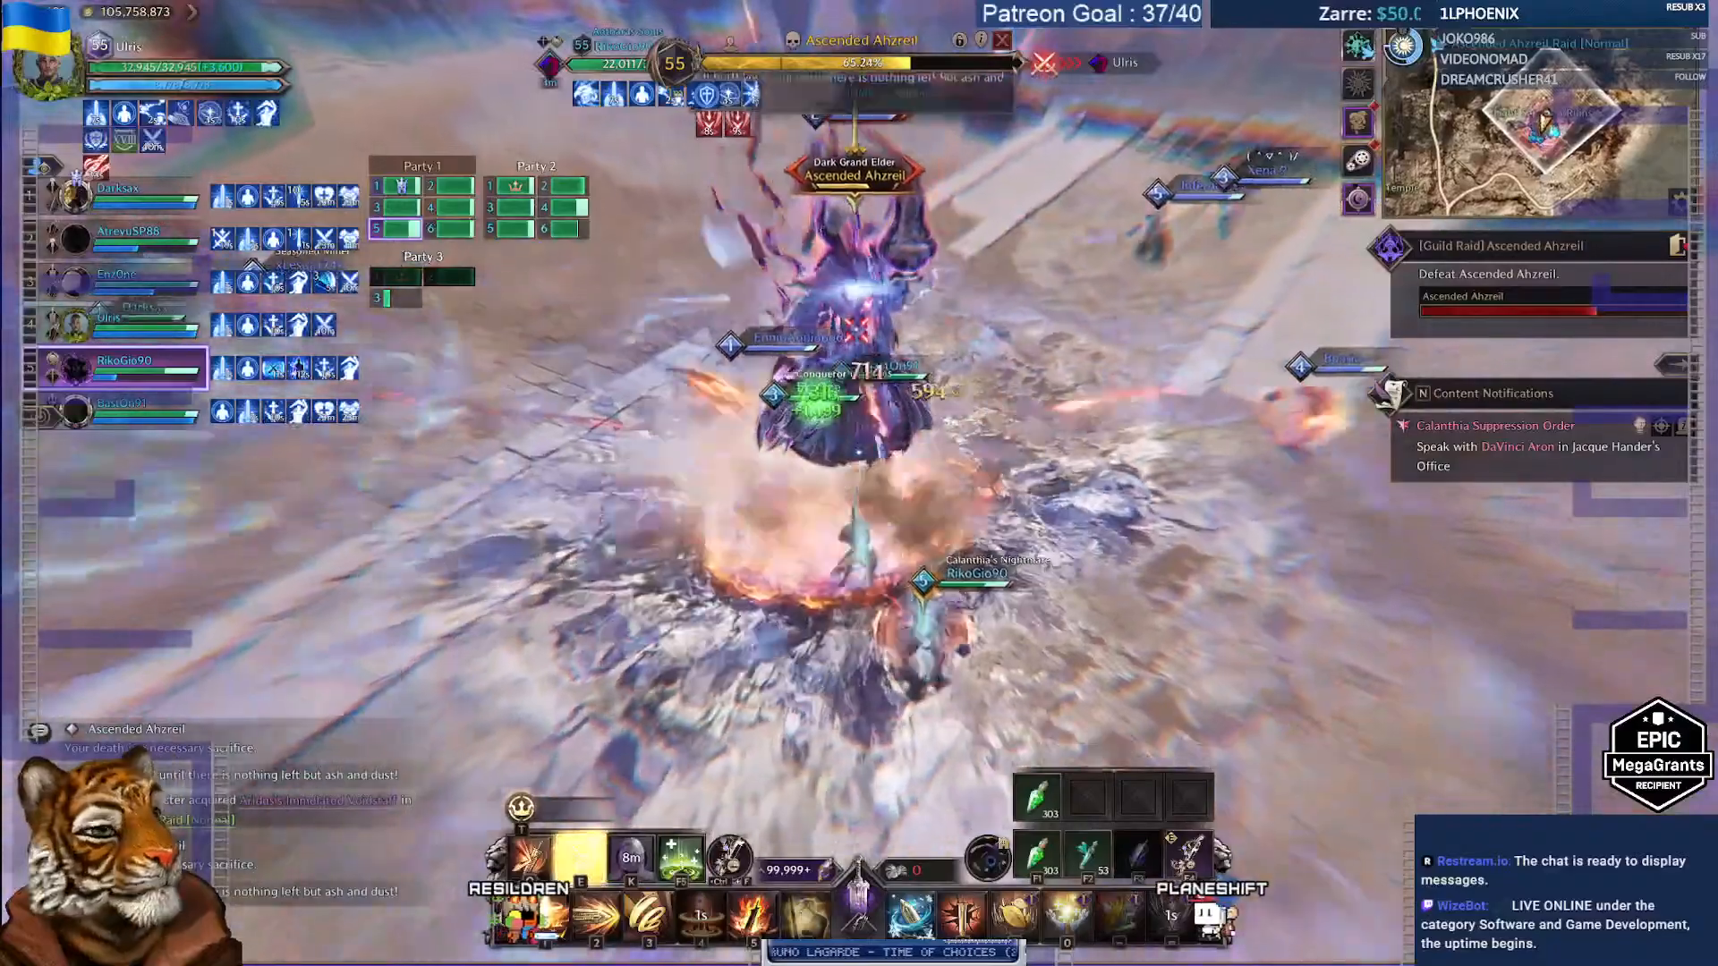
# Step: Attack Ascended Ahzreil with skills 4, 5, 2, 6, 1 and 3, plus the E special ability
pyautogui.press('4')
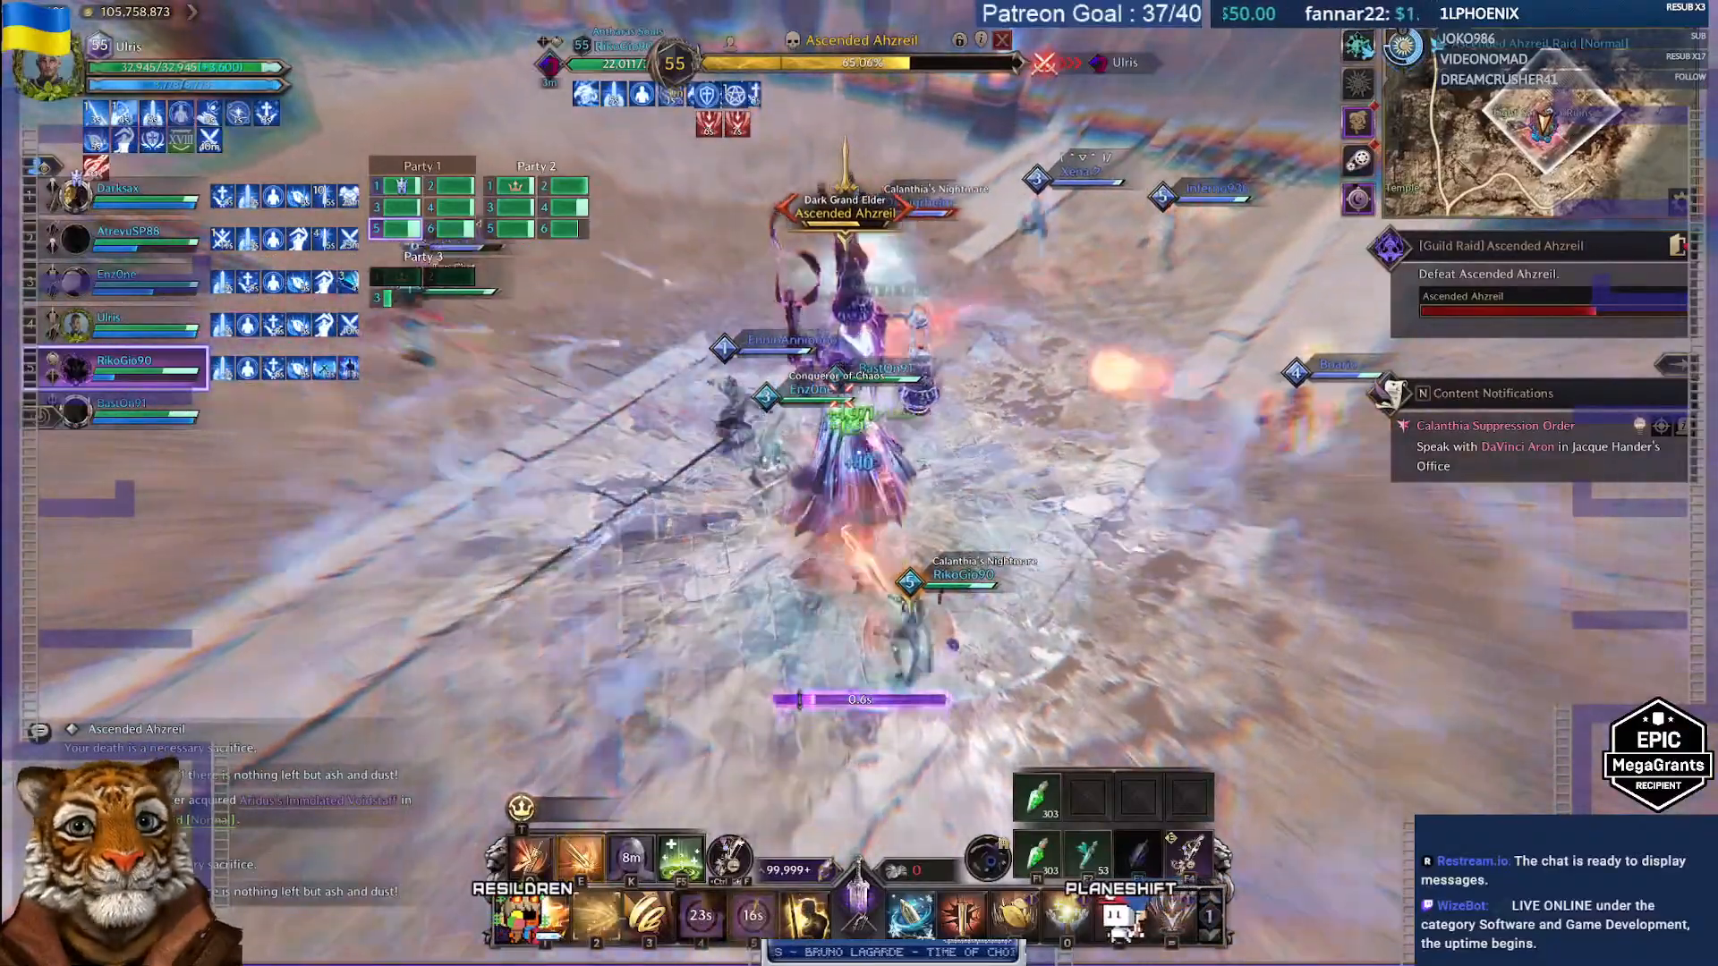
pyautogui.press('5')
pyautogui.press('2')
pyautogui.press('6')
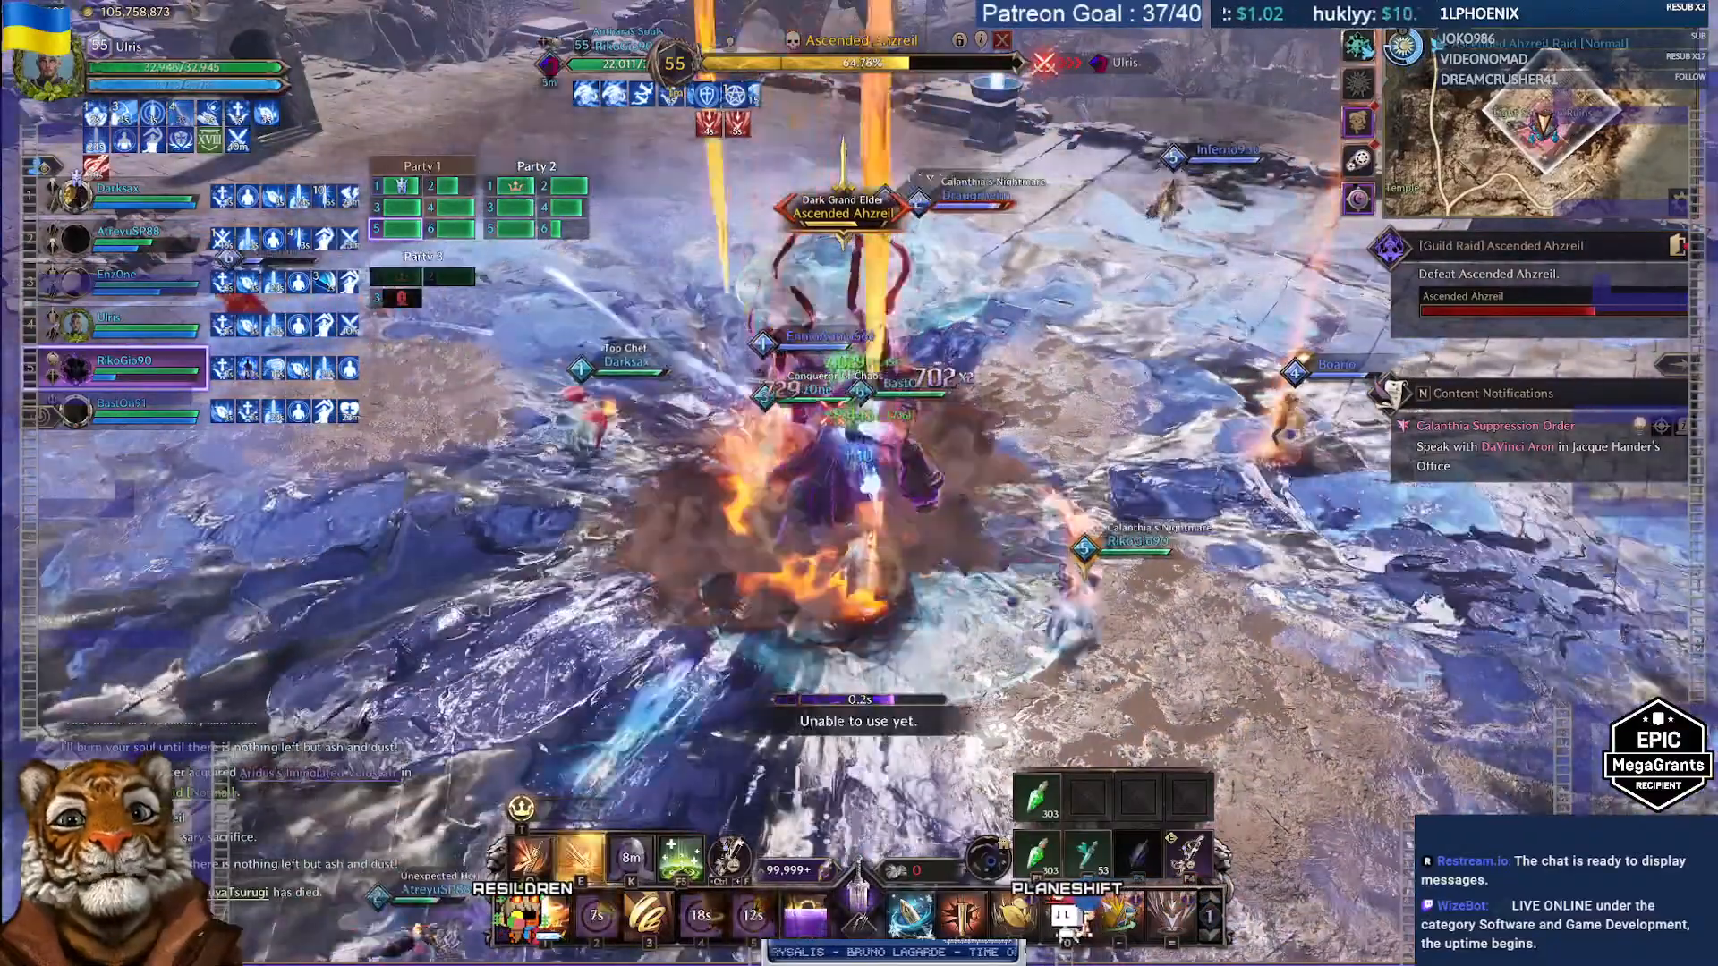
pyautogui.hotkey('alt', 'Tab')
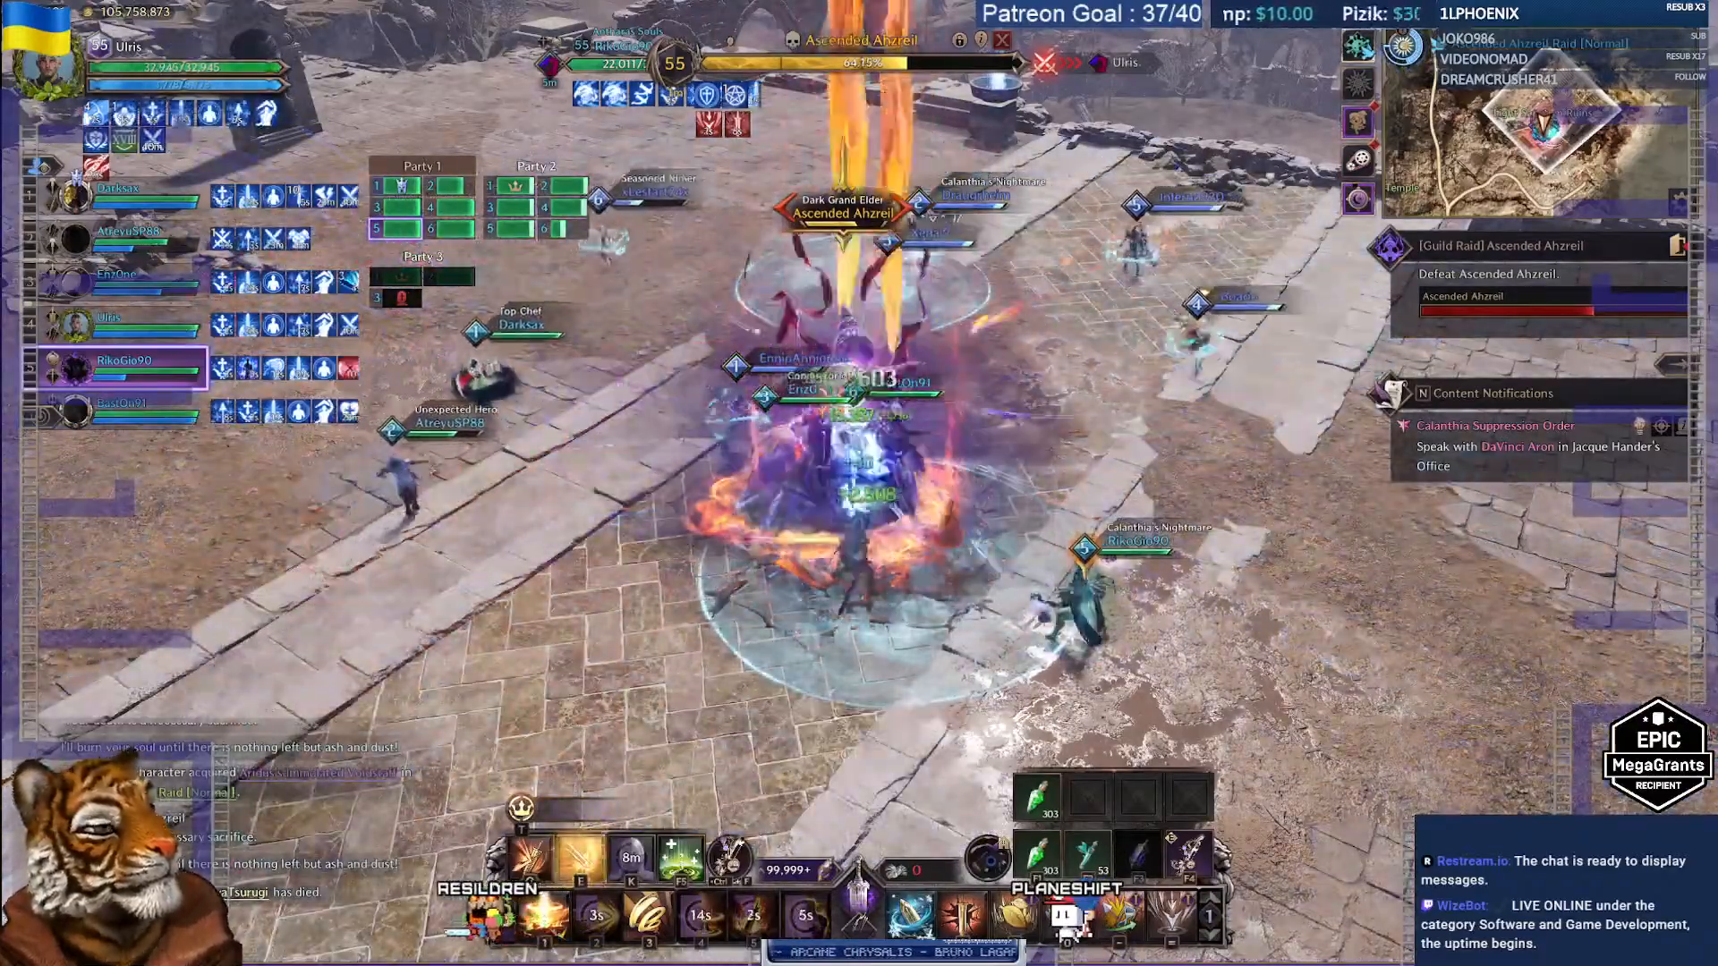
pyautogui.press('1')
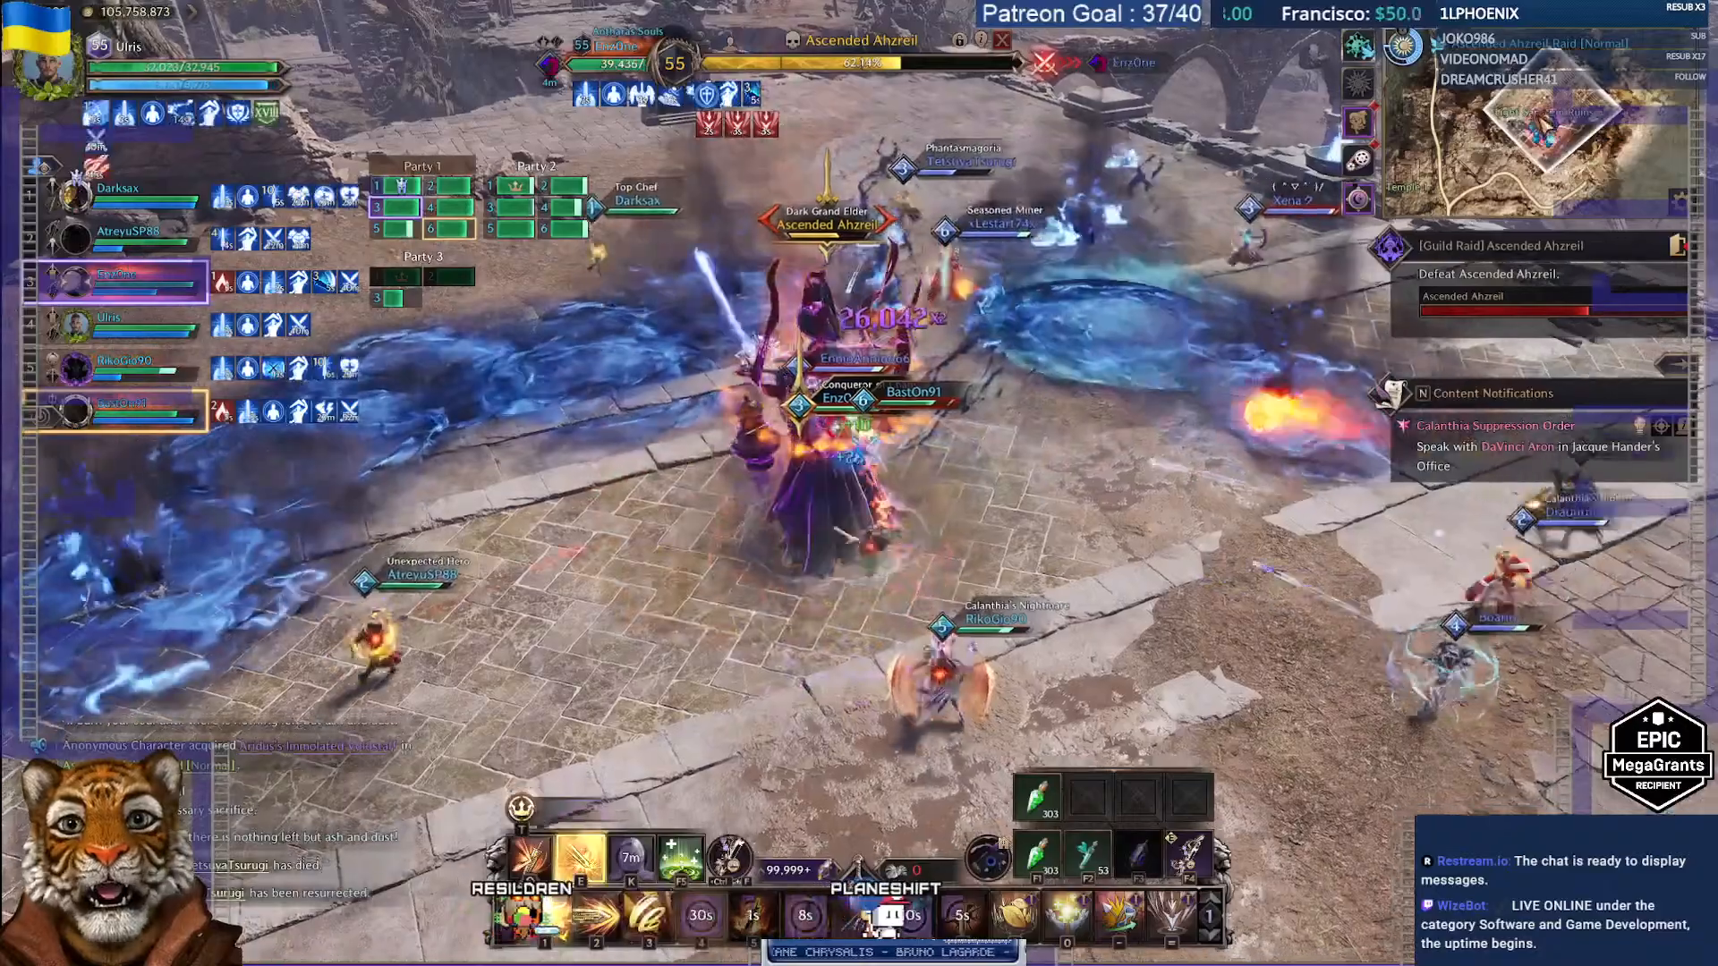
pyautogui.press('3')
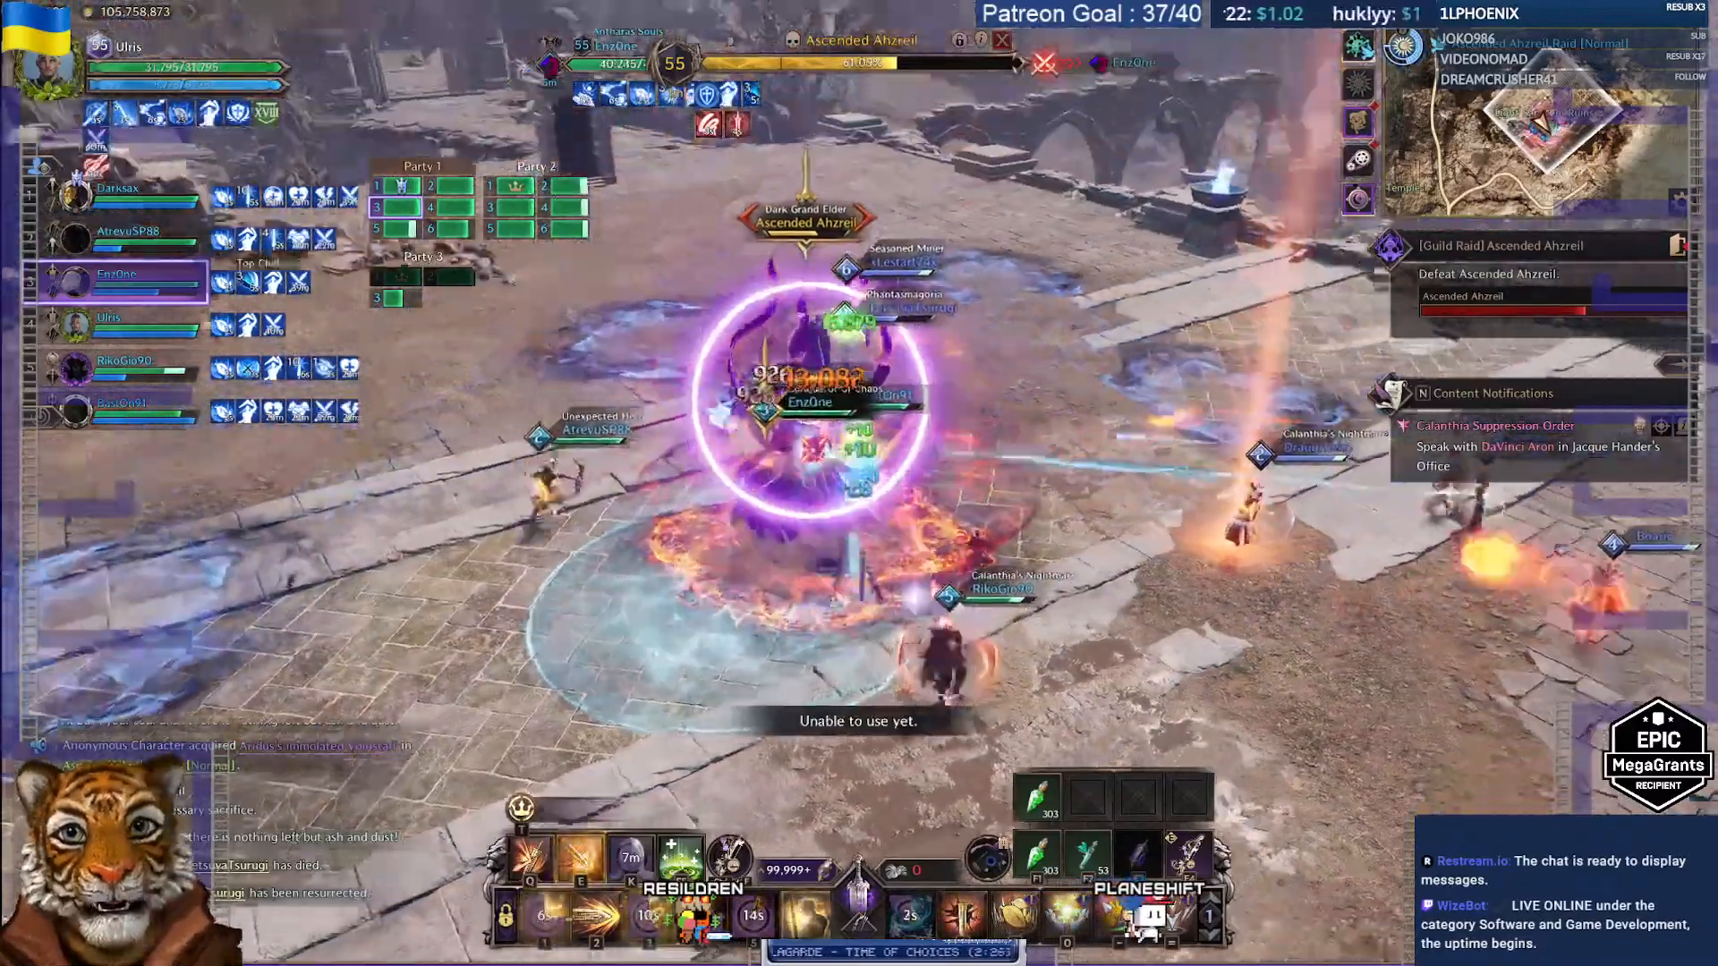
pyautogui.press('e')
pyautogui.press('e')
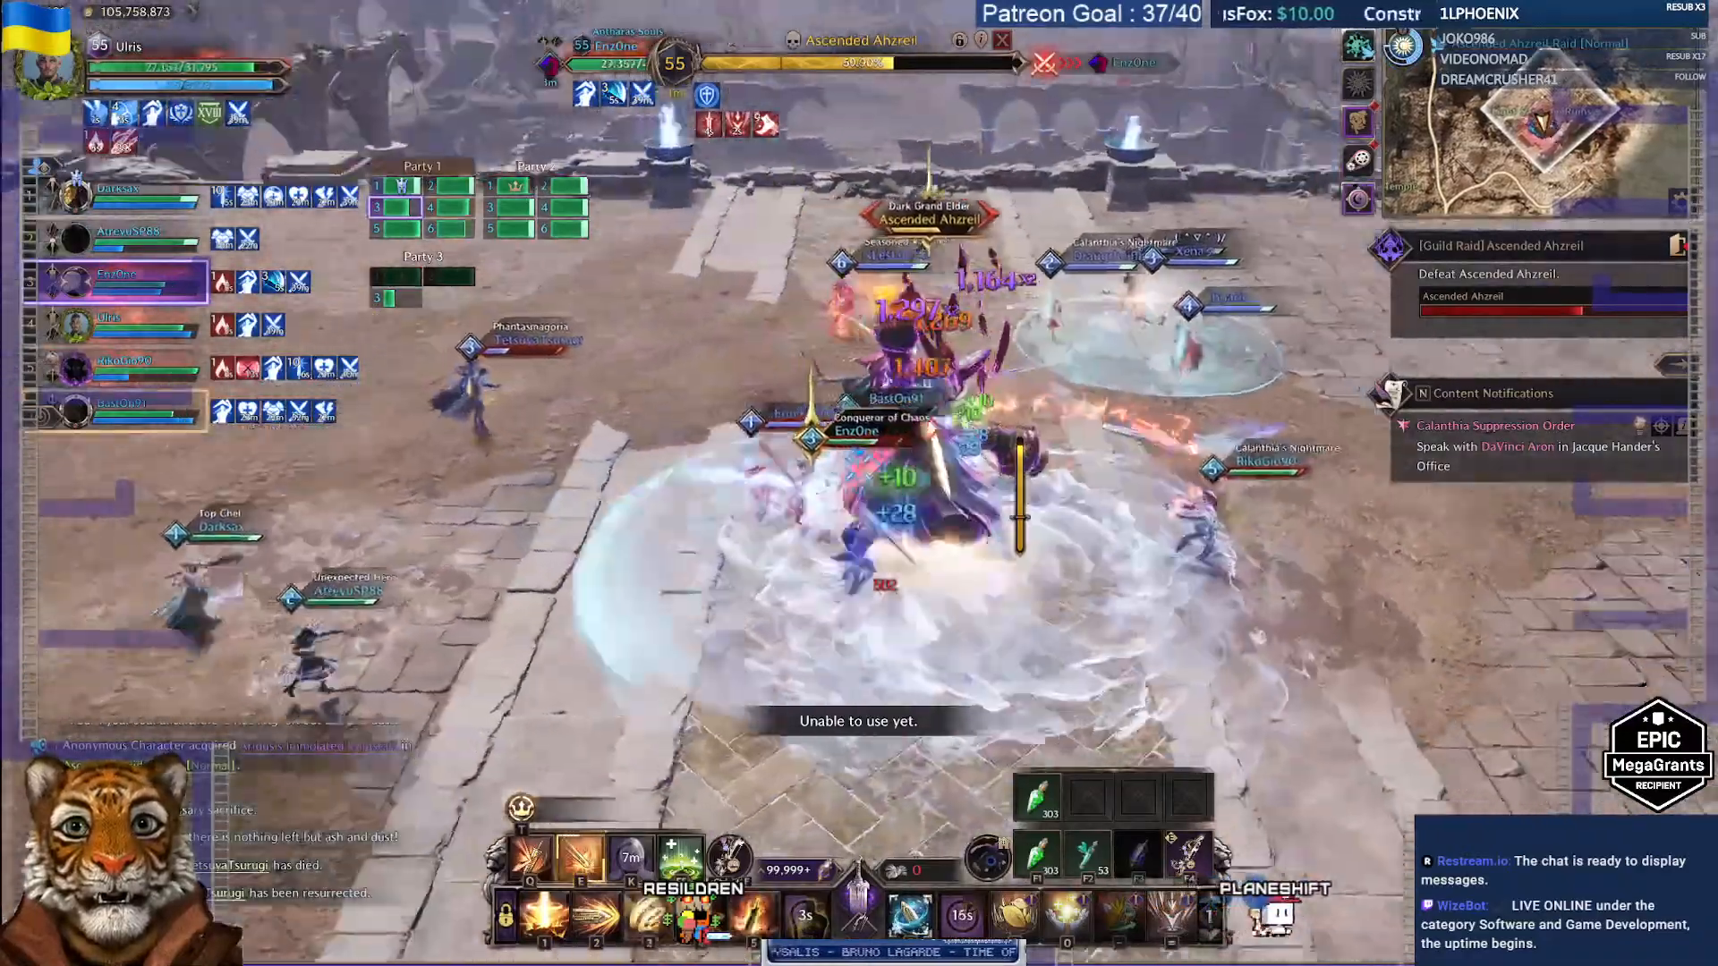
# Step: Keep damaging the boss with skills E, 7, 3, 4, 5, 8 and 7, dodging with Q
pyautogui.press('e')
pyautogui.press('7')
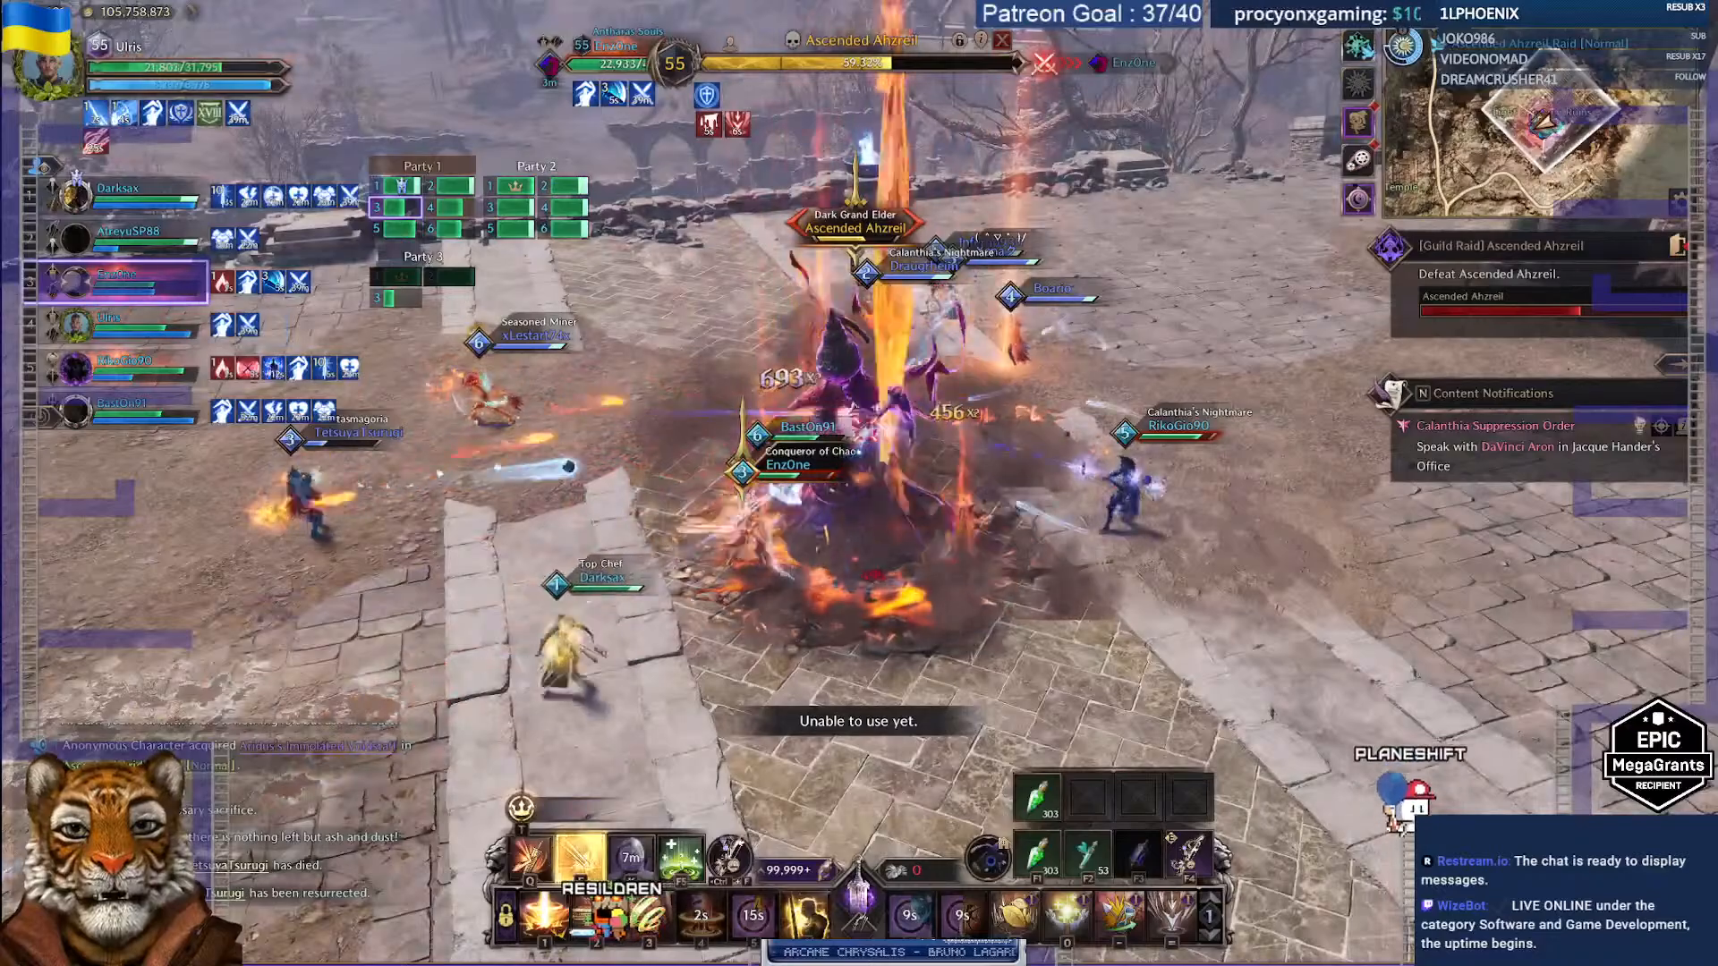
pyautogui.press('3')
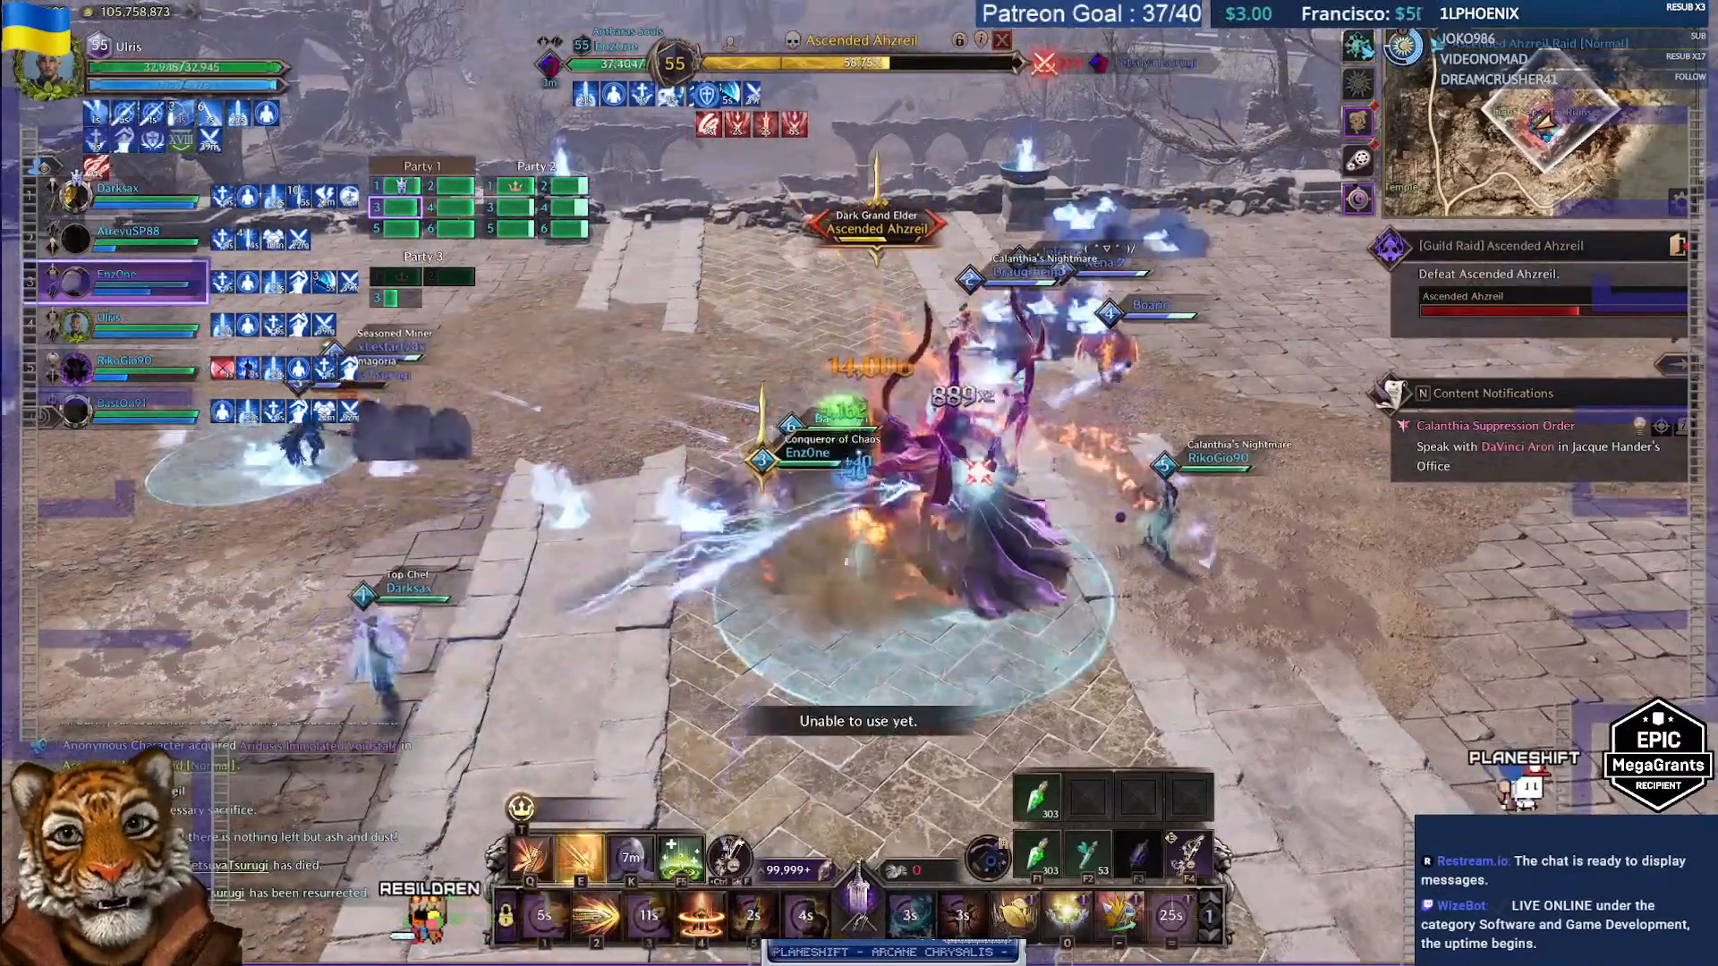
pyautogui.press('4')
pyautogui.press('5')
pyautogui.press('8')
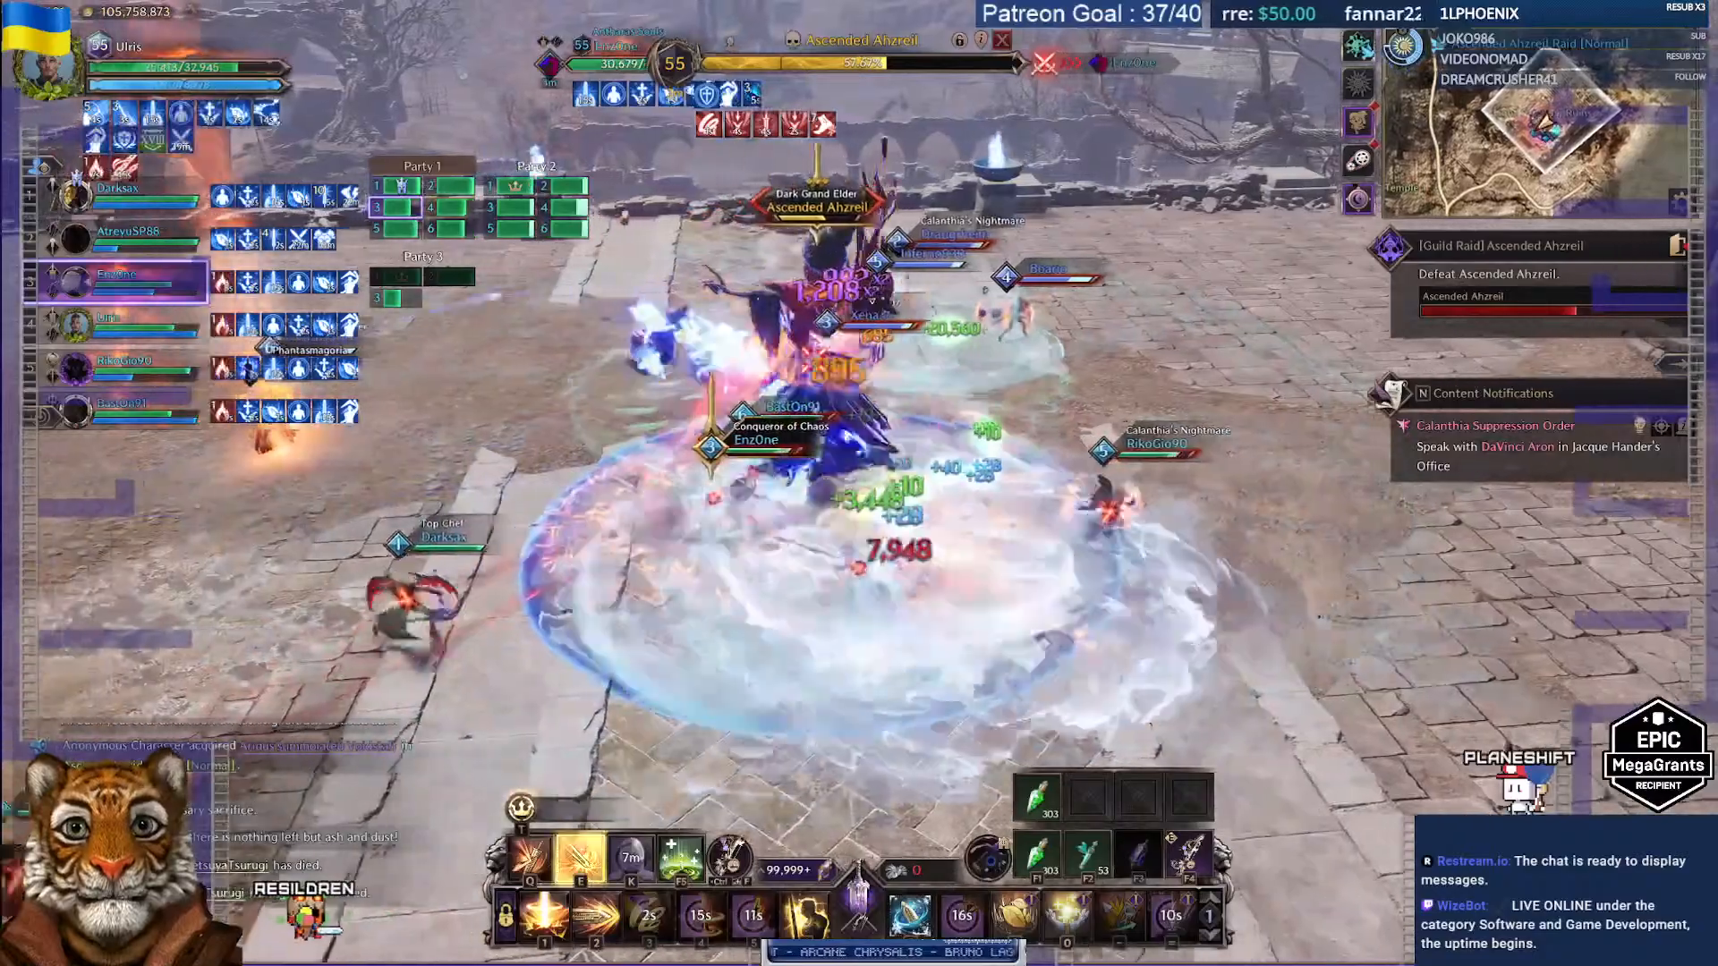
pyautogui.press('7')
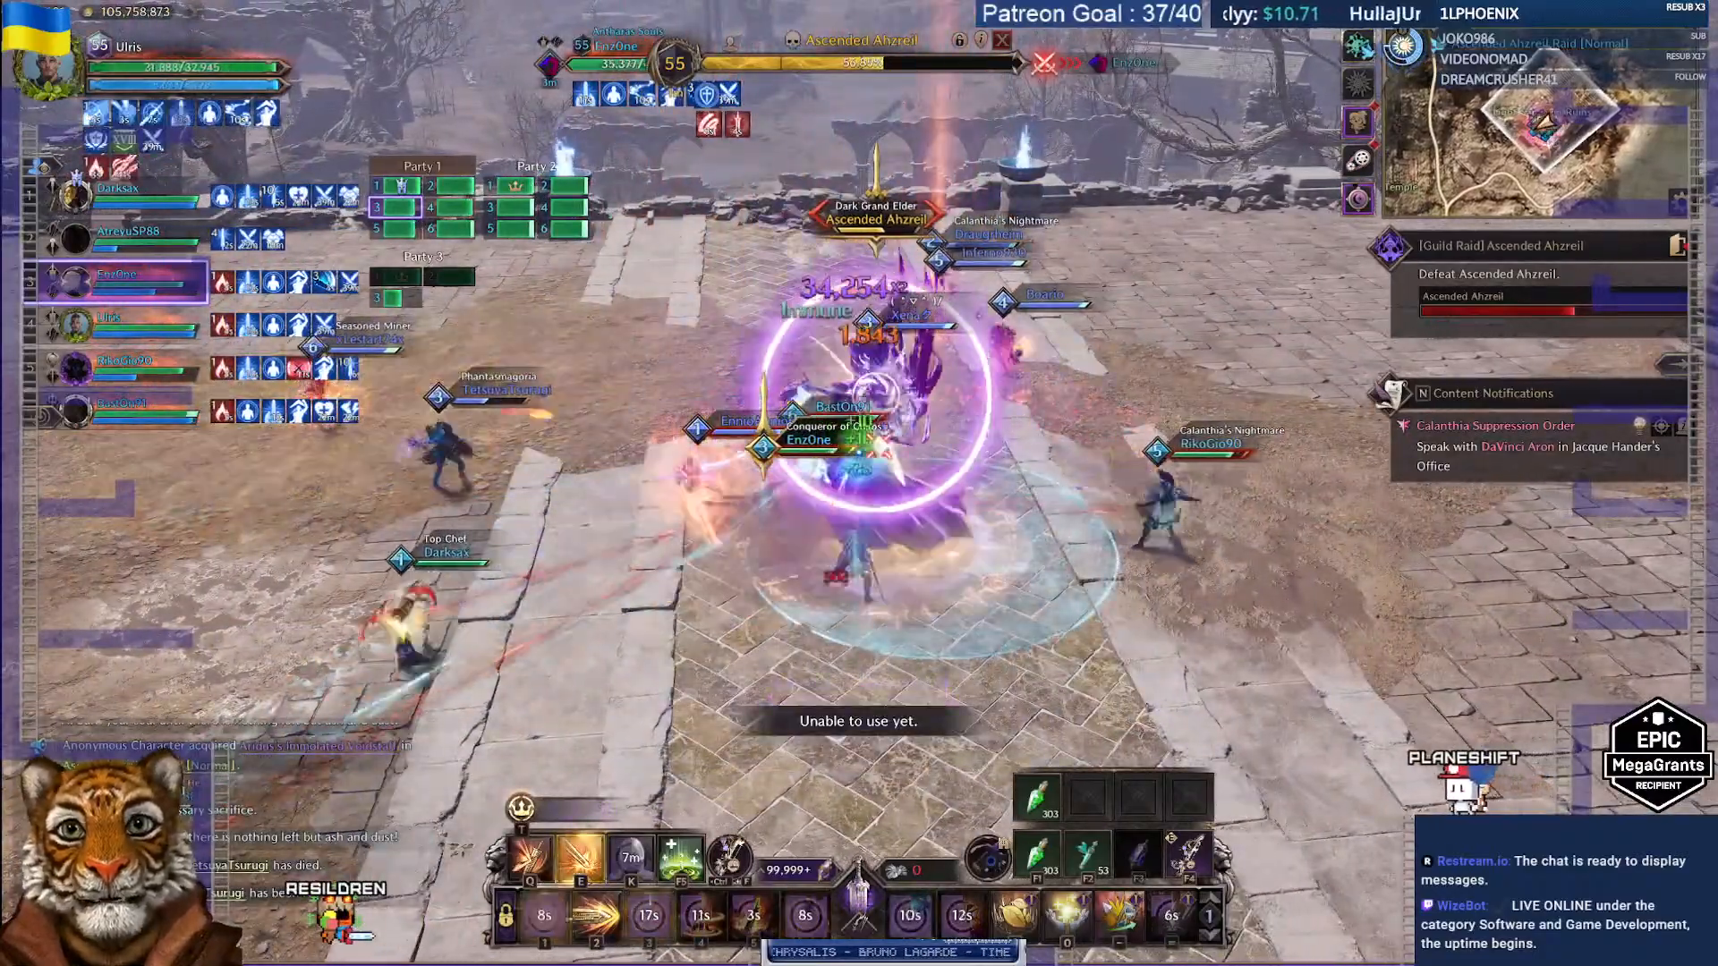
pyautogui.press('q')
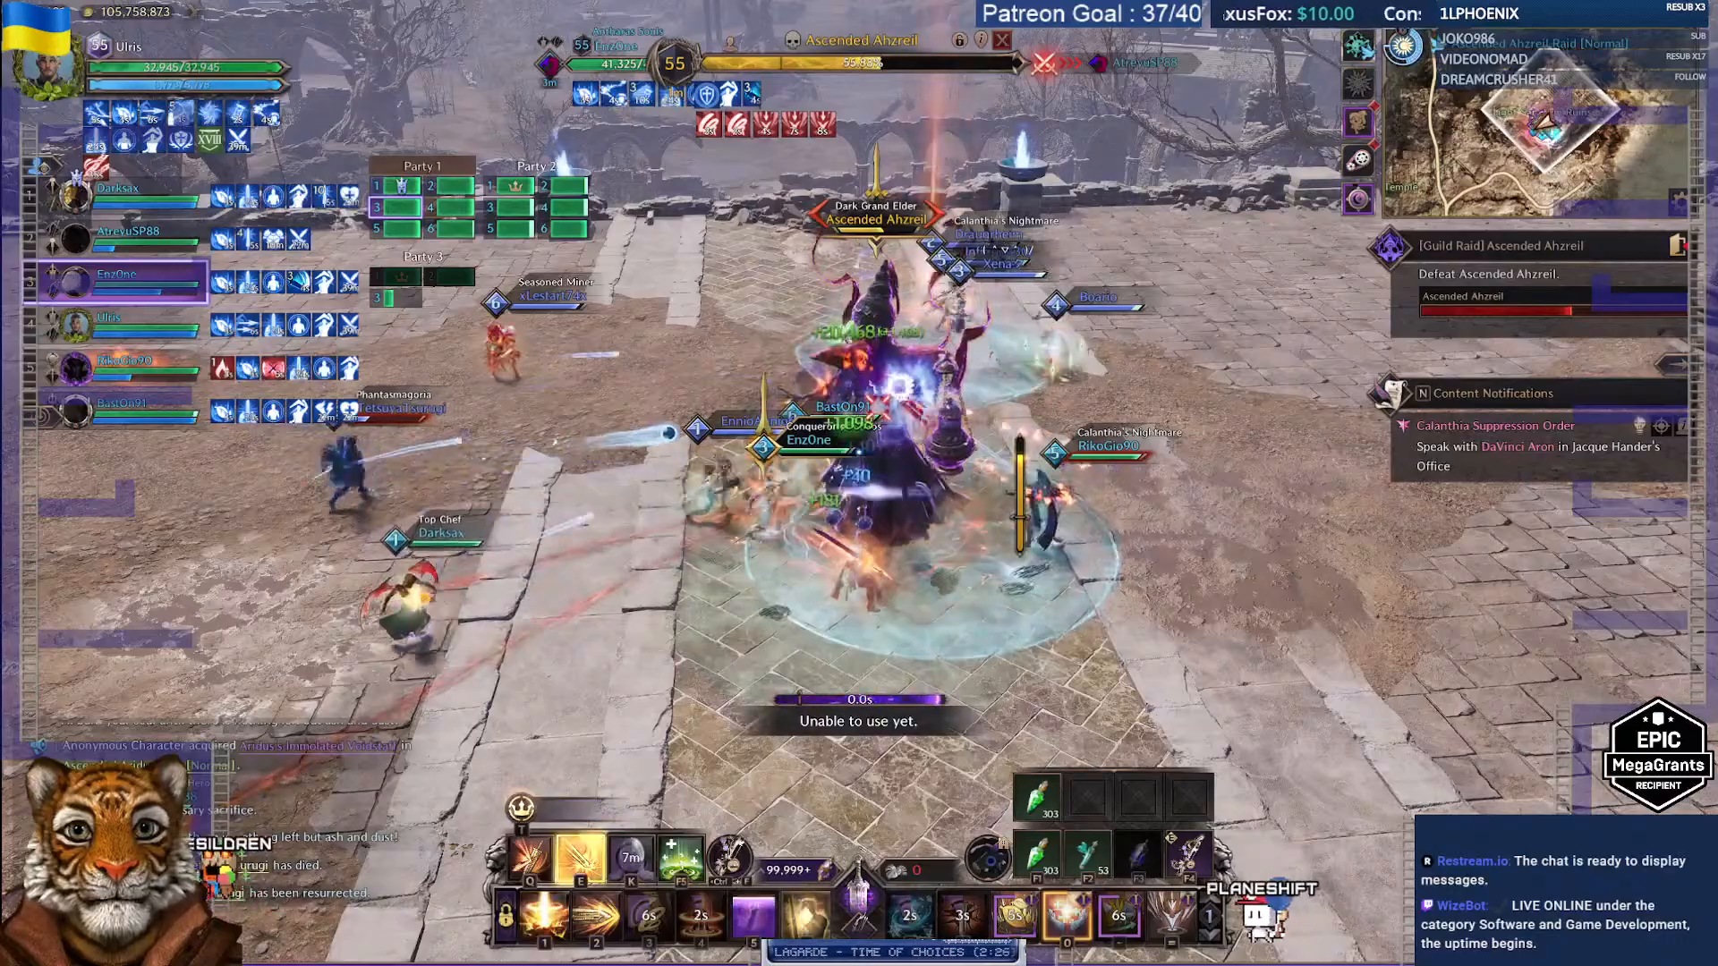
# Step: Keep casting skills 6, 4, 2, 7, 3, 1, 5 and E on Ascended Ahzreil
pyautogui.press('6')
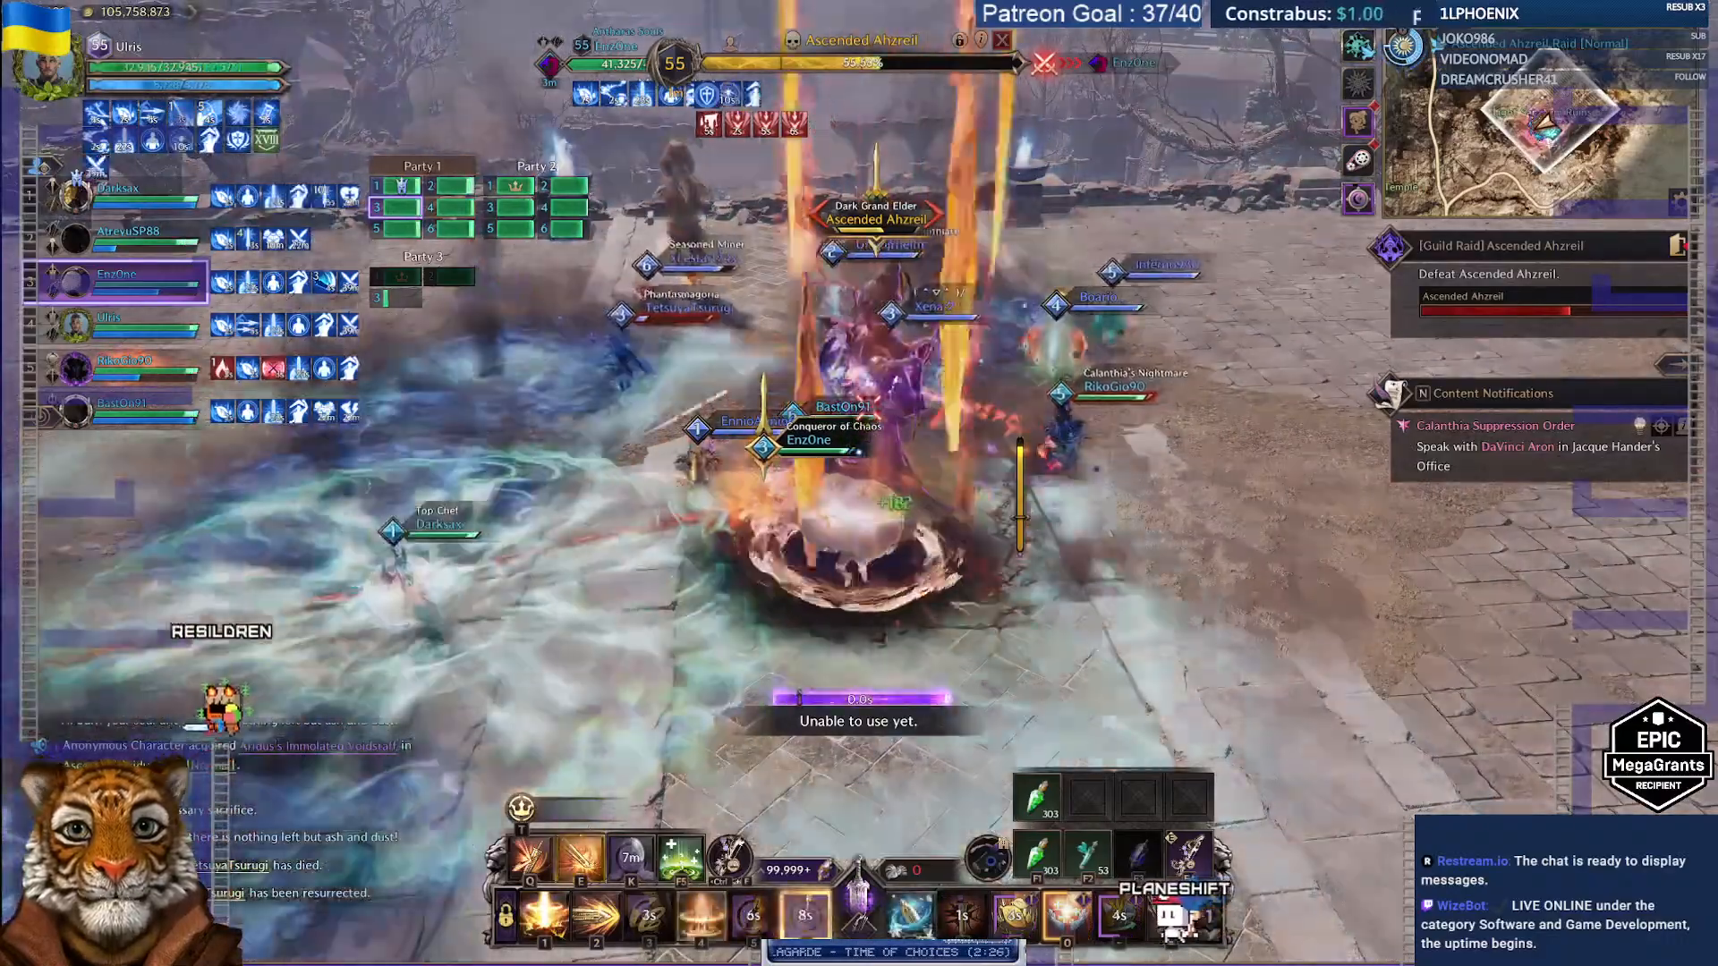
pyautogui.press('4')
pyautogui.press('2')
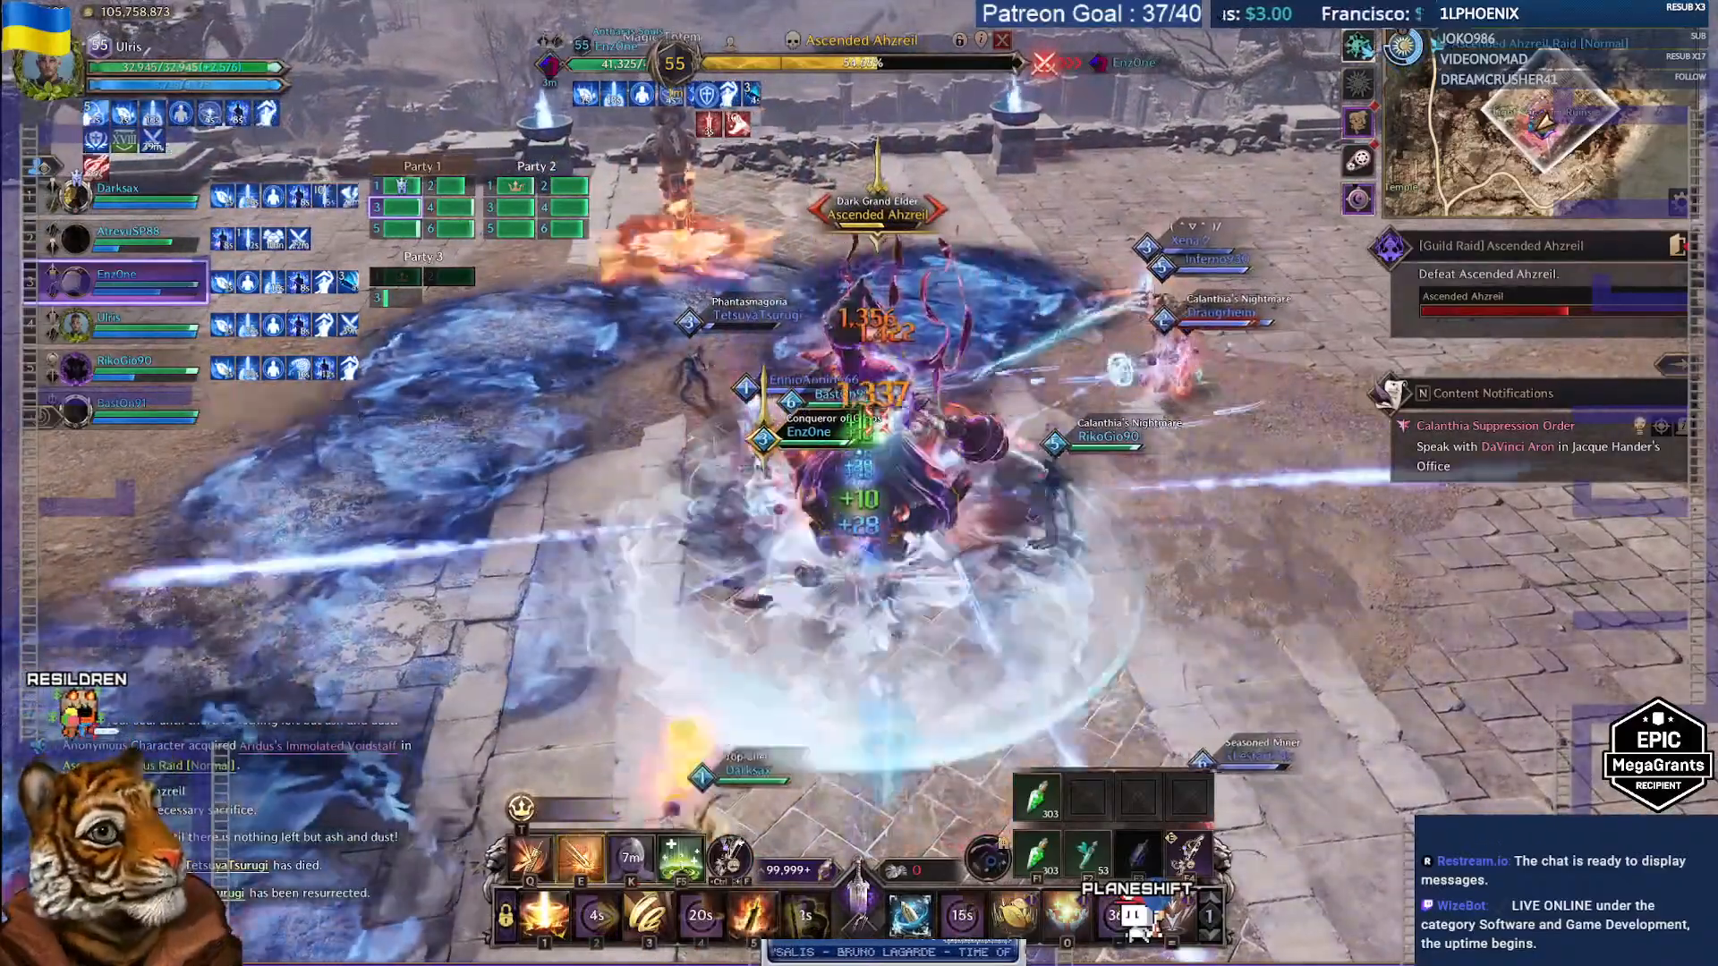
pyautogui.press('7')
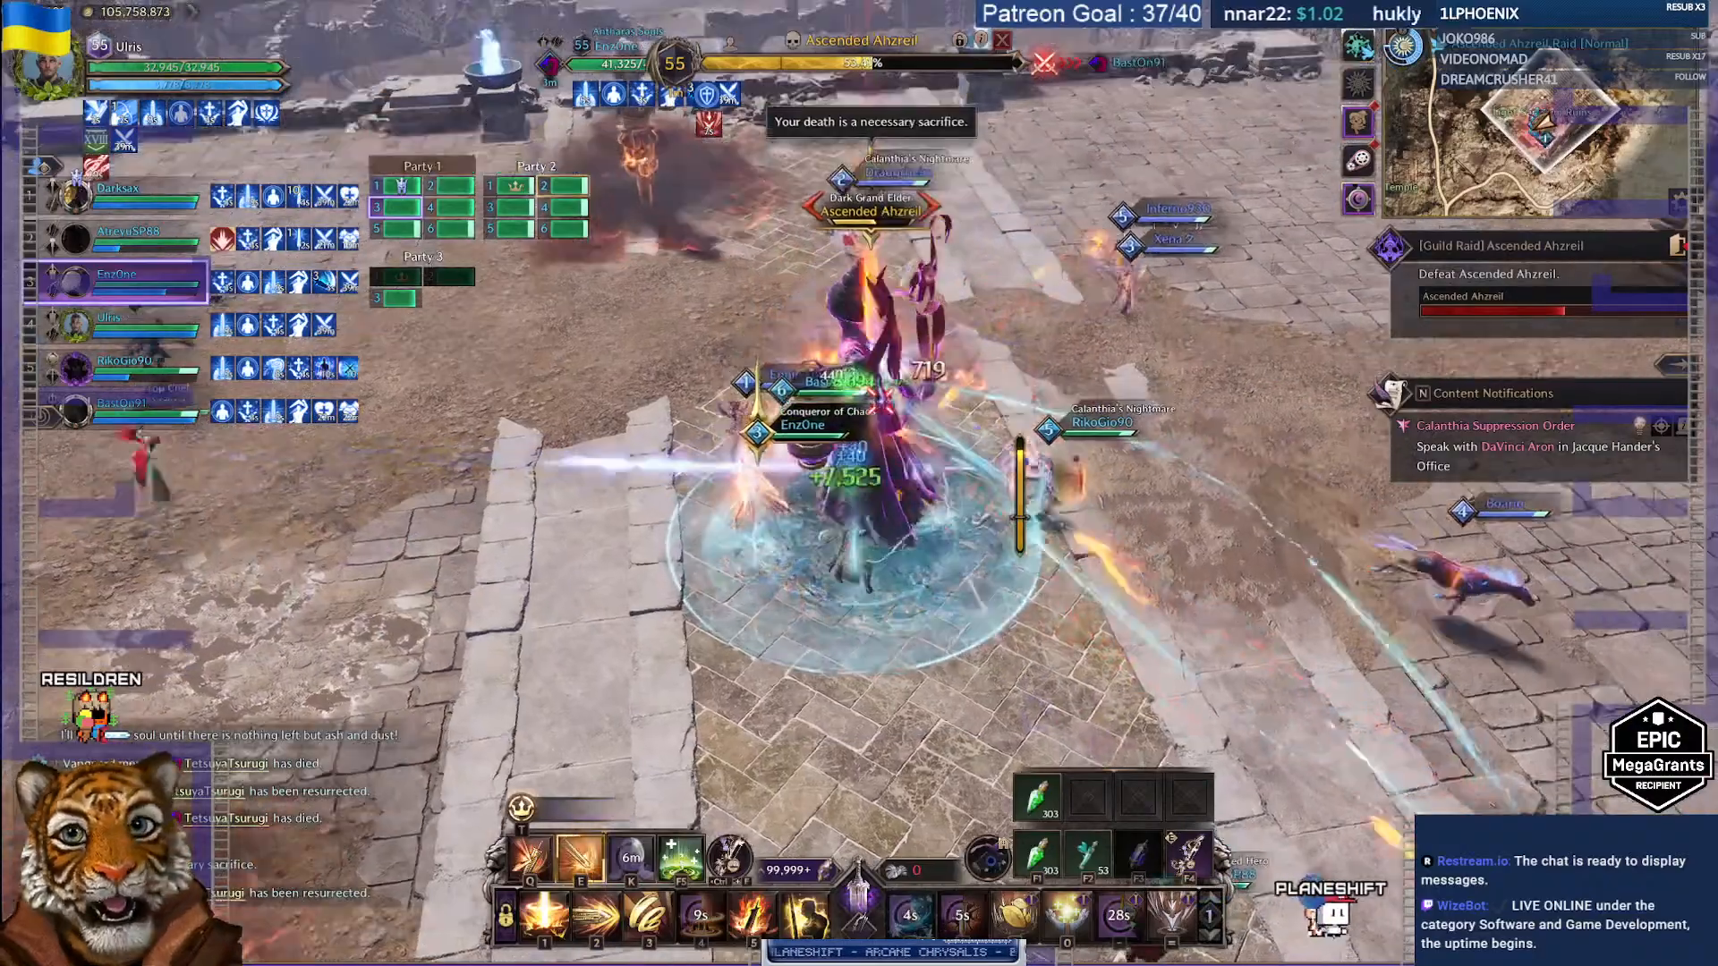
pyautogui.press('2')
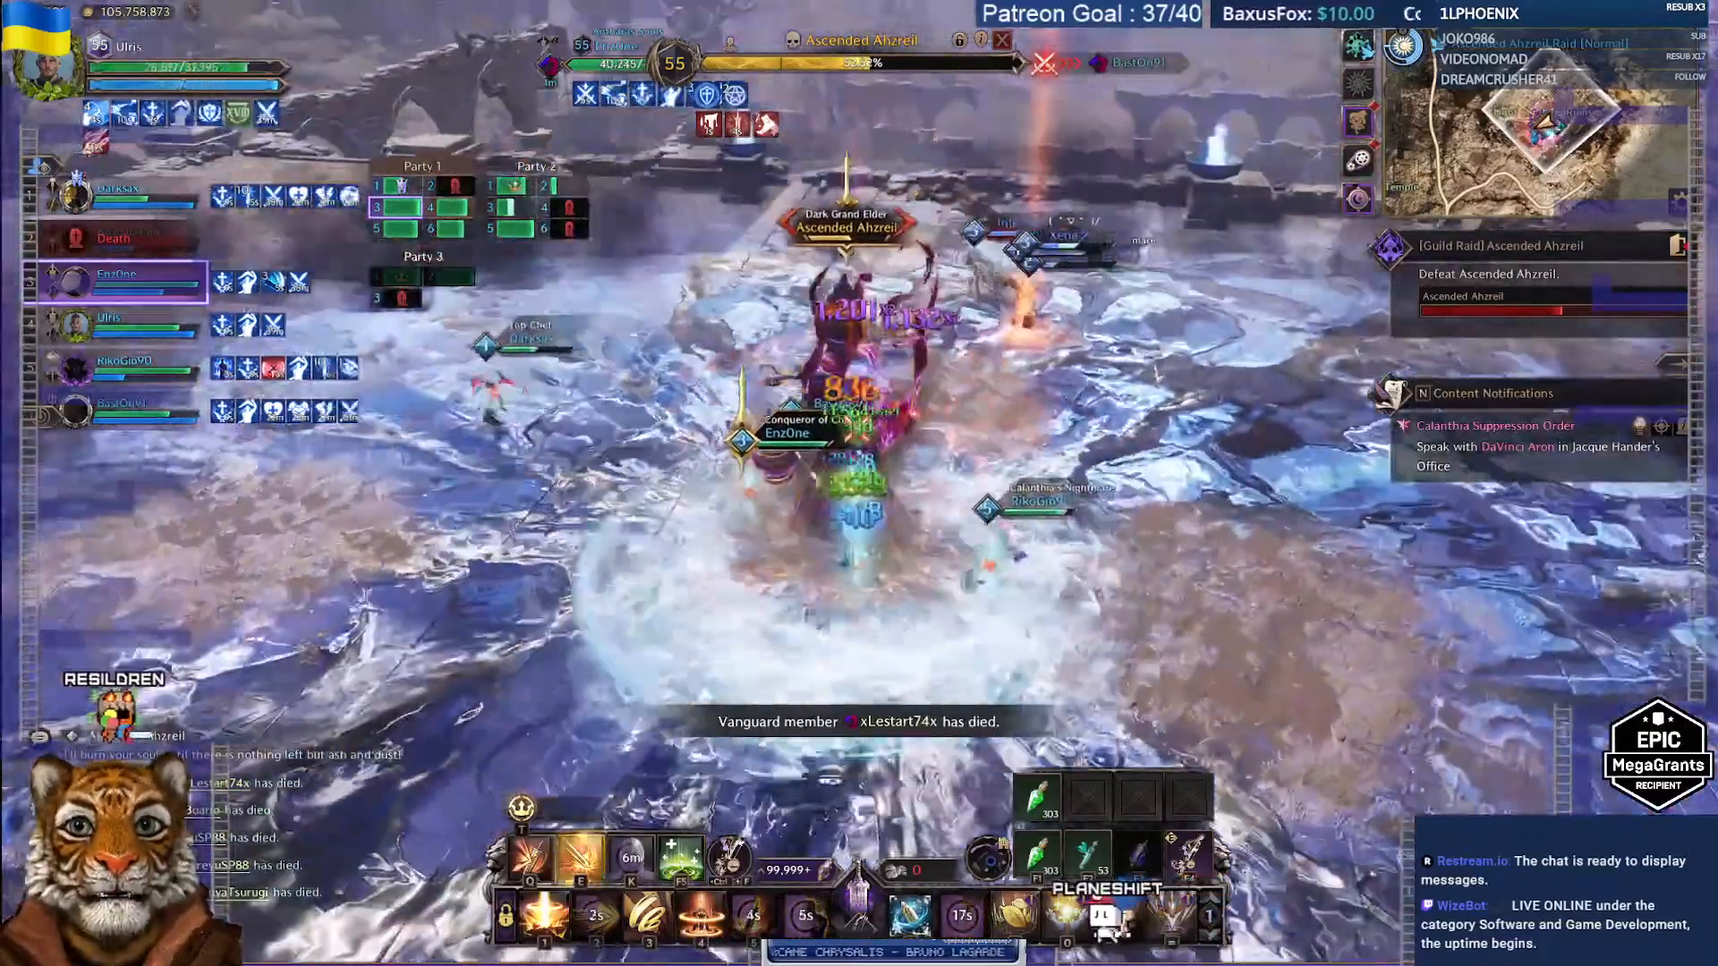
pyautogui.press('7')
pyautogui.press('4')
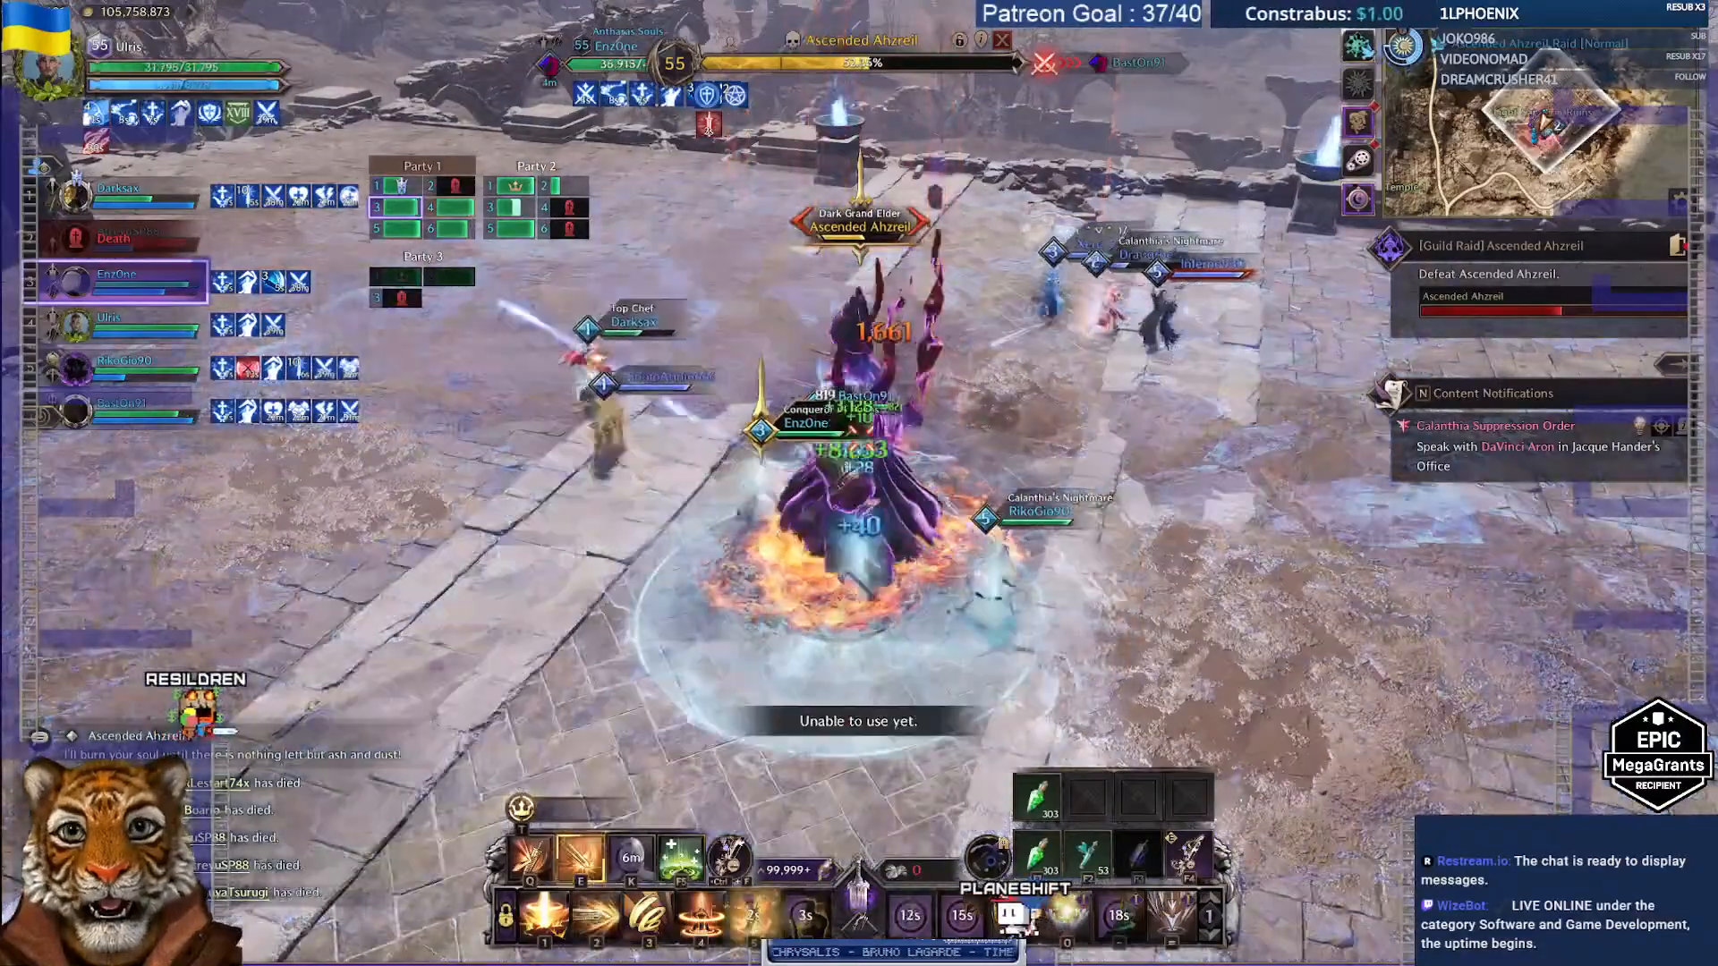
pyautogui.press('3')
pyautogui.press('1')
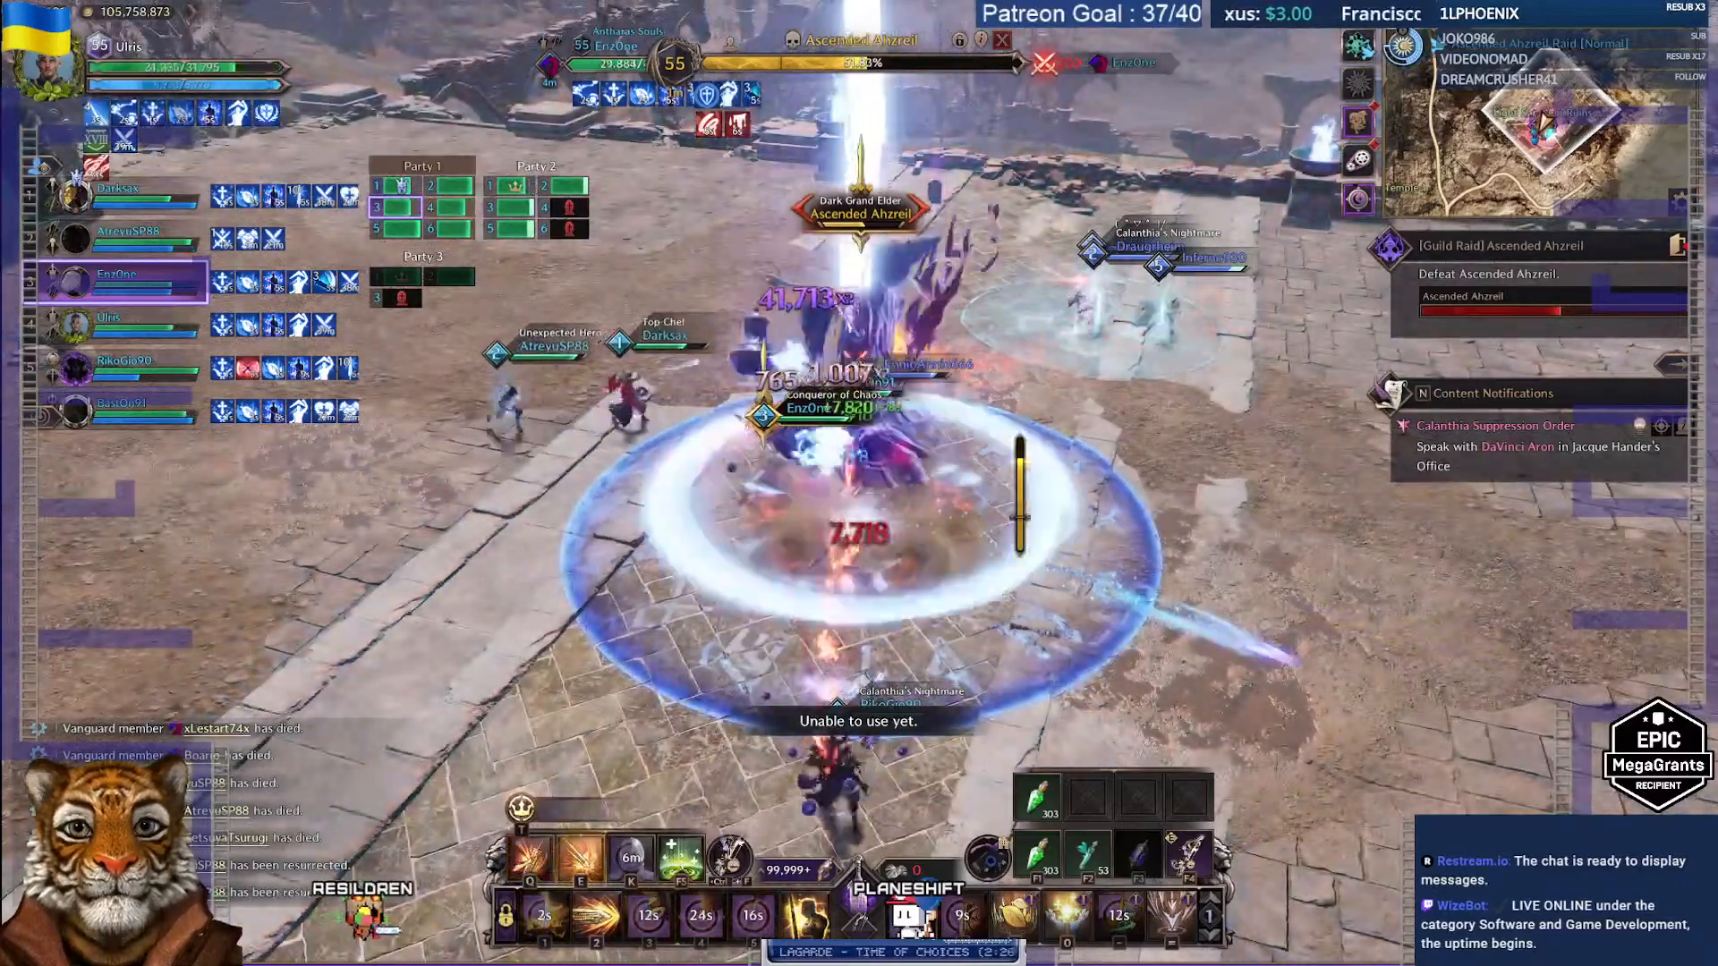
pyautogui.press('2')
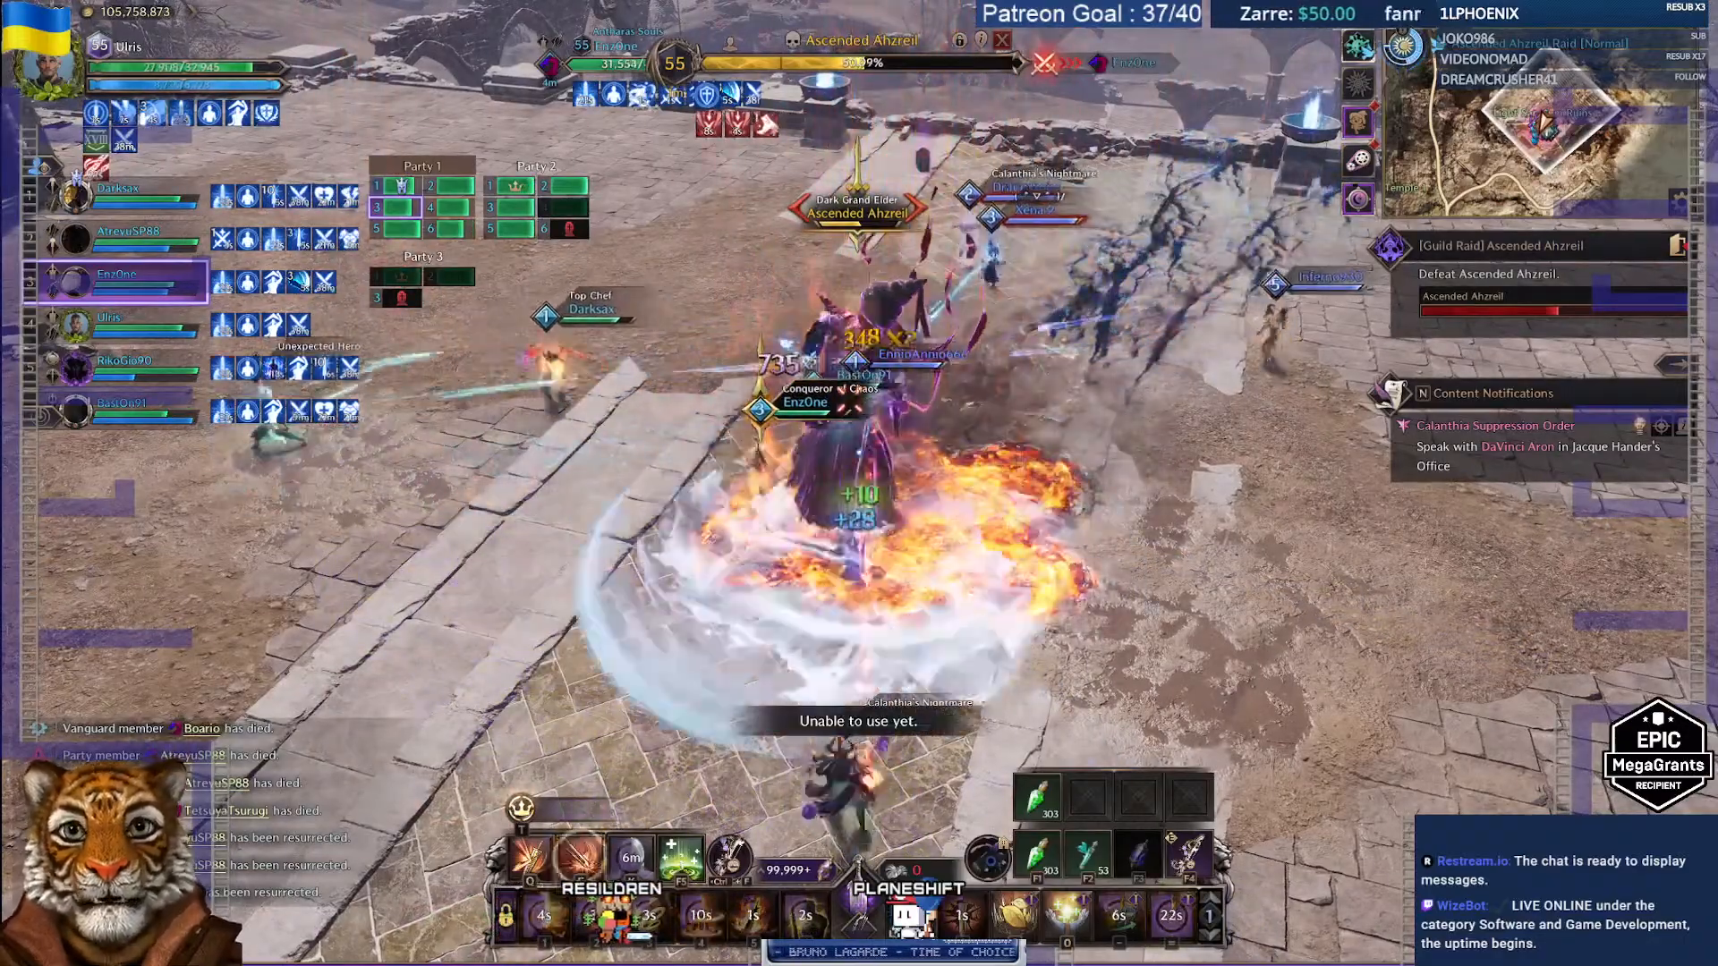
pyautogui.press('e')
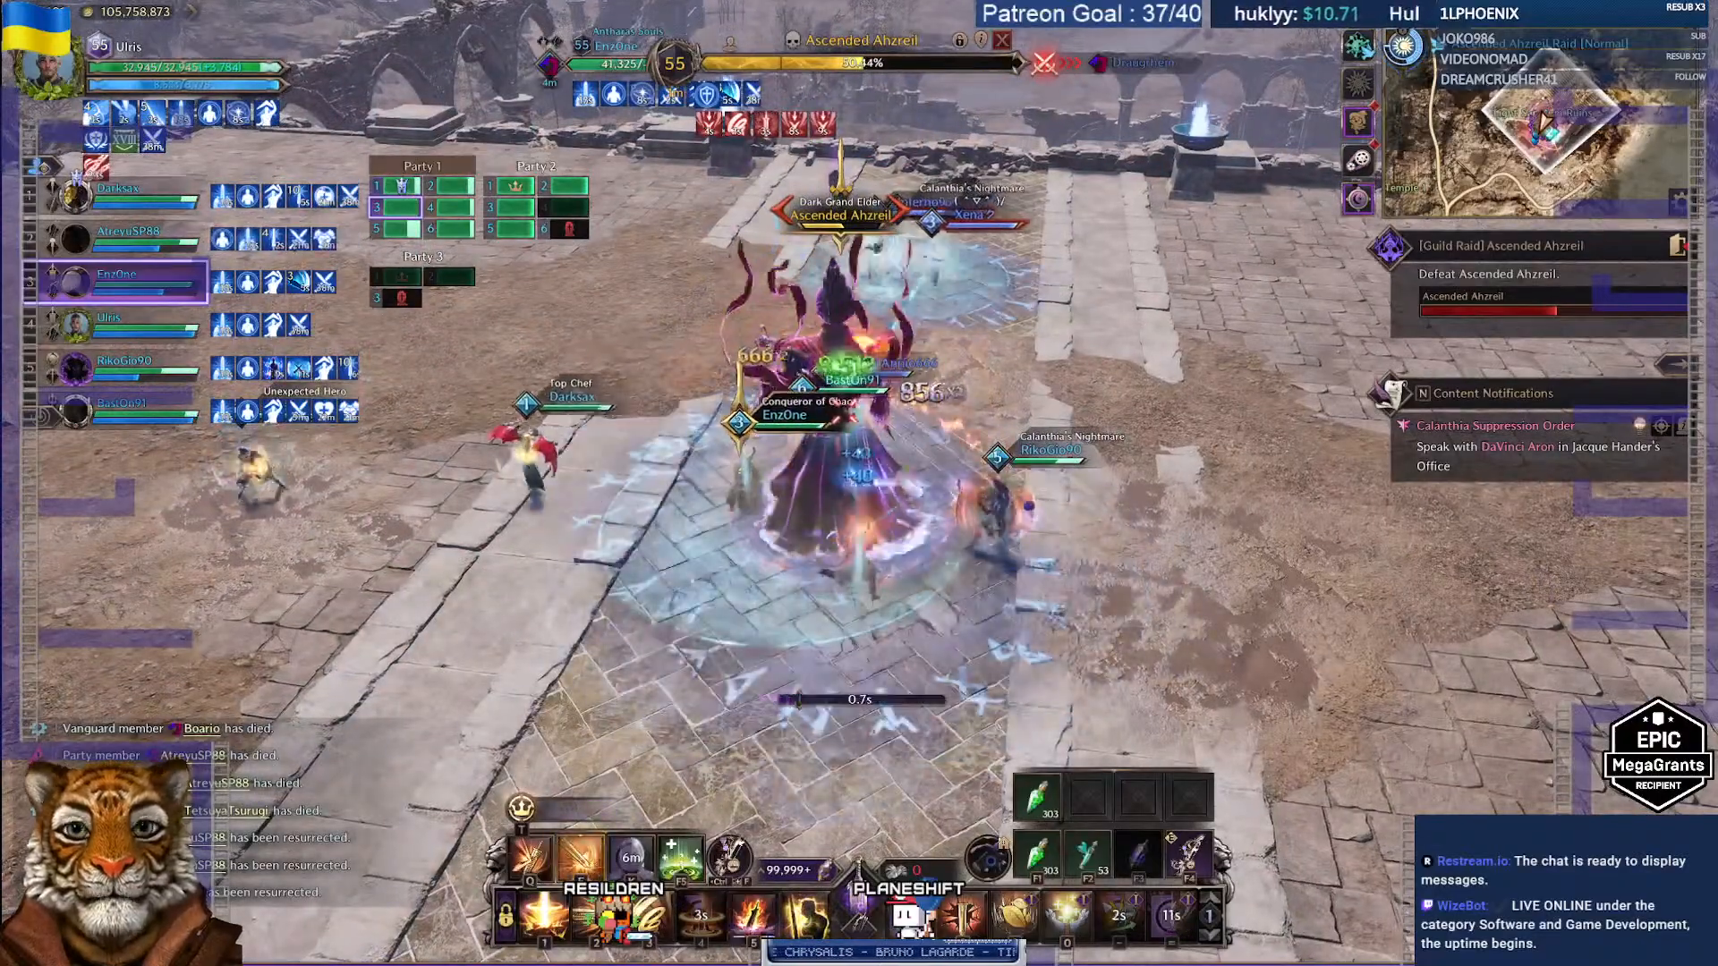
pyautogui.press('5')
pyautogui.press('6')
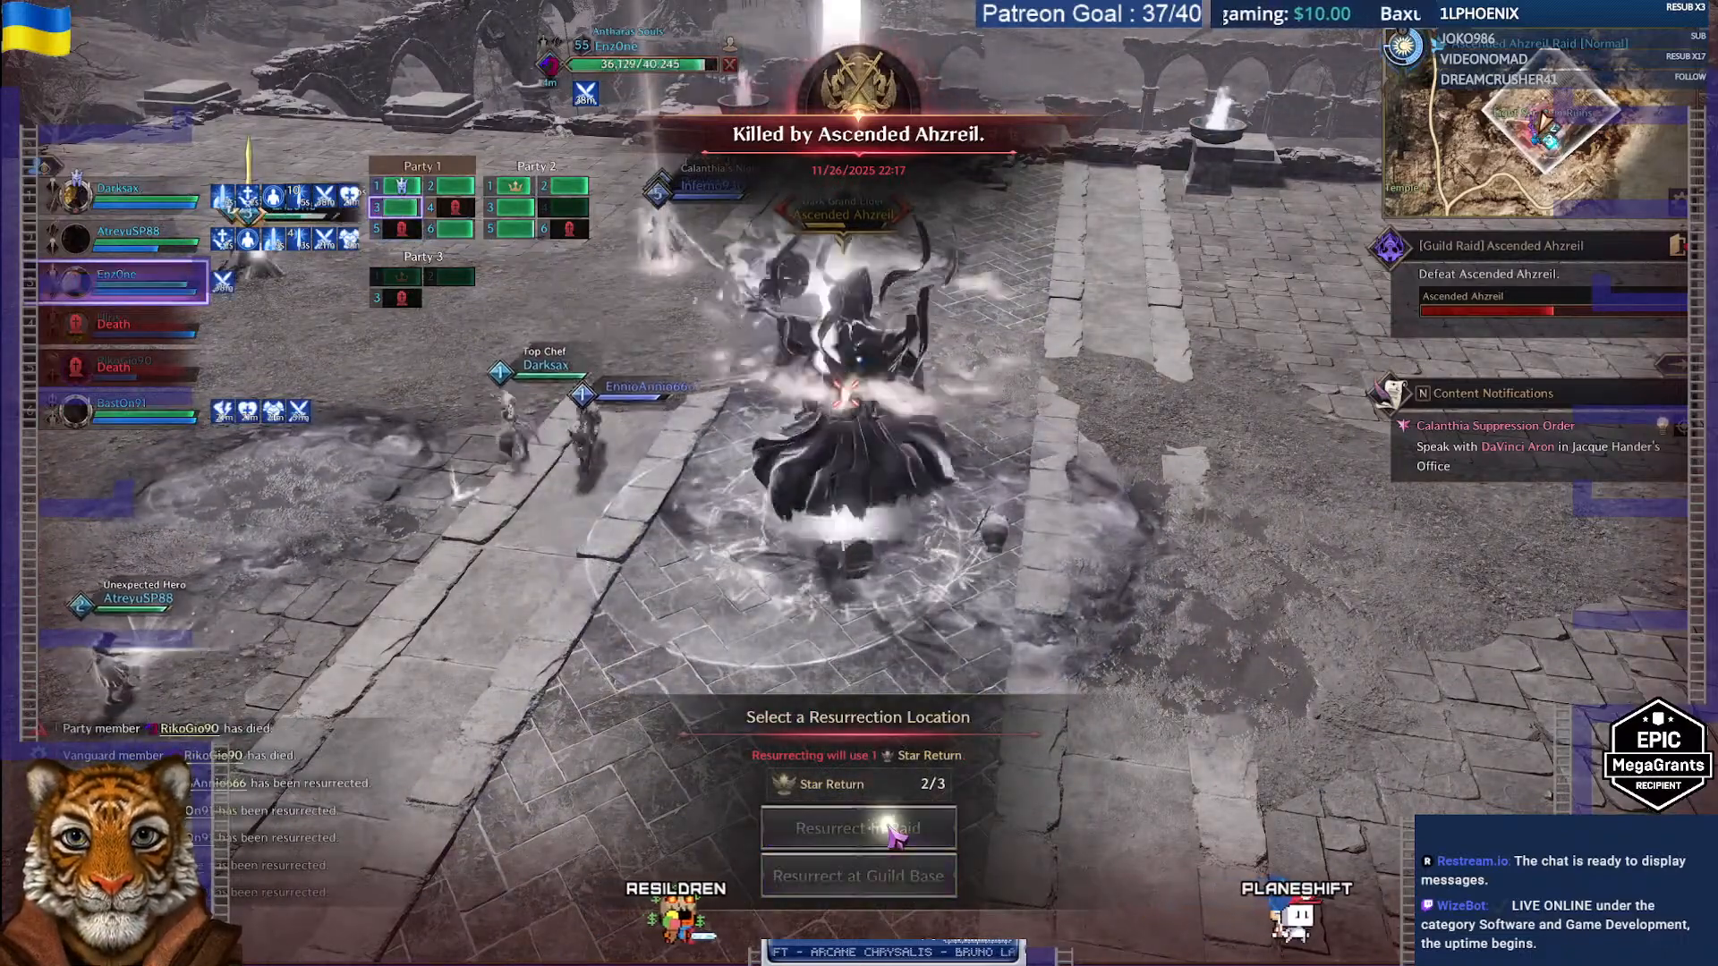
# Step: Resurrect at the raid, ride back to the boss and resume attacking with skills 2 and 1
pyautogui.click(891, 829)
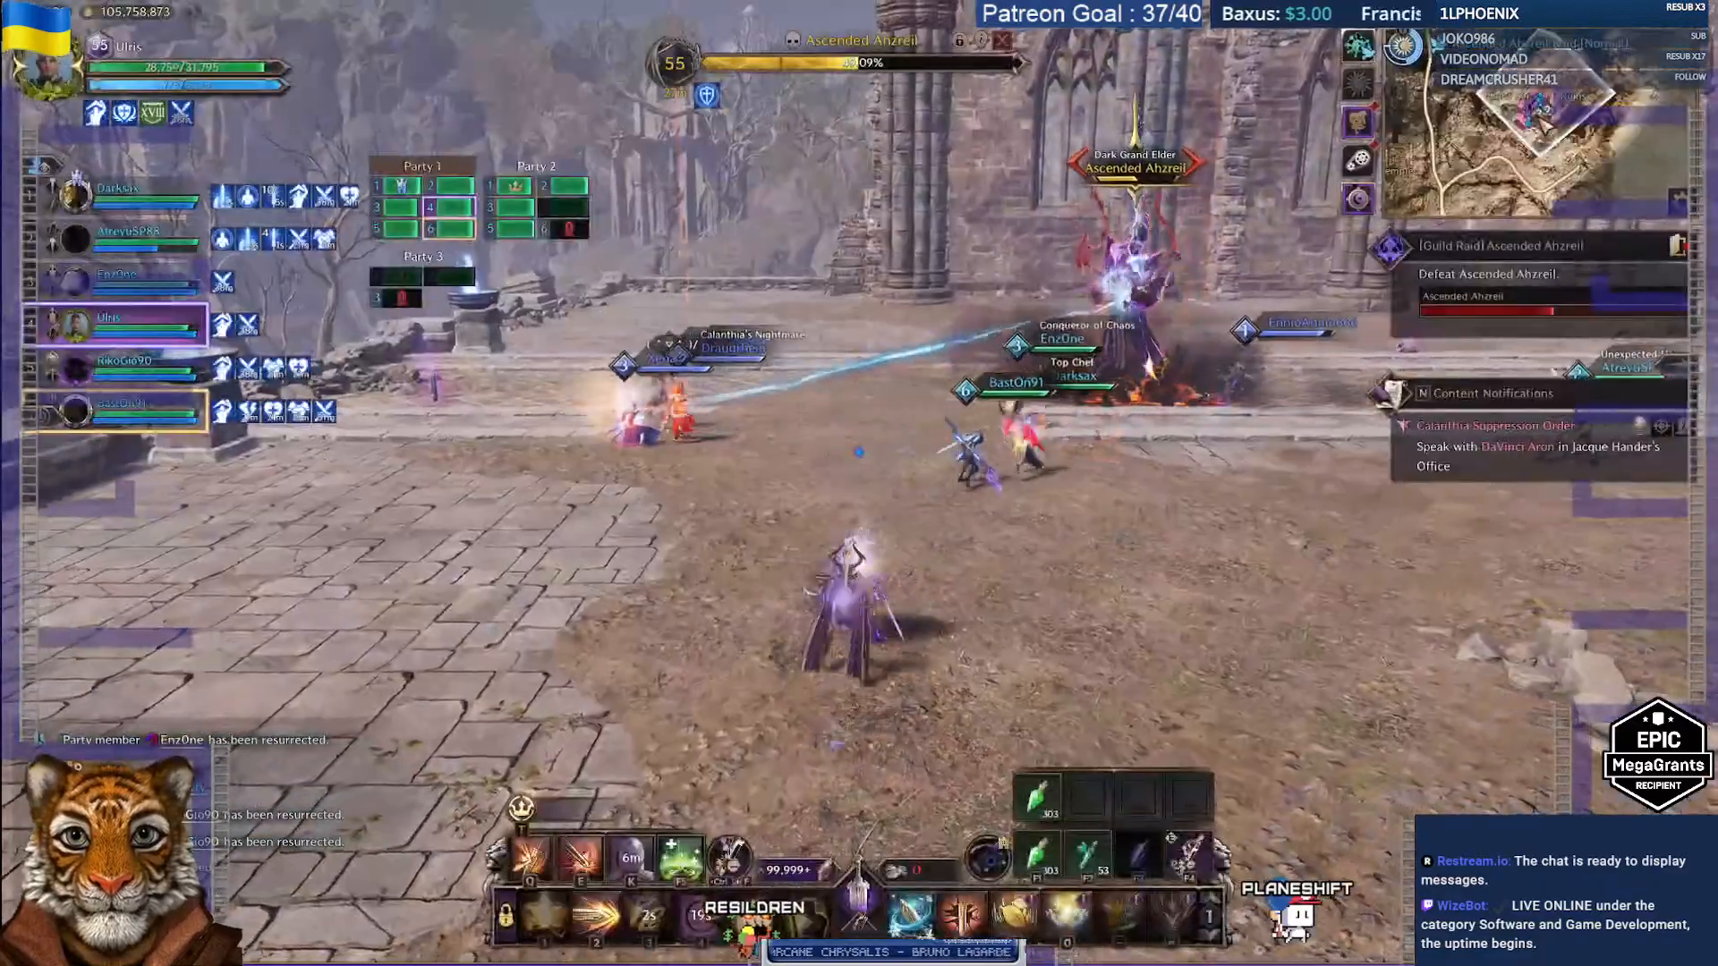
pyautogui.press('w')
pyautogui.press('shift')
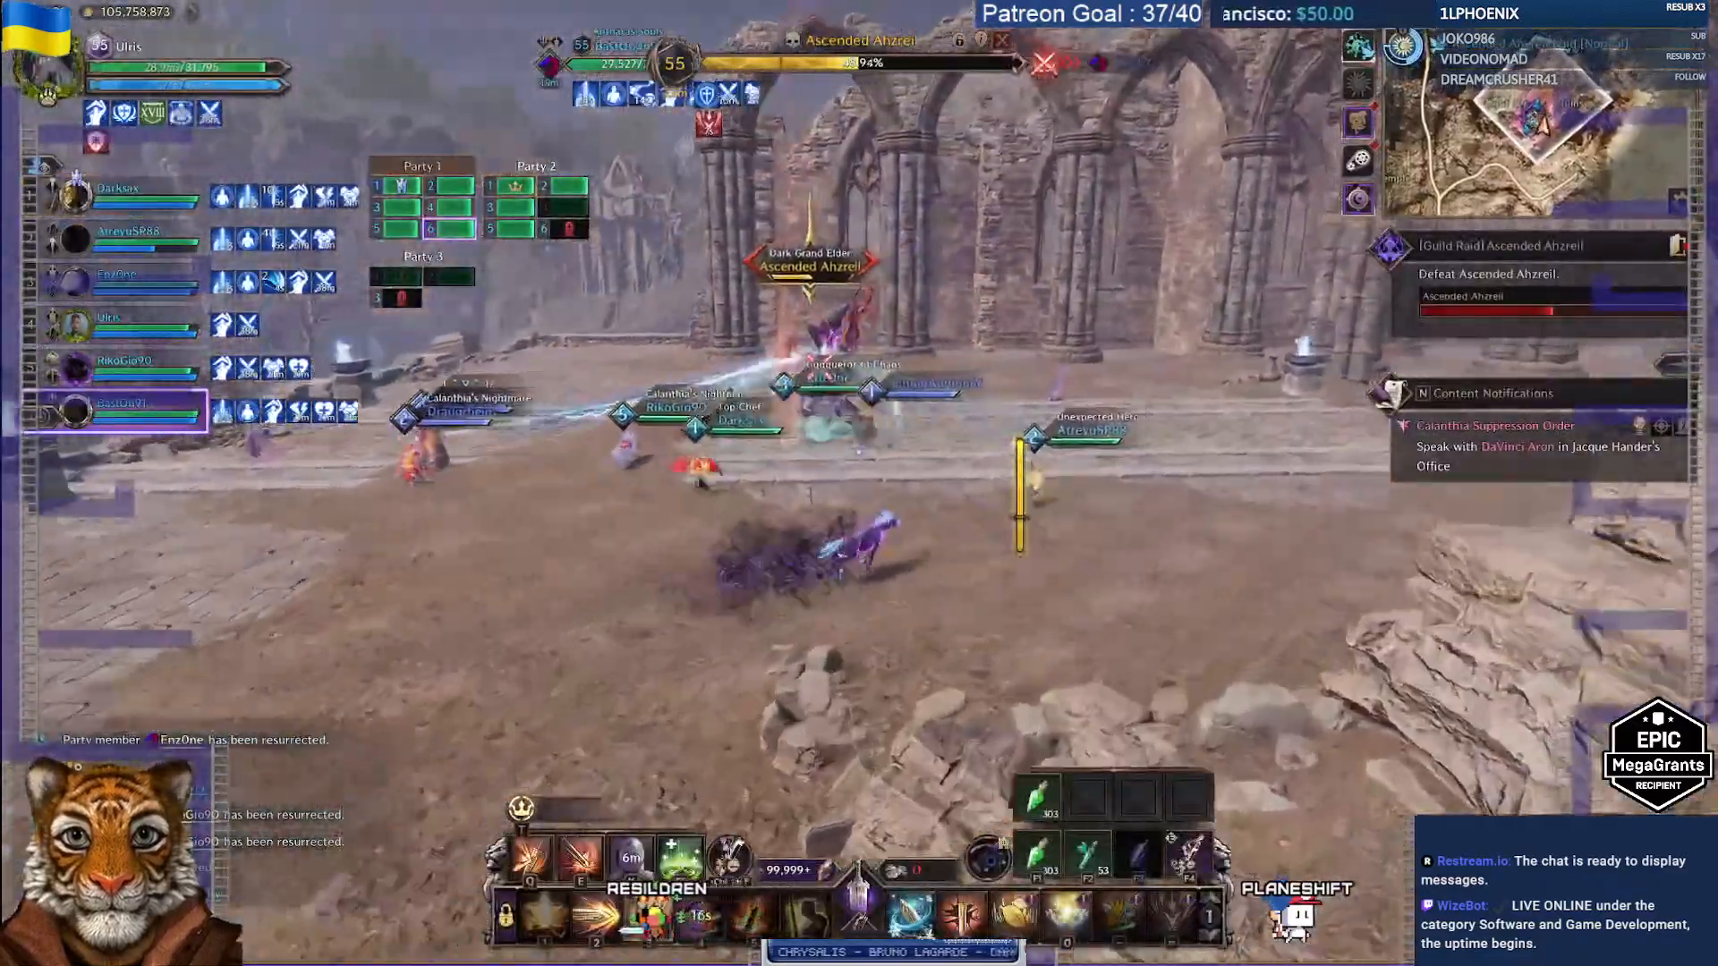
pyautogui.press('d')
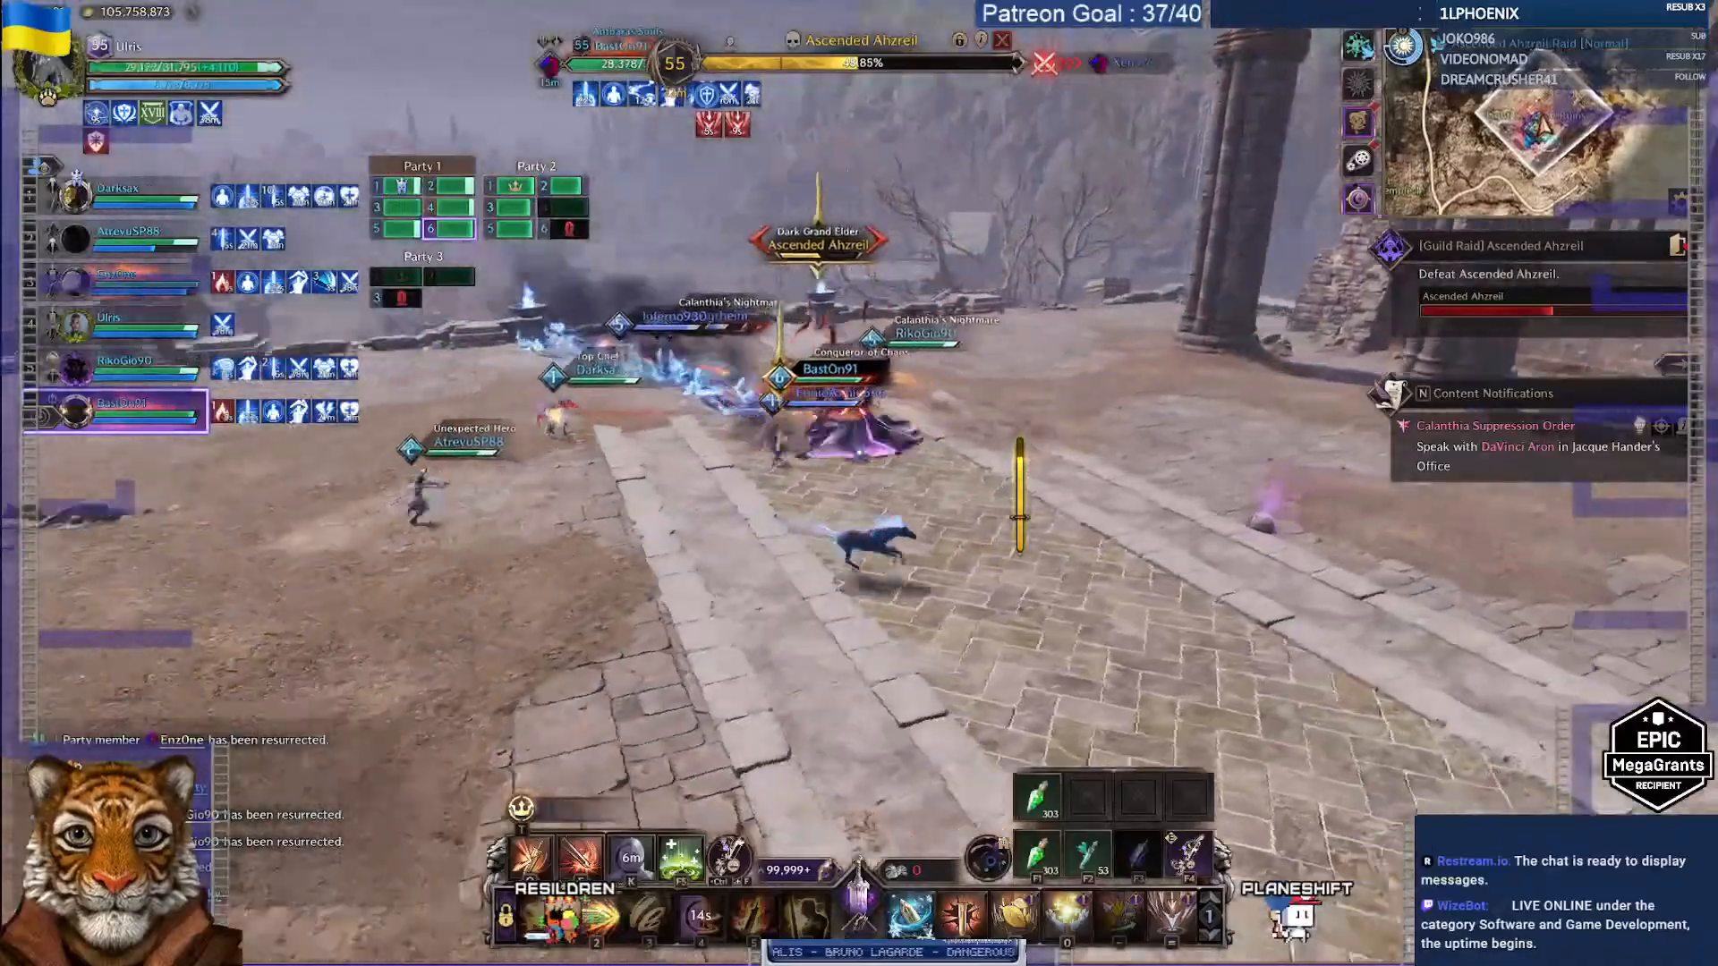
pyautogui.press('w')
pyautogui.press('2')
pyautogui.press('1')
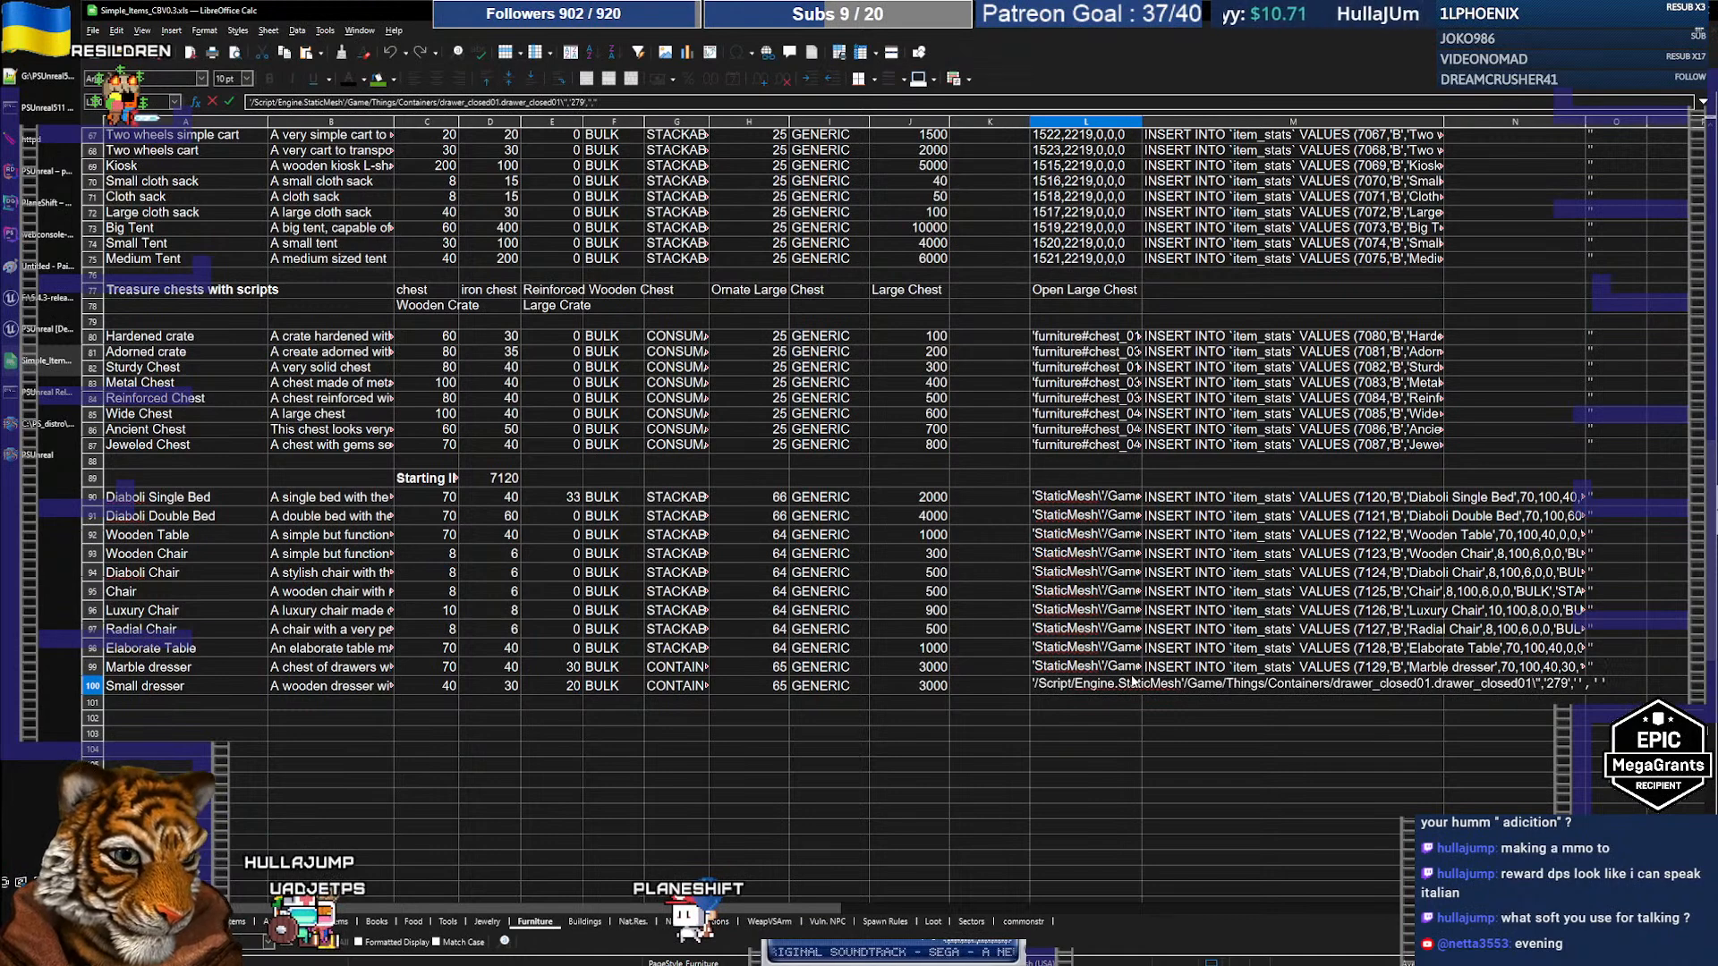
# Step: Remove the /Script/Engine. prefix from the Small dresser mesh path in L100
pyautogui.write('\\')
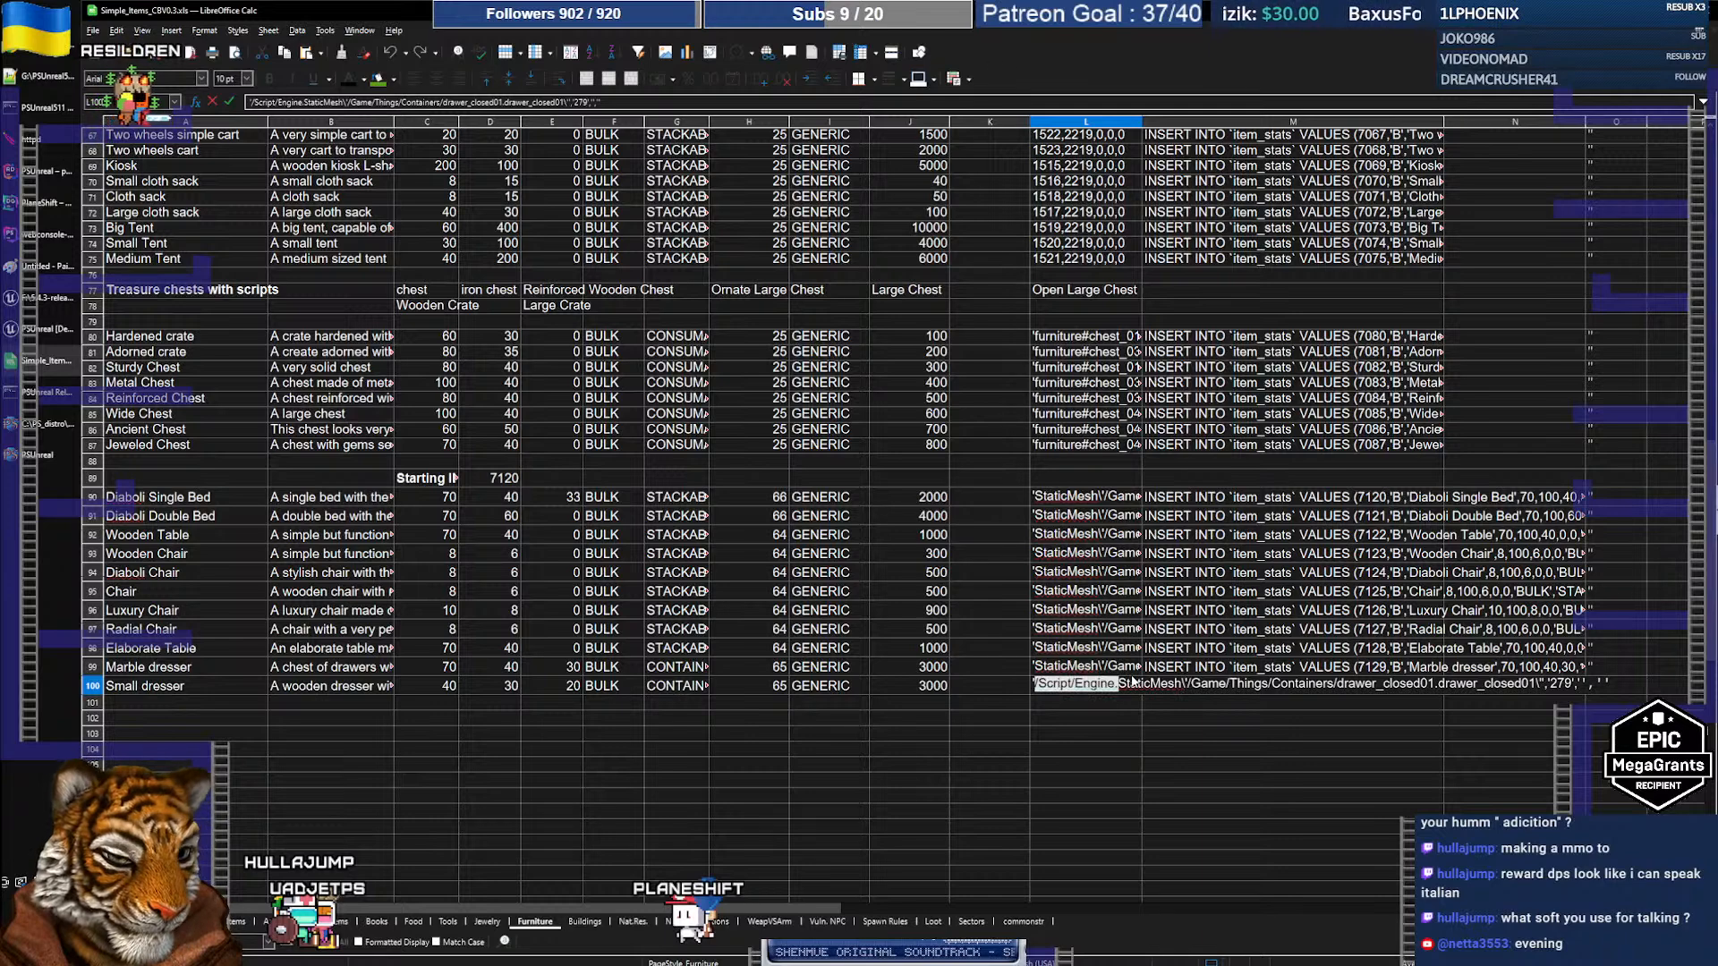
pyautogui.press('BackSpace')
pyautogui.hotkey('shift', 'Right')
pyautogui.hotkey('shift', 'Right')
pyautogui.hotkey('shift', 'Right')
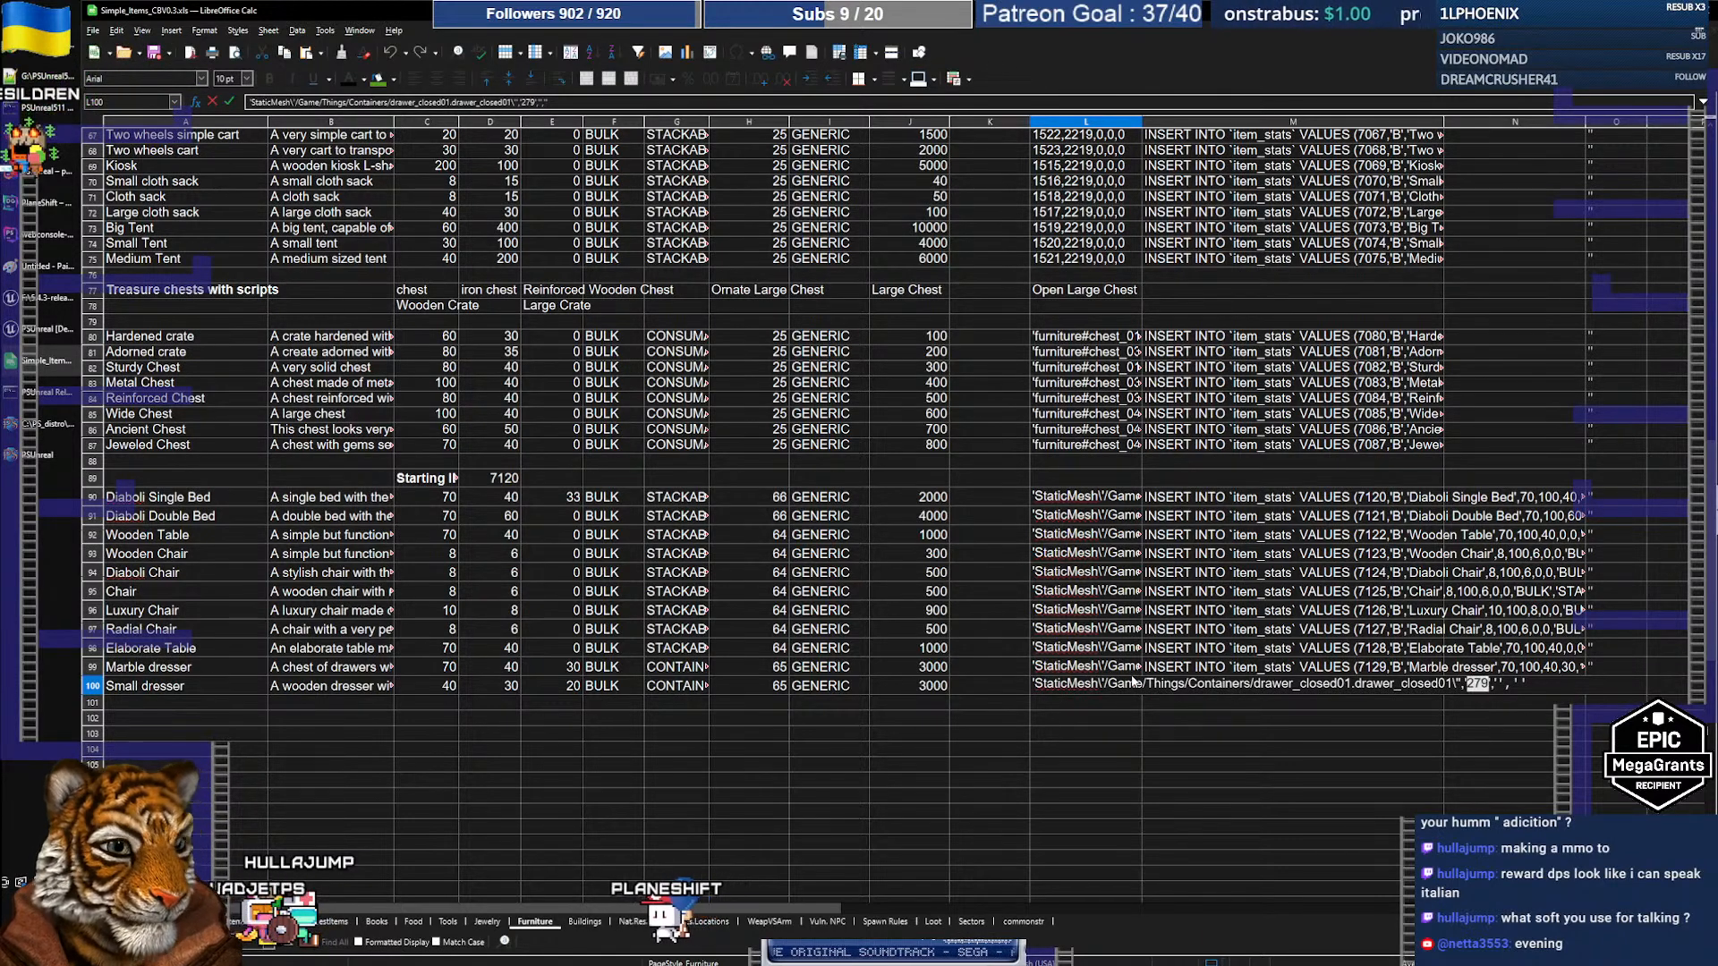
pyautogui.press('Return')
# Step: Check the generated 7130 INSERT statement in M100, then go to the PlaneShift database tool
pyautogui.click(1133, 681)
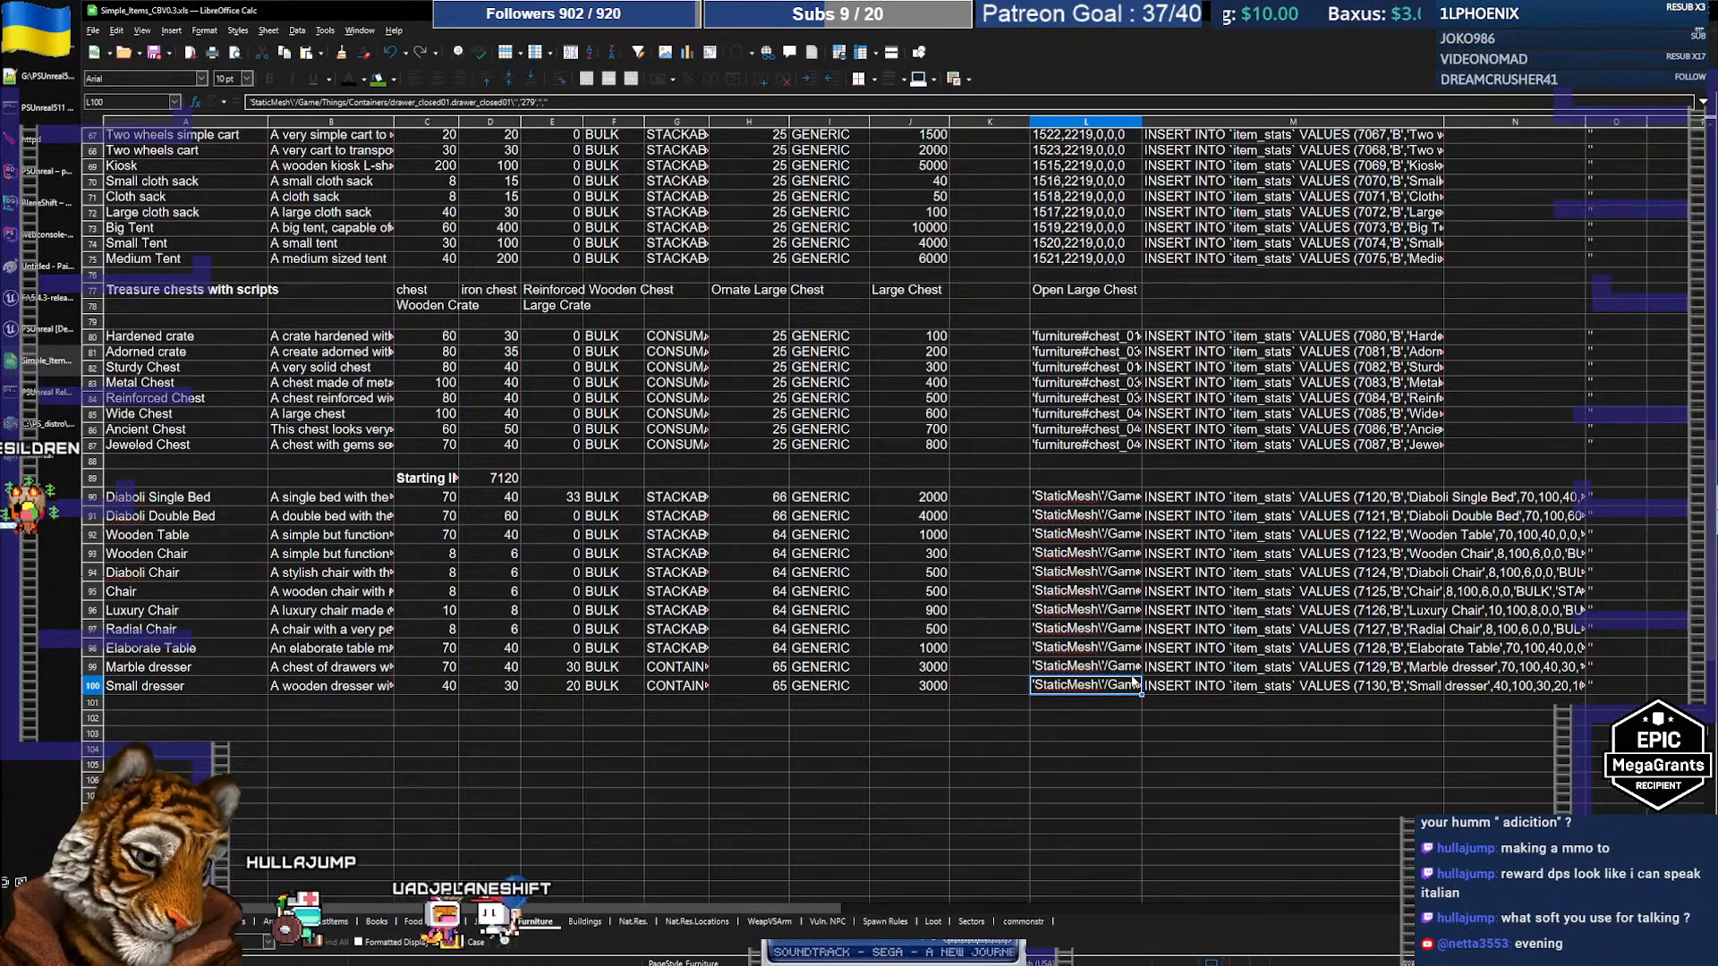
pyautogui.press('Right')
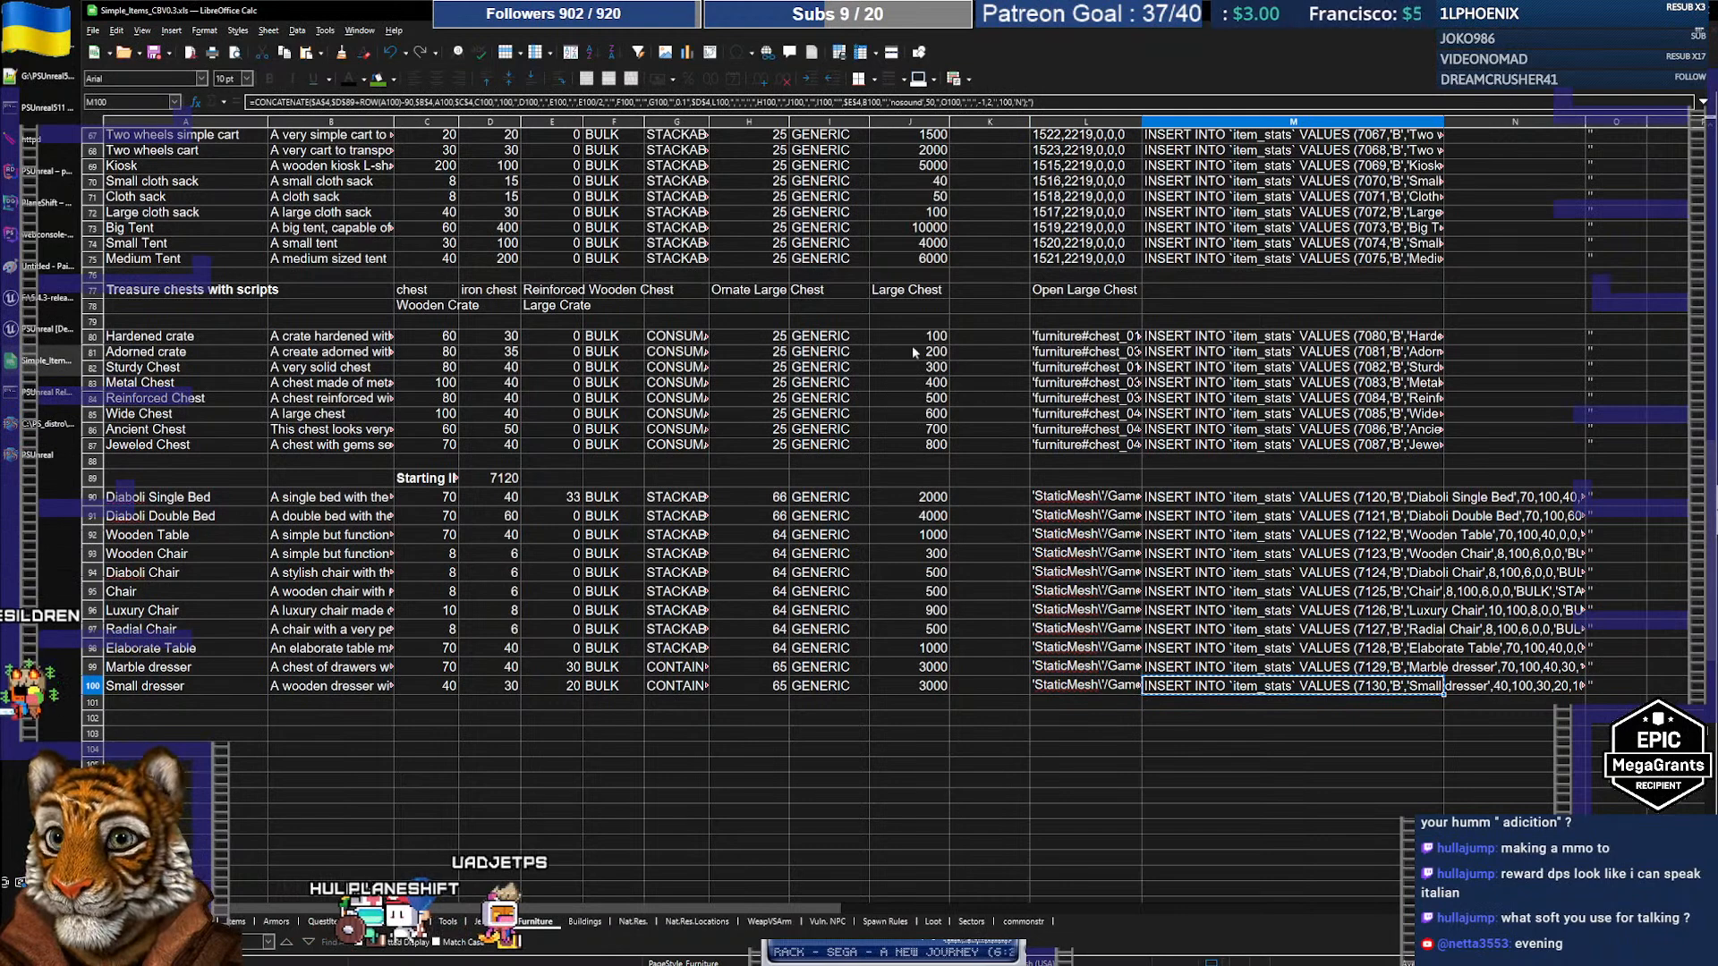
pyautogui.click(56, 202)
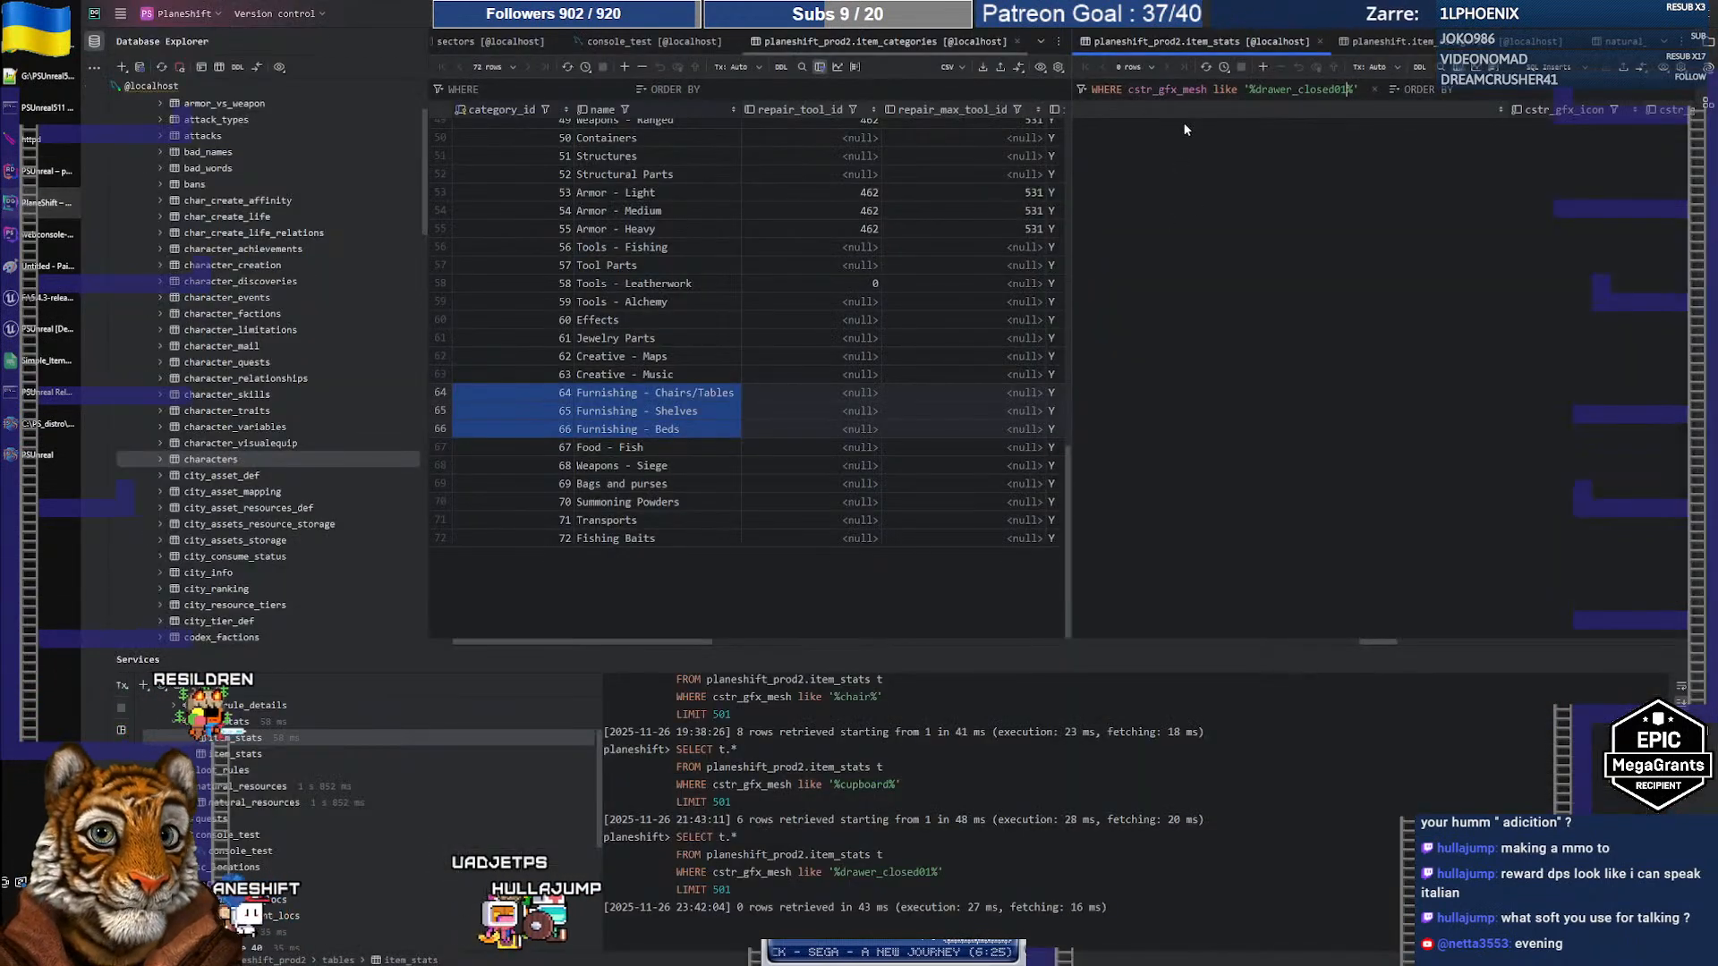
# Step: Paste the INSERT statements into console_40 and run the Small dresser INSERT (id 7130)
pyautogui.click(1664, 42)
pyautogui.click(1551, 178)
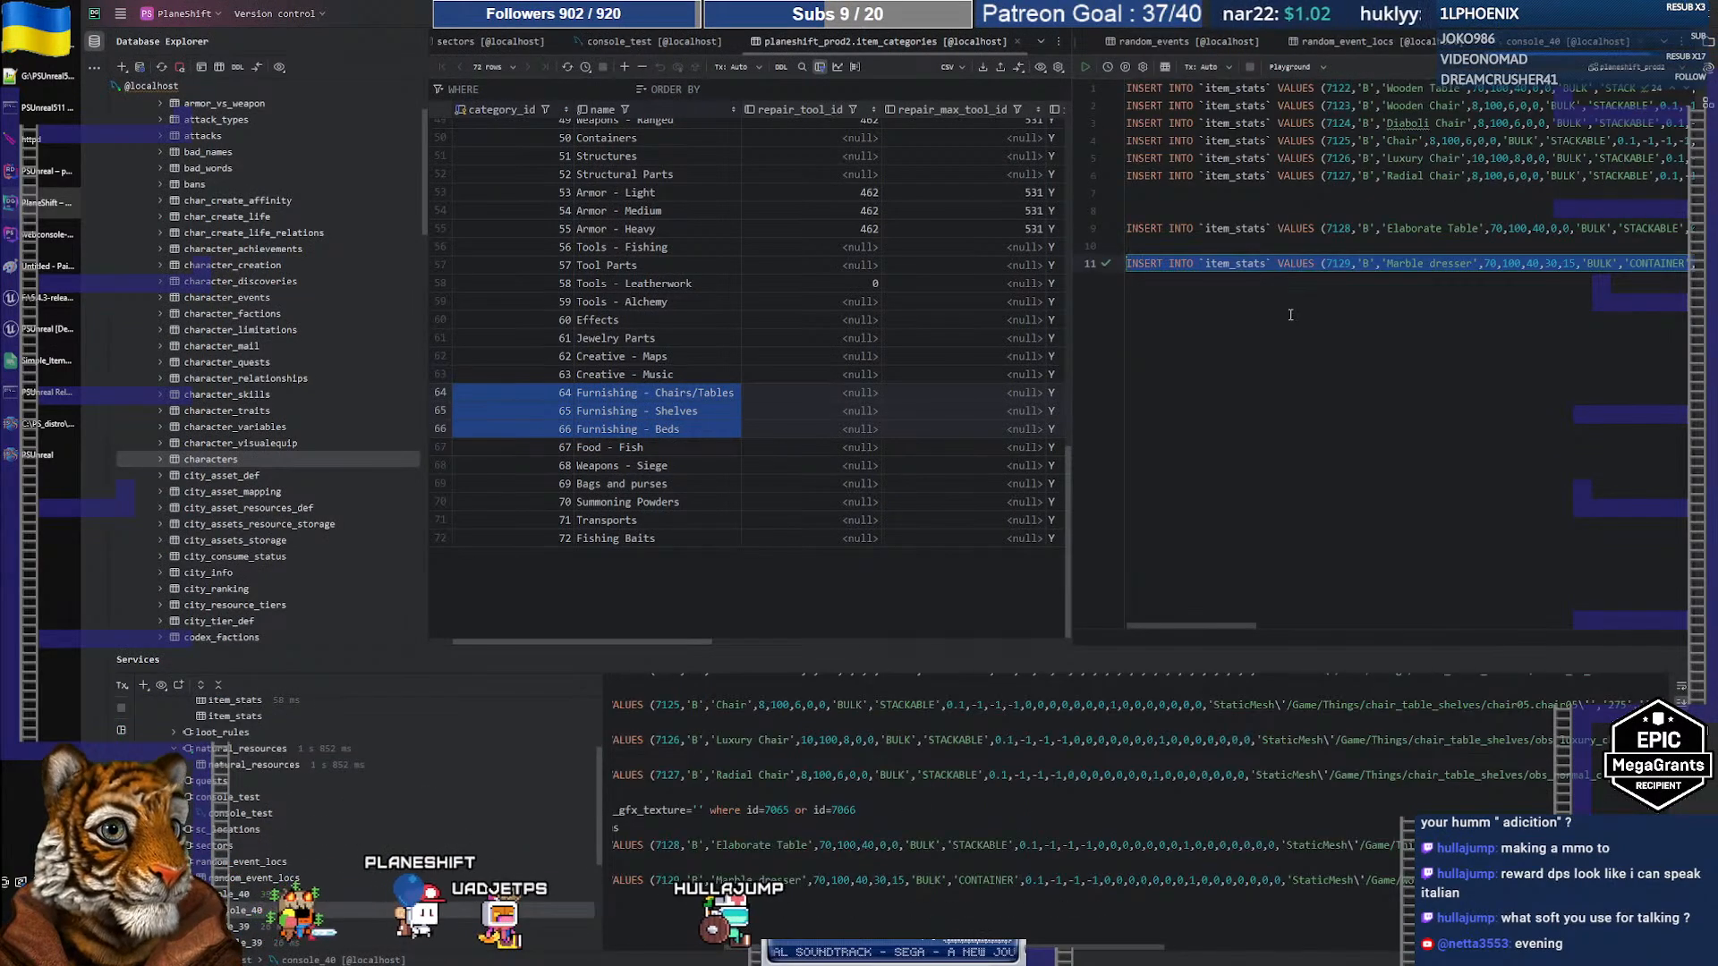
pyautogui.hotkey('ctrl', 'v')
pyautogui.hotkey('ctrl', 'a')
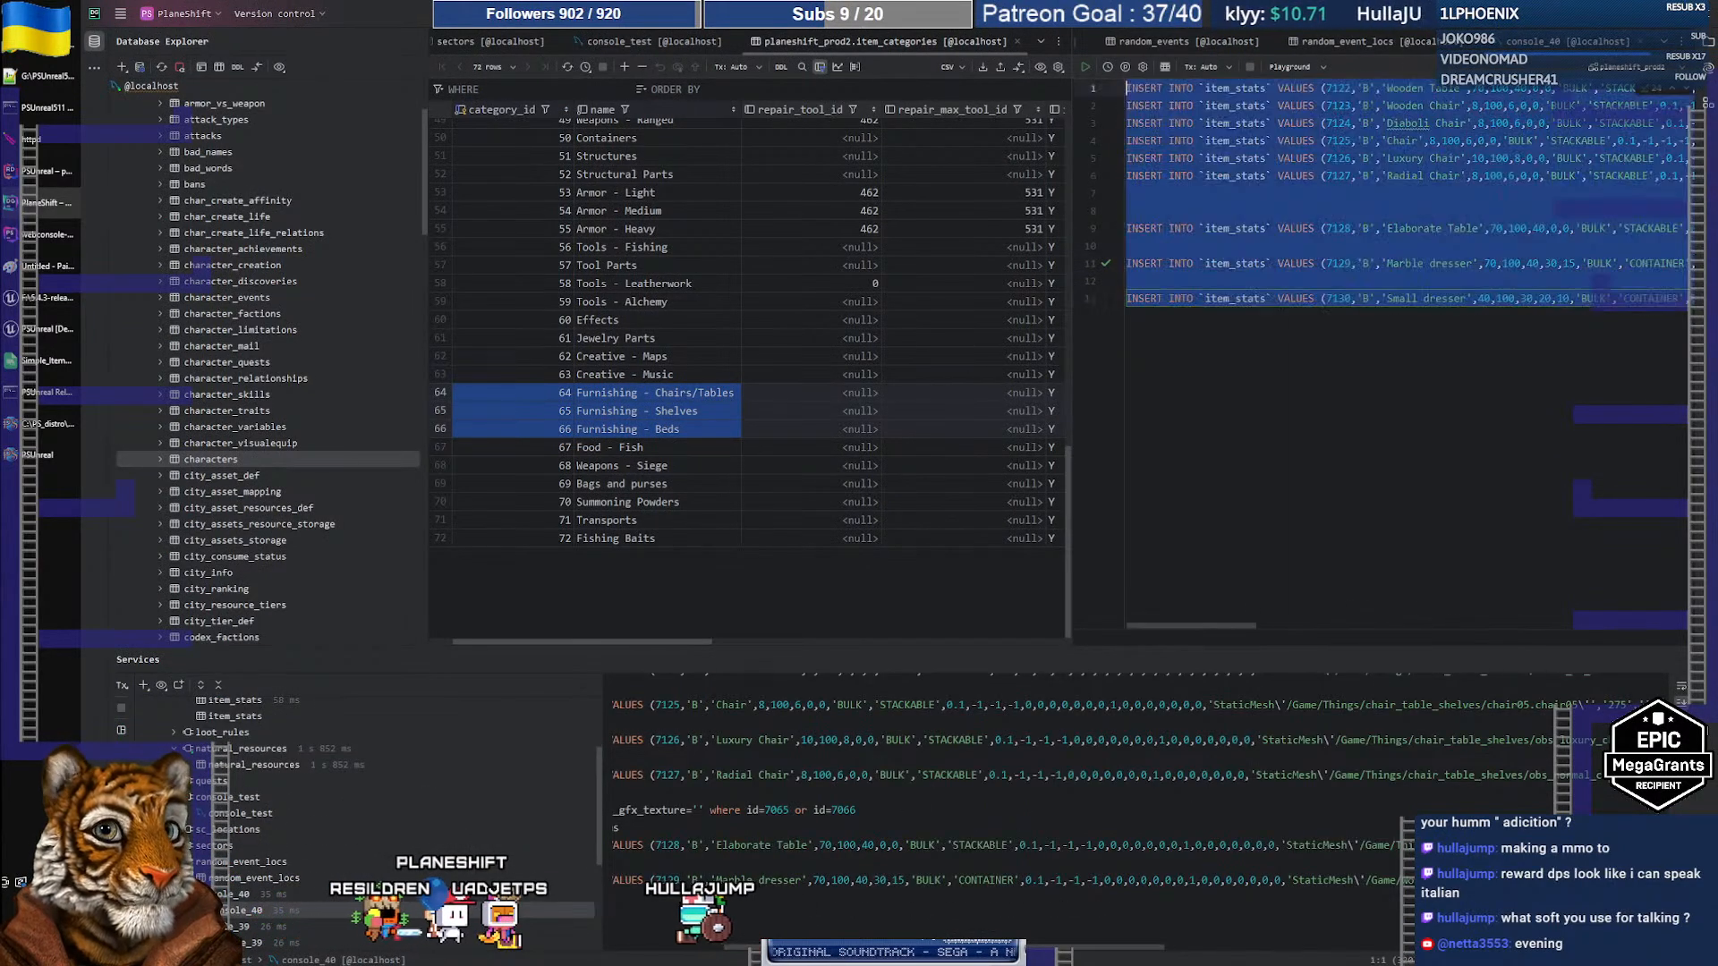
pyautogui.hotkey('ctrl', 'Home')
pyautogui.hotkey('shift', 'End')
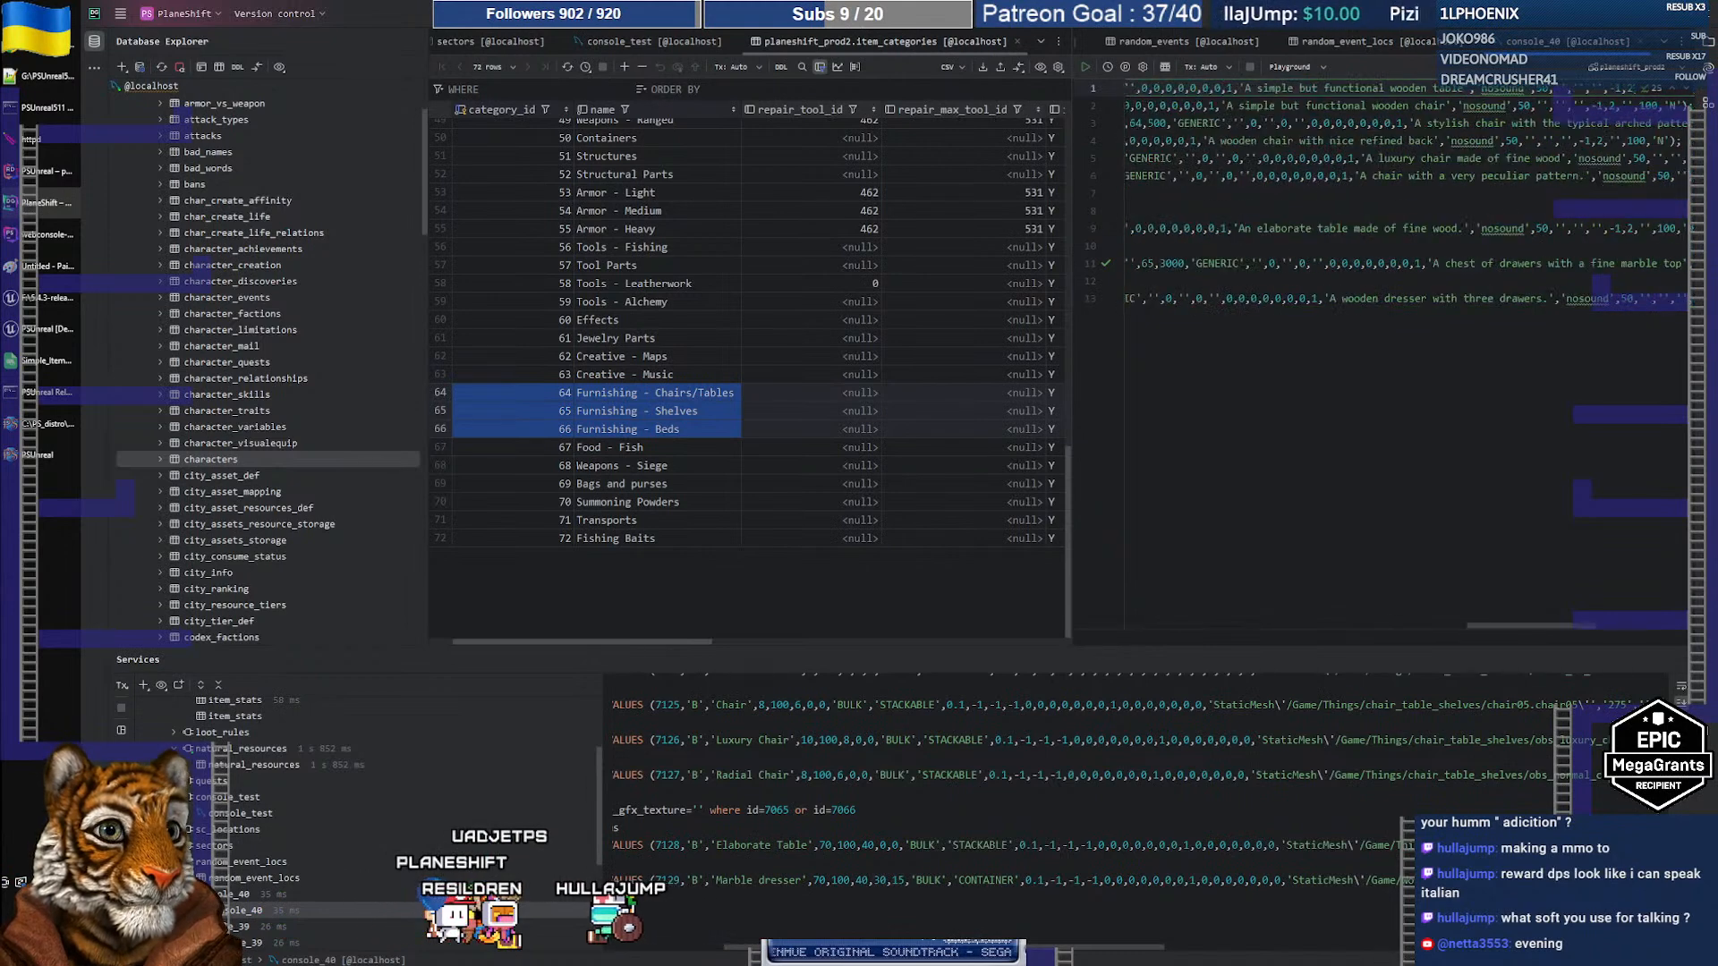
pyautogui.hotkey('shift', 'Right')
pyautogui.press('Down')
pyautogui.press('Down')
pyautogui.press('Down')
pyautogui.press('Down')
pyautogui.press('Down')
pyautogui.press('Down')
pyautogui.press('Down')
pyautogui.press('Down')
pyautogui.press('Down')
pyautogui.press('Down')
pyautogui.press('Down')
pyautogui.hotkey('shift', 'End')
pyautogui.hotkey('ctrl', 'Return')
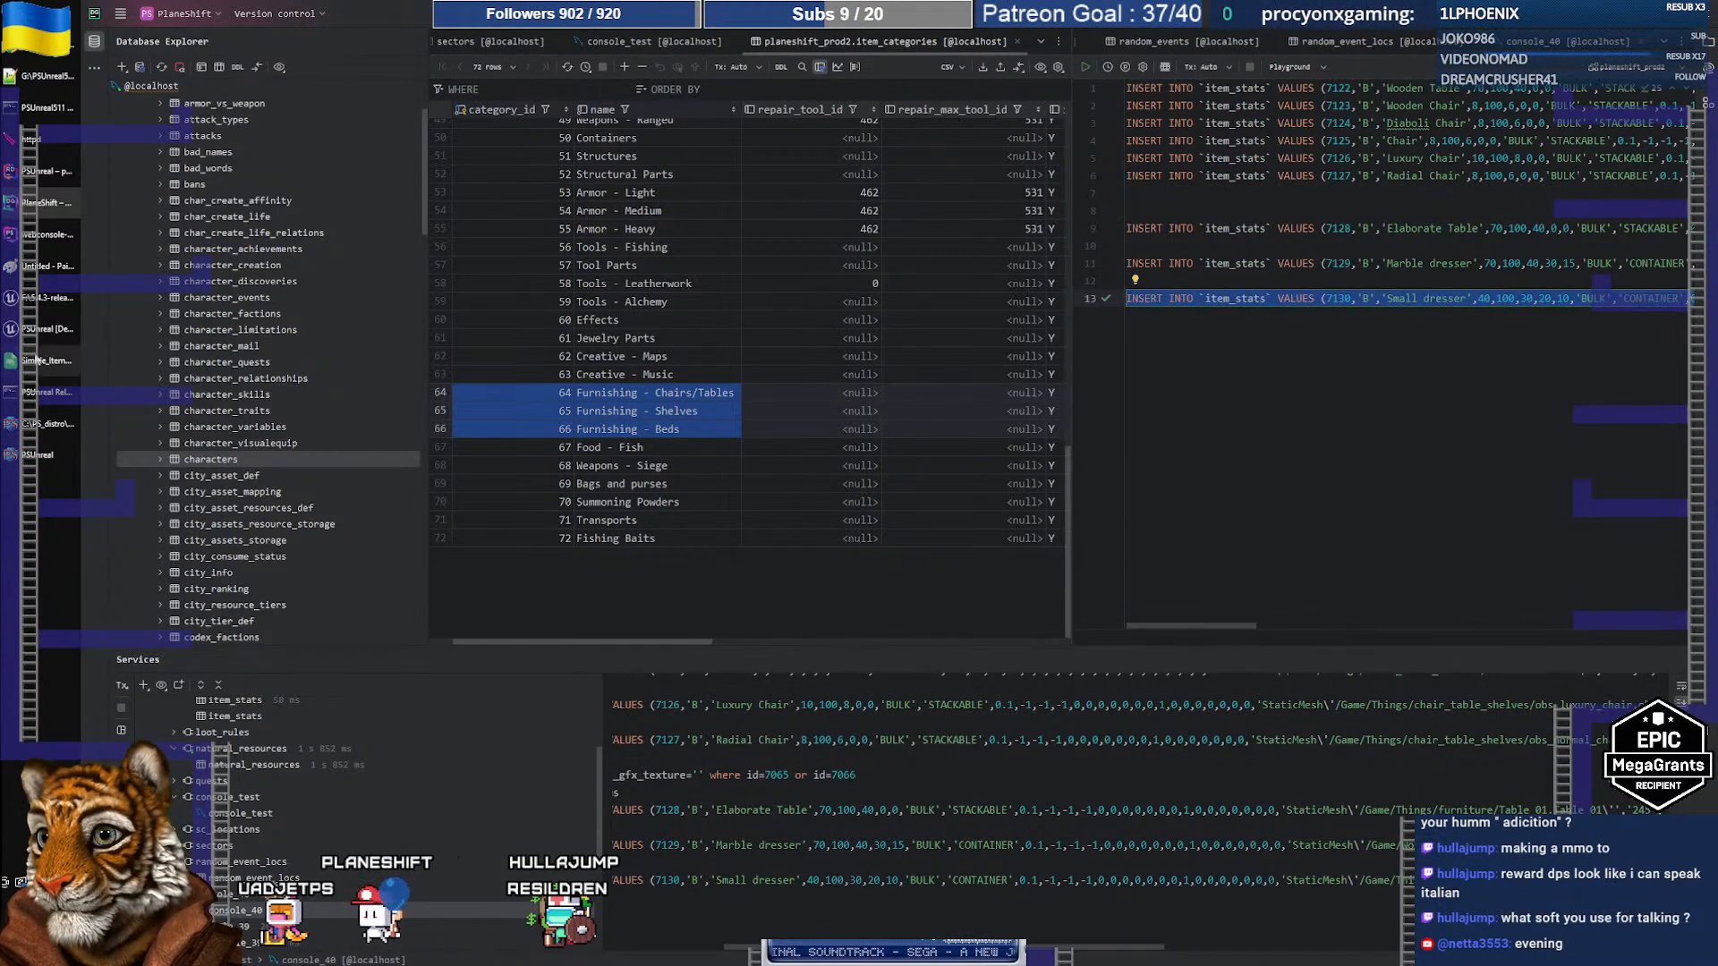
# Step: Bring up the PlaneShift game window and frame the camera on the two small dressers
pyautogui.click(38, 332)
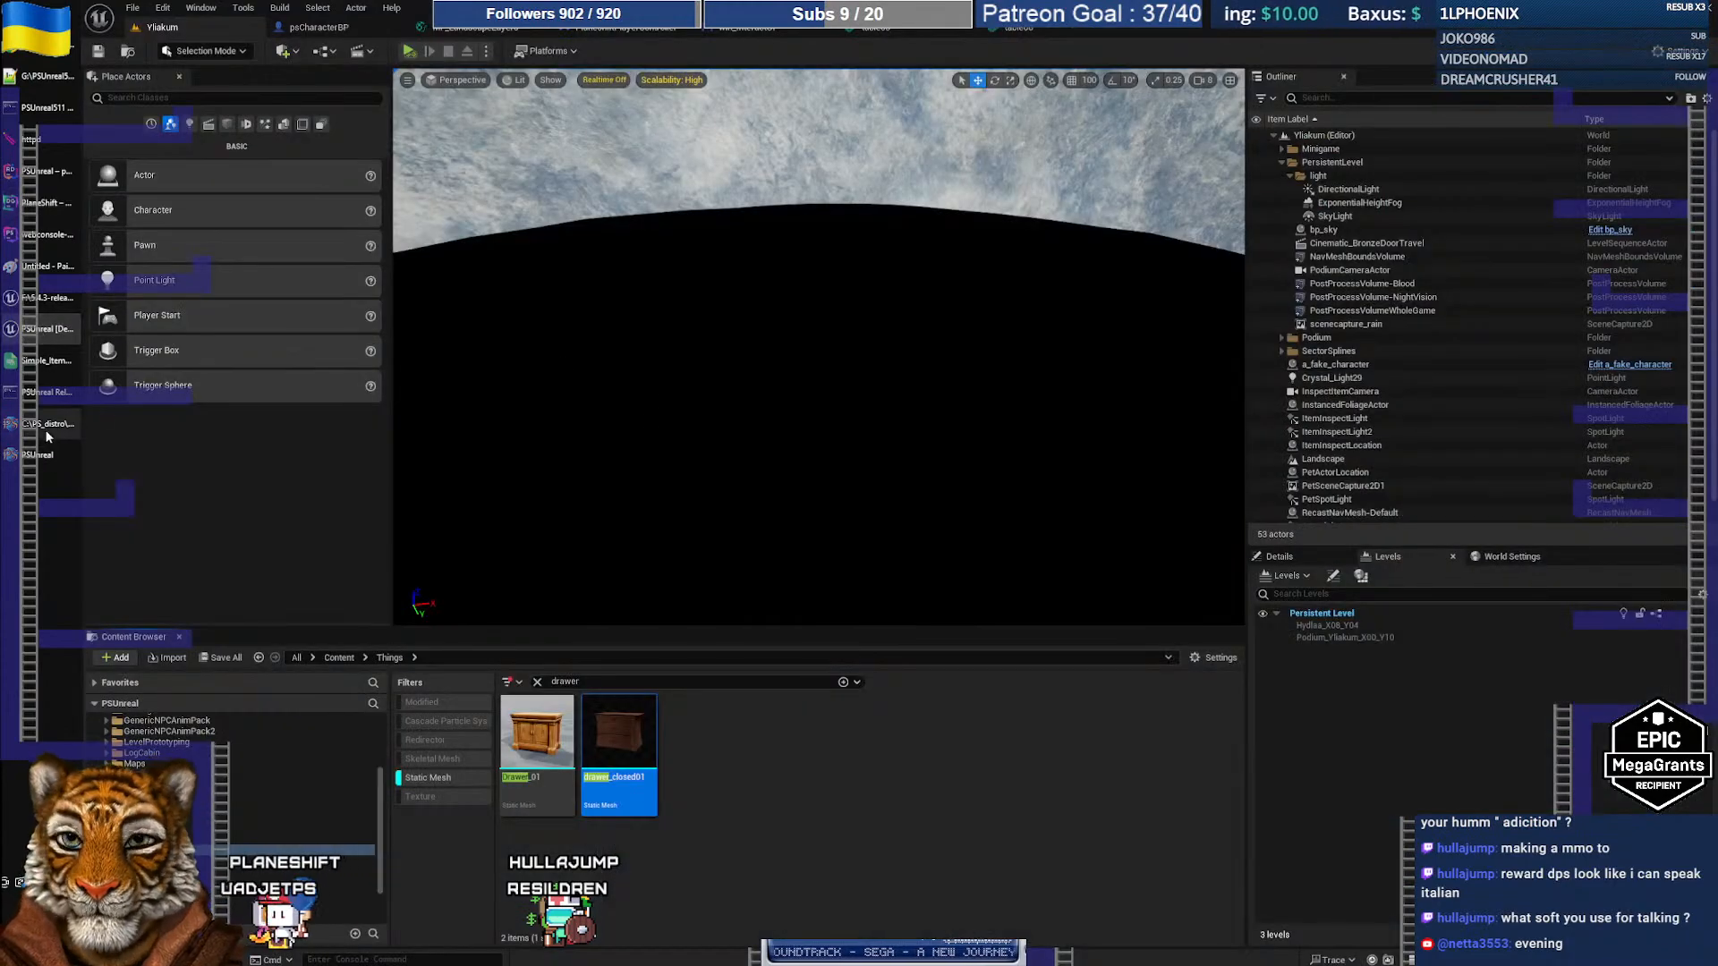
pyautogui.click(49, 455)
pyautogui.moveTo(827, 403); pyautogui.dragTo(729, 315, button='right')
pyautogui.scroll(-5, 735, 386)
pyautogui.scroll(5, 736, 387)
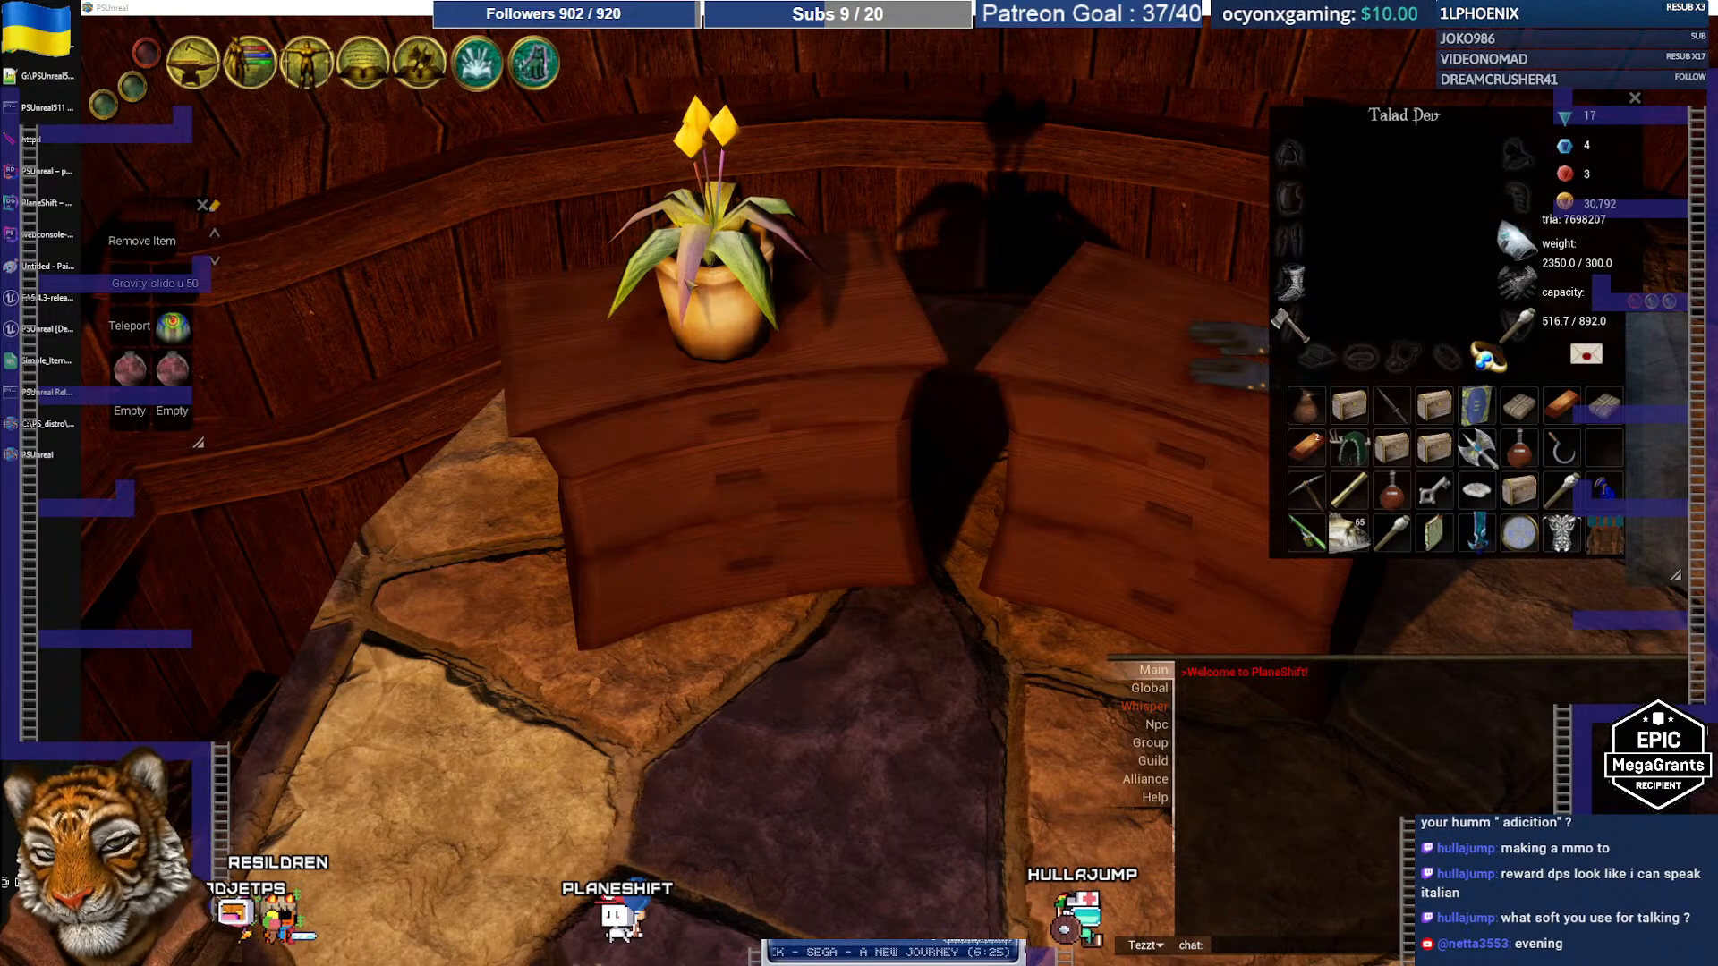
pyautogui.click(34, 329)
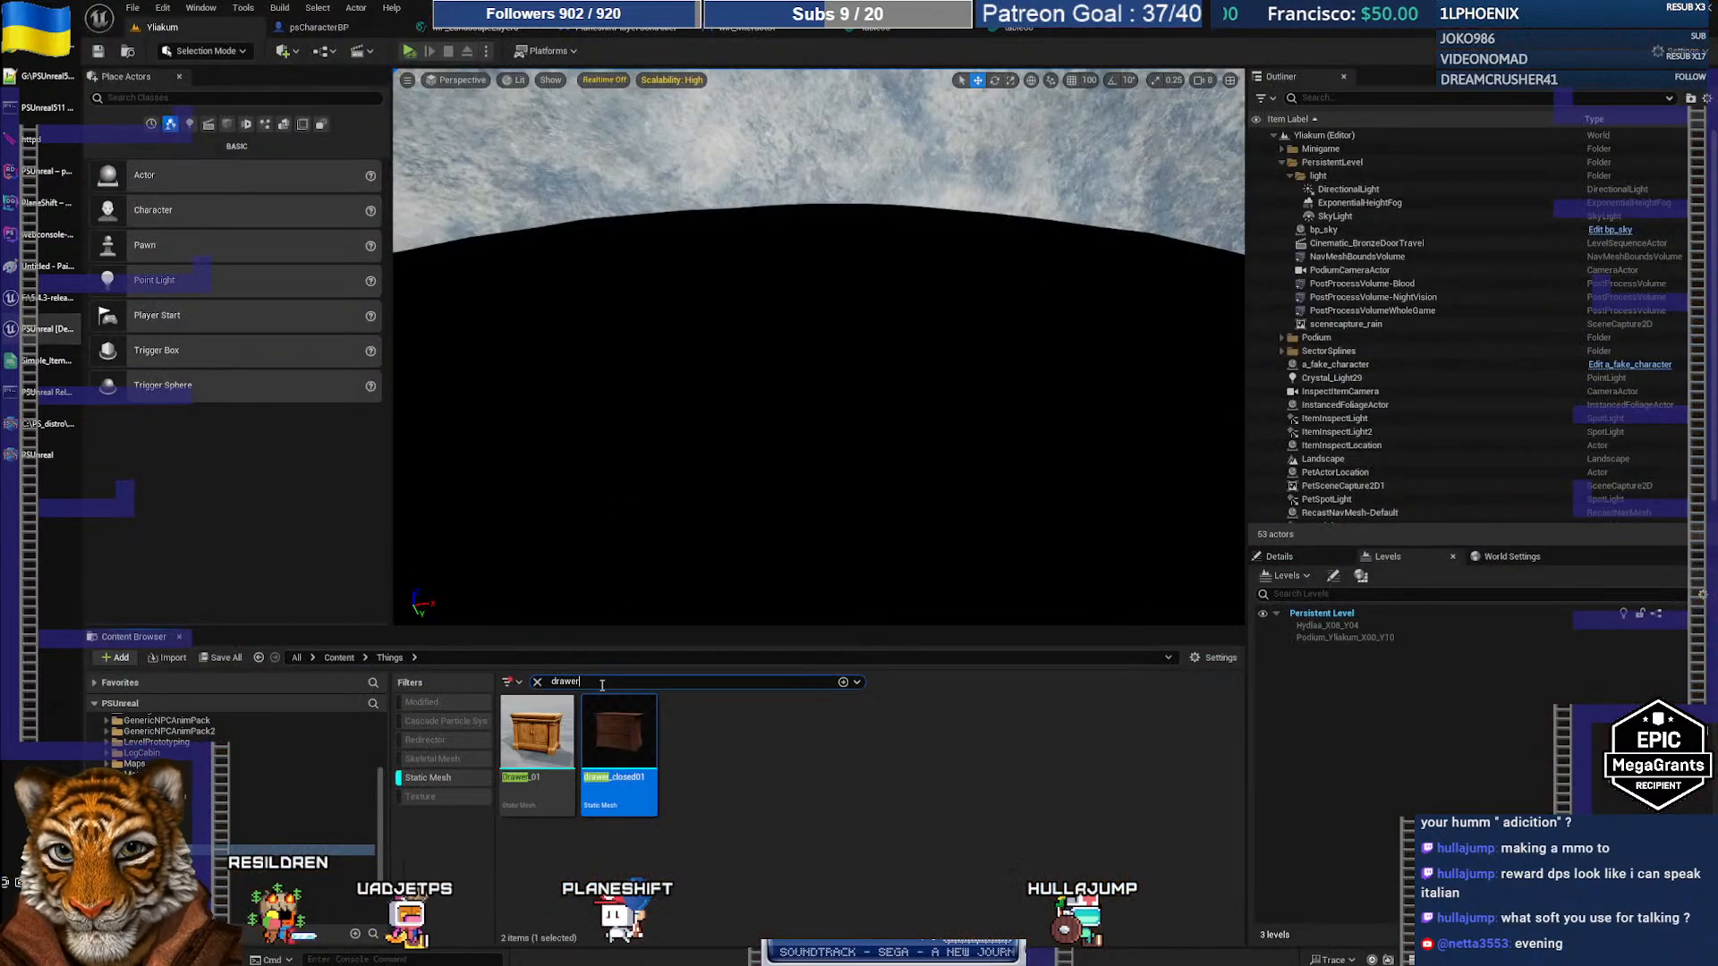
pyautogui.write('potted')
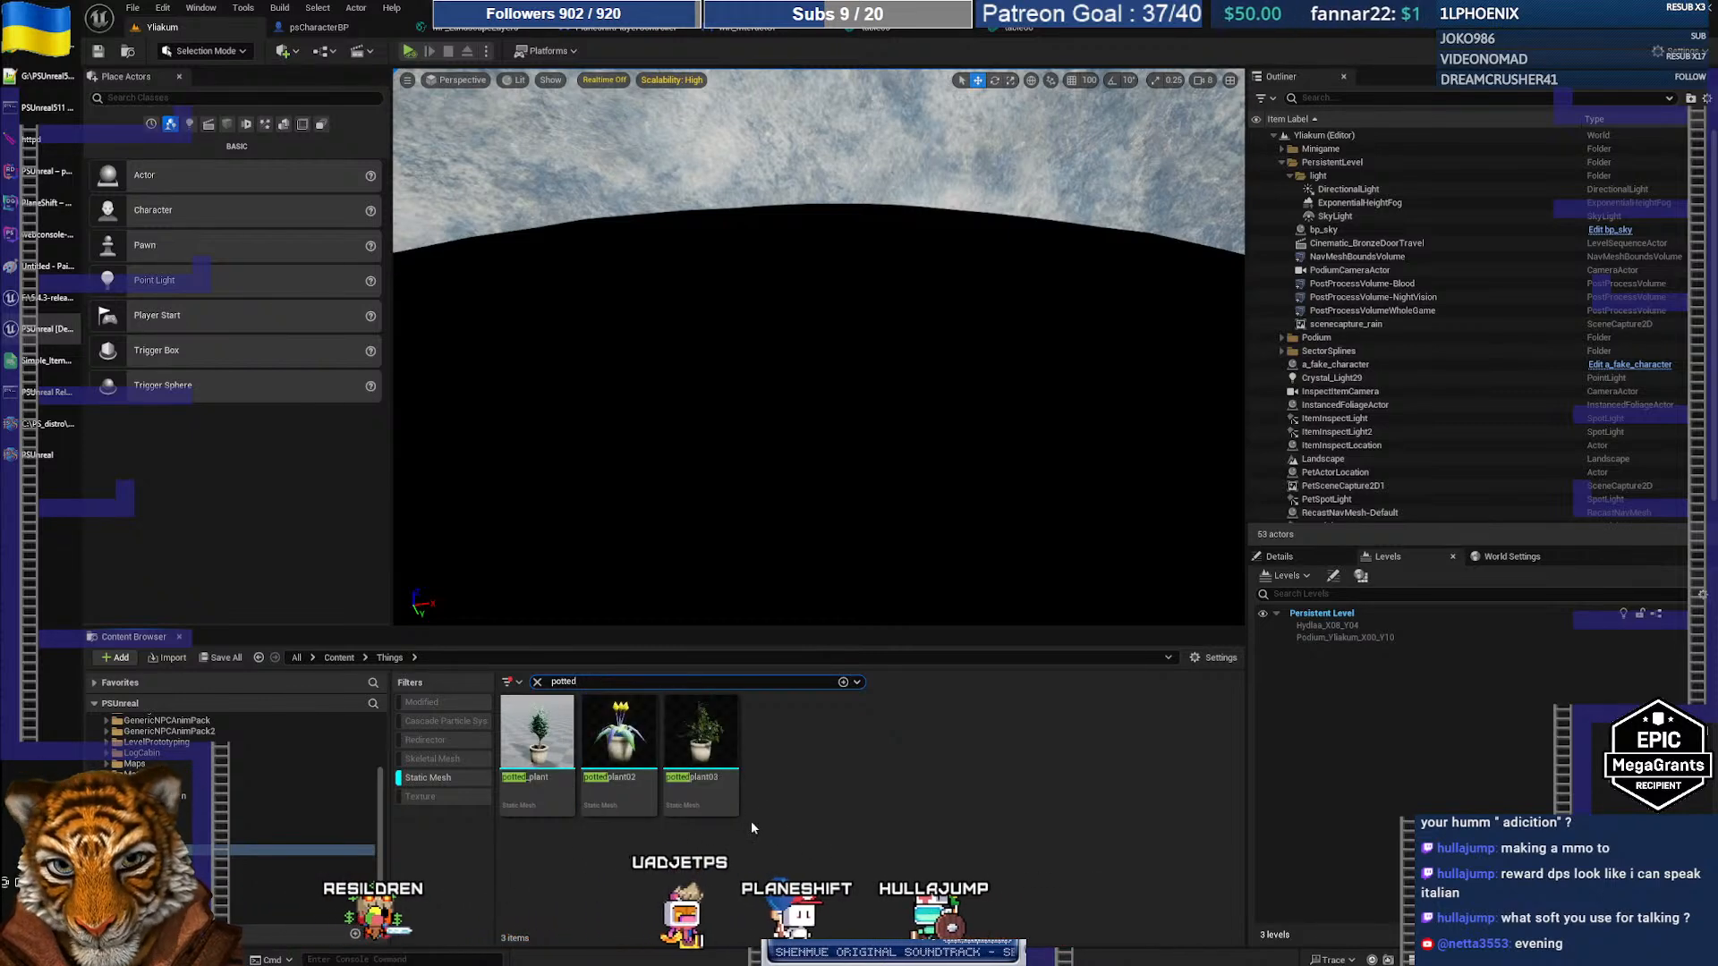
pyautogui.click(636, 750)
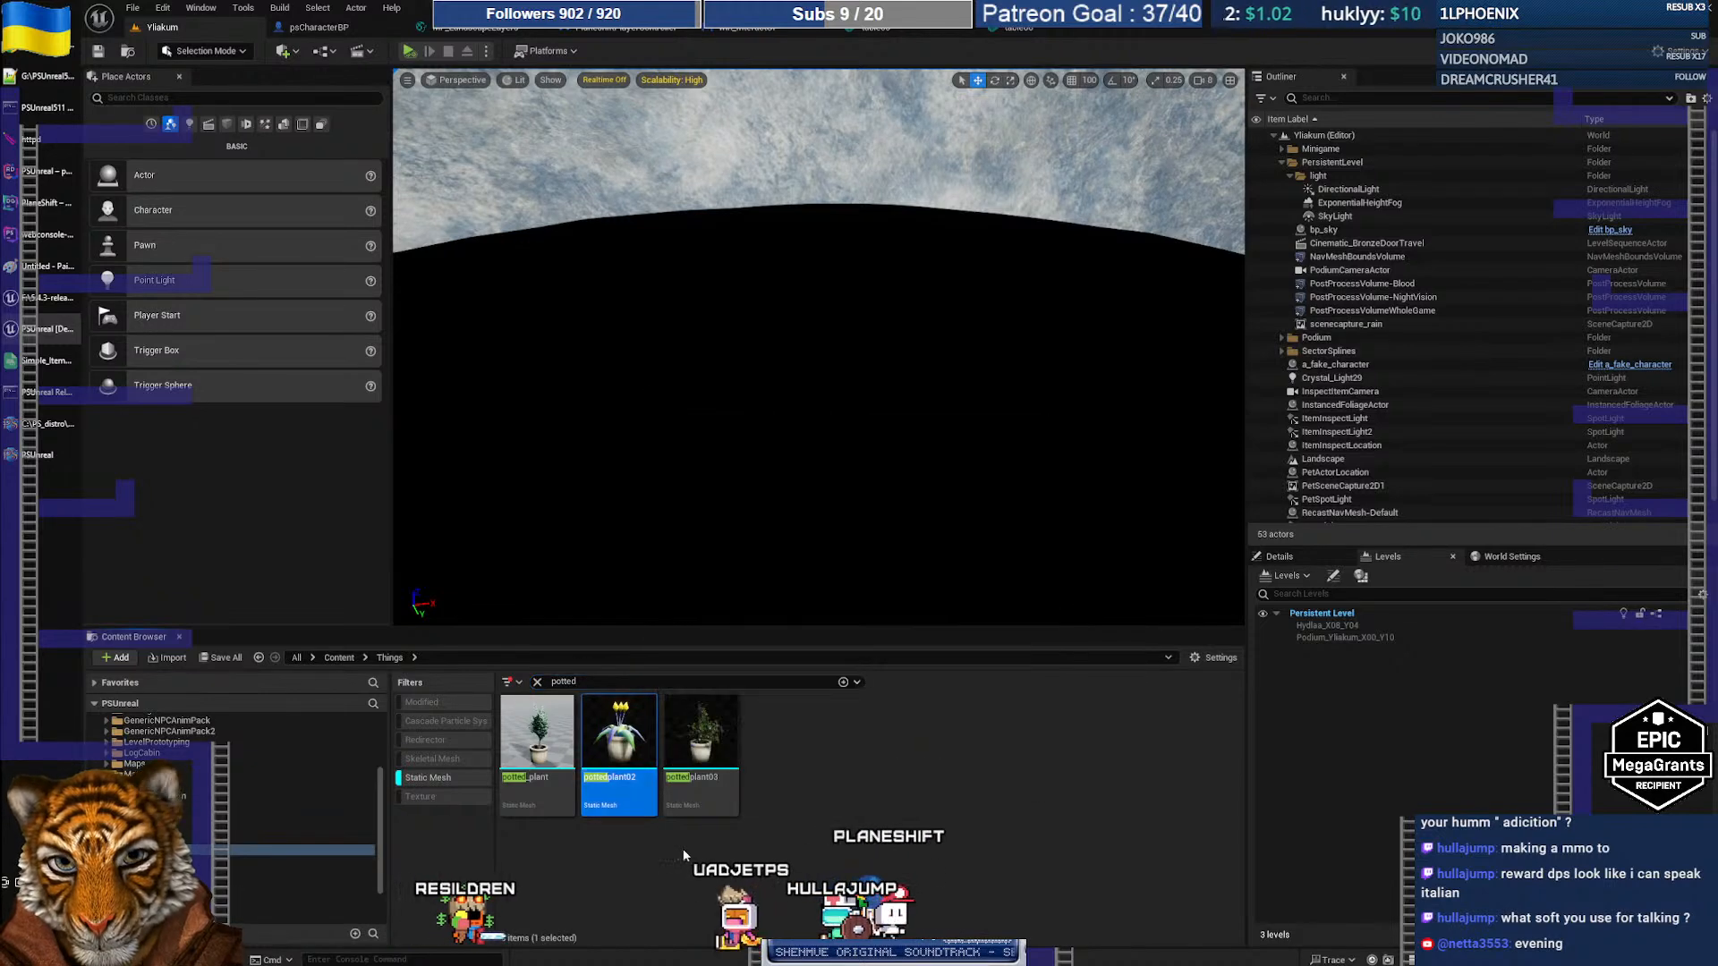
pyautogui.click(719, 769)
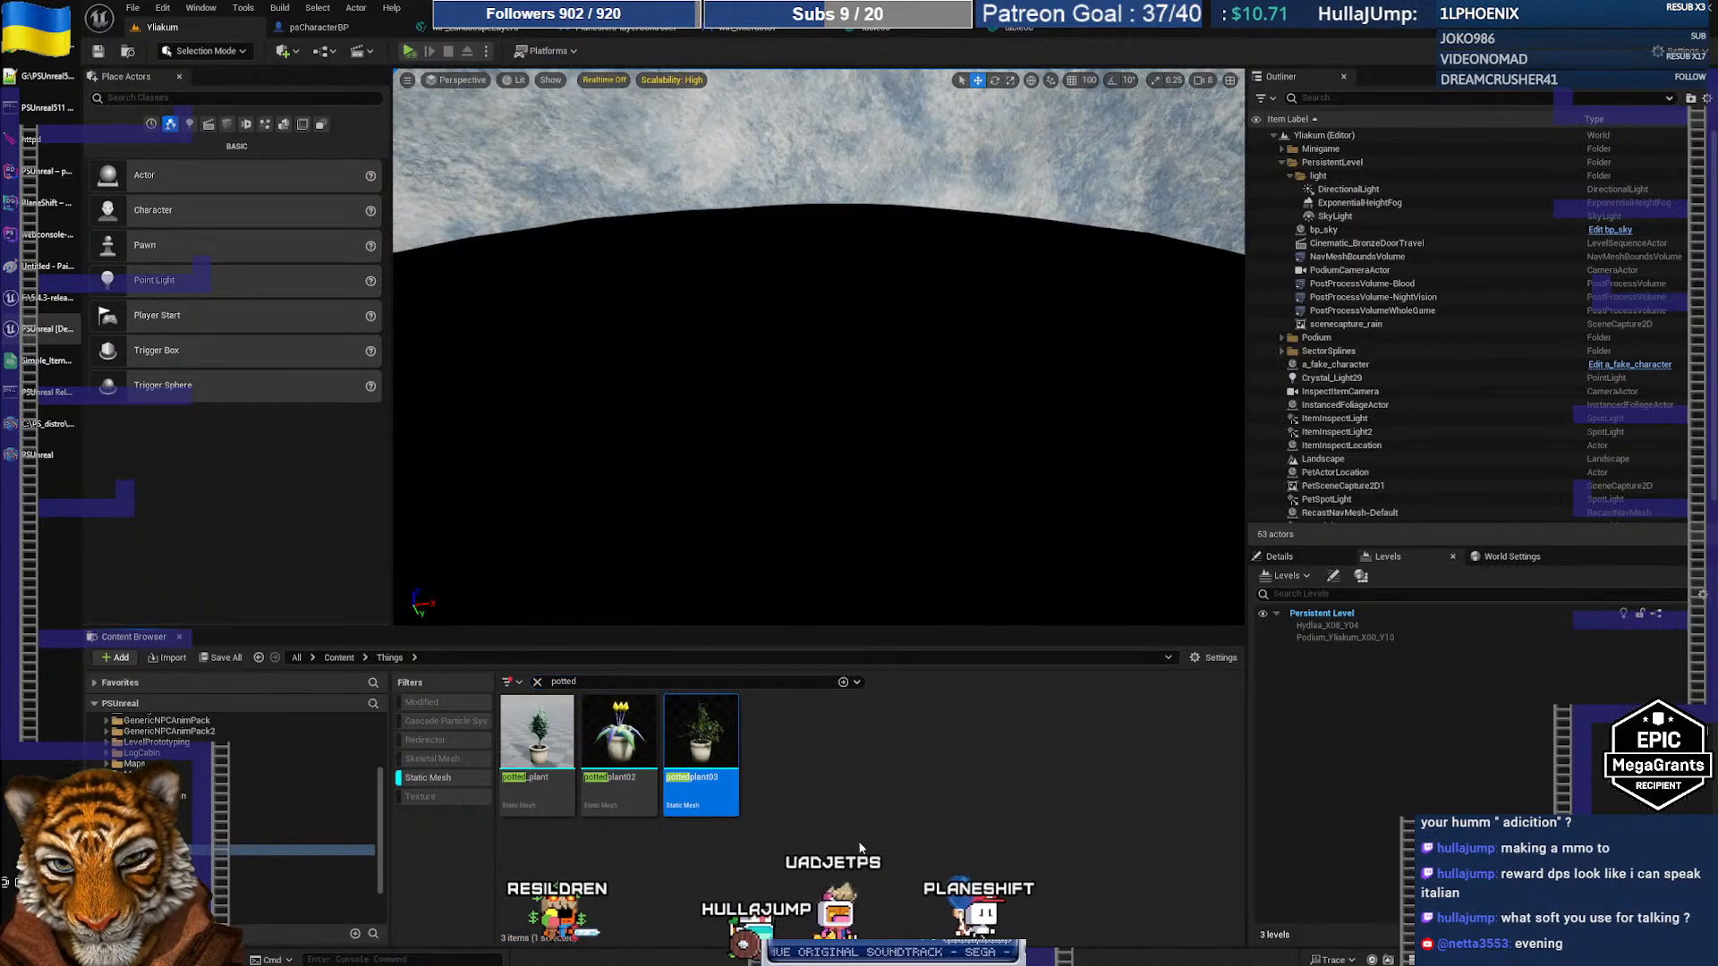
pyautogui.click(628, 788)
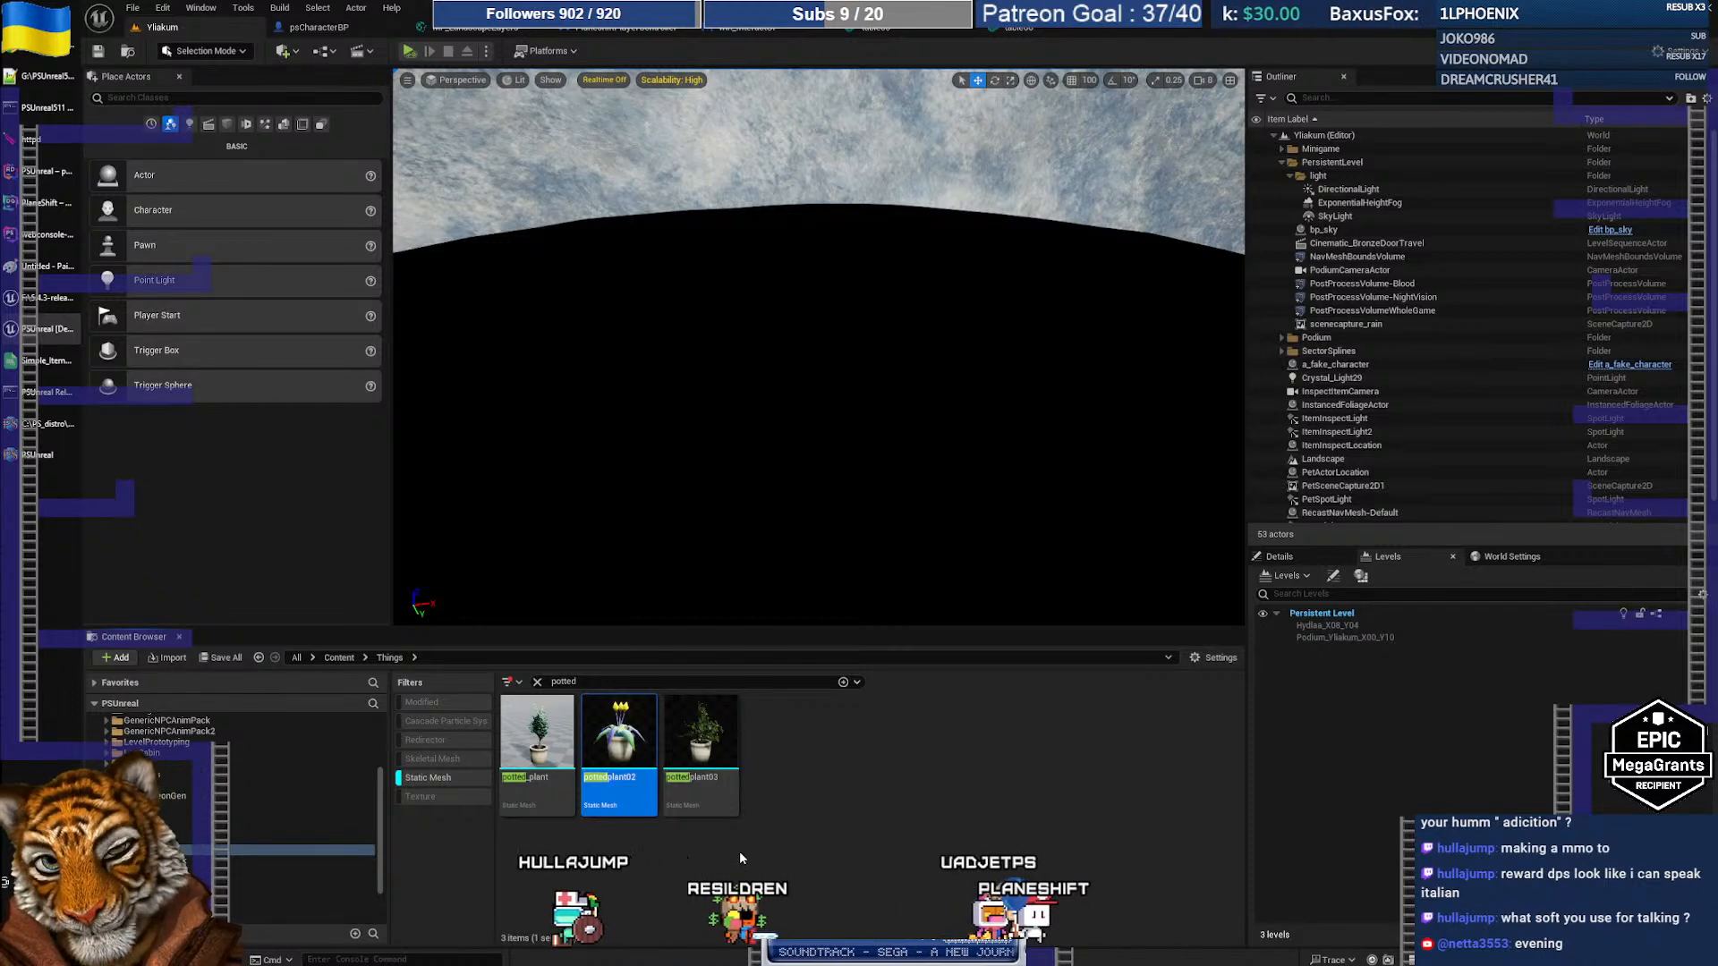
pyautogui.moveTo(635, 742)
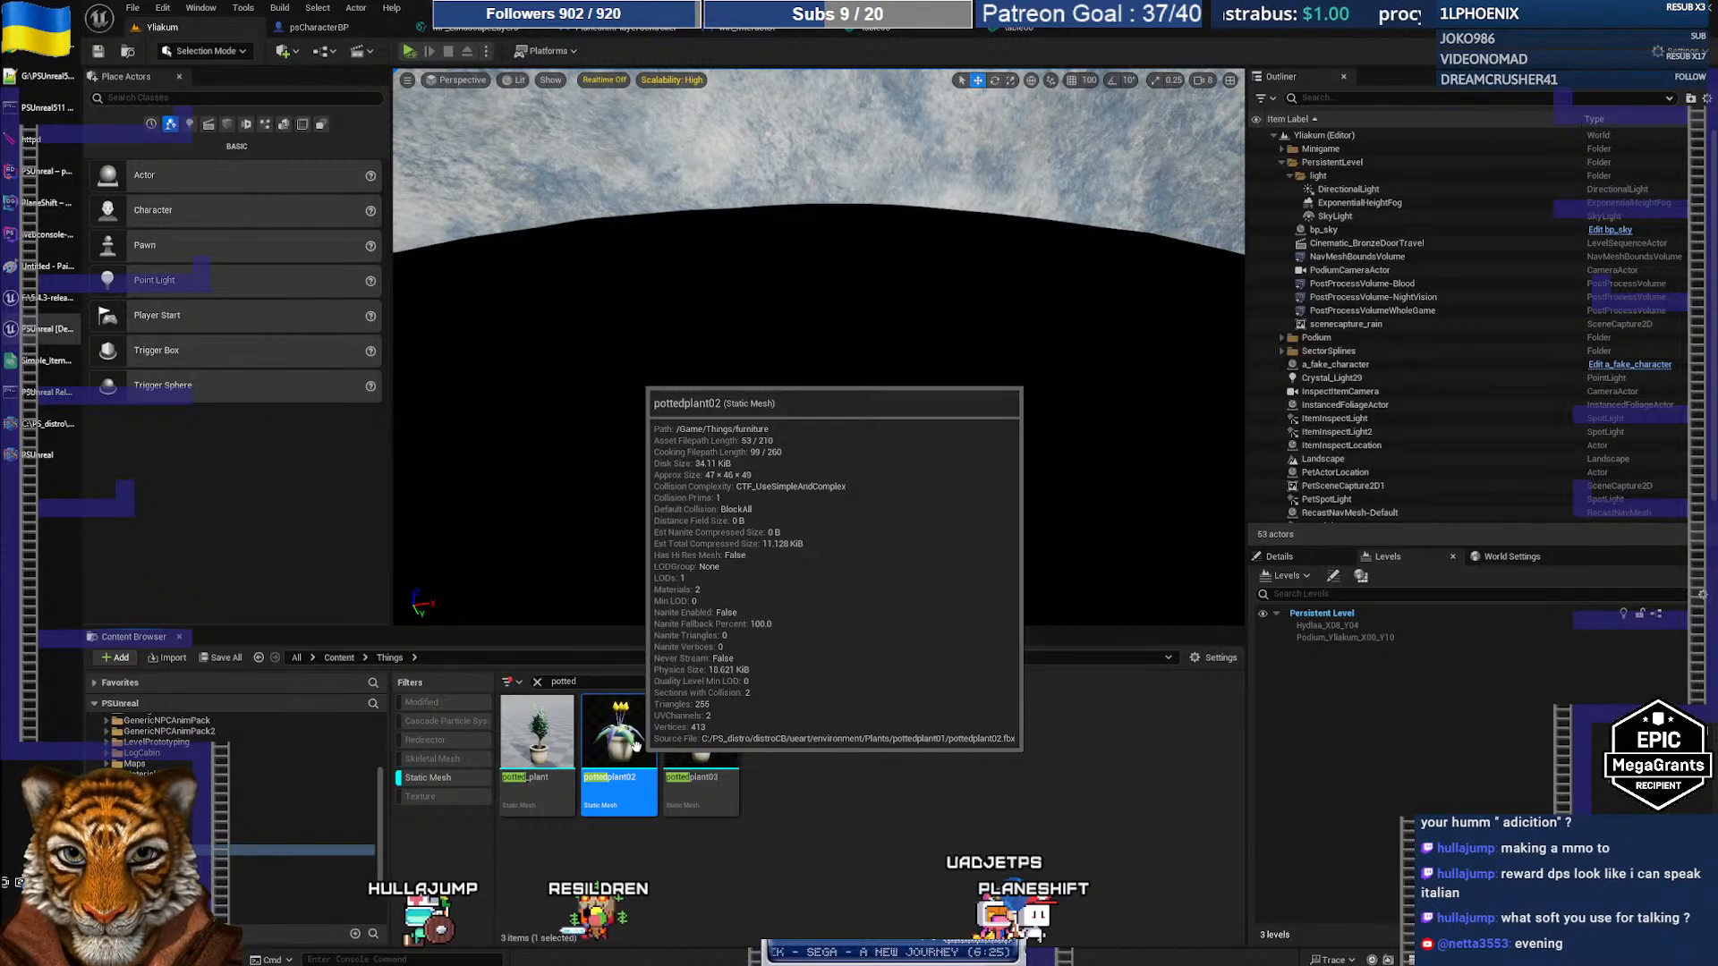
pyautogui.click(25, 457)
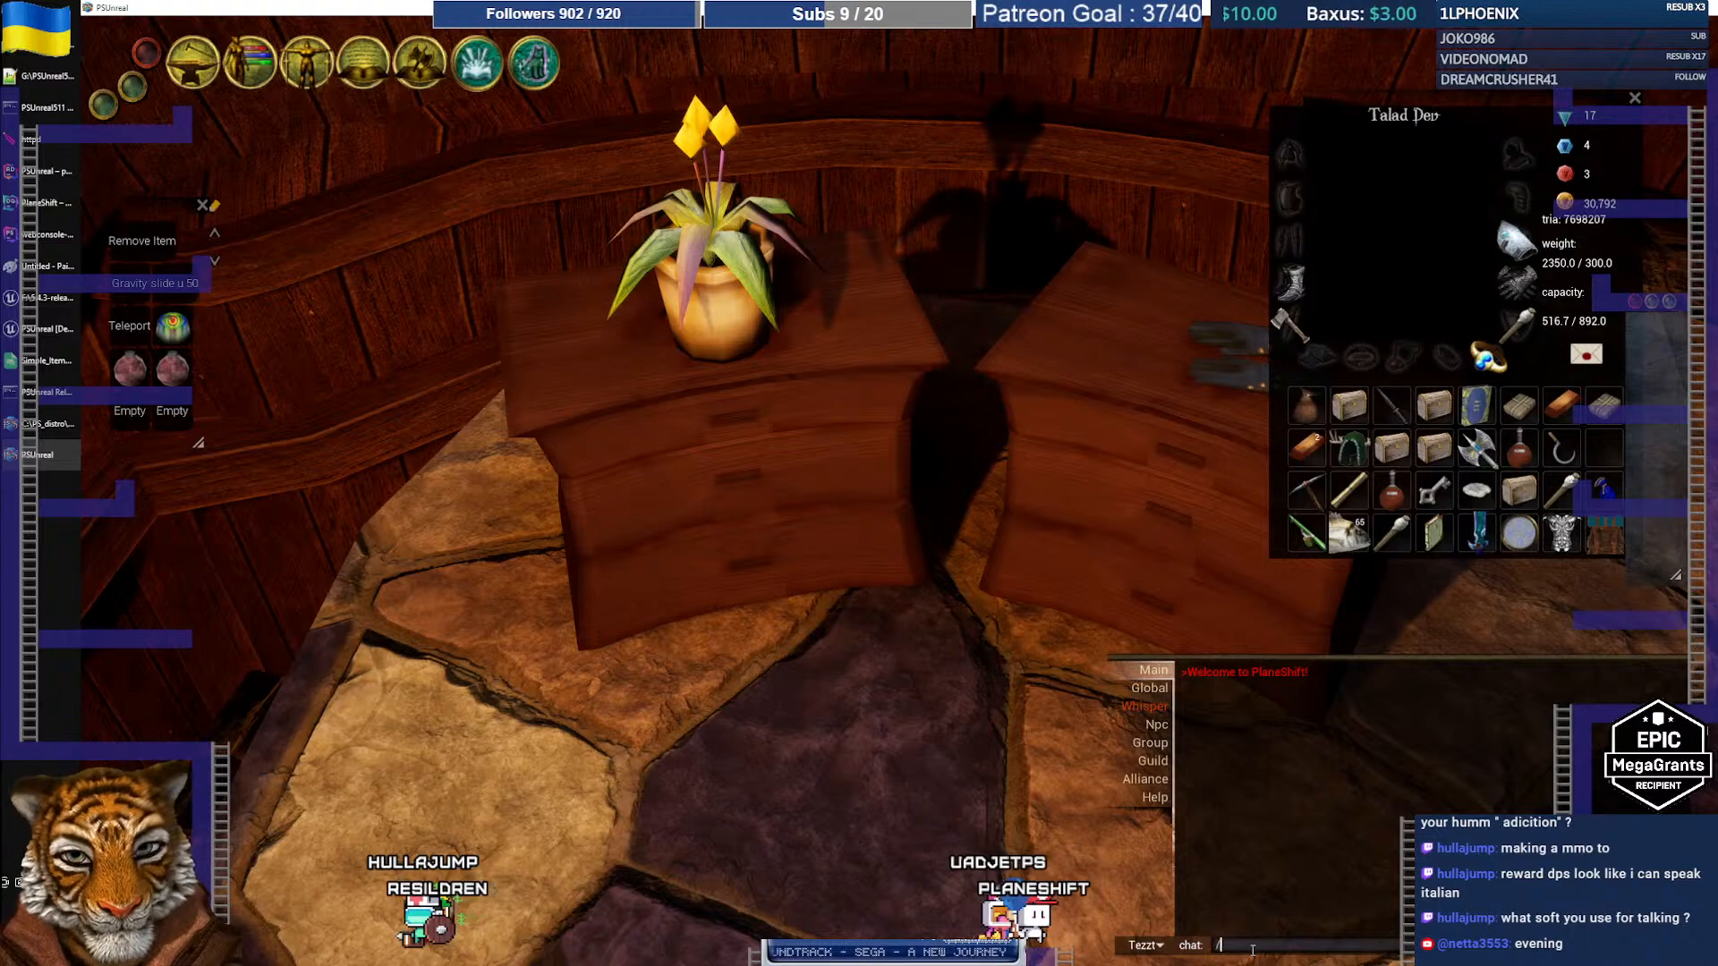
# Step: Open the /item spawn window and expand the Plants category
pyautogui.press('Return')
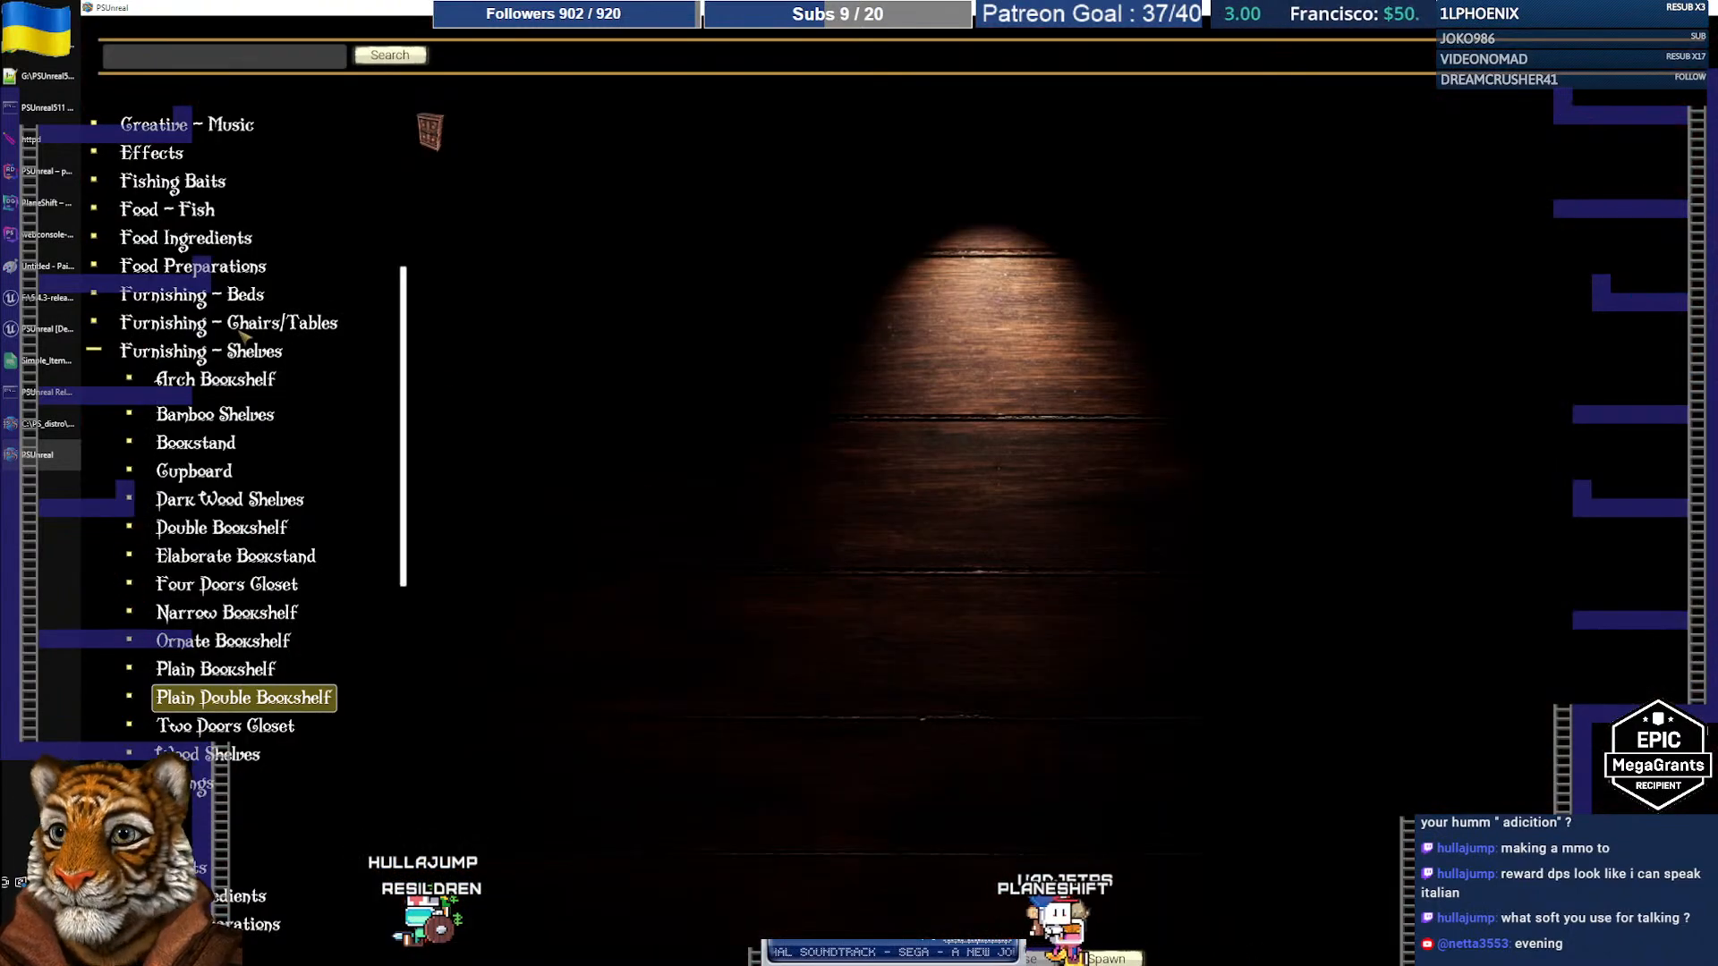
pyautogui.scroll(2, 244, 335)
pyautogui.scroll(-6, 246, 421)
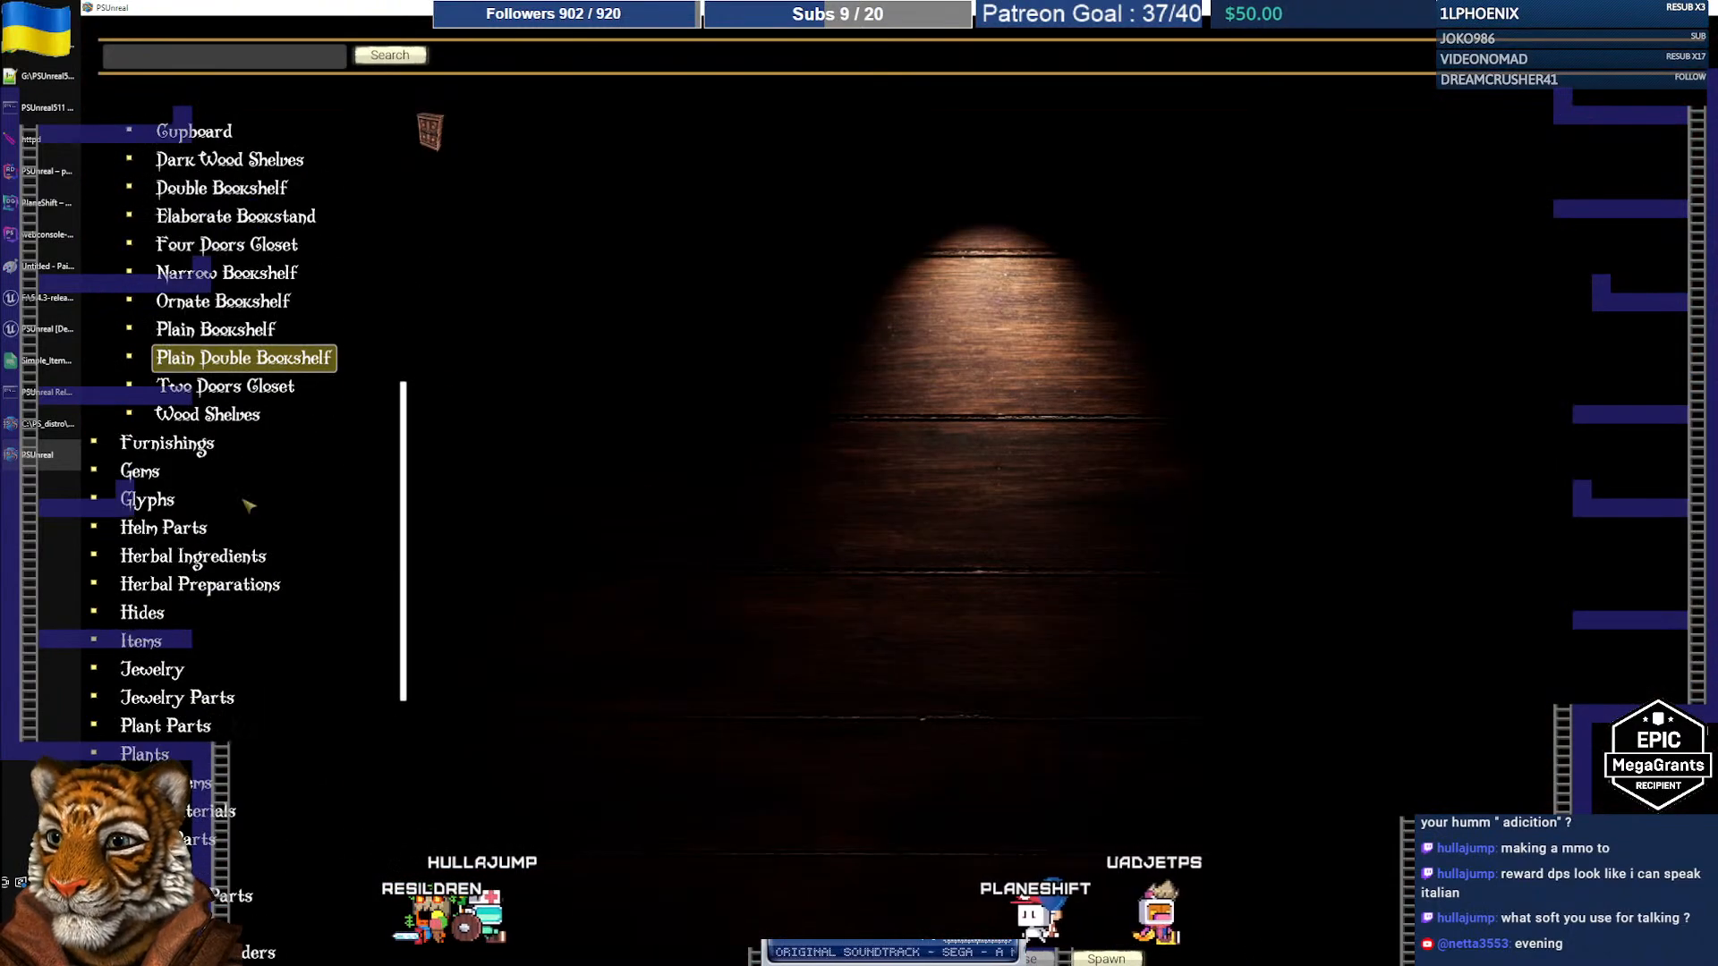
pyautogui.scroll(-2, 241, 619)
pyautogui.click(192, 667)
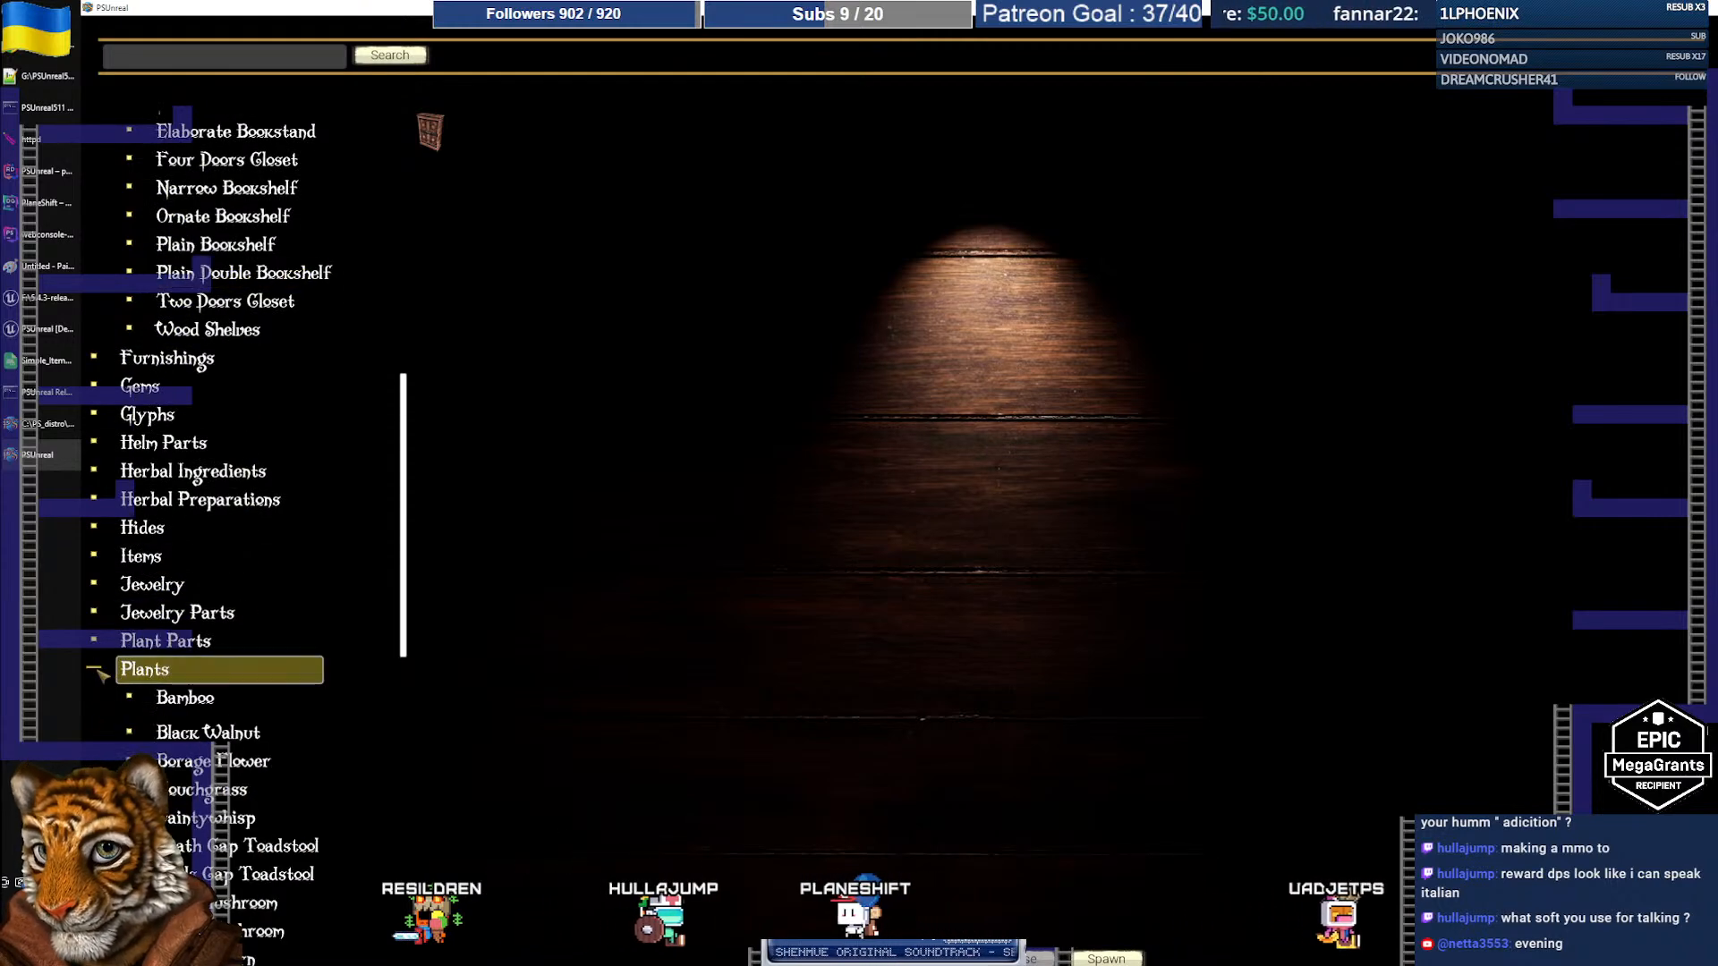
pyautogui.scroll(-2, 191, 659)
pyautogui.scroll(-5, 191, 659)
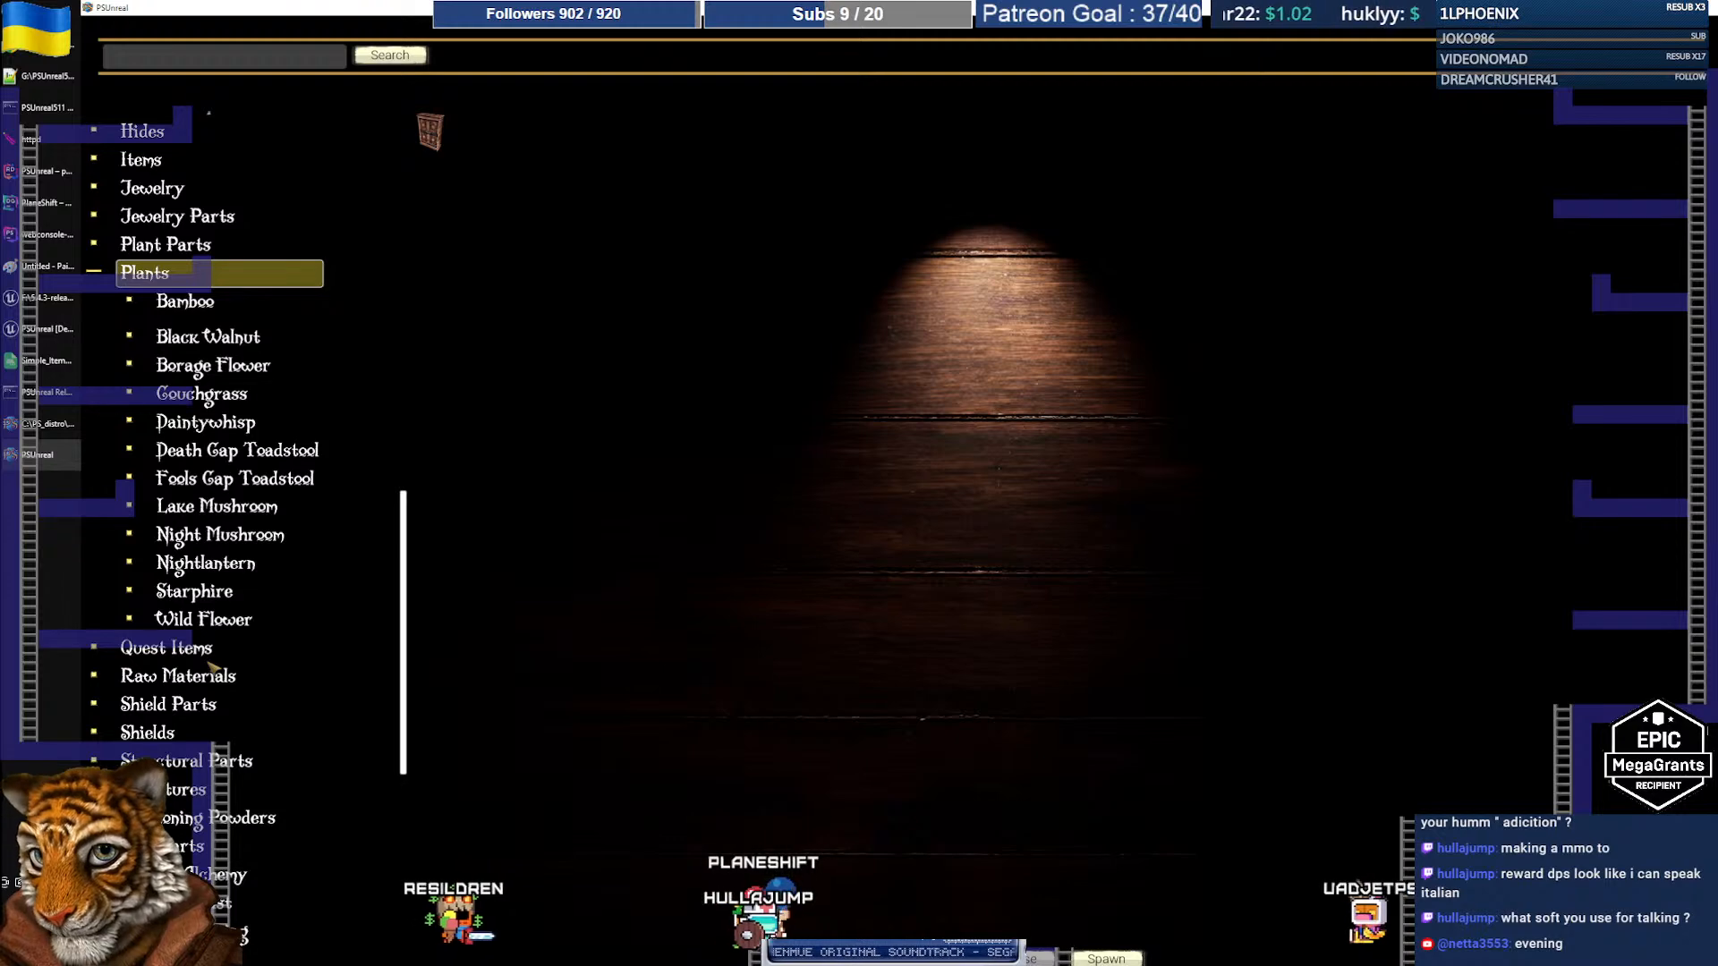
pyautogui.scroll(3, 212, 667)
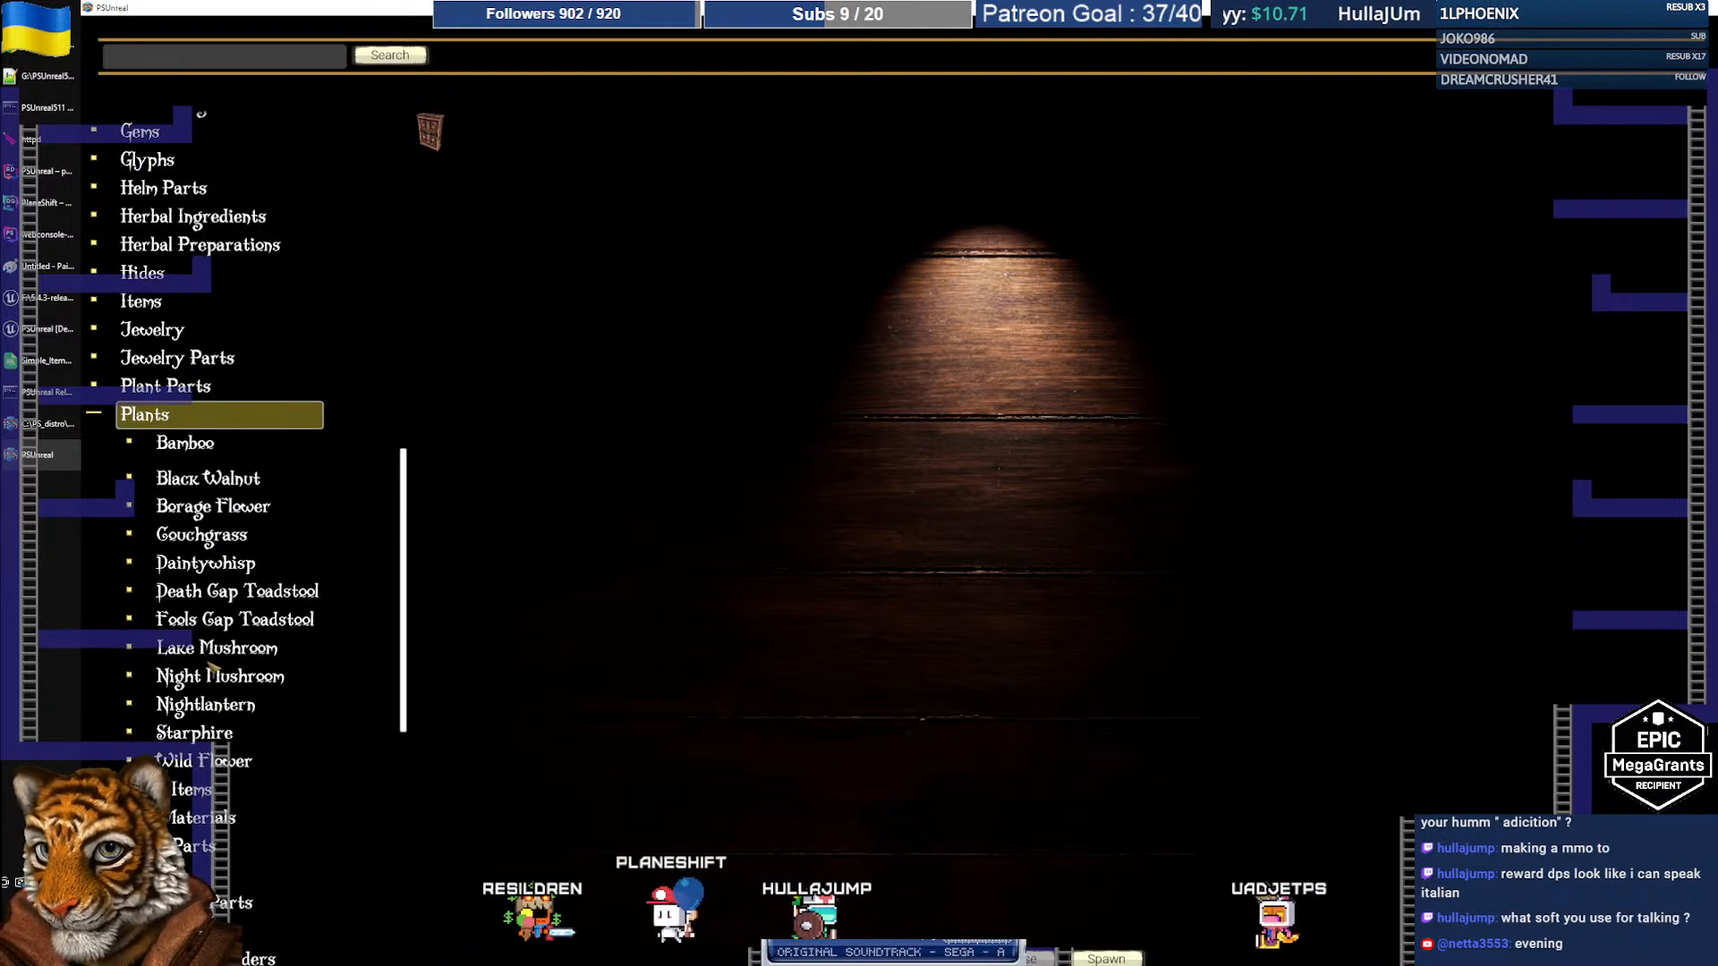
# Step: Preview the plant models from Borage Flower to Wild Flower, ending on Starphire
pyautogui.click(208, 506)
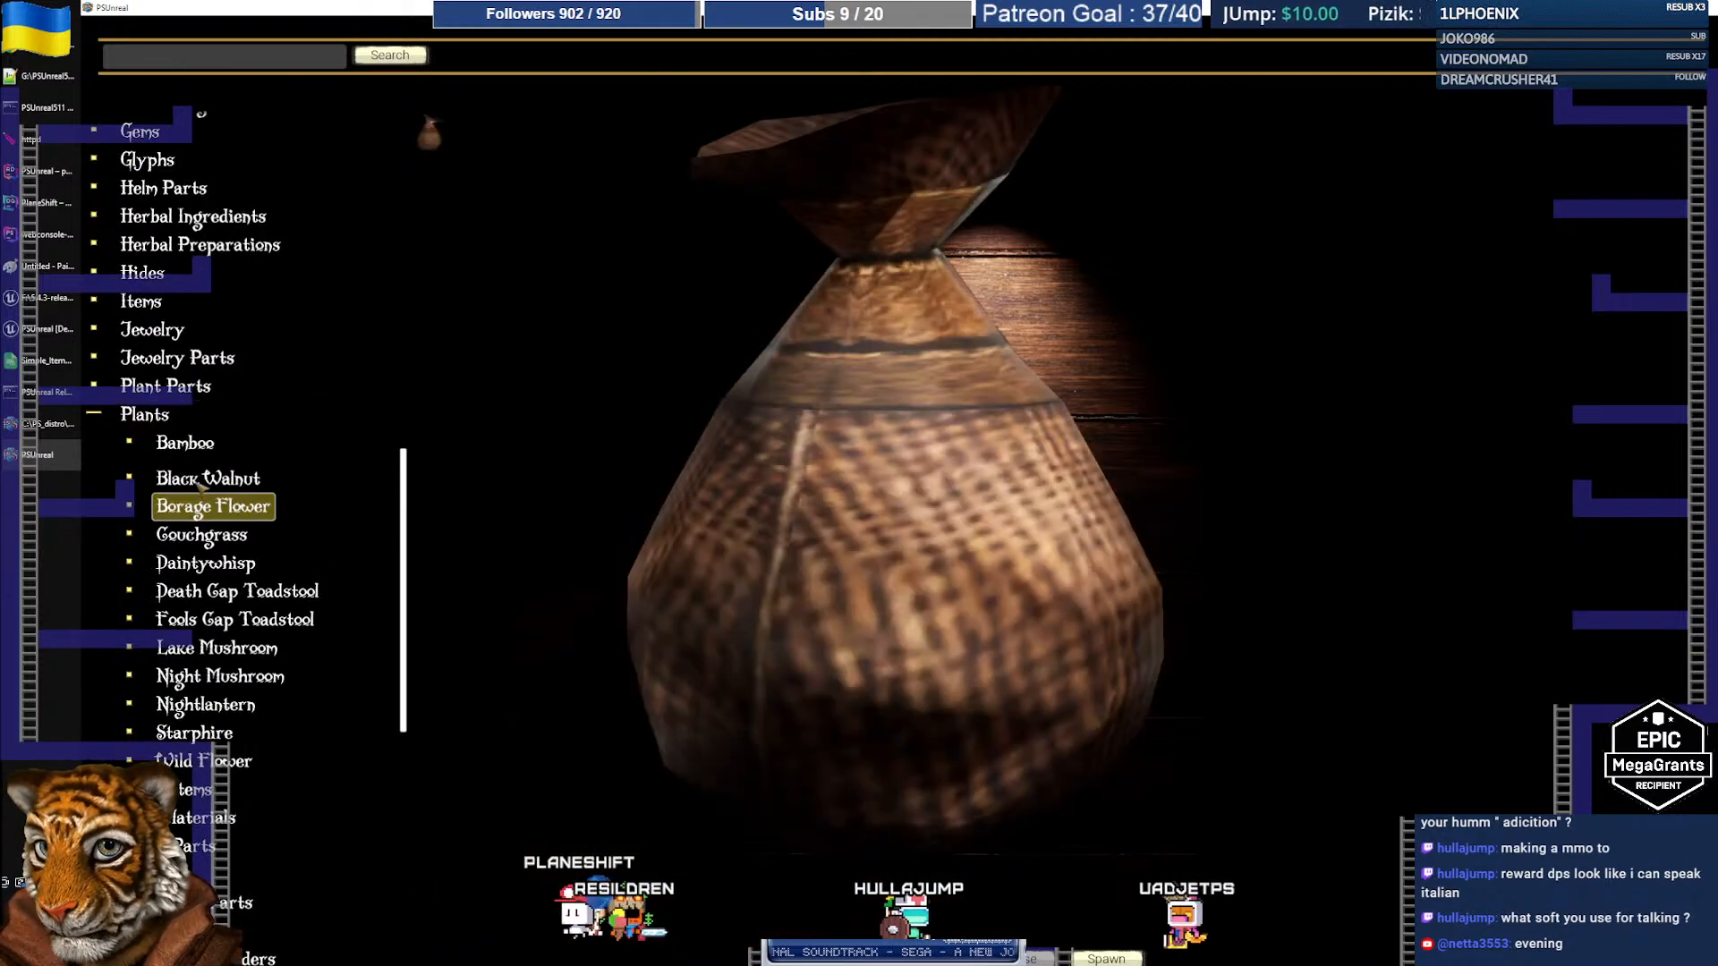
pyautogui.click(202, 535)
pyautogui.click(204, 563)
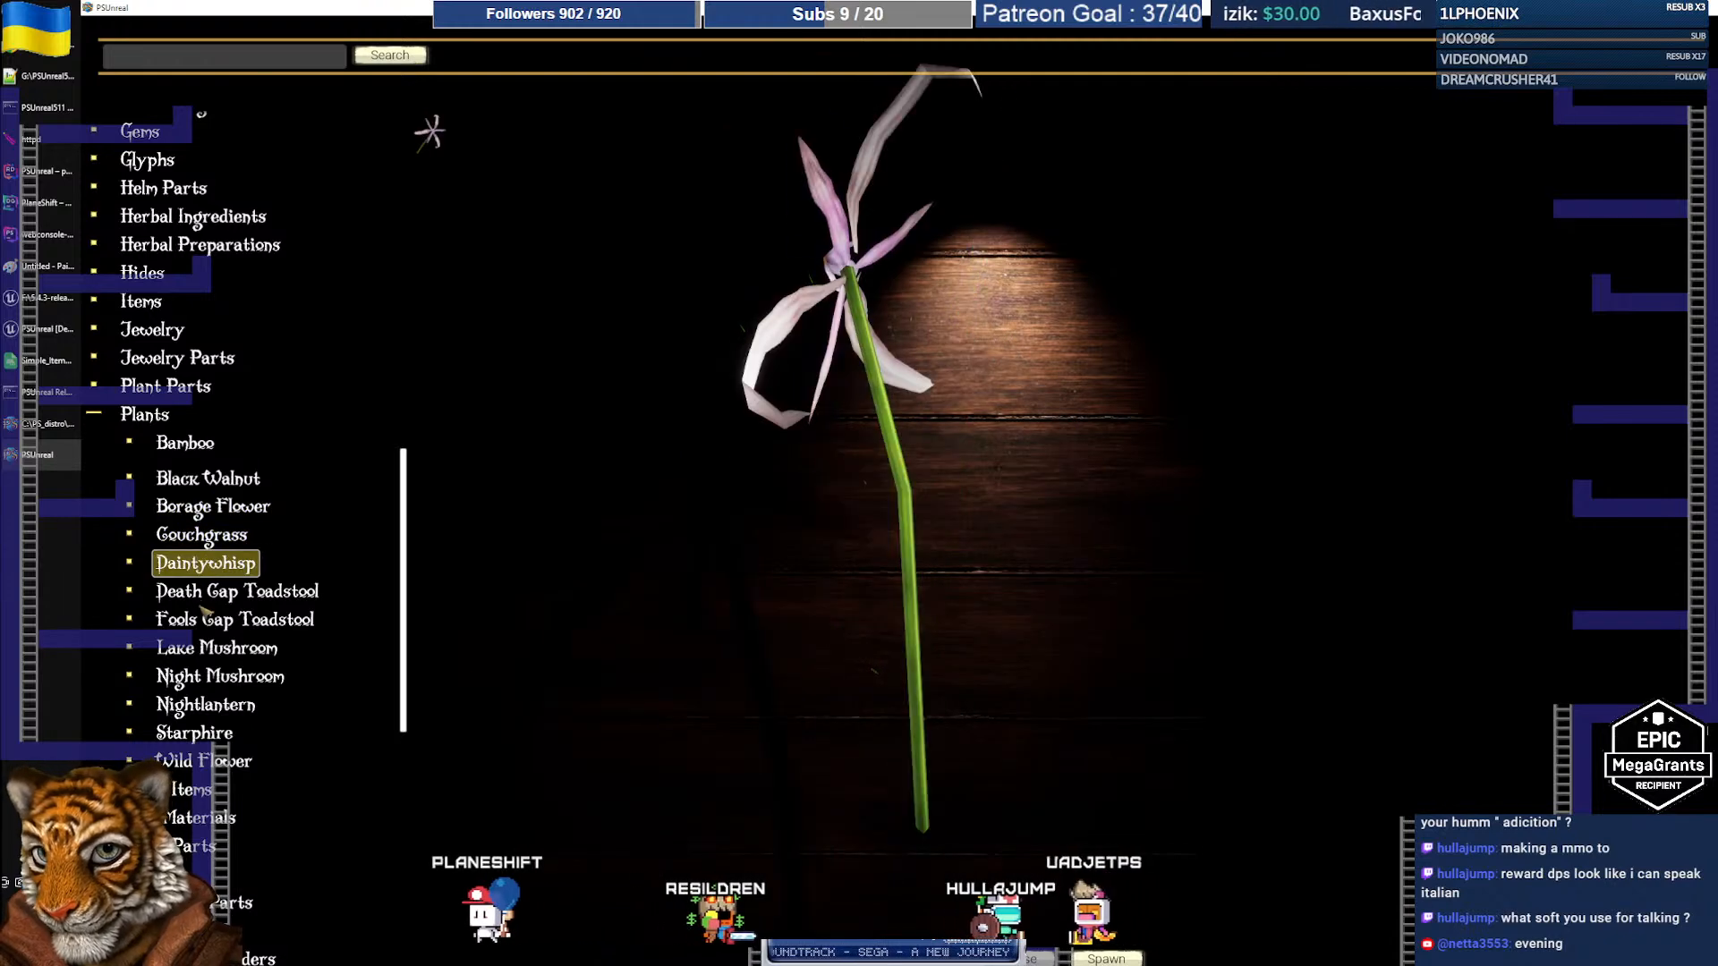
pyautogui.click(204, 591)
pyautogui.click(202, 626)
pyautogui.click(204, 649)
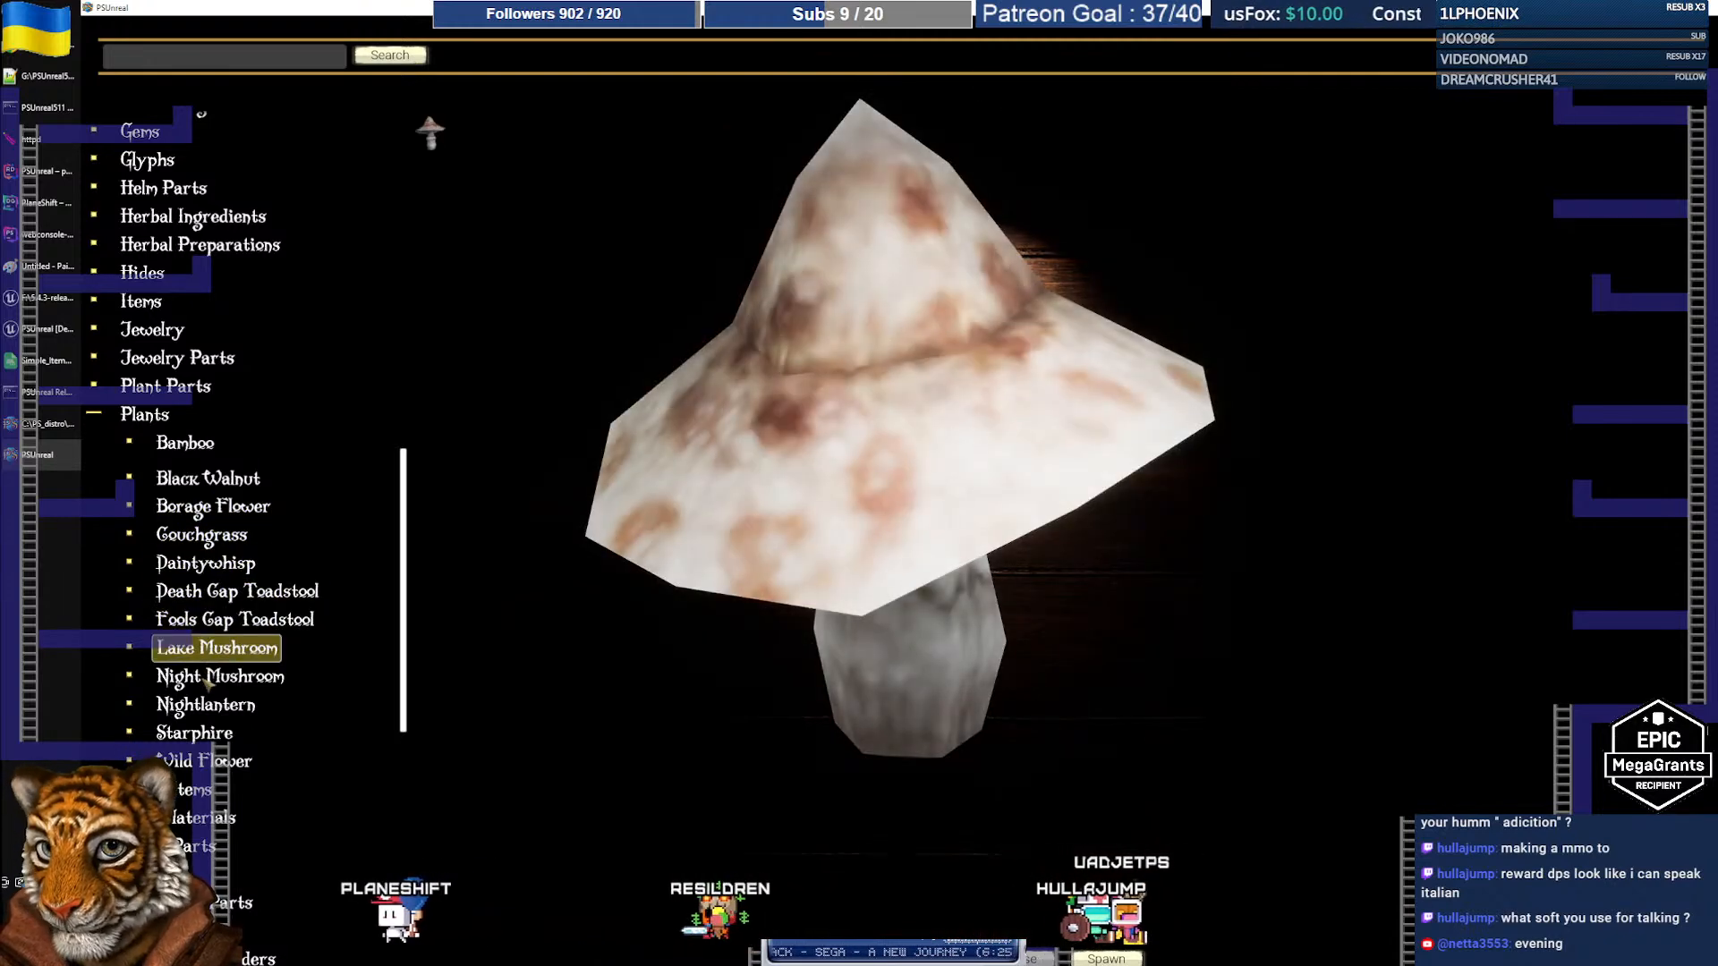
pyautogui.click(205, 678)
pyautogui.click(205, 706)
pyautogui.click(201, 734)
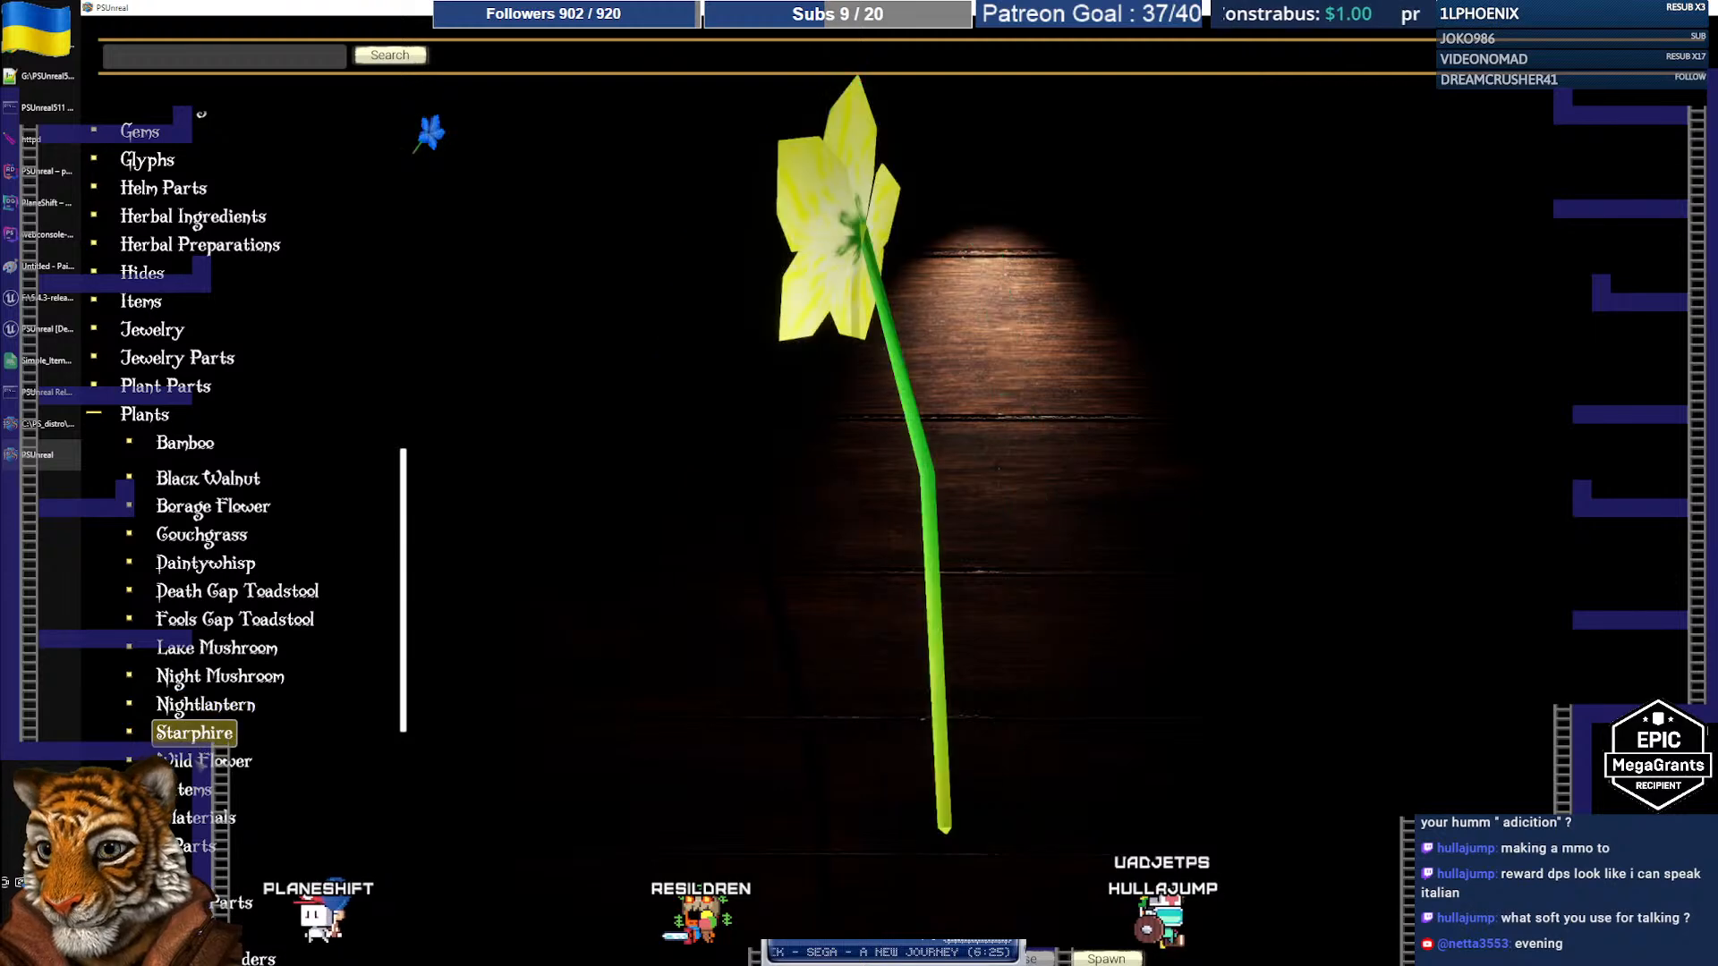
pyautogui.click(211, 761)
pyautogui.click(194, 732)
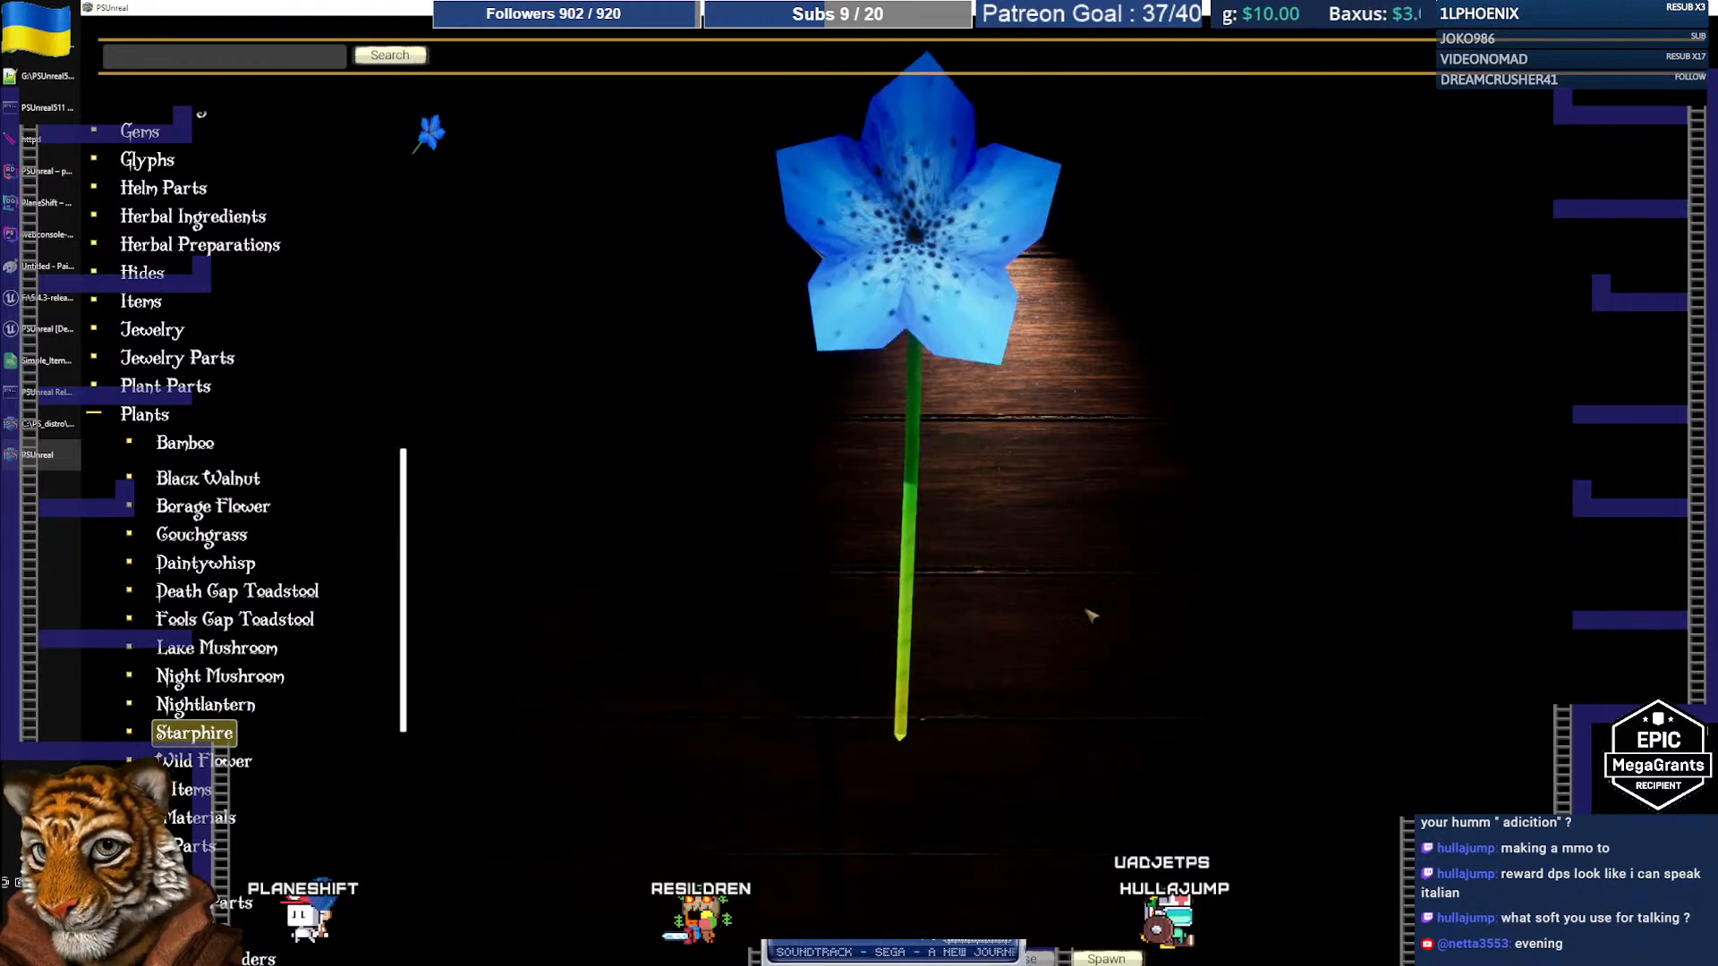
pyautogui.scroll(-5, 268, 696)
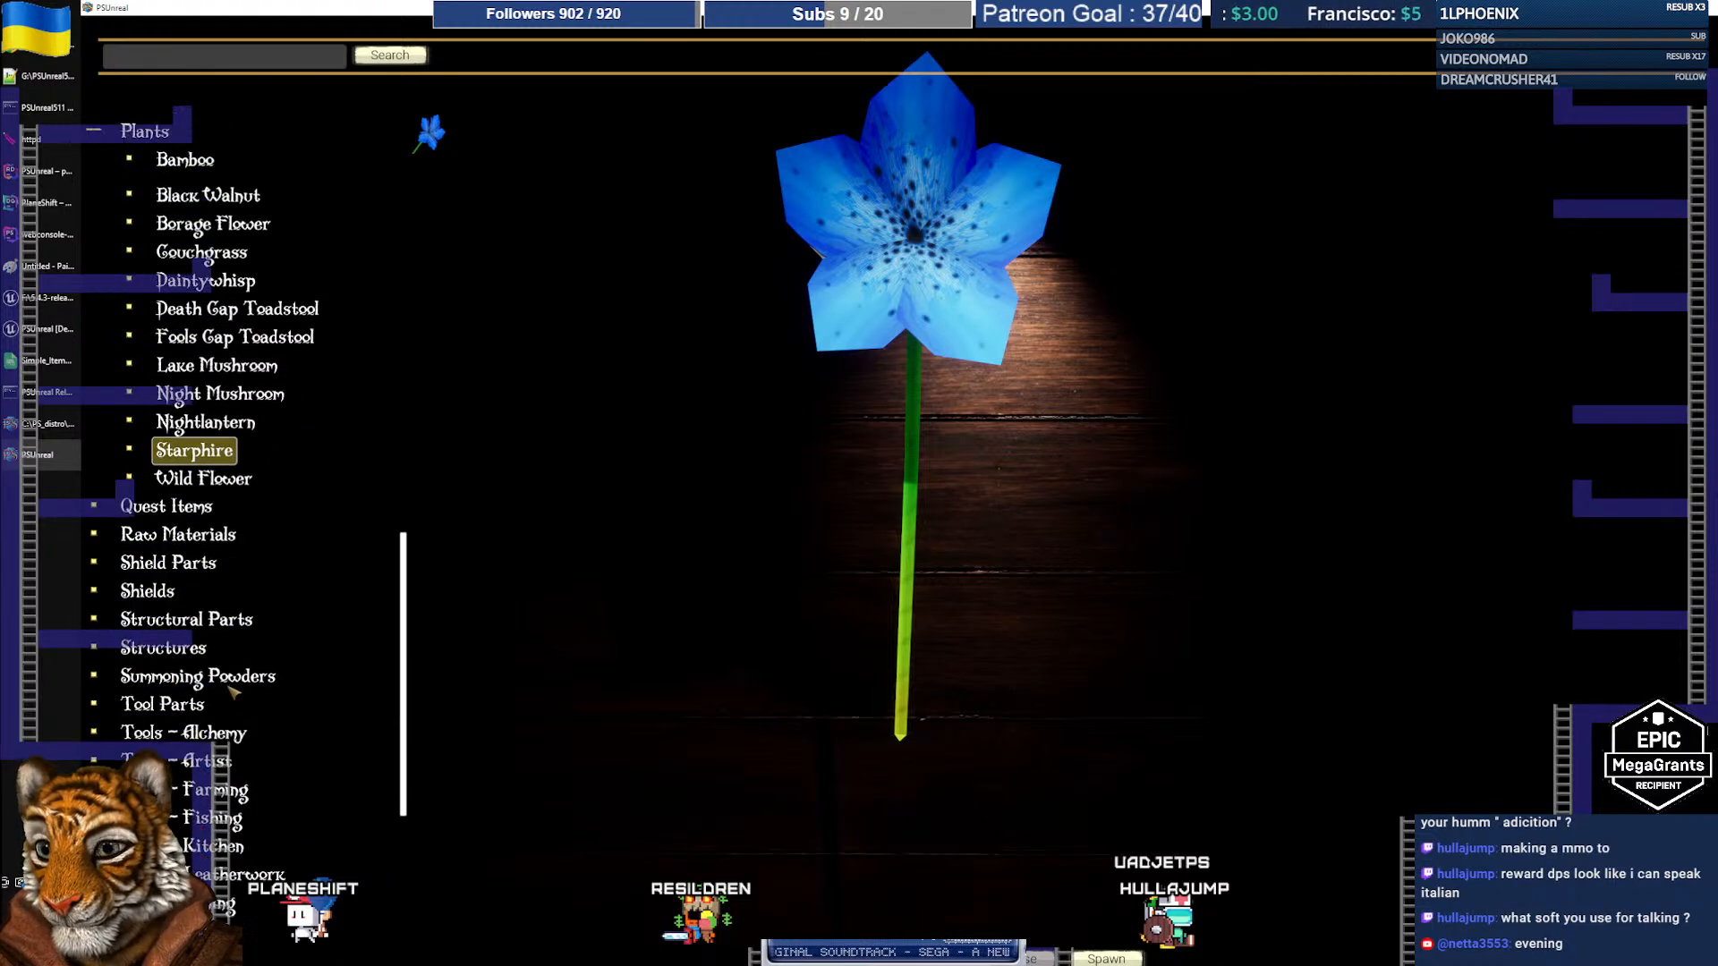
pyautogui.scroll(8, 231, 692)
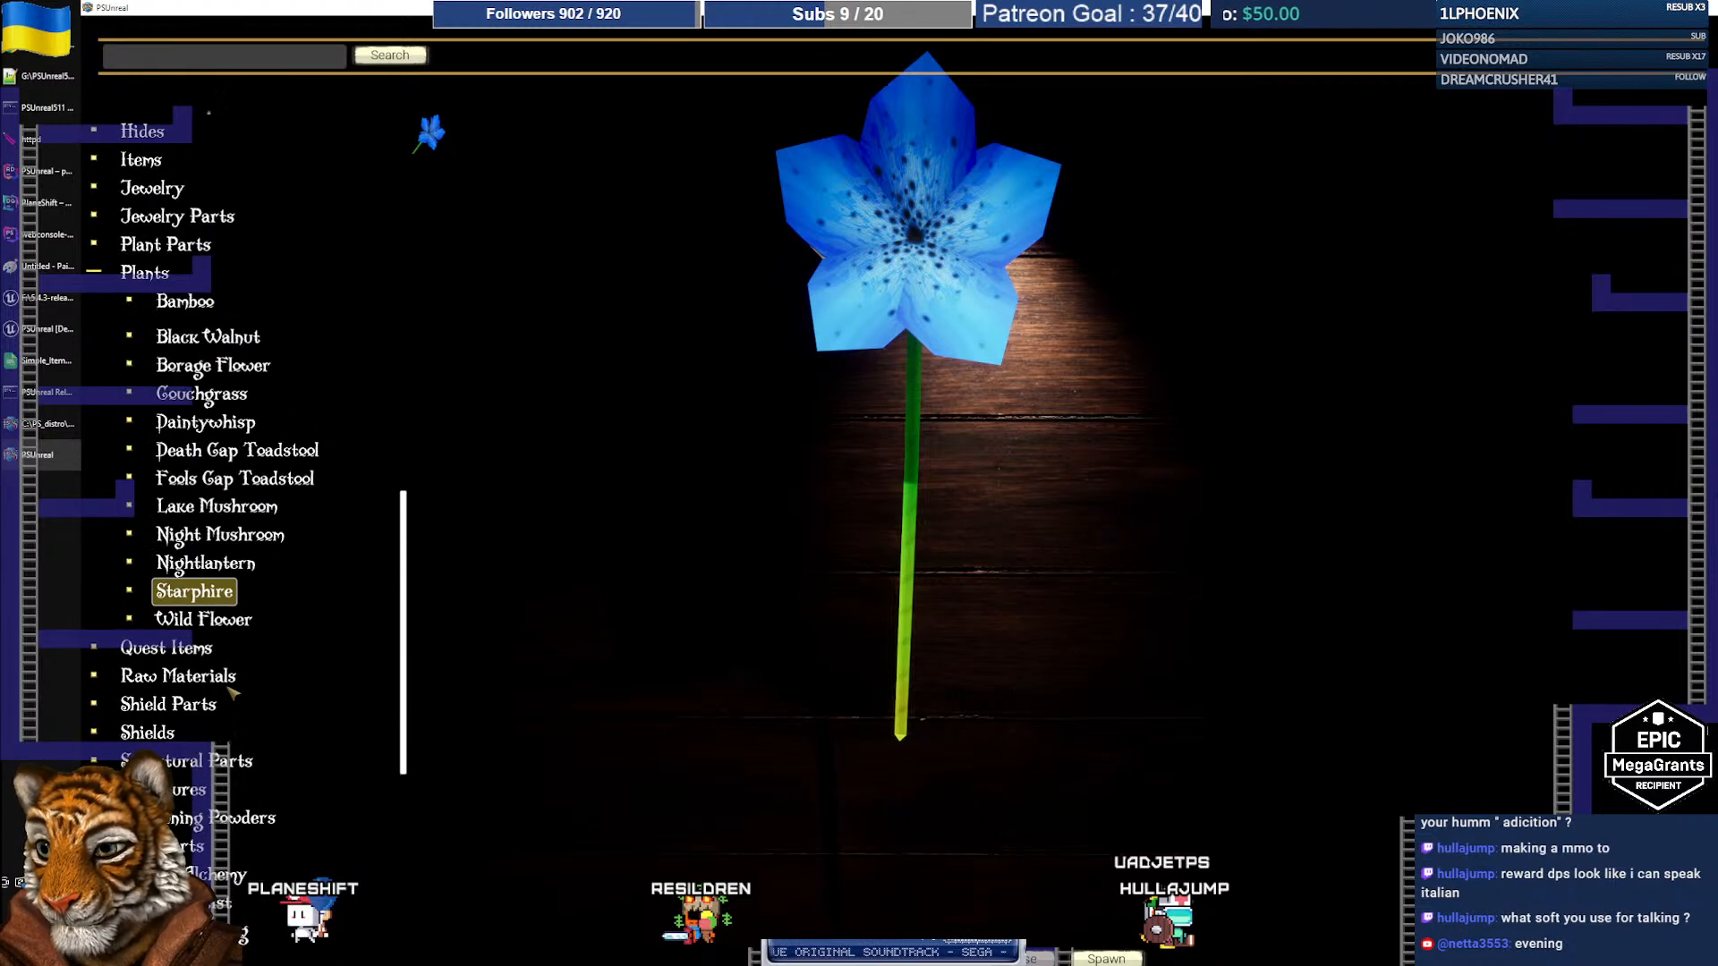
pyautogui.scroll(1, 232, 687)
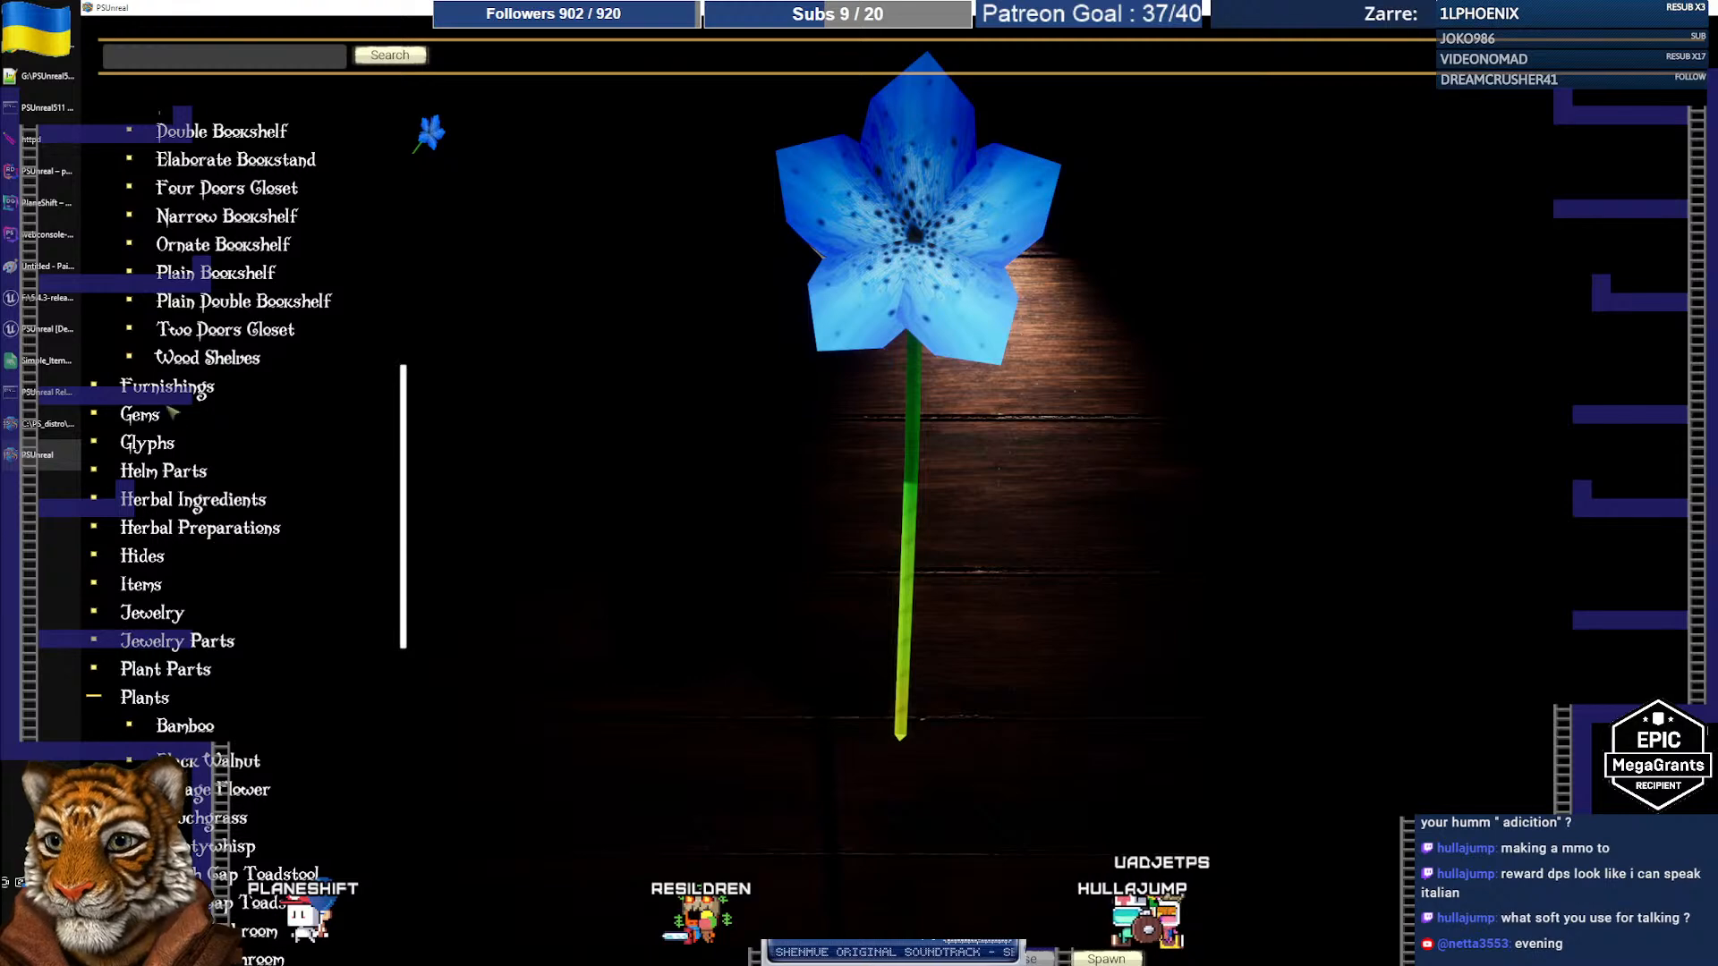
# Step: Preview and rotate the Furnishings Potted Plant model, then bring up the foliage plants picture
pyautogui.click(170, 387)
pyautogui.scroll(-2, 291, 586)
pyautogui.scroll(-10, 290, 586)
pyautogui.scroll(-1, 280, 594)
pyautogui.click(204, 620)
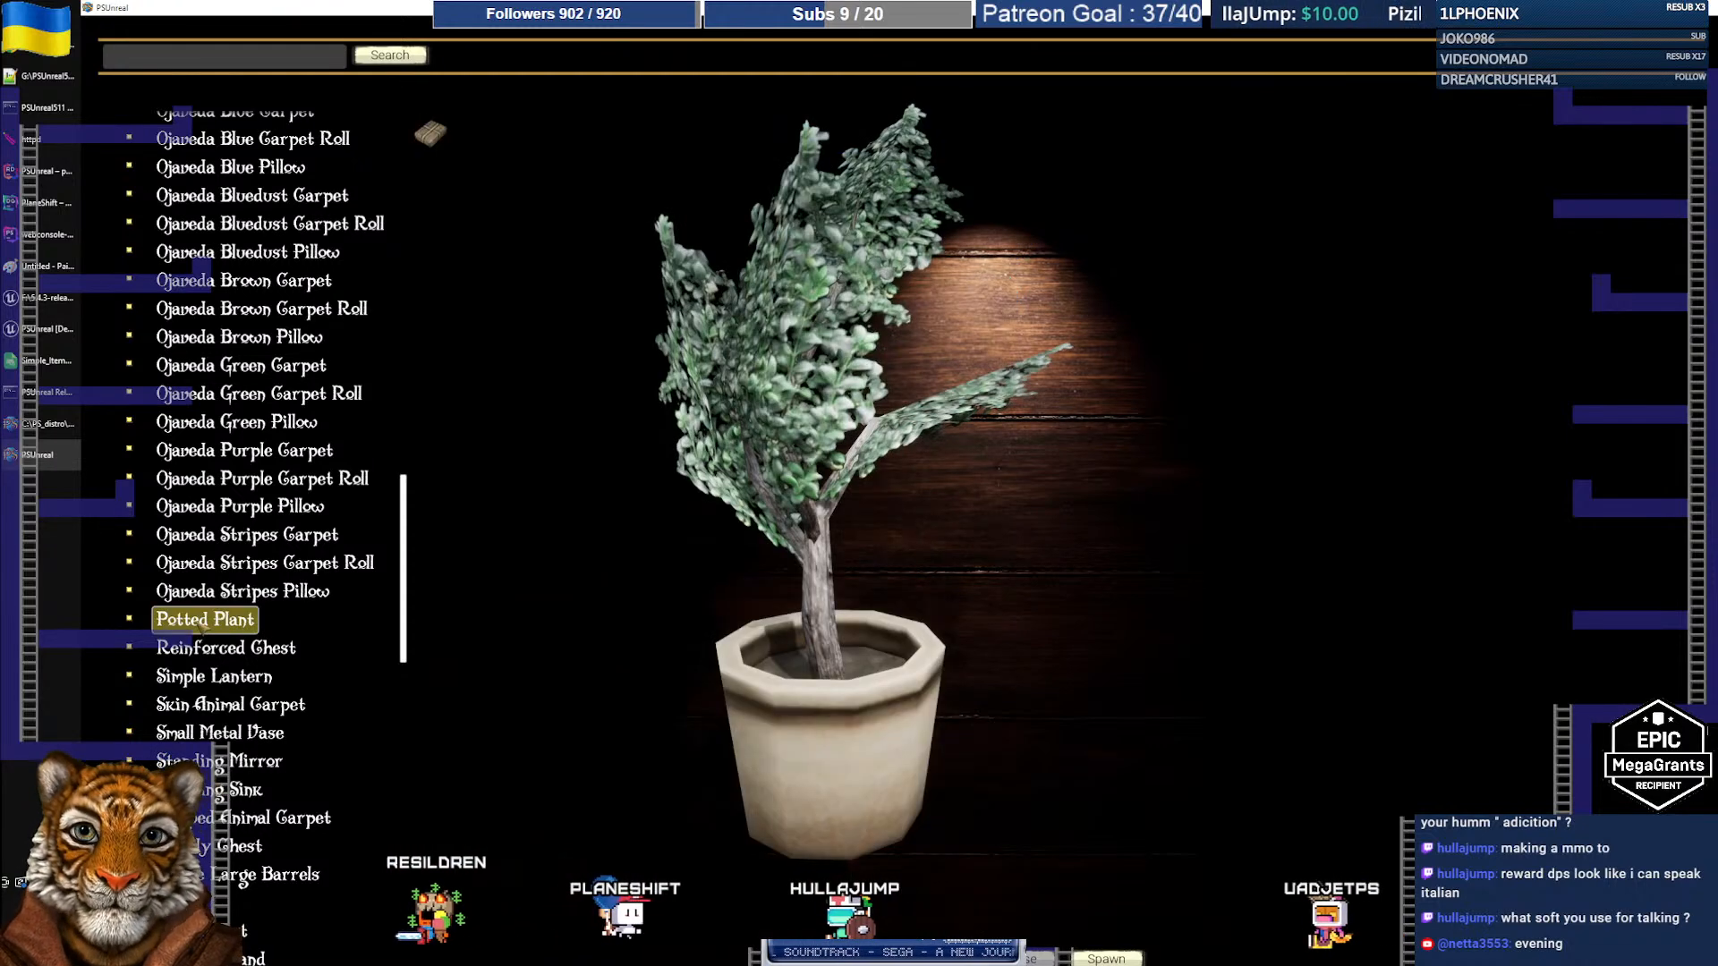
pyautogui.moveTo(669, 589); pyautogui.dragTo(742, 609)
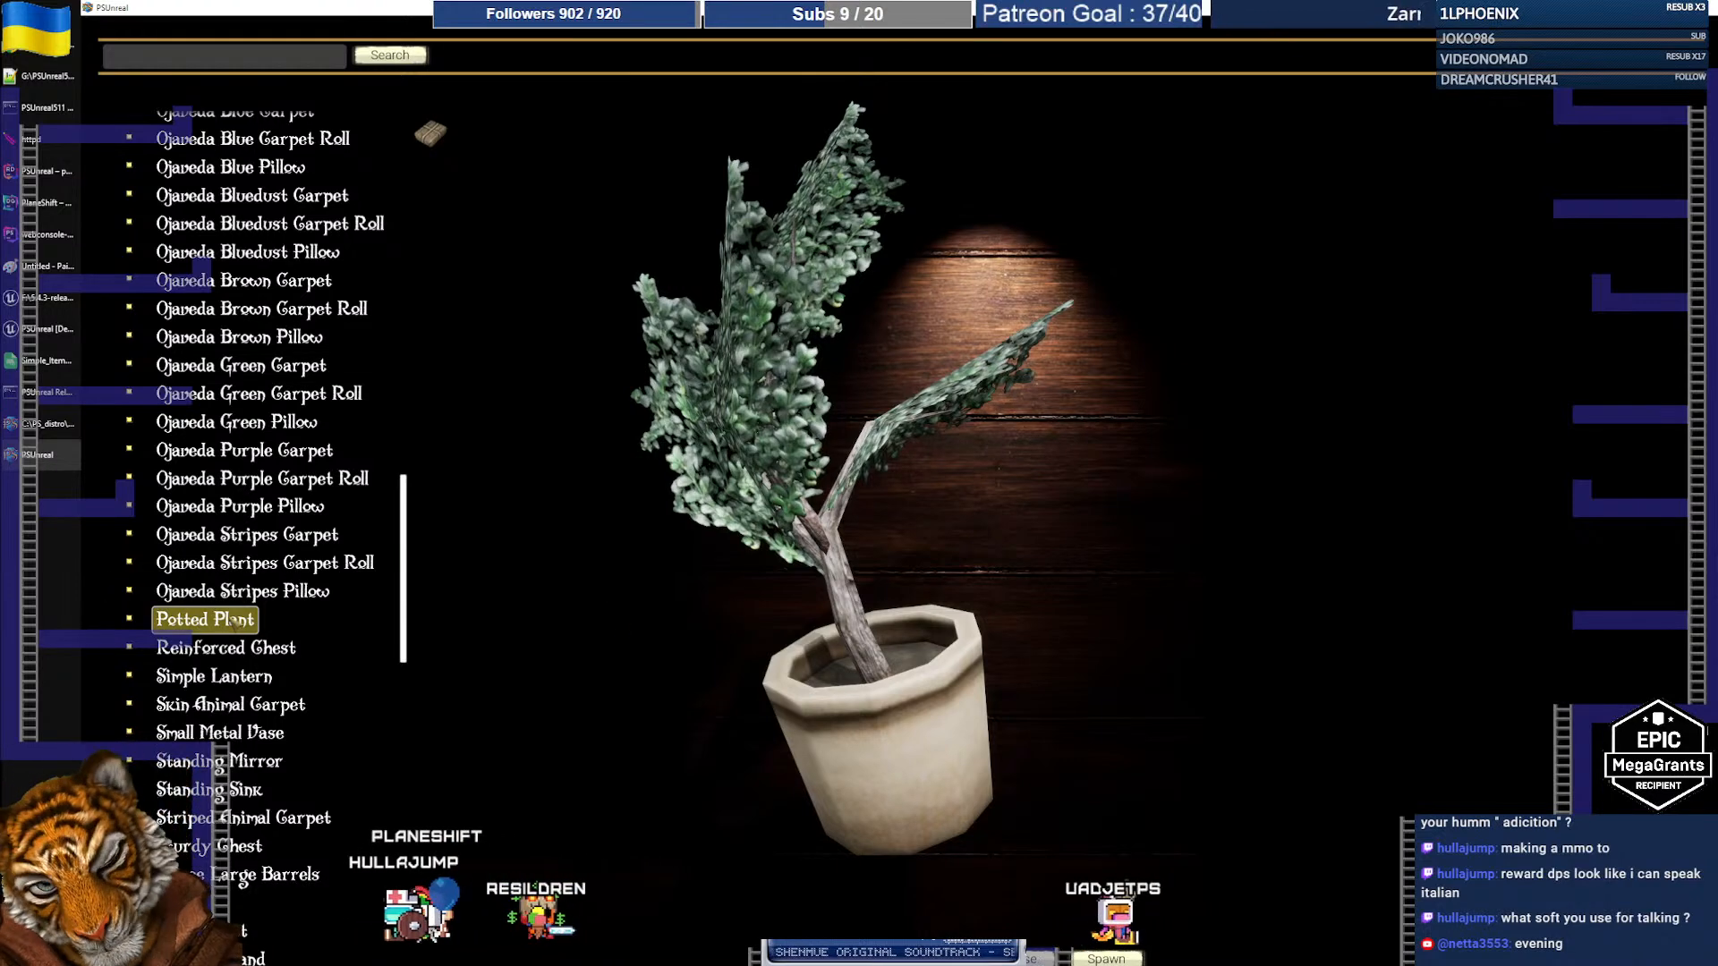
pyautogui.scroll(2, 410, 582)
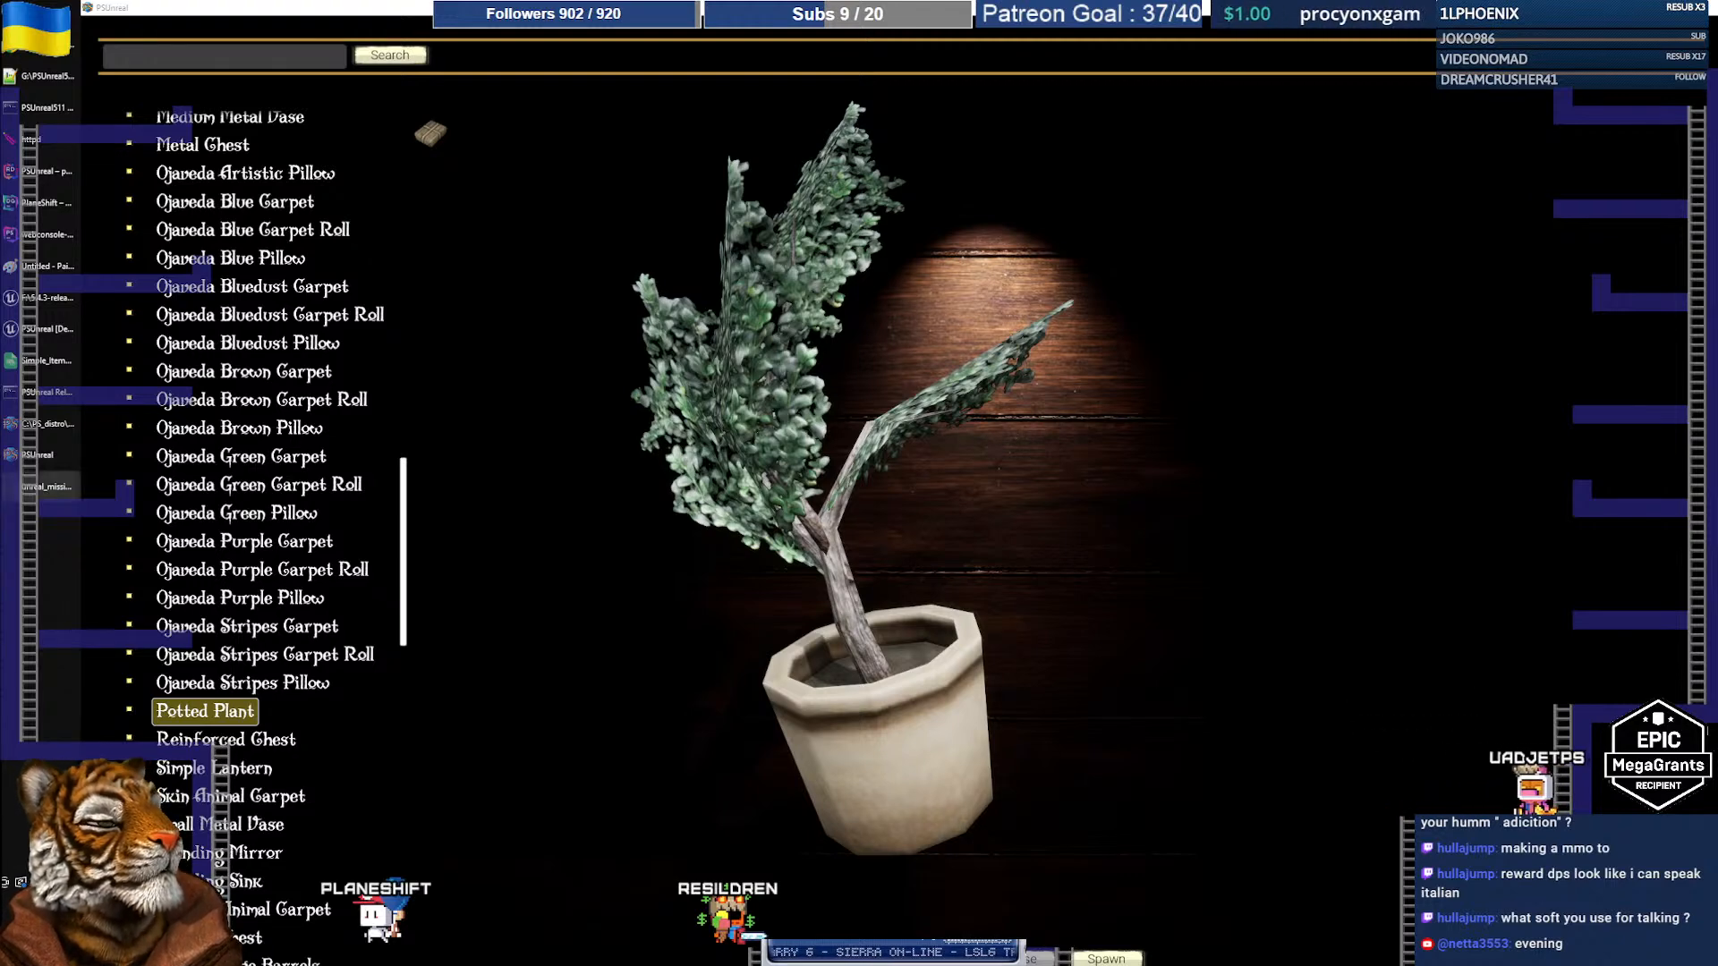
pyautogui.click(47, 487)
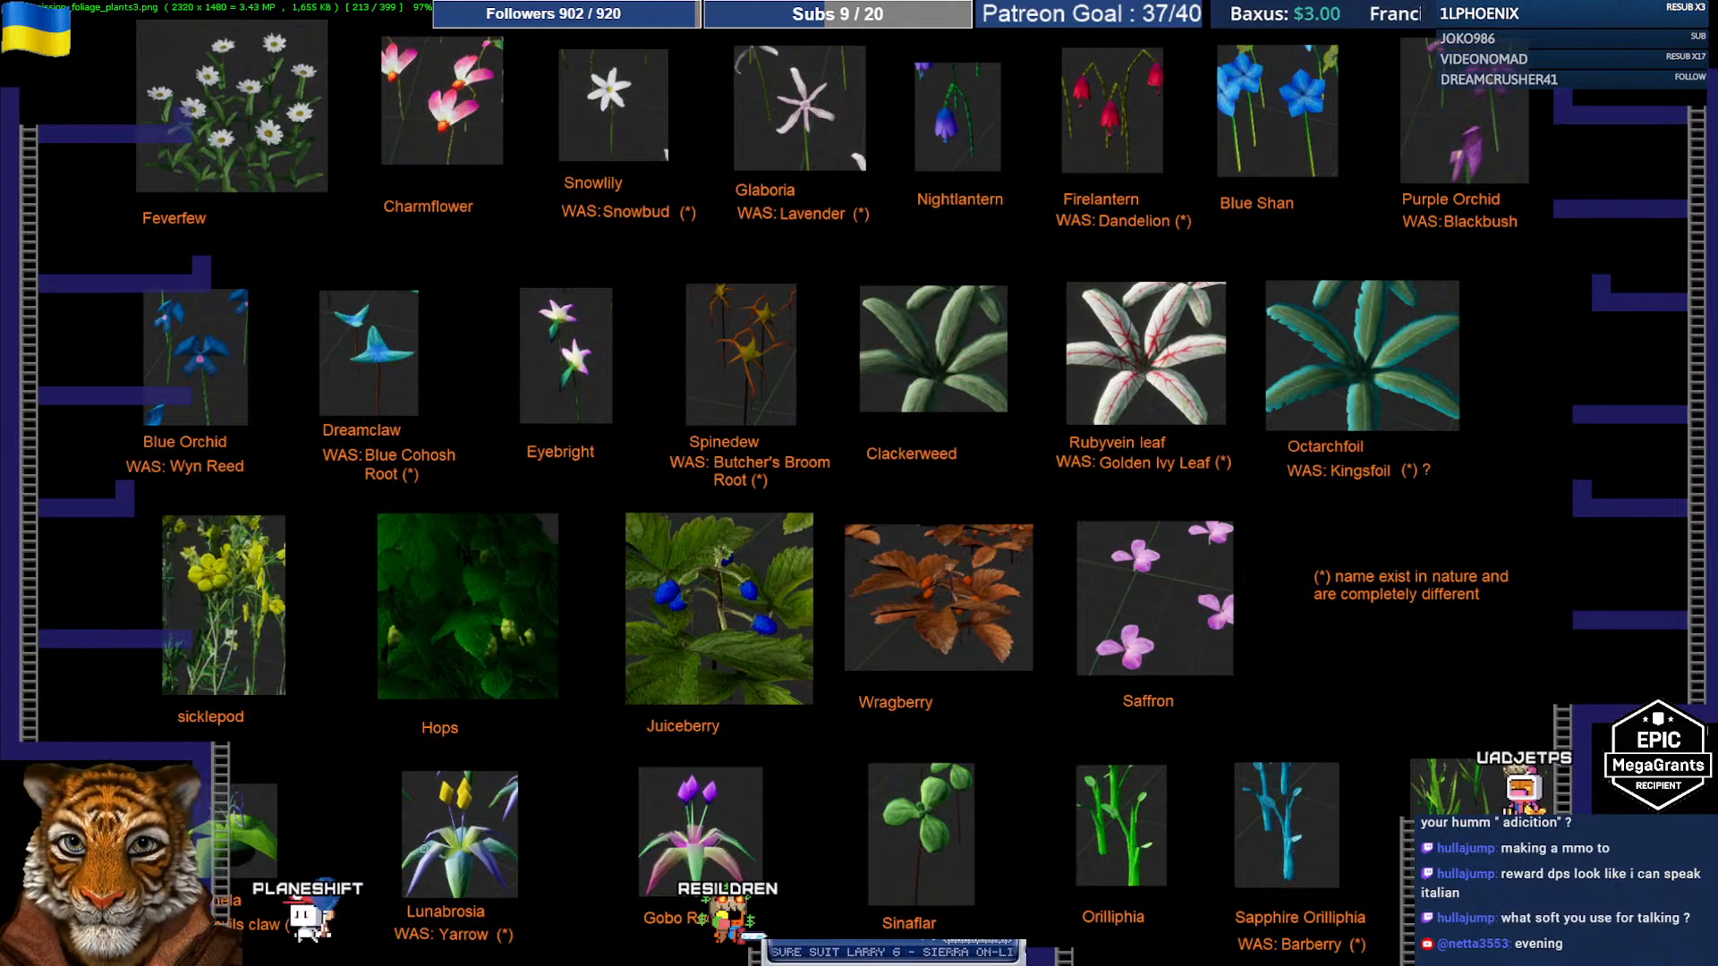
# Step: Zoom into foliage_plants3.png to inspect the lower plants, then return to the fitted view
pyautogui.moveTo(462, 831); pyautogui.dragTo(495, 964)
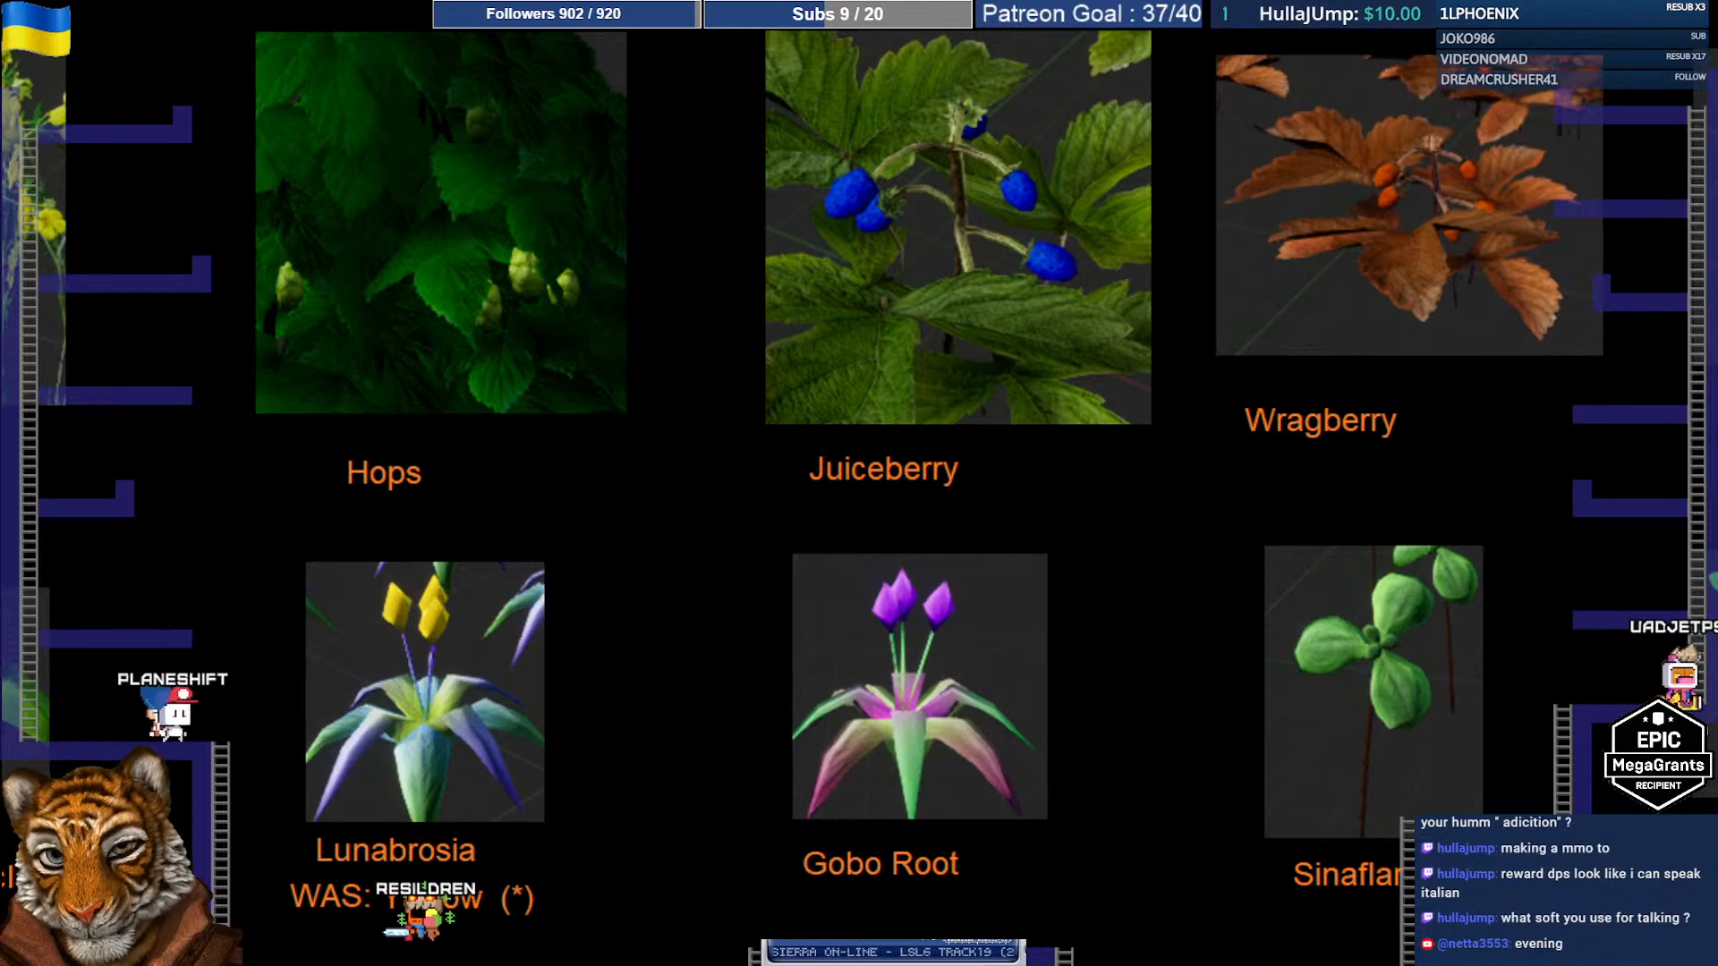
pyautogui.moveTo(495, 964); pyautogui.dragTo(488, 961)
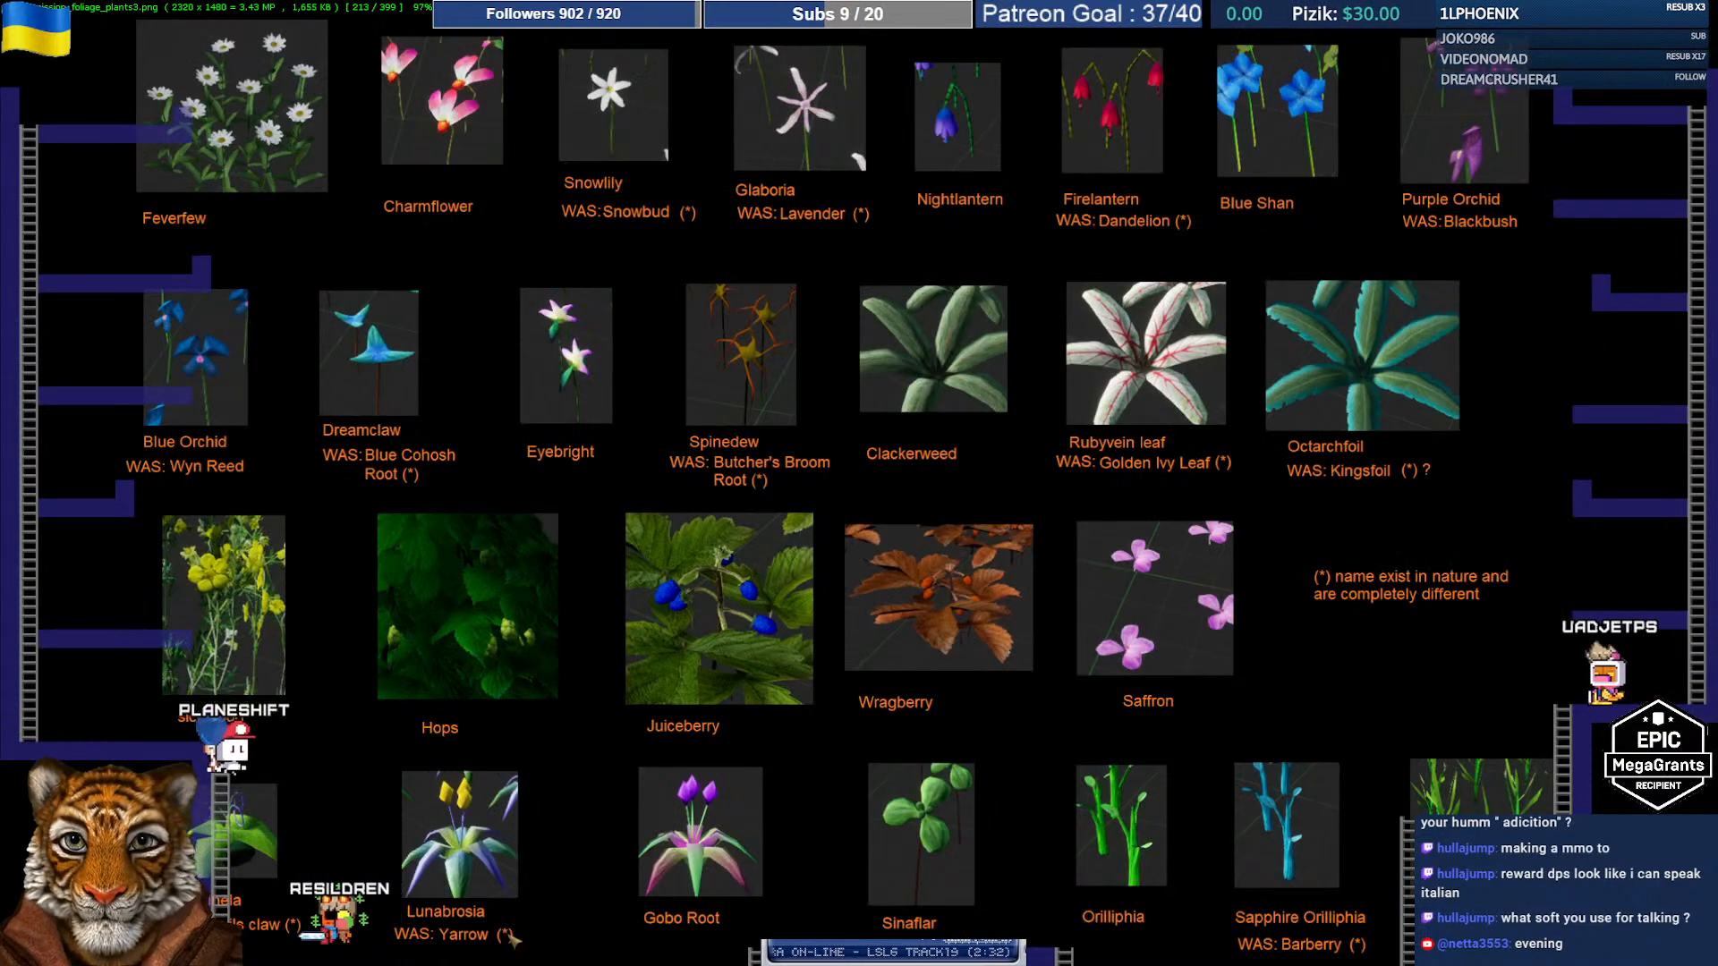
pyautogui.hotkey('alt', 'Tab')
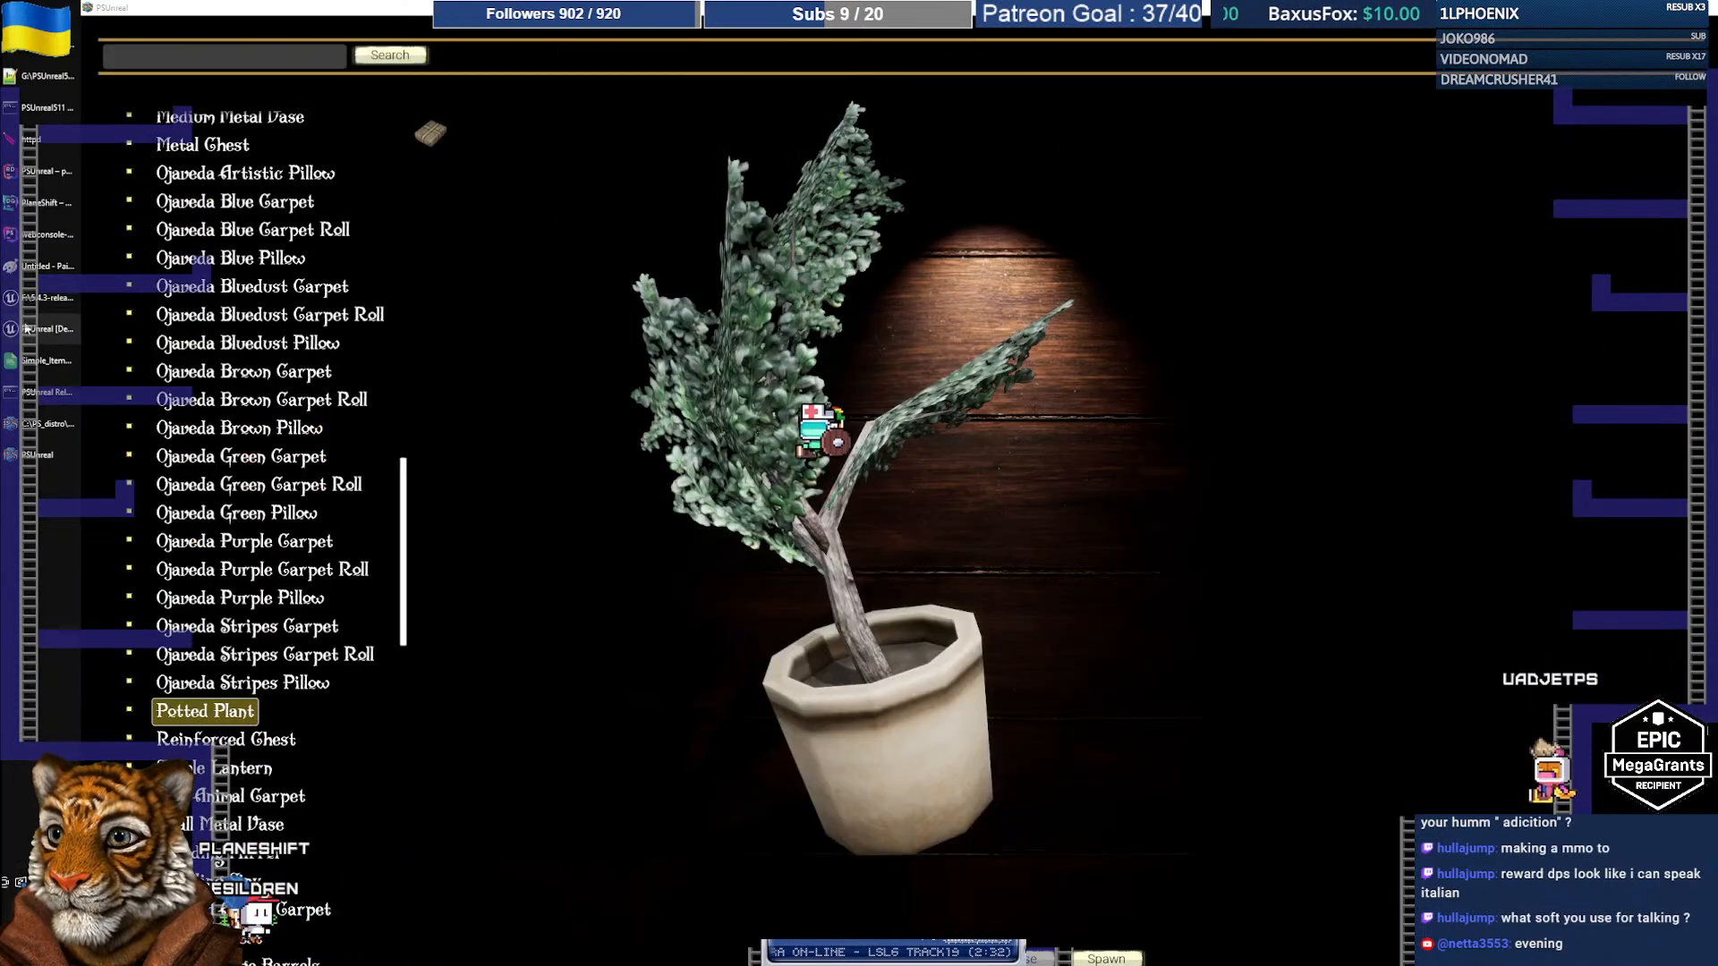
# Step: Enter the item names Potted Lunabrosia and Potted Gobo in A101 and A102
pyautogui.hotkey('alt', 'Tab')
pyautogui.click(190, 702)
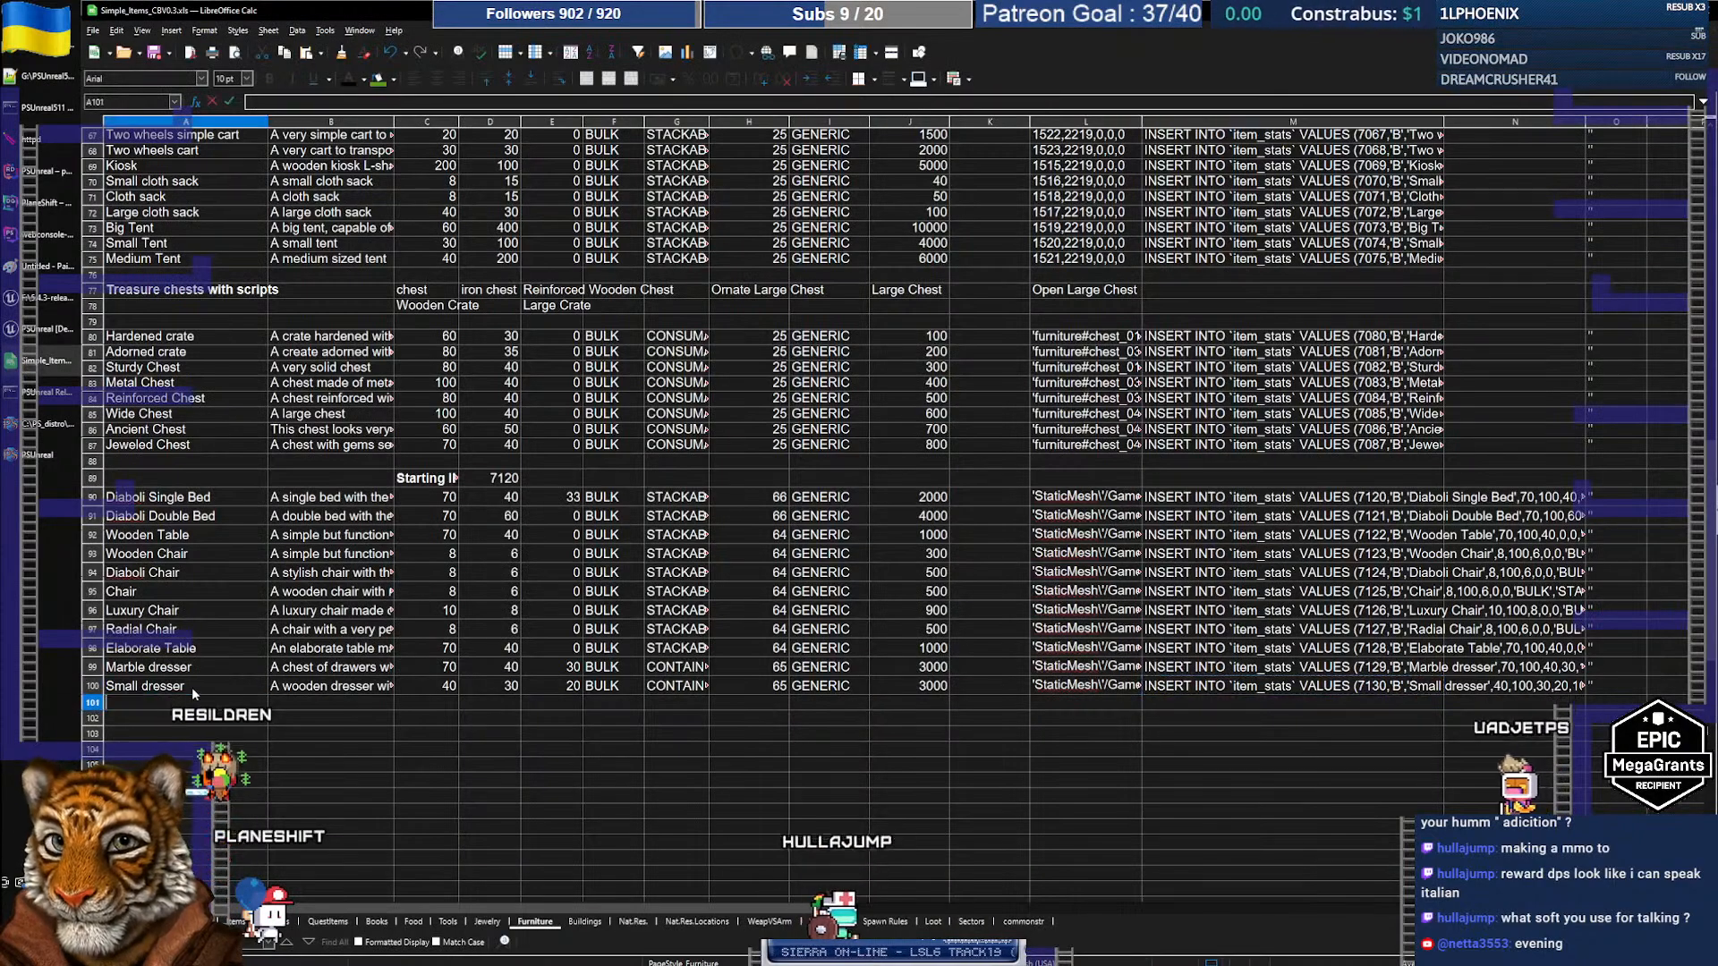
pyautogui.write('Potted Lu')
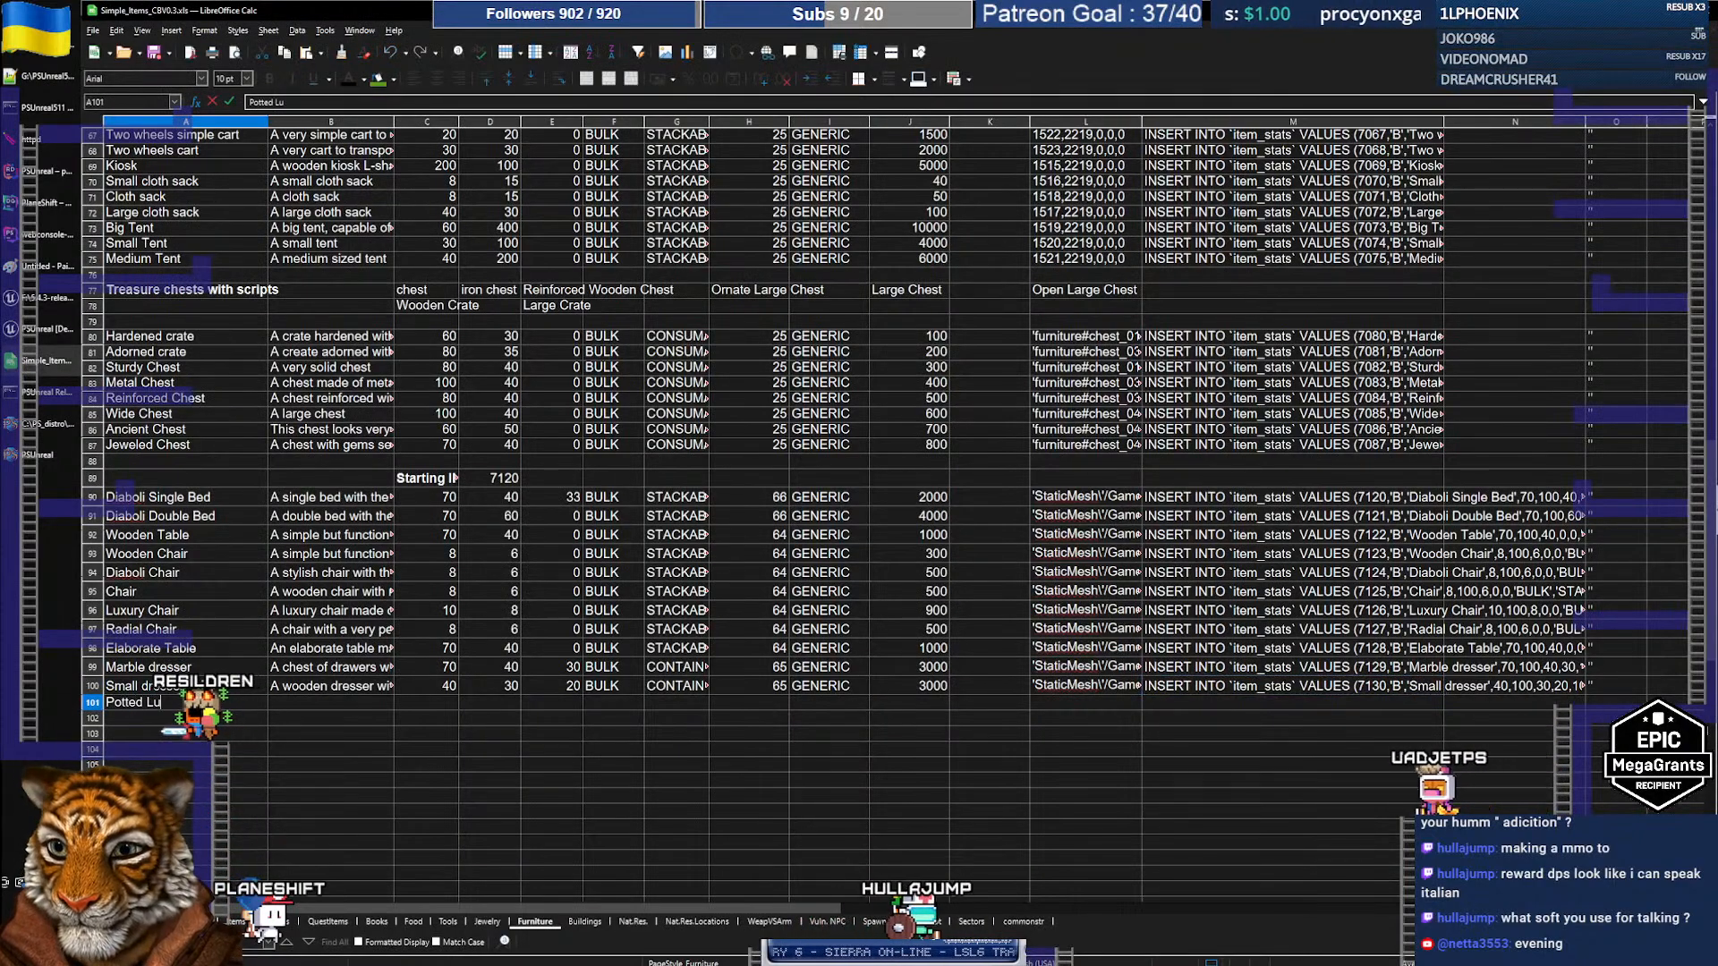
pyautogui.write('nabrosia')
pyautogui.press('Return')
pyautogui.write('Pitt')
pyautogui.press('BackSpace')
pyautogui.press('BackSpace')
pyautogui.press('BackSpace')
pyautogui.write('otted G')
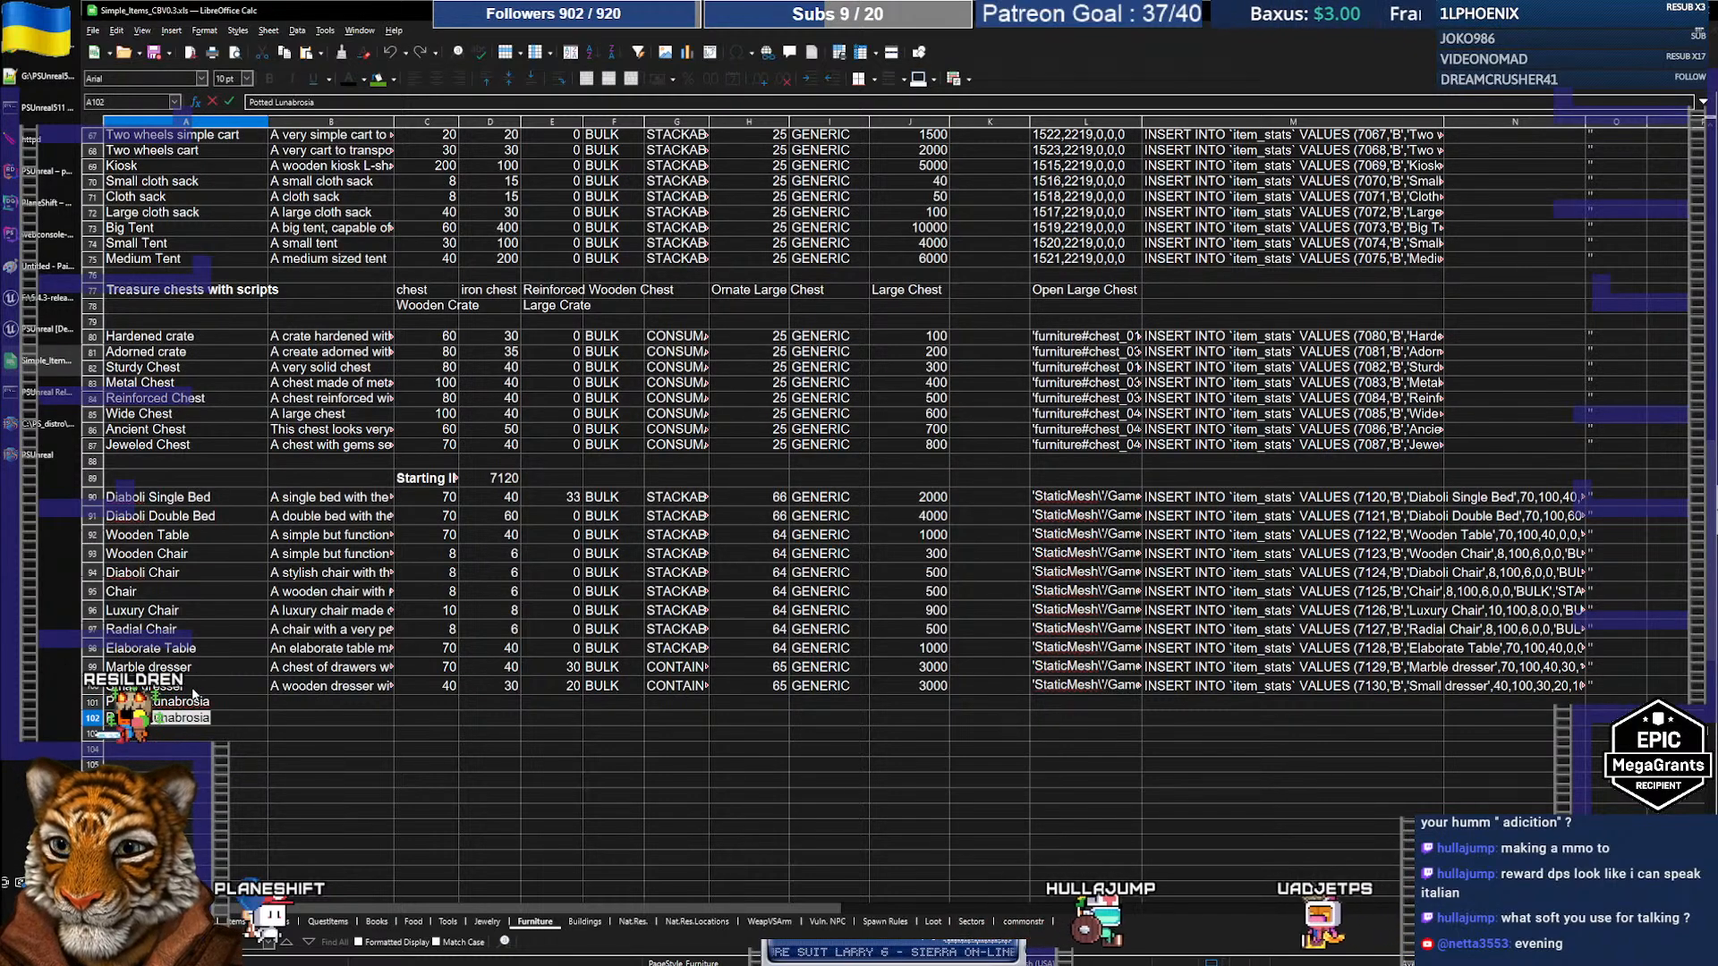
pyautogui.write('obo')
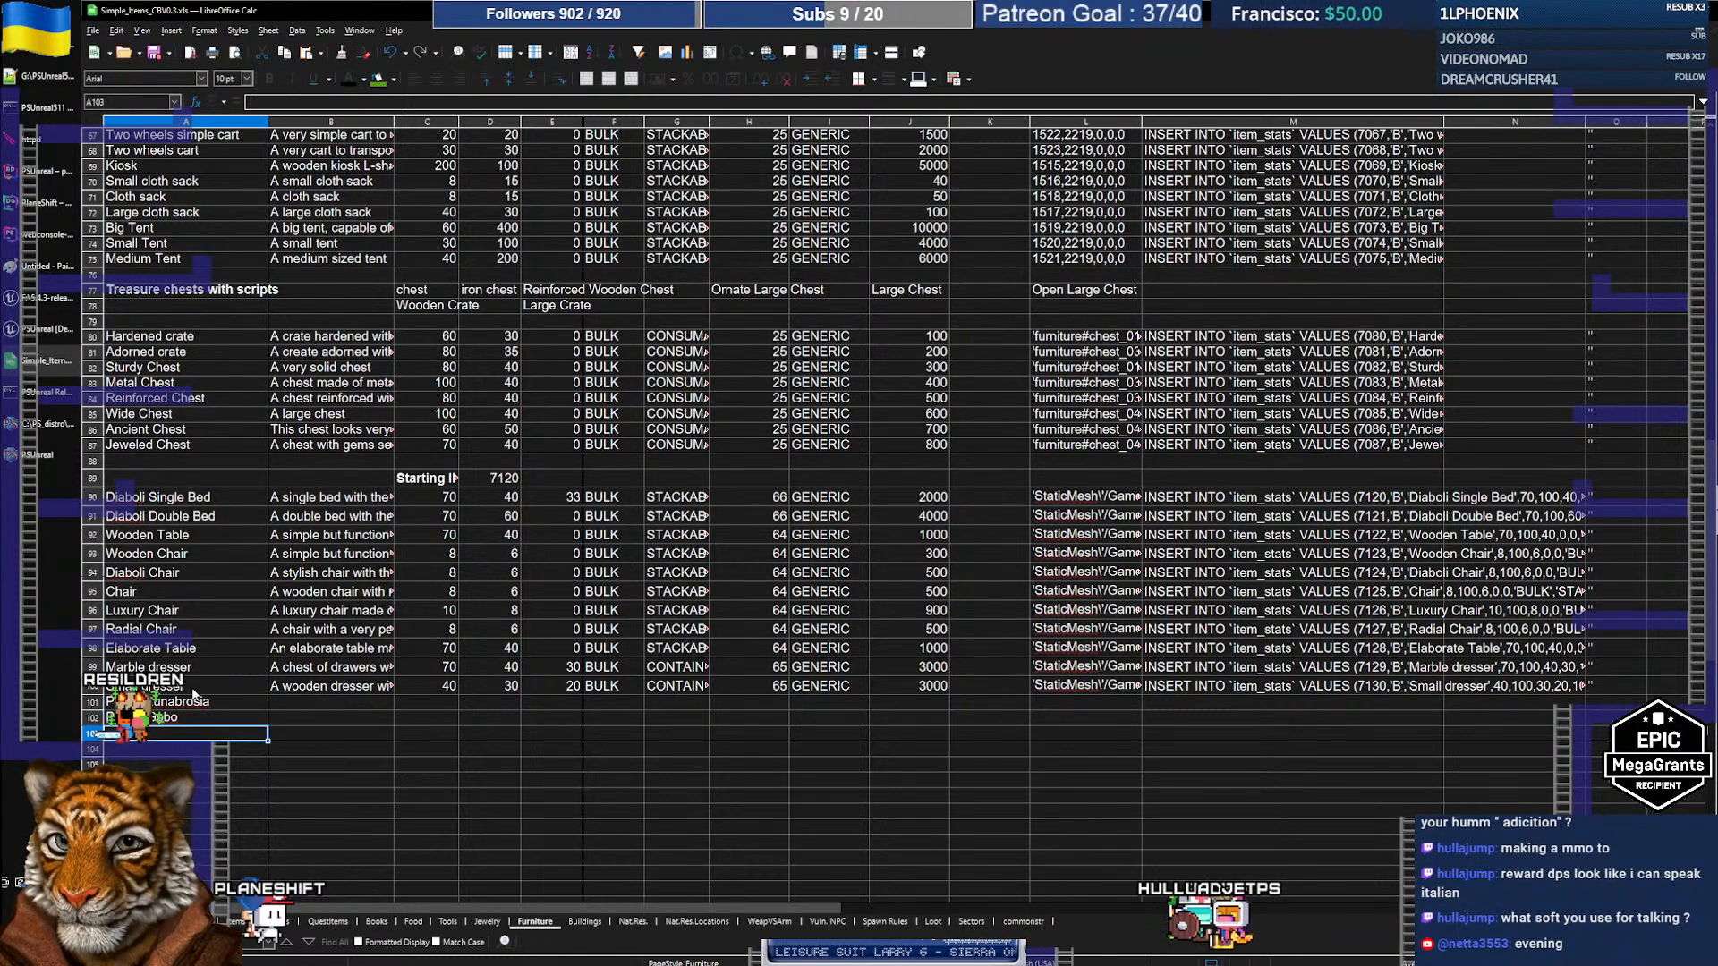
pyautogui.press('Tab')
# Step: Describe Potted Lunabrosia in B101 as a lunabrosia plant in a simple vase
pyautogui.press('Up')
pyautogui.write('A l')
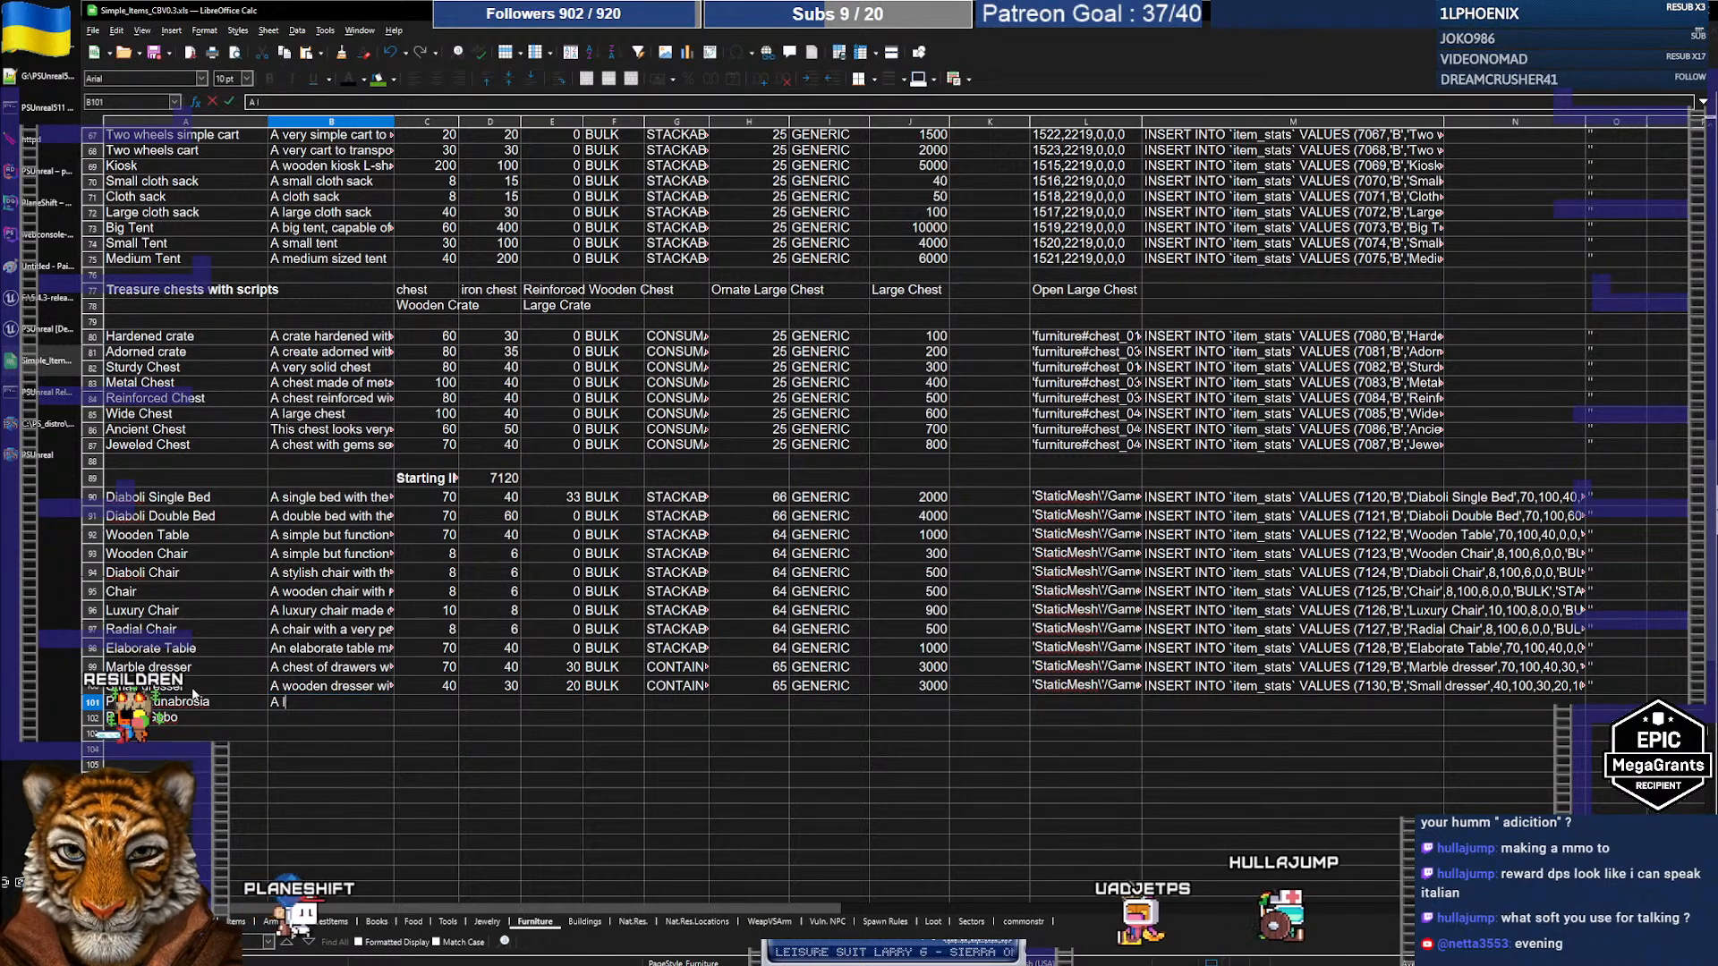
pyautogui.write('unabrsia')
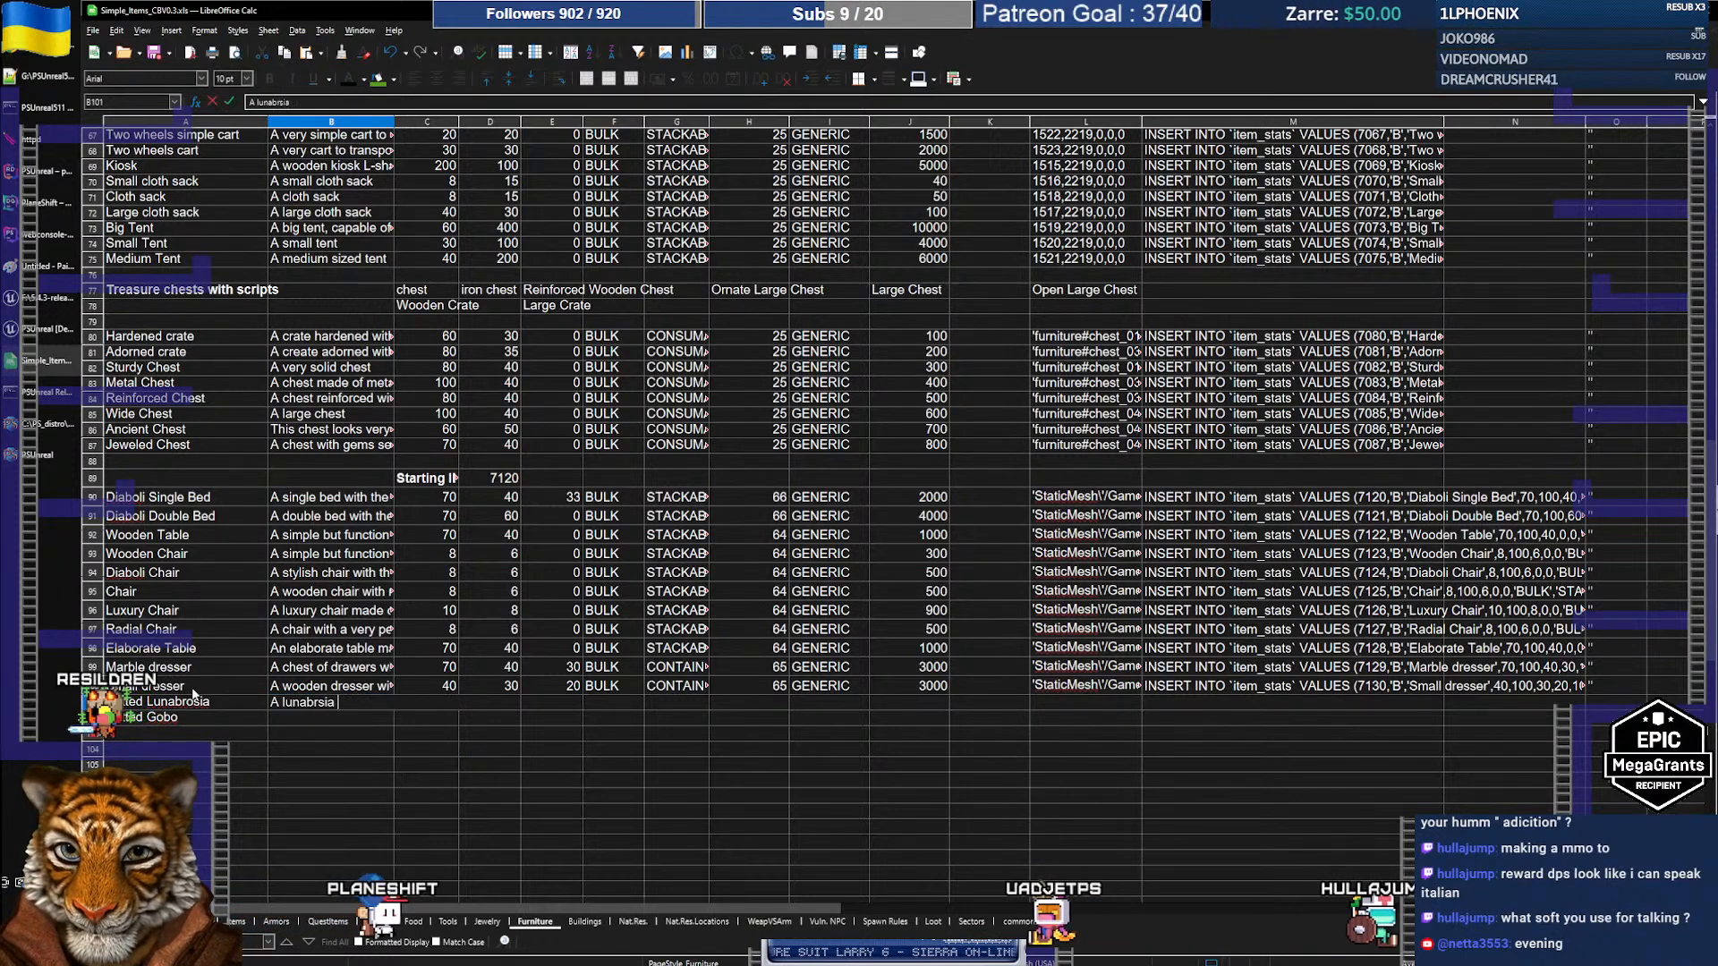
pyautogui.press('BackSpace')
pyautogui.press('BackSpace')
pyautogui.press('BackSpace')
pyautogui.press('BackSpace')
pyautogui.write('osia plant')
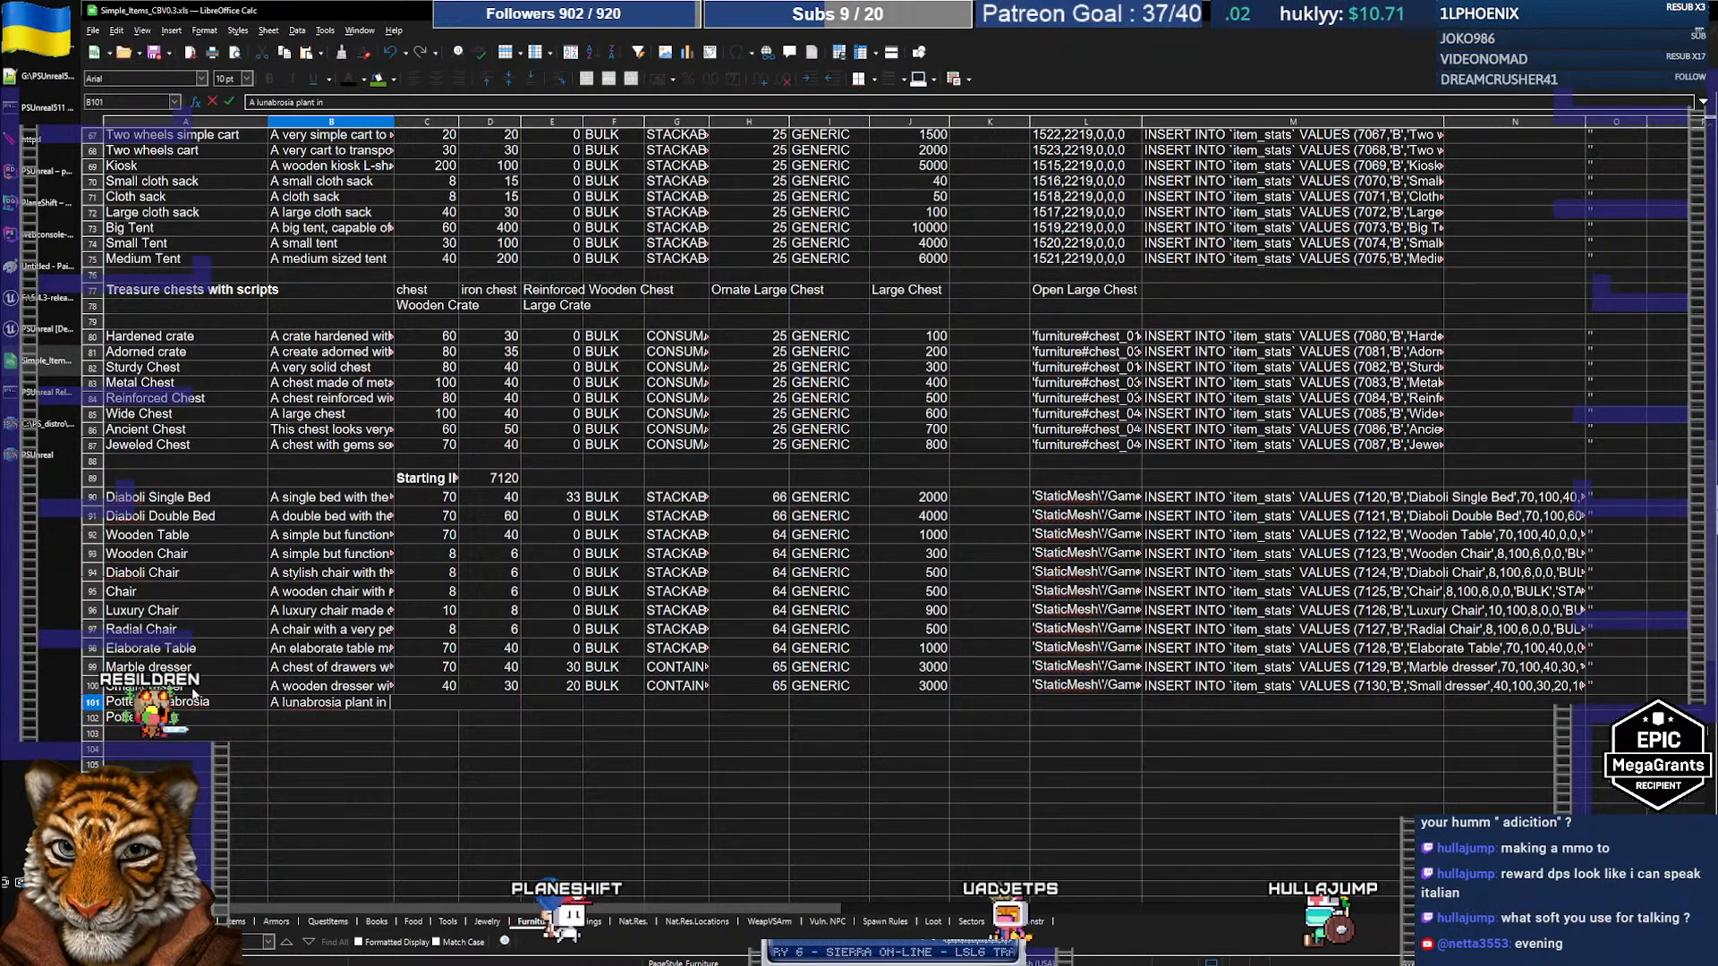
pyautogui.write(' potted in a simple vase.')
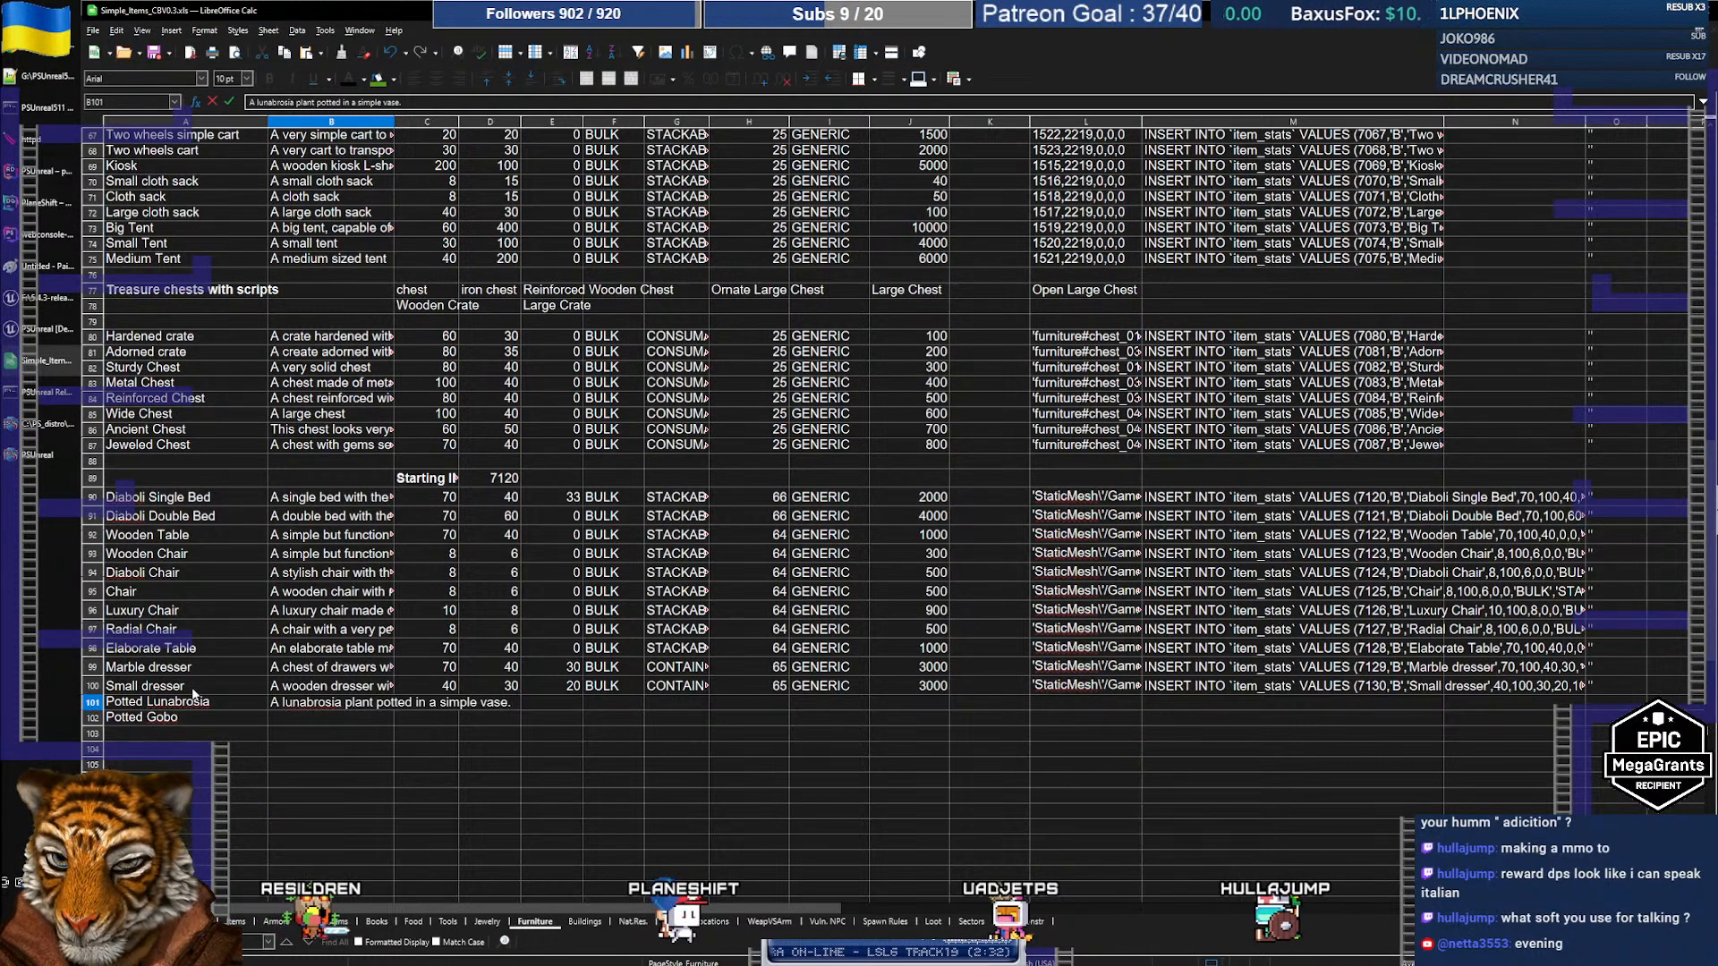
pyautogui.press('Left')
pyautogui.press('Right')
pyautogui.press('Right')
pyautogui.press('Left')
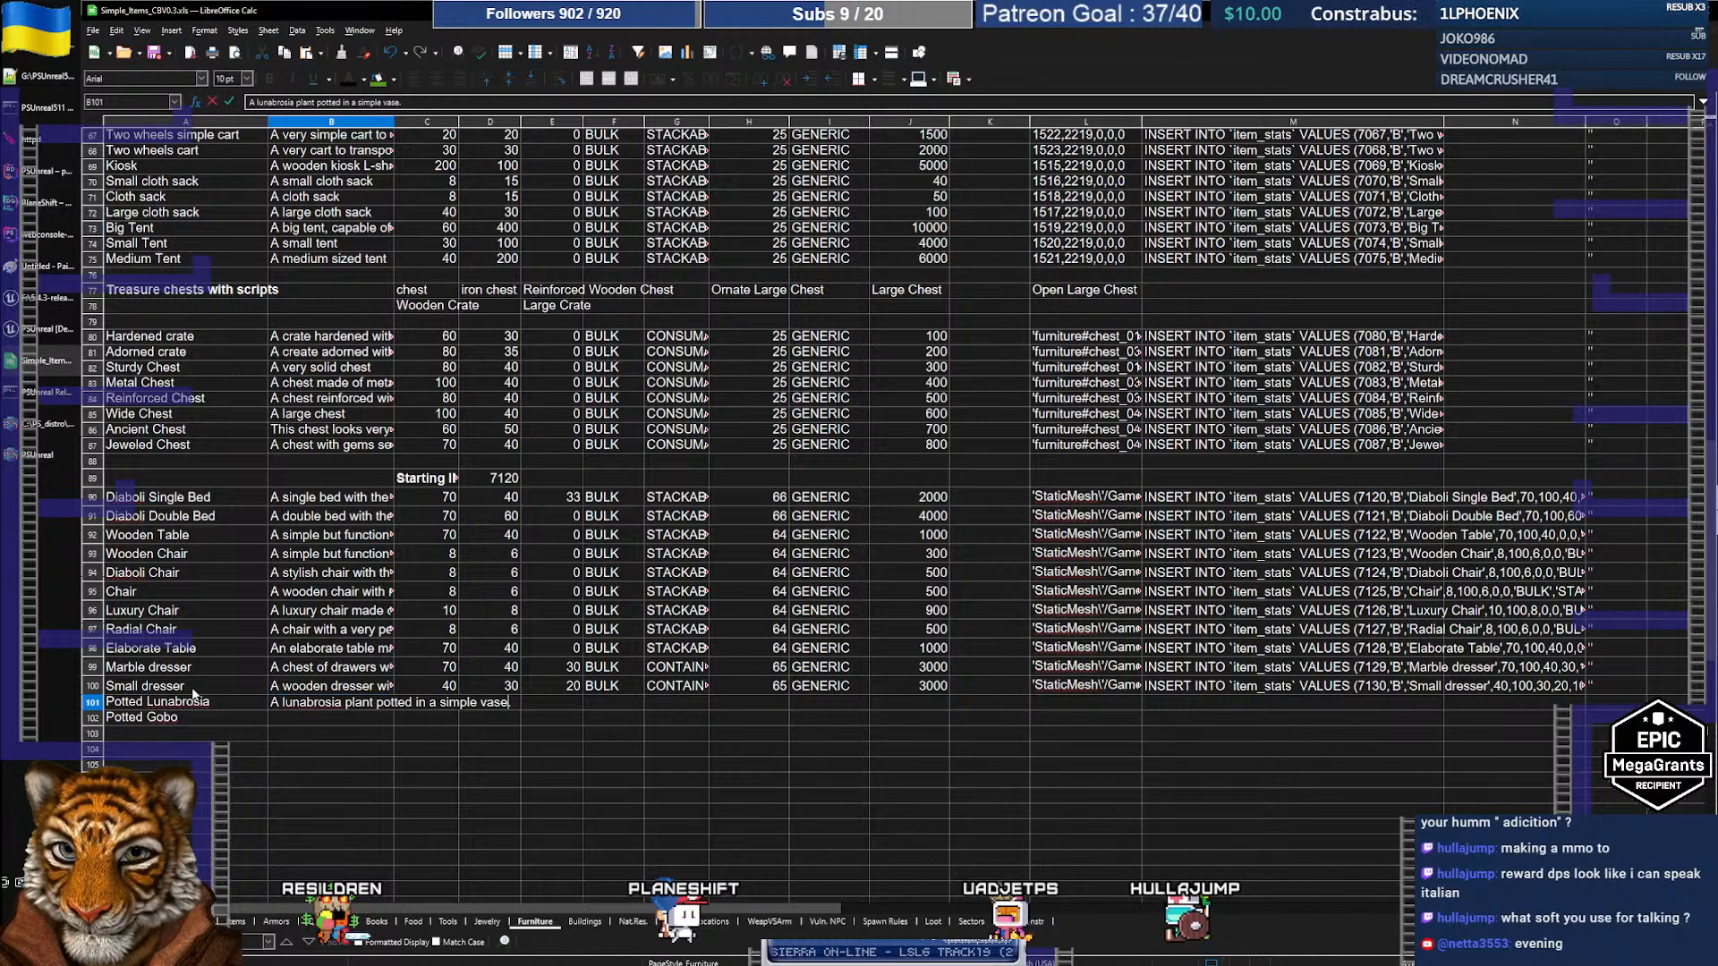
pyautogui.press('Delete')
pyautogui.press('Delete')
pyautogui.press('Delete')
pyautogui.press('Delete')
pyautogui.press('Delete')
pyautogui.press('Delete')
pyautogui.press('Delete')
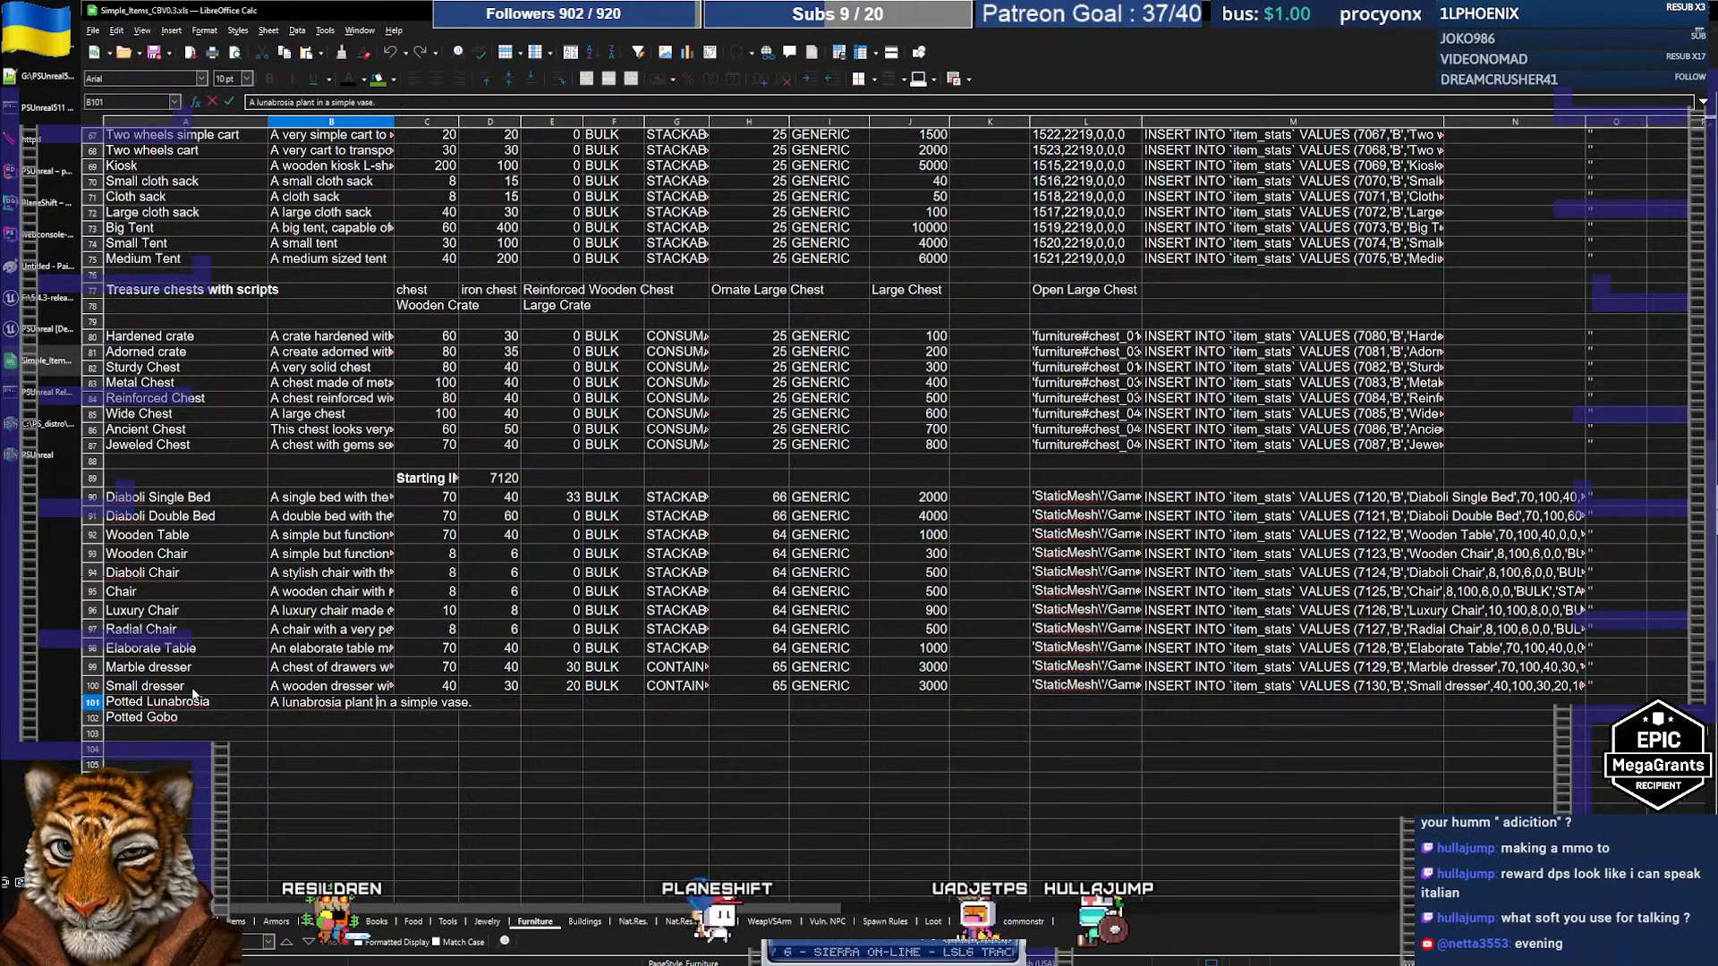
pyautogui.press('Return')
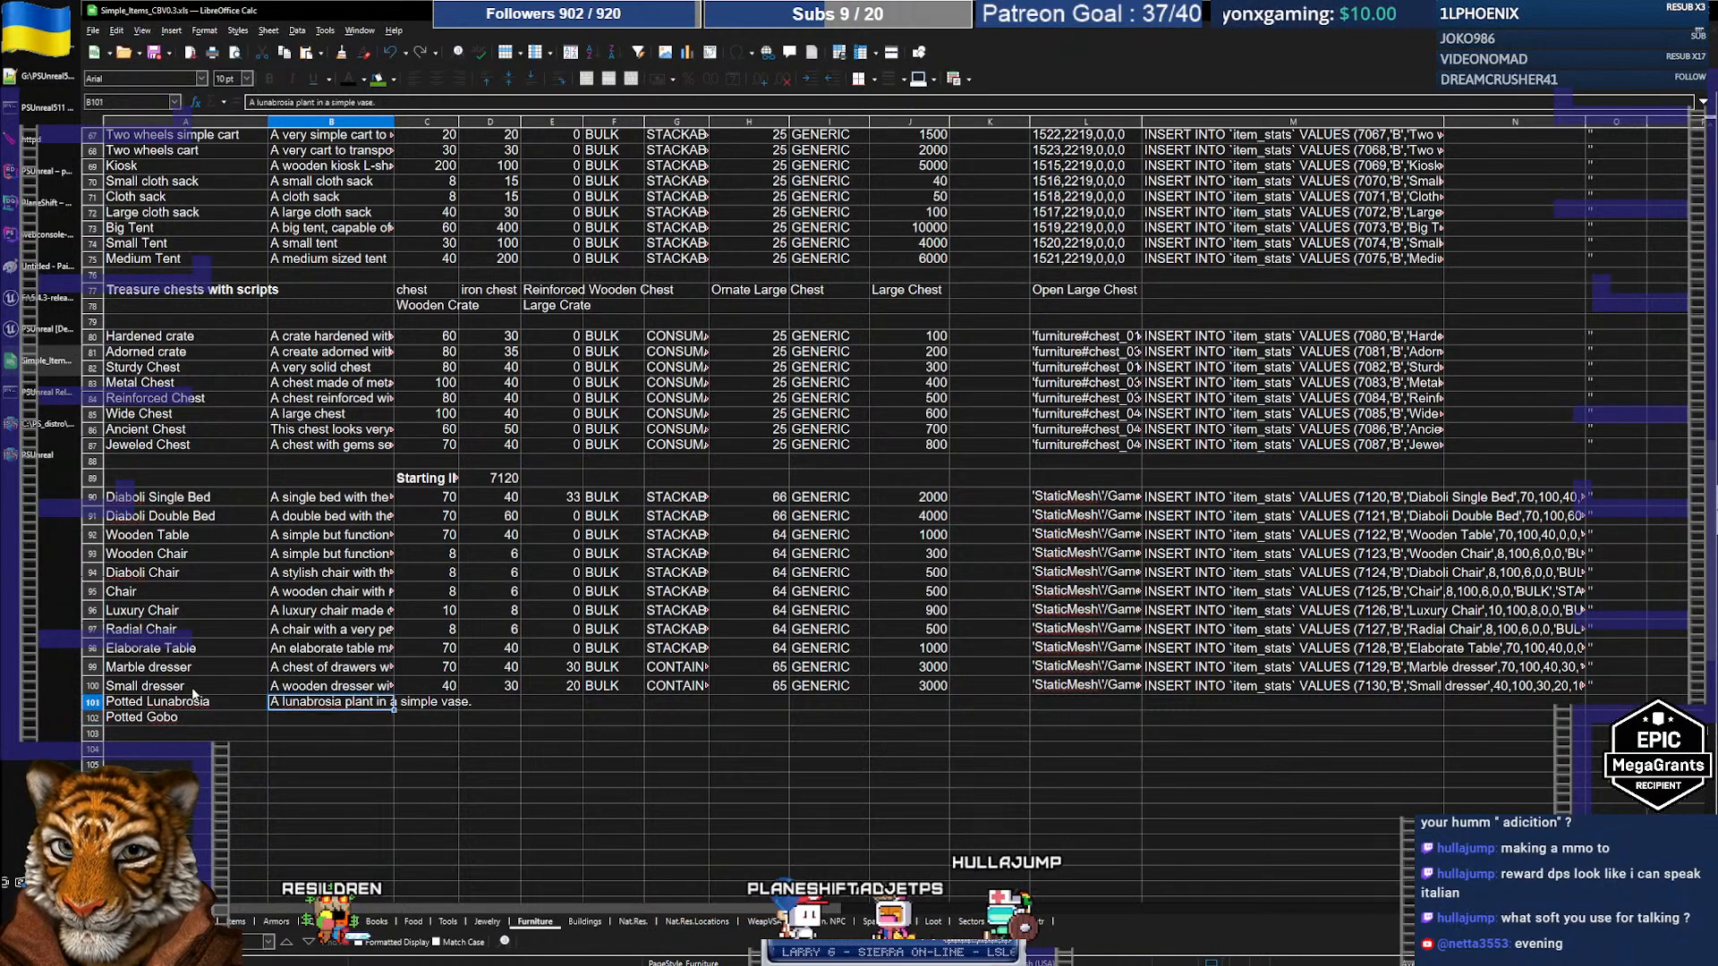
# Step: Copy the description into B102, replacing lunabrosia with gobo
pyautogui.write('A lunabrosia plant in a simple vase.')
pyautogui.press('F2')
pyautogui.press('Home')
pyautogui.hotkey('ctrl', 'Right')
pyautogui.hotkey('ctrl', 'shift', 'Right')
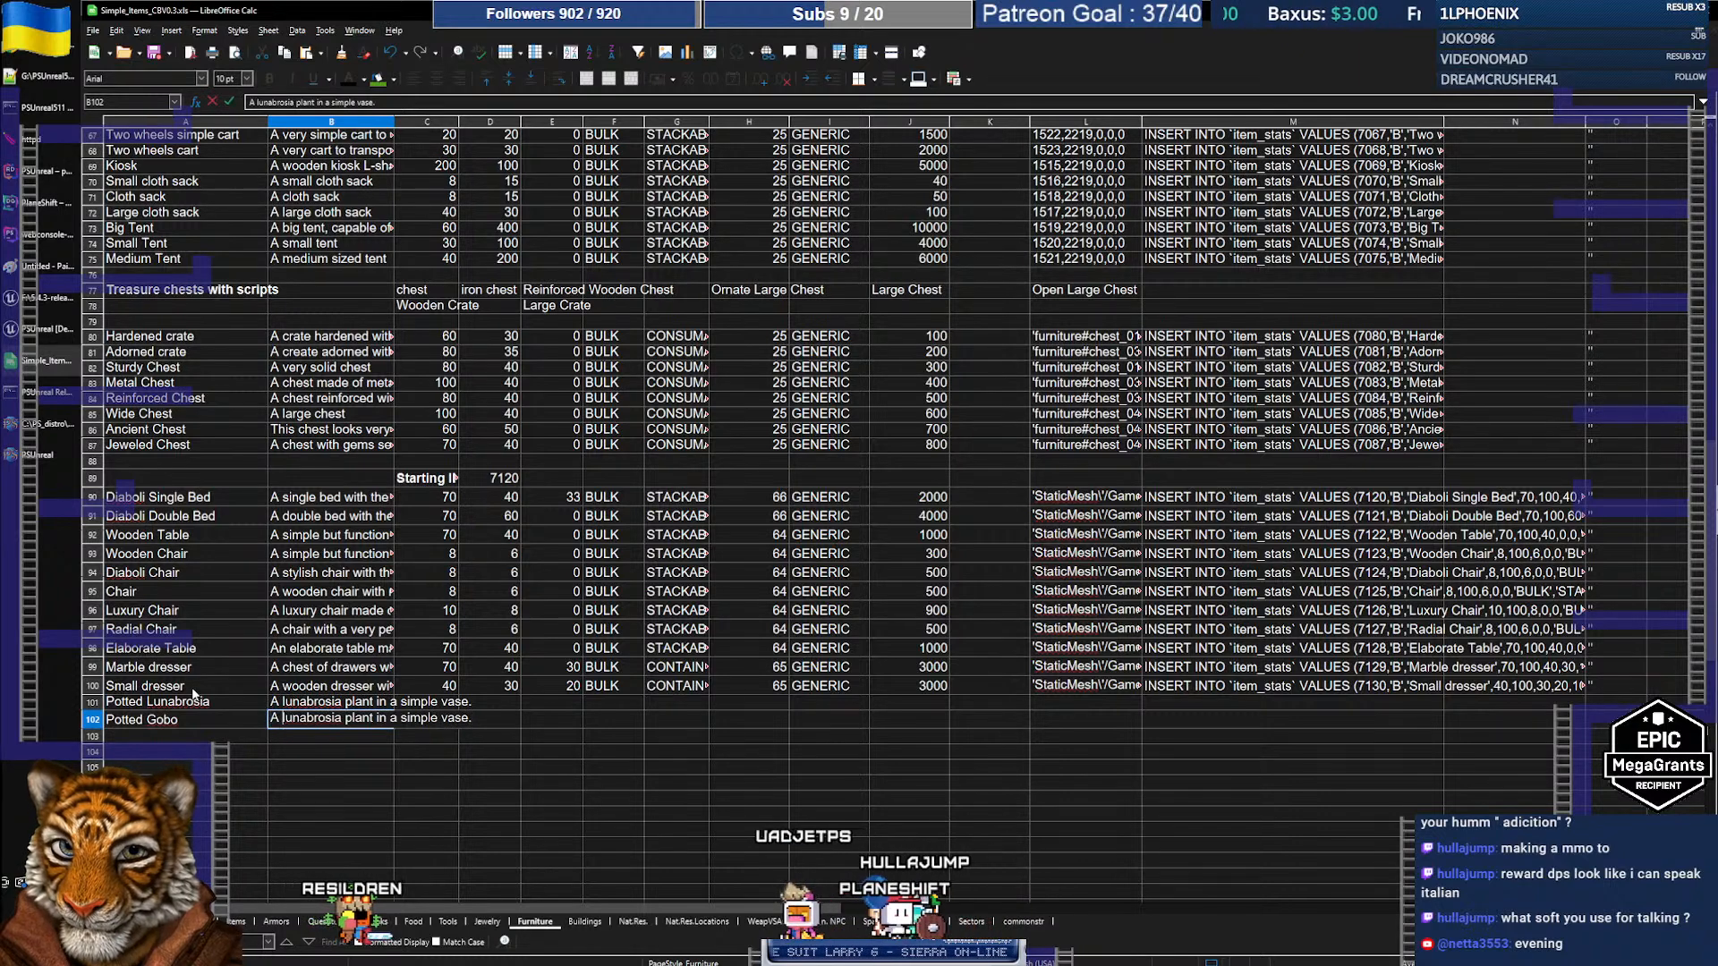
pyautogui.write('gobo')
pyautogui.press('Return')
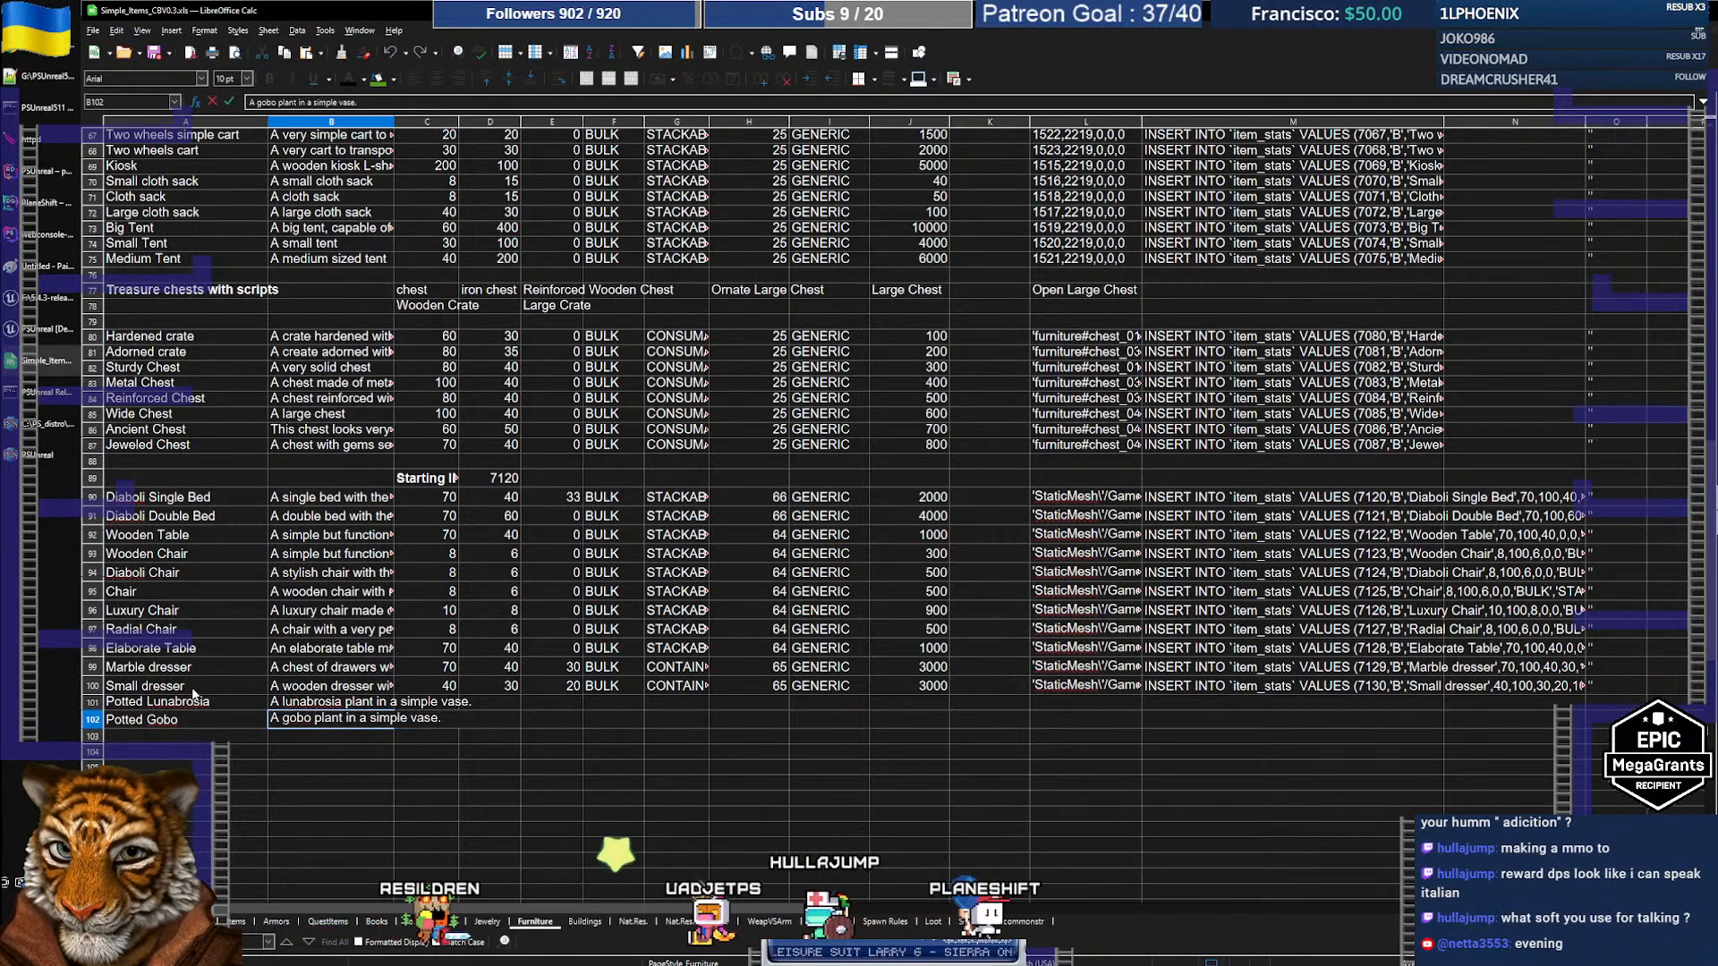
# Step: Select the names and descriptions of the two new rows 101–102
pyautogui.press('Up')
pyautogui.press('Right')
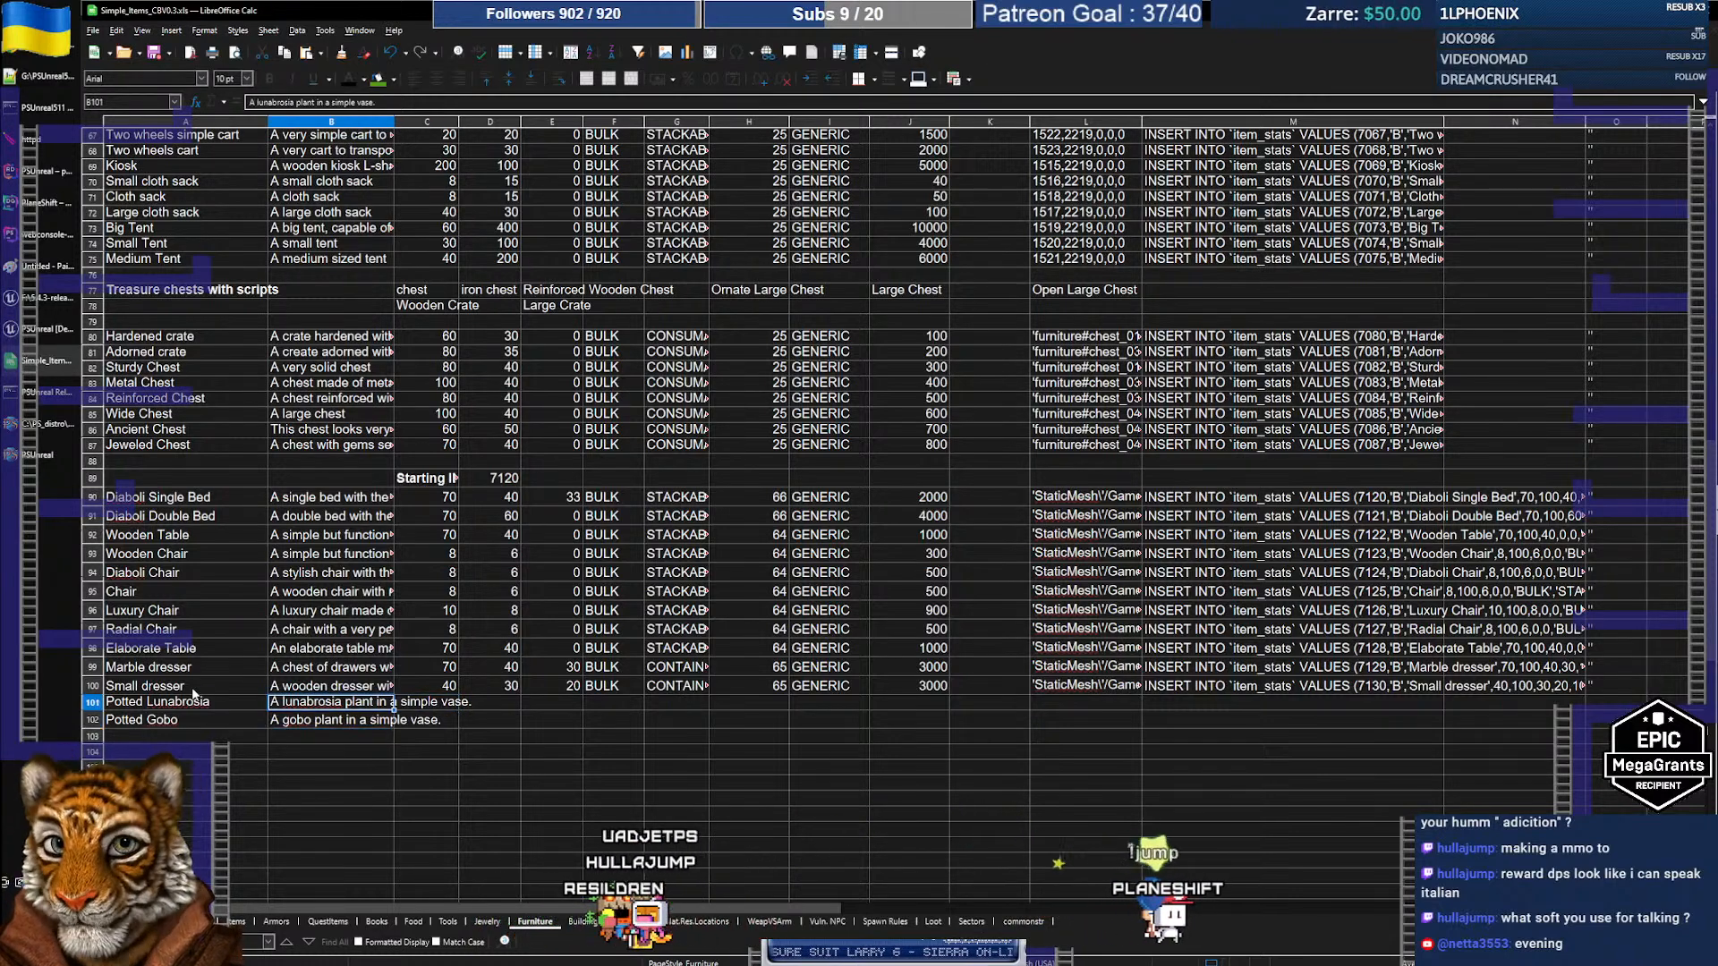
pyautogui.press('Left')
pyautogui.press('Left')
pyautogui.hotkey('shift', 'Down')
pyautogui.hotkey('shift', 'Right')
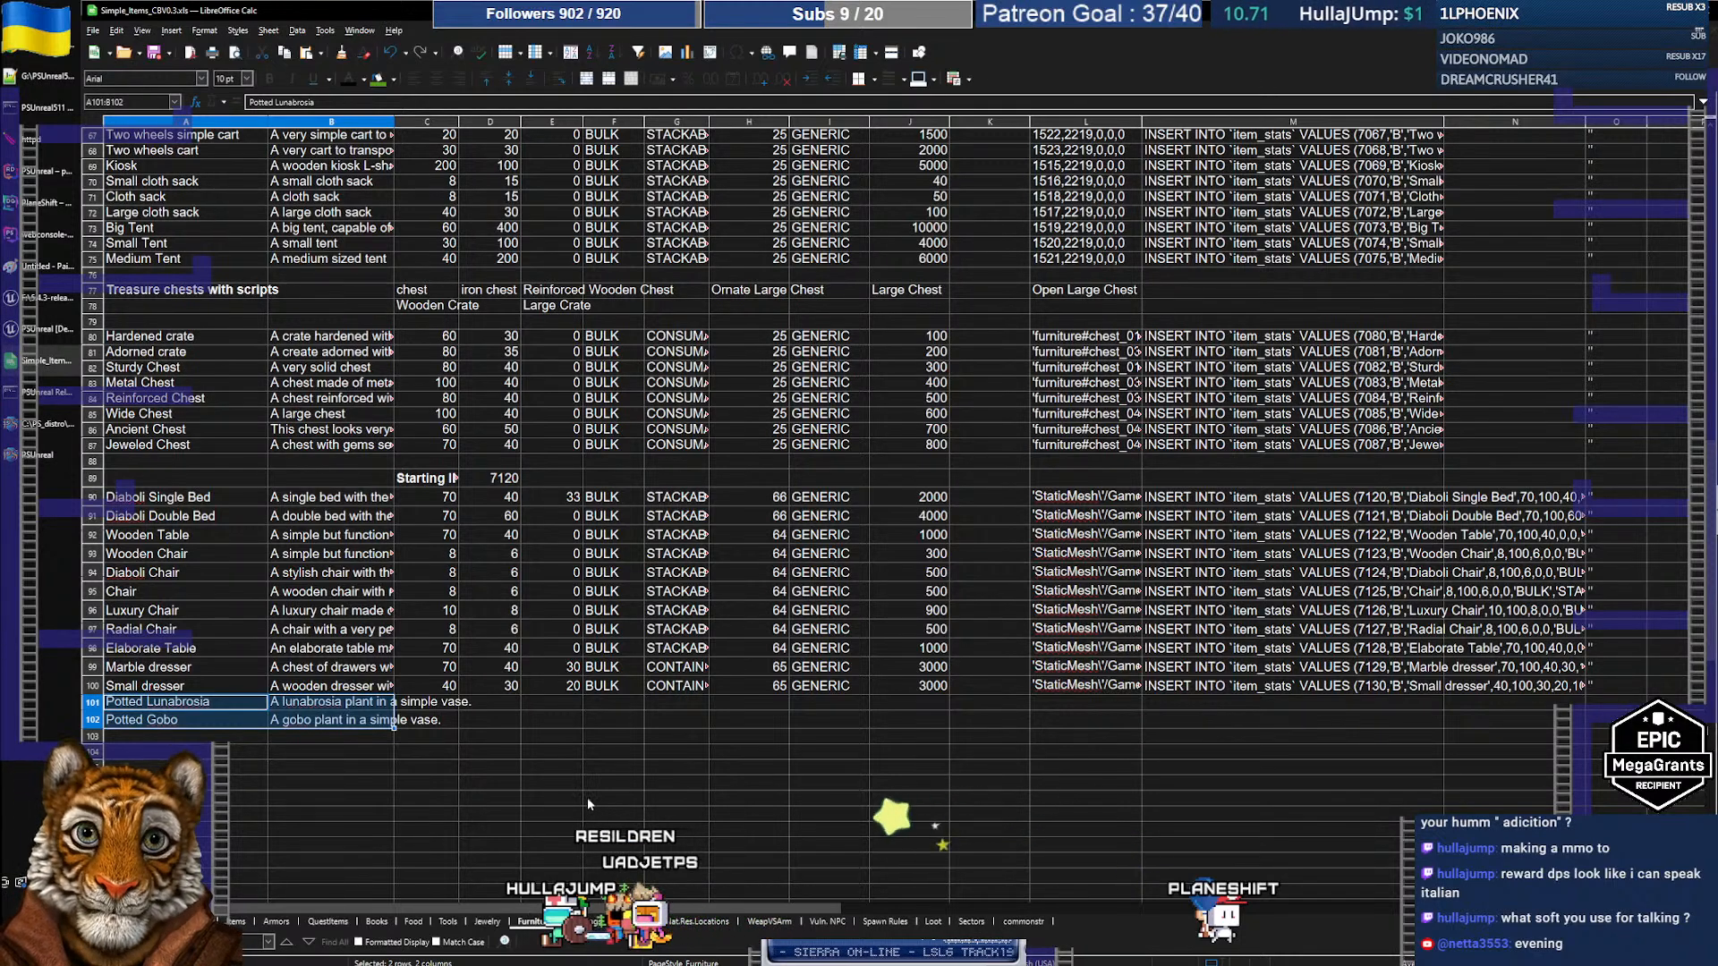
# Step: Give Potted Lunabrosia weight 20 and size 6, and copy both values to row 102
pyautogui.click(434, 702)
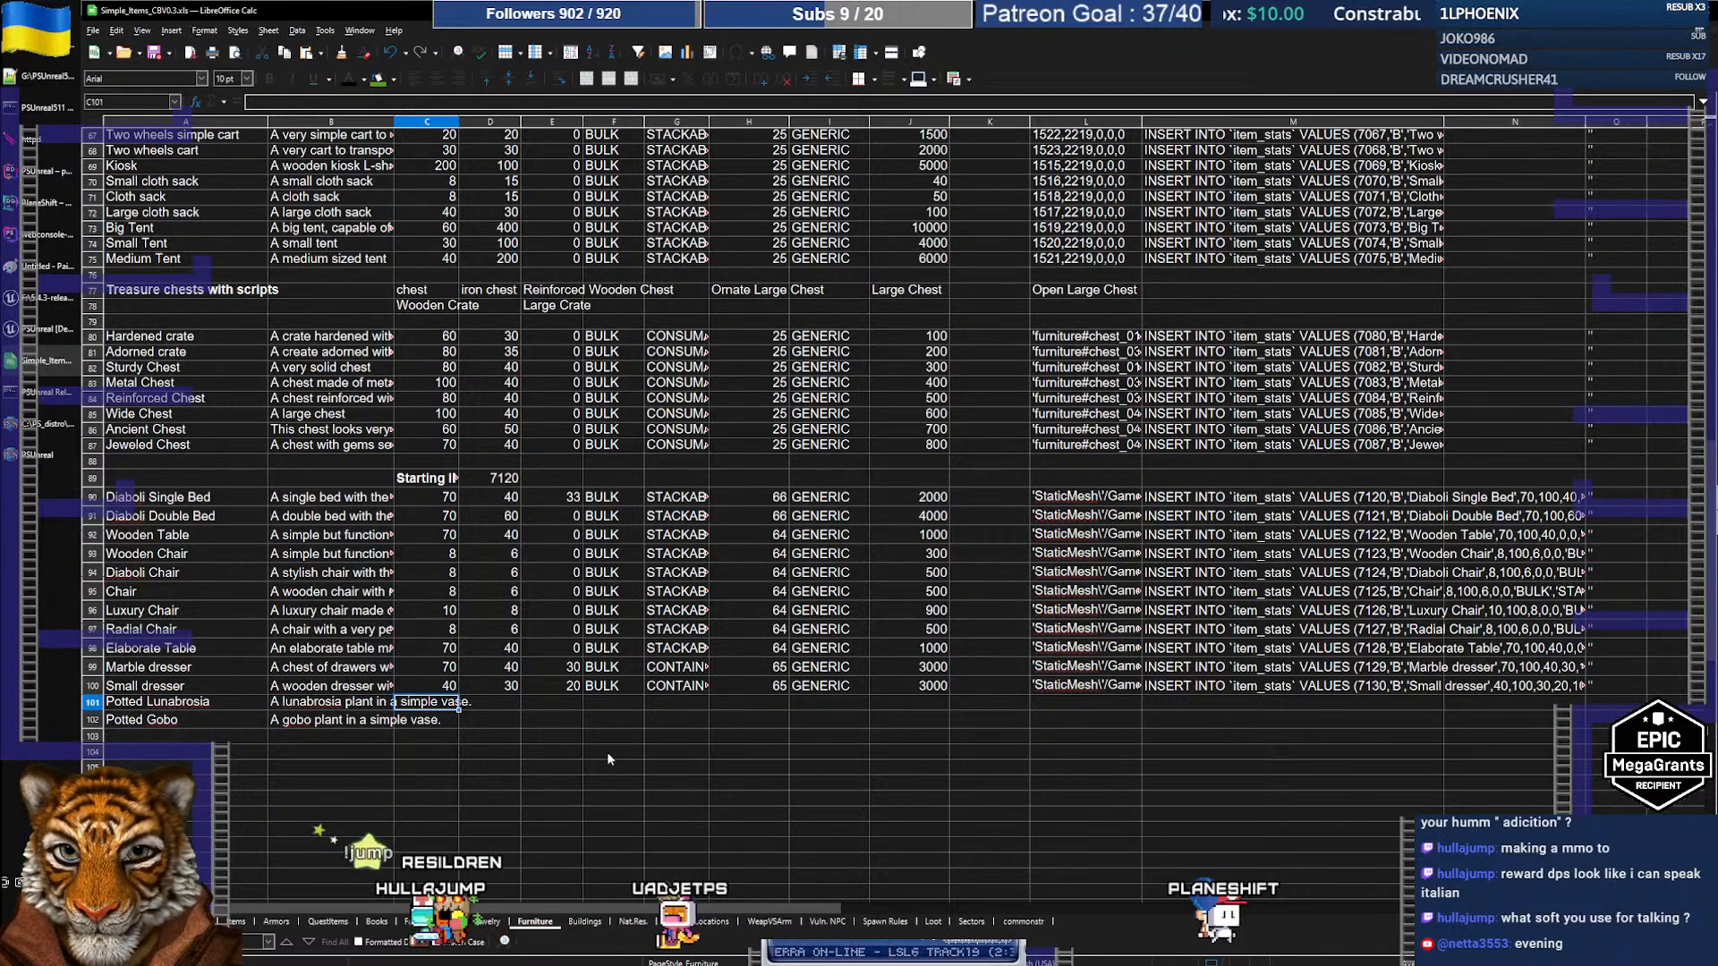
pyautogui.write('20')
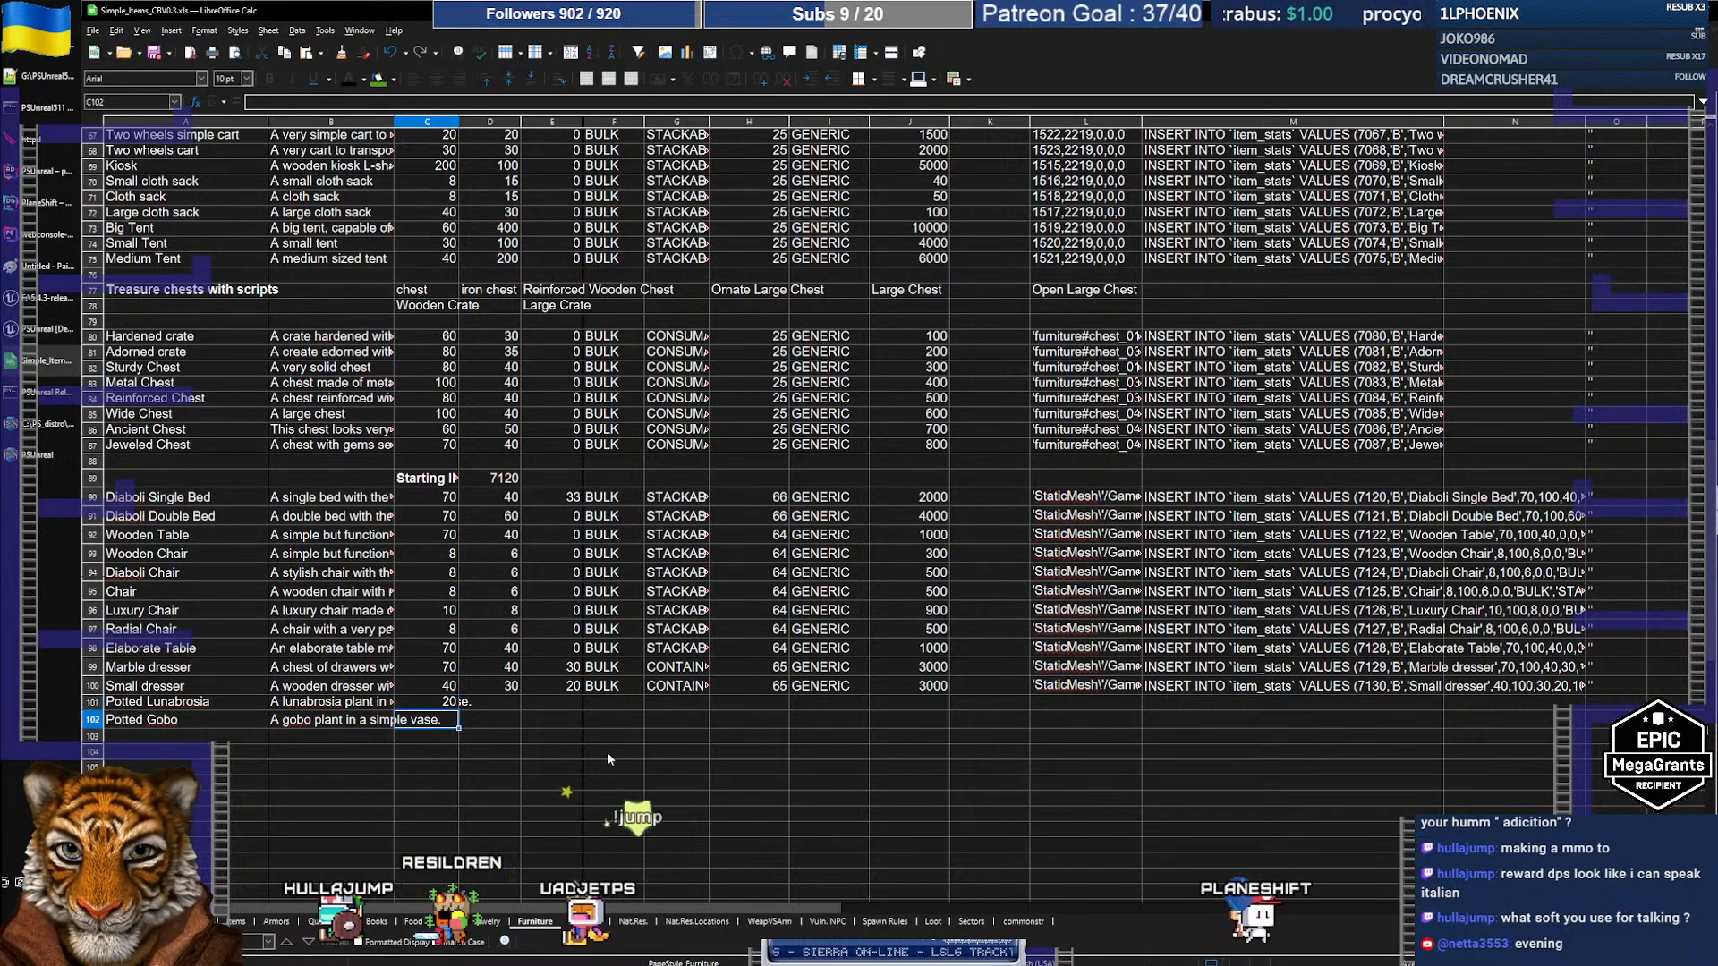
pyautogui.press('Tab')
pyautogui.write('10')
pyautogui.press('Return')
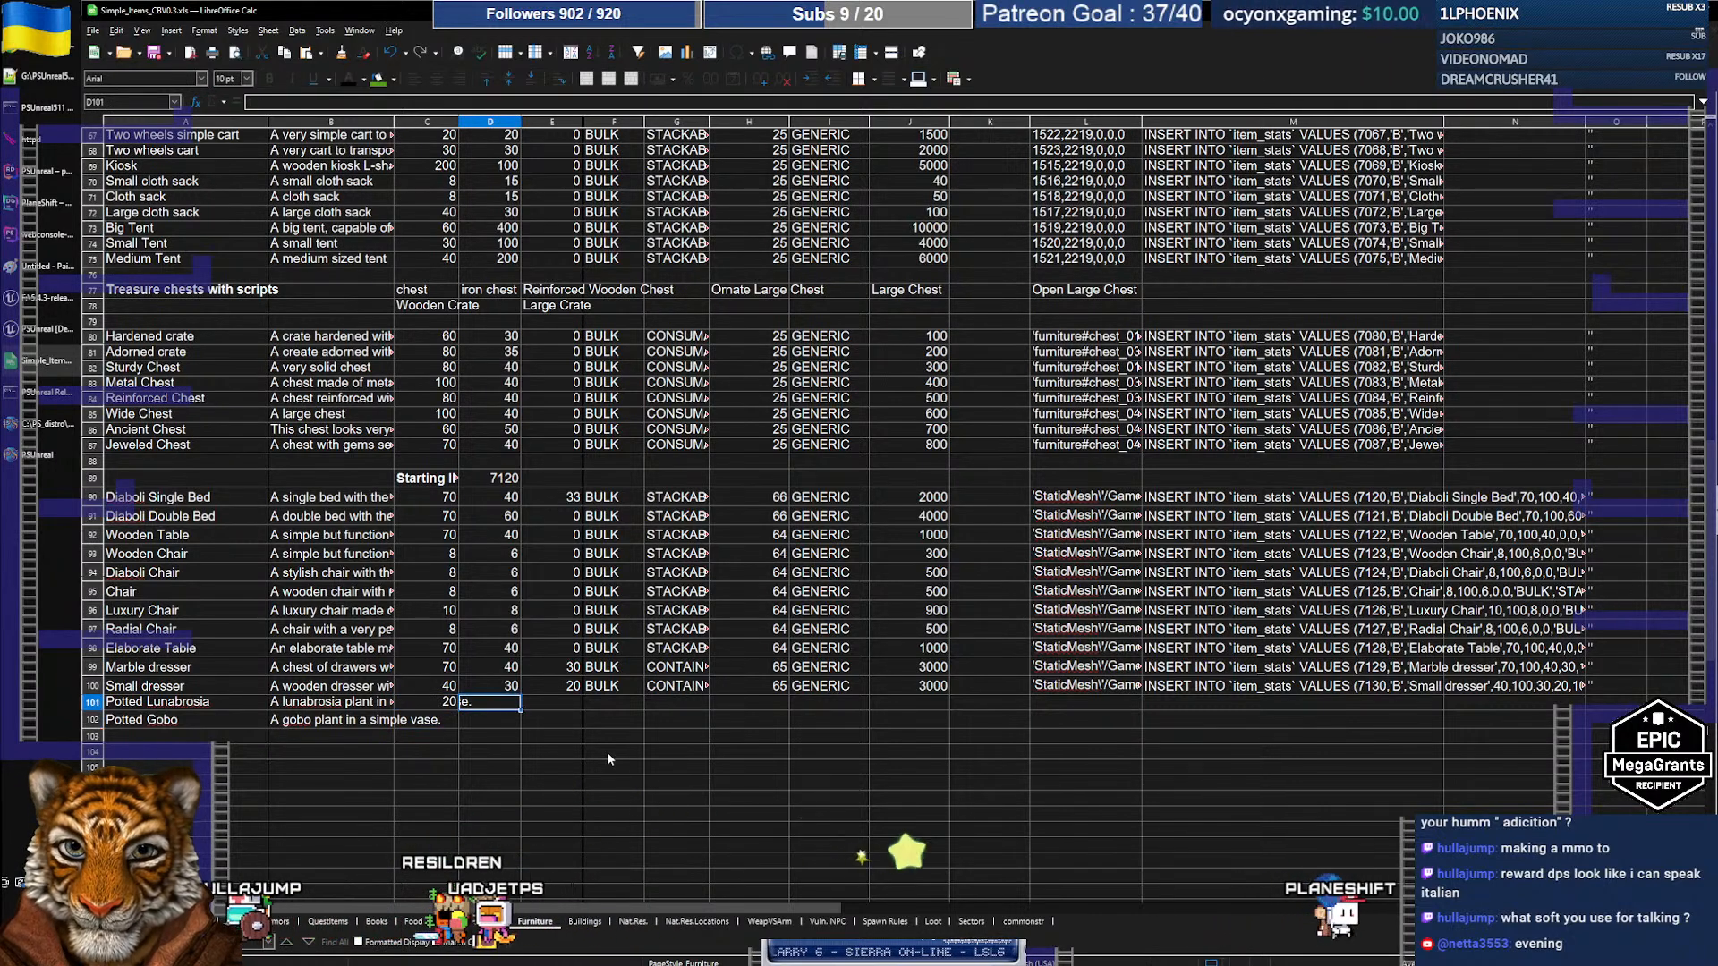
pyautogui.press('Up')
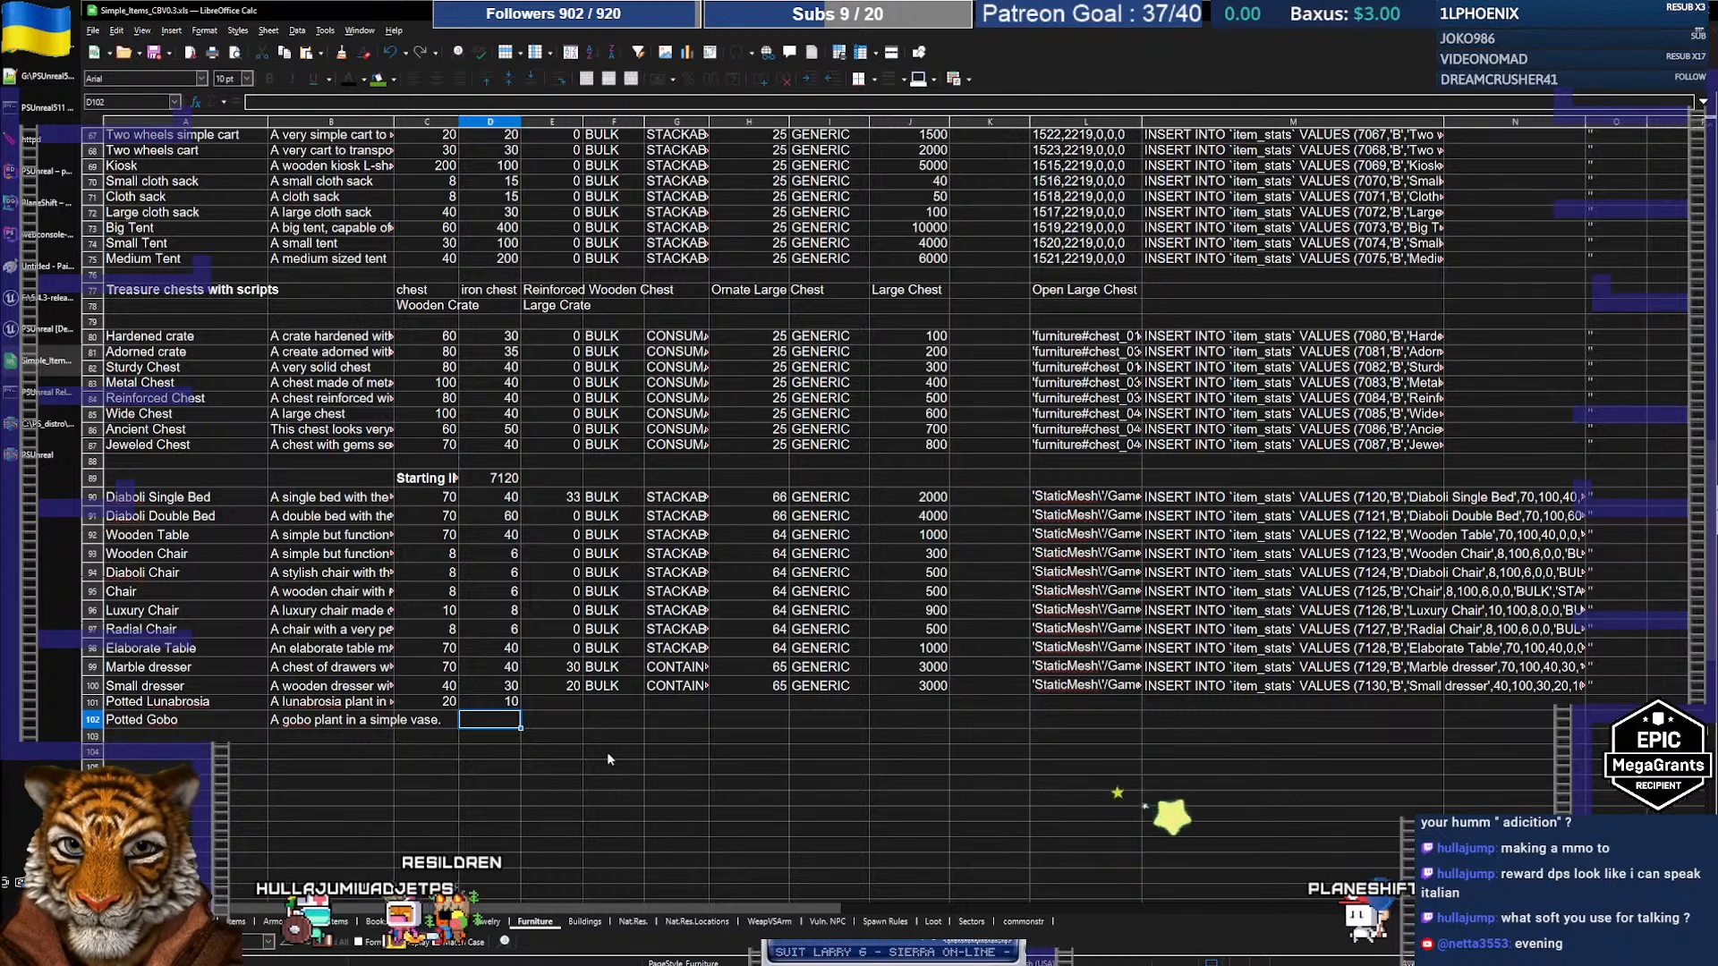
pyautogui.write('6')
pyautogui.press('Left')
pyautogui.hotkey('shift', 'Right')
pyautogui.hotkey('ctrl', 'c')
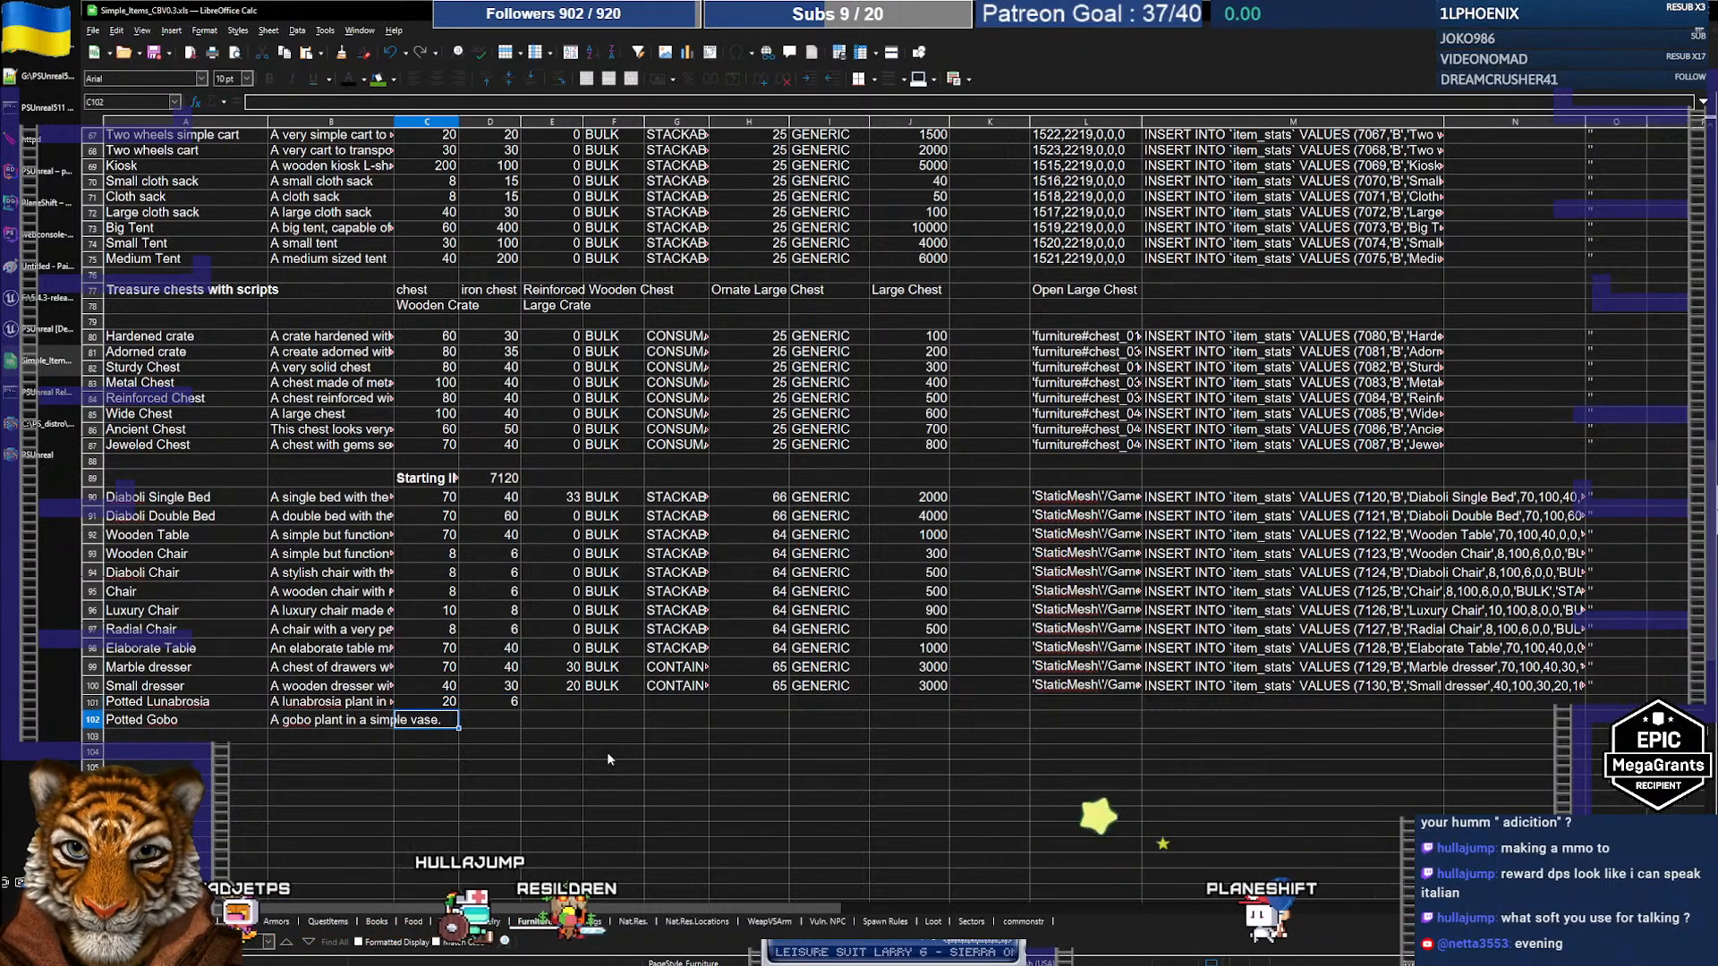
pyautogui.press('Down')
pyautogui.hotkey('ctrl', 'v')
pyautogui.press('Right')
pyautogui.press('Right')
# Step: Enter 0 in column E for rows 101 and 102
pyautogui.press('Up')
pyautogui.write('0')
pyautogui.press('Down')
pyautogui.write('0')
pyautogui.press('Right')
# Step: Copy the rest of the Elaborate Table row into both new rows from column F onward
pyautogui.press('Up')
pyautogui.press('Up')
pyautogui.press('Up')
pyautogui.press('Up')
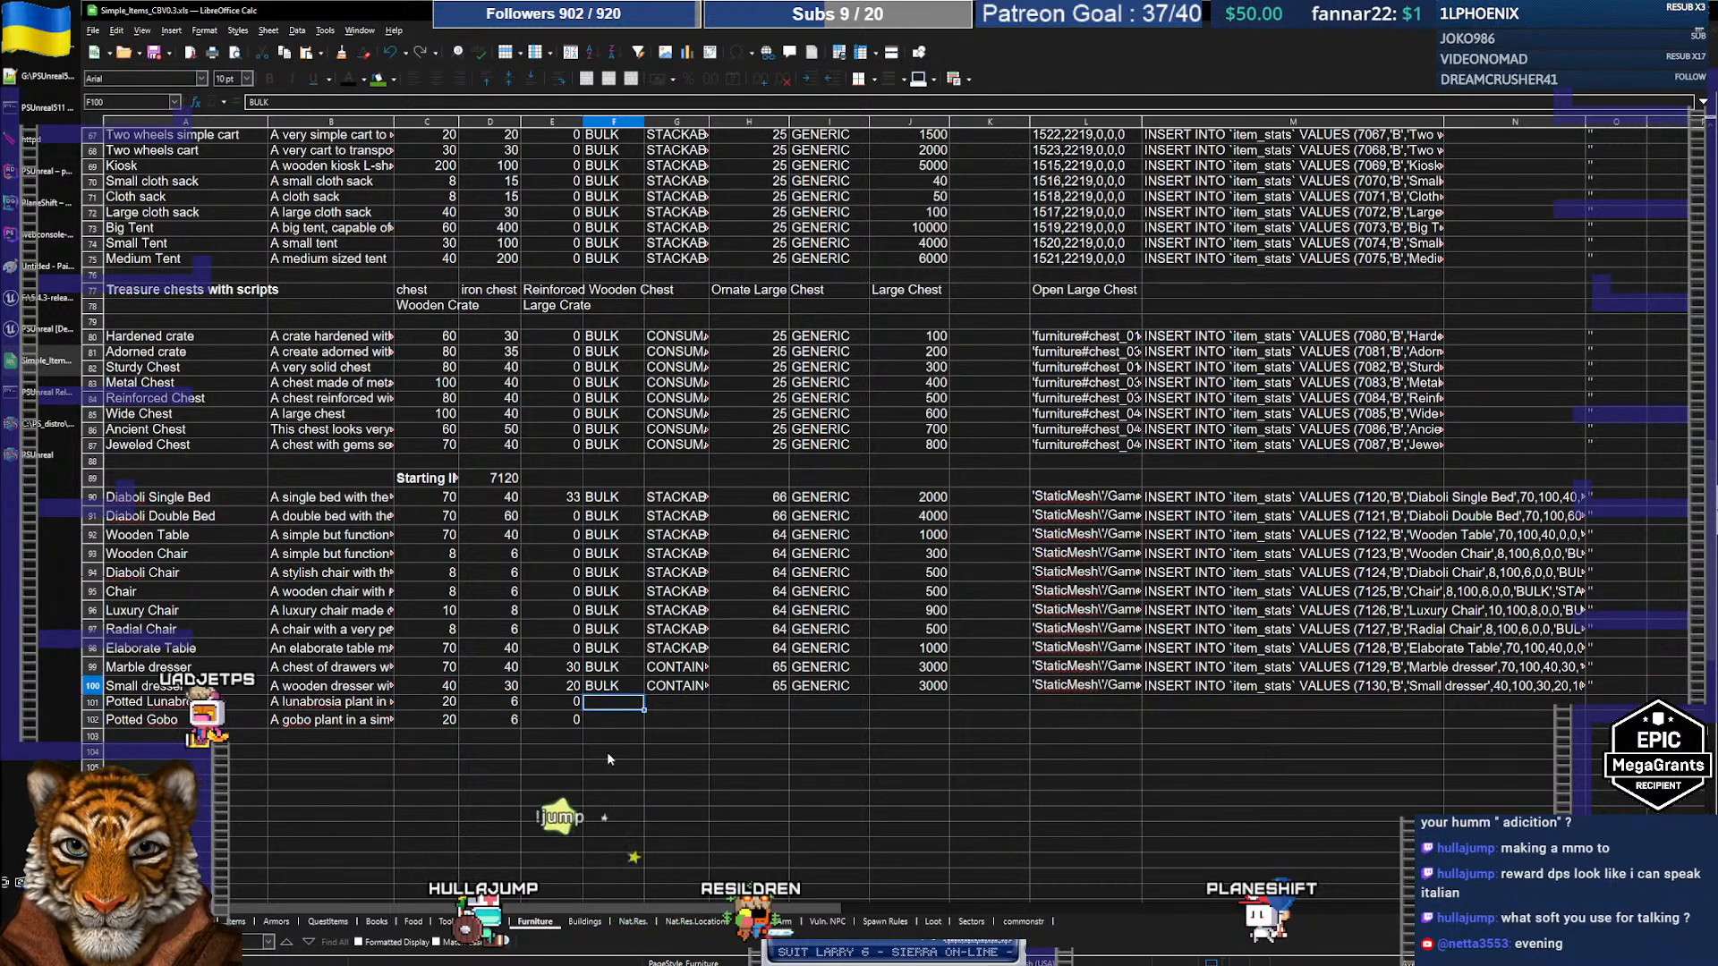
pyautogui.hotkey('shift', 'Right')
pyautogui.hotkey('shift', 'Right')
pyautogui.hotkey('shift', 'Right')
pyautogui.hotkey('shift', 'Right')
pyautogui.hotkey('shift', 'Right')
pyautogui.hotkey('shift', 'Right')
pyautogui.hotkey('shift', 'Right')
pyautogui.hotkey('shift', 'Right')
pyautogui.hotkey('shift', 'Right')
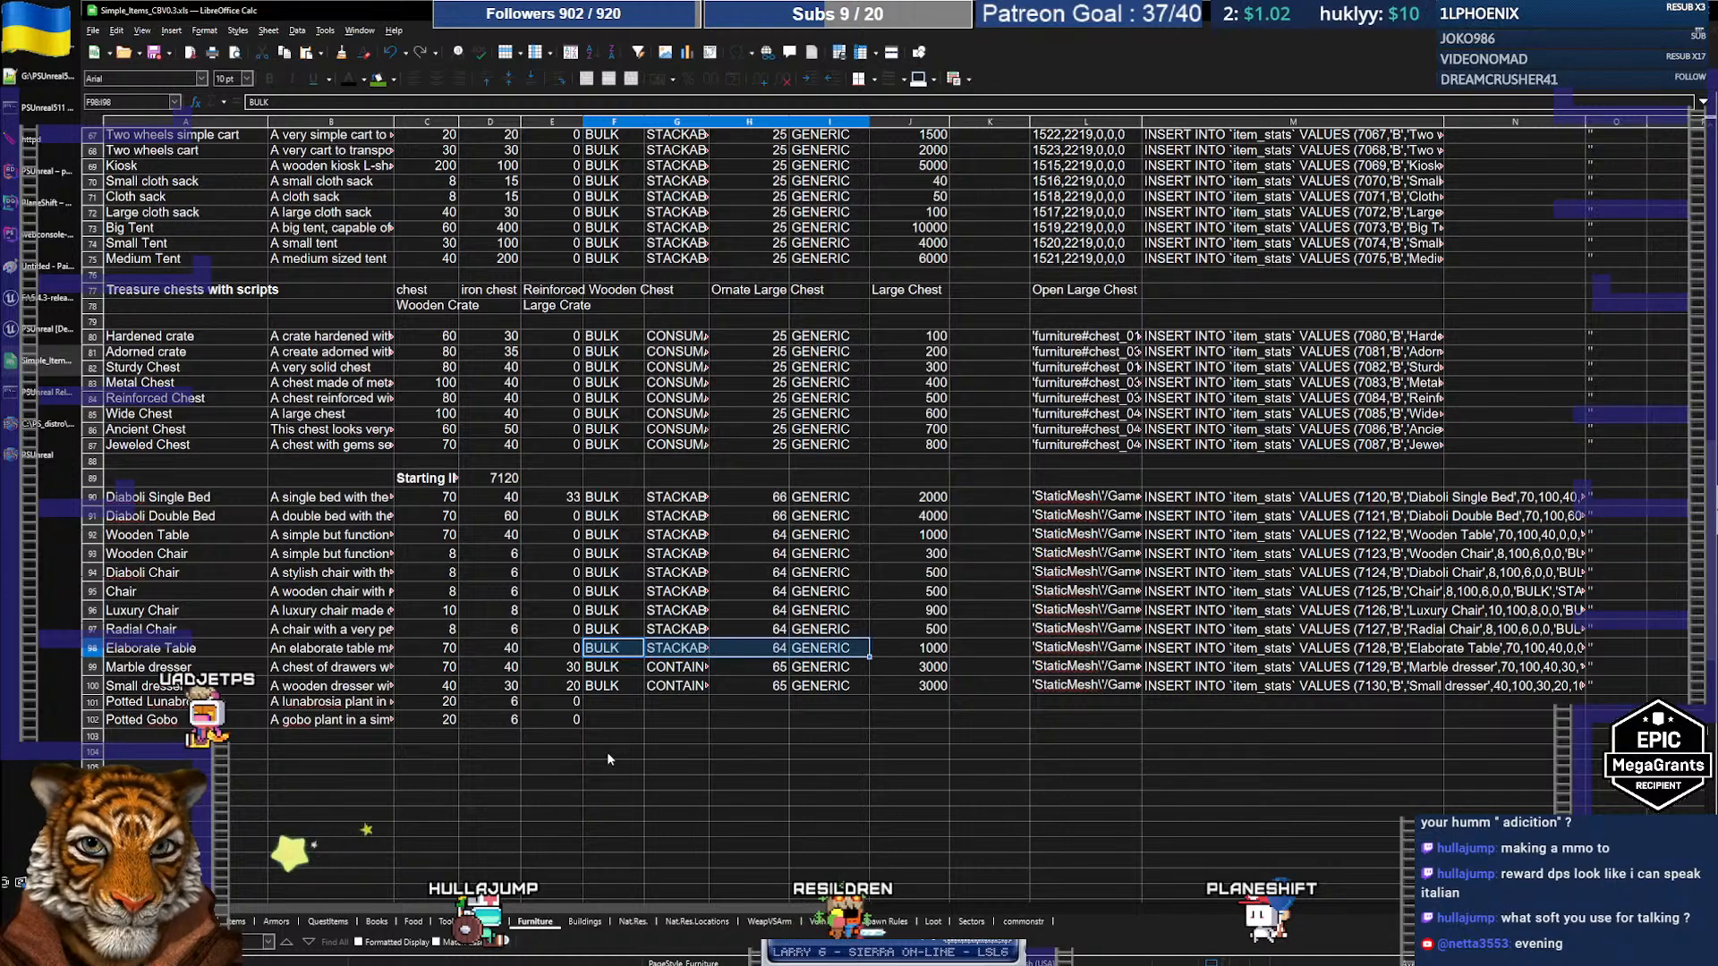
pyautogui.hotkey('ctrl', 'c')
pyautogui.press('Down')
pyautogui.press('Down')
pyautogui.press('Down')
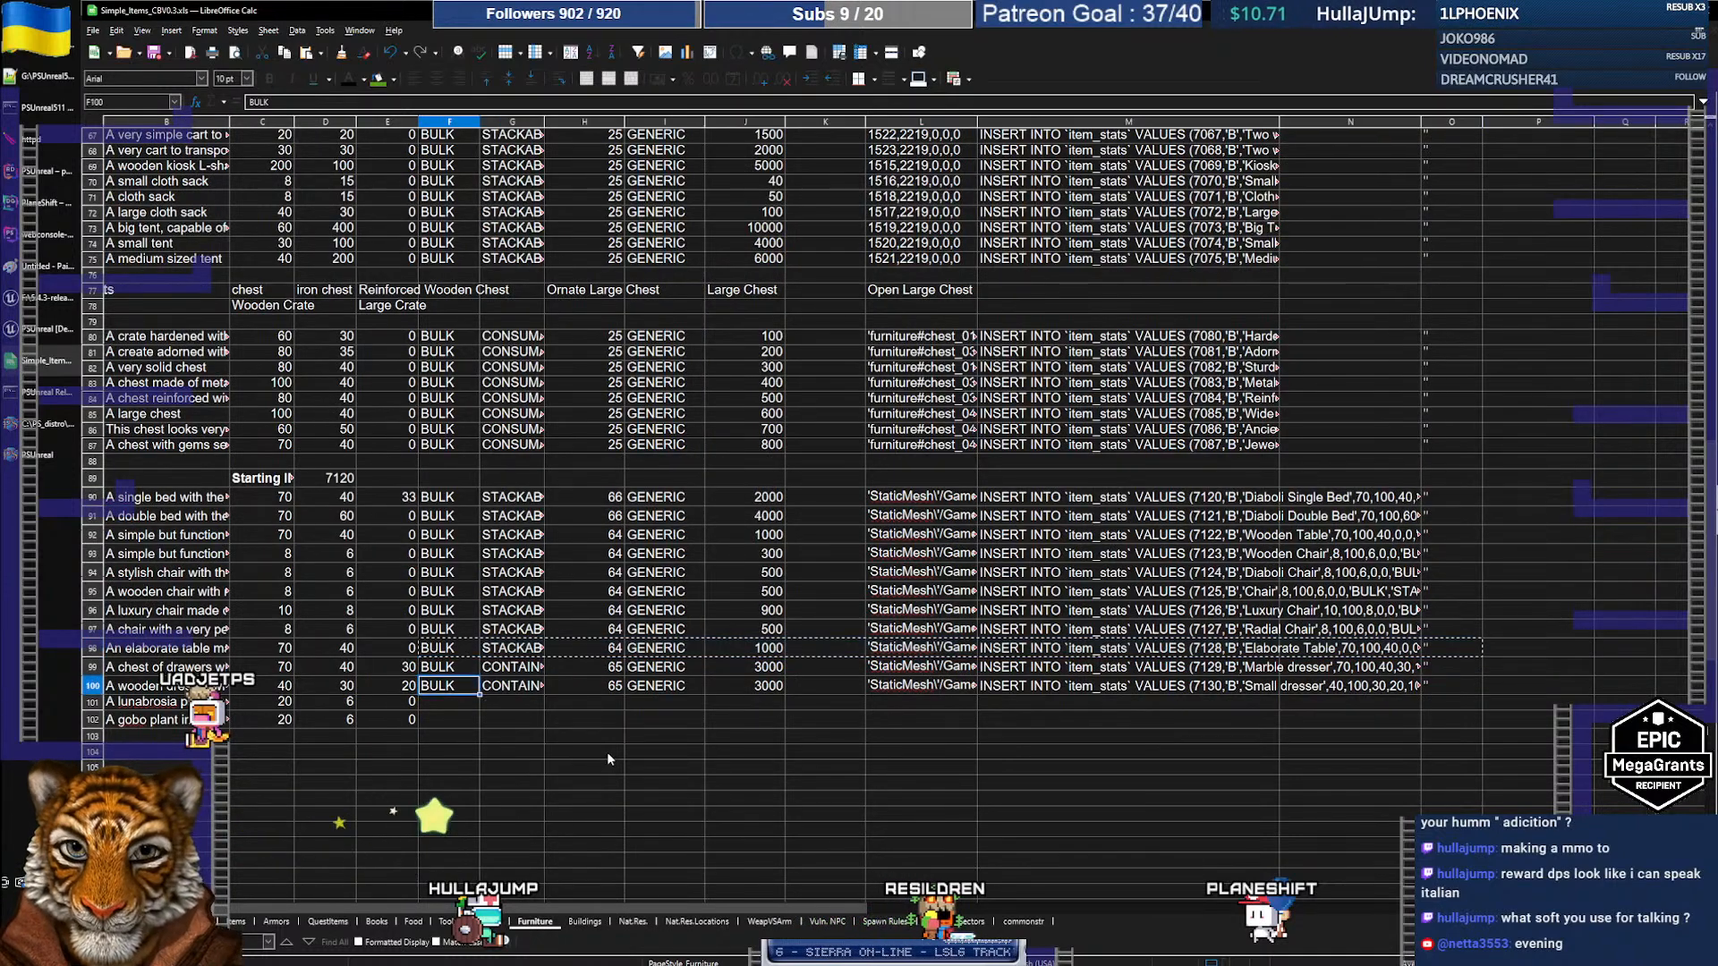
pyautogui.hotkey('shift', 'Down')
pyautogui.hotkey('ctrl', 'v')
pyautogui.press('Left')
pyautogui.press('Left')
pyautogui.press('Left')
pyautogui.press('Left')
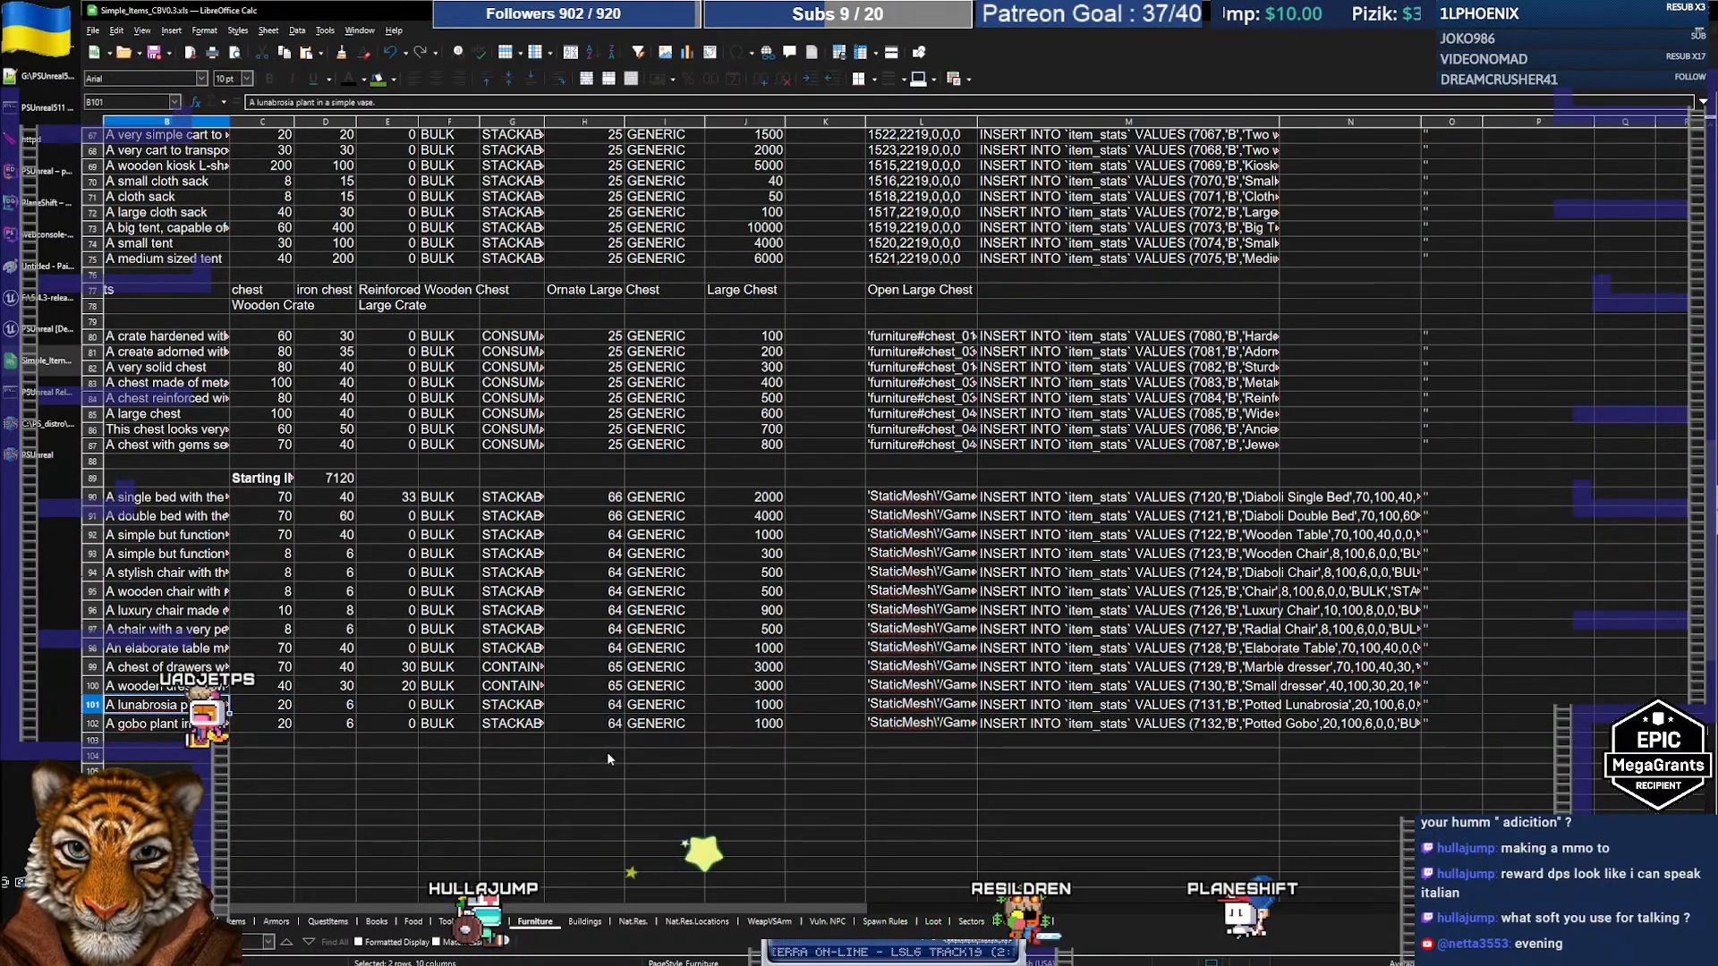
pyautogui.press('Right')
pyautogui.press('Right')
pyautogui.press('Right')
pyautogui.press('Right')
pyautogui.press('Right')
pyautogui.press('Right')
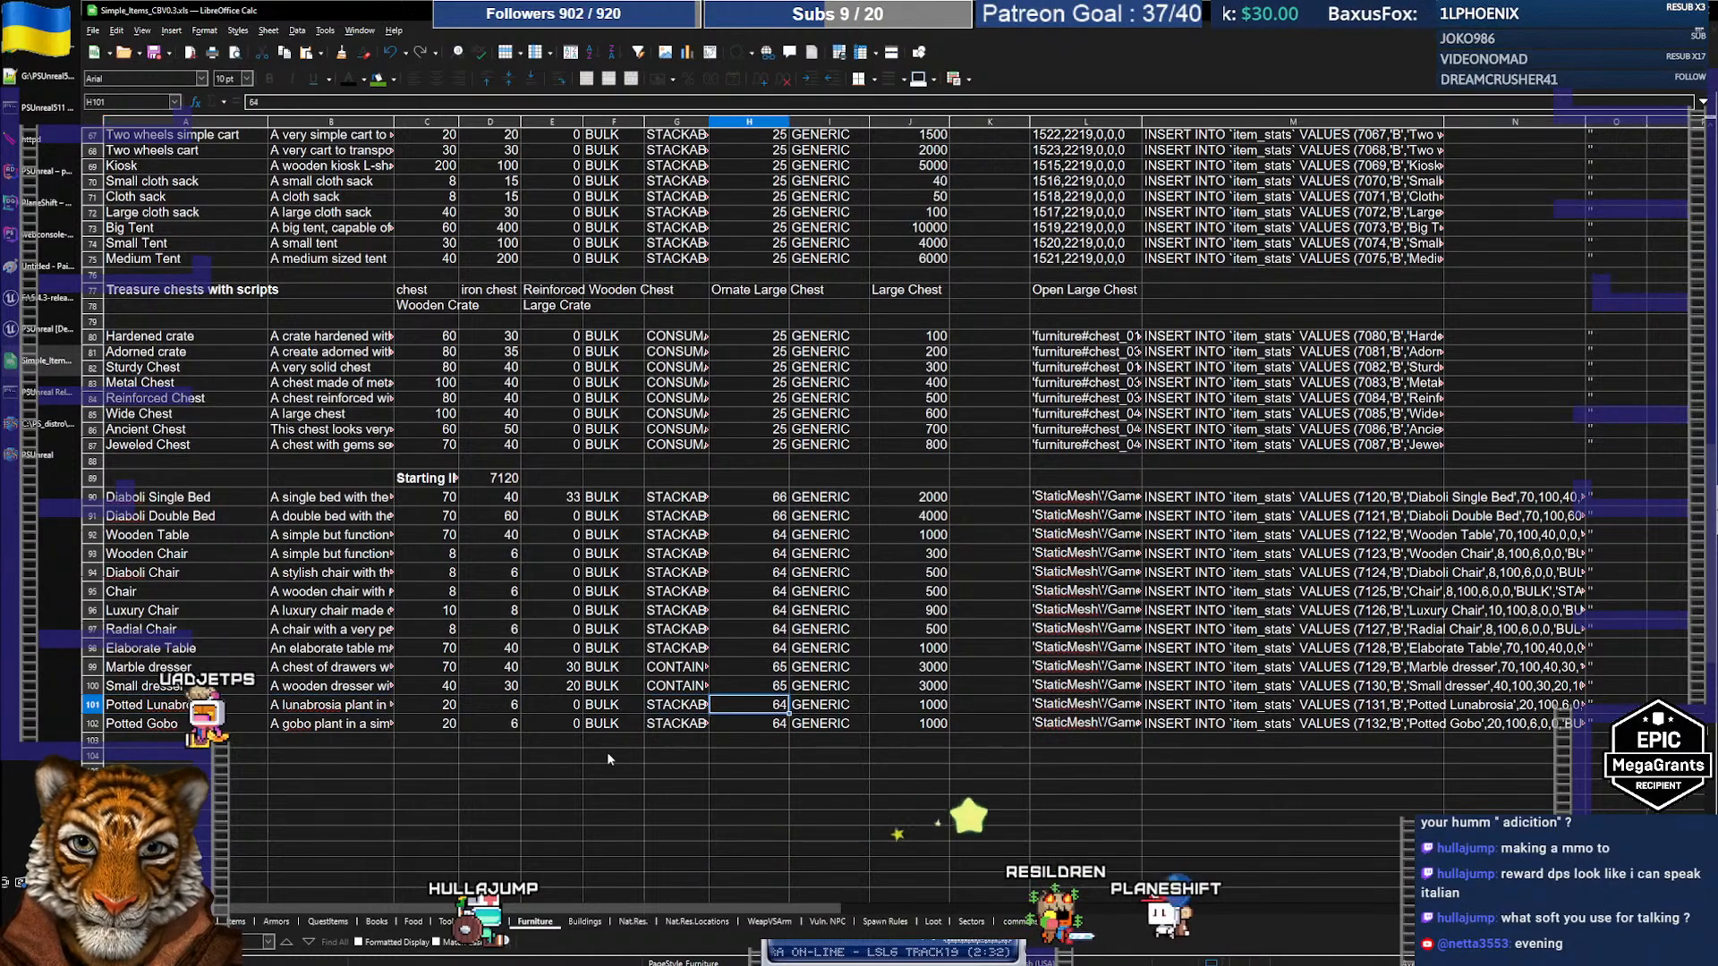
# Step: Set category 25 for both Potted Lunabrosia and Potted Gobo
pyautogui.scroll(3, 755, 589)
pyautogui.scroll(20, 755, 589)
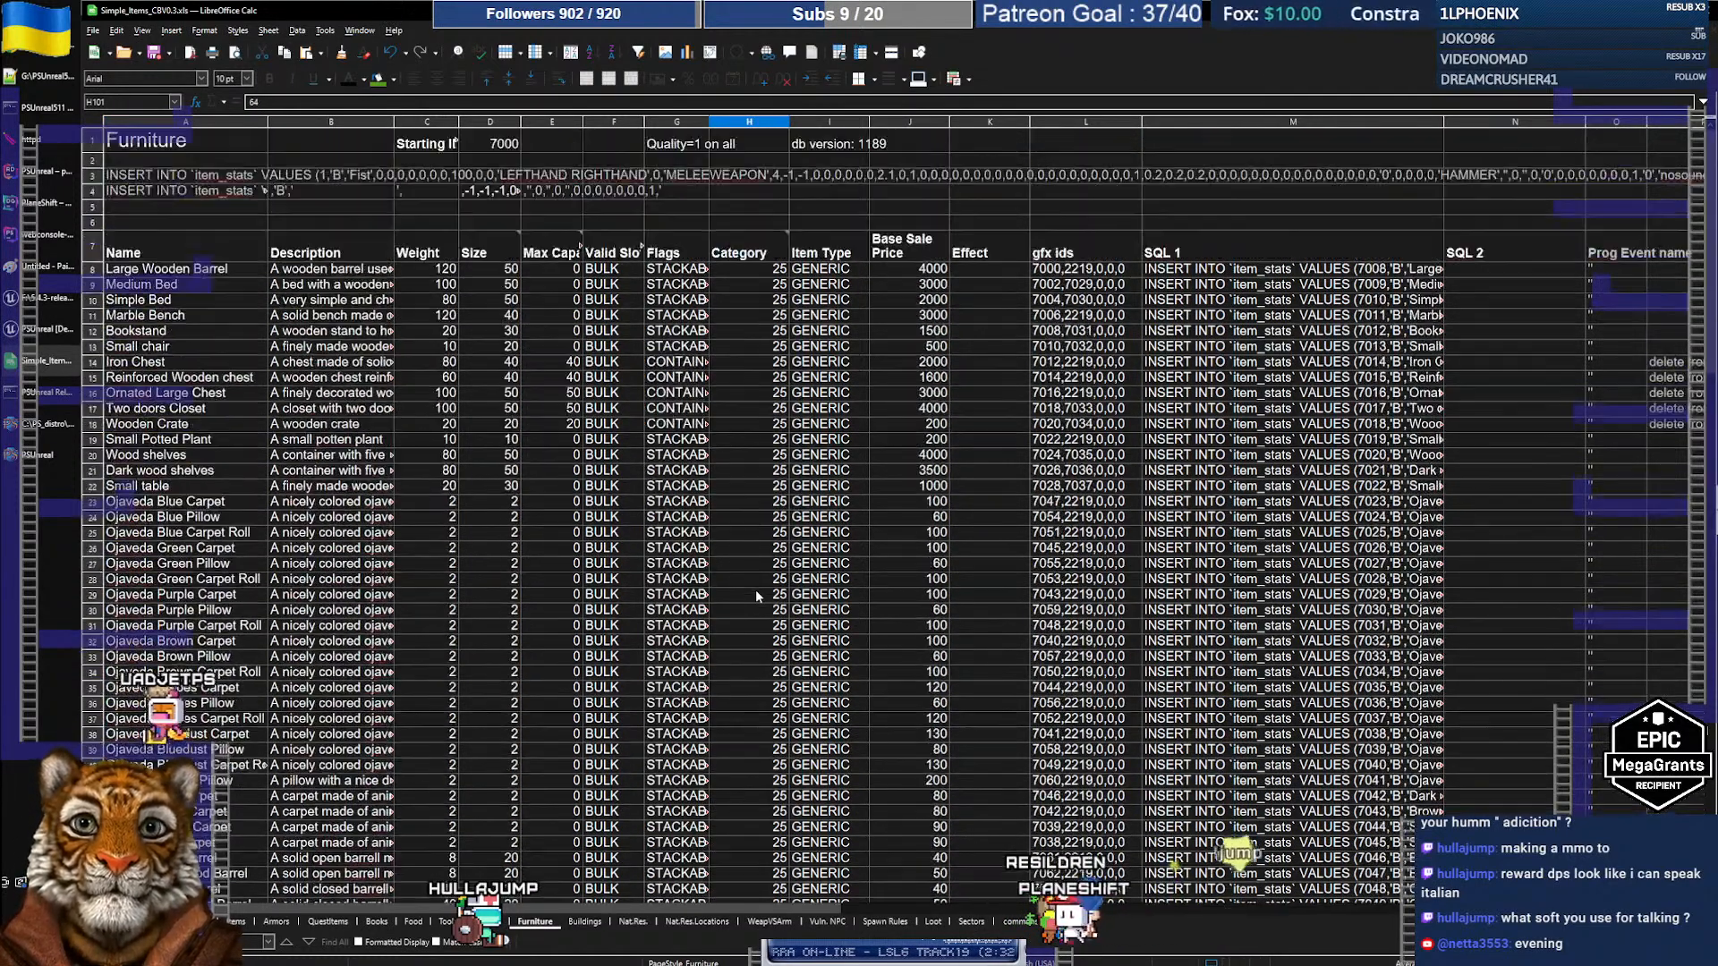
pyautogui.moveTo(756, 254)
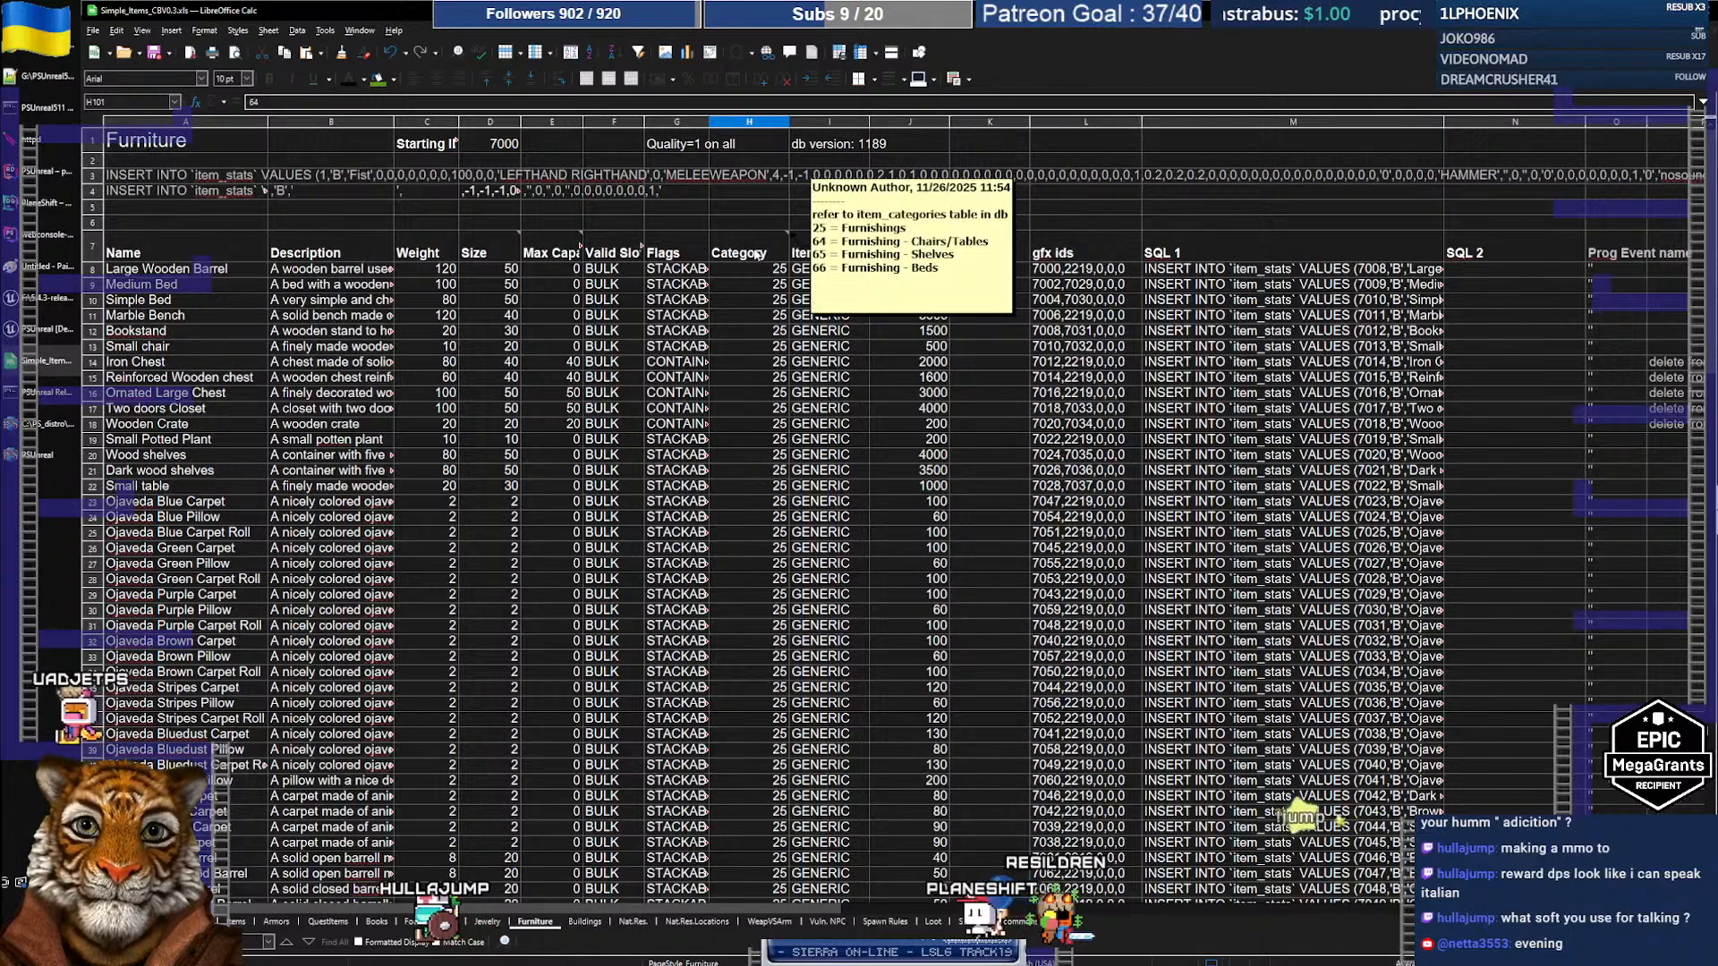
pyautogui.scroll(-18, 776, 571)
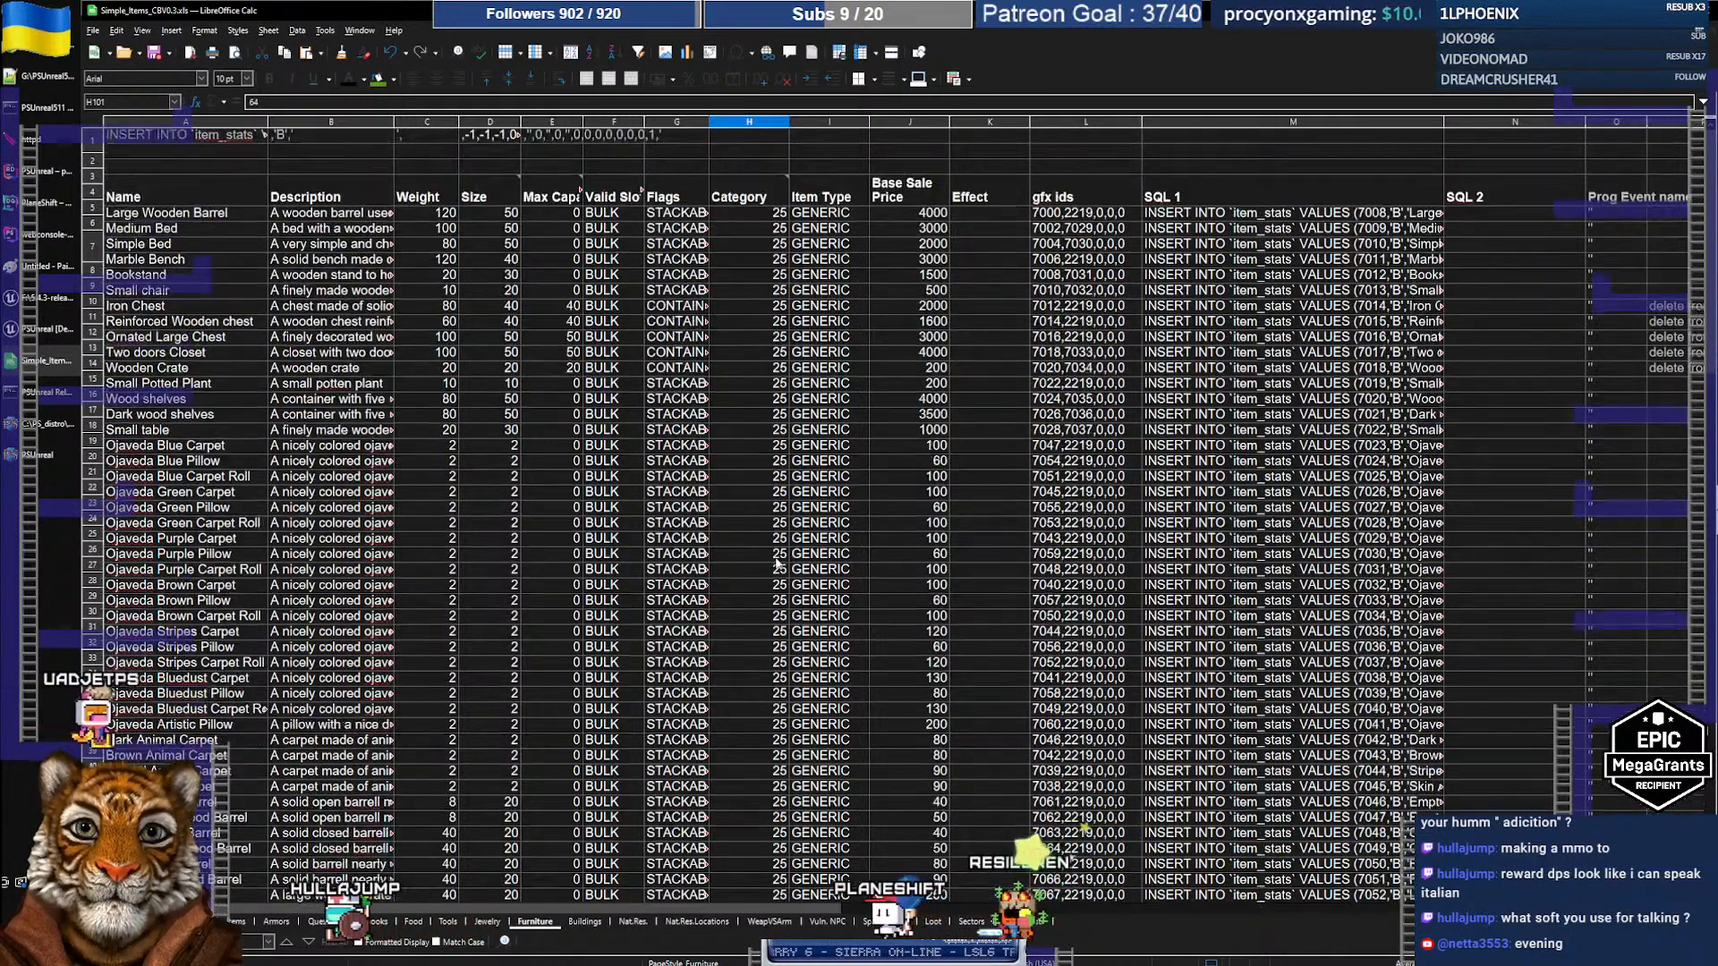
pyautogui.scroll(-5, 776, 570)
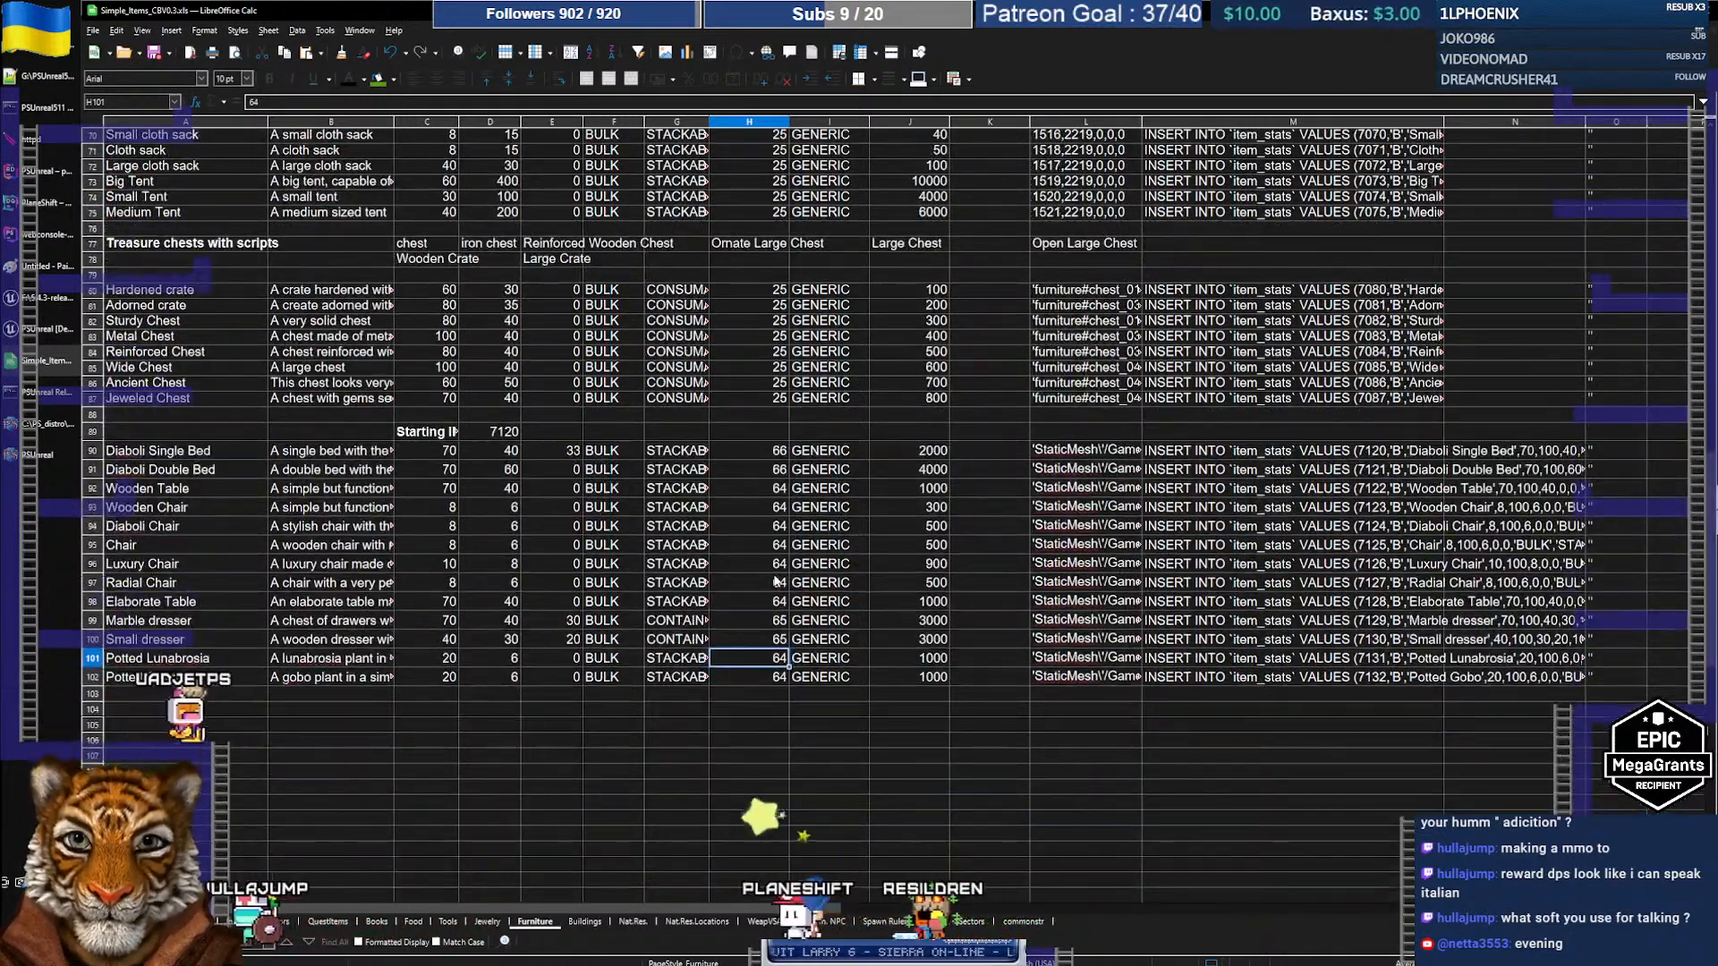
pyautogui.write('25')
pyautogui.press('Return')
pyautogui.write('25')
pyautogui.press('Return')
pyautogui.press('Up')
pyautogui.press('Up')
pyautogui.press('Right')
pyautogui.press('Right')
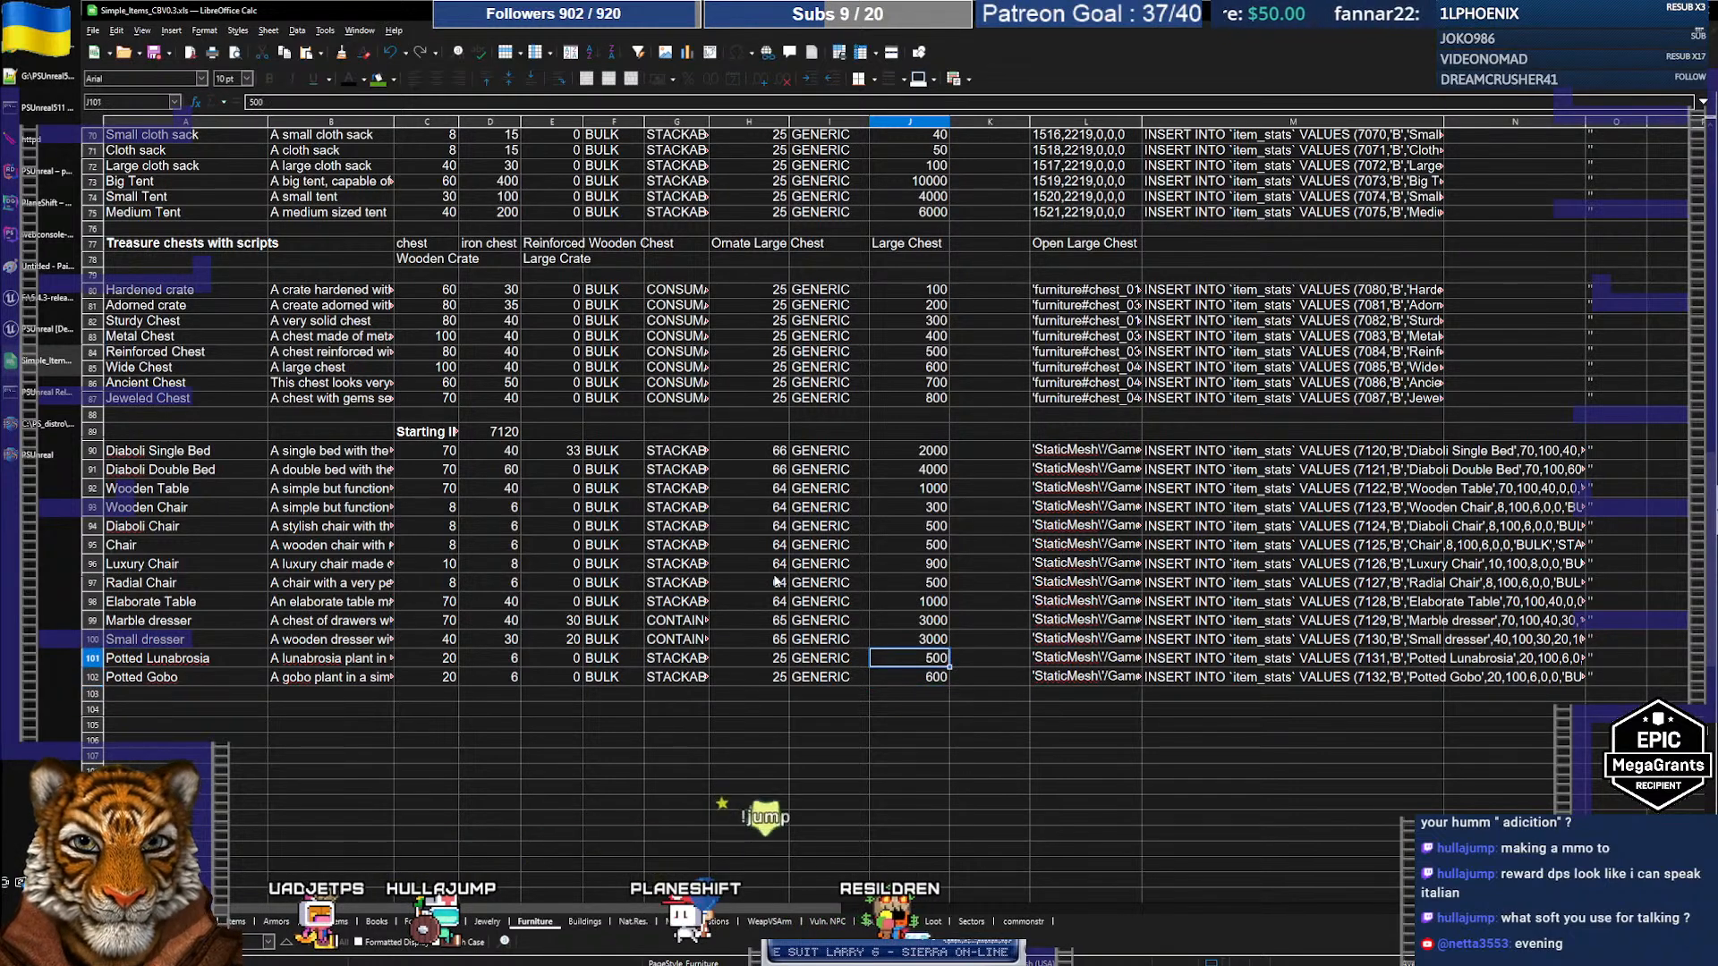
pyautogui.press('Right')
pyautogui.press('Right')
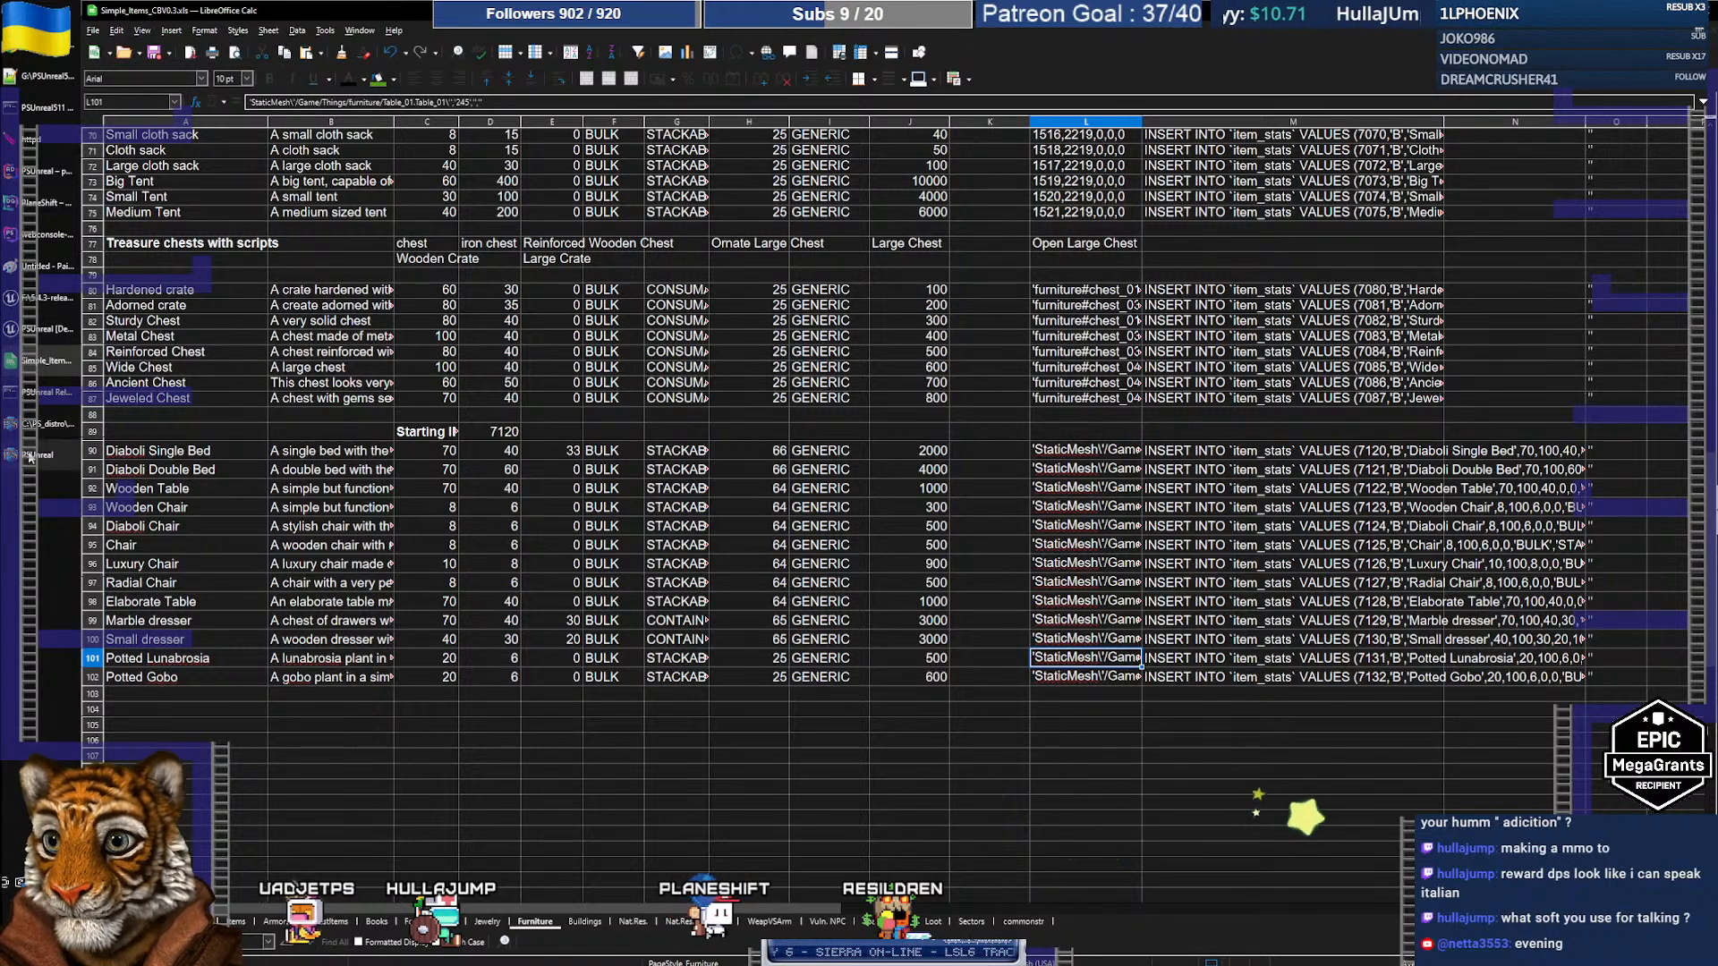
pyautogui.moveTo(29, 457)
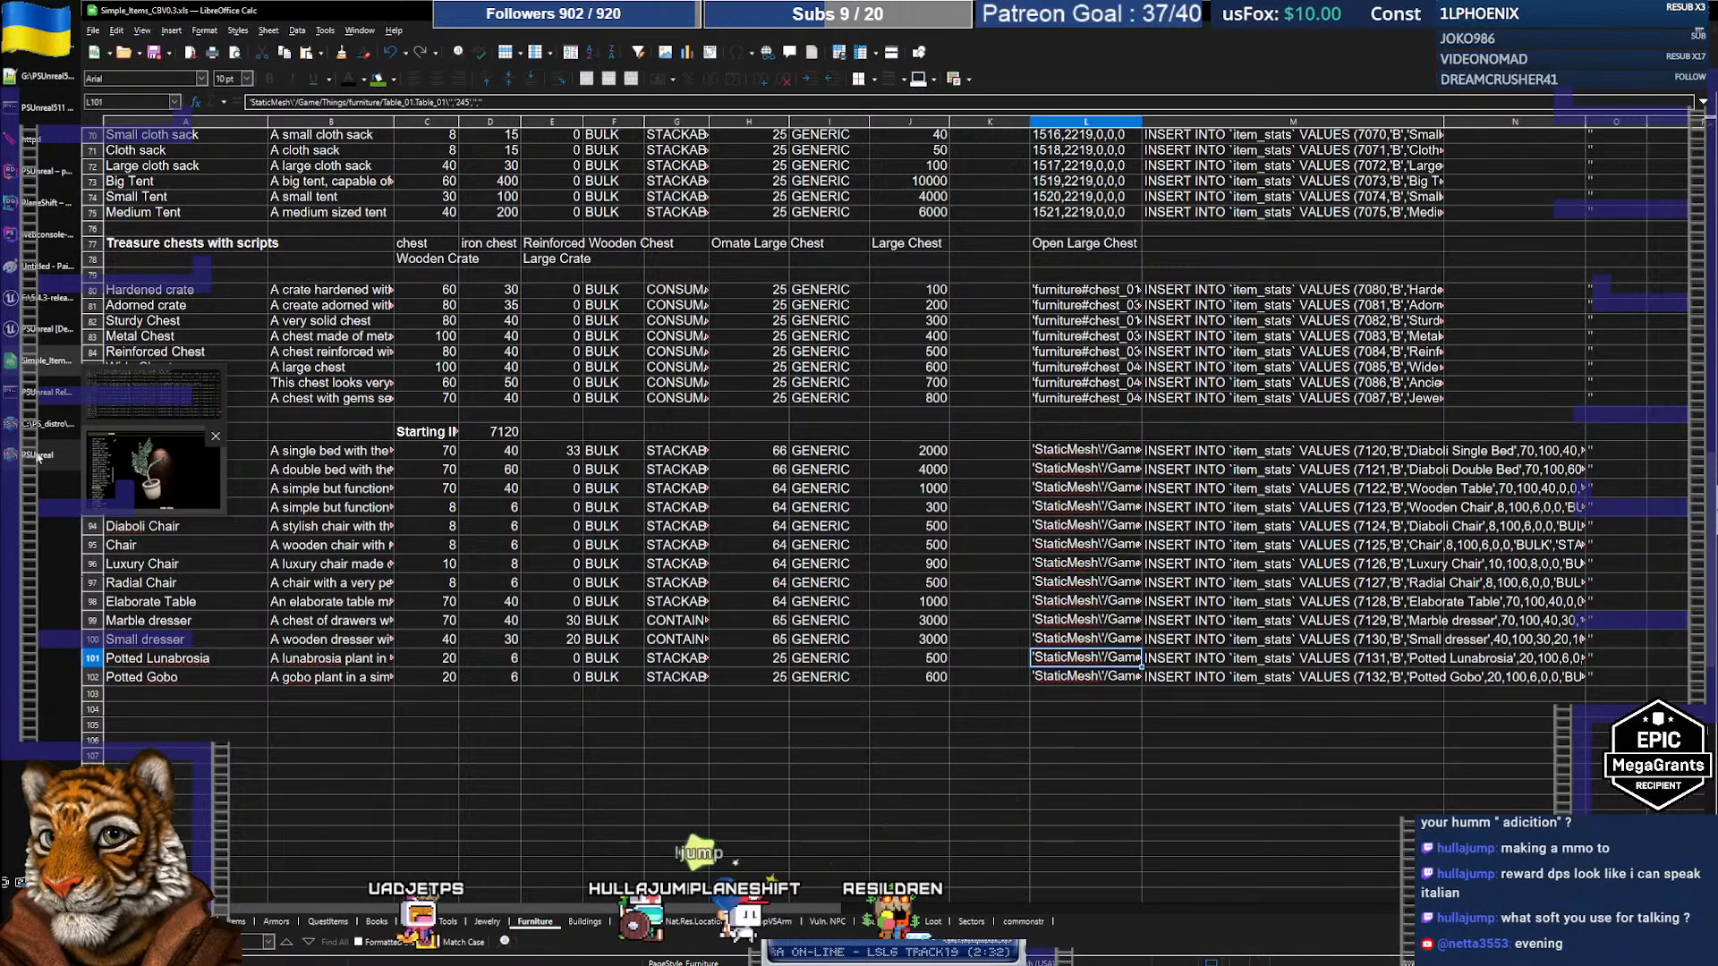
# Step: View the Potted Plant model in PSUnreal's item viewer after glancing at the client console
pyautogui.click(171, 470)
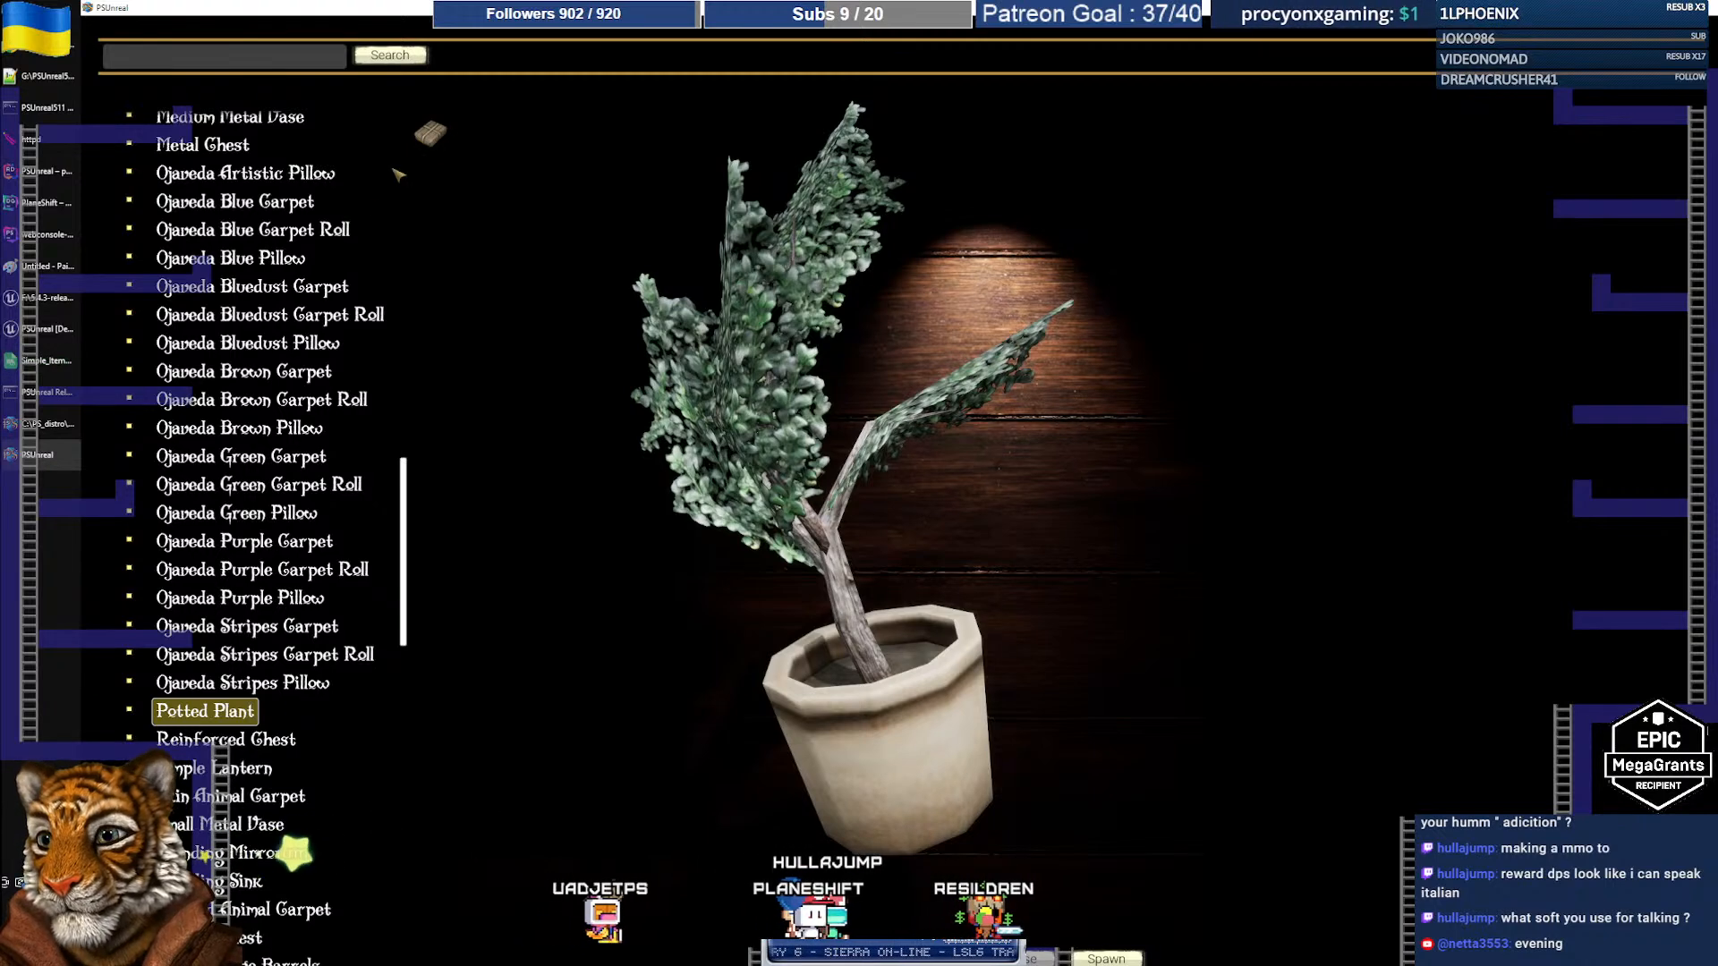
pyautogui.click(39, 432)
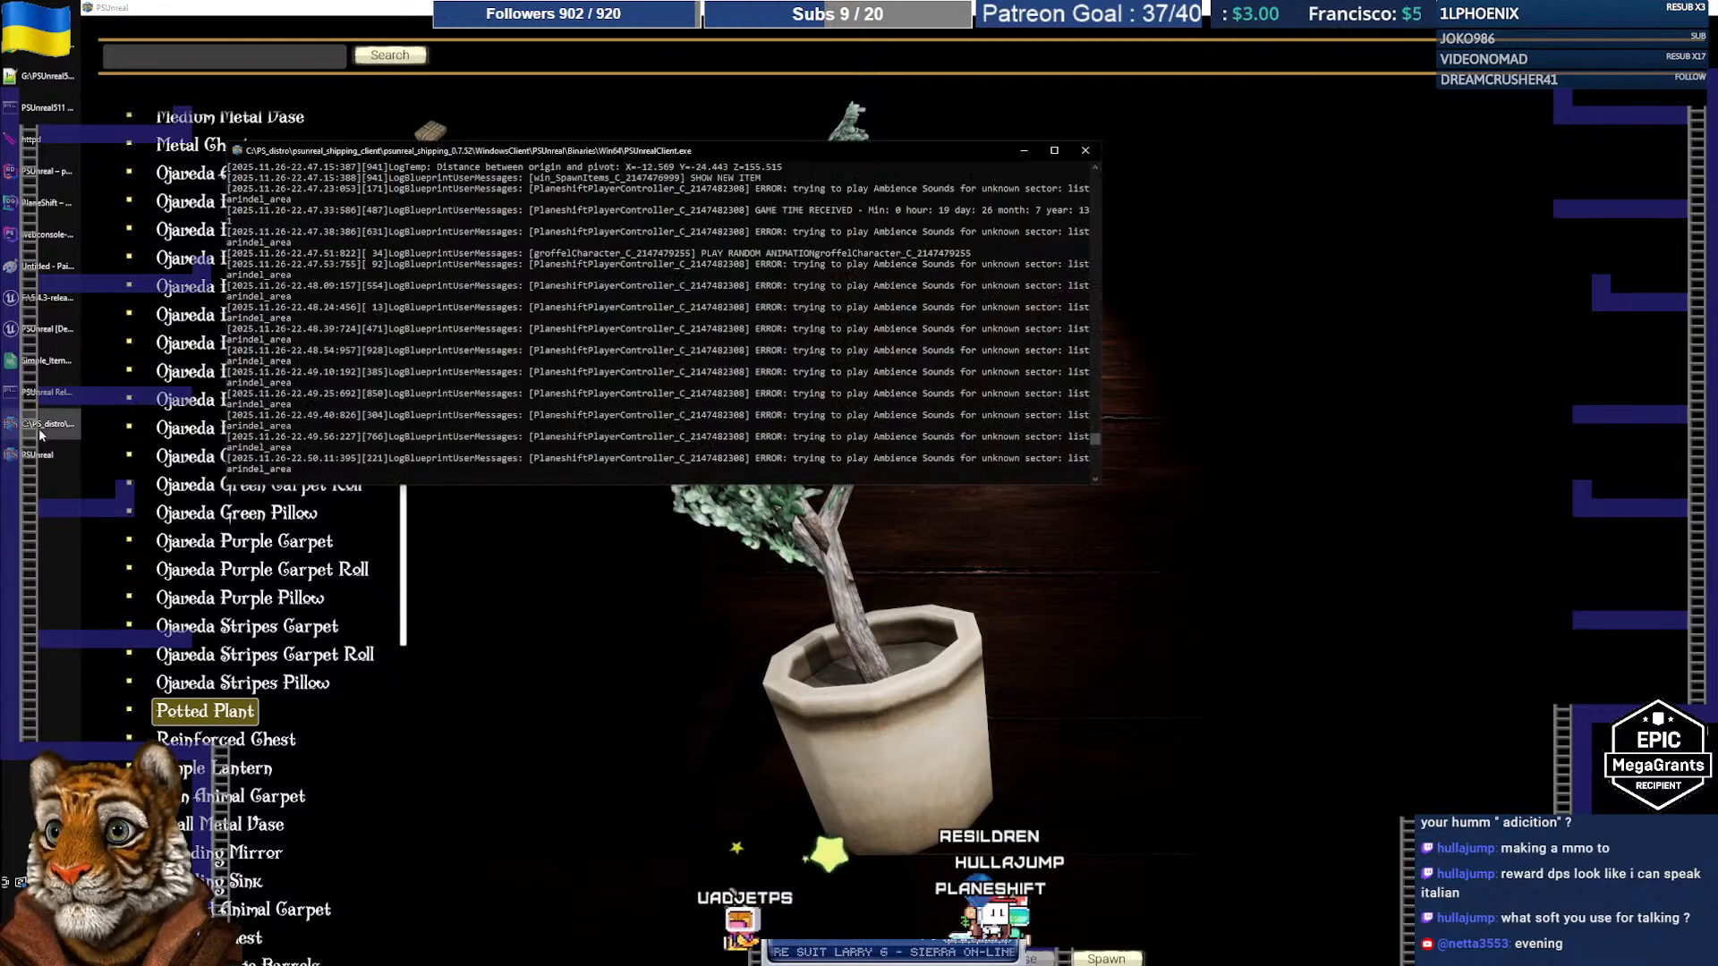
pyautogui.click(41, 457)
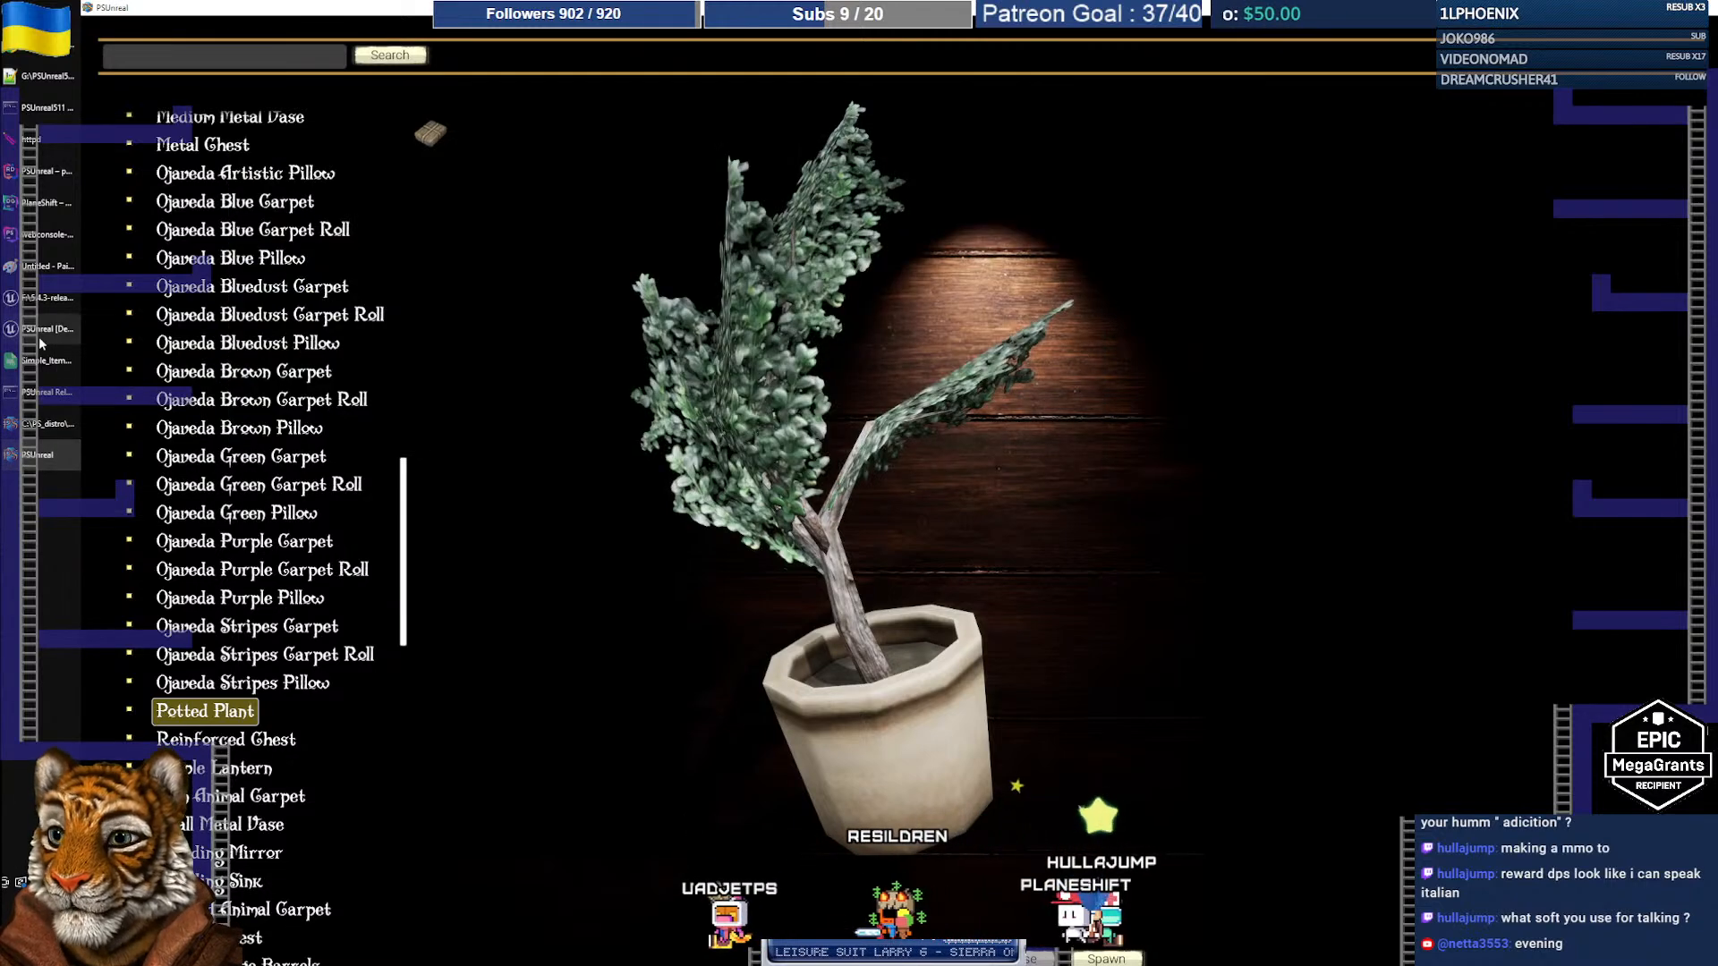
pyautogui.moveTo(39, 340)
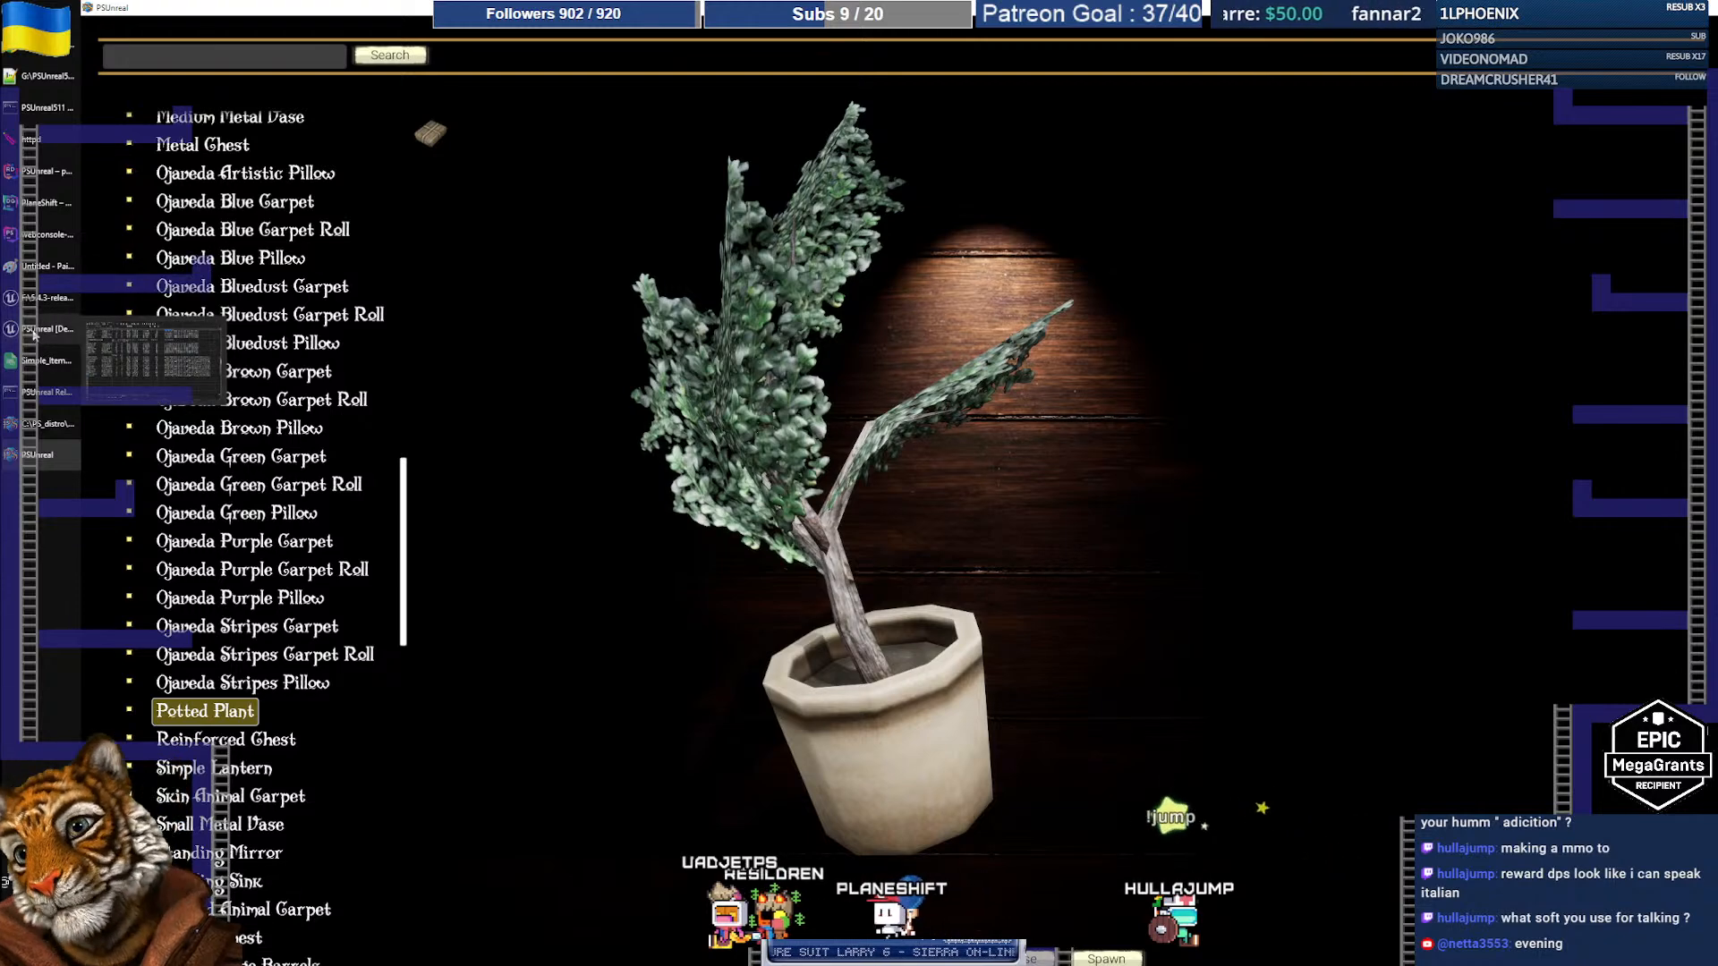
pyautogui.click(34, 332)
# Step: Copy the pottedplant02 mesh reference from the Content Browser and return to Simple_Items
pyautogui.rightClick(624, 765)
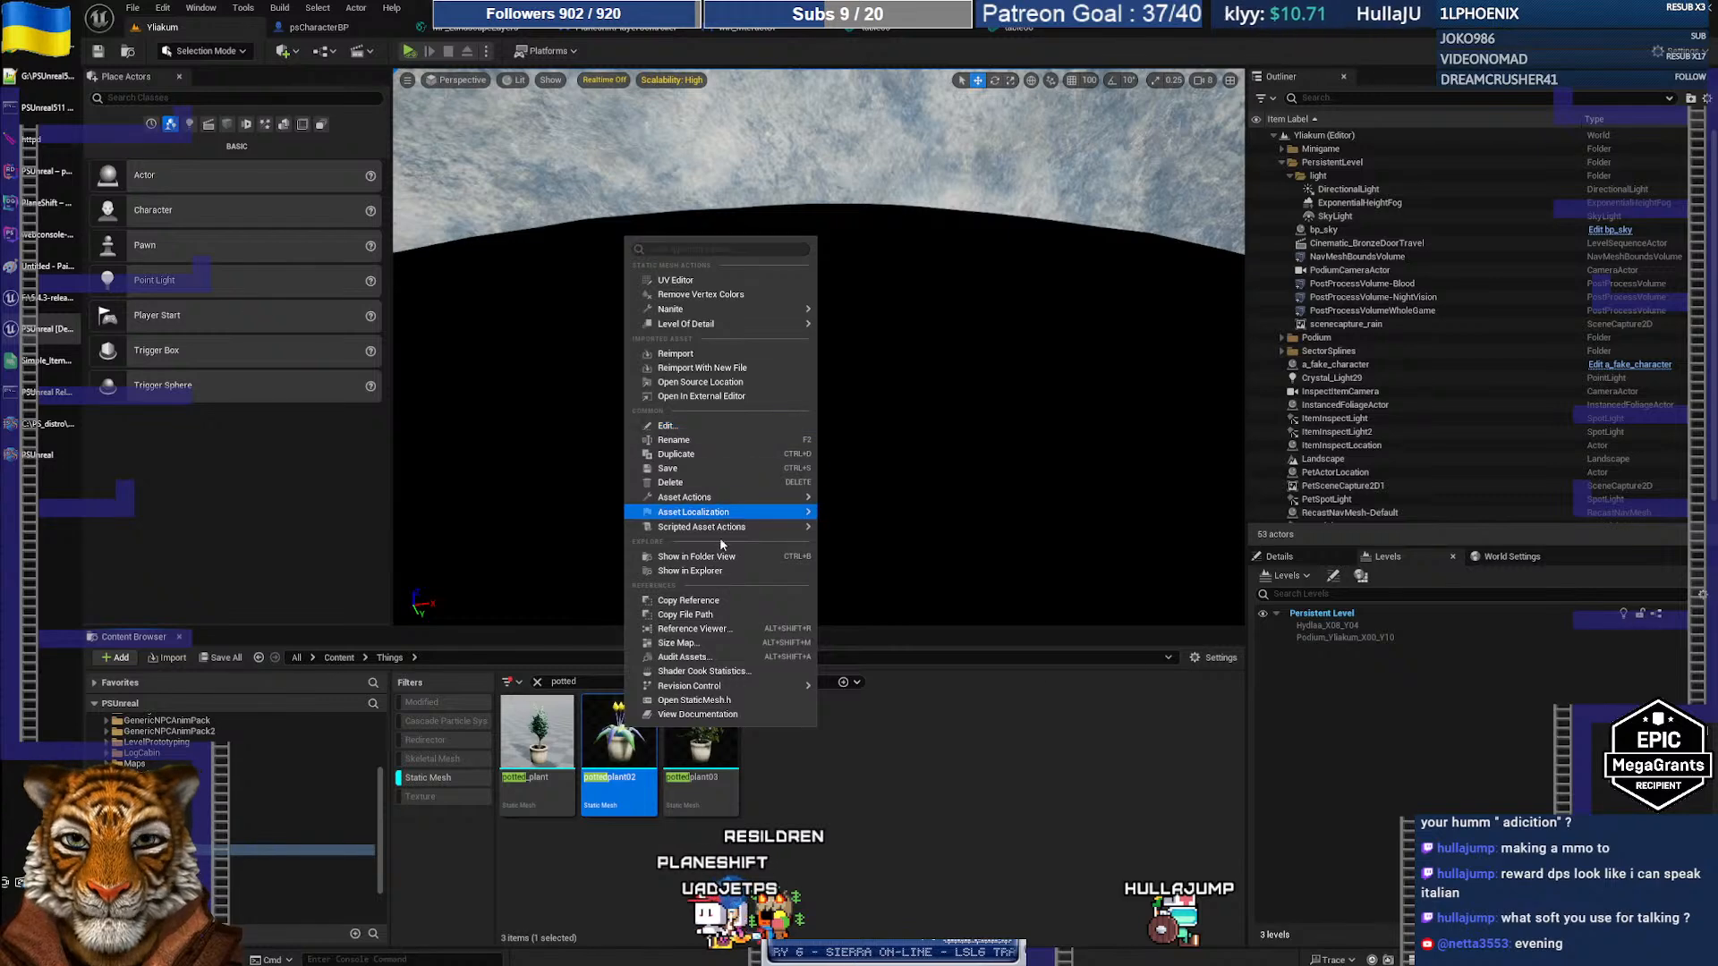
pyautogui.click(713, 600)
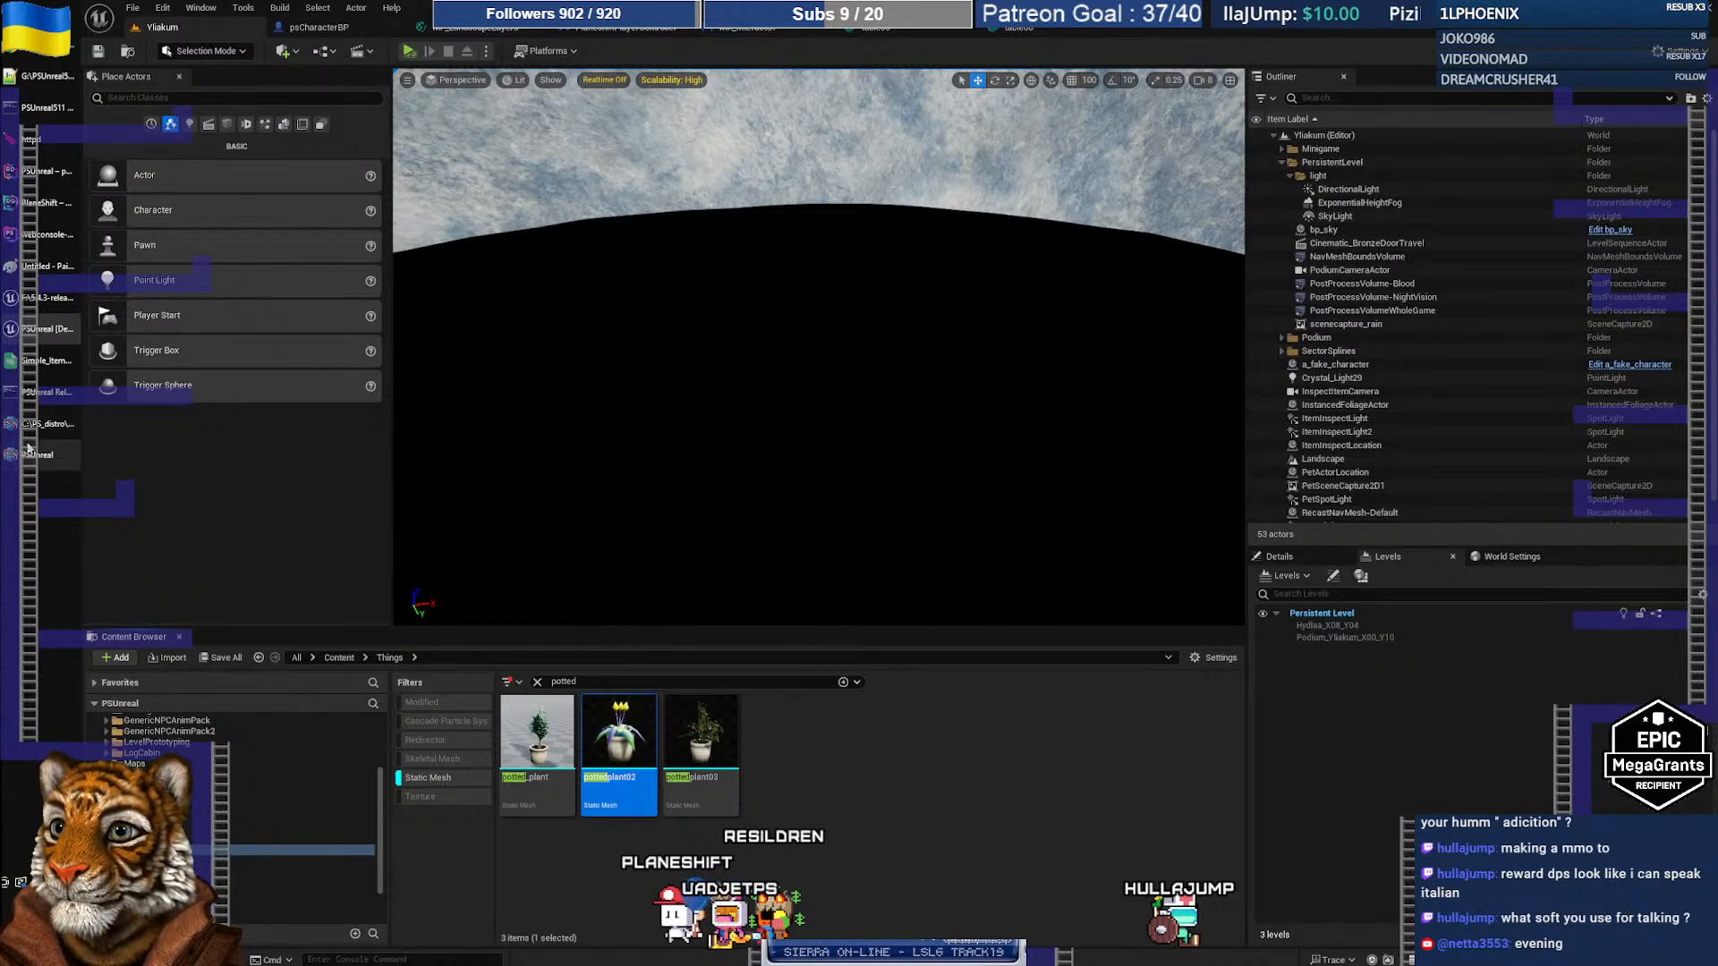
pyautogui.click(30, 361)
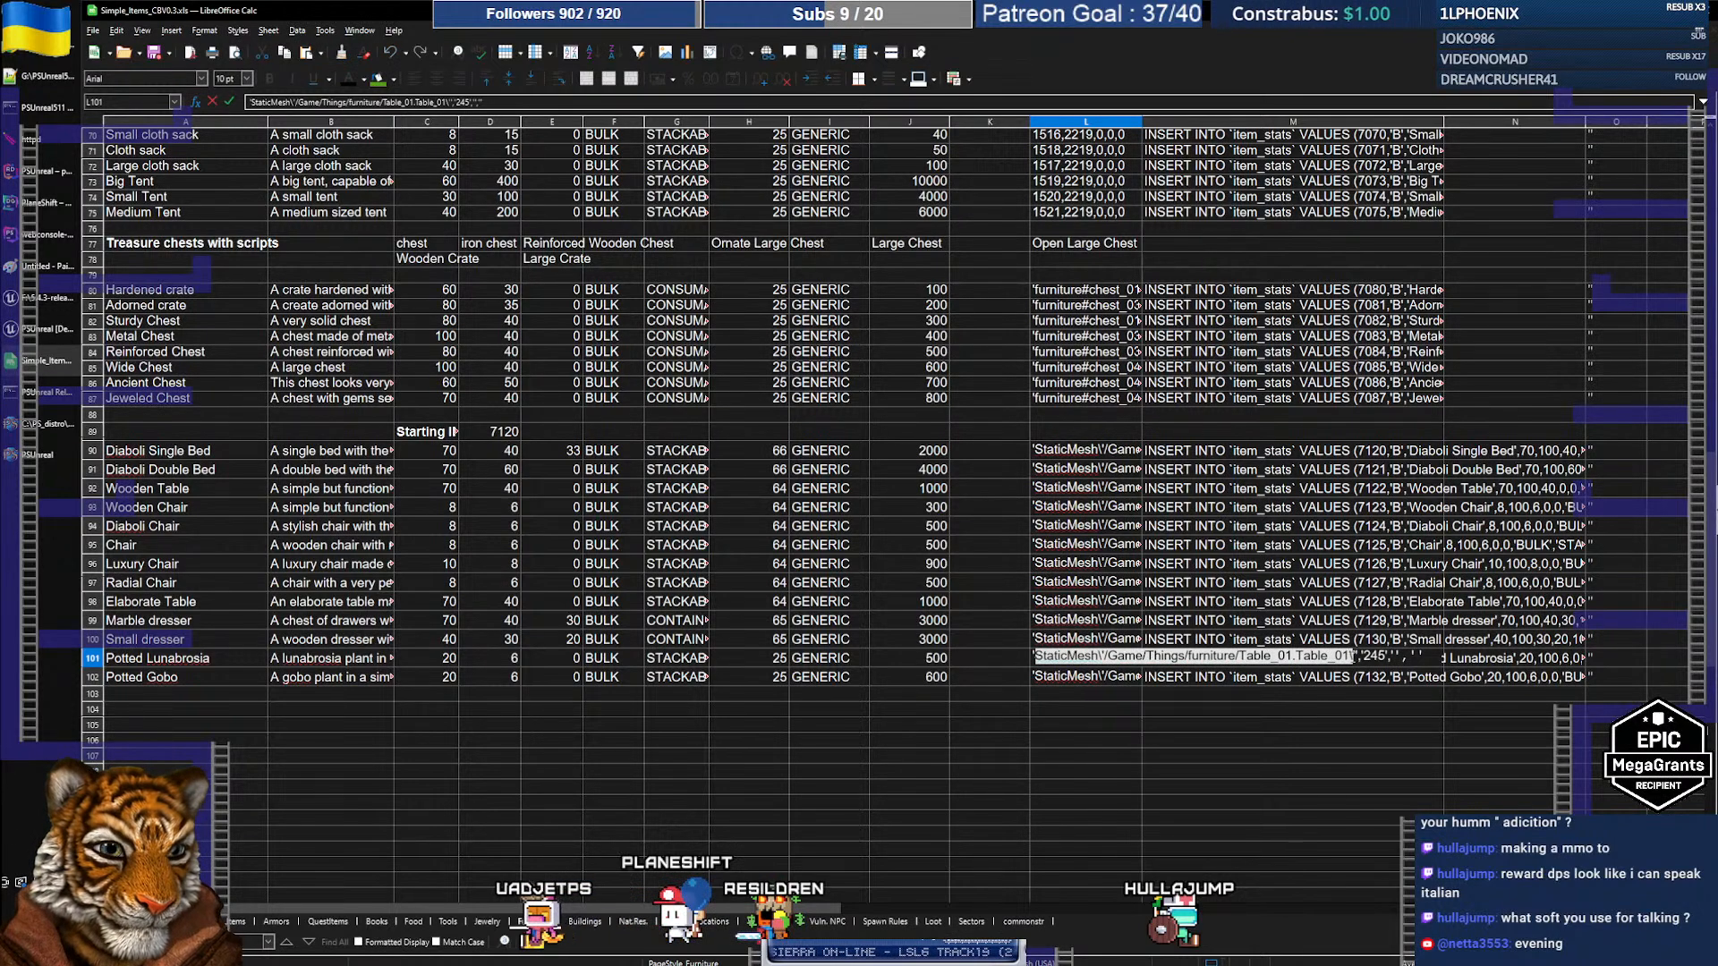
# Step: Paste the pottedplant02 path into L101 and remove its /Script/Engine. prefix
pyautogui.hotkey('ctrl', 'v')
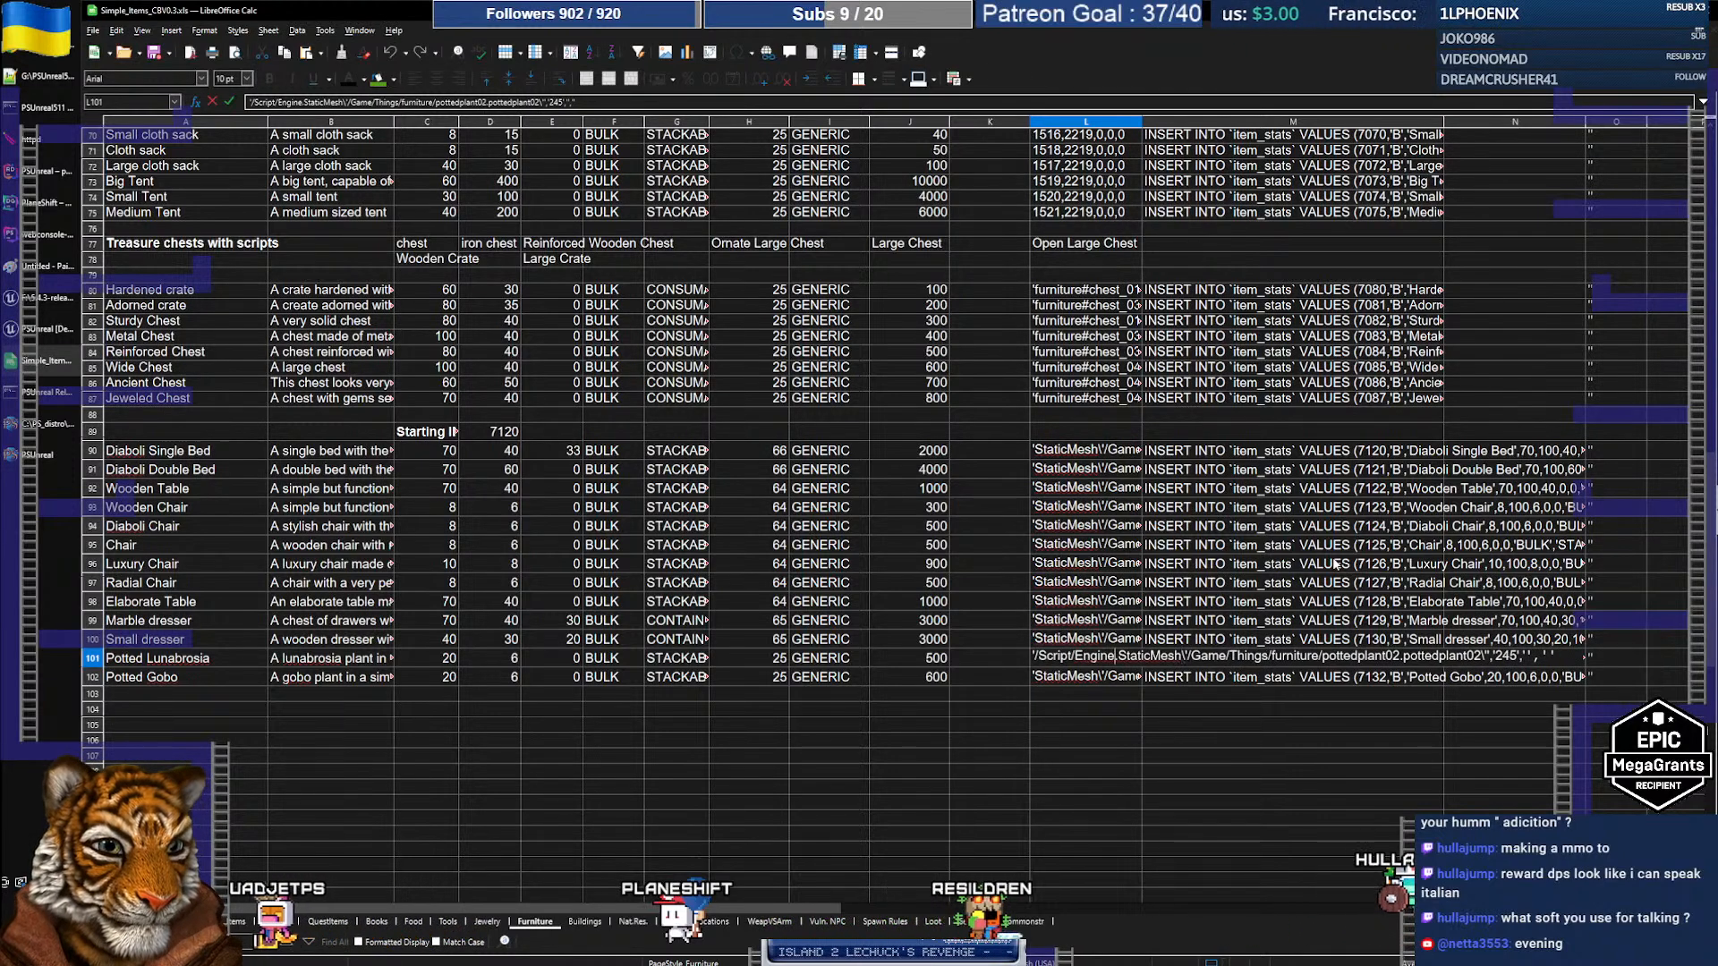
pyautogui.press('Home')
pyautogui.press('Right')
pyautogui.press('Delete')
pyautogui.press('Delete')
pyautogui.press('Delete')
pyautogui.press('Delete')
pyautogui.press('Delete')
pyautogui.press('Delete')
pyautogui.press('Delete')
pyautogui.press('Delete')
pyautogui.press('Delete')
pyautogui.press('Delete')
pyautogui.press('Delete')
pyautogui.press('Delete')
pyautogui.press('Delete')
pyautogui.press('Delete')
pyautogui.press('Delete')
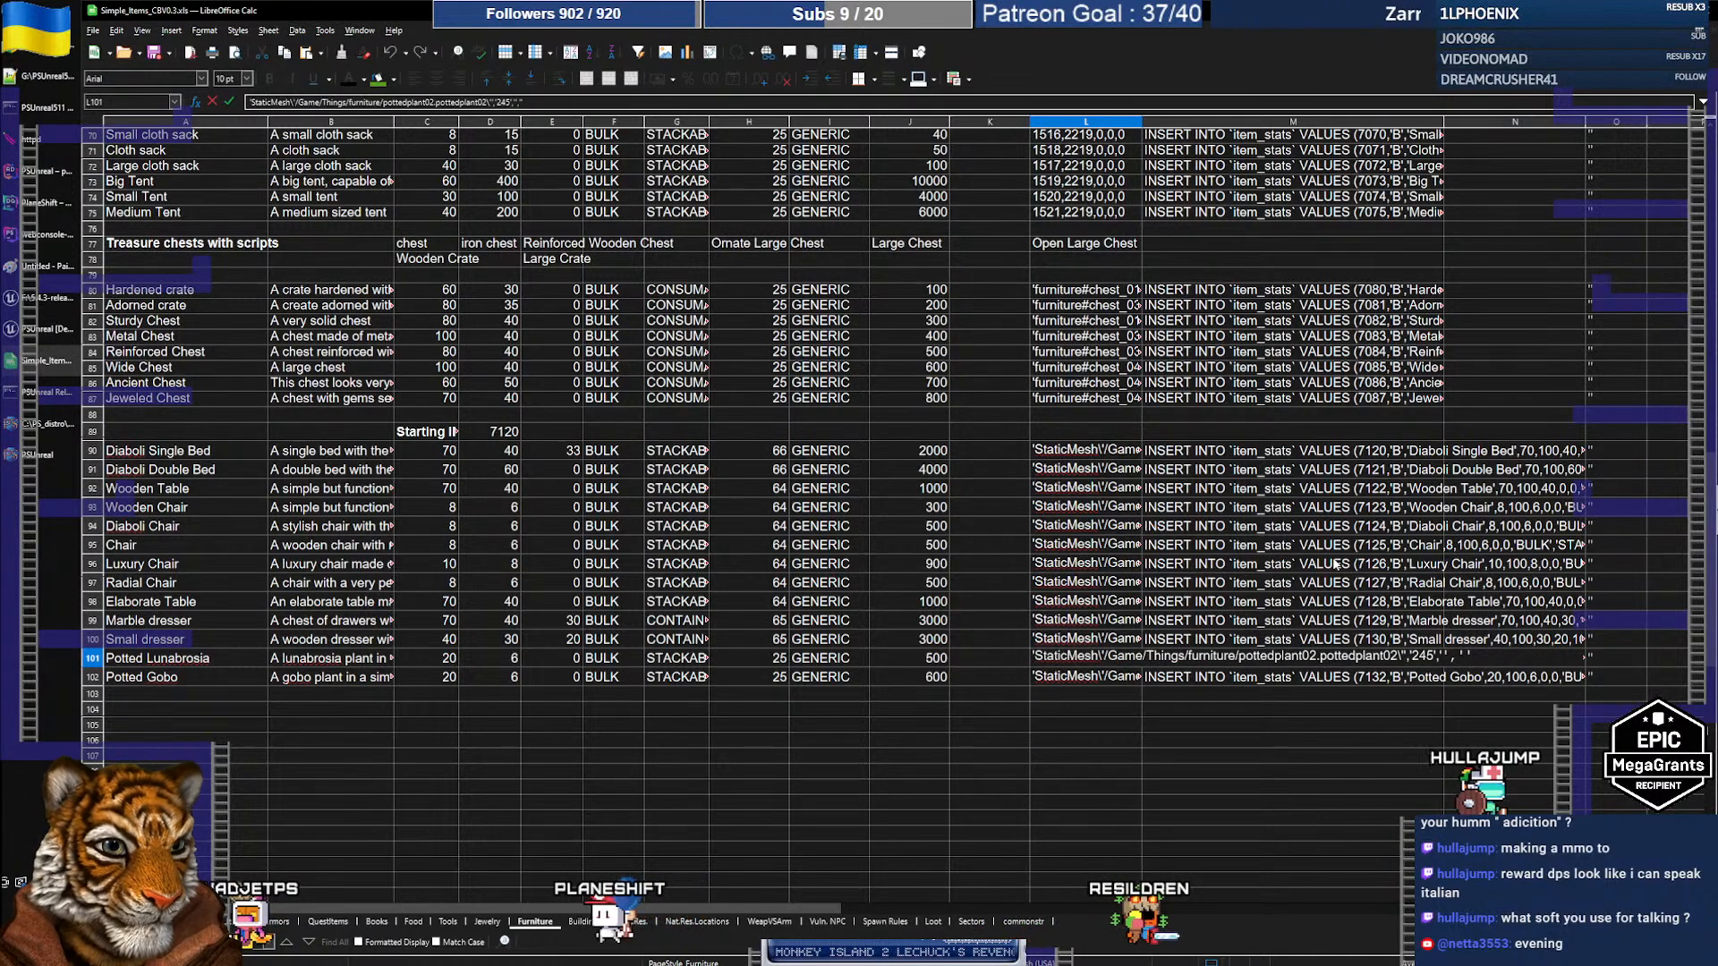
pyautogui.press('Return')
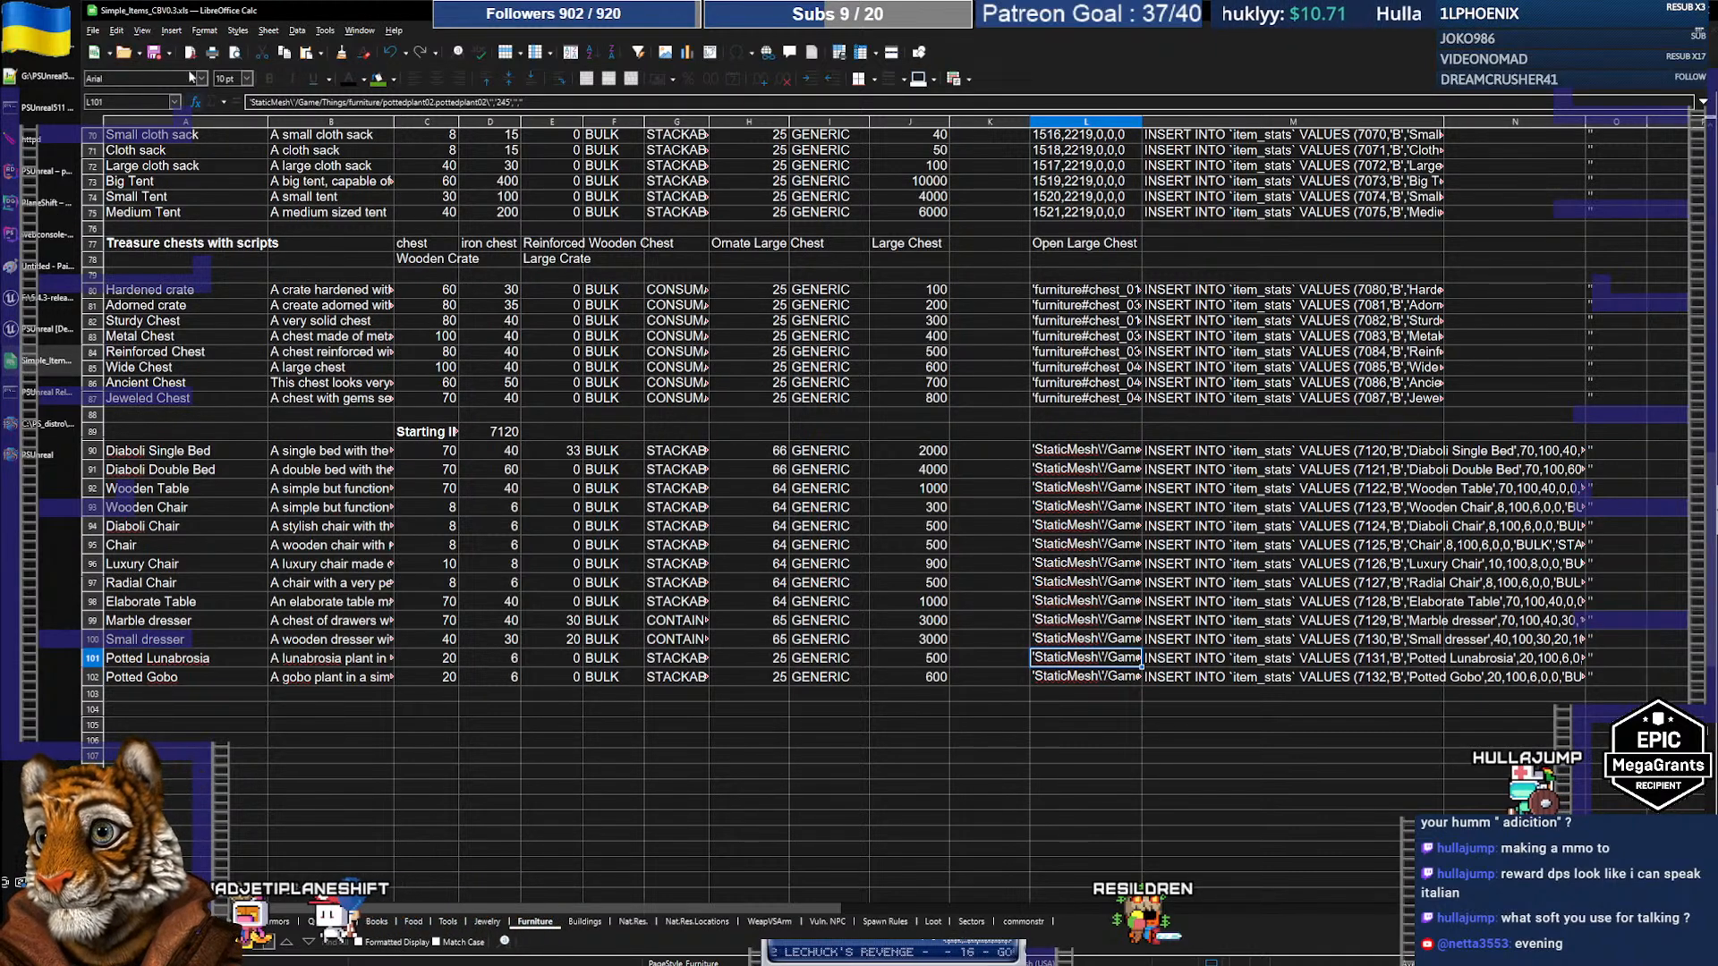
pyautogui.click(93, 31)
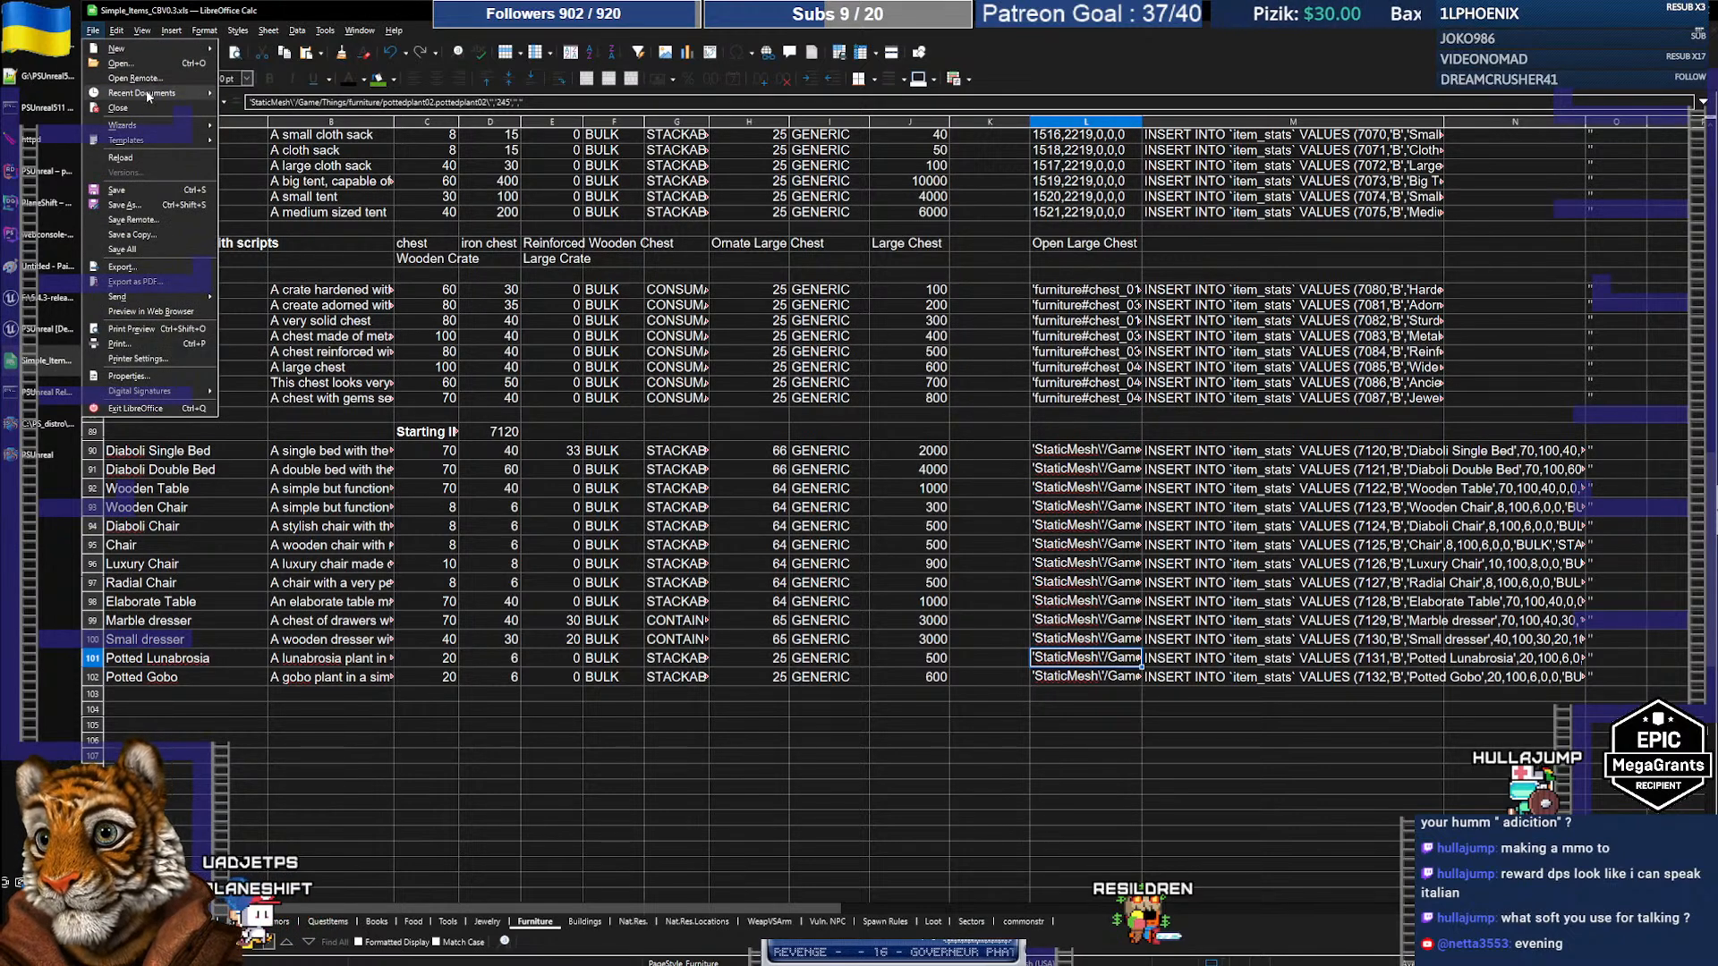
# Step: Open the recent dt_item_icons.csv file and dismiss the failed search
pyautogui.moveTo(147, 94)
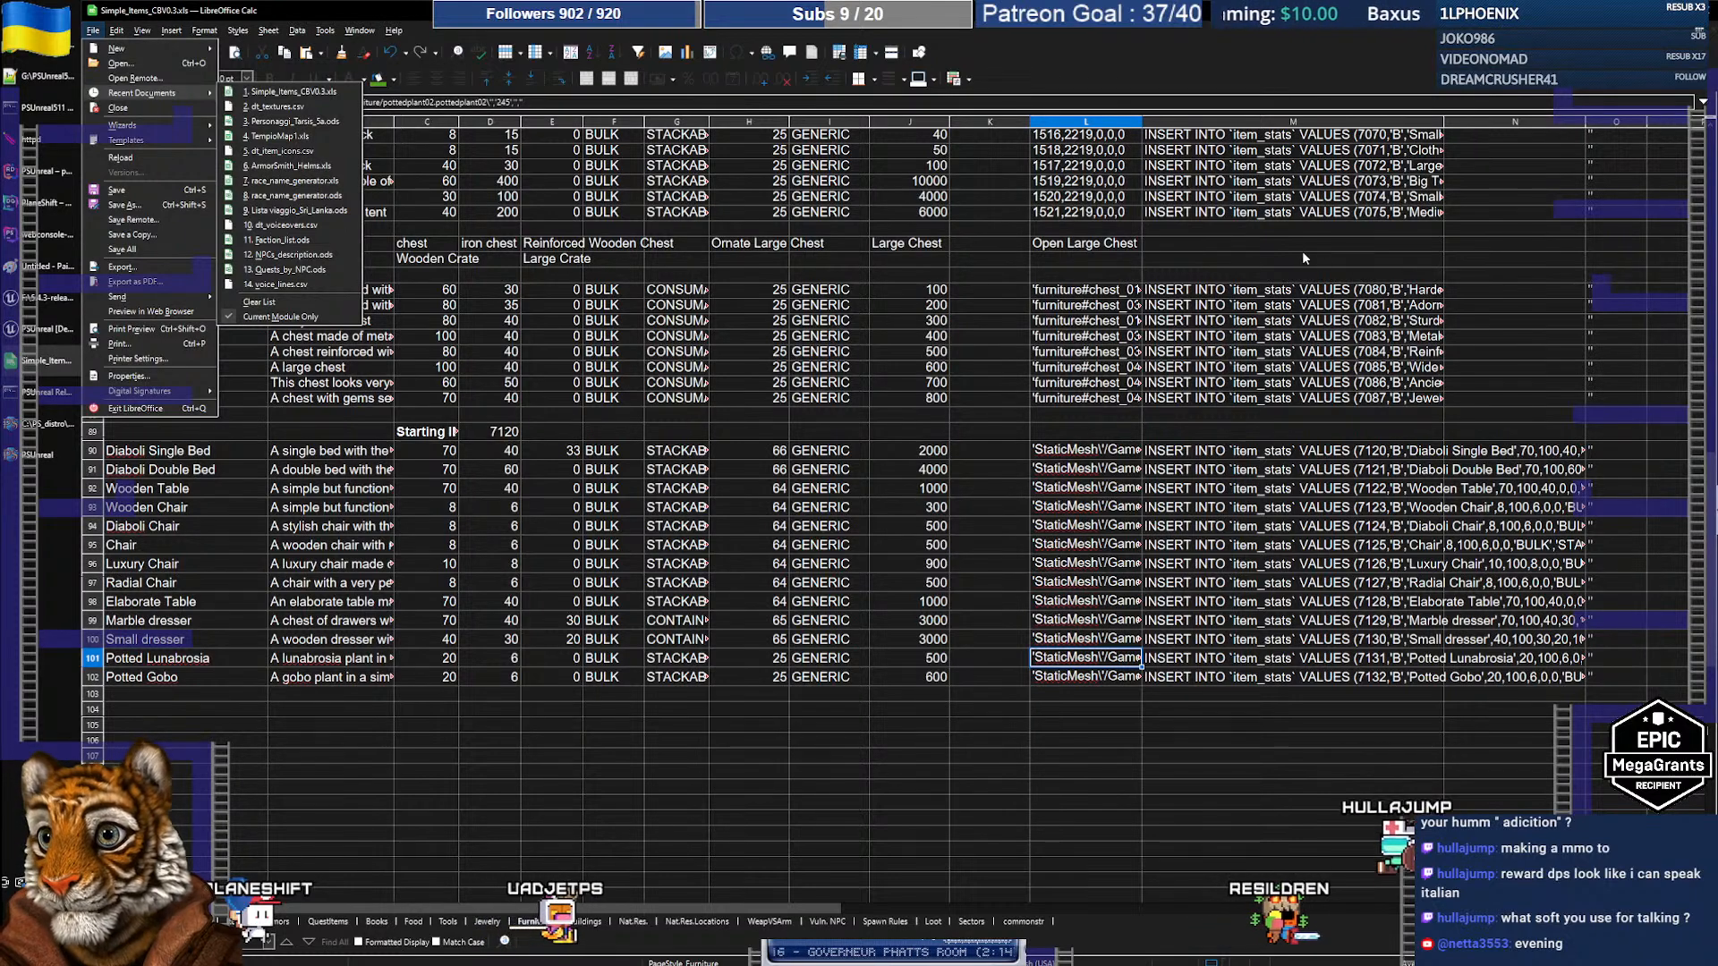
pyautogui.press('Escape')
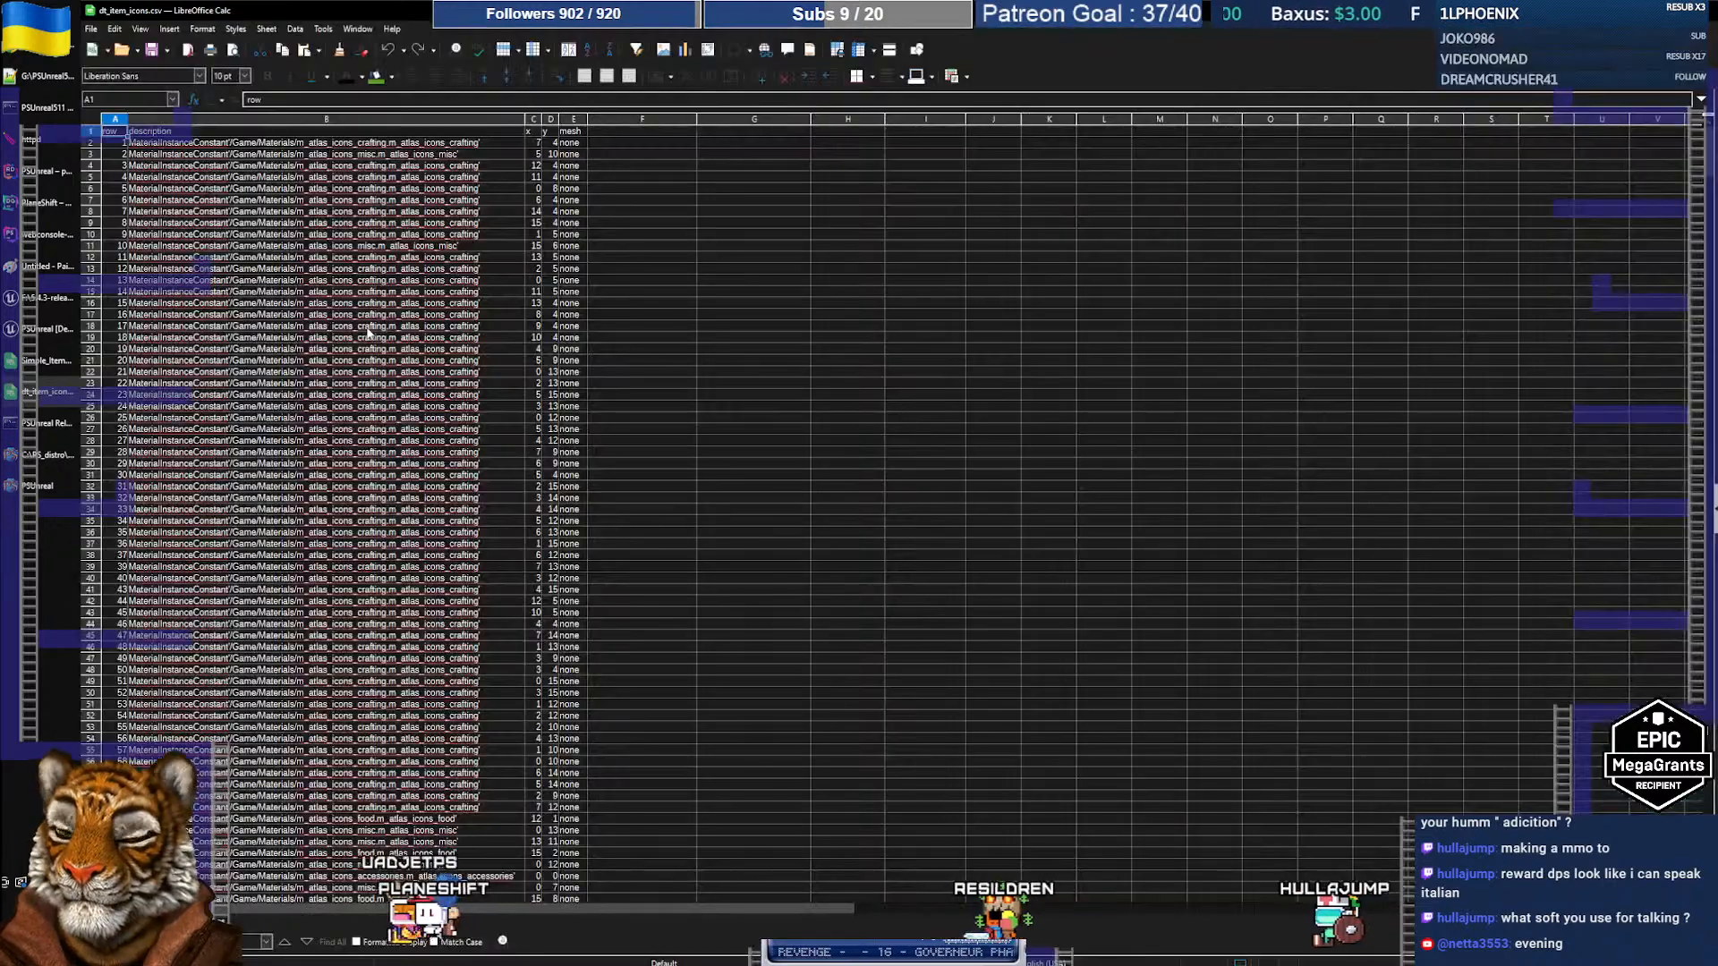
pyautogui.click(522, 372)
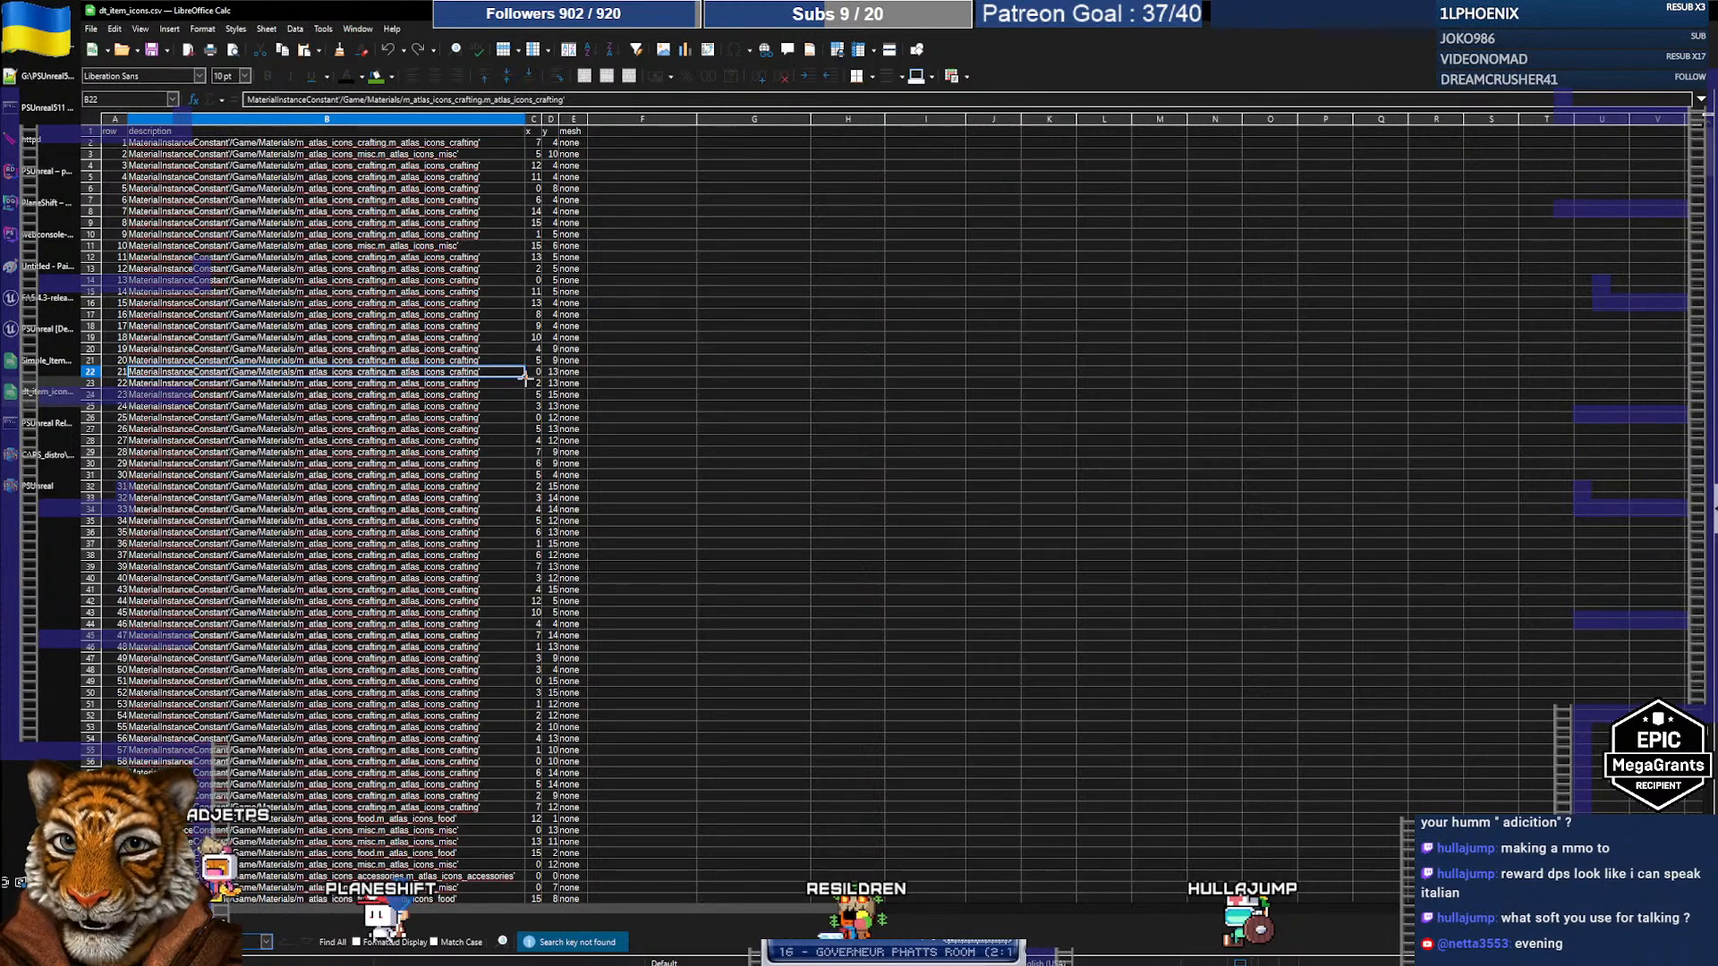
pyautogui.press('Escape')
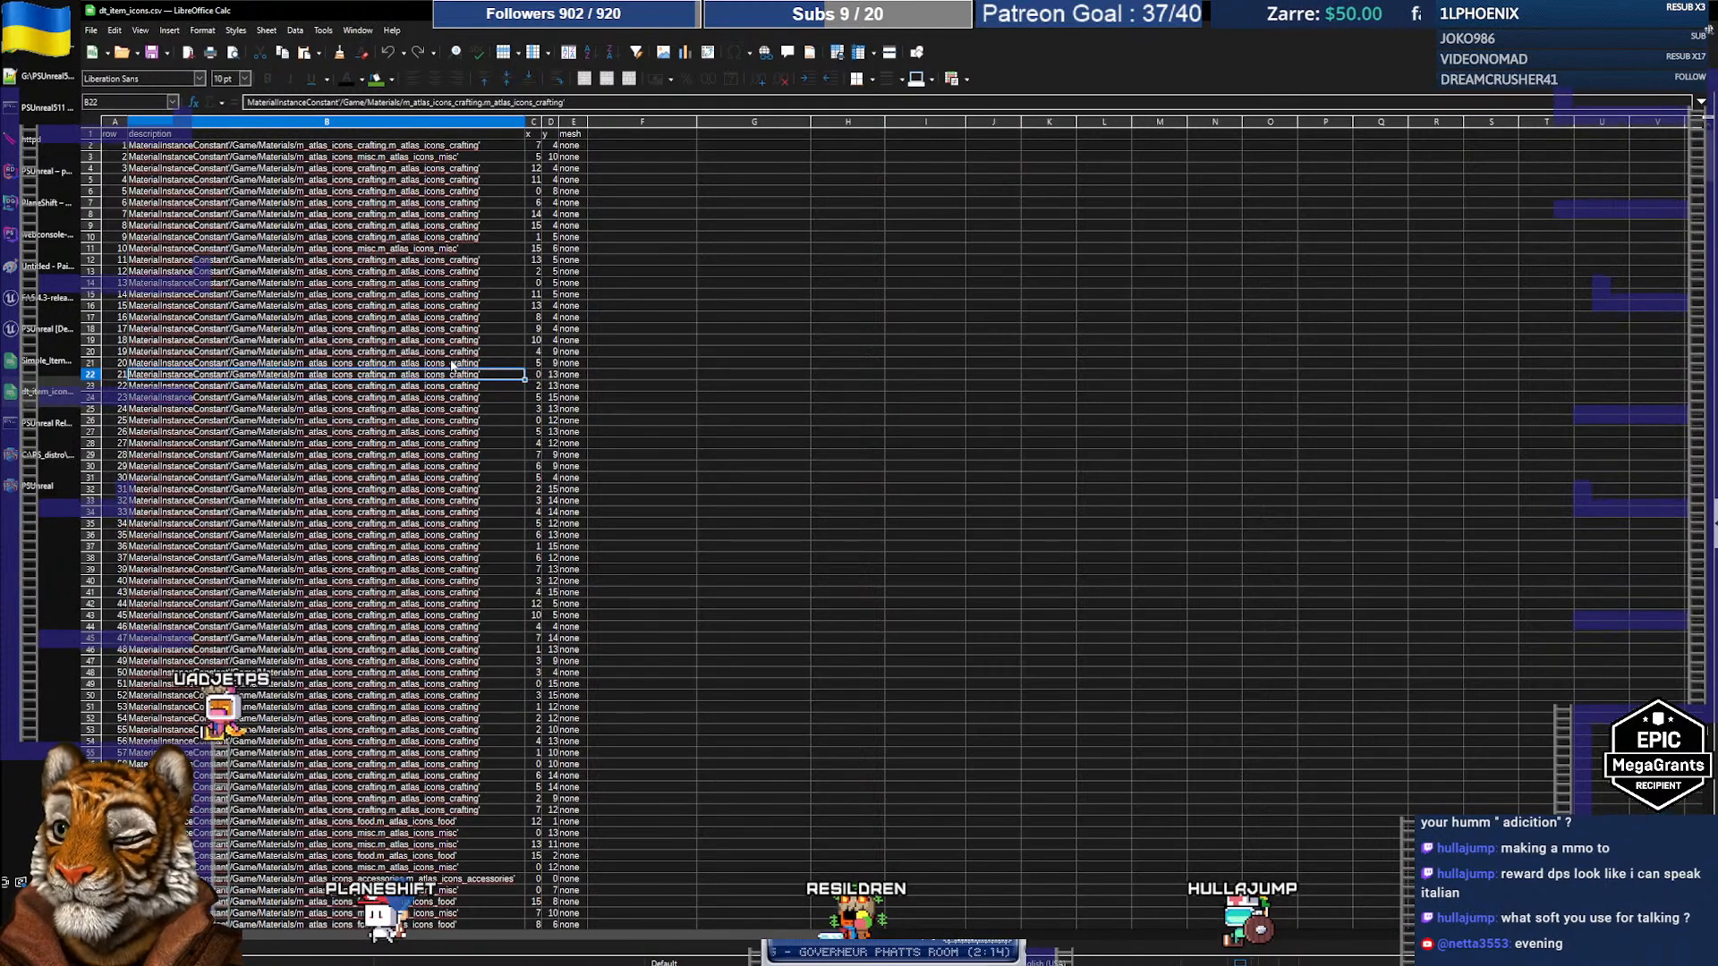
# Step: Browse the named icons in column F, such as Summon Missile and normalaxe01c
pyautogui.scroll(-20, 337, 388)
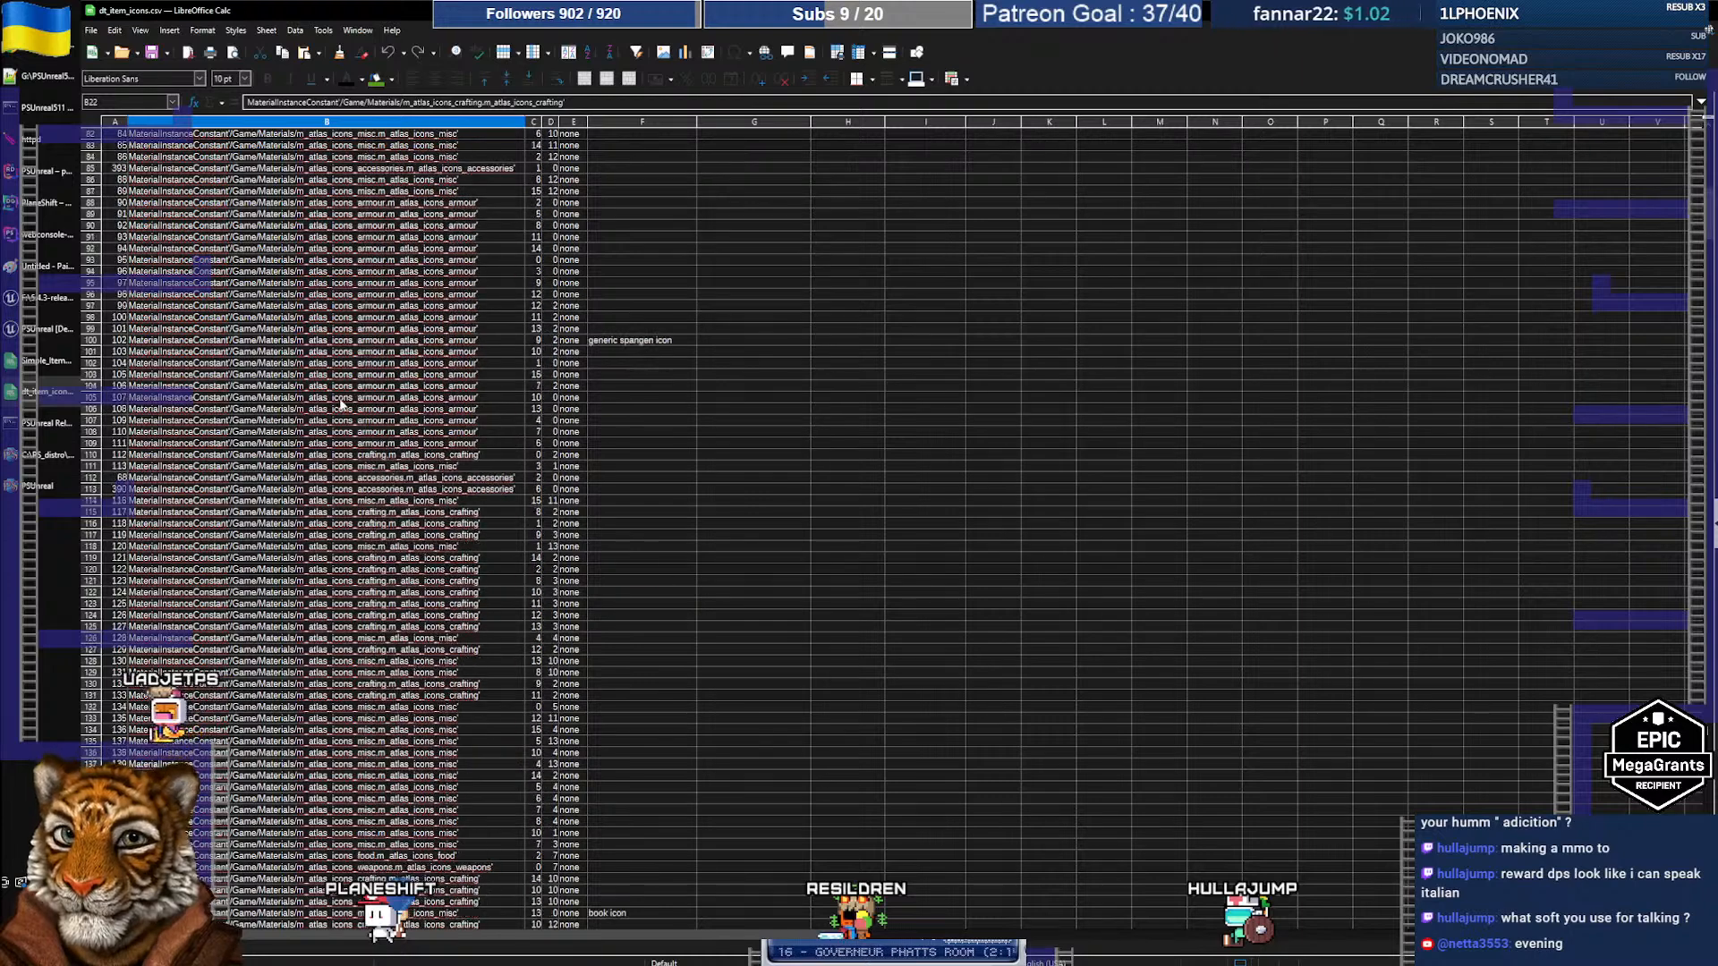
pyautogui.scroll(-20, 338, 404)
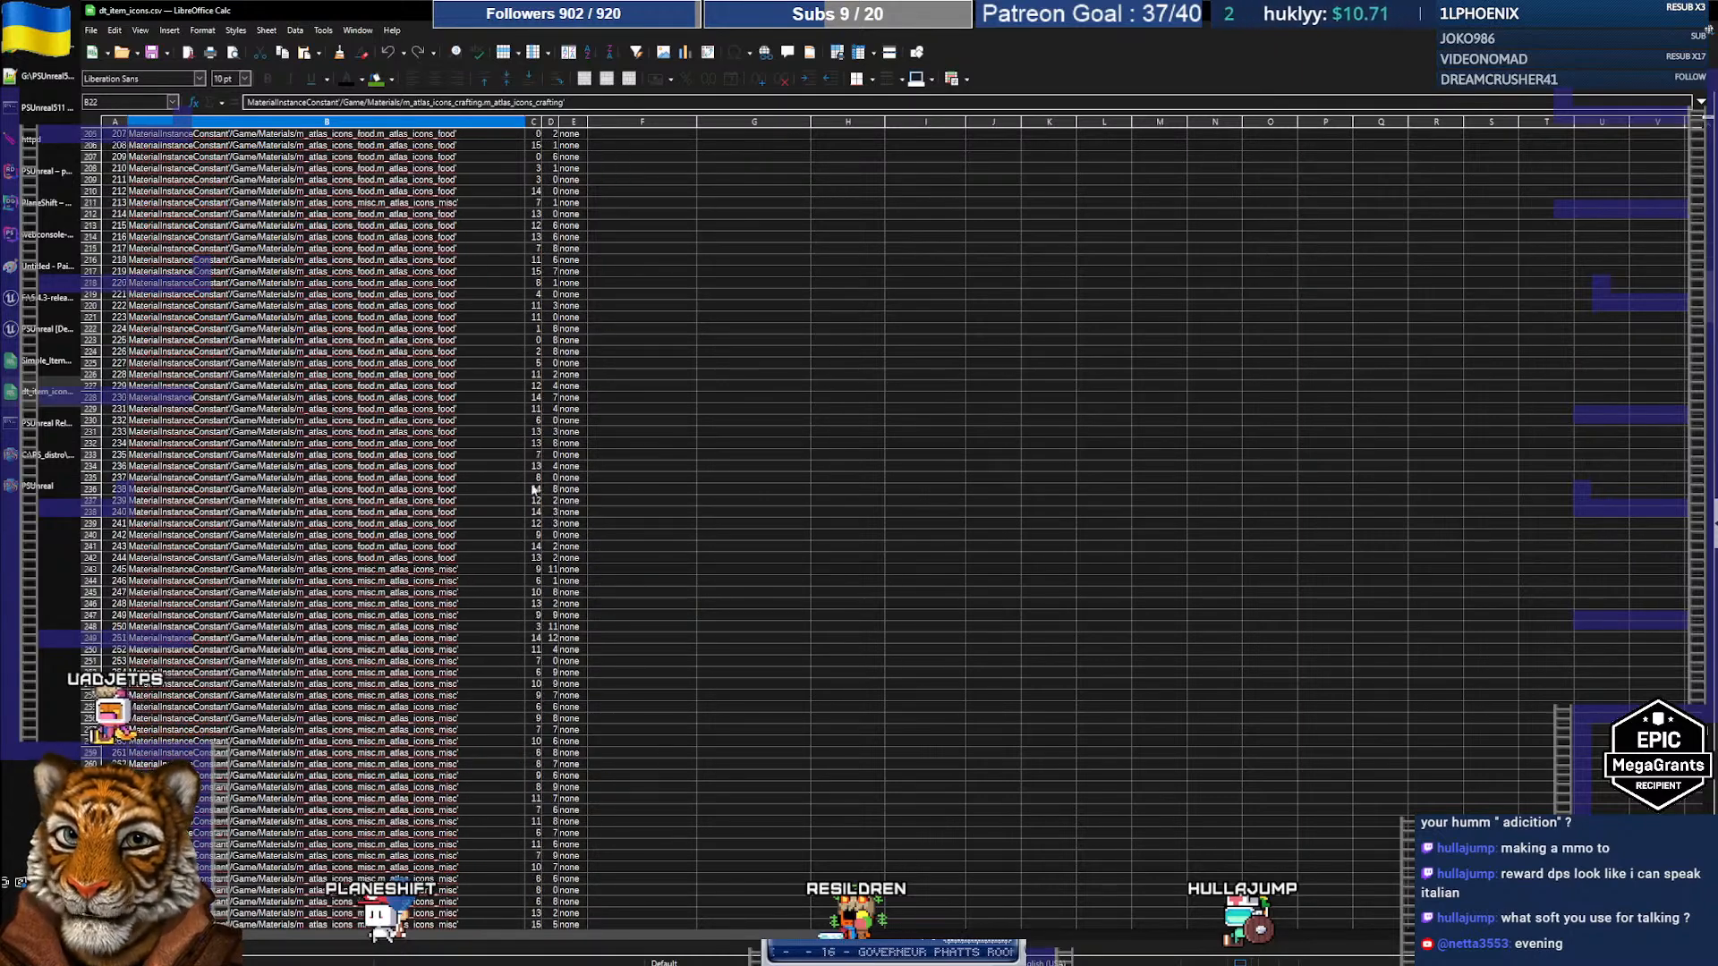
pyautogui.click(639, 499)
pyautogui.hotkey('ctrl', 'Down')
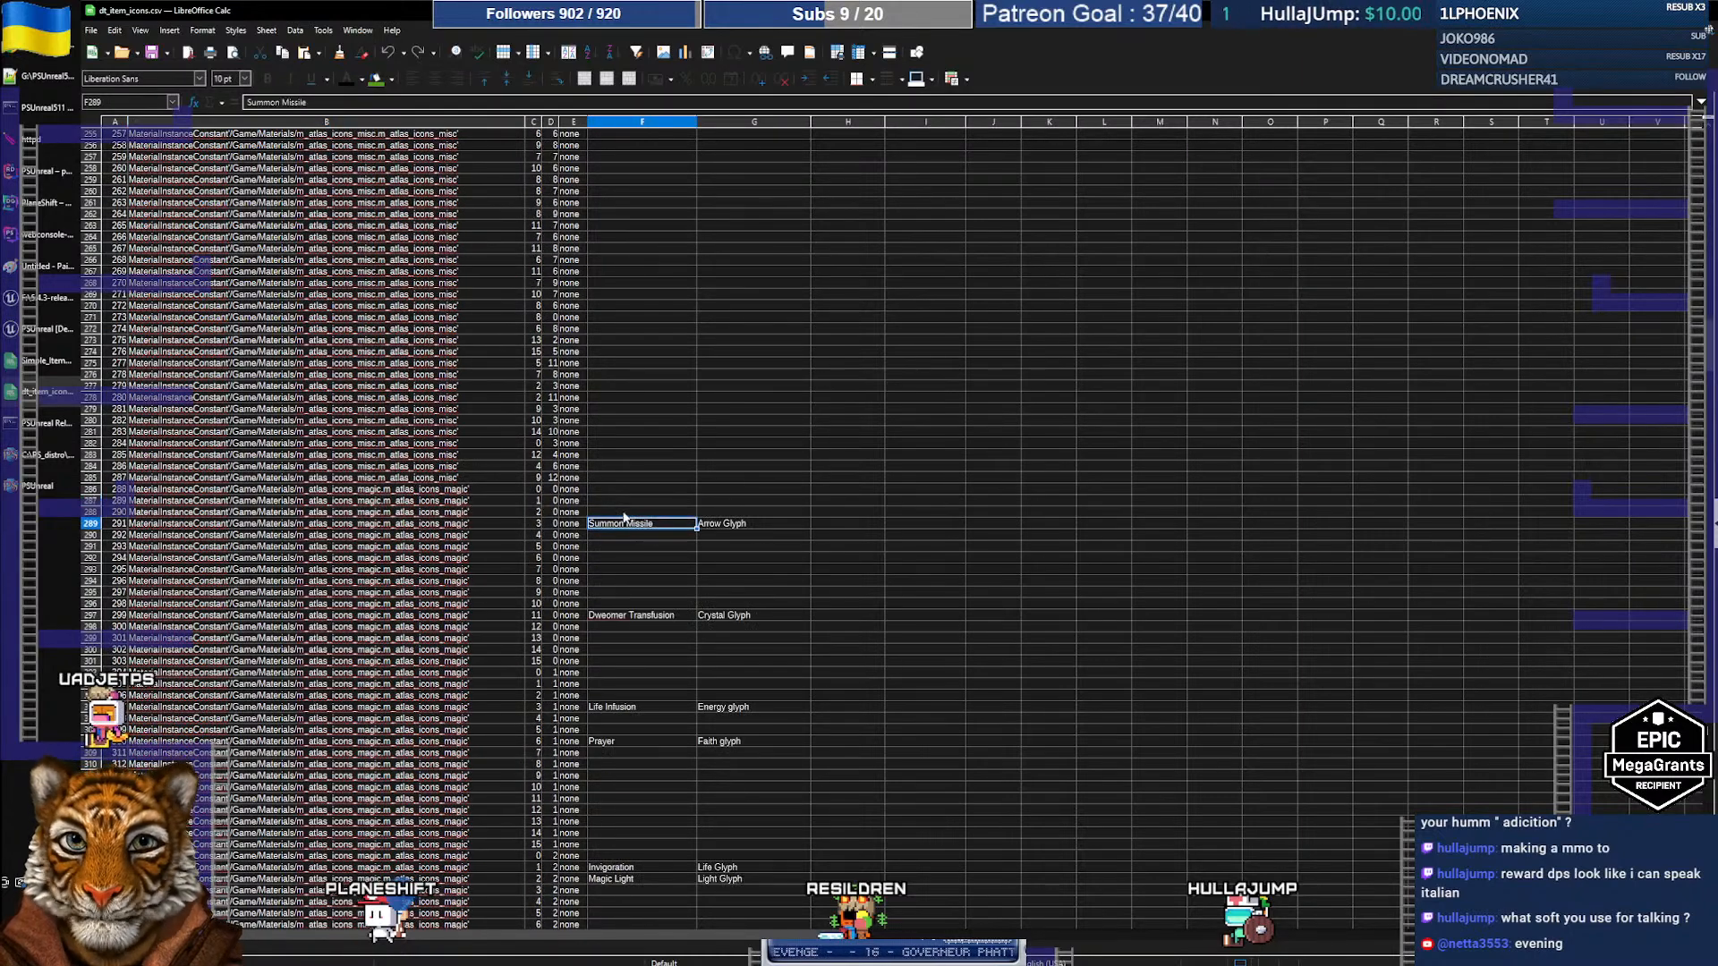
pyautogui.scroll(-8, 665, 572)
pyautogui.scroll(-12, 669, 580)
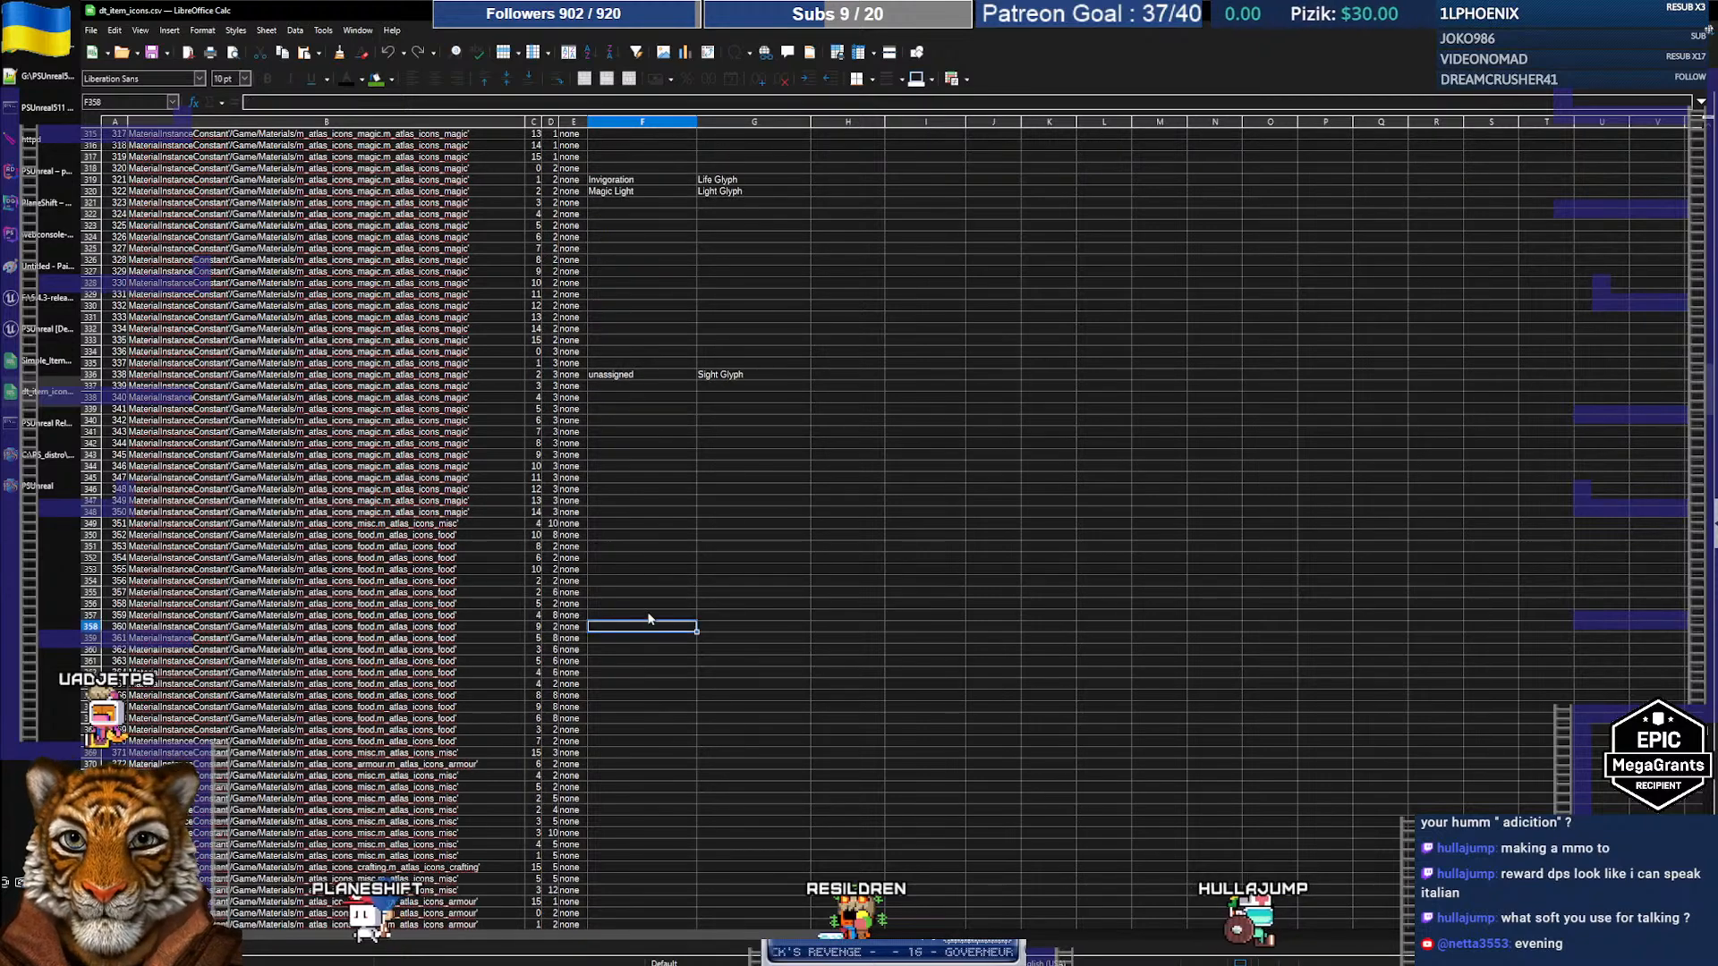
pyautogui.hotkey('ctrl', 'Down')
pyautogui.scroll(-15, 673, 603)
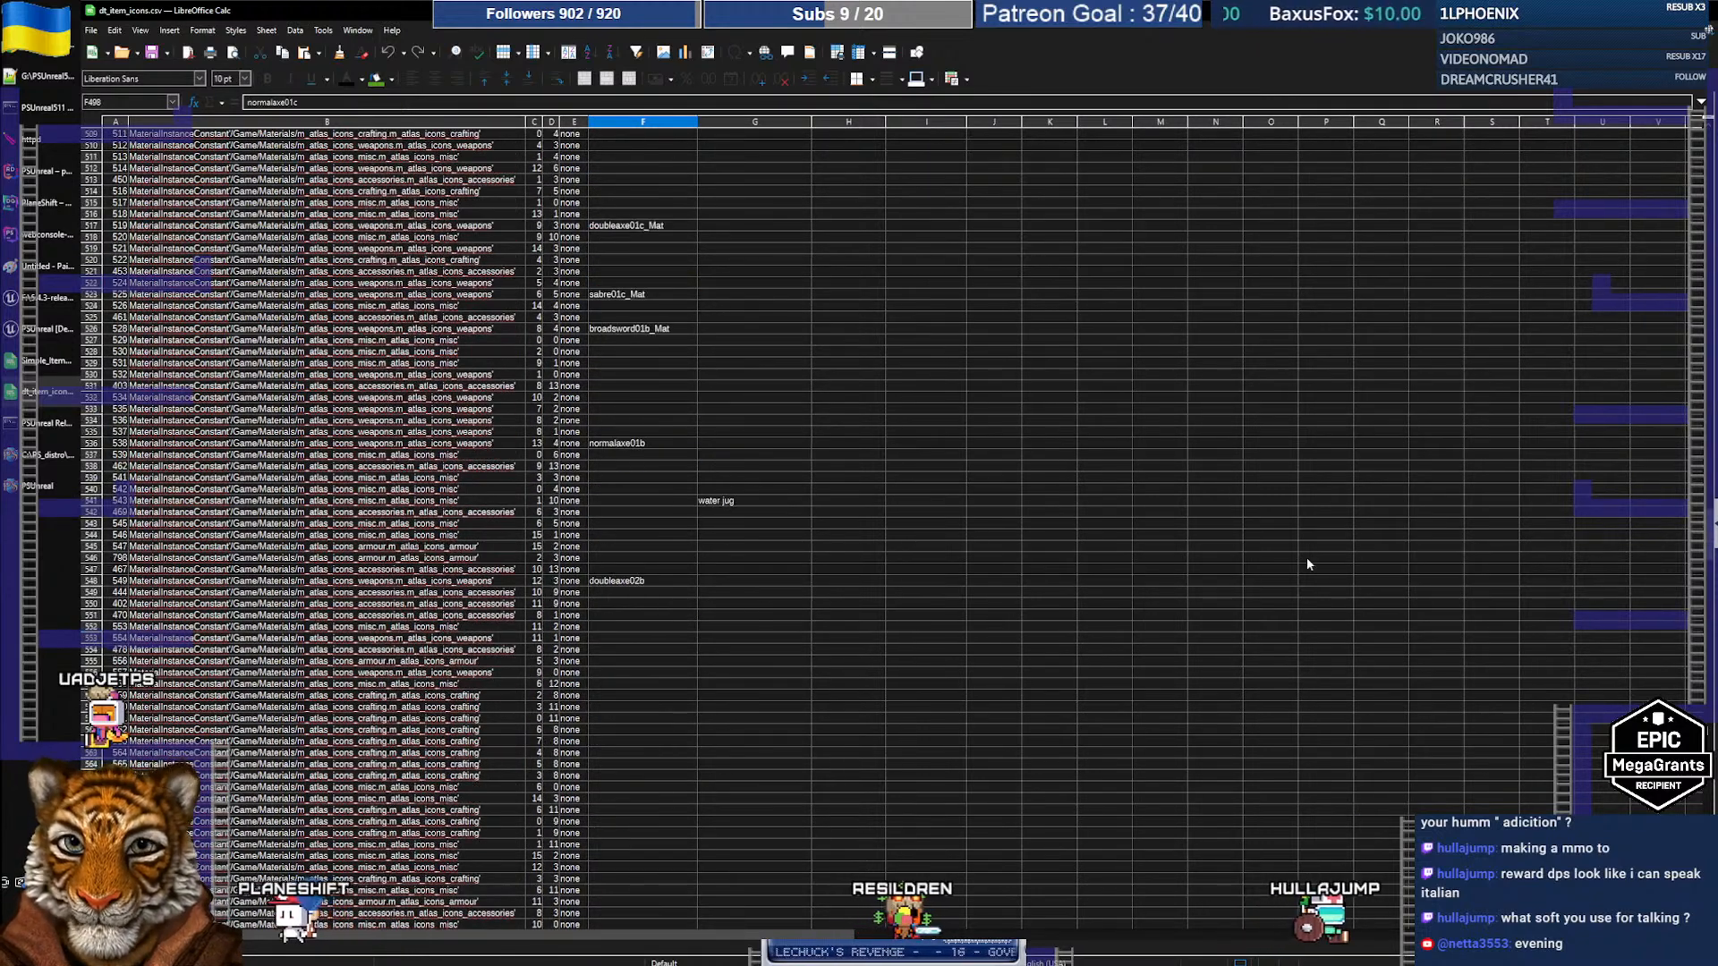
pyautogui.moveTo(1708, 528); pyautogui.dragTo(1710, 832)
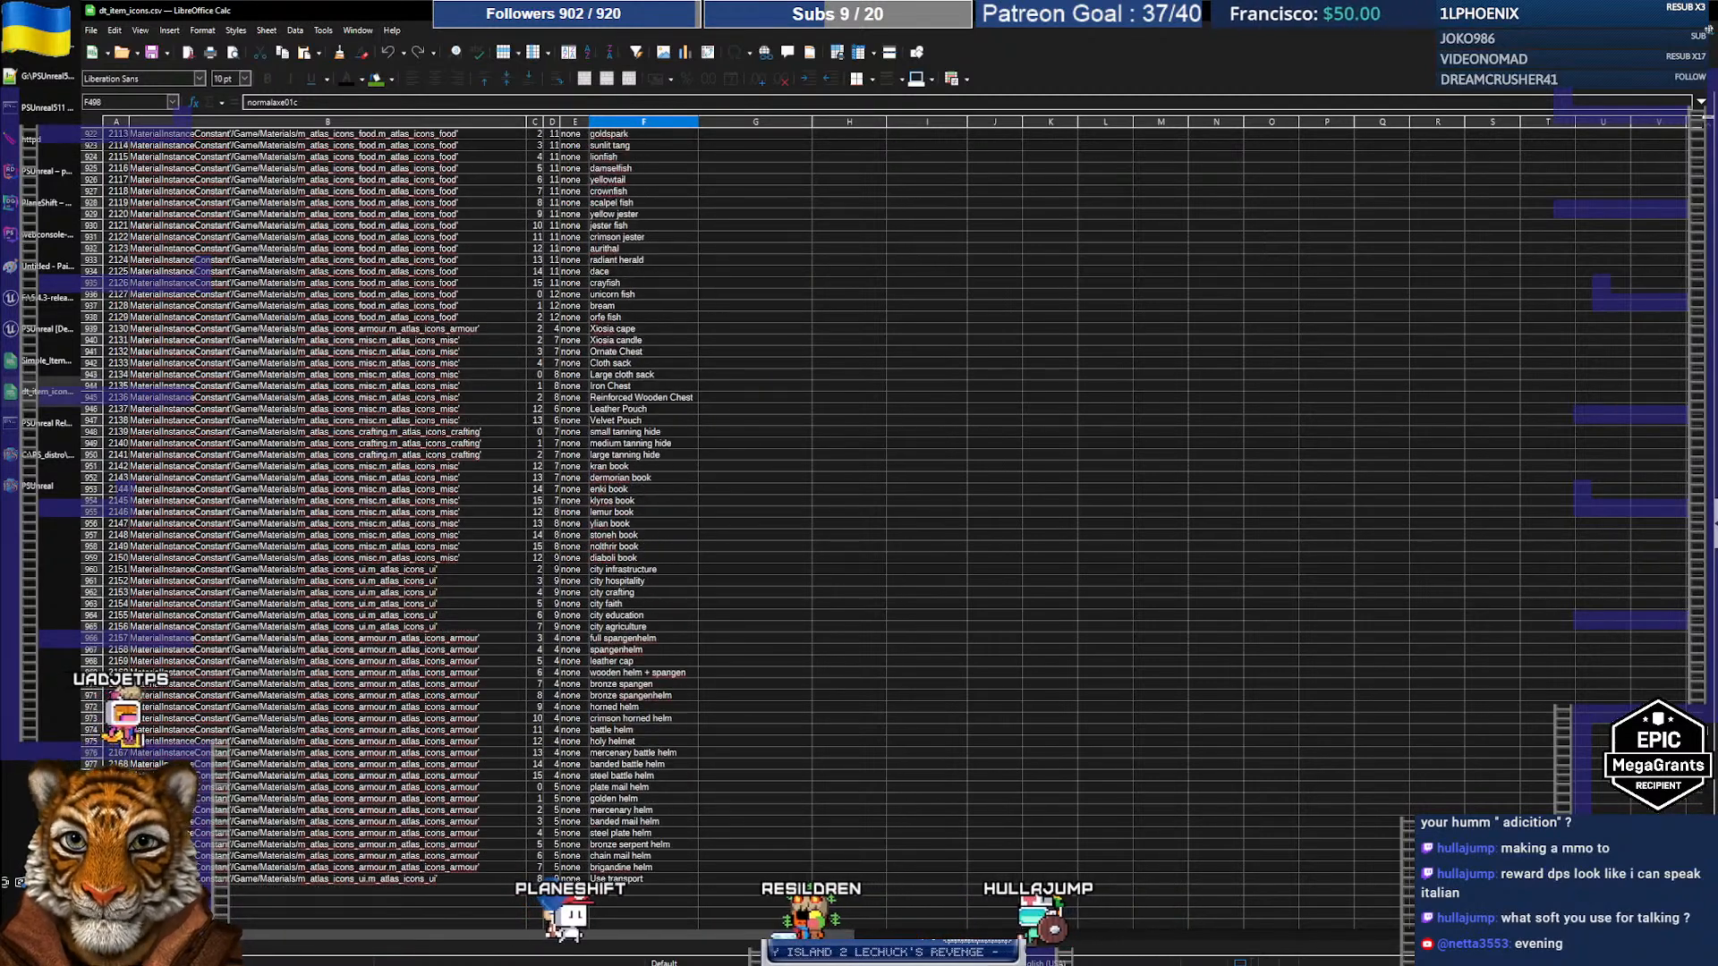
# Step: Point the Unreal Content Browser at the data folder, then return to PSUnreal's Potted Plant viewer
pyautogui.click(55, 338)
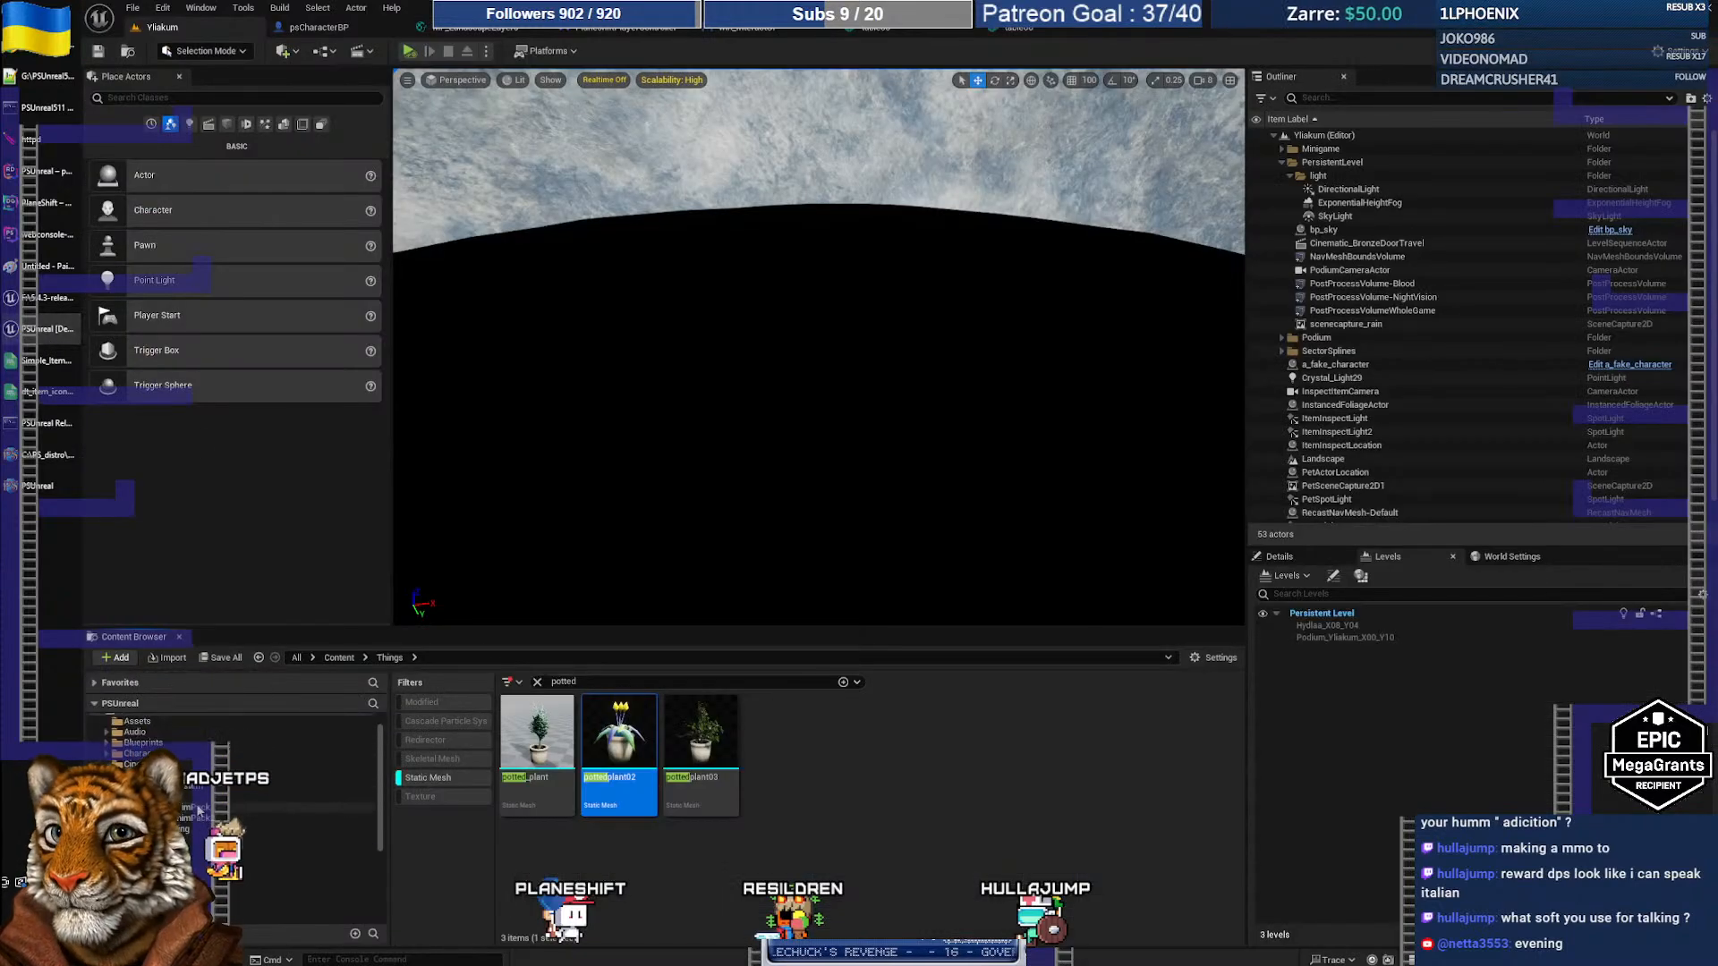
pyautogui.click(206, 795)
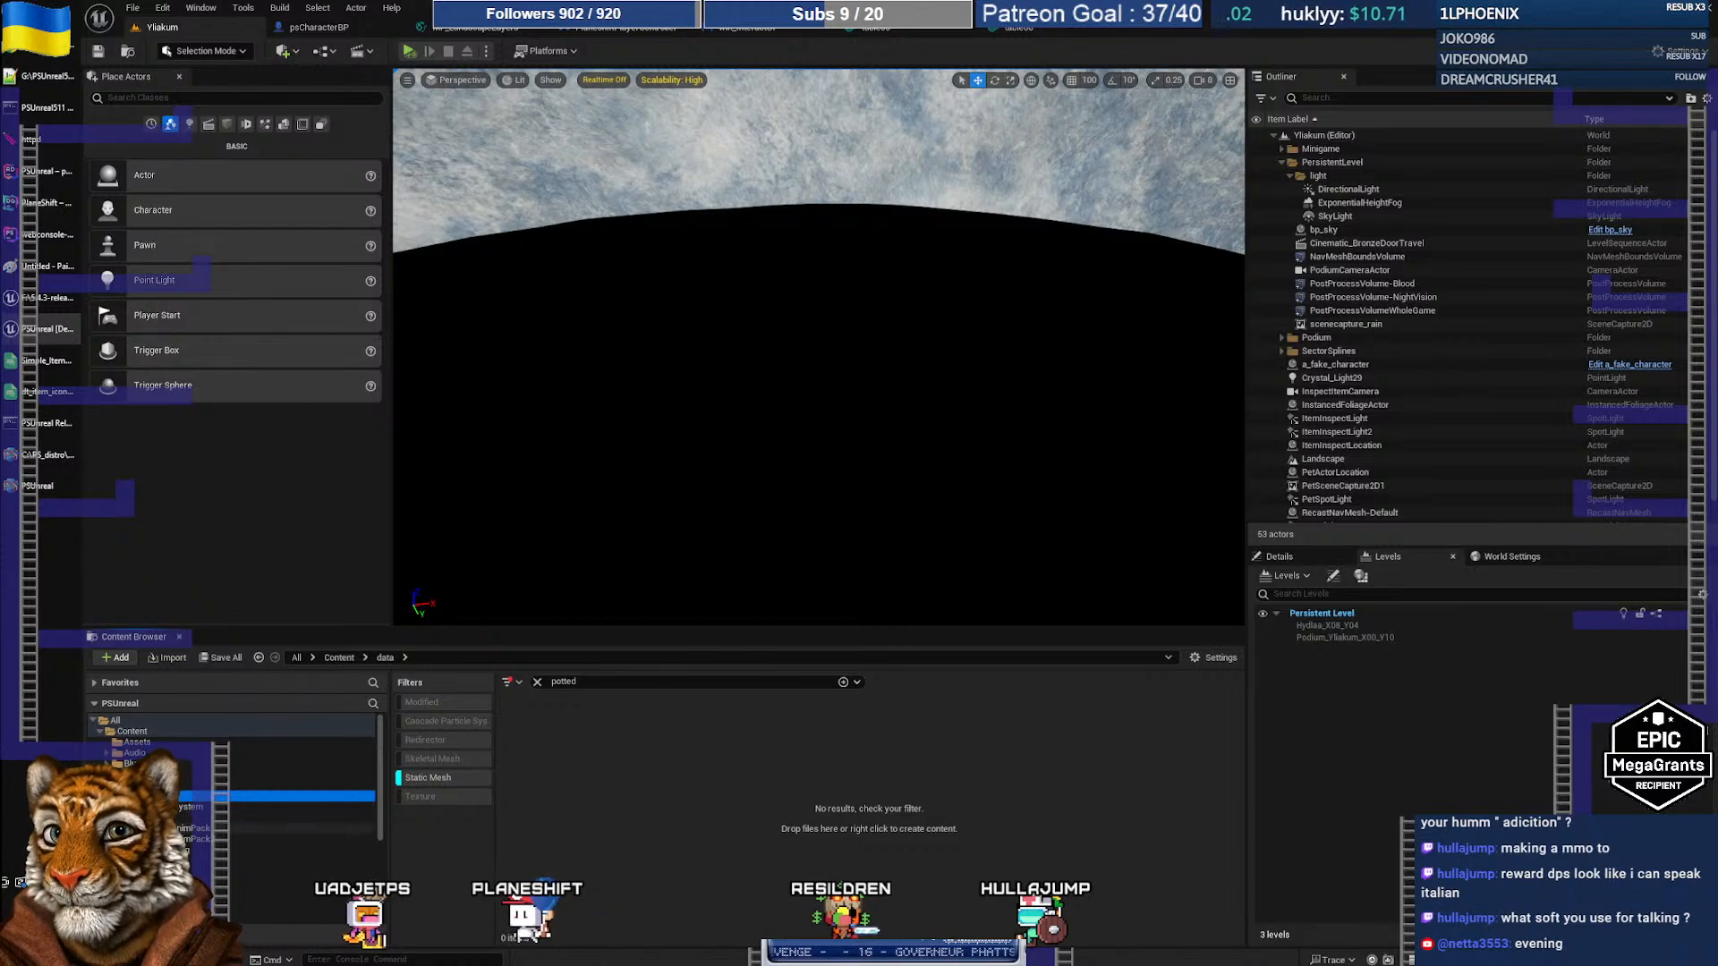
pyautogui.click(36, 492)
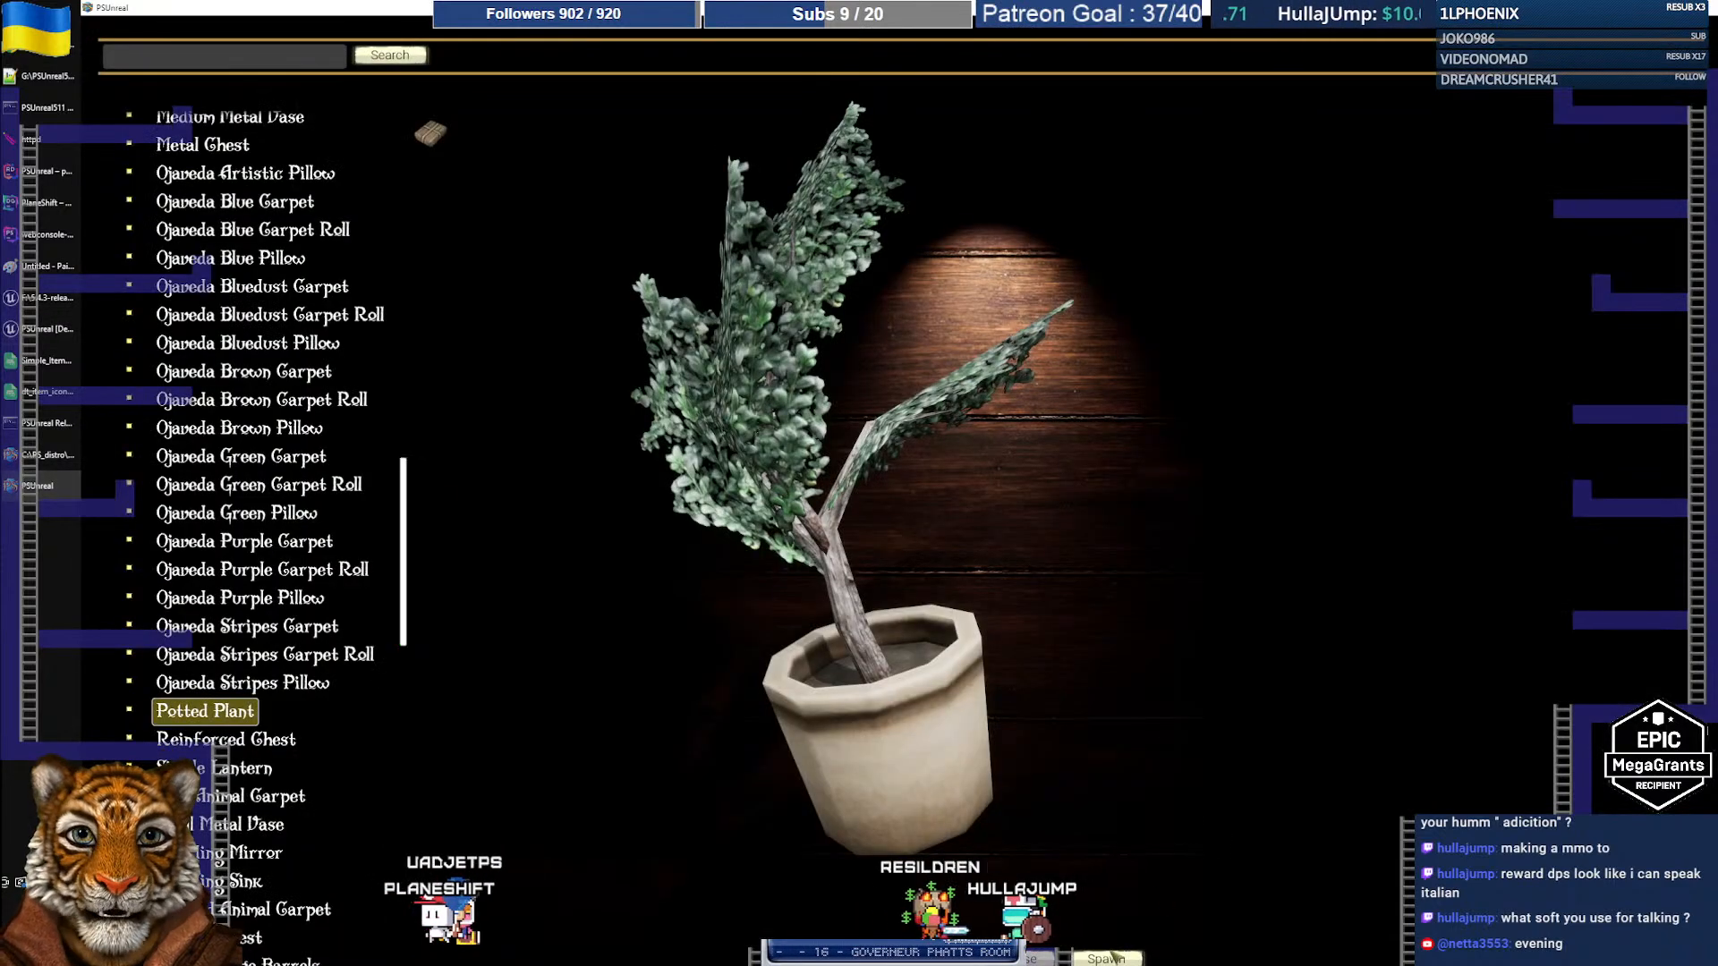
# Step: Spawn a Lunabrosia with '/item luna' and inspect its description
pyautogui.click(1041, 960)
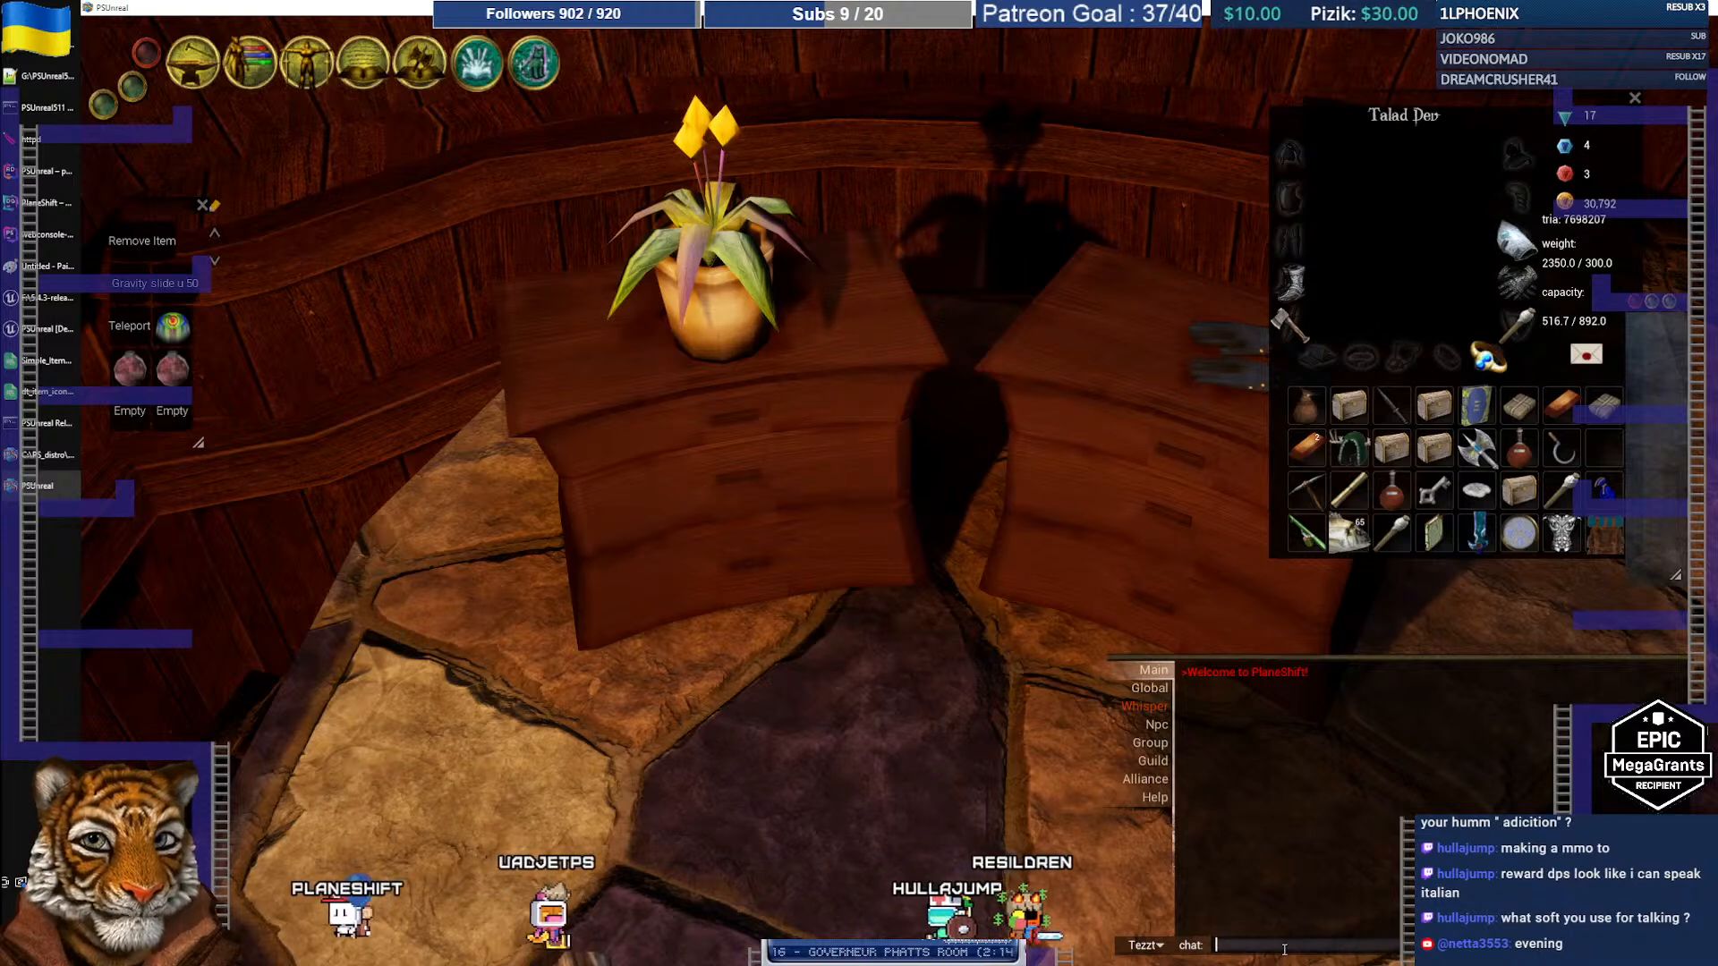
pyautogui.write('/item')
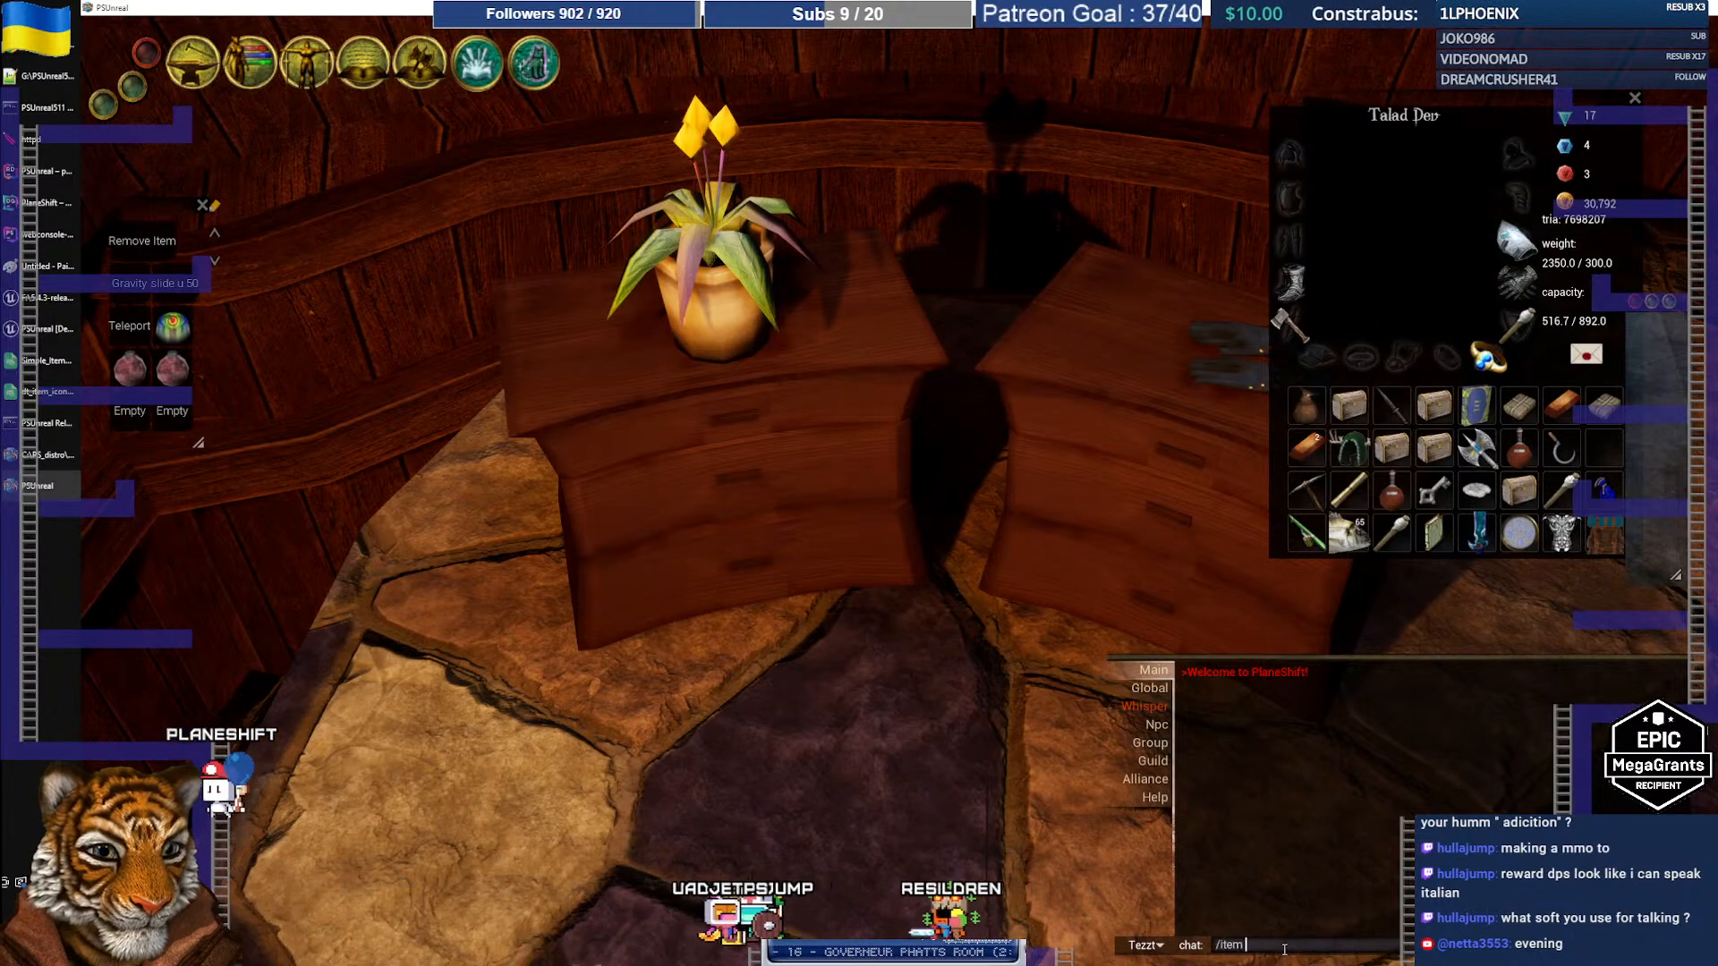
pyautogui.write(' lunabr')
pyautogui.press('Return')
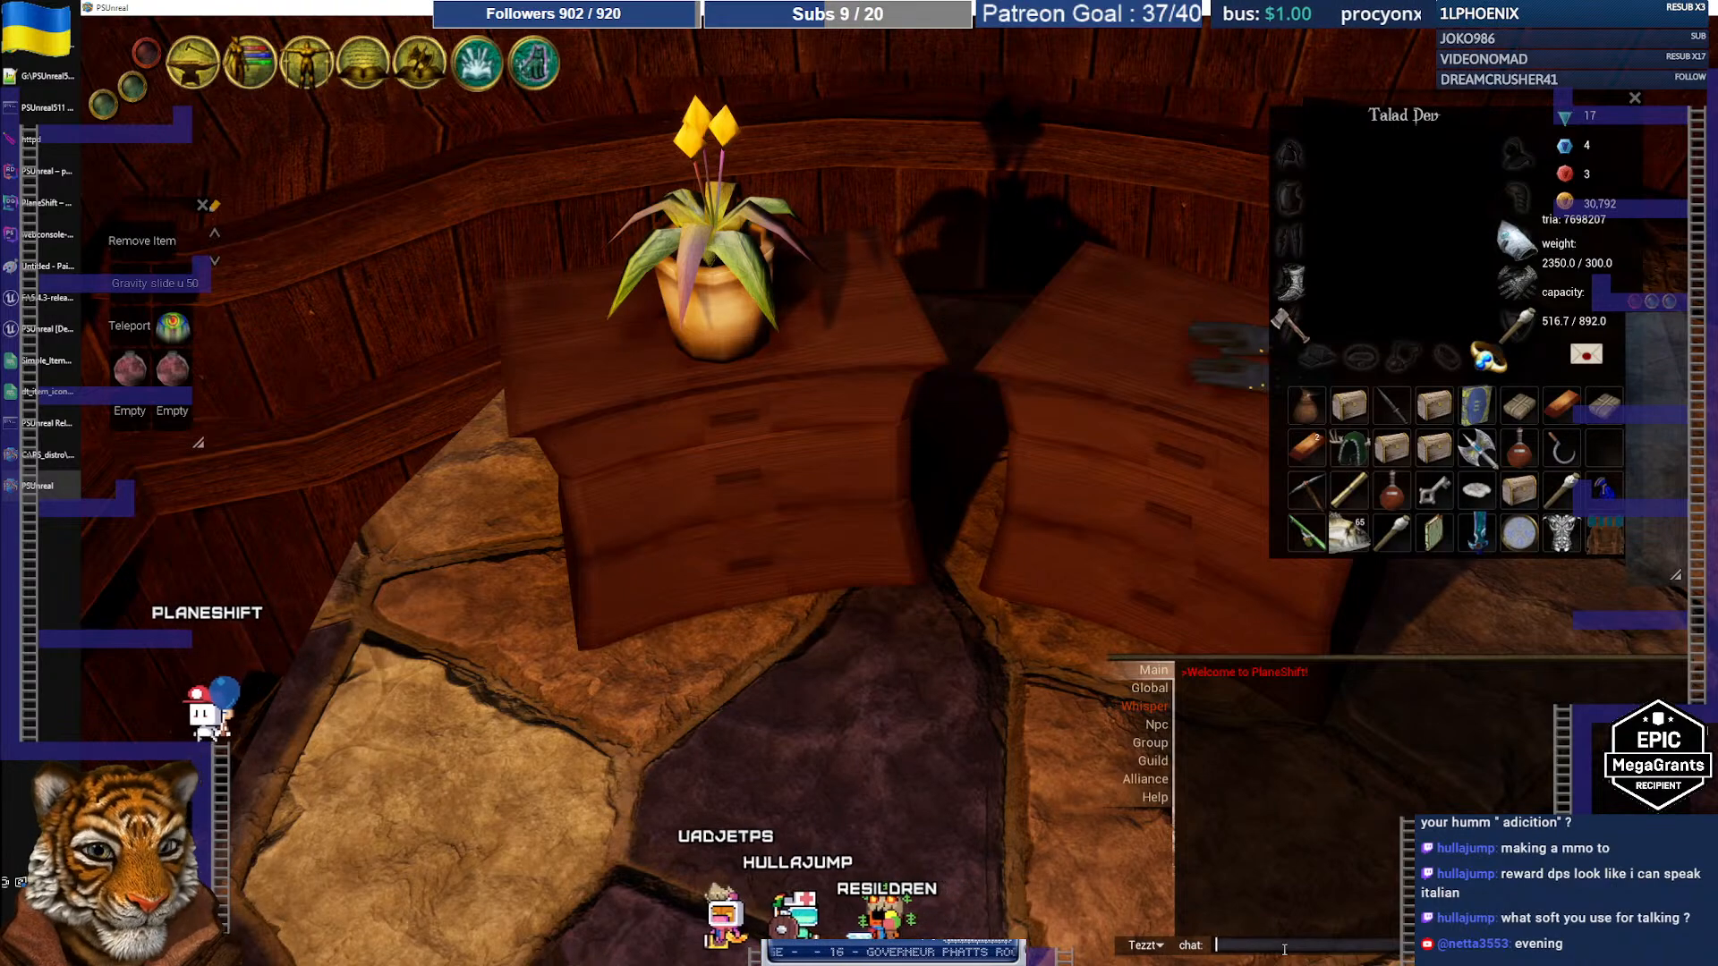
pyautogui.doubleClick(1603, 452)
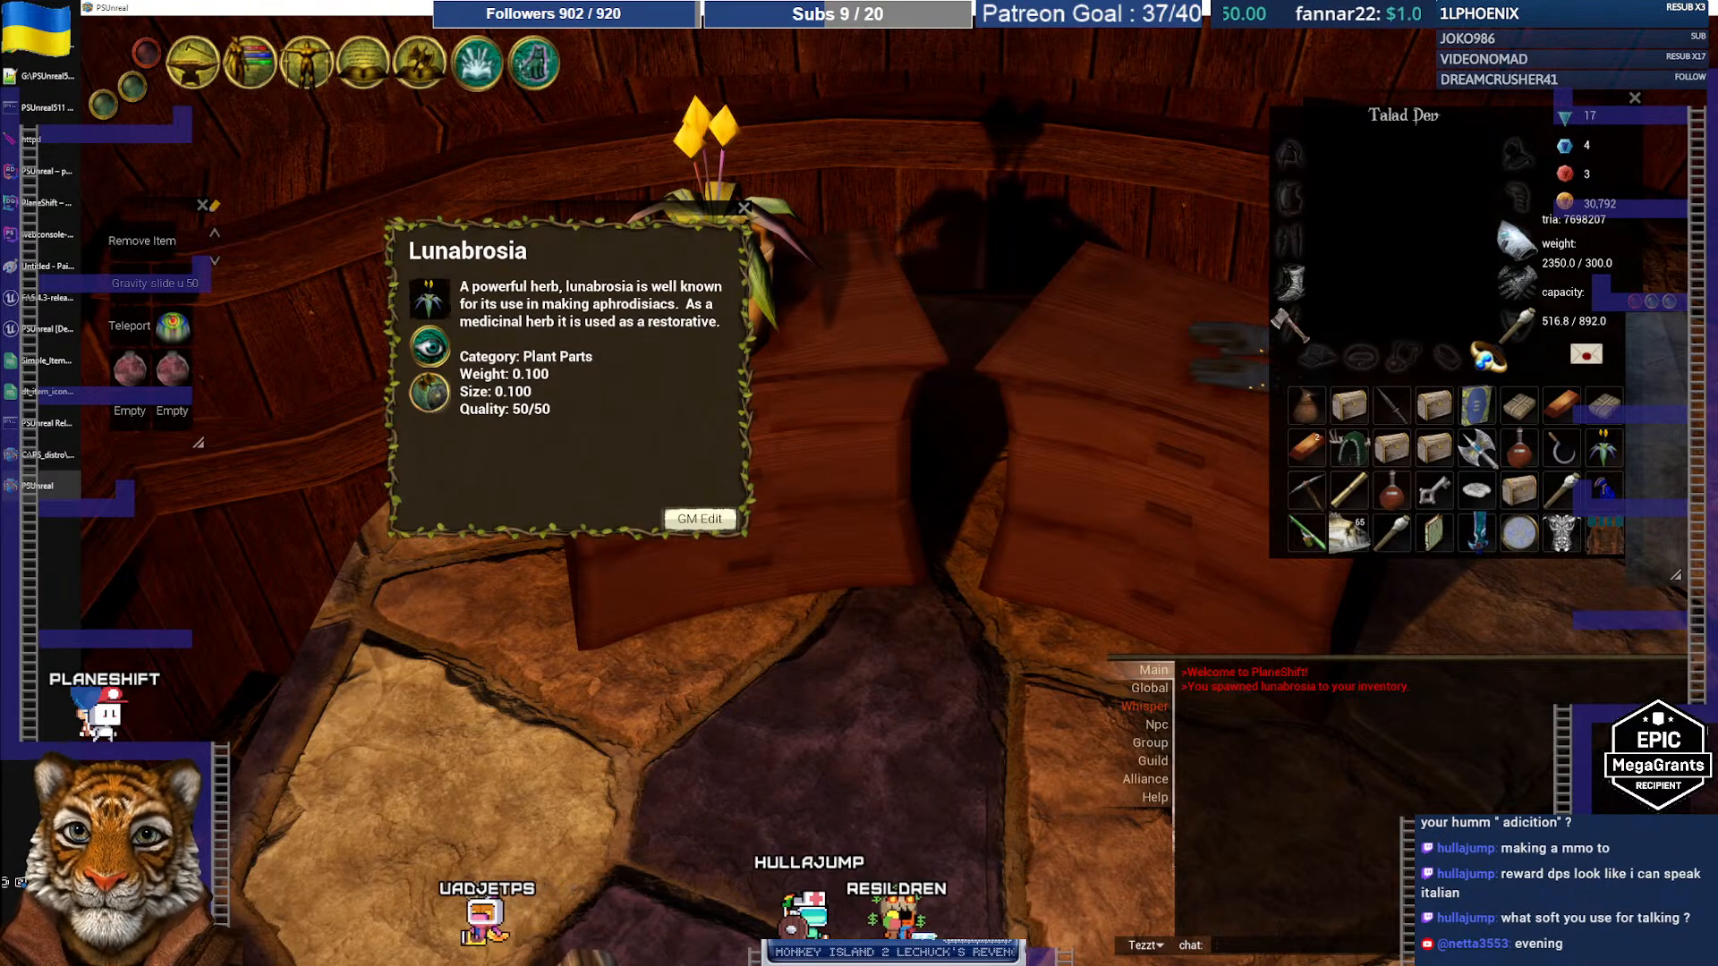
pyautogui.click(744, 208)
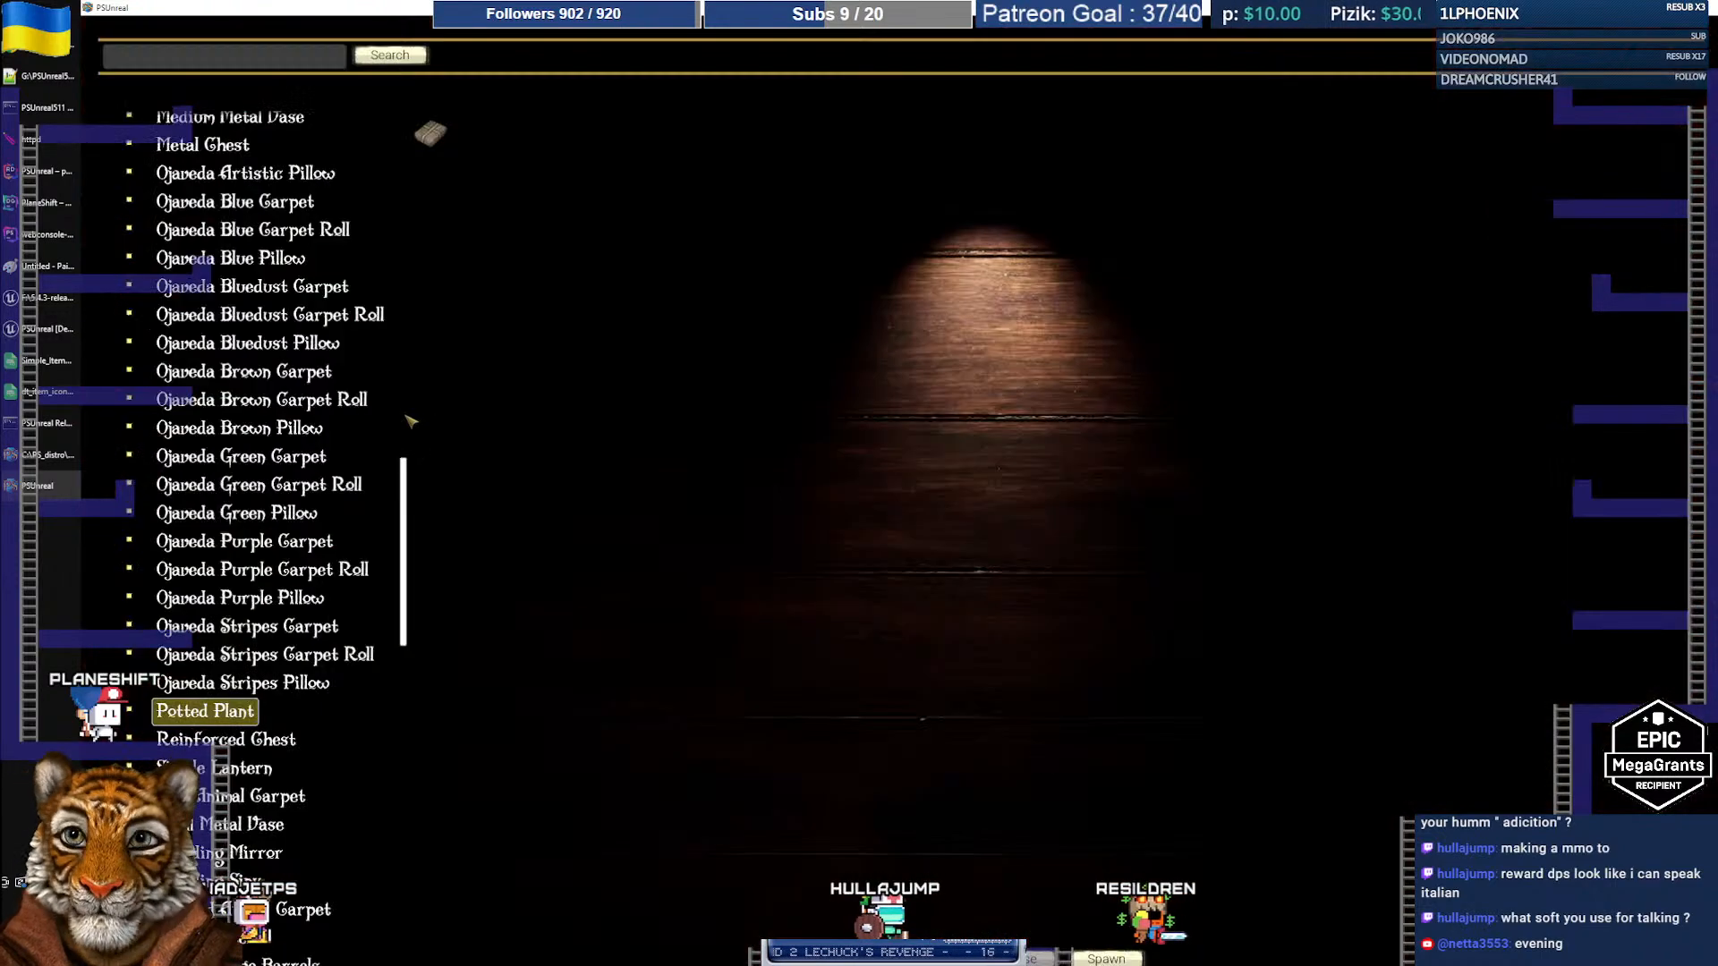
# Step: Collapse the Furnishing categories and preview the Lunabrosia model under Plant Parts
pyautogui.moveTo(406, 494); pyautogui.dragTo(425, 243)
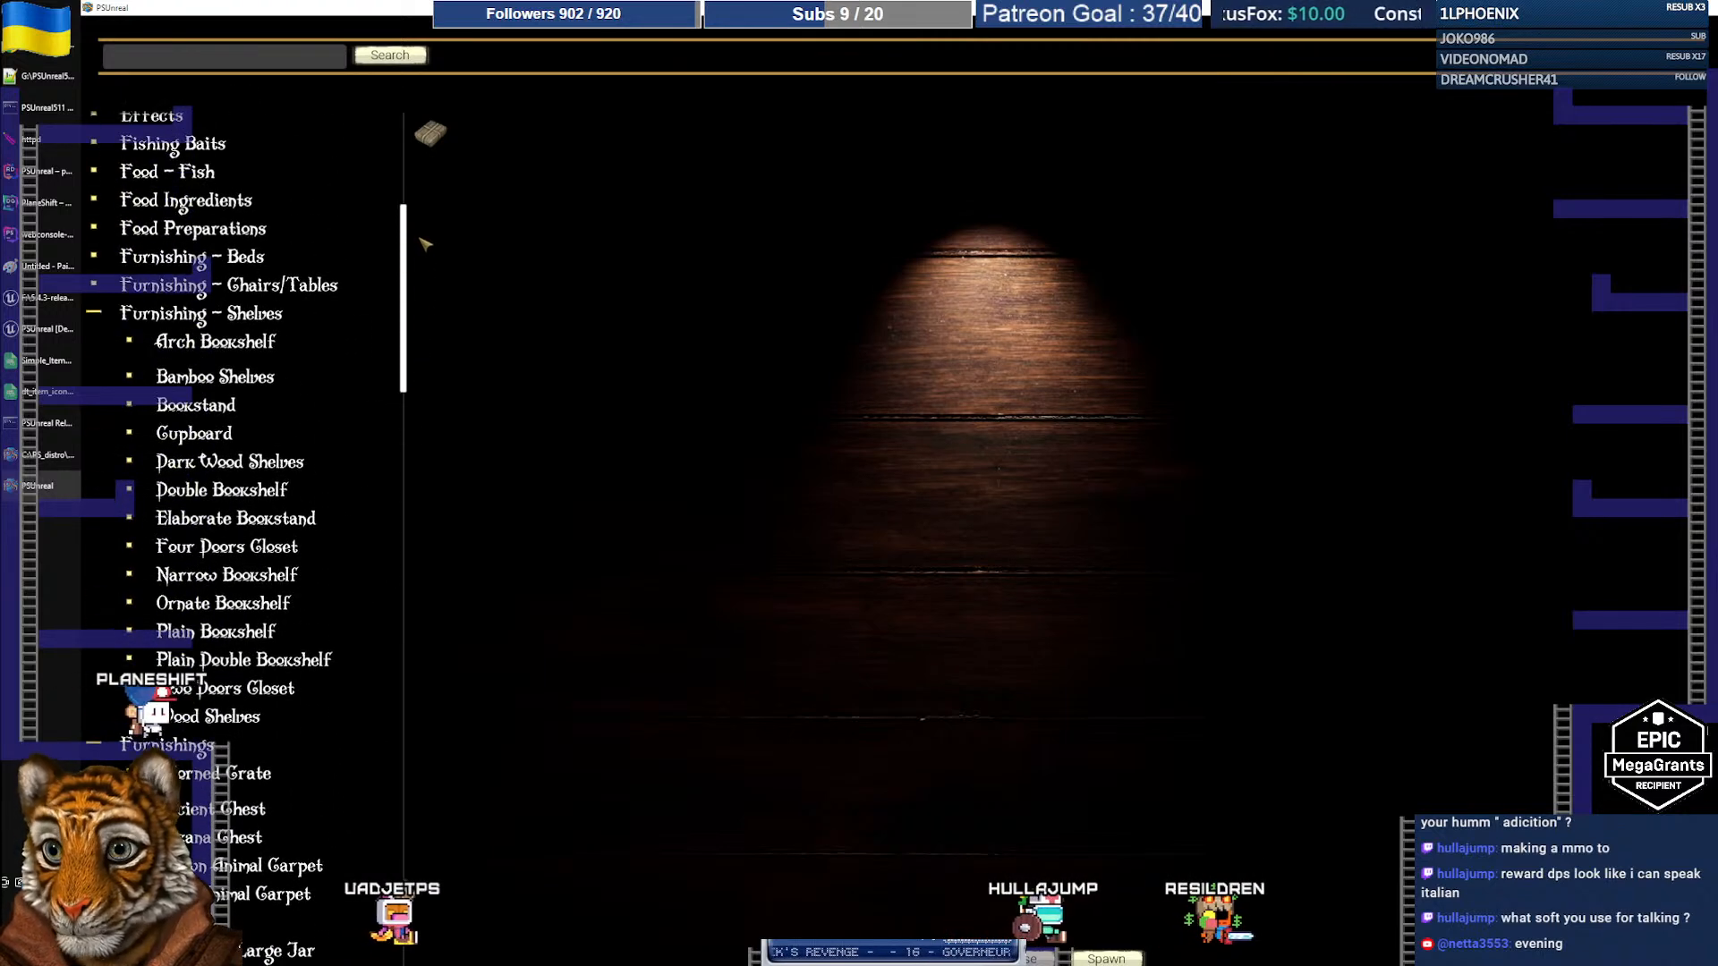
pyautogui.click(93, 314)
pyautogui.click(94, 342)
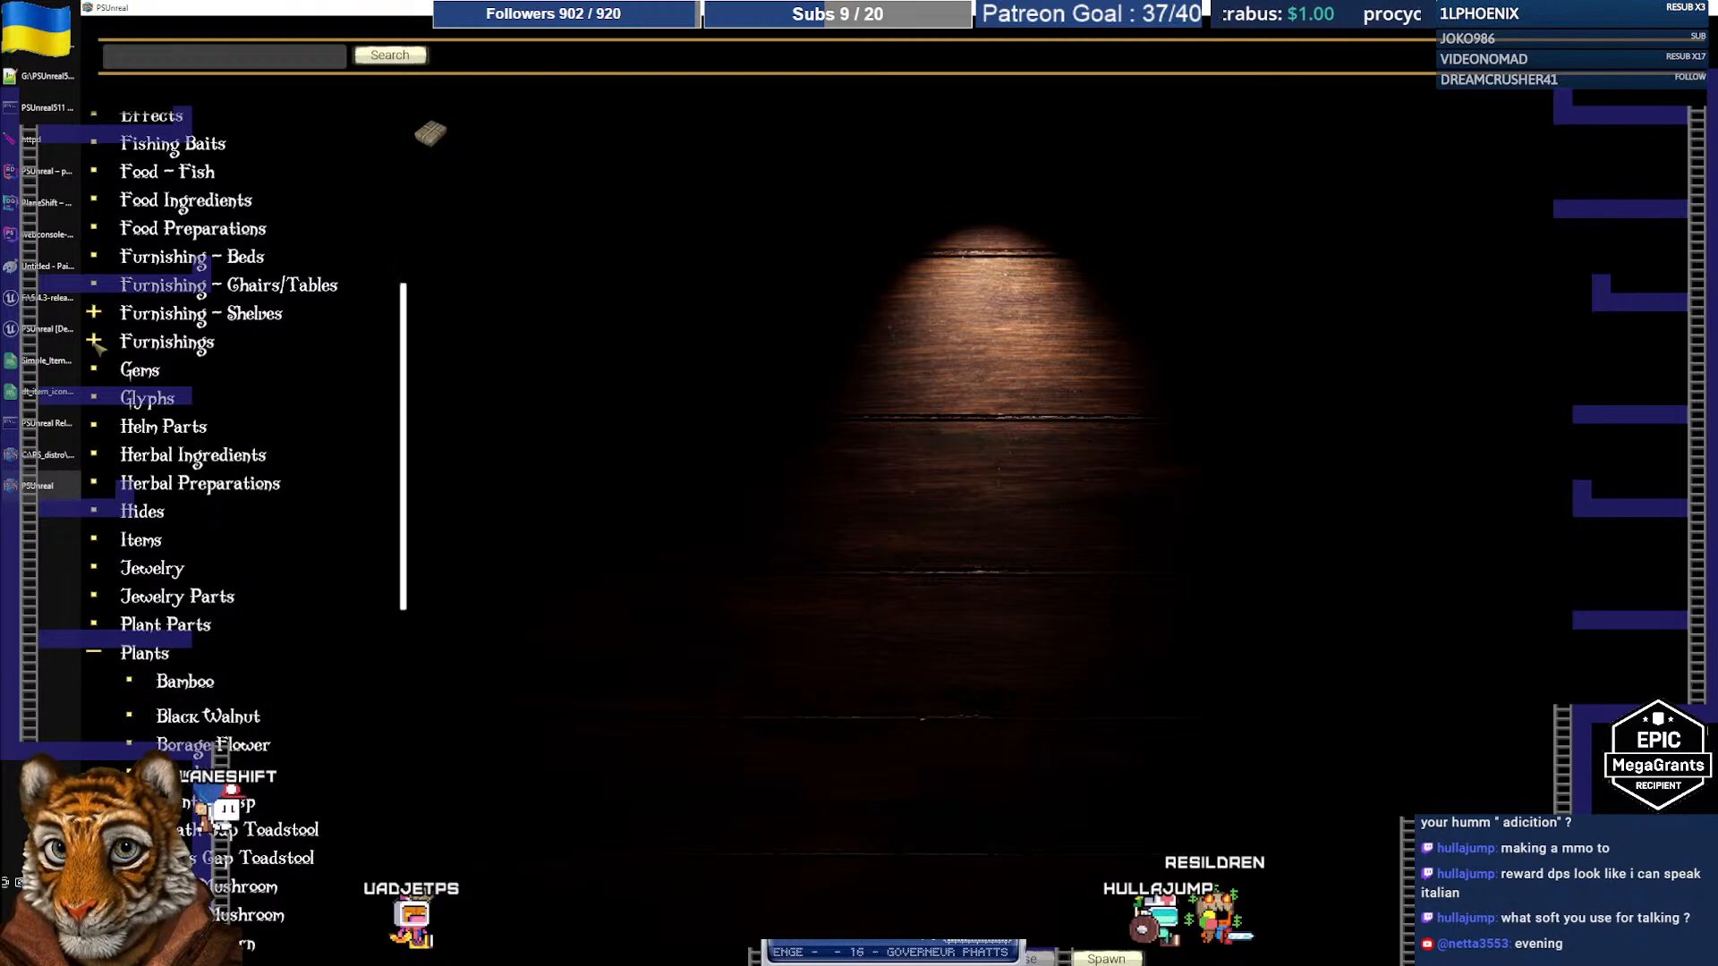
pyautogui.scroll(-2, 156, 461)
pyautogui.scroll(-1, 161, 492)
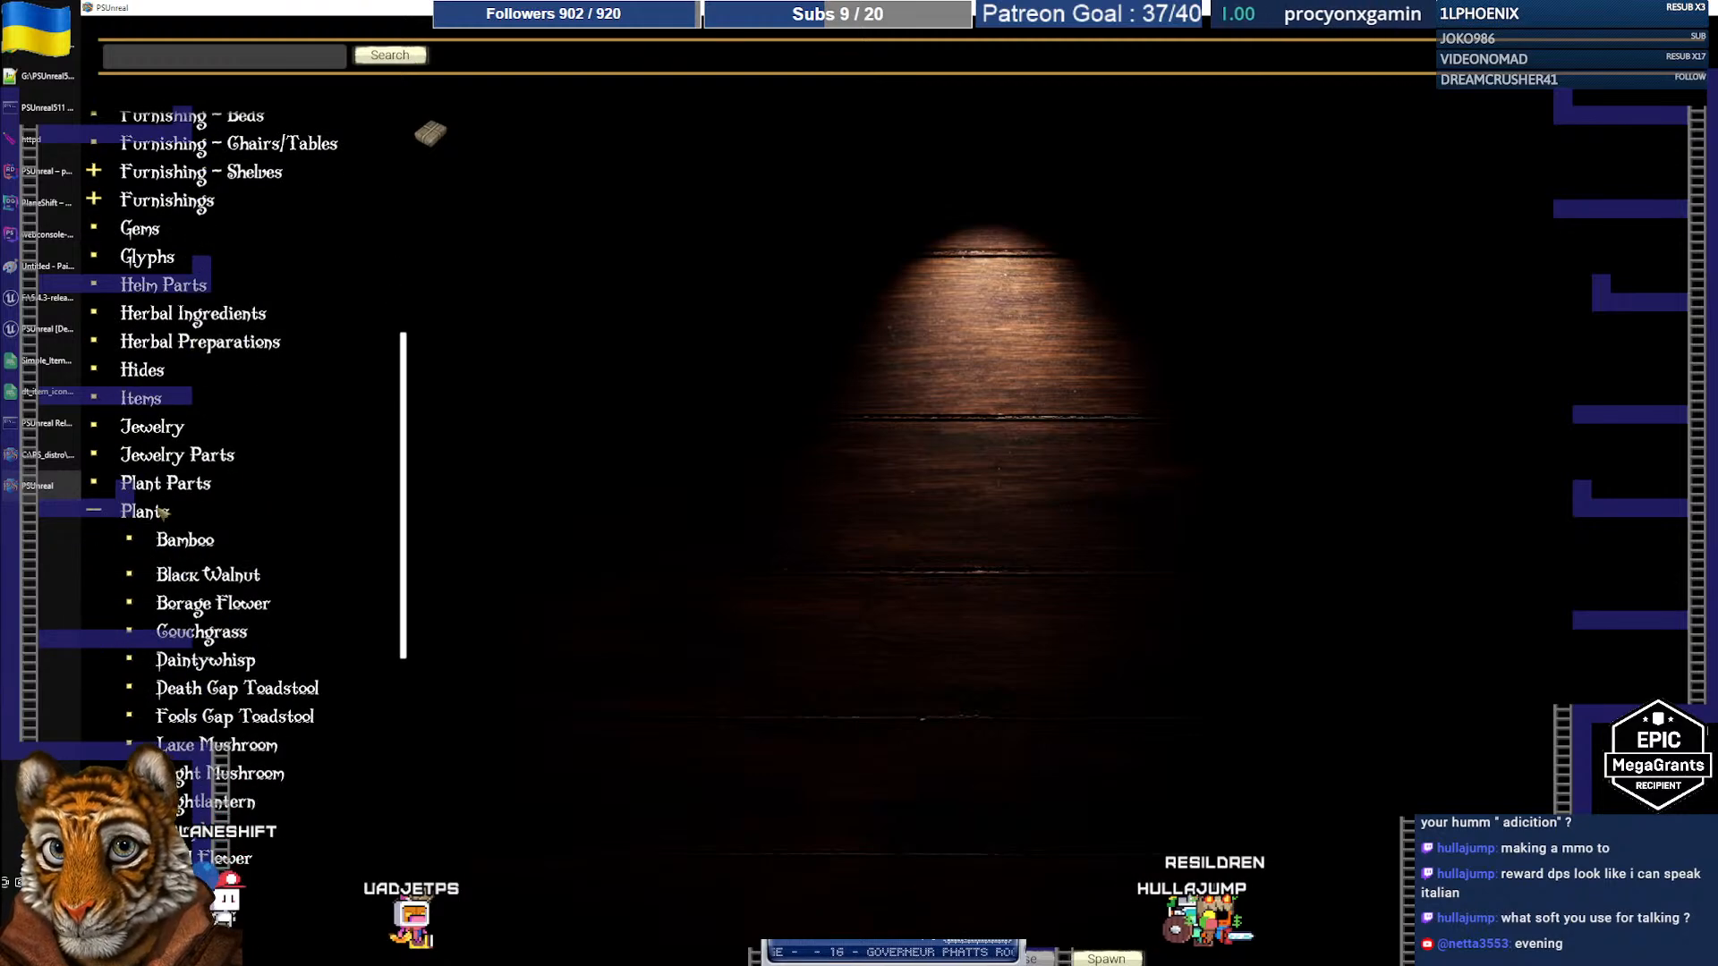
pyautogui.click(94, 484)
pyautogui.scroll(-8, 286, 550)
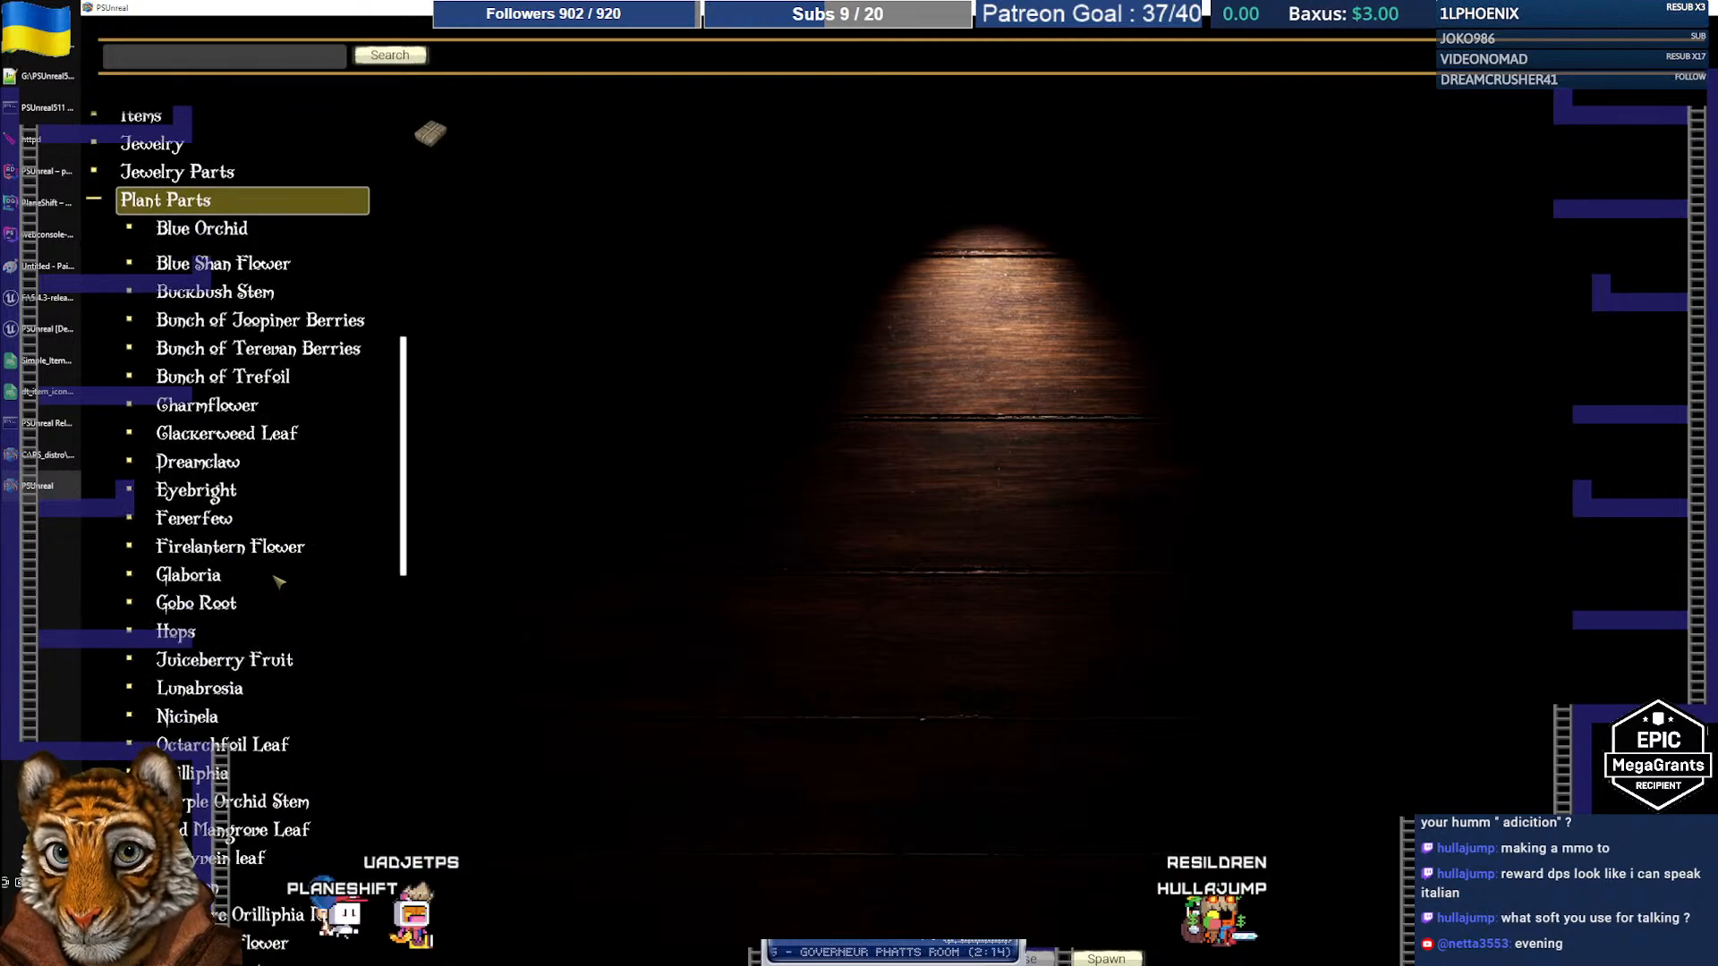
pyautogui.click(200, 547)
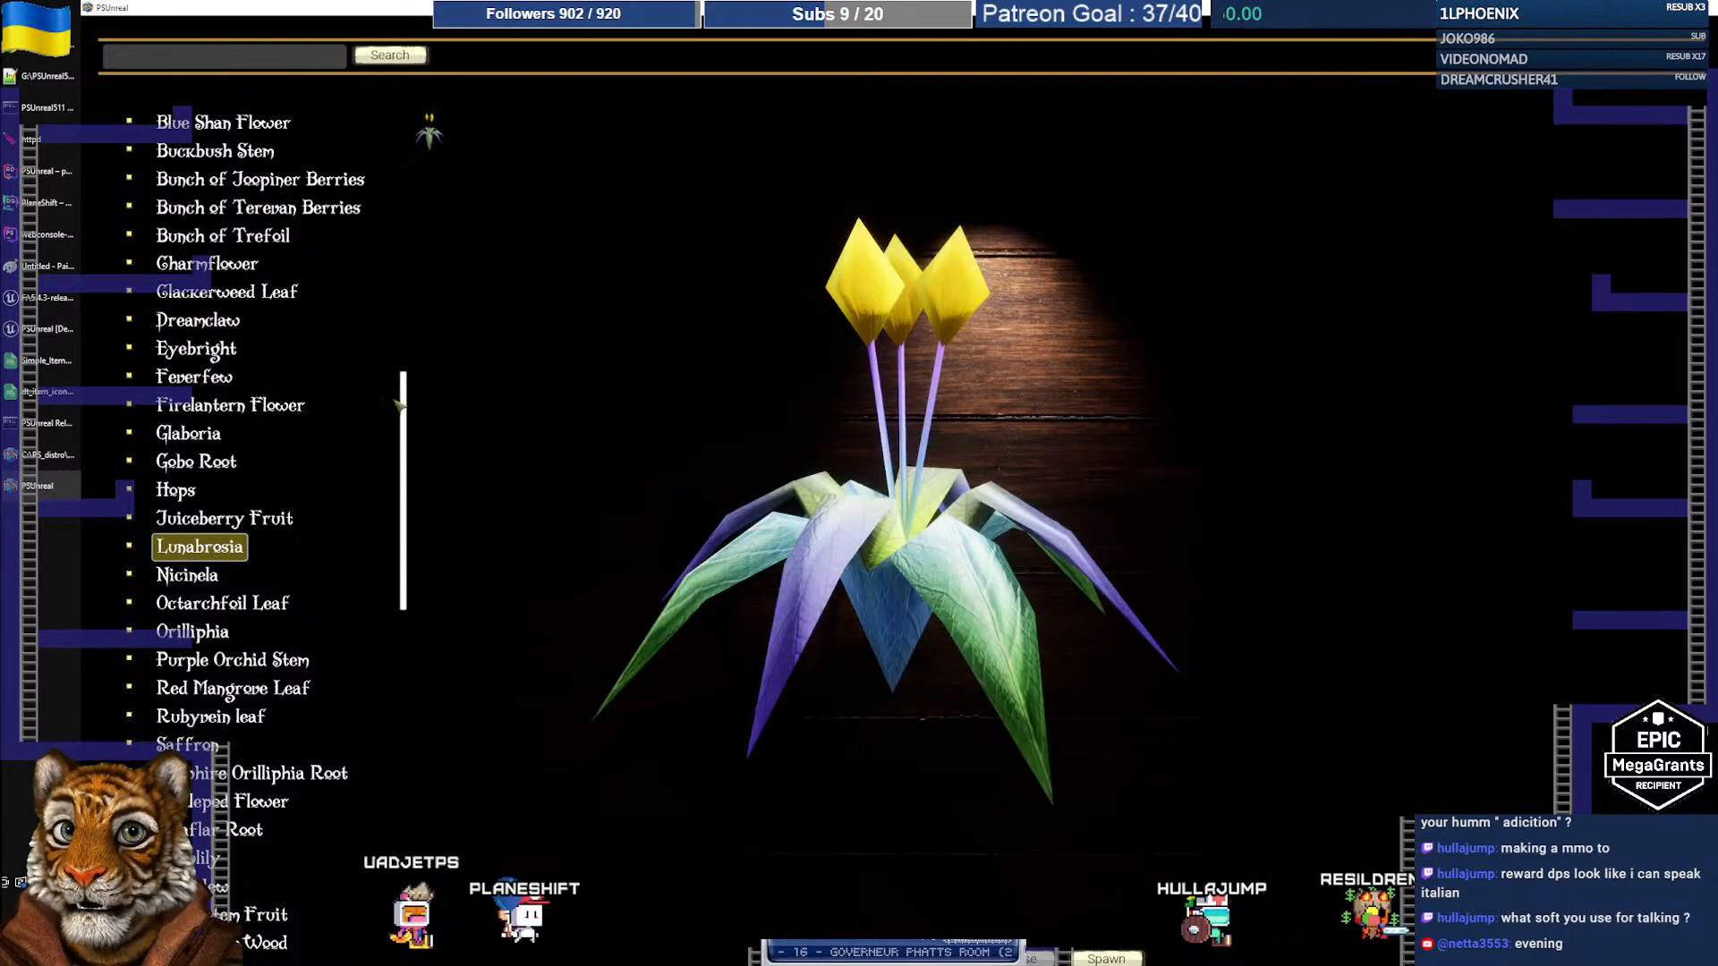
pyautogui.click(24, 210)
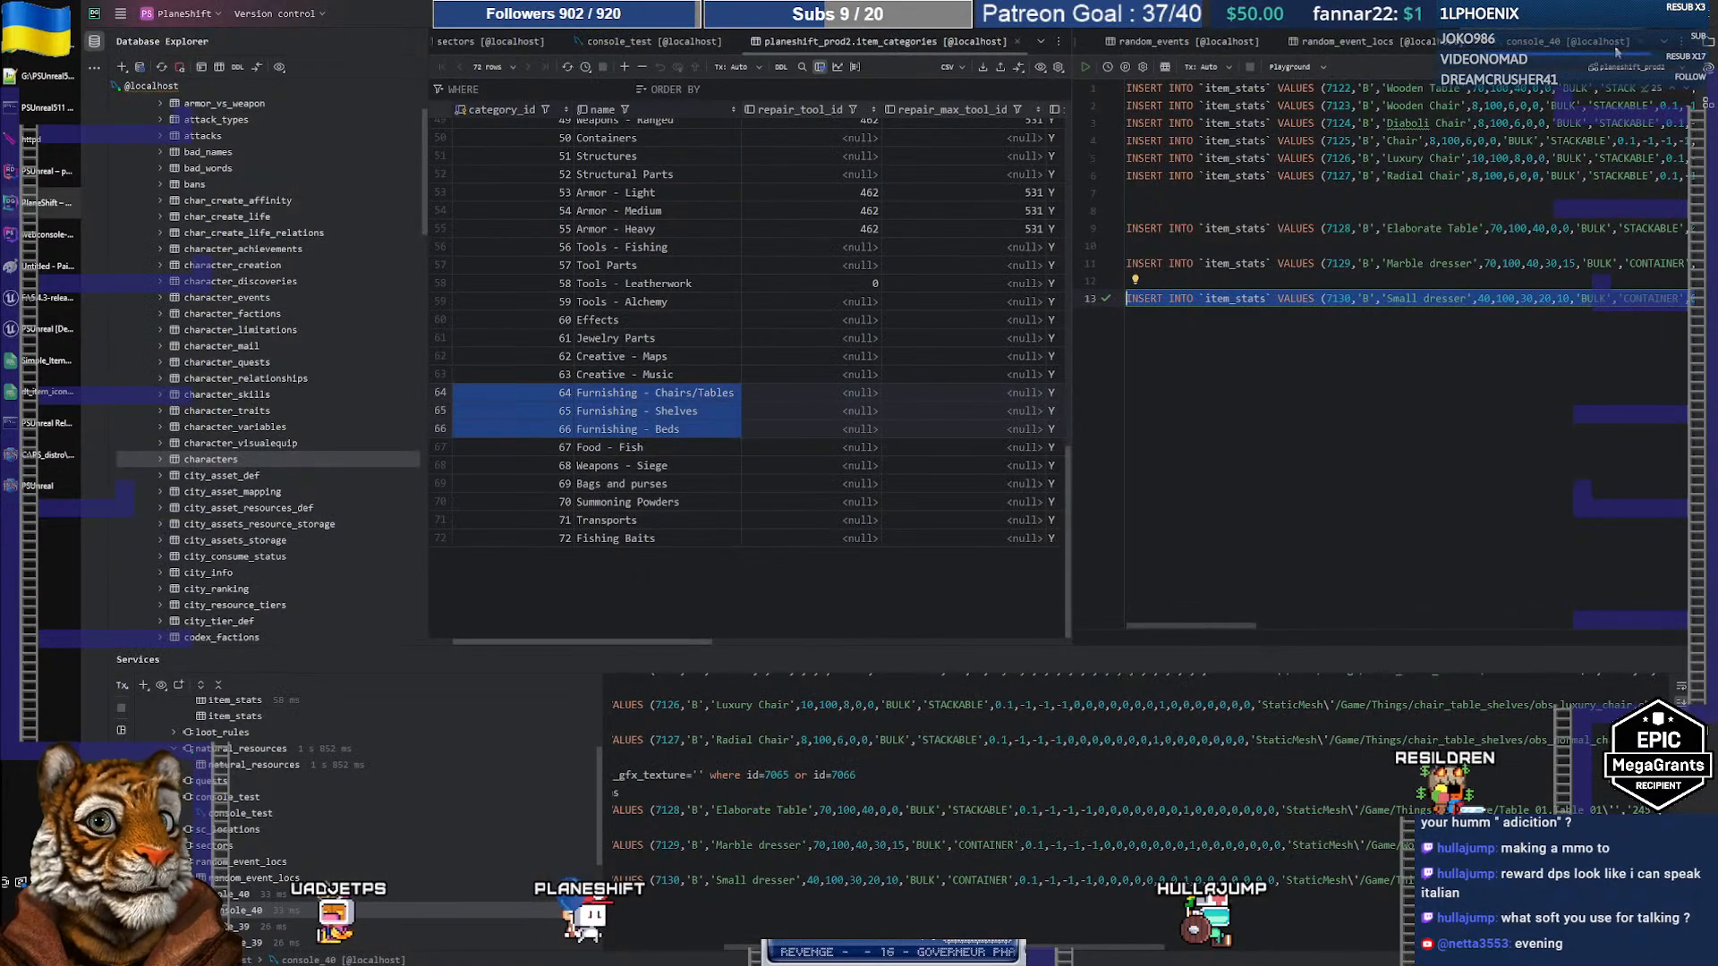
# Step: Filter the item_stats table to names matching 'lunabrosia'
pyautogui.click(1662, 42)
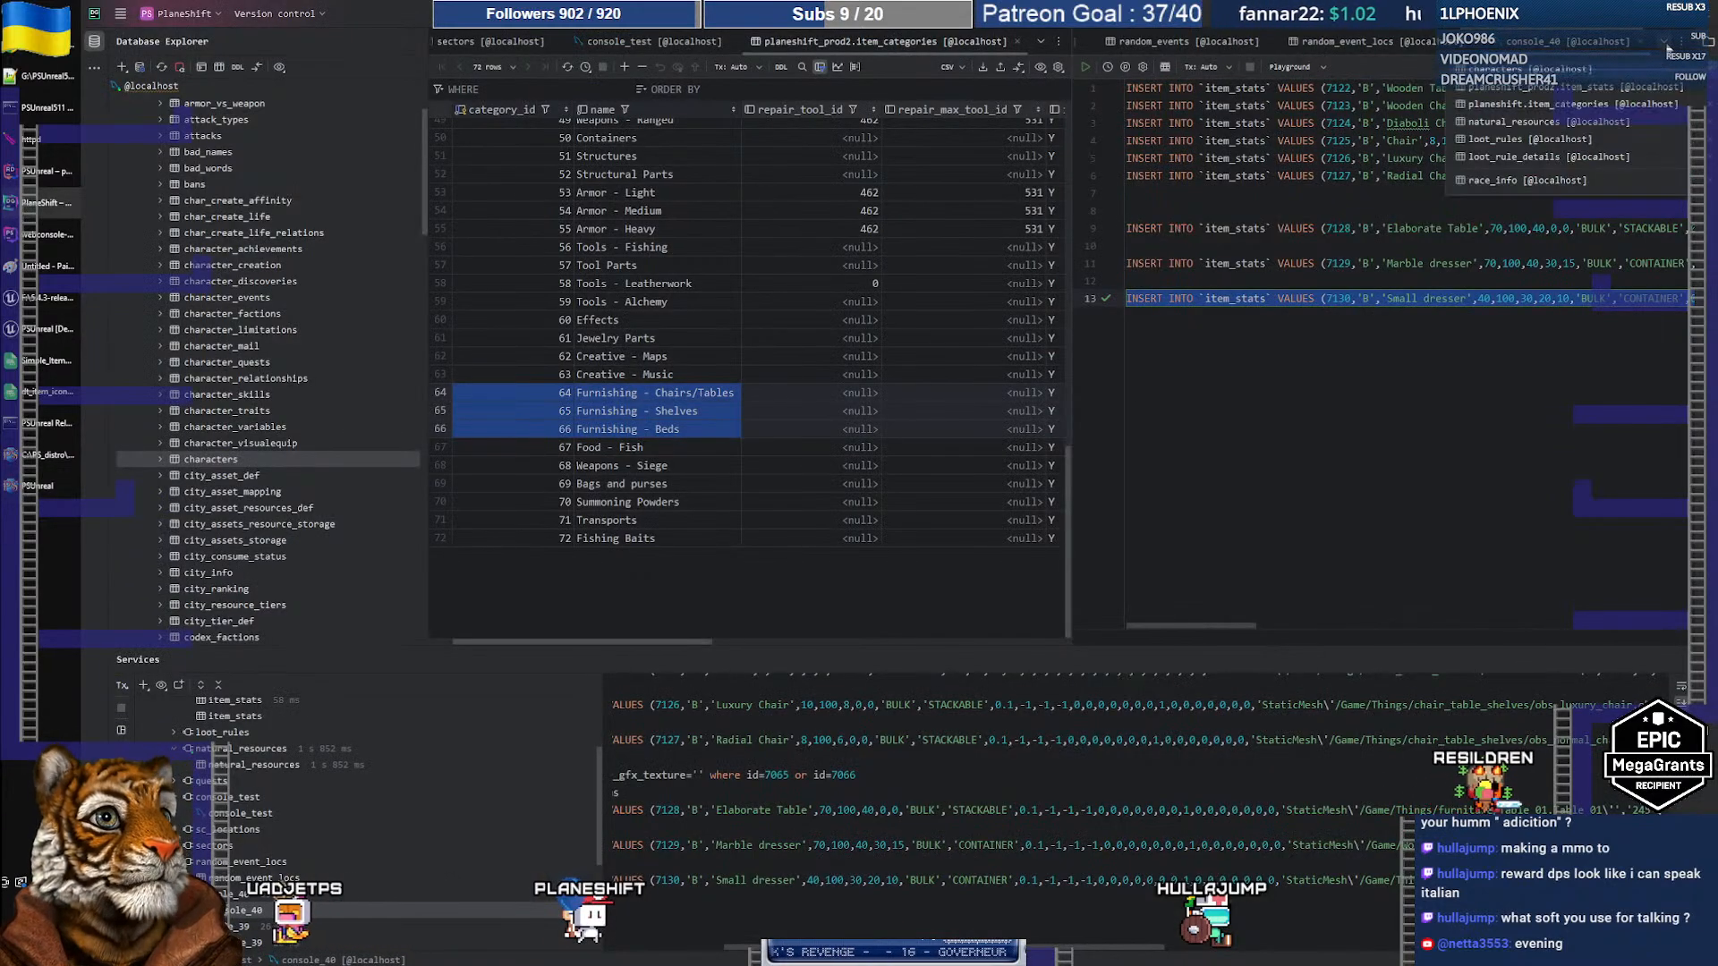
pyautogui.click(1577, 86)
pyautogui.doubleClick(1134, 91)
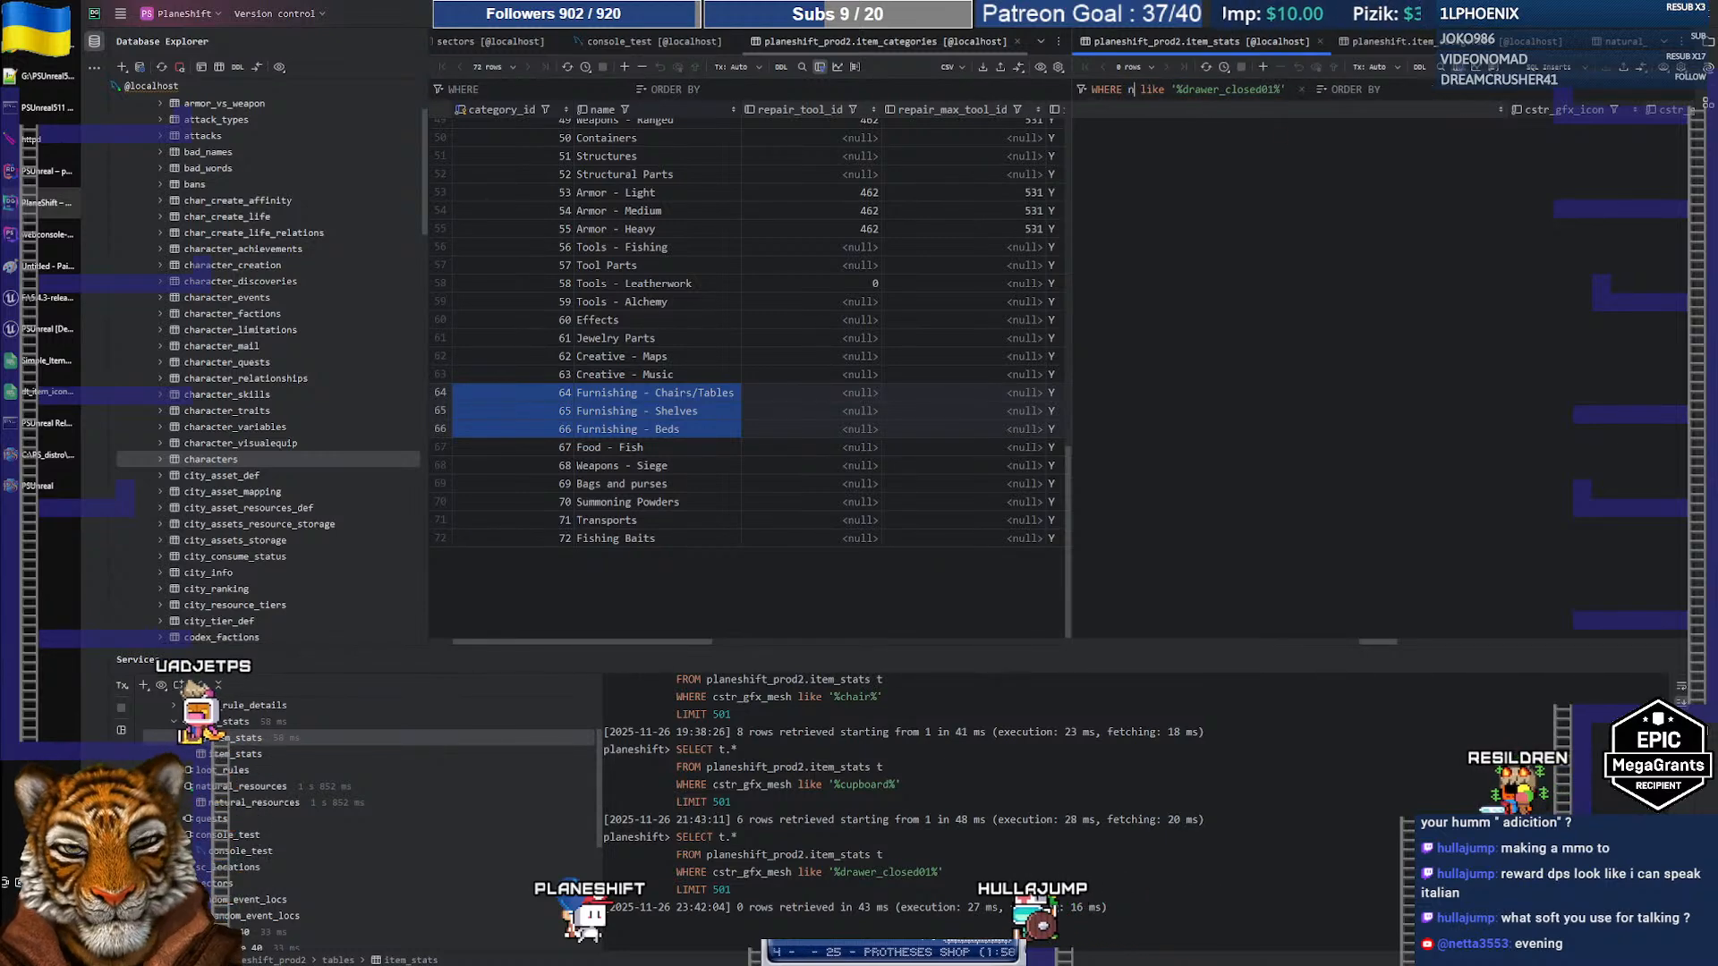
pyautogui.write('name')
pyautogui.click(1225, 90)
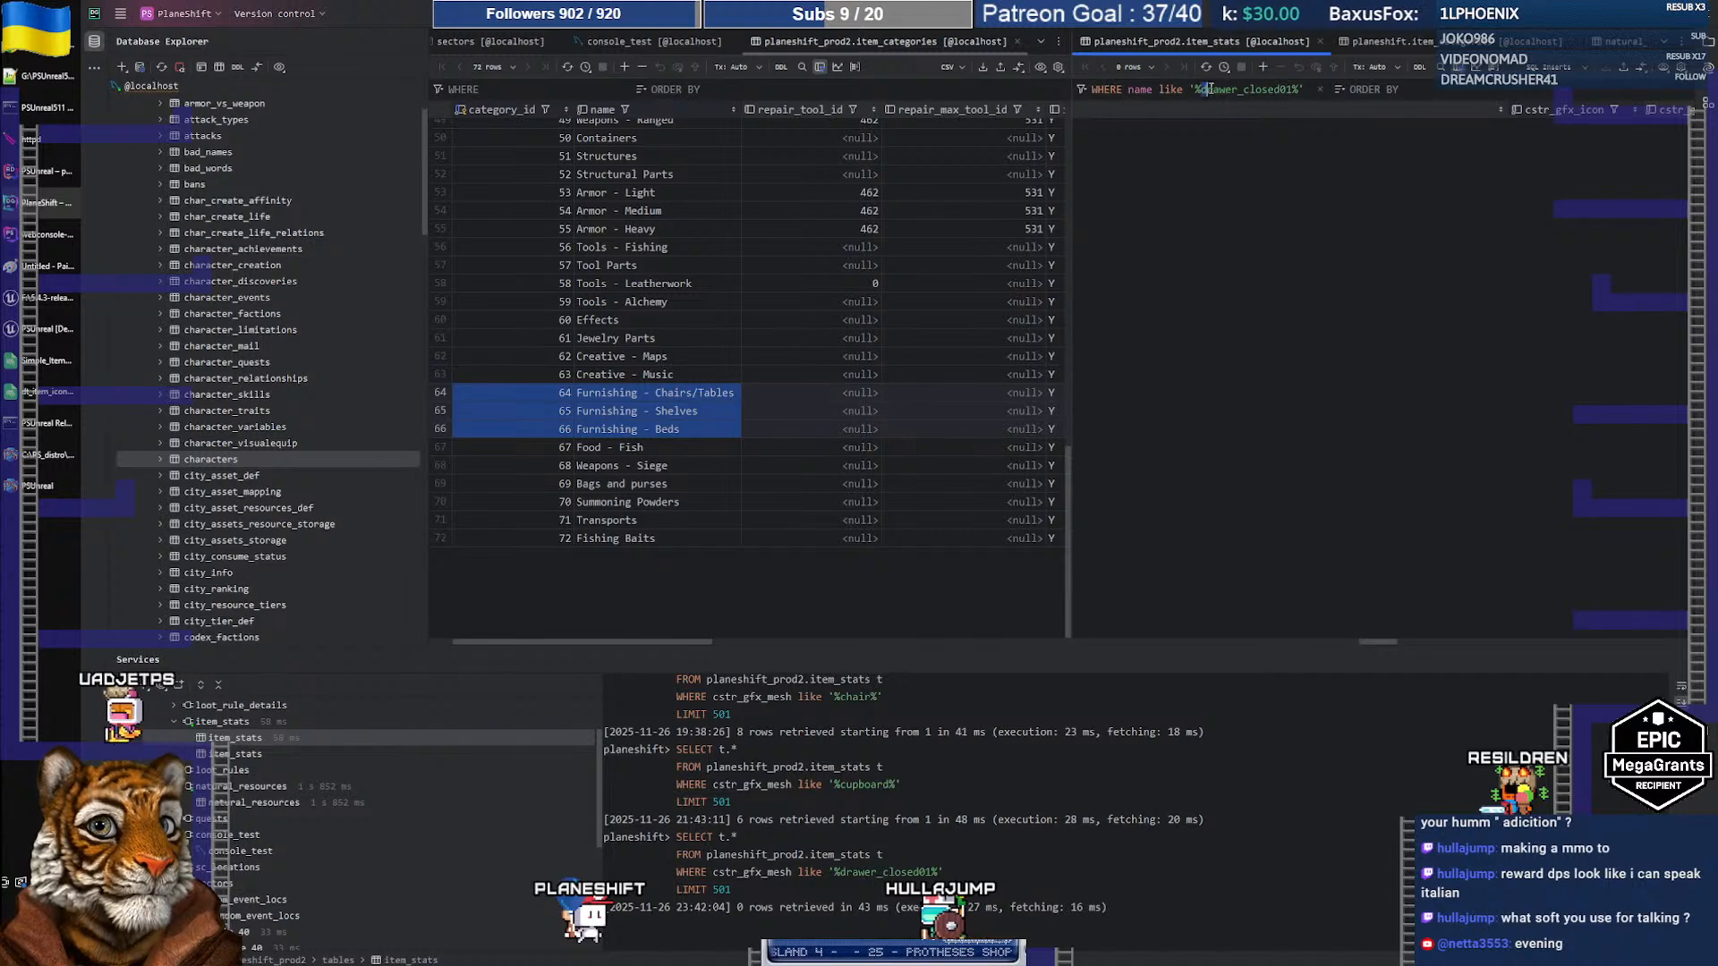
pyautogui.write('lunabrosia')
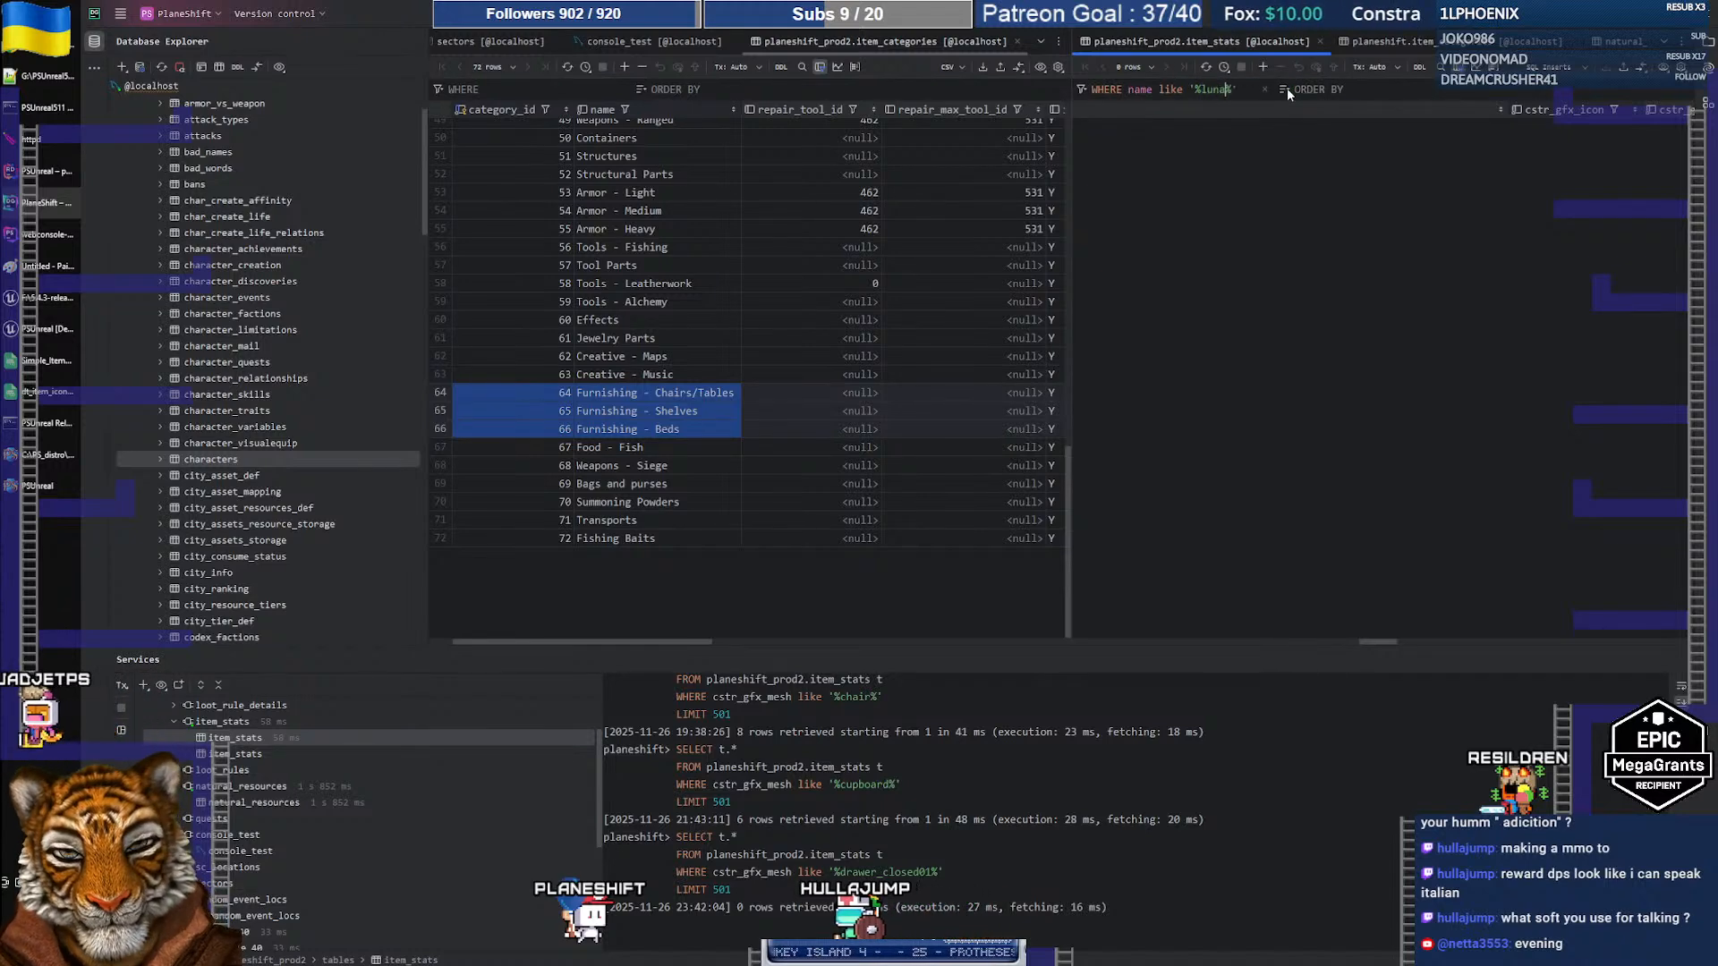
pyautogui.press('Return')
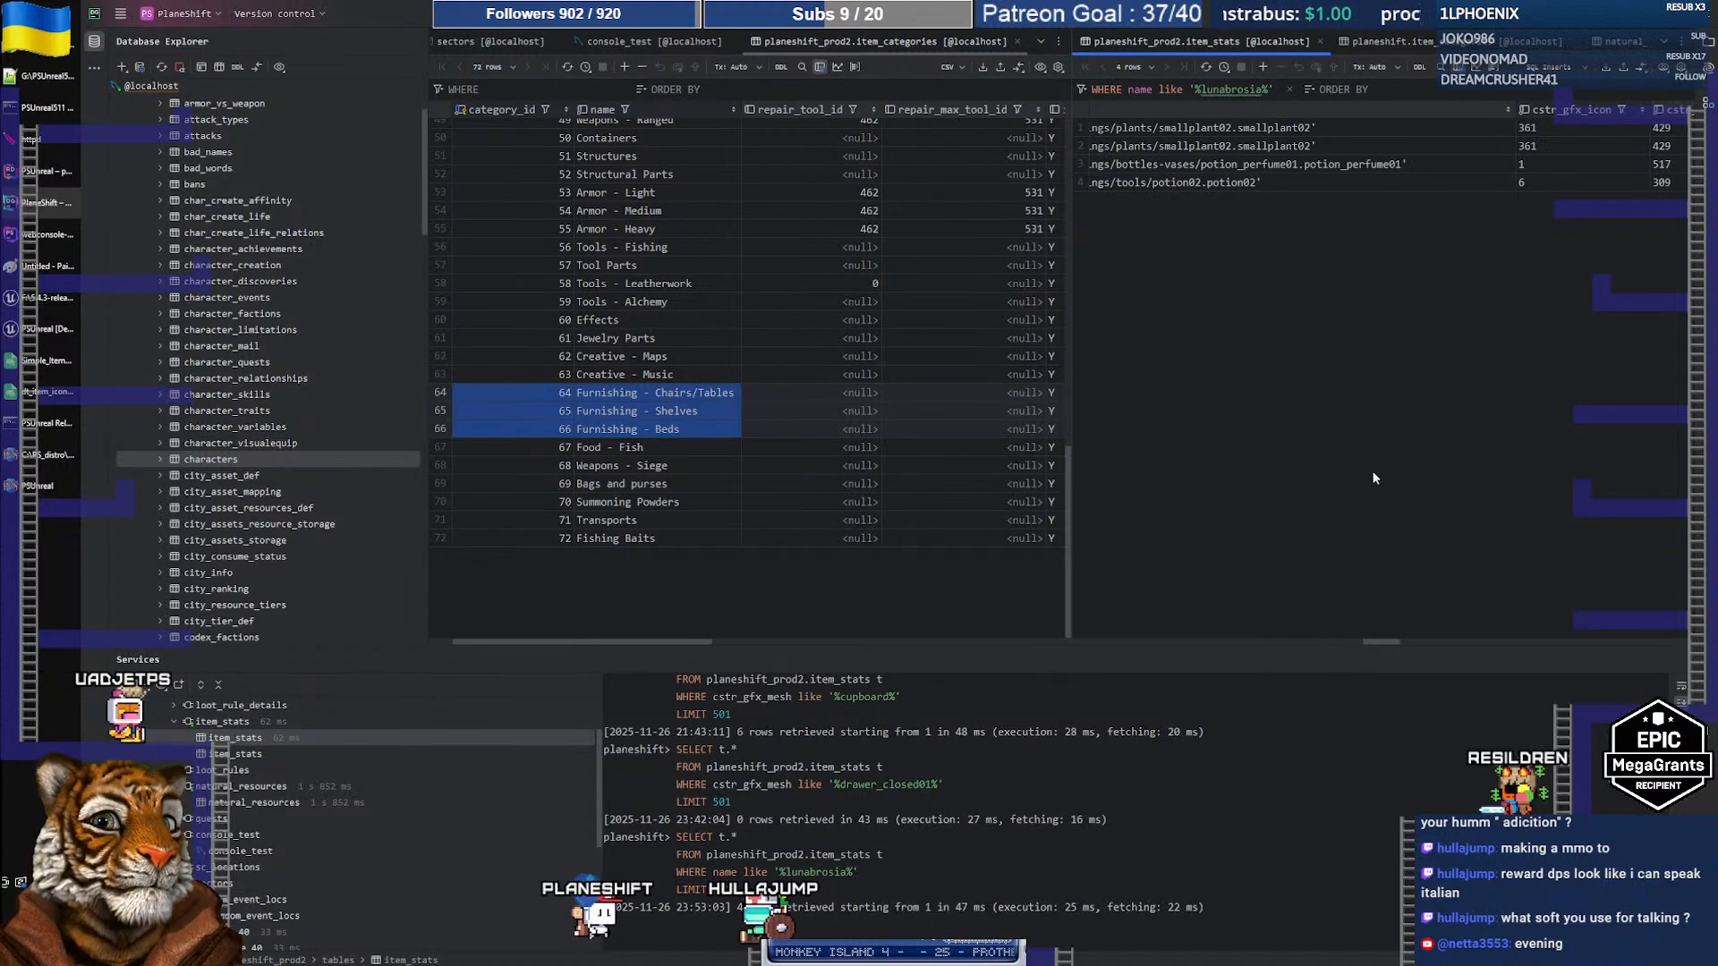
# Step: Select Lunabrosia's icon 361 and texture 429 values in the results
pyautogui.moveTo(1383, 642); pyautogui.dragTo(1097, 643)
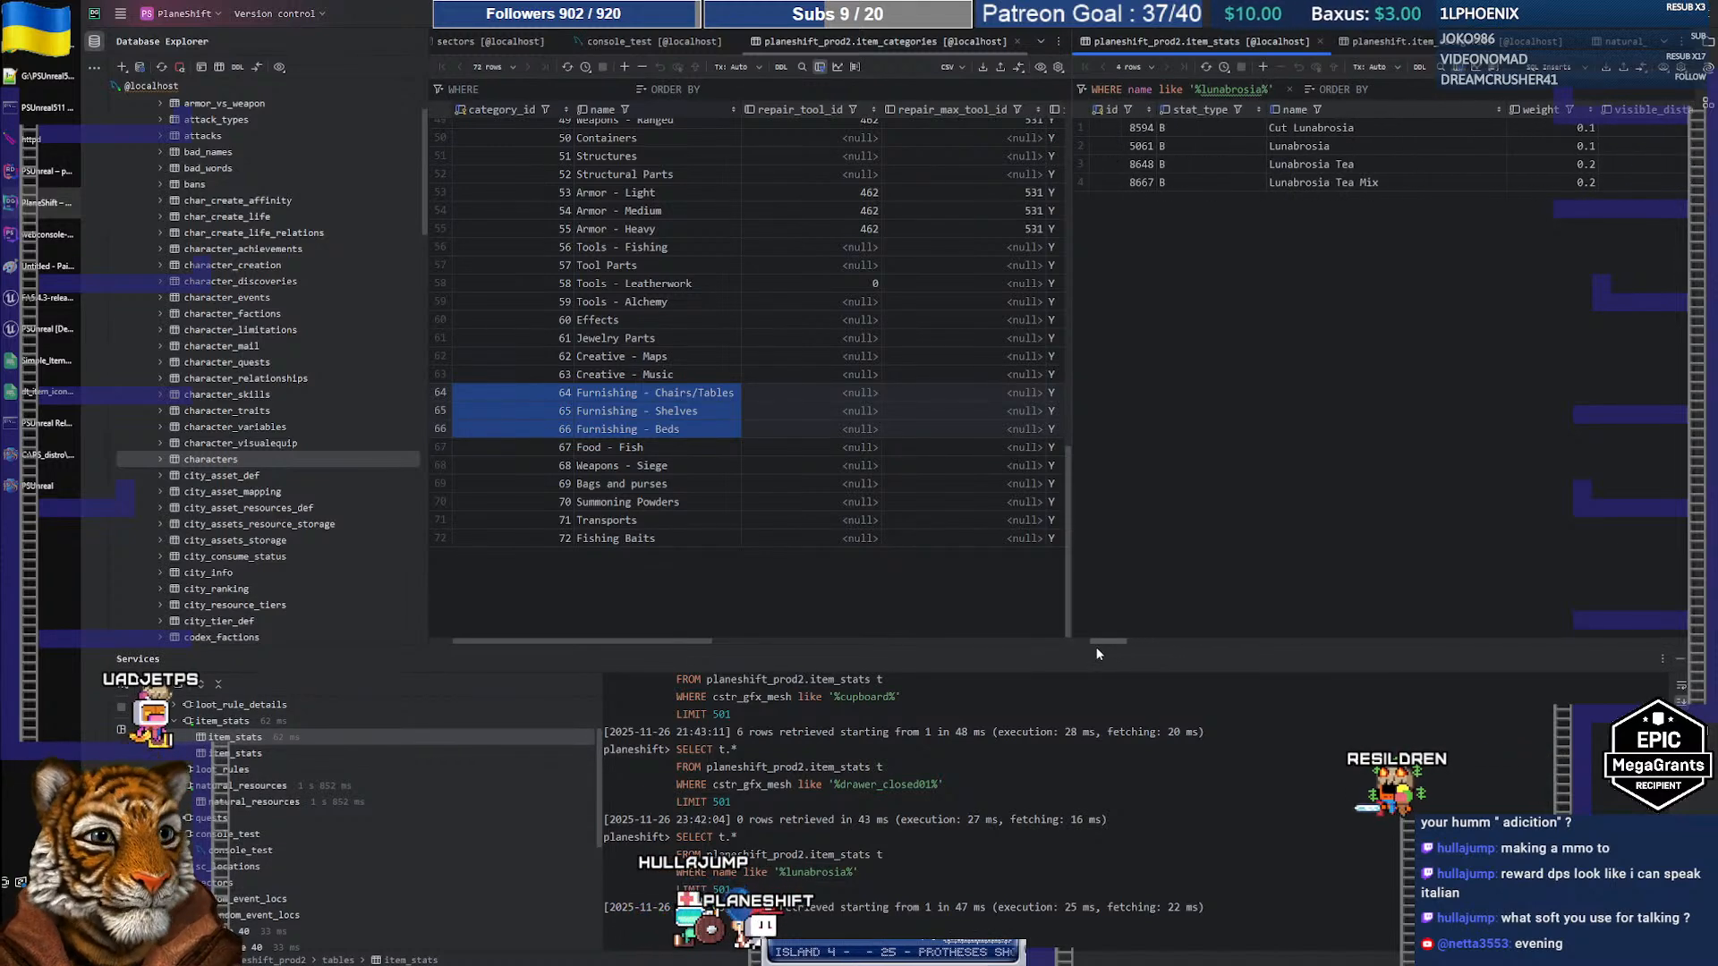
pyautogui.click(1346, 166)
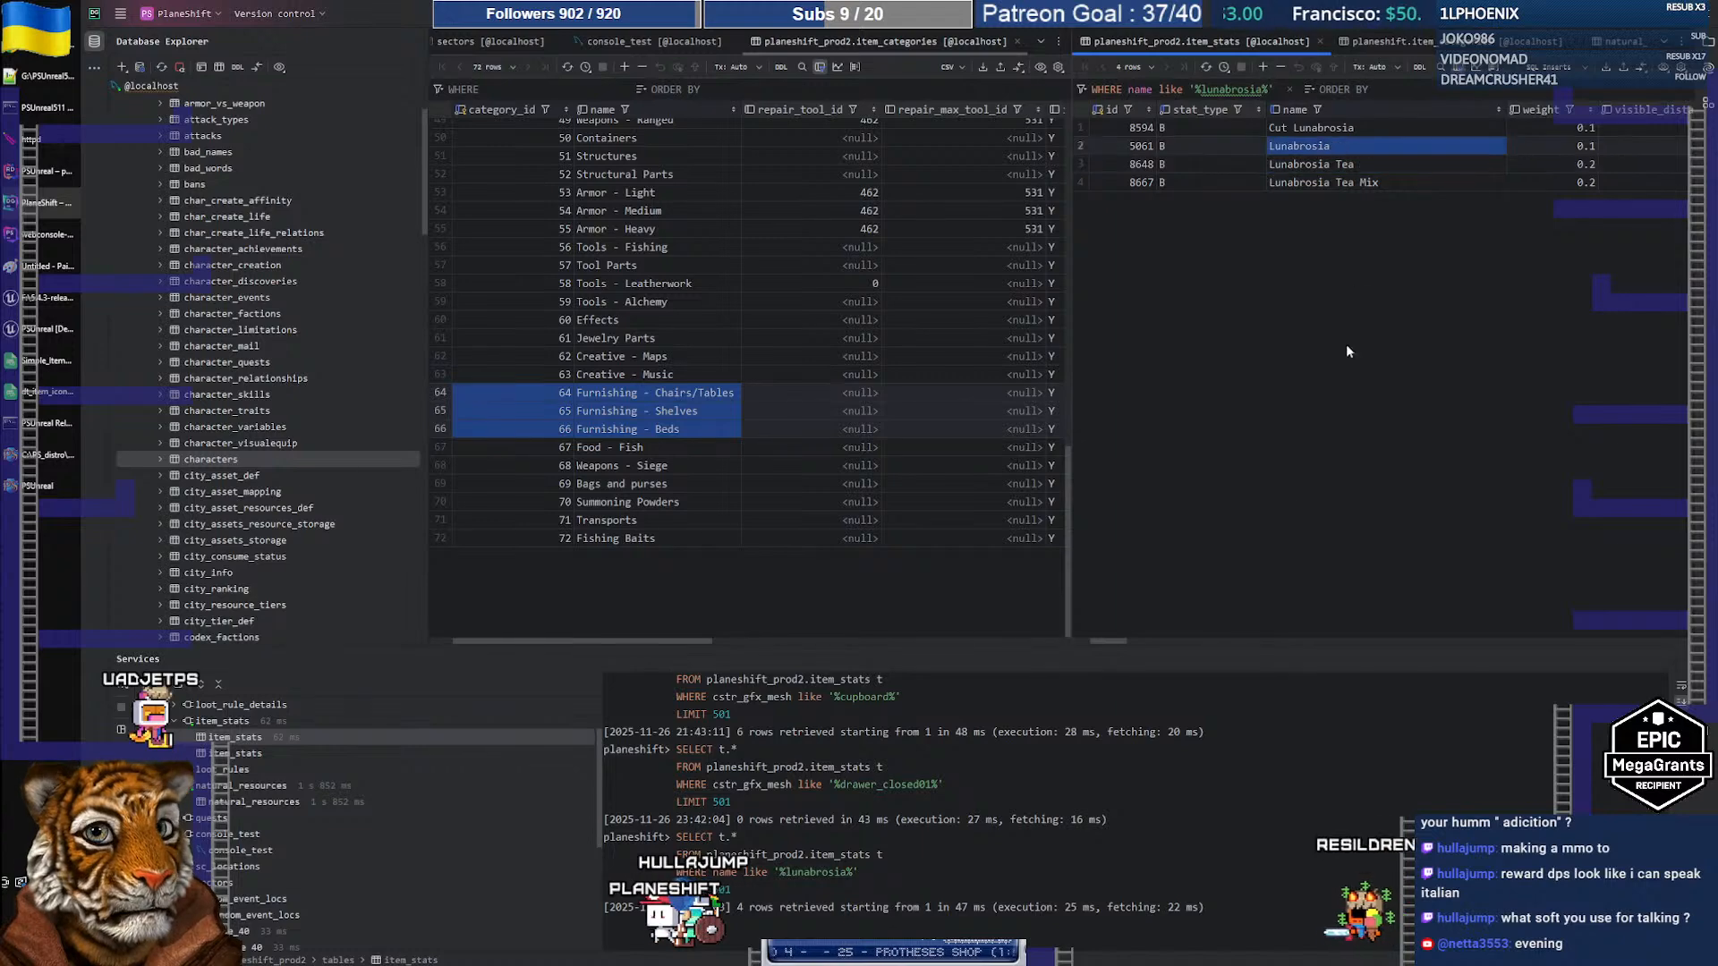
pyautogui.moveTo(1118, 638); pyautogui.dragTo(1412, 632)
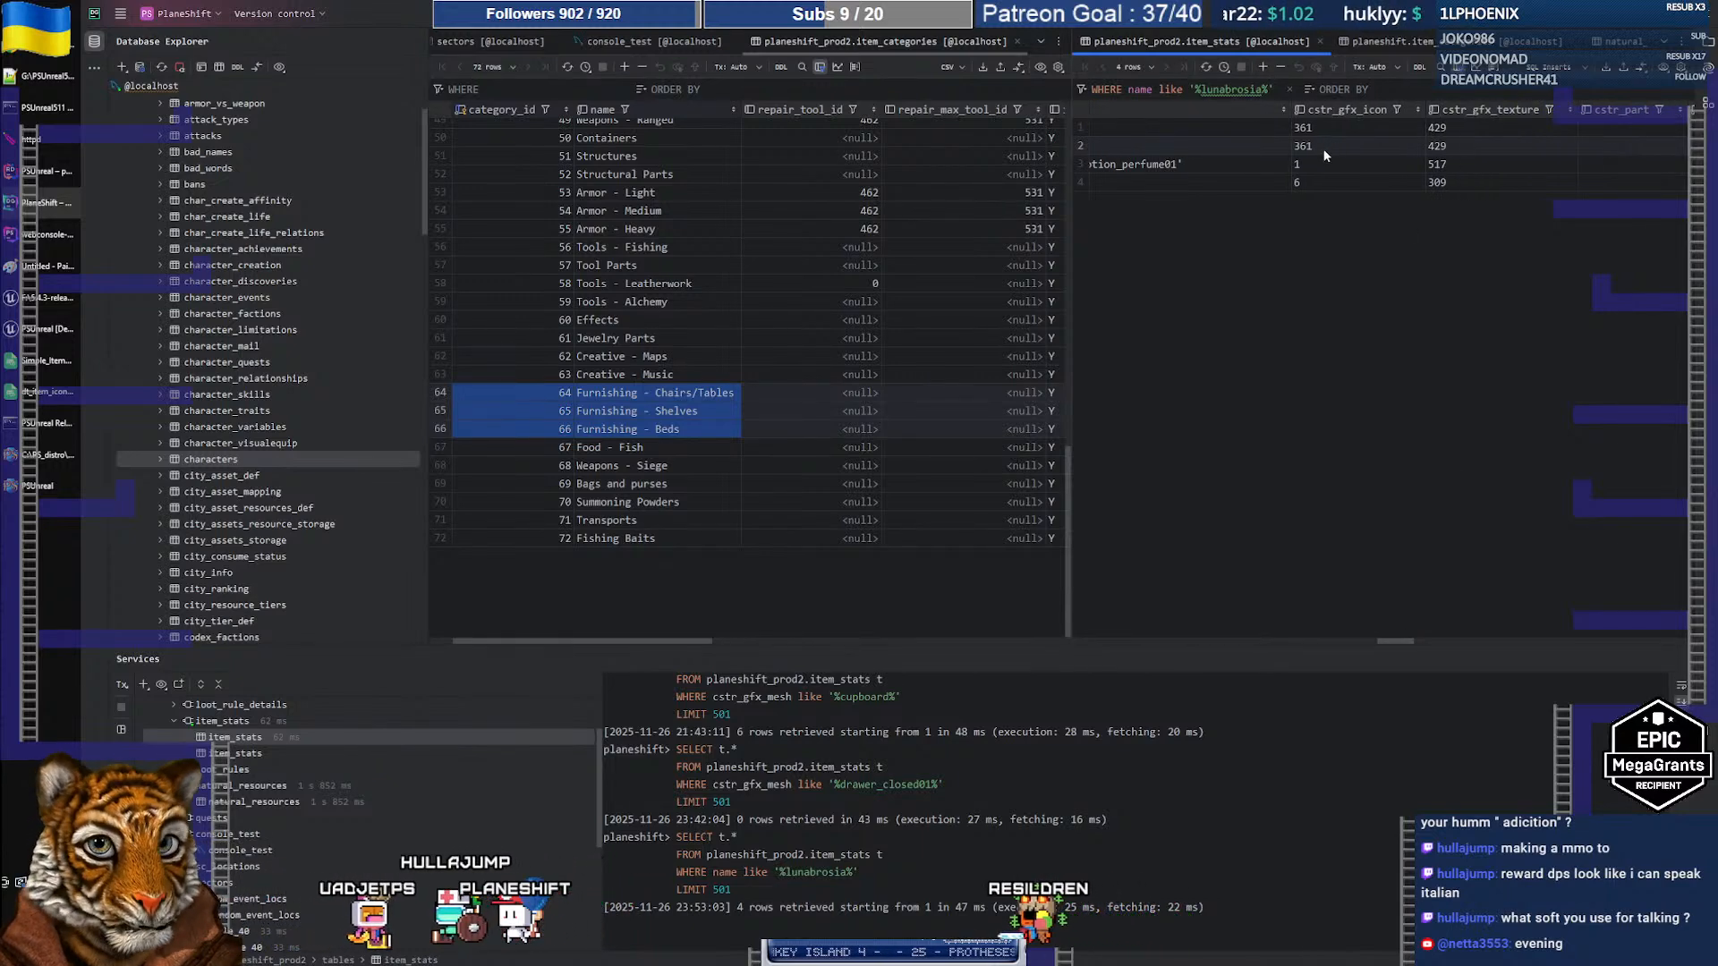
pyautogui.moveTo(1322, 147); pyautogui.dragTo(1474, 144)
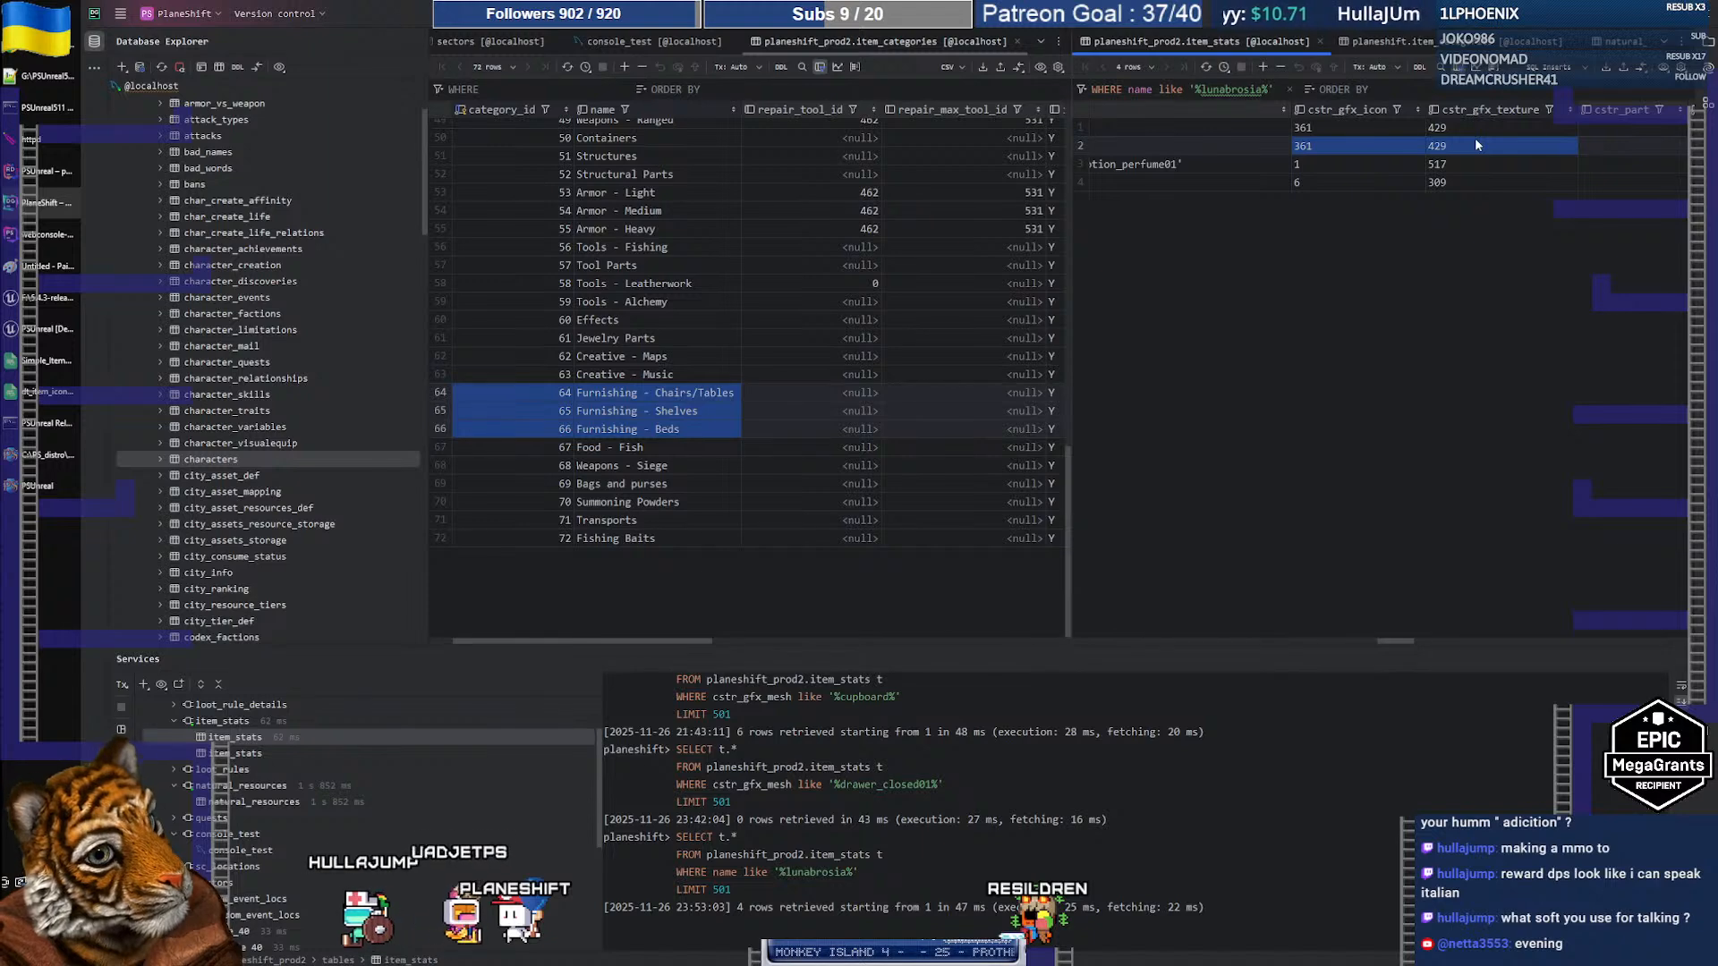
# Step: Add icon 361 and texture 429 to Potted Lunabrosia's L101 mesh entry and check the INSERT
pyautogui.doubleClick(1343, 147)
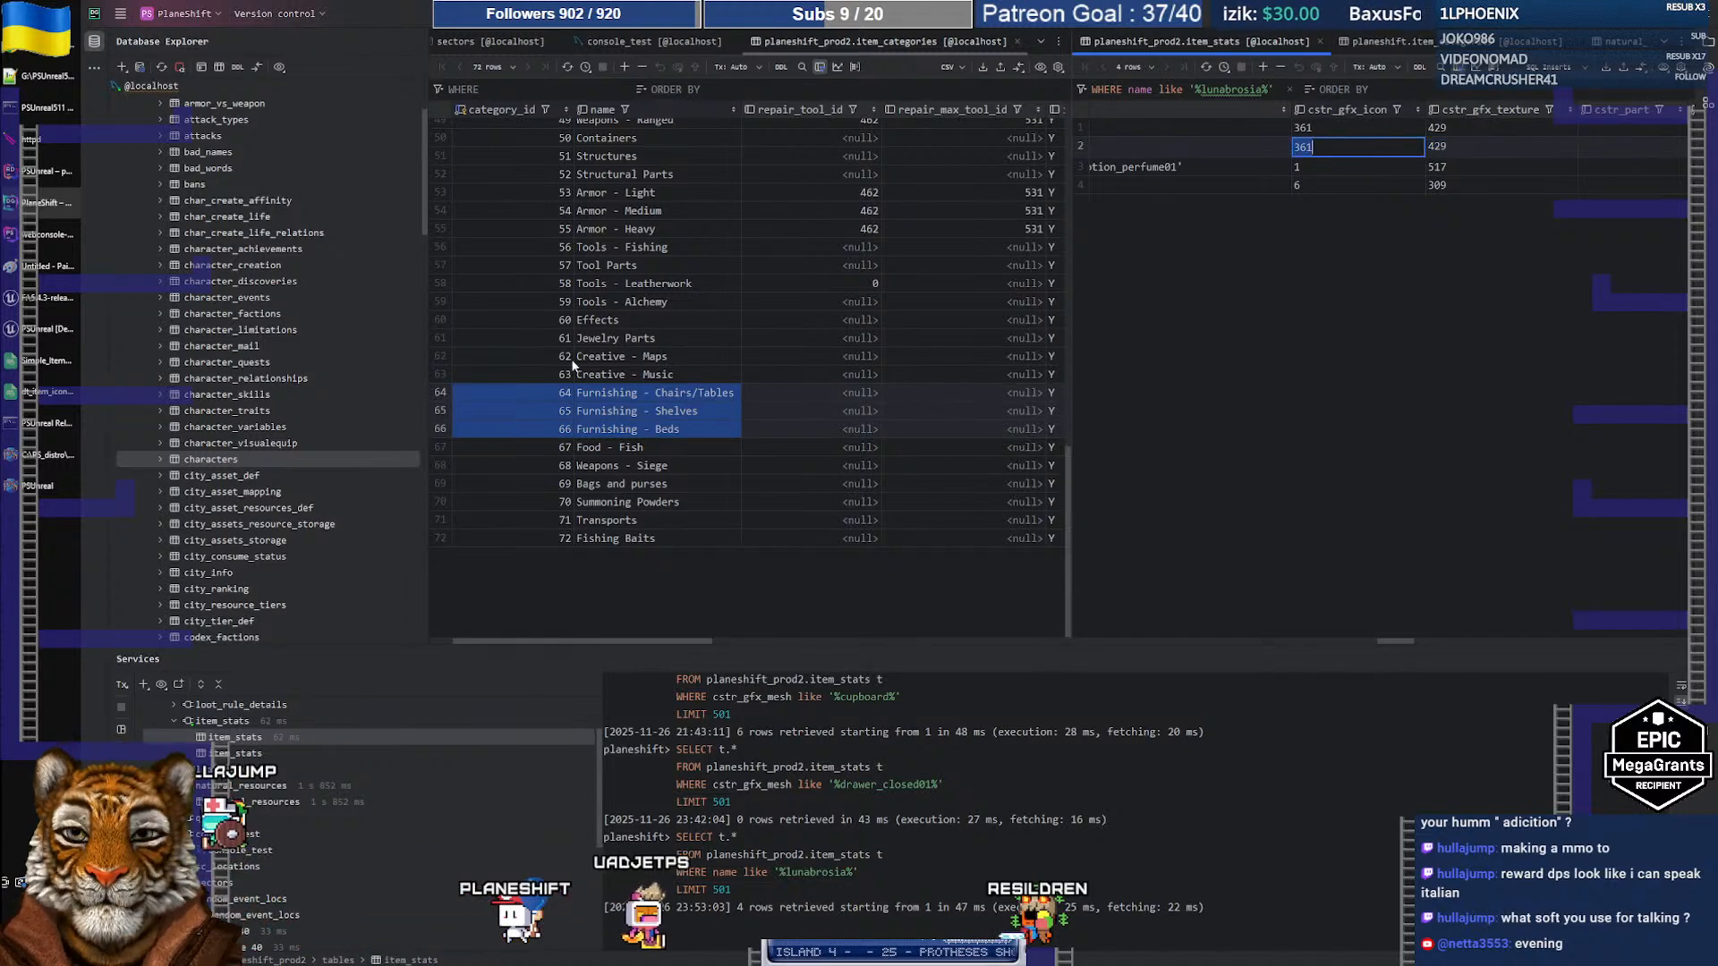
pyautogui.hotkey('alt', 'Tab')
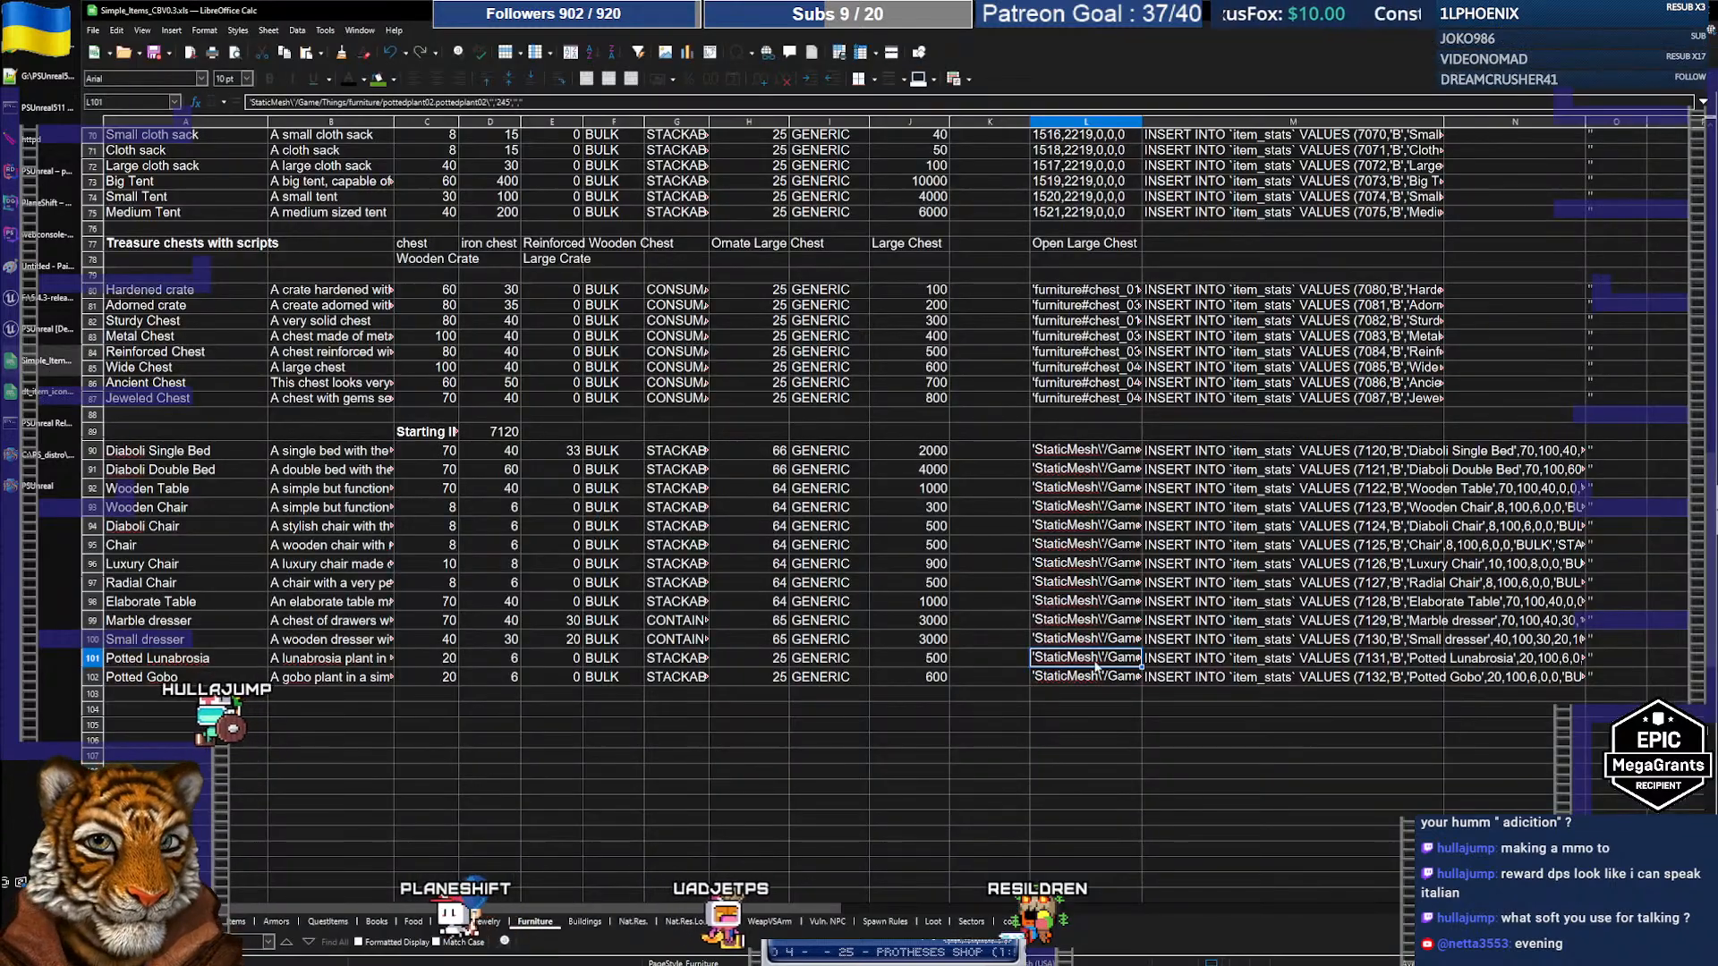
pyautogui.doubleClick(1099, 662)
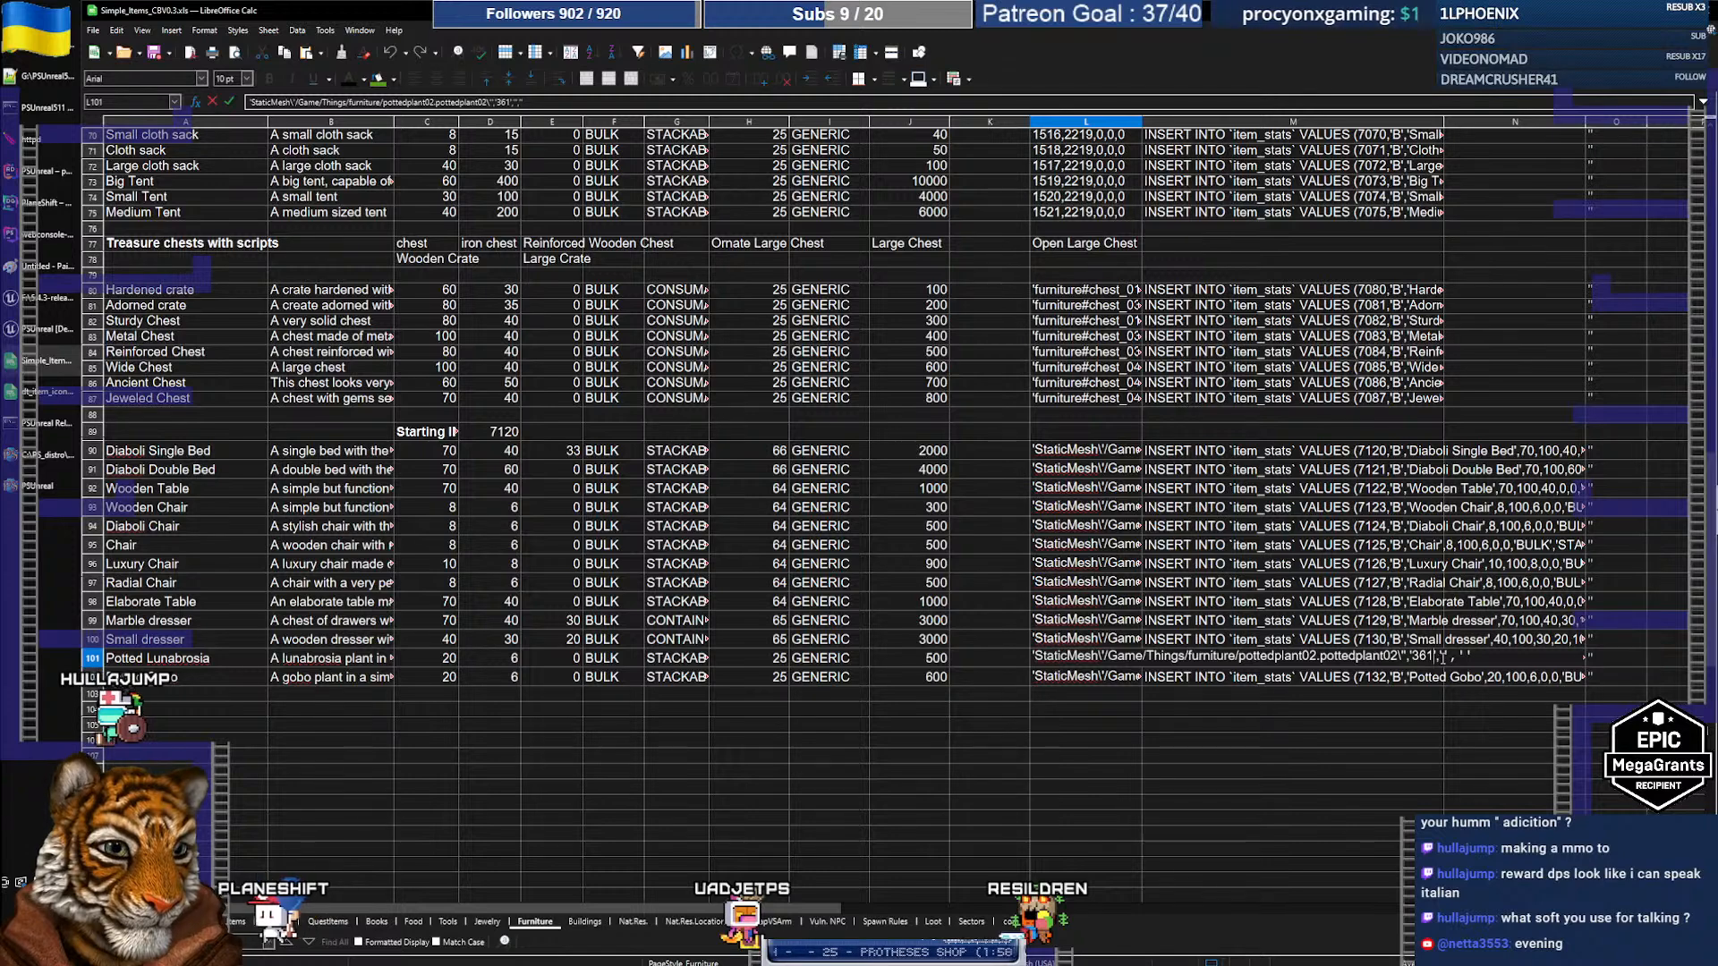
pyautogui.hotkey('alt', 'Tab')
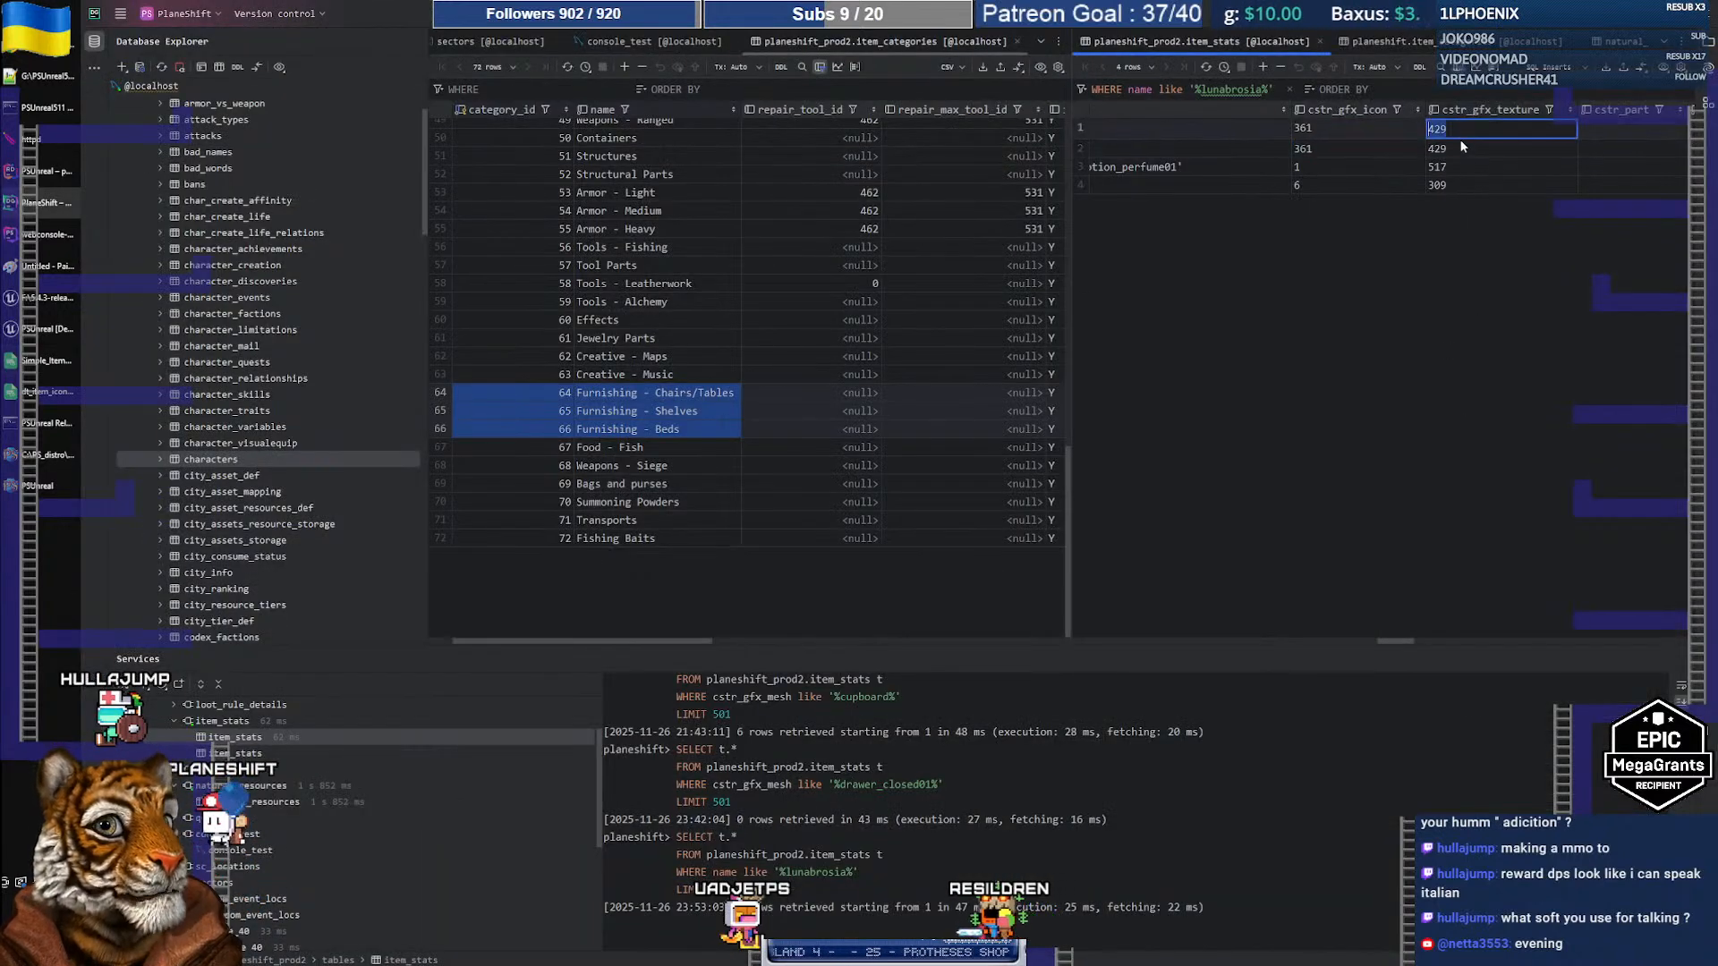
pyautogui.hotkey('alt', 'Tab')
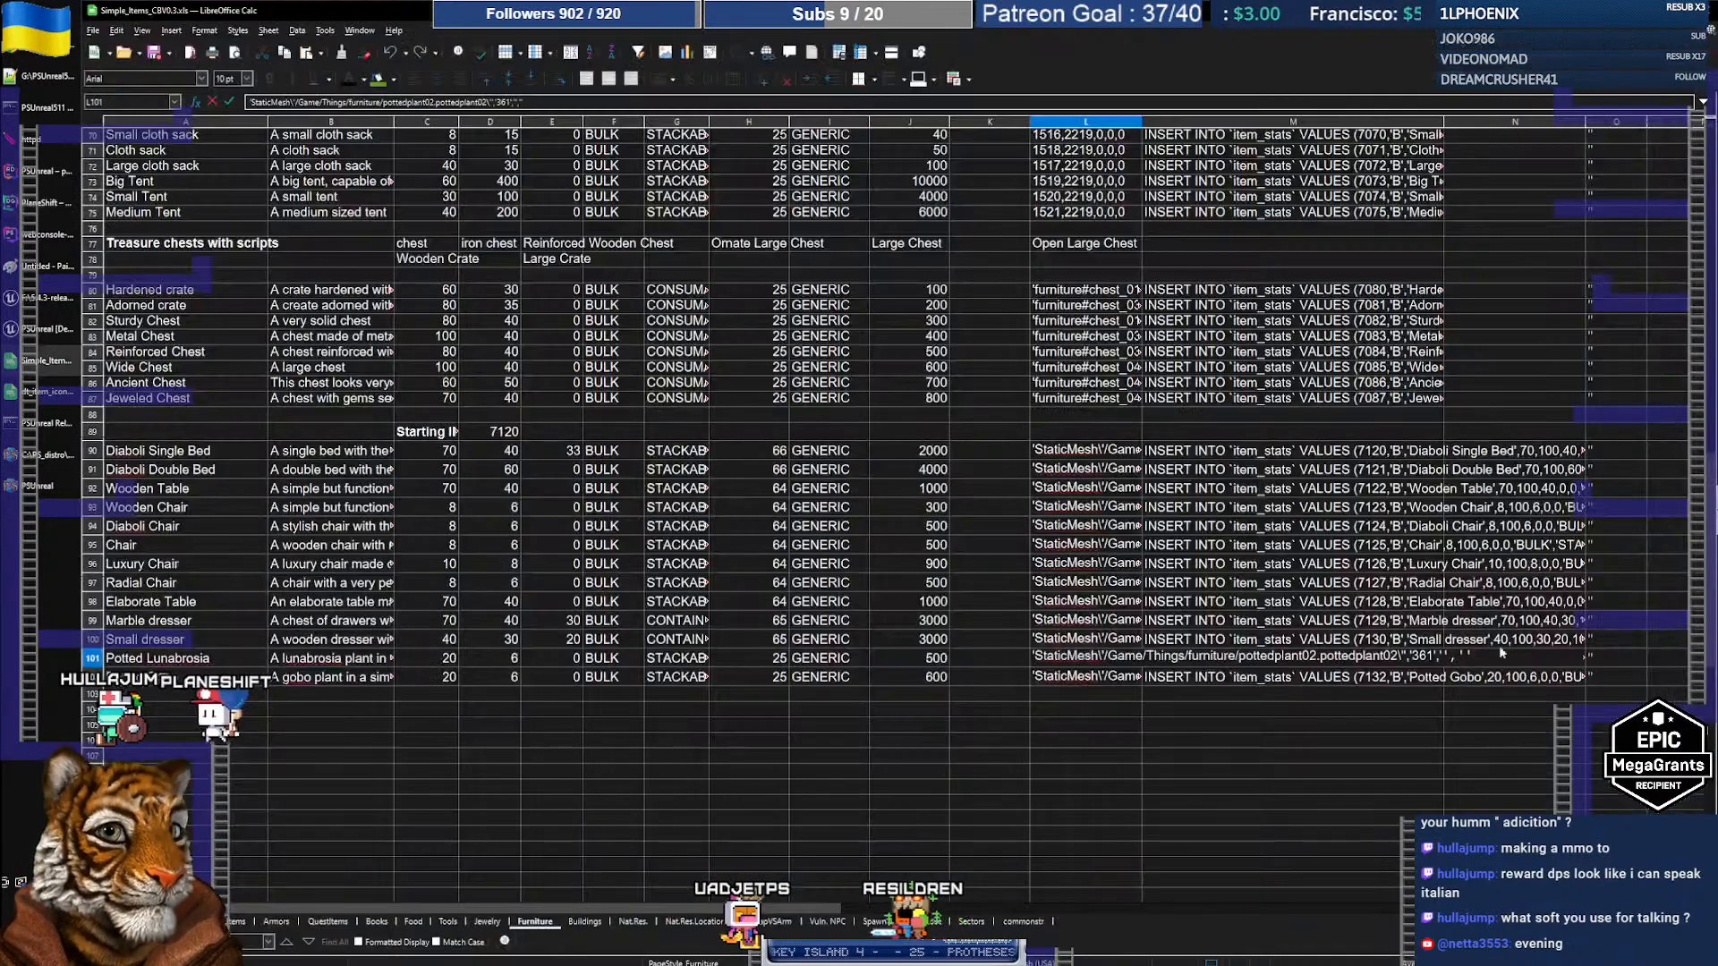
pyautogui.click(1375, 727)
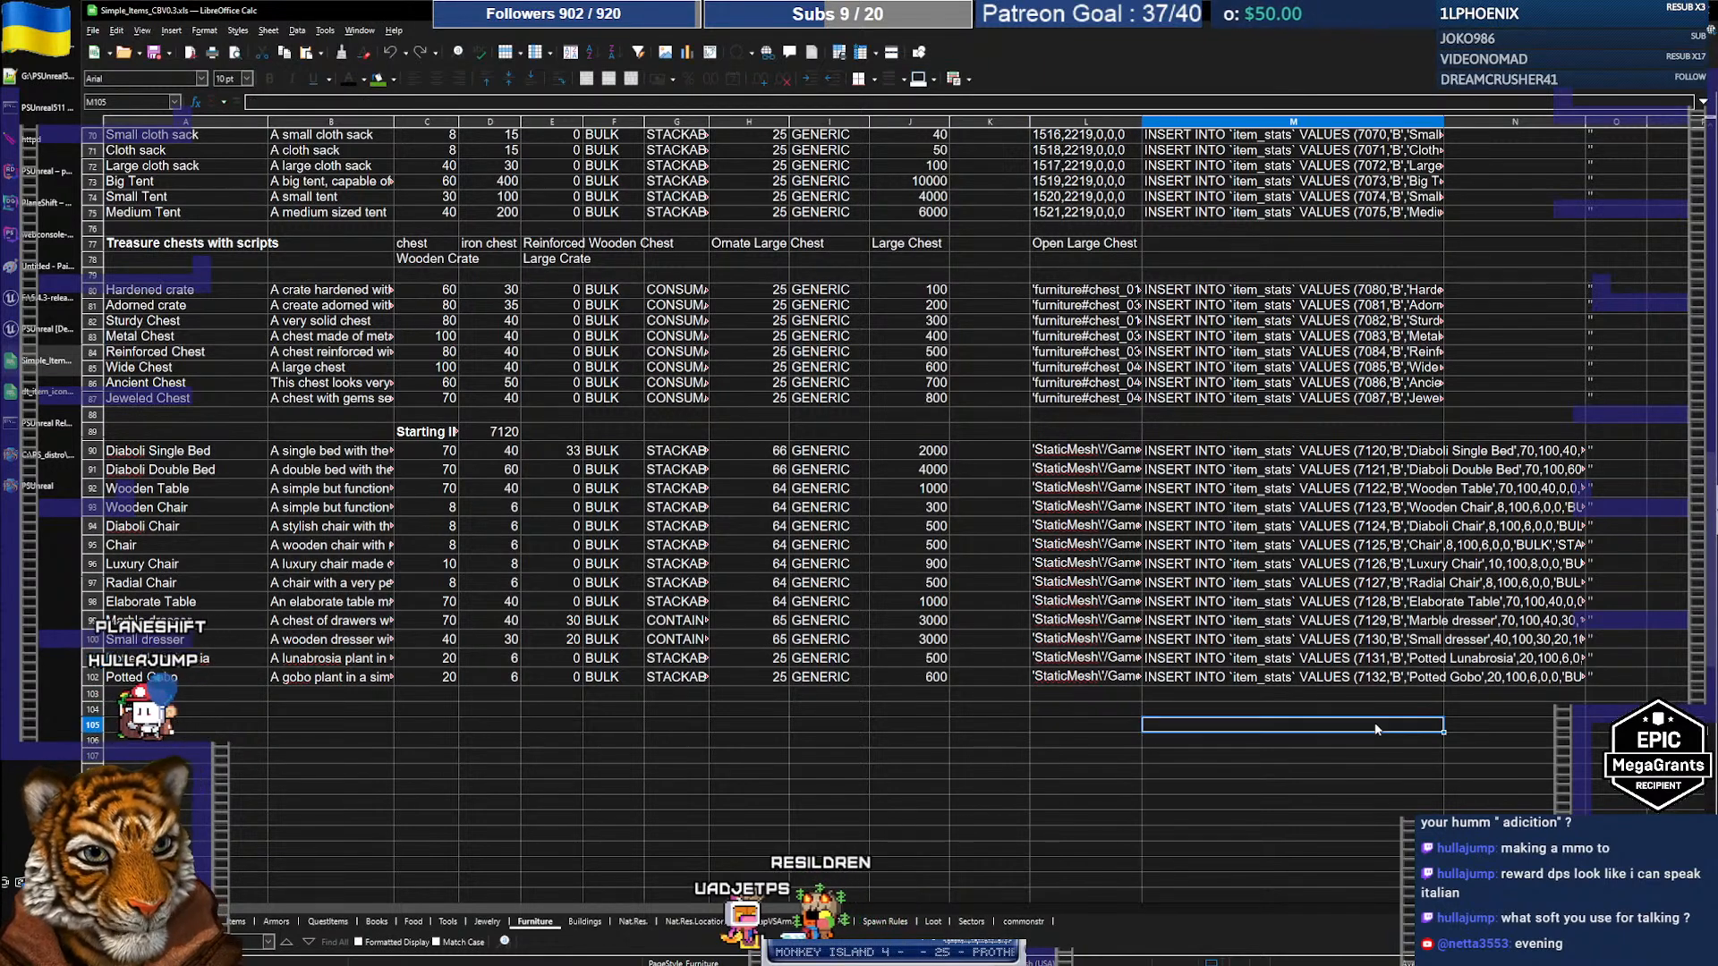
pyautogui.click(1175, 662)
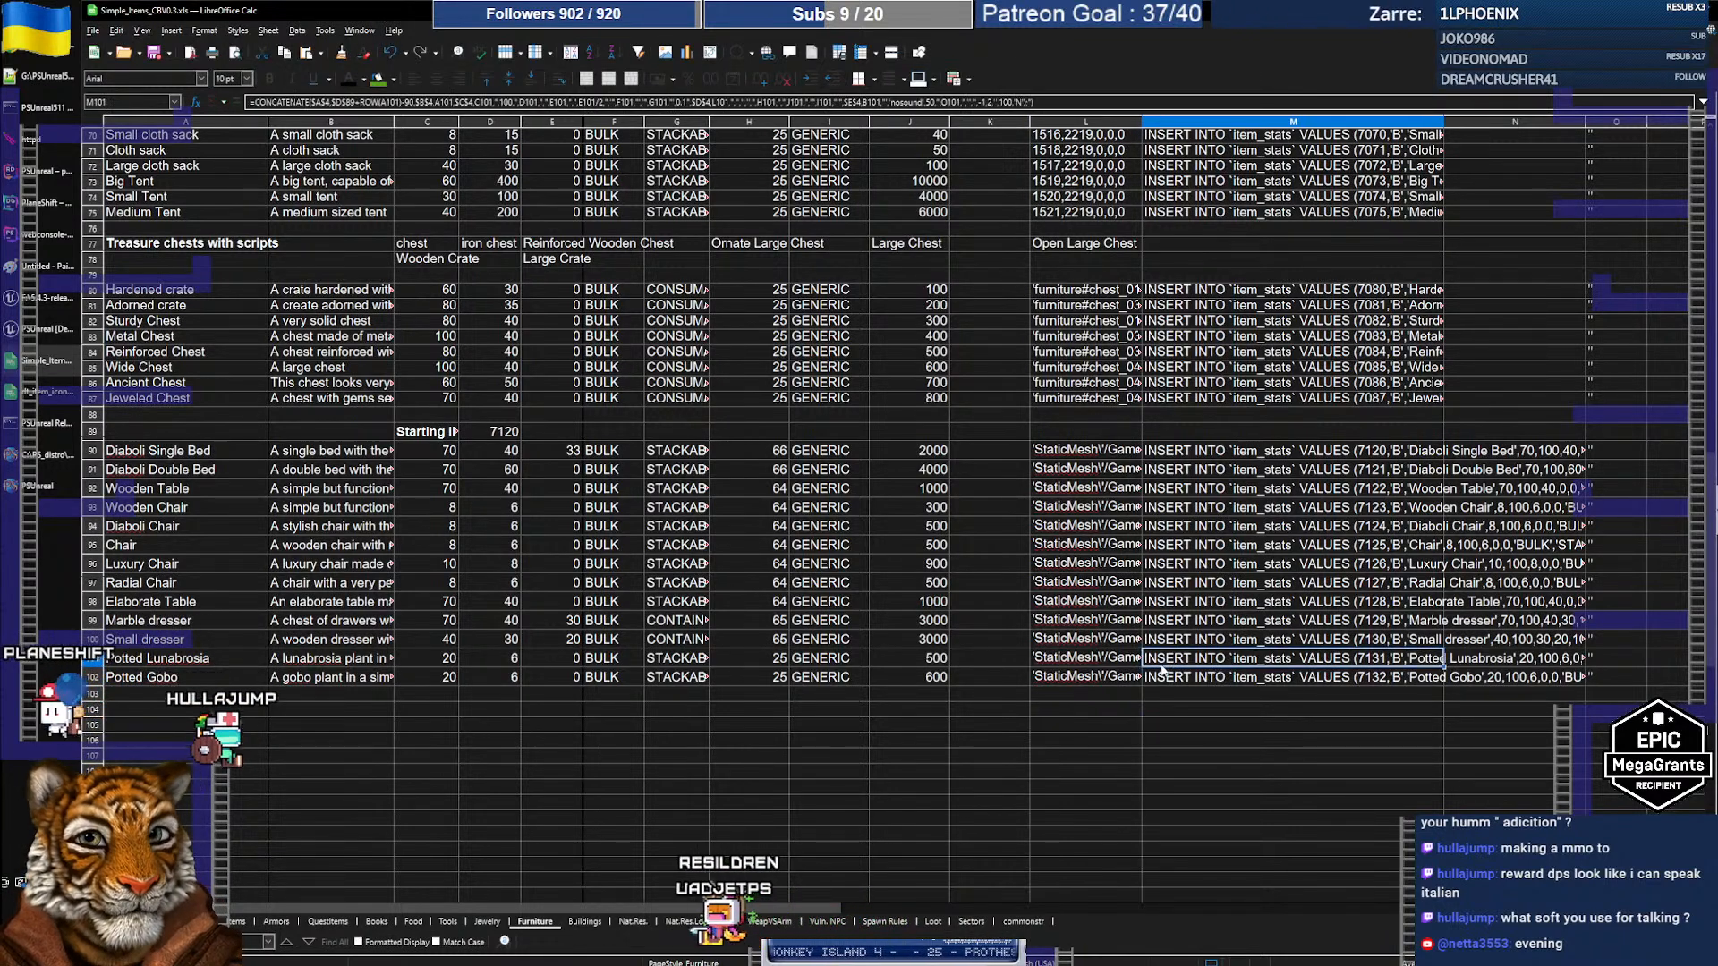
pyautogui.click(1100, 659)
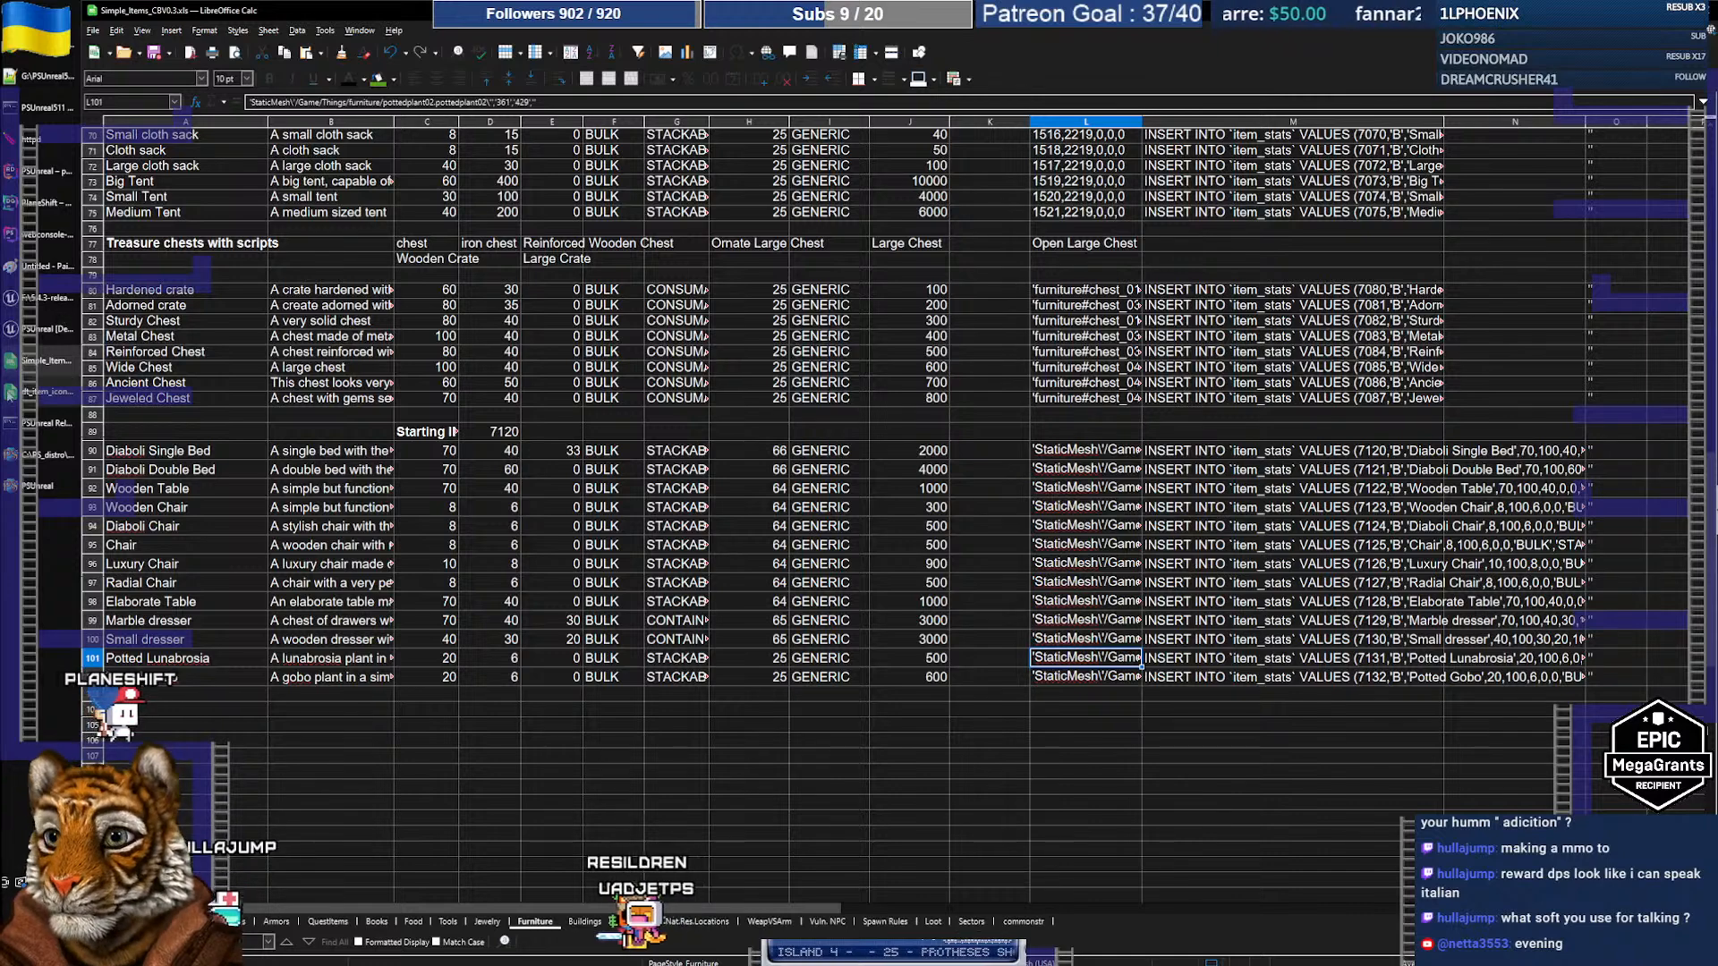
pyautogui.click(18, 393)
# Step: Reopen dt_textures.csv from Recent Documents with the default text import settings
pyautogui.click(92, 32)
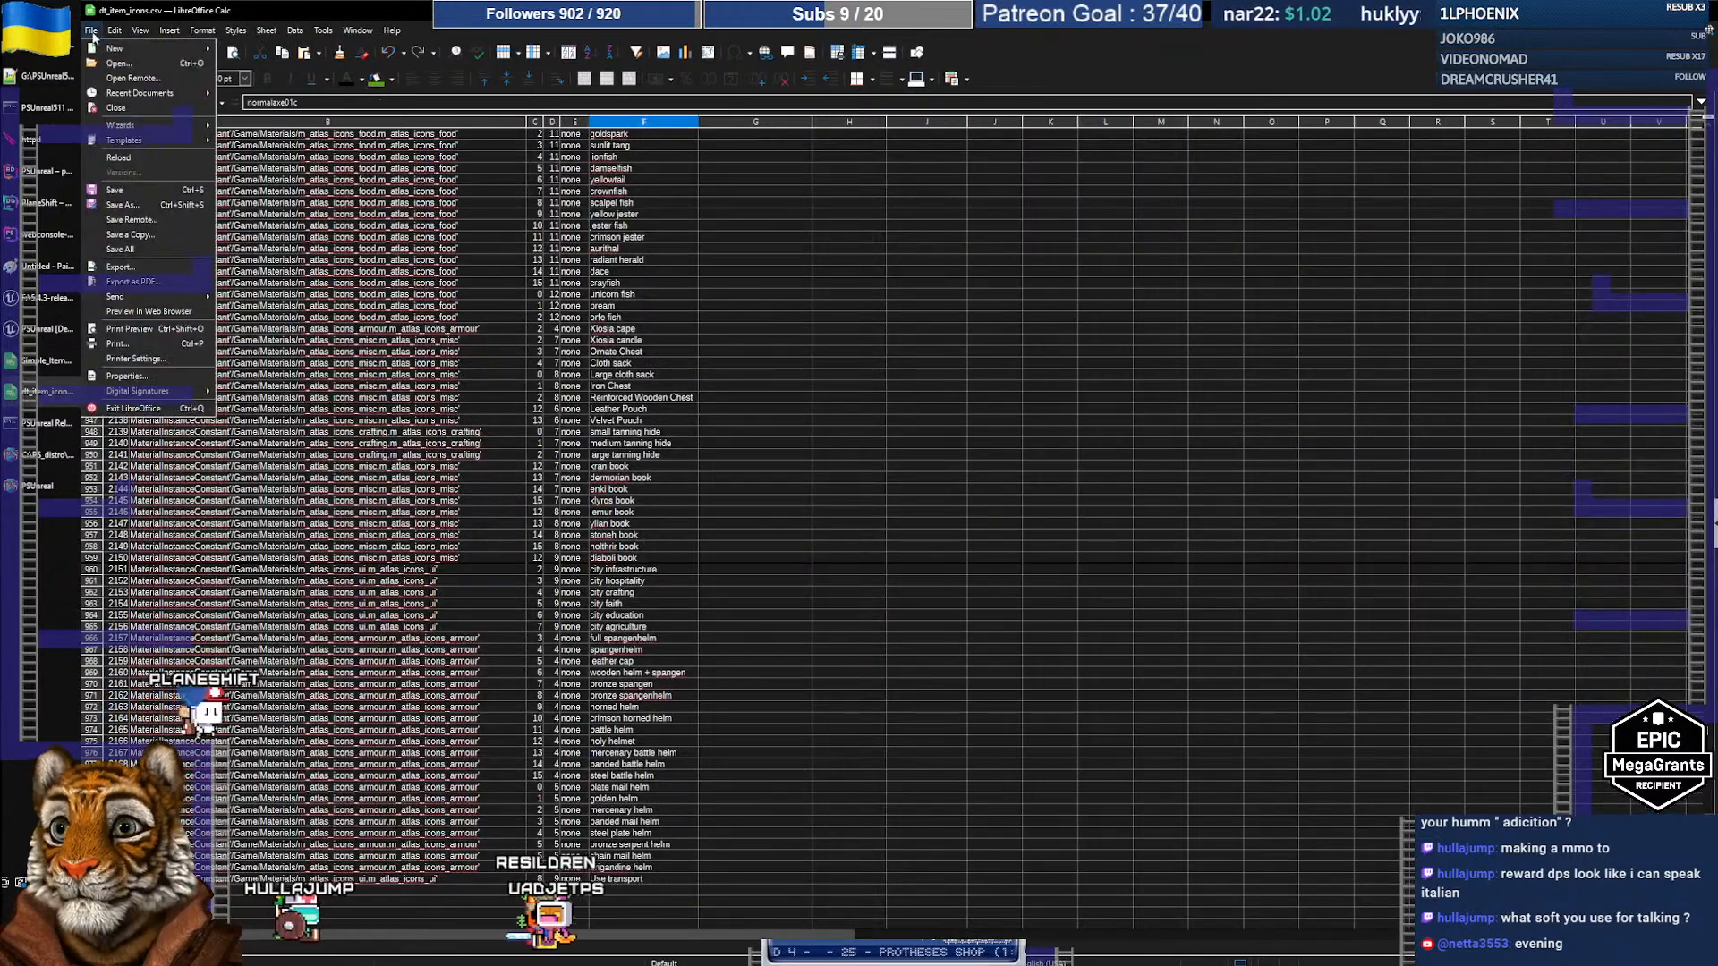
pyautogui.moveTo(143, 93)
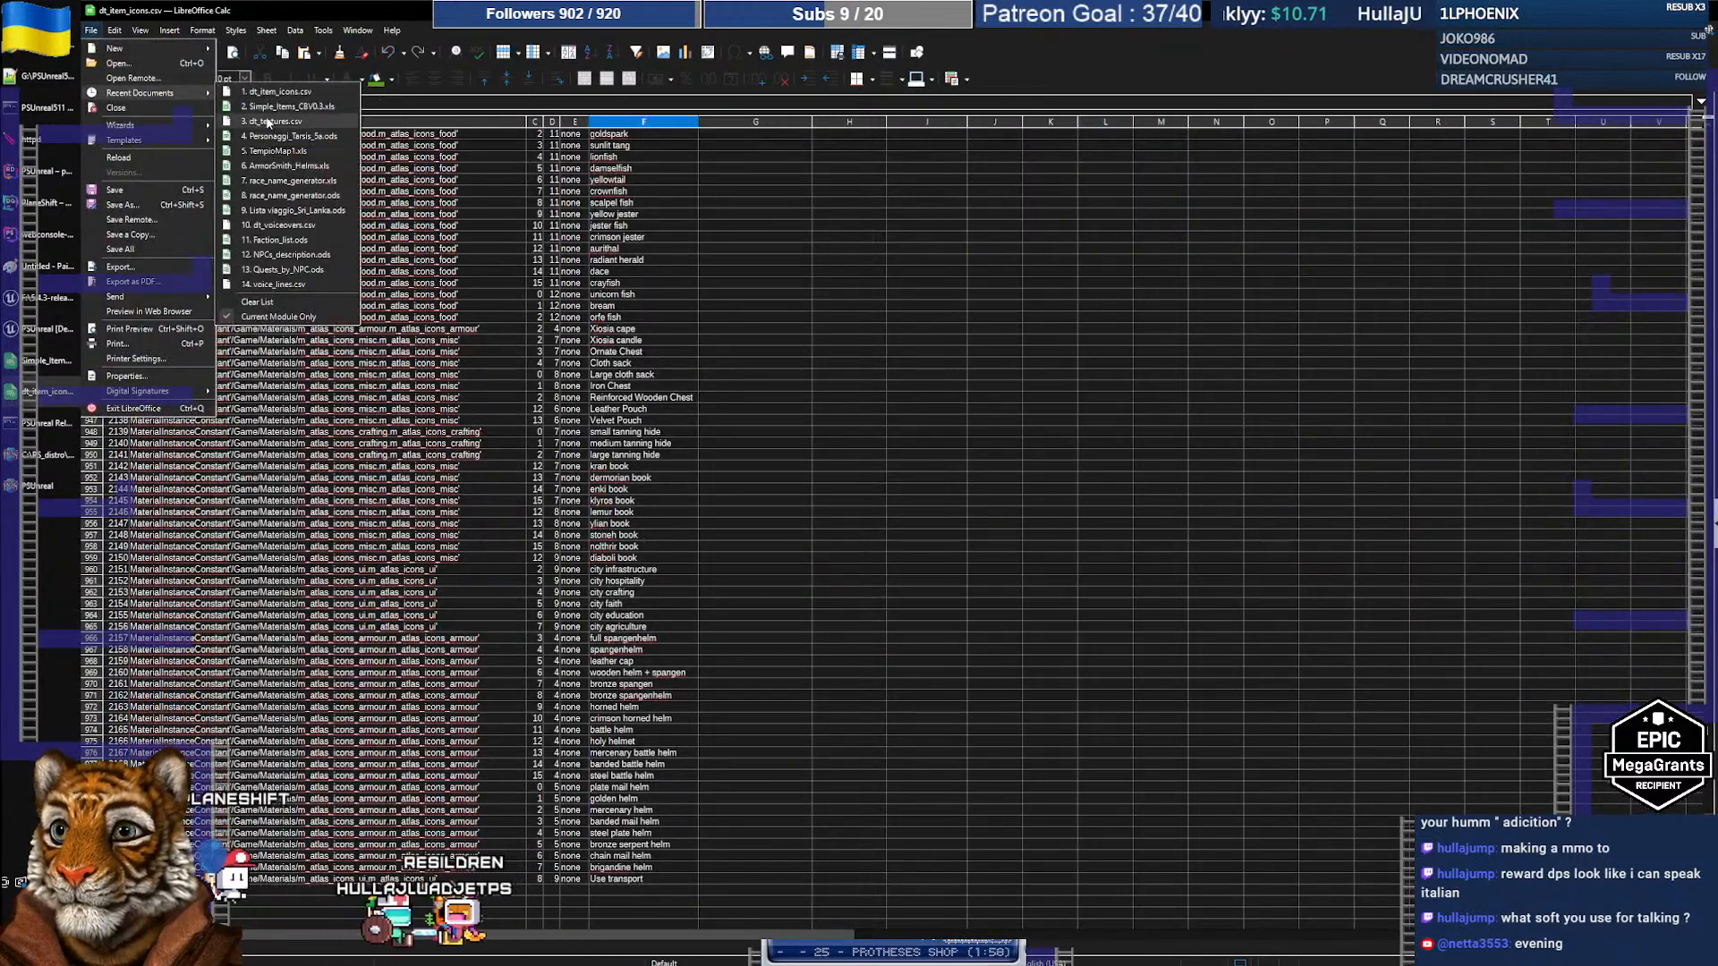
pyautogui.click(273, 121)
pyautogui.click(968, 677)
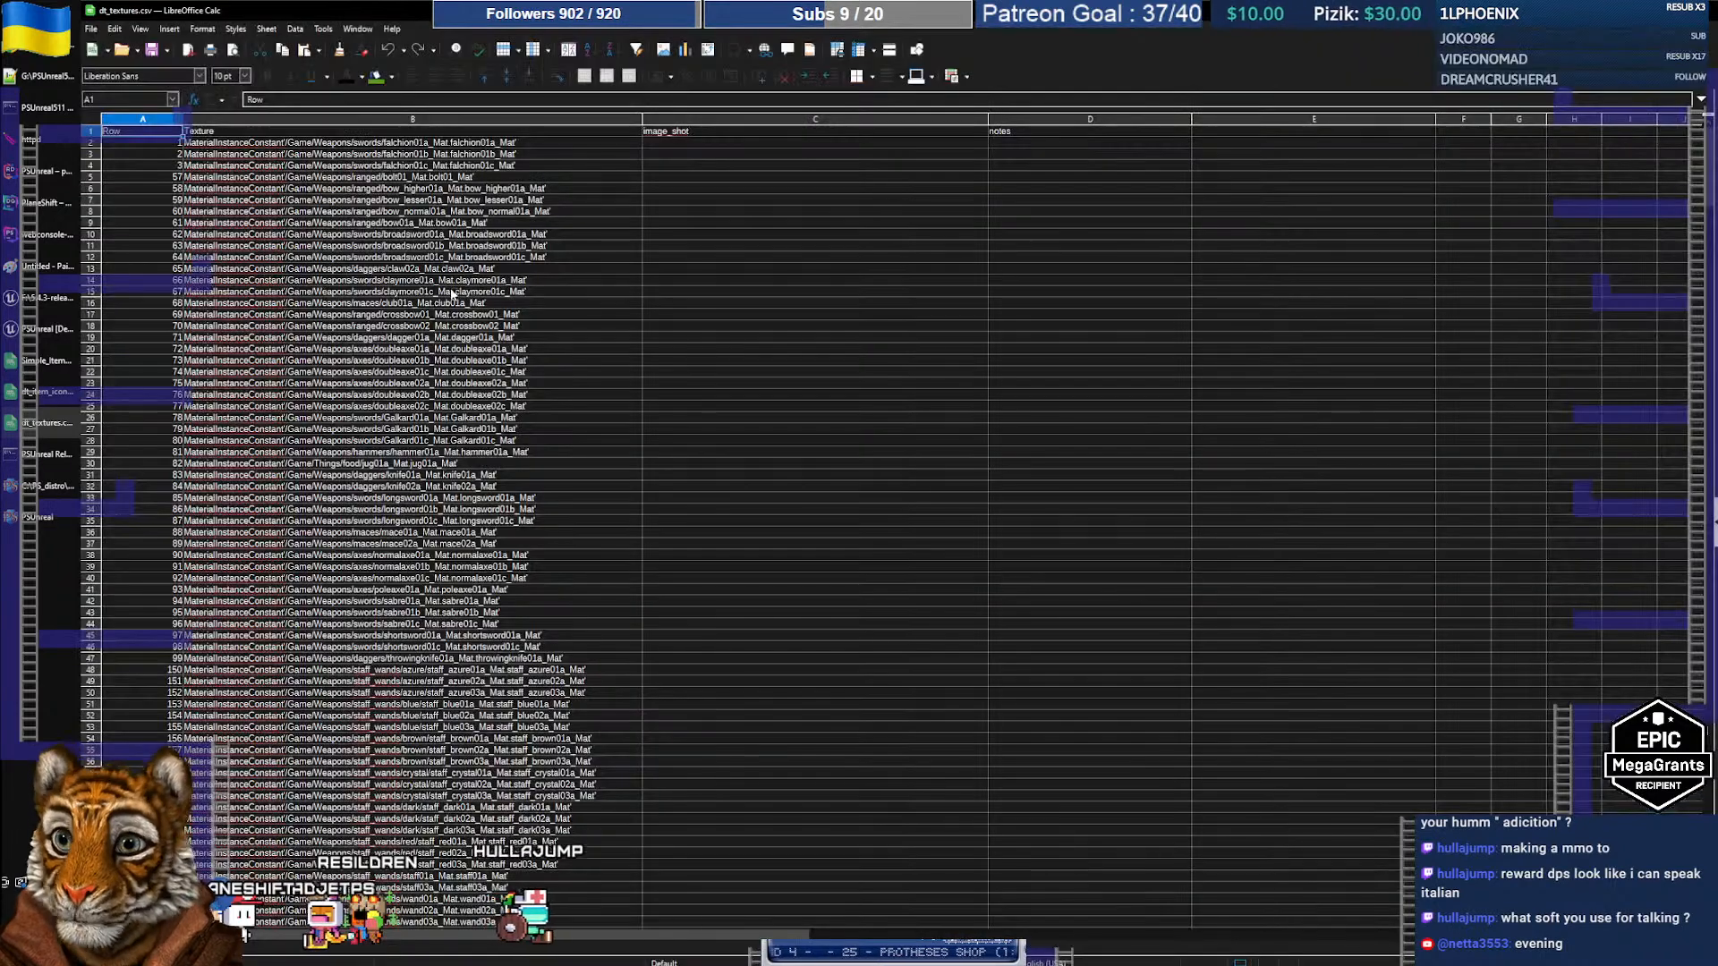
# Step: Find texture id 429 and view its path, the smallplant02a material
pyautogui.click(390, 349)
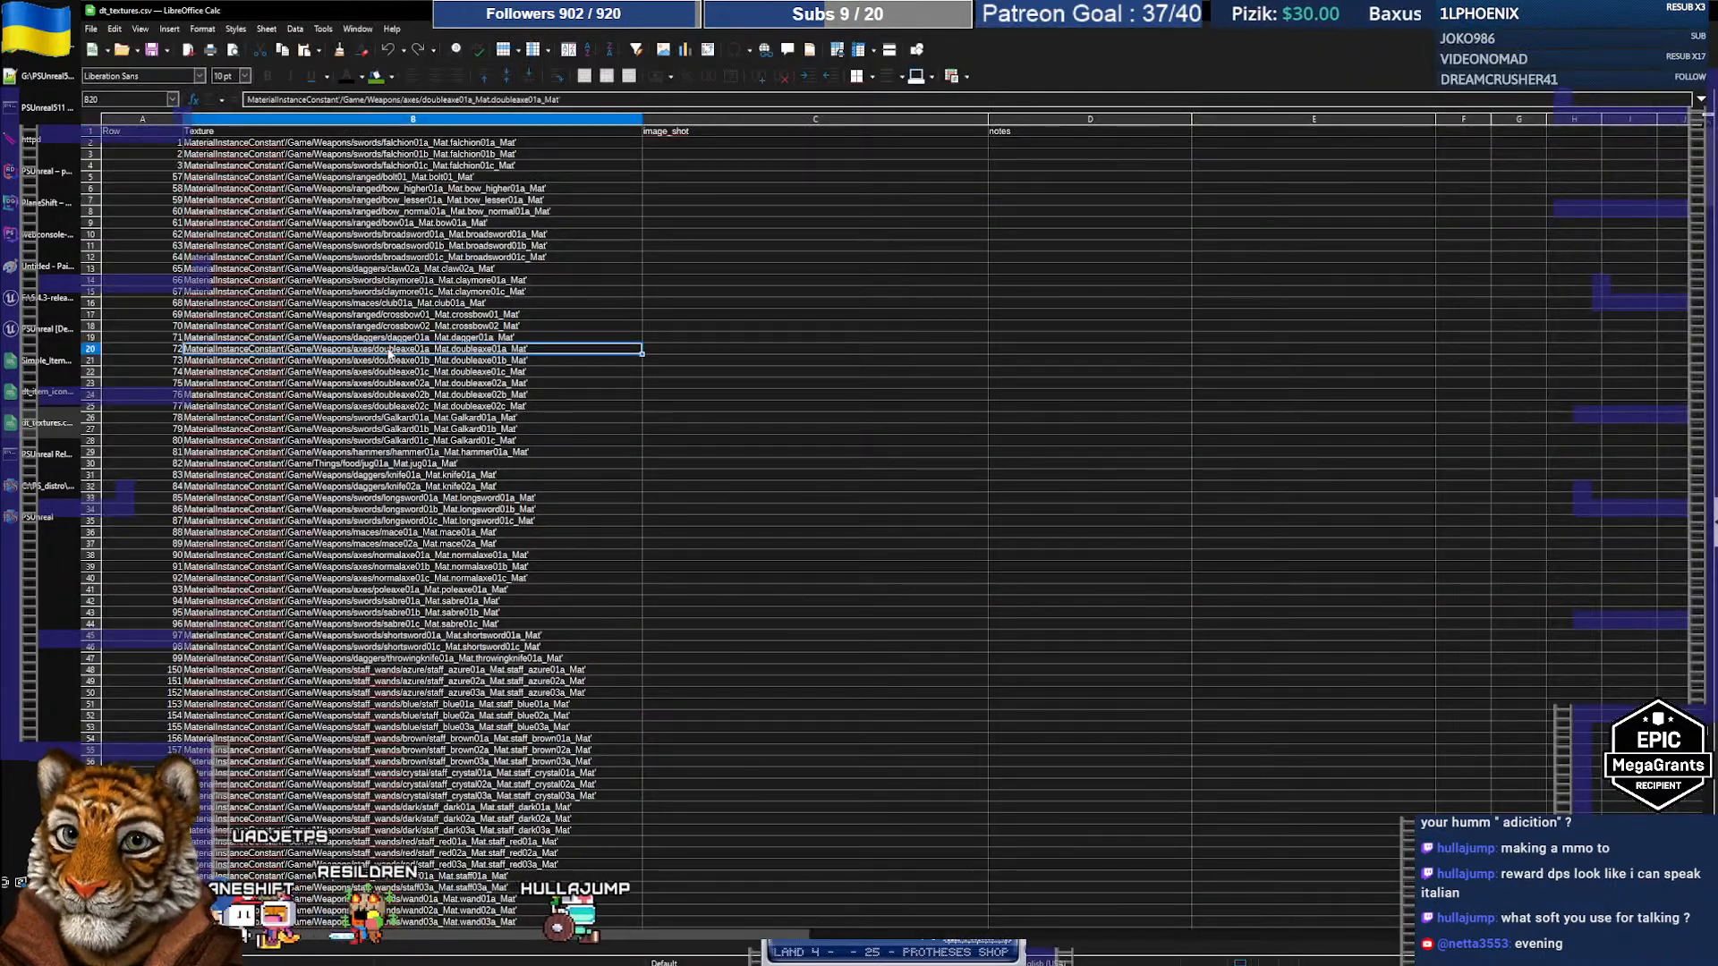
pyautogui.hotkey('ctrl', 'f')
pyautogui.write('429')
pyautogui.press('Return')
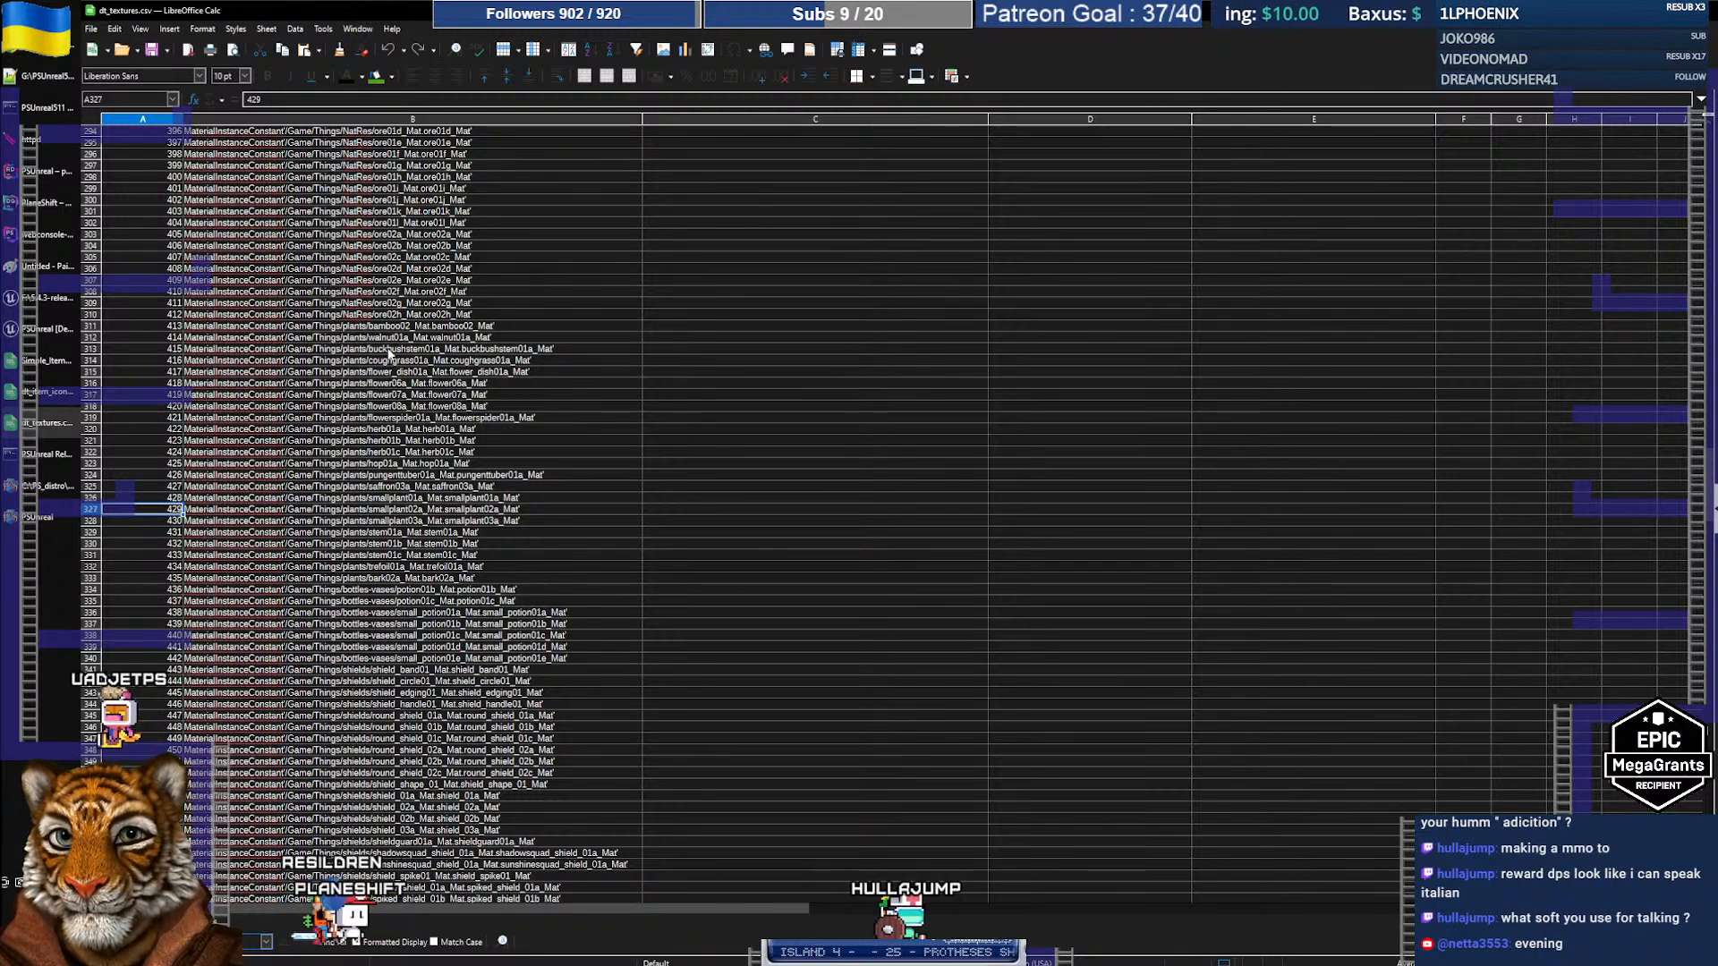
pyautogui.press('Escape')
pyautogui.press('Right')
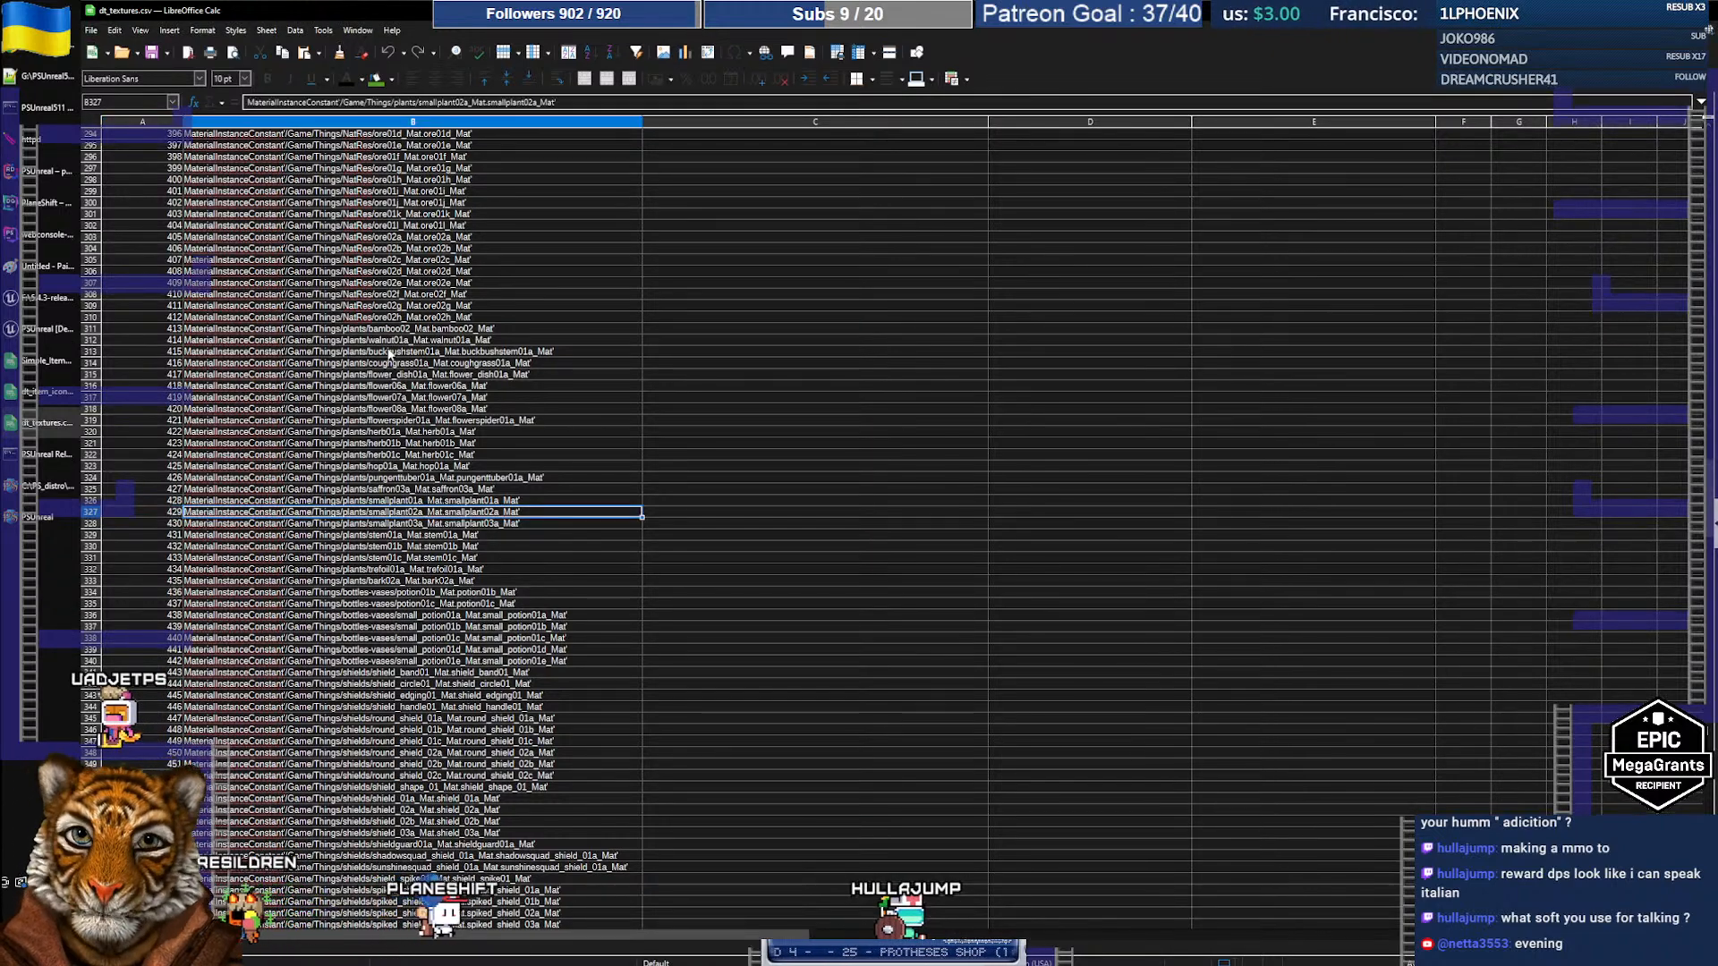
# Step: In Unreal Editor's Content Browser, clear the potted search and show all asset types
pyautogui.click(46, 332)
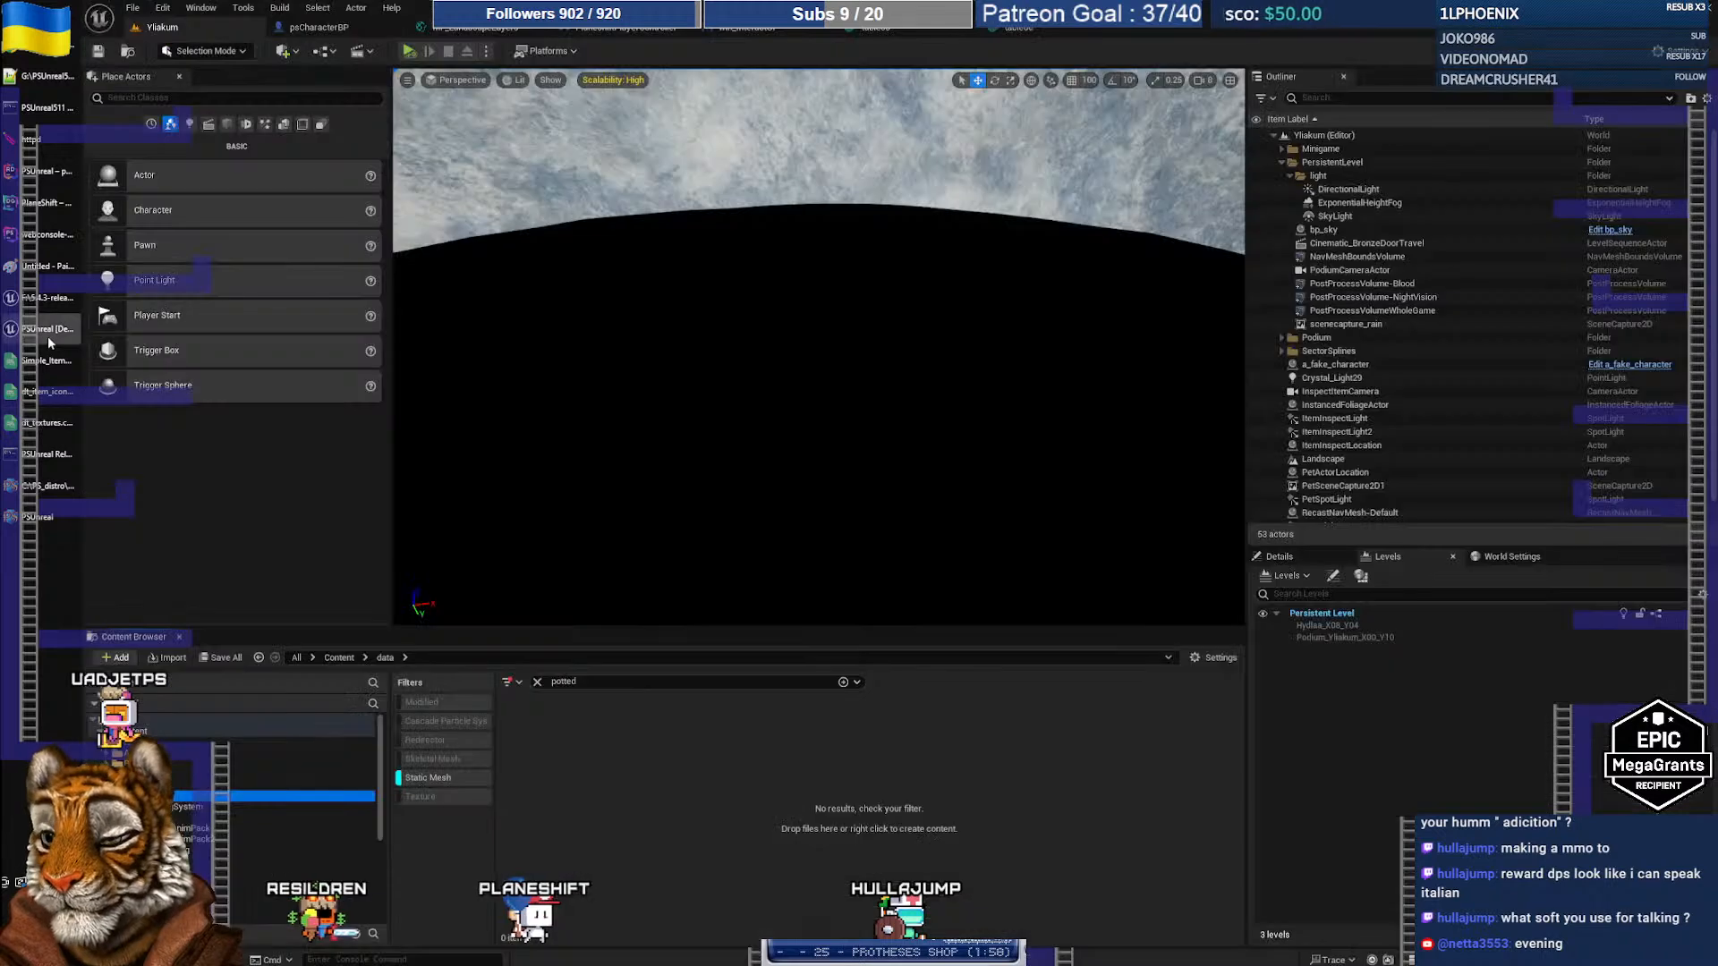
pyautogui.click(564, 682)
pyautogui.click(450, 778)
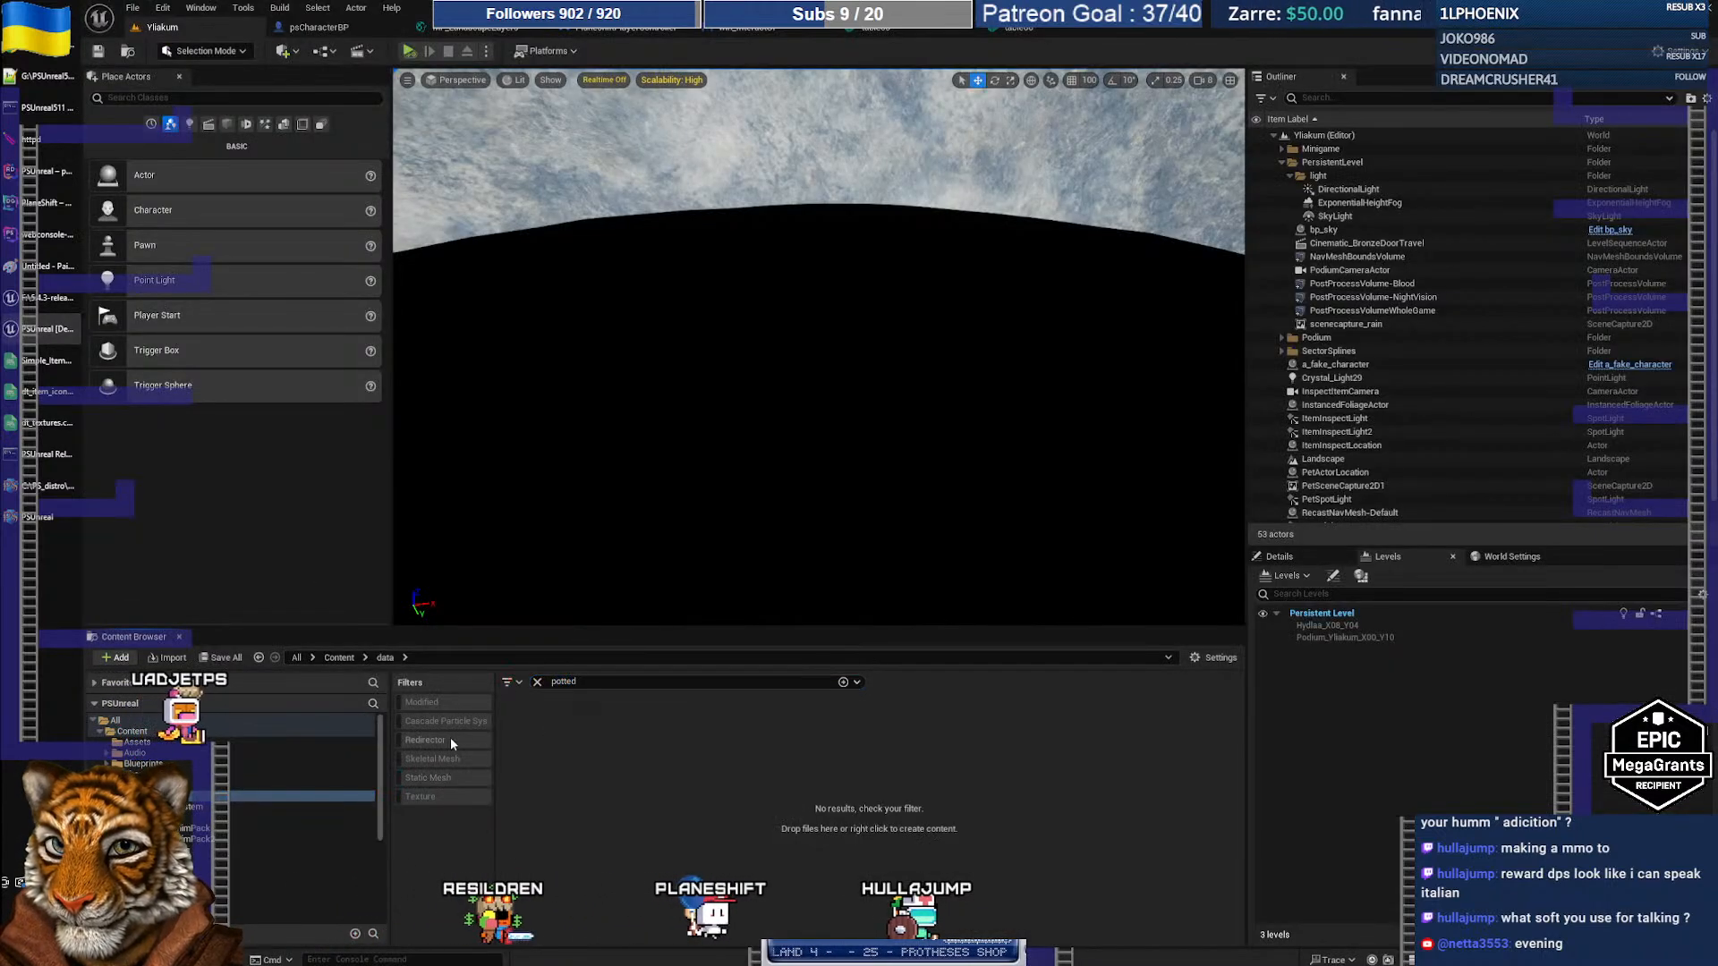
pyautogui.scroll(-3, 227, 796)
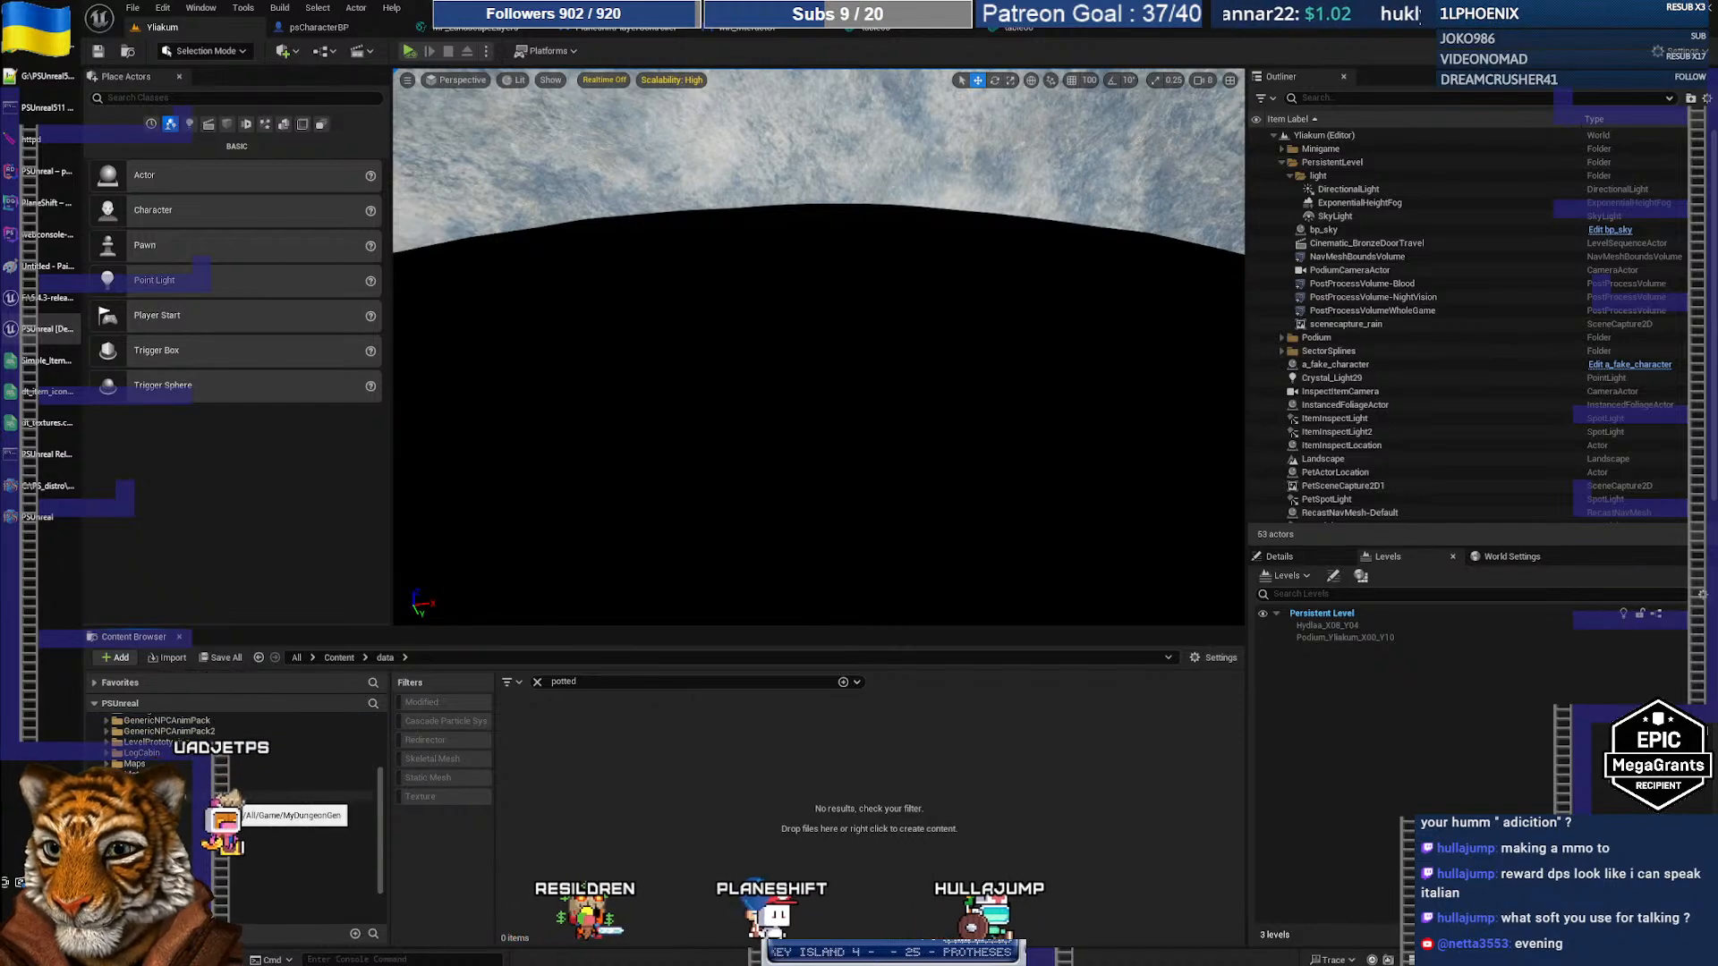
pyautogui.scroll(3, 229, 804)
pyautogui.hotkey('alt', 'Tab')
pyautogui.hotkey('alt', 'Tab')
pyautogui.scroll(-3, 188, 828)
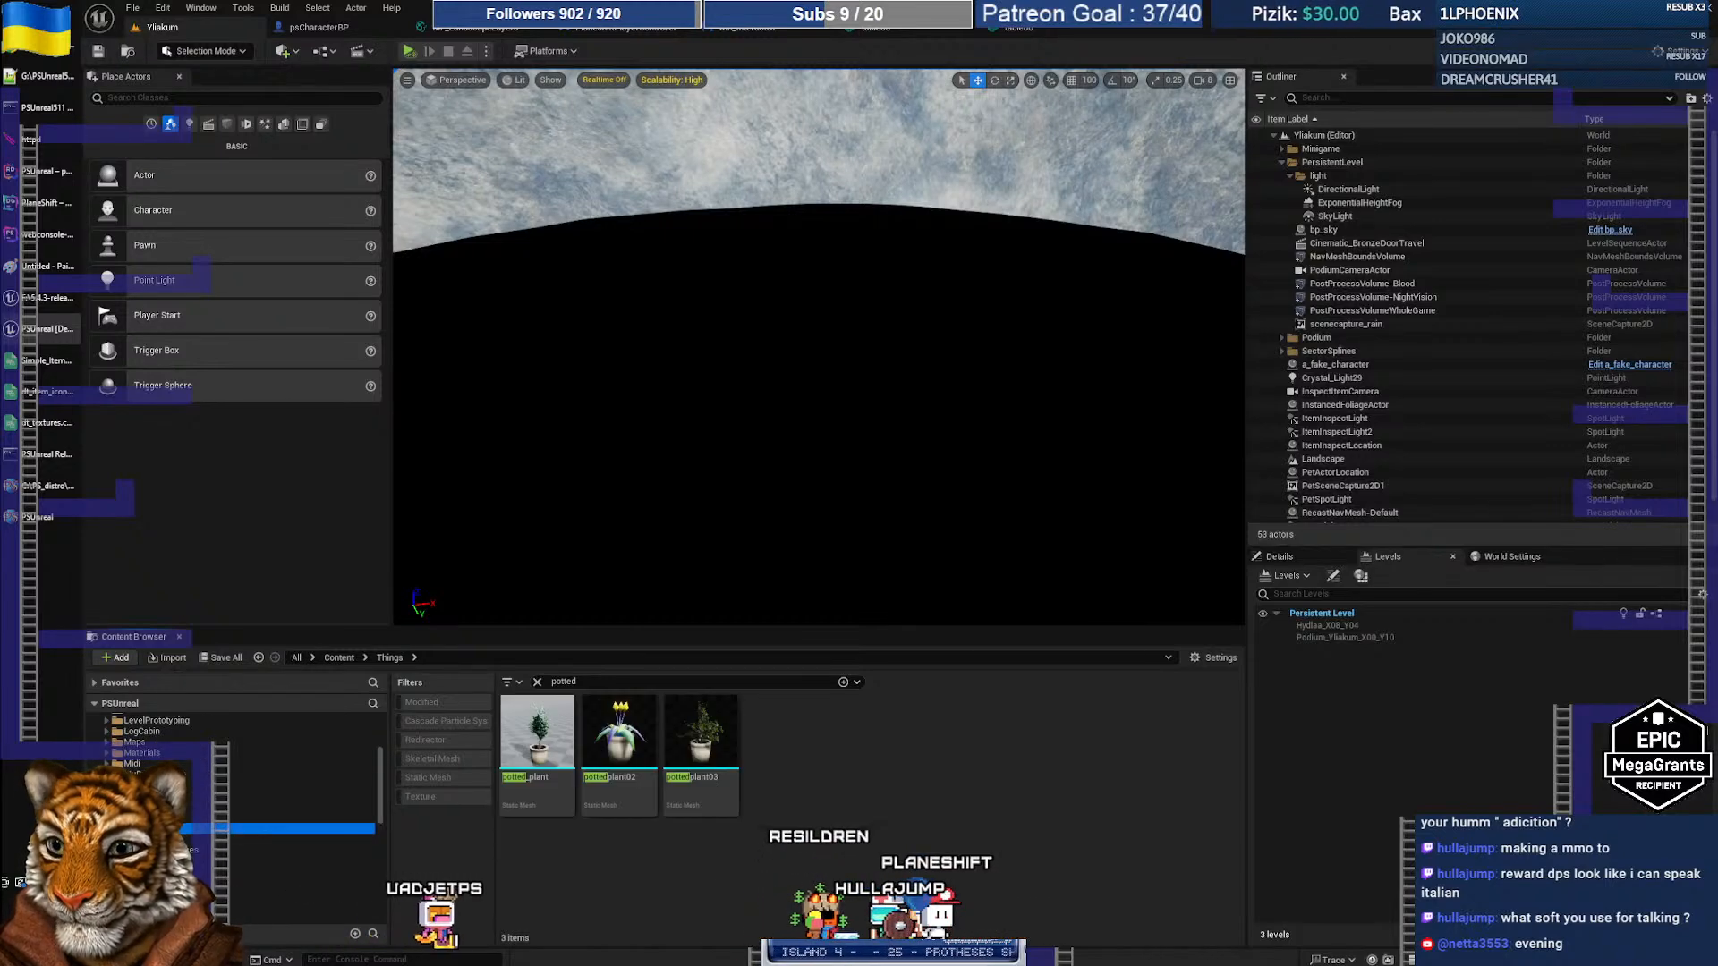
pyautogui.scroll(-3, 215, 882)
pyautogui.scroll(-2, 215, 886)
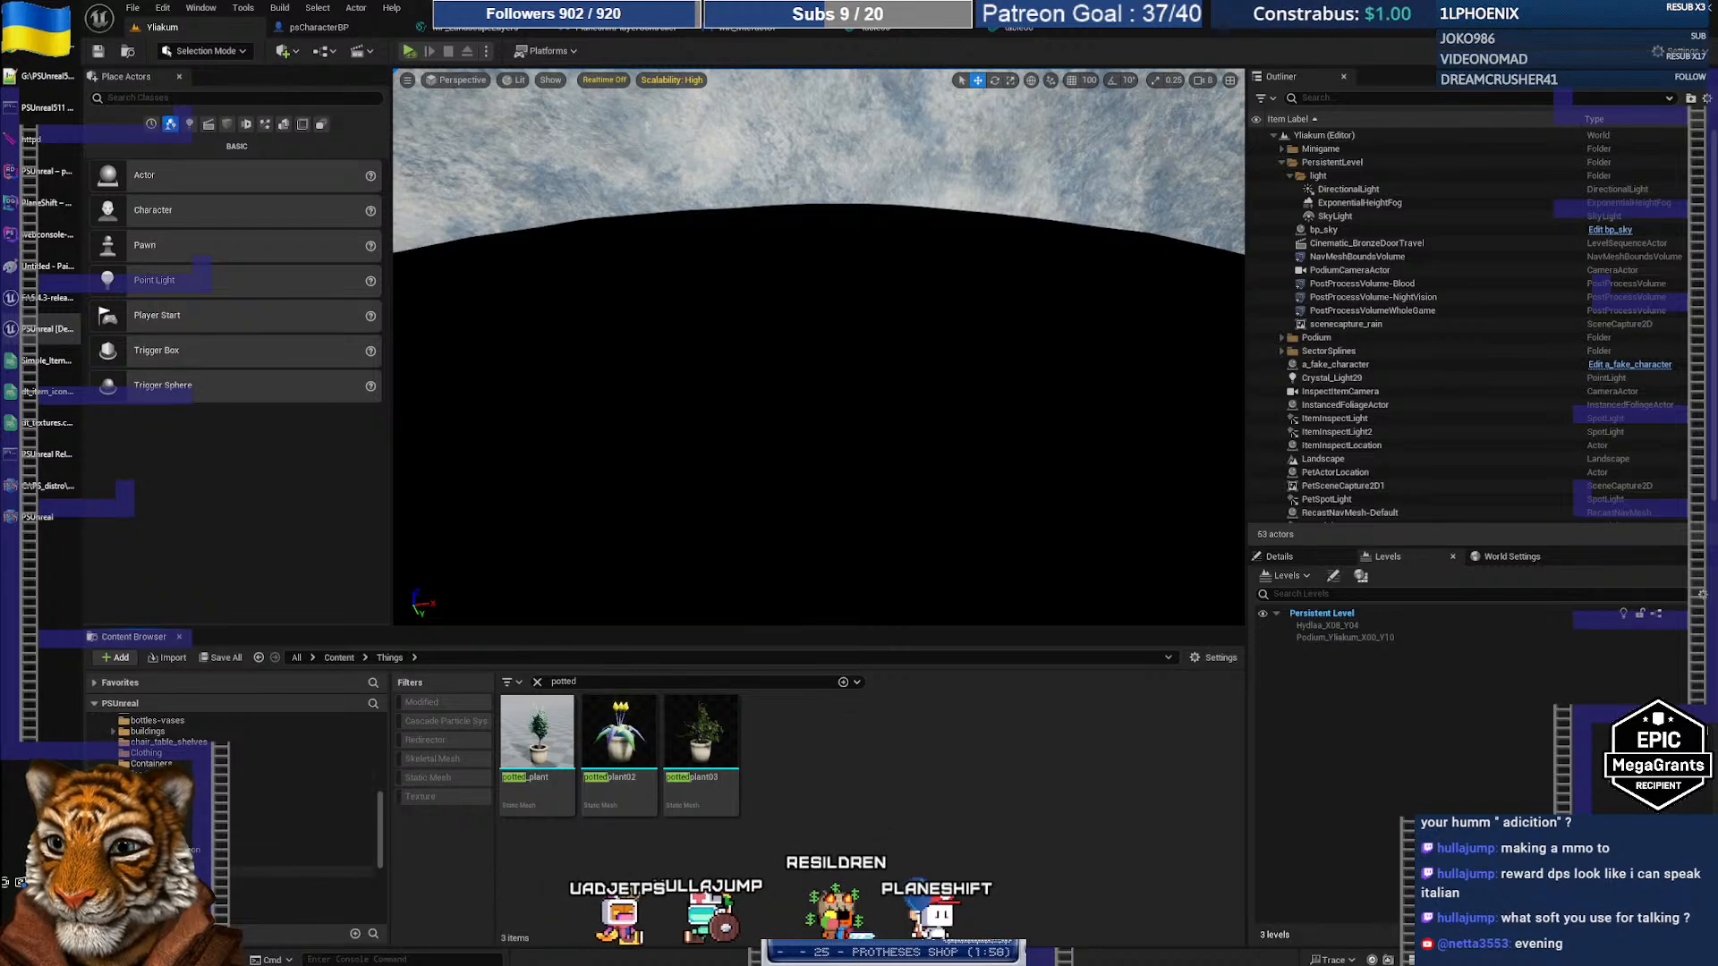
# Step: Open the plants folder and check the smallplant02a and smallplant02b assets
pyautogui.click(163, 873)
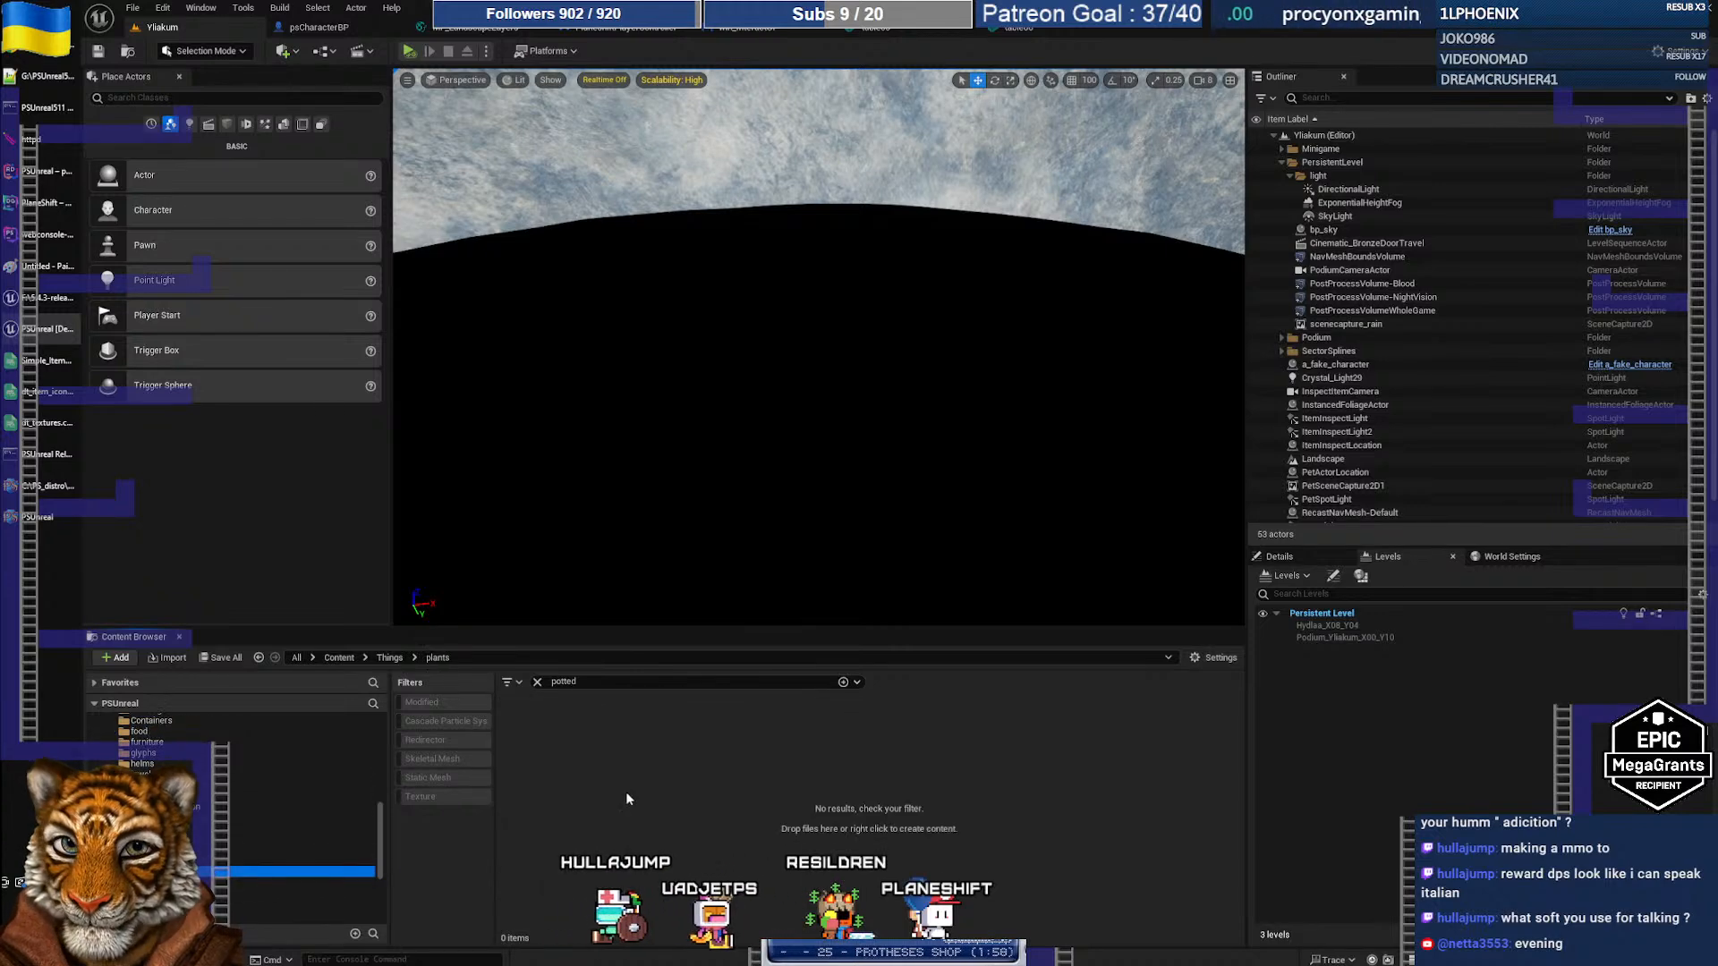
pyautogui.click(538, 681)
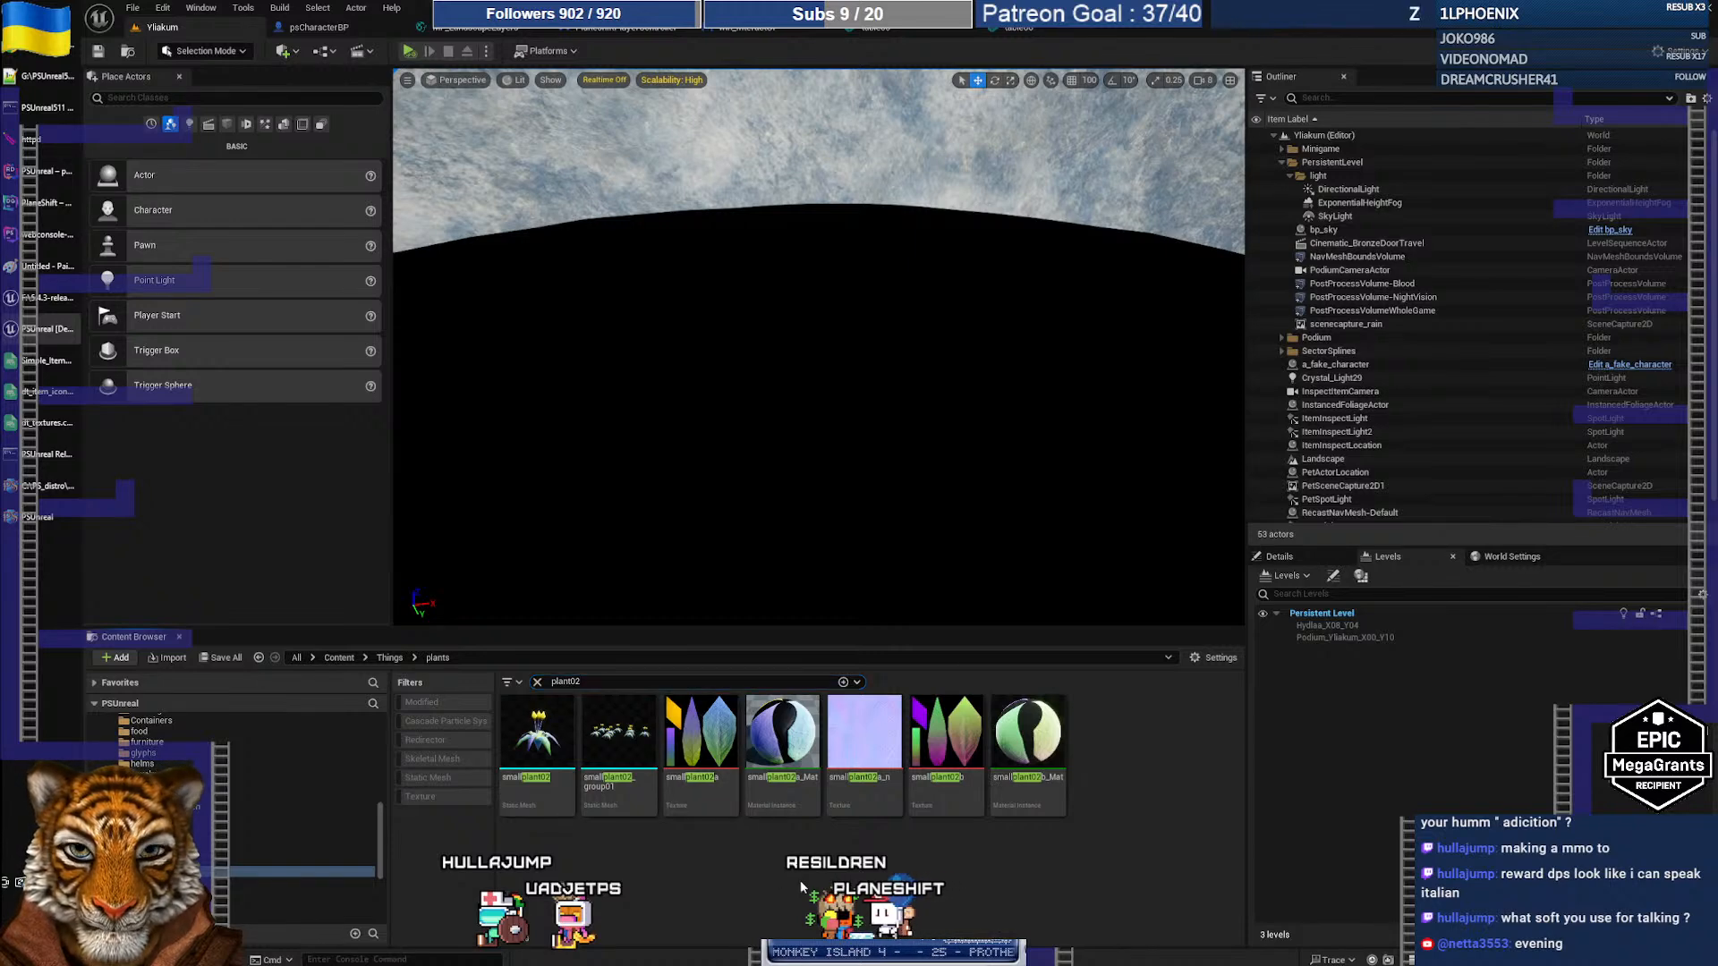
pyautogui.click(702, 787)
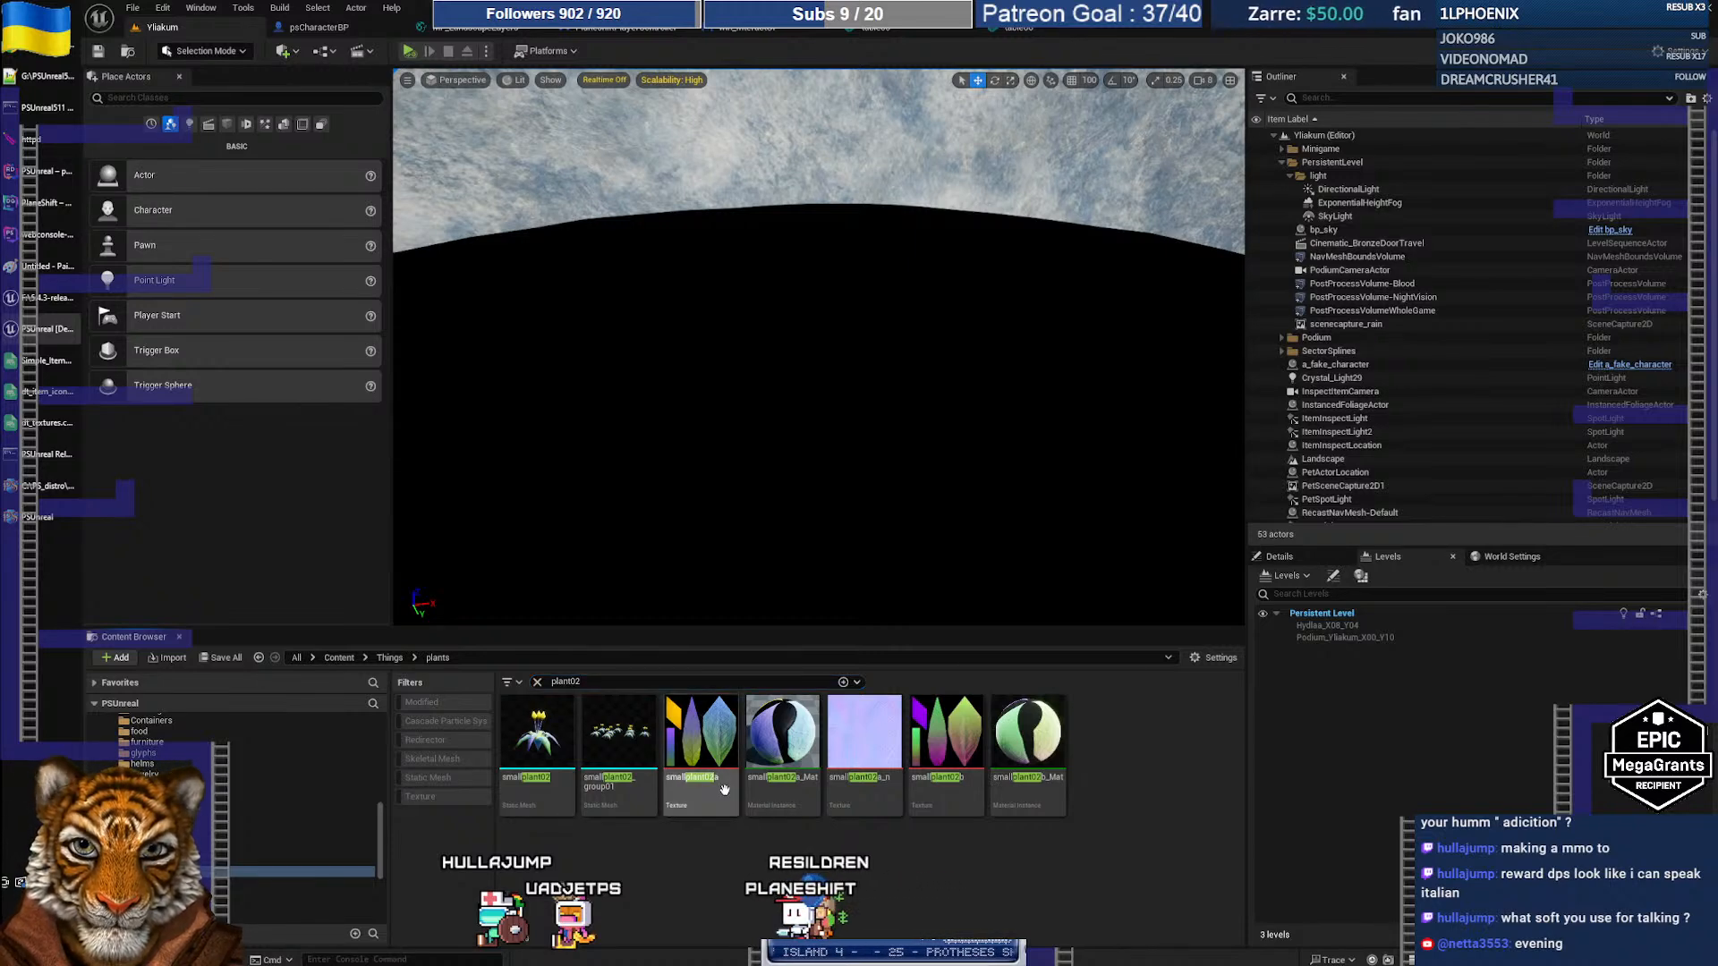
pyautogui.click(976, 803)
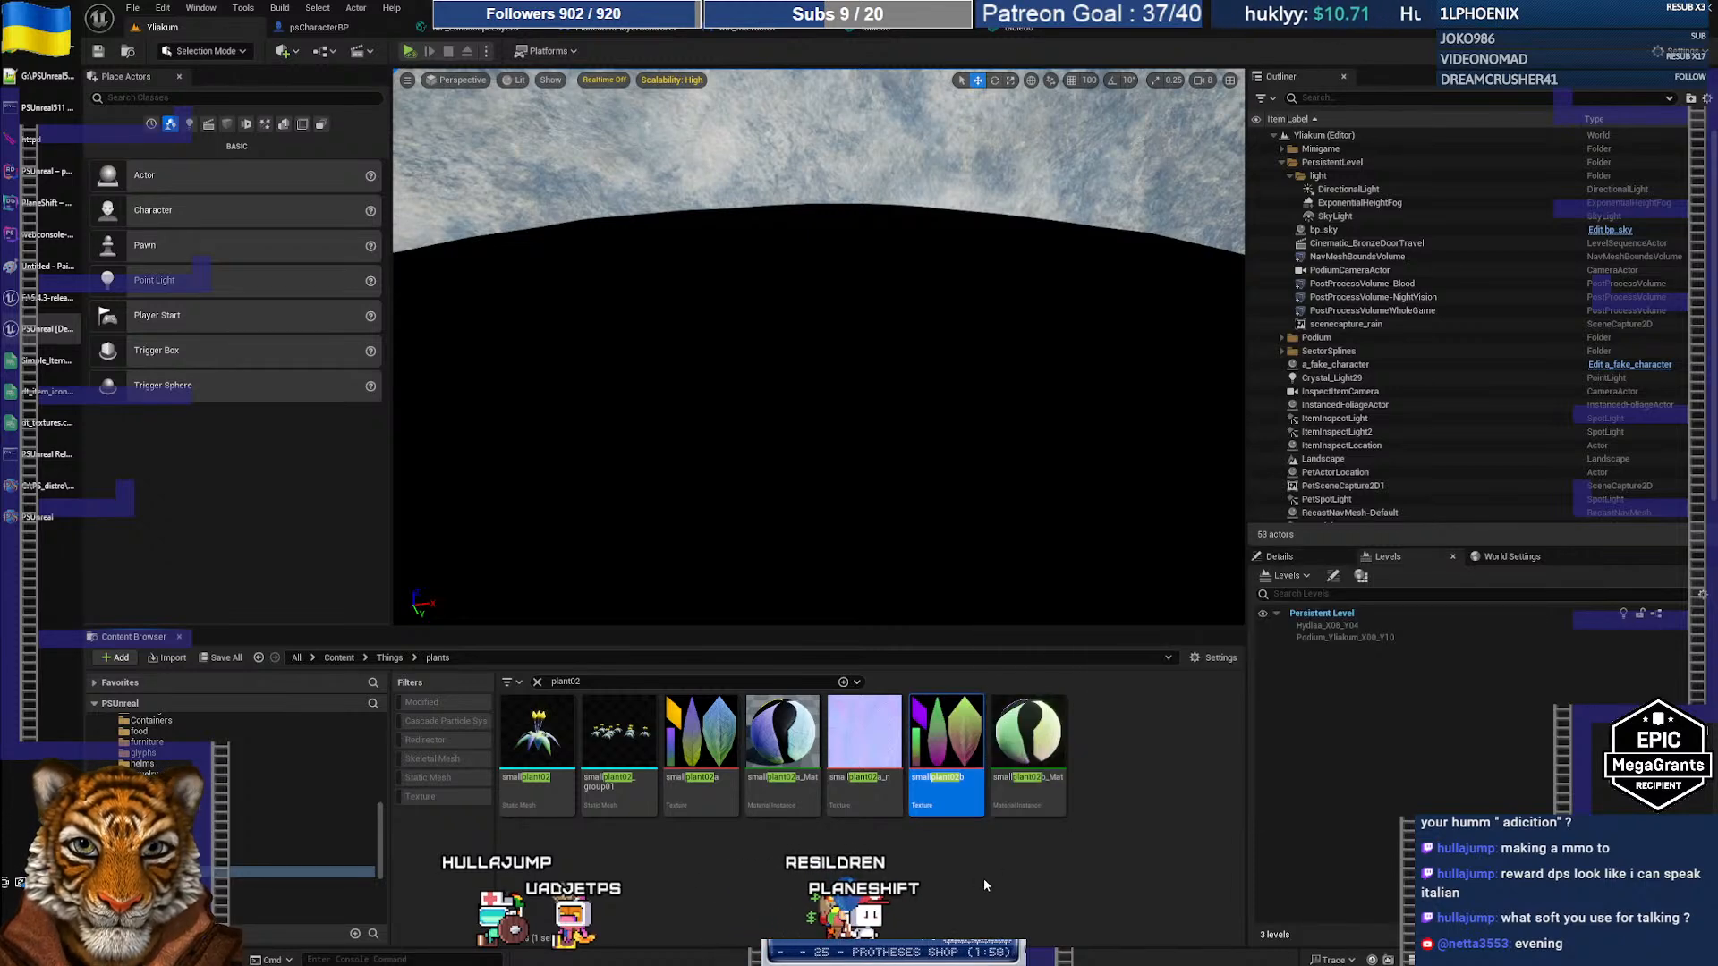
pyautogui.click(1023, 872)
pyautogui.hotkey('alt', 'Tab')
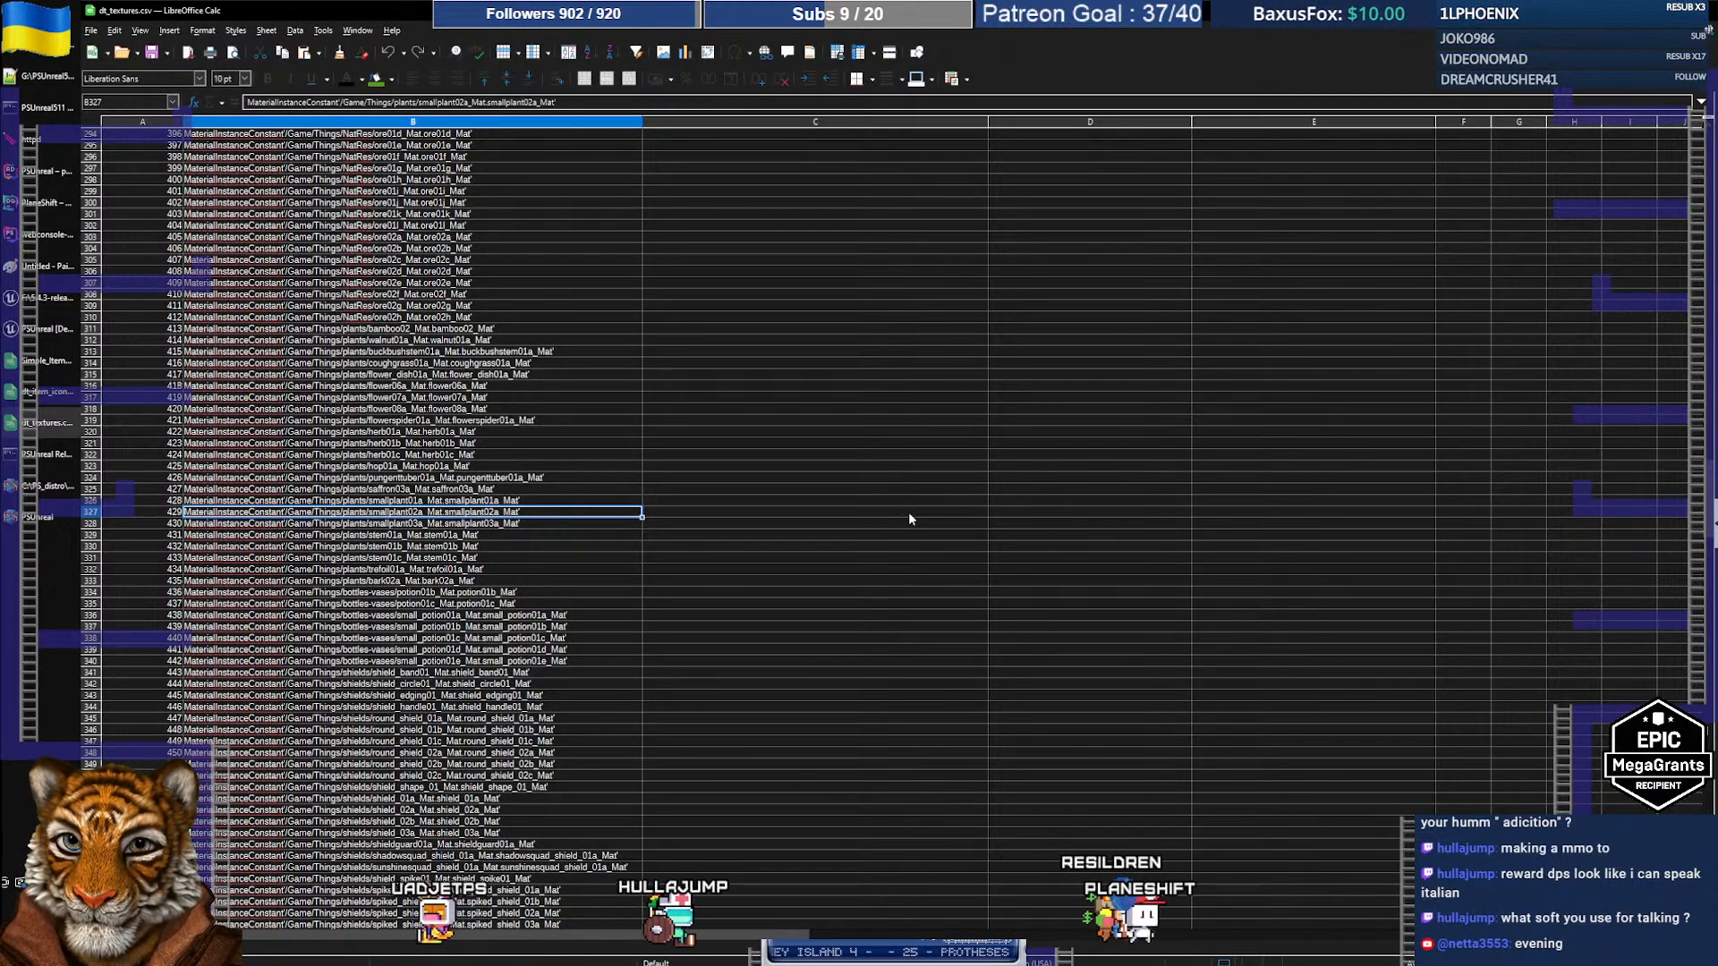
# Step: Find the smallplant02b material row in dt_textures.csv and note its id, 562
pyautogui.hotkey('ctrl', 'f')
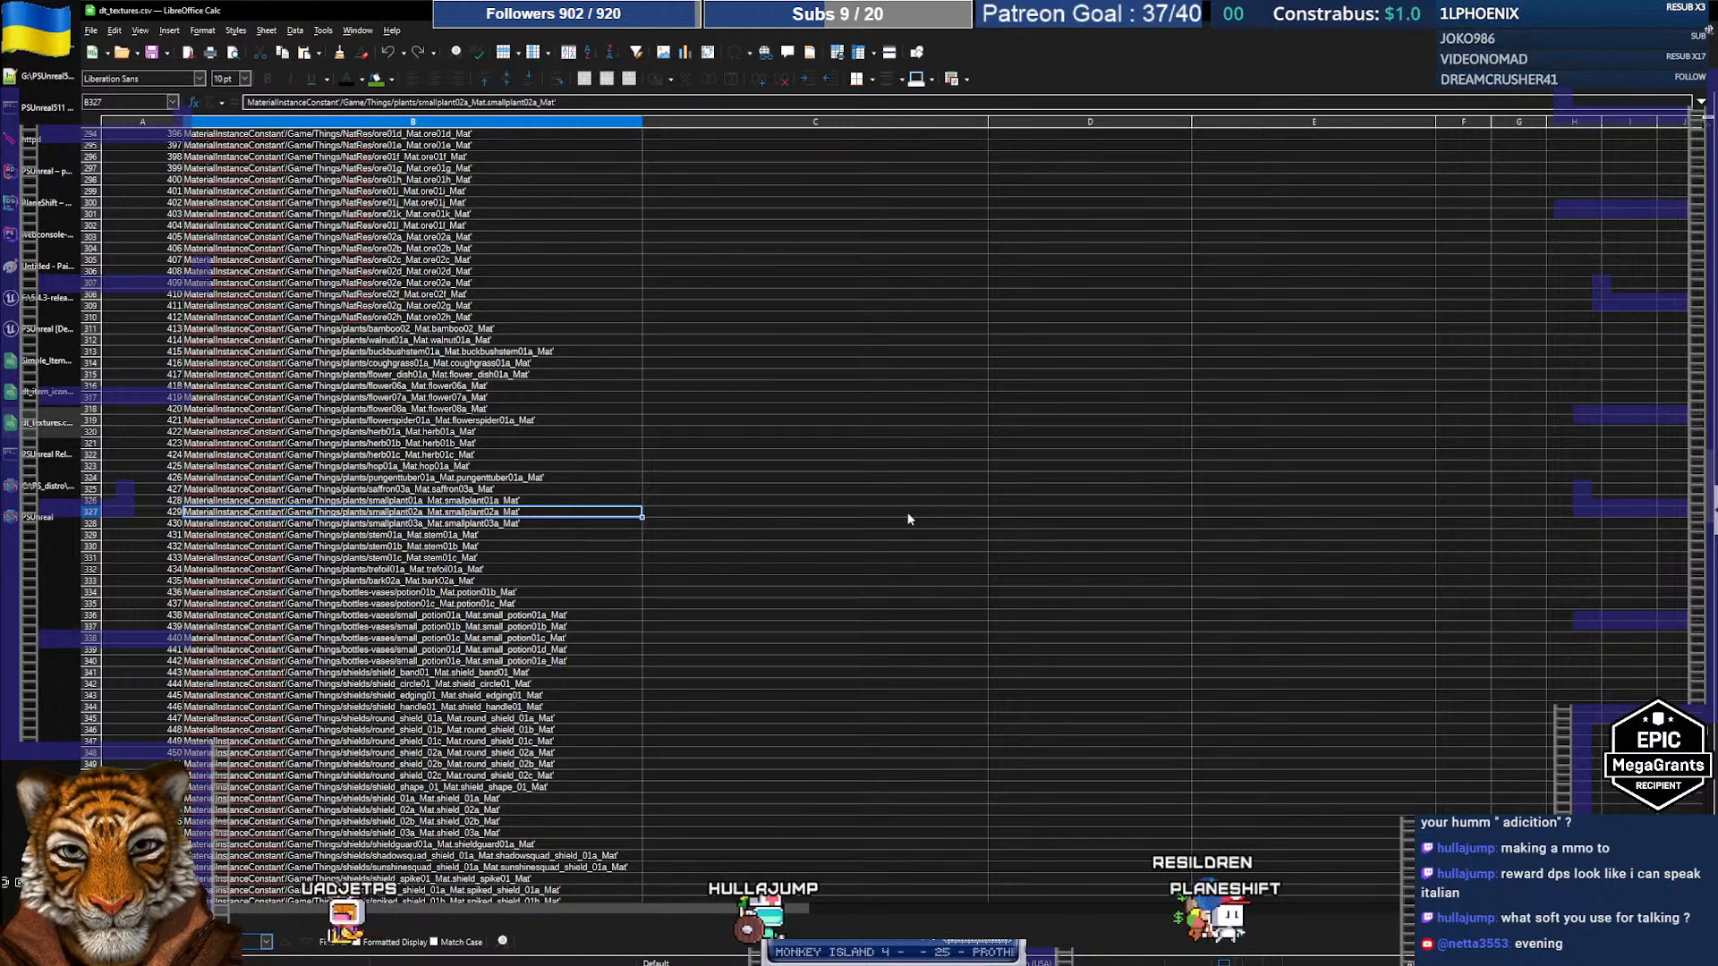
pyautogui.press('Return')
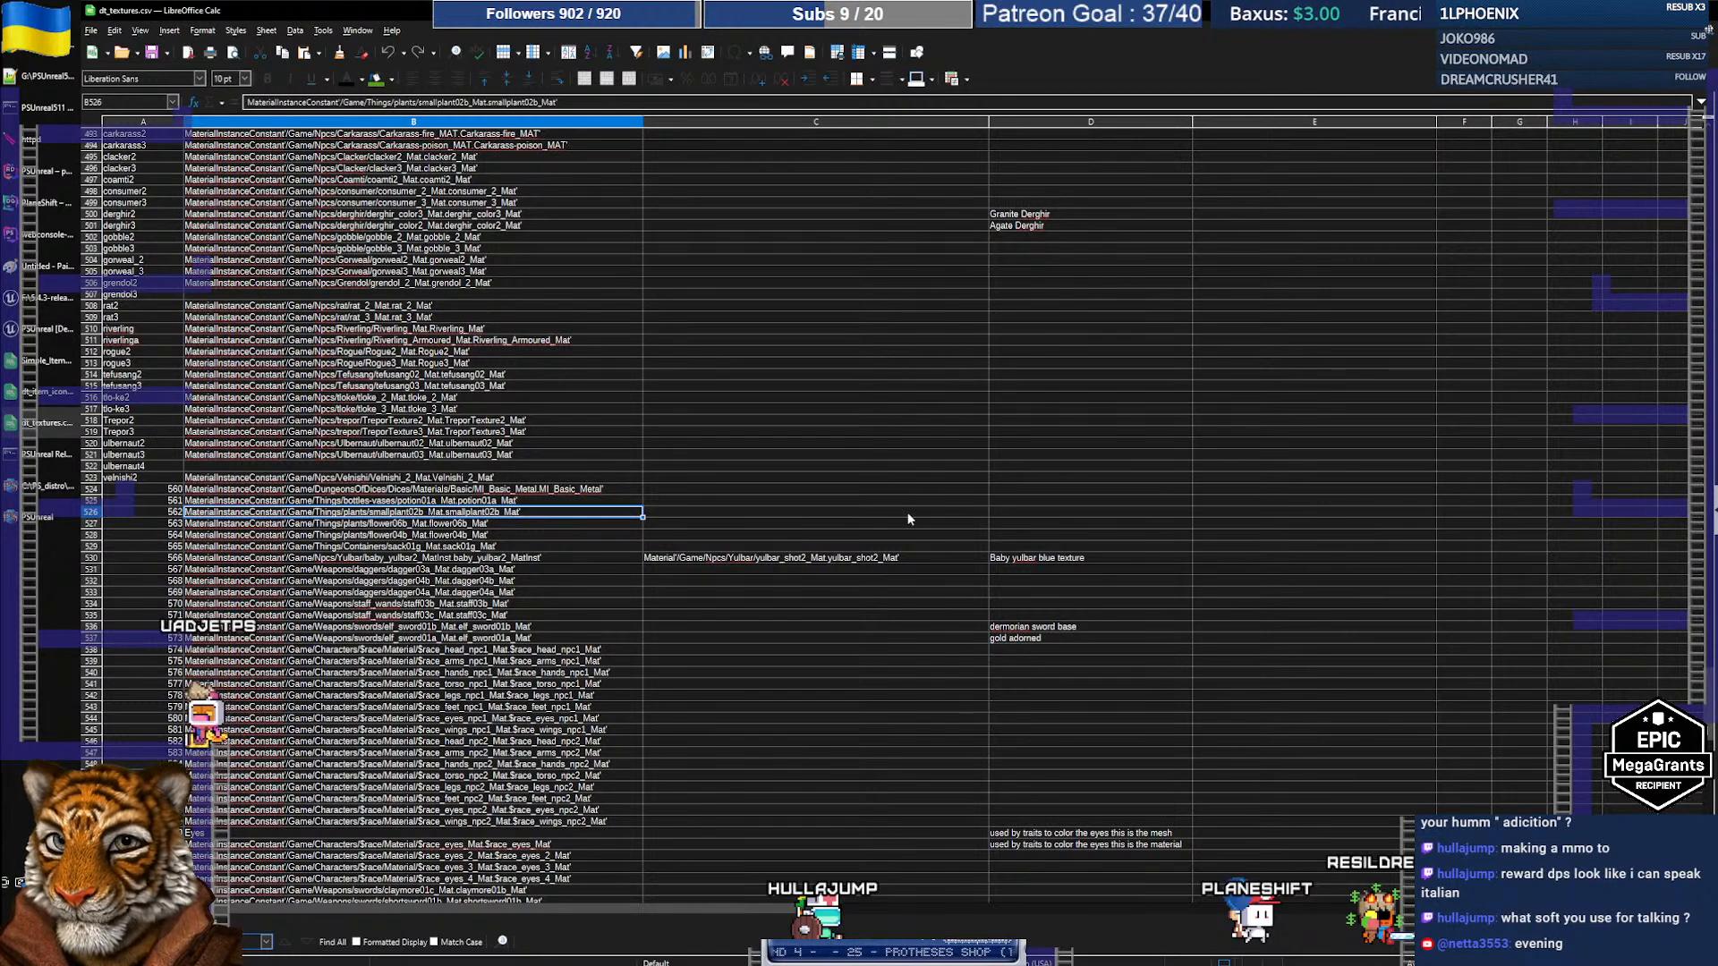
pyautogui.press('Escape')
pyautogui.press('Left')
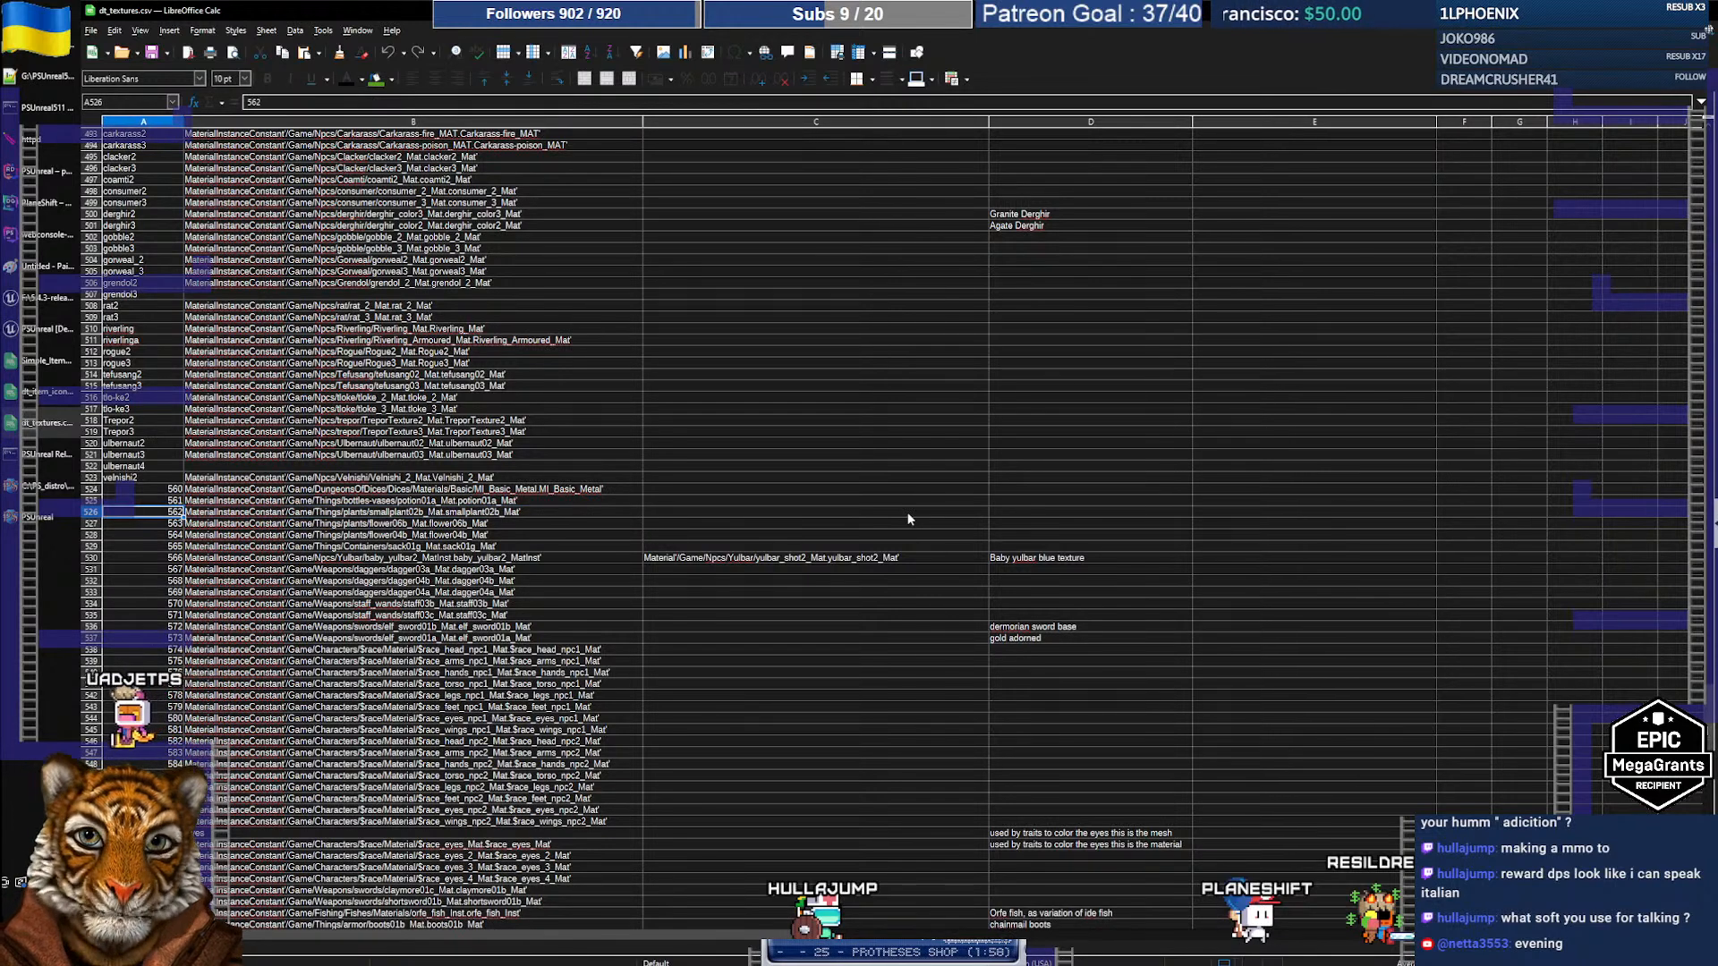
# Step: Bring the Simple_Items_CBV0.3.xls workbook back to the front
pyautogui.hotkey('alt', 'Tab')
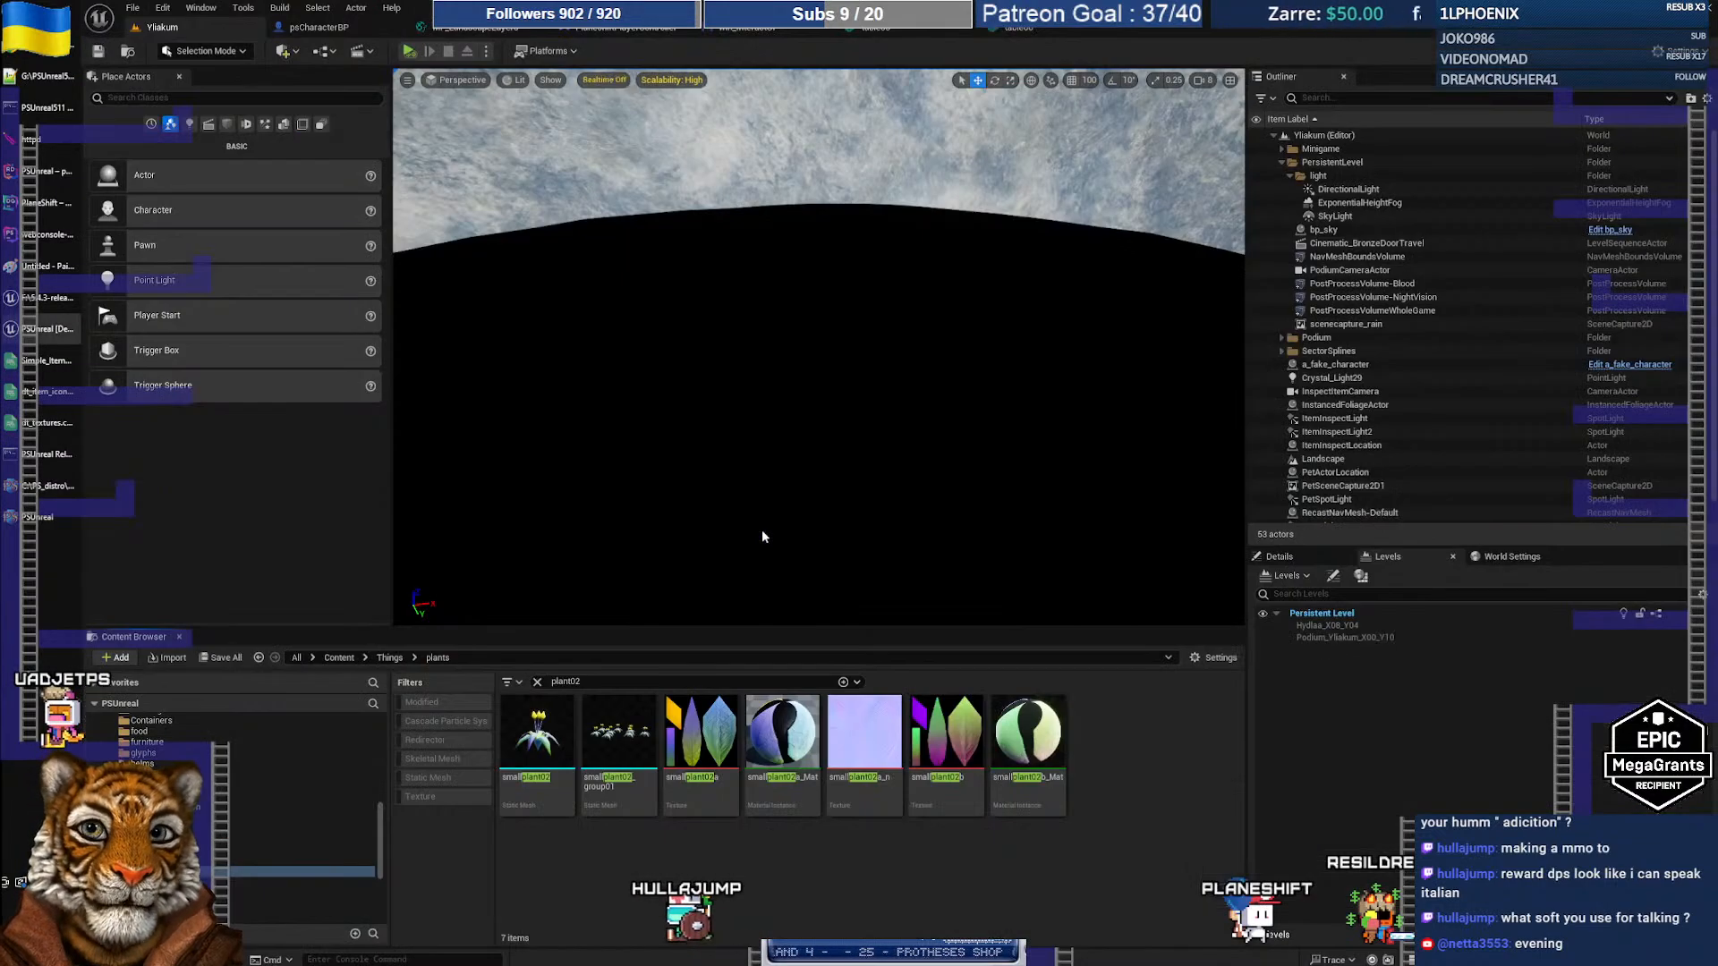
pyautogui.hotkey('alt', 'Tab')
pyautogui.press('Tab')
pyautogui.hotkey('alt', 'Tab')
pyautogui.press('Tab')
pyautogui.press('Tab')
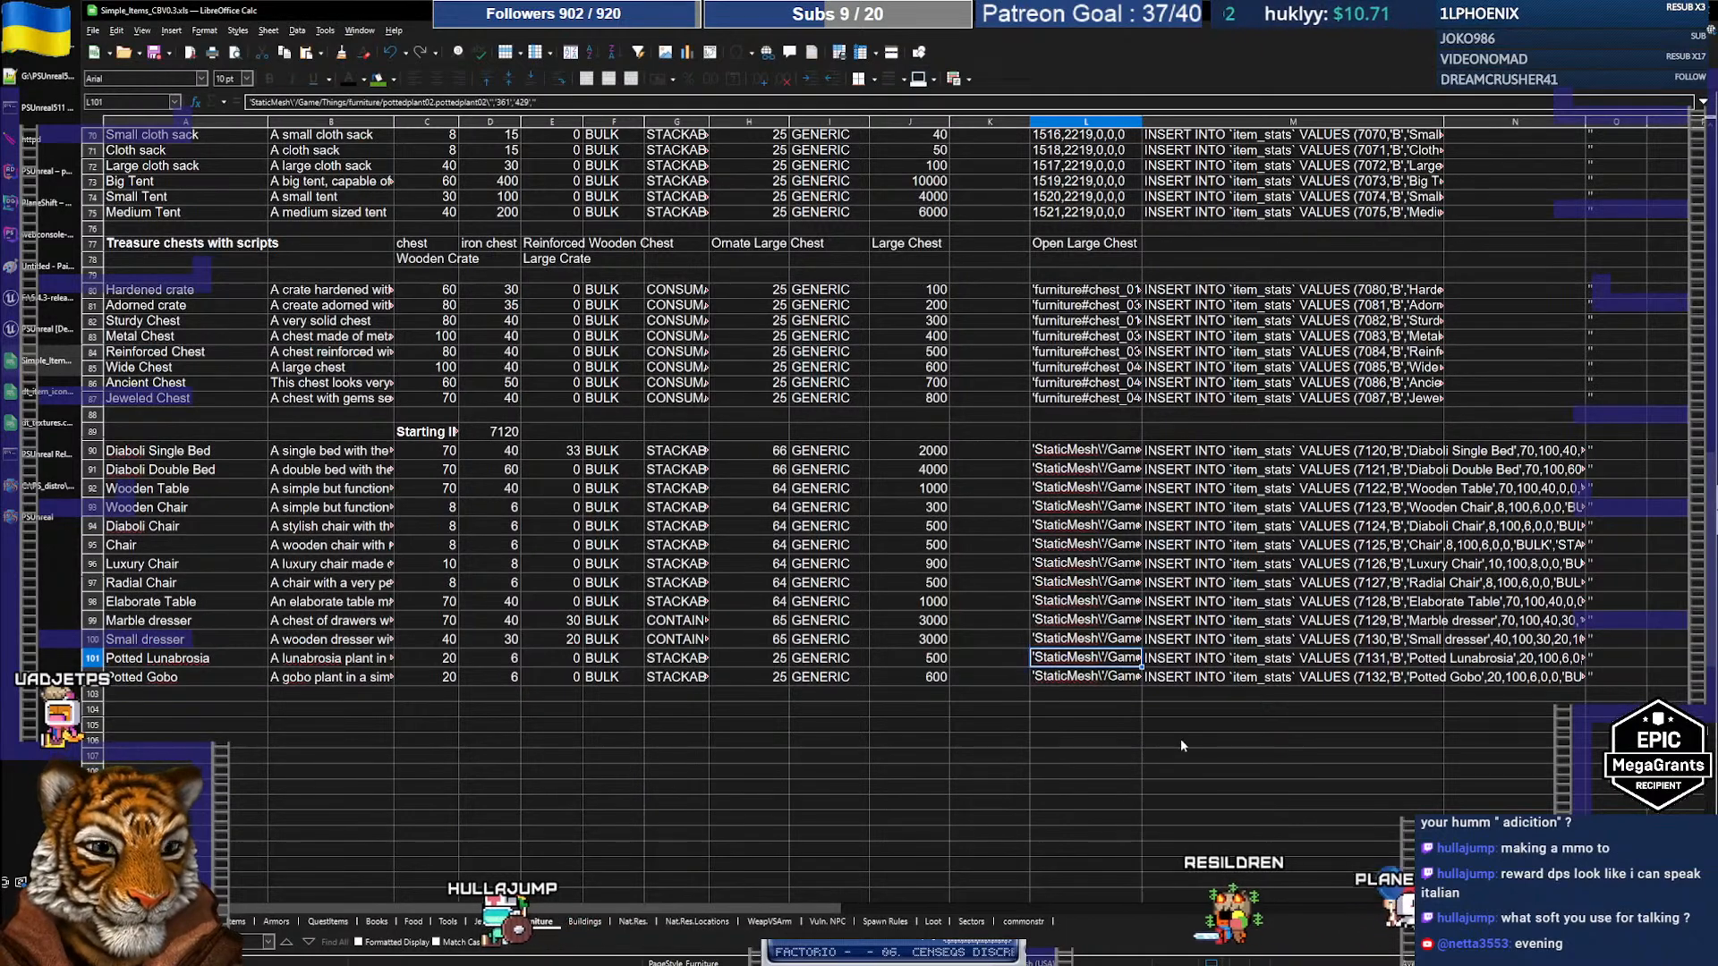
# Step: Give Potted Gobo in L102 the pottedplant02 mesh with texture 562 instead of 429
pyautogui.hotkey('ctrl', 'c')
pyautogui.press('Down')
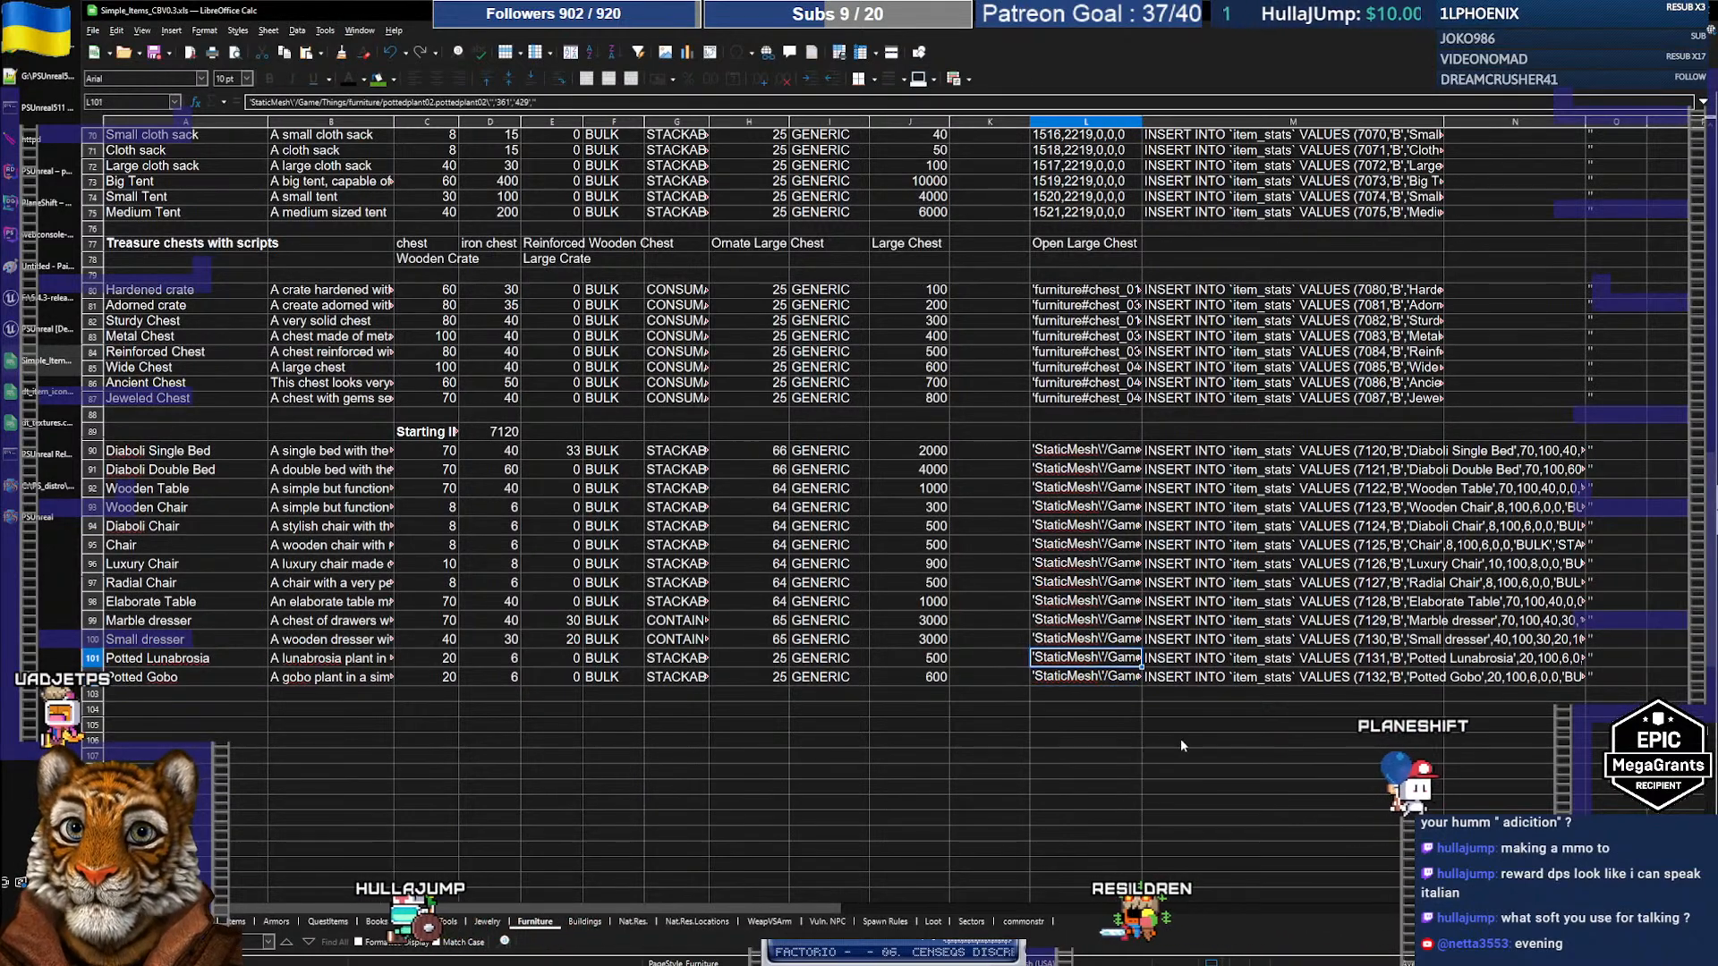
pyautogui.hotkey('ctrl', 'v')
pyautogui.press('Up')
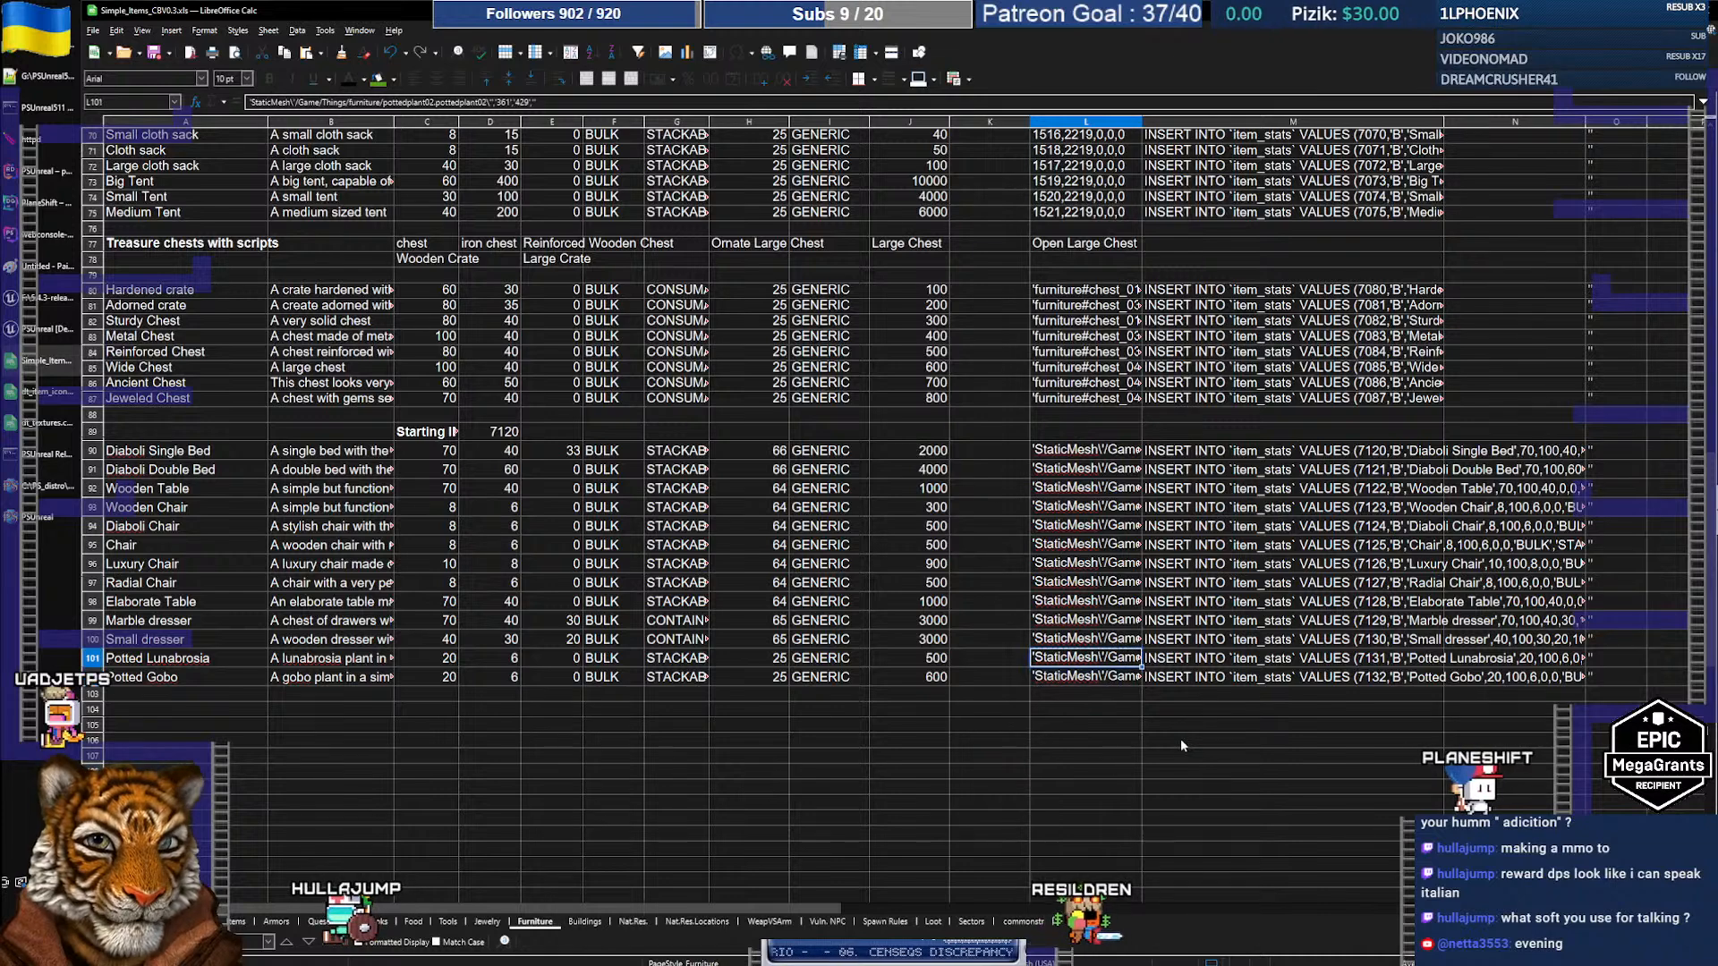
pyautogui.press('Down')
pyautogui.press('F2')
pyautogui.press('Left')
pyautogui.press('Left')
pyautogui.press('Left')
pyautogui.press('Left')
pyautogui.press('BackSpace')
pyautogui.press('BackSpace')
pyautogui.press('BackSpace')
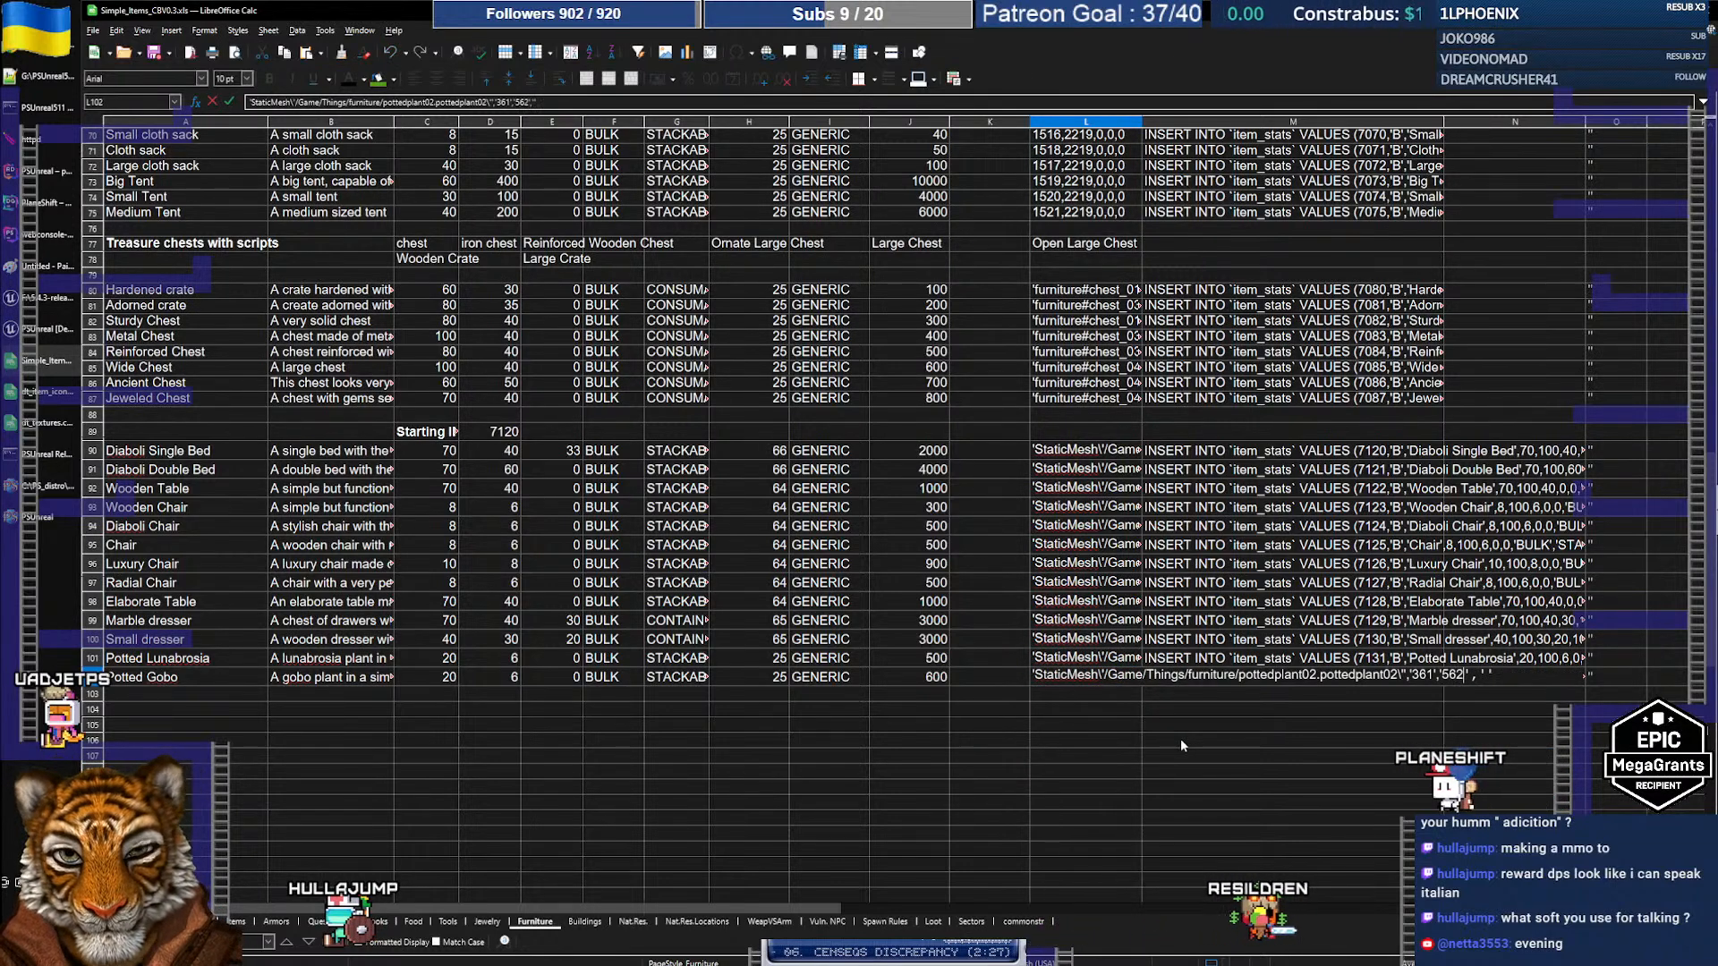
pyautogui.press('Return')
# Step: Copy the Potted Lunabrosia and Potted Gobo INSERT statements in M101:M102
pyautogui.press('Up')
pyautogui.press('Up')
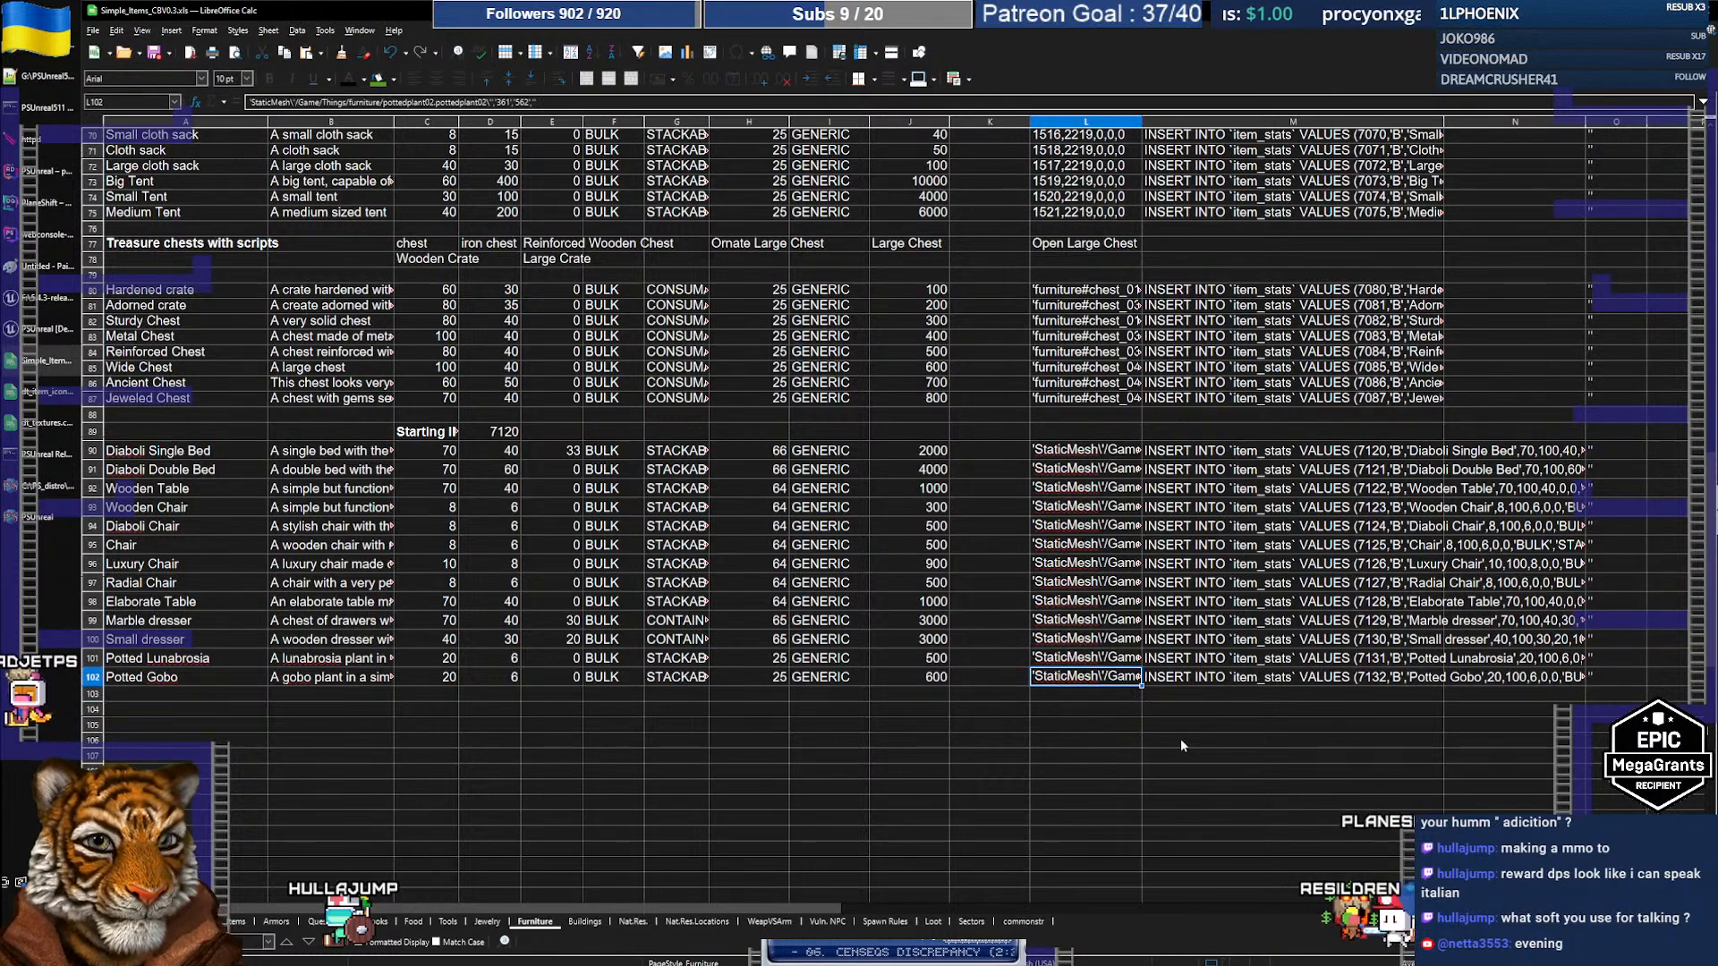
pyautogui.press('Right')
pyautogui.hotkey('shift', 'Down')
pyautogui.hotkey('ctrl', 'c')
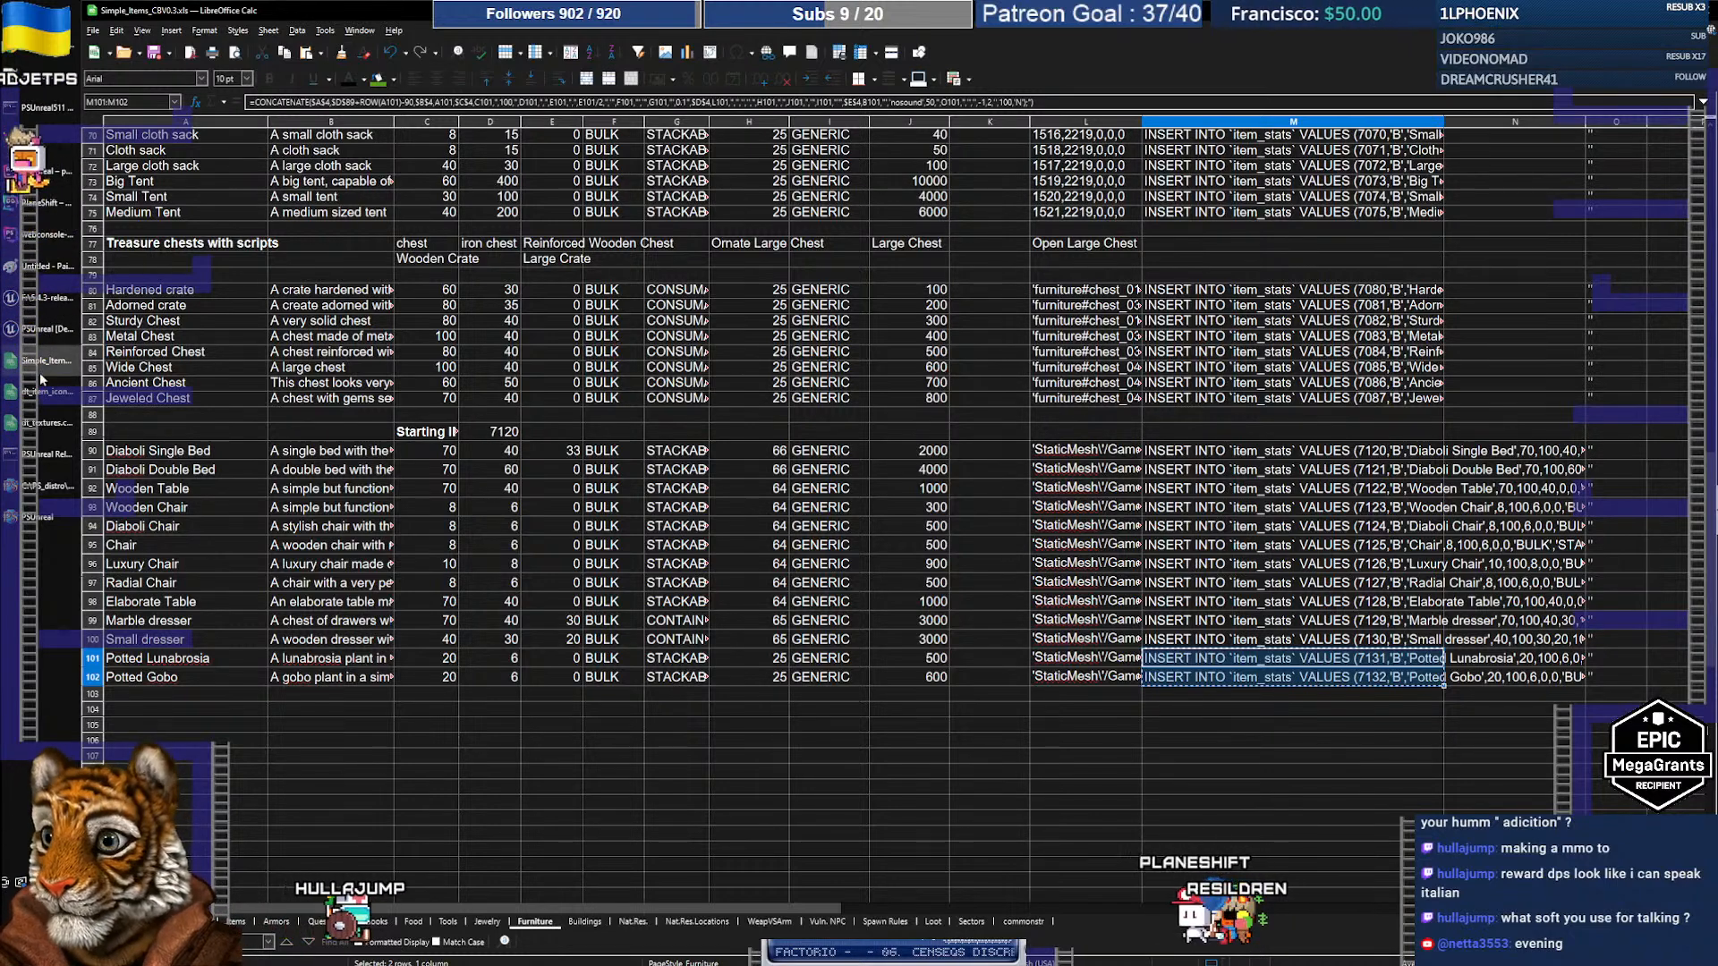
pyautogui.hotkey('alt', 'Tab')
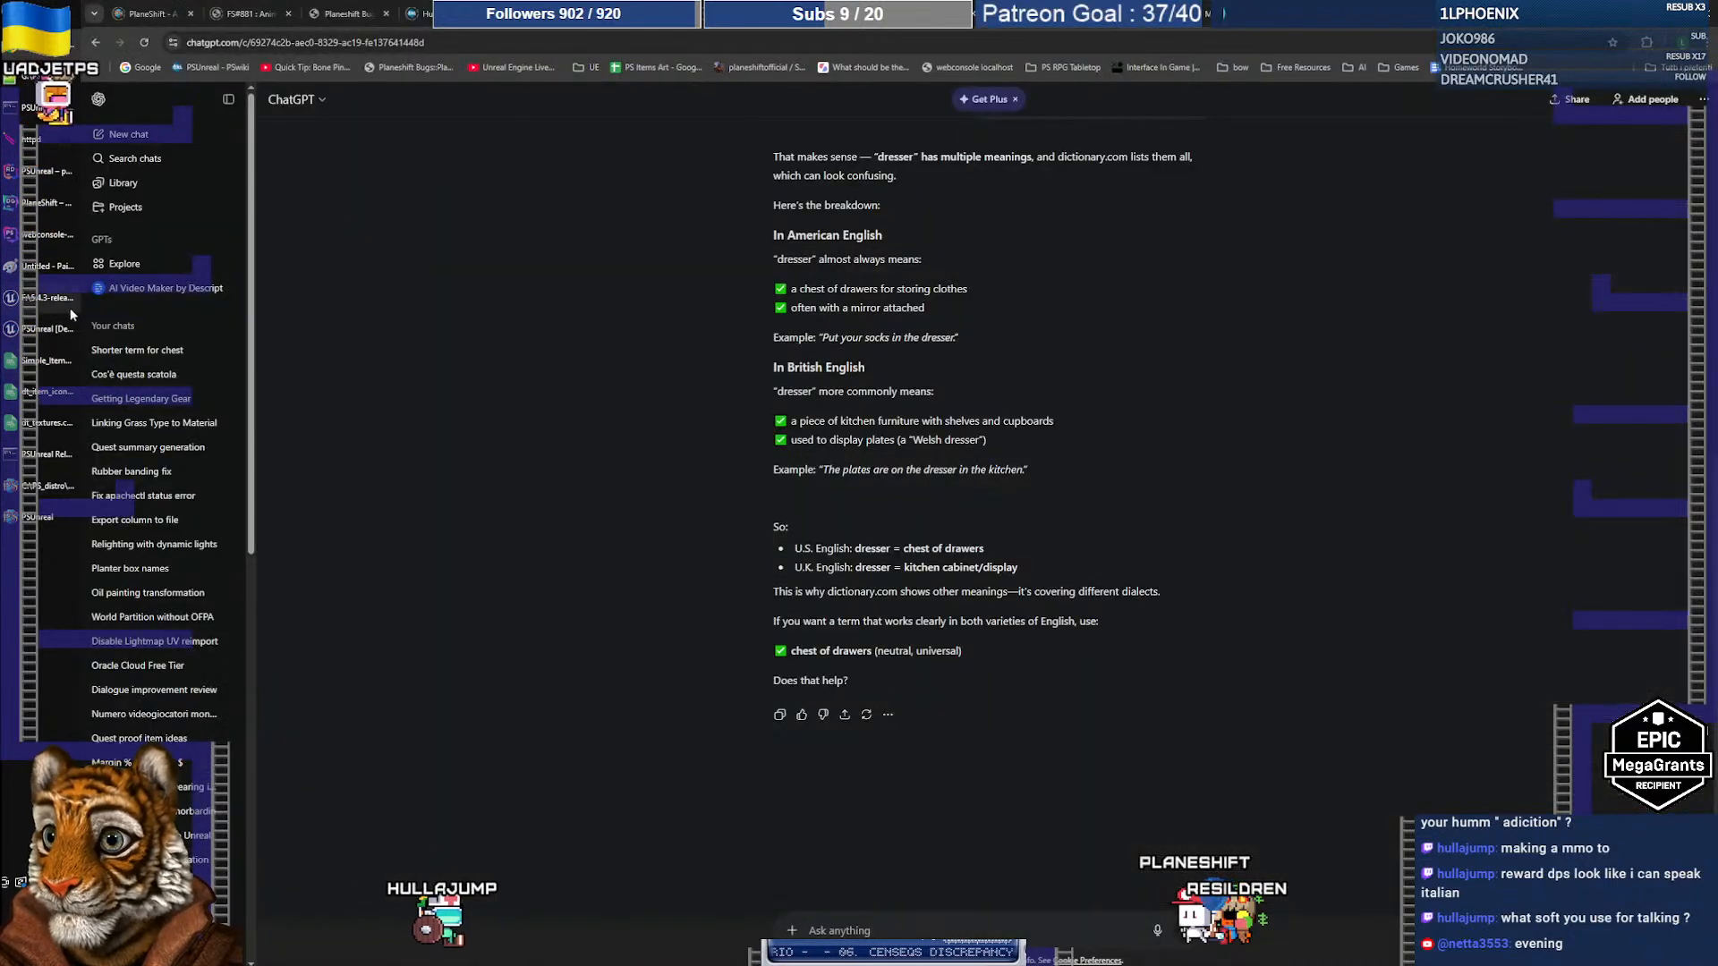
# Step: In DataGrip, finish the grid edit and switch to the console_40 query editor
pyautogui.click(39, 195)
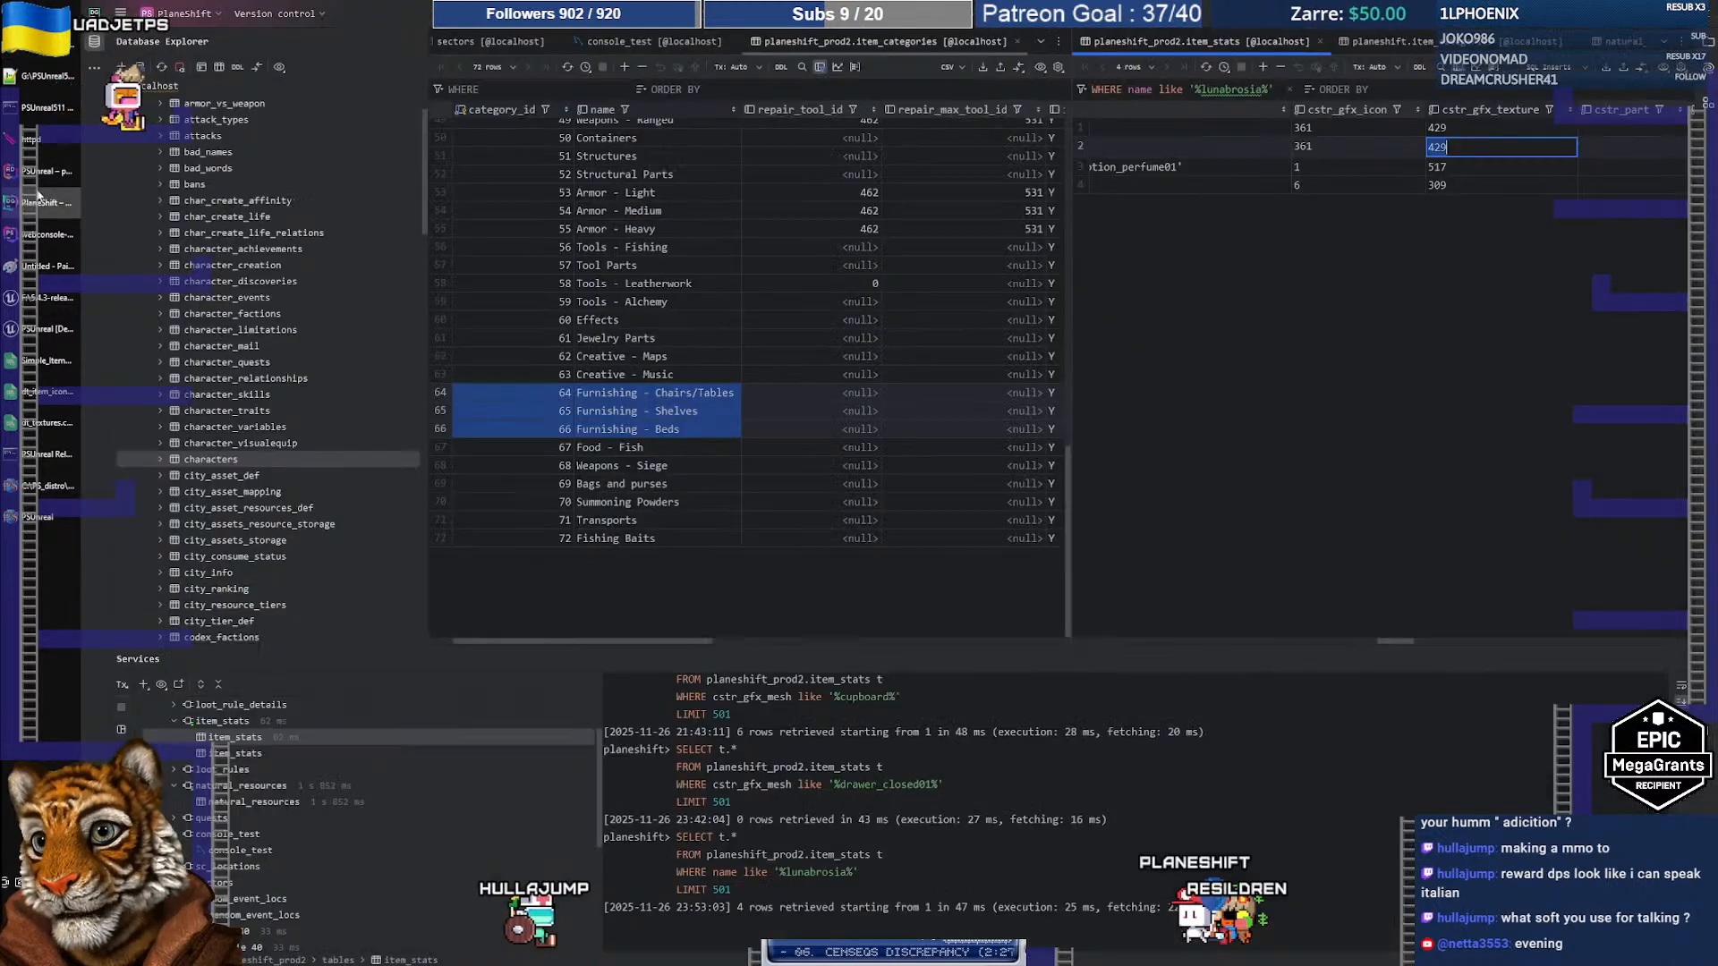
pyautogui.click(1437, 165)
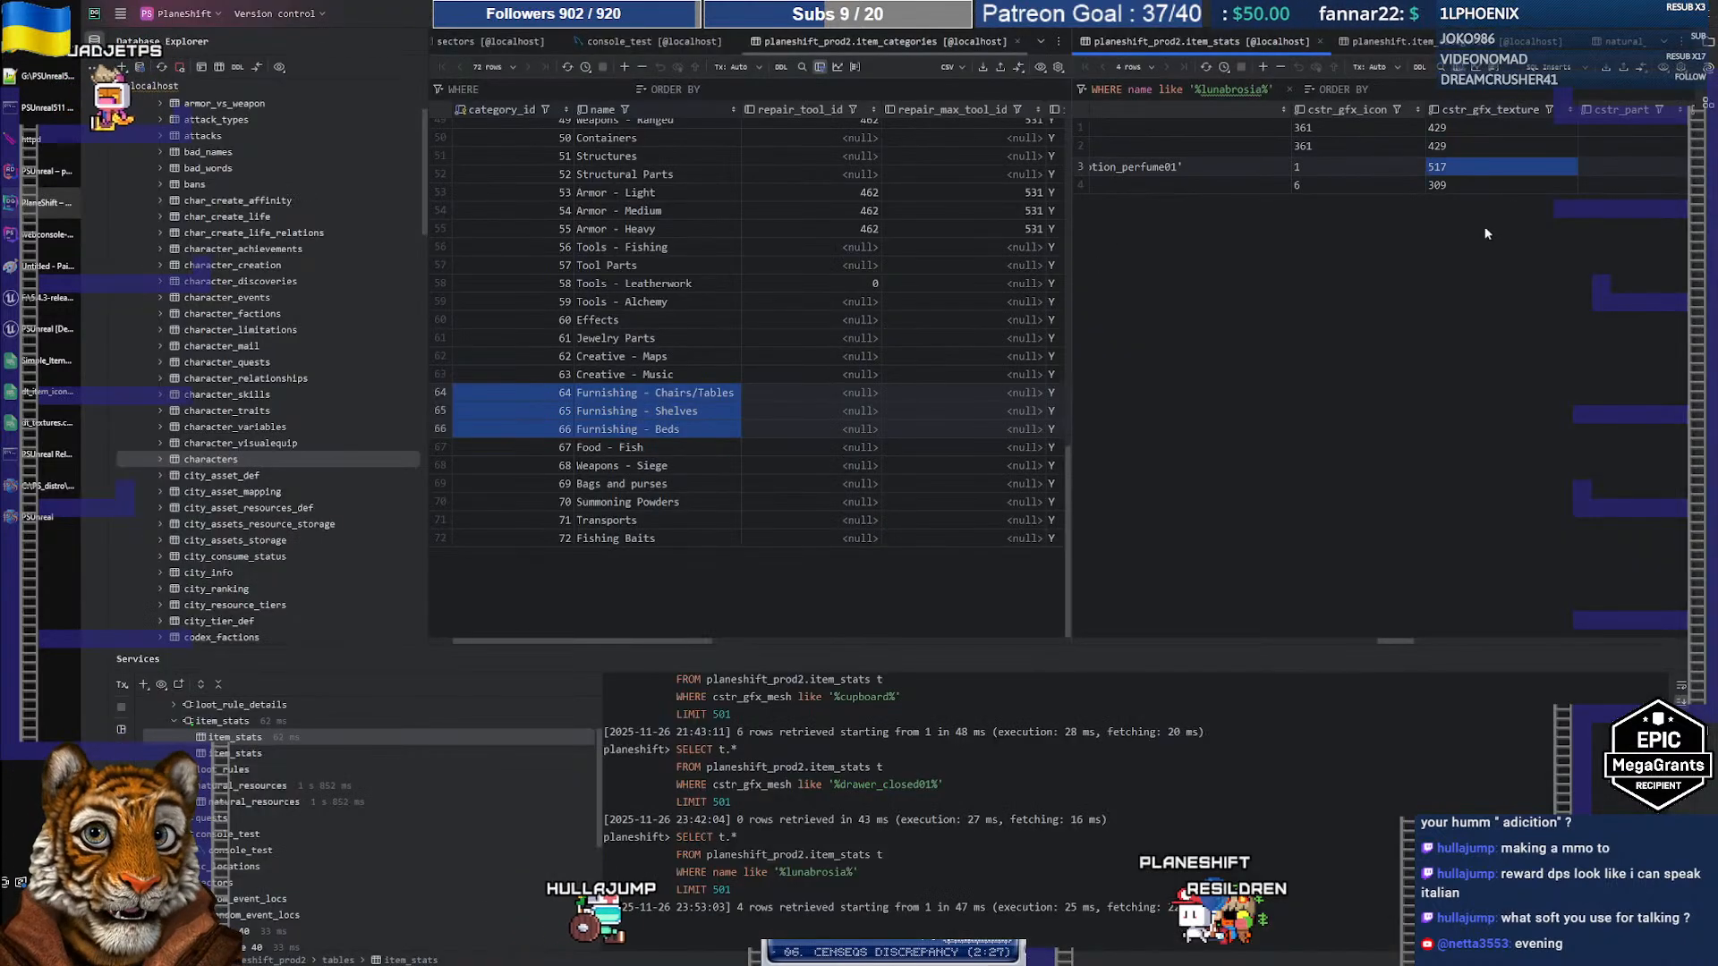
pyautogui.click(1663, 42)
pyautogui.click(1579, 180)
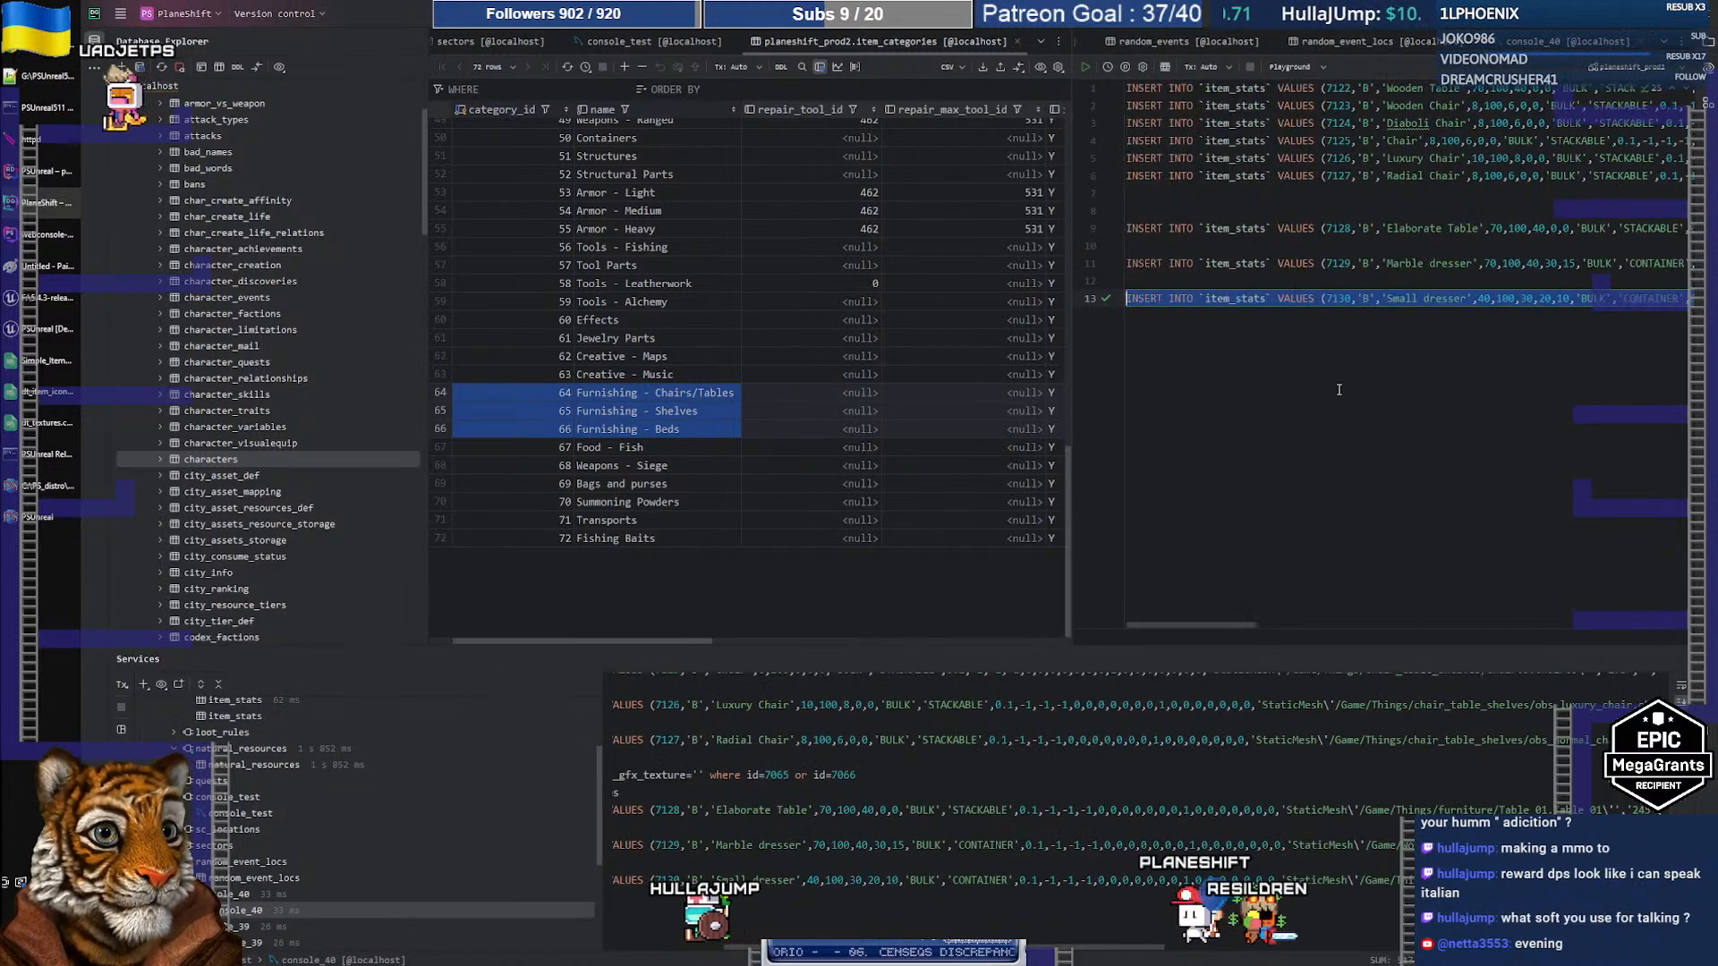
# Step: Replace the console contents with the two INSERTs for items 7131 and 7132 and run them
pyautogui.hotkey('shift', 'Up')
pyautogui.hotkey('shift', 'Up')
pyautogui.hotkey('shift', 'Up')
pyautogui.hotkey('shift', 'Up')
pyautogui.hotkey('shift', 'Up')
pyautogui.hotkey('shift', 'Up')
pyautogui.hotkey('shift', 'Up')
pyautogui.hotkey('shift', 'Up')
pyautogui.hotkey('shift', 'Up')
pyautogui.hotkey('shift', 'Up')
pyautogui.hotkey('shift', 'Up')
pyautogui.hotkey('shift', 'Up')
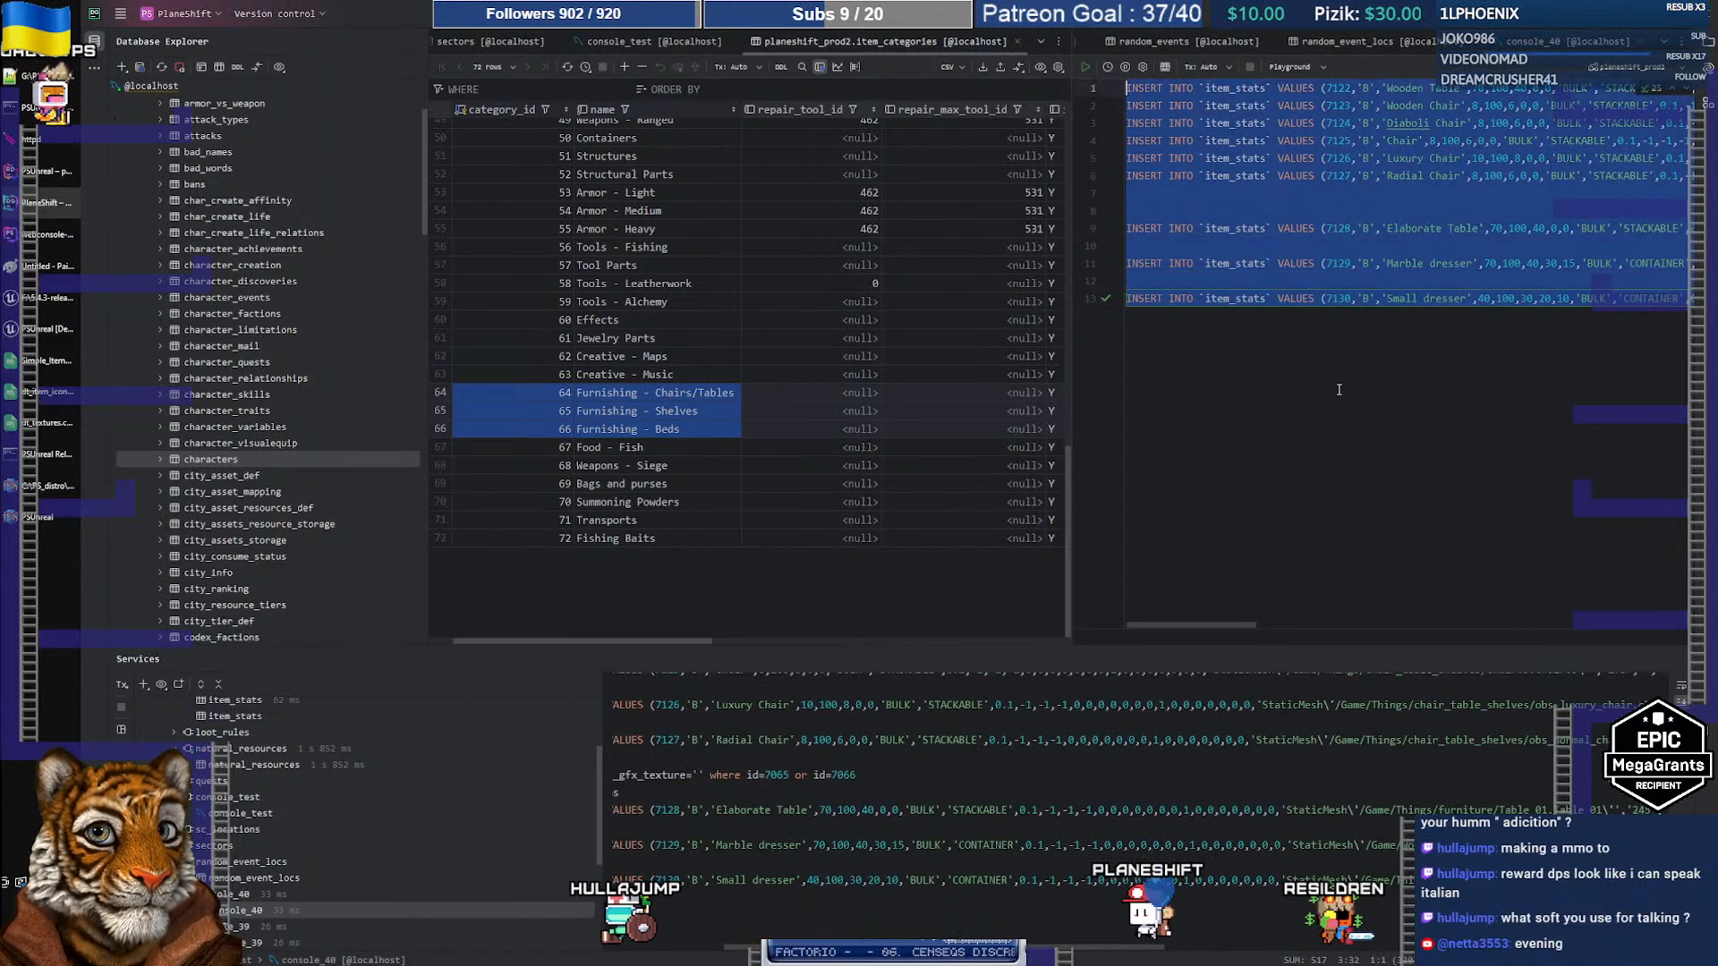
pyautogui.press('Delete')
pyautogui.hotkey('ctrl', 'v')
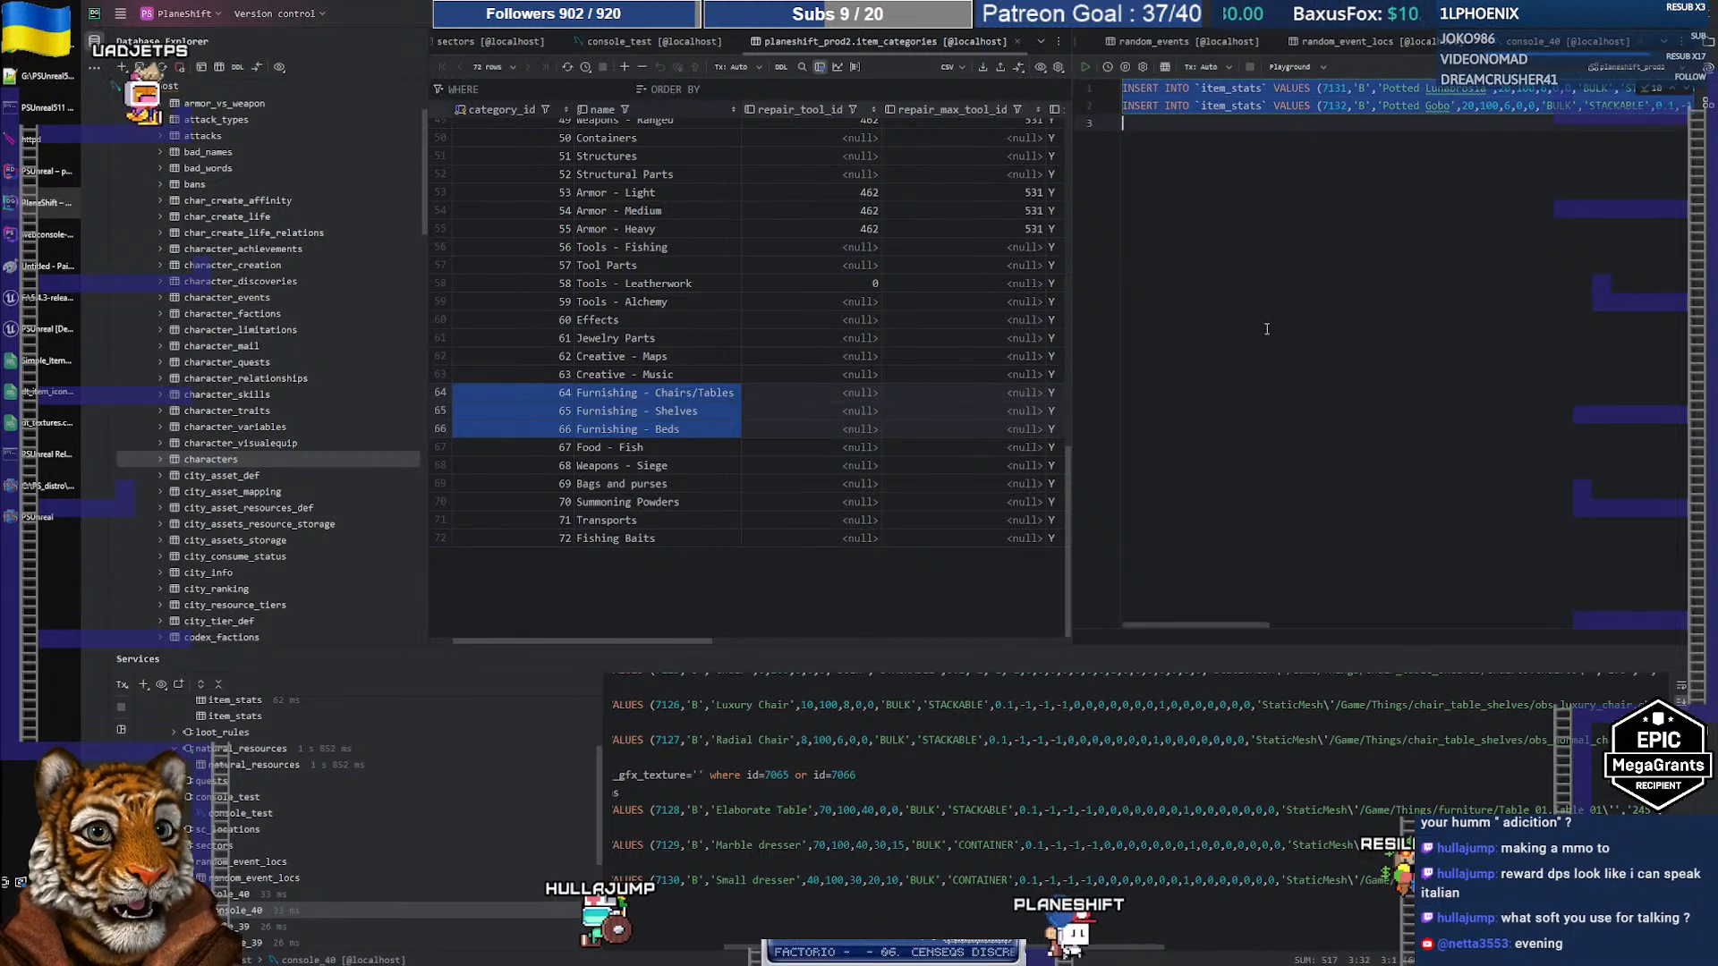
pyautogui.click(1085, 67)
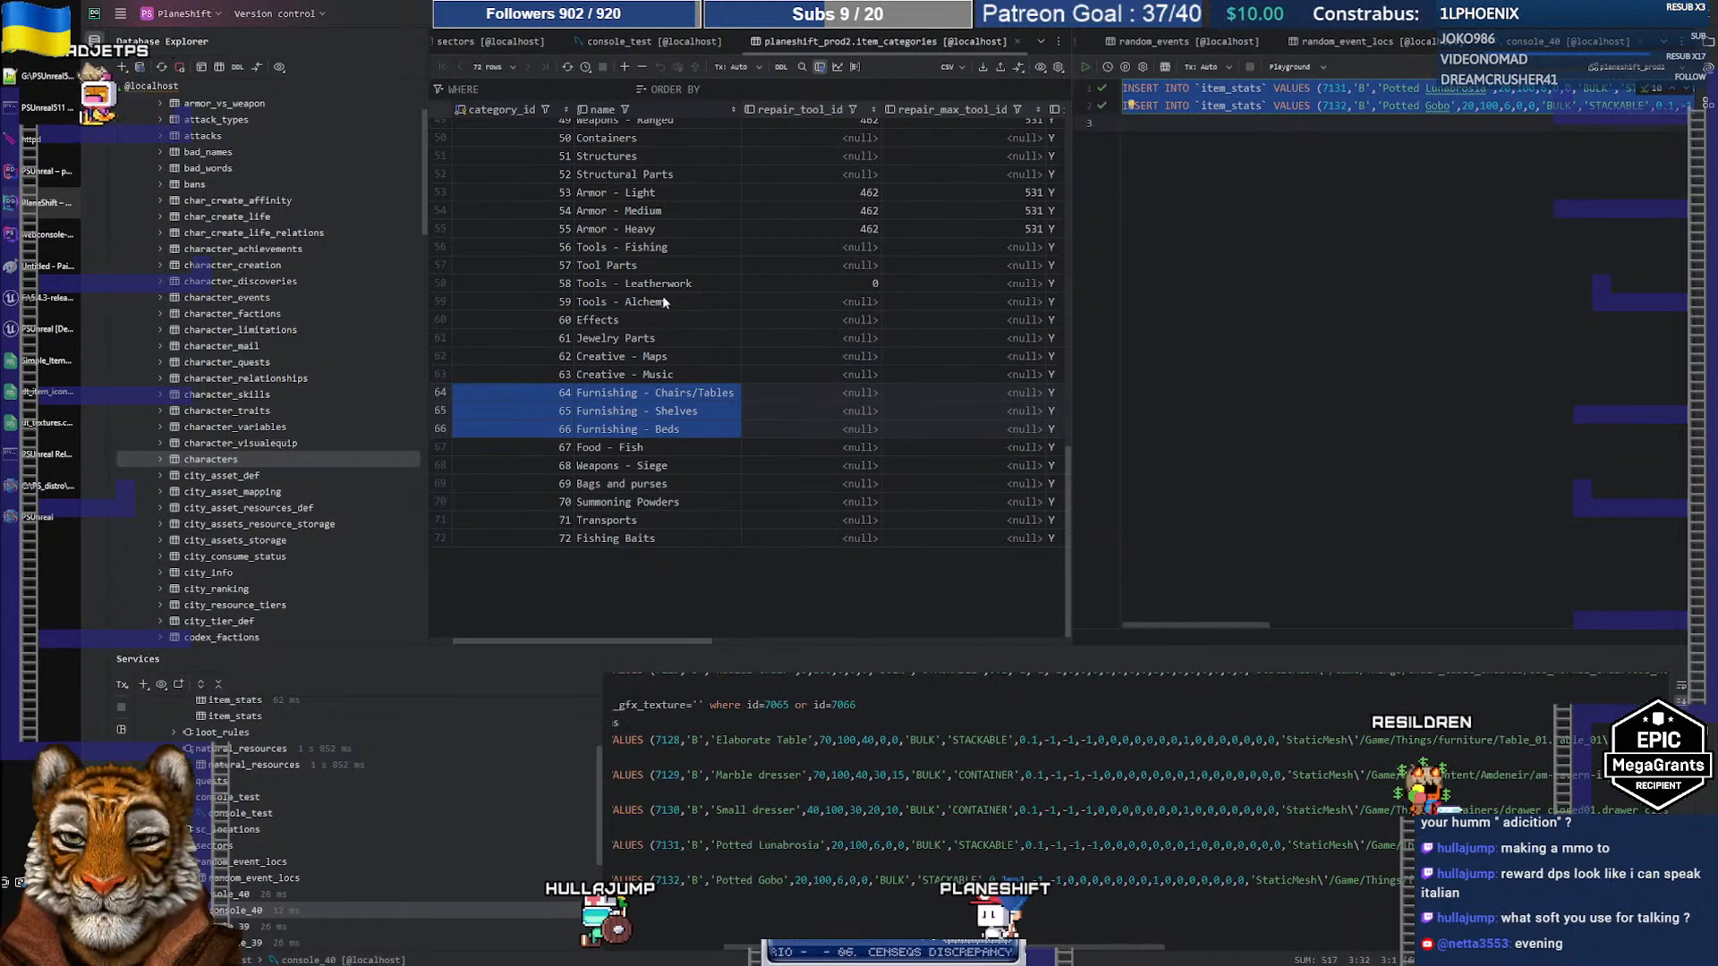
pyautogui.click(38, 517)
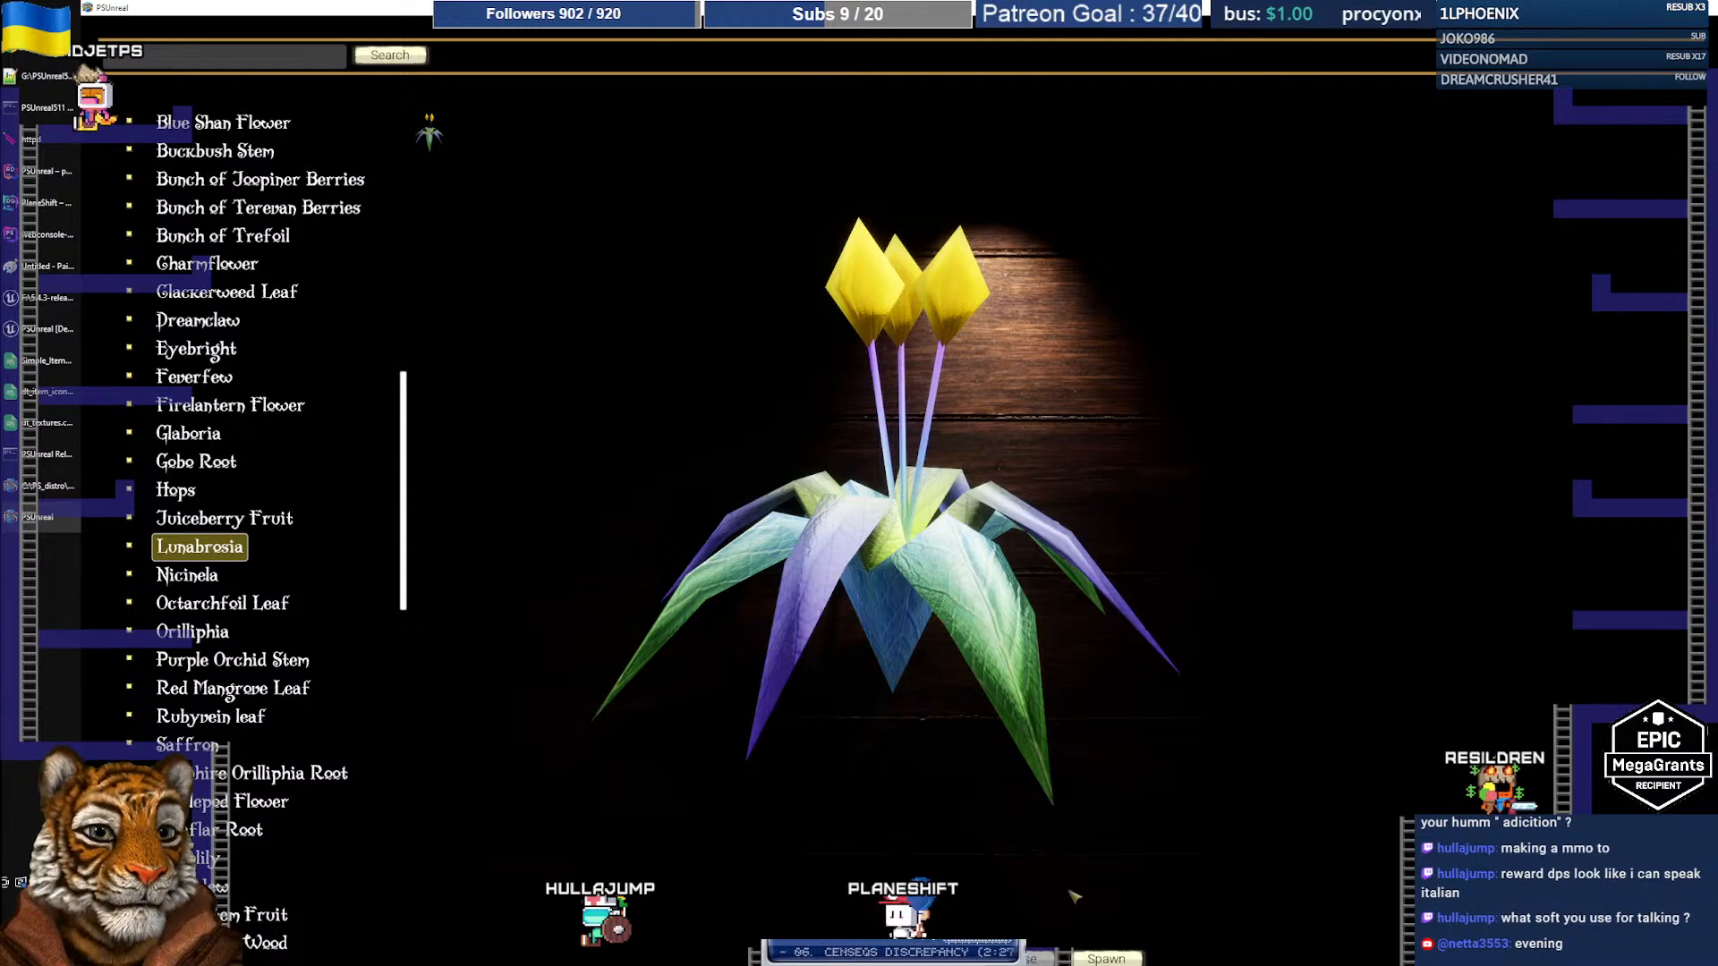
# Step: Spawn a Lunabrosia into the inventory, close the PlaneShift client, and return to Unreal Editor
pyautogui.click(1106, 958)
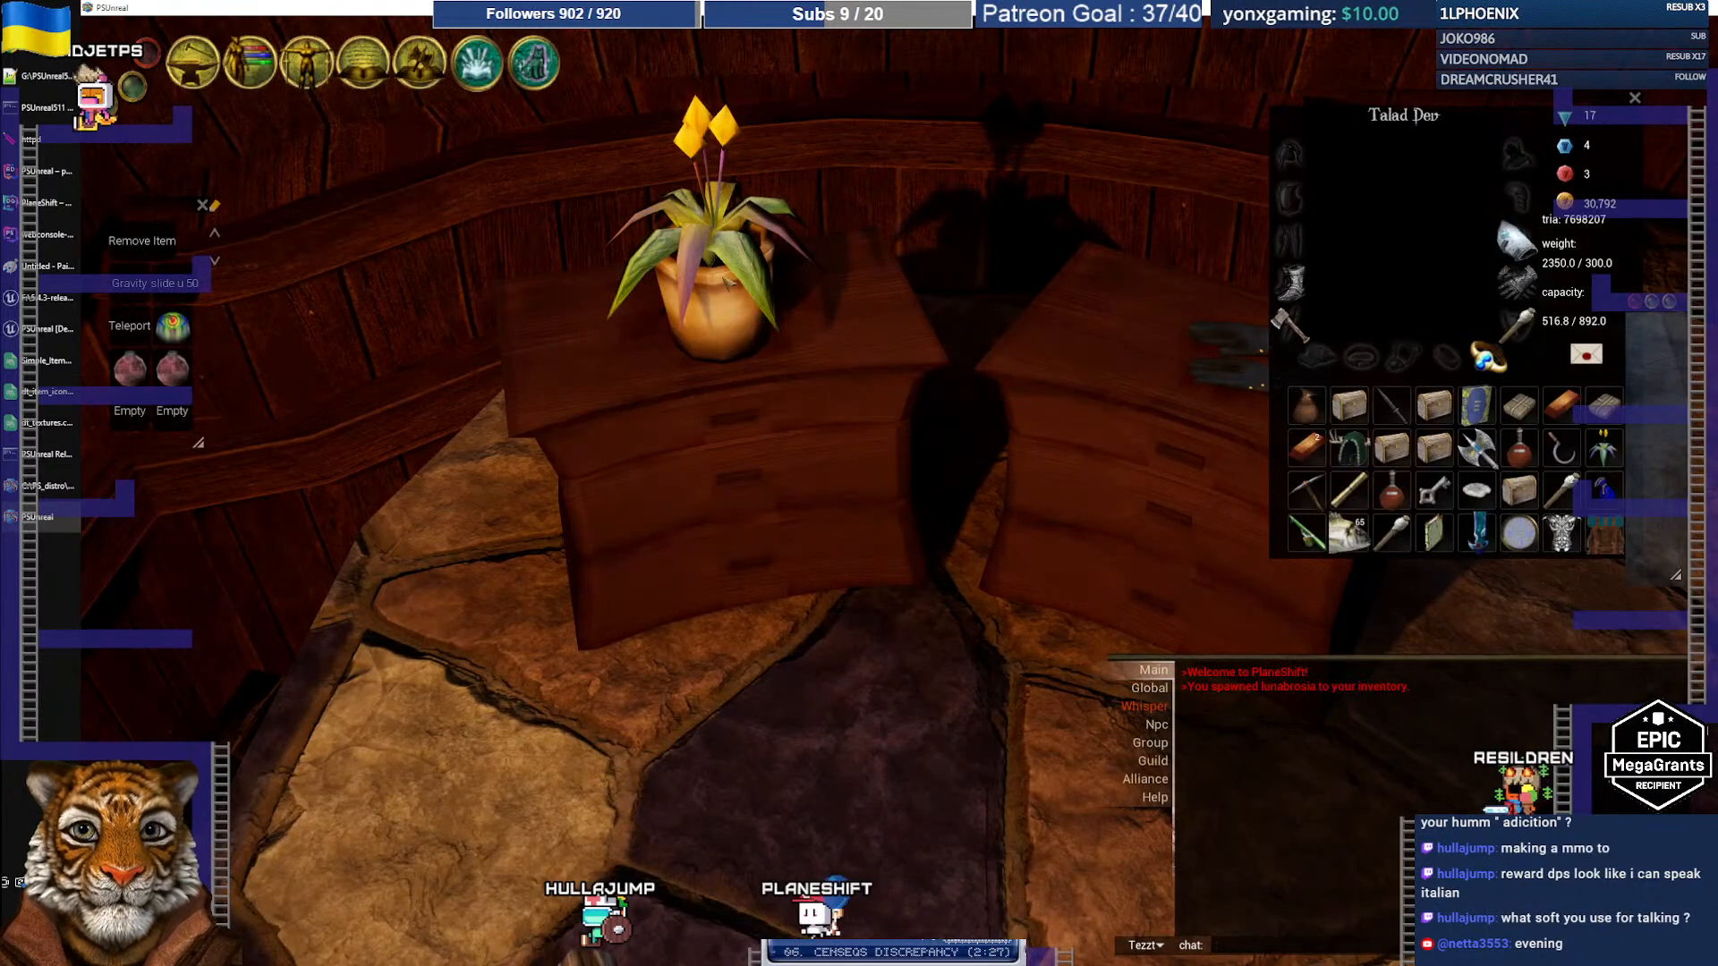
pyautogui.click(1711, 11)
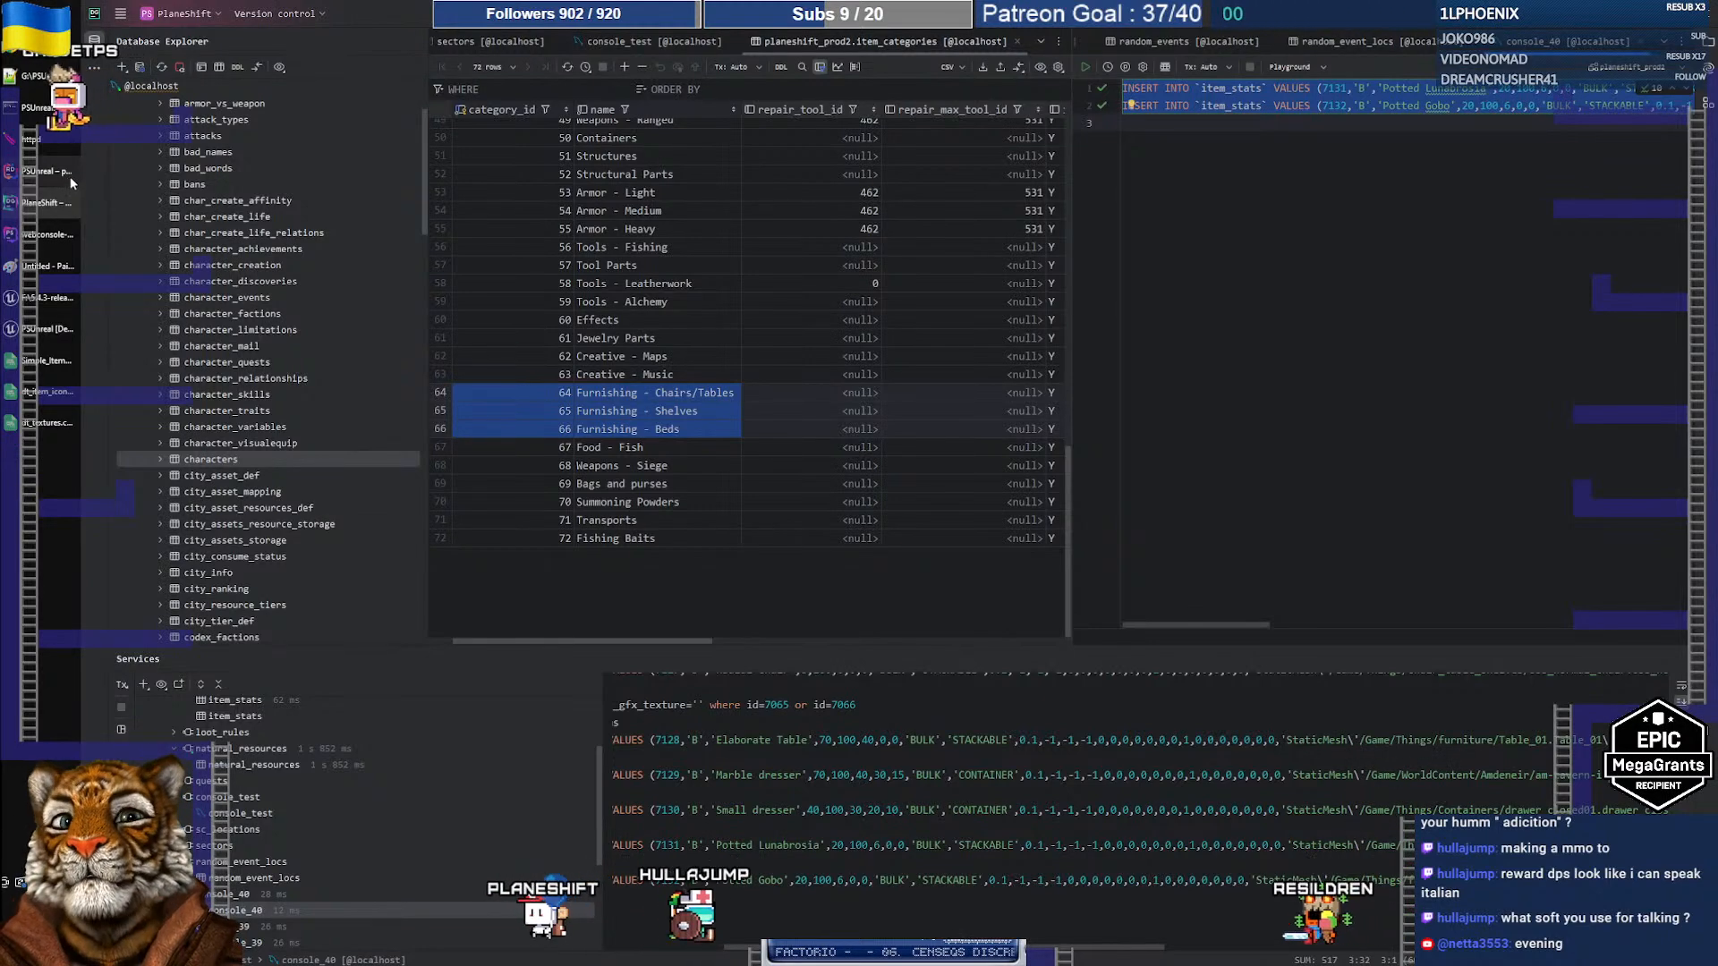
pyautogui.click(36, 322)
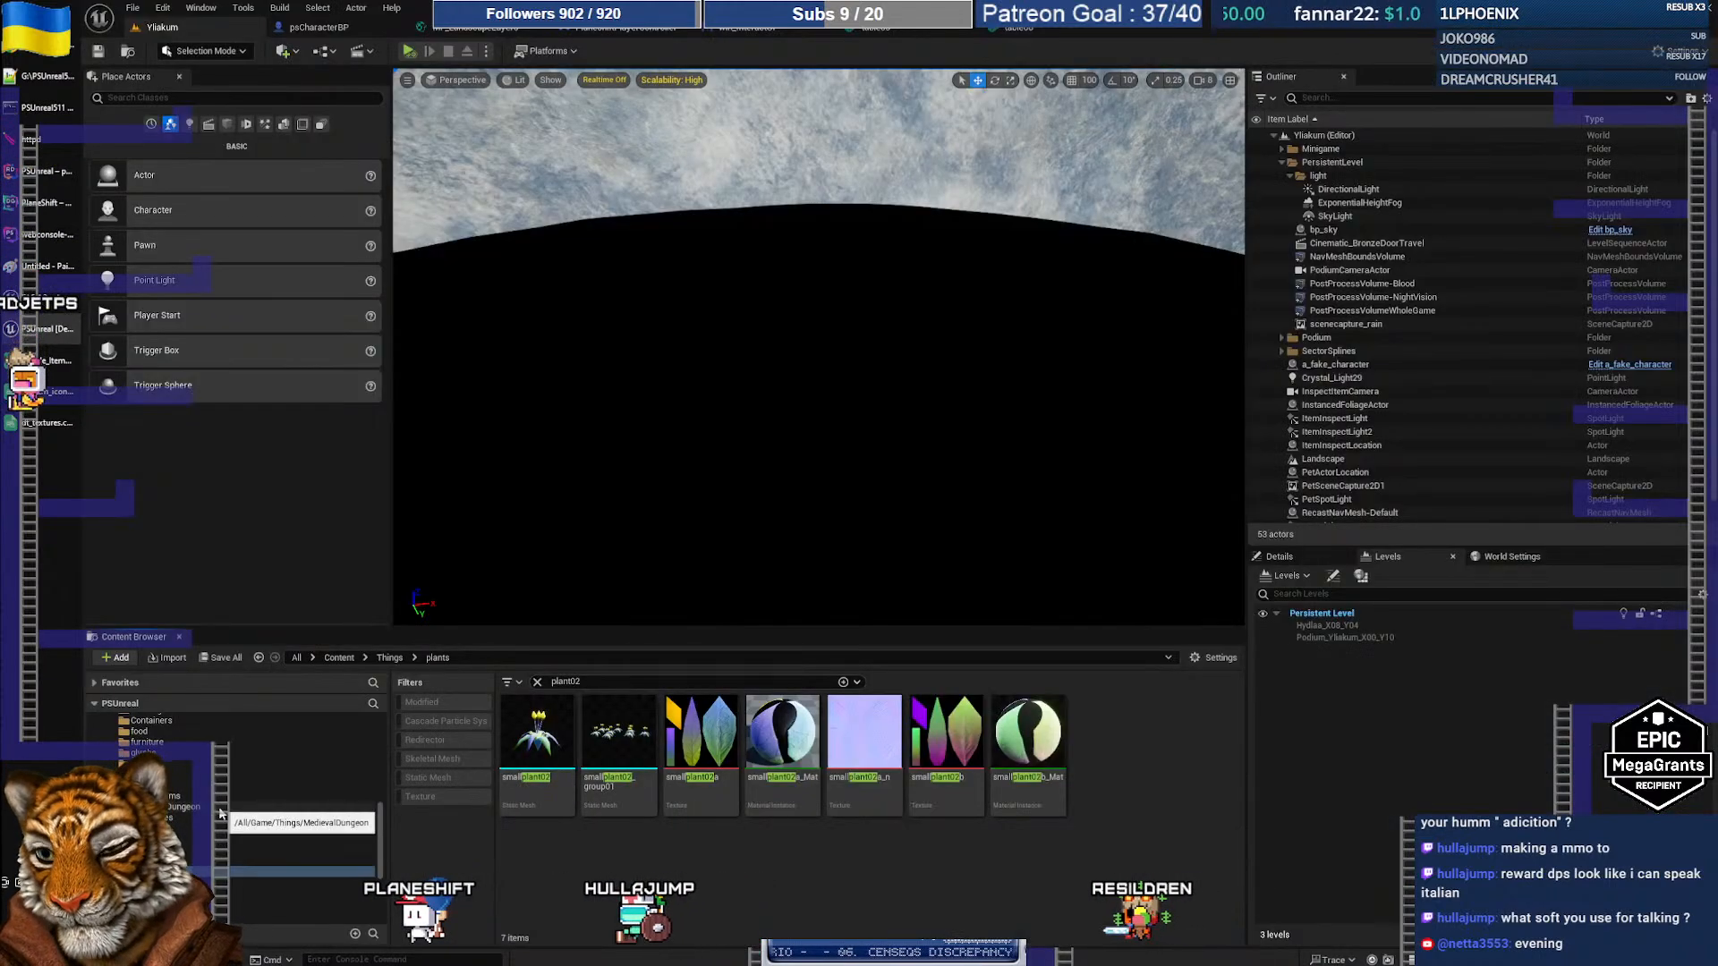
pyautogui.scroll(-3, 219, 810)
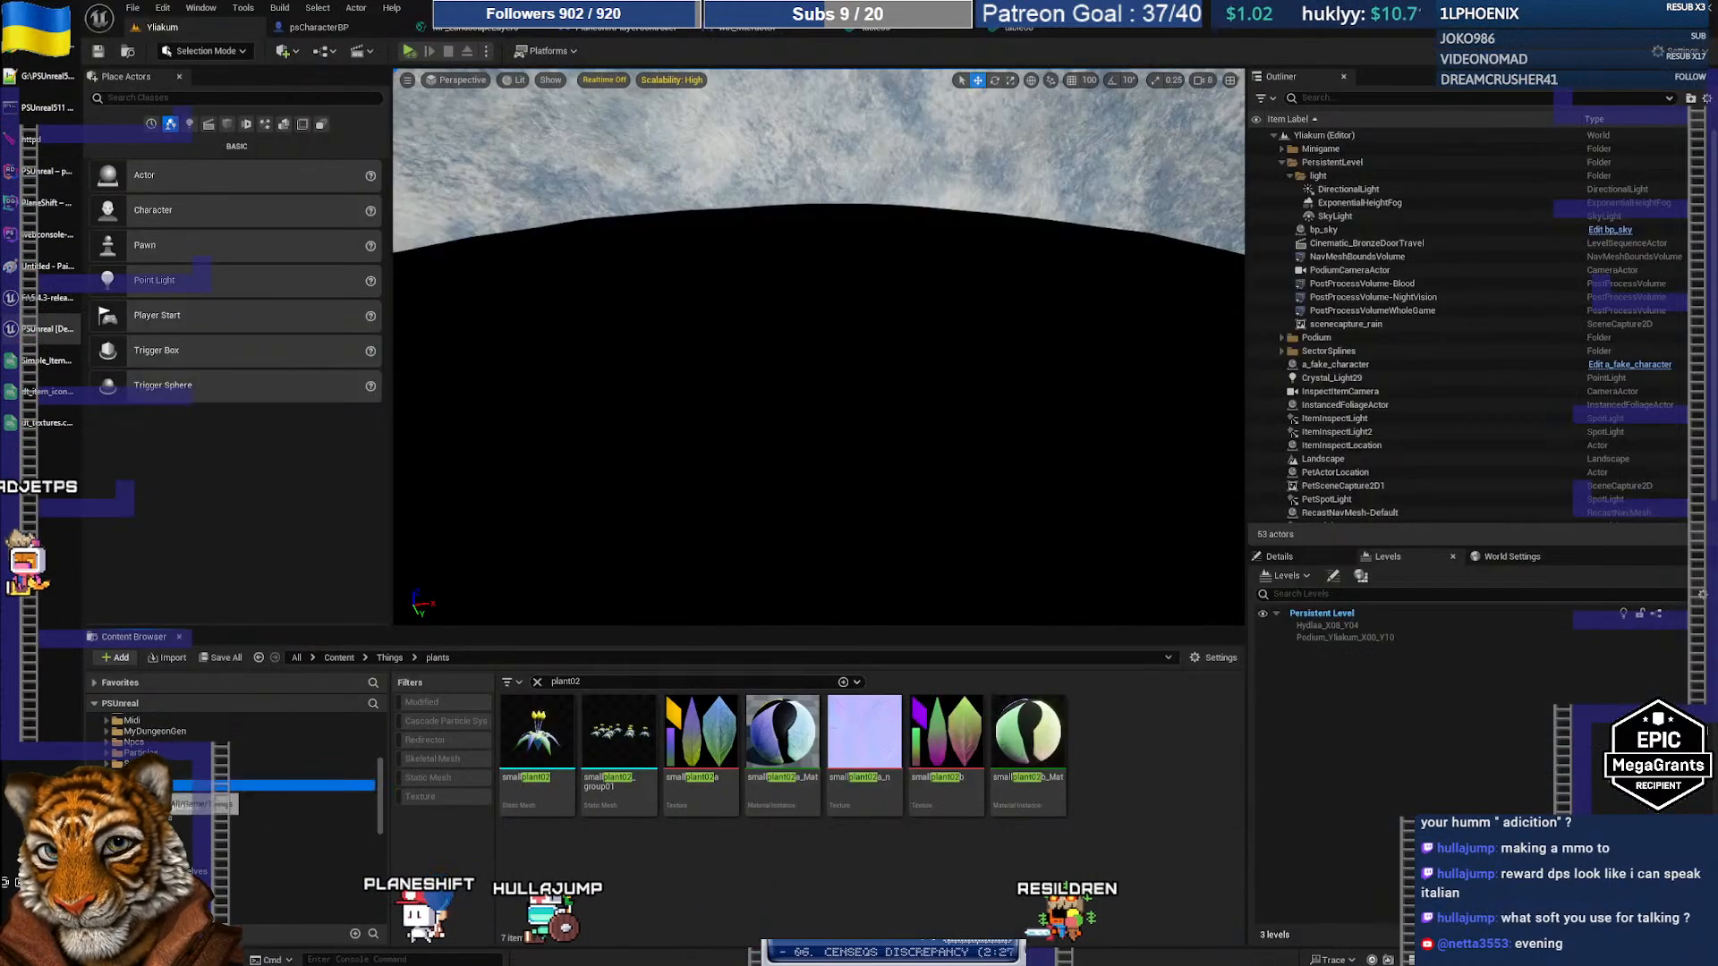
# Step: Filter the Things folder by 'potted' to list three potted plant meshes, including pottedplant03
pyautogui.click(147, 785)
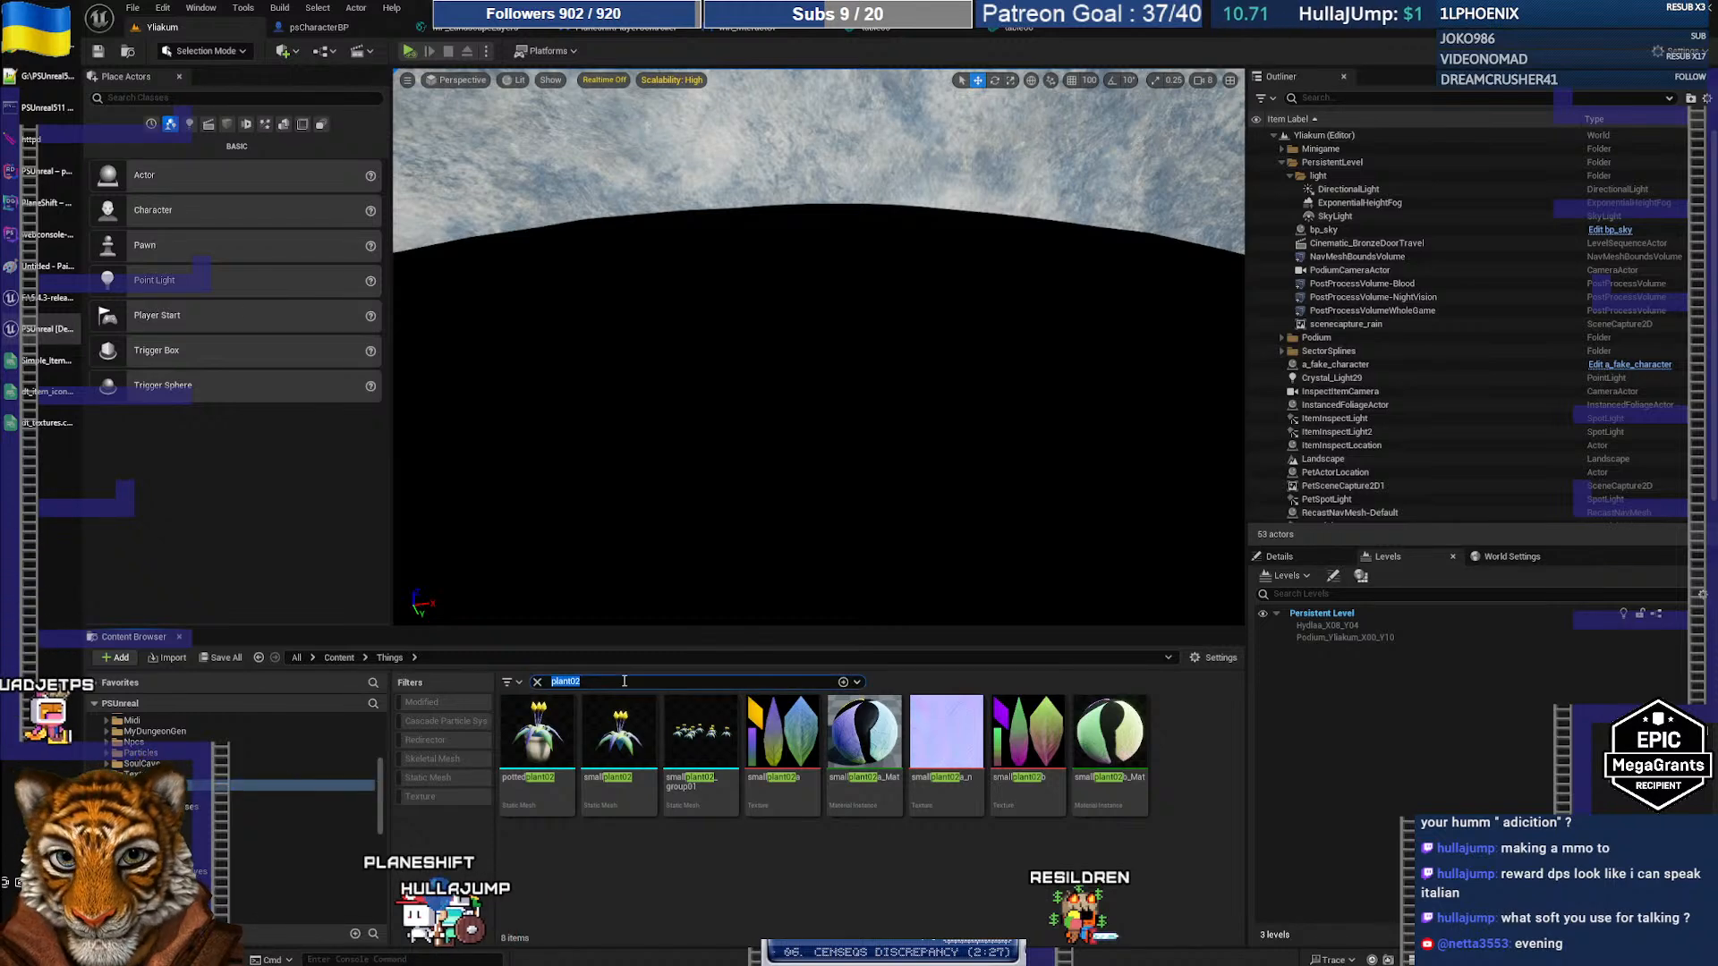
pyautogui.click(624, 681)
pyautogui.write('potted')
pyautogui.click(761, 817)
pyautogui.click(712, 791)
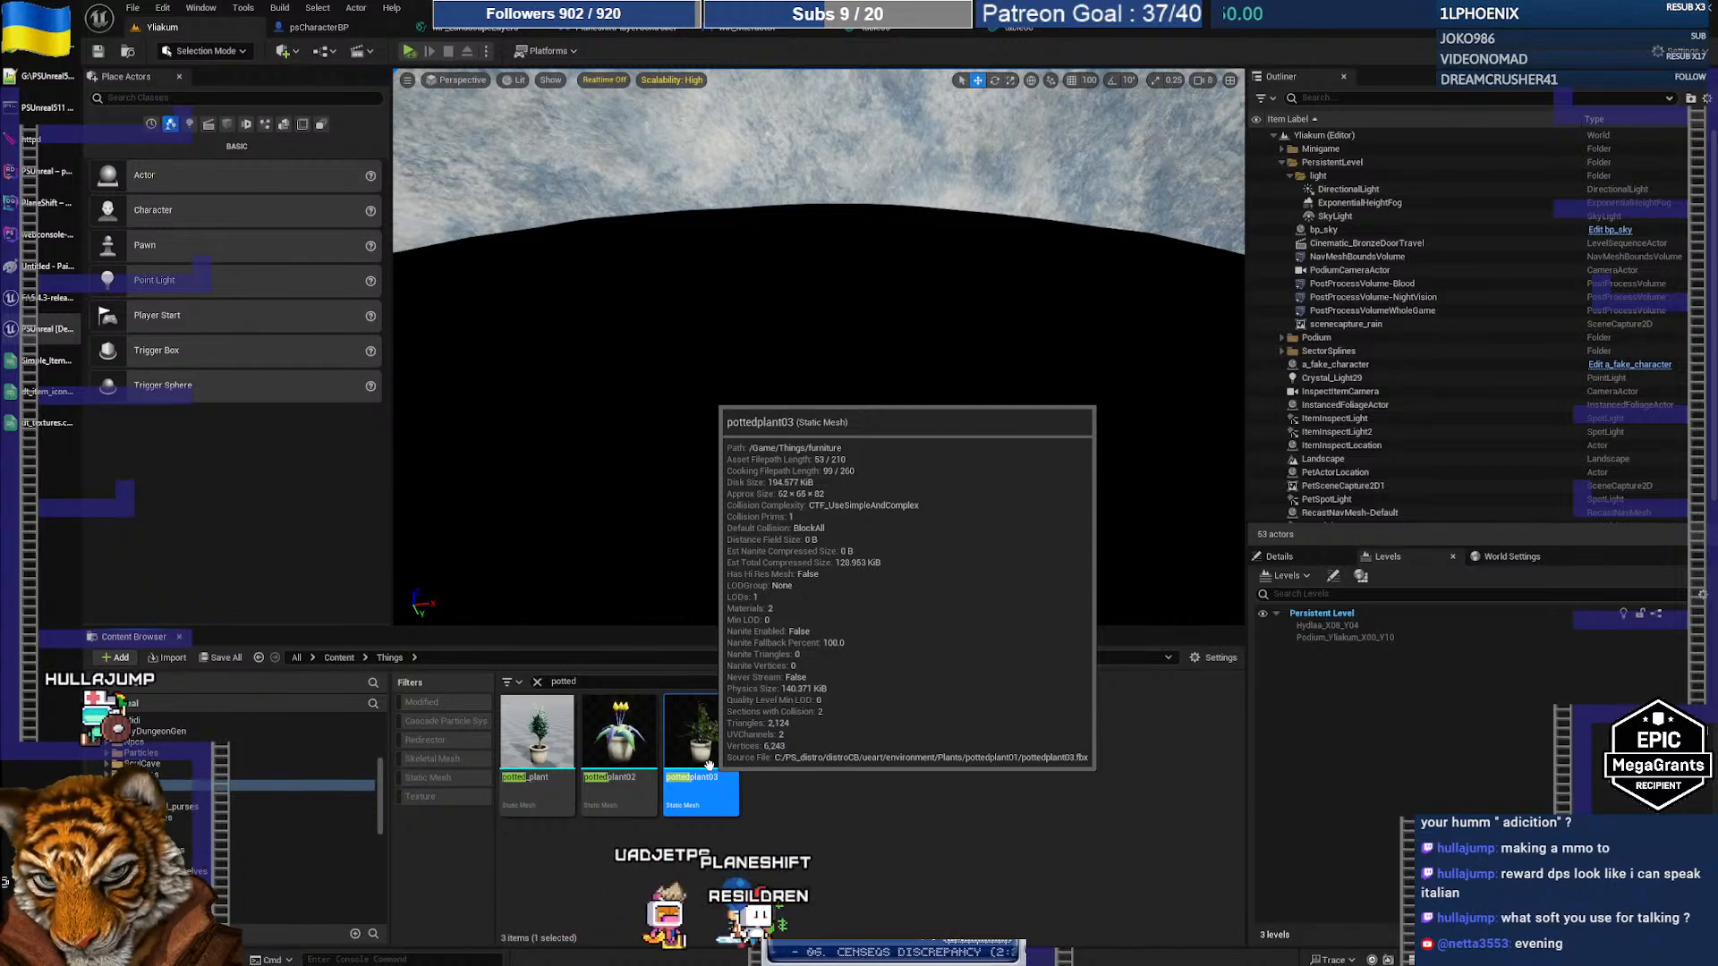
pyautogui.click(911, 834)
# Step: Open pottedplant03, trace Element 1's material, and inspect the bush03_FoliageType settings
pyautogui.doubleClick(711, 730)
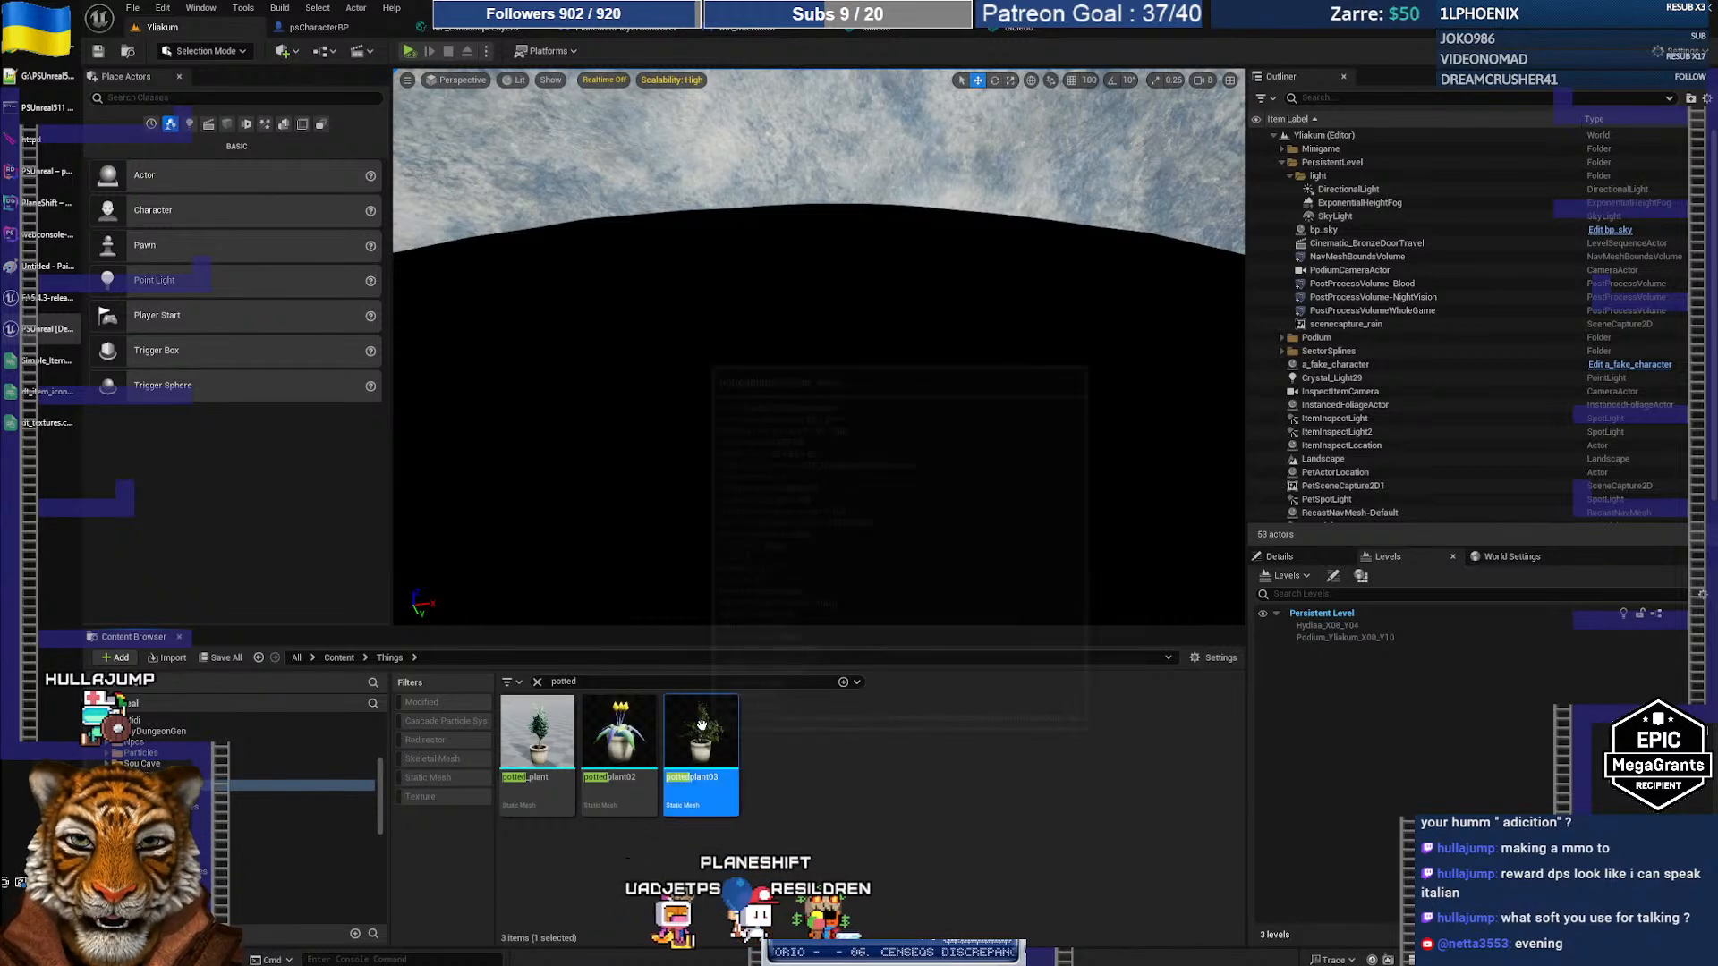
pyautogui.scroll(5, 566, 492)
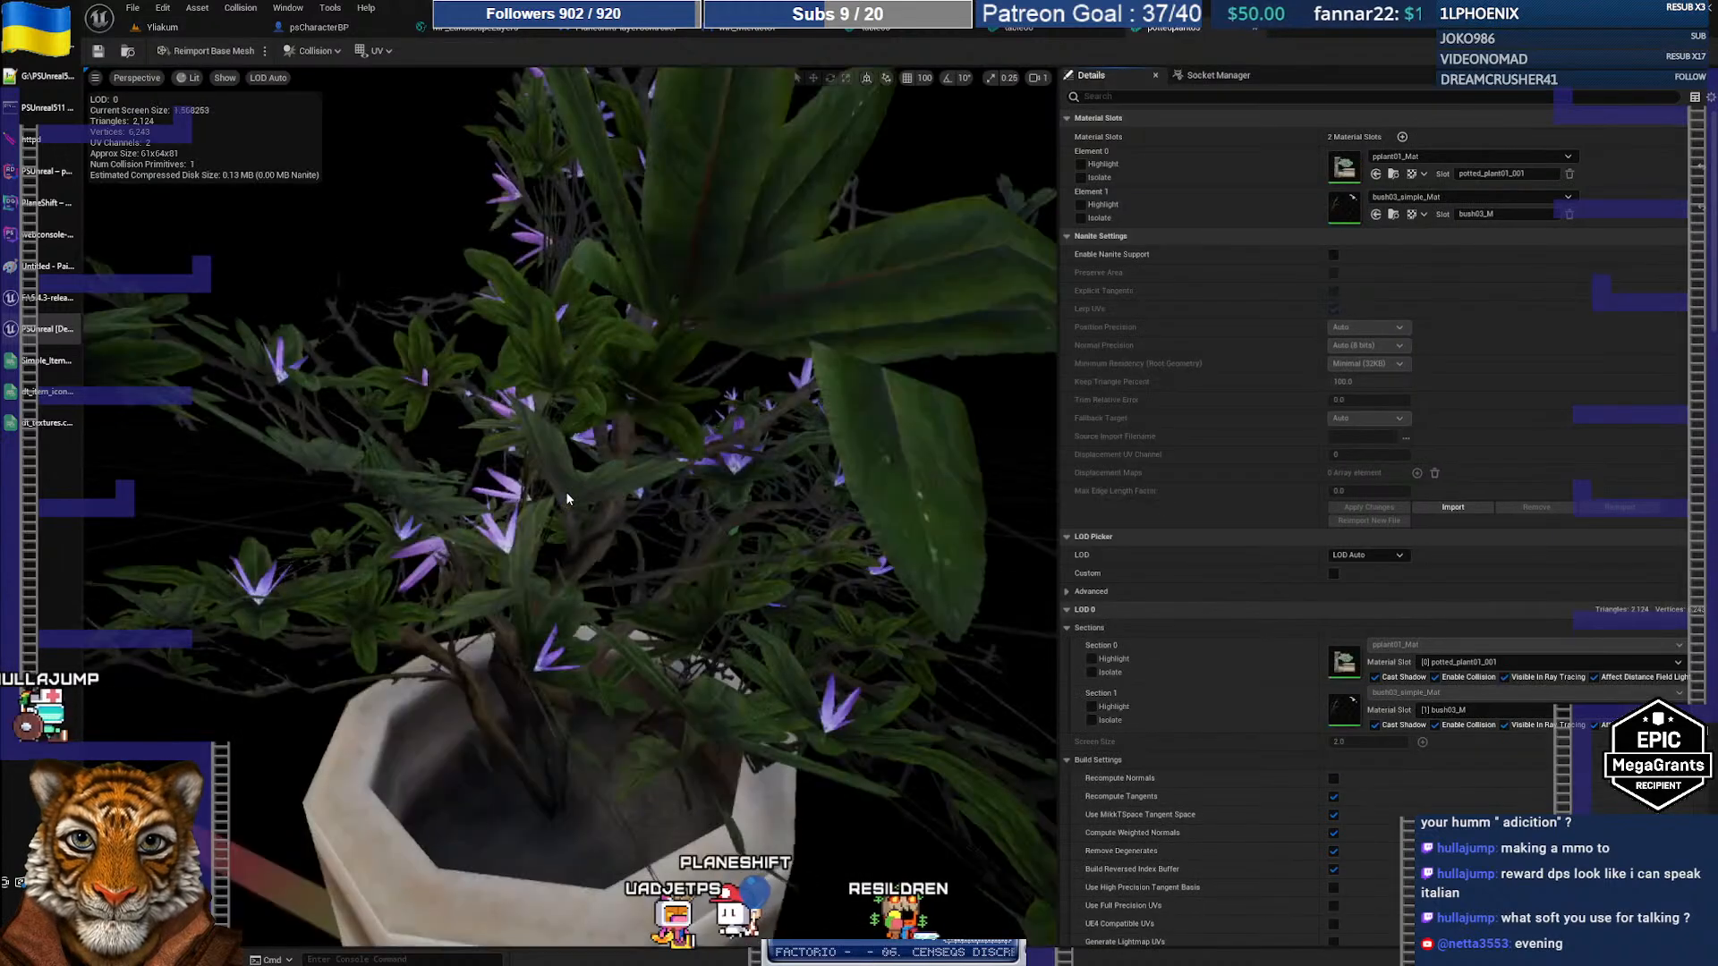
pyautogui.scroll(-3, 626, 457)
pyautogui.scroll(5, 640, 440)
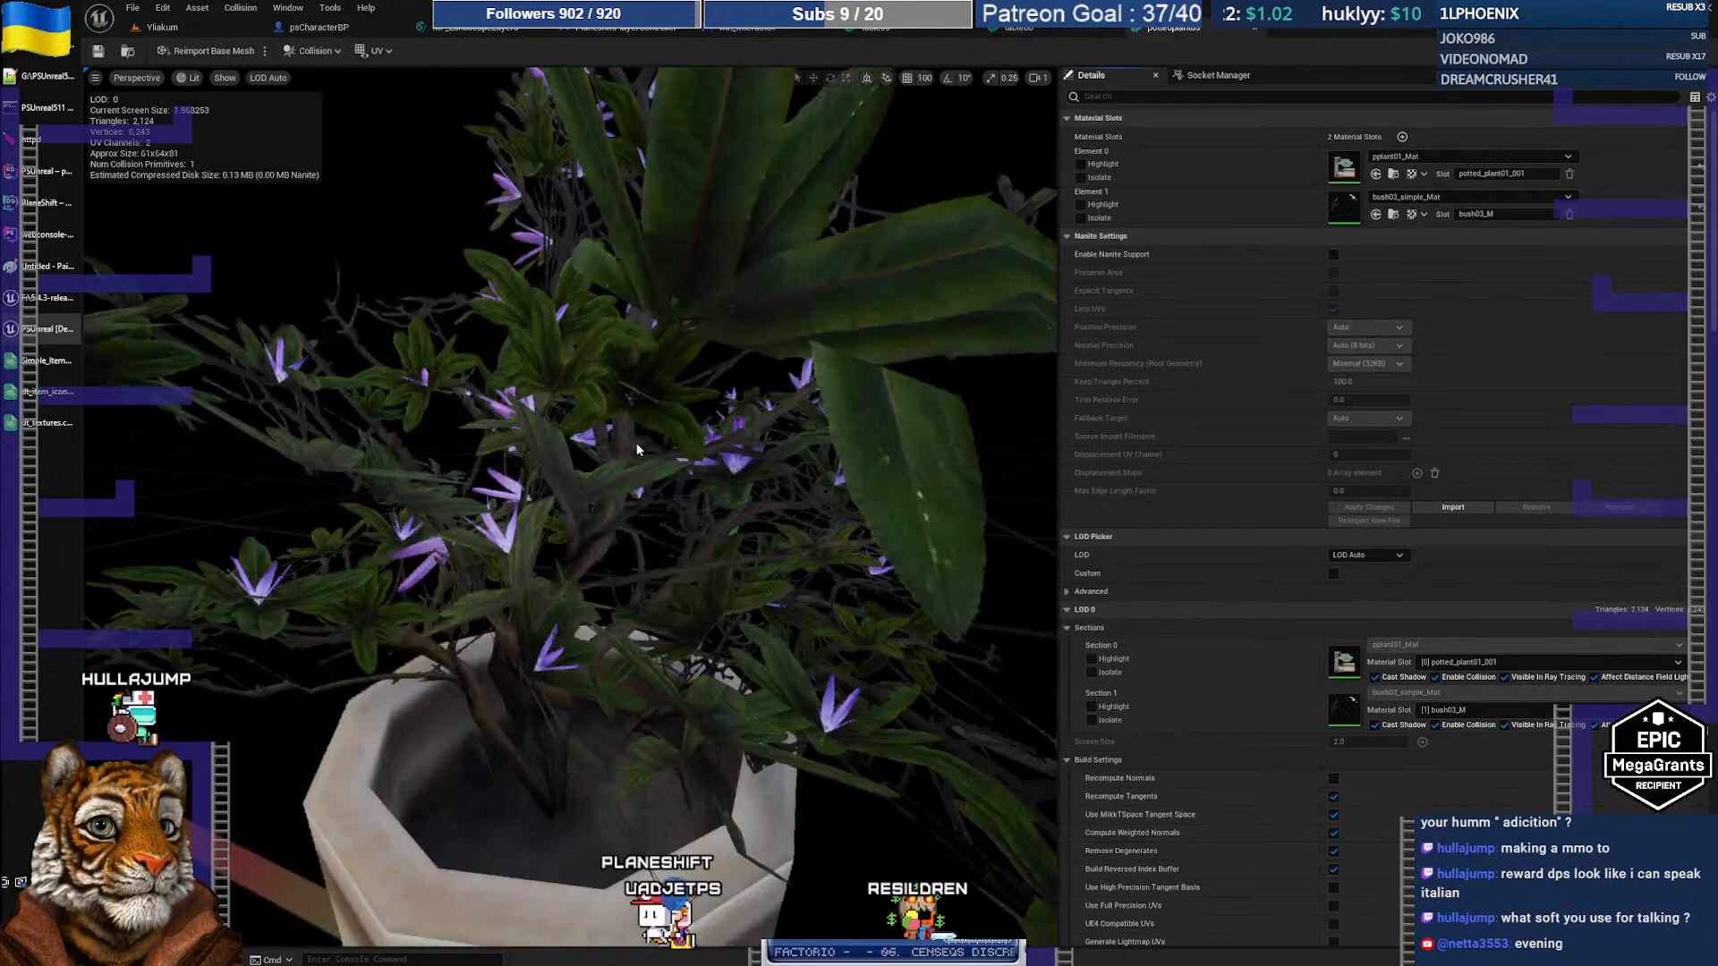
pyautogui.scroll(-4, 637, 453)
pyautogui.scroll(2, 660, 460)
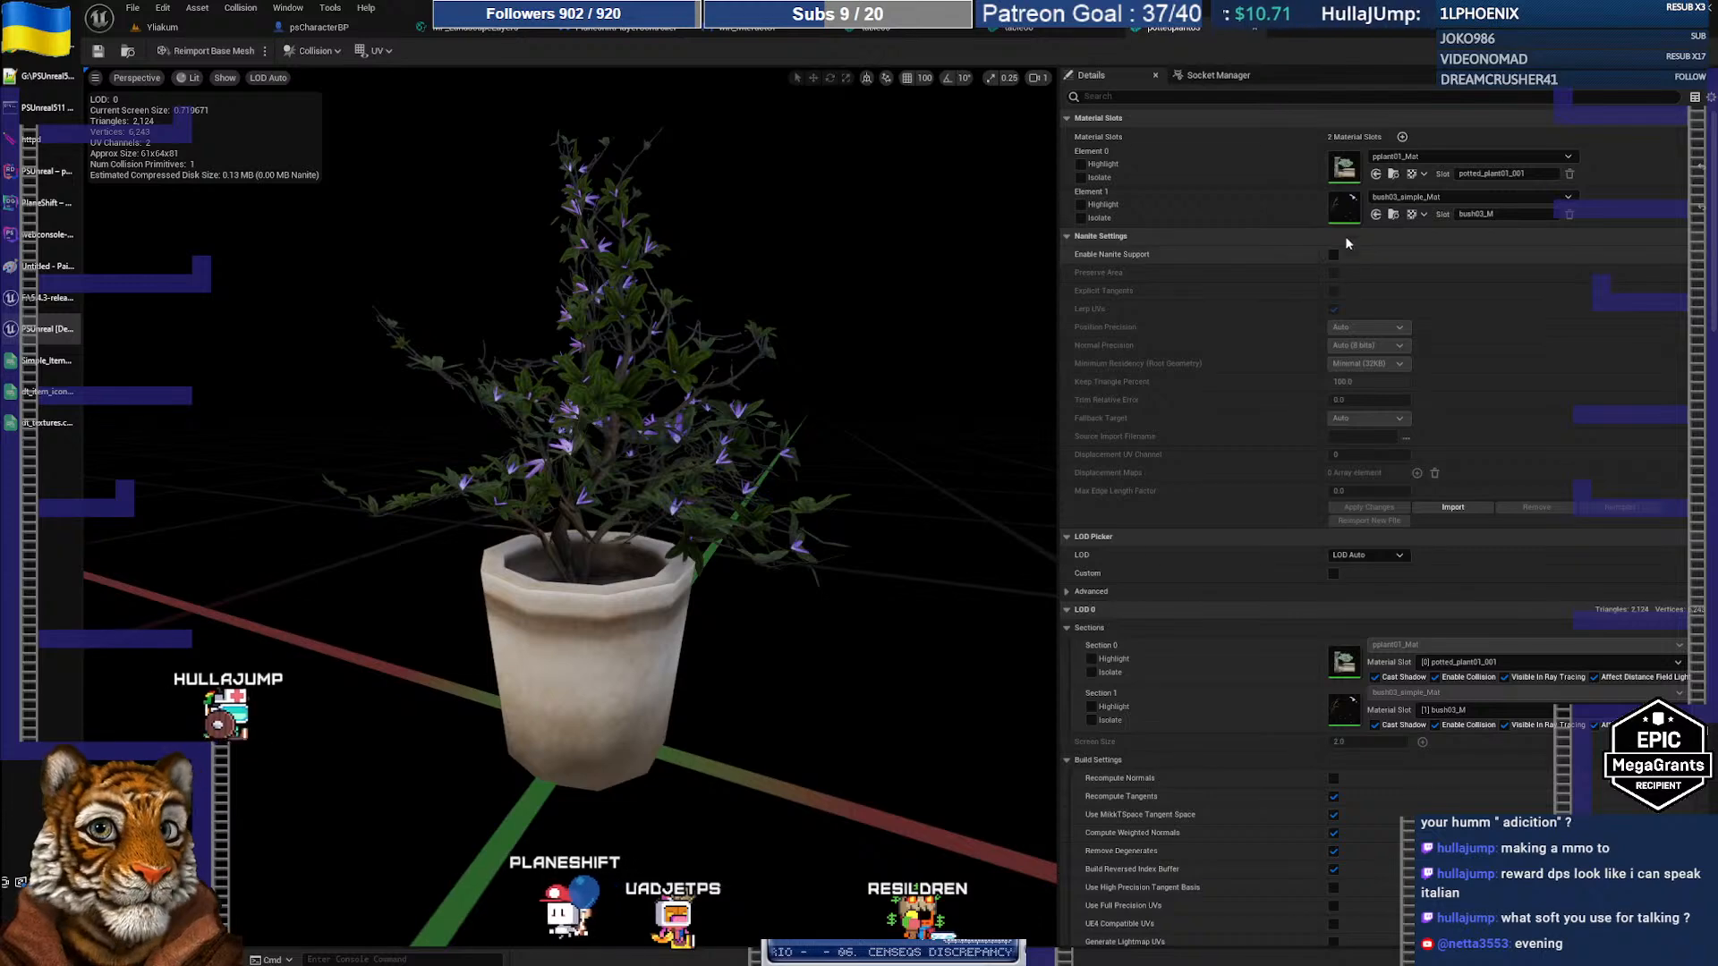
pyautogui.click(1393, 214)
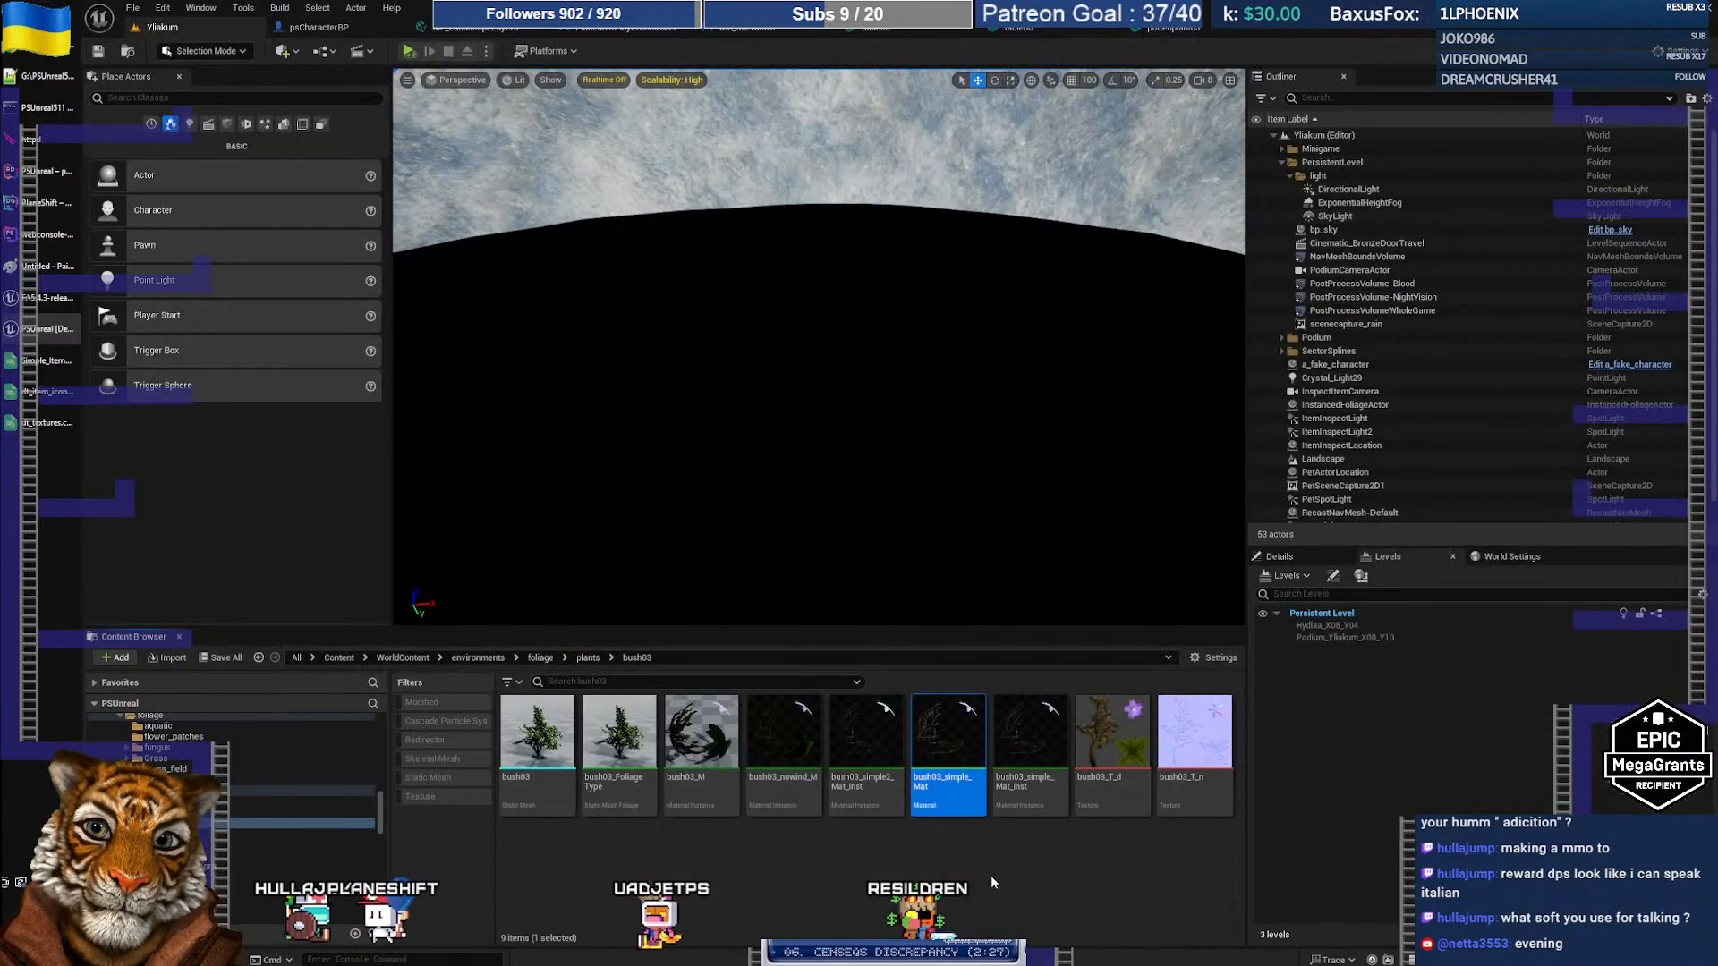
pyautogui.click(631, 755)
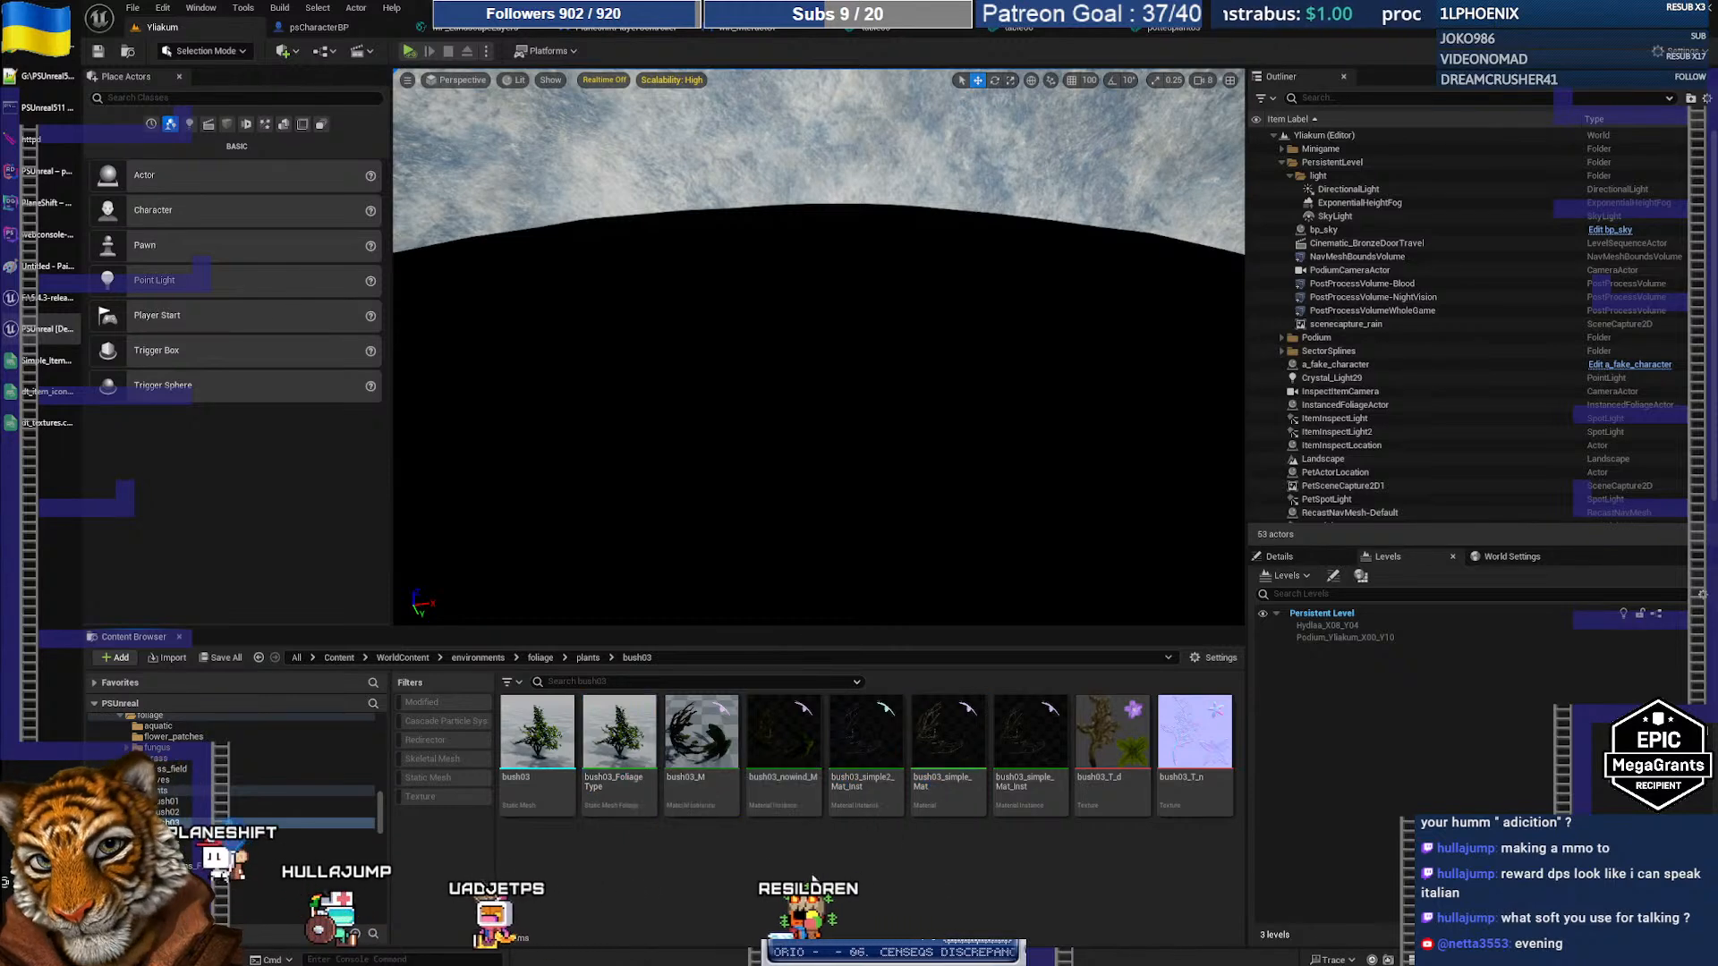
pyautogui.doubleClick(619, 750)
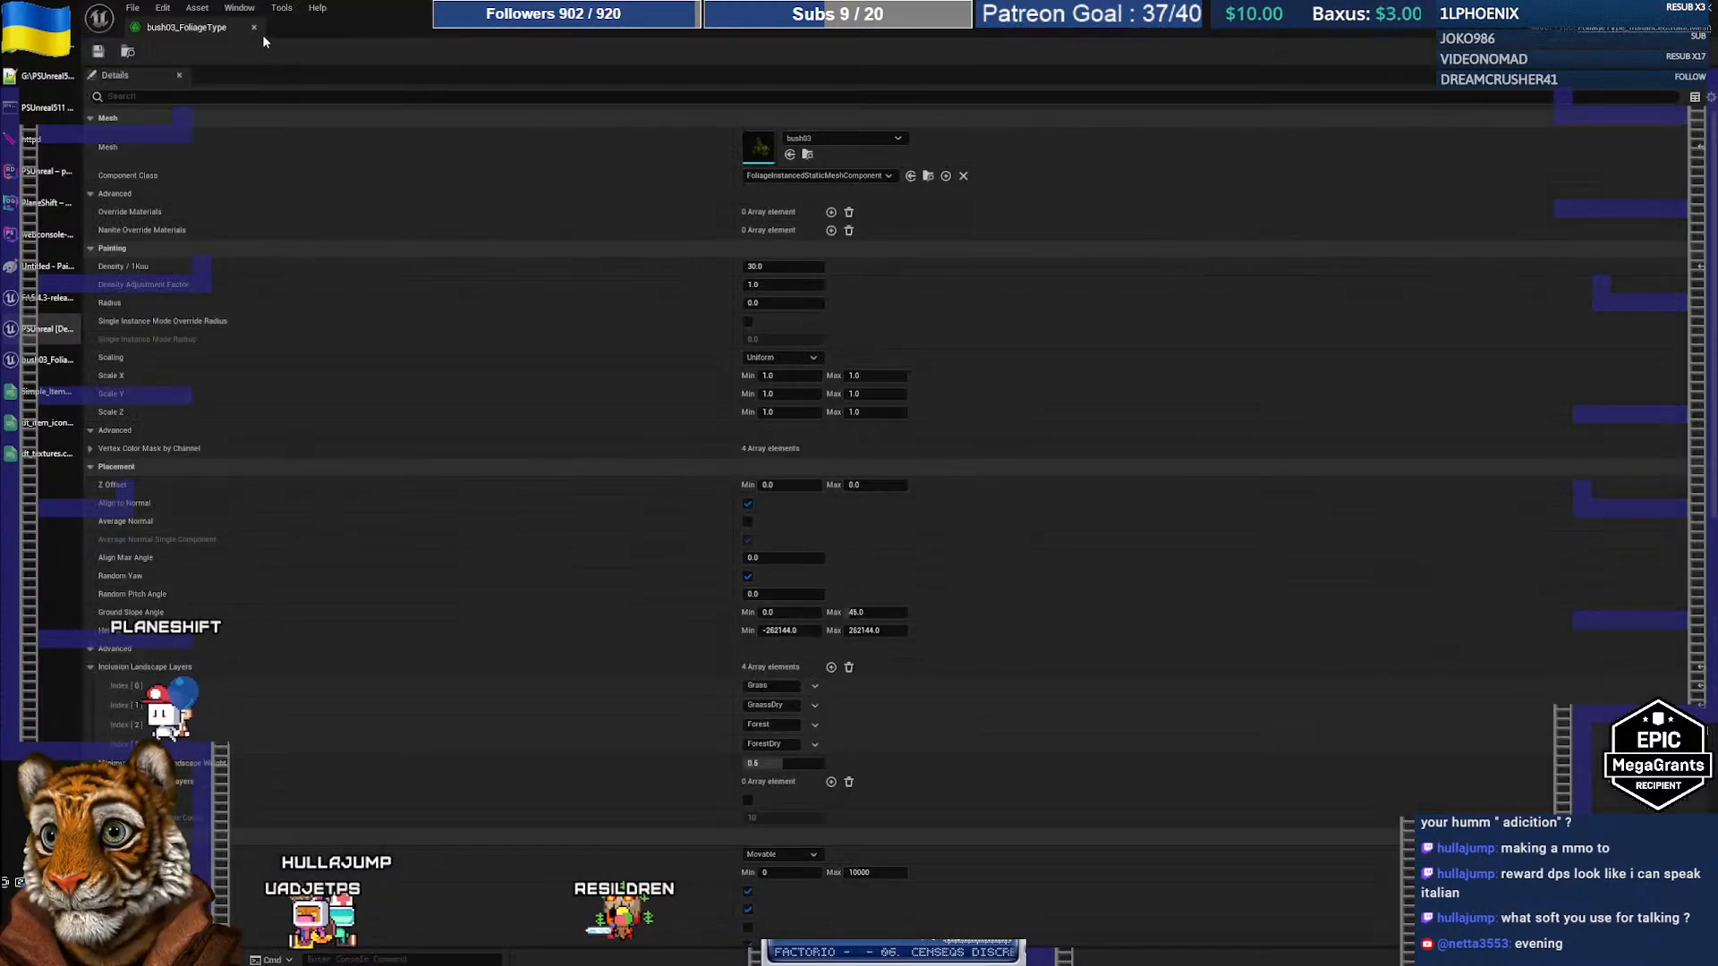
pyautogui.click(254, 27)
pyautogui.click(1168, 29)
# Step: Frame the potted plant up close and capture a screenshot of it
pyautogui.moveTo(948, 271); pyautogui.dragTo(875, 369, button='right')
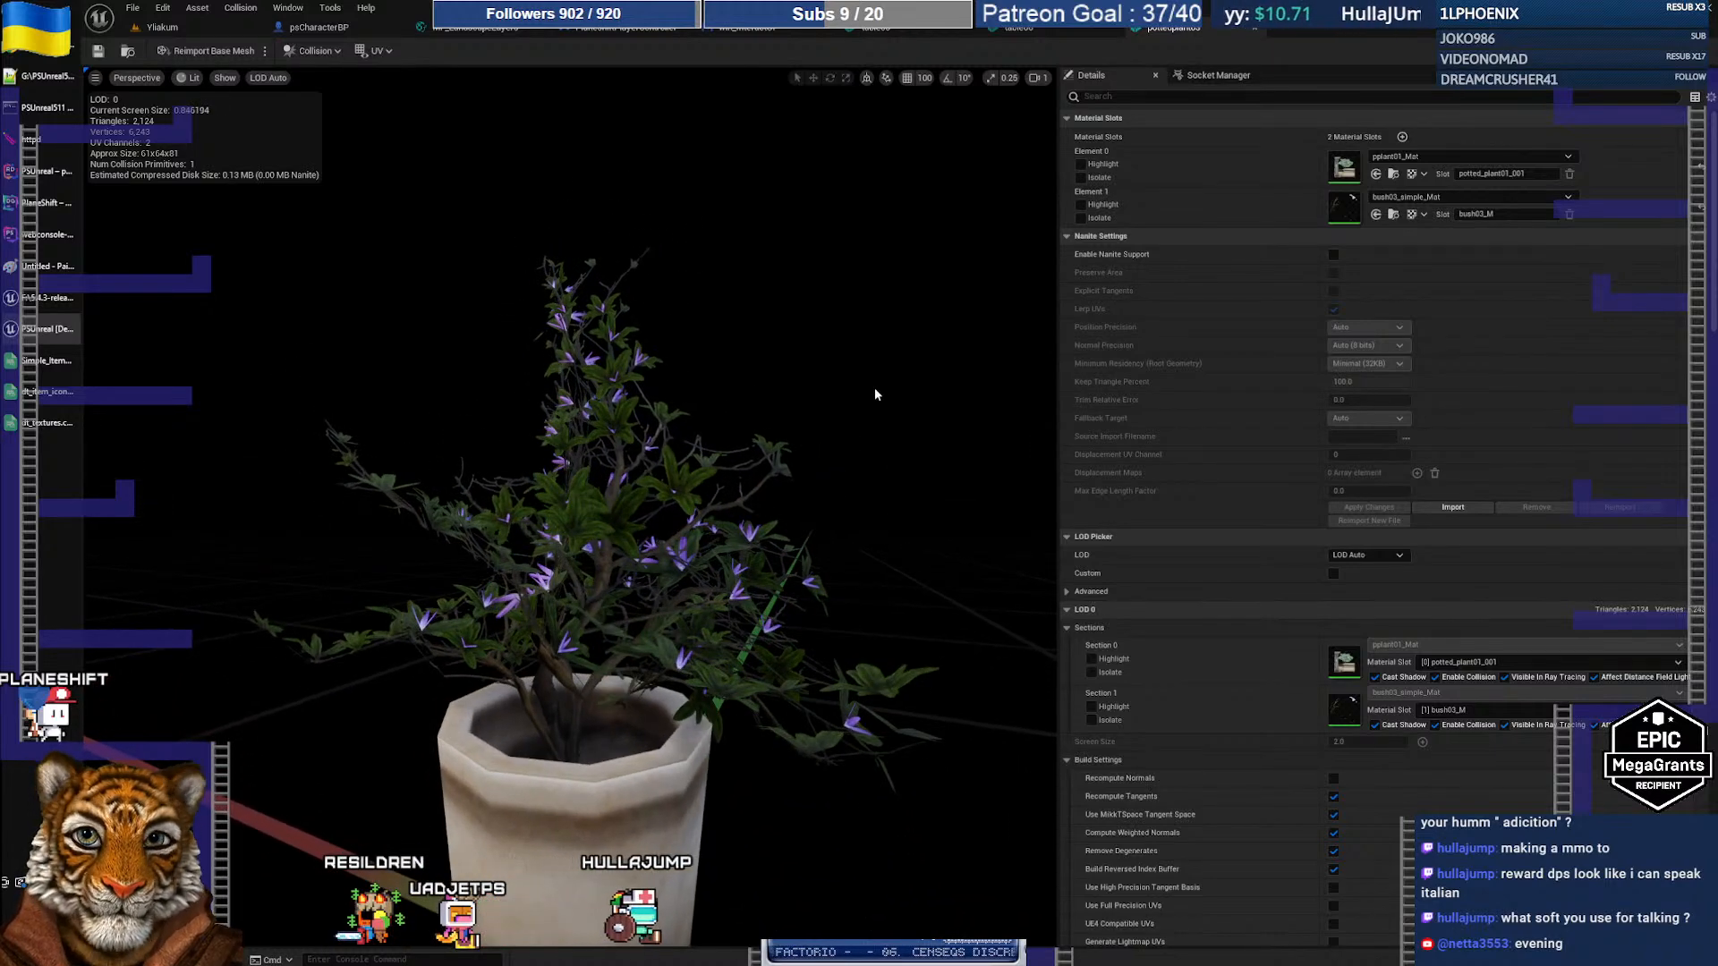
pyautogui.press('super+shift+s')
pyautogui.moveTo(242, 207); pyautogui.dragTo(923, 746)
pyautogui.hotkey('alt', 'Tab')
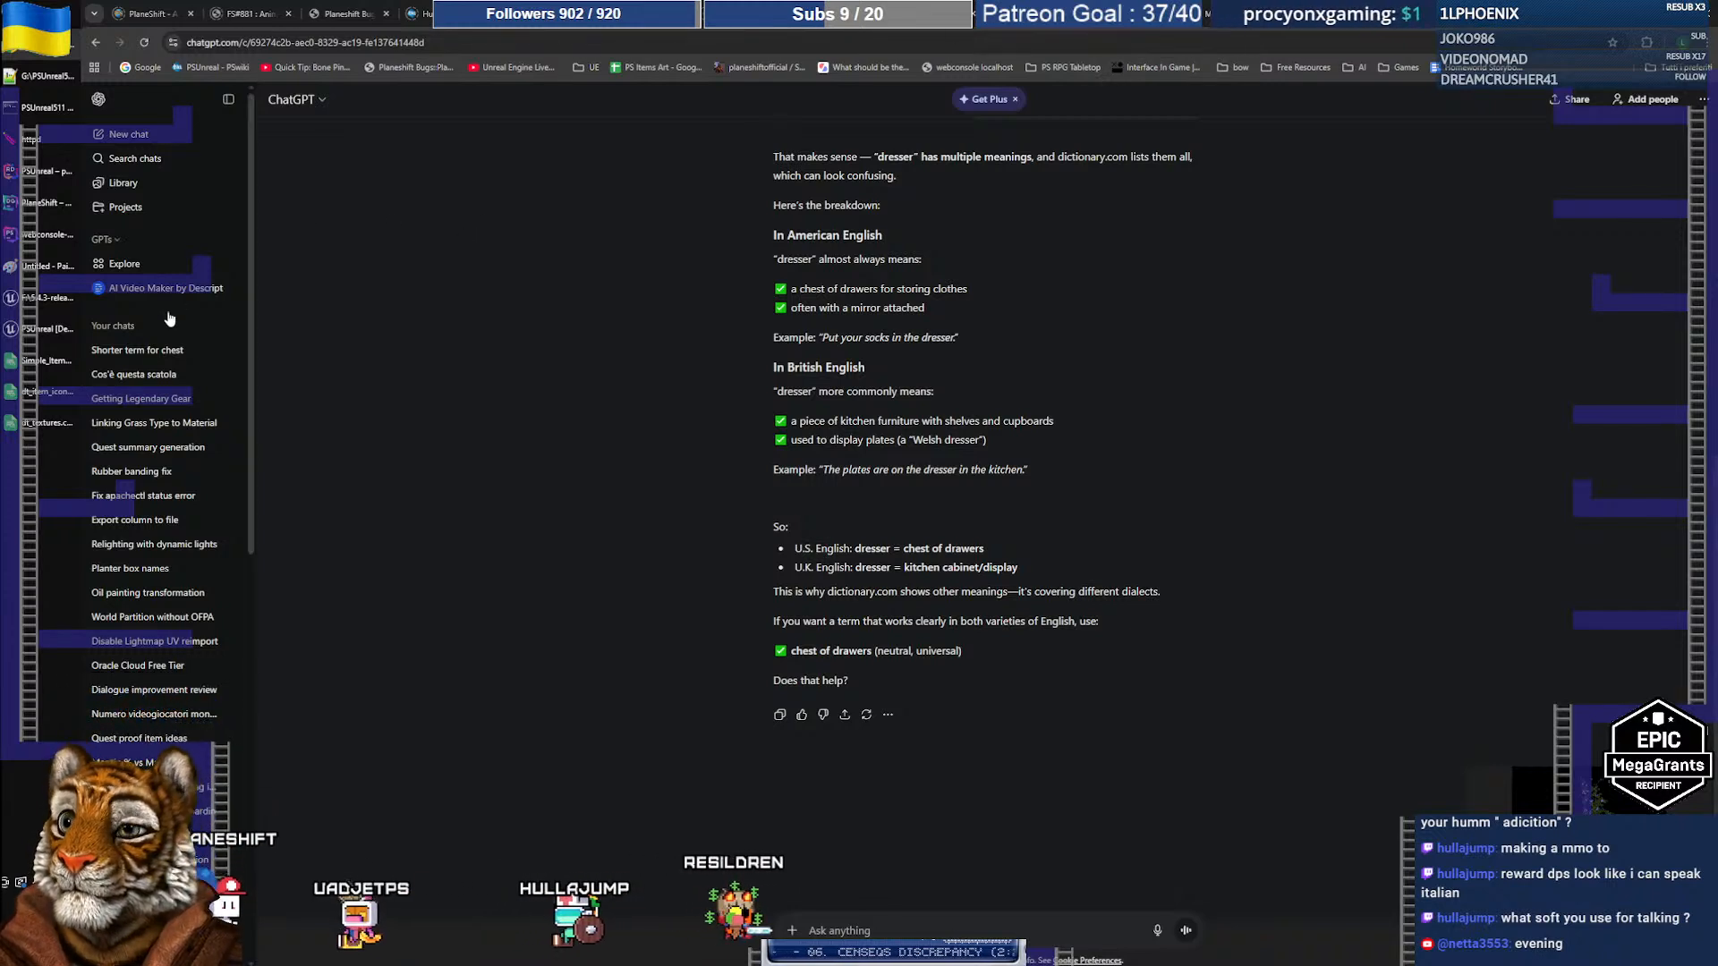
# Step: Ask a new ChatGPT chat 'What plant is this?' with the pasted plant screenshot
pyautogui.click(125, 134)
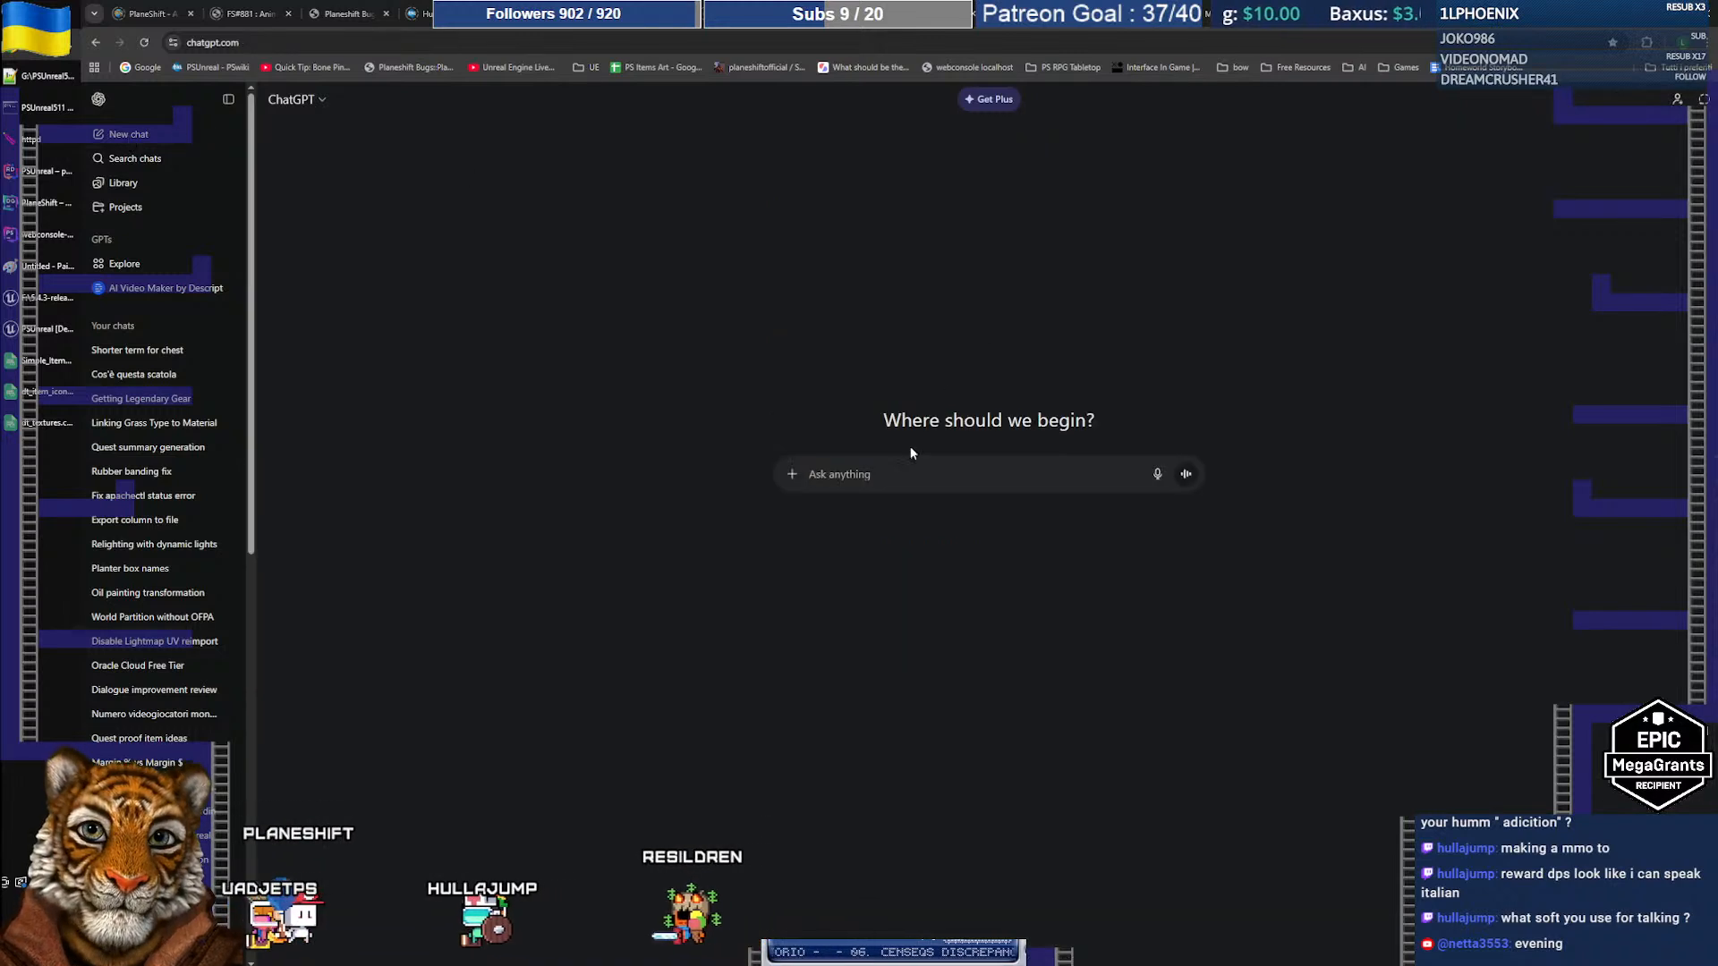
pyautogui.write('What plant is this?')
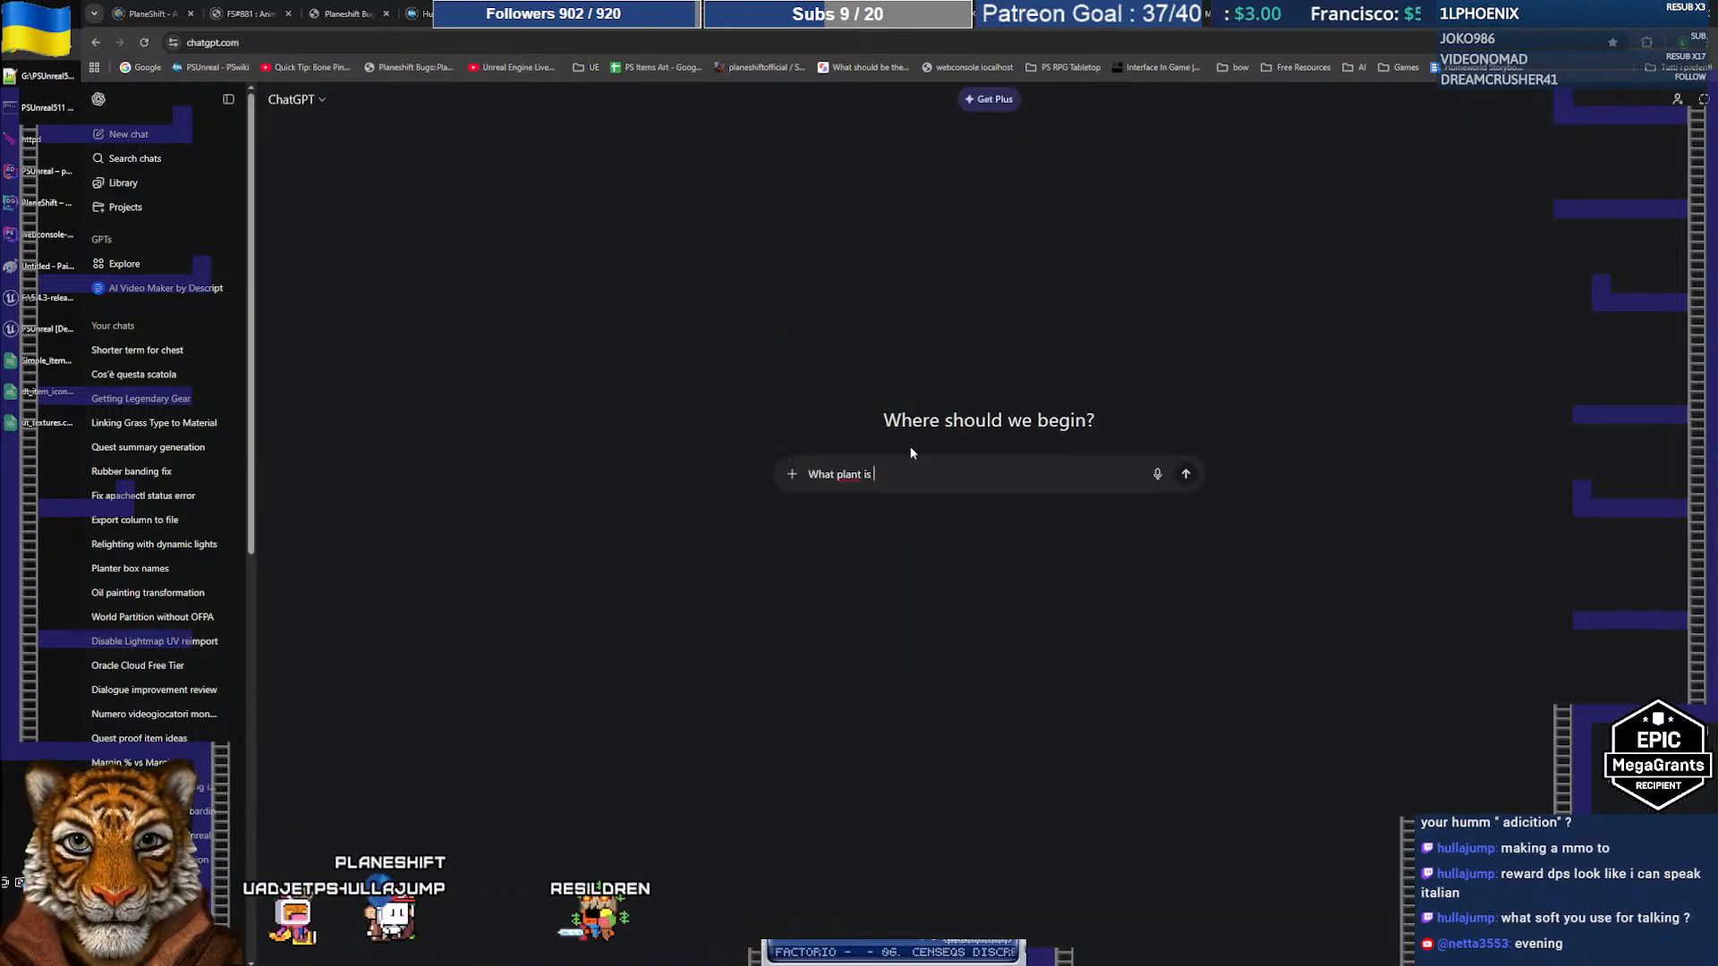
pyautogui.hotkey('ctrl', 'v')
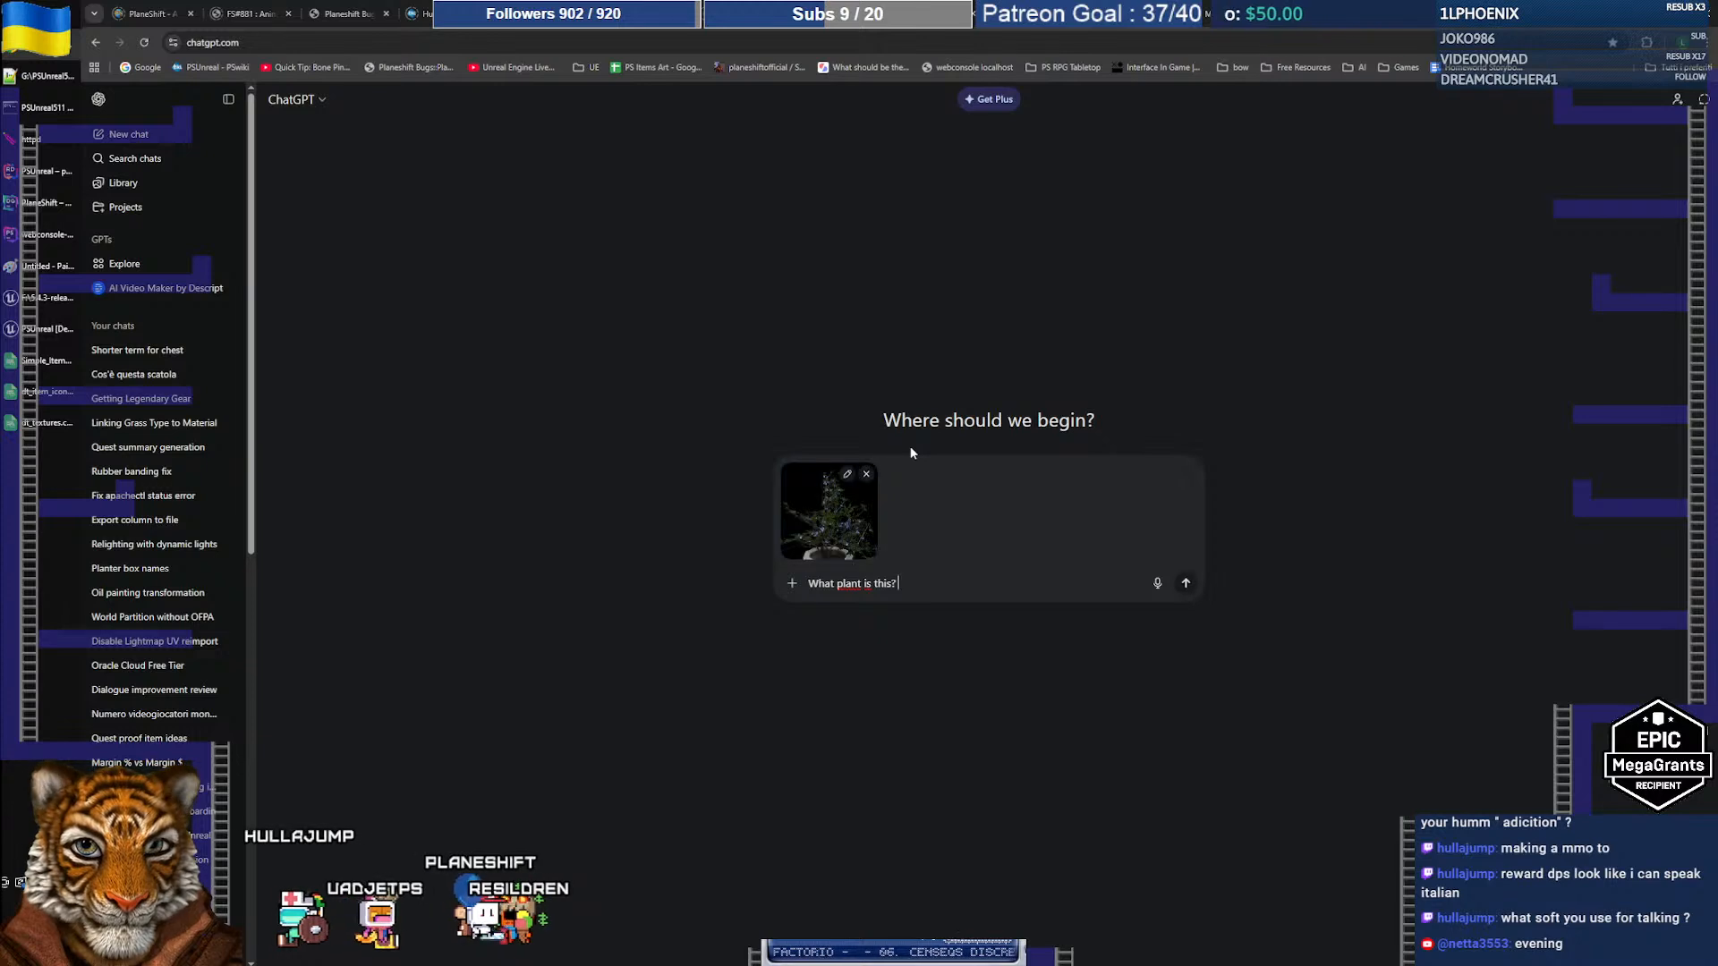
pyautogui.press('Return')
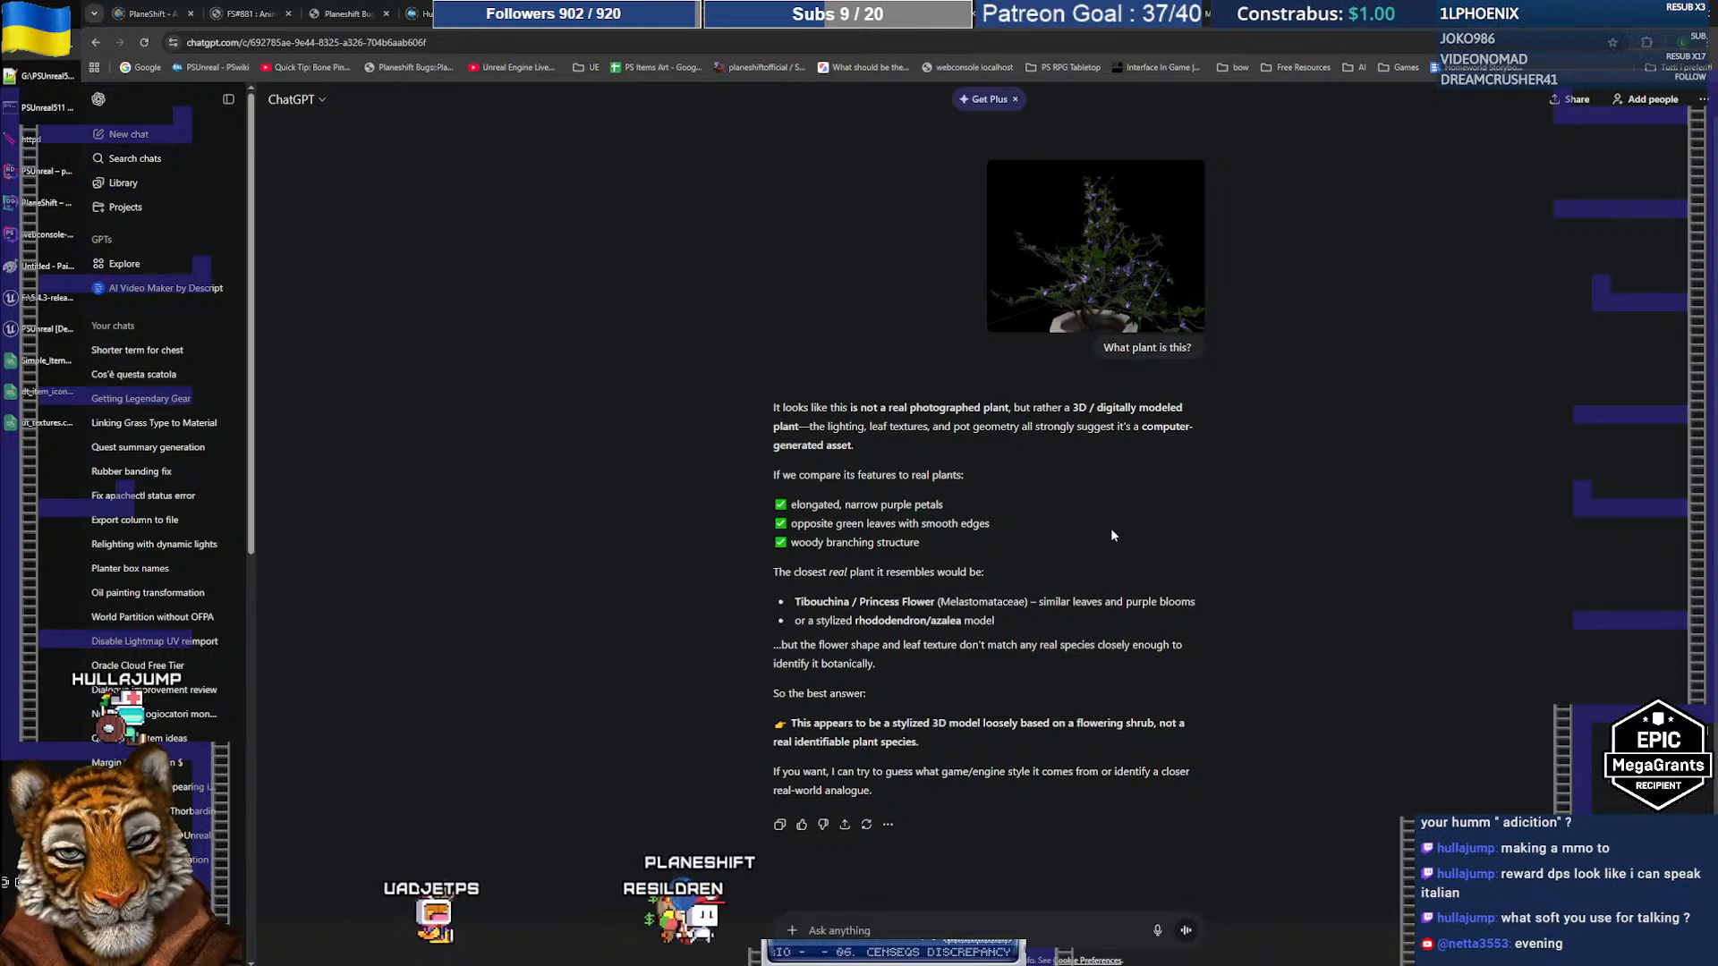
pyautogui.scroll(-1, 1111, 530)
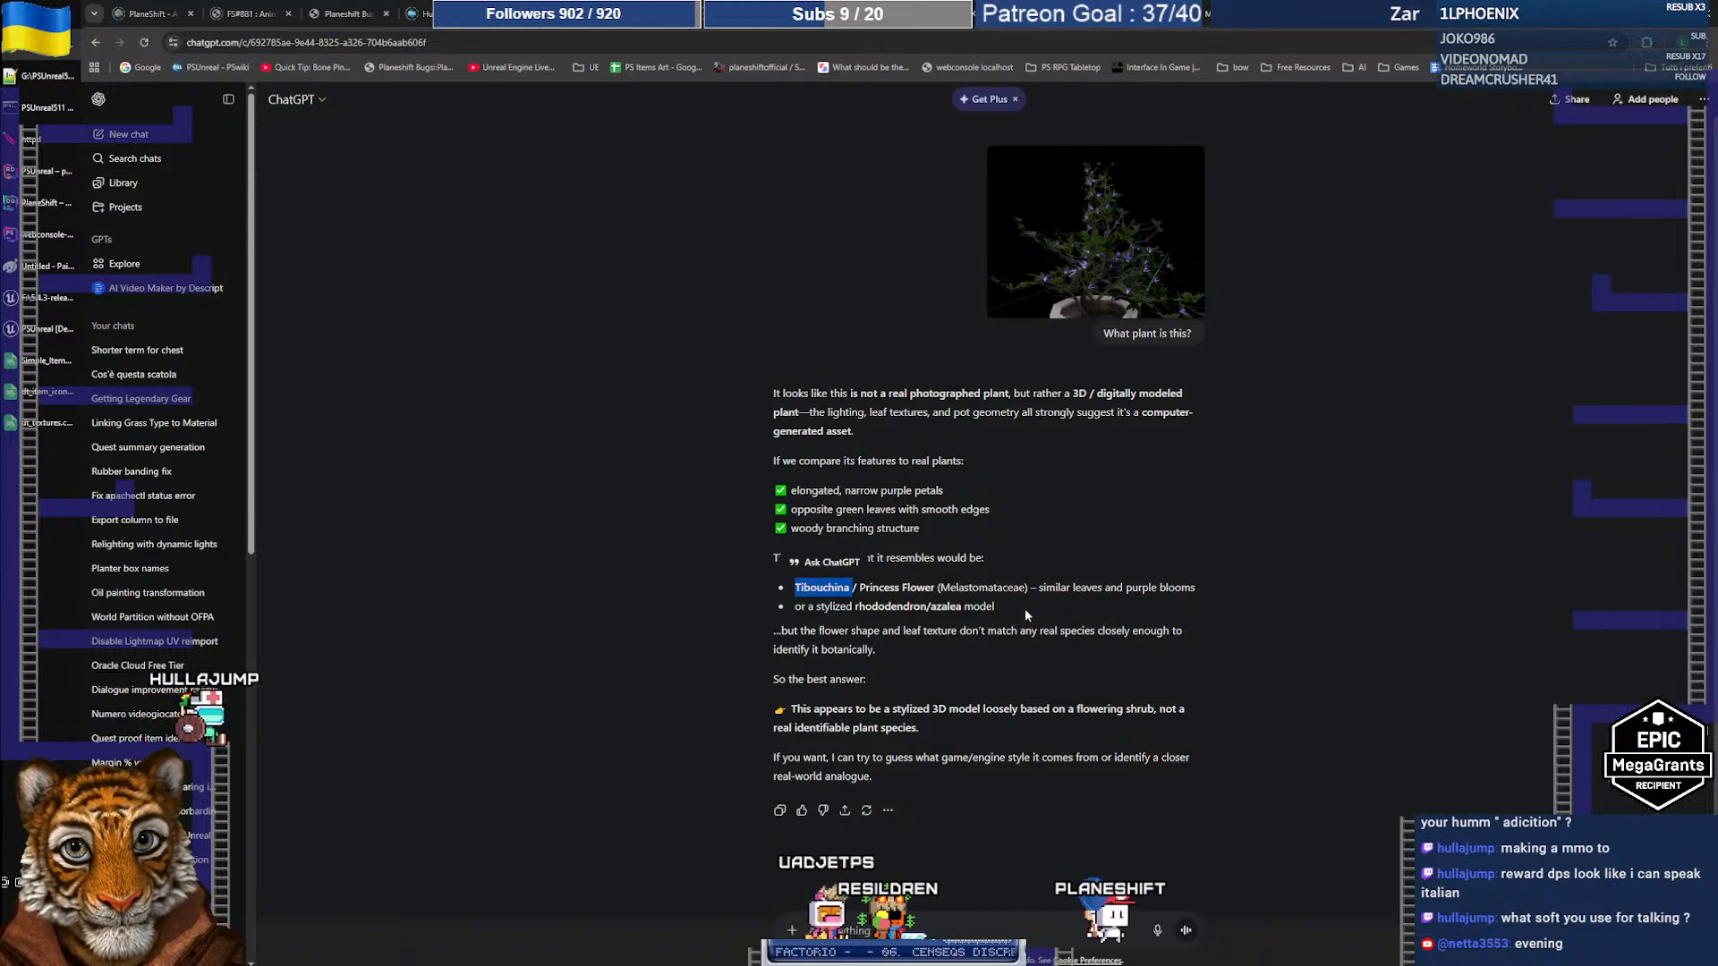
pyautogui.click(828, 584)
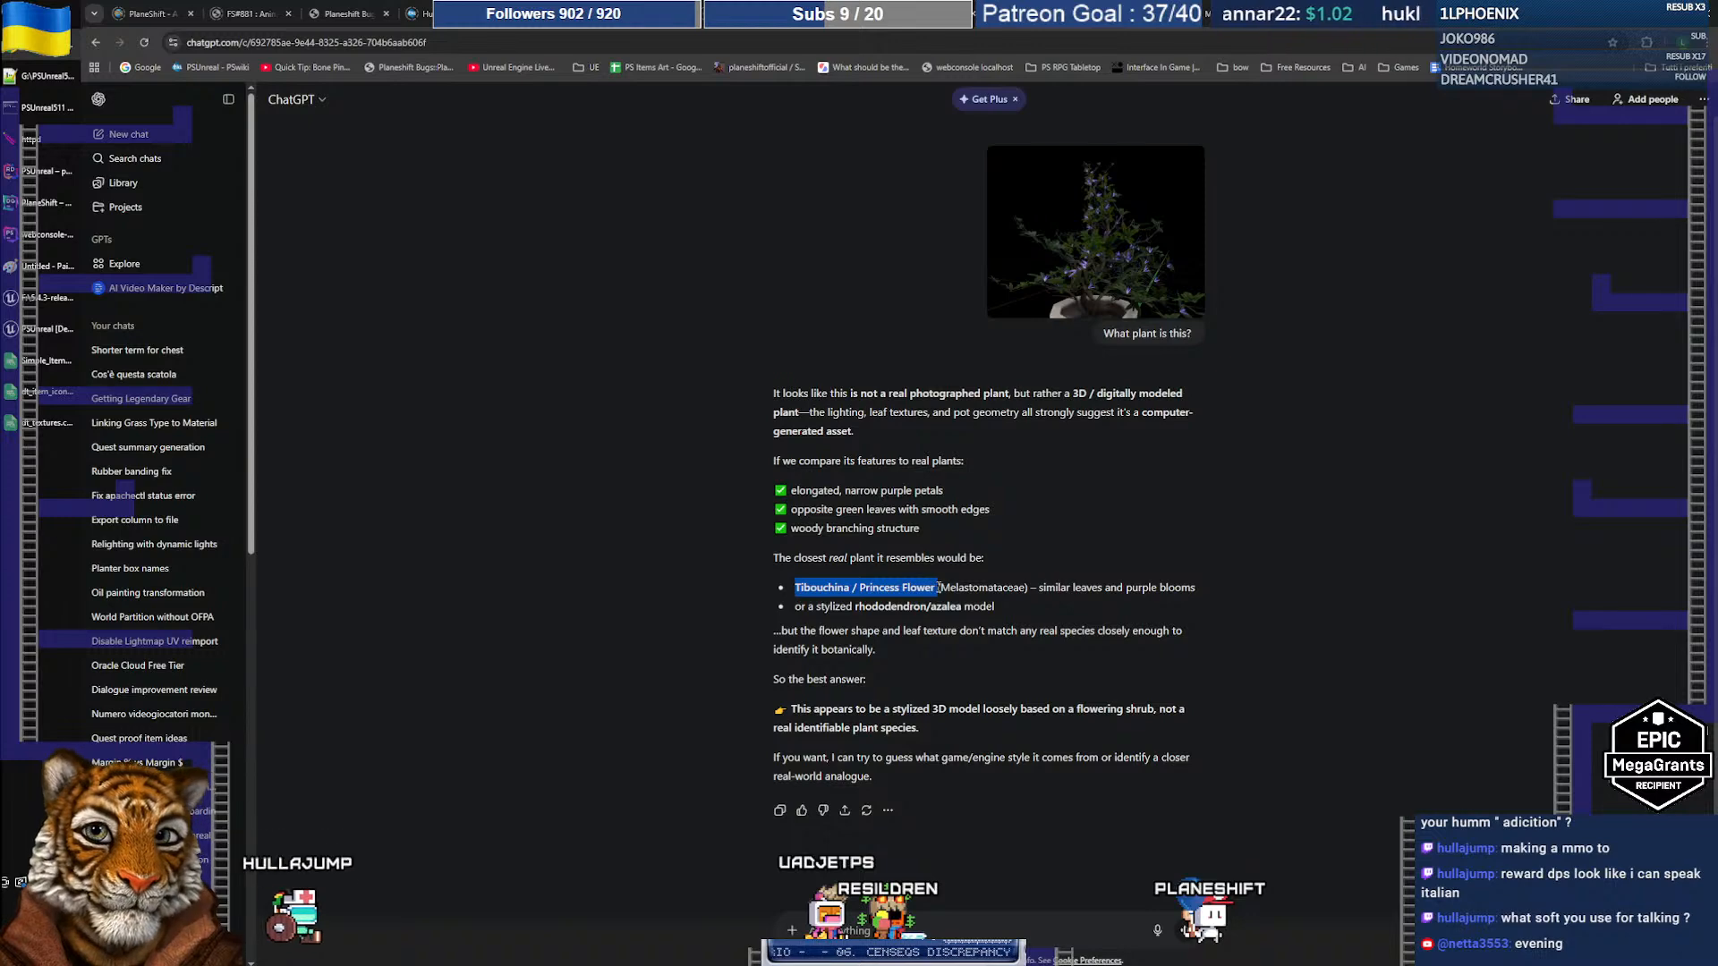
# Step: Google the suggested name Tibouchina / Princess Flower to compare its purple blooms
pyautogui.hotkey('alt', 'Tab')
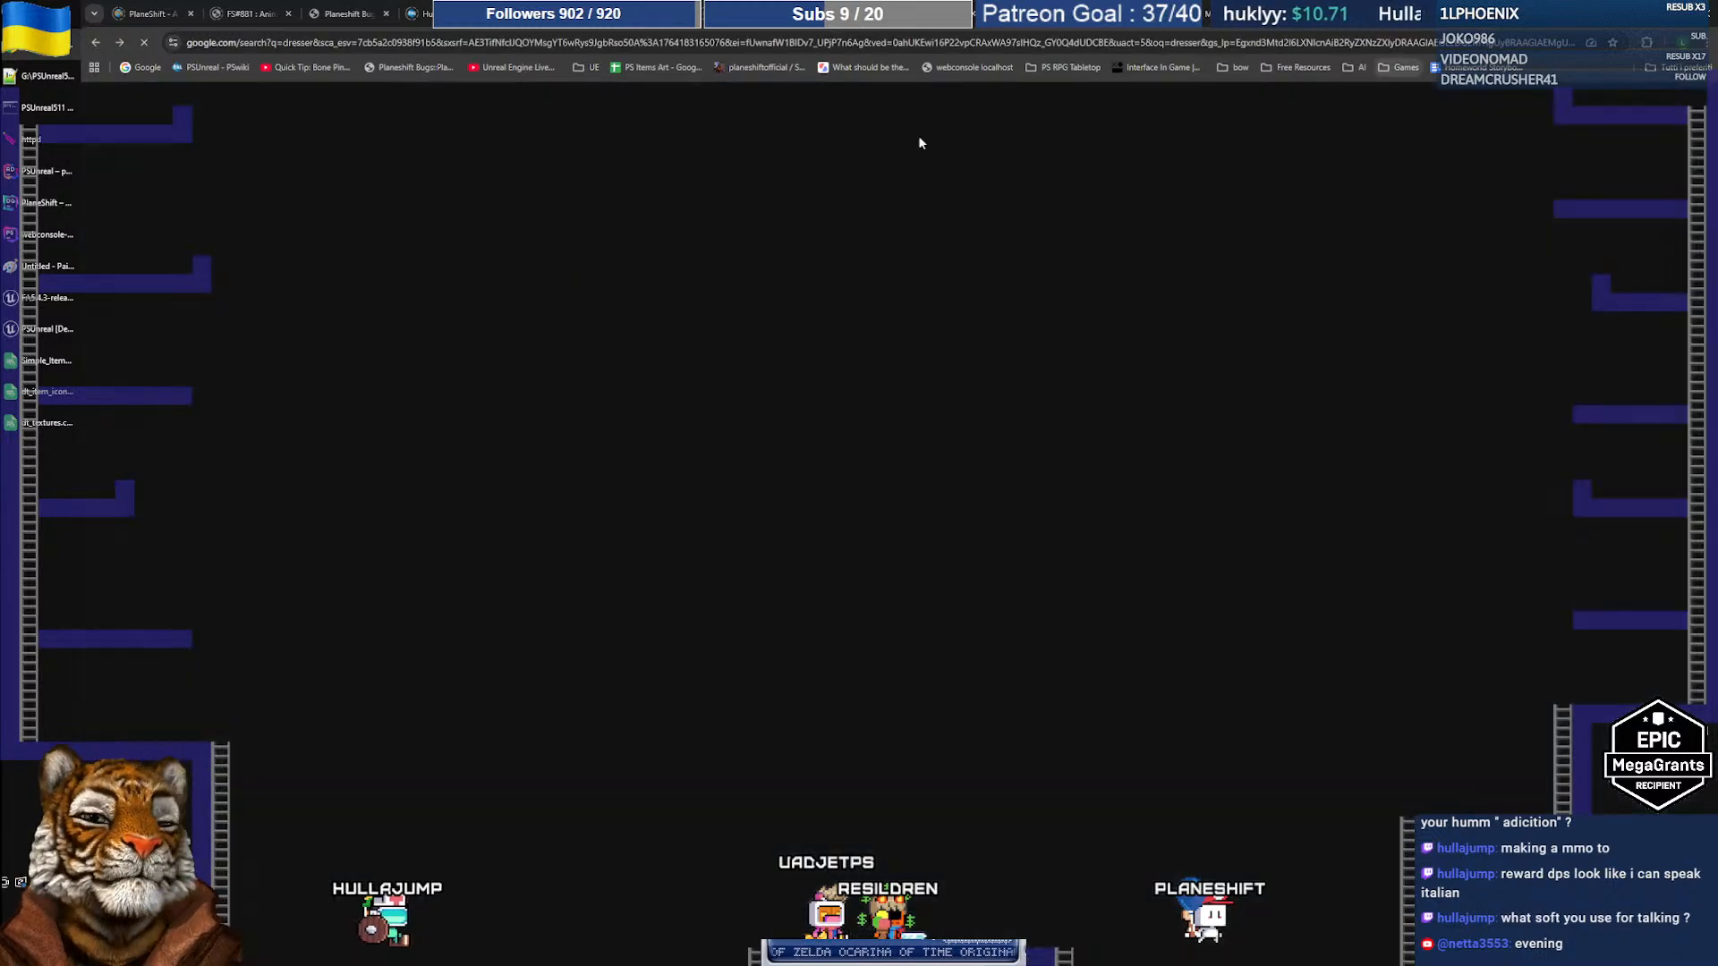
pyautogui.click(413, 124)
pyautogui.hotkey('ctrl', 'a')
pyautogui.write('Tibouchina / Princess Flower')
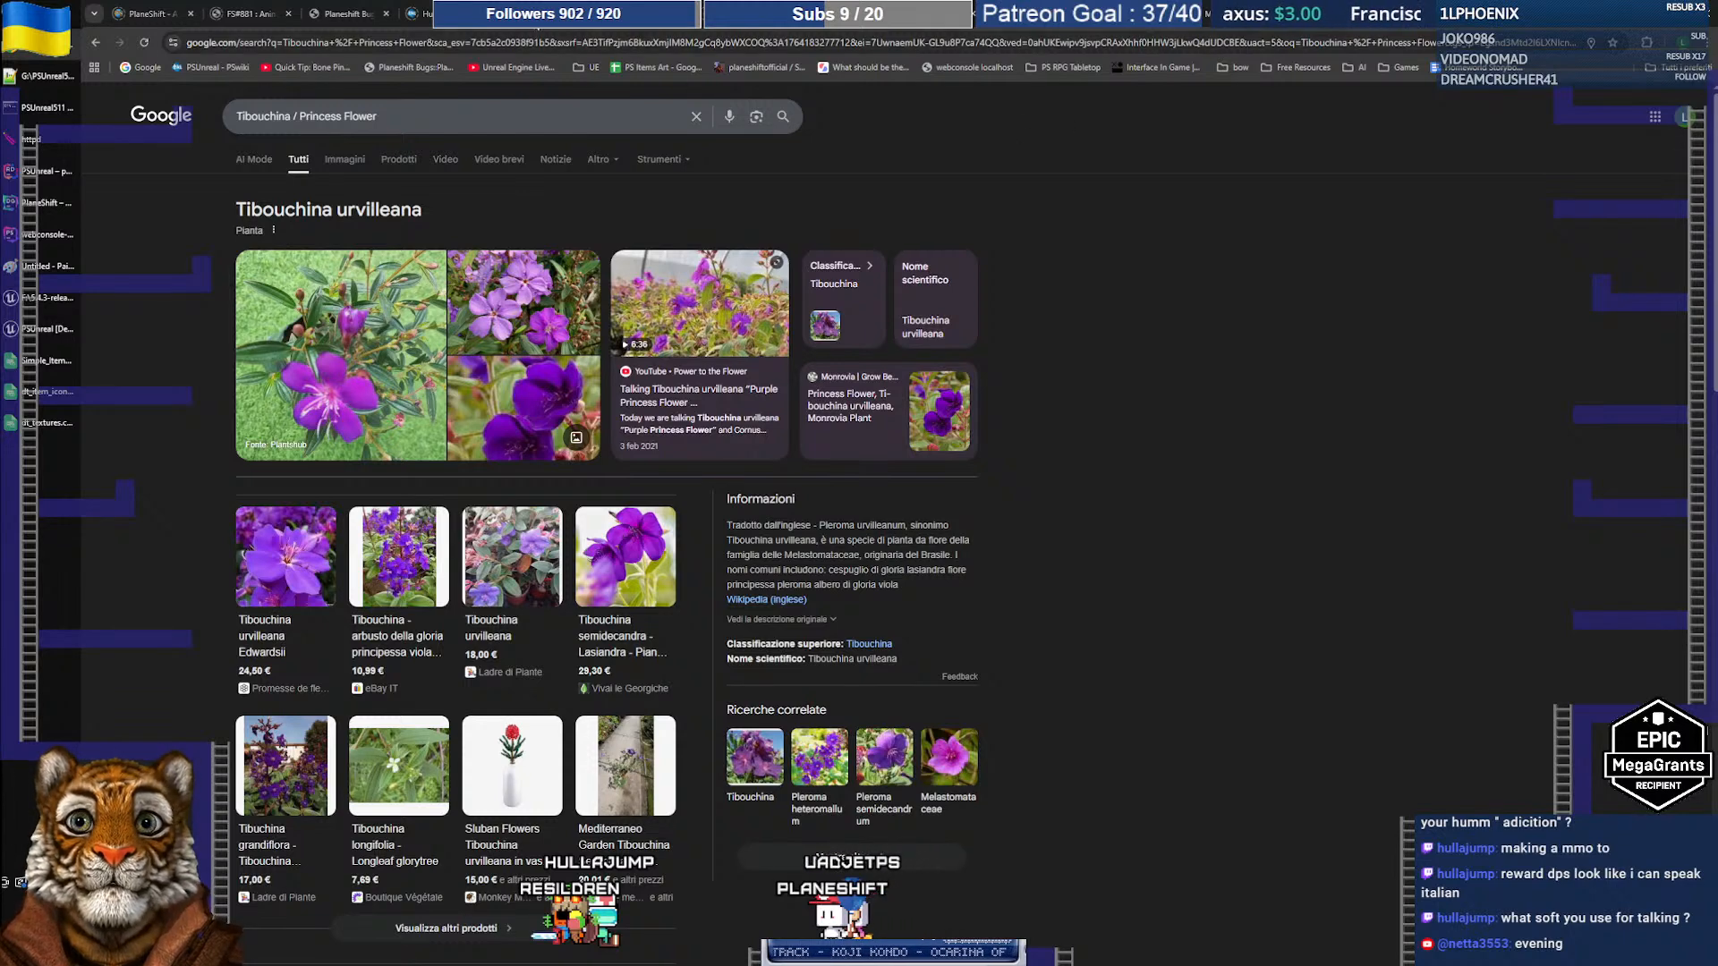
pyautogui.hotkey('ctrl', 'w')
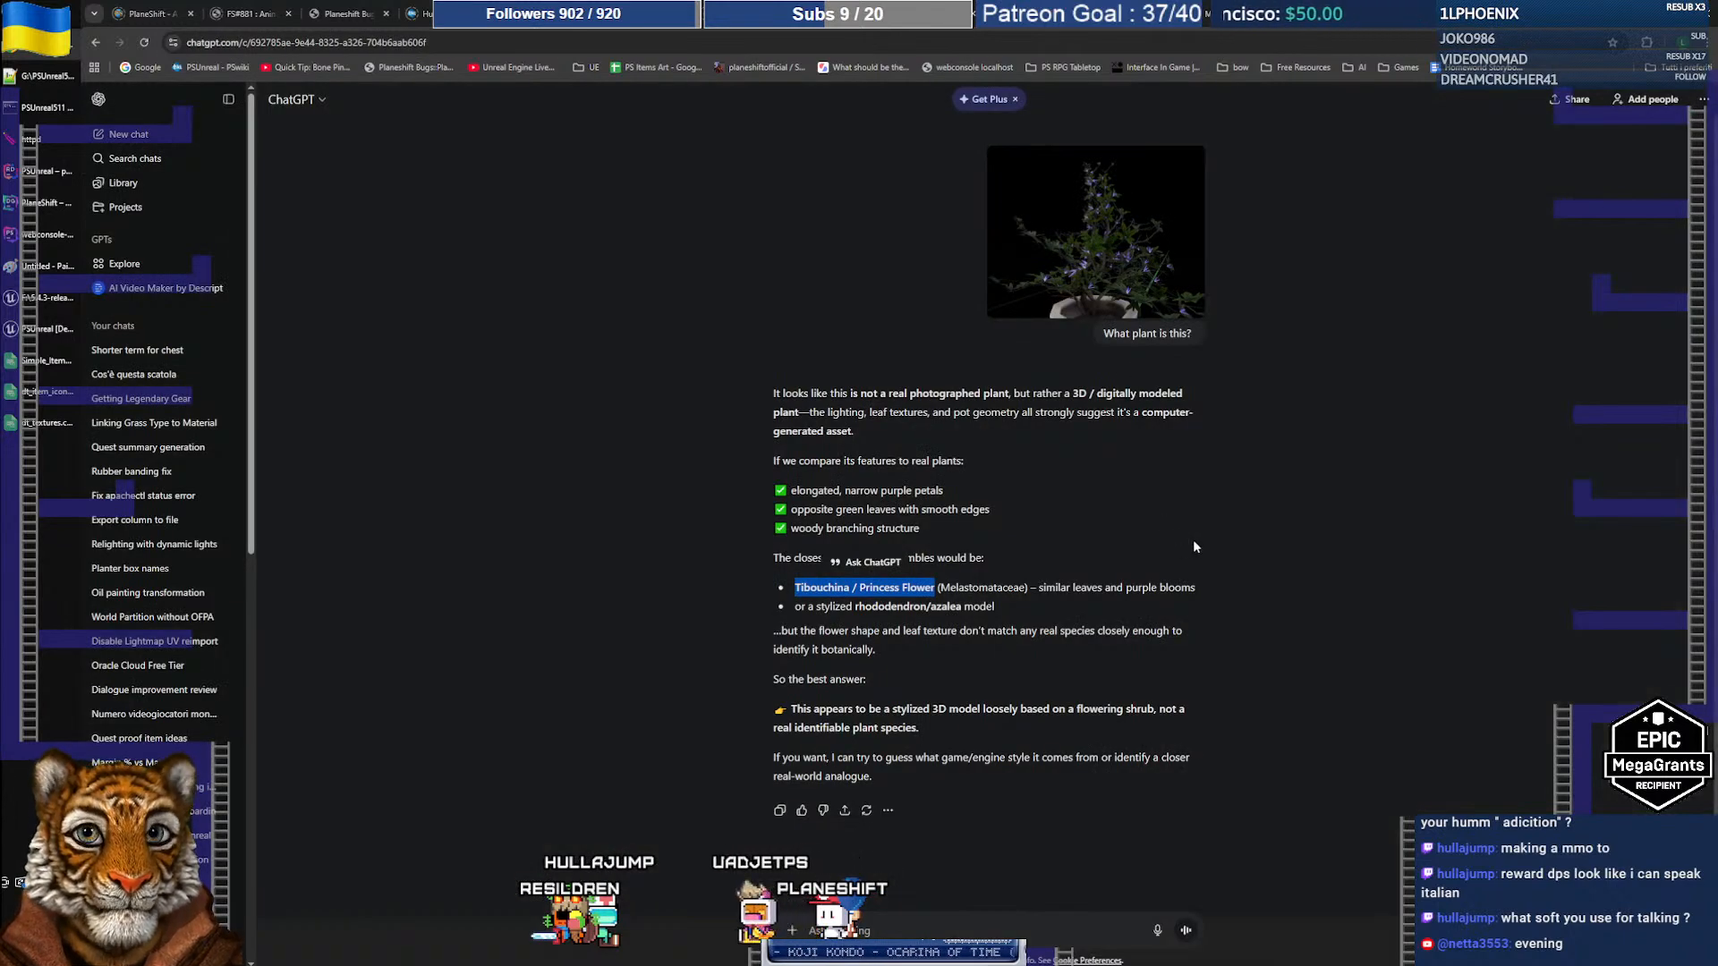
# Step: Return to the Unreal mesh editor and zoom in on the plant's flowers
pyautogui.click(1194, 541)
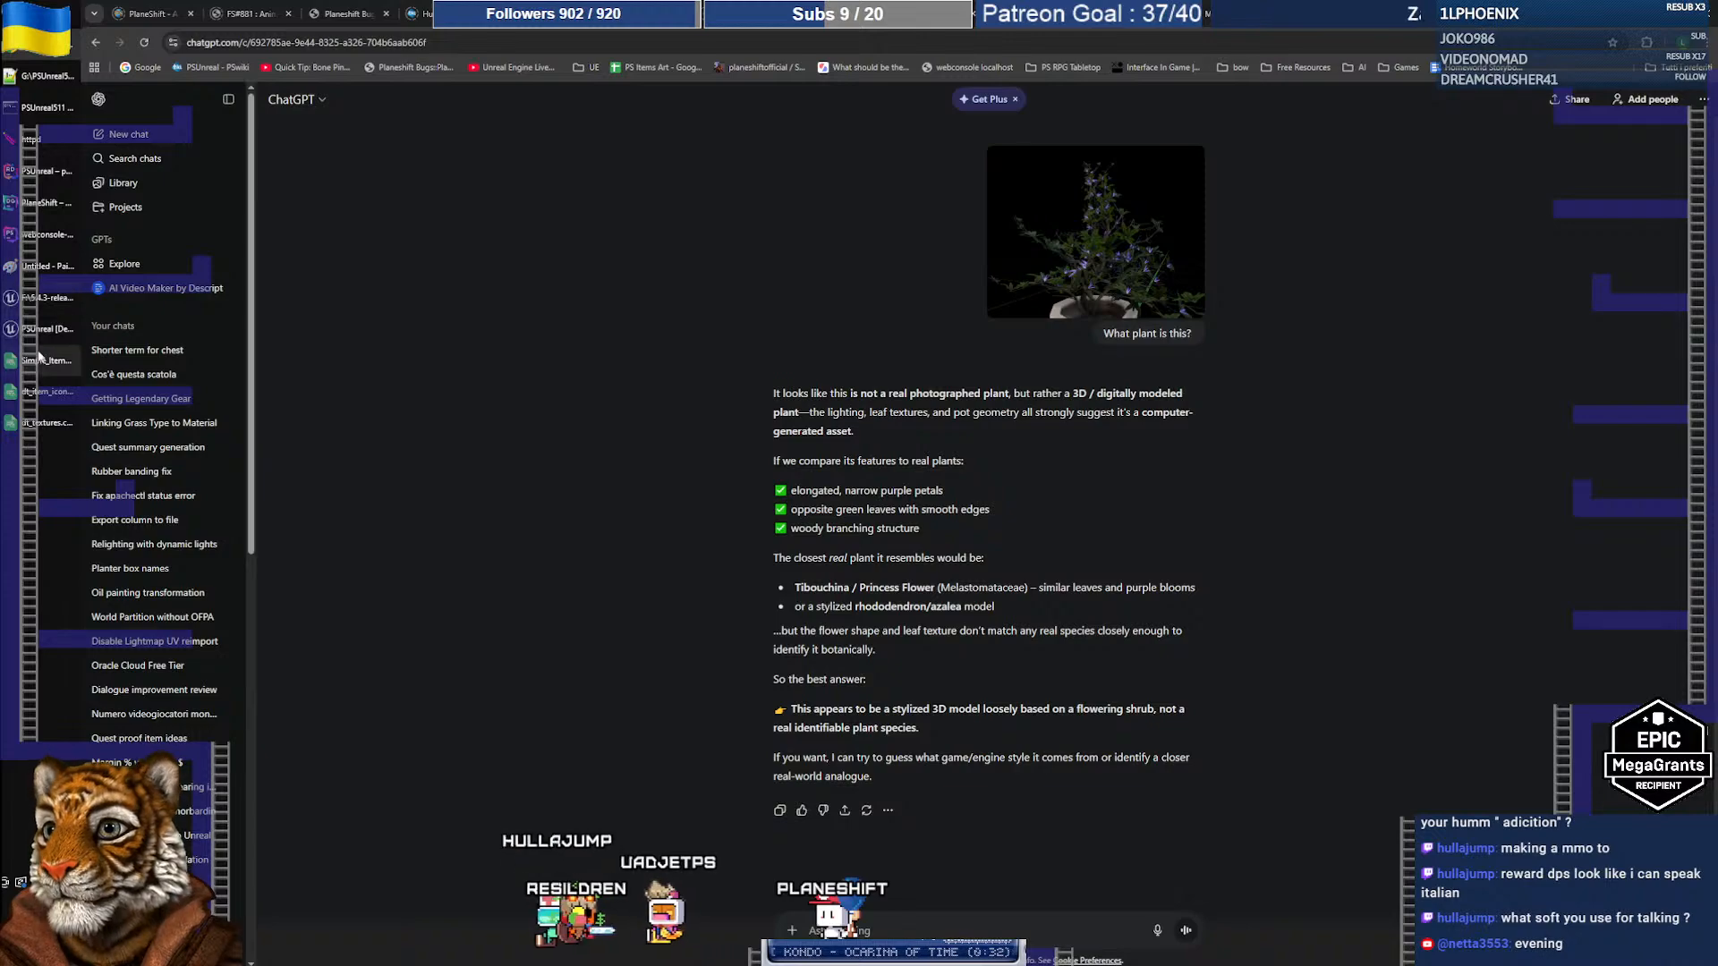
pyautogui.click(40, 331)
pyautogui.moveTo(762, 418); pyautogui.dragTo(720, 442, button='right')
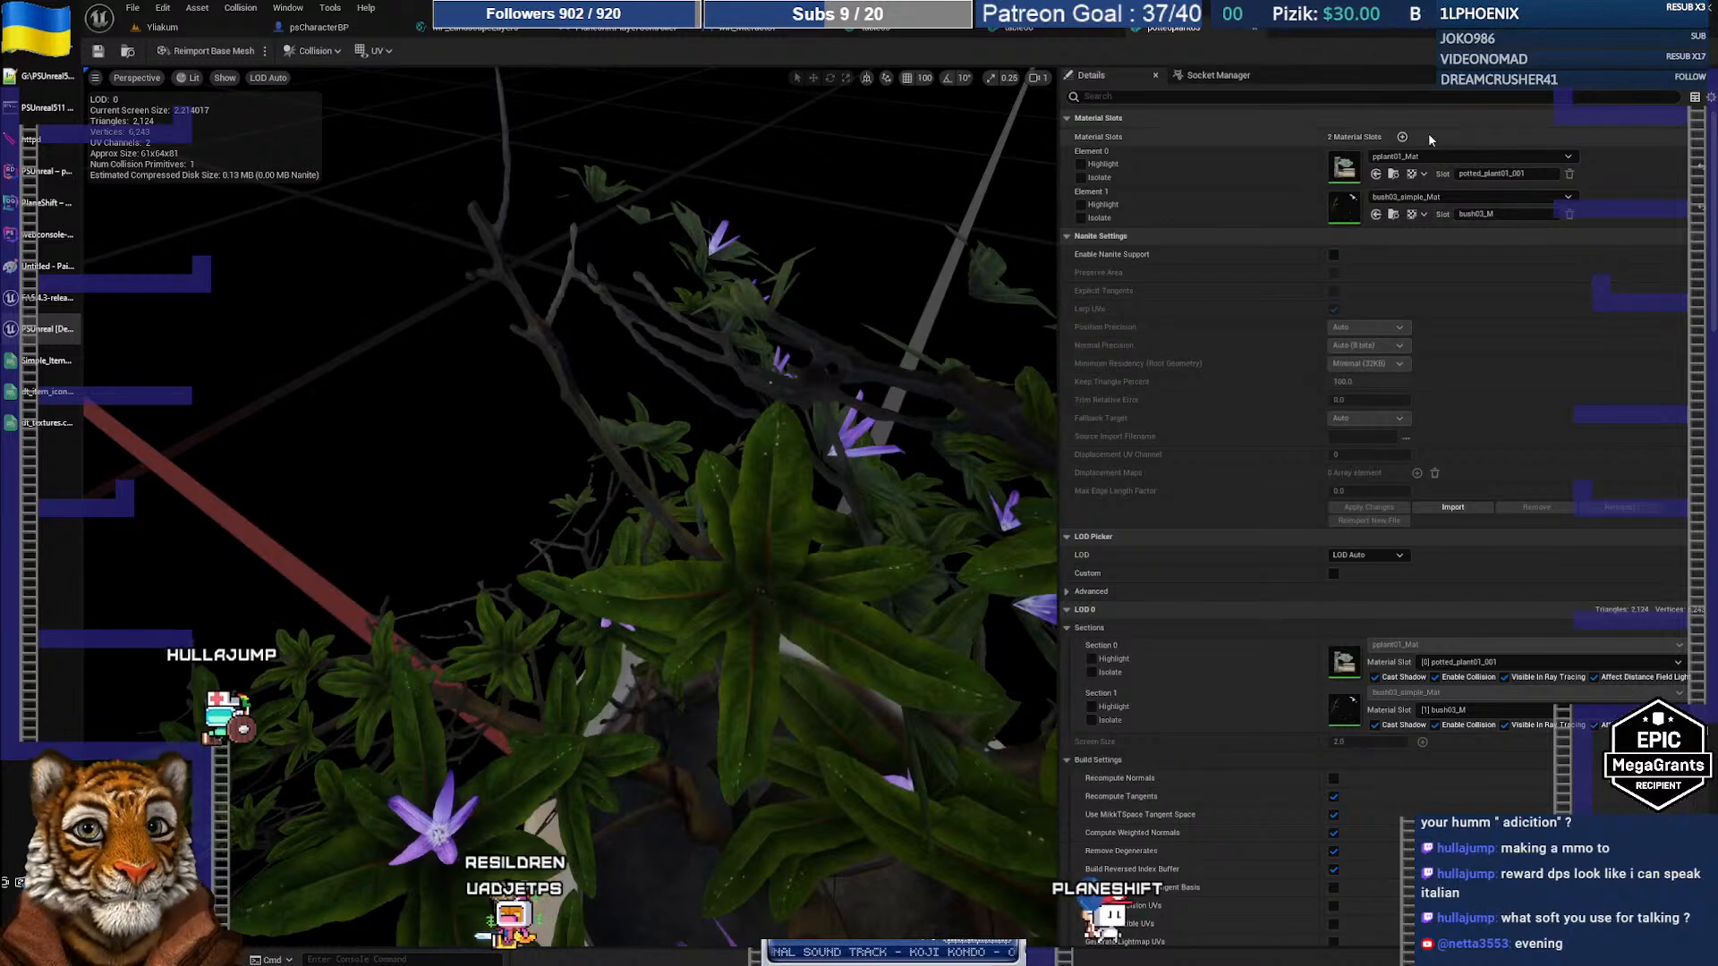
# Step: Open the bush03_T_d texture used by Element 1's material
pyautogui.click(1394, 217)
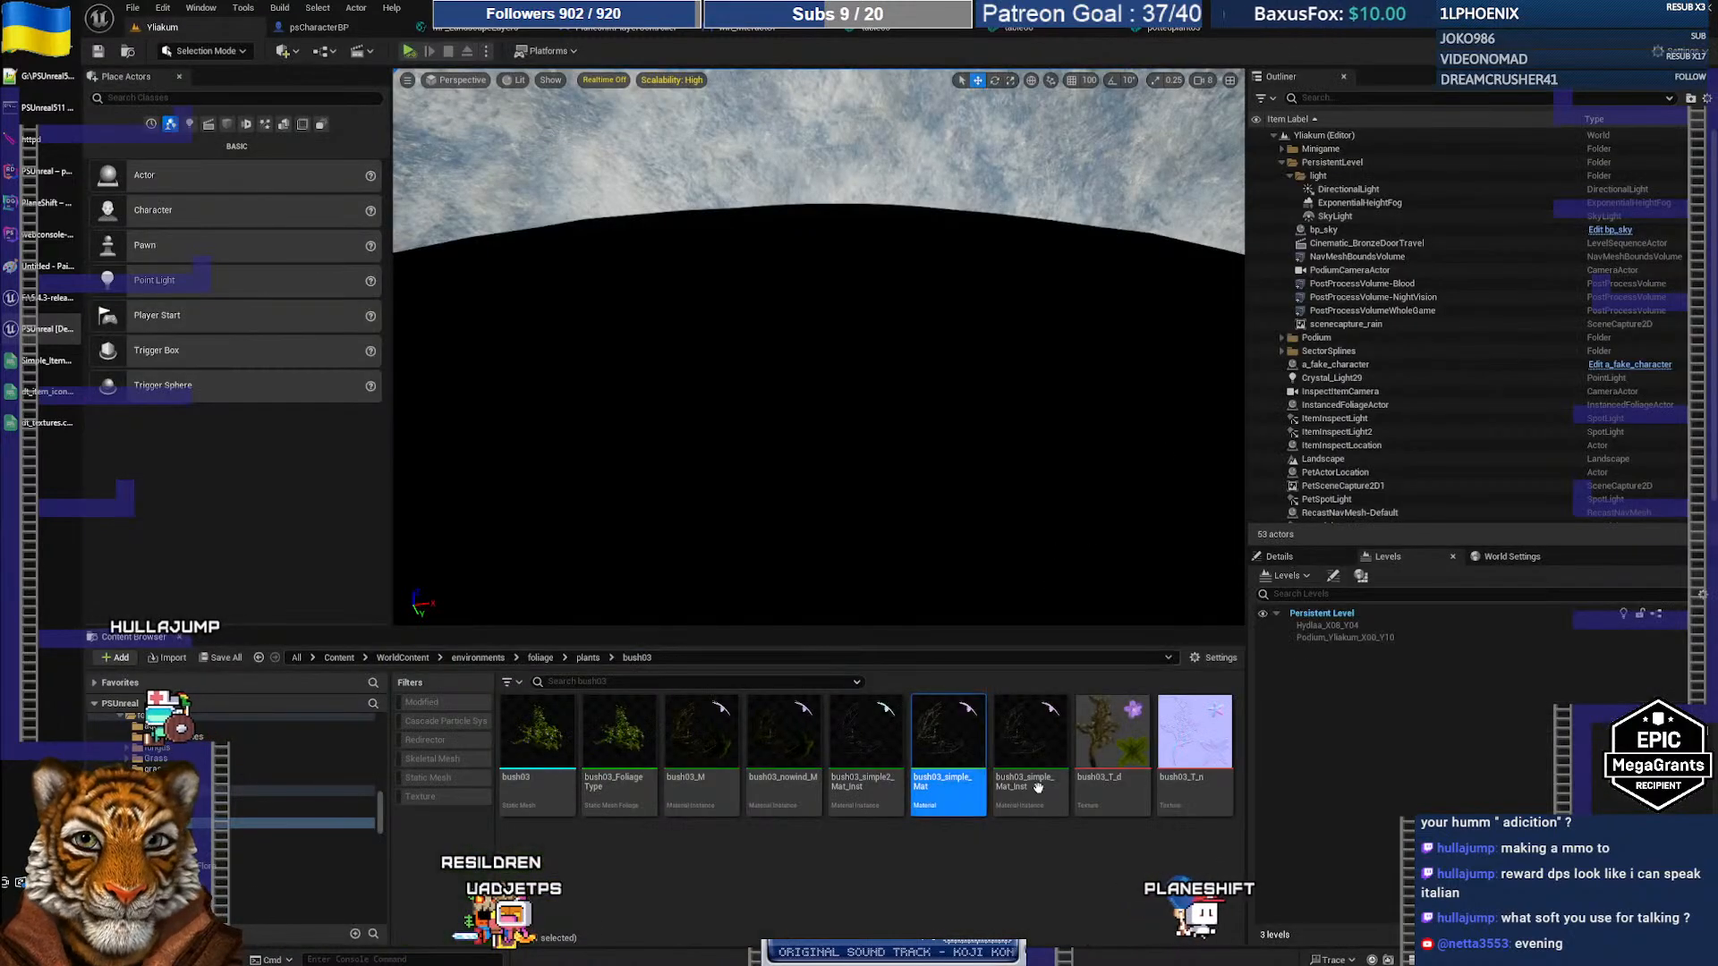
pyautogui.click(1109, 741)
pyautogui.doubleClick(1109, 740)
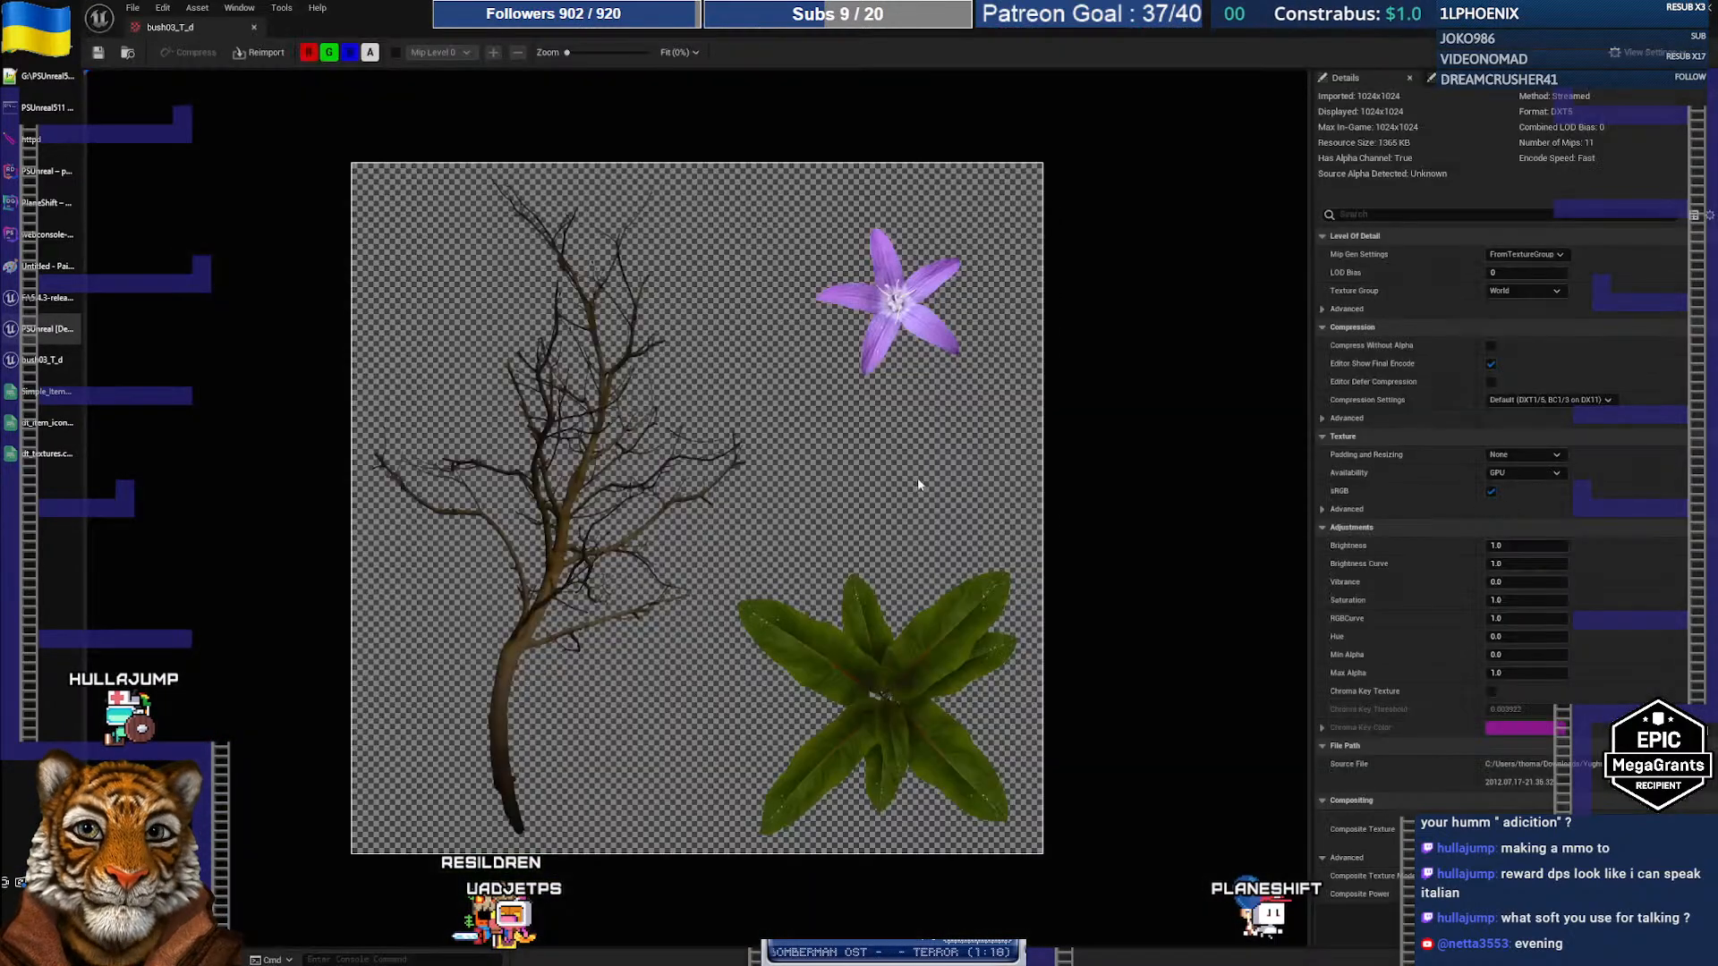
# Step: Snip the purple flower from the bush03_T_d texture and return to the ChatGPT chat
pyautogui.press('super+shift+s')
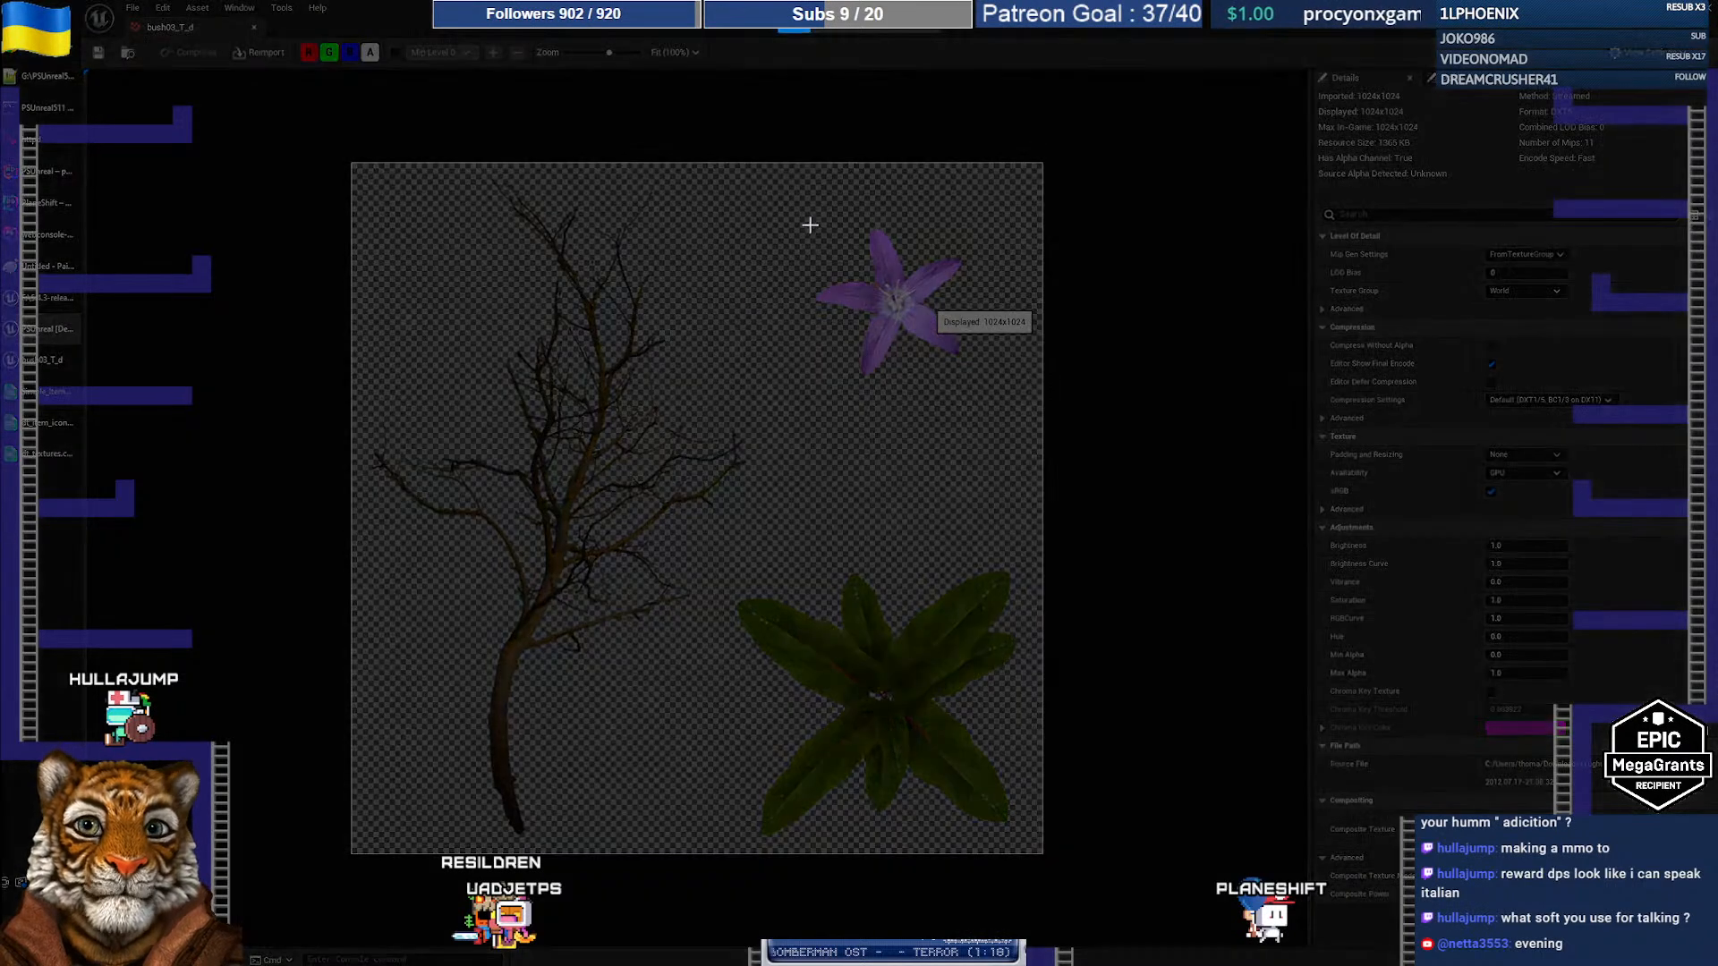
pyautogui.press('Escape')
pyautogui.press('super+shift+s')
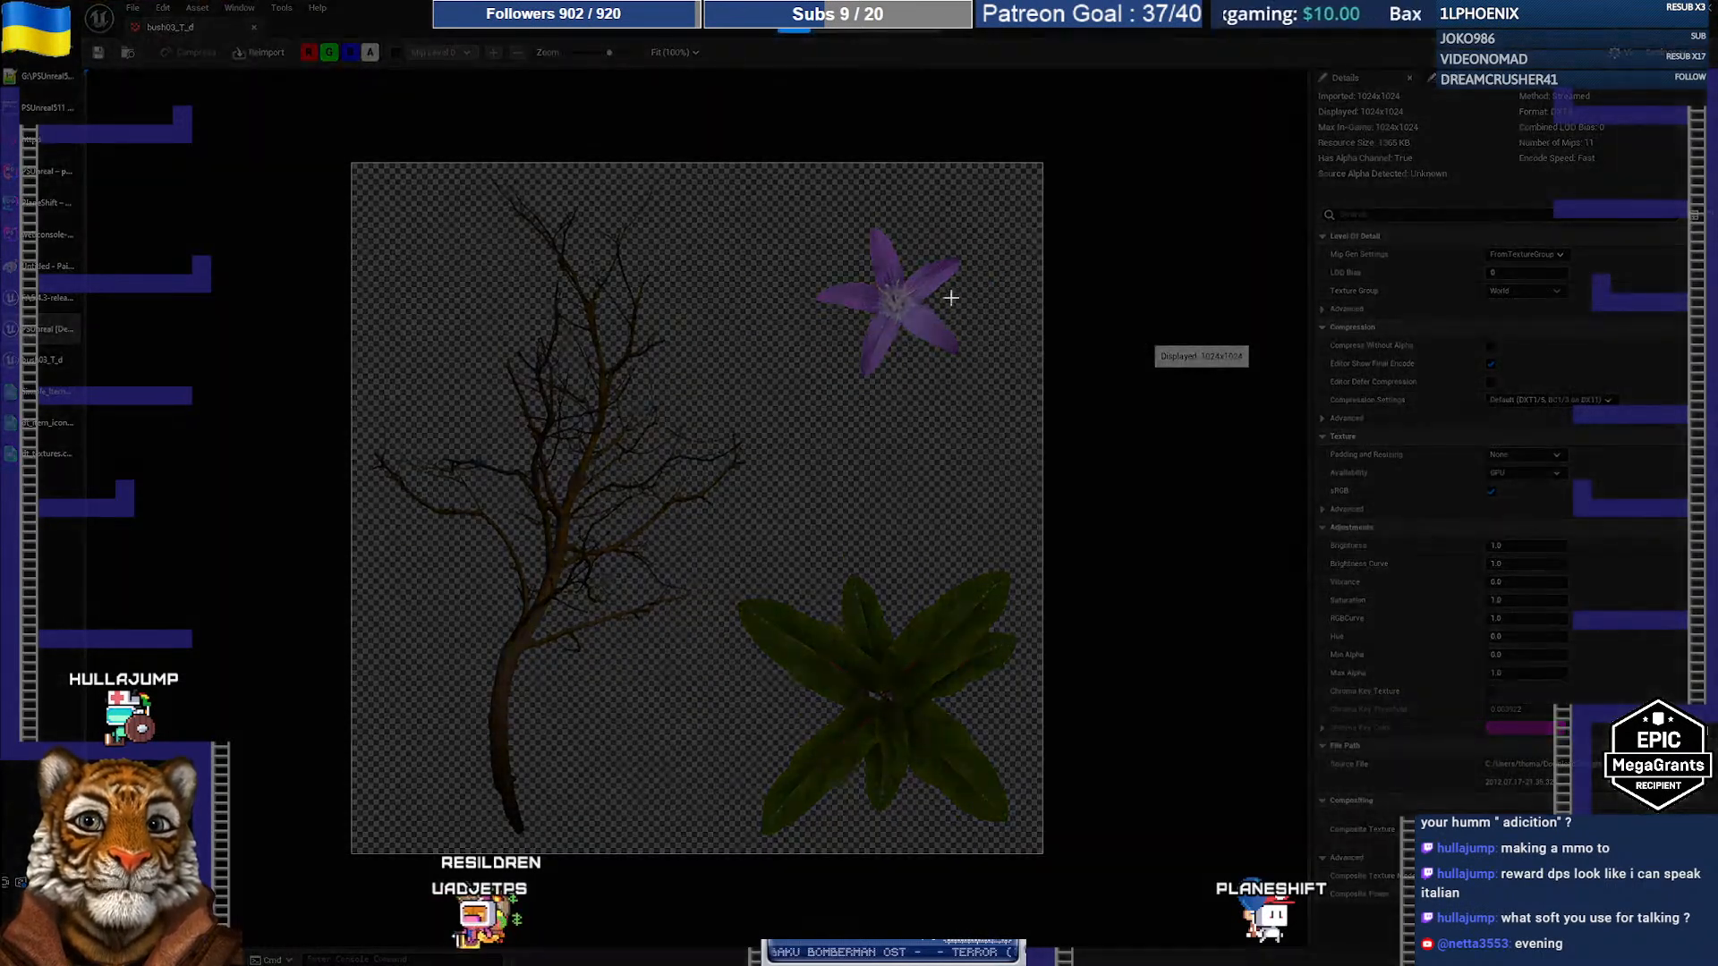
pyautogui.moveTo(807, 222); pyautogui.dragTo(993, 384)
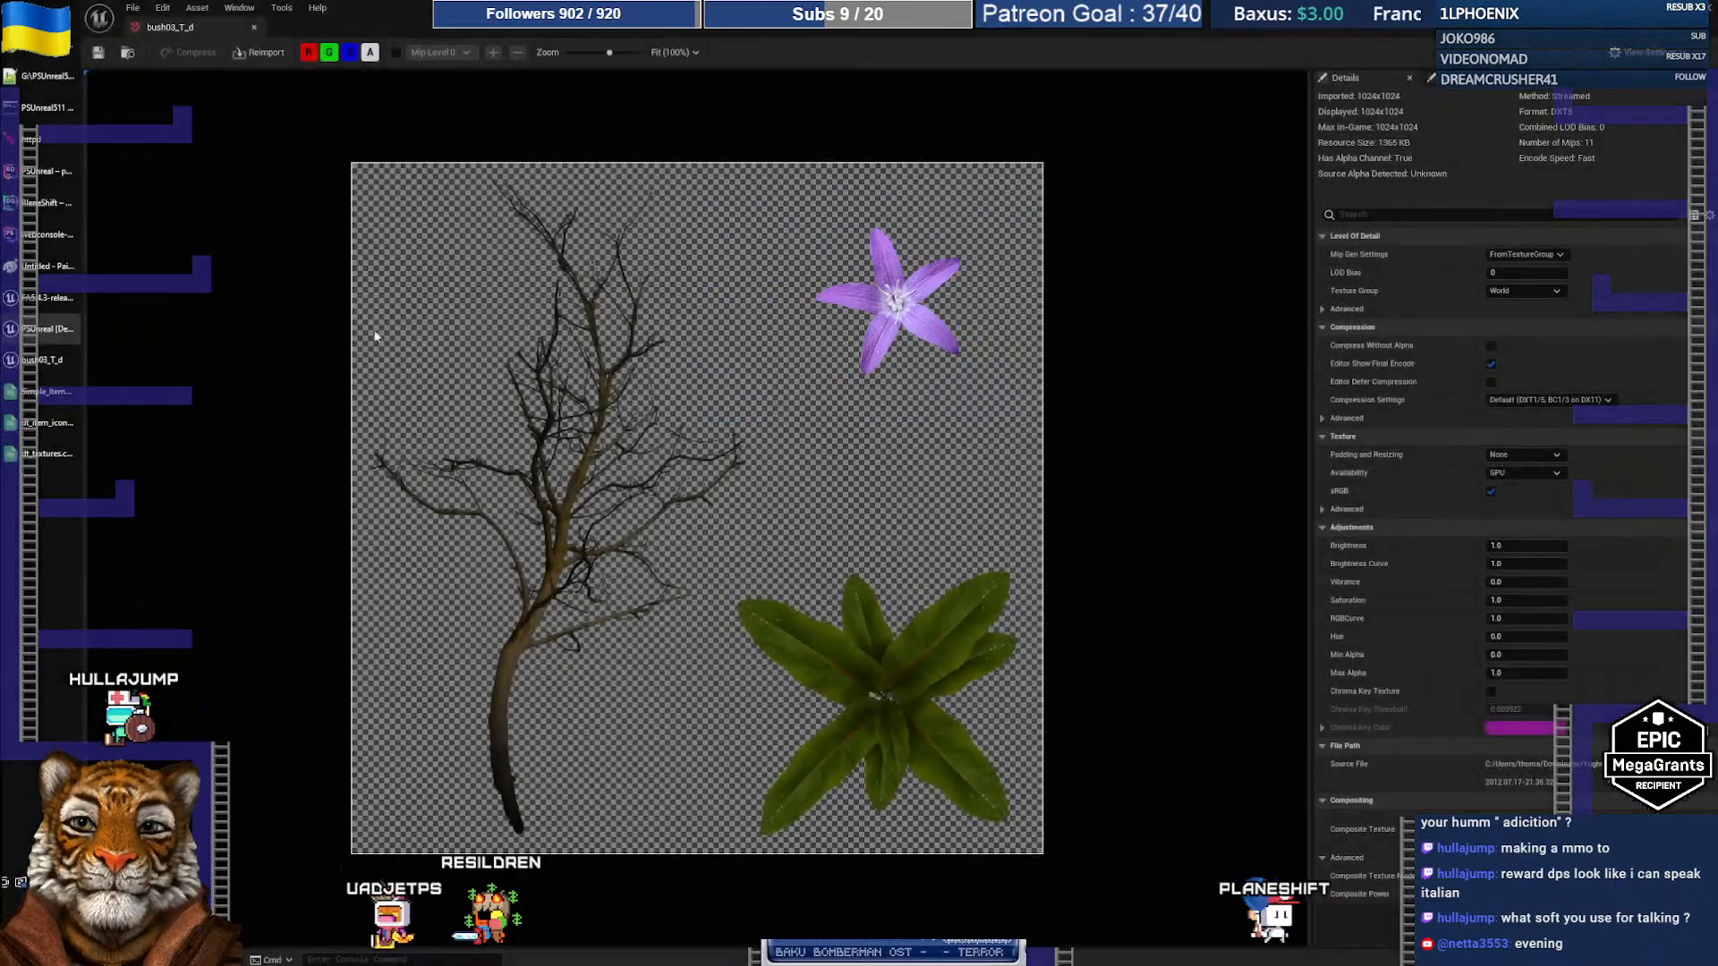
pyautogui.click(40, 45)
pyautogui.click(890, 926)
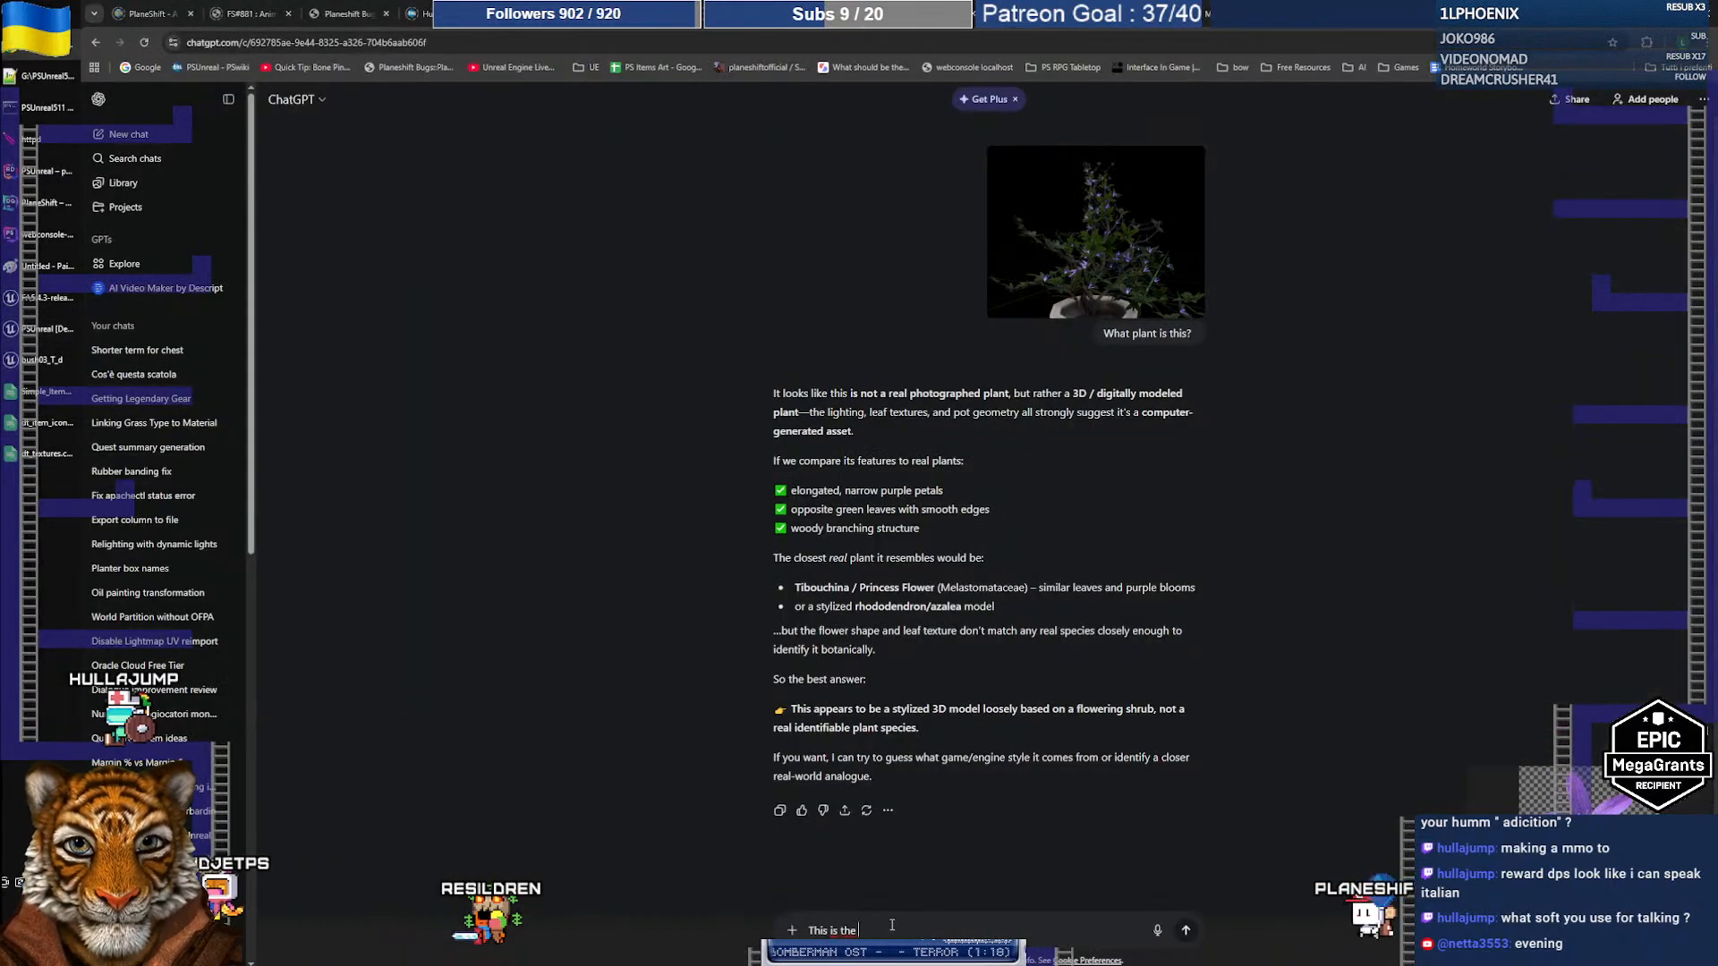
# Step: Send the flower snip to ChatGPT and select its suggested species, Campanula rapunculoides
pyautogui.hotkey('ctrl', 'v')
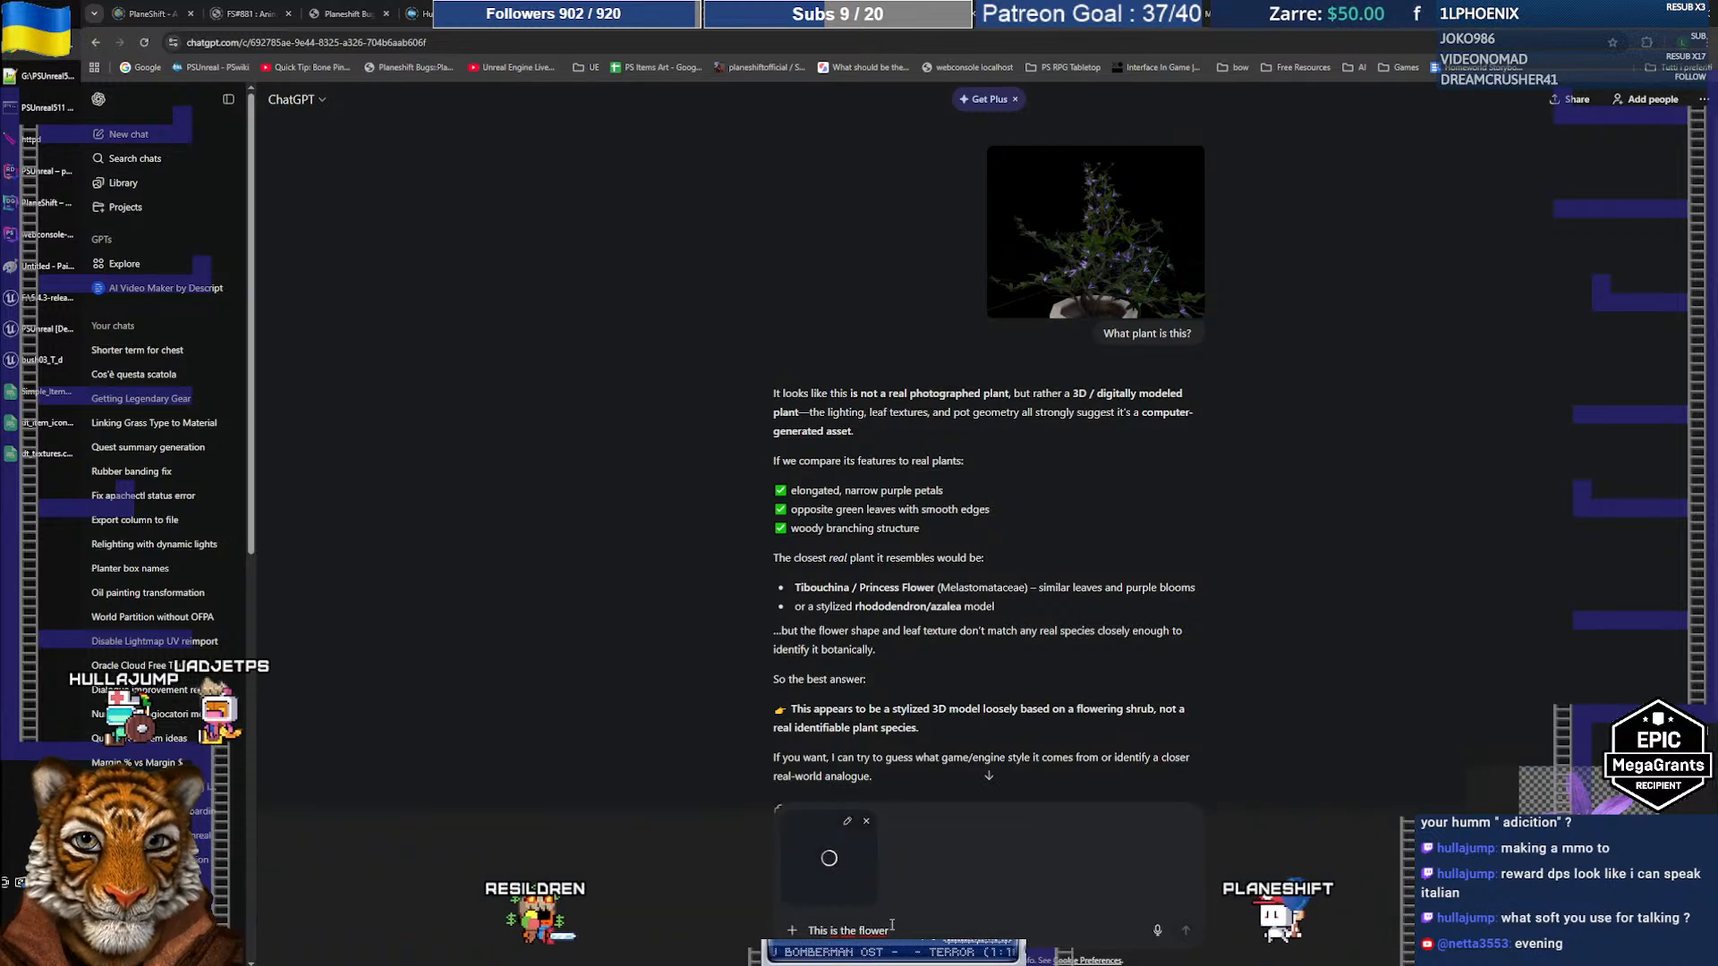
pyautogui.press('Return')
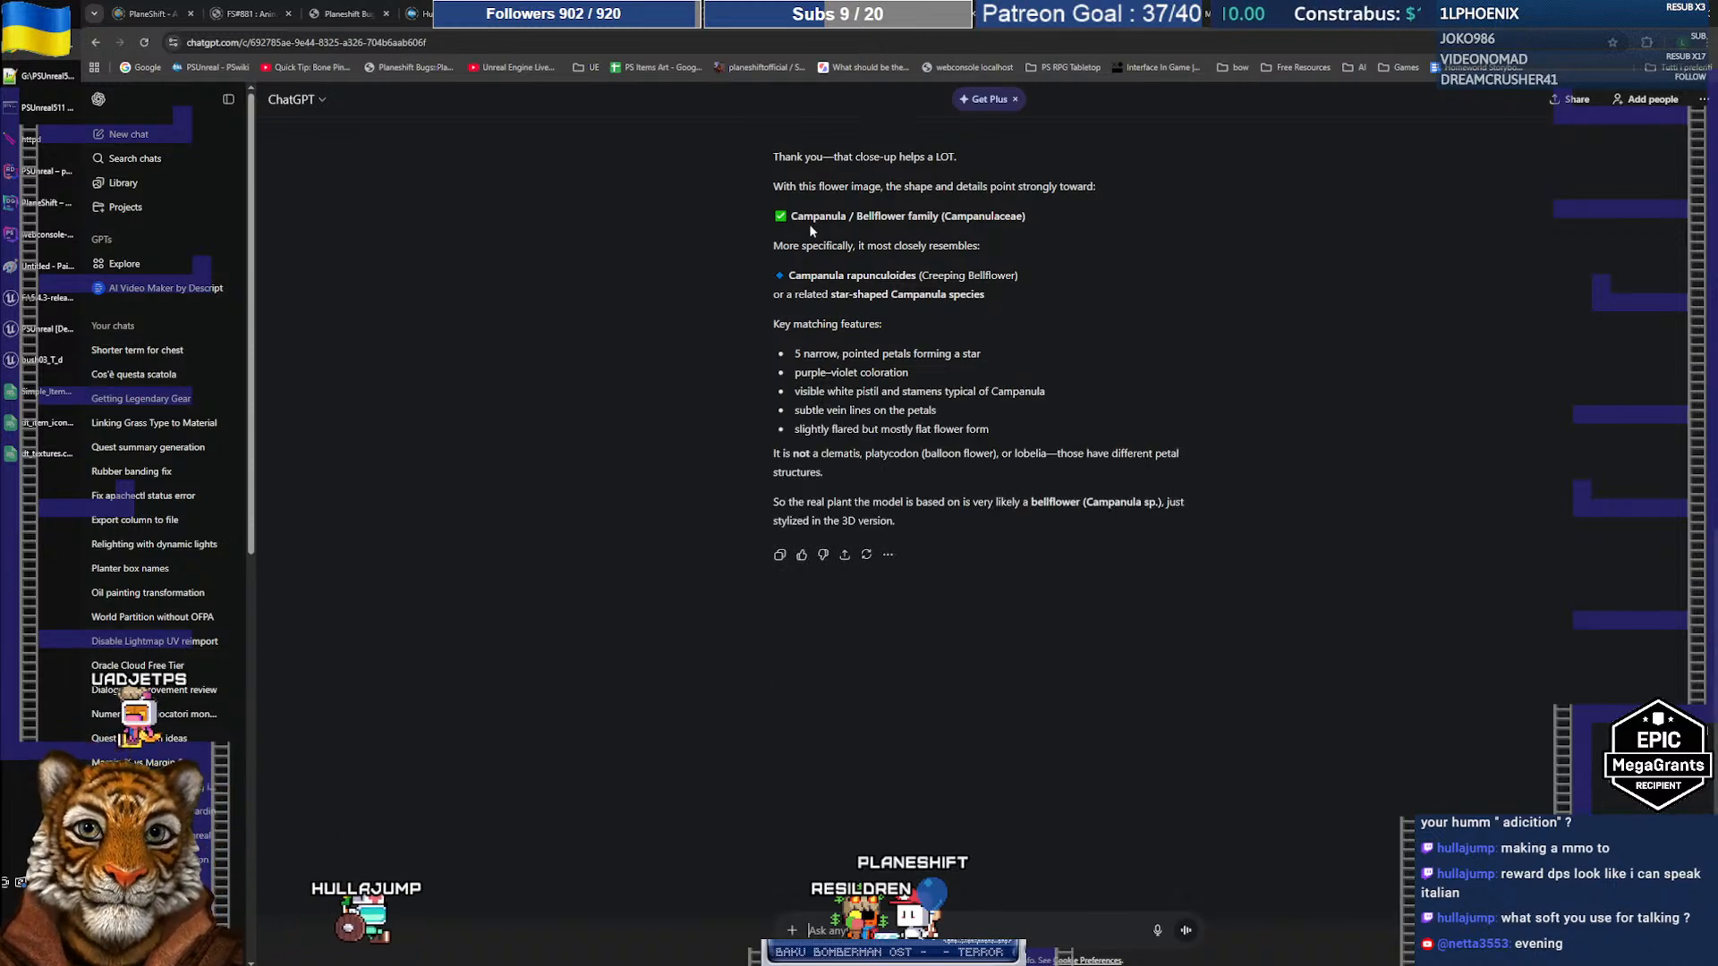
pyautogui.moveTo(795, 209); pyautogui.dragTo(930, 213)
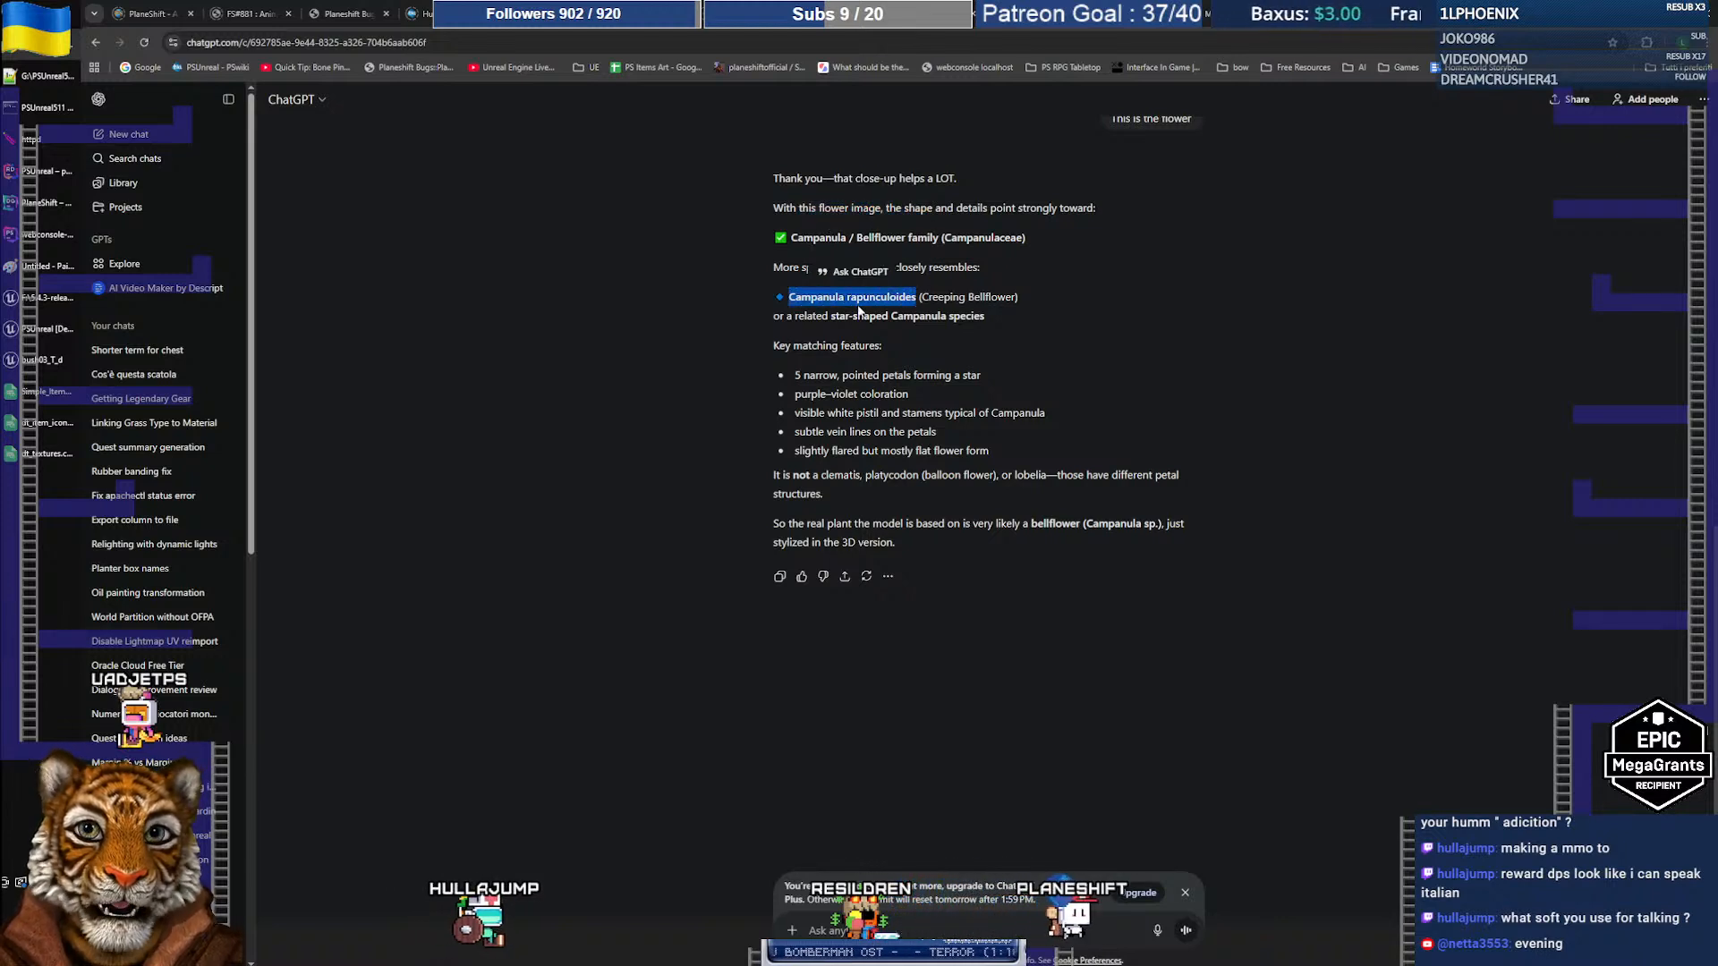
pyautogui.click(1042, 13)
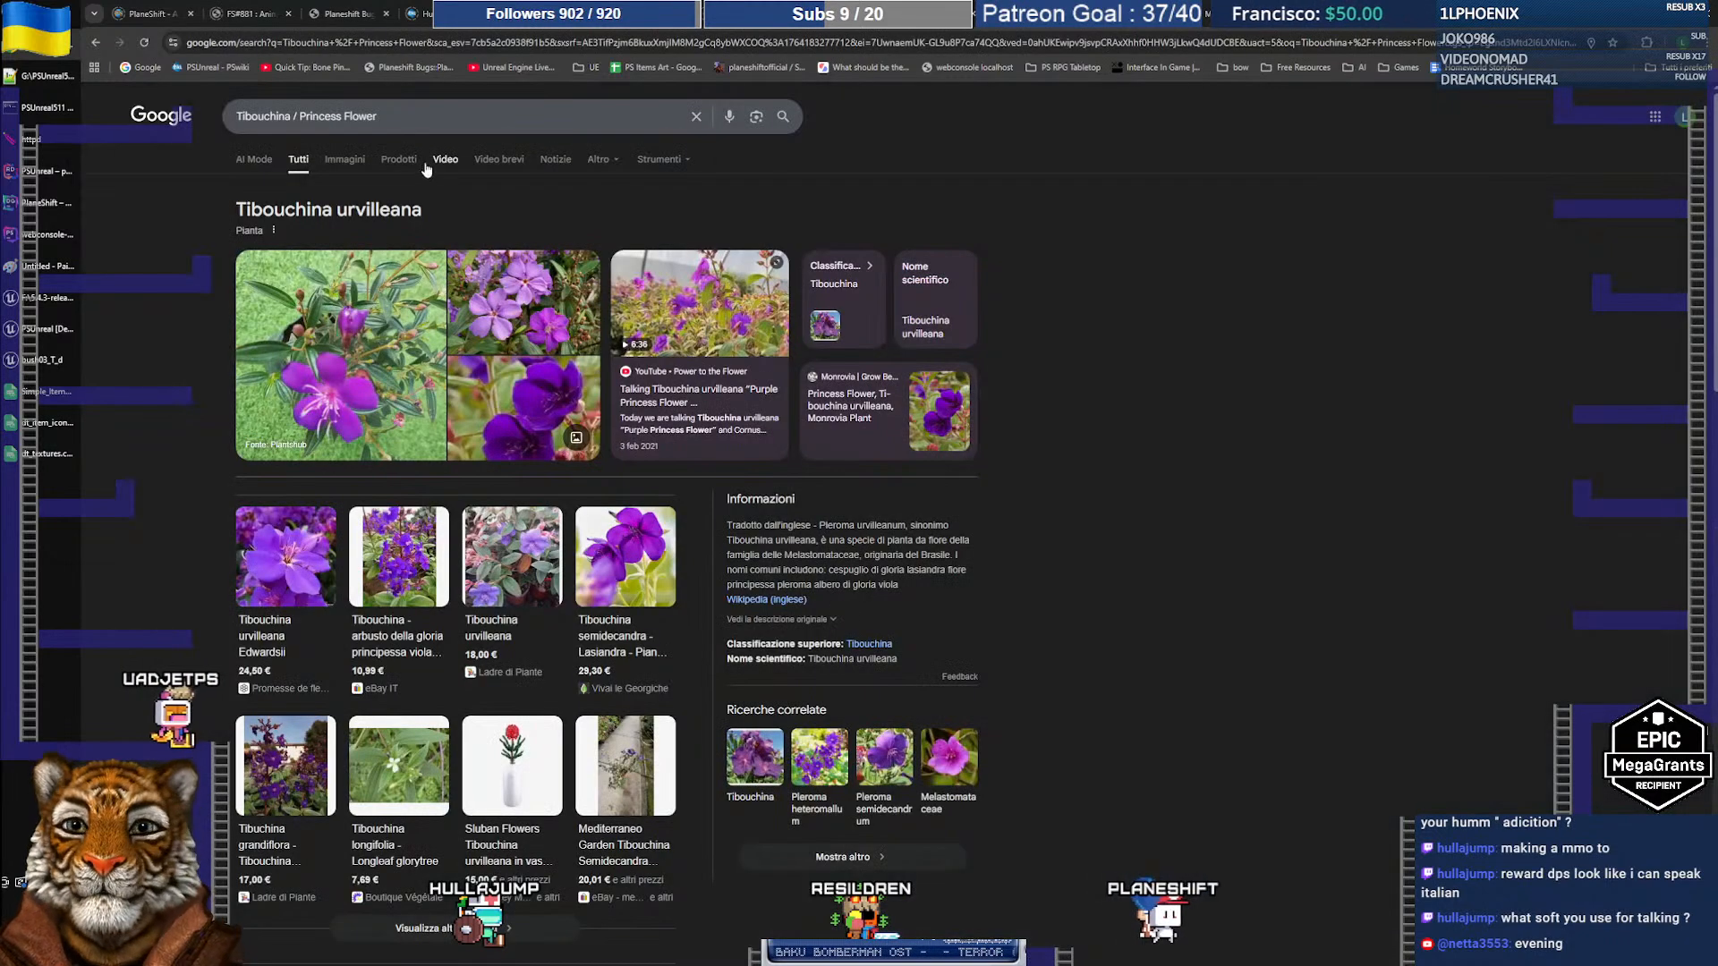
# Step: Search Google for Campanula rapunculoides
pyautogui.click(342, 117)
pyautogui.hotkey('ctrl', 'a')
pyautogui.write('Campanula rapunculoides')
pyautogui.press('Return')
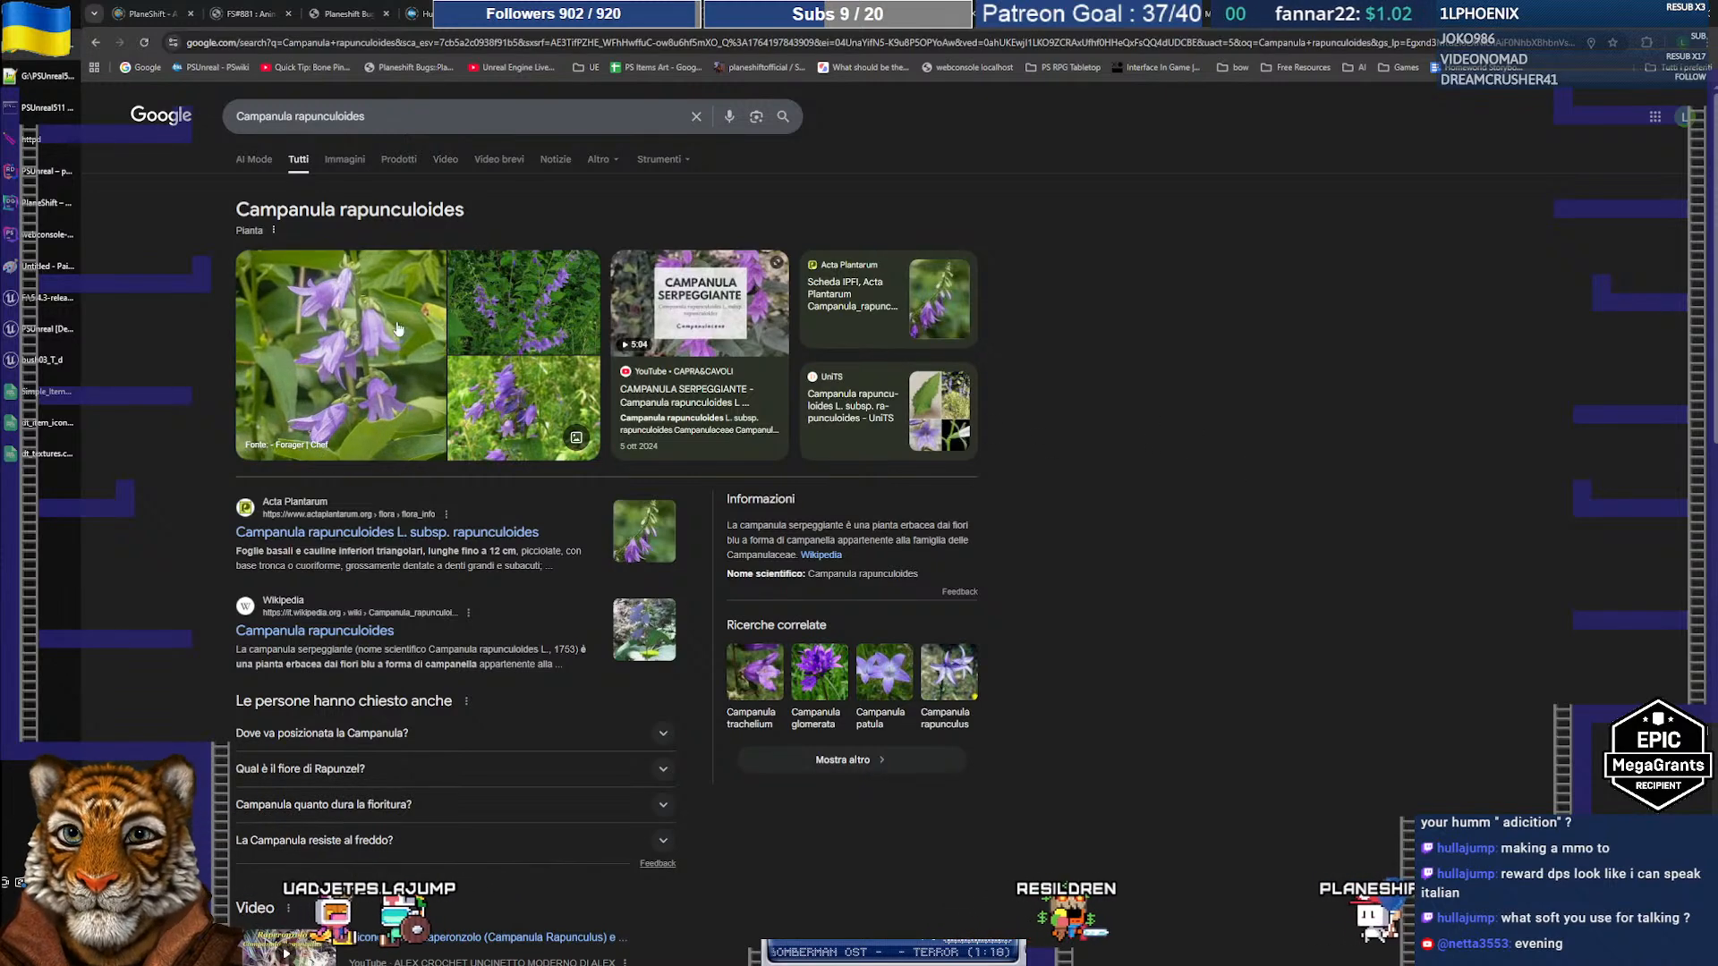
# Step: Open and browse the related Campanula patula results
pyautogui.click(892, 684)
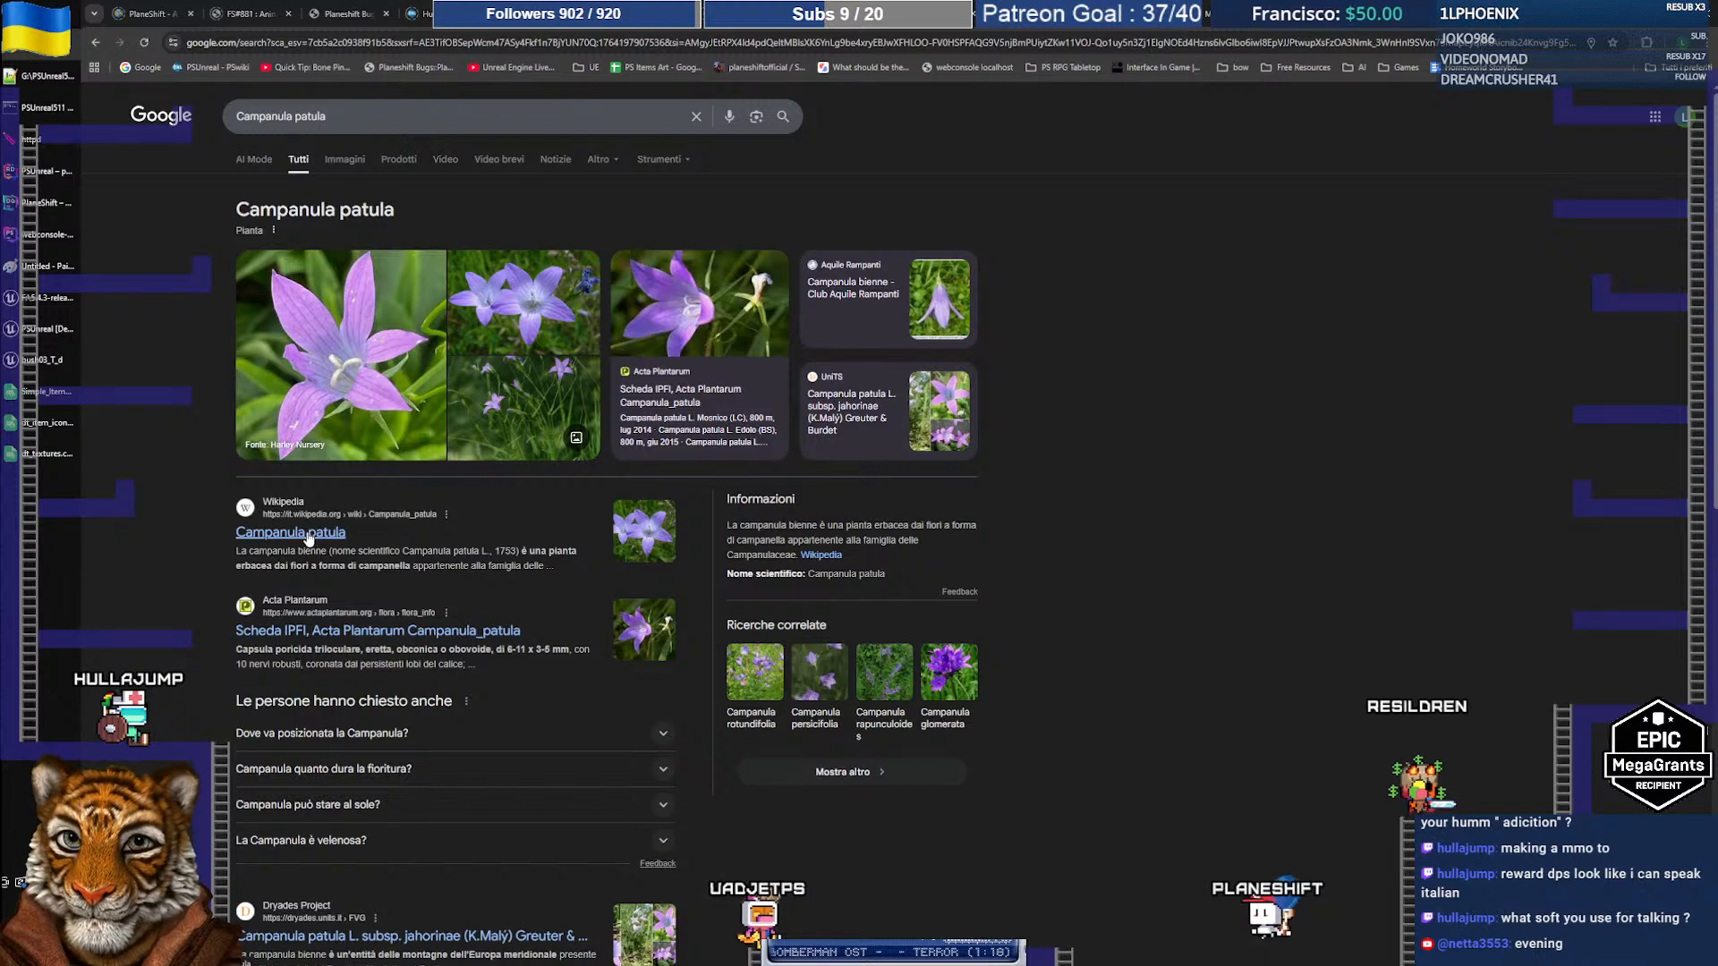
pyautogui.scroll(-2, 416, 539)
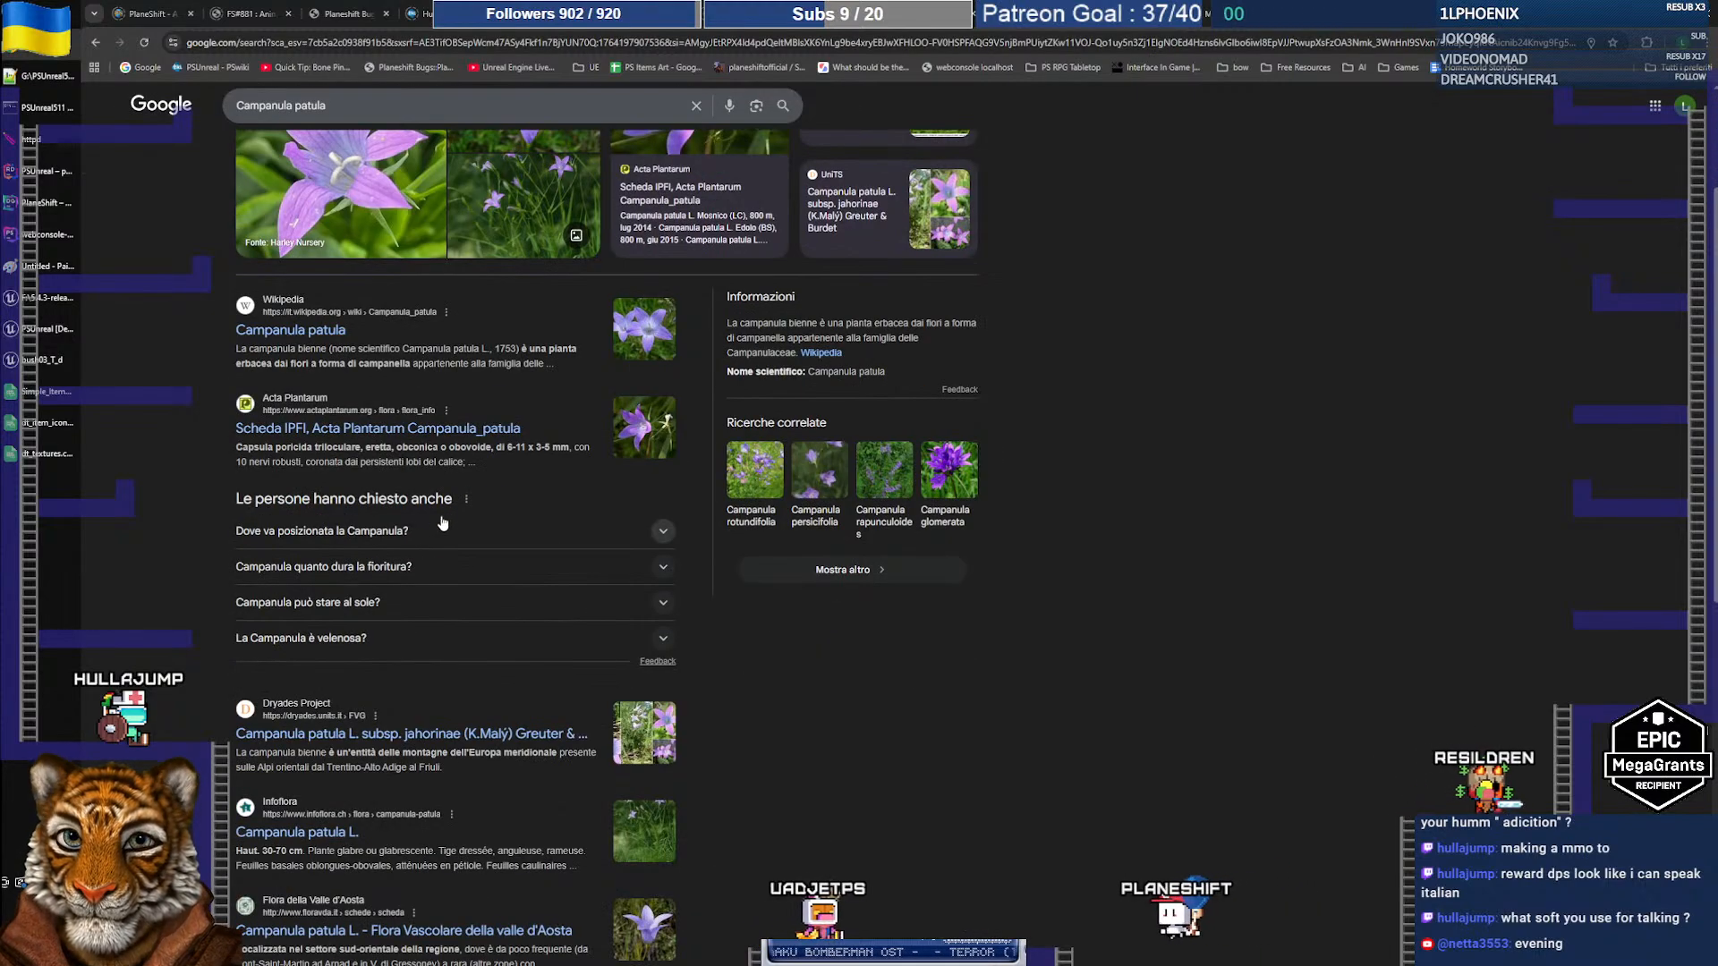
pyautogui.scroll(2, 441, 522)
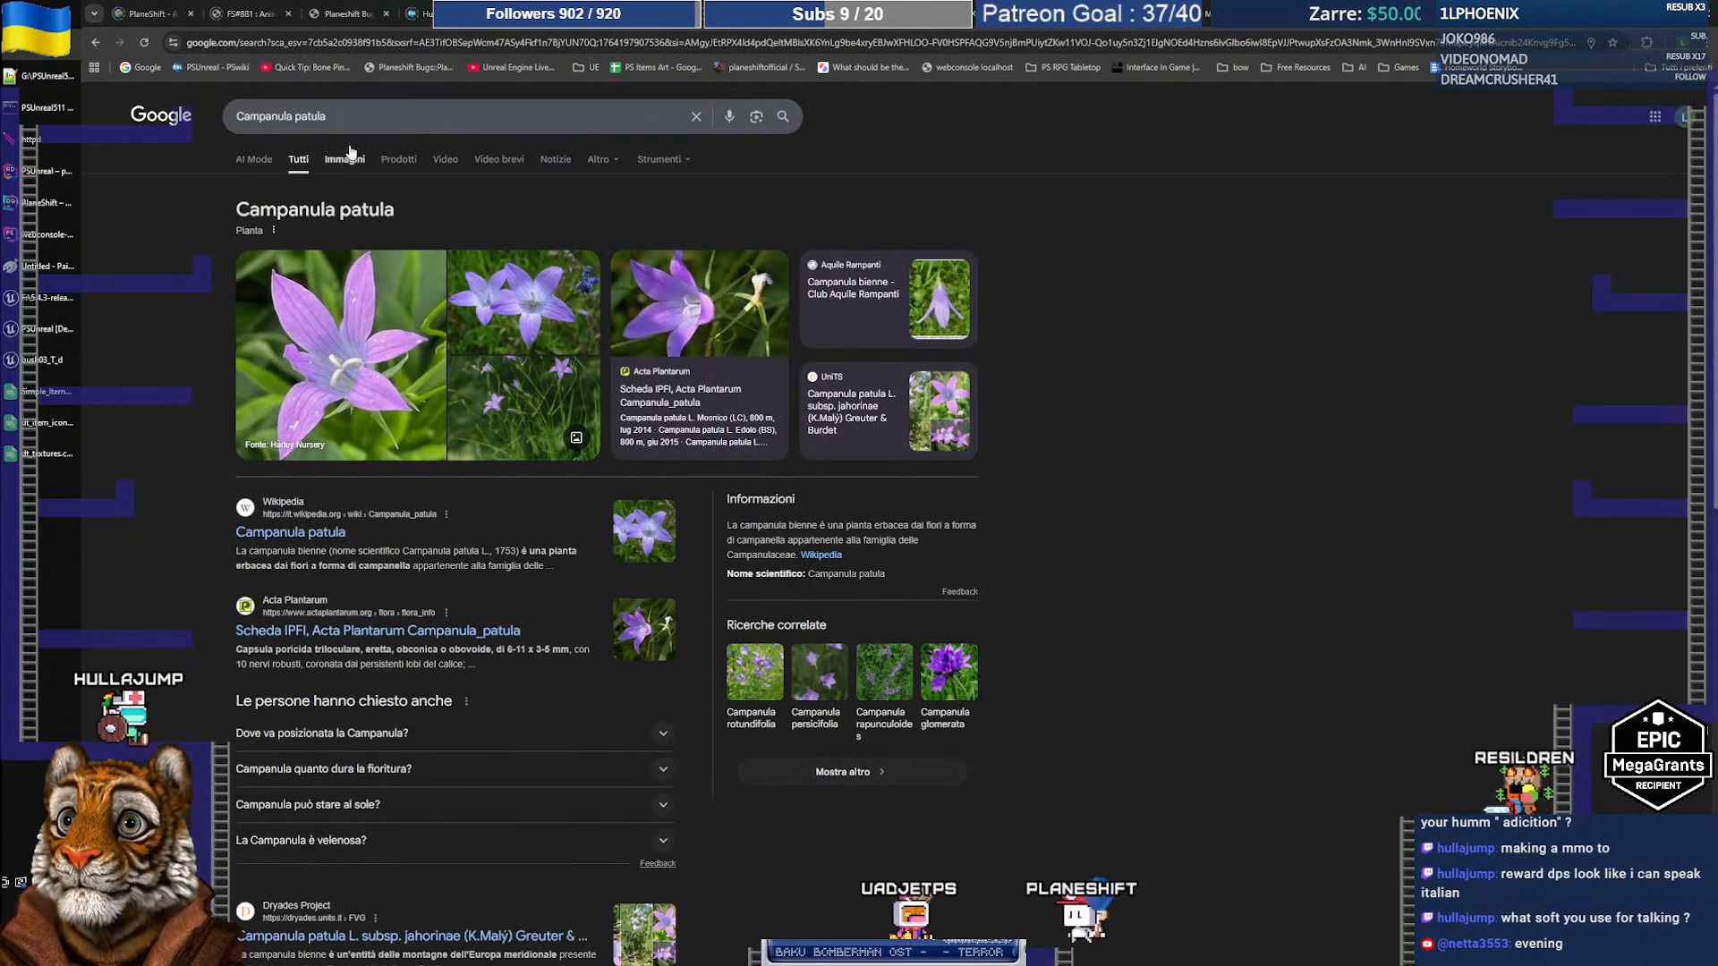
pyautogui.click(360, 118)
# Step: Search 'Campanula patula in inglese' to get its English name, Spreading Bellflower, revisiting earlier results
pyautogui.write('in ingle')
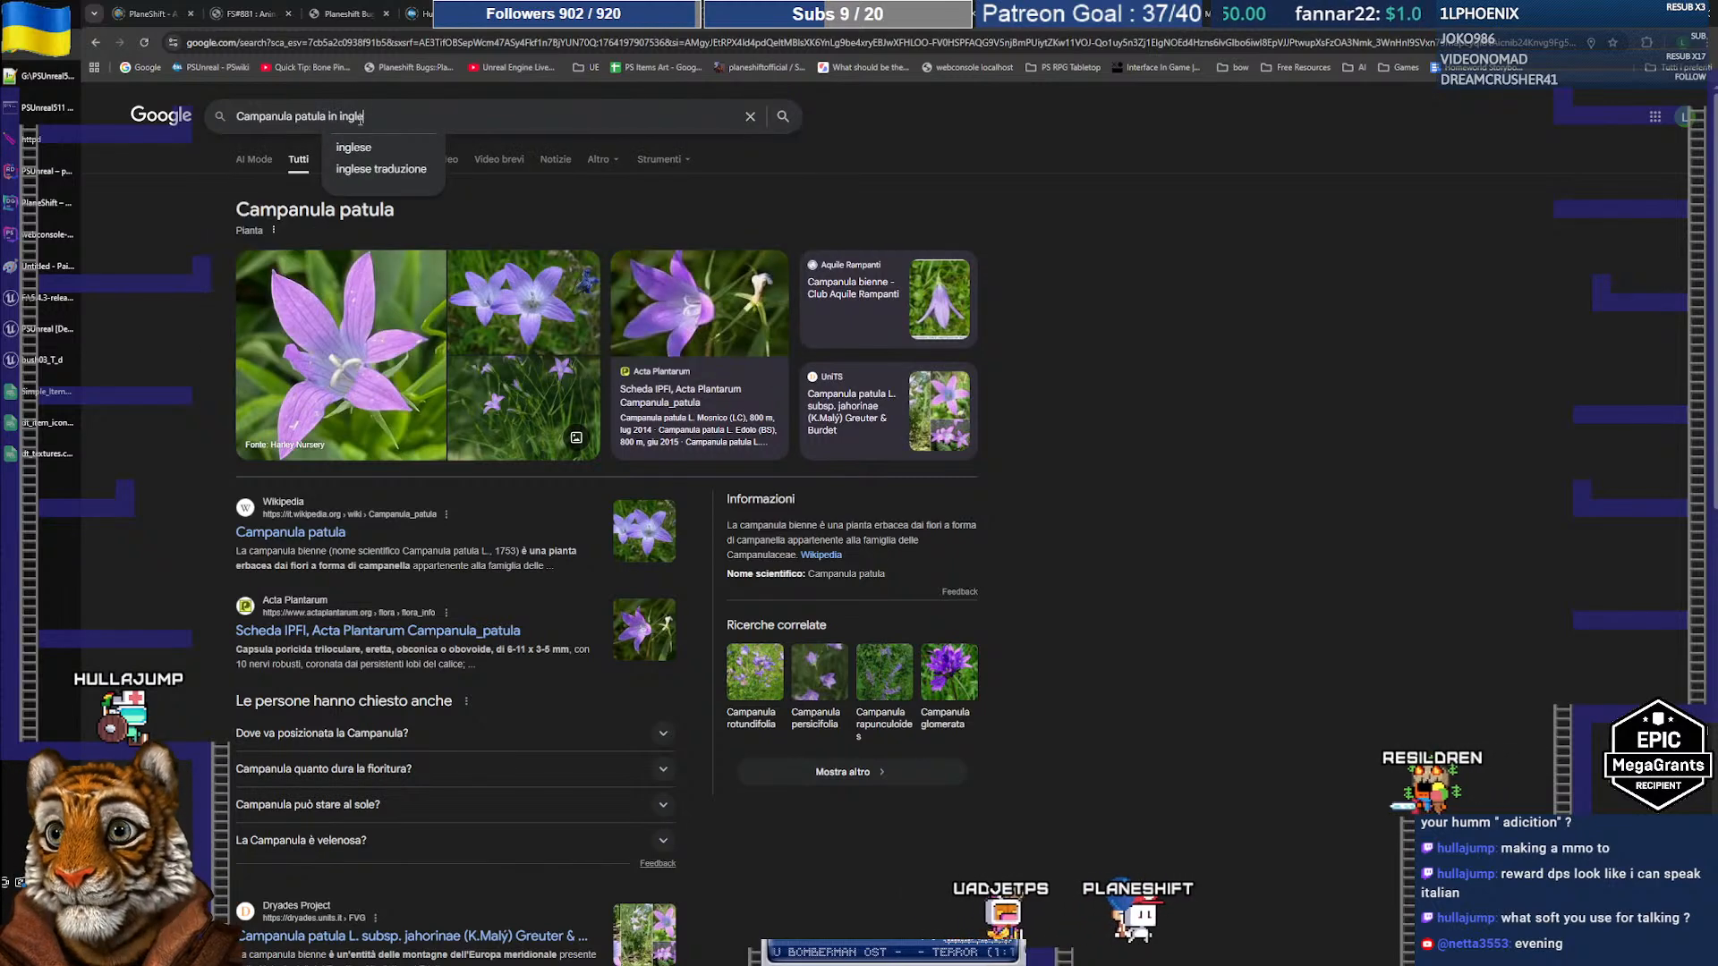
pyautogui.write('se')
pyautogui.press('Return')
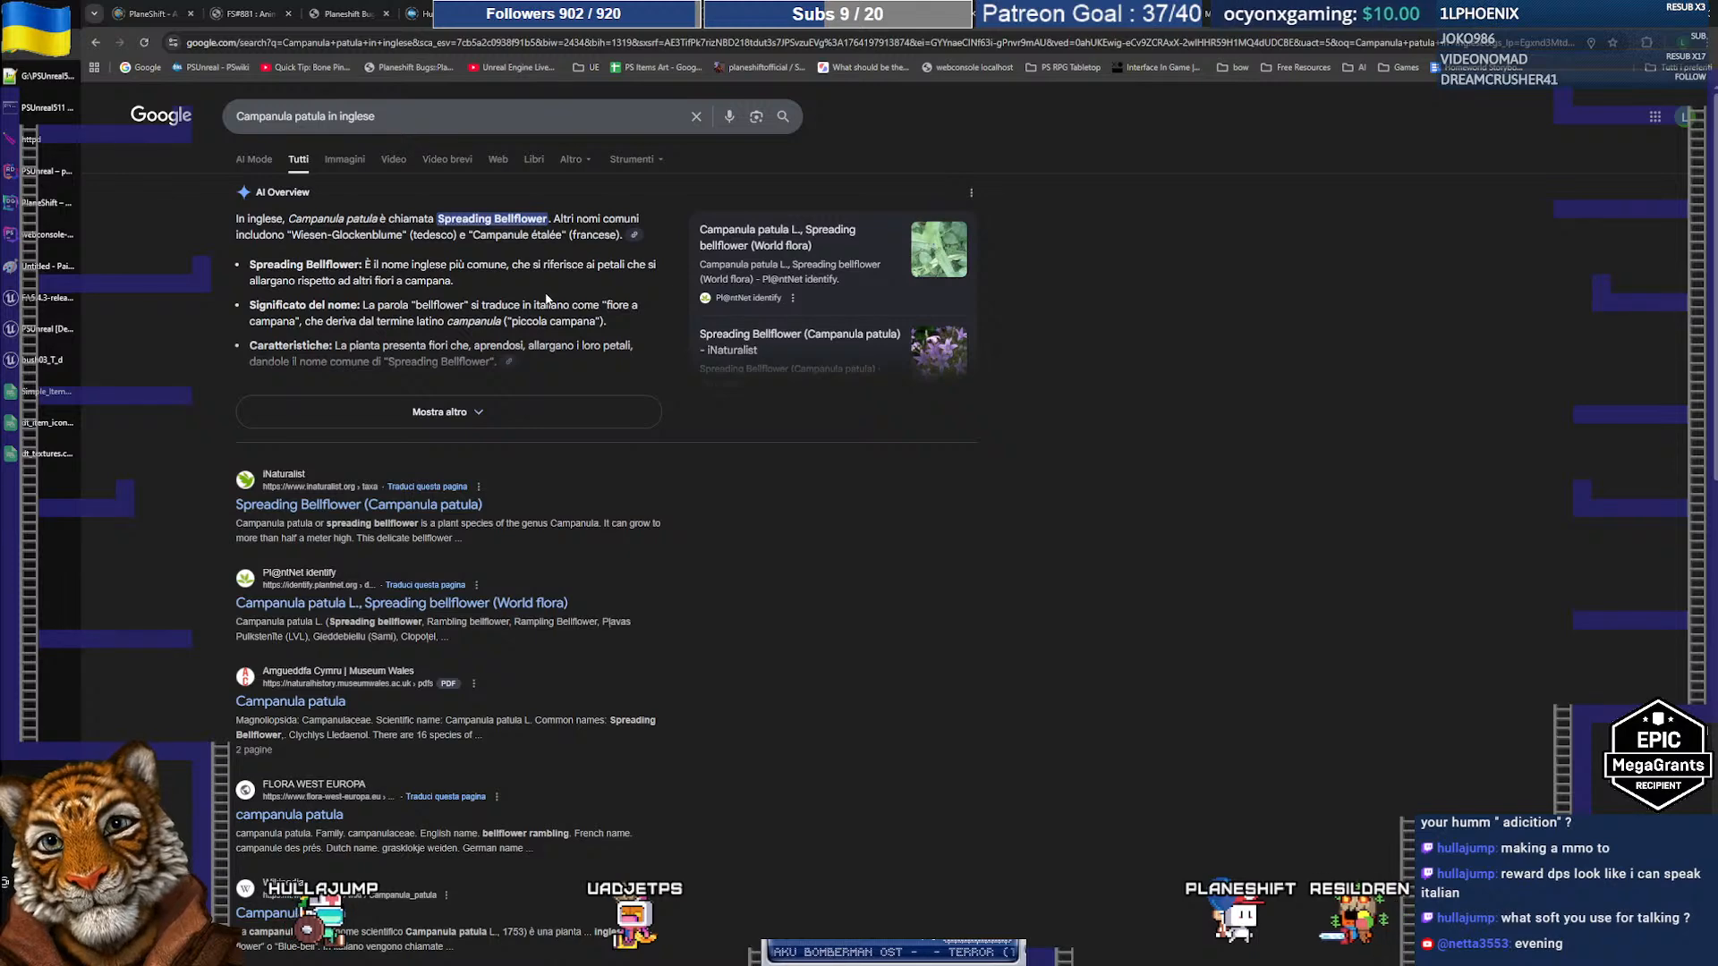
pyautogui.click(95, 42)
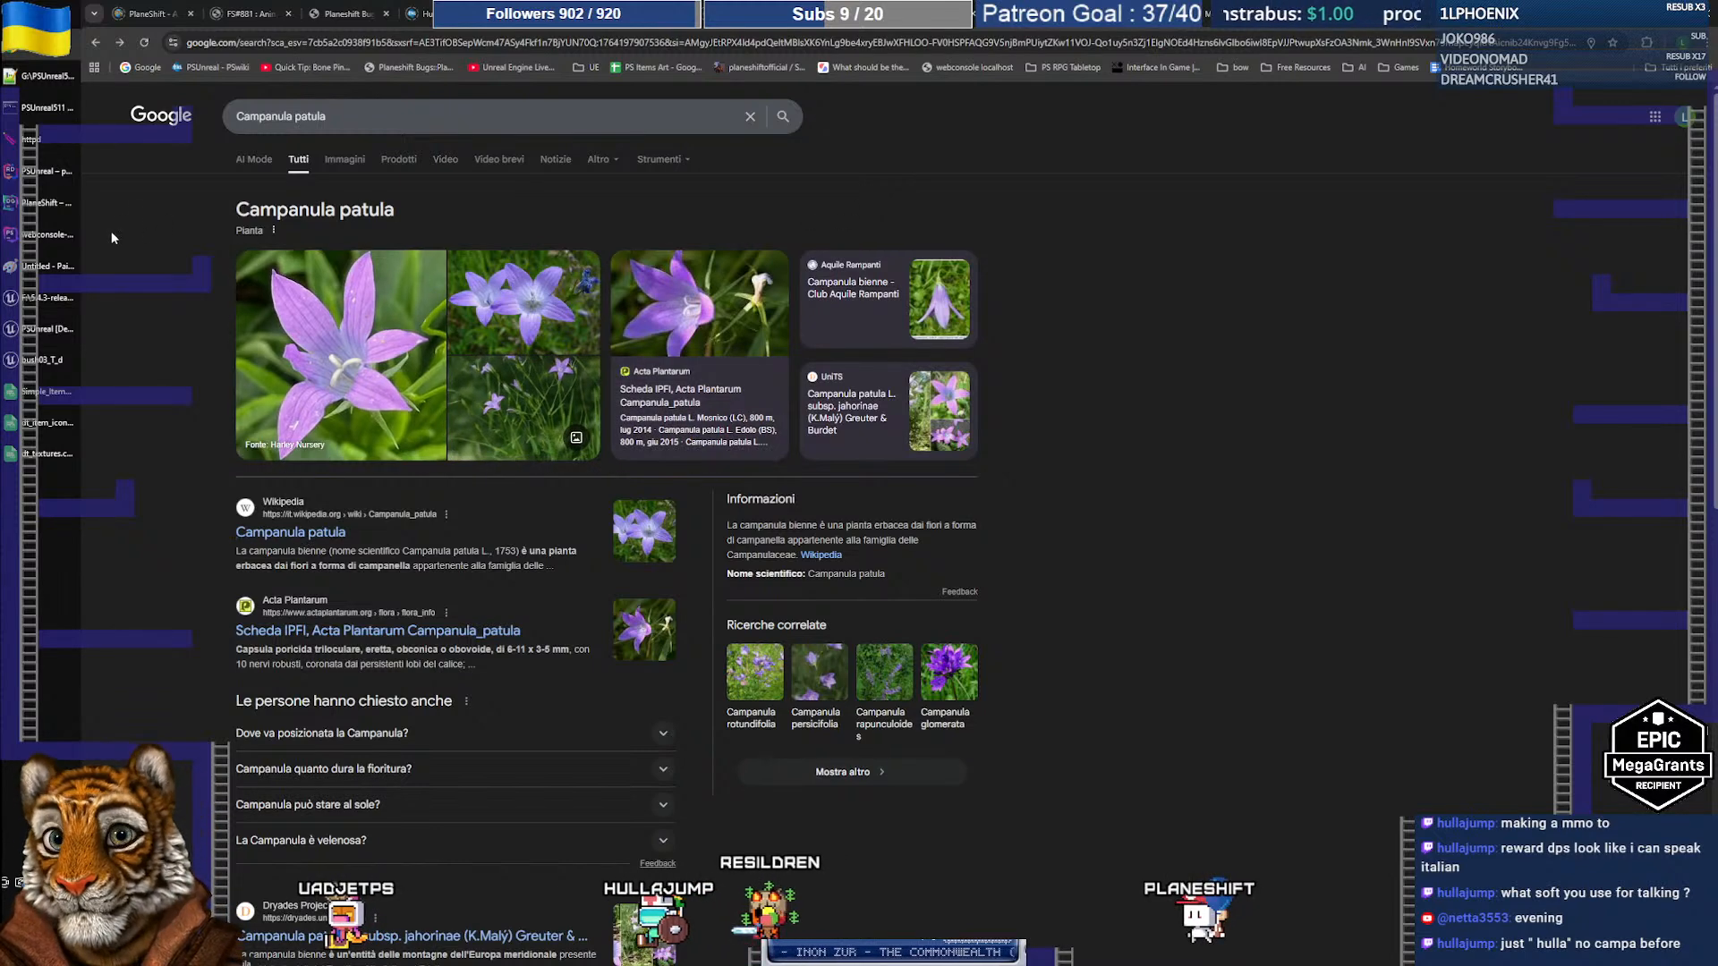
pyautogui.click(97, 43)
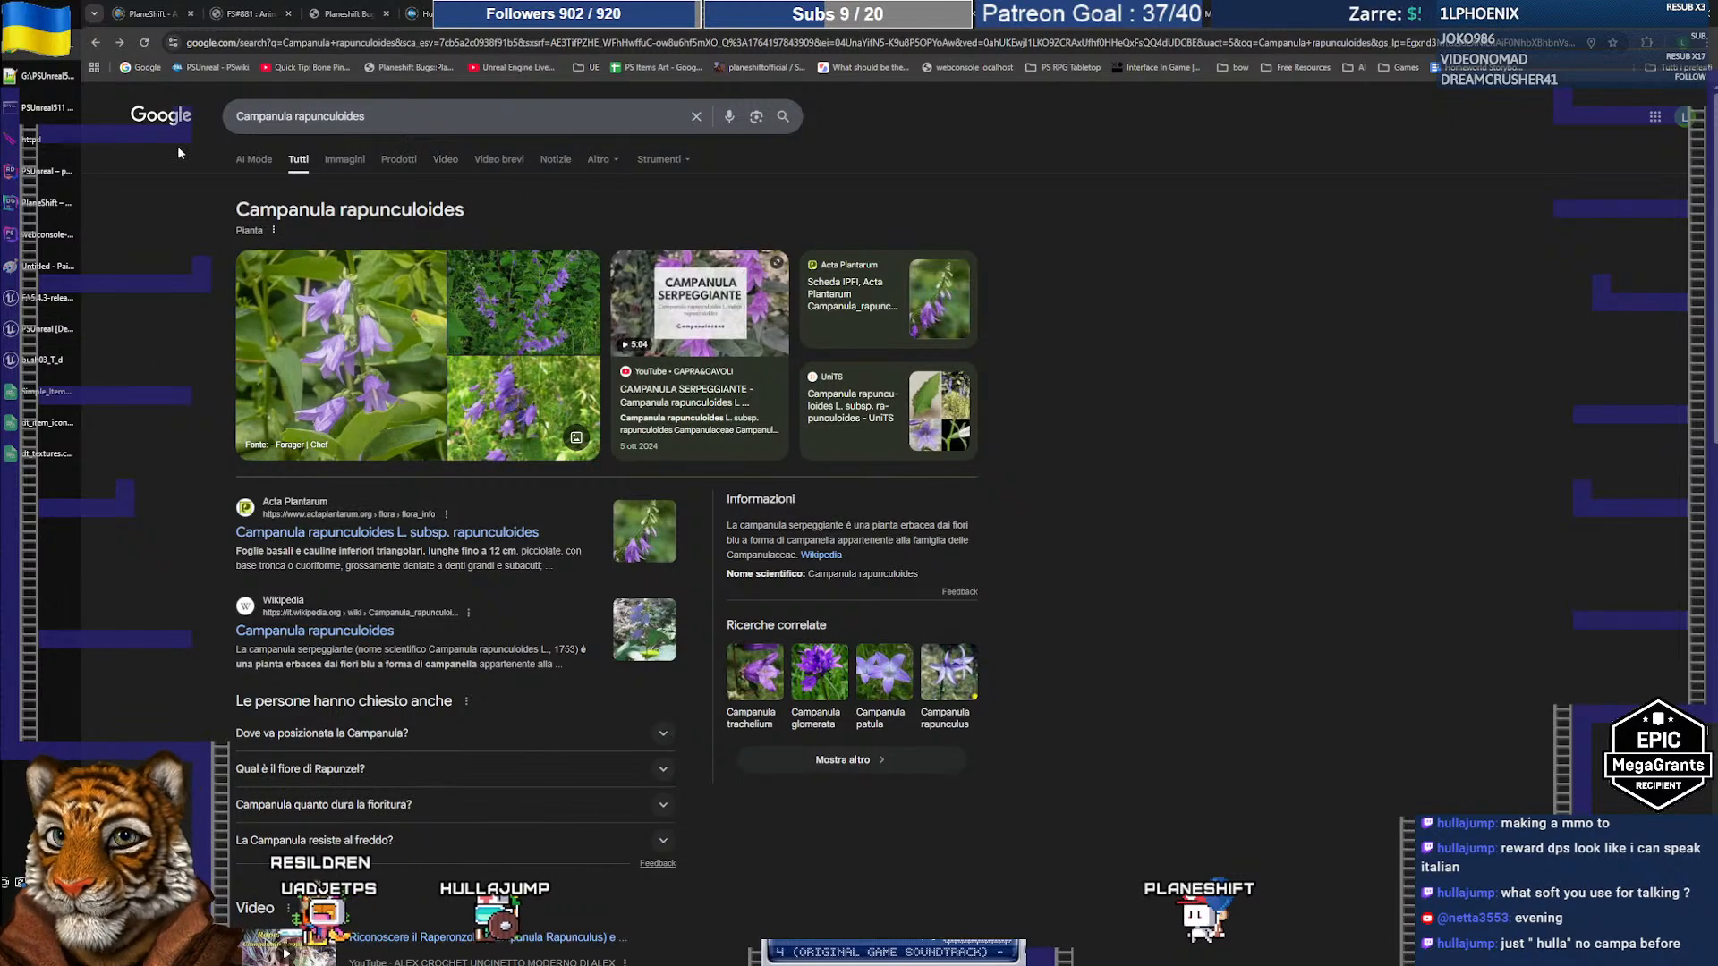
pyautogui.click(121, 45)
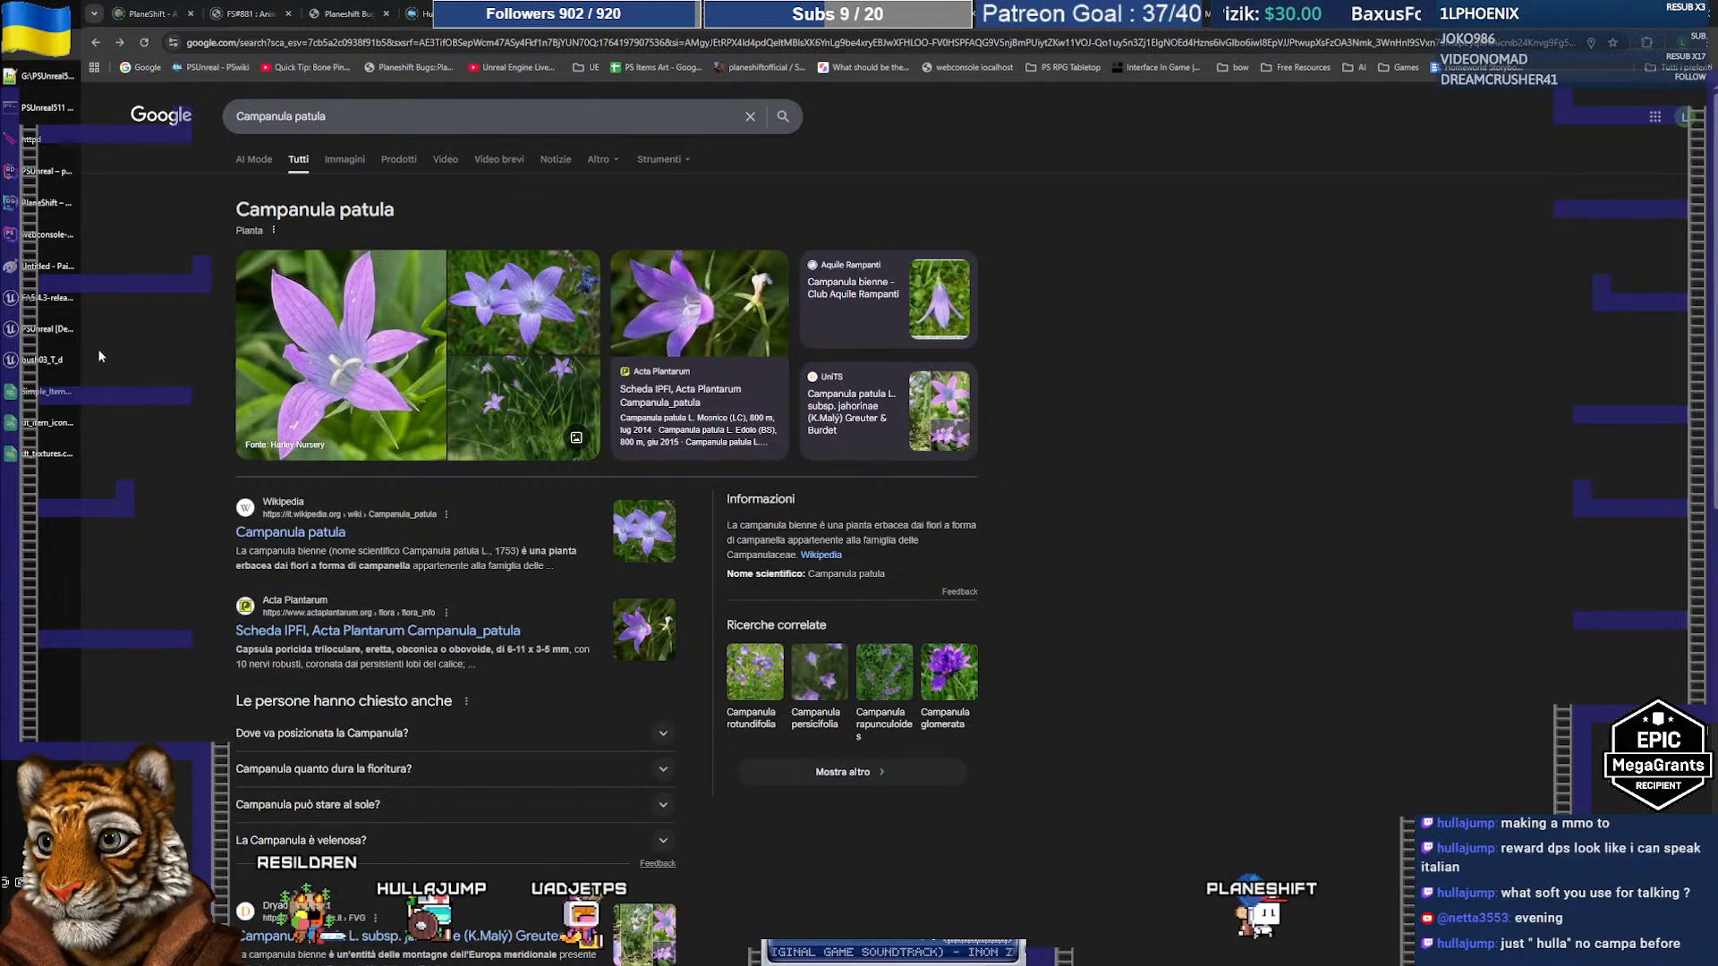
pyautogui.click(46, 399)
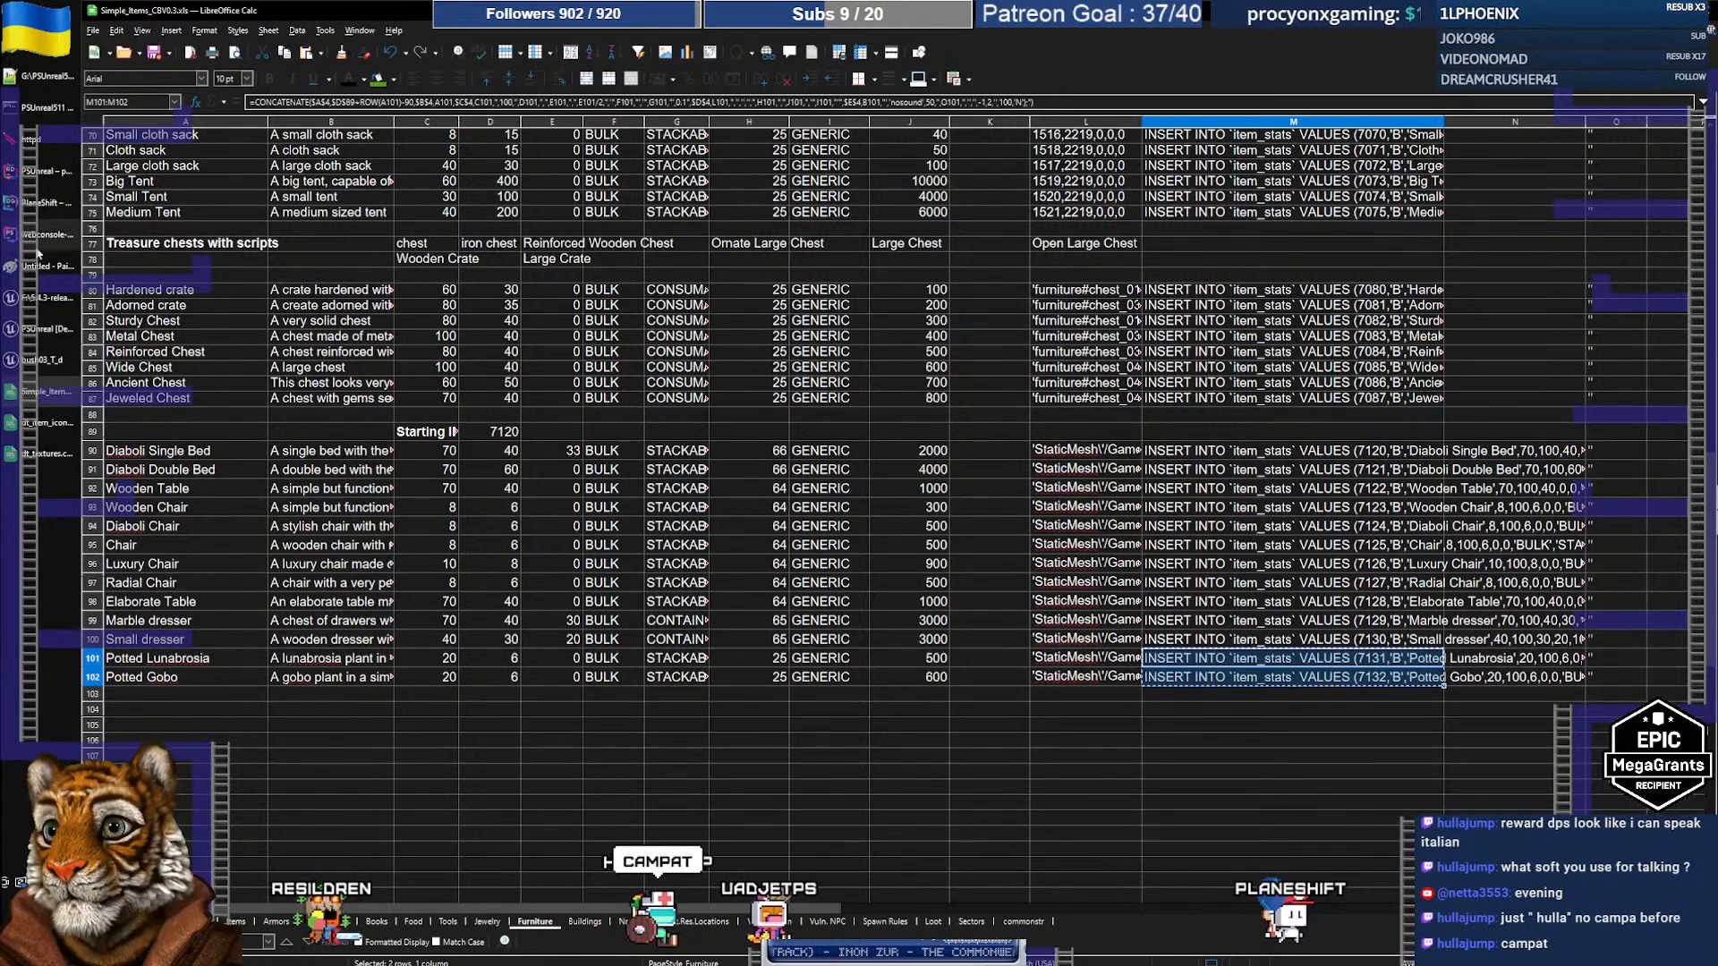
# Step: Dock the bush03_T_d texture and view the whole pottedplant03 mesh
pyautogui.click(40, 335)
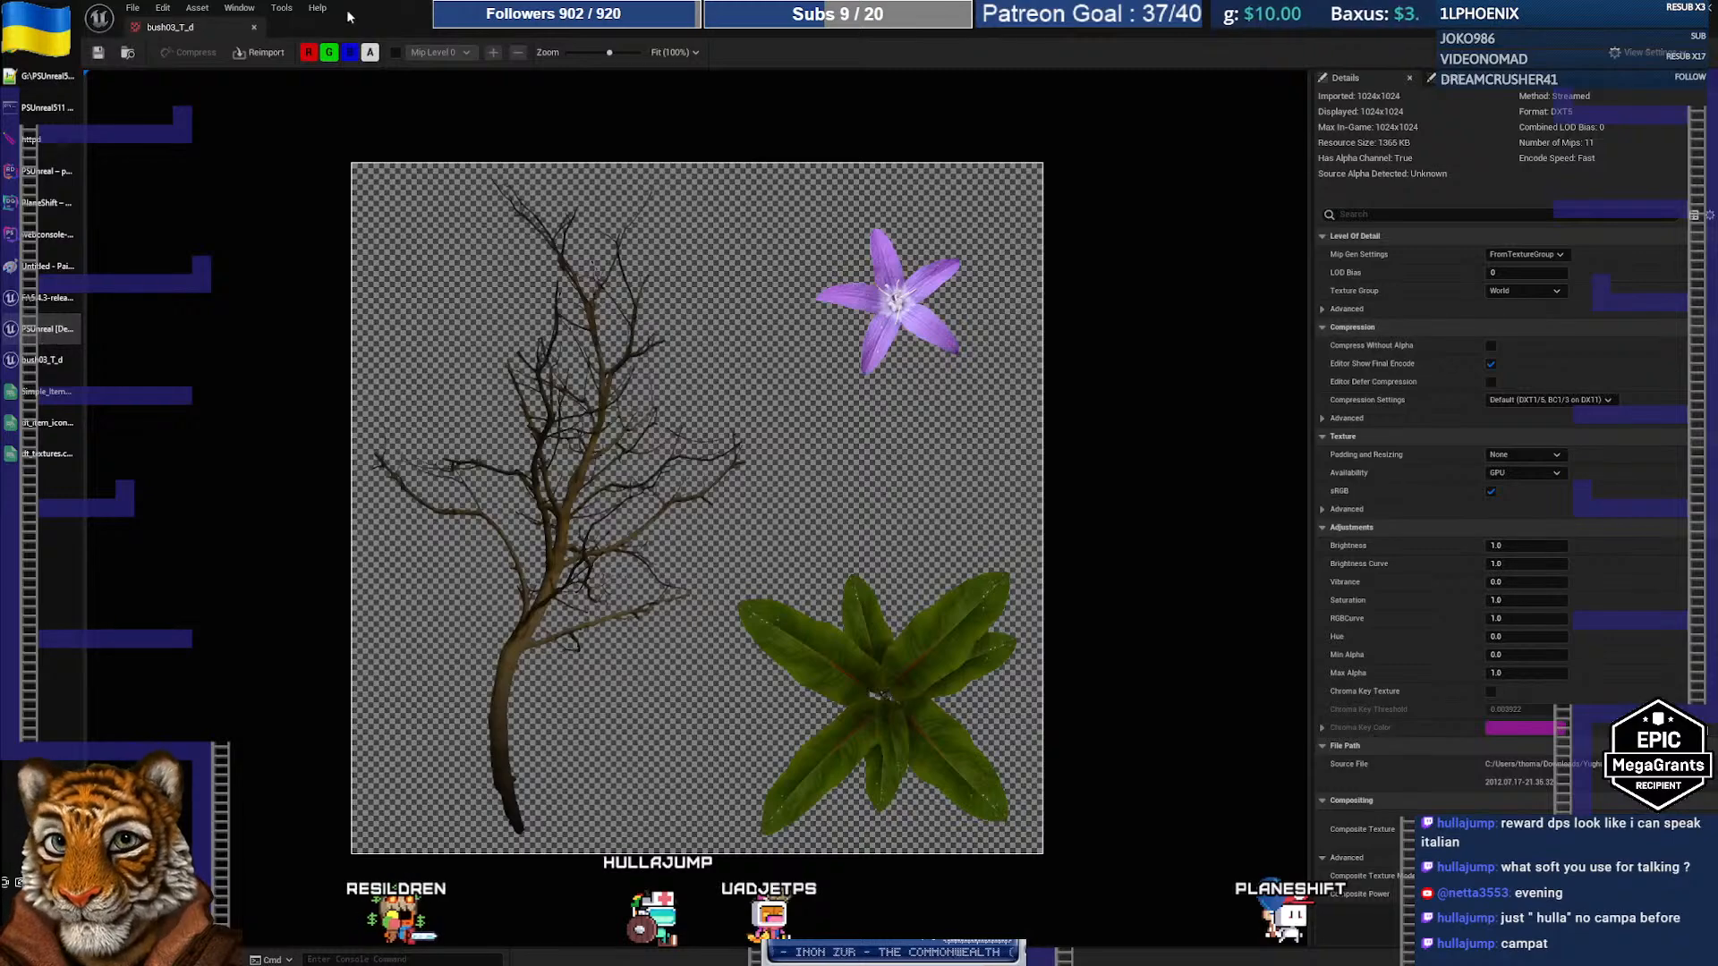
pyautogui.moveTo(180, 24); pyautogui.dragTo(1317, 30)
pyautogui.click(1192, 32)
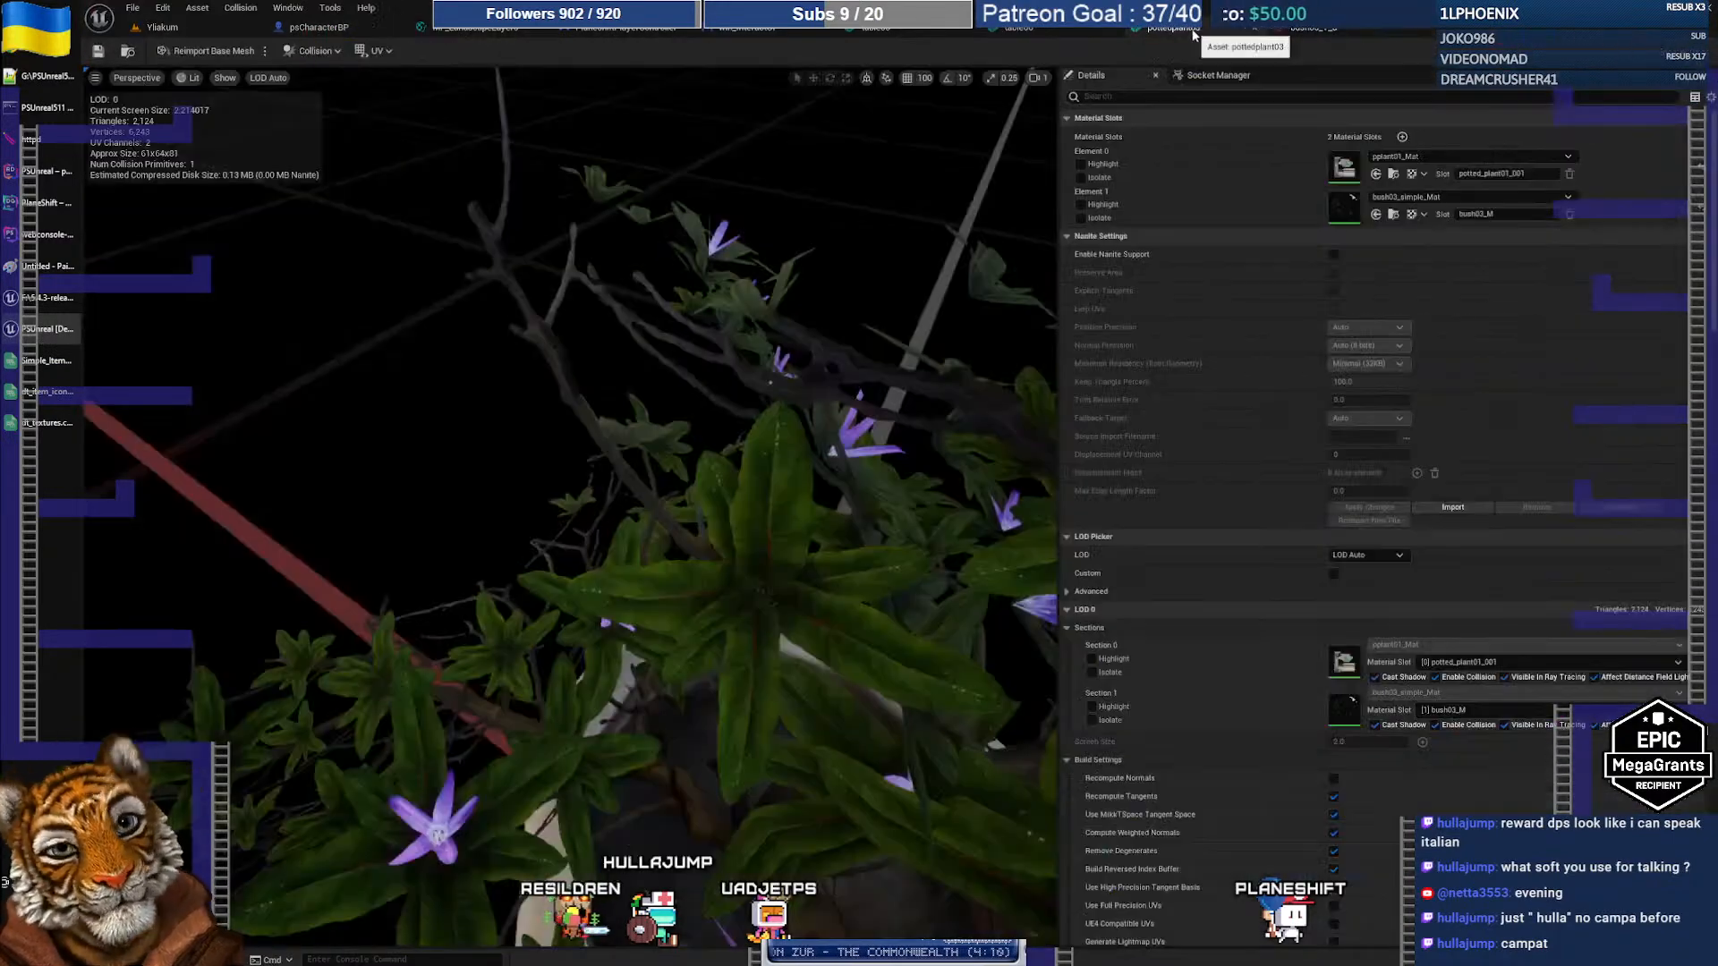
pyautogui.moveTo(761, 376); pyautogui.dragTo(698, 384)
pyautogui.moveTo(697, 385); pyautogui.dragTo(662, 403, button='right')
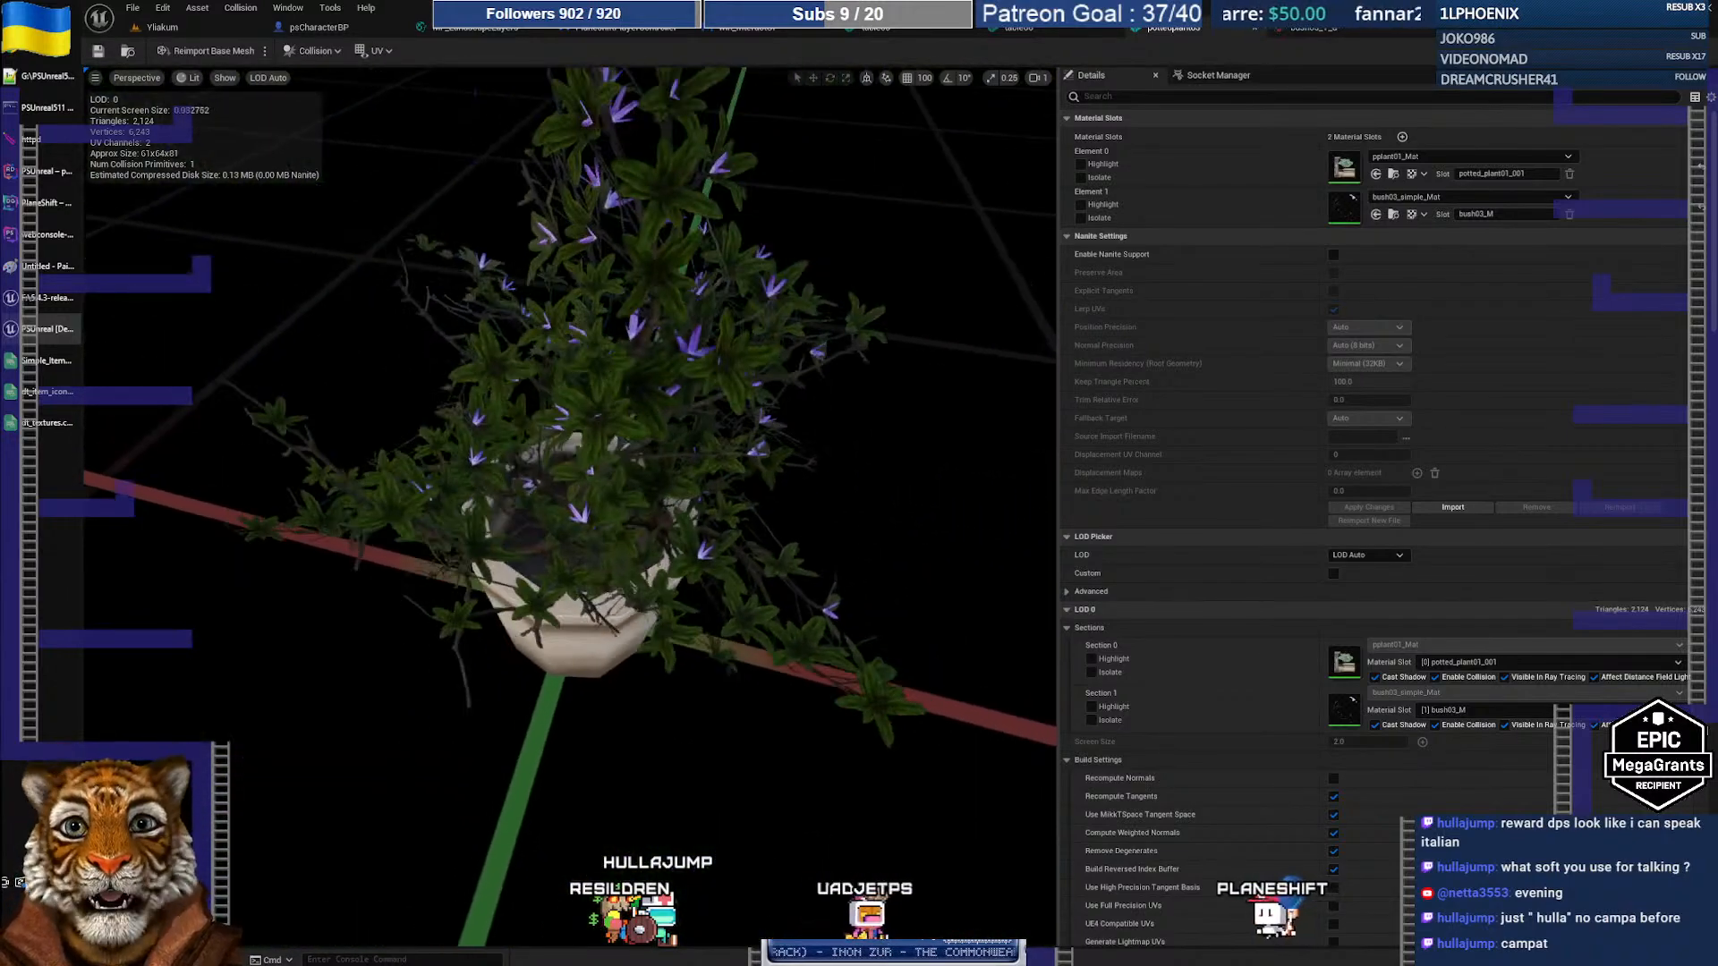
# Step: Look over the bush03 material instances and locate bush03_simple2_Mat_Inst
pyautogui.click(1393, 214)
pyautogui.click(1063, 848)
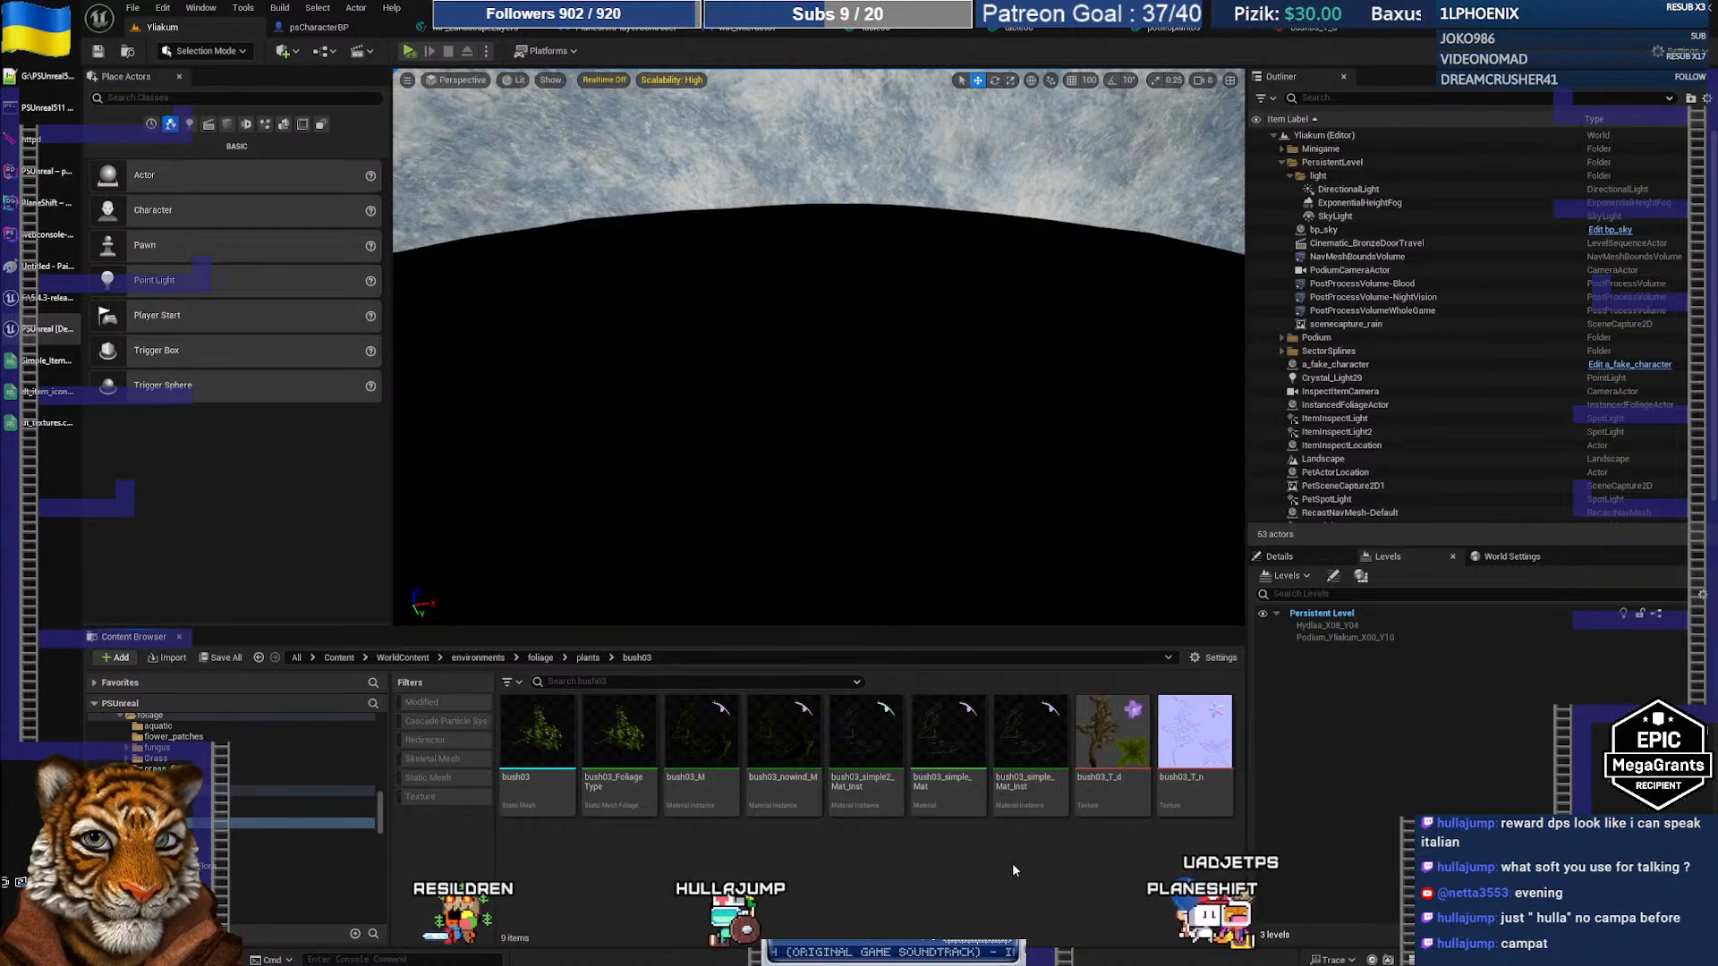
pyautogui.click(865, 787)
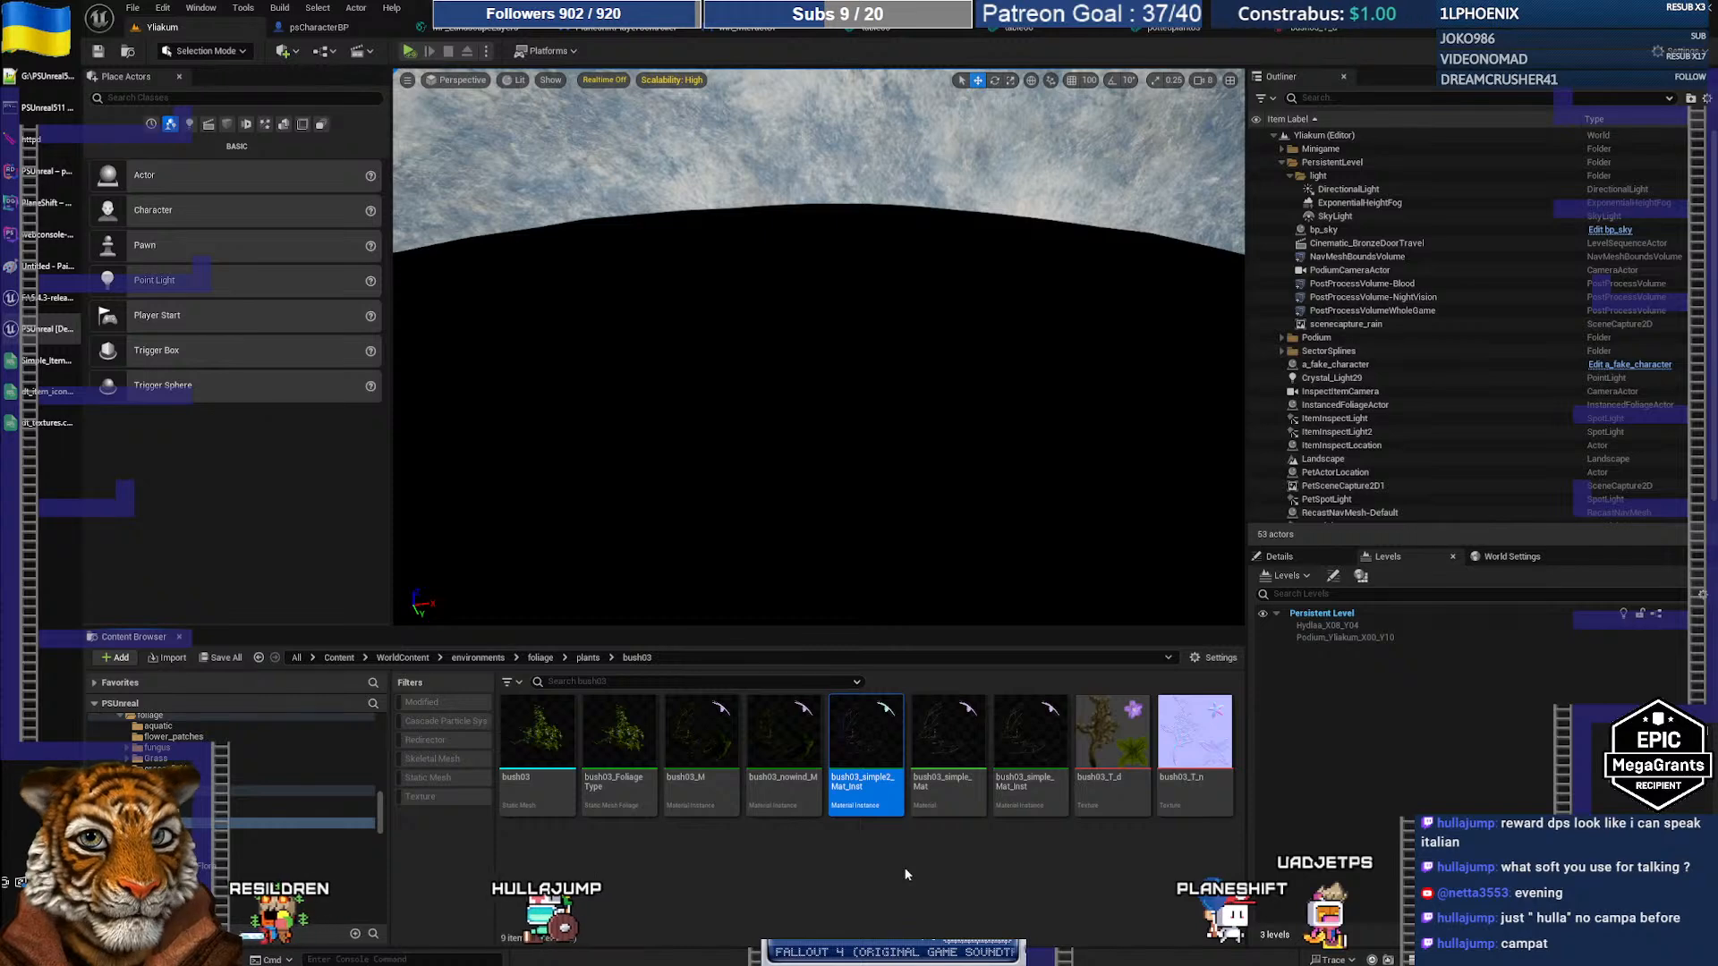
pyautogui.click(1323, 31)
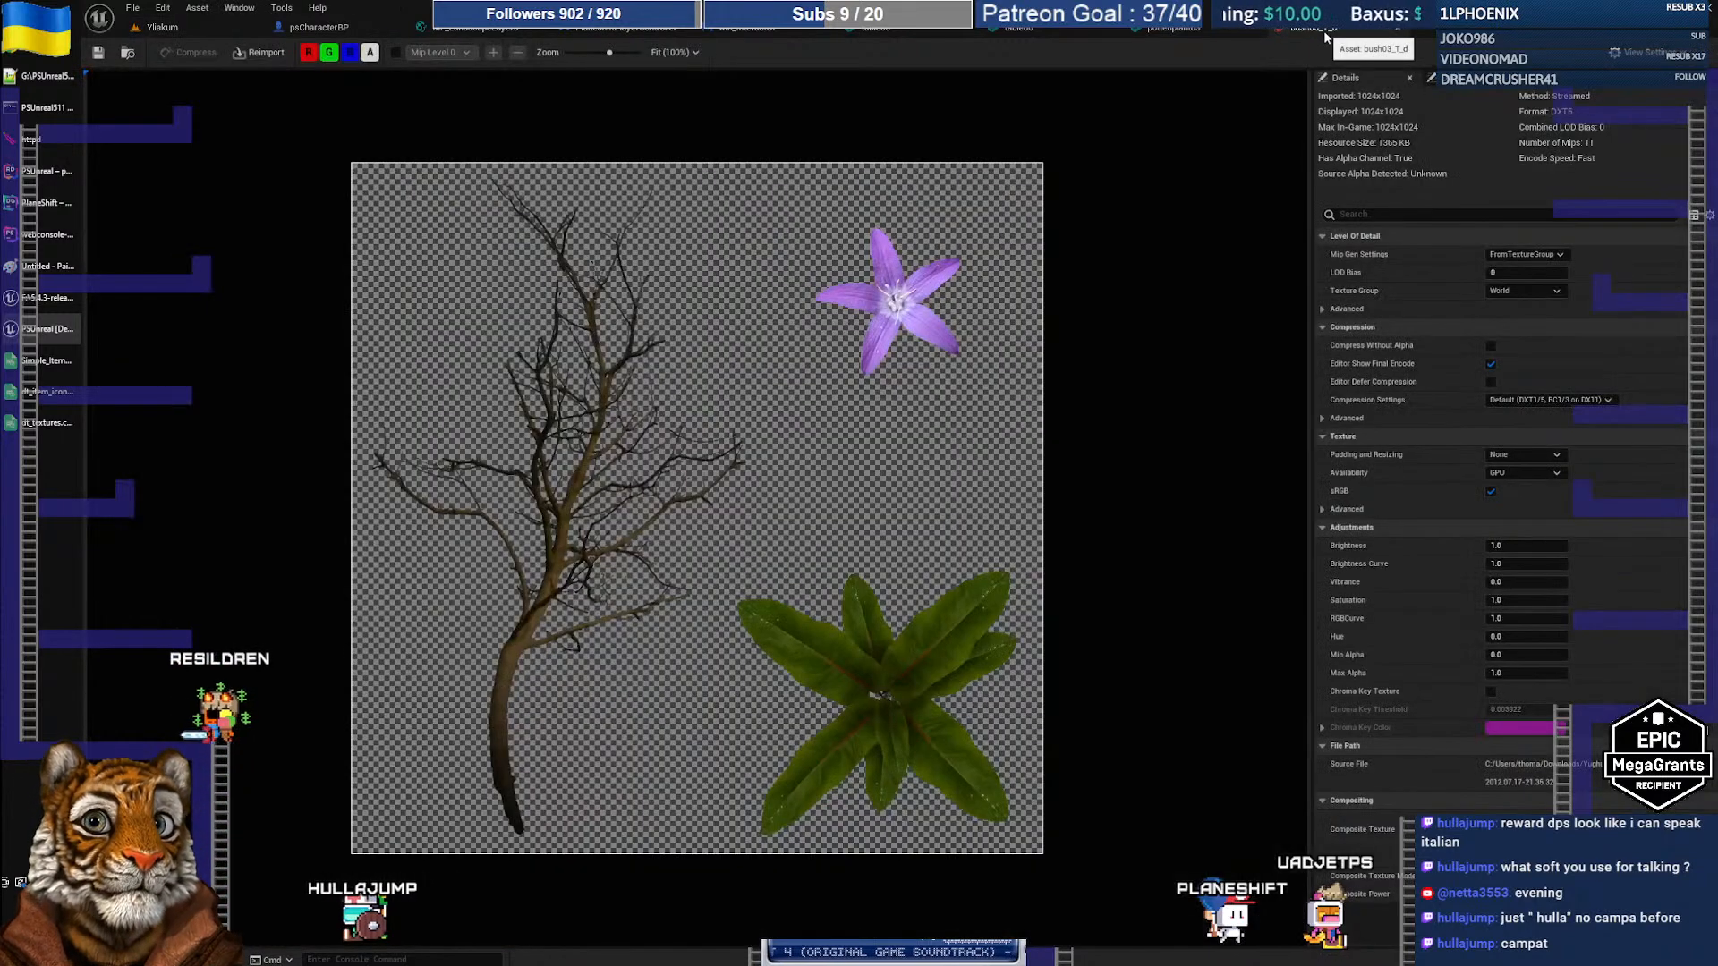
pyautogui.click(1178, 32)
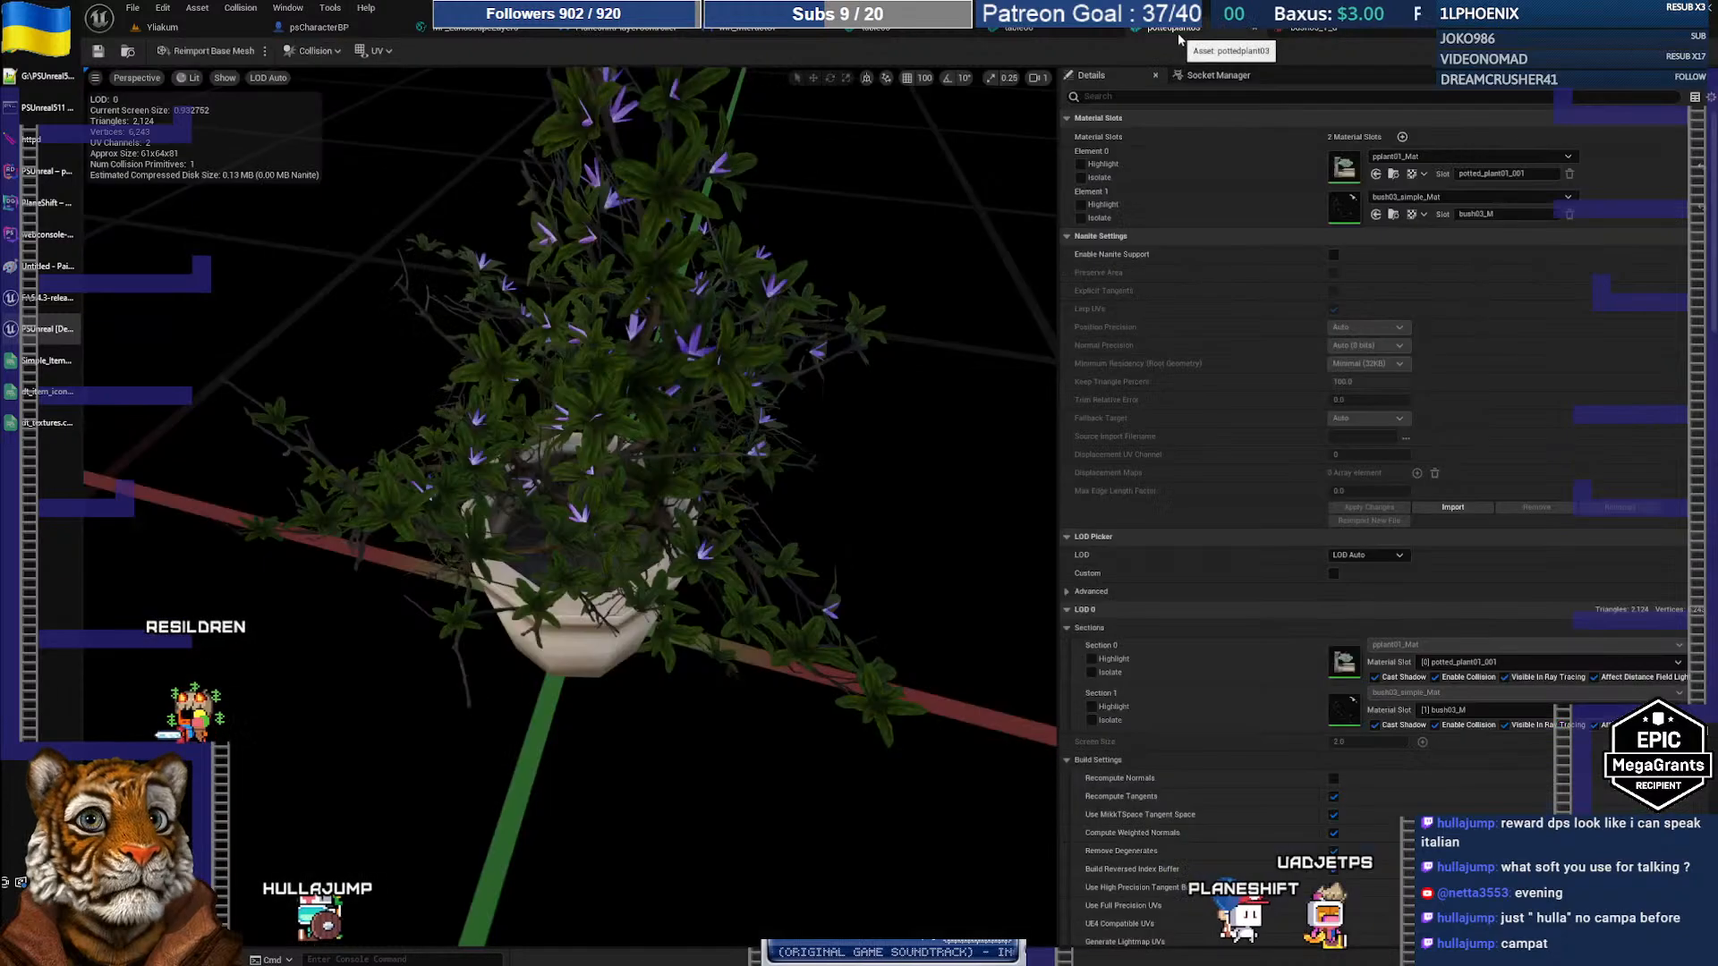
# Step: Assign bush03_simple2_Mat_Inst to Element 1, turning the foliage dark purple
pyautogui.click(1424, 201)
pyautogui.write('bush03')
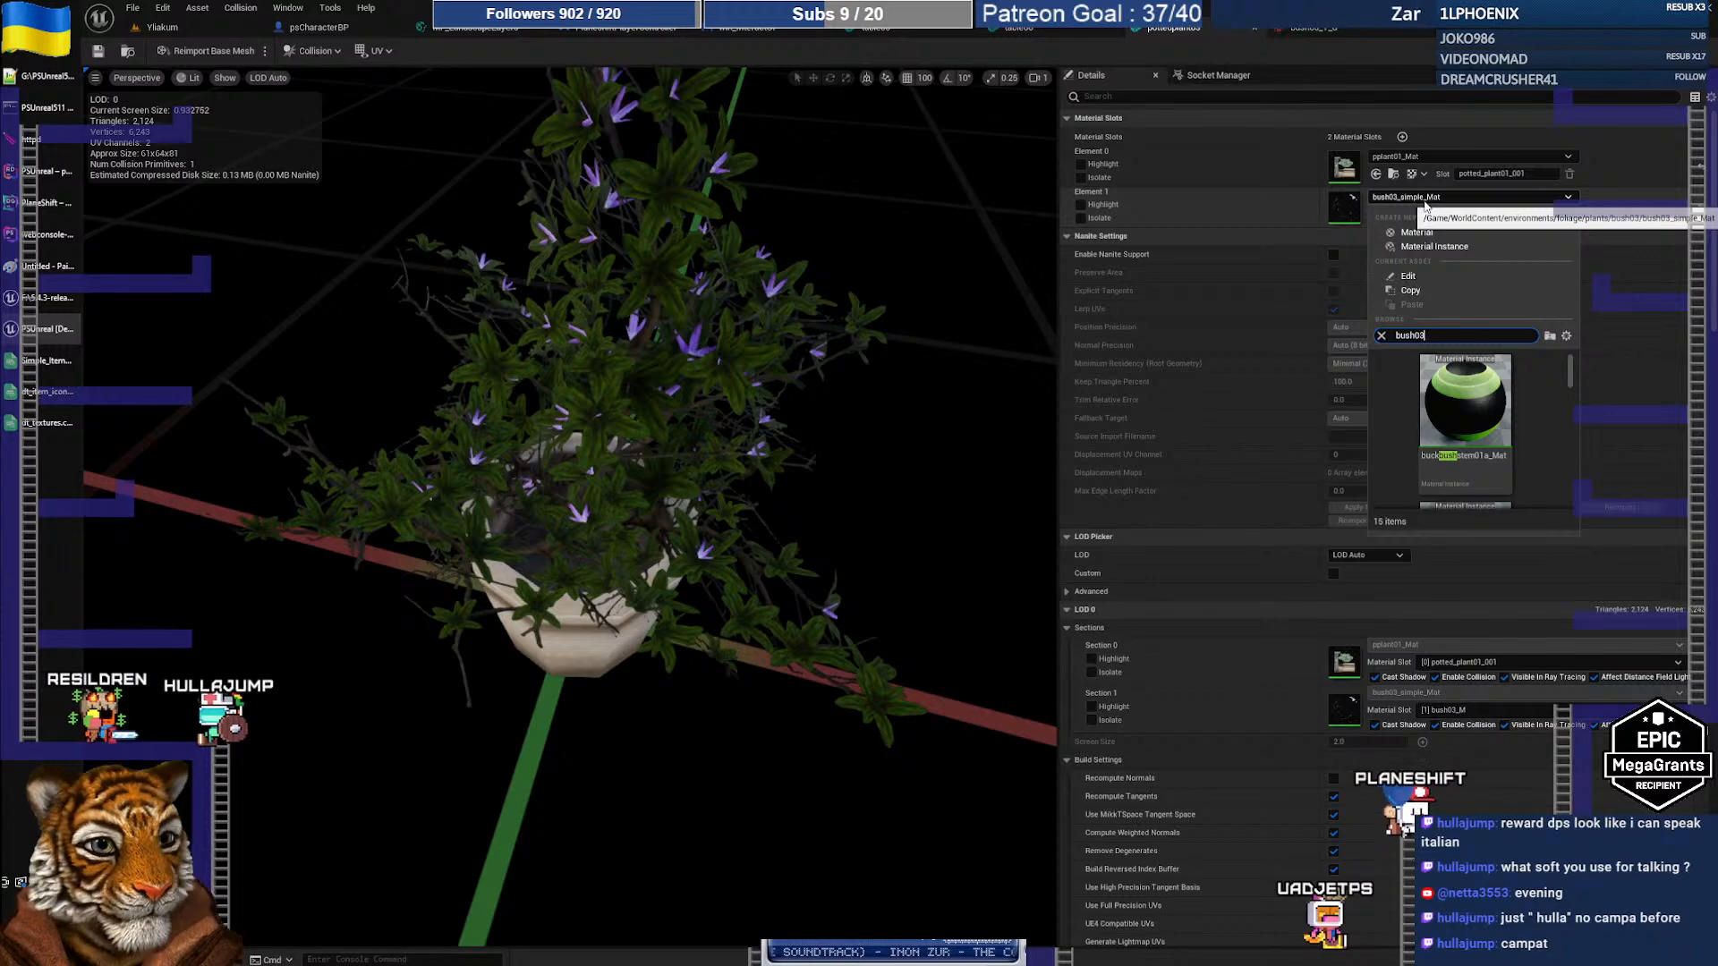
pyautogui.scroll(-3, 1541, 433)
pyautogui.scroll(-1, 1539, 426)
pyautogui.scroll(-1, 1541, 430)
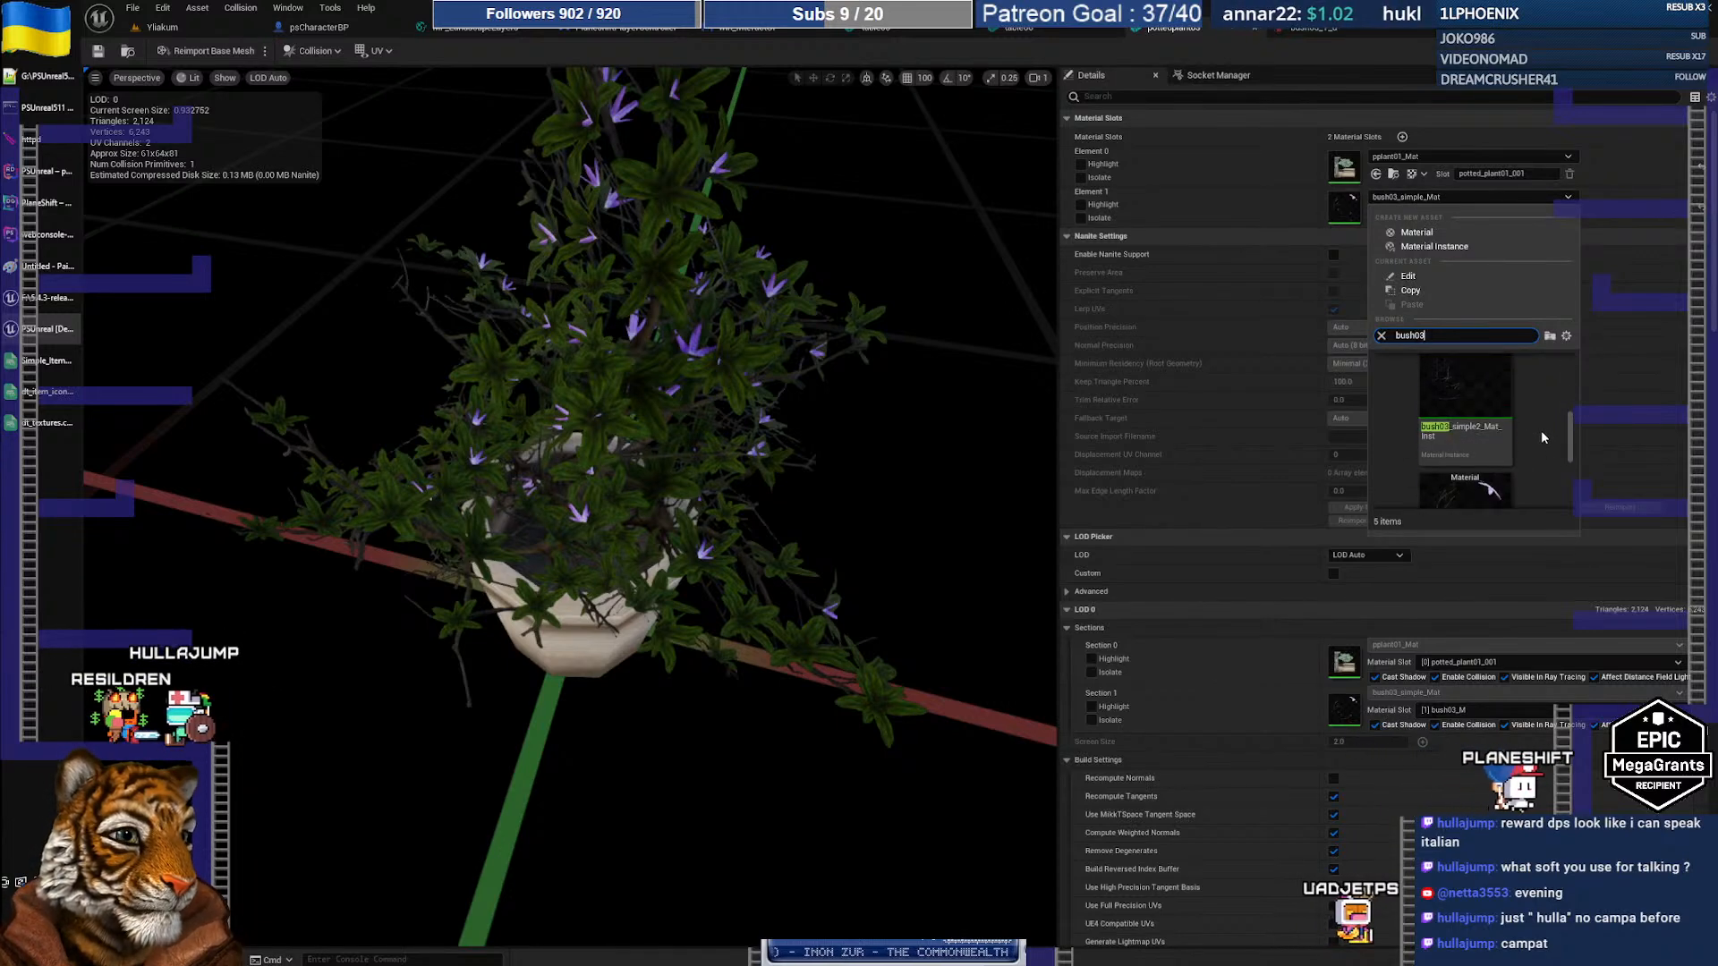
pyautogui.click(1479, 389)
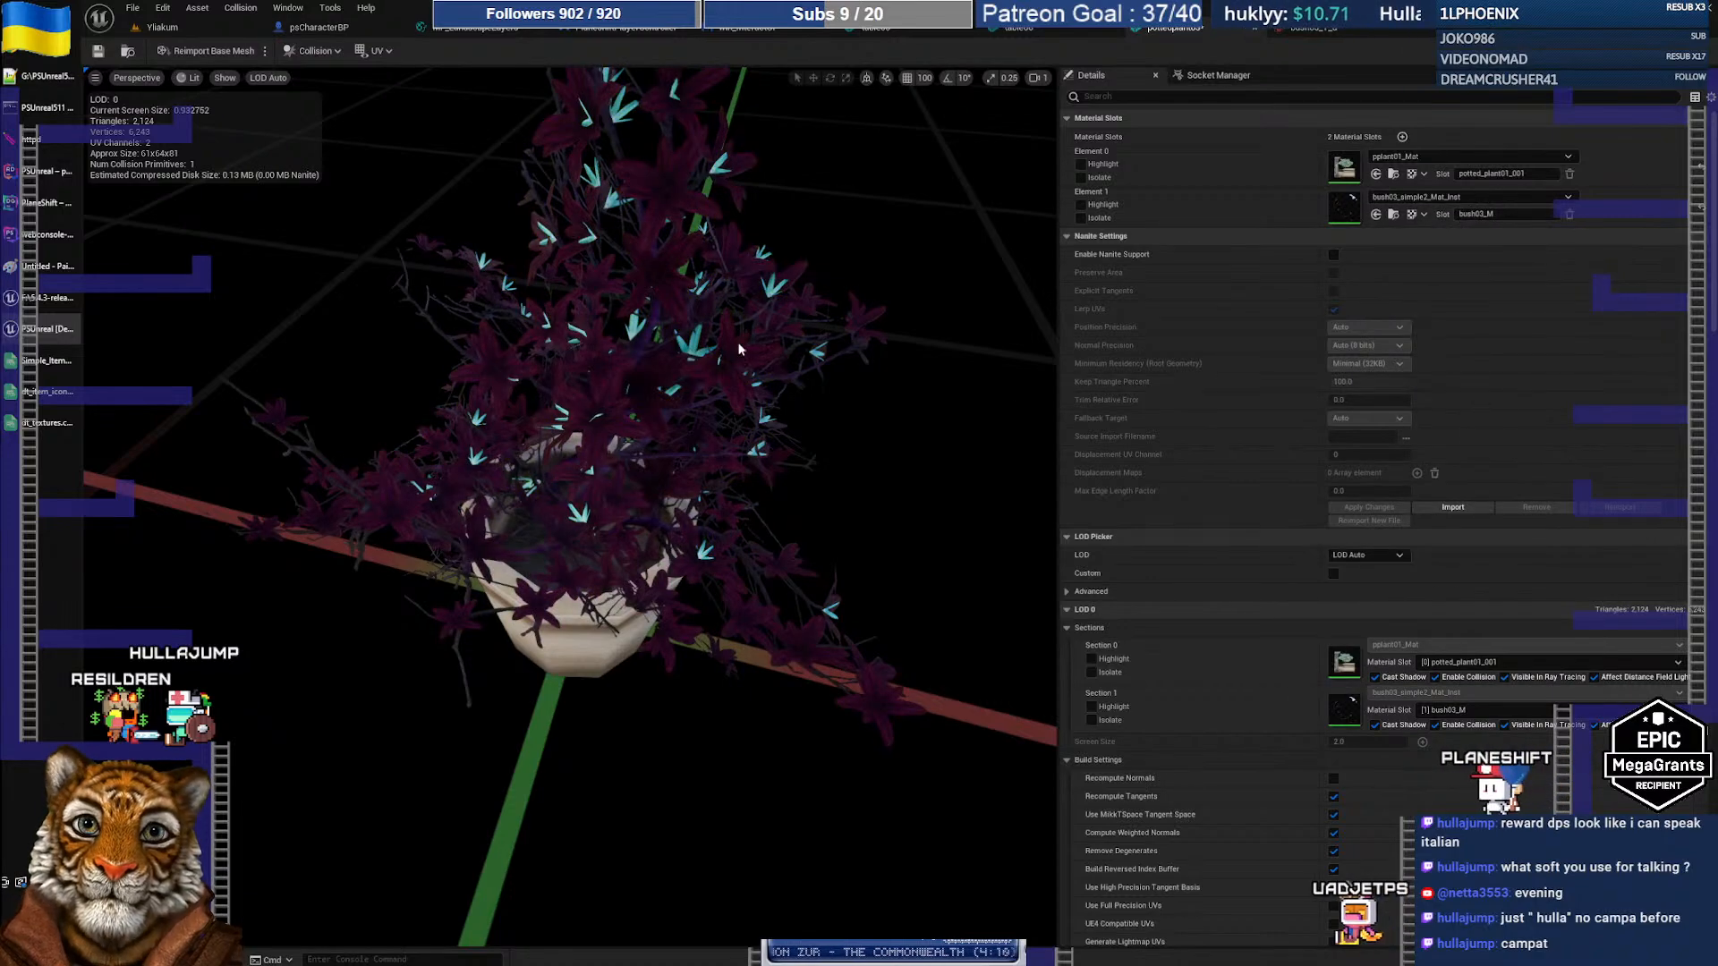
pyautogui.moveTo(496, 369)
pyautogui.mouseDown(button='right')
pyautogui.moveTo(495, 421)
pyautogui.moveTo(496, 322)
pyautogui.moveTo(496, 399)
pyautogui.moveTo(495, 376)
pyautogui.mouseUp(button='right')
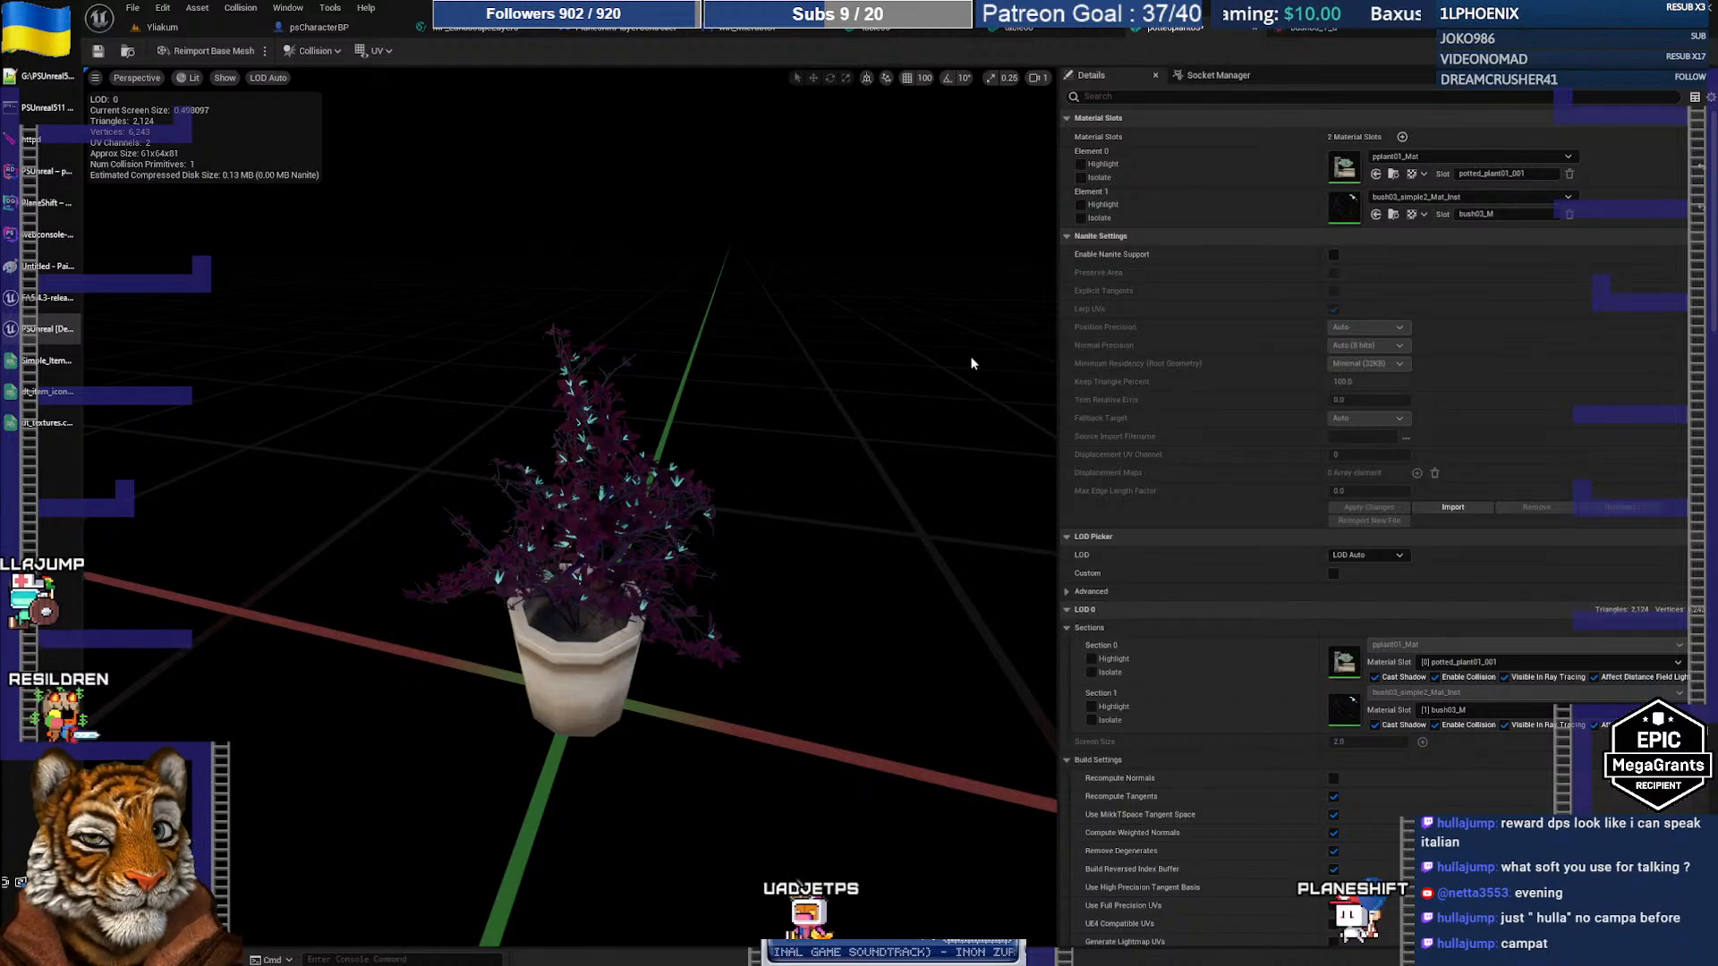
# Step: Copy bush03_simple2_Mat_Inst's reference path and bring up dt_textures.csv
pyautogui.click(1393, 214)
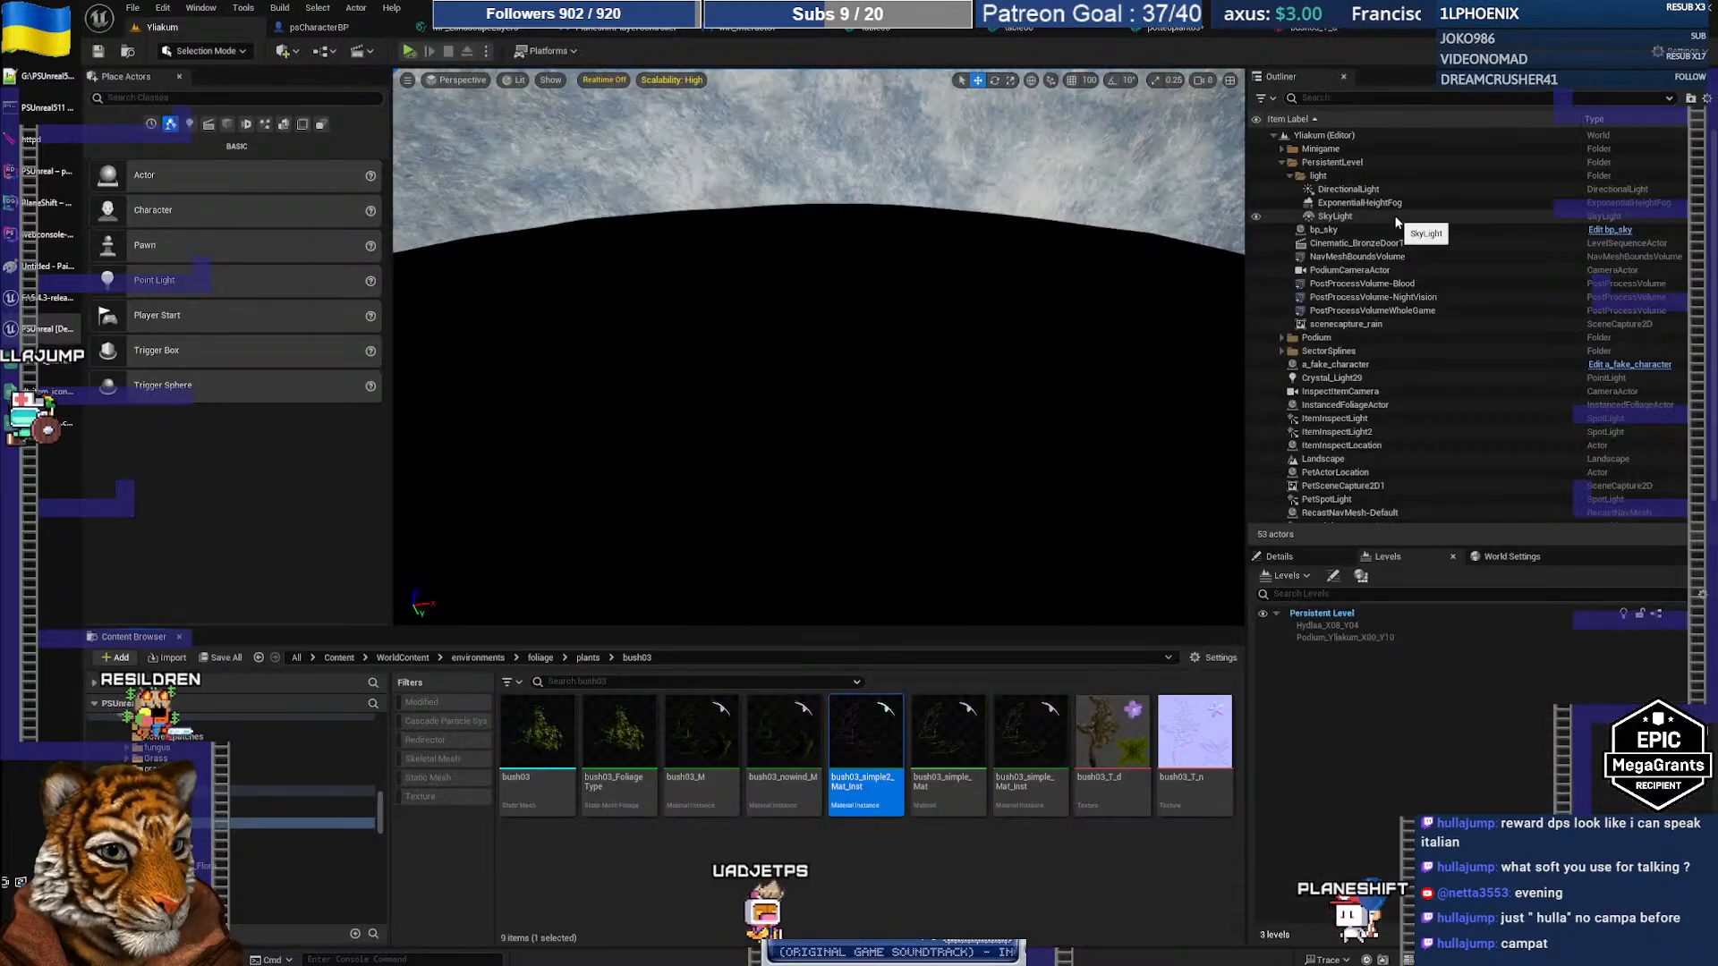
pyautogui.rightClick(874, 775)
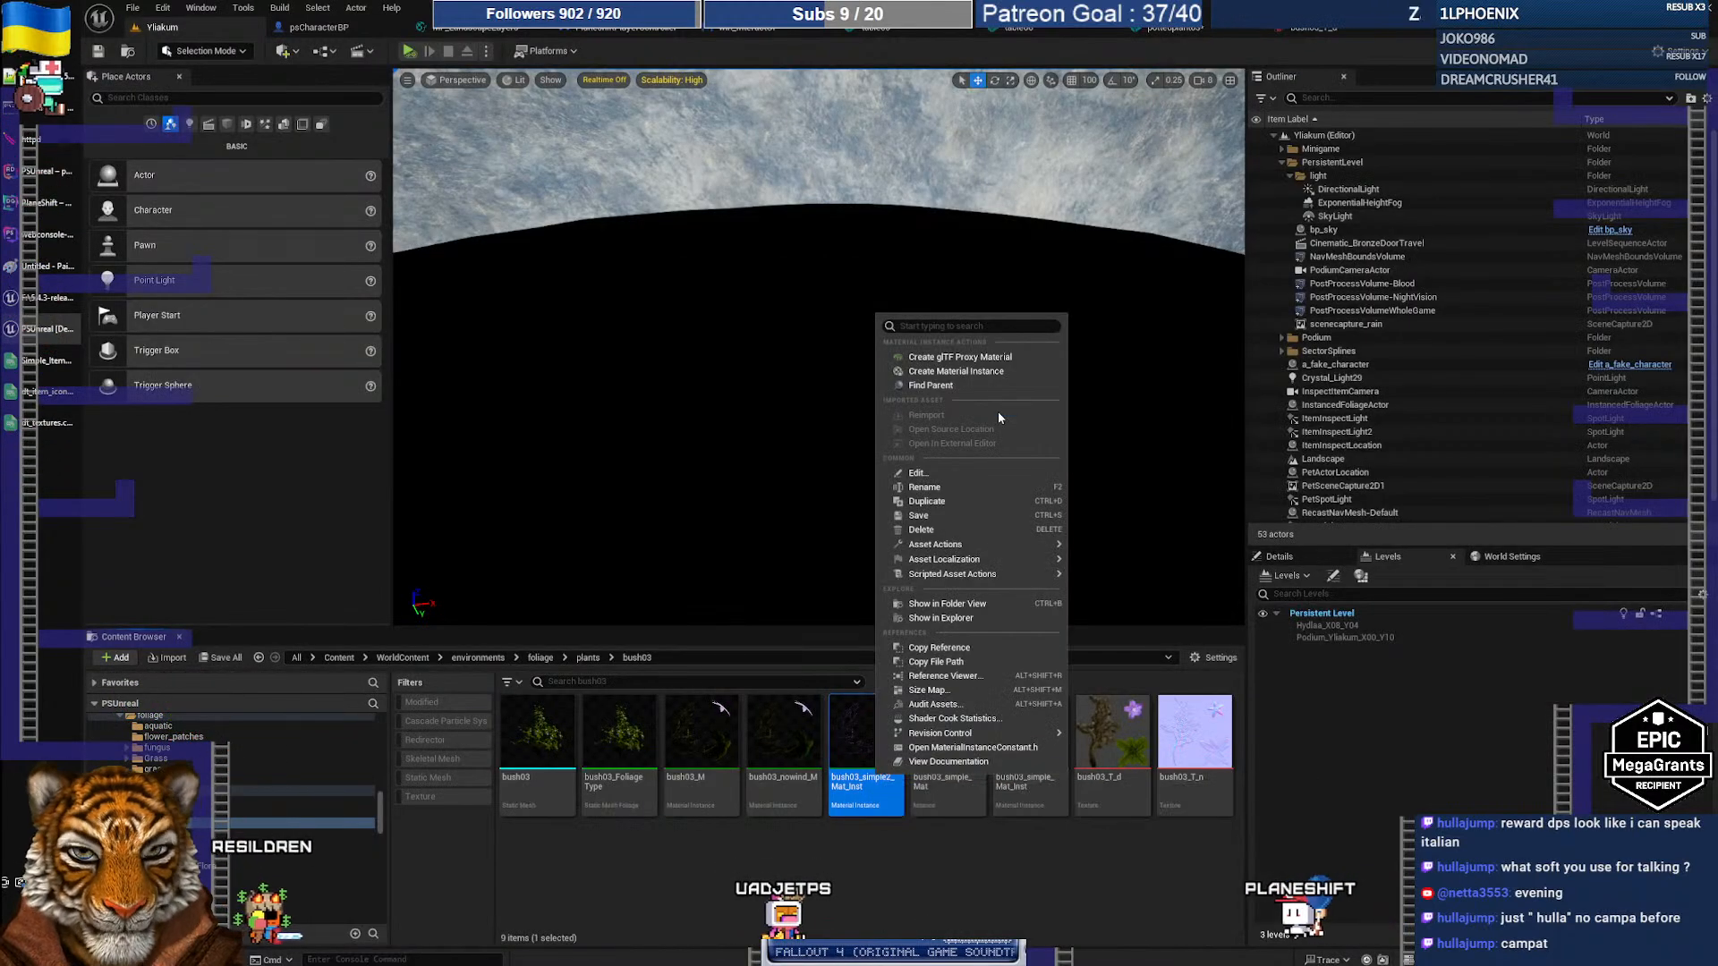
pyautogui.click(964, 646)
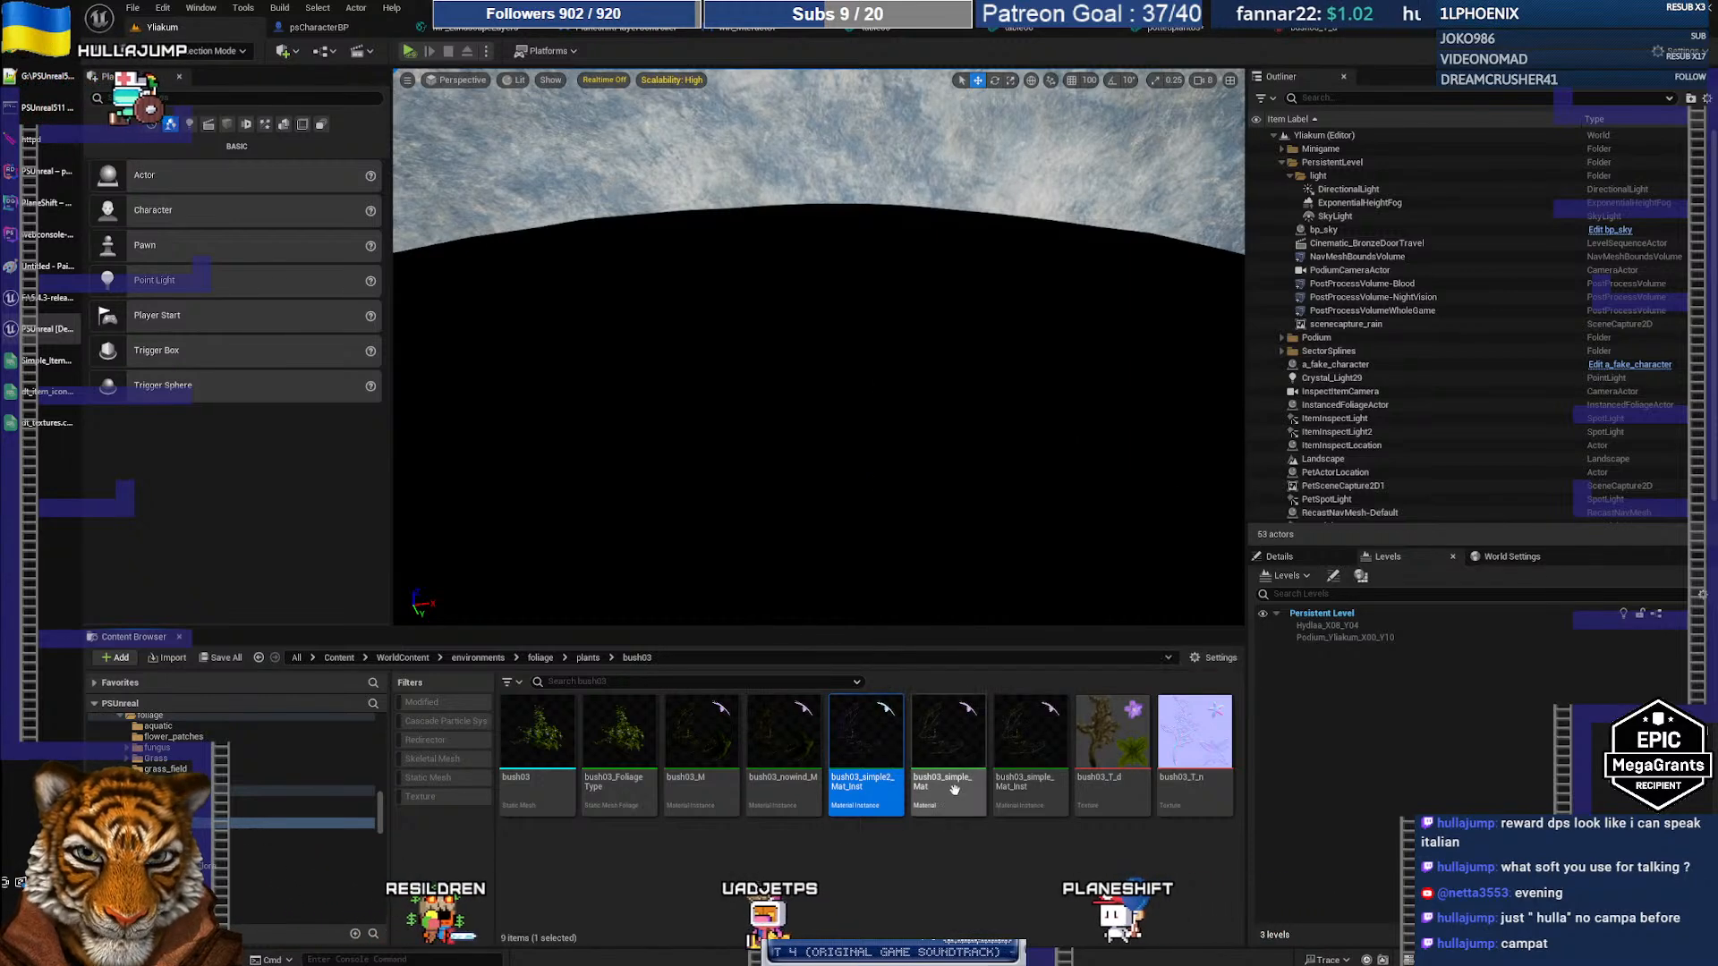
pyautogui.click(48, 362)
pyautogui.click(47, 394)
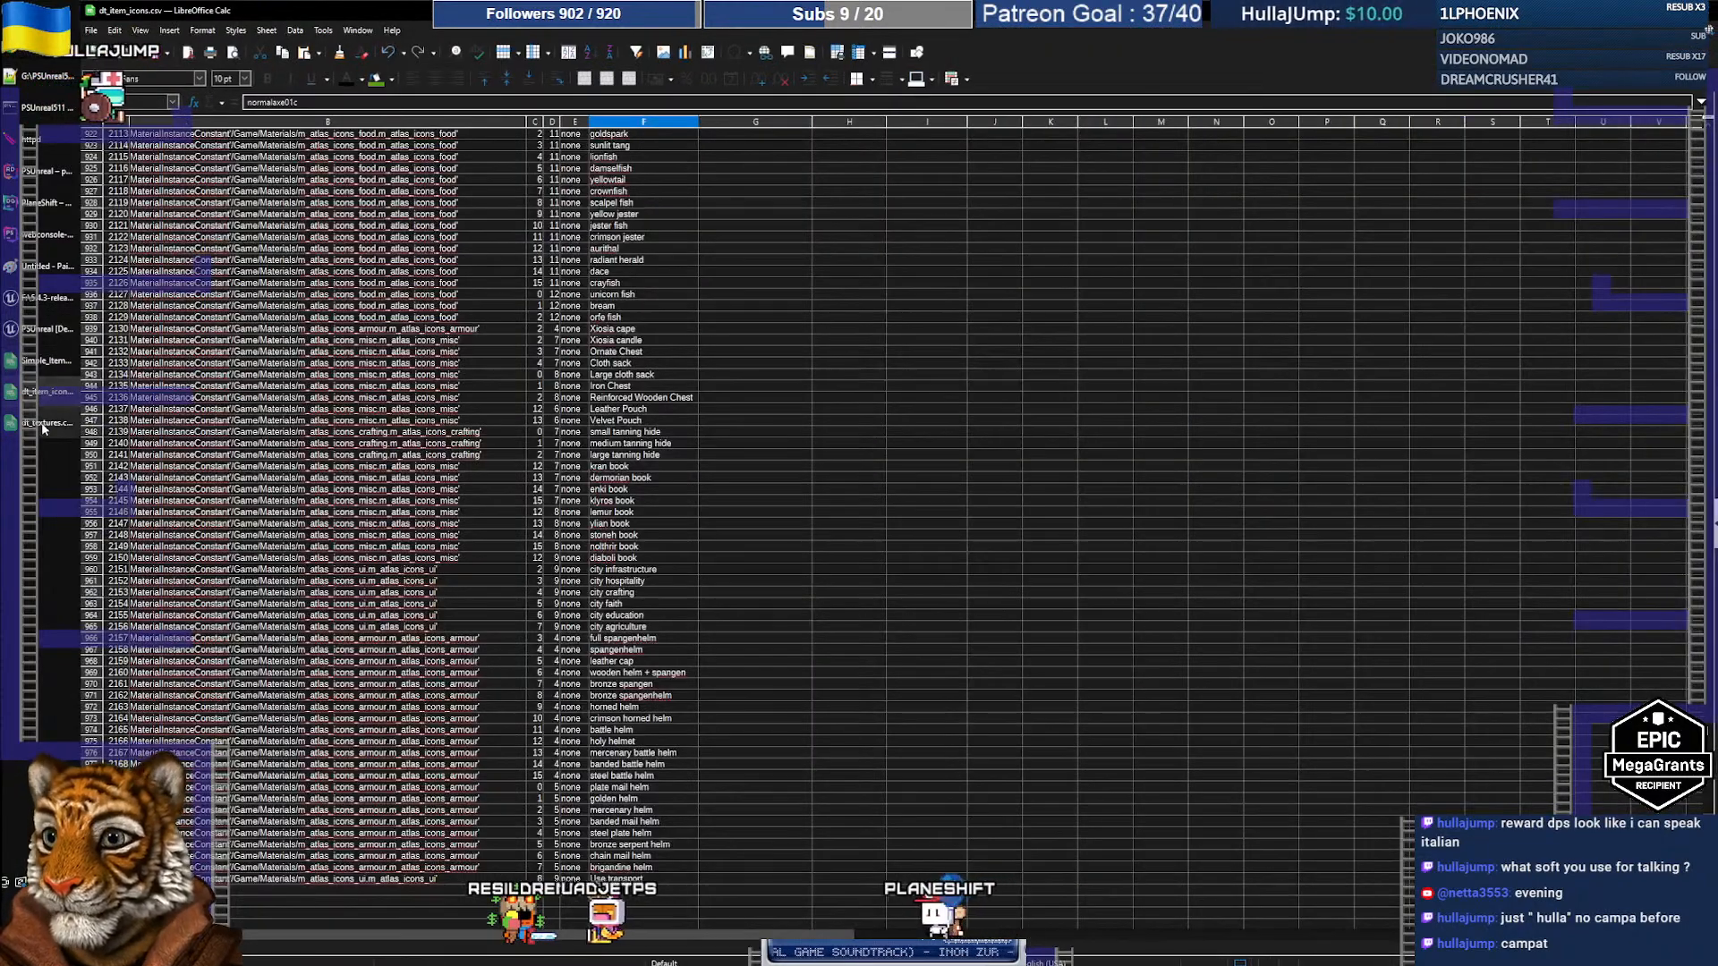
pyautogui.click(48, 422)
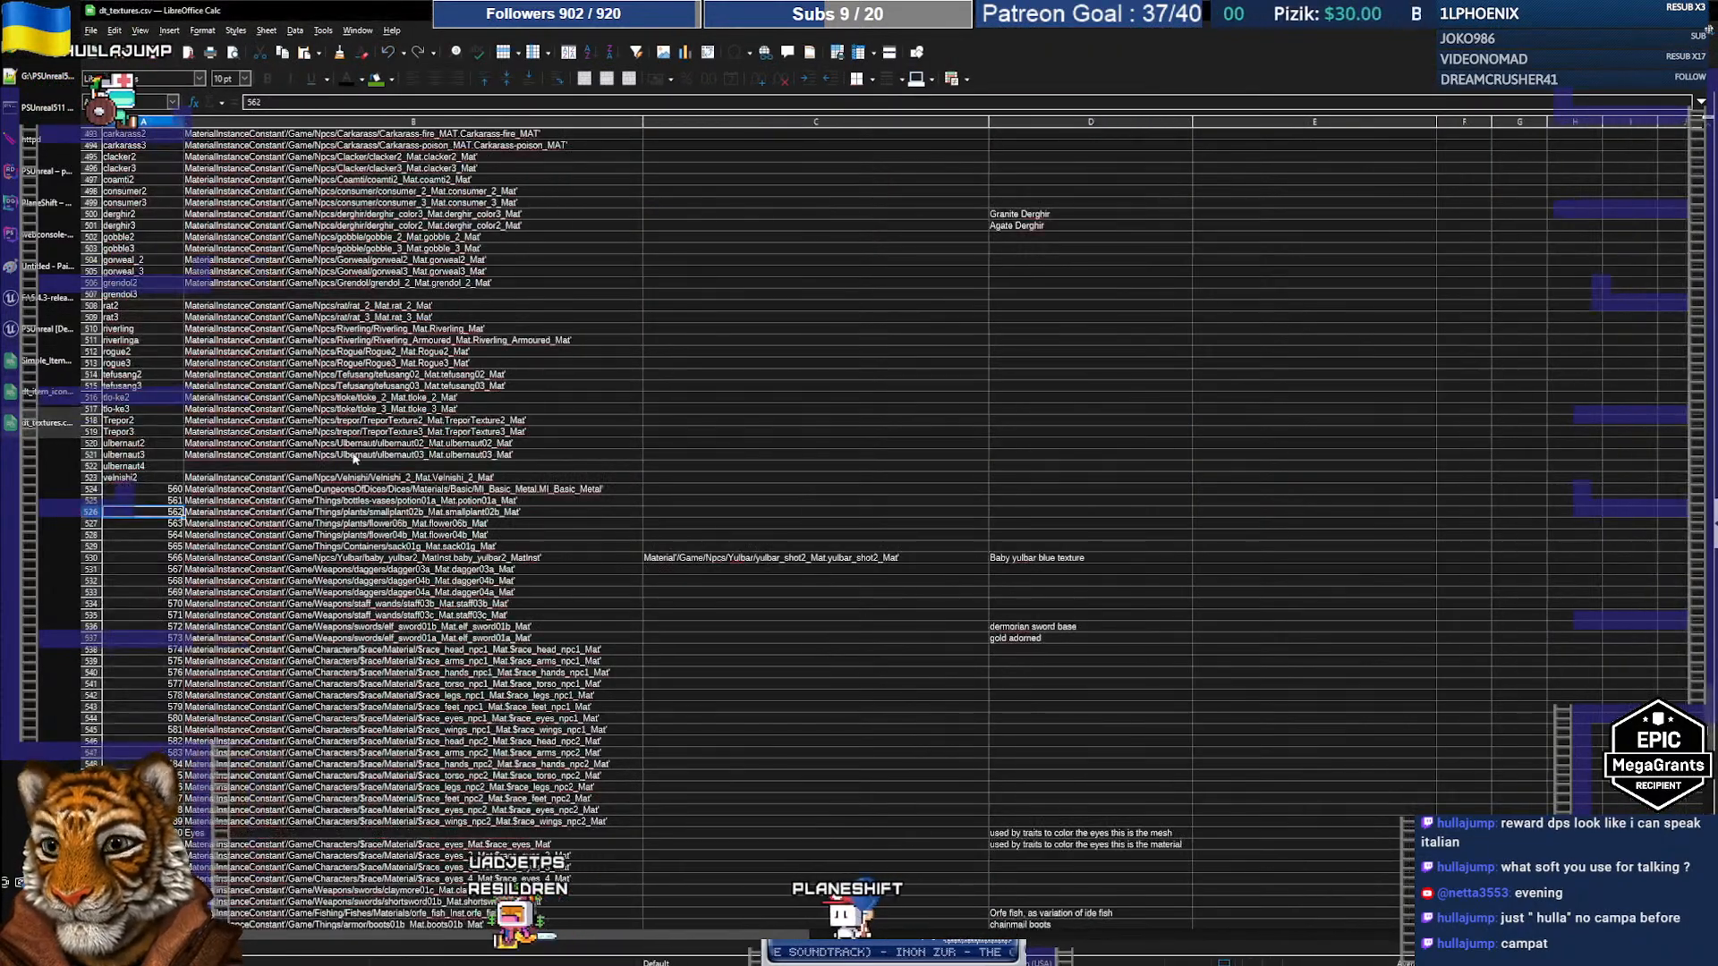
# Step: Paste bush03_simple2_Mat_Inst's path, minus the /Script/Engine. prefix, into dt_textures.csv row 632
pyautogui.hotkey('ctrl', 'f')
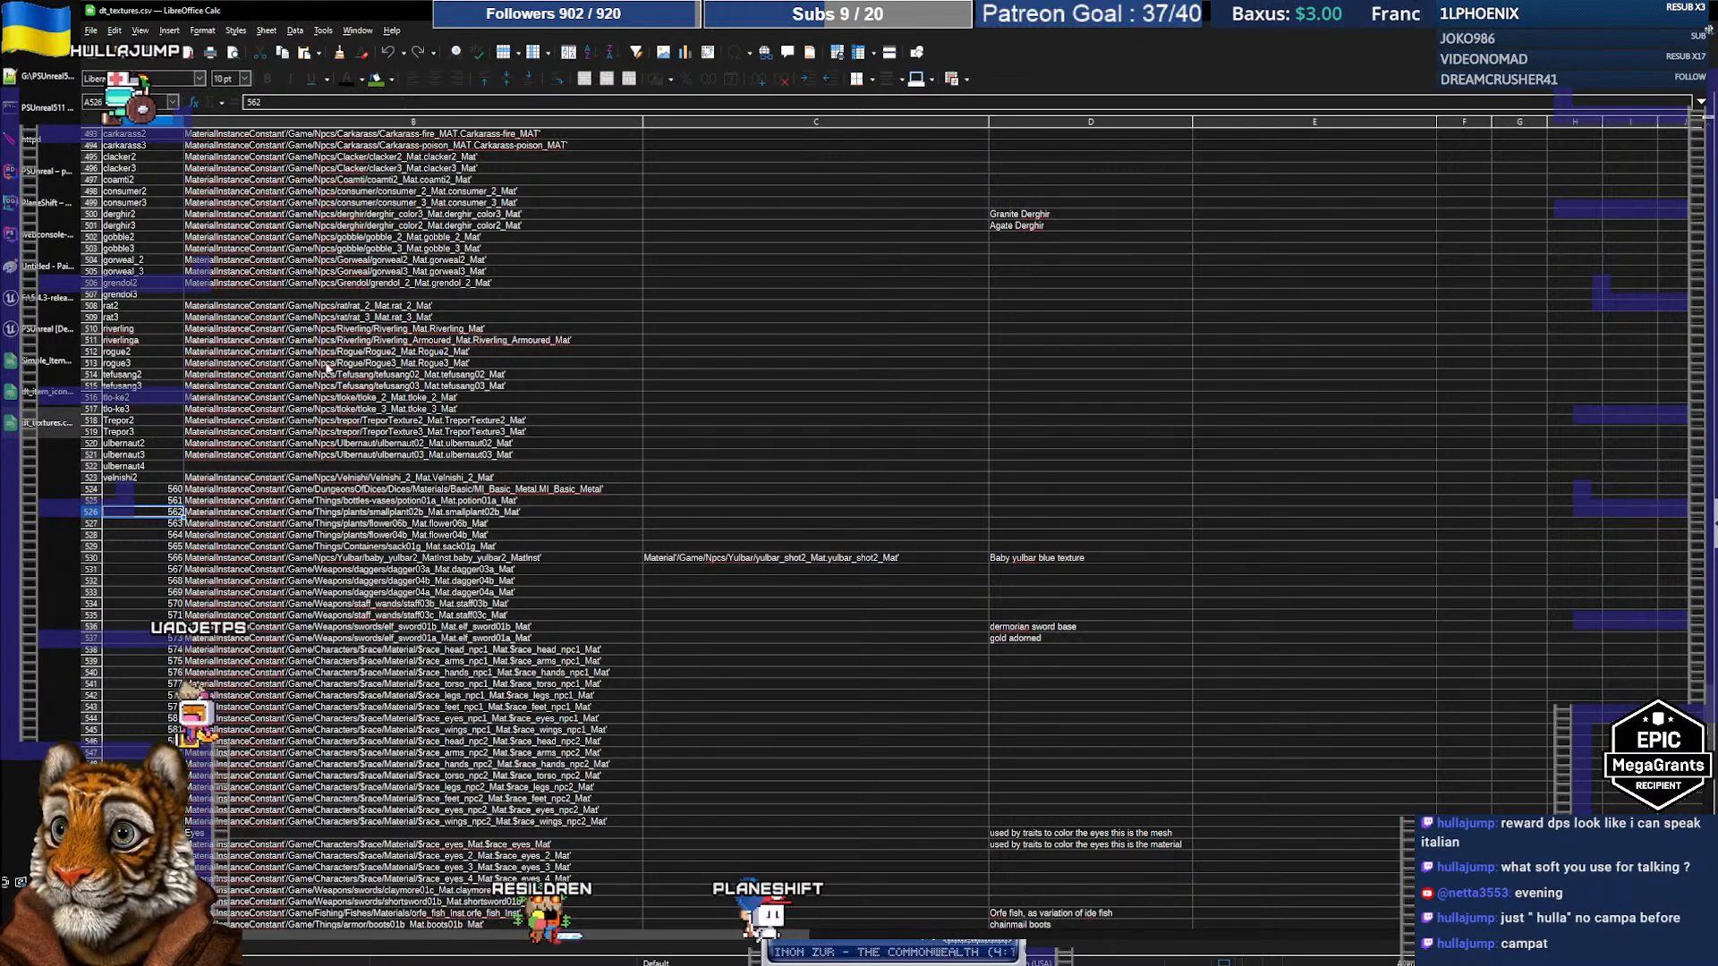
pyautogui.scroll(-10, 318, 377)
pyautogui.scroll(-15, 319, 376)
pyautogui.click(355, 537)
pyautogui.scroll(-7, 355, 542)
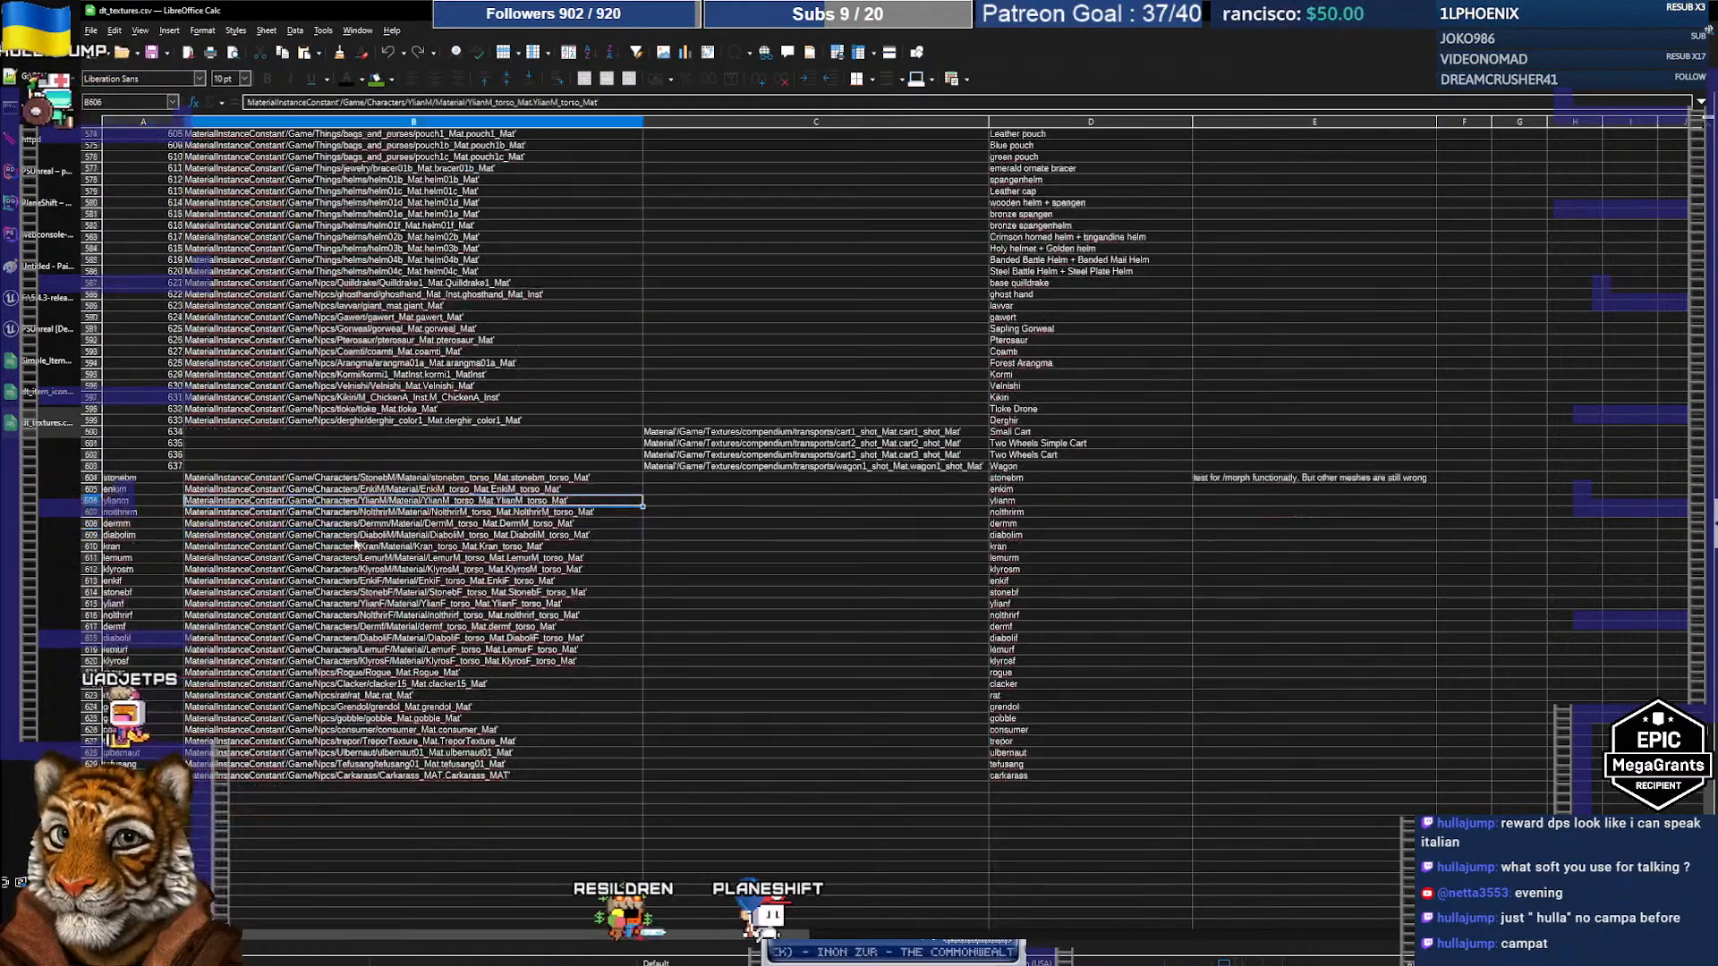
pyautogui.doubleClick(259, 580)
pyautogui.write("/Script/Engine.MaterialInstanceConstant'/Game/WorldContent/environments/foliage/plants/bush03/bush03_simple2_Mat_Inst.bush03_simple2_Mat_Inst'")
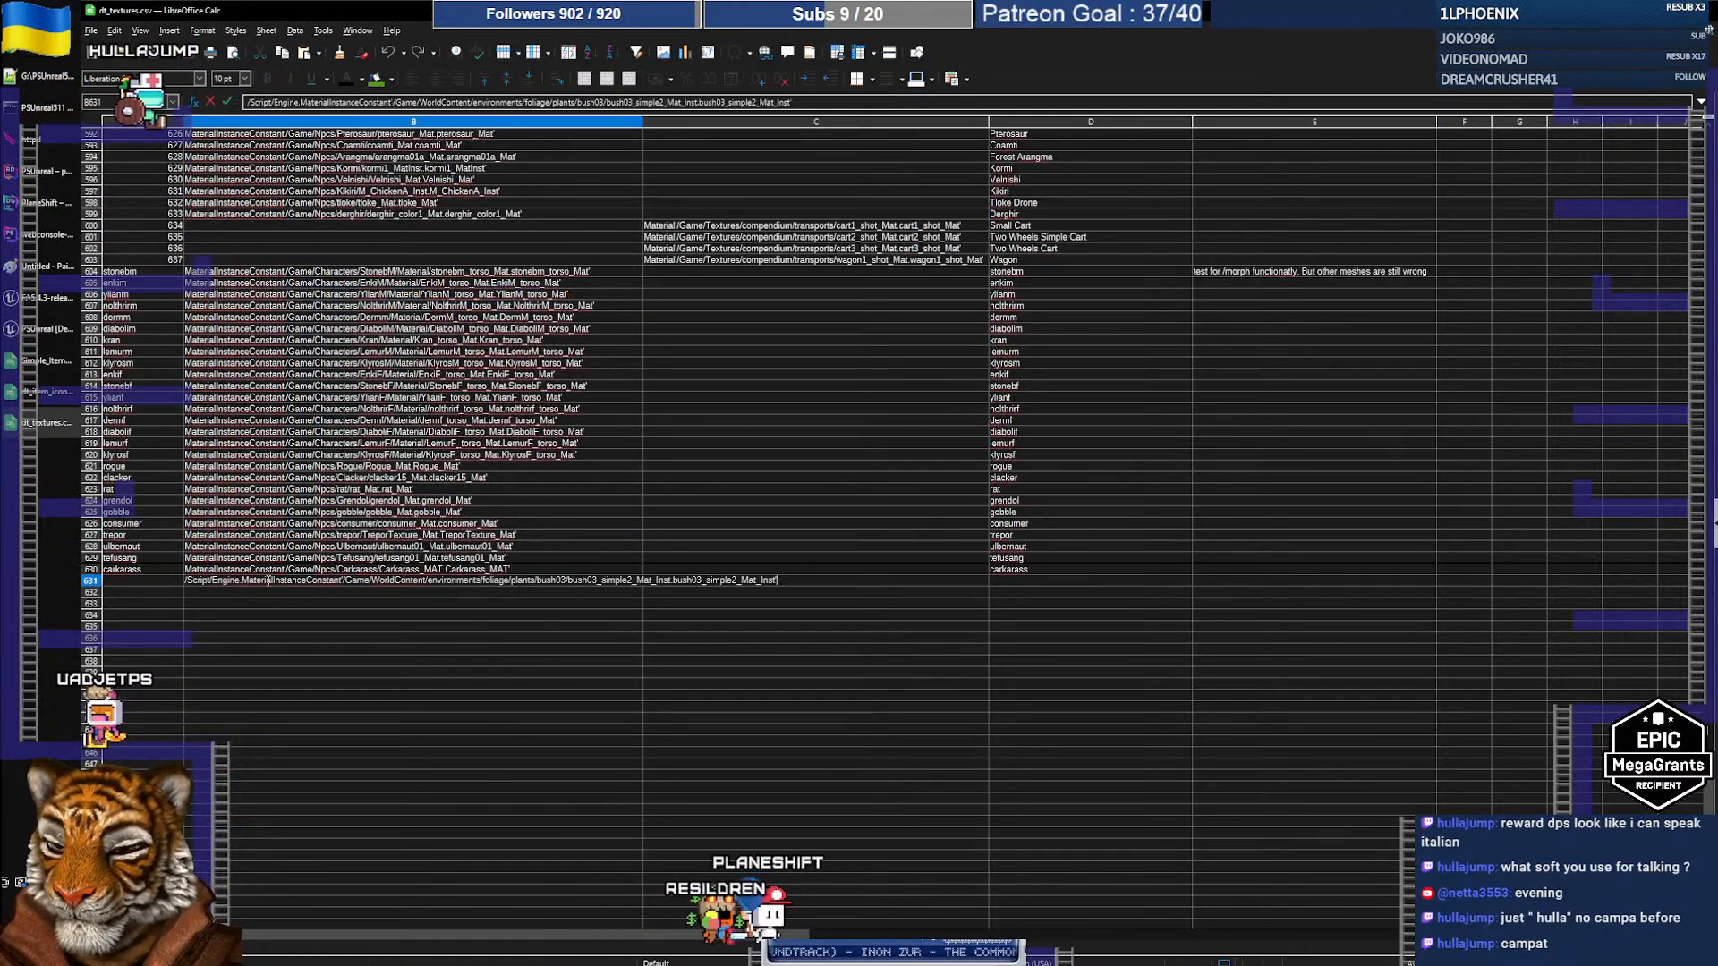
pyautogui.press('BackSpace')
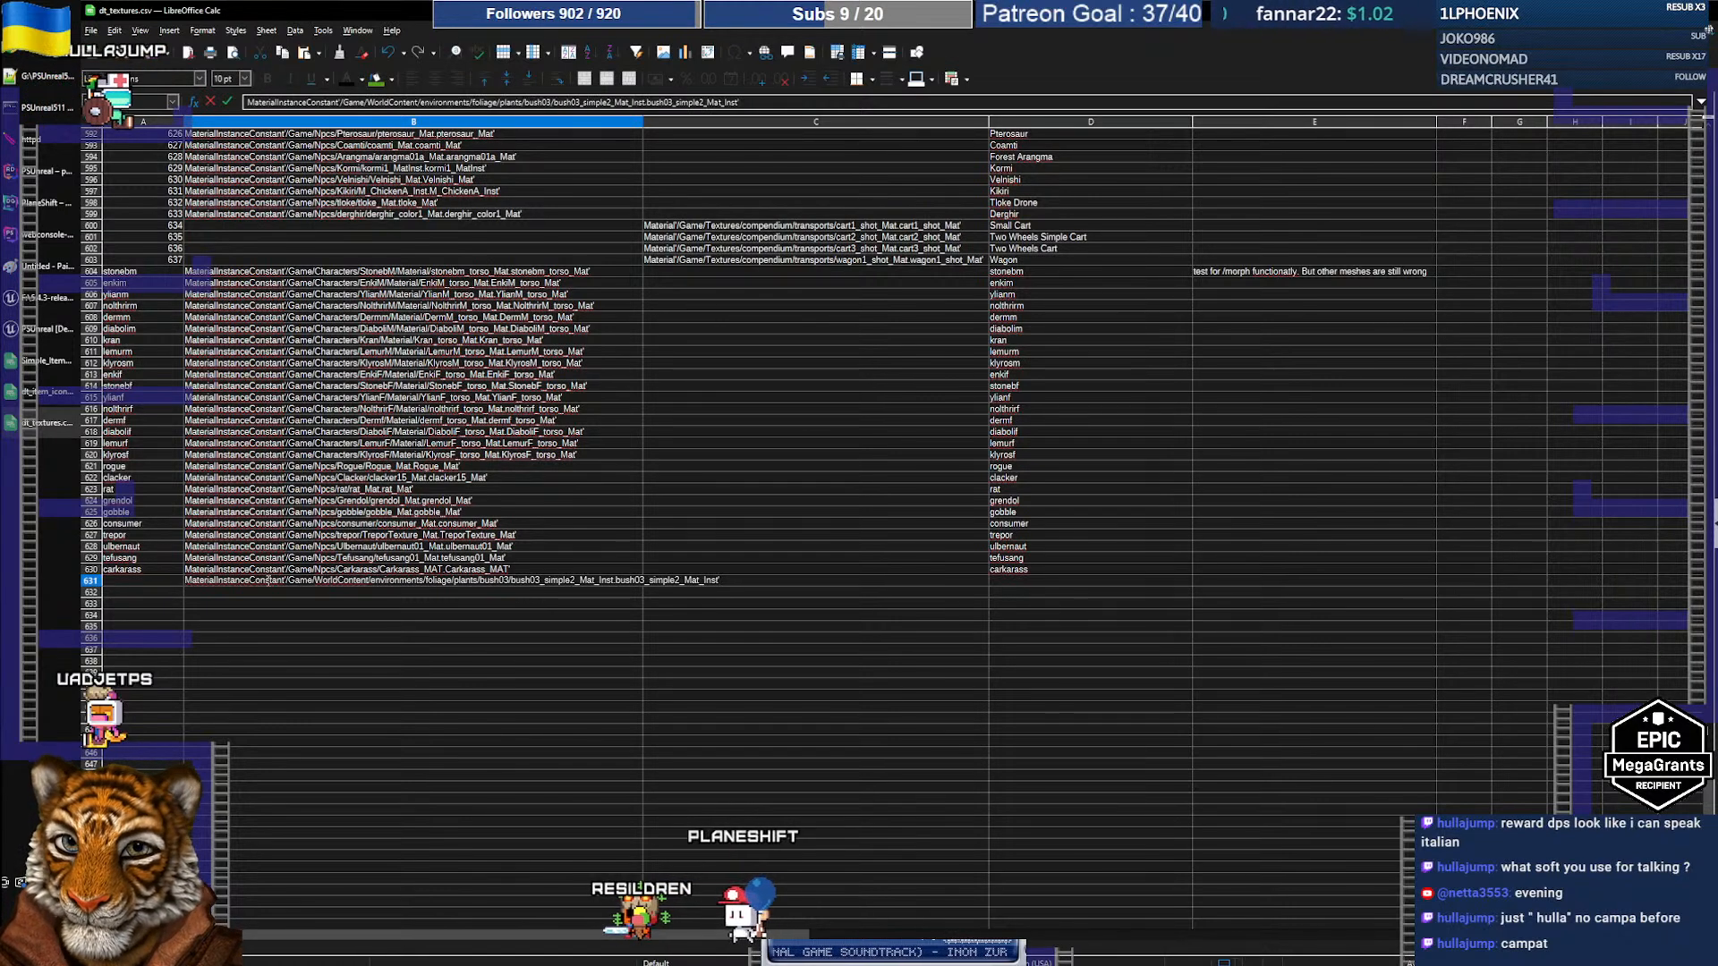
pyautogui.press('Return')
pyautogui.press('Up')
pyautogui.hotkey('ctrl', 'x')
pyautogui.press('Down')
pyautogui.hotkey('ctrl', 'v')
pyautogui.press('Up')
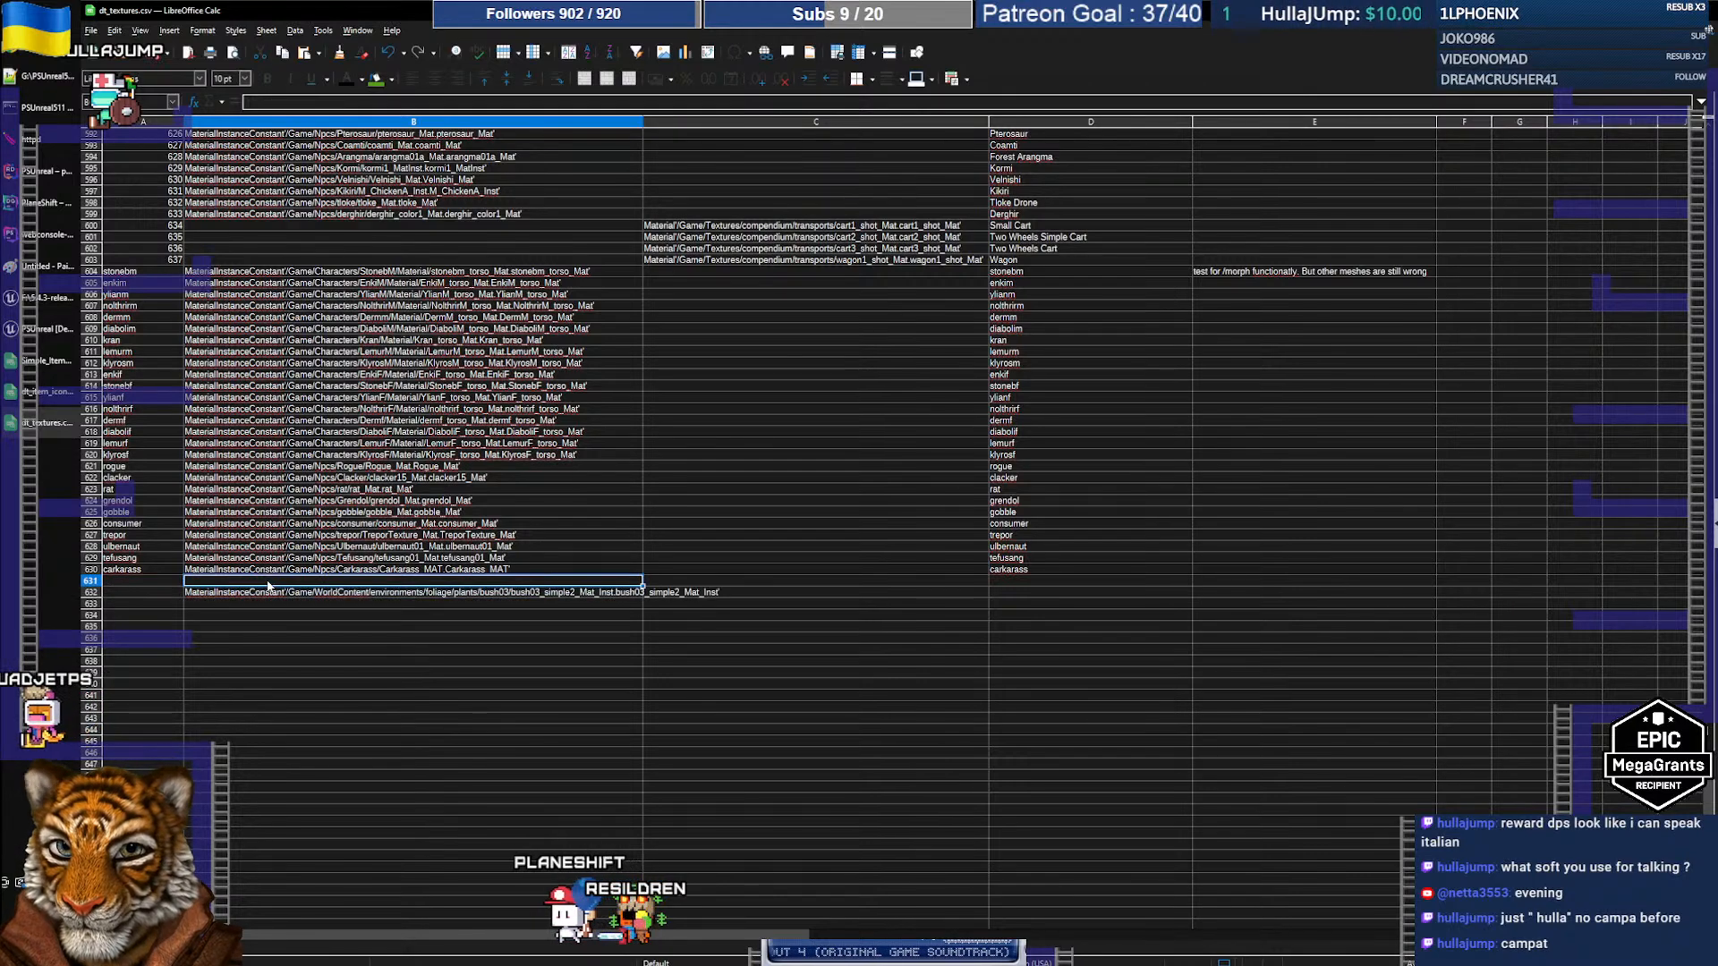
# Step: Paste bush03_simple_Mat_Inst's reference path into B631, stripped of the /Script/Engine. prefix
pyautogui.hotkey('alt', 'Tab')
pyautogui.hotkey('alt', 'Tab')
pyautogui.hotkey('alt', 'Tab')
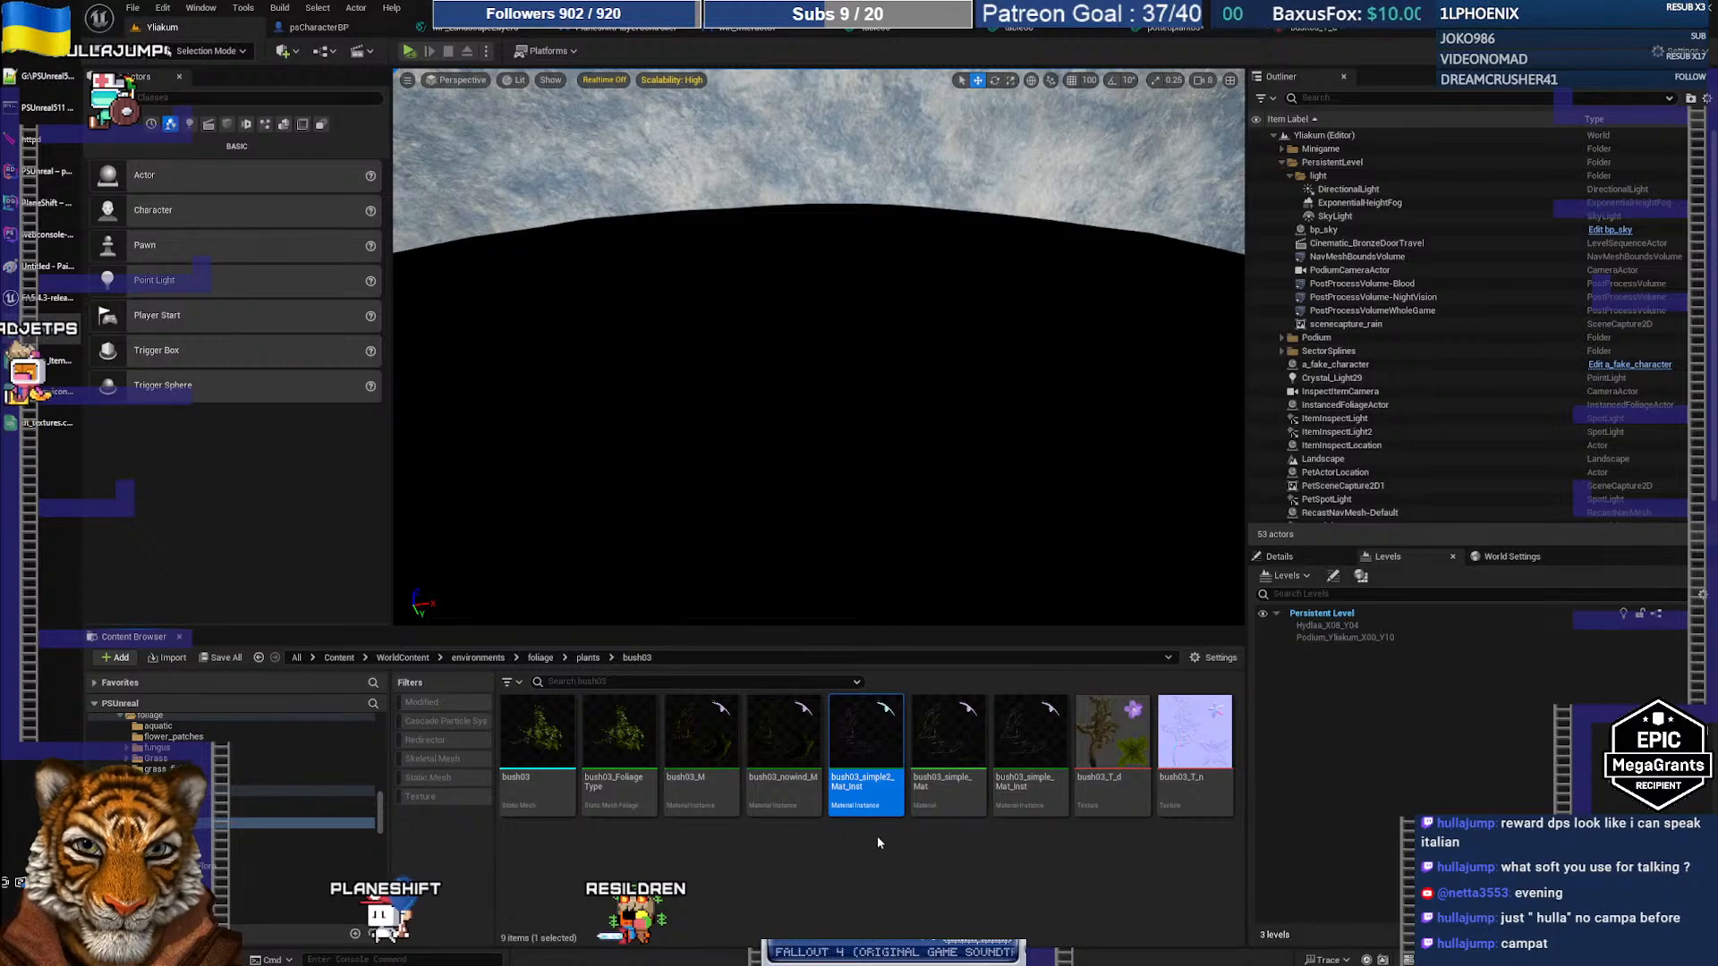
pyautogui.moveTo(1016, 789)
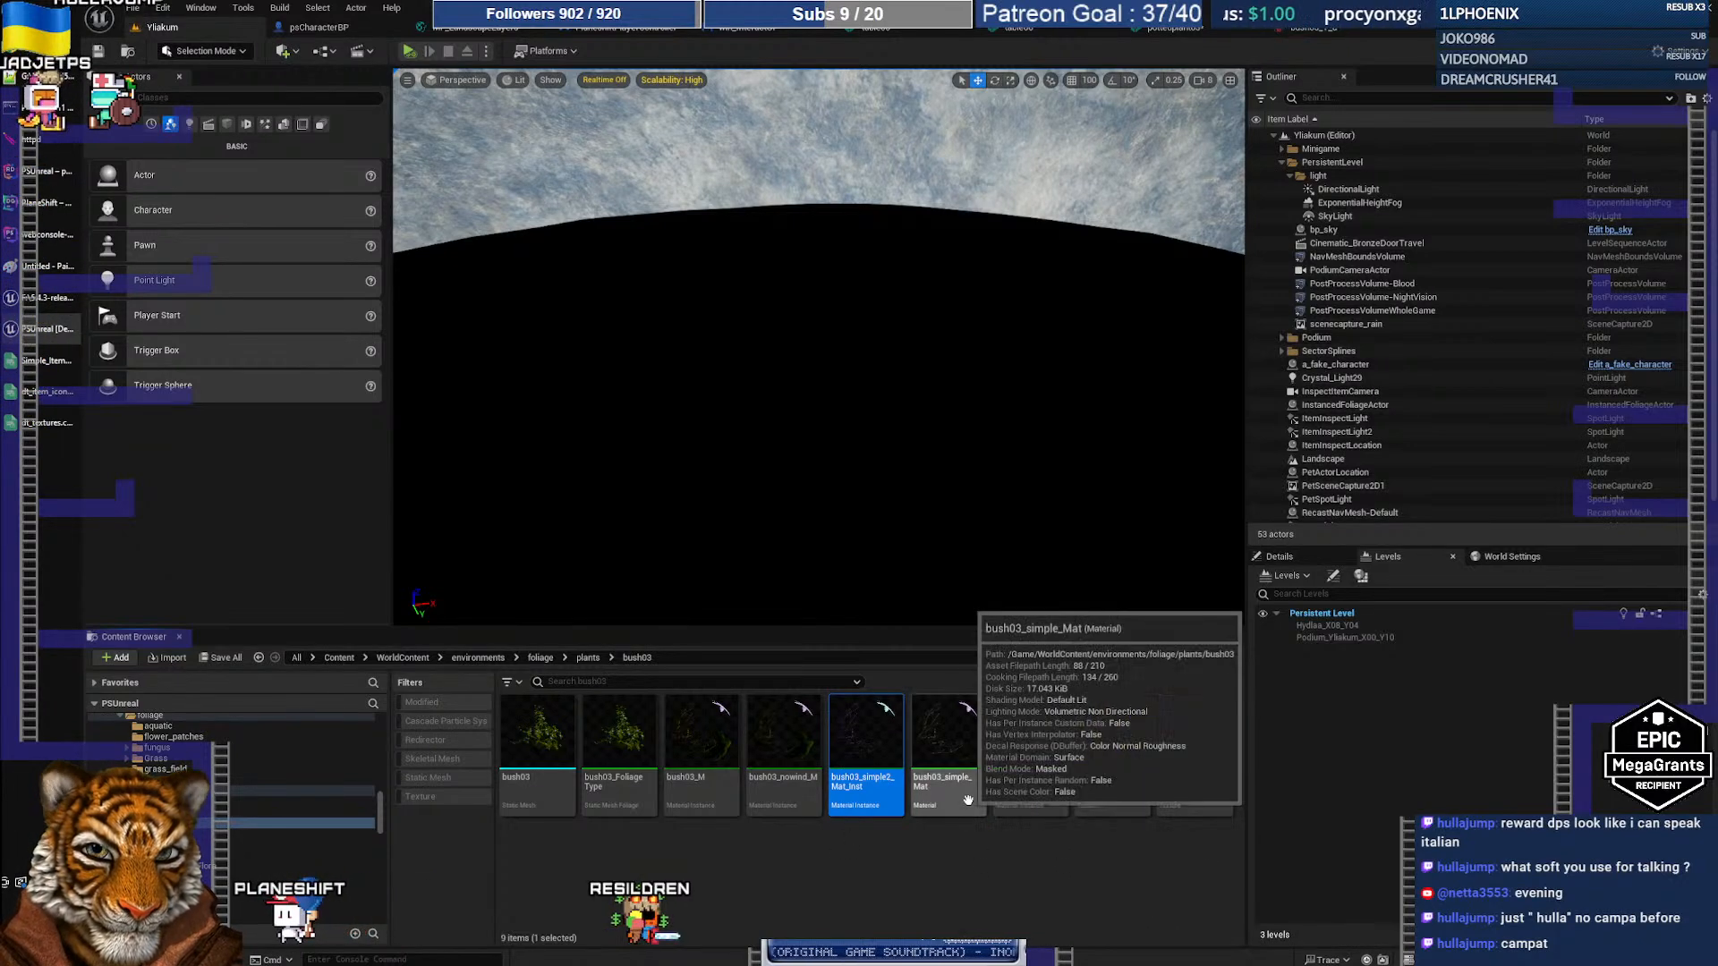
pyautogui.click(1034, 780)
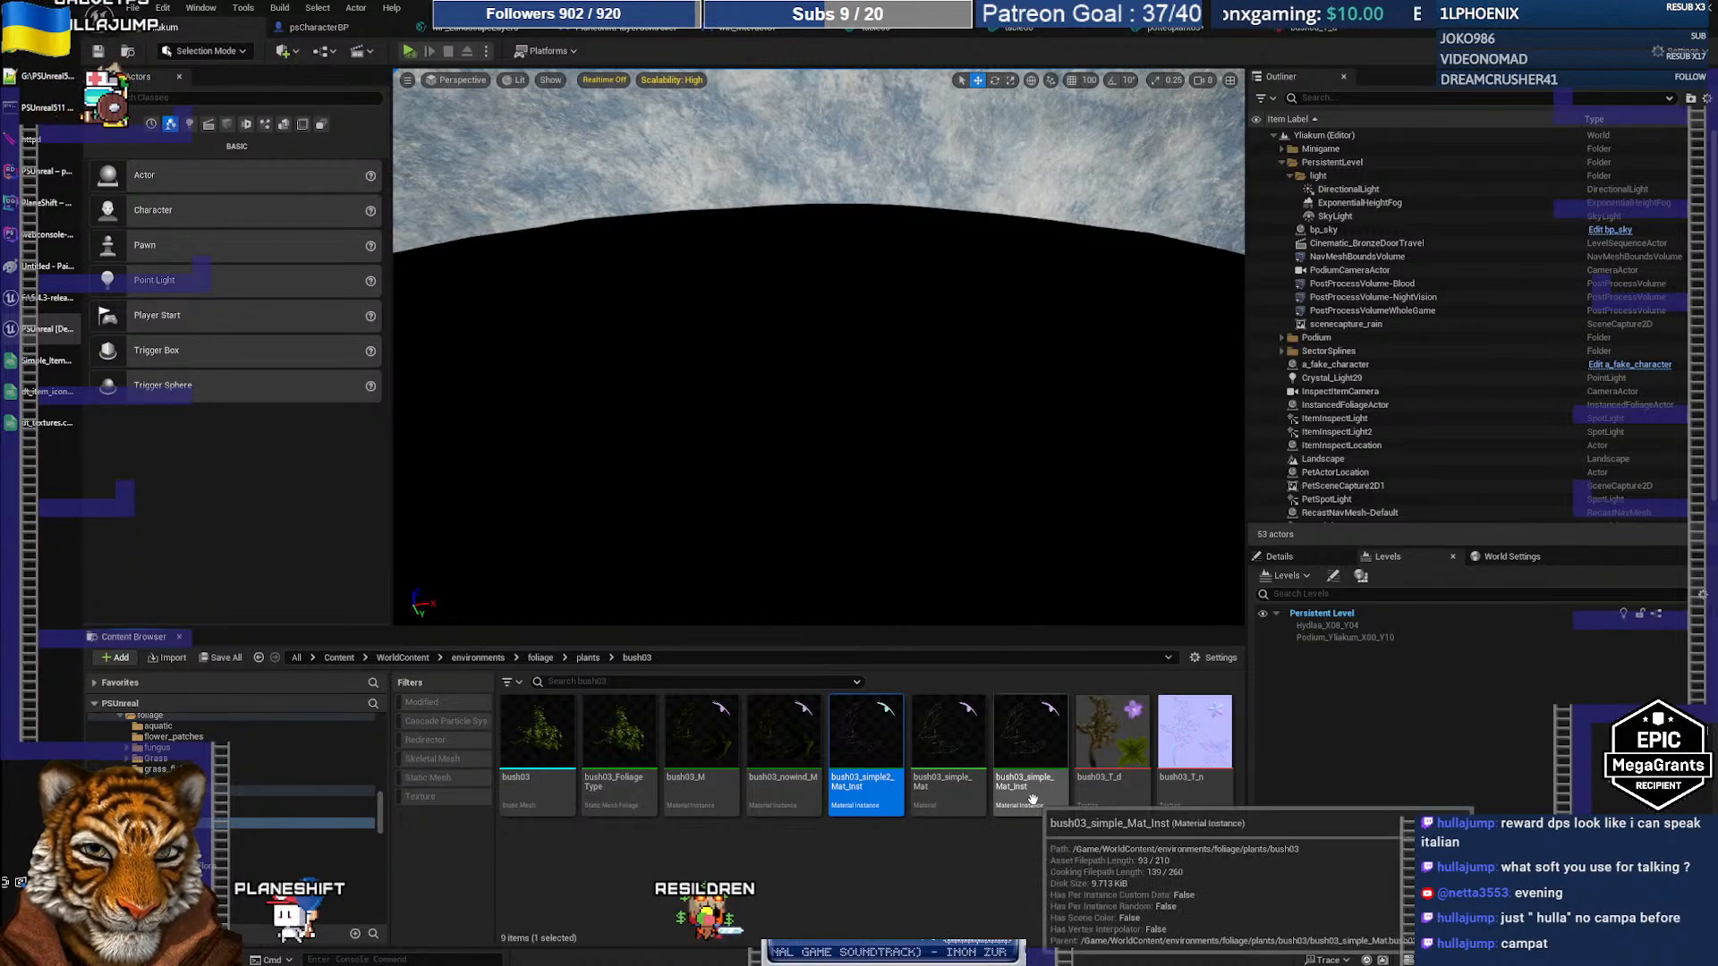
pyautogui.rightClick(1042, 784)
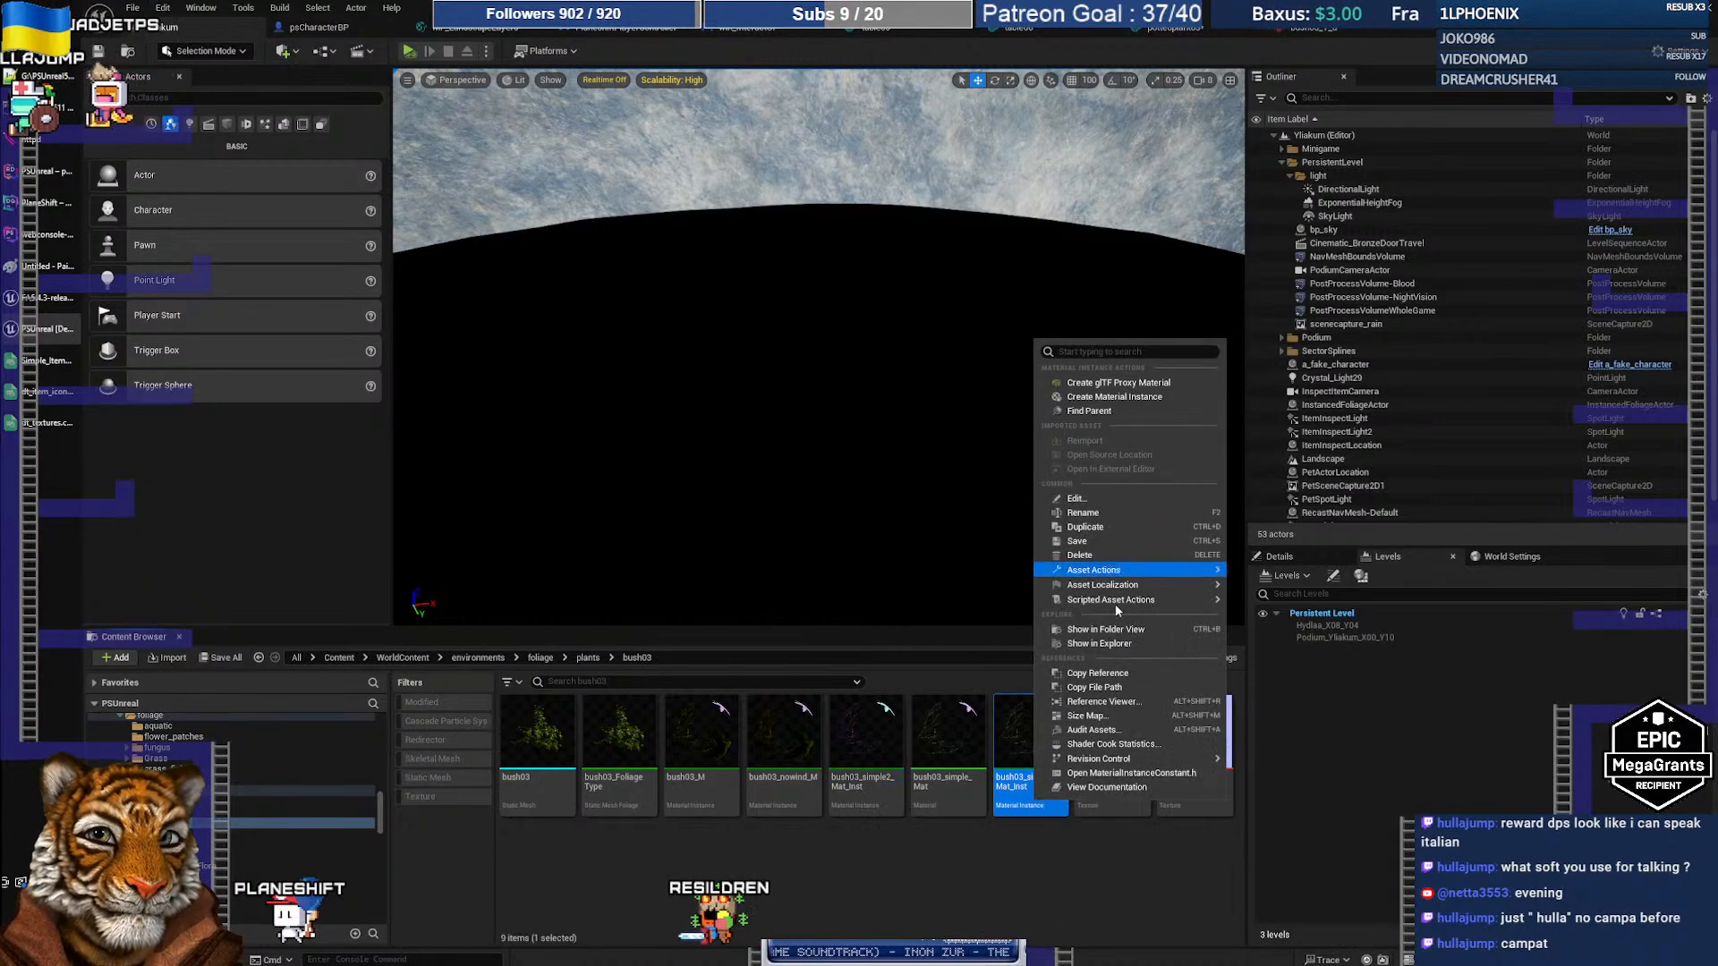
pyautogui.click(1099, 675)
pyautogui.hotkey('alt', 'Tab')
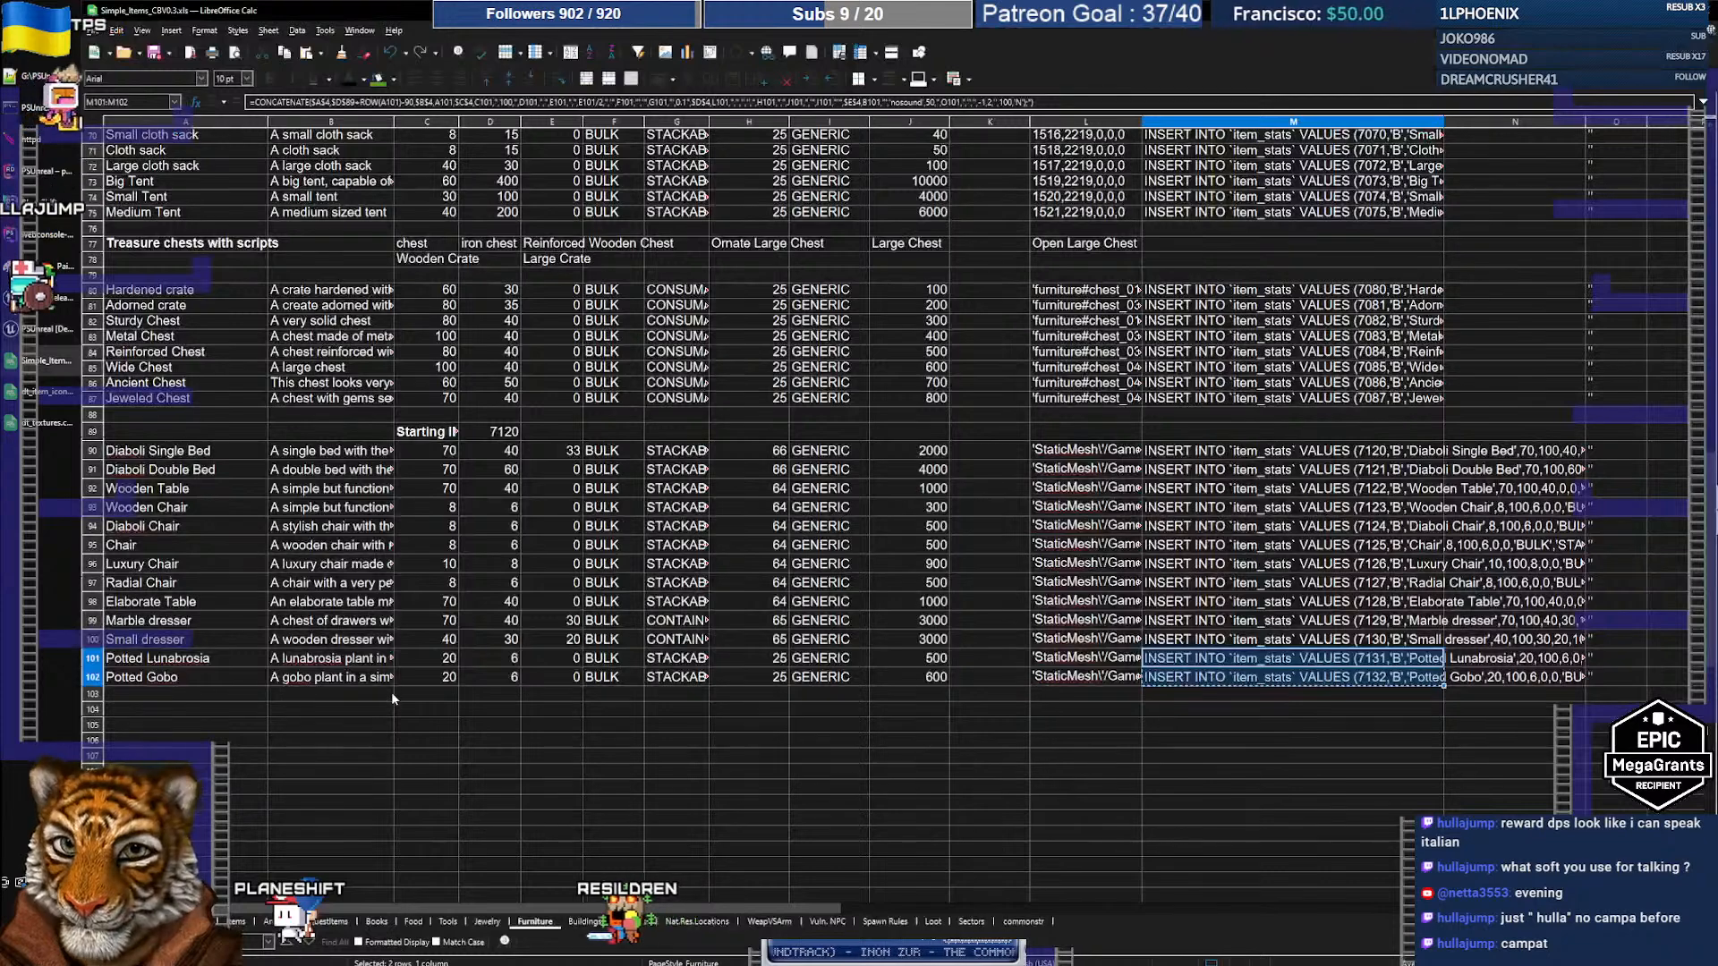
pyautogui.hotkey('alt', 'Tab')
pyautogui.hotkey('alt', 'Tab')
pyautogui.hotkey('alt', 'Tab')
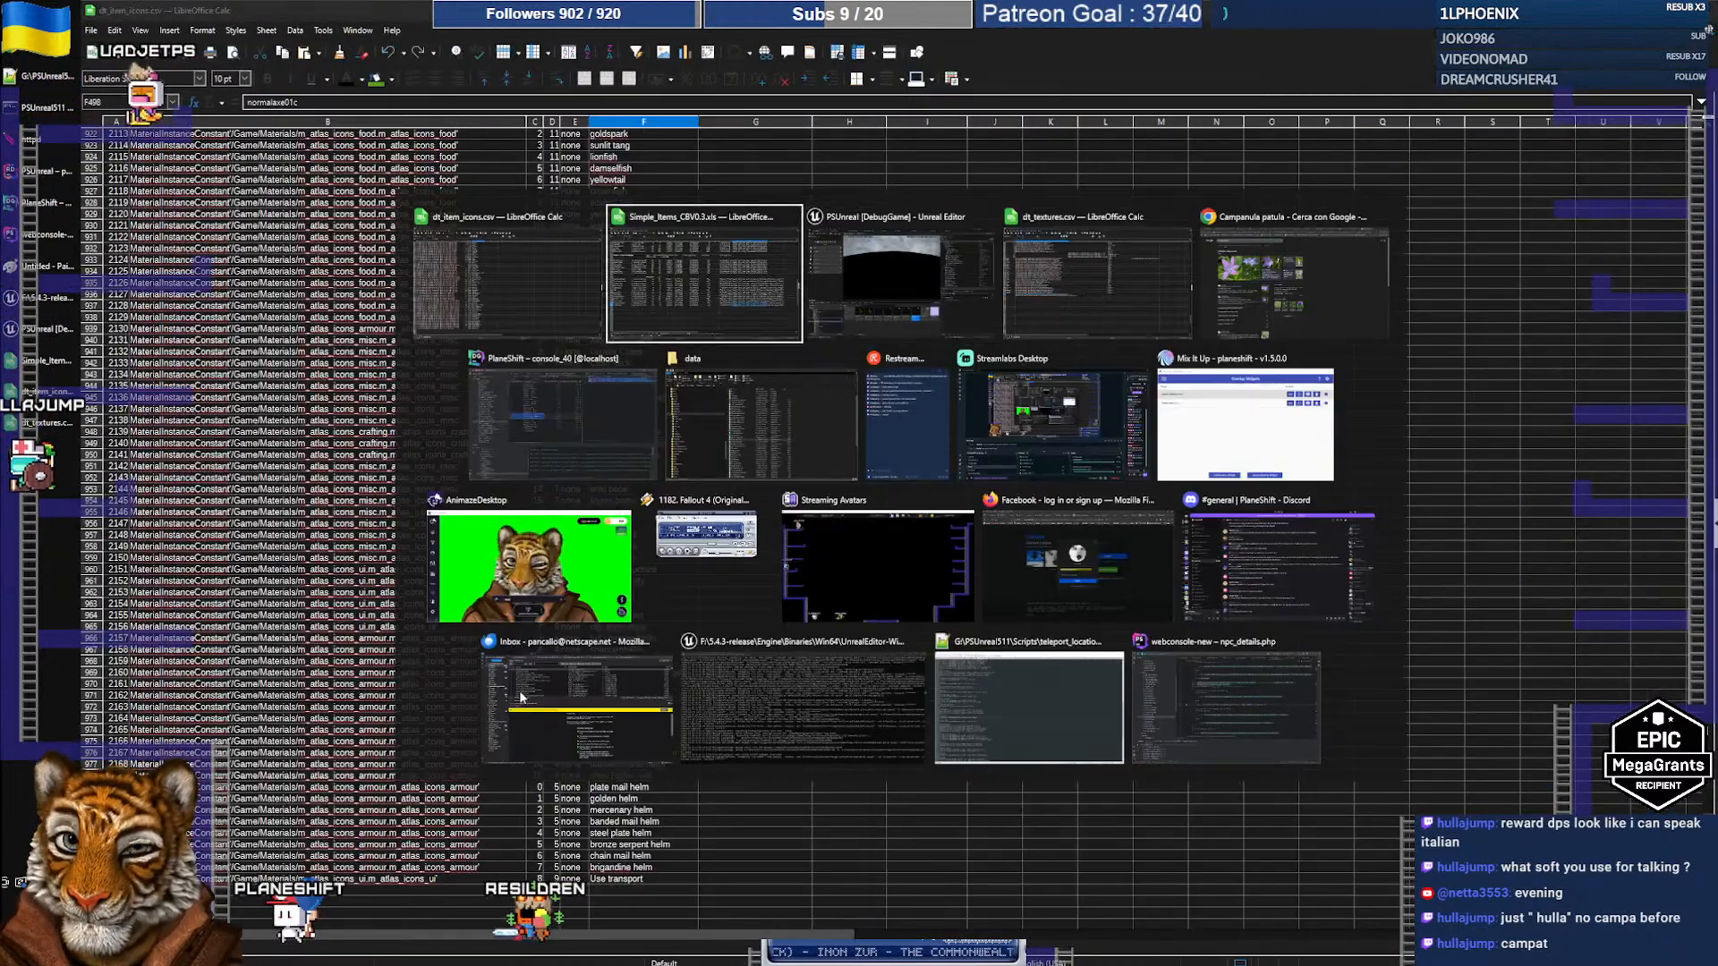
pyautogui.hotkey('alt', 'Tab')
pyautogui.hotkey('alt', 'Tab')
pyautogui.doubleClick(373, 580)
pyautogui.hotkey('ctrl', 'v')
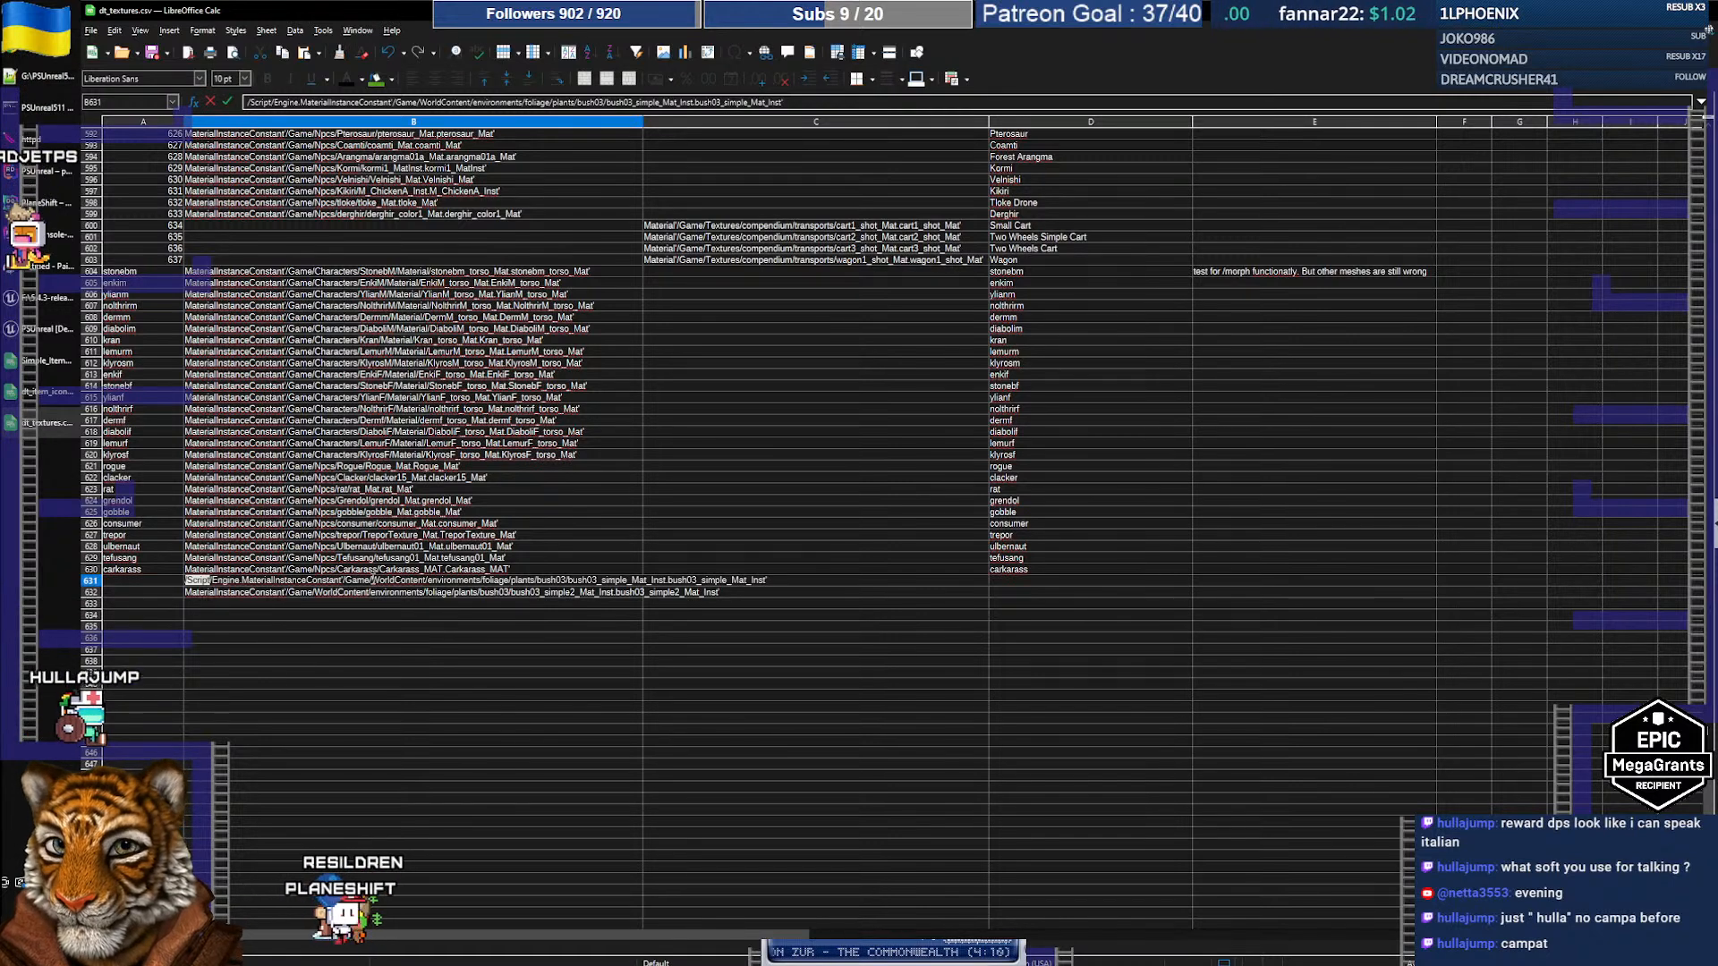
pyautogui.press('BackSpace')
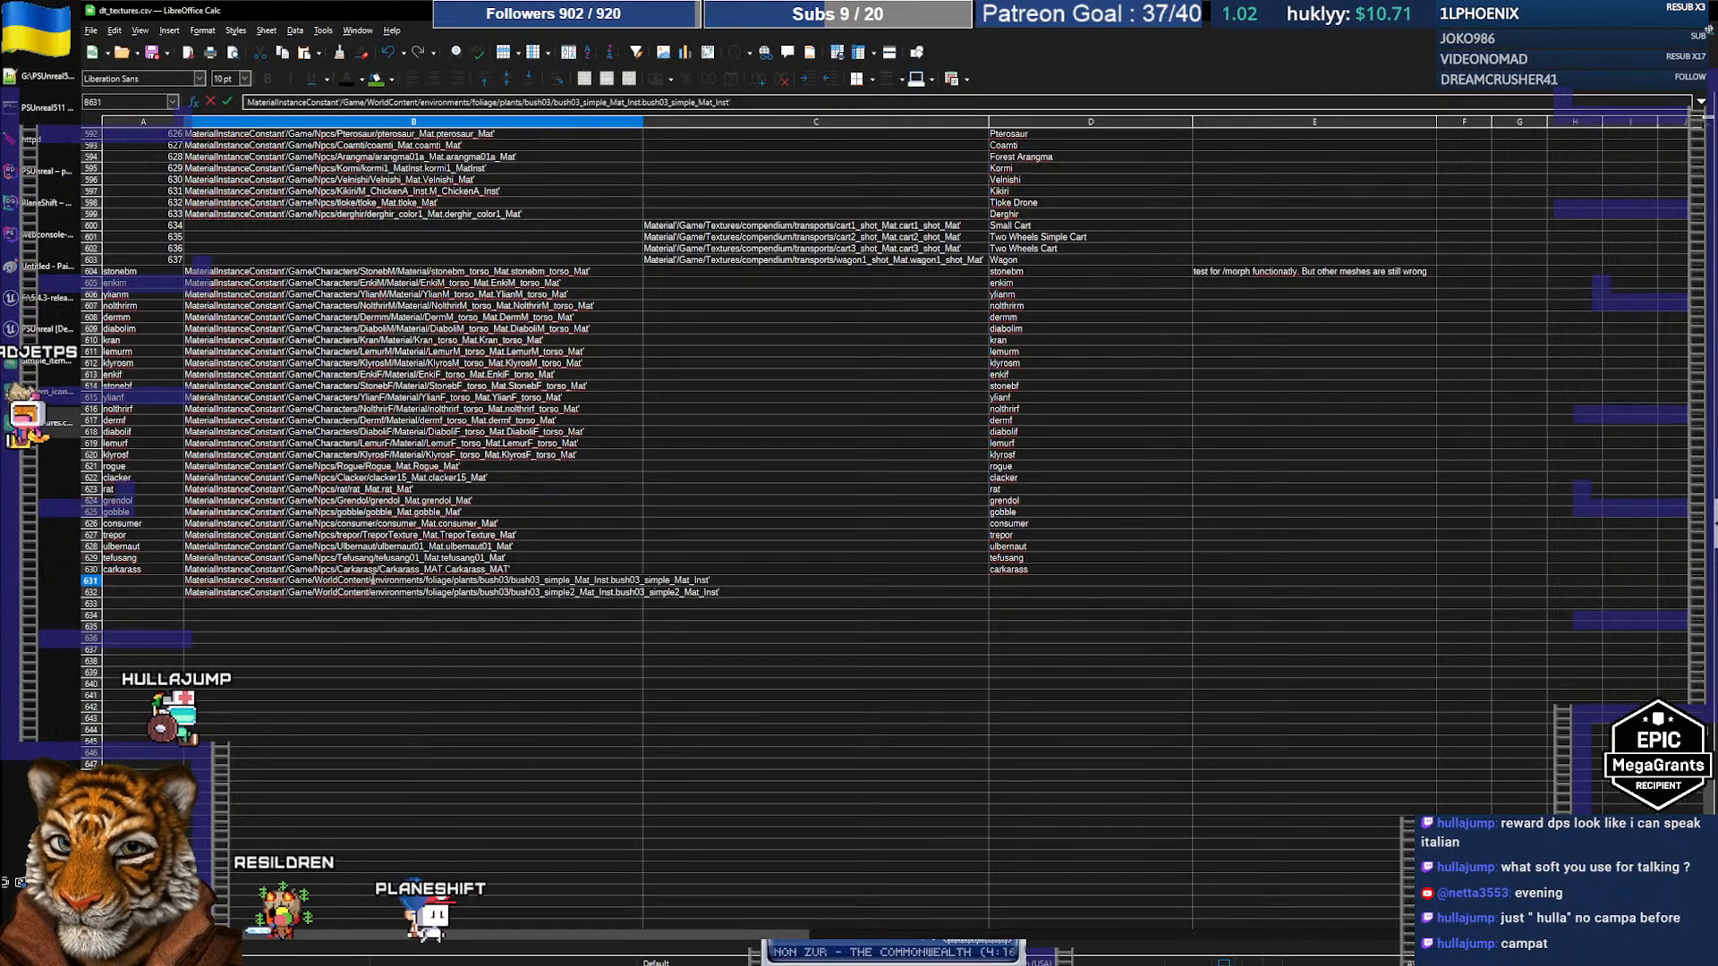
pyautogui.hotkey('shift', 'Tab')
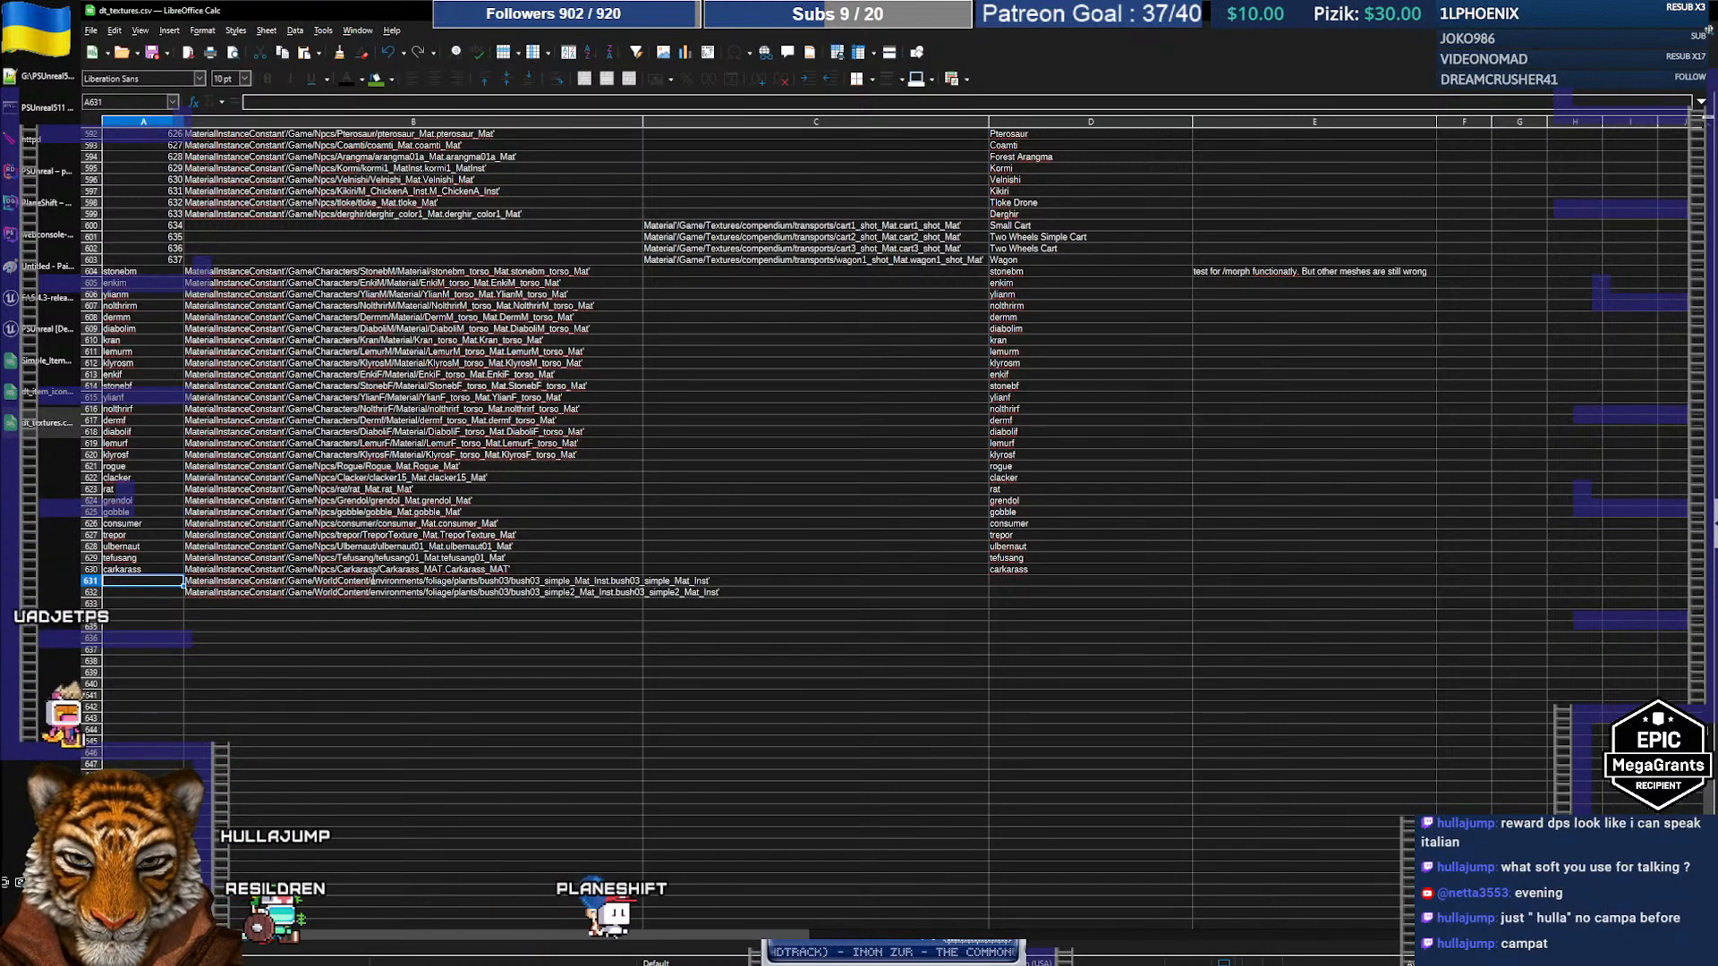
# Step: Give entries ids 638–639 named Potted Purple Bush and Potted Red Bush, copied toward Simple_Items A103
pyautogui.press('Return')
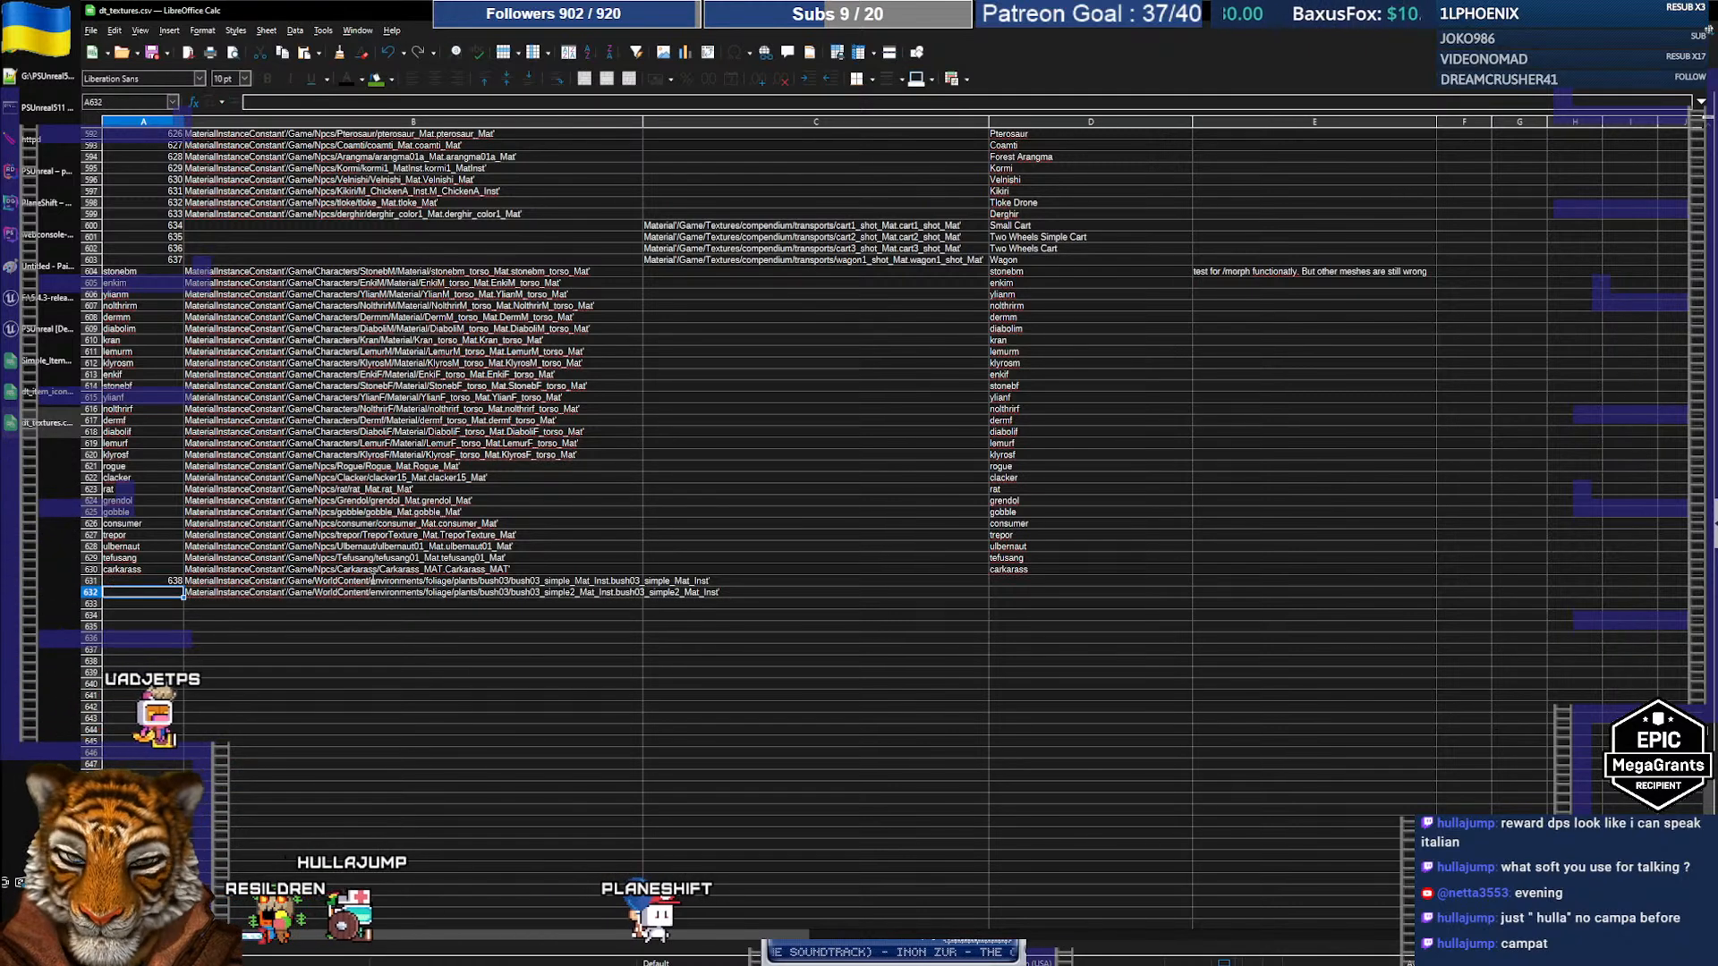
pyautogui.press('Right')
pyautogui.press('Right')
pyautogui.press('Right')
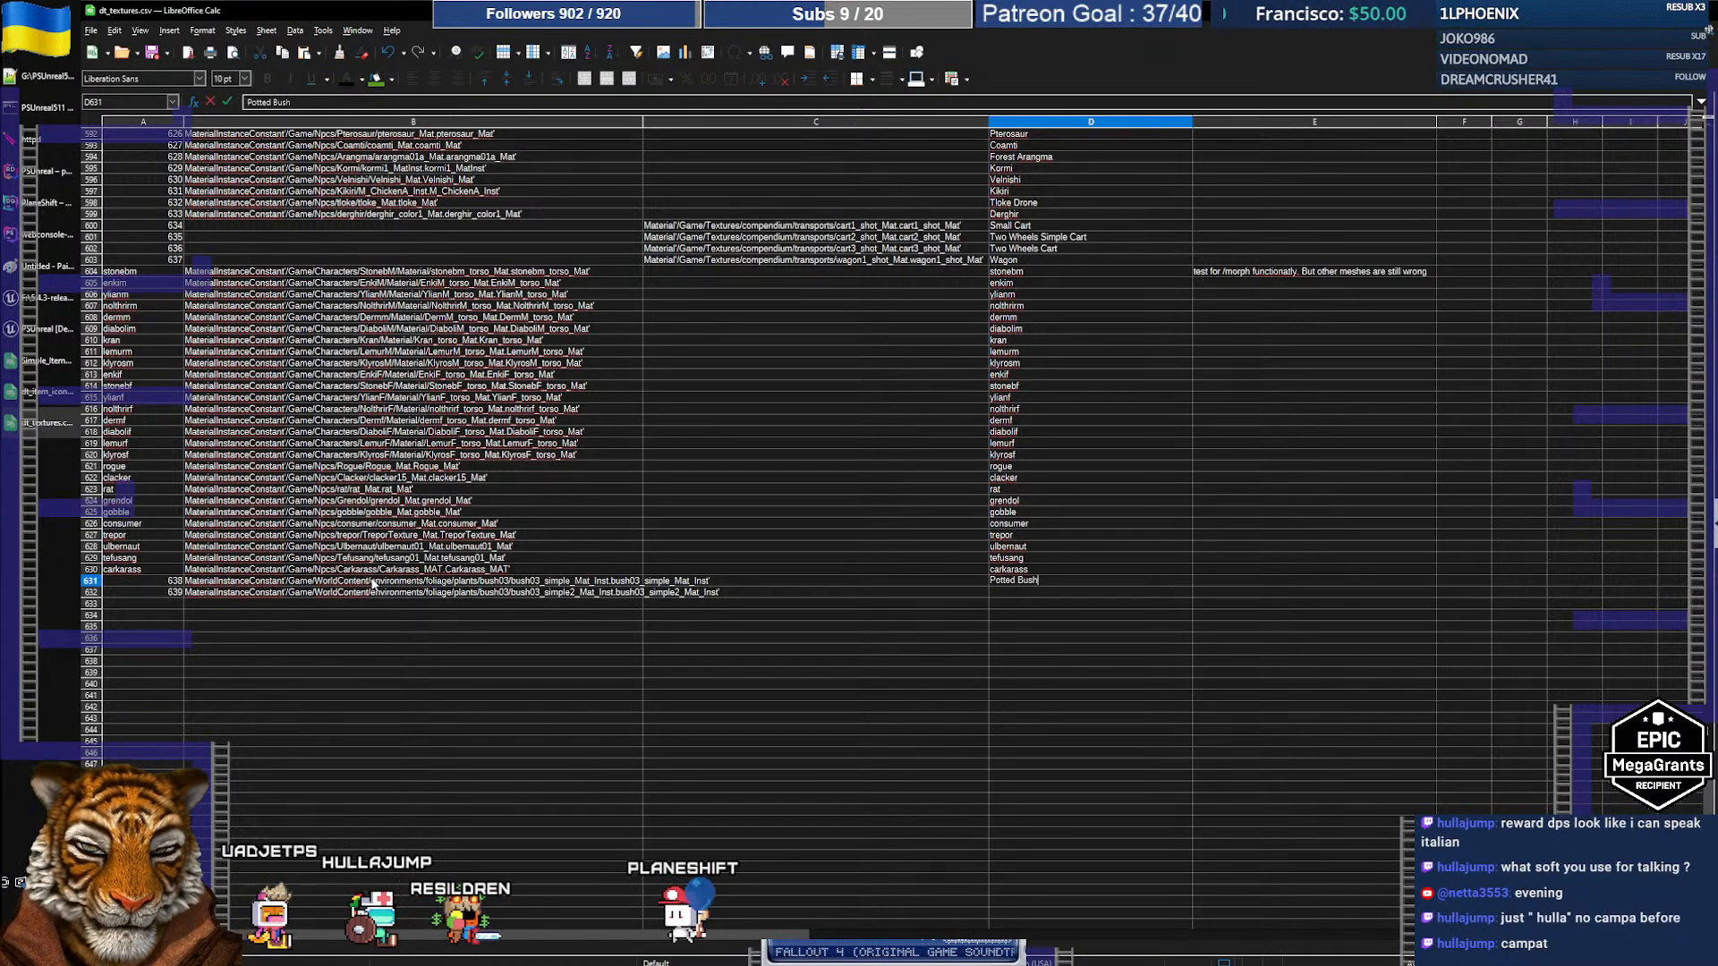
pyautogui.write('Potted Bush')
pyautogui.press('BackSpace')
pyautogui.press('BackSpace')
pyautogui.press('BackSpace')
pyautogui.press('BackSpace')
pyautogui.write('Pu')
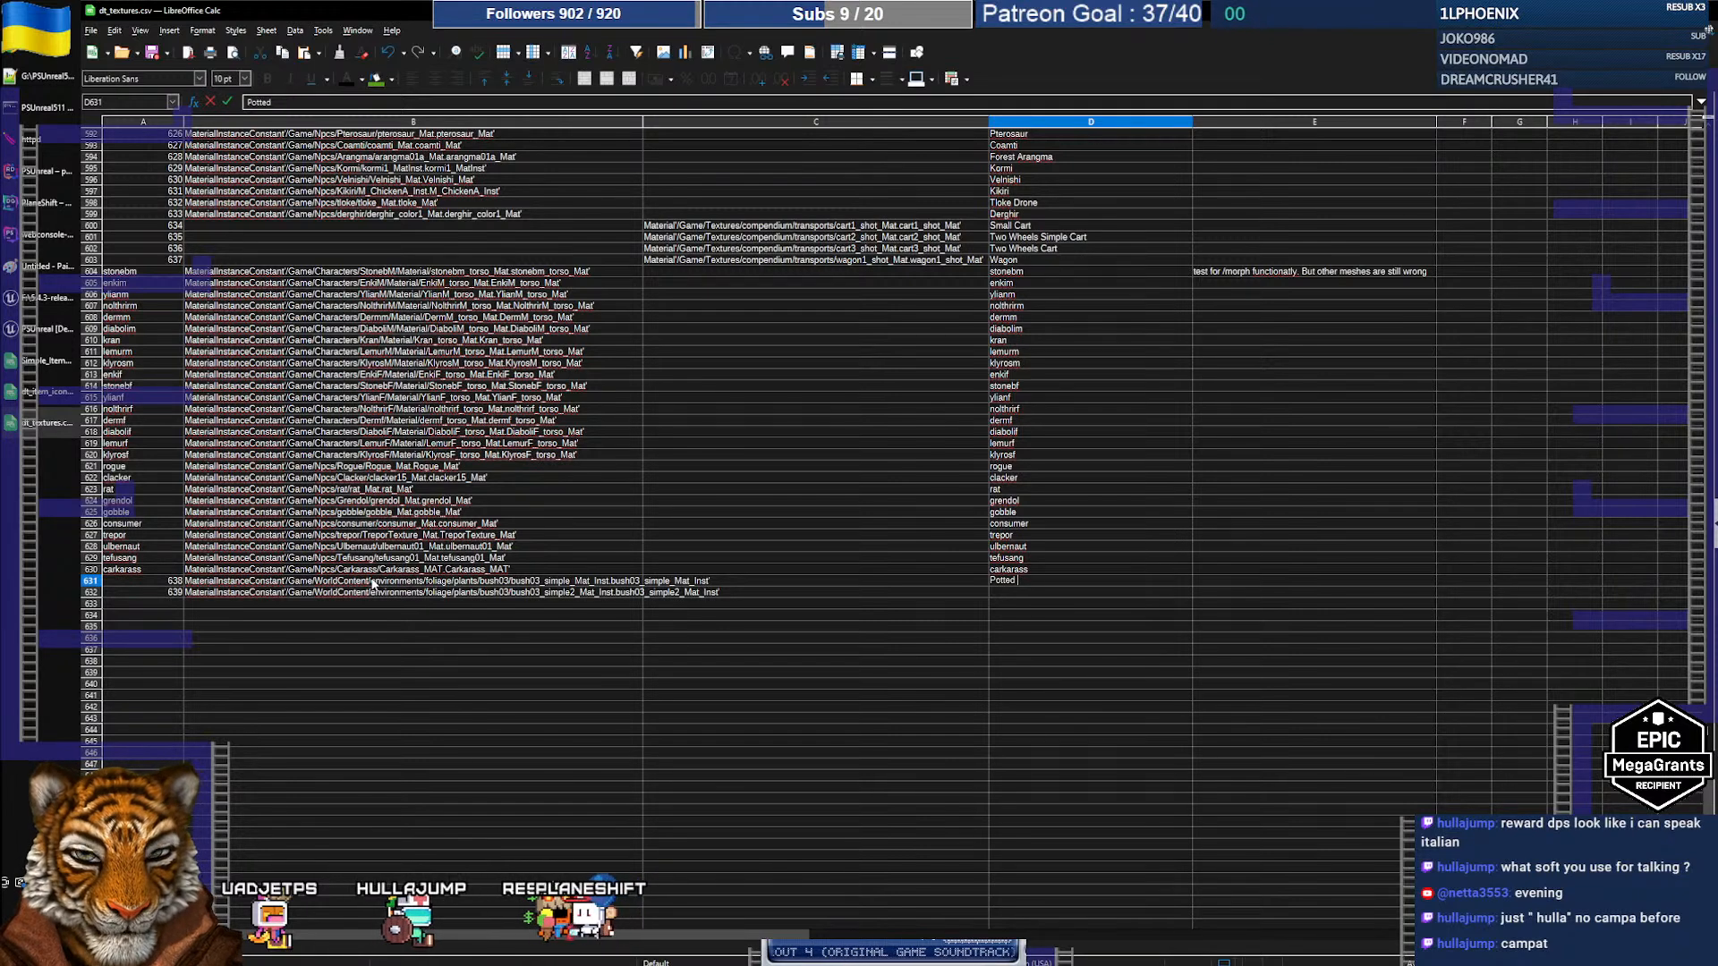
pyautogui.write('rple Bush')
pyautogui.press('Return')
pyautogui.write('Potted Purple Bush')
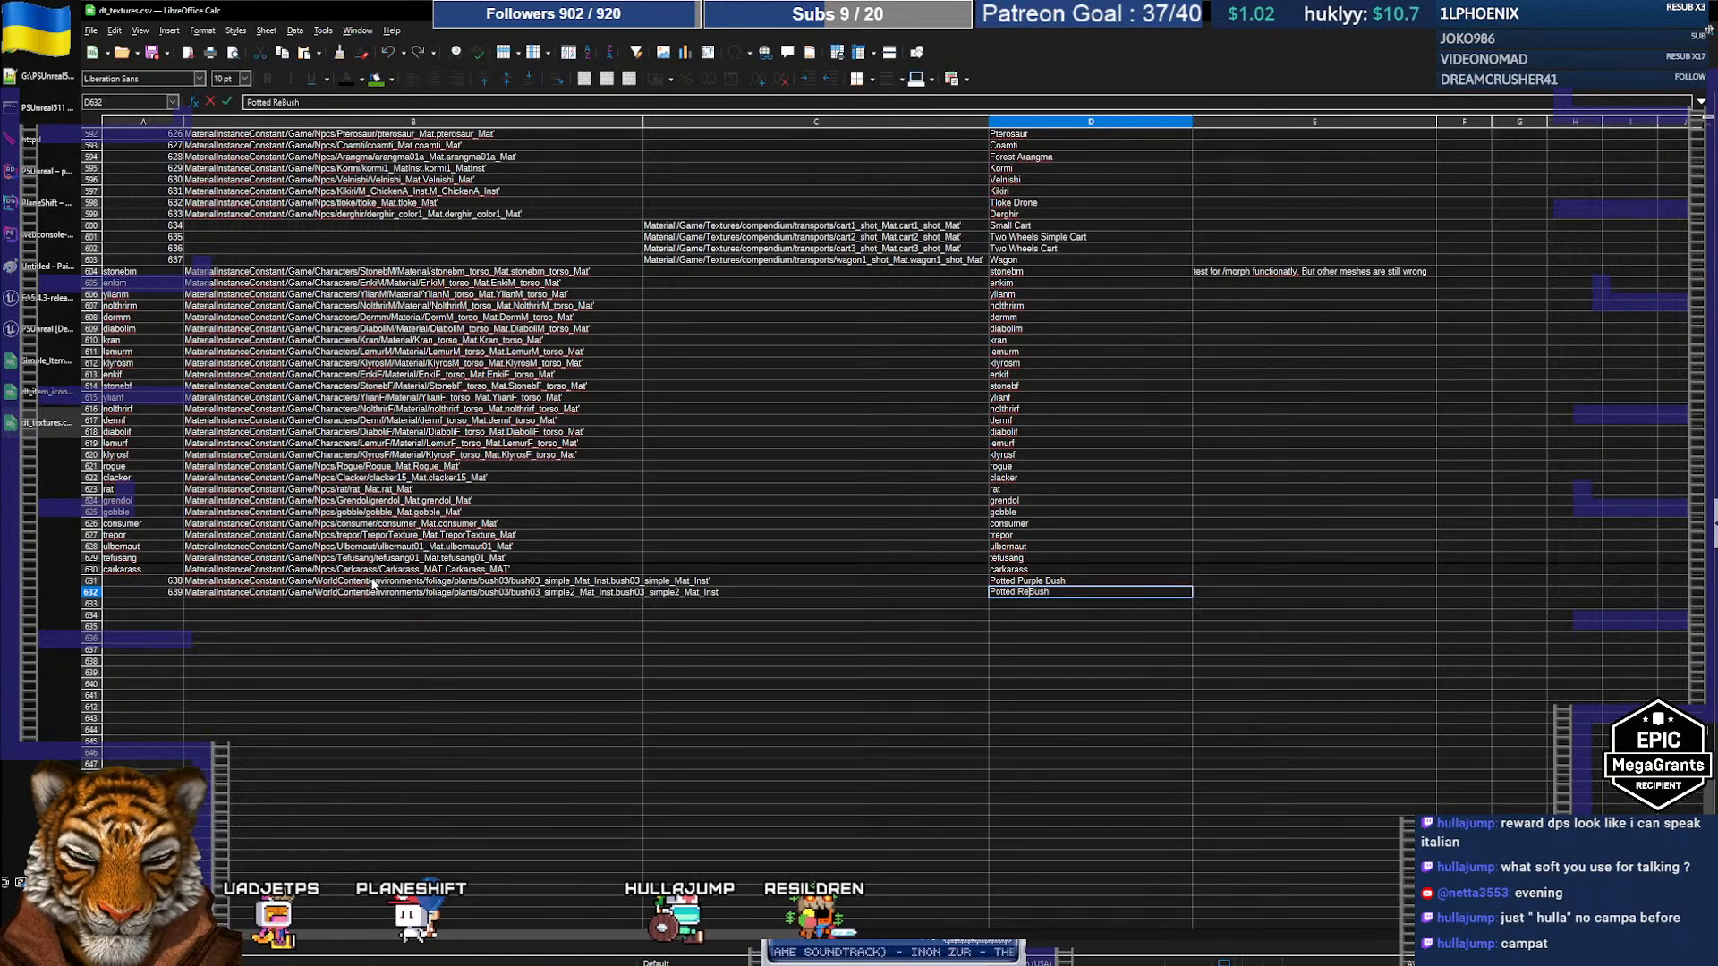
pyautogui.write('Red')
pyautogui.press('Return')
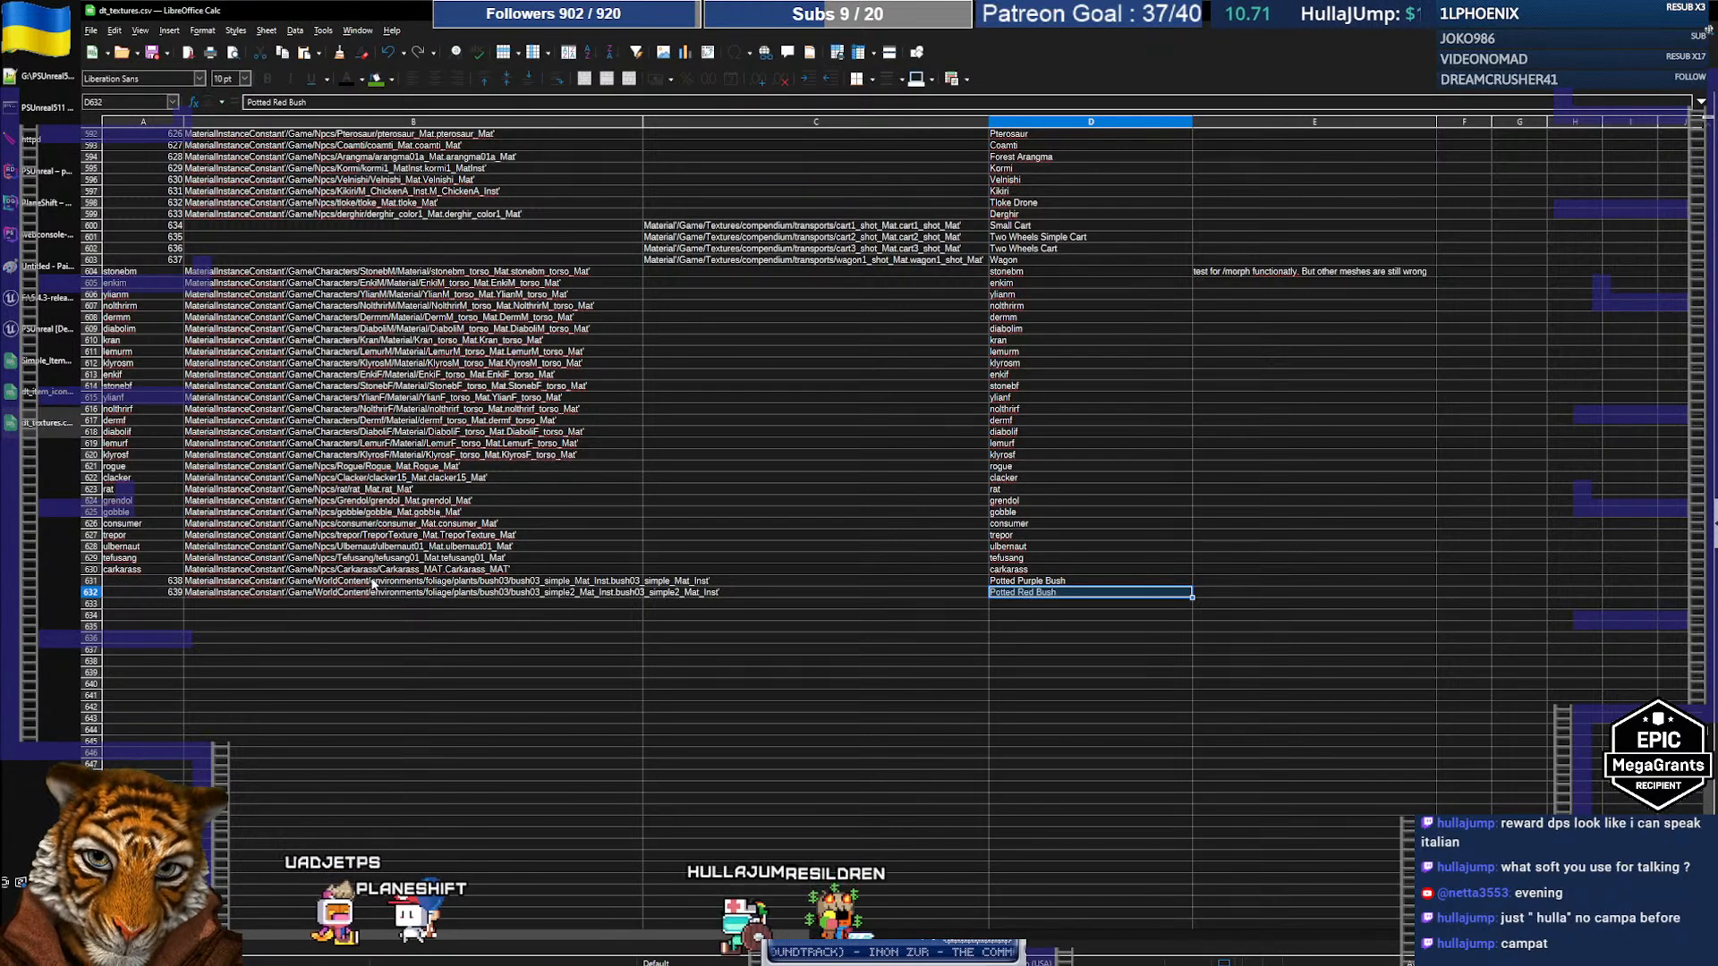
pyautogui.hotkey('shift', 'Up')
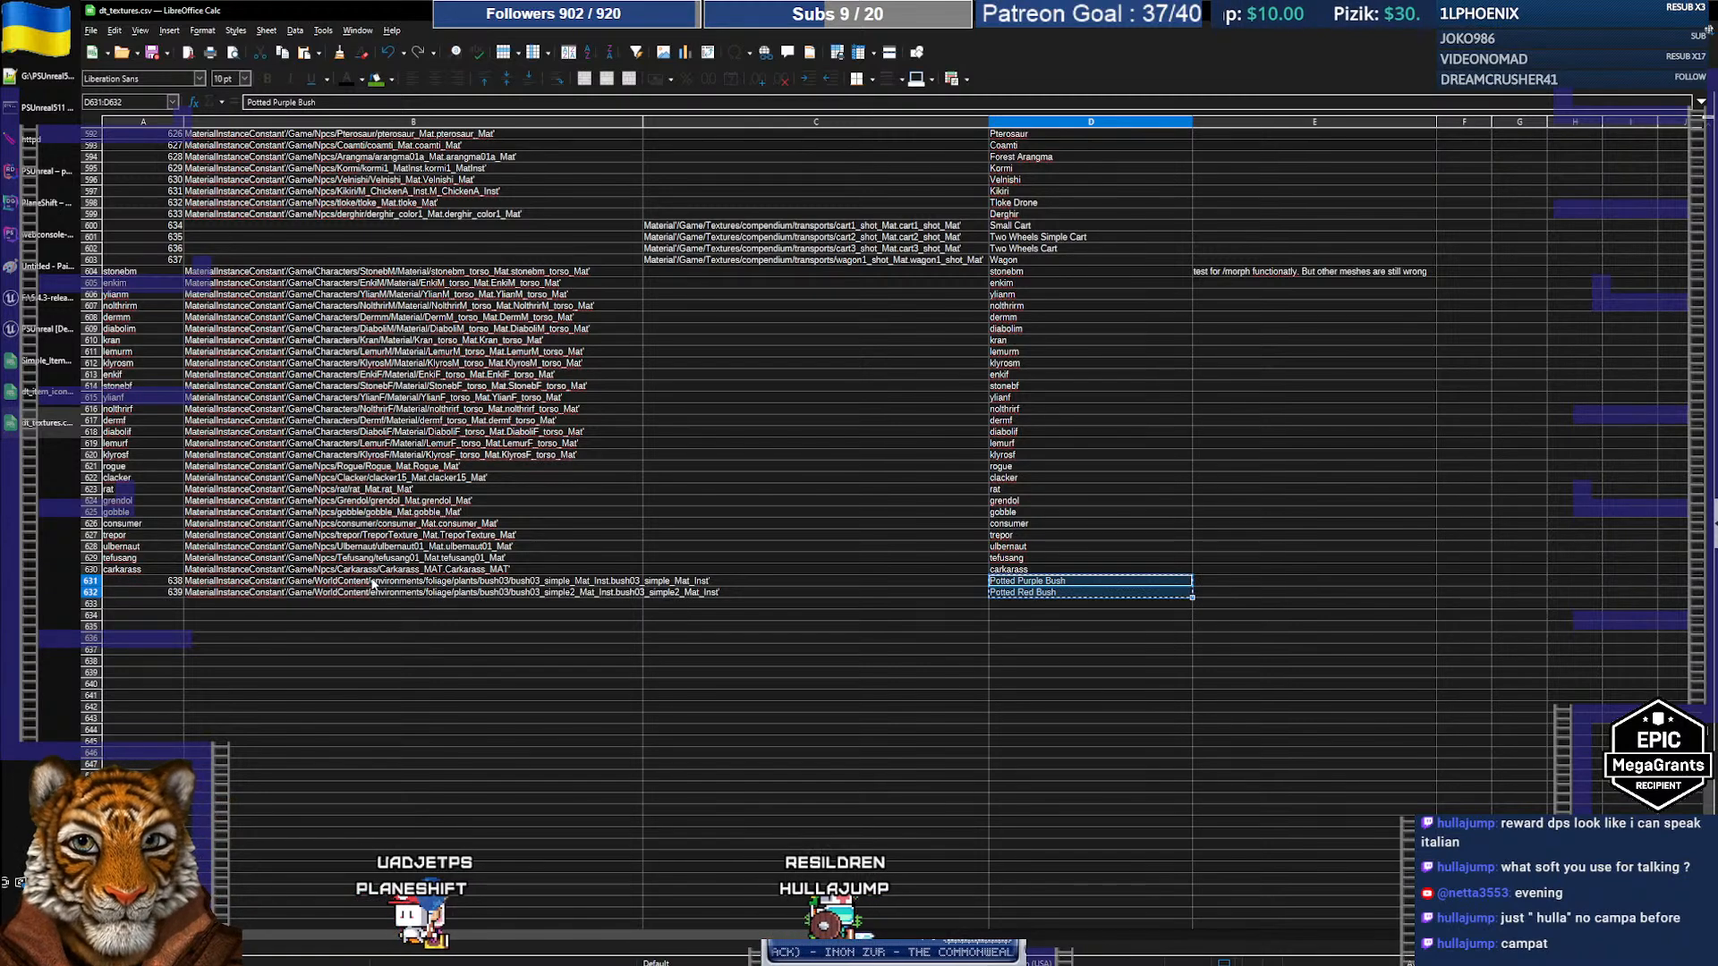
pyautogui.click(41, 358)
pyautogui.click(165, 697)
# Step: Paste the bush names into A103:A104 with descriptions 'A nice bush with purple flowers in a pot.' and a reddish variant
pyautogui.hotkey('ctrl', 'v')
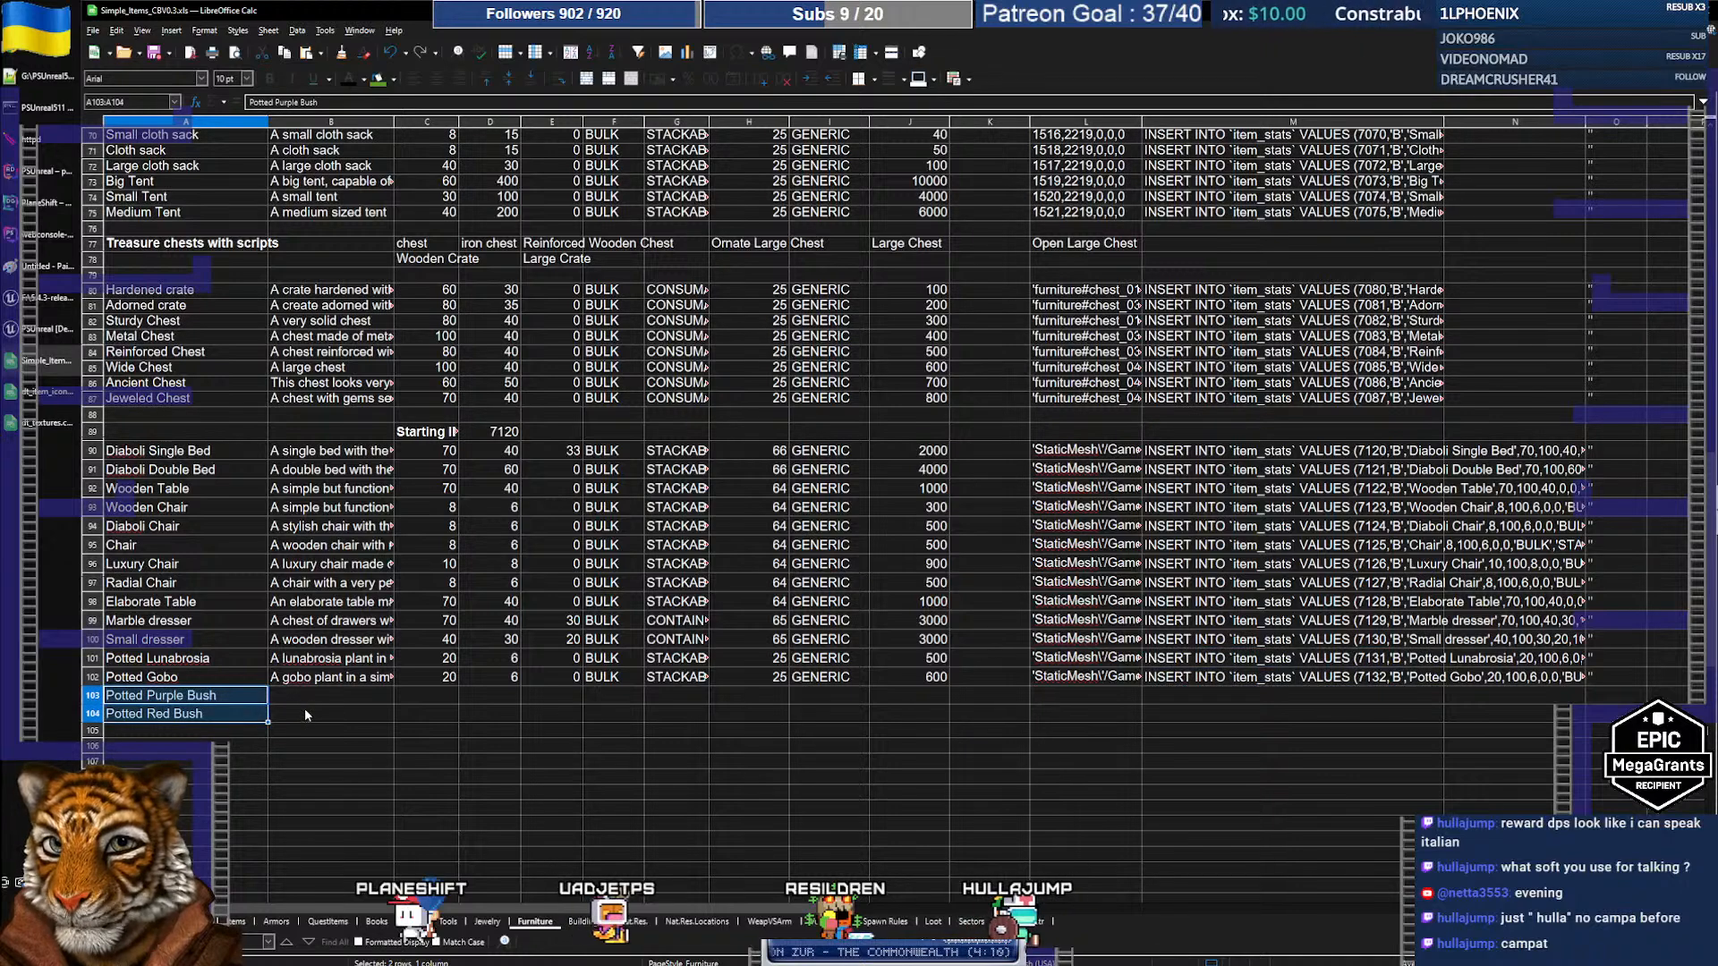
pyautogui.click(374, 696)
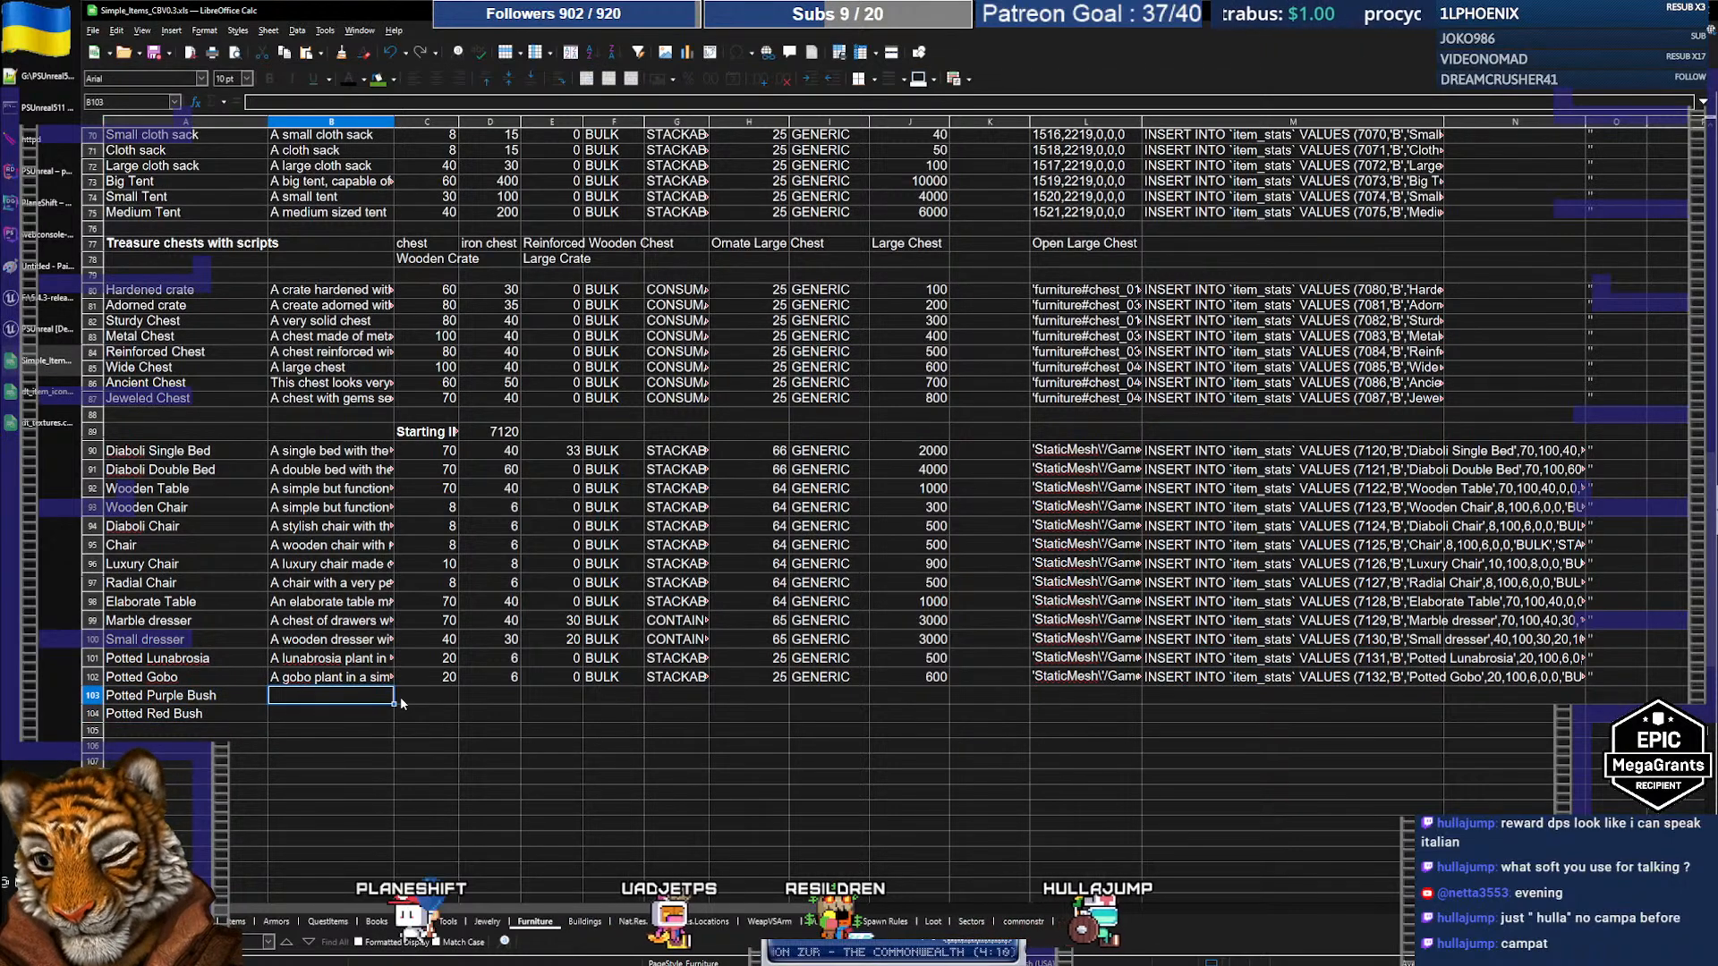
pyautogui.write('A nice bush with purple flower')
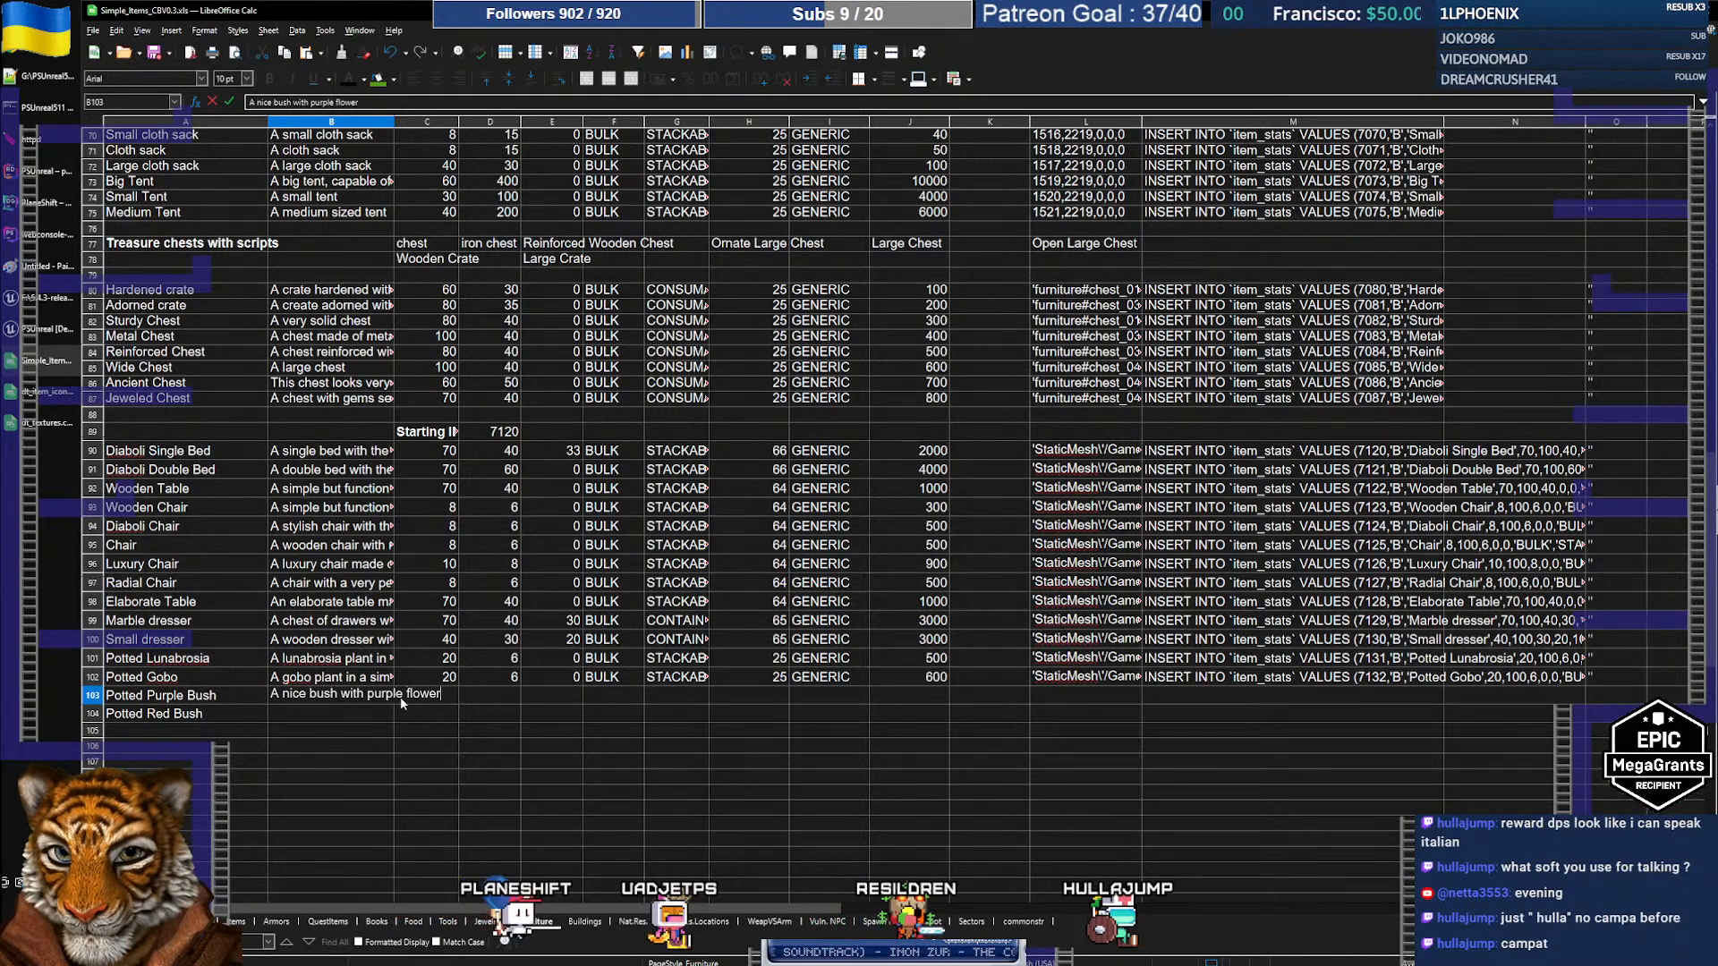
pyautogui.write('s in a pot.')
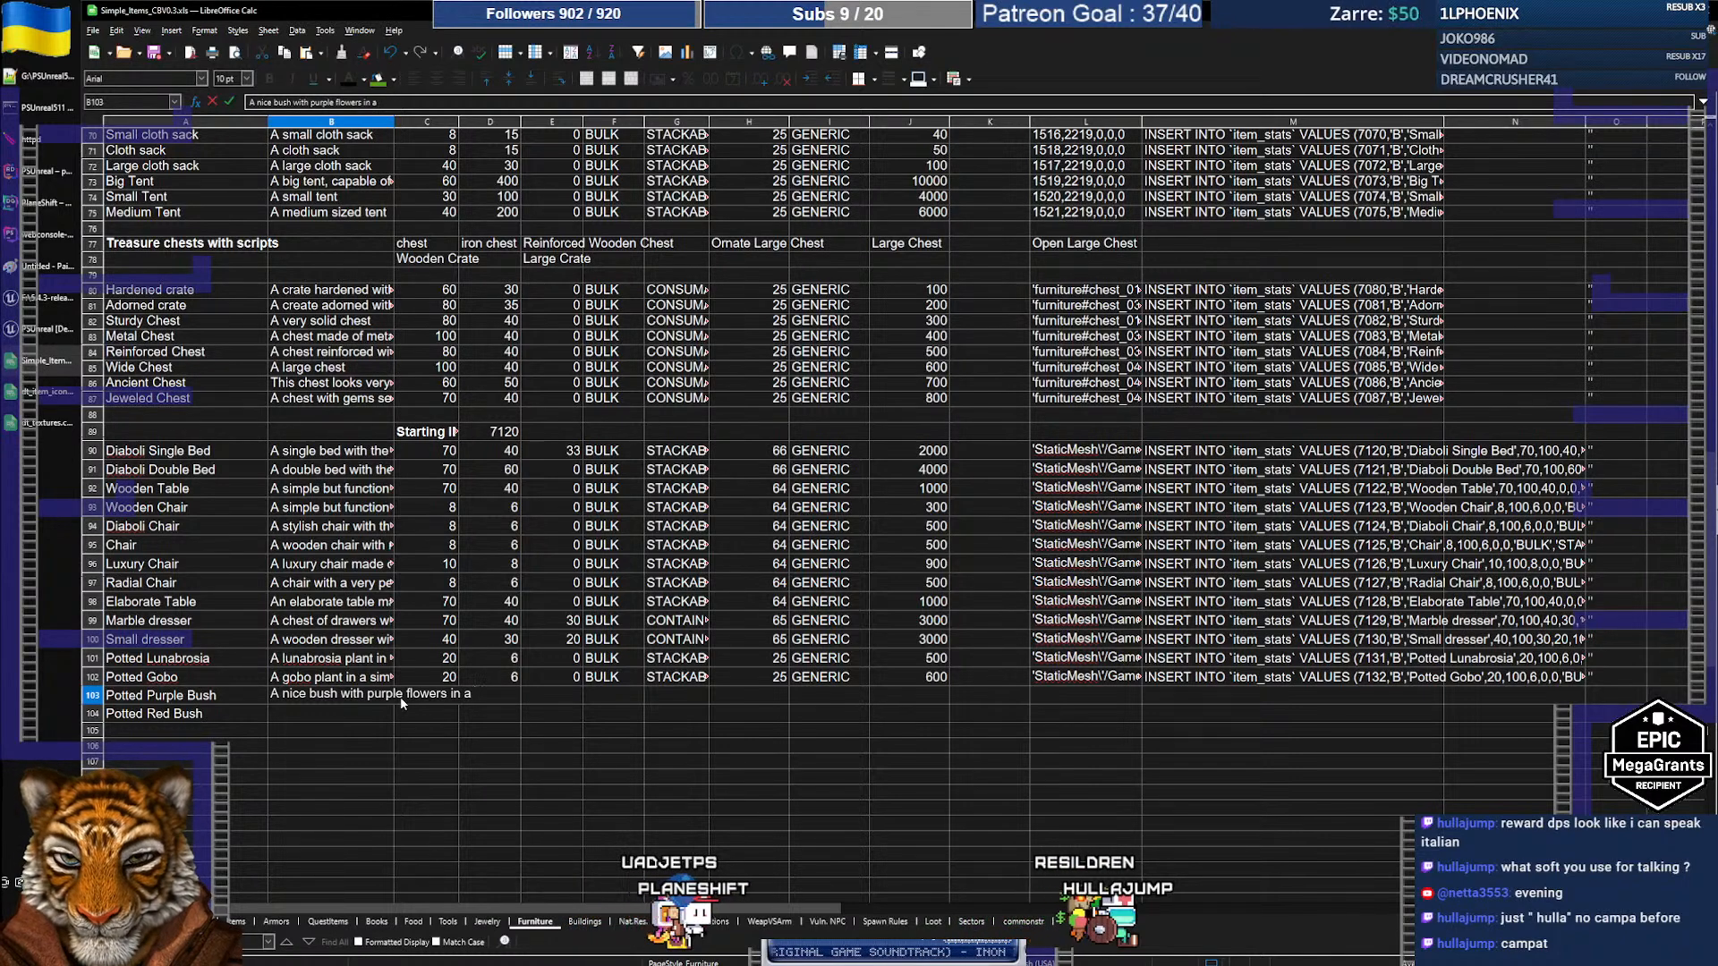
pyautogui.press('Return')
pyautogui.press('Up')
pyautogui.hotkey('ctrl', 'c')
pyautogui.press('Down')
pyautogui.hotkey('ctrl', 'v')
pyautogui.press('F2')
pyautogui.hotkey('ctrl', 'Left')
pyautogui.hotkey('ctrl', 'Left')
pyautogui.hotkey('ctrl', 'Left')
pyautogui.hotkey('ctrl', 'Left')
pyautogui.hotkey('ctrl', 'Left')
pyautogui.hotkey('ctrl', 'Left')
pyautogui.hotkey('ctrl', 'Left')
pyautogui.hotkey('ctrl', 'Left')
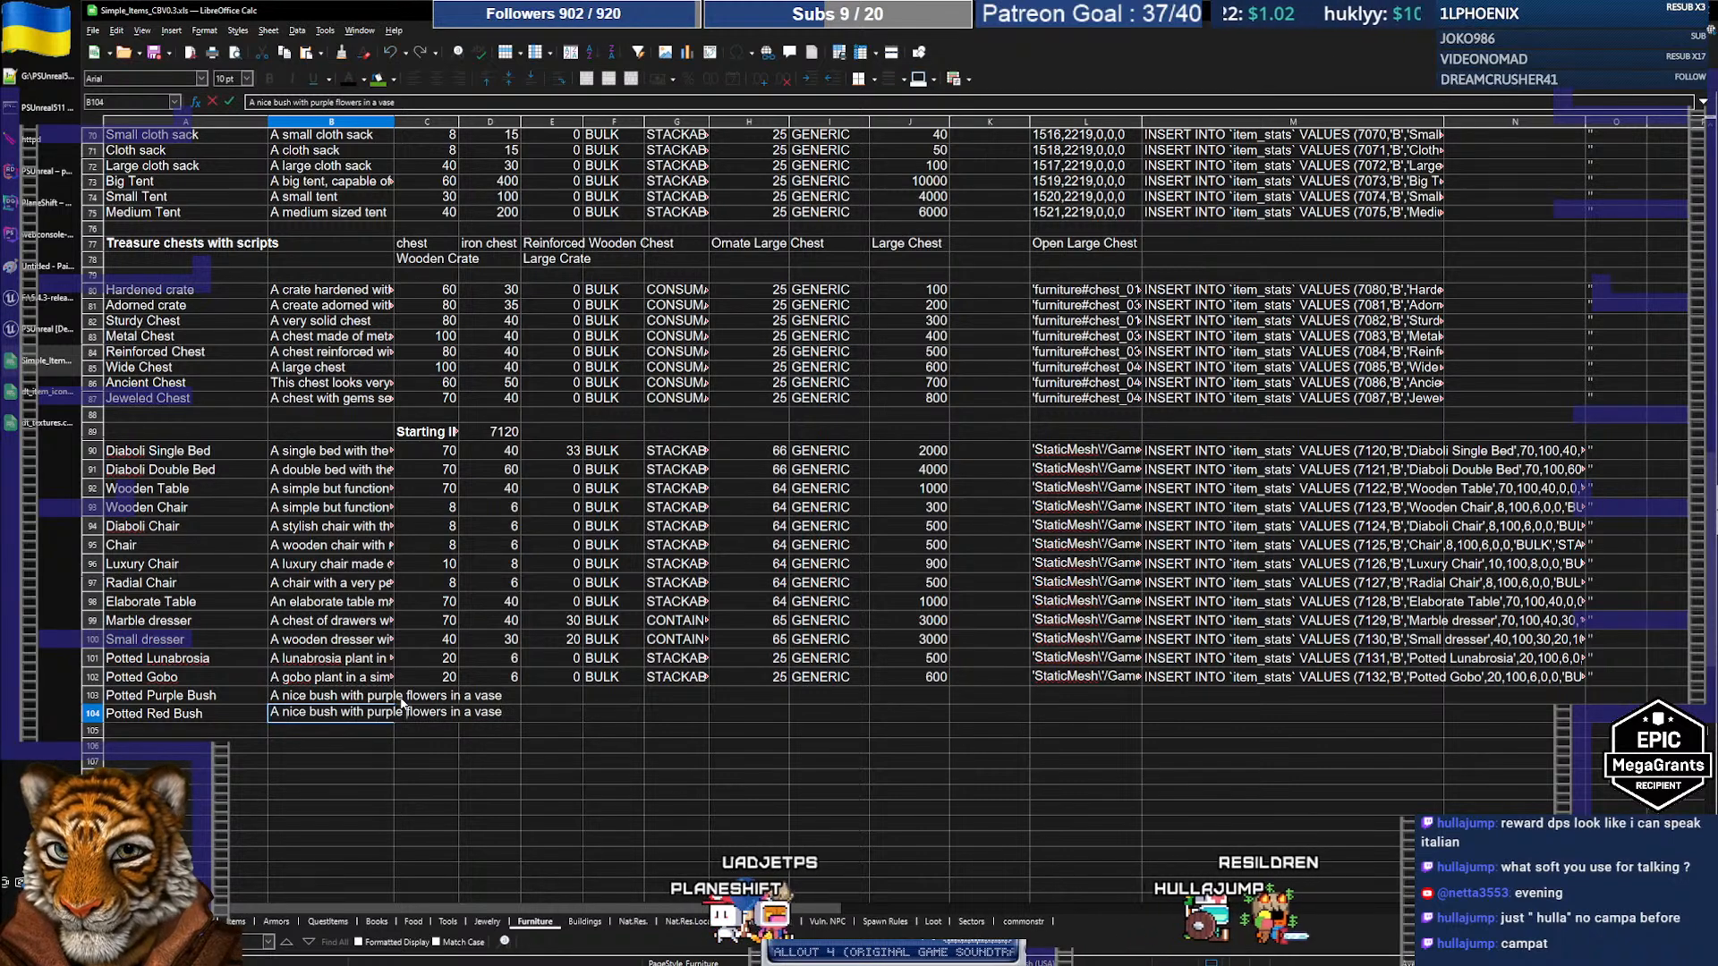
pyautogui.hotkey('ctrl', 'Delete')
pyautogui.write('reddish')
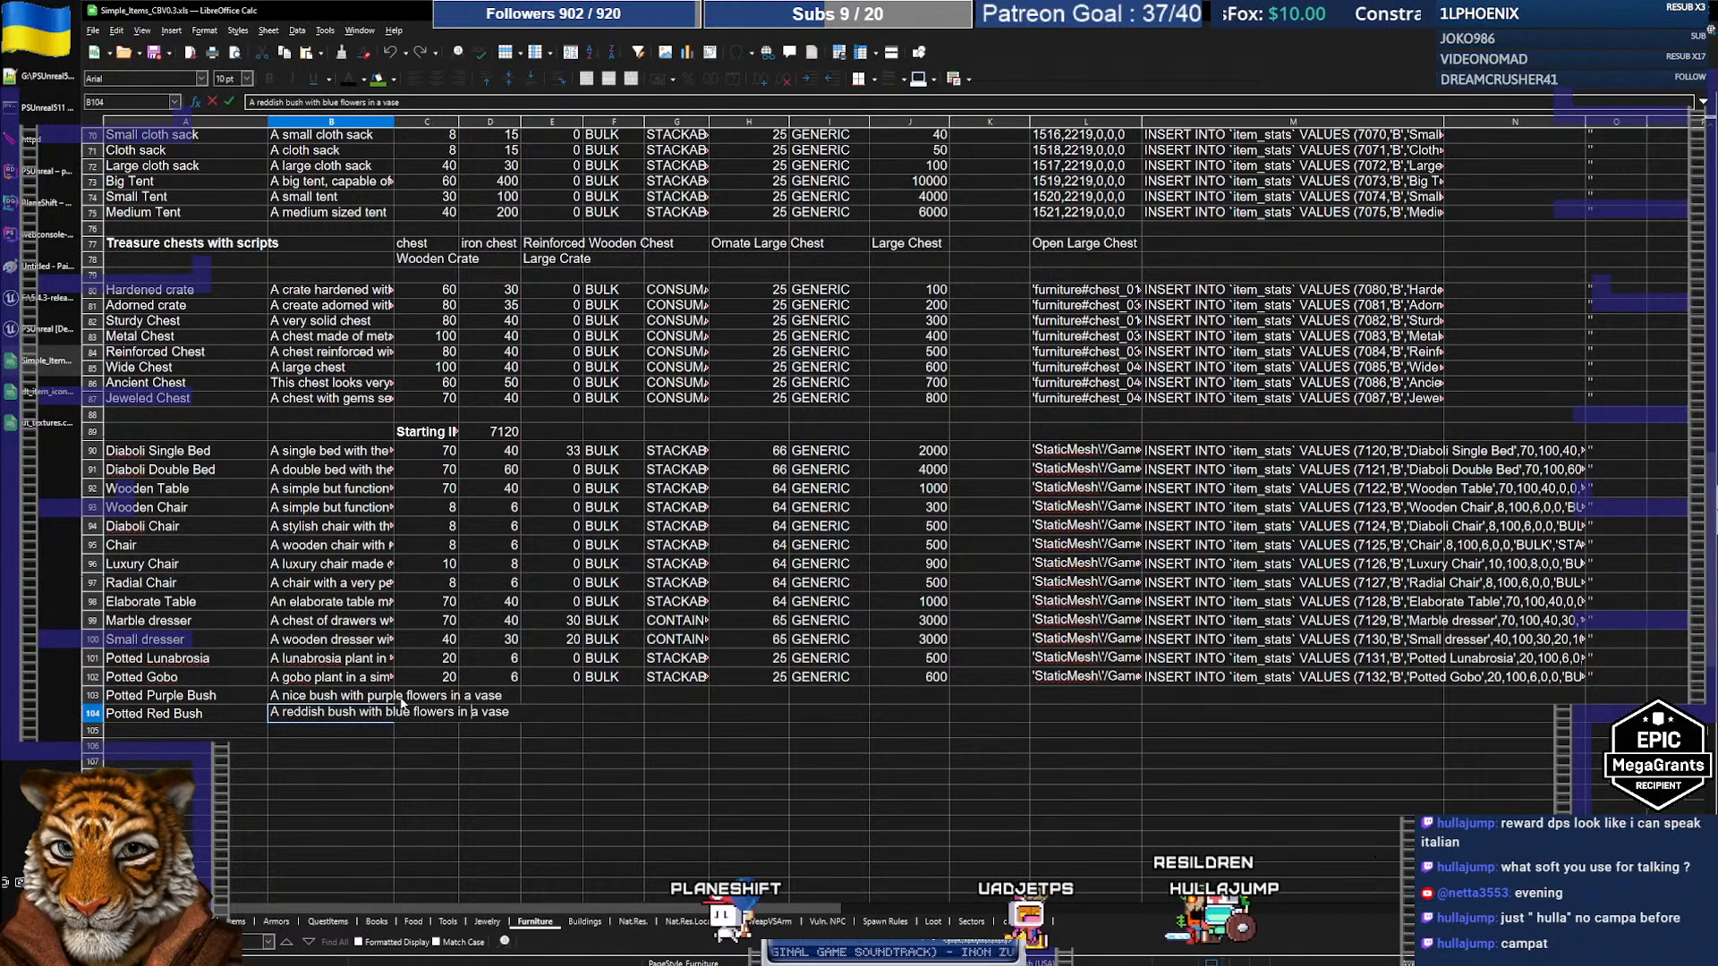
# Step: Copy Potted Gobo's stats into rows 103–104, giving weight 20, price 600 and INSERTs 7133–7134
pyautogui.press('Right')
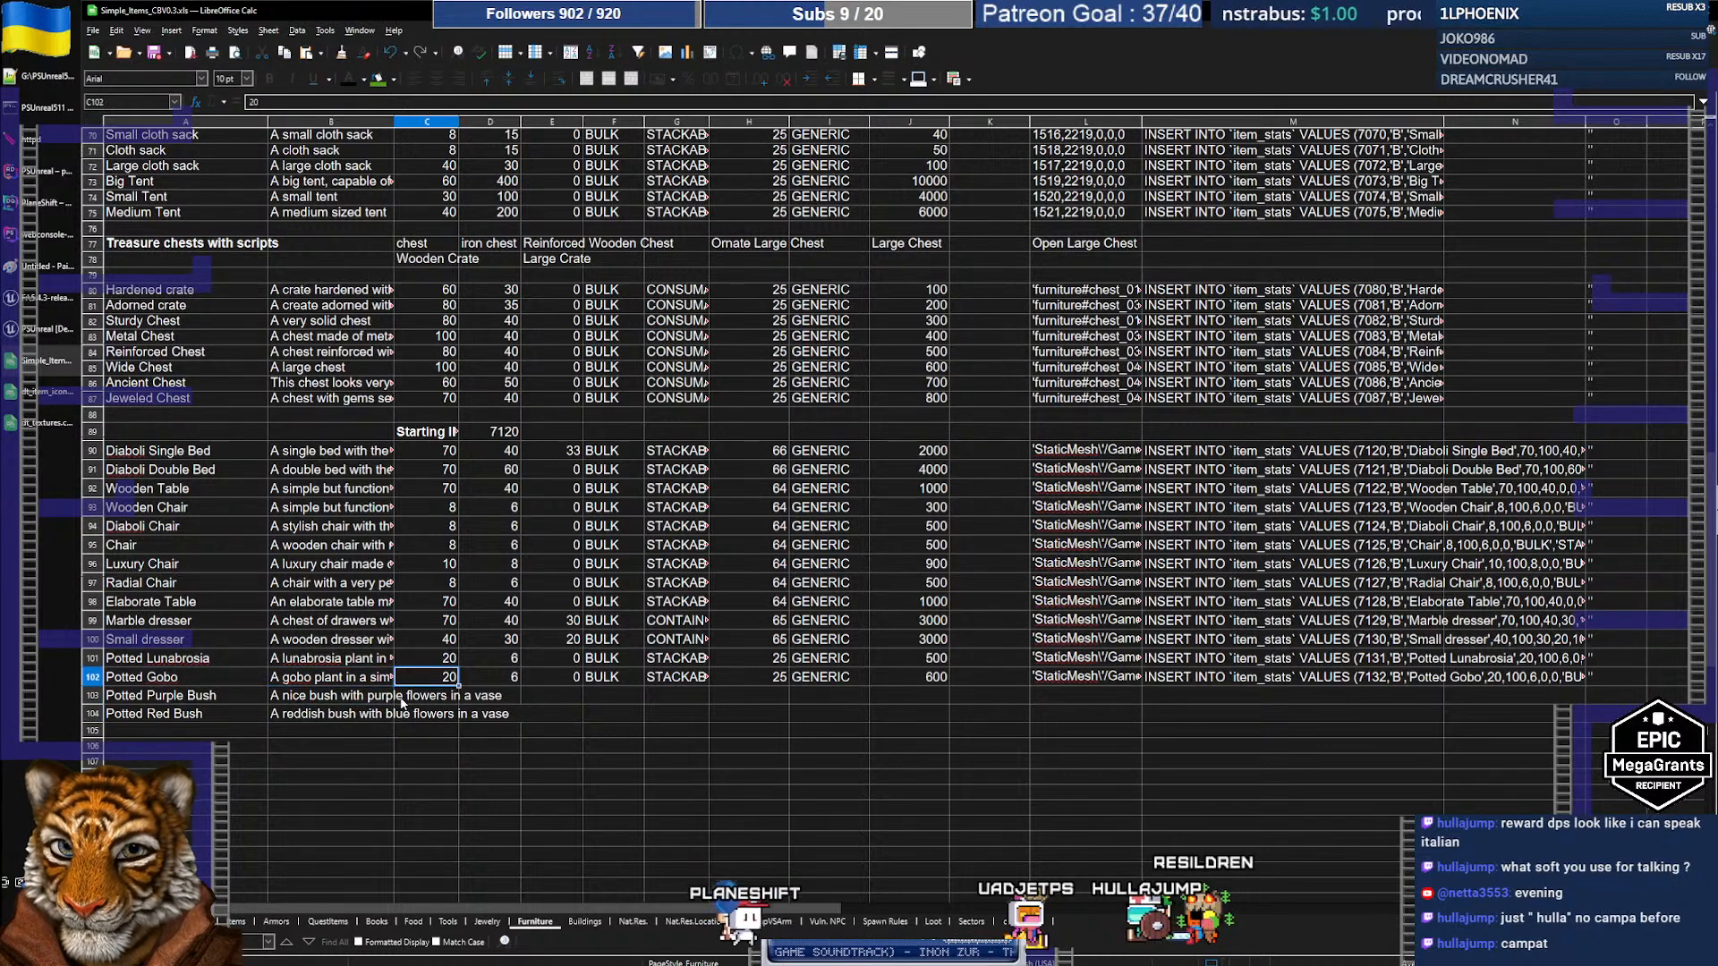
pyautogui.hotkey('shift', 'Right')
pyautogui.hotkey('shift', 'Right')
pyautogui.hotkey('shift', 'Right')
pyautogui.hotkey('shift', 'Right')
pyautogui.hotkey('shift', 'Right')
pyautogui.hotkey('shift', 'Right')
pyautogui.hotkey('shift', 'Right')
pyautogui.hotkey('shift', 'Right')
pyautogui.hotkey('shift', 'Right')
pyautogui.hotkey('shift', 'Right')
pyautogui.hotkey('shift', 'Right')
pyautogui.hotkey('shift', 'Right')
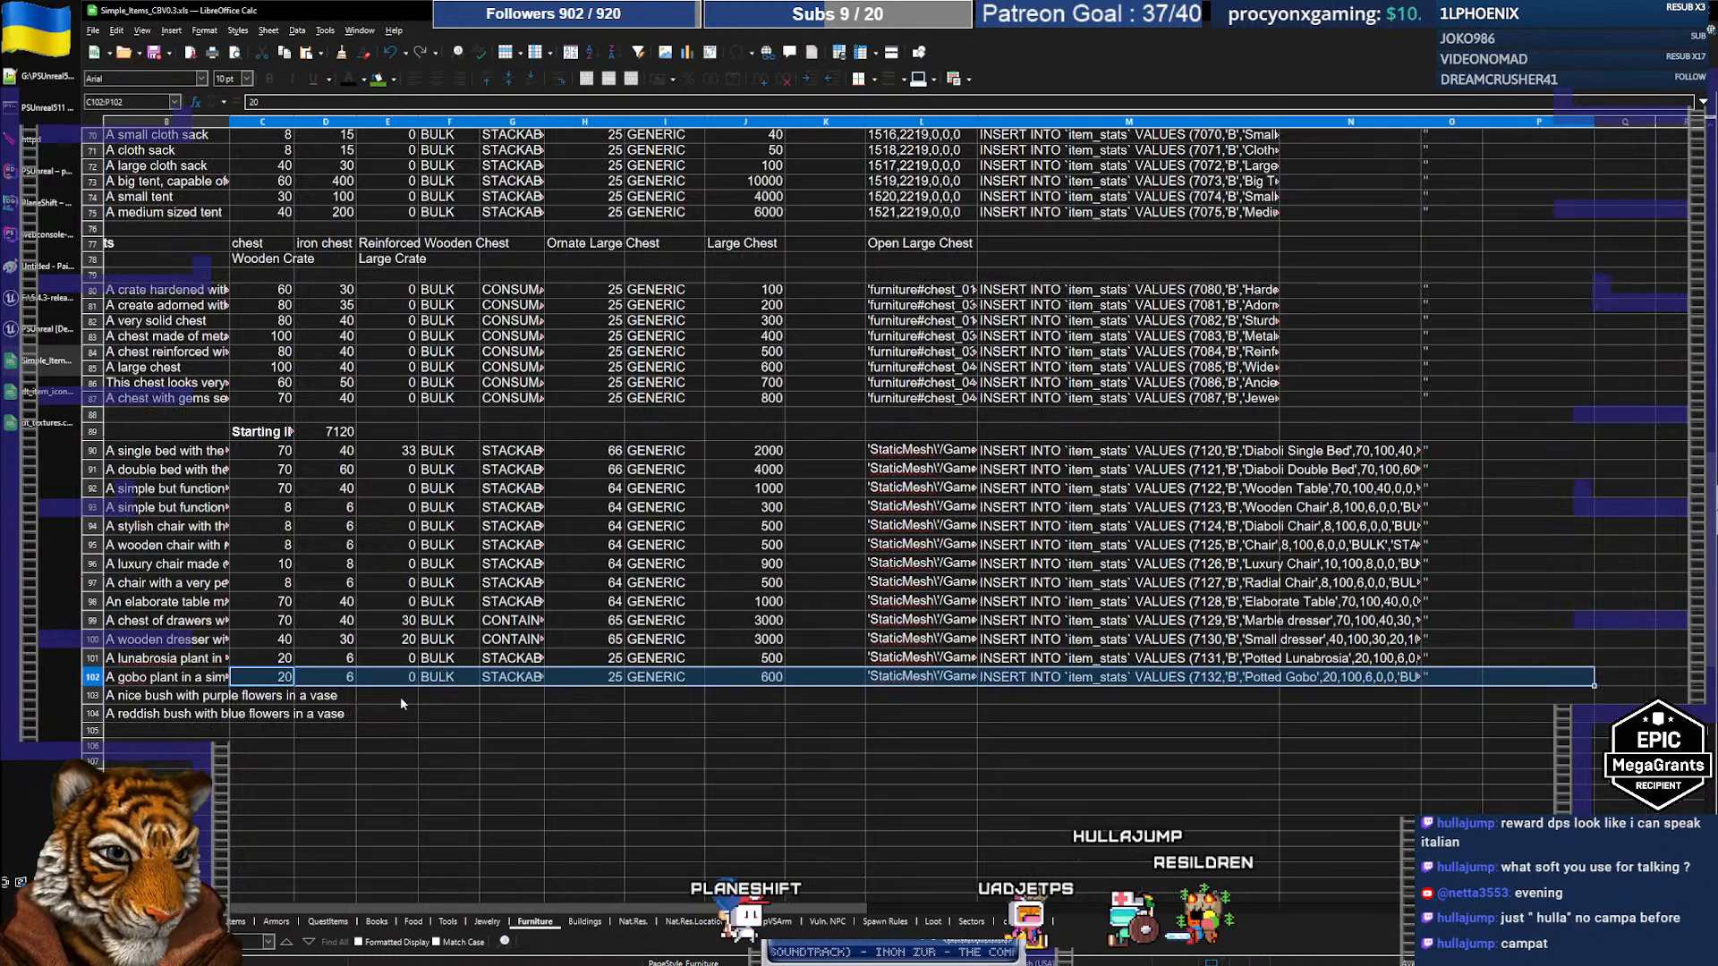
pyautogui.hotkey('ctrl', 'c')
pyautogui.press('Down')
pyautogui.hotkey('shift', 'Down')
pyautogui.hotkey('ctrl', 'v')
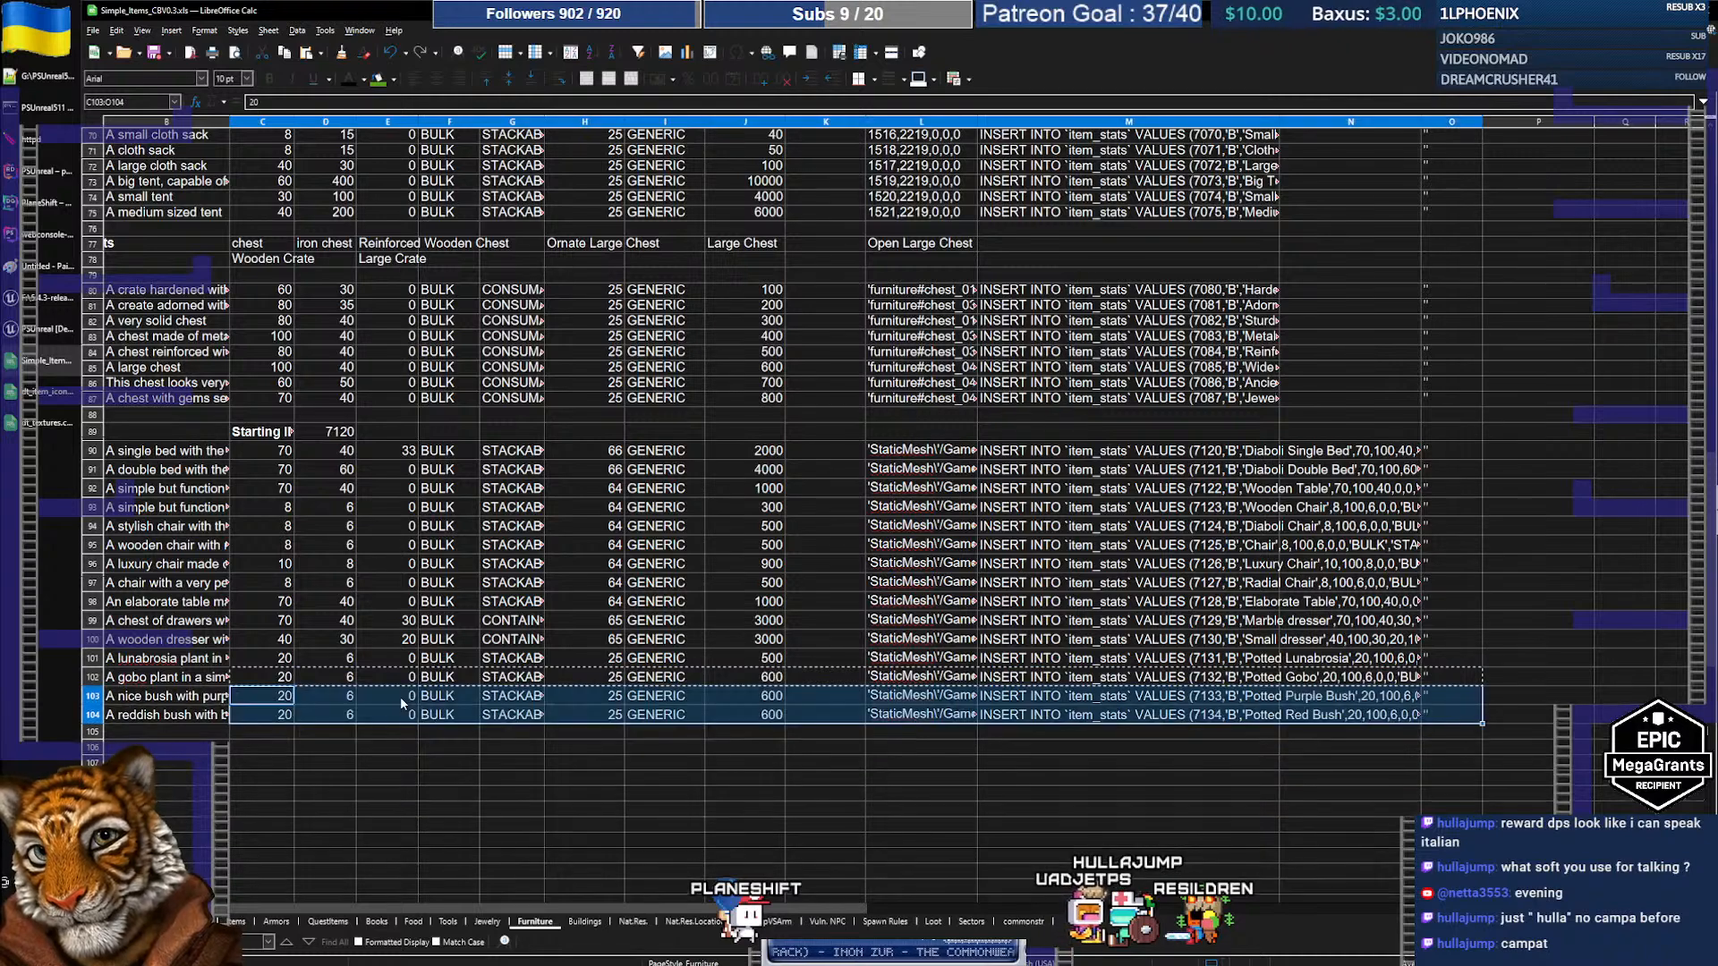
pyautogui.press('Left')
pyautogui.press('Left')
pyautogui.press('Right')
pyautogui.press('Right')
pyautogui.press('Right')
pyautogui.press('Right')
pyautogui.press('Right')
pyautogui.press('Right')
pyautogui.press('Right')
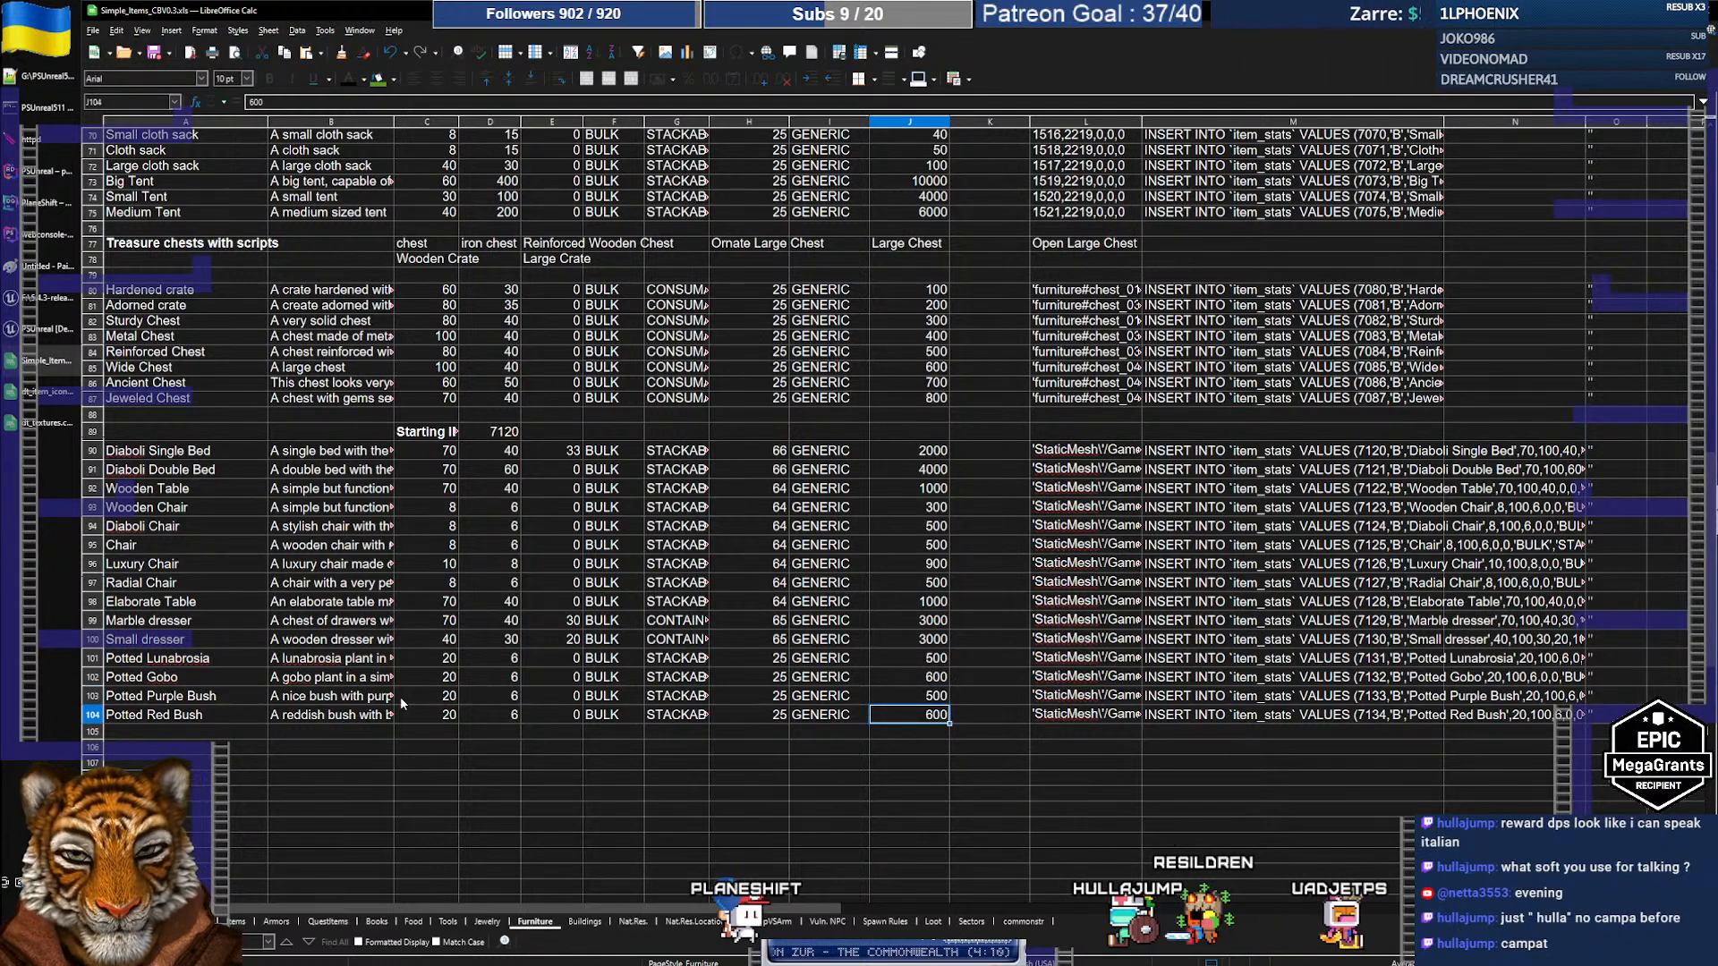
pyautogui.press('Right')
pyautogui.press('Right')
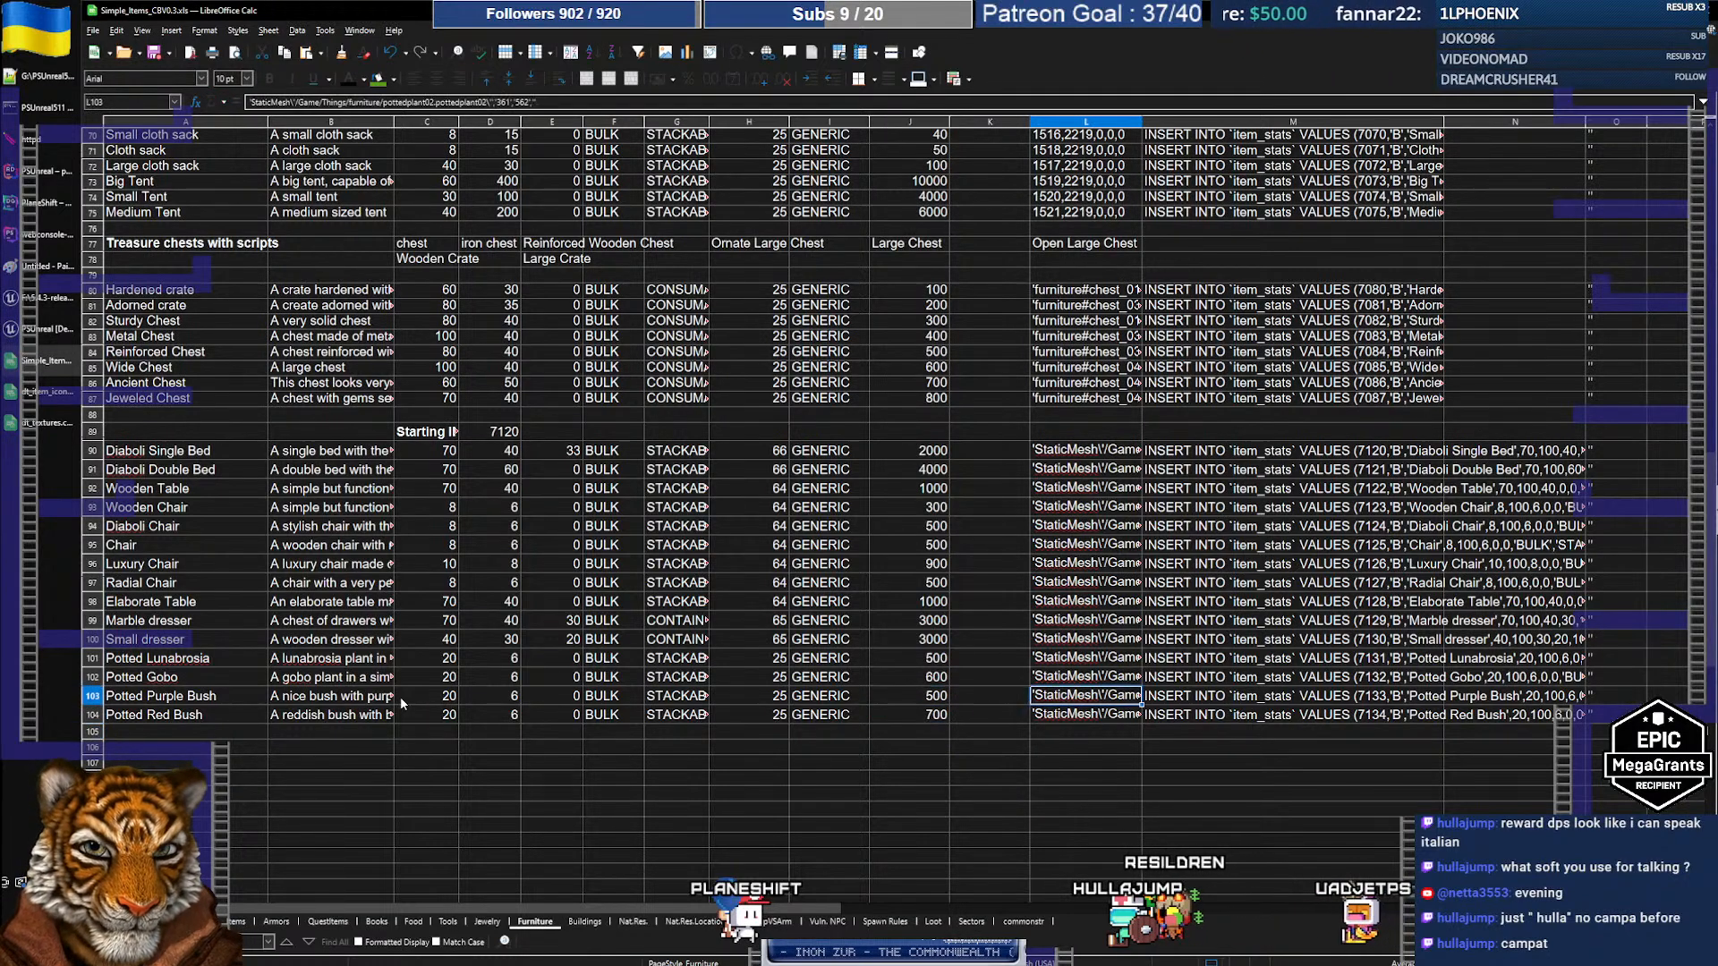
pyautogui.hotkey('alt', 'Tab')
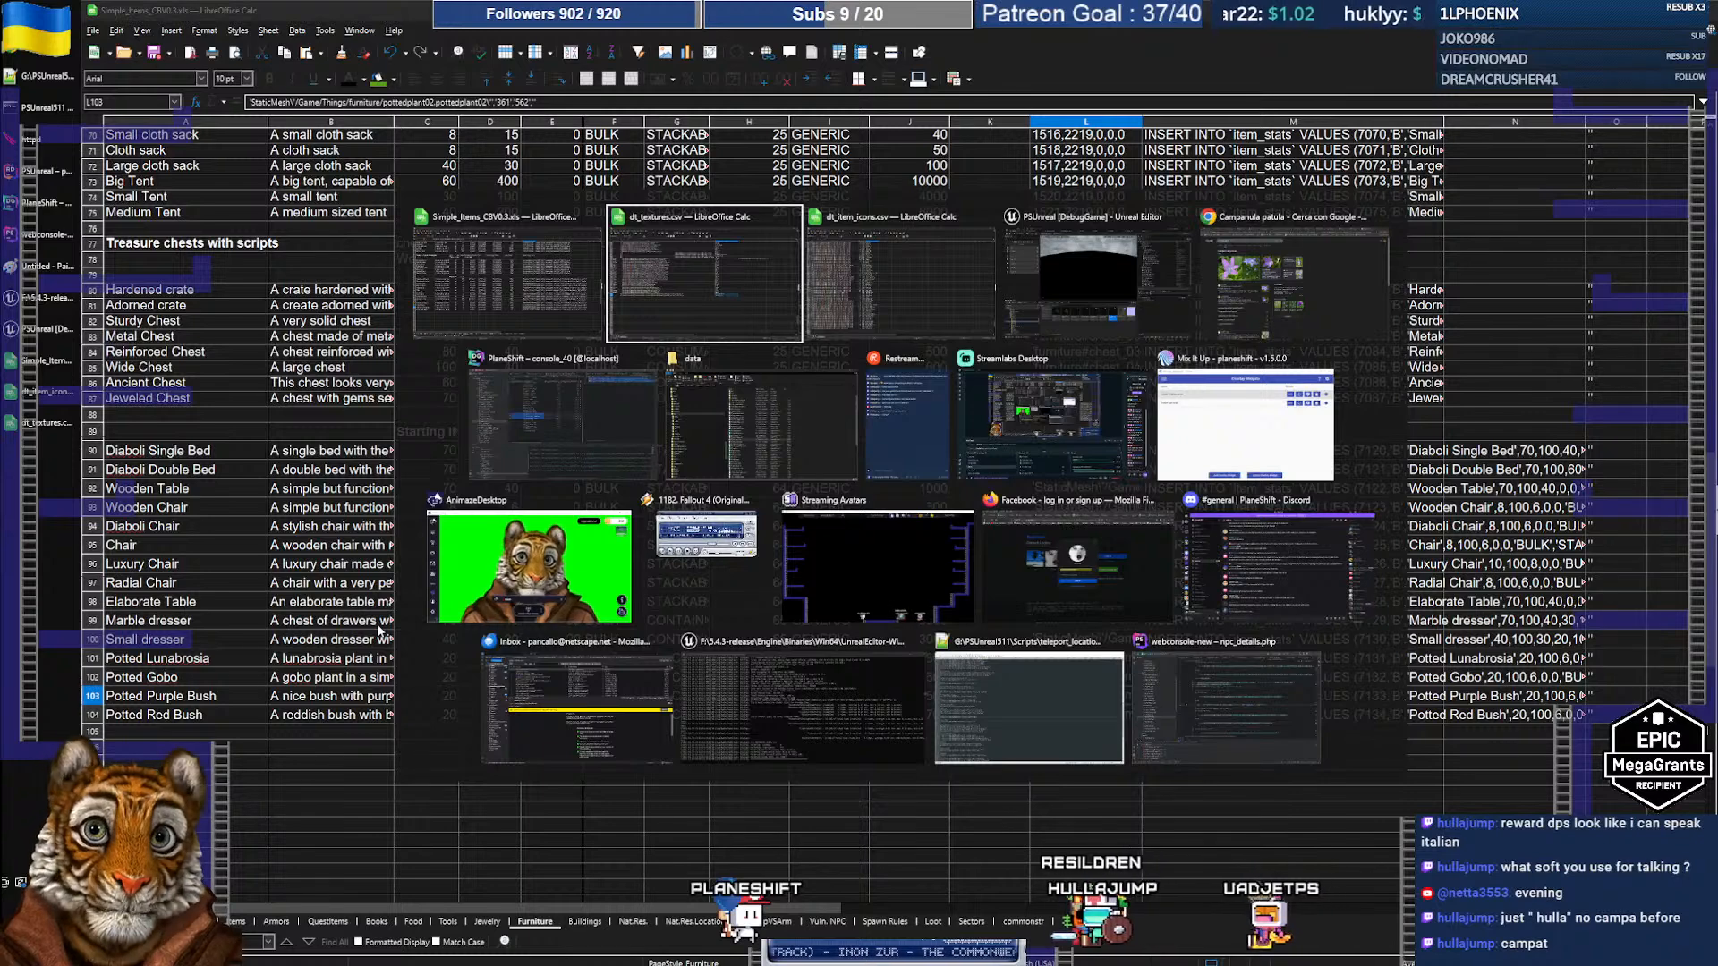
pyautogui.hotkey('alt', 'Tab')
pyautogui.hotkey('alt', 'Tab')
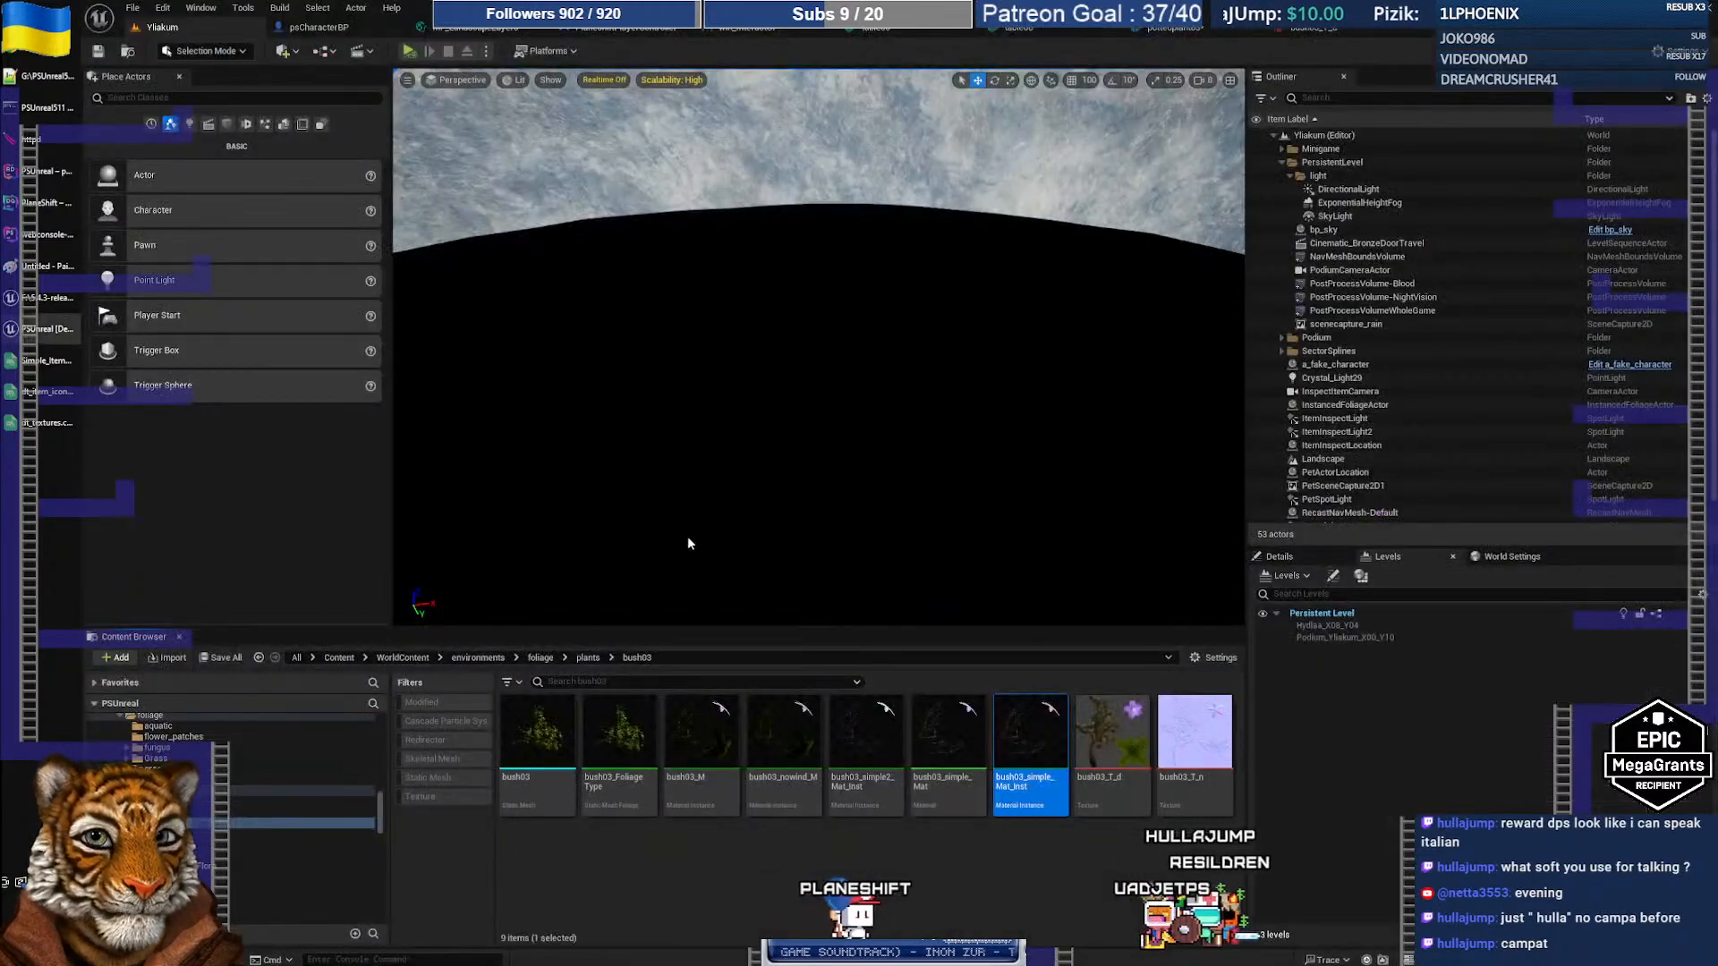
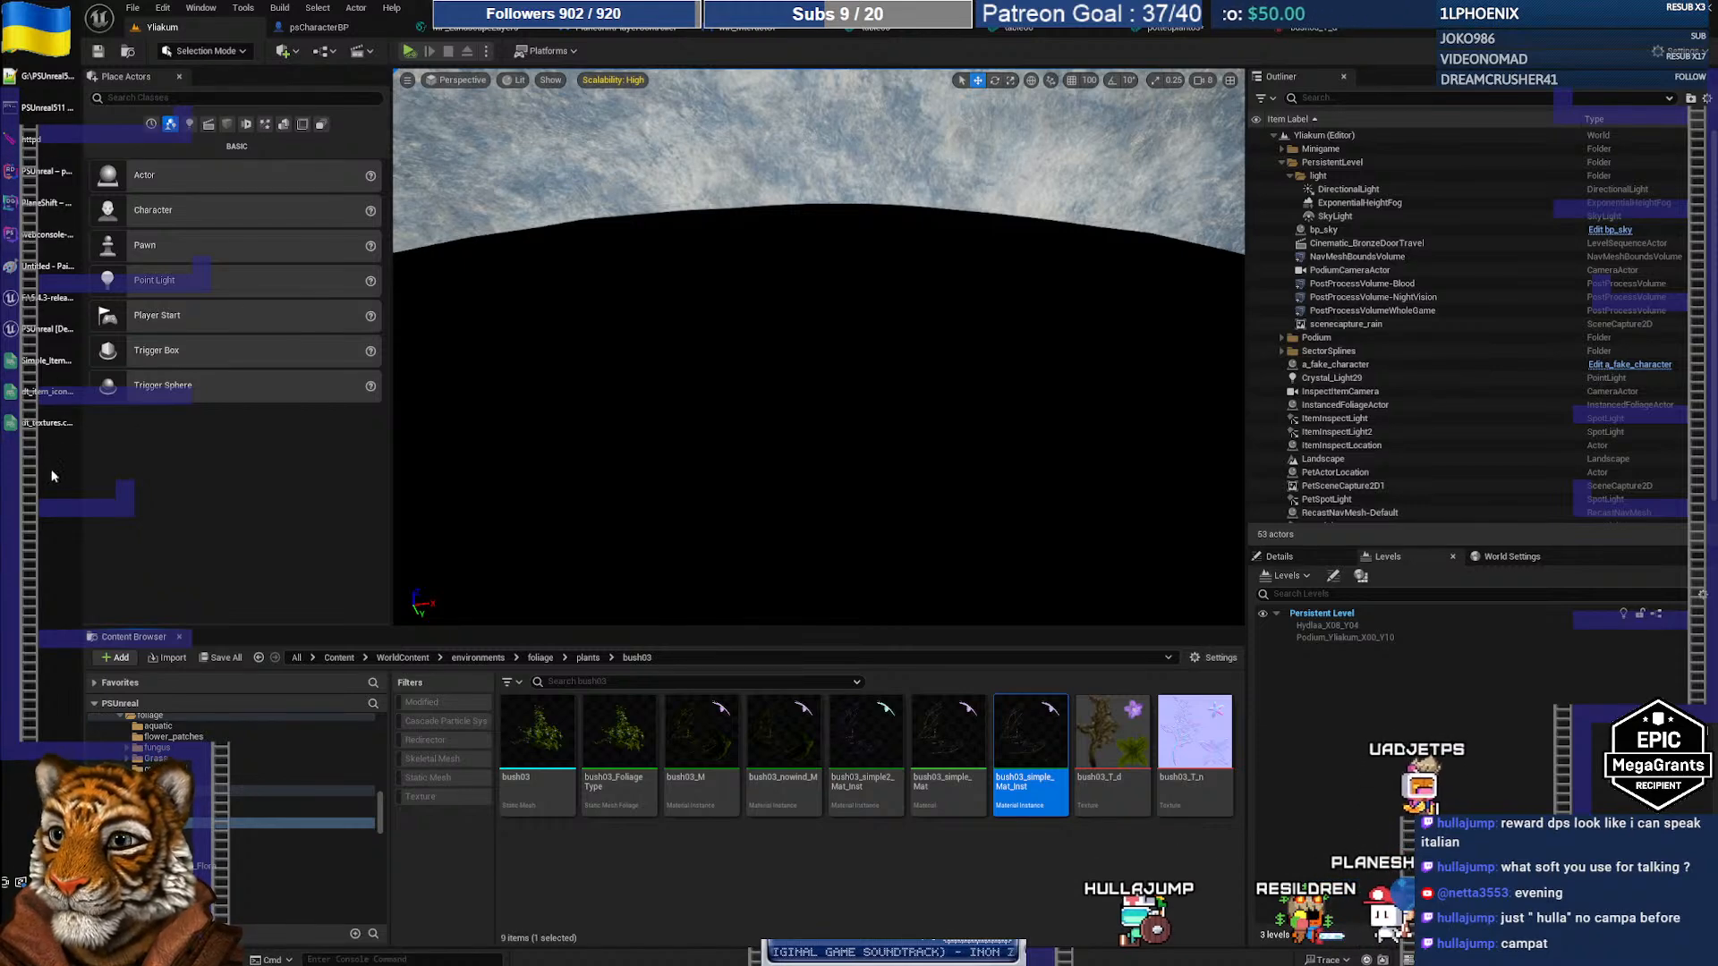
# Step: Review the dt_textures and Simple_Items Furniture sheets, then return to Unreal Editor
pyautogui.moveTo(40, 427)
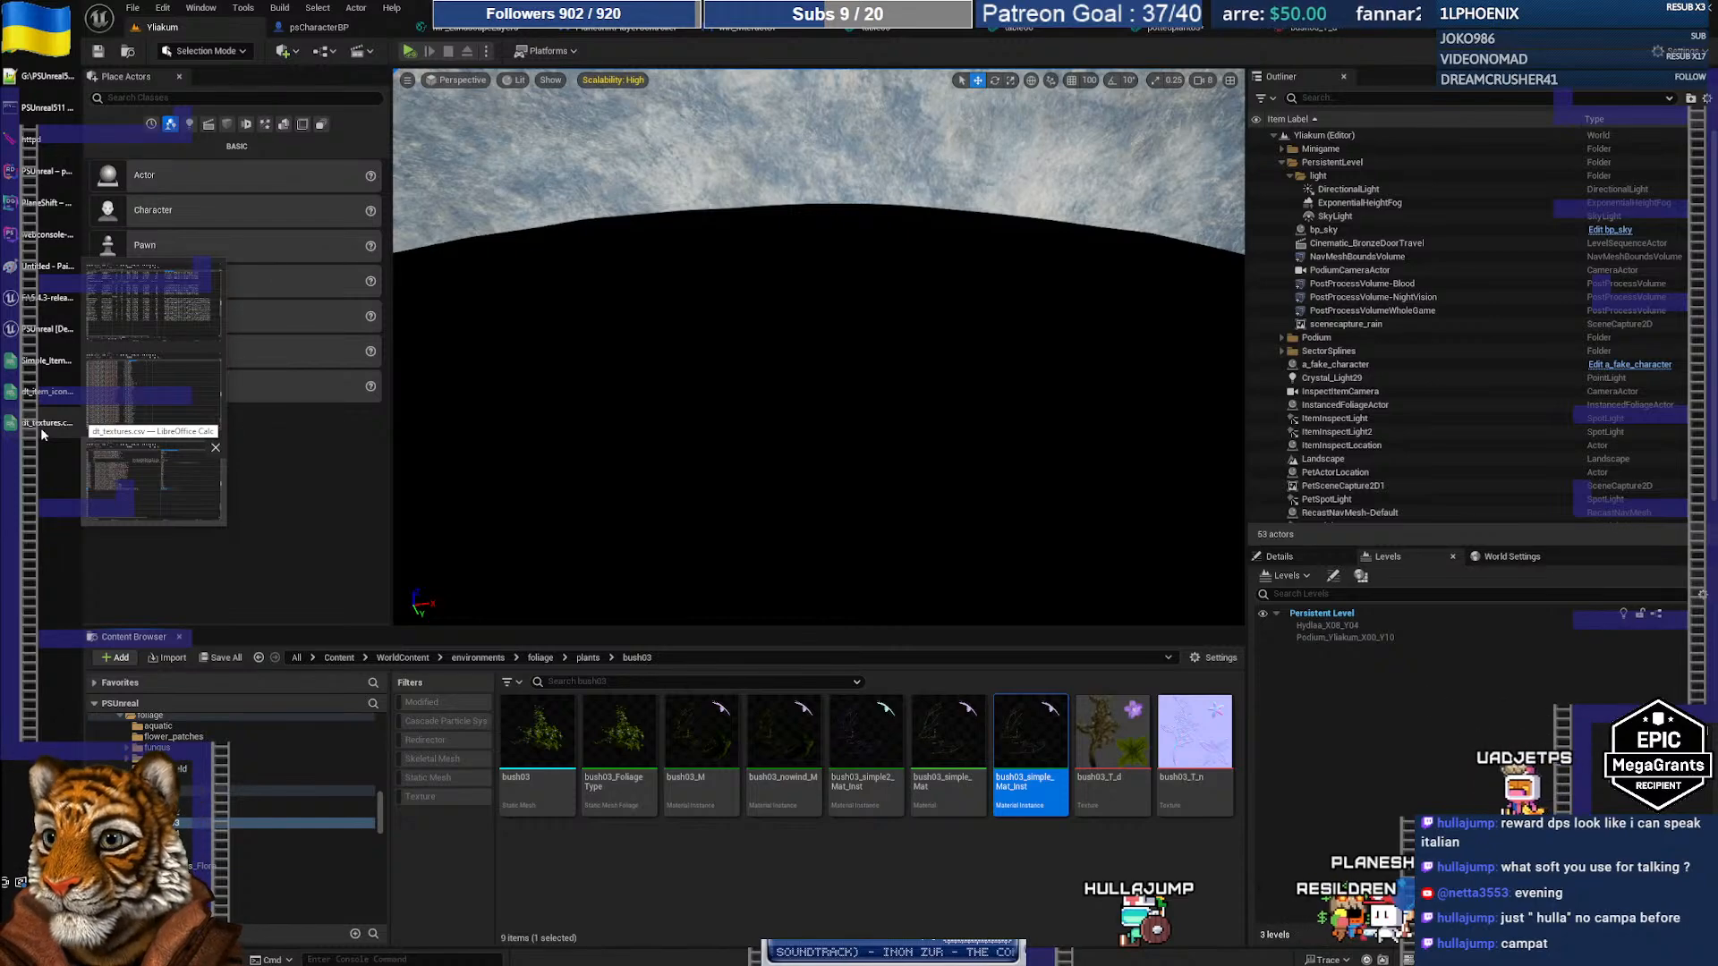
pyautogui.click(41, 429)
pyautogui.click(51, 394)
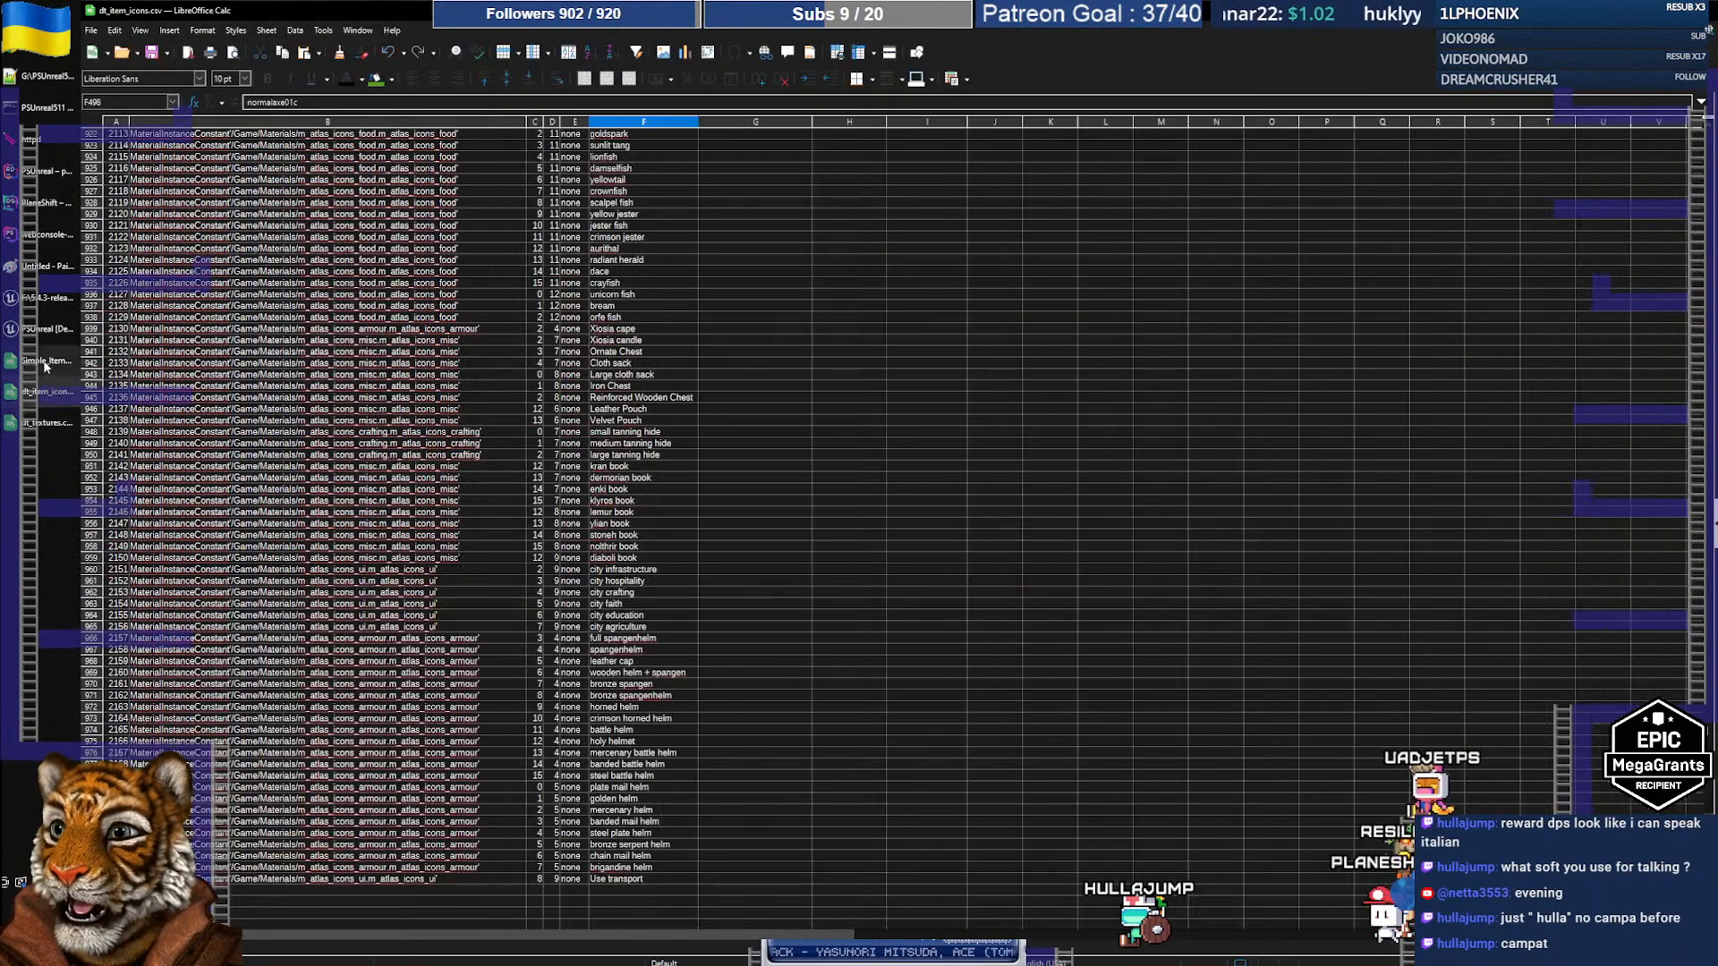
pyautogui.click(44, 363)
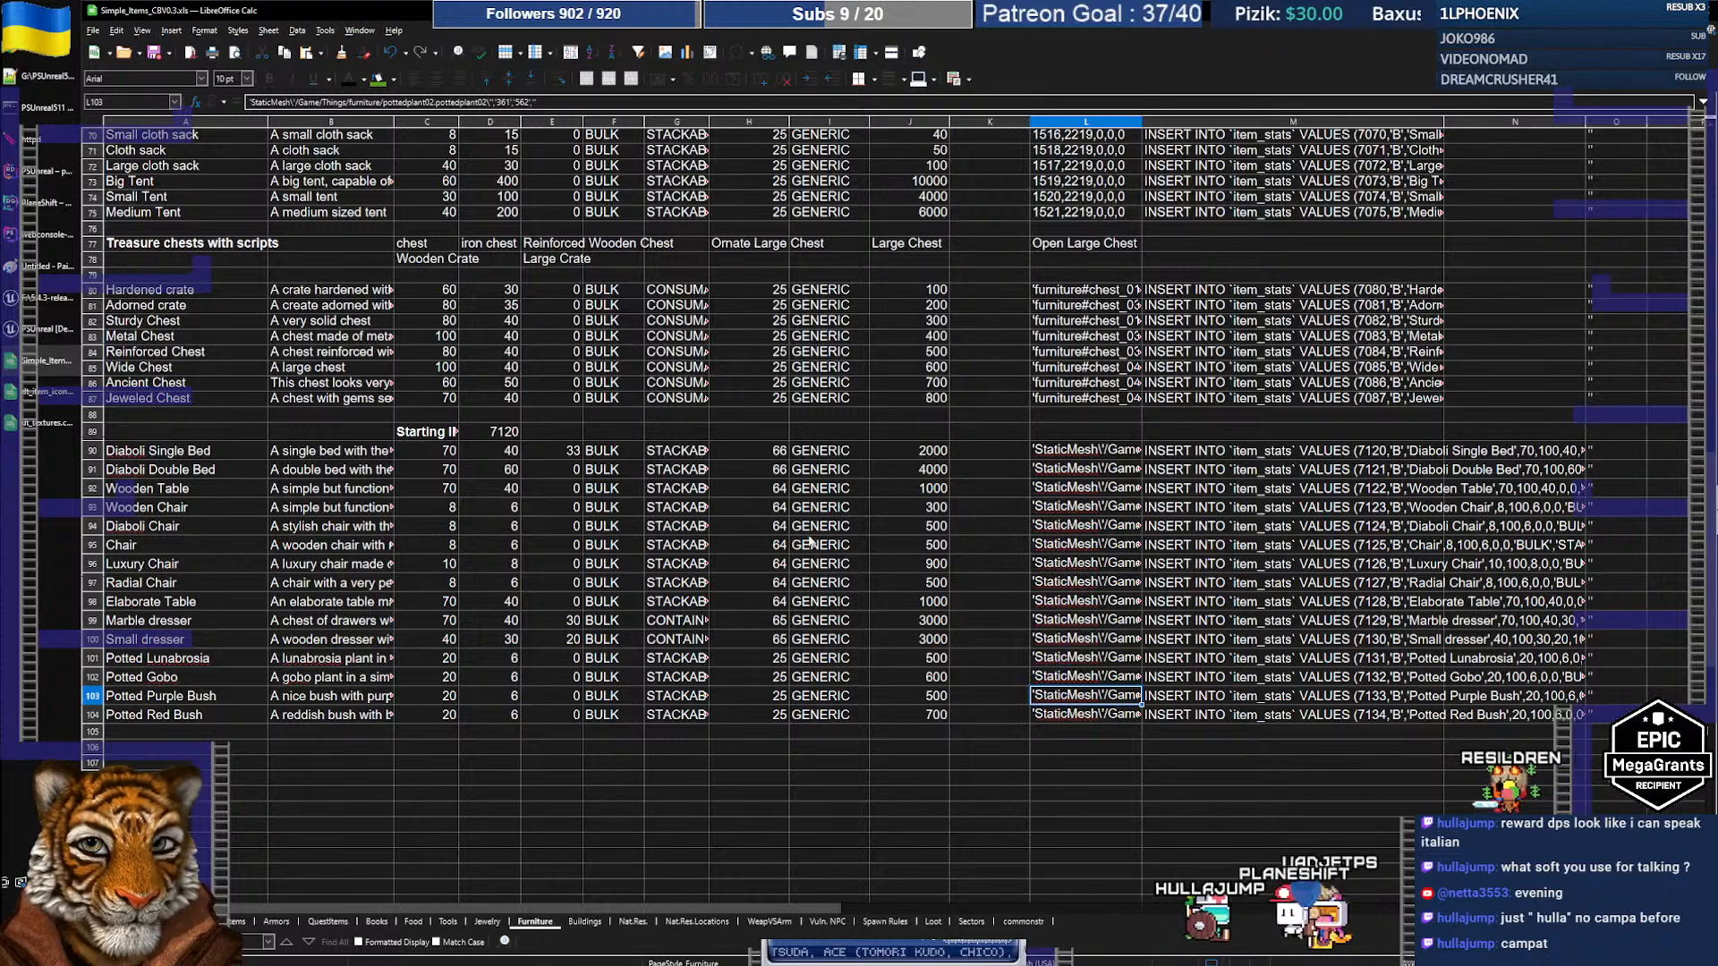
pyautogui.hotkey('alt', 'Tab')
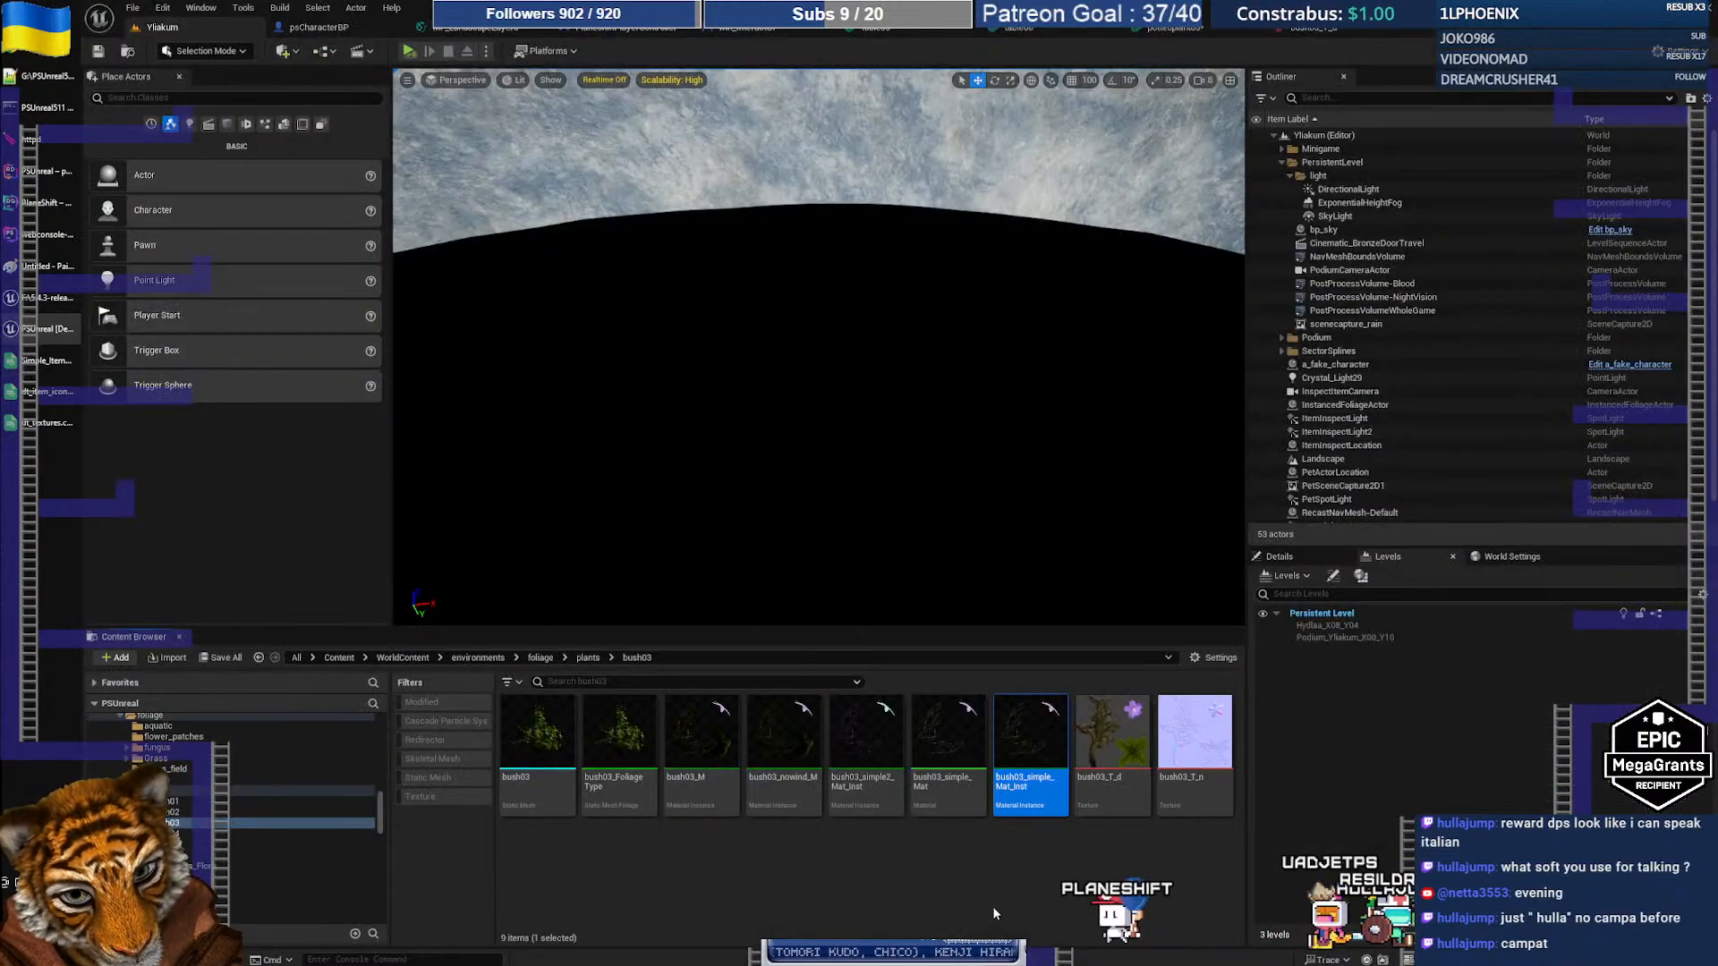
# Step: Search the plants folder for 'potted' and locate pottedplant03 in the Things folder
pyautogui.click(295, 790)
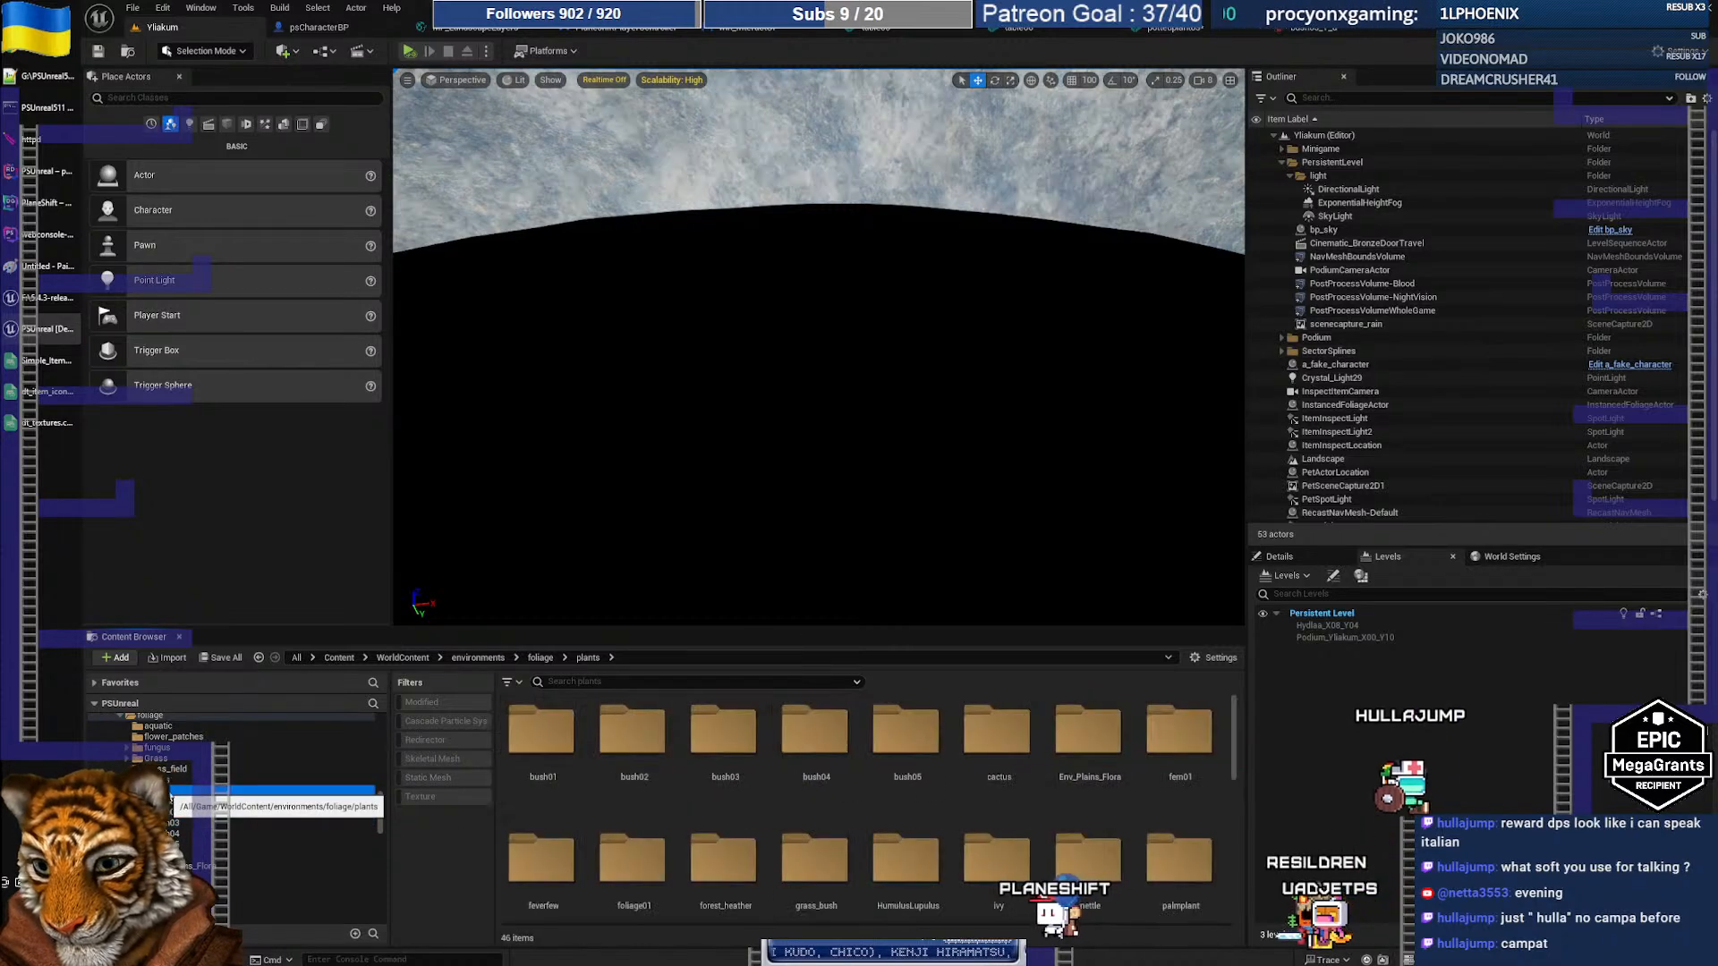
pyautogui.click(648, 680)
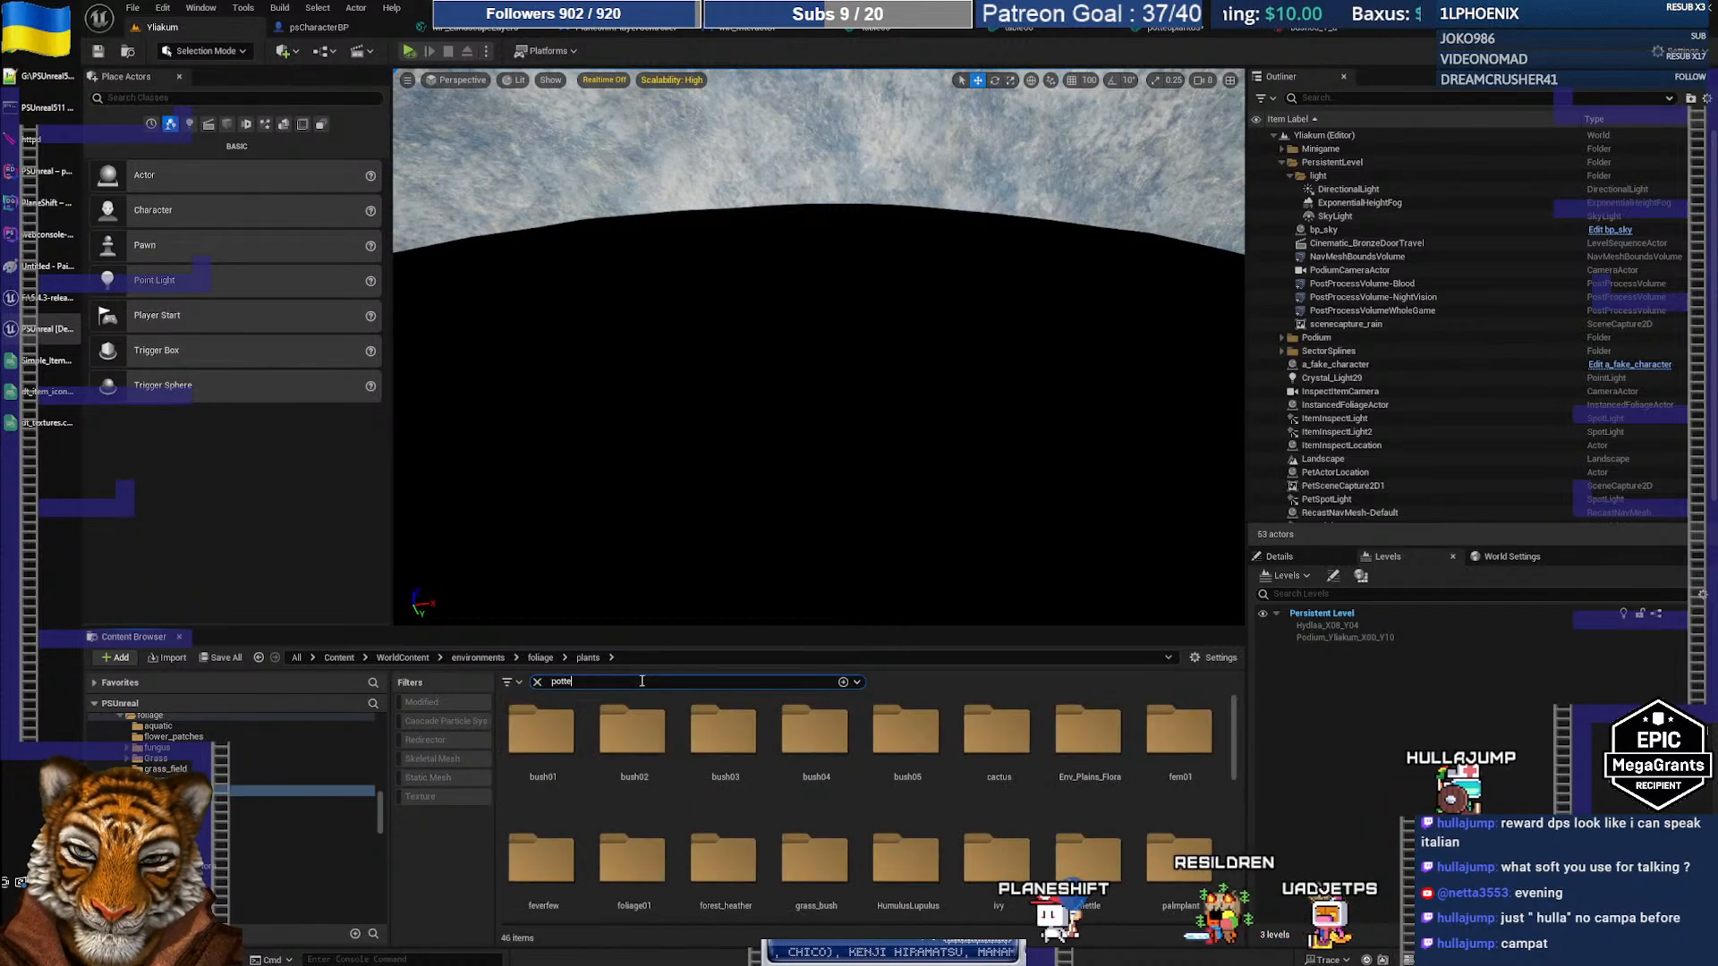
pyautogui.write('potted')
pyautogui.scroll(5, 232, 788)
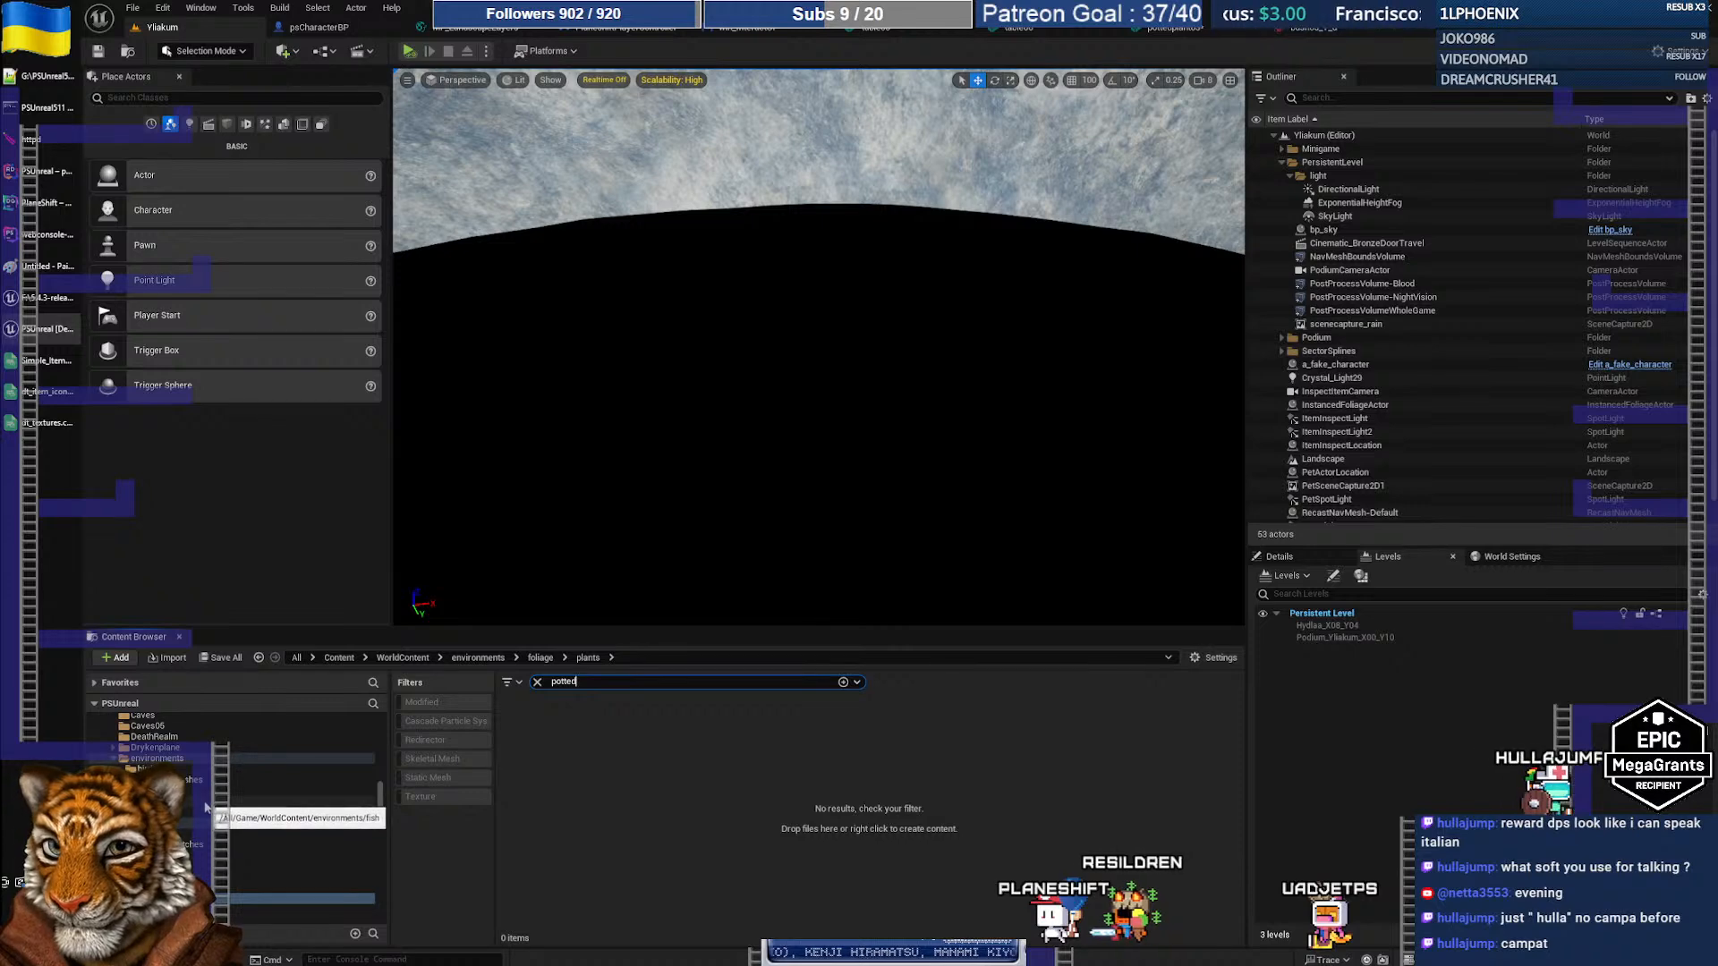
pyautogui.scroll(5, 204, 808)
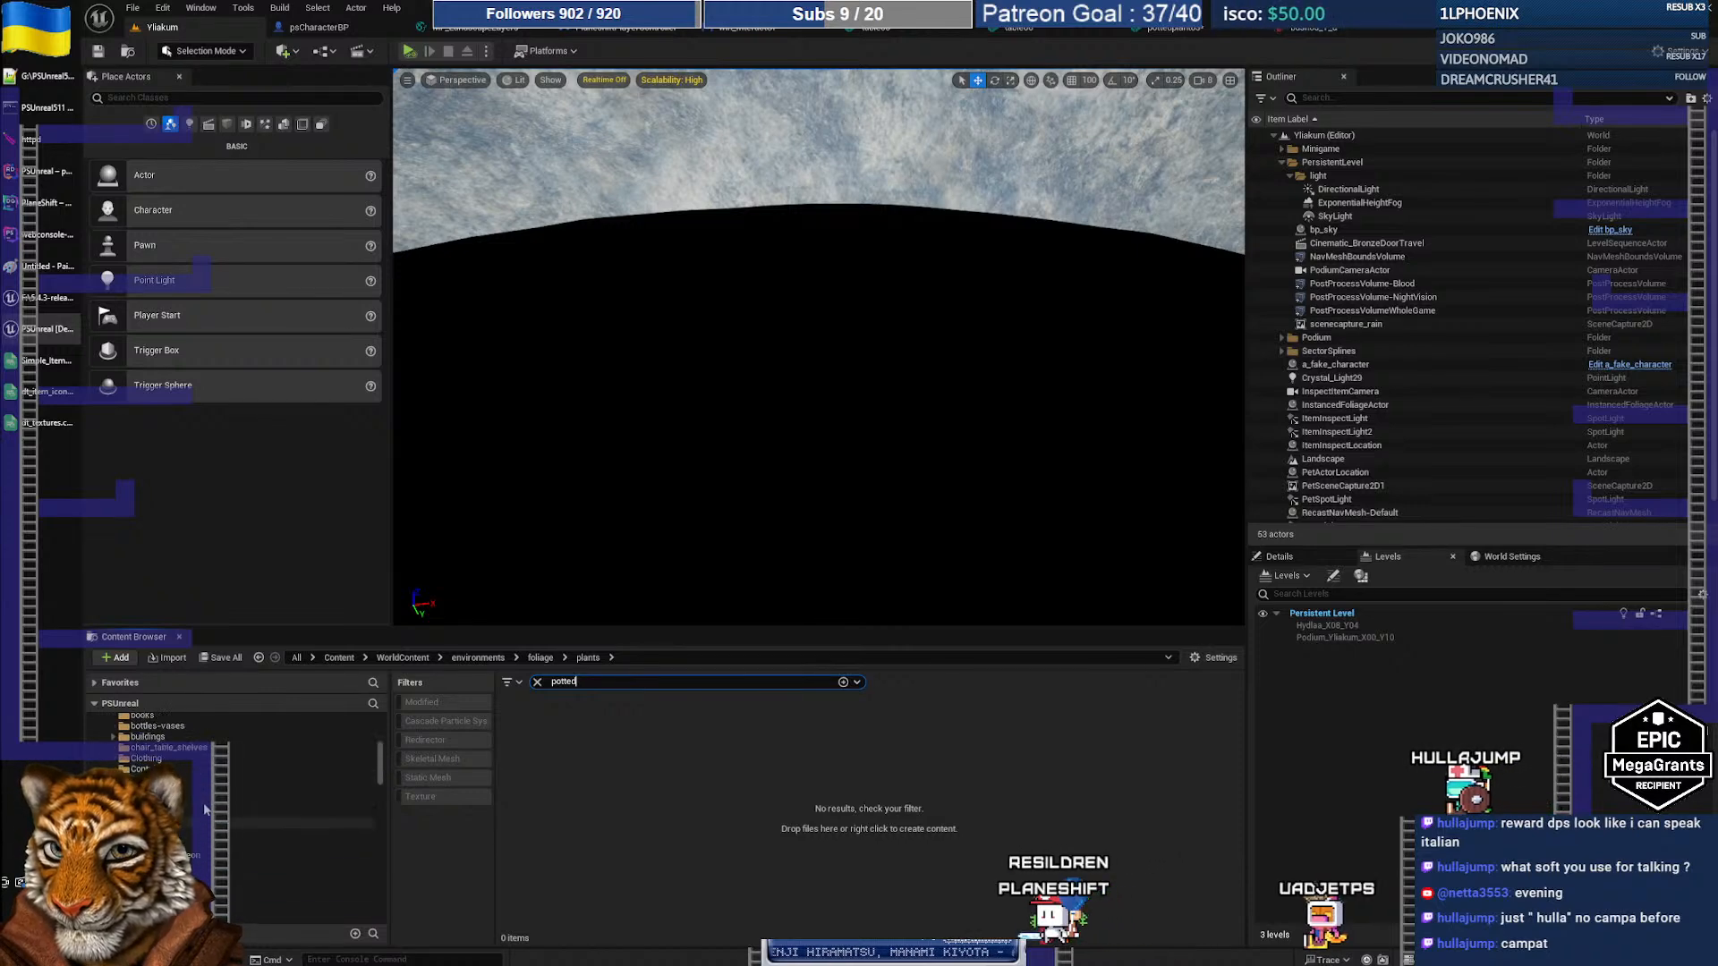
pyautogui.click(137, 725)
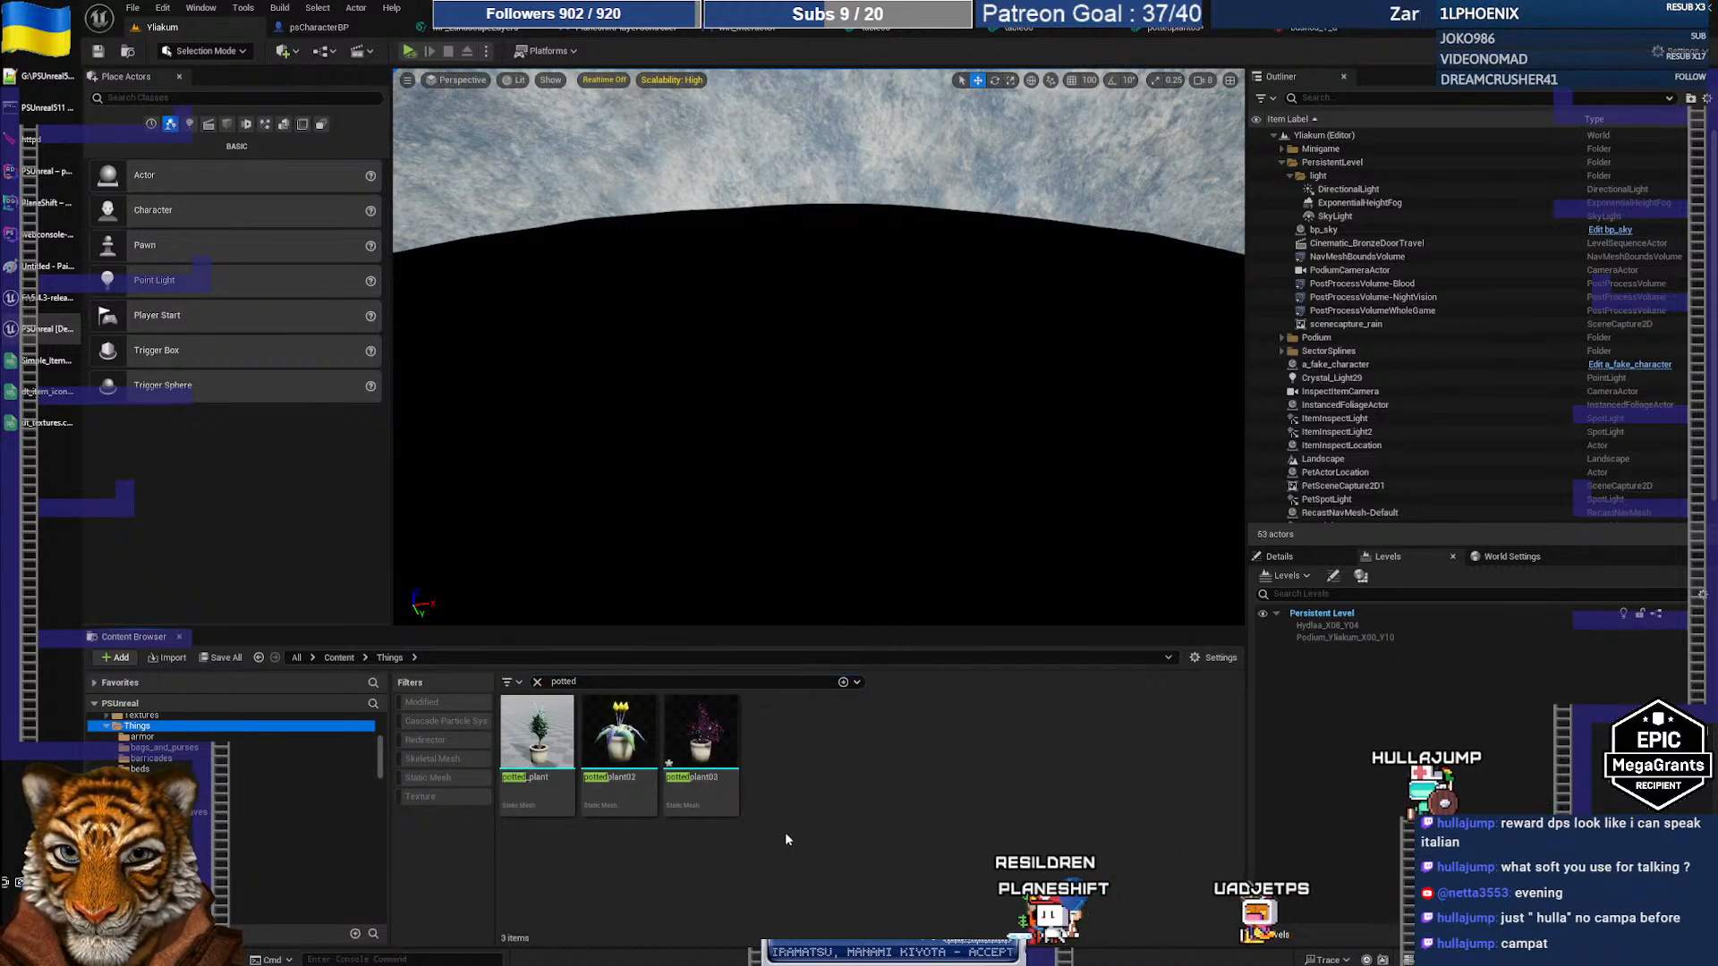
pyautogui.rightClick(731, 805)
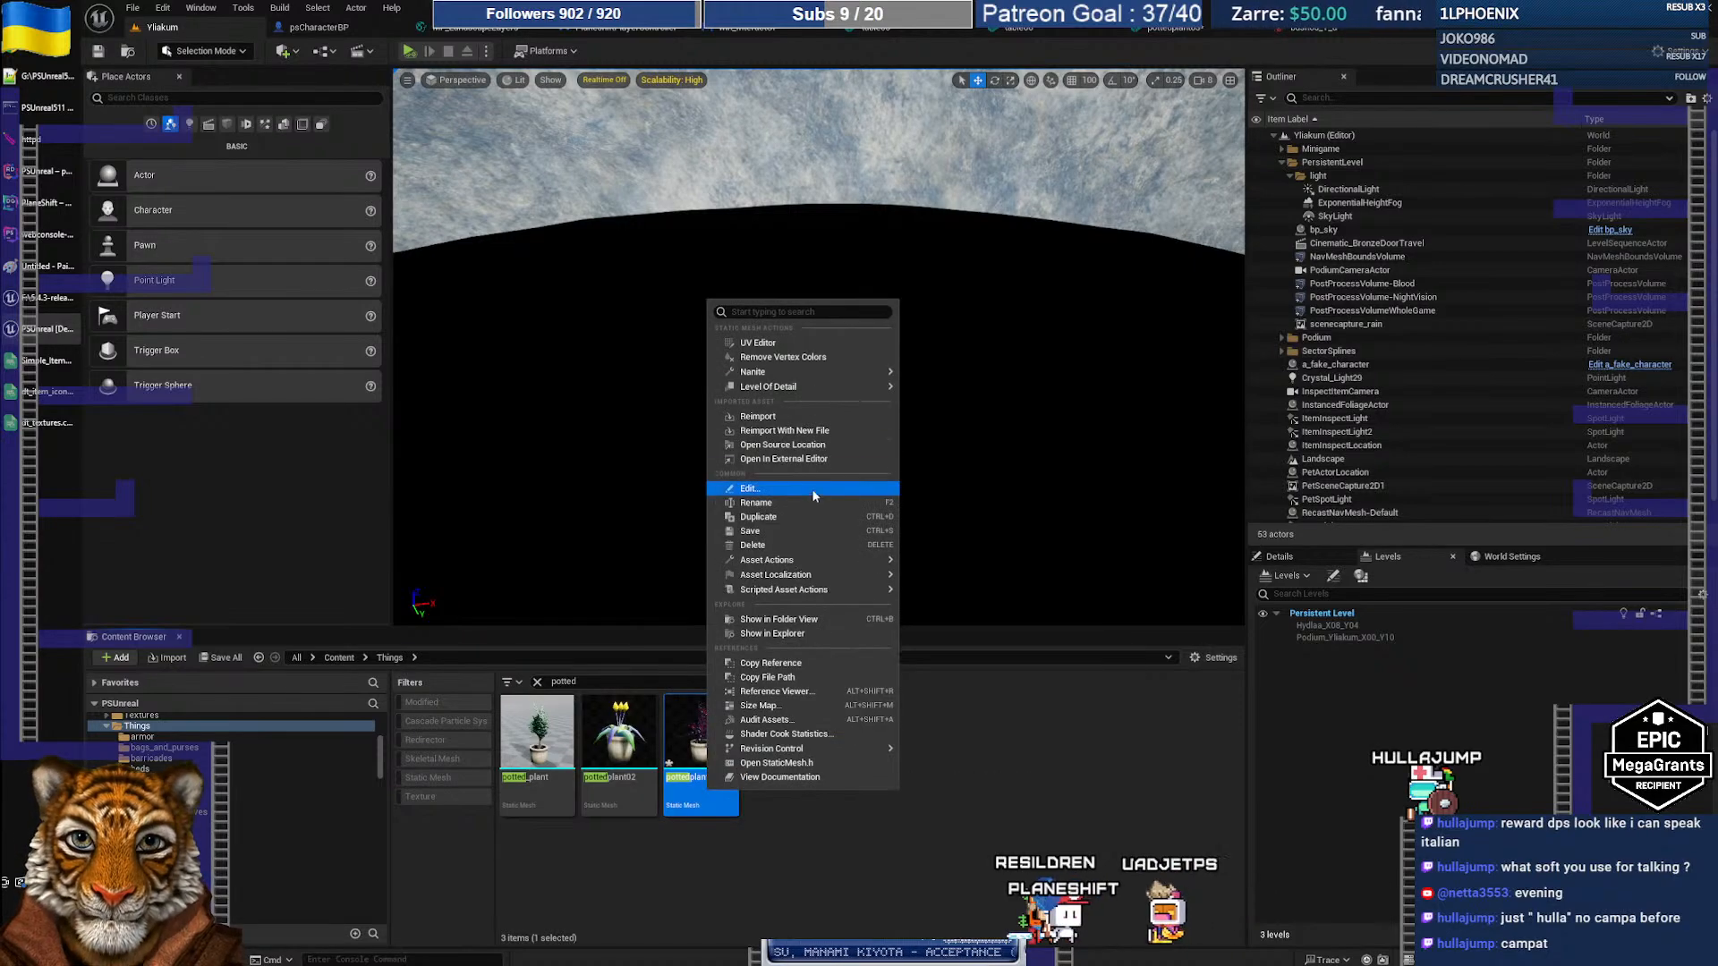
pyautogui.click(770, 663)
# Step: Paste the /Game/Things/furniture/pottedplant03 path into L103, dropping the '/Script/Engine.' prefix, and select icon 361
pyautogui.hotkey('alt', 'Tab')
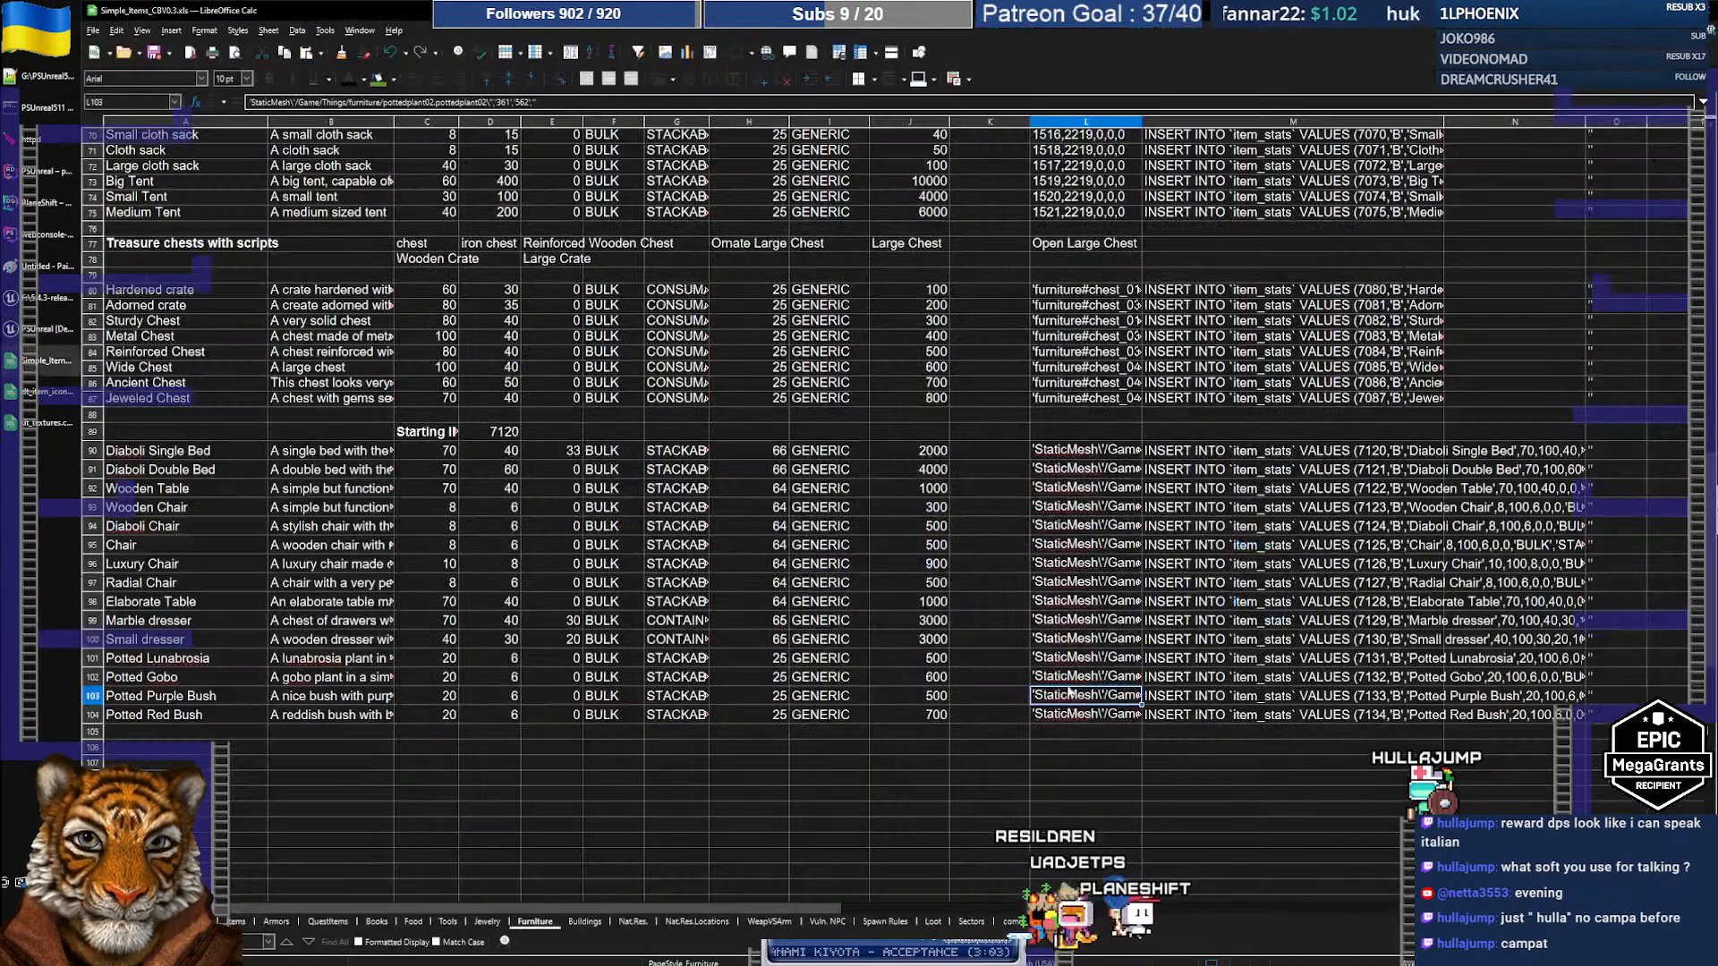
pyautogui.doubleClick(1110, 695)
pyautogui.moveTo(1080, 693); pyautogui.dragTo(1384, 696)
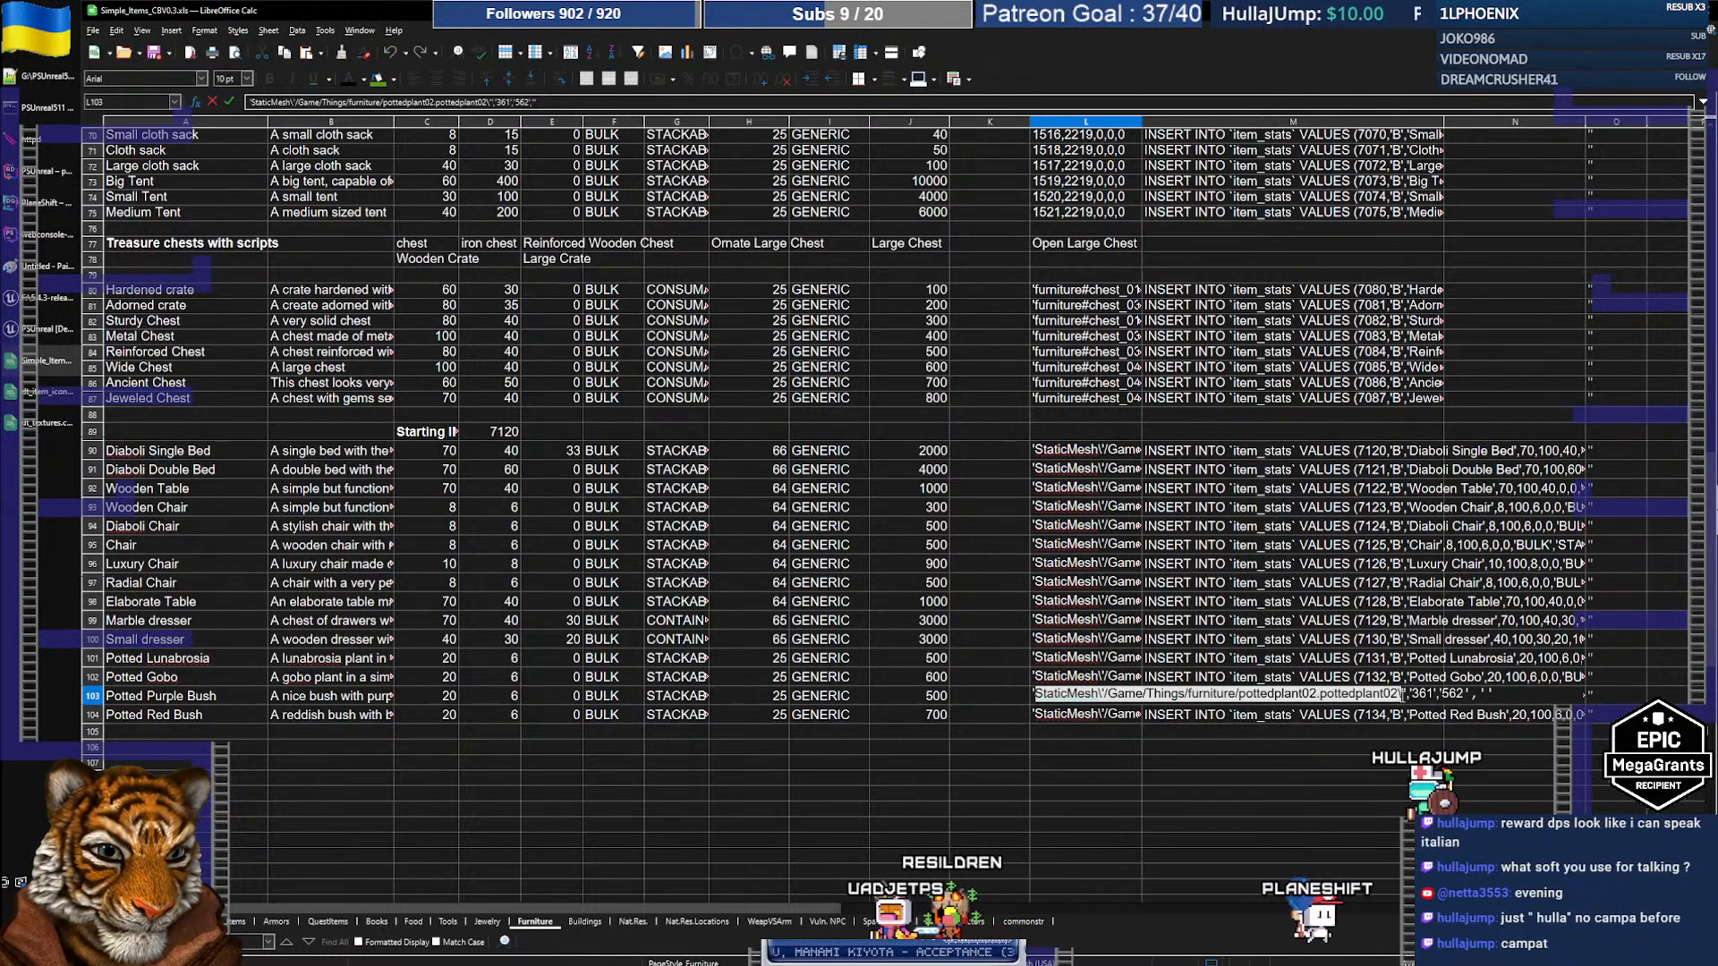
pyautogui.write("/Script/Engine.StaticMesh'/Game/Things/furniture/pottedplant03.pottedplant03")
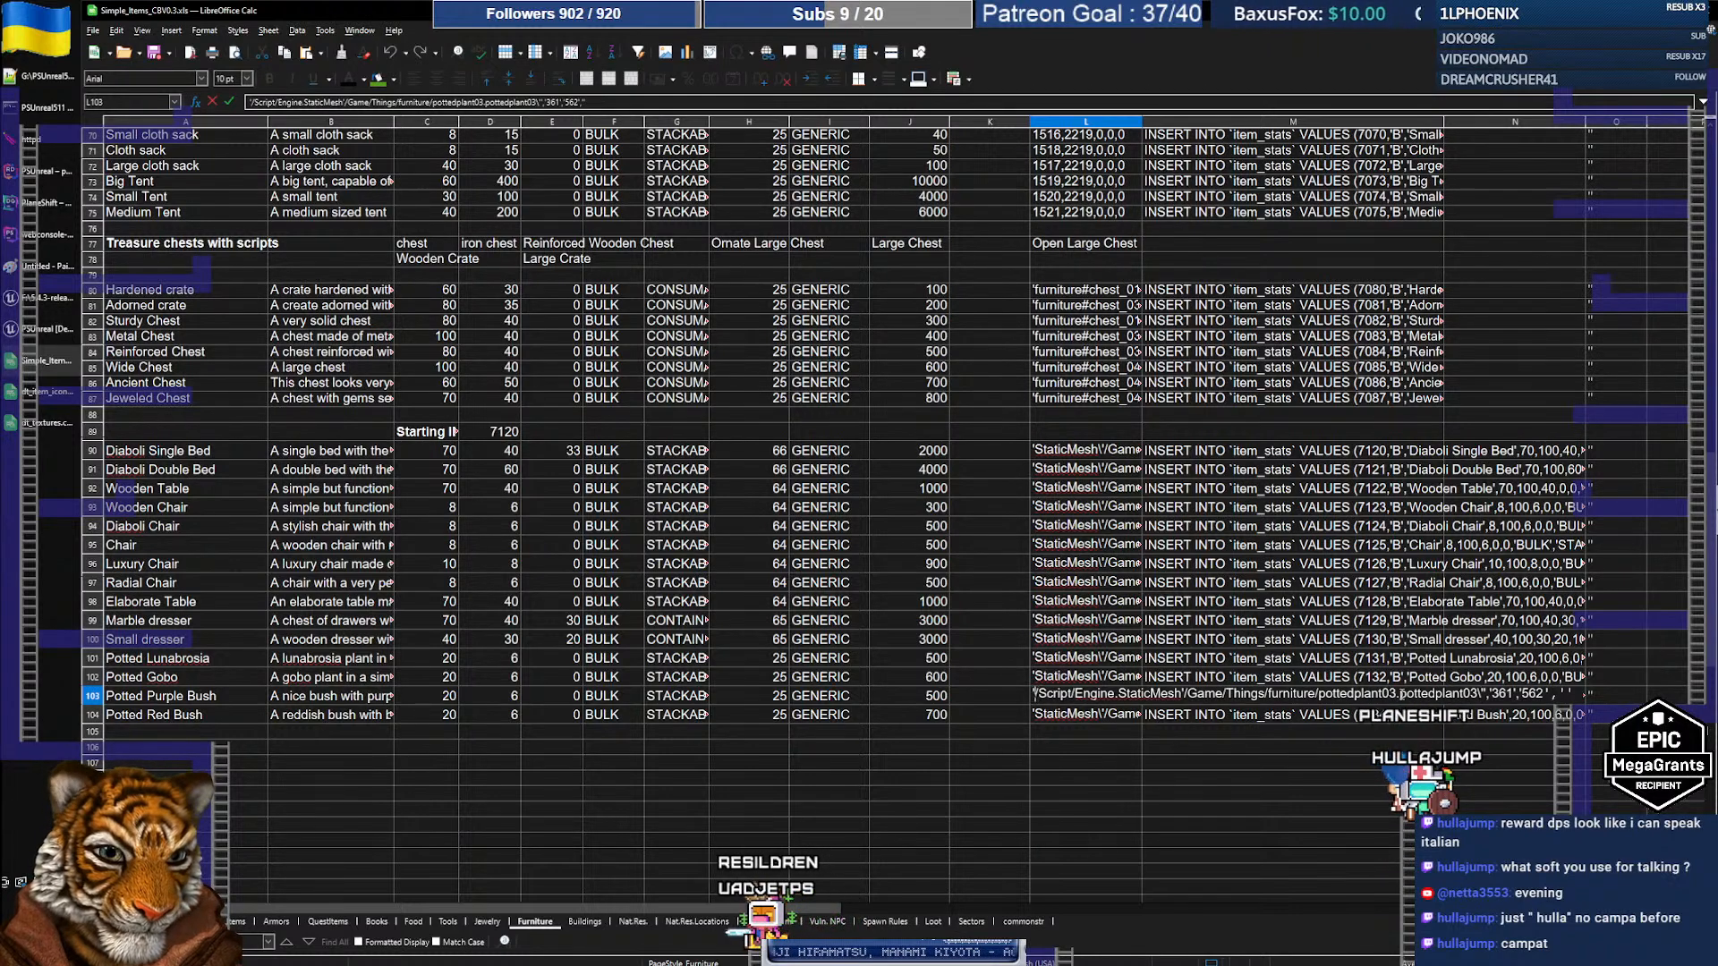
pyautogui.press('Delete')
pyautogui.hotkey('ctrl', 'Right')
pyautogui.write('\\')
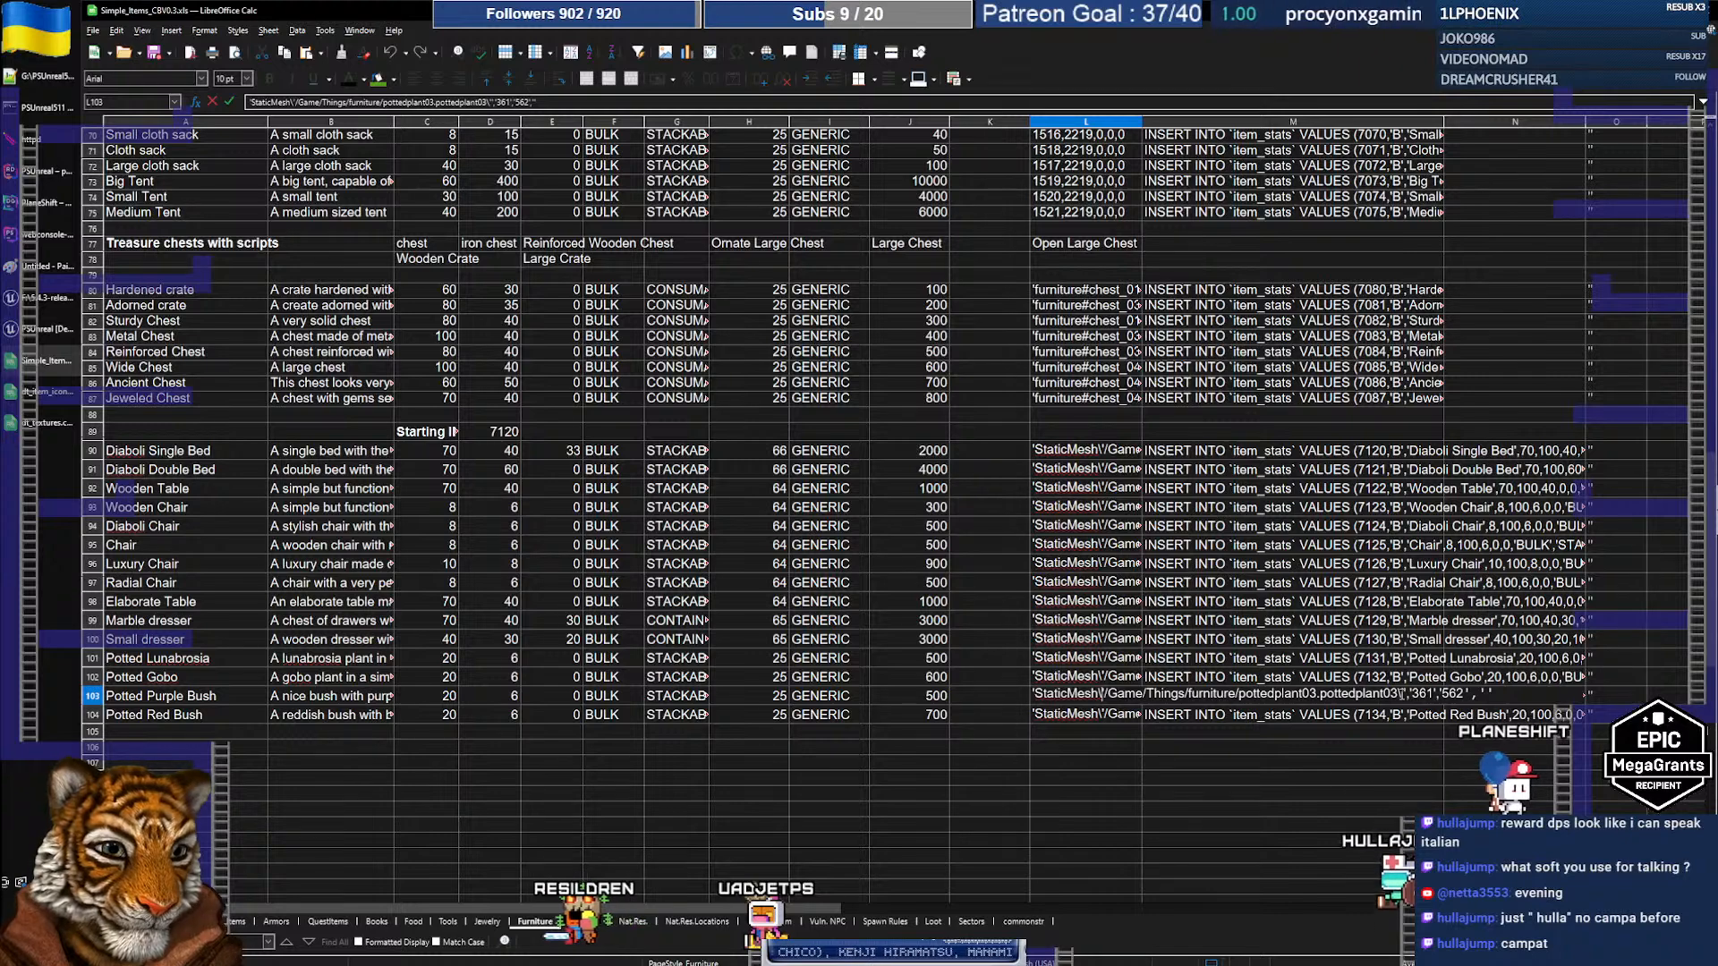
pyautogui.hotkey('ctrl', 'Right')
pyautogui.hotkey('ctrl', 'shift', 'Right')
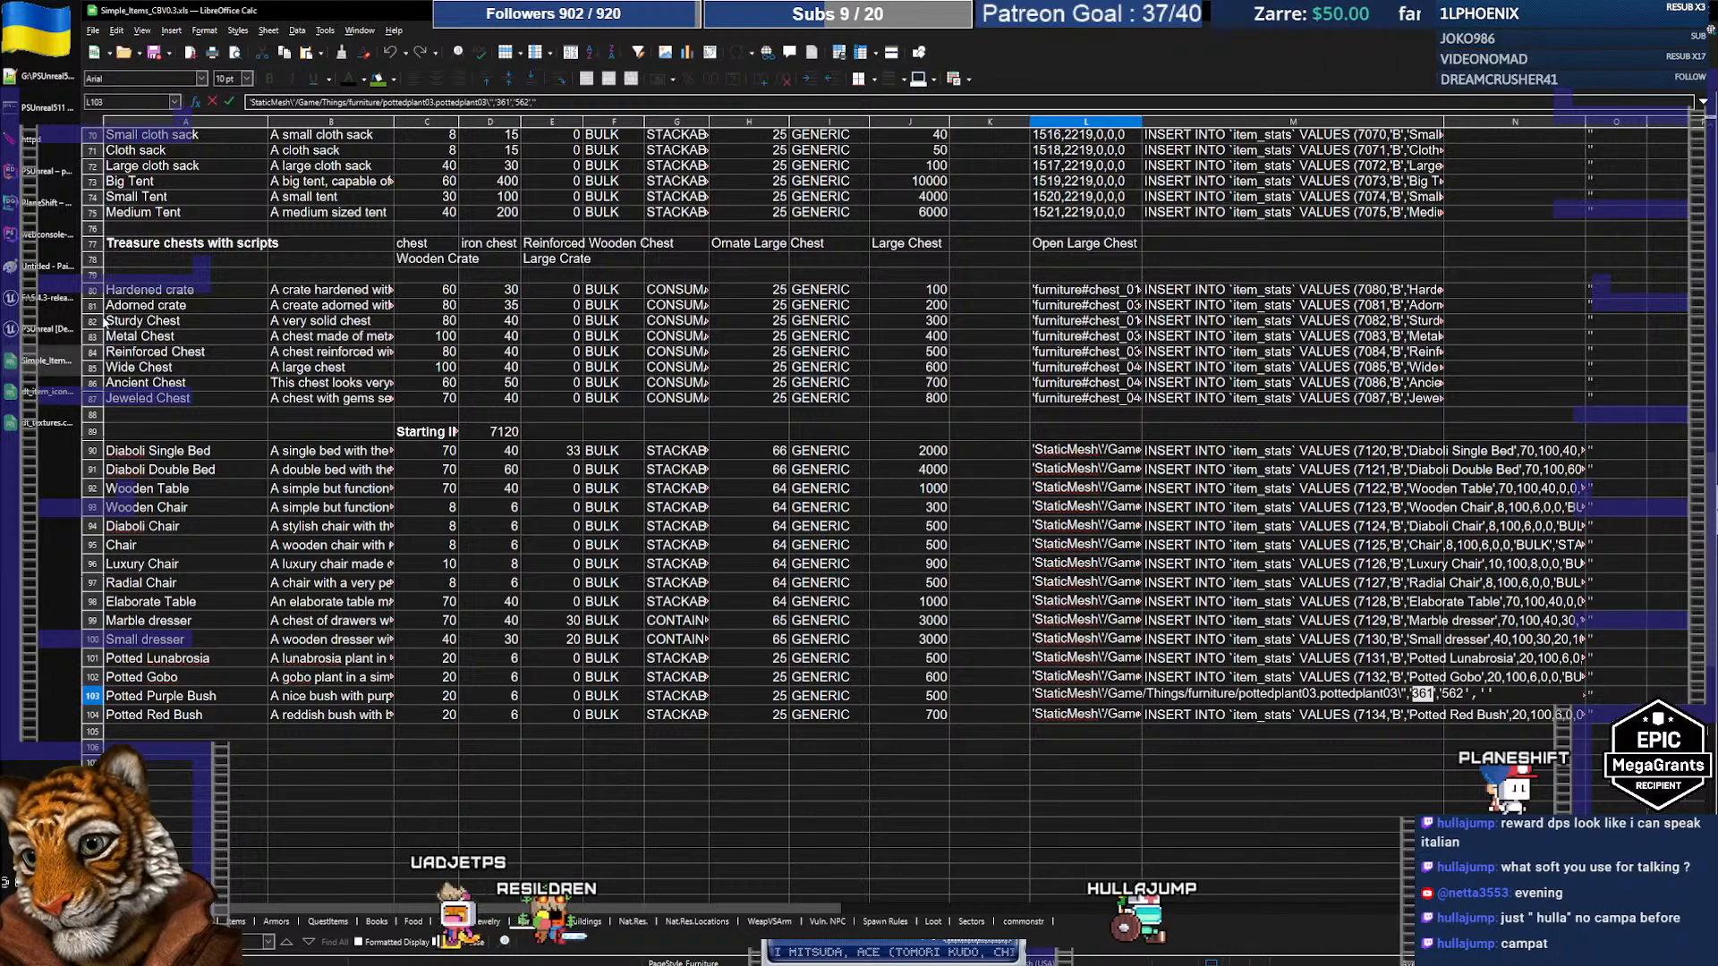
pyautogui.moveTo(55, 331)
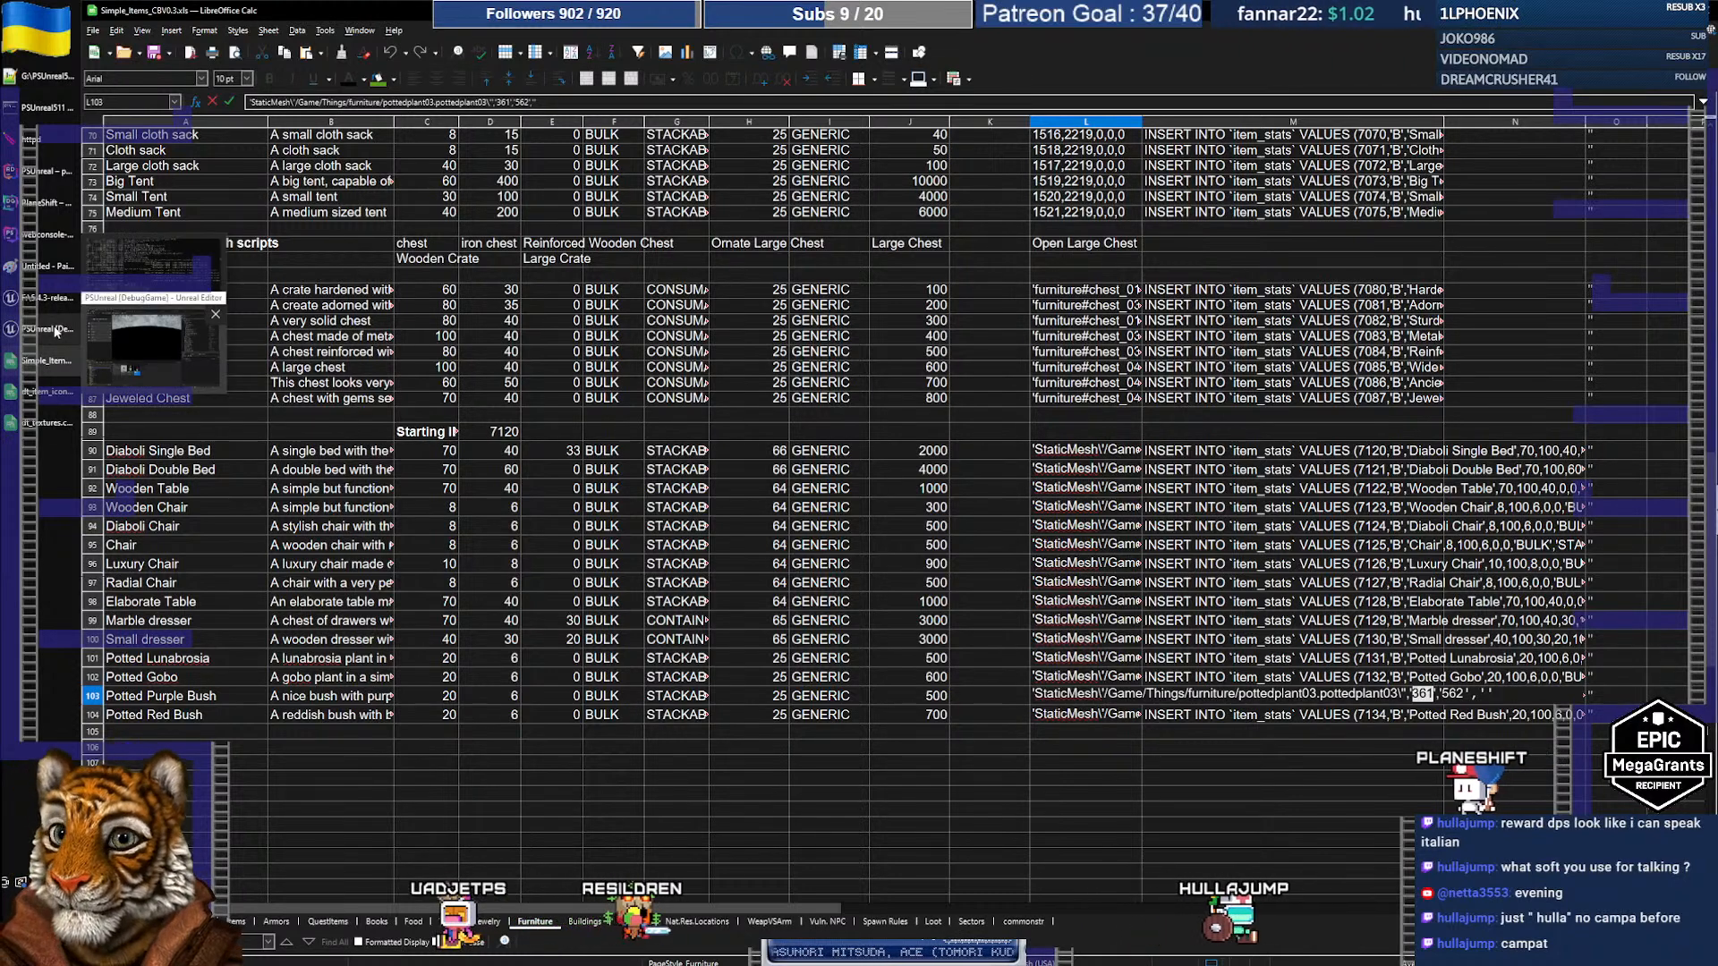
# Step: Filter the item_stats query to names like '%potted%' in DataGrip
pyautogui.click(49, 274)
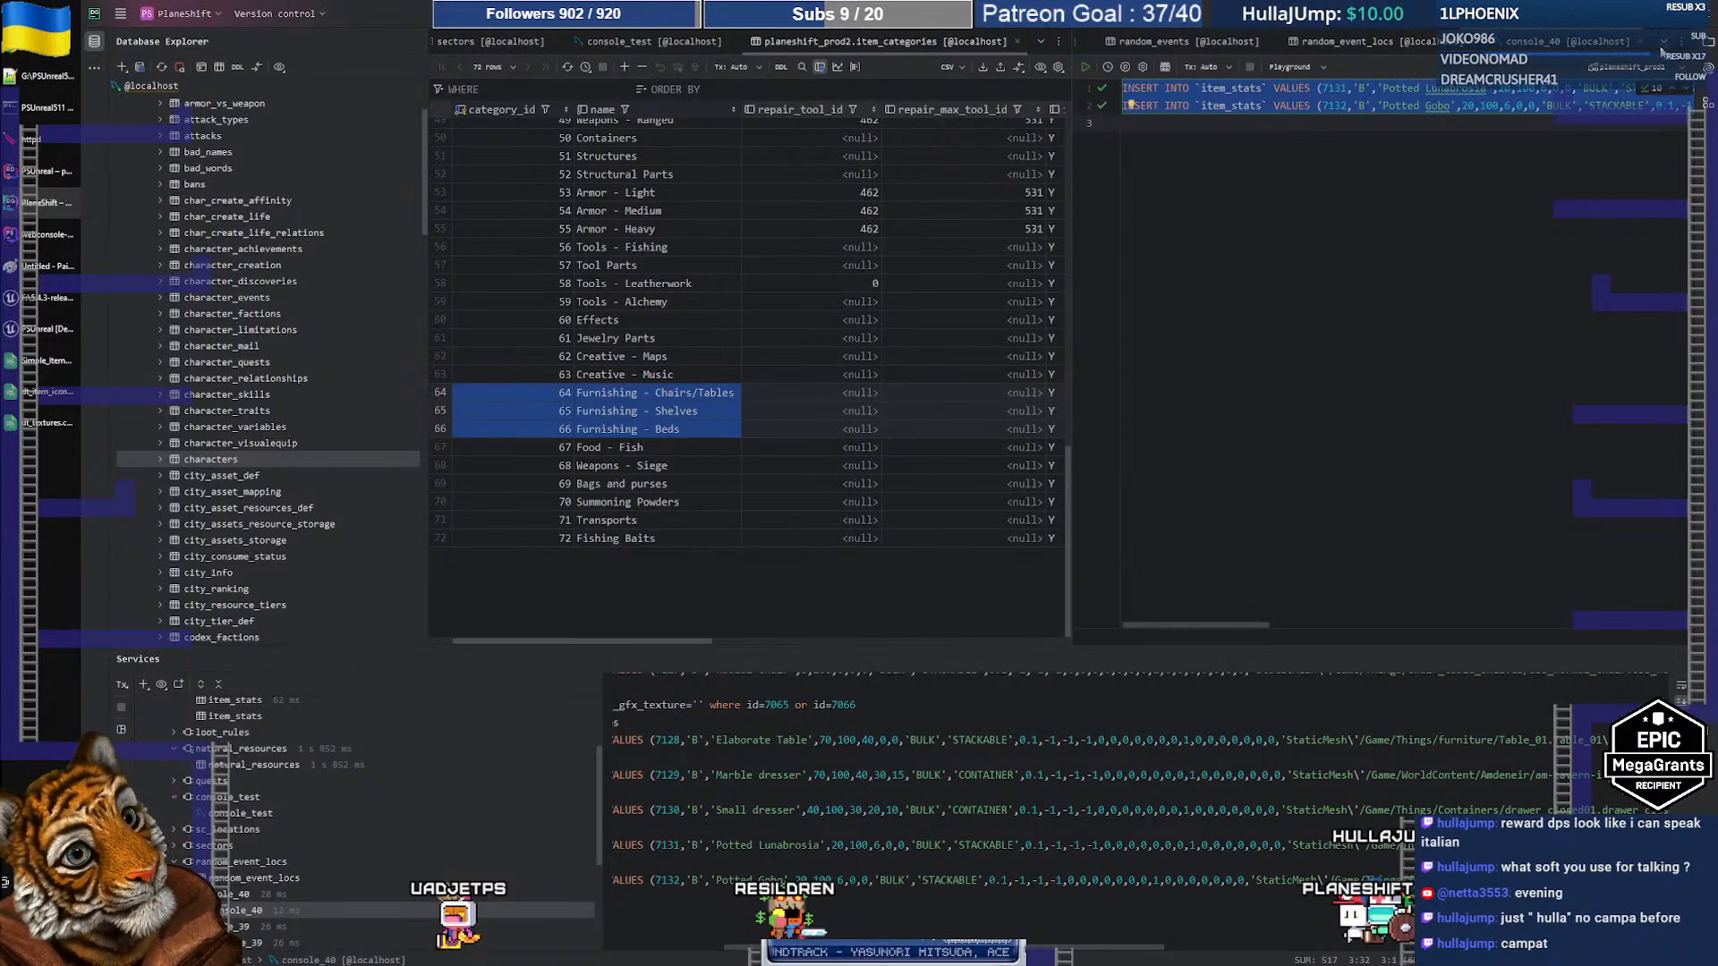
pyautogui.click(1661, 45)
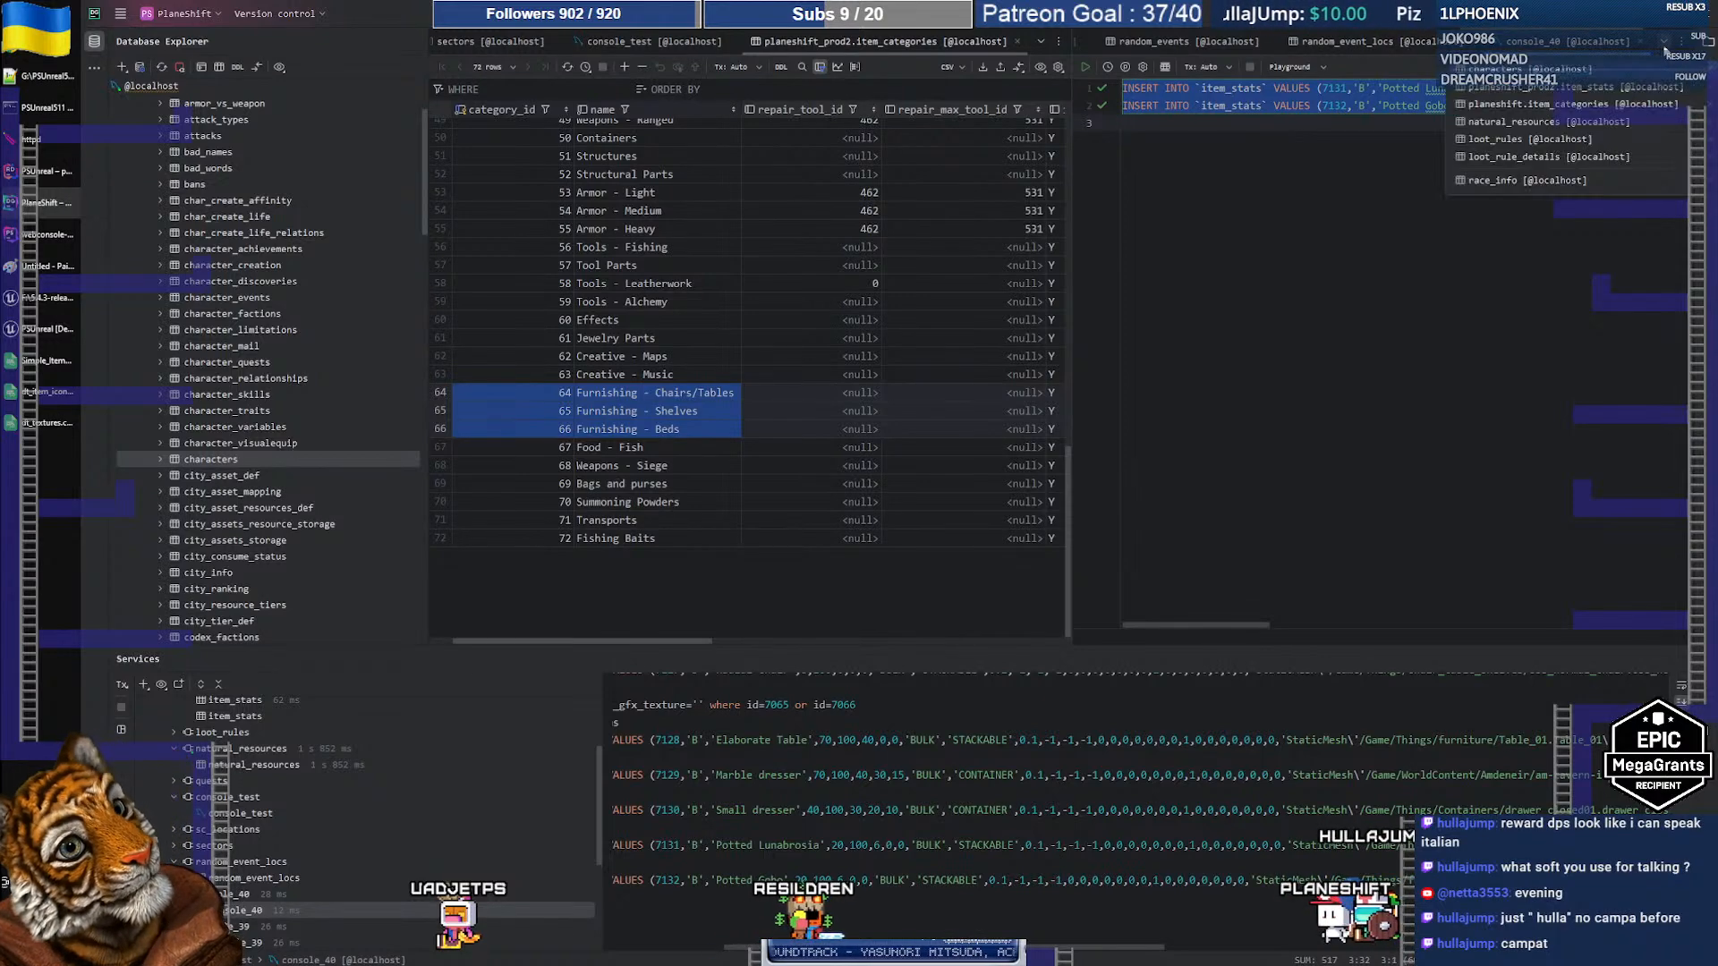
pyautogui.click(1541, 87)
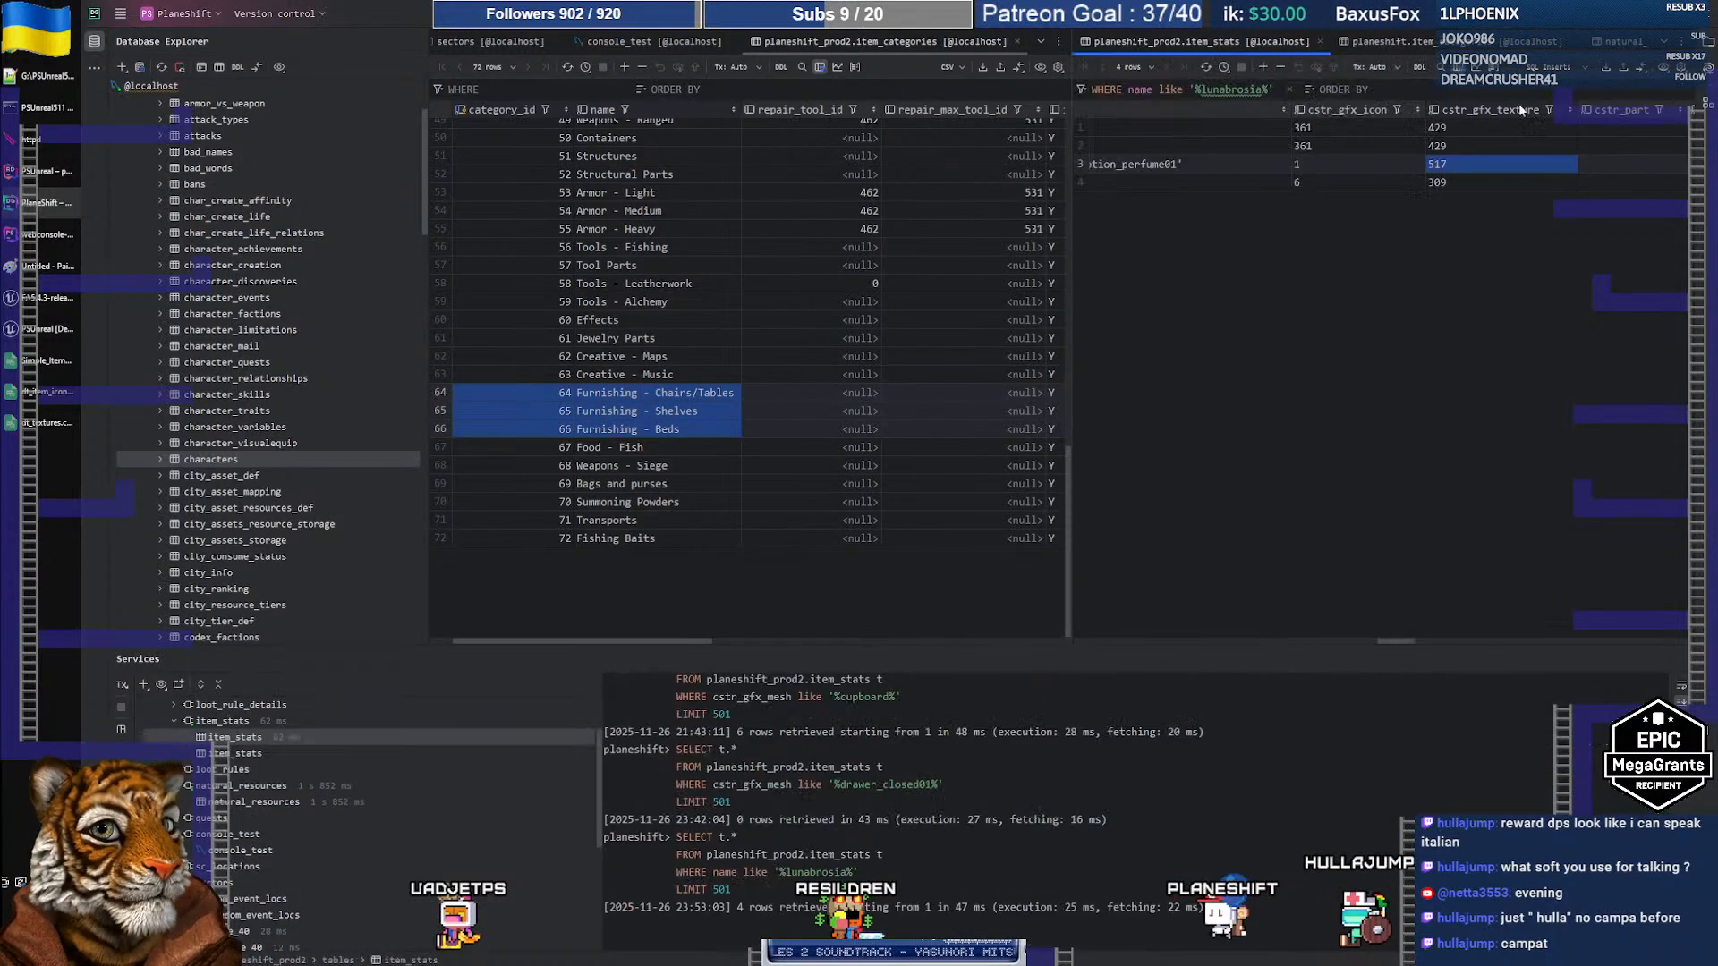
pyautogui.doubleClick(1235, 90)
pyautogui.write('potetd')
pyautogui.press('Return')
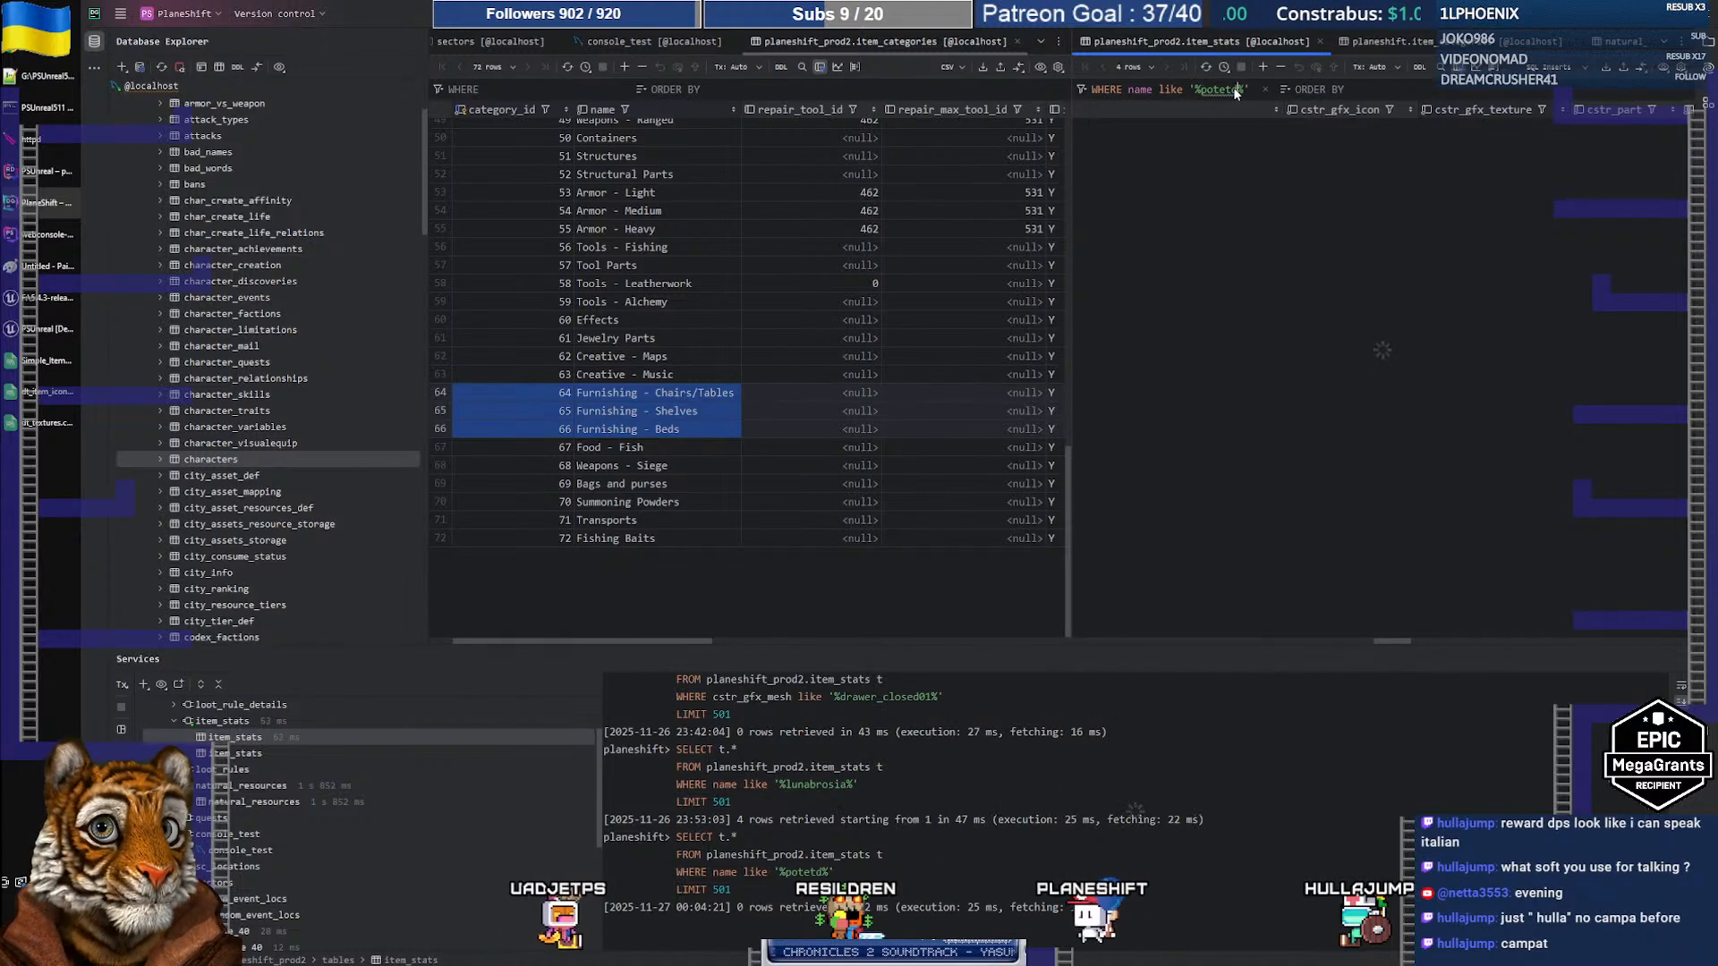
pyautogui.press('BackSpace')
pyautogui.press('BackSpace')
pyautogui.press('BackSpace')
pyautogui.write('ted')
pyautogui.press('Return')
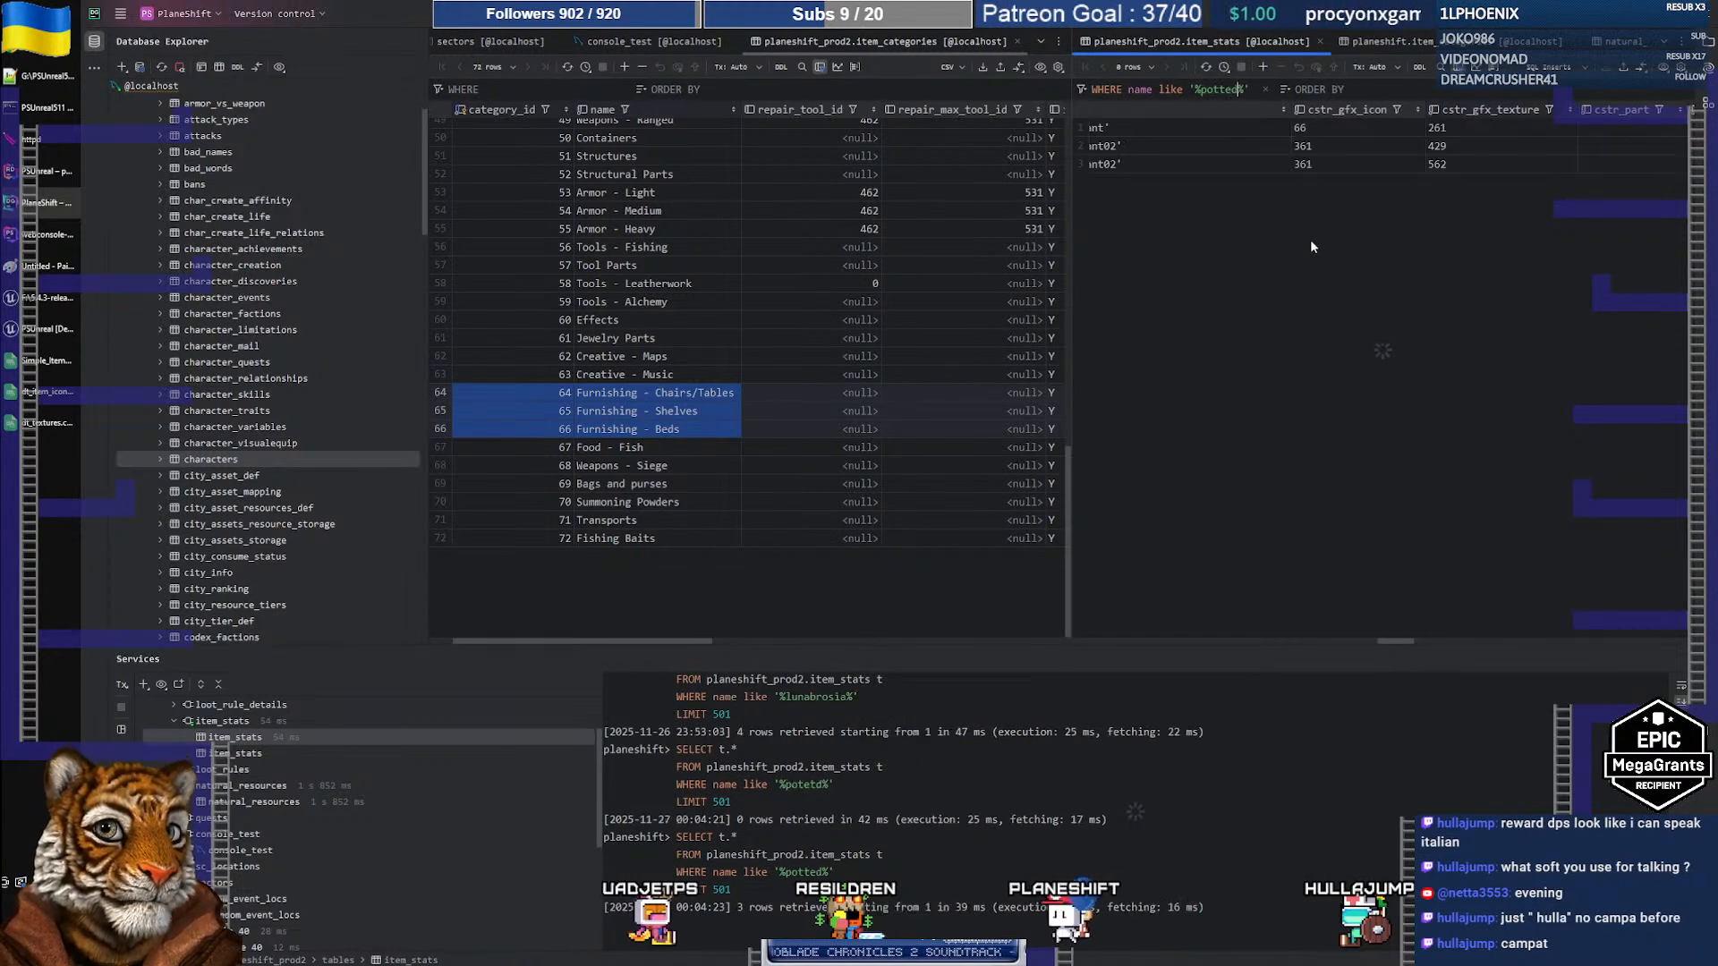
# Step: Read the potted_plant icon value 66 and enter 66 in L103 of the spreadsheet
pyautogui.moveTo(1398, 640); pyautogui.dragTo(1179, 633)
pyautogui.moveTo(1283, 624); pyautogui.dragTo(1388, 603)
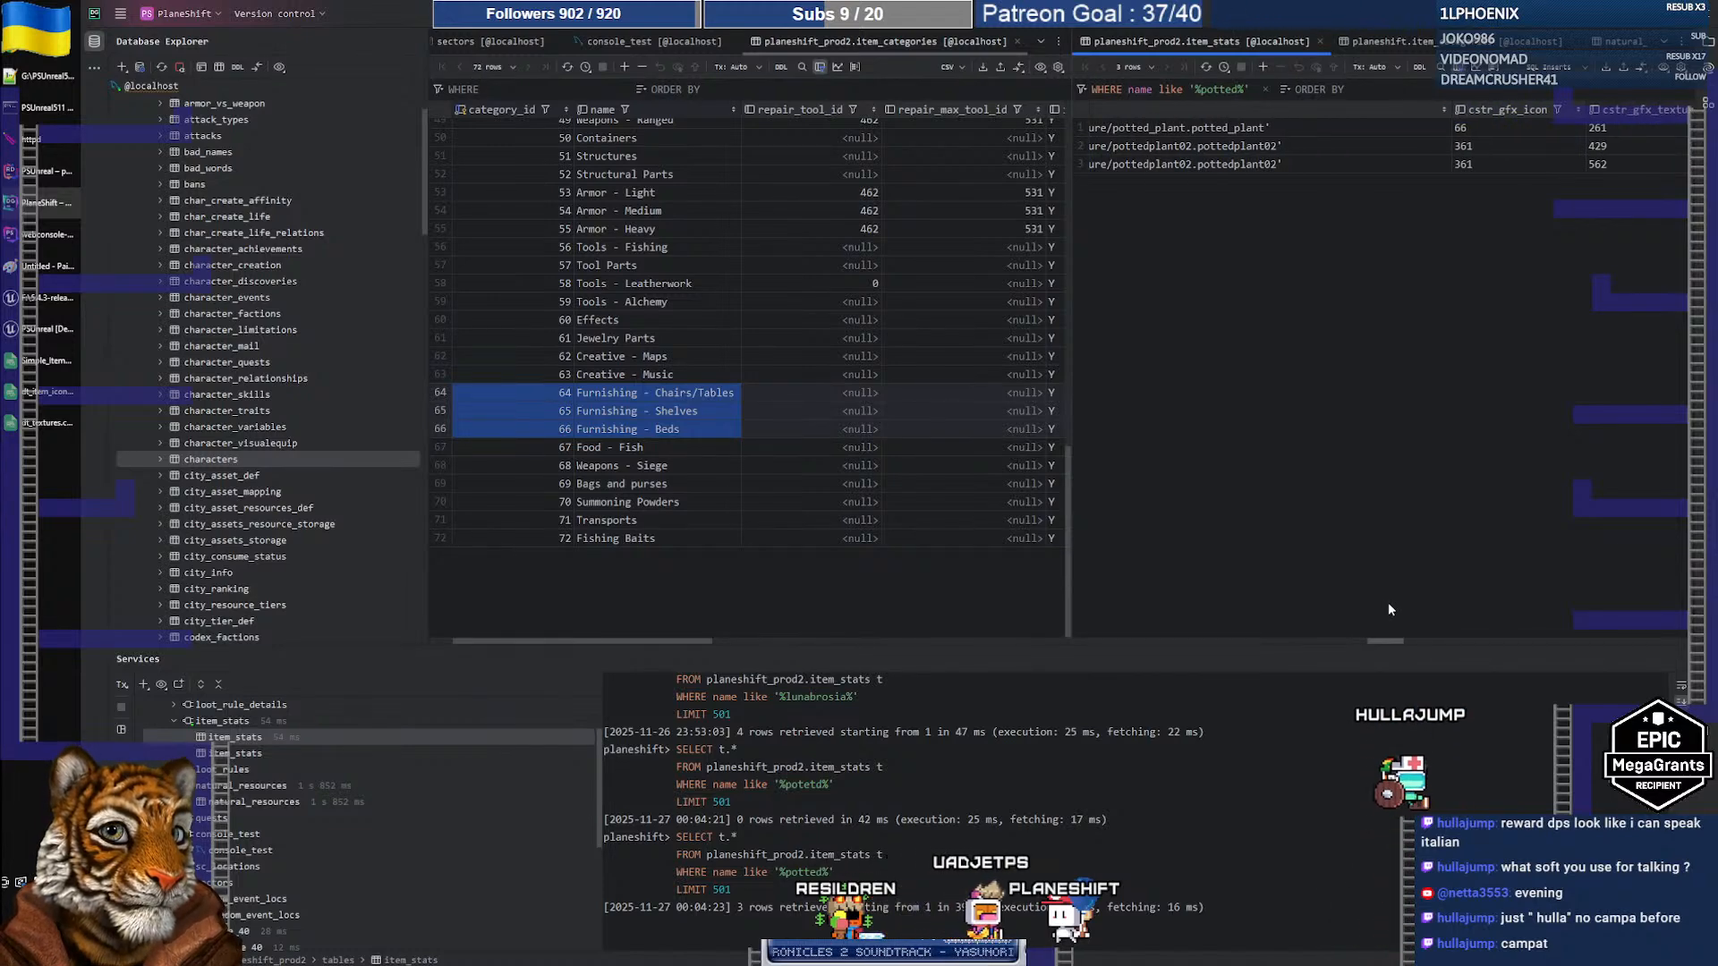
pyautogui.doubleClick(1477, 132)
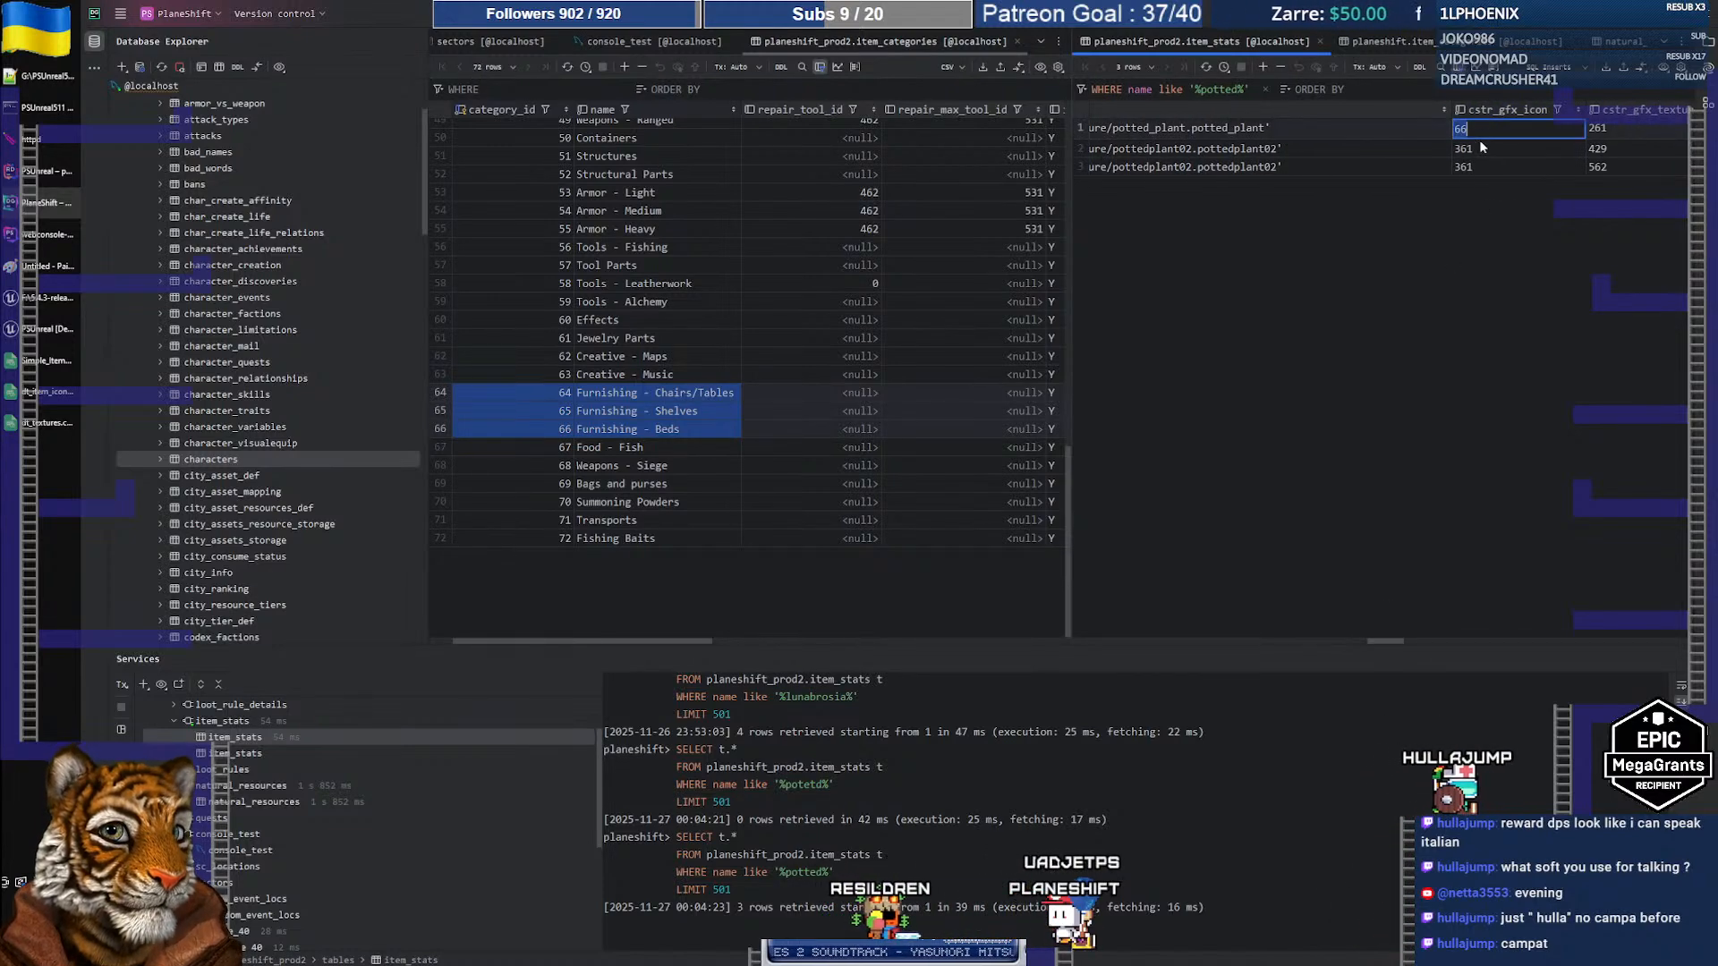
pyautogui.press('Return')
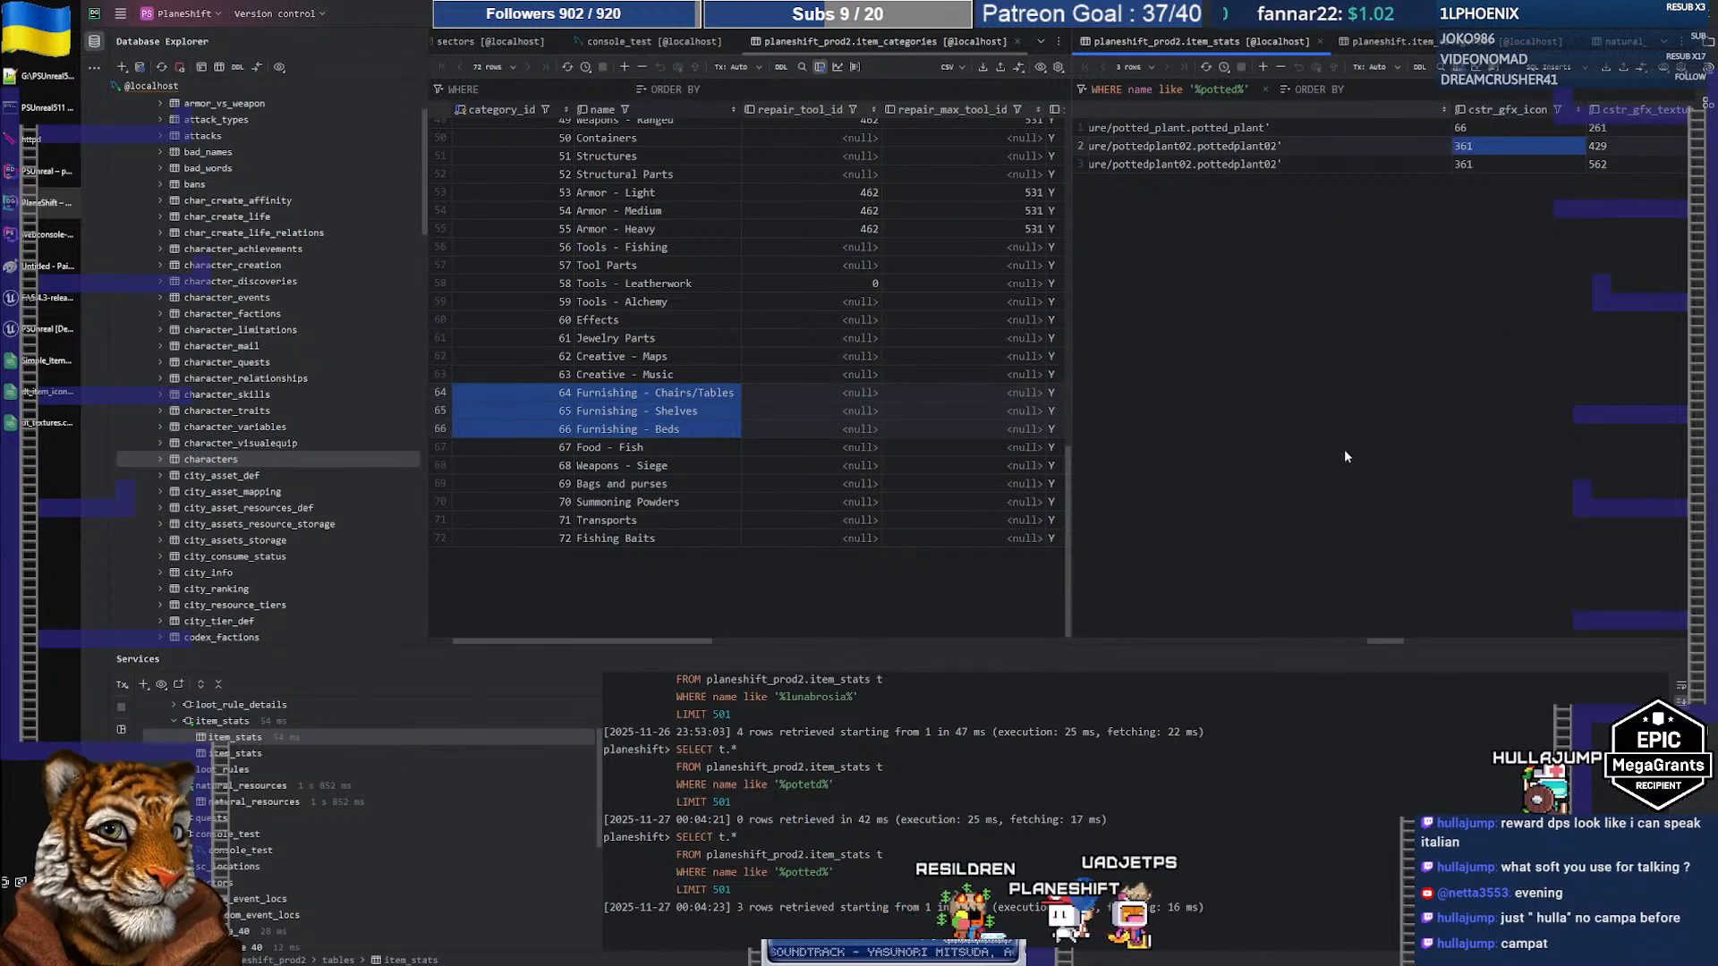
pyautogui.hotkey('alt', 'Tab')
pyautogui.write('66')
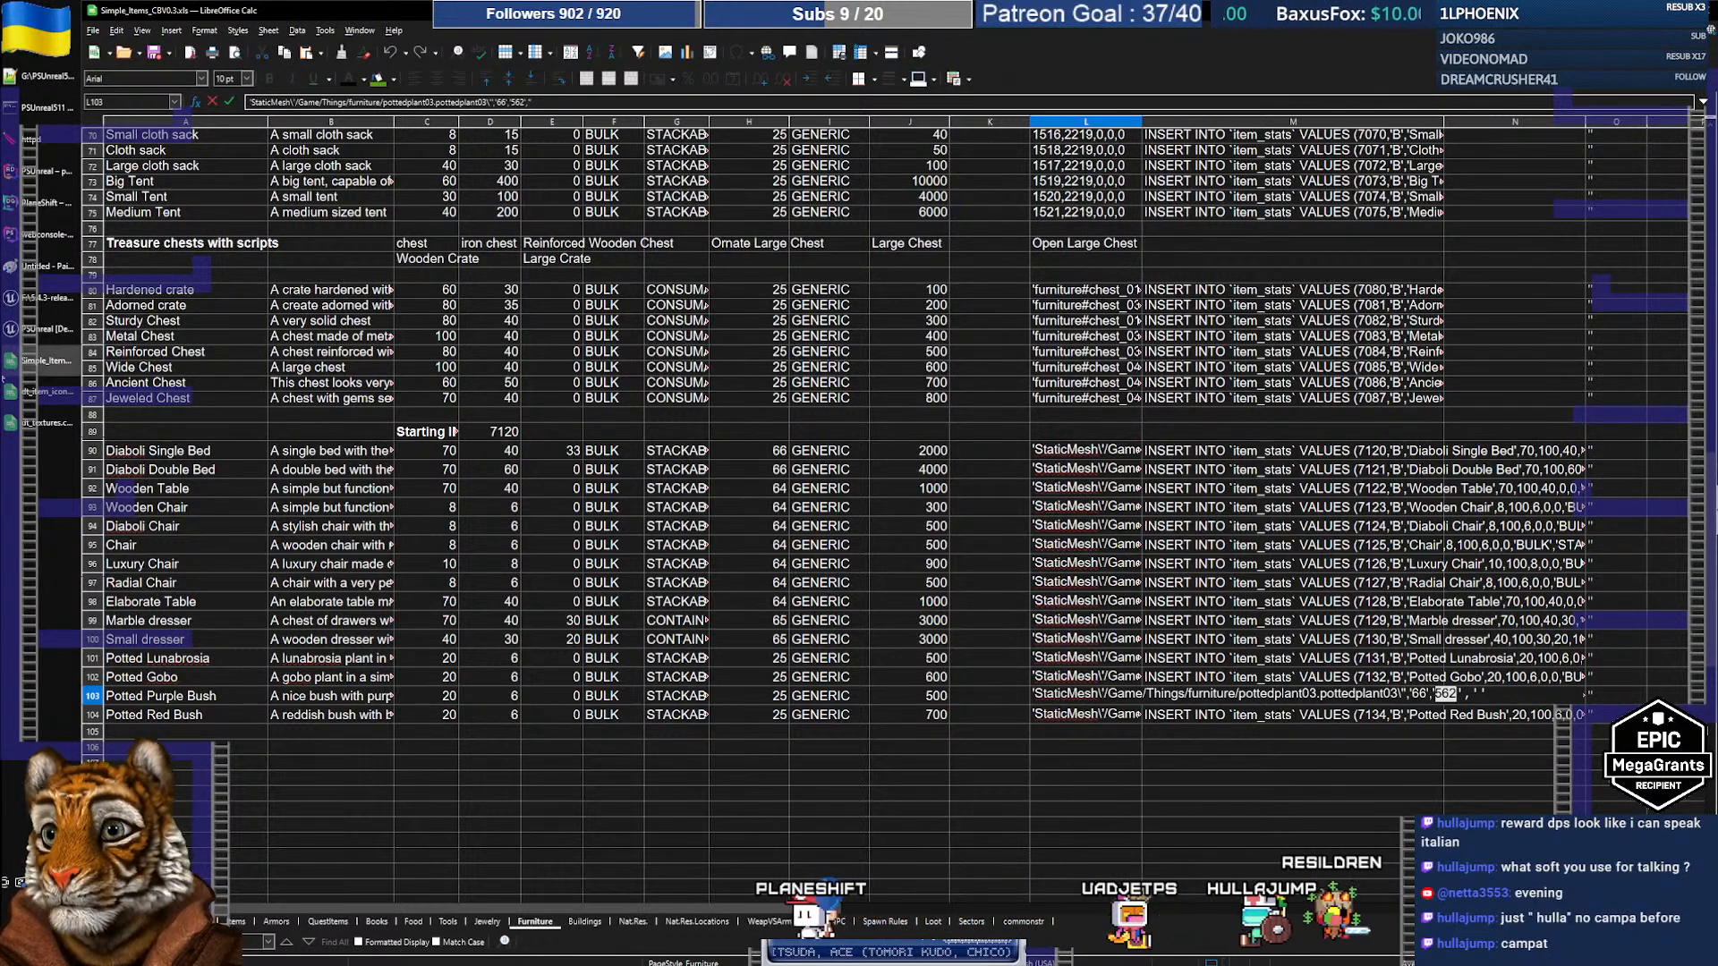
# Step: Cross-check dt_textures and confirm the Potted Purple Bush pottedplant03 mesh entry in L103
pyautogui.click(25, 427)
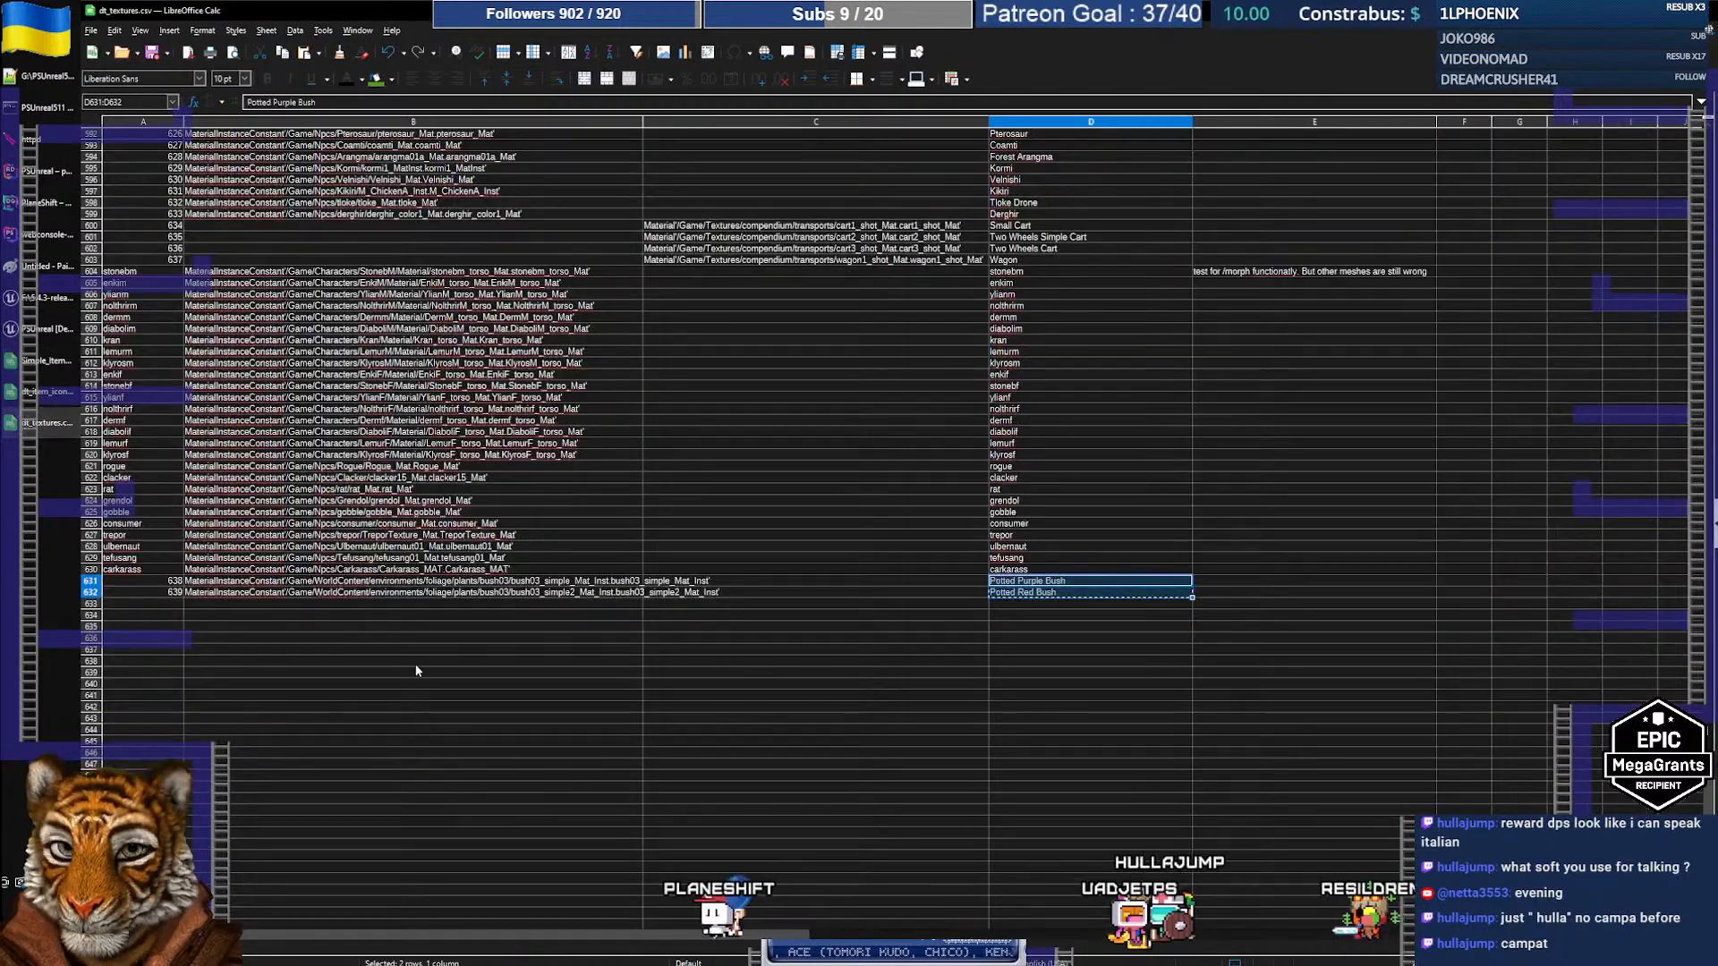
pyautogui.doubleClick(166, 581)
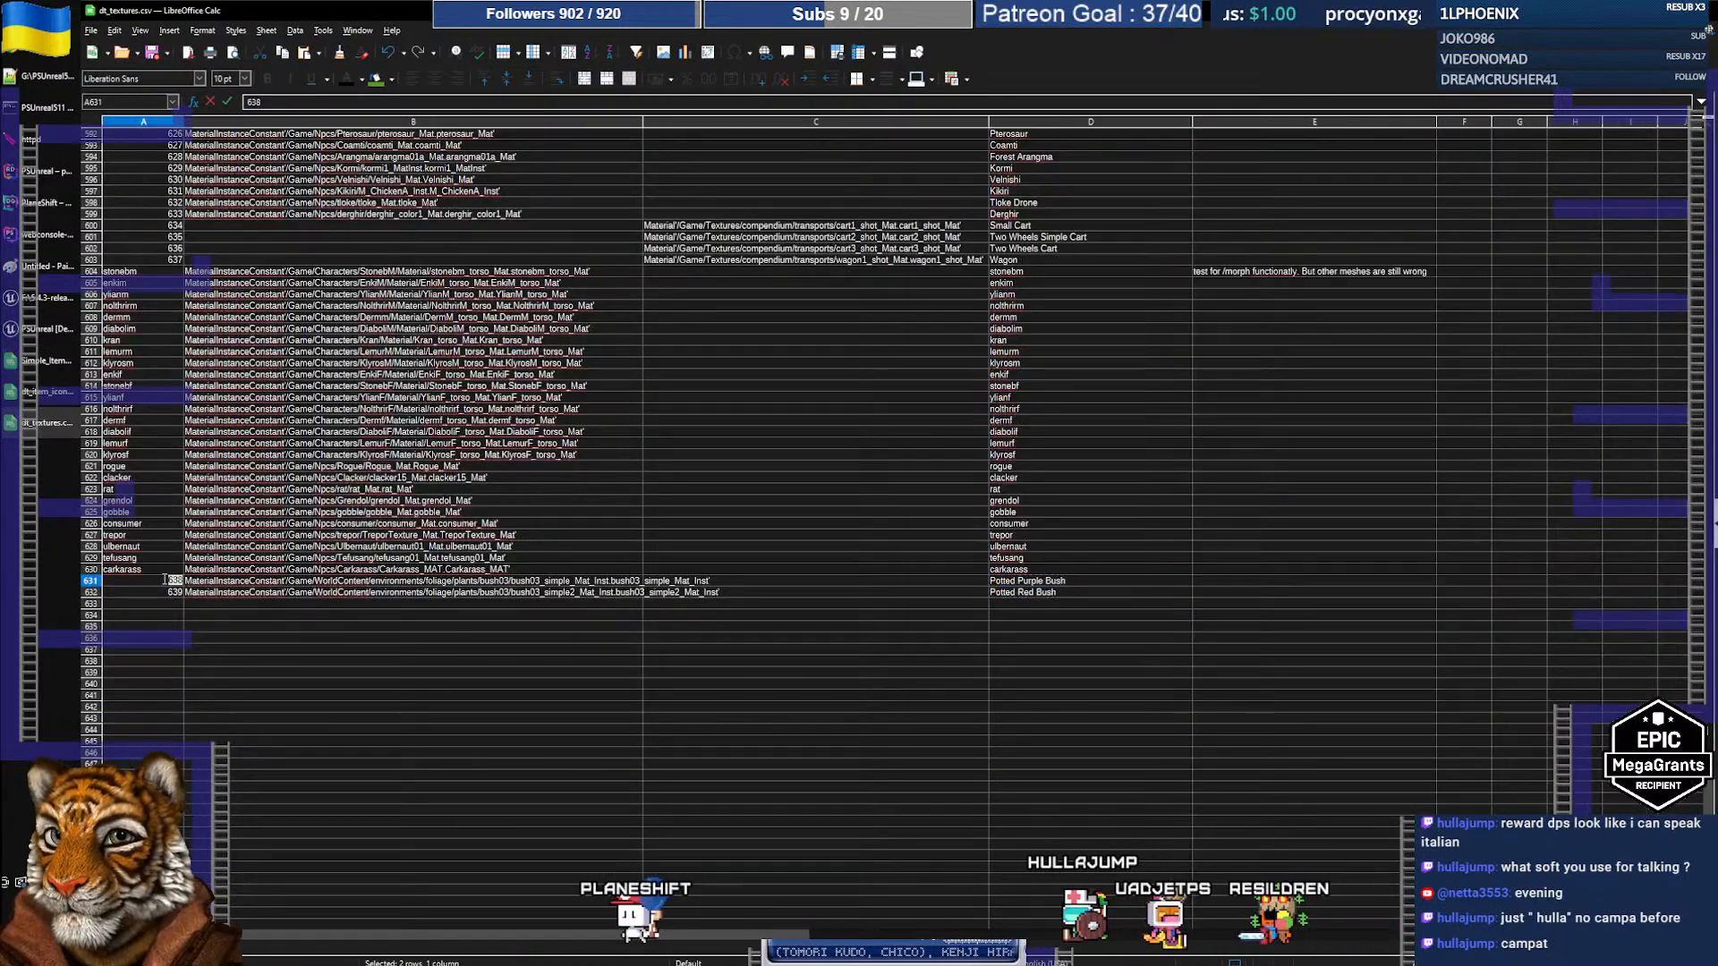
pyautogui.hotkey('alt', 'Tab')
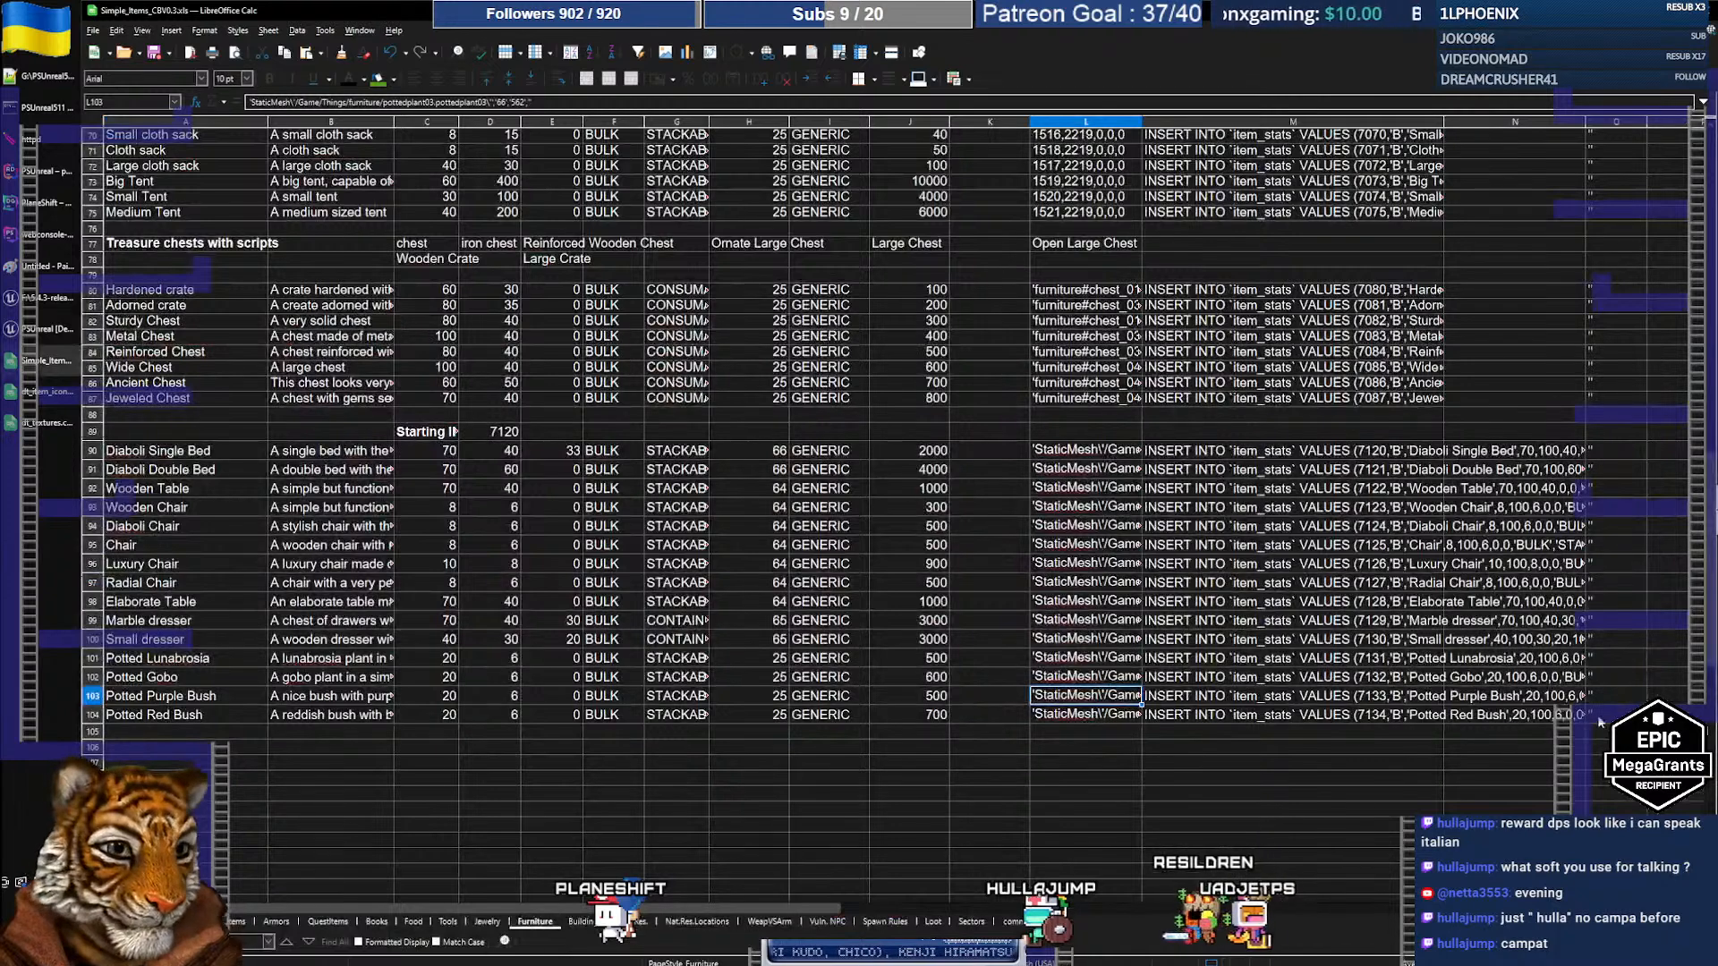
pyautogui.press('F2')
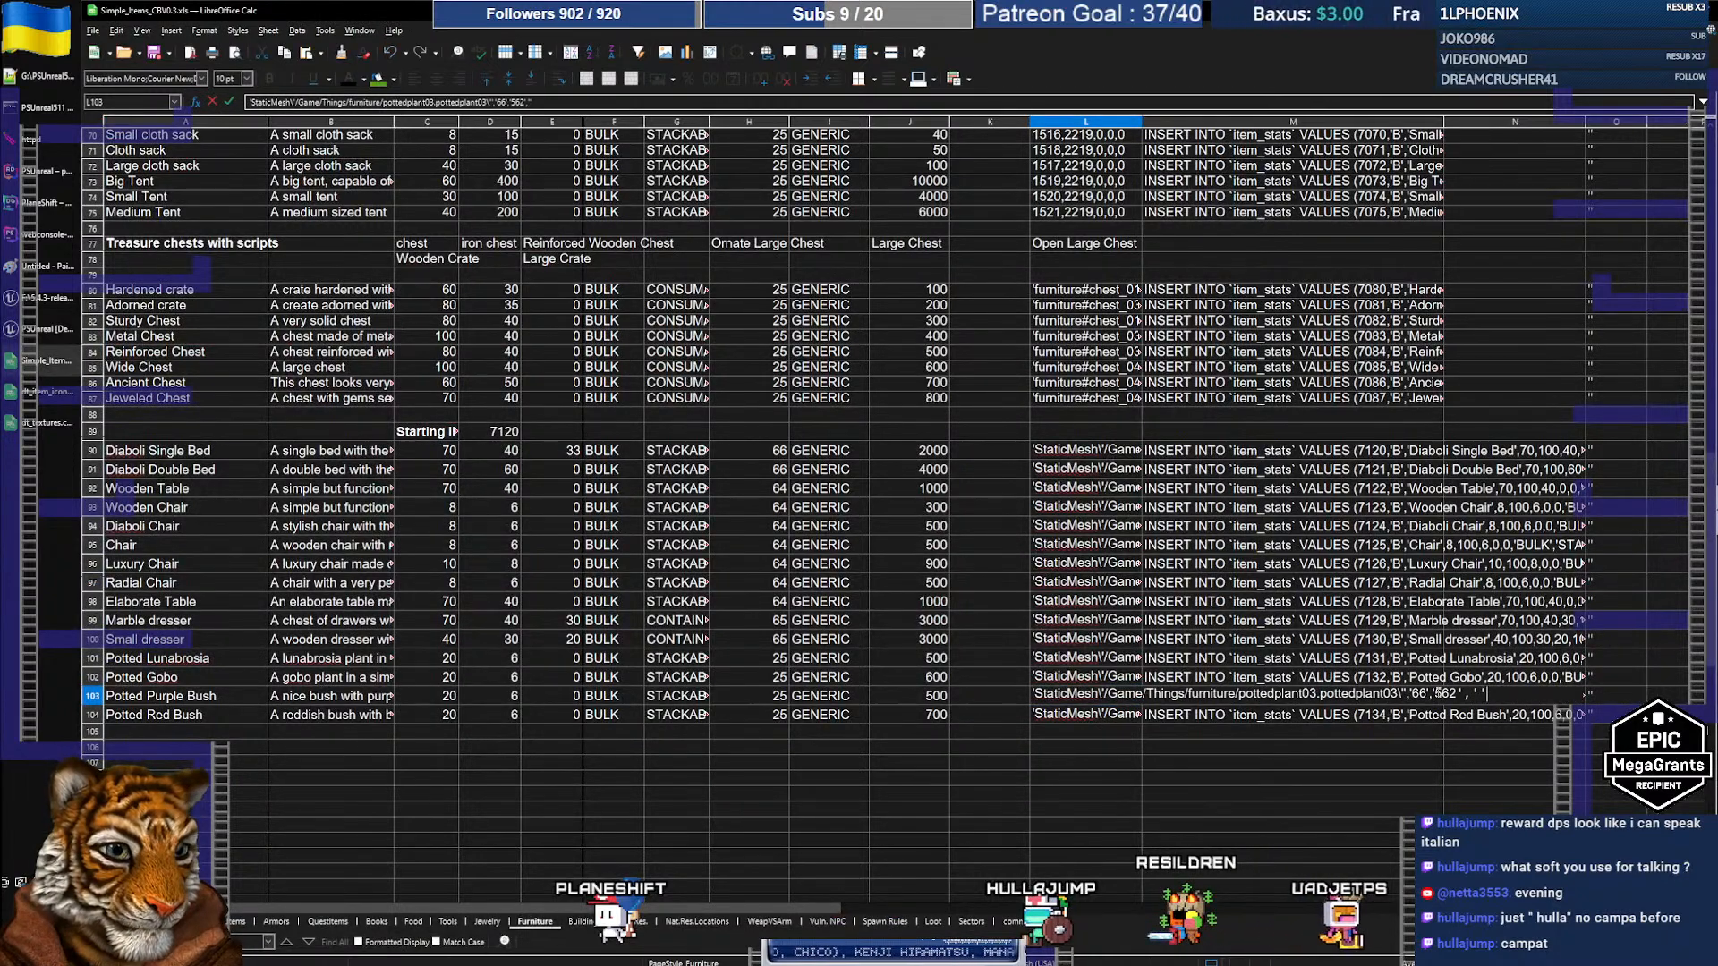
pyautogui.press('Return')
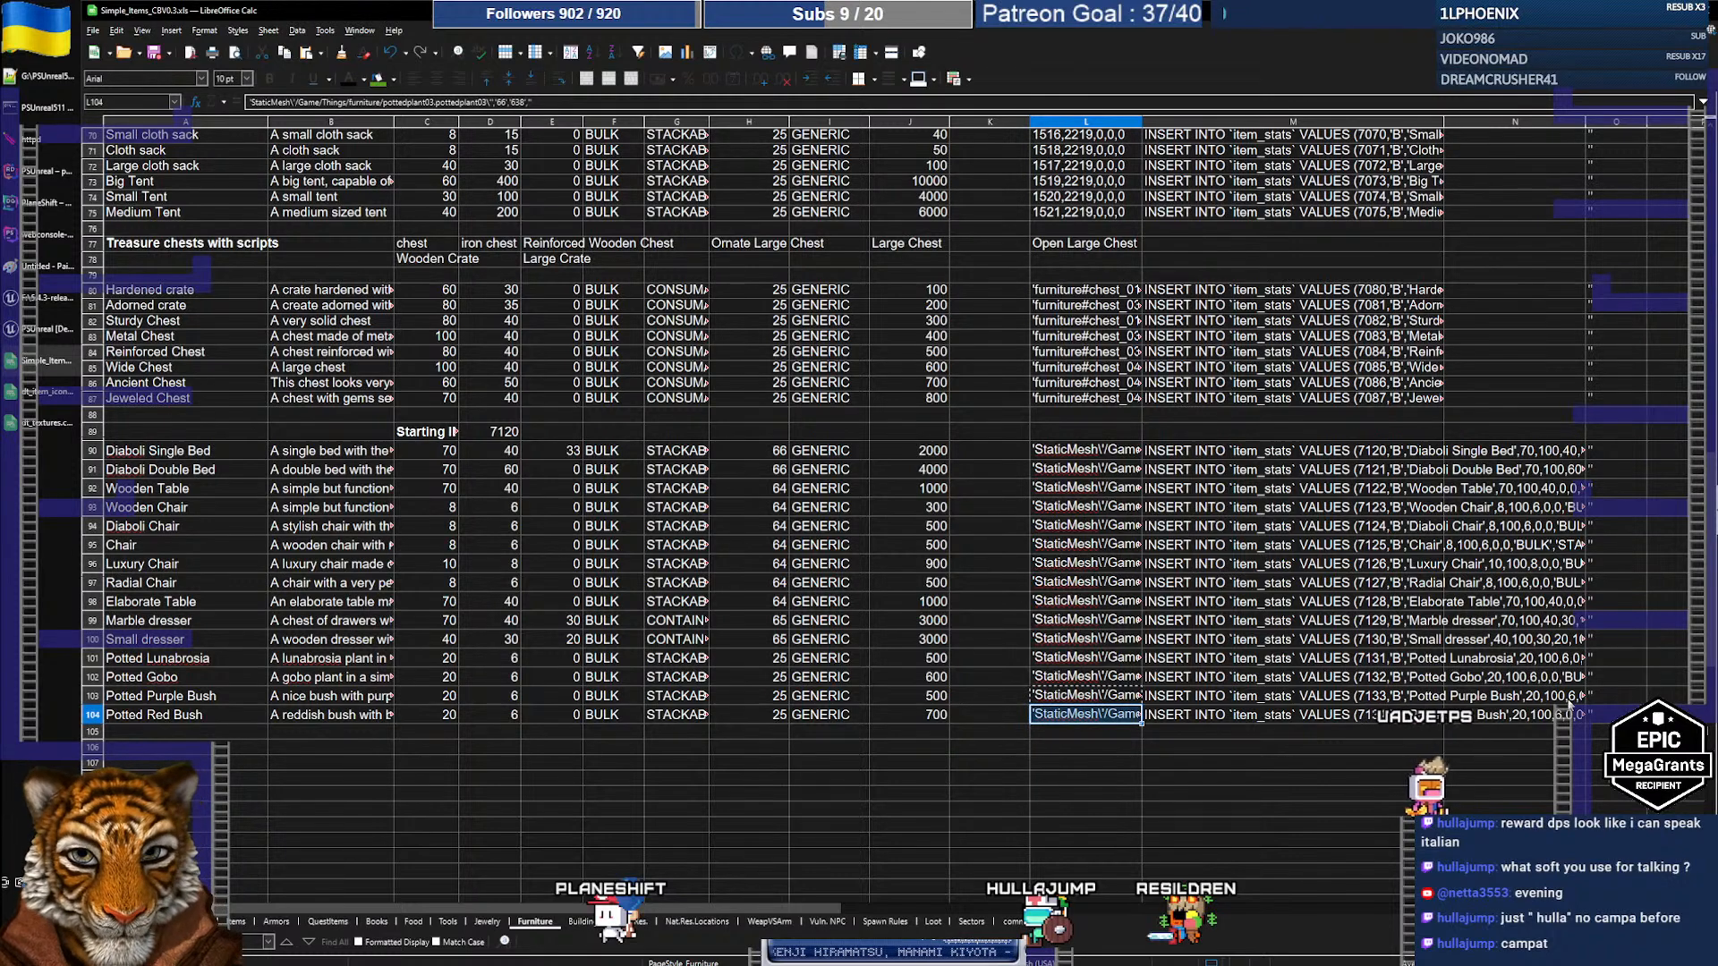
# Step: Confirm Potted Red Bush's pottedplant03 entry with icon 66 and texture 638, and select the 7133–7134 INSERTs
pyautogui.click(49, 424)
pyautogui.hotkey('alt', 'Tab')
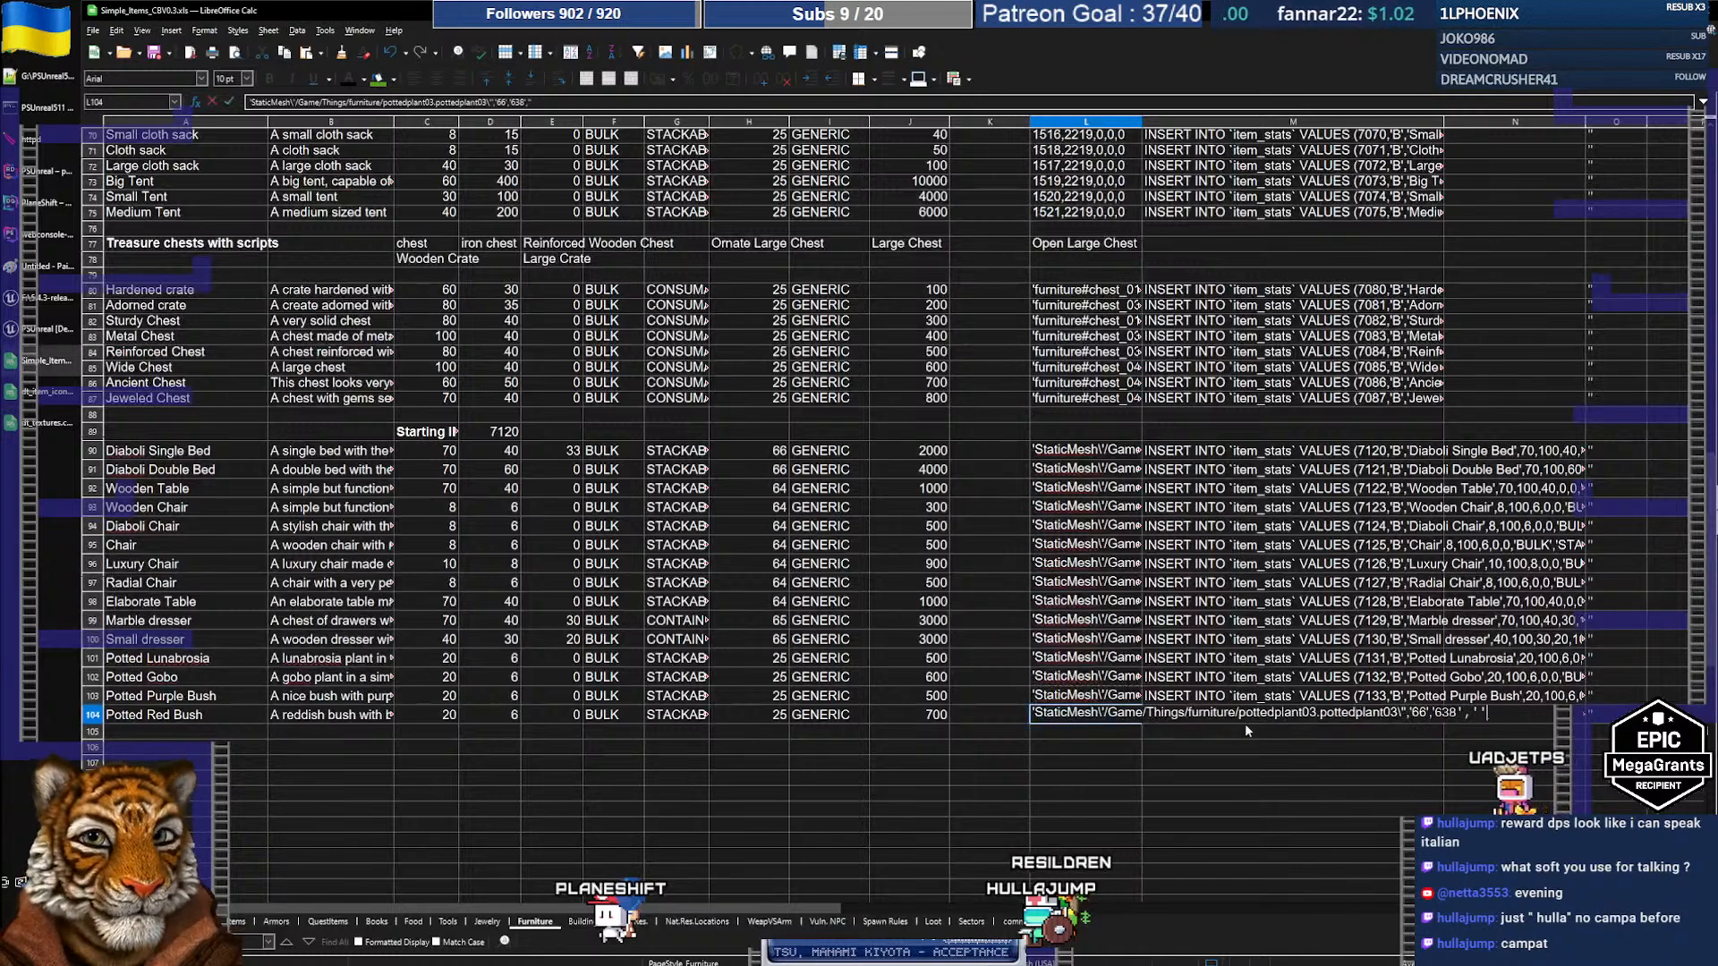
pyautogui.press('Left')
pyautogui.press('Left')
pyautogui.press('Left')
pyautogui.press('Left')
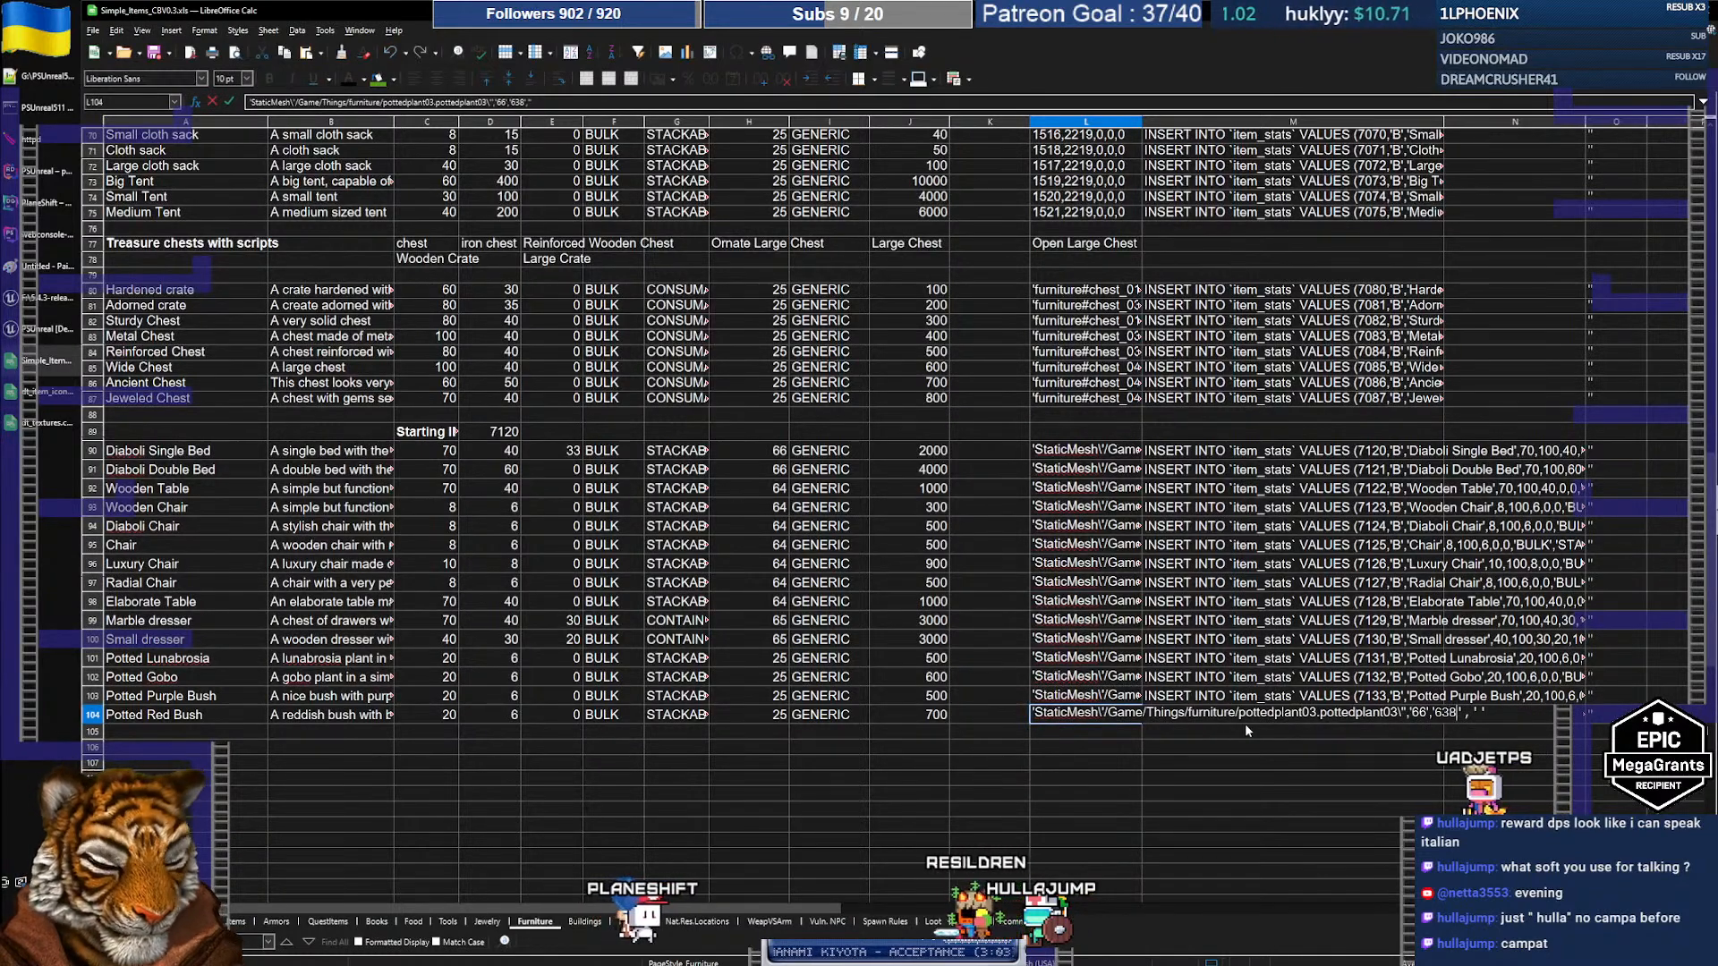
pyautogui.hotkey('shift', 'Return')
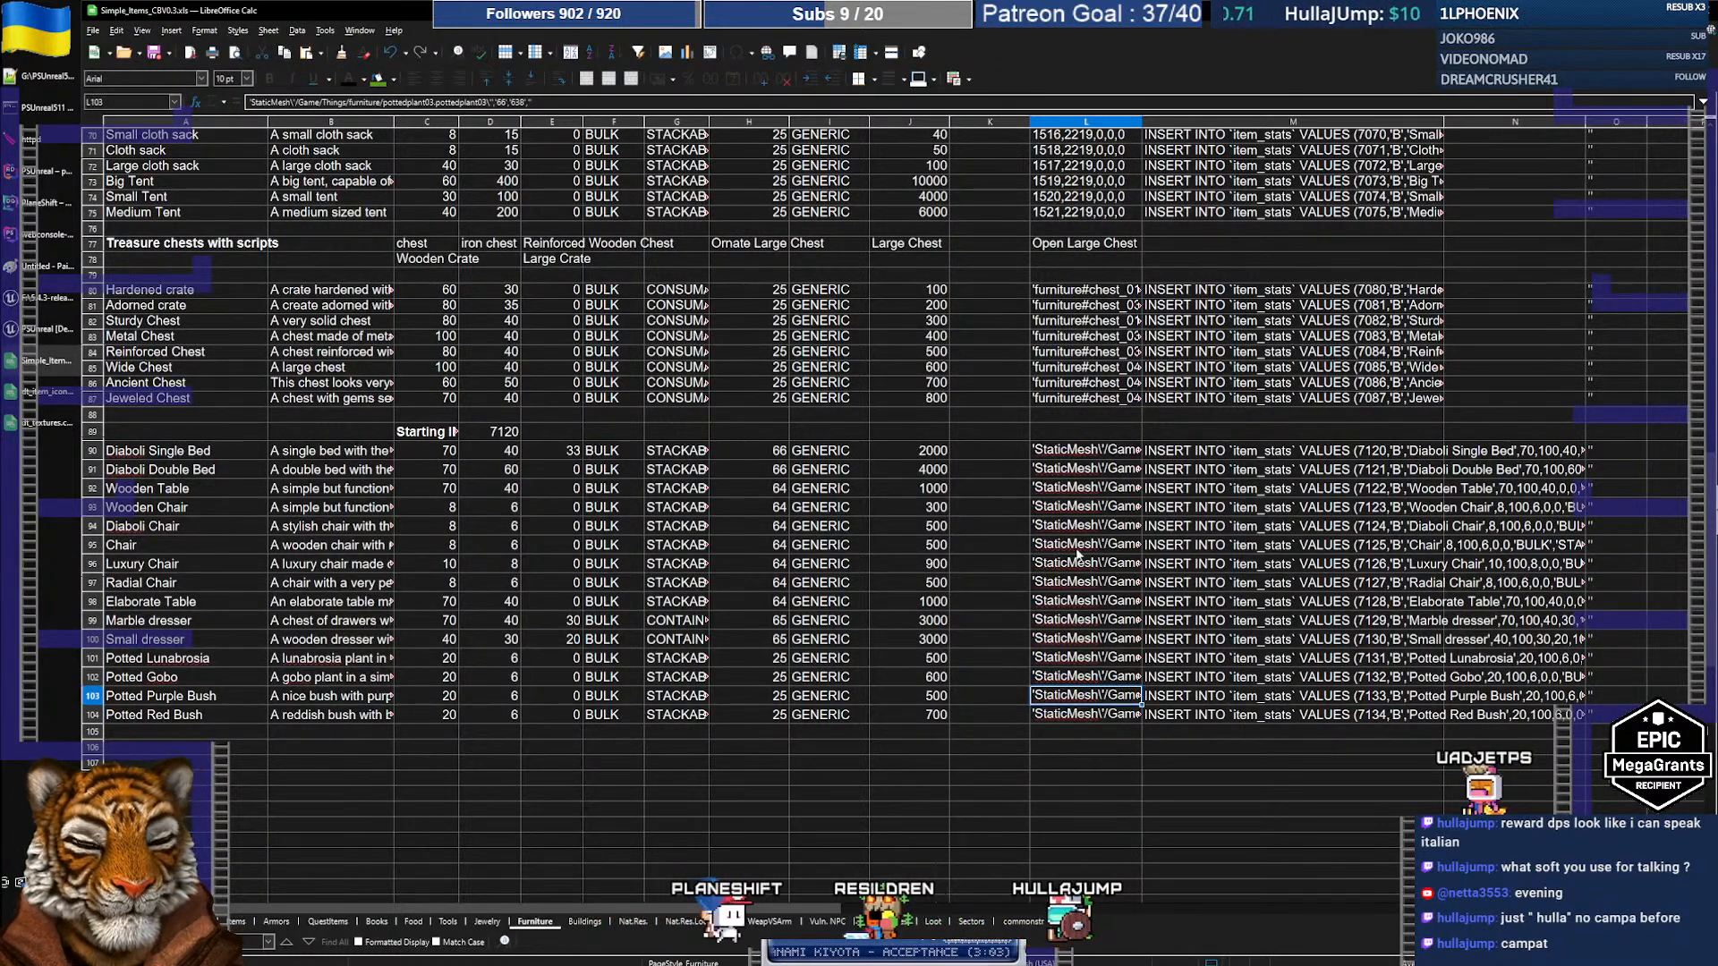
pyautogui.moveTo(1162, 702); pyautogui.dragTo(1175, 720)
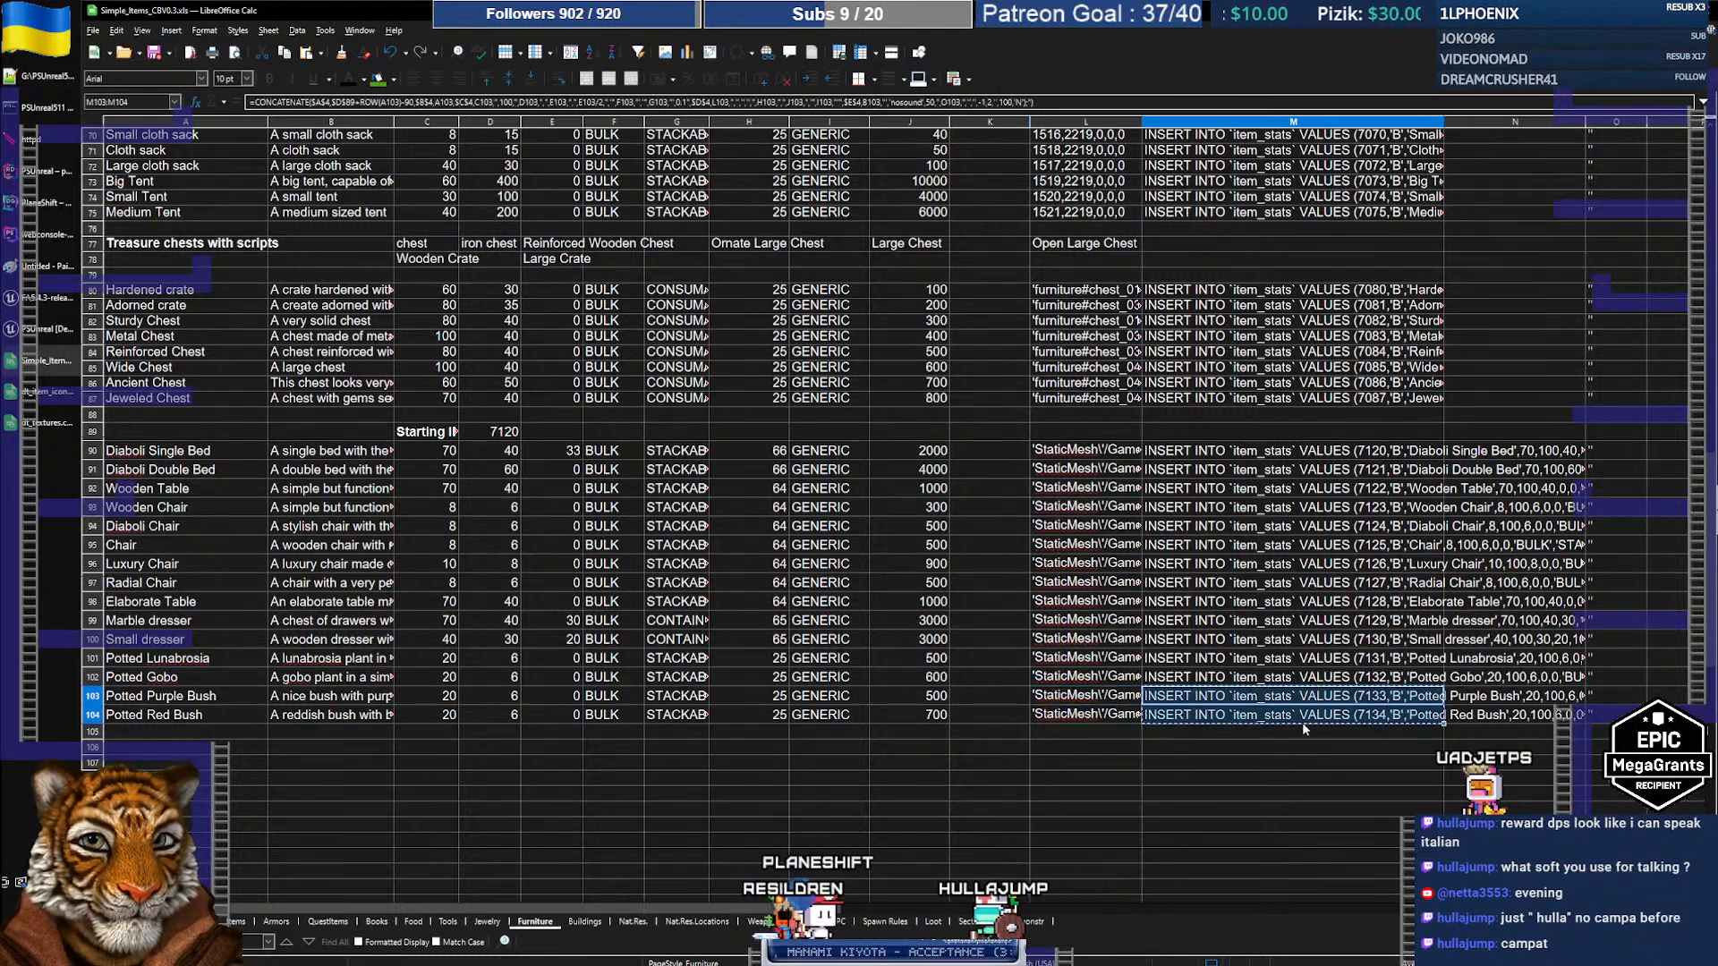
pyautogui.click(44, 202)
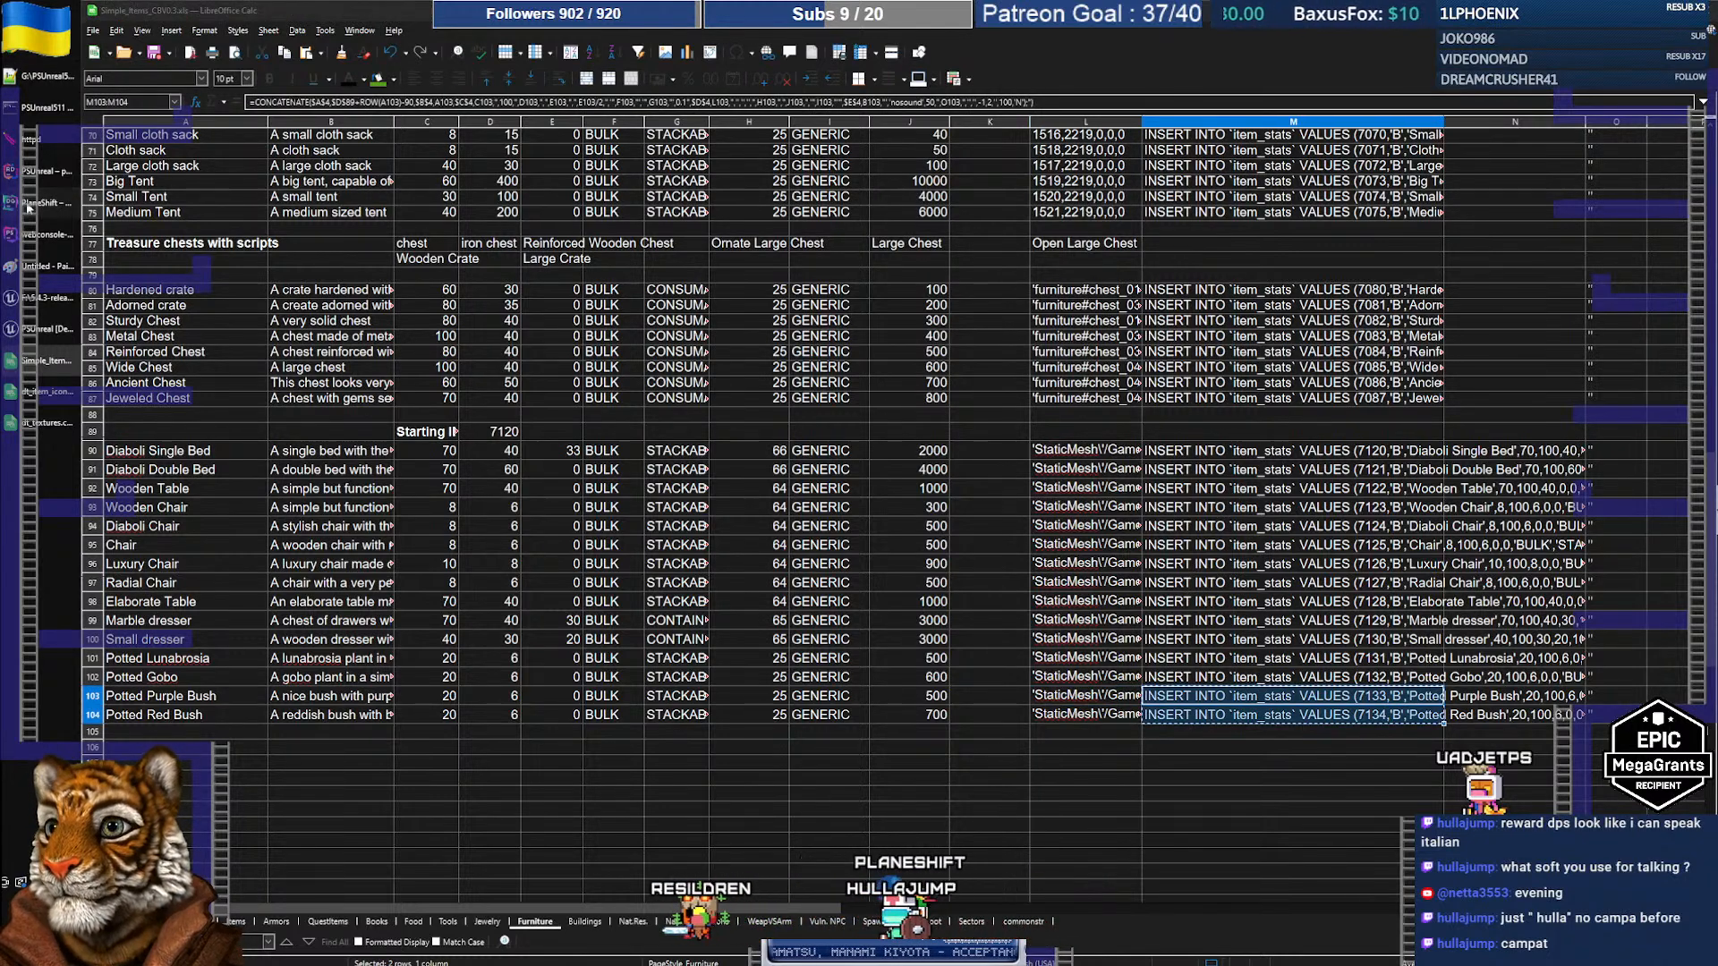
# Step: Replace console_40's contents with the 7133 and 7134 bush INSERTs and execute them
pyautogui.click(1663, 42)
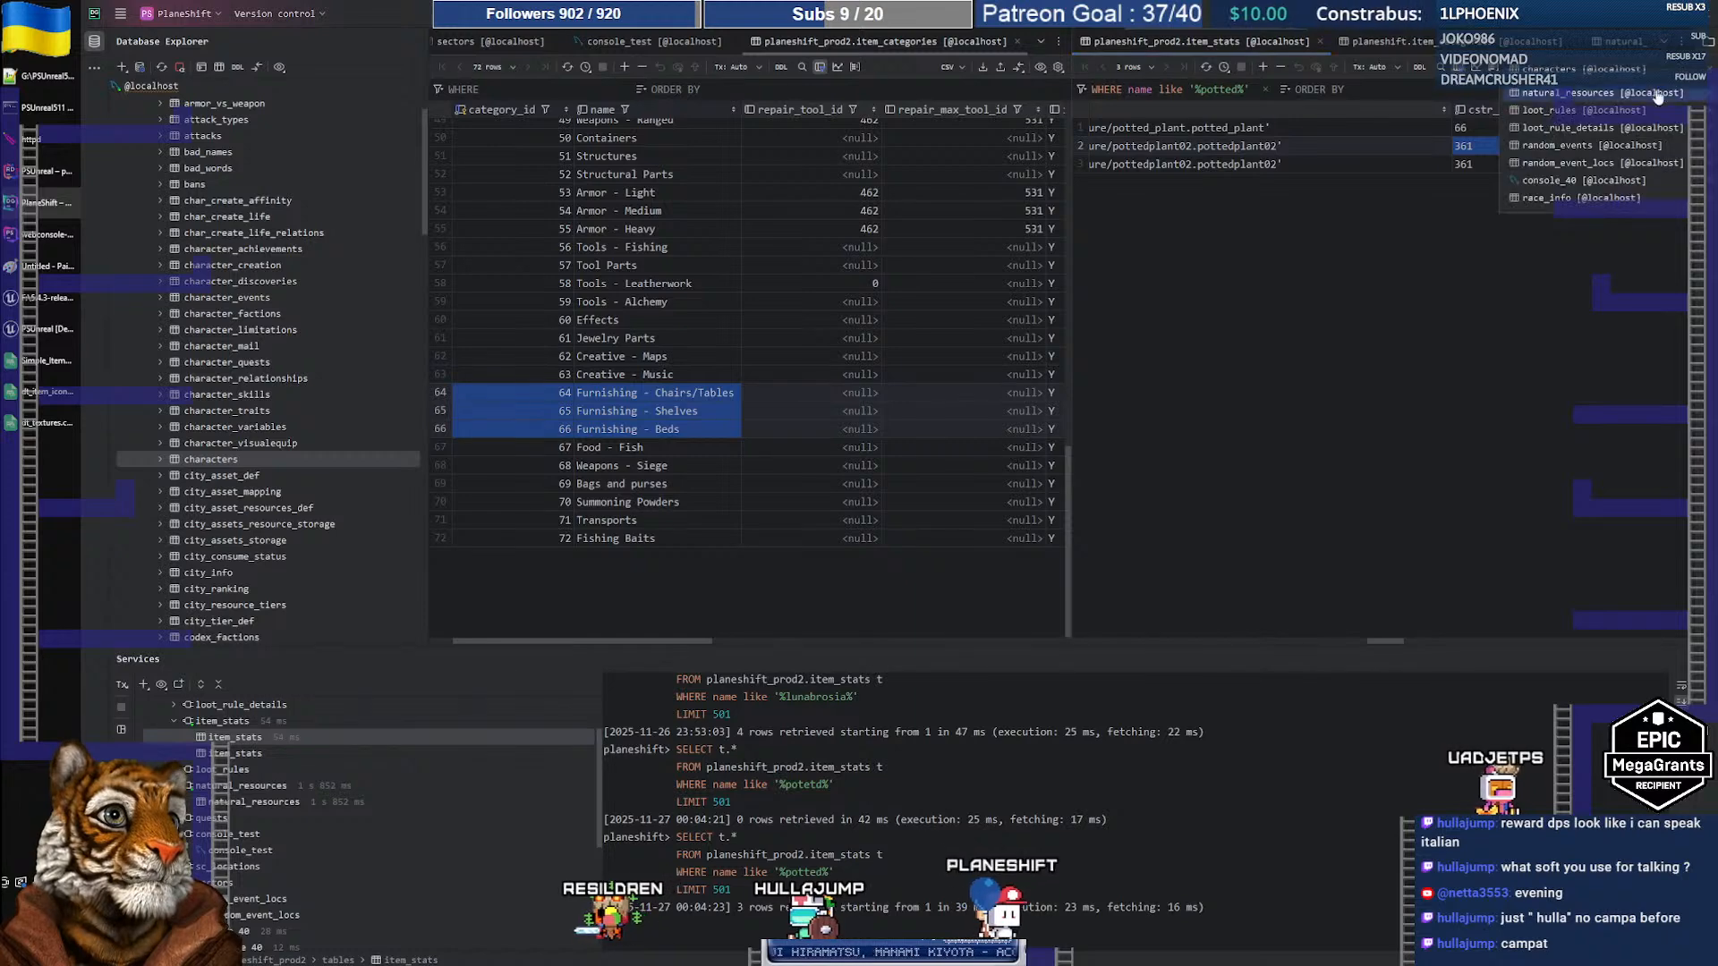
pyautogui.click(1528, 169)
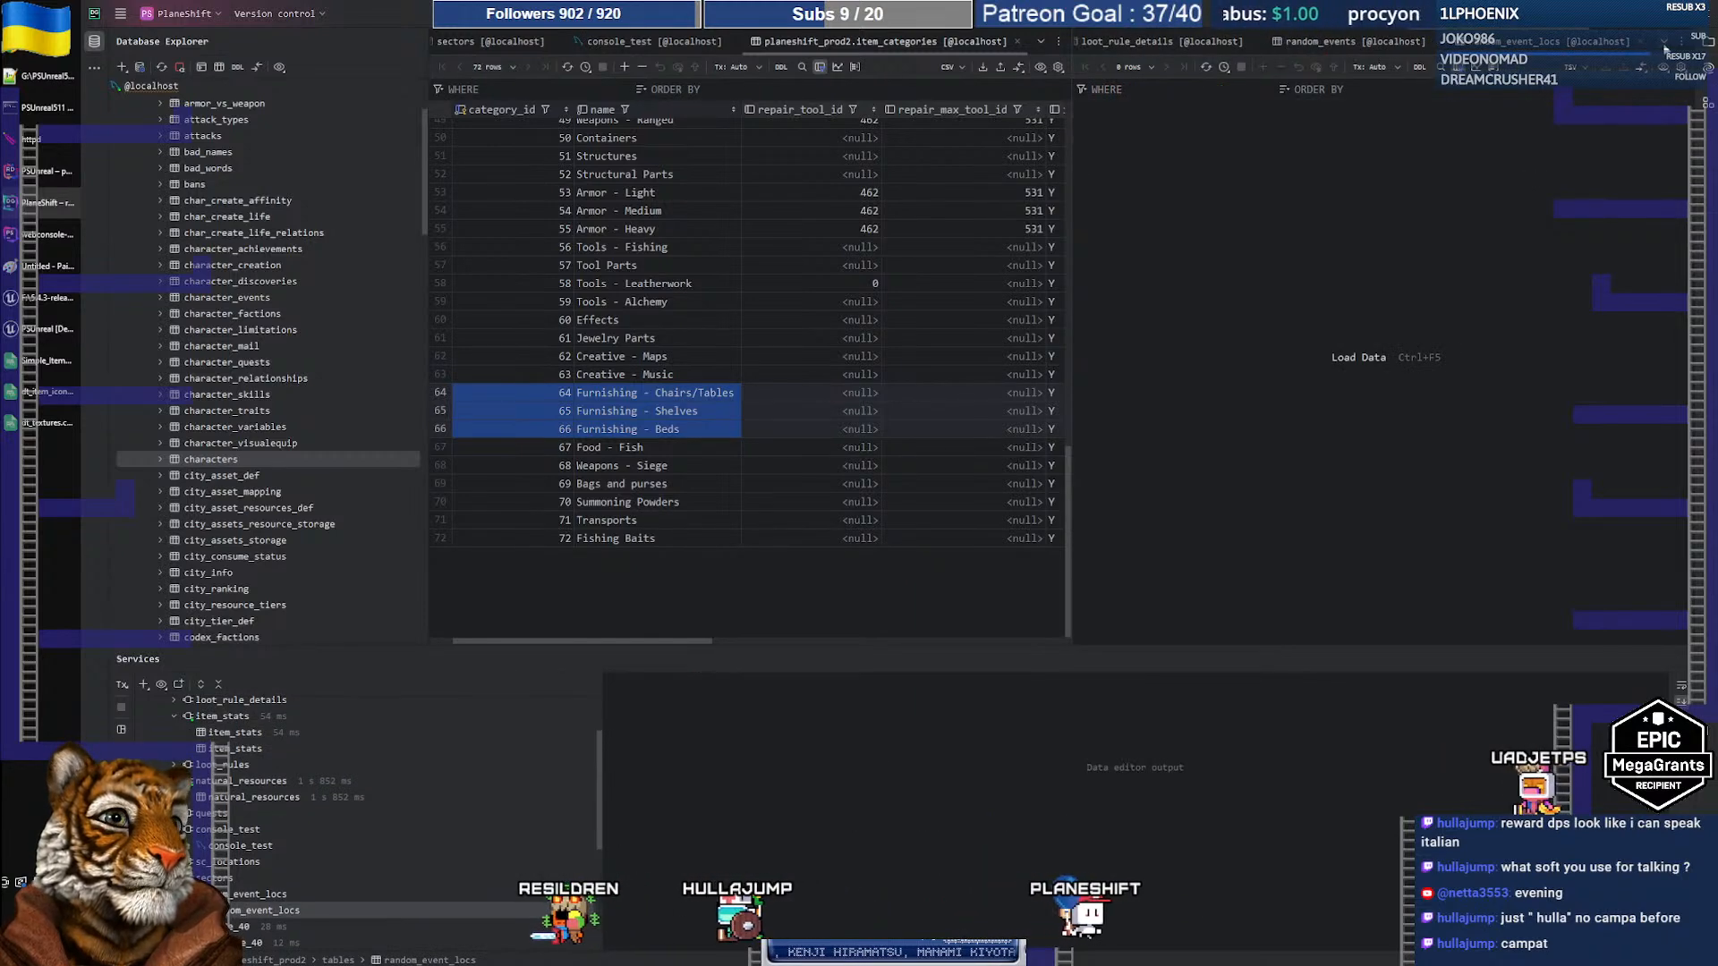
pyautogui.click(1663, 44)
pyautogui.click(1570, 177)
pyautogui.hotkey('ctrl', 'a')
pyautogui.hotkey('ctrl', 'v')
pyautogui.hotkey('ctrl', 'a')
pyautogui.click(1086, 68)
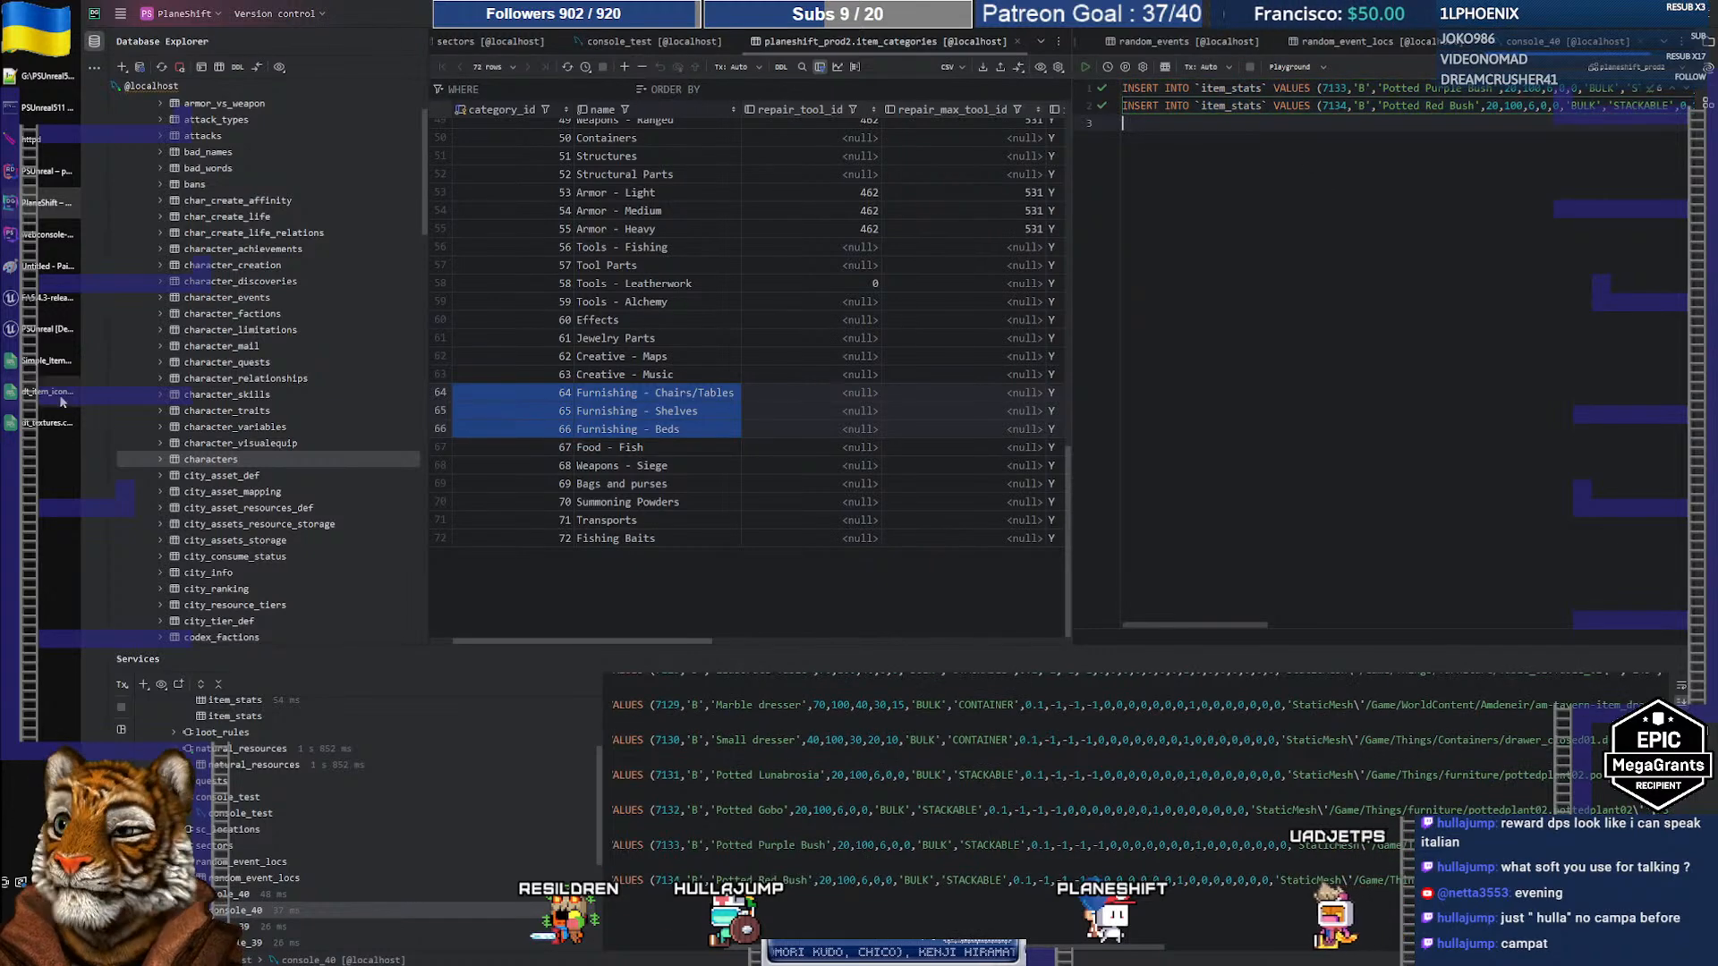
pyautogui.click(42, 425)
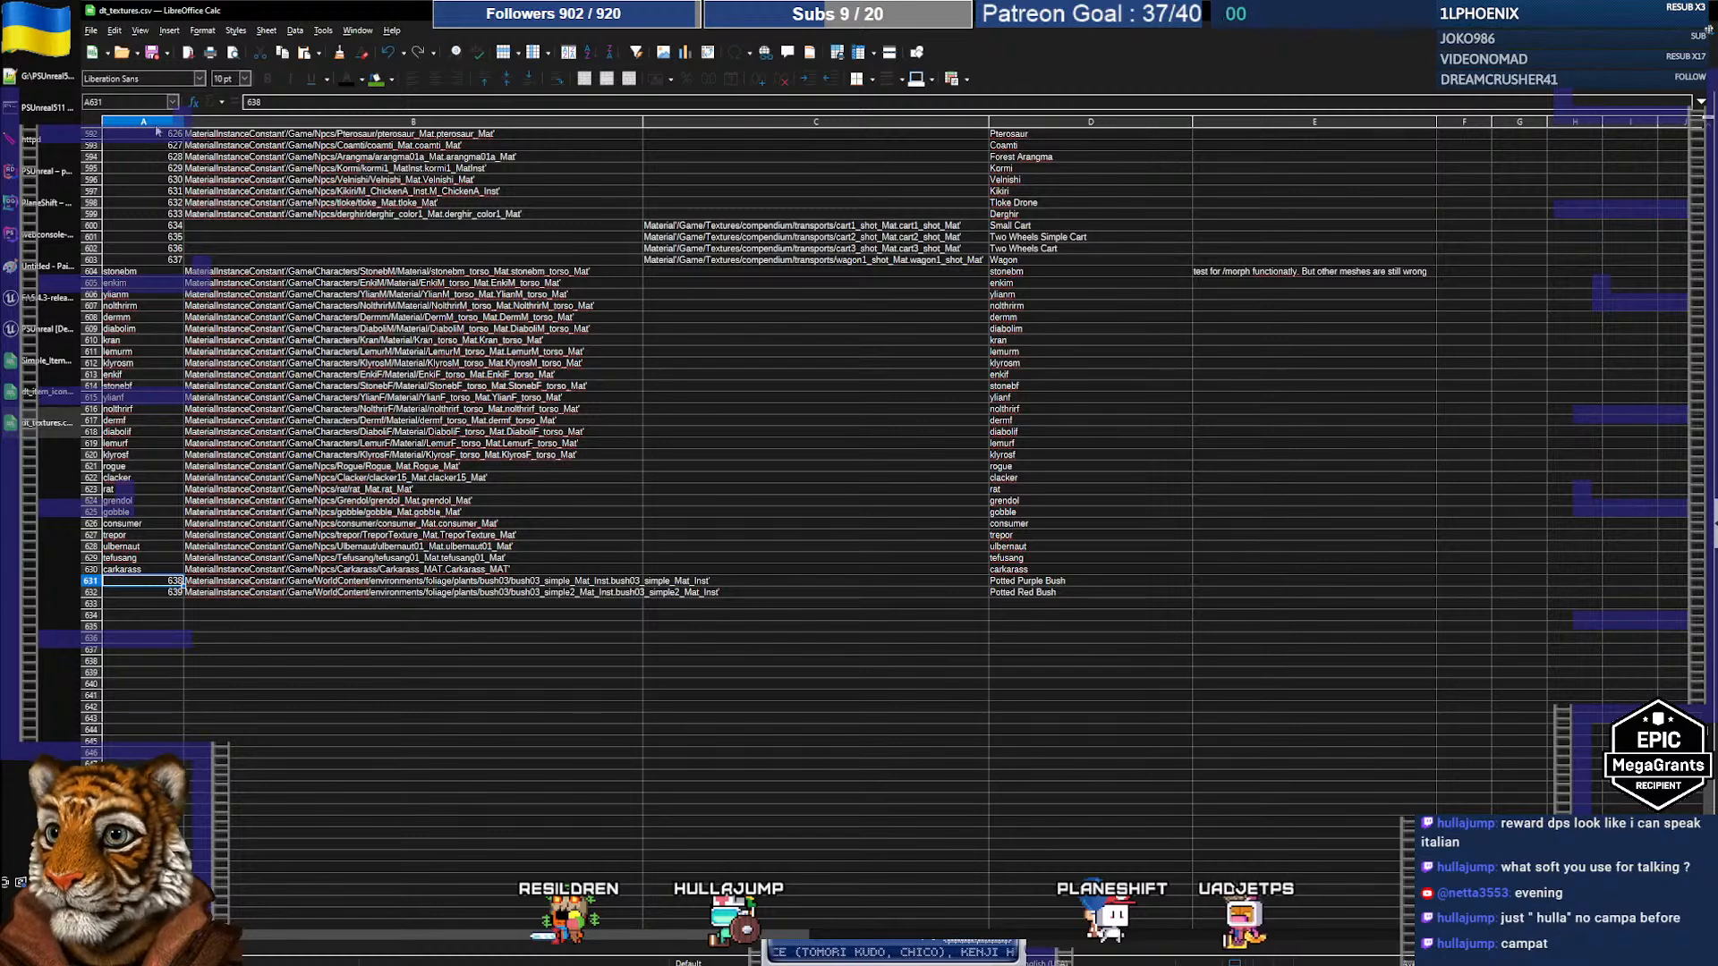
# Step: Save dt_textures.csv in CSV format, then show Unreal's top-level Content folder
pyautogui.click(152, 53)
pyautogui.click(923, 540)
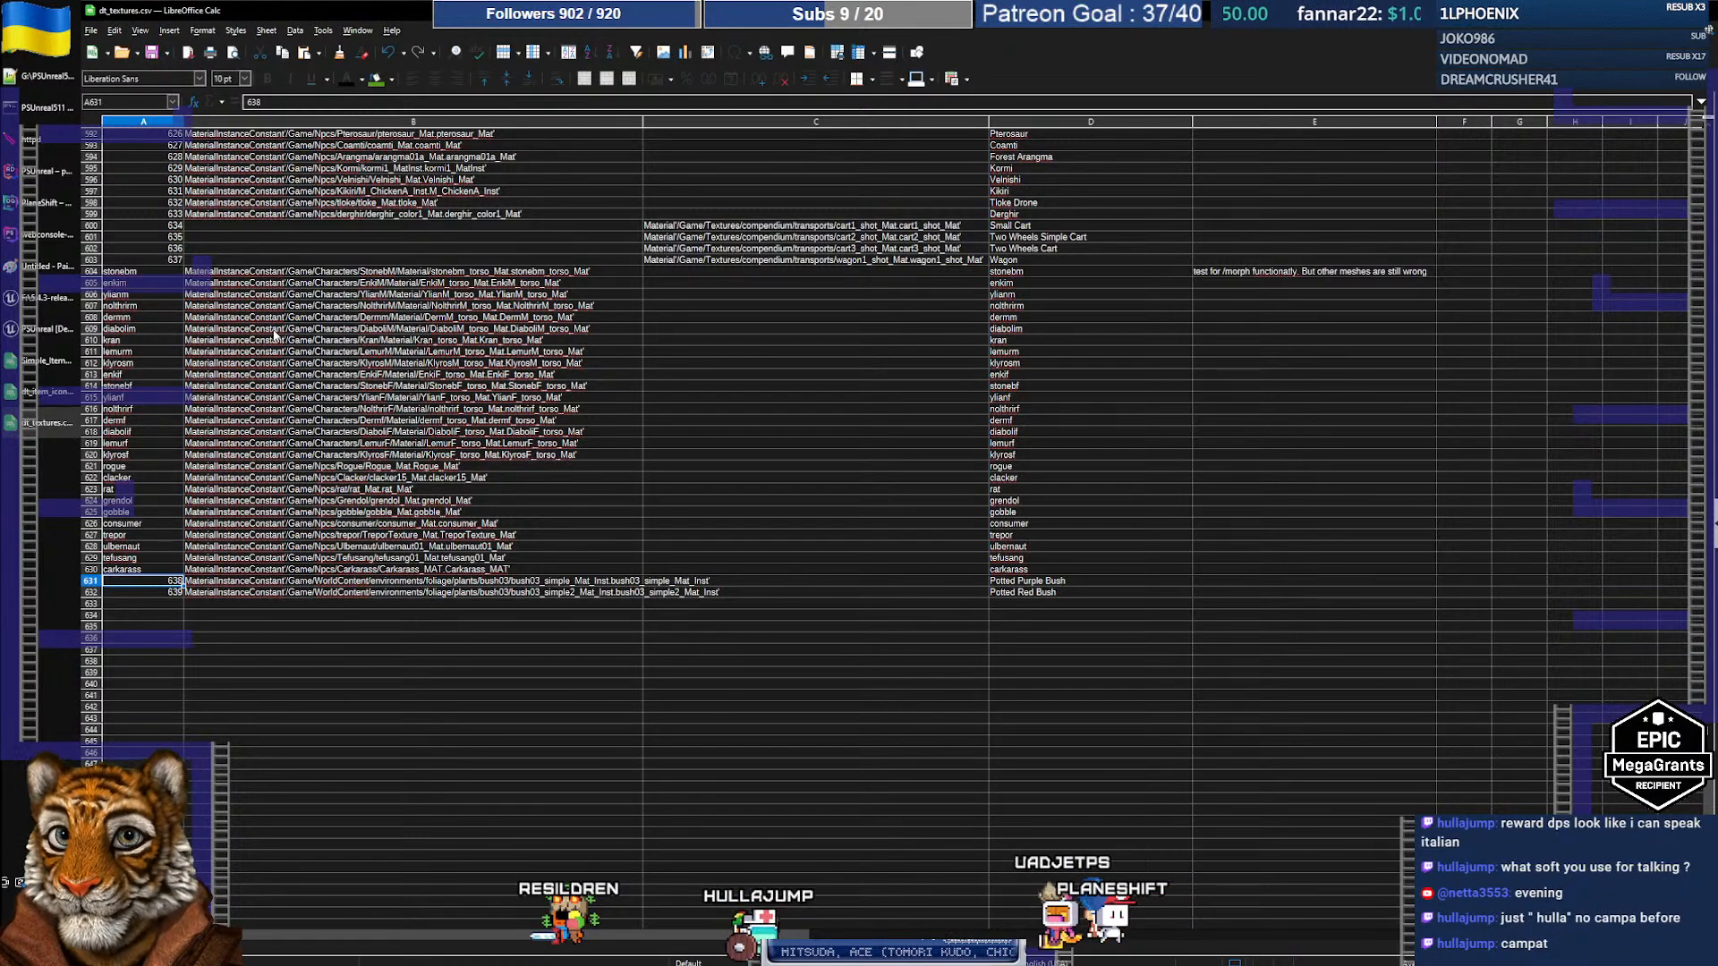
pyautogui.moveTo(39, 332)
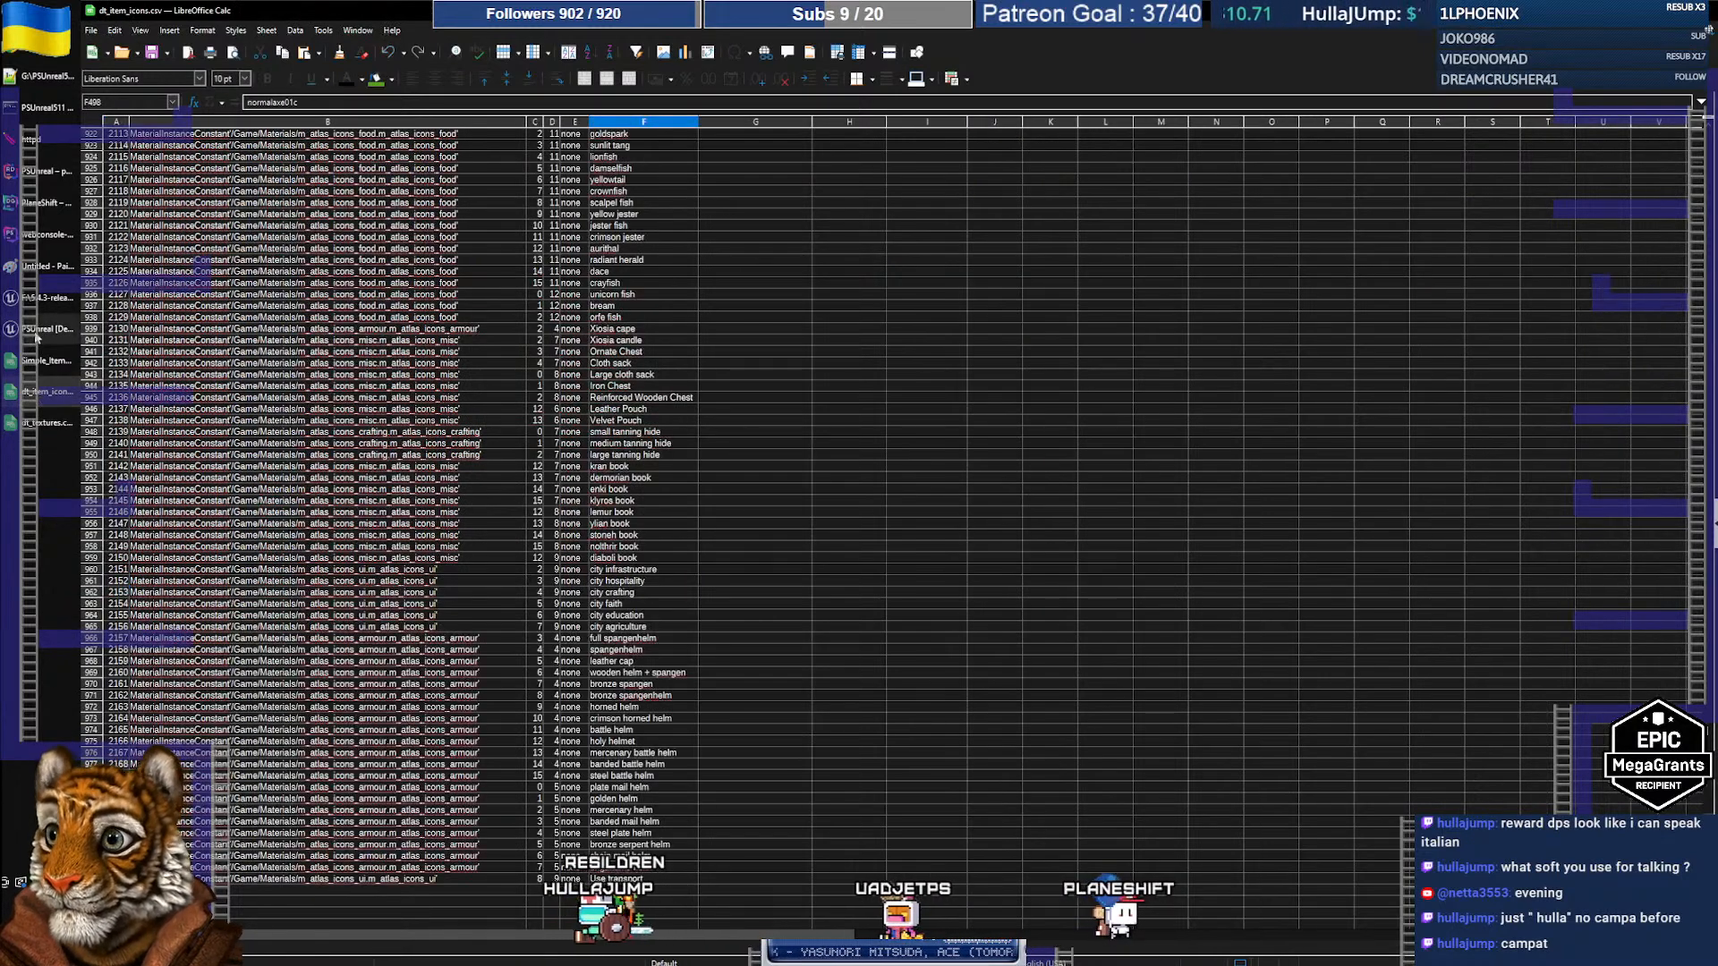
pyautogui.click(39, 331)
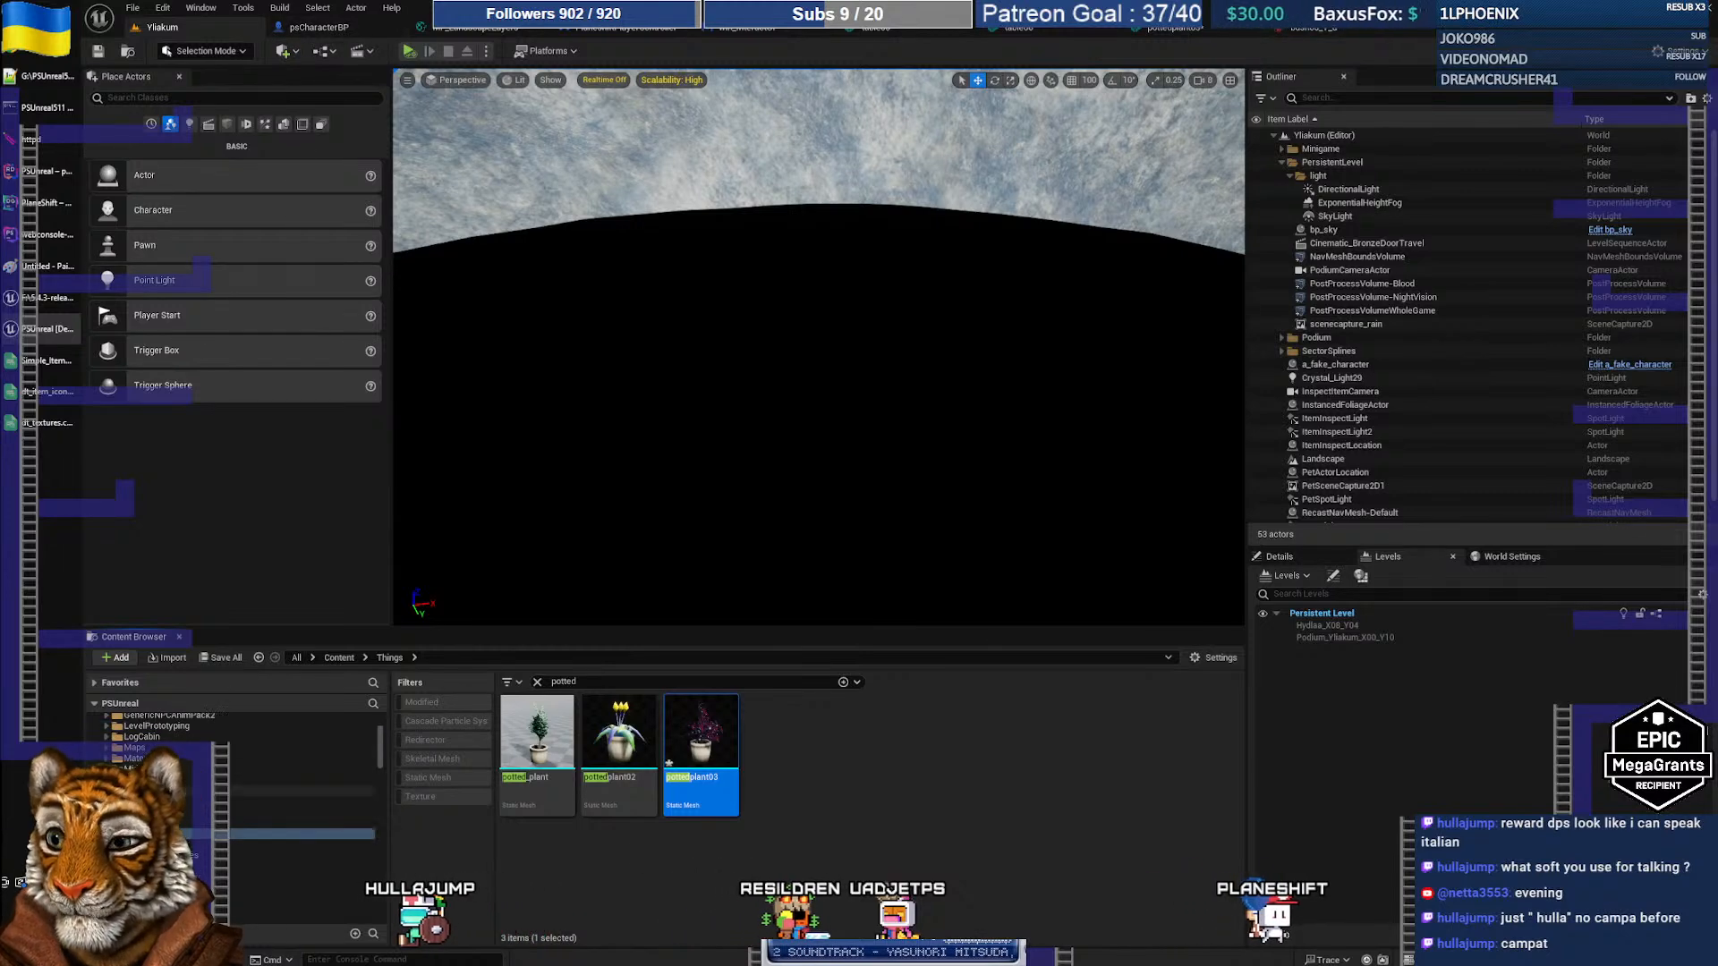
pyautogui.scroll(10, 152, 738)
pyautogui.click(146, 731)
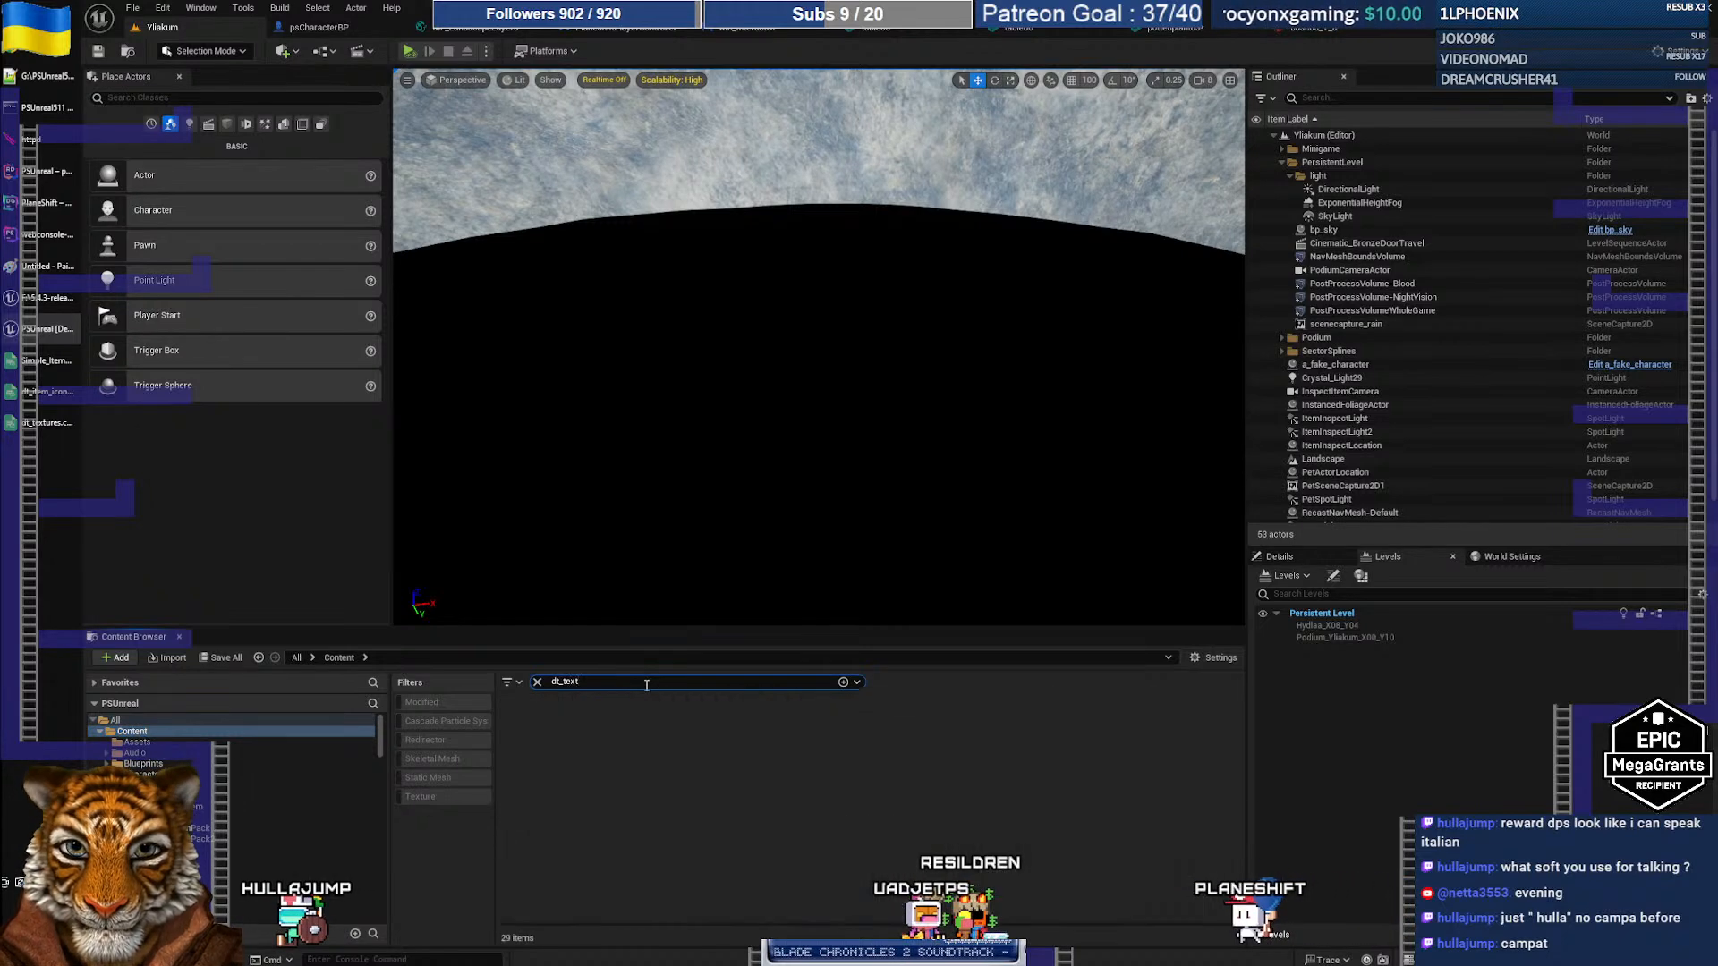
# Step: Open the dt_textures table, check row 638's bush03 texture path, then check out and save it
pyautogui.doubleClick(547, 743)
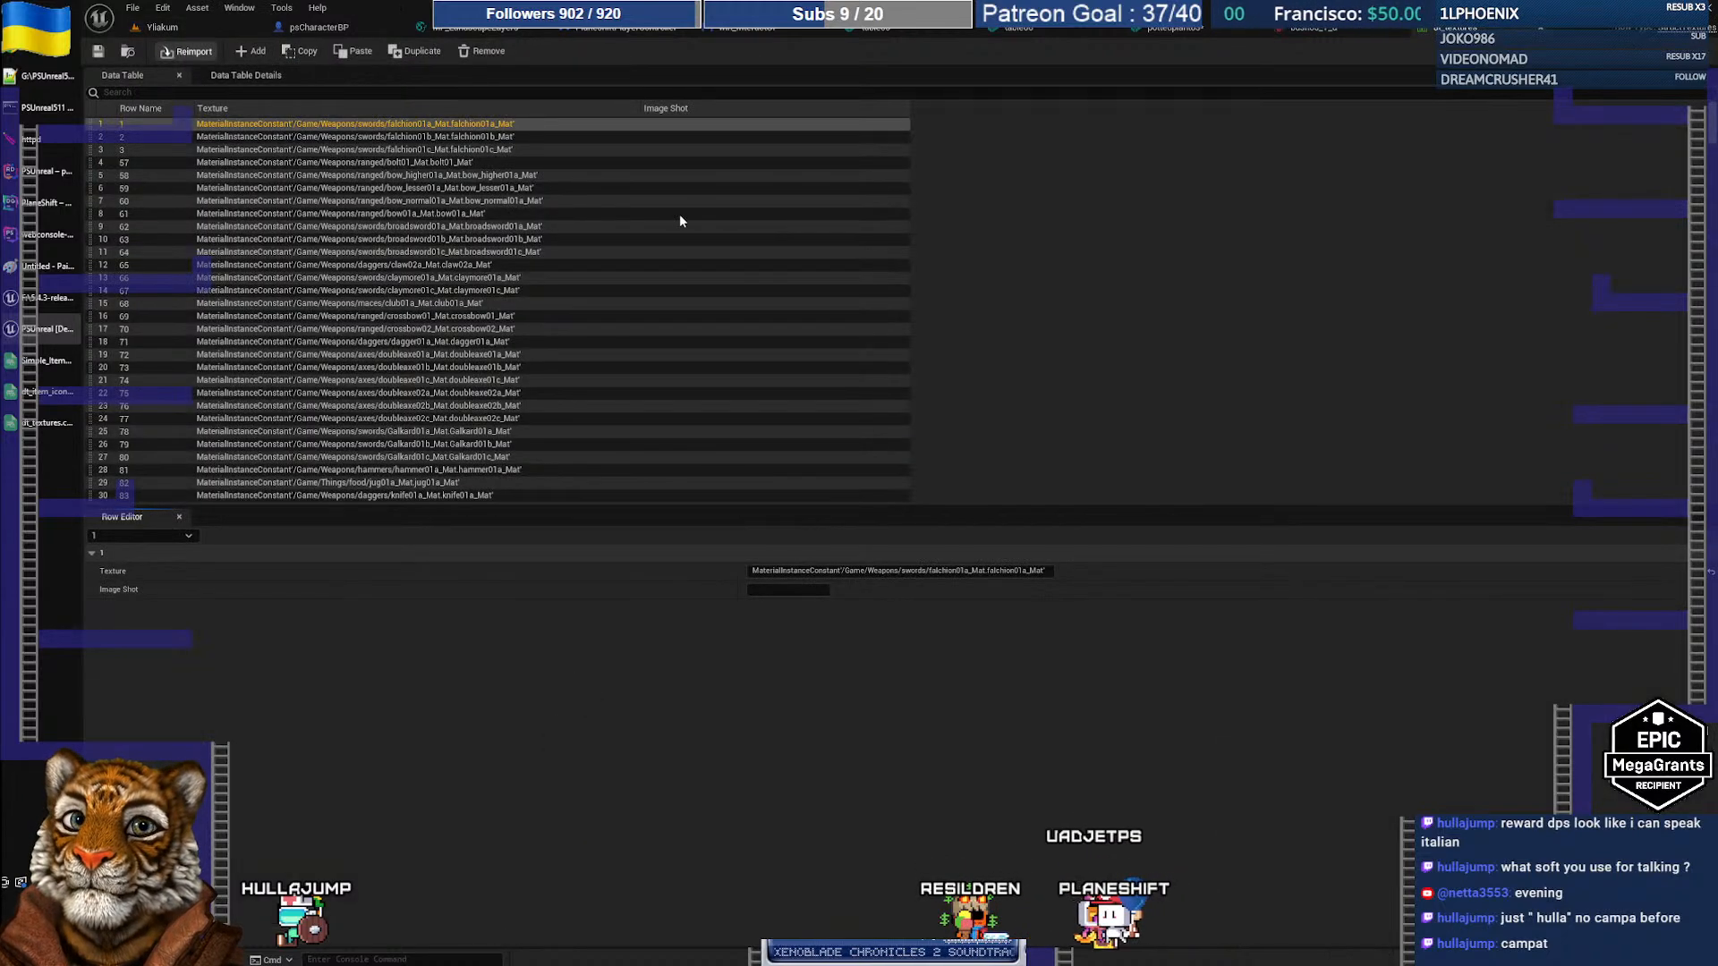
pyautogui.click(995, 523)
pyautogui.click(686, 401)
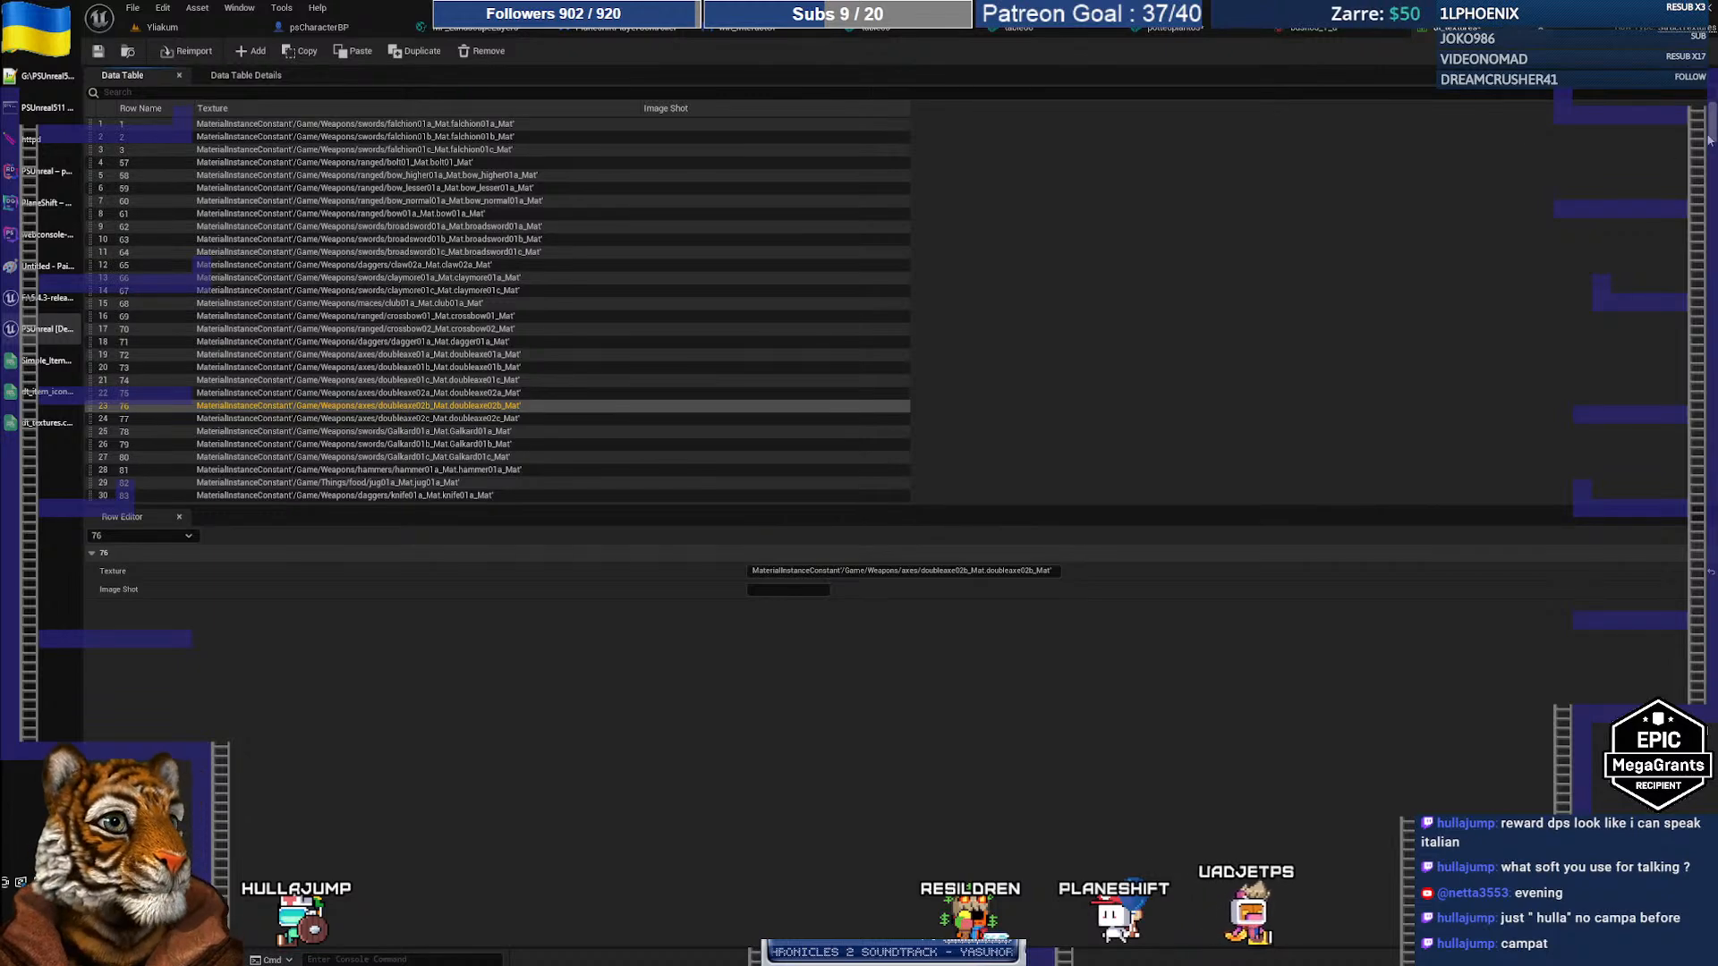
pyautogui.moveTo(1712, 130); pyautogui.dragTo(1711, 483)
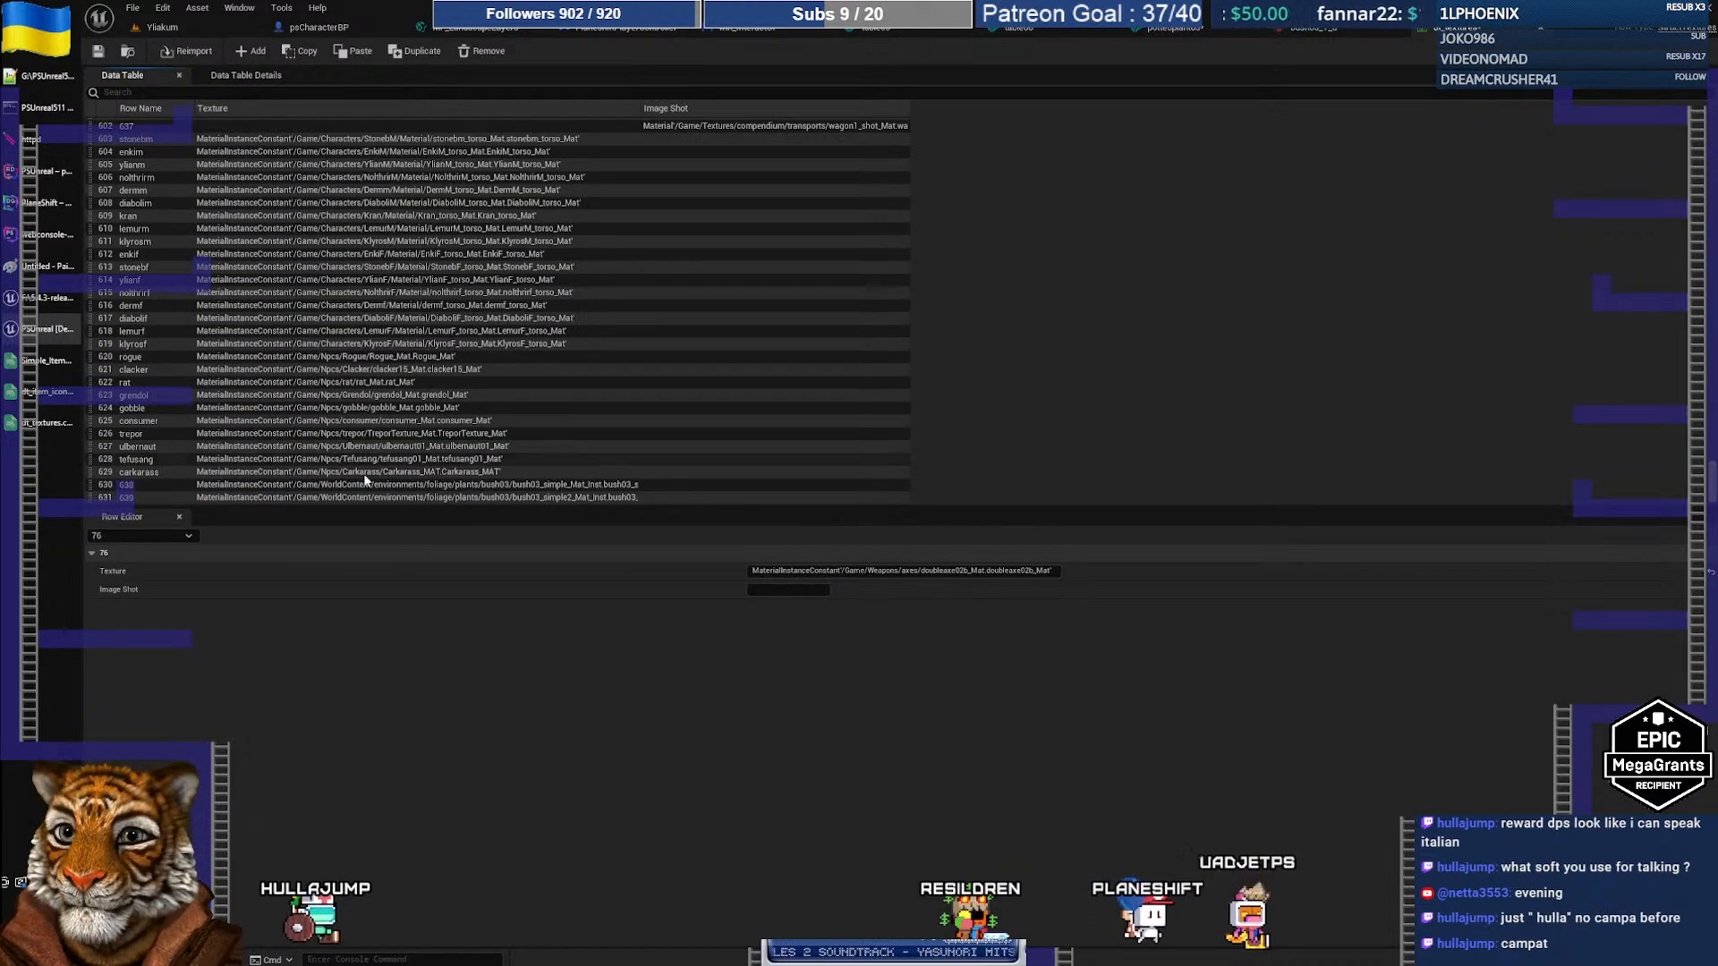
pyautogui.click(510, 485)
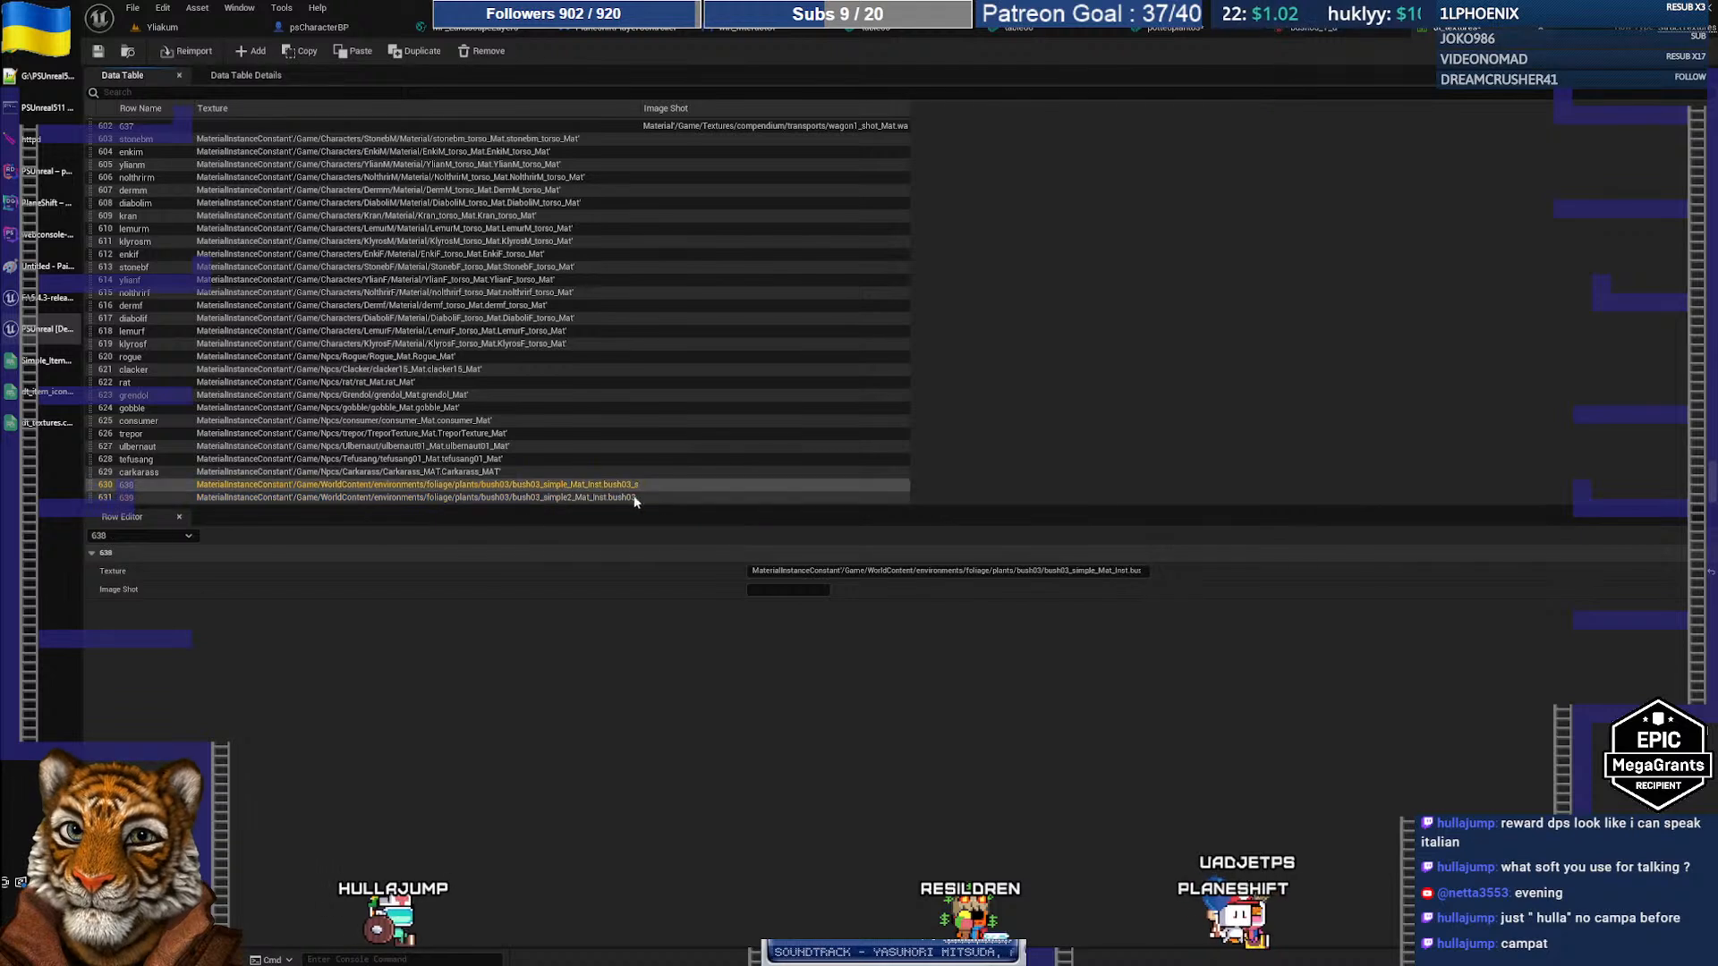
pyautogui.moveTo(640, 125); pyautogui.dragTo(751, 125)
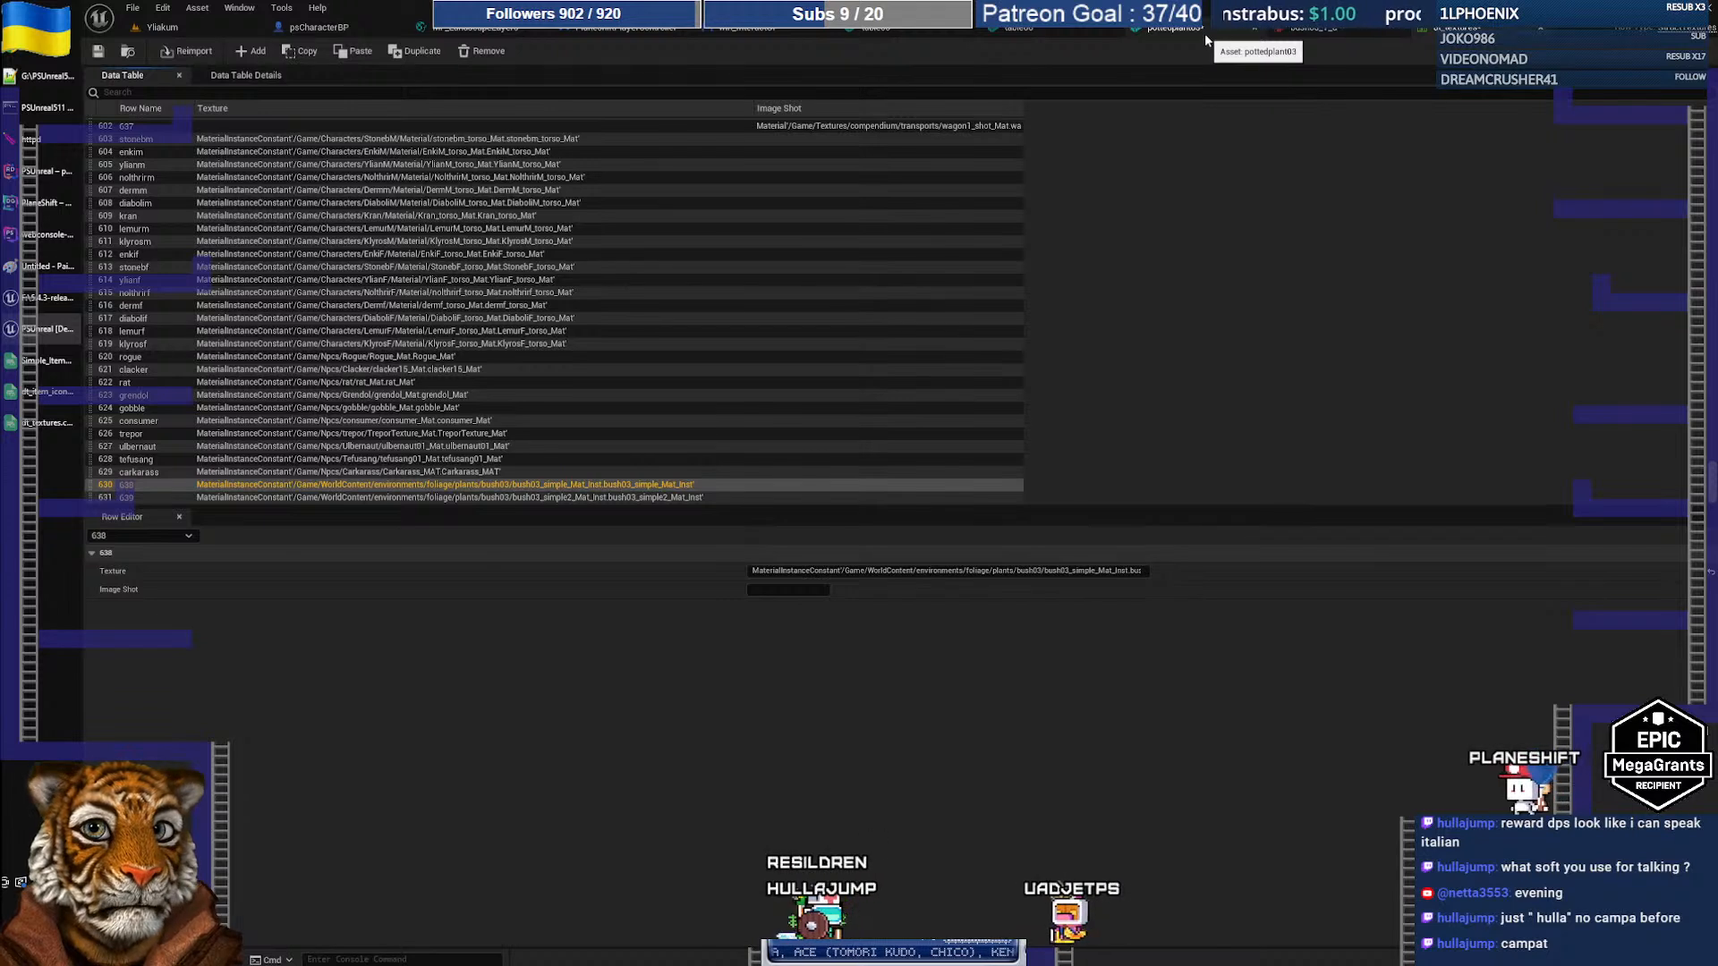
pyautogui.click(99, 52)
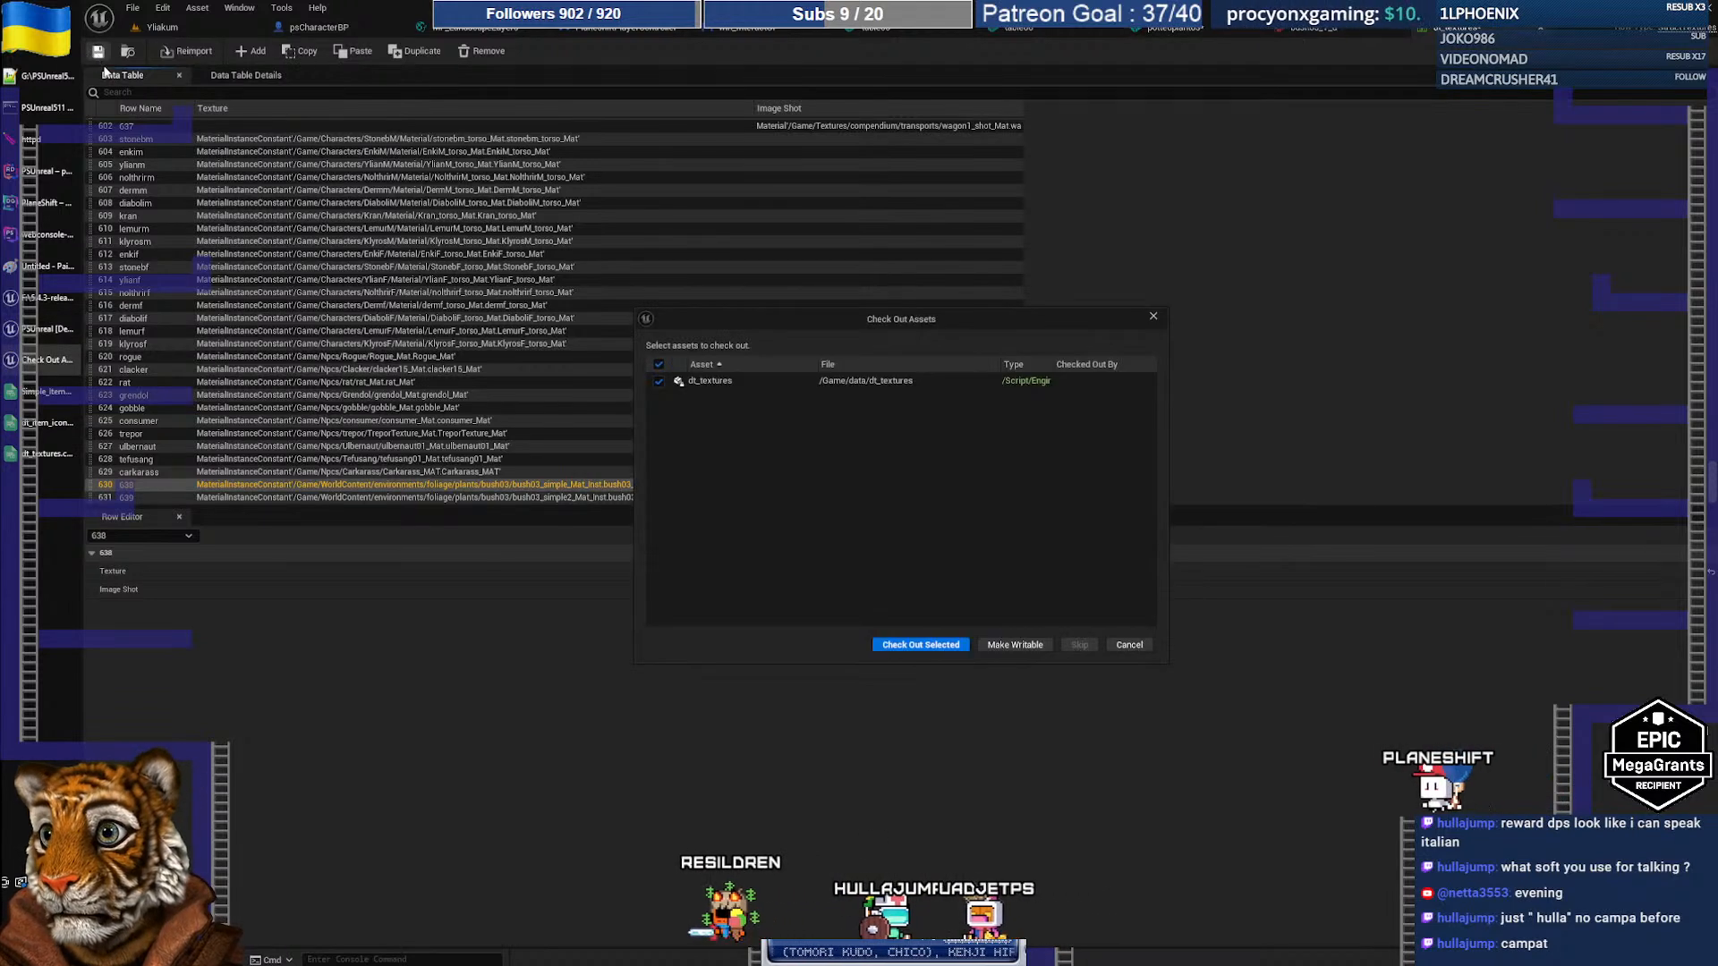
pyautogui.click(921, 644)
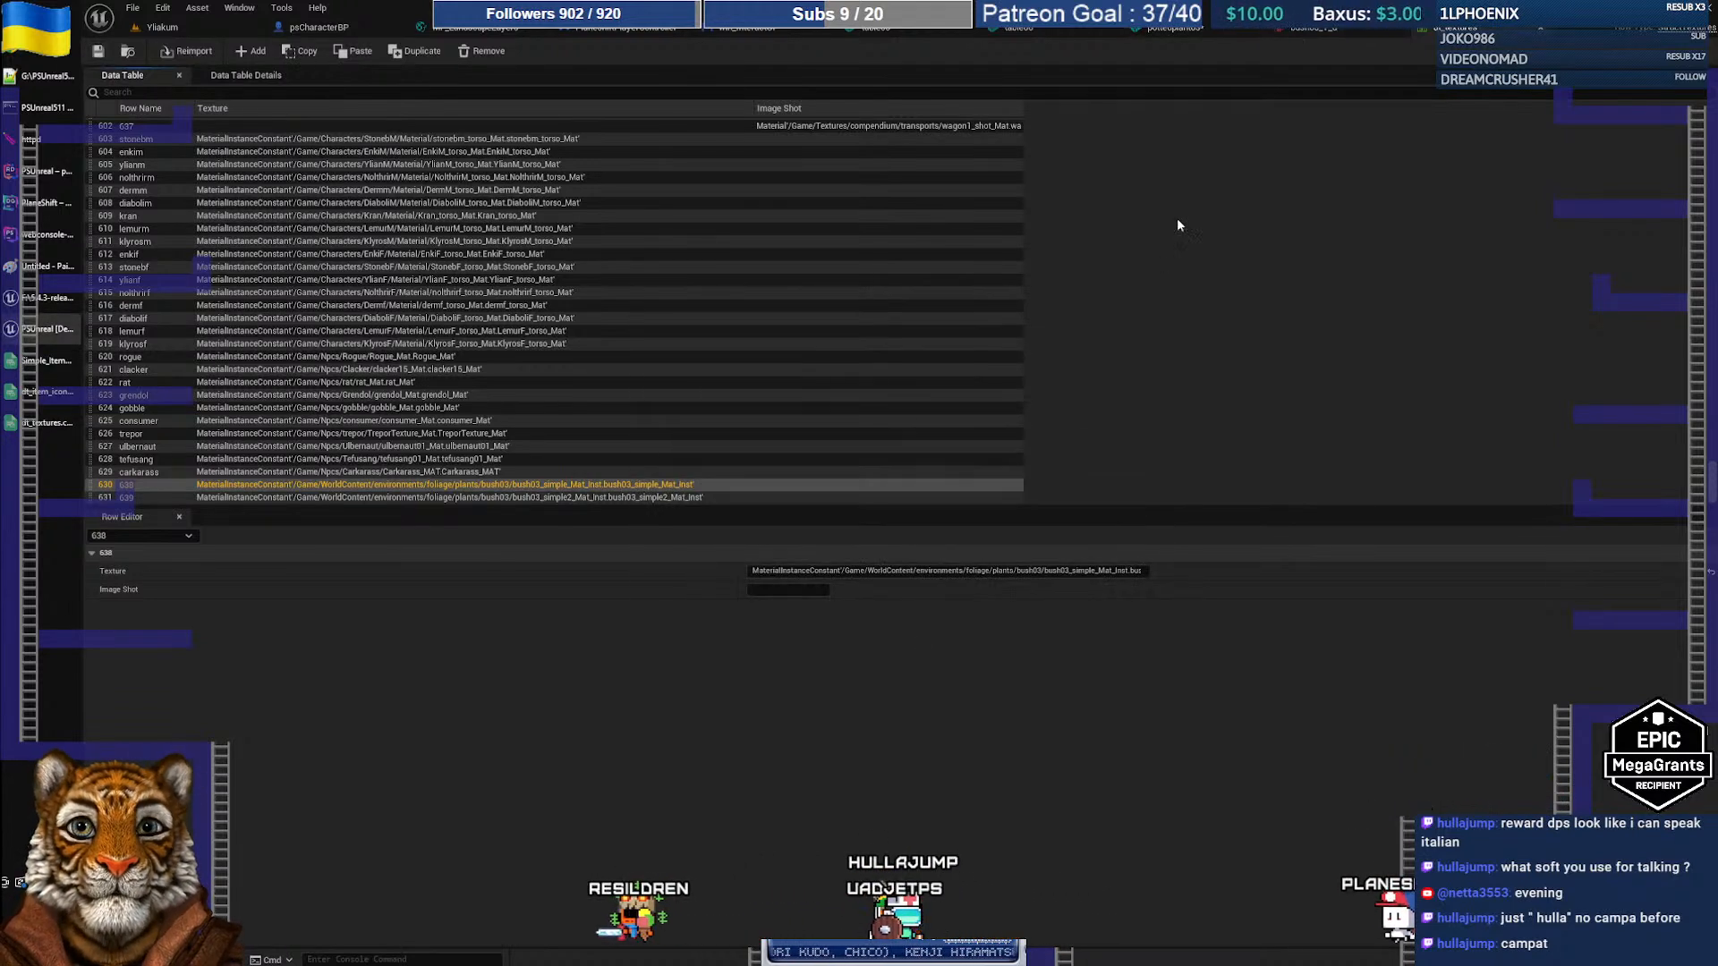
pyautogui.click(1169, 33)
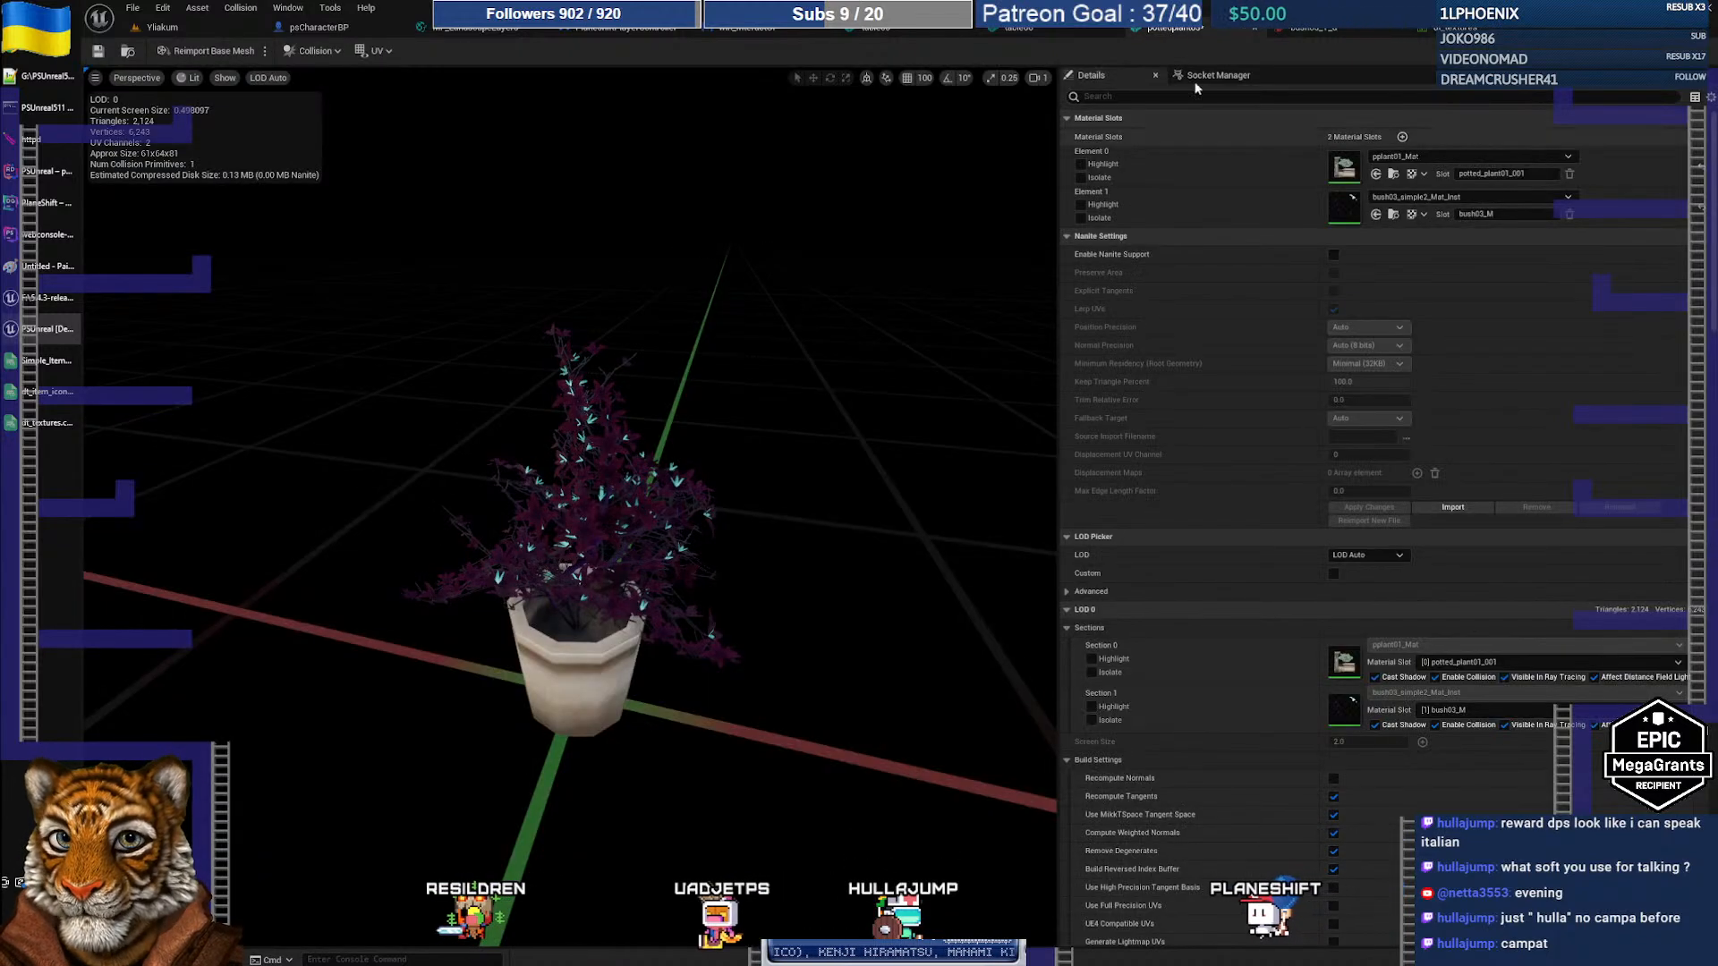
# Step: Reload the pottedplant03 package from the Content Browser
pyautogui.click(131, 56)
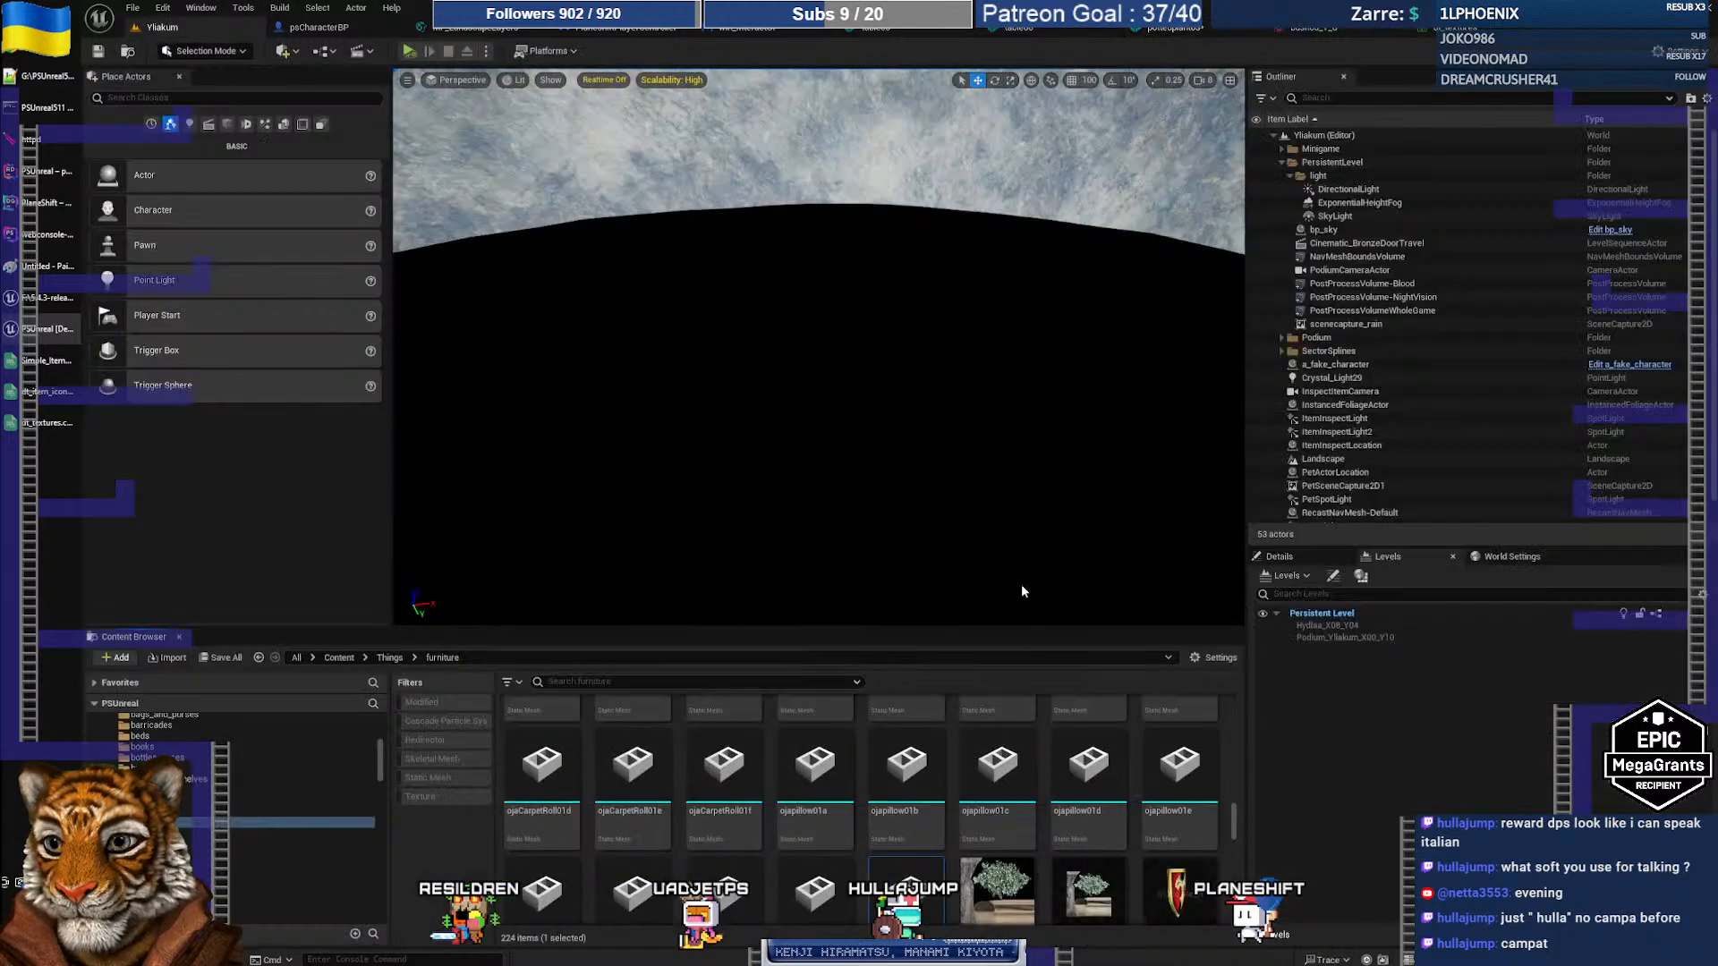
pyautogui.scroll(-1, 984, 787)
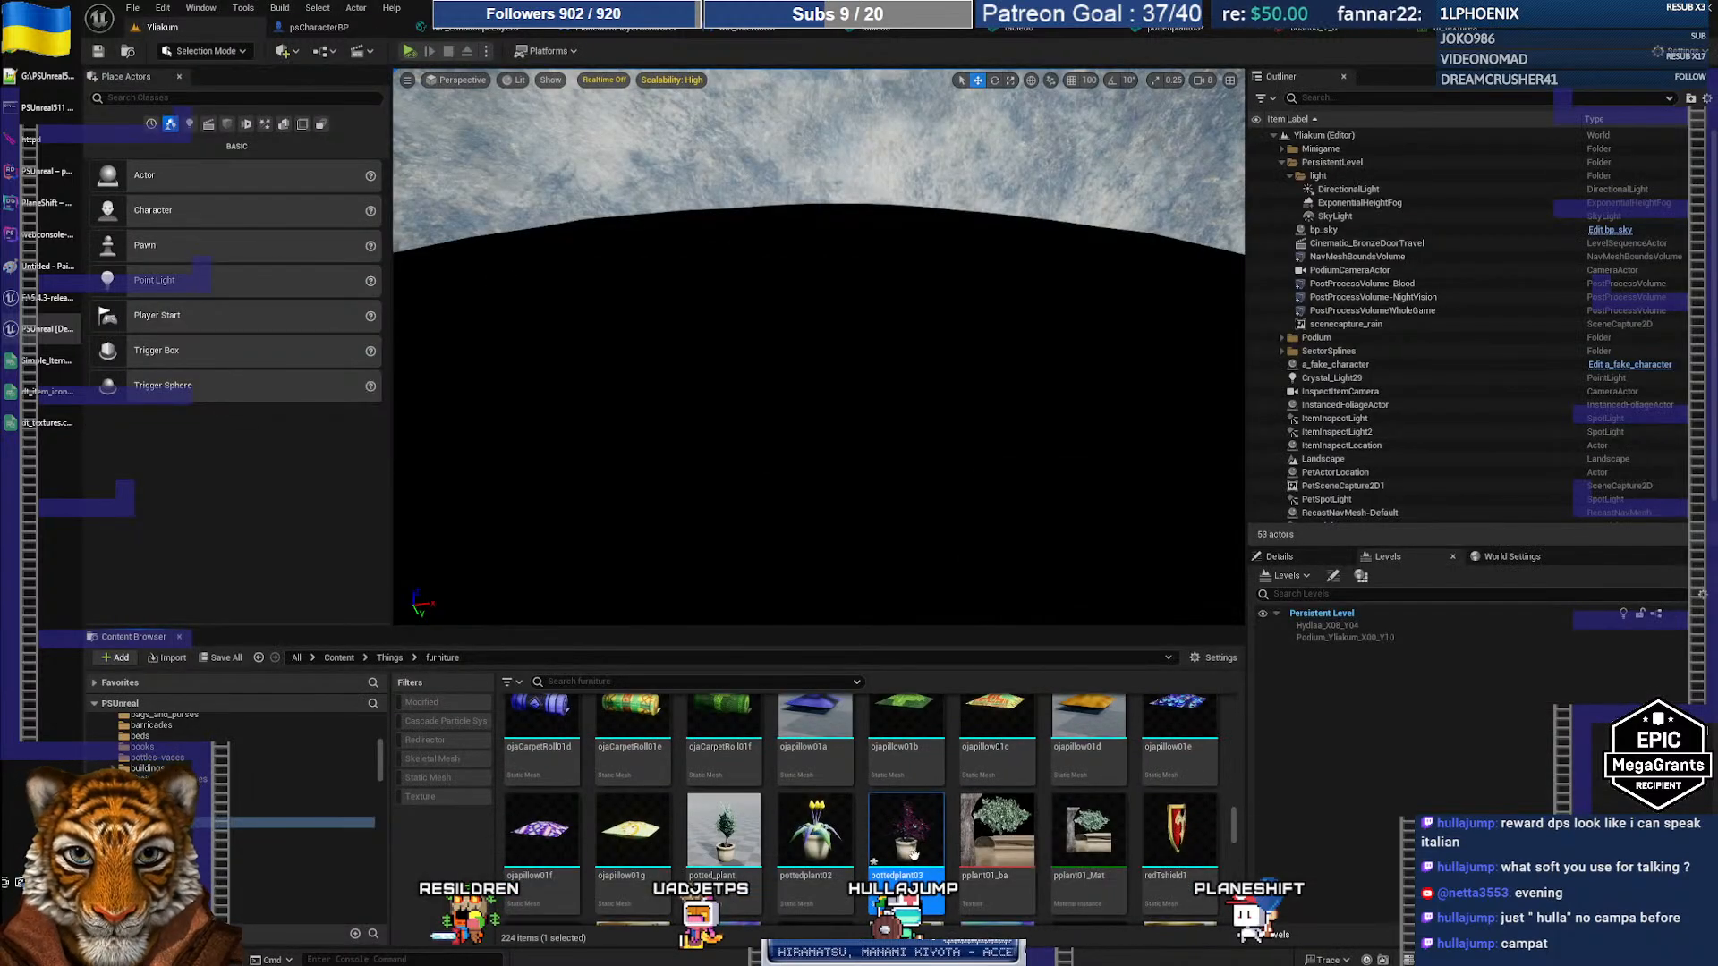
pyautogui.rightClick(911, 851)
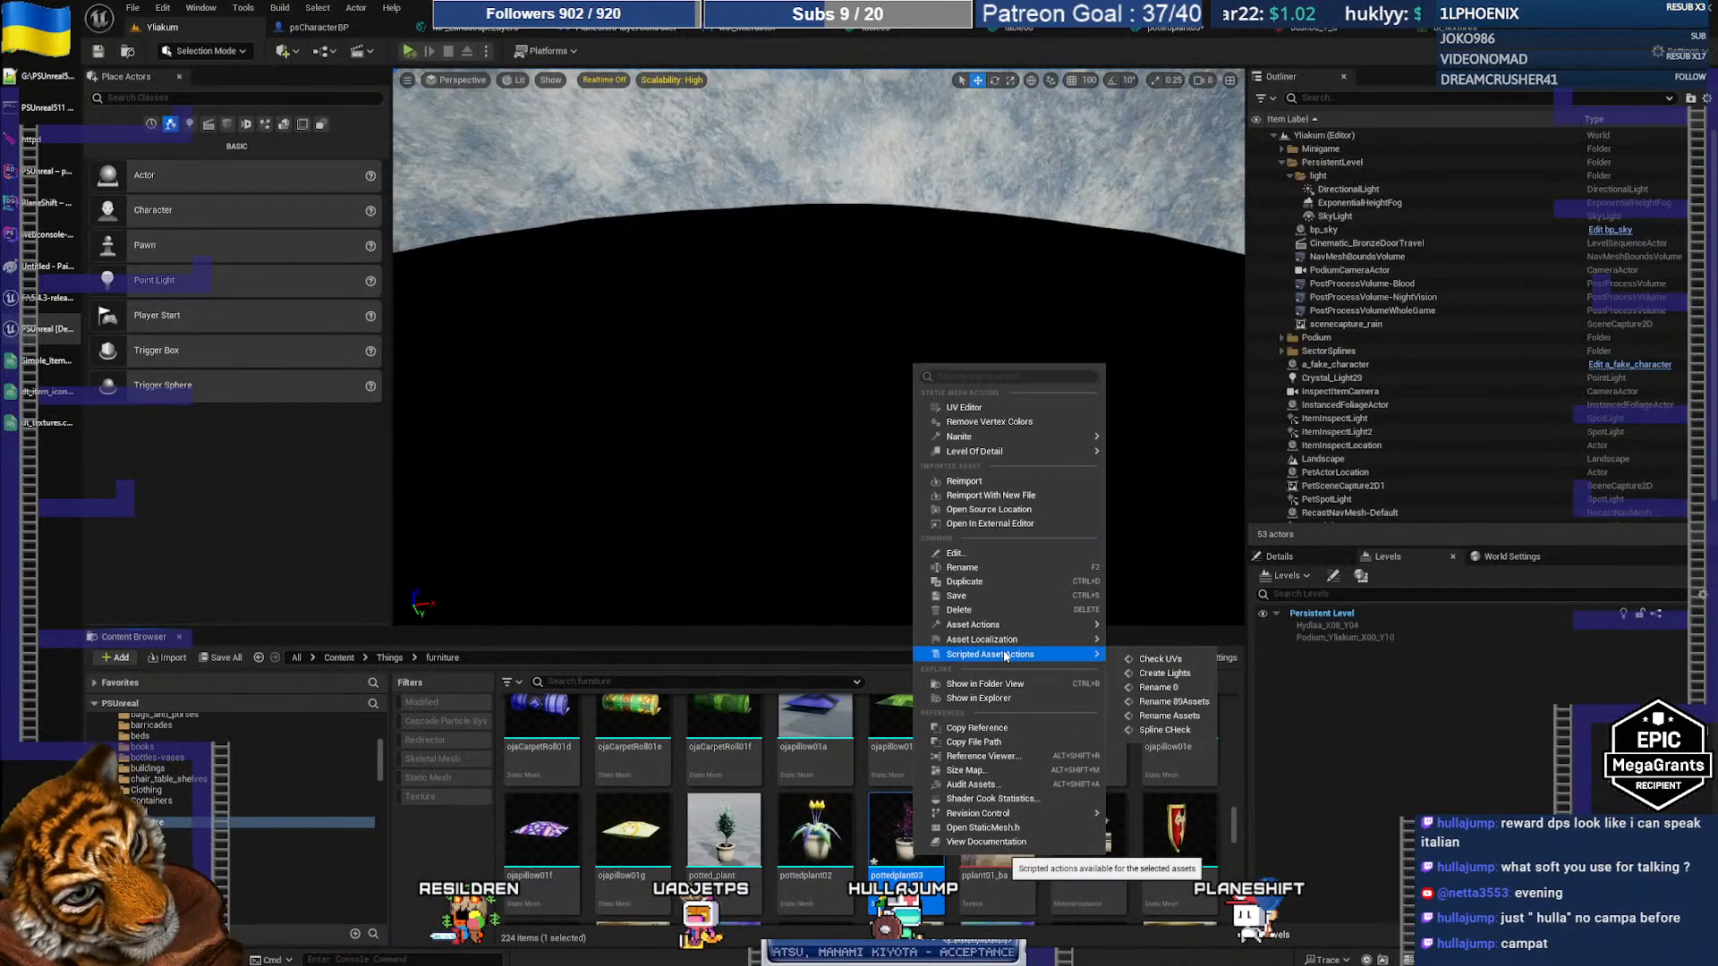
pyautogui.moveTo(1006, 629)
pyautogui.click(1136, 749)
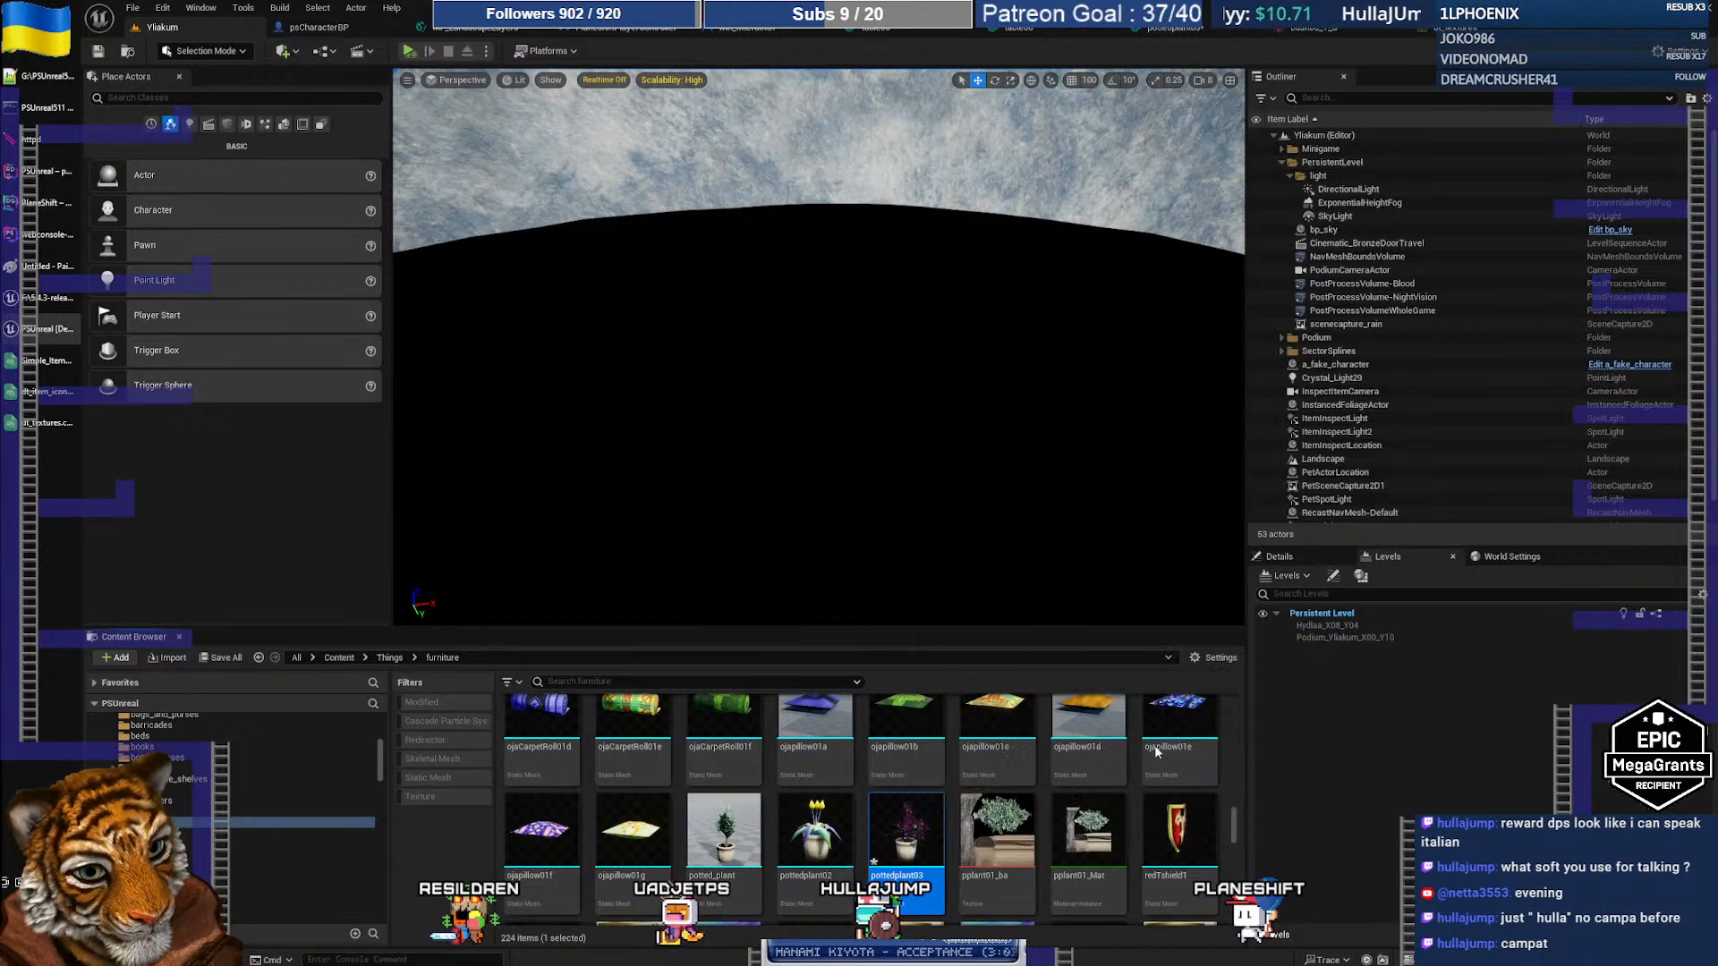
pyautogui.click(1000, 523)
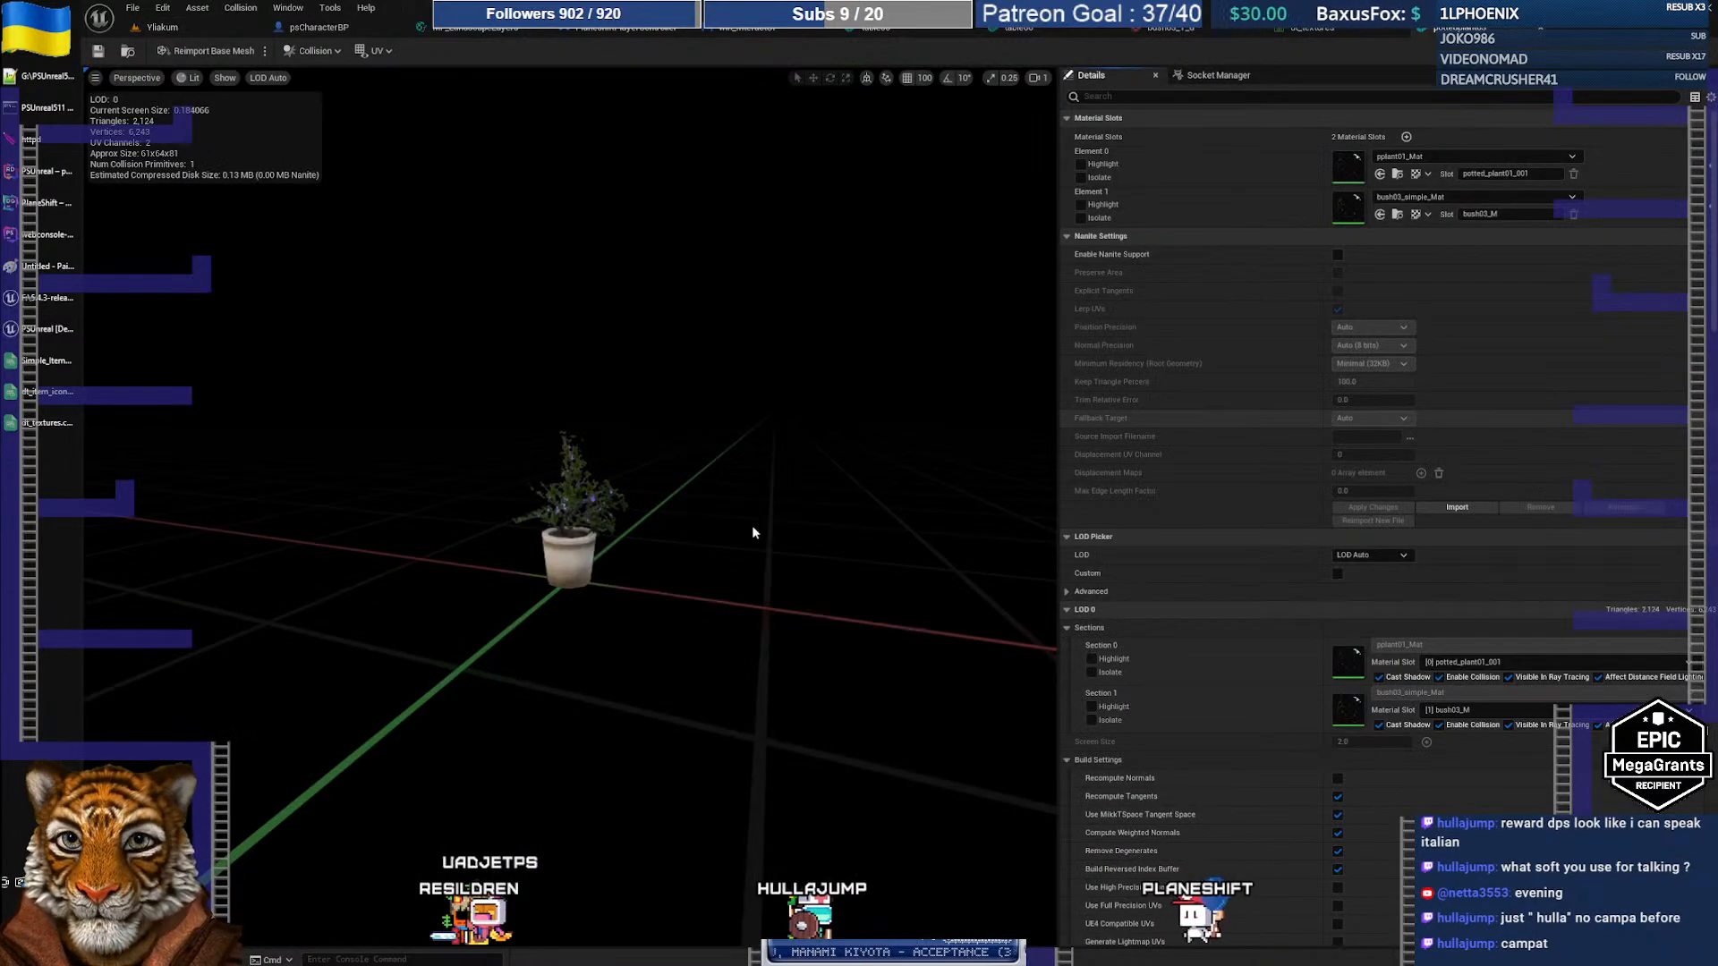
# Step: Launch the PSUnreal511 game client from the Windows Start menu
pyautogui.click(189, 25)
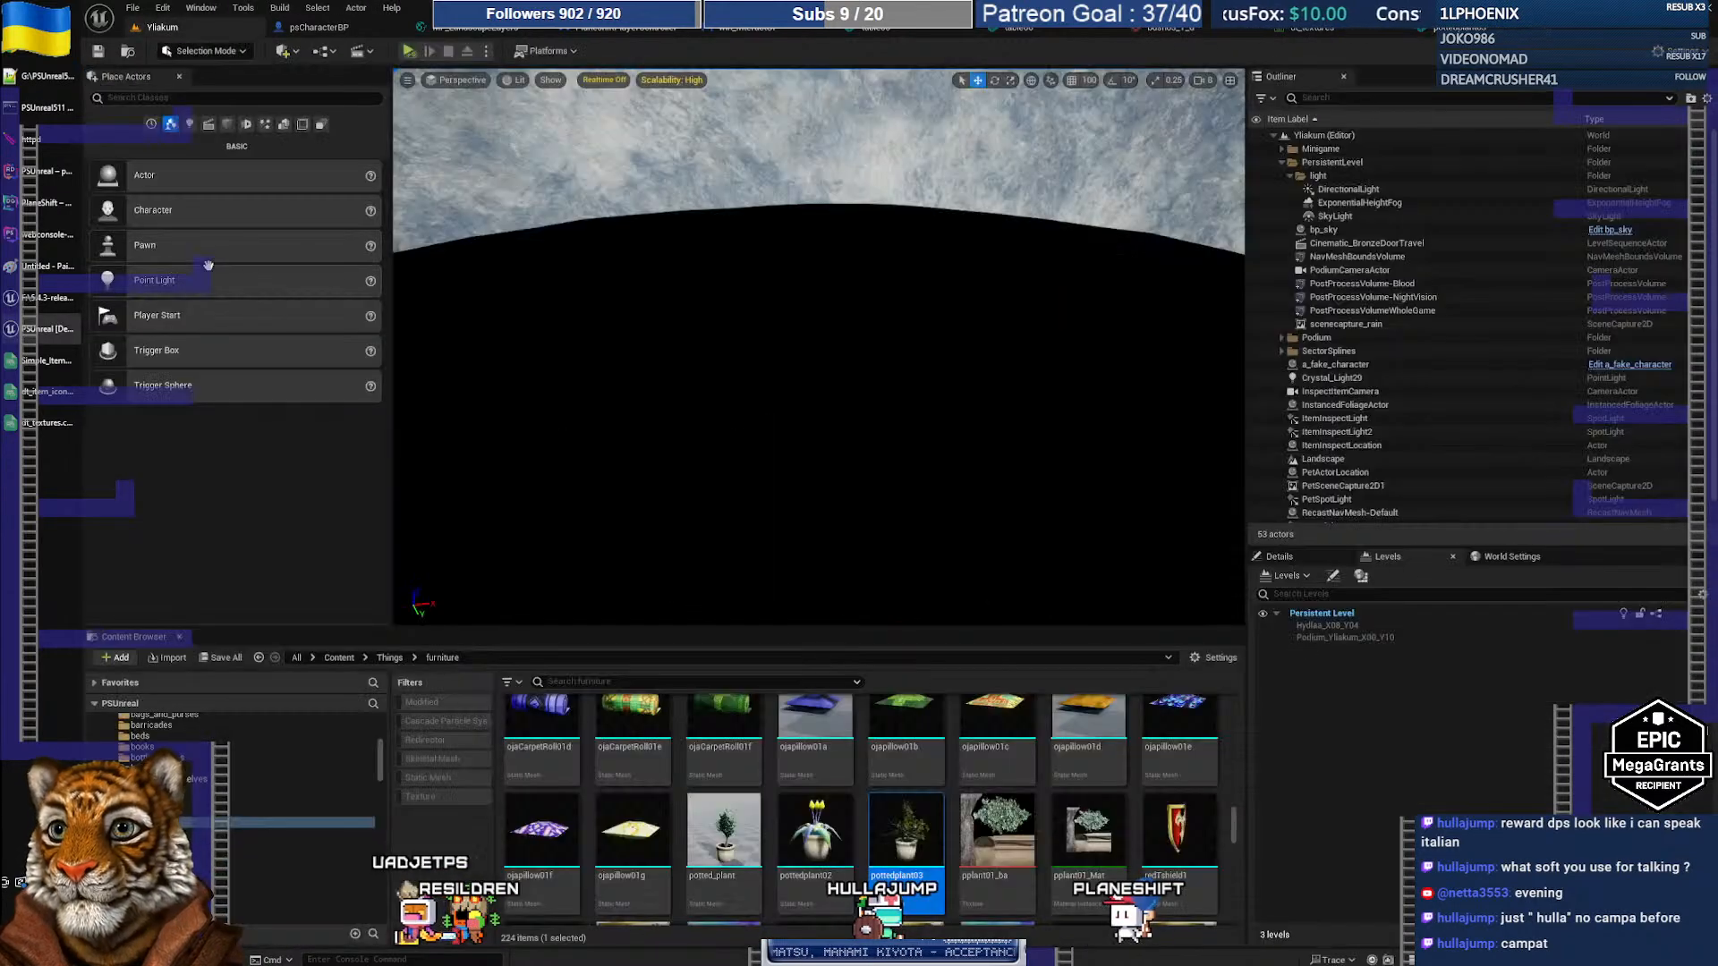
pyautogui.click(22, 16)
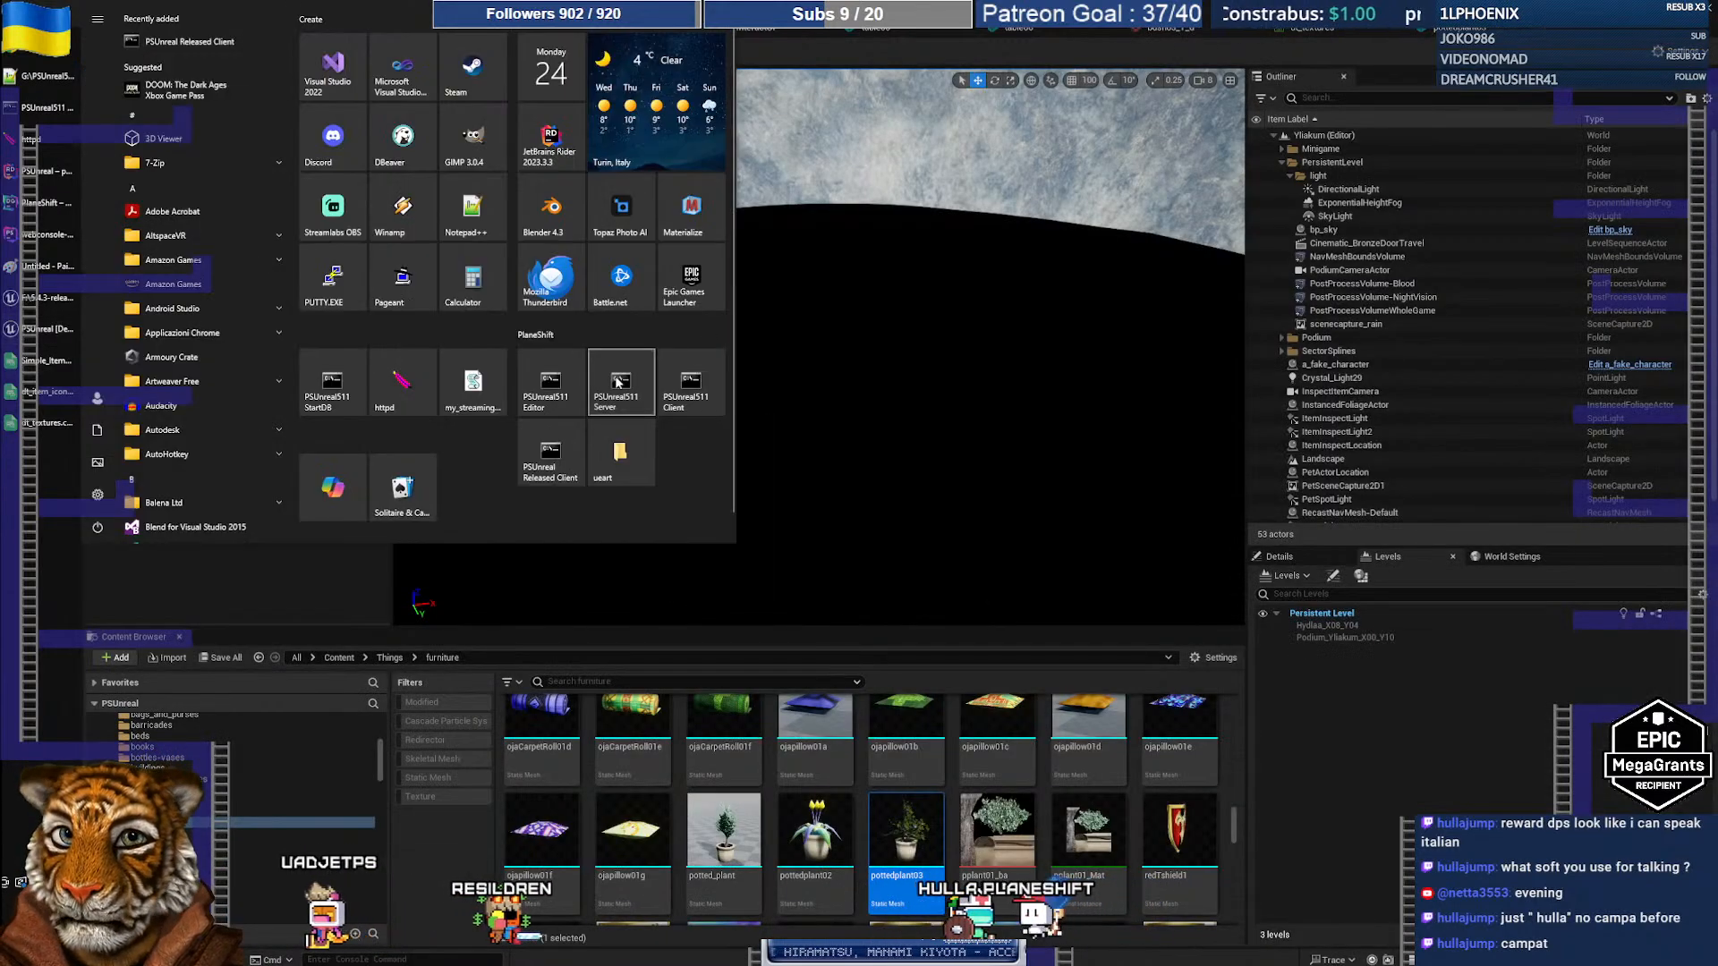
pyautogui.click(143, 89)
pyautogui.click(21, 16)
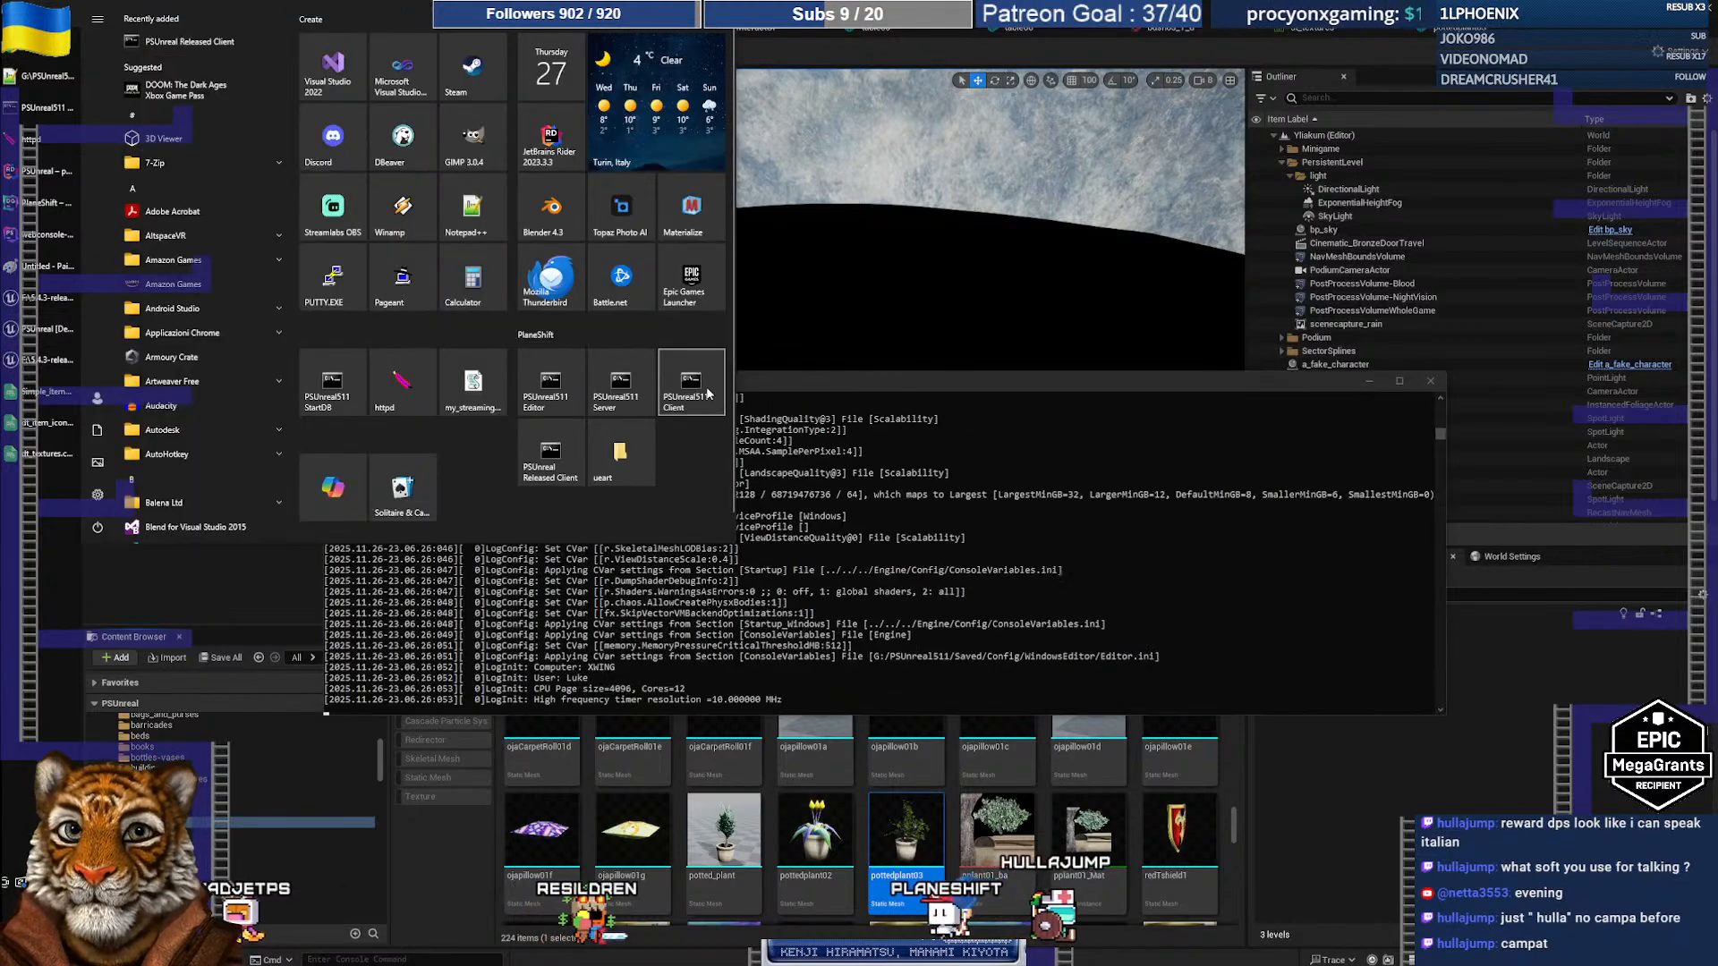
pyautogui.click(700, 399)
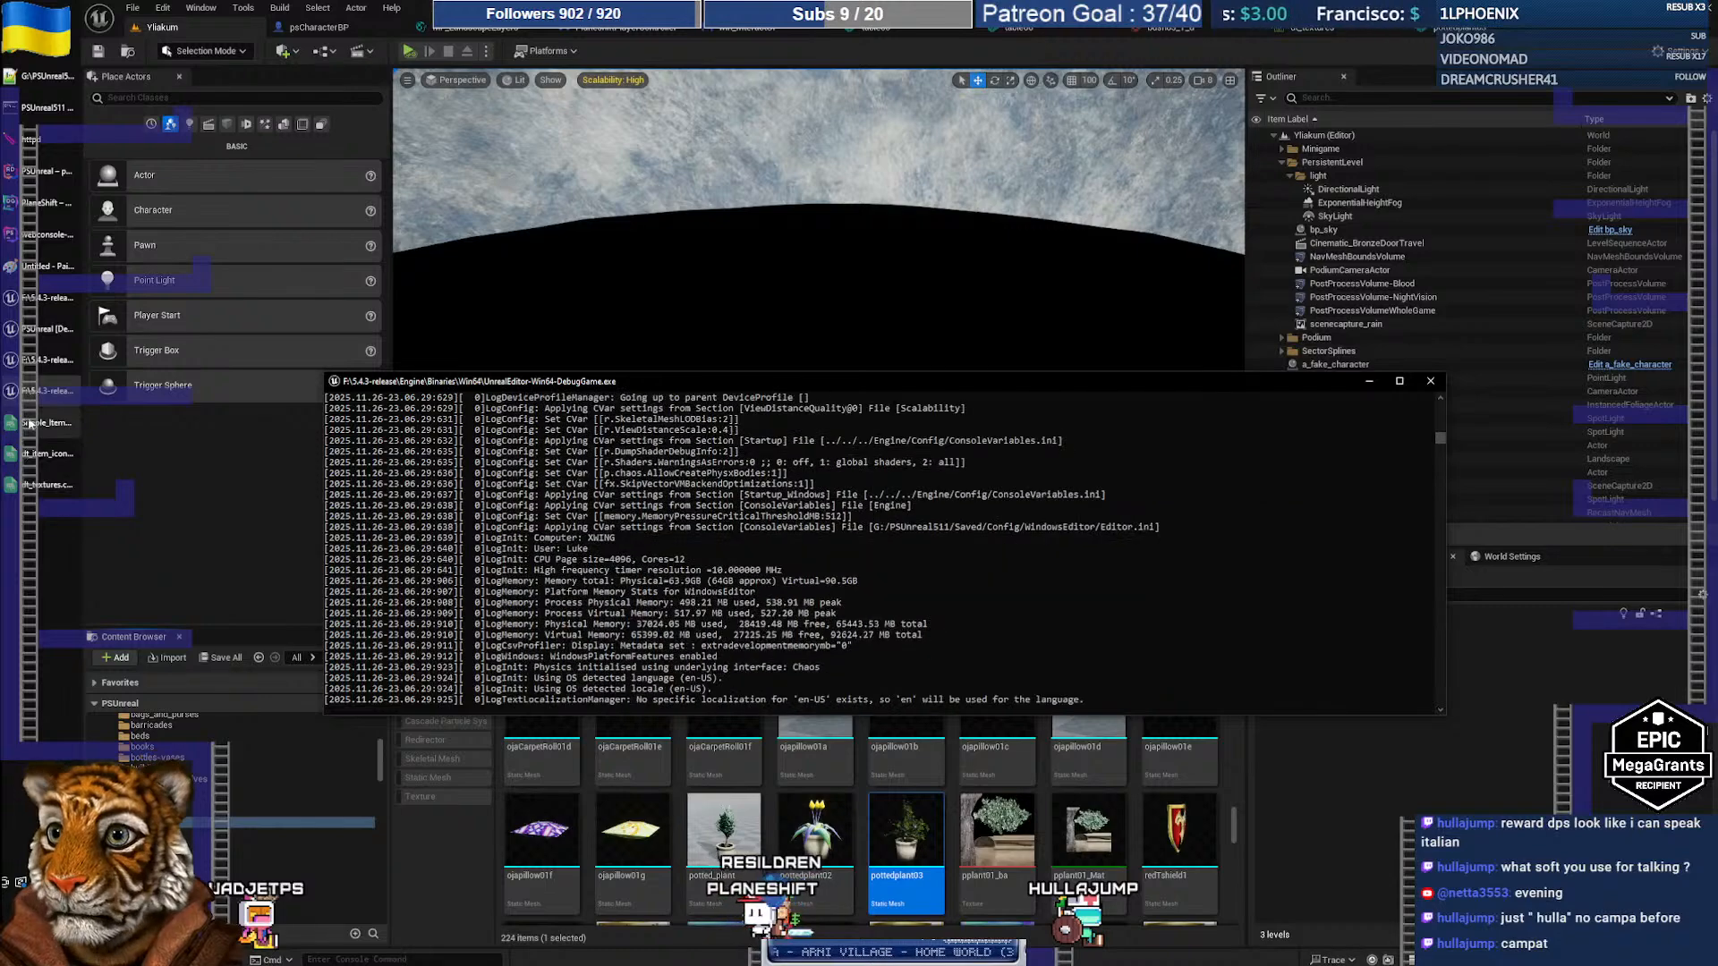
pyautogui.click(39, 424)
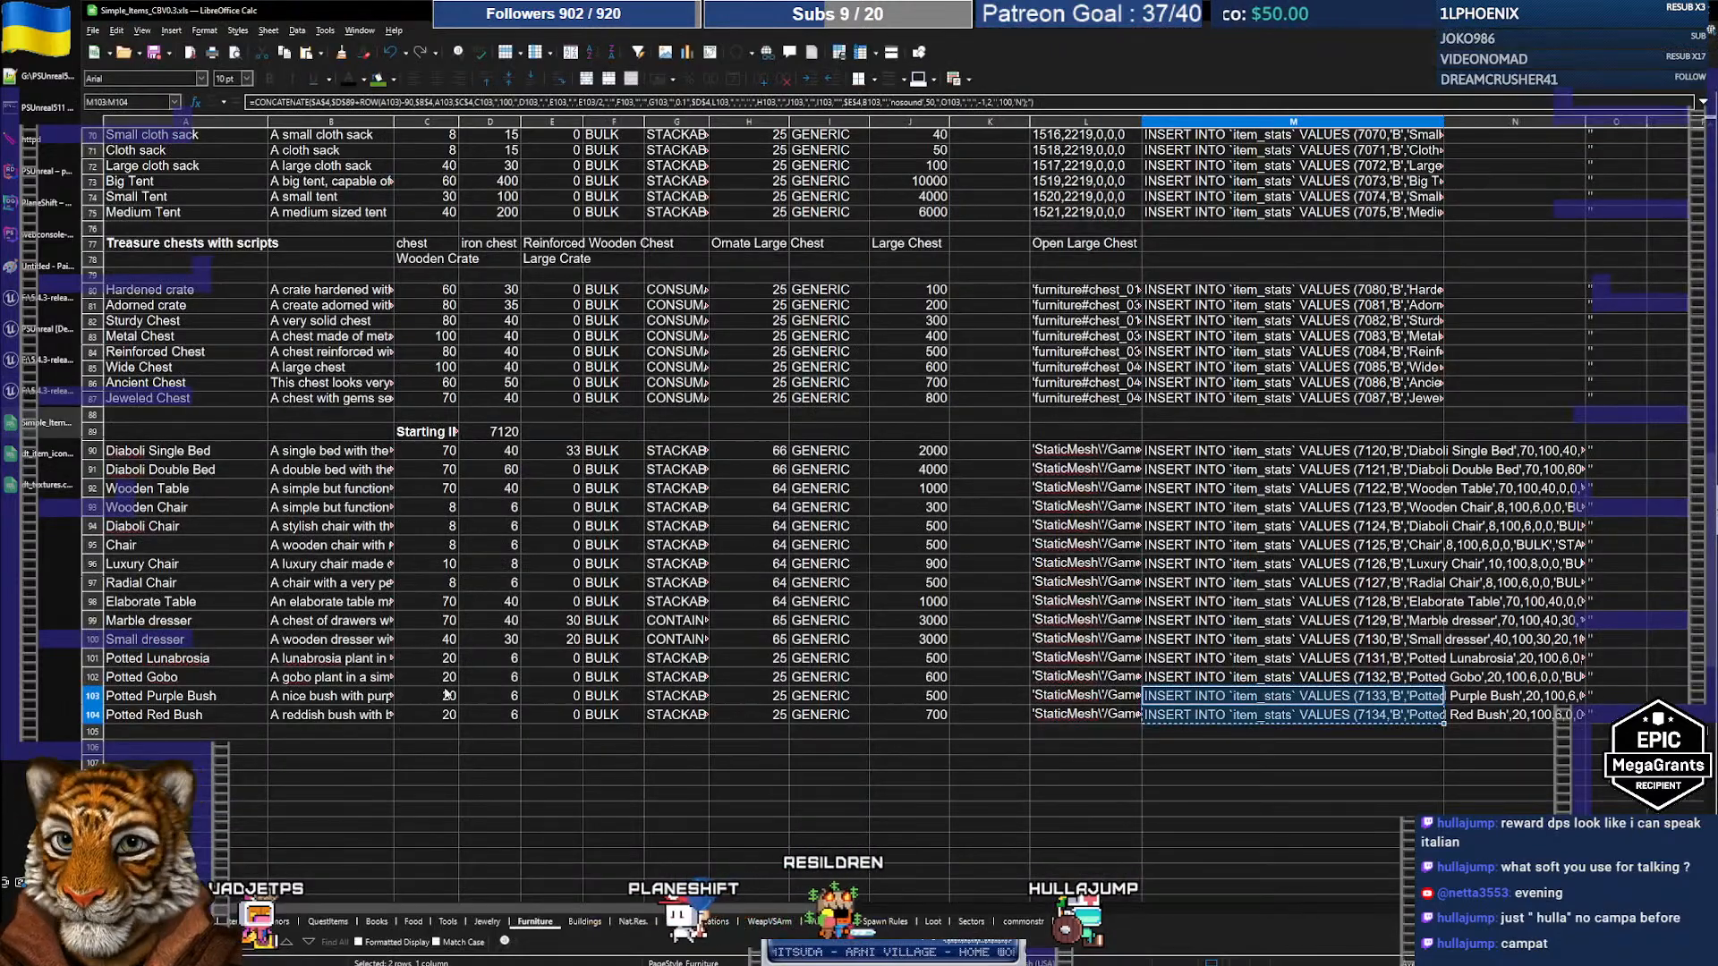
# Step: Run the Potted Lunabrosia and Potted Gobo INSERTs from M101:M102 in the DataGrip console
pyautogui.moveTo(1382, 662); pyautogui.dragTo(1398, 680)
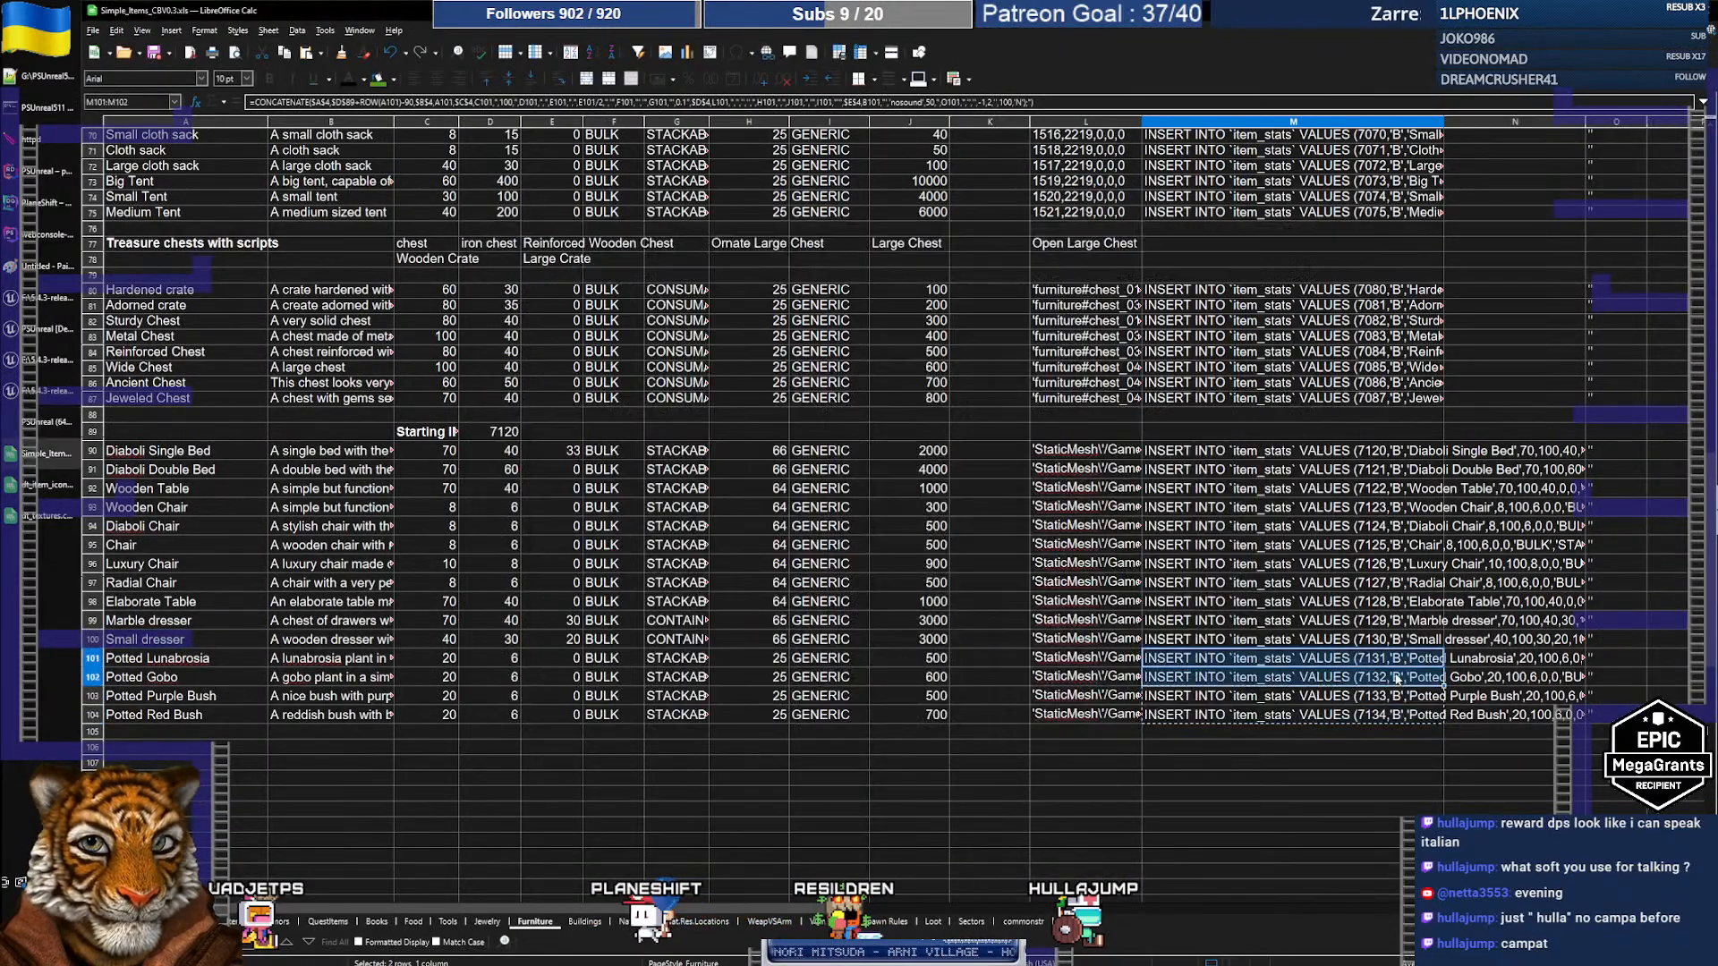
pyautogui.hotkey('alt', 'Tab')
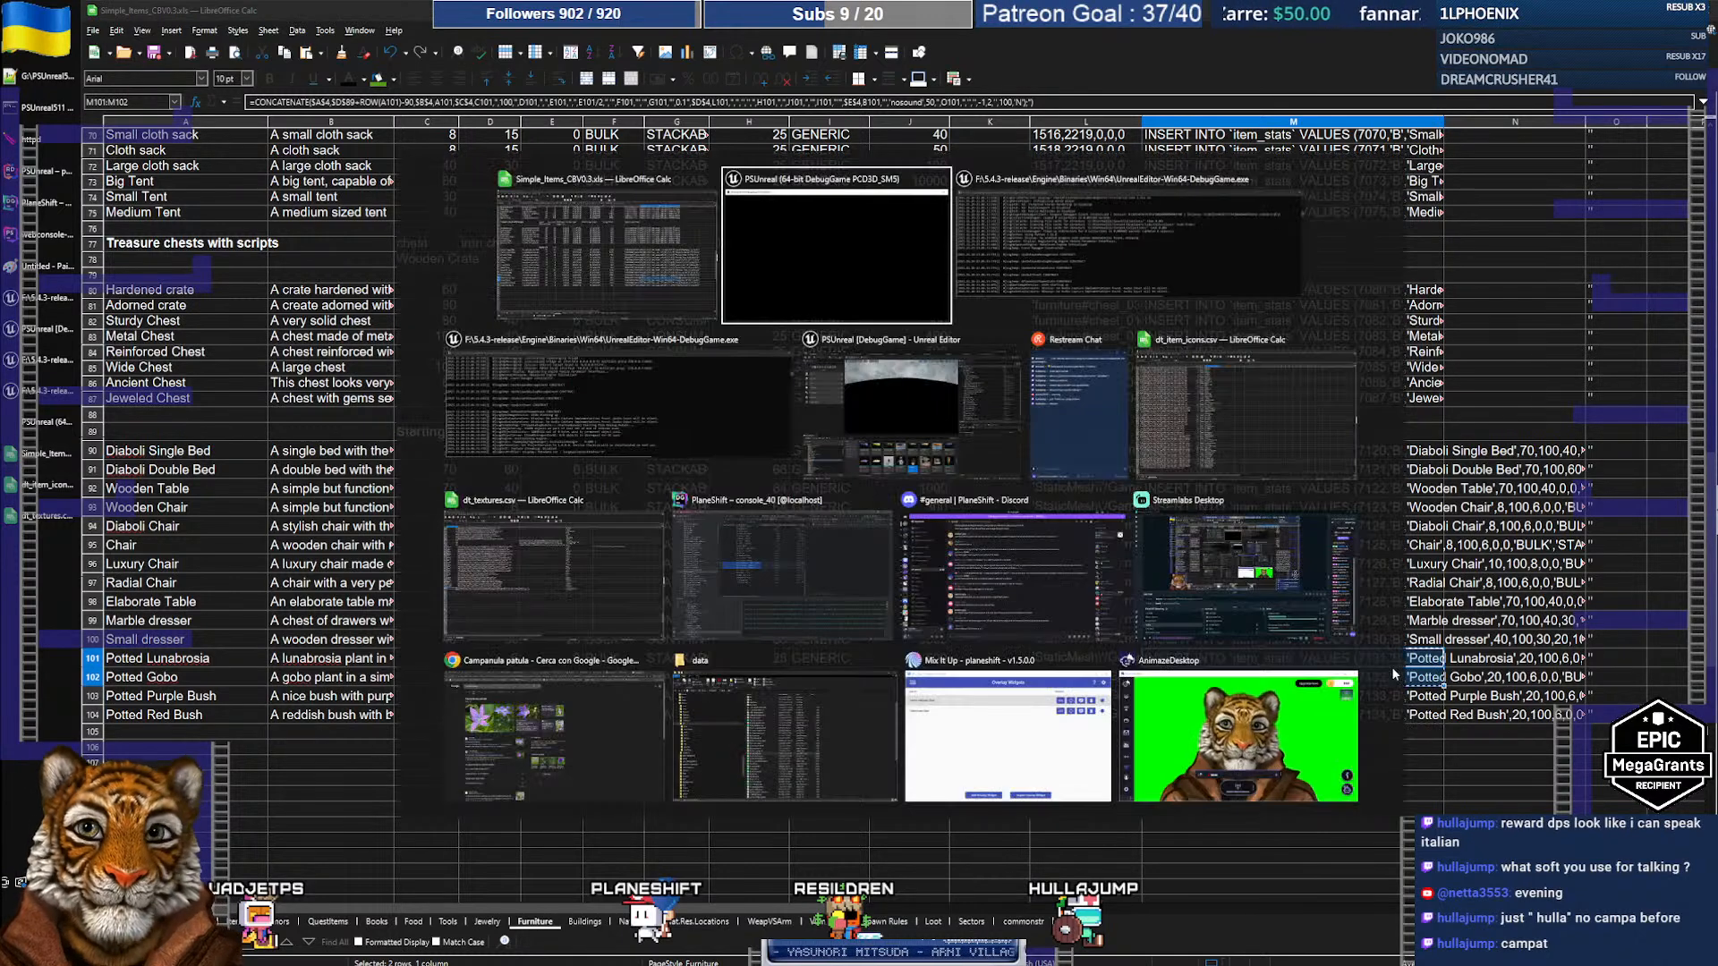
pyautogui.click(58, 208)
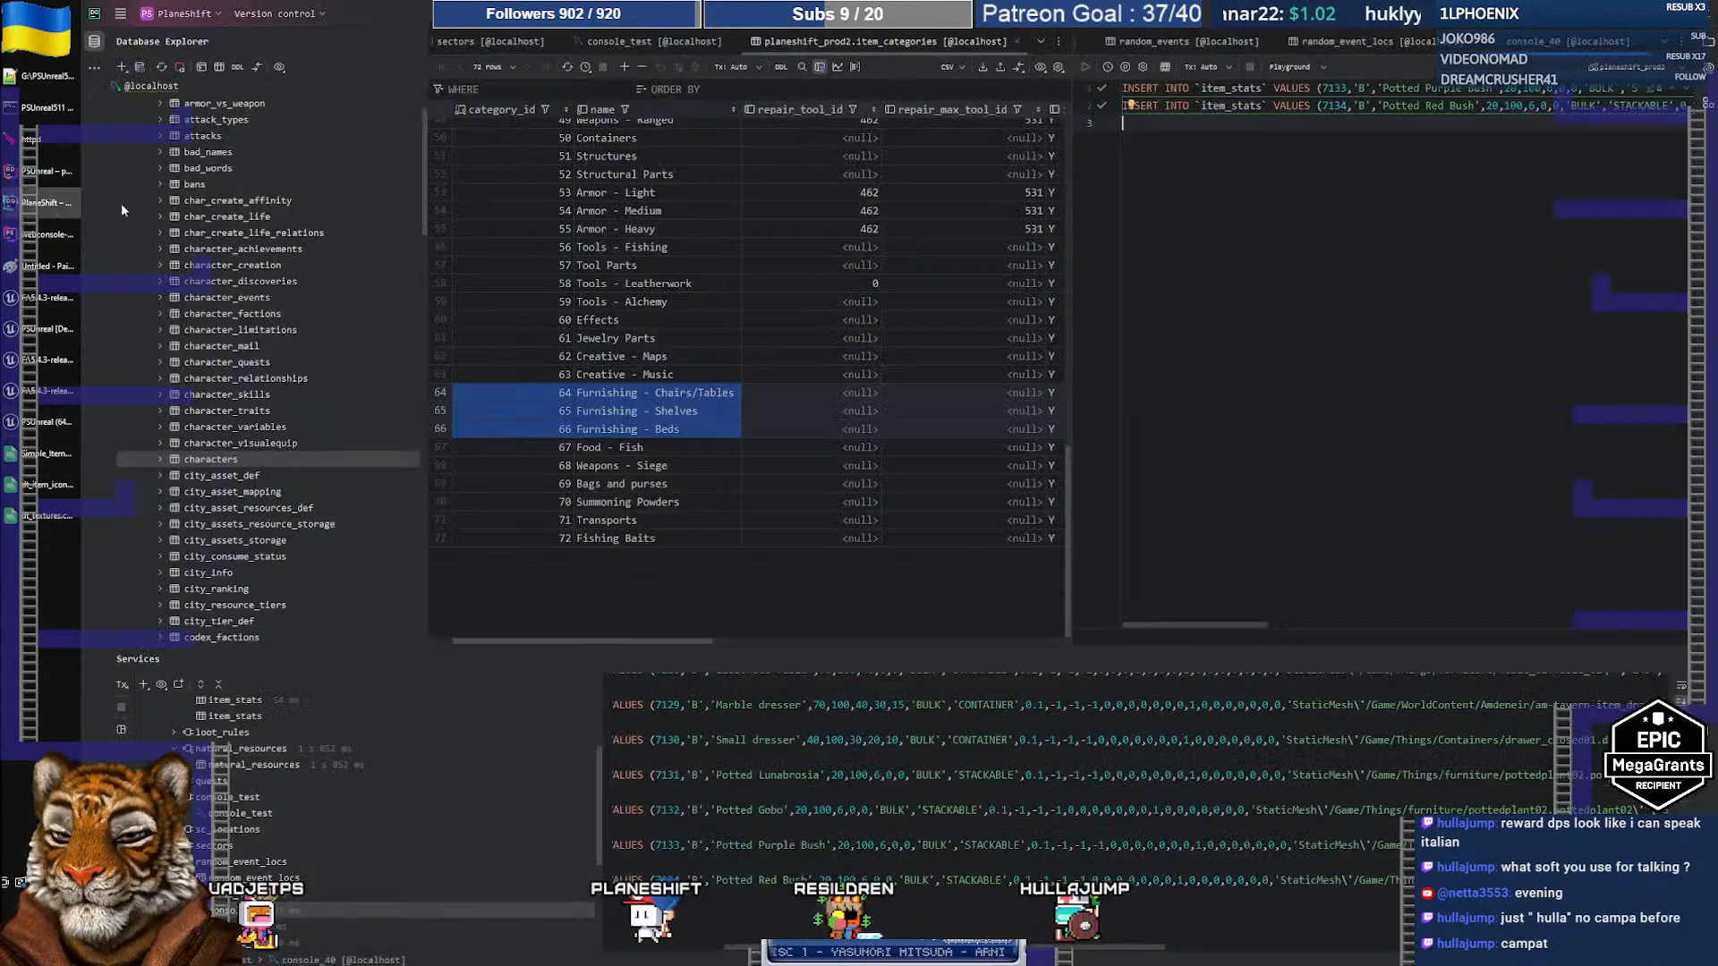
pyautogui.hotkey('ctrl', 'a')
pyautogui.hotkey('ctrl', 'v')
pyautogui.hotkey('ctrl', 'a')
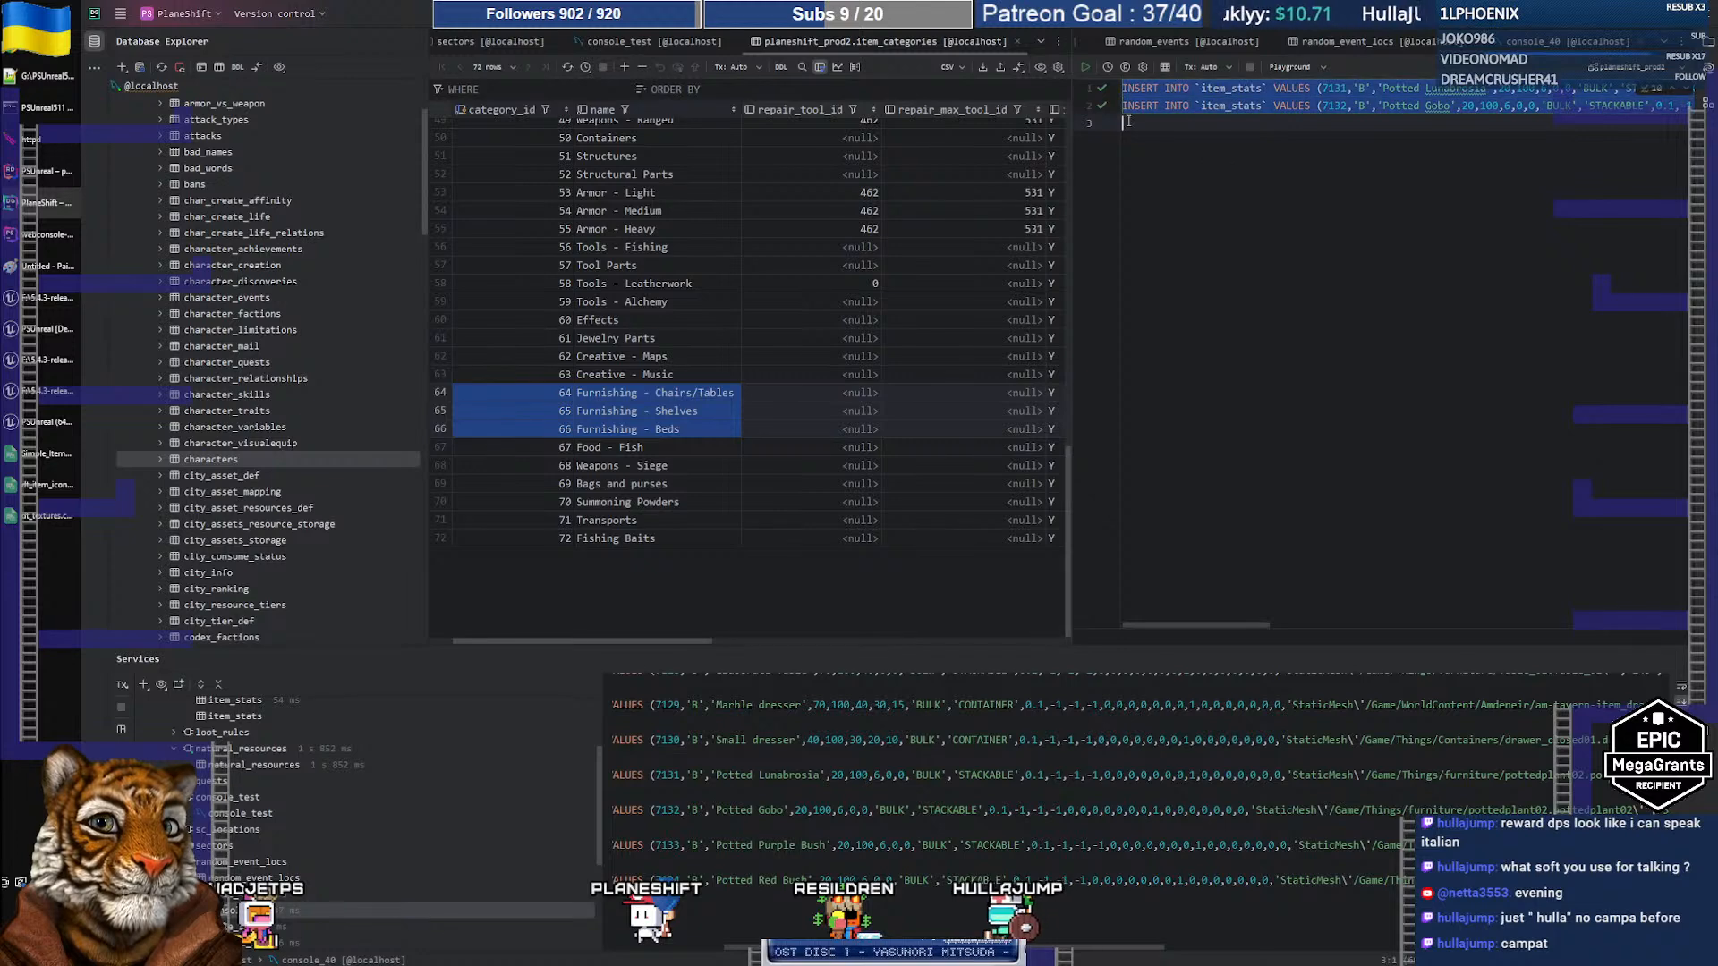
pyautogui.click(1086, 68)
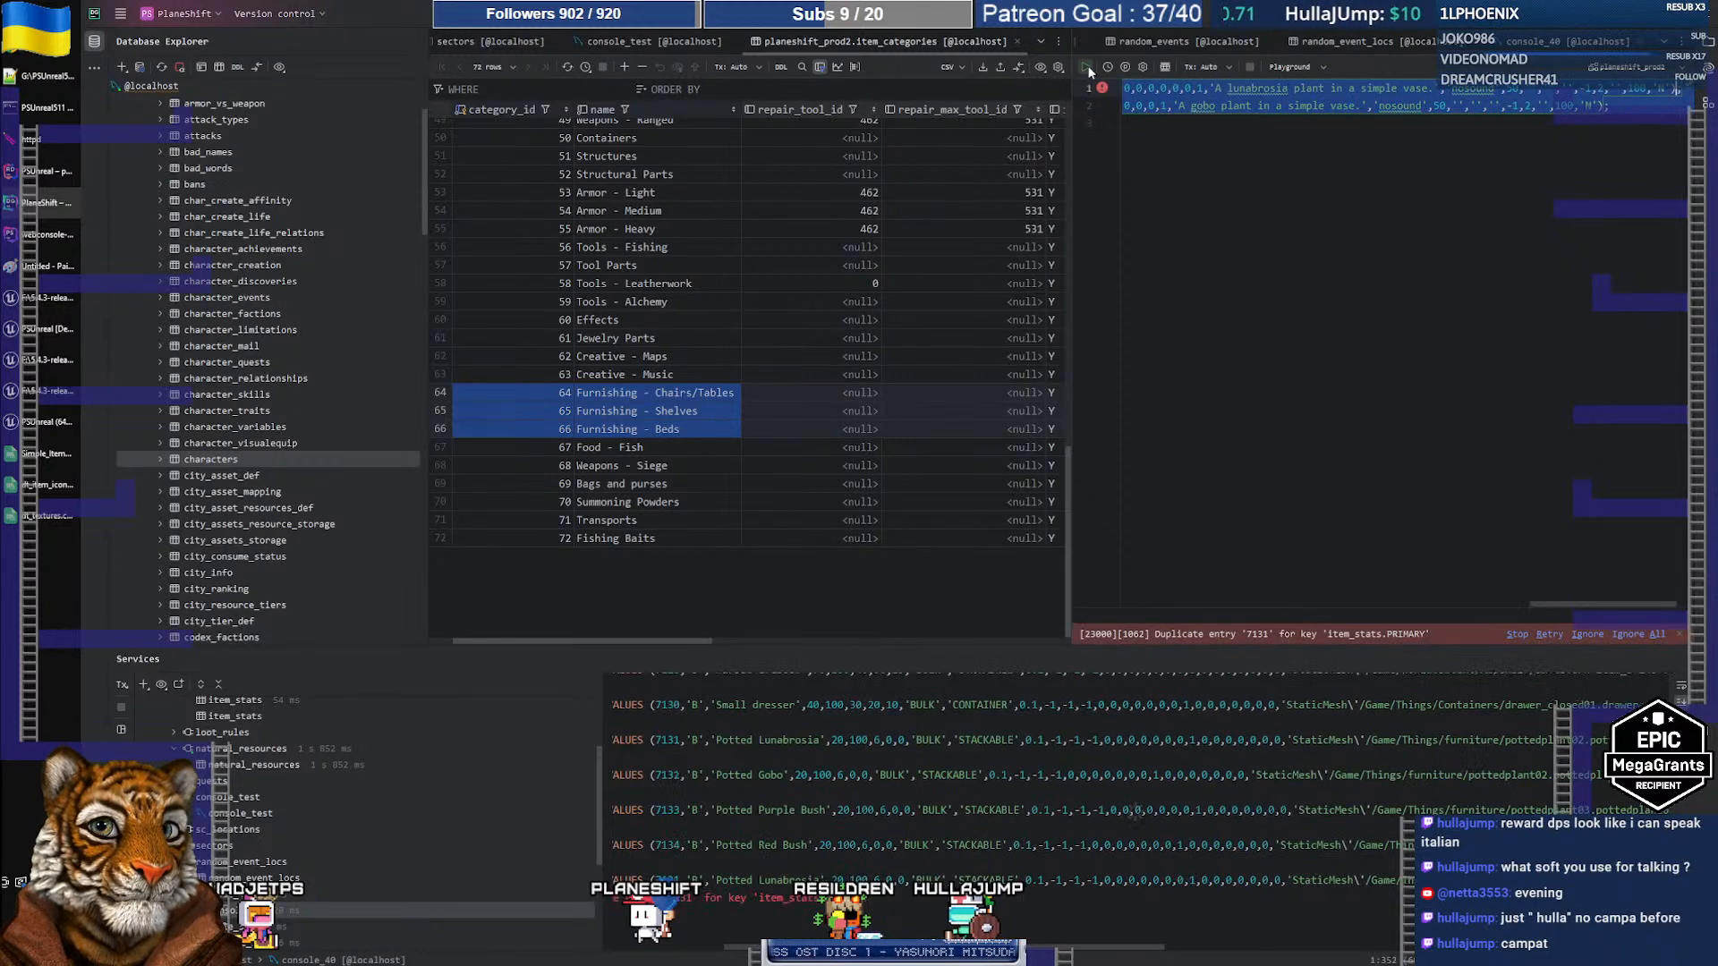
pyautogui.click(1273, 251)
# Step: Run the Marble and Small dresser INSERTs, then rerun the Small dresser INSERT alone
pyautogui.hotkey('alt', 'Tab')
pyautogui.hotkey('alt', 'Tab')
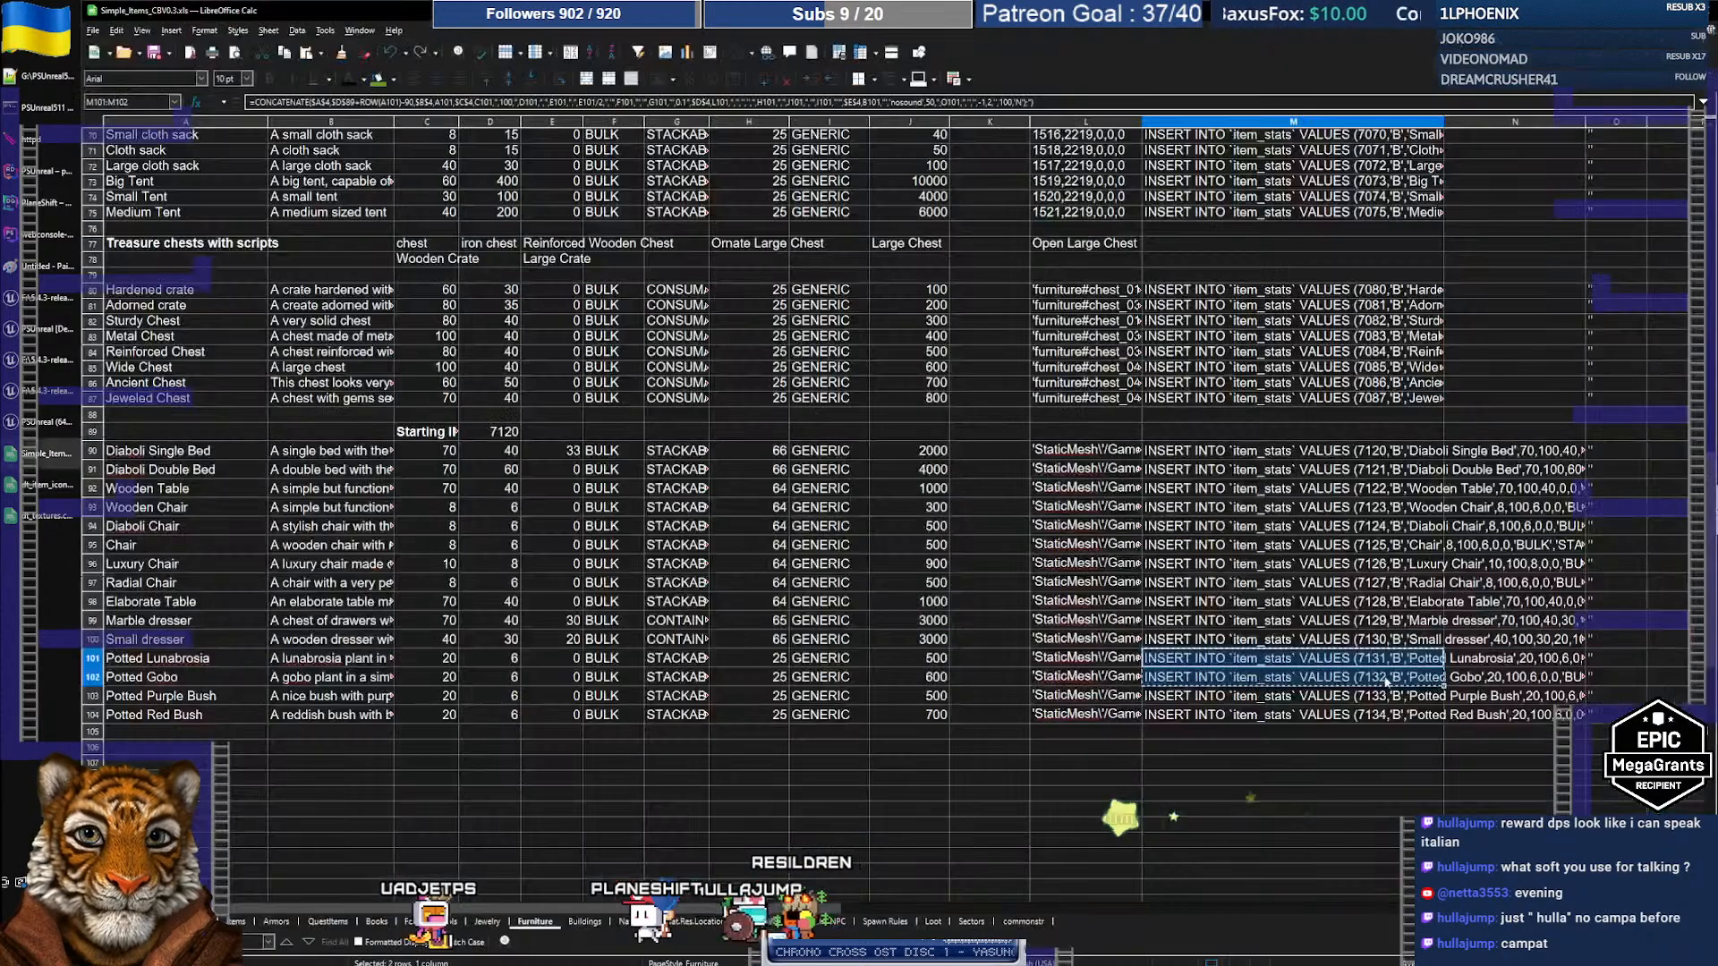
pyautogui.click(1210, 640)
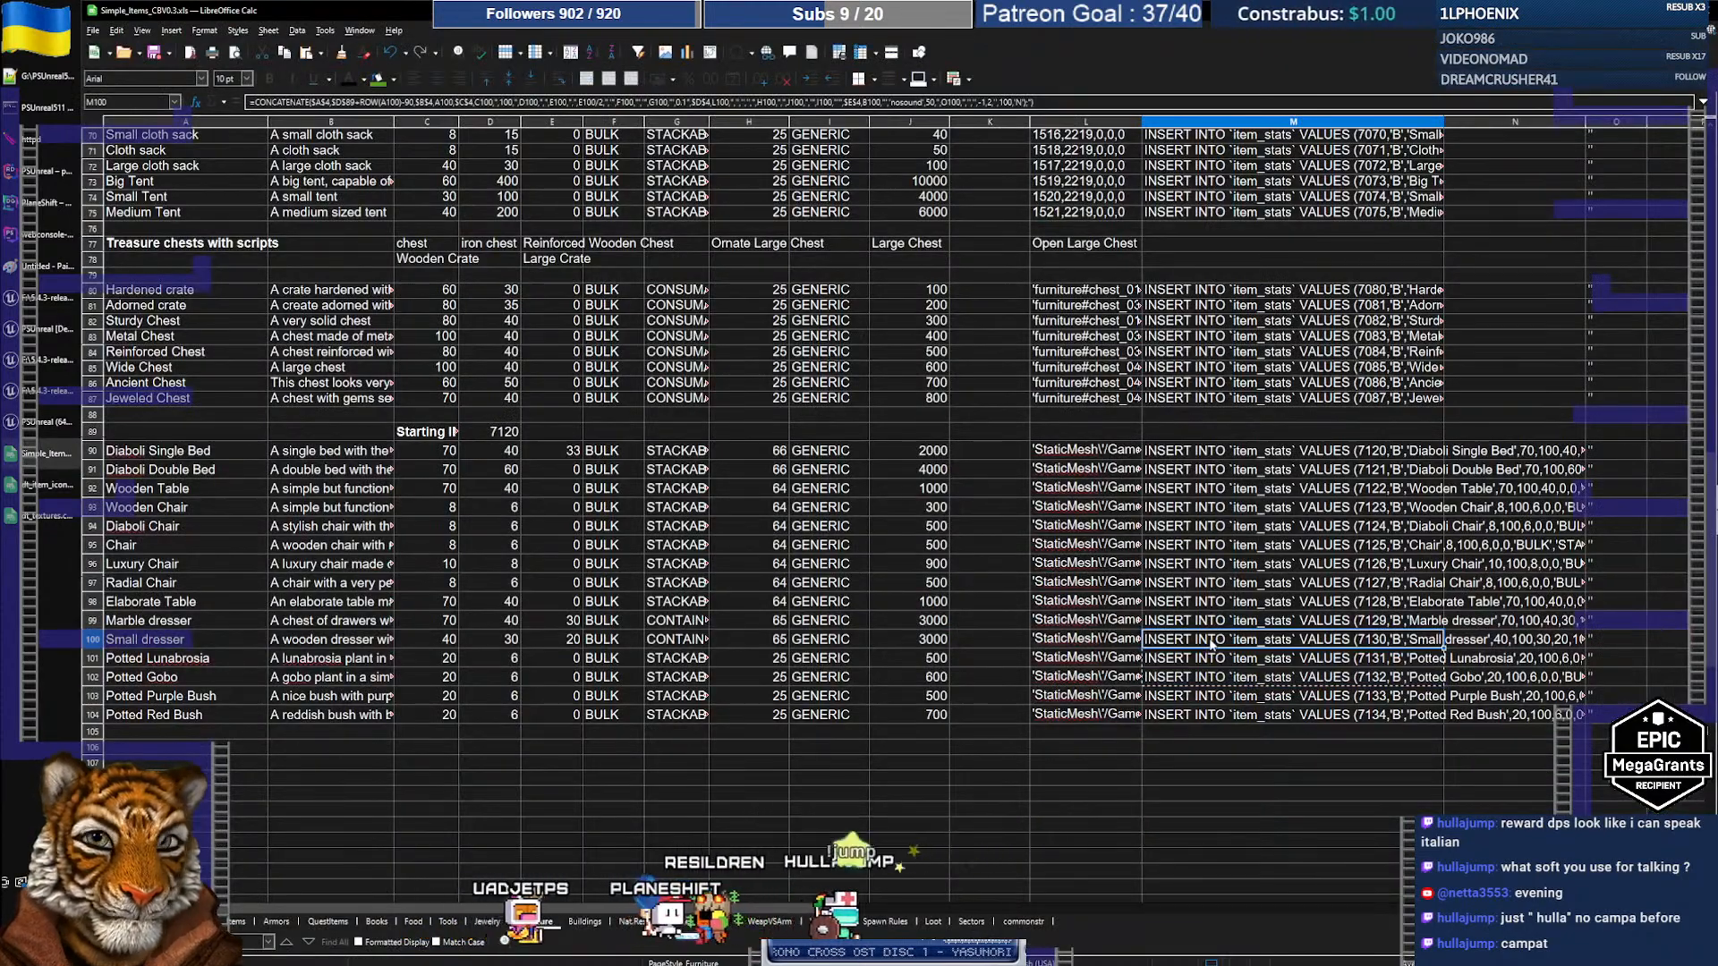
pyautogui.moveTo(1211, 641); pyautogui.dragTo(1217, 629)
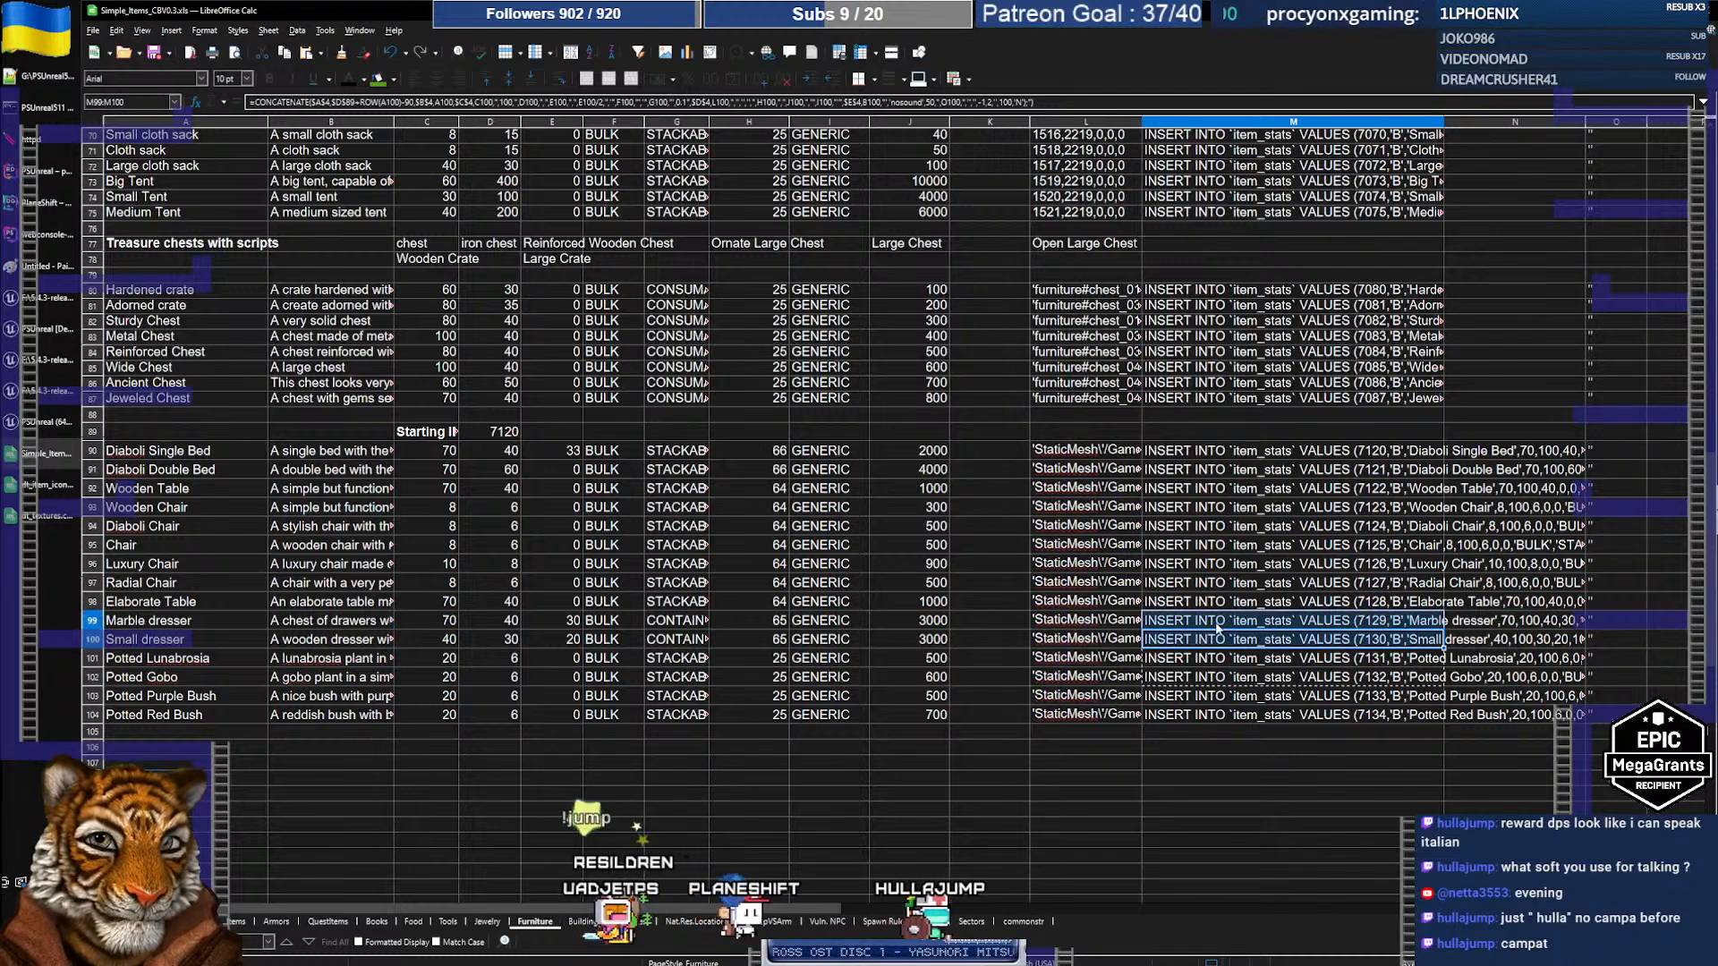
pyautogui.hotkey('alt', 'Tab')
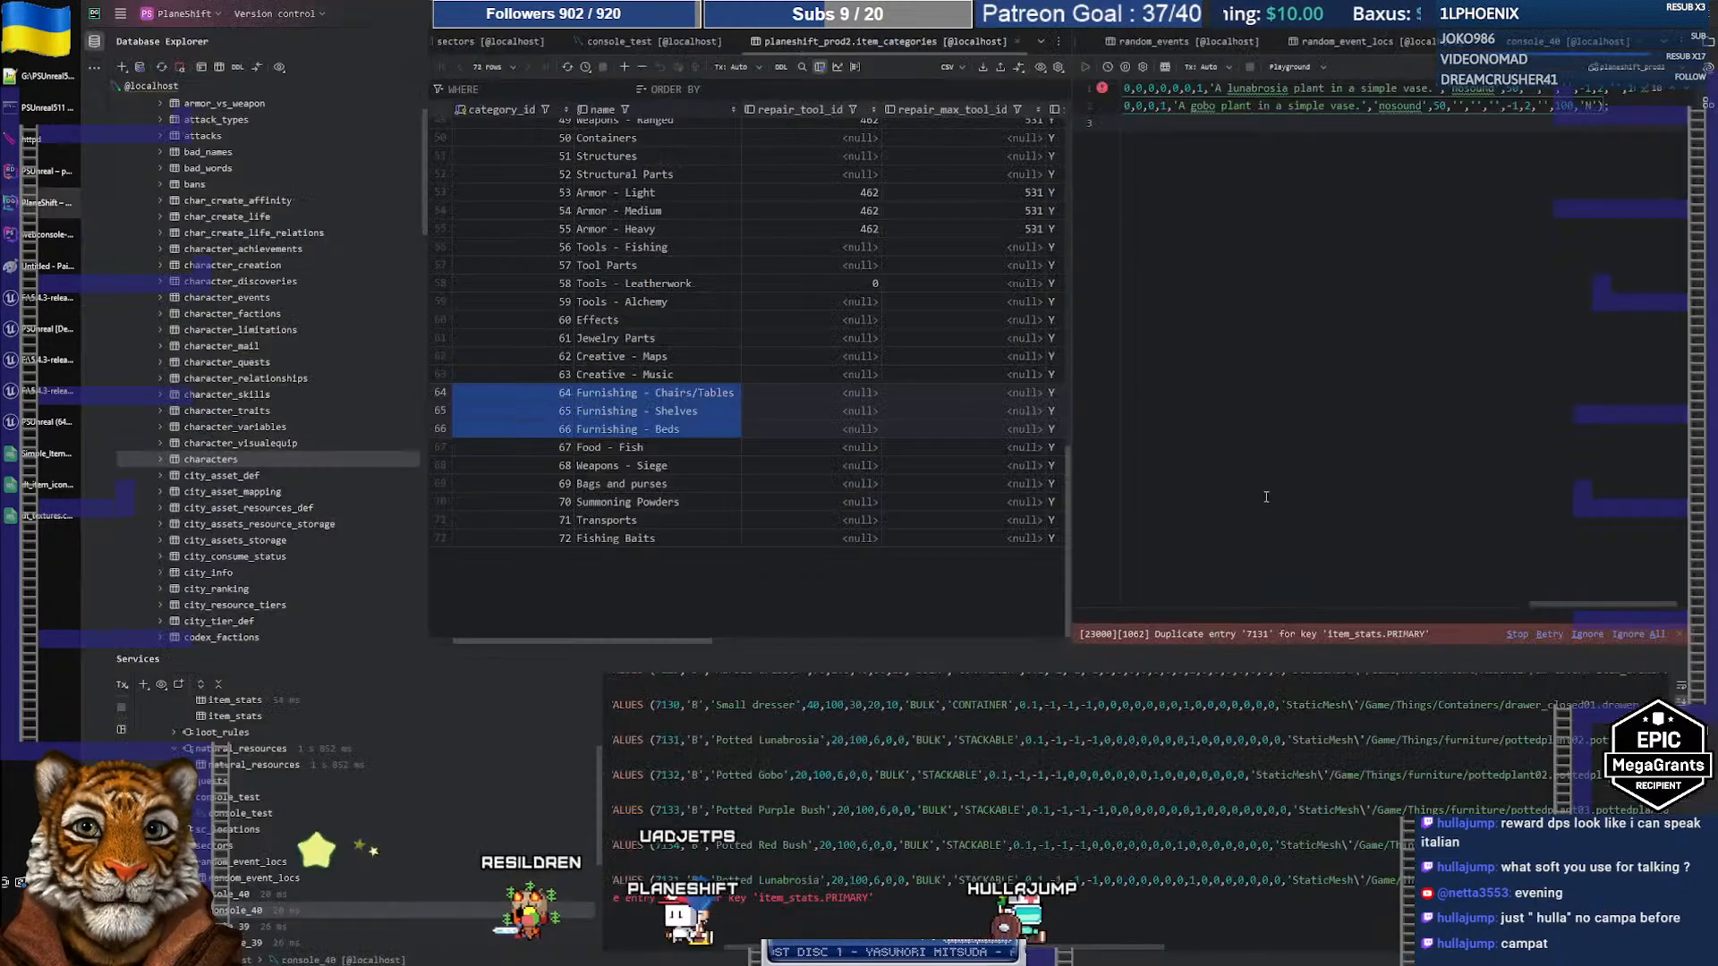
pyautogui.hotkey('ctrl', 'a')
pyautogui.hotkey('ctrl', 'v')
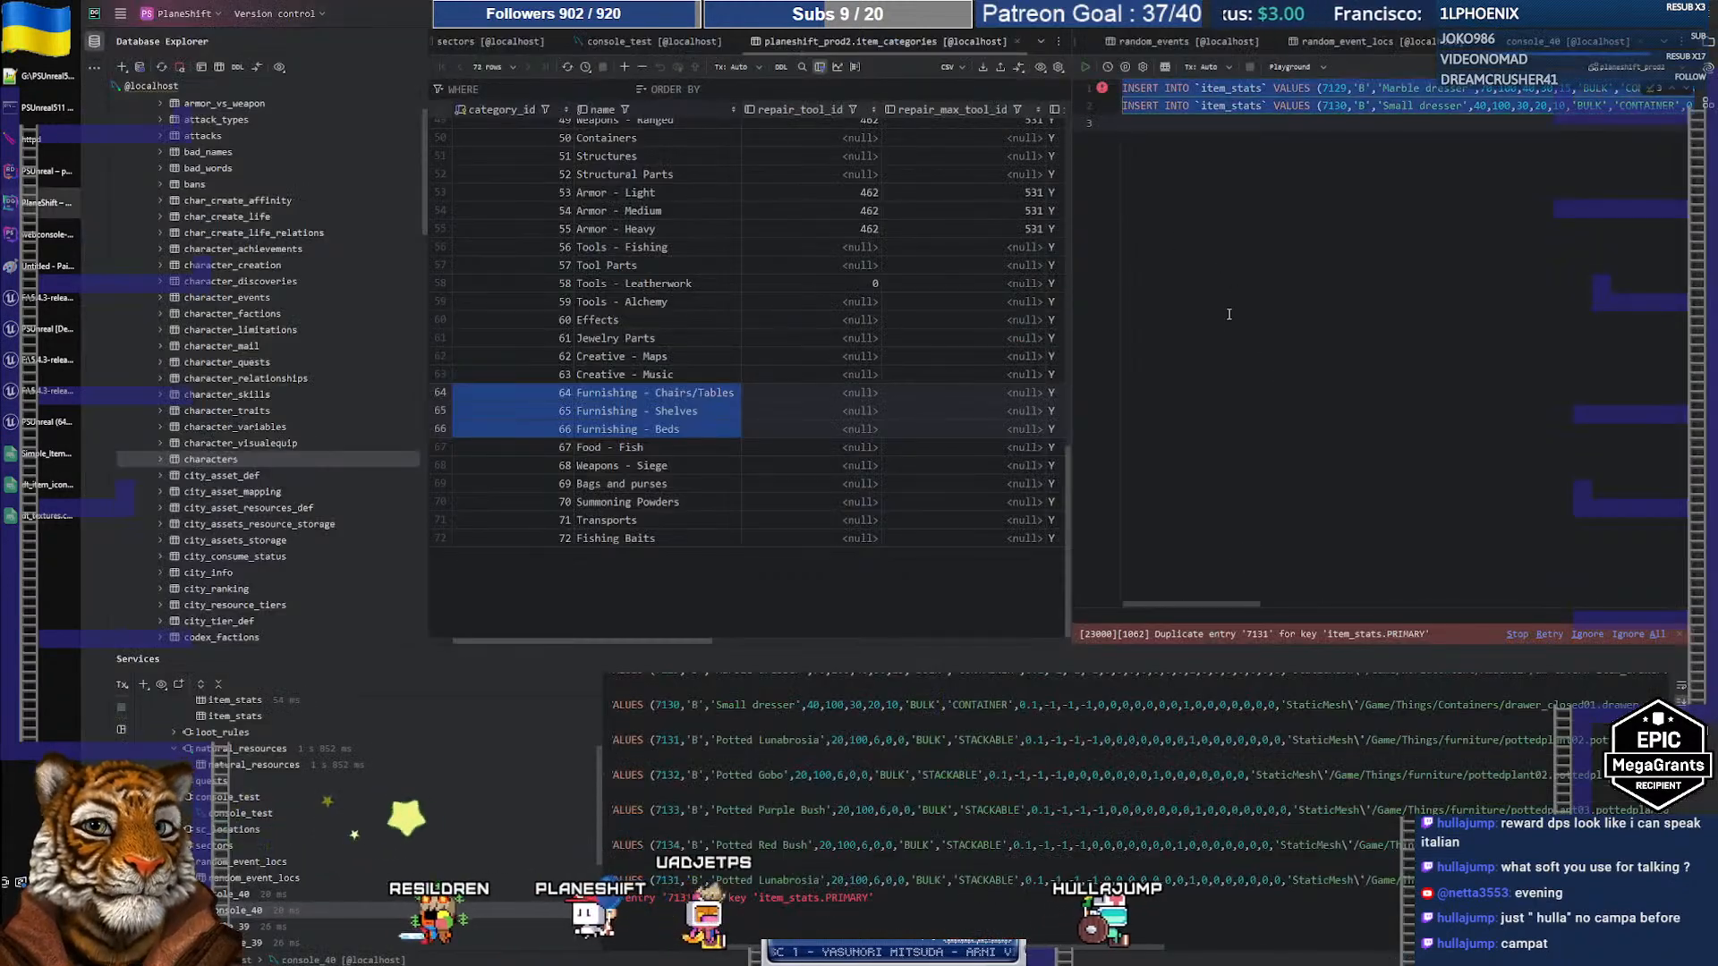
pyautogui.click(1085, 67)
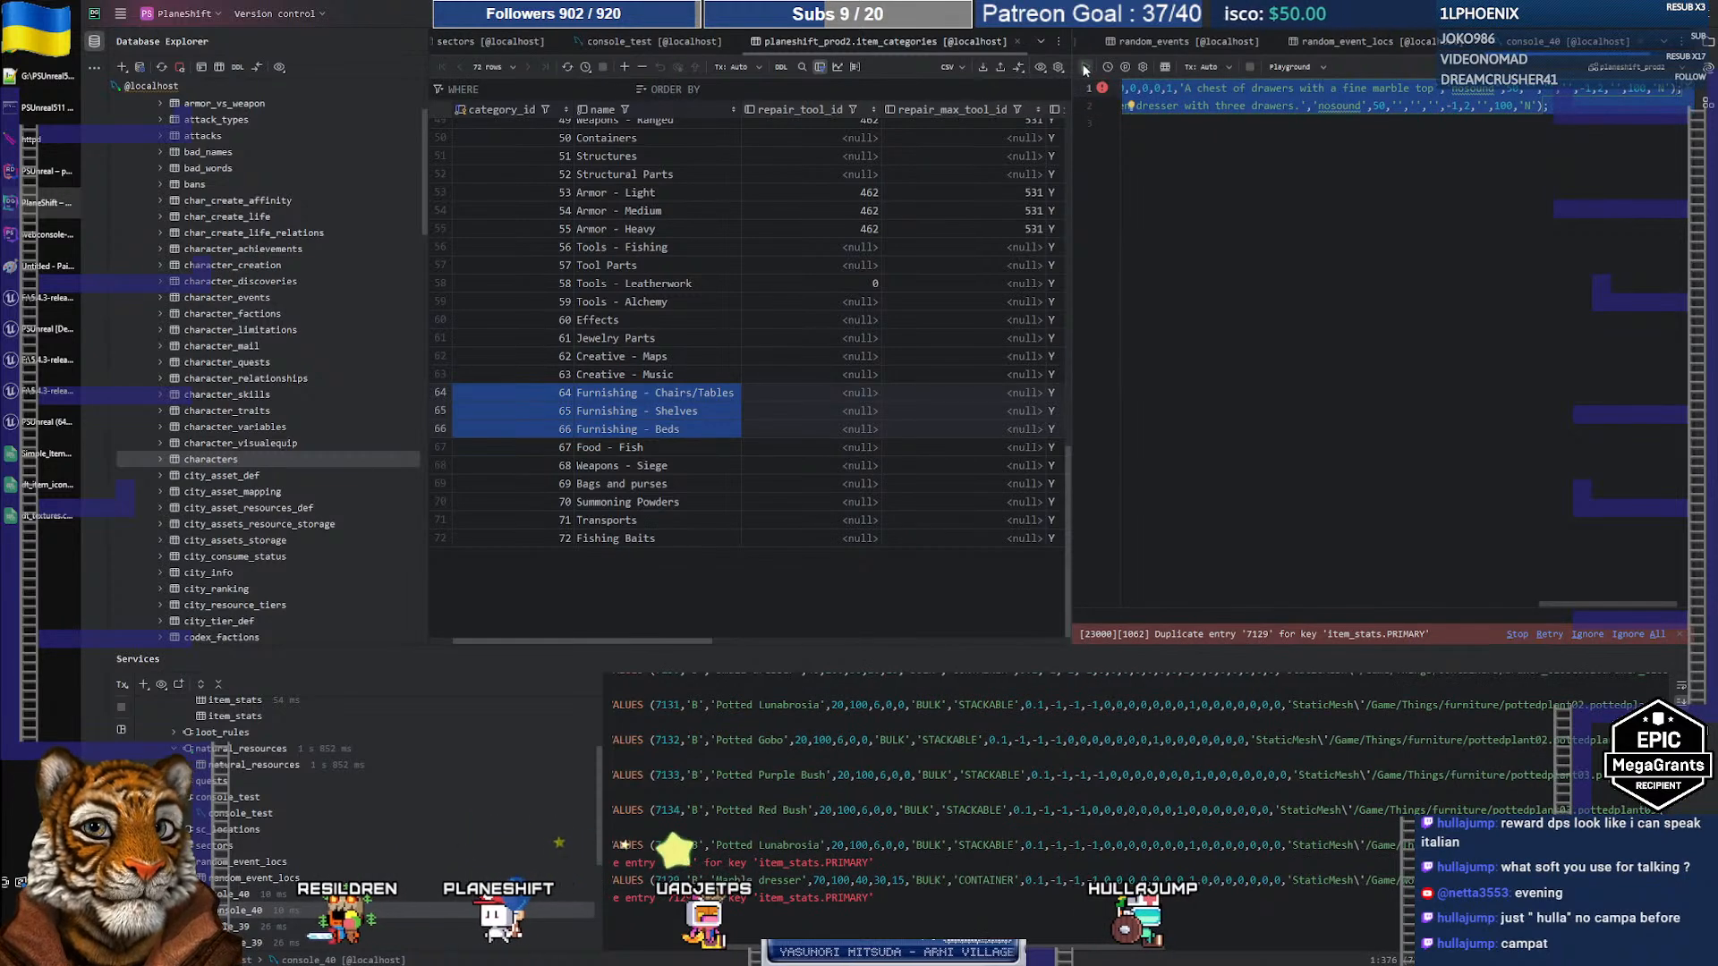
pyautogui.moveTo(1560, 603); pyautogui.dragTo(1097, 606)
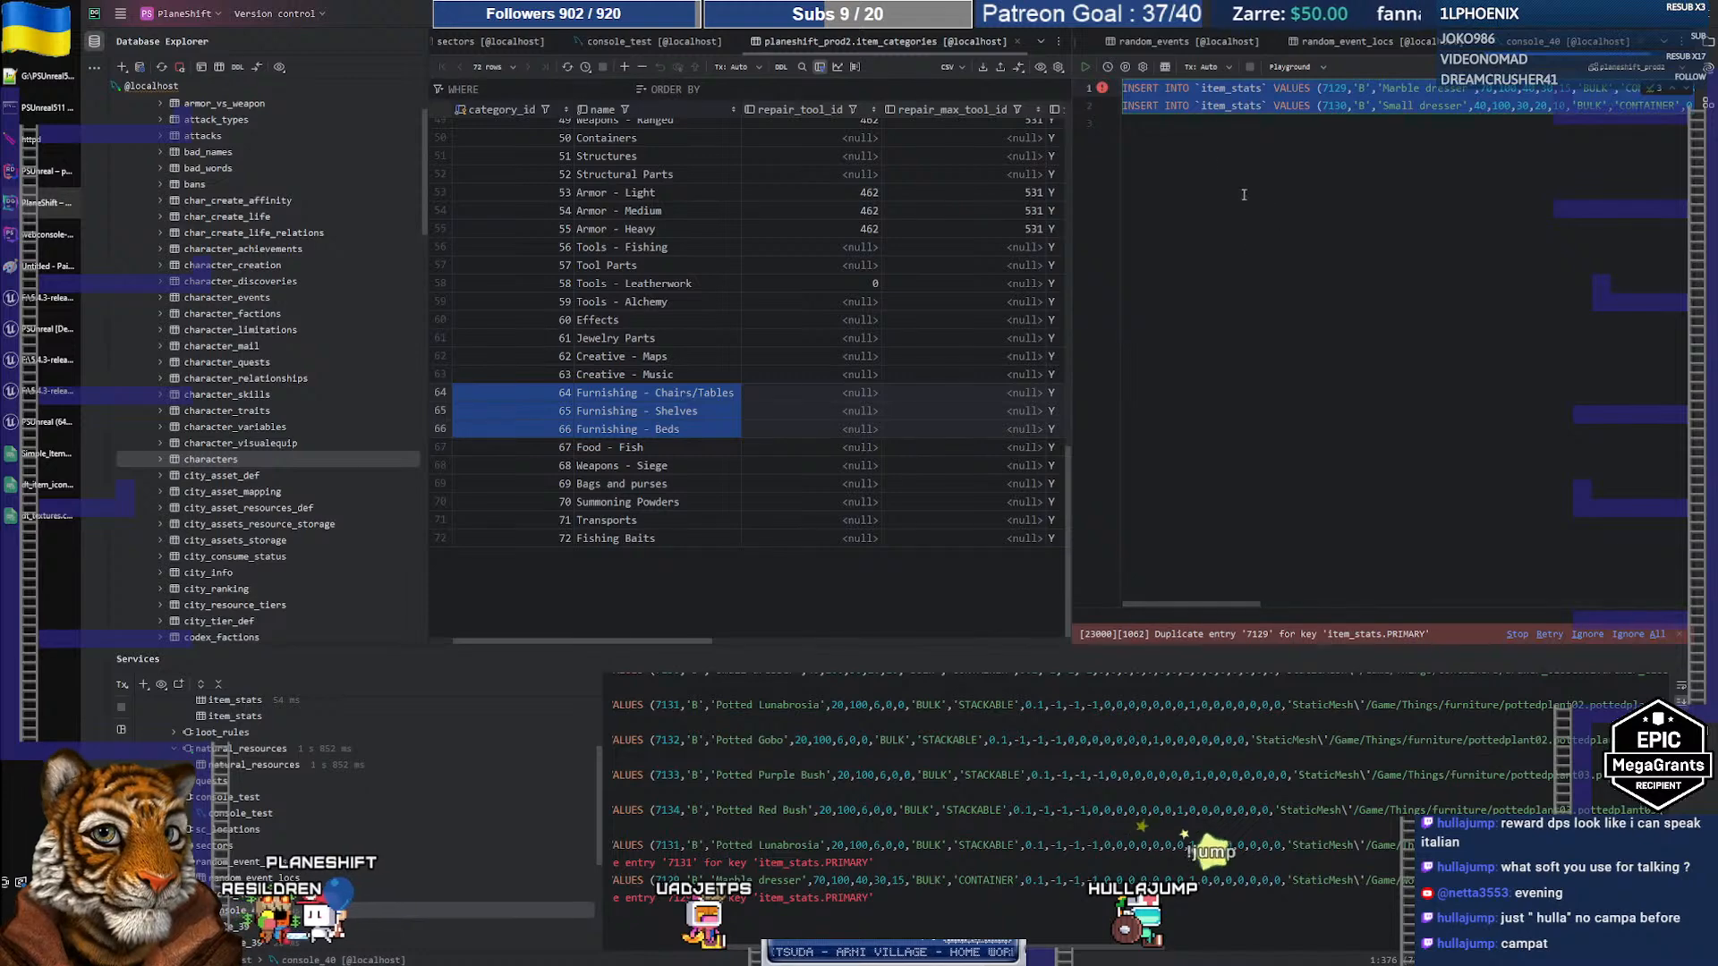
pyautogui.click(1209, 119)
pyautogui.hotkey('shift', 'Up')
pyautogui.press('Delete')
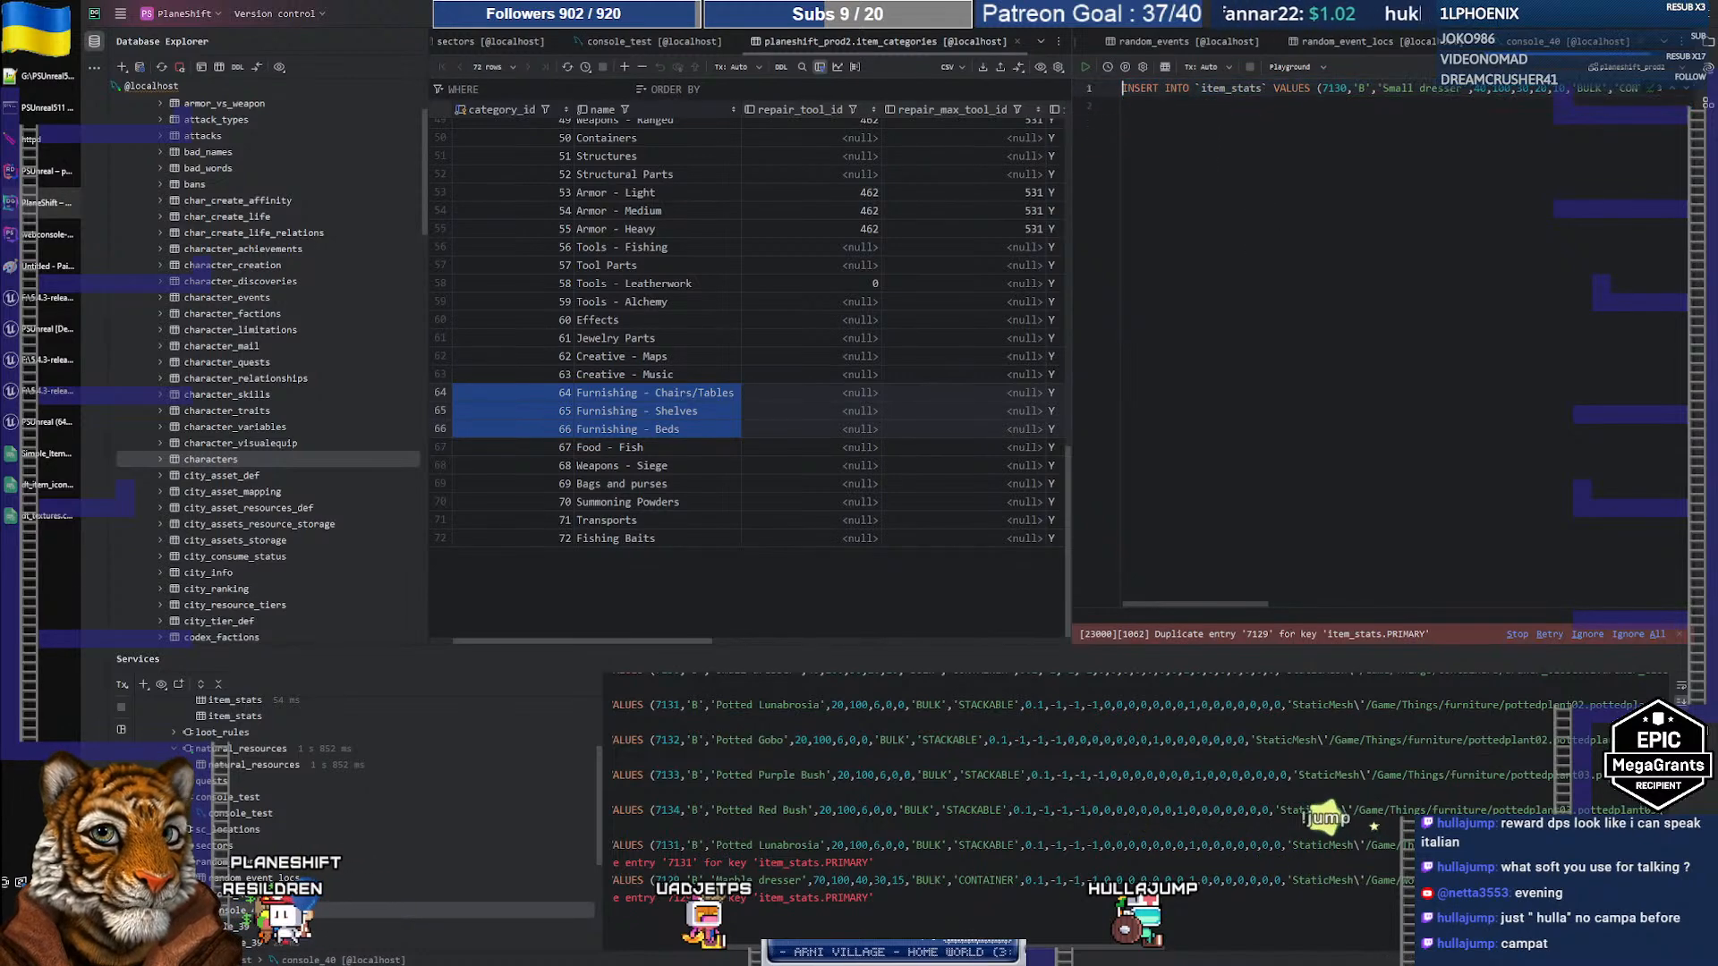
pyautogui.click(1086, 68)
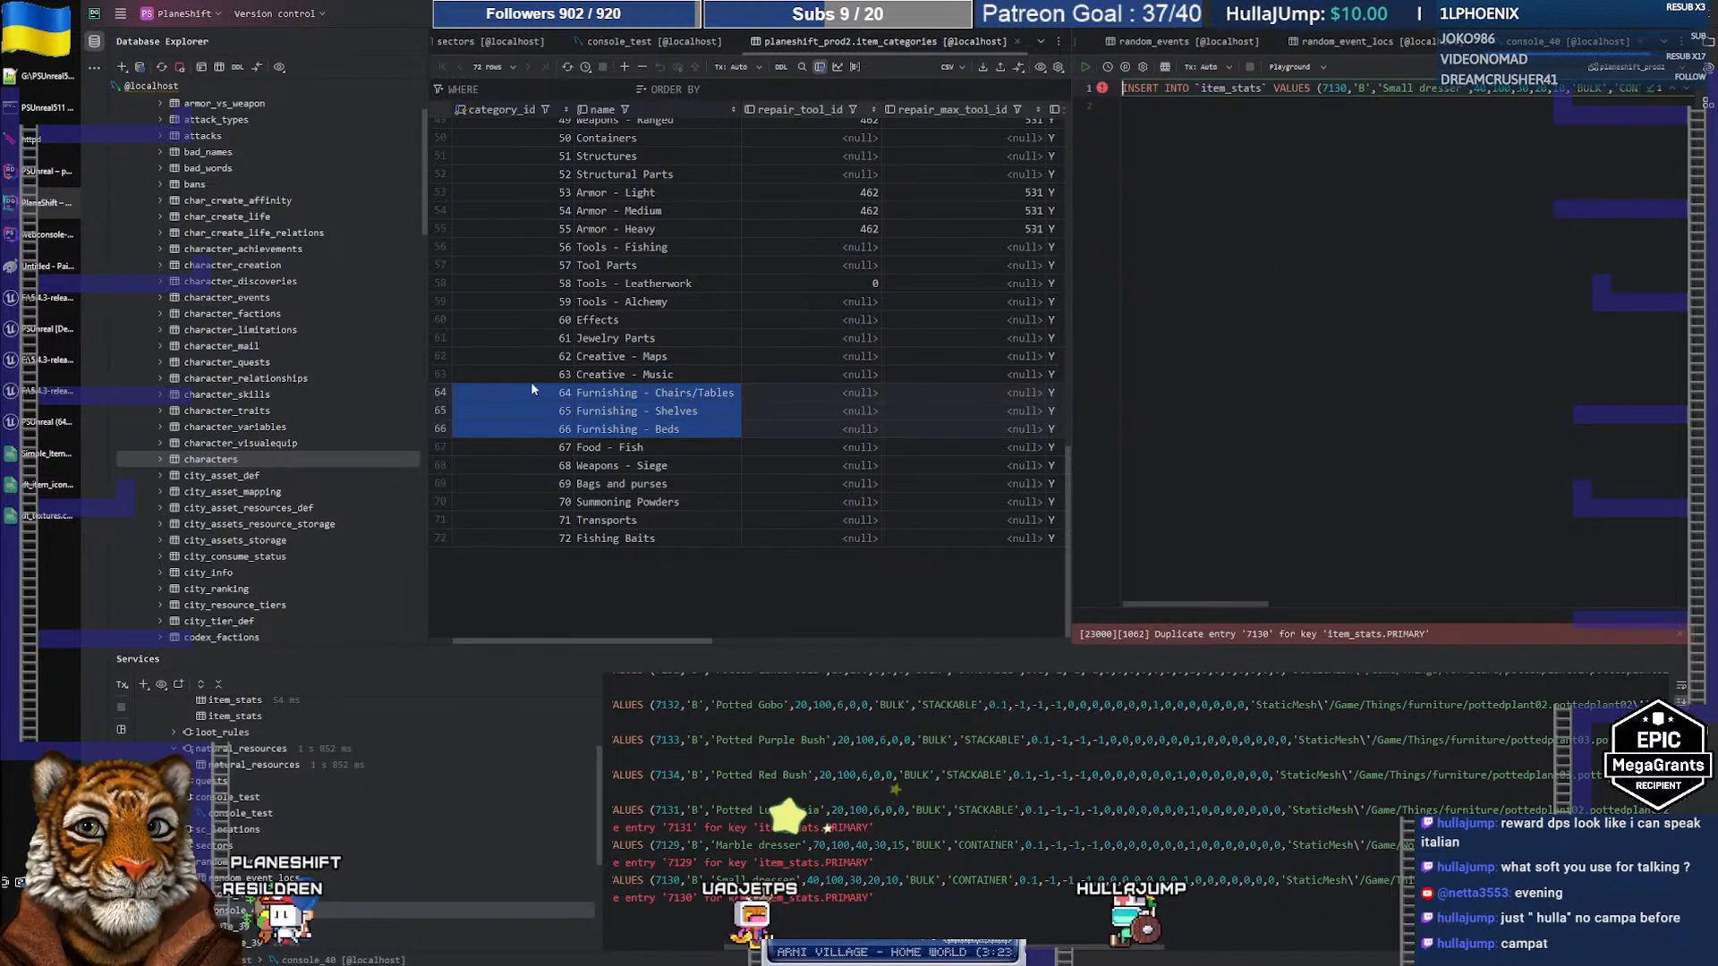
# Step: Log in to the localhost server with the torch-bearing character and orbit the camera around them
pyautogui.click(27, 424)
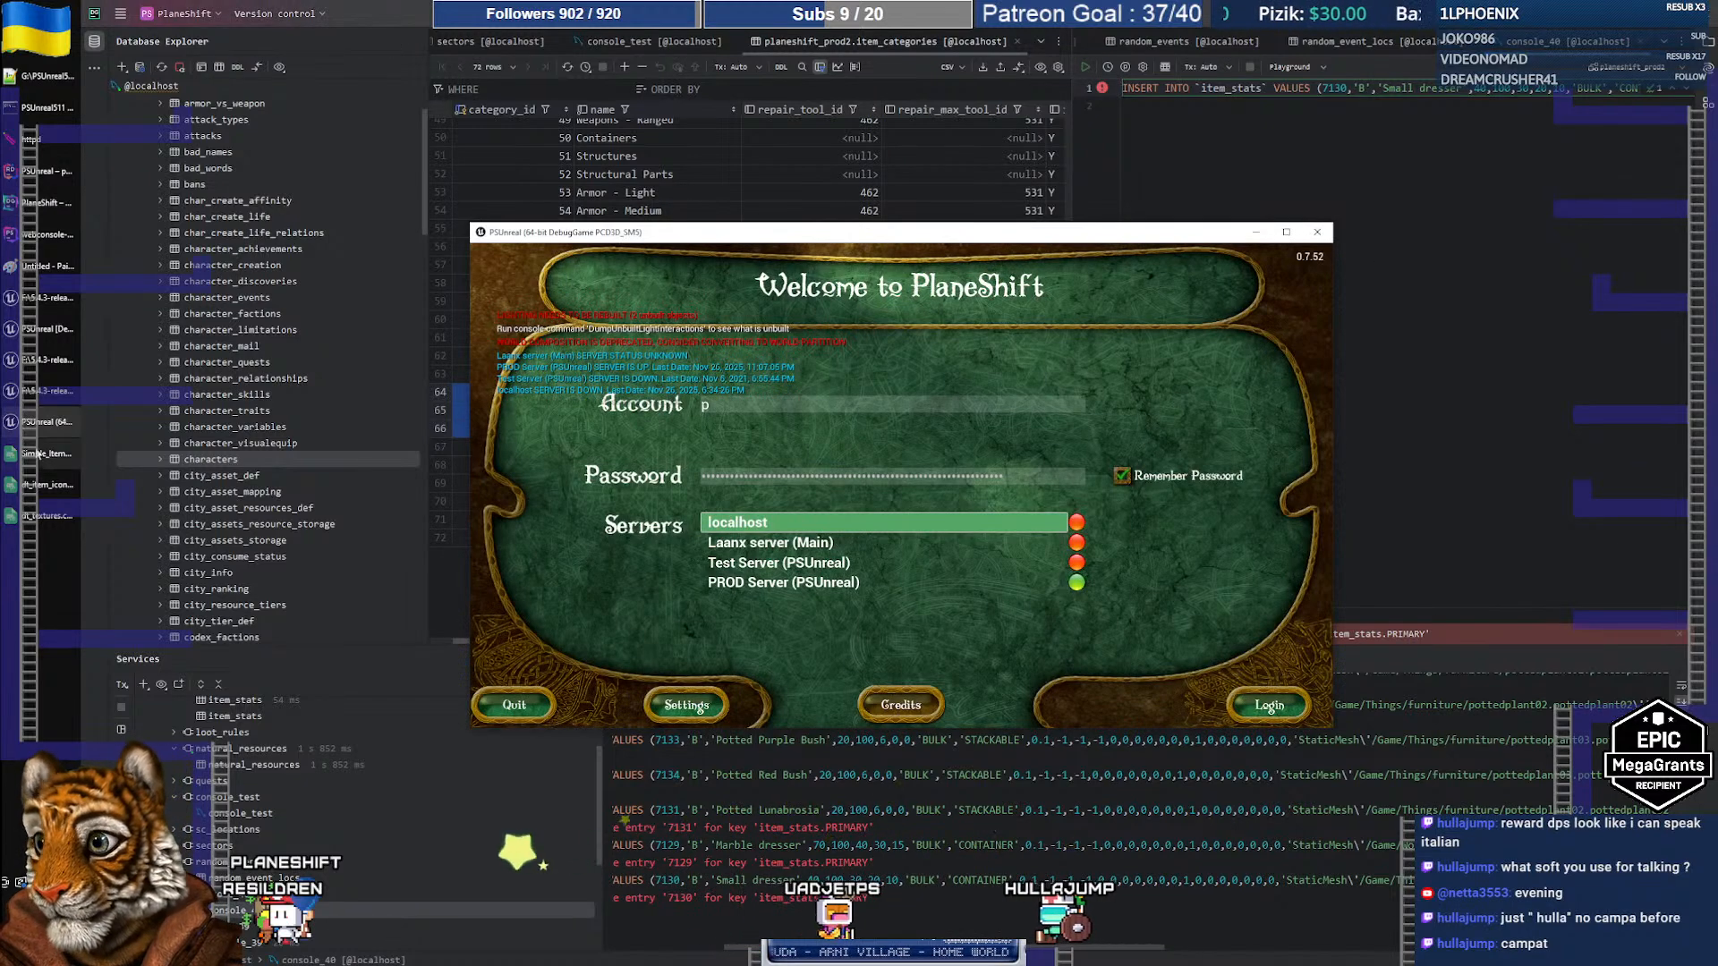
pyautogui.click(1268, 705)
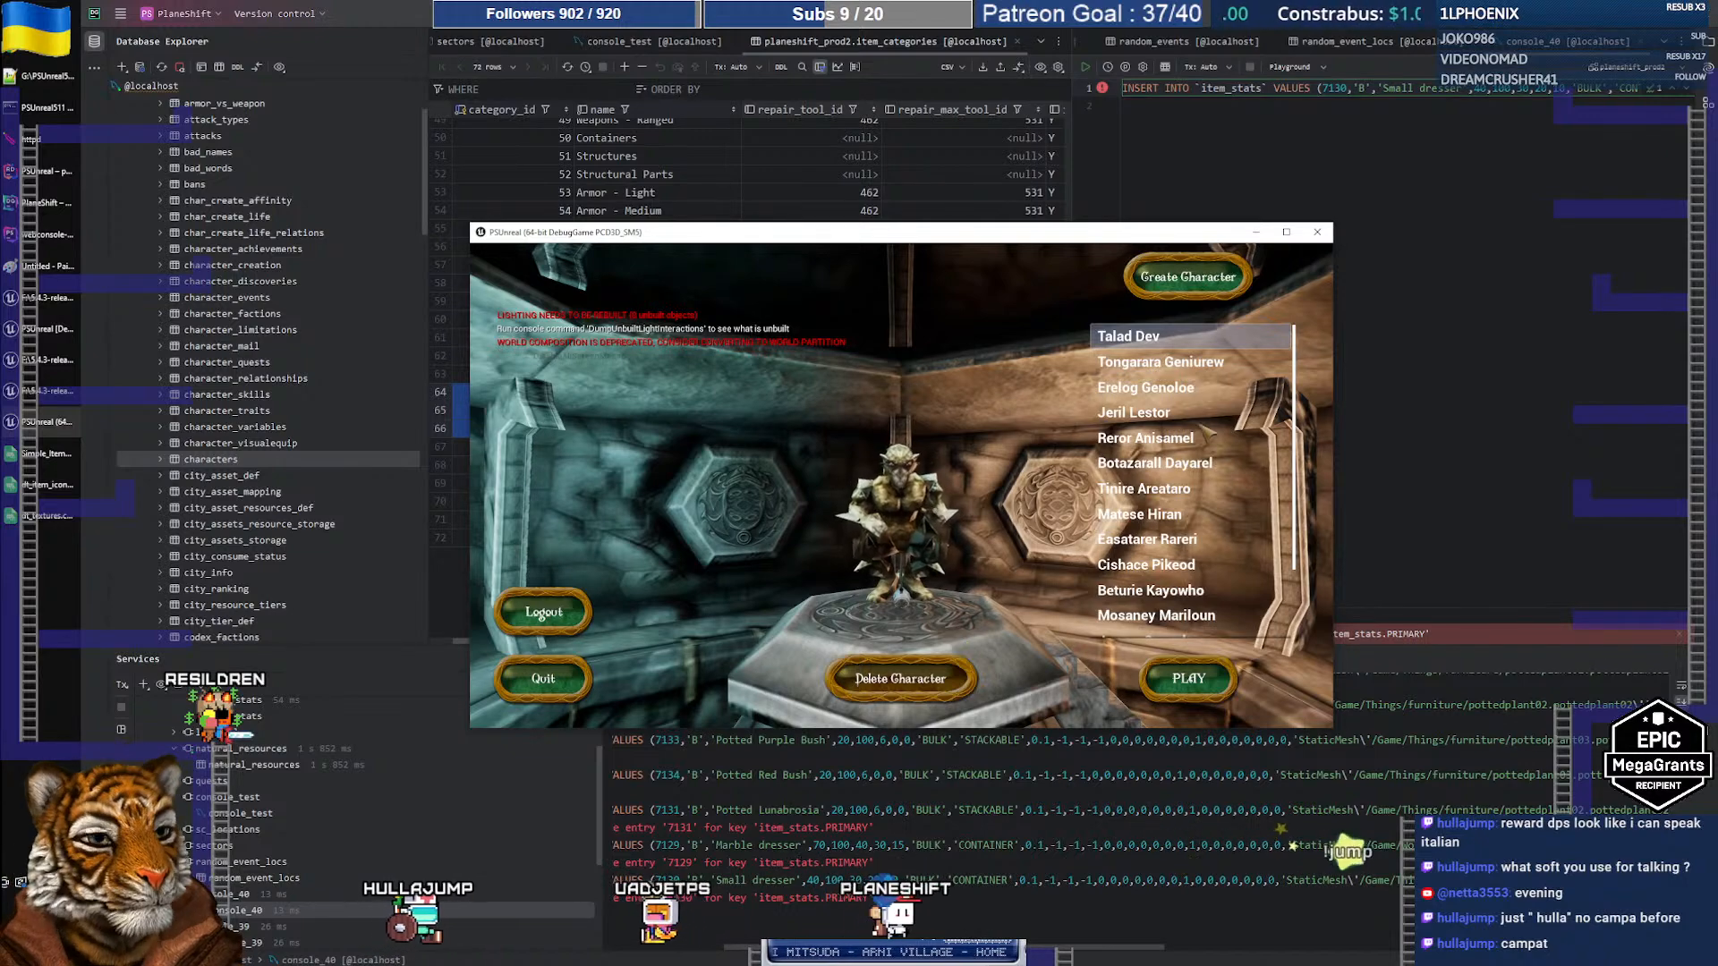
pyautogui.click(1176, 368)
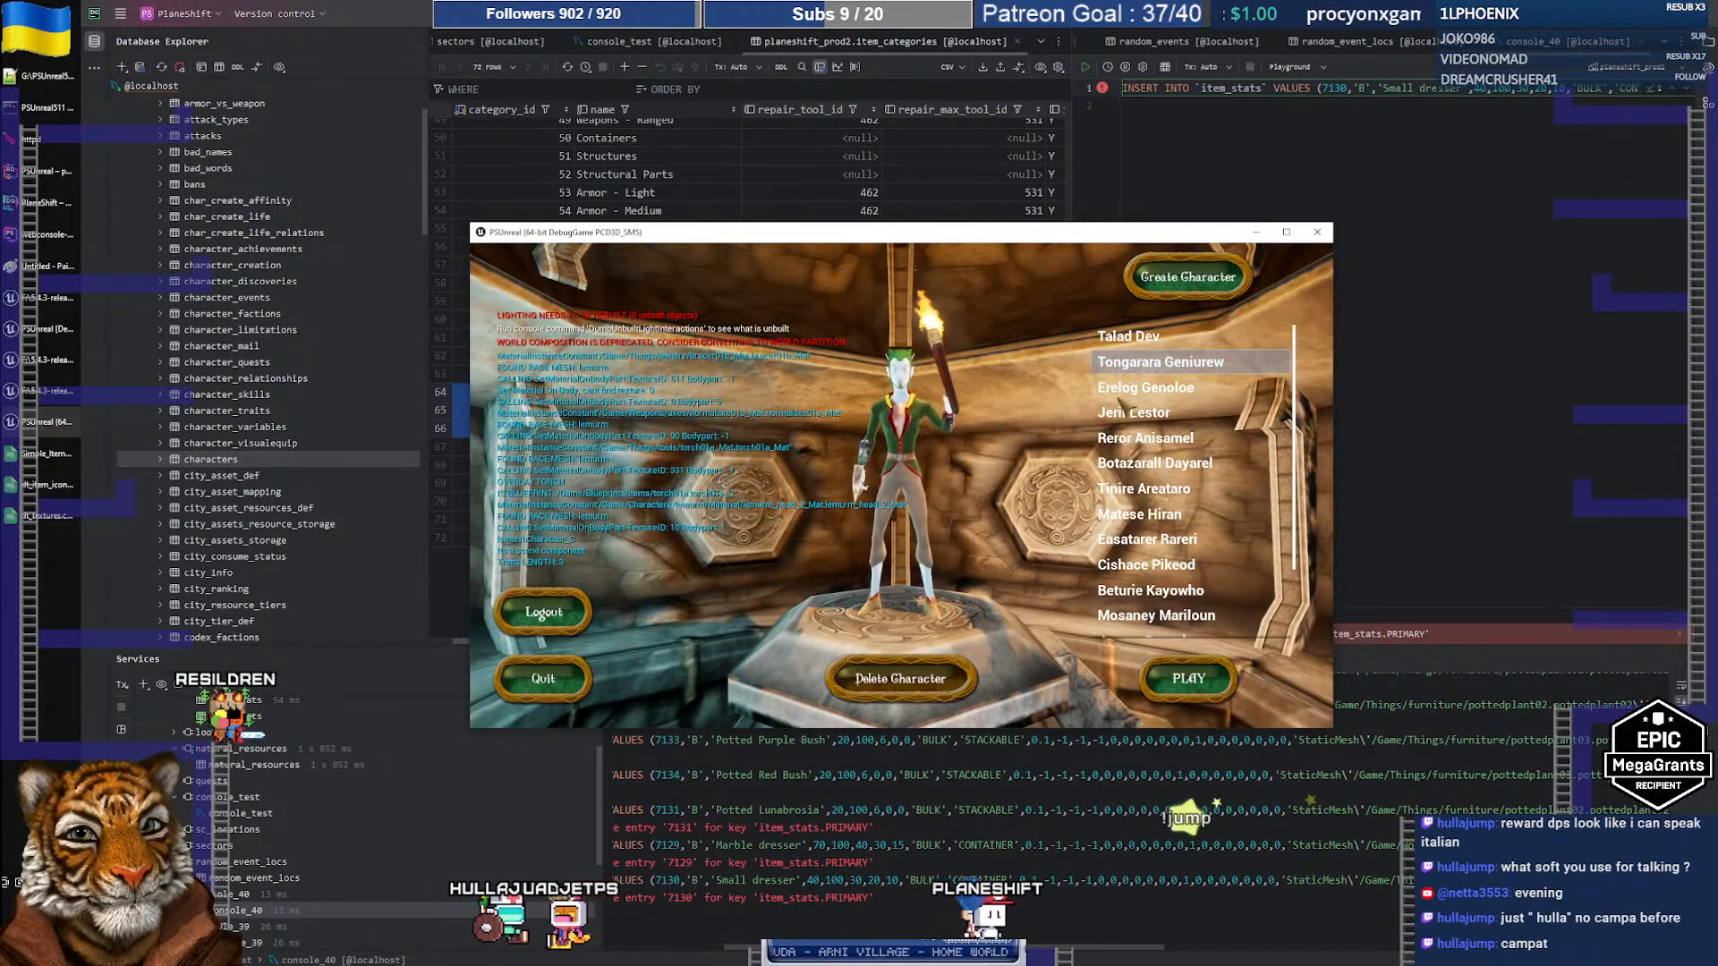
pyautogui.click(1121, 396)
pyautogui.click(1161, 362)
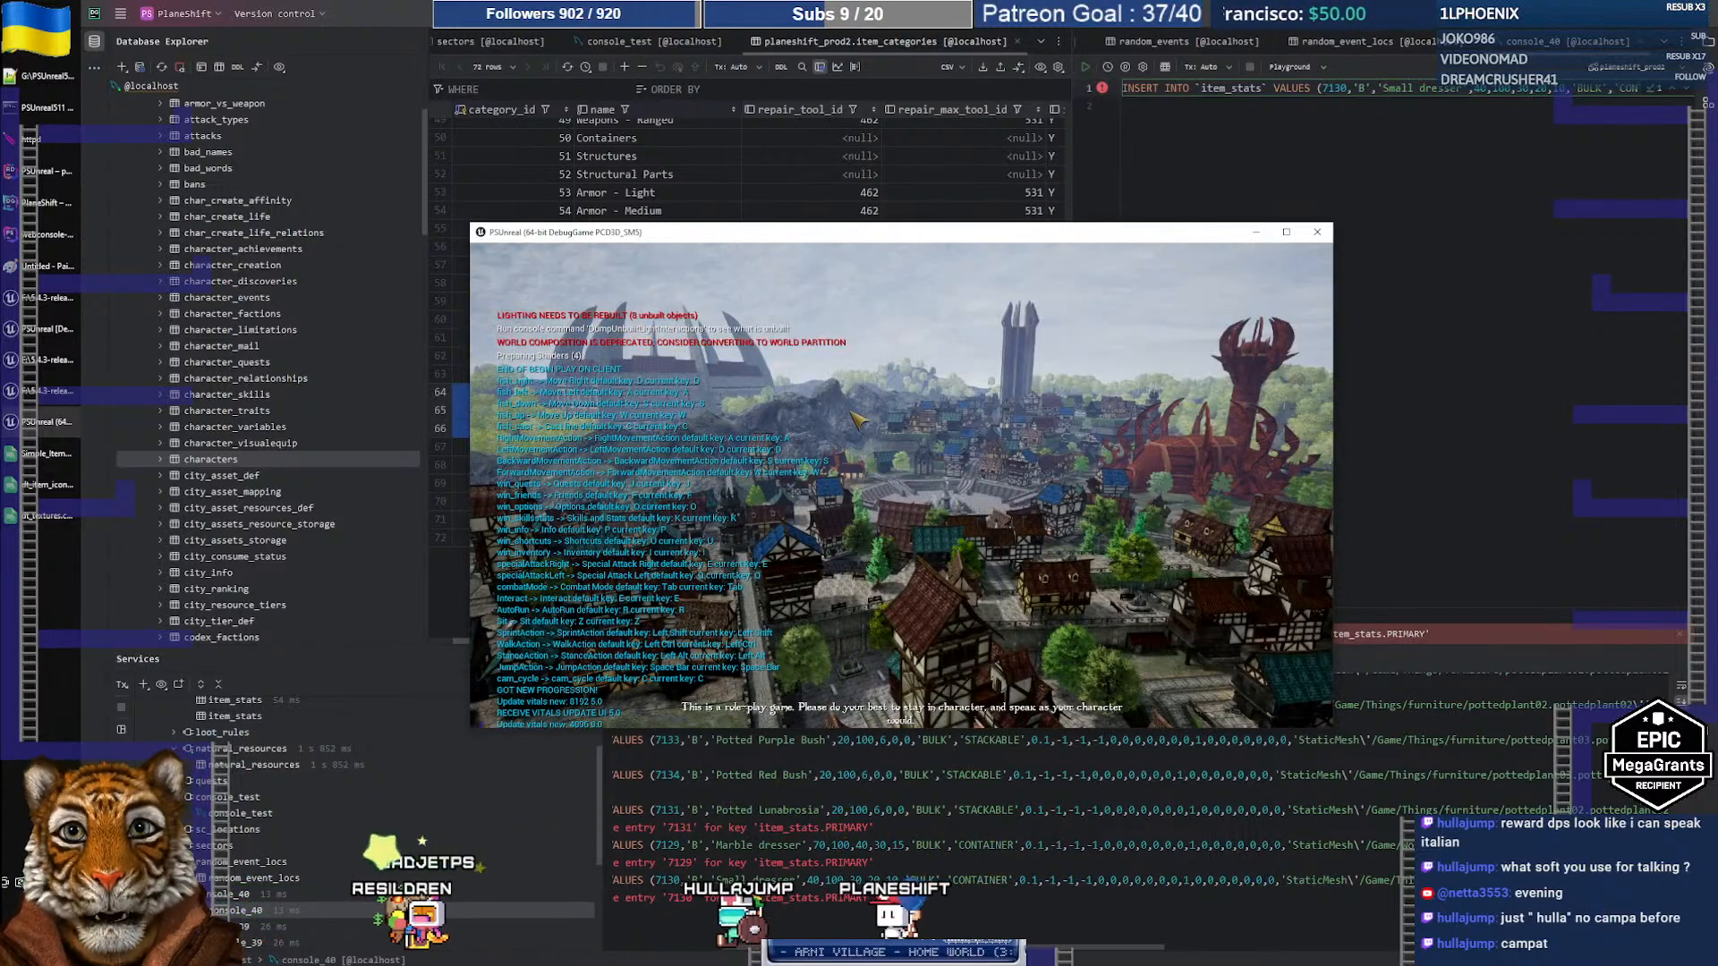
pyautogui.moveTo(868, 239); pyautogui.dragTo(853, 219)
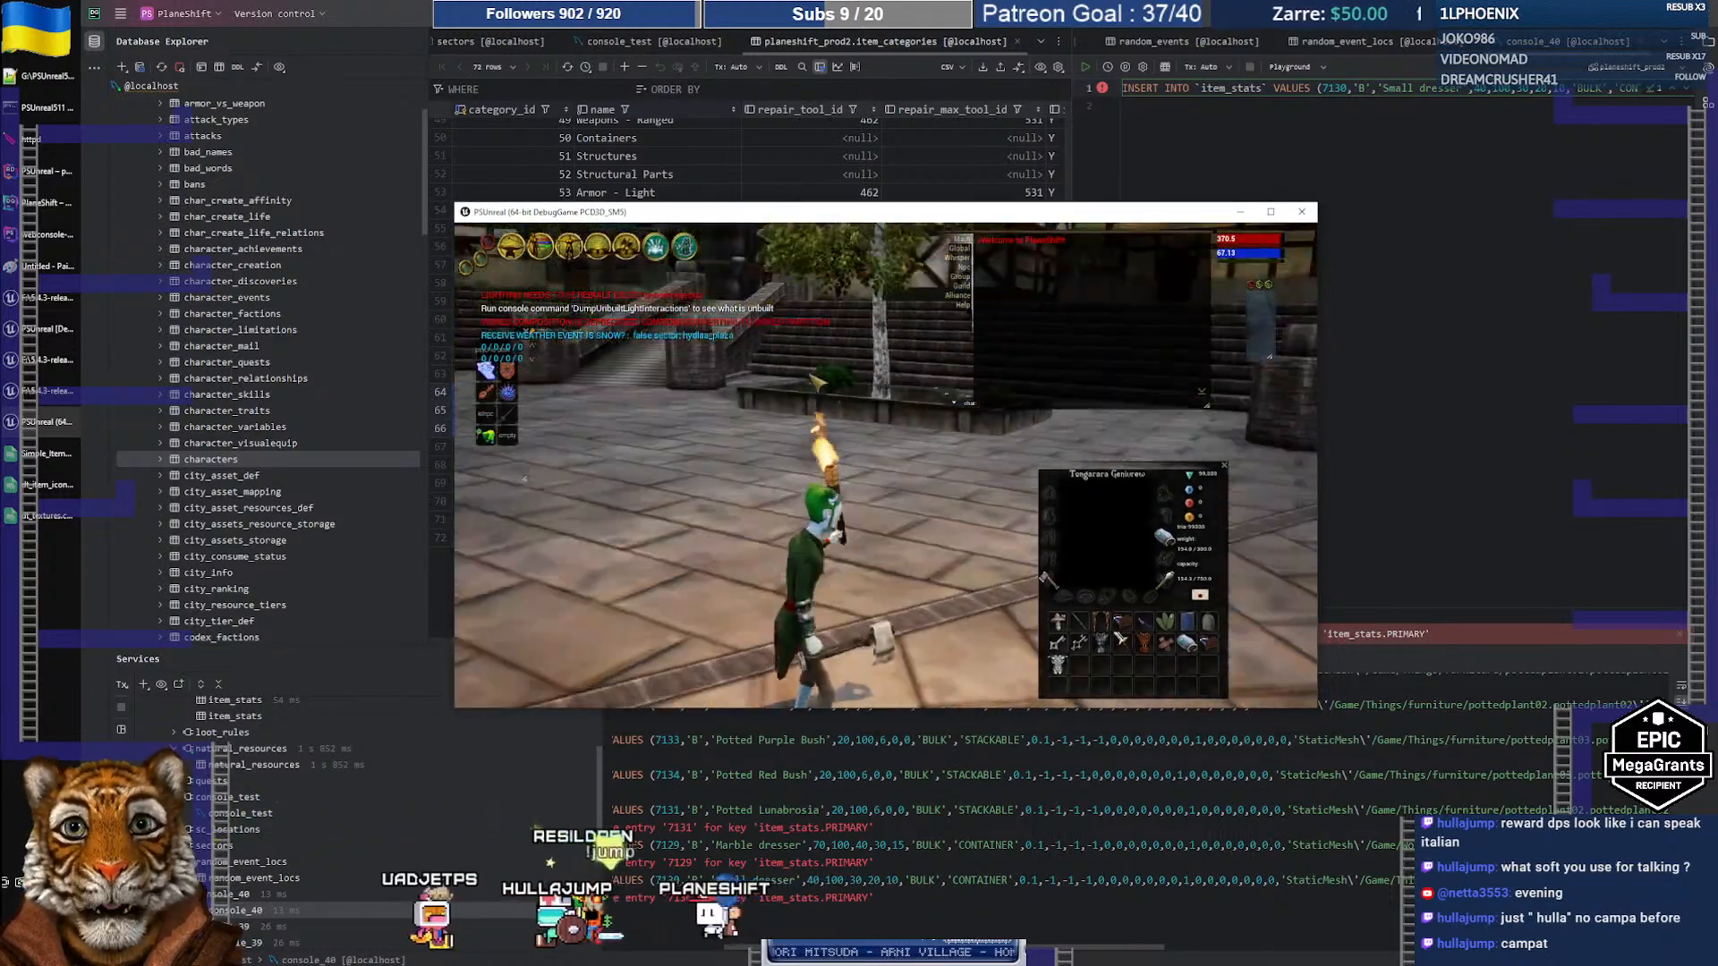
pyautogui.scroll(-3, 791, 377)
pyautogui.moveTo(792, 377); pyautogui.dragTo(895, 253, button='right')
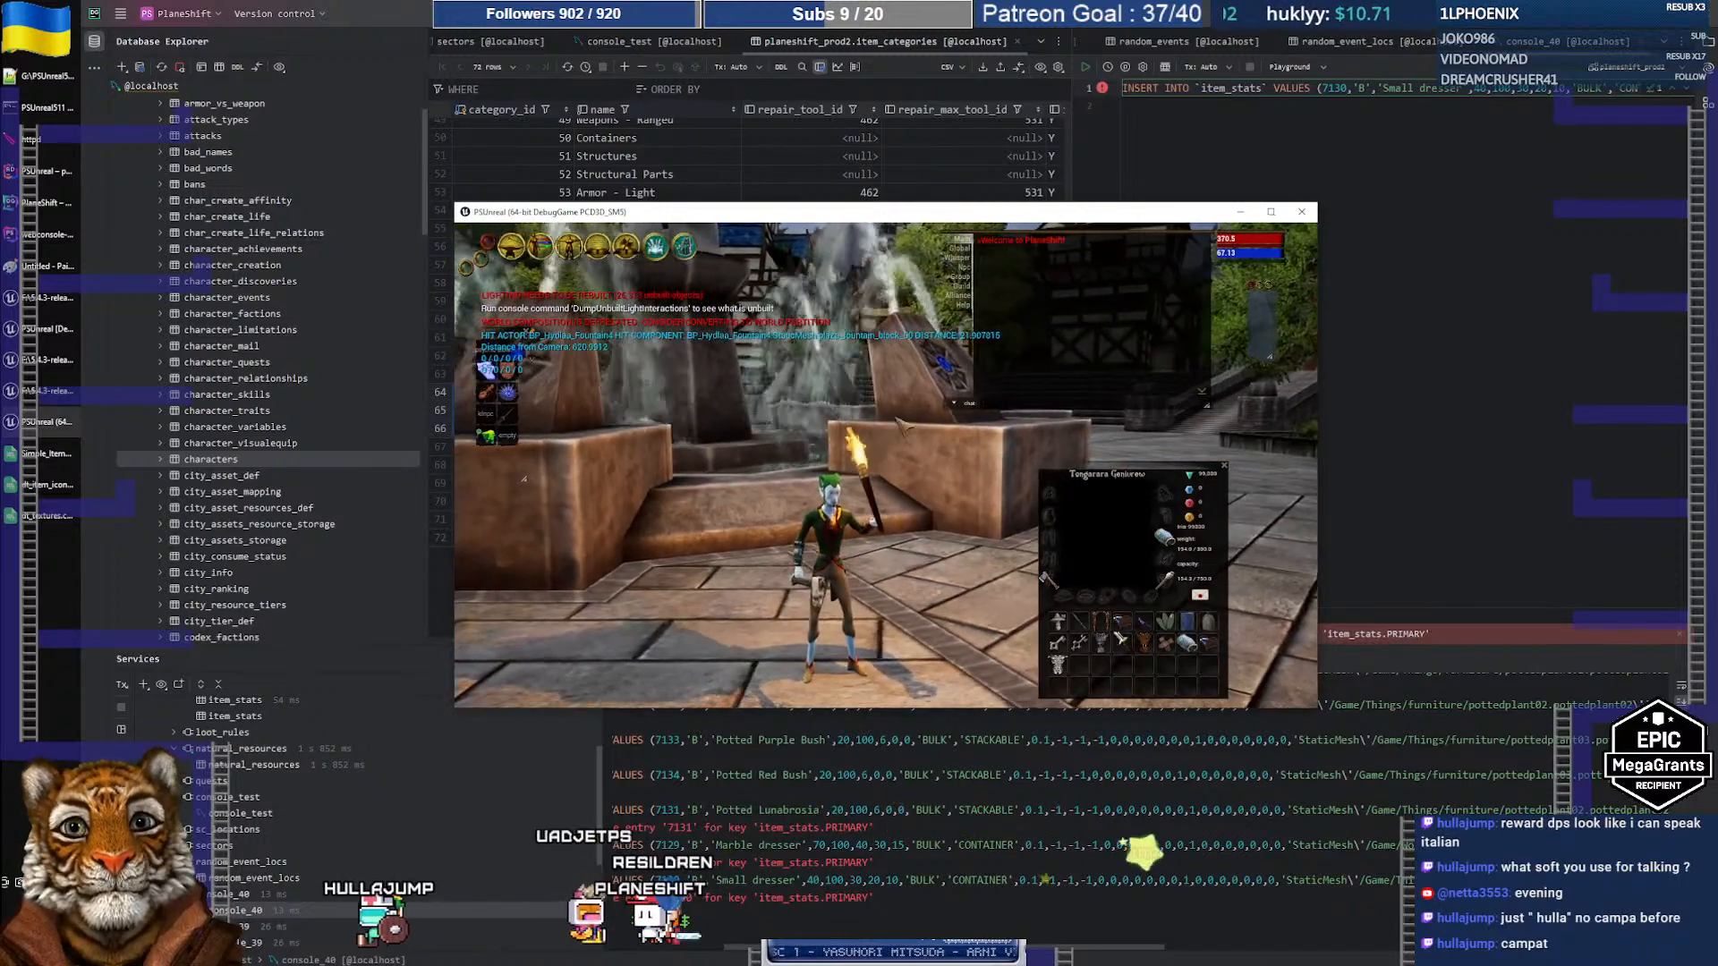
pyautogui.click(1054, 403)
# Step: Open the item-spawn list with the /item command and maximize the game window
pyautogui.write('/item')
pyautogui.press('Return')
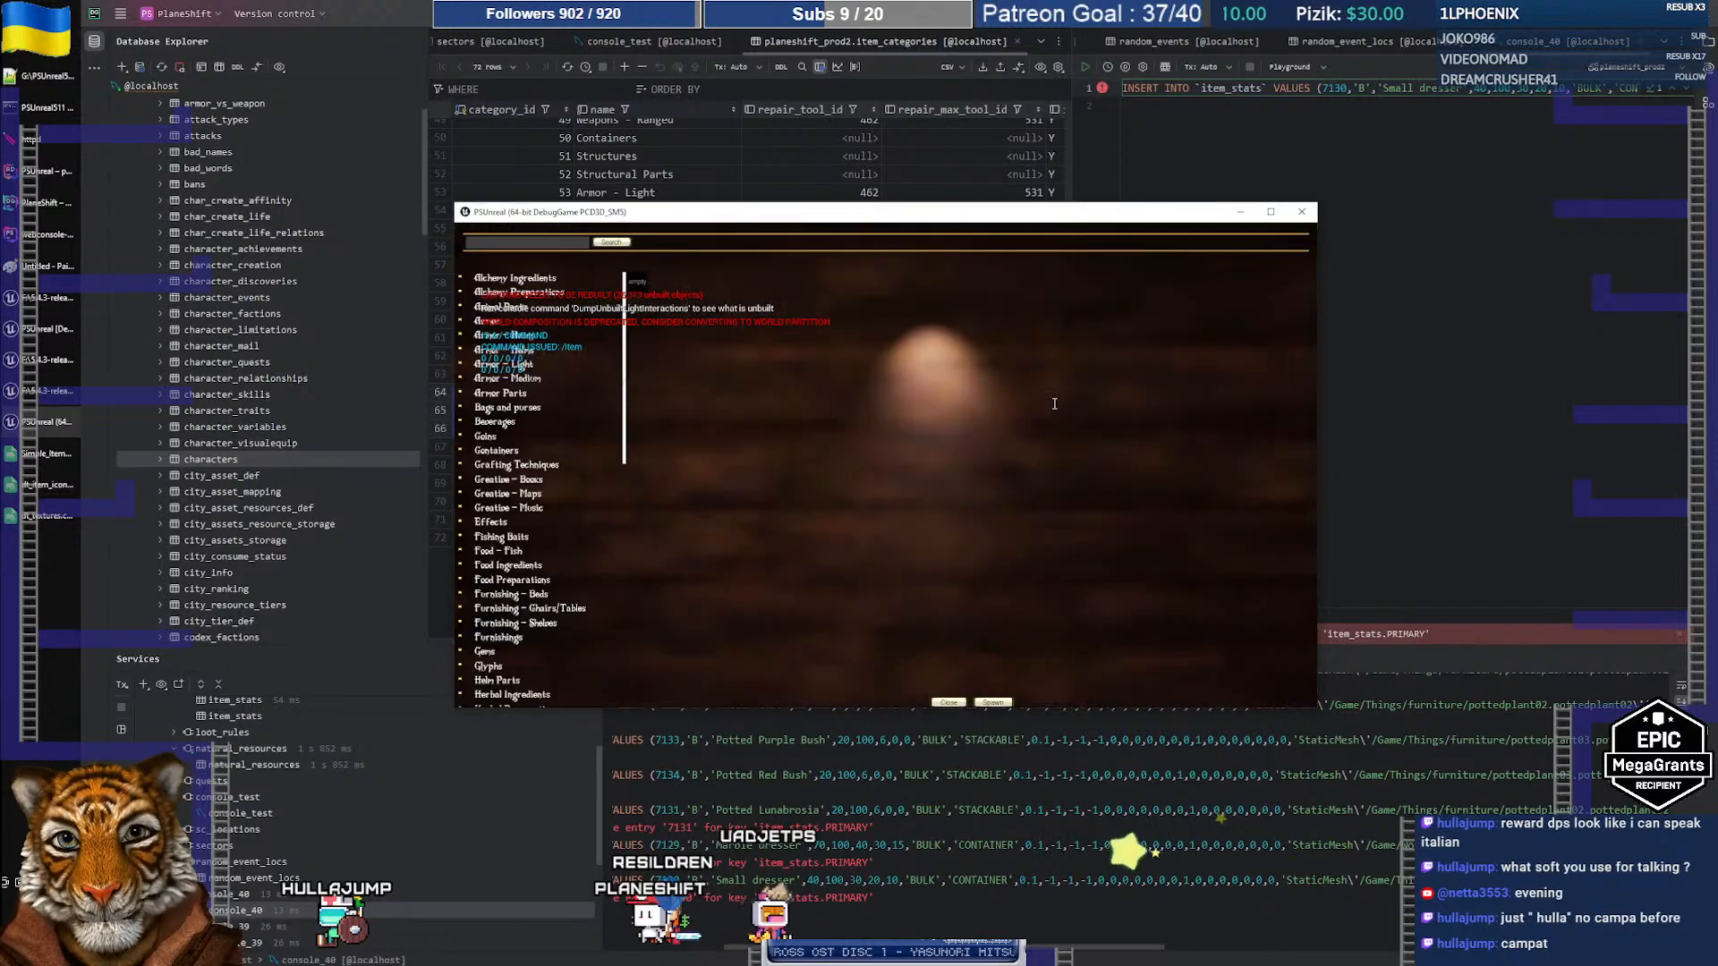
pyautogui.doubleClick(958, 215)
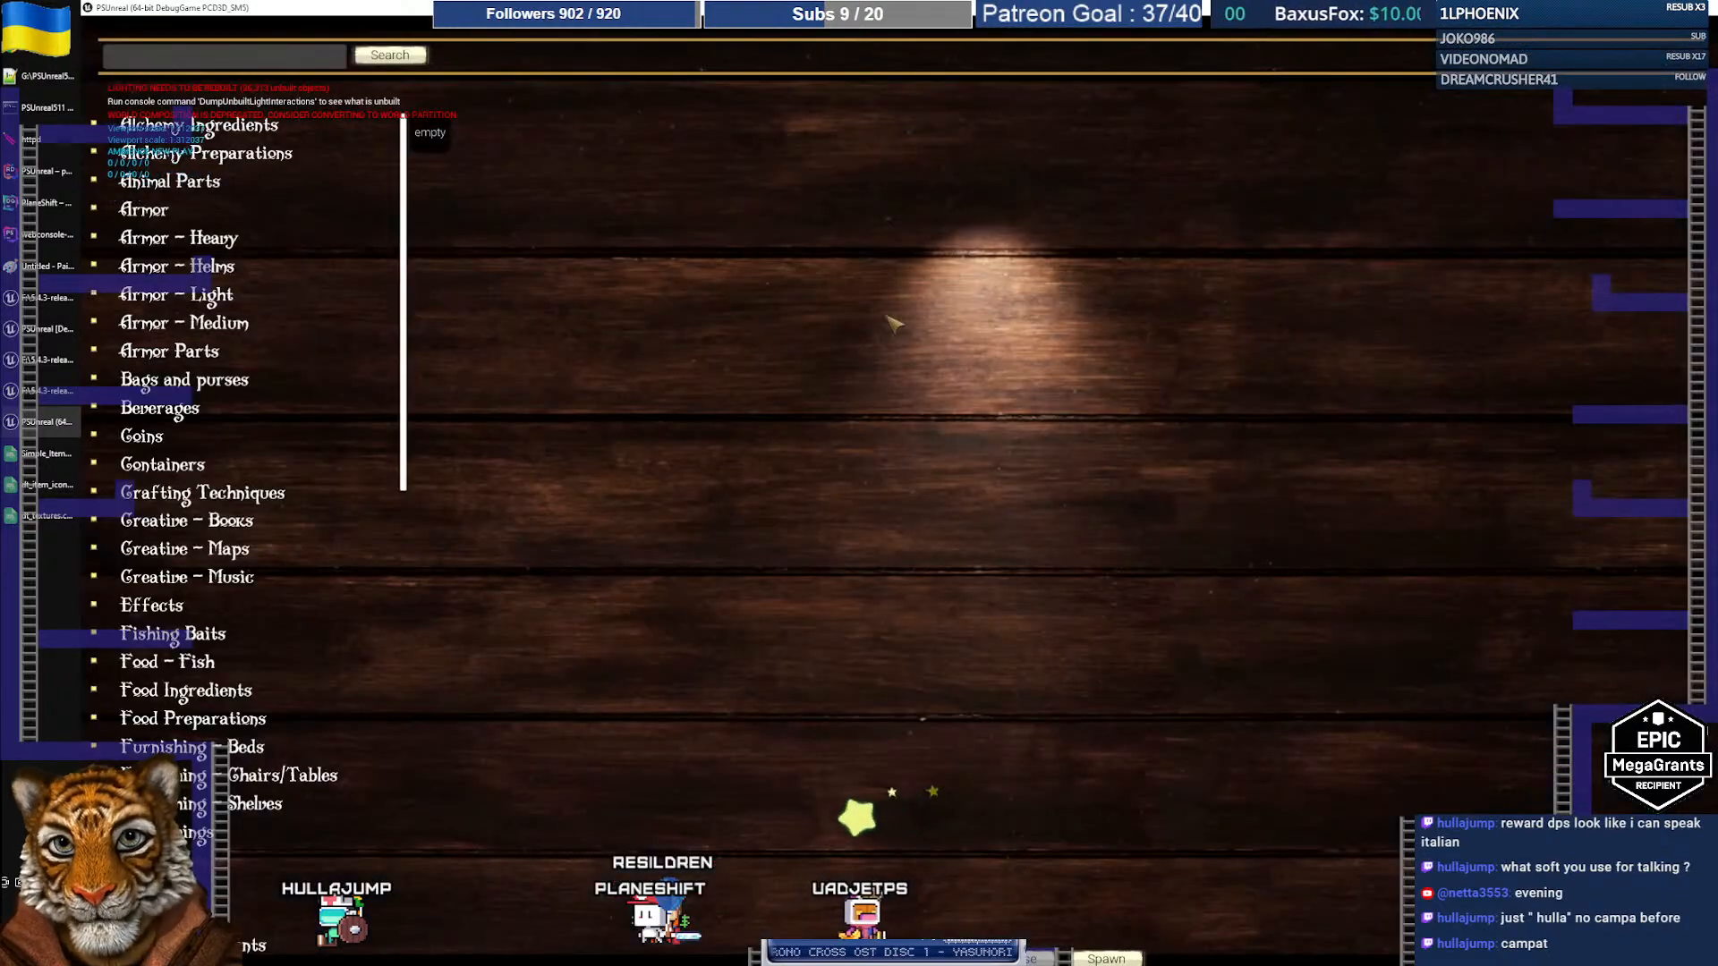
# Step: Scroll through the item categories, then bring the Simple_Items spreadsheet back to the front
pyautogui.scroll(-5, 231, 350)
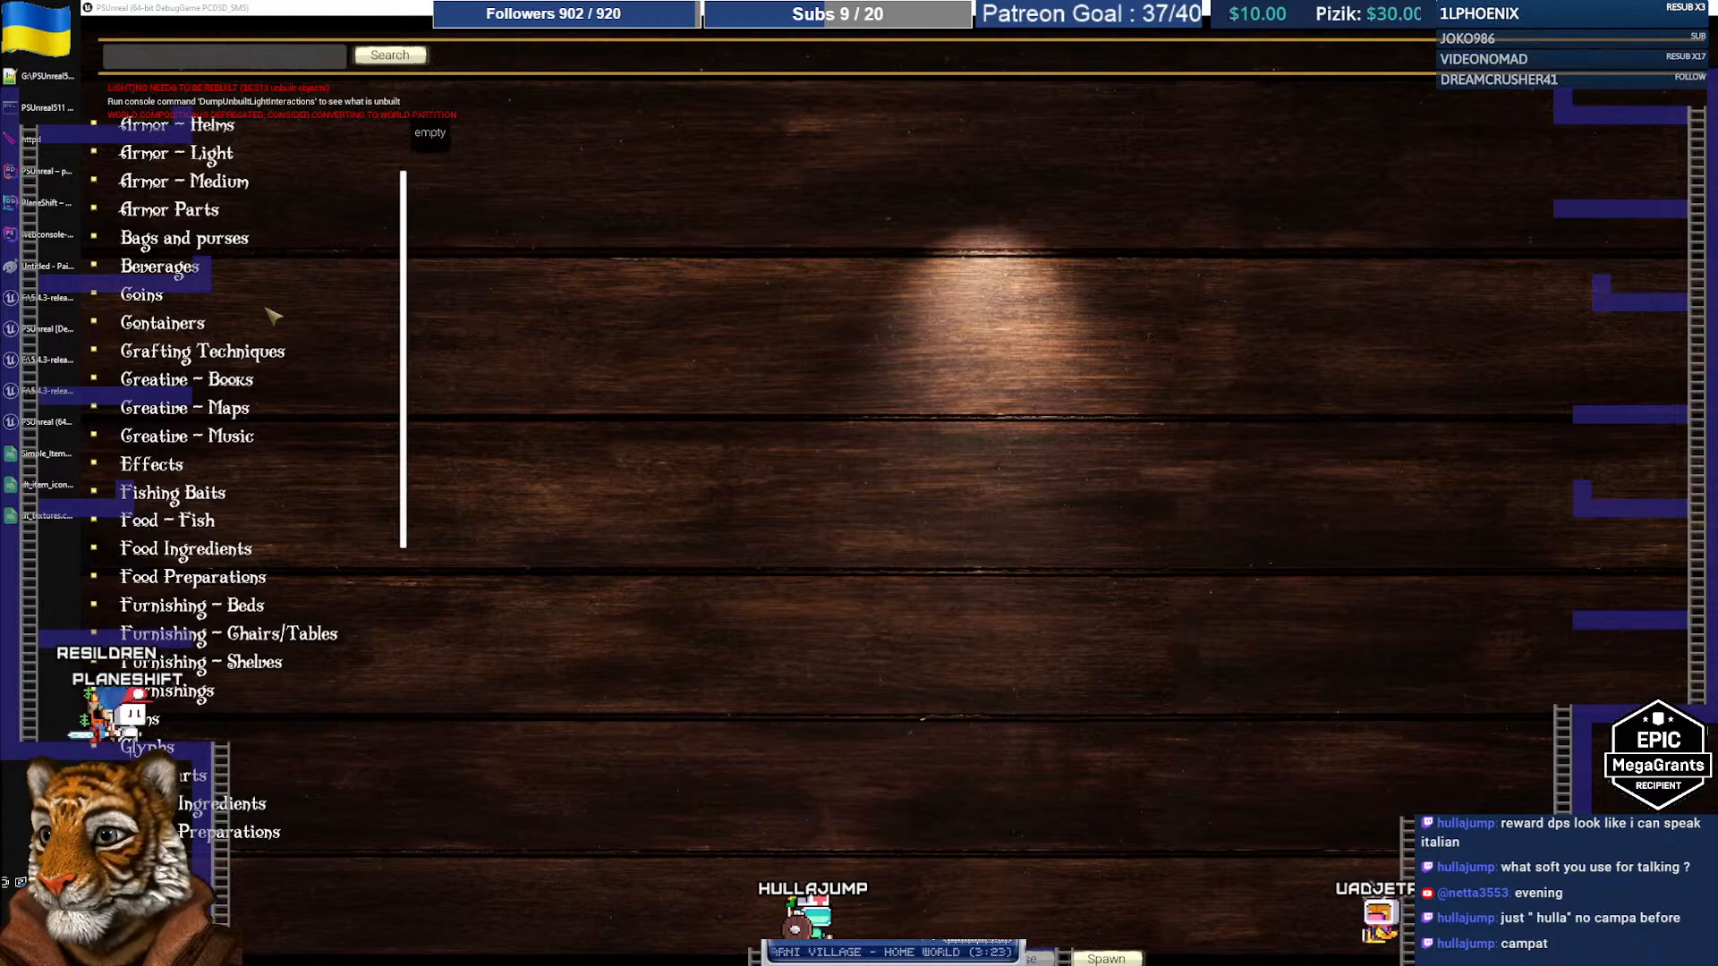
pyautogui.scroll(3, 145, 297)
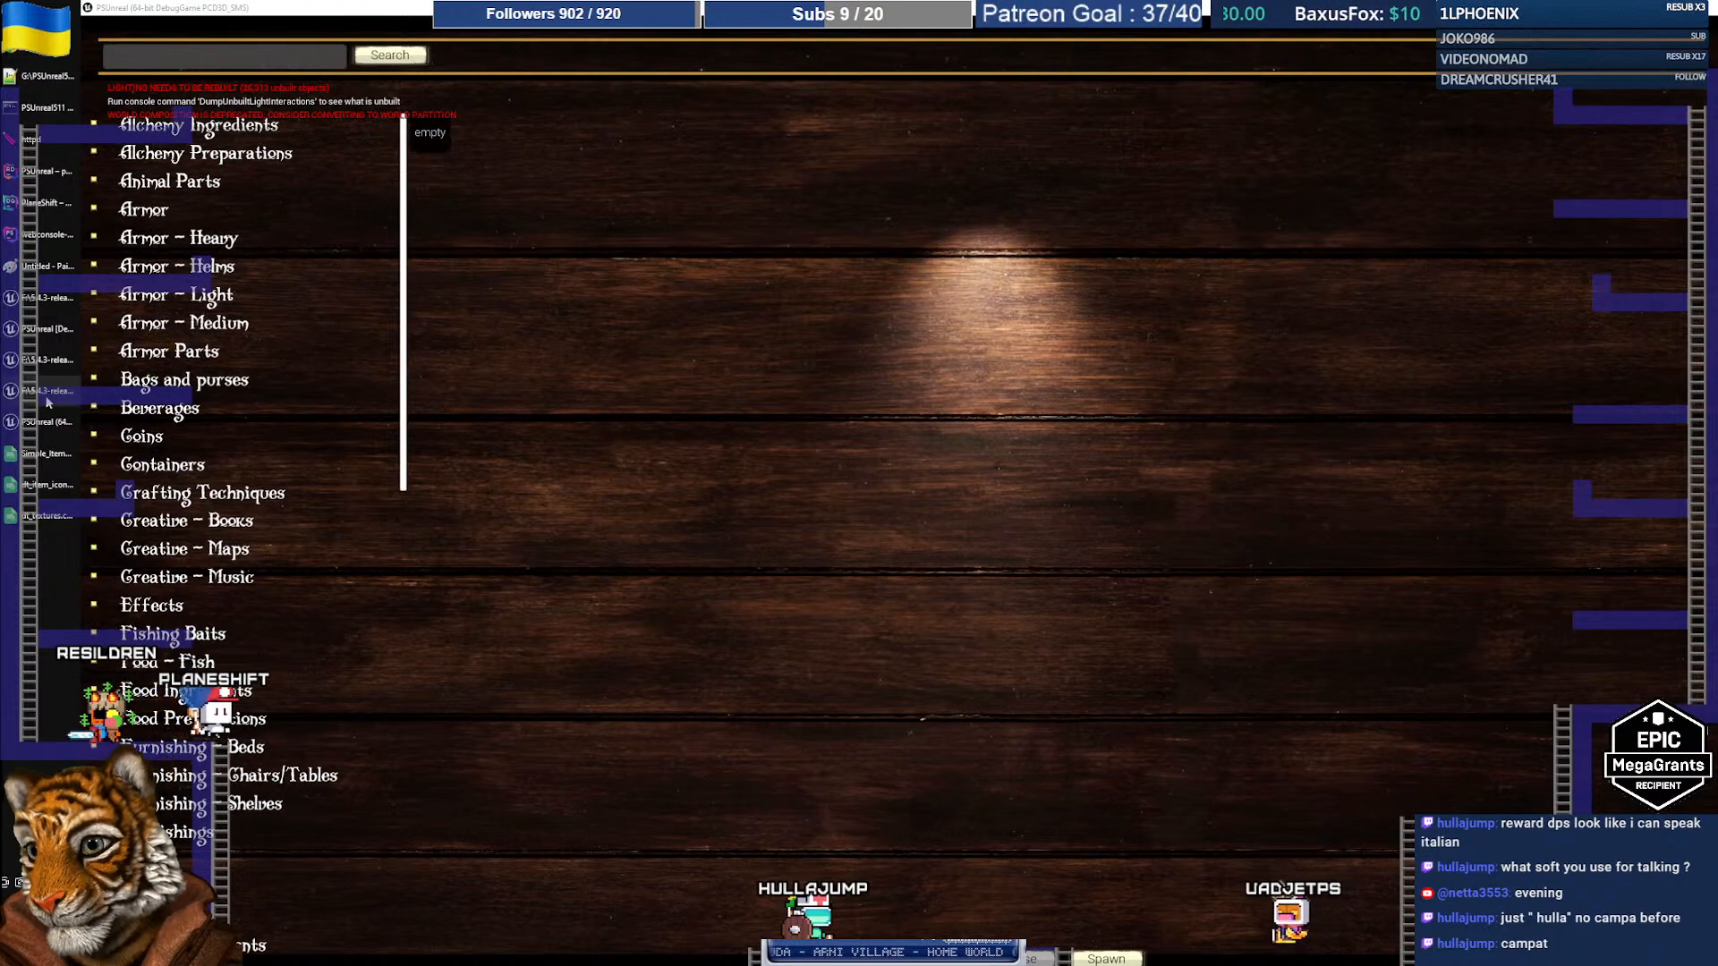
pyautogui.click(34, 464)
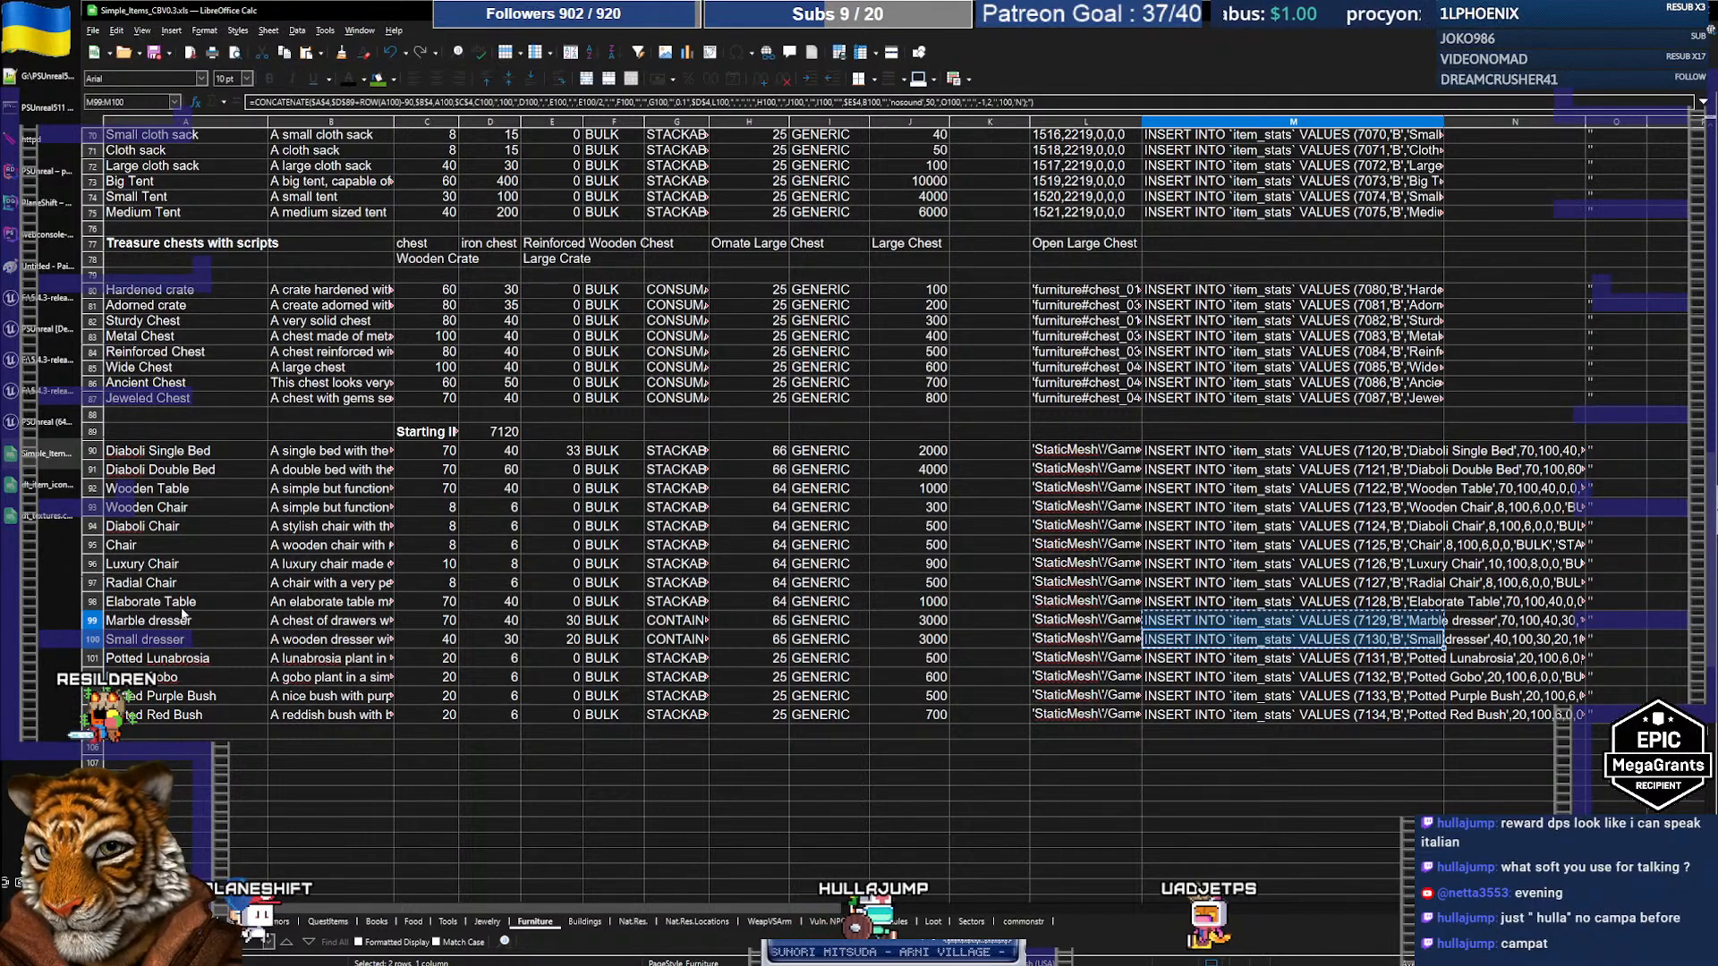
# Step: Select the Elaborate Table cell in column A, then return to the PlaneShift client
pyautogui.click(182, 606)
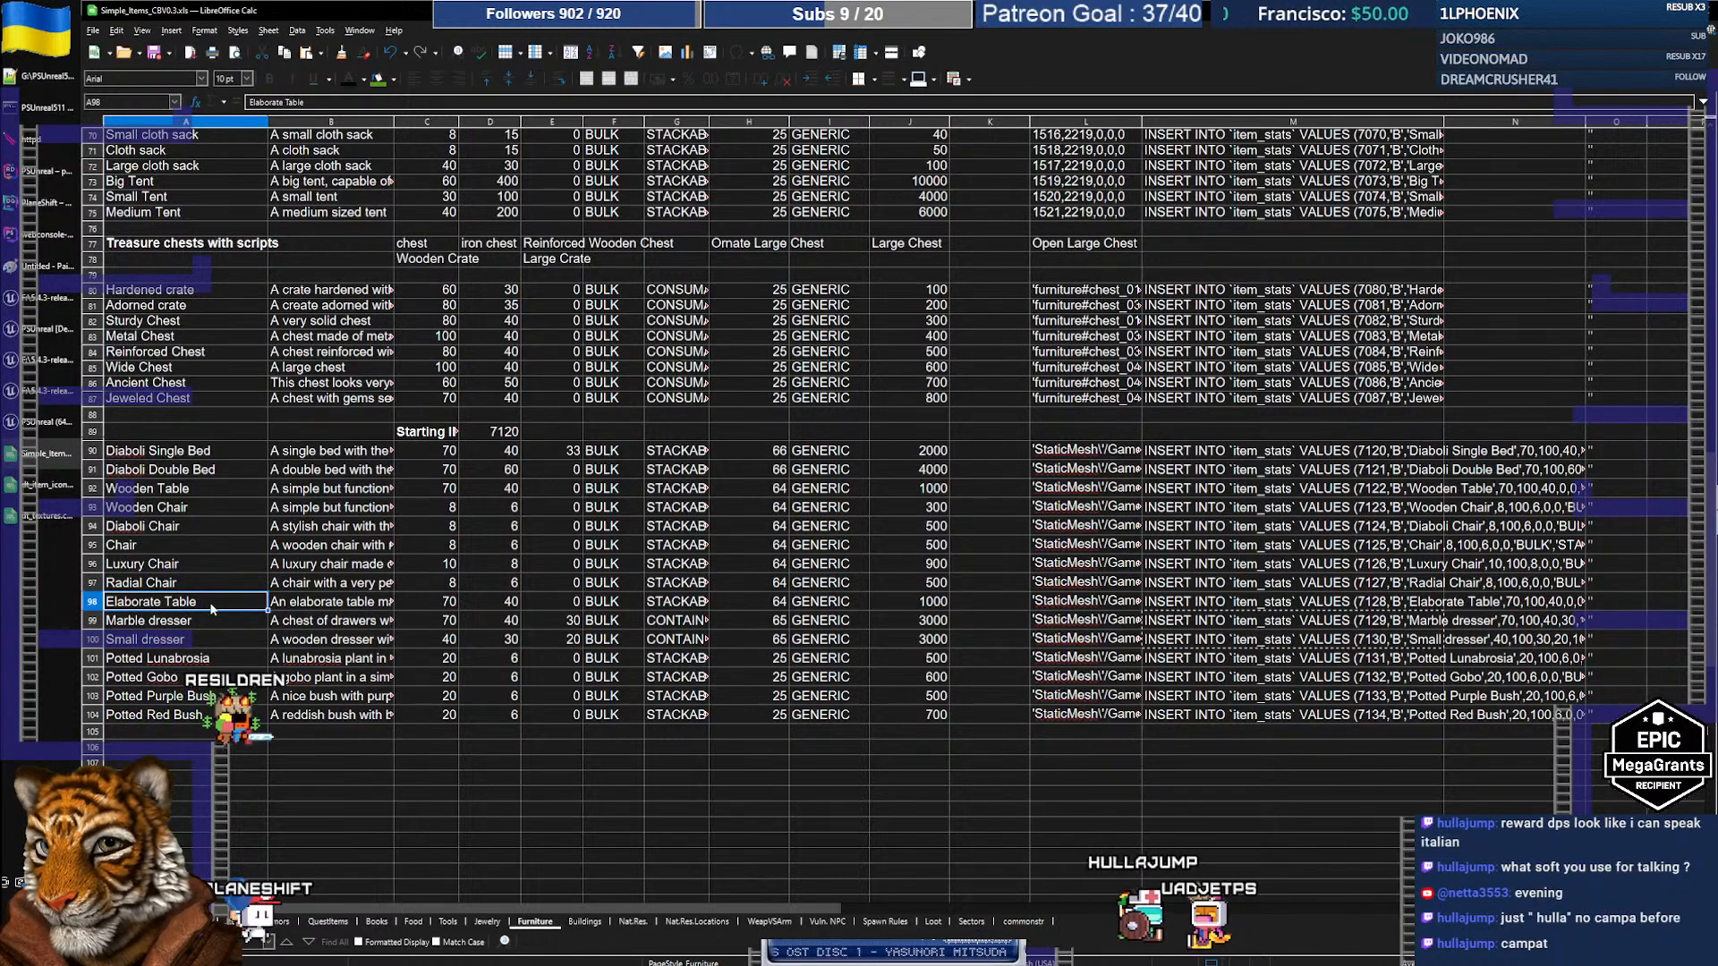
pyautogui.click(45, 421)
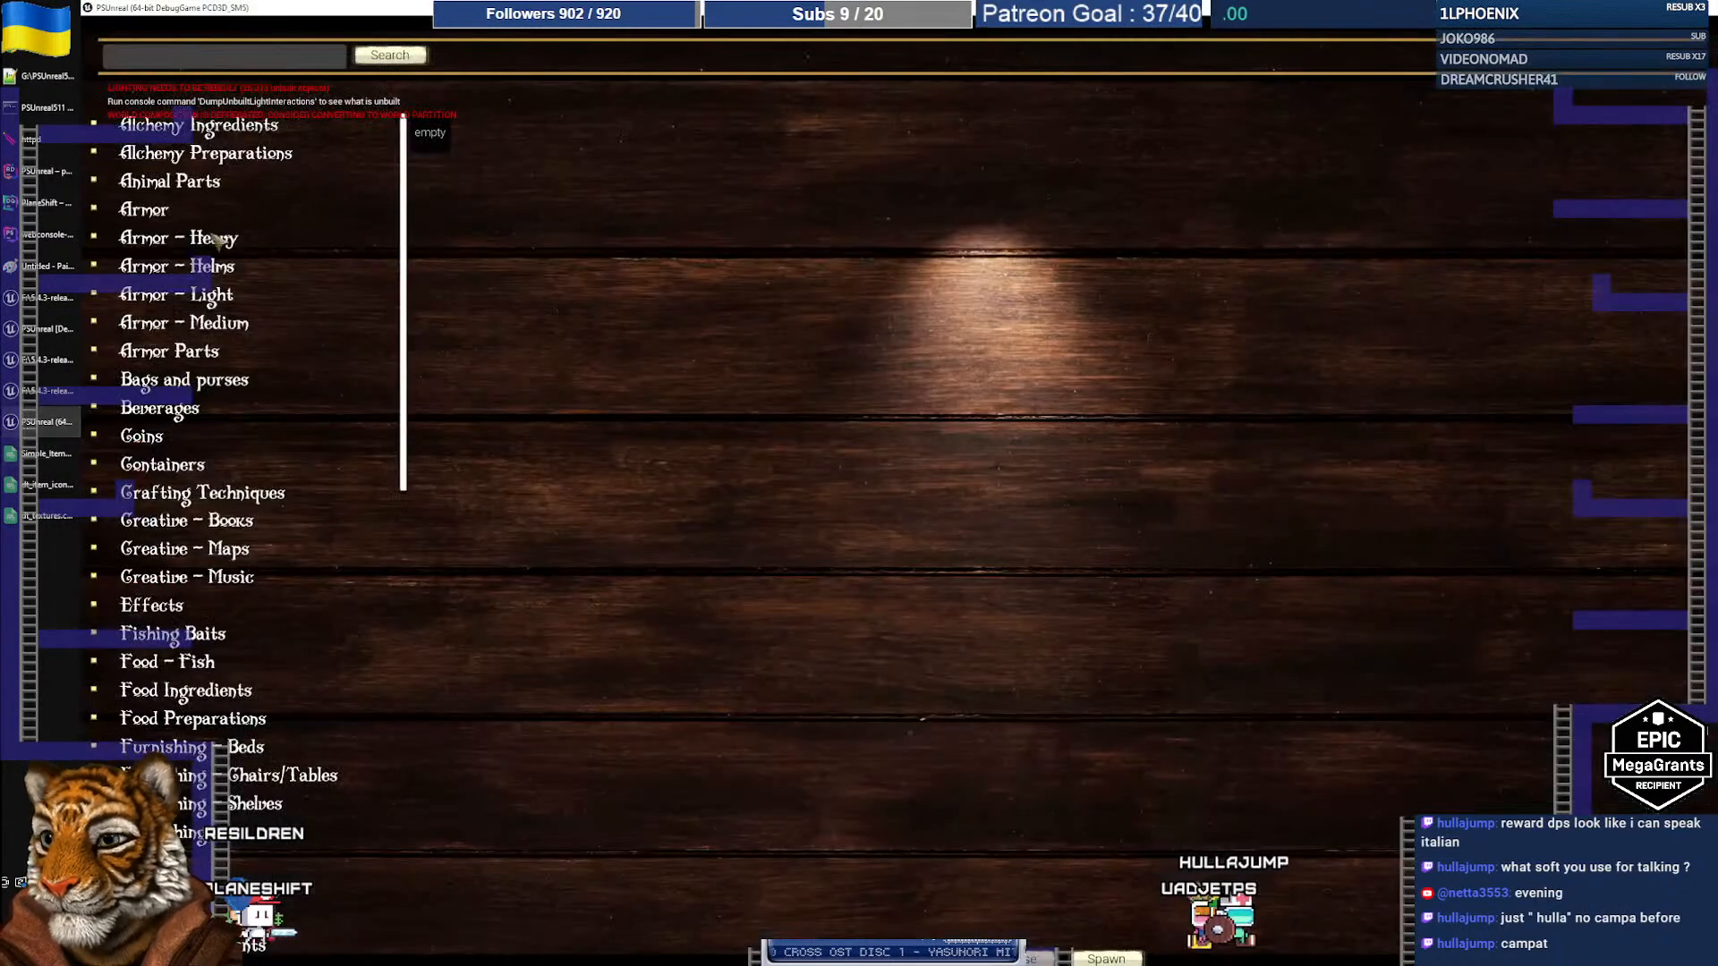
# Step: Expand Furnishing - Chairs/Tables and preview the Elaborate Table and Elaborate Chair models
pyautogui.scroll(-4, 218, 186)
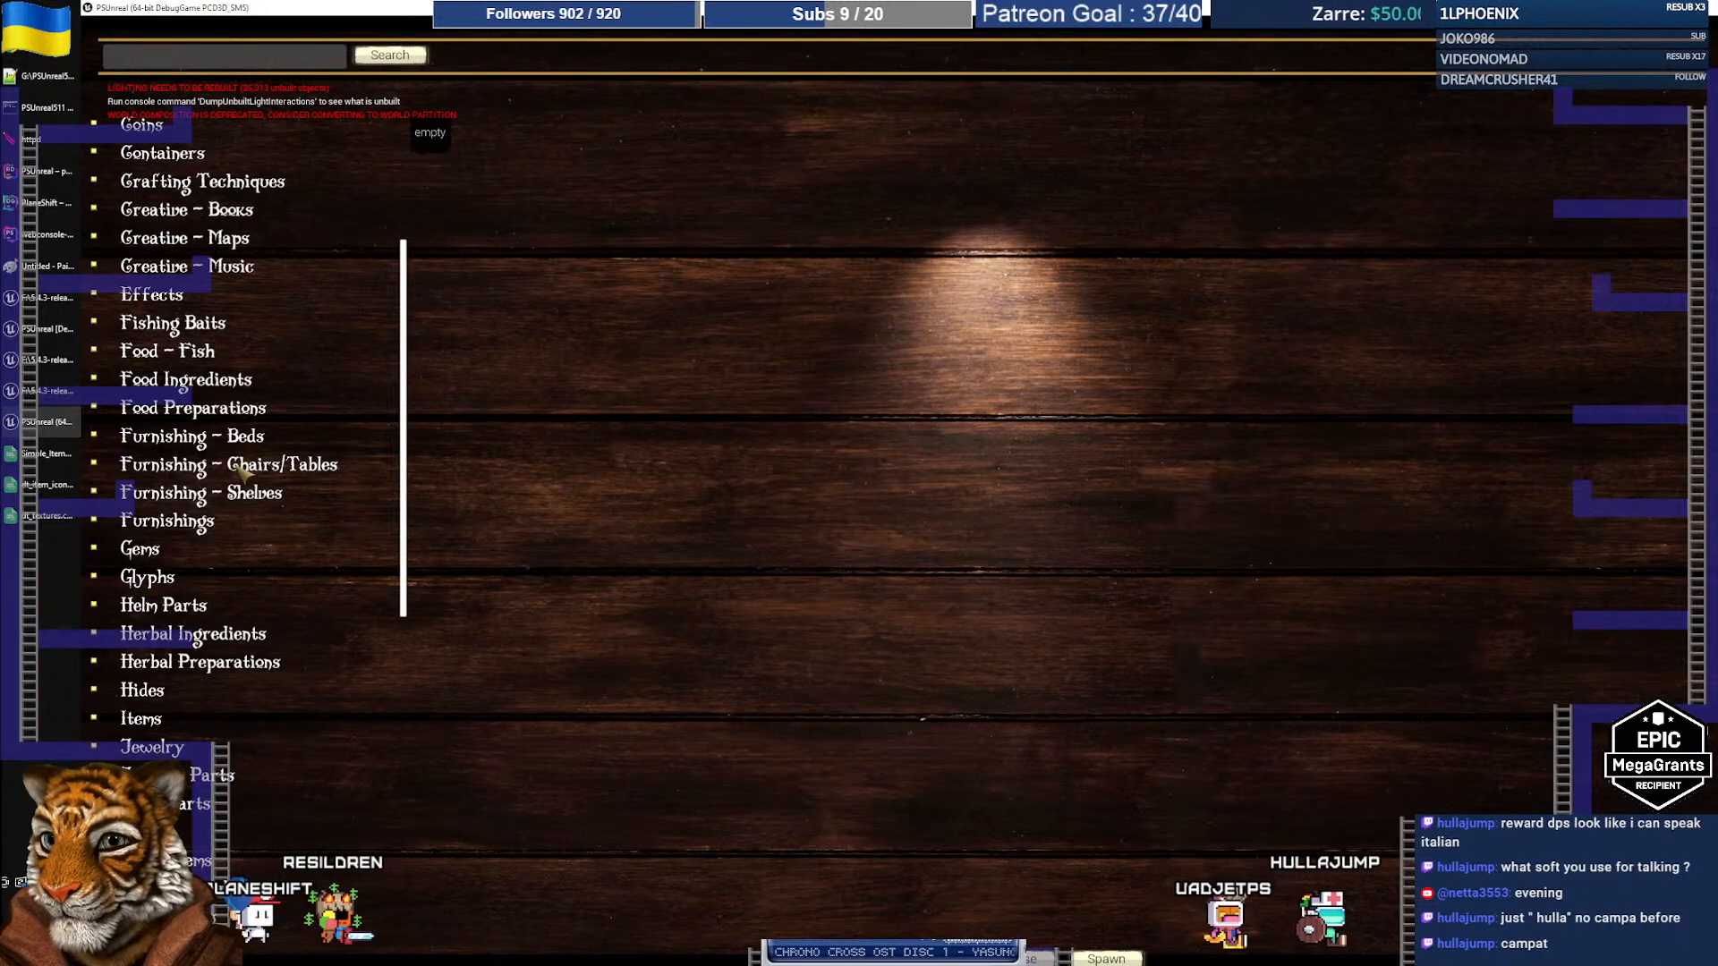
pyautogui.click(243, 467)
pyautogui.scroll(-2, 256, 537)
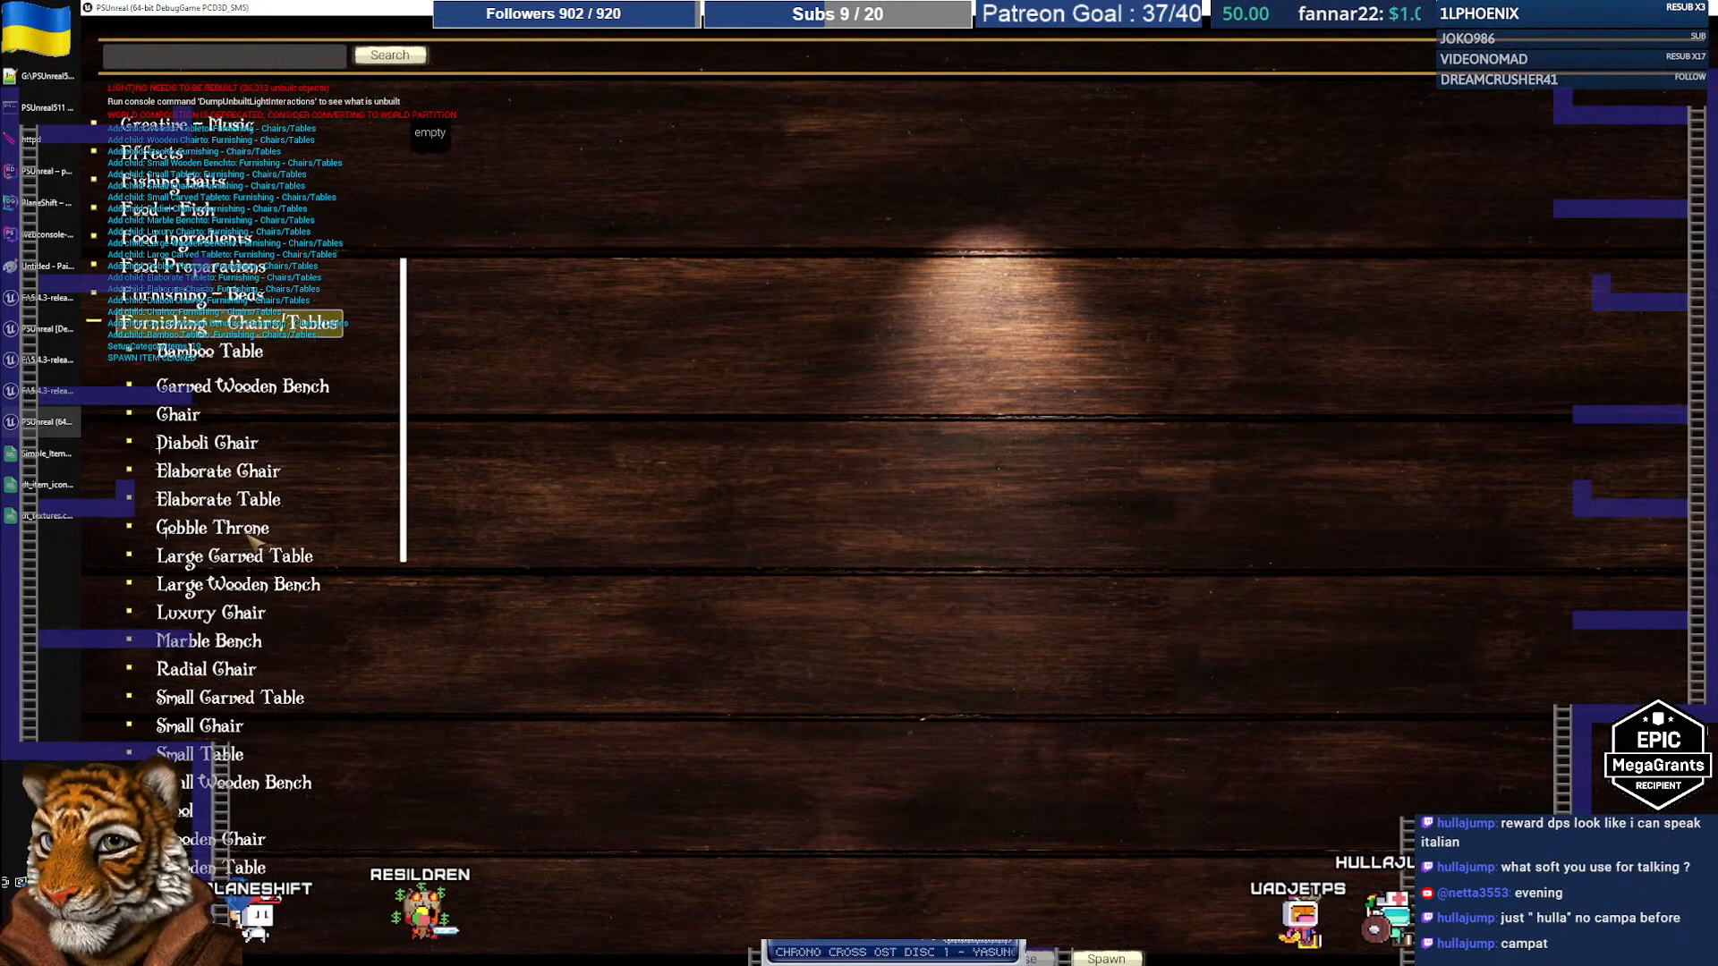
pyautogui.click(224, 500)
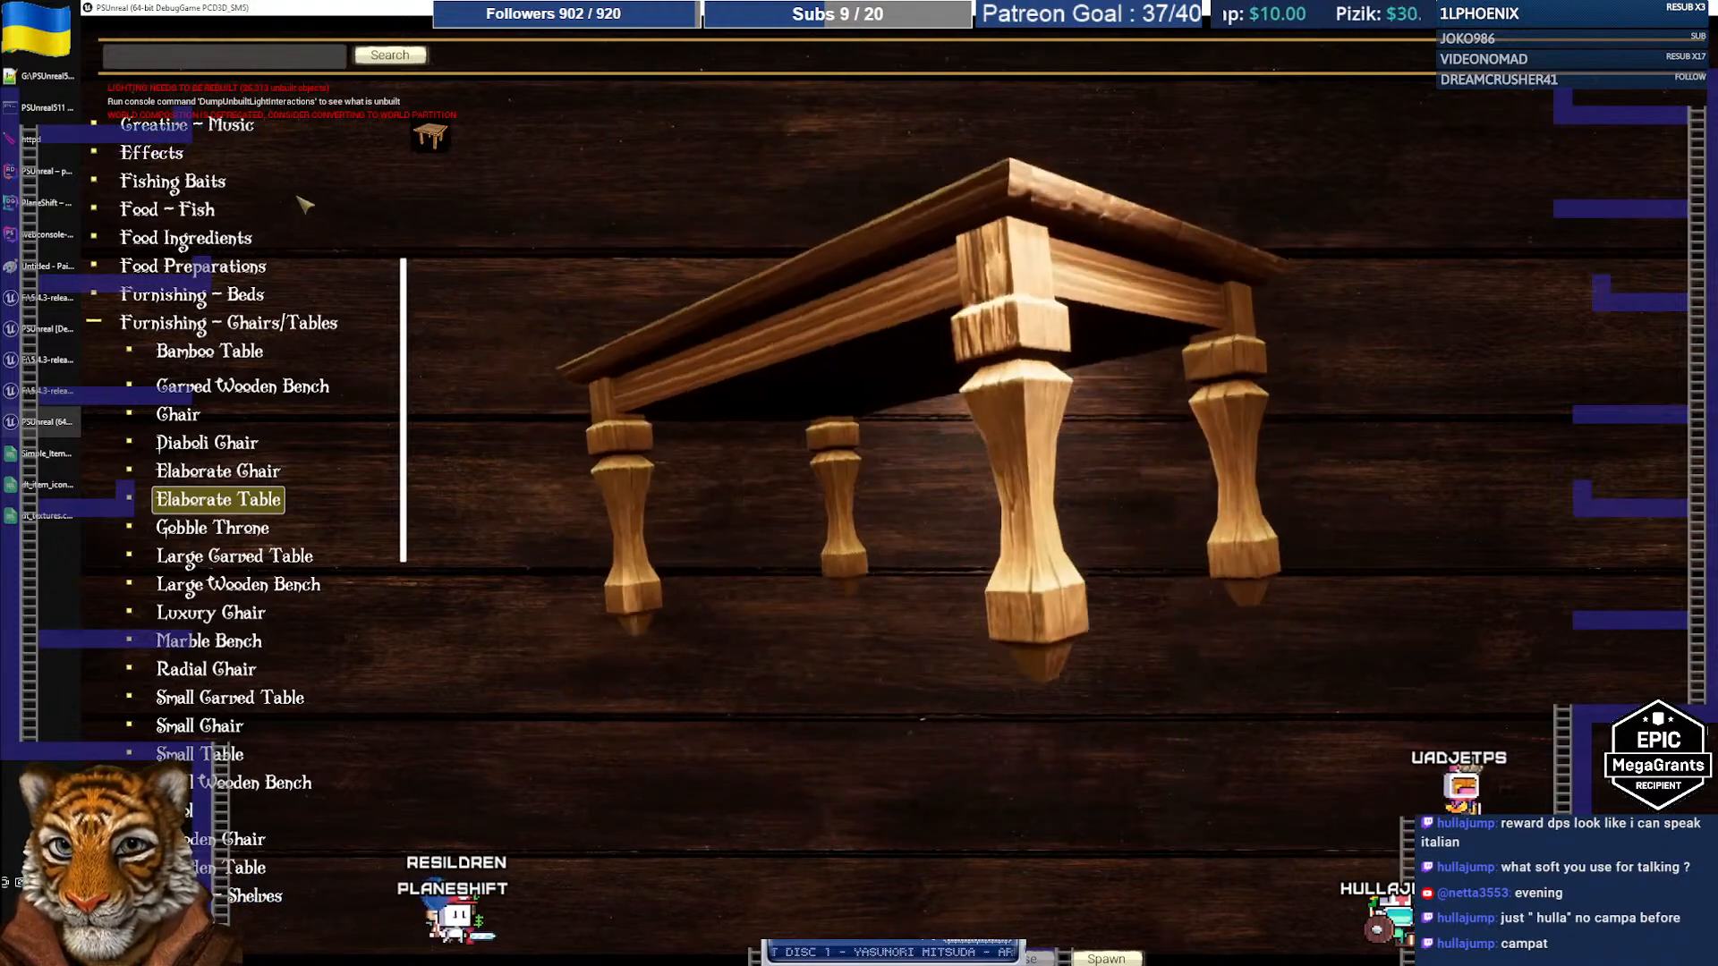
pyautogui.click(266, 475)
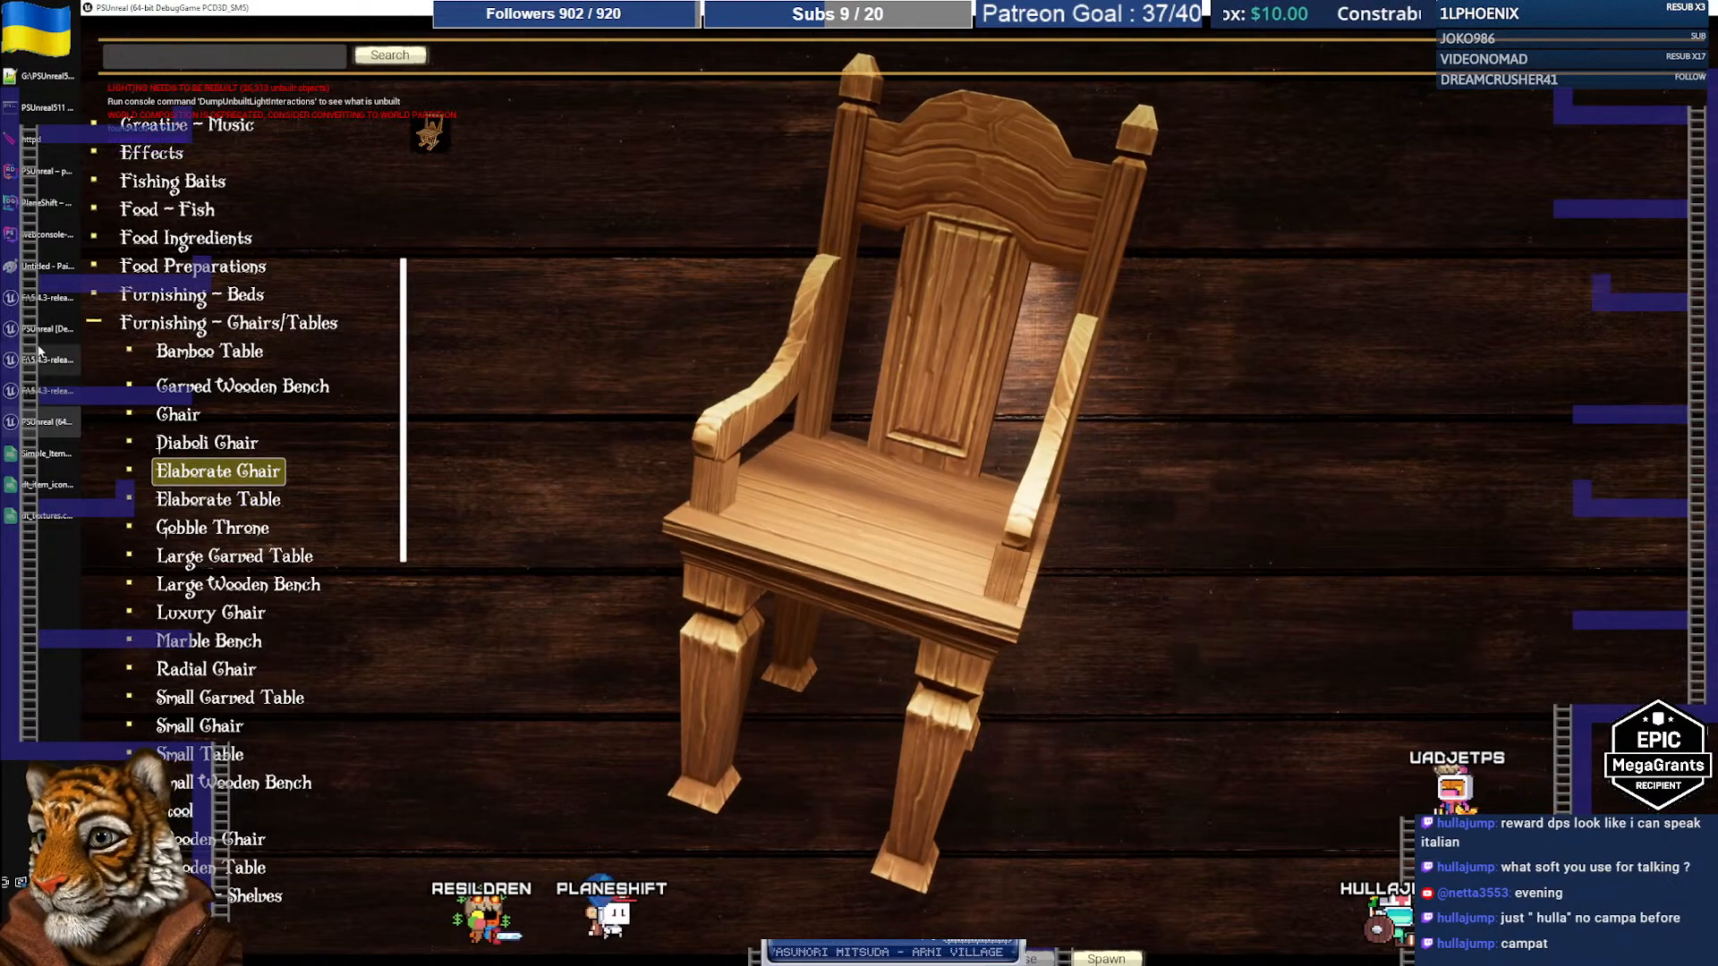
# Step: Look up the Marble dresser row in the spreadsheet, then return to the game client
pyautogui.click(46, 454)
pyautogui.click(189, 622)
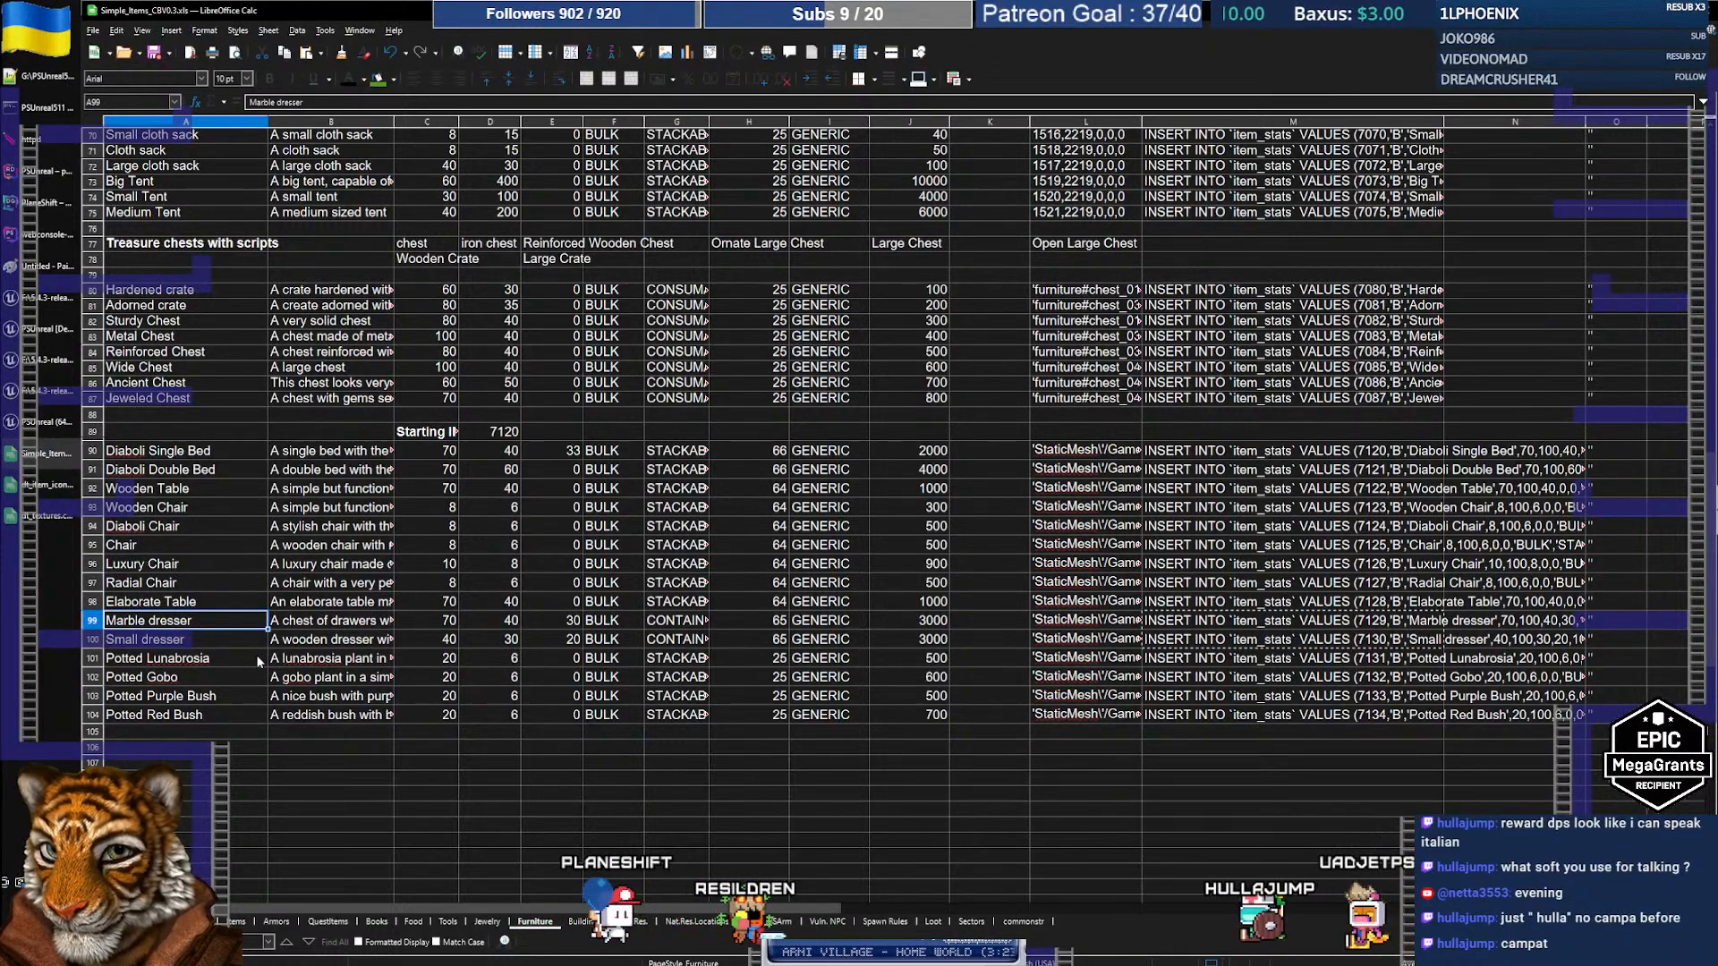
pyautogui.click(40, 421)
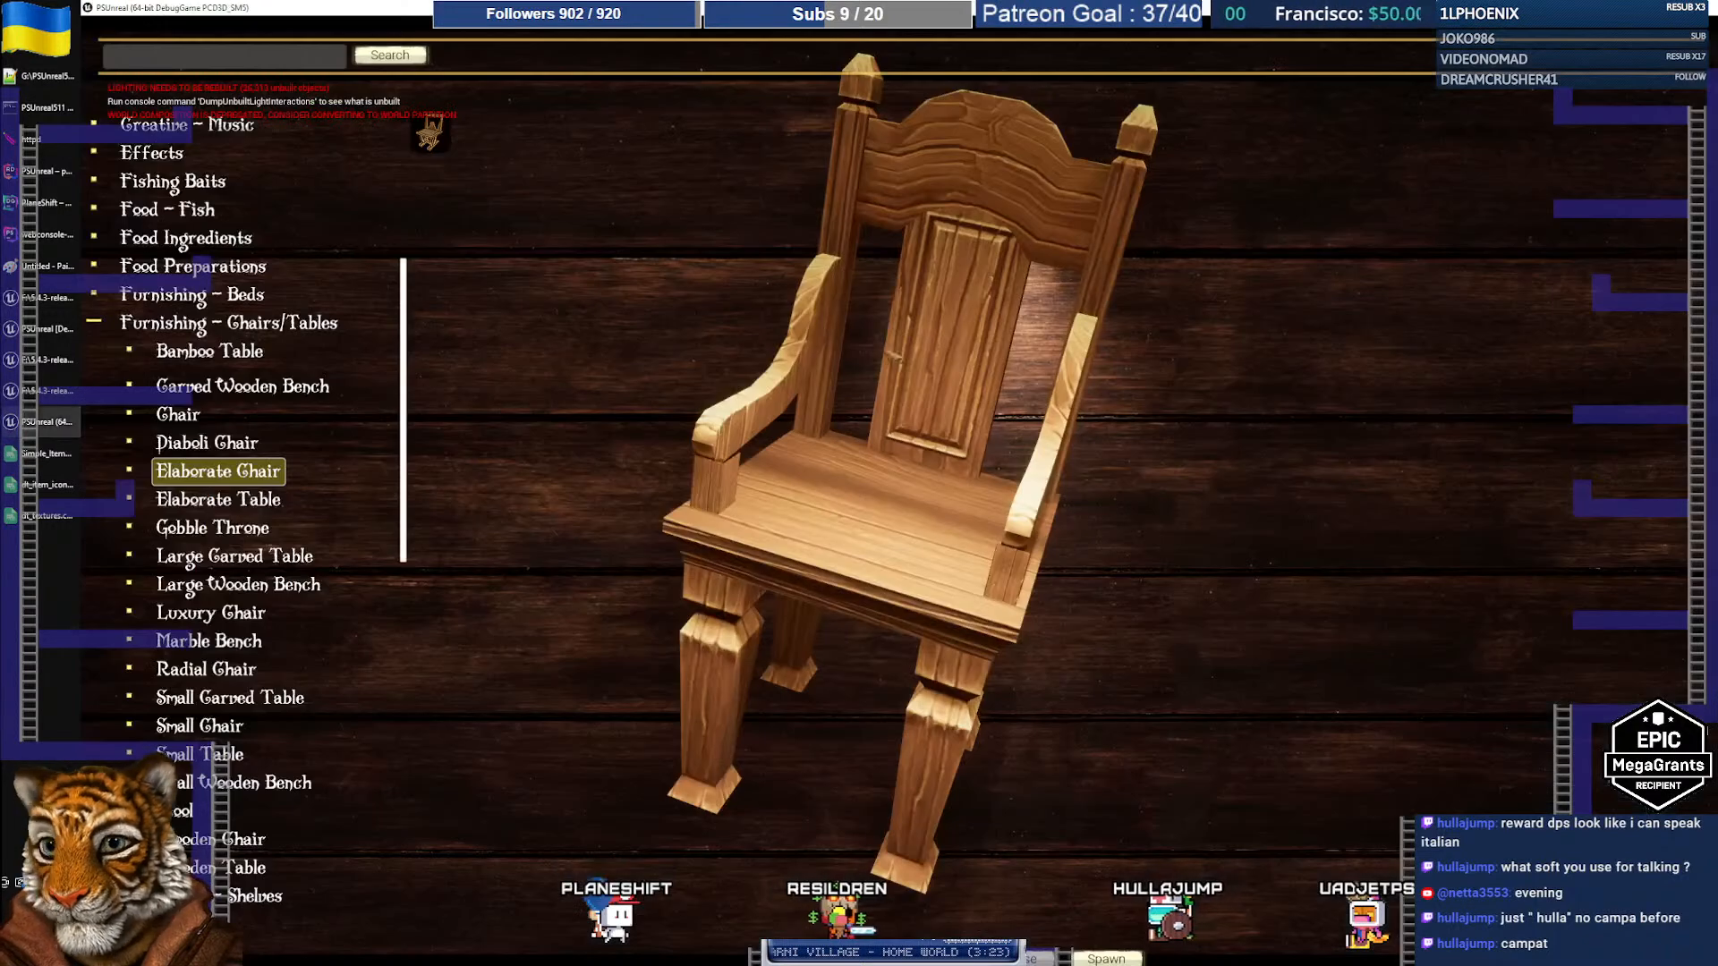
# Step: Collapse Chairs/Tables, expand Furnishing - Shelves, and rotate the Marble dresser preview to inspect it
pyautogui.click(104, 324)
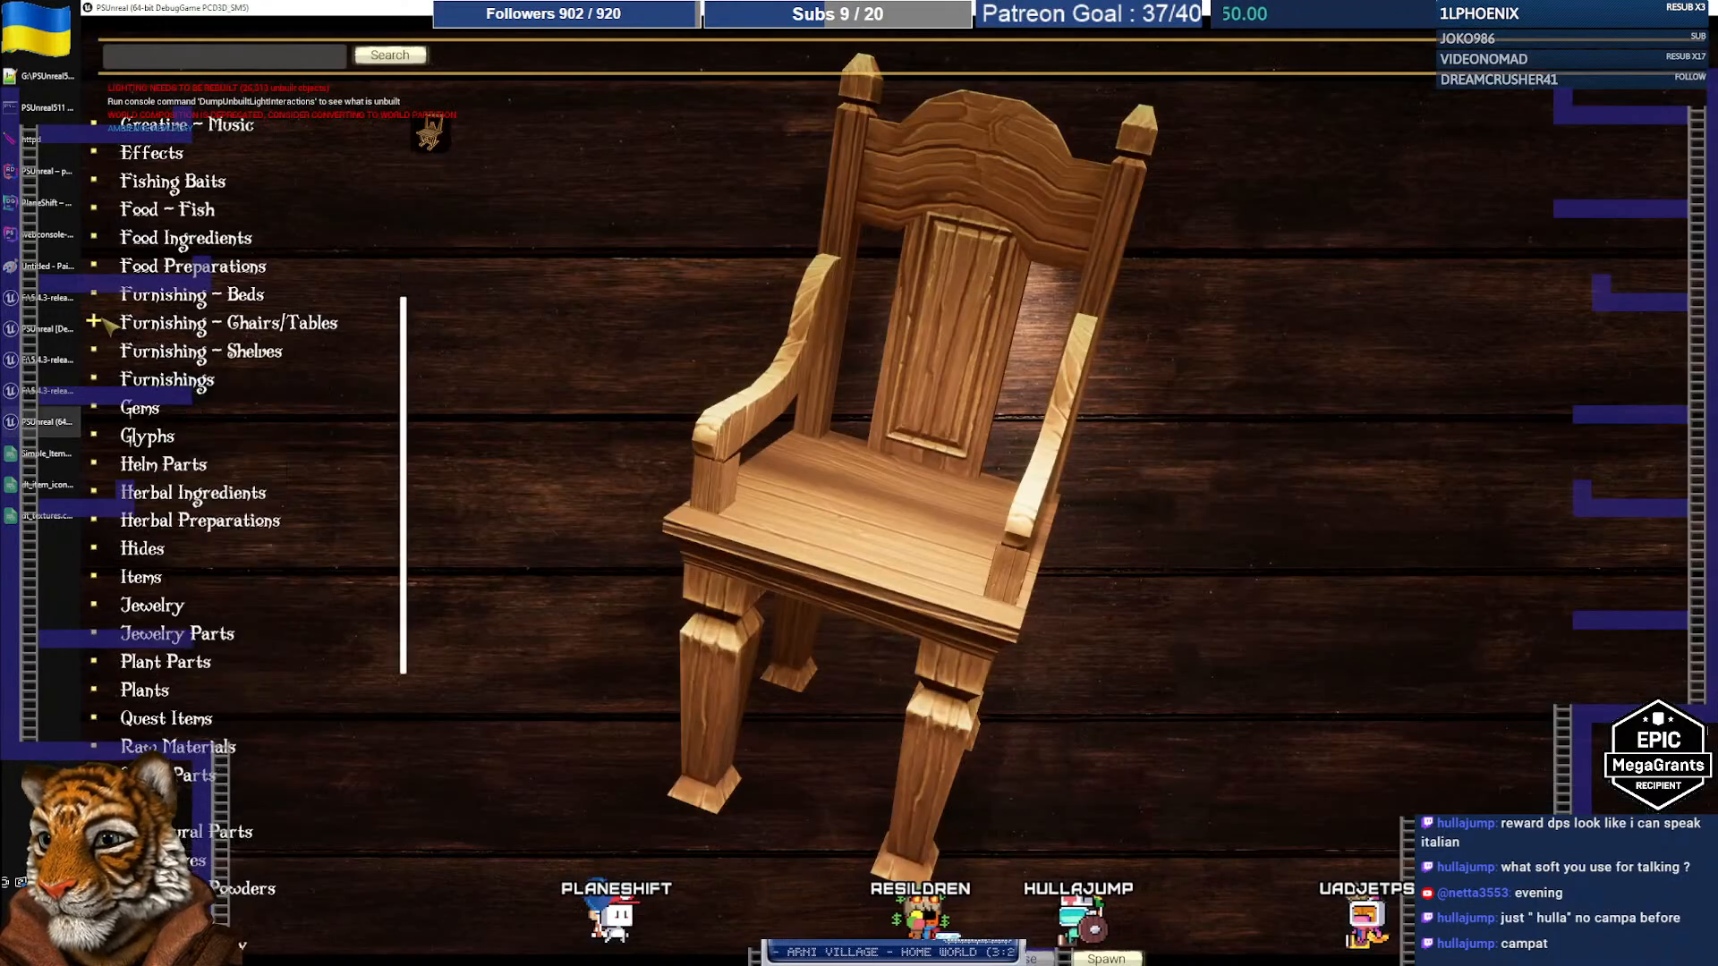
pyautogui.click(145, 356)
pyautogui.click(100, 351)
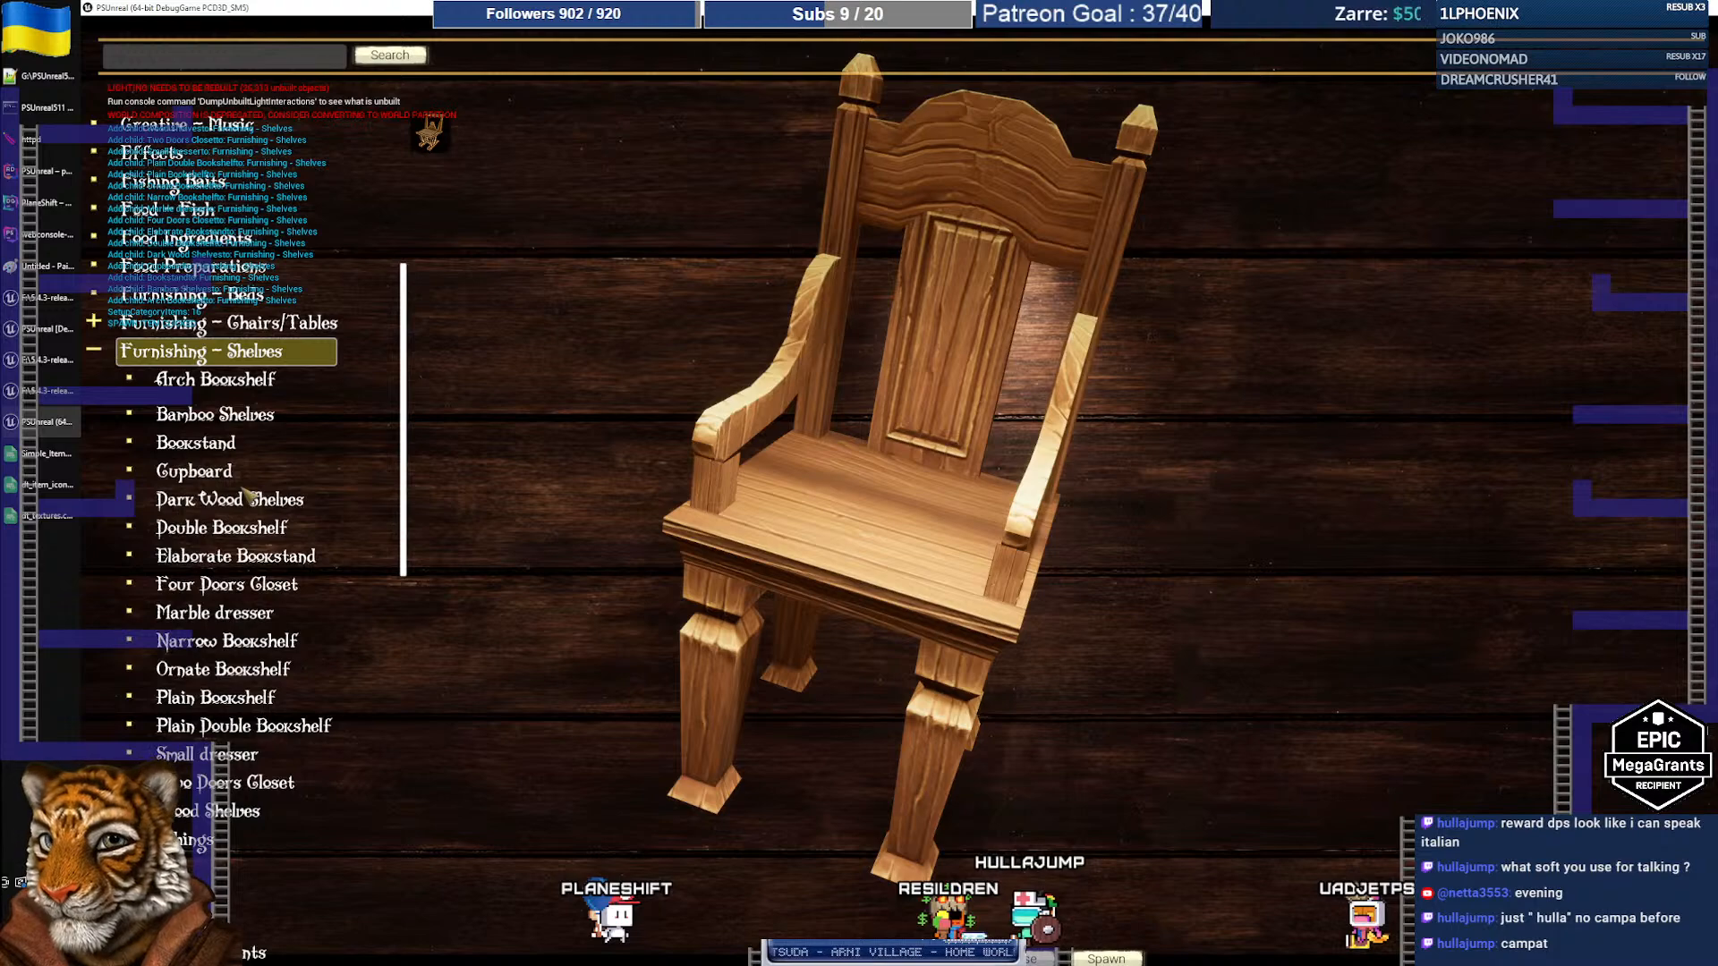
pyautogui.scroll(-1, 269, 478)
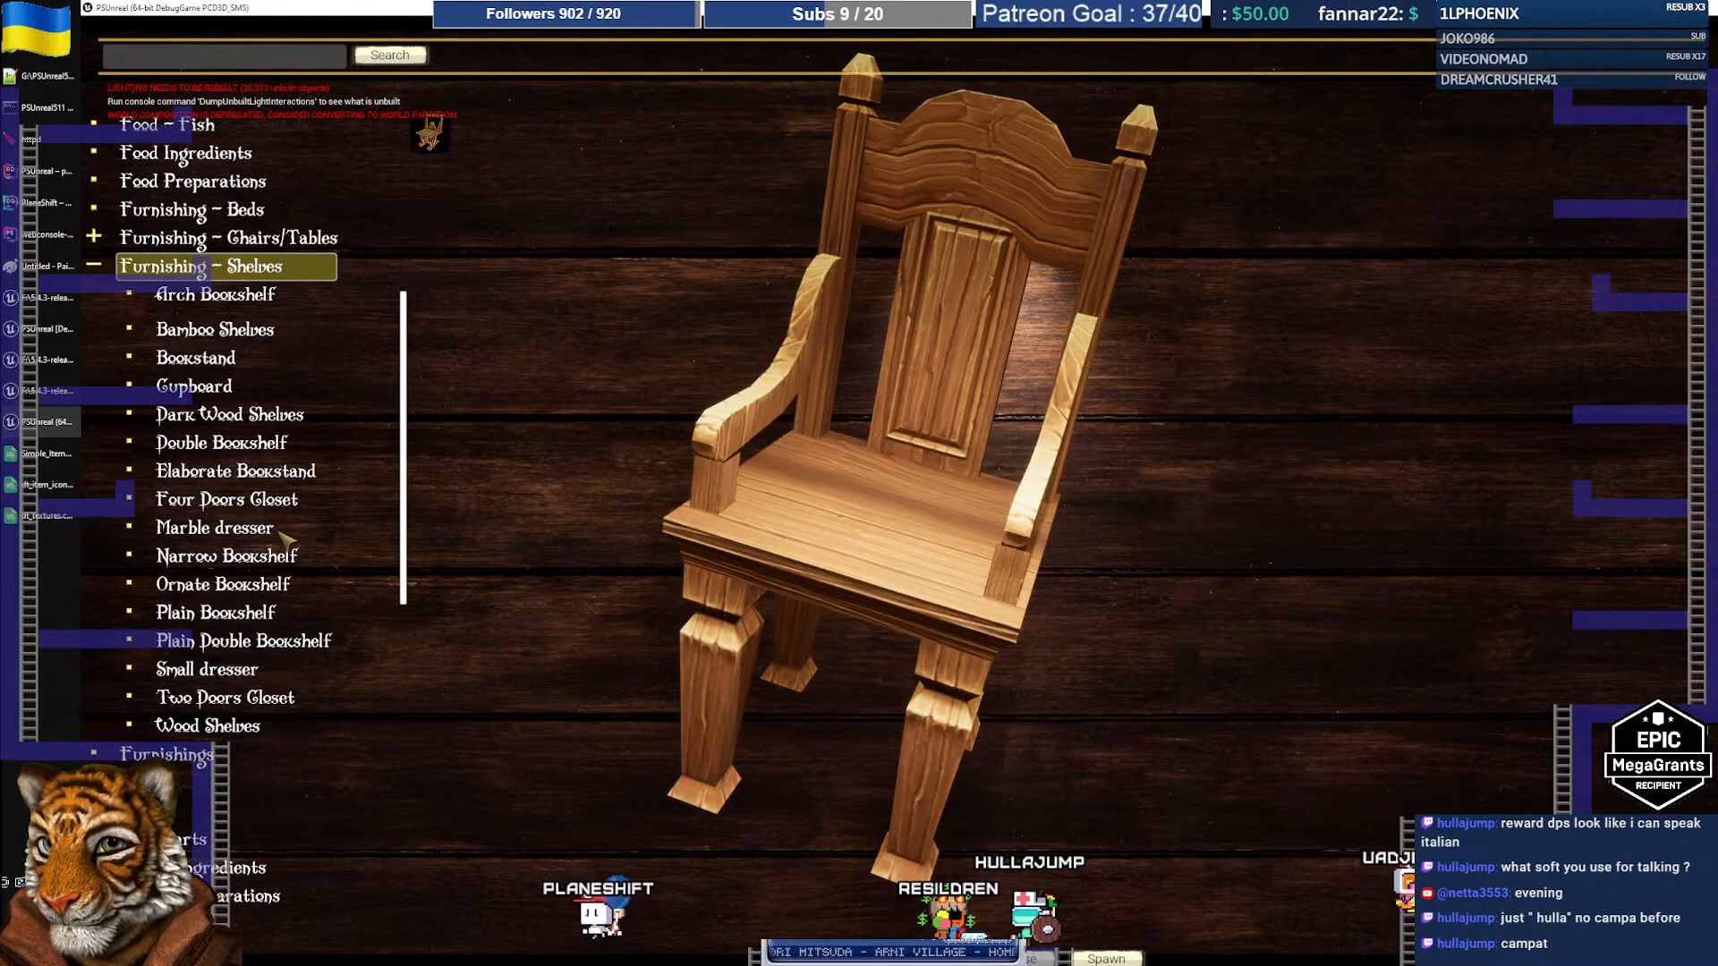
pyautogui.click(215, 527)
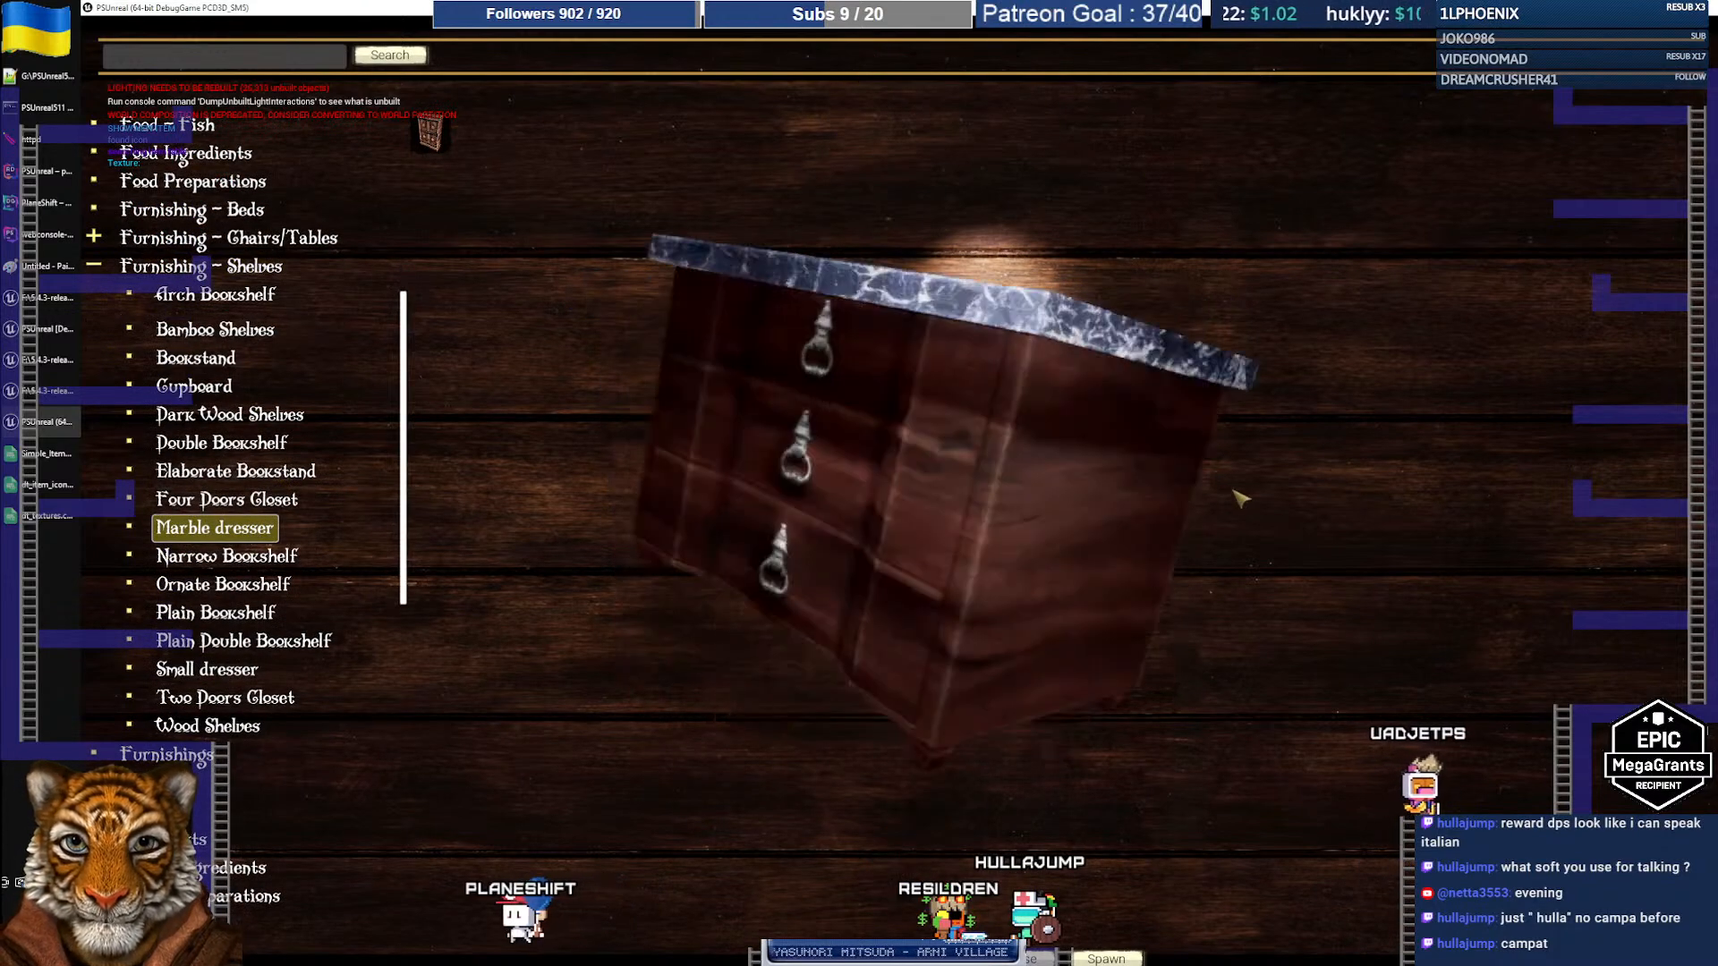
pyautogui.moveTo(863, 527); pyautogui.dragTo(864, 367)
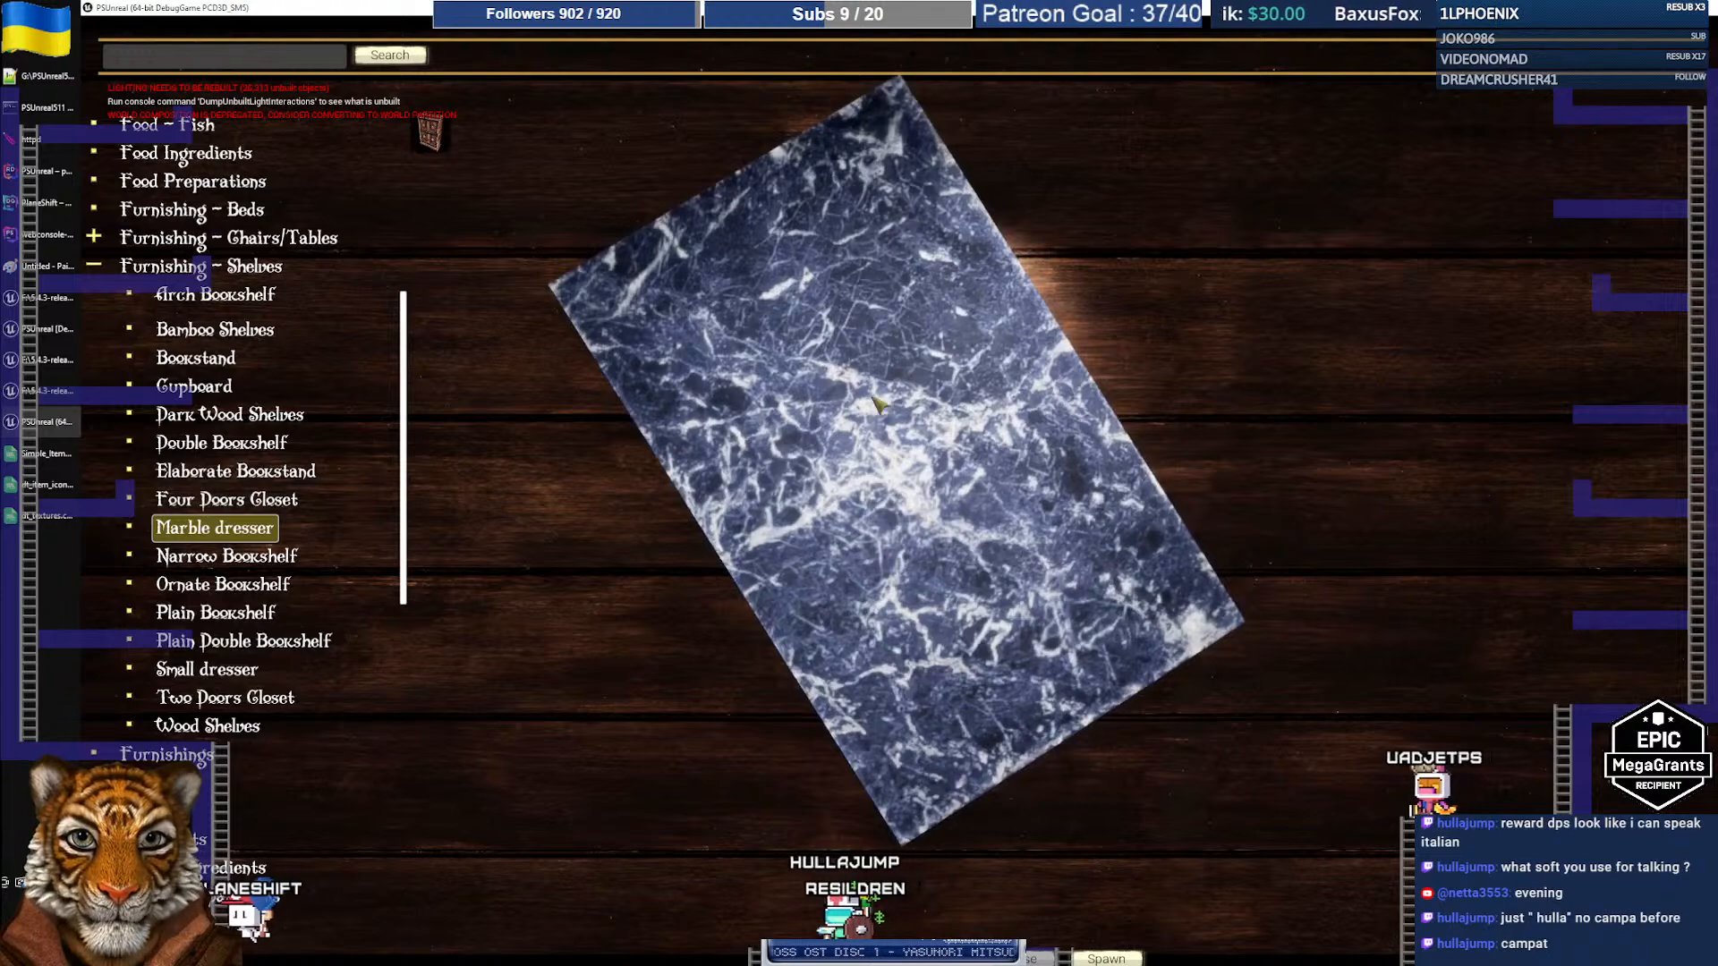
pyautogui.moveTo(952, 583); pyautogui.dragTo(1194, 240)
pyautogui.moveTo(900, 356); pyautogui.dragTo(985, 519)
pyautogui.moveTo(963, 405); pyautogui.dragTo(852, 506)
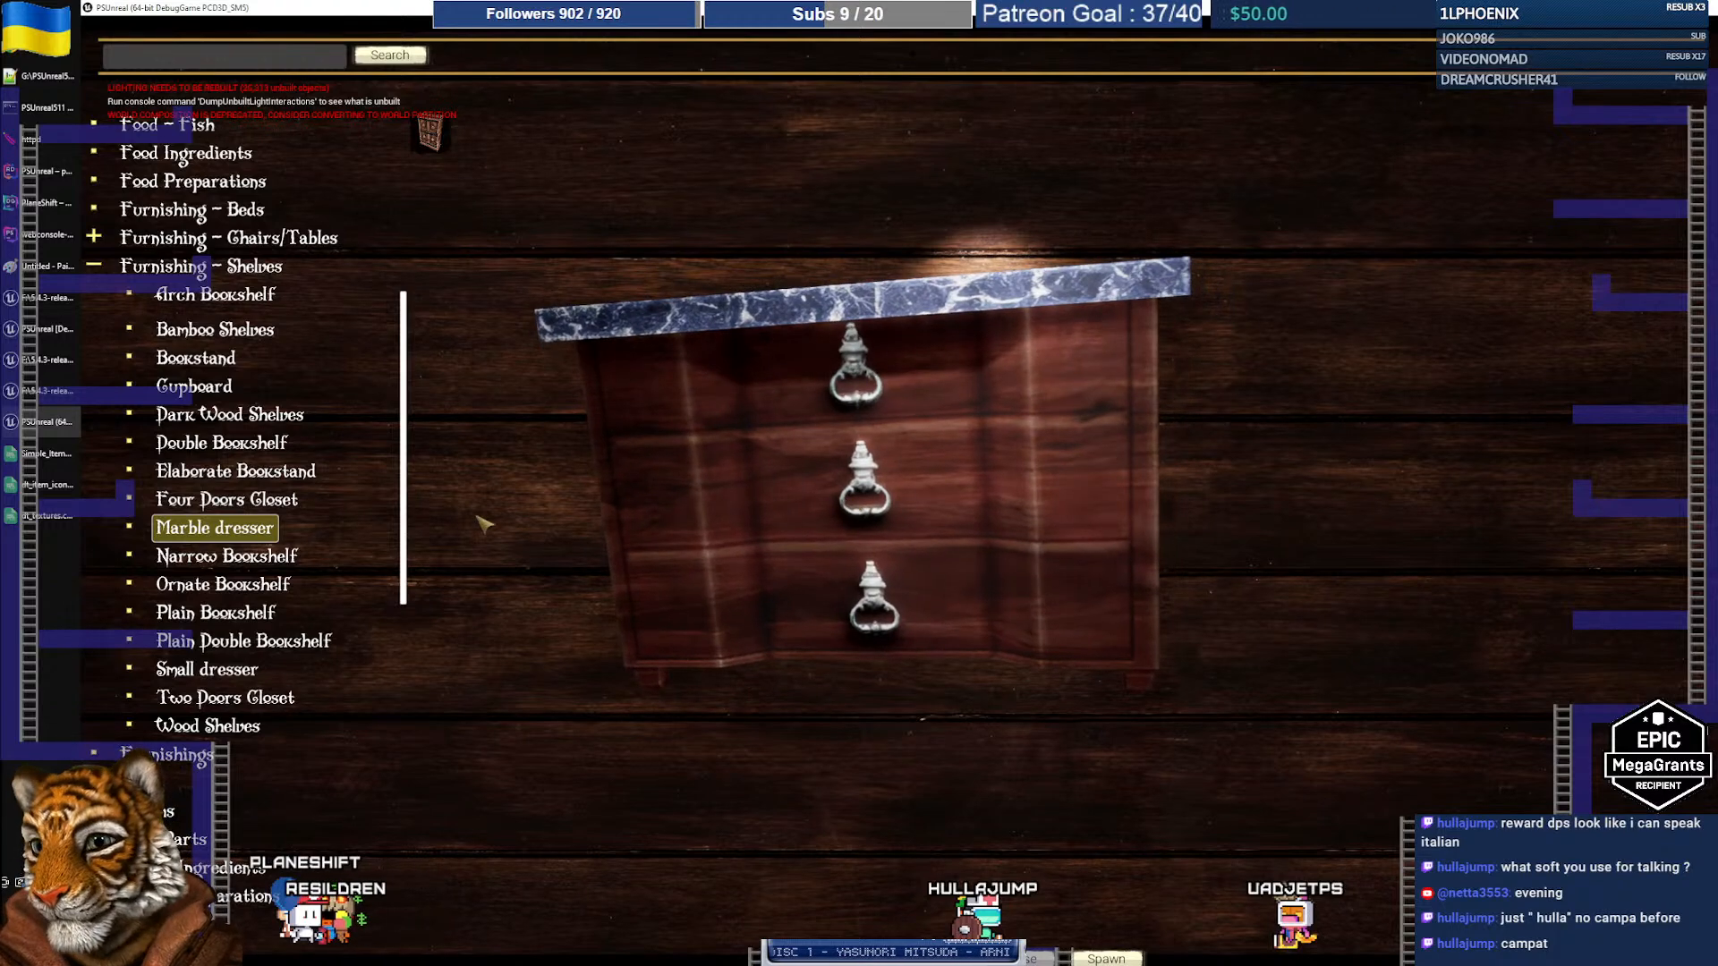
# Step: Preview the Small dresser and rotate it to check its top and side
pyautogui.click(225, 676)
pyautogui.moveTo(1098, 543); pyautogui.dragTo(913, 785)
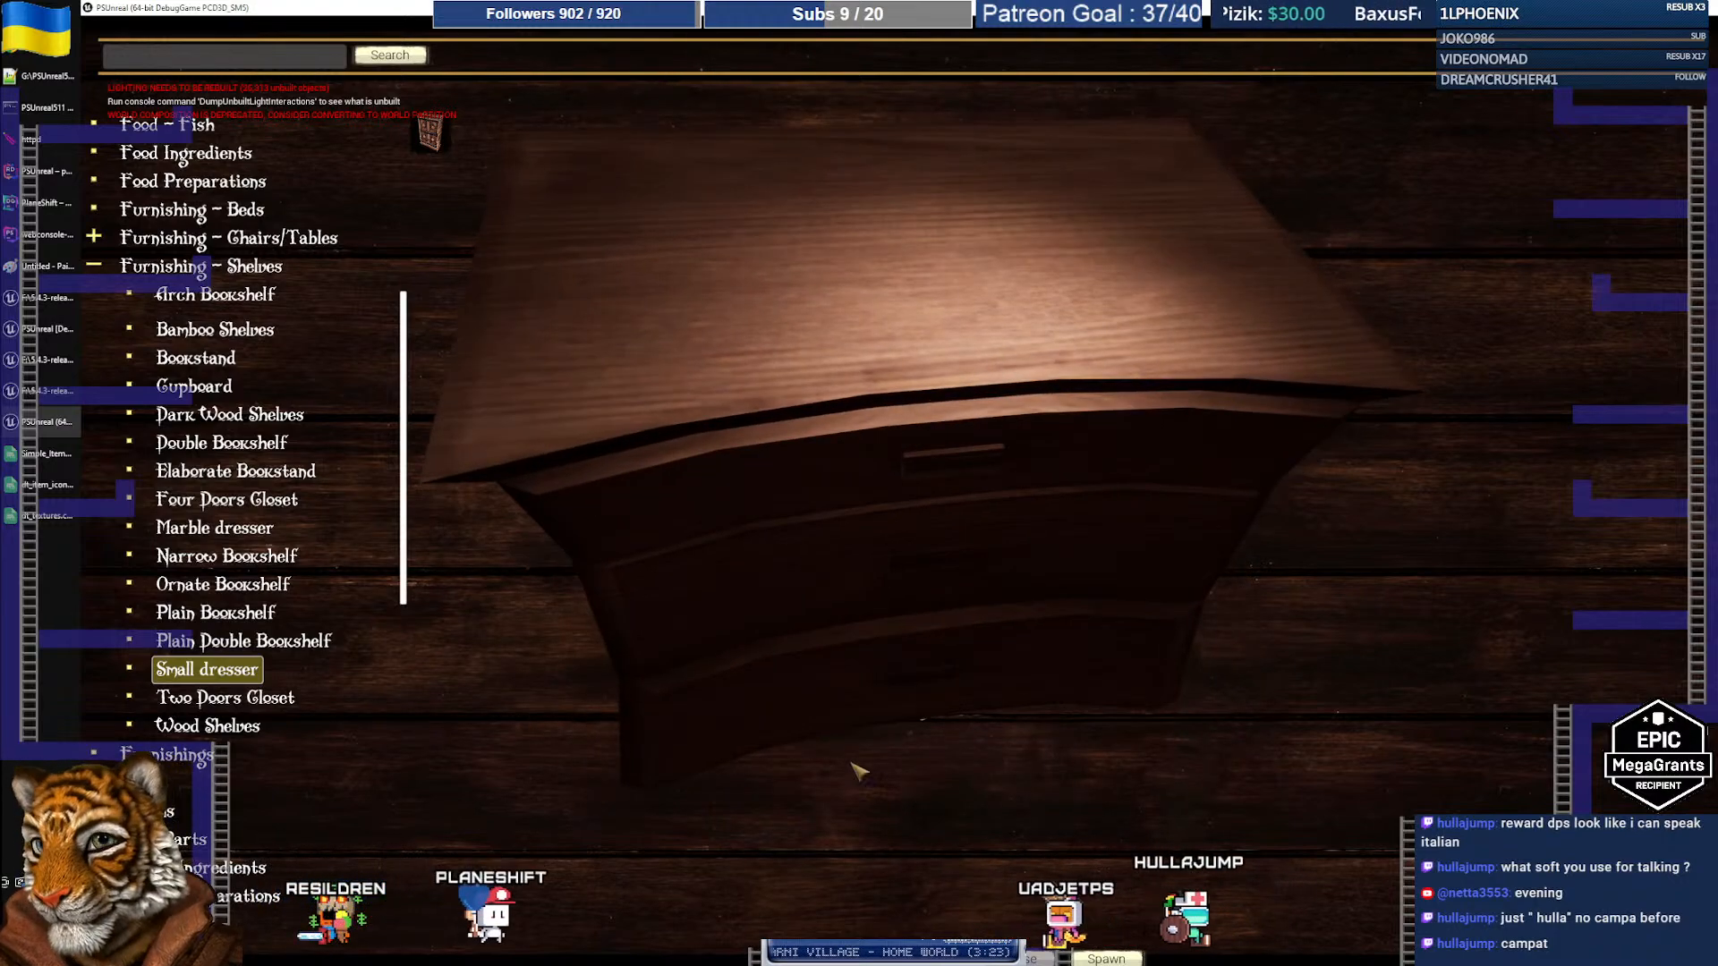
pyautogui.moveTo(566, 510); pyautogui.dragTo(582, 448)
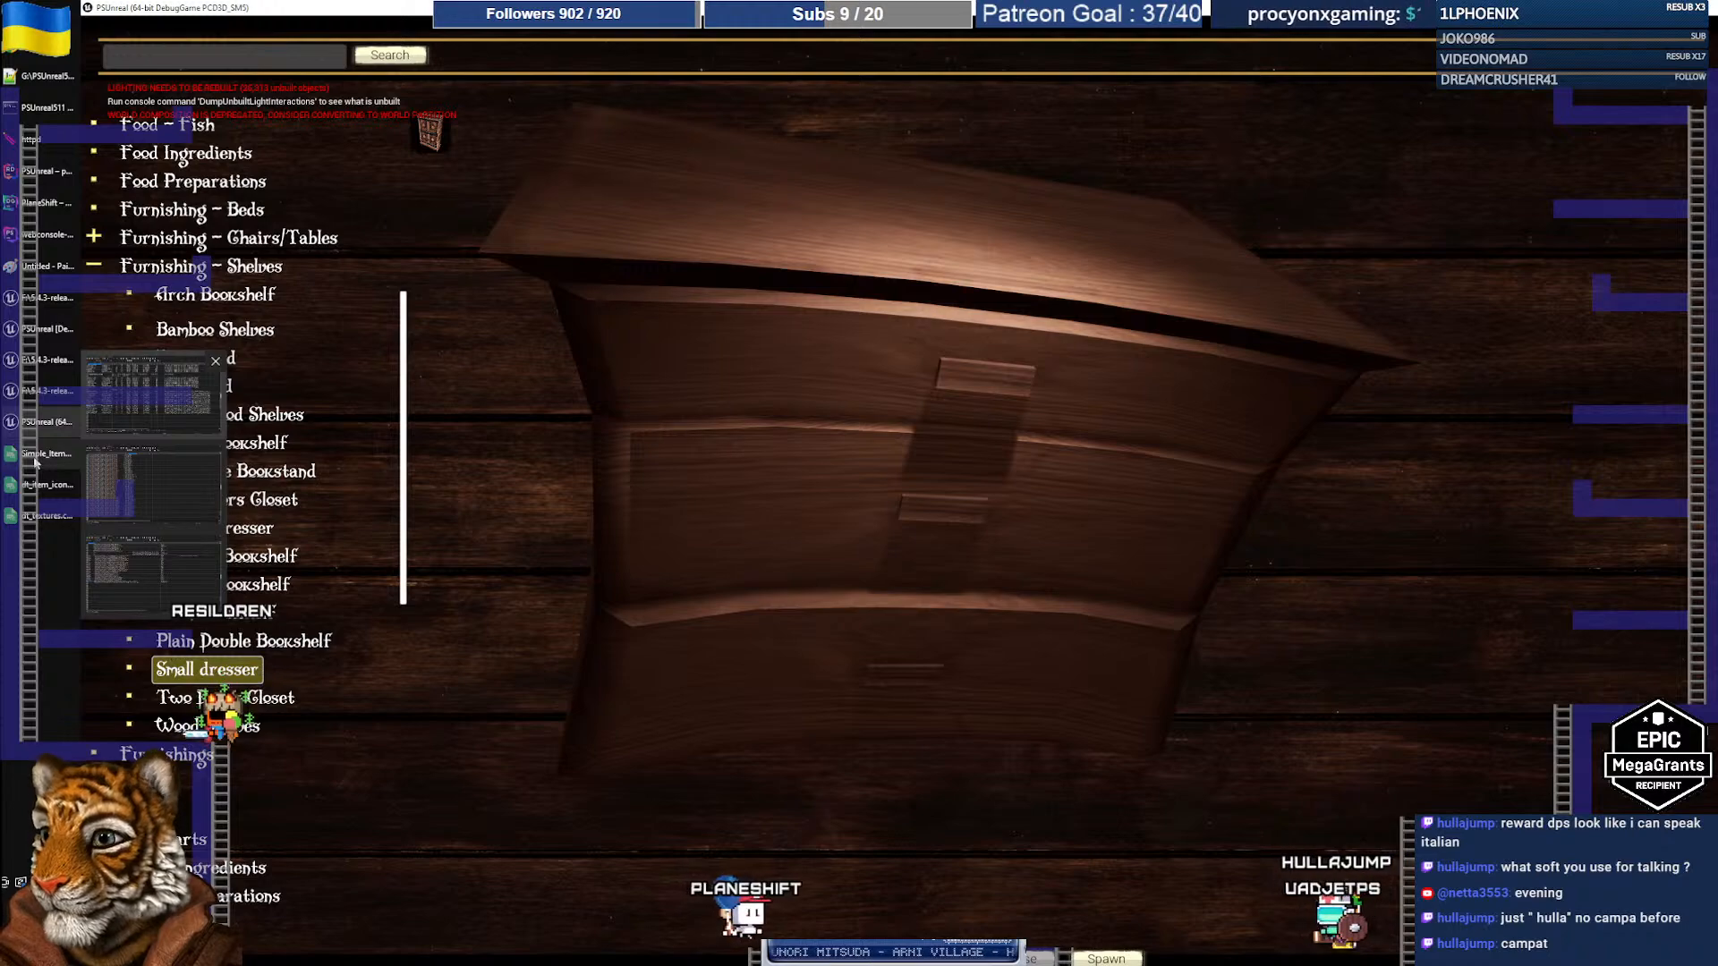
# Step: Select the four potted plant names A101:A104 in the spreadsheet, then return to the game
pyautogui.click(35, 461)
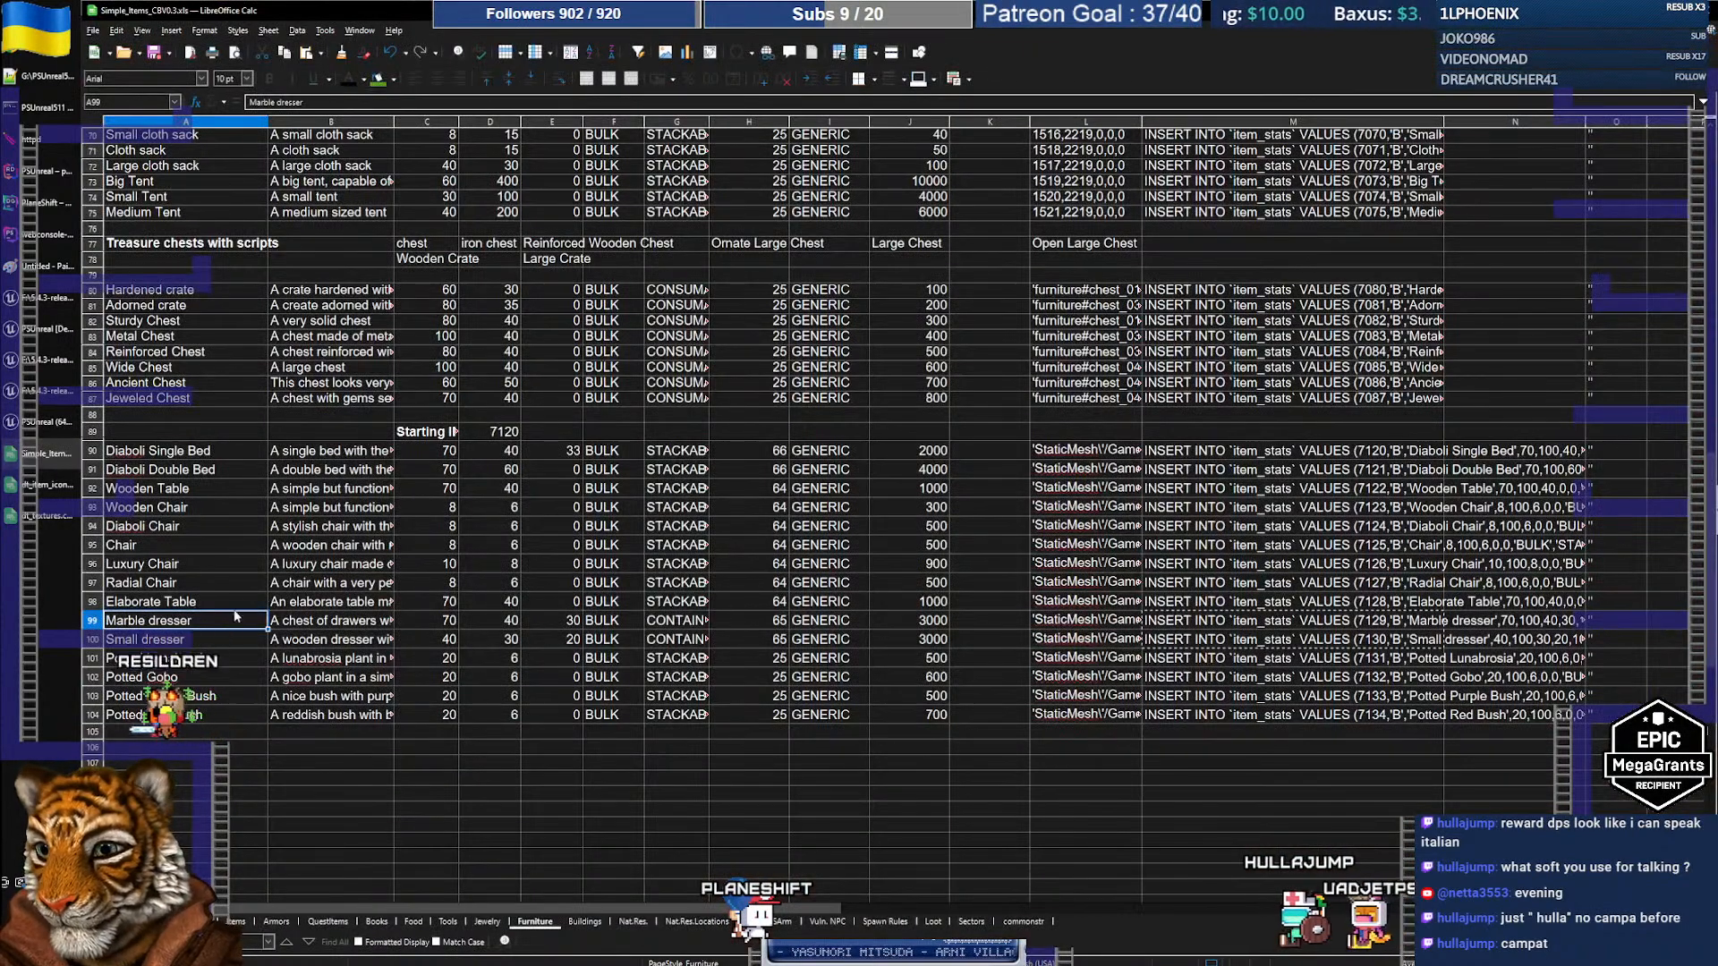
pyautogui.moveTo(194, 660); pyautogui.dragTo(193, 714)
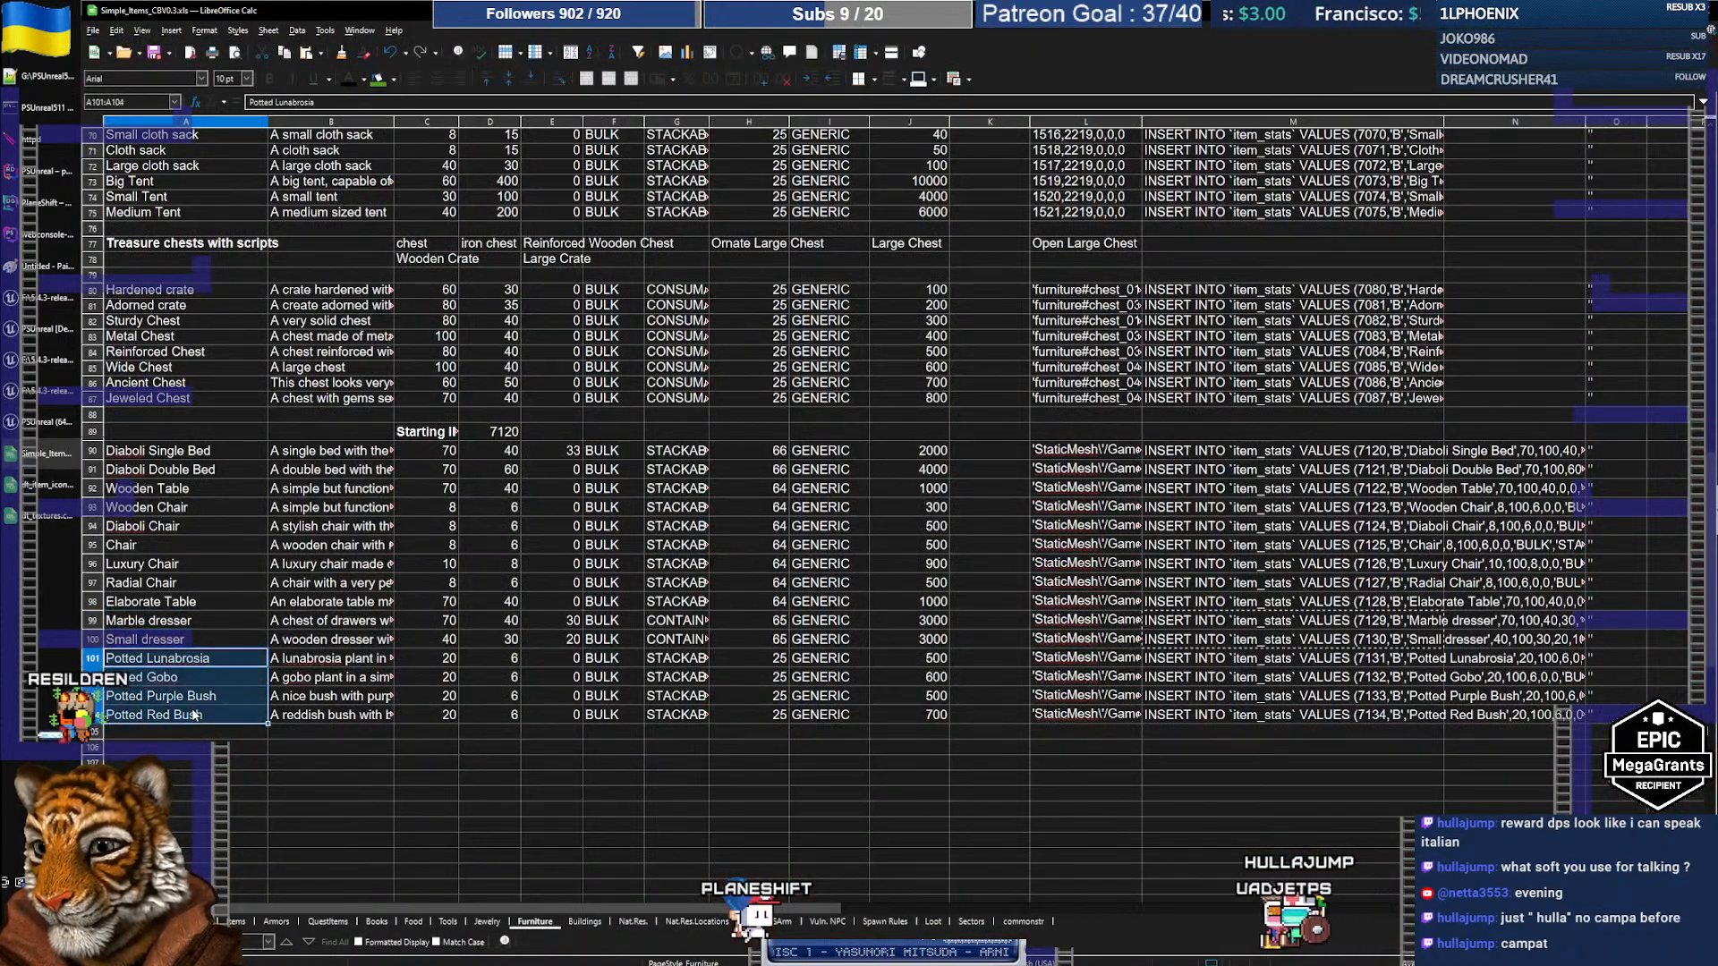
pyautogui.click(30, 430)
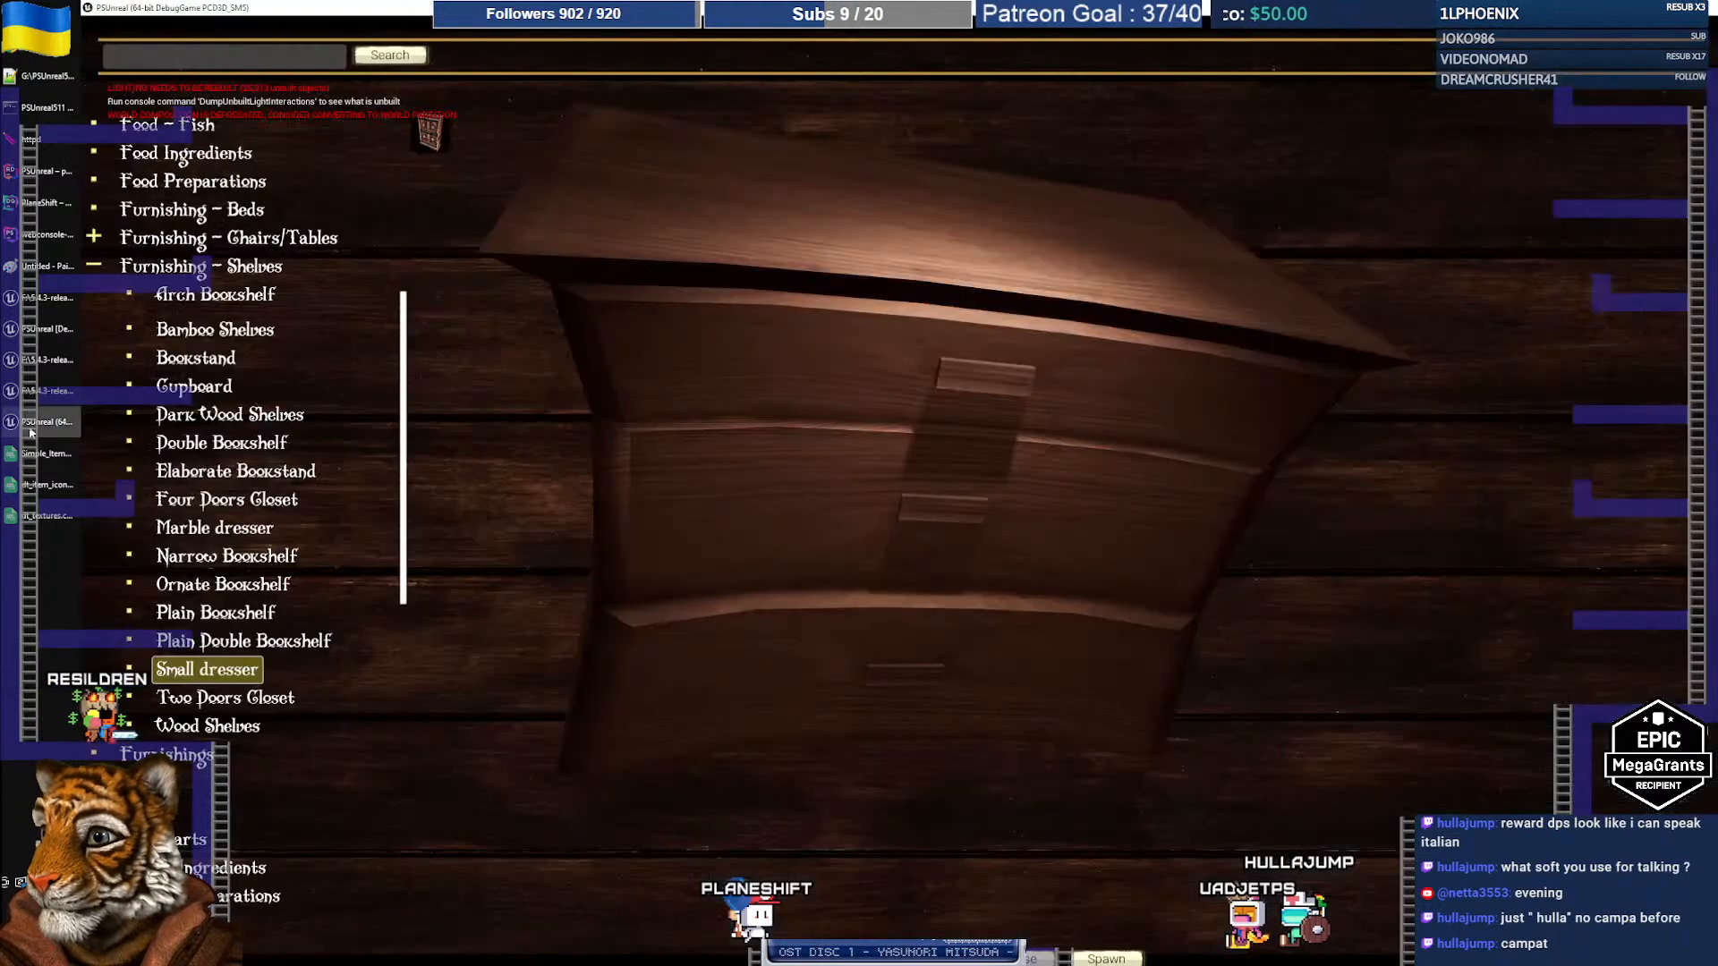
# Step: Expand Furnishings and preview Potted Gobo, Lunabrosia, Purple Bush and Red Bush
pyautogui.click(95, 265)
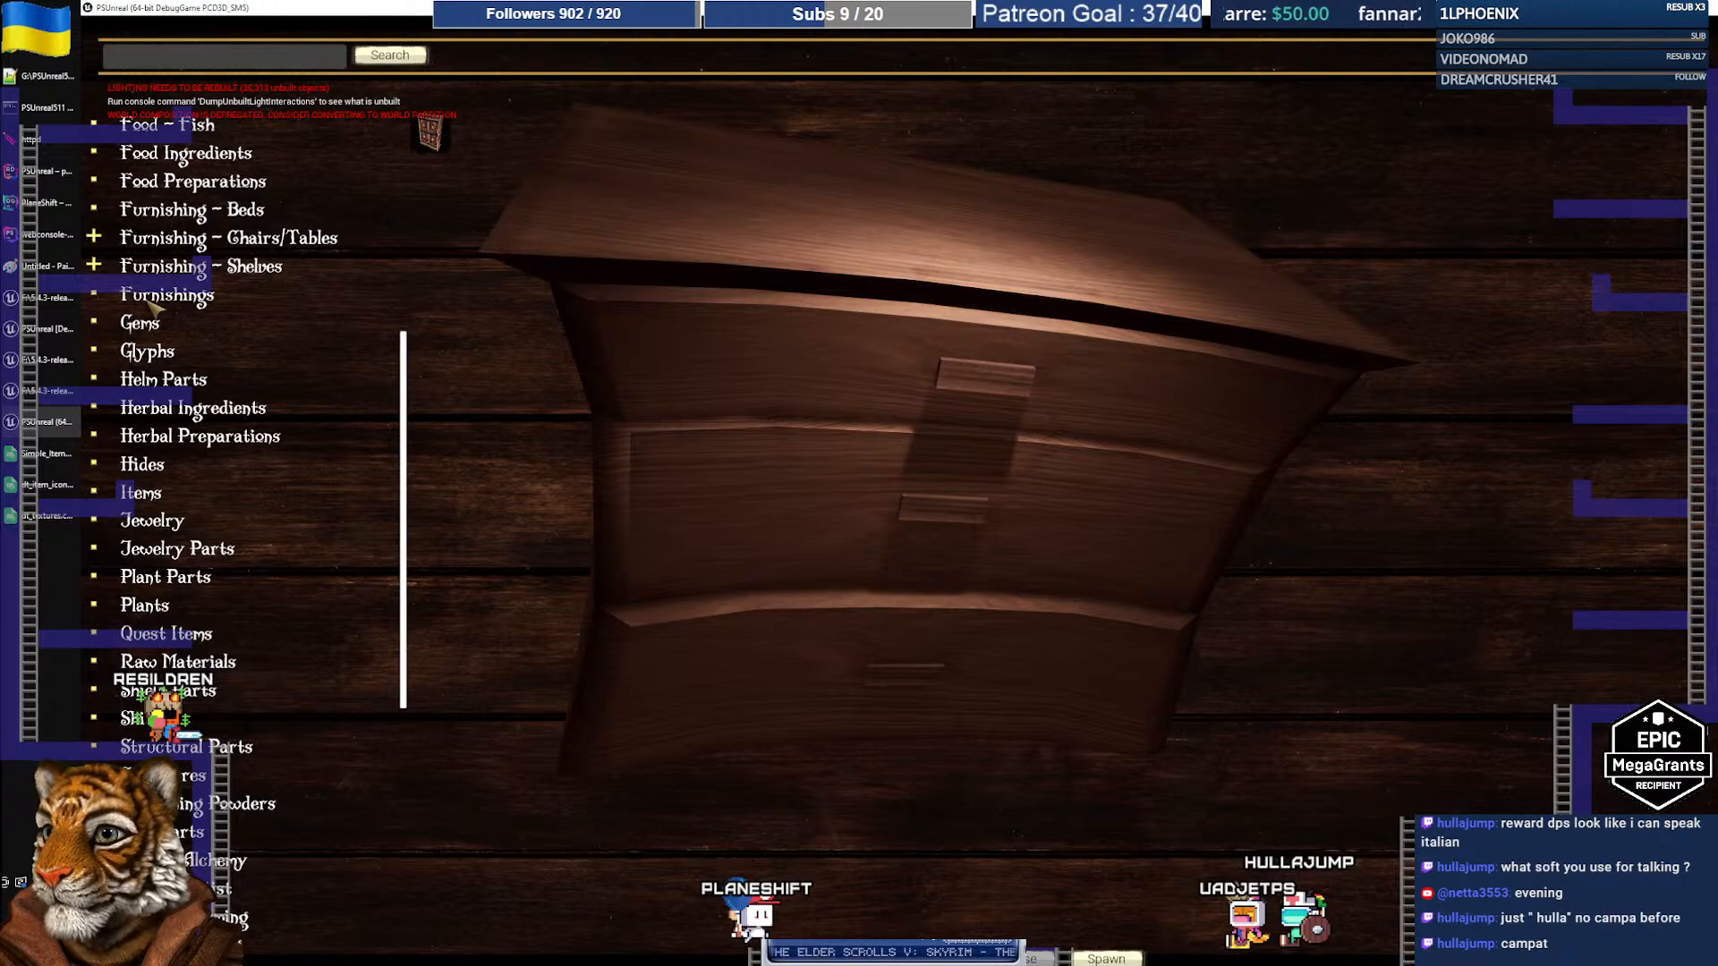
pyautogui.click(96, 295)
pyautogui.moveTo(407, 343); pyautogui.dragTo(407, 608)
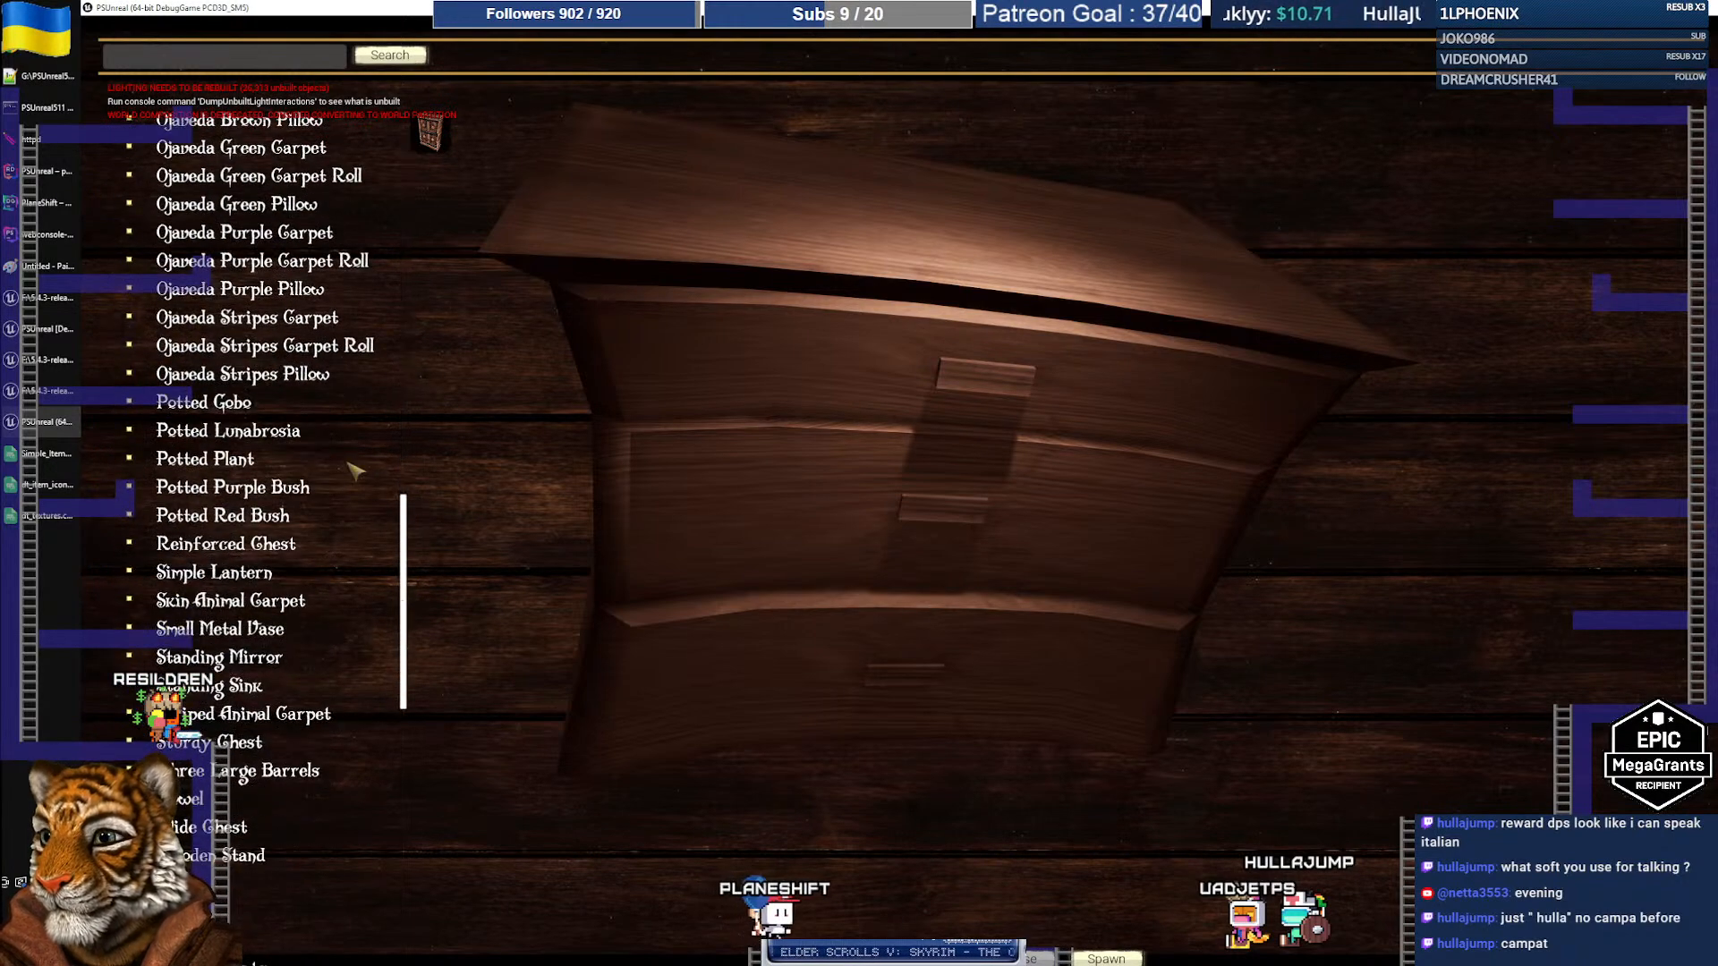
pyautogui.click(214, 403)
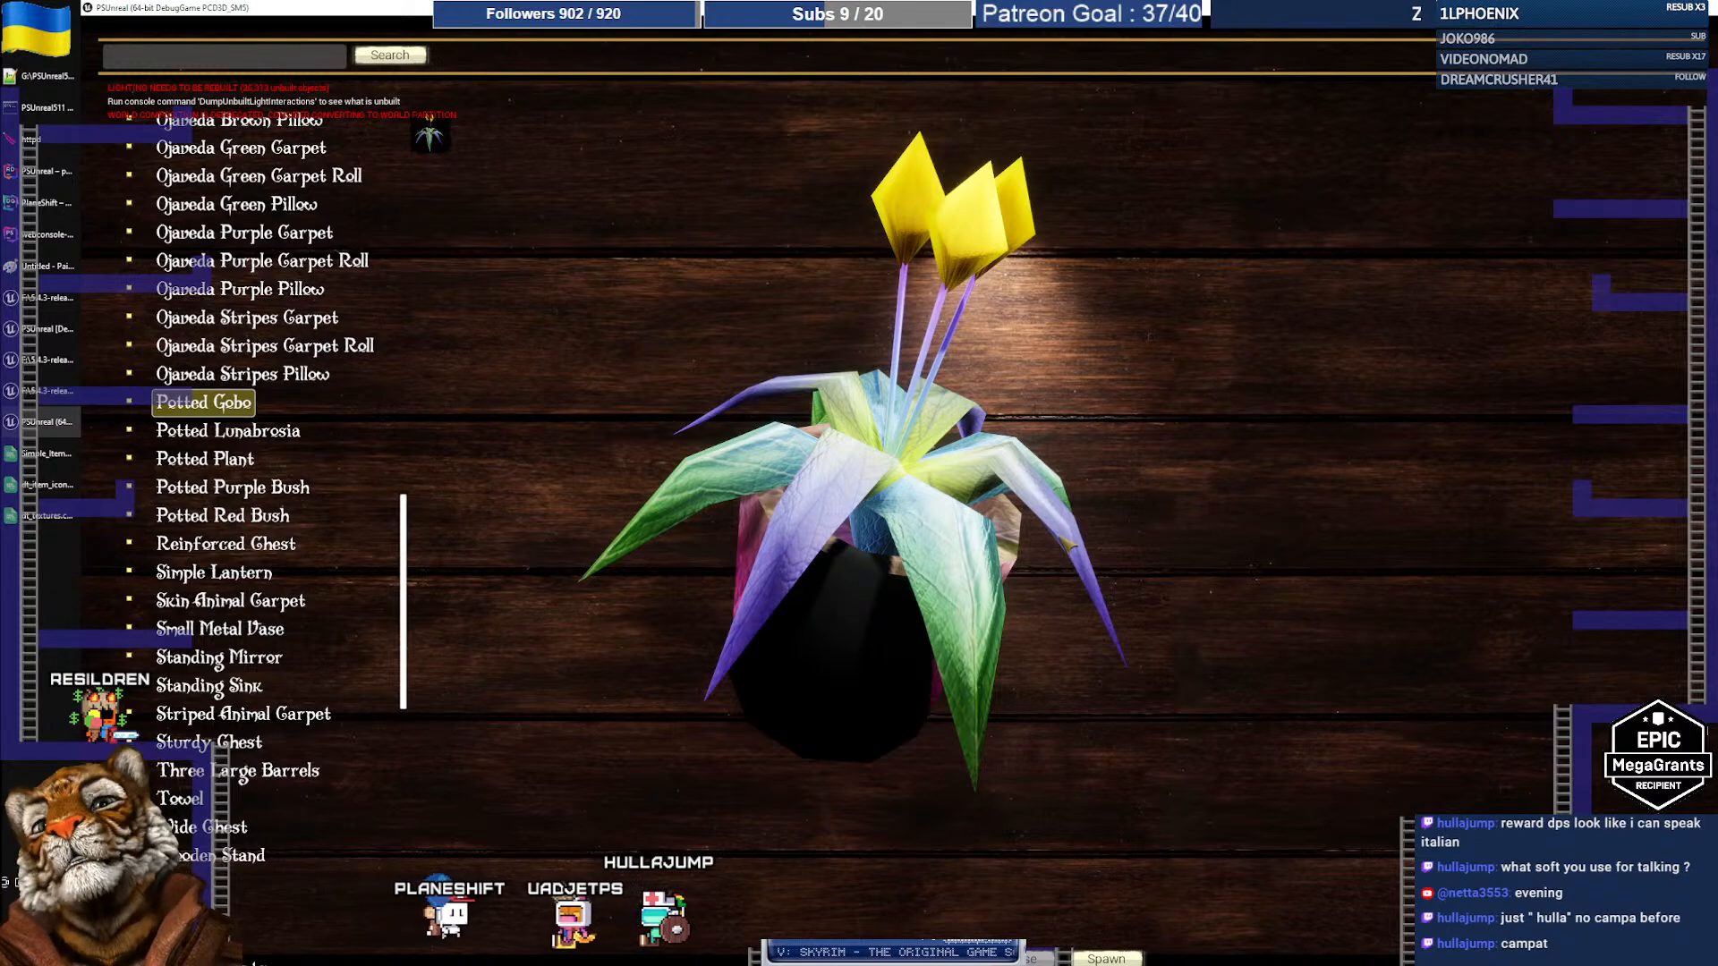
pyautogui.click(249, 433)
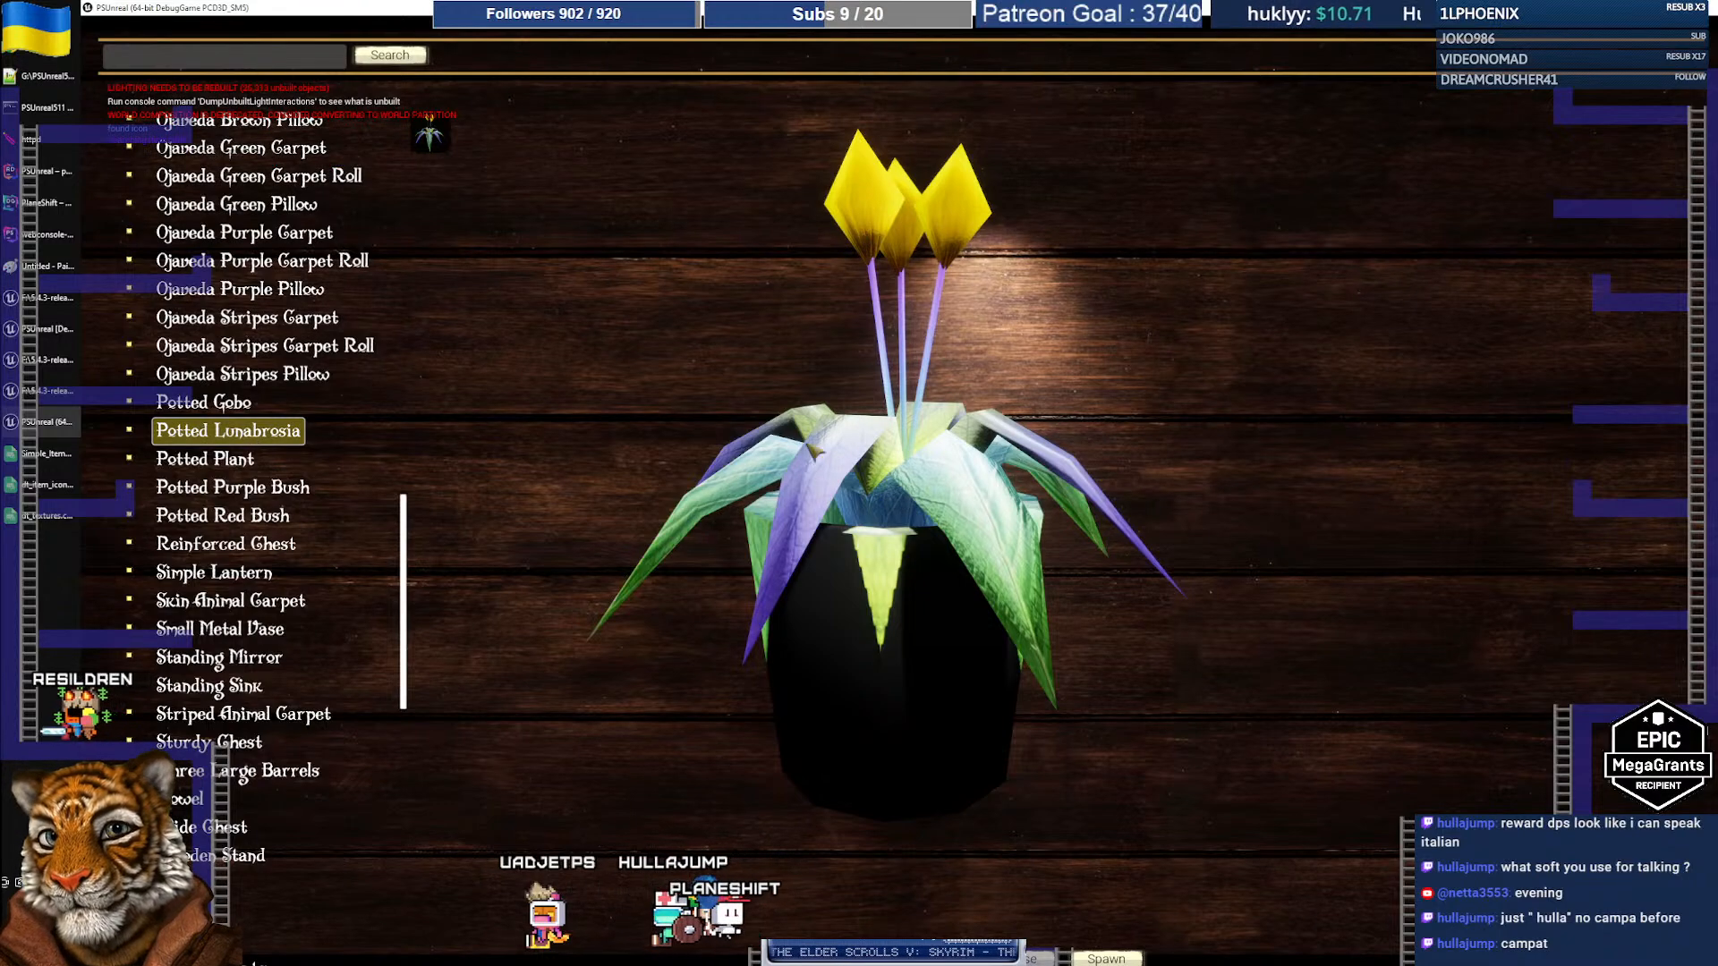
pyautogui.click(260, 492)
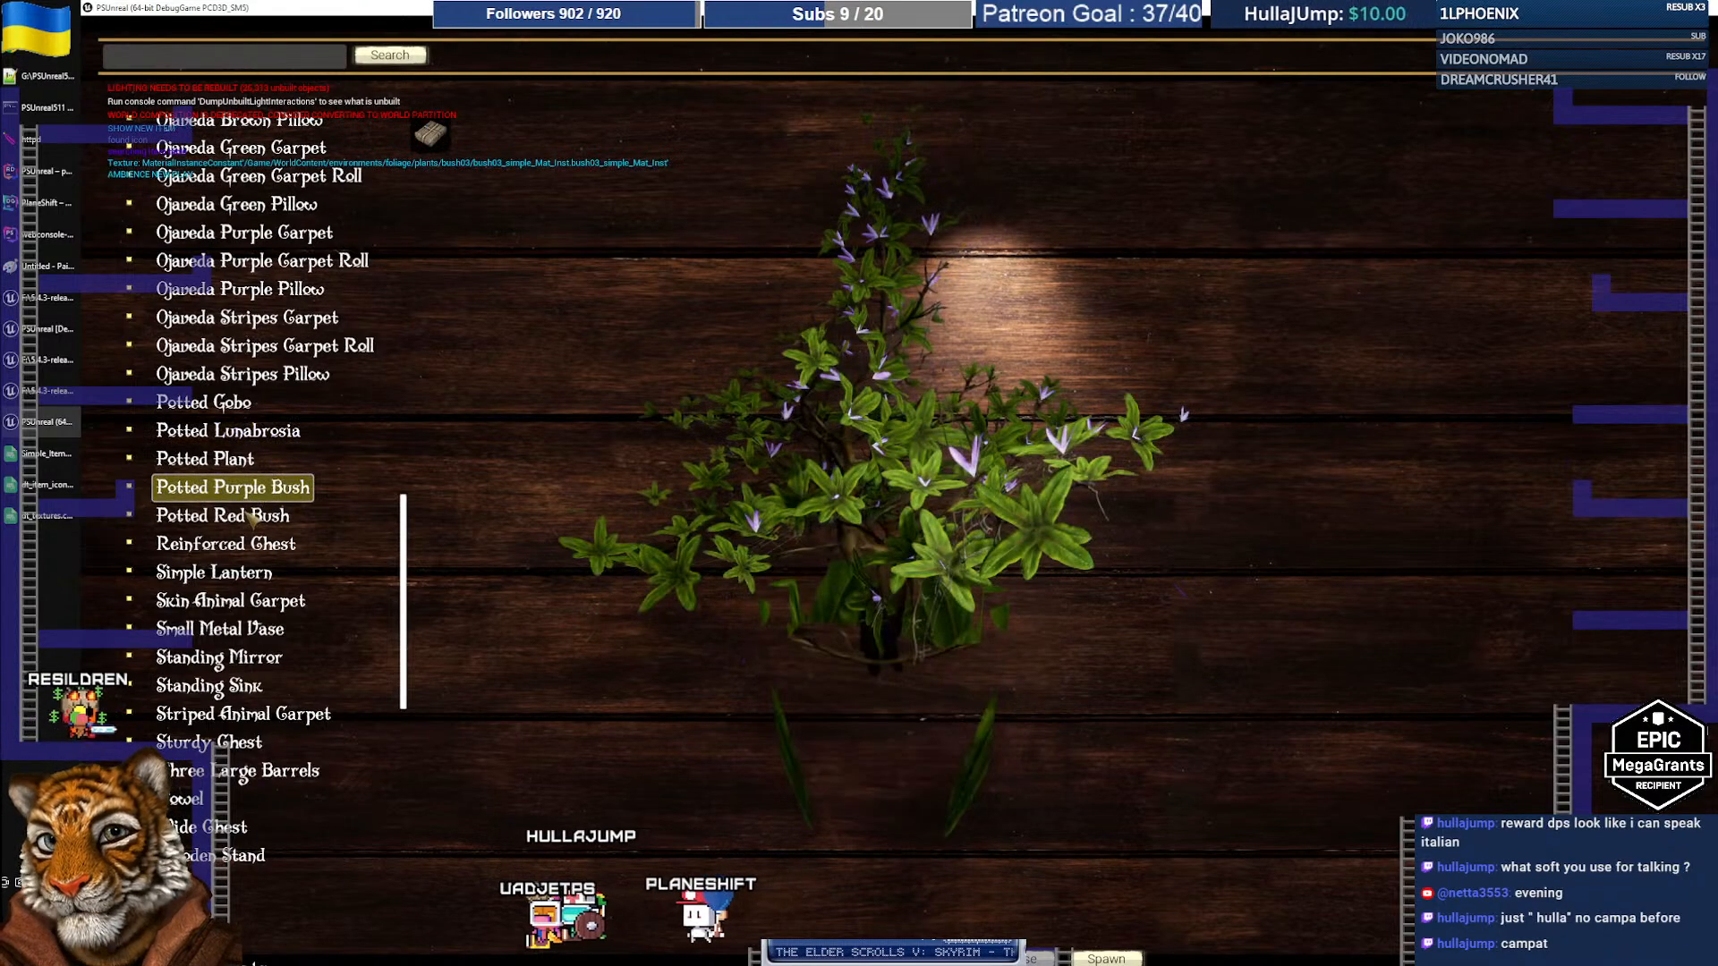
pyautogui.click(254, 518)
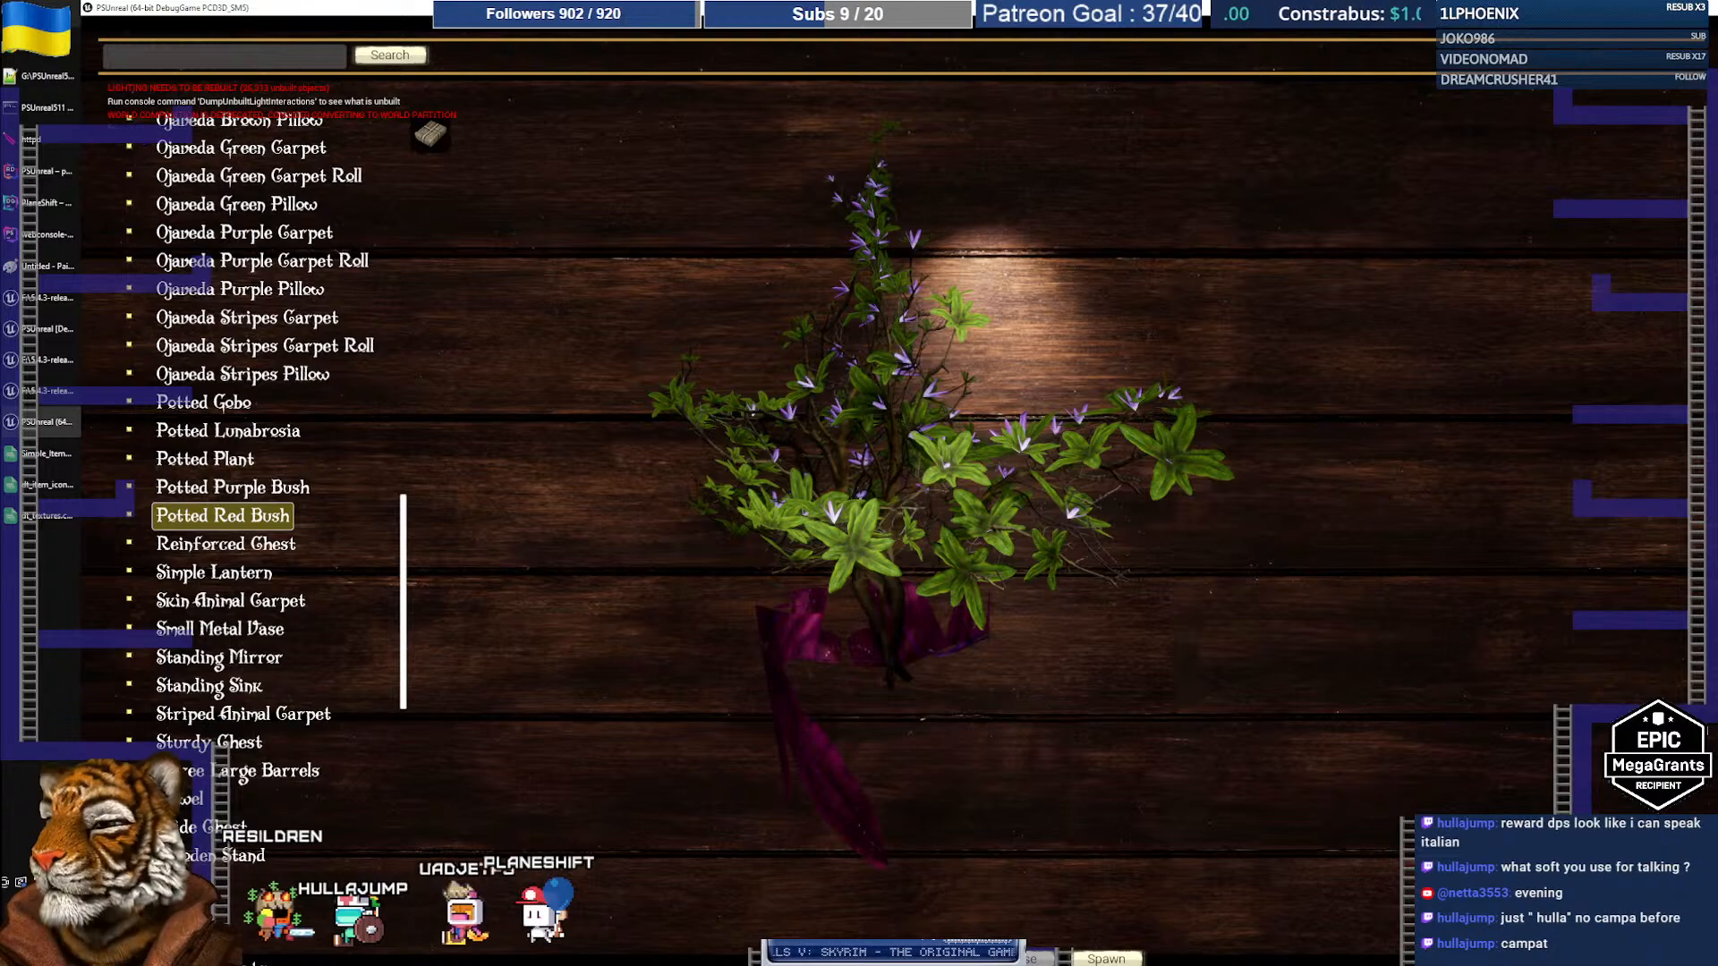
pyautogui.press('super')
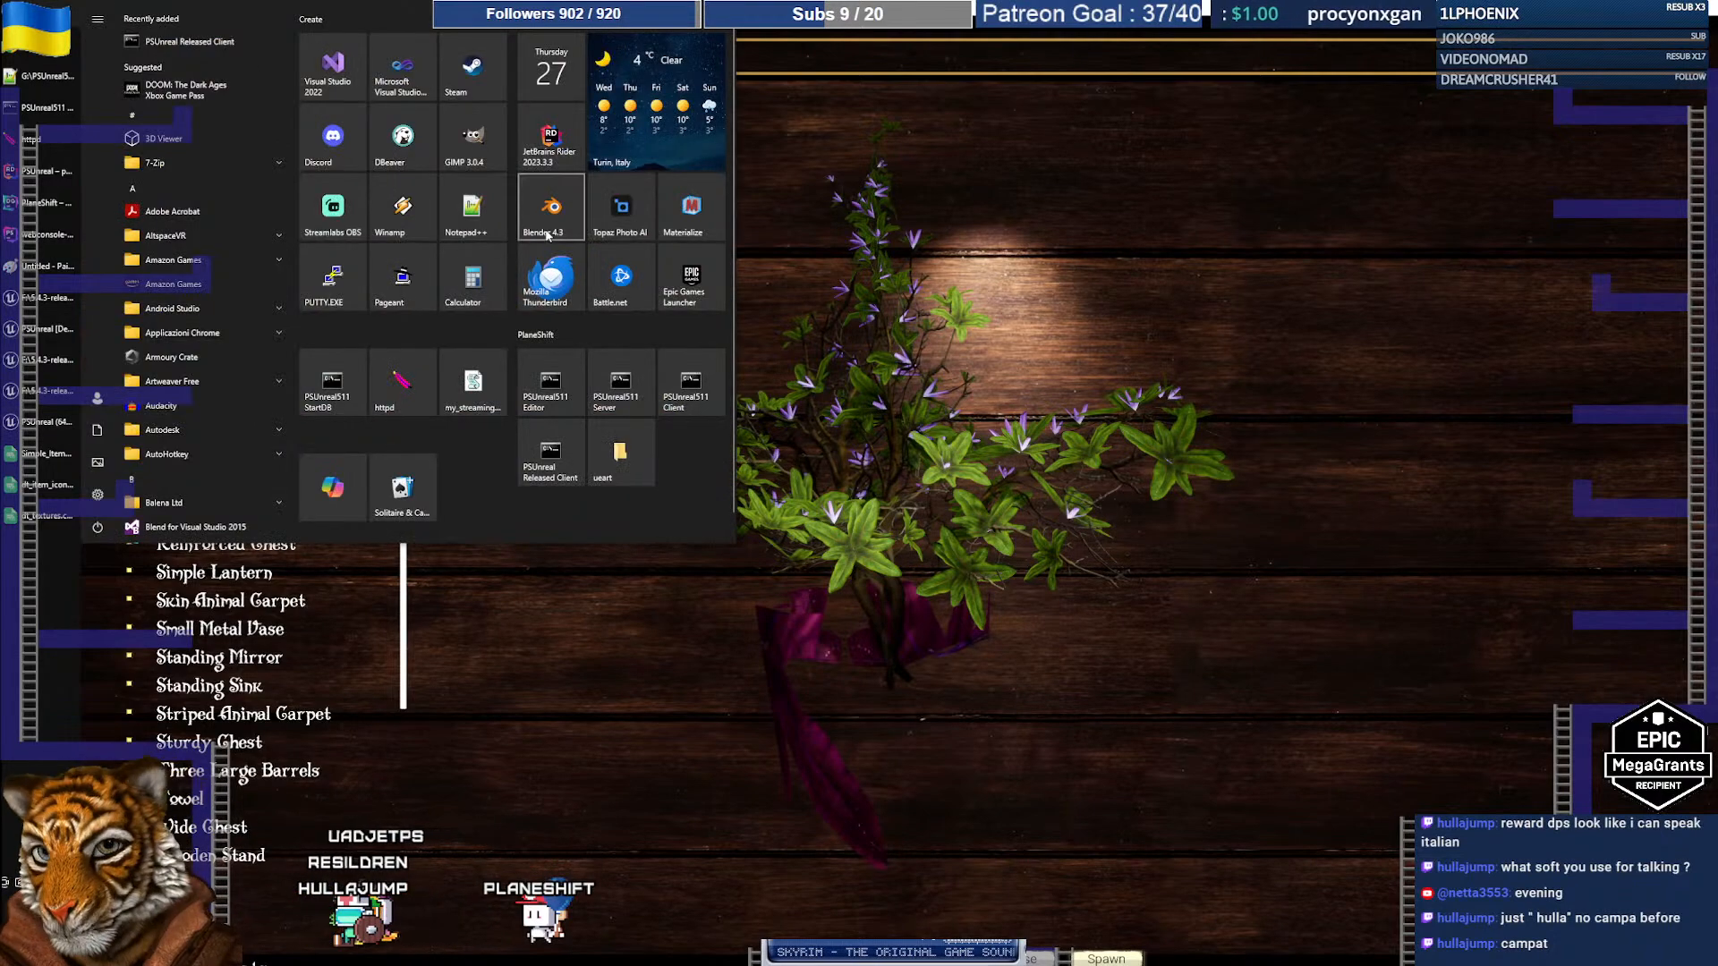
# Step: Launch Blender and open pottedplant01.blend from the recent files list
pyautogui.click(547, 231)
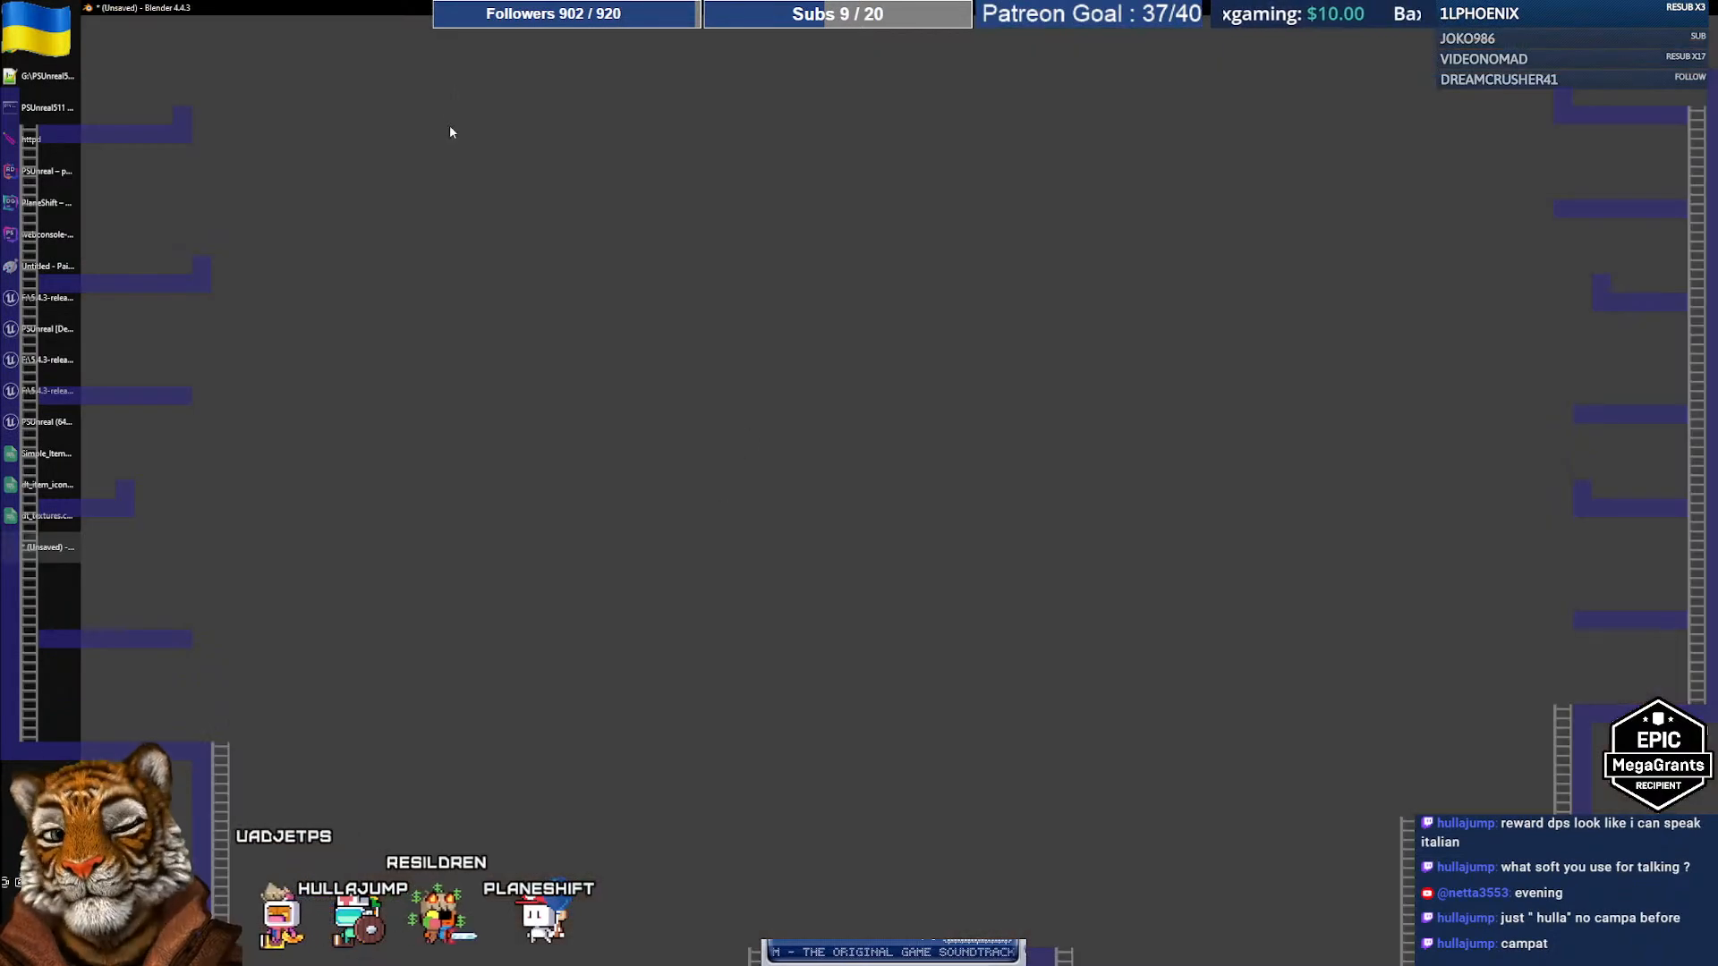
pyautogui.click(874, 406)
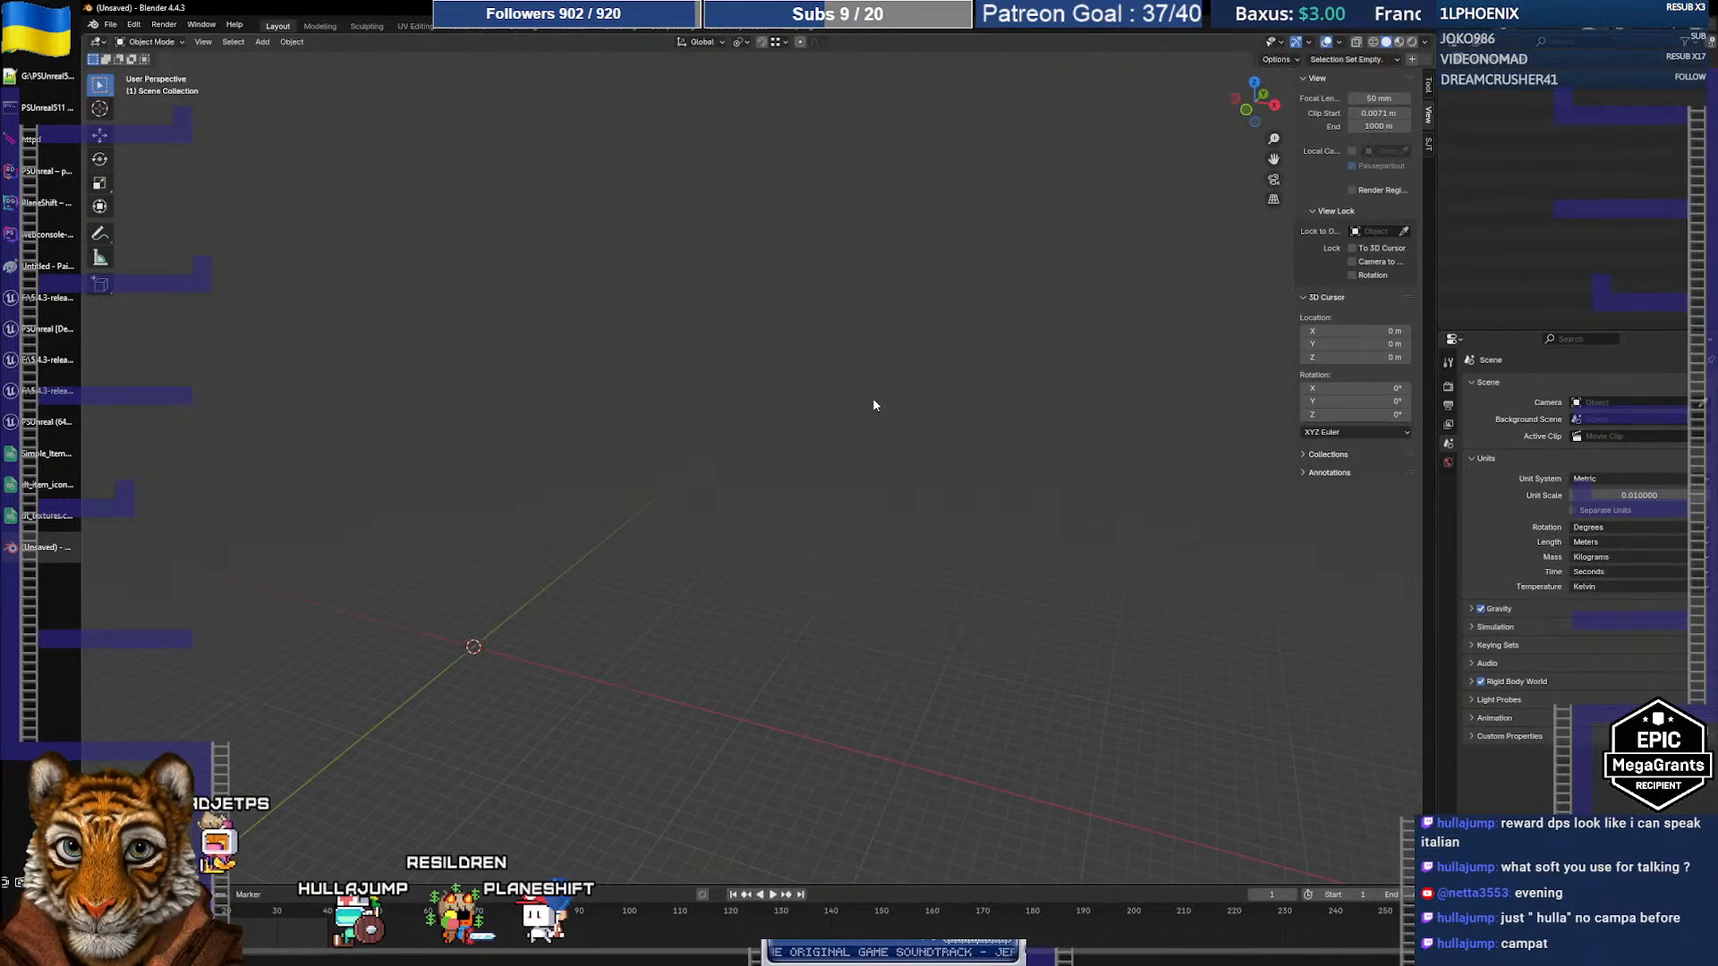
pyautogui.click(109, 25)
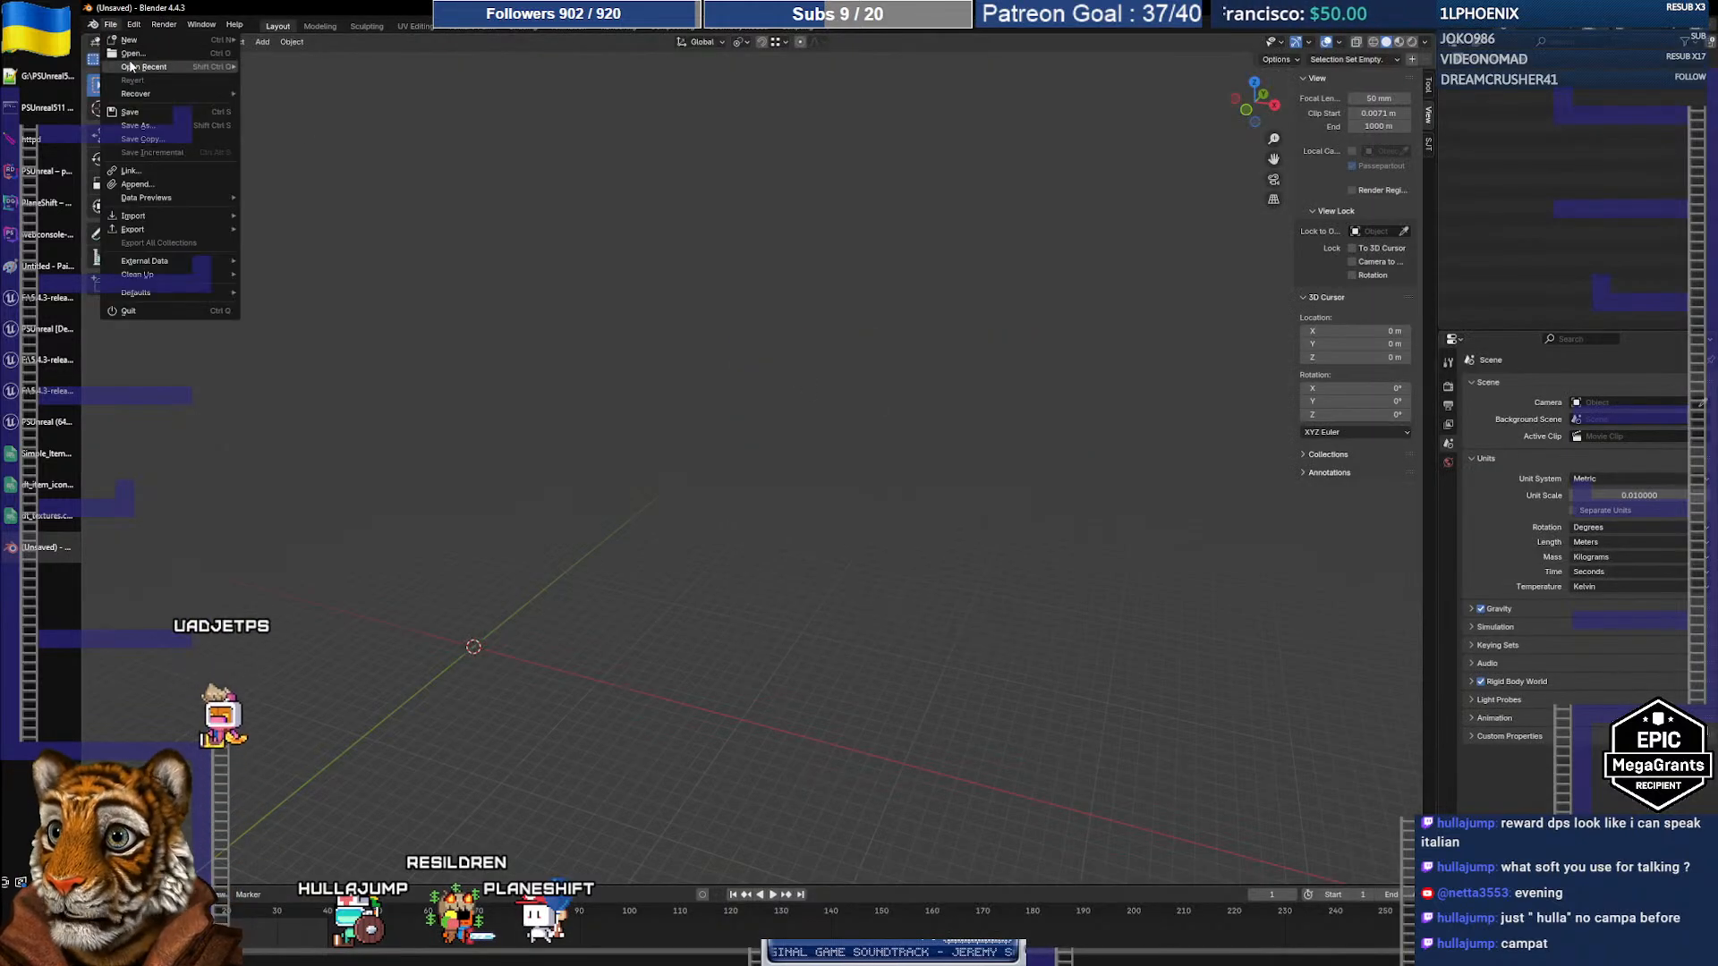
pyautogui.moveTo(177, 70)
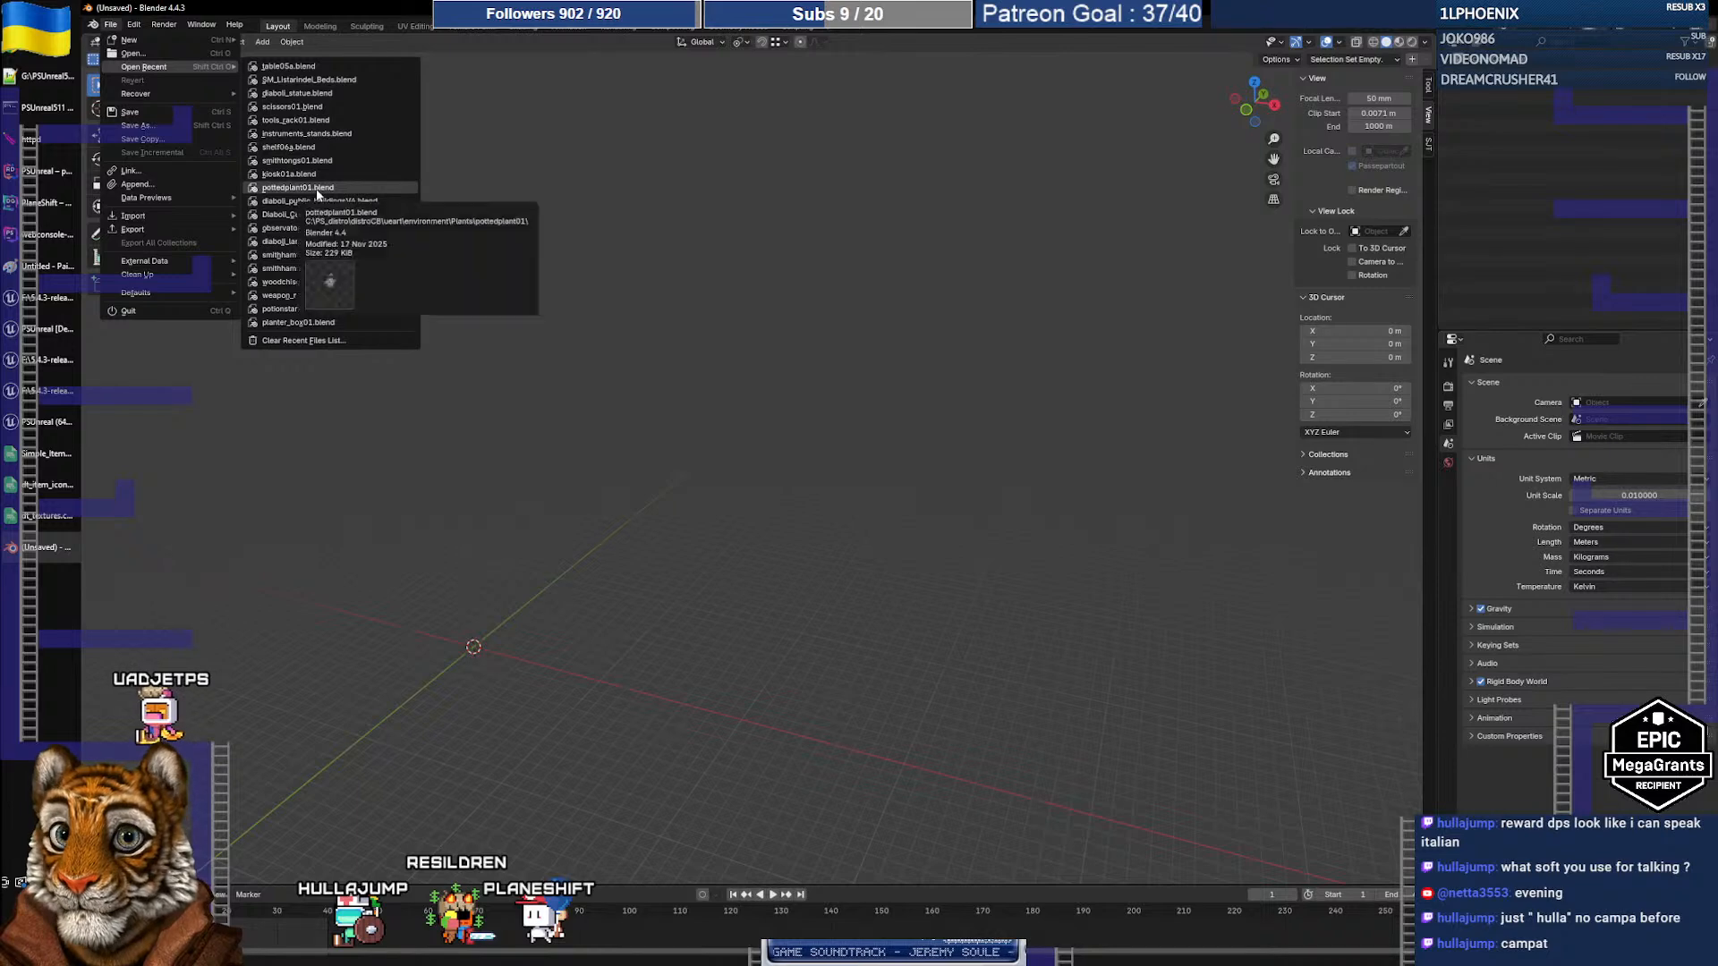
pyautogui.click(298, 187)
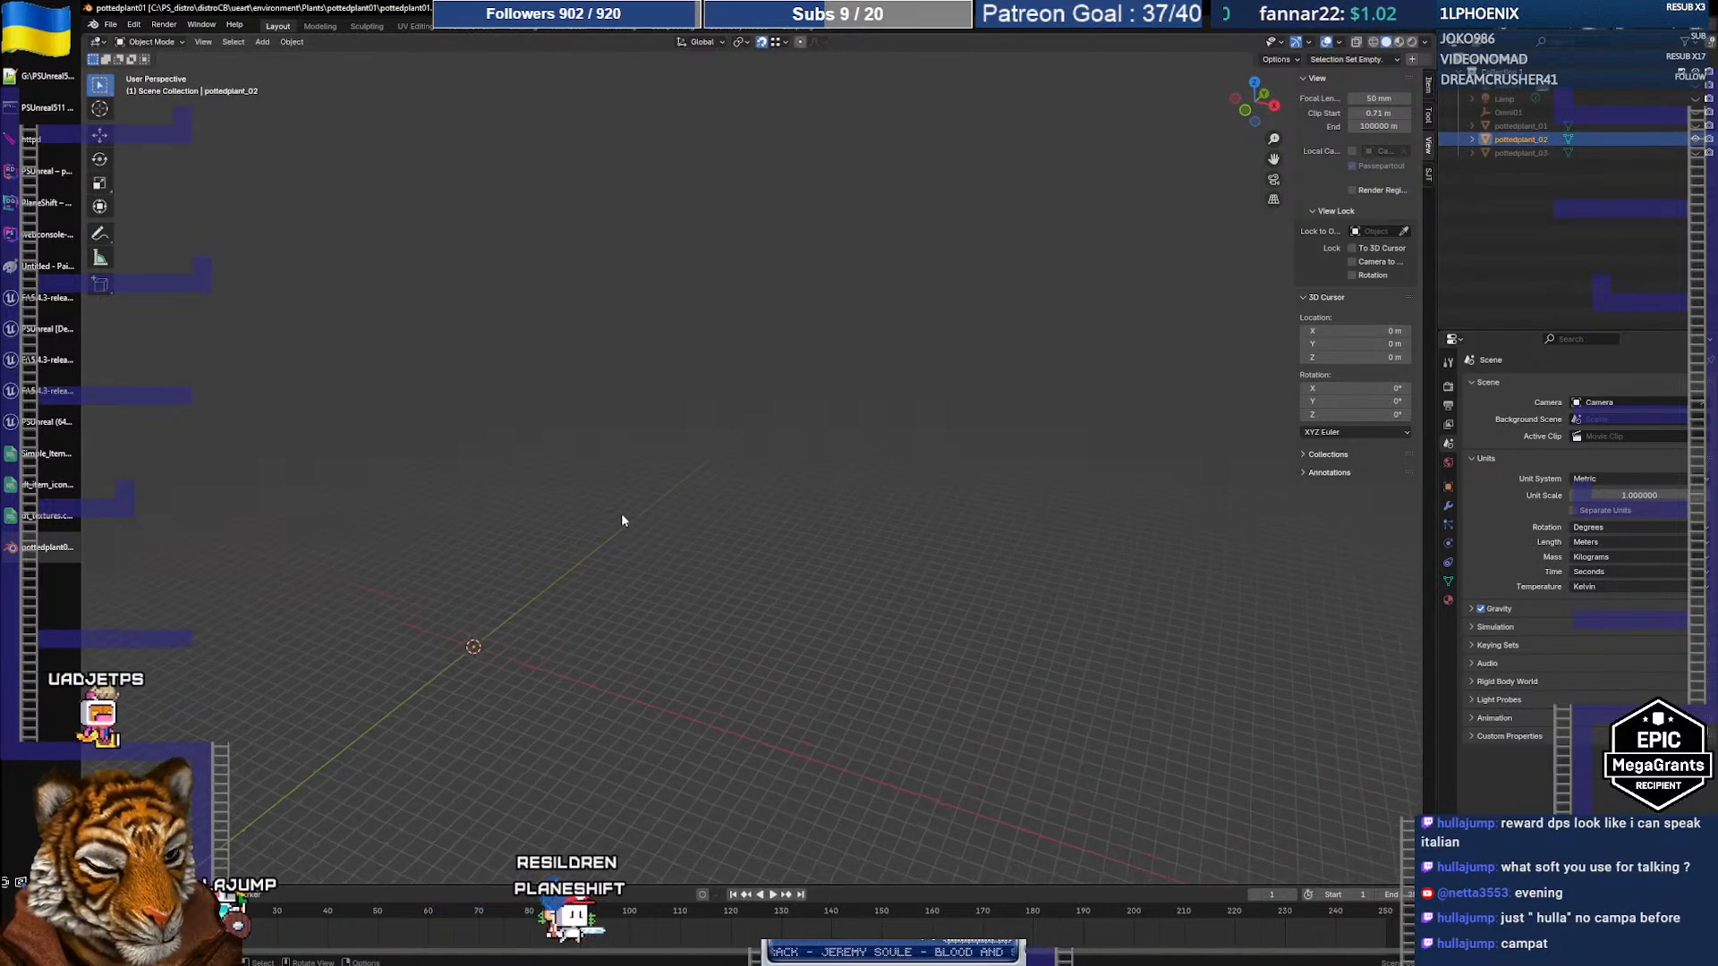
# Step: Frame the potted plant, enter Edit Mode, and display it with textured material shading
pyautogui.press('KP_Decimal')
pyautogui.moveTo(676, 491); pyautogui.dragTo(745, 476, button='middle')
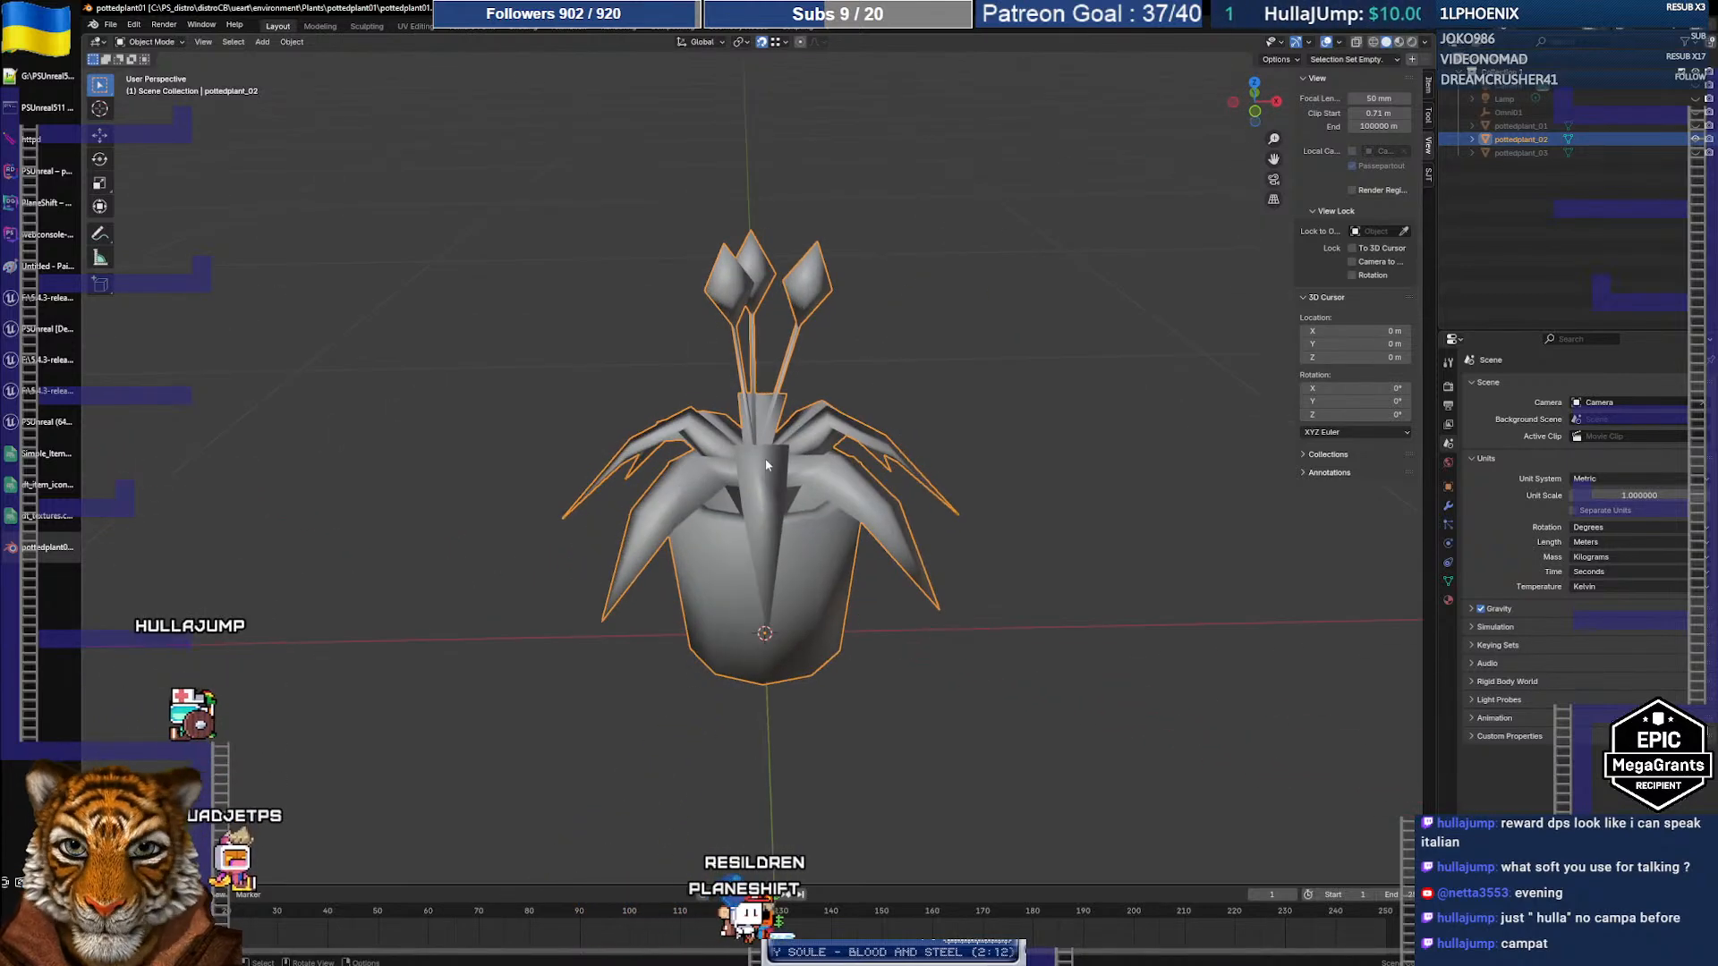
pyautogui.press('Tab')
pyautogui.click(1399, 43)
pyautogui.moveTo(969, 512); pyautogui.dragTo(898, 531, button='middle')
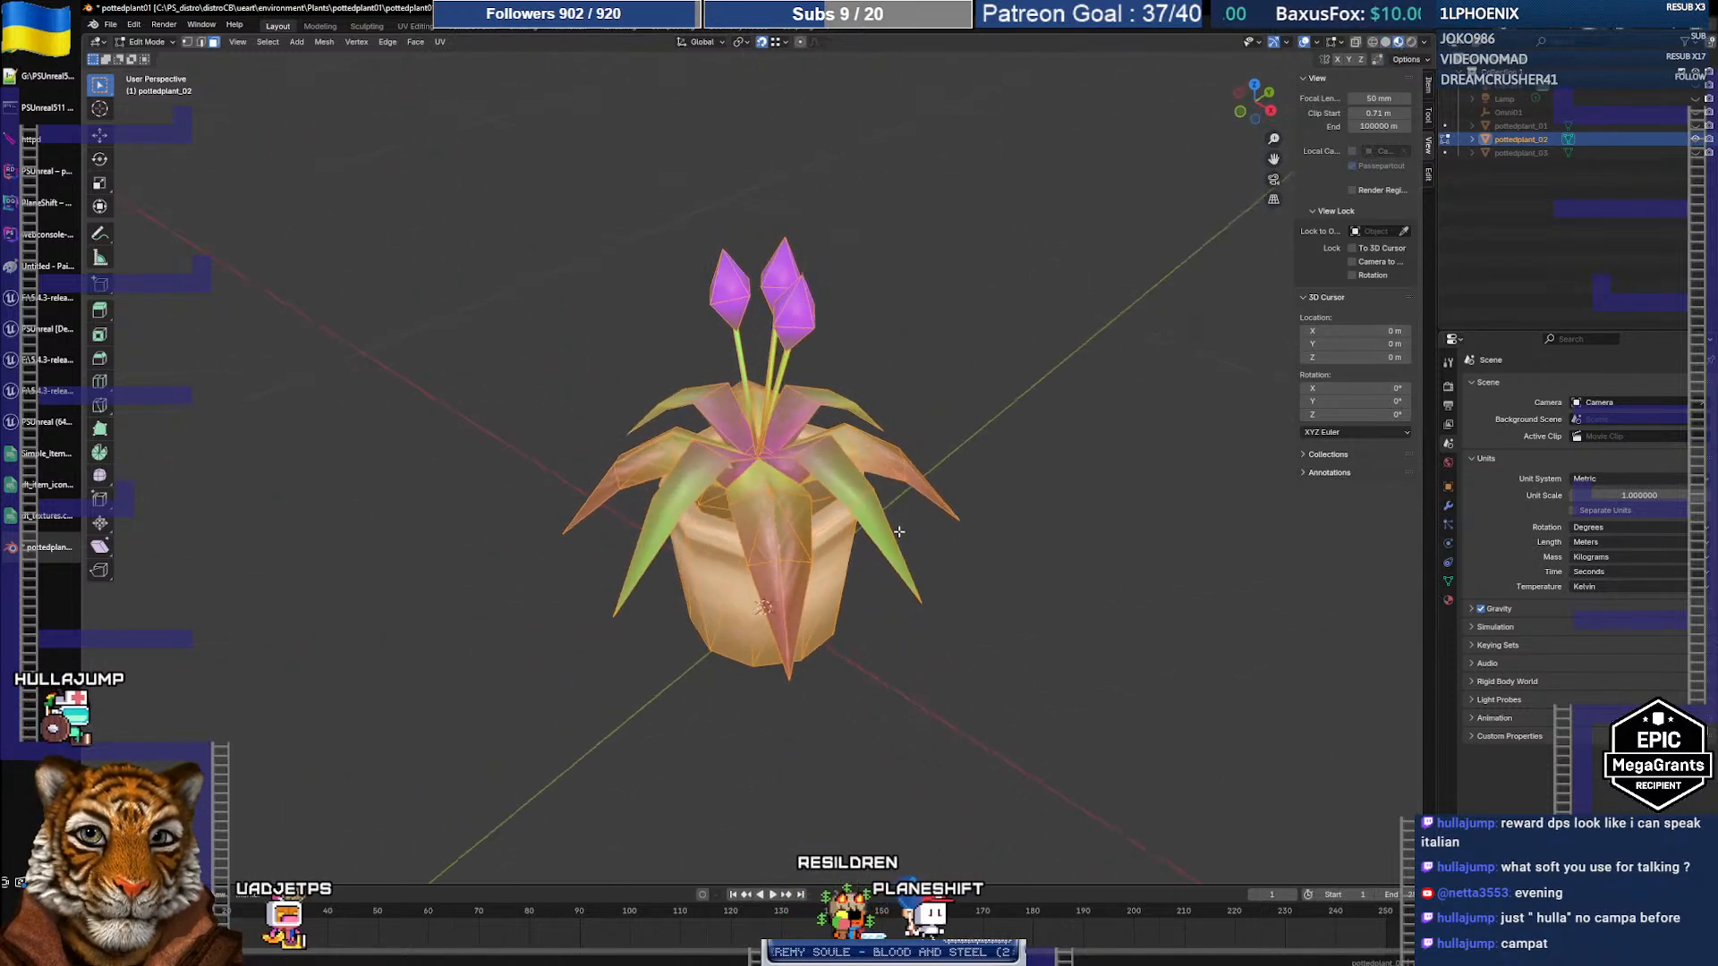
pyautogui.moveTo(793, 535); pyautogui.dragTo(829, 503, button='middle')
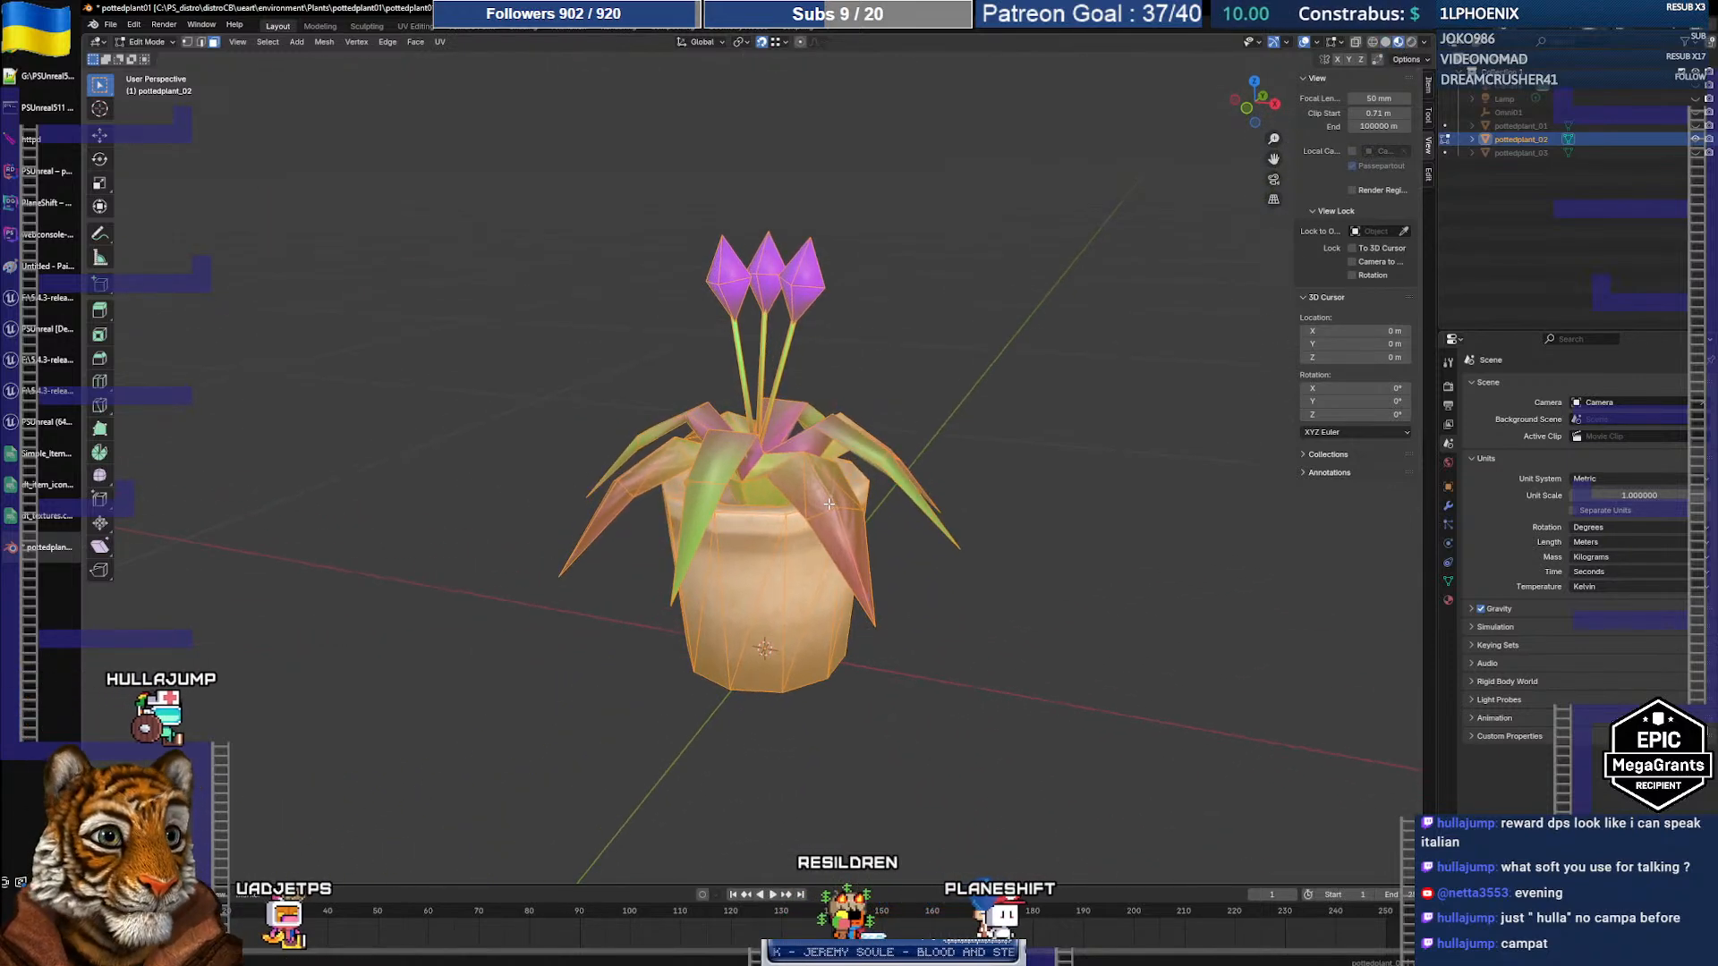
# Step: Check which materials the leaf and pot faces use in the Material tab
pyautogui.click(1449, 600)
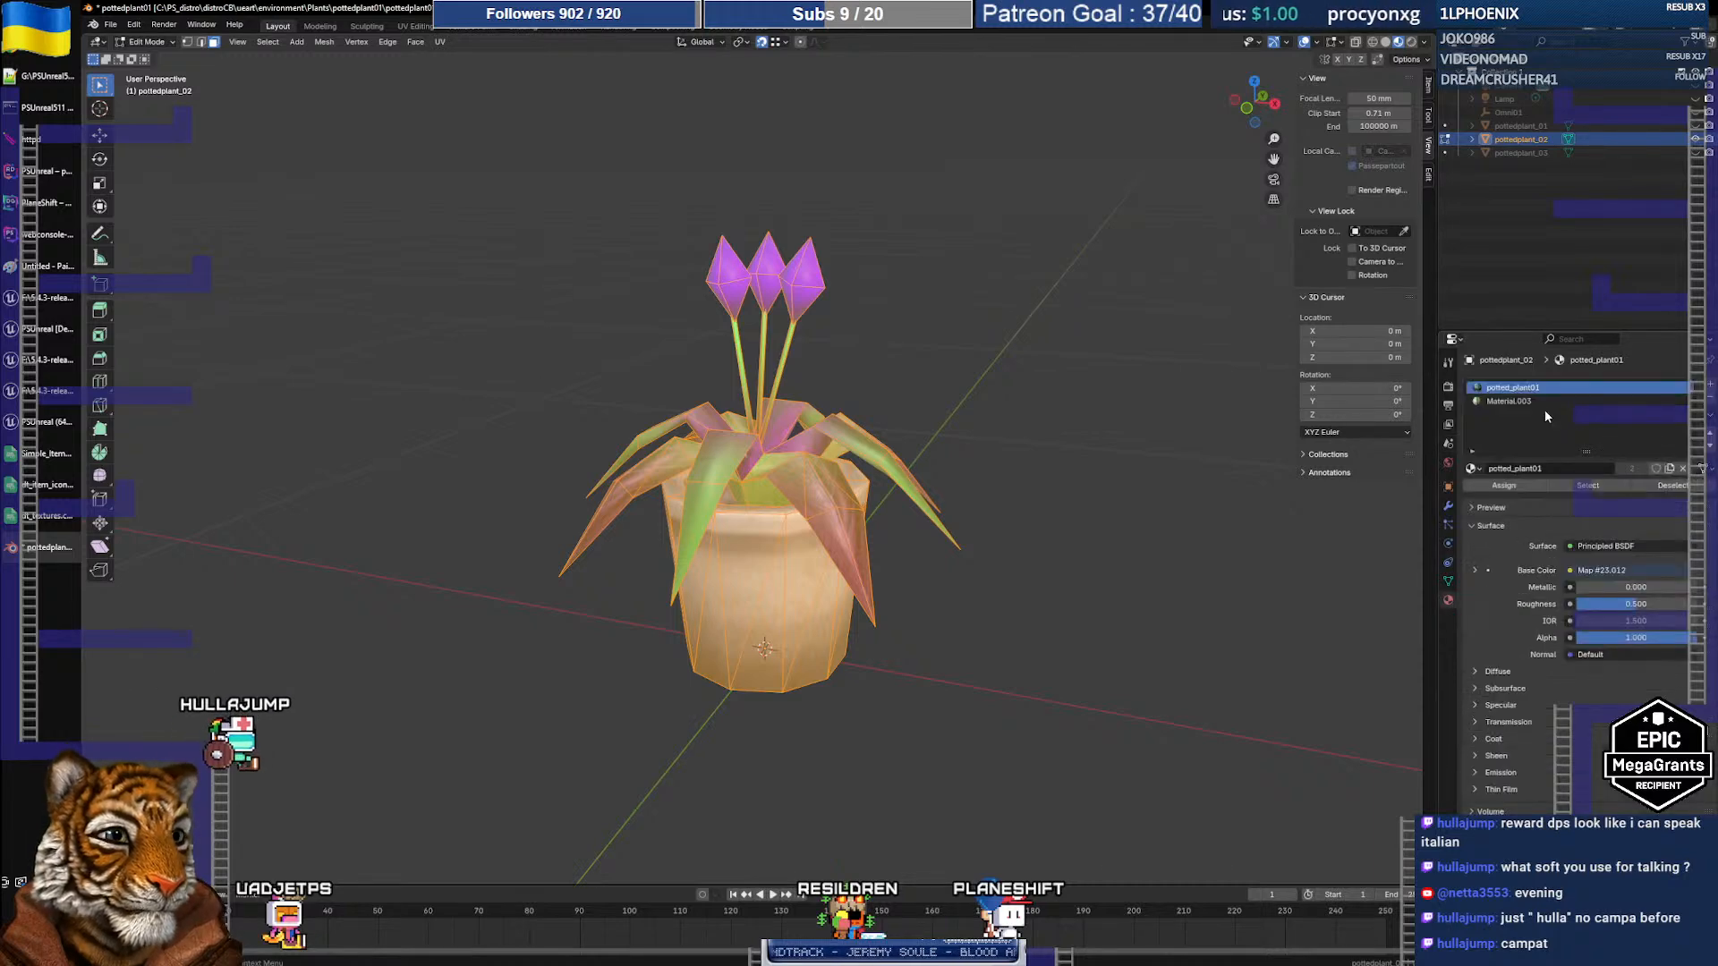
pyautogui.click(730, 454)
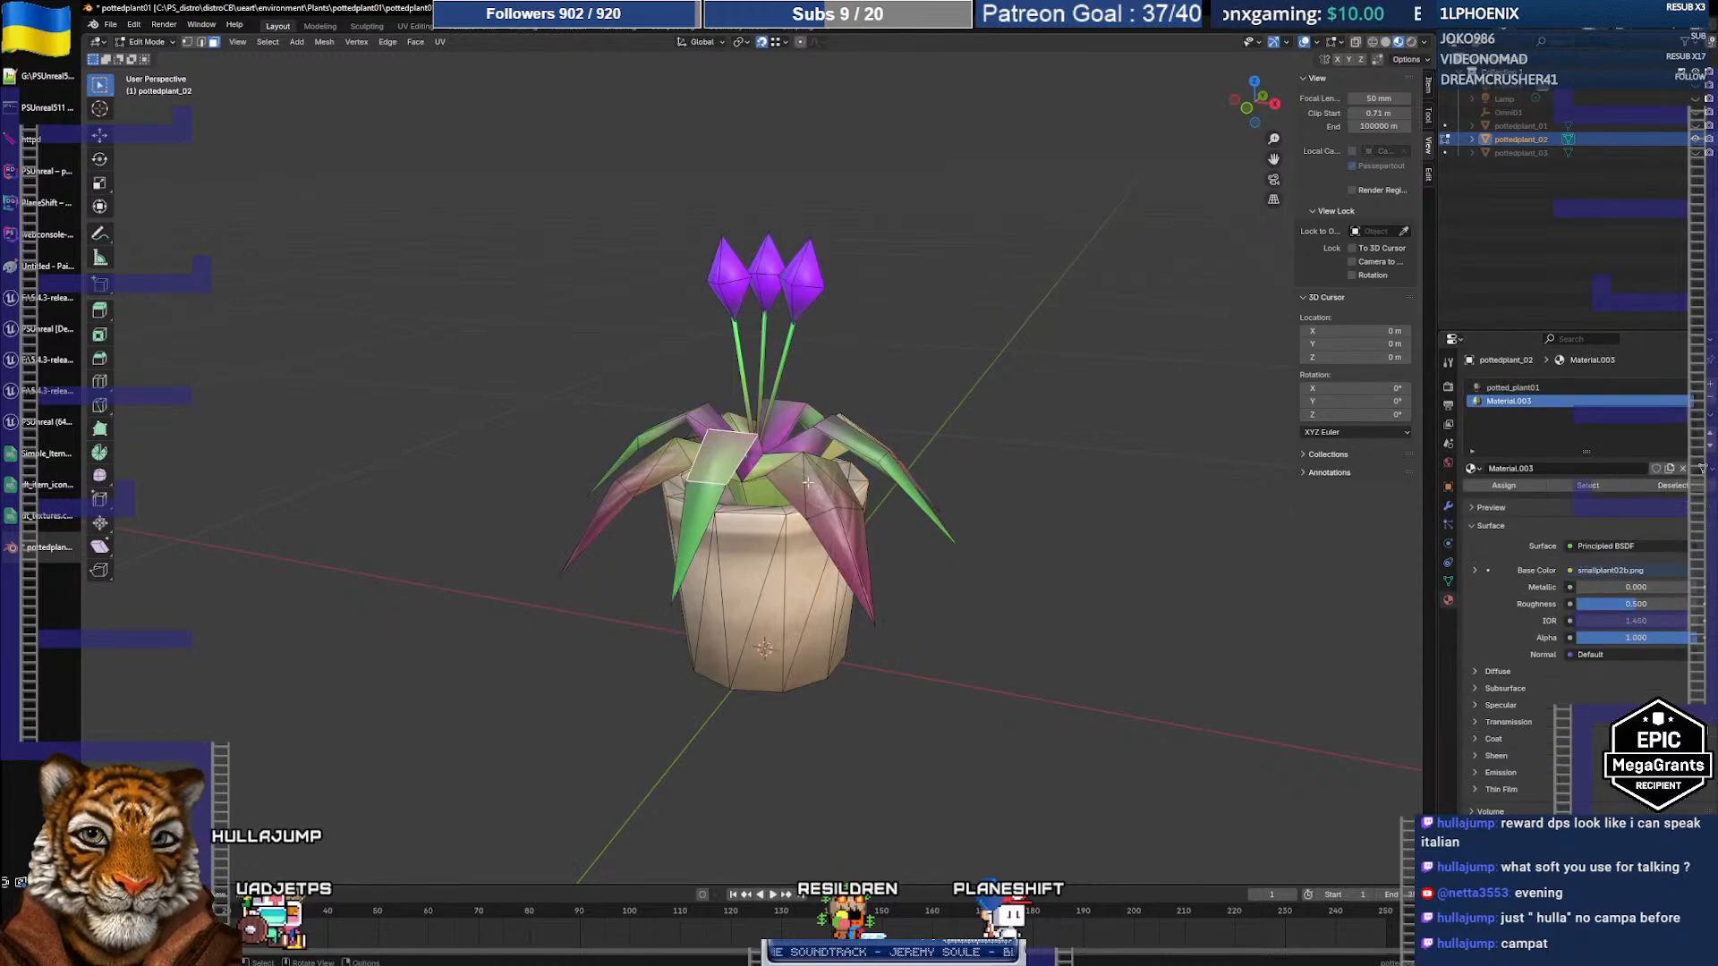
pyautogui.click(777, 572)
pyautogui.press('l')
pyautogui.moveTo(846, 526)
pyautogui.mouseDown(button='middle')
pyautogui.moveTo(841, 680)
pyautogui.moveTo(791, 428)
pyautogui.moveTo(814, 573)
pyautogui.moveTo(828, 543)
pyautogui.moveTo(846, 618)
pyautogui.moveTo(873, 514)
pyautogui.mouseUp(button='middle')
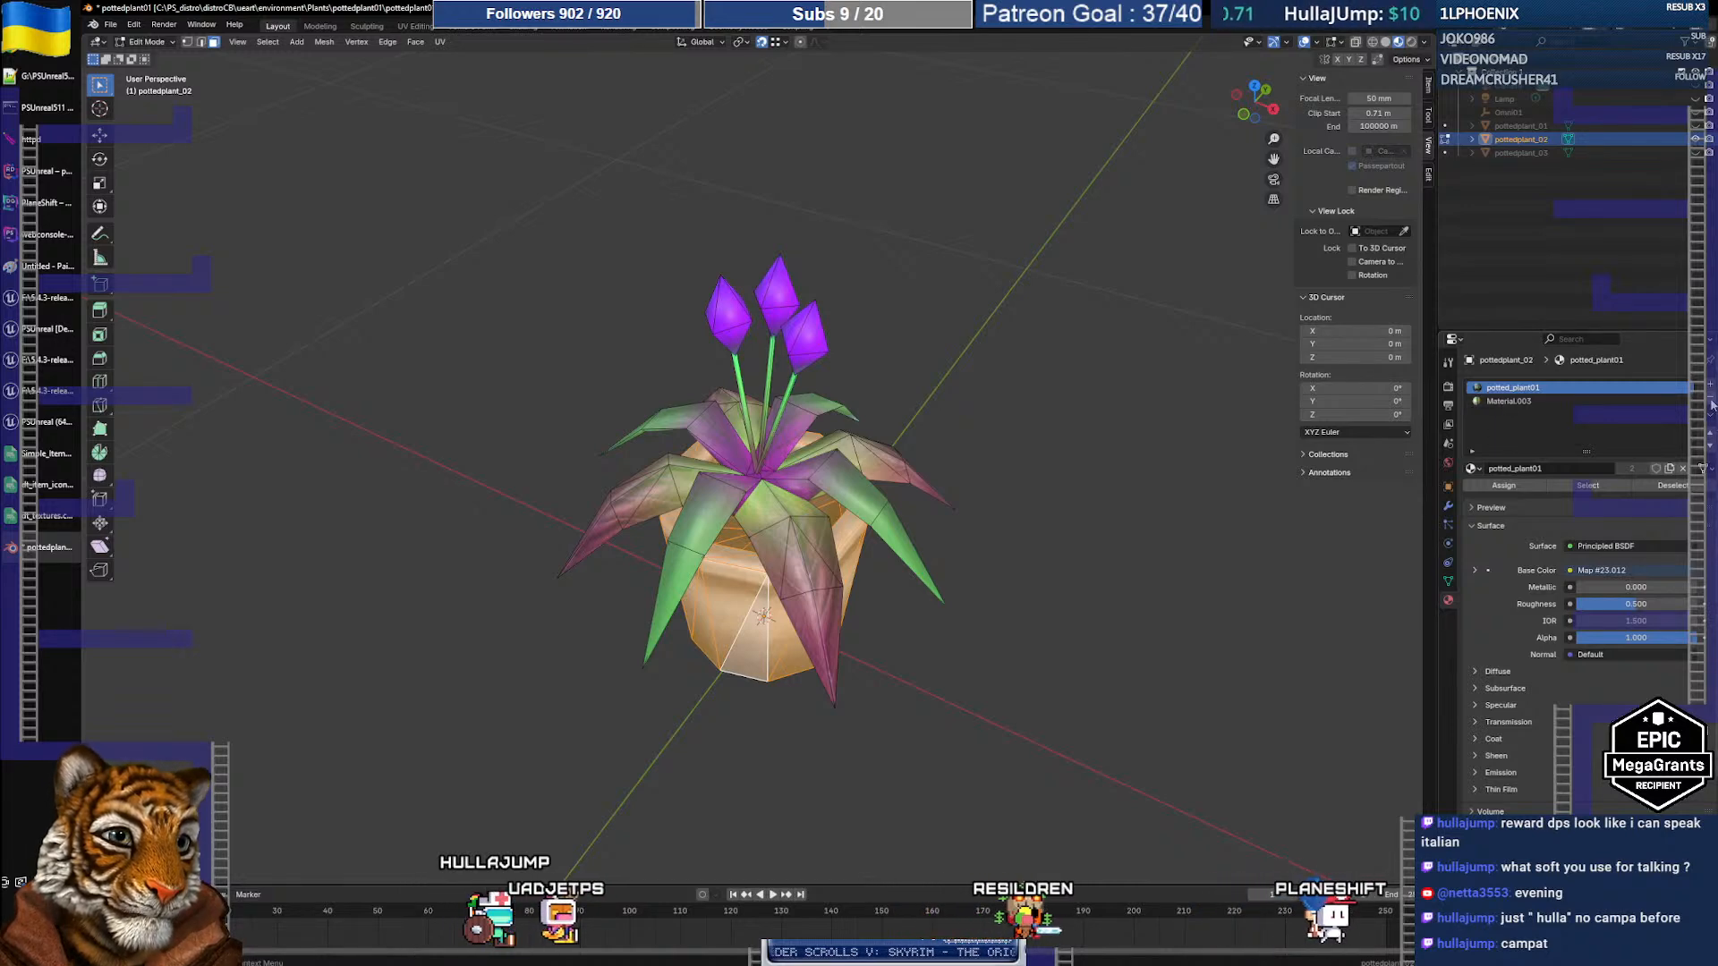
# Step: Move the potted_plant01 slot below Material.003 and return to Object Mode
pyautogui.click(1710, 444)
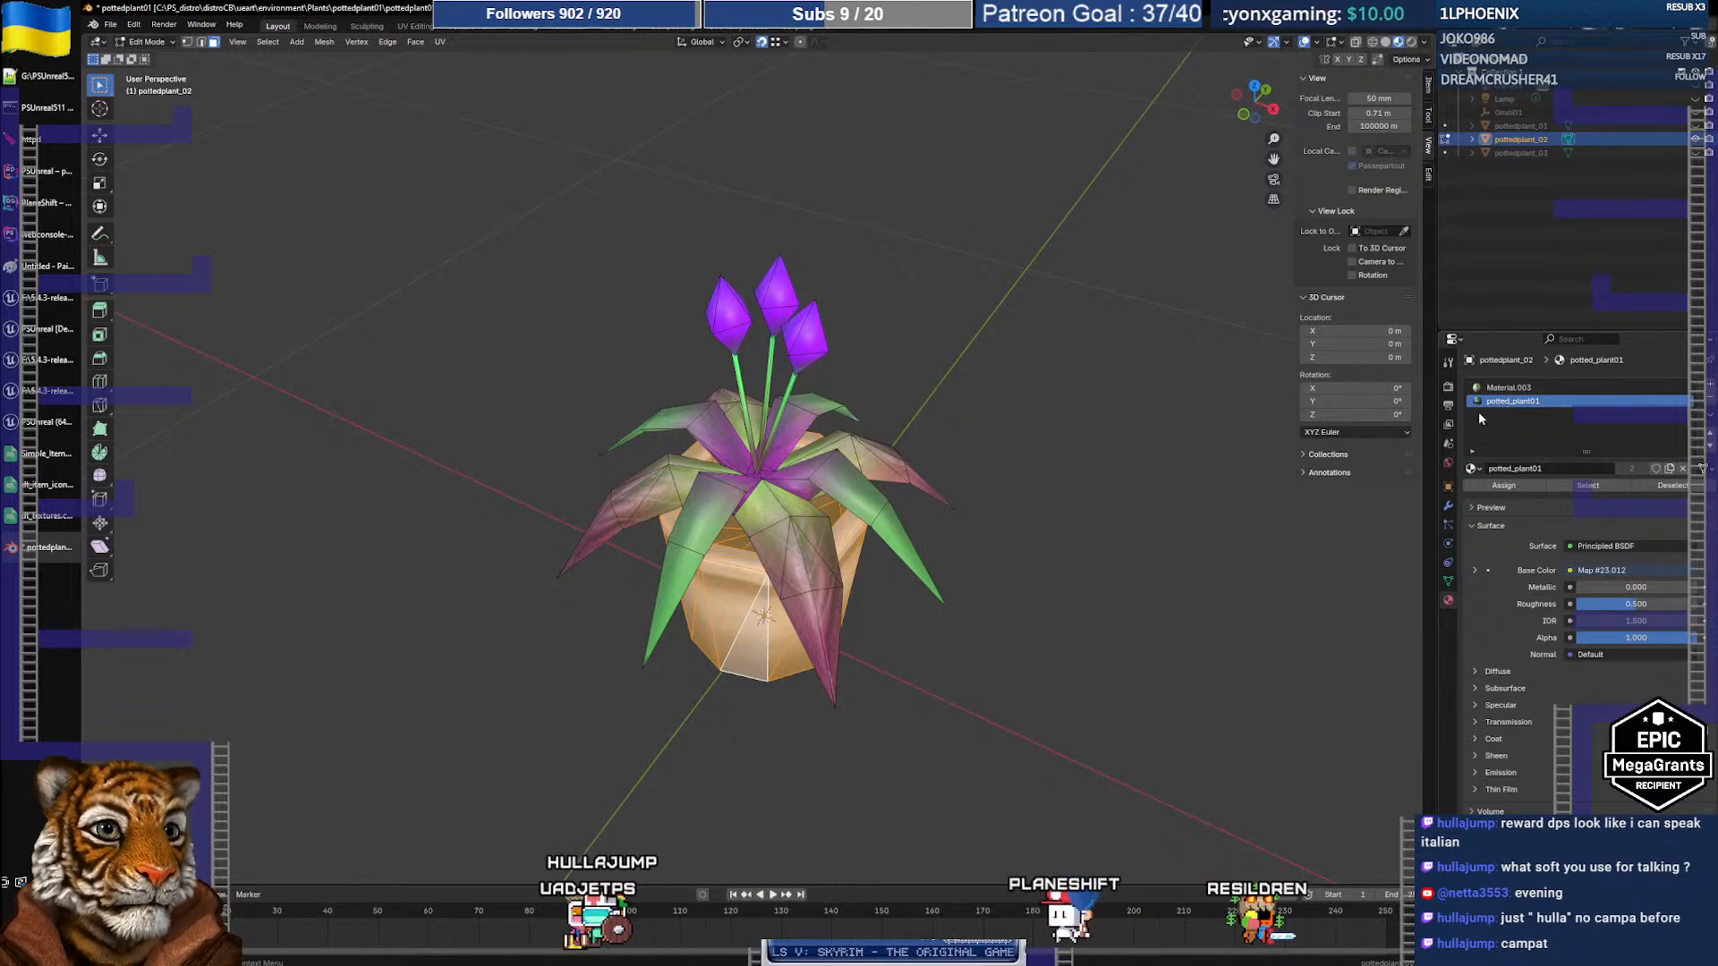
pyautogui.press('Tab')
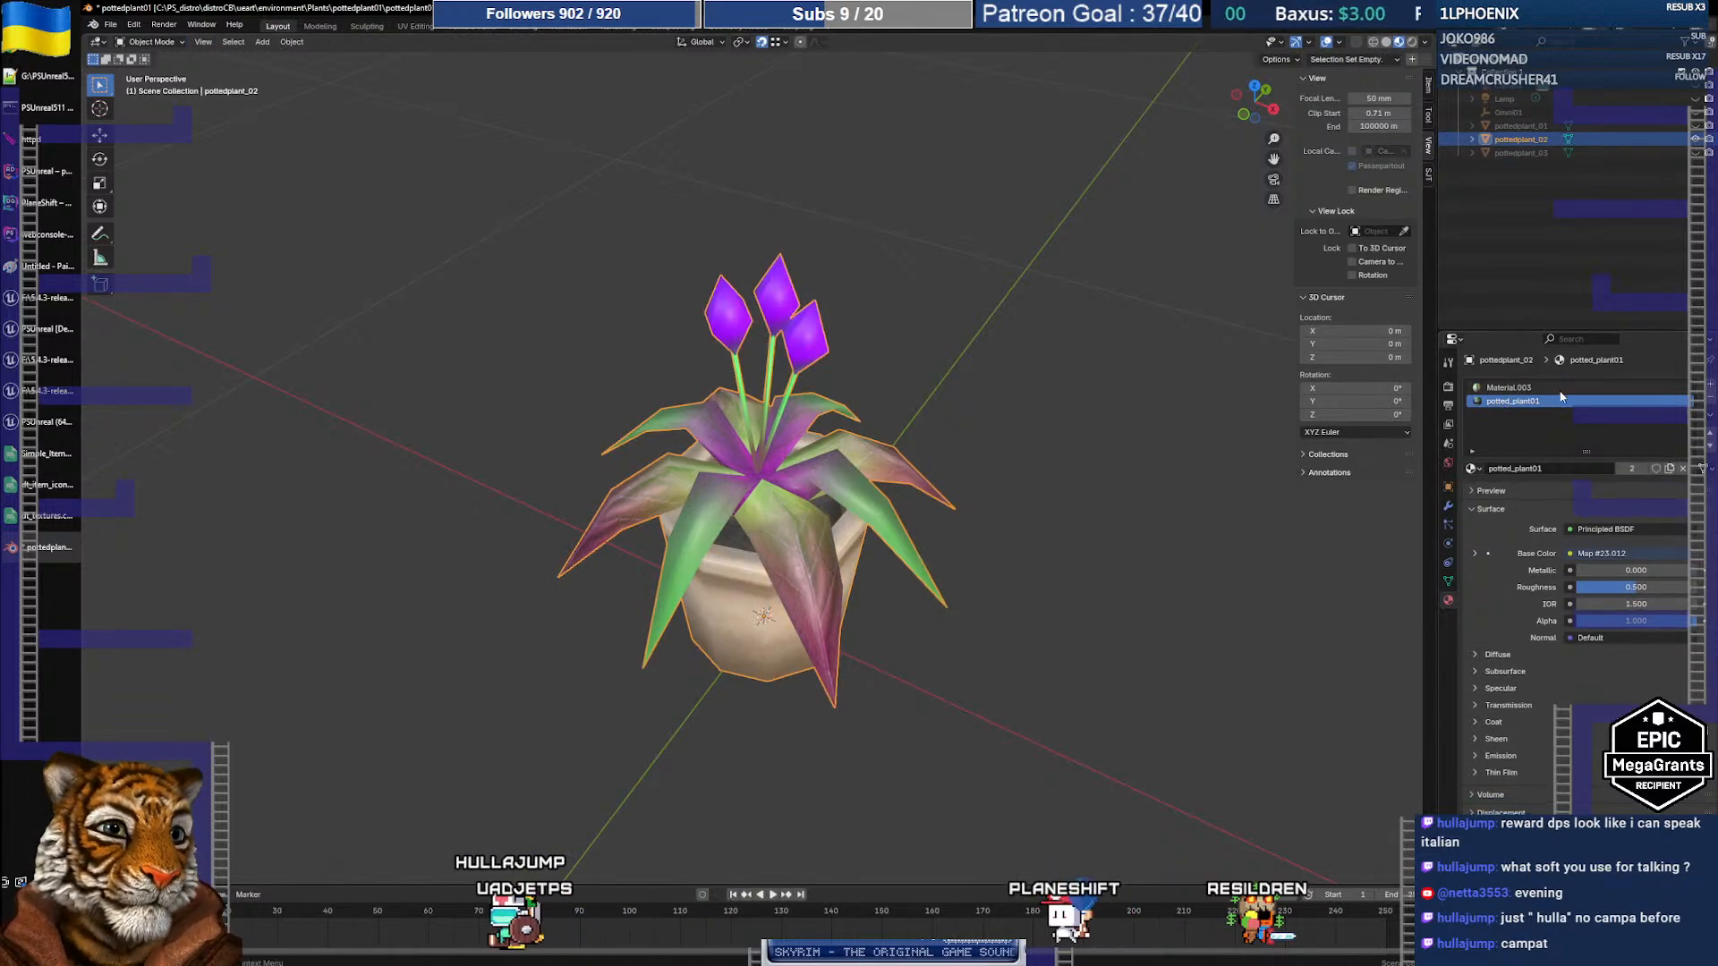
pyautogui.moveTo(962, 418); pyautogui.dragTo(922, 421, button='middle')
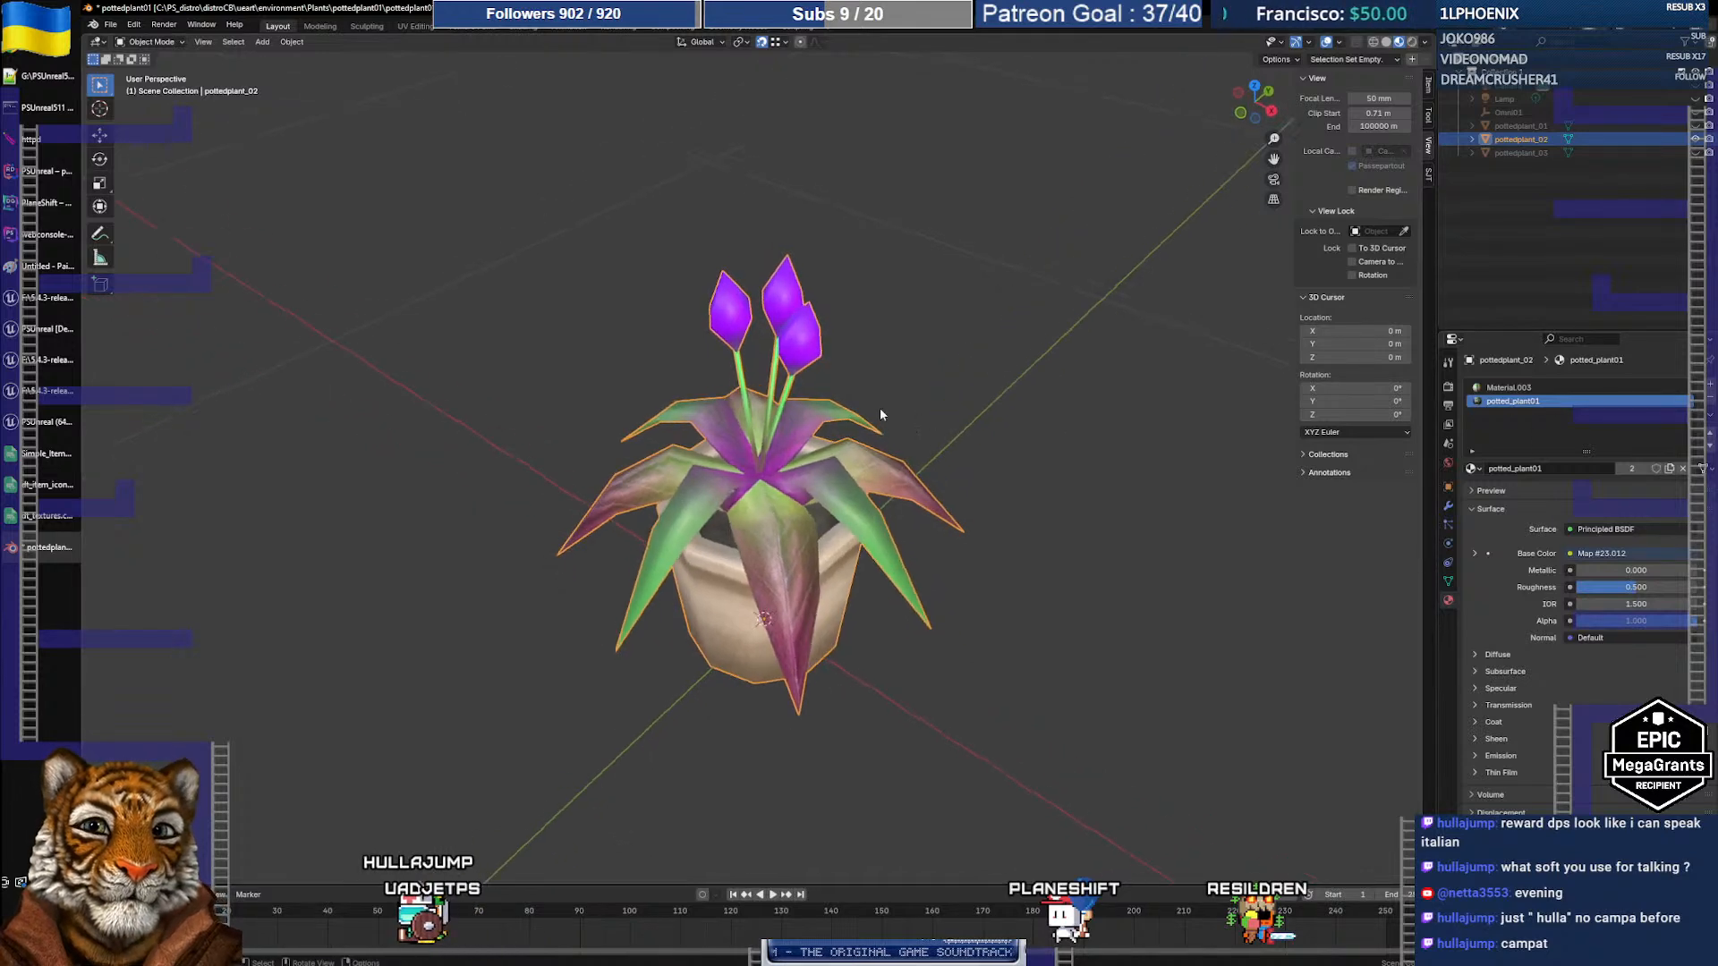
pyautogui.click(110, 24)
# Step: Export the potted plant as FBX to pottedplant02.fbx
pyautogui.moveTo(158, 231)
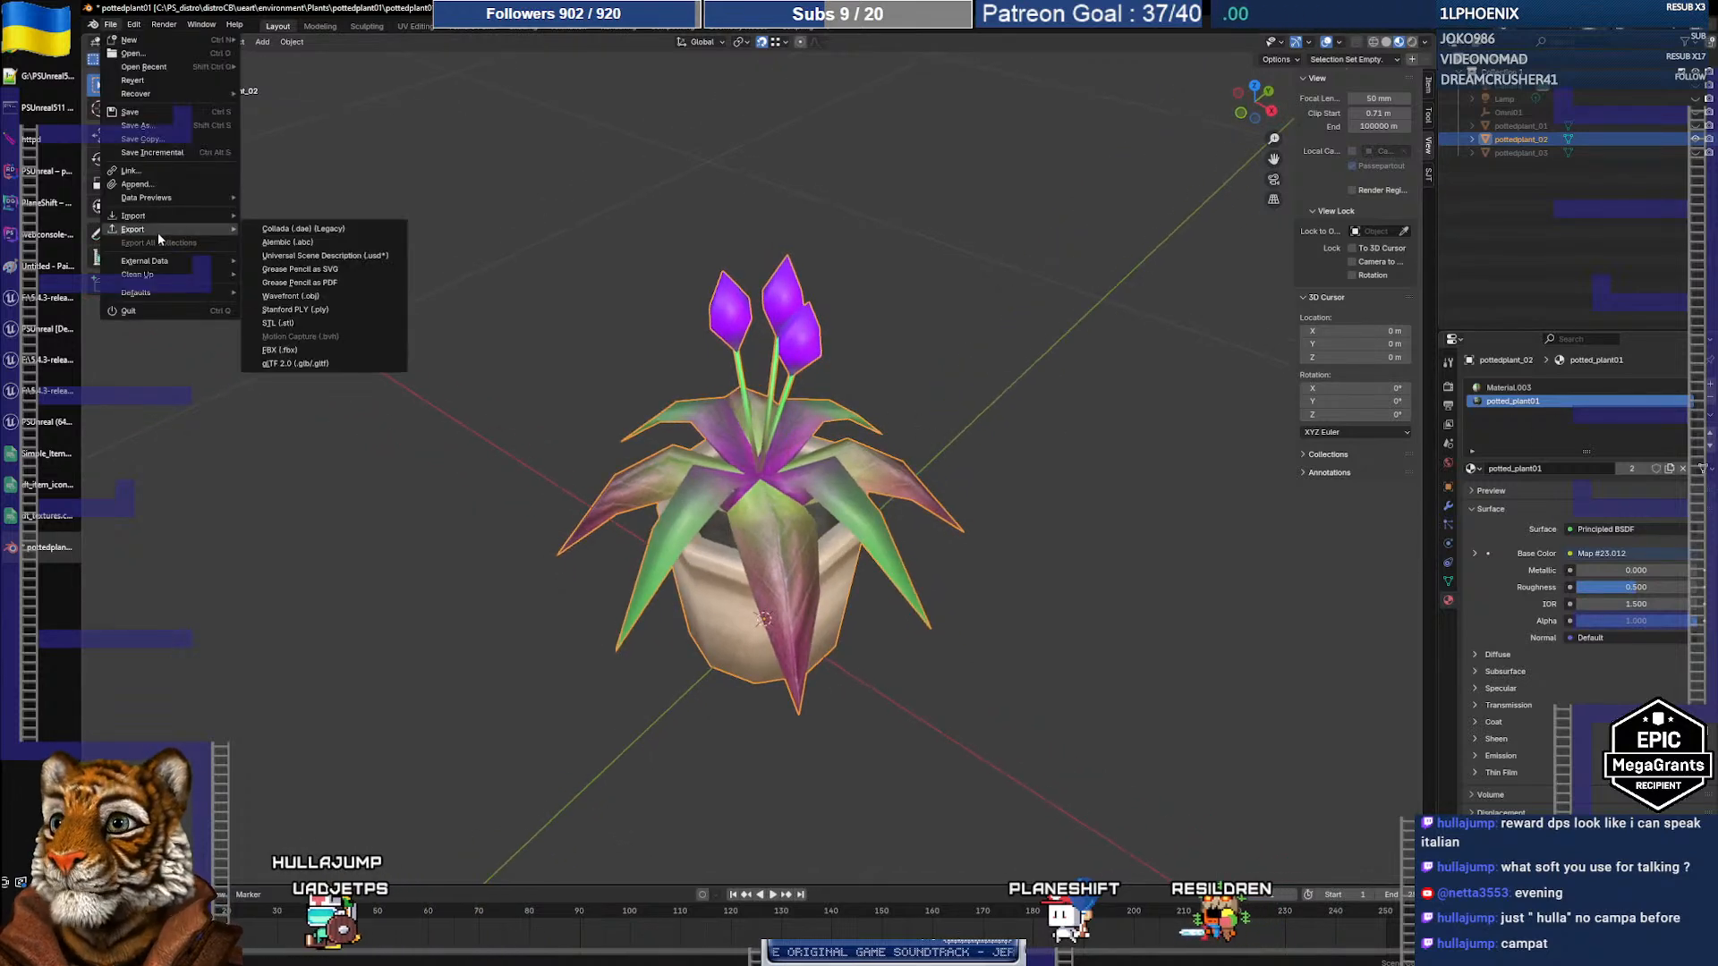
pyautogui.click(295, 349)
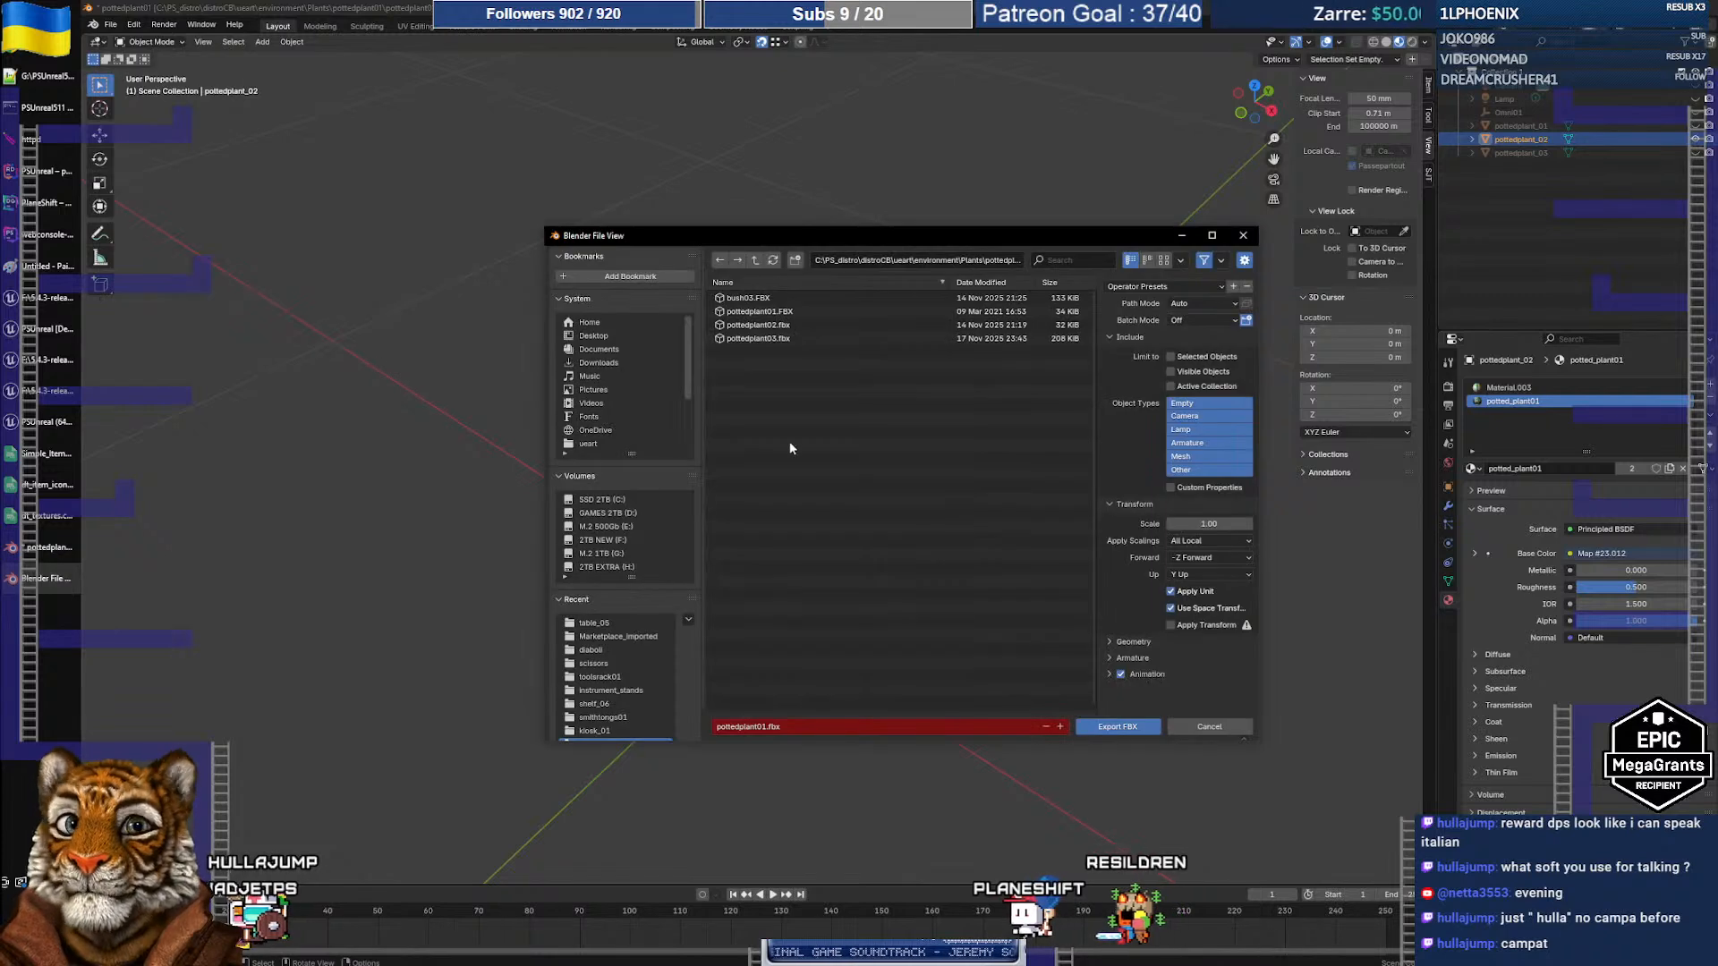
pyautogui.click(769, 325)
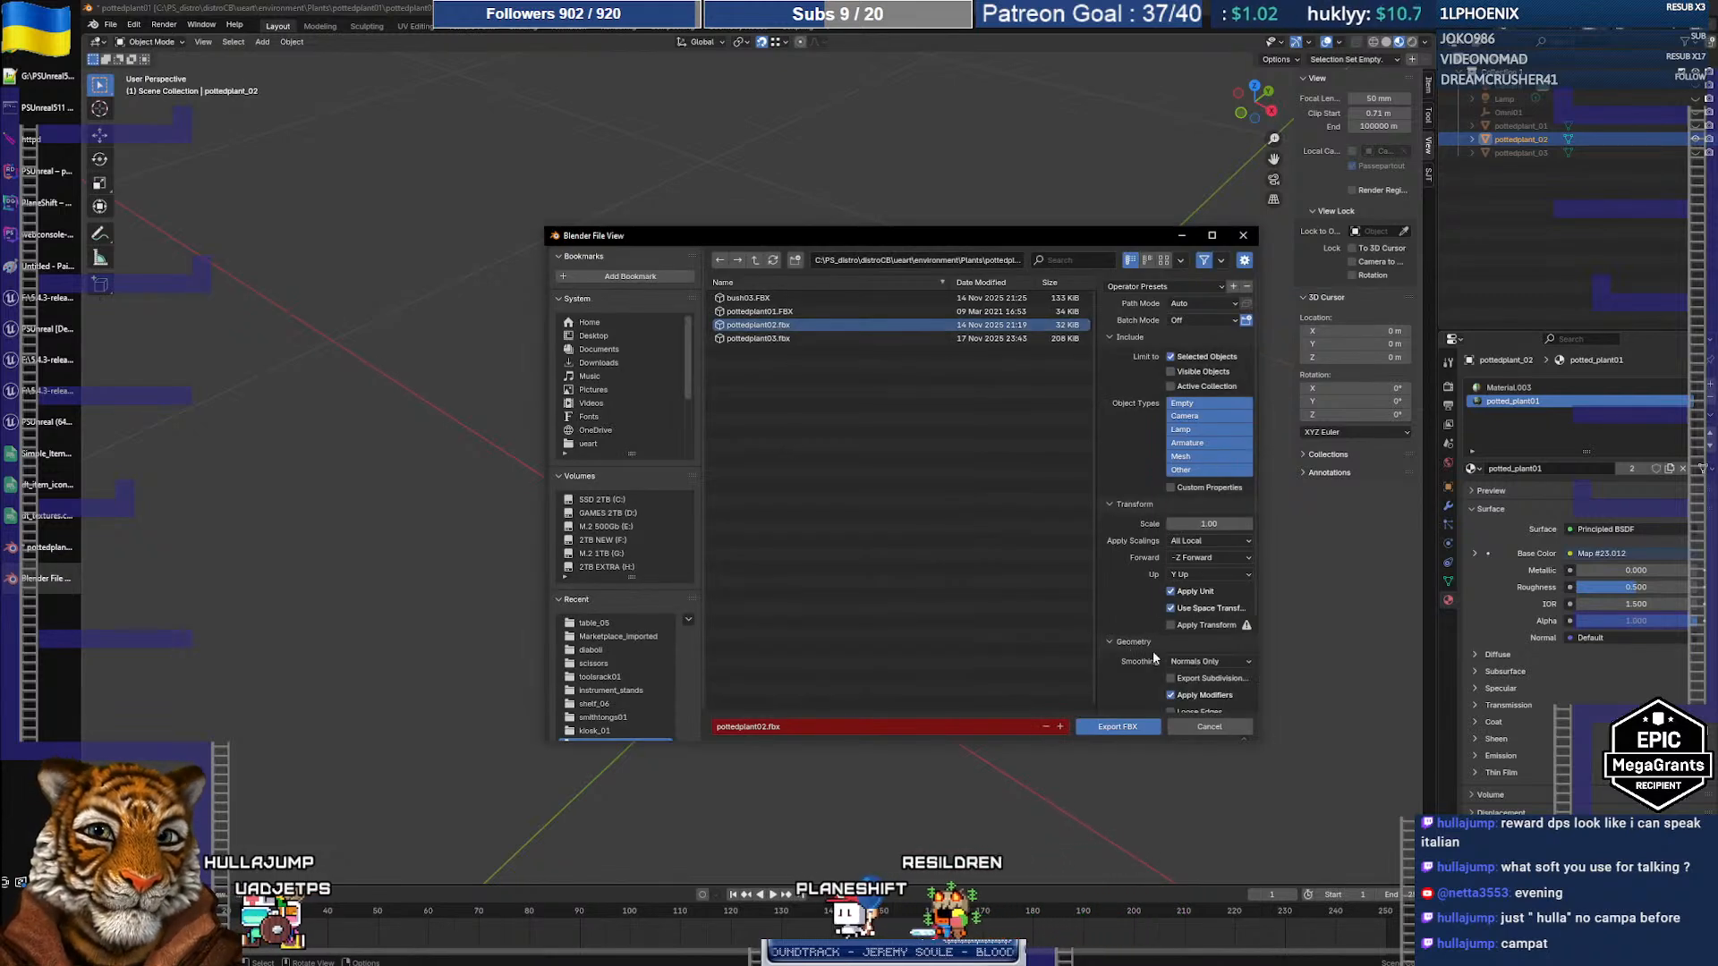
pyautogui.click(1118, 727)
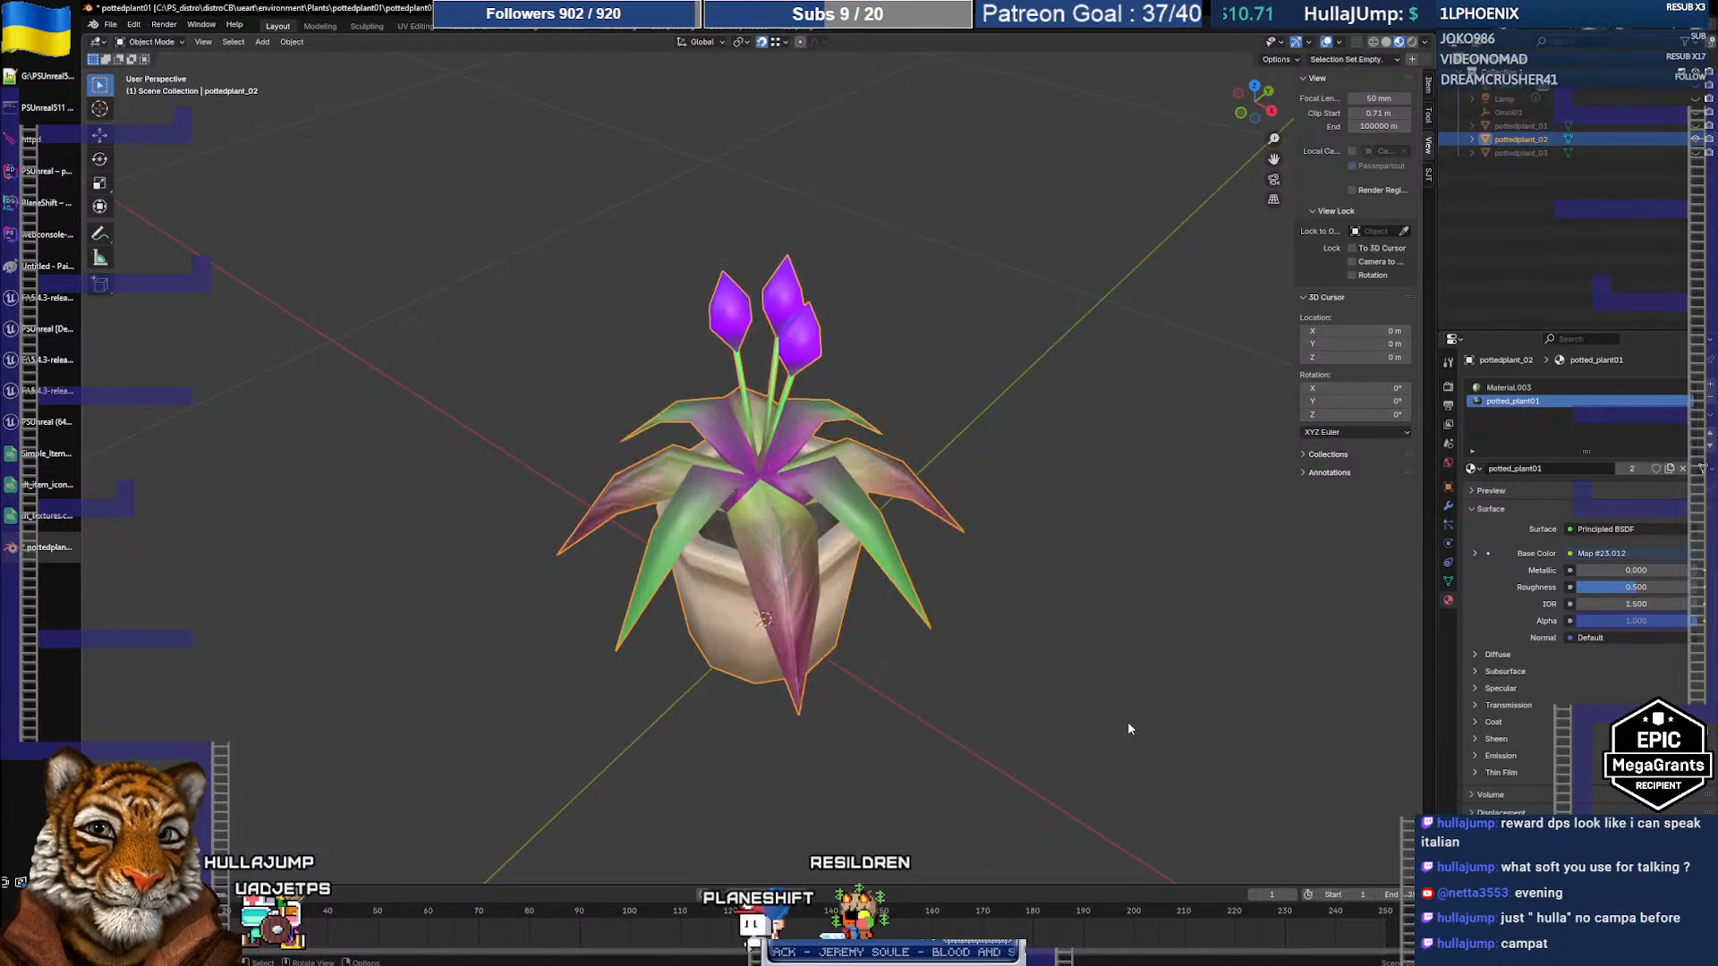
# Step: Close the PSUnreal game client and its console window, then switch to Unreal Editor
pyautogui.click(39, 423)
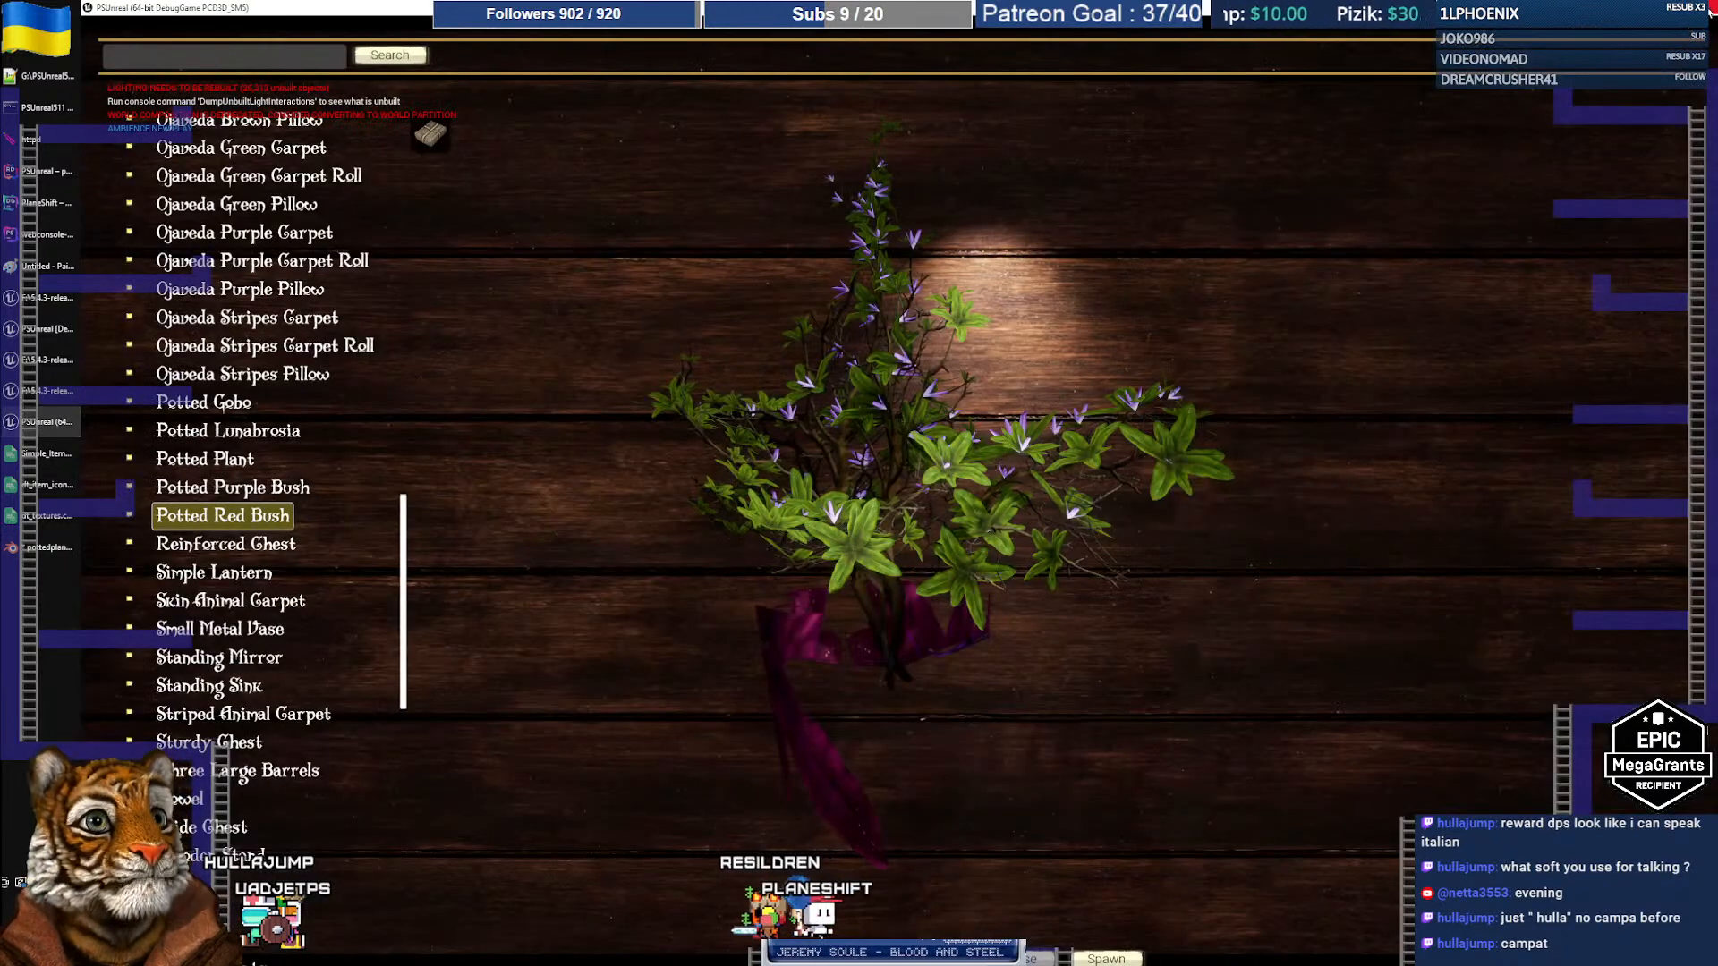
pyautogui.click(1711, 10)
pyautogui.click(57, 365)
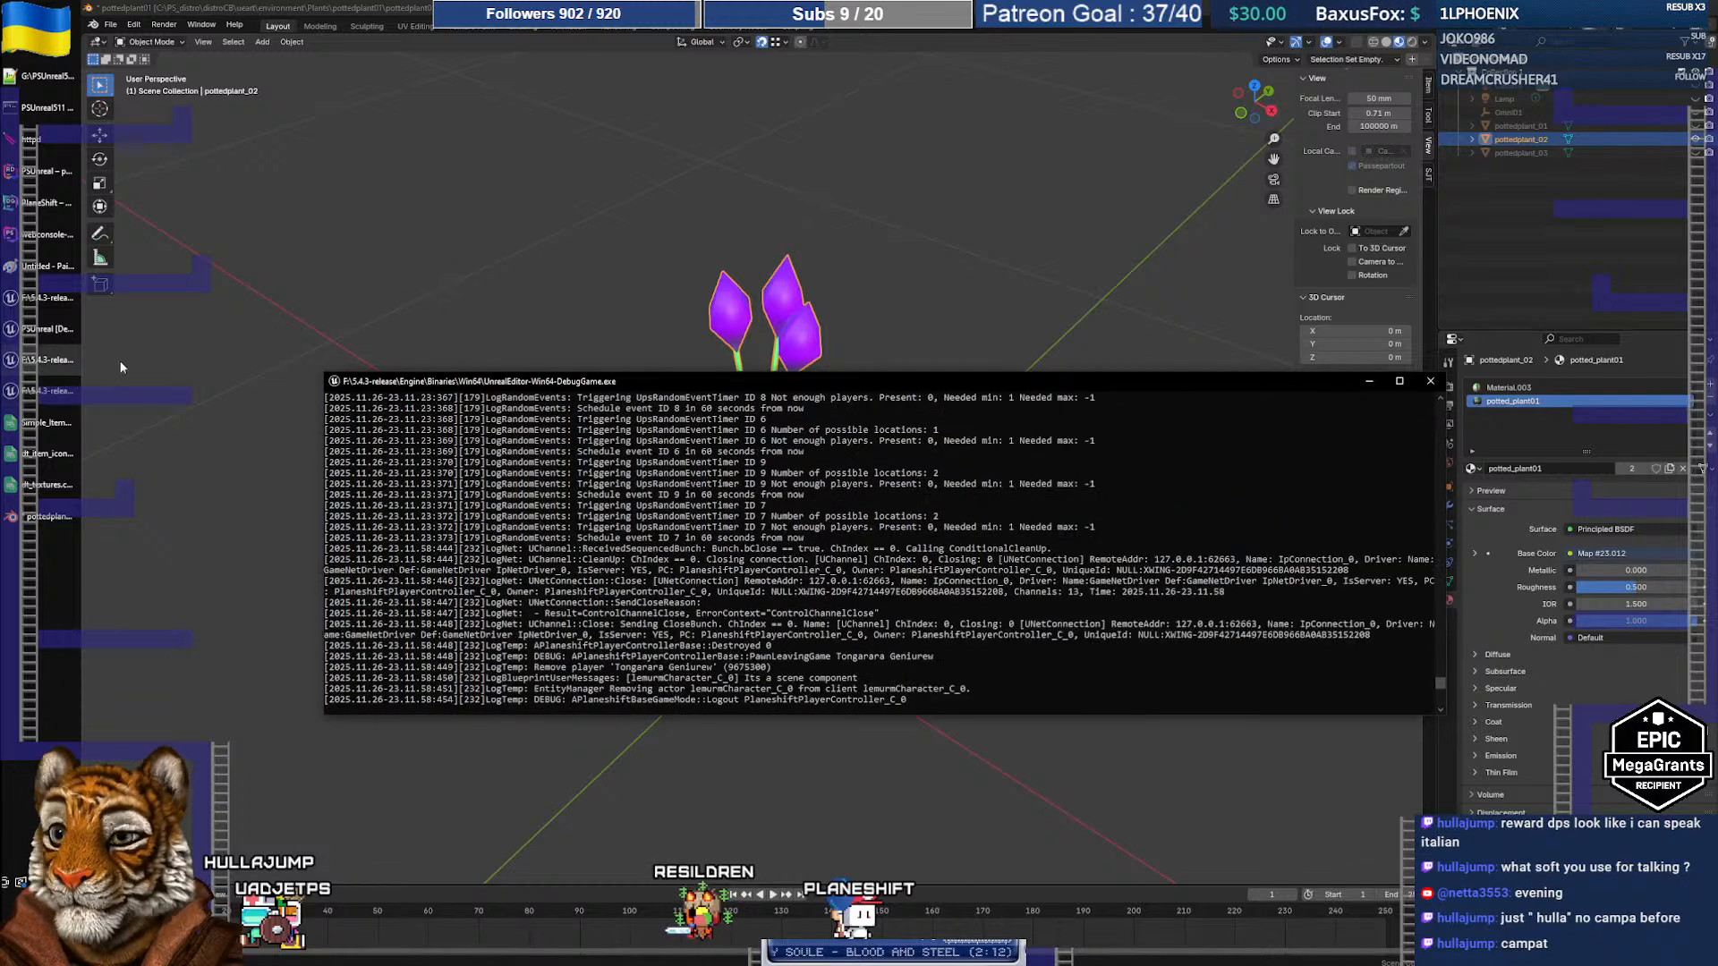
pyautogui.click(1431, 382)
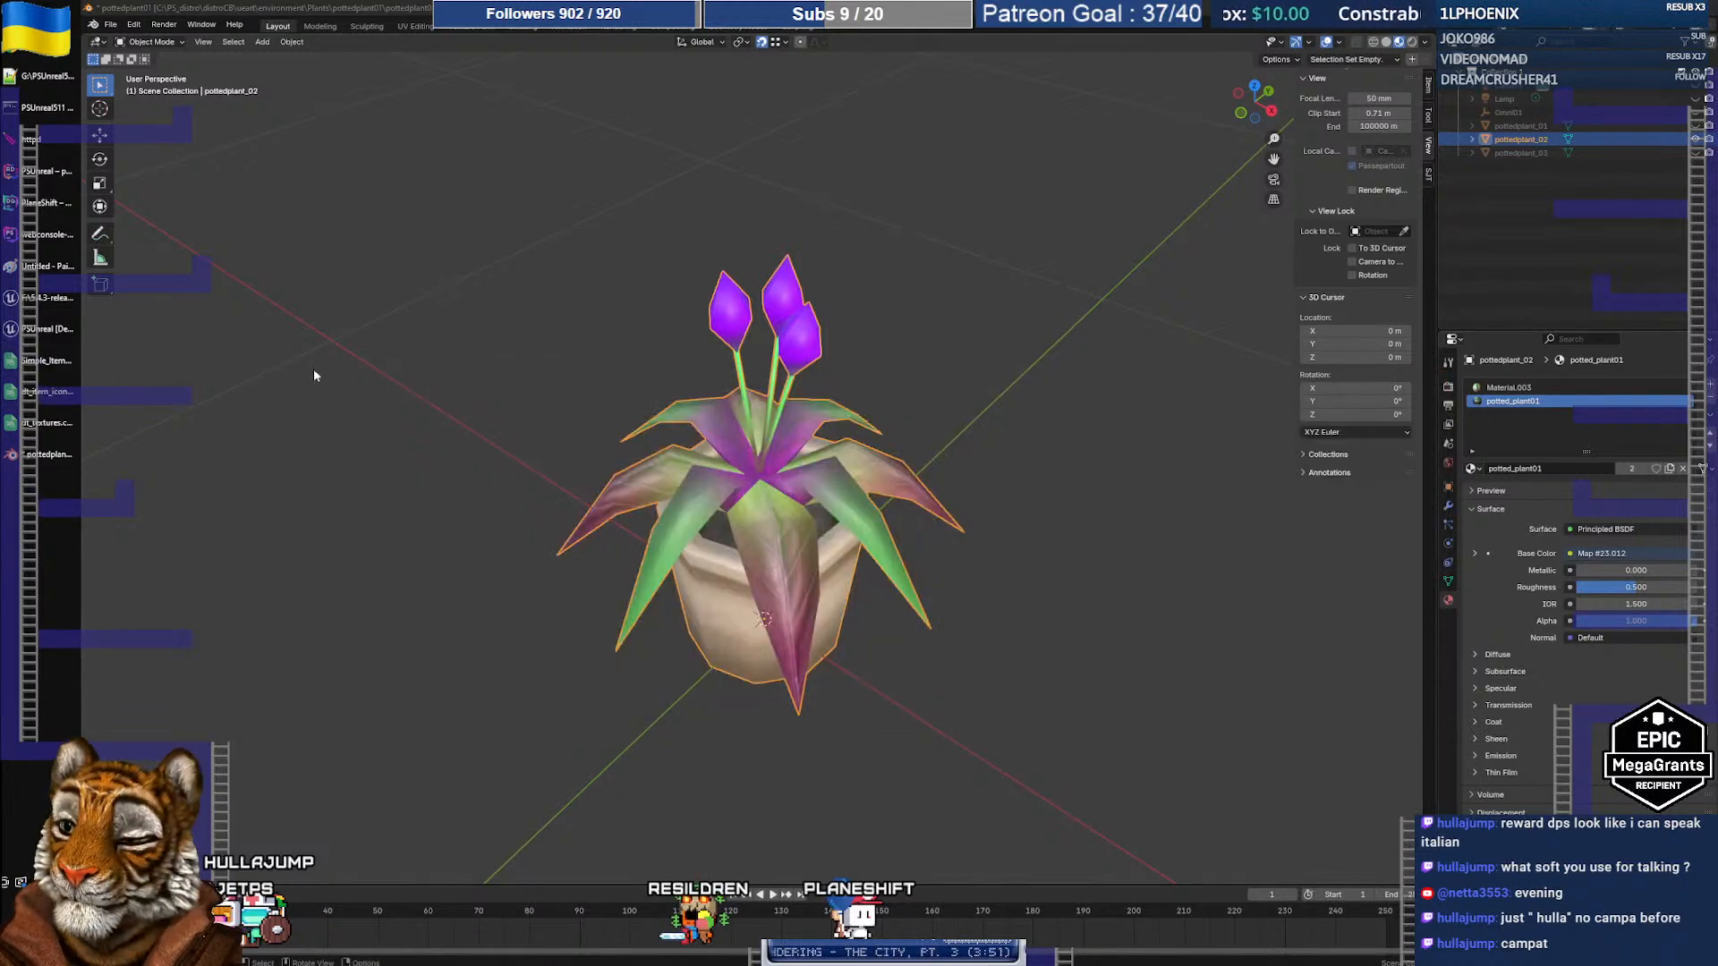
pyautogui.click(13, 331)
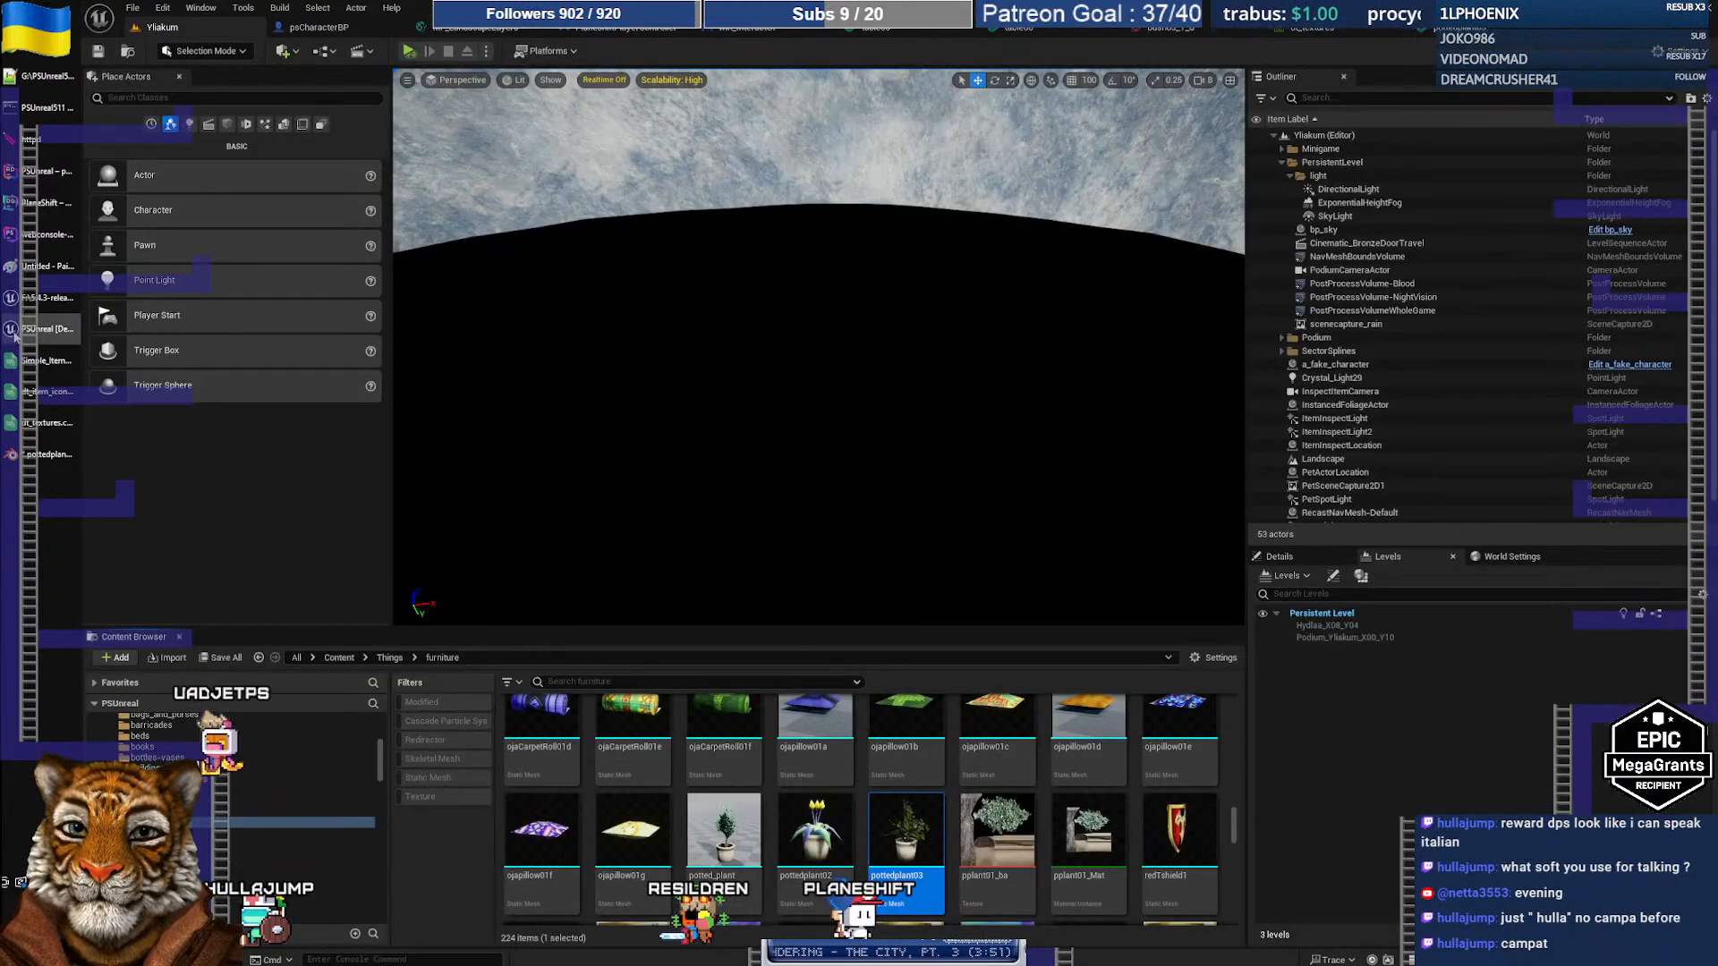
# Step: Reimport pottedplant02 from its updated FBX and open it in the Static Mesh Editor
pyautogui.rightClick(825, 839)
pyautogui.click(917, 469)
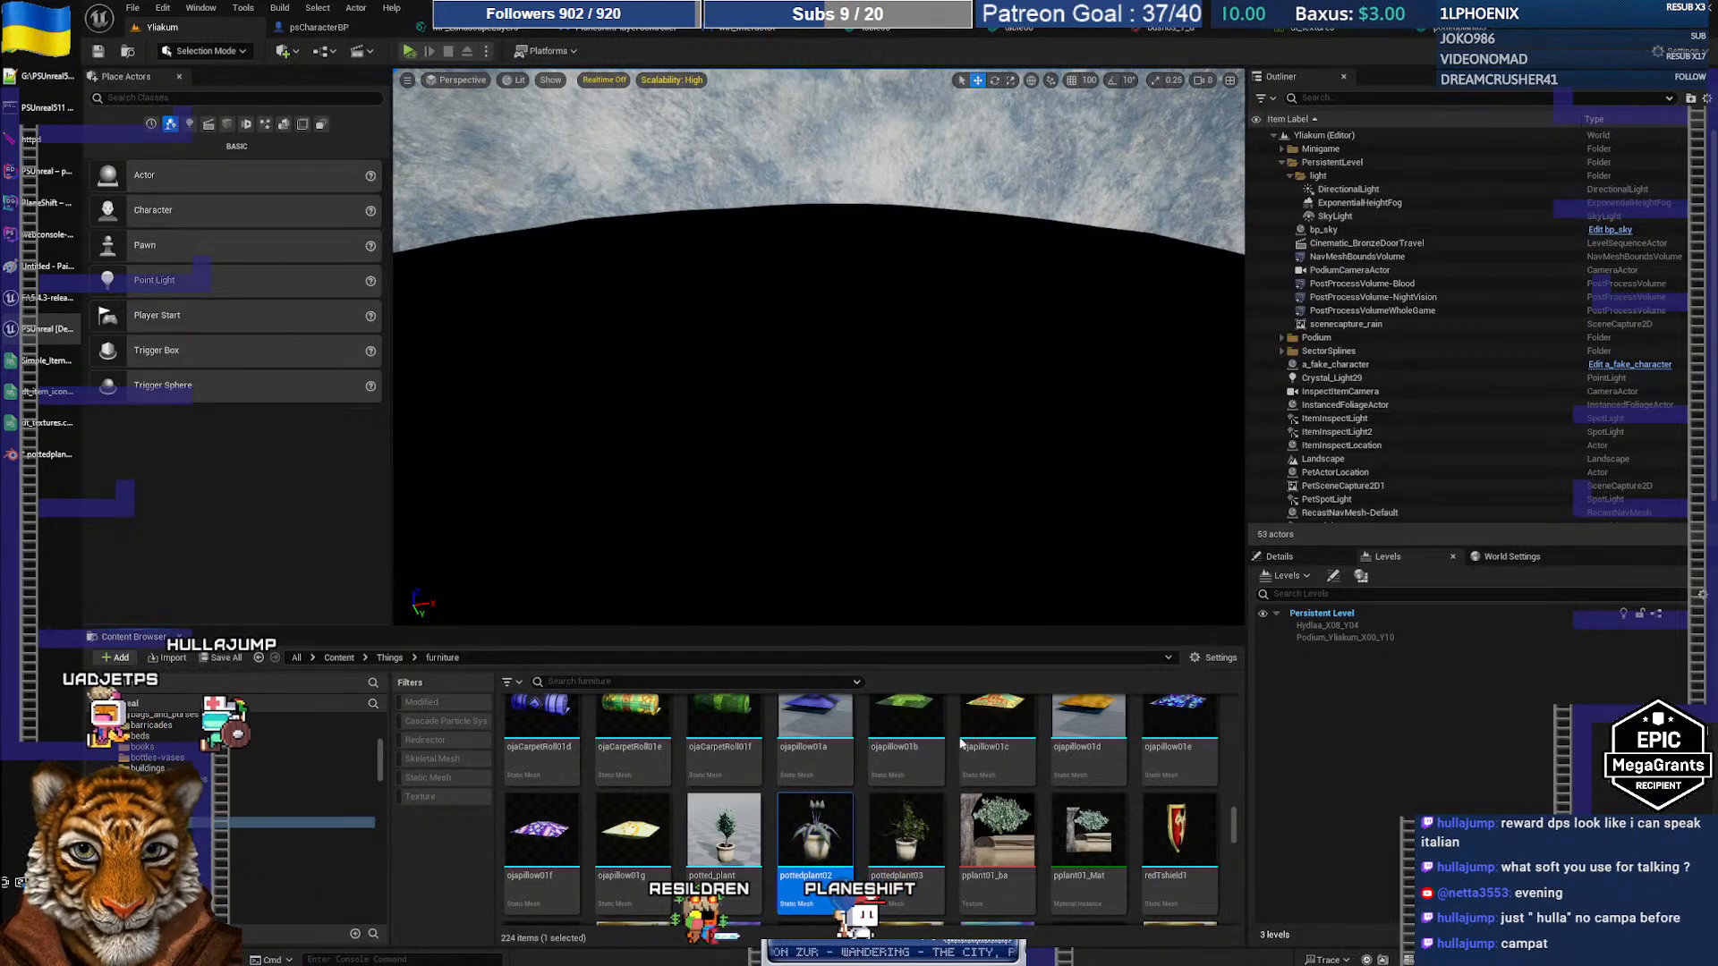
pyautogui.doubleClick(827, 832)
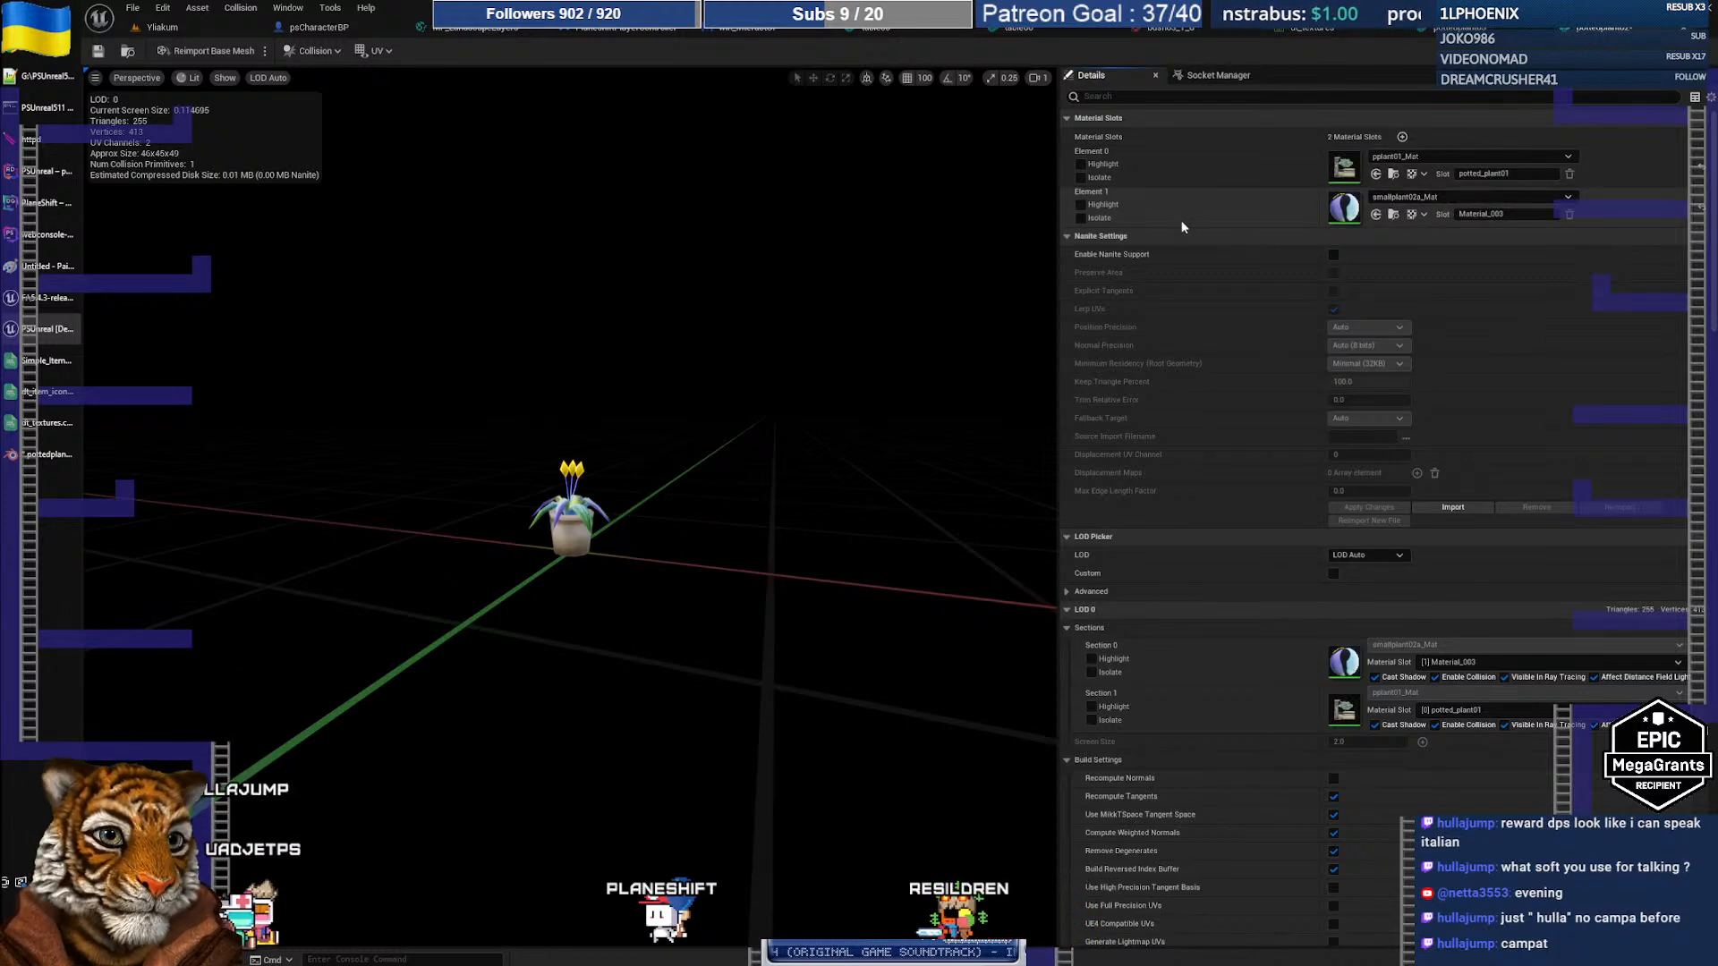
# Step: Back in Blender, rename the Material.003 slot to lunabrosia
pyautogui.hotkey('alt', 'Tab')
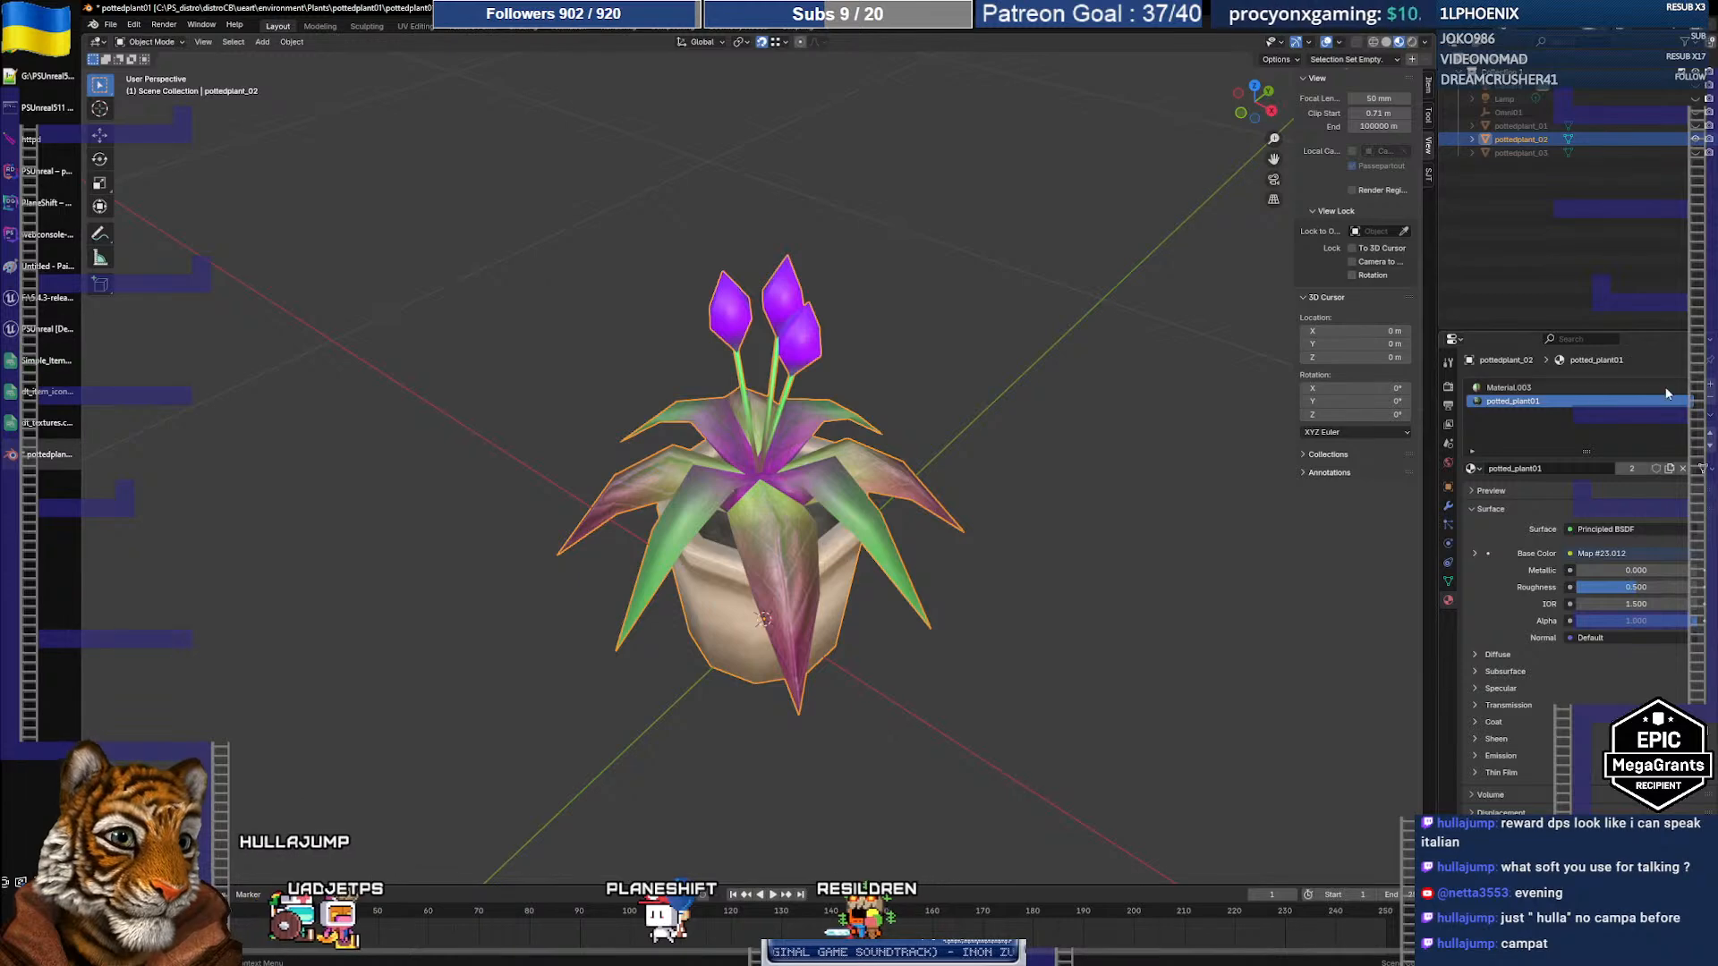
pyautogui.click(1516, 391)
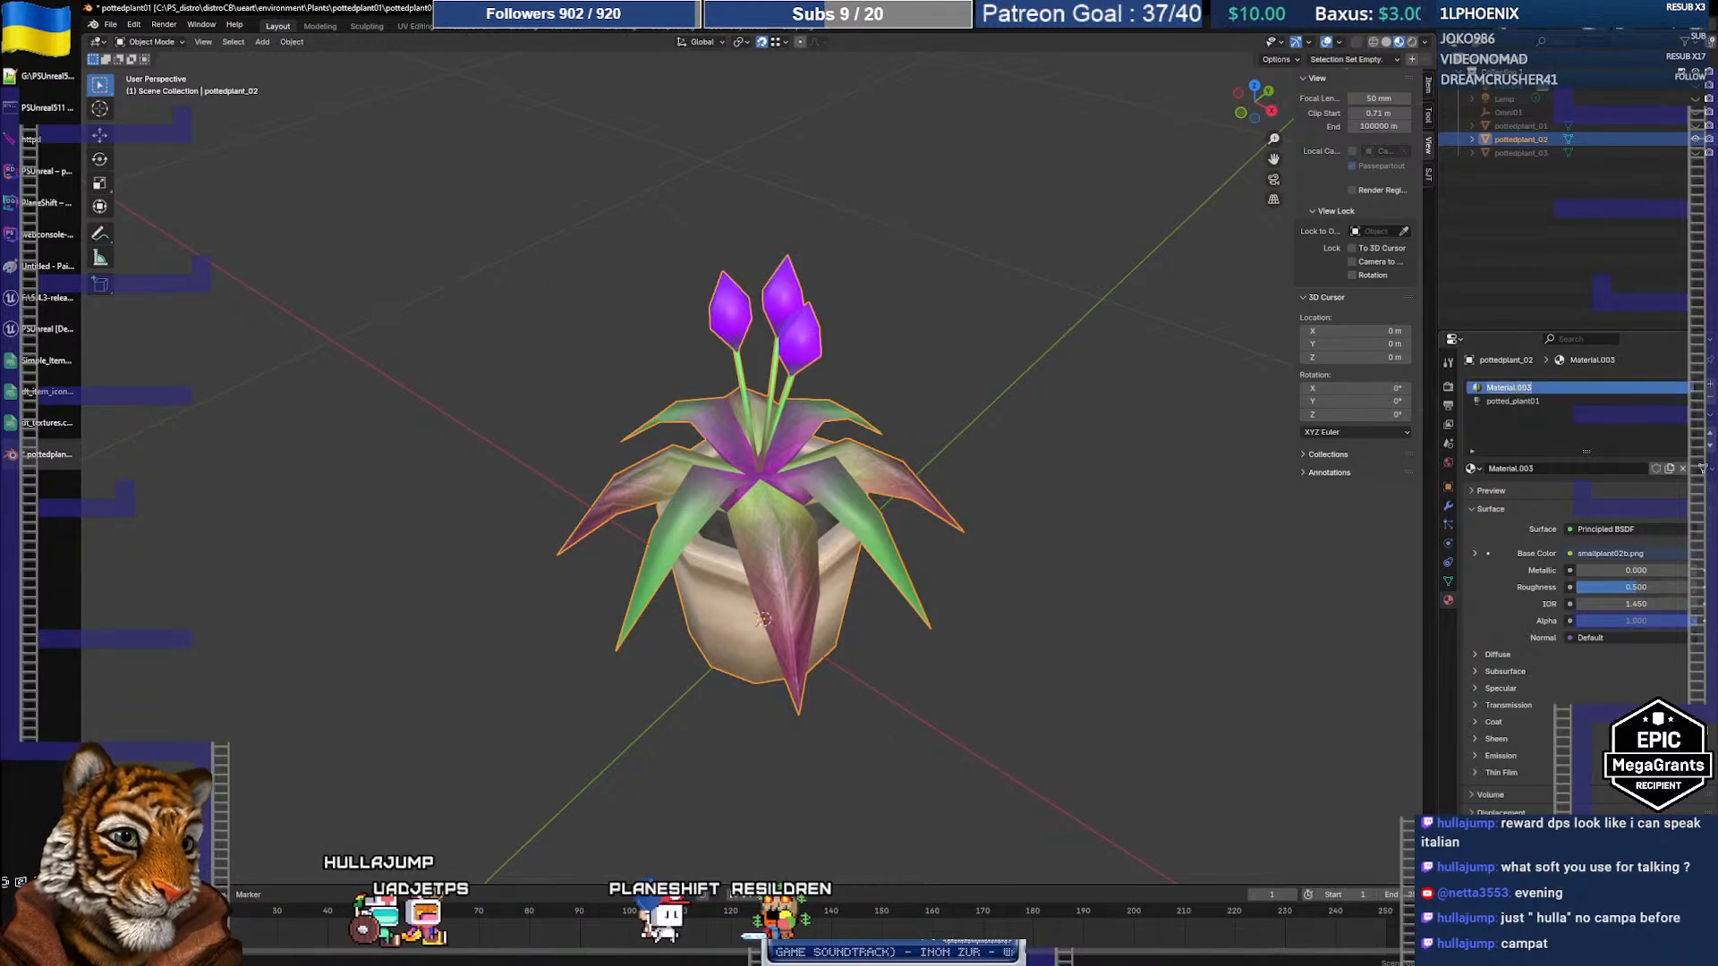
pyautogui.write('lunabros')
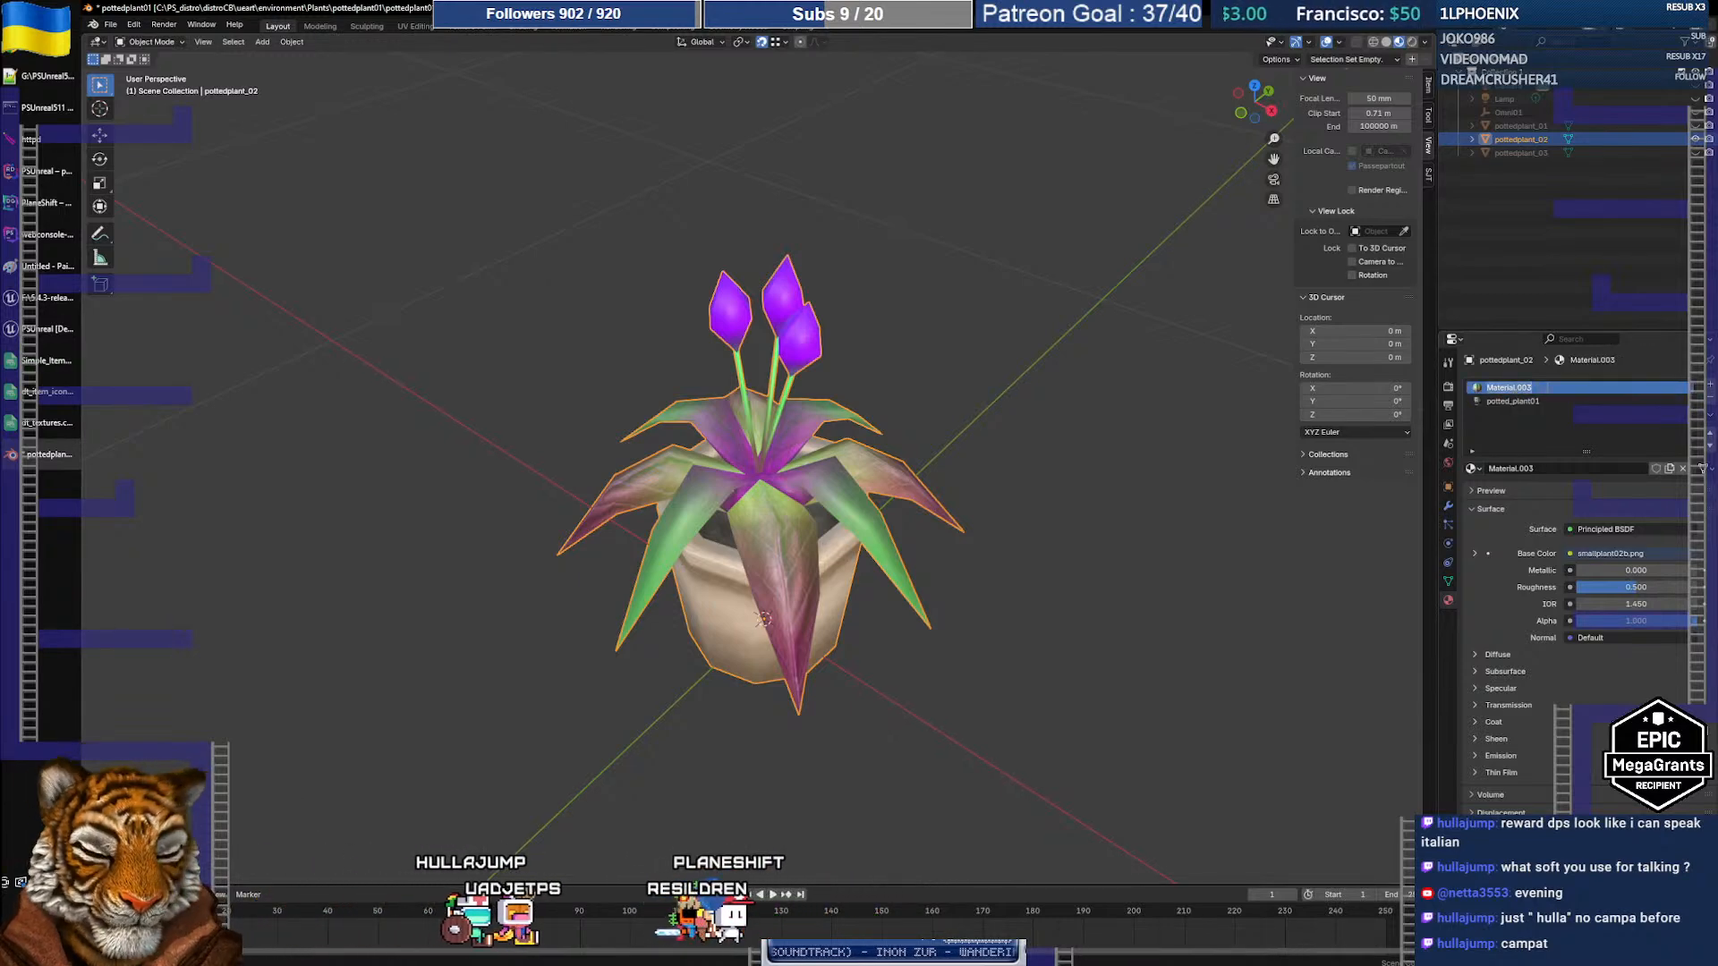
pyautogui.write('ia')
pyautogui.press('Return')
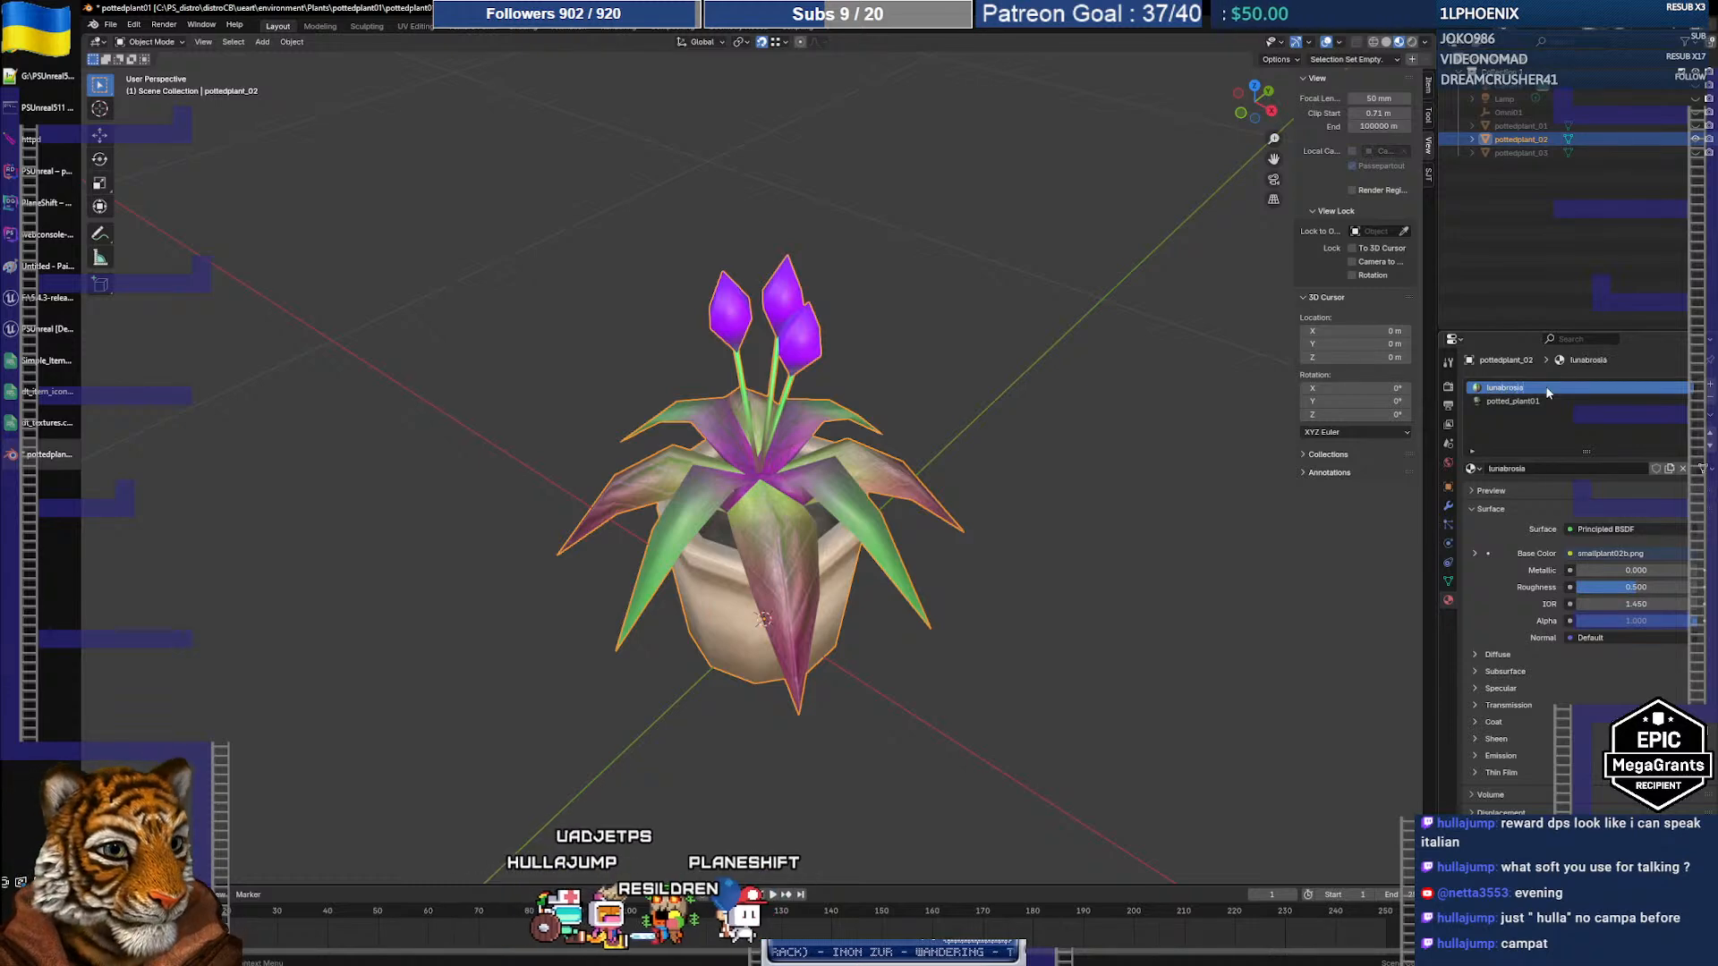
# Step: Re-export the plant as FBX over pottedplant02.fbx and return to the Unreal mesh editor
pyautogui.click(111, 25)
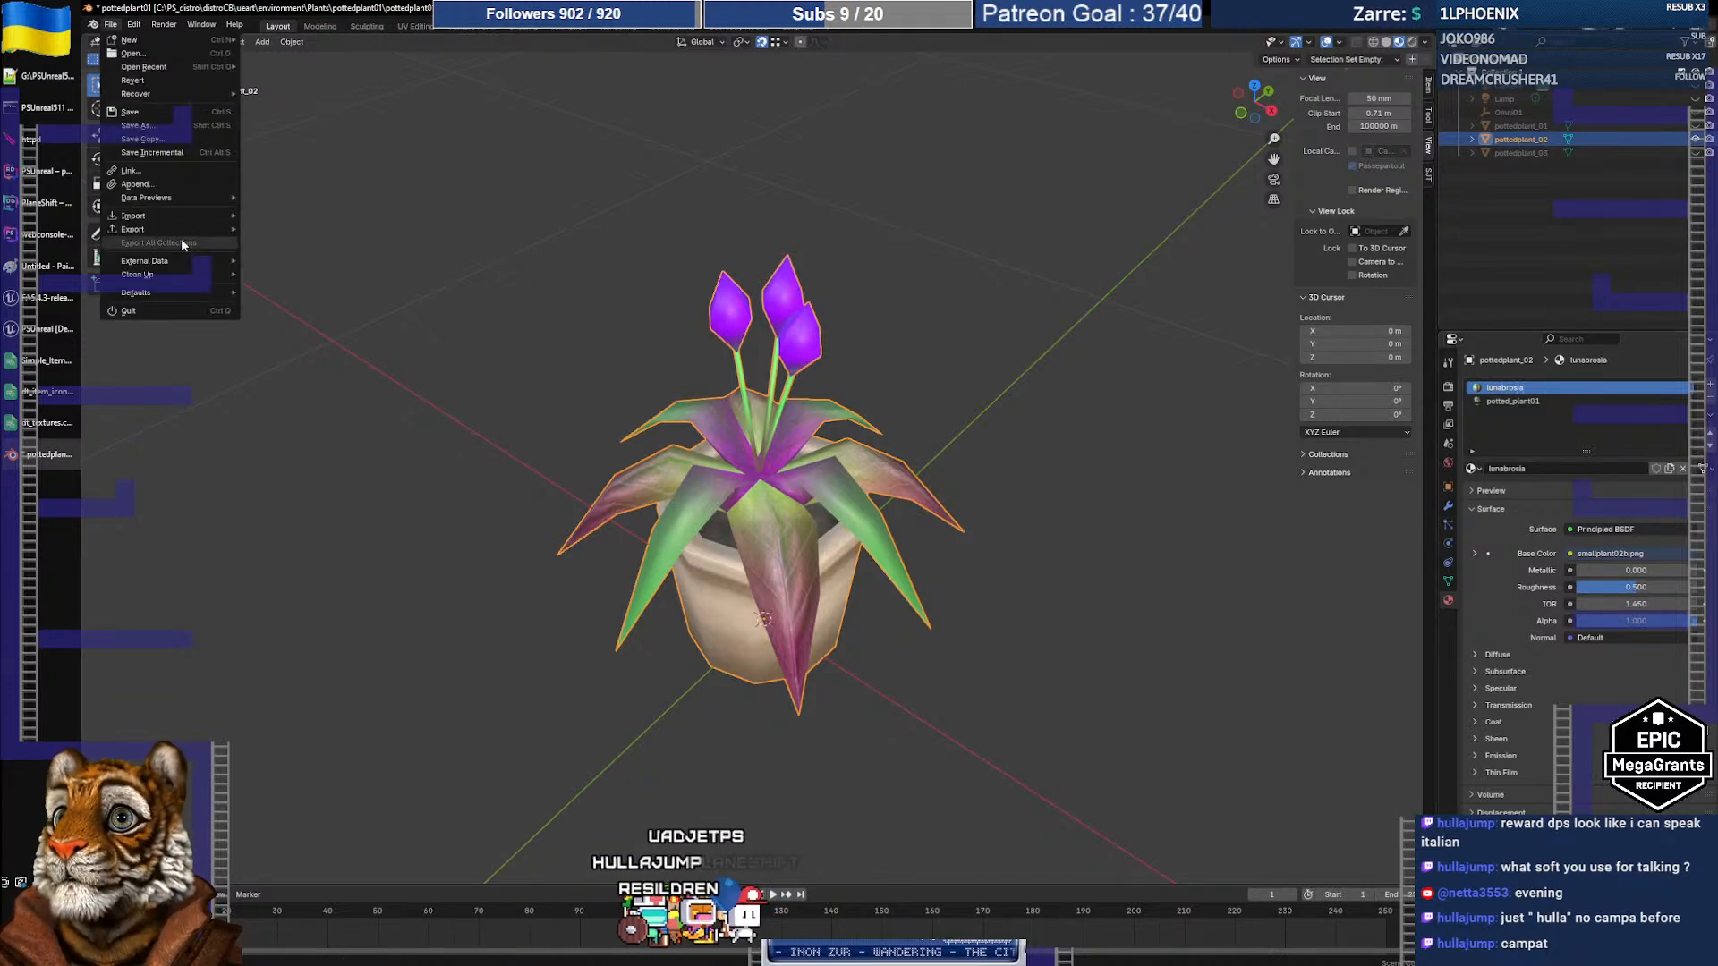
pyautogui.moveTo(175, 231)
pyautogui.click(282, 350)
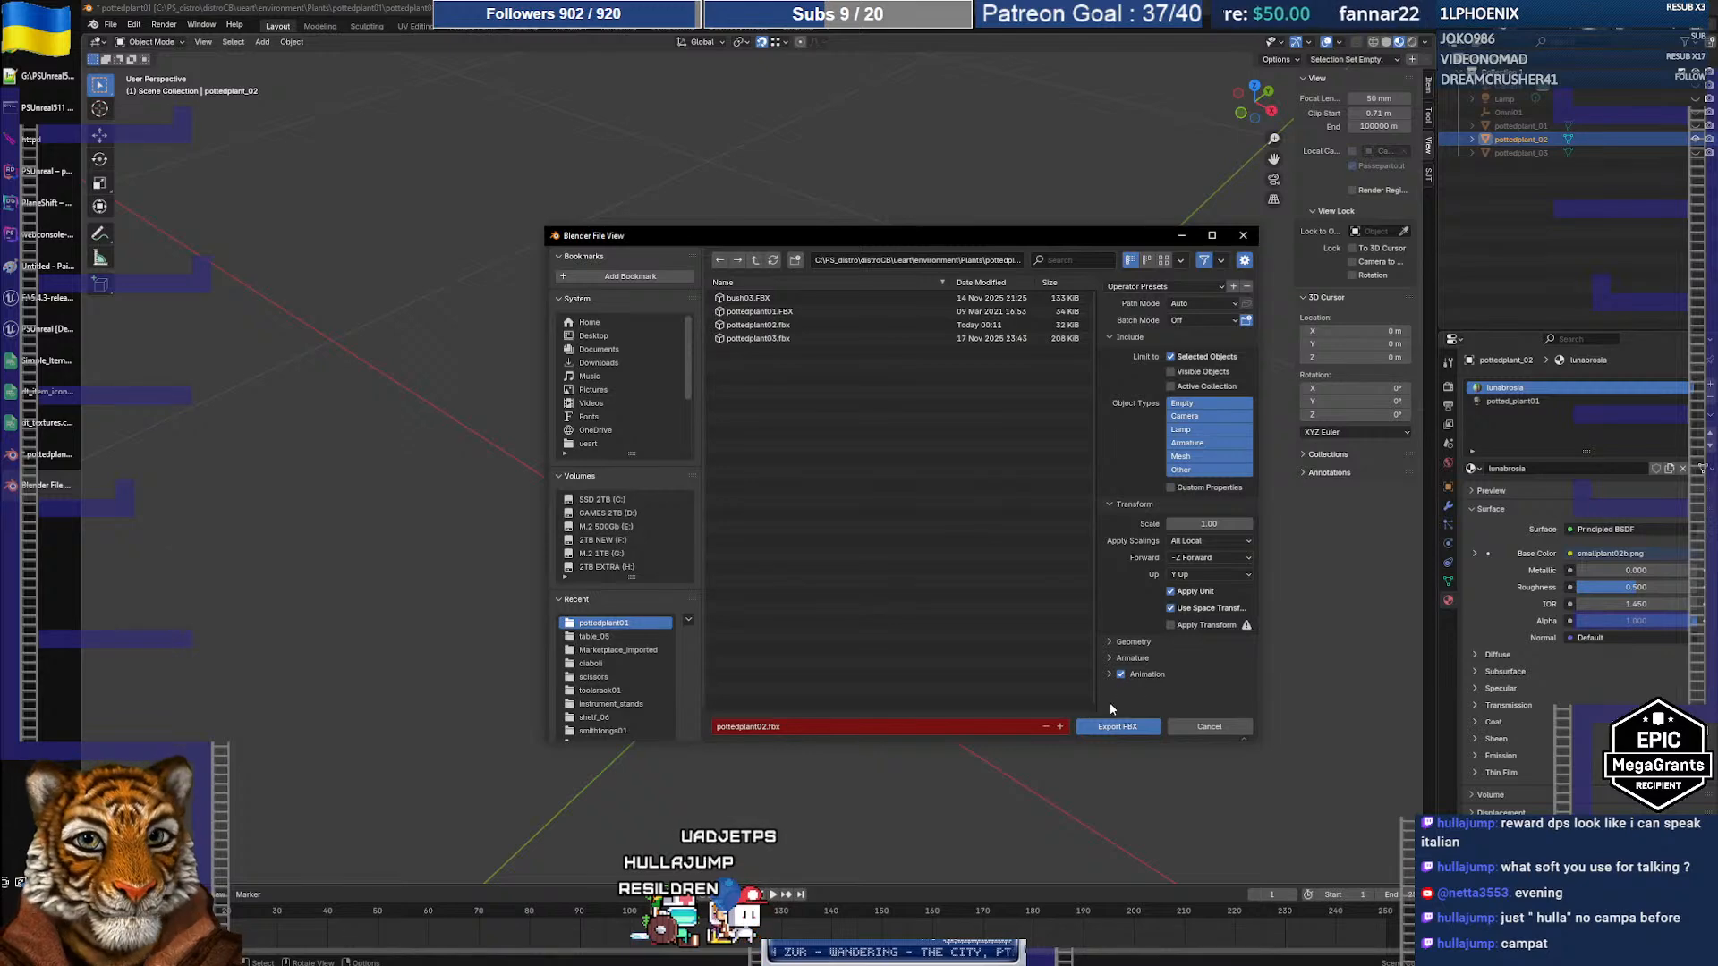
pyautogui.click(1117, 727)
pyautogui.hotkey('alt', 'Tab')
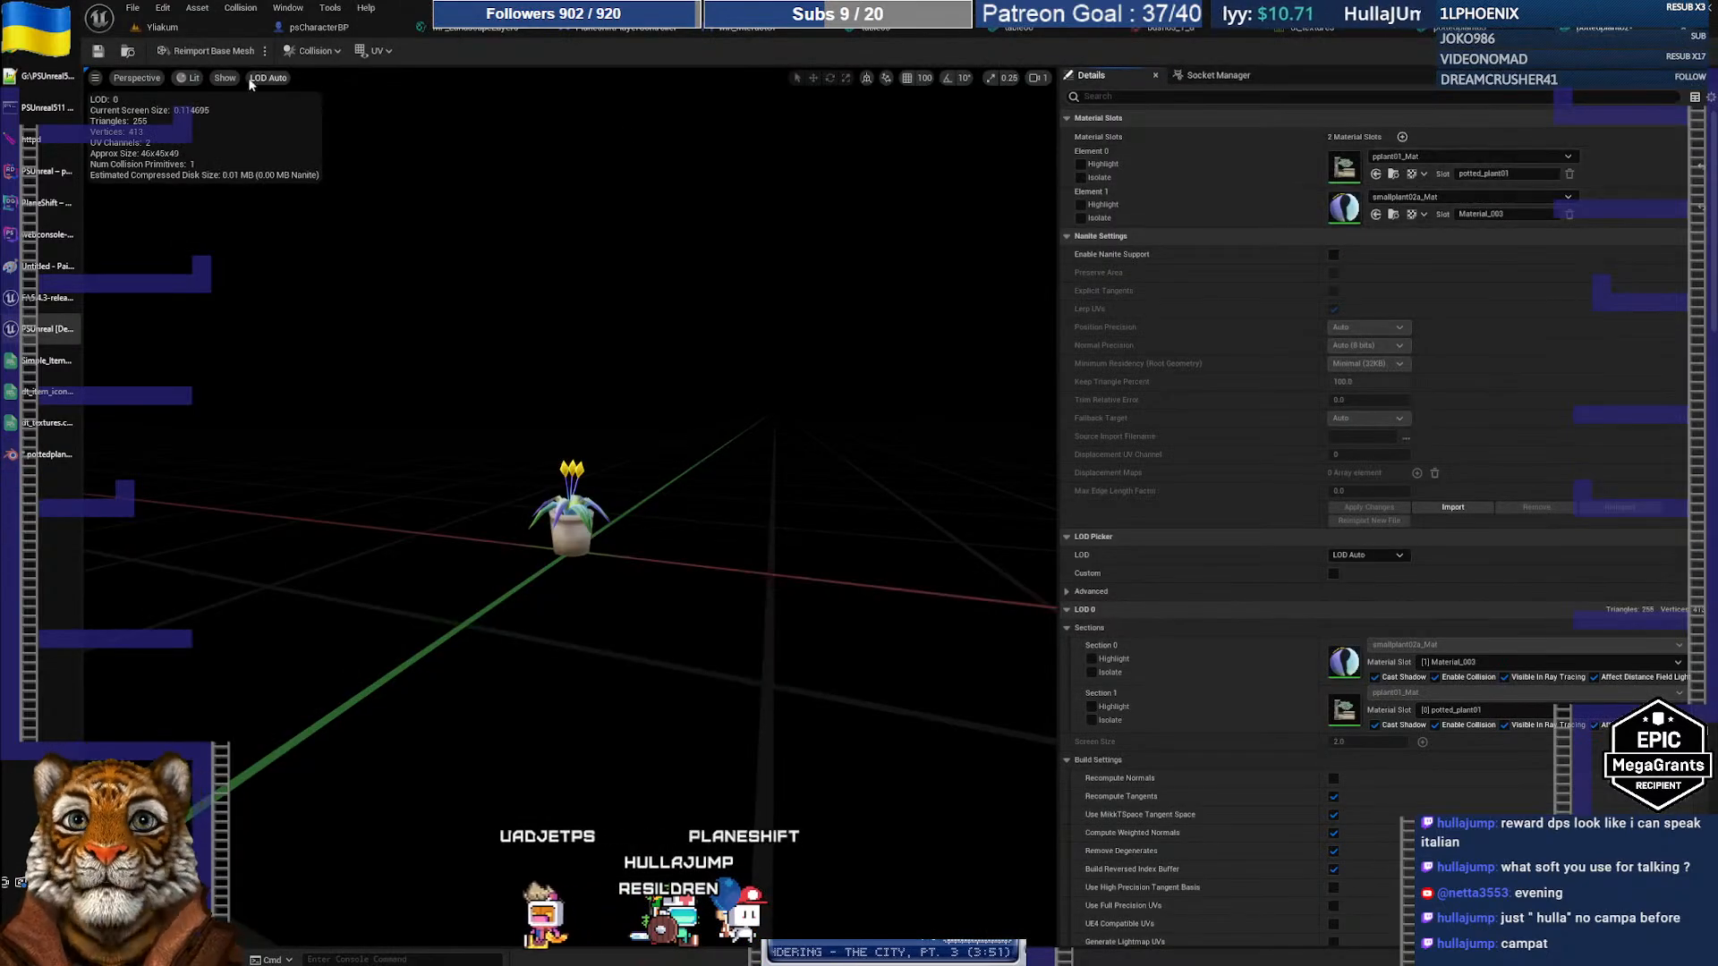
# Step: Reimport pottedplant02 with pottedplant02.fbx as new source, reset materials to FBX, and reopen the mesh
pyautogui.click(175, 27)
pyautogui.rightClick(819, 837)
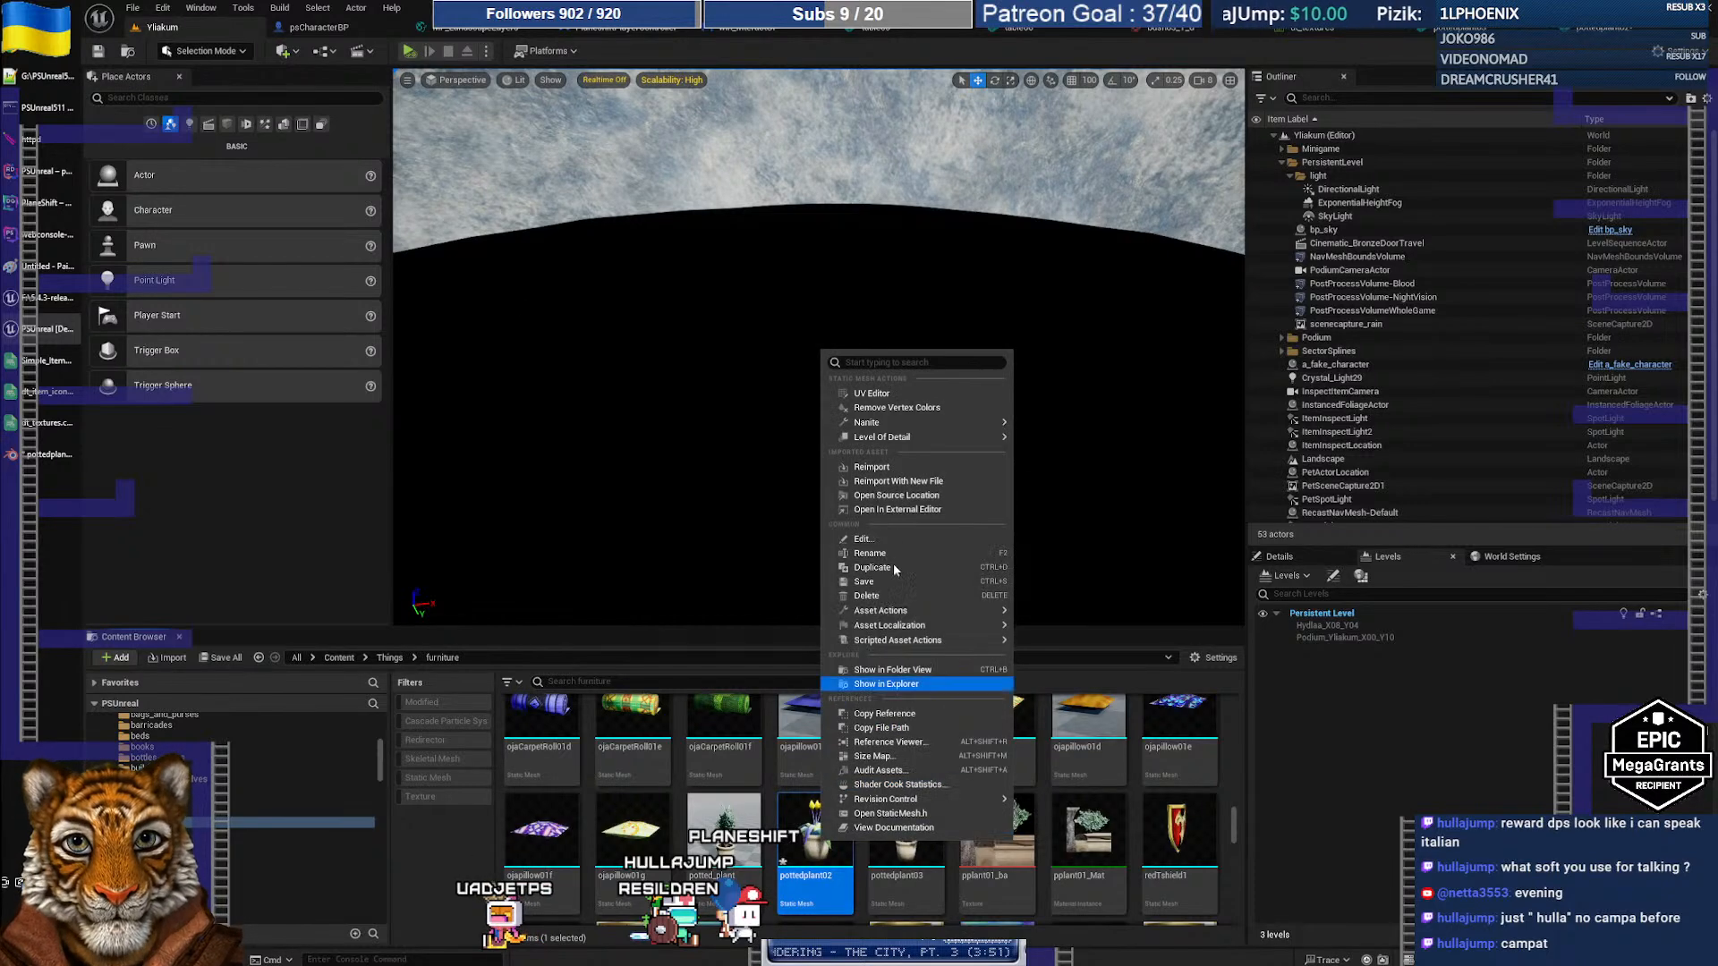
pyautogui.click(884, 482)
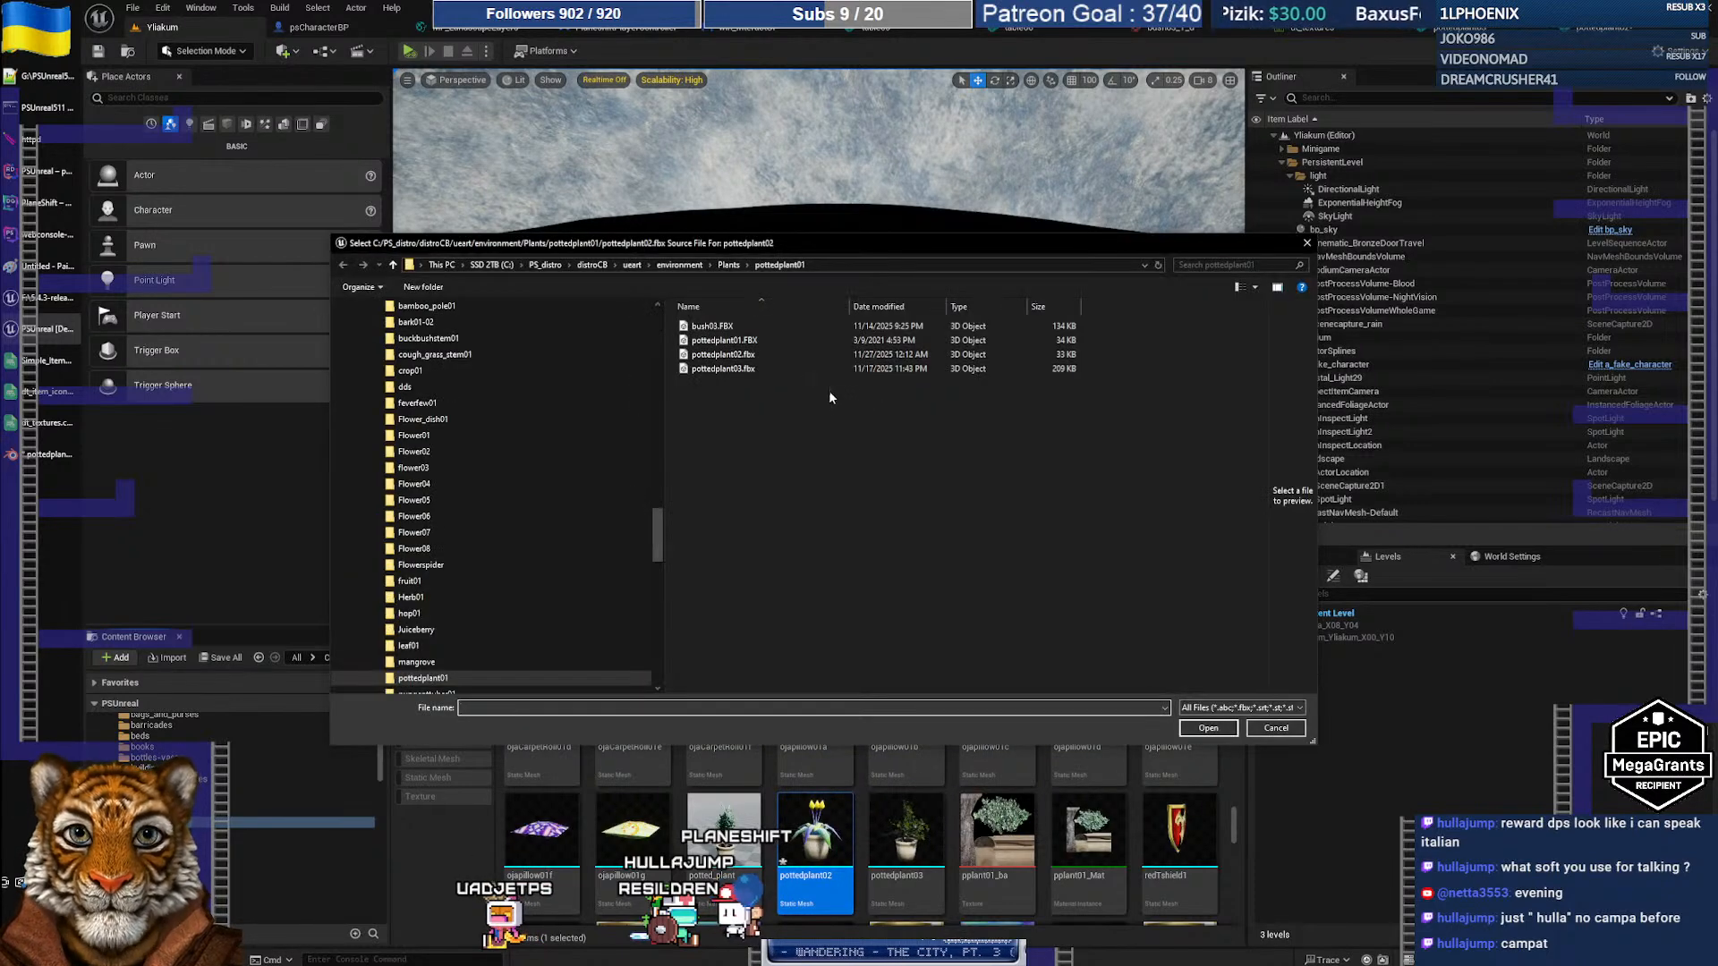
pyautogui.click(754, 356)
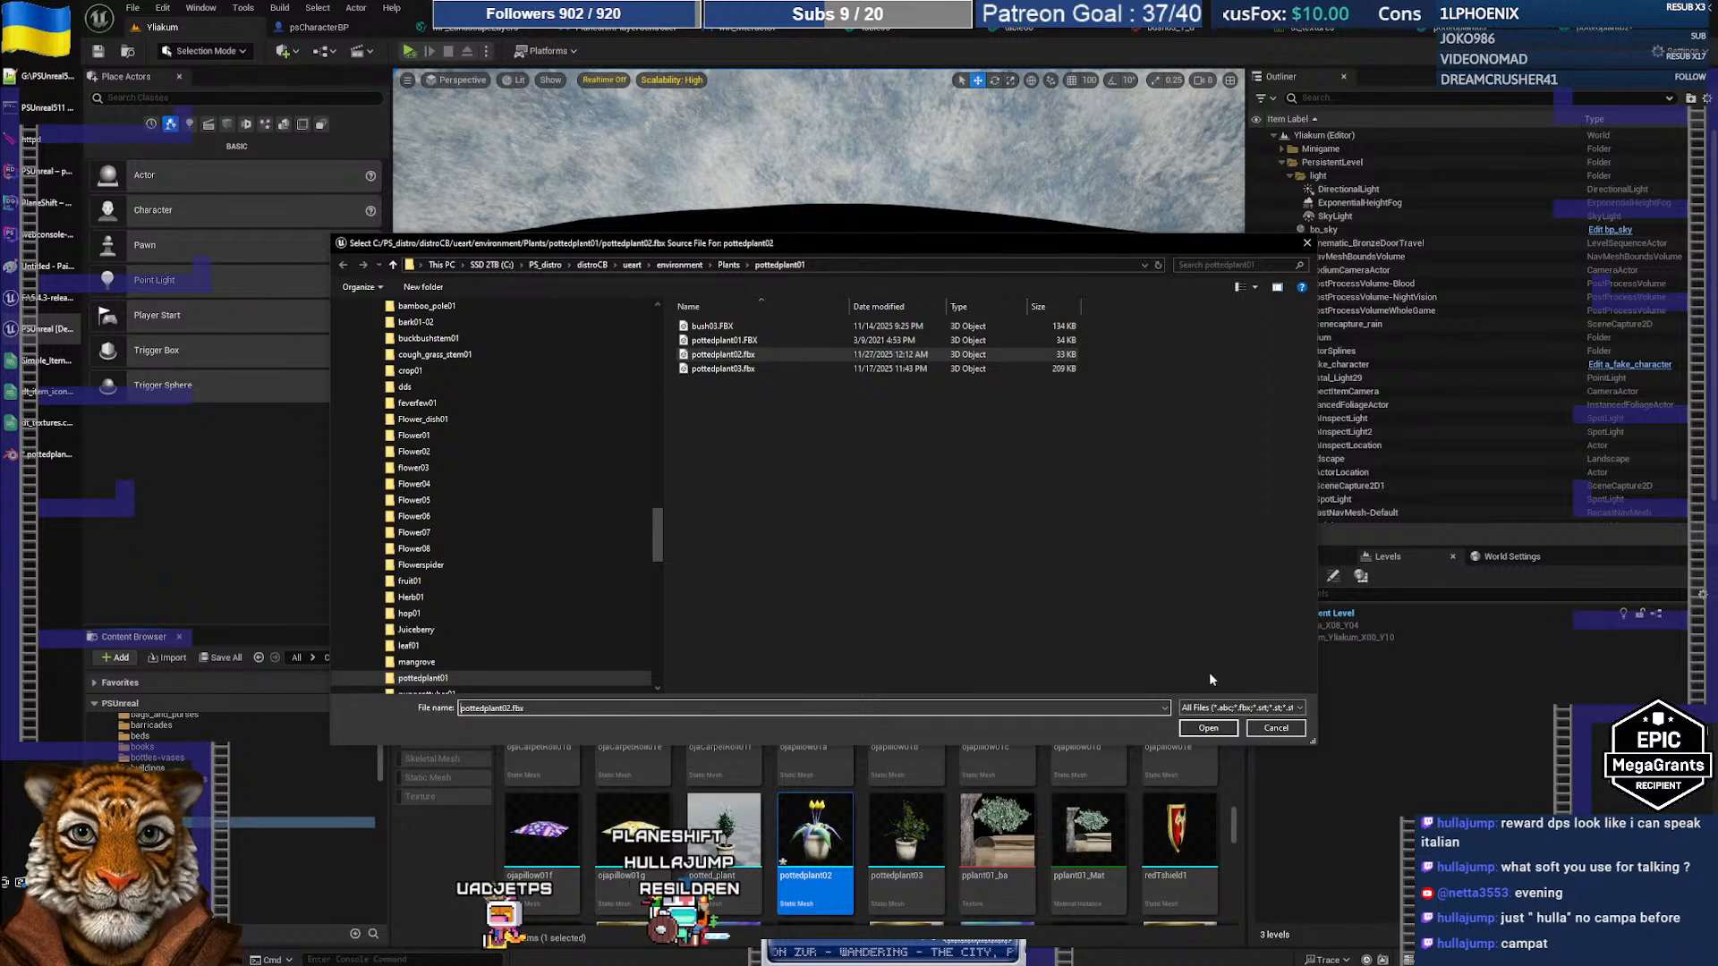
pyautogui.click(1207, 728)
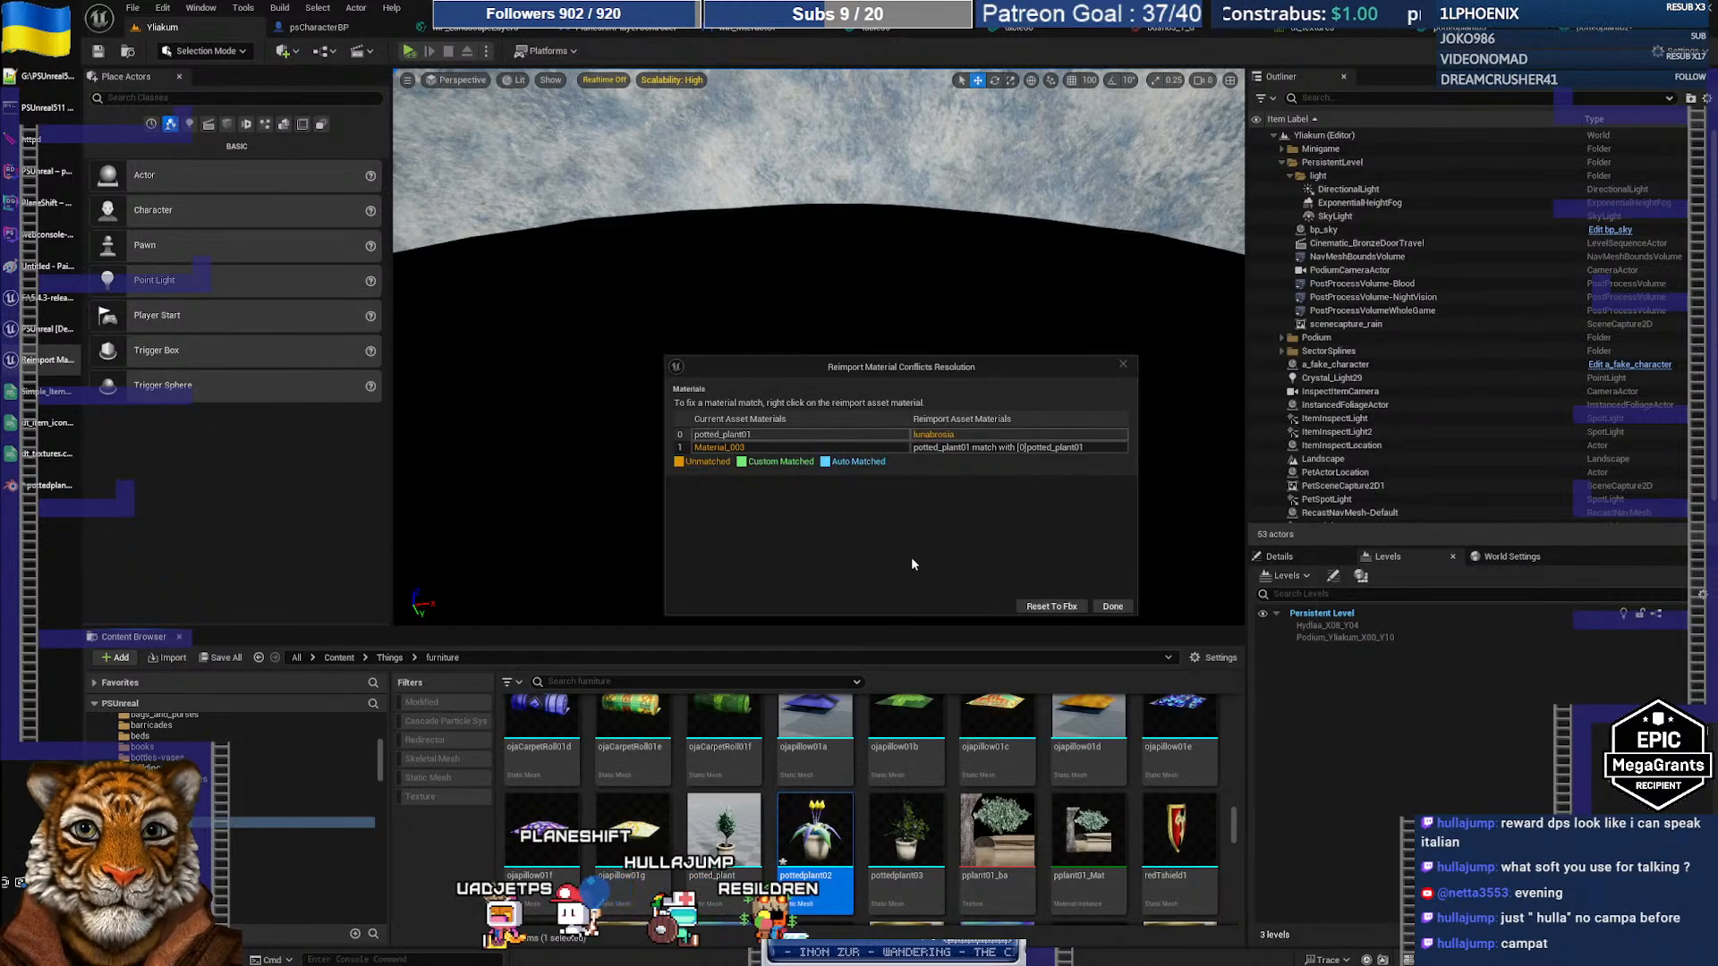
pyautogui.click(1046, 606)
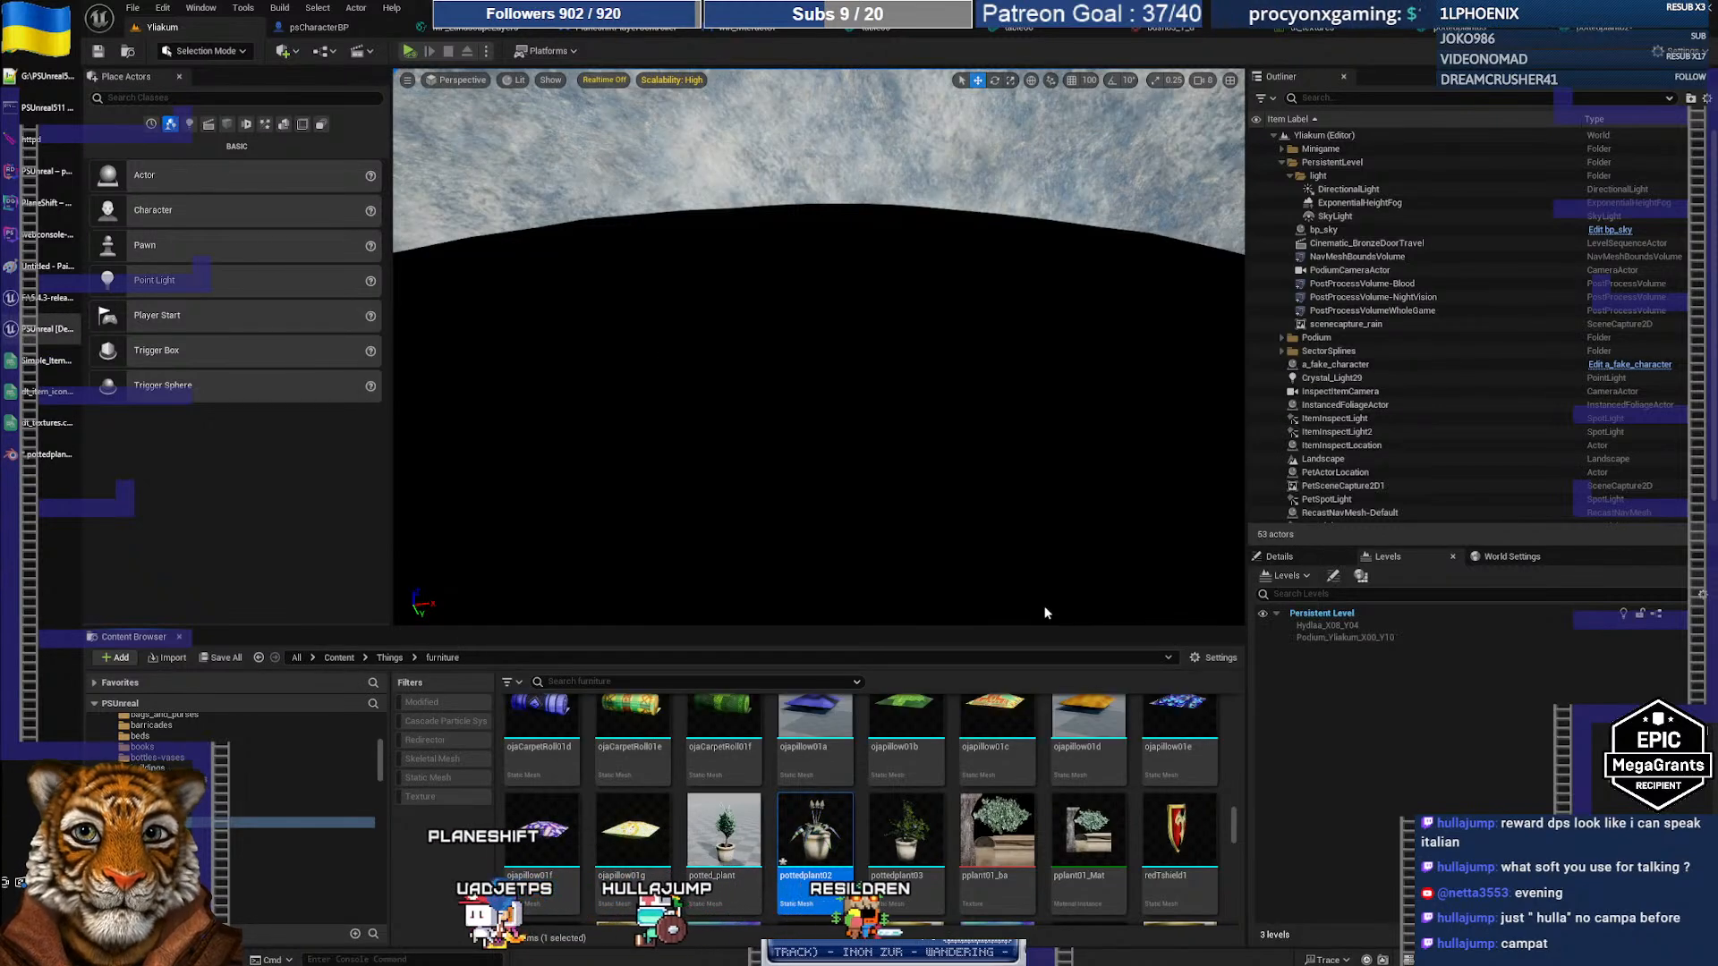
pyautogui.doubleClick(824, 834)
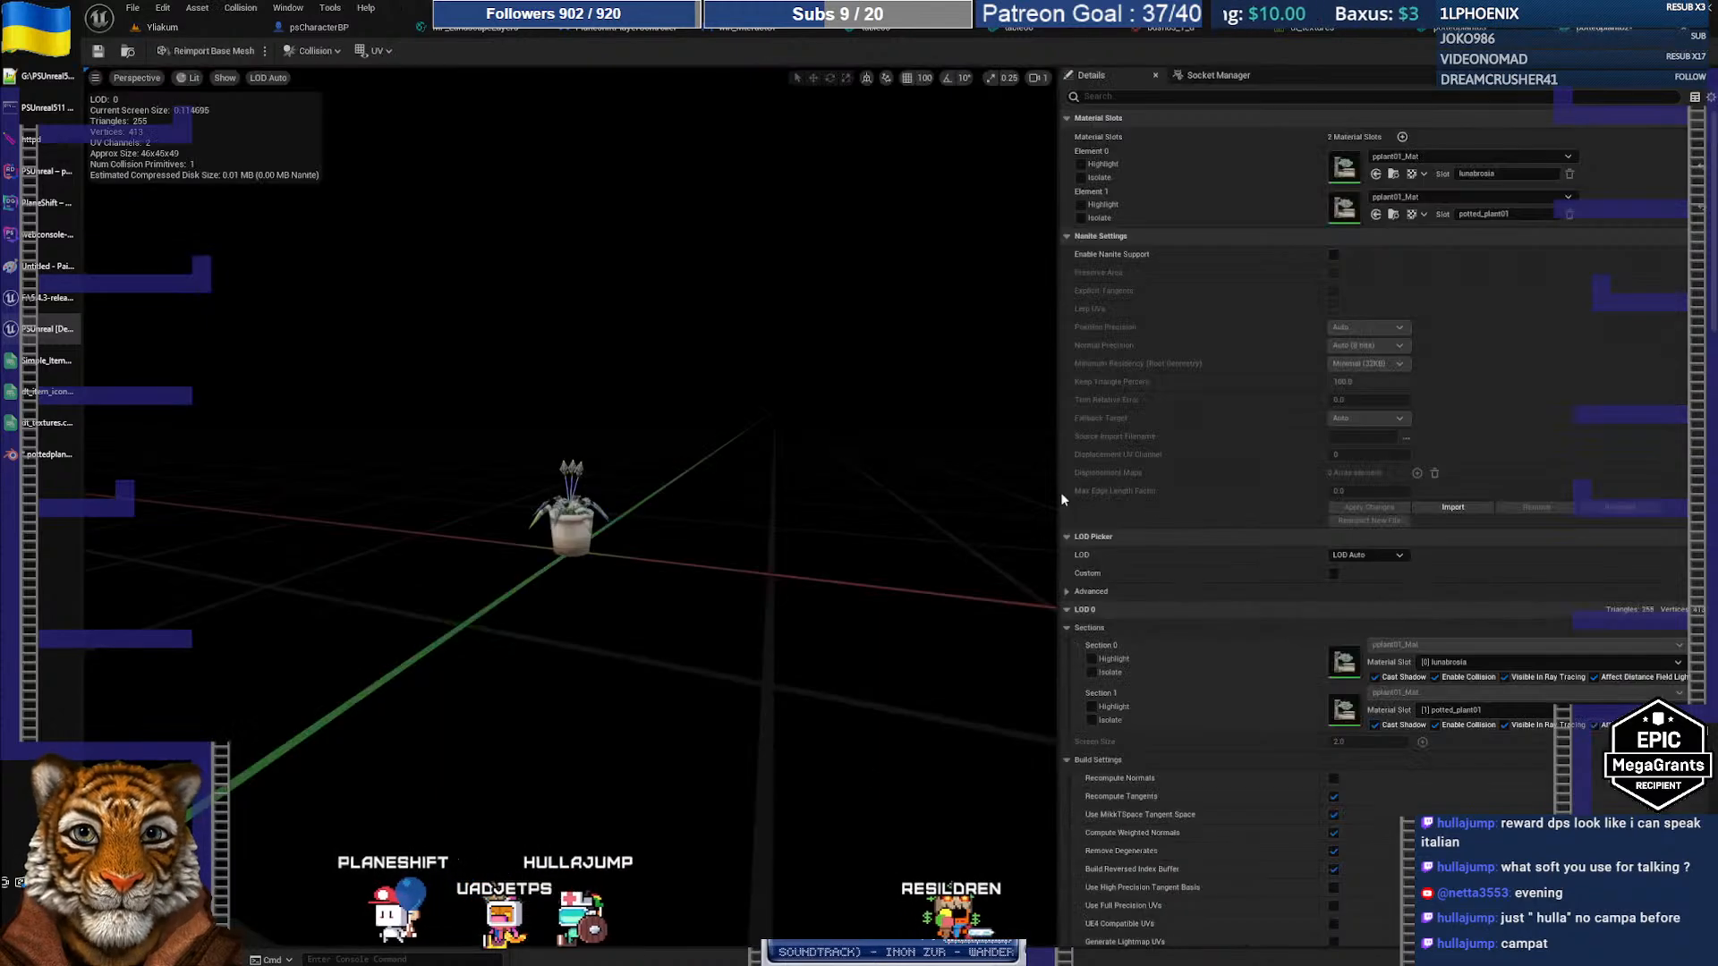
# Step: Assign smallplant02a_Mat to pottedplant02's Element 0, turning its flowers yellow
pyautogui.click(1399, 159)
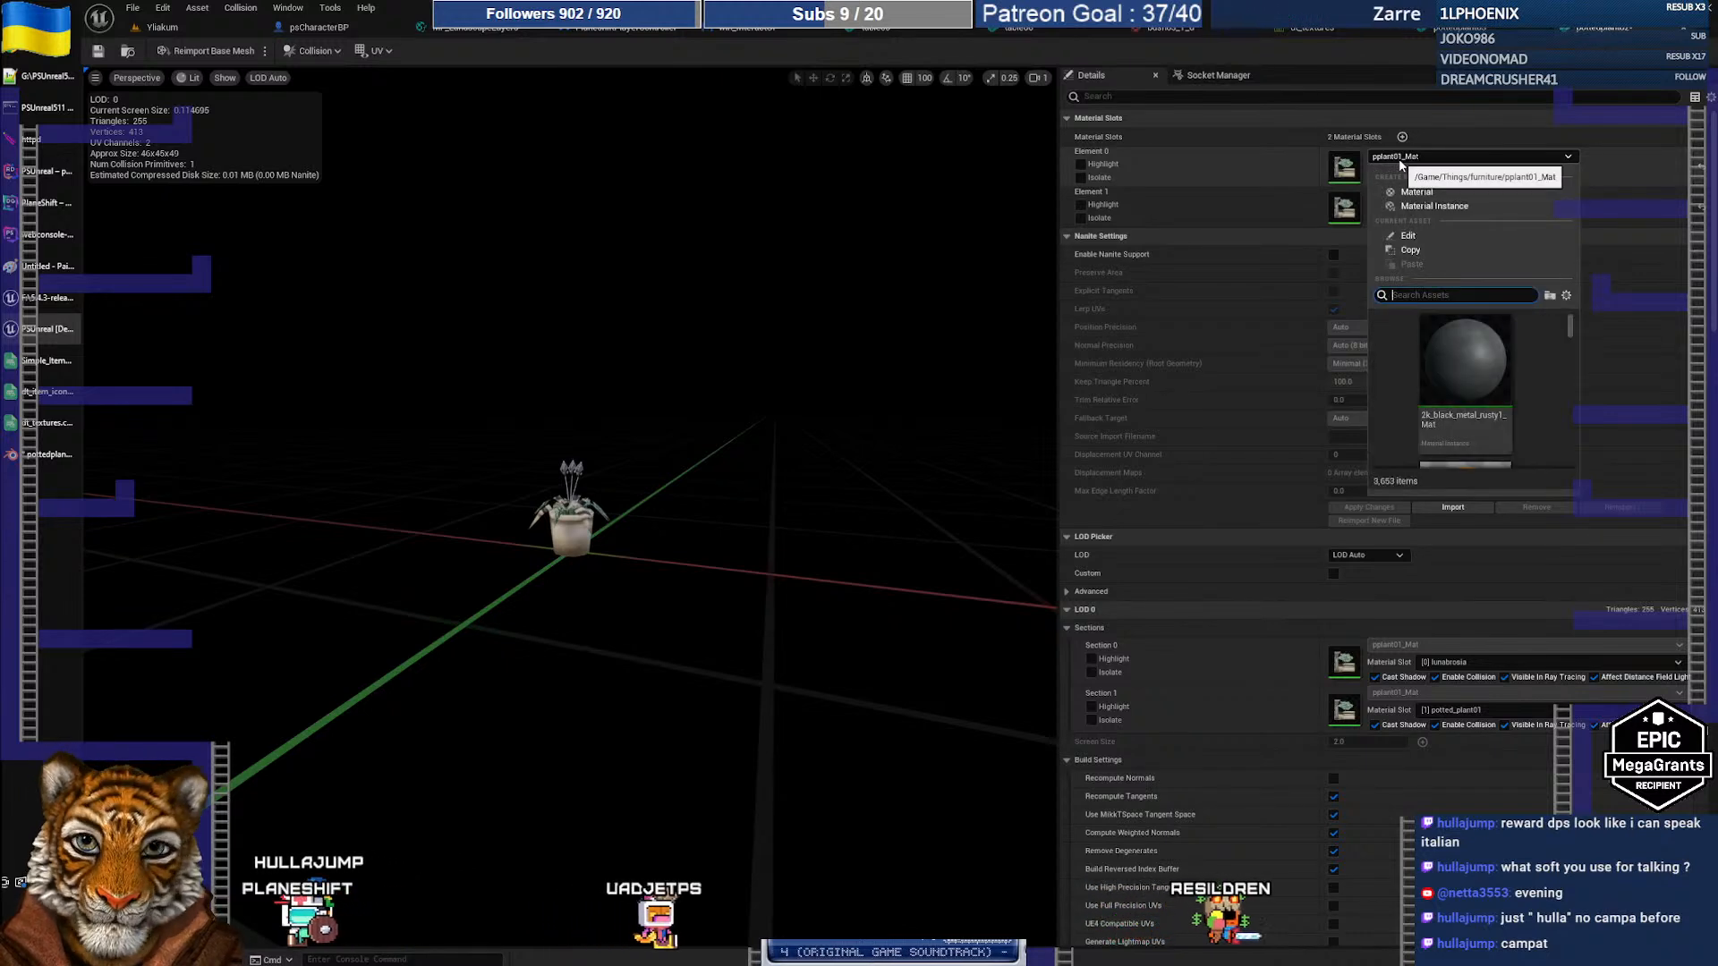
pyautogui.write('smallplant')
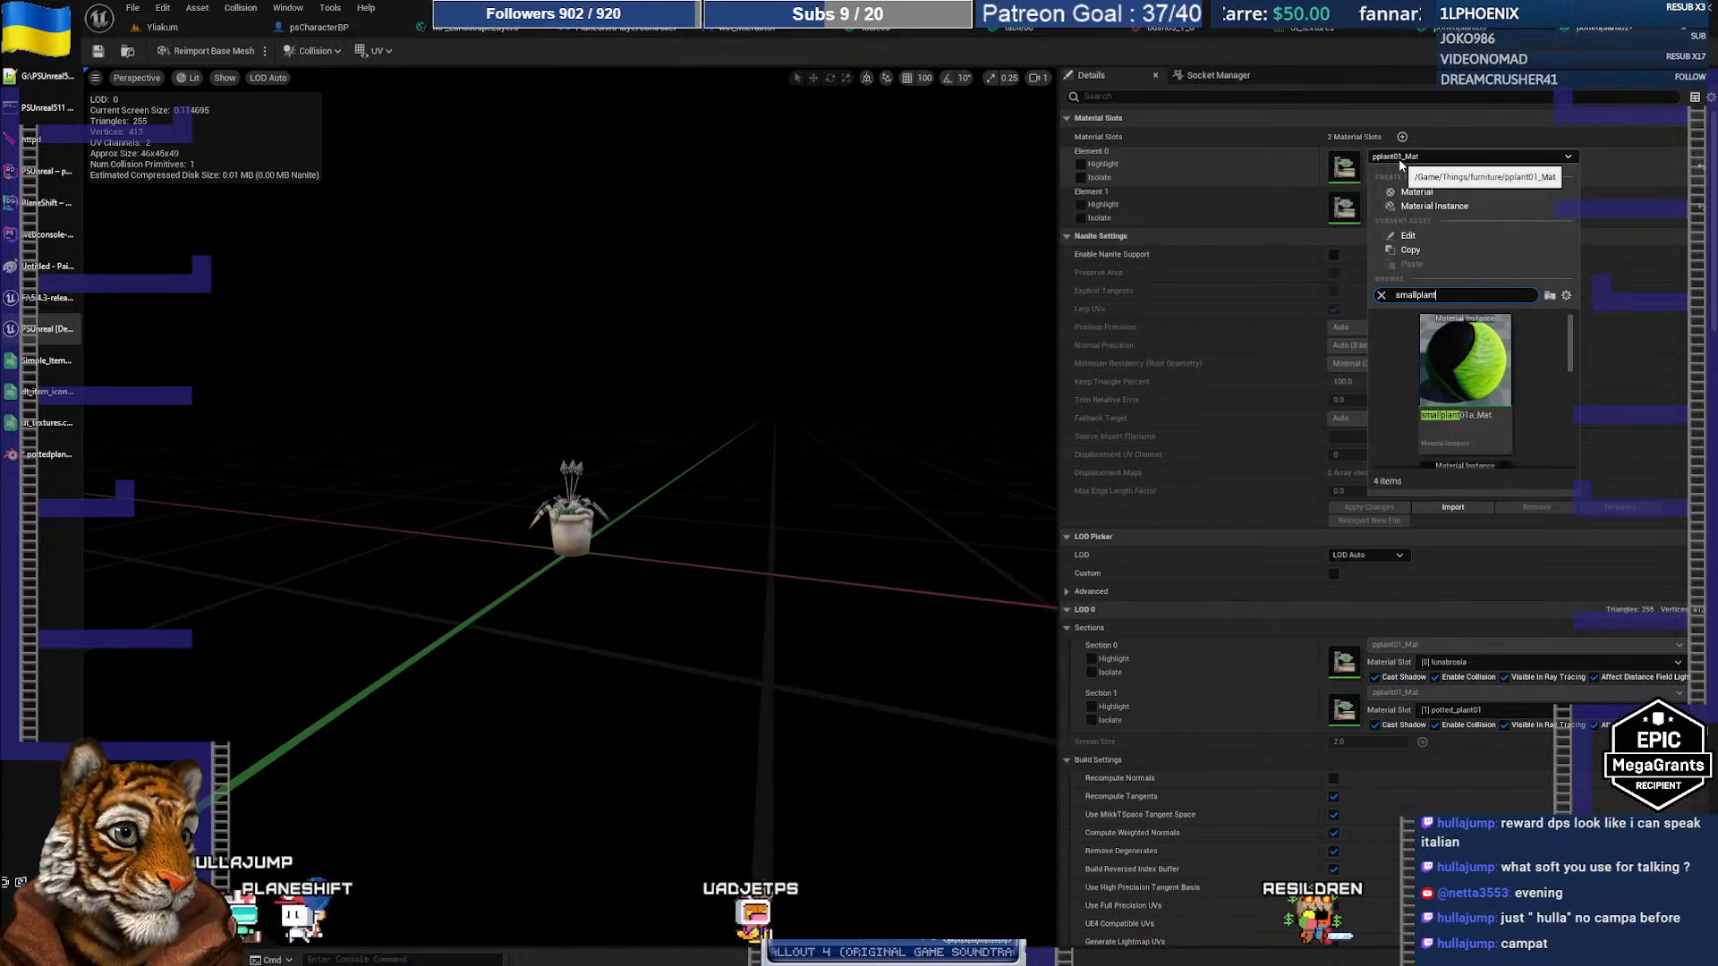
pyautogui.write('02')
pyautogui.click(1490, 370)
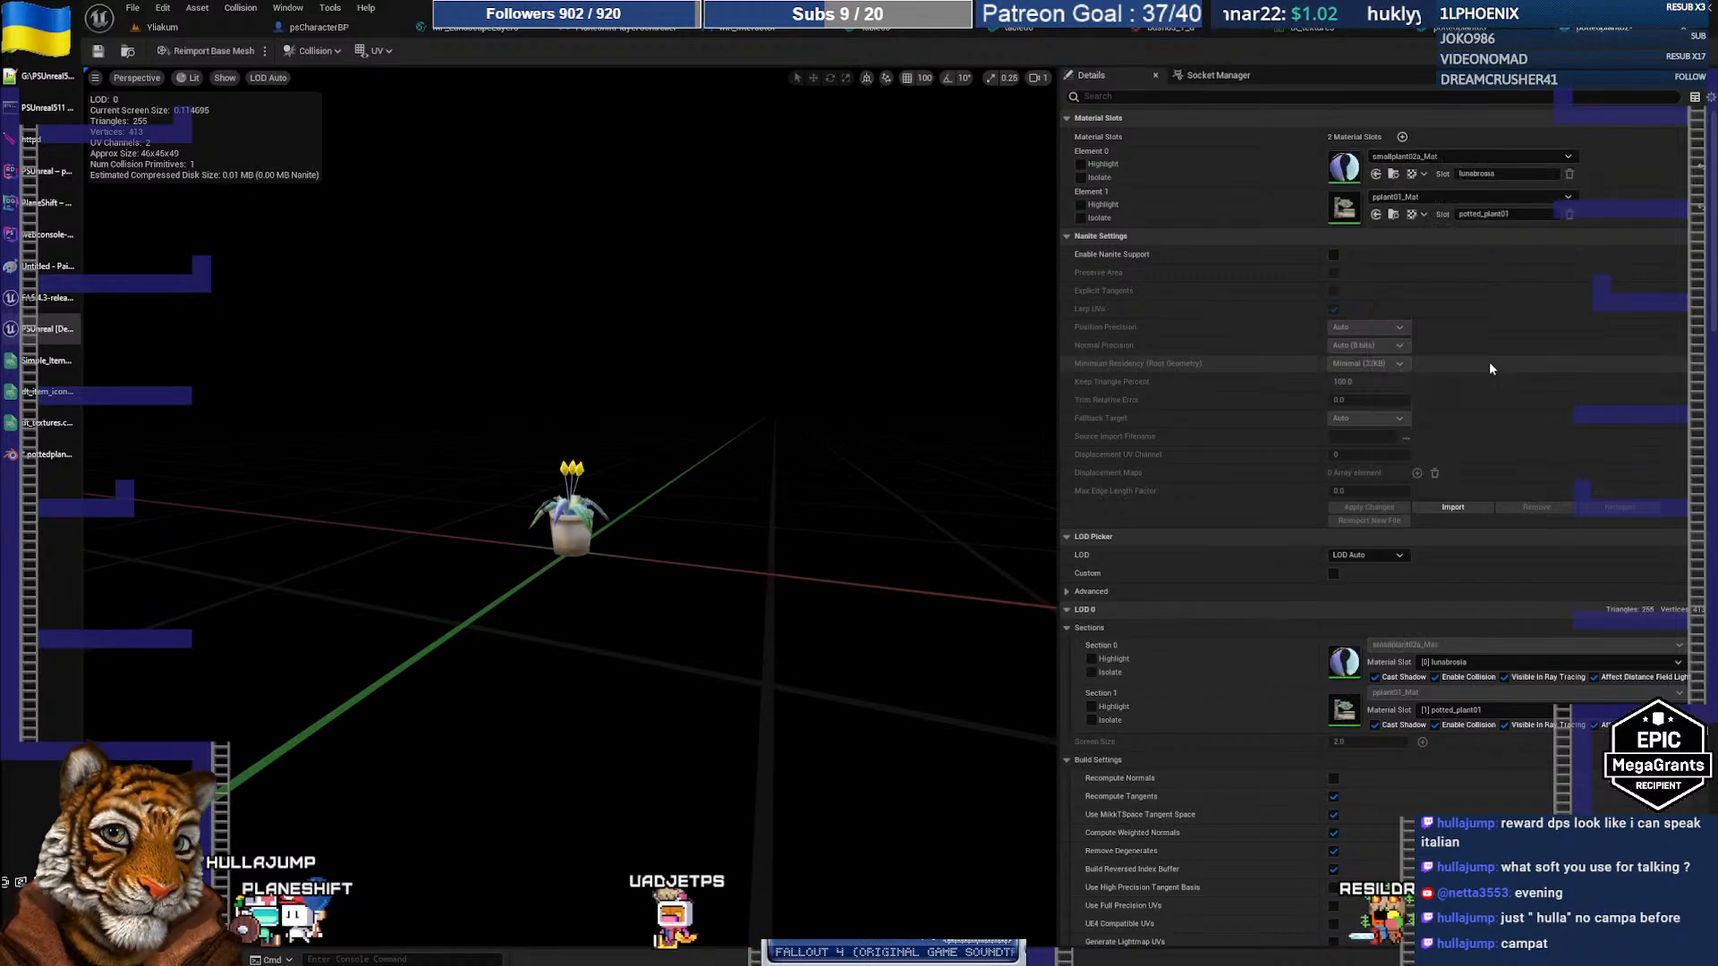
pyautogui.press('w')
pyautogui.moveTo(895, 483)
pyautogui.mouseDown(button='right')
pyautogui.moveTo(805, 483)
pyautogui.moveTo(909, 481)
pyautogui.mouseUp(button='right')
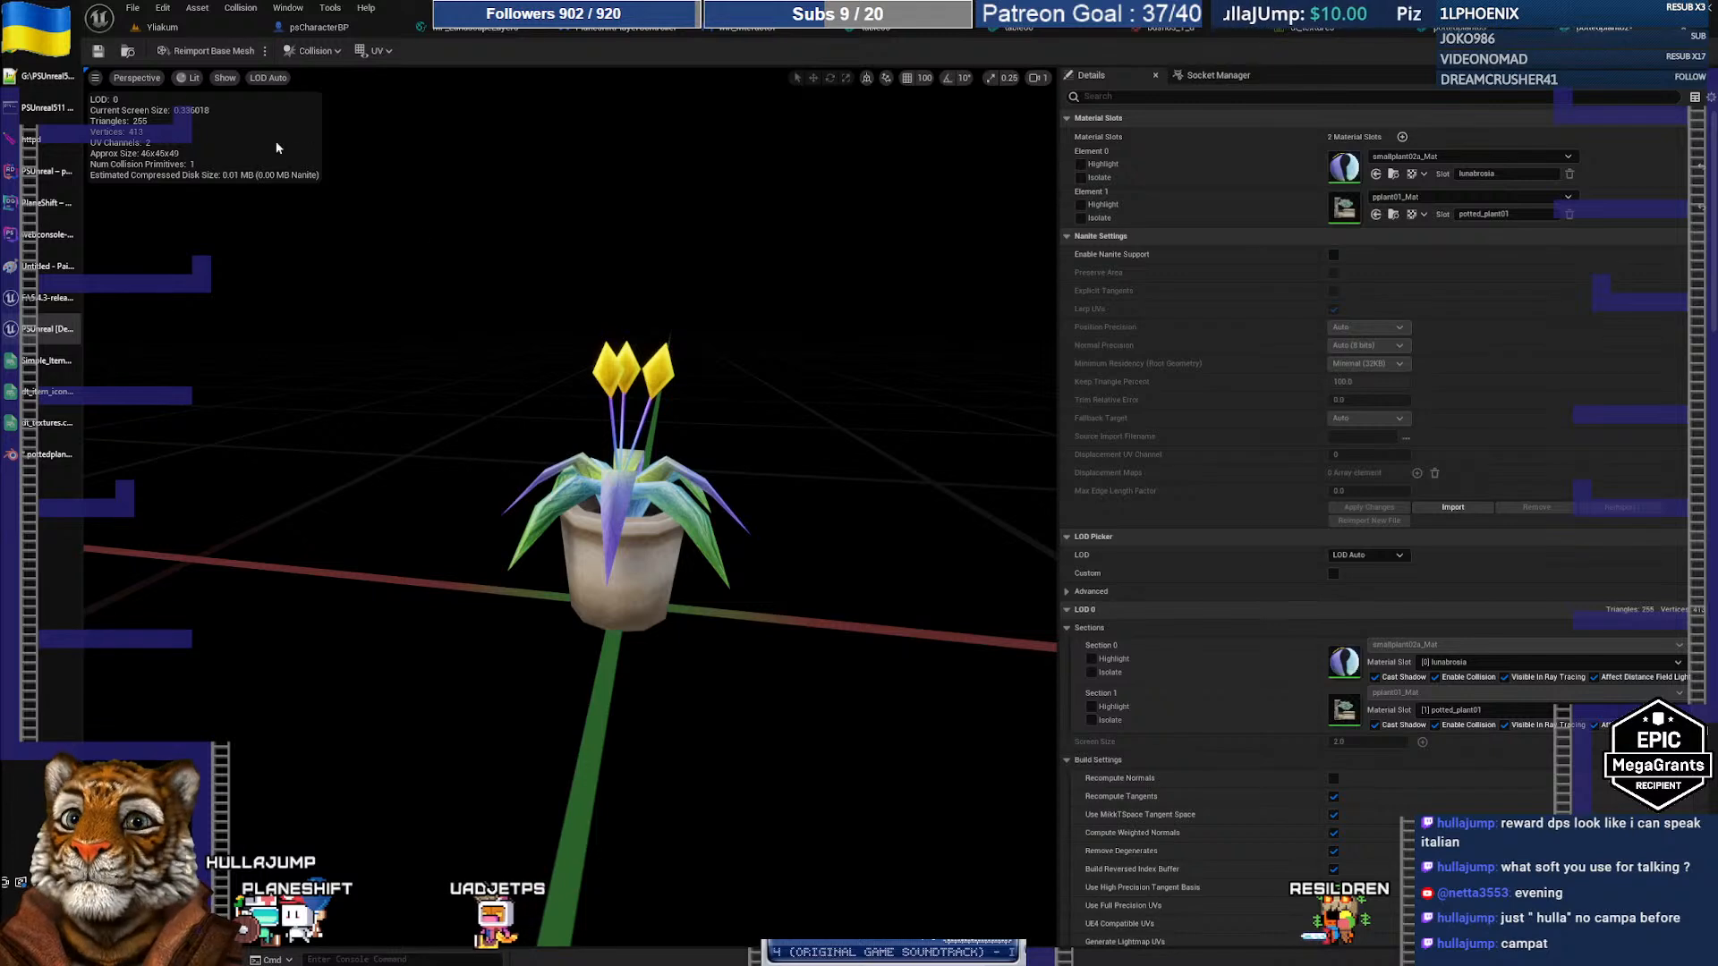
# Step: Save pottedplant02, checking out the asset when prompted
pyautogui.click(93, 51)
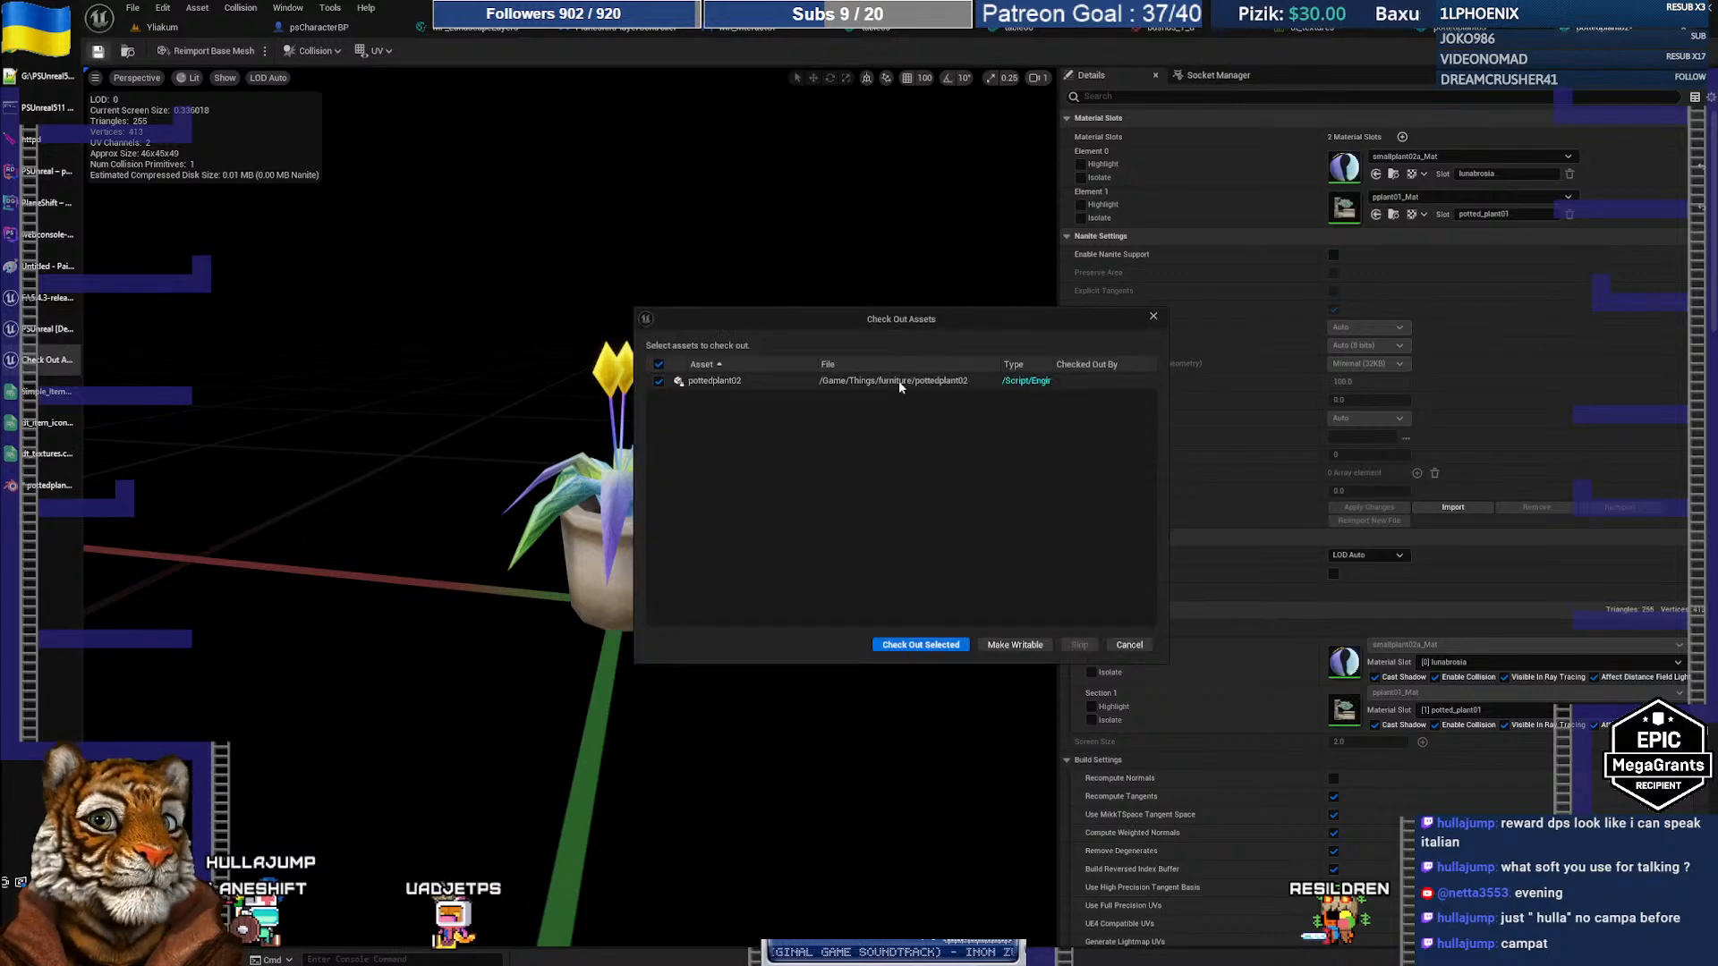
pyautogui.click(930, 645)
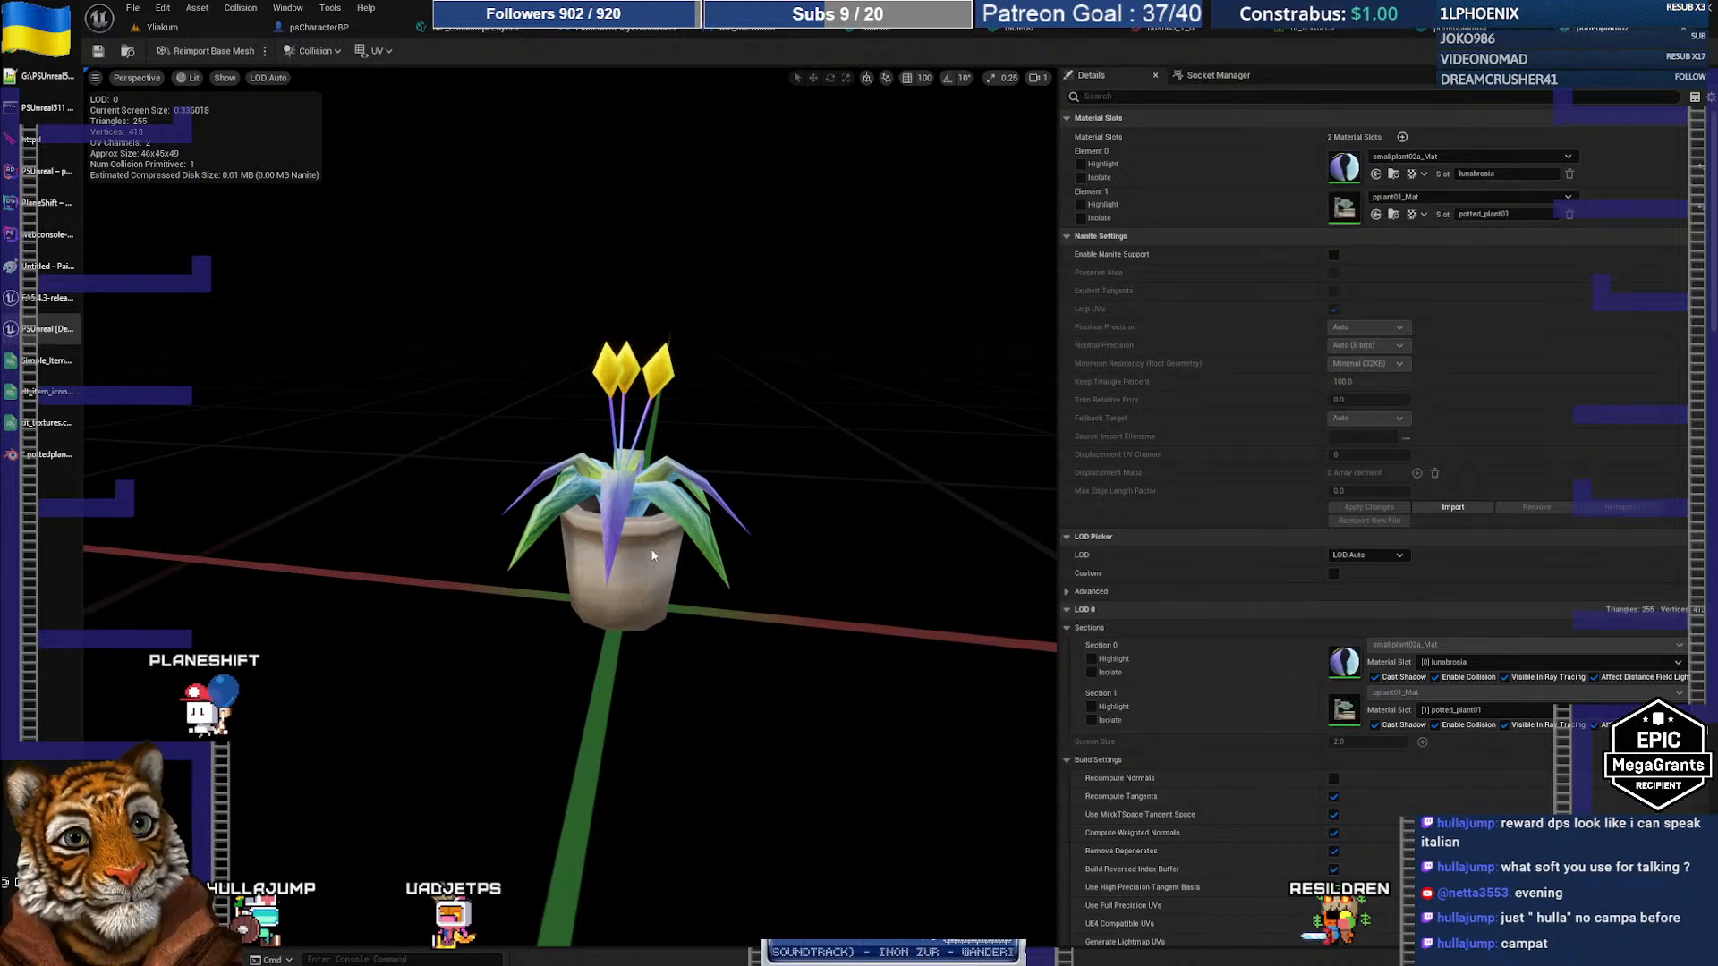
pyautogui.click(36, 456)
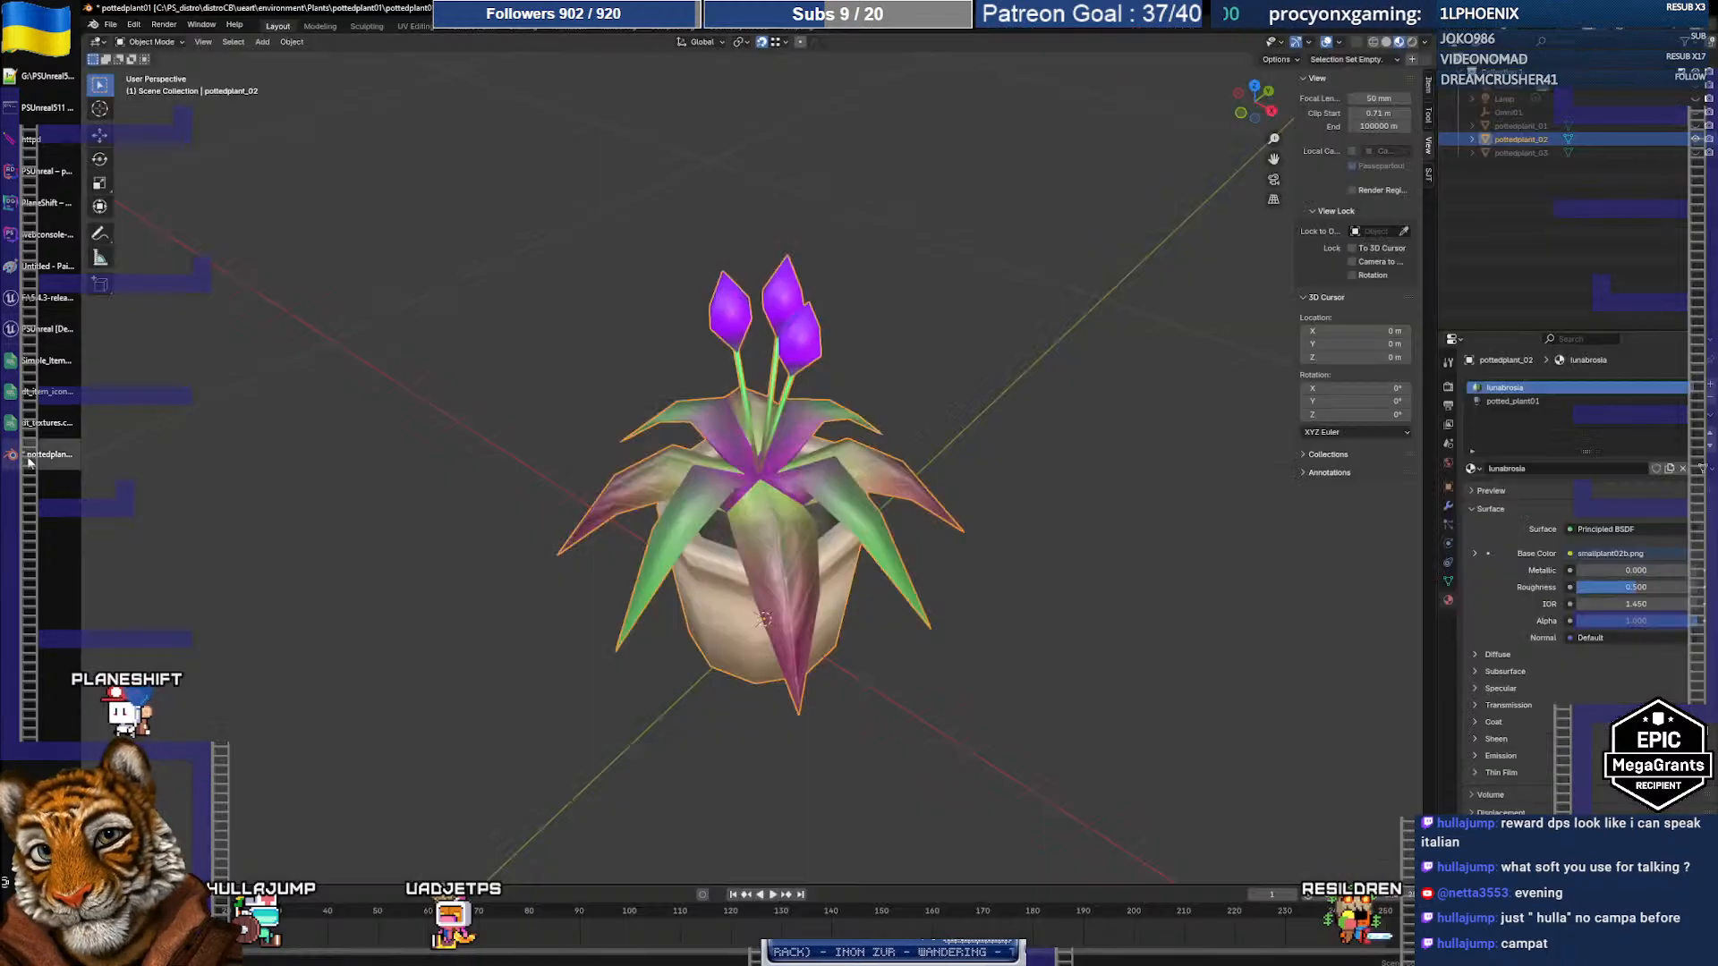
# Step: Hide pottedplant_02, then show and select pottedplant_03
pyautogui.click(1695, 140)
pyautogui.click(1695, 153)
pyautogui.click(1517, 154)
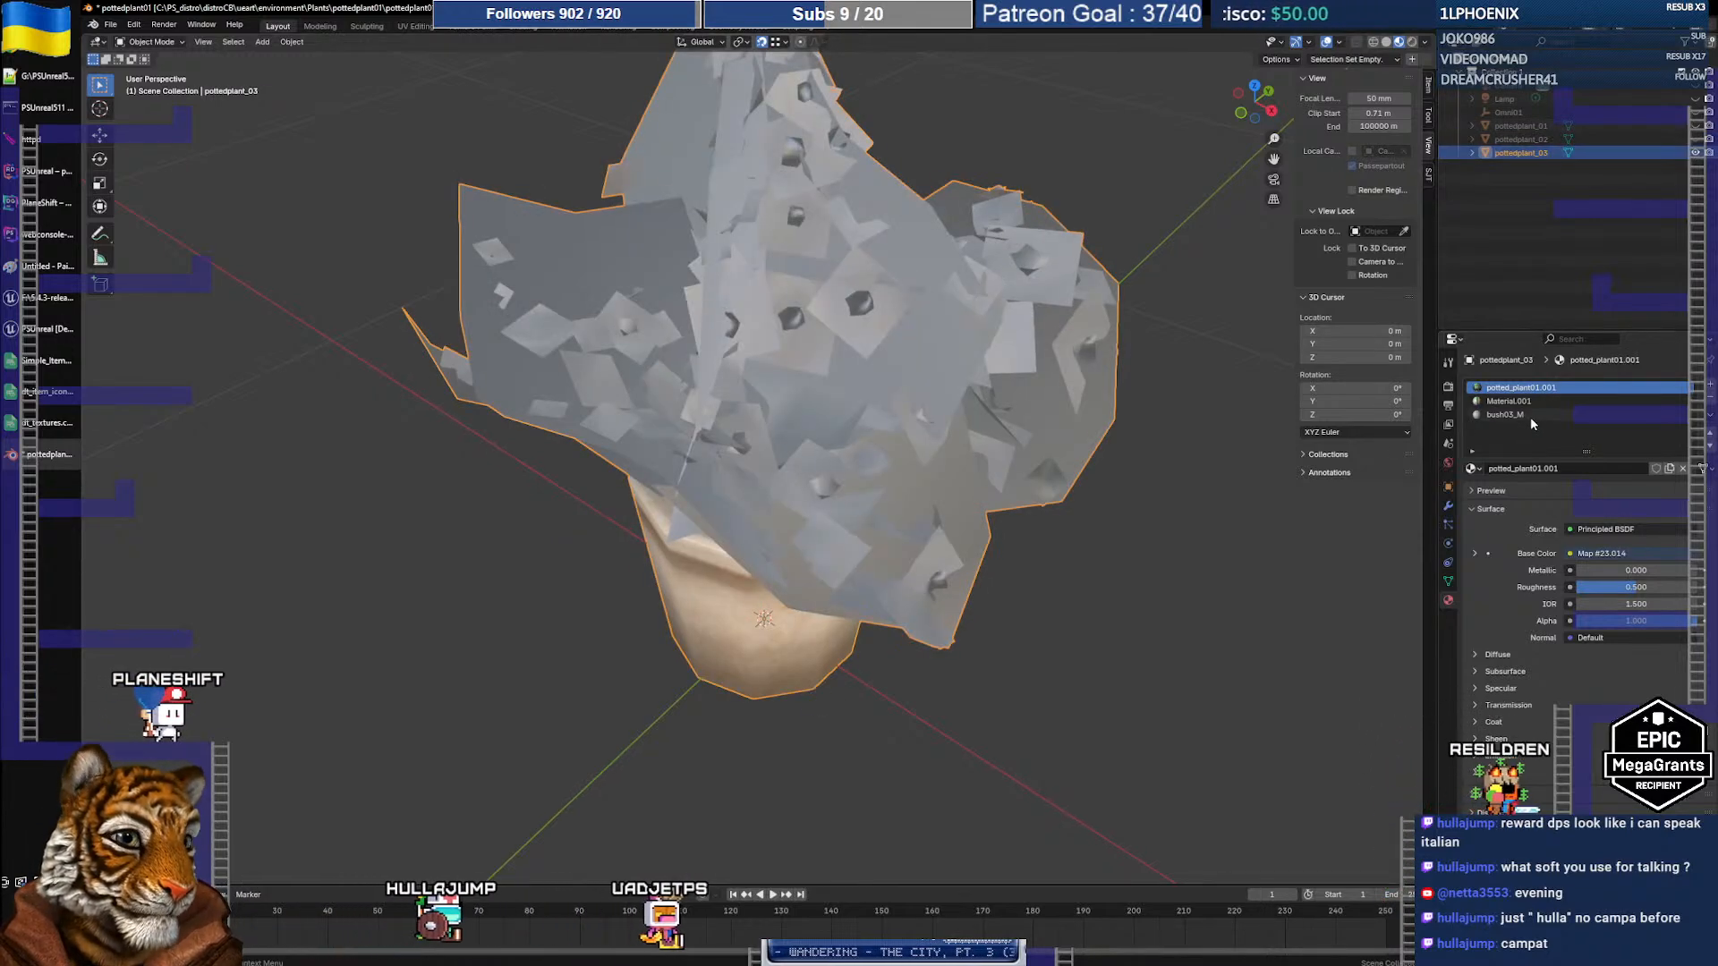
pyautogui.moveTo(931, 414); pyautogui.dragTo(966, 394, button='middle')
# Step: Check which faces use each material, then remove Material.001 and move bush03_M to the top
pyautogui.press('Tab')
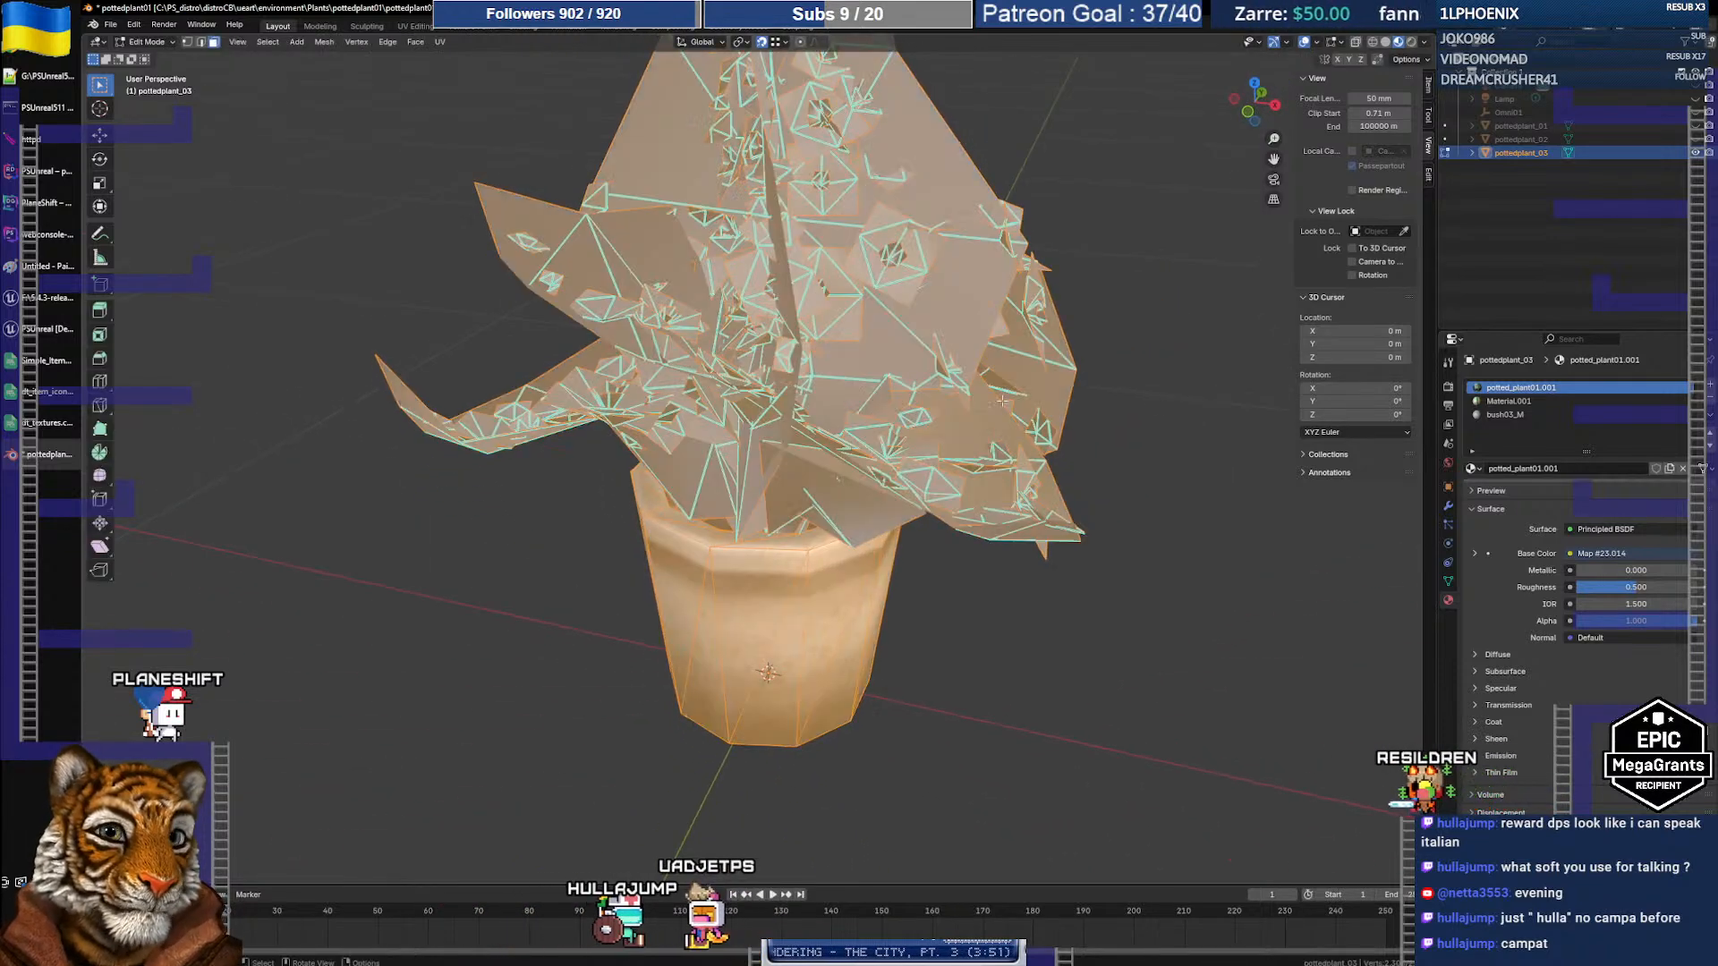
pyautogui.click(1232, 491)
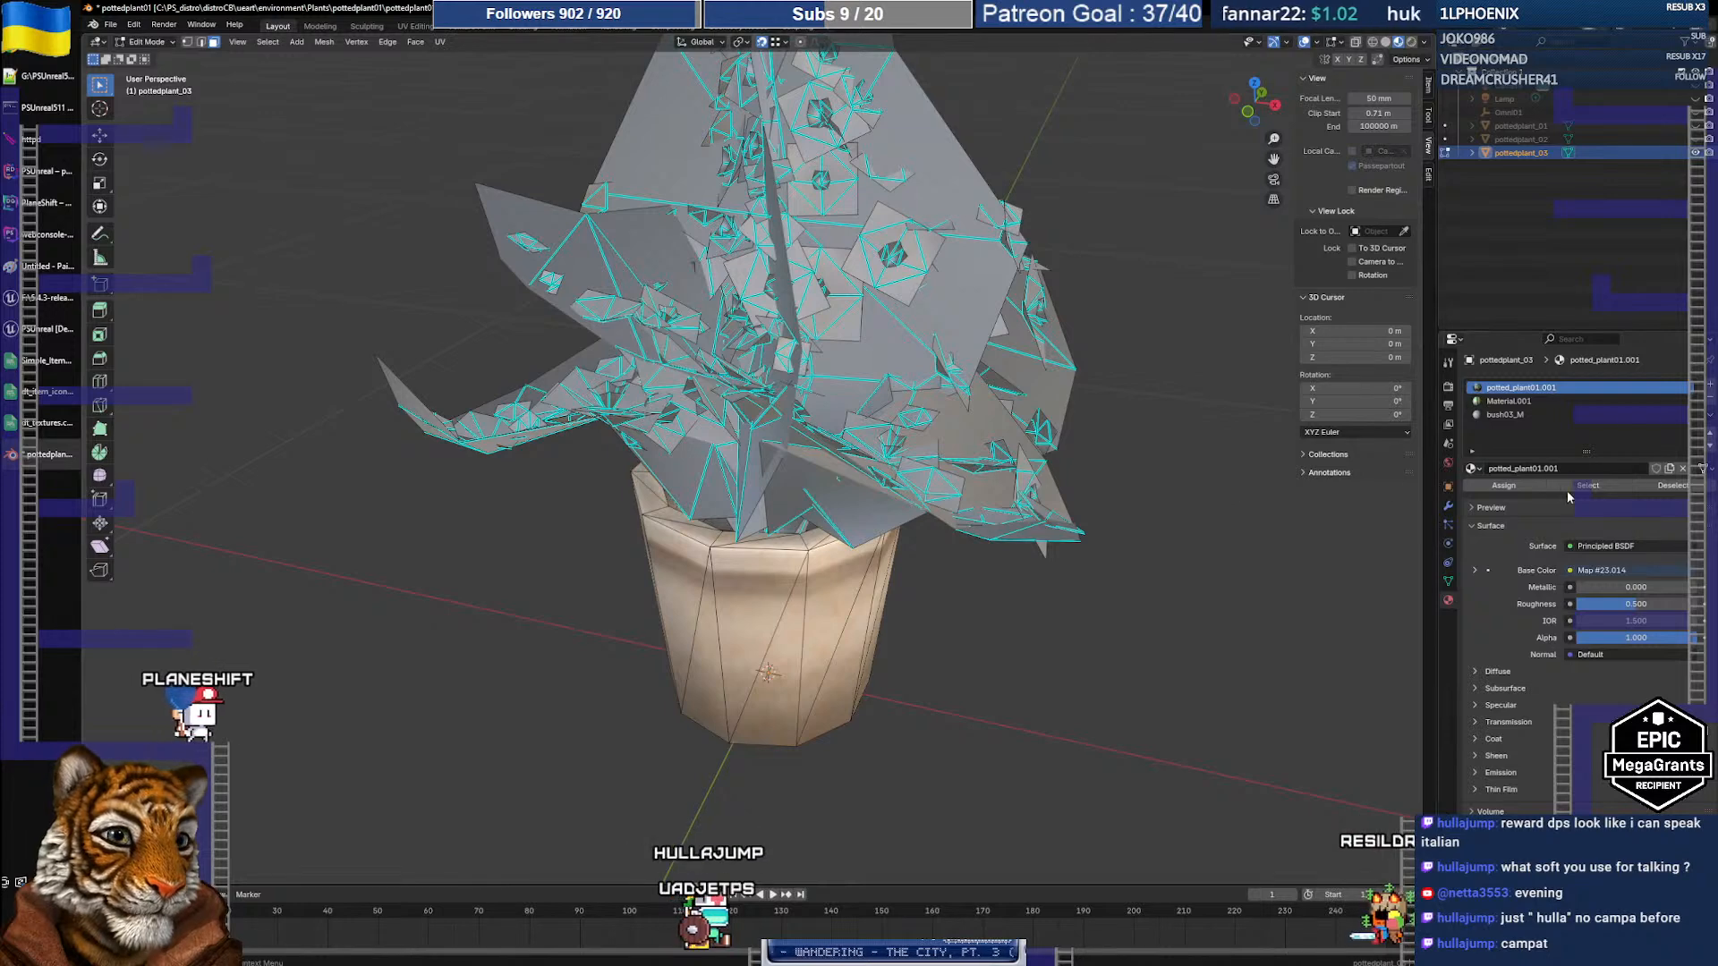
pyautogui.click(1596, 486)
pyautogui.click(1258, 541)
pyautogui.click(1511, 401)
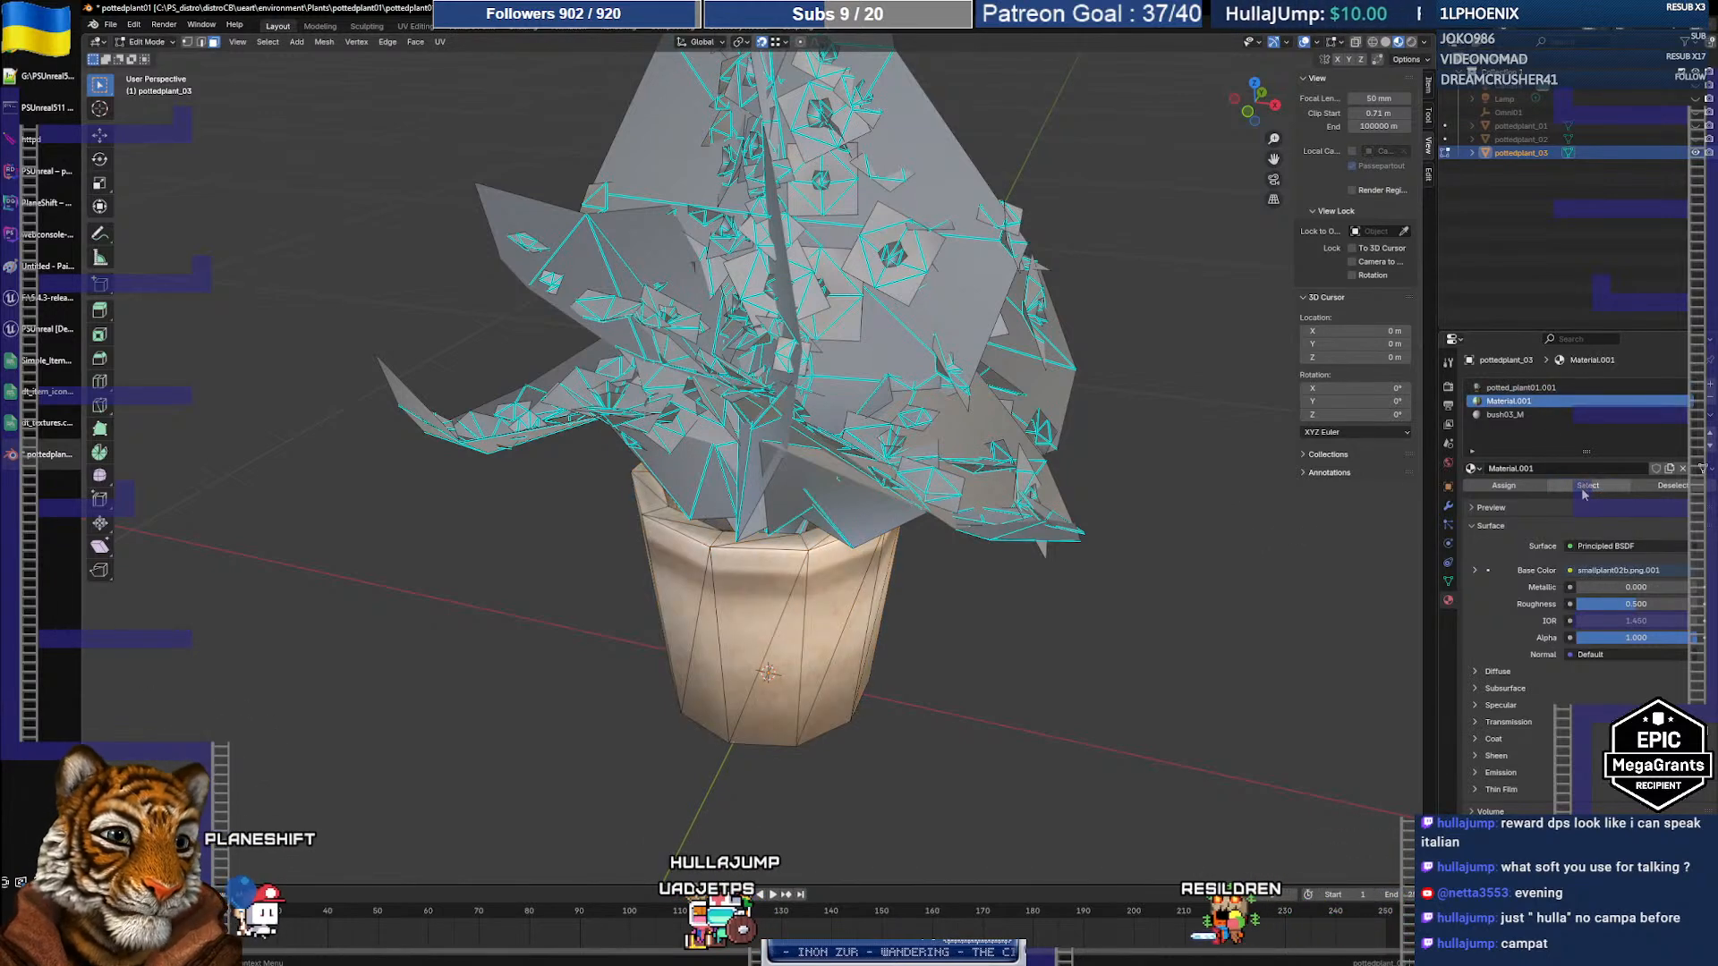
pyautogui.click(1505, 414)
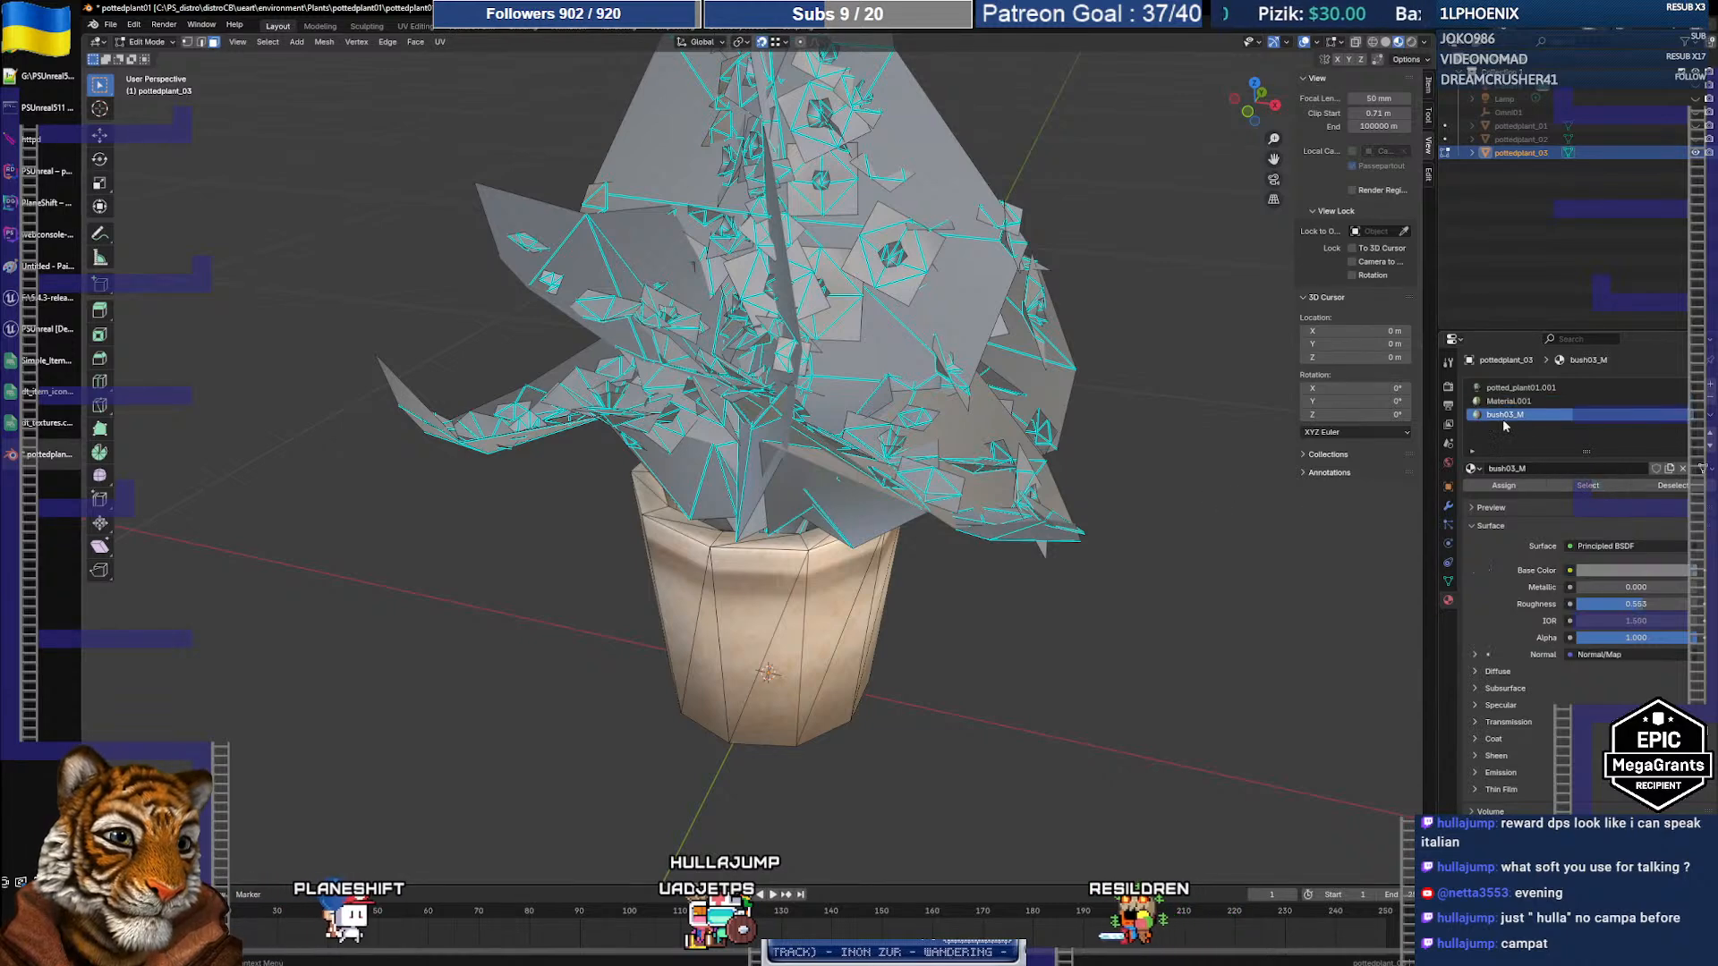
pyautogui.click(1591, 485)
pyautogui.click(1230, 546)
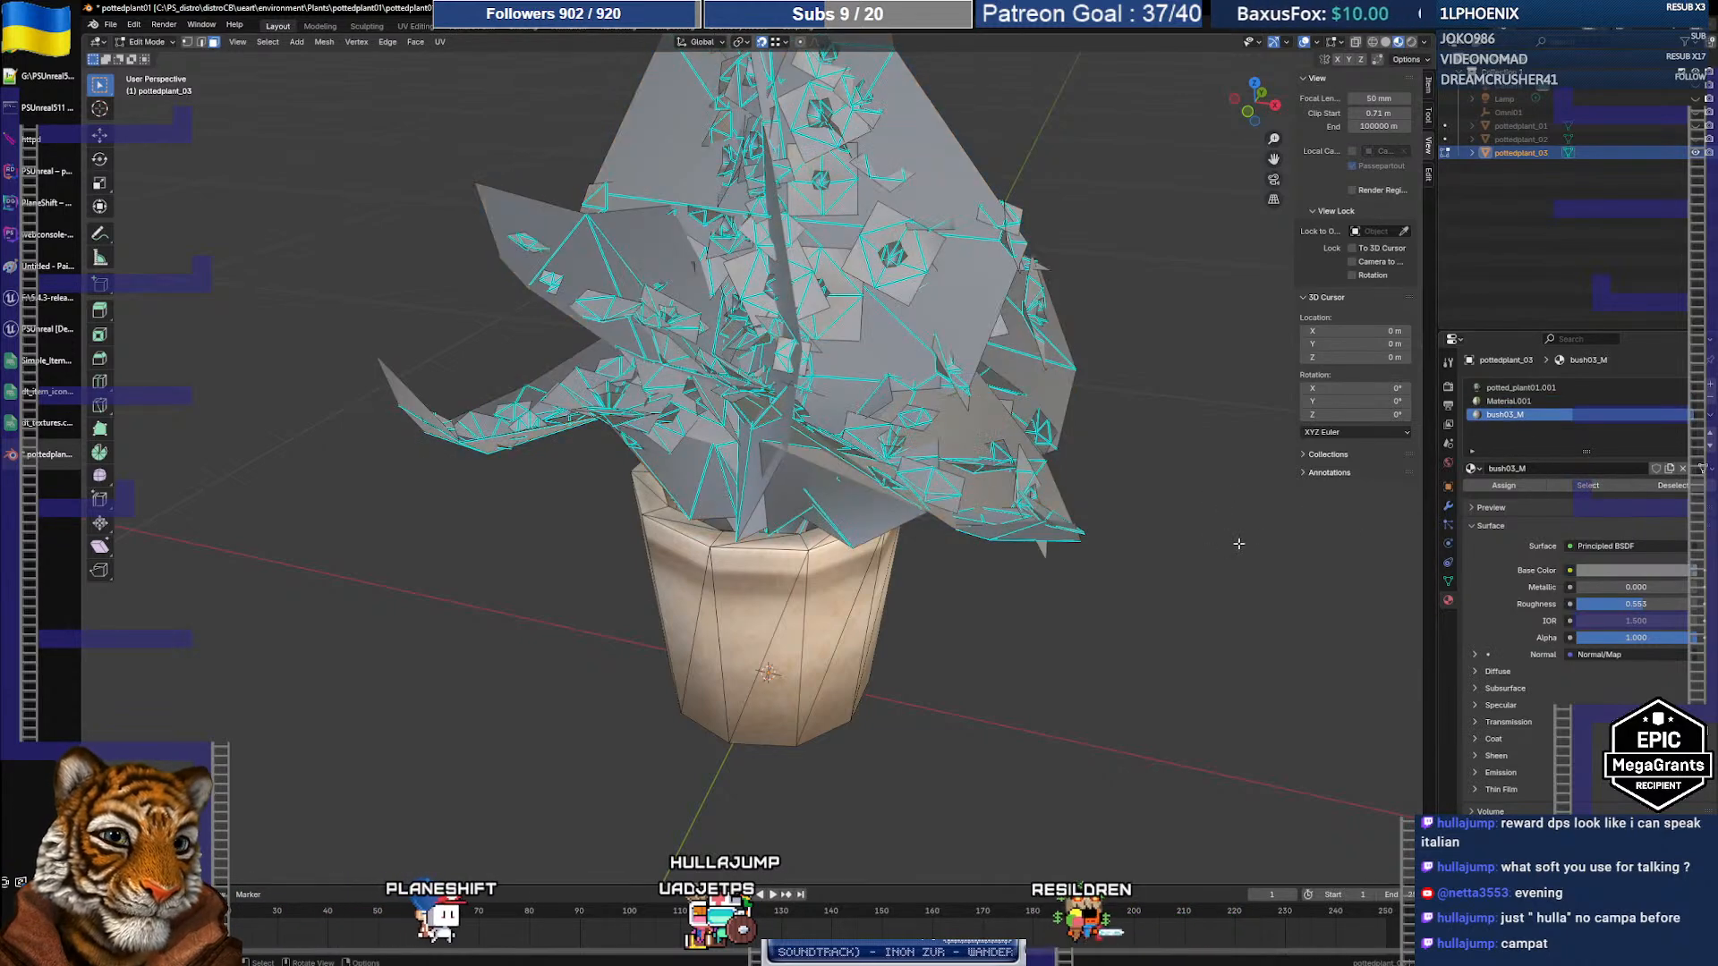
pyautogui.click(1508, 404)
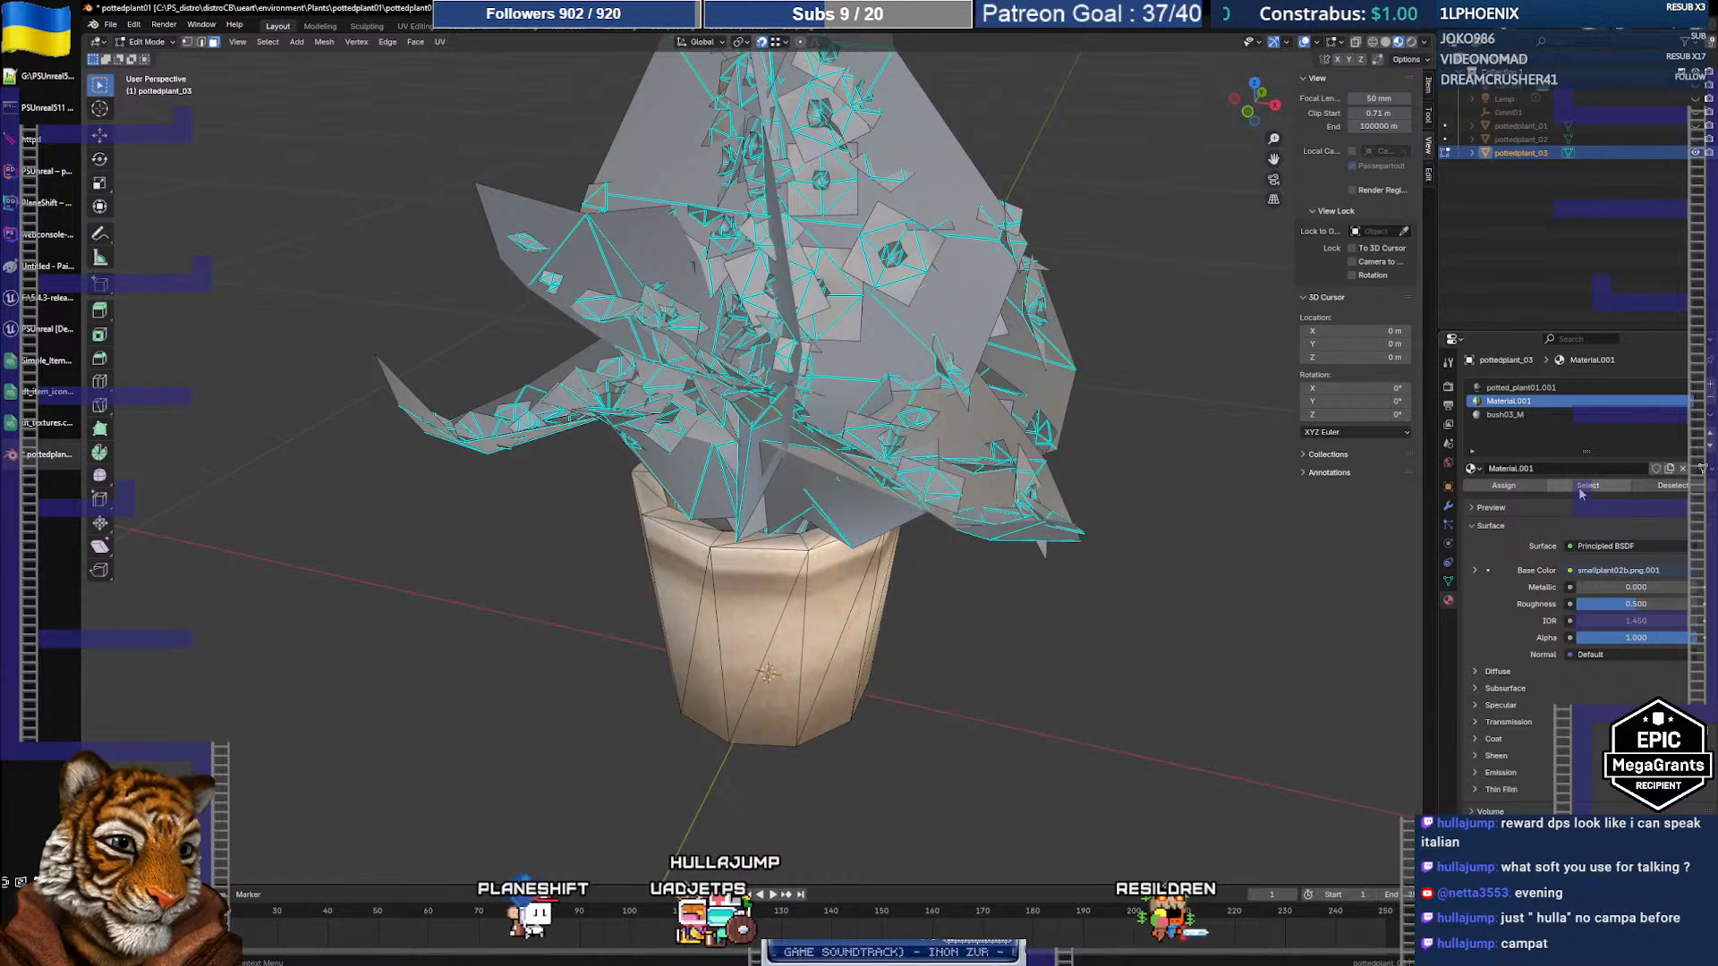
pyautogui.press('Tab')
pyautogui.click(1694, 399)
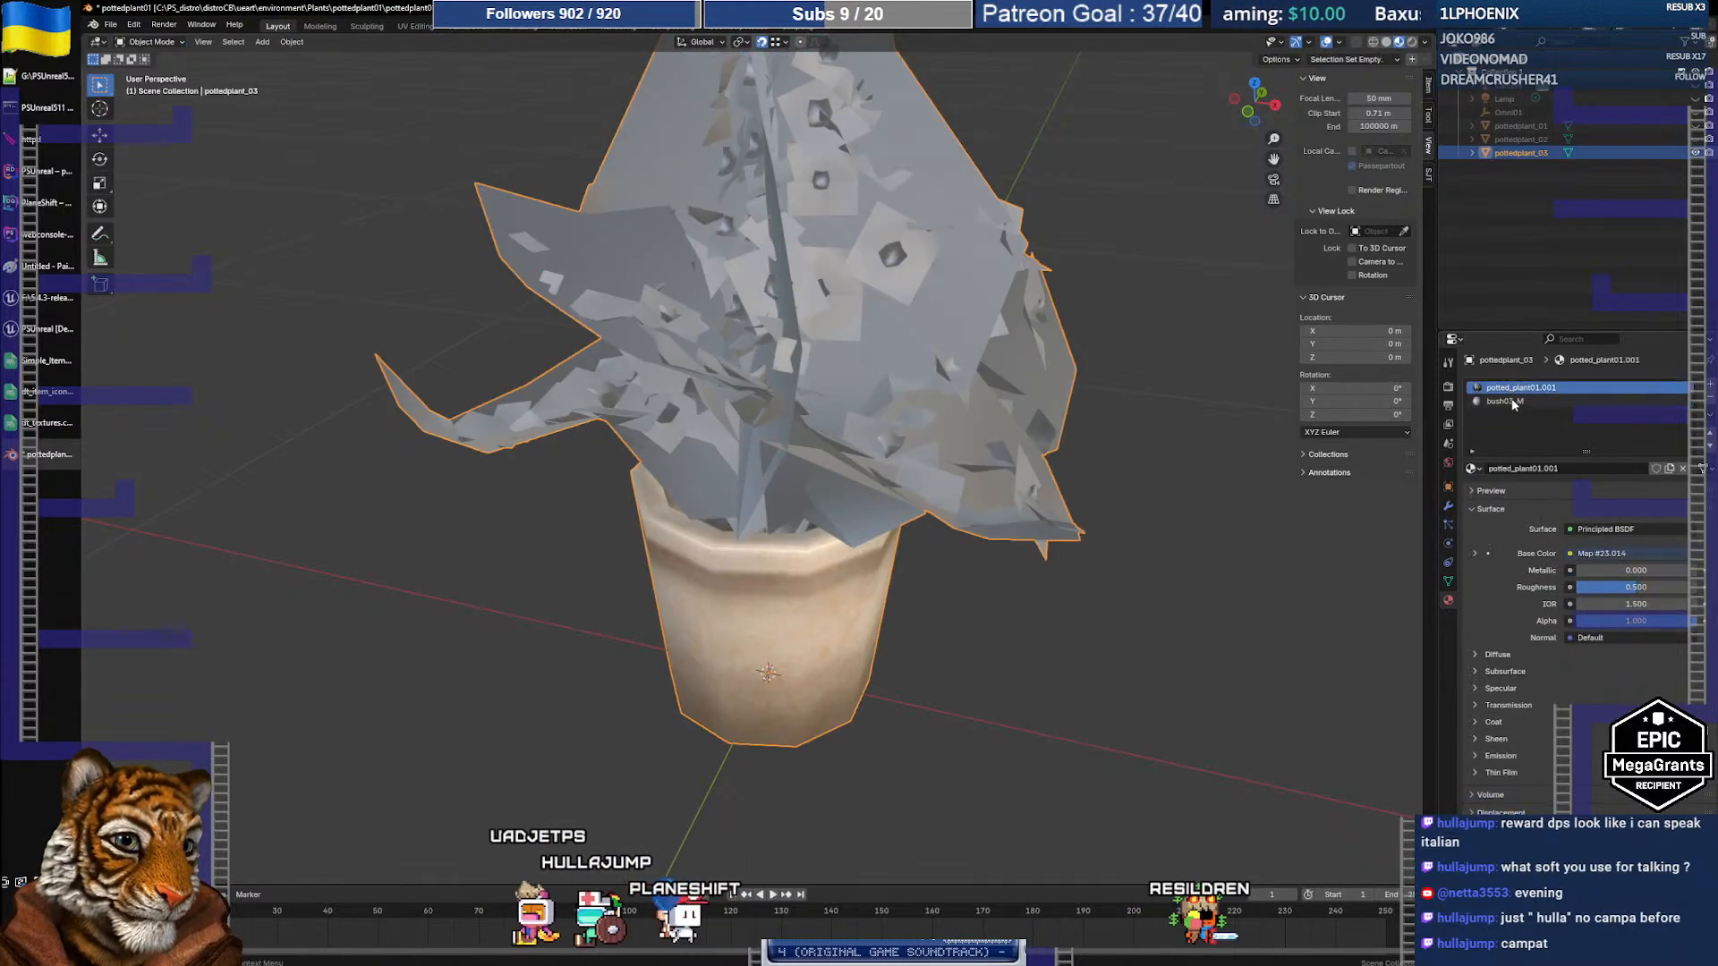
pyautogui.click(1707, 431)
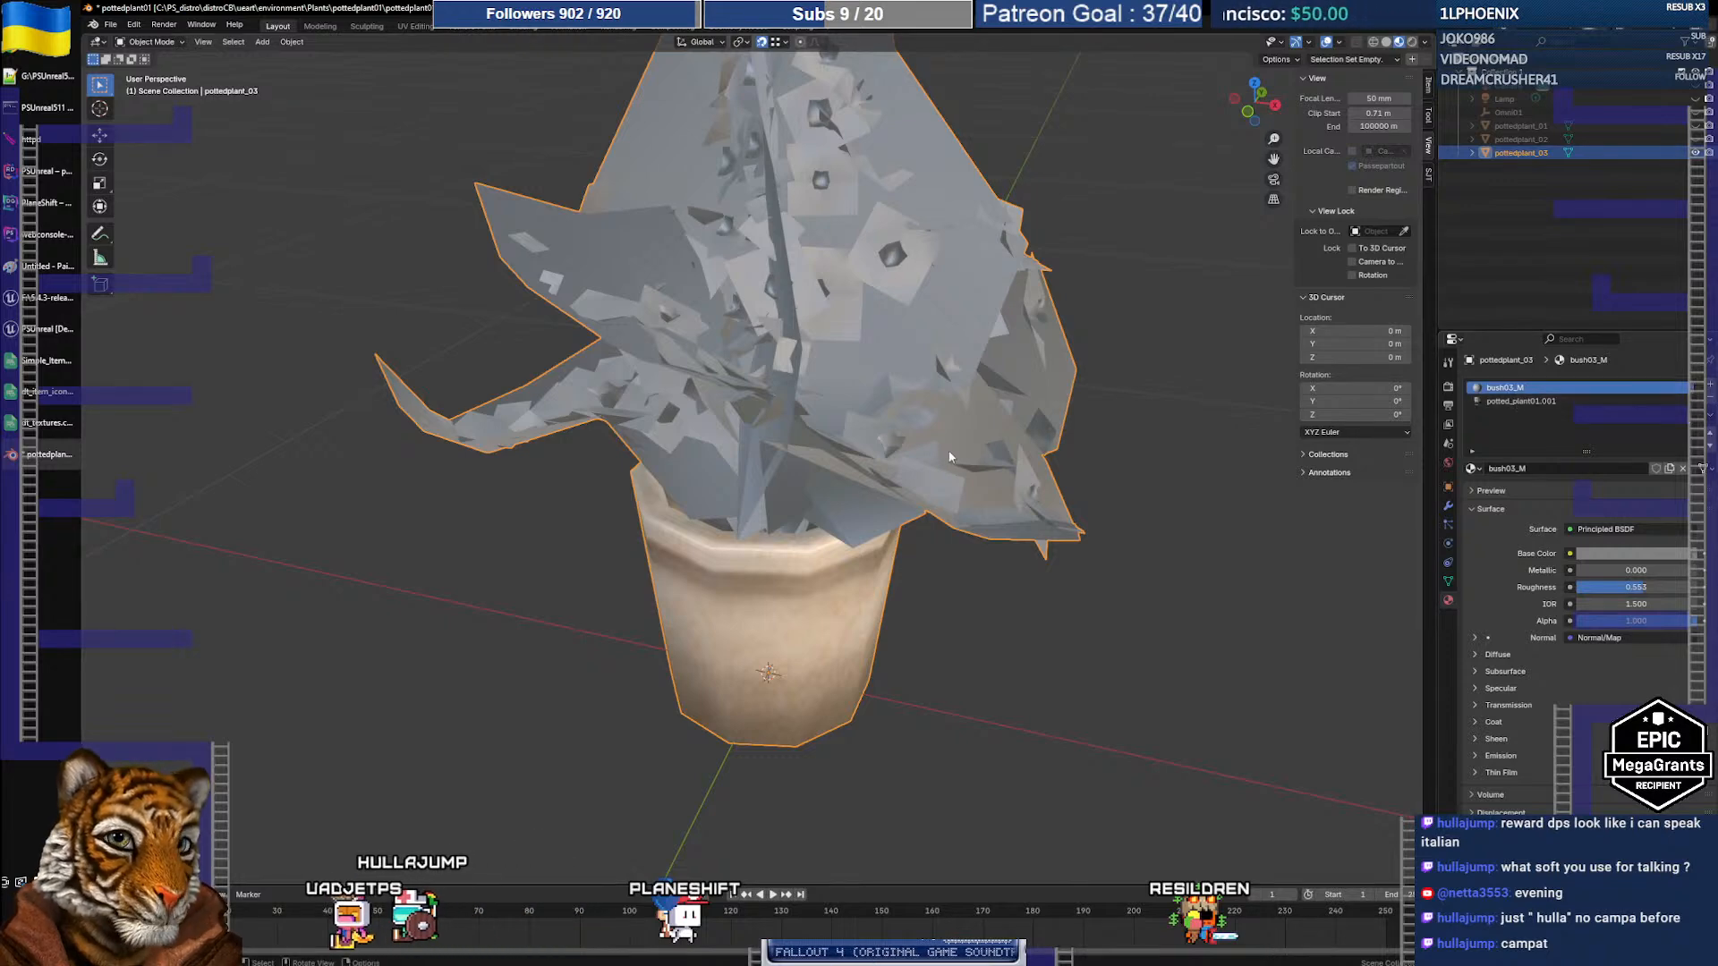
# Step: Export pottedplant_03 as pottedplant03.fbx
pyautogui.click(110, 25)
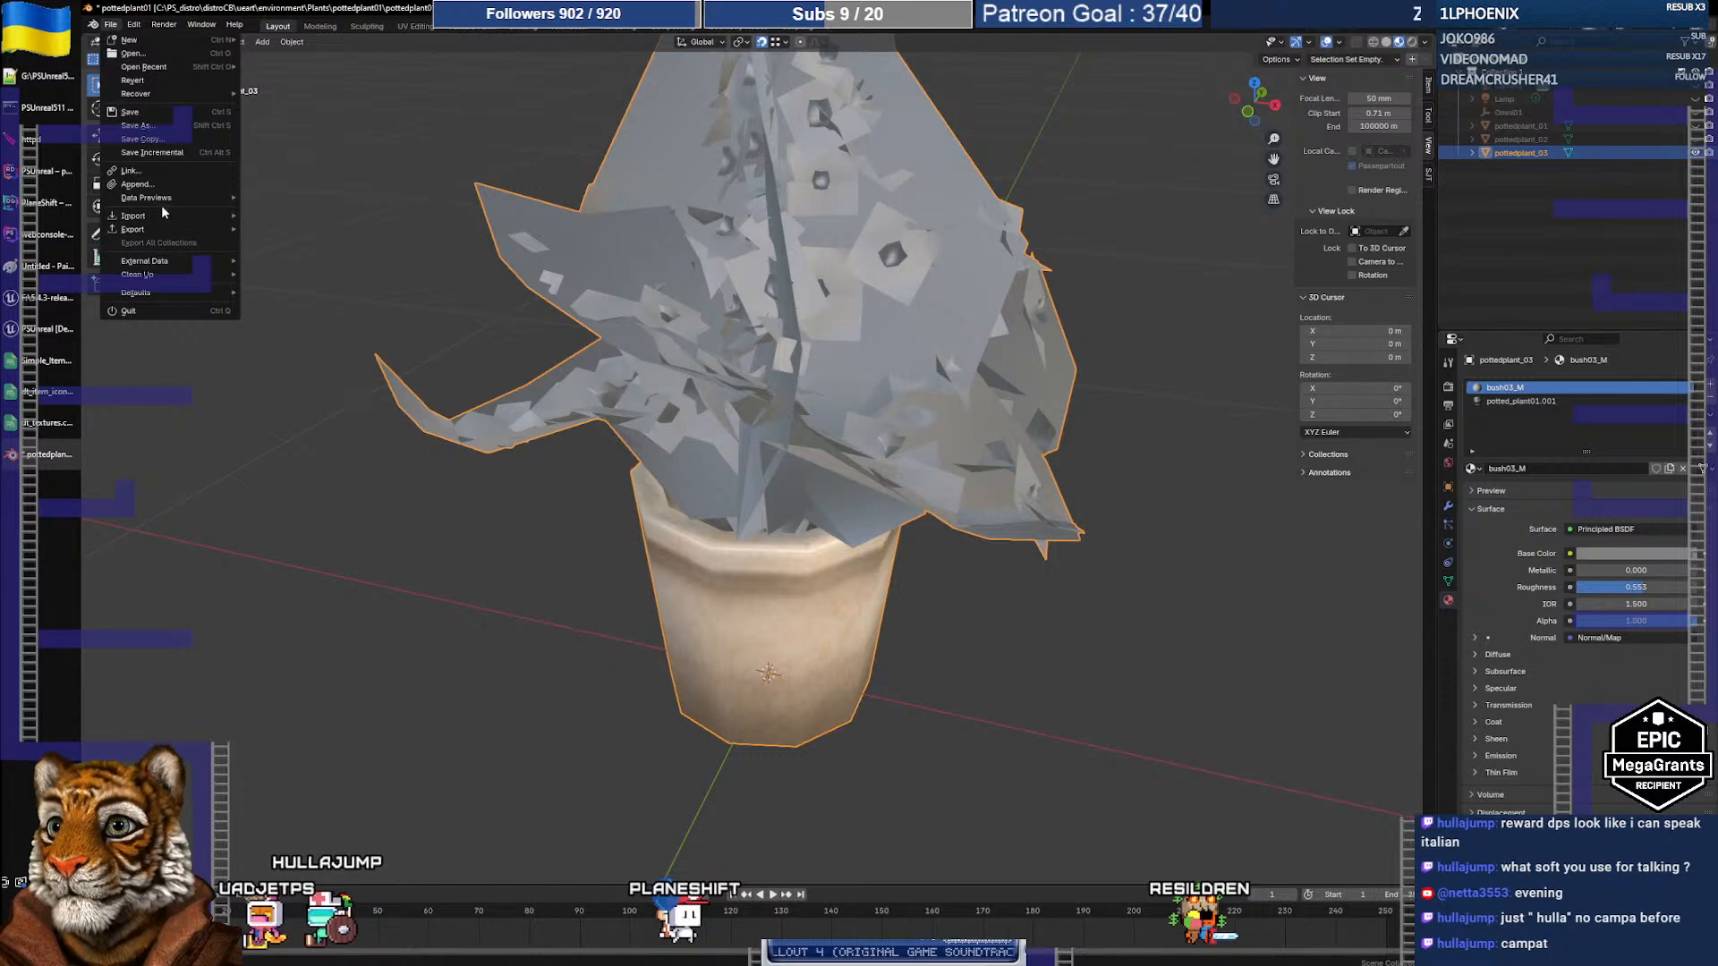
pyautogui.moveTo(161, 224)
pyautogui.click(298, 340)
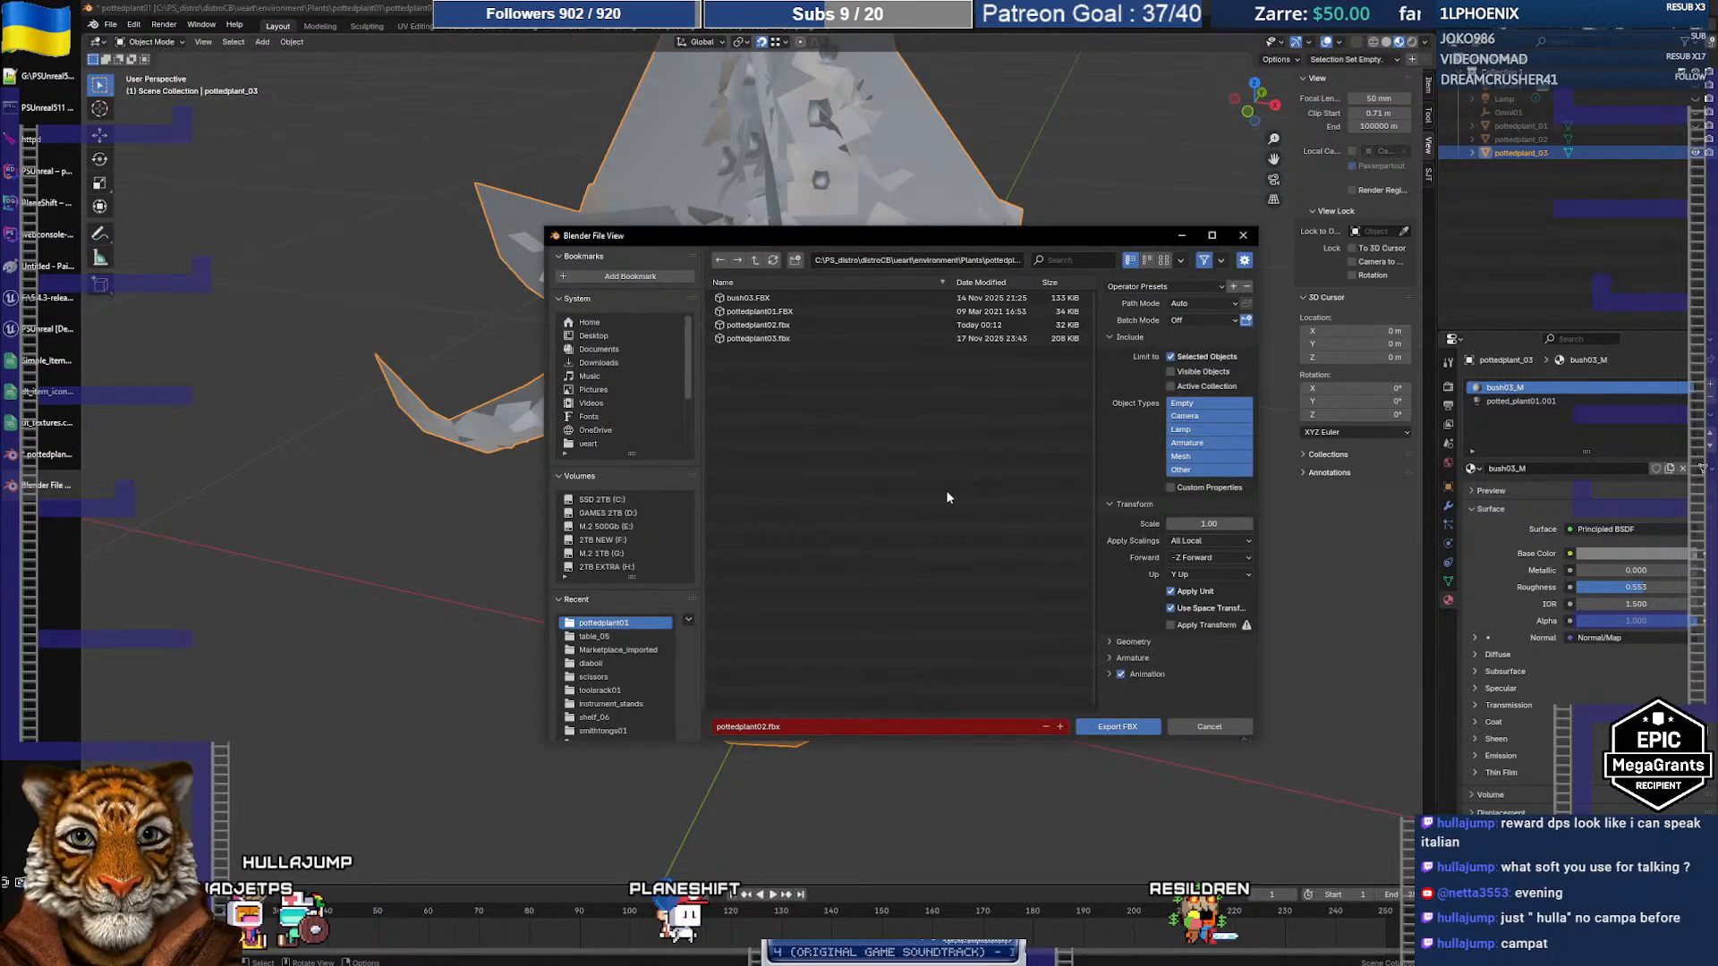
pyautogui.click(763, 339)
pyautogui.click(1130, 727)
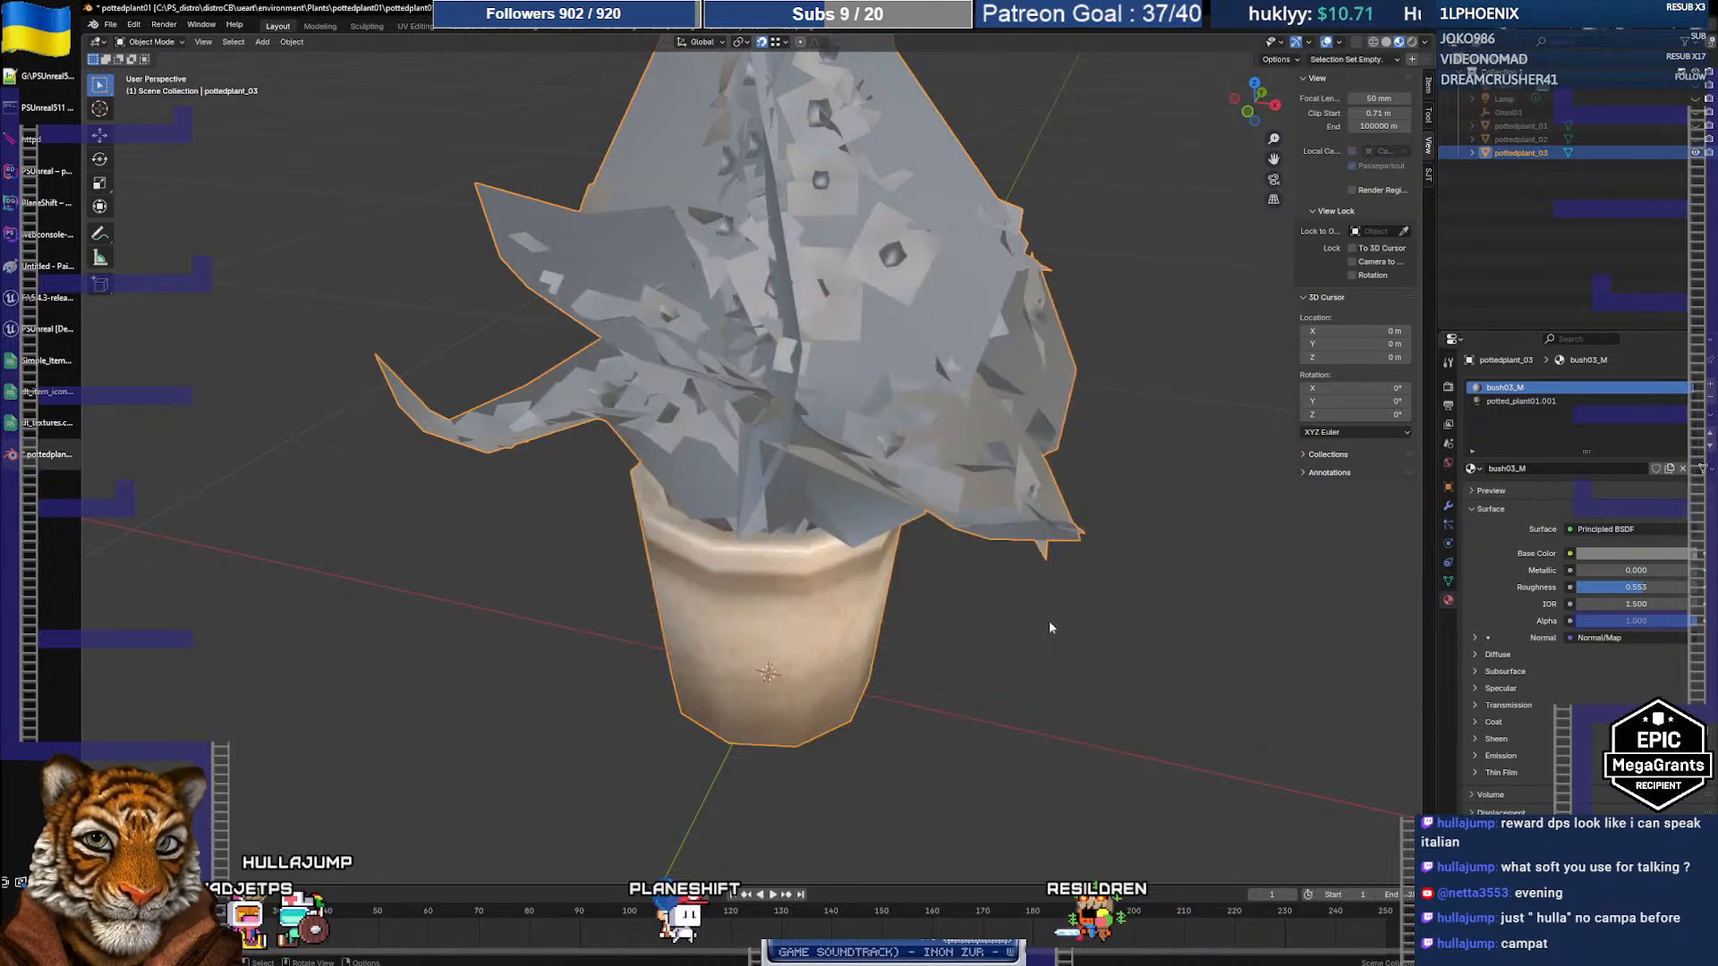
pyautogui.click(43, 331)
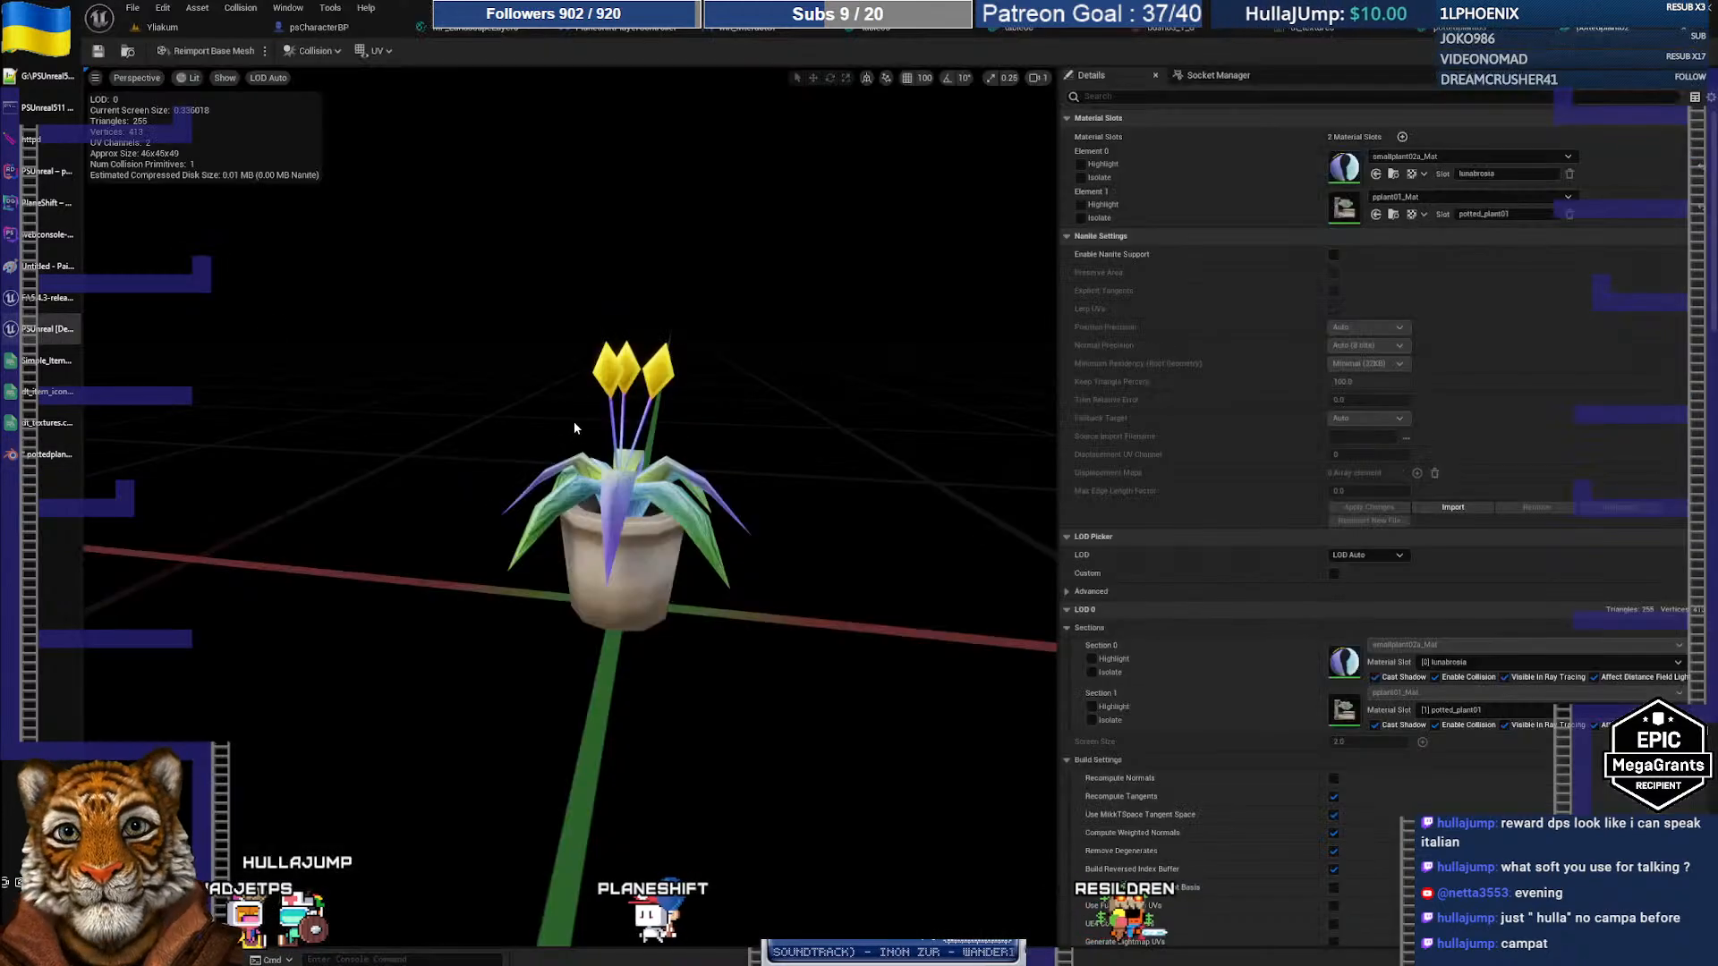
# Step: Reimport pottedplant03 from pottedplant03.fbx and open it in the Static Mesh editor
pyautogui.click(176, 31)
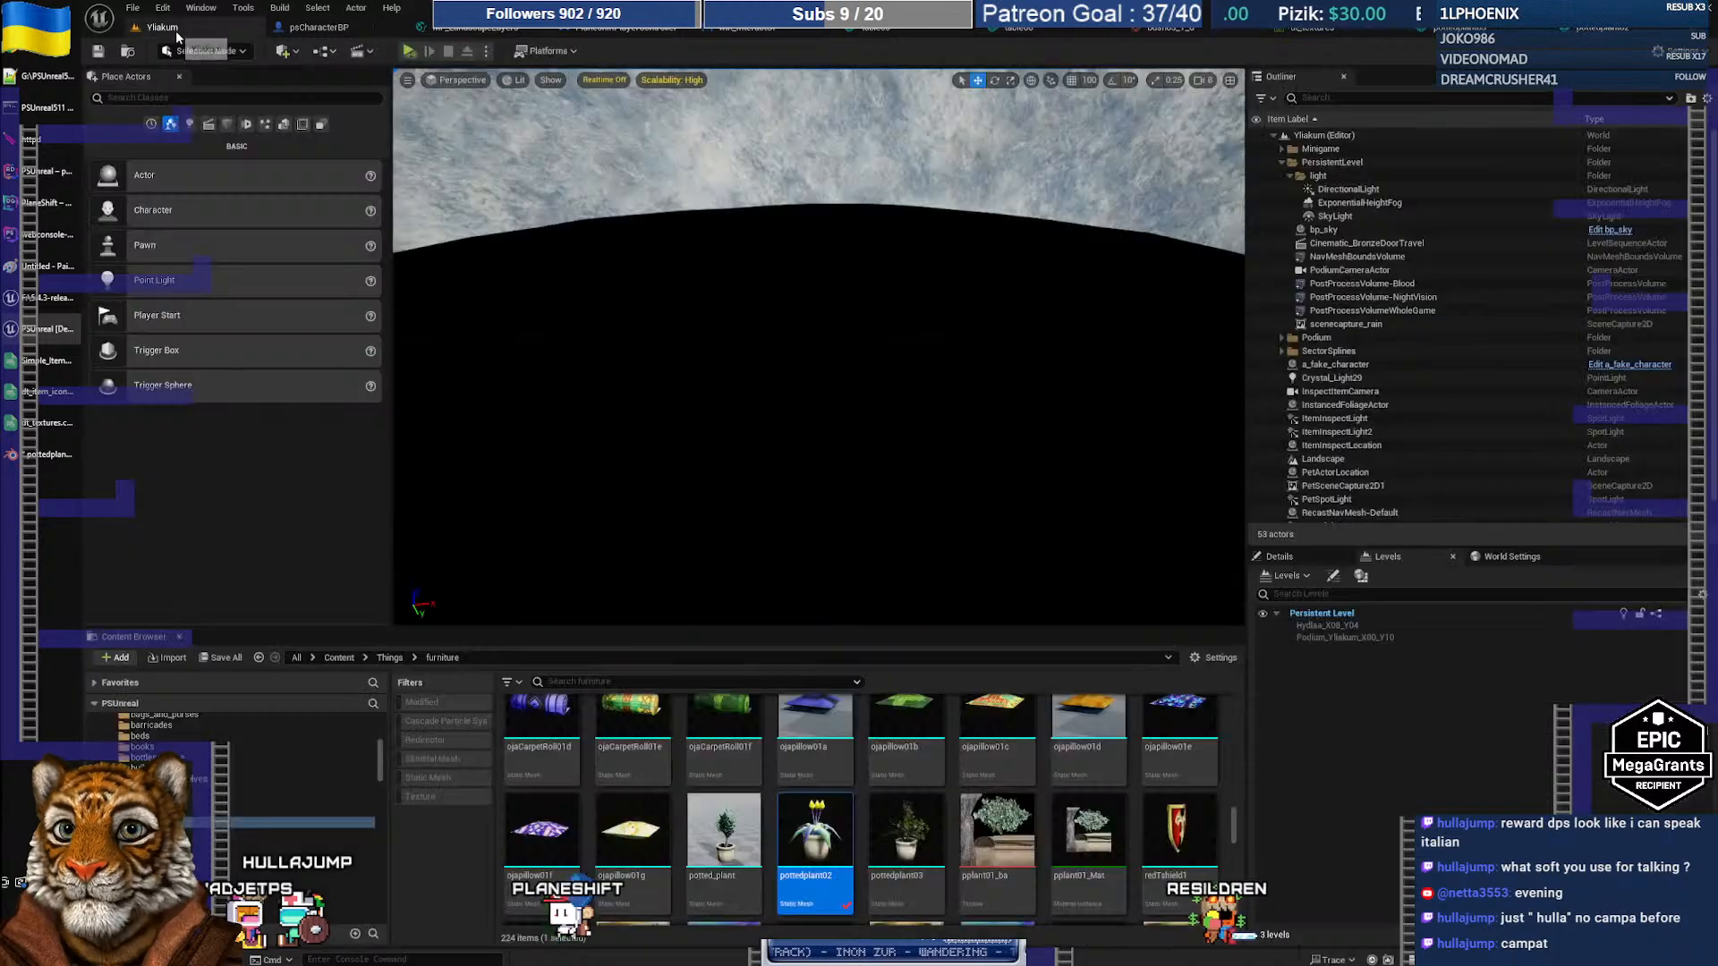
pyautogui.rightClick(906, 828)
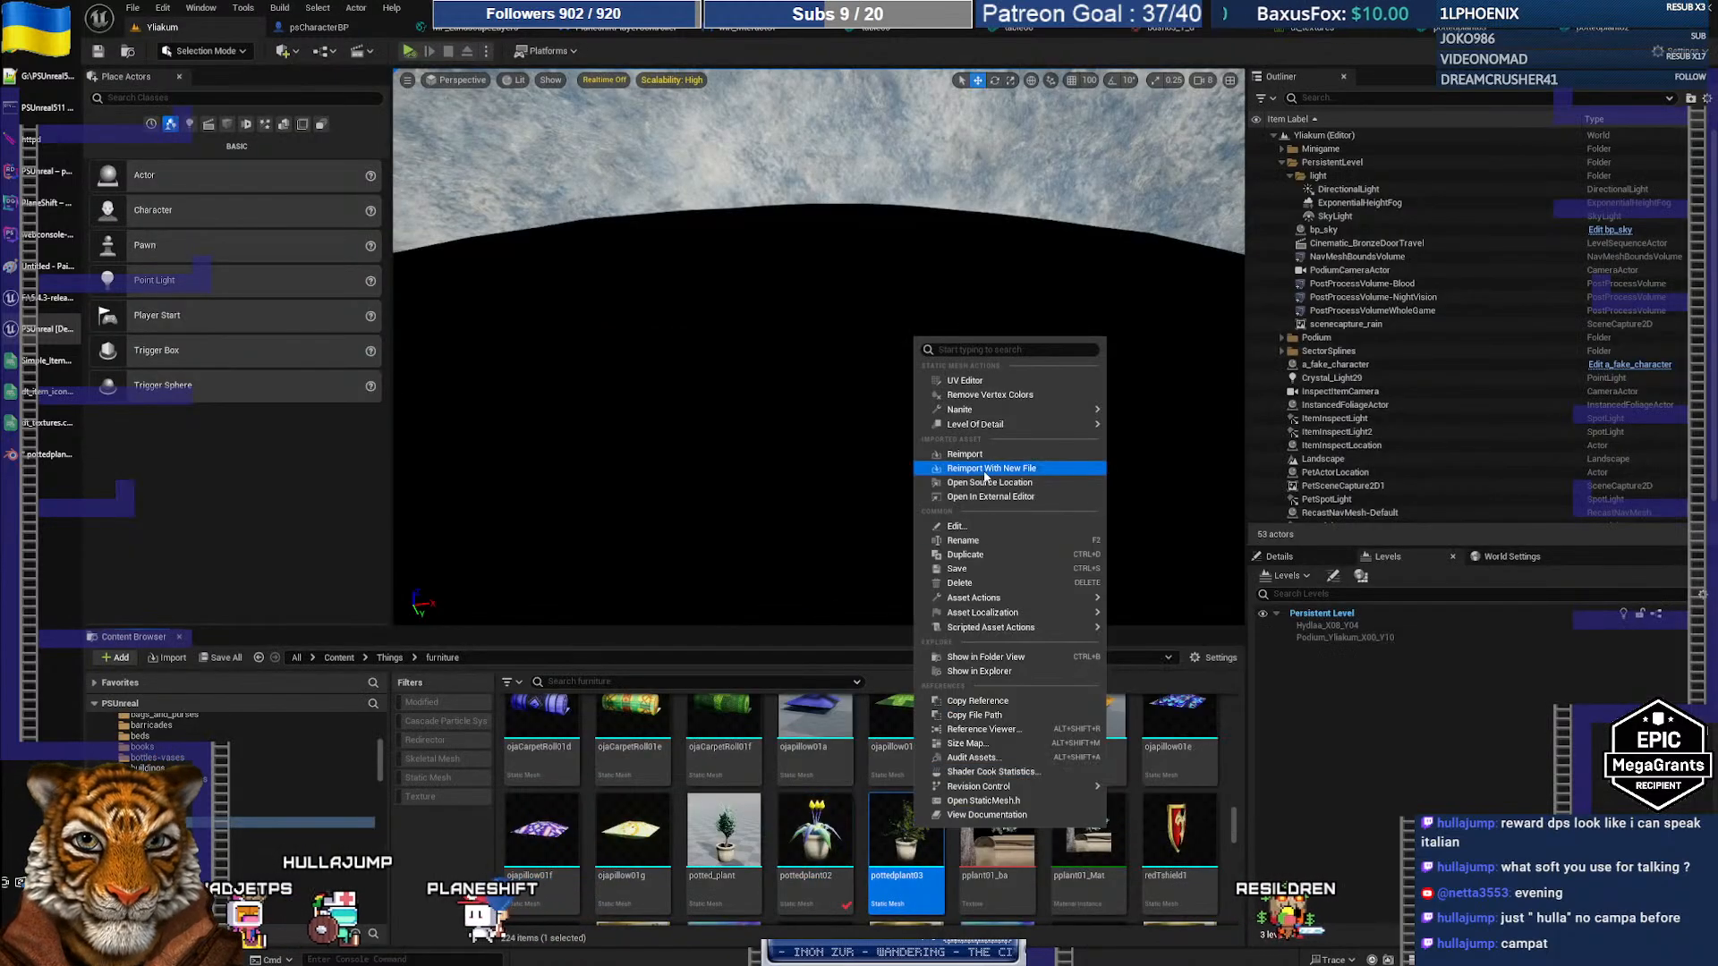
pyautogui.click(984, 468)
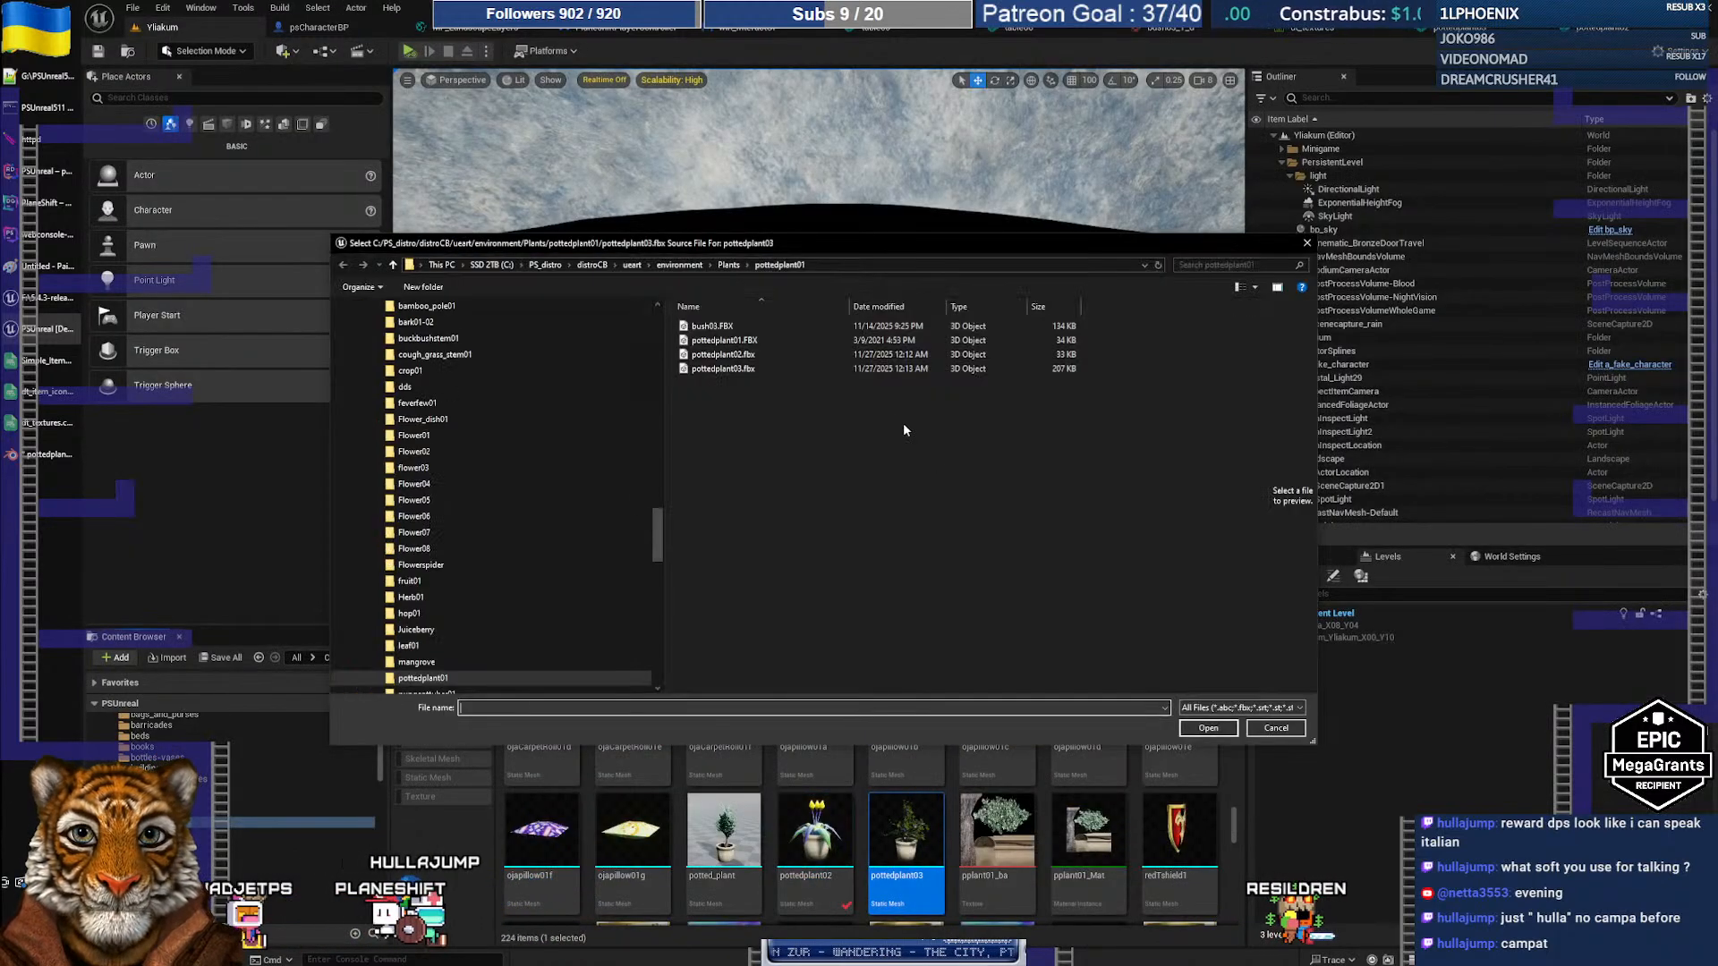
pyautogui.click(723, 368)
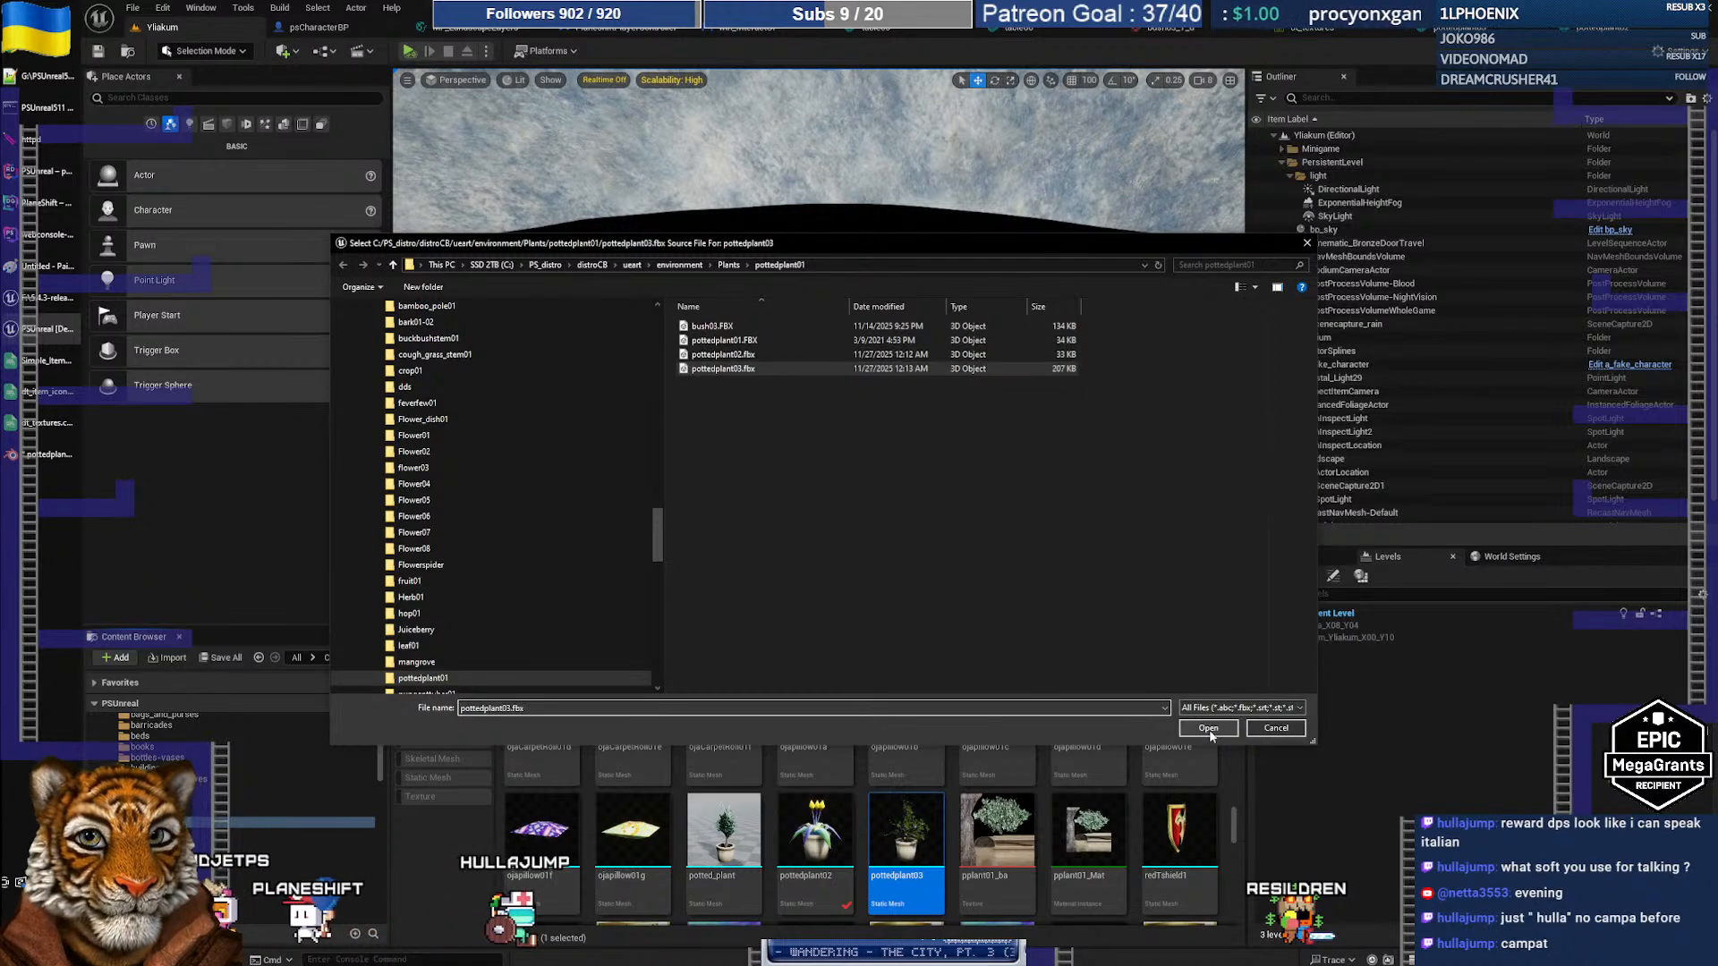
pyautogui.click(1207, 728)
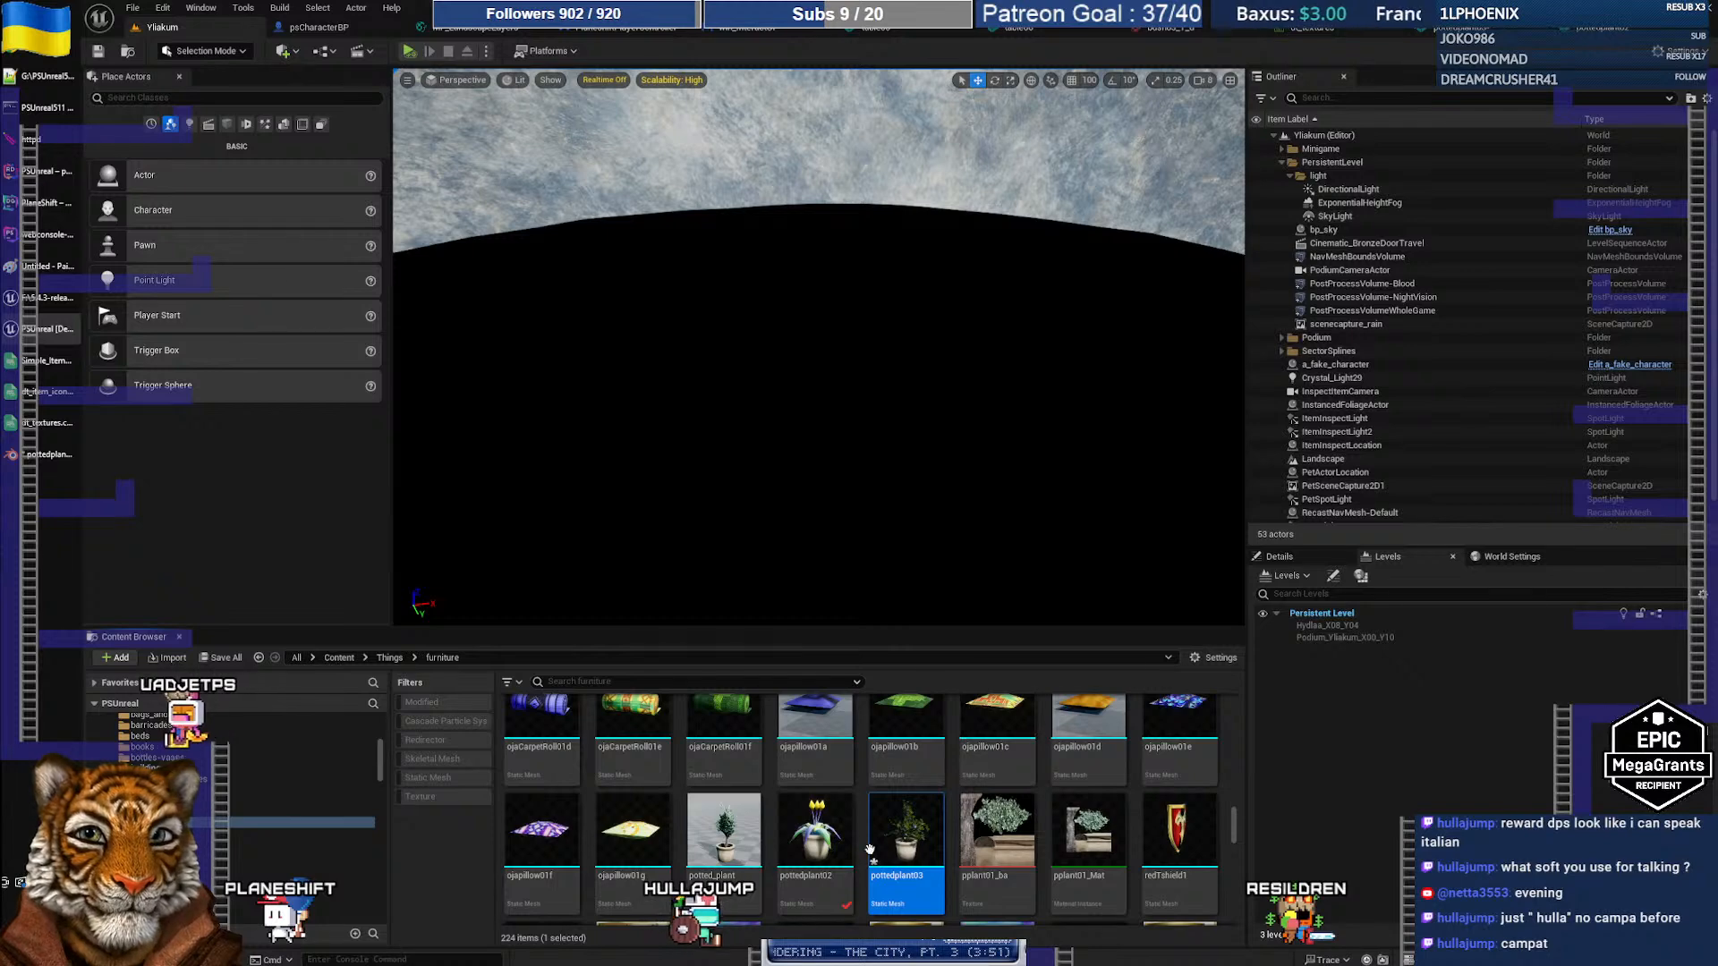
pyautogui.doubleClick(873, 854)
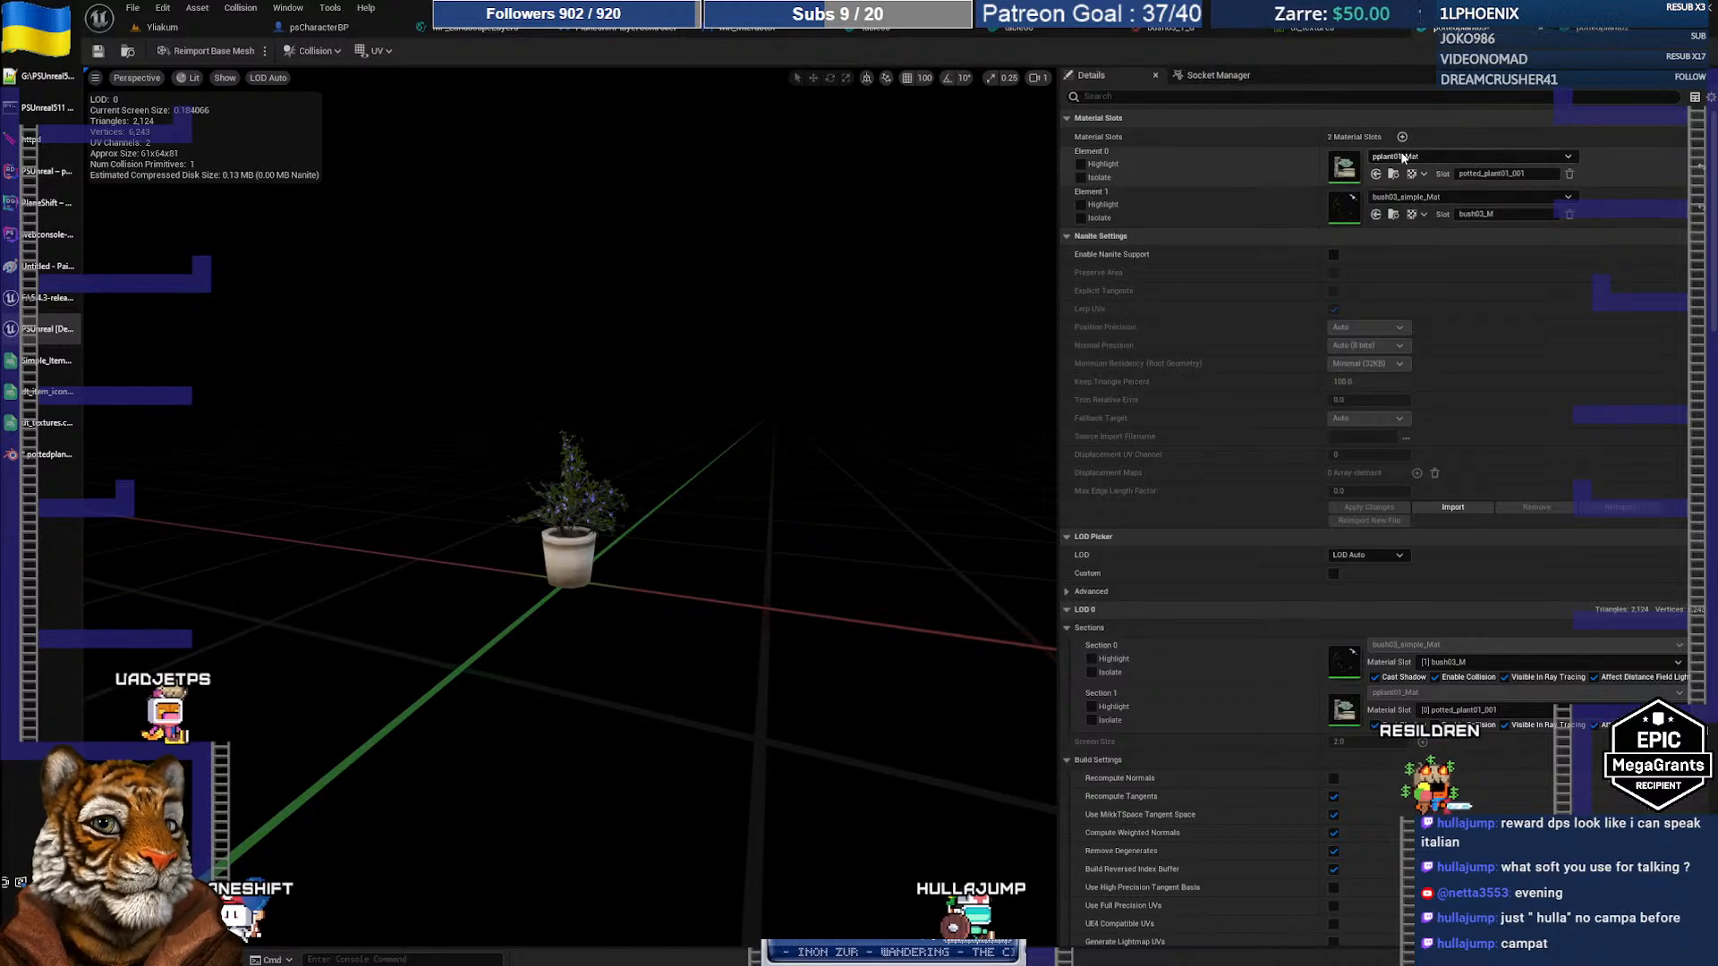
pyautogui.hotkey('alt', 'Tab')
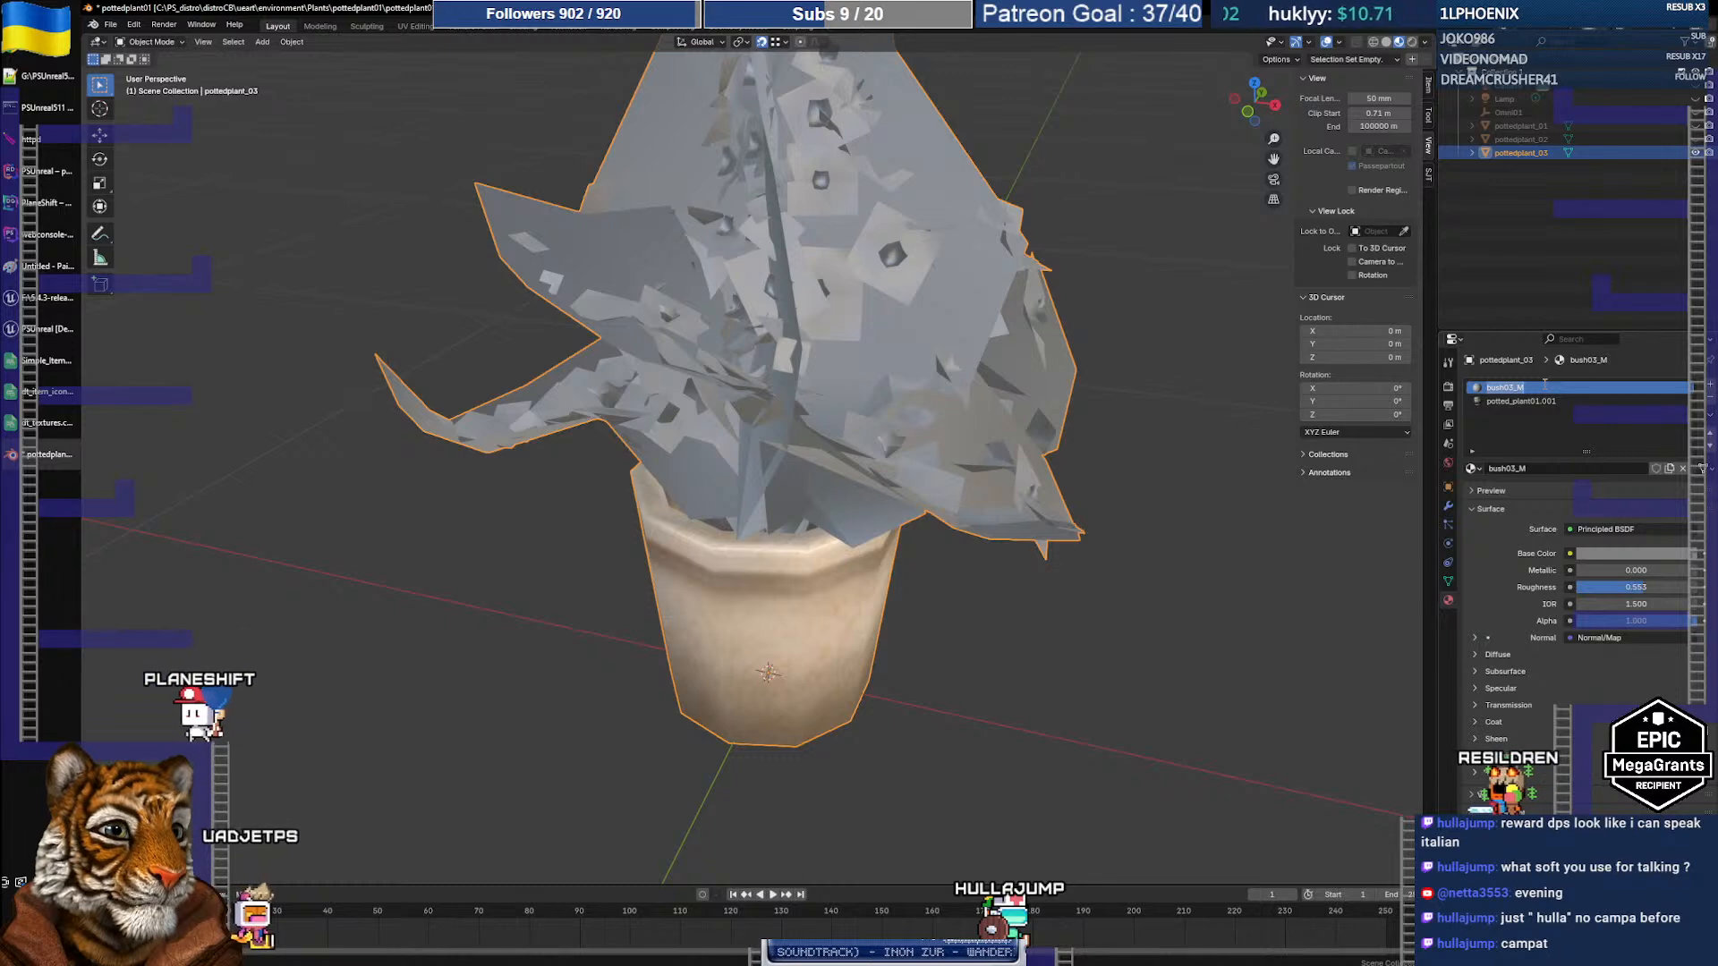
# Step: Rename the potted_plant01.001 material to potted_plant01
pyautogui.press('Down')
pyautogui.press('F2')
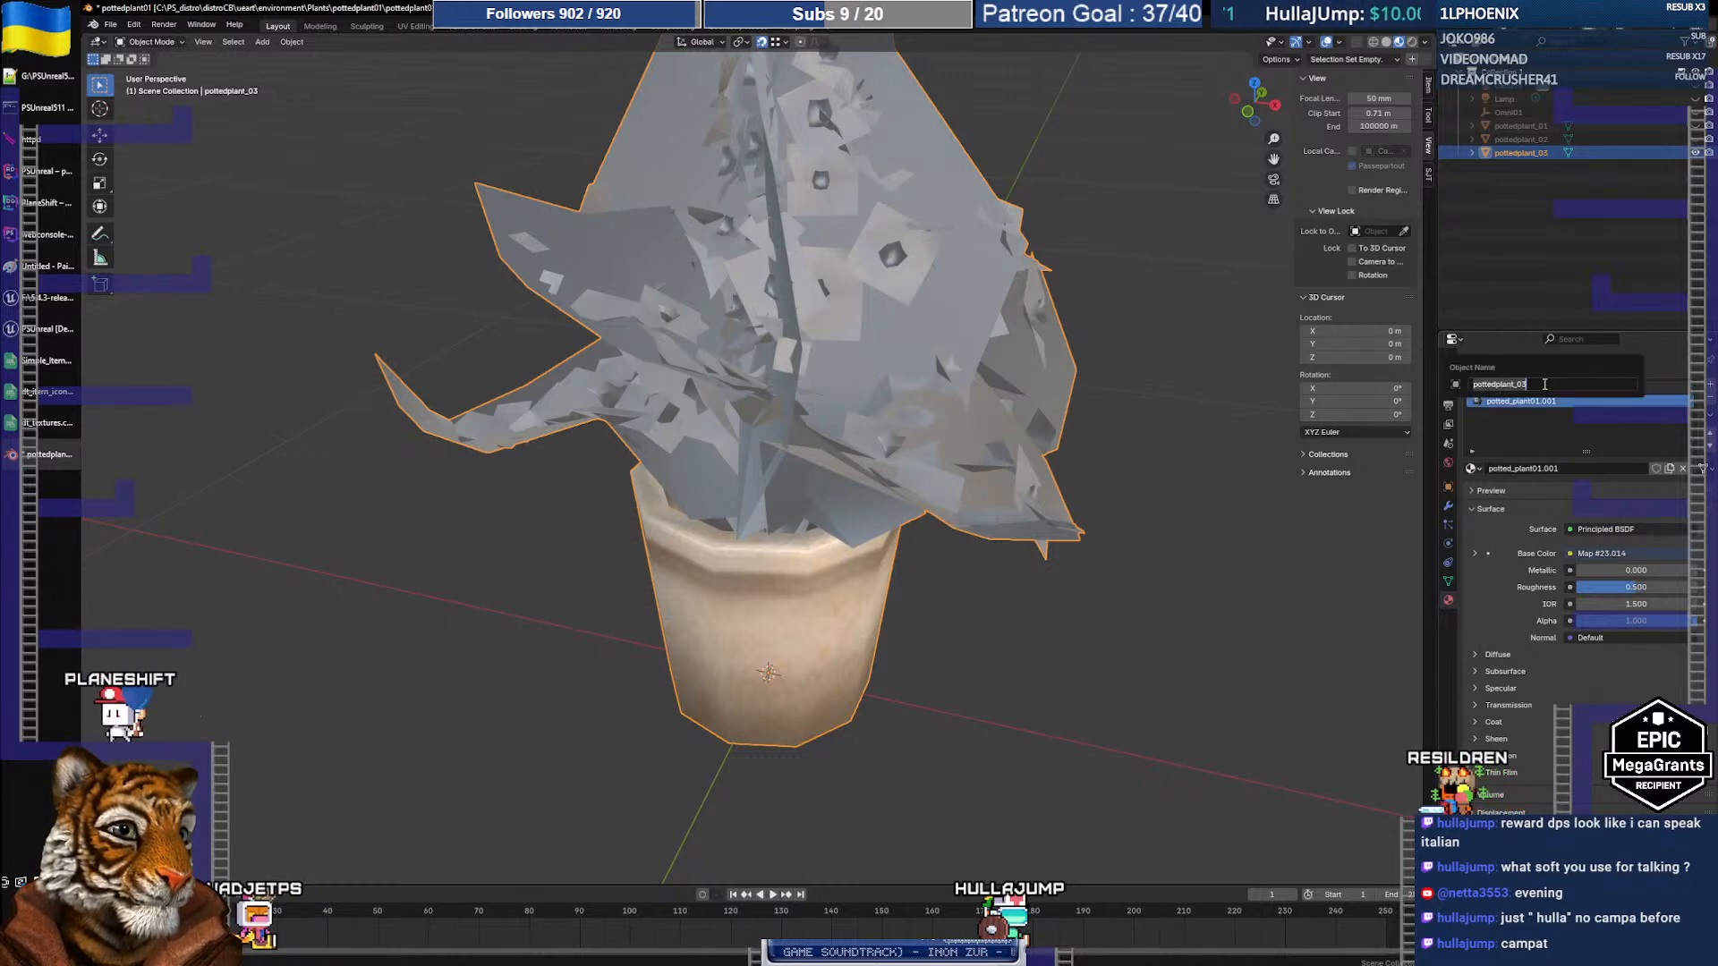
pyautogui.press('Escape')
pyautogui.doubleClick(1540, 400)
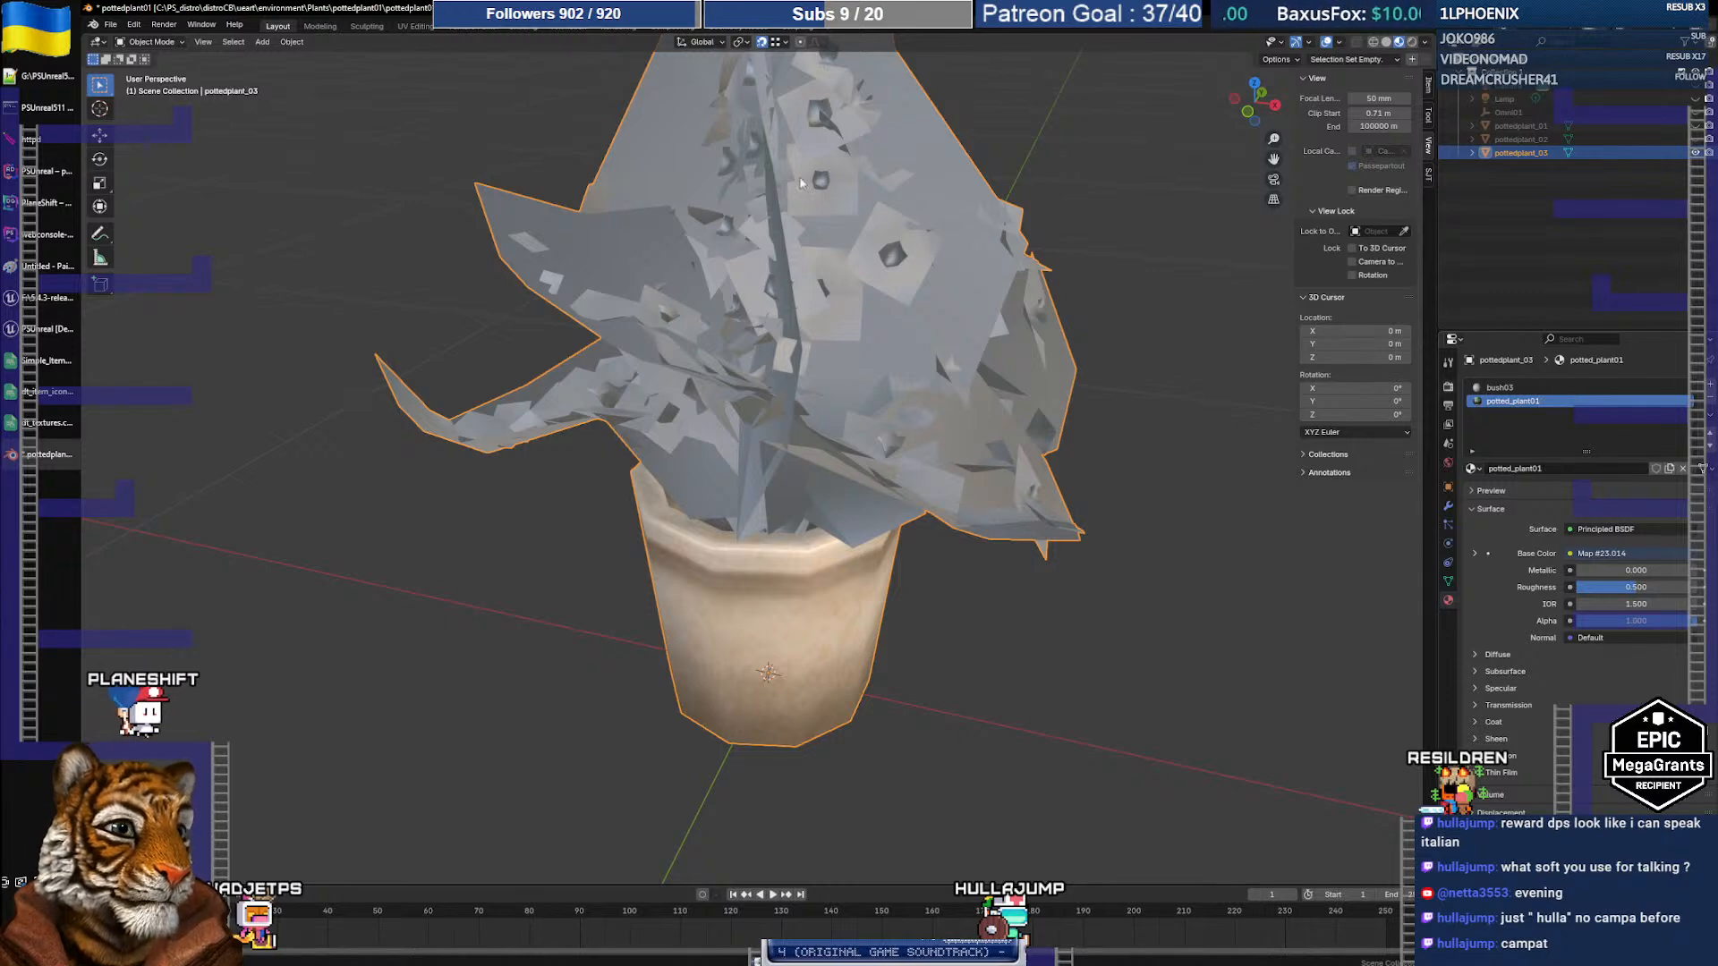
# Step: Re-export the plant as pottedplant03.fbx
pyautogui.click(109, 24)
pyautogui.moveTo(179, 229)
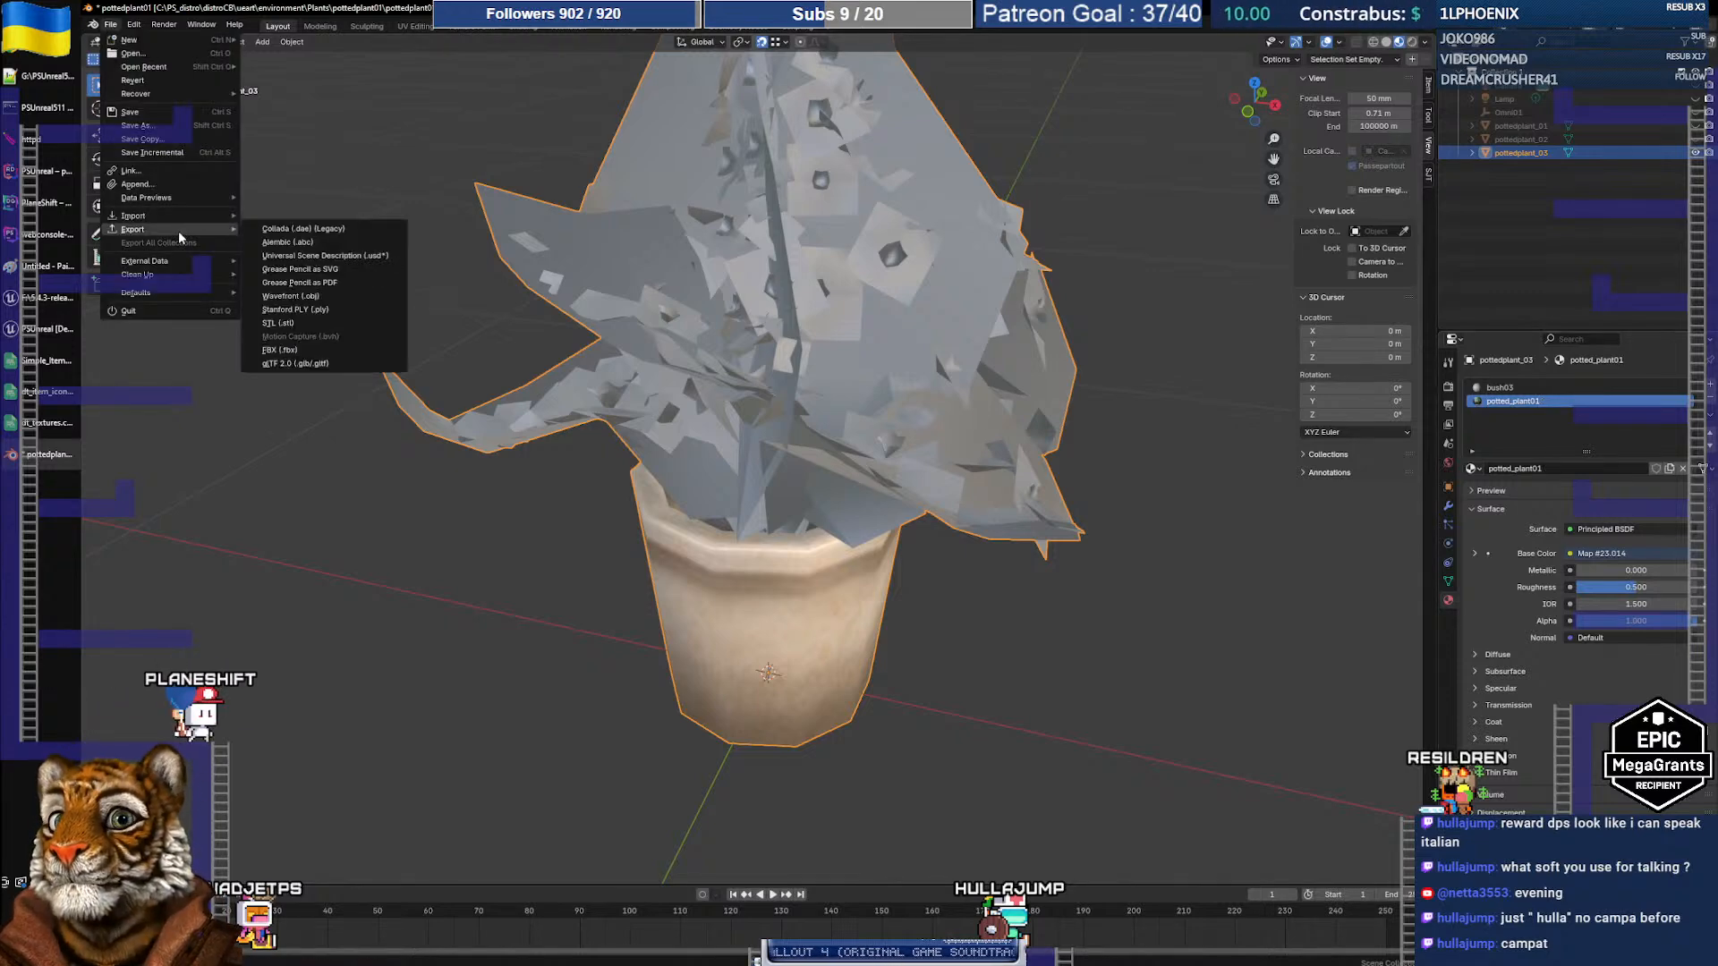
pyautogui.click(310, 349)
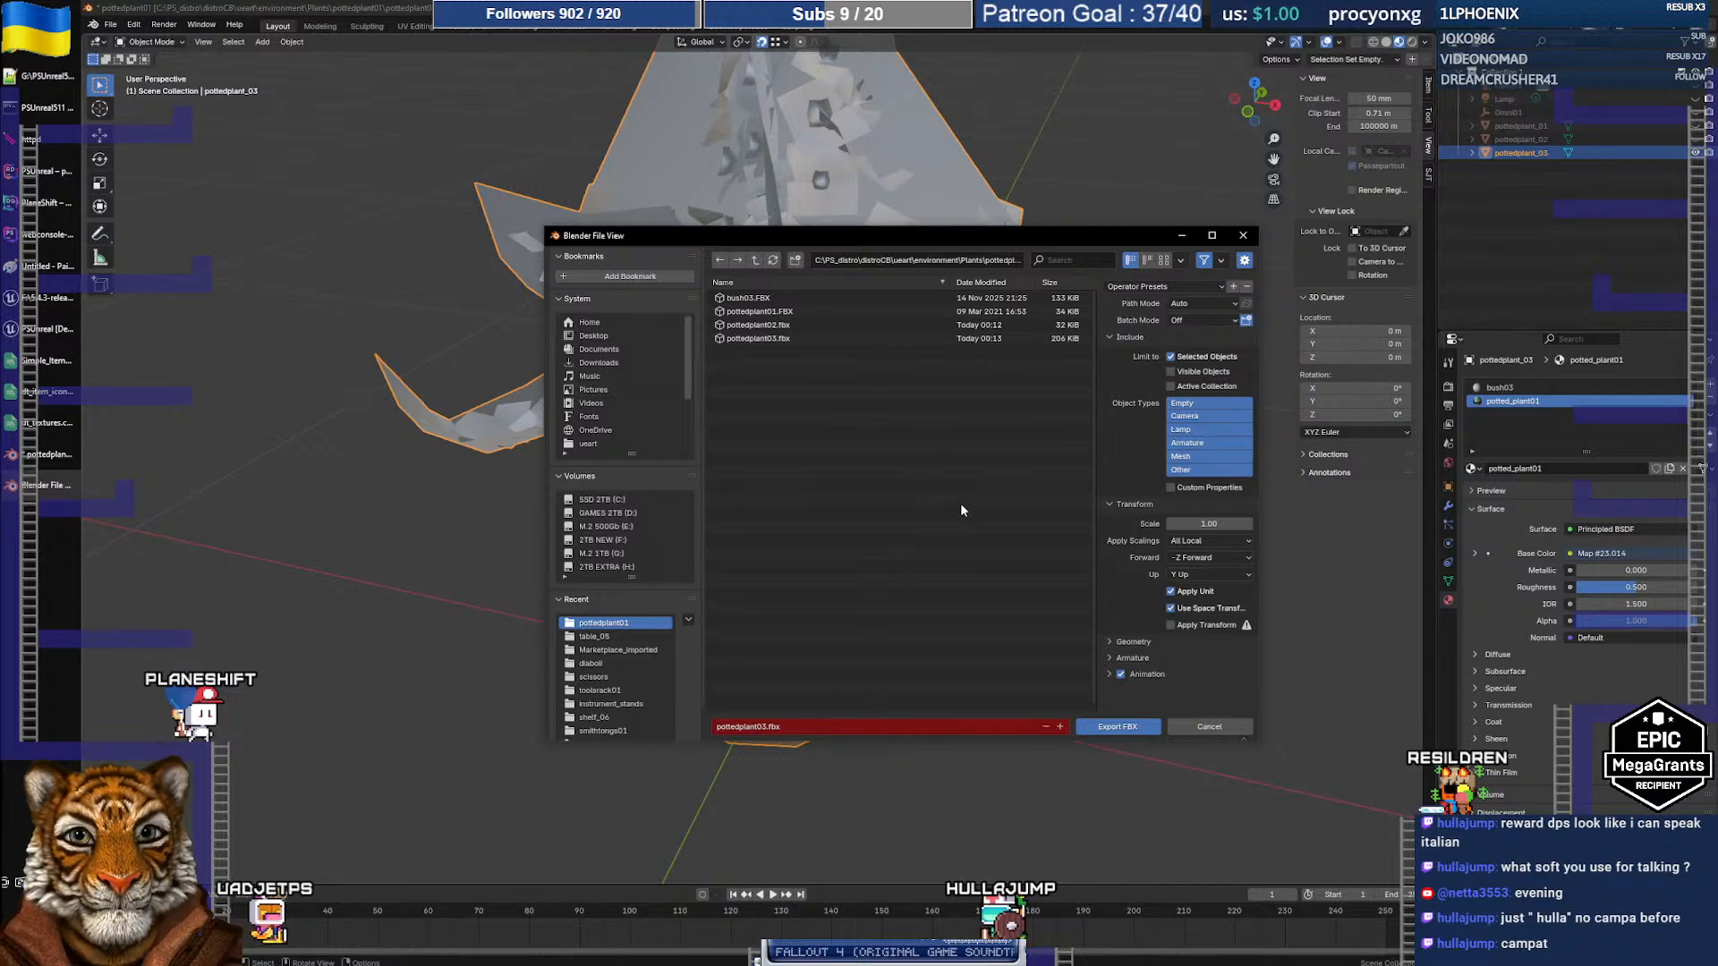
pyautogui.click(1126, 727)
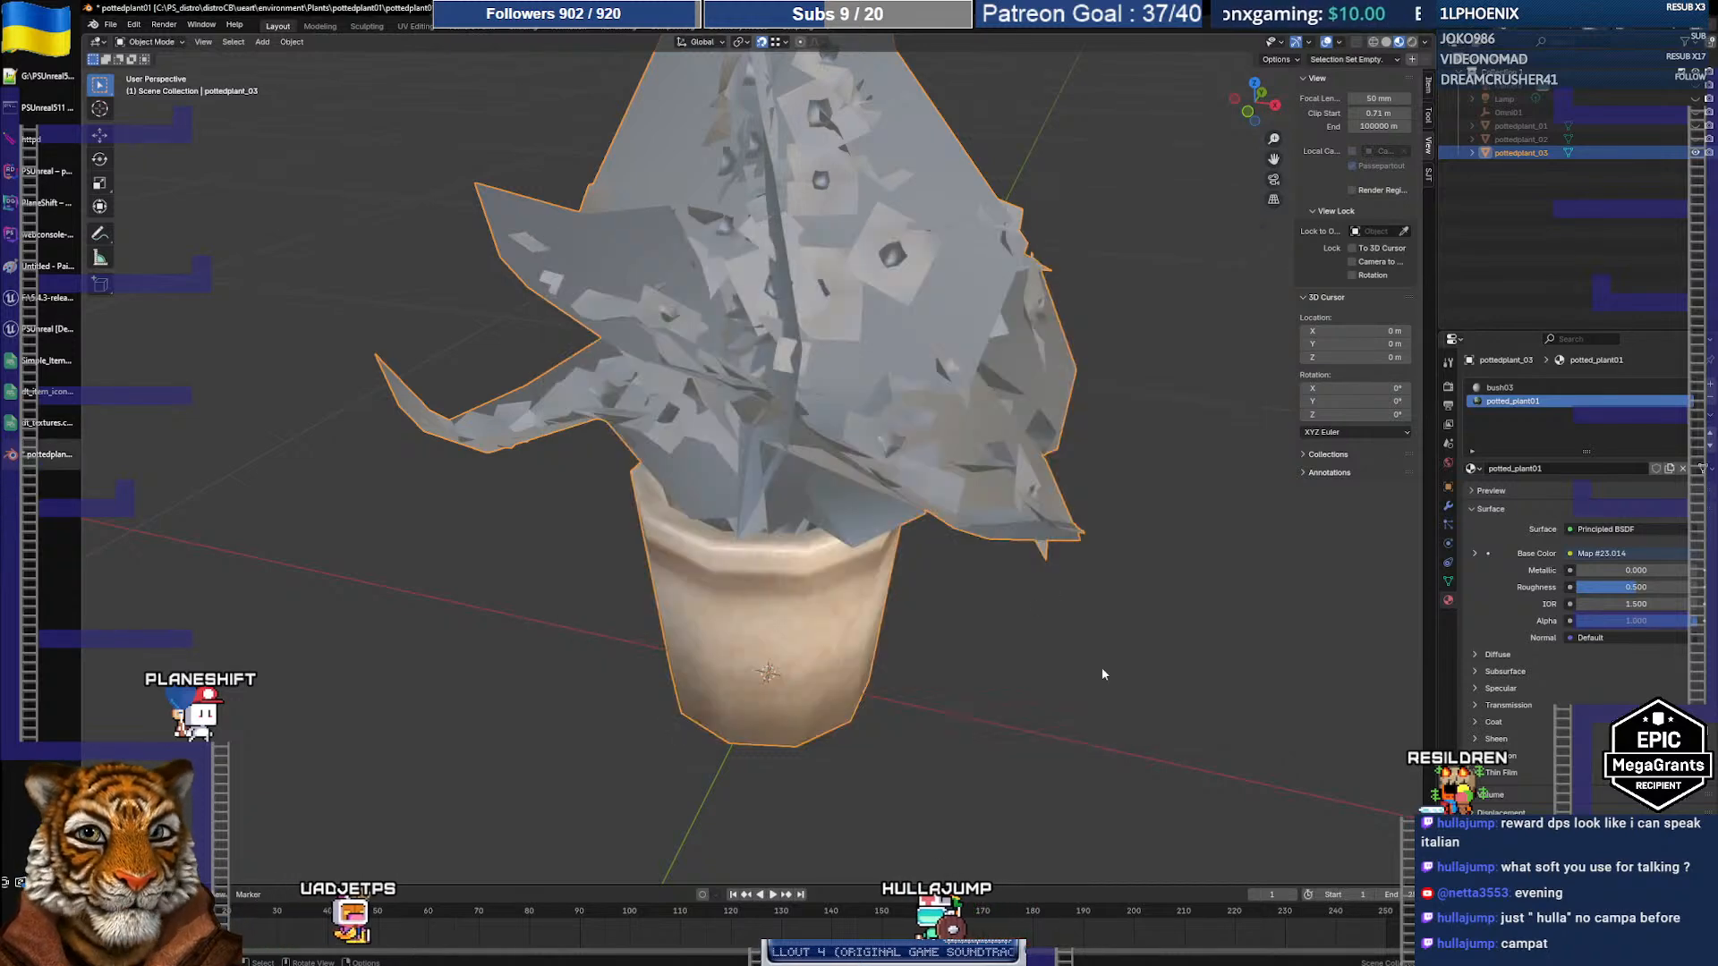
# Step: Save the Blender file
pyautogui.click(112, 25)
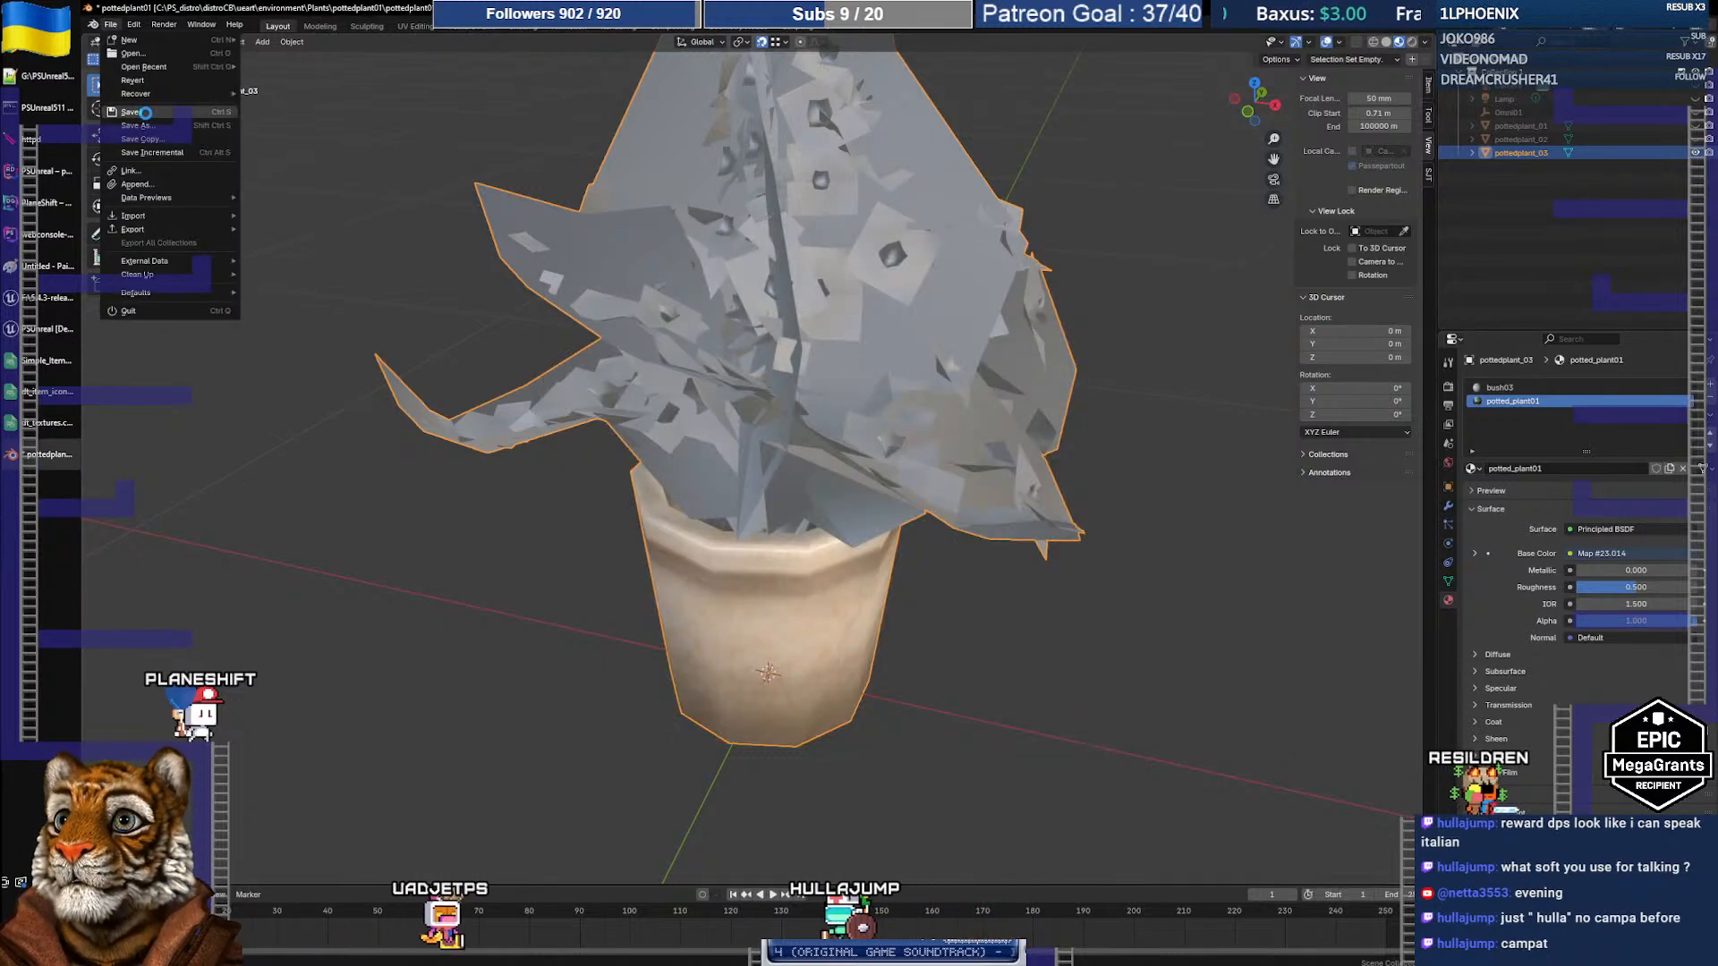
pyautogui.click(139, 98)
pyautogui.hotkey('alt', 'Tab')
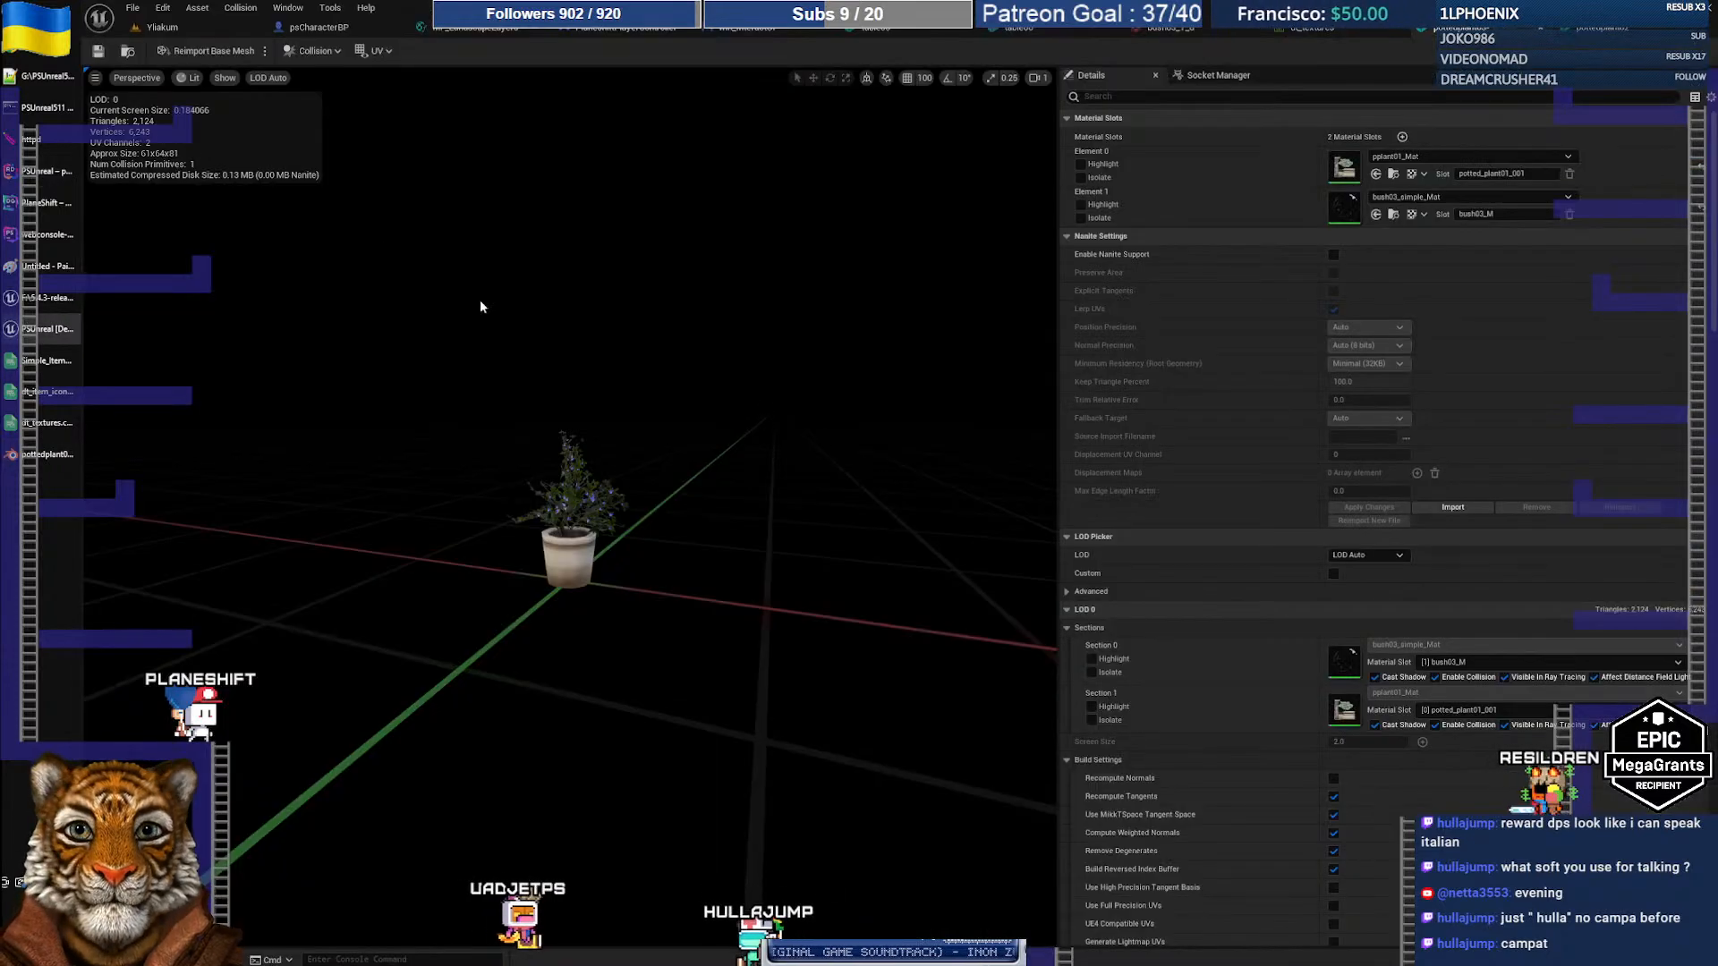
# Step: Reimport pottedplant03 with the new pottedplant03.fbx, accept the material matching, and reopen the mesh
pyautogui.click(128, 53)
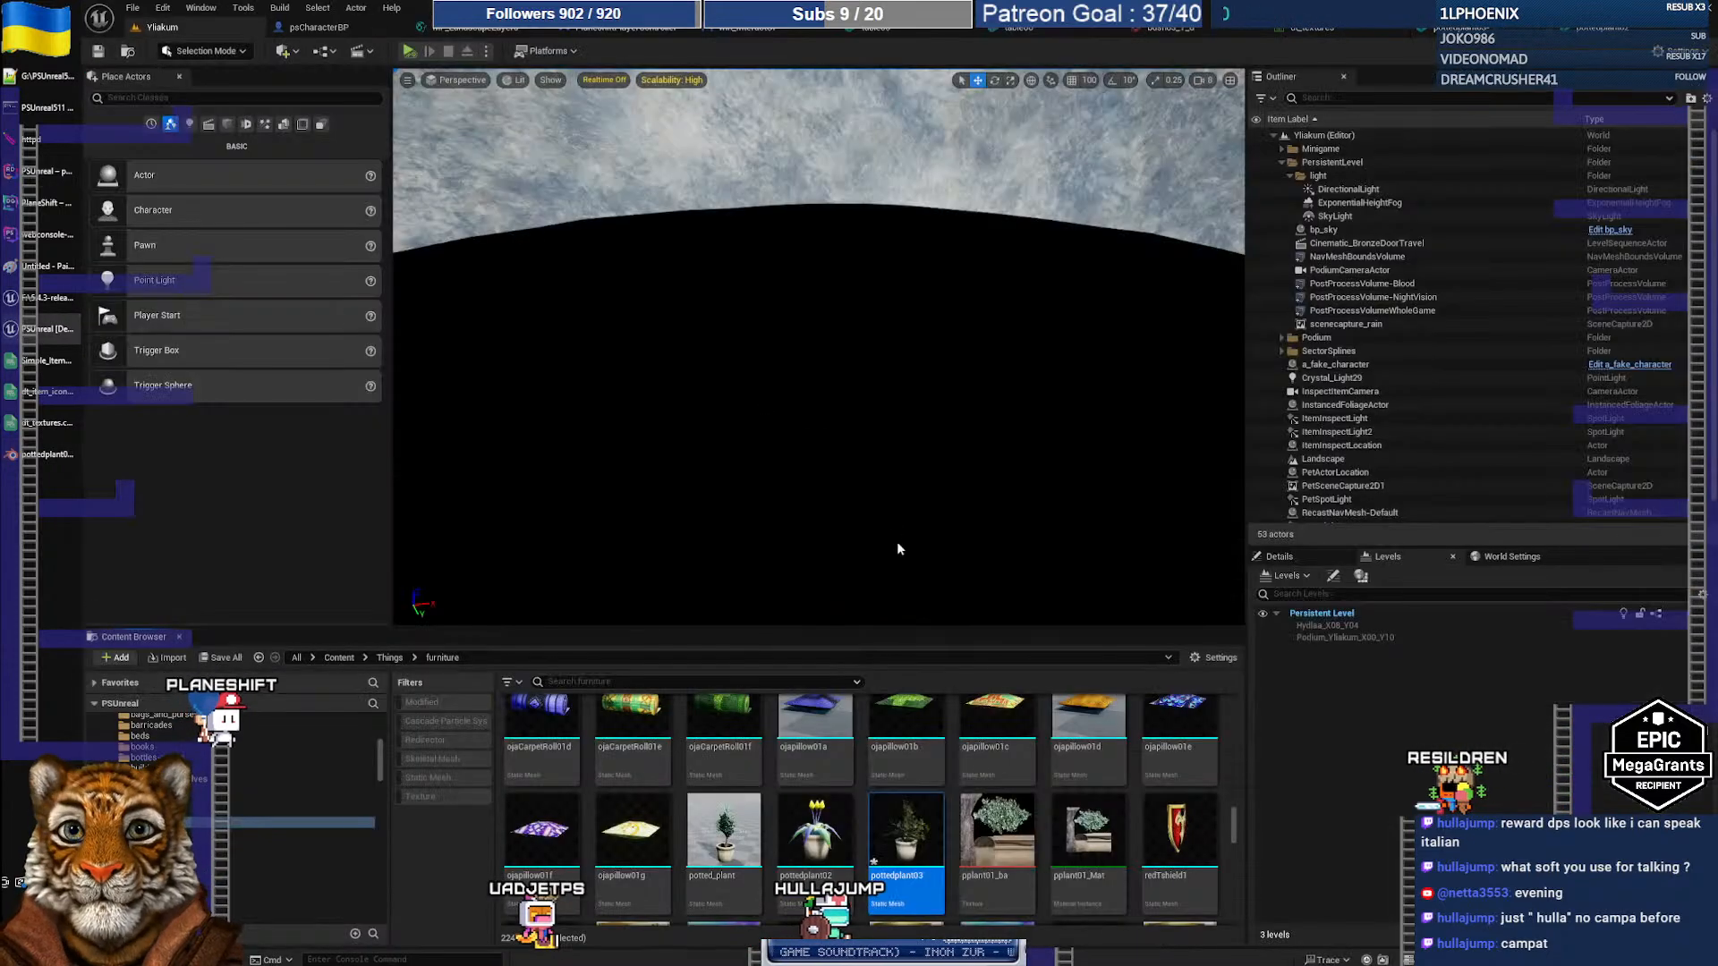
pyautogui.rightClick(909, 822)
pyautogui.click(988, 461)
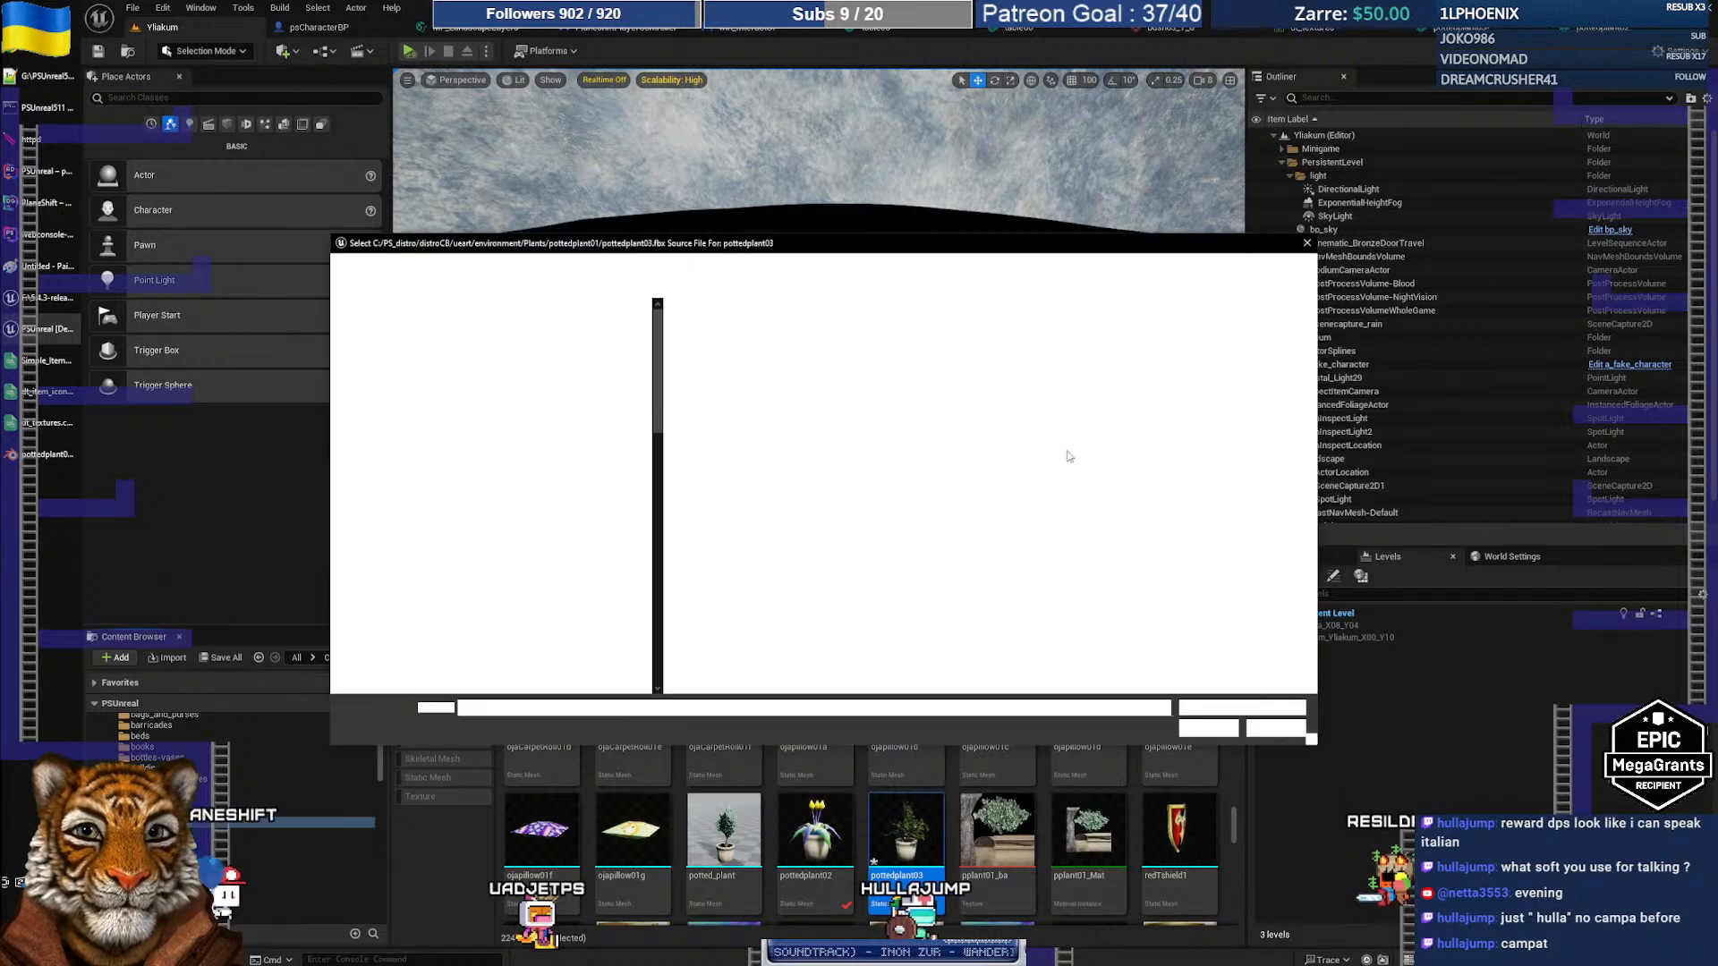
pyautogui.click(729, 368)
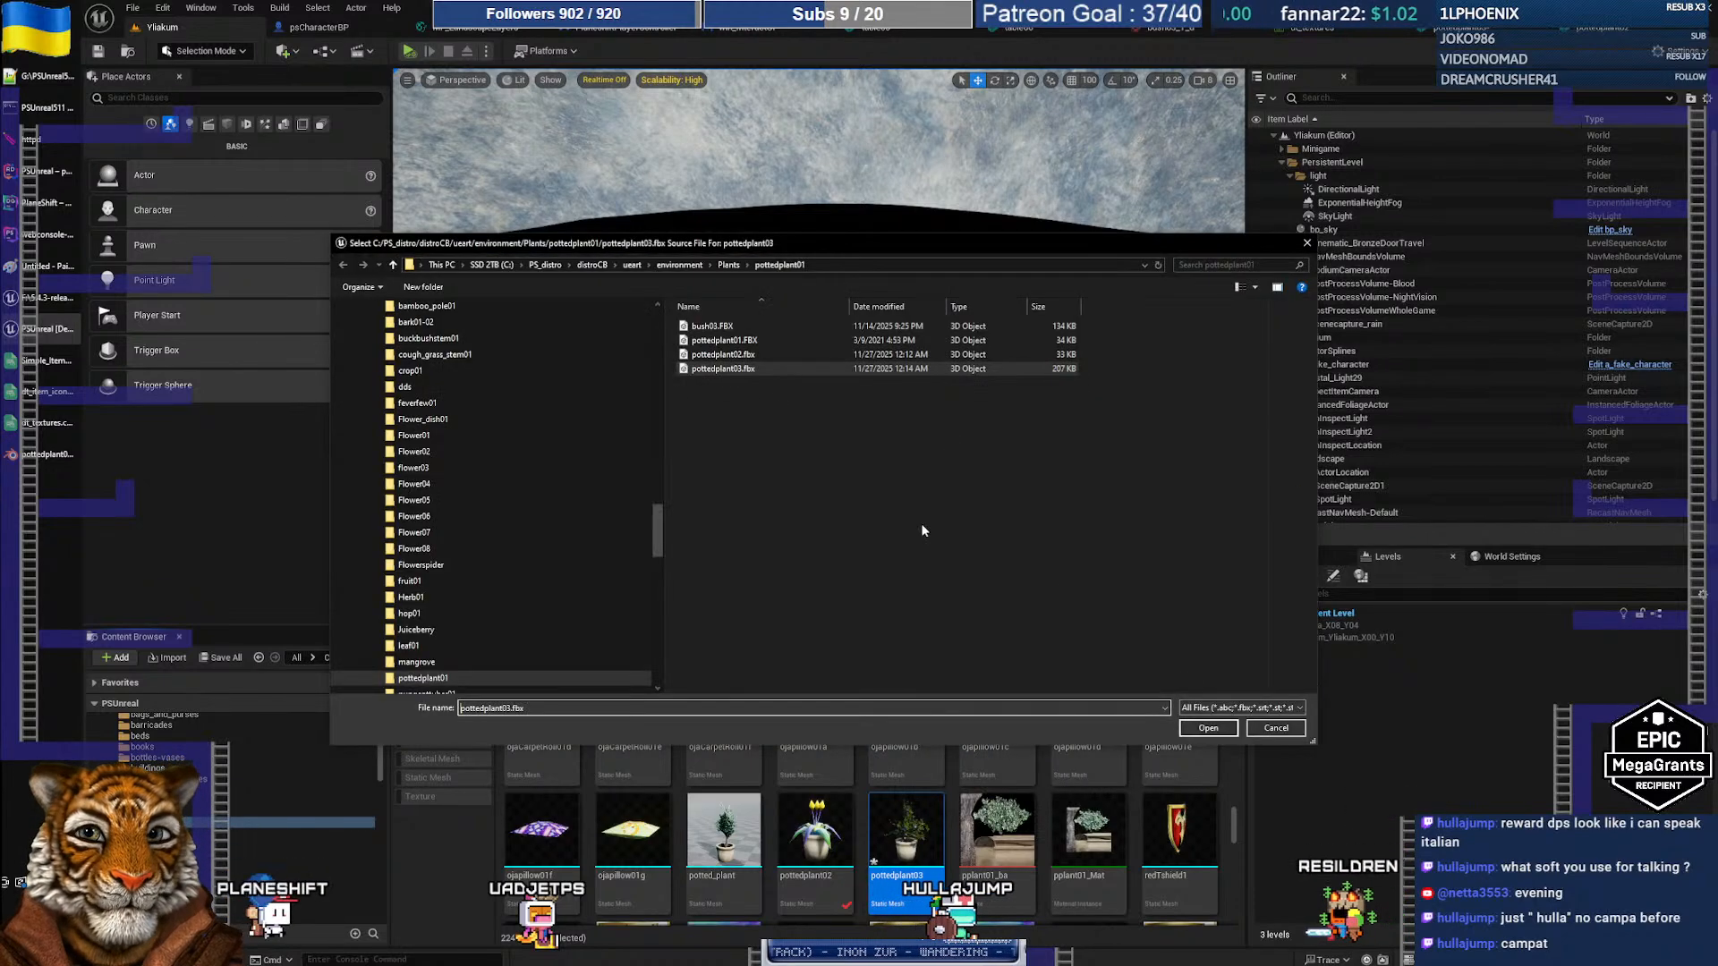
pyautogui.click(1208, 728)
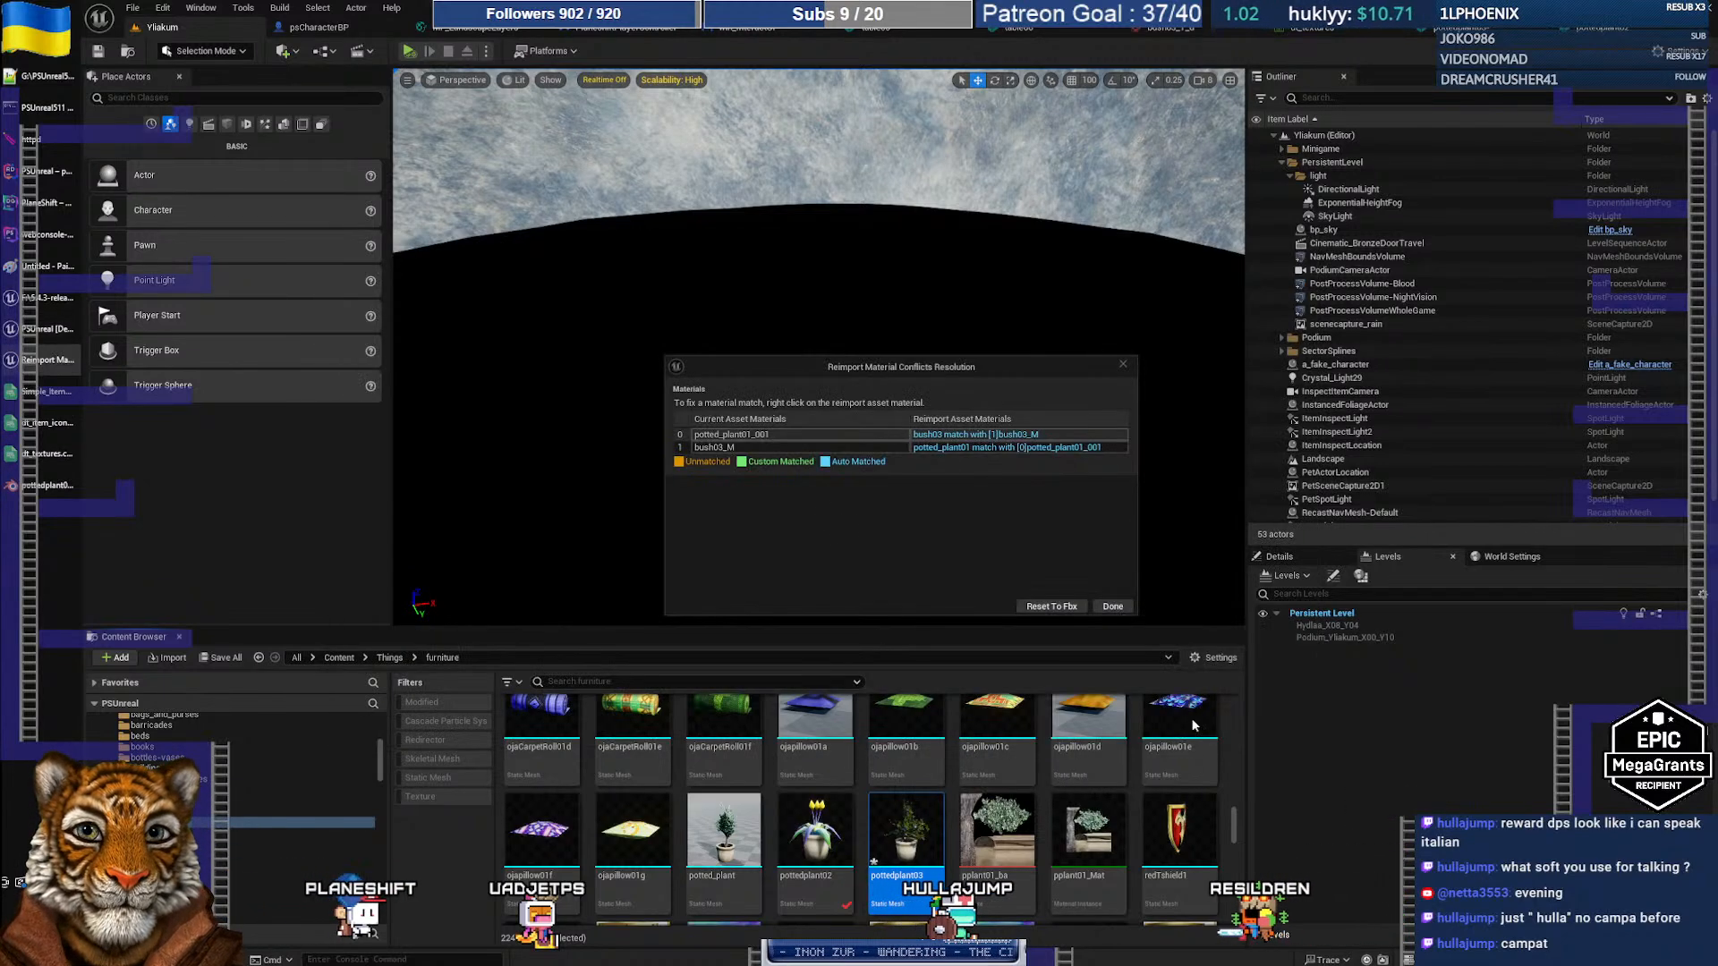
pyautogui.click(1056, 605)
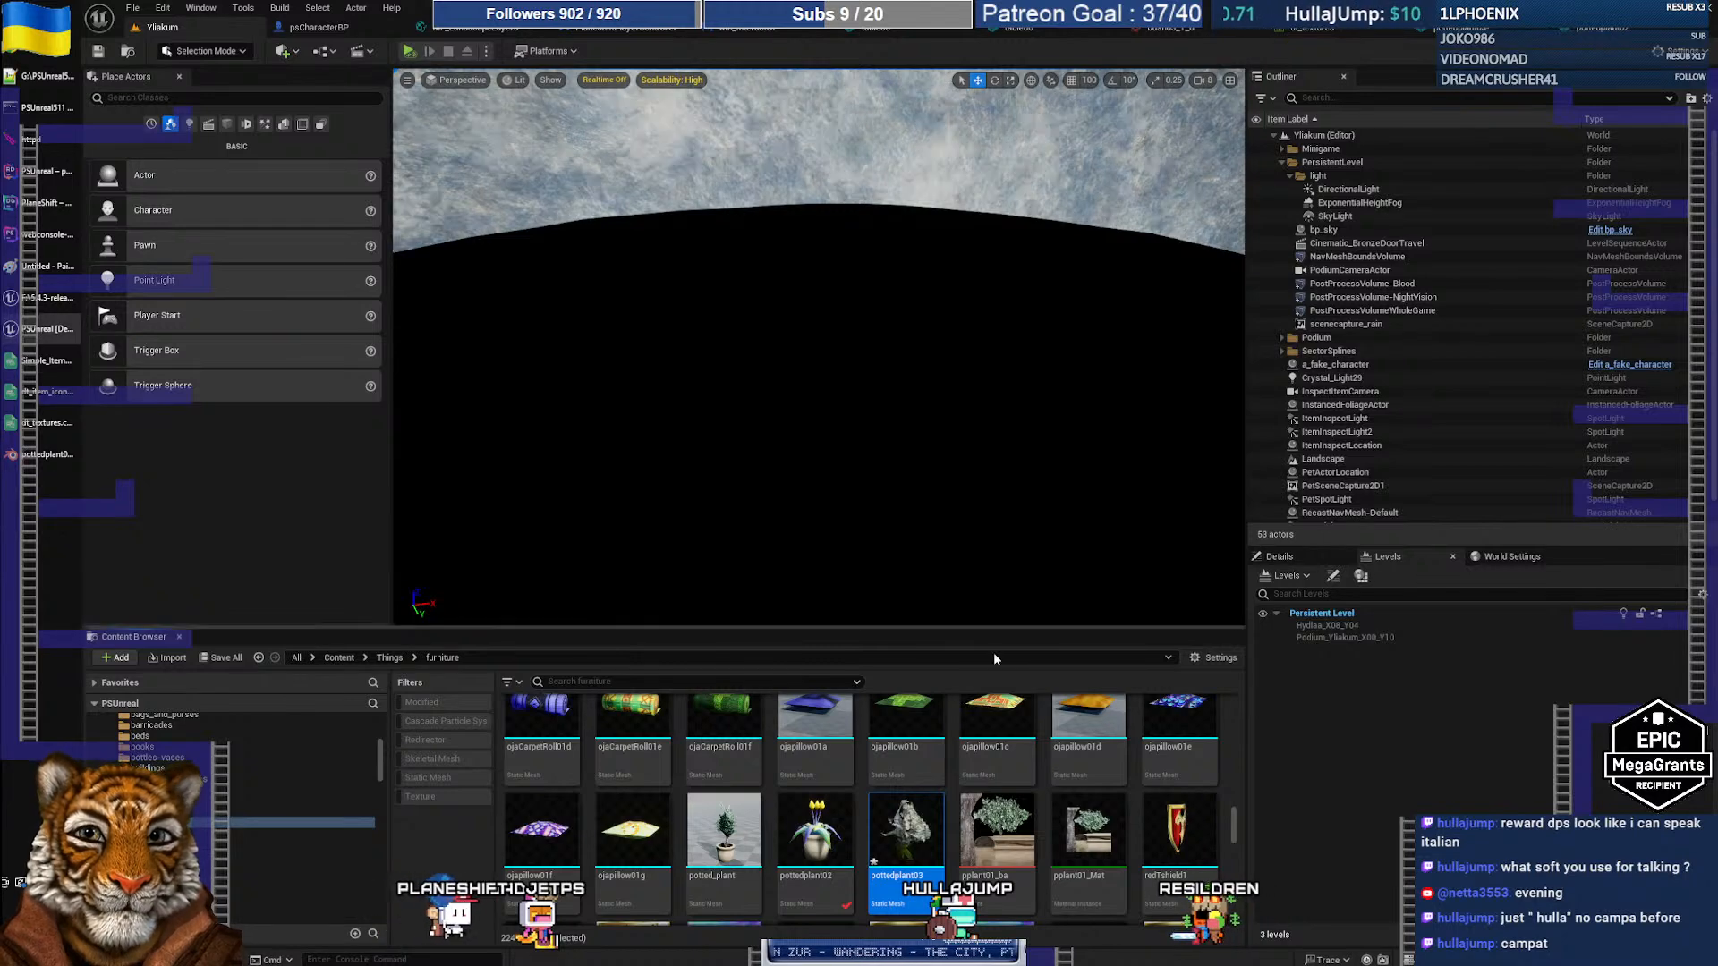
pyautogui.doubleClick(912, 845)
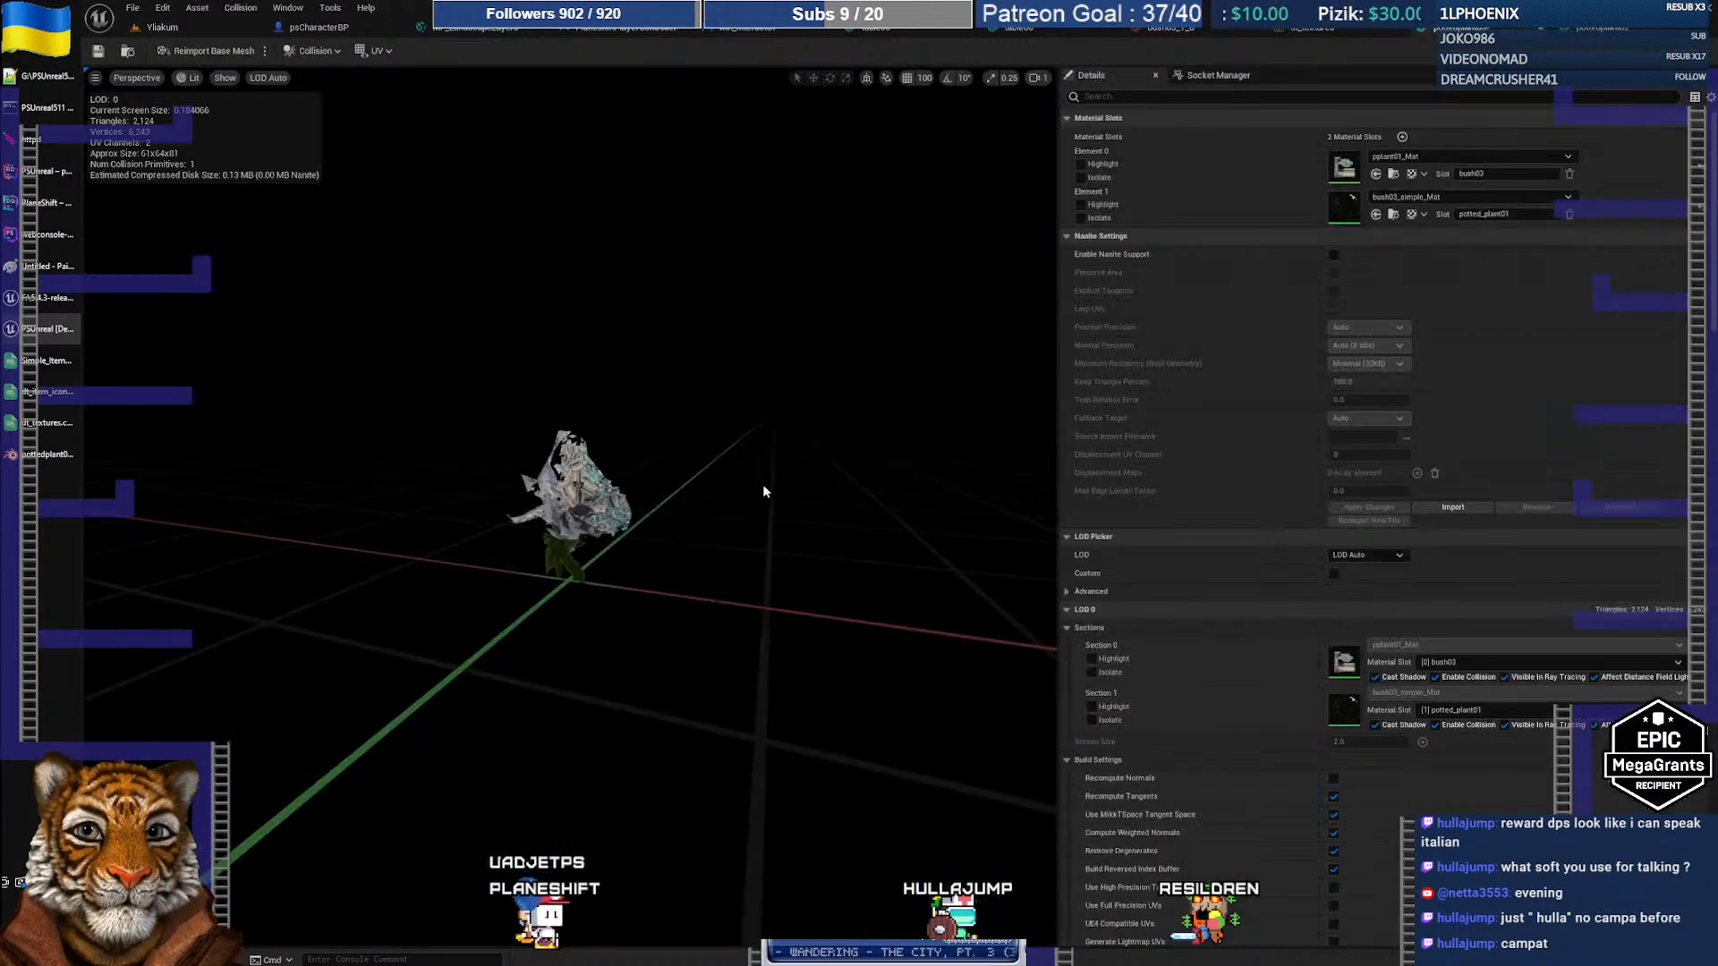
# Step: Set Element 0 of pottedplant03 to bush03_simple_Mat_Inst for the leaves
pyautogui.scroll(5, 573, 498)
pyautogui.moveTo(609, 463); pyautogui.dragTo(618, 573)
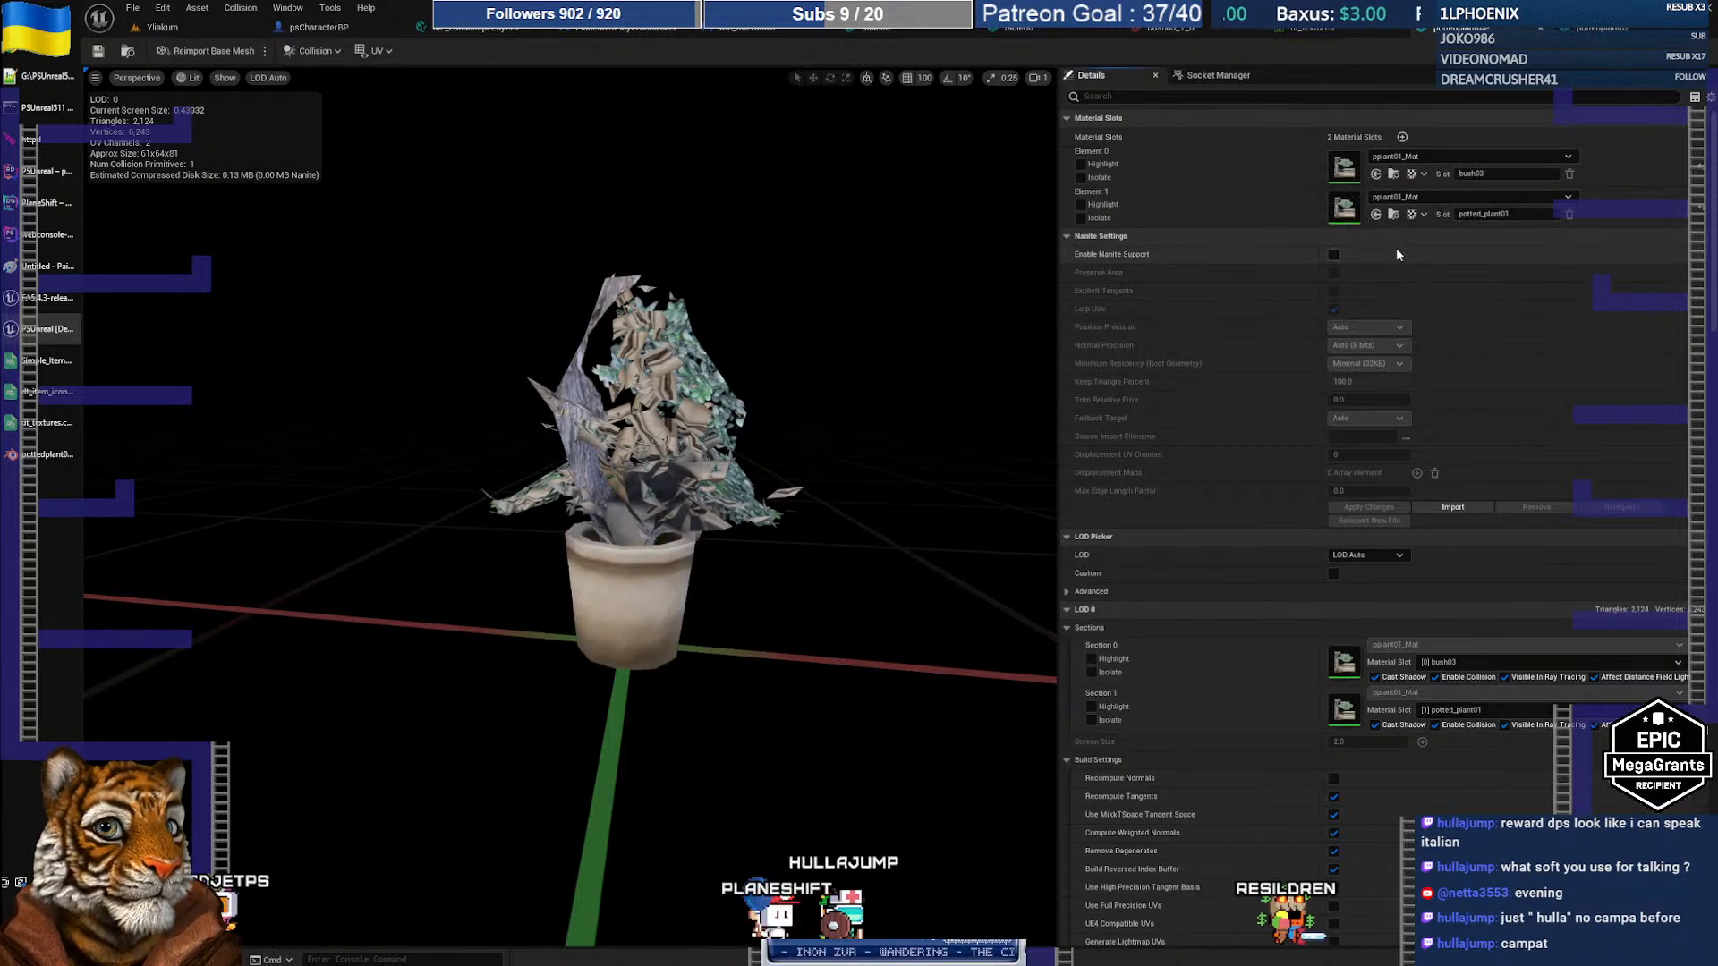
pyautogui.click(1396, 157)
pyautogui.write('bush03 simple')
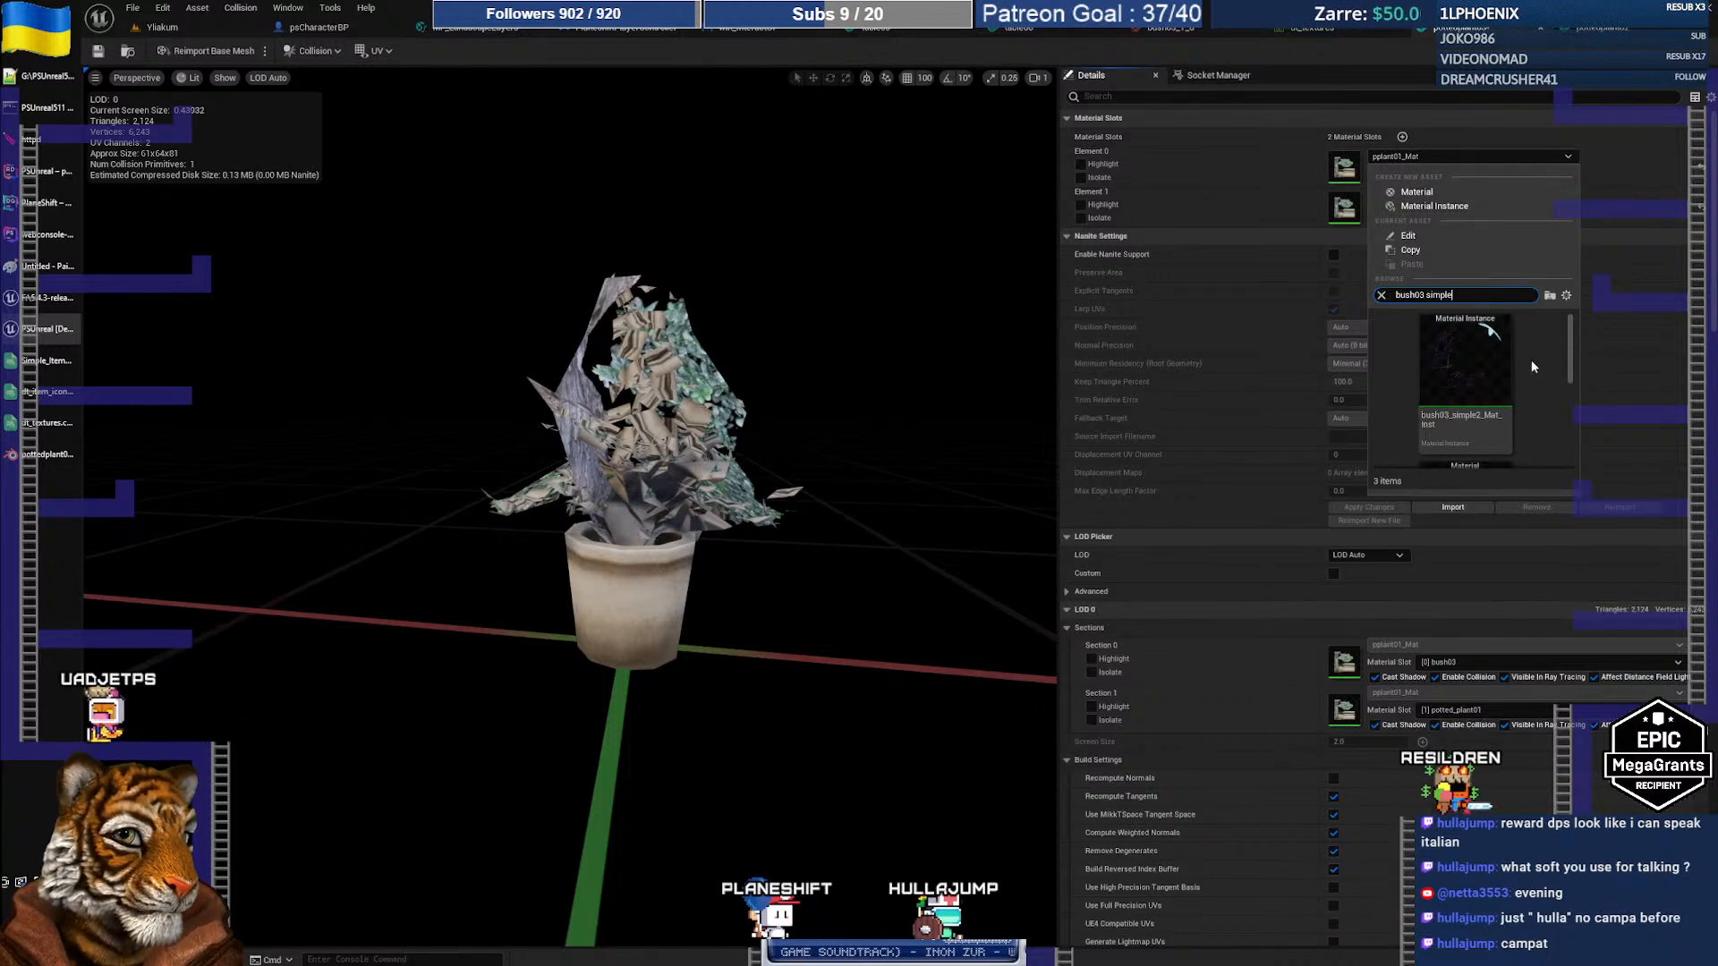
pyautogui.scroll(-2, 1526, 373)
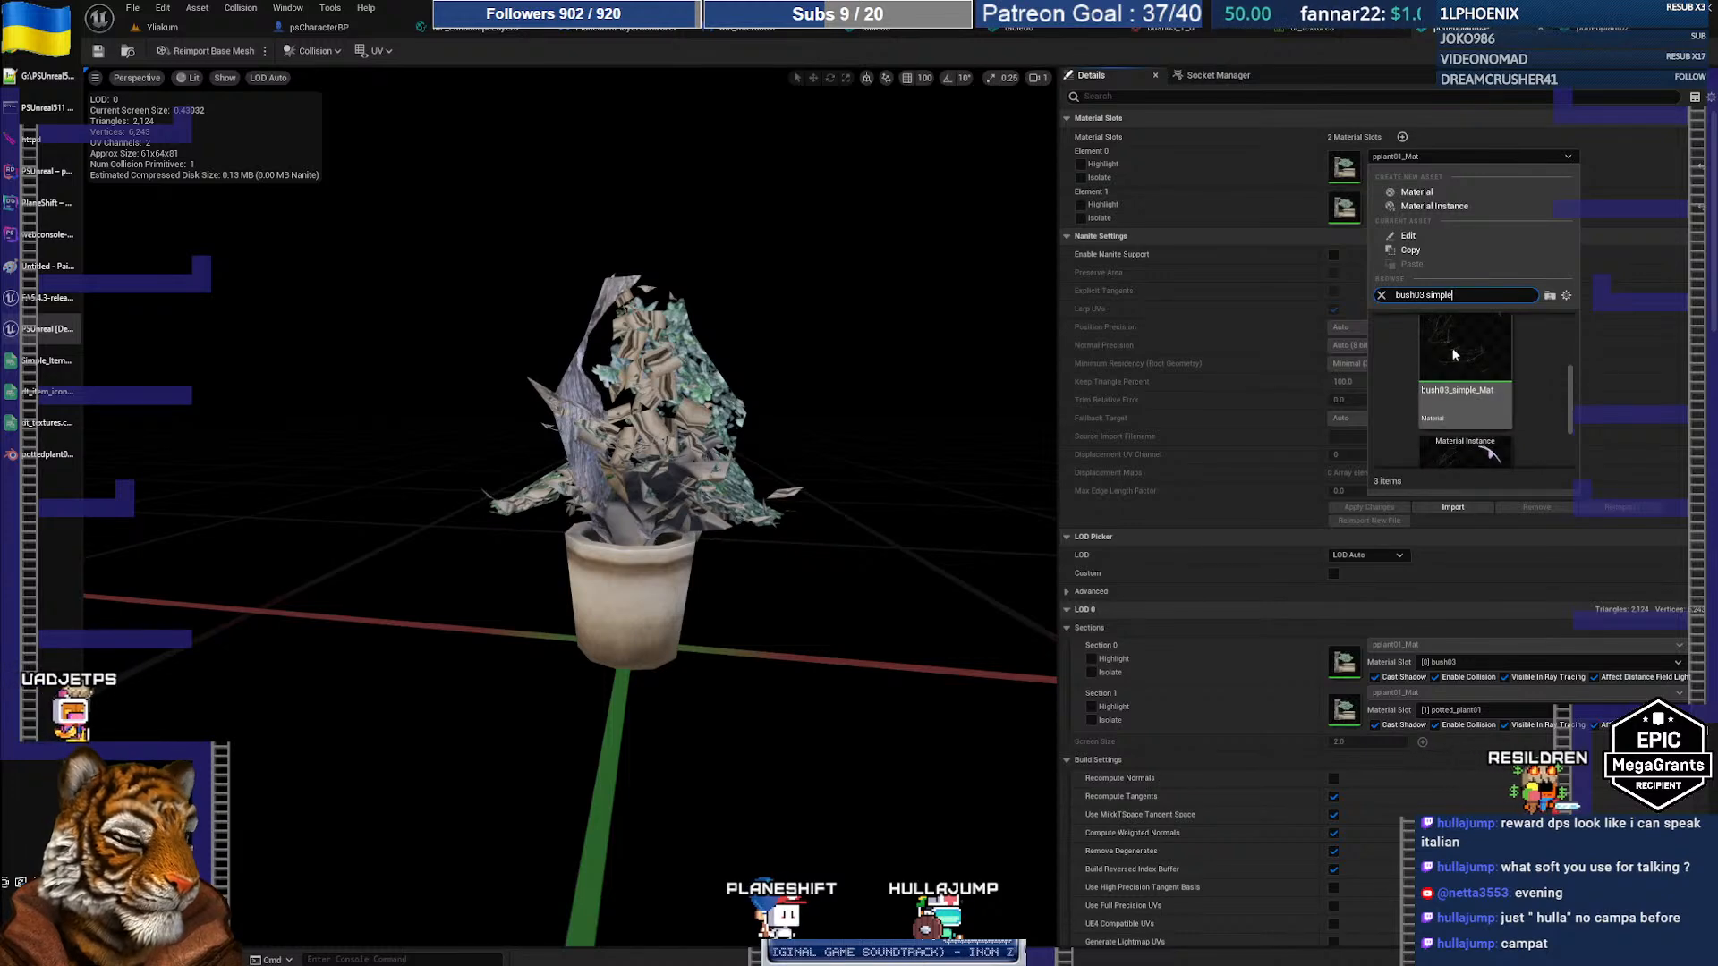
pyautogui.scroll(-2, 1501, 376)
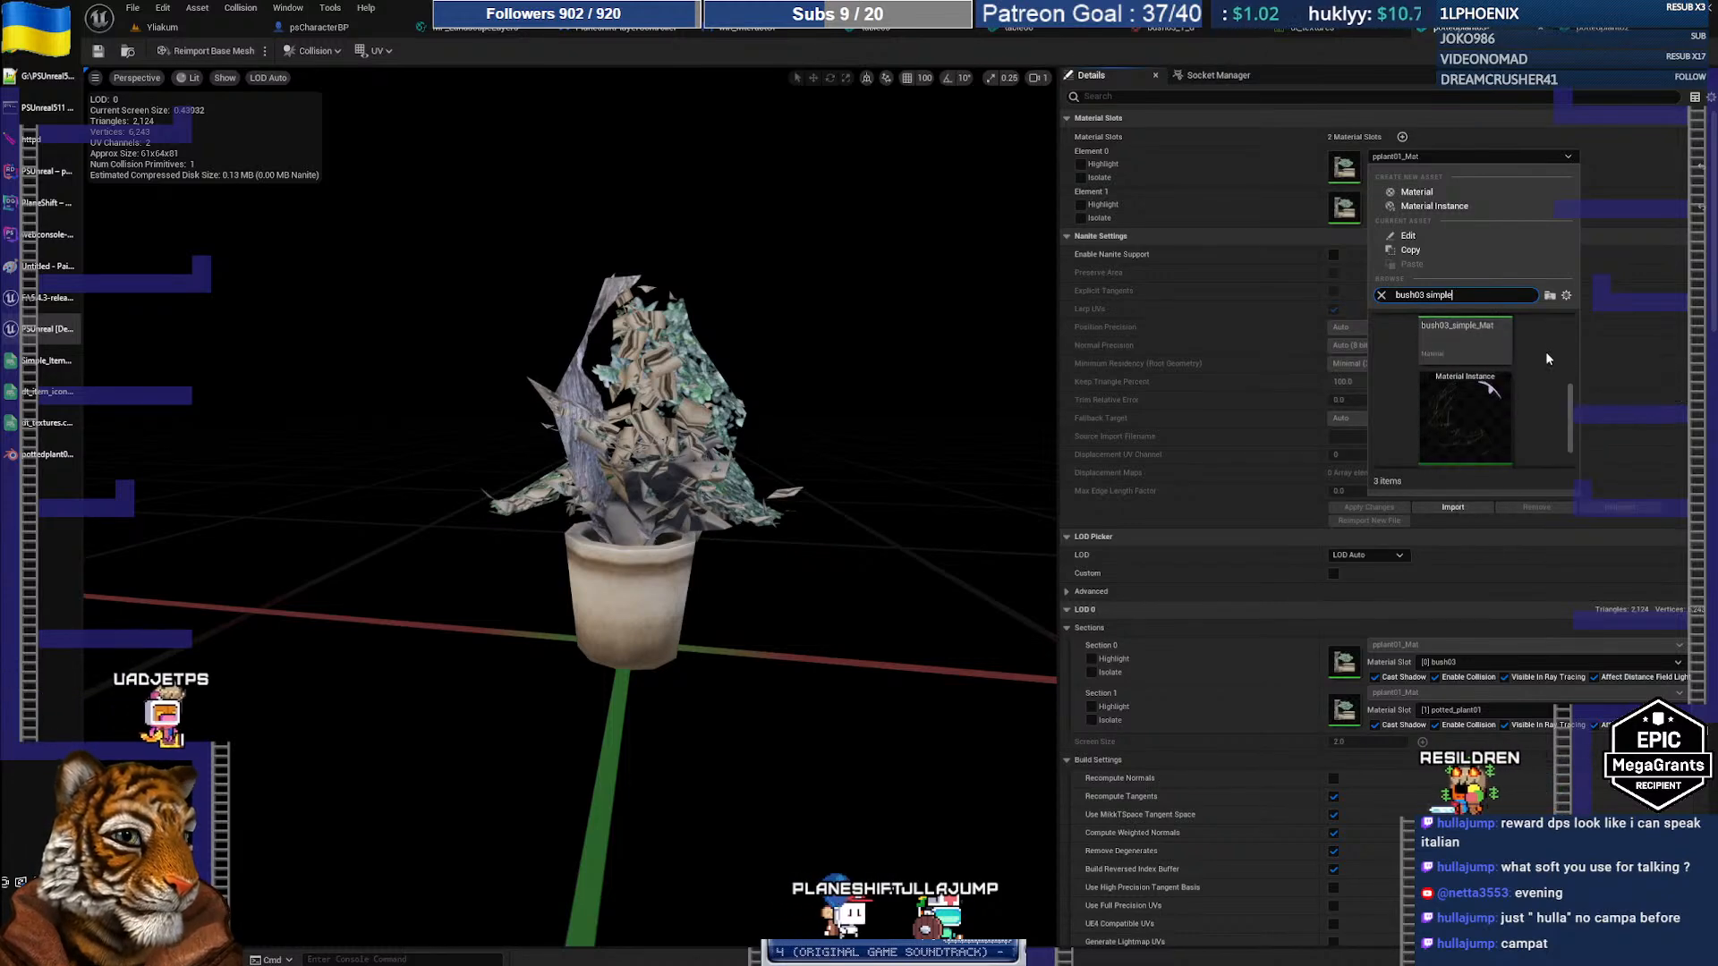
pyautogui.click(1500, 374)
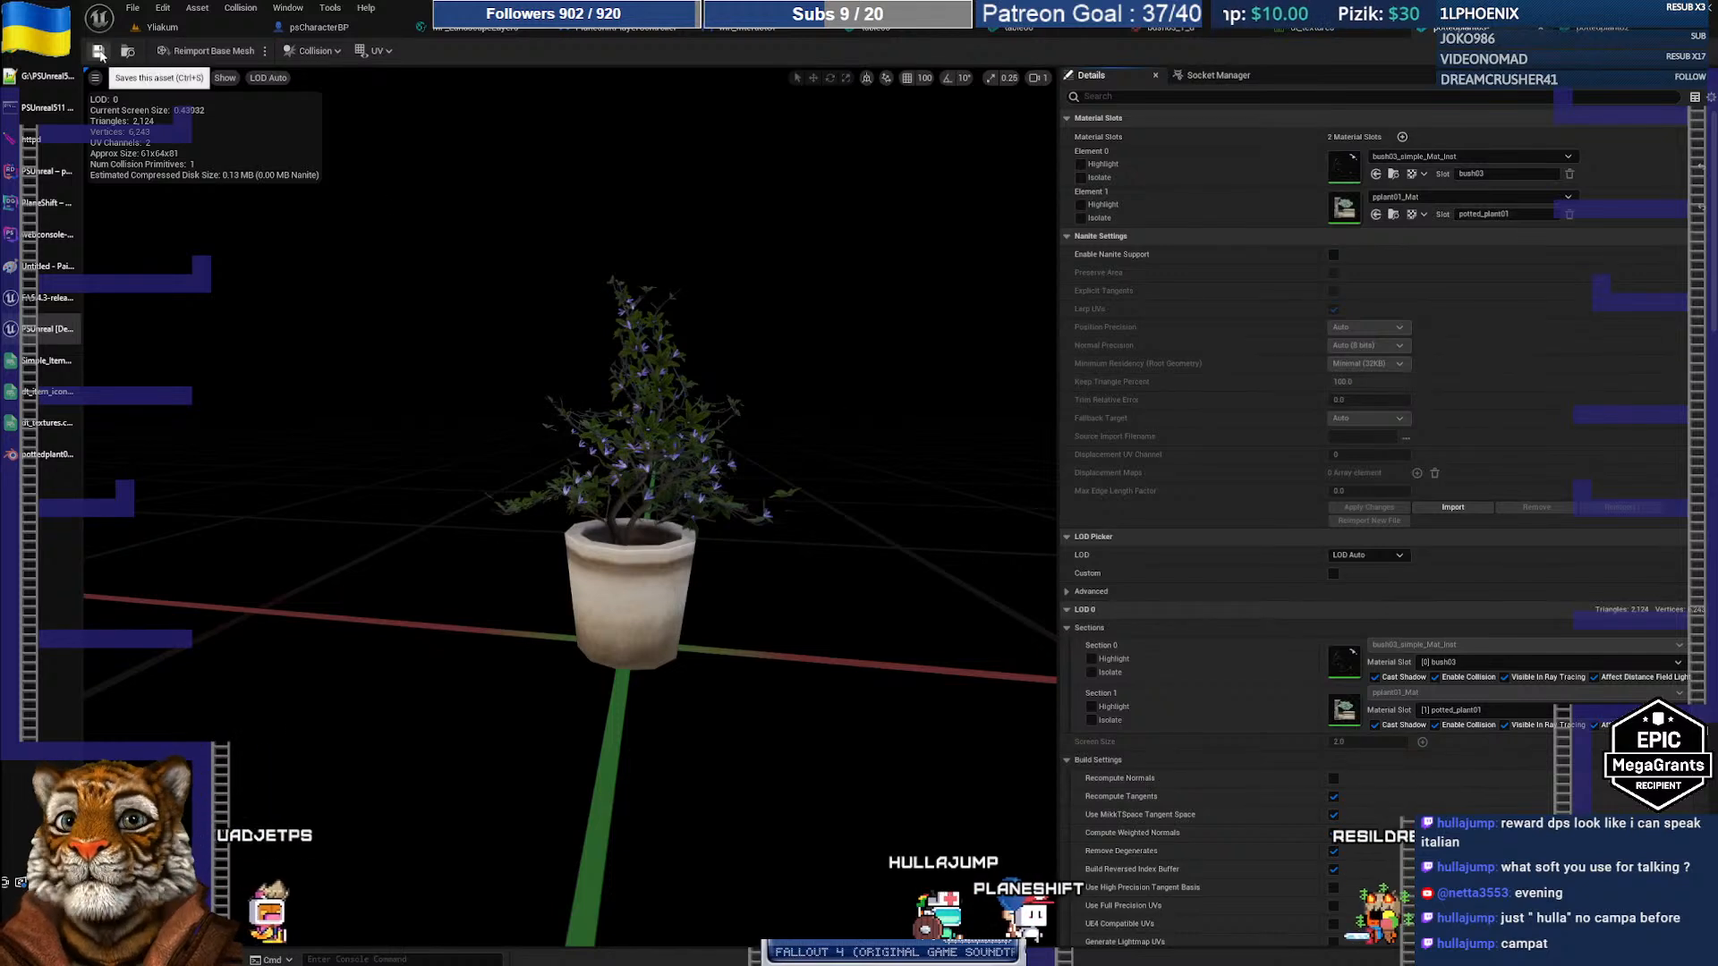
# Step: Save and check out pottedplant03, then save remaining files from the File menu
pyautogui.click(99, 51)
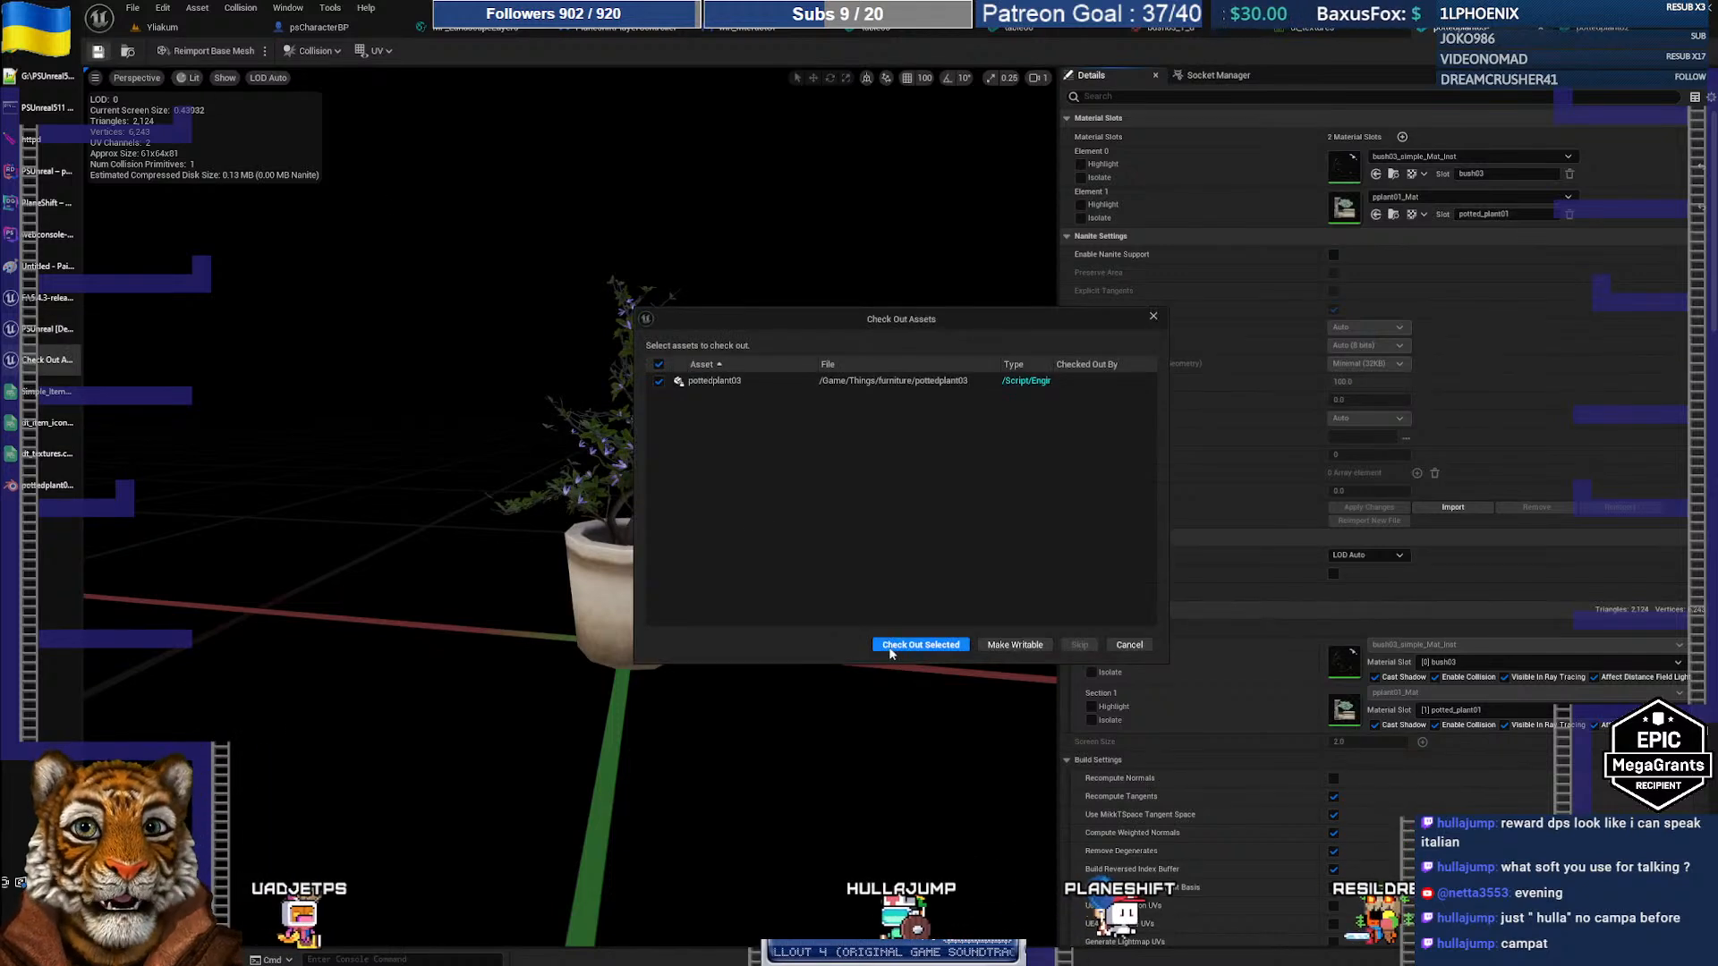
pyautogui.click(890, 644)
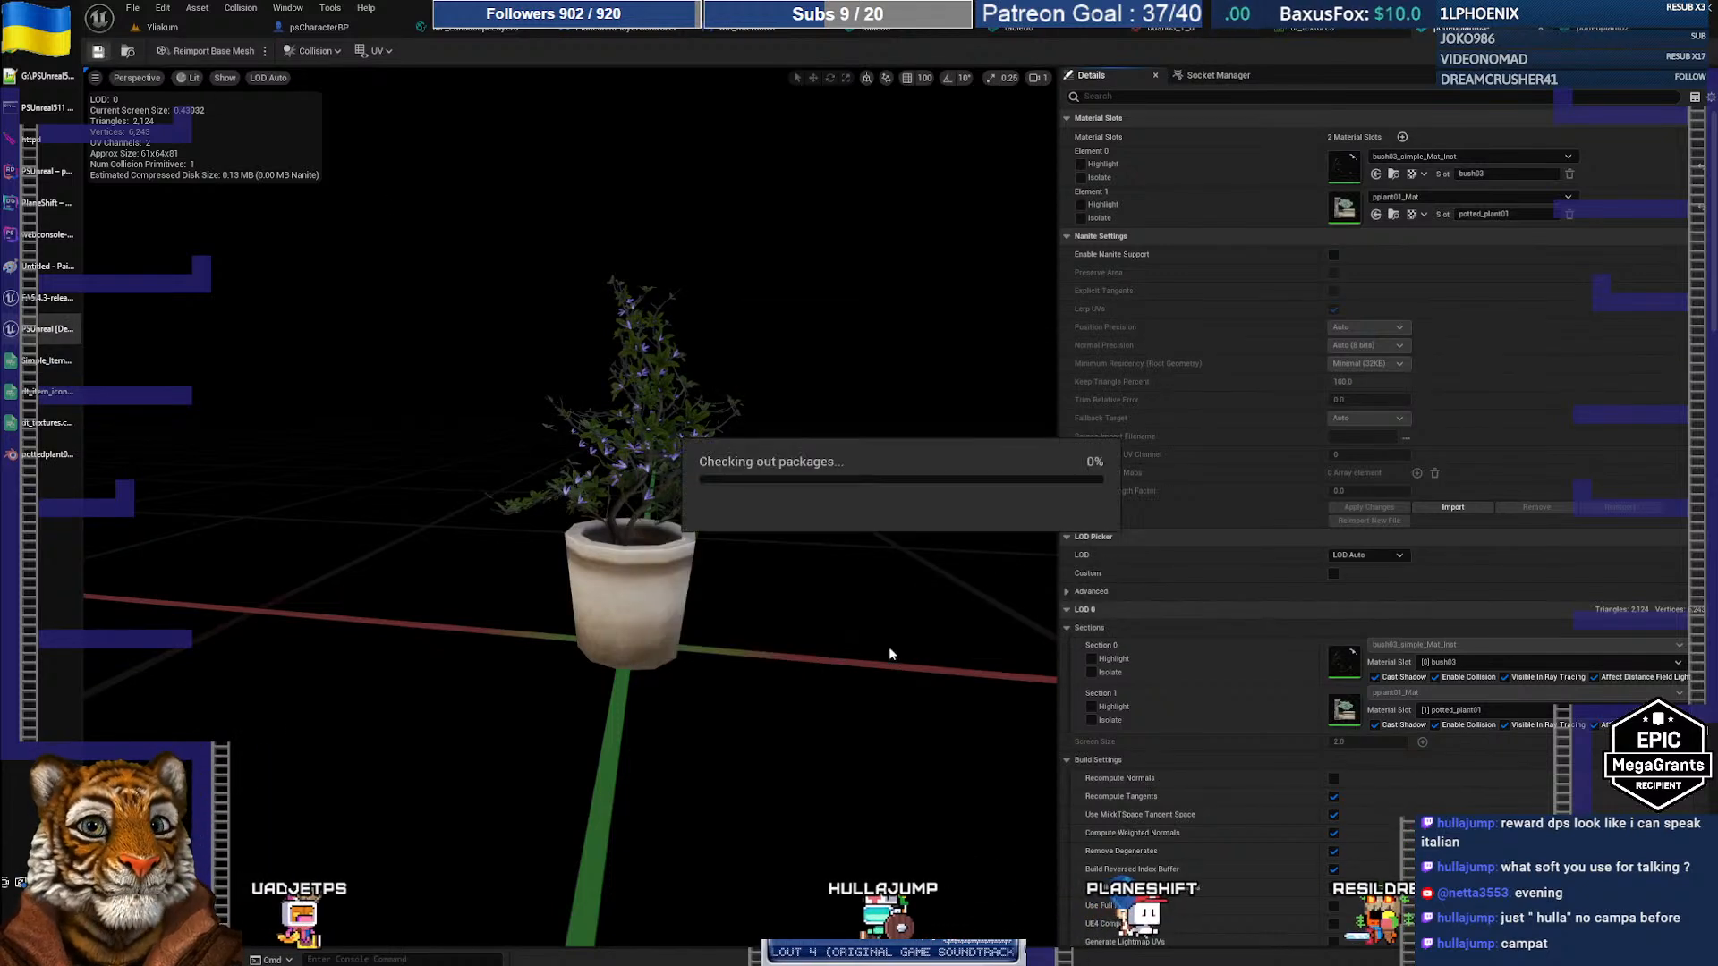
pyautogui.click(133, 8)
pyautogui.click(172, 103)
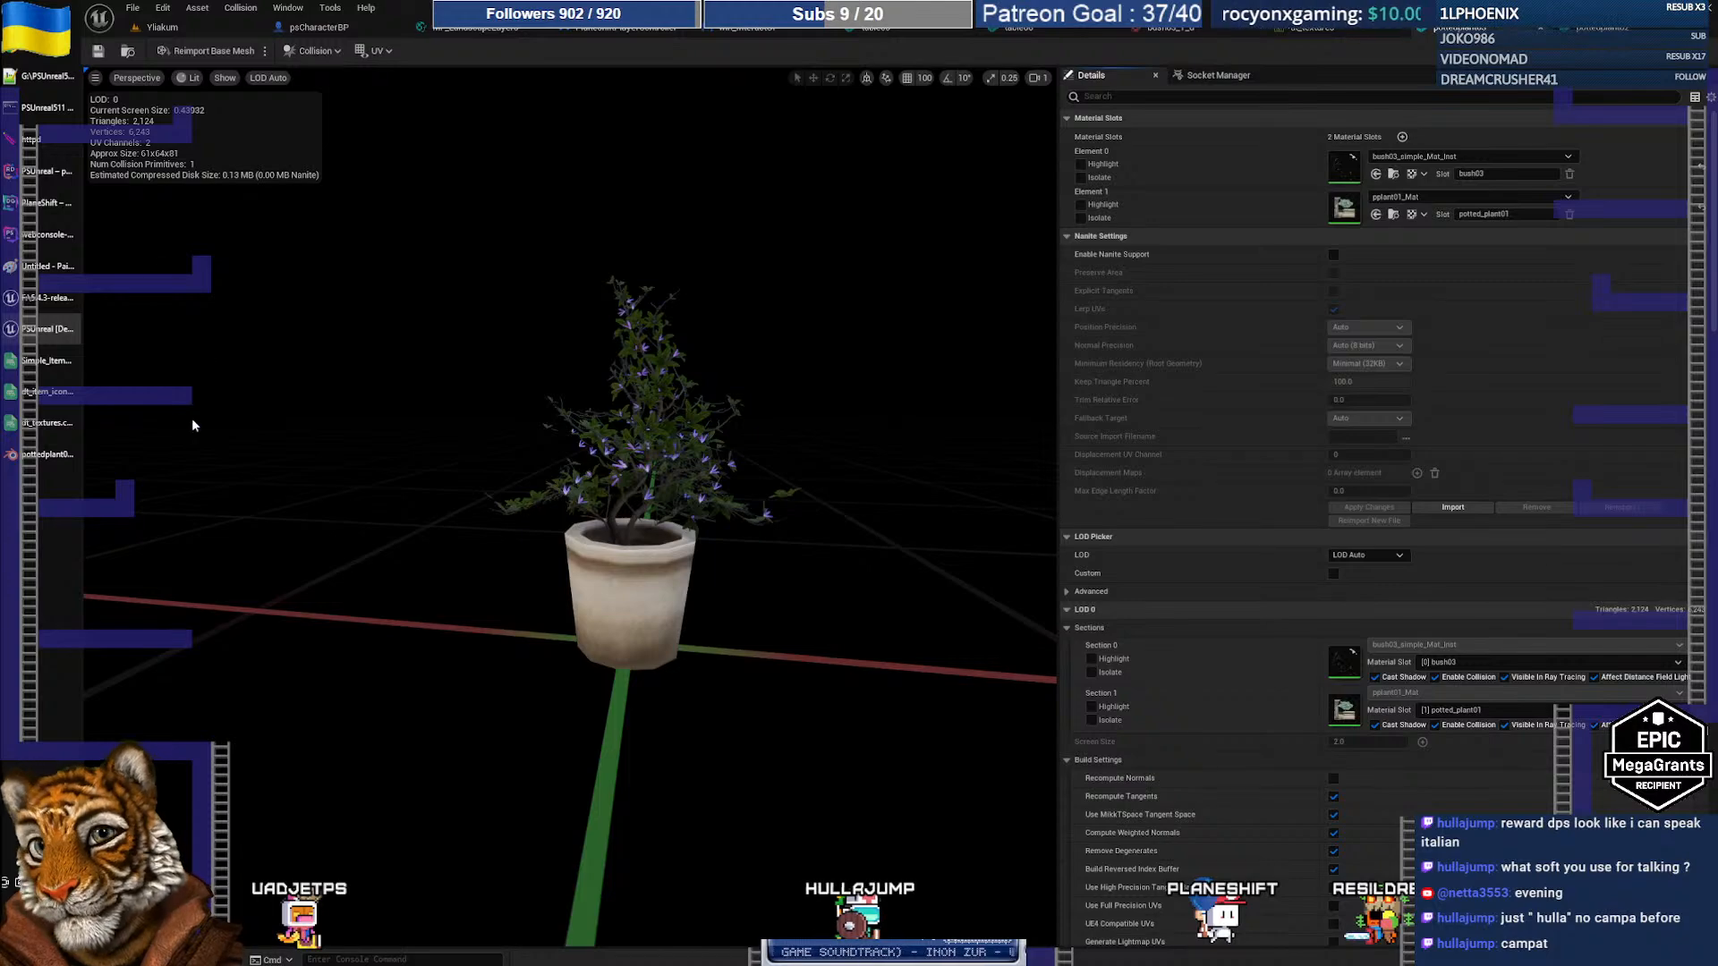
pyautogui.press('super')
pyautogui.press('Escape')
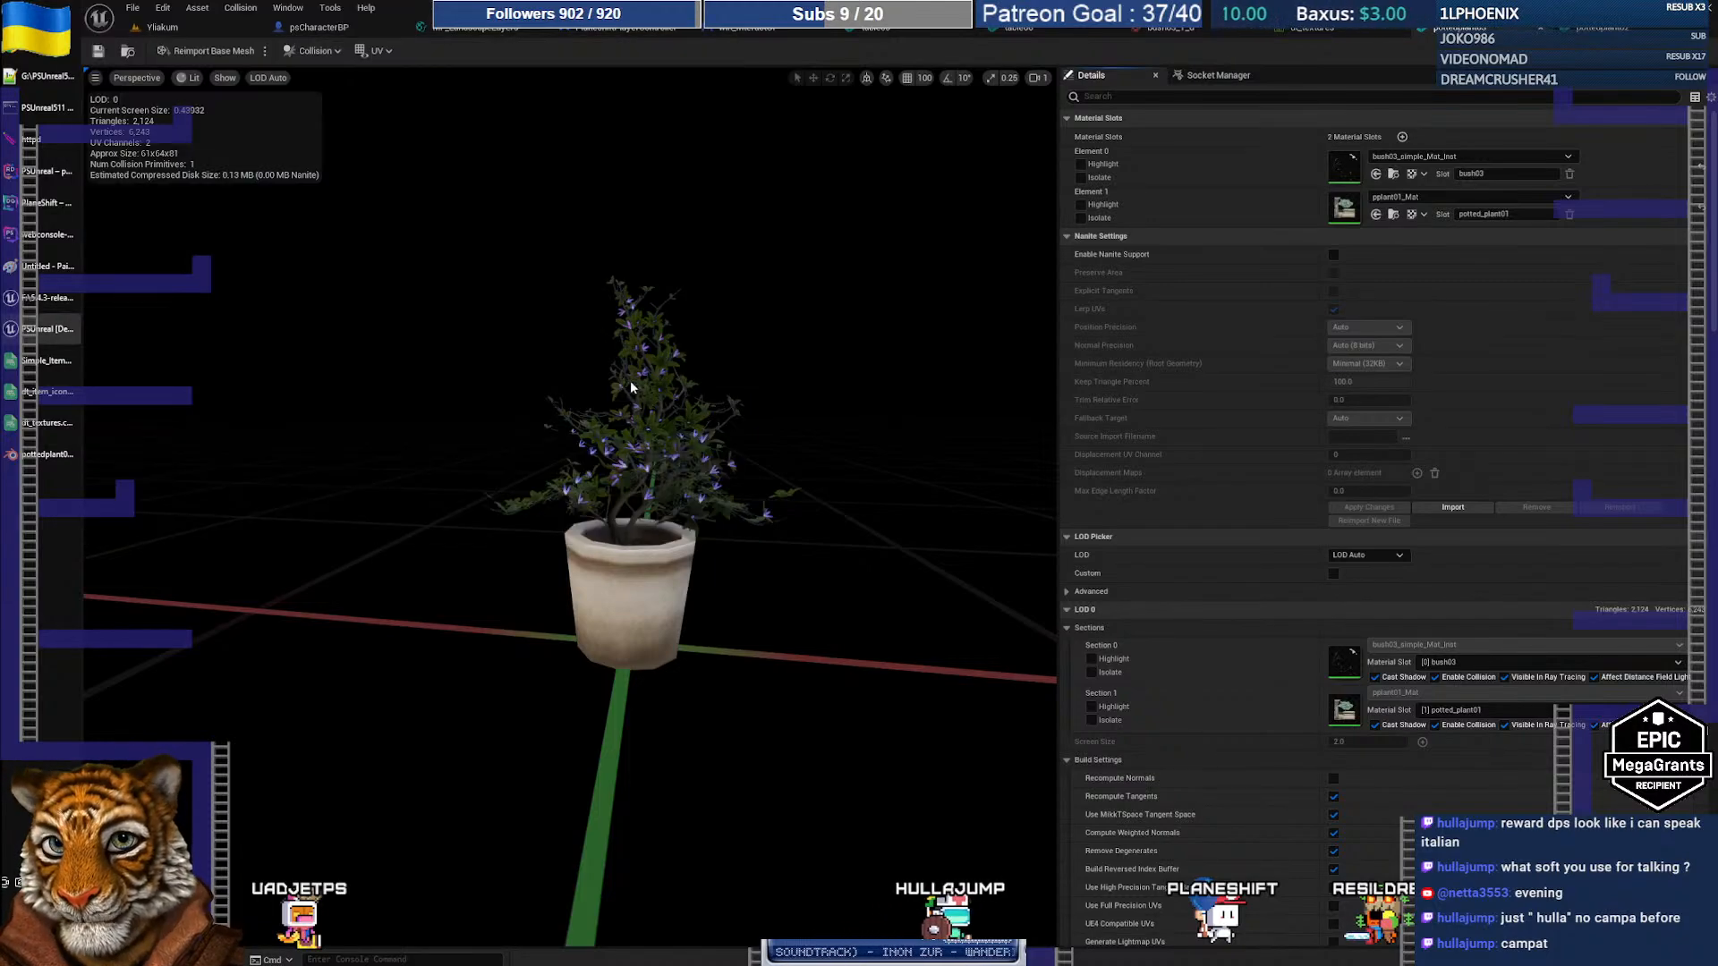
pyautogui.press('super')
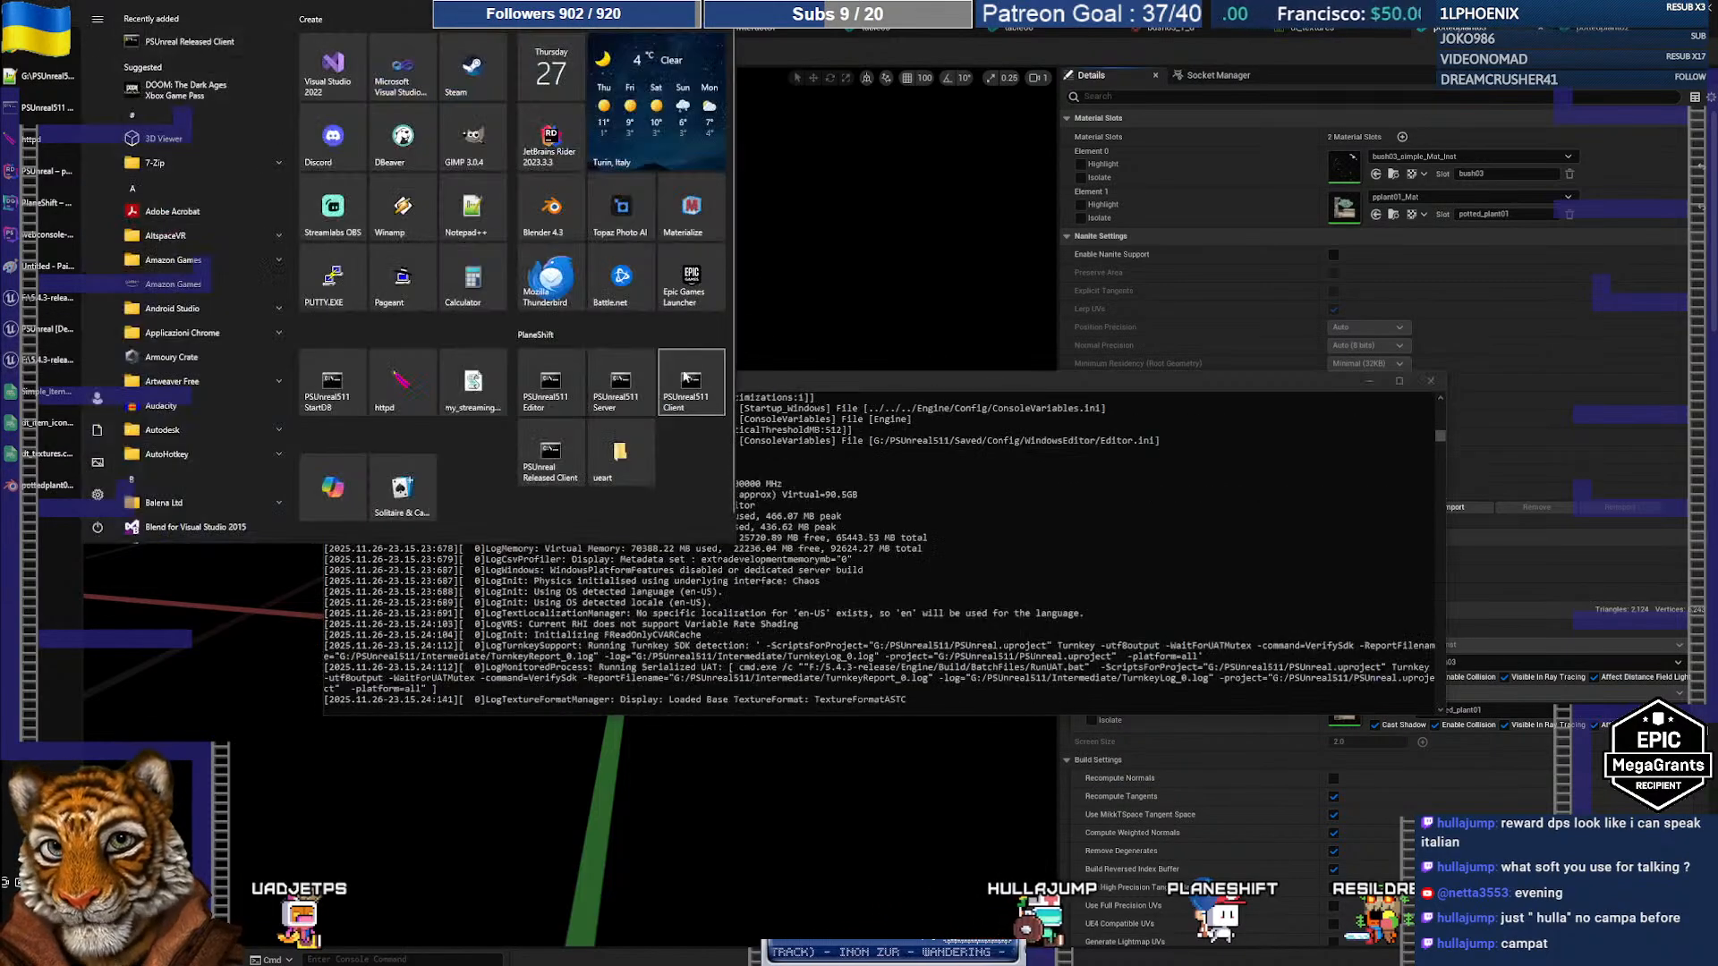
# Step: Launch the PSUnreal511 Client from the Start menu
pyautogui.click(625, 377)
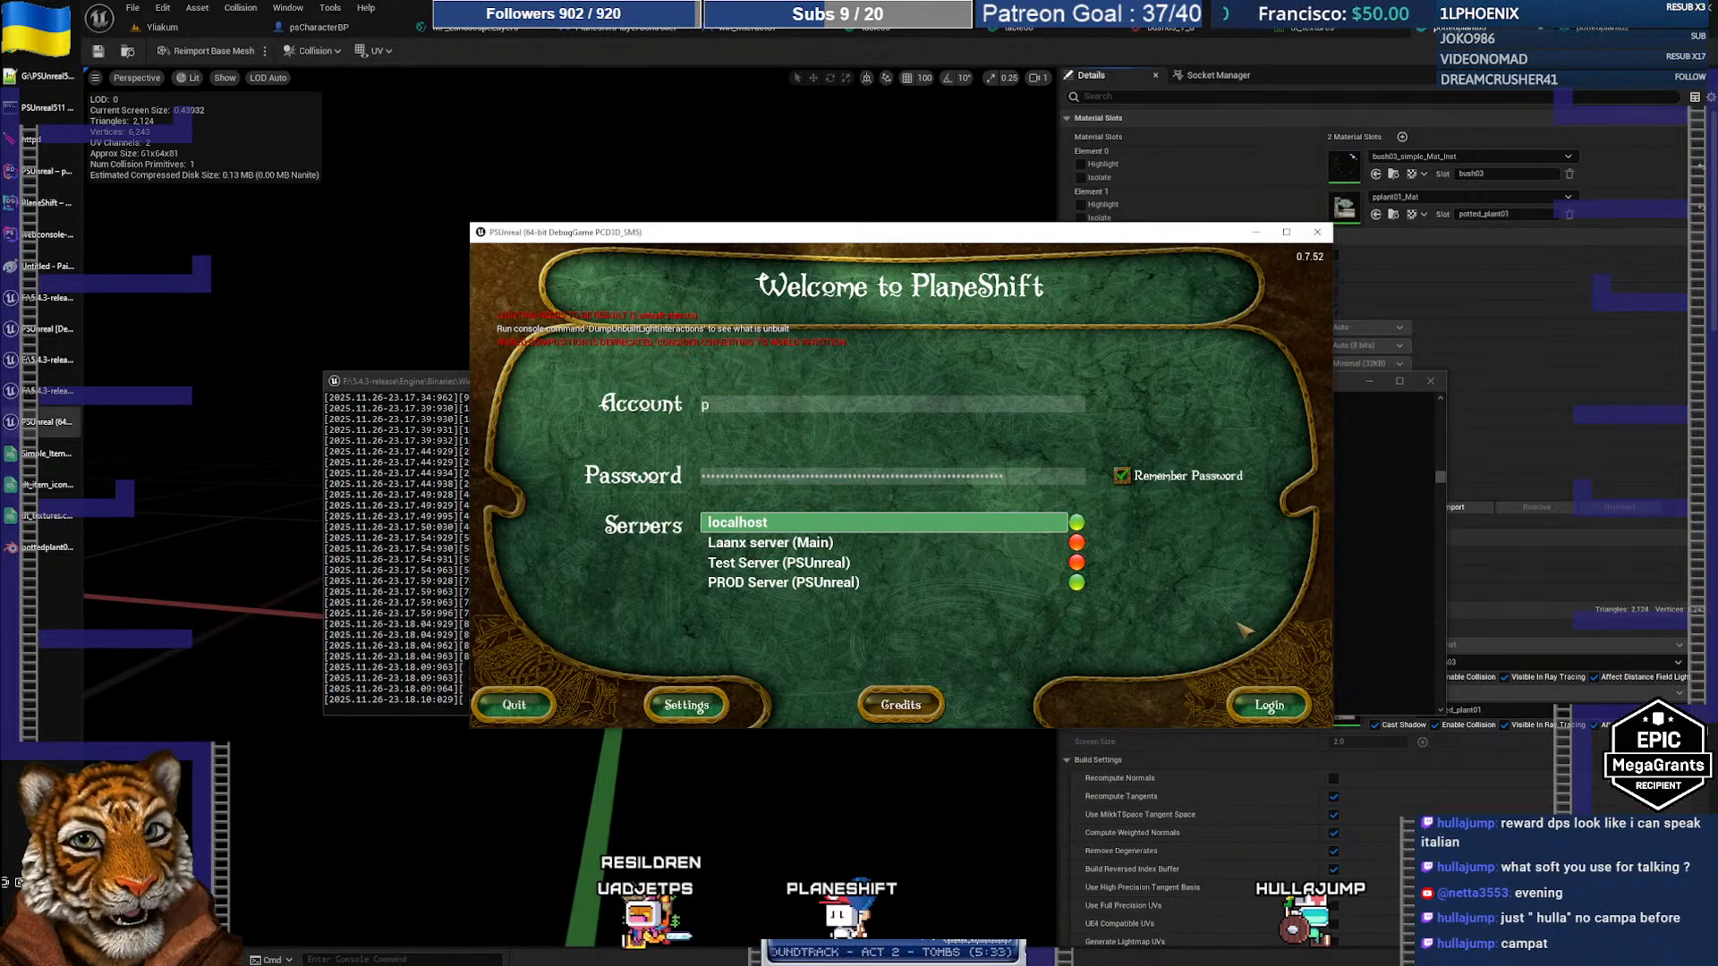
# Step: Log in to the localhost server with a different character and maximize the game window
pyautogui.click(1266, 703)
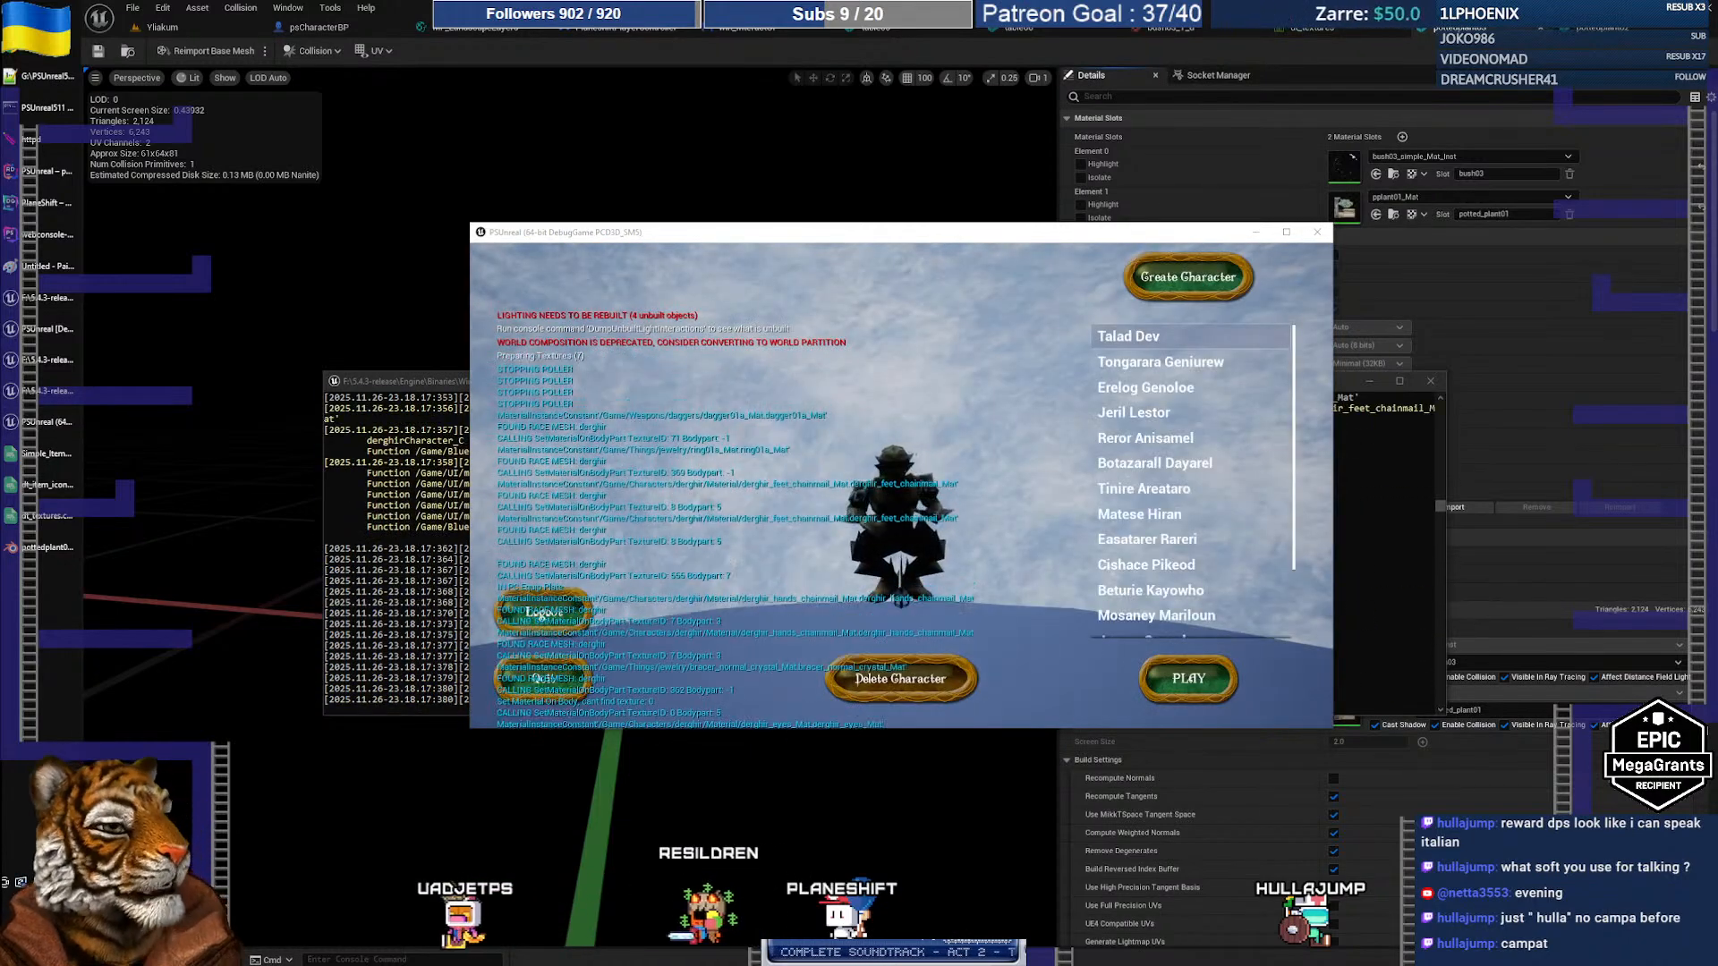
pyautogui.click(1161, 363)
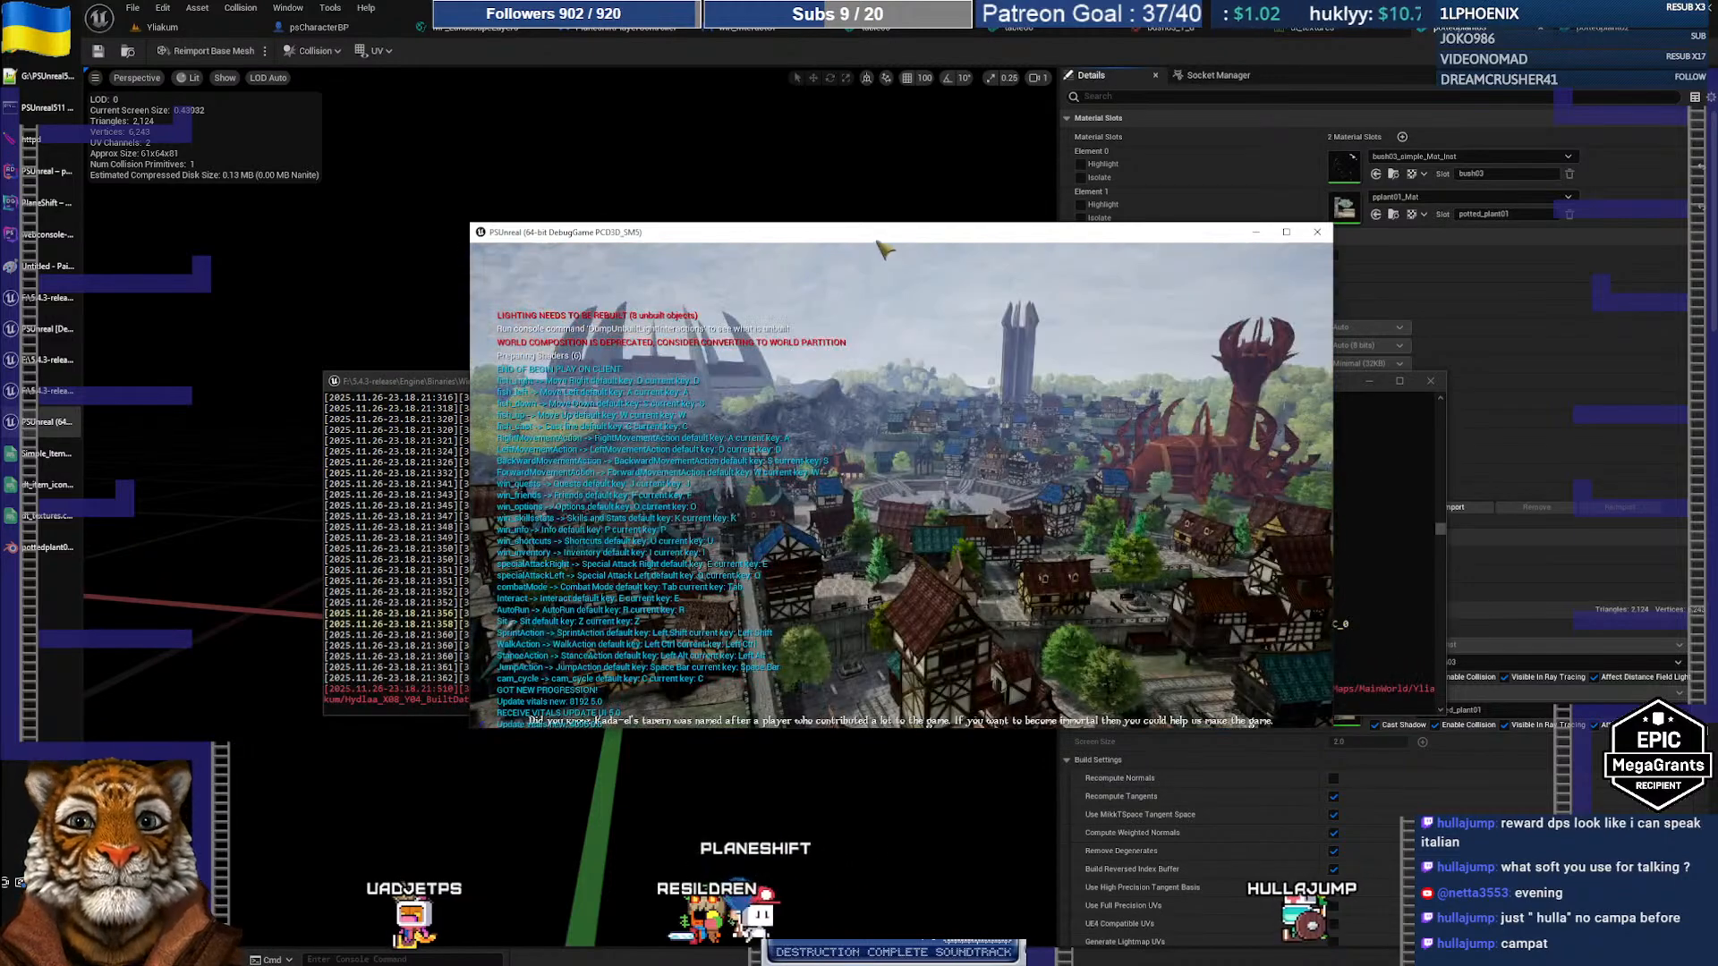
pyautogui.doubleClick(875, 234)
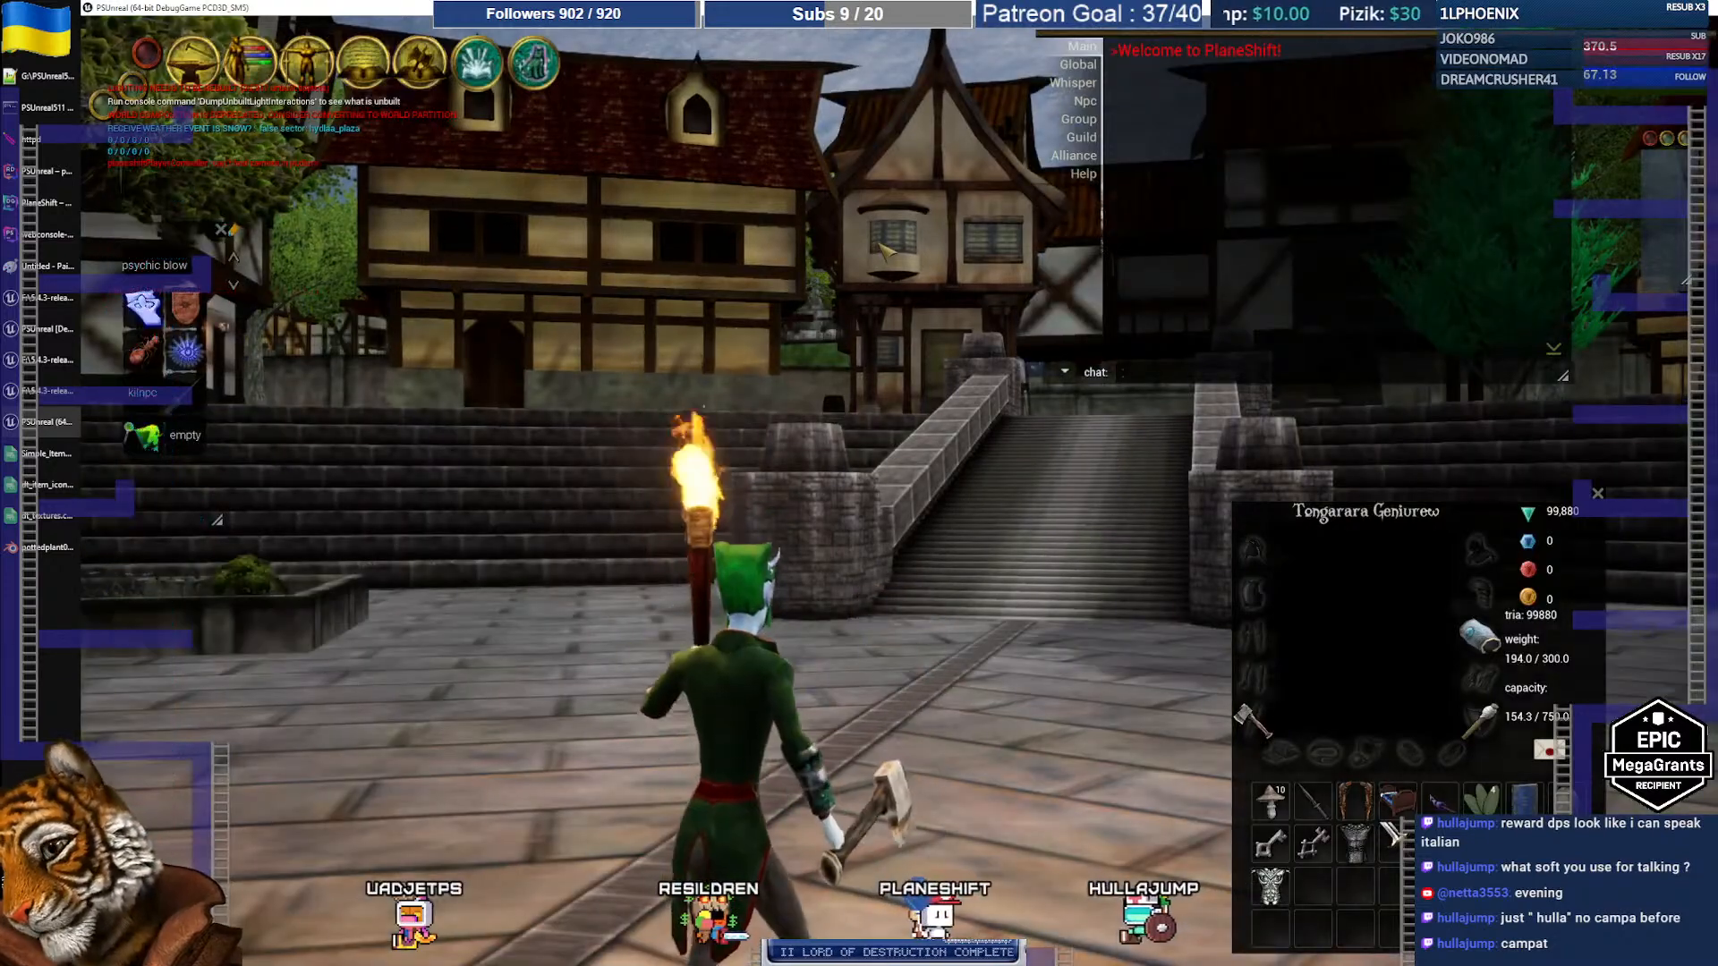
pyautogui.moveTo(787, 421); pyautogui.dragTo(795, 444, button='right')
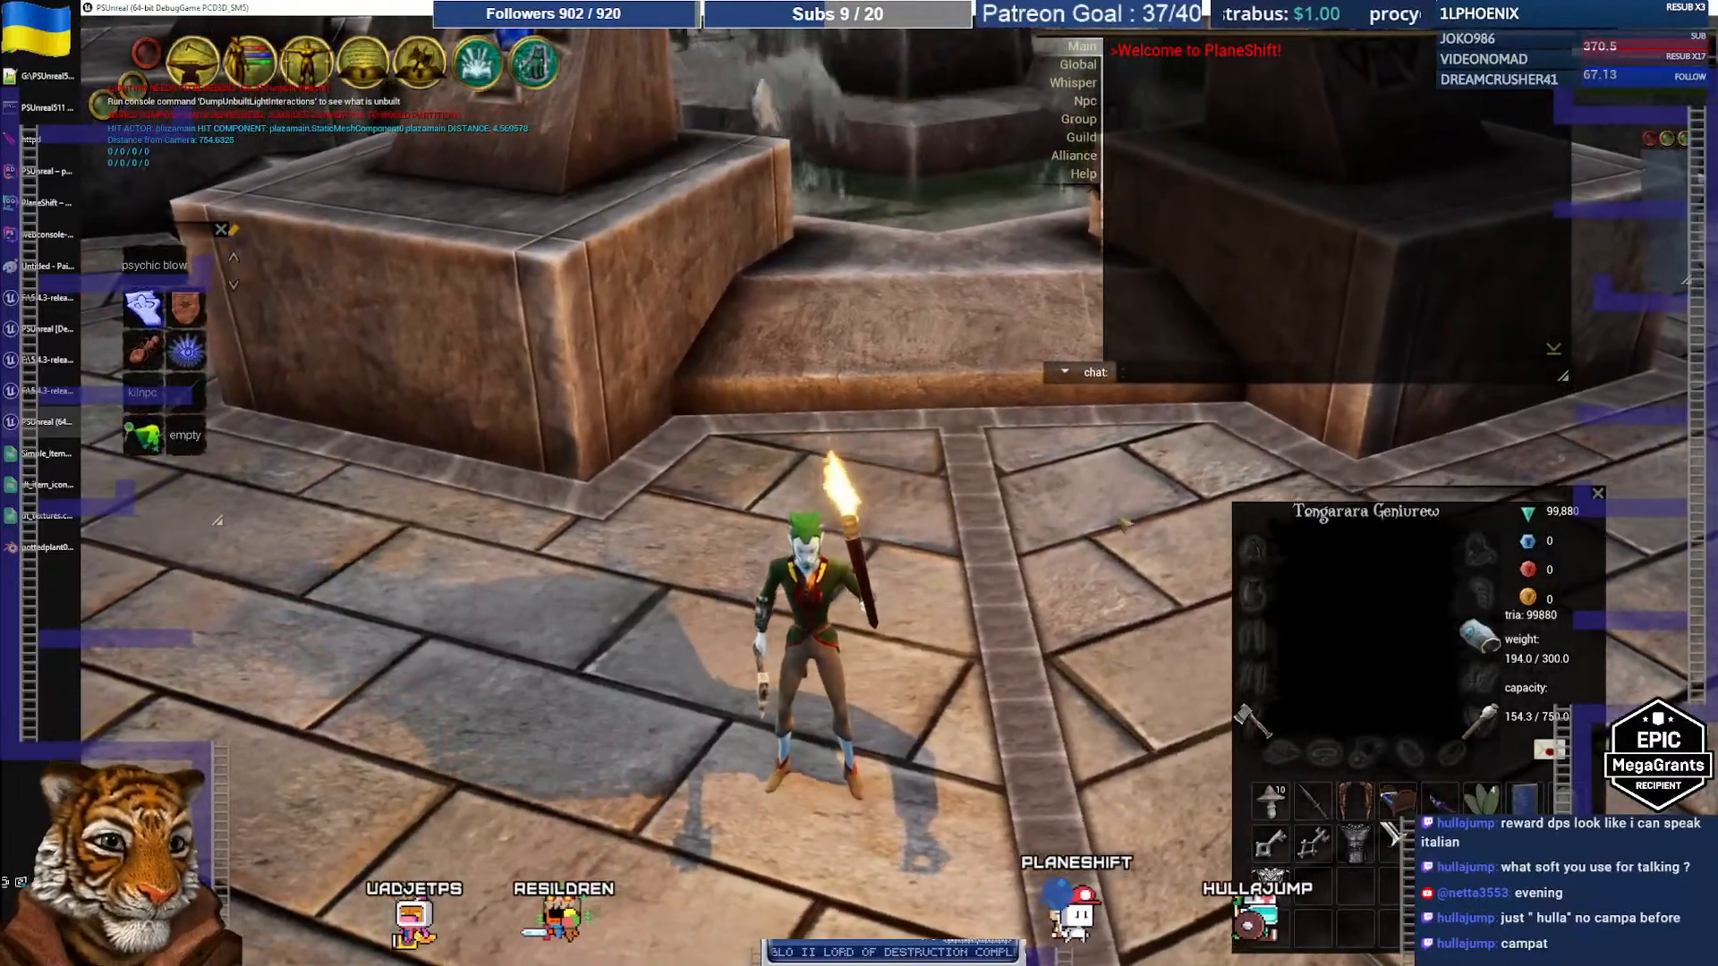
# Step: Enter the /item chat command to bring up the item spawn list
pyautogui.click(1152, 367)
pyautogui.write('/item')
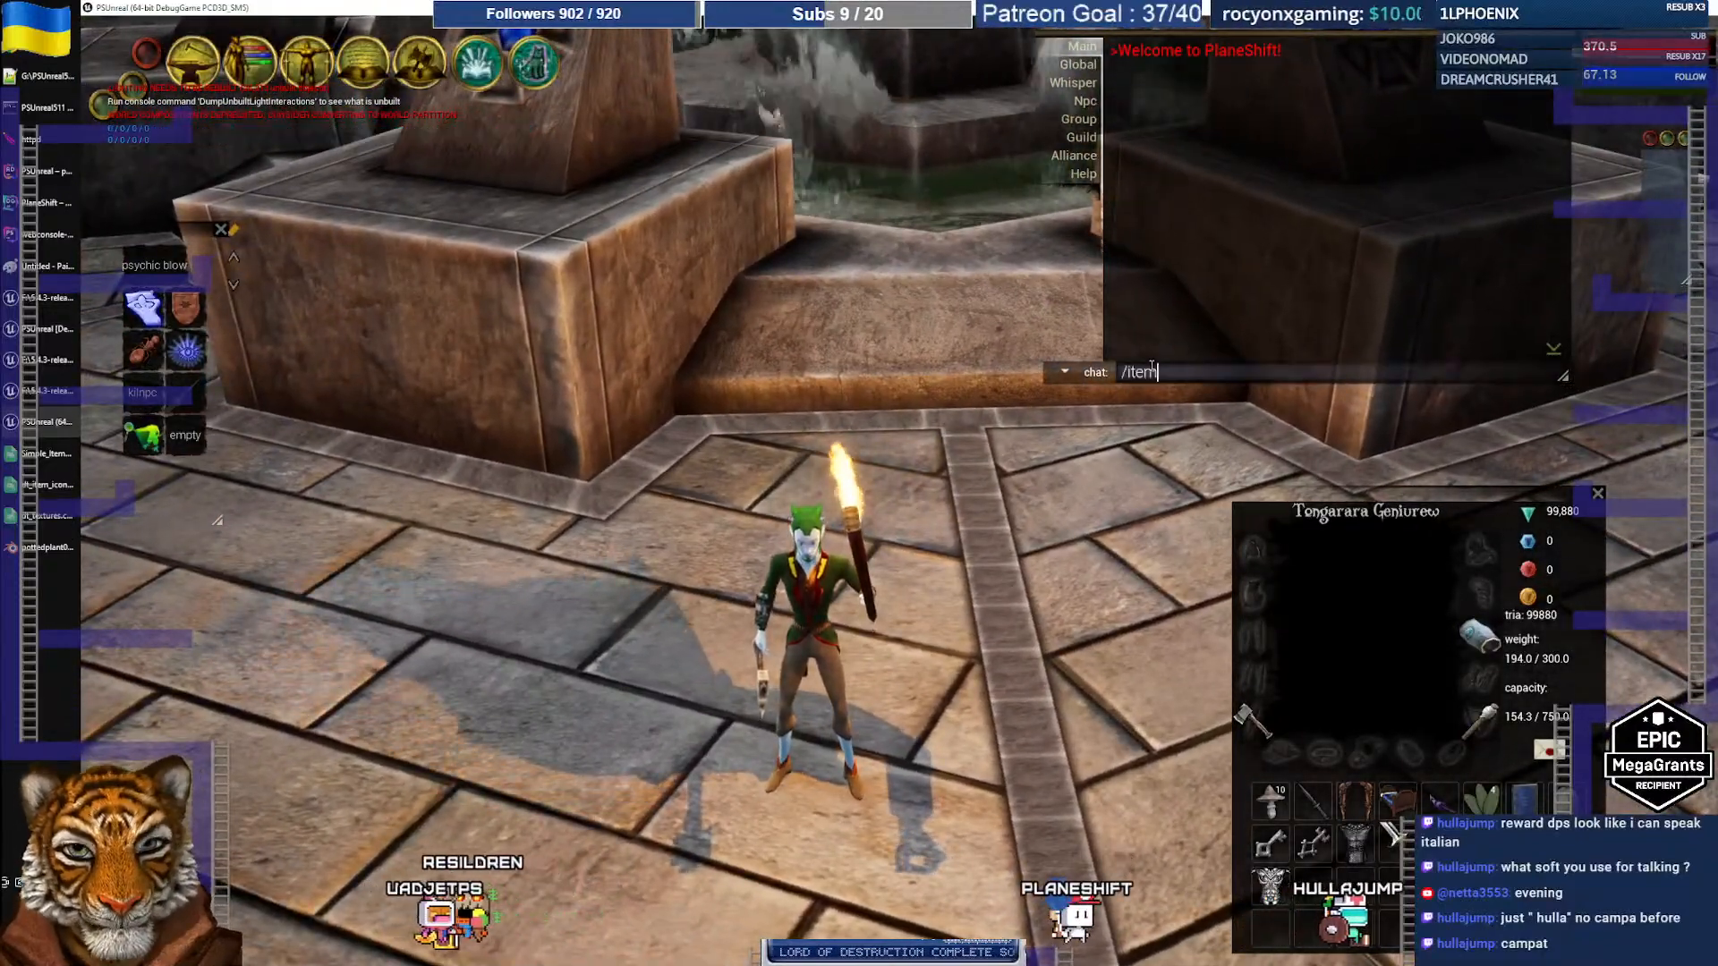
pyautogui.press('Return')
pyautogui.scroll(-5, 322, 315)
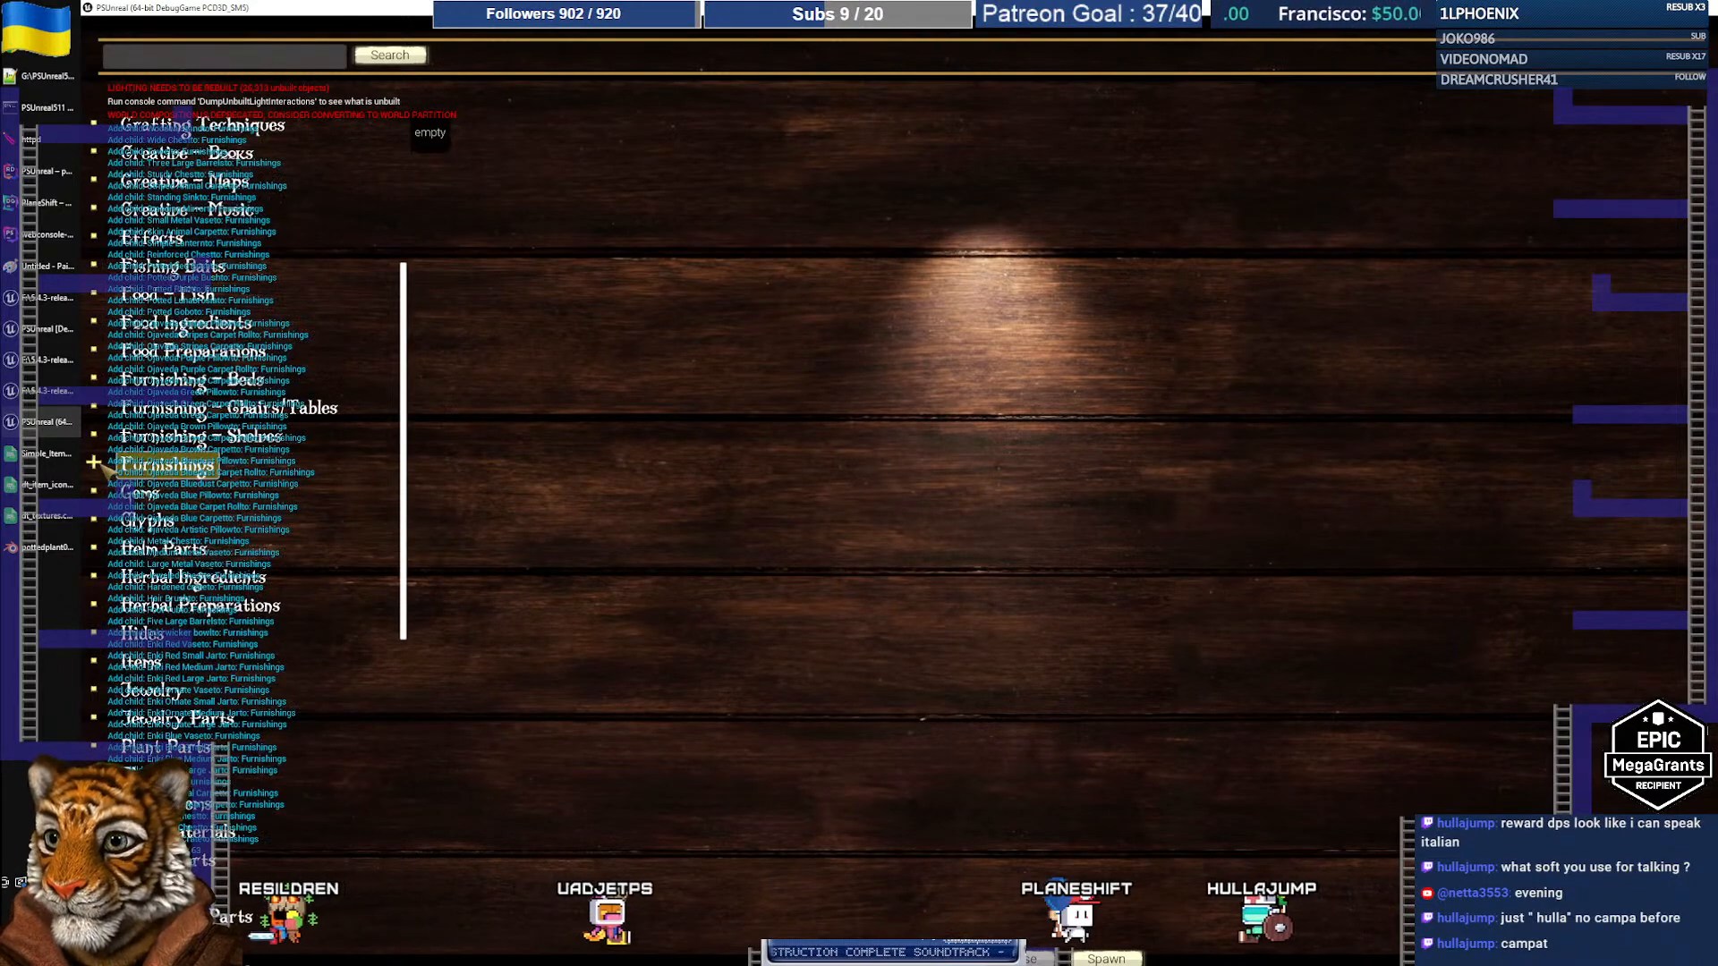
# Step: Preview Potted Purple Bush, Red Bush, Lunabrosia and Plant under Furnishings, then spawn the Purple Bush
pyautogui.click(224, 459)
pyautogui.scroll(-9, 293, 480)
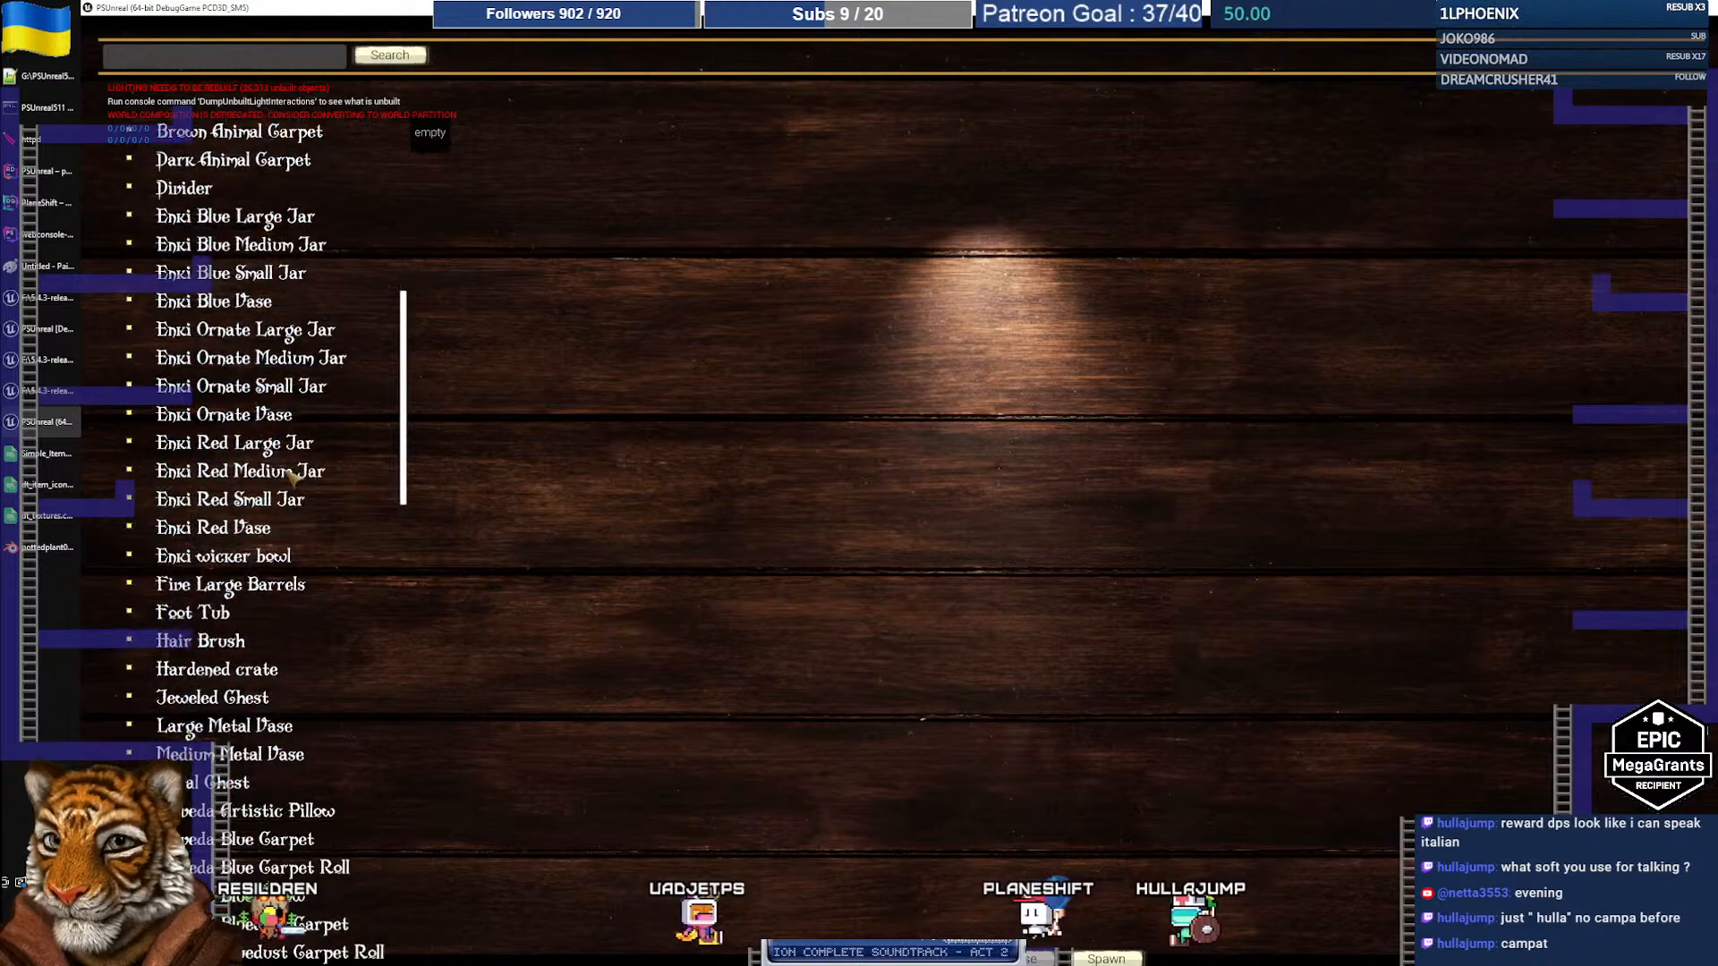
pyautogui.scroll(-5, 293, 480)
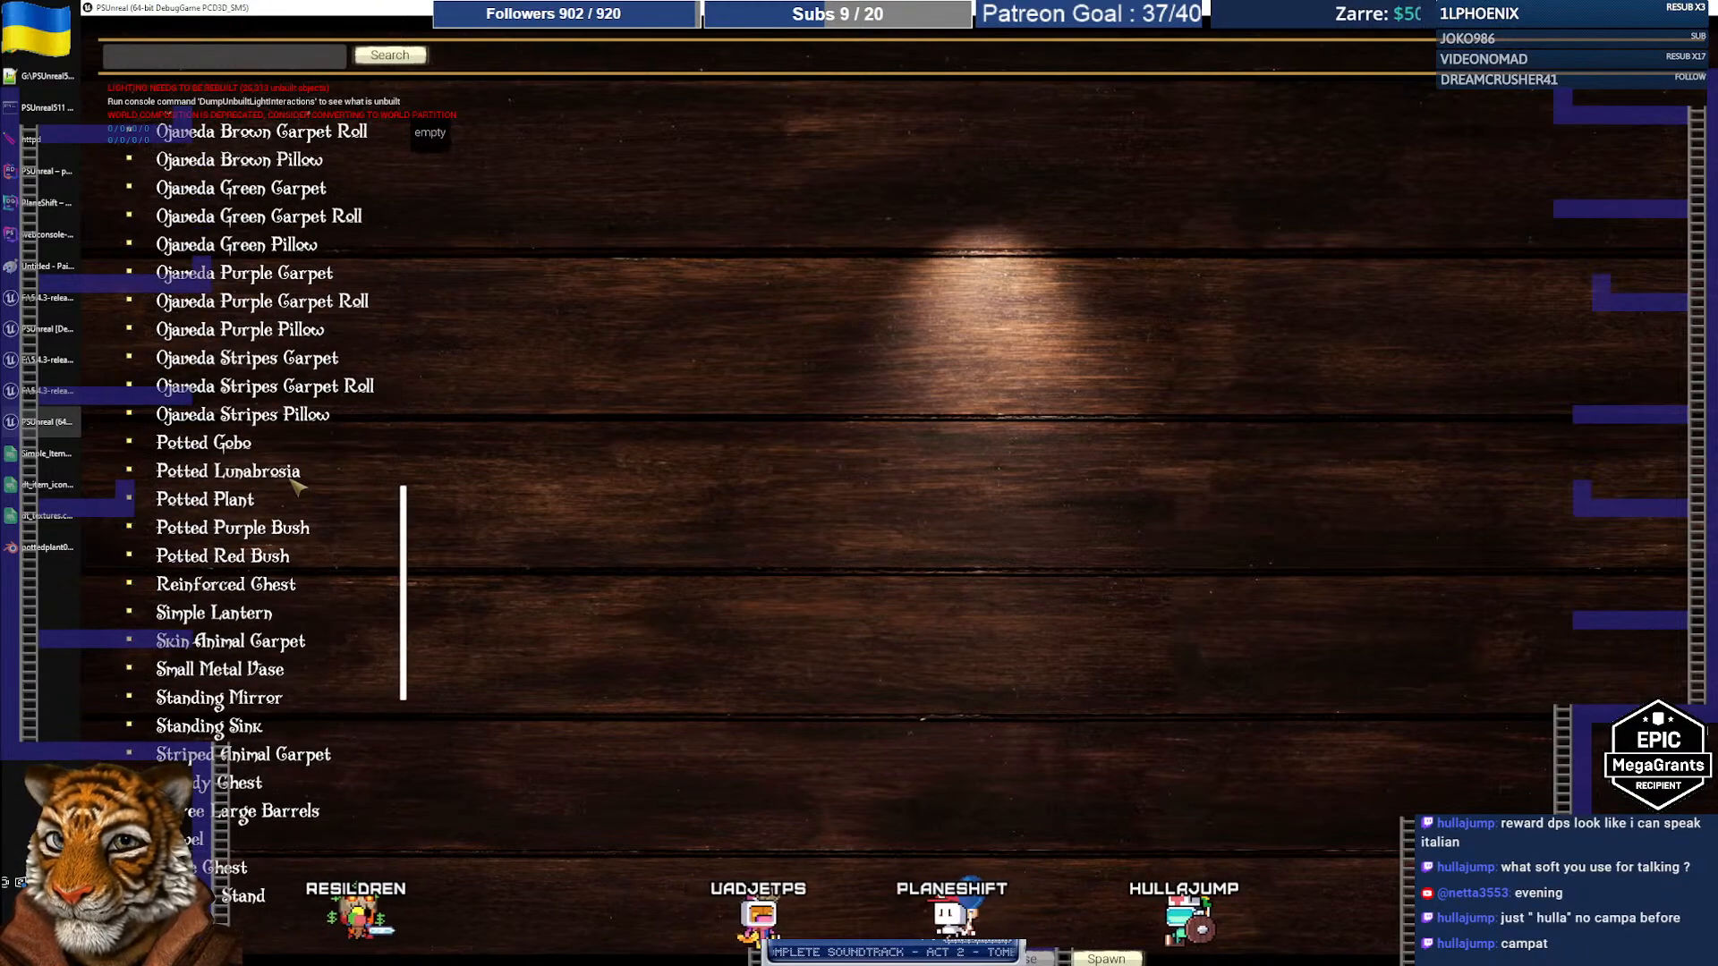
pyautogui.click(260, 531)
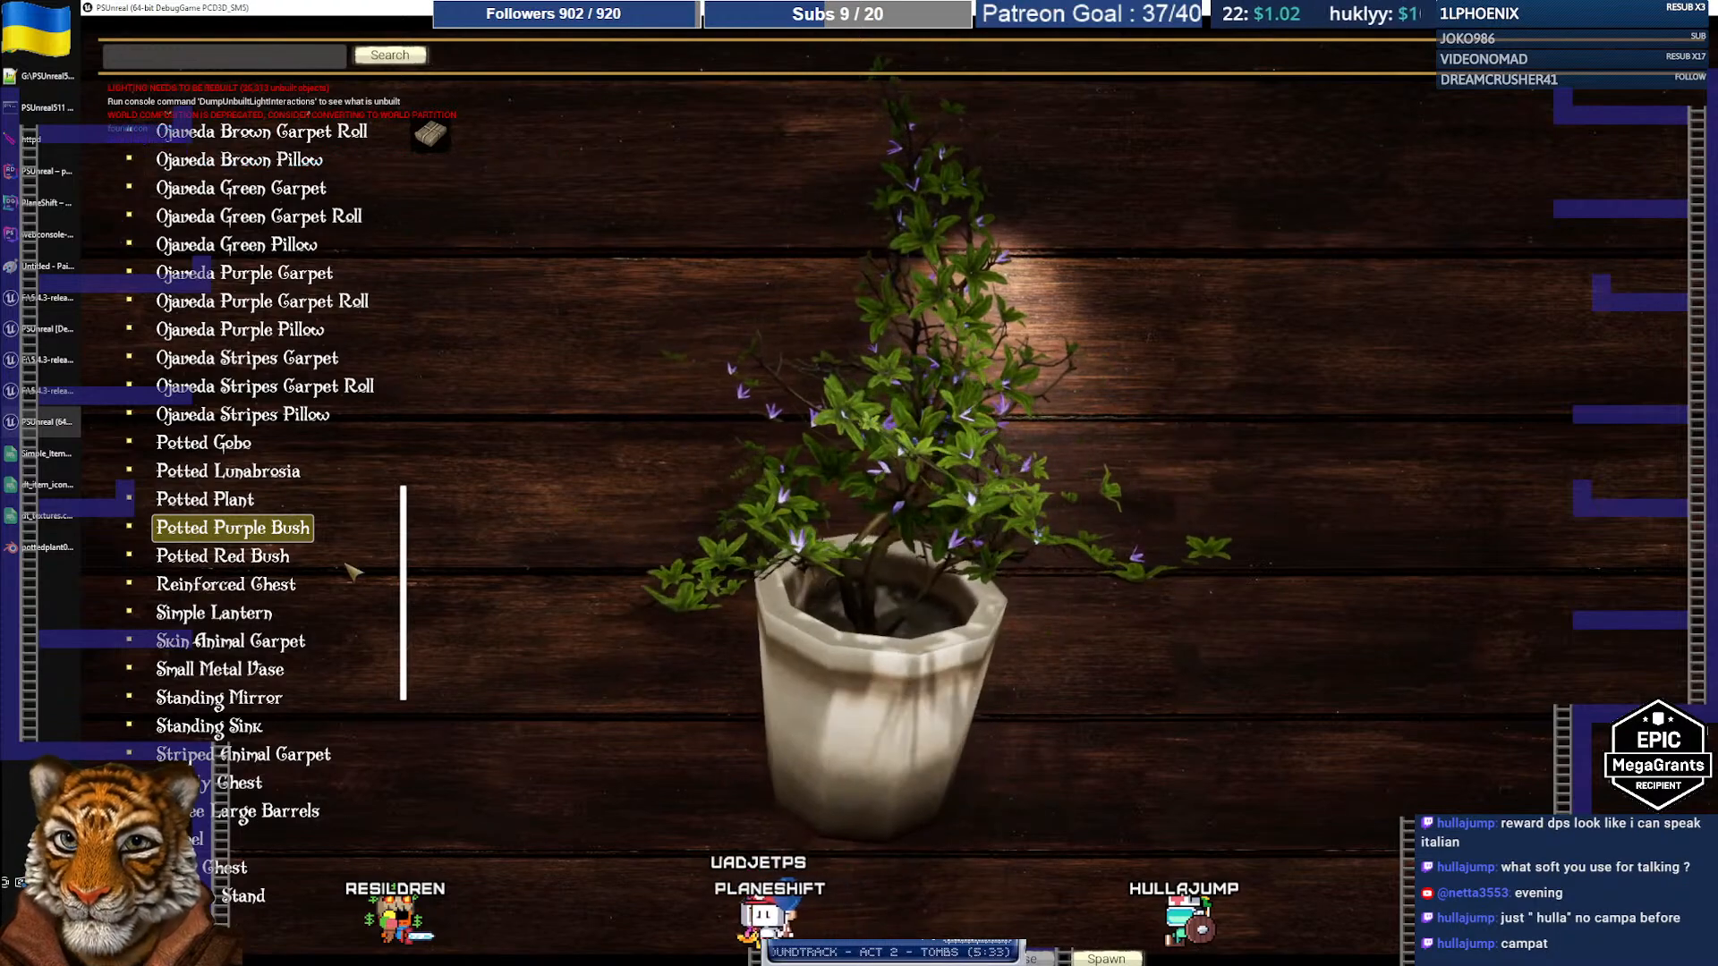
pyautogui.click(277, 561)
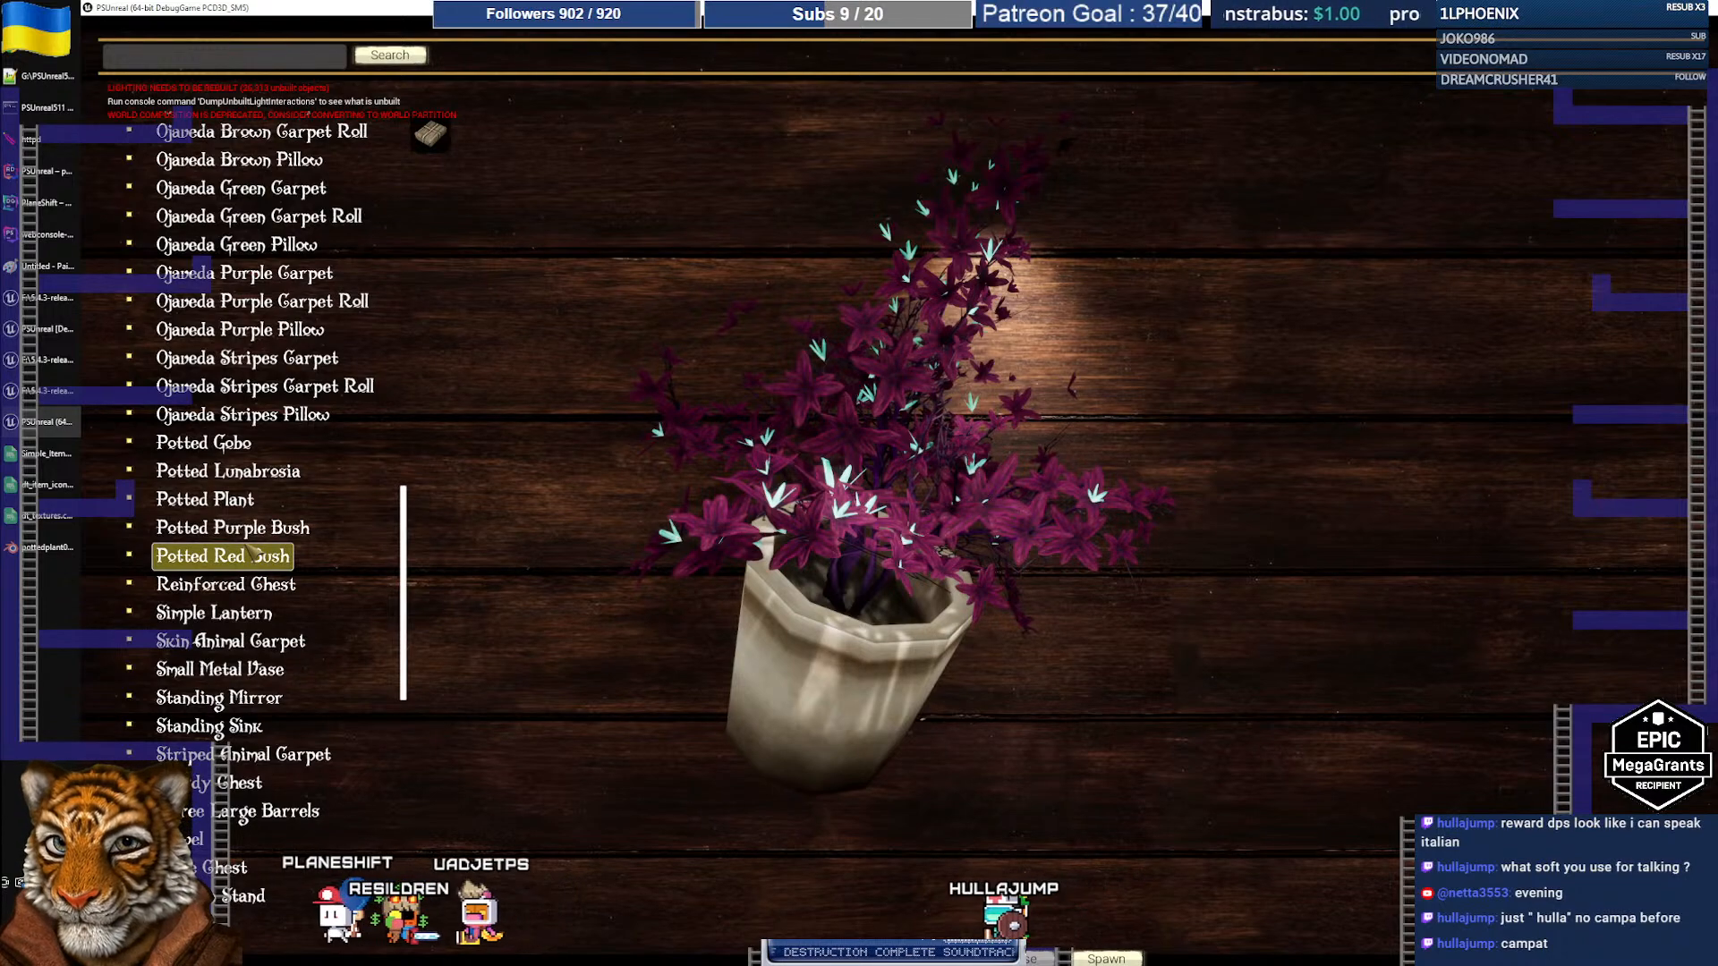
pyautogui.click(243, 472)
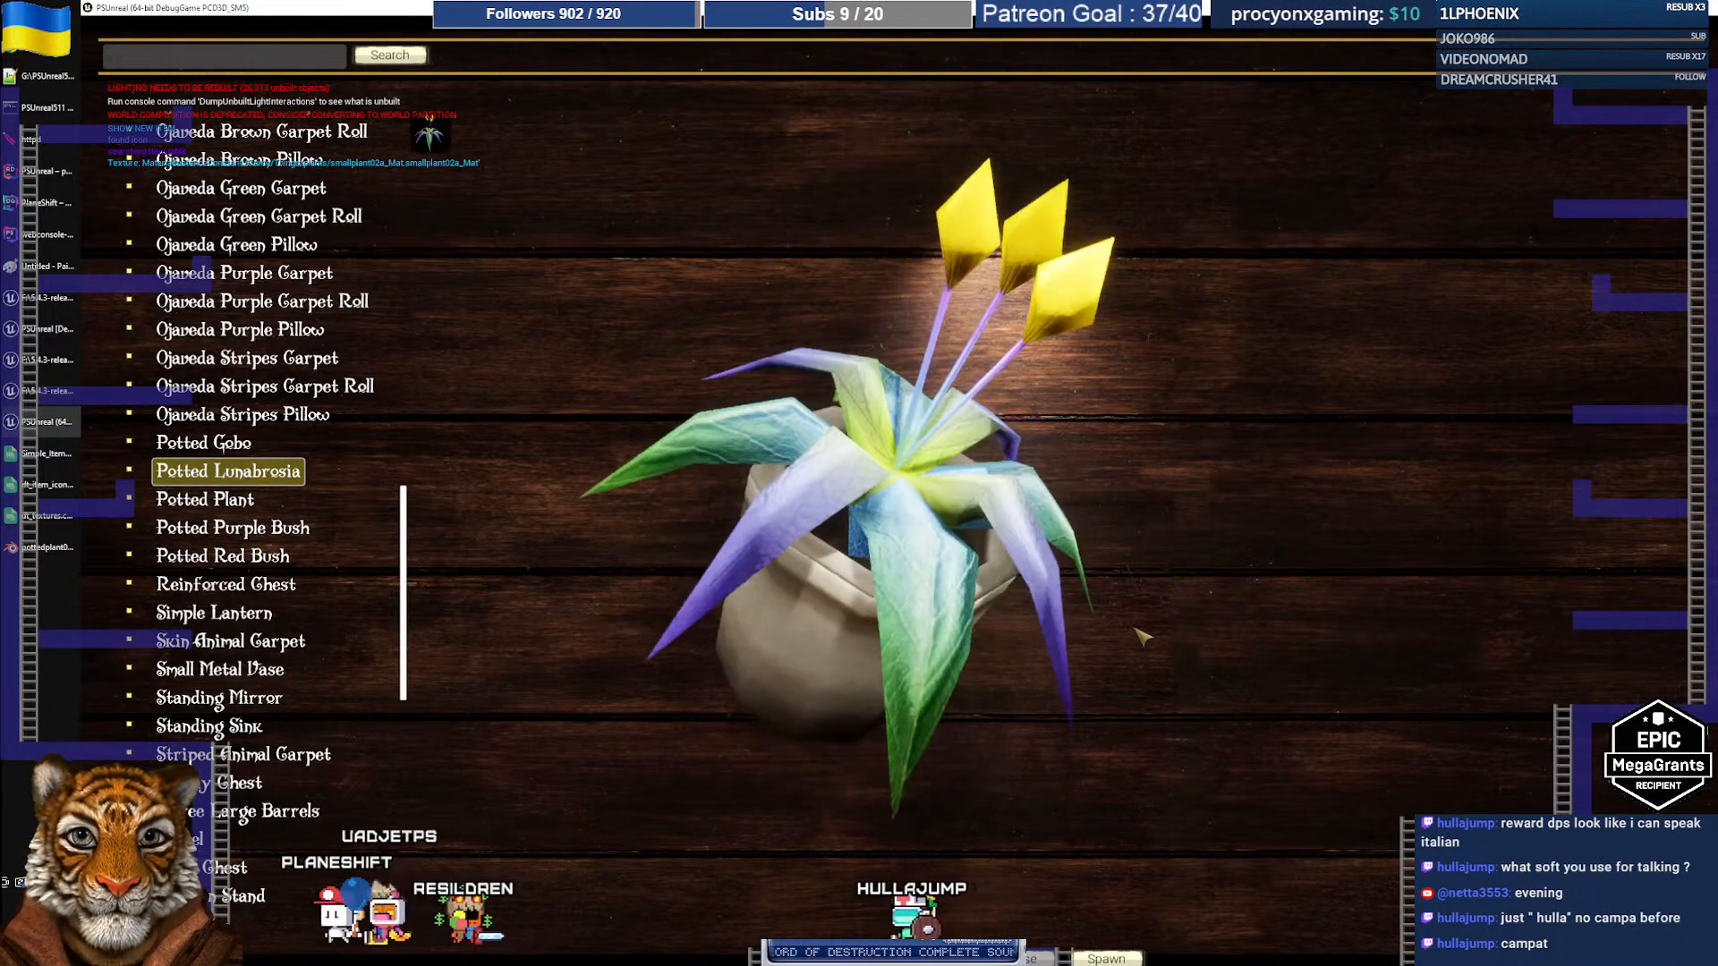
pyautogui.press('Down')
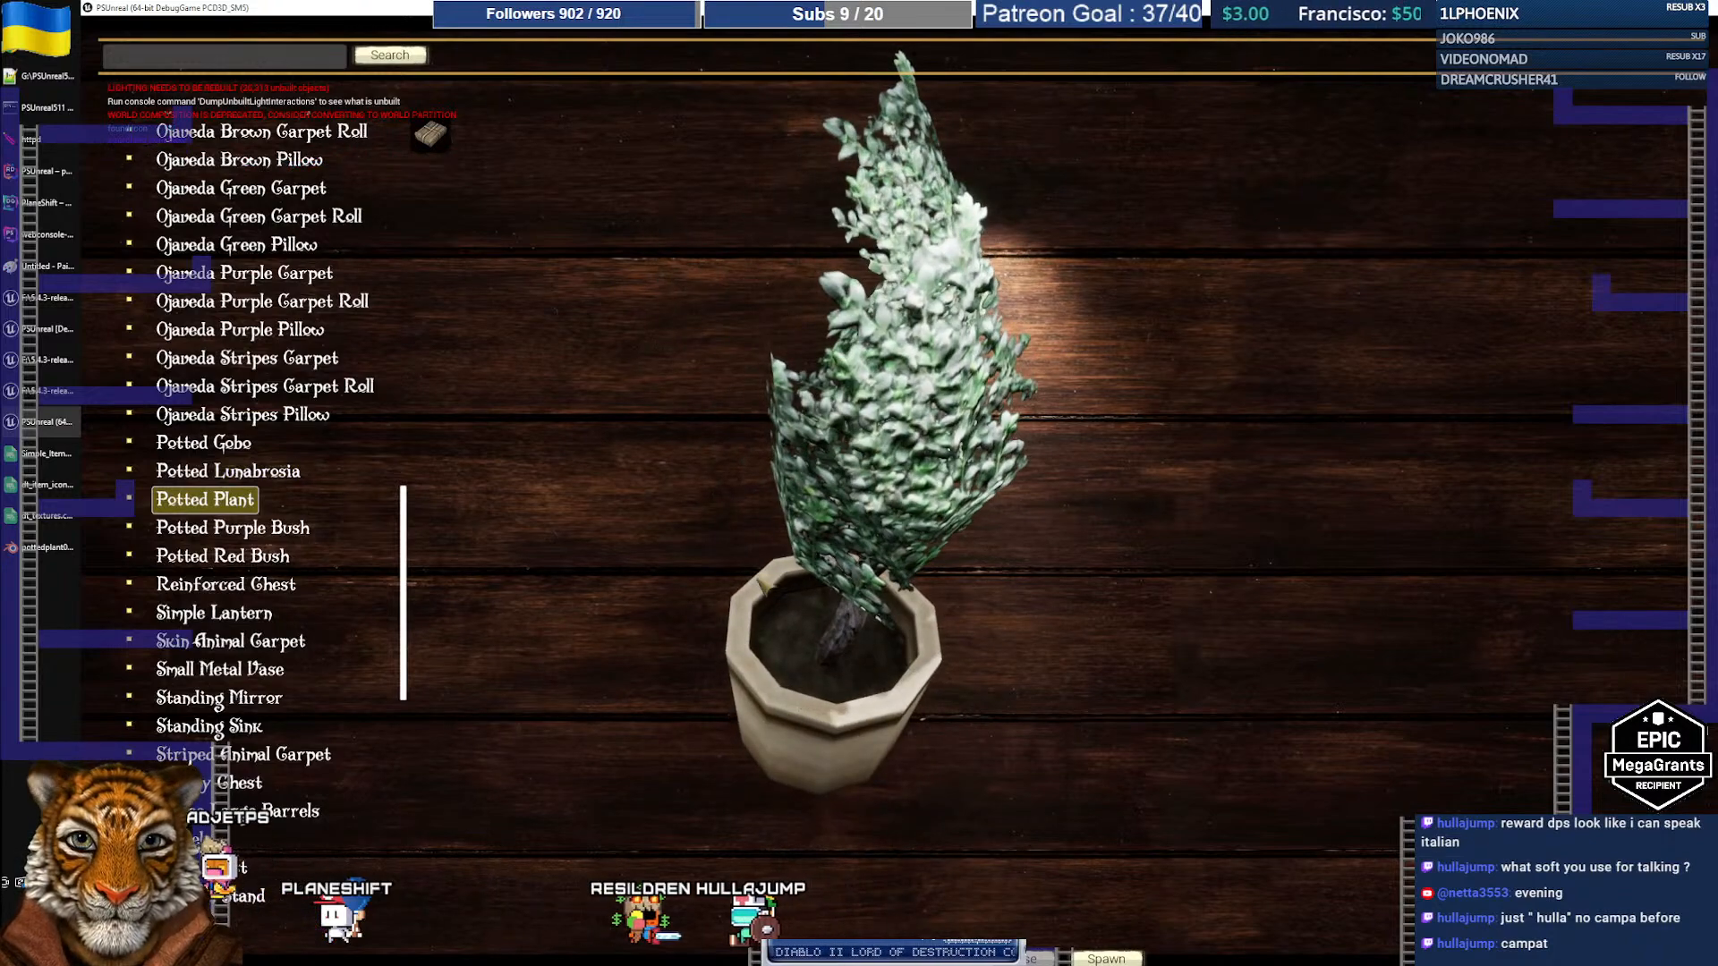
pyautogui.click(276, 534)
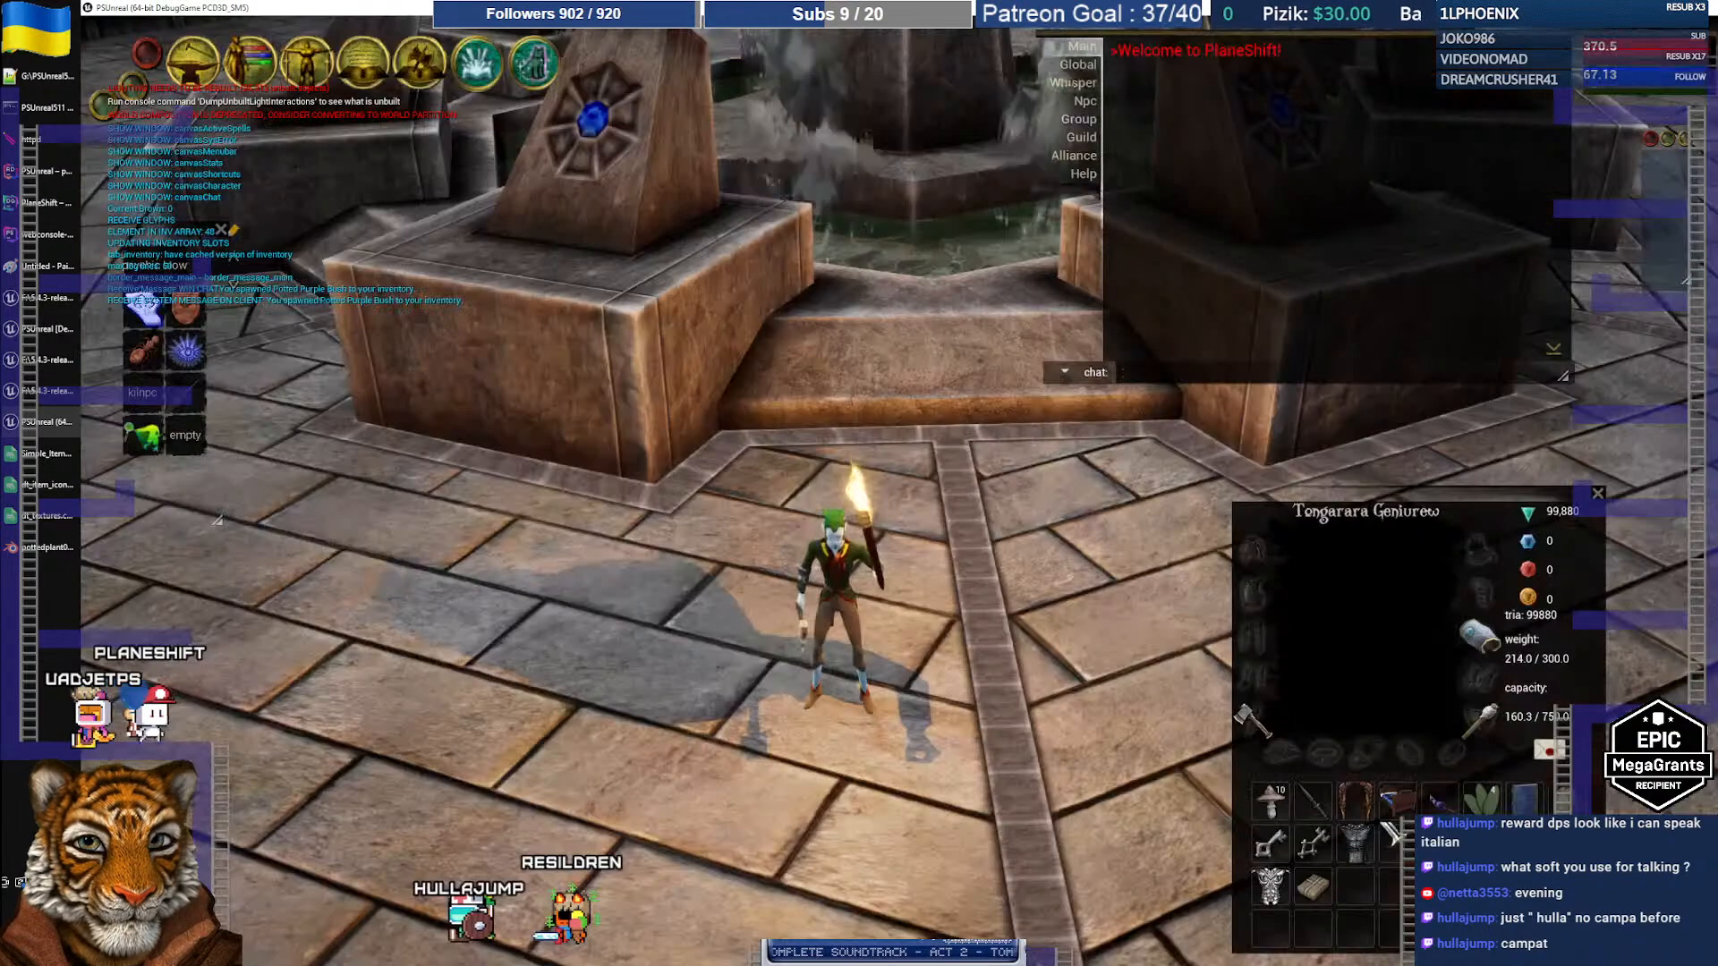
pyautogui.click(1106, 957)
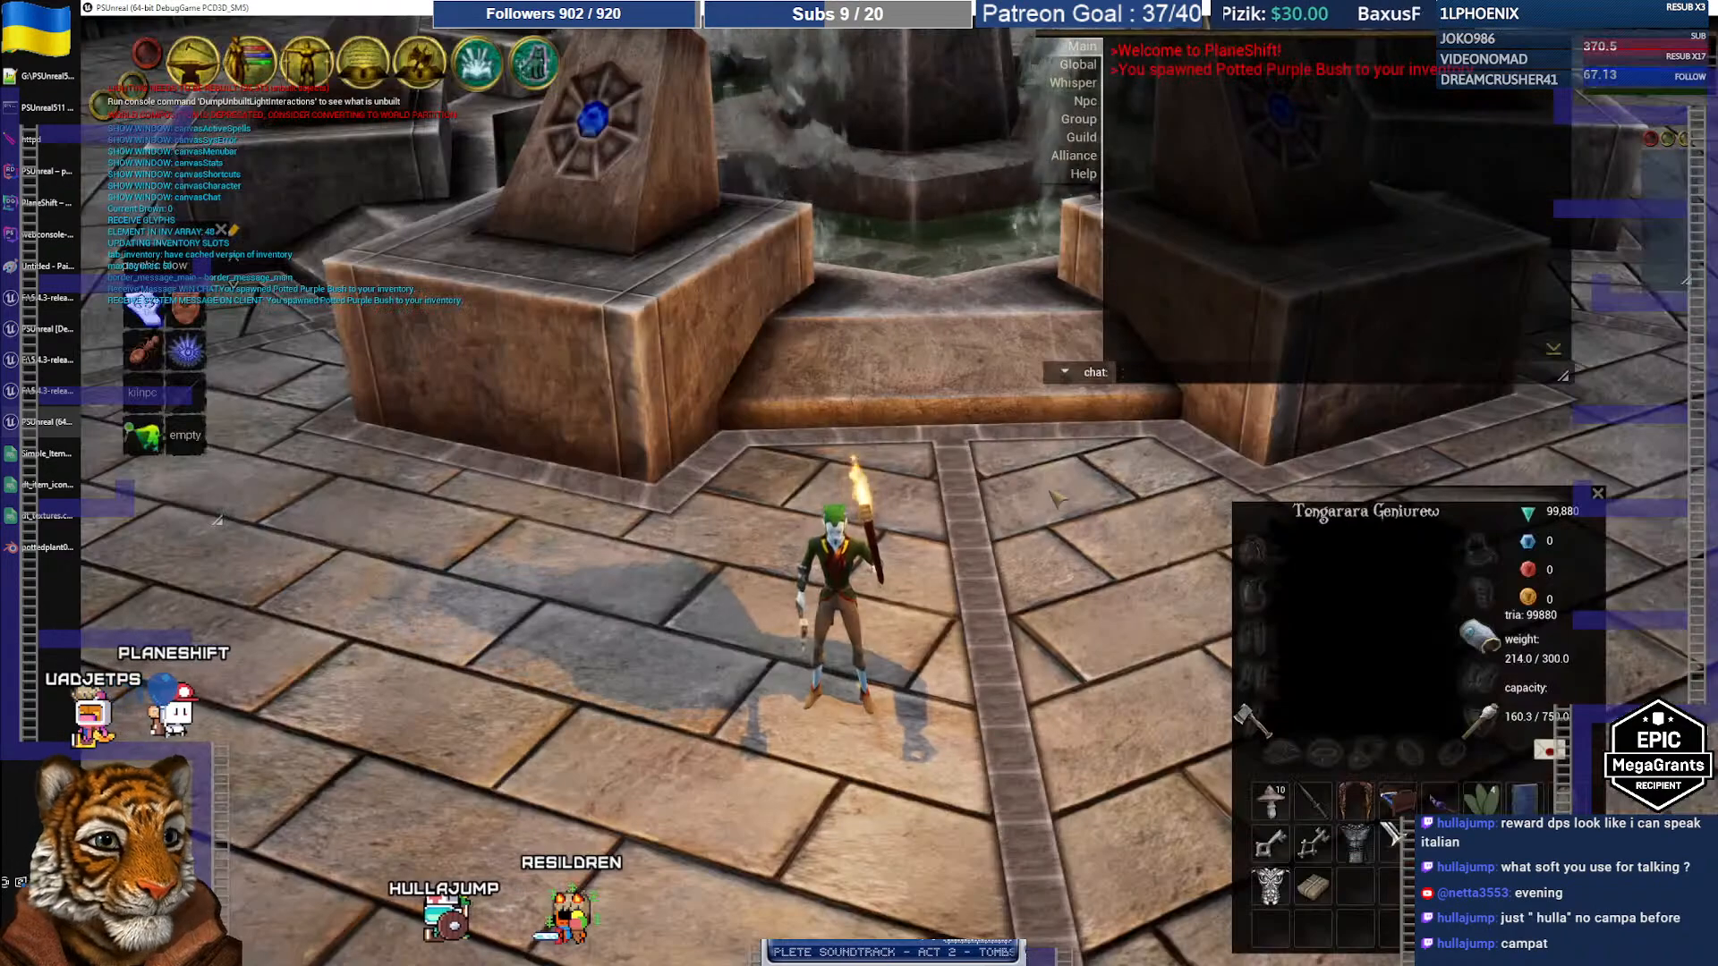
# Step: Drop the Potted Purple Bush from inventory onto the plaza and walk the character to it
pyautogui.click(1312, 886)
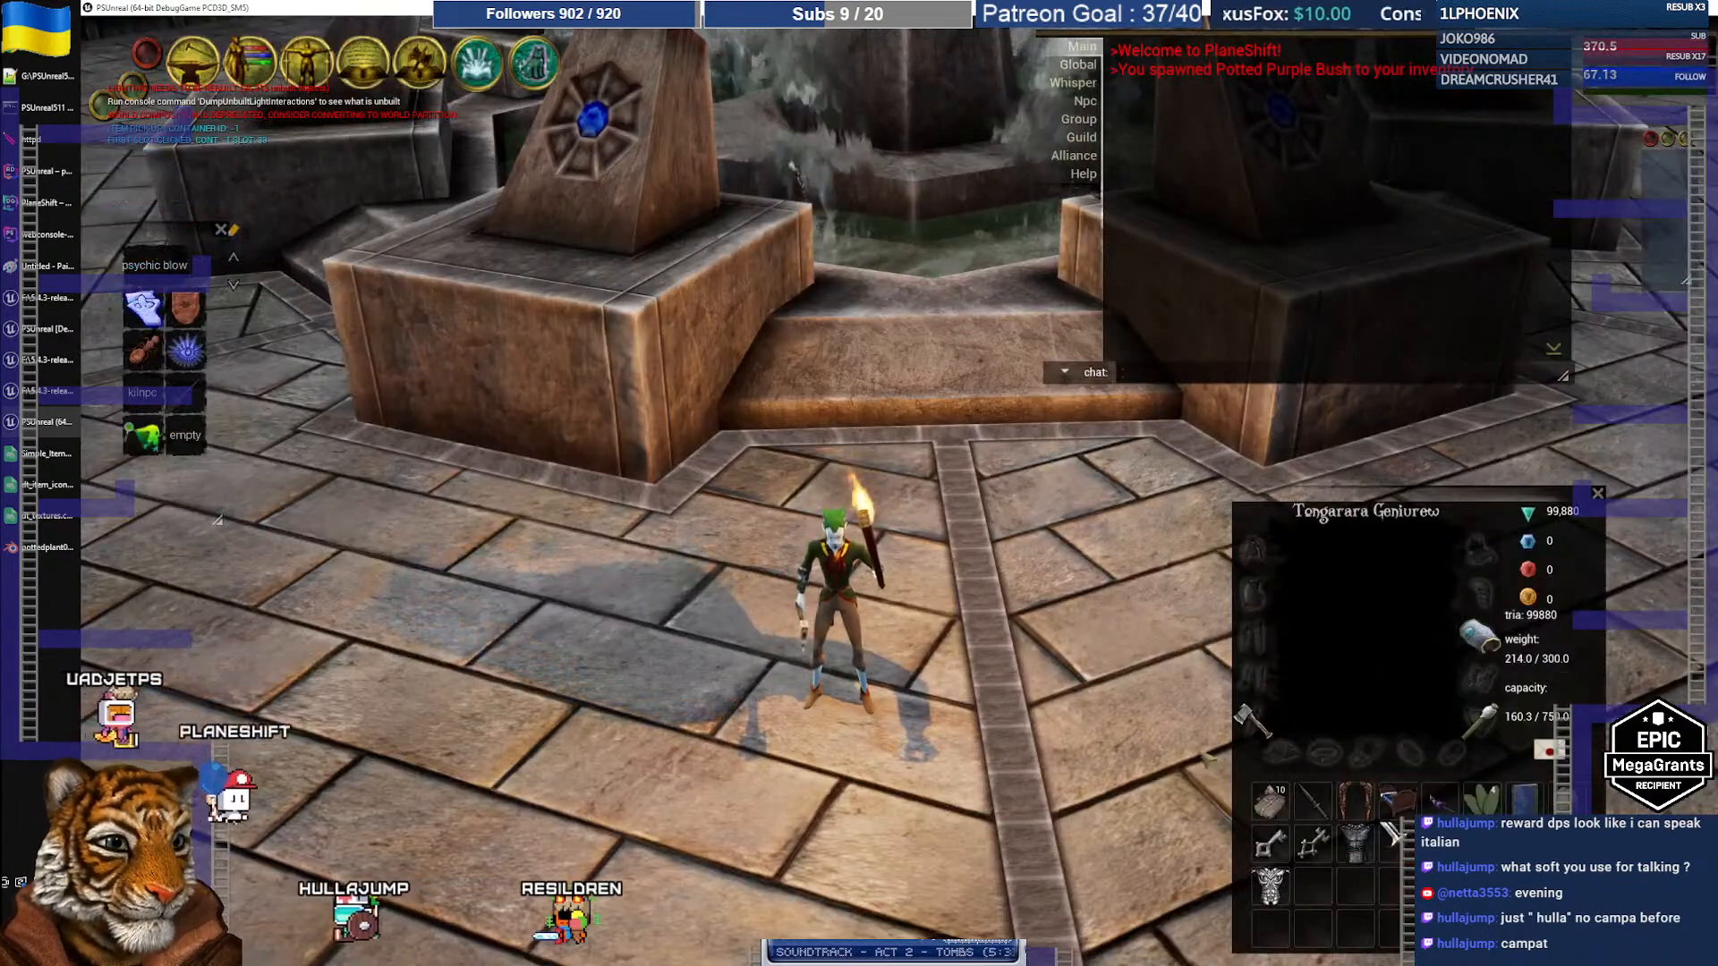
pyautogui.click(709, 698)
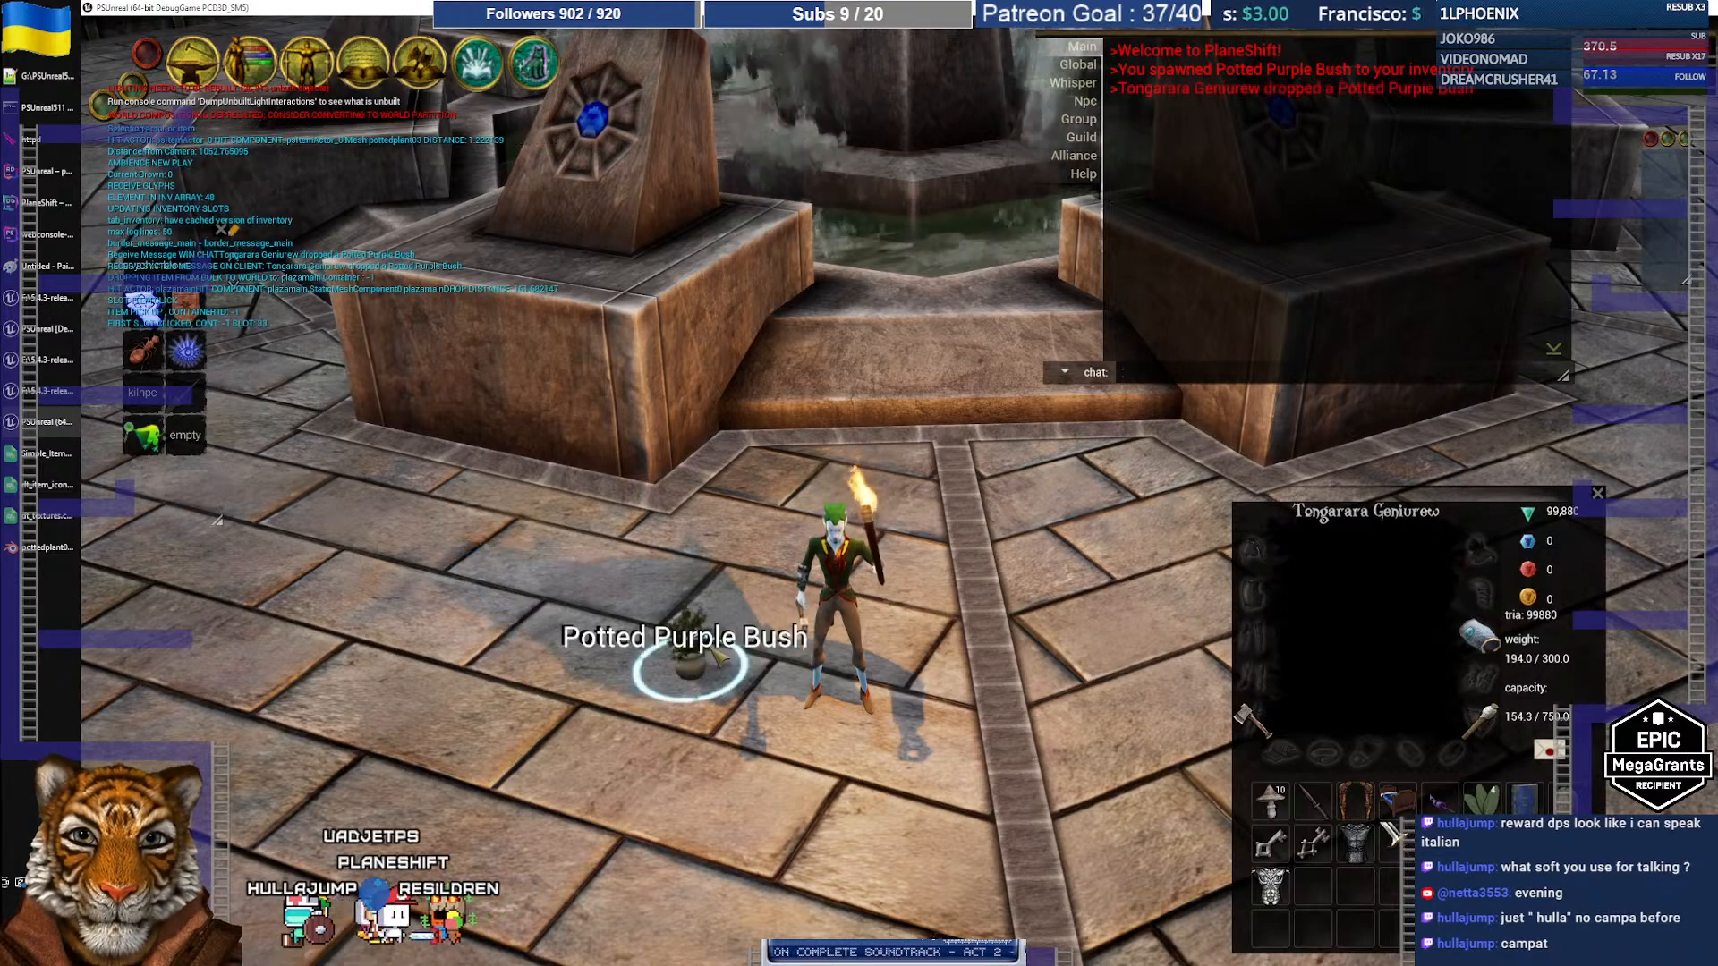
pyautogui.scroll(5, 701, 694)
pyautogui.moveTo(700, 693); pyautogui.dragTo(678, 648, button='right')
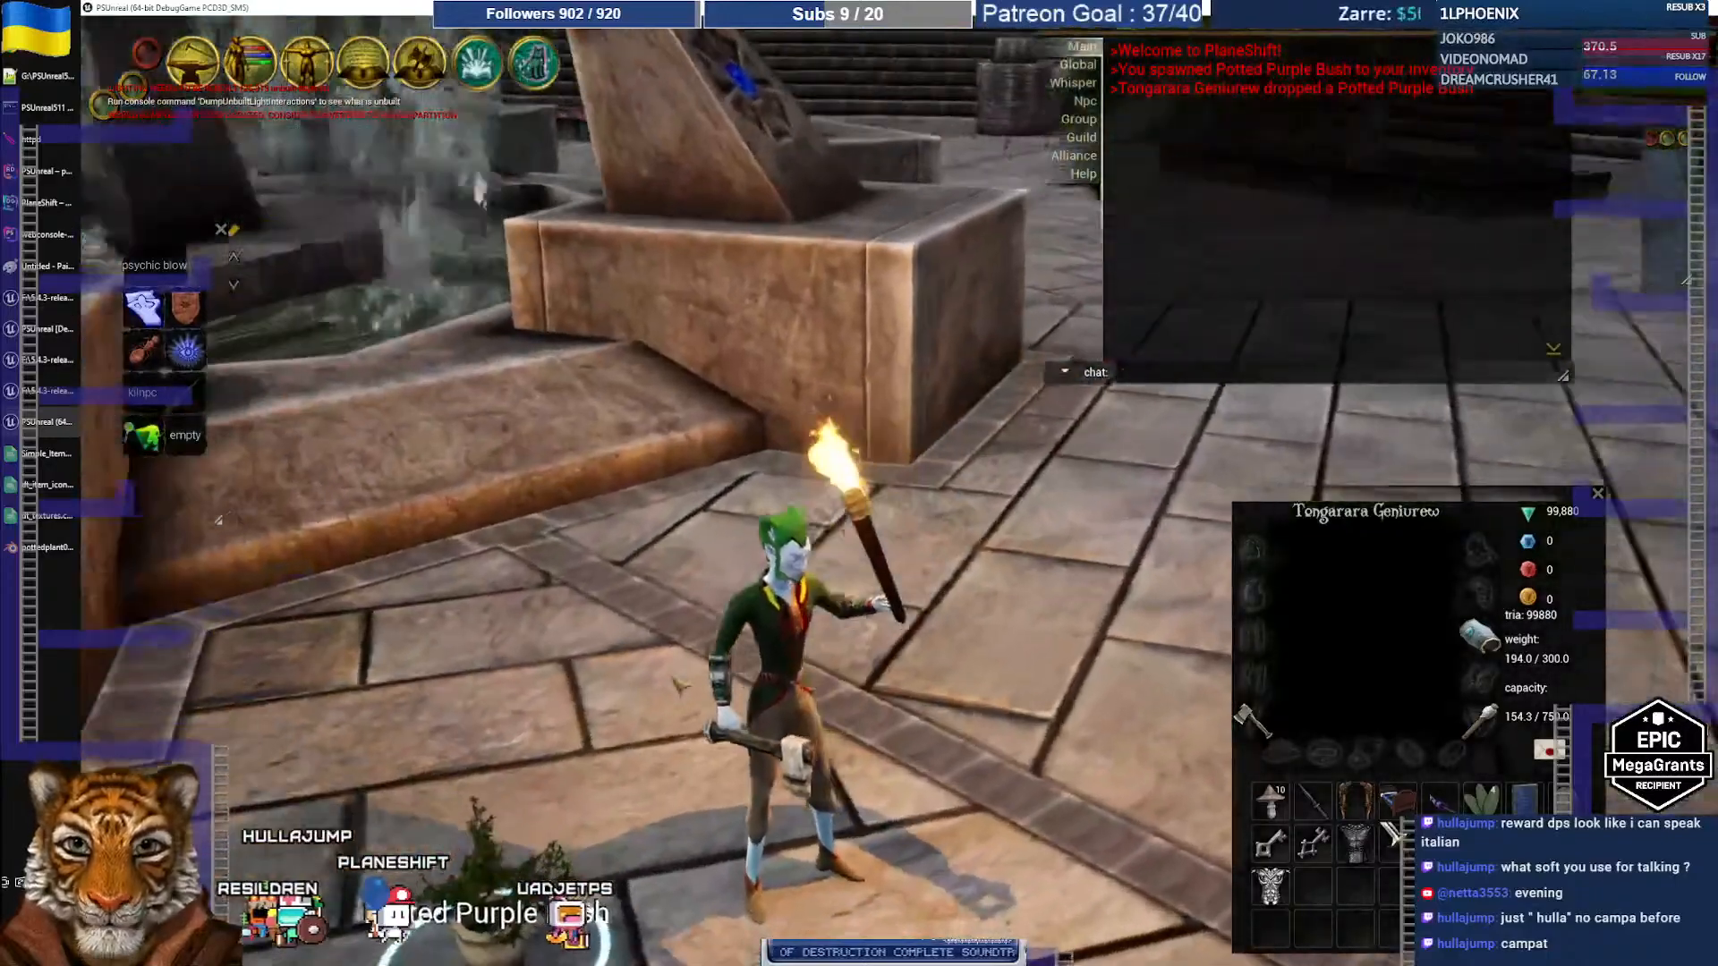
pyautogui.scroll(-4, 680, 680)
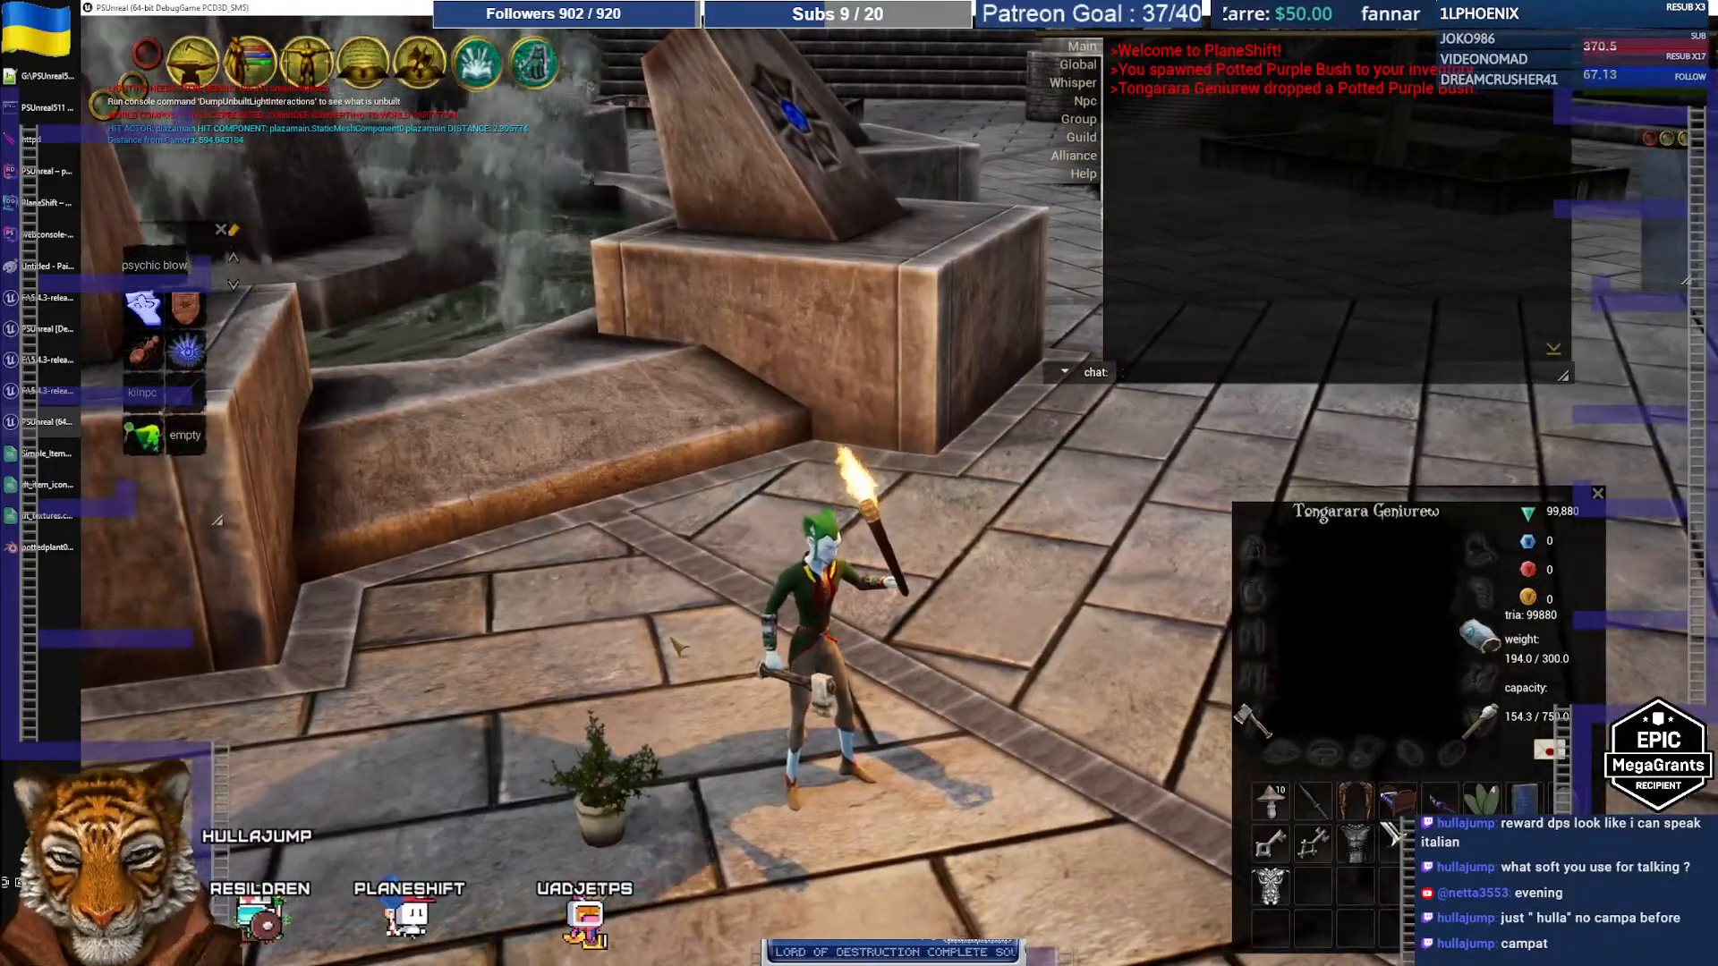
pyautogui.click(678, 646)
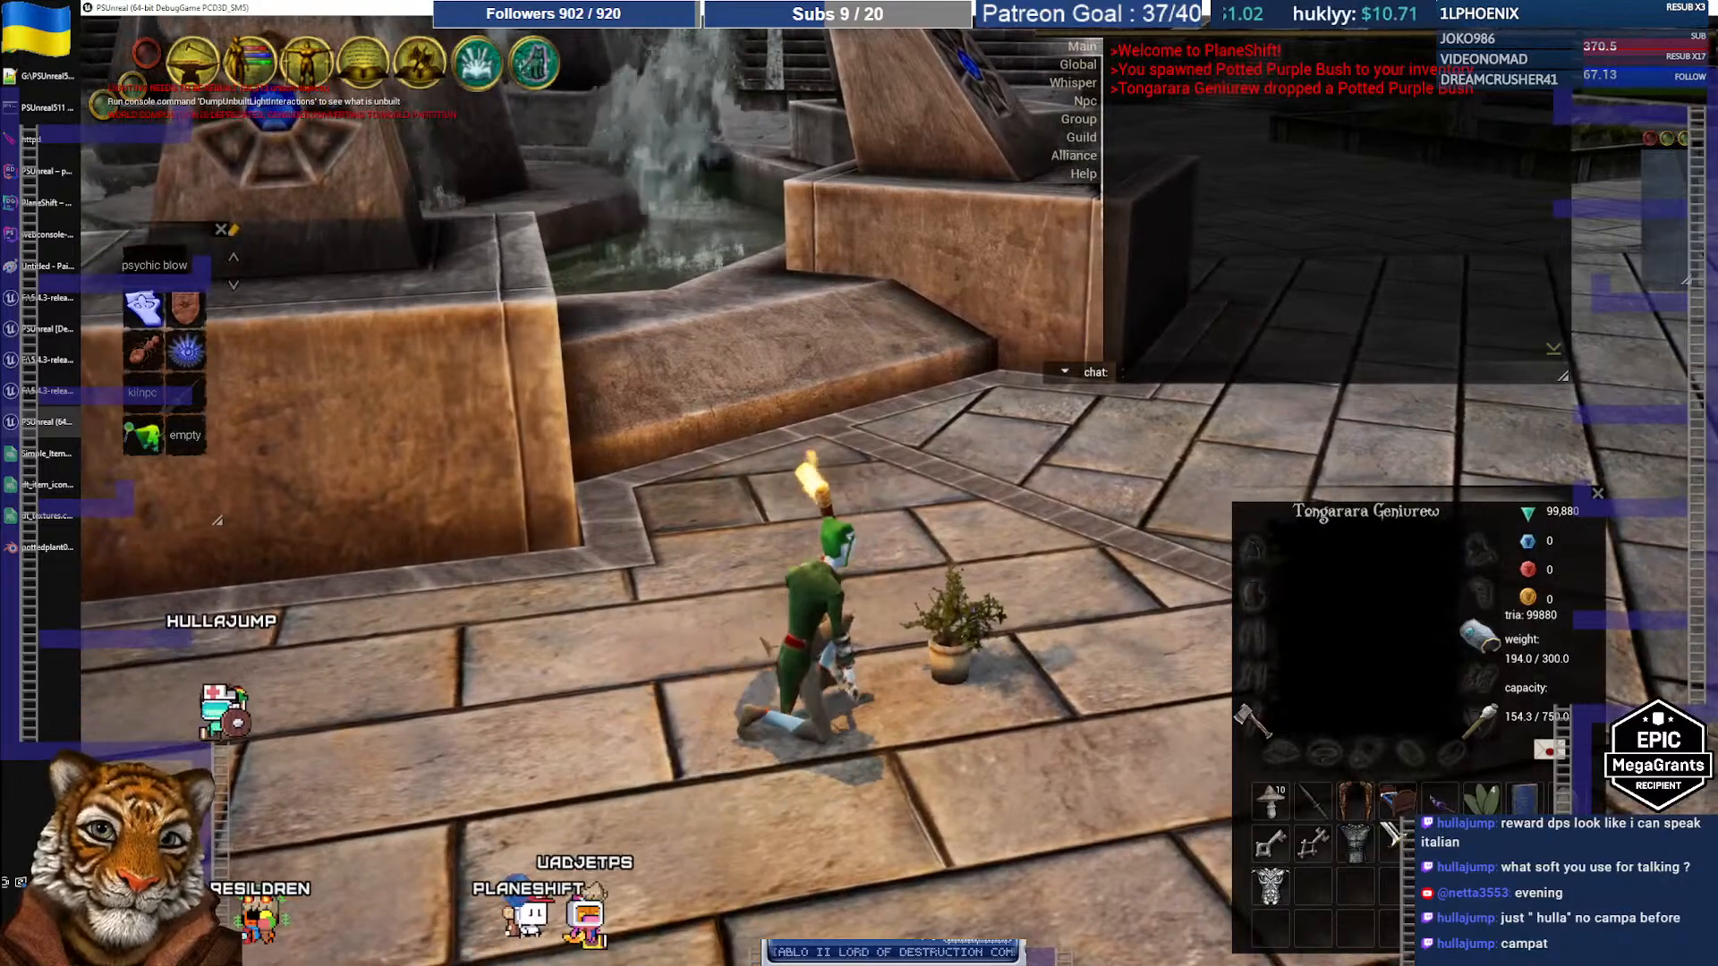
pyautogui.click(1035, 717)
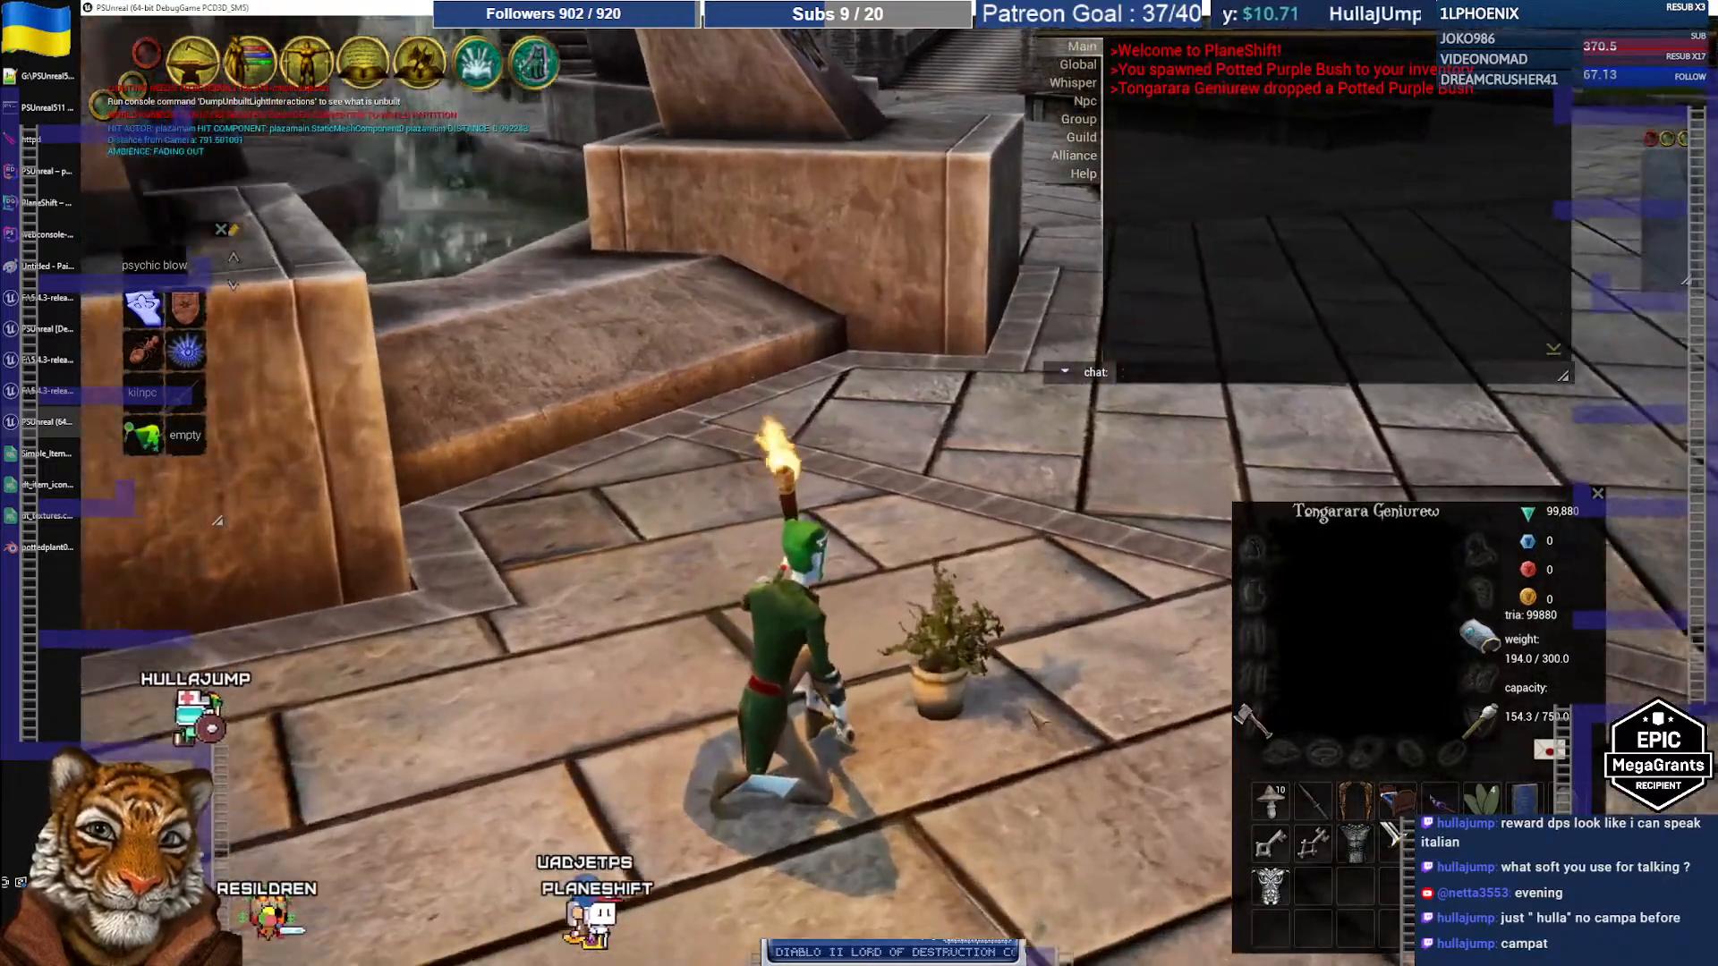
# Step: Inspect the bush from several angles, selecting and then deselecting it
pyautogui.scroll(4, 1035, 718)
pyautogui.moveTo(1035, 718)
pyautogui.mouseDown(button='right')
pyautogui.moveTo(1042, 682)
pyautogui.moveTo(1054, 691)
pyautogui.mouseUp(button='right')
pyautogui.click(1054, 691)
pyautogui.scroll(-3, 1054, 692)
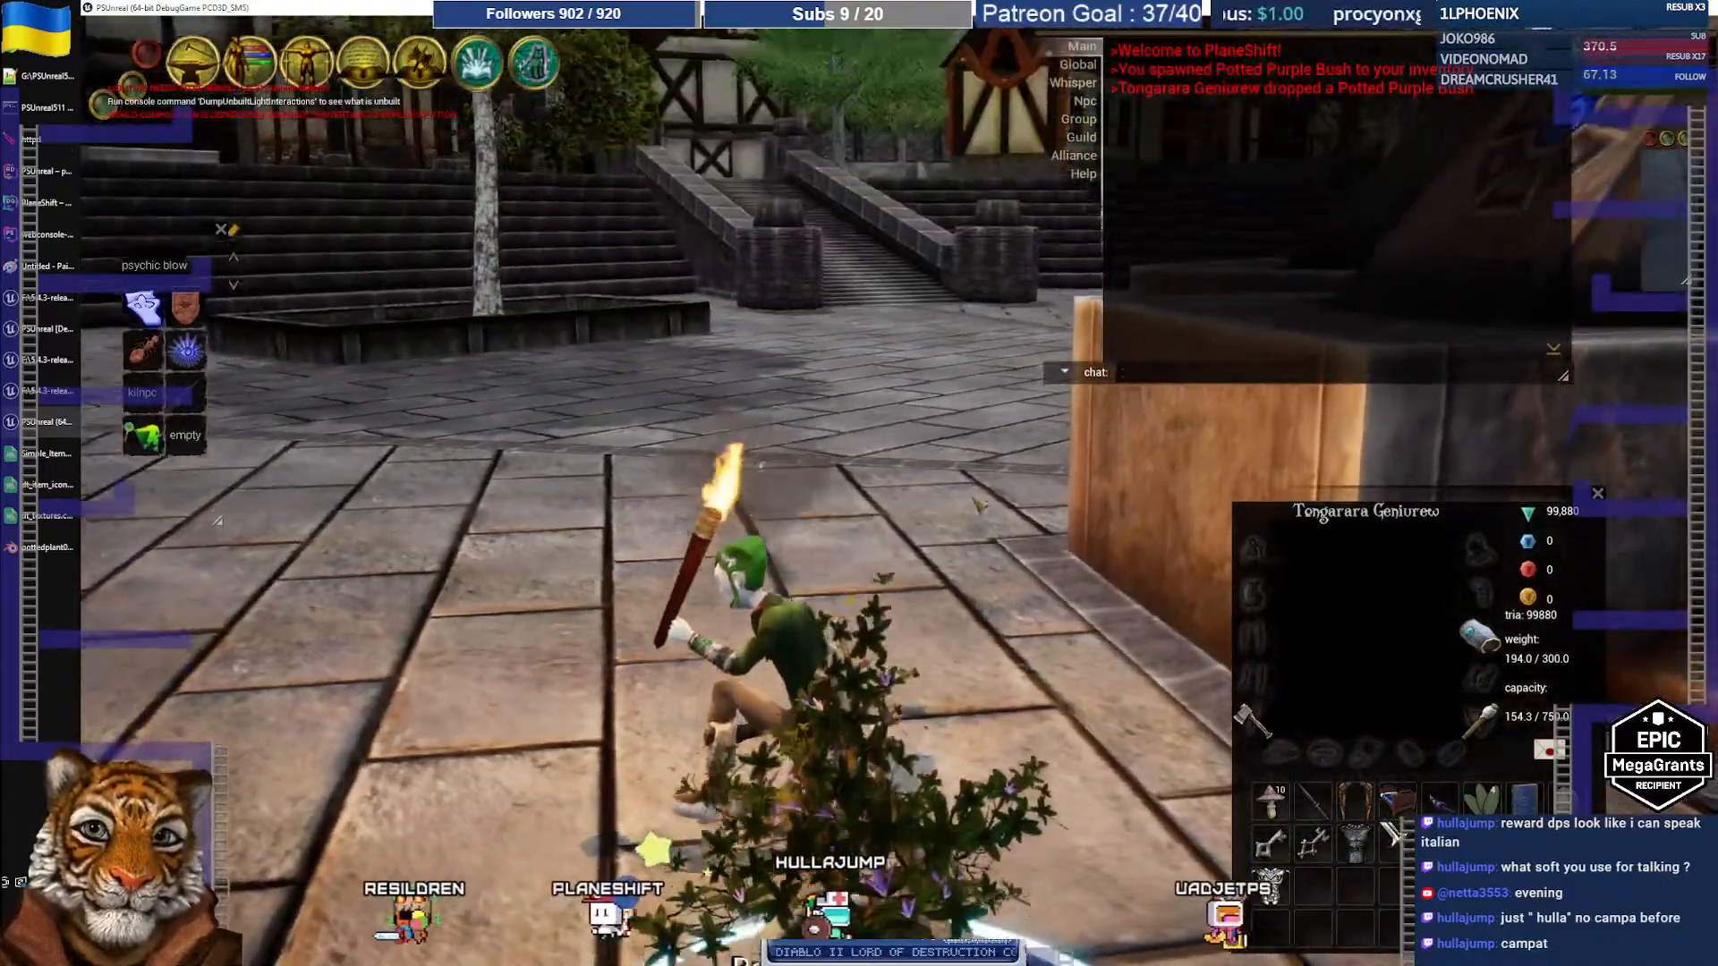
pyautogui.moveTo(979, 505); pyautogui.dragTo(915, 501, button='right')
pyautogui.click(914, 501)
pyautogui.scroll(3, 914, 501)
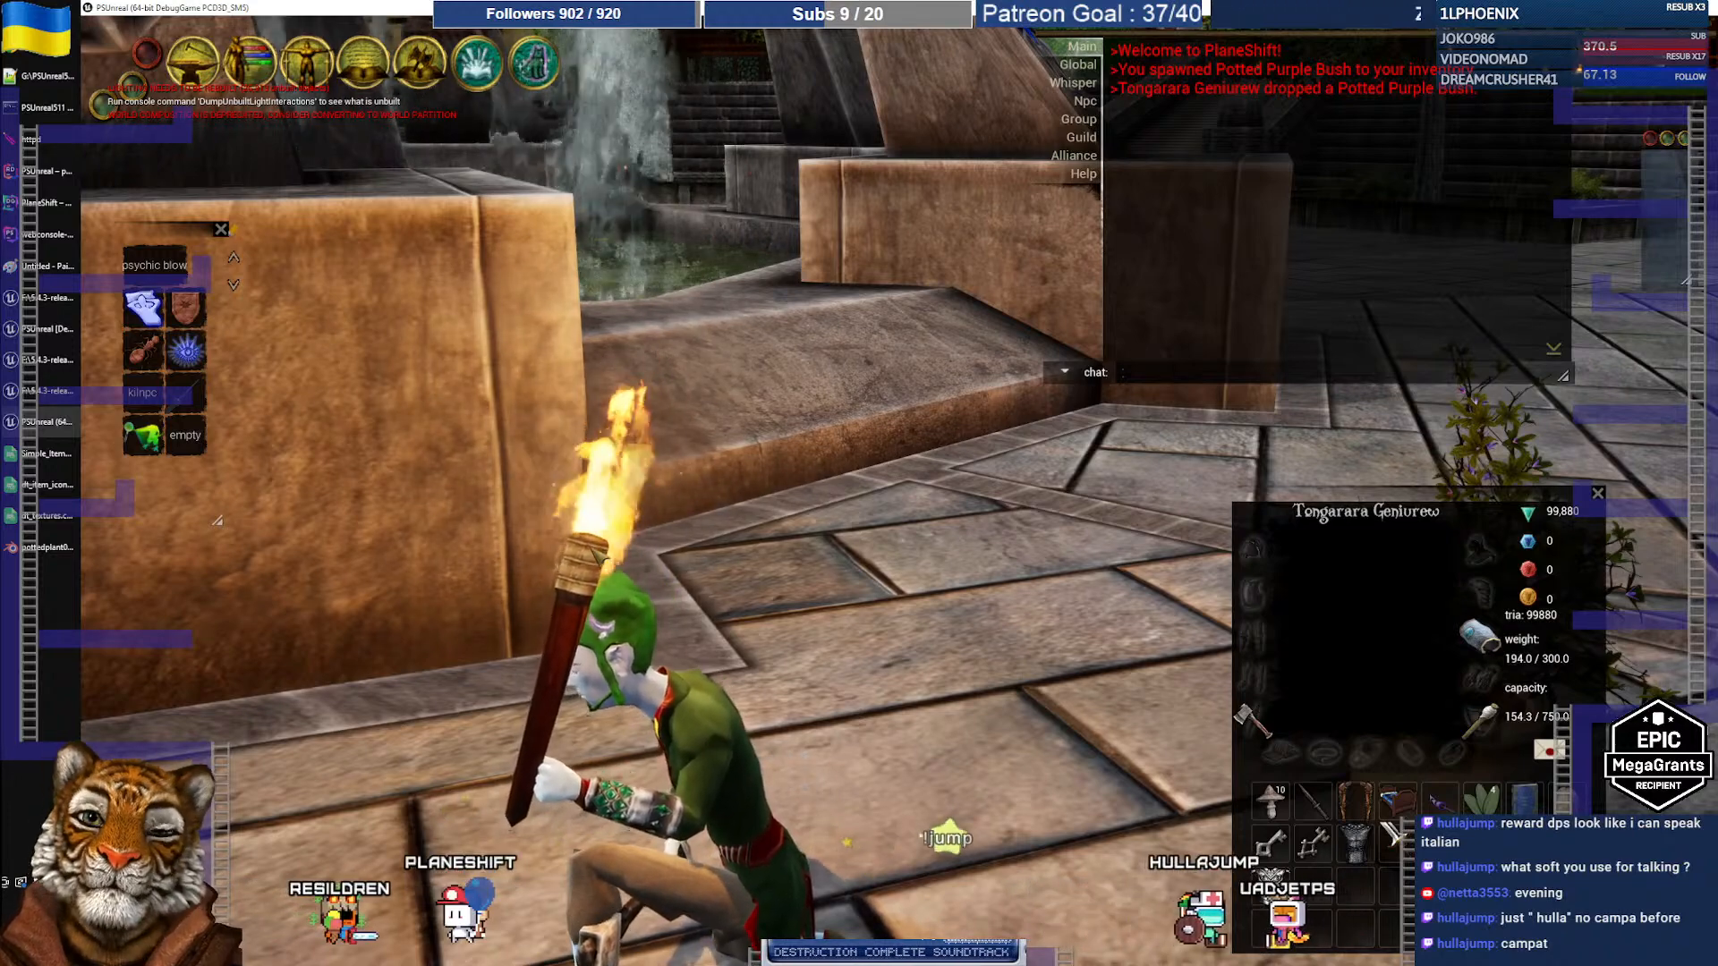
pyautogui.click(25, 338)
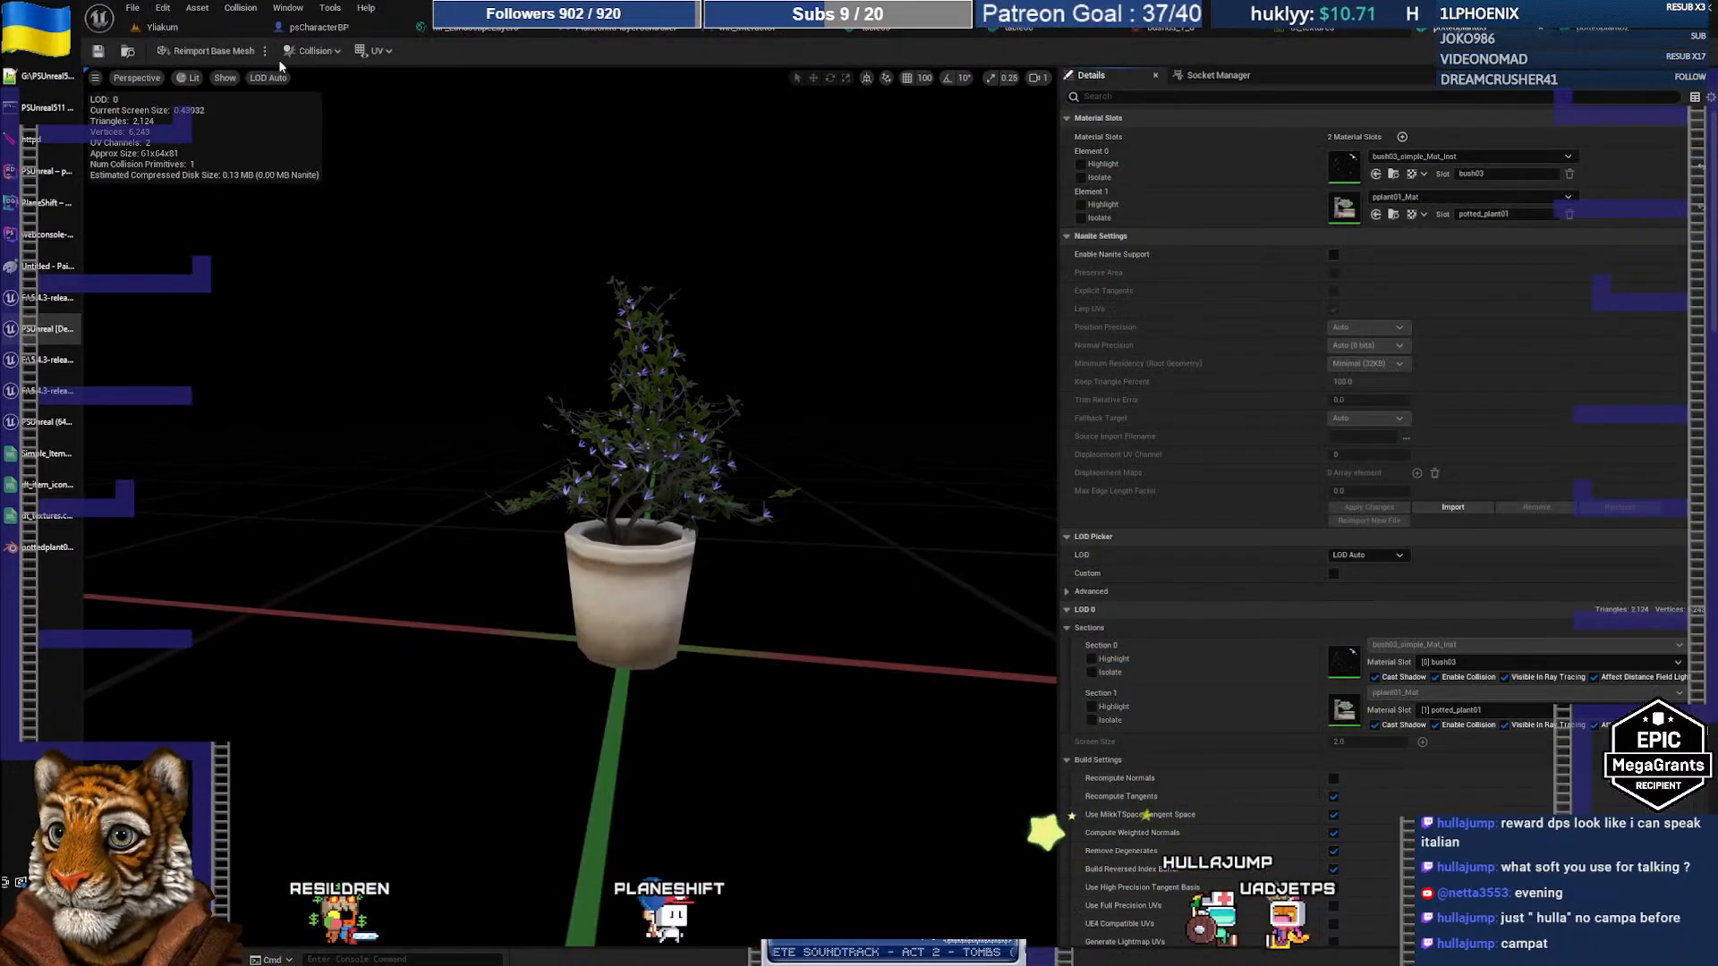
# Step: Open the torch01a blueprint by searching 'torch' in the Blueprints folder
pyautogui.click(186, 29)
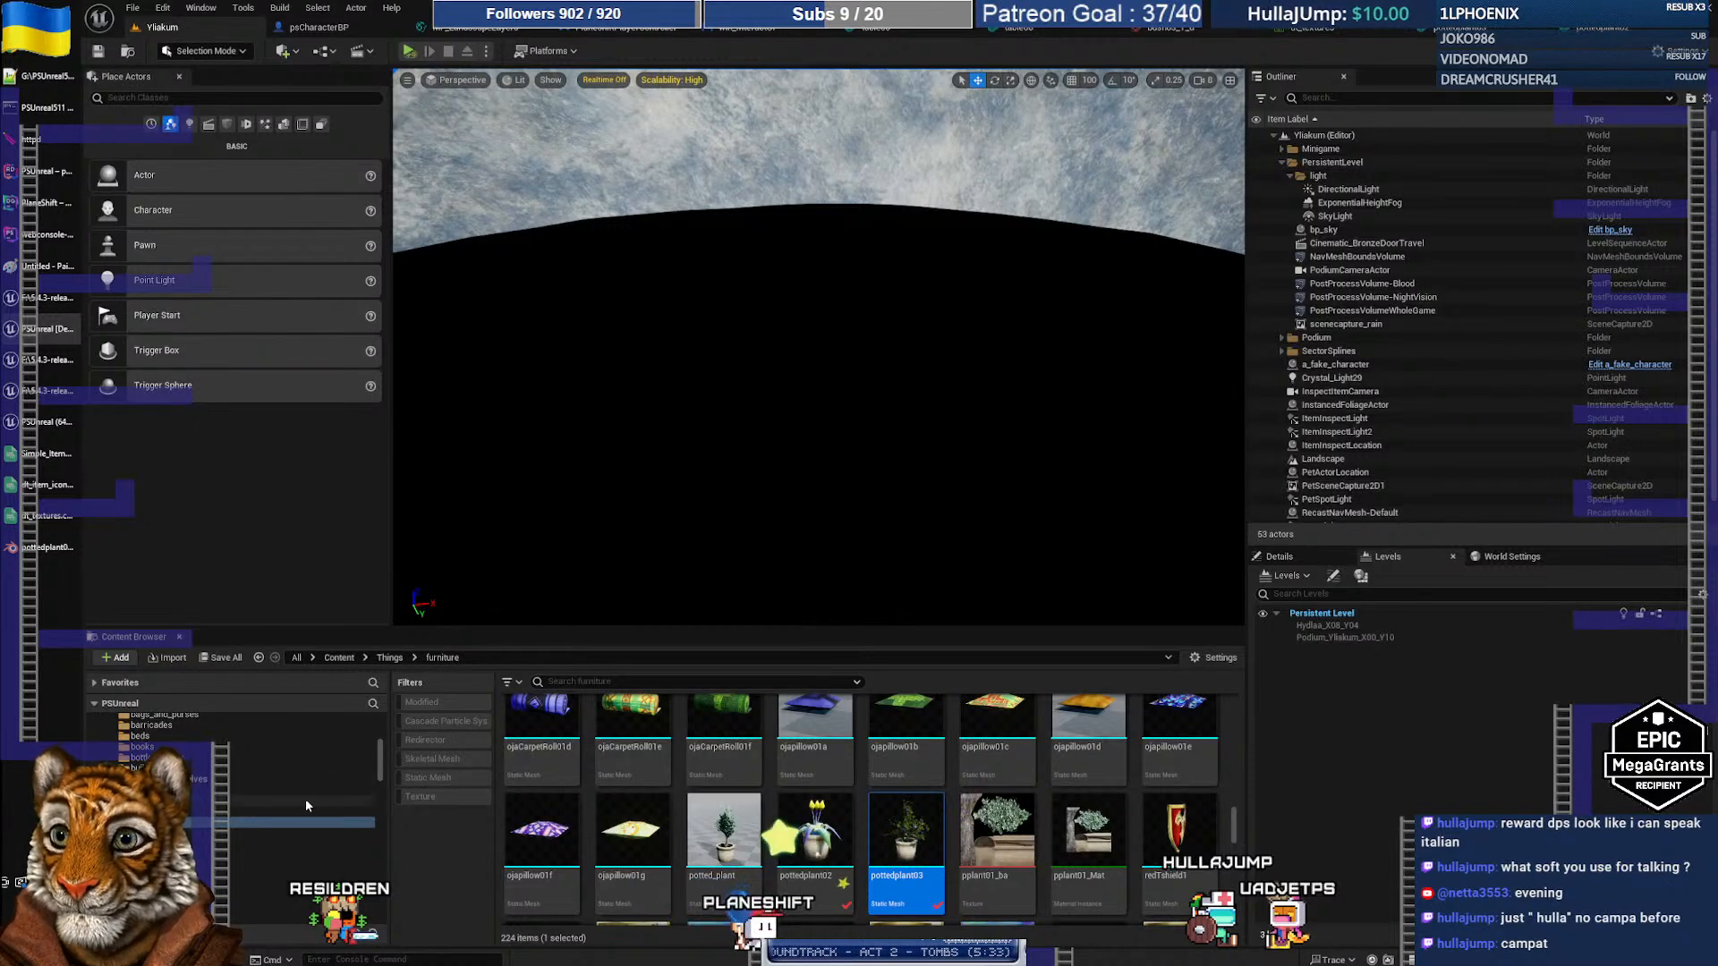
pyautogui.scroll(5, 287, 788)
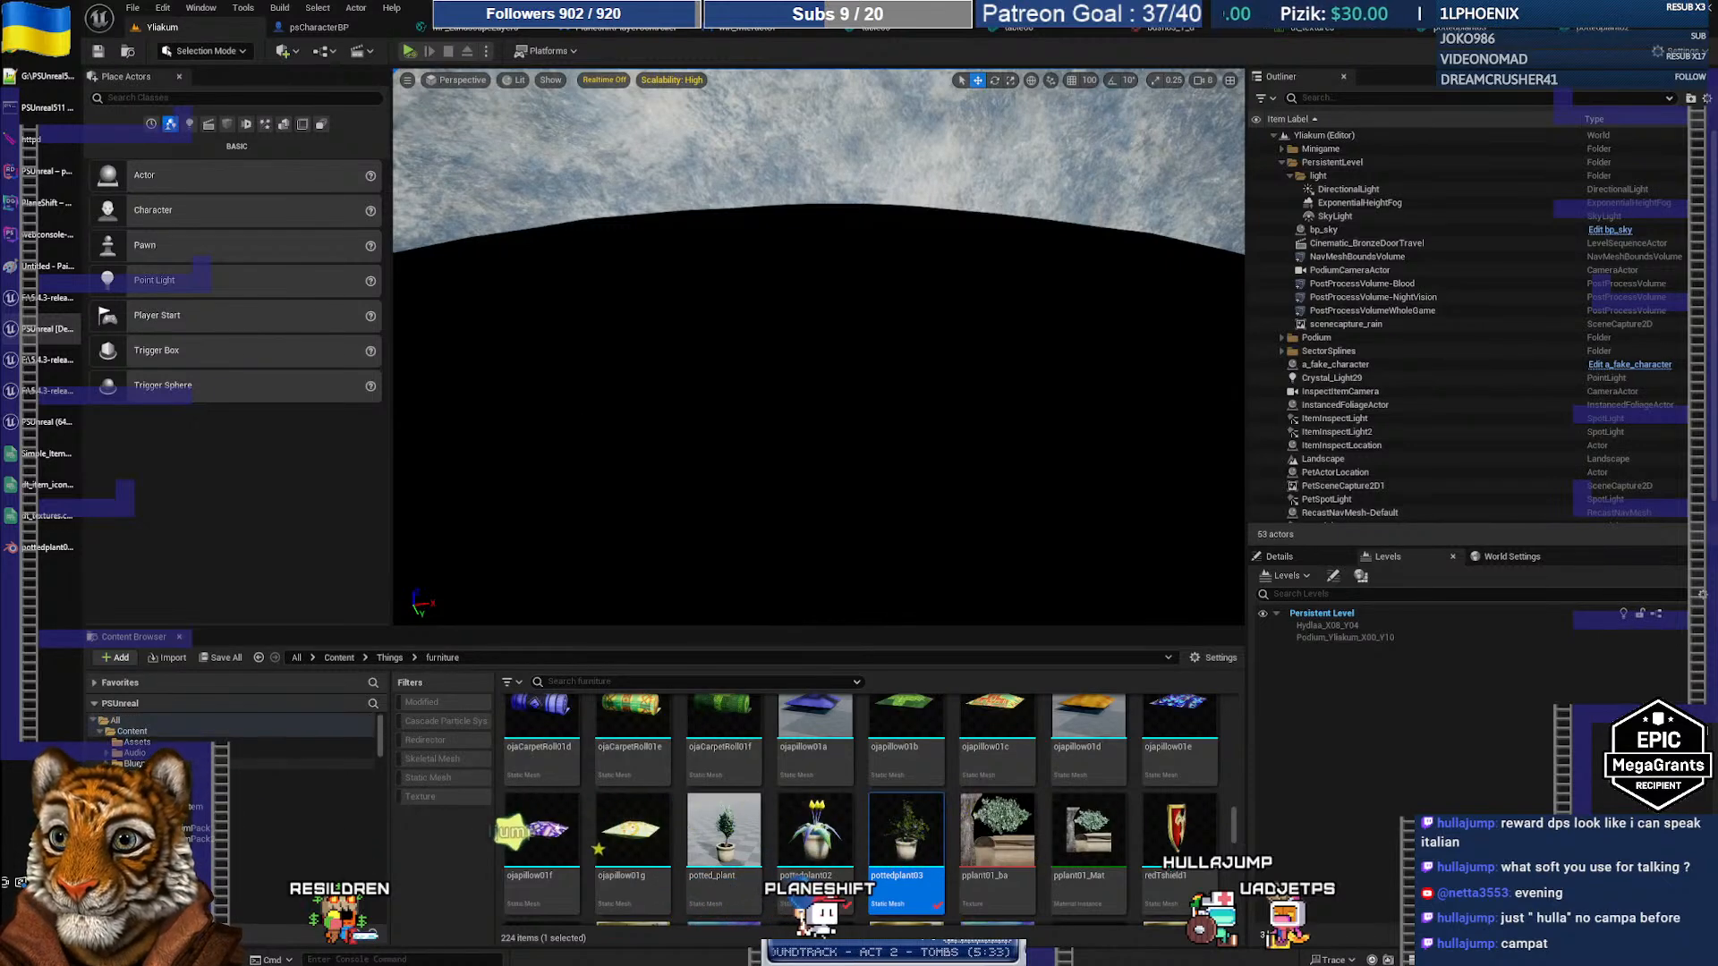
pyautogui.click(139, 763)
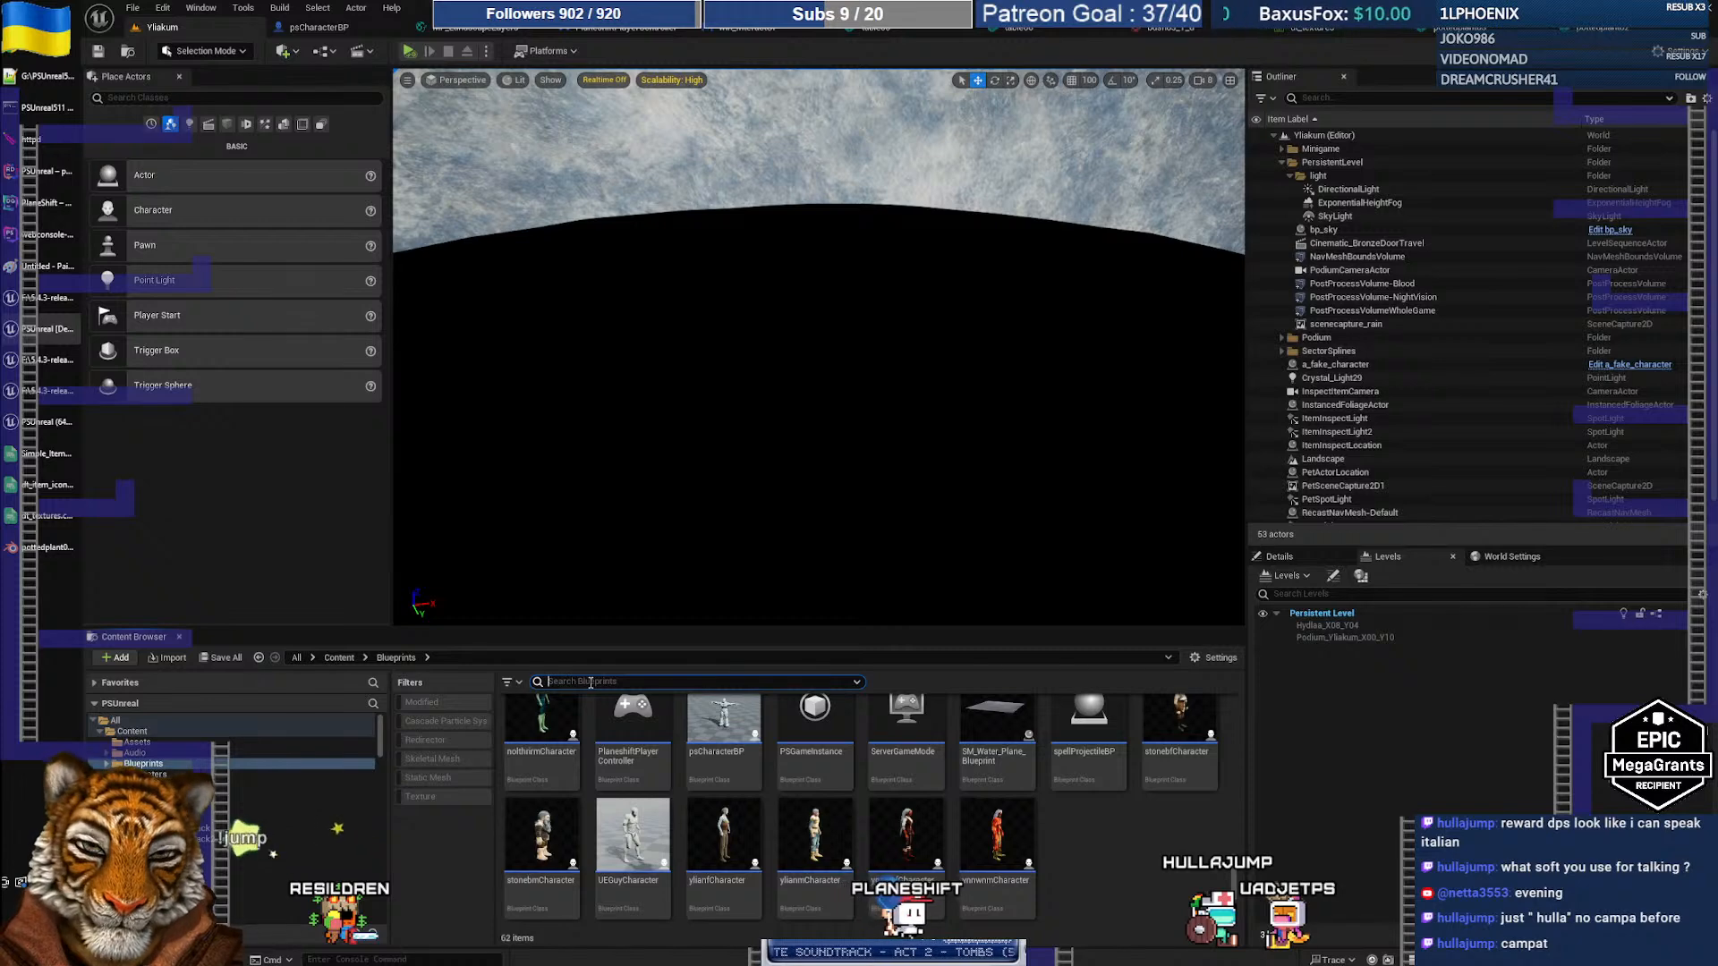
pyautogui.write('torch')
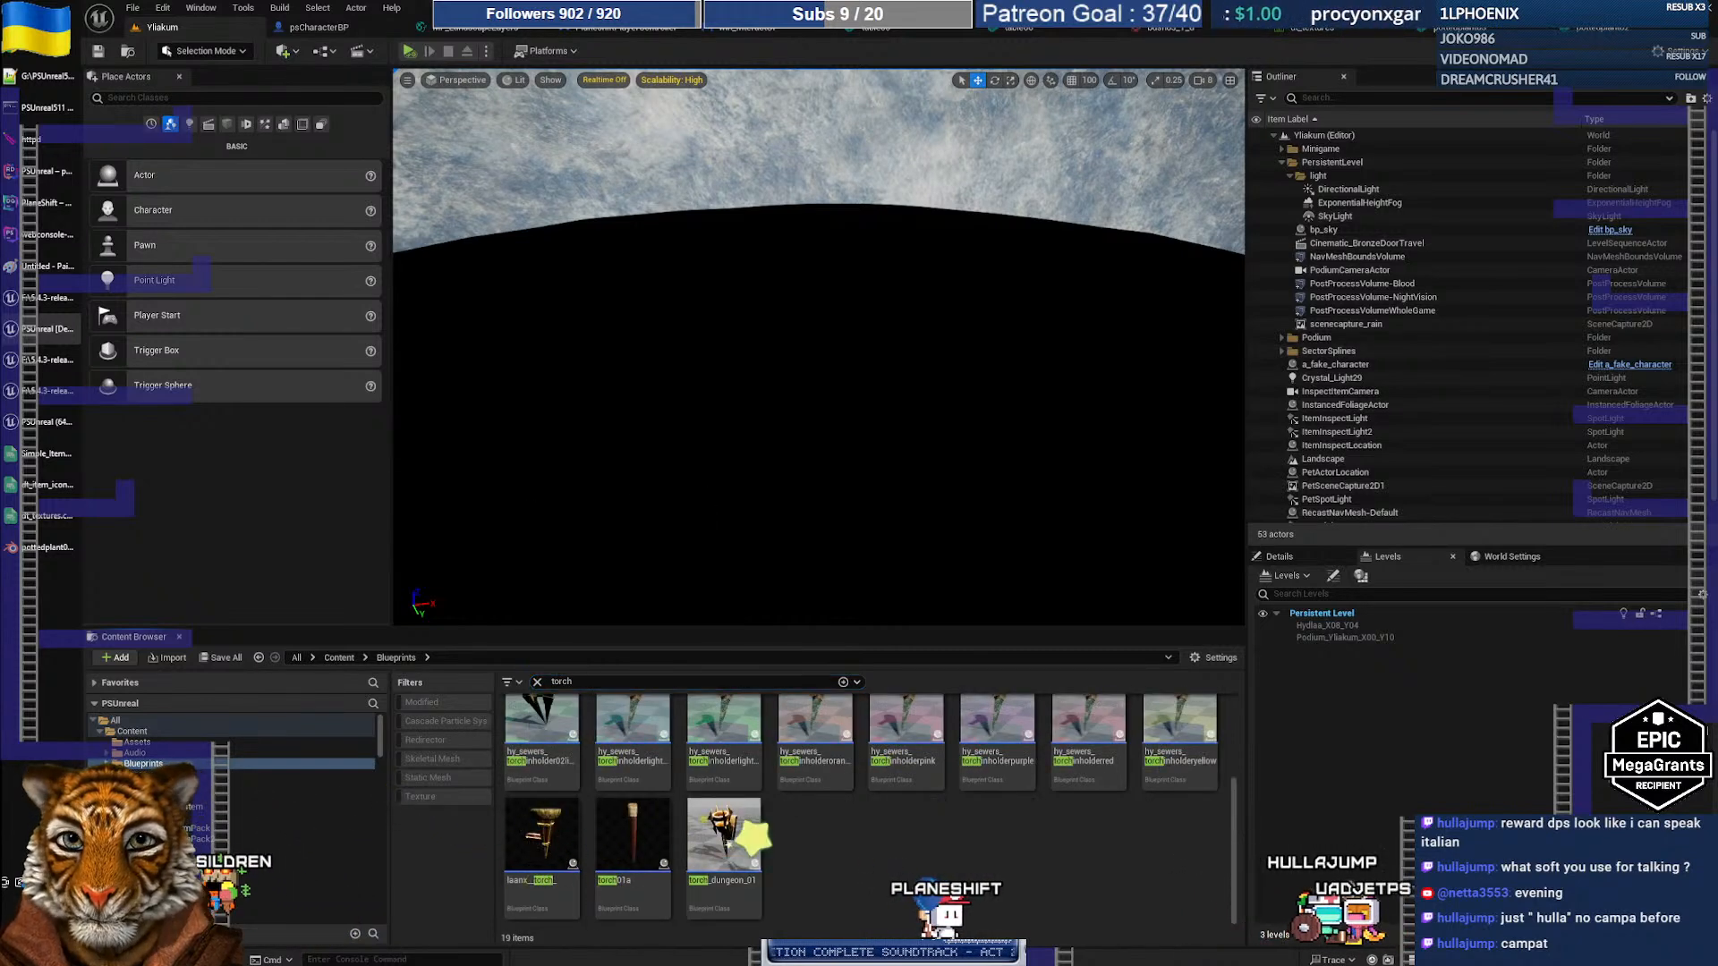
pyautogui.doubleClick(633, 831)
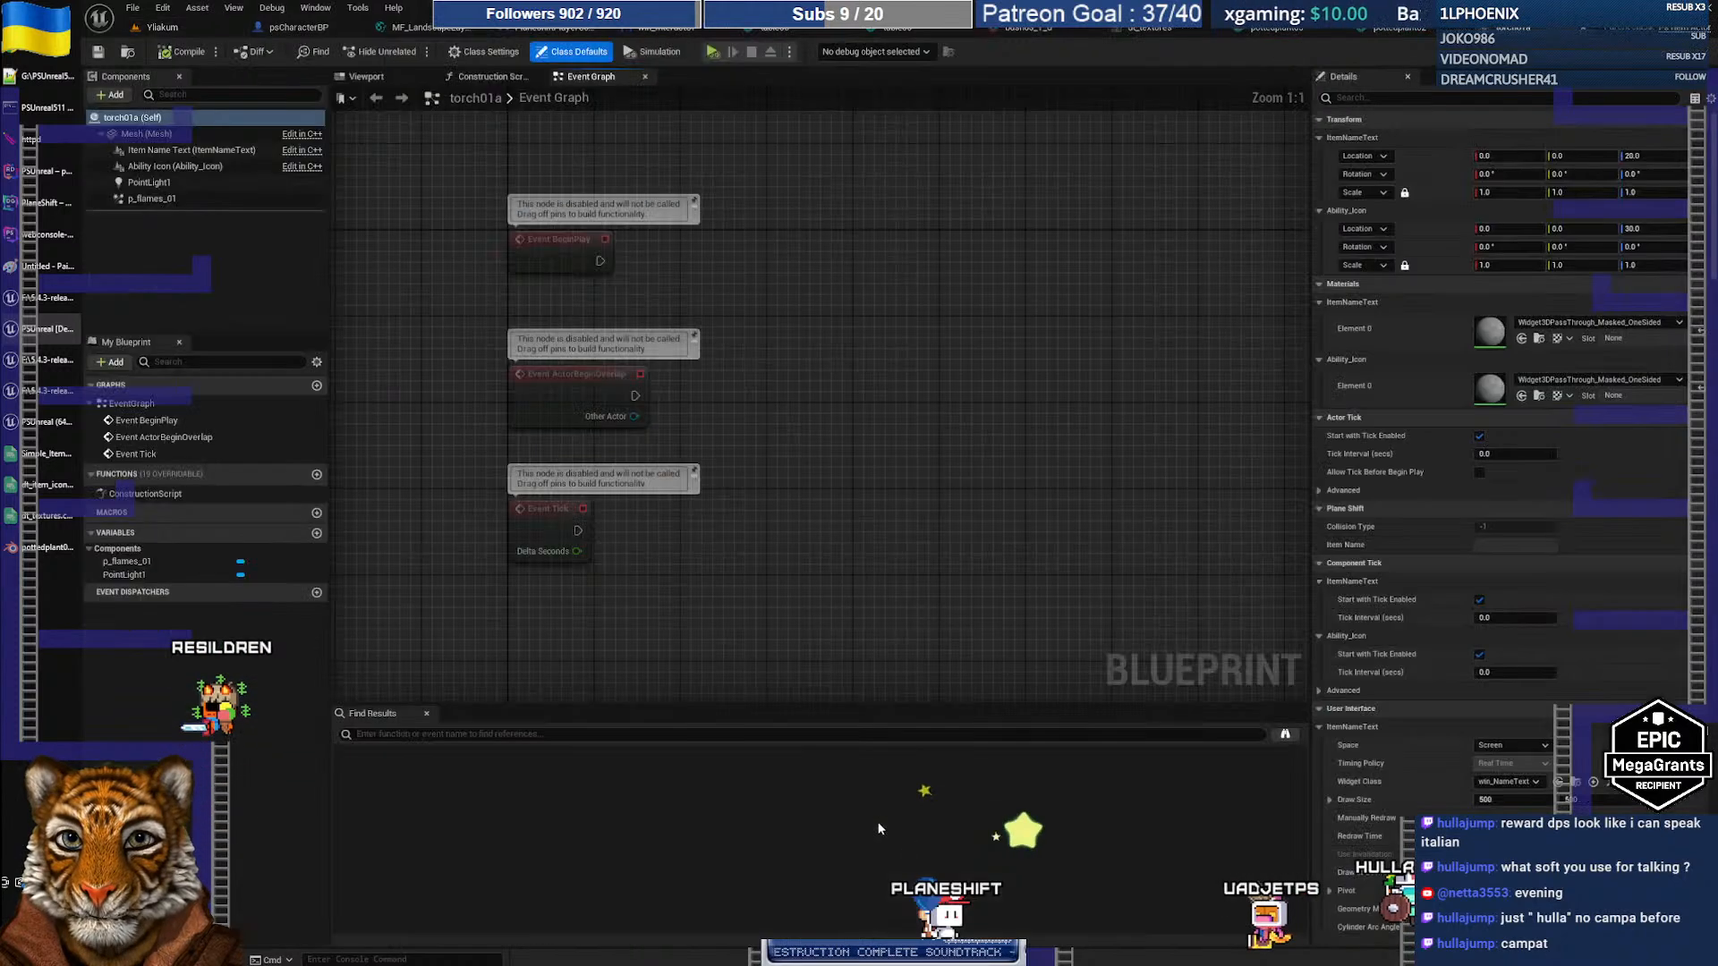
# Step: Show the torch in the 3D preview and orbit to look down on it
pyautogui.click(375, 77)
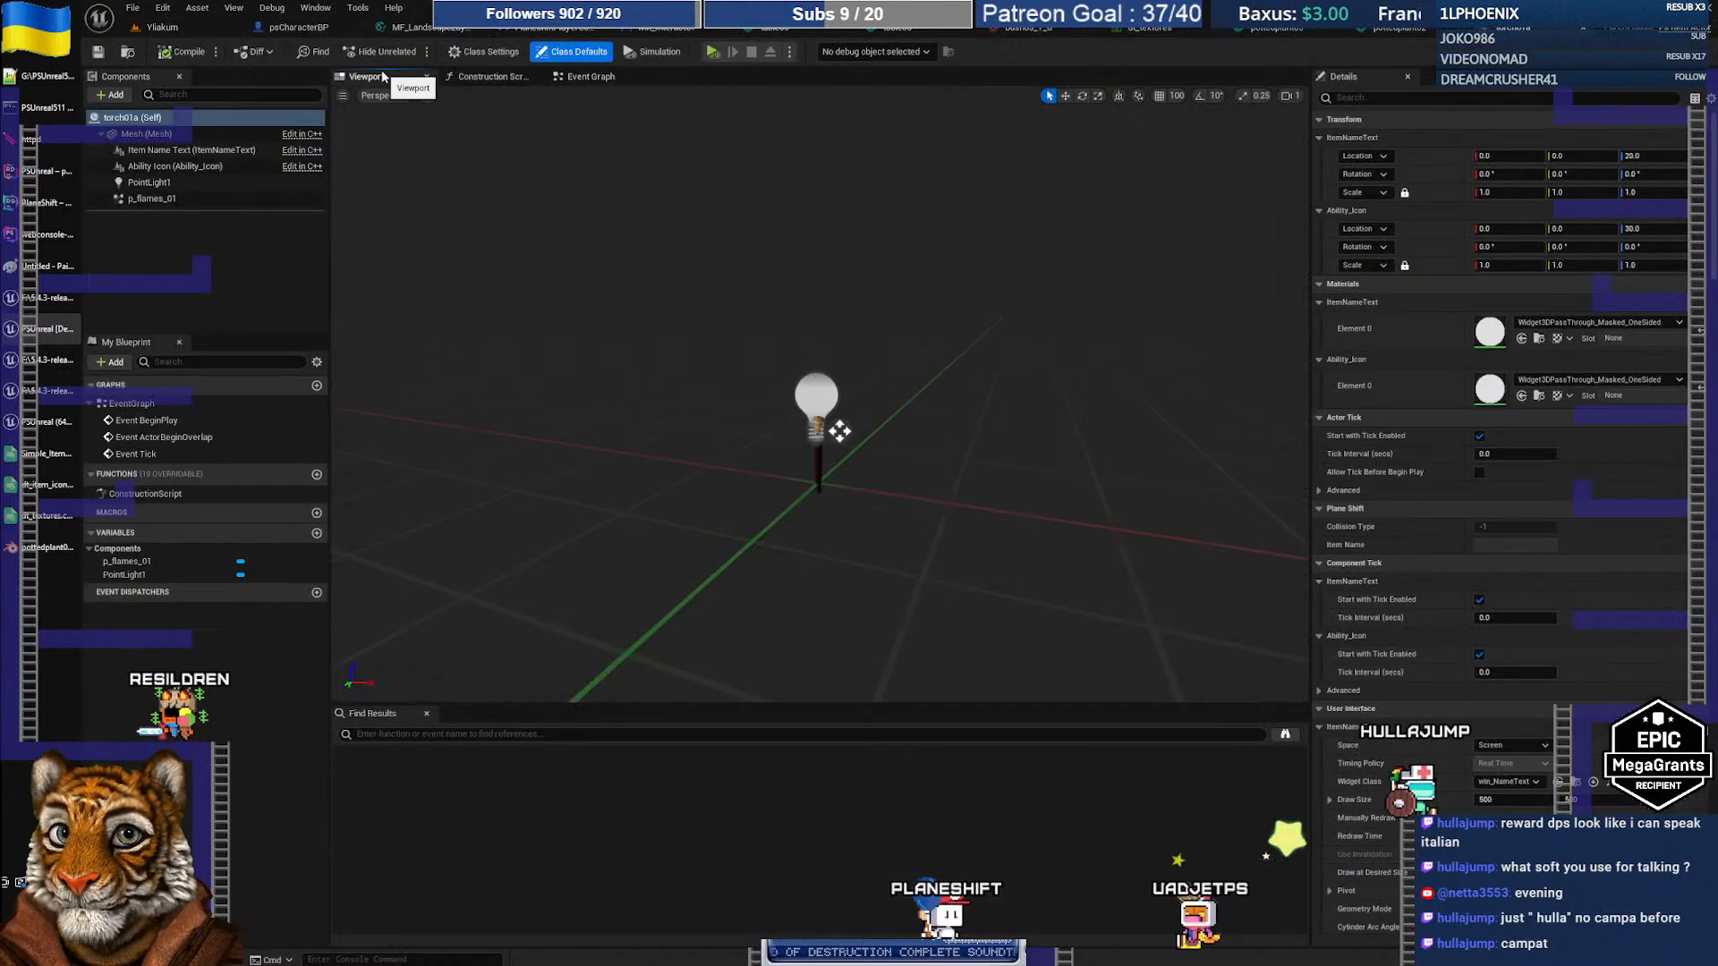
pyautogui.scroll(5, 812, 449)
pyautogui.scroll(-1, 812, 449)
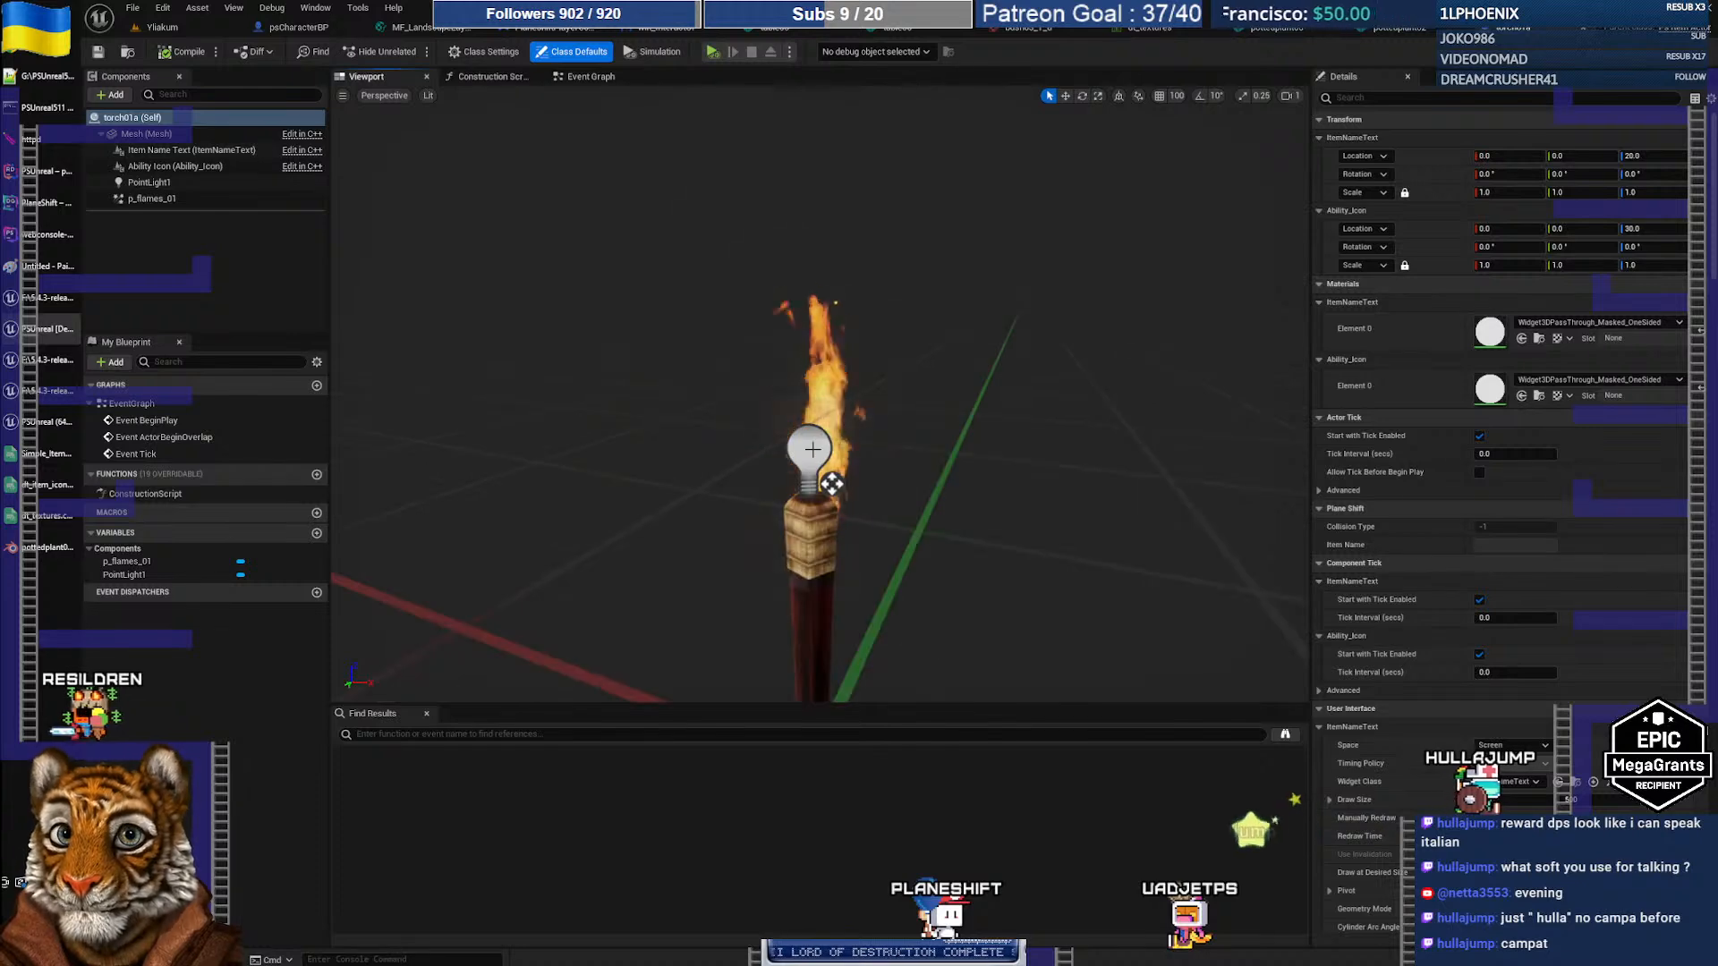
pyautogui.scroll(-1, 895, 447)
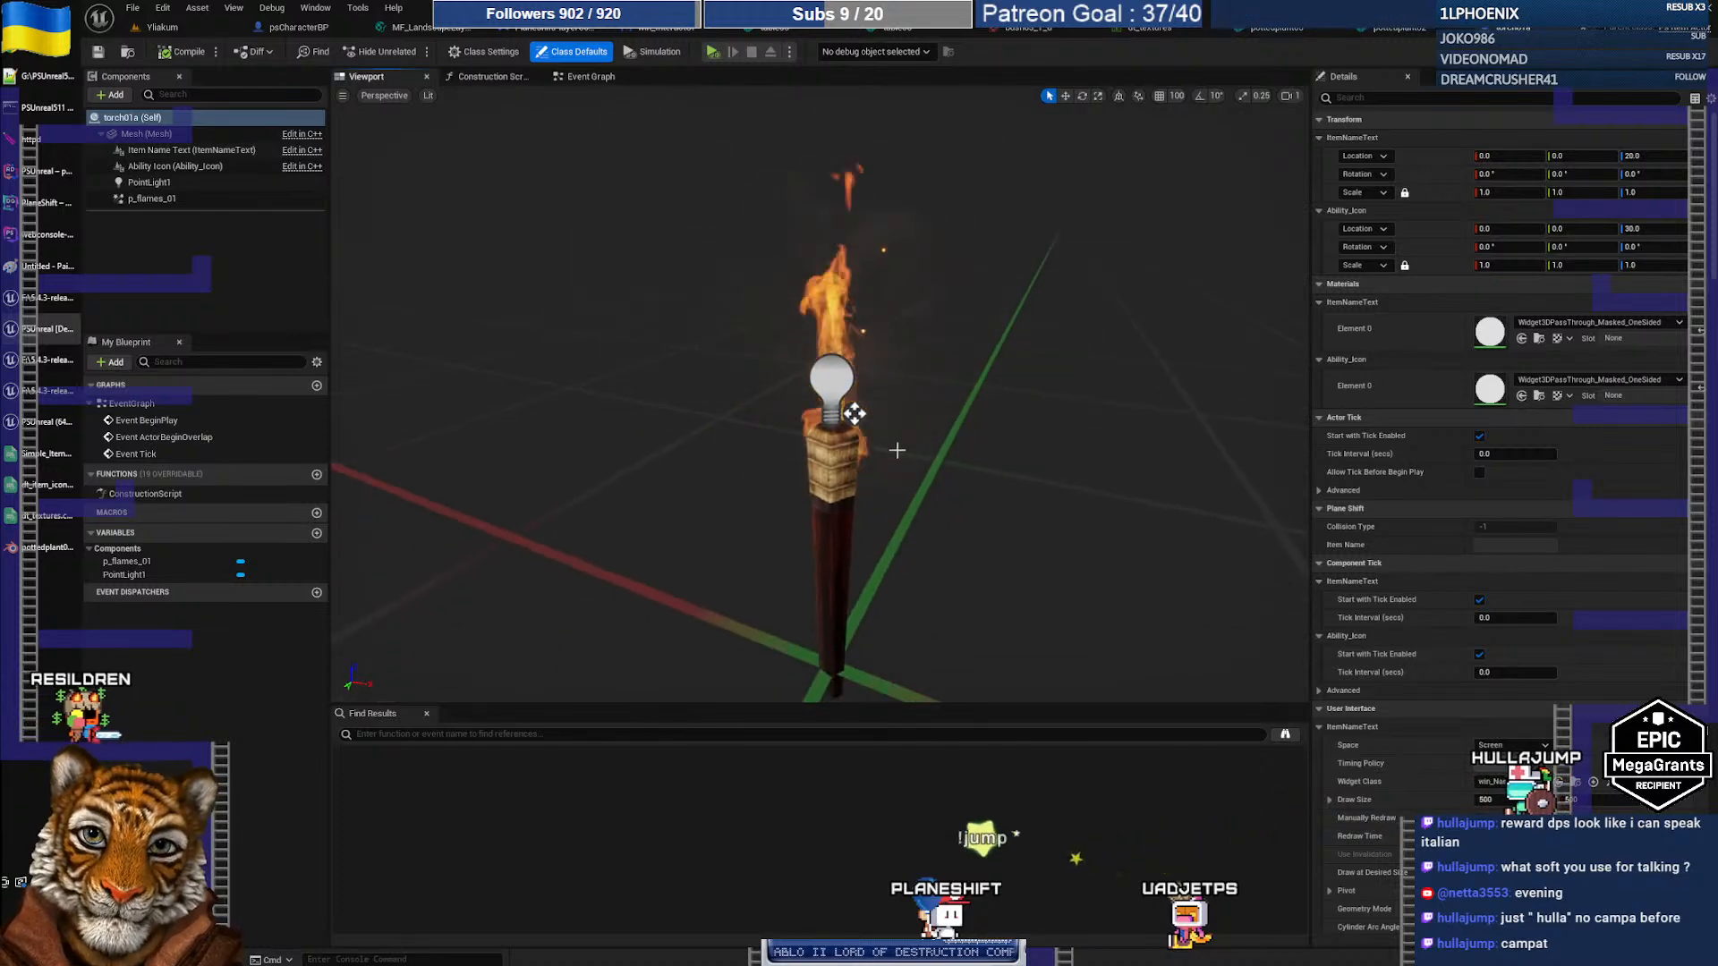
pyautogui.keyDown('alt'); pyautogui.moveTo(895, 449); pyautogui.dragTo(877, 541); pyautogui.keyUp('alt')
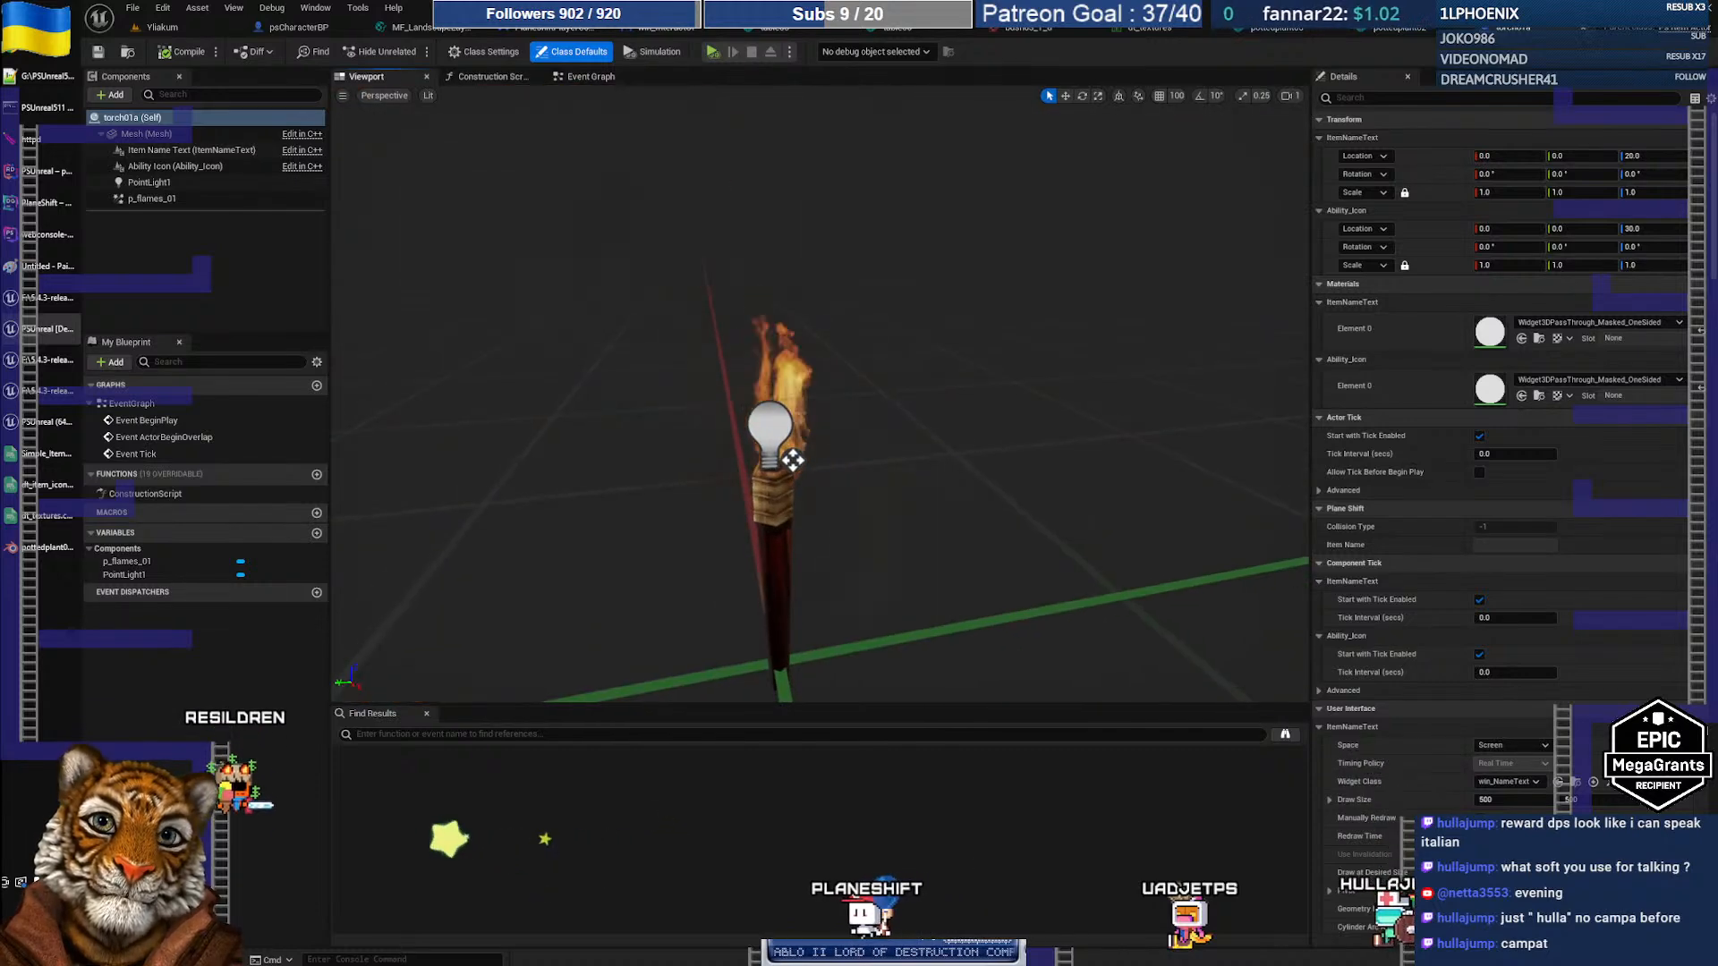
# Step: Select the p_flames_01 component, review its Details, and locate its asset in Particles/Fire
pyautogui.click(164, 200)
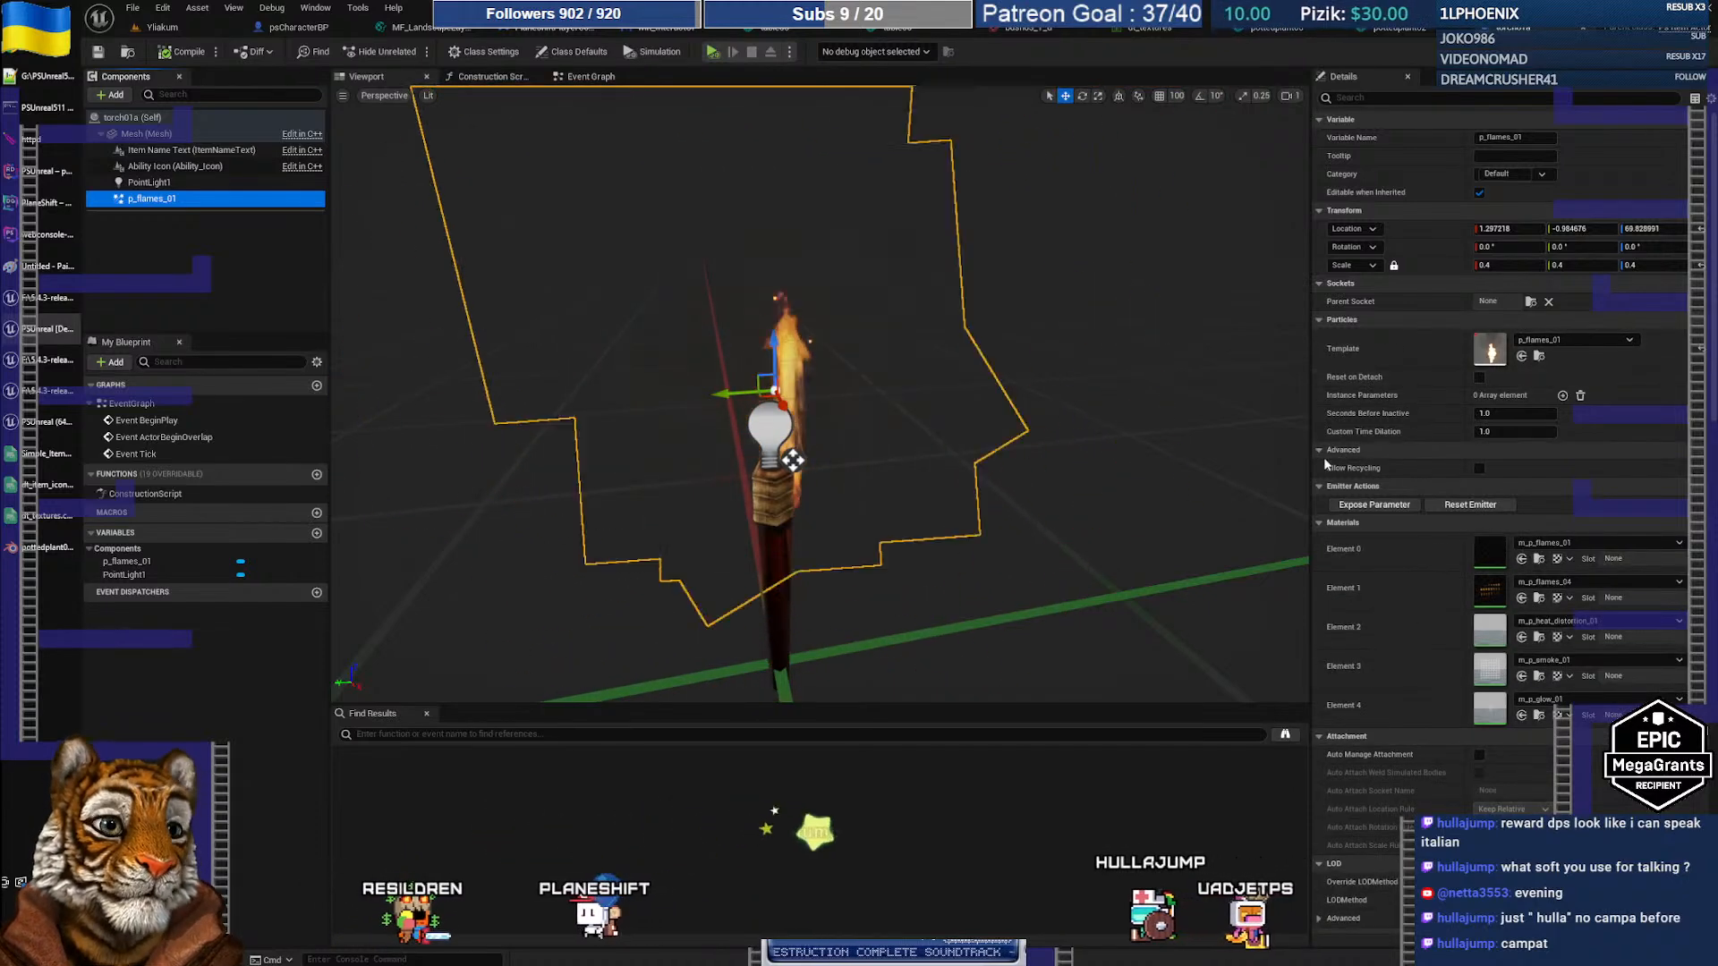
pyautogui.scroll(-5, 1015, 447)
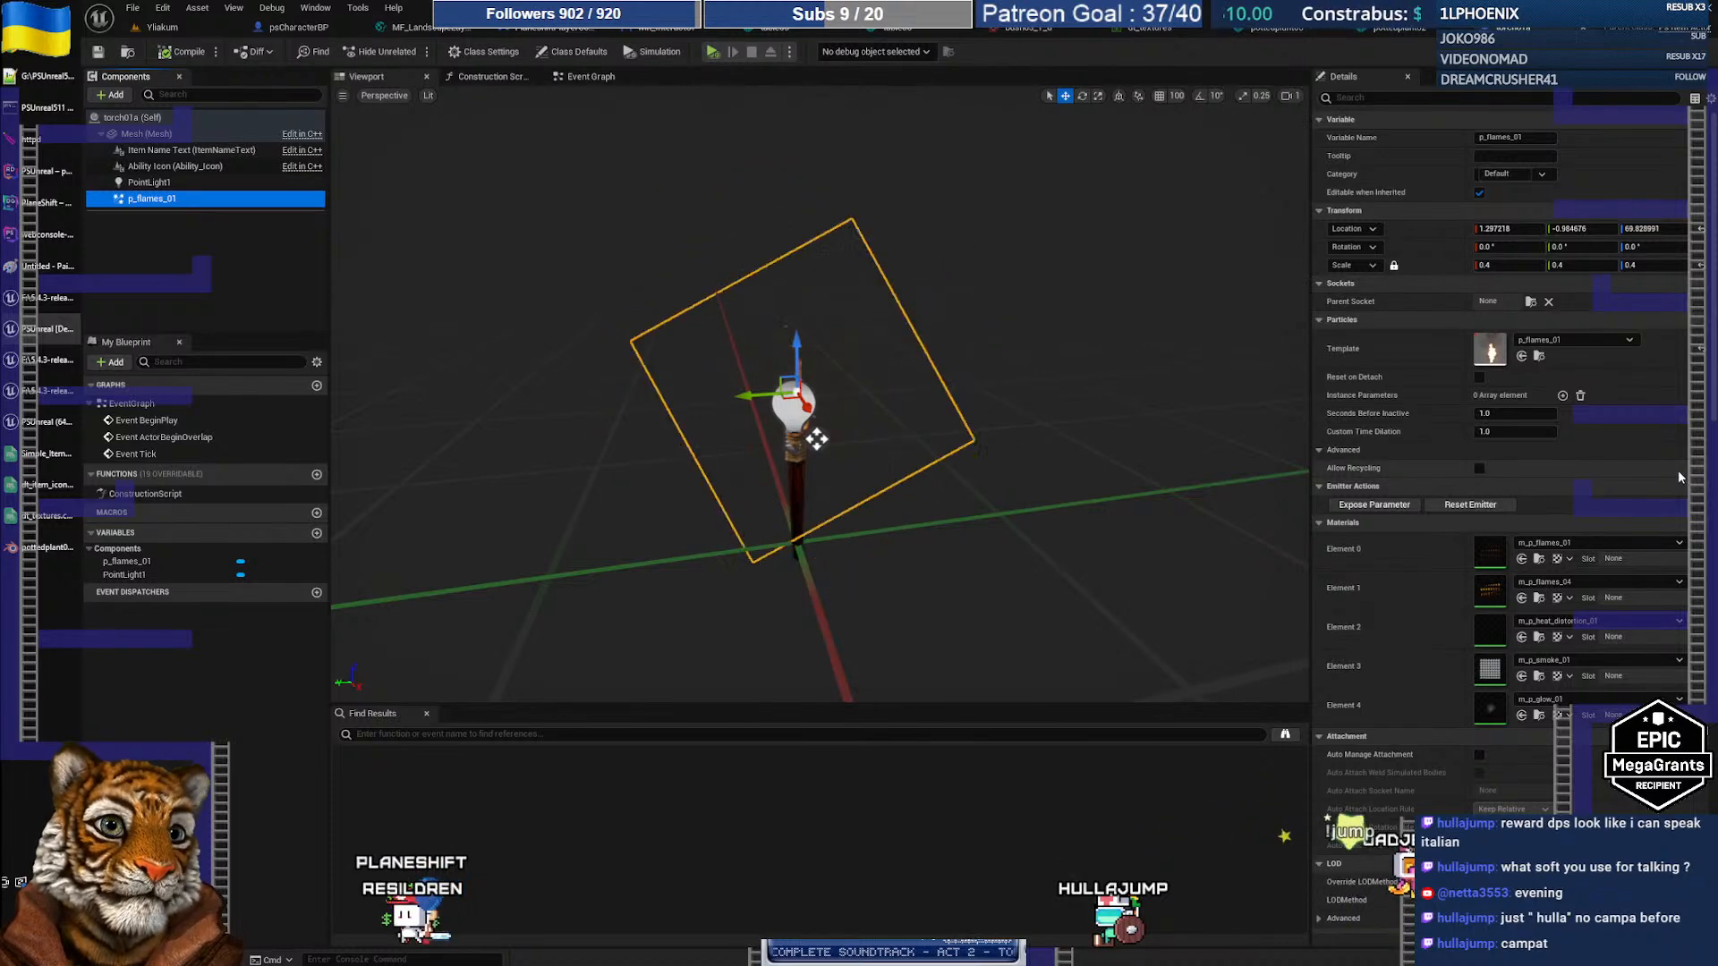
pyautogui.scroll(8, 926, 465)
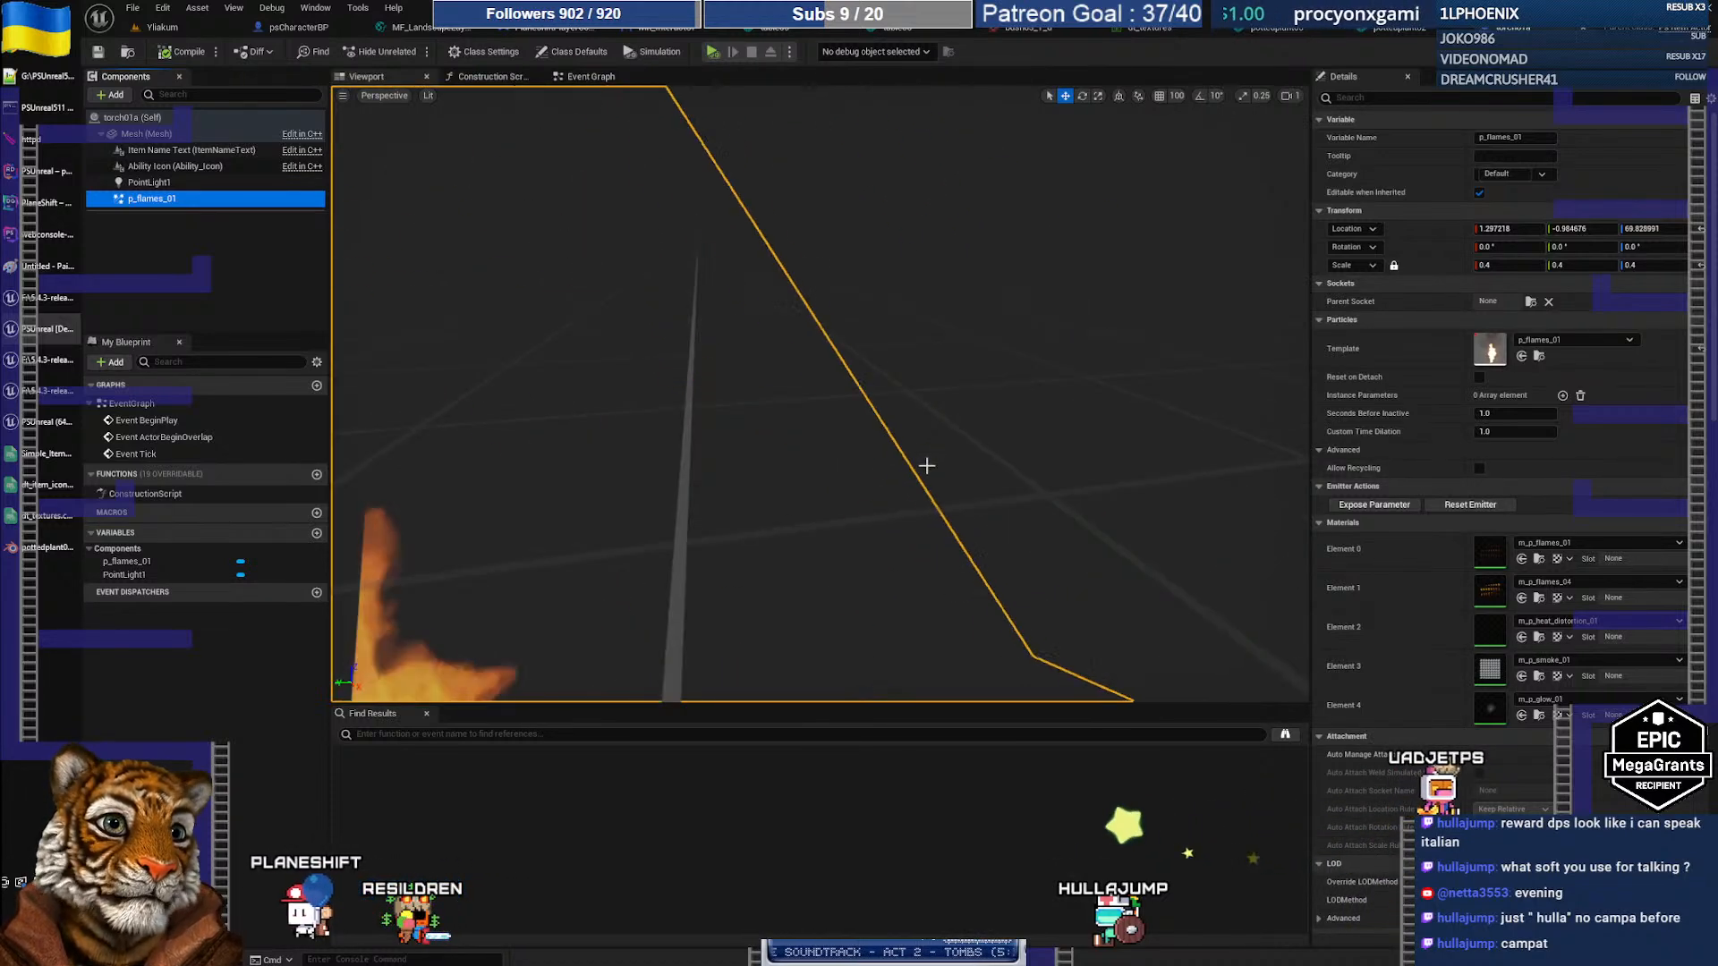
pyautogui.scroll(-8, 926, 464)
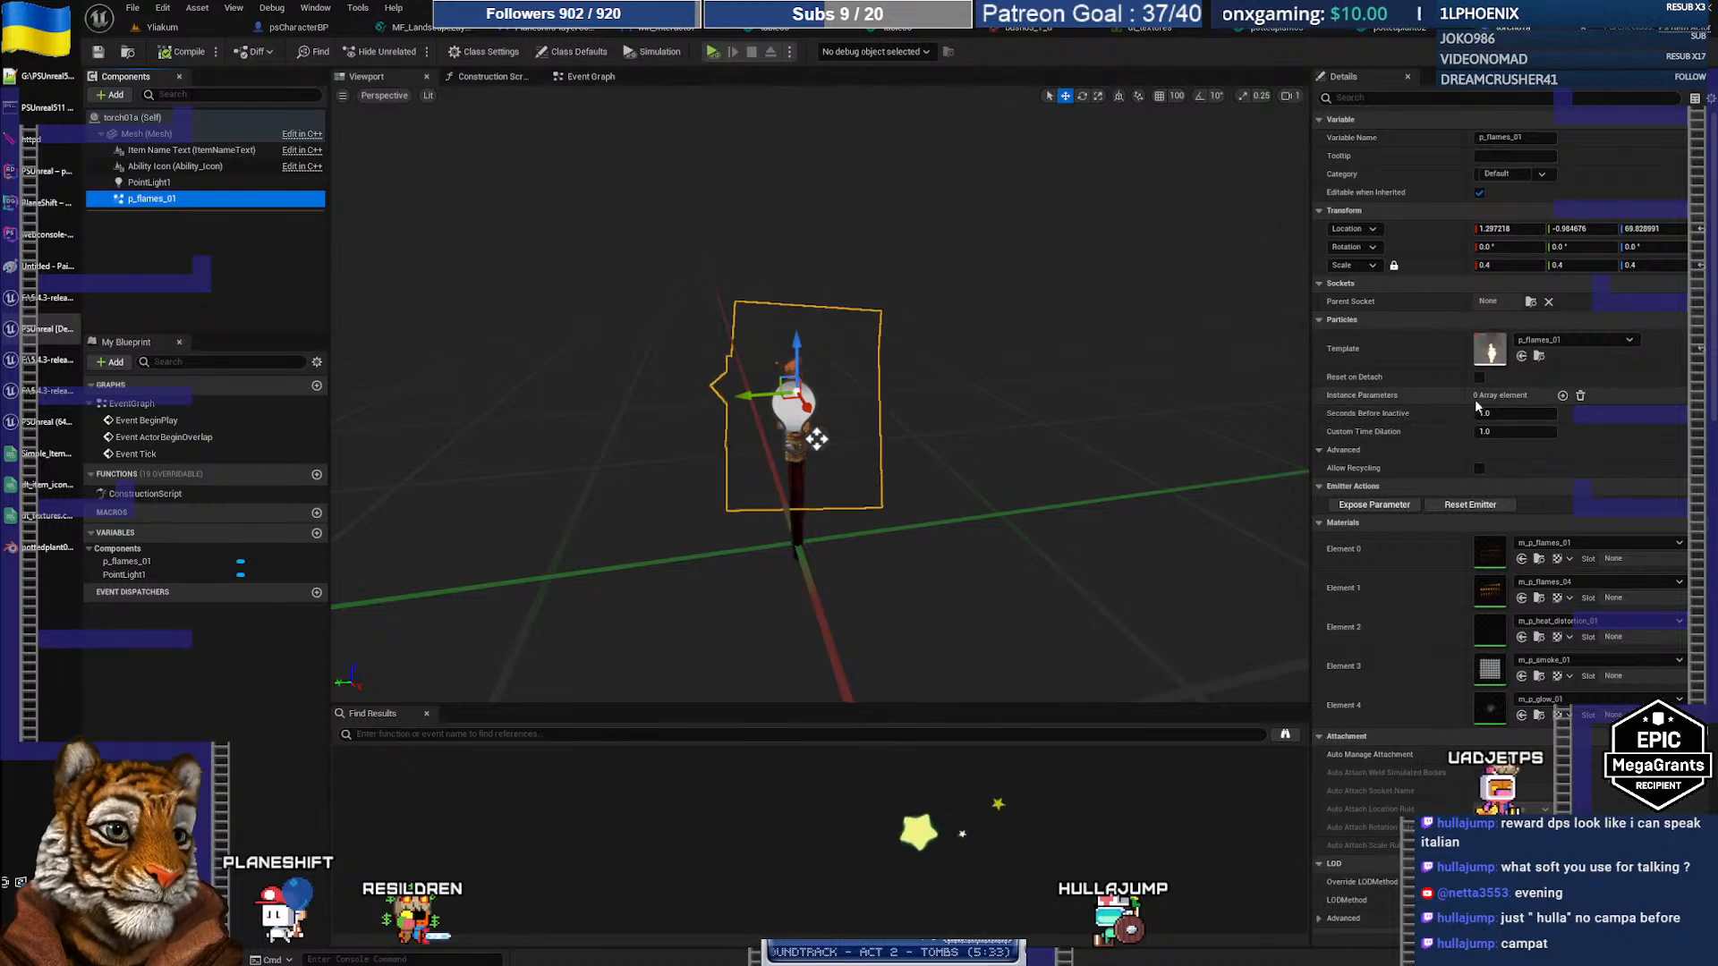
pyautogui.scroll(-2, 1455, 407)
pyautogui.scroll(-2, 1455, 409)
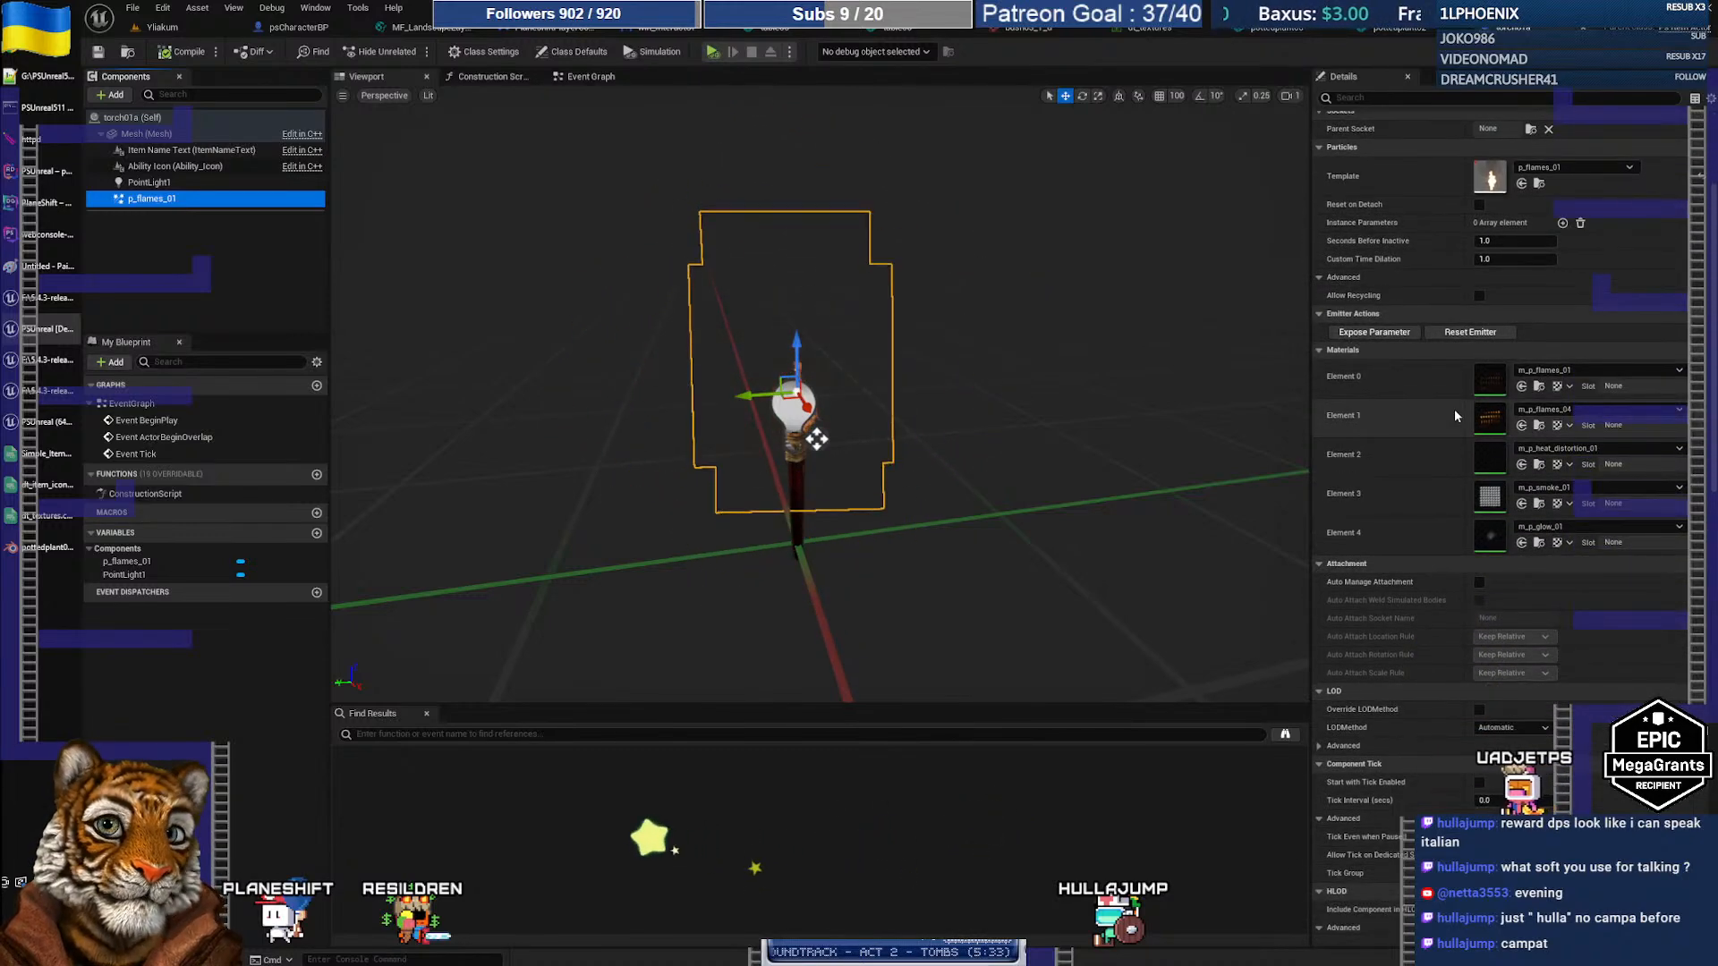
pyautogui.scroll(4, 1453, 410)
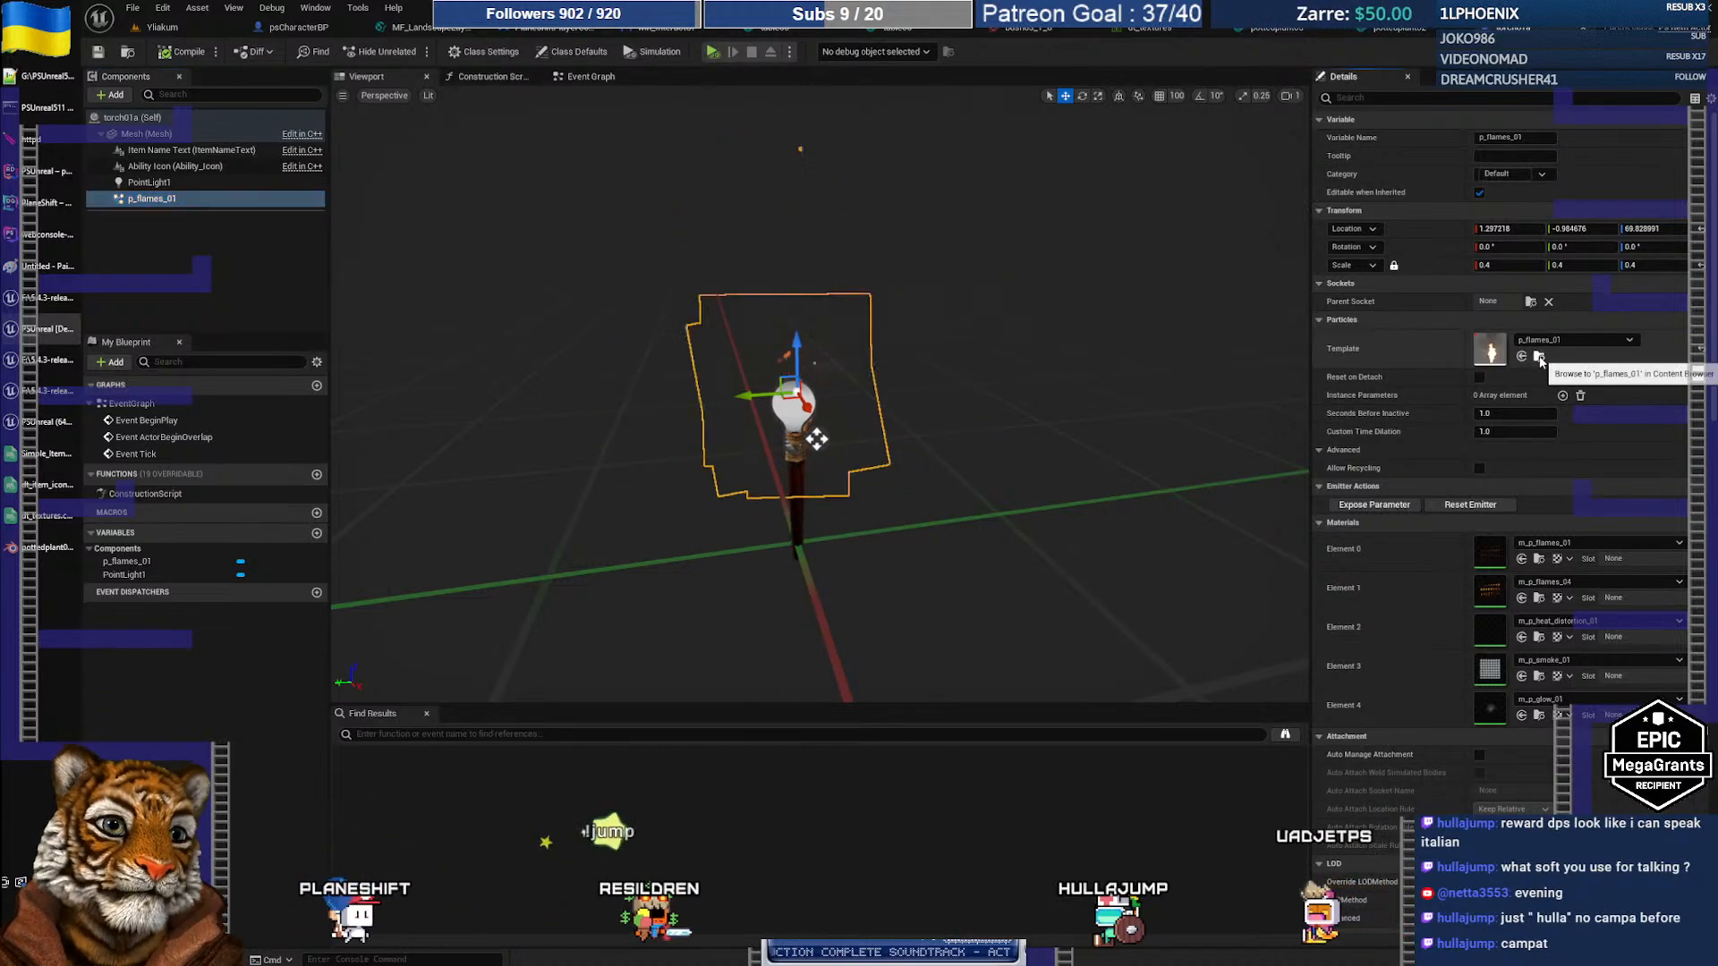
pyautogui.click(1538, 357)
# Step: Open p_flames_01 in the Cascade editor, then return to the Yliakum level and look around
pyautogui.scroll(-1, 980, 767)
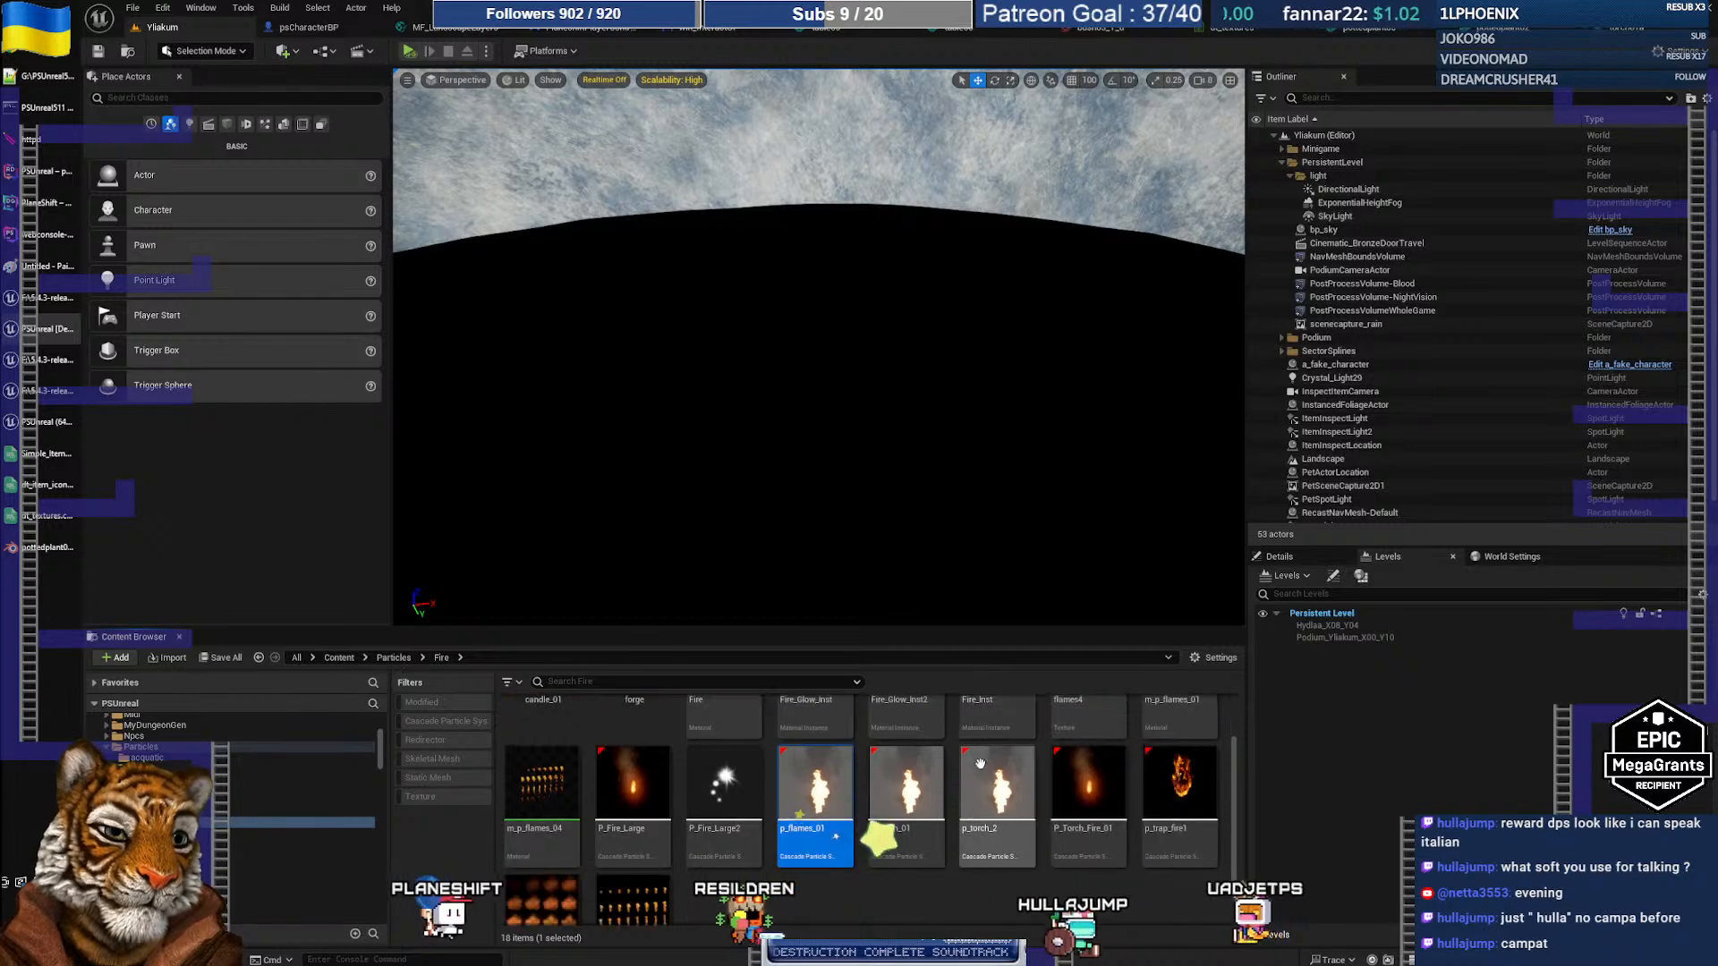
pyautogui.scroll(1, 980, 767)
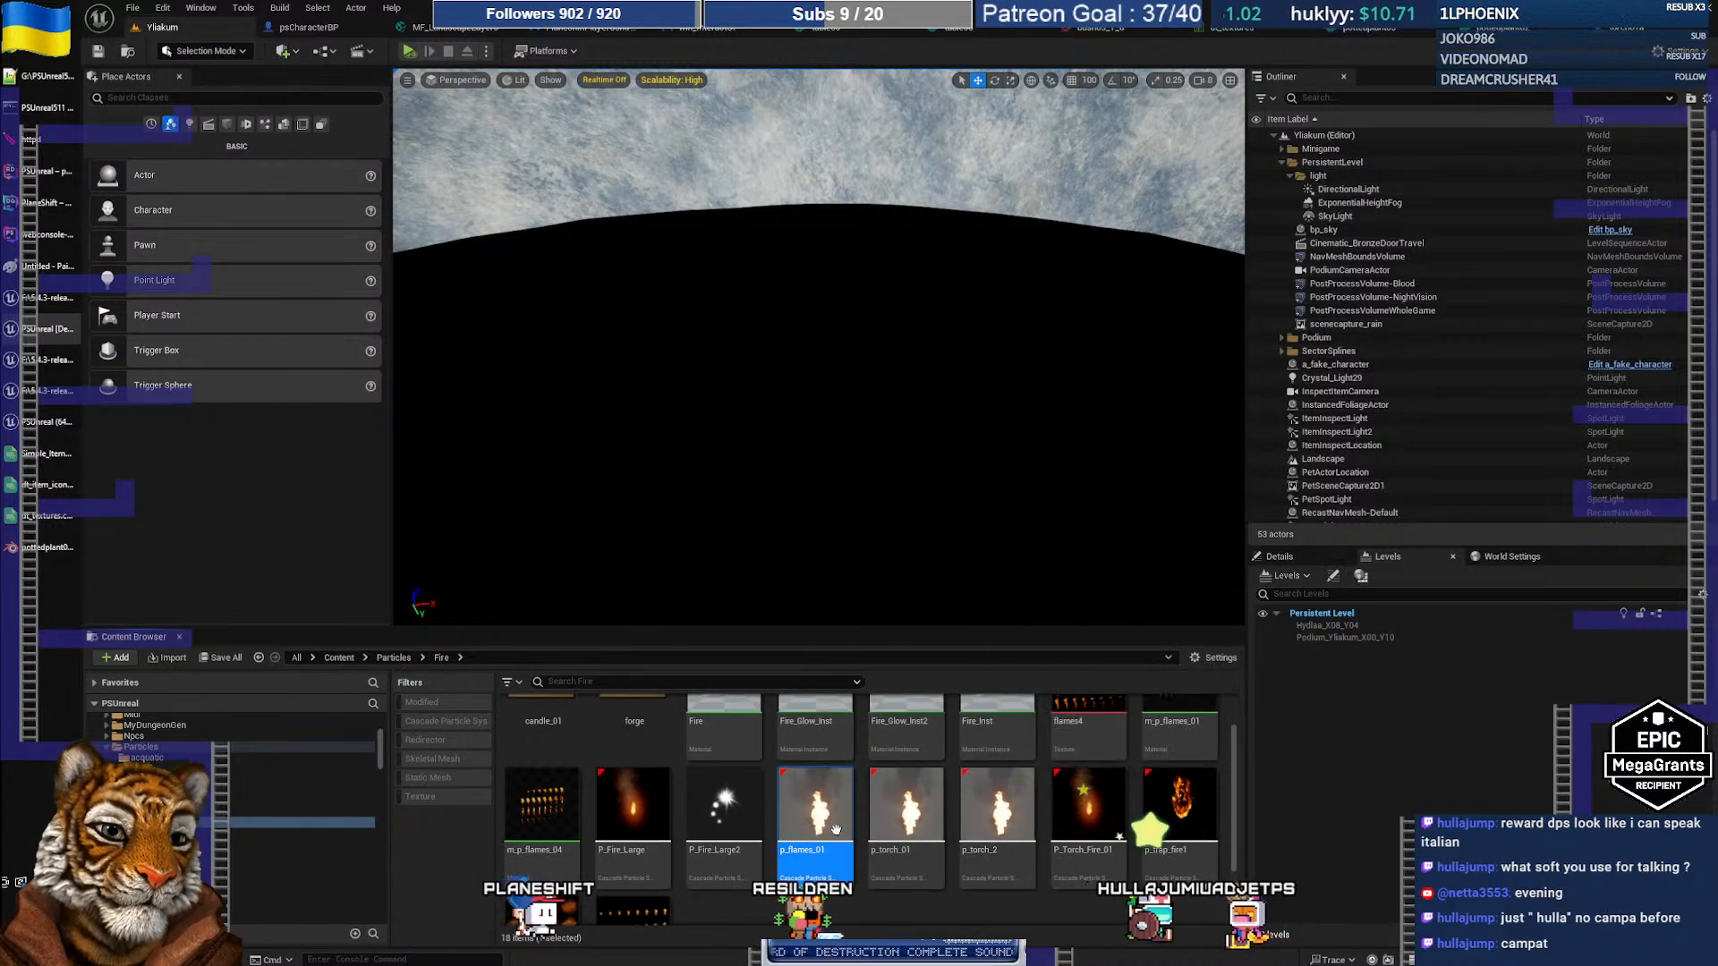
pyautogui.doubleClick(814, 805)
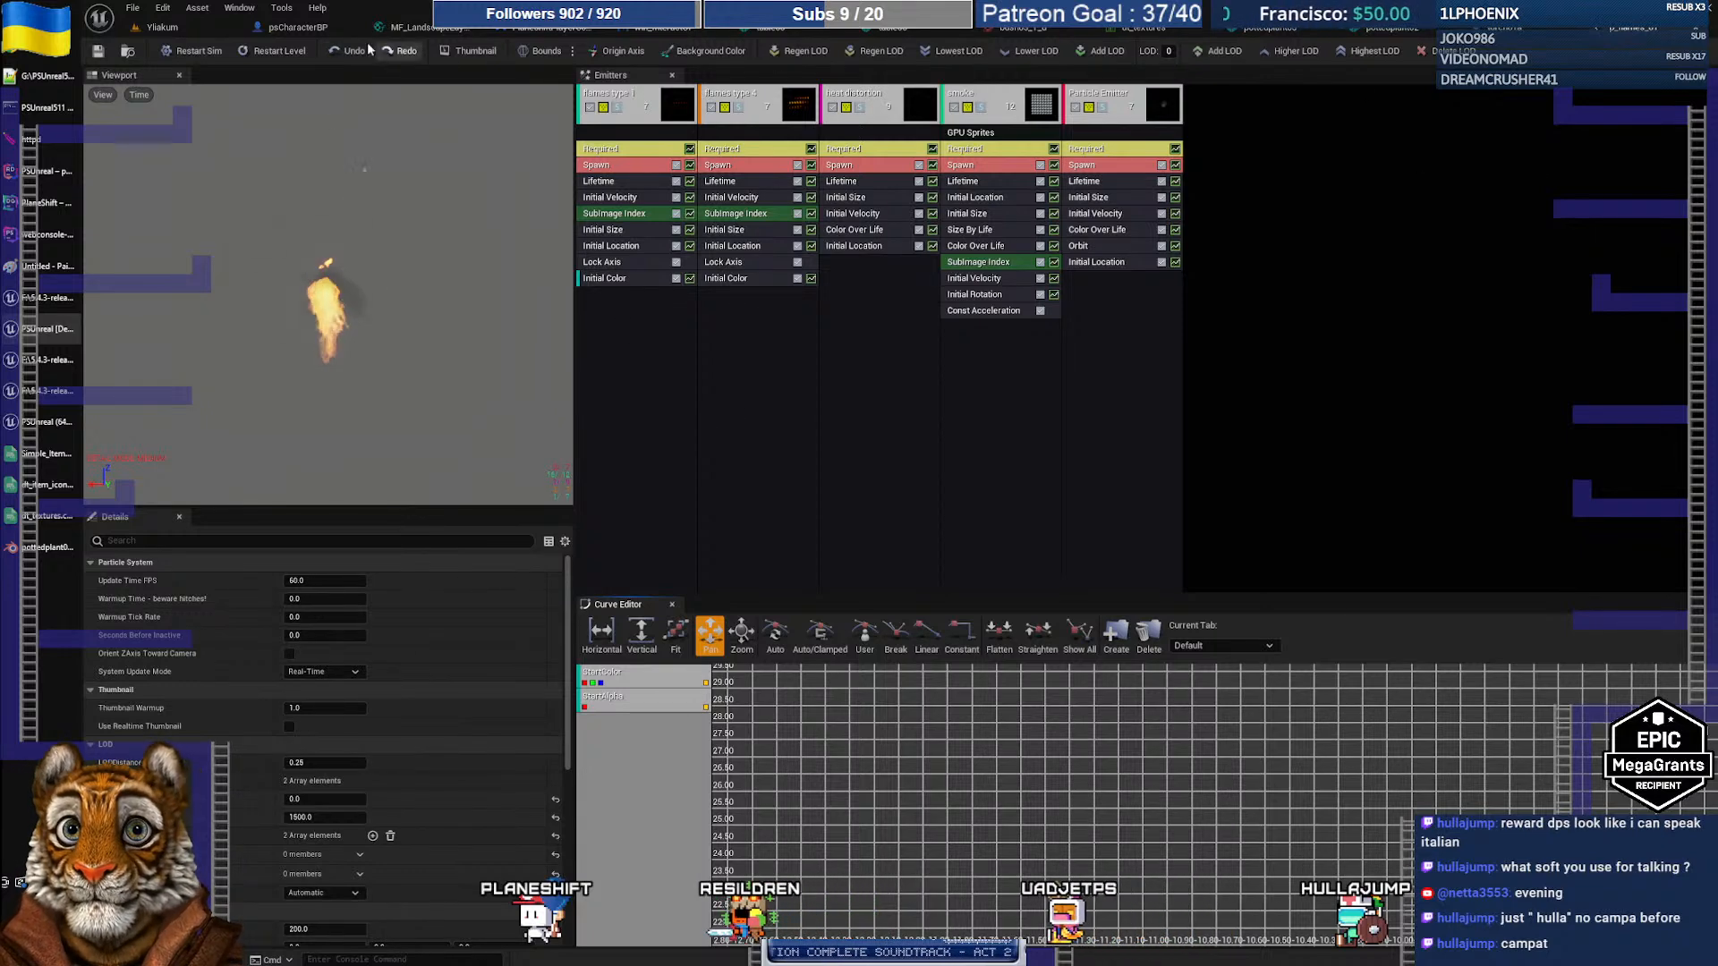
pyautogui.click(163, 28)
pyautogui.moveTo(916, 386); pyautogui.dragTo(894, 410, button='right')
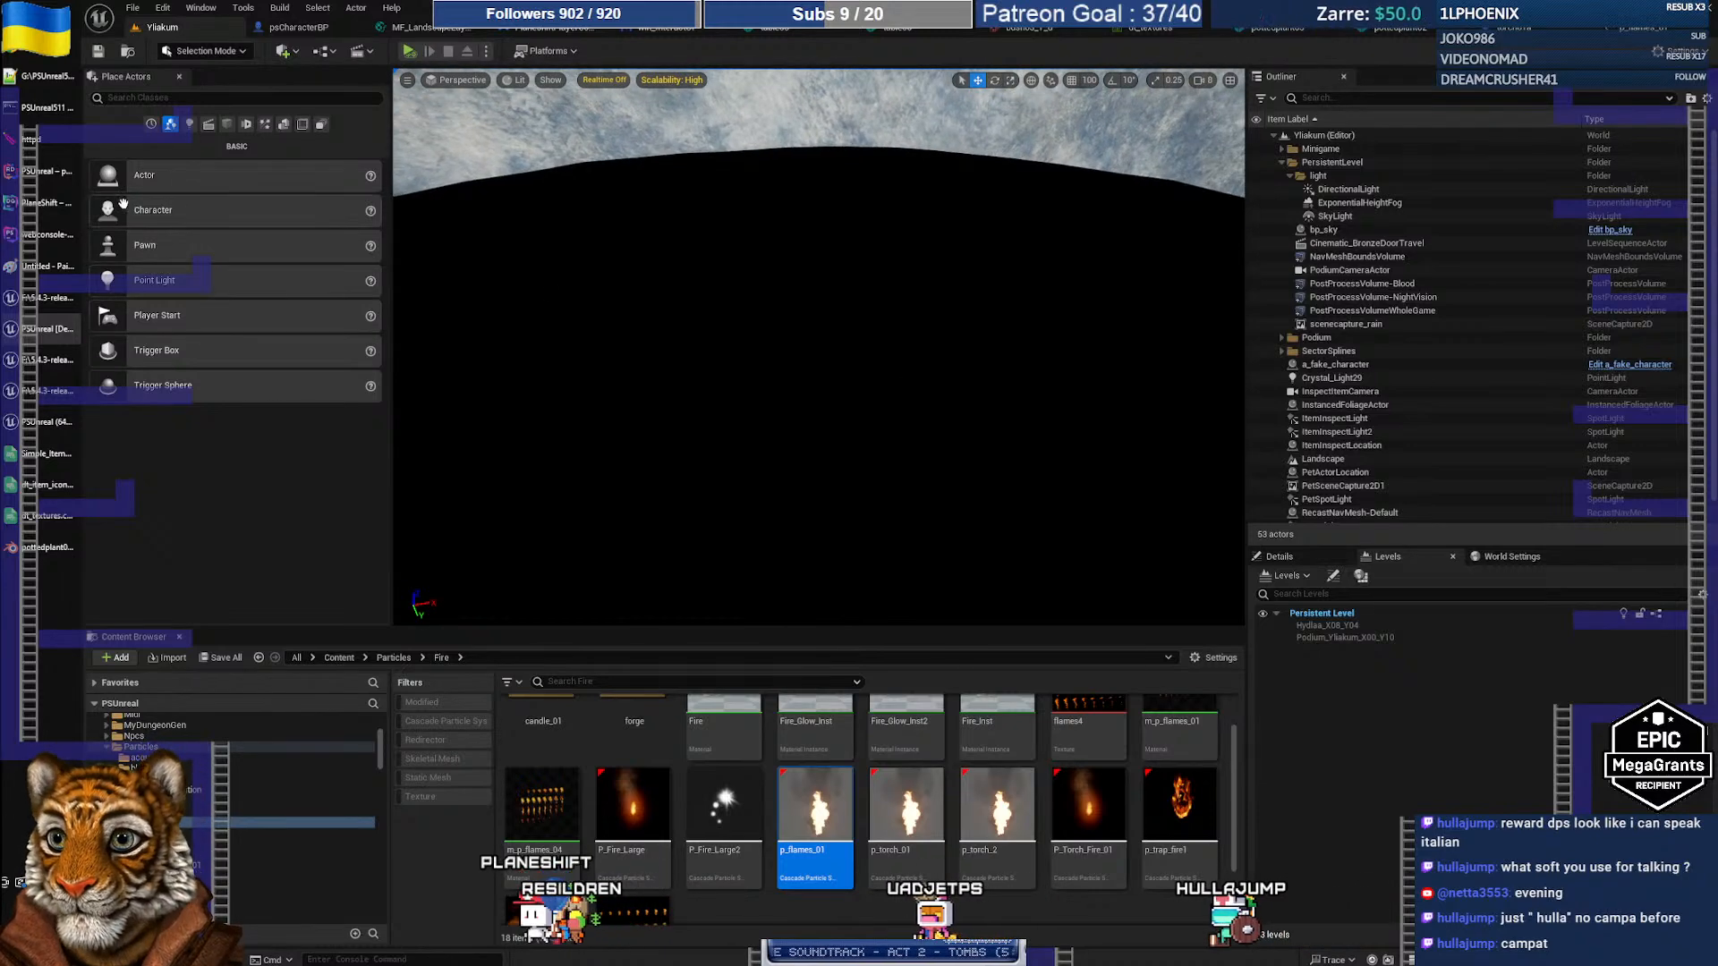
# Step: Place a cube from the basic Shapes list into the Yliakum level
pyautogui.click(227, 124)
pyautogui.moveTo(894, 432); pyautogui.dragTo(817, 442)
pyautogui.moveTo(818, 443)
pyautogui.mouseDown(button='right')
pyautogui.moveTo(832, 304)
pyautogui.moveTo(828, 432)
pyautogui.moveTo(855, 424)
pyautogui.moveTo(803, 425)
pyautogui.mouseUp(button='right')
pyautogui.press('s')
pyautogui.press('w')
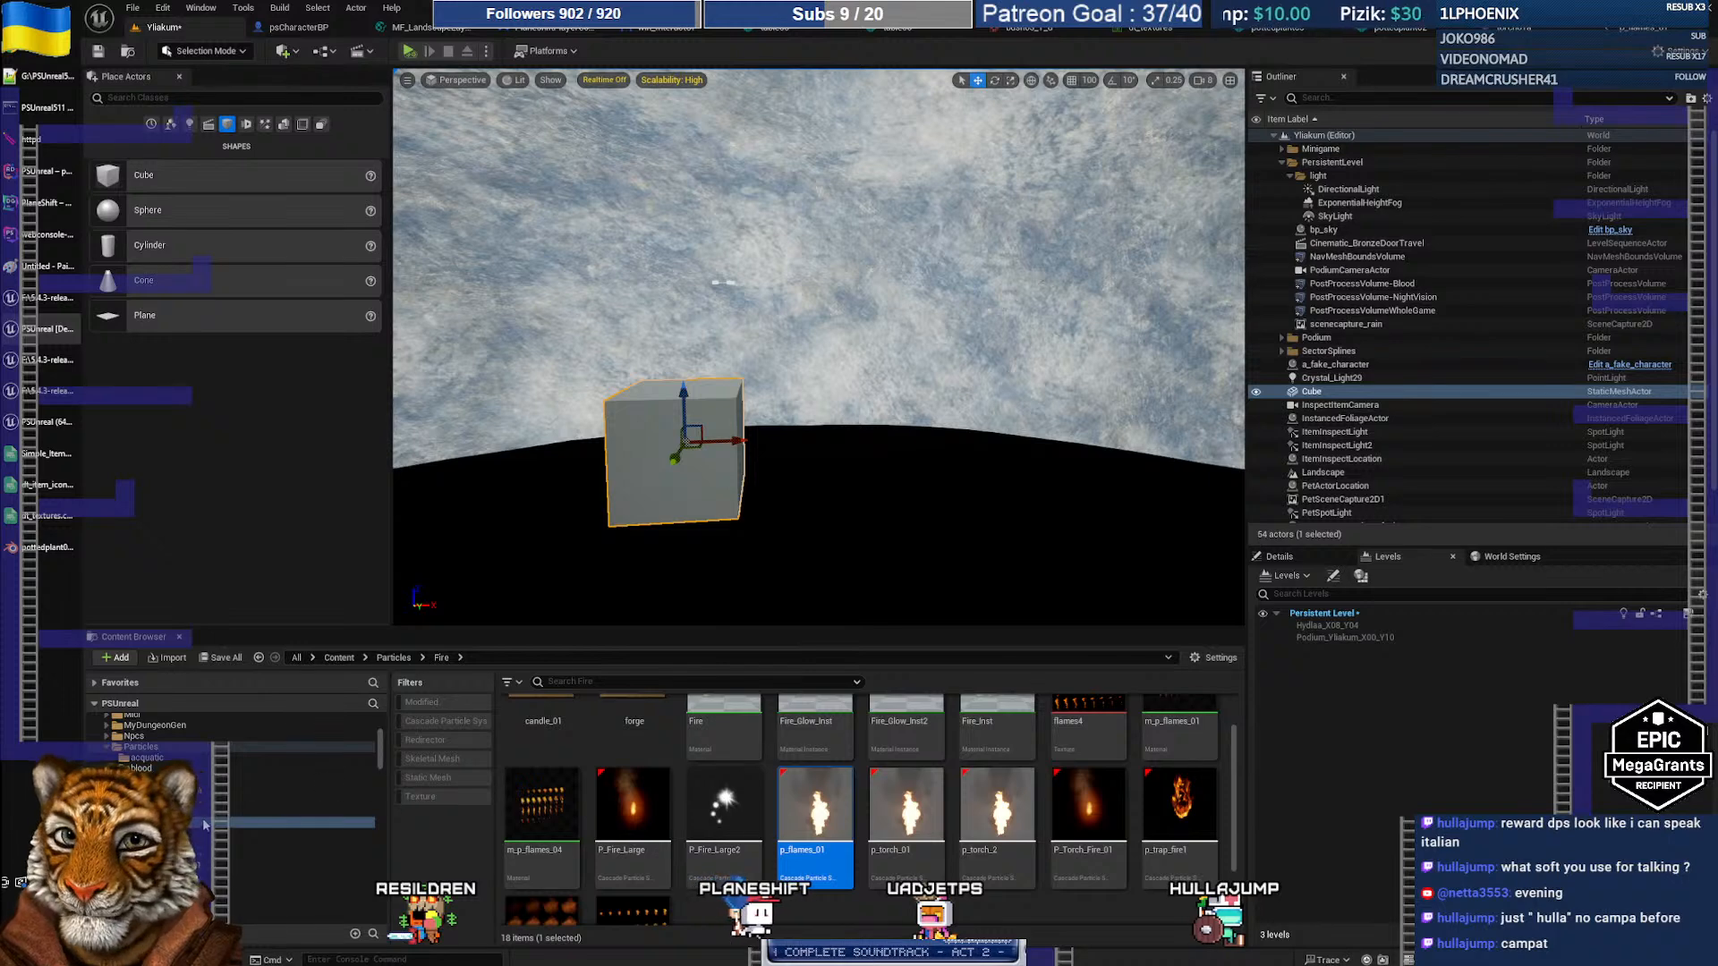
# Step: Drag the torch01a blueprint onto the cube and tilt it to lean right
pyautogui.click(150, 765)
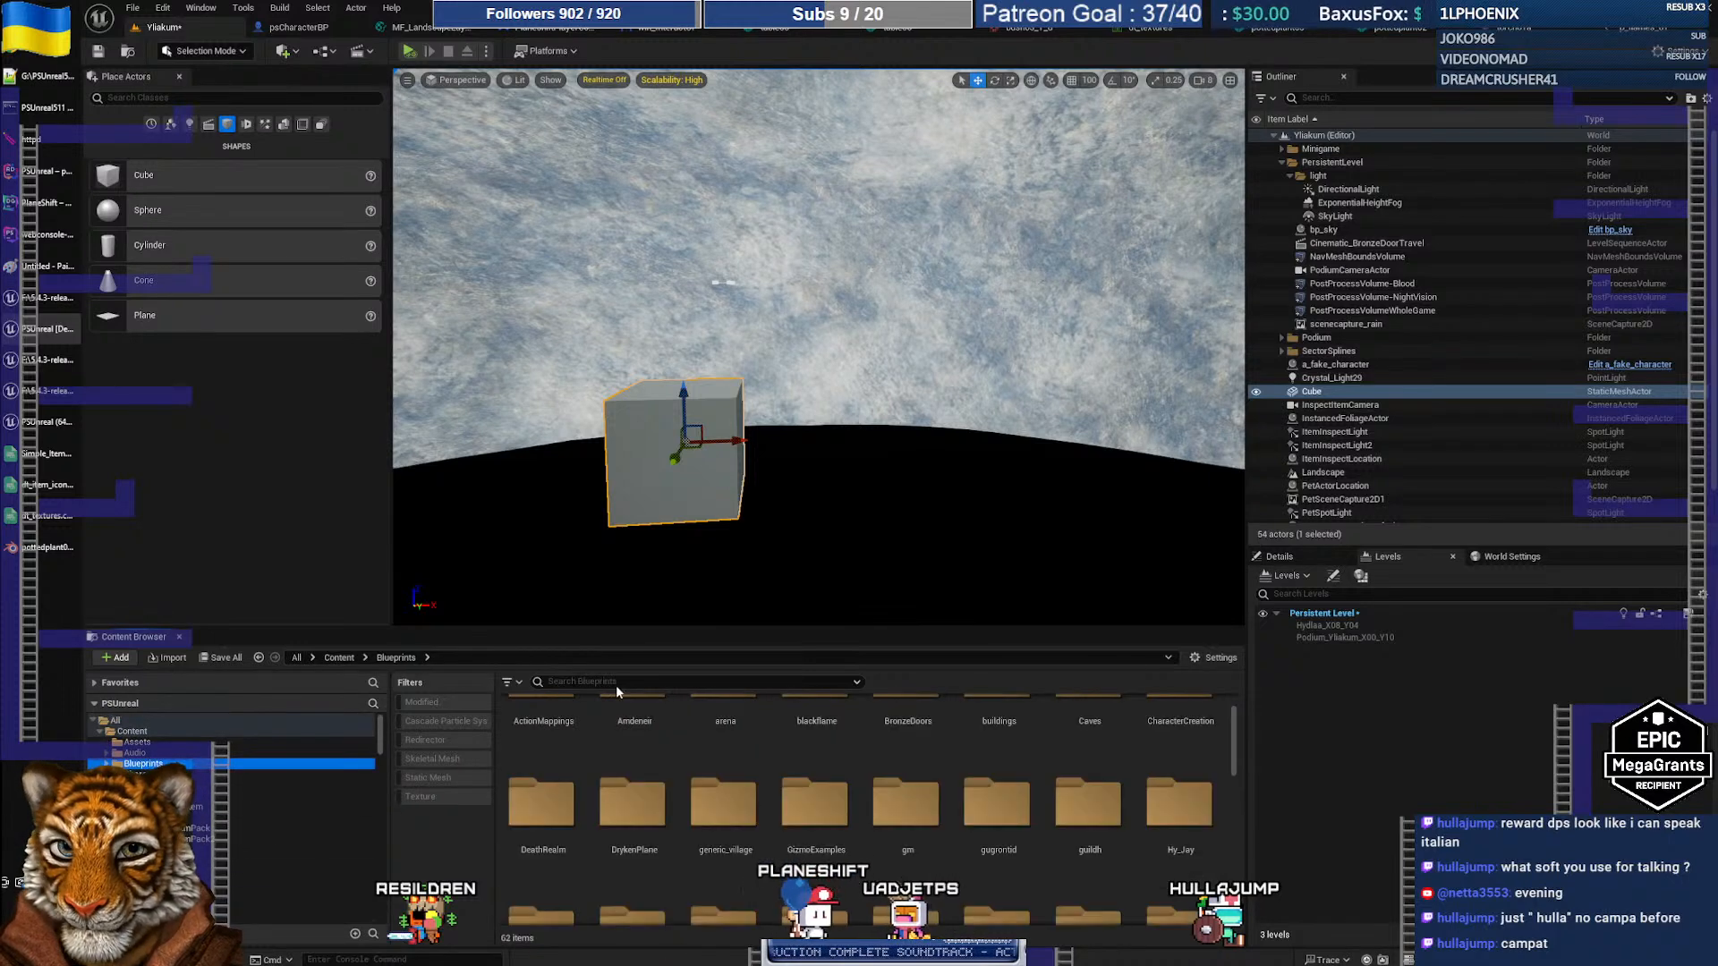
pyautogui.click(595, 682)
pyautogui.write('torch')
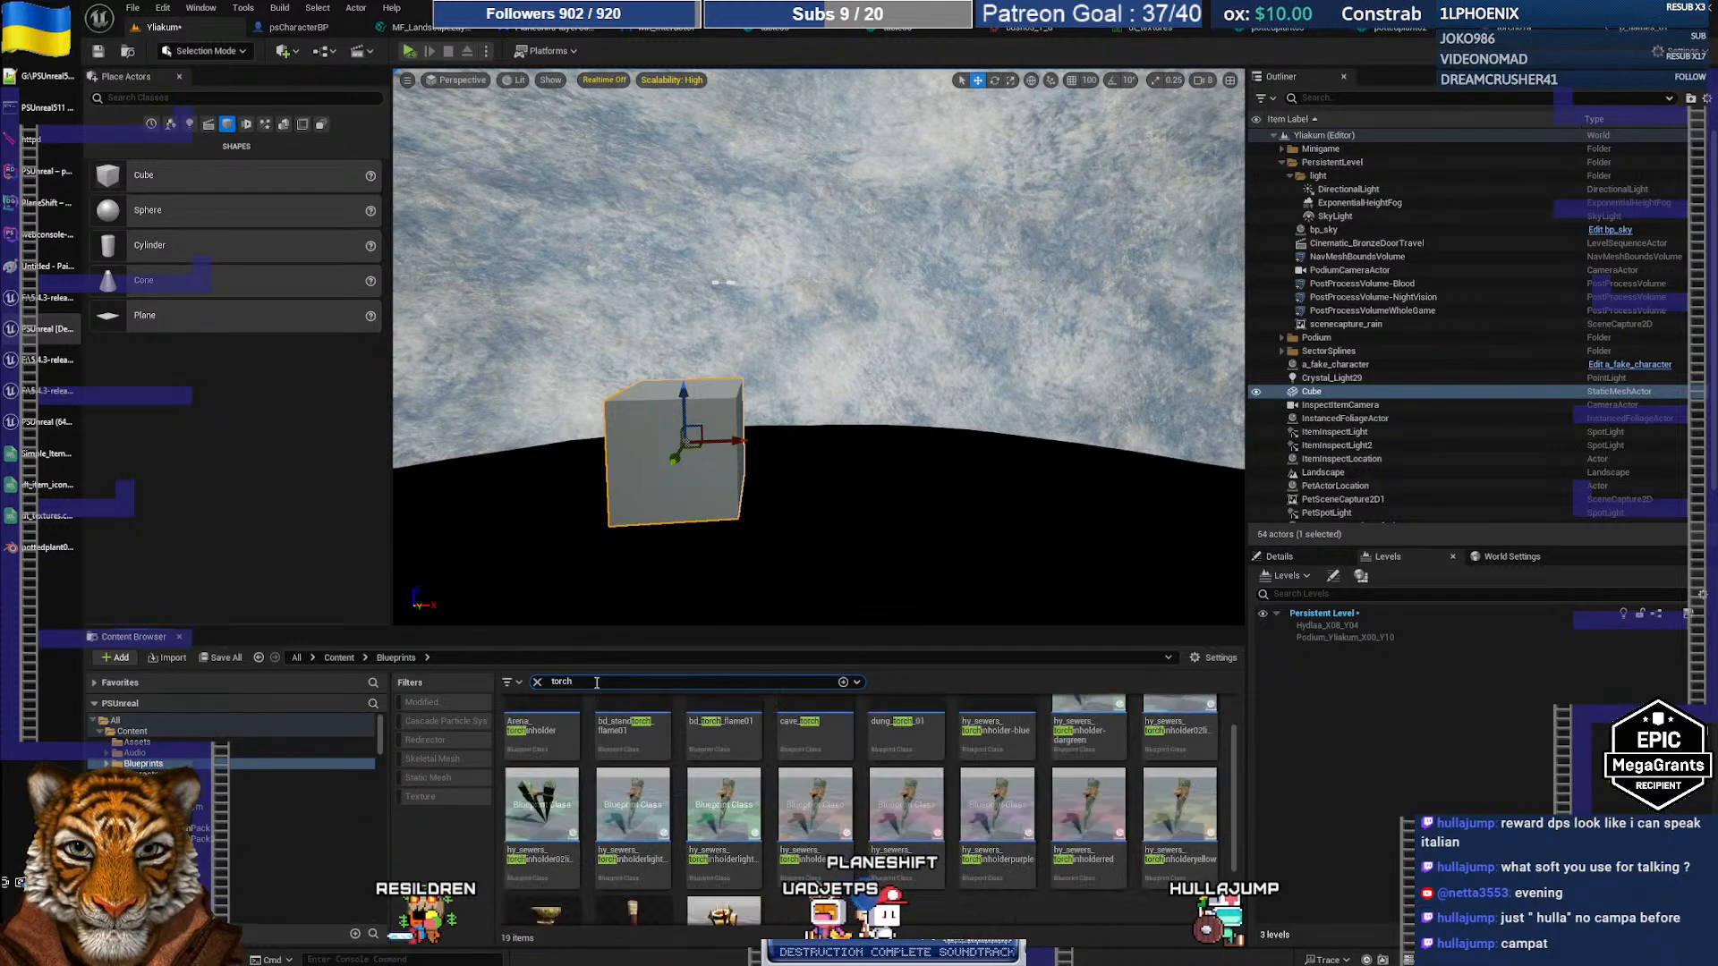
pyautogui.scroll(-2, 846, 769)
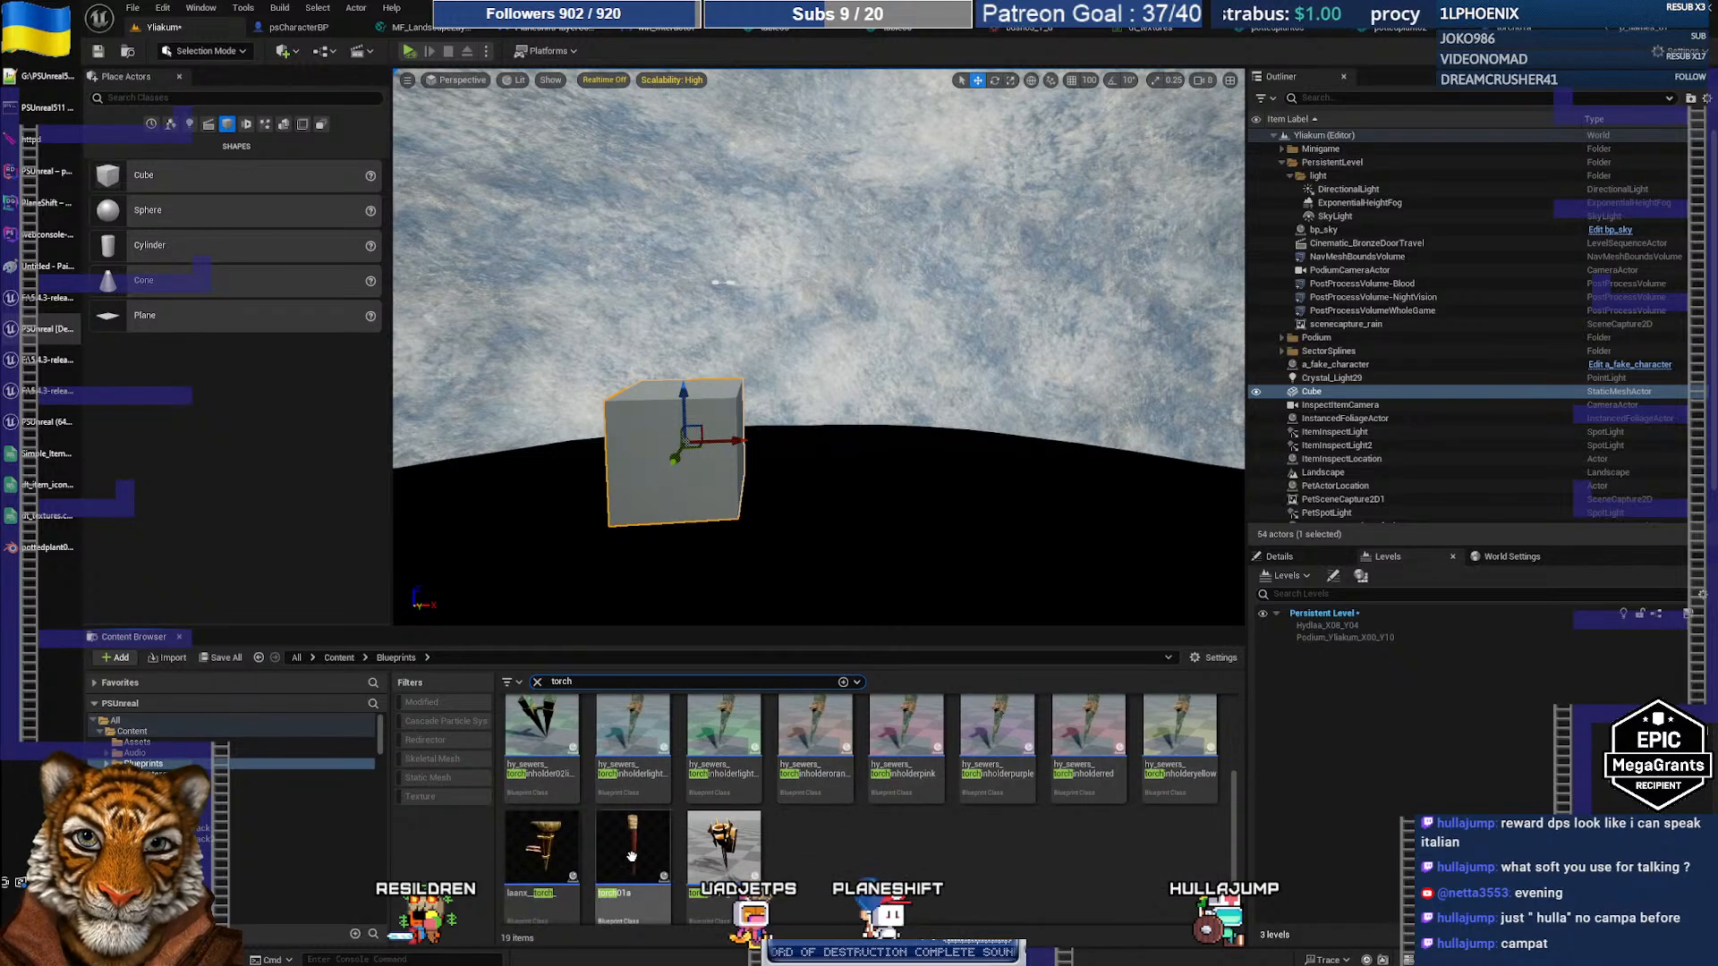
pyautogui.moveTo(632, 850); pyautogui.dragTo(764, 476)
pyautogui.moveTo(781, 409); pyautogui.dragTo(850, 409)
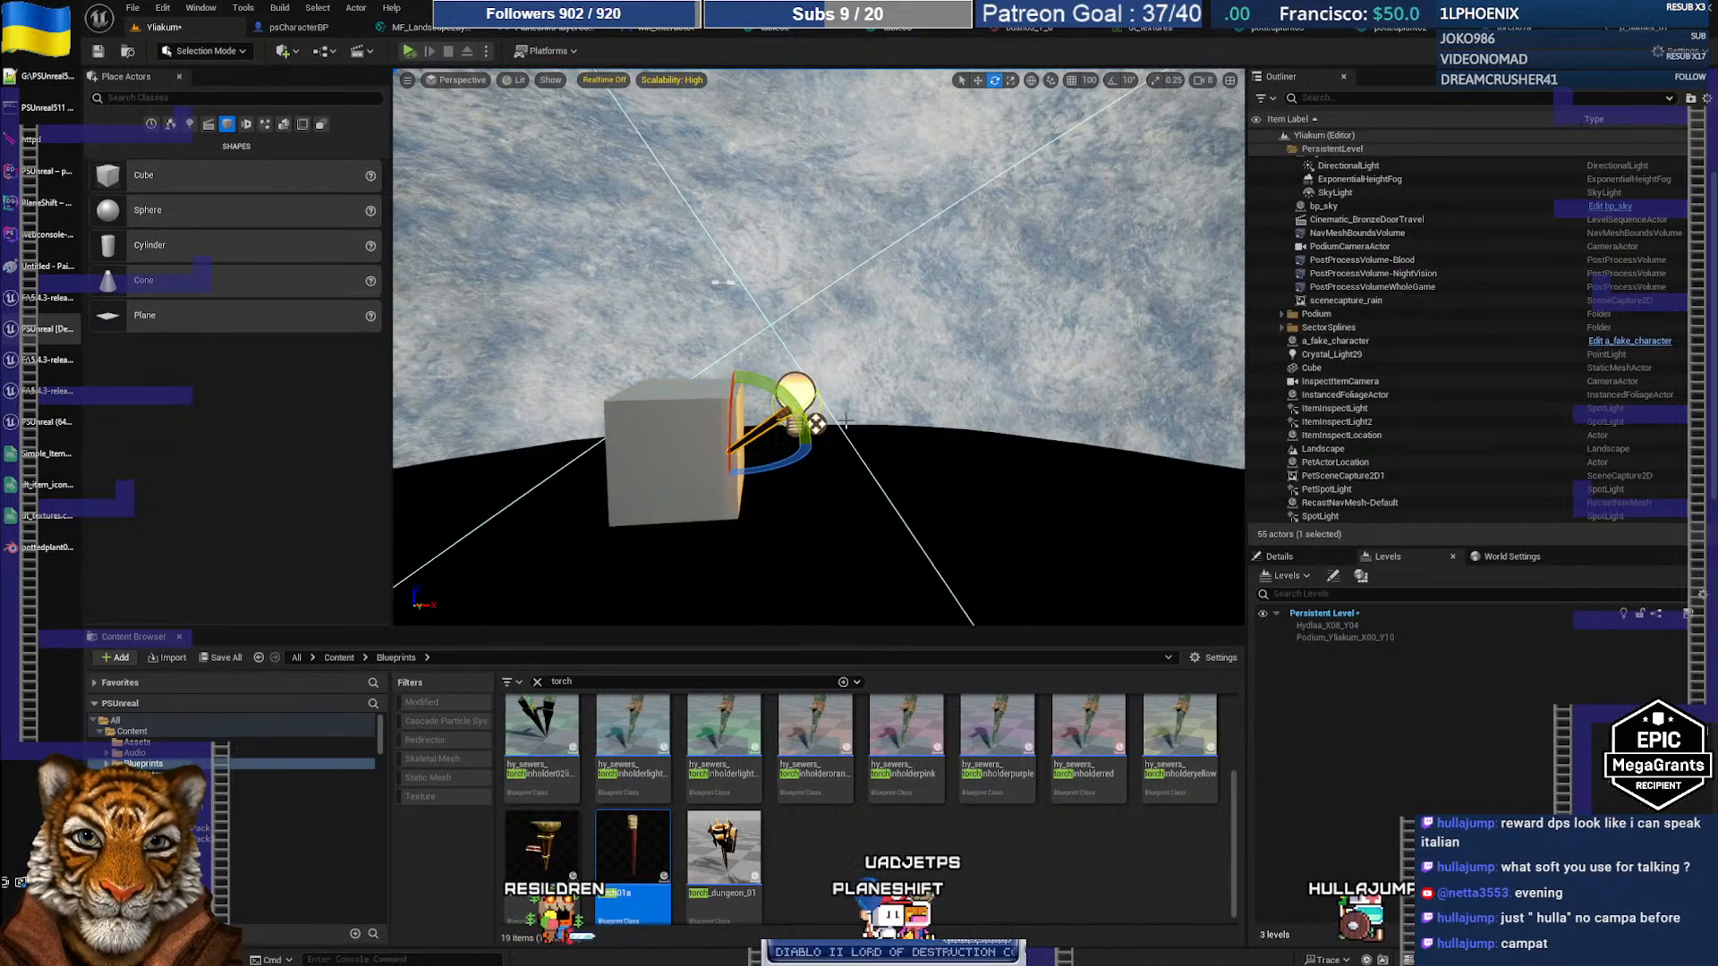
pyautogui.click(944, 437)
# Step: Move the view close to the cube and torch and enable Realtime so the flame animates
pyautogui.moveTo(943, 436)
pyautogui.mouseDown(button='right')
pyautogui.moveTo(1074, 435)
pyautogui.moveTo(971, 428)
pyautogui.mouseUp(button='right')
pyautogui.press('q')
pyautogui.press('e')
pyautogui.press('w')
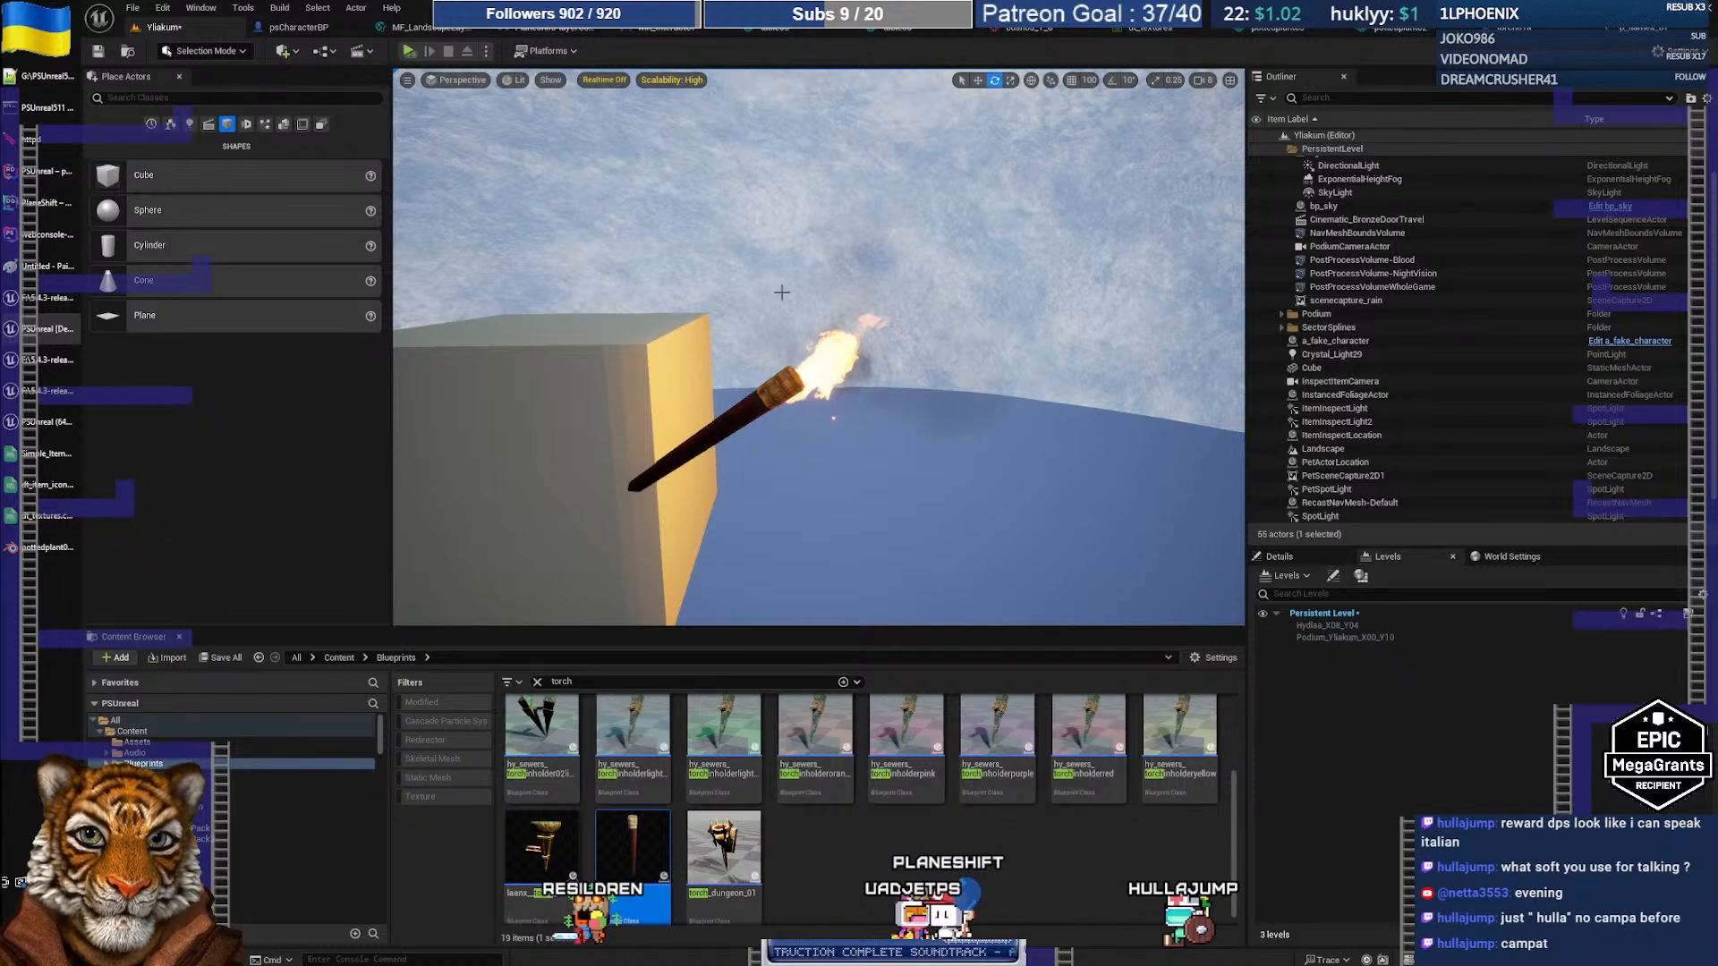
pyautogui.click(603, 80)
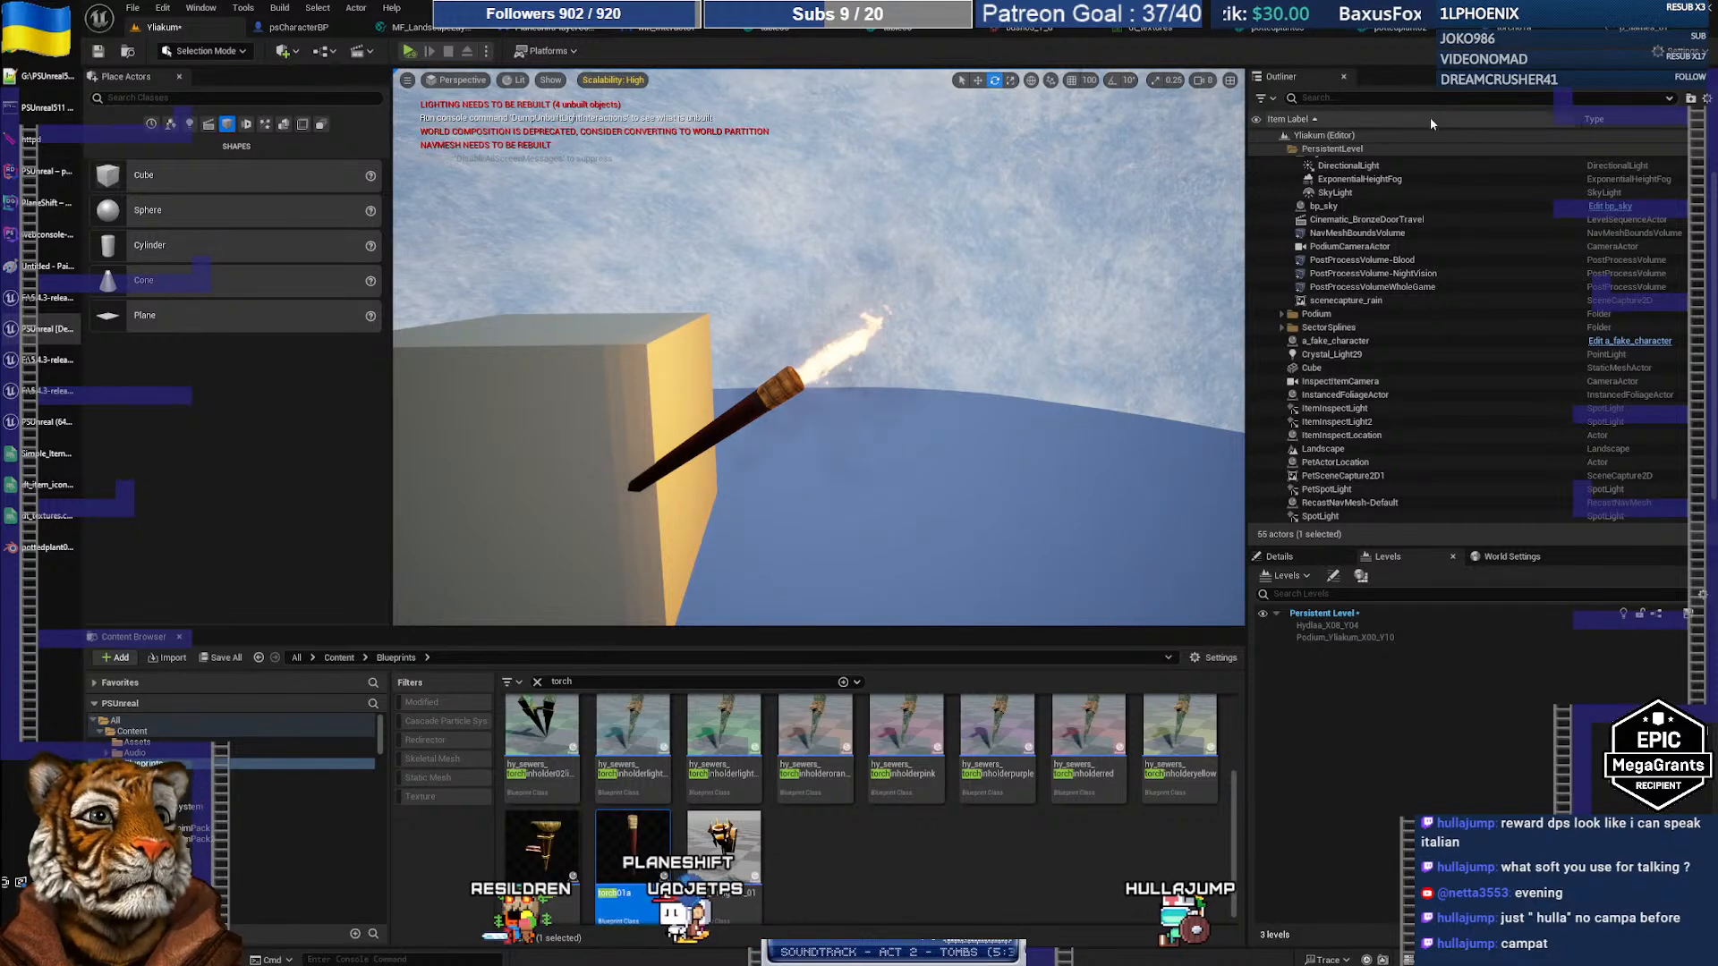
pyautogui.click(1651, 39)
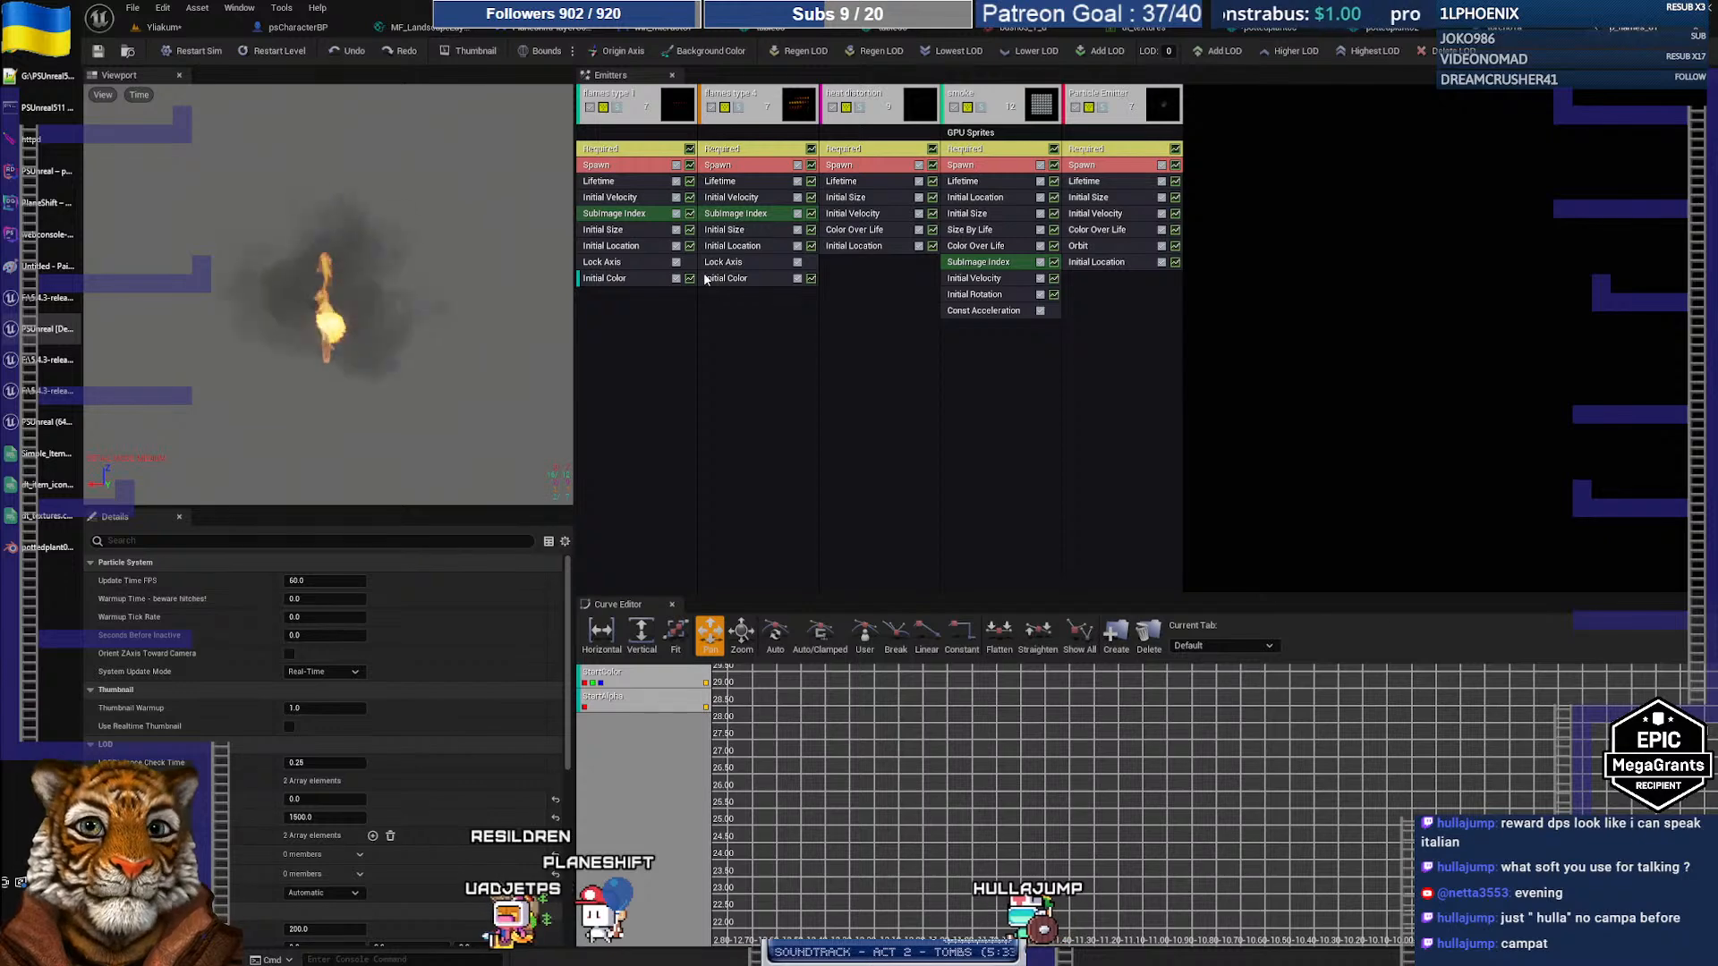
# Step: Uncheck Use Local Space in the flames type 1 emitter's Required module
pyautogui.click(619, 109)
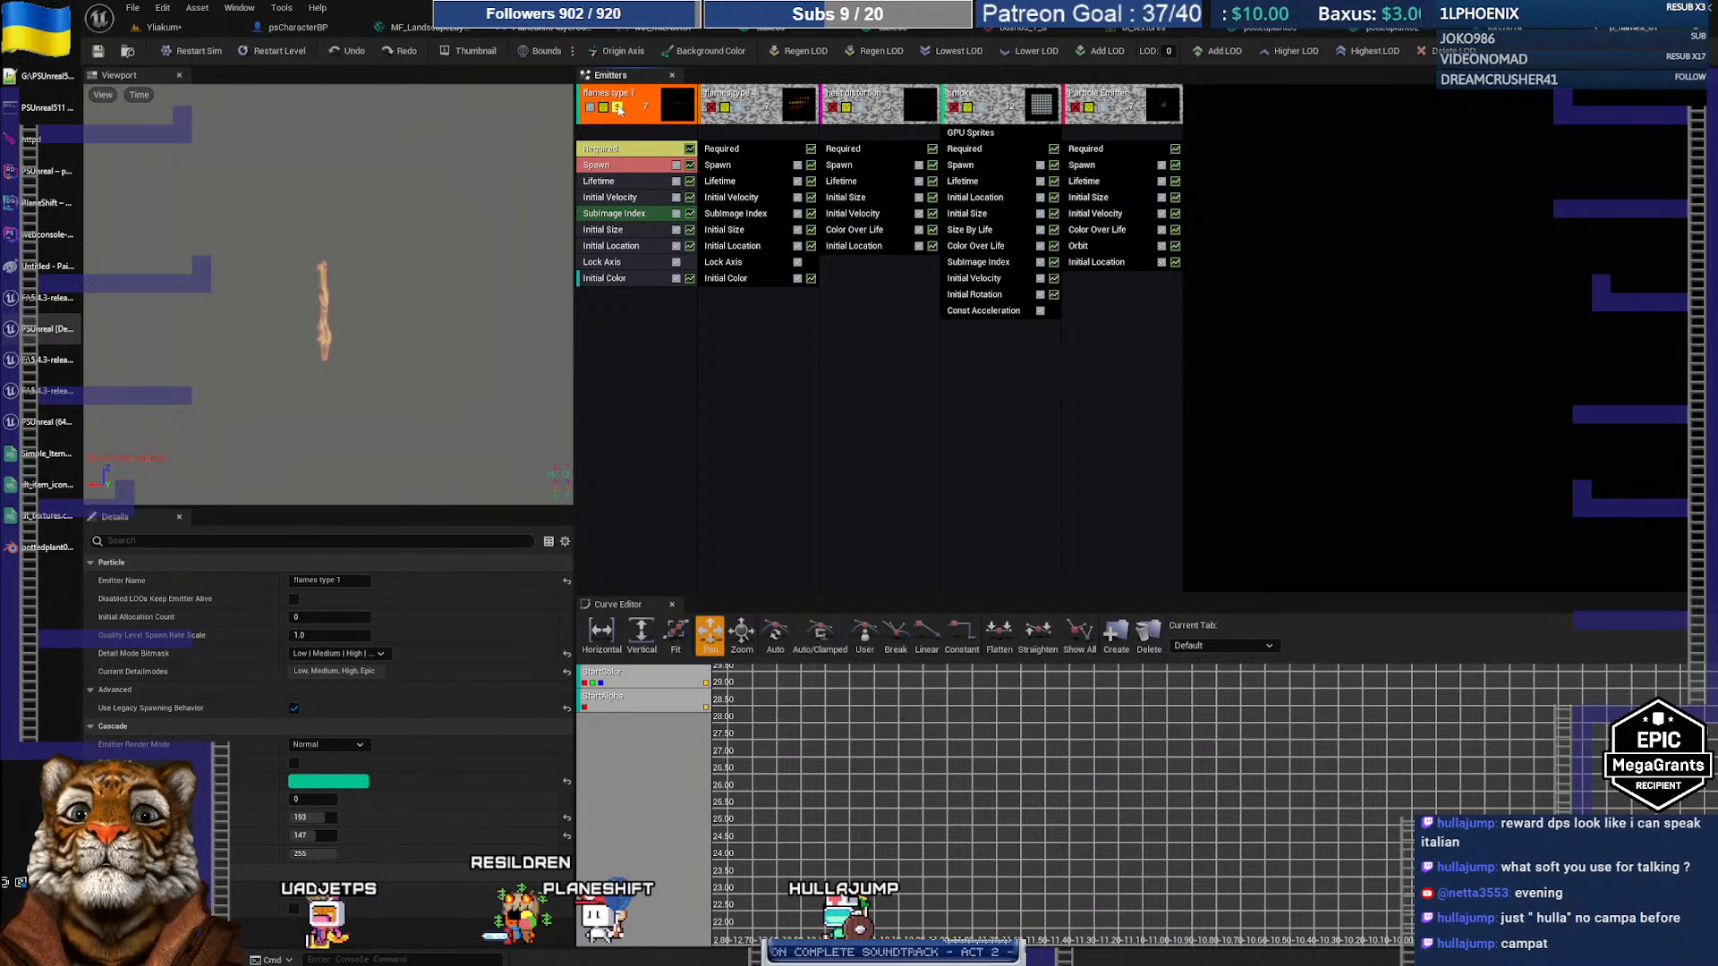
pyautogui.click(618, 108)
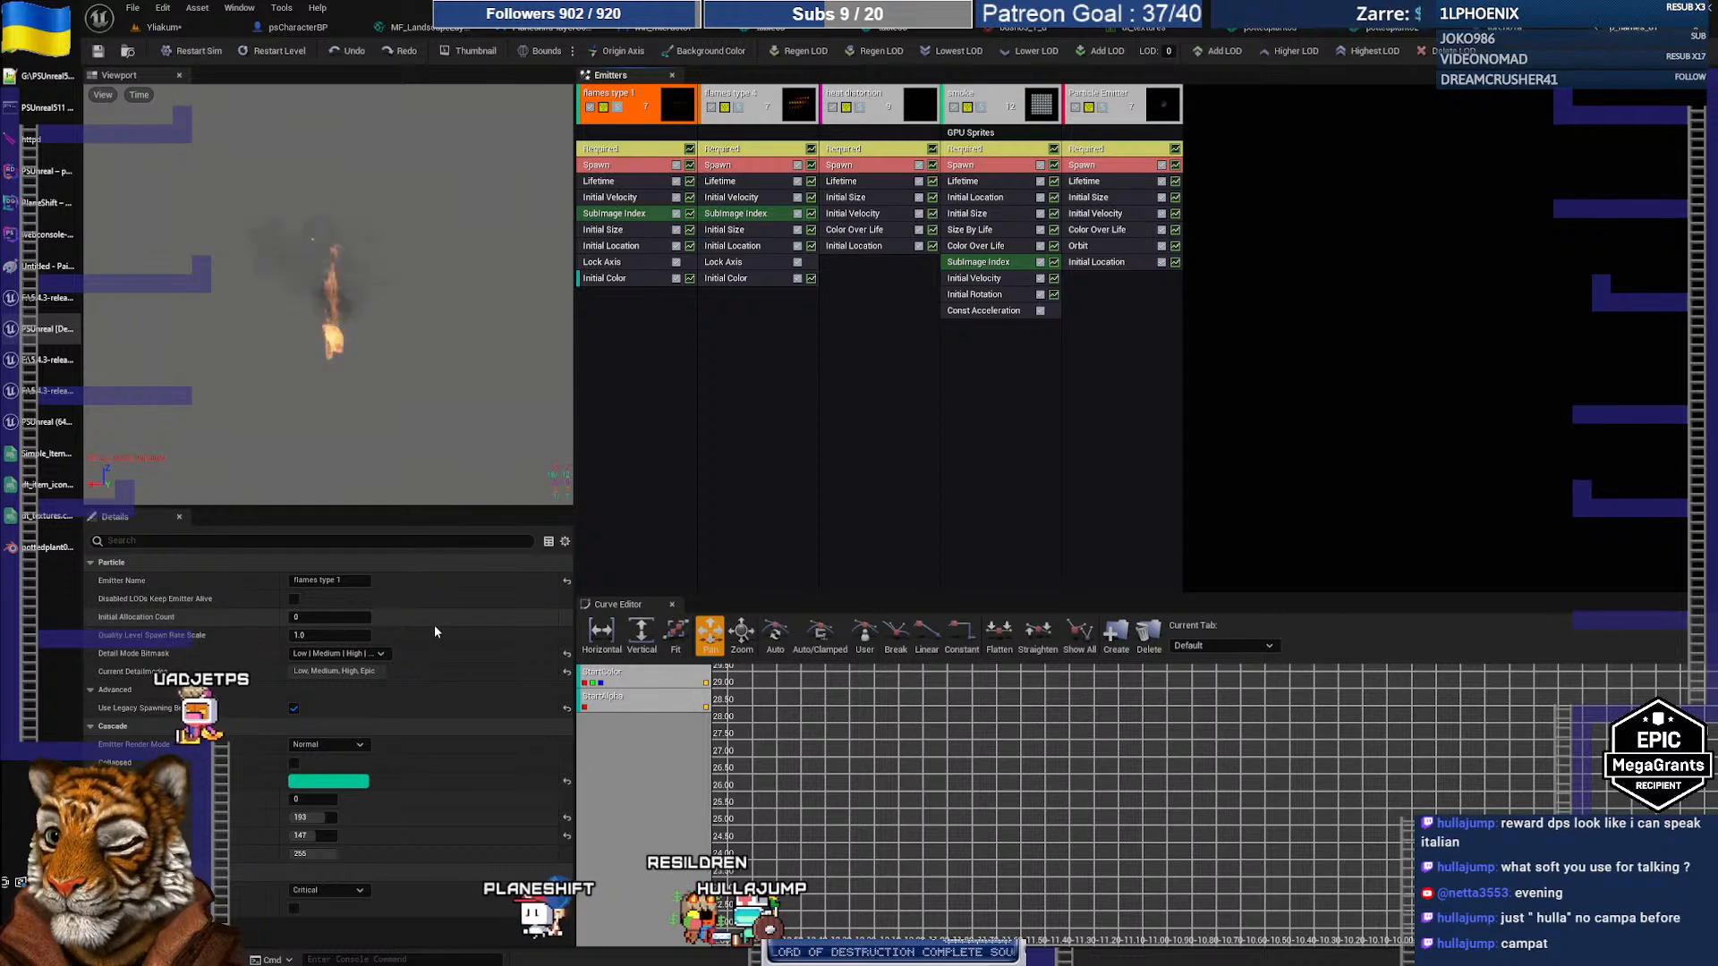
pyautogui.click(256, 541)
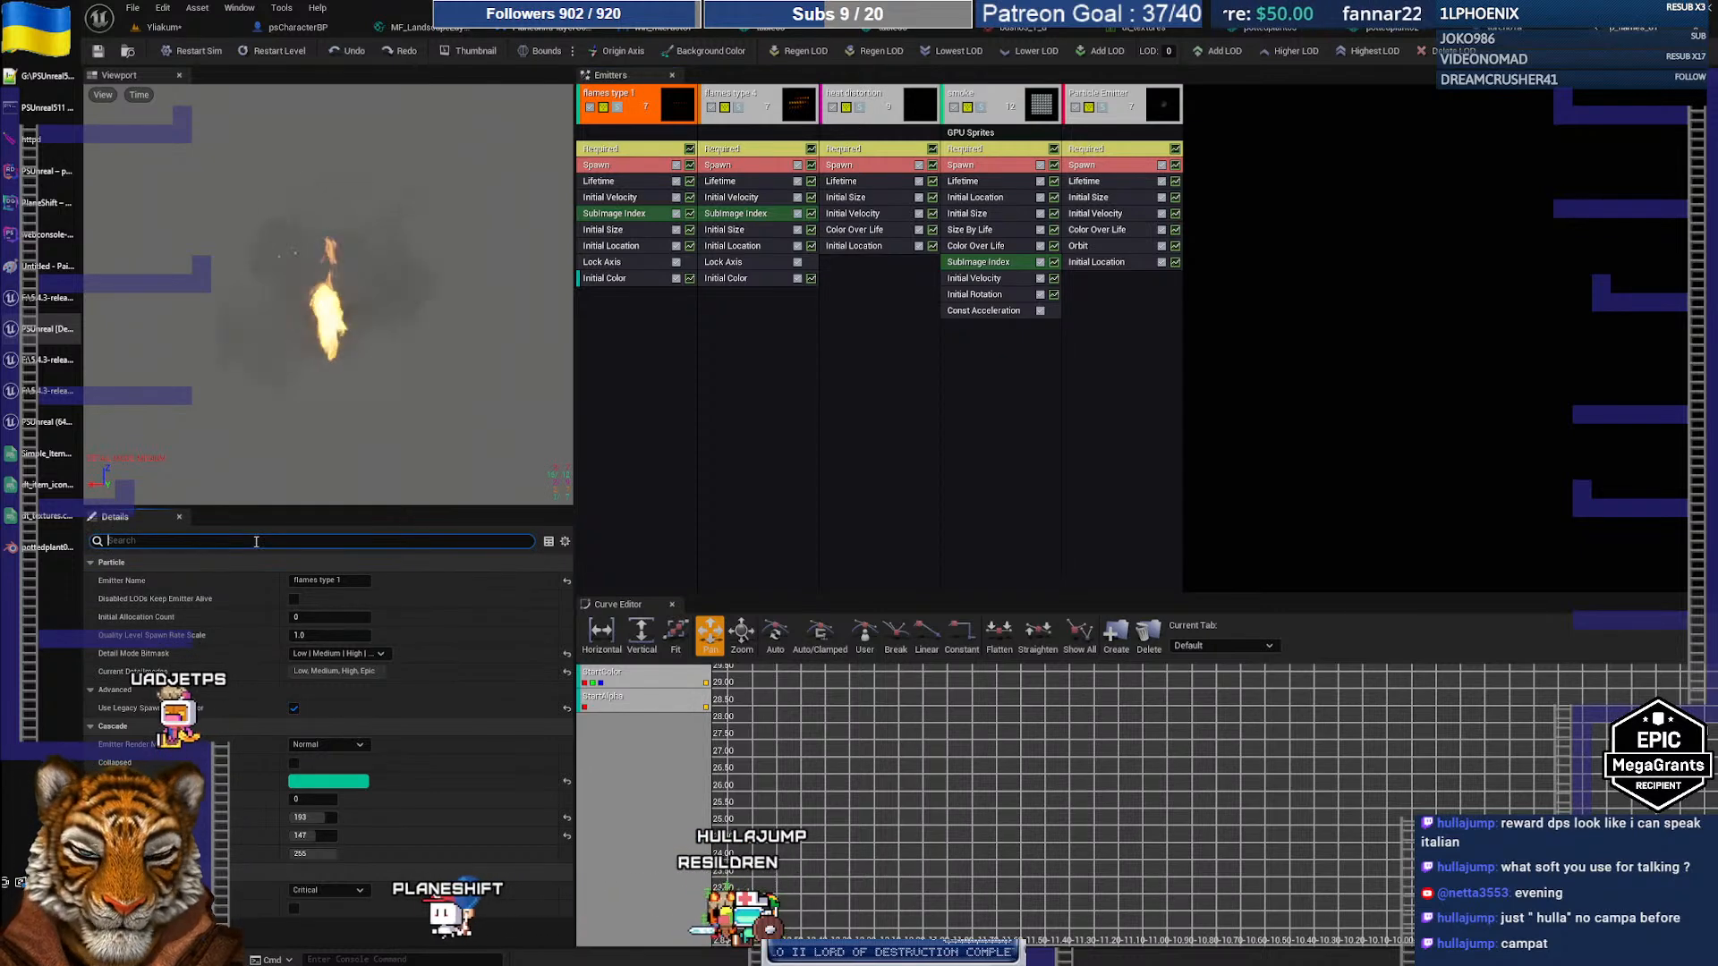
pyautogui.write('local')
pyautogui.press('BackSpace')
pyautogui.press('BackSpace')
pyautogui.press('BackSpace')
pyautogui.press('BackSpace')
pyautogui.press('BackSpace')
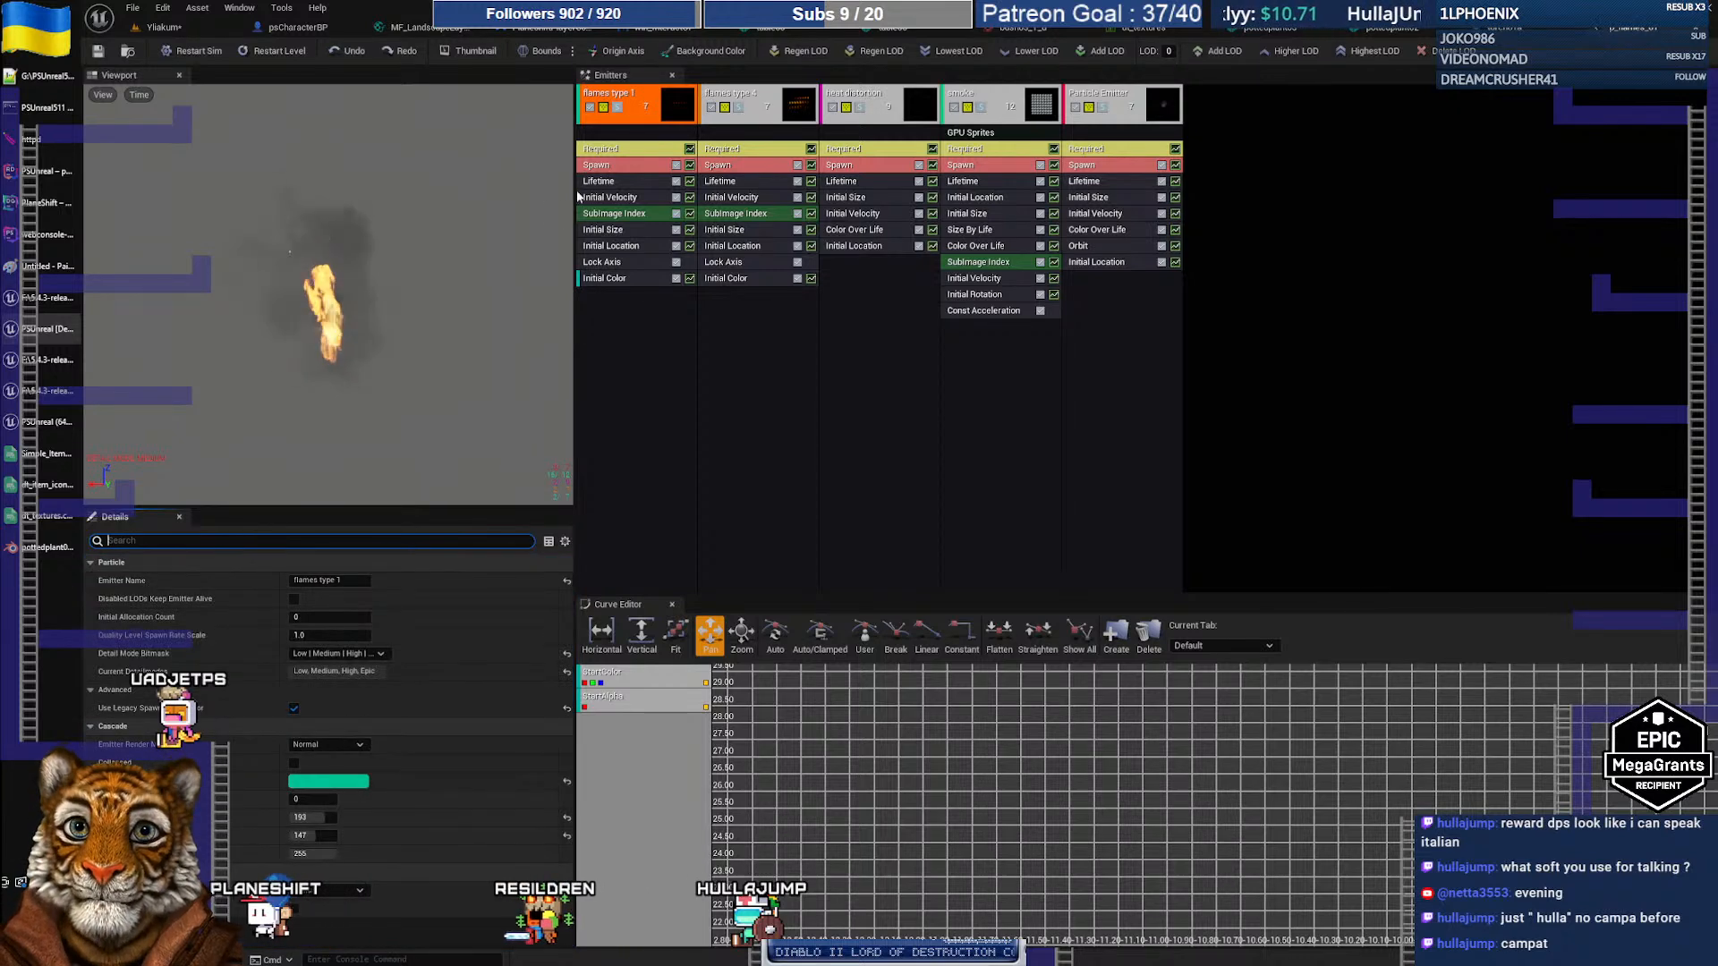
pyautogui.click(614, 149)
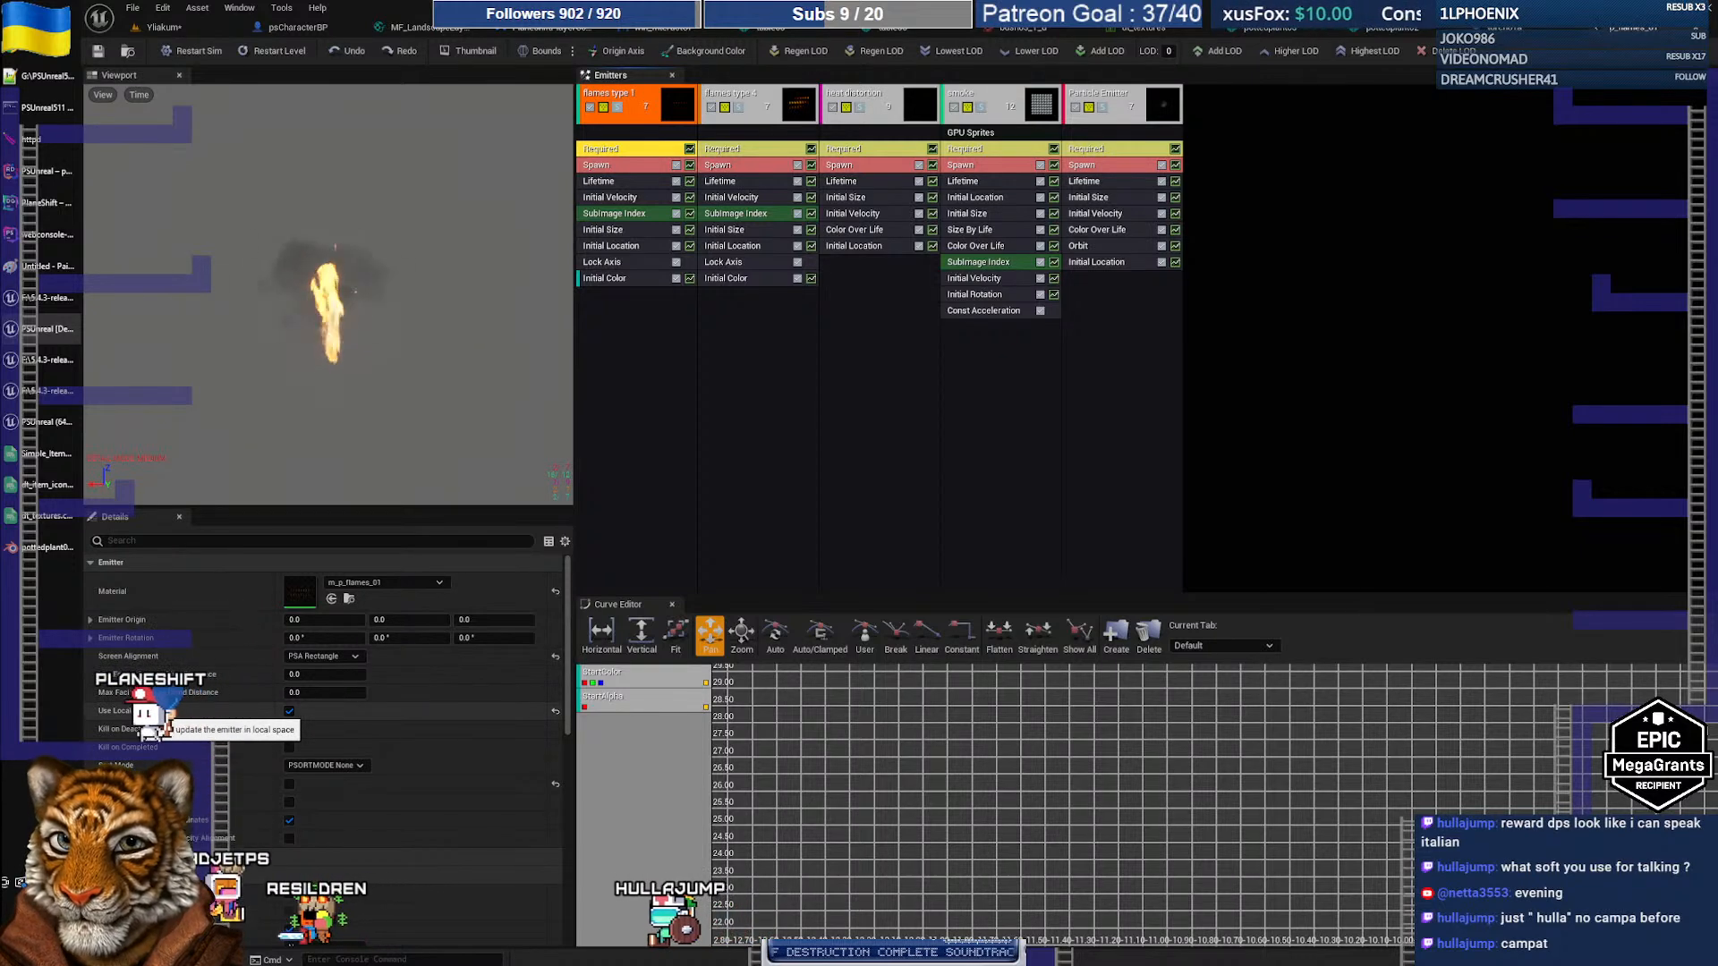
pyautogui.click(289, 712)
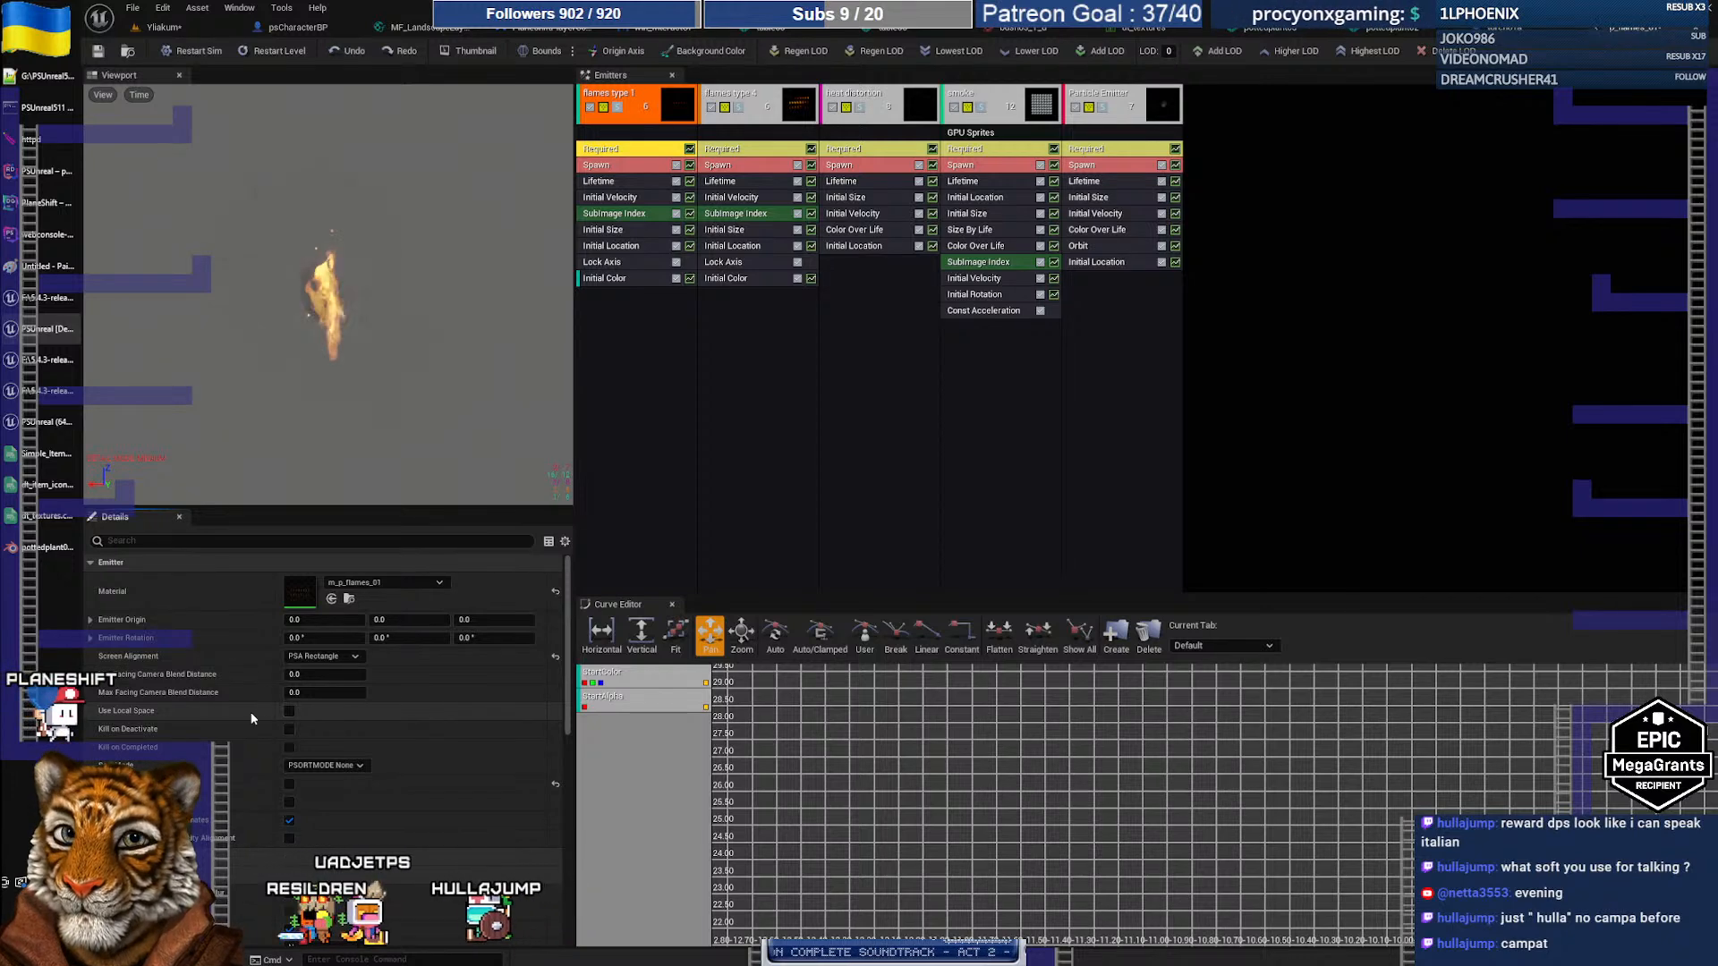
pyautogui.click(196, 29)
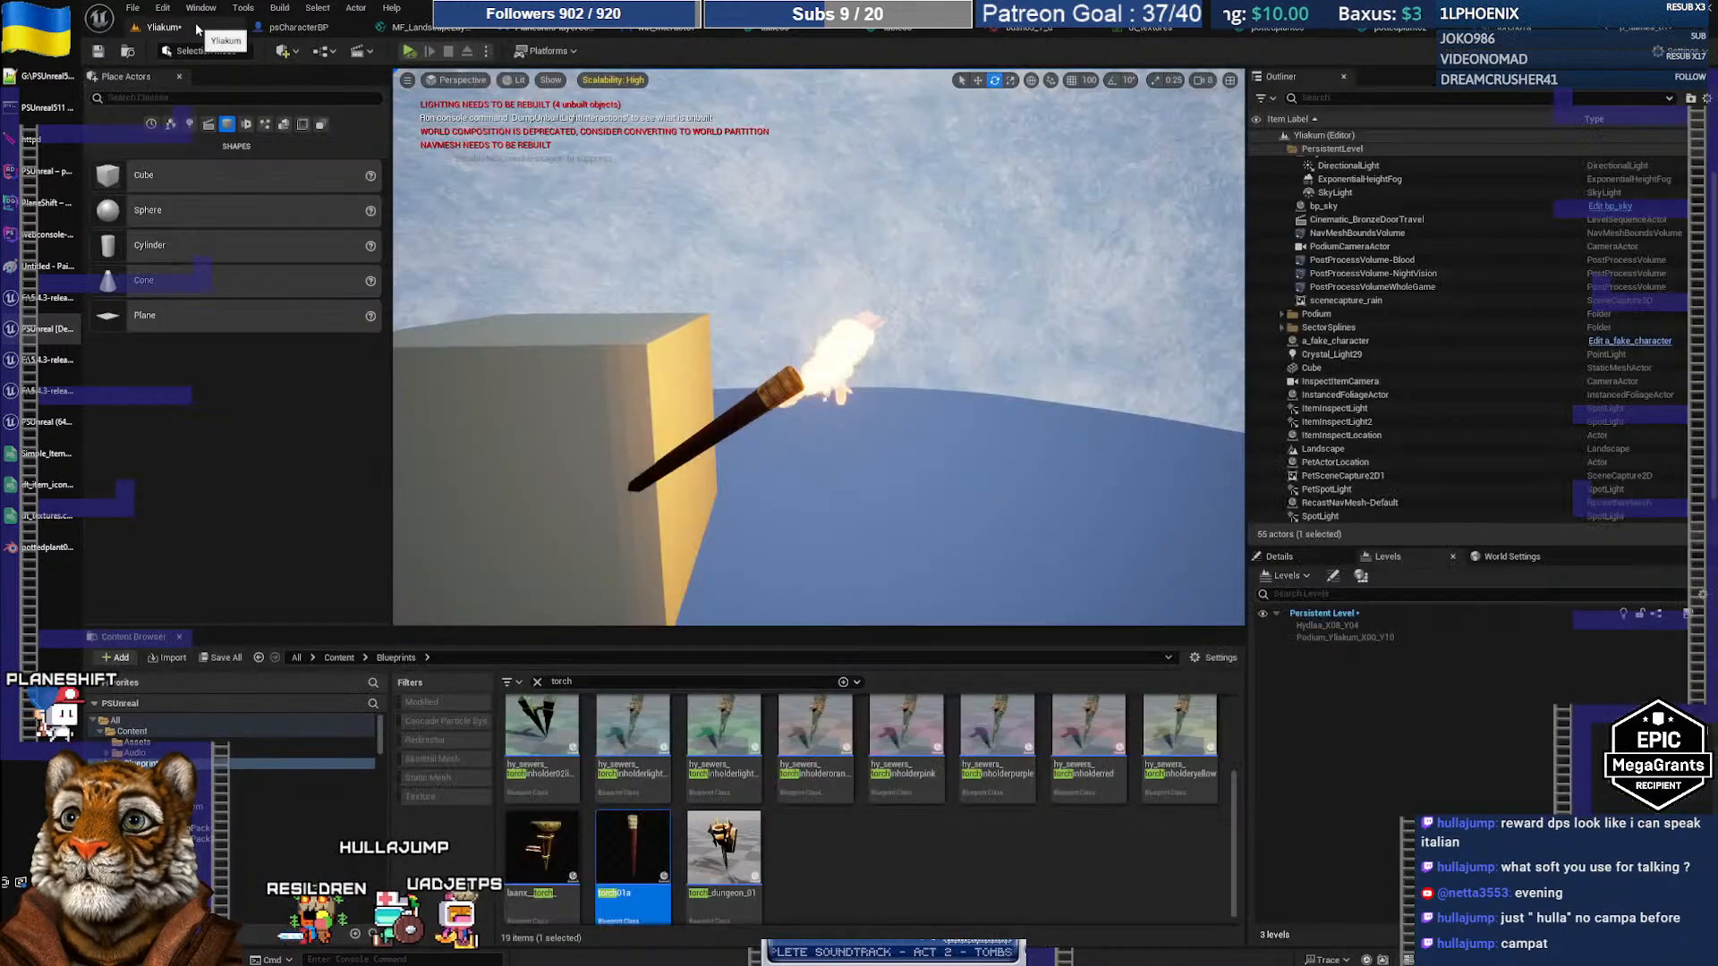
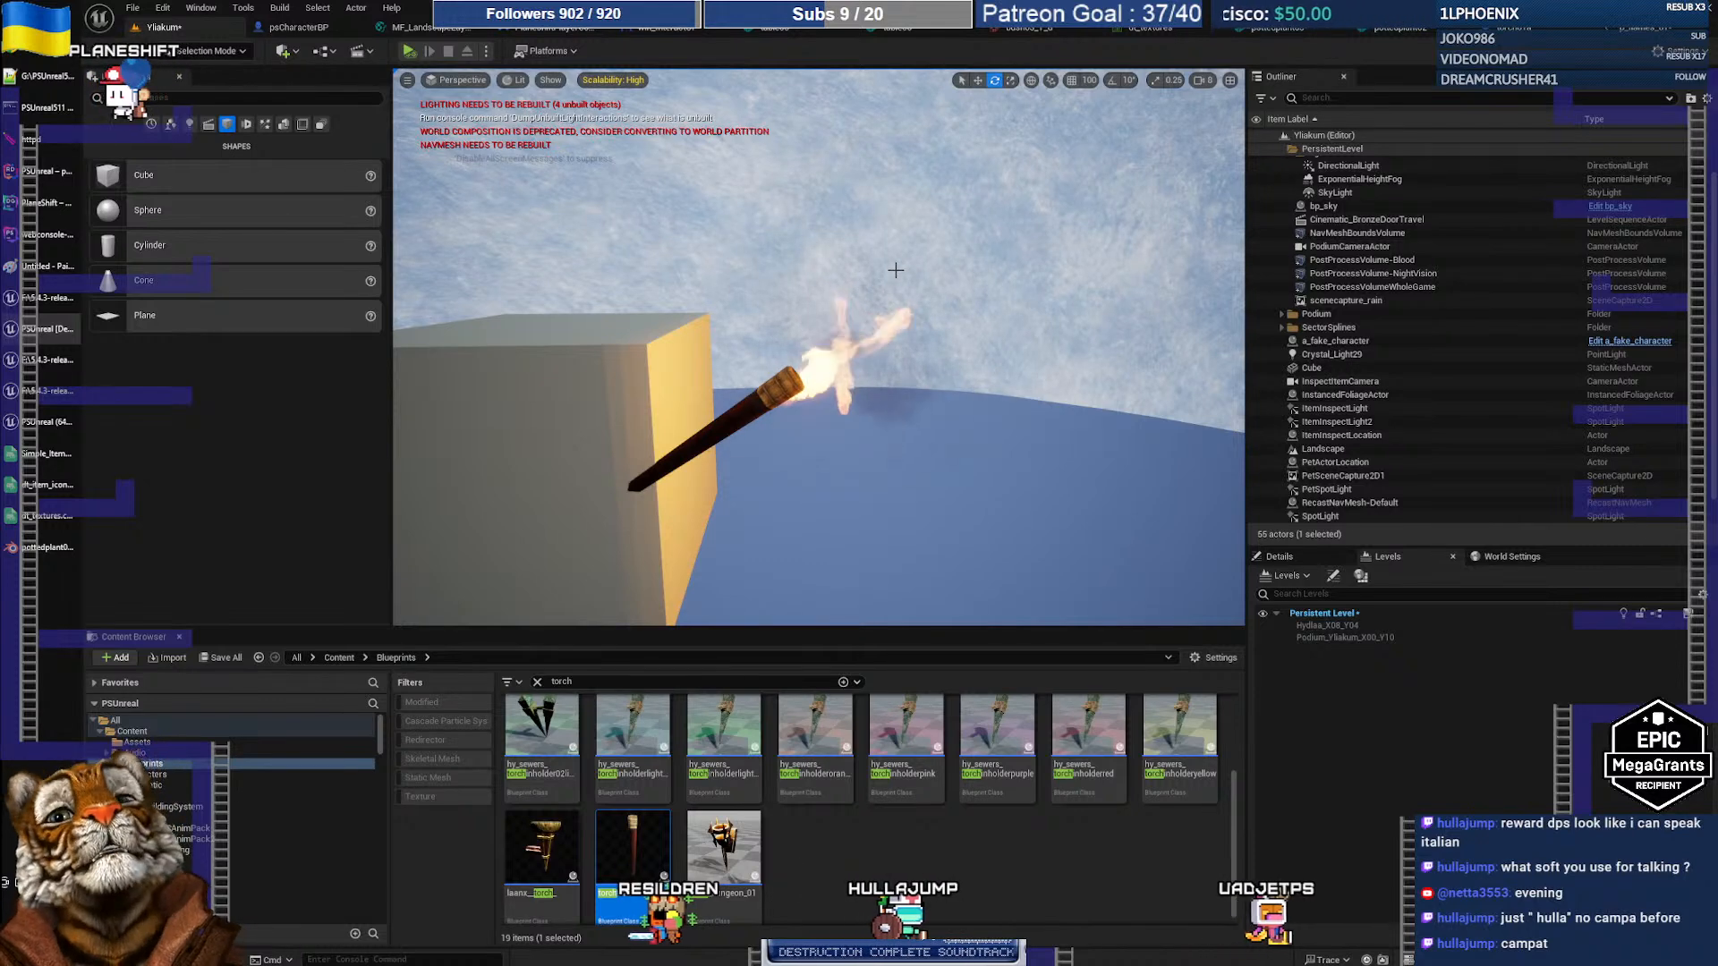
# Step: Open the torch01a Blueprint, then the p_flames_01 particle system in Cascade
pyautogui.click(1518, 34)
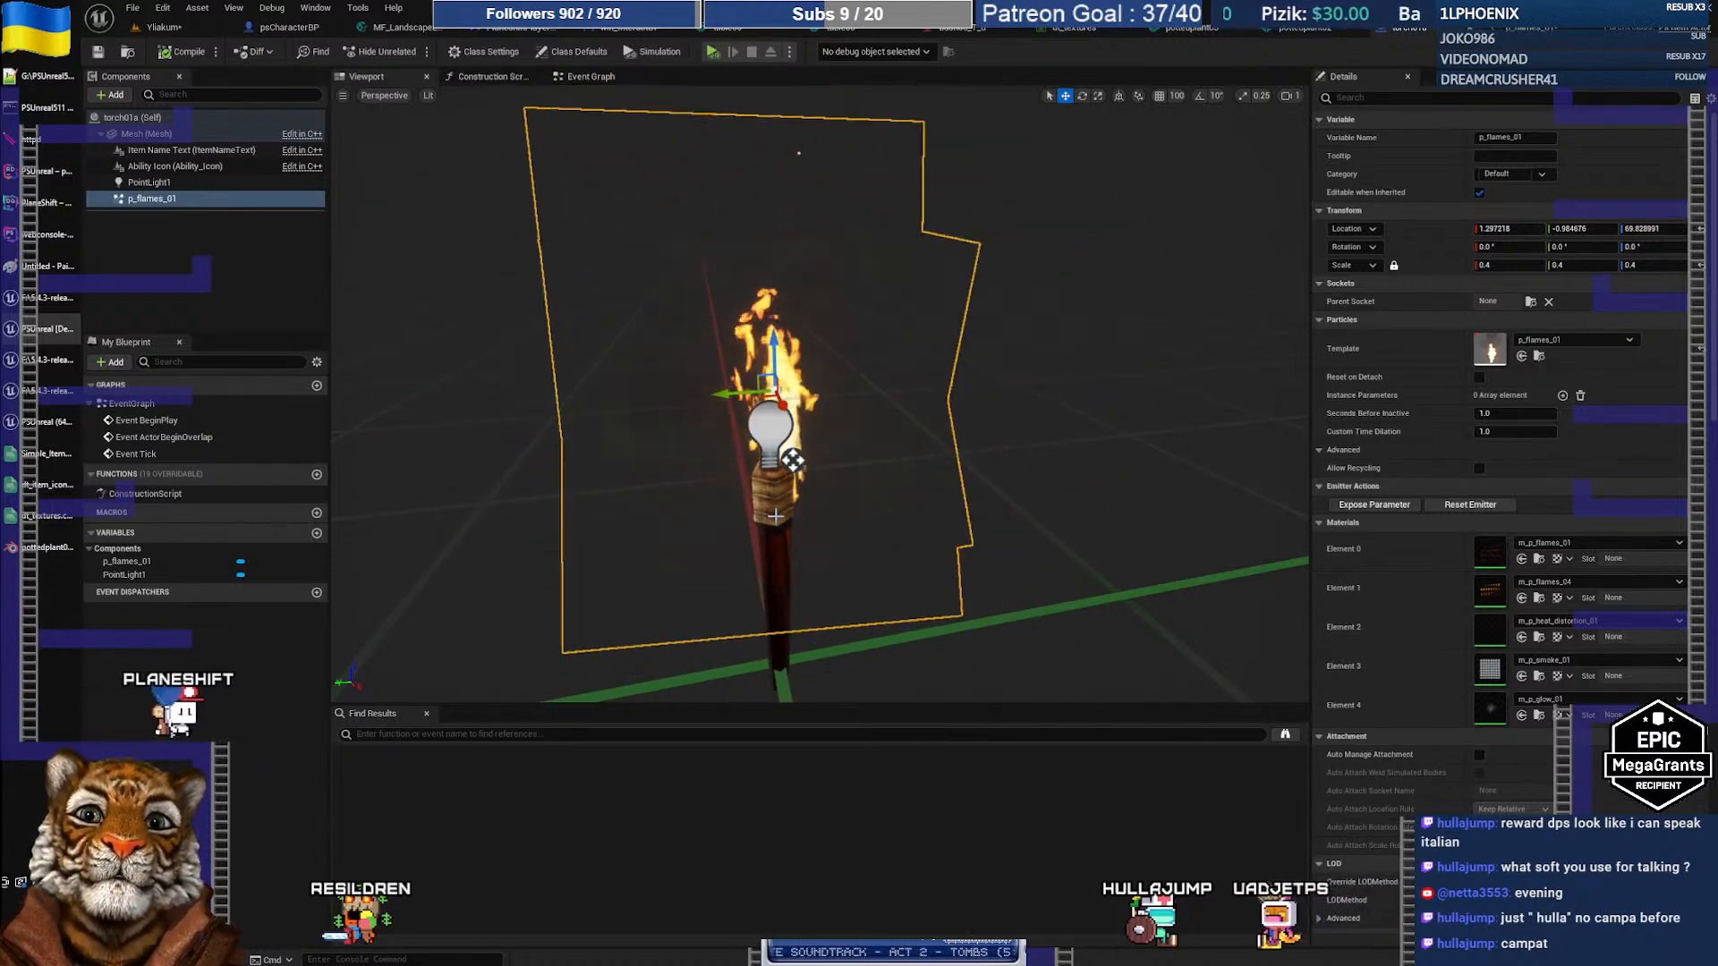
pyautogui.click(1521, 34)
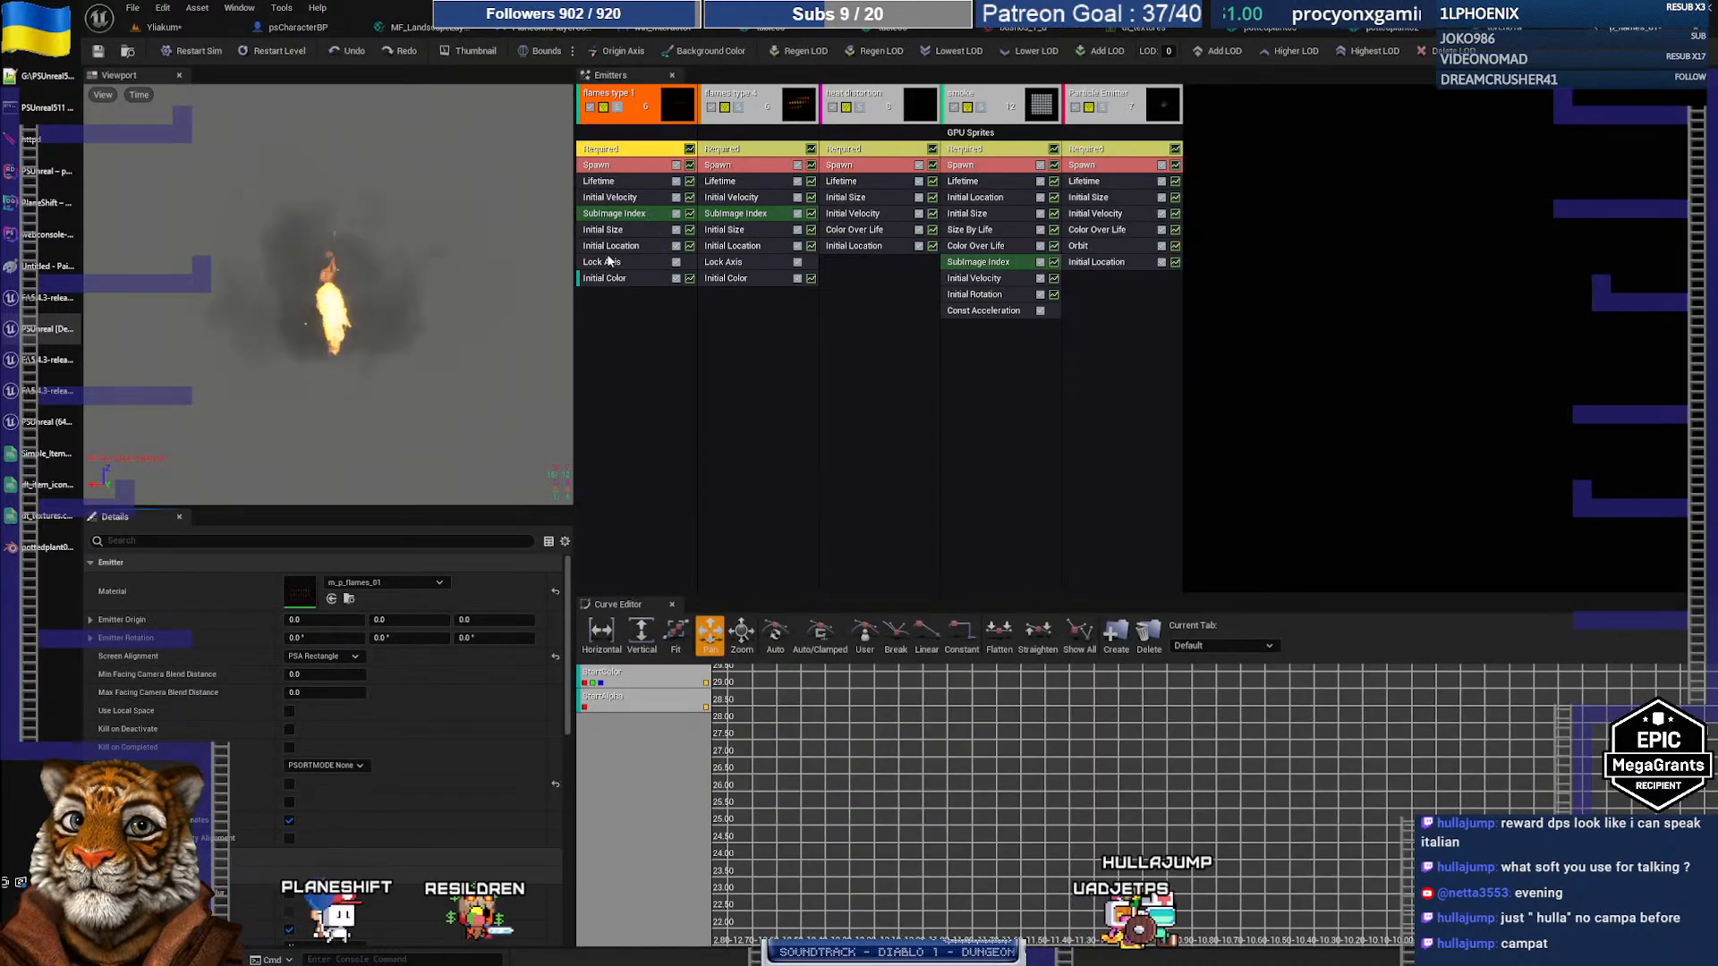
# Step: Set flames type 1's Lock Axis flags to Rotate Z and compare the flame in the level
pyautogui.click(620, 248)
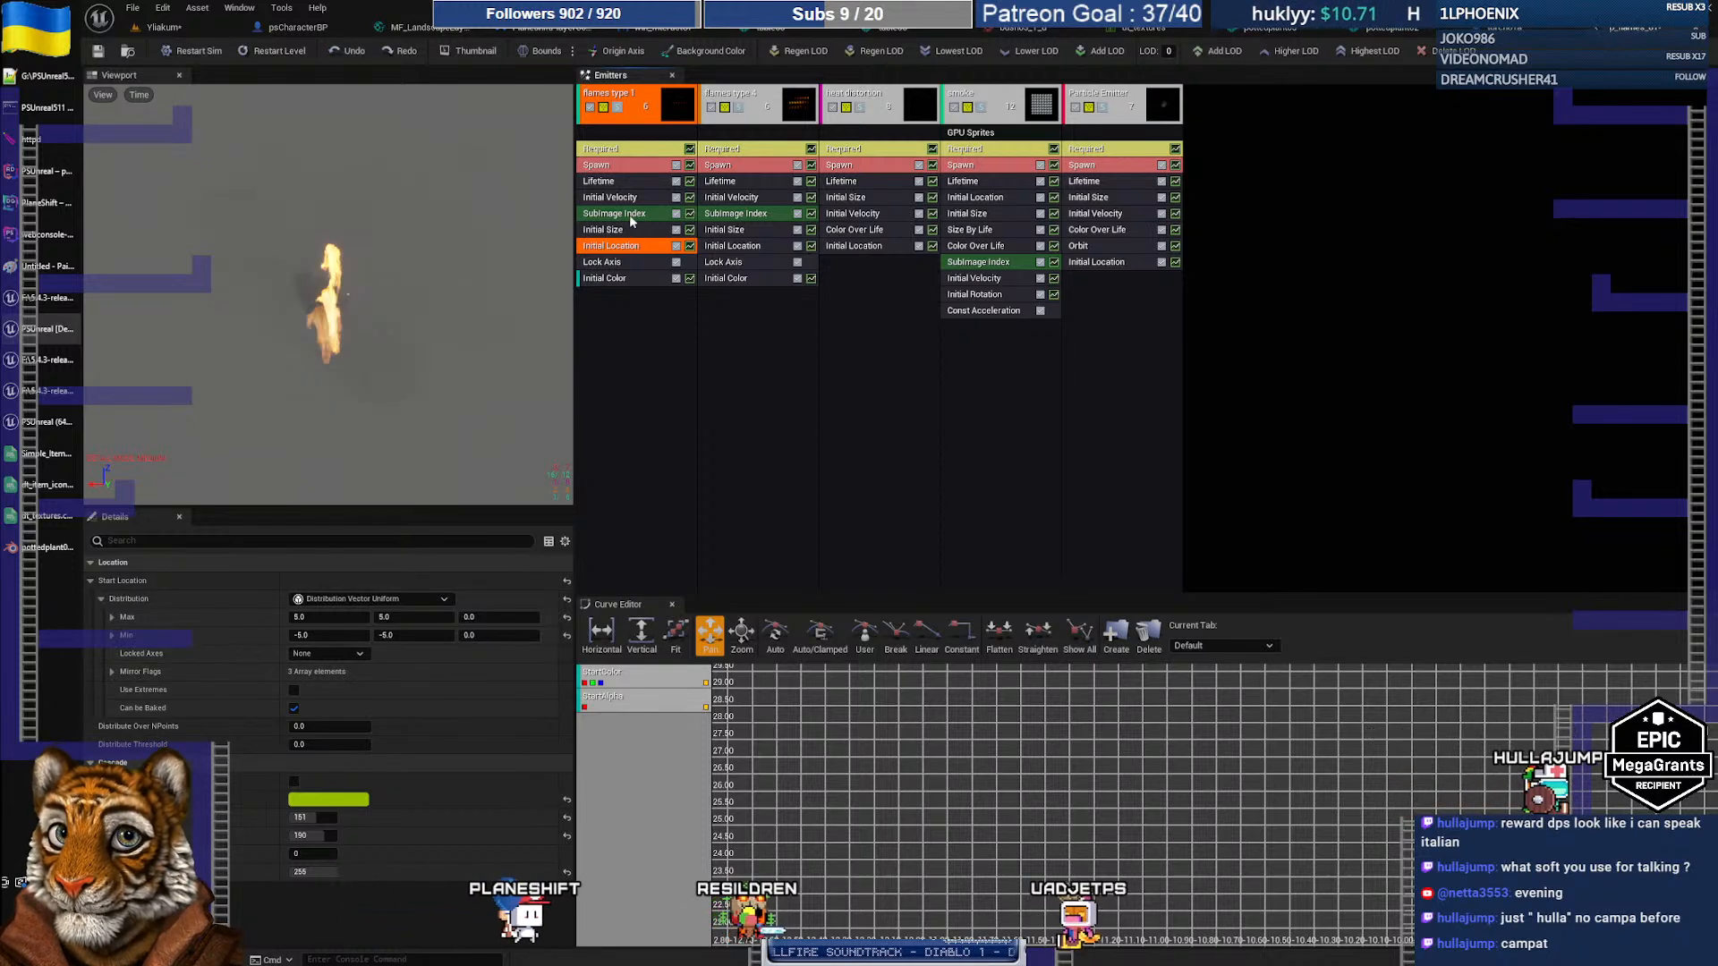
pyautogui.click(617, 263)
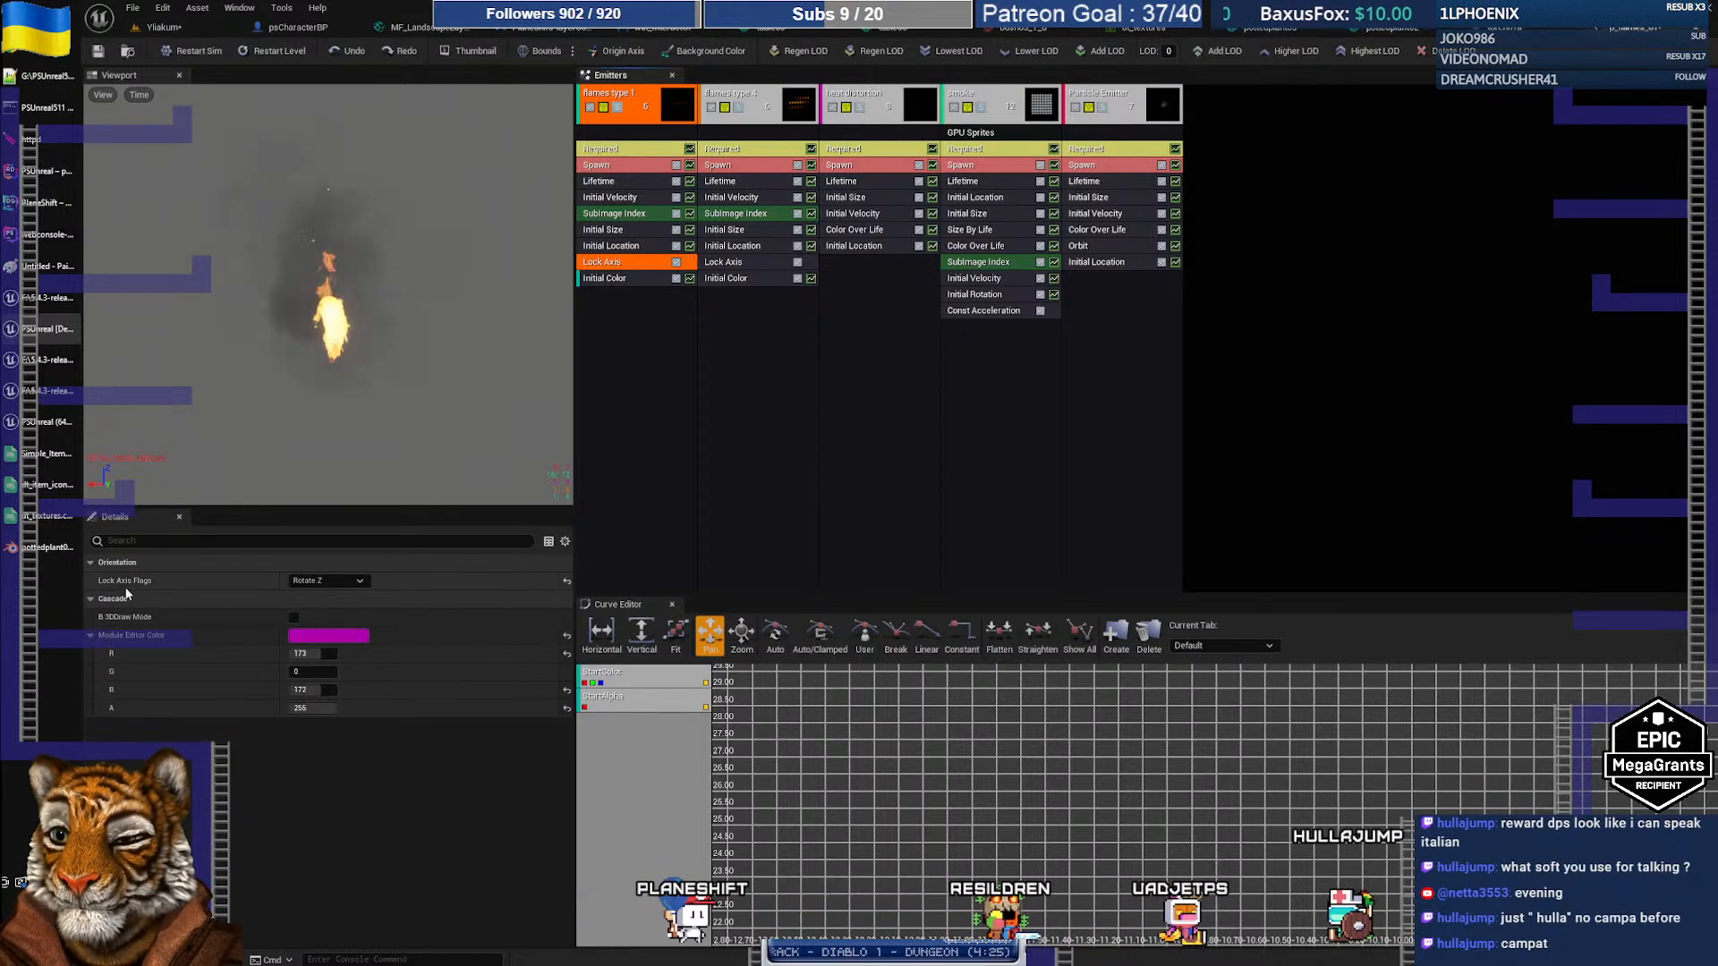
pyautogui.click(319, 581)
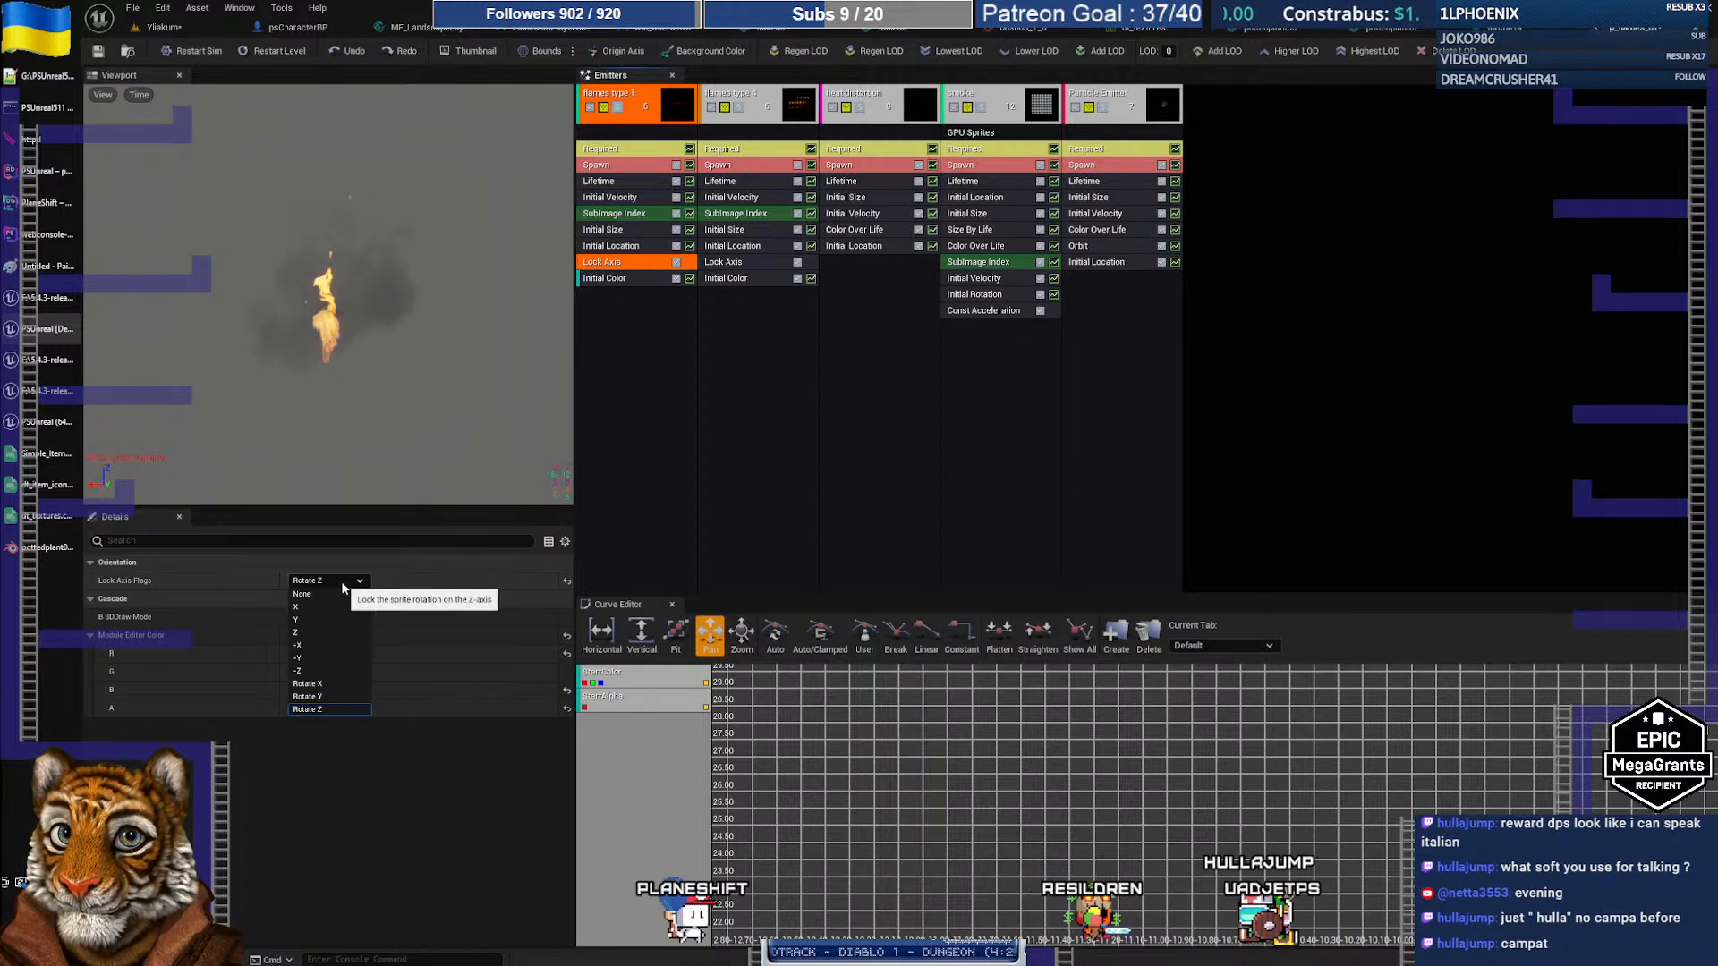
pyautogui.click(342, 583)
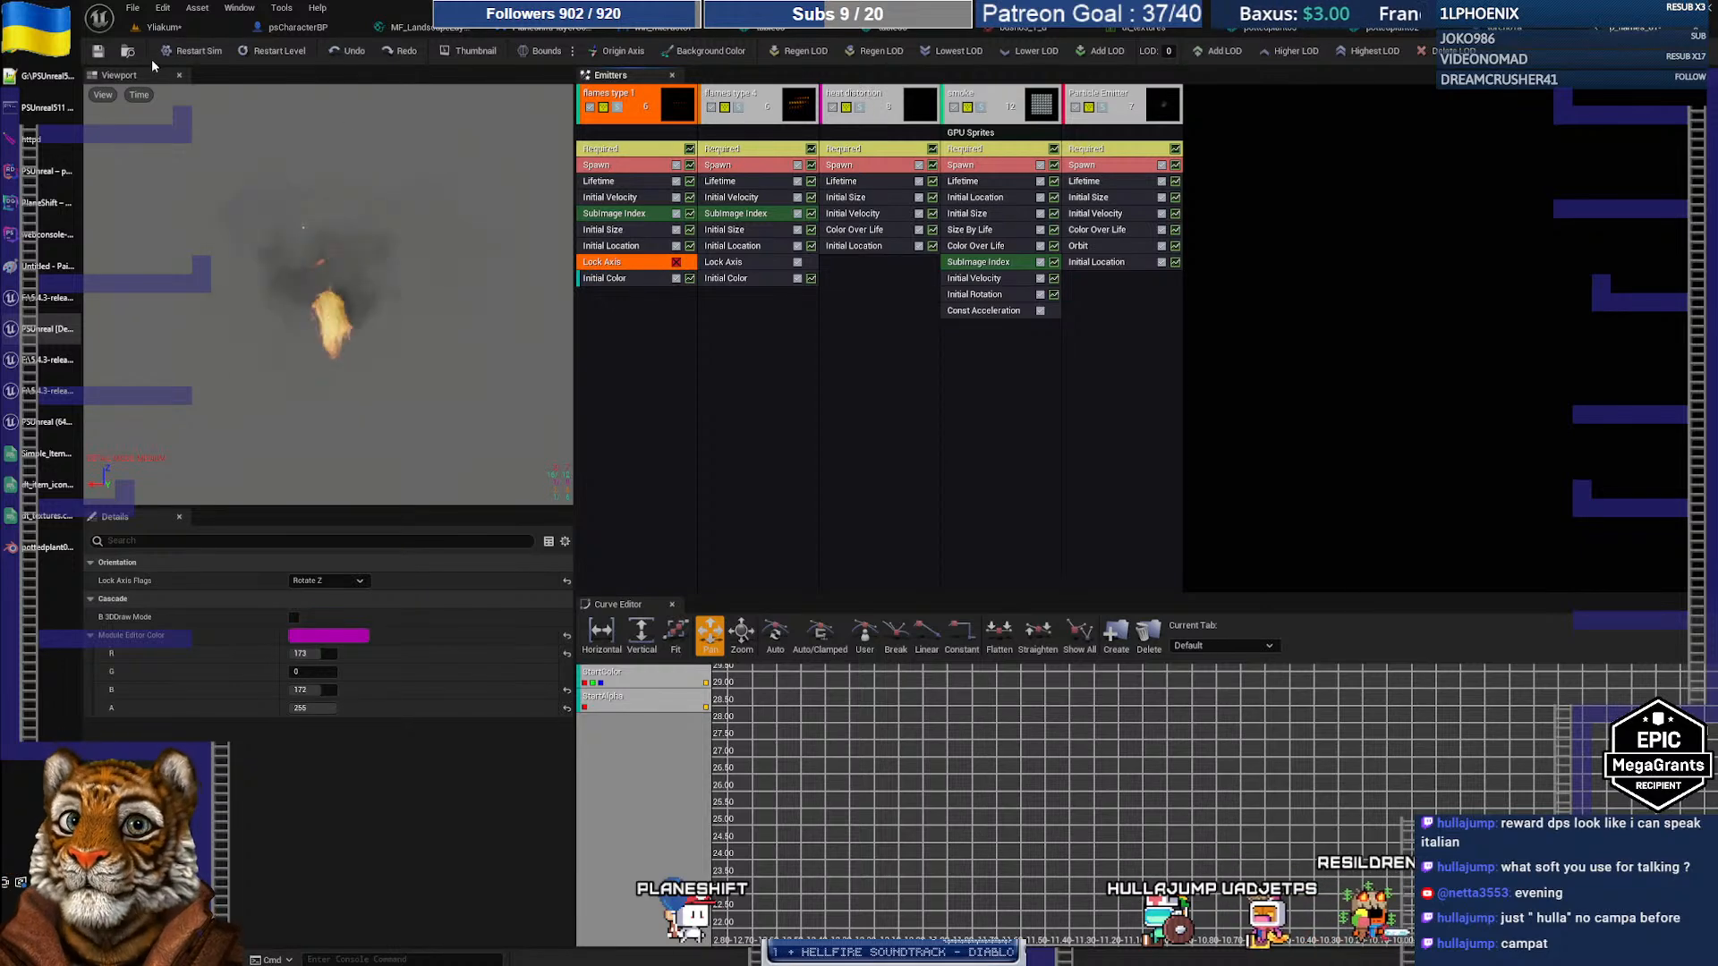
pyautogui.click(164, 26)
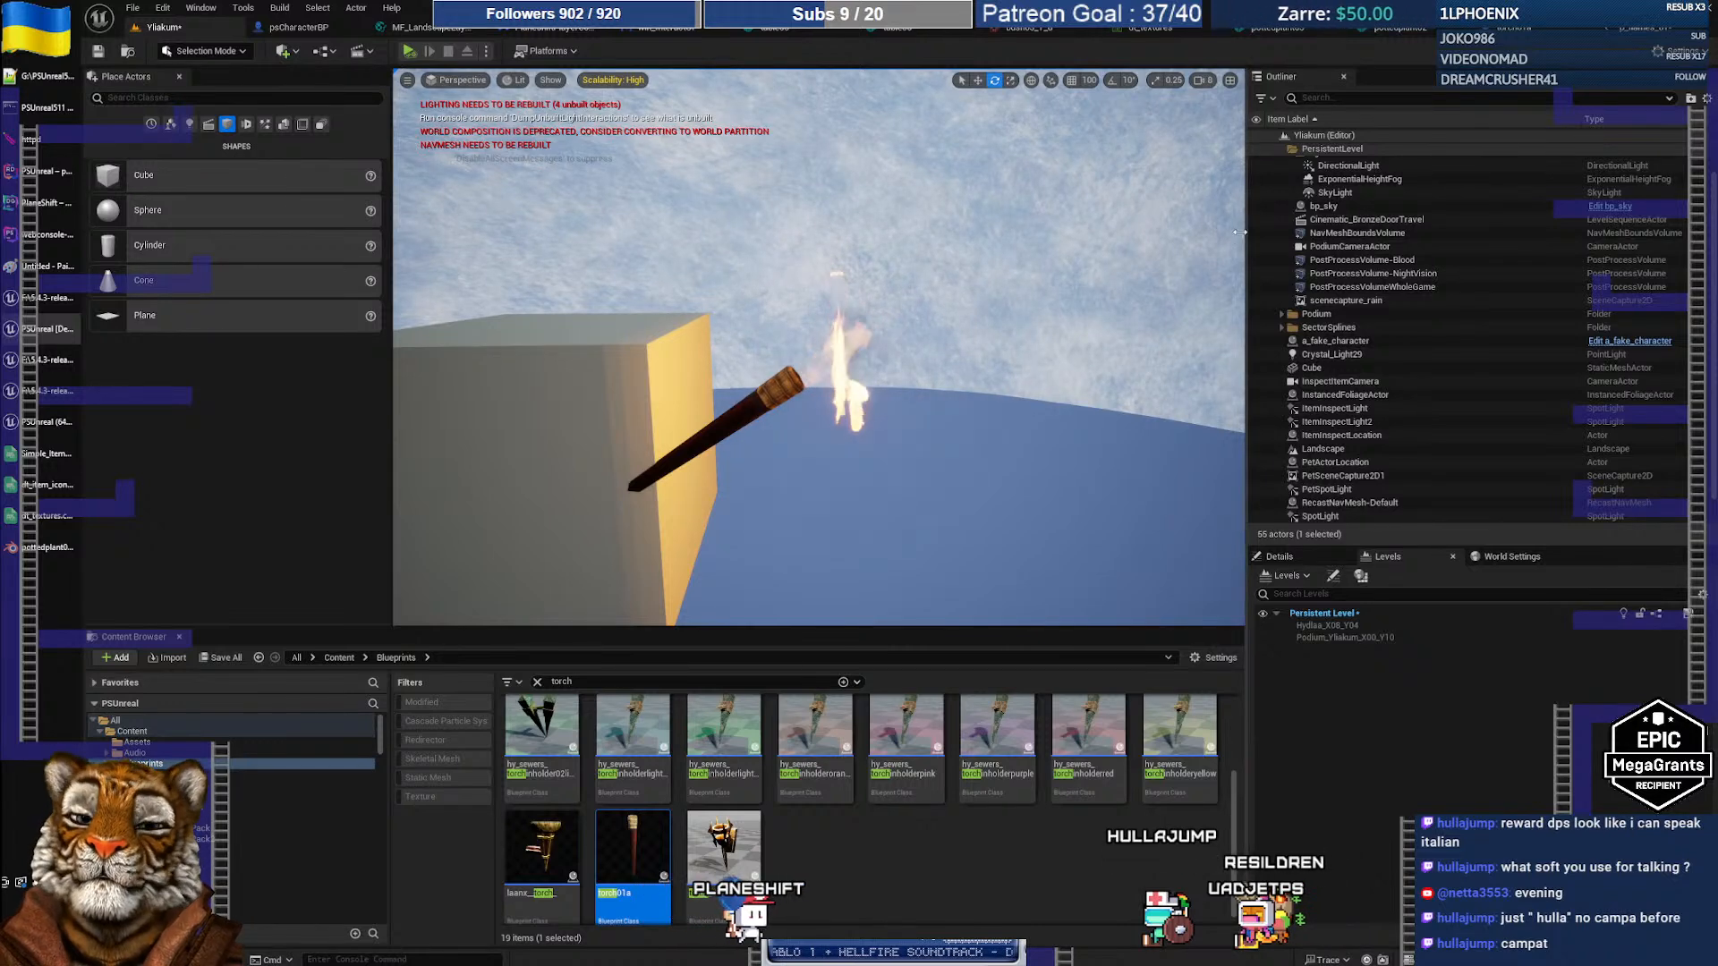
pyautogui.click(1641, 33)
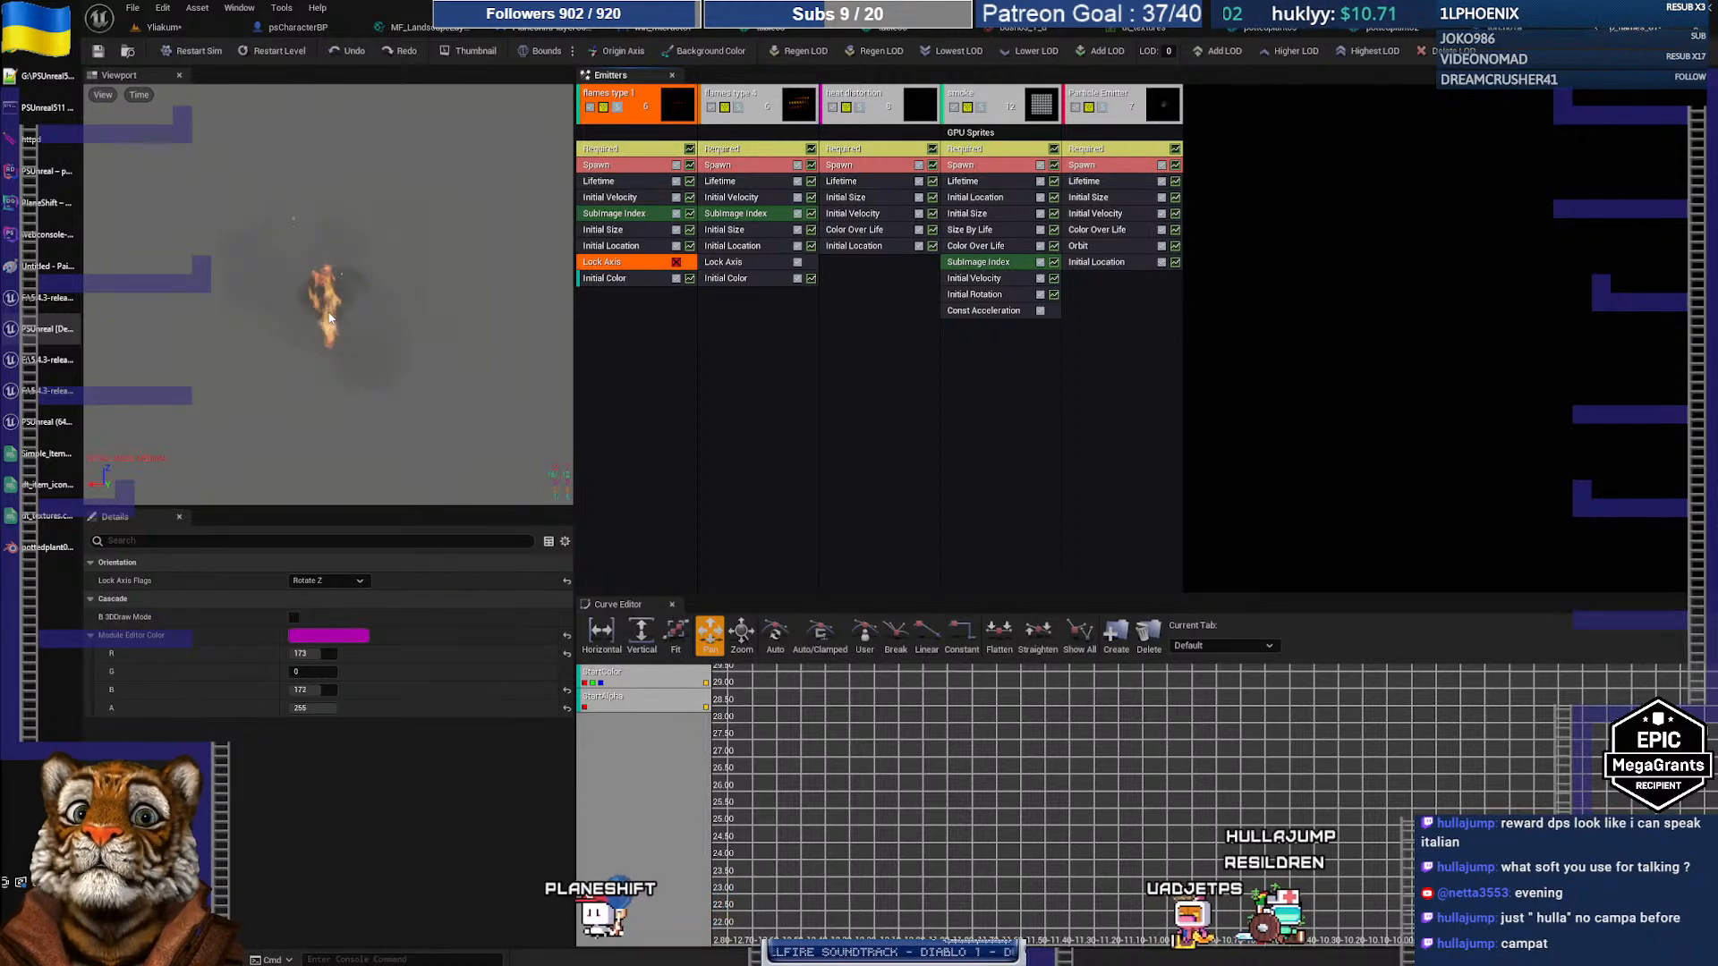
# Step: Re-enable flames type 1's Lock Axis module and review its Spawn and Initial Location settings
pyautogui.click(294, 617)
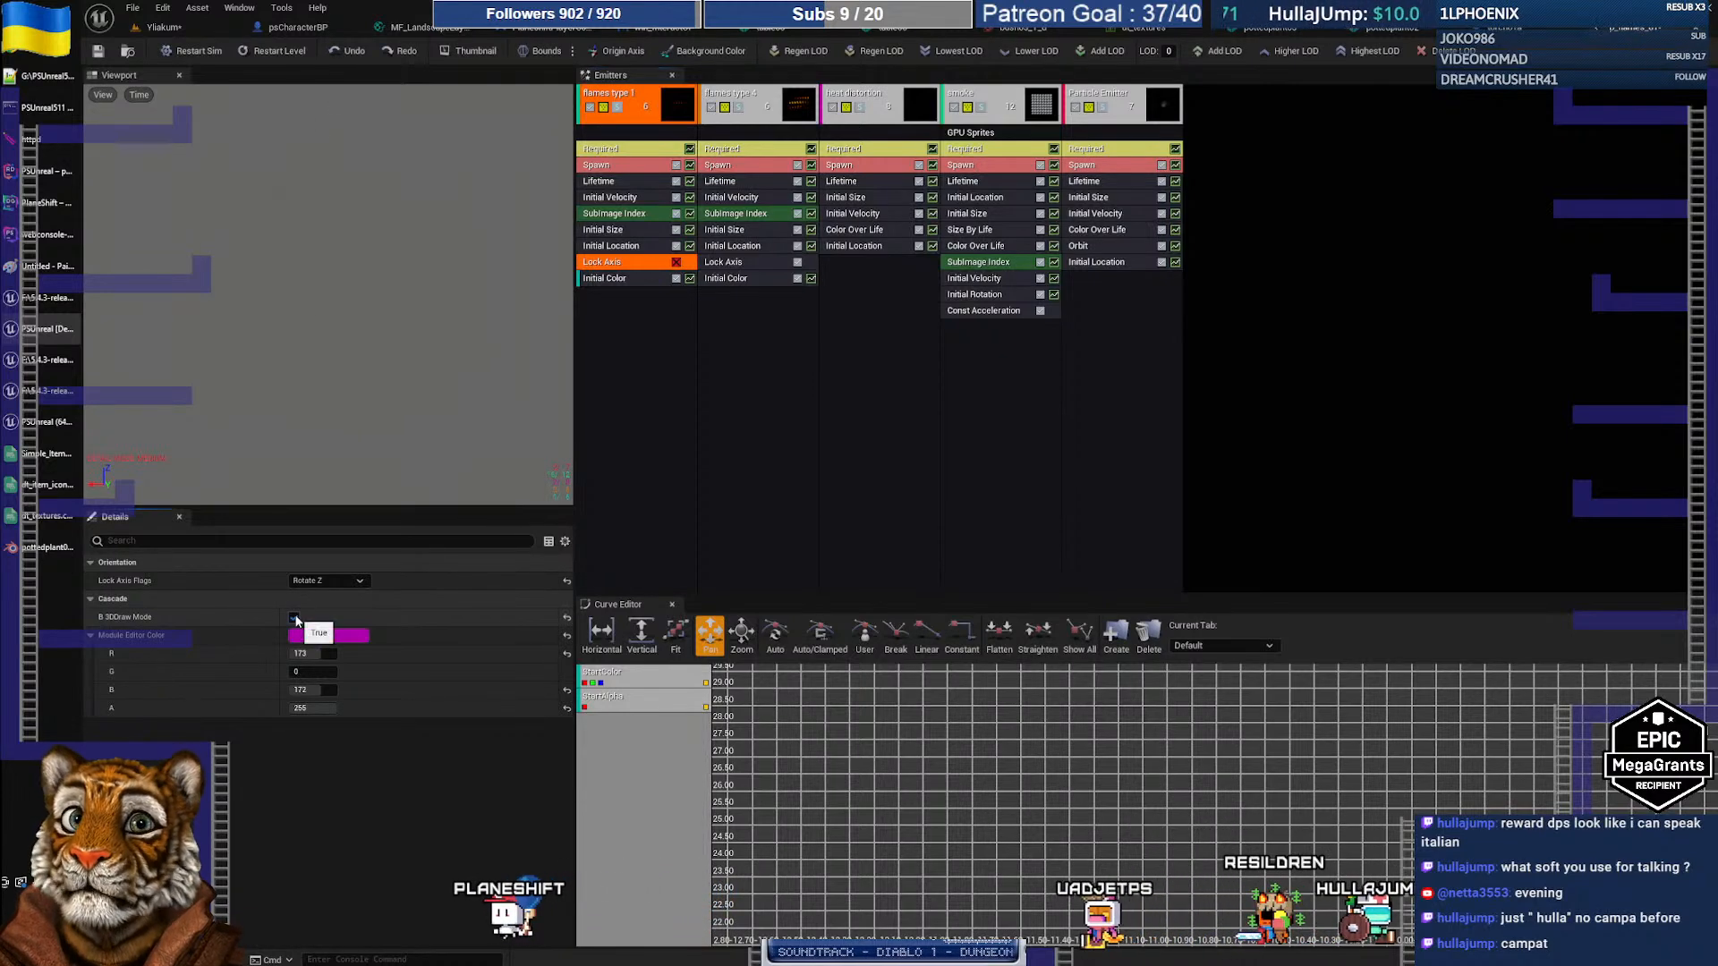
pyautogui.click(294, 617)
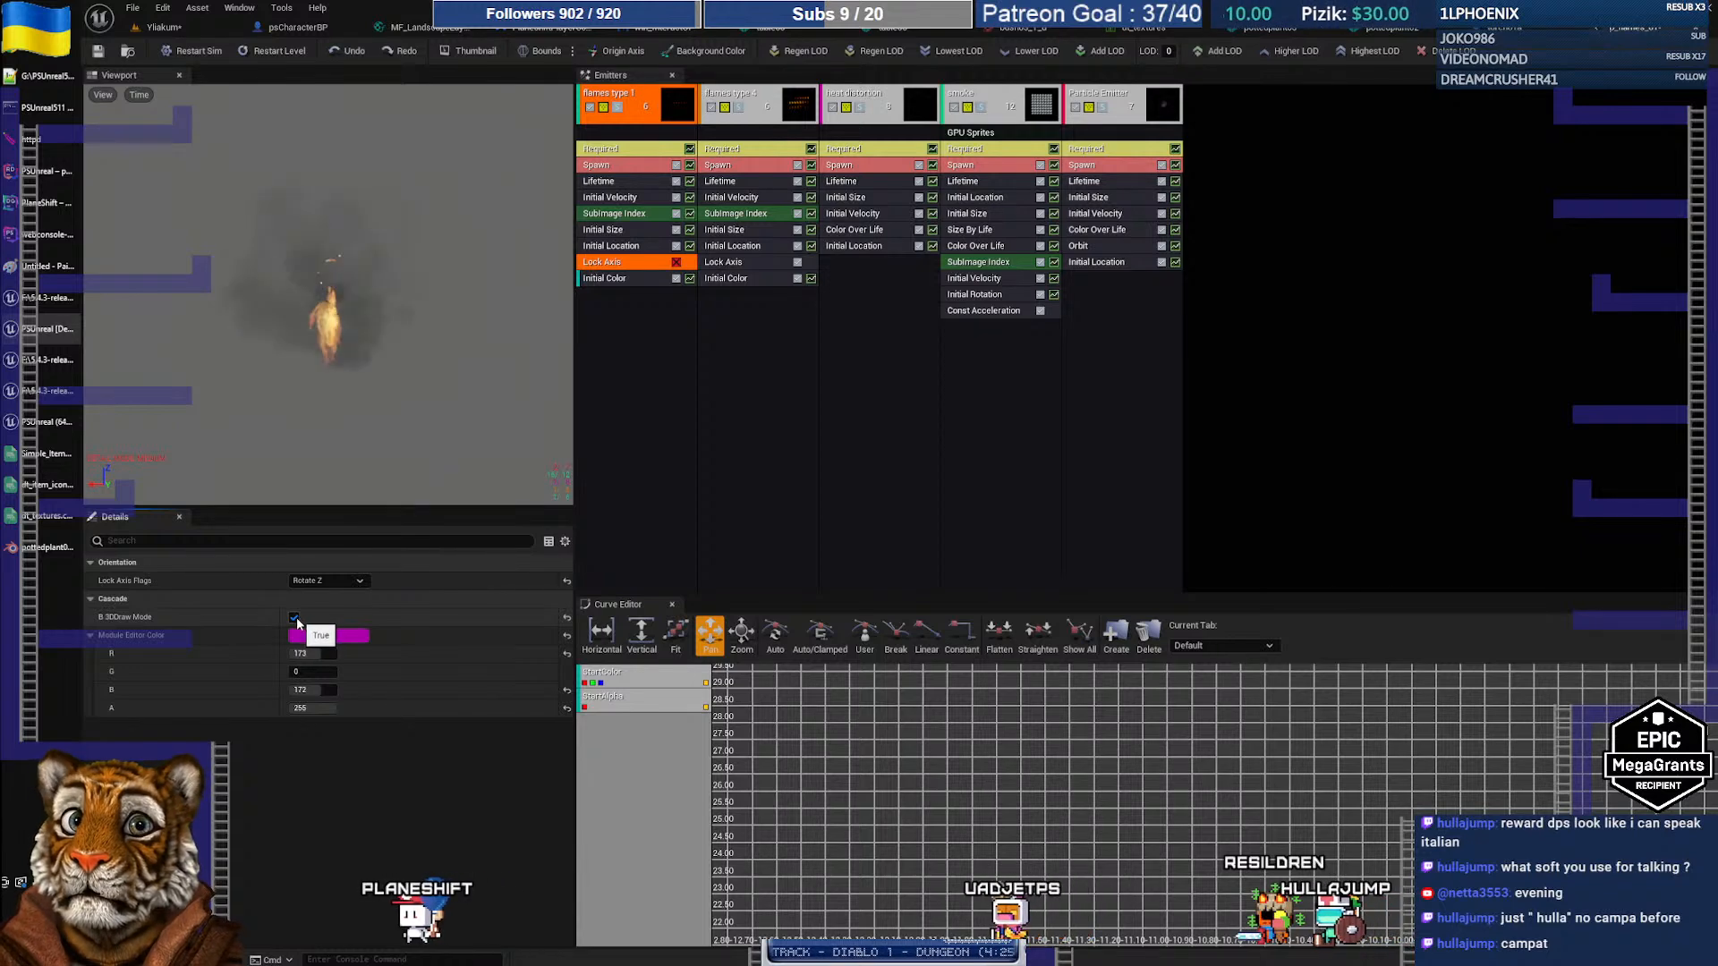
pyautogui.click(676, 262)
pyautogui.click(624, 247)
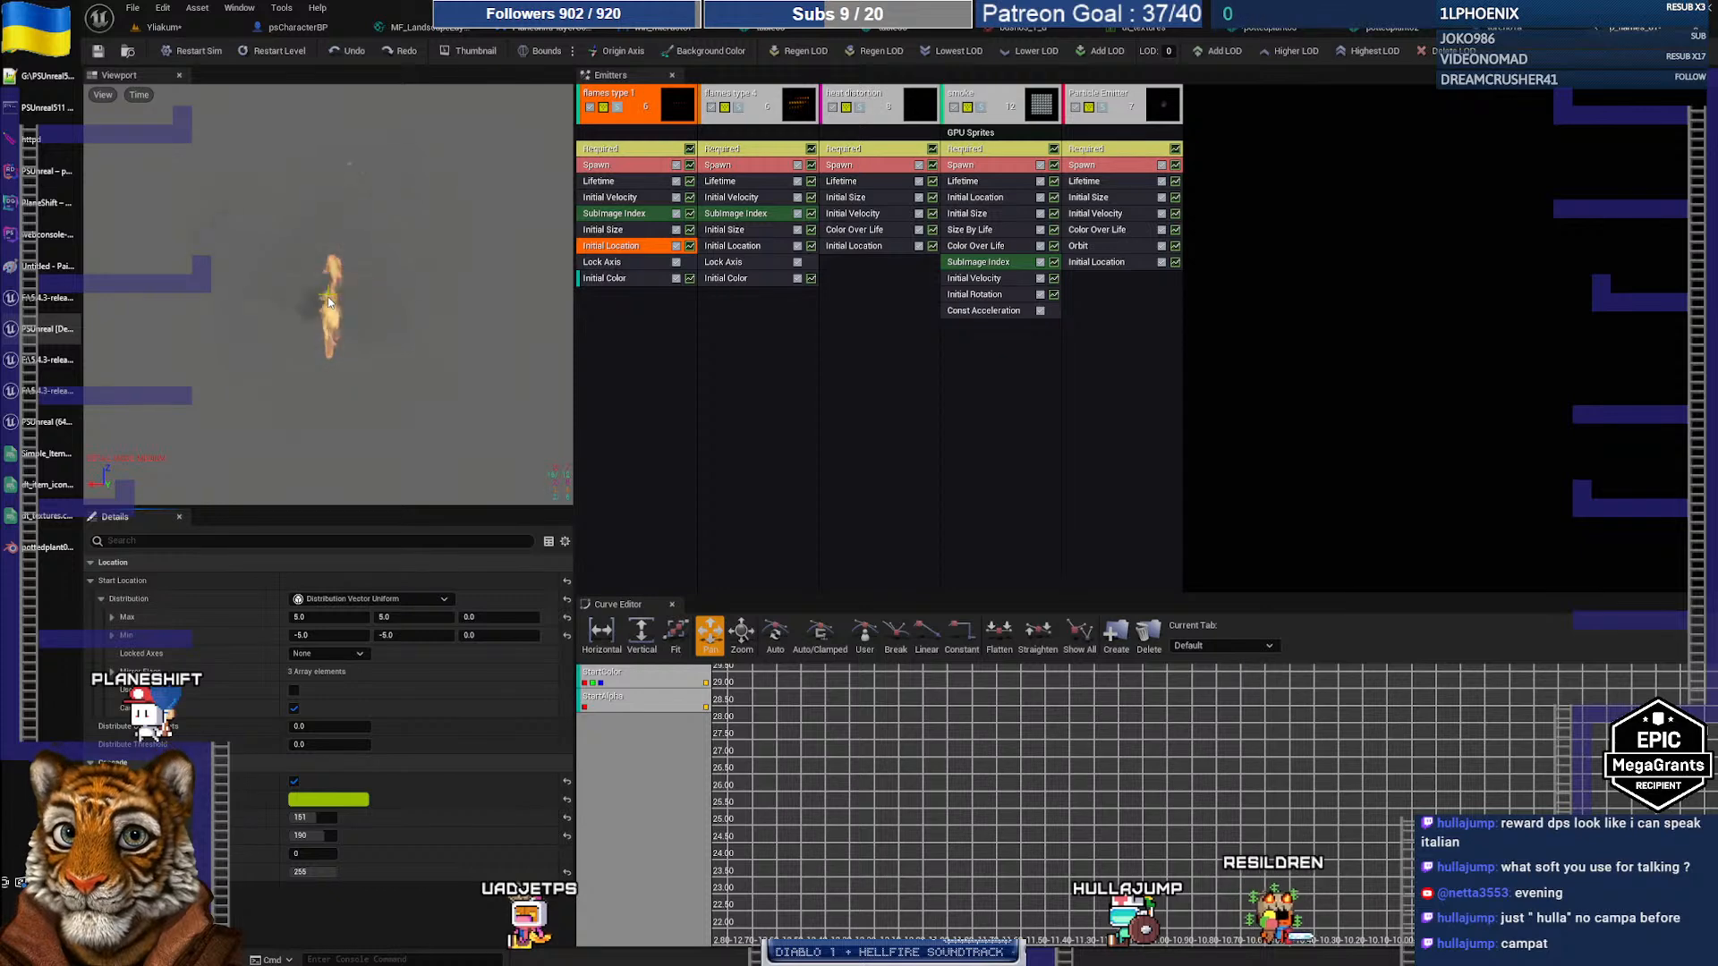
pyautogui.click(626, 165)
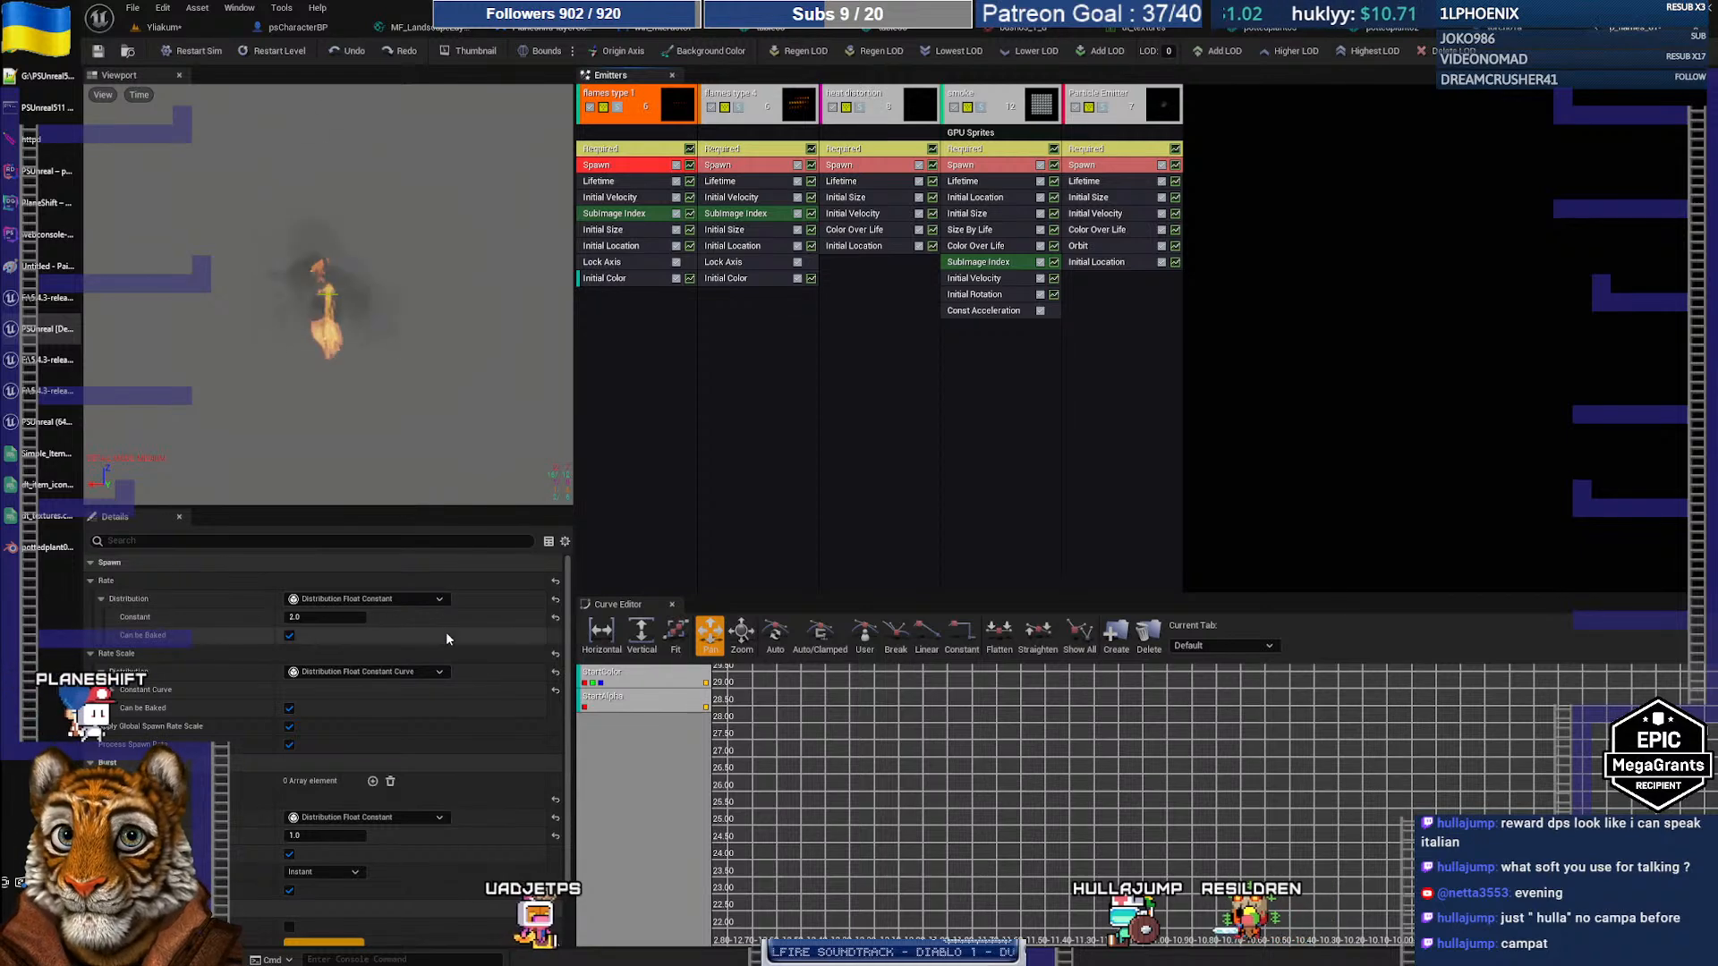
pyautogui.scroll(-2, 492, 709)
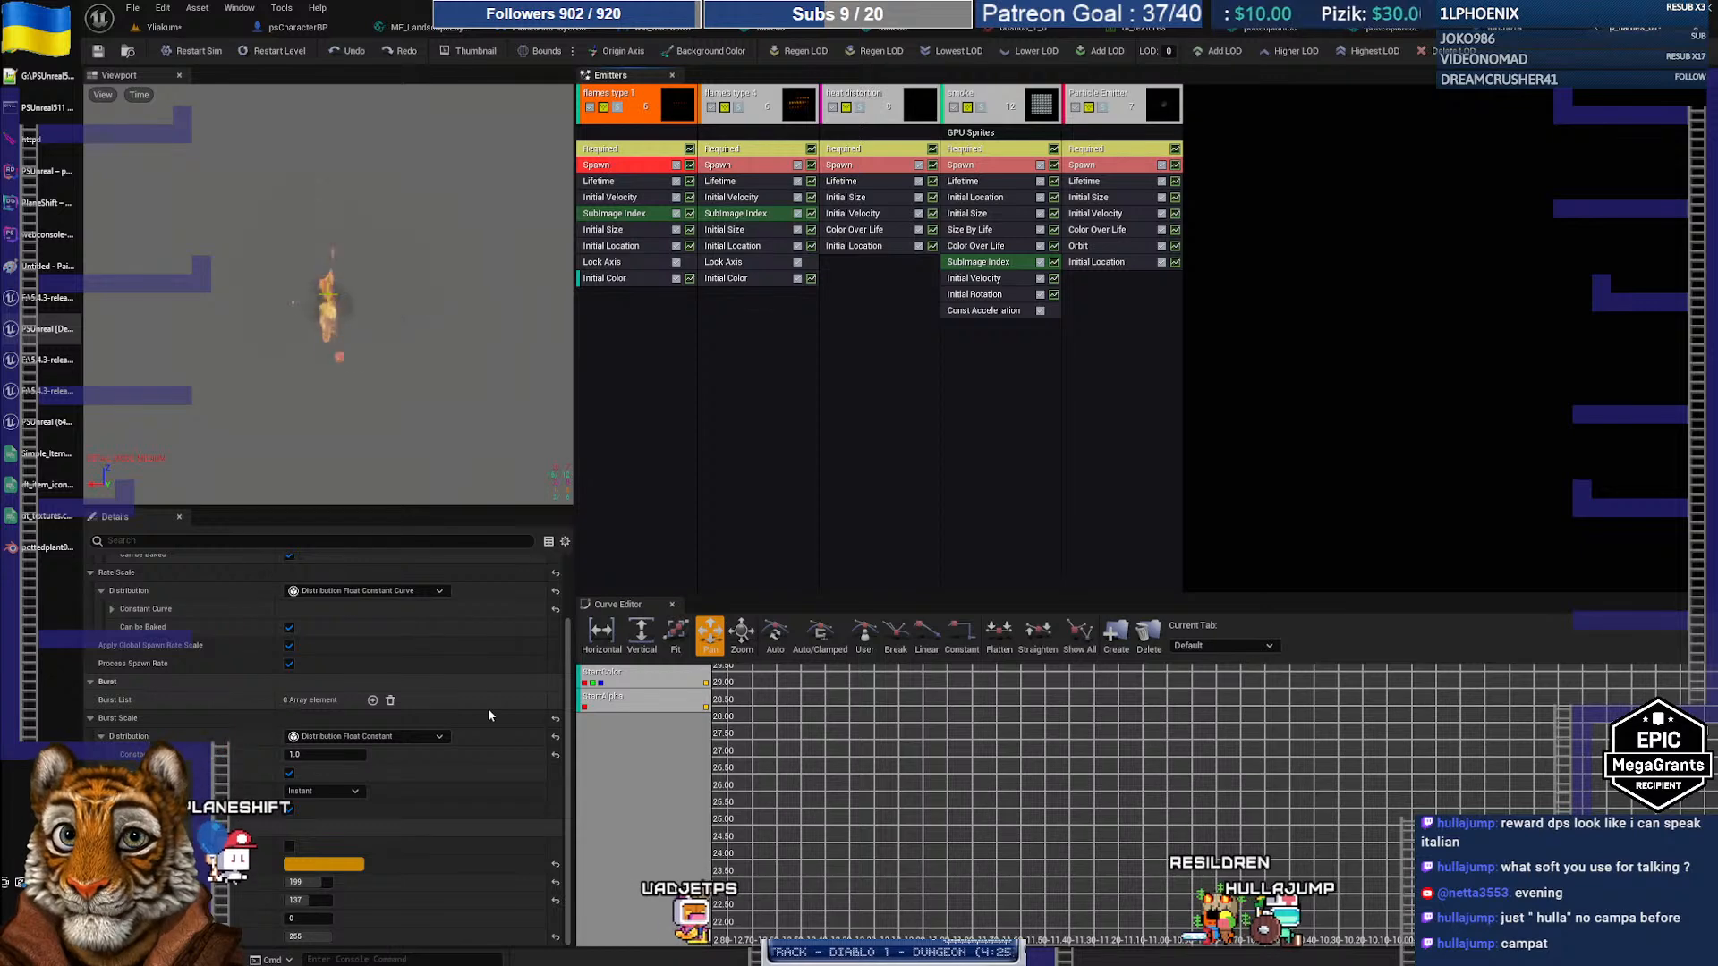
pyautogui.scroll(2, 488, 714)
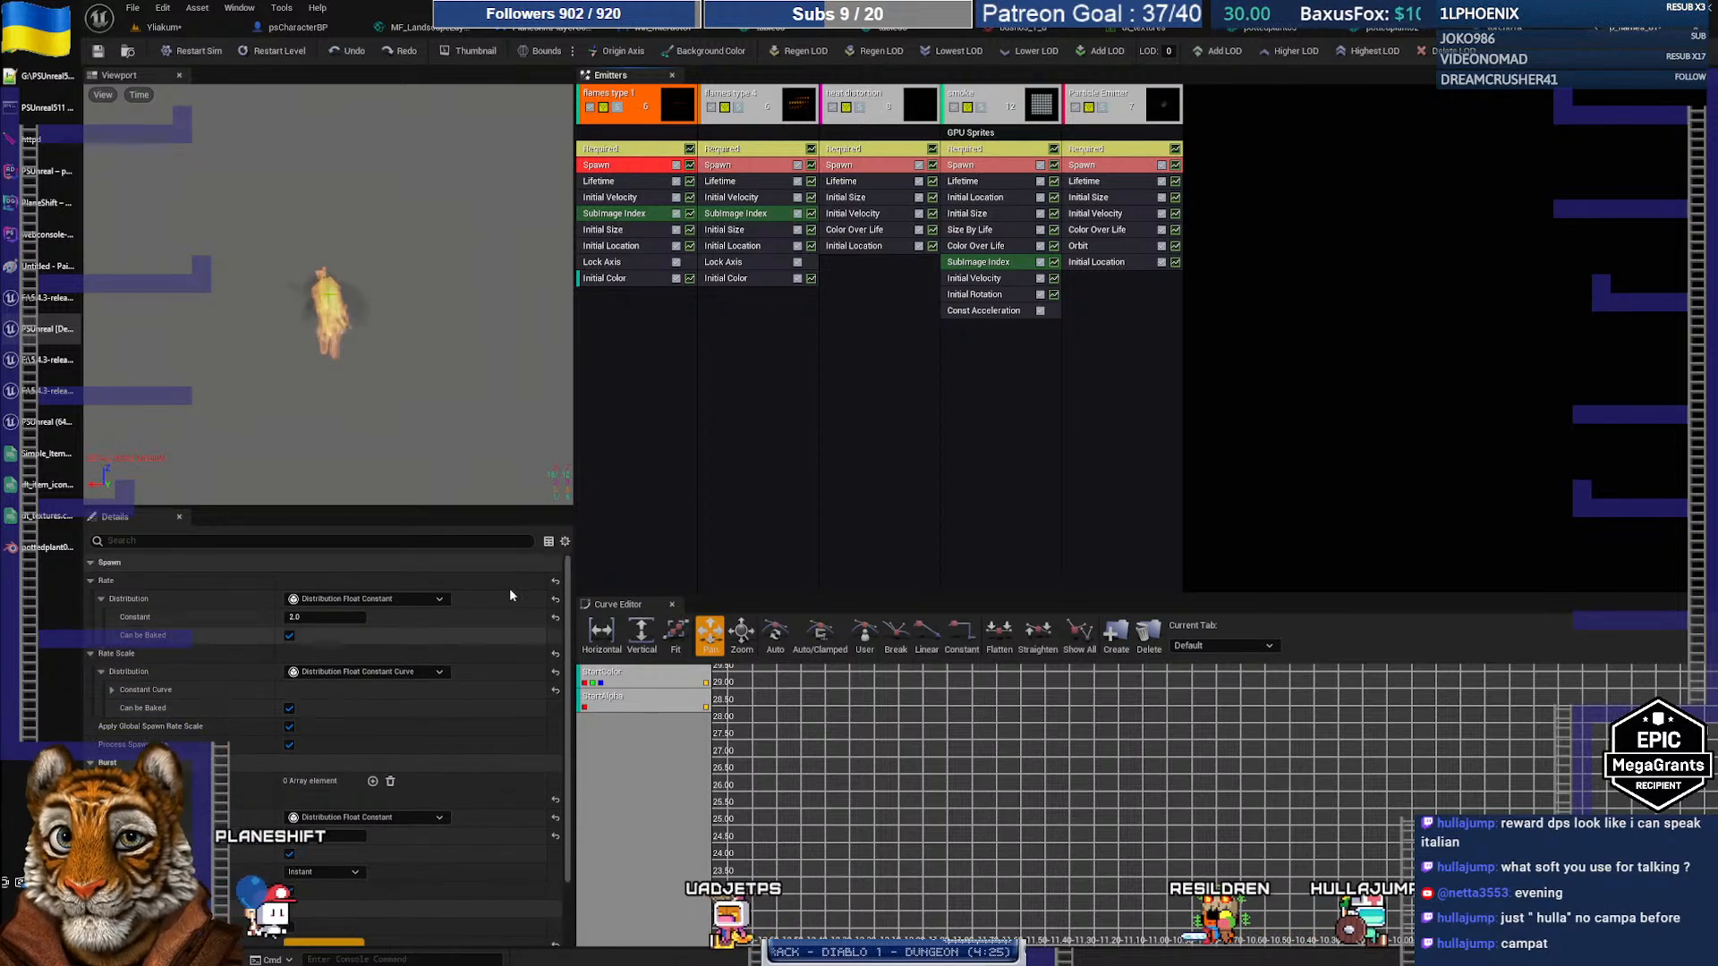
pyautogui.click(617, 246)
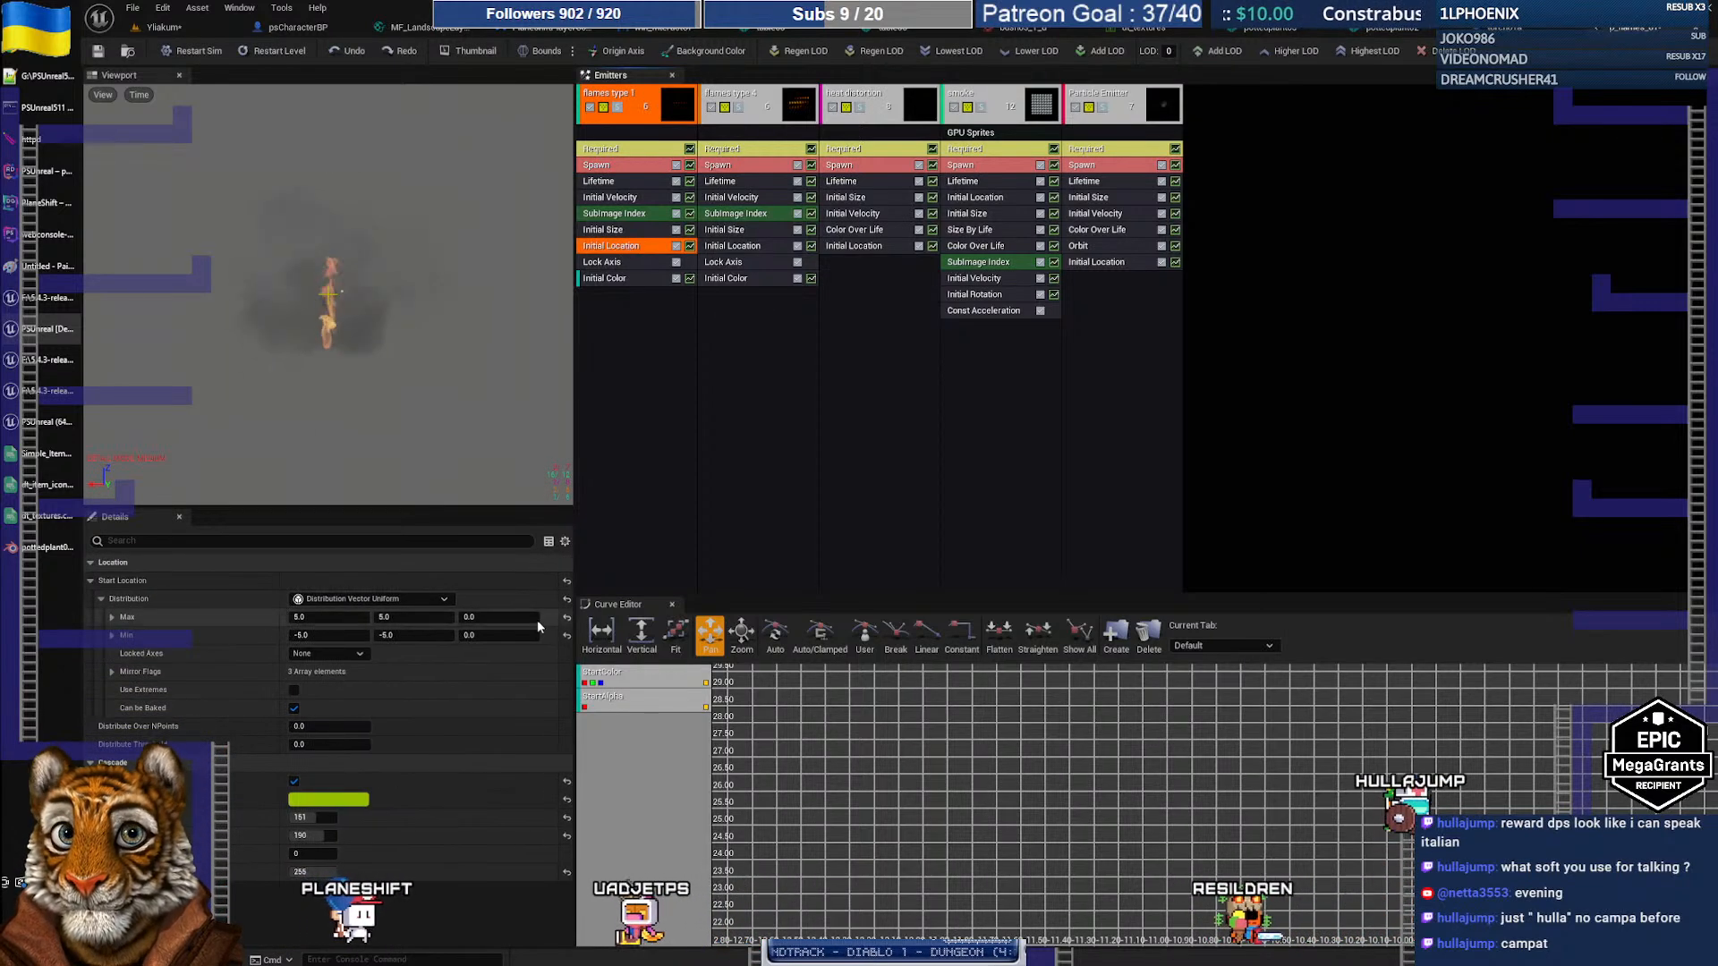
# Step: Set the Initial Location Start Location Max and Min Z values to -80
pyautogui.click(491, 617)
pyautogui.write('-50')
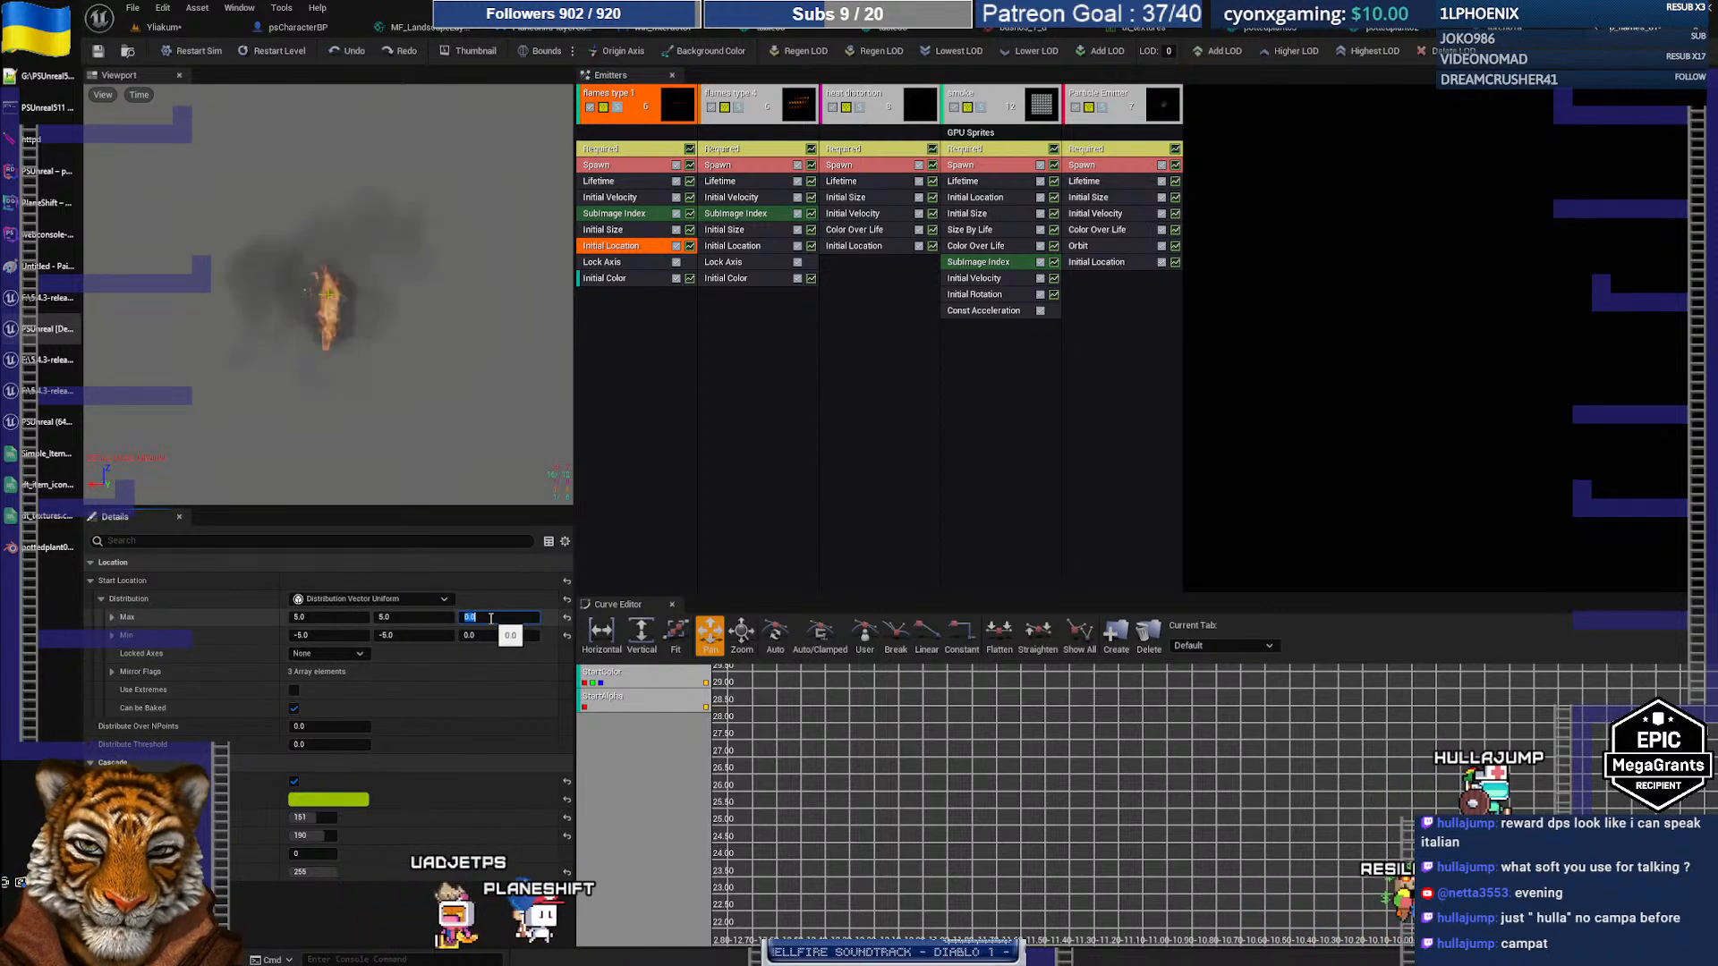
pyautogui.press('Tab')
pyautogui.press('Tab')
pyautogui.press('Tab')
pyautogui.press('Tab')
pyautogui.hotkey('shift', 'Tab')
pyautogui.write('-')
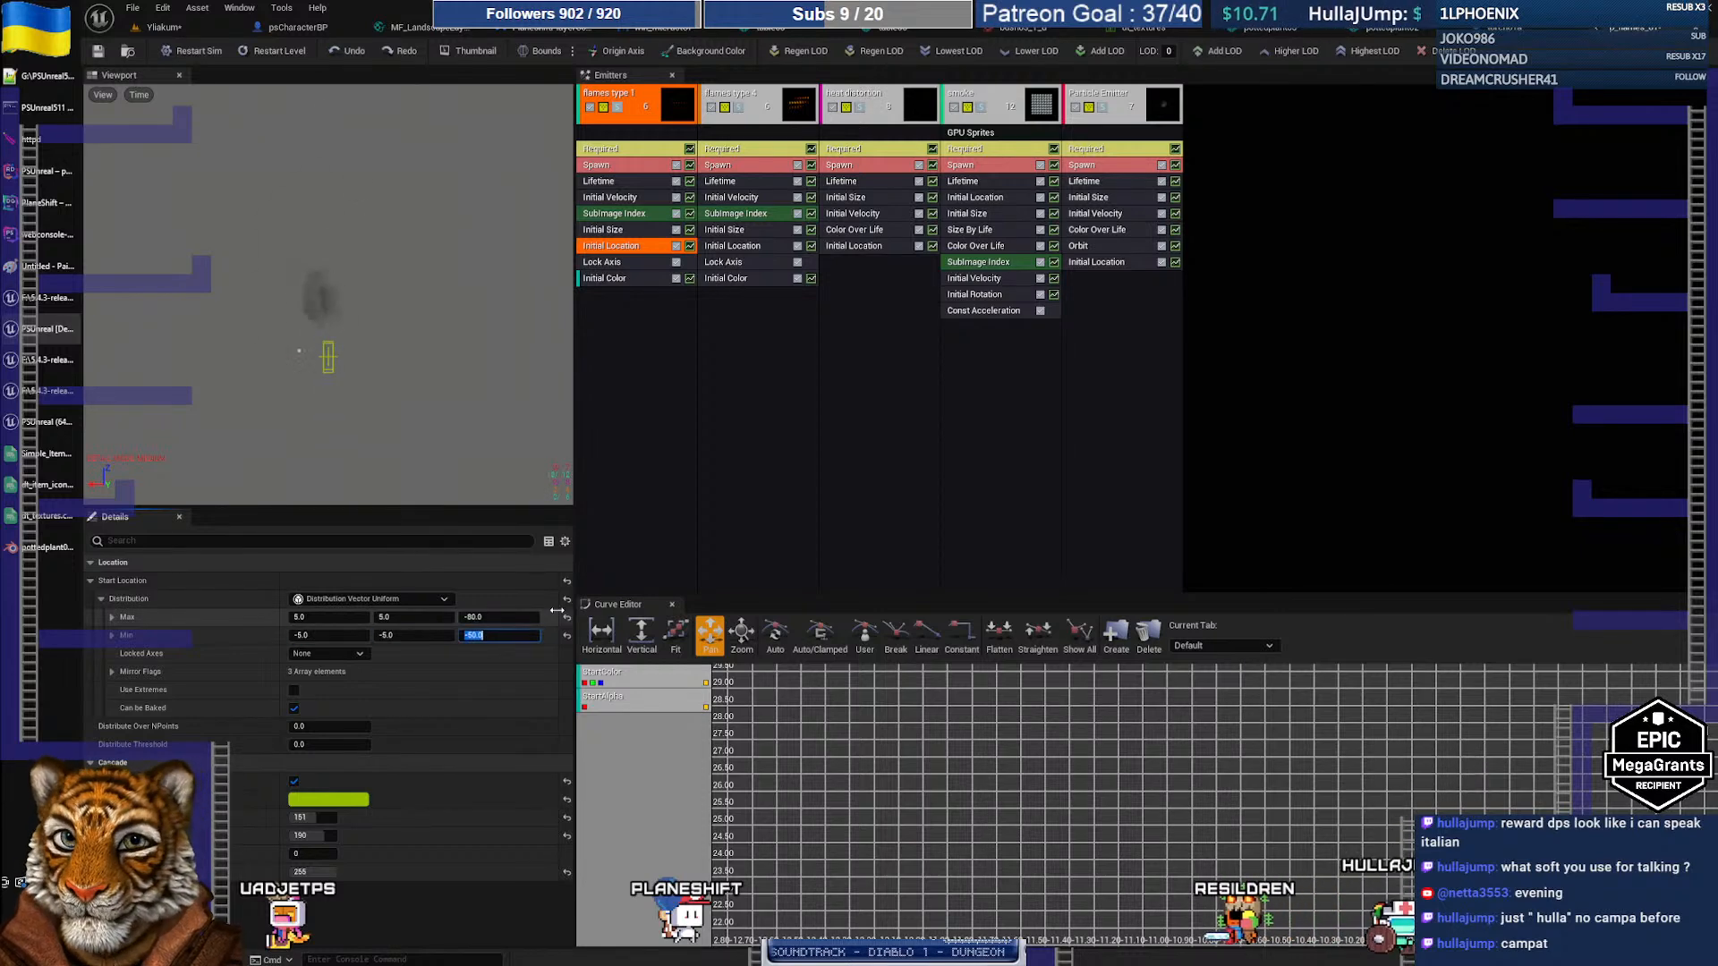
pyautogui.press('Left')
pyautogui.press('BackSpace')
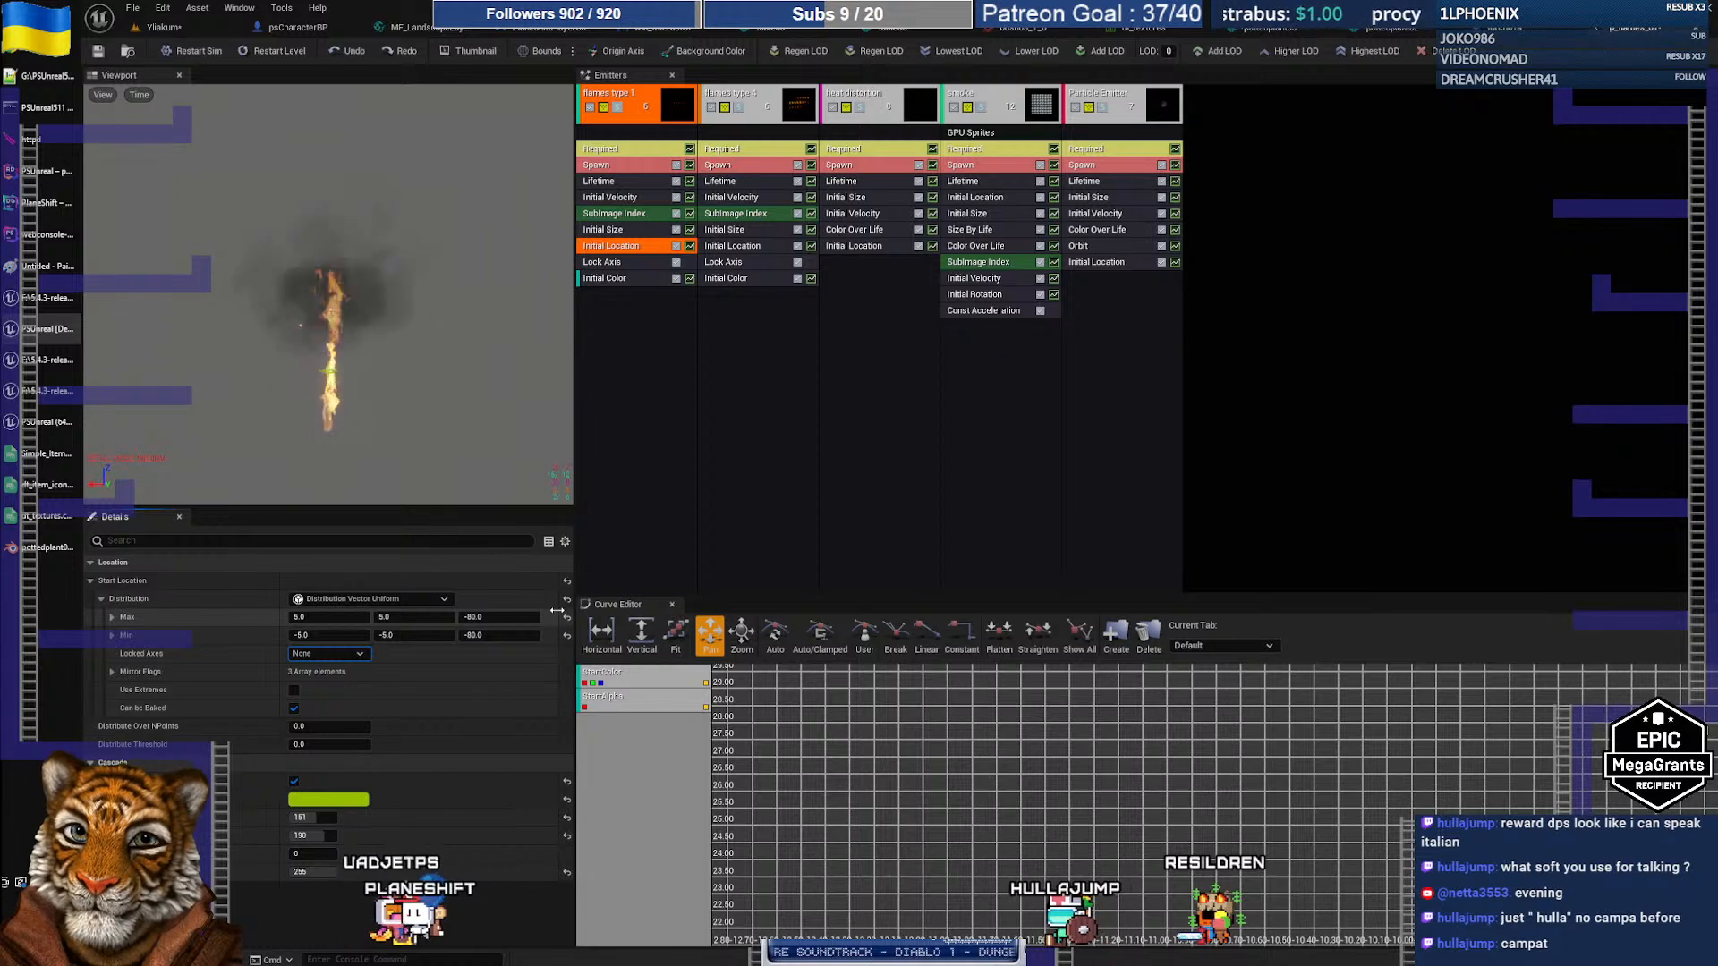
# Step: Preview flames type 1 solo and review its Spawn, material and Initial Location settings
pyautogui.click(617, 107)
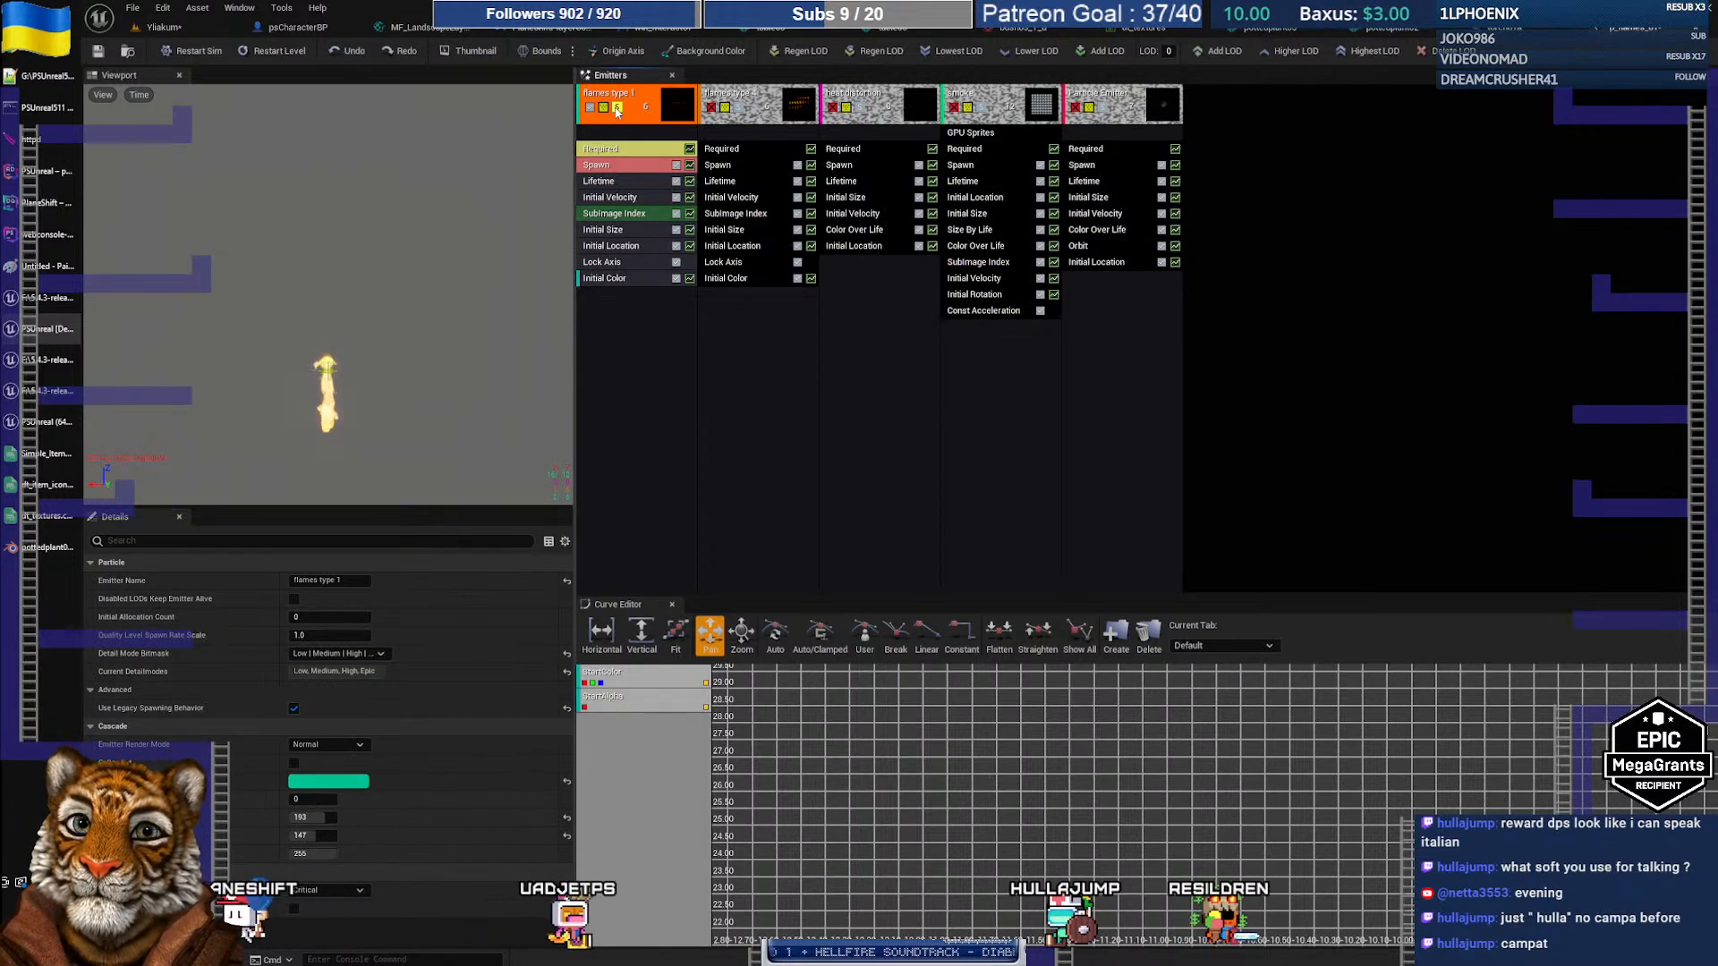
pyautogui.click(612, 165)
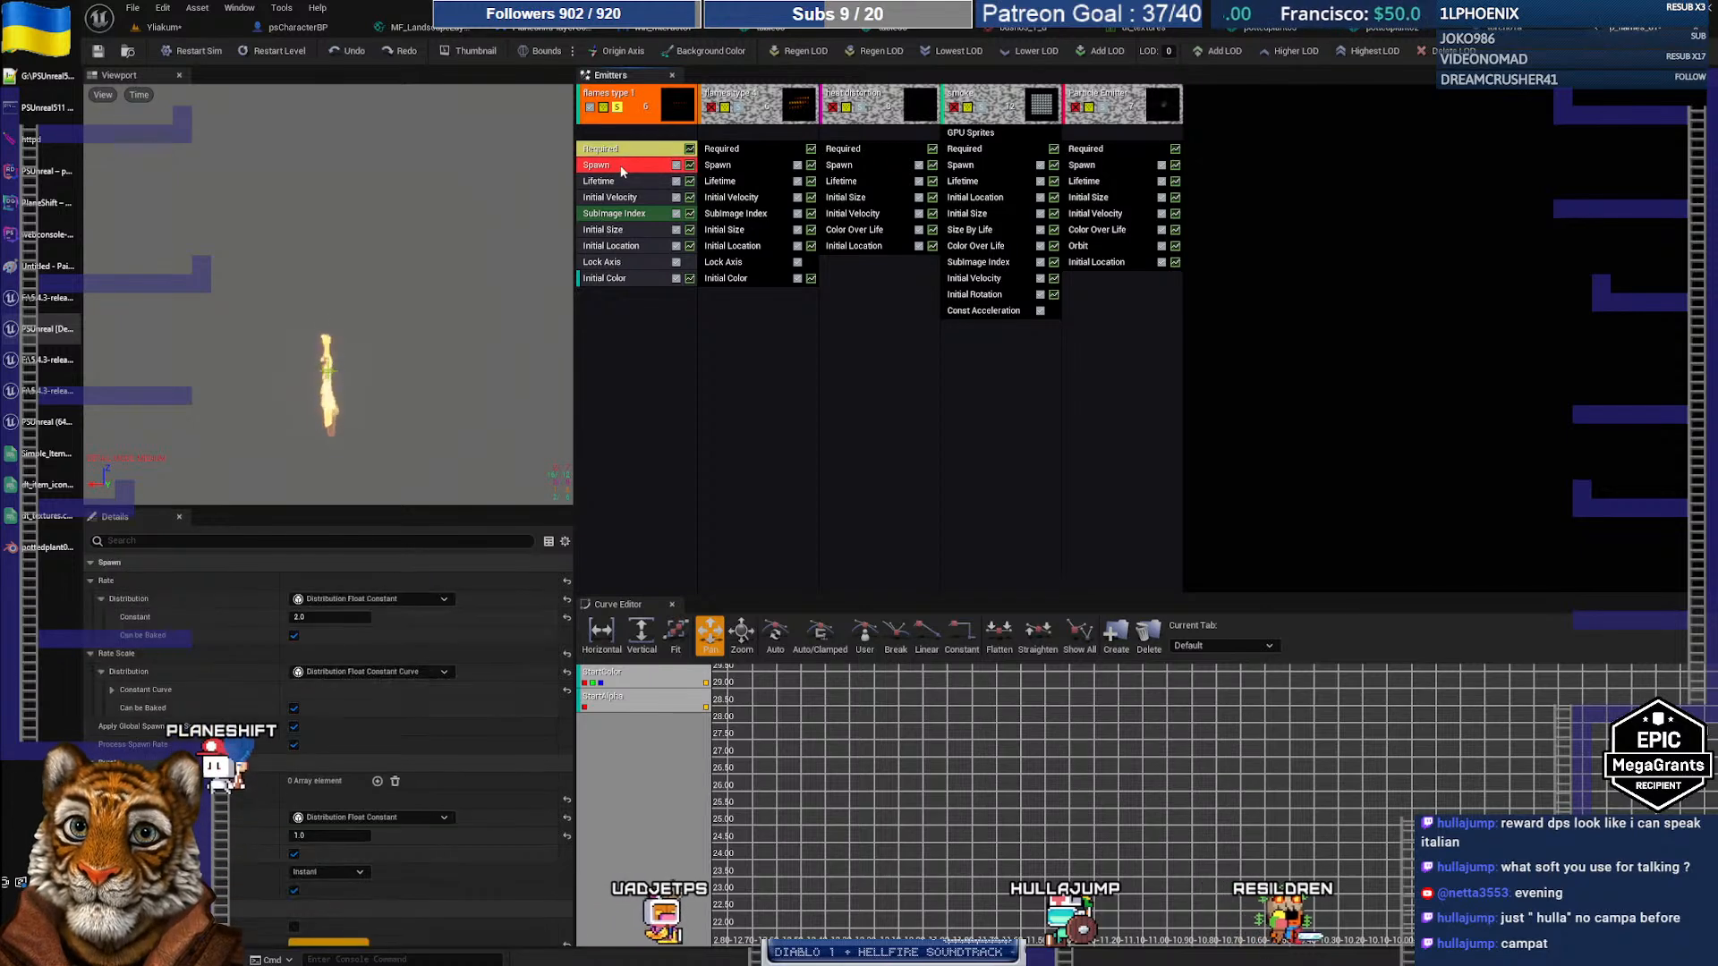
pyautogui.click(612, 149)
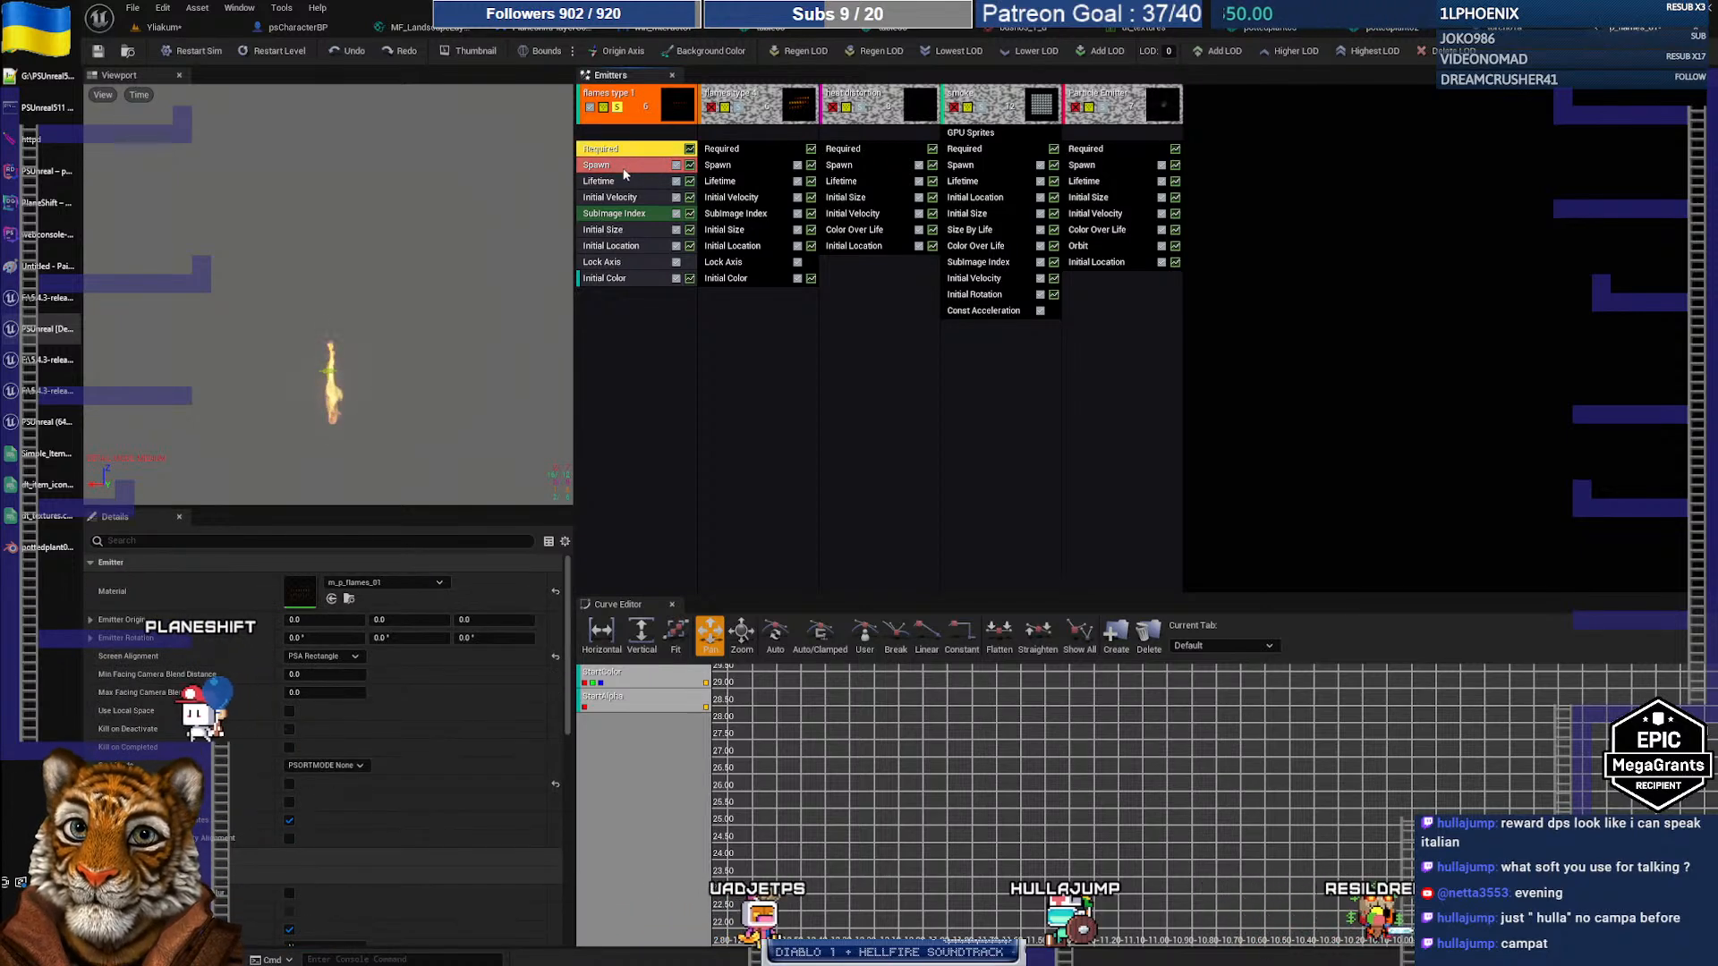
pyautogui.click(621, 163)
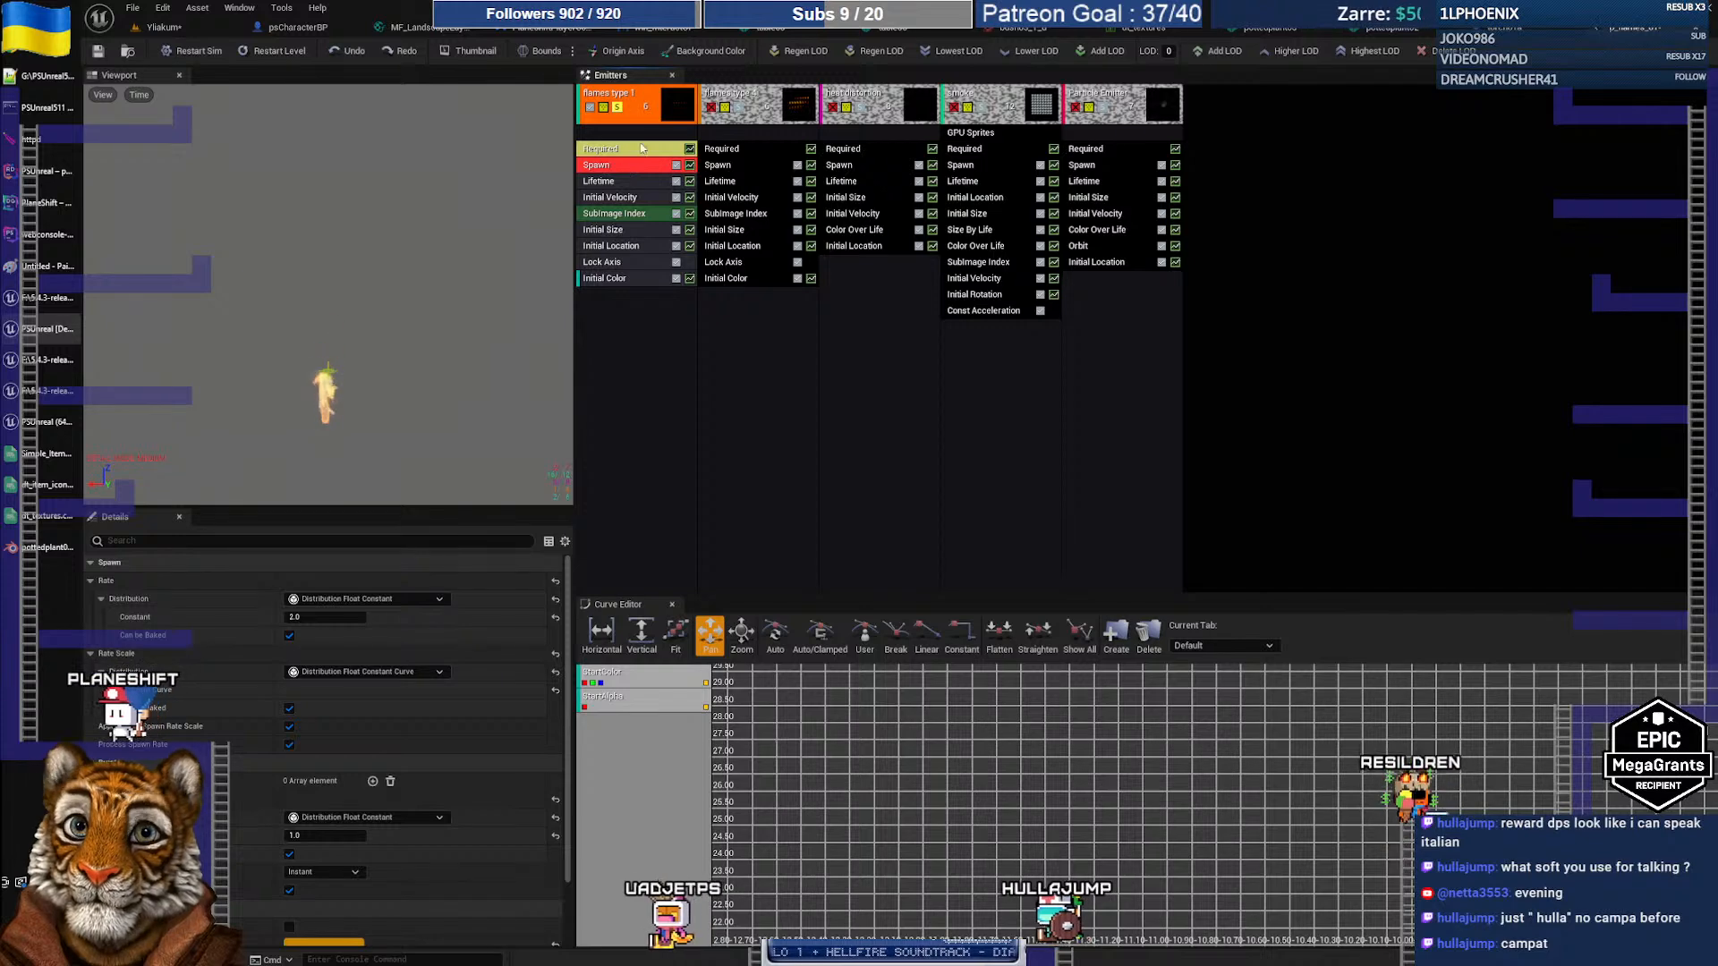
pyautogui.click(628, 117)
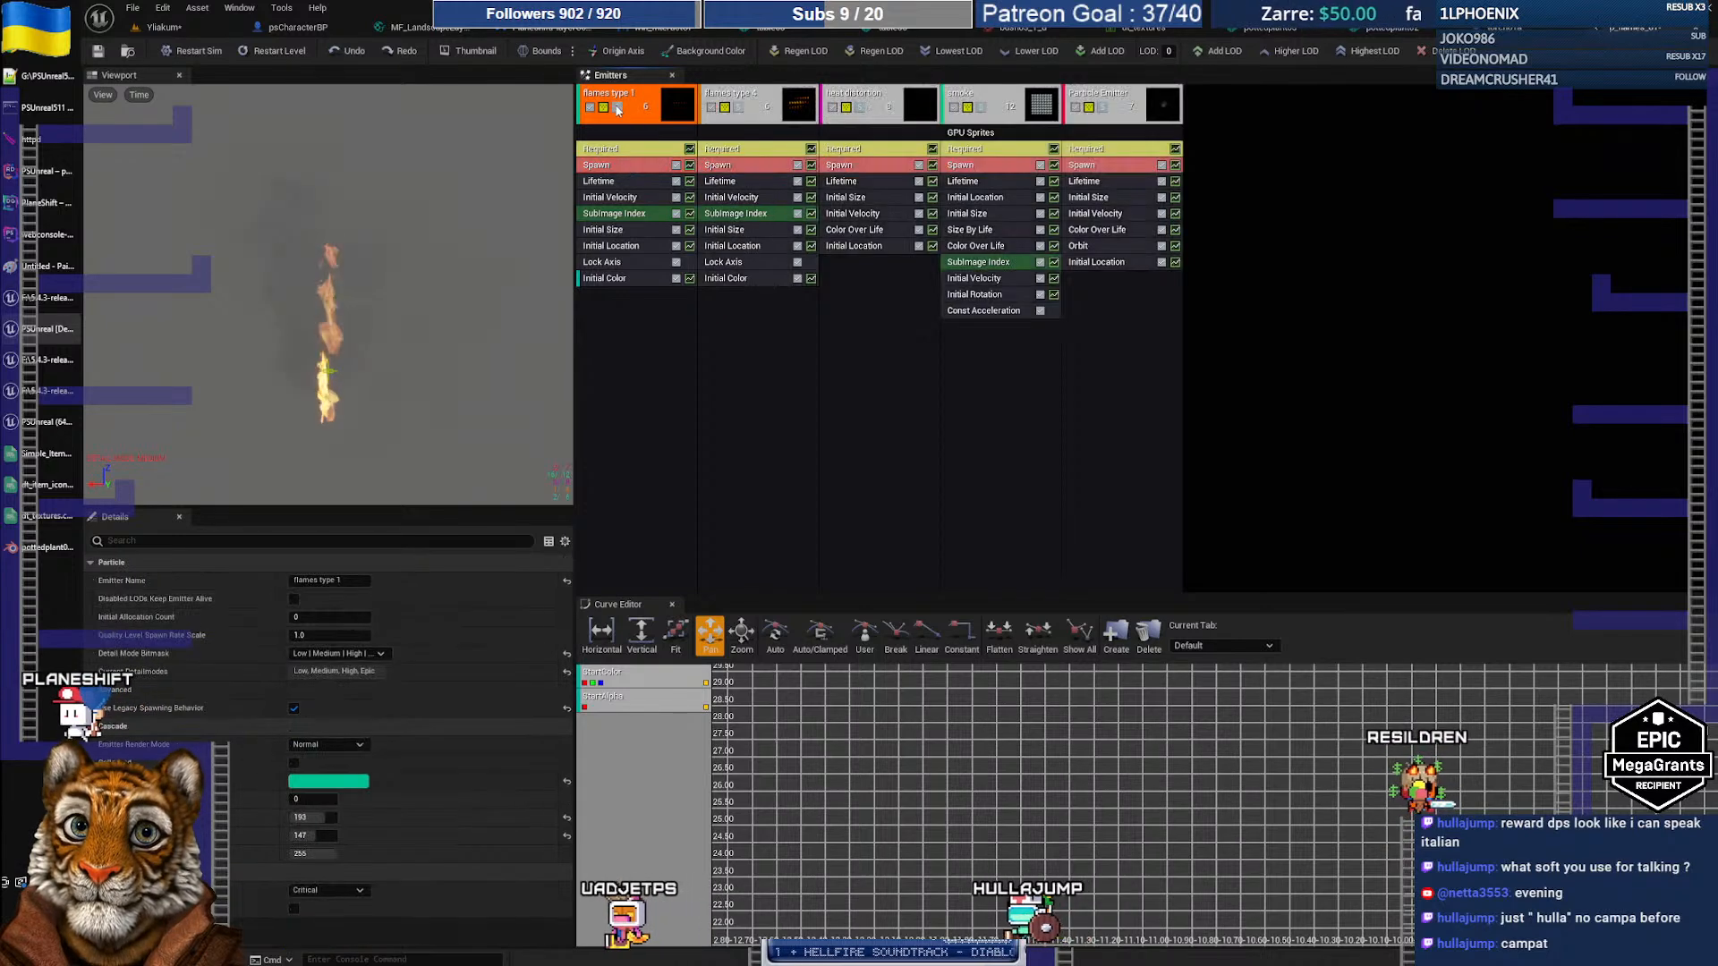
pyautogui.click(743, 150)
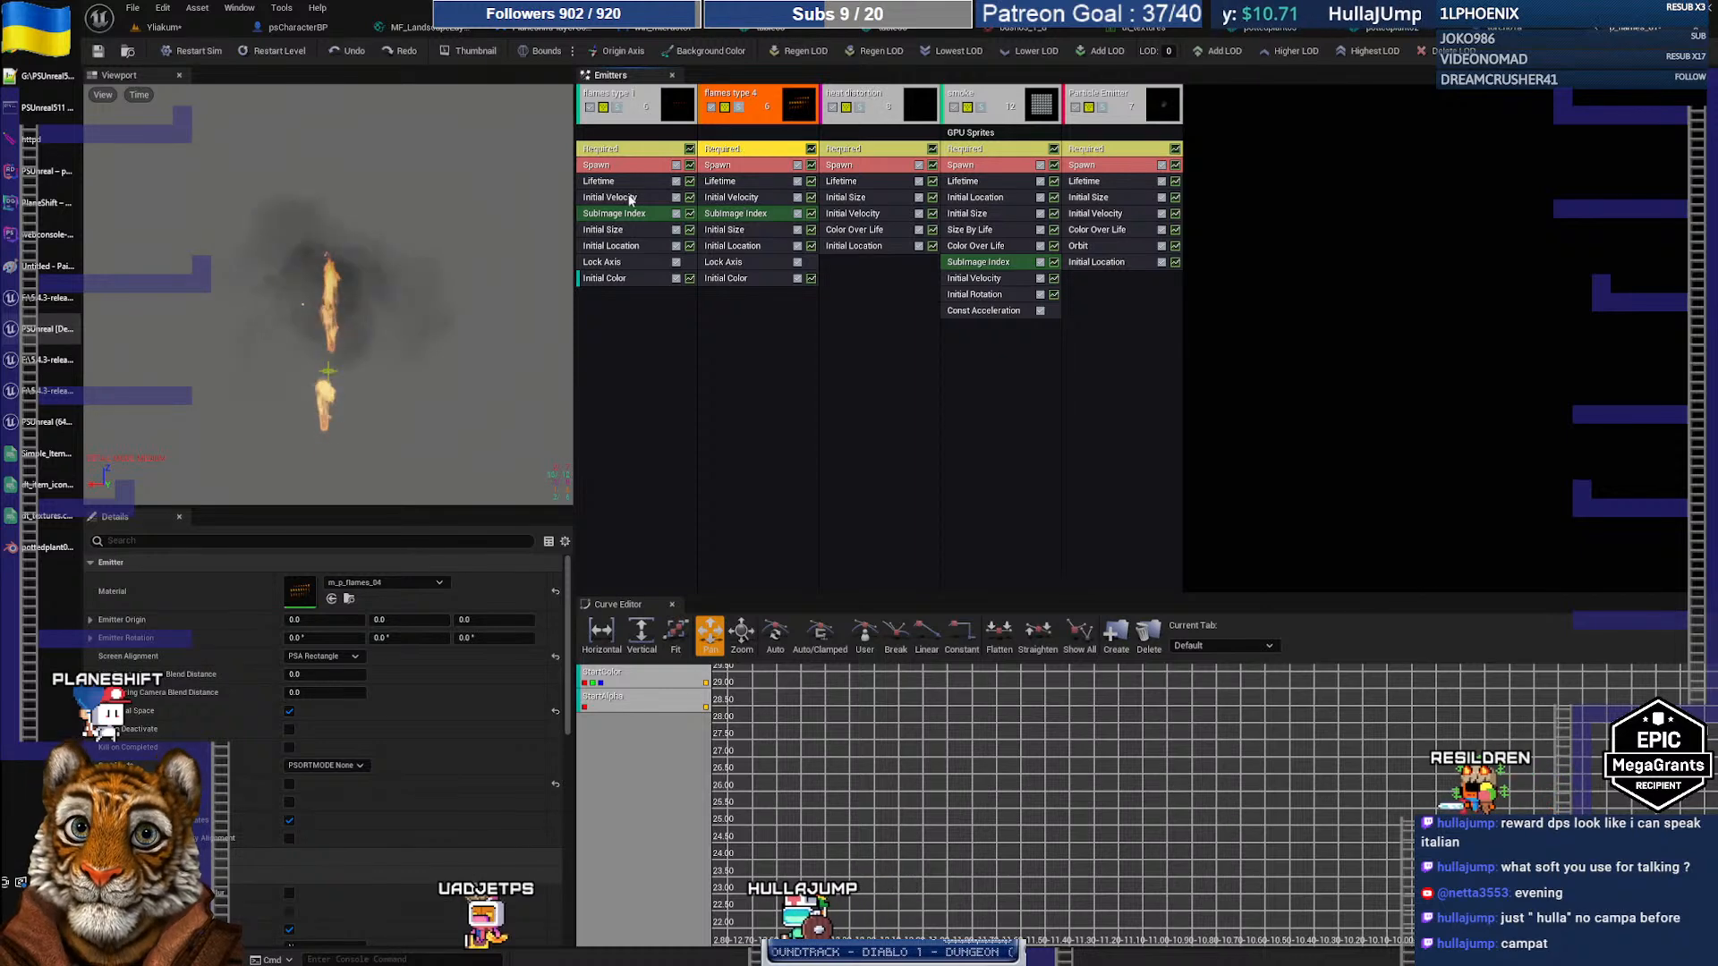
pyautogui.click(623, 247)
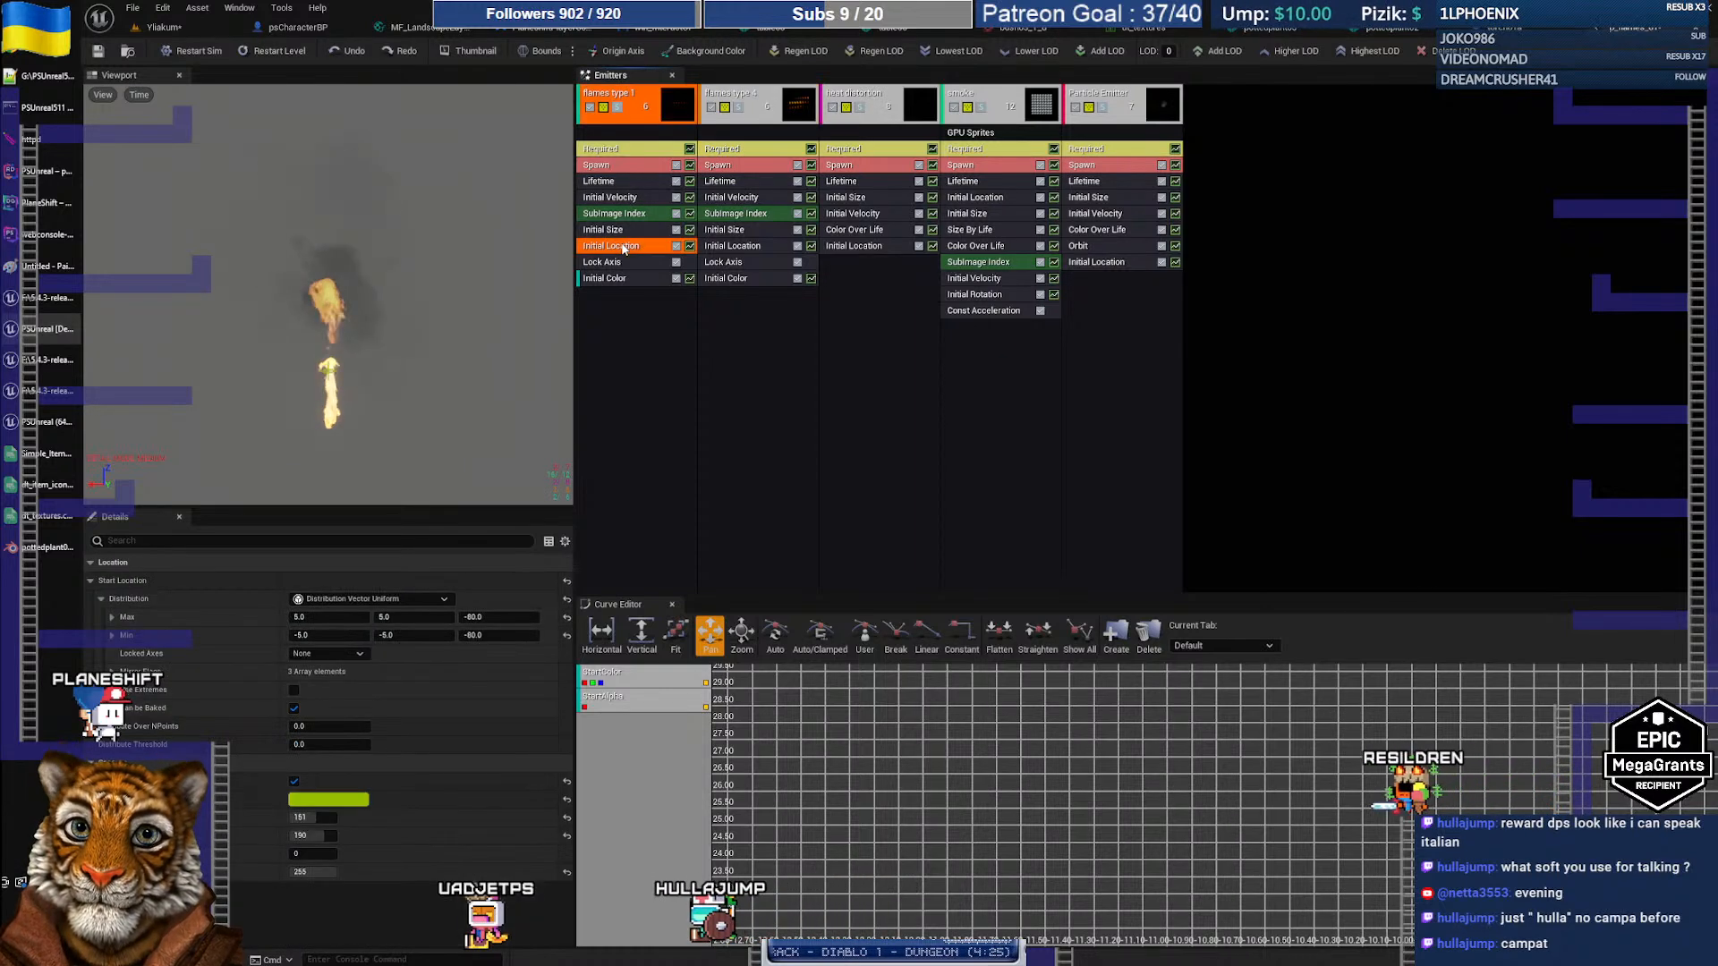
pyautogui.click(616, 107)
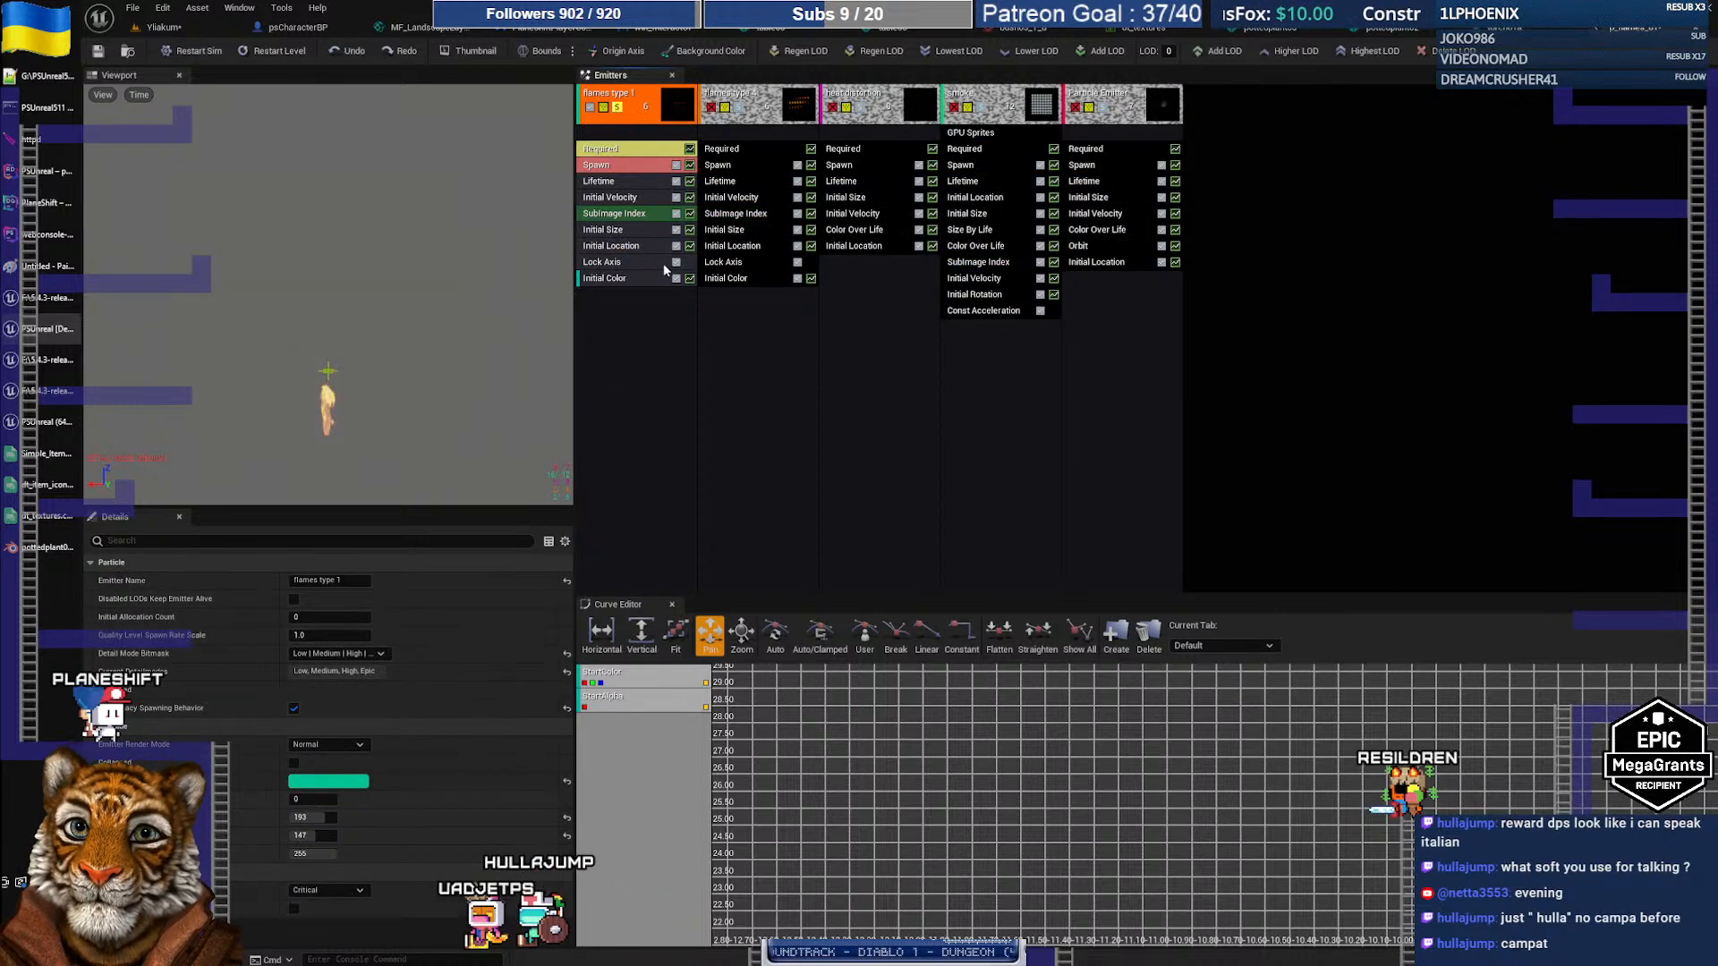
pyautogui.click(620, 248)
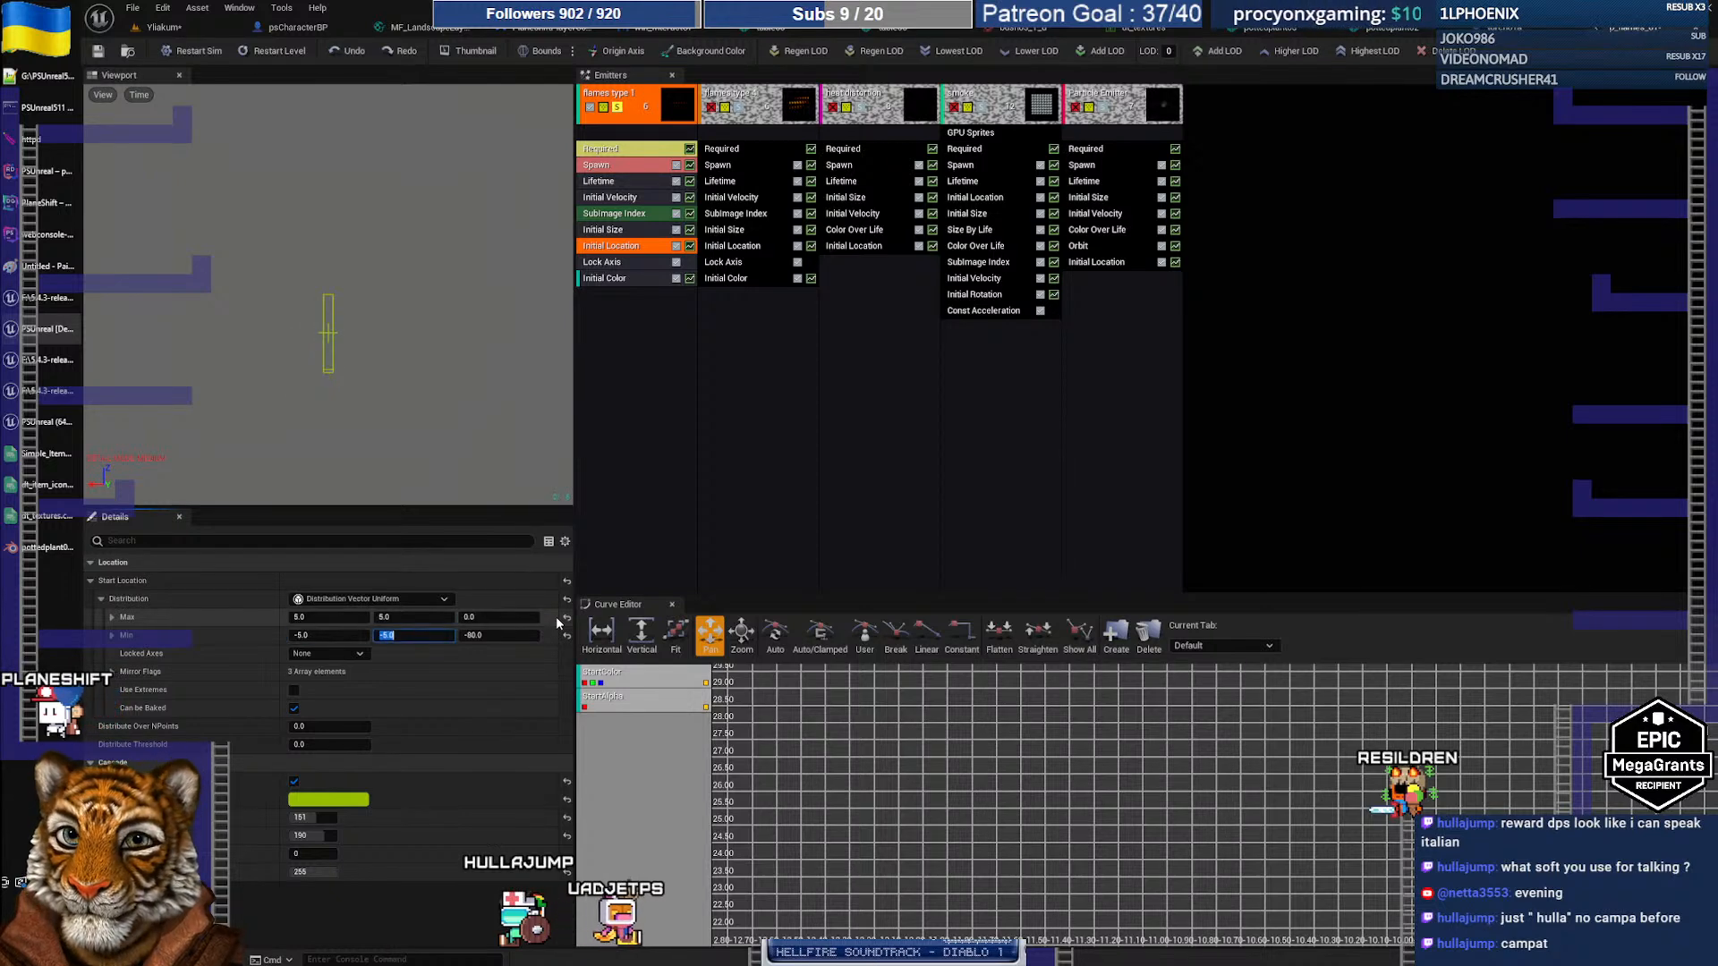
# Step: Set Initial Location Start Location Max and Min Z to 80 and check the flame in the level
pyautogui.write('0')
pyautogui.press('Tab')
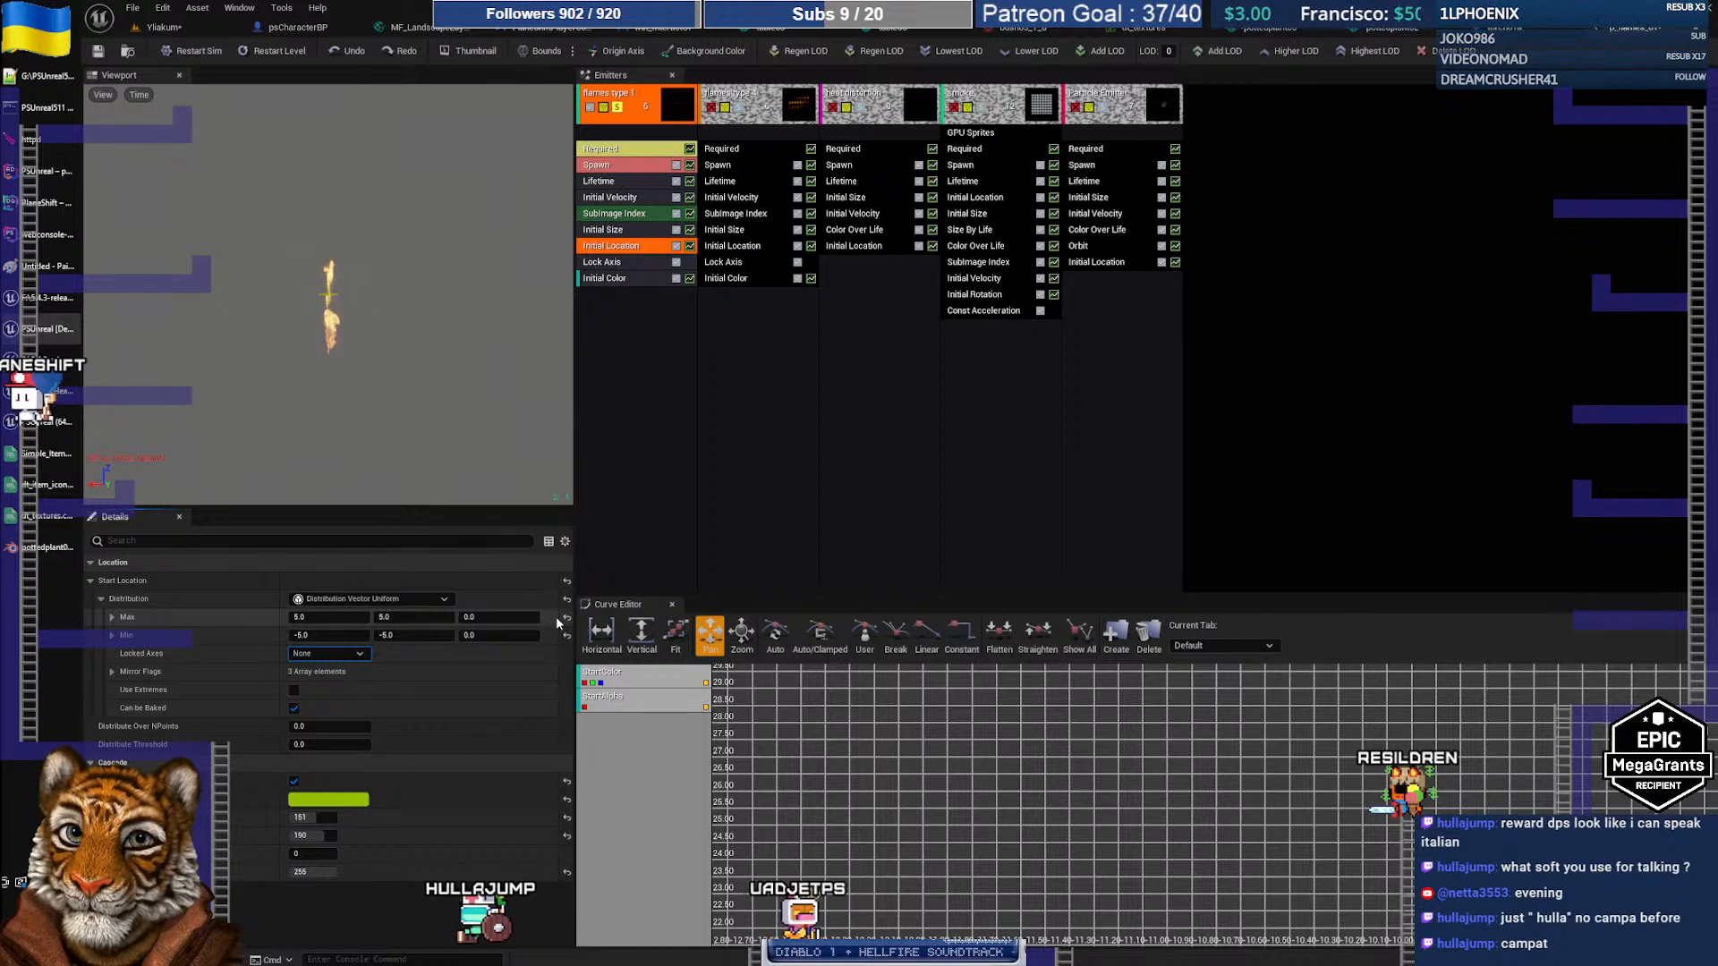
pyautogui.click(514, 614)
pyautogui.write('80')
pyautogui.press('Tab')
pyautogui.press('Tab')
pyautogui.press('Tab')
pyautogui.write('80')
pyautogui.press('Tab')
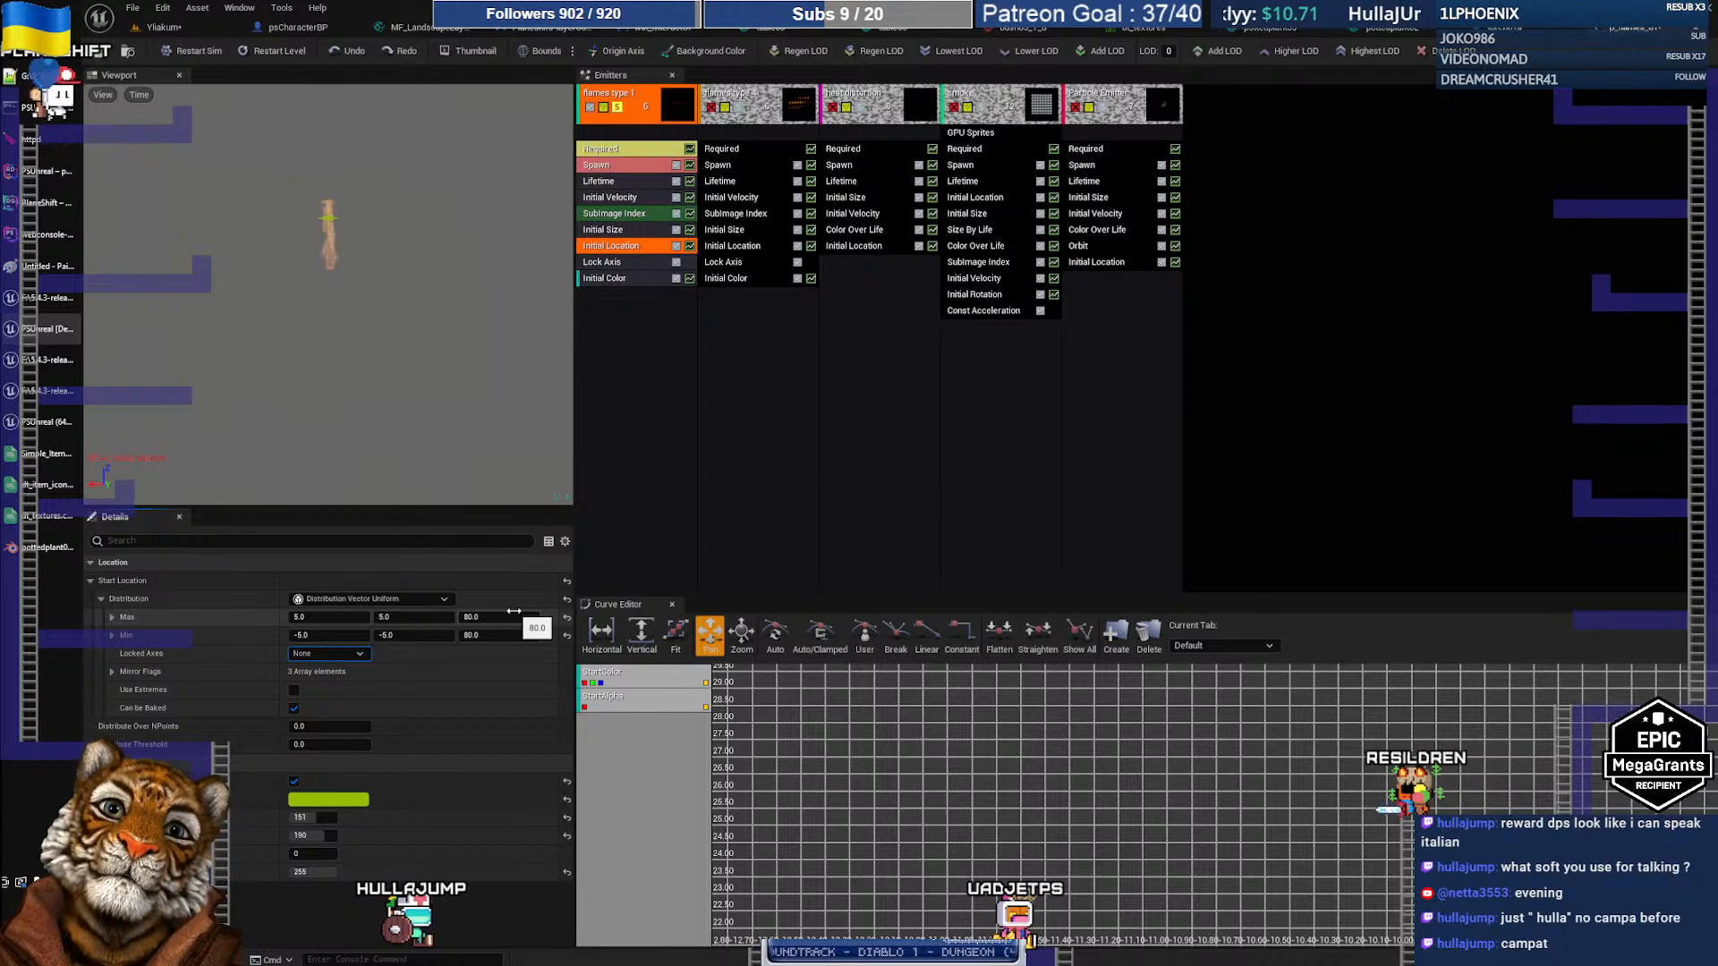
pyautogui.click(164, 27)
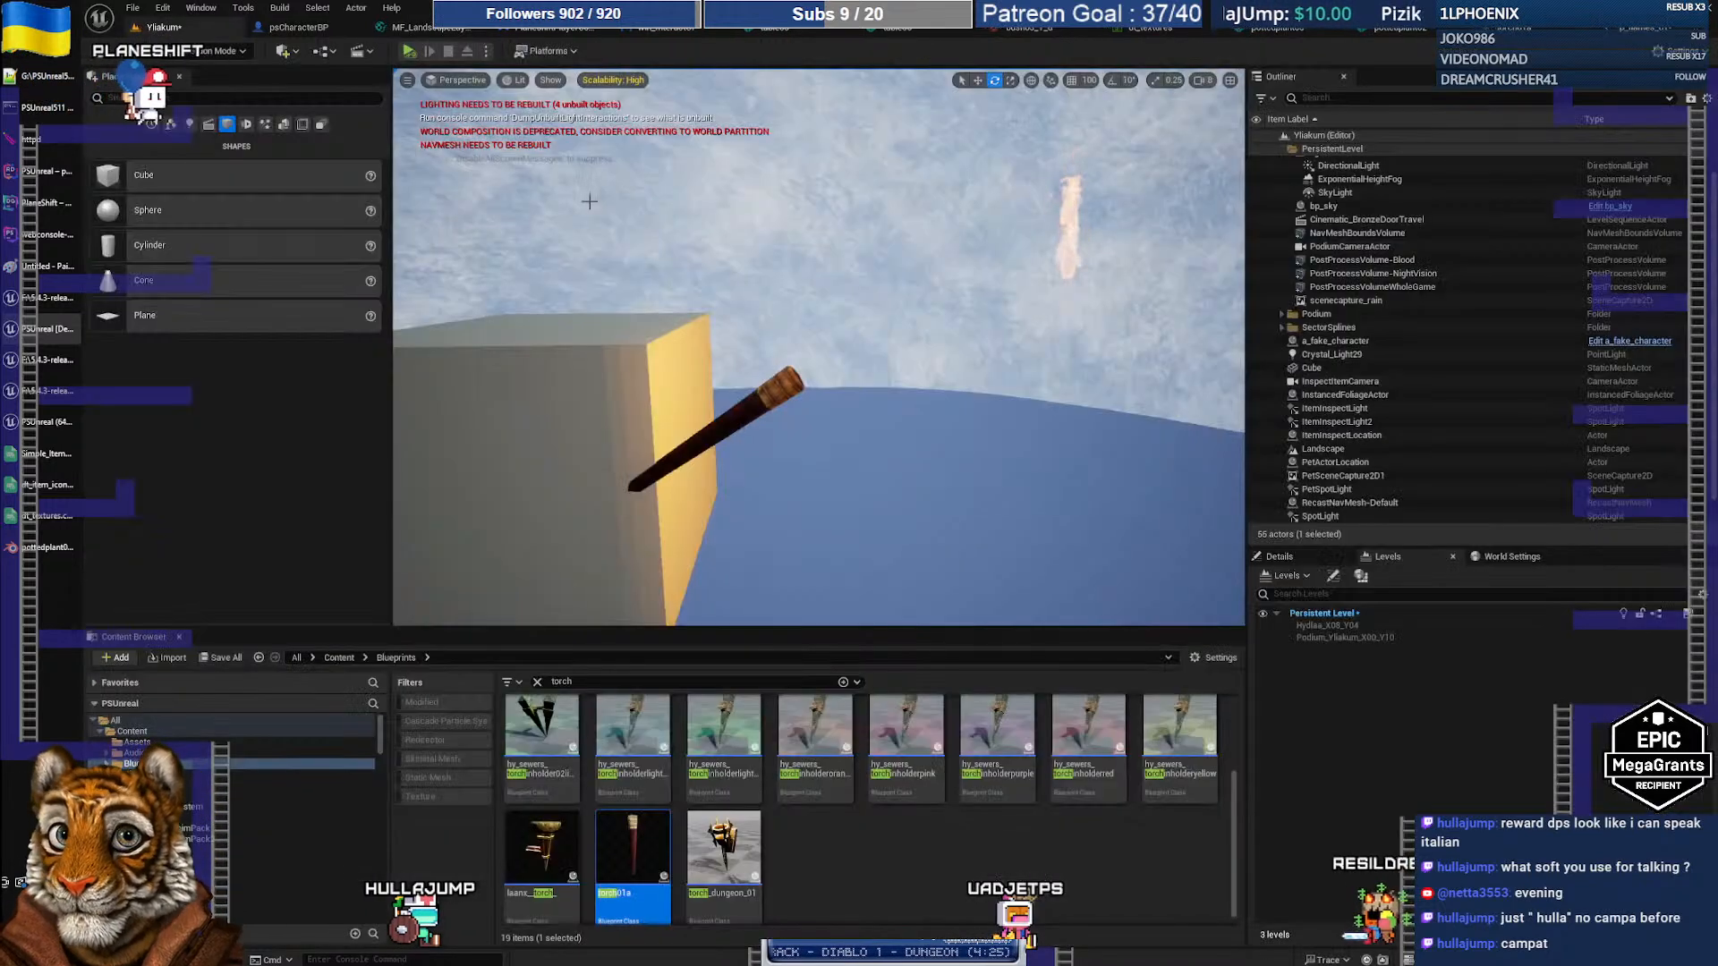
pyautogui.click(1648, 32)
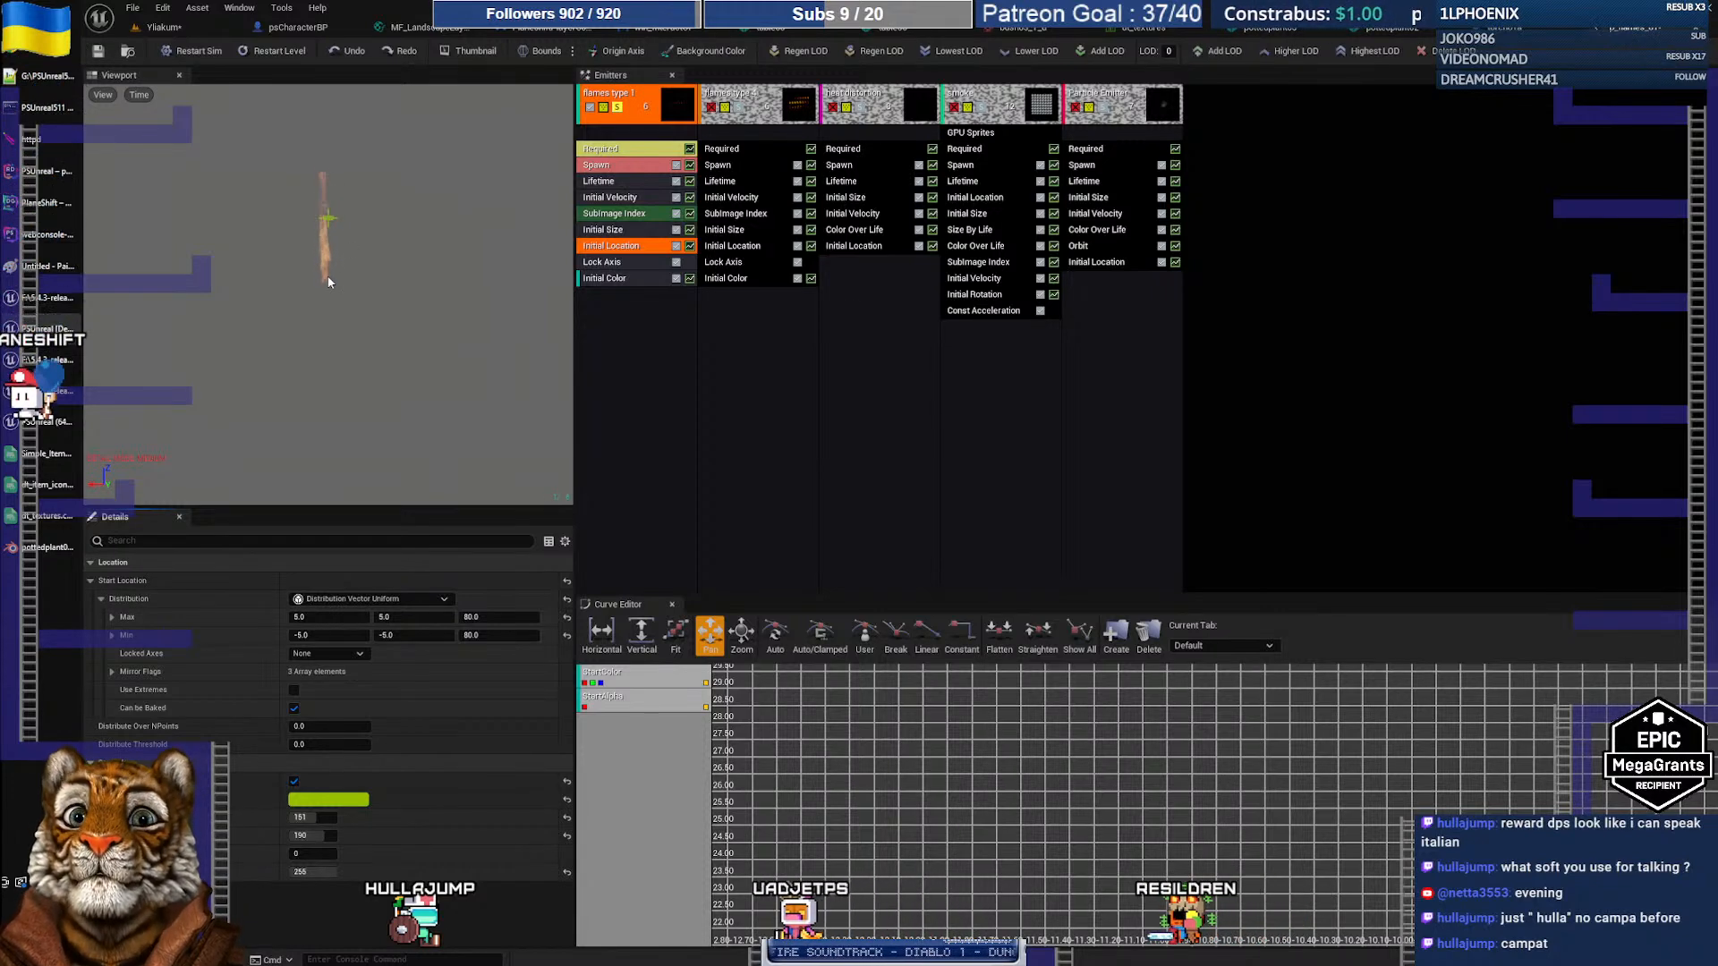
# Step: Add a Pivot Offset module to the flames type 1 emitter
pyautogui.rightClick(642, 334)
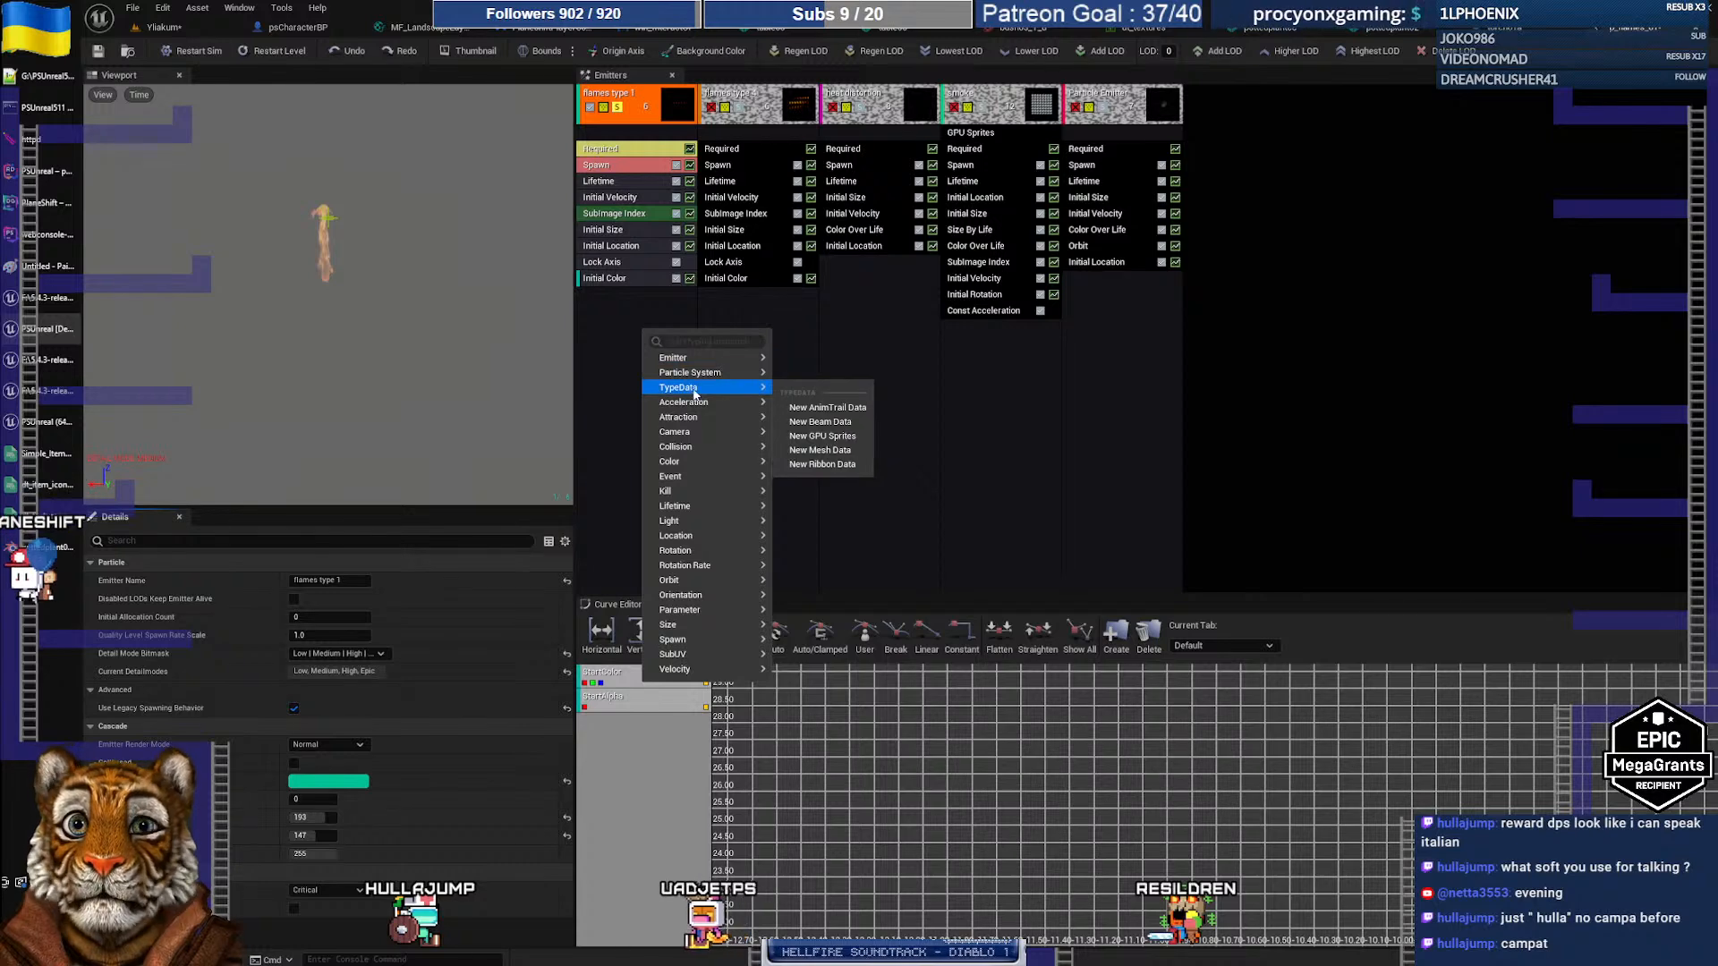
pyautogui.click(702, 343)
pyautogui.write('pivot')
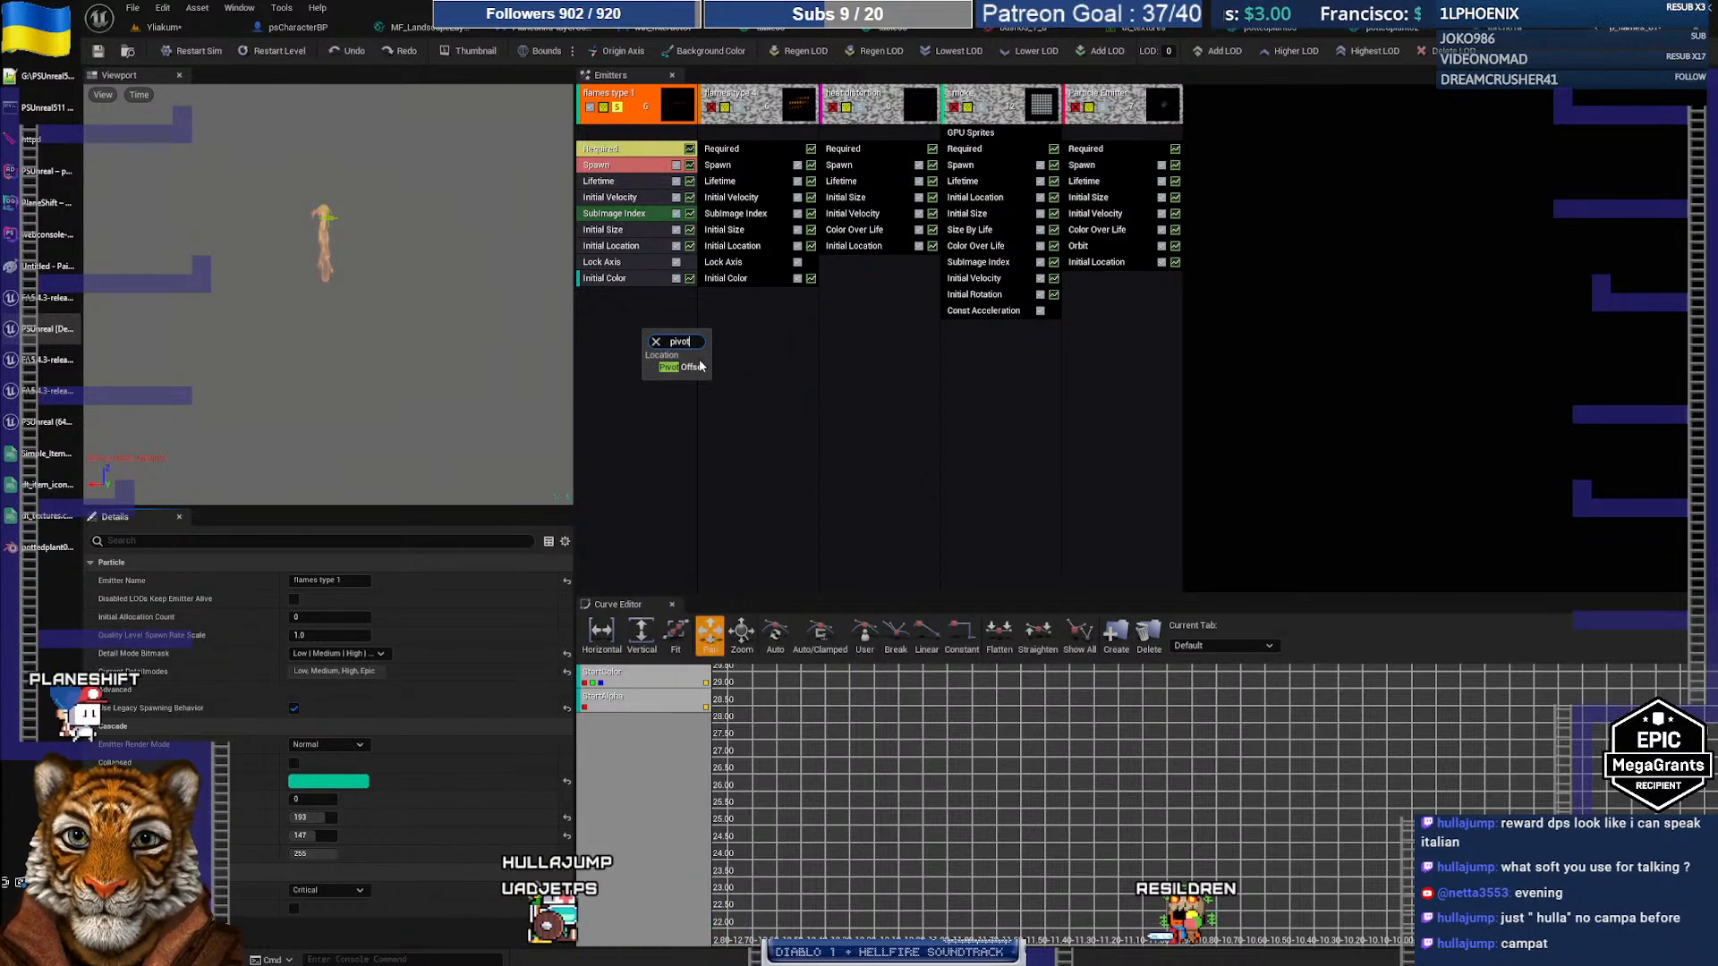
pyautogui.click(692, 367)
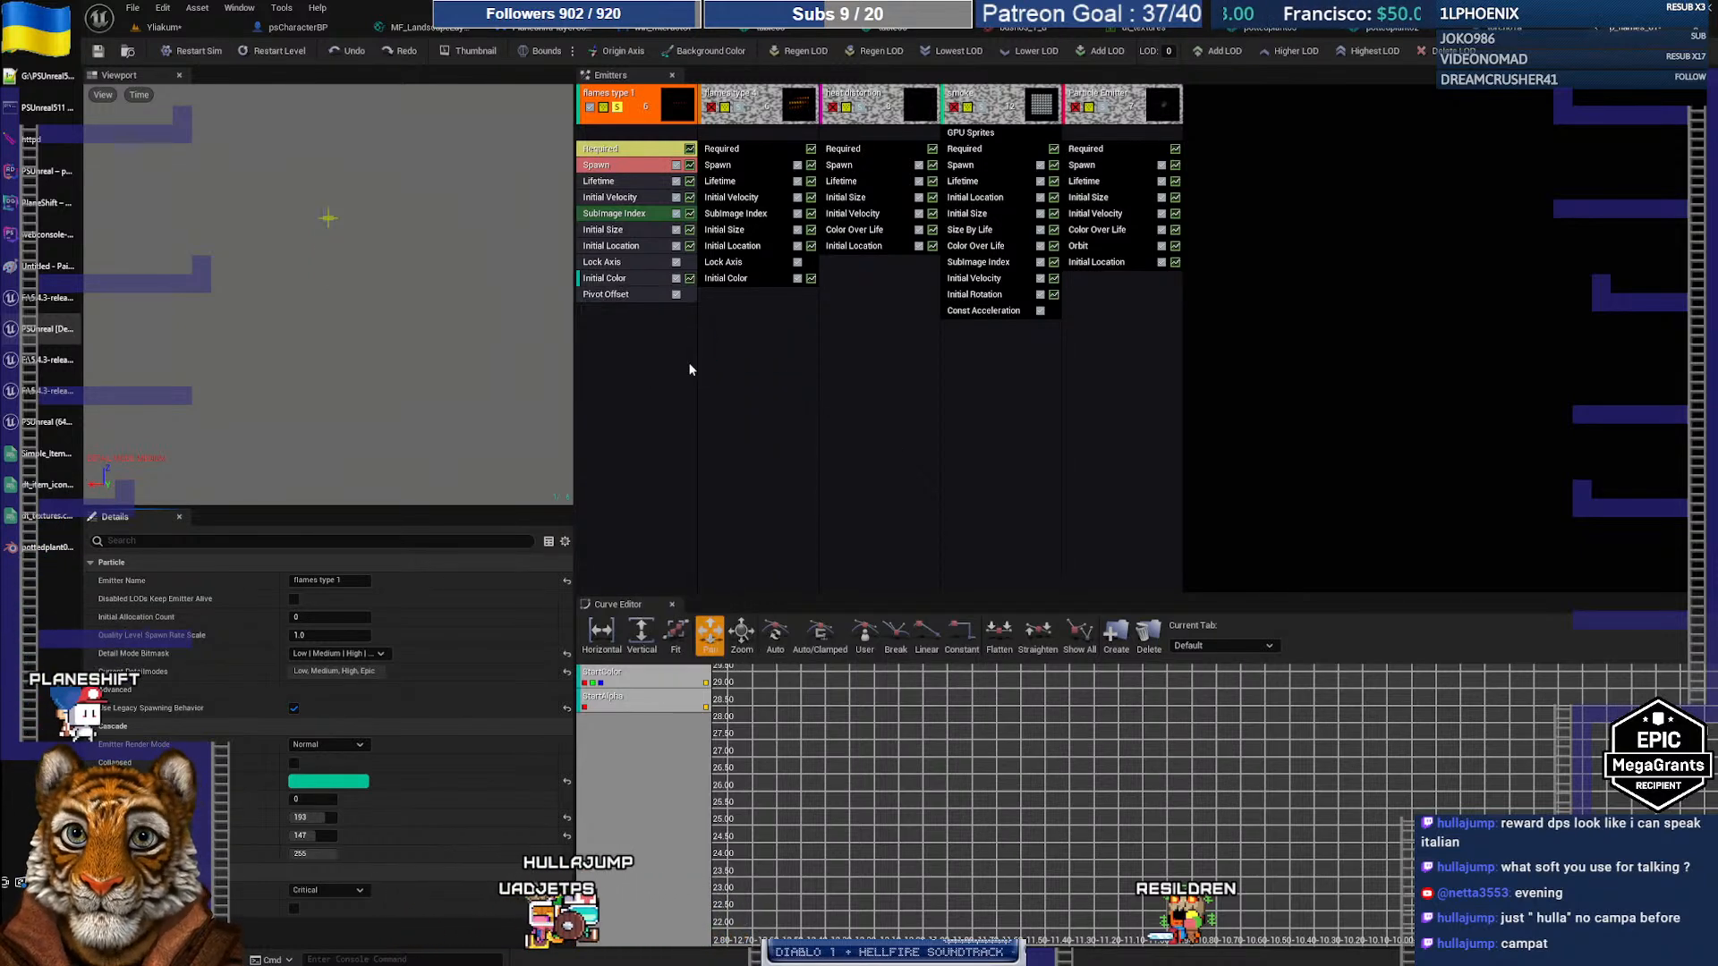
pyautogui.click(627, 247)
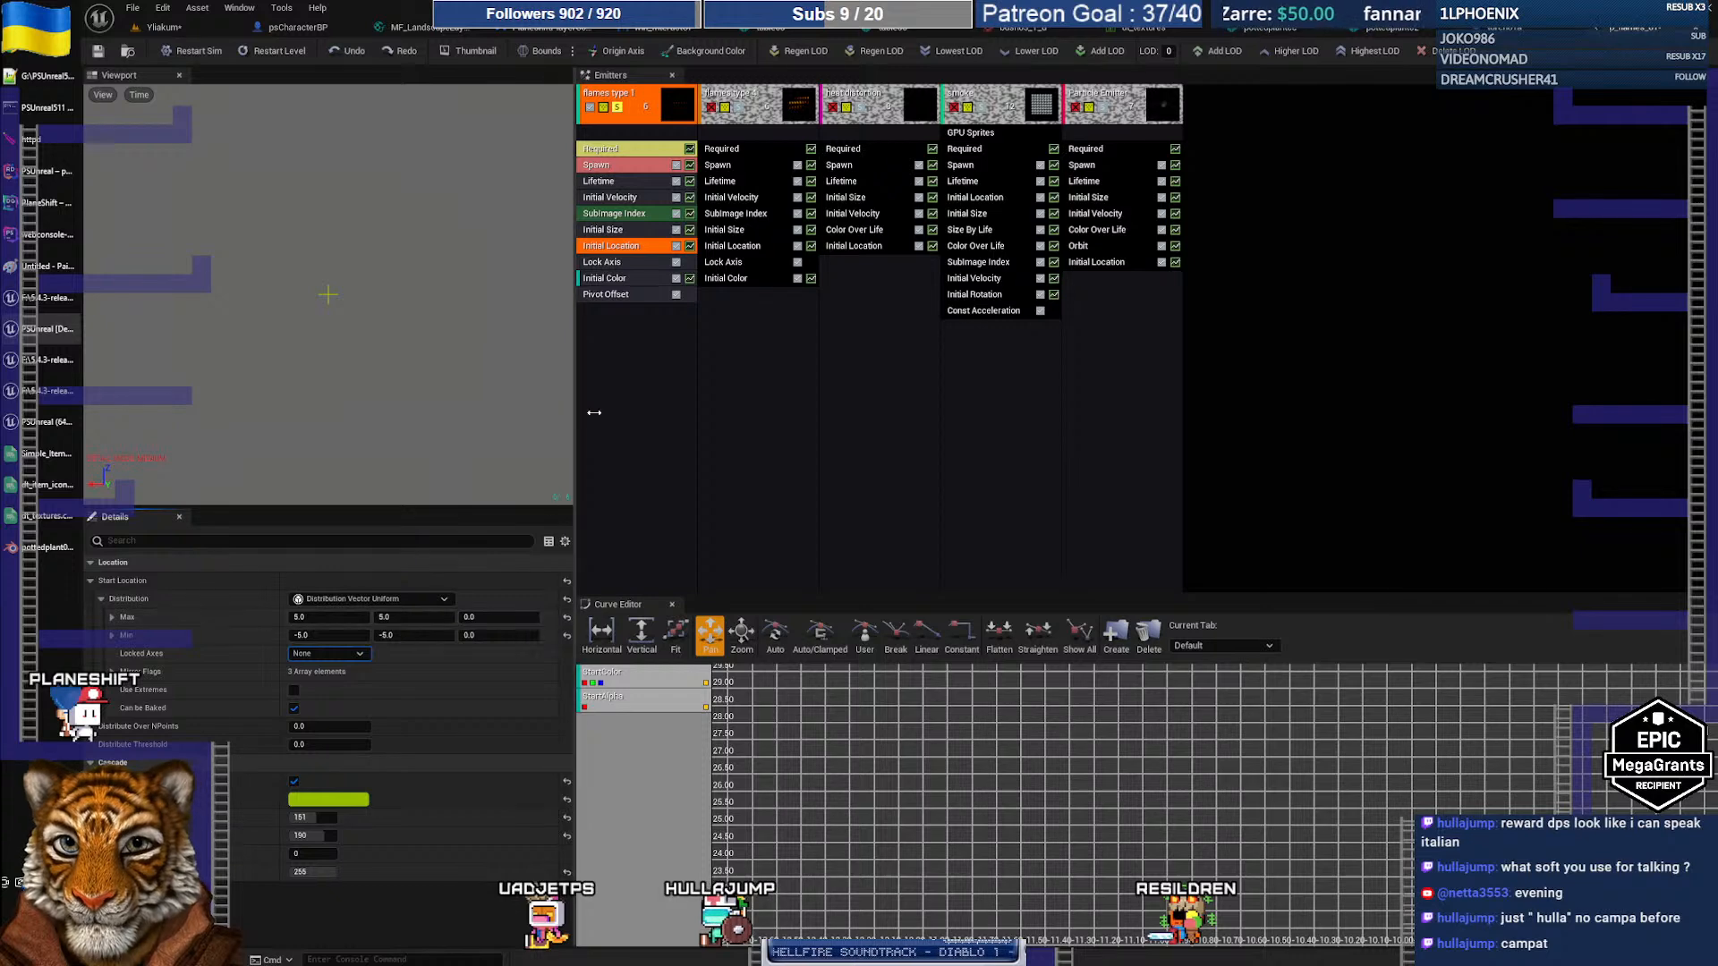
pyautogui.click(624, 297)
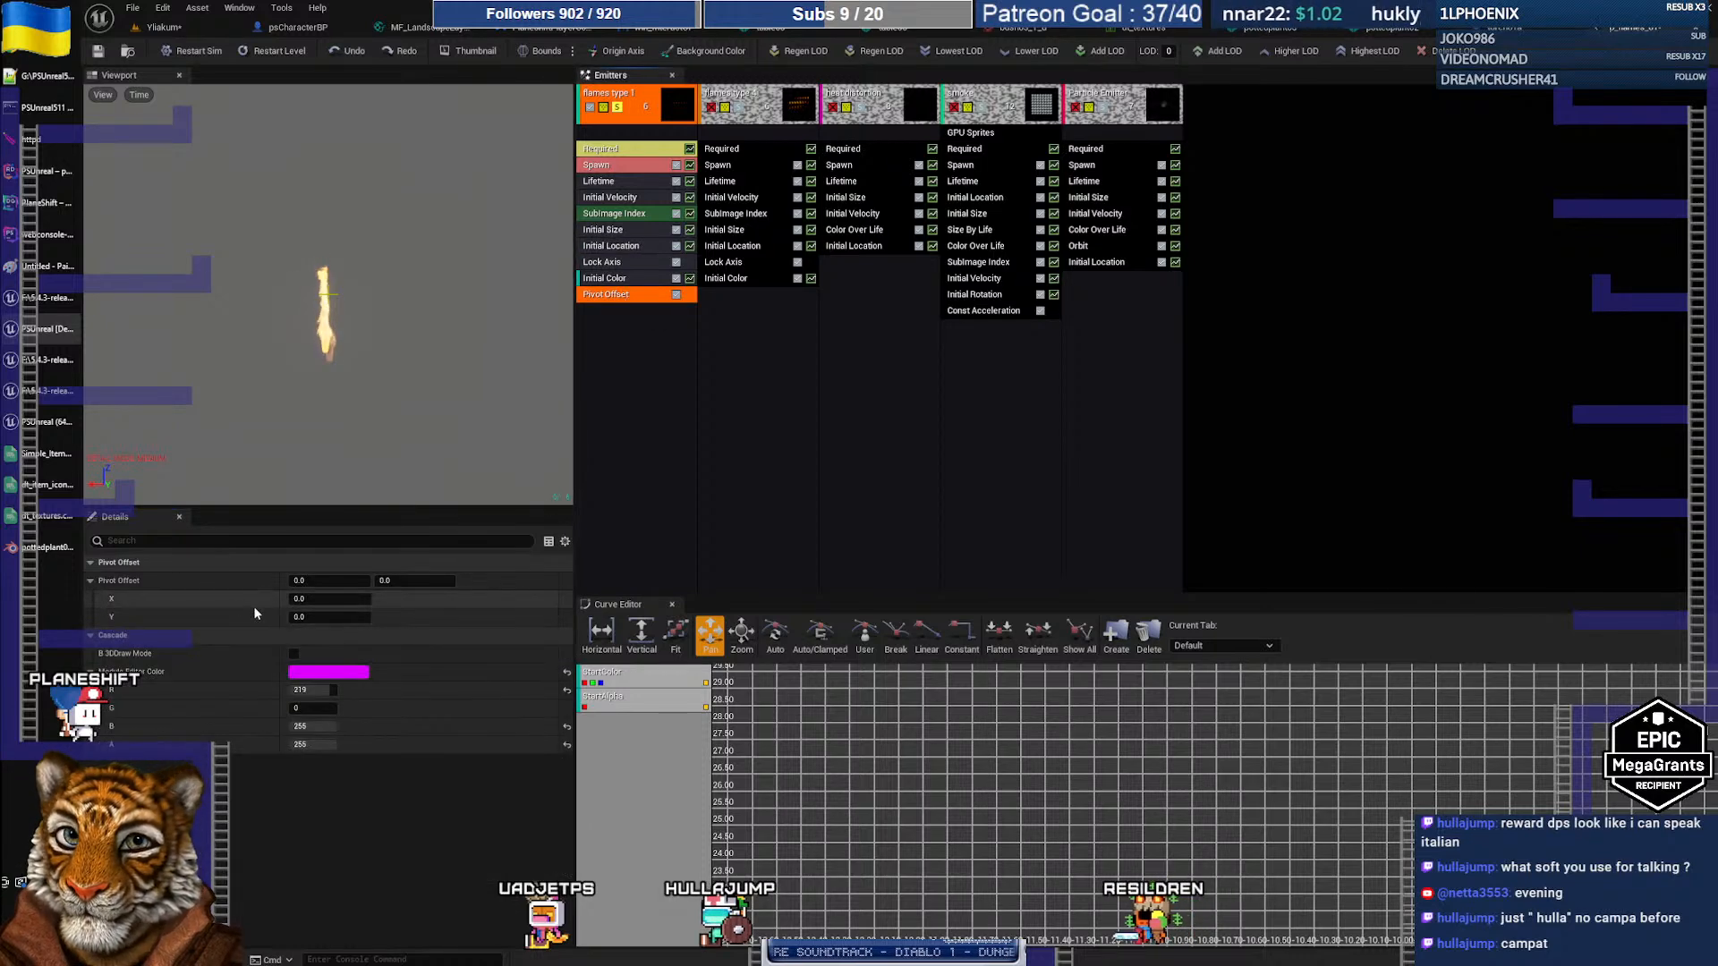
# Step: Try Pivot Offset Y values 80, 20 and 0, then settle on -0.484
pyautogui.write('80')
pyautogui.press('Return')
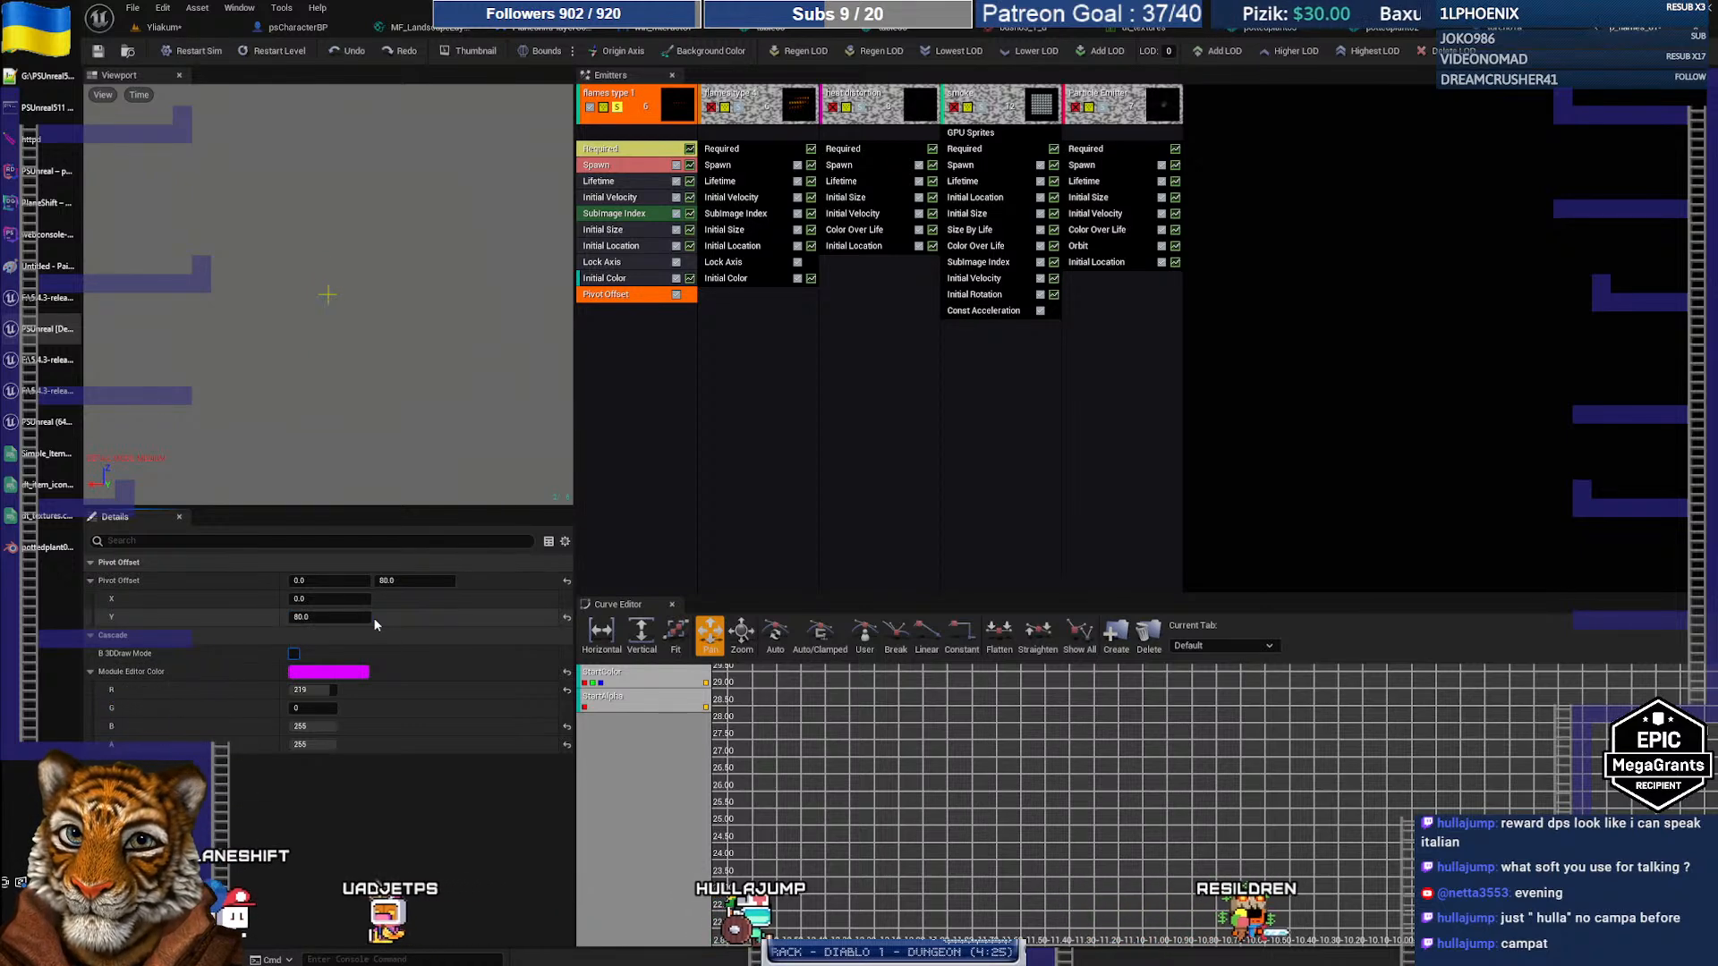
pyautogui.click(354, 621)
pyautogui.write('20')
pyautogui.press('Return')
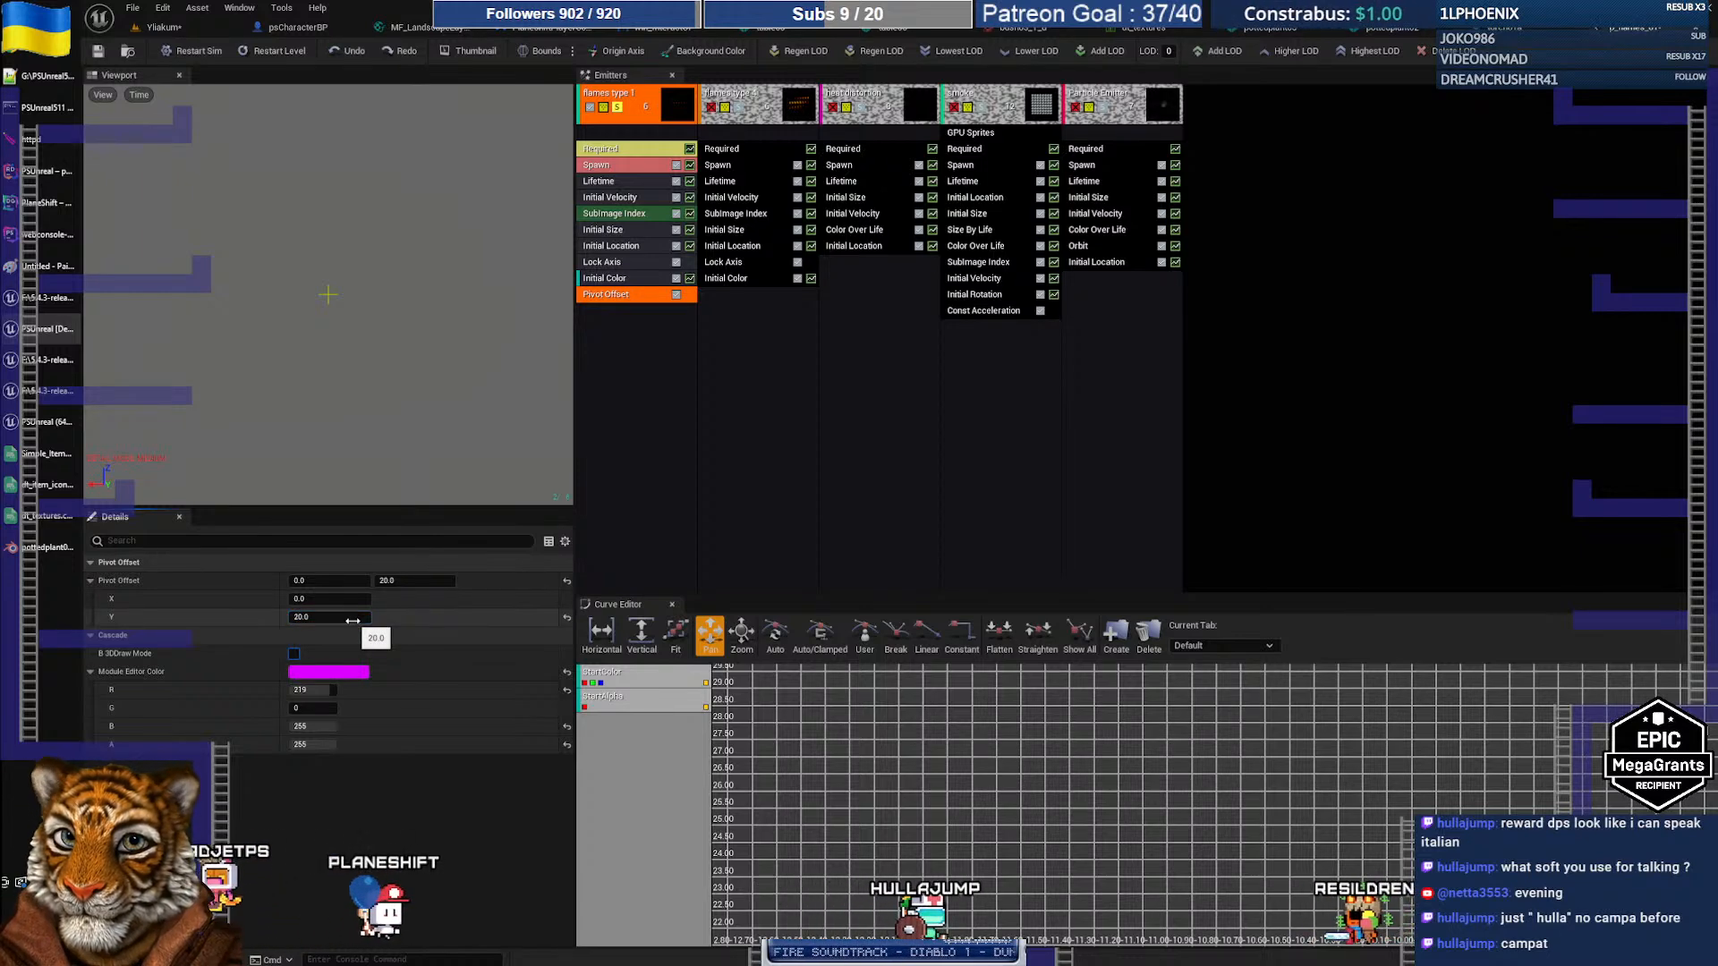
pyautogui.click(353, 621)
pyautogui.write('0')
pyautogui.press('Return')
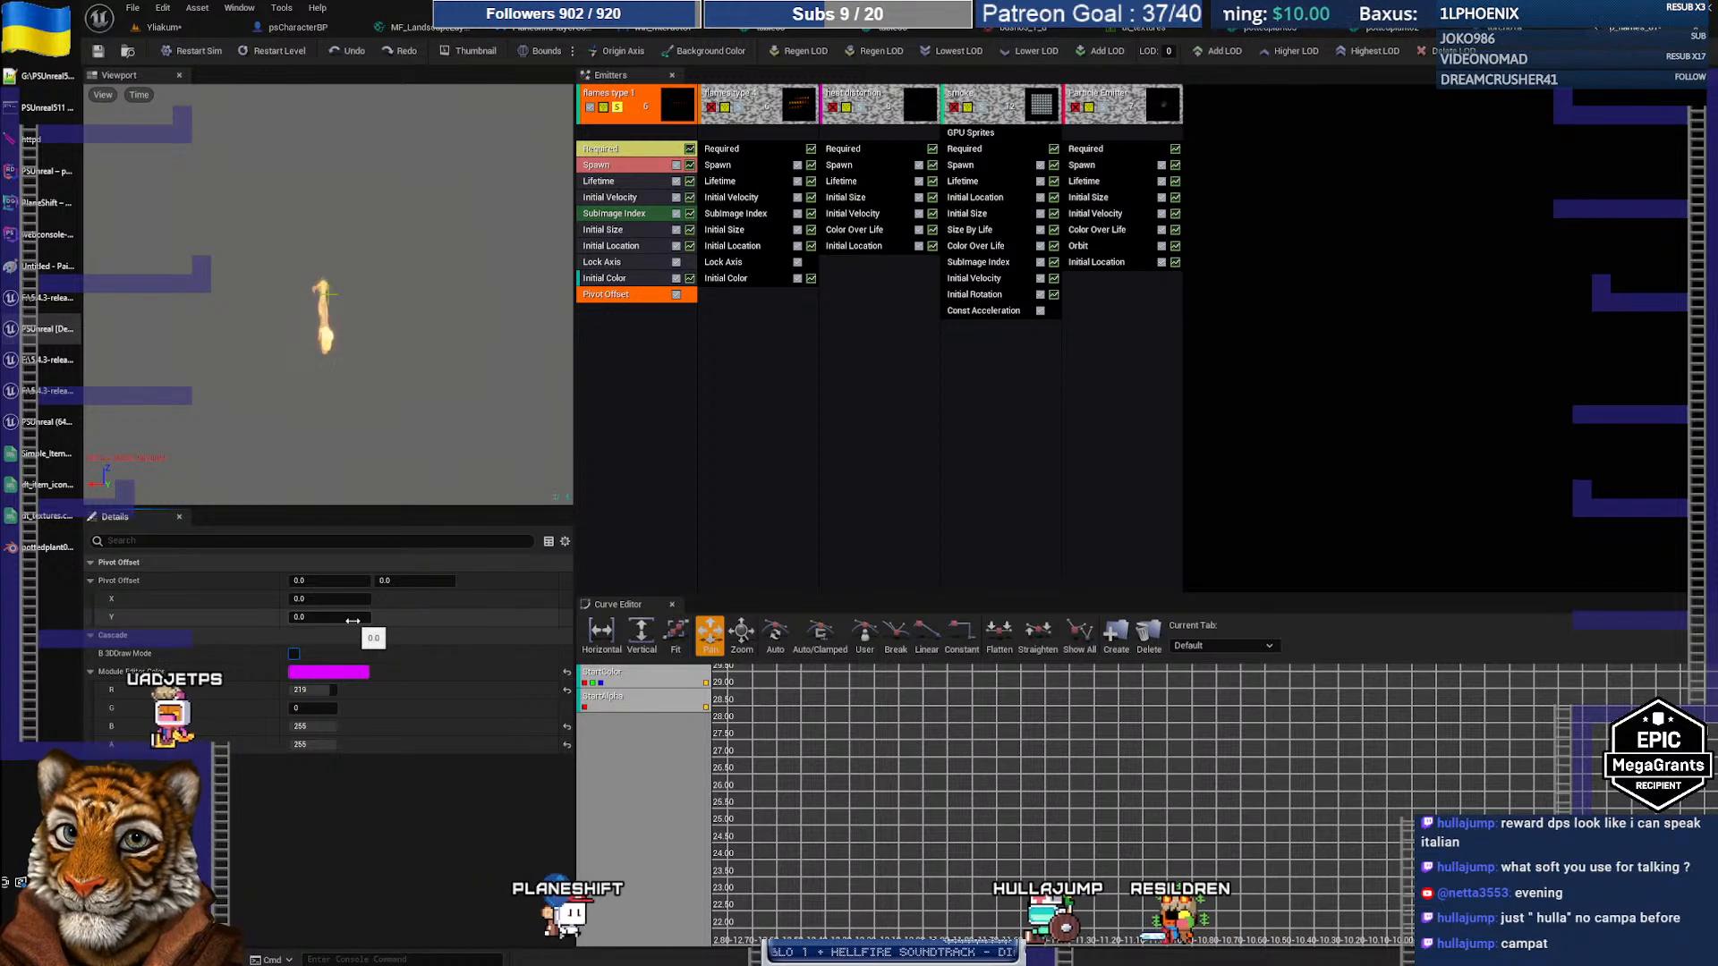
pyautogui.click(352, 621)
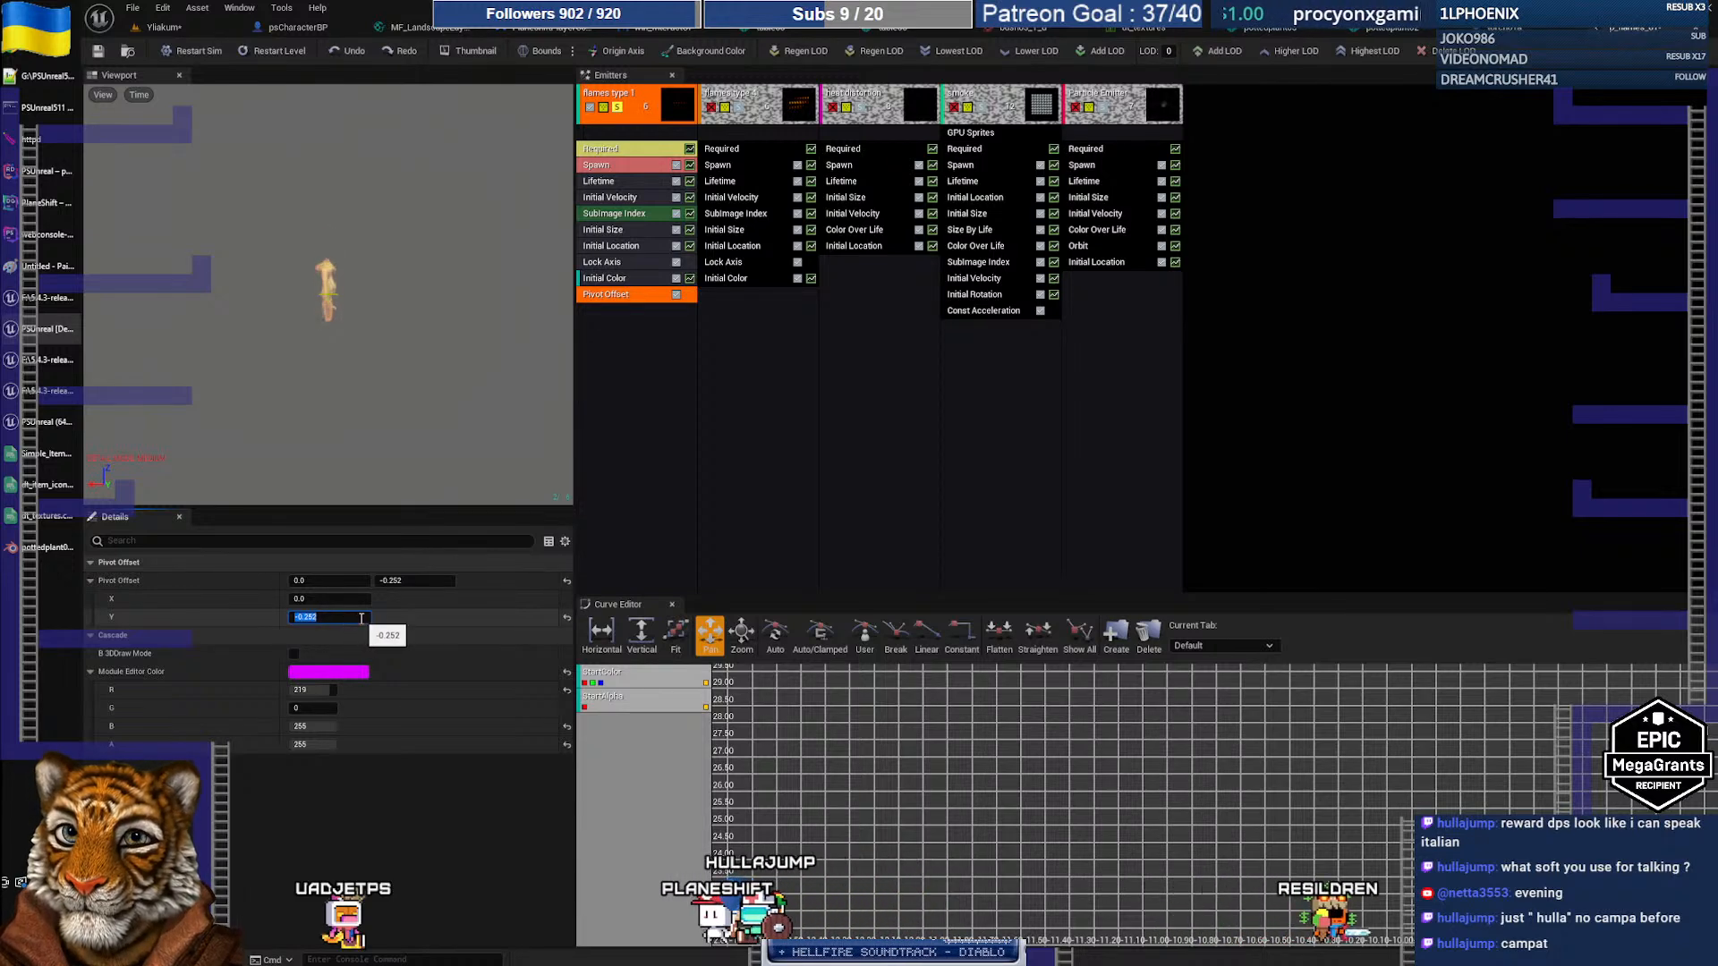
pyautogui.moveTo(366, 616); pyautogui.dragTo(312, 617)
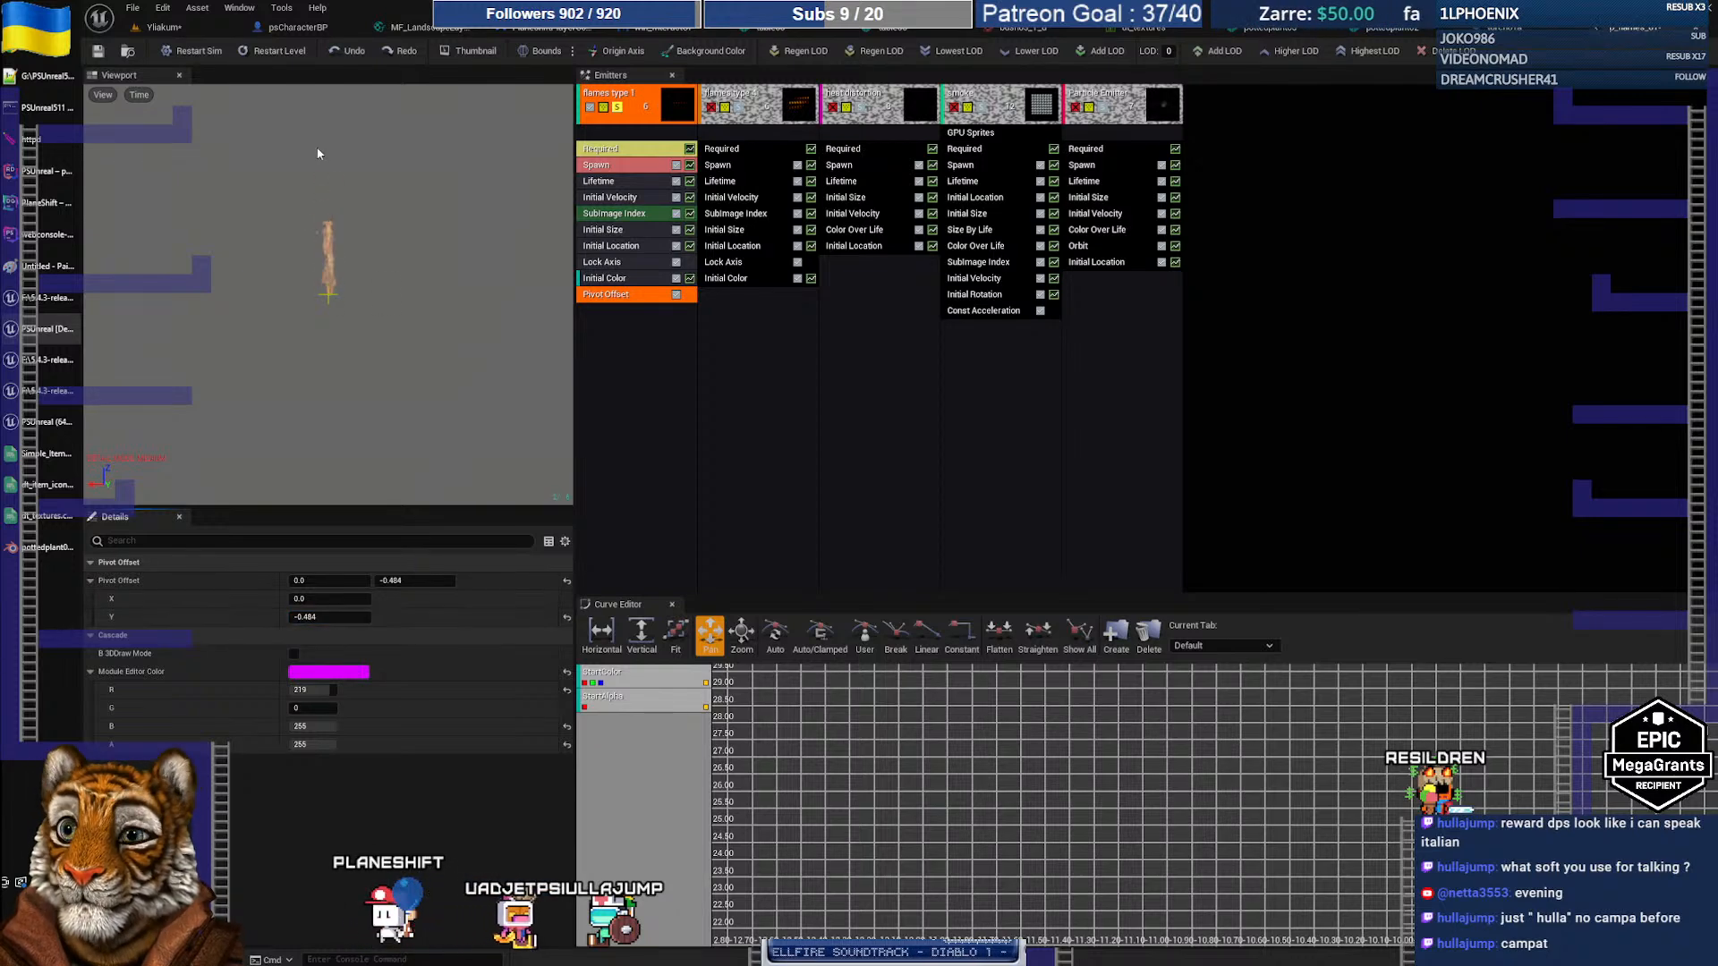
pyautogui.click(198, 30)
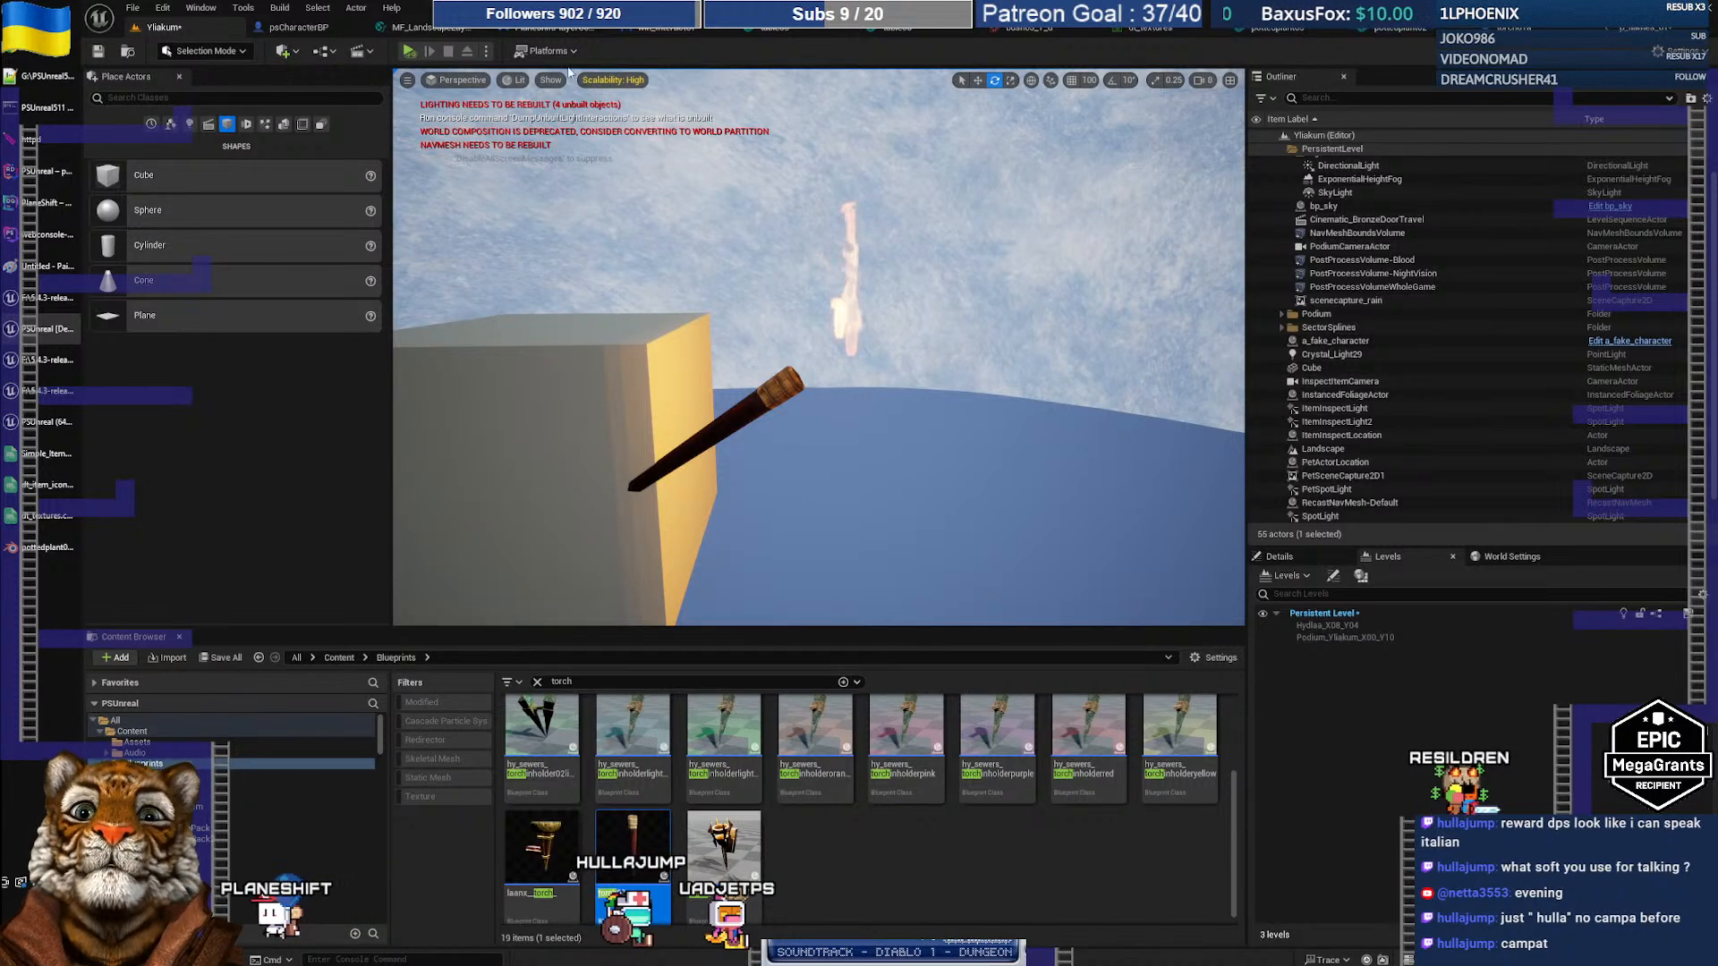
# Step: Lower the p_flames_01 component to about Z 48 in the torch01a Blueprint
pyautogui.click(1524, 32)
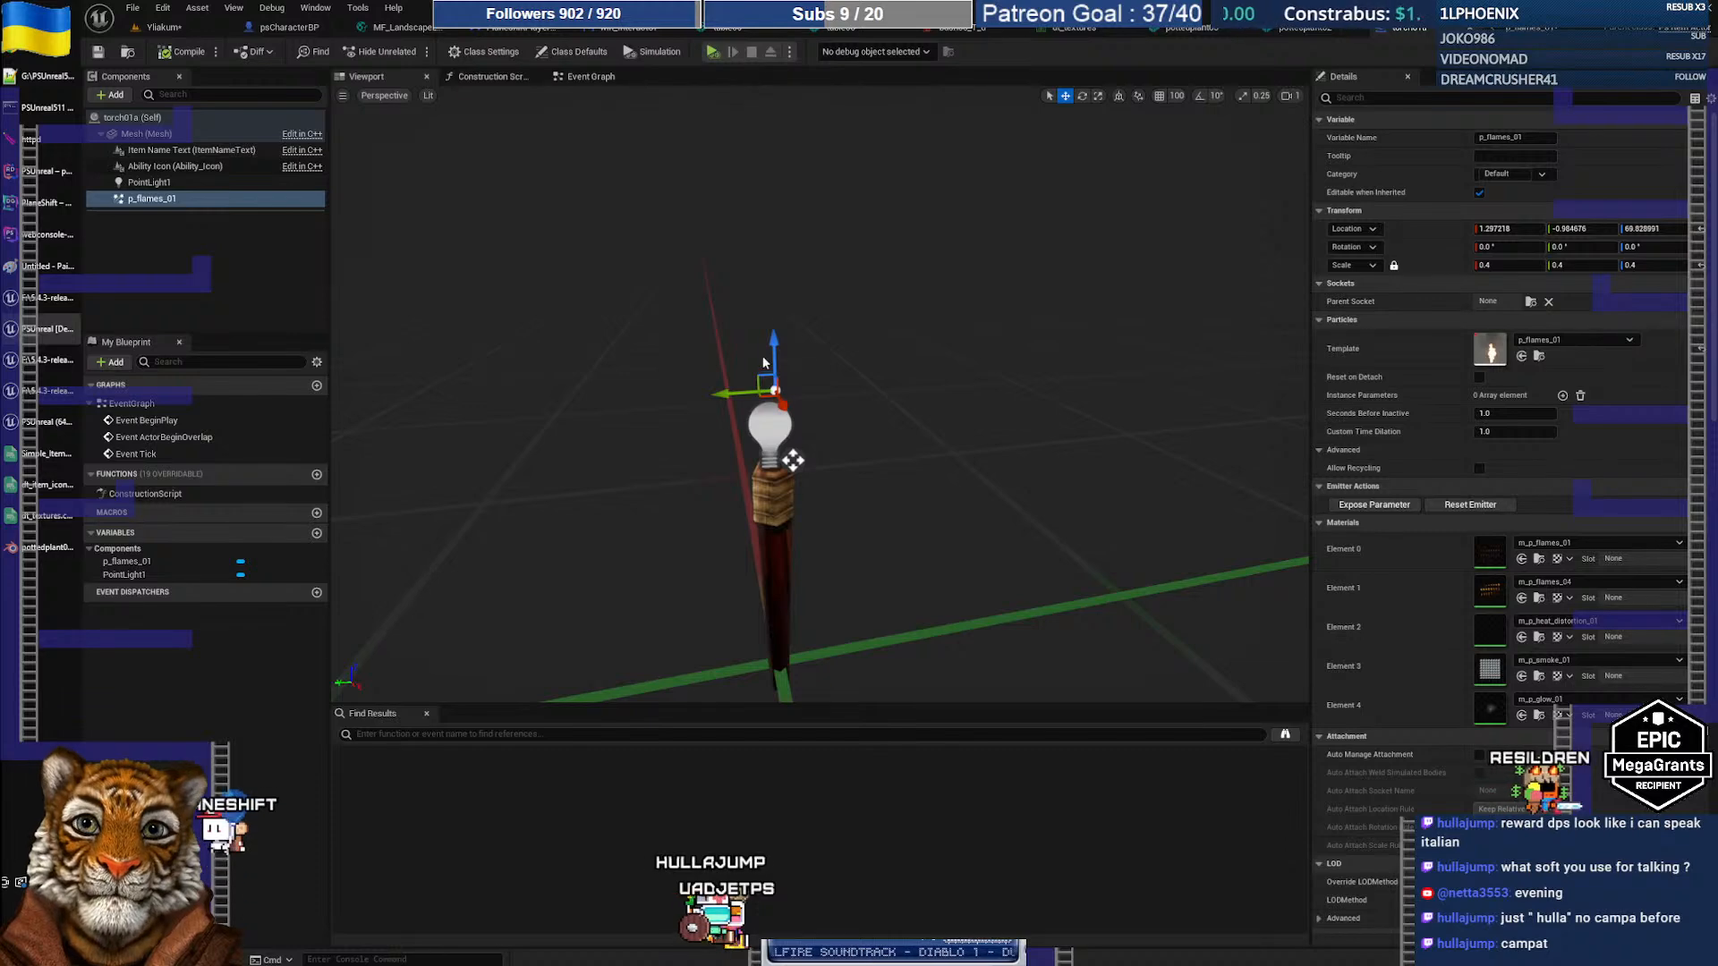
pyautogui.moveTo(776, 348); pyautogui.dragTo(785, 455)
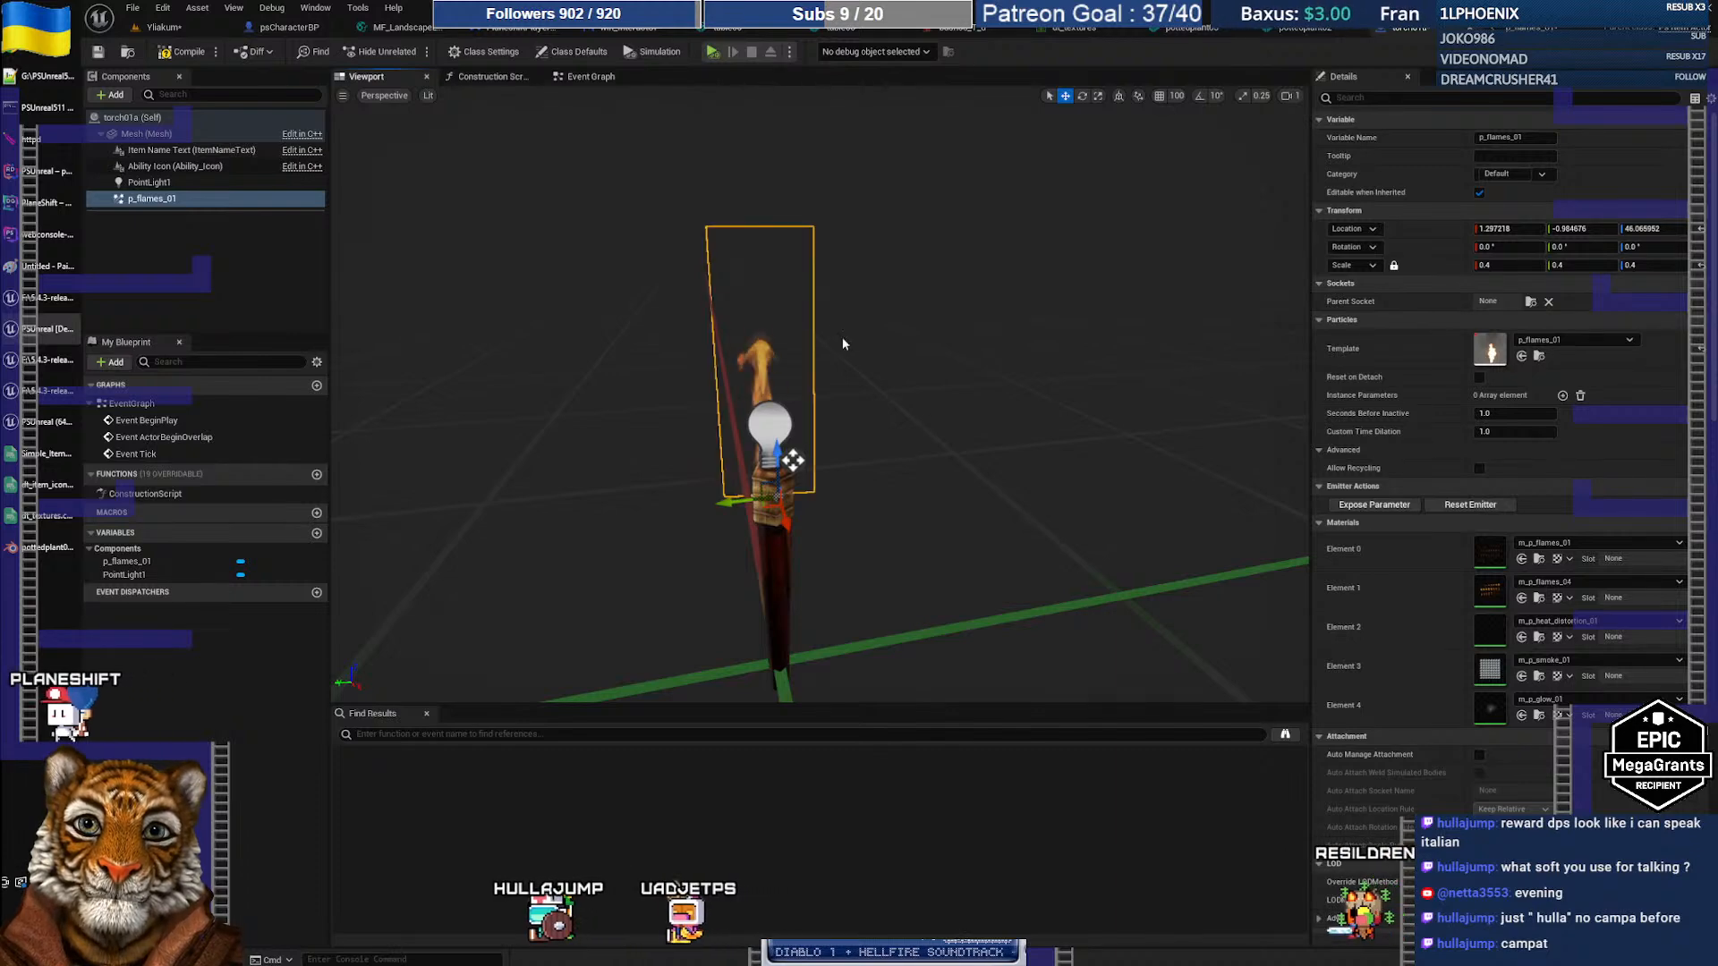
pyautogui.click(182, 29)
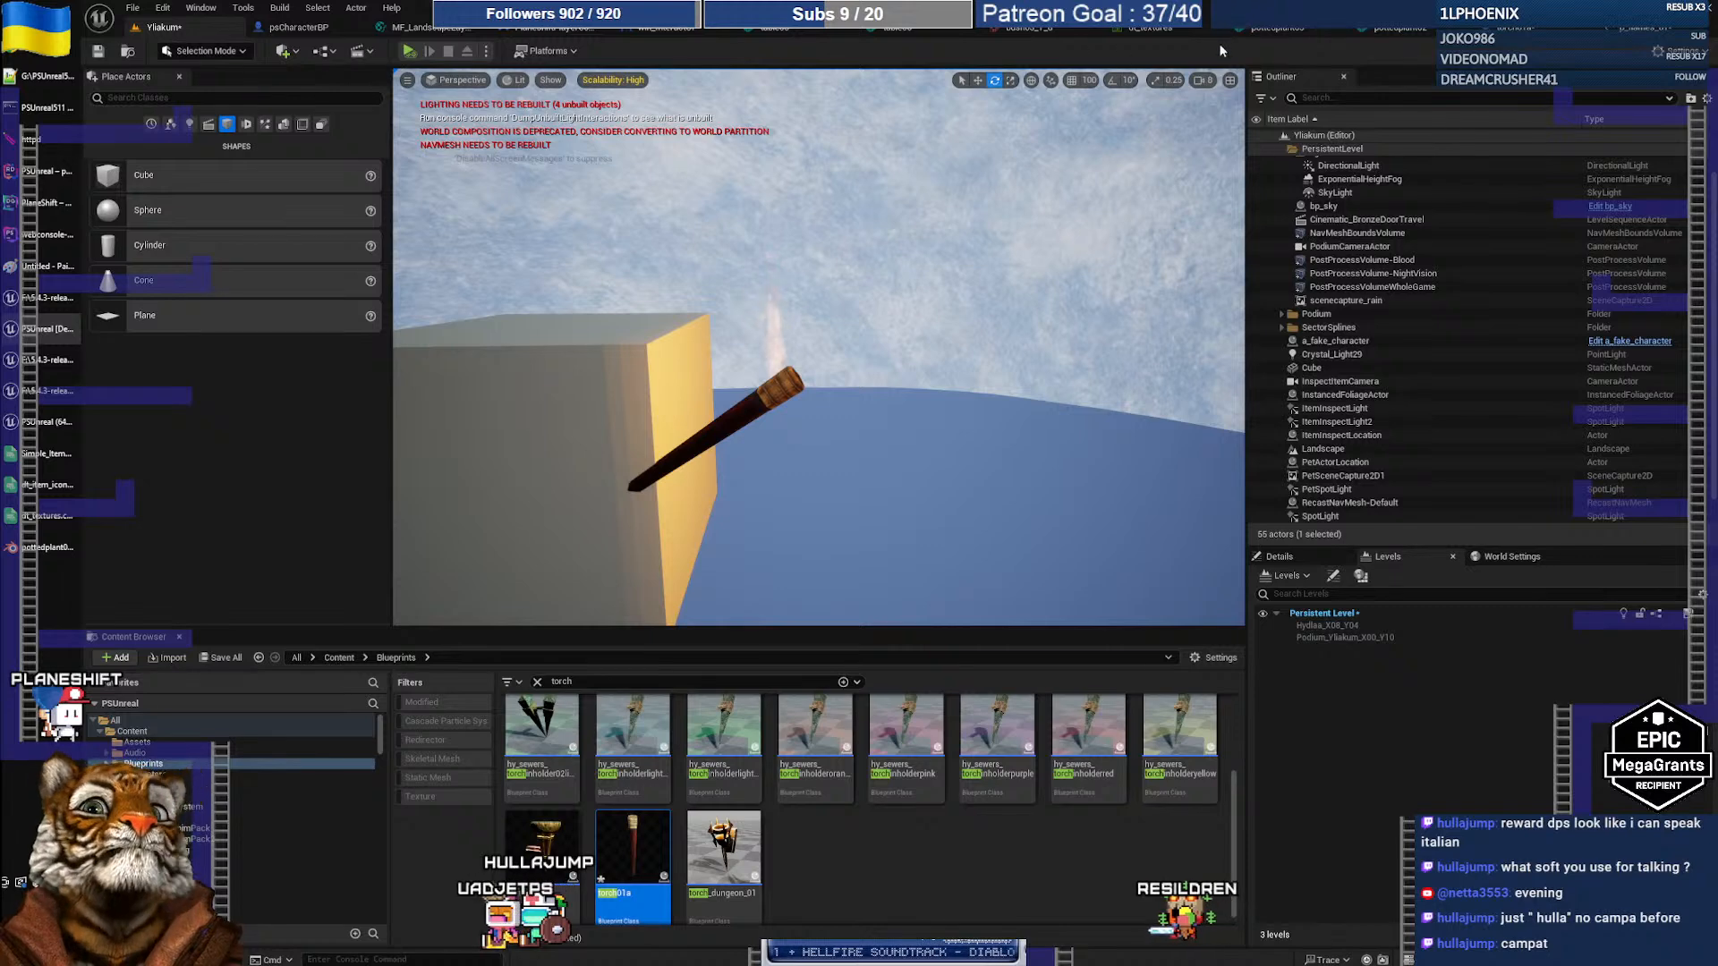
pyautogui.click(1634, 28)
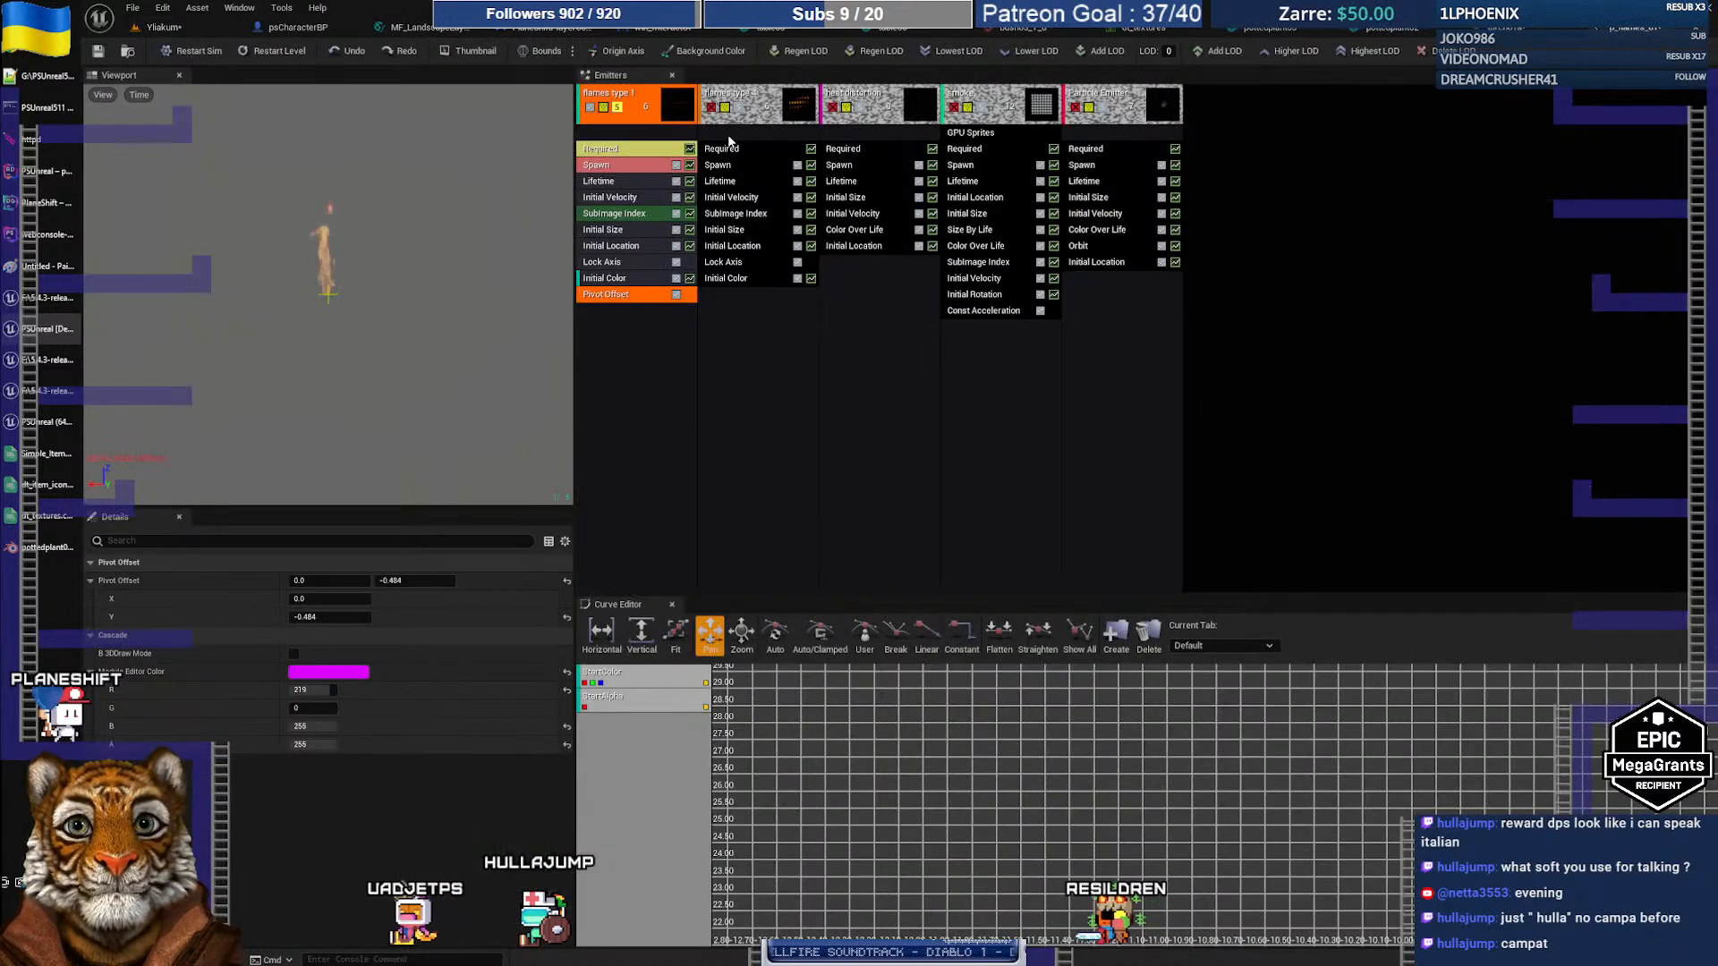
# Step: Drag flames type 1's Pivot Offset module onto flames type 4 and delete the stray copy
pyautogui.click(643, 113)
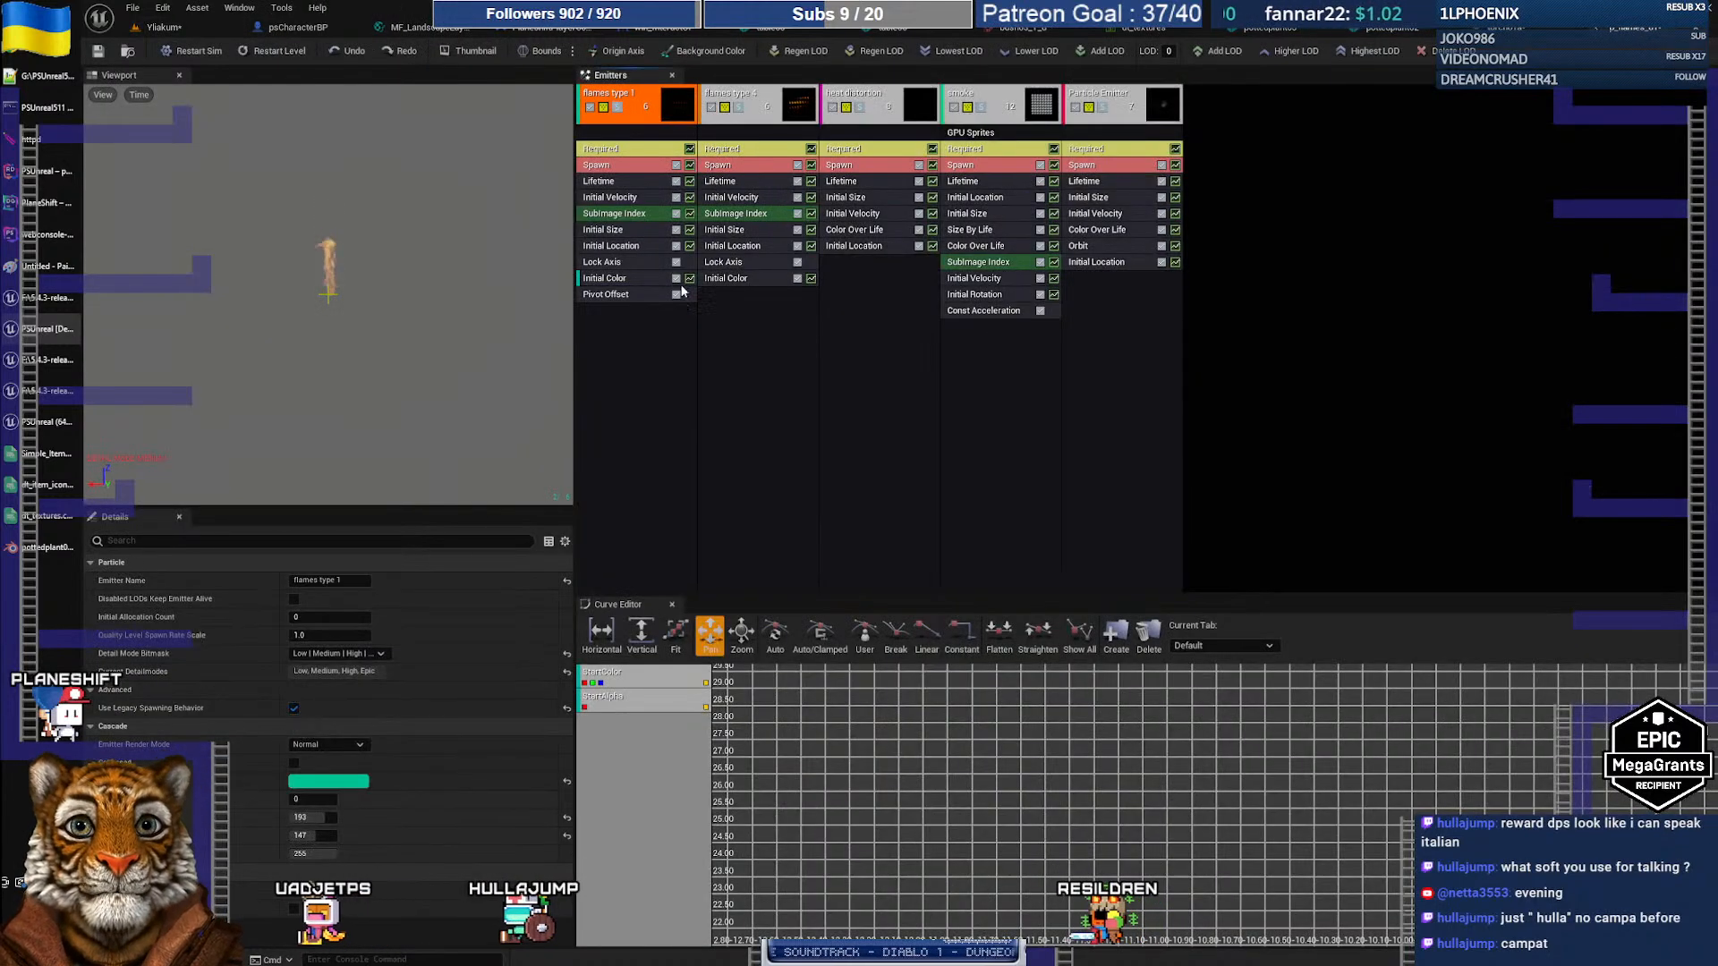
pyautogui.click(636, 297)
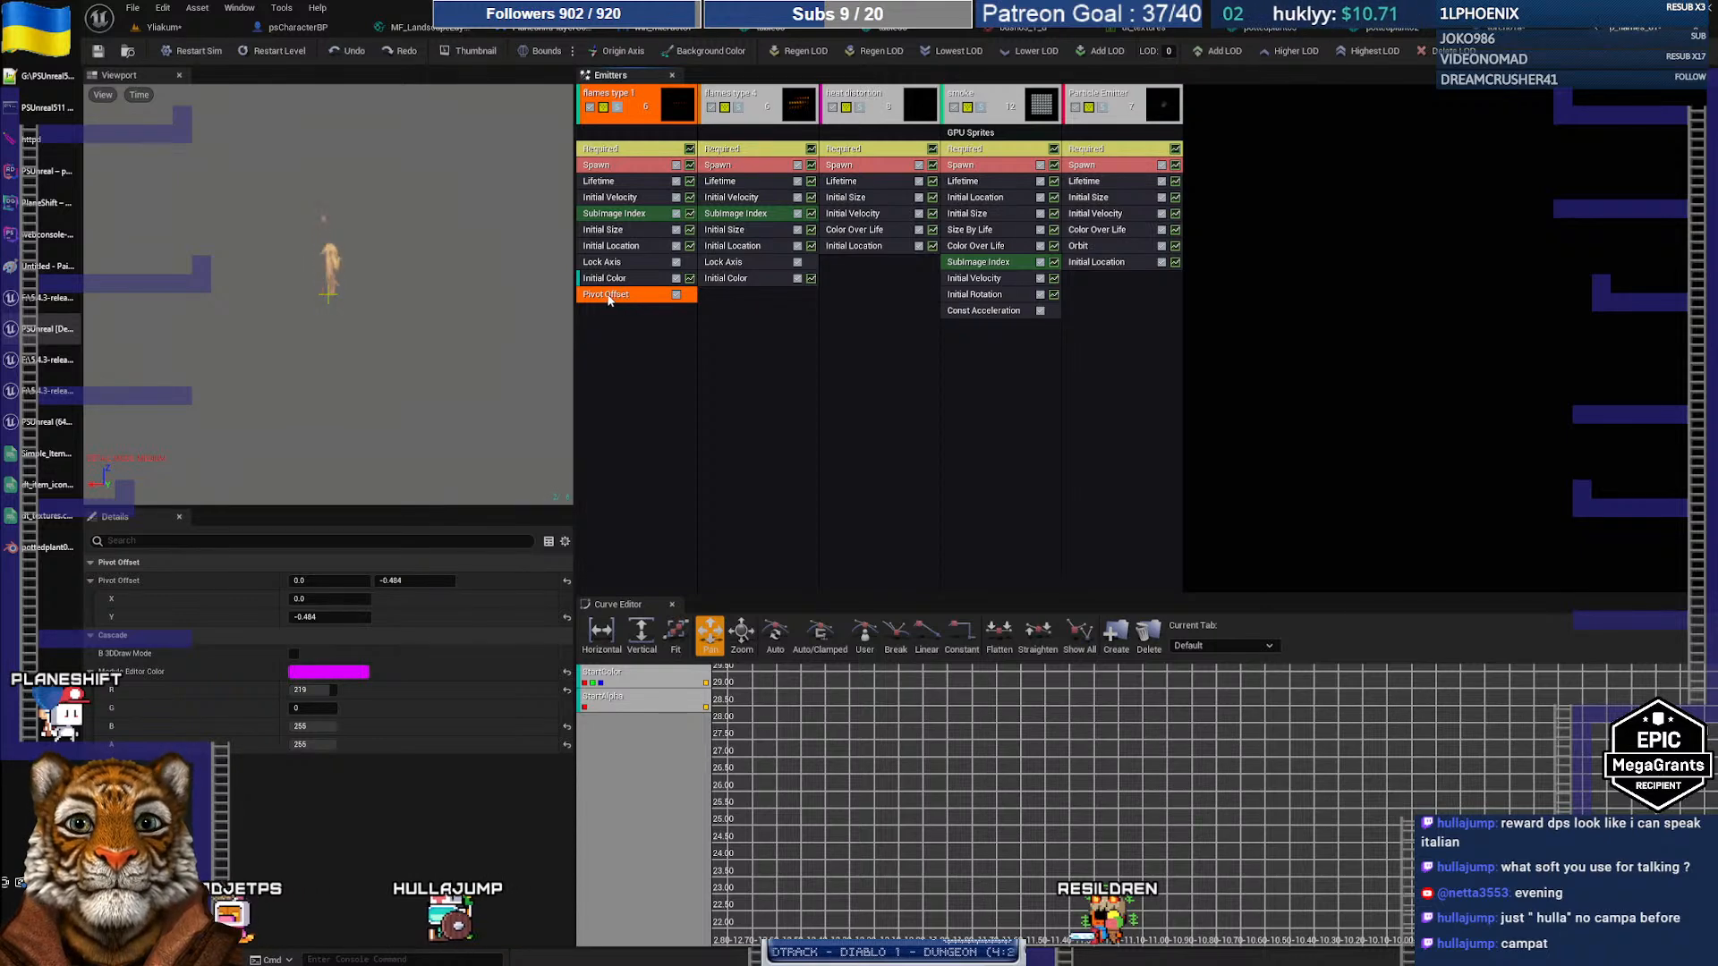
pyautogui.moveTo(608, 299); pyautogui.dragTo(733, 296)
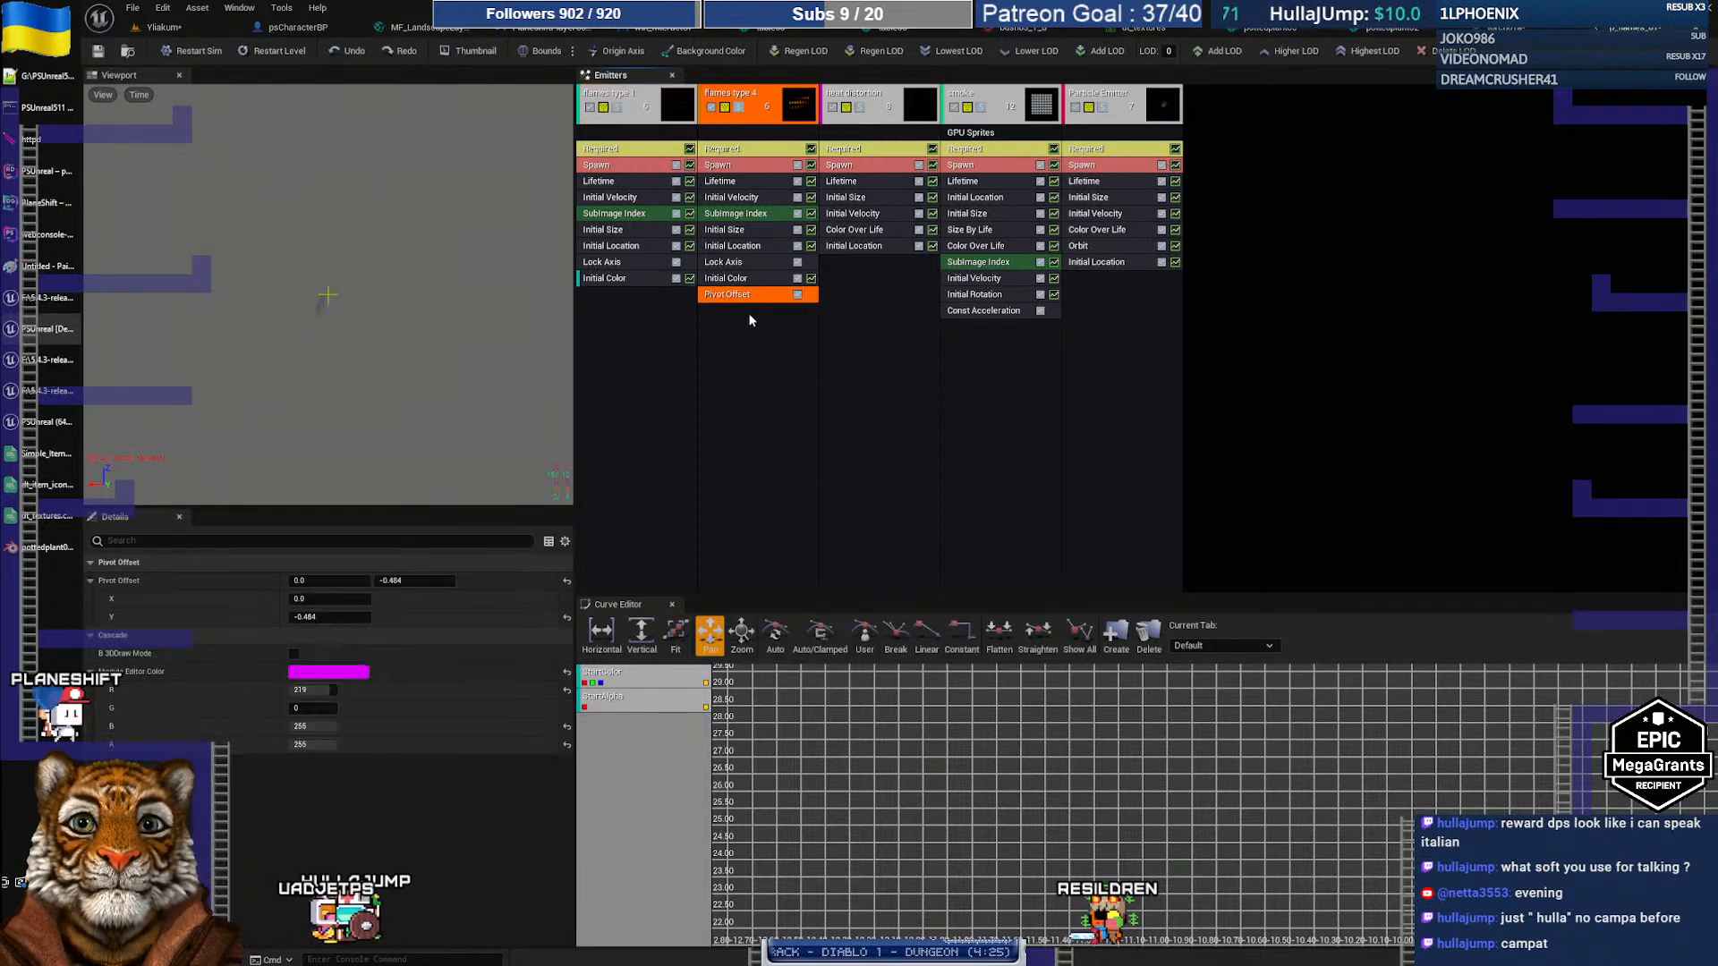
pyautogui.moveTo(743, 298); pyautogui.dragTo(651, 304)
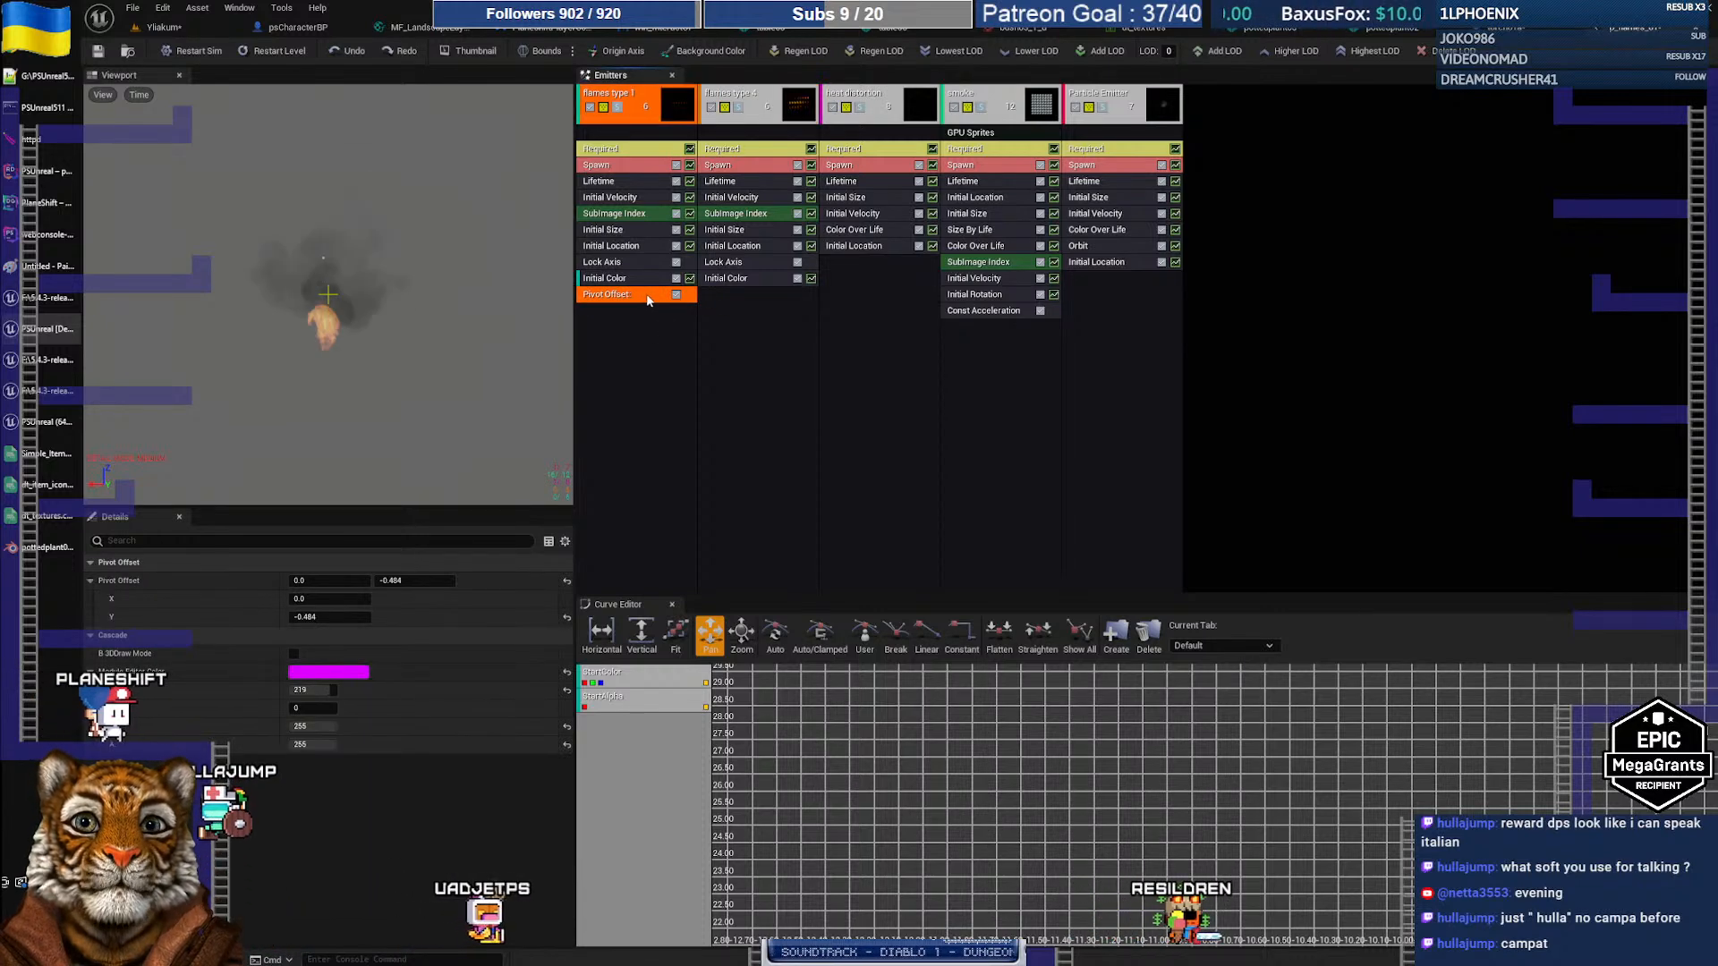
pyautogui.click(623, 306)
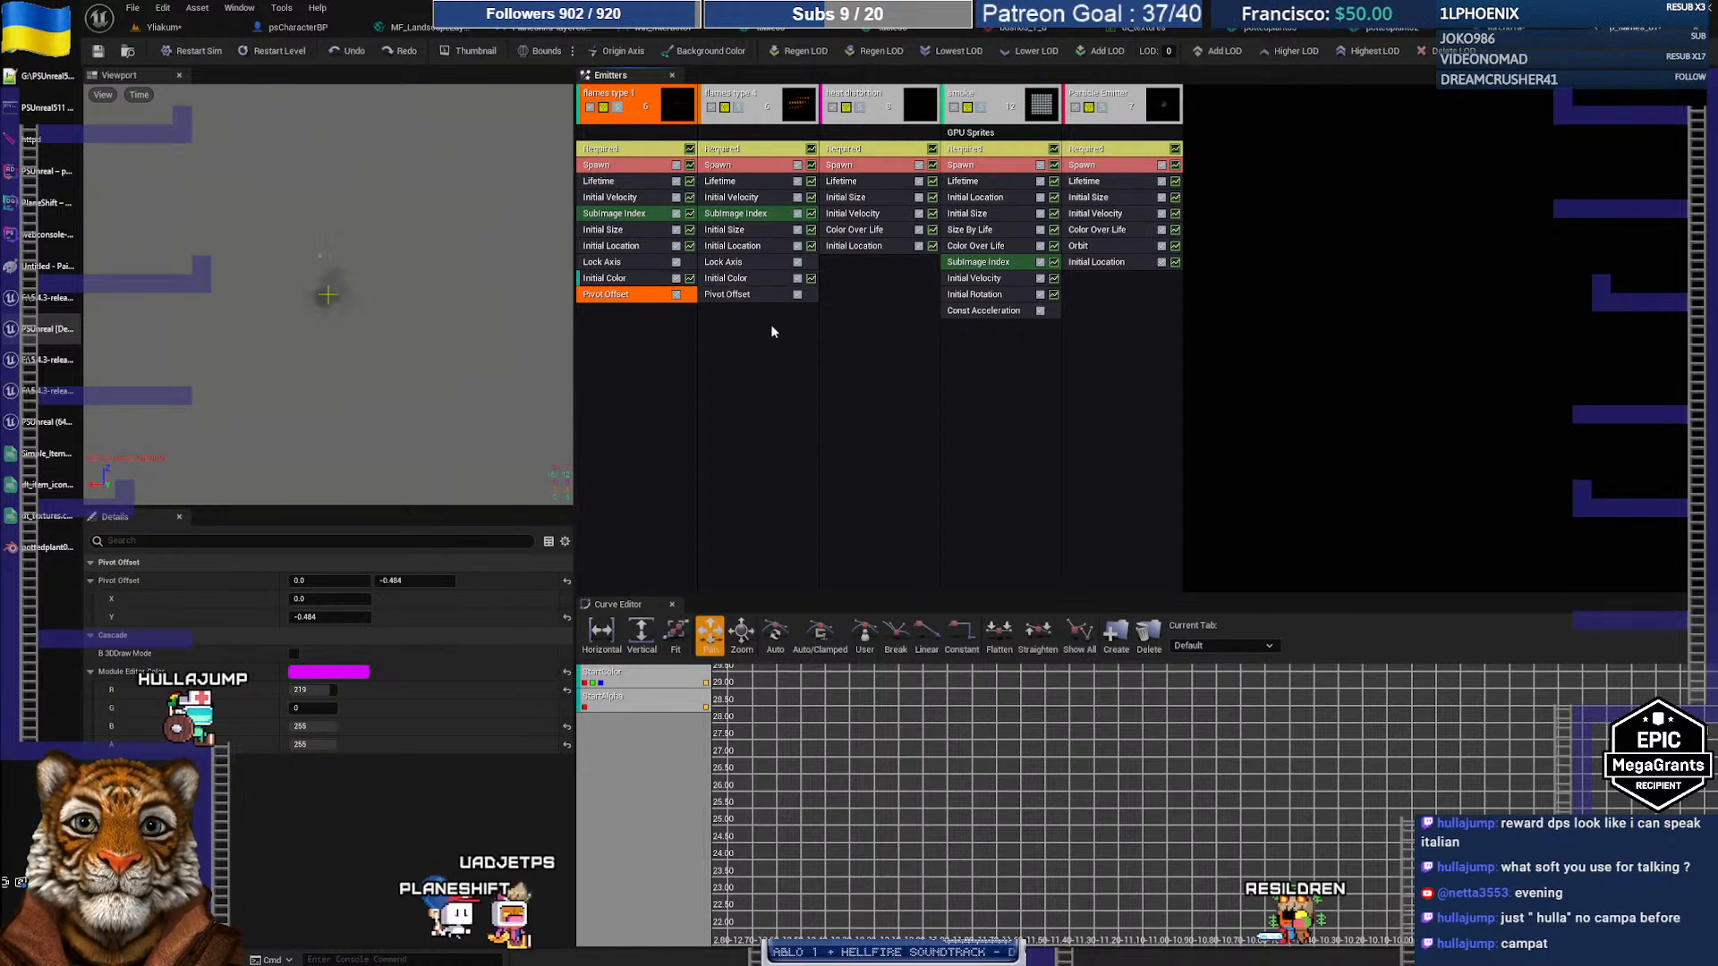
pyautogui.click(739, 296)
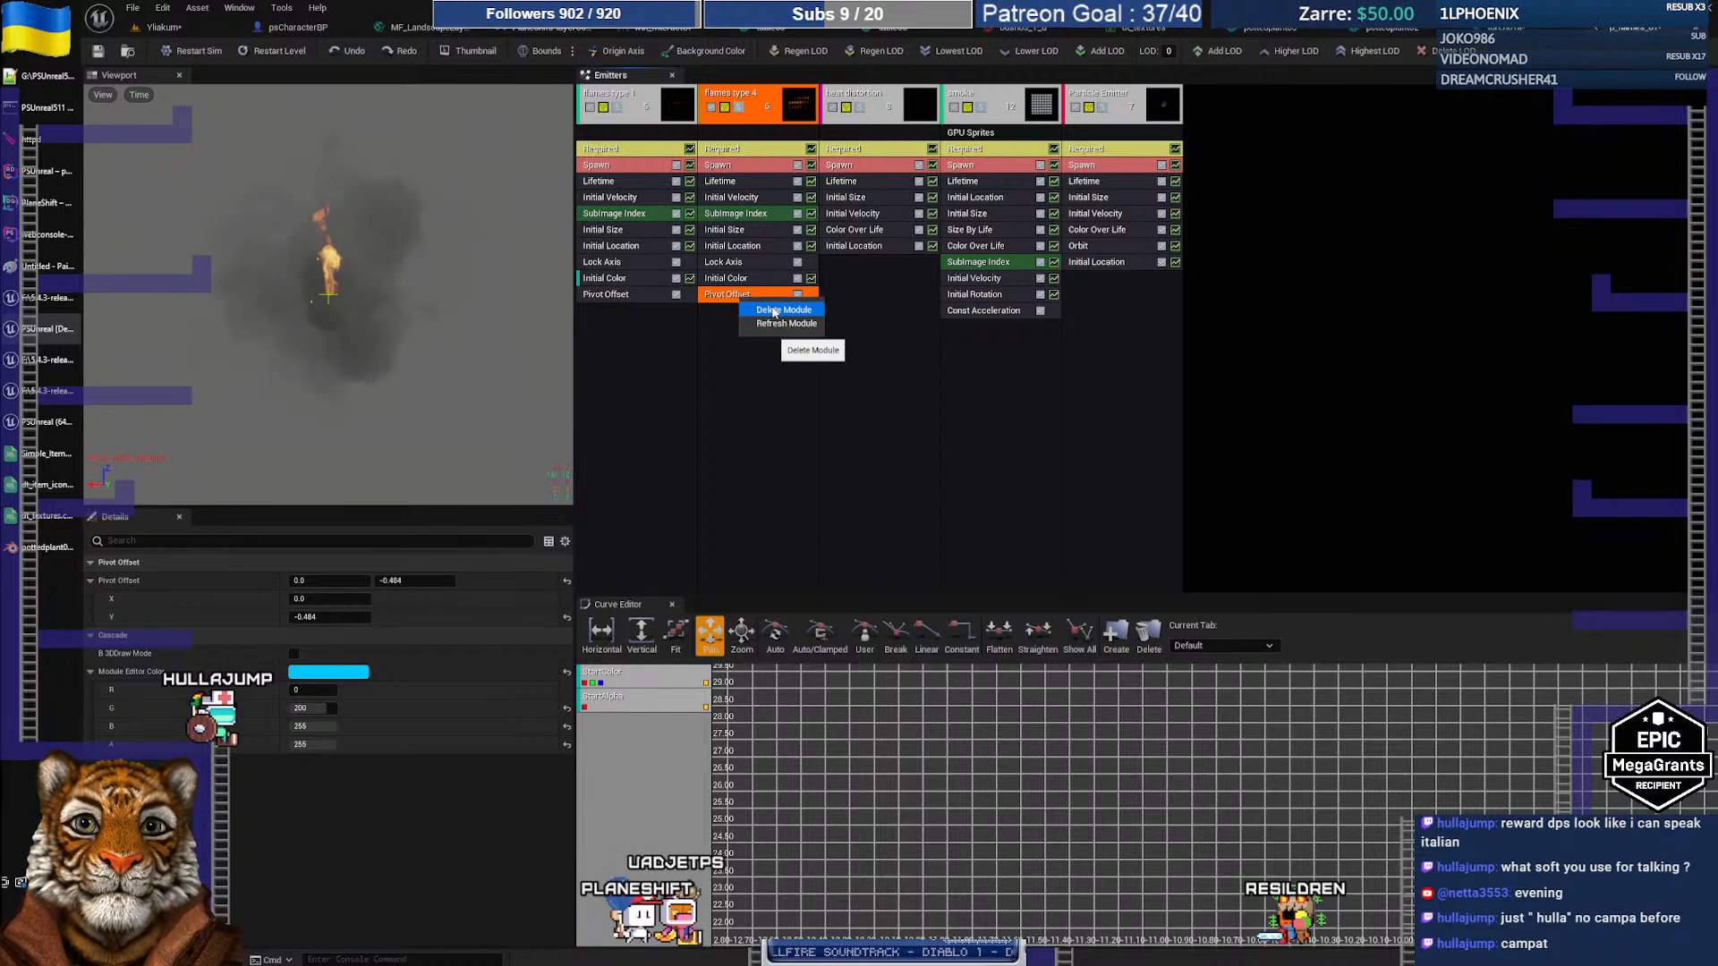
pyautogui.click(774, 309)
# Step: Share the Pivot Offset module from flames type 1 with flames type 4
pyautogui.click(619, 297)
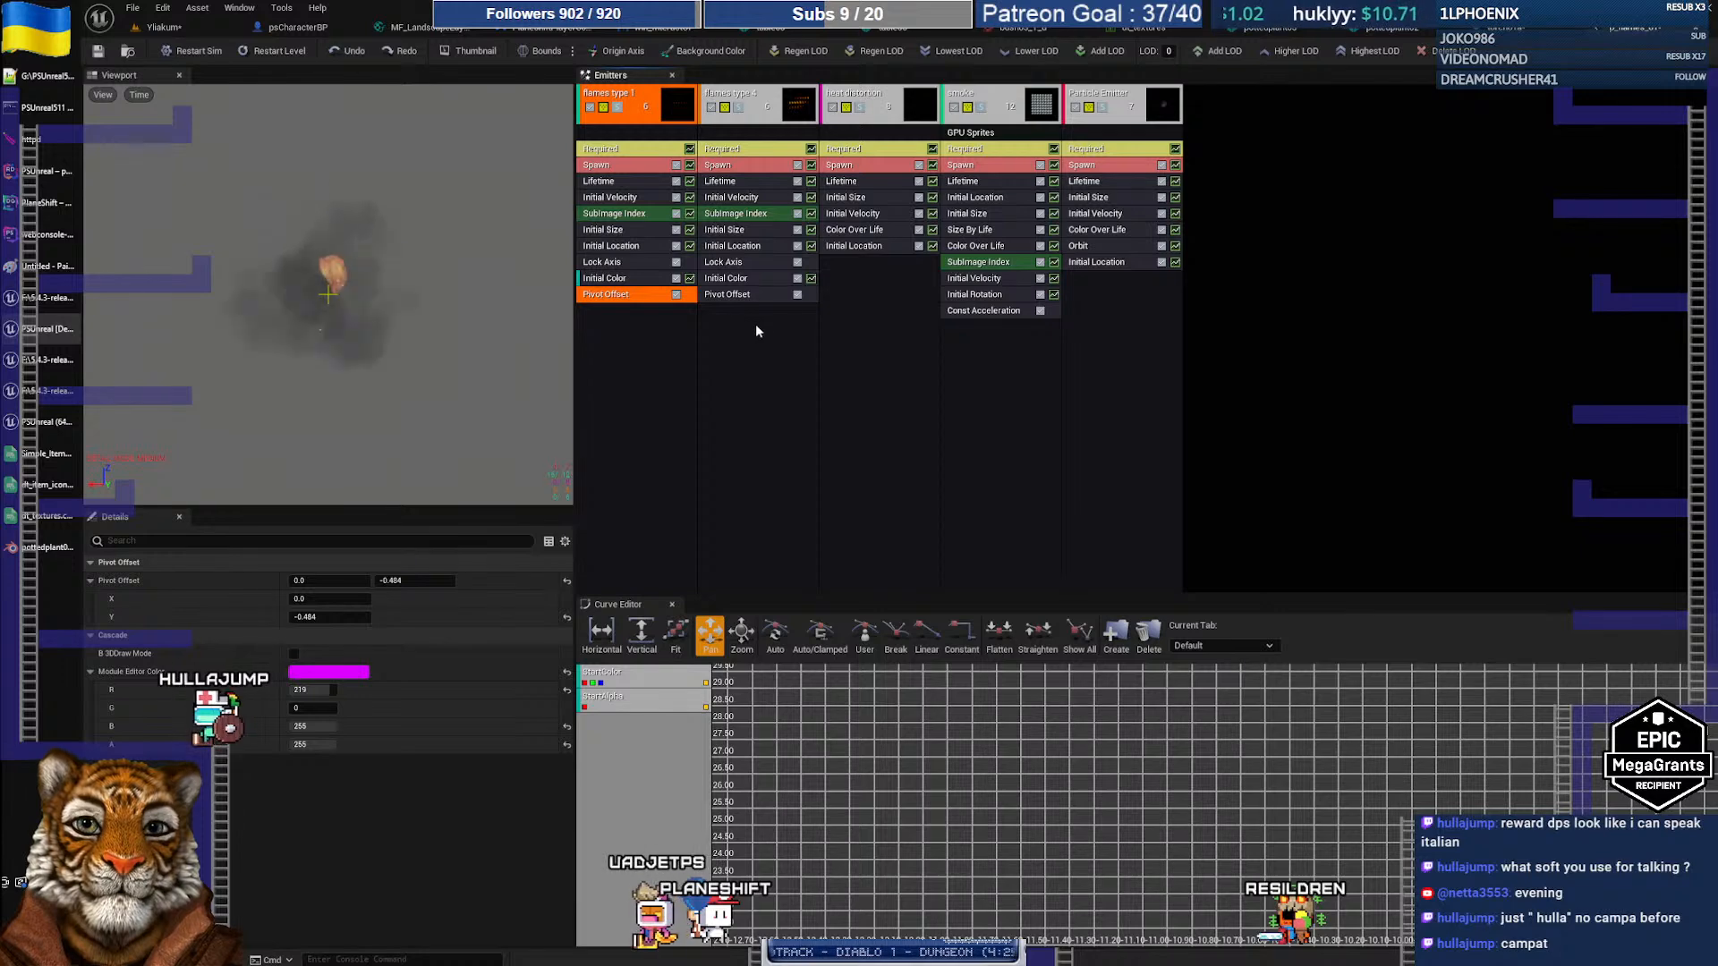
pyautogui.click(741, 298)
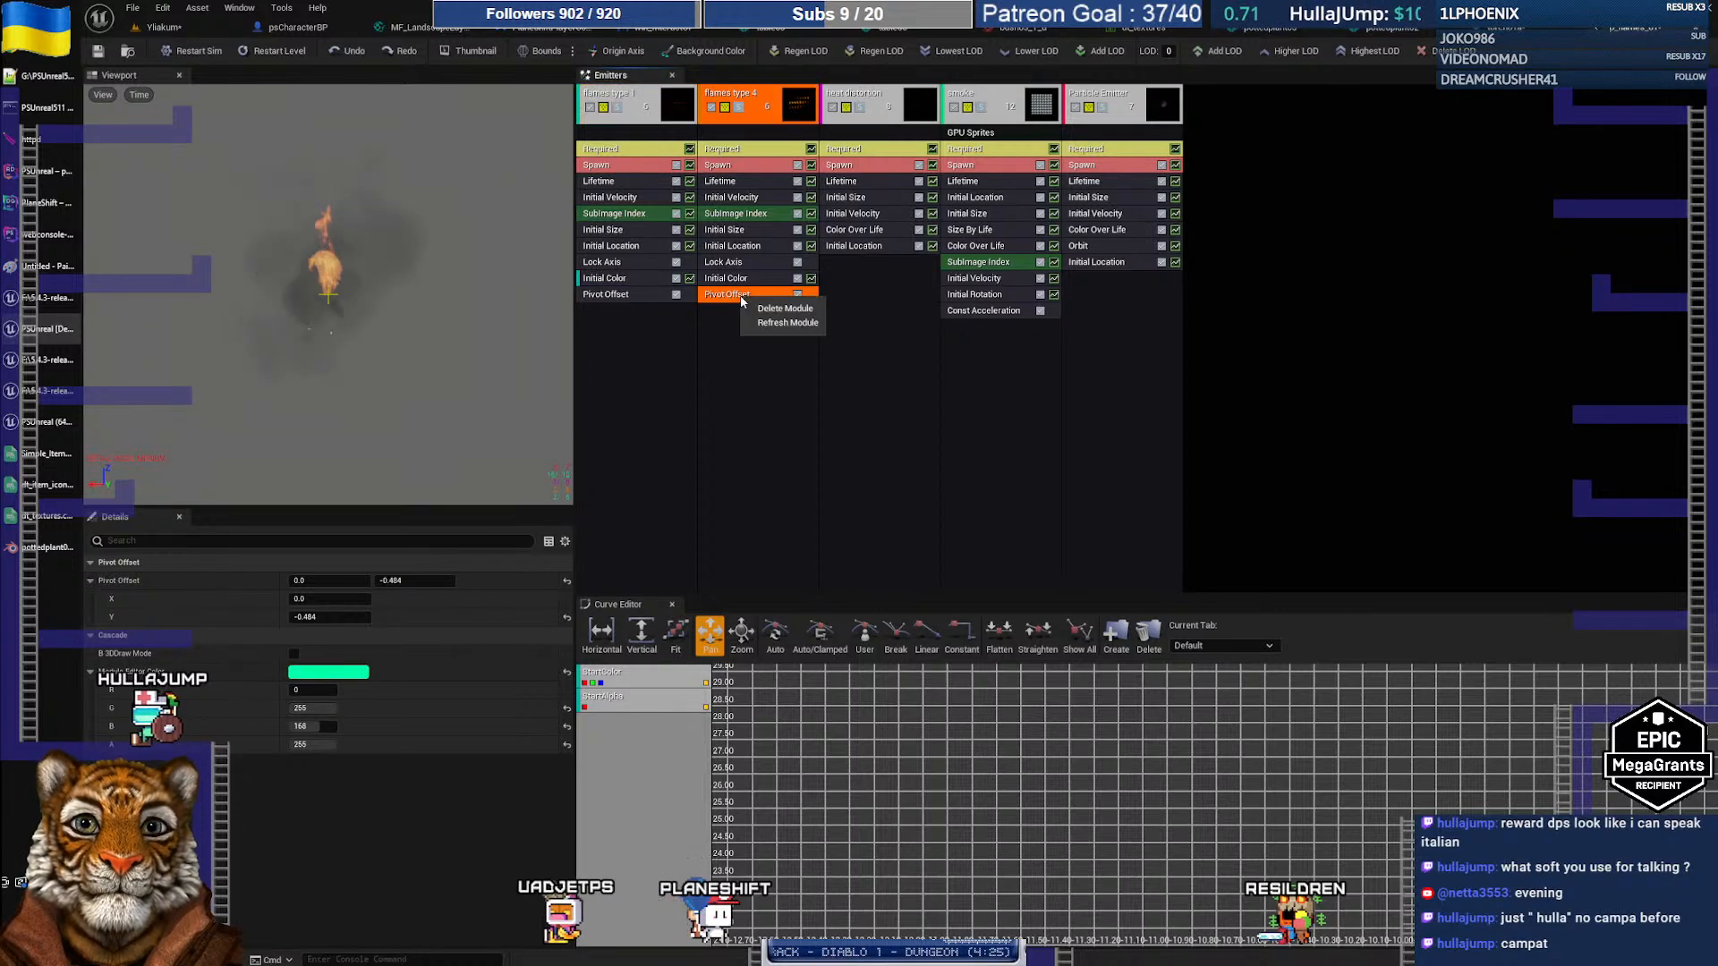
pyautogui.click(777, 309)
pyautogui.moveTo(606, 300); pyautogui.dragTo(745, 303)
pyautogui.moveTo(639, 315); pyautogui.dragTo(640, 320)
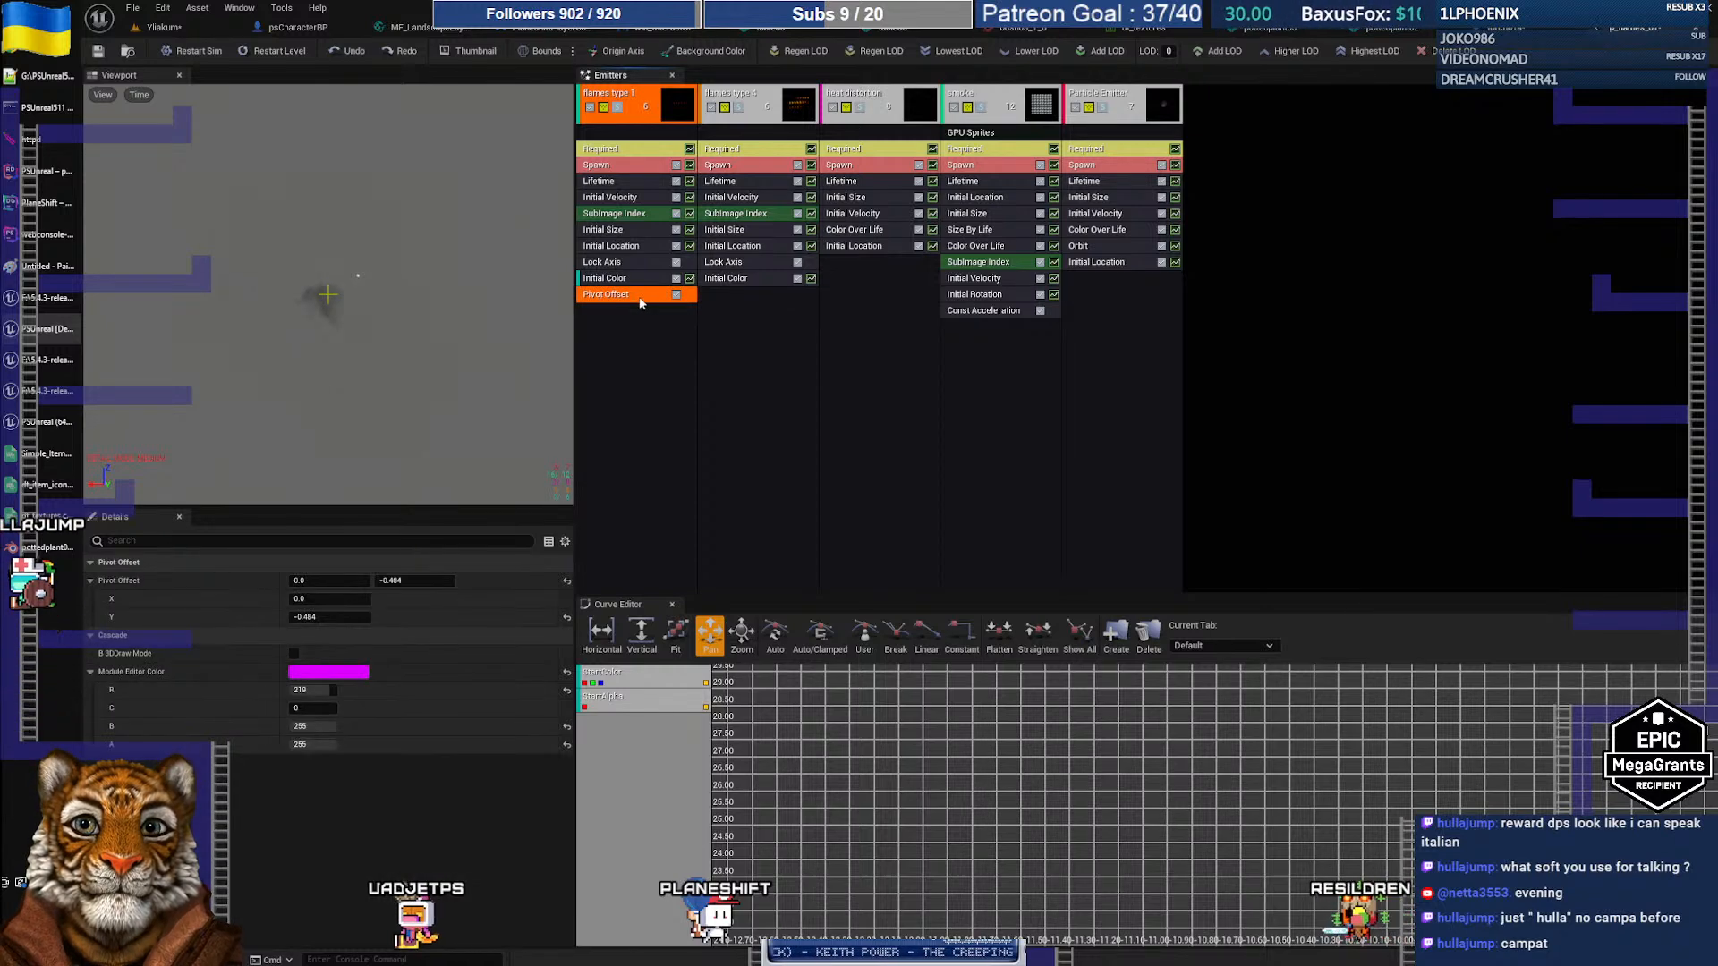
pyautogui.keyDown('shift'); pyautogui.moveTo(769, 301); pyautogui.dragTo(786, 339); pyautogui.keyUp('shift')
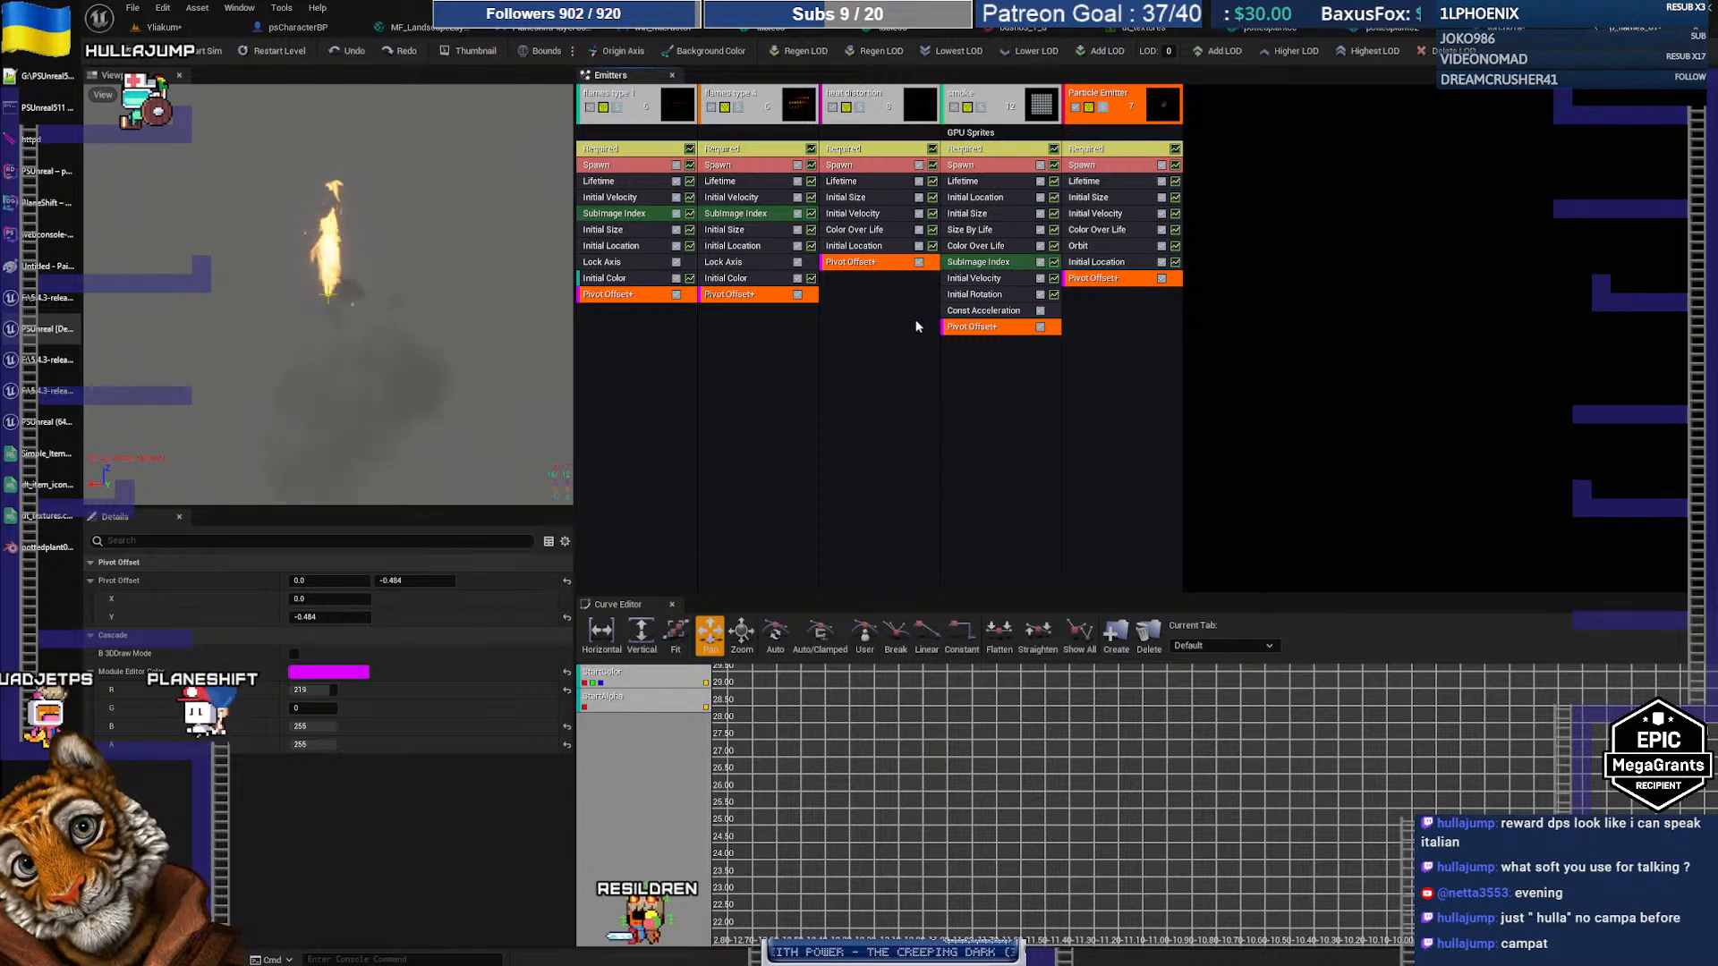
# Step: Uncheck Use Local Space on the smoke and glow emitters, then check the flame in the level
pyautogui.click(166, 28)
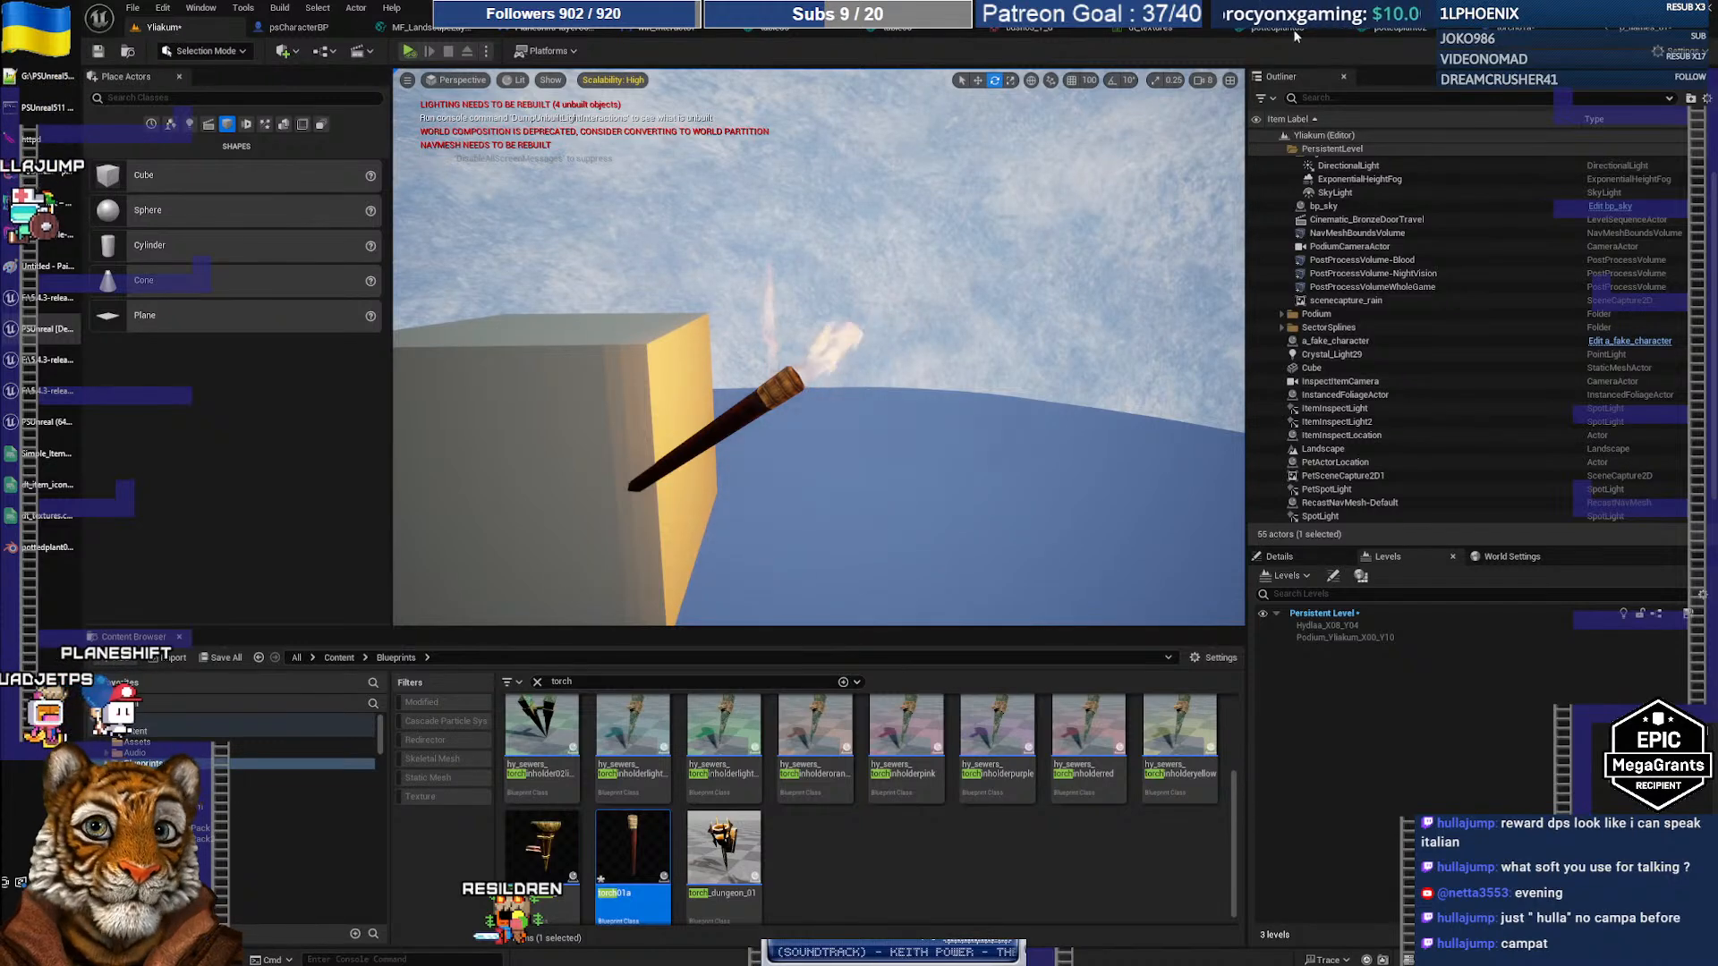
pyautogui.click(1626, 34)
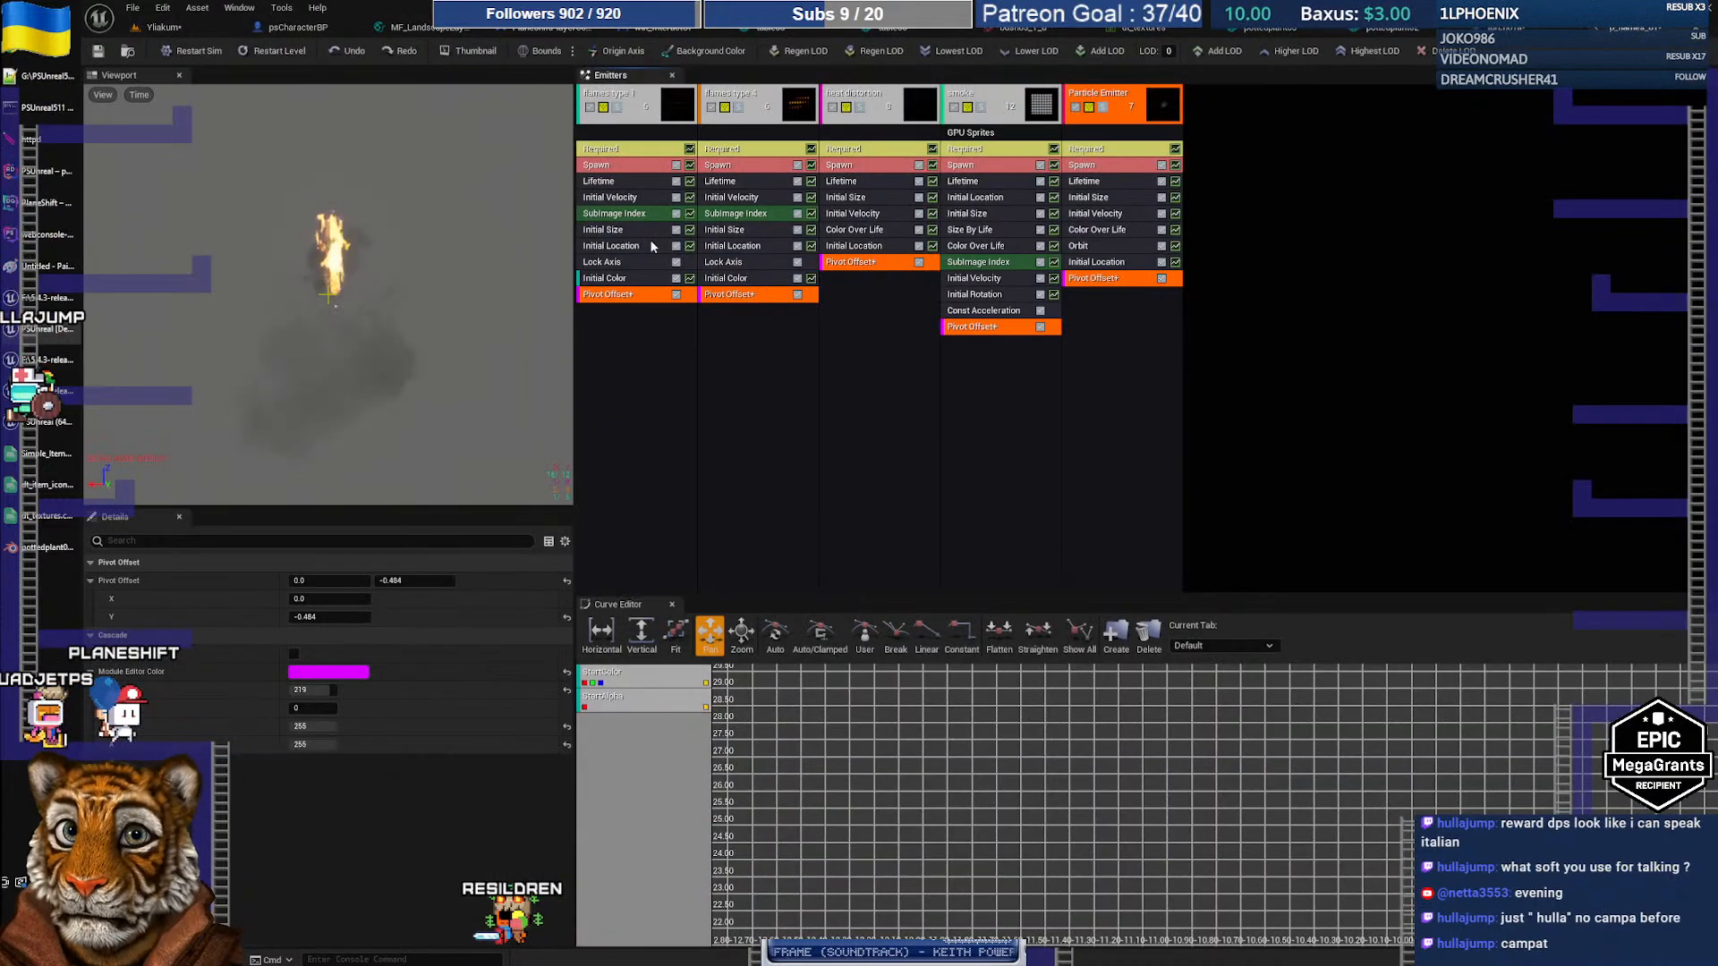
pyautogui.click(743, 168)
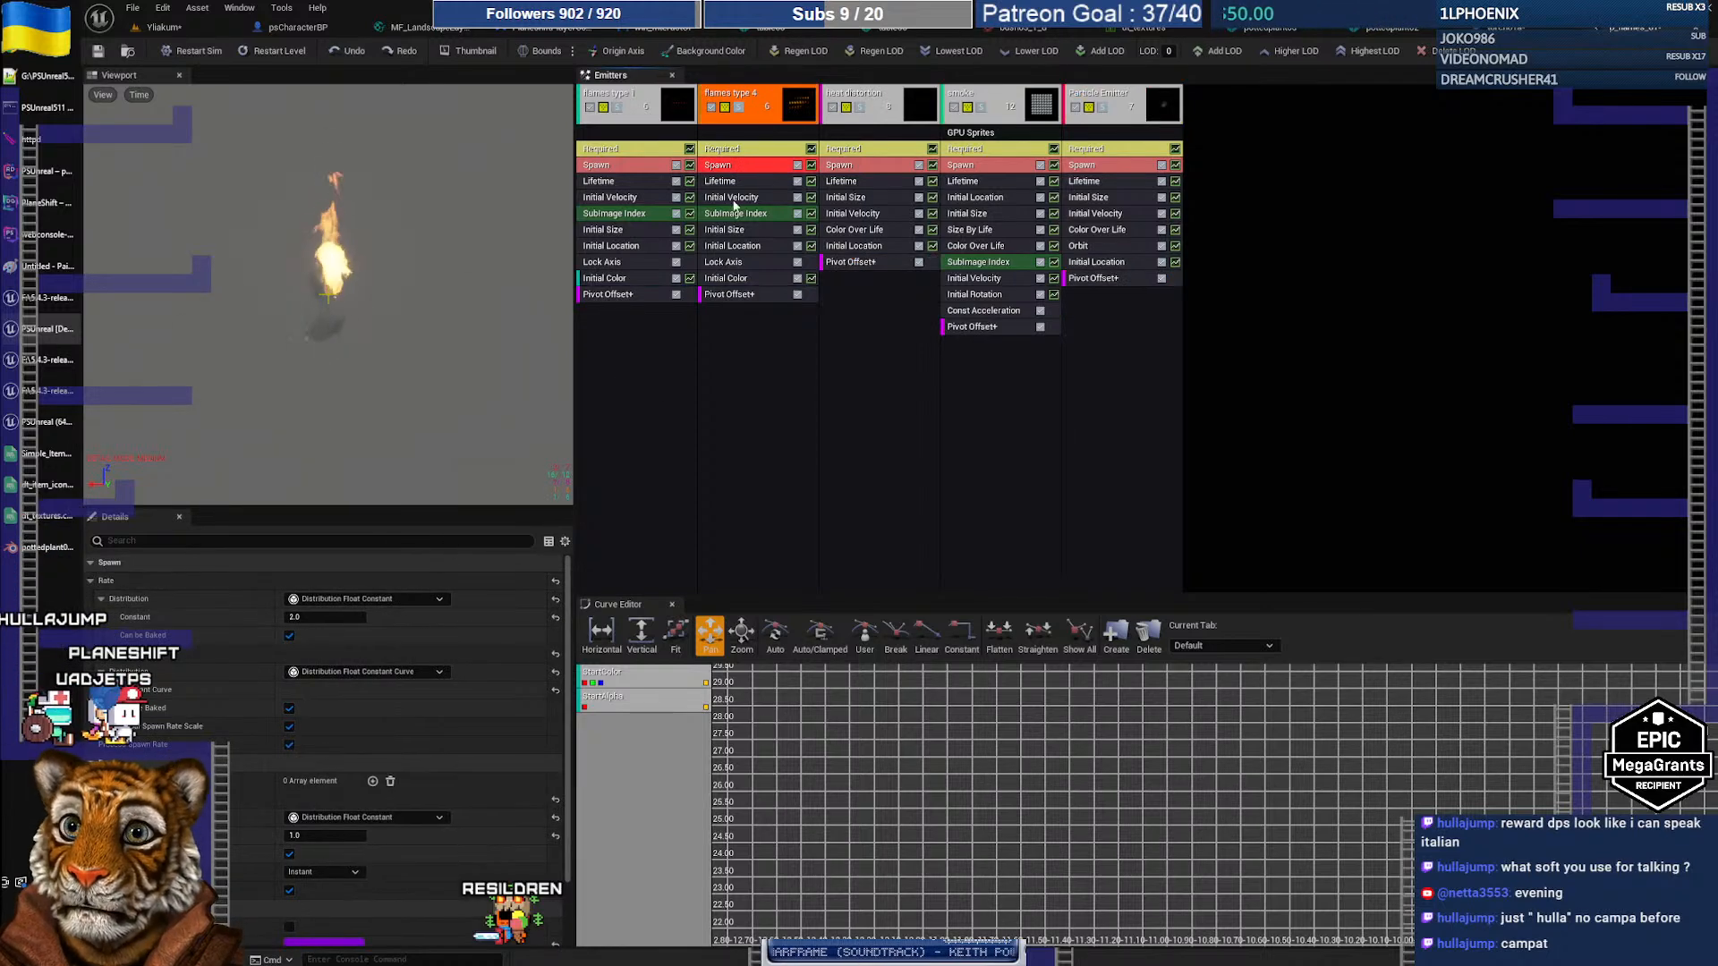
pyautogui.click(739, 149)
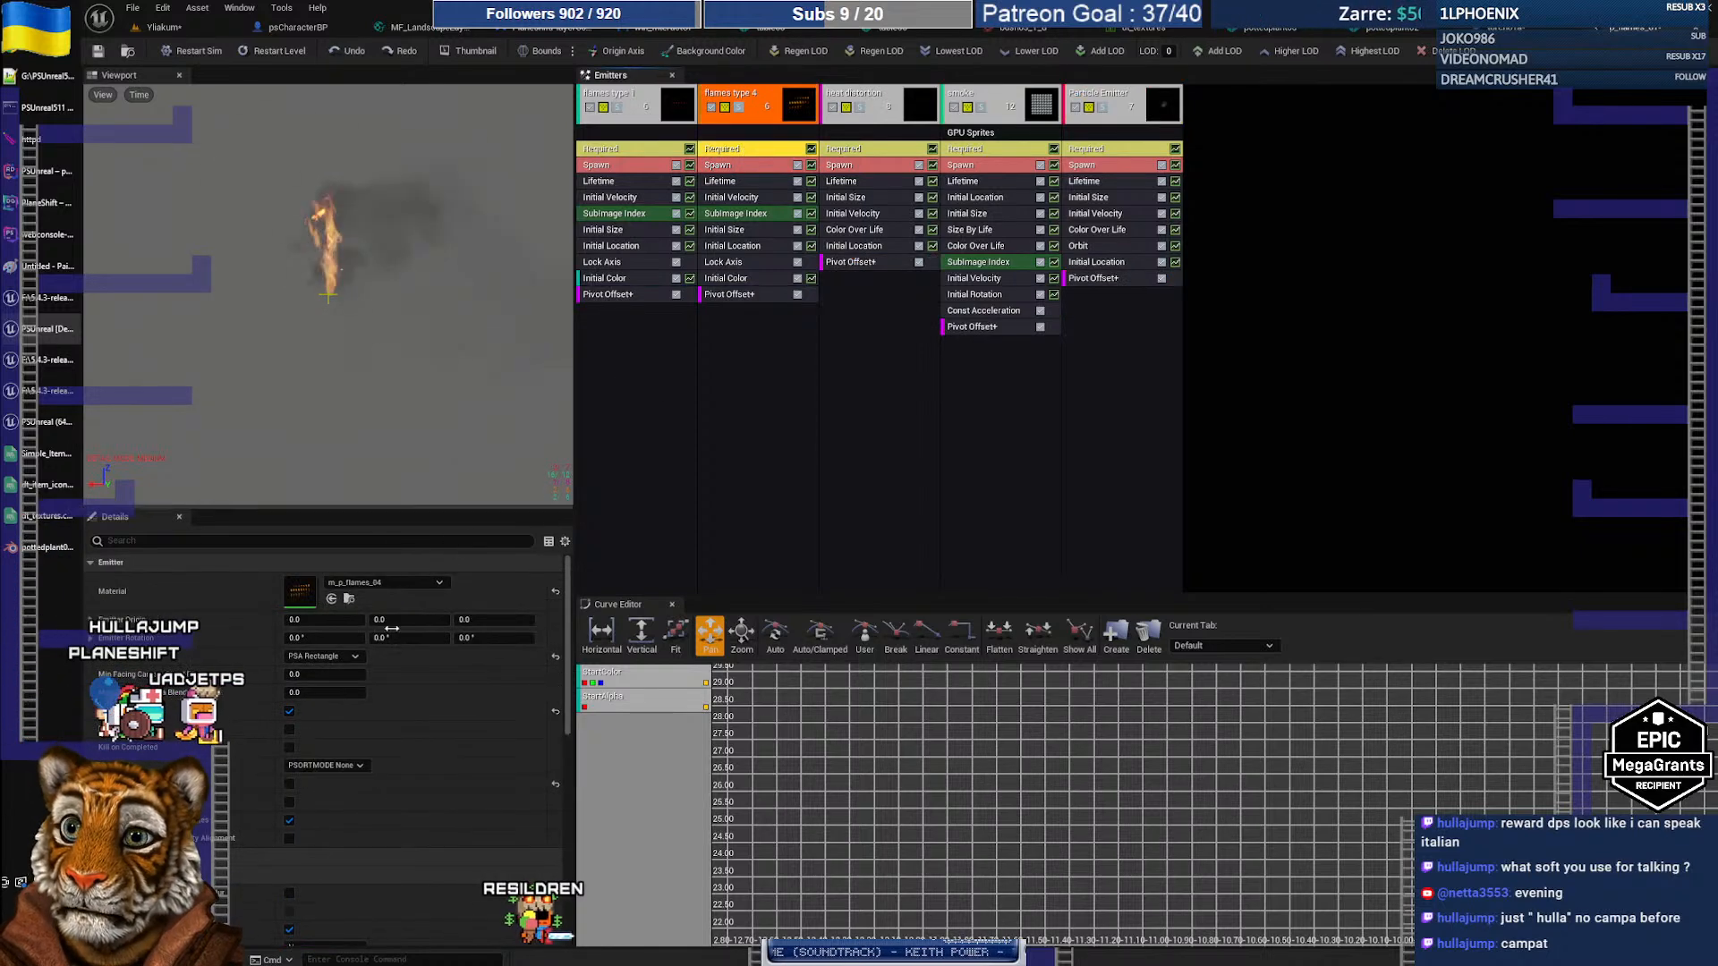
pyautogui.click(857, 150)
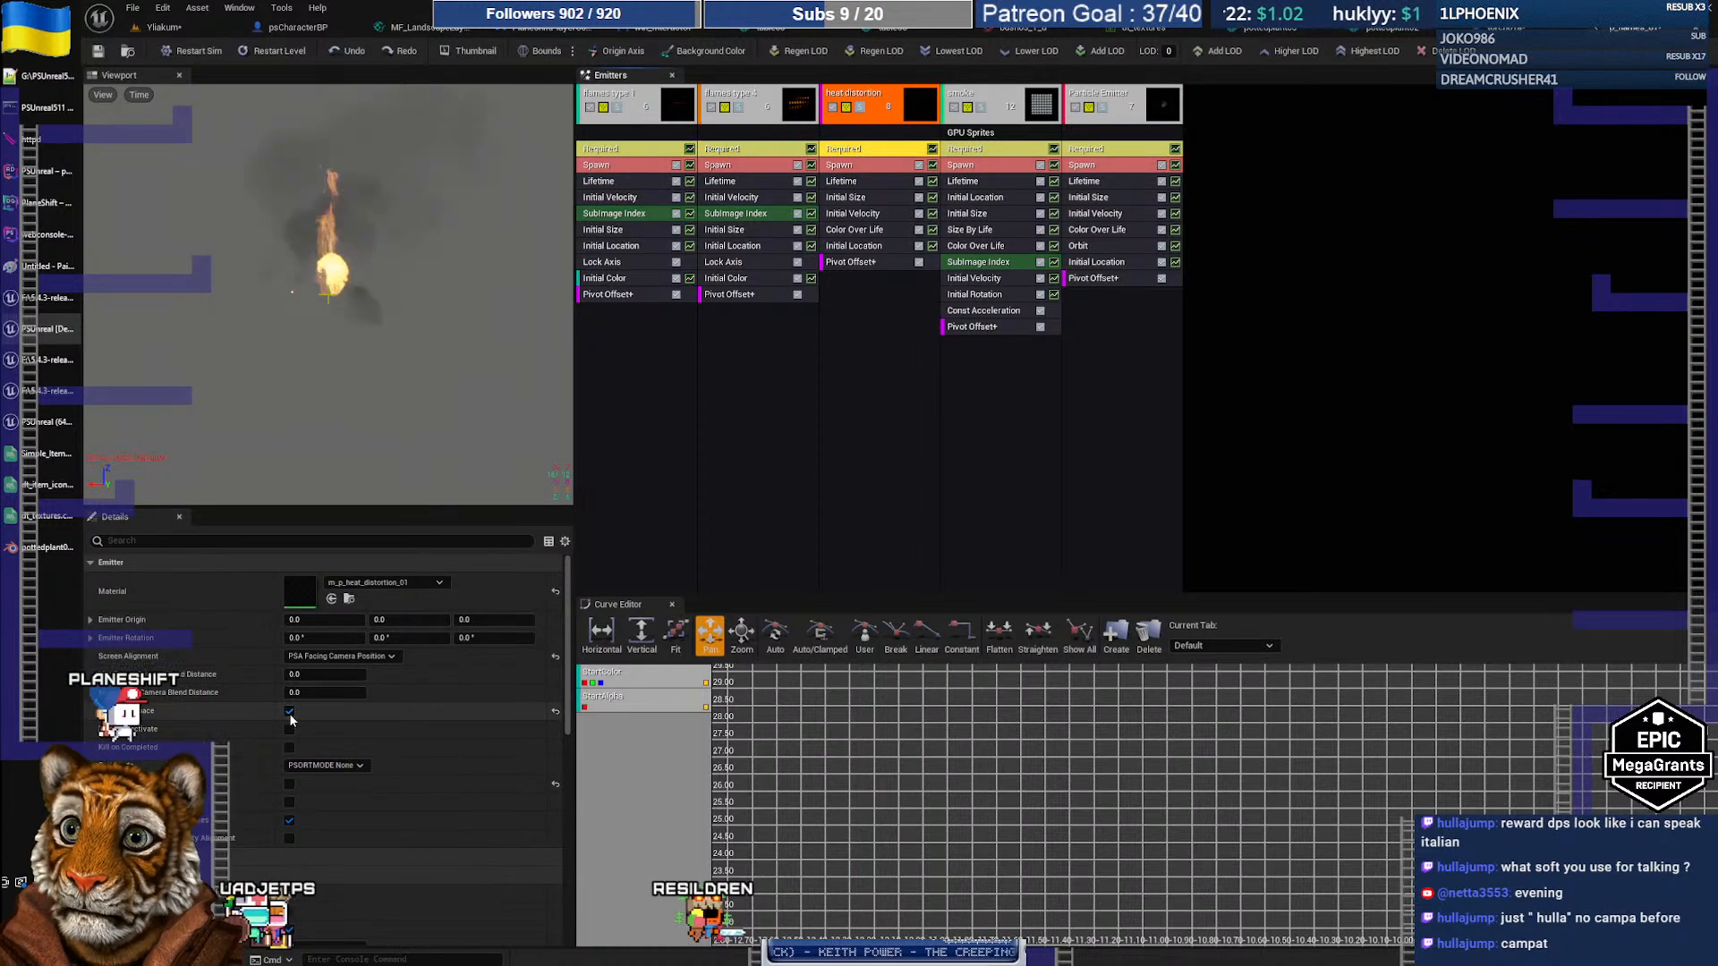
pyautogui.click(975, 150)
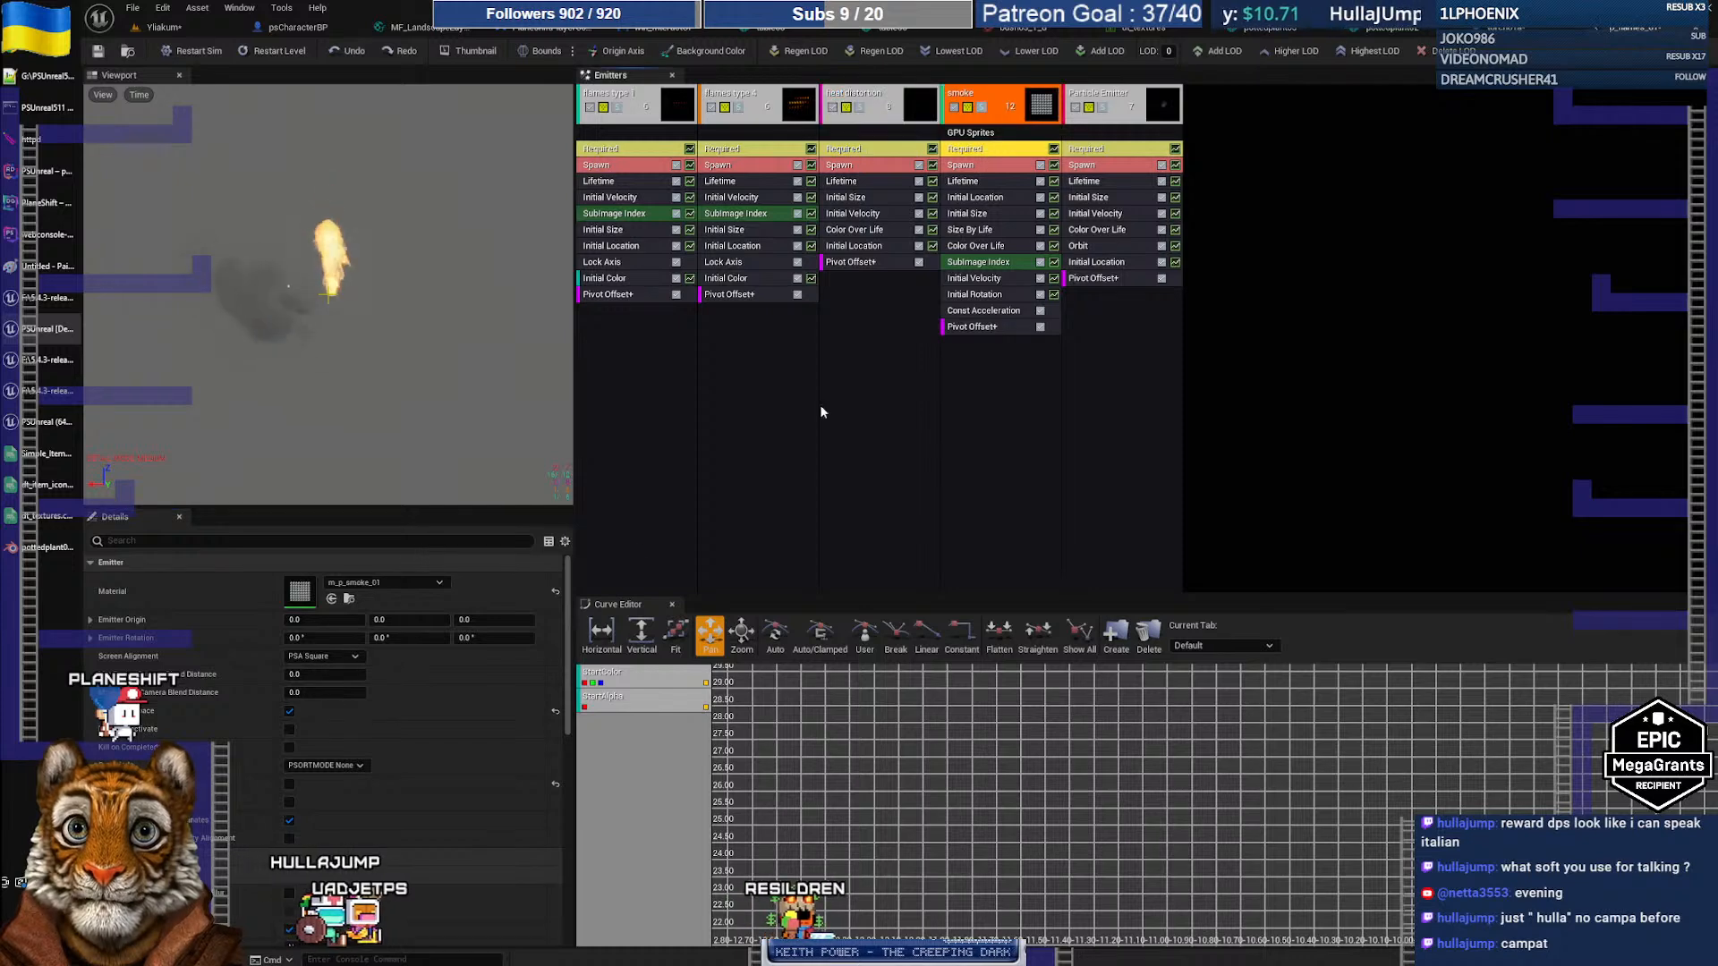
pyautogui.click(289, 711)
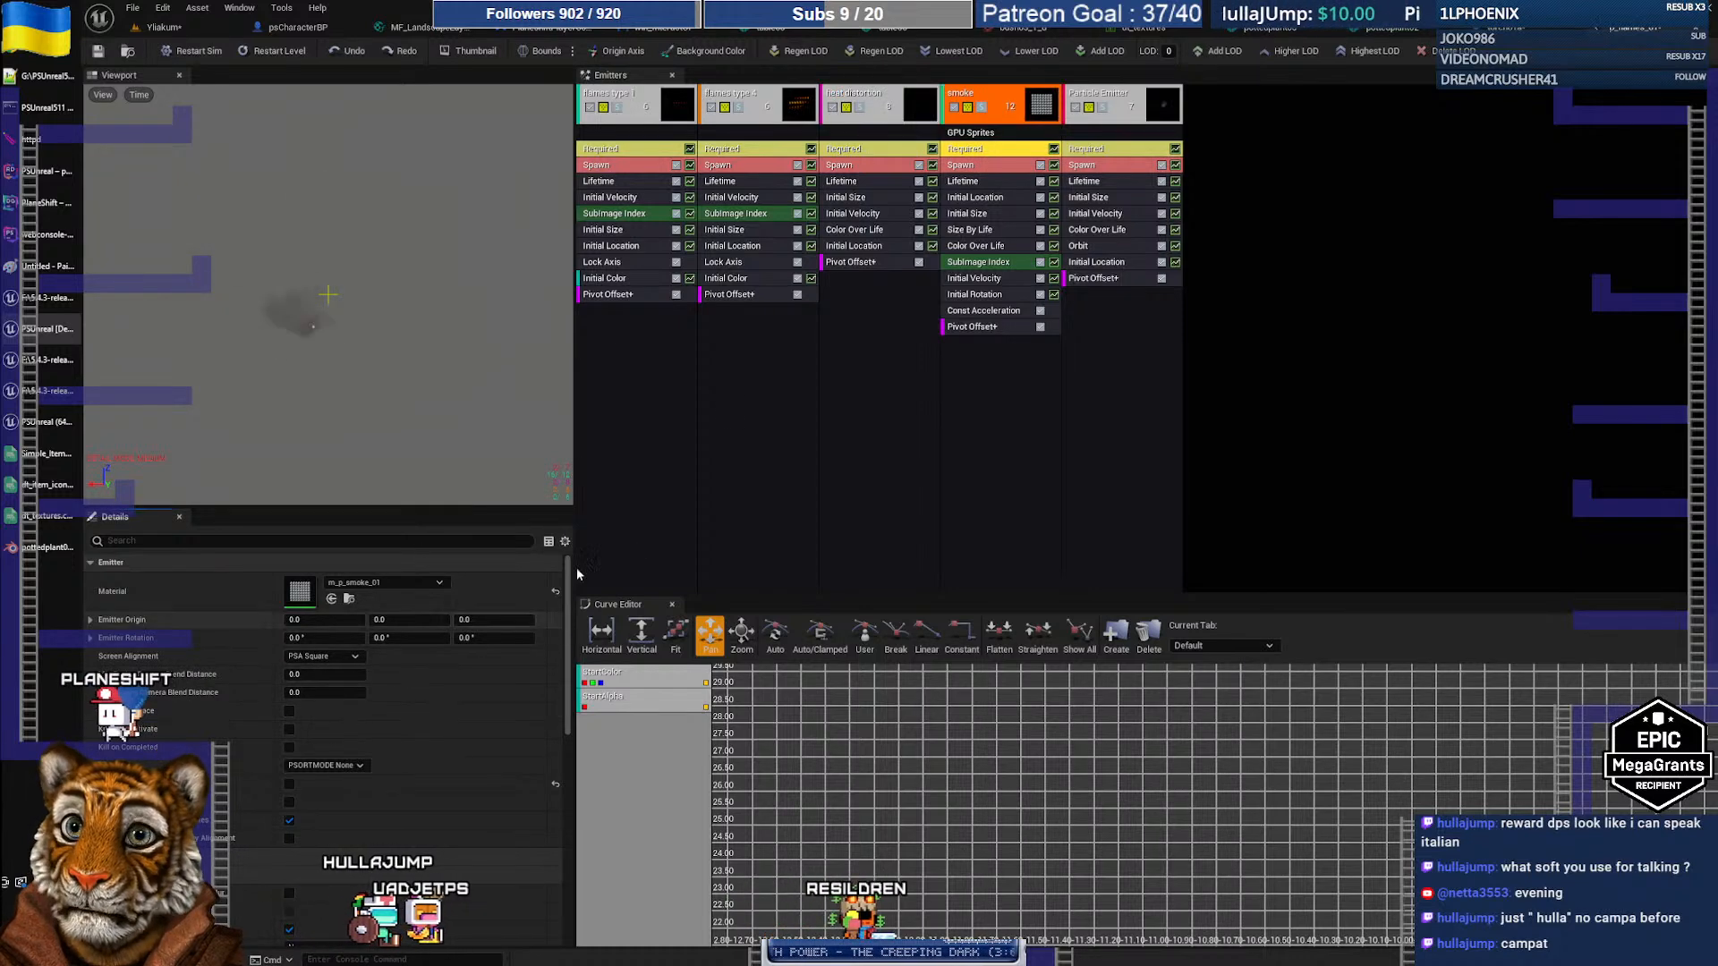
pyautogui.click(1085, 150)
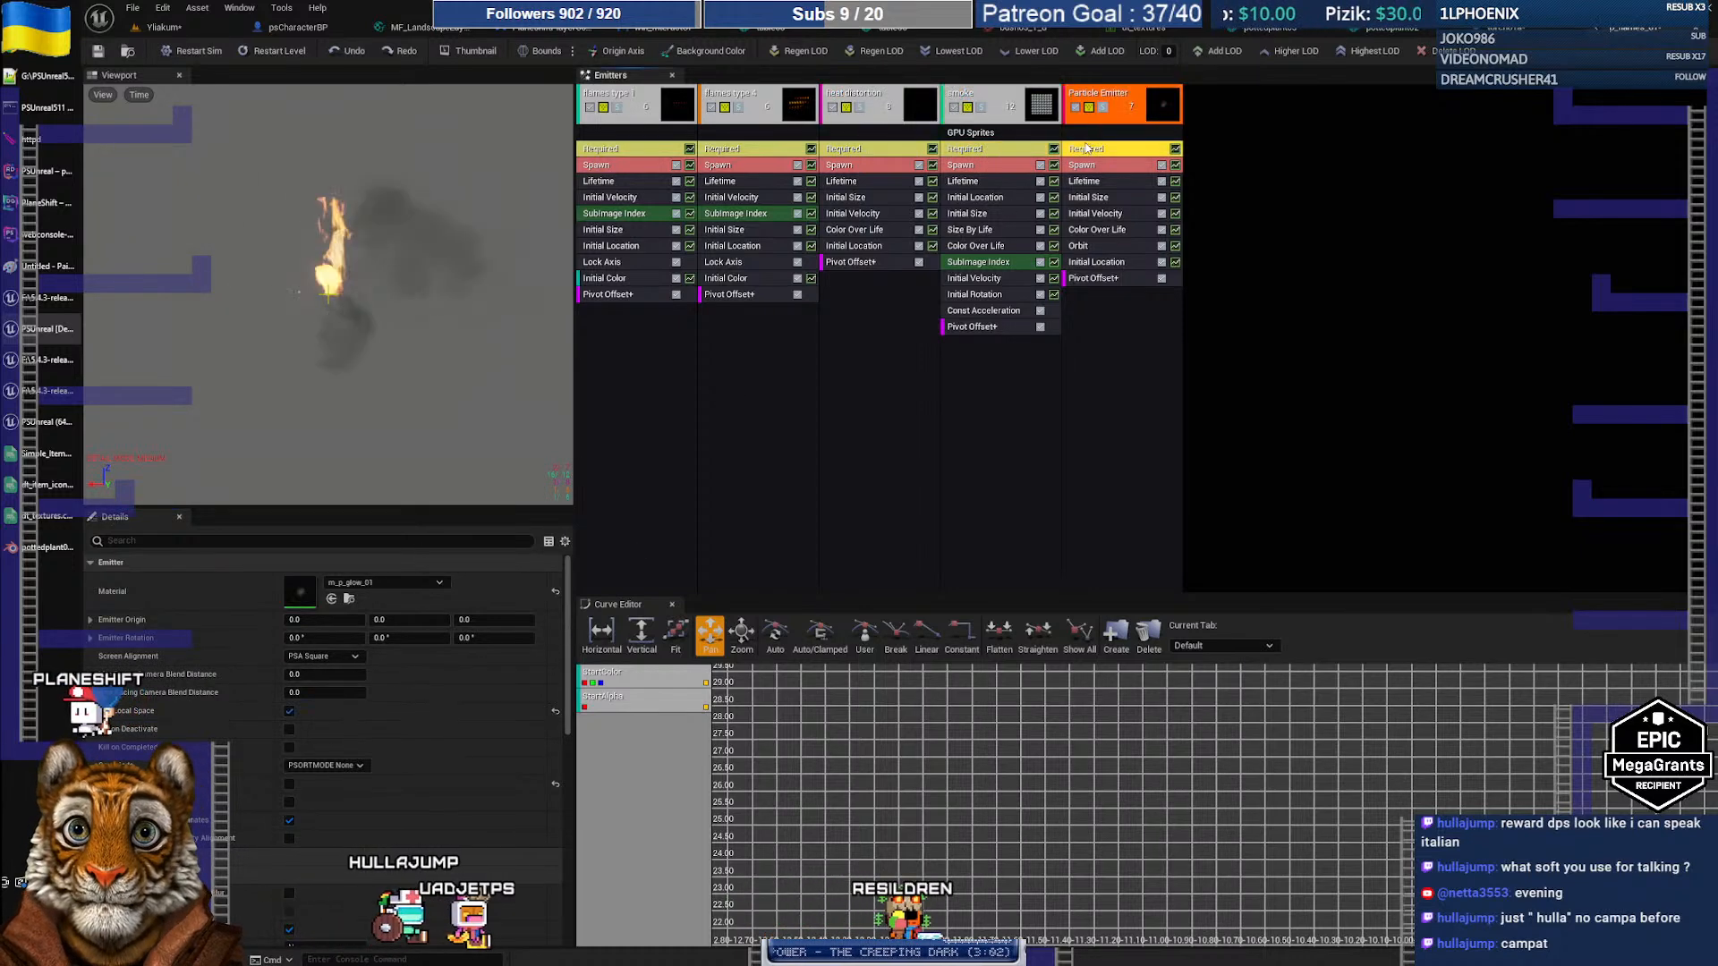
pyautogui.click(289, 711)
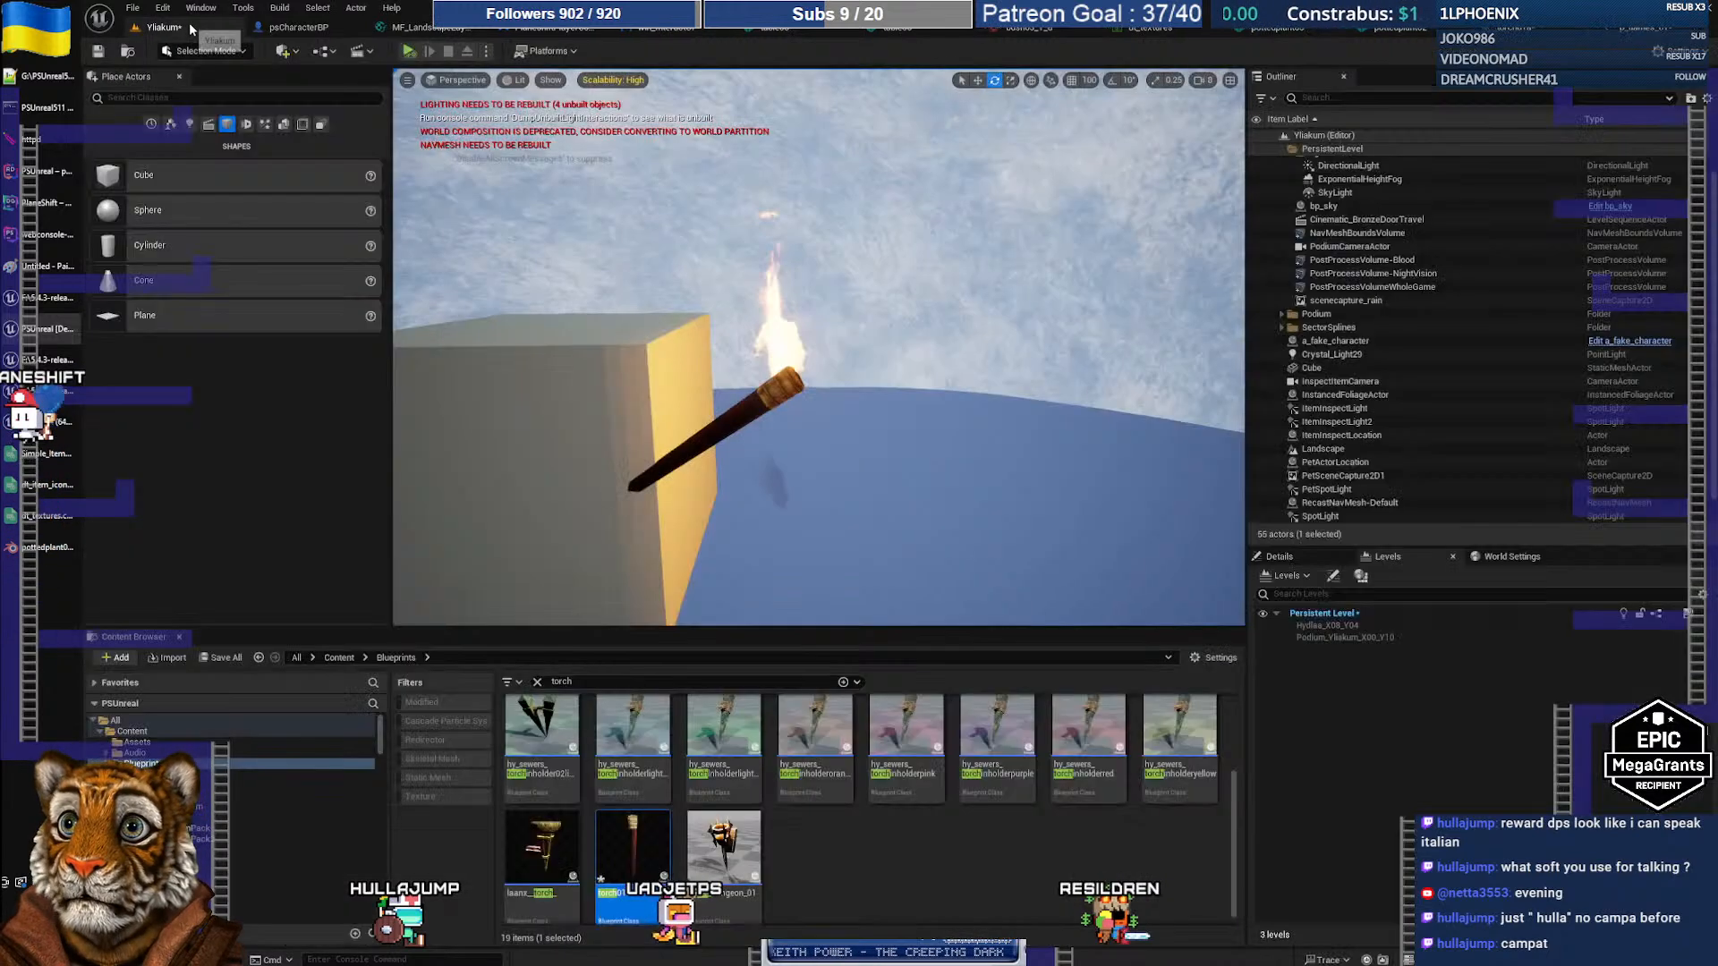
pyautogui.click(189, 26)
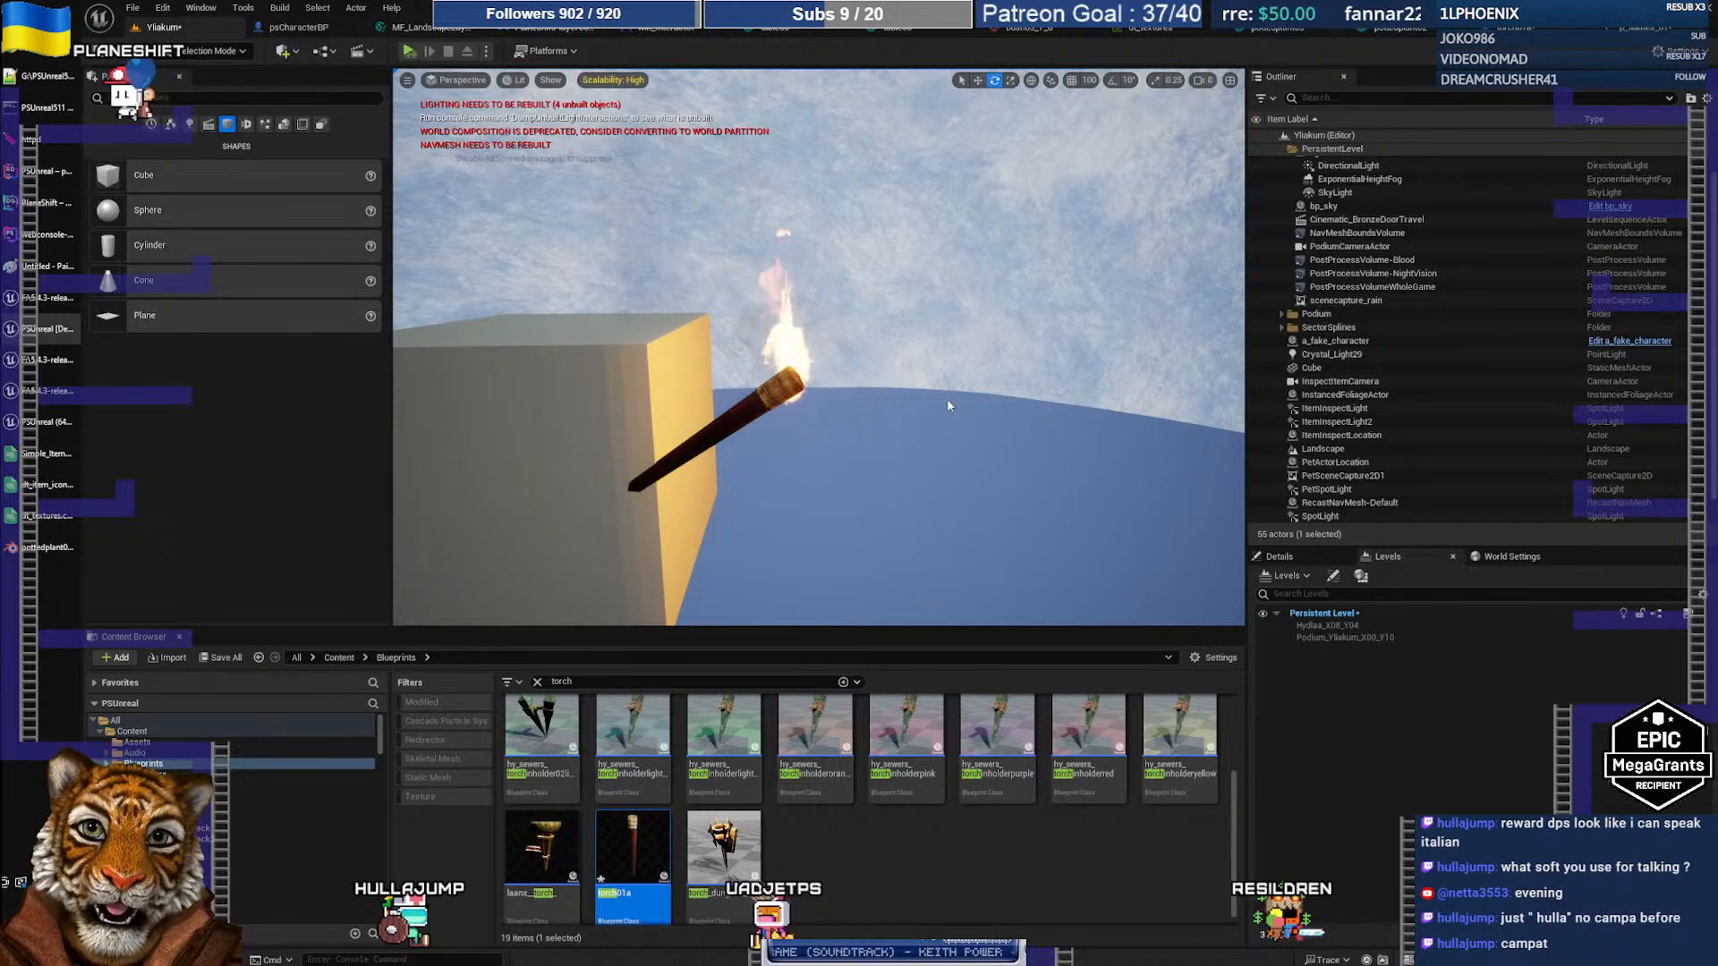
# Step: Rotate the torch about -57° onto its side and fly around to confirm the flame rises upright
pyautogui.click(766, 404)
pyautogui.moveTo(729, 465); pyautogui.dragTo(731, 469)
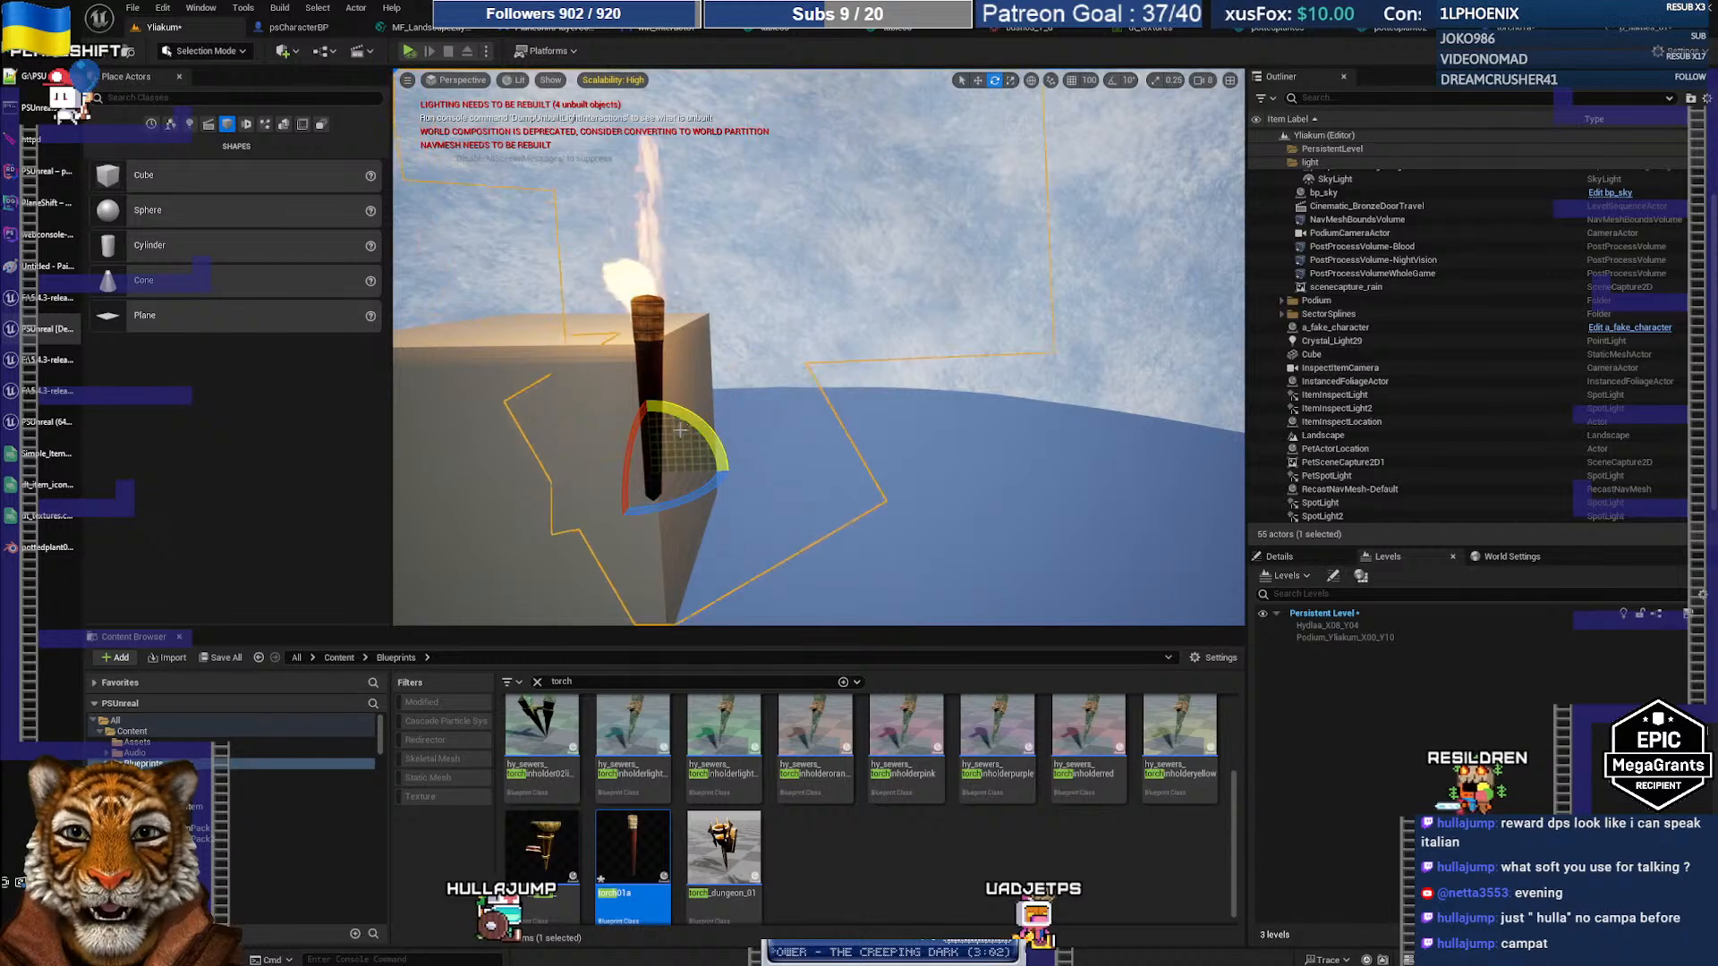
pyautogui.moveTo(681, 417); pyautogui.dragTo(699, 533)
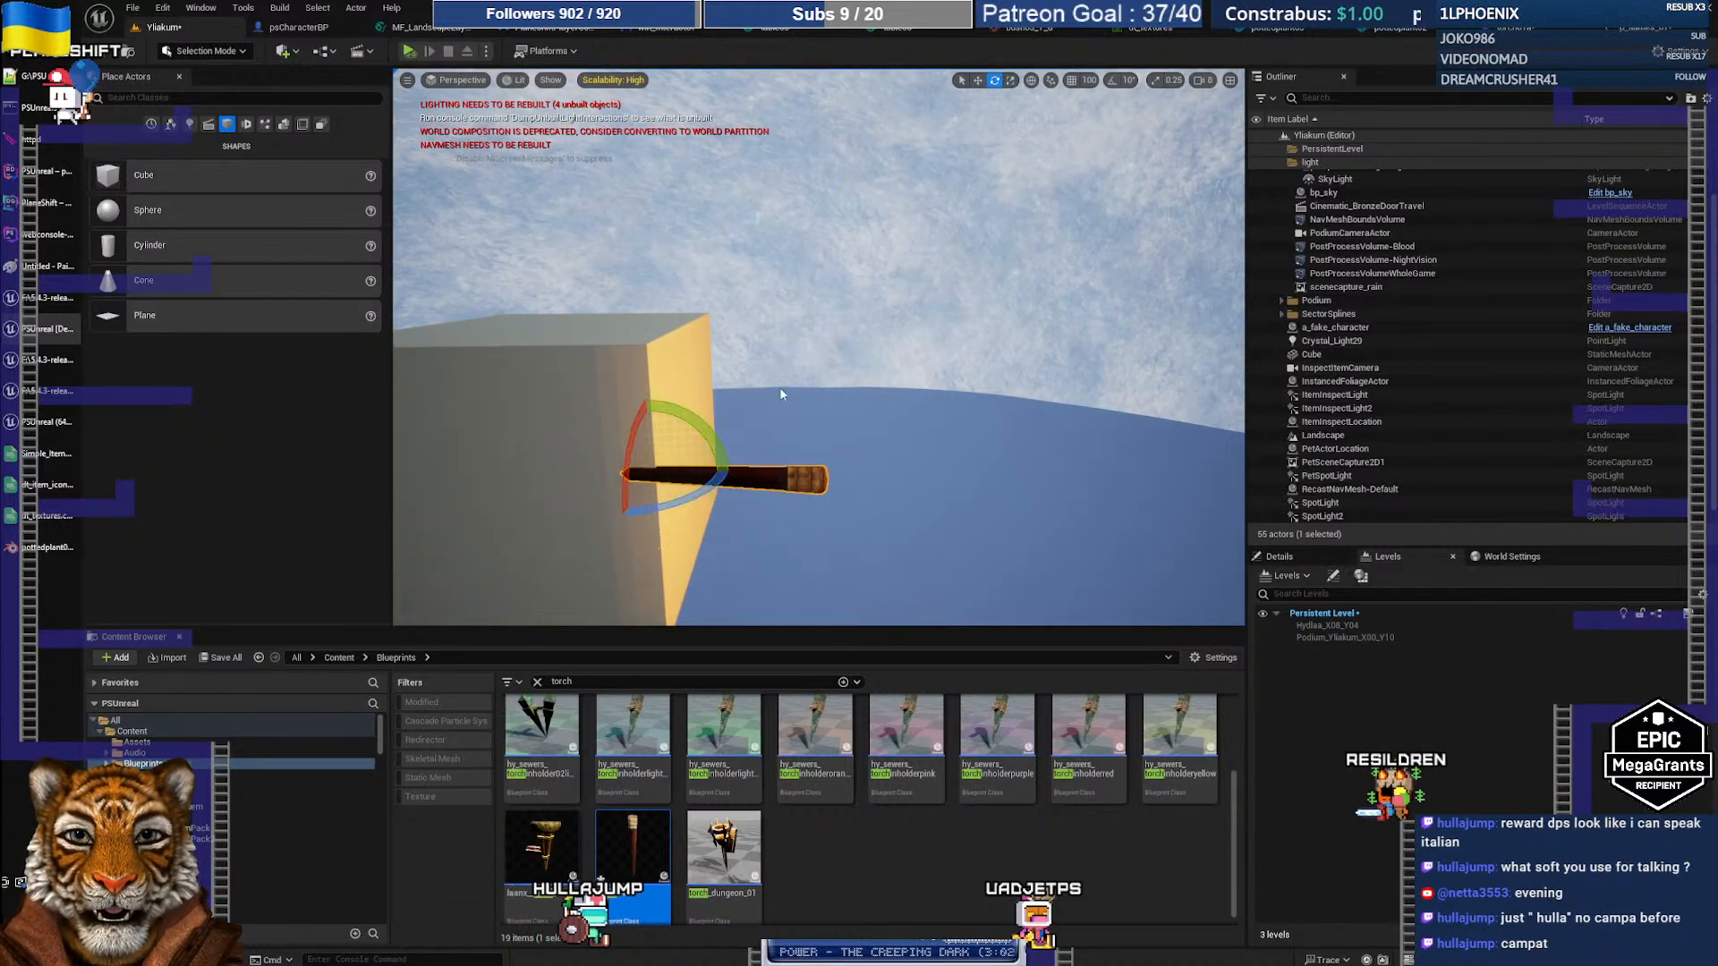
pyautogui.moveTo(800, 366)
pyautogui.mouseDown(button='right')
pyautogui.moveTo(805, 313)
pyautogui.moveTo(818, 353)
pyautogui.mouseUp(button='right')
pyautogui.press('s')
pyautogui.press('w')
pyautogui.press('w')
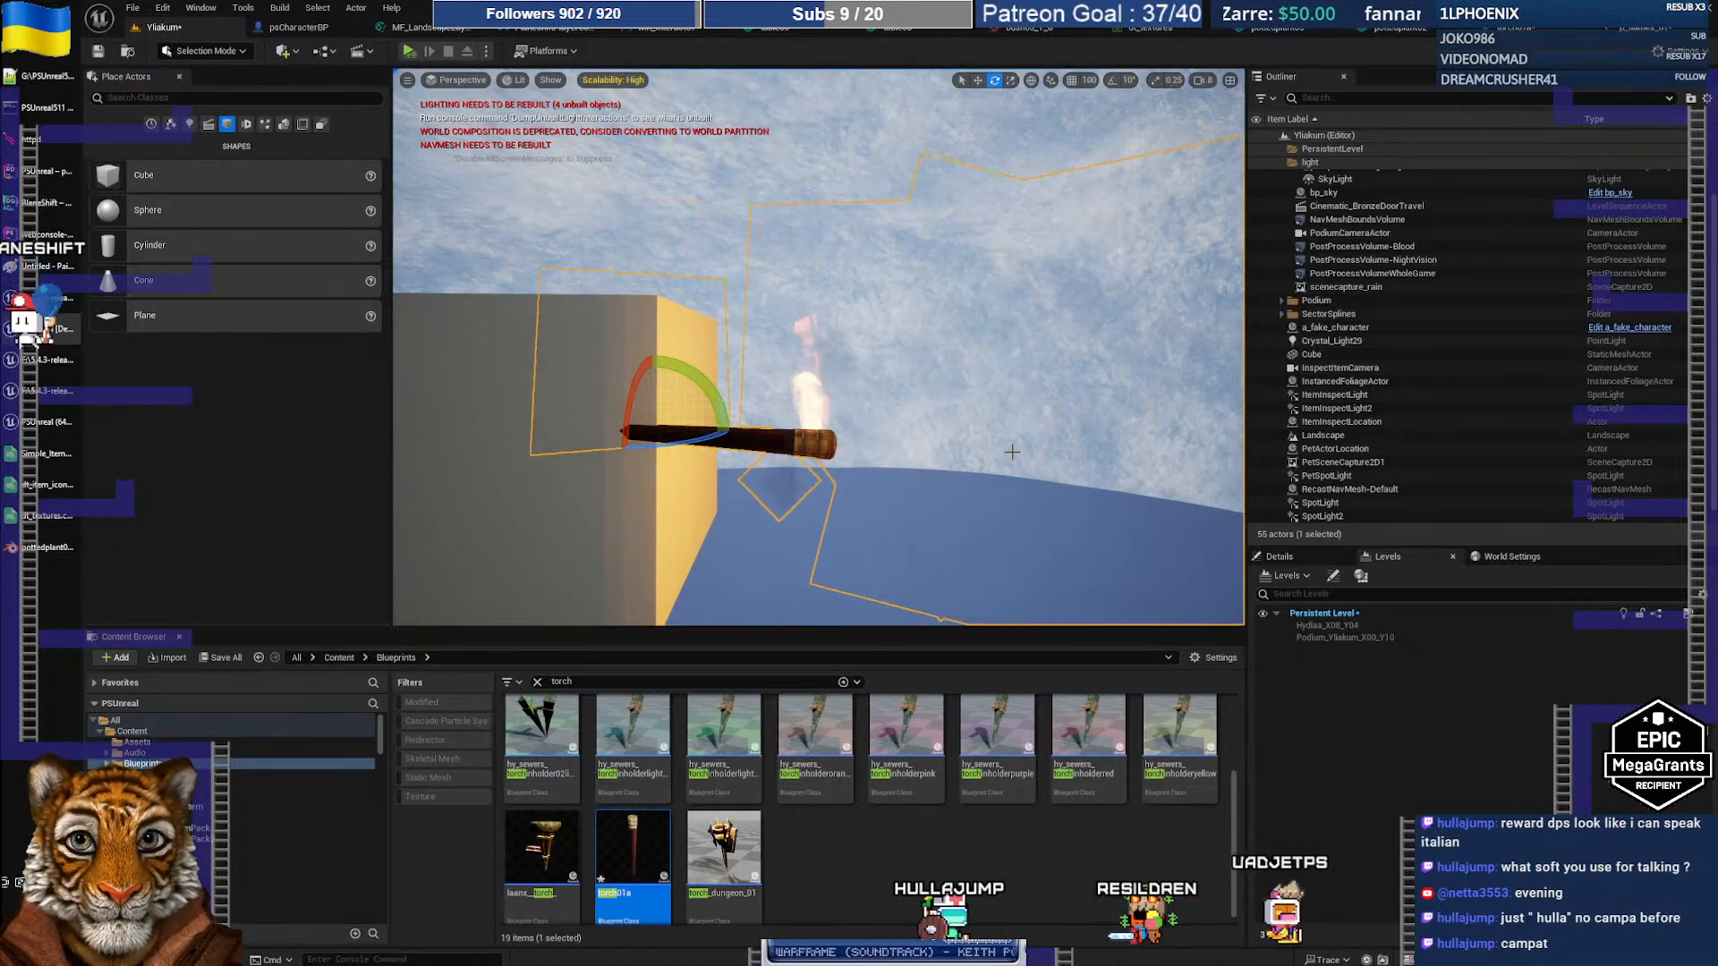
pyautogui.press('w')
pyautogui.moveTo(901, 444); pyautogui.dragTo(902, 443, button='right')
pyautogui.press('s')
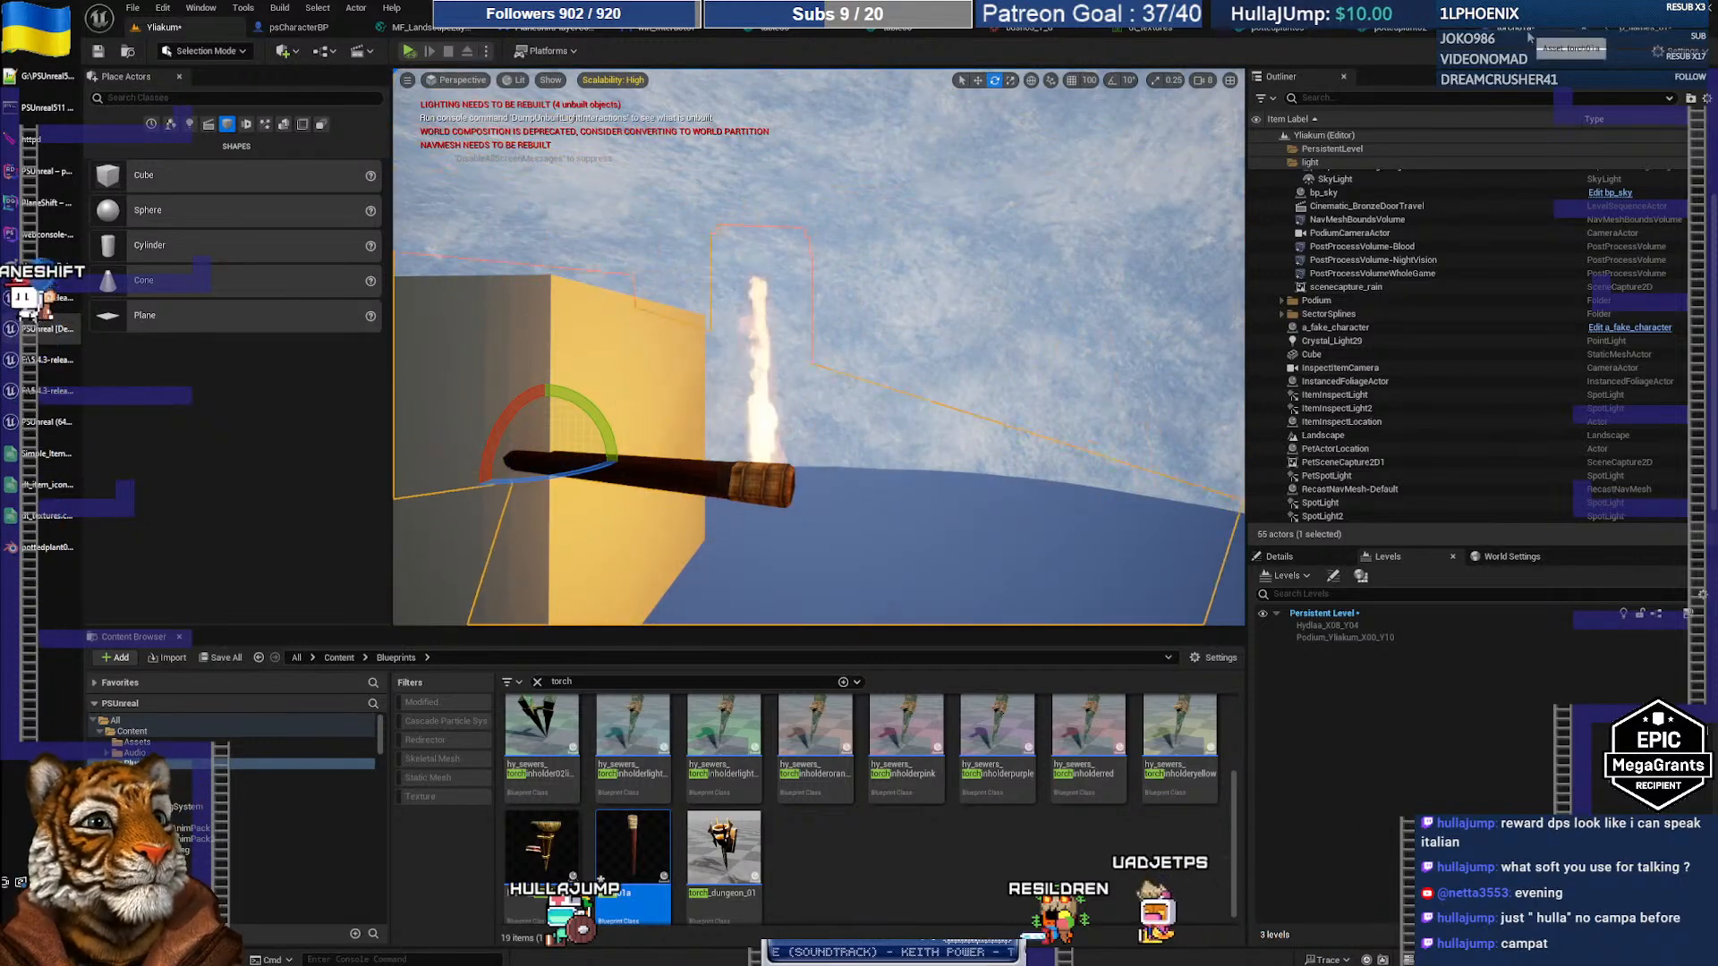
# Step: Locate the flame asset in the Content Browser, open p_torch_01 in Cascade, then view torch01a
pyautogui.click(1633, 36)
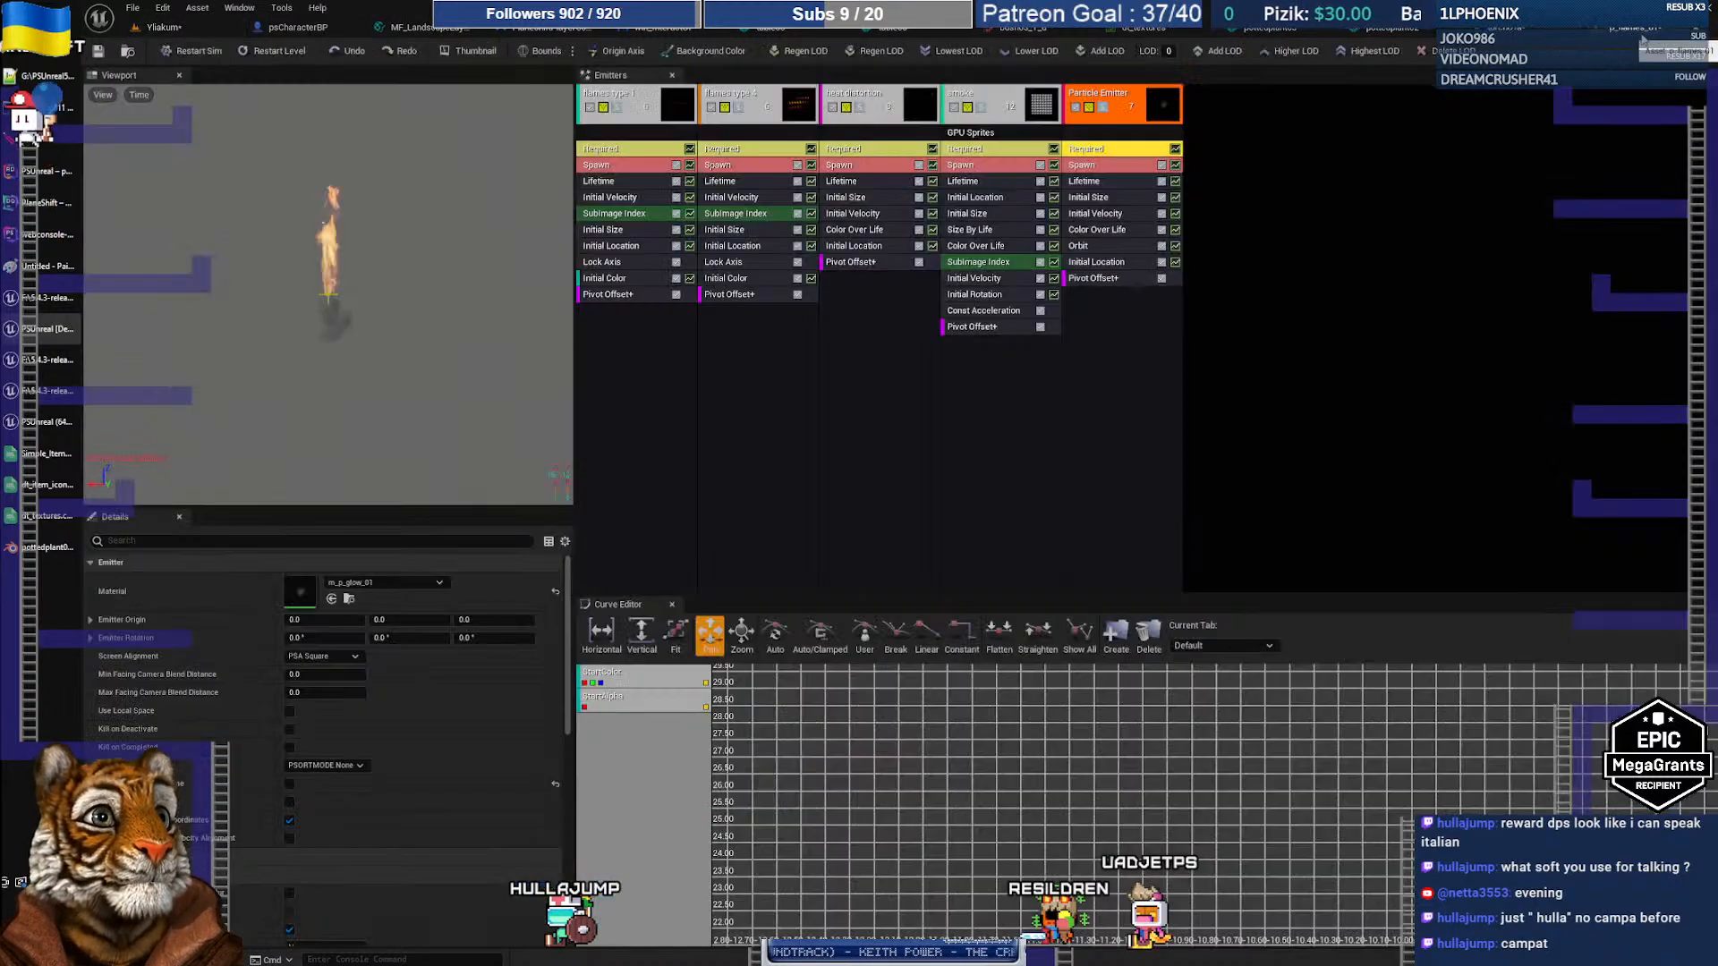
pyautogui.click(126, 52)
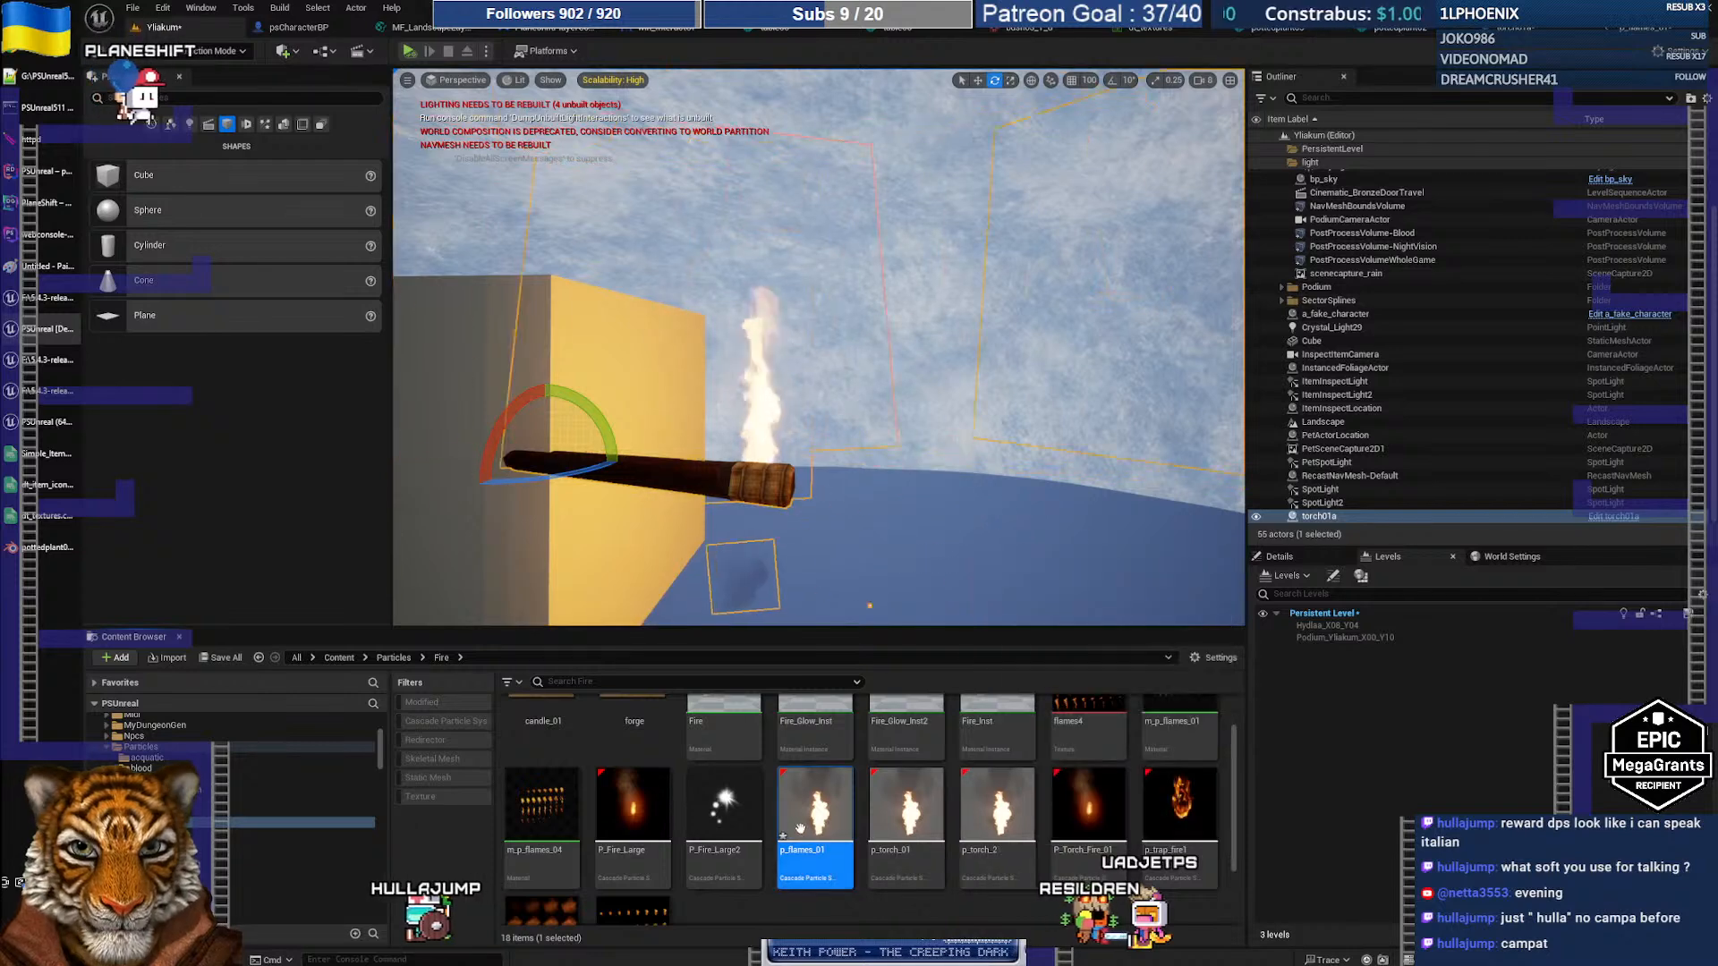
pyautogui.scroll(-1, 886, 858)
pyautogui.click(884, 837)
pyautogui.doubleClick(884, 836)
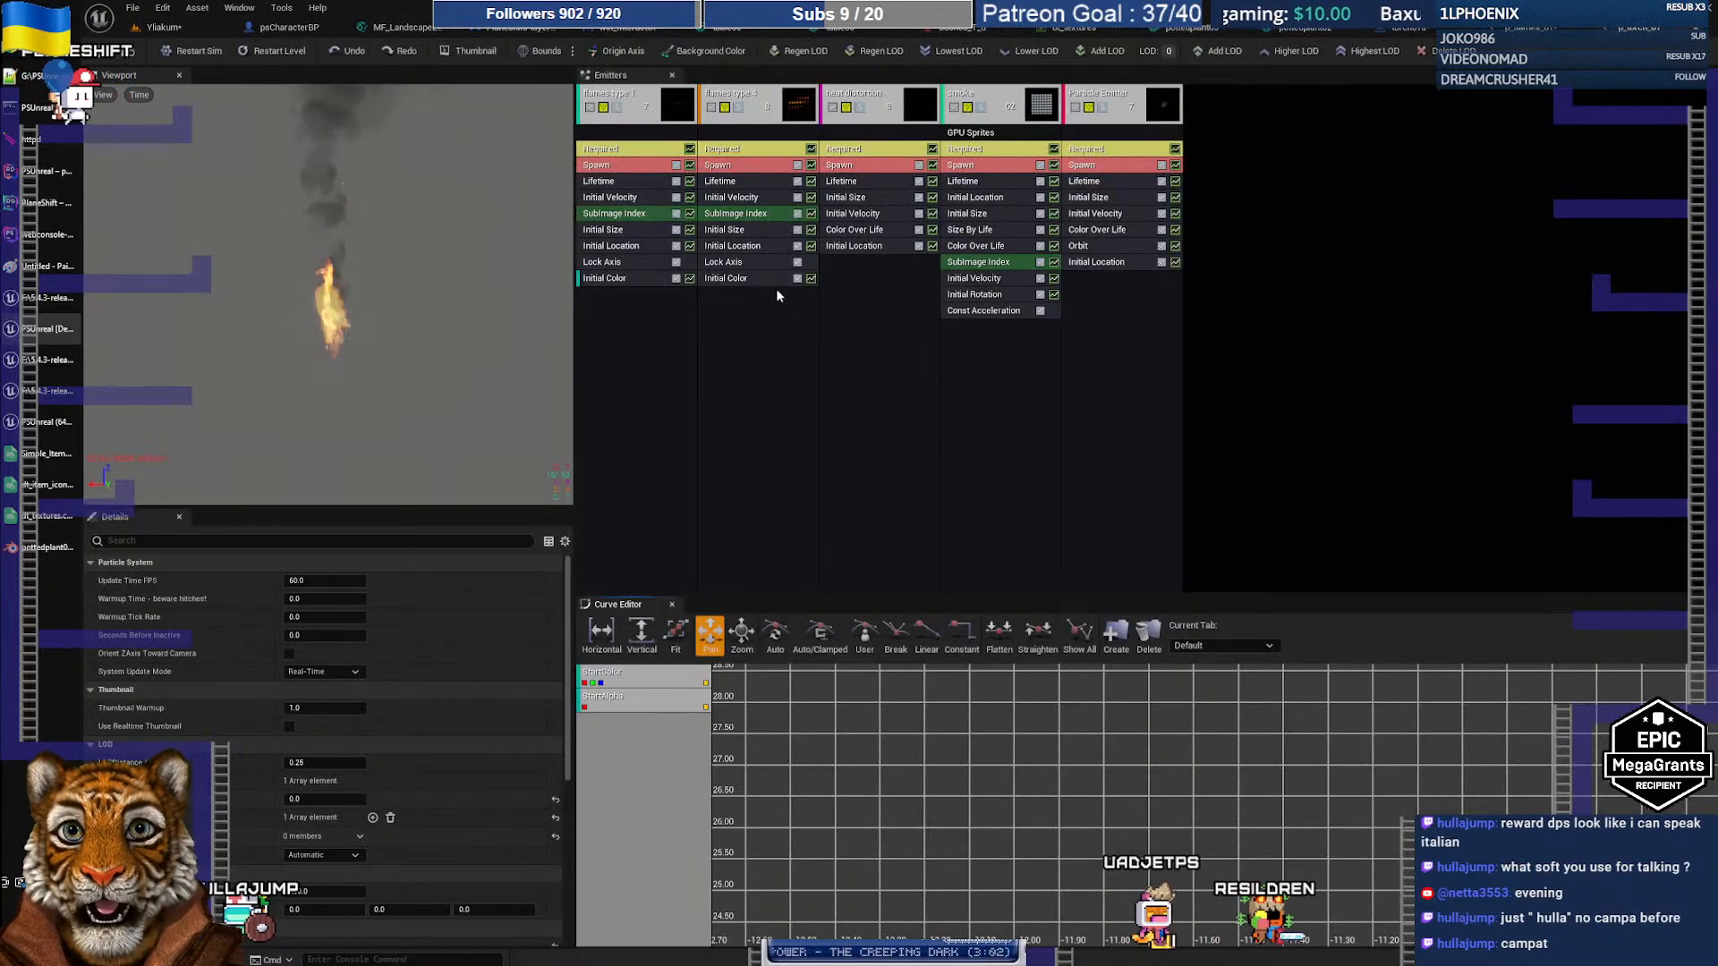
pyautogui.click(1407, 29)
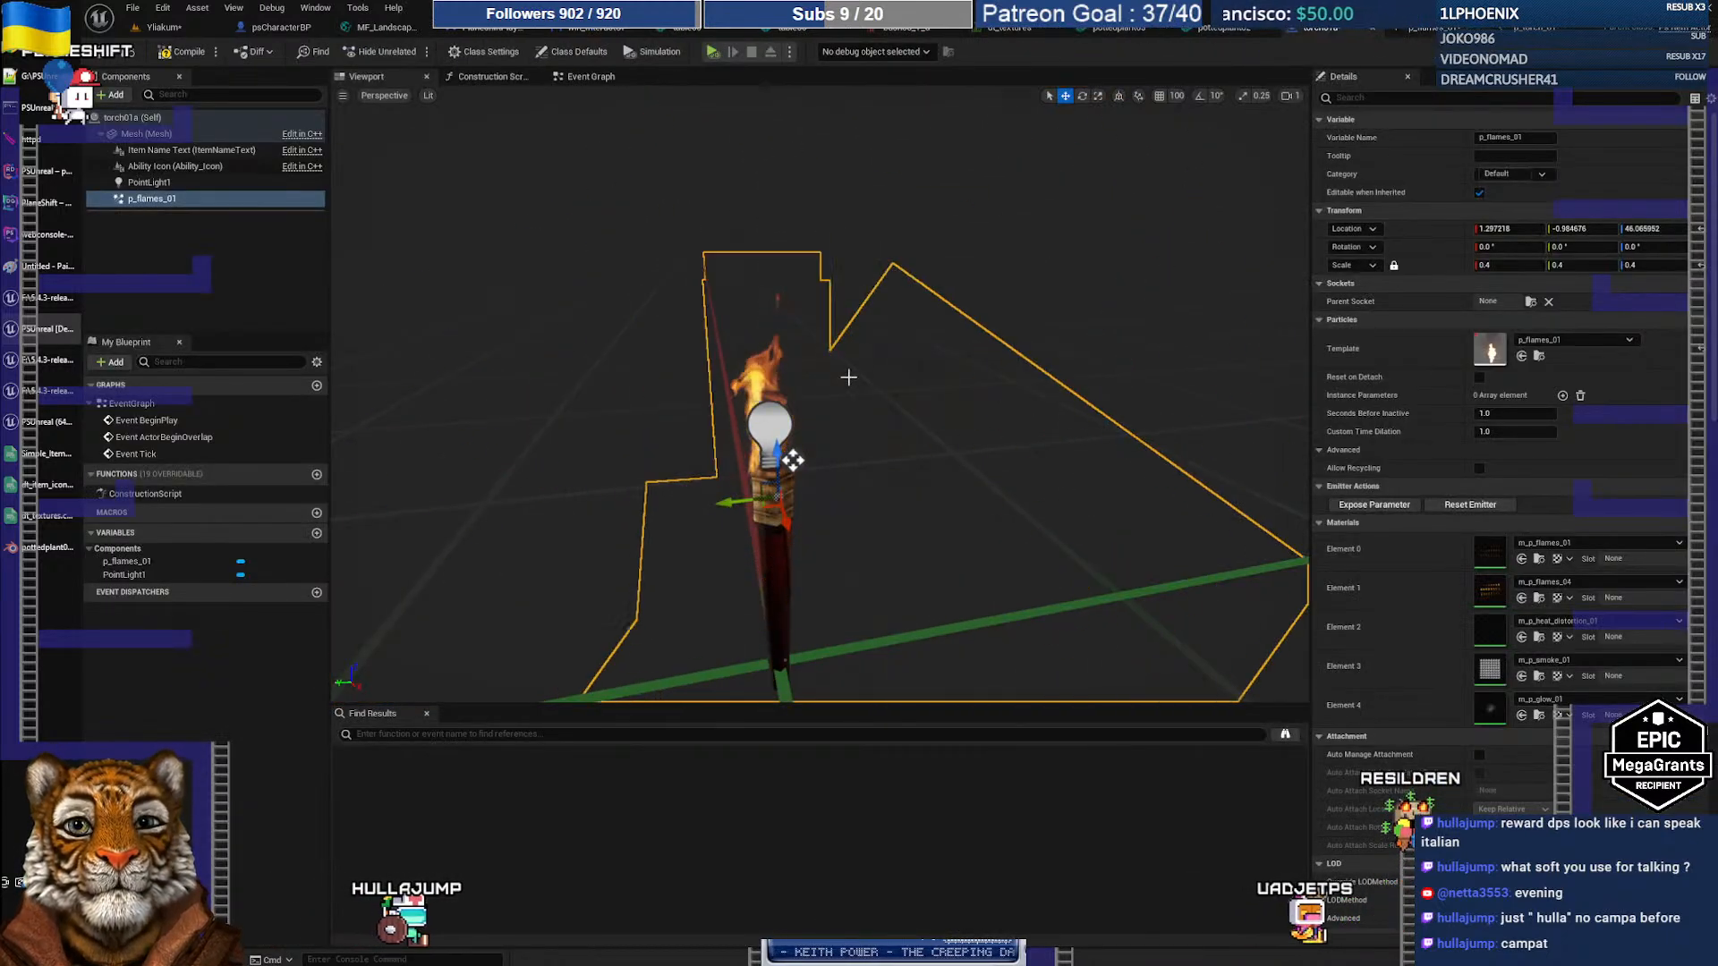
# Step: Zoom the Blueprint preview and inspect its camera, lighting and display menus without changing anything
pyautogui.scroll(-4, 814, 445)
pyautogui.scroll(6, 816, 439)
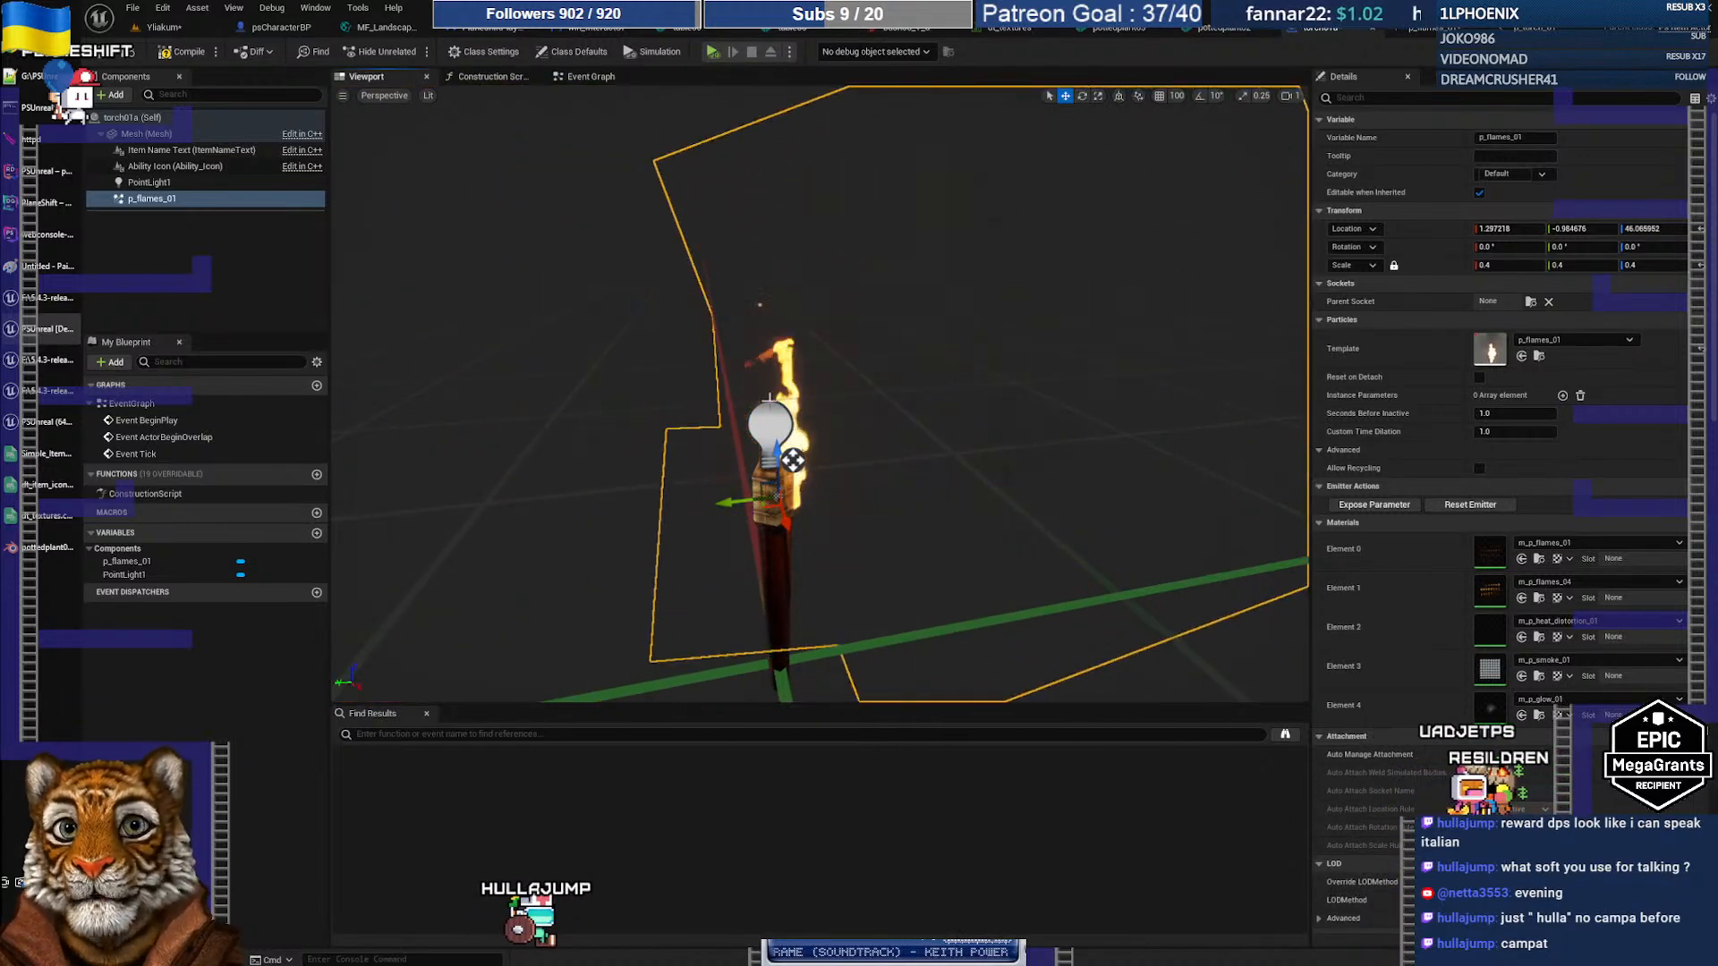
pyautogui.click(385, 95)
pyautogui.click(429, 96)
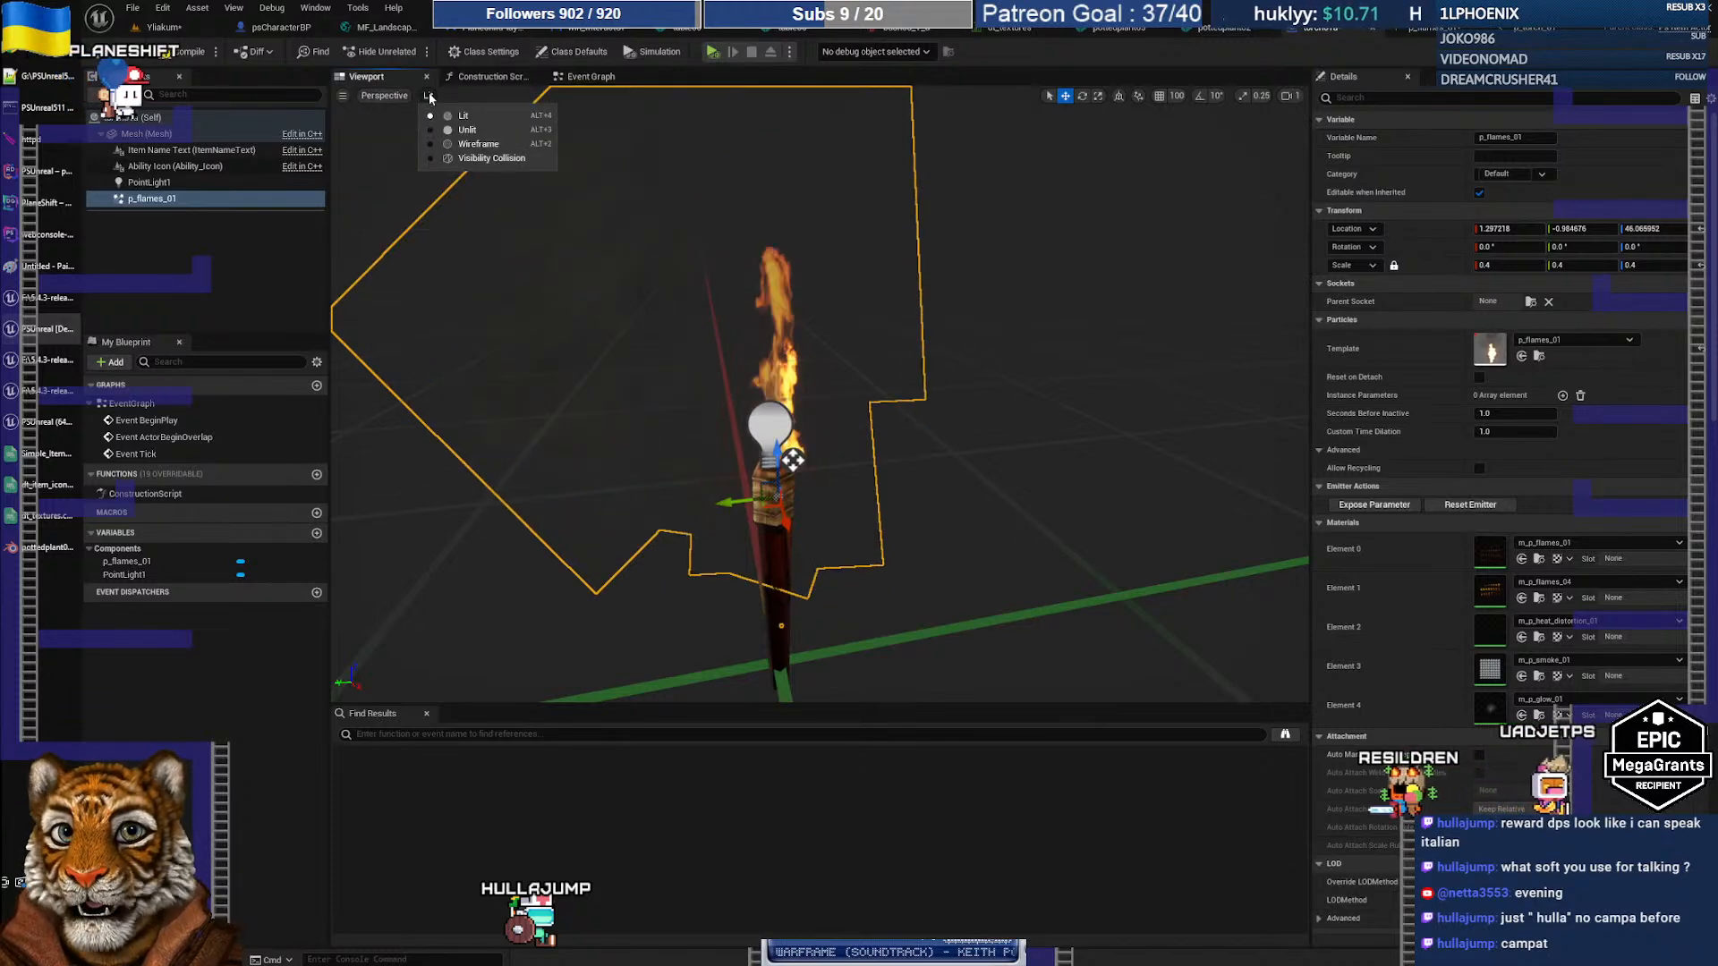
pyautogui.click(342, 96)
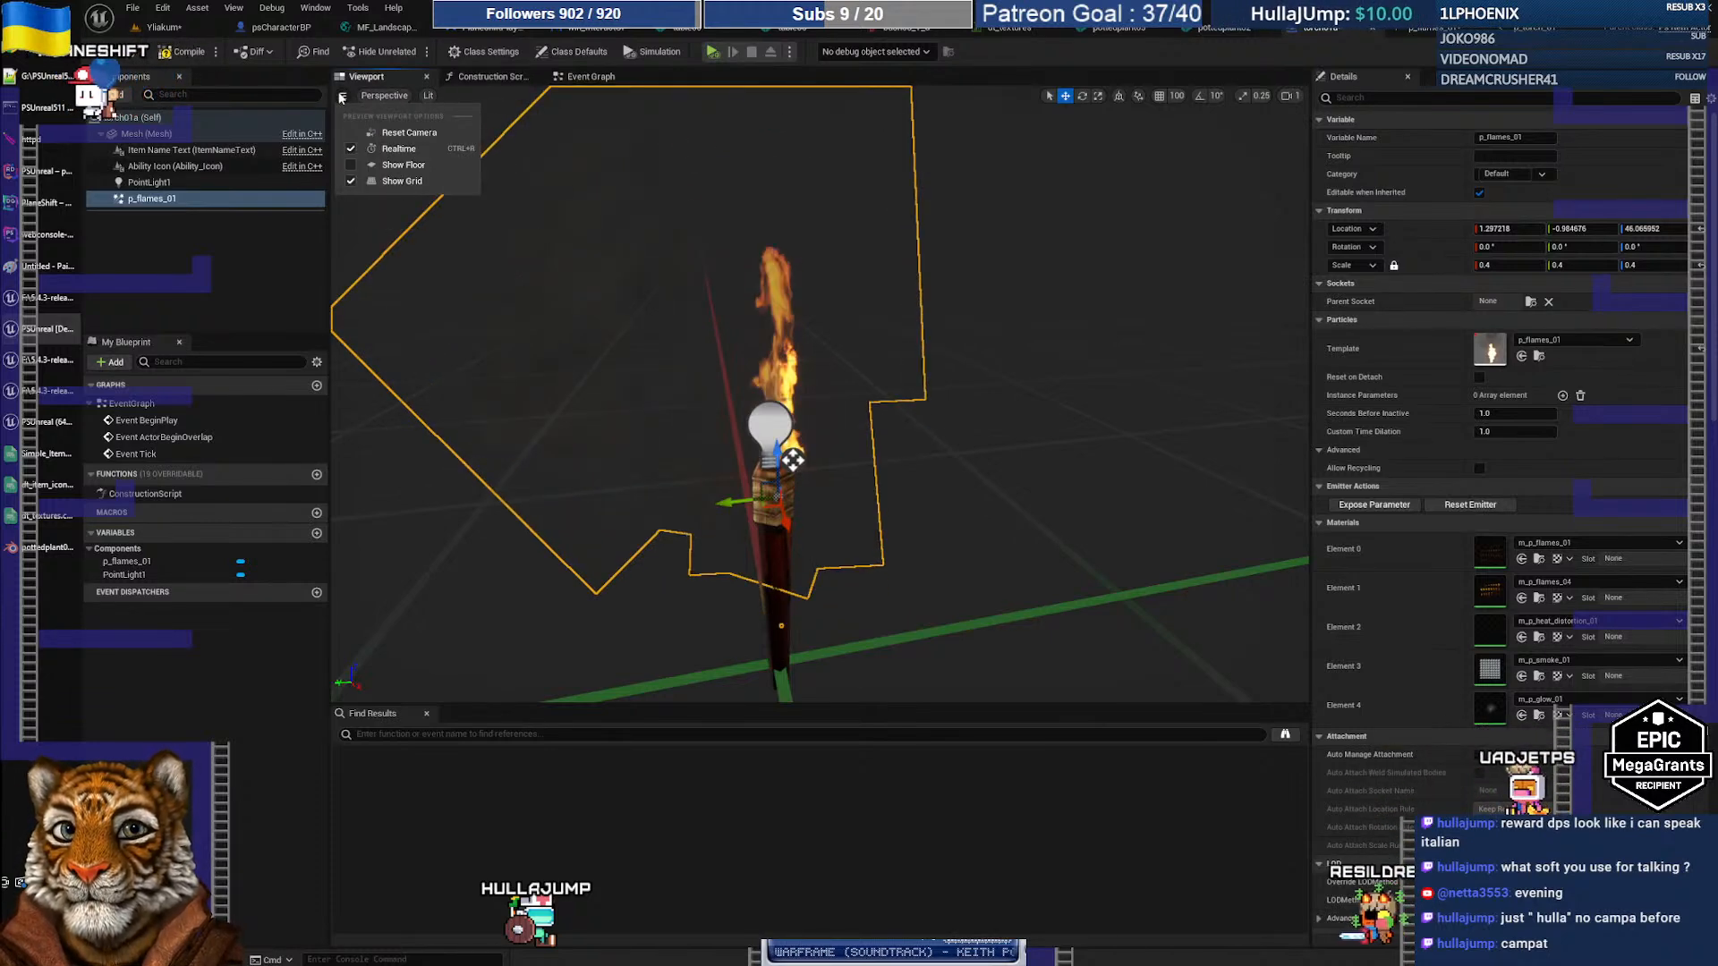
pyautogui.click(342, 96)
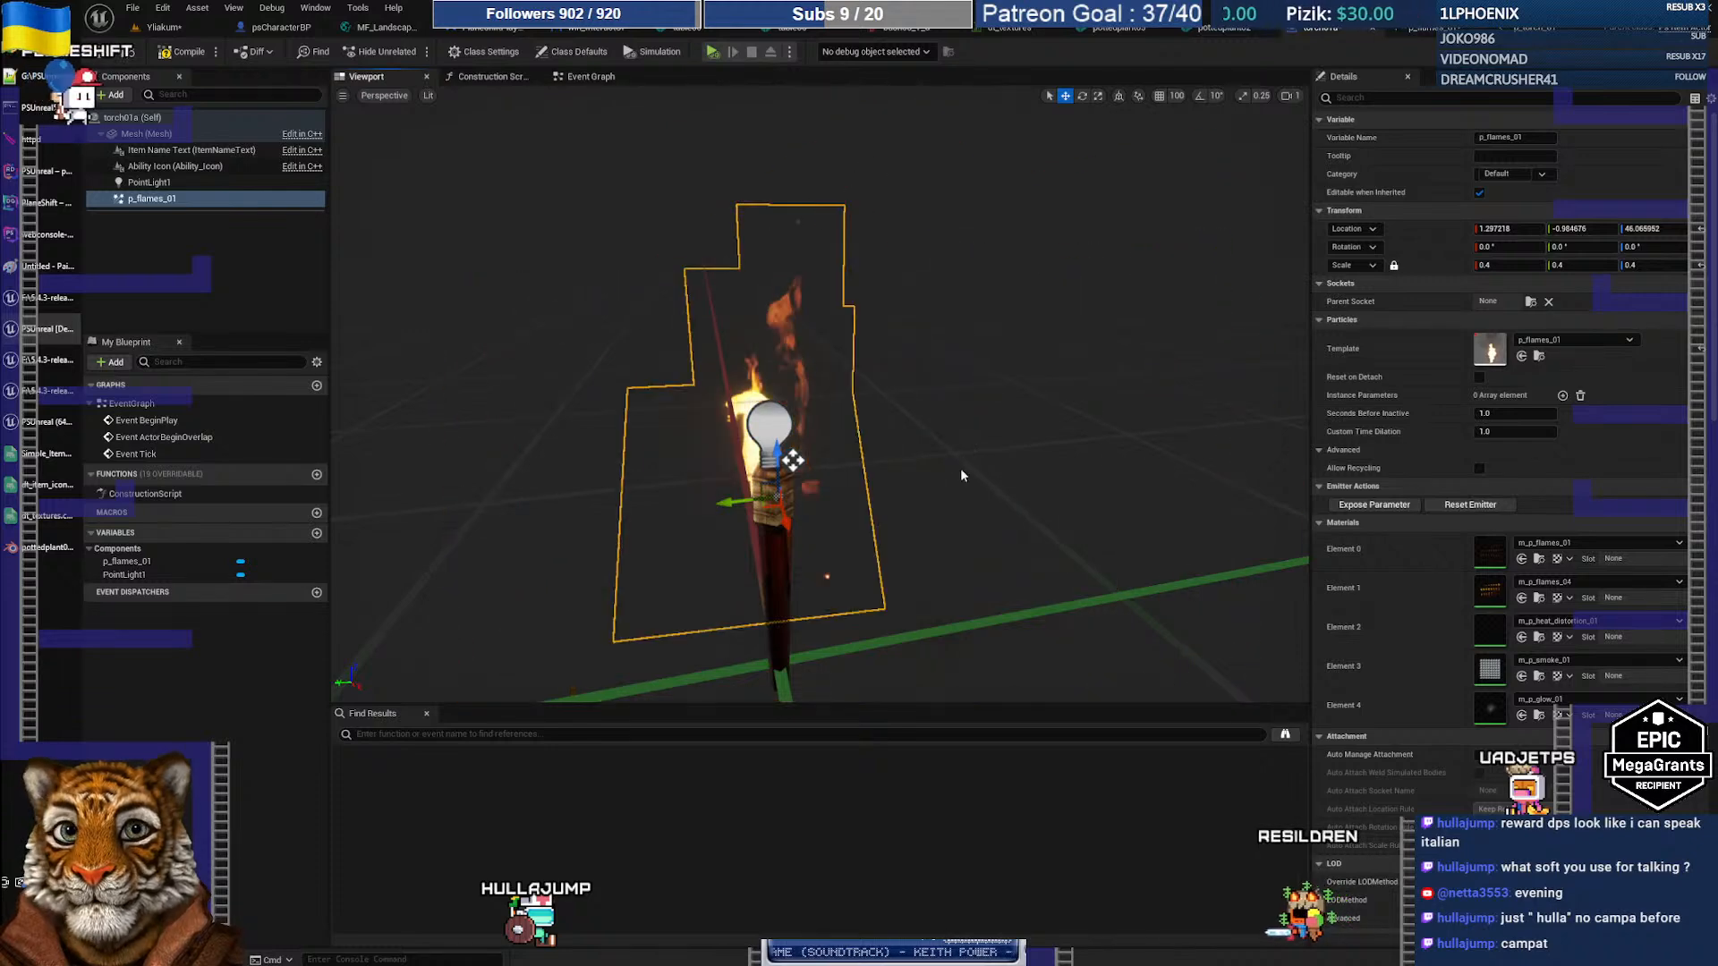
pyautogui.scroll(-10, 875, 448)
pyautogui.scroll(12, 866, 445)
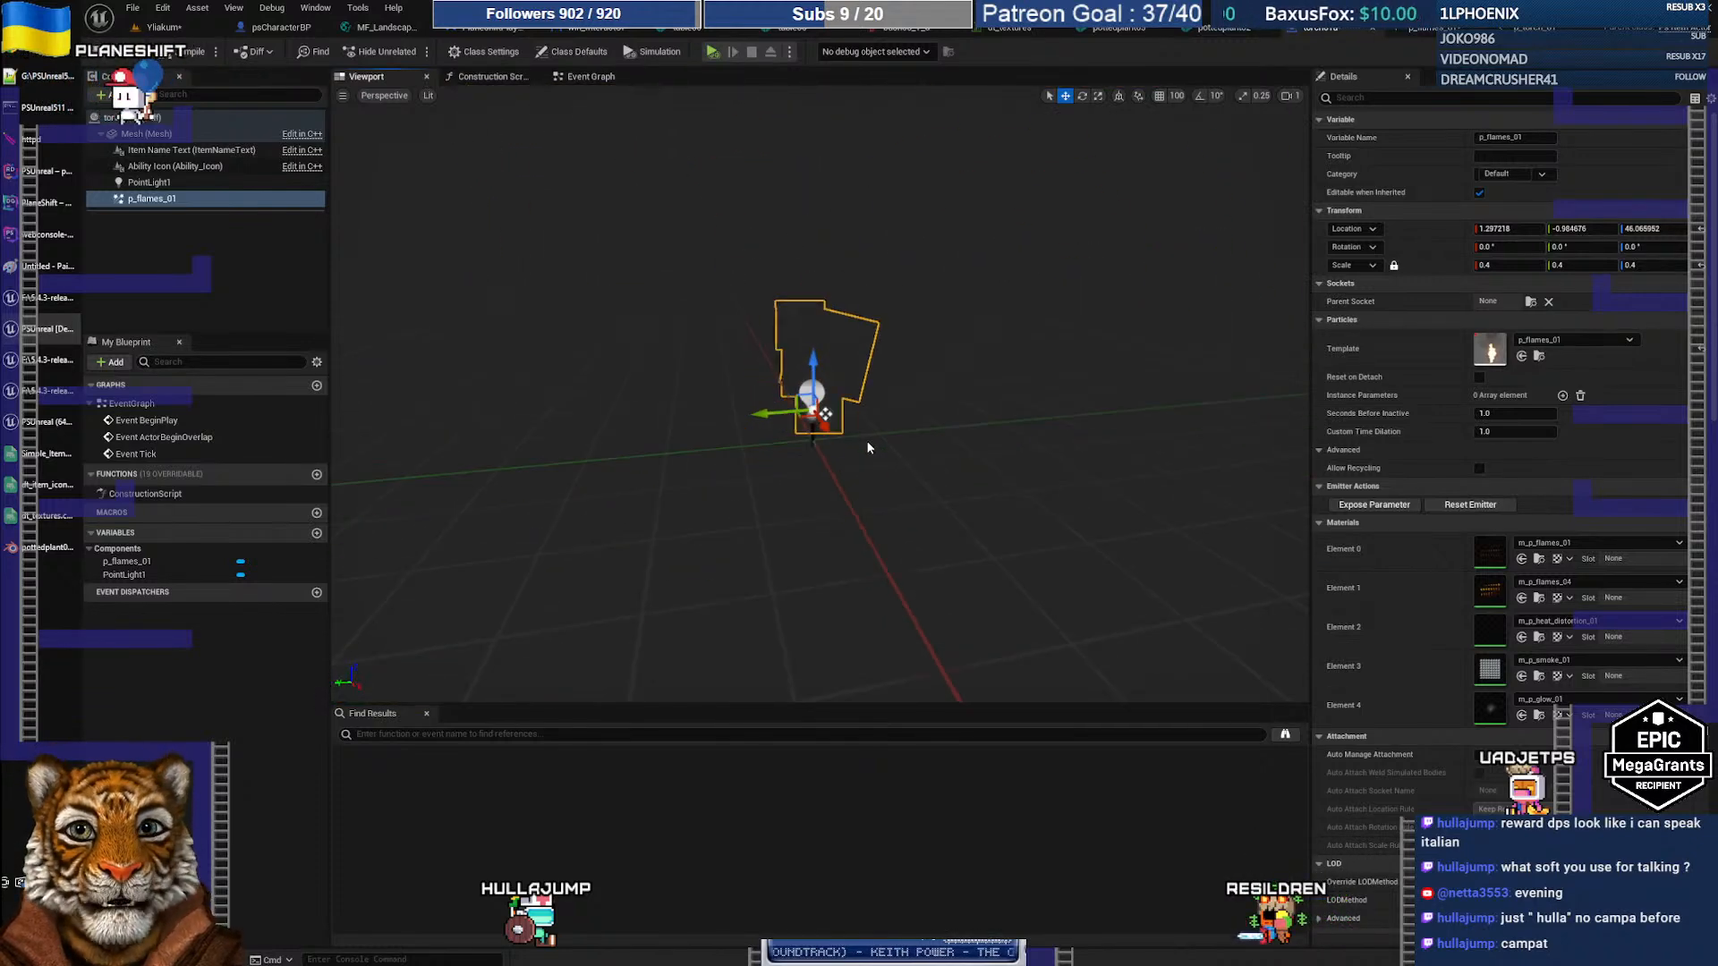
pyautogui.scroll(-10, 862, 446)
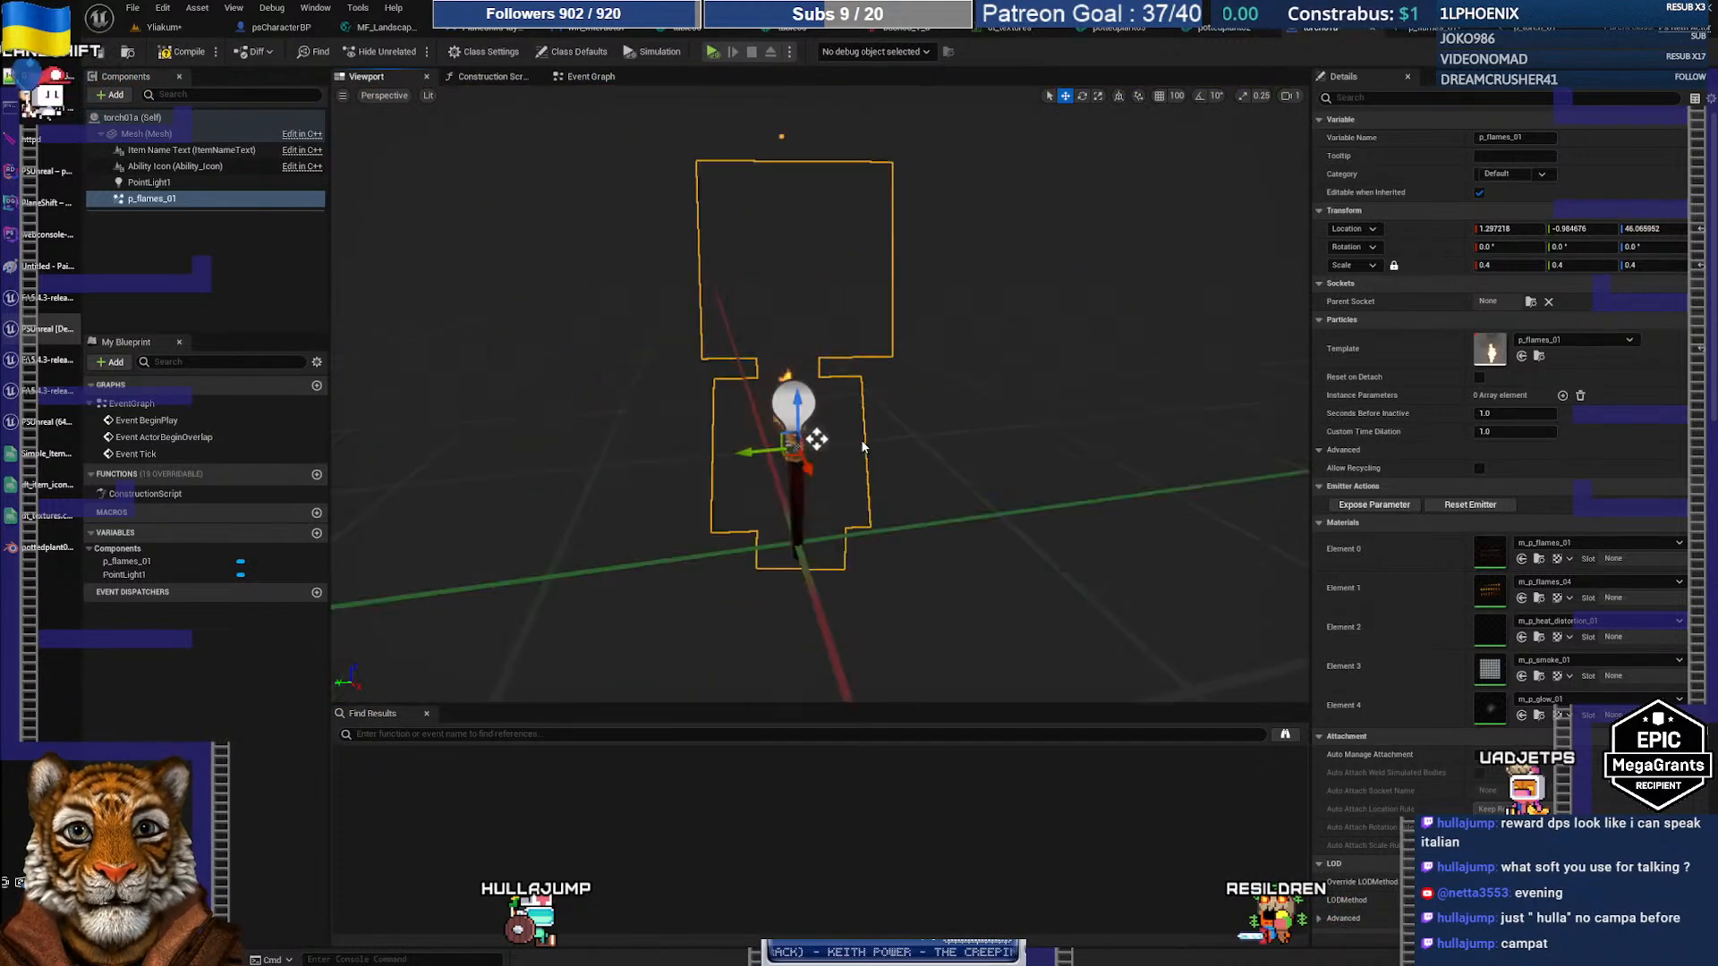
pyautogui.scroll(2, 863, 447)
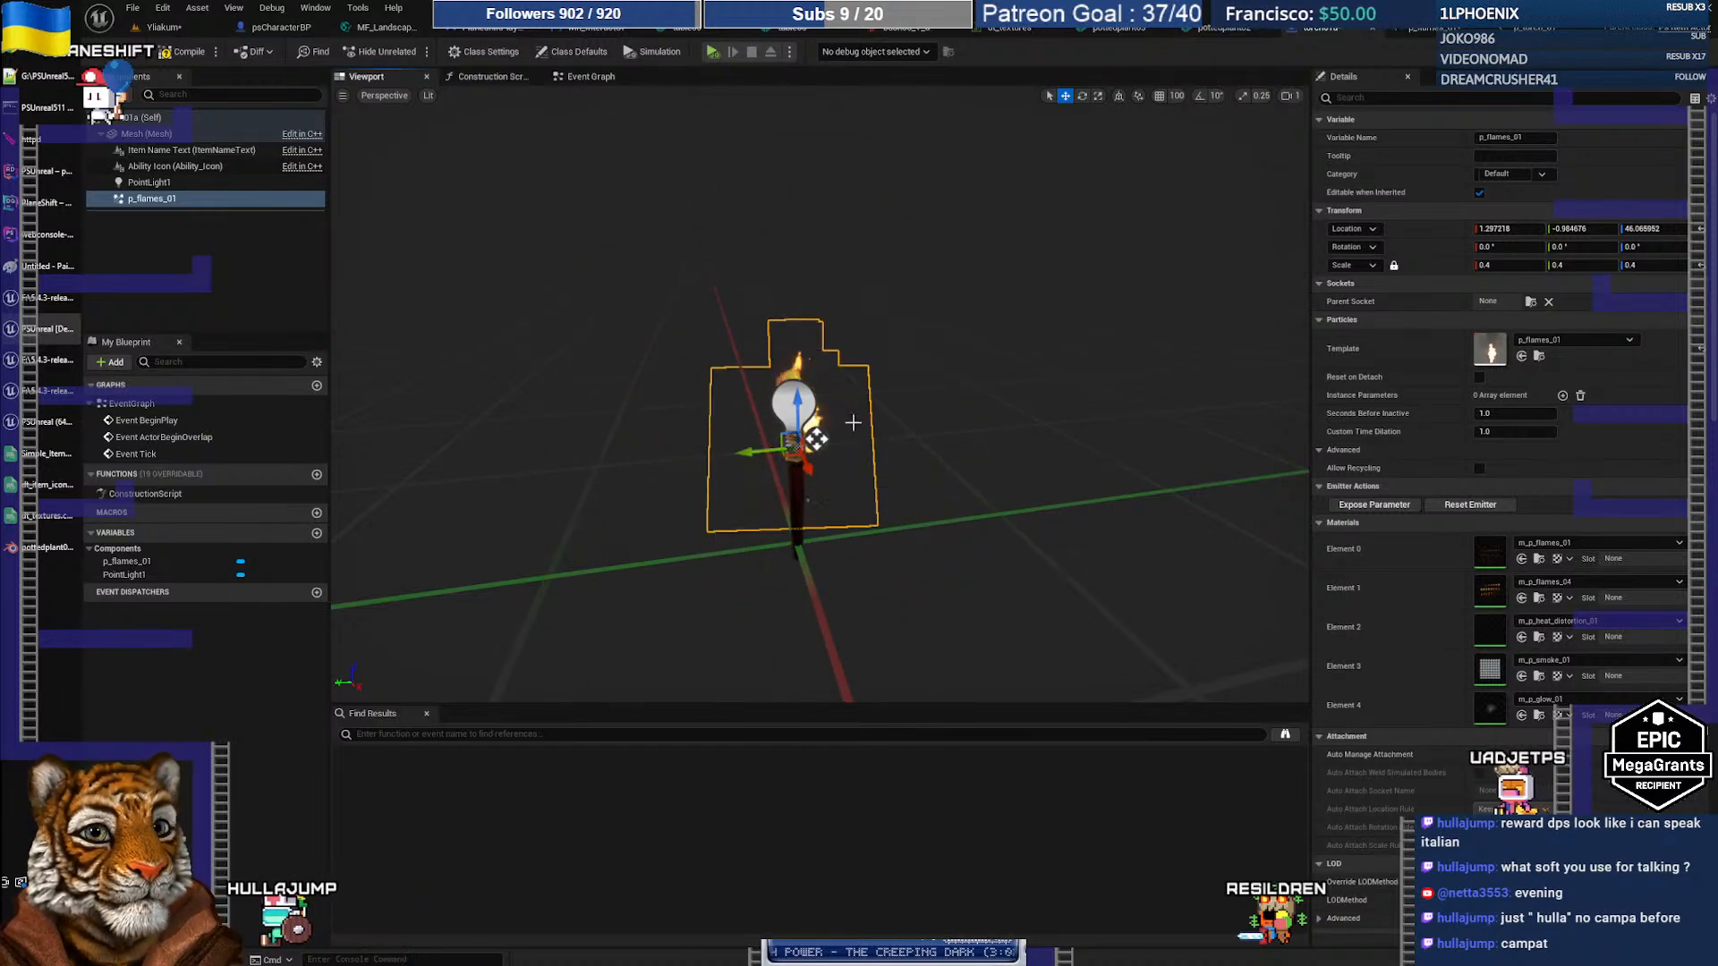
# Step: Back in the Yliakum level, toggle Game View with G to compare the torch's upward flame
pyautogui.click(170, 29)
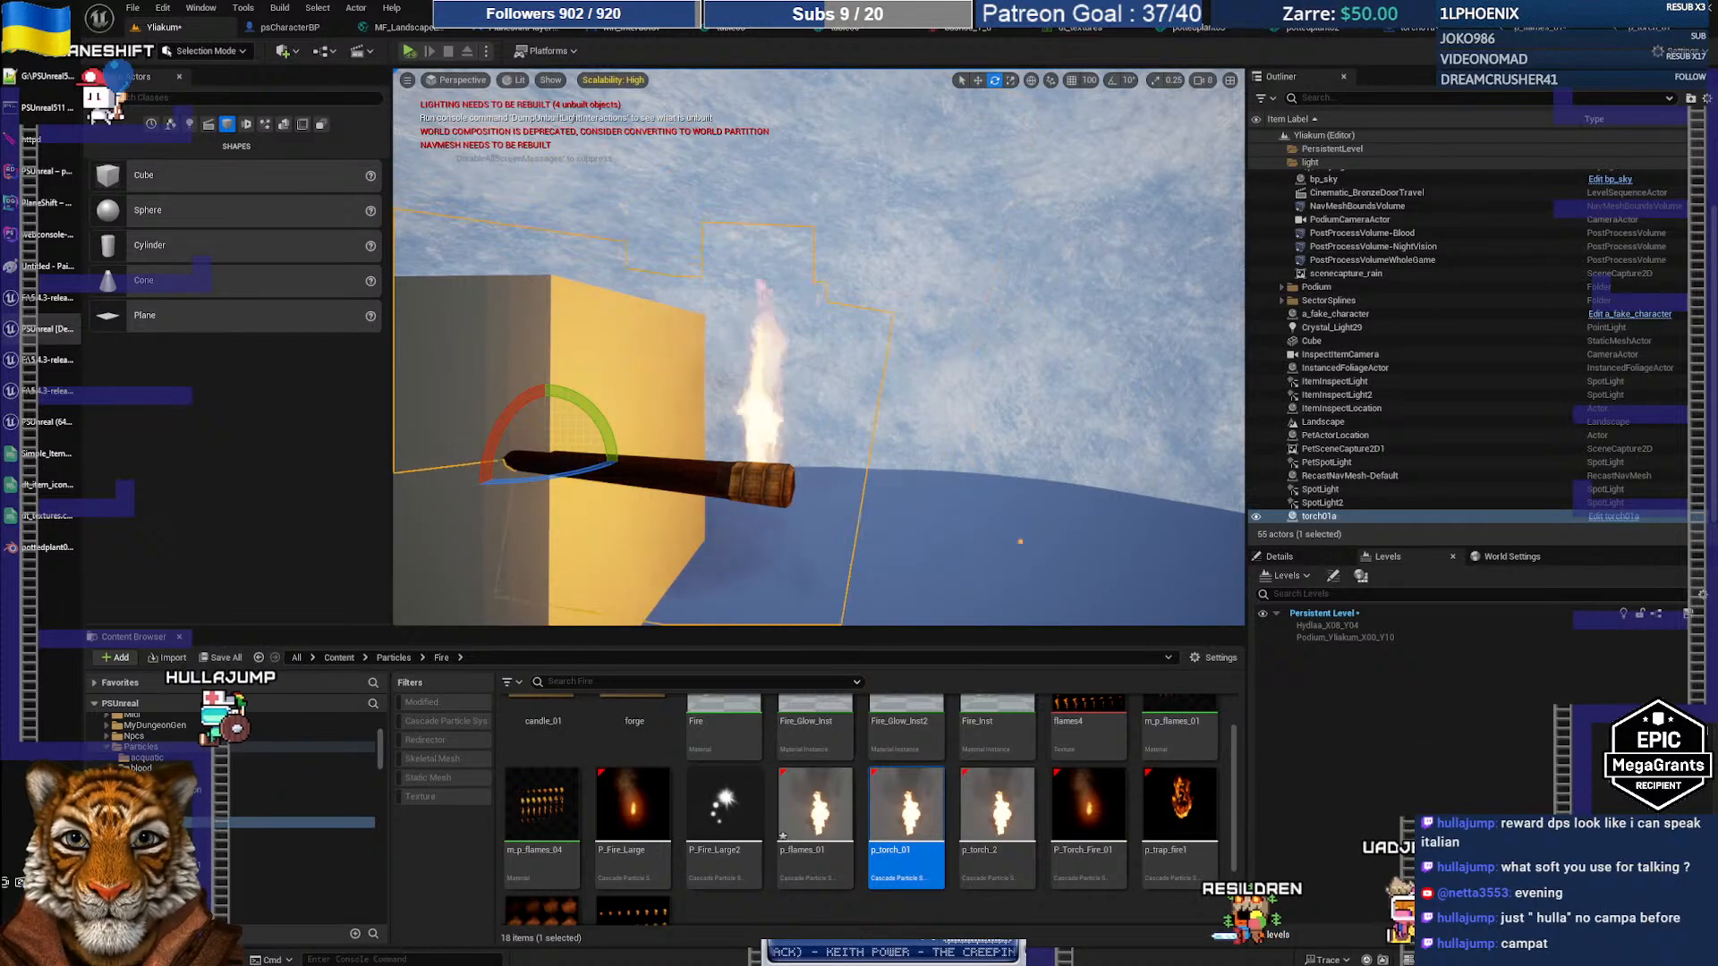
pyautogui.moveTo(844, 480); pyautogui.dragTo(855, 480, button='right')
pyautogui.press('g')
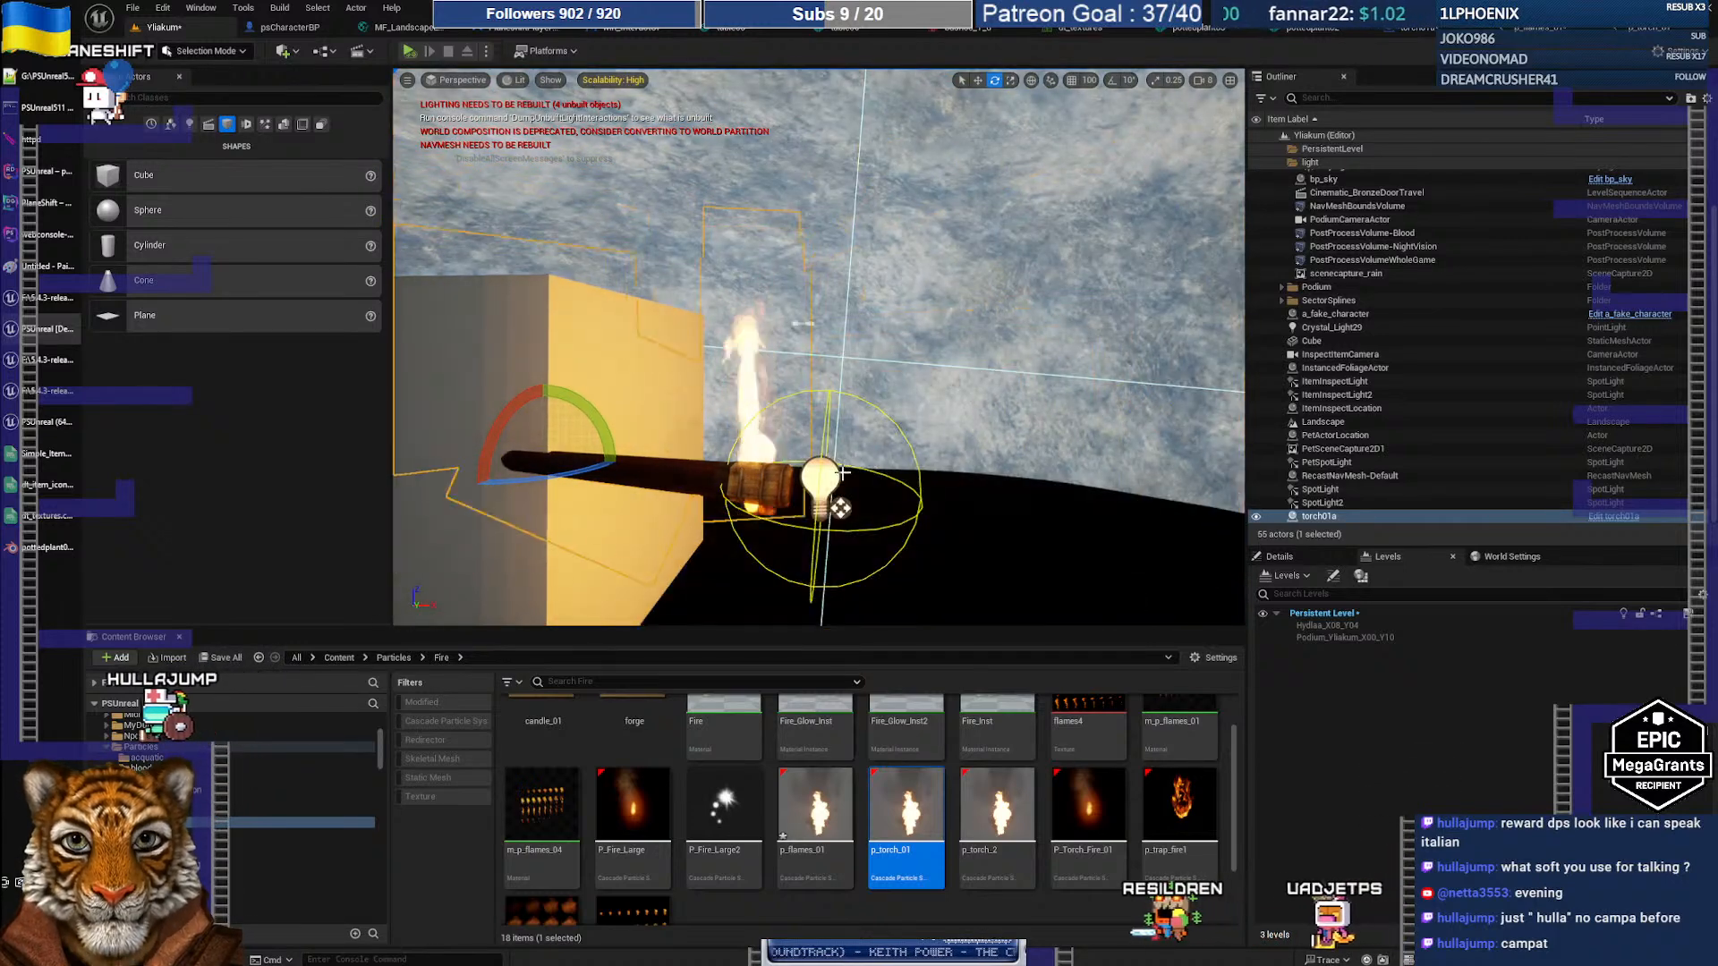
pyautogui.press('g')
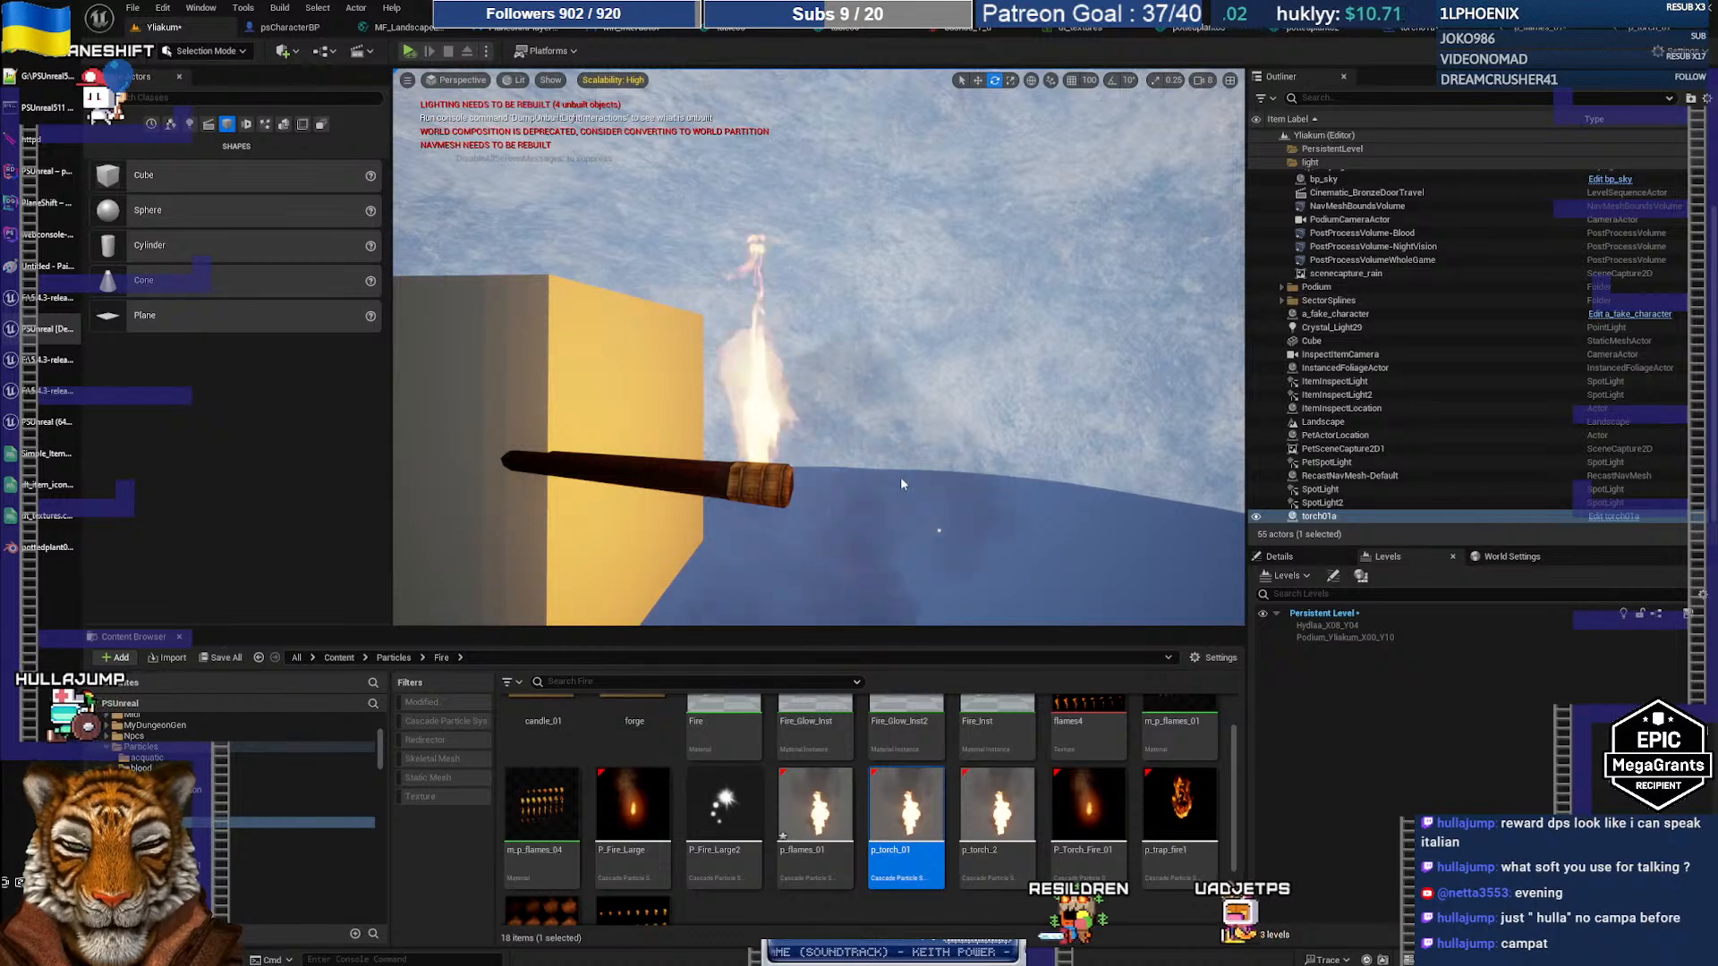
pyautogui.press('g')
pyautogui.press('g')
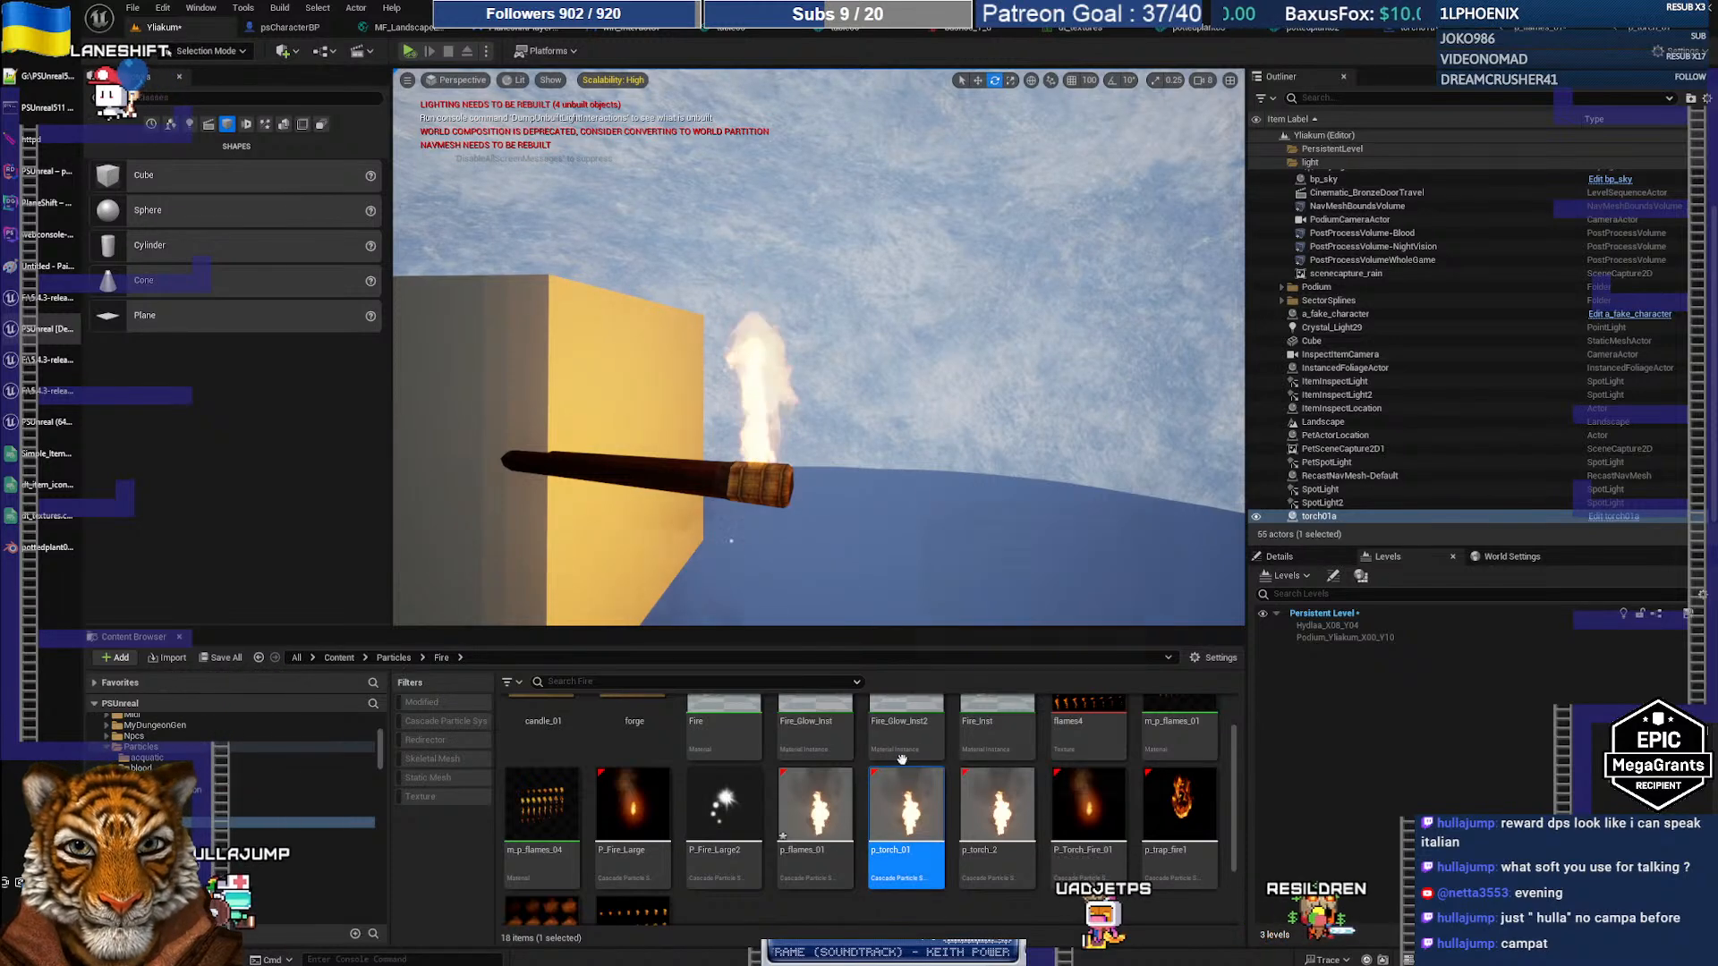
pyautogui.press('g')
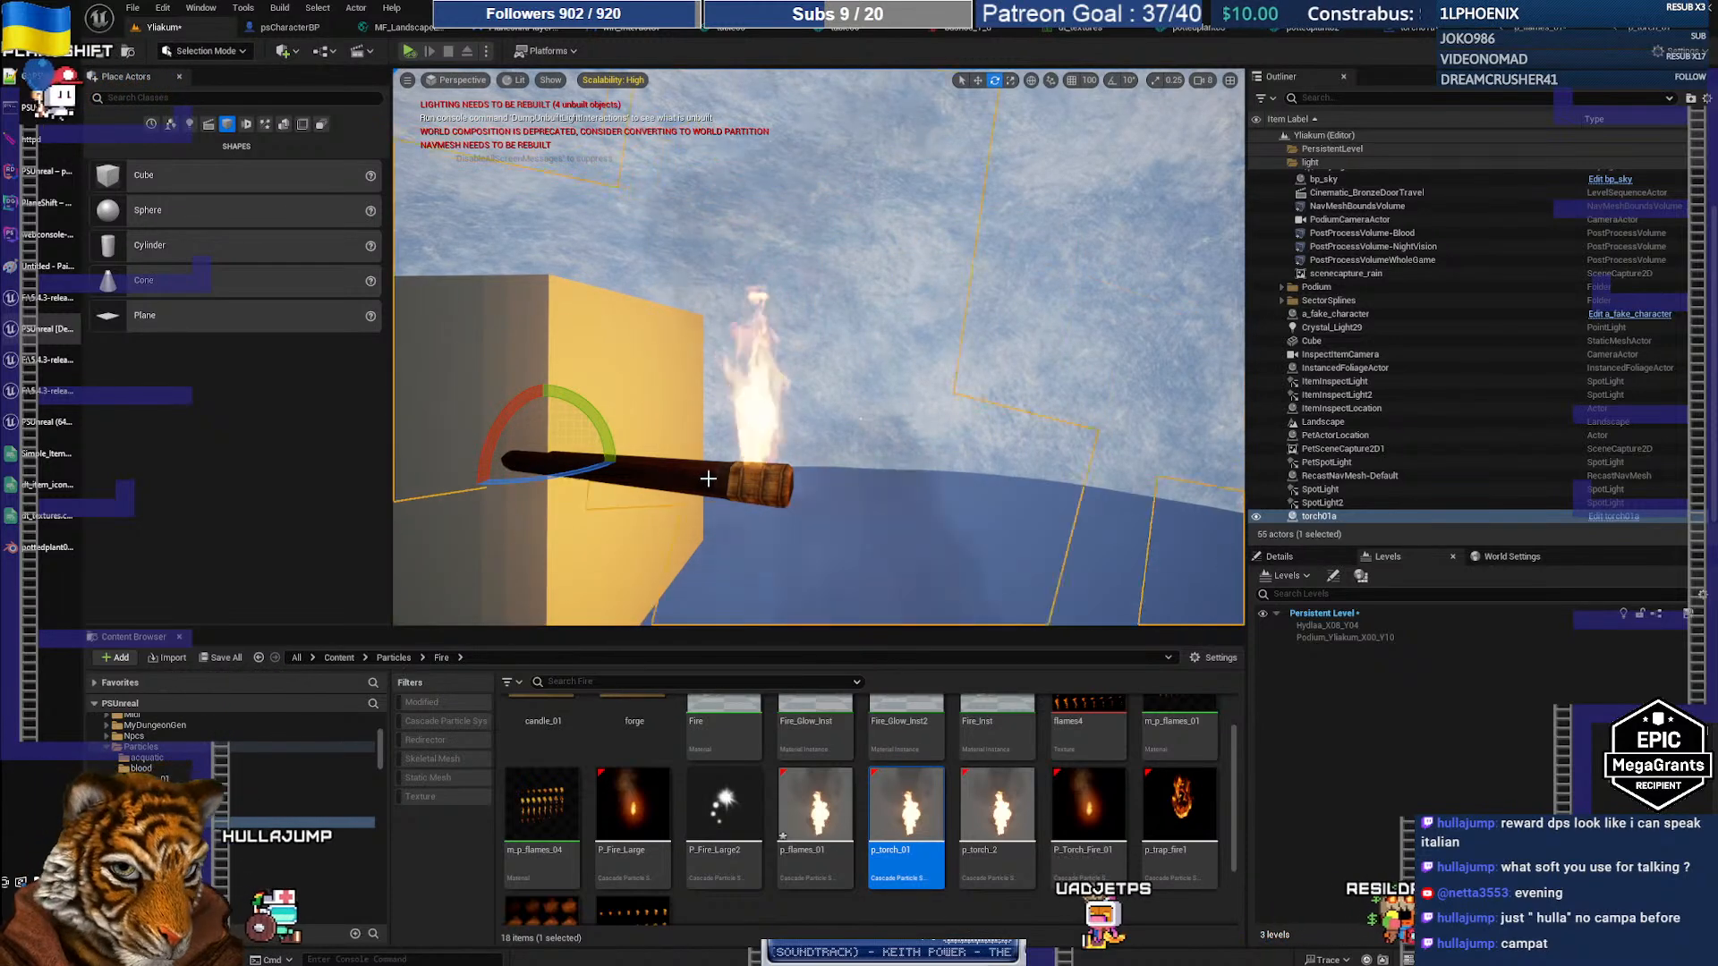
# Step: Assign p_torch_01 from the Content Browser as the Template of the torch's p_flames_01 component
pyautogui.click(1280, 557)
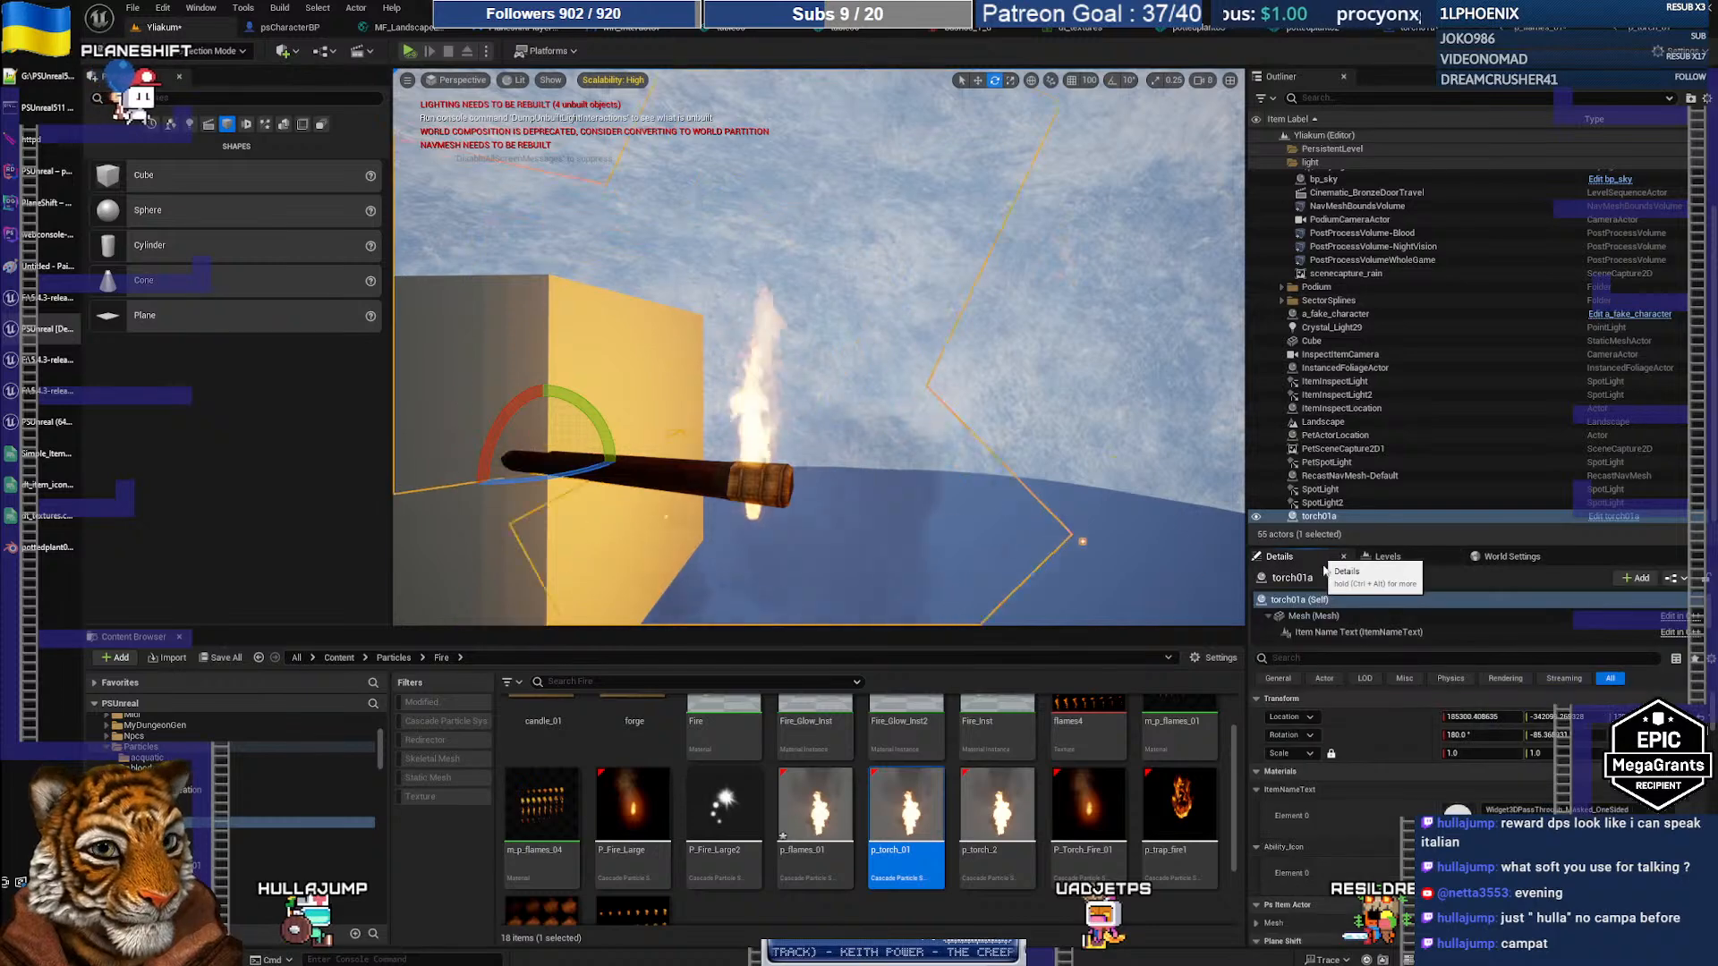
pyautogui.scroll(-5, 1404, 762)
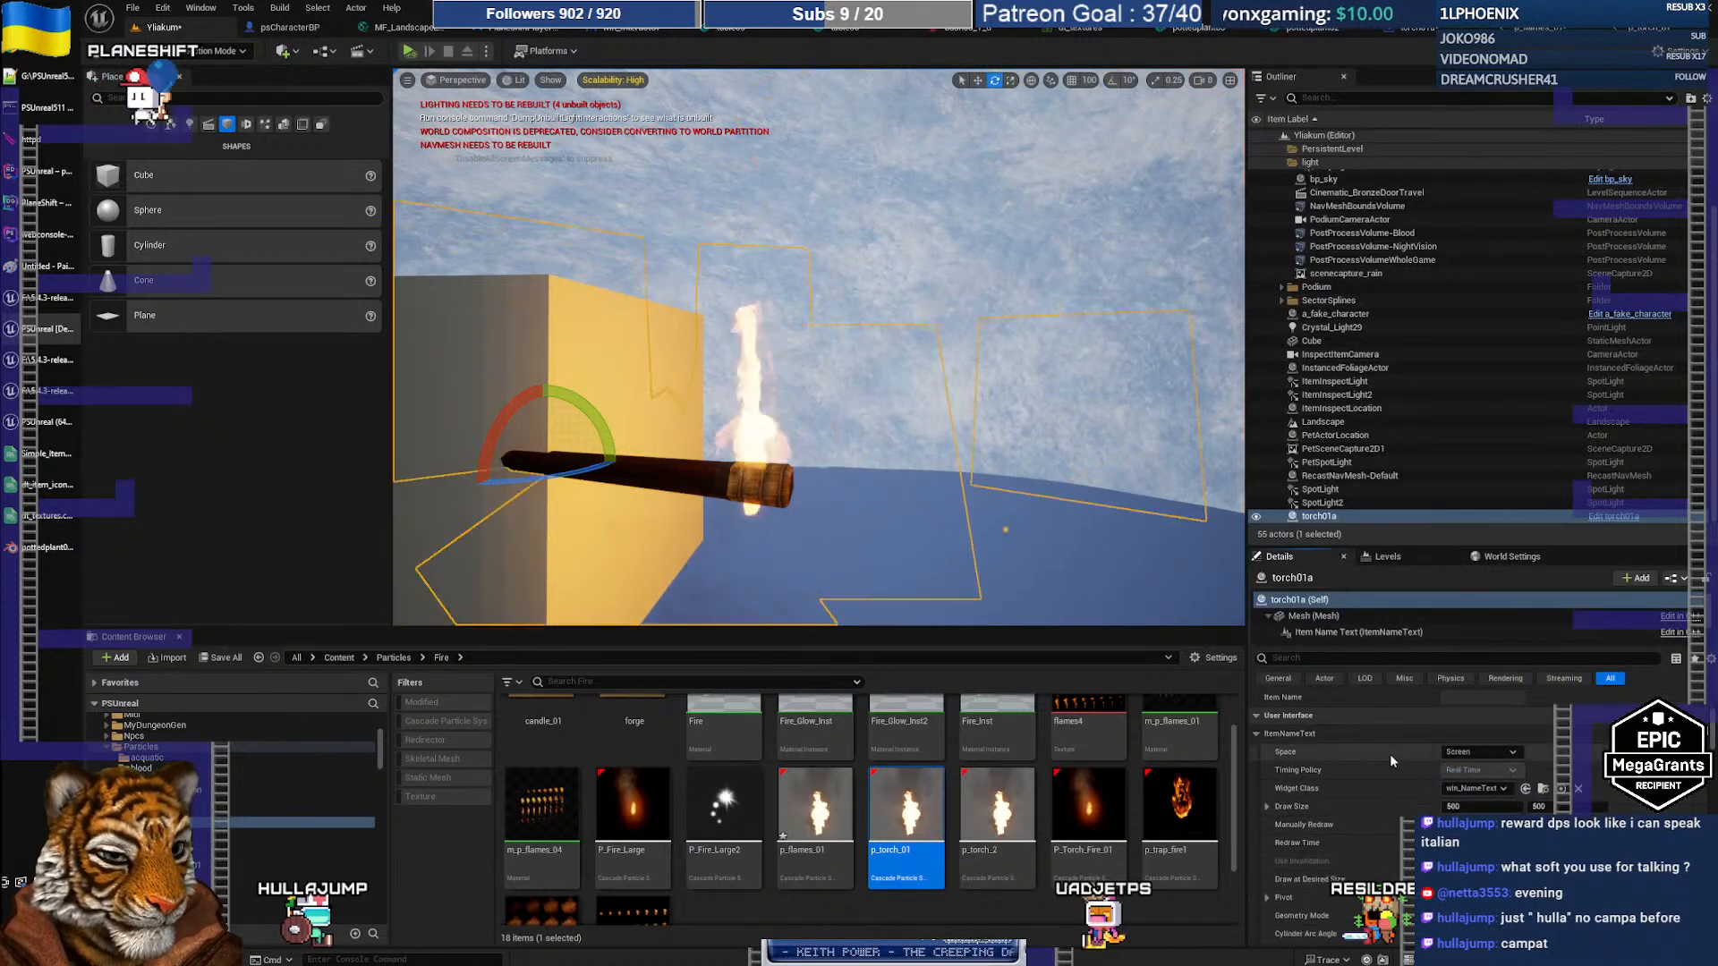
pyautogui.scroll(-1, 1374, 750)
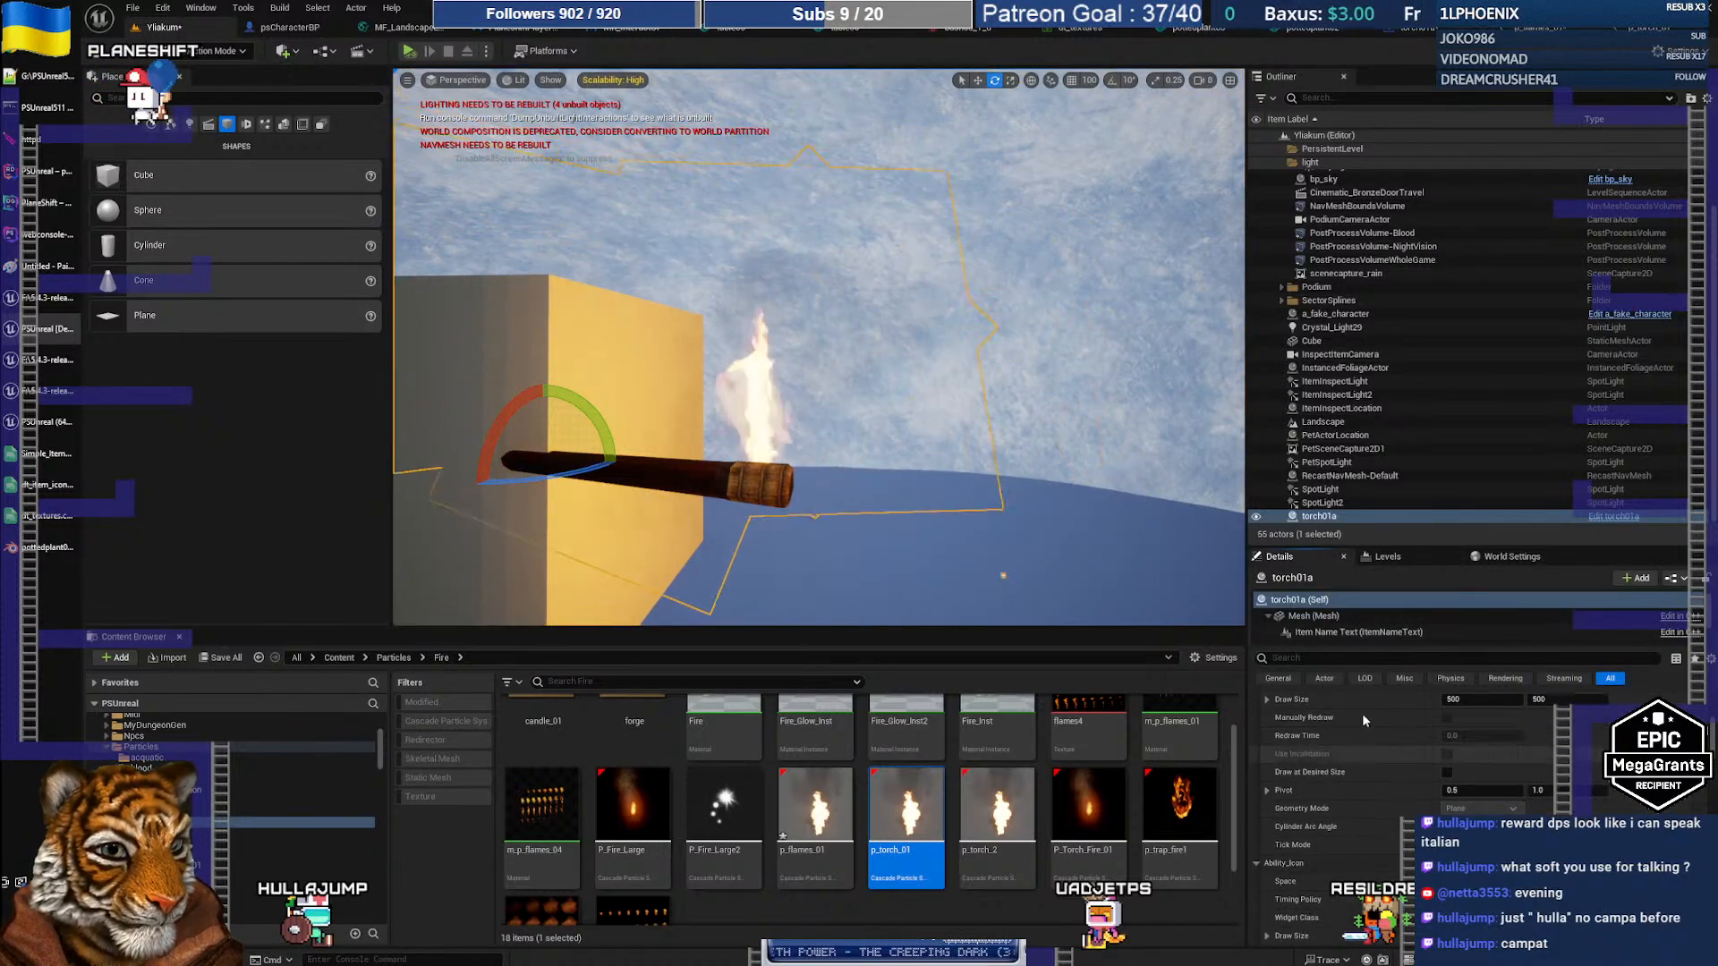
pyautogui.scroll(-2, 1327, 632)
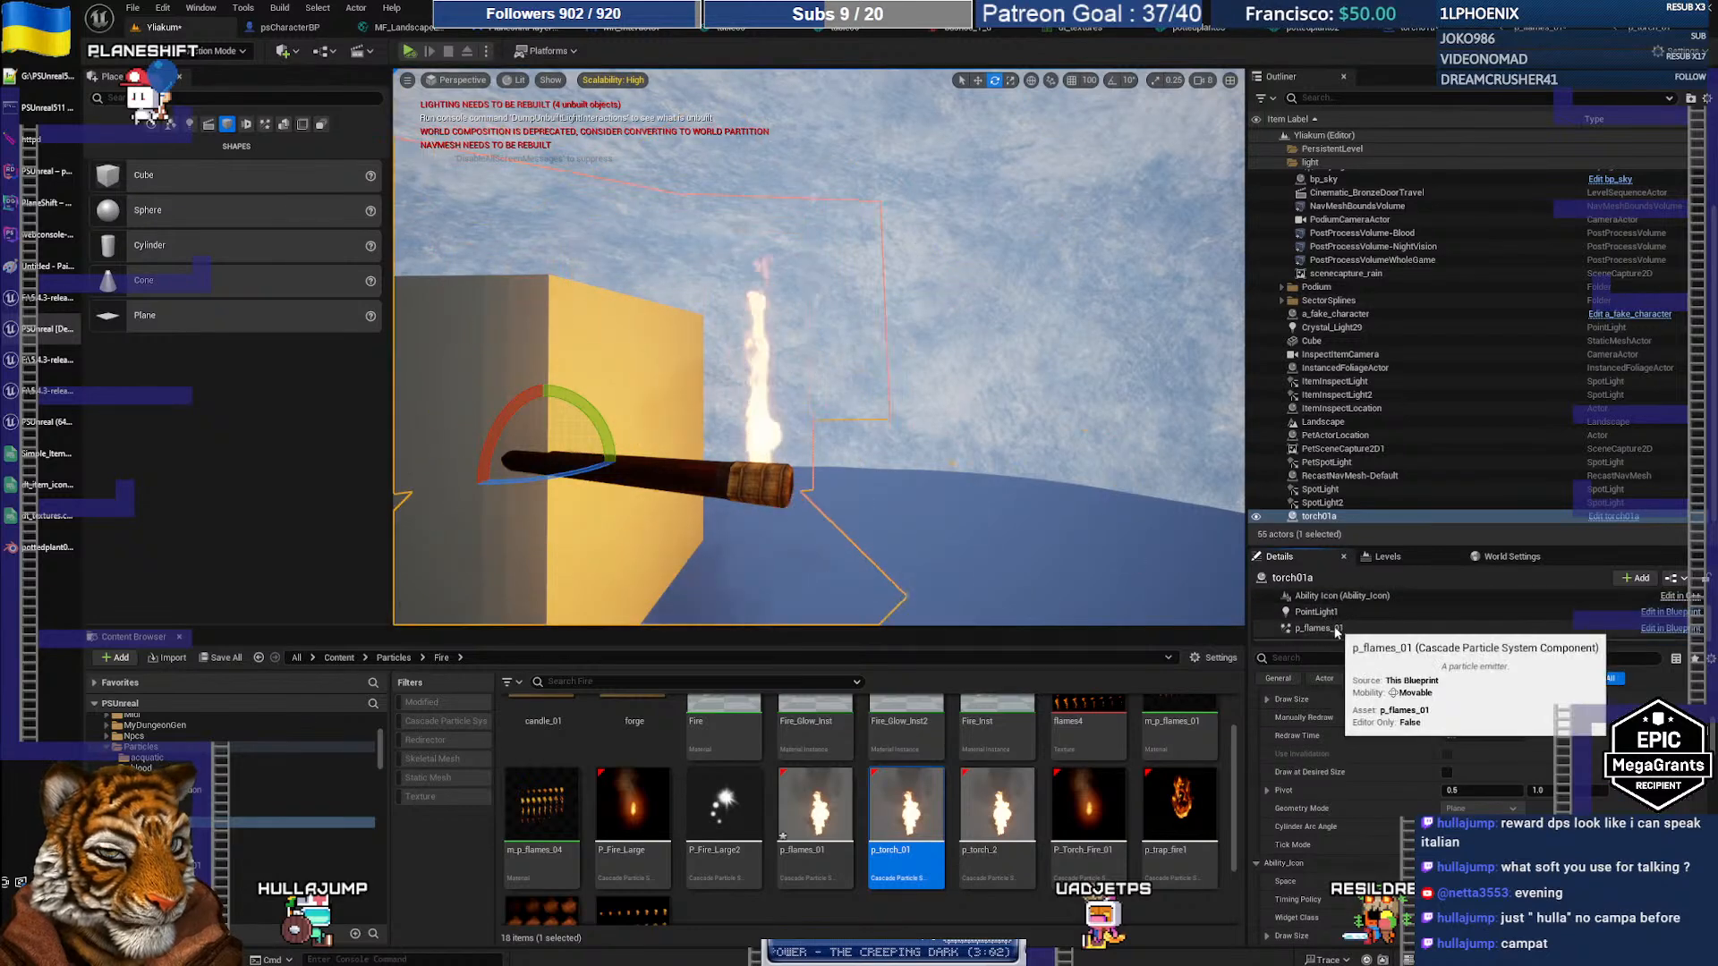
pyautogui.click(1333, 629)
pyautogui.scroll(3, 1387, 780)
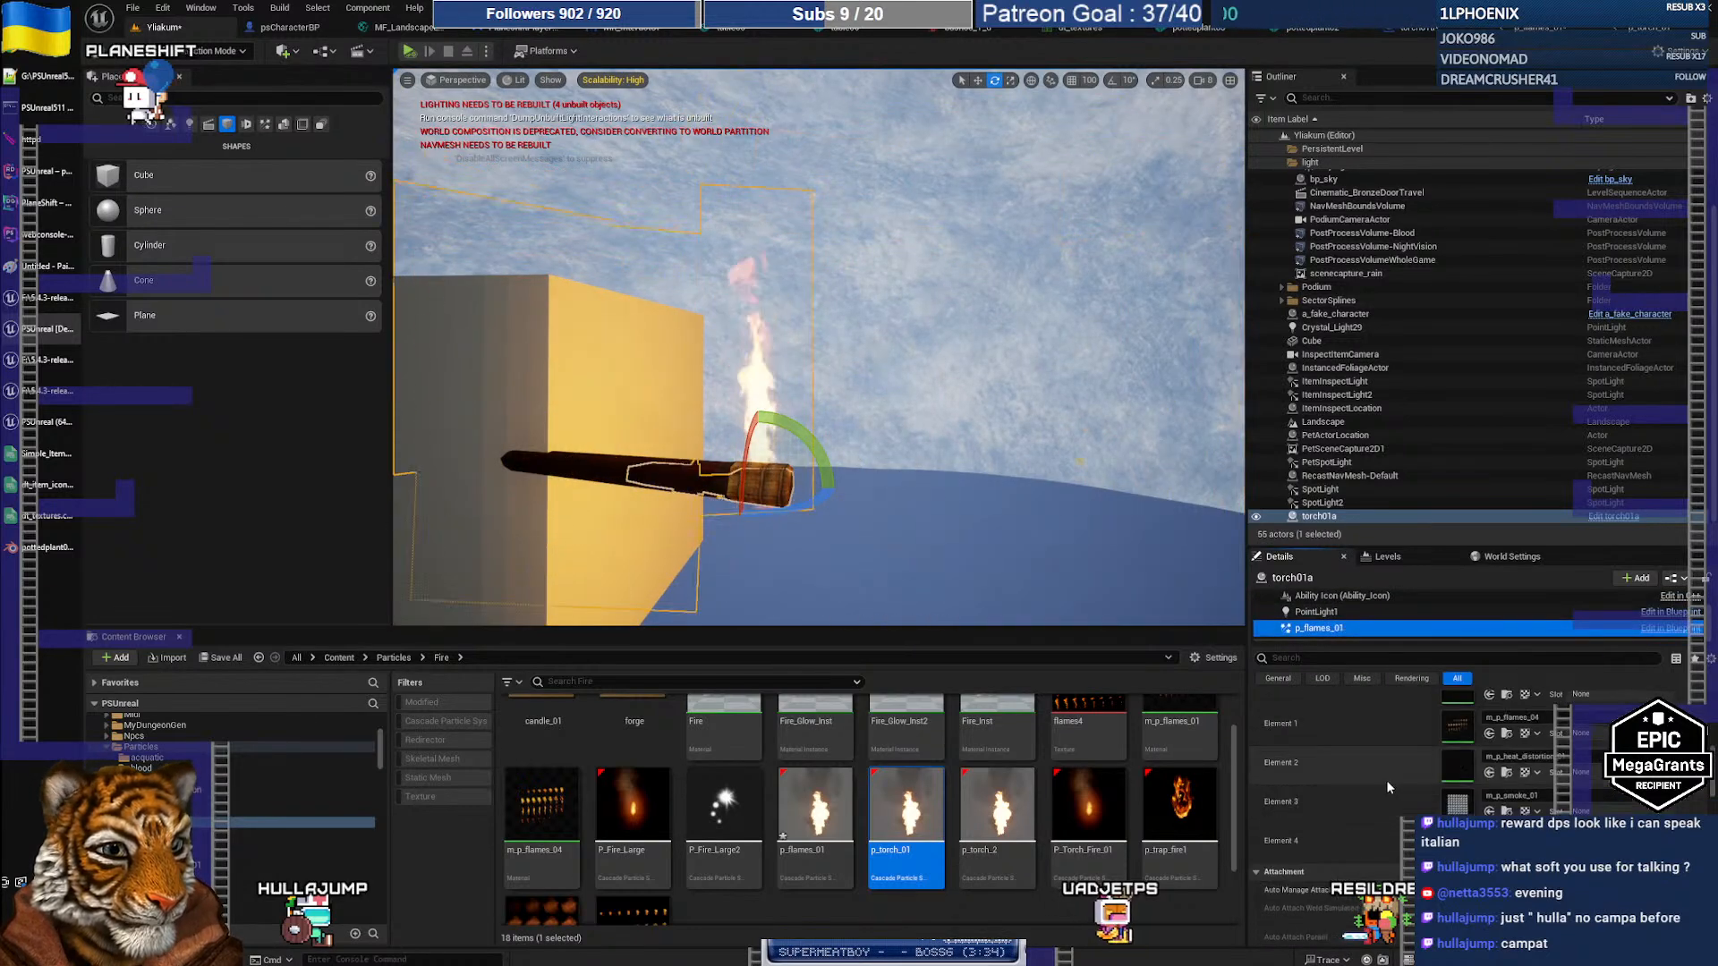
pyautogui.scroll(3, 1387, 780)
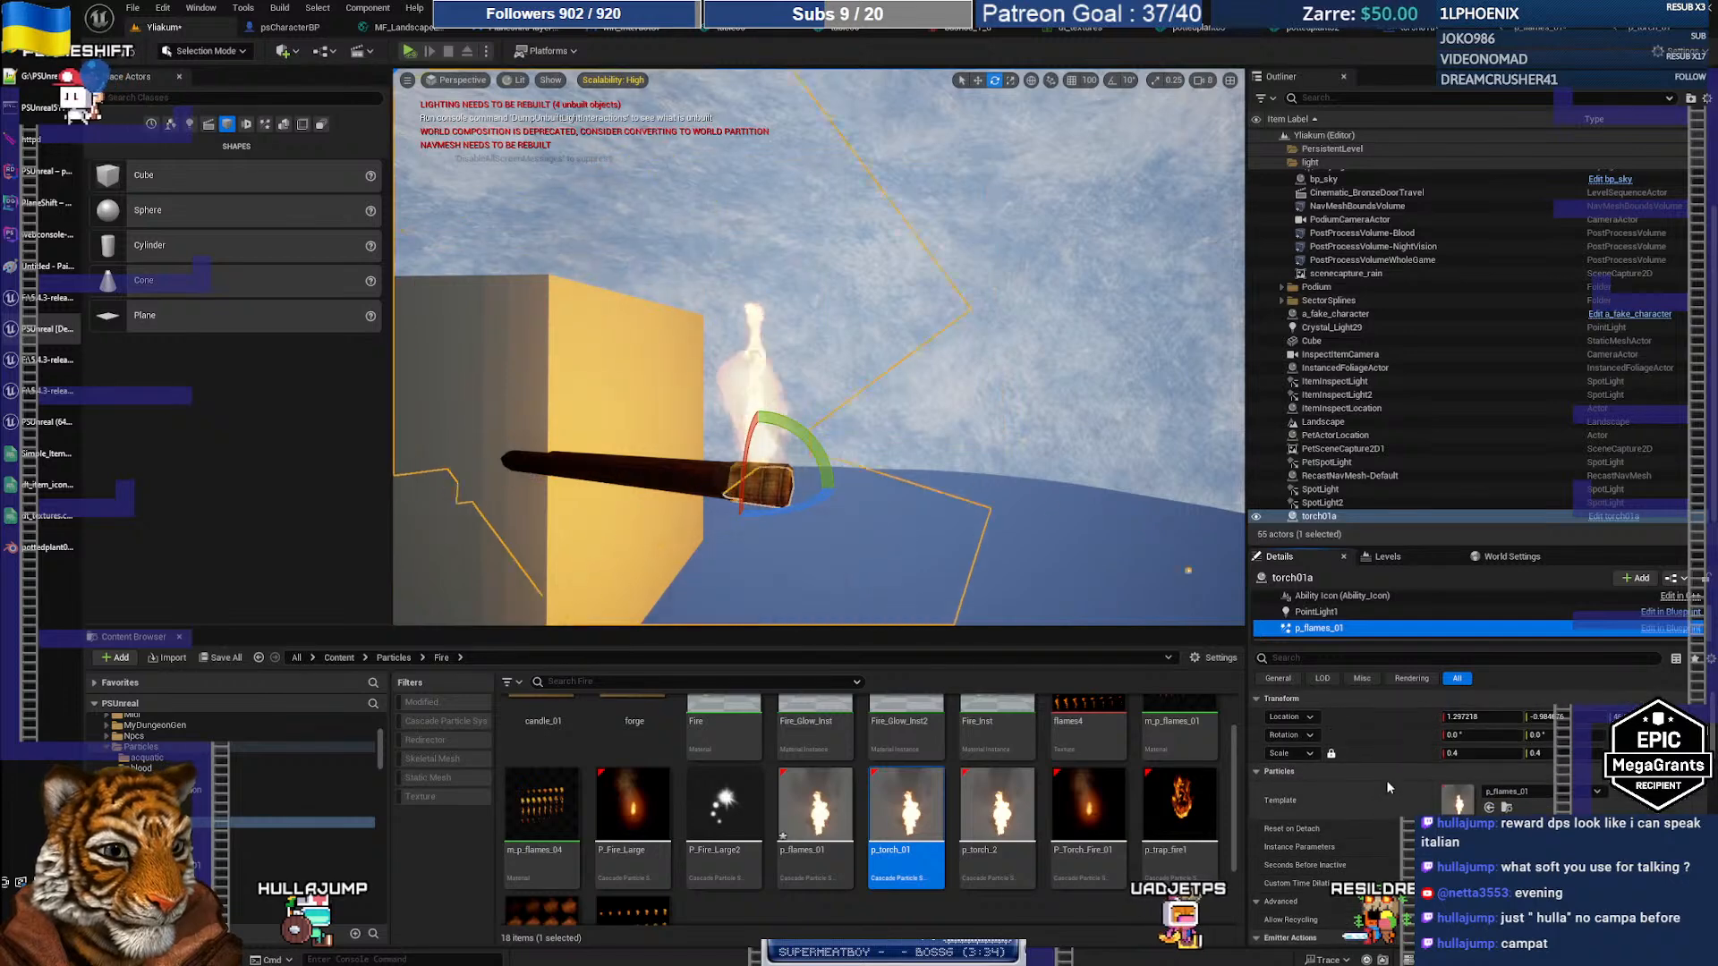
pyautogui.moveTo(921, 813); pyautogui.dragTo(1457, 797)
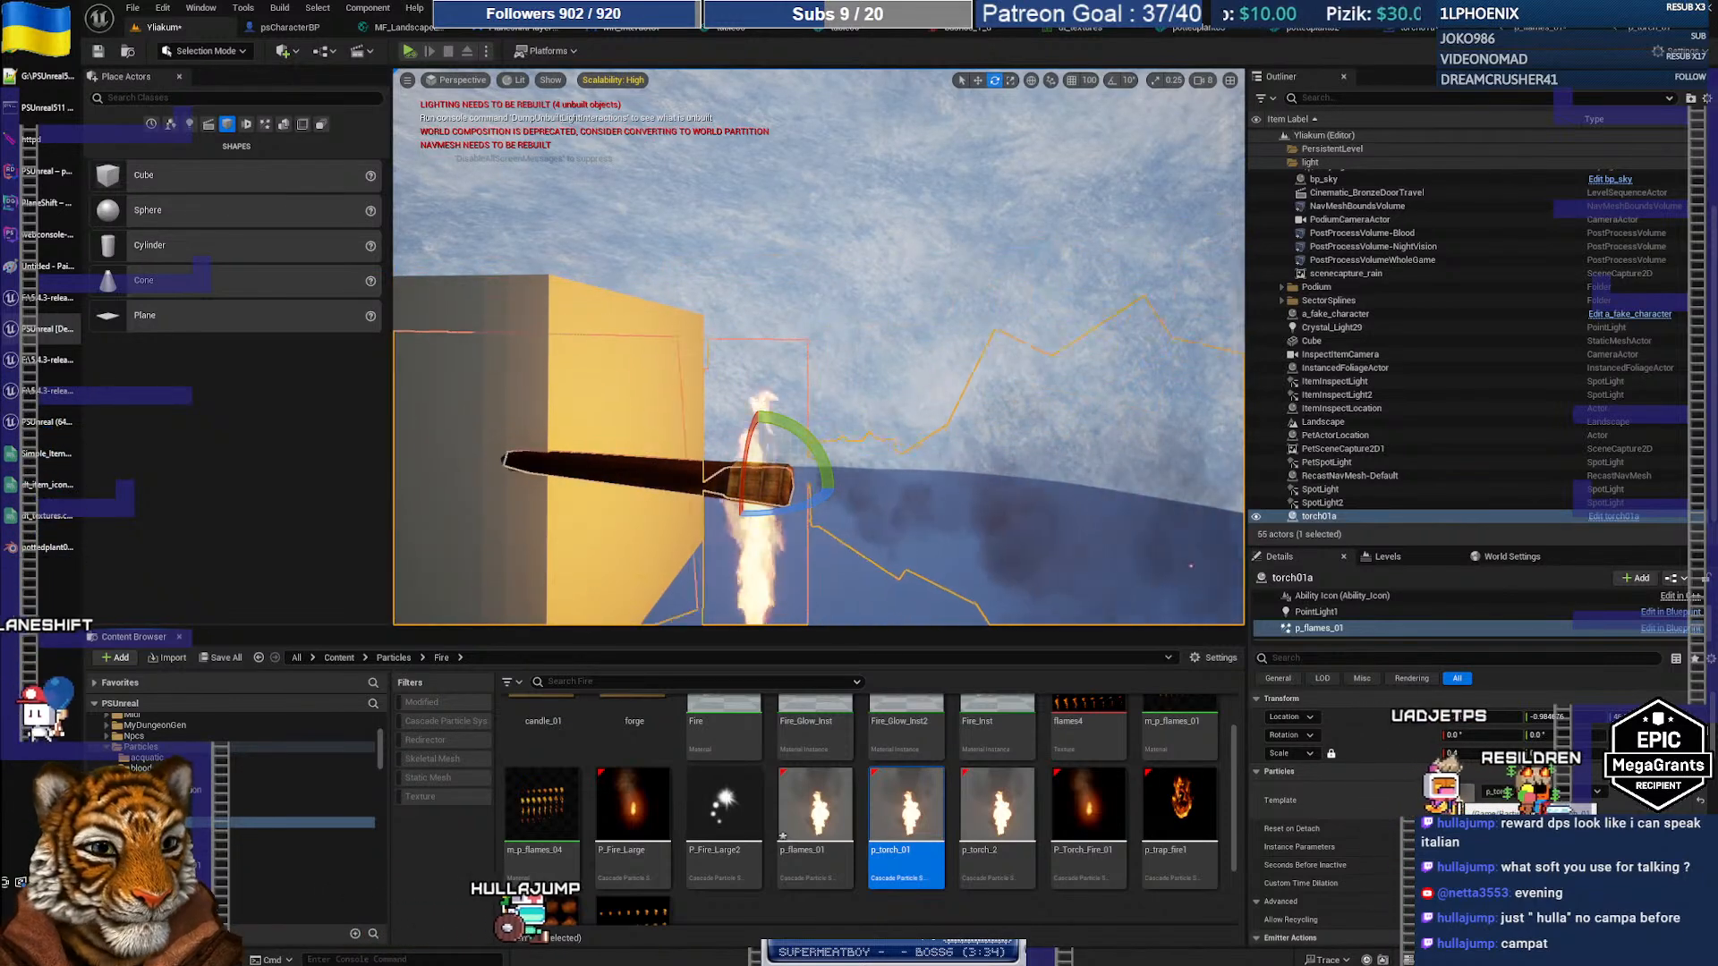
# Step: Try p_torch_2 as the torch flame component's Template
pyautogui.click(1015, 811)
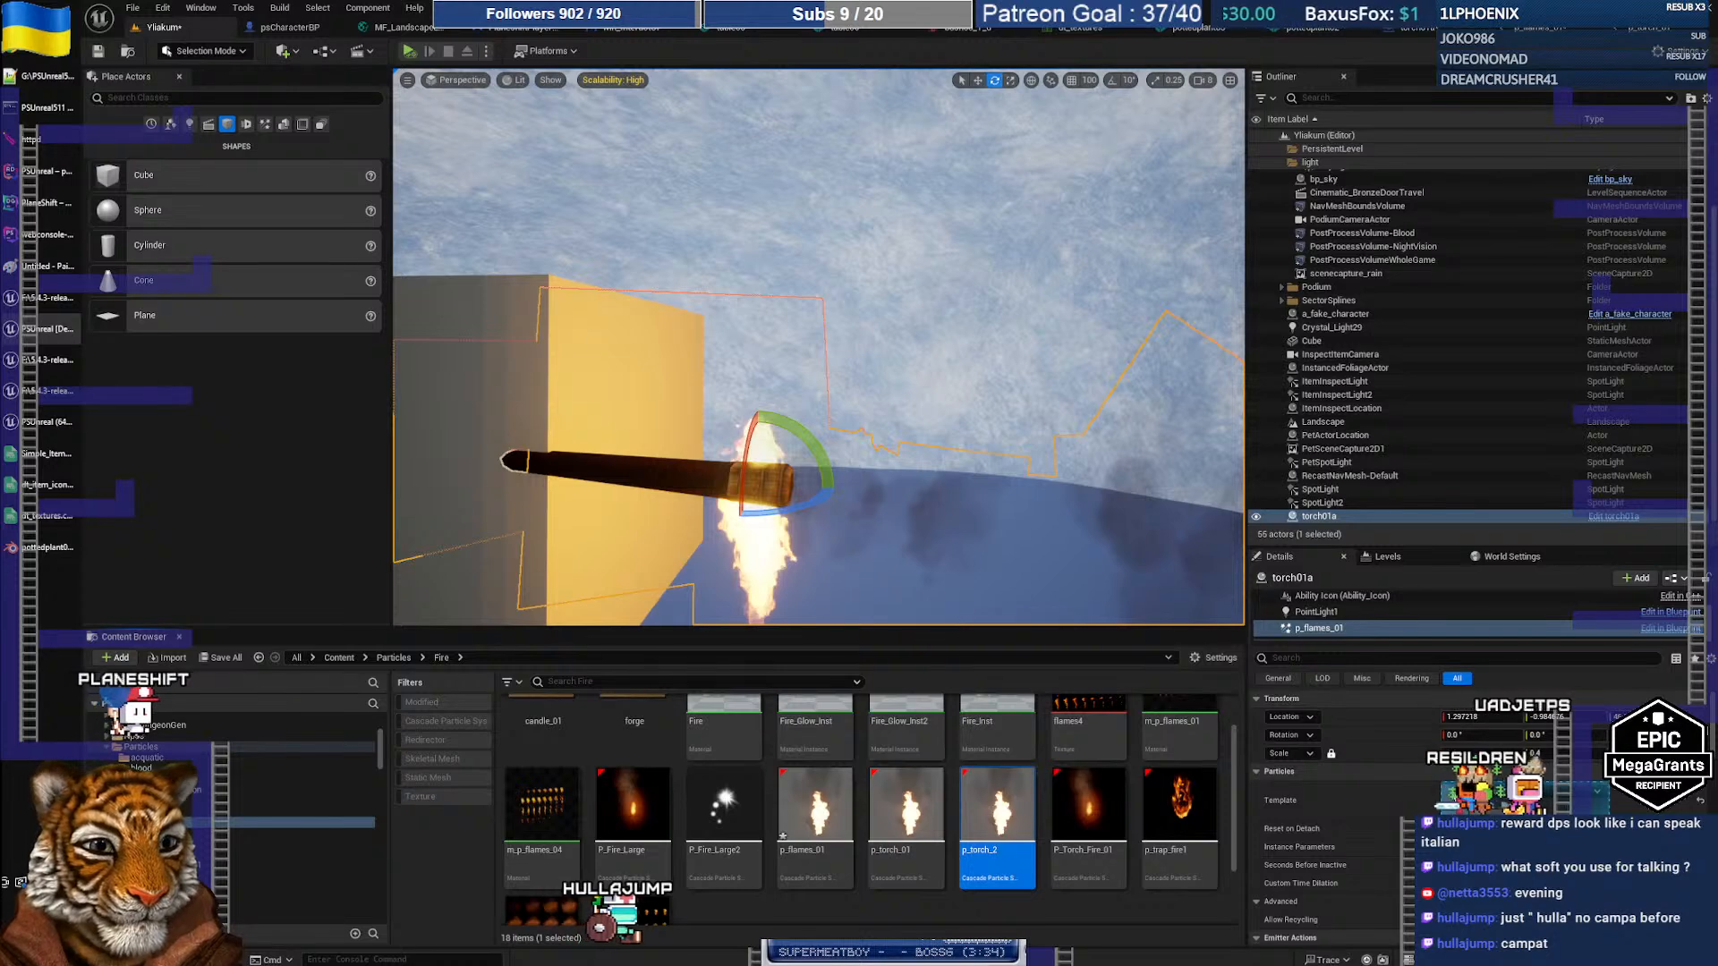
pyautogui.click(1488, 807)
pyautogui.moveTo(983, 551); pyautogui.dragTo(989, 585, button='right')
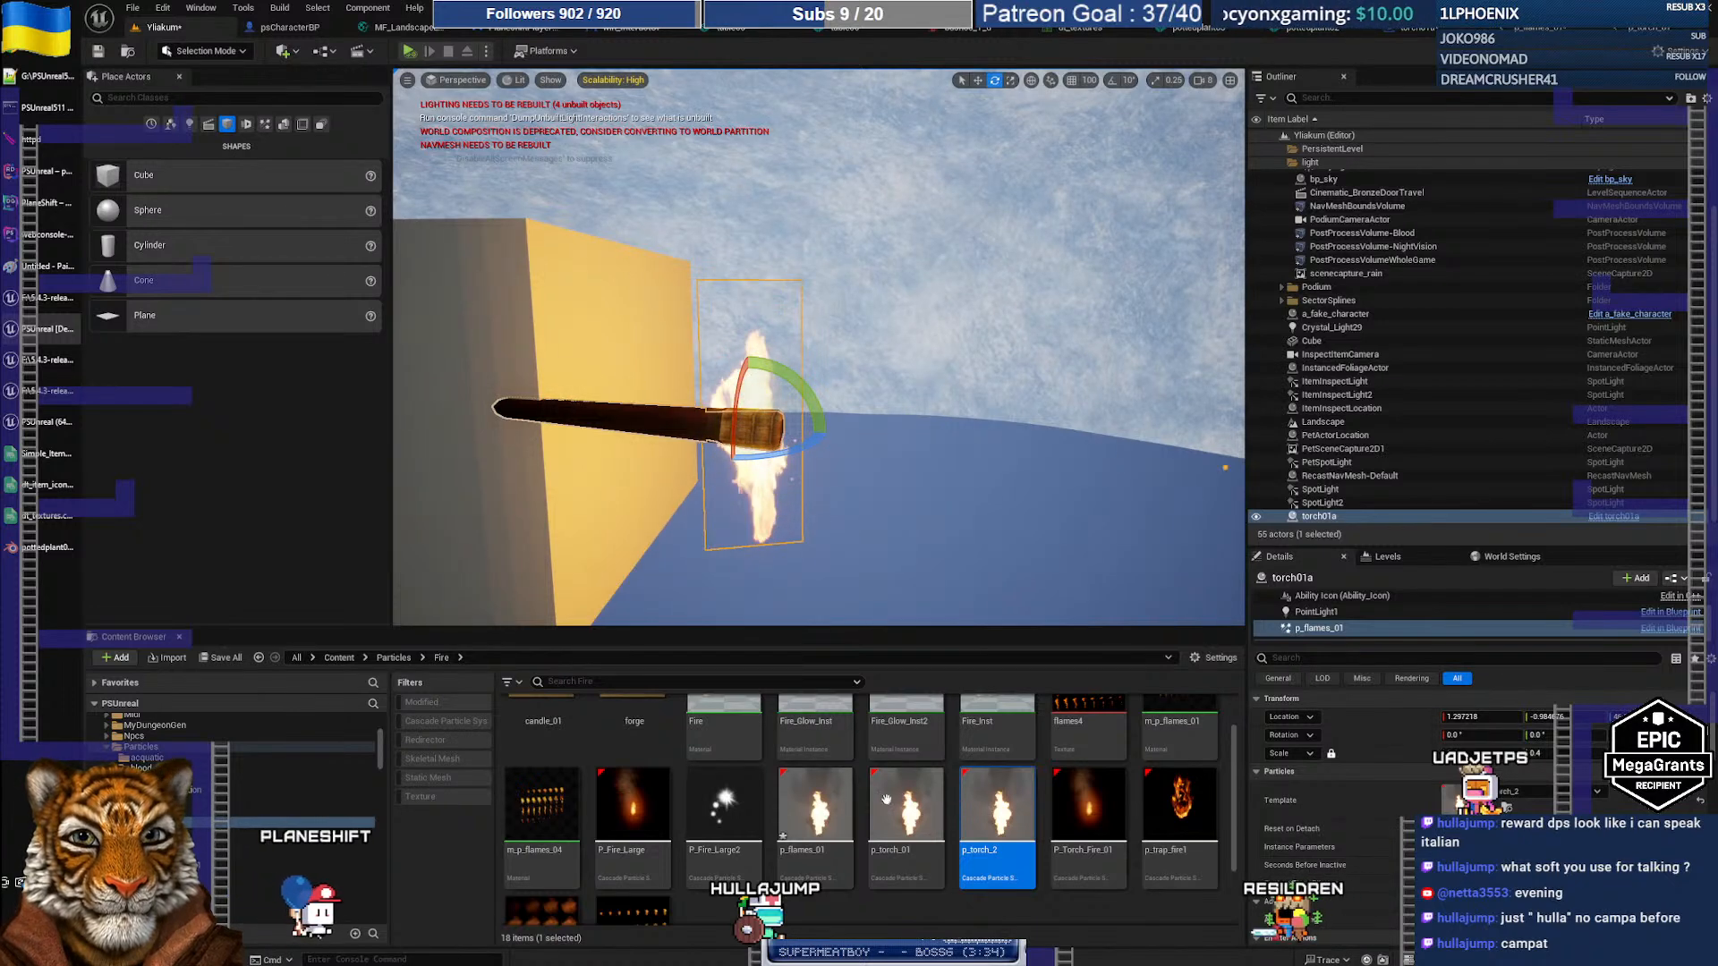
# Step: Set the Template back to p_flames_01 and bring up its Cascade editor
pyautogui.click(815, 805)
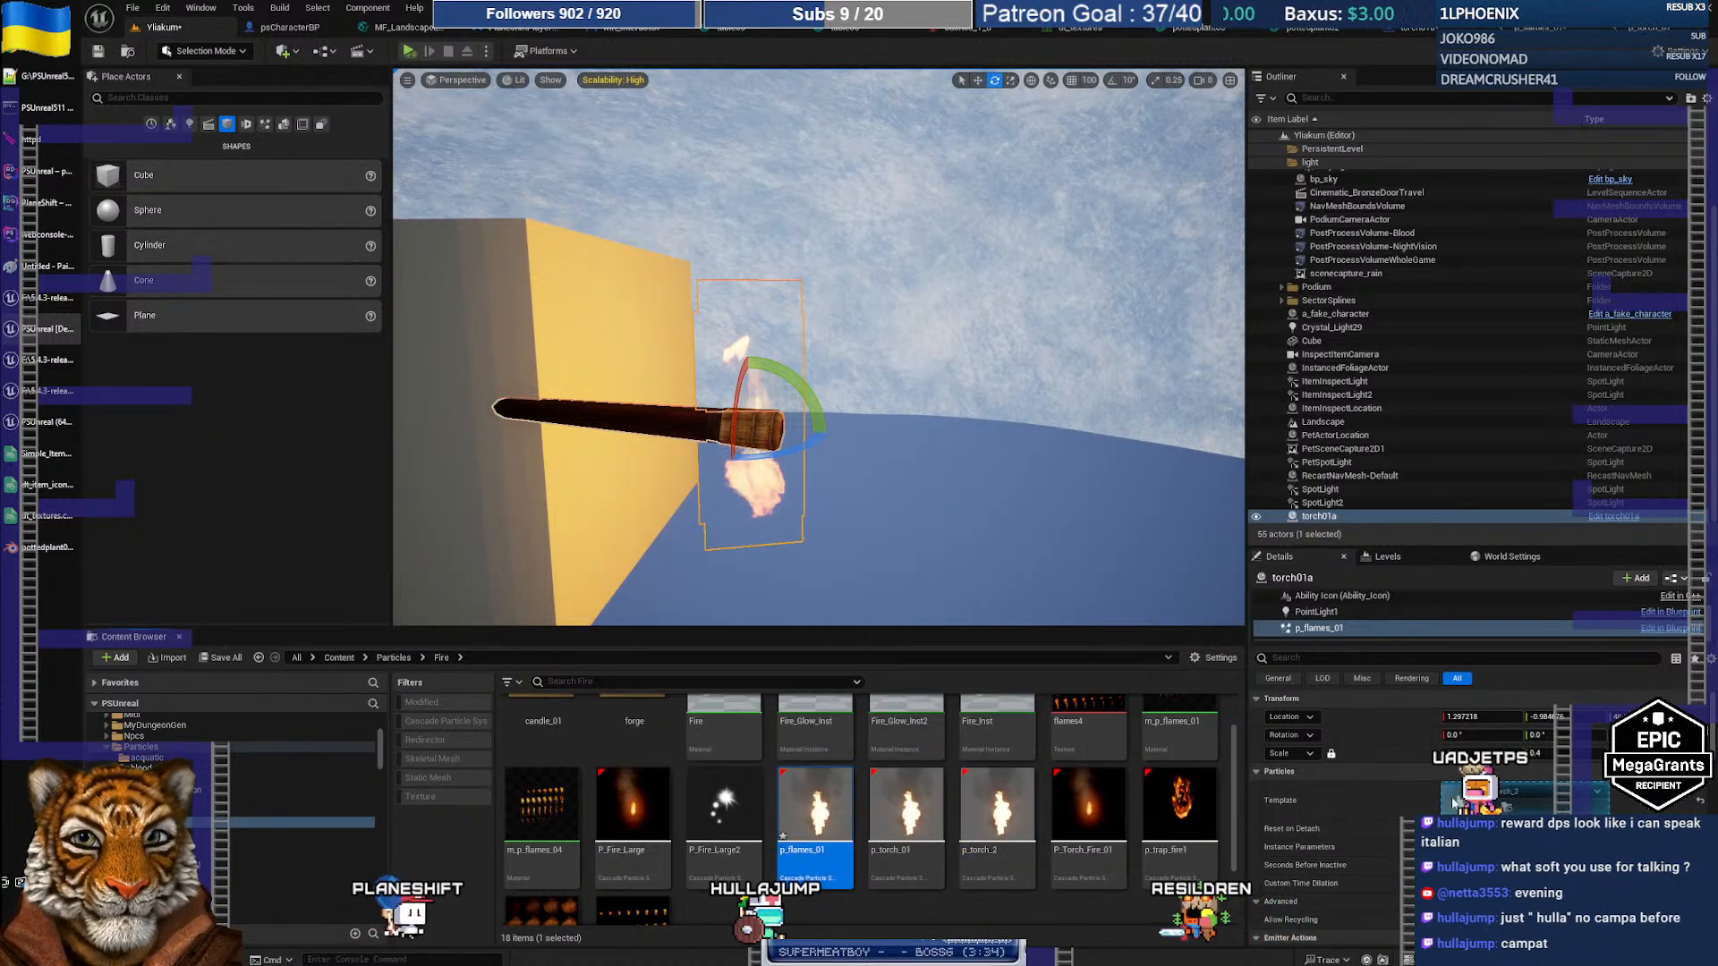
pyautogui.click(1453, 801)
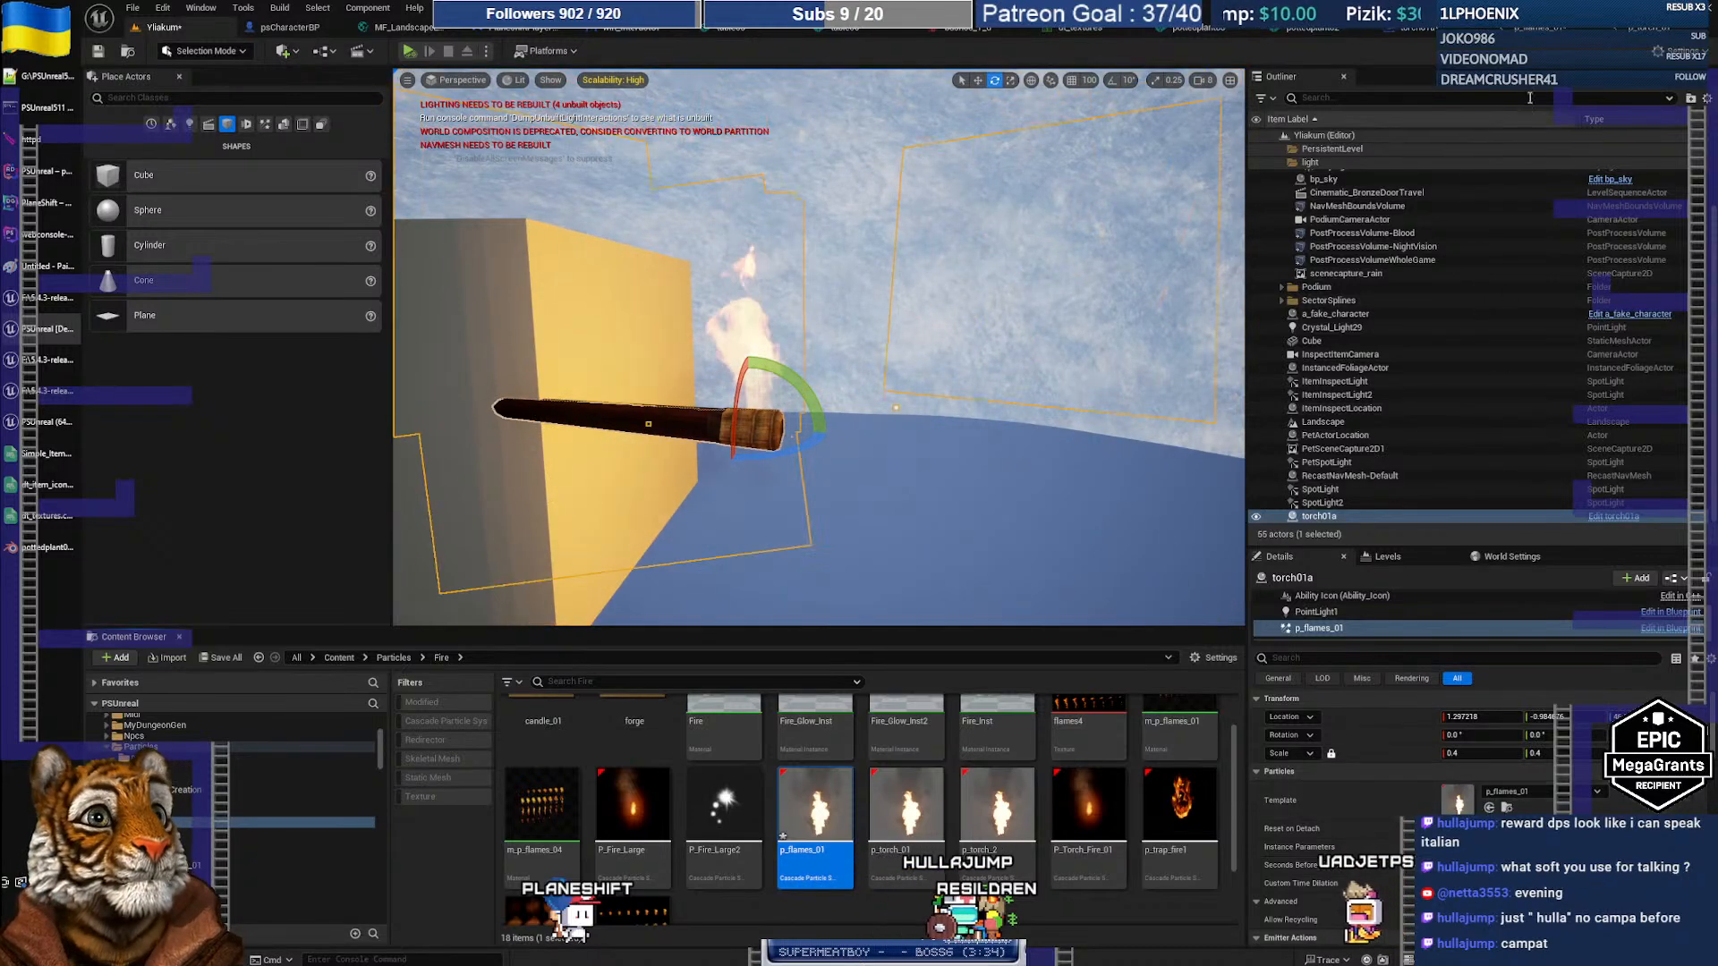
pyautogui.click(1527, 34)
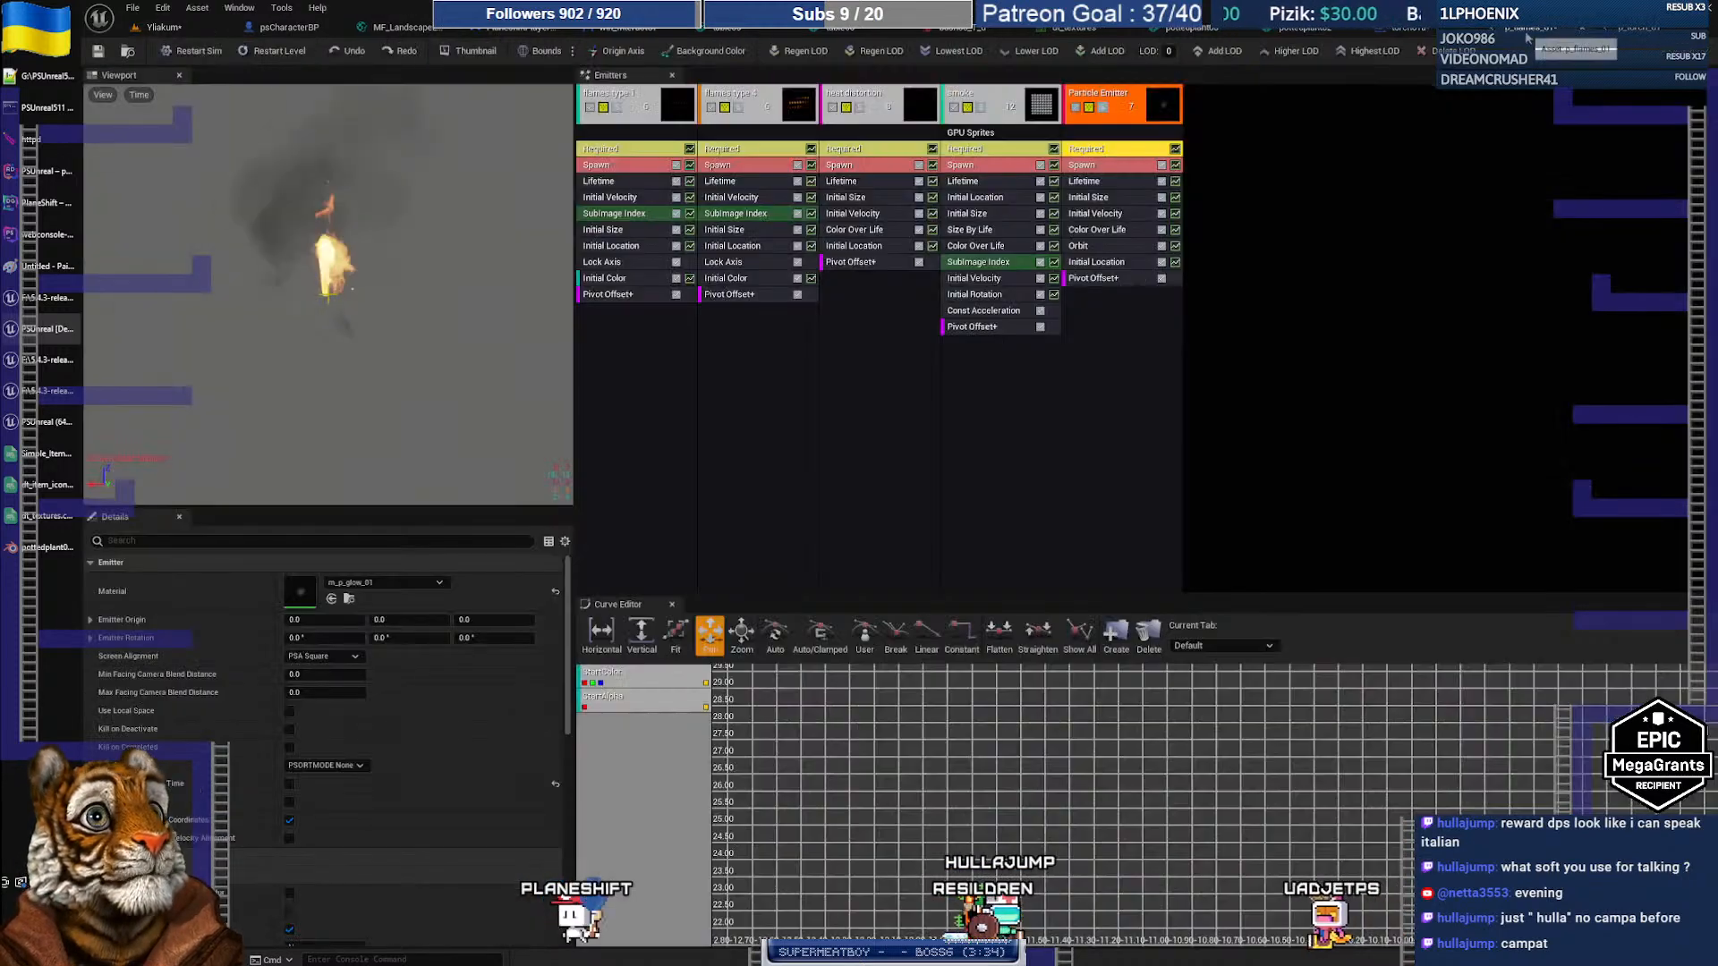
# Step: Save the flame effect as a new copy, p_flames_ver01, in the Particles/Fire folder
pyautogui.click(132, 7)
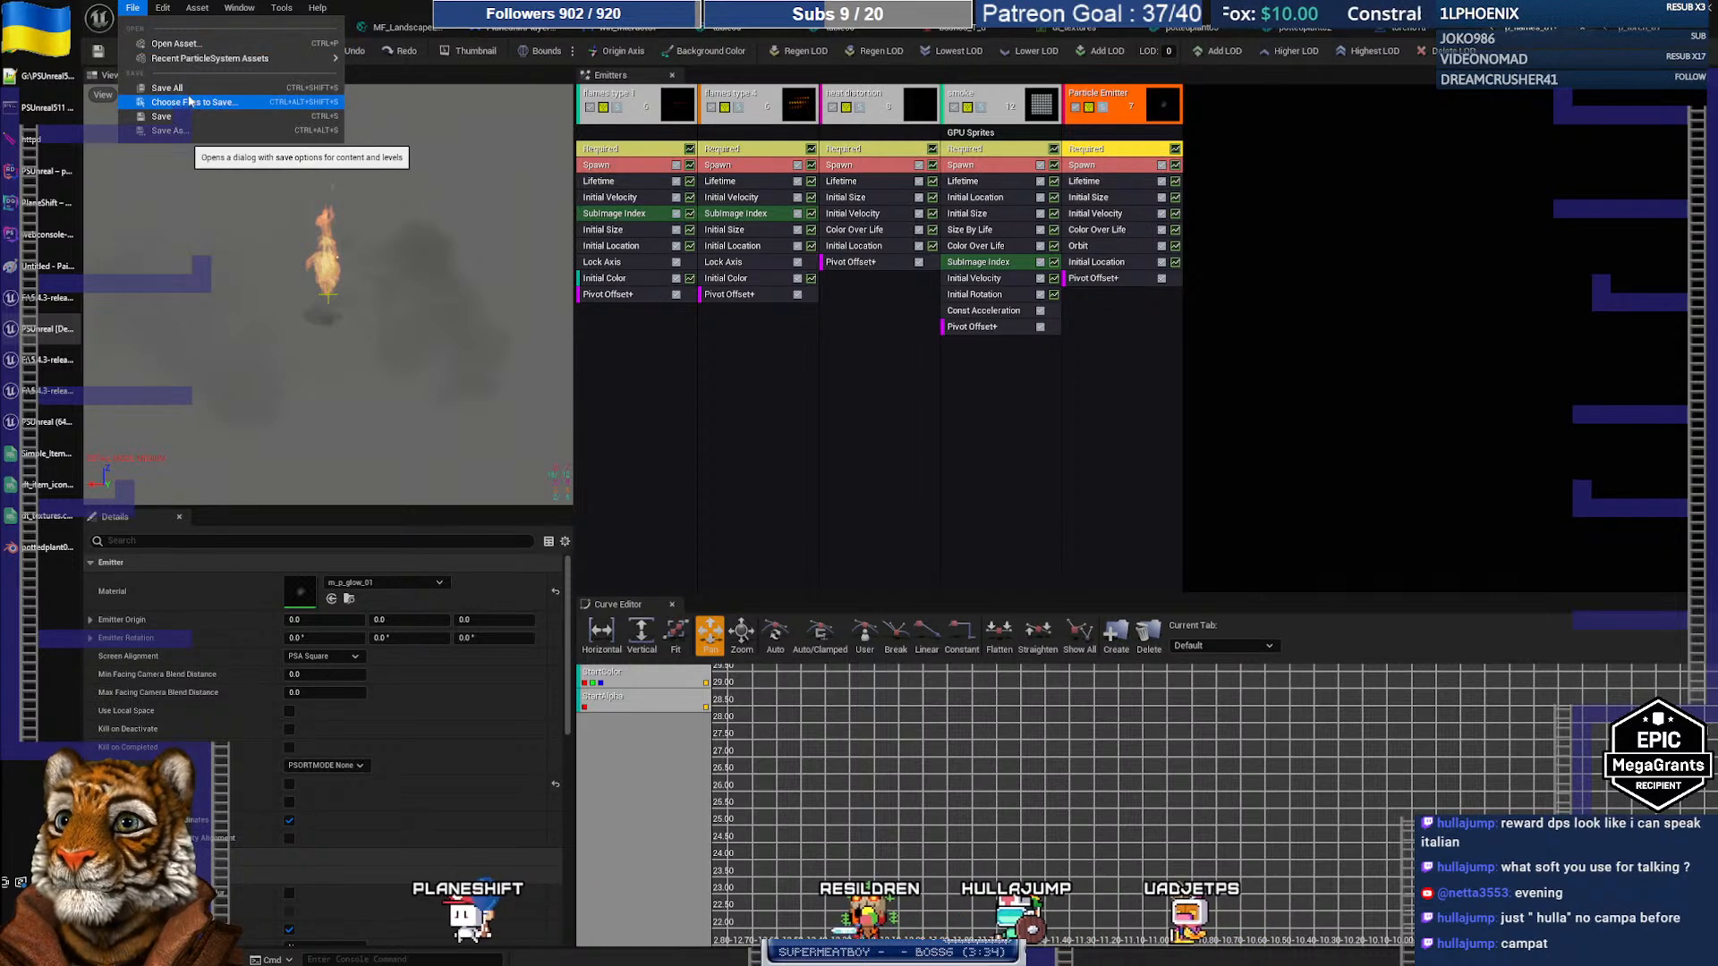
pyautogui.click(165, 131)
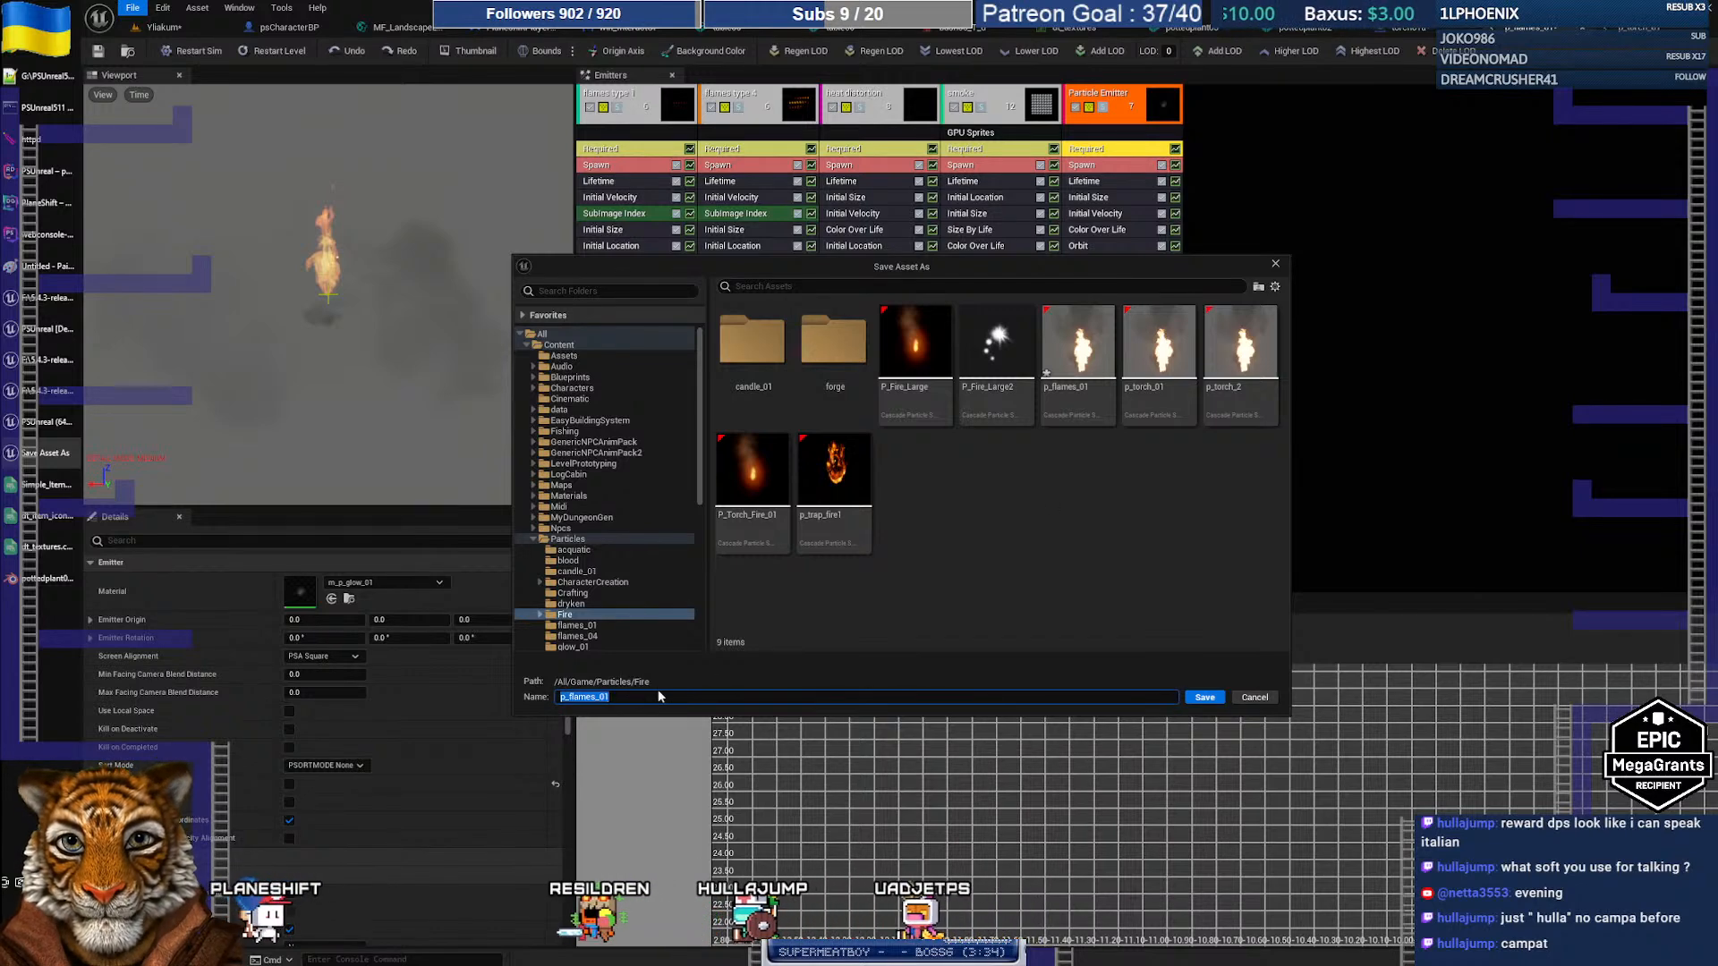
pyautogui.press('End')
pyautogui.press('Left')
pyautogui.press('Left')
pyautogui.write('ver')
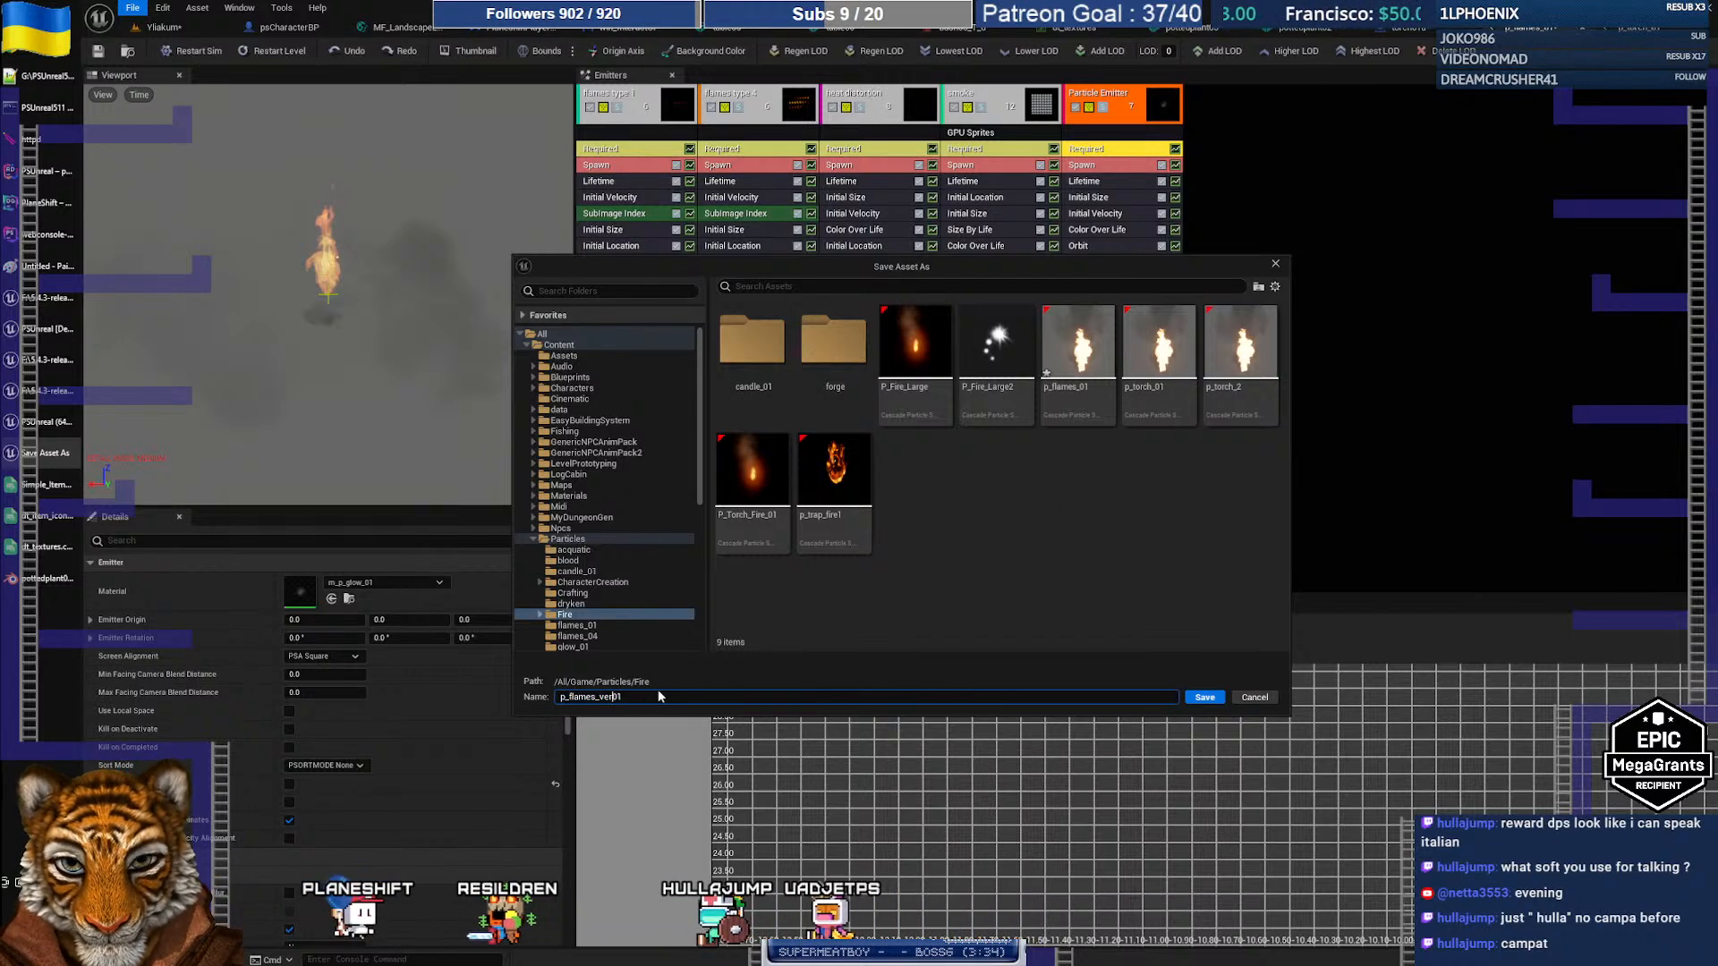
pyautogui.press('Return')
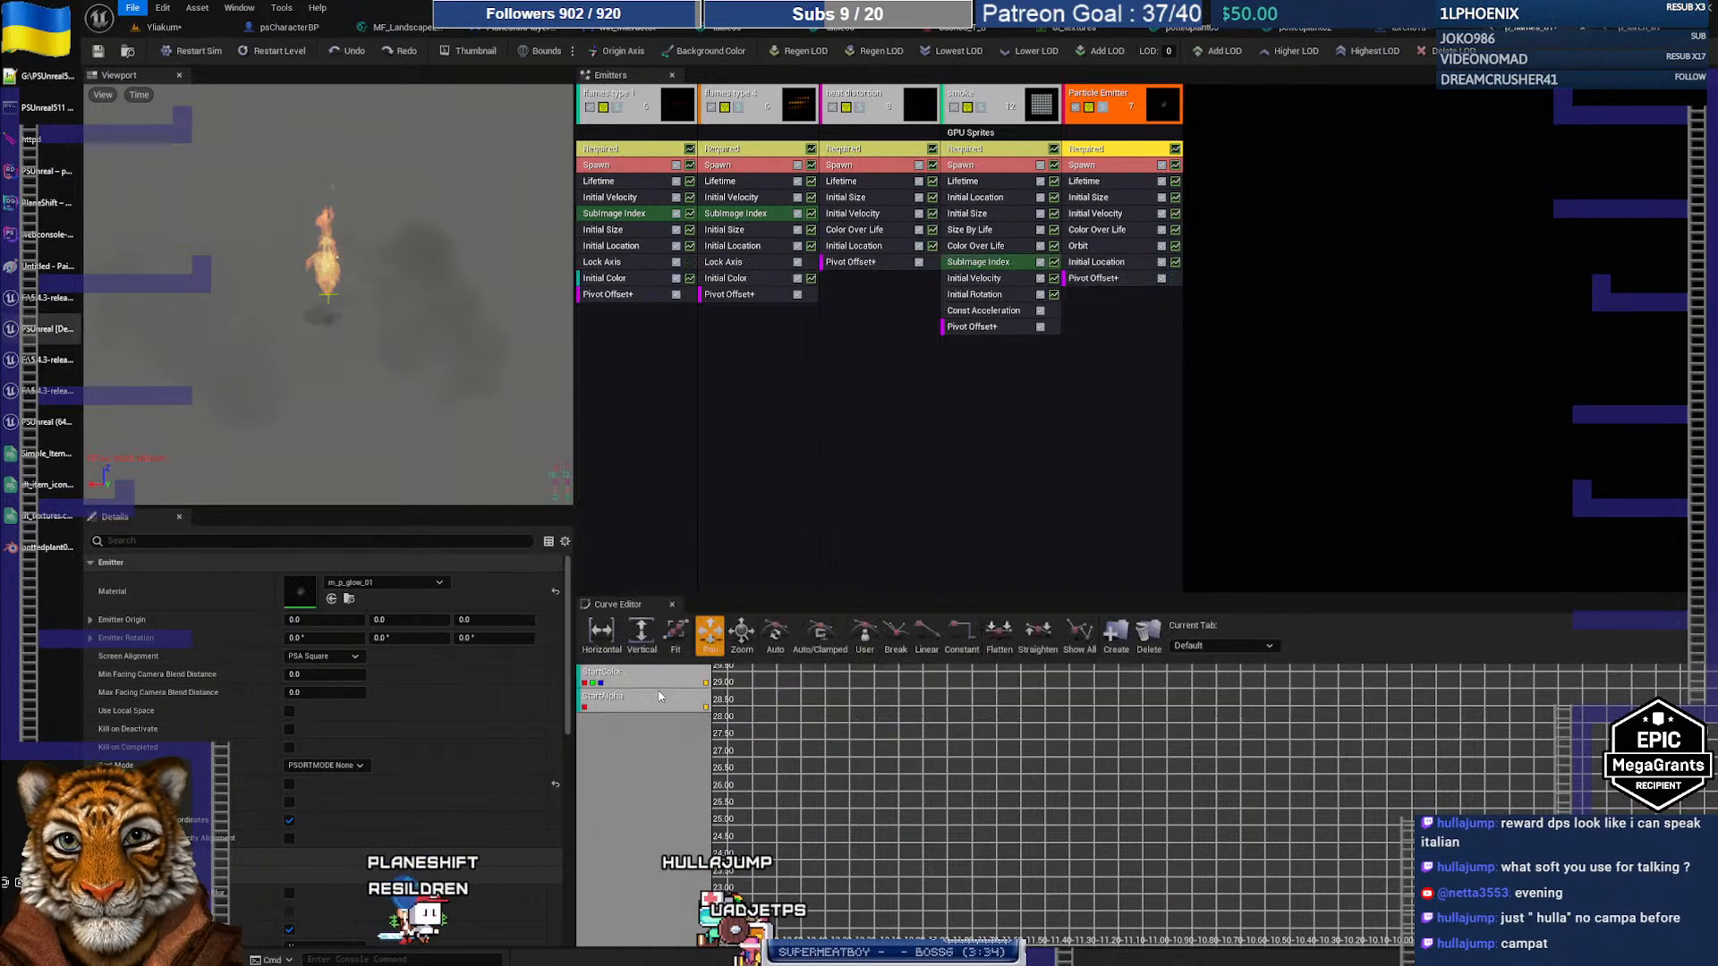
pyautogui.click(1285, 369)
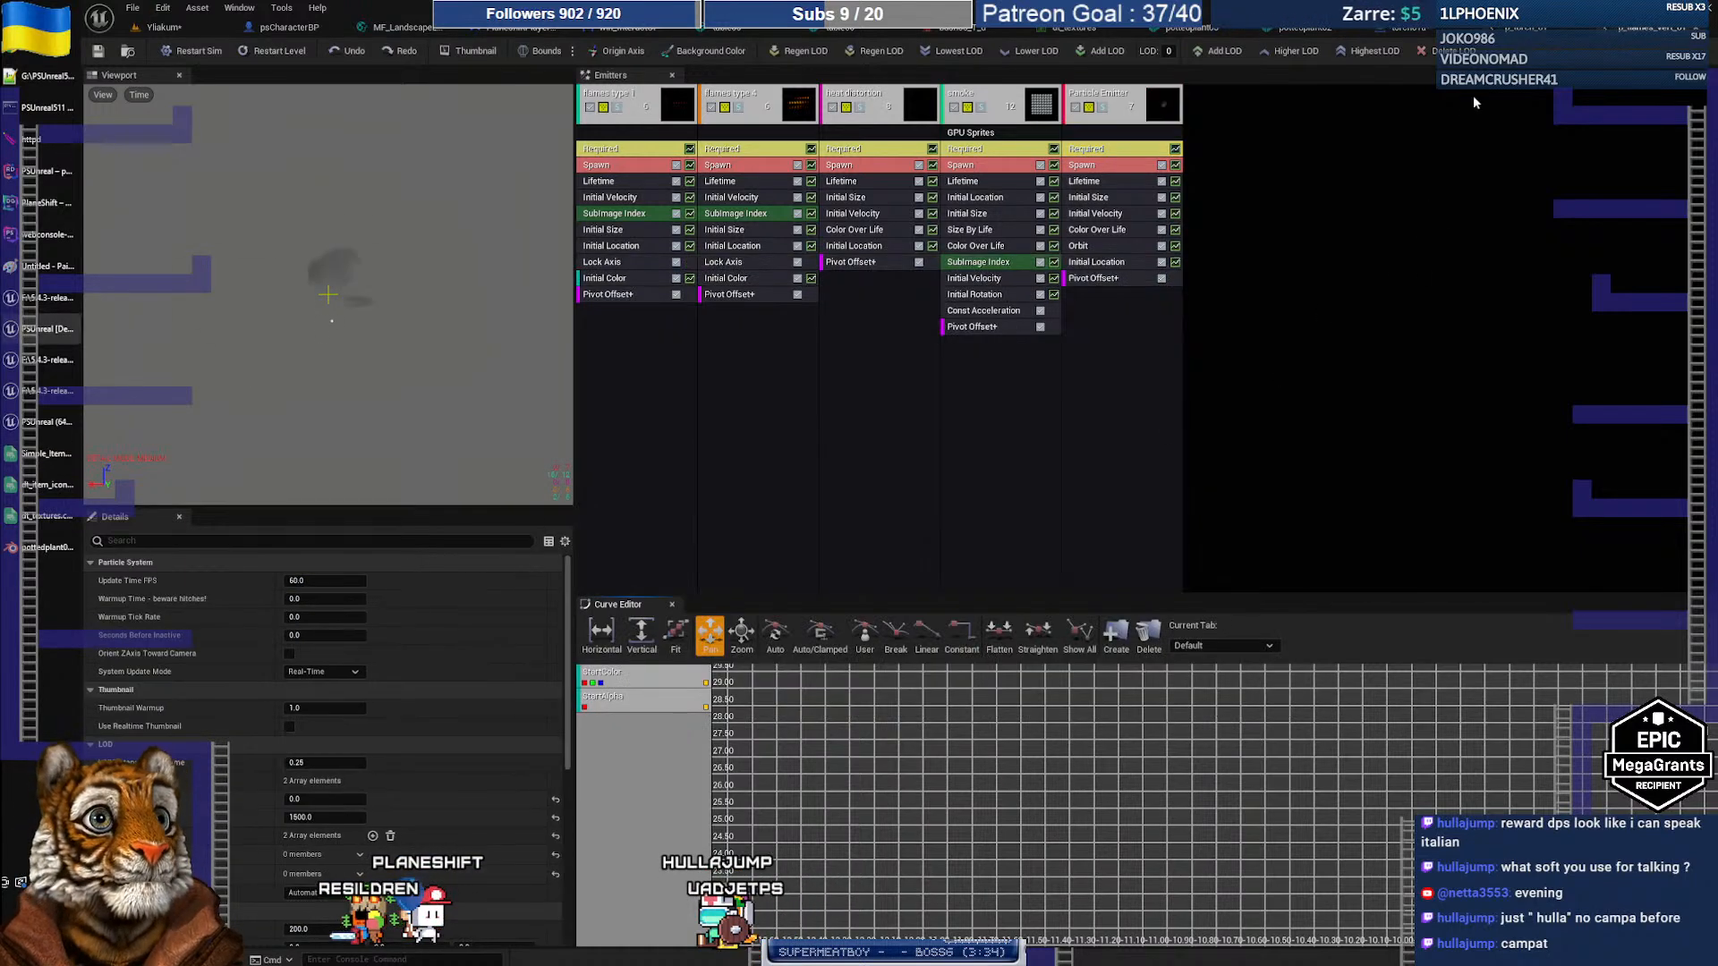
# Step: Reload p_flames_01 from its saved file, discarding the unsaved changes
pyautogui.click(162, 29)
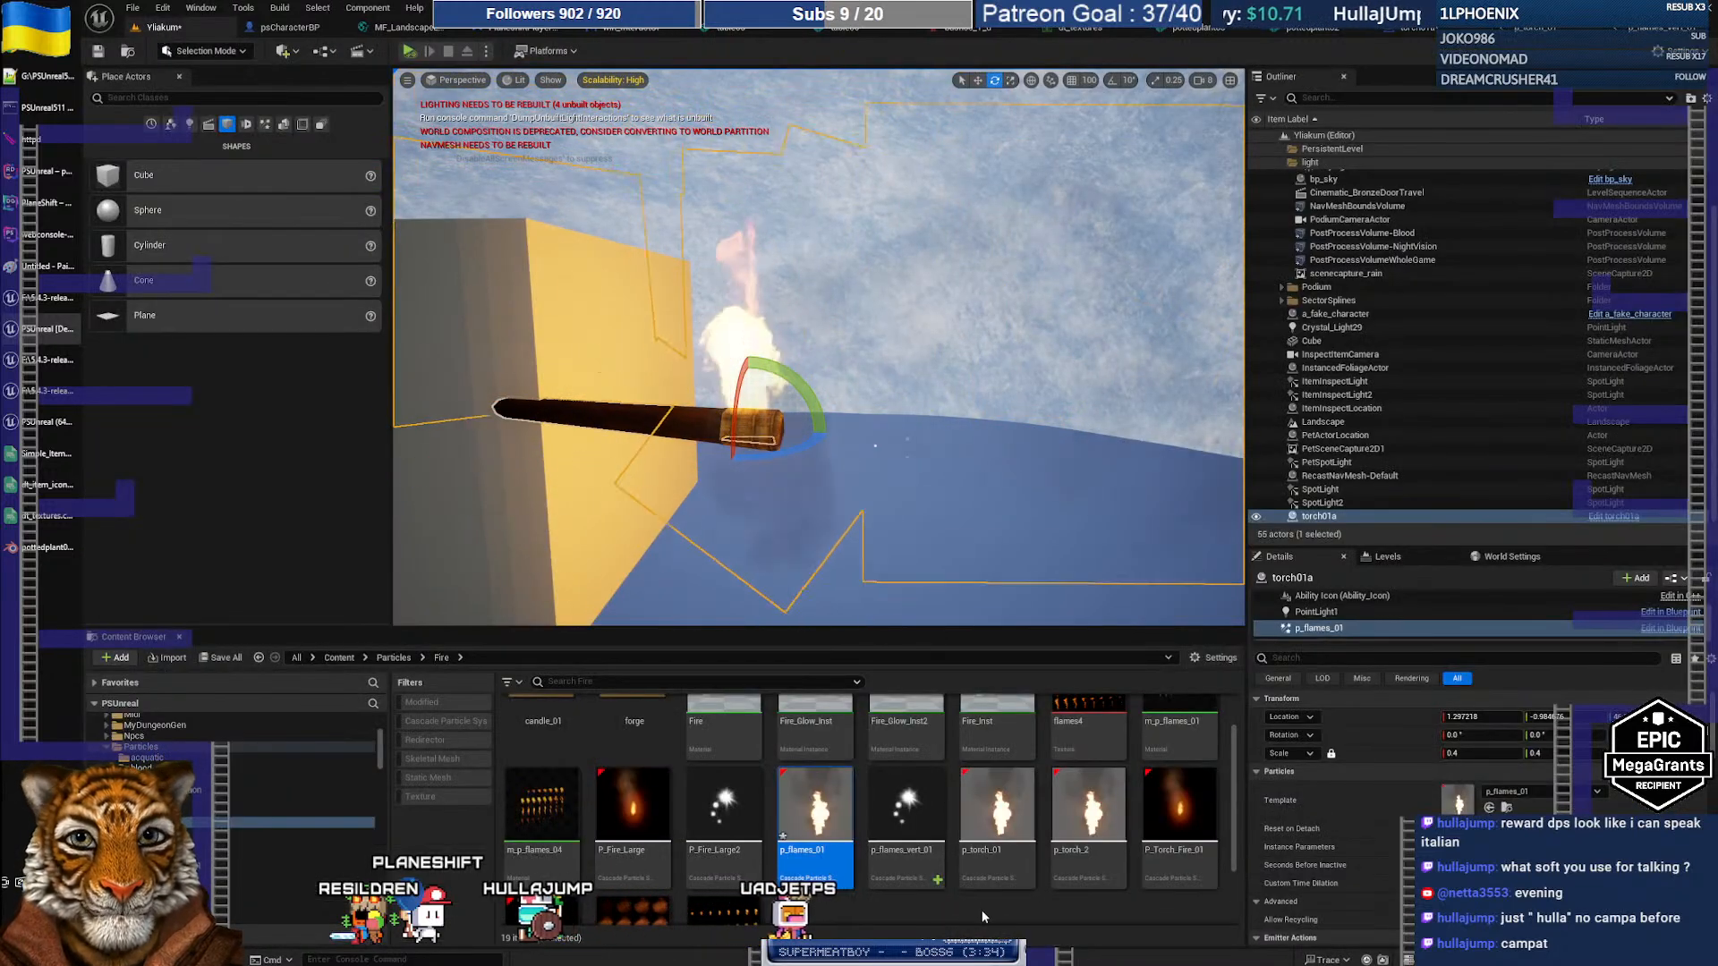
pyautogui.rightClick(837, 824)
pyautogui.moveTo(984, 596)
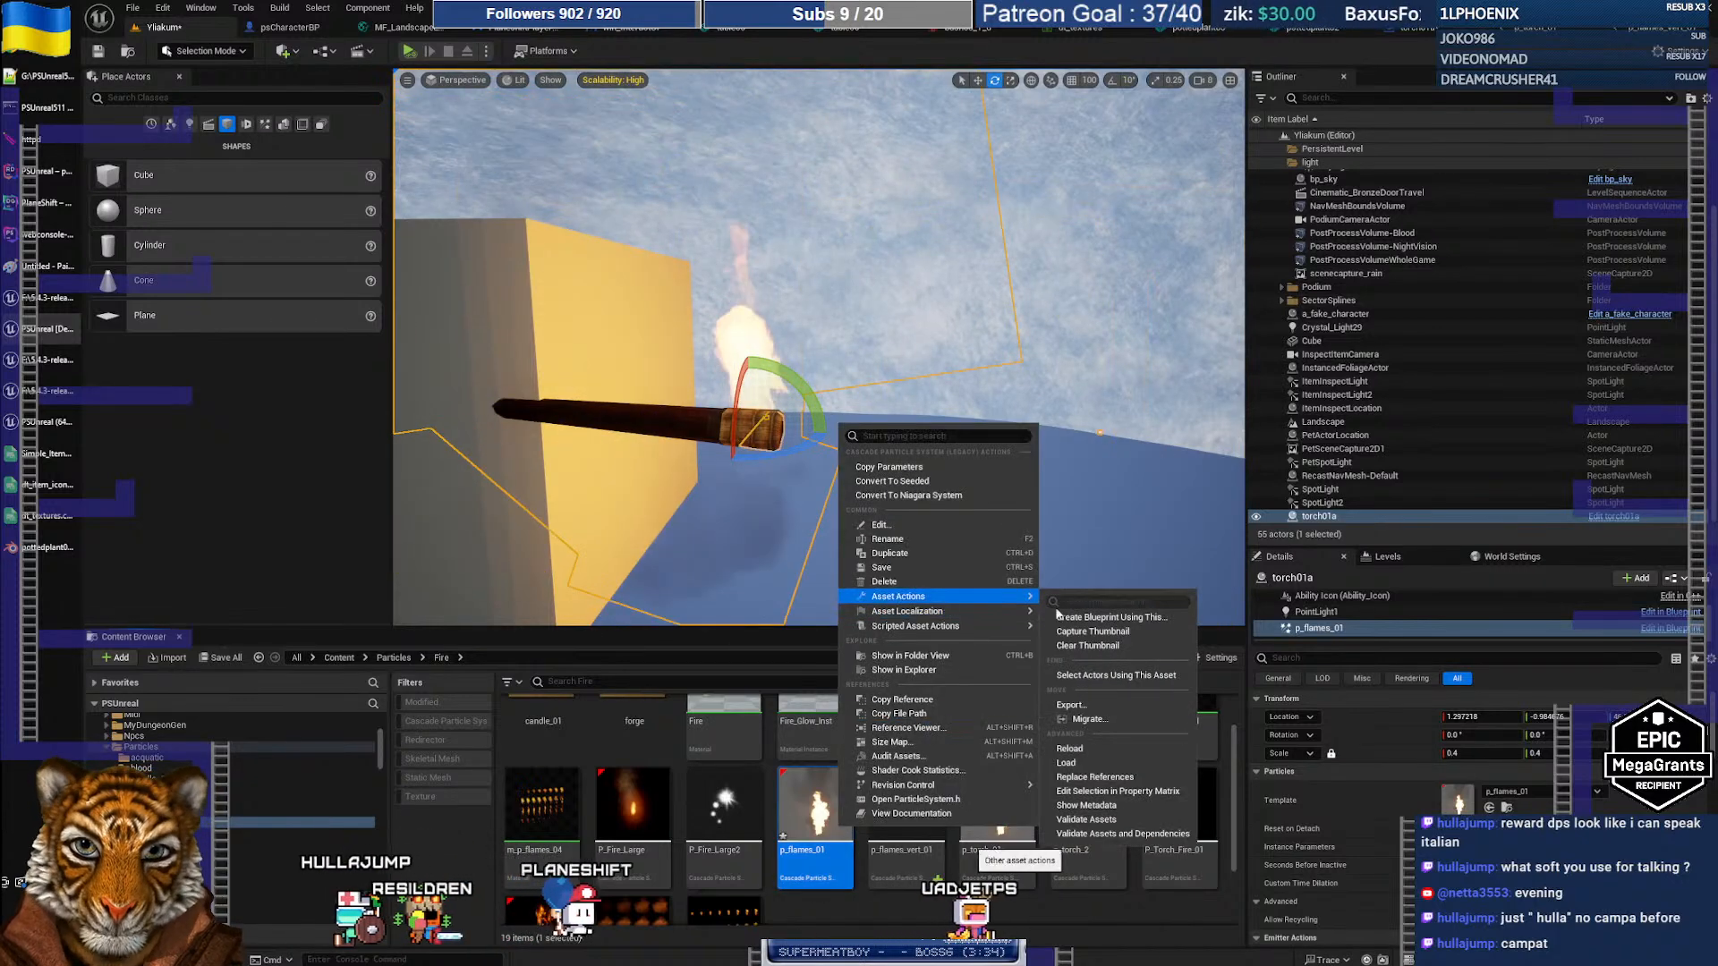
pyautogui.click(1108, 747)
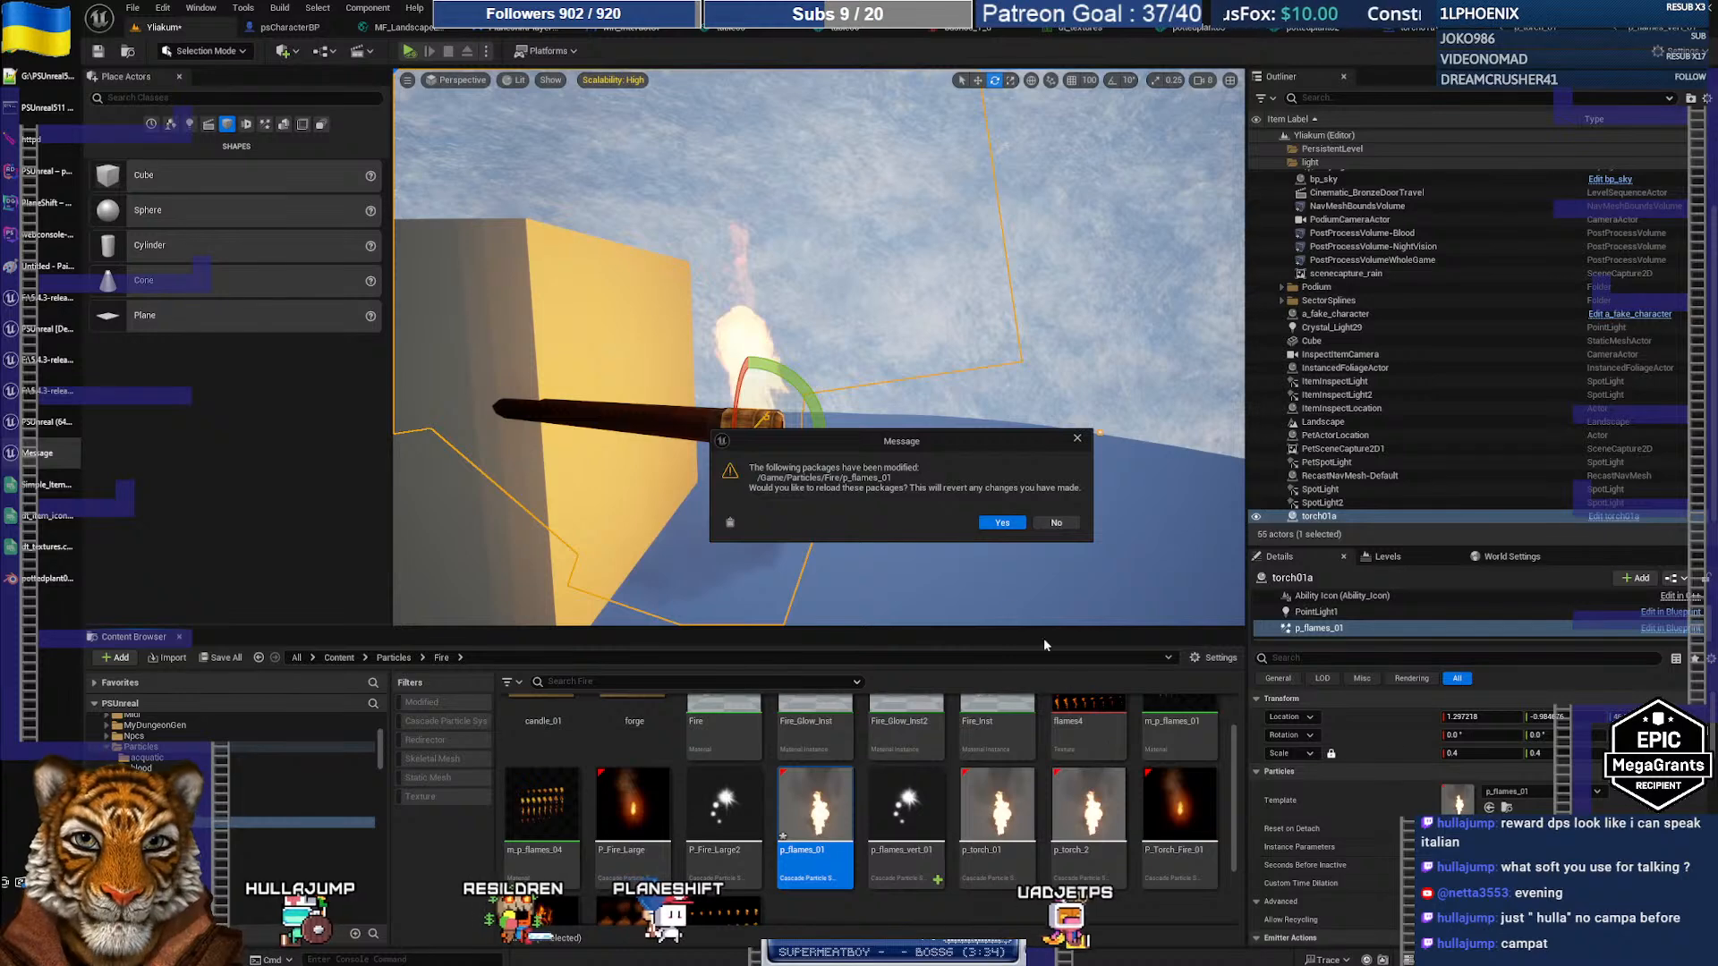
pyautogui.click(1002, 526)
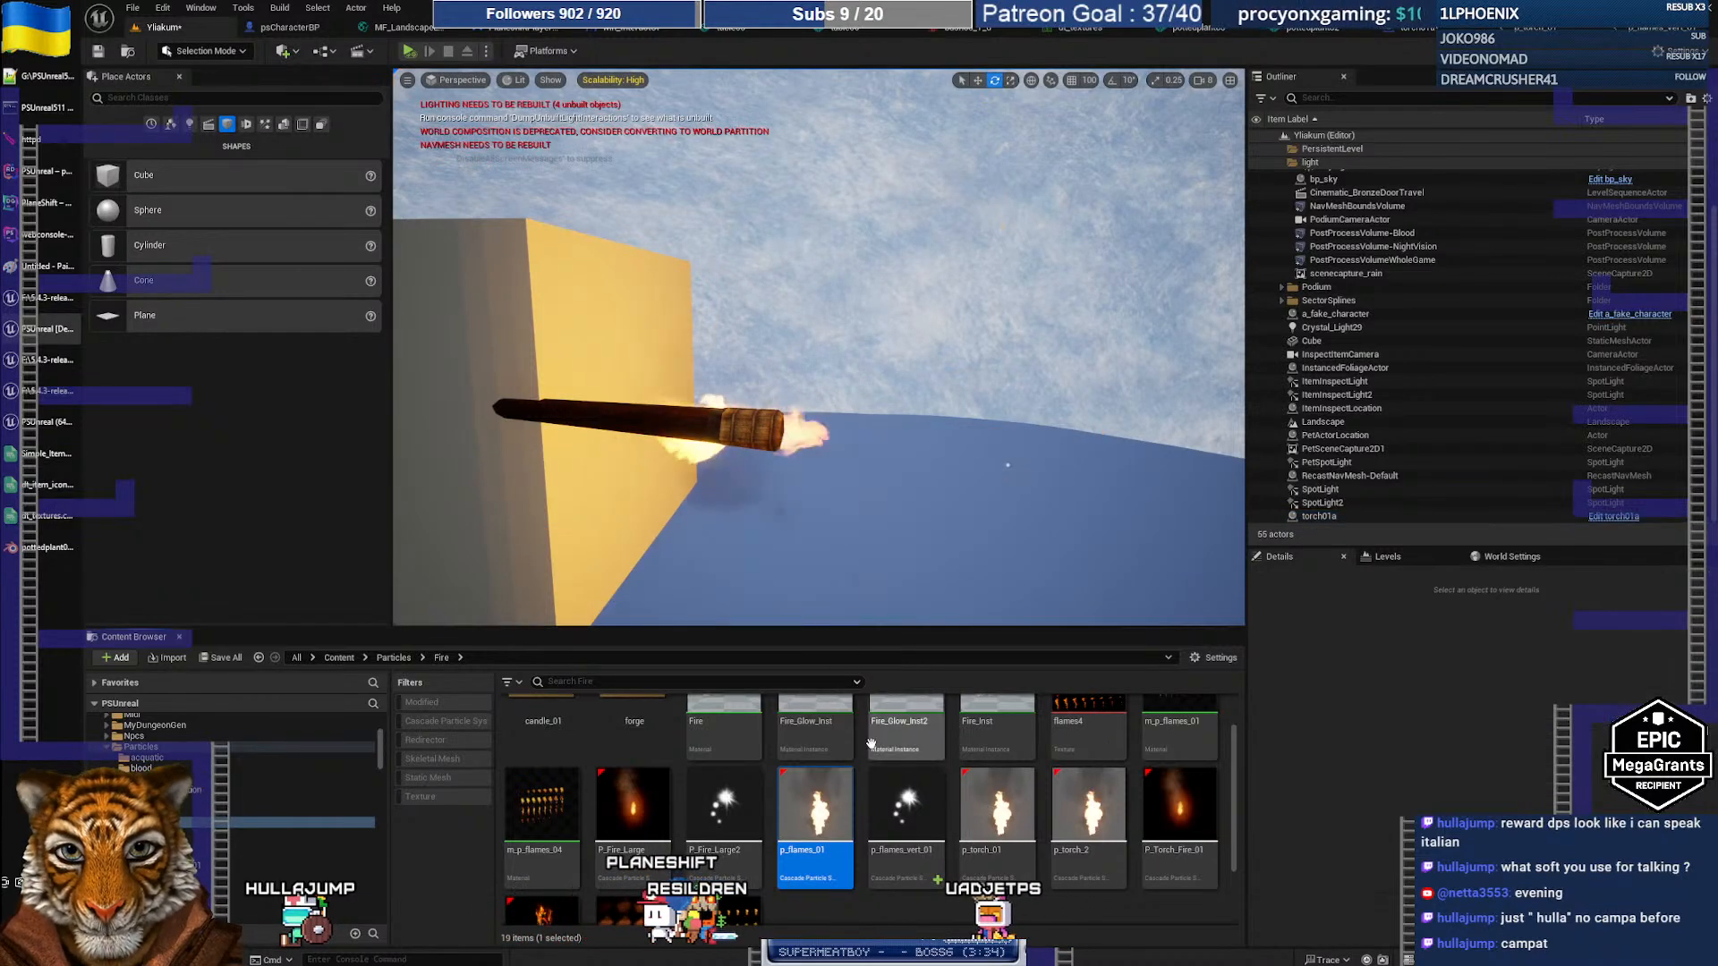
# Step: Select the torch in the level and rotate it about 67.5 degrees sideways
pyautogui.click(907, 818)
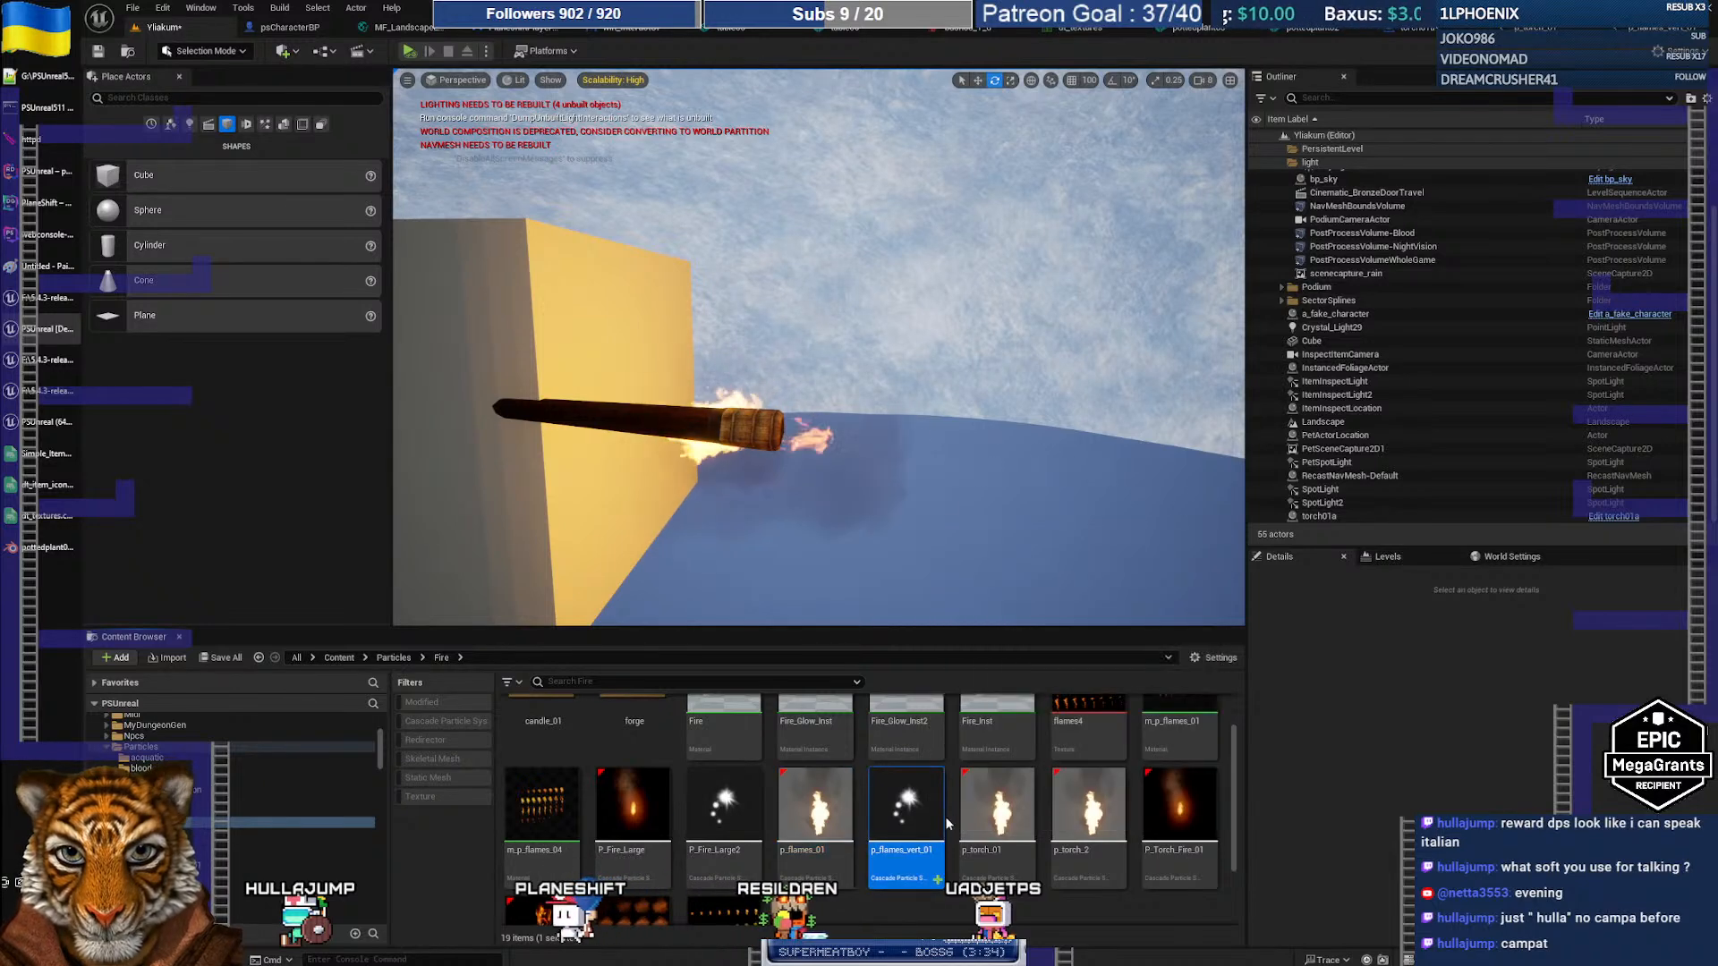
pyautogui.click(817, 818)
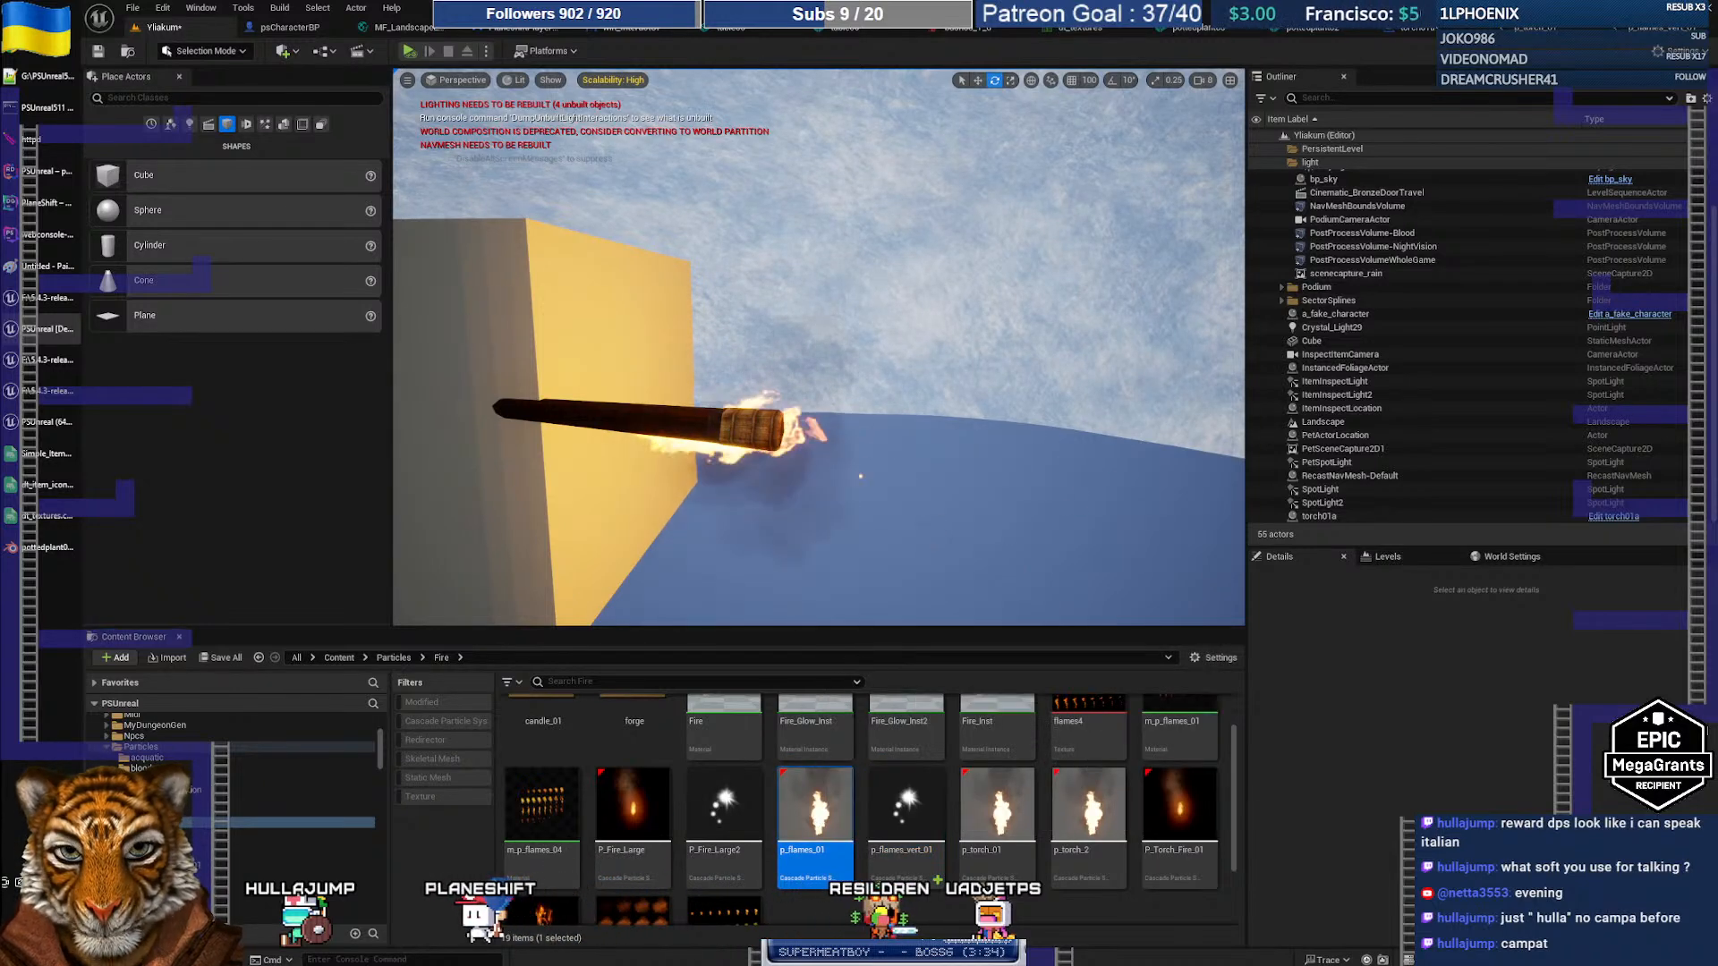
pyautogui.click(667, 422)
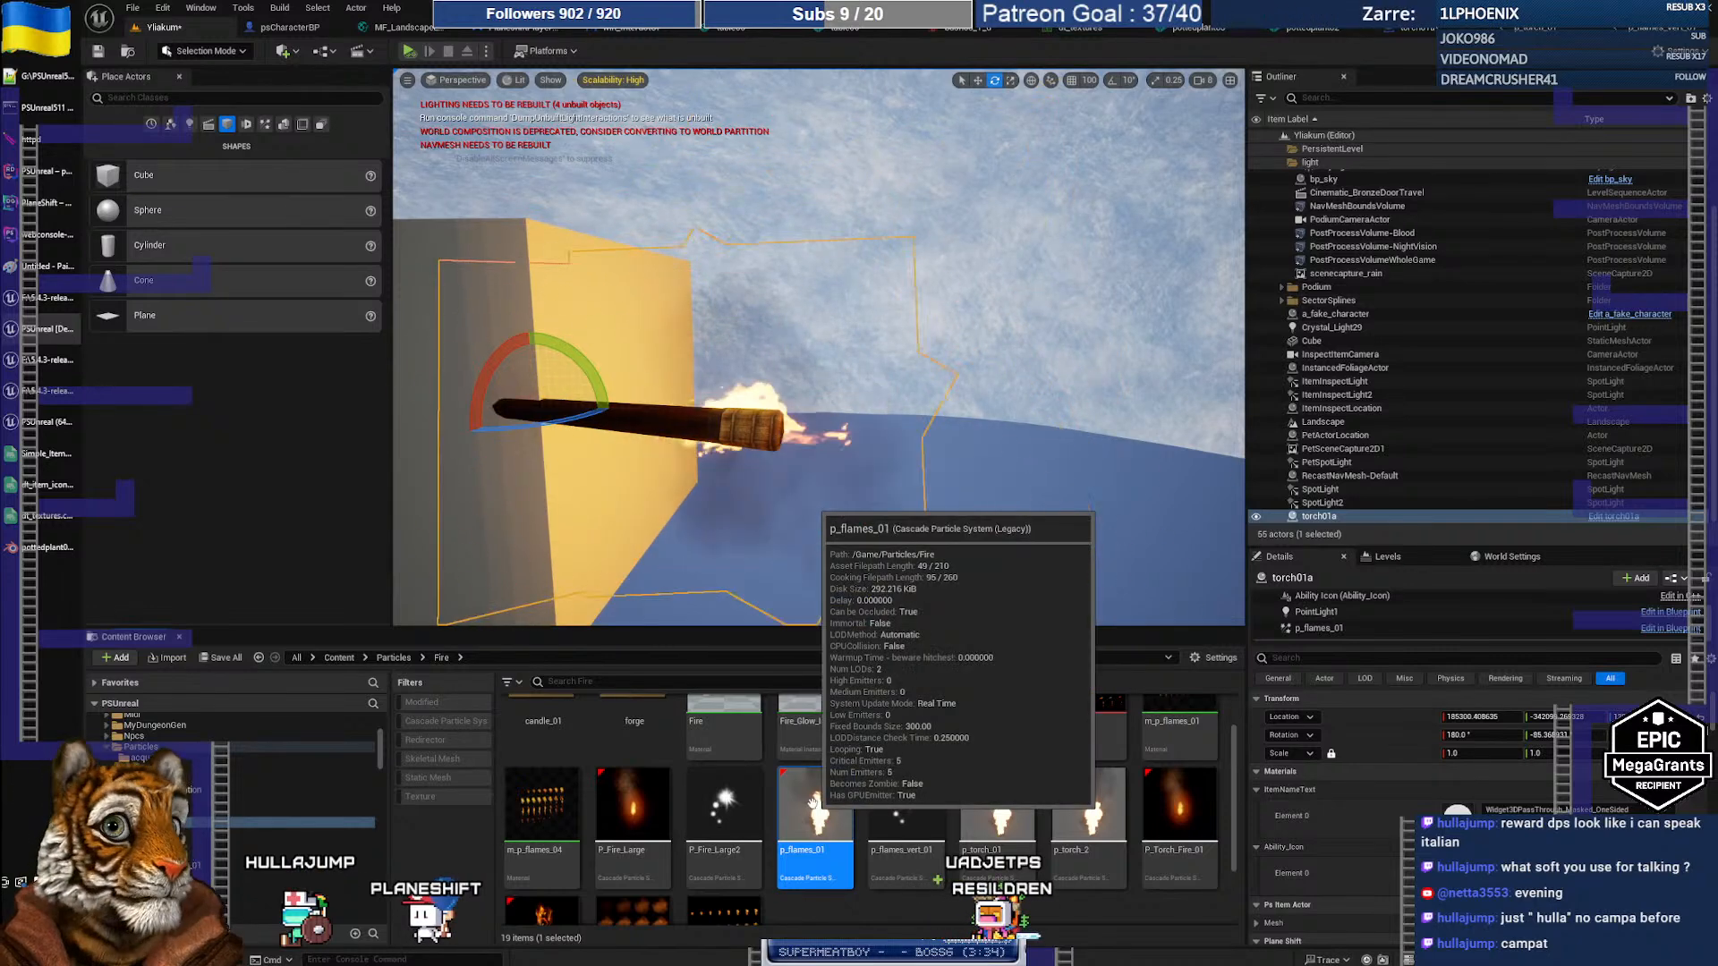
pyautogui.doubleClick(814, 803)
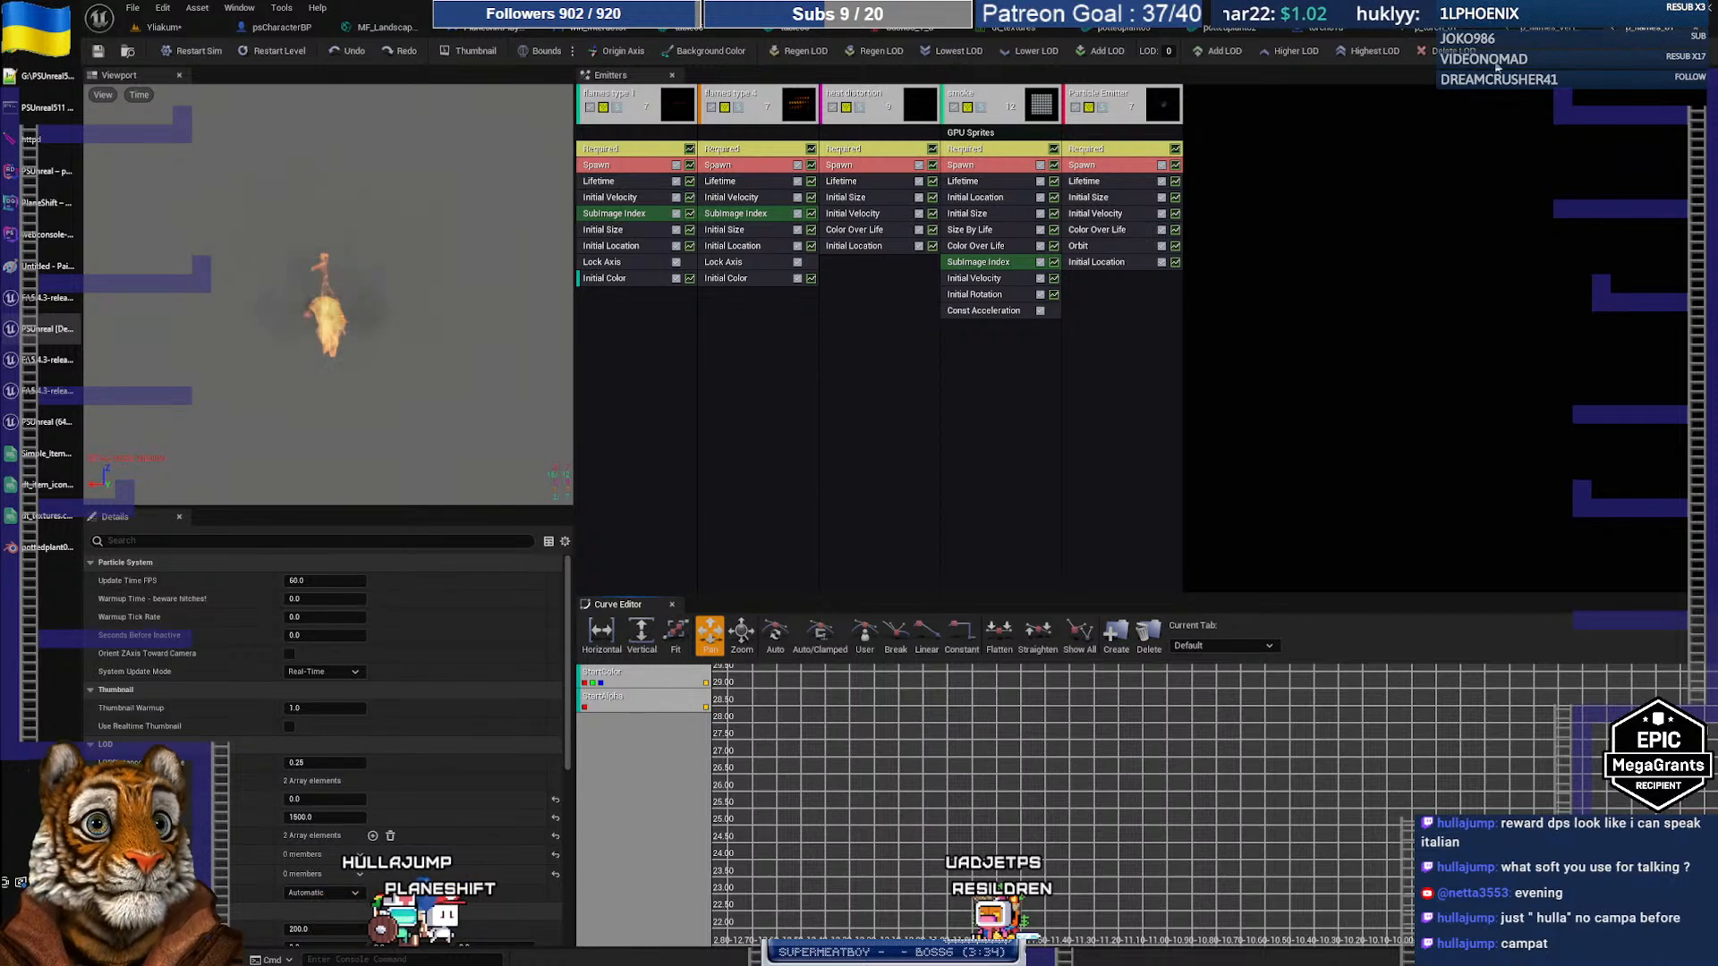
pyautogui.click(164, 27)
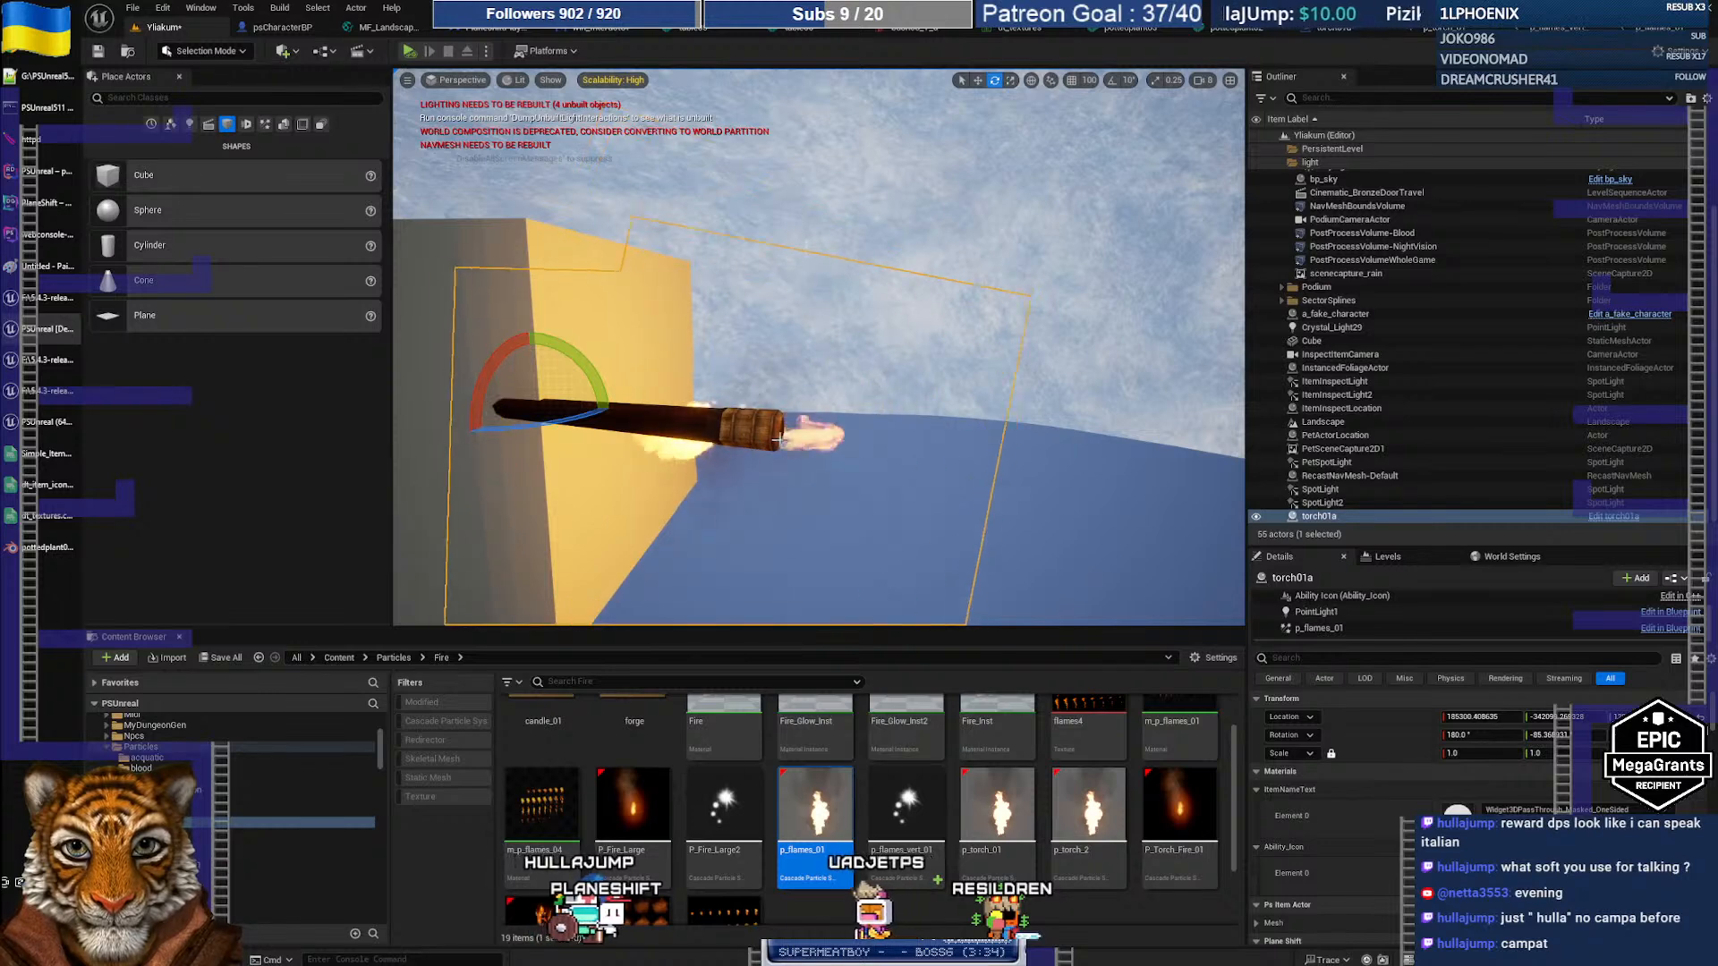
pyautogui.moveTo(590, 369); pyautogui.dragTo(572, 470)
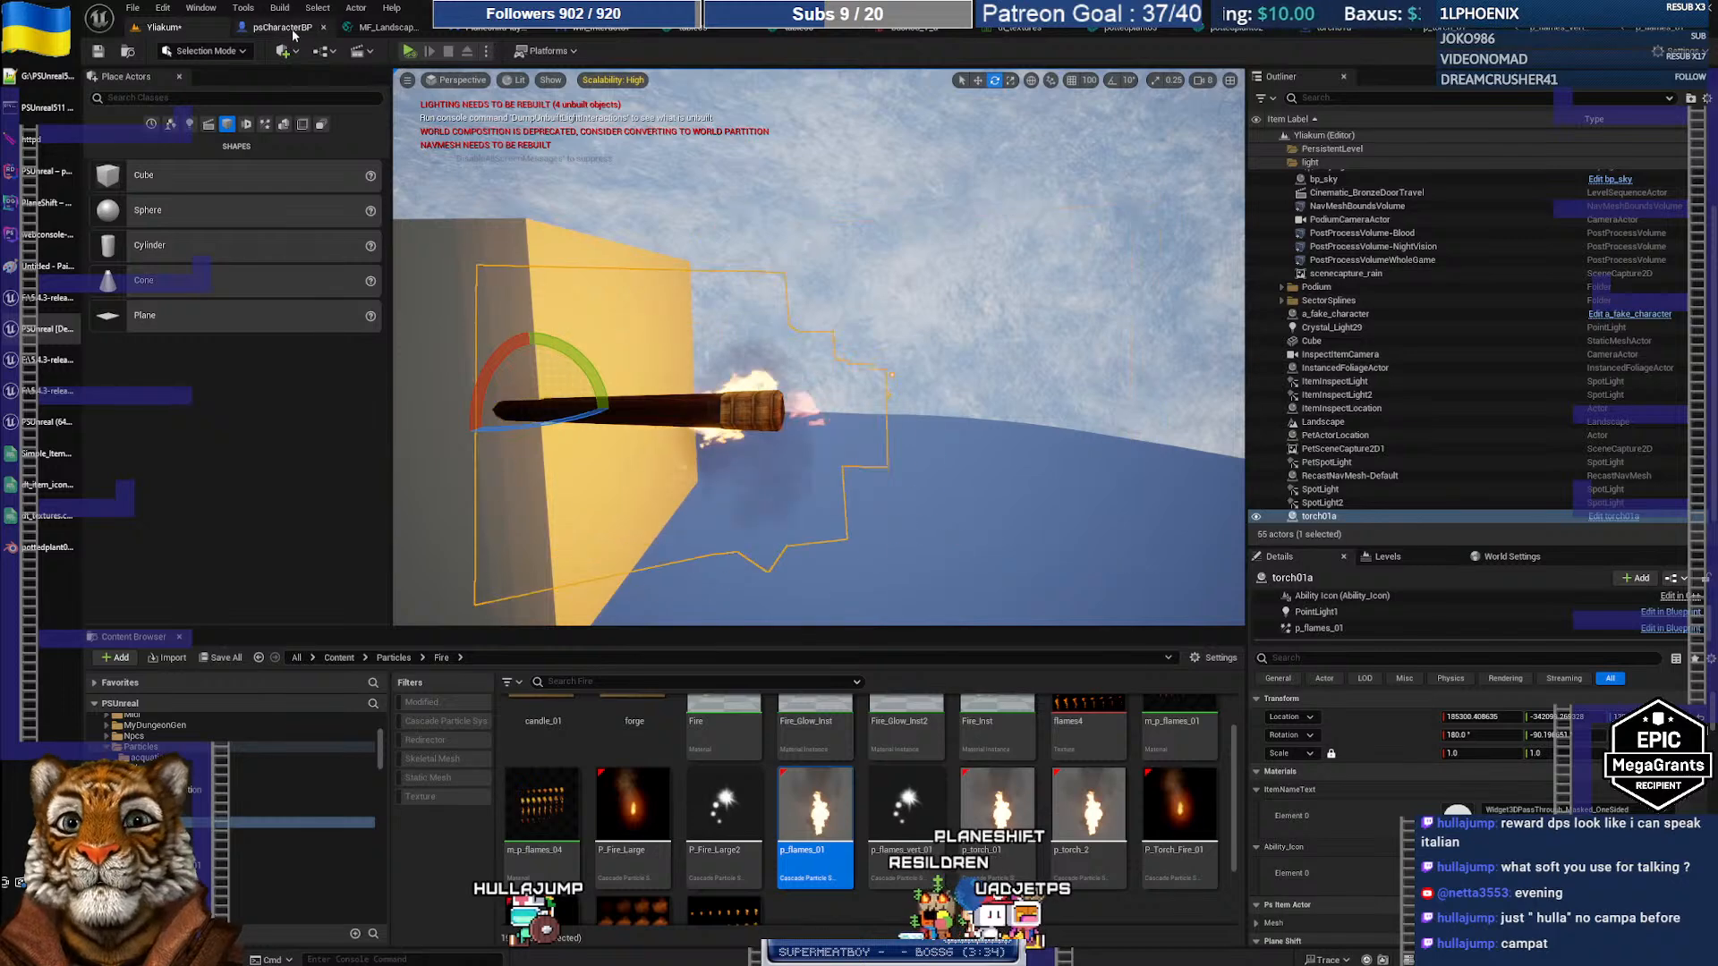
pyautogui.click(1339, 29)
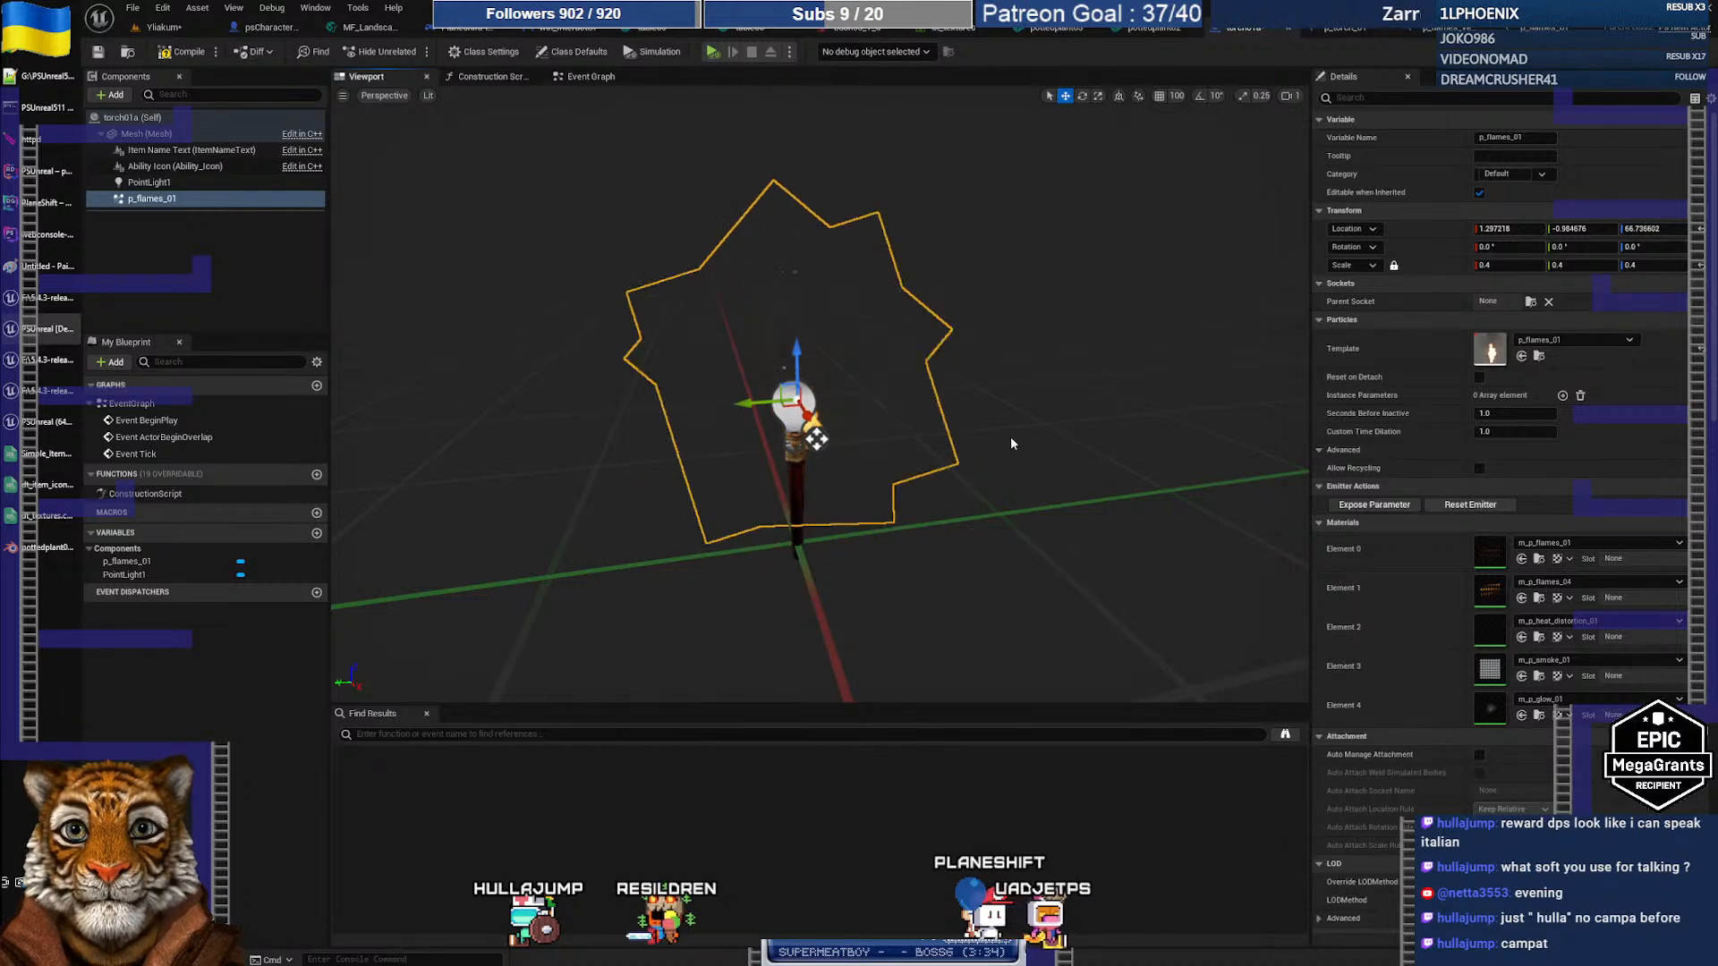
# Step: Fly the level camera back and forth around the burning torch to inspect its flame
pyautogui.click(183, 28)
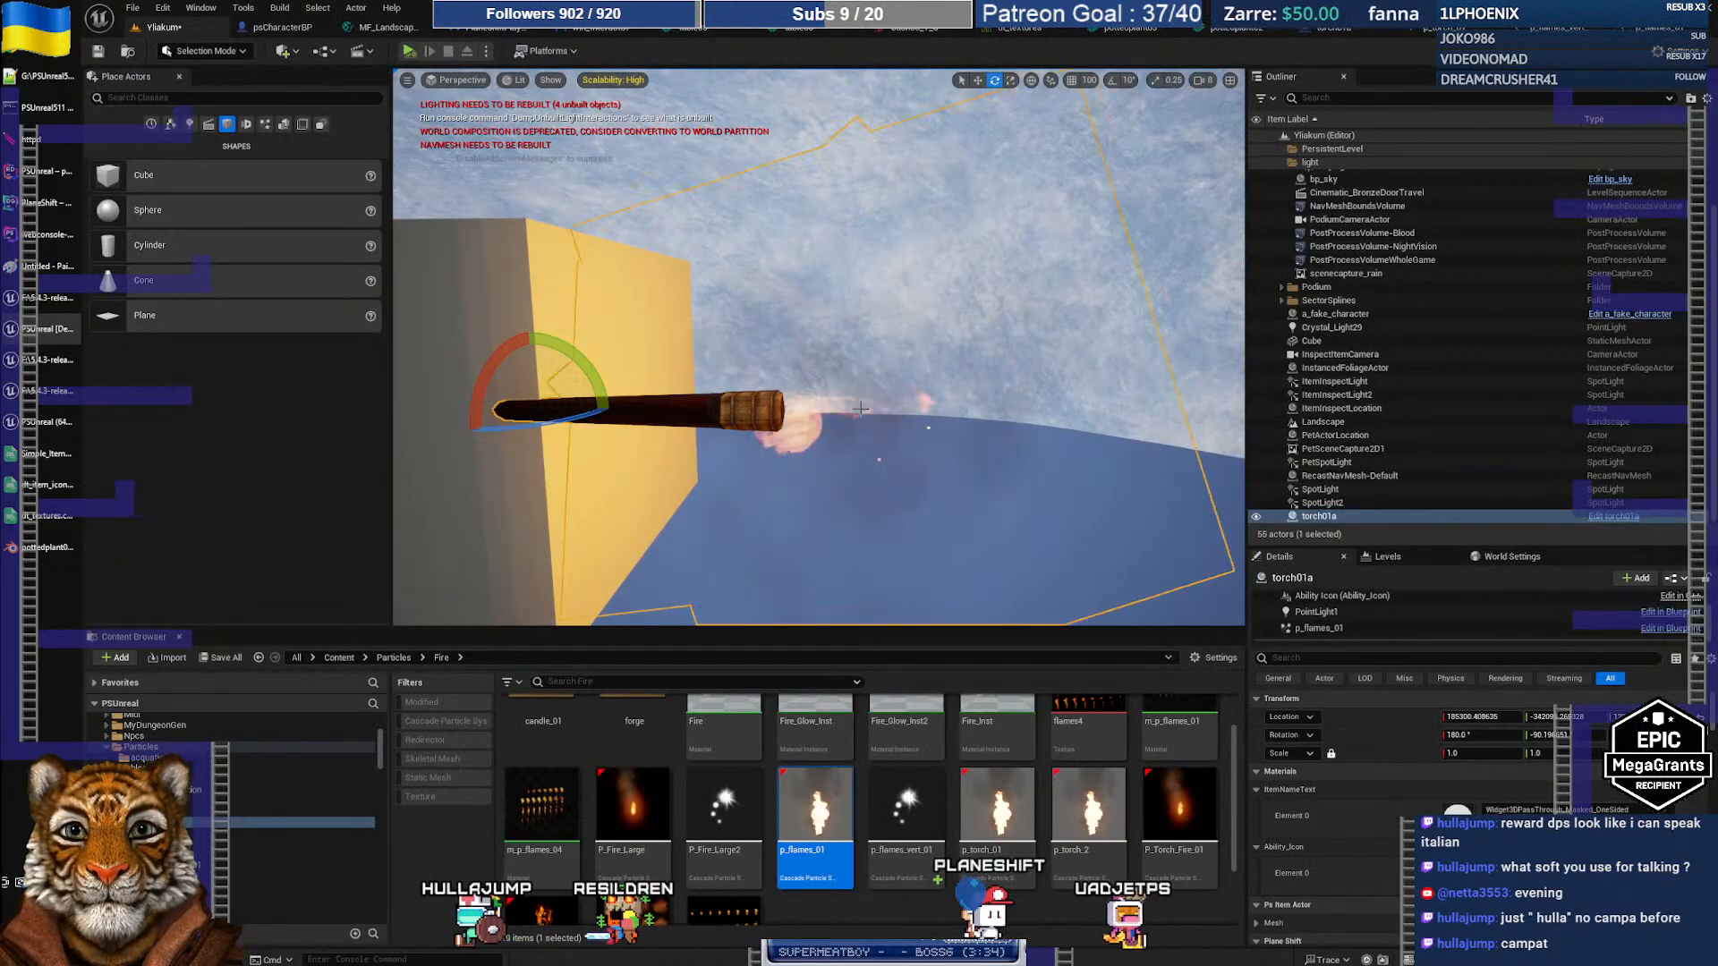
pyautogui.moveTo(828, 353); pyautogui.dragTo(771, 347, button='right')
pyautogui.press('s')
pyautogui.press('w')
pyautogui.press('w')
pyautogui.press('s')
pyautogui.press('w')
pyautogui.press('s')
pyautogui.scroll(-5, 828, 353)
pyautogui.scroll(-2, 829, 351)
pyautogui.press('w')
pyautogui.press('w')
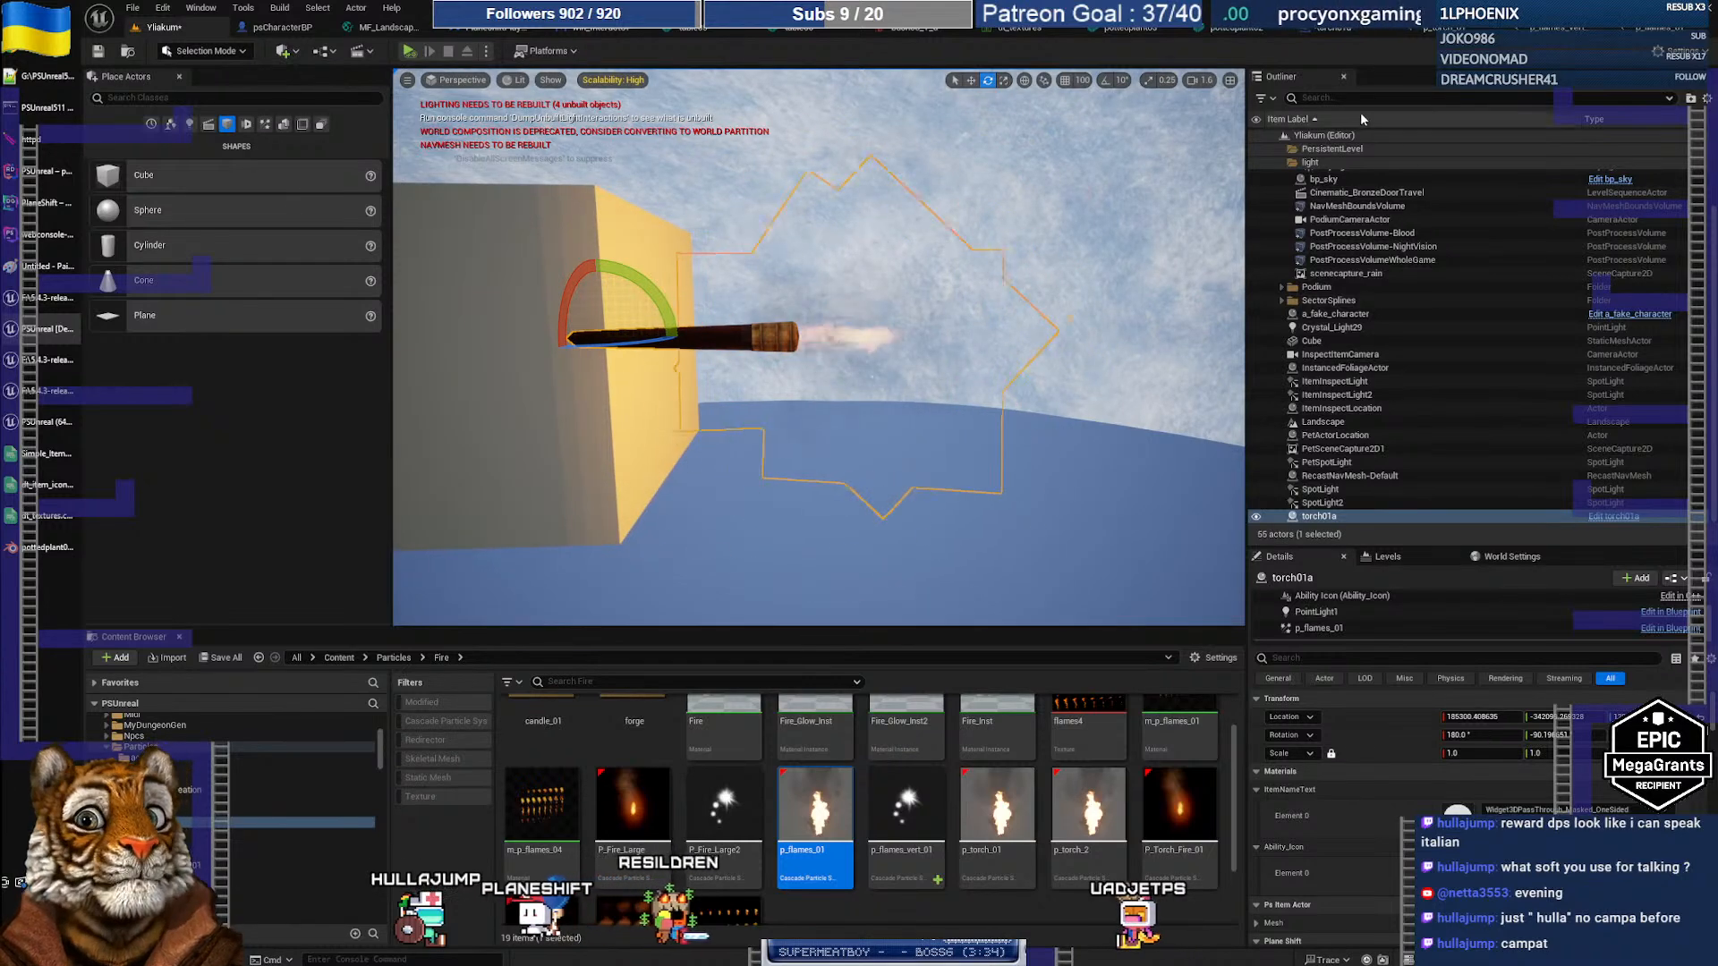
# Step: Undo the Blueprint flame height change and set the level torch's flame Template to p_flames_vert_01
pyautogui.click(1330, 34)
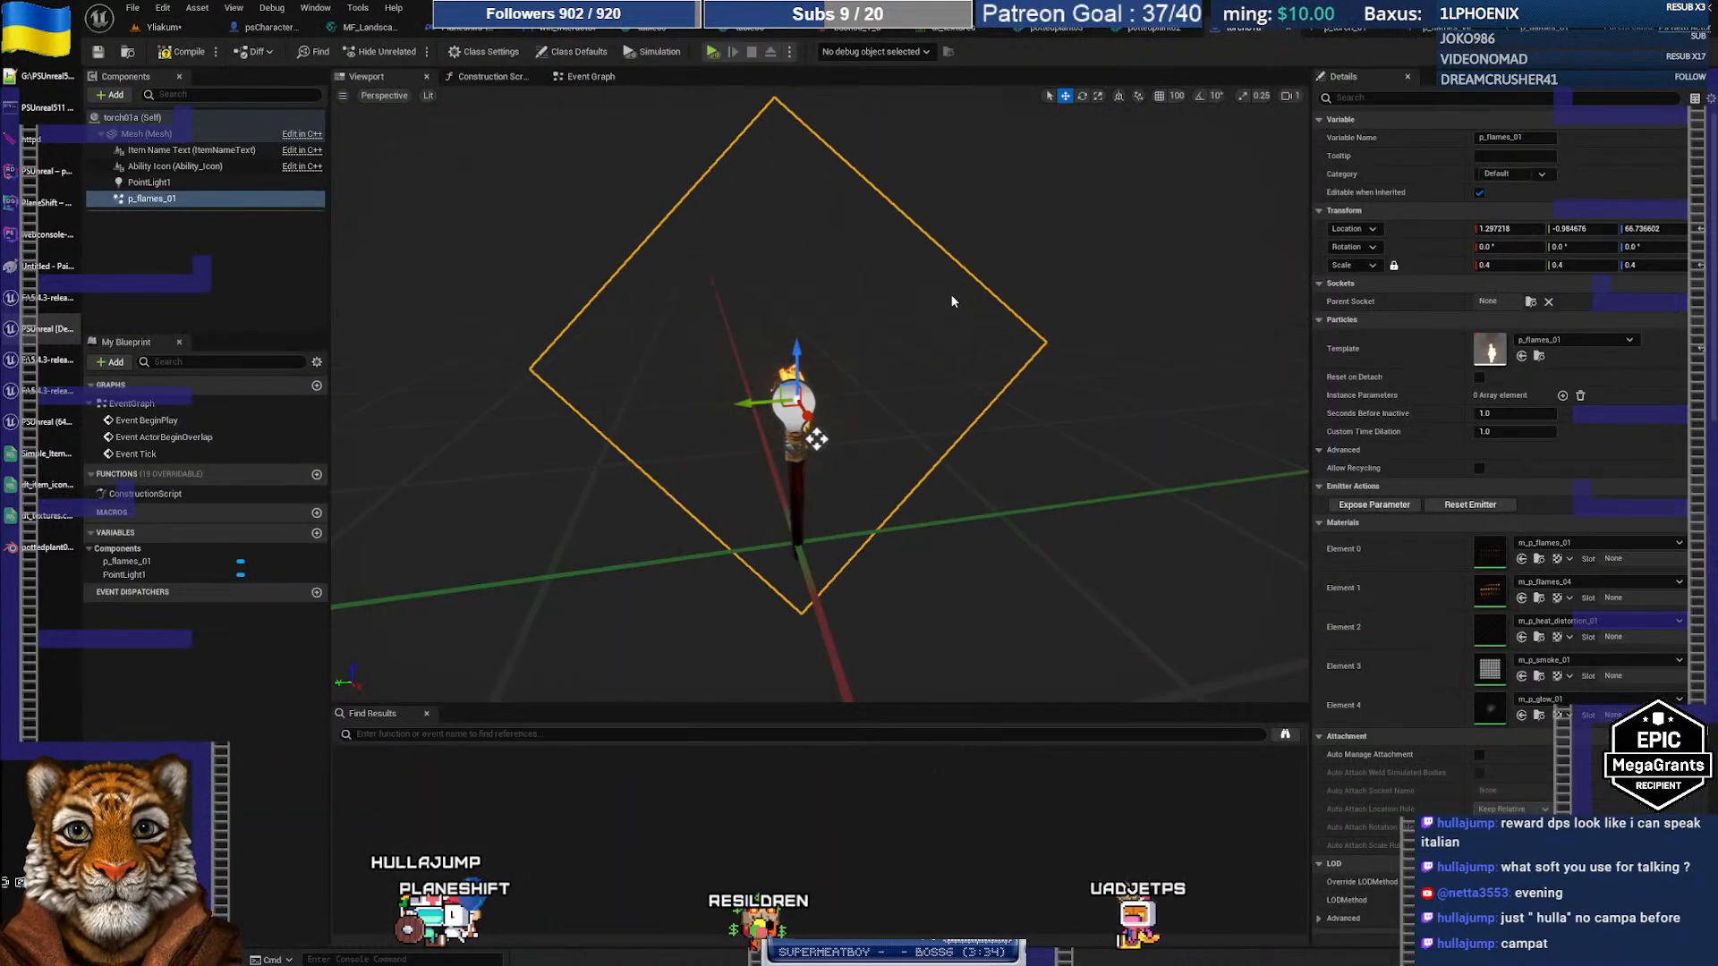
pyautogui.hotkey('ctrl', 'z')
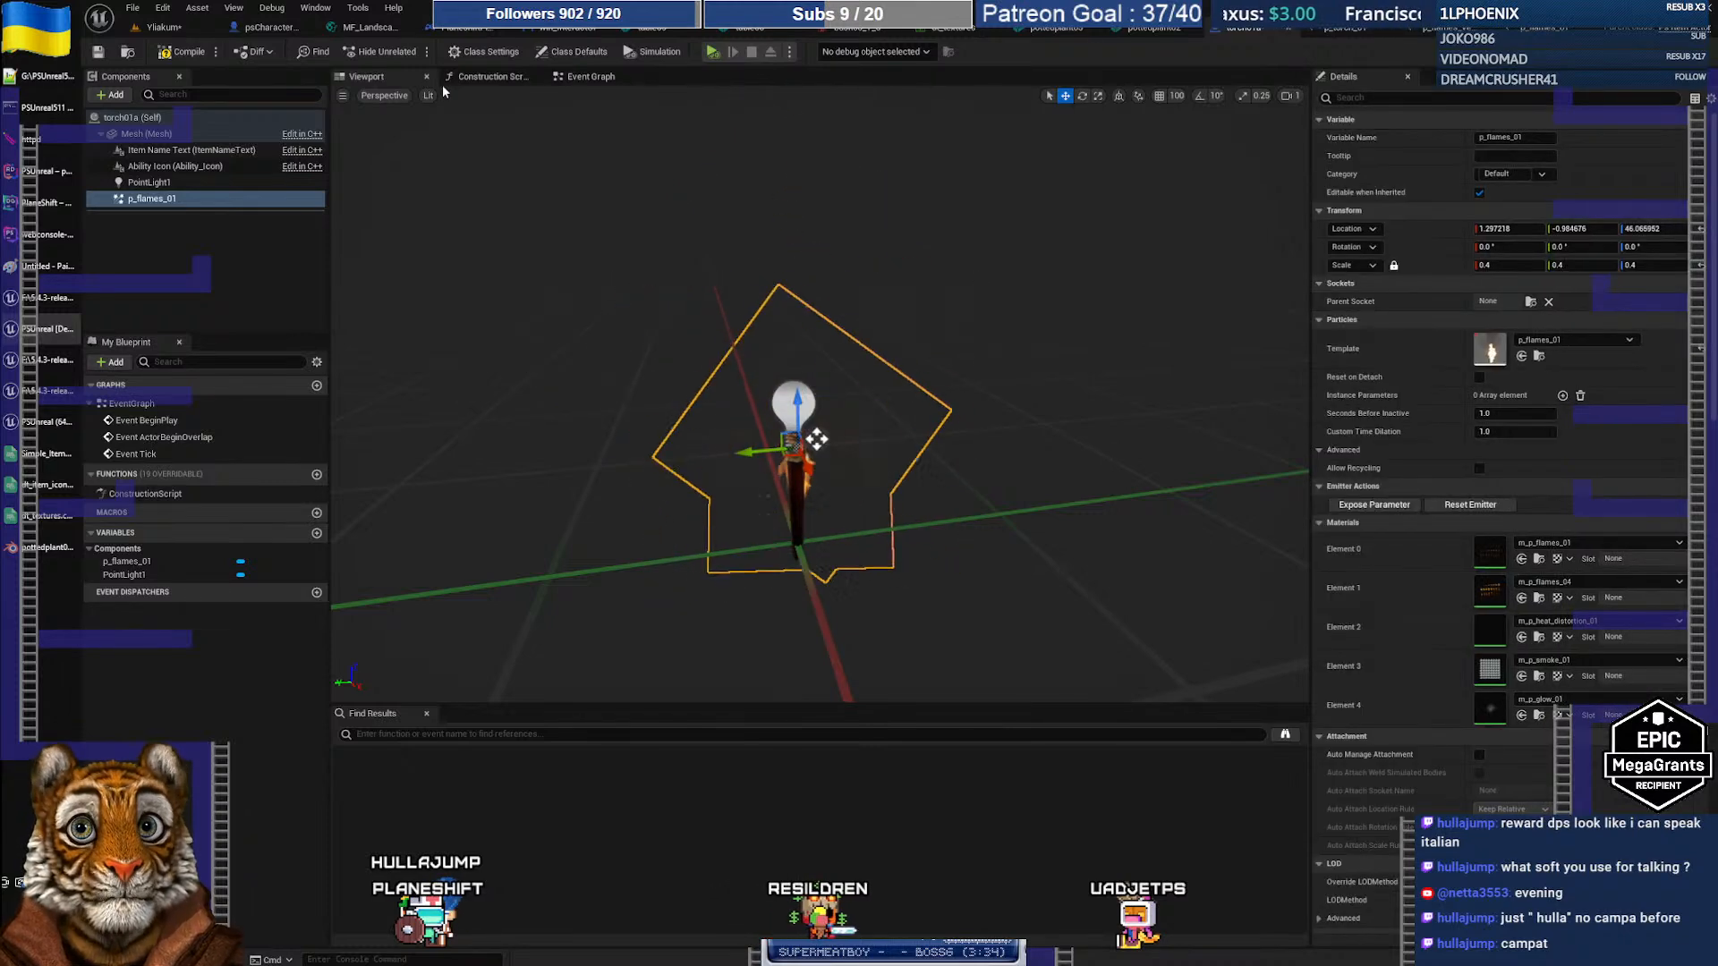
pyautogui.click(164, 28)
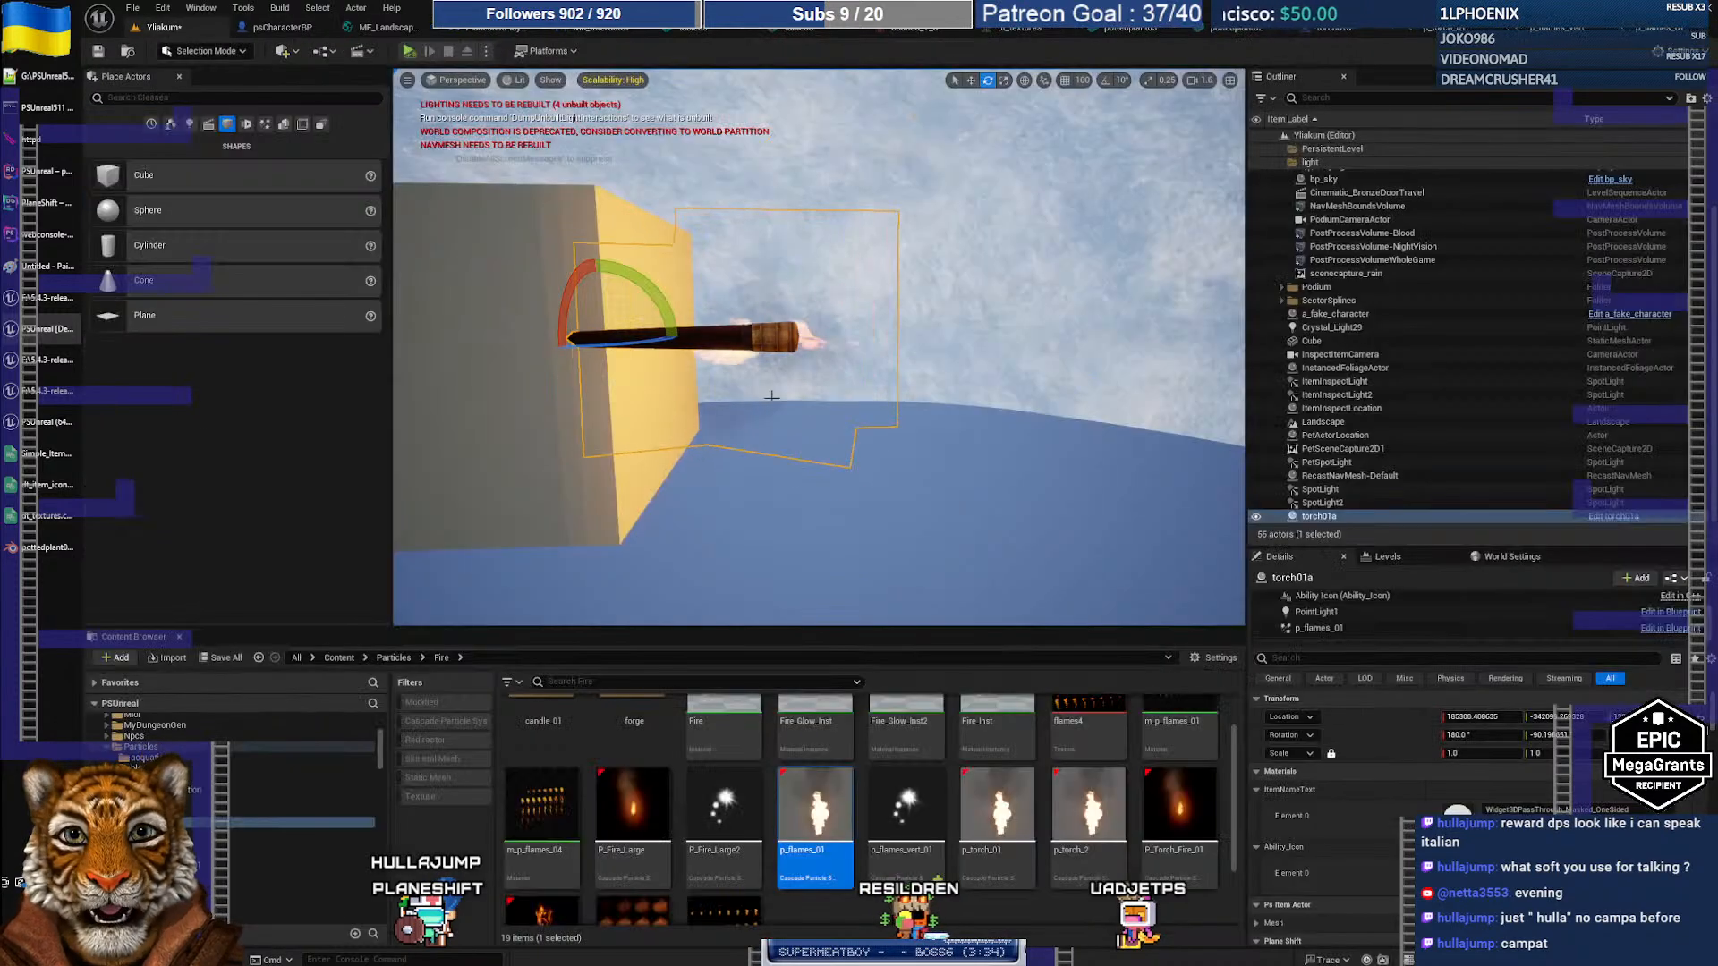
pyautogui.scroll(-2, 1396, 815)
pyautogui.click(1355, 629)
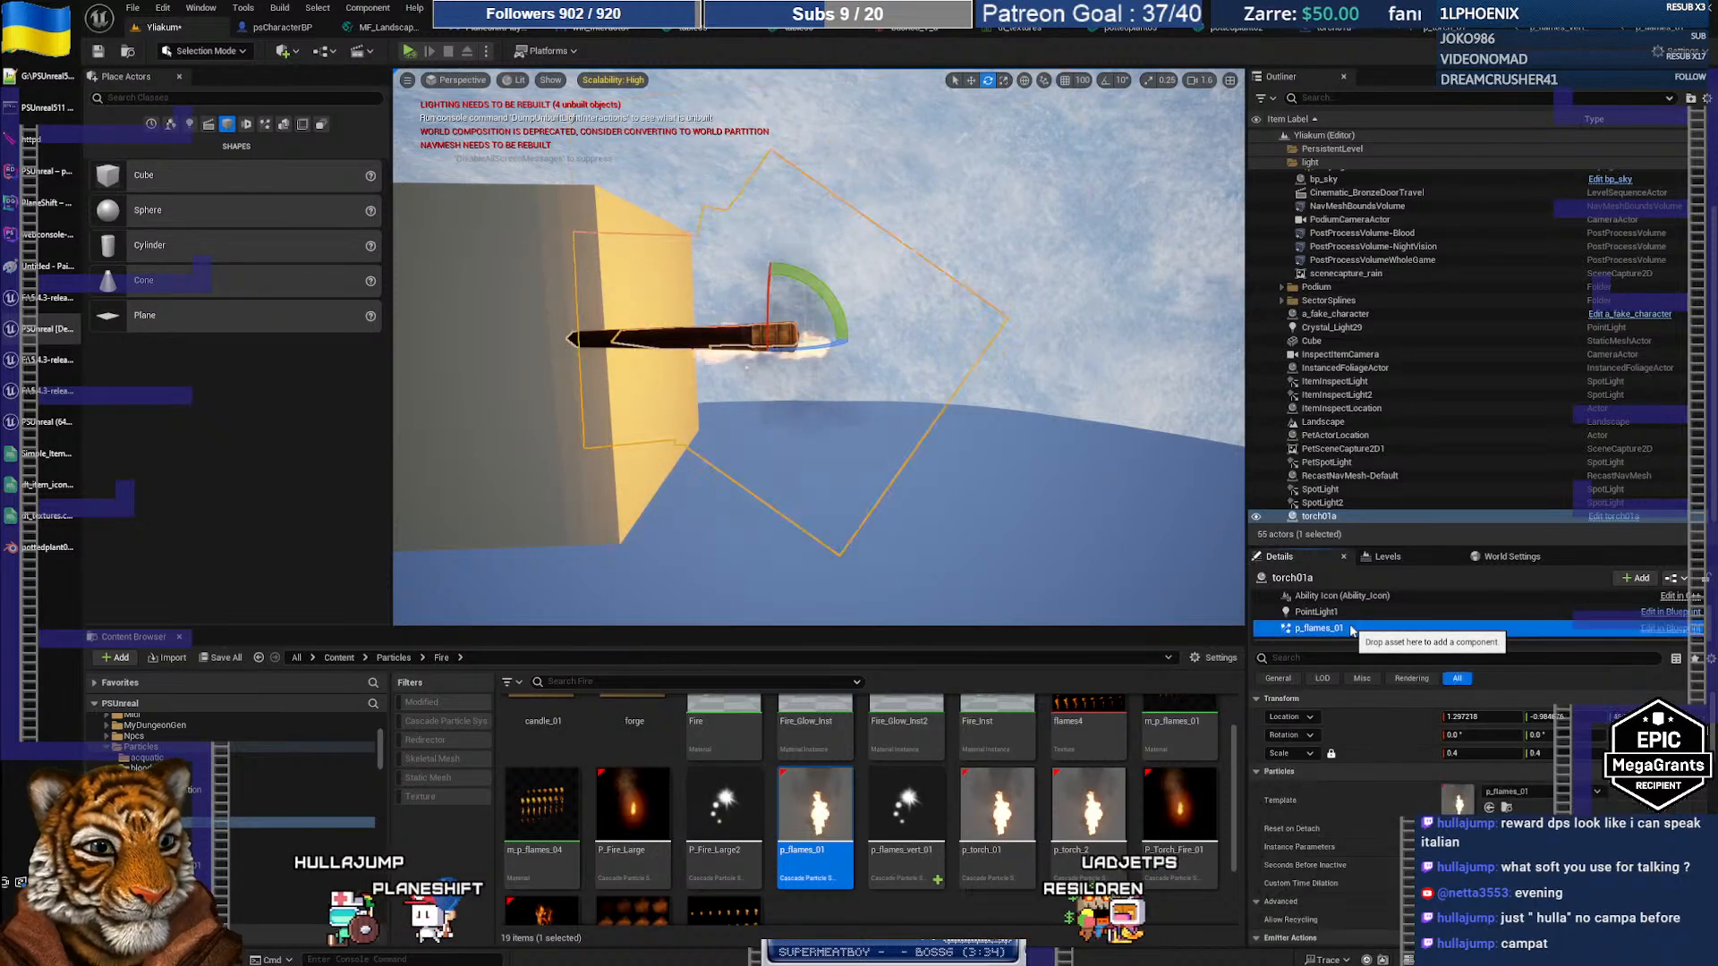
pyautogui.moveTo(905, 809); pyautogui.dragTo(1457, 798)
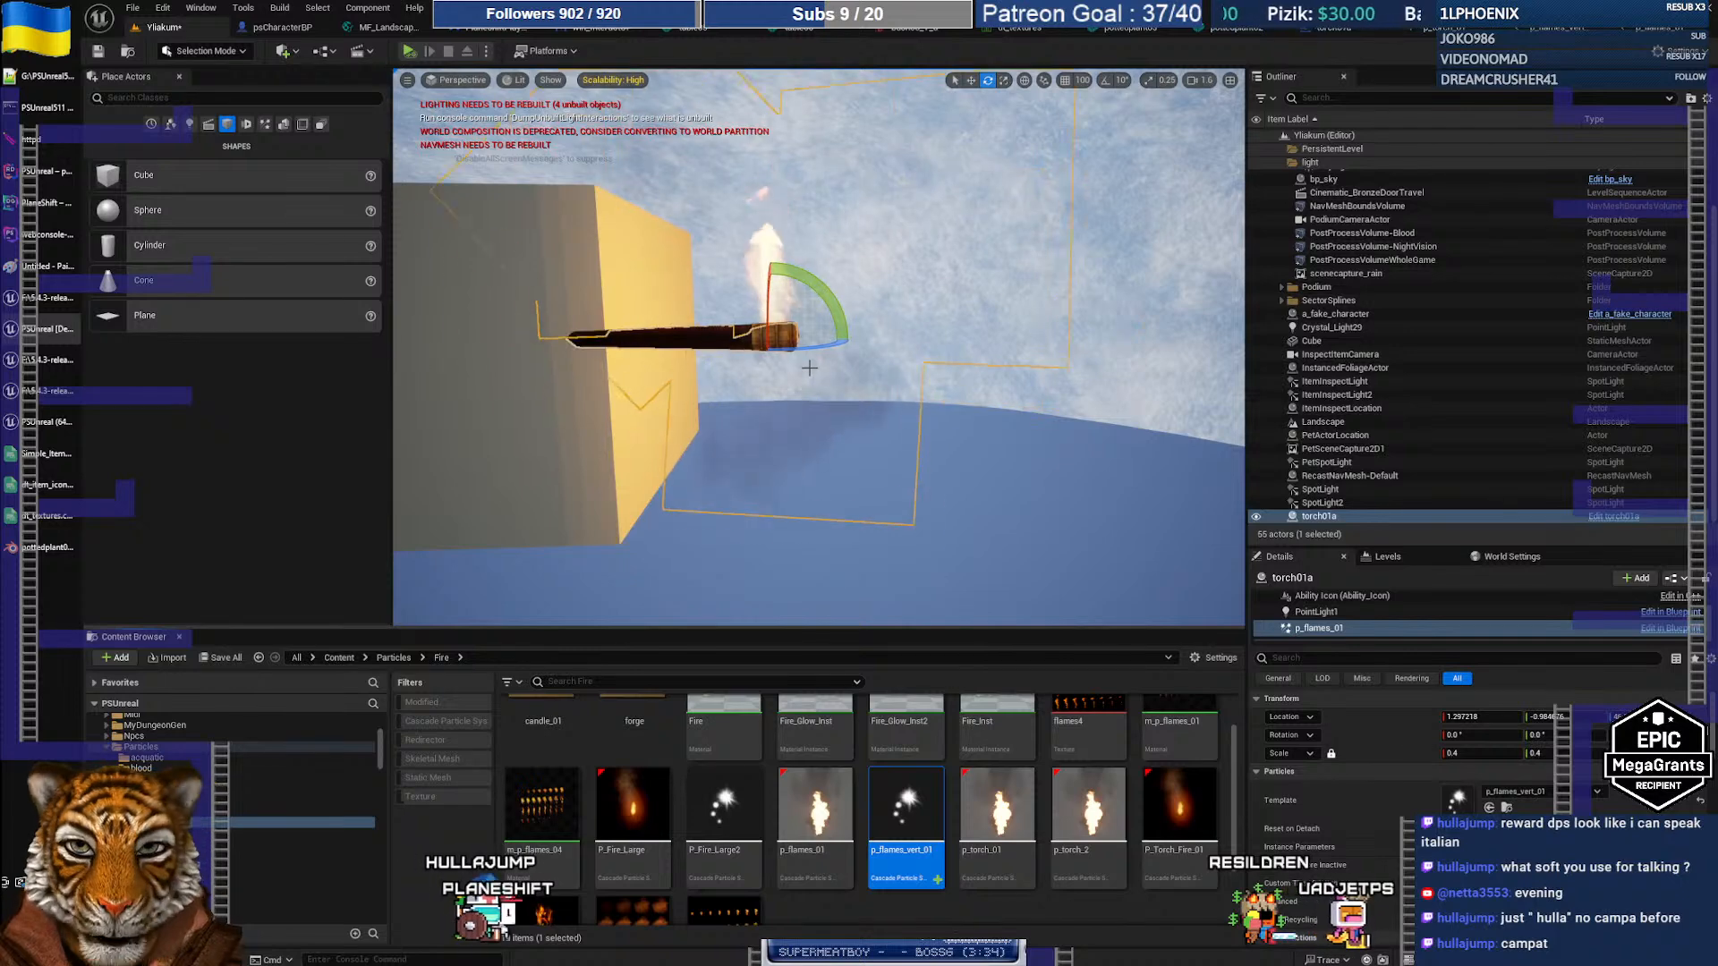
# Step: Set the torch01a Blueprint's flame template to p_flames_vert_01, then compile and save it
pyautogui.click(1325, 33)
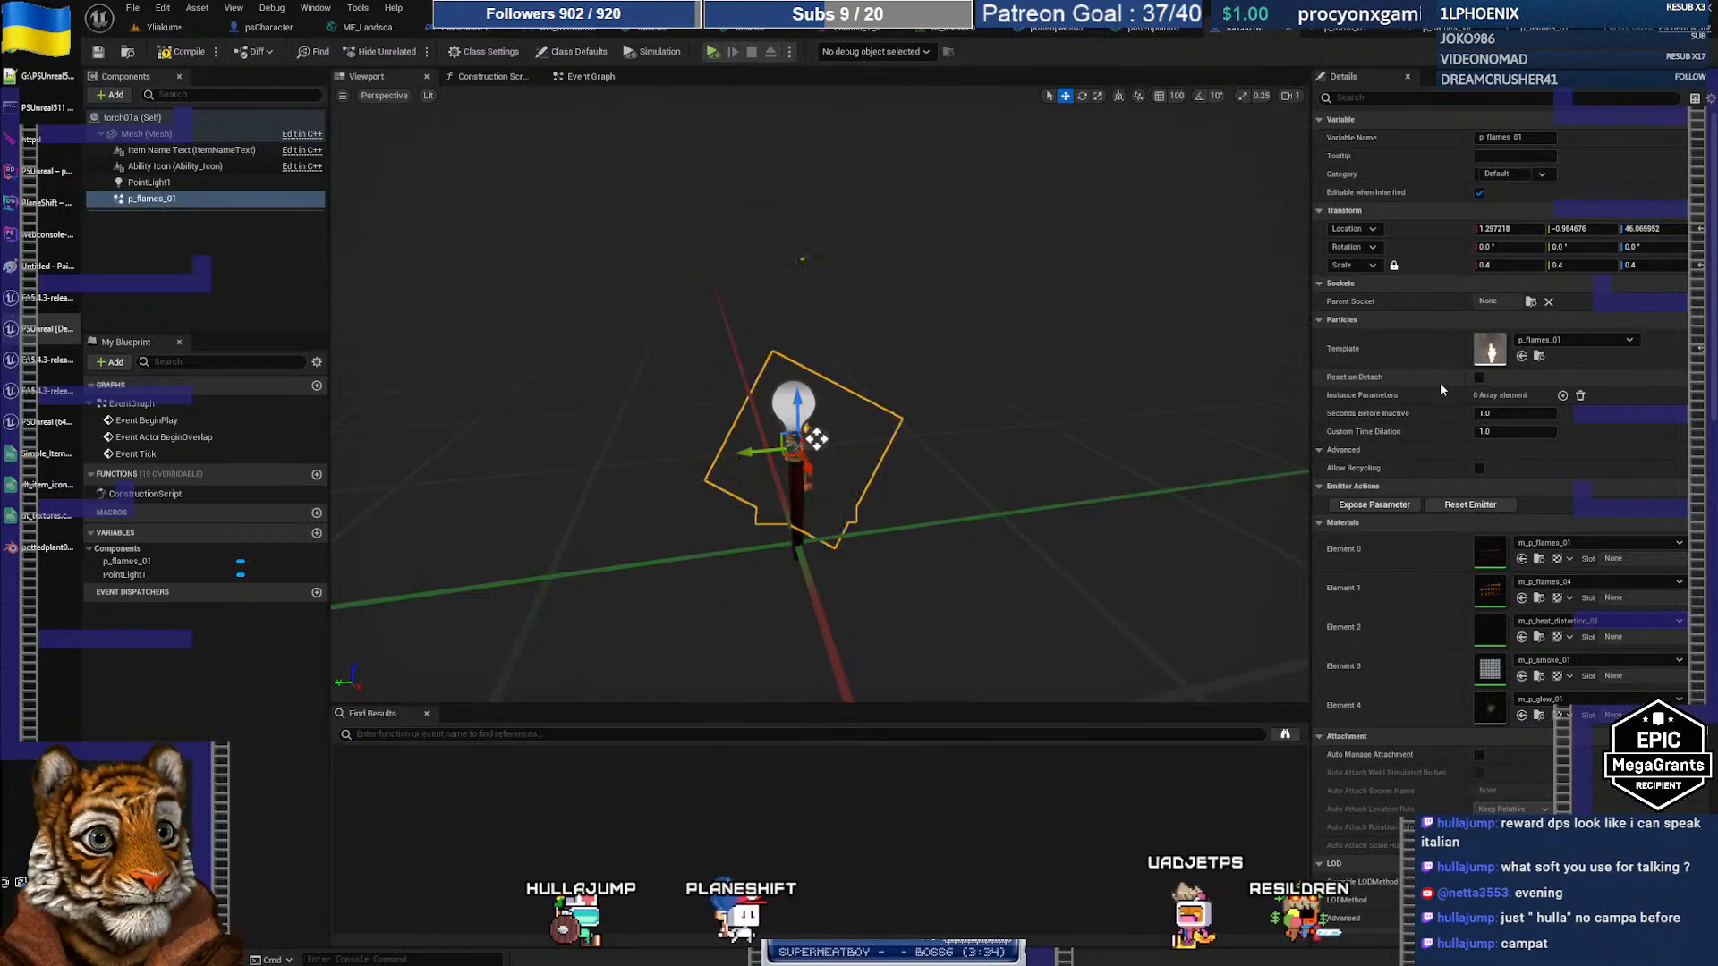
pyautogui.click(1553, 340)
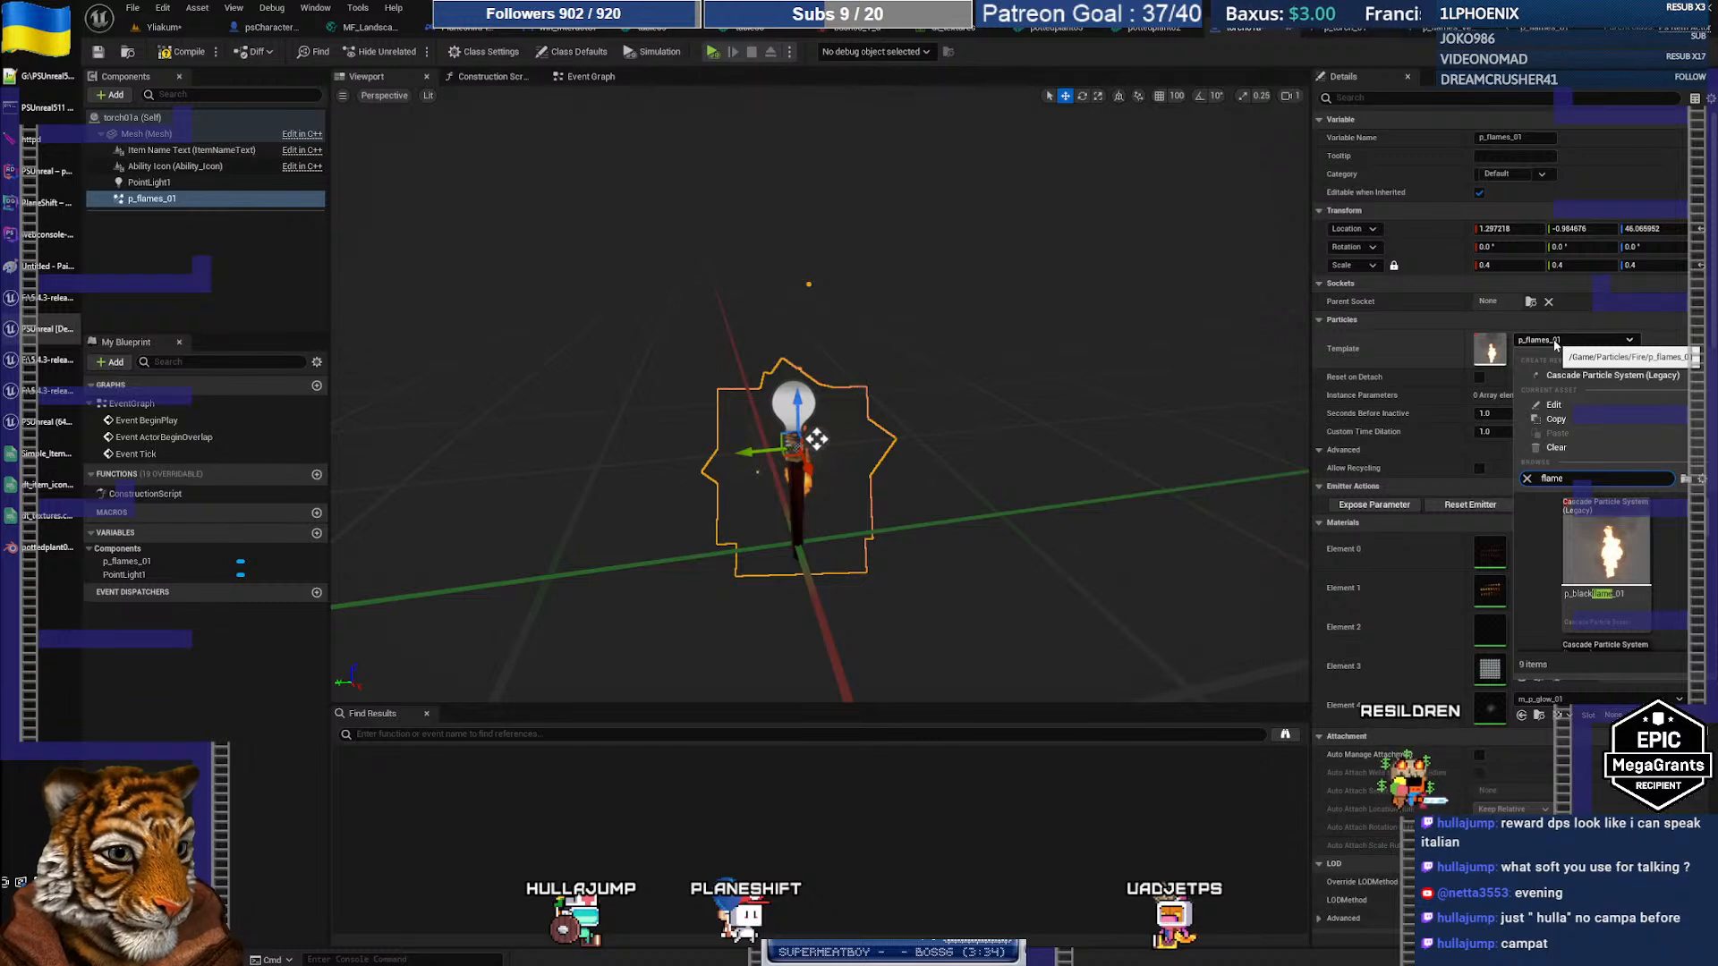
pyautogui.write('flame vert')
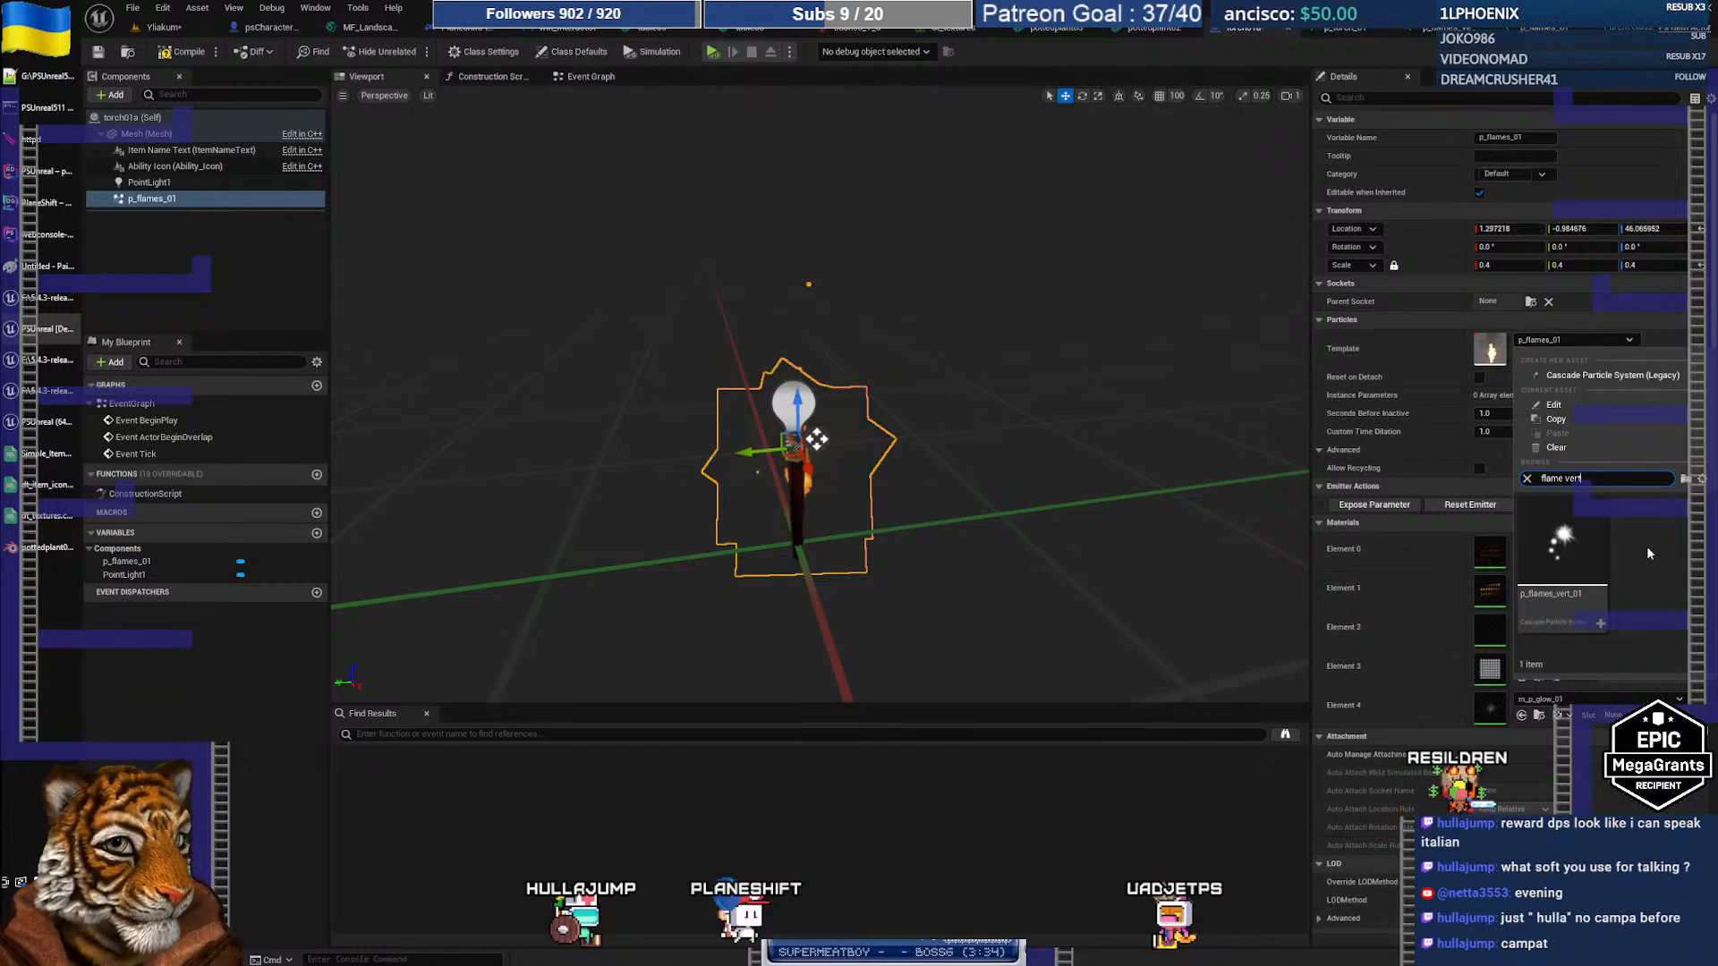
pyautogui.click(1585, 555)
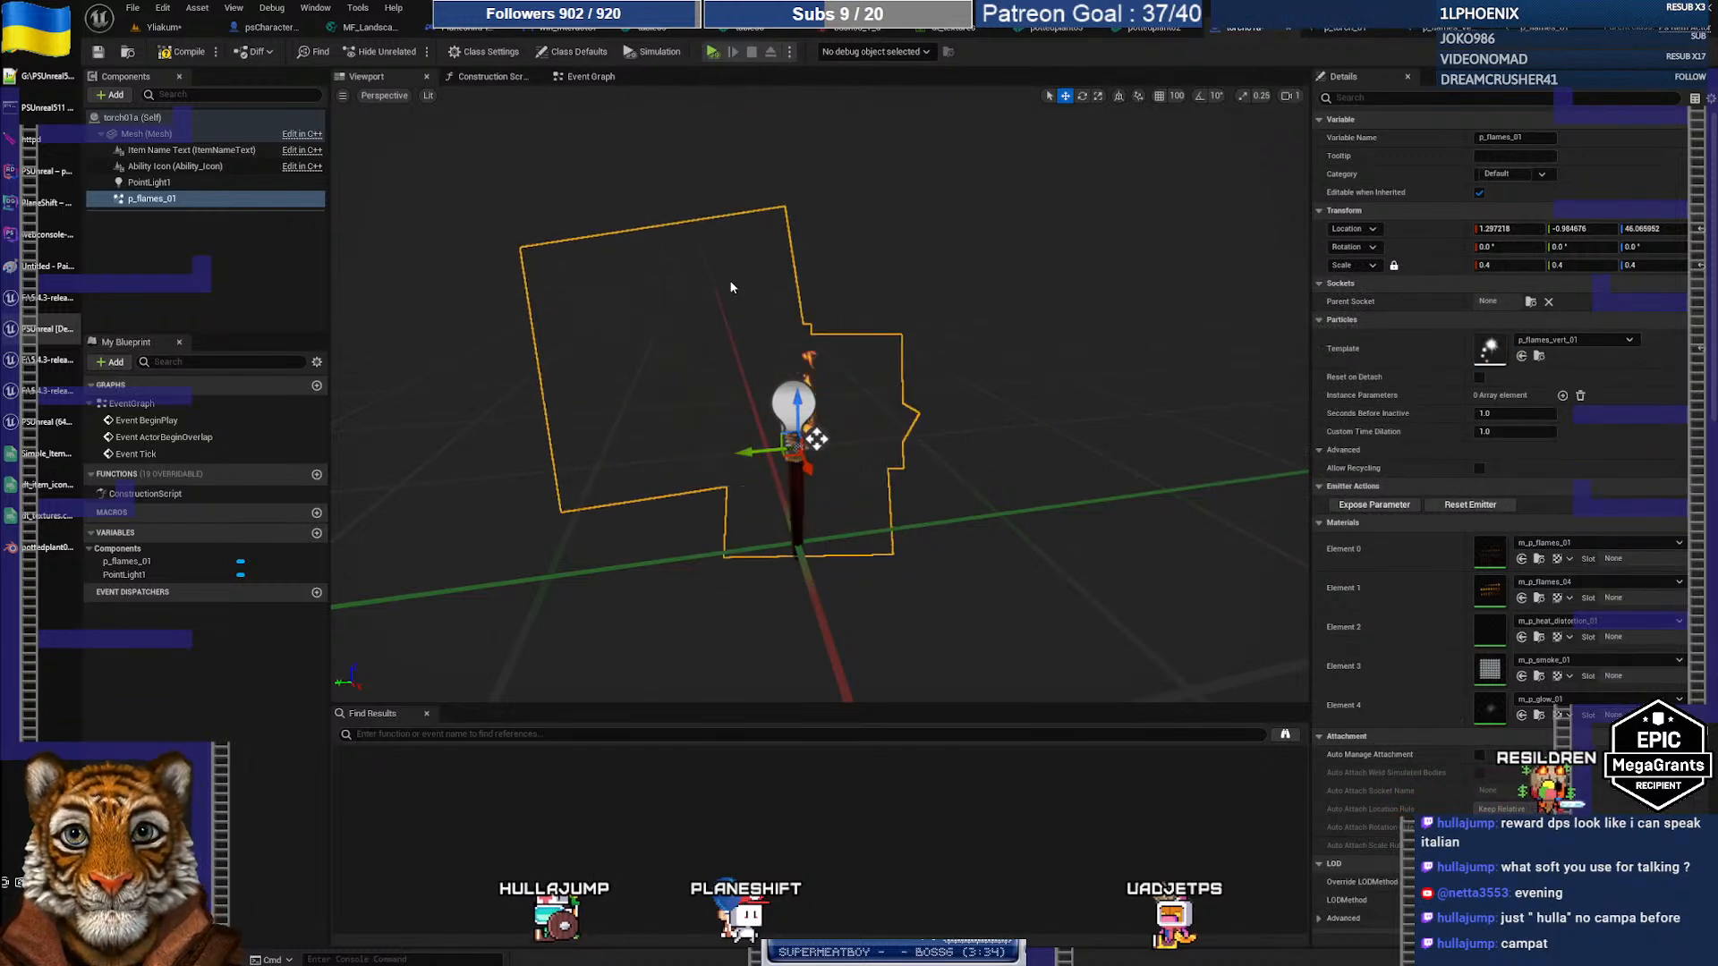
pyautogui.click(183, 55)
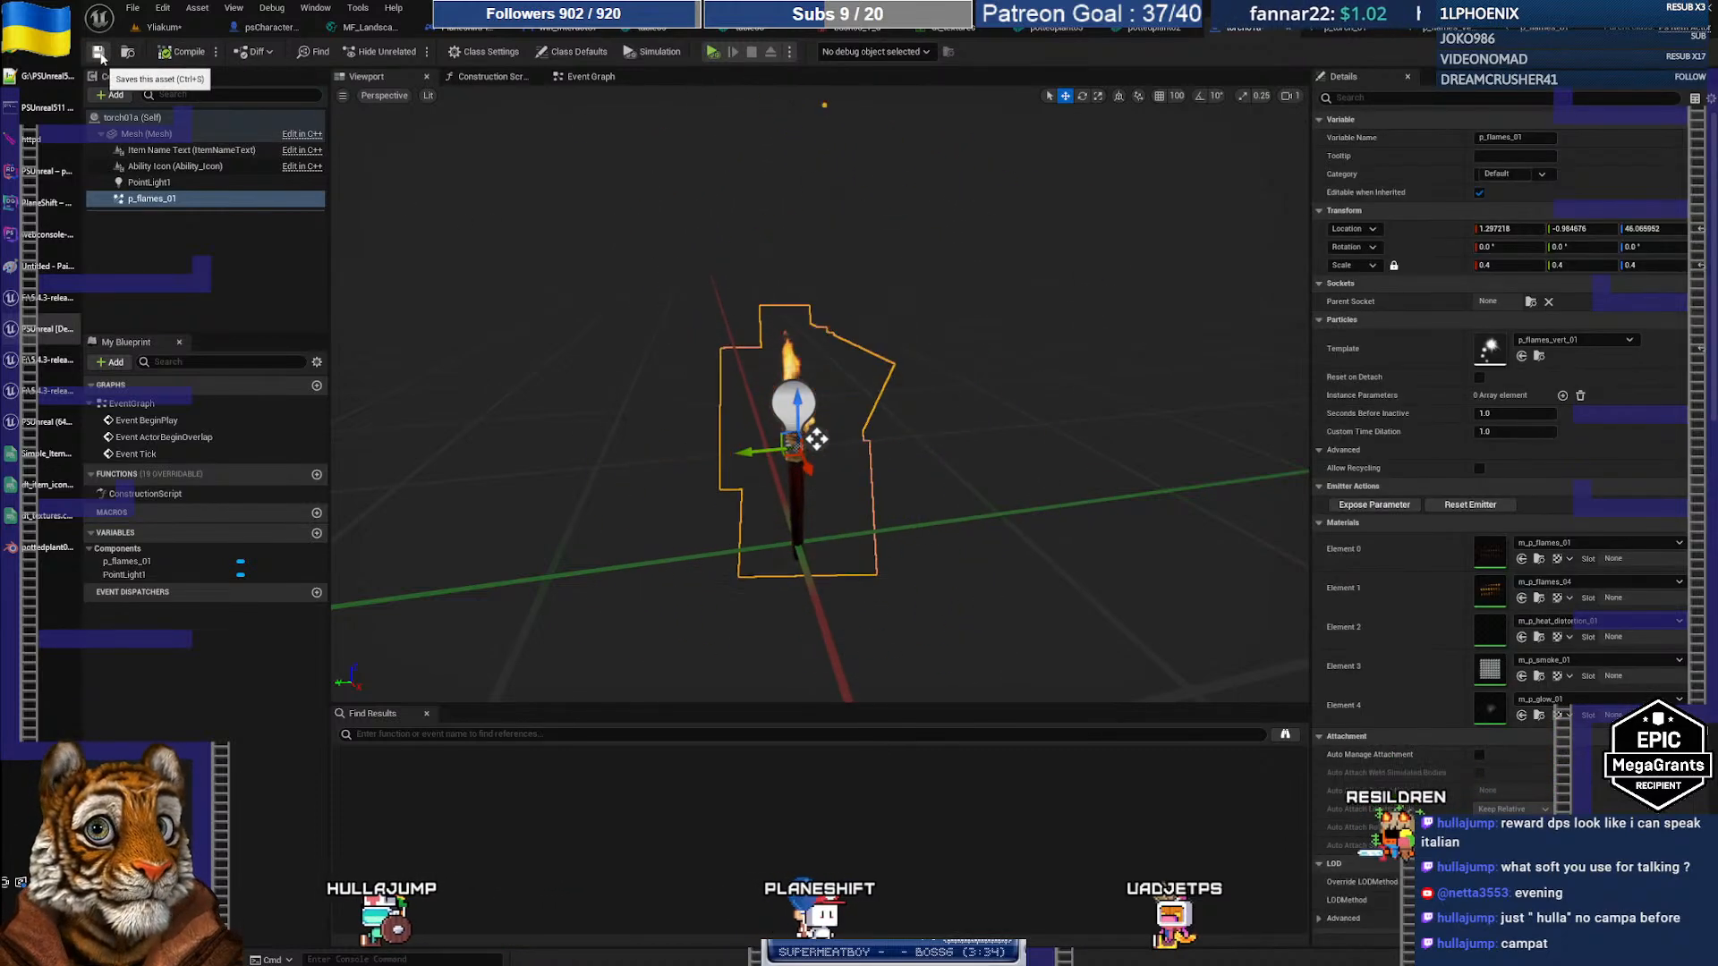
pyautogui.click(98, 54)
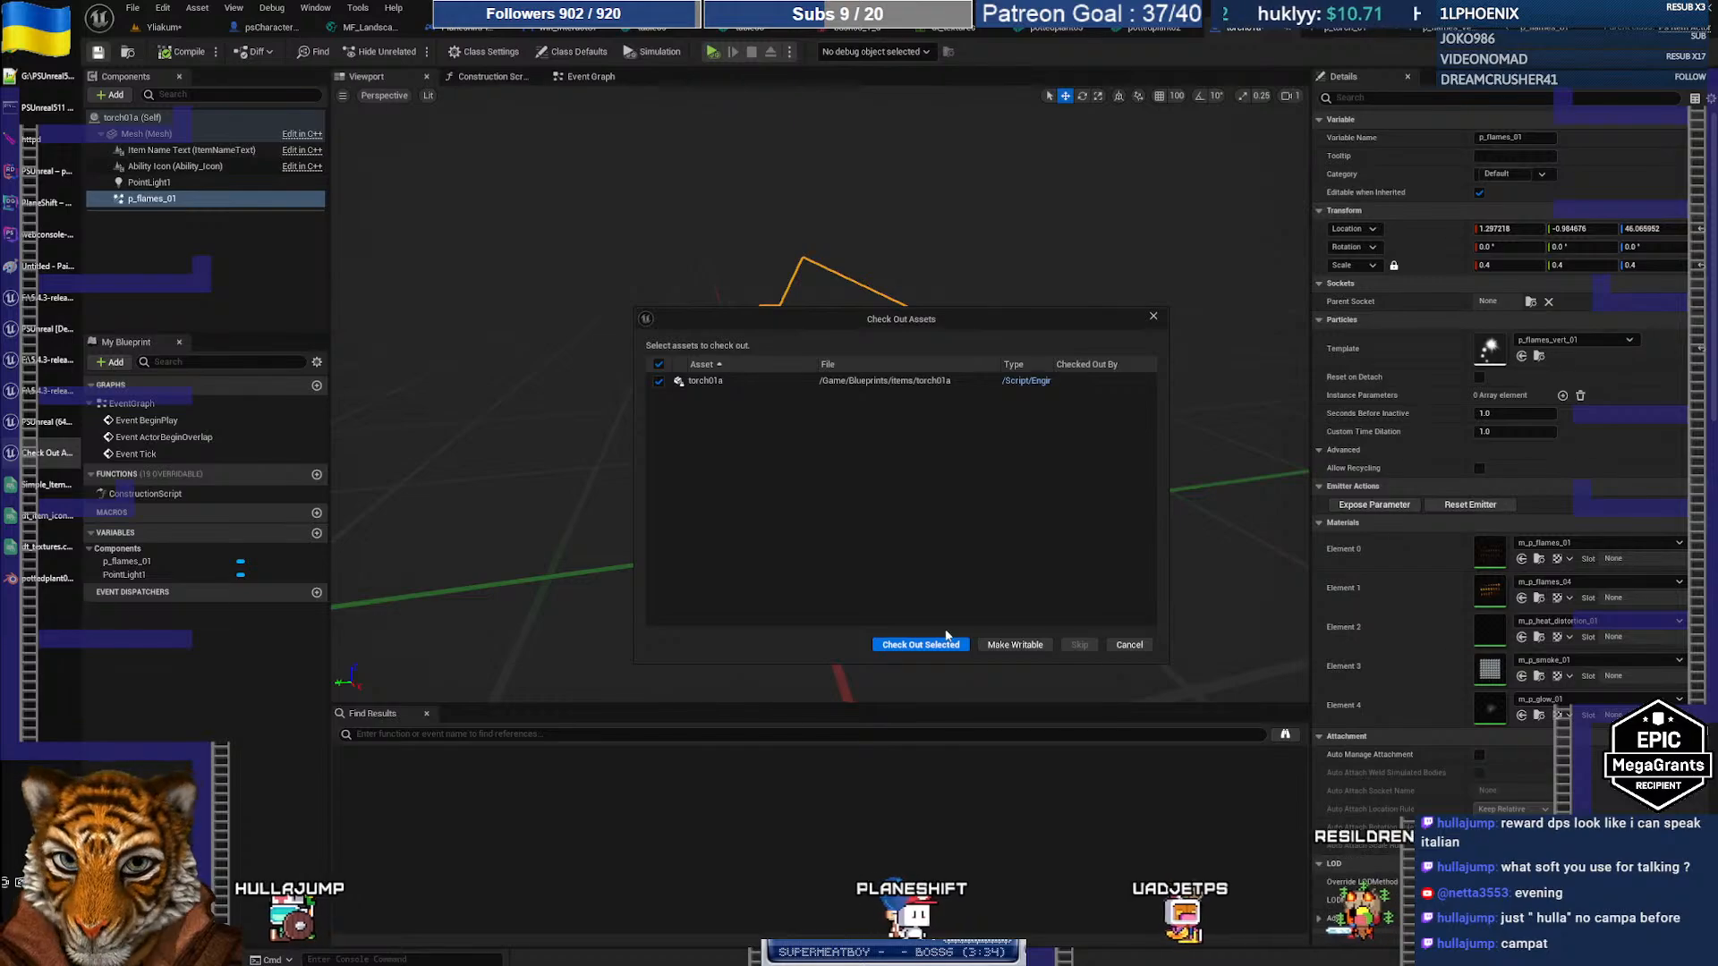
# Step: In the PlaneShift client, orbit and zoom the camera and turn the character right to view the lit torch
pyautogui.click(49, 422)
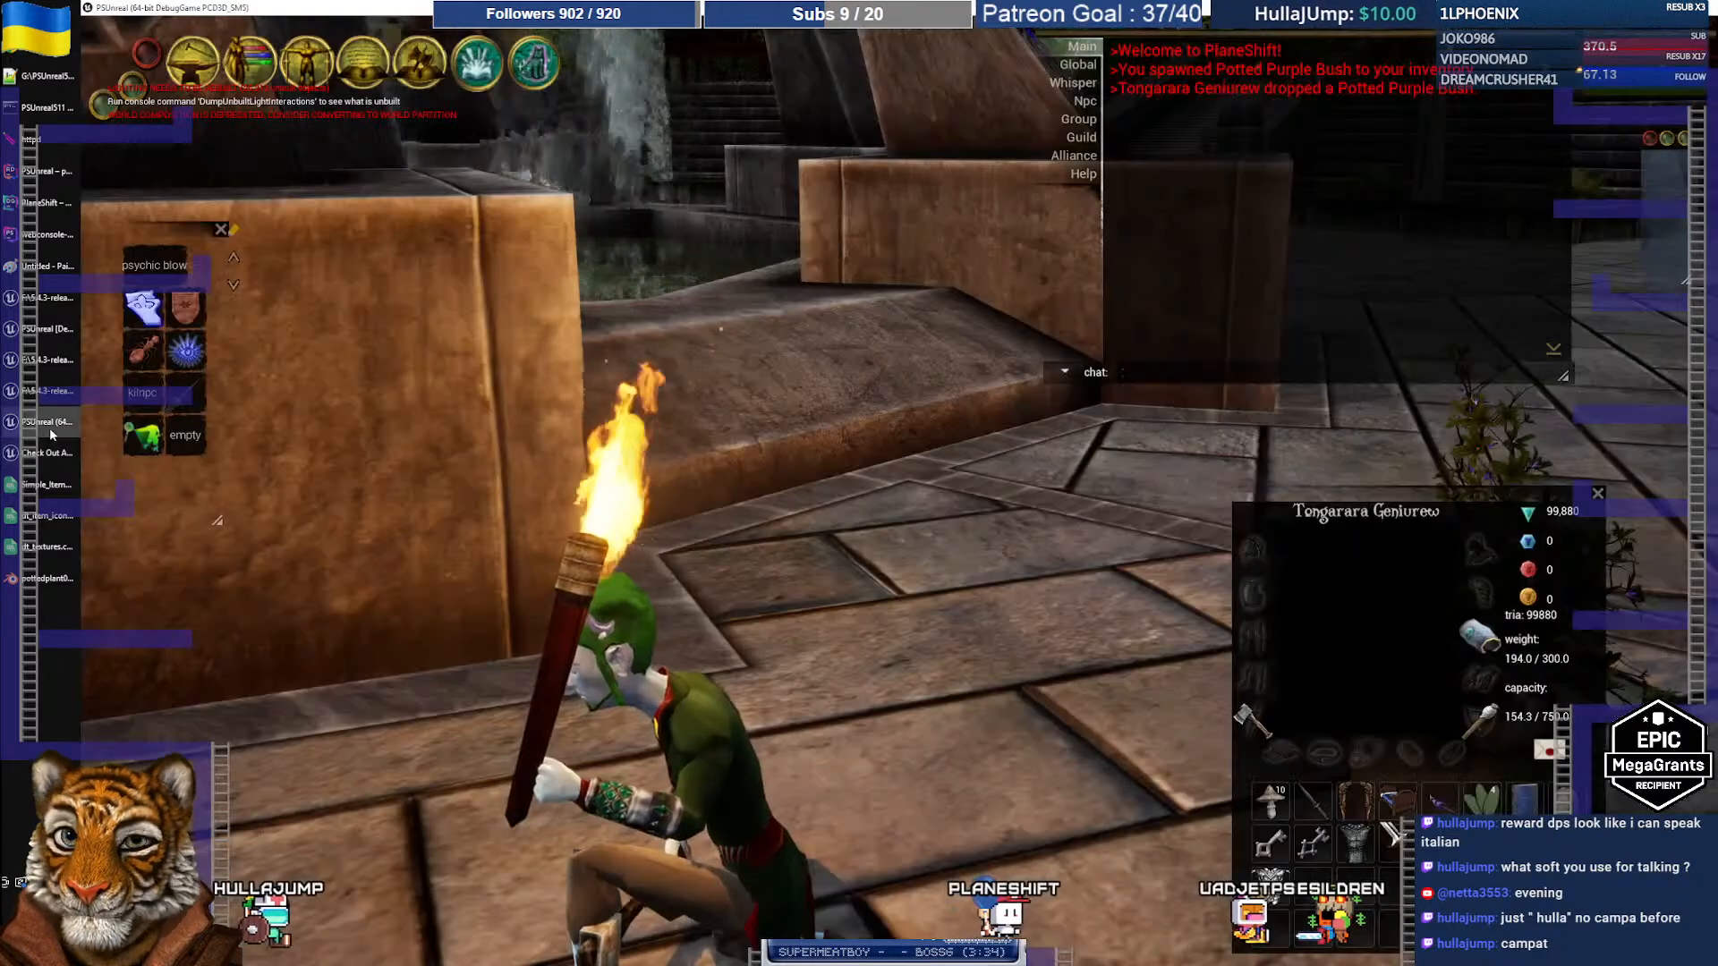
pyautogui.scroll(-5, 730, 565)
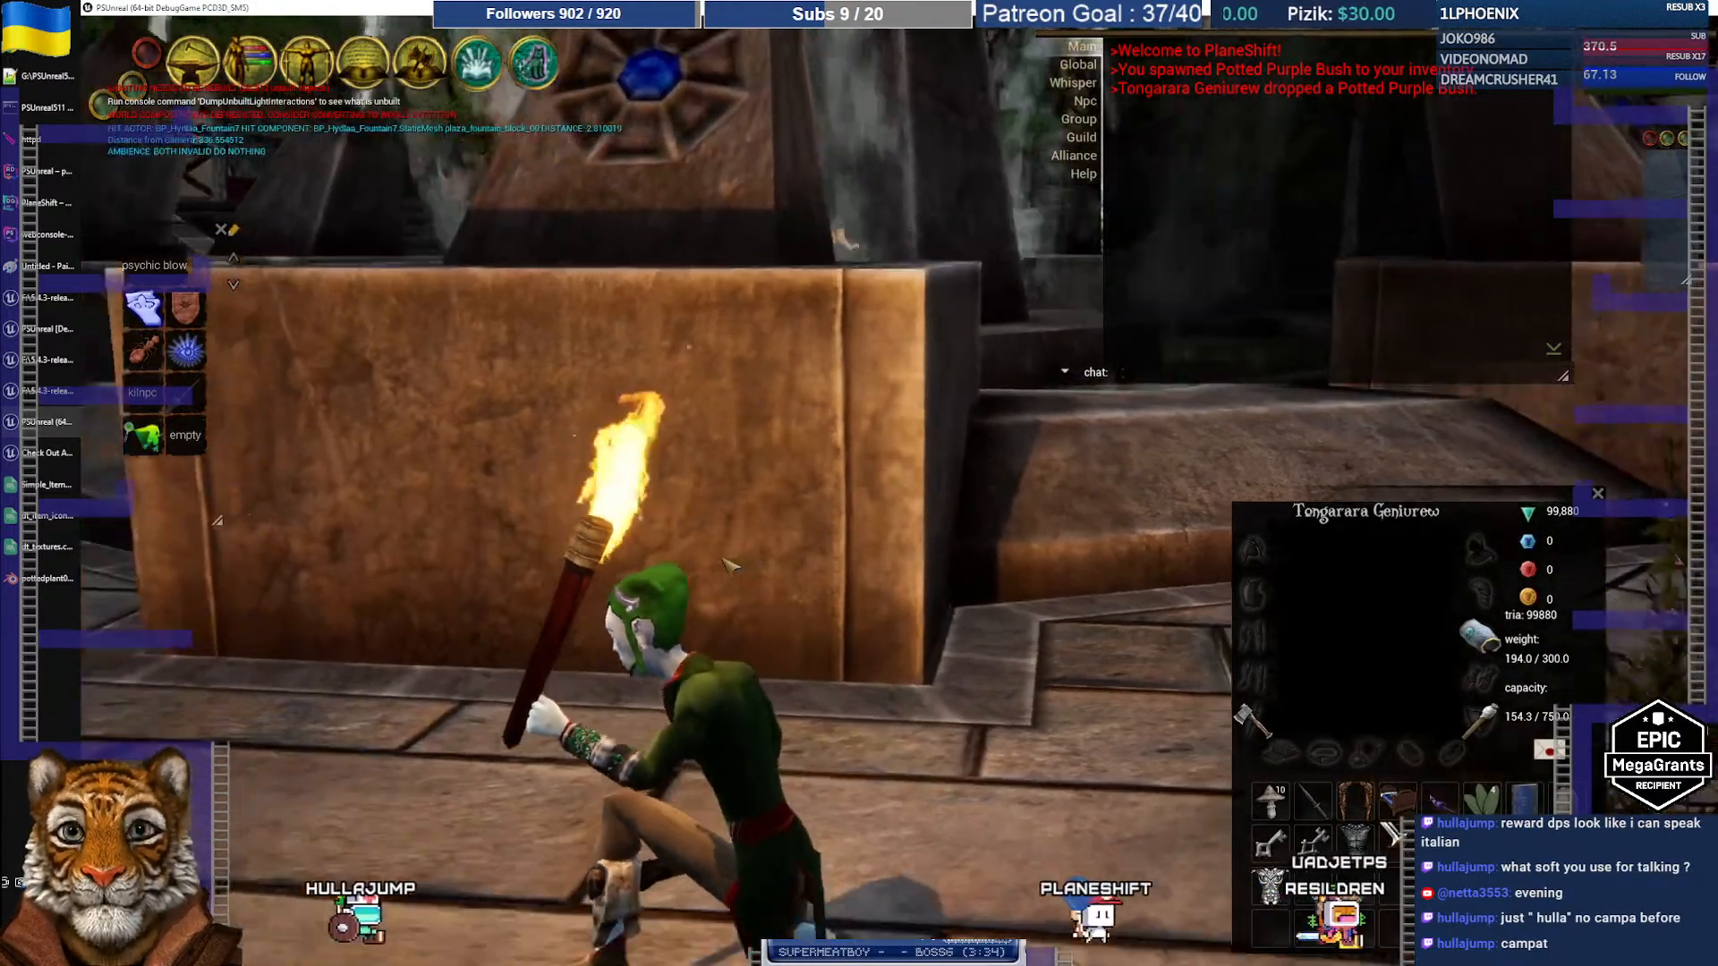
pyautogui.moveTo(731, 565); pyautogui.dragTo(832, 566, button='right')
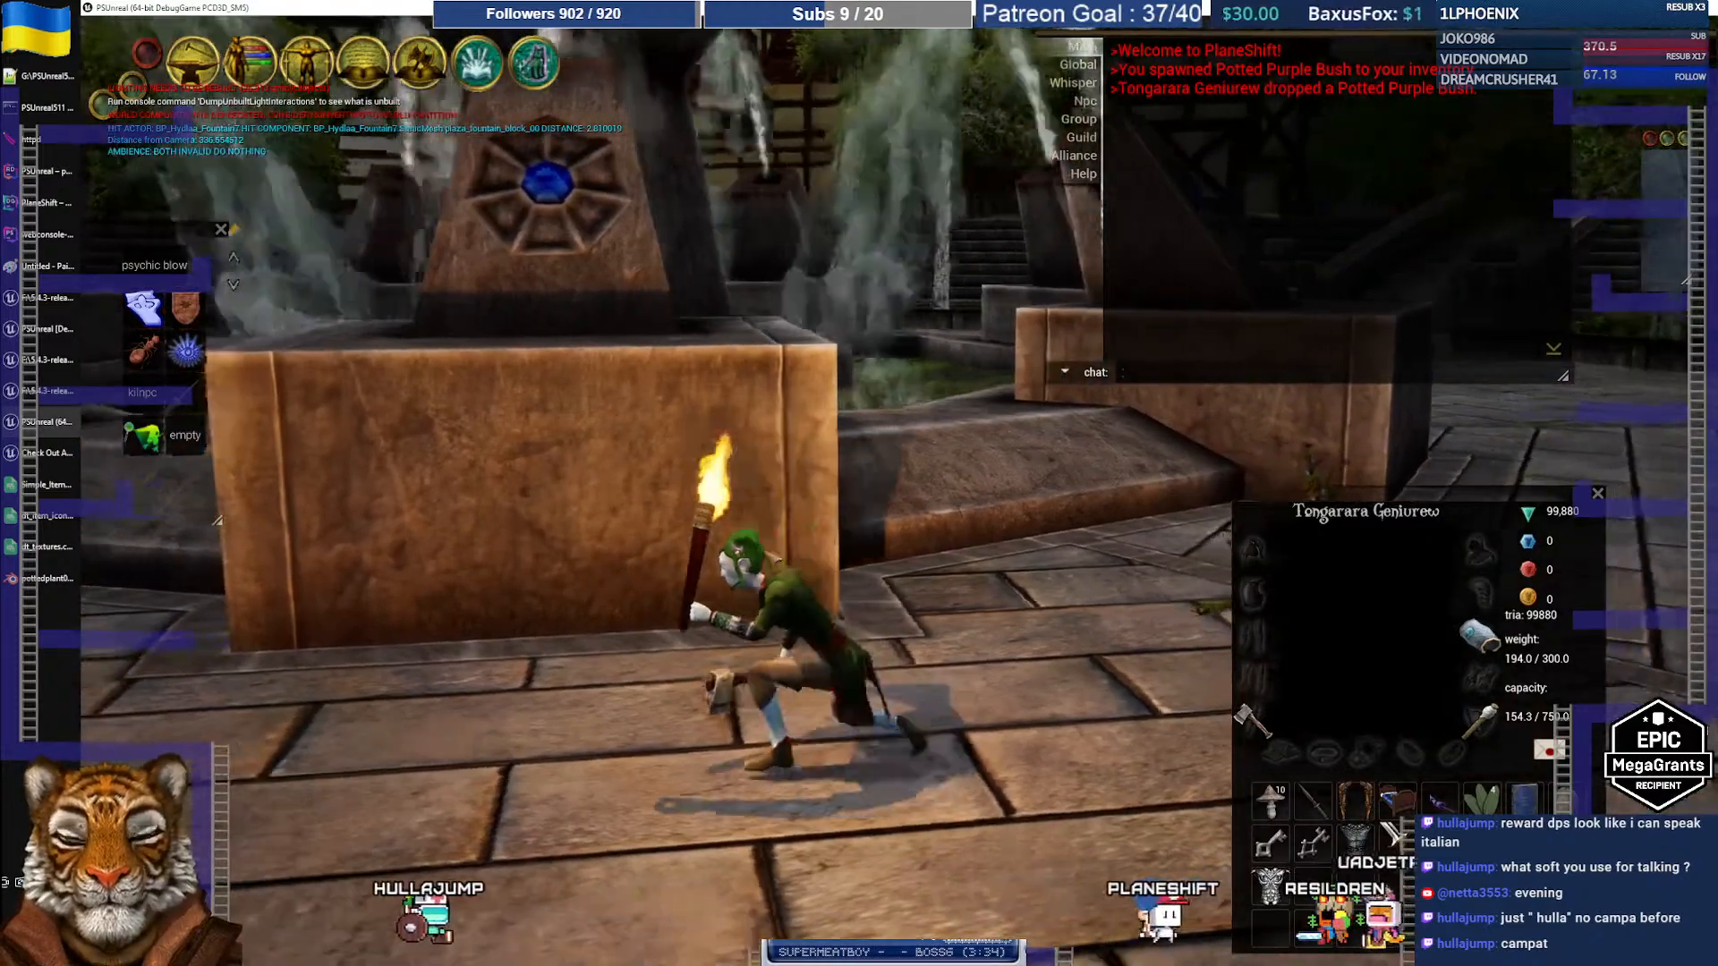
pyautogui.press('d')
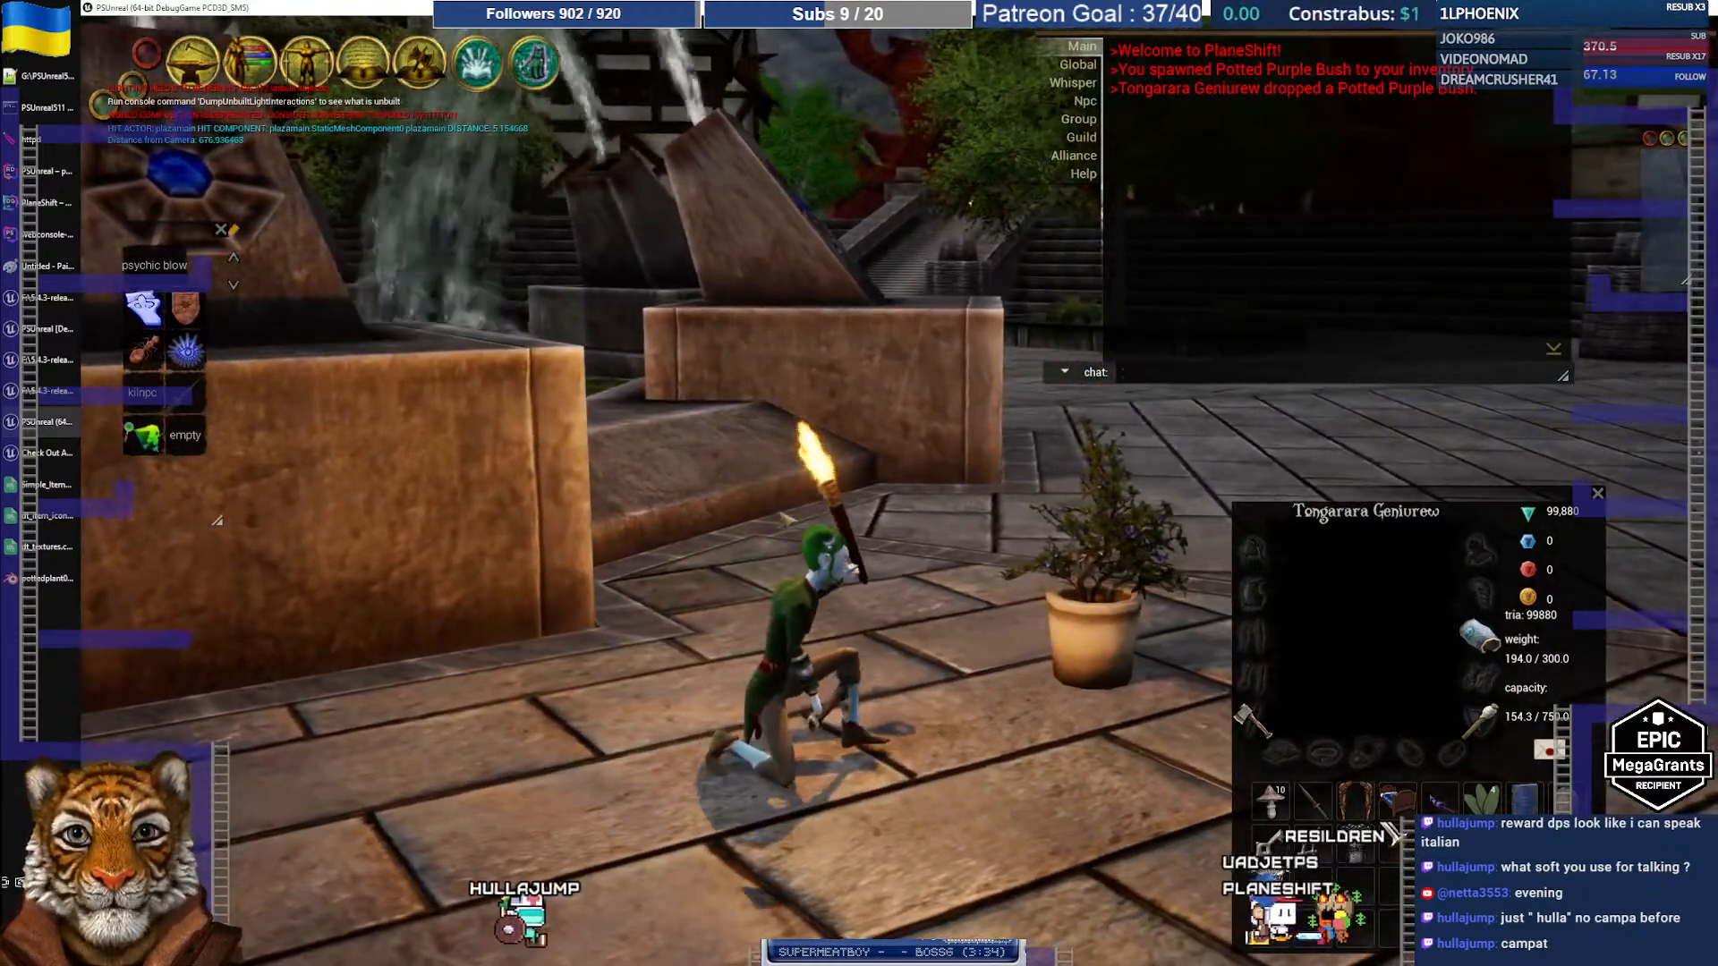
pyautogui.scroll(6, 780, 558)
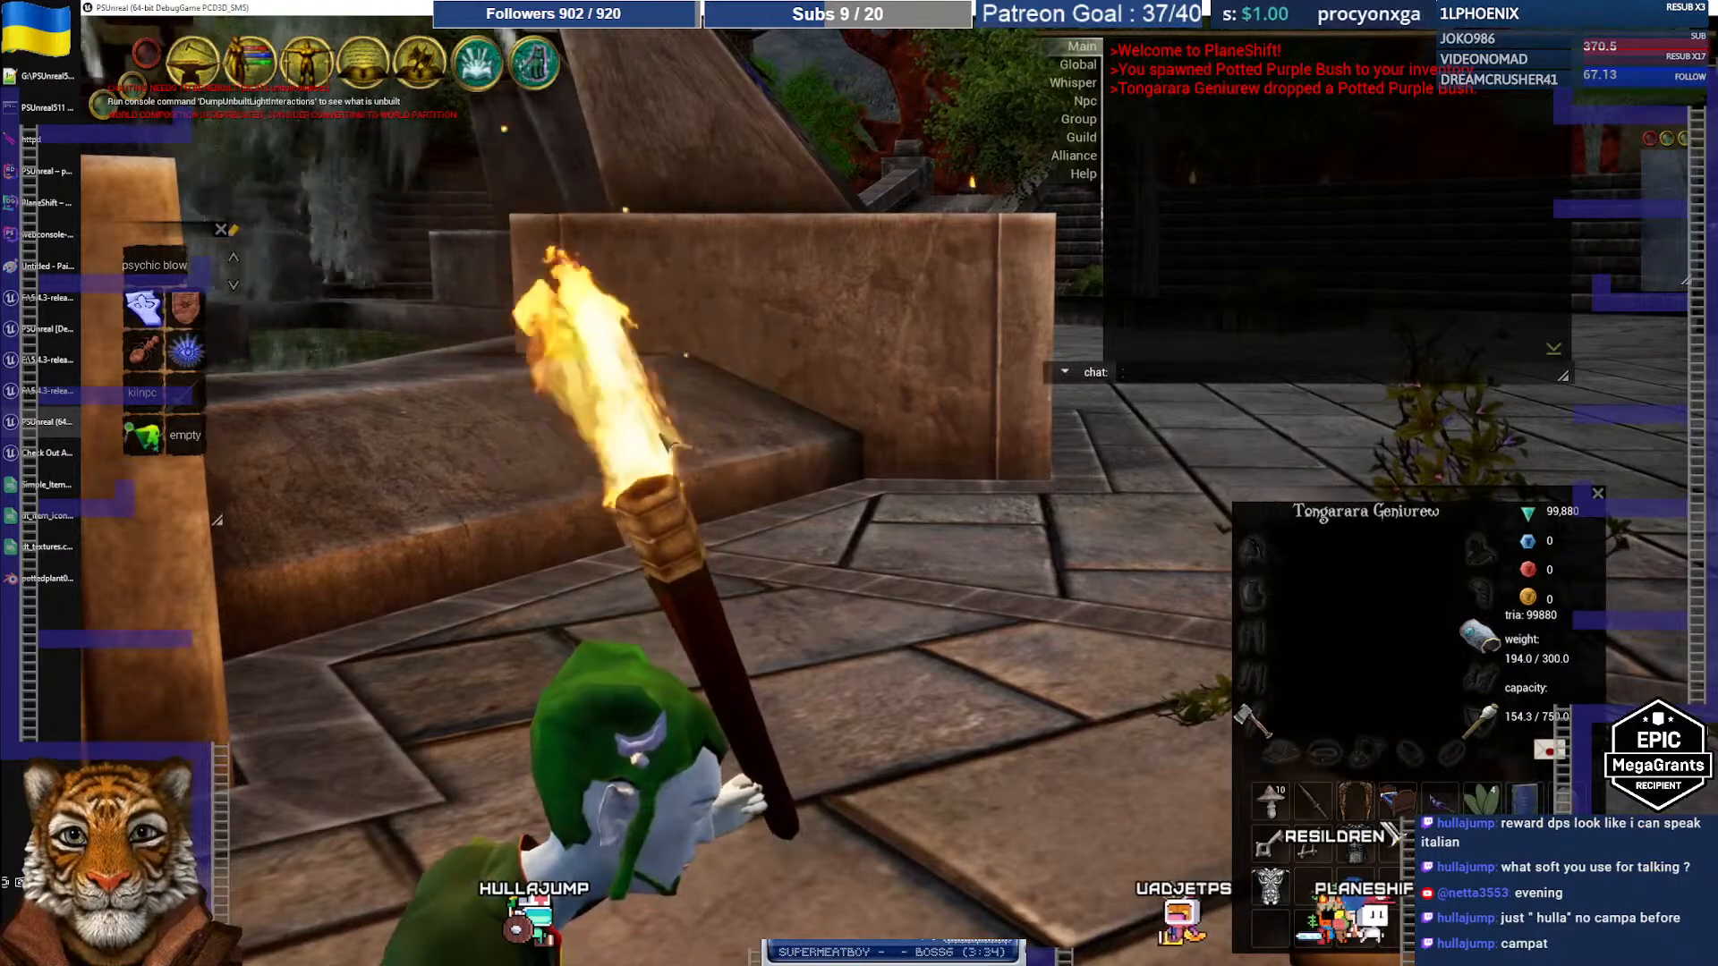
pyautogui.scroll(-3, 632, 424)
pyautogui.scroll(-1, 634, 424)
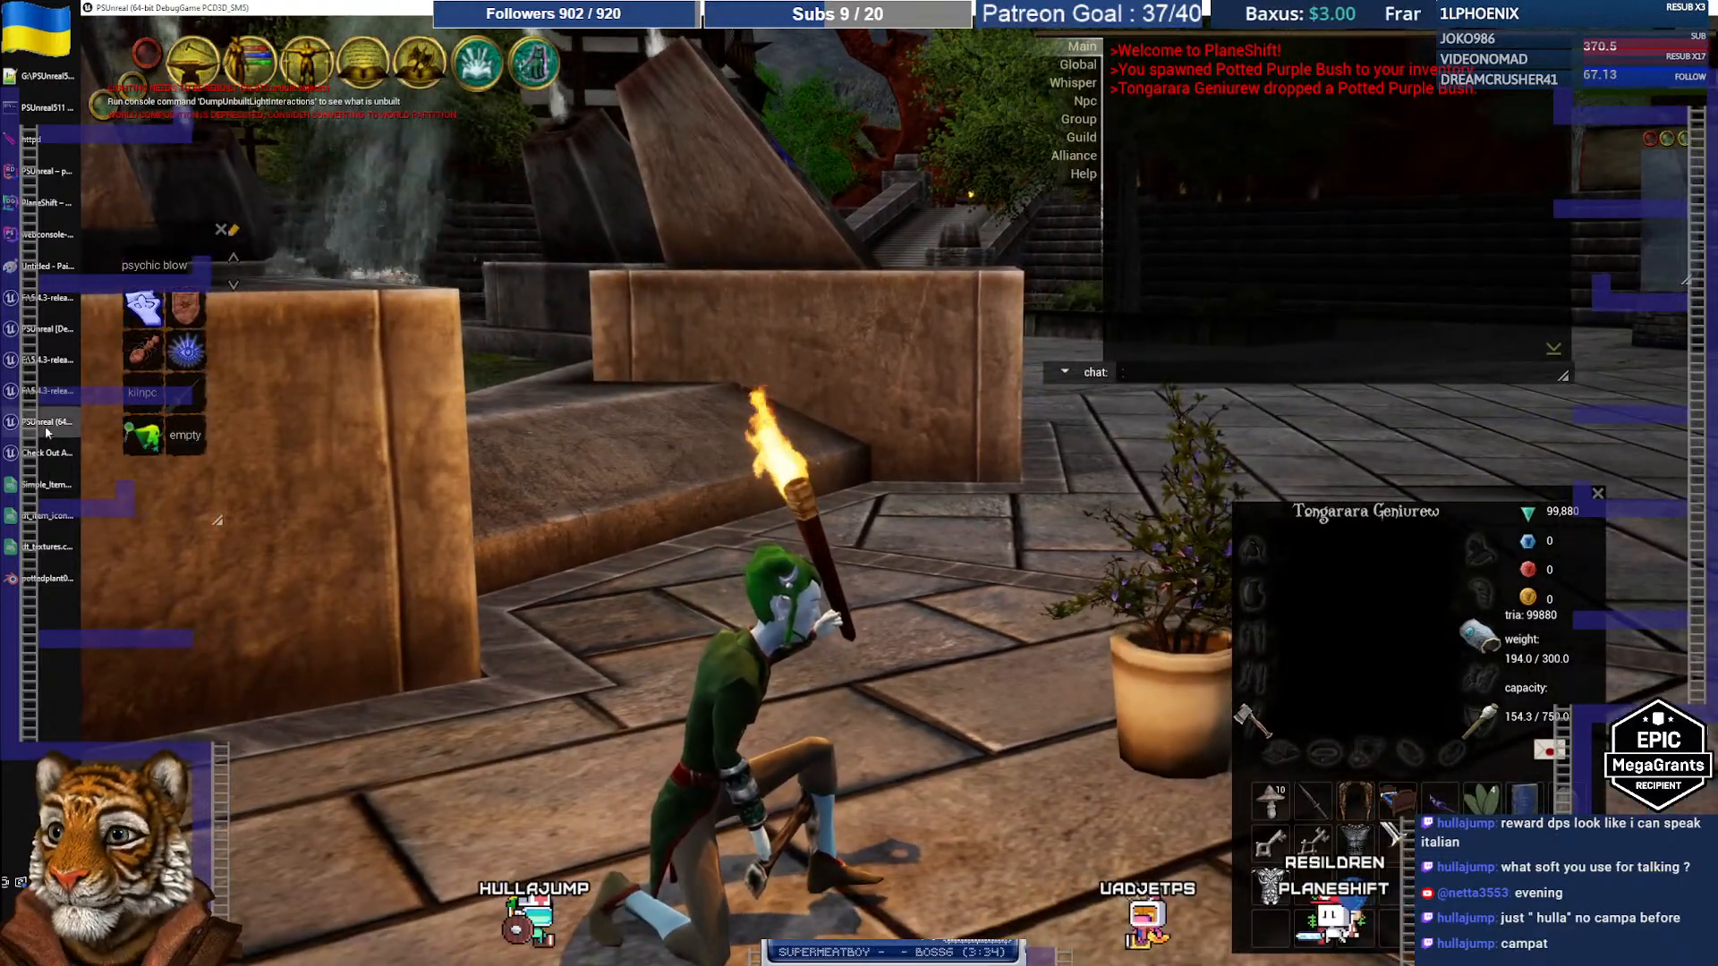
pyautogui.moveTo(39, 400)
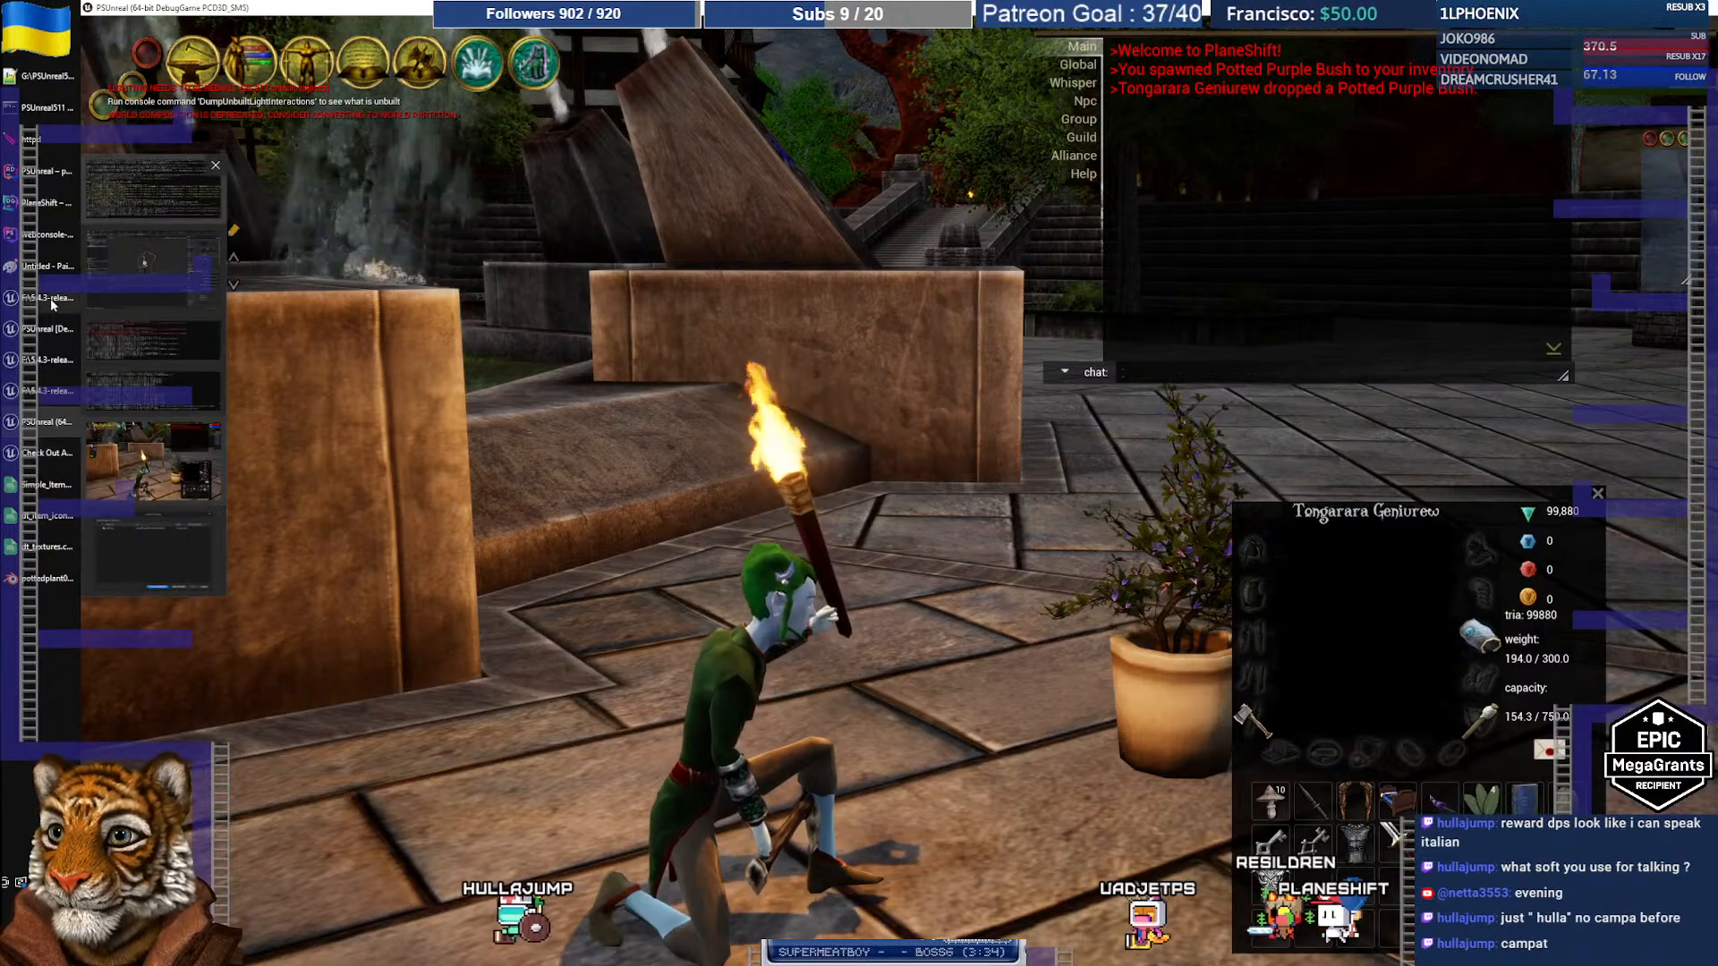
pyautogui.click(45, 330)
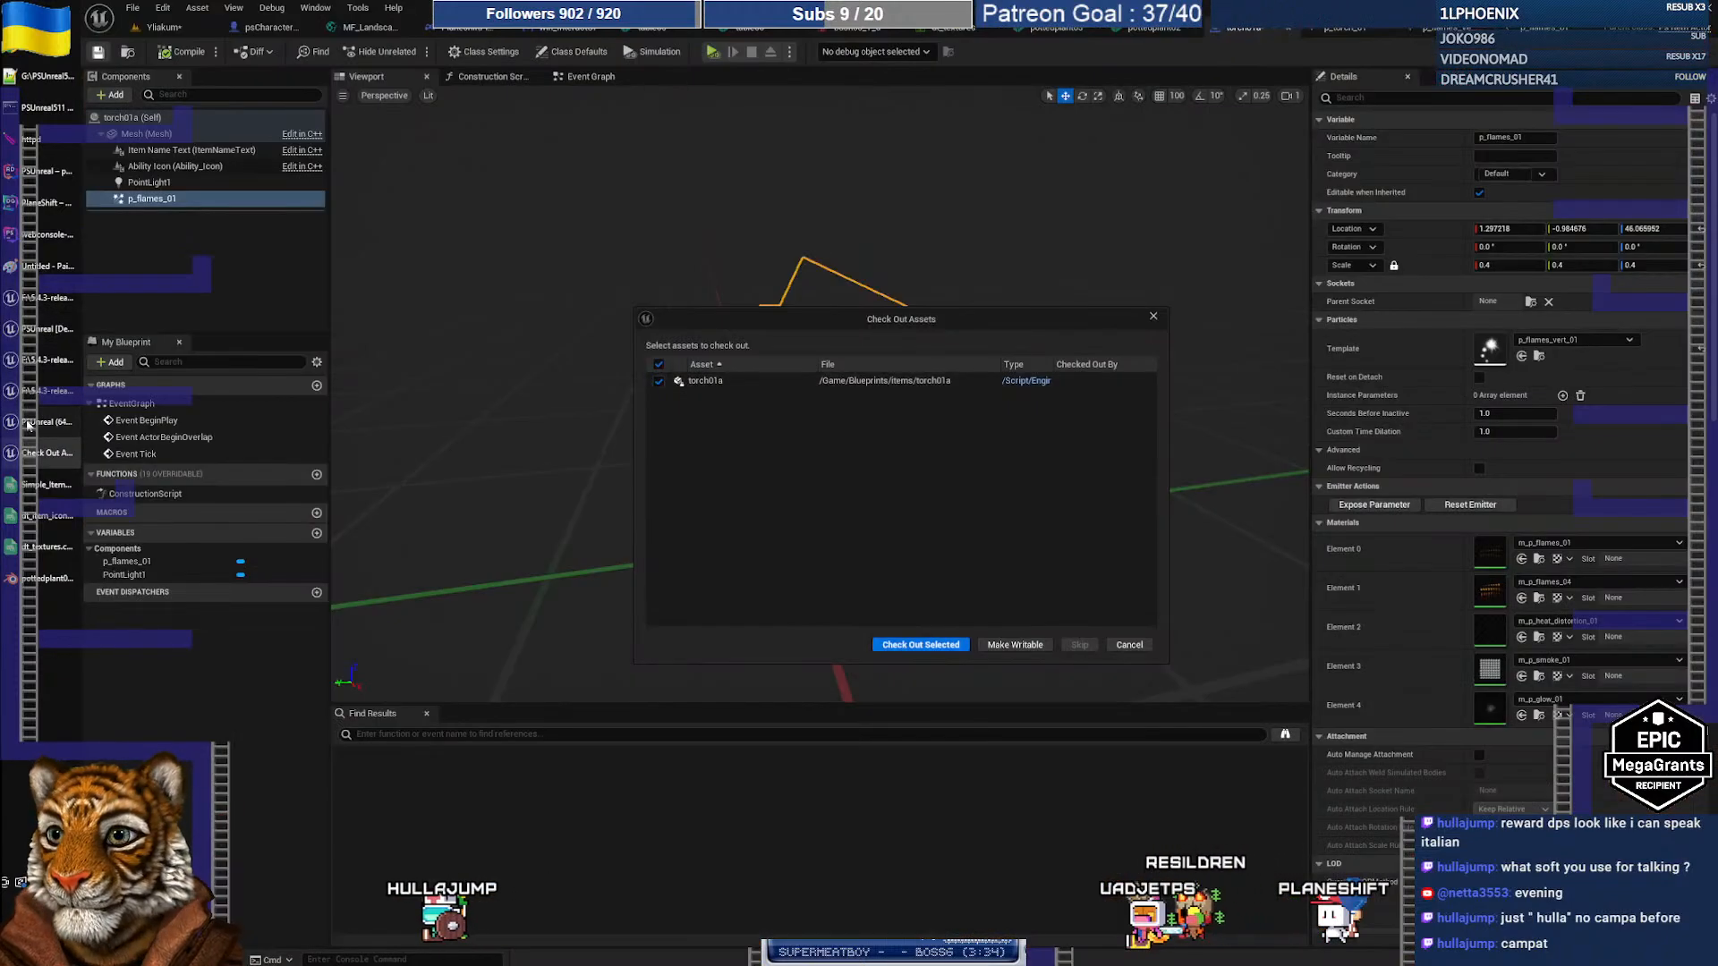
# Step: Close the game client and its log console
pyautogui.click(27, 426)
pyautogui.click(1699, 7)
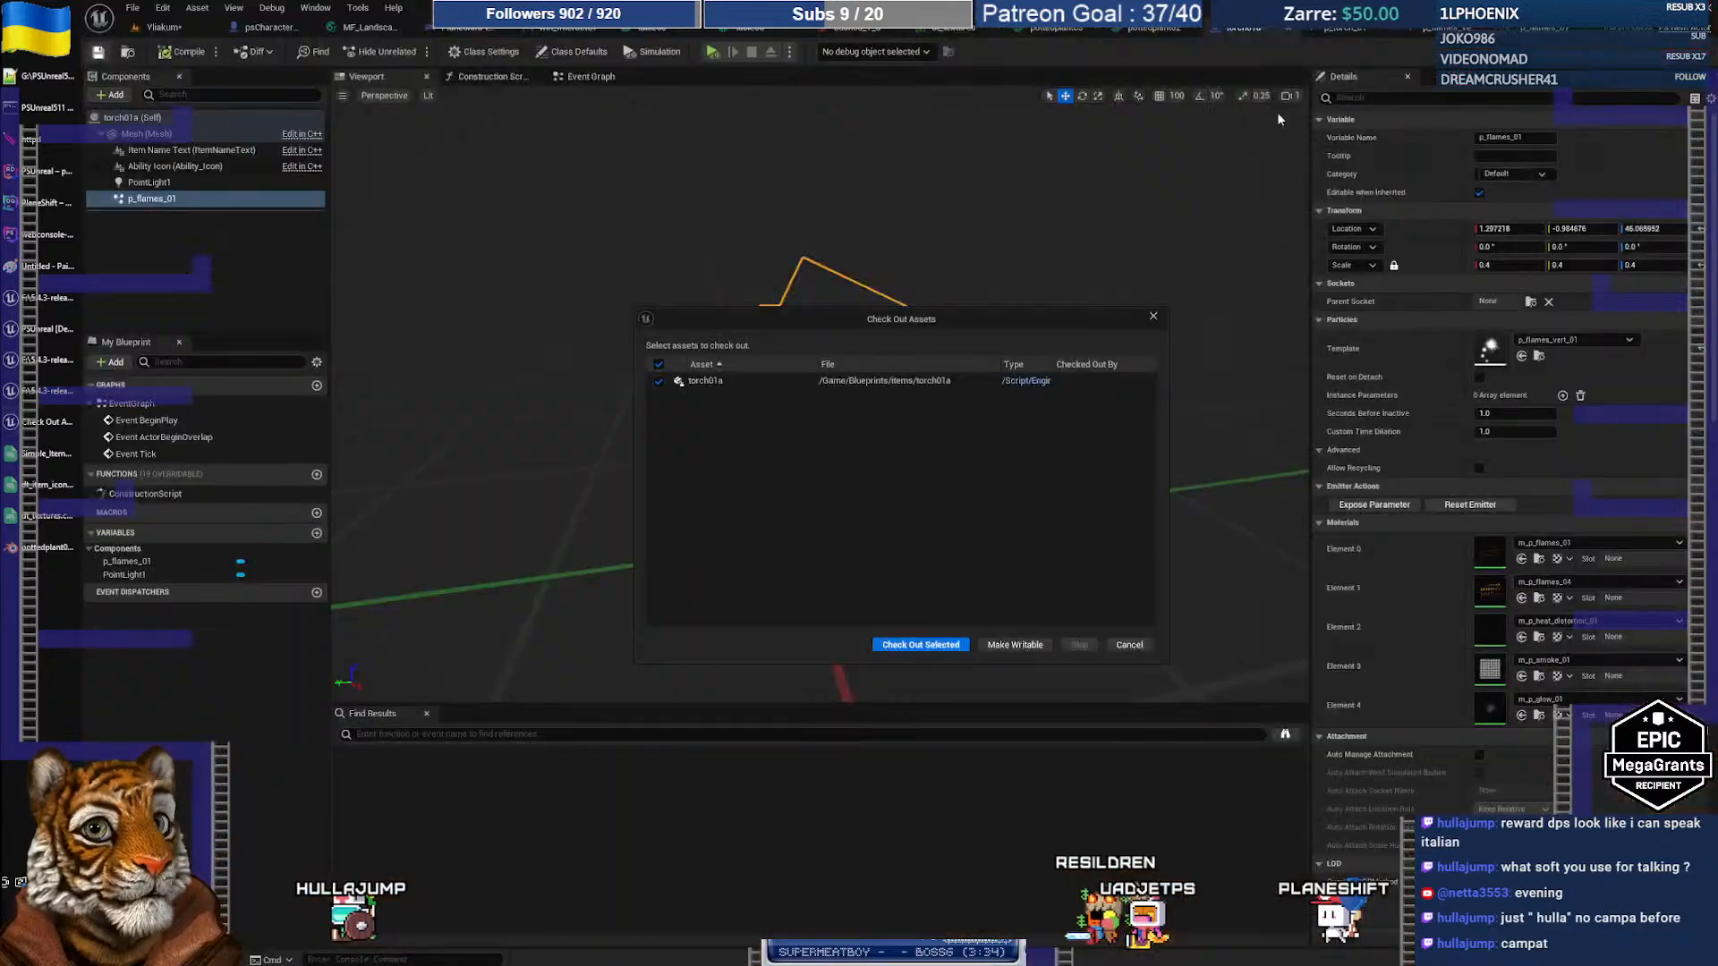
pyautogui.click(31, 388)
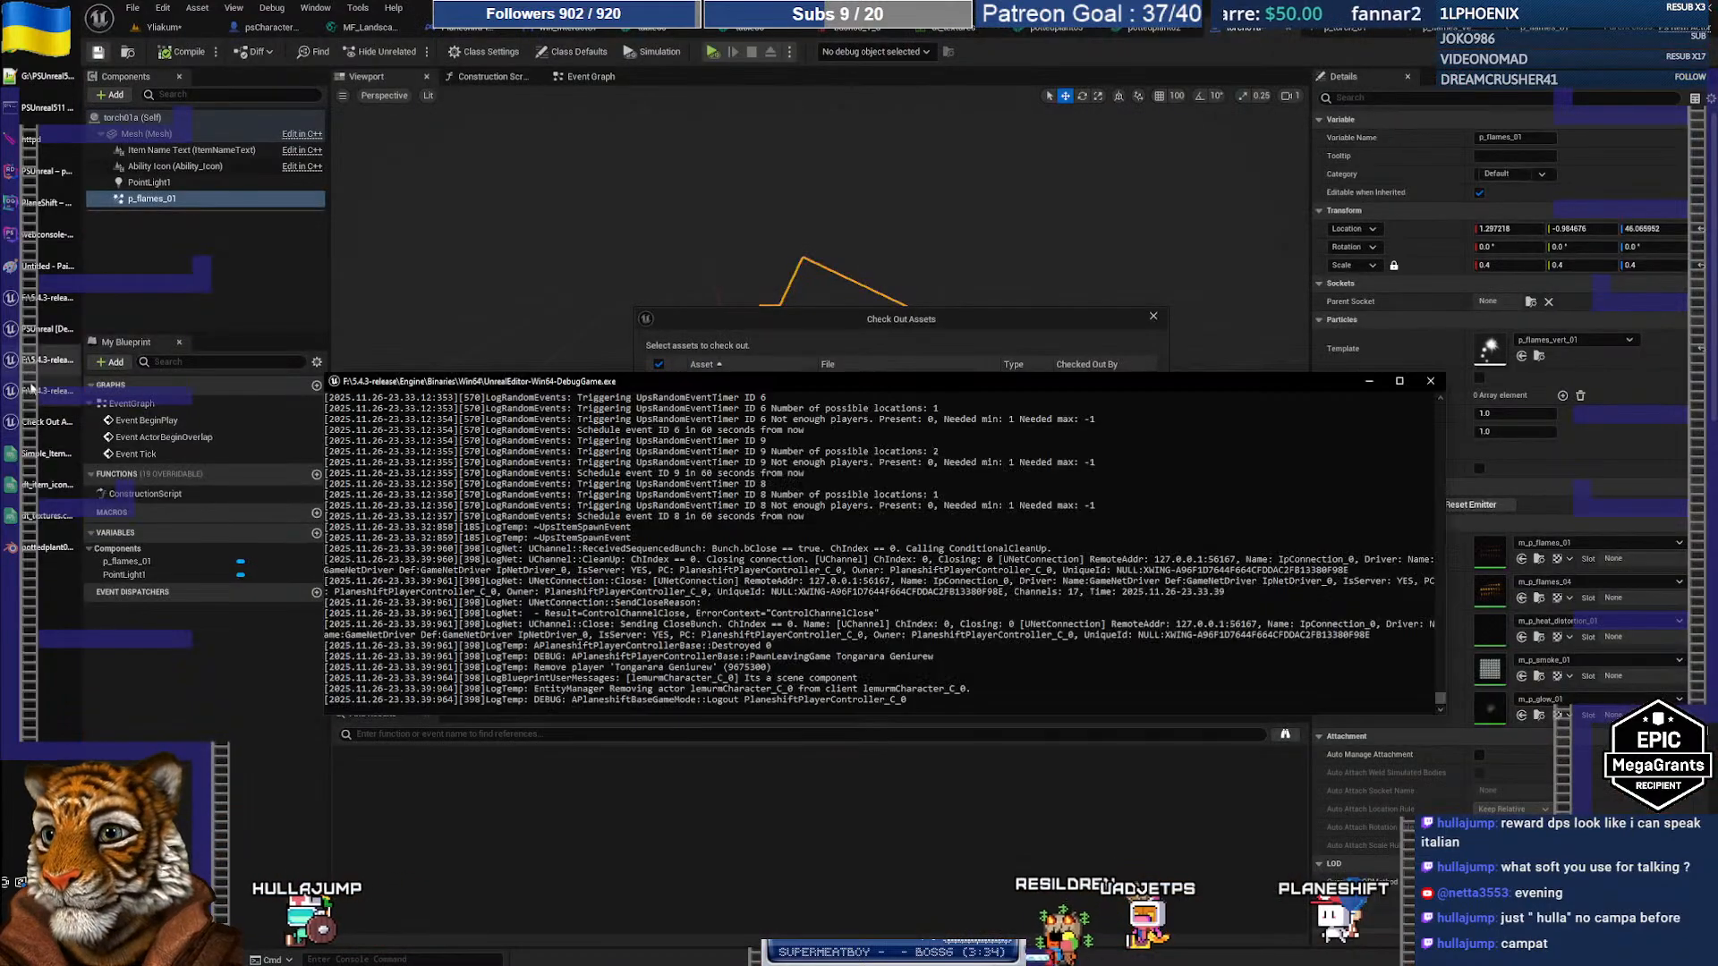
pyautogui.click(1430, 382)
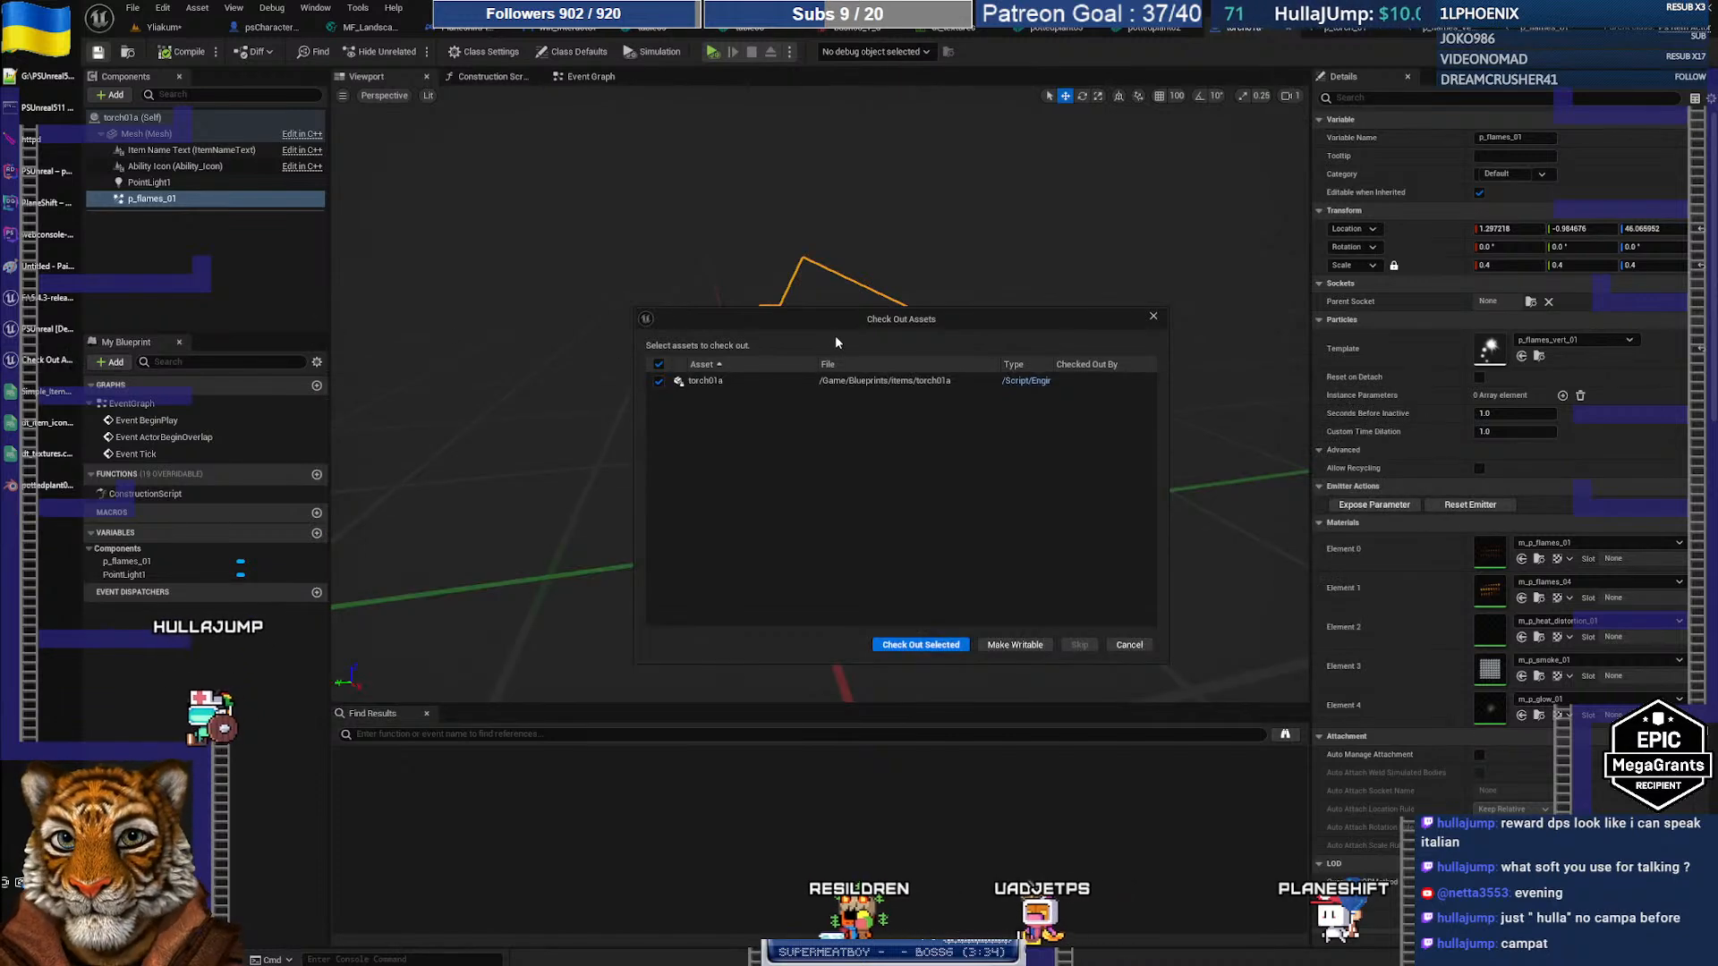
# Step: Check out torch01a, cancel the Choose Files to Save prompt, and return to the Yliakum level
pyautogui.click(882, 595)
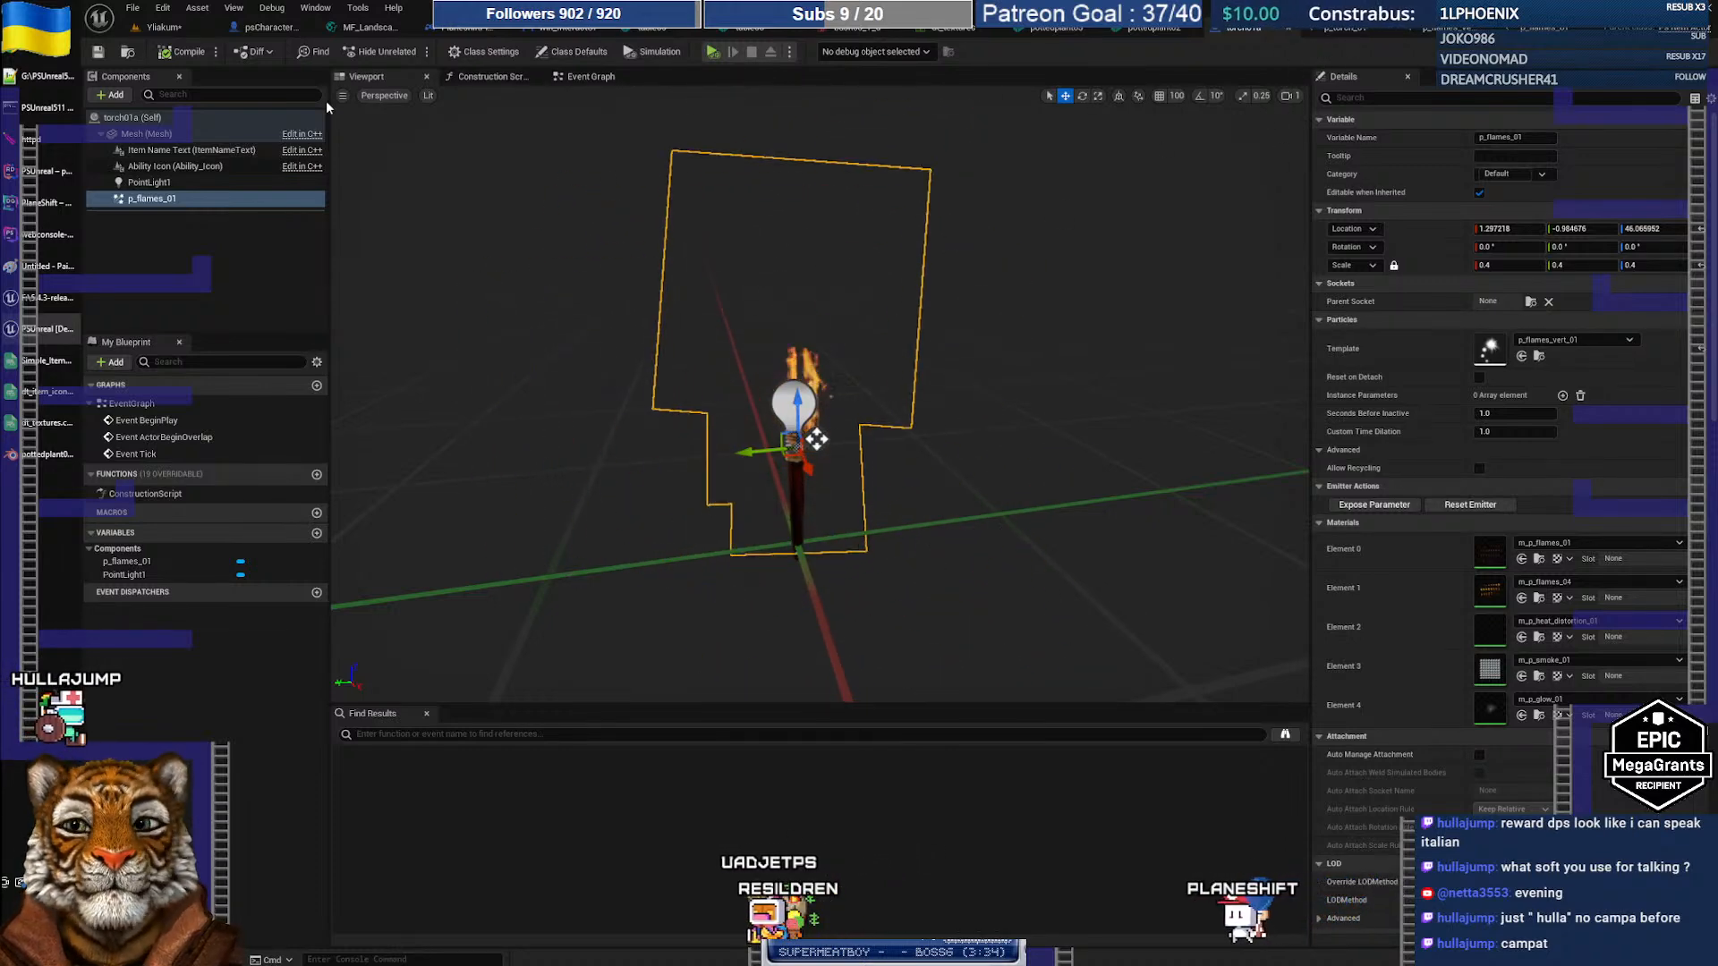
pyautogui.click(132, 8)
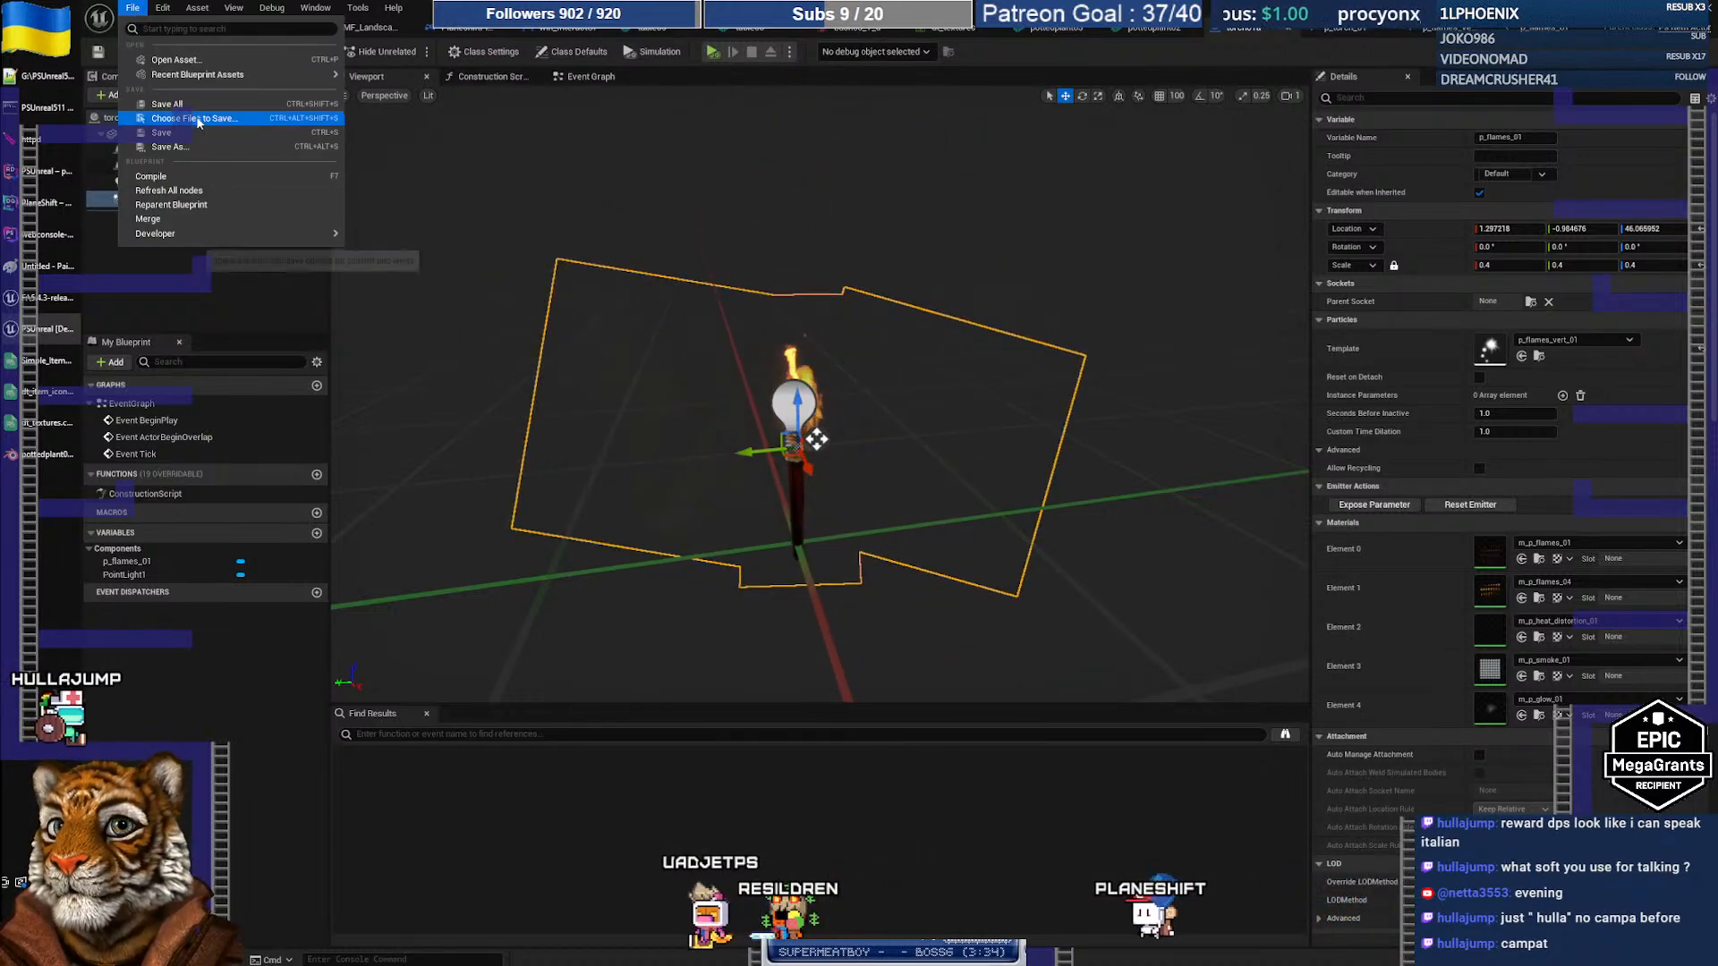
pyautogui.click(197, 118)
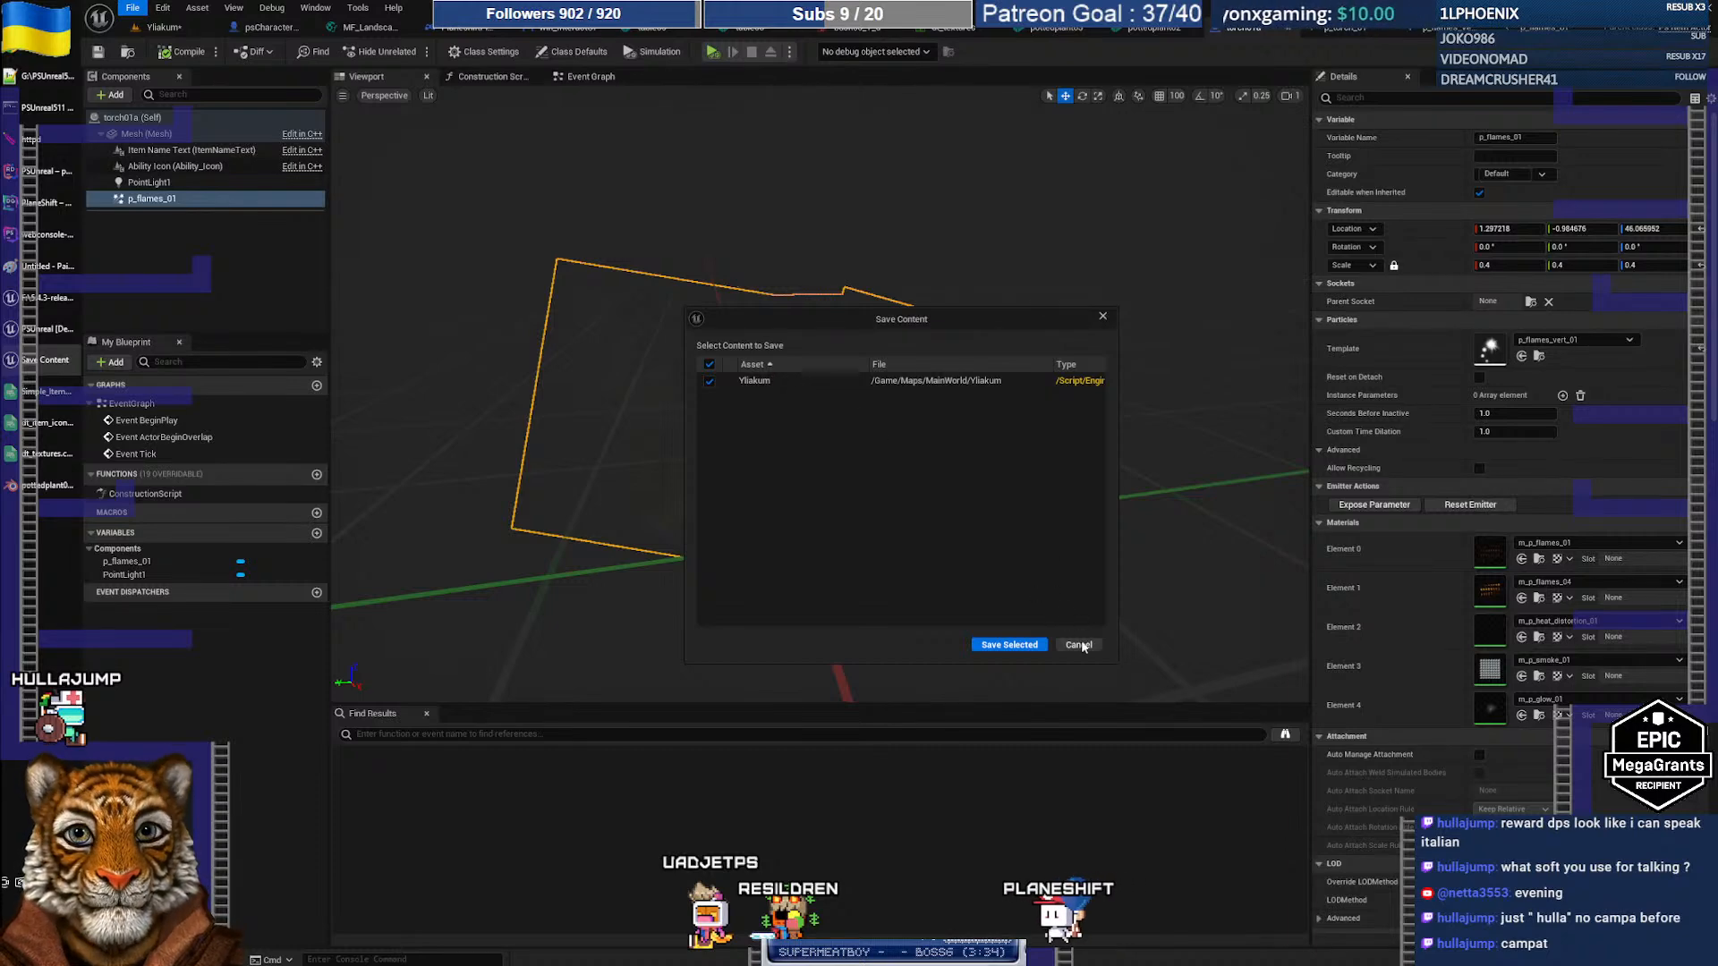
pyautogui.click(1079, 645)
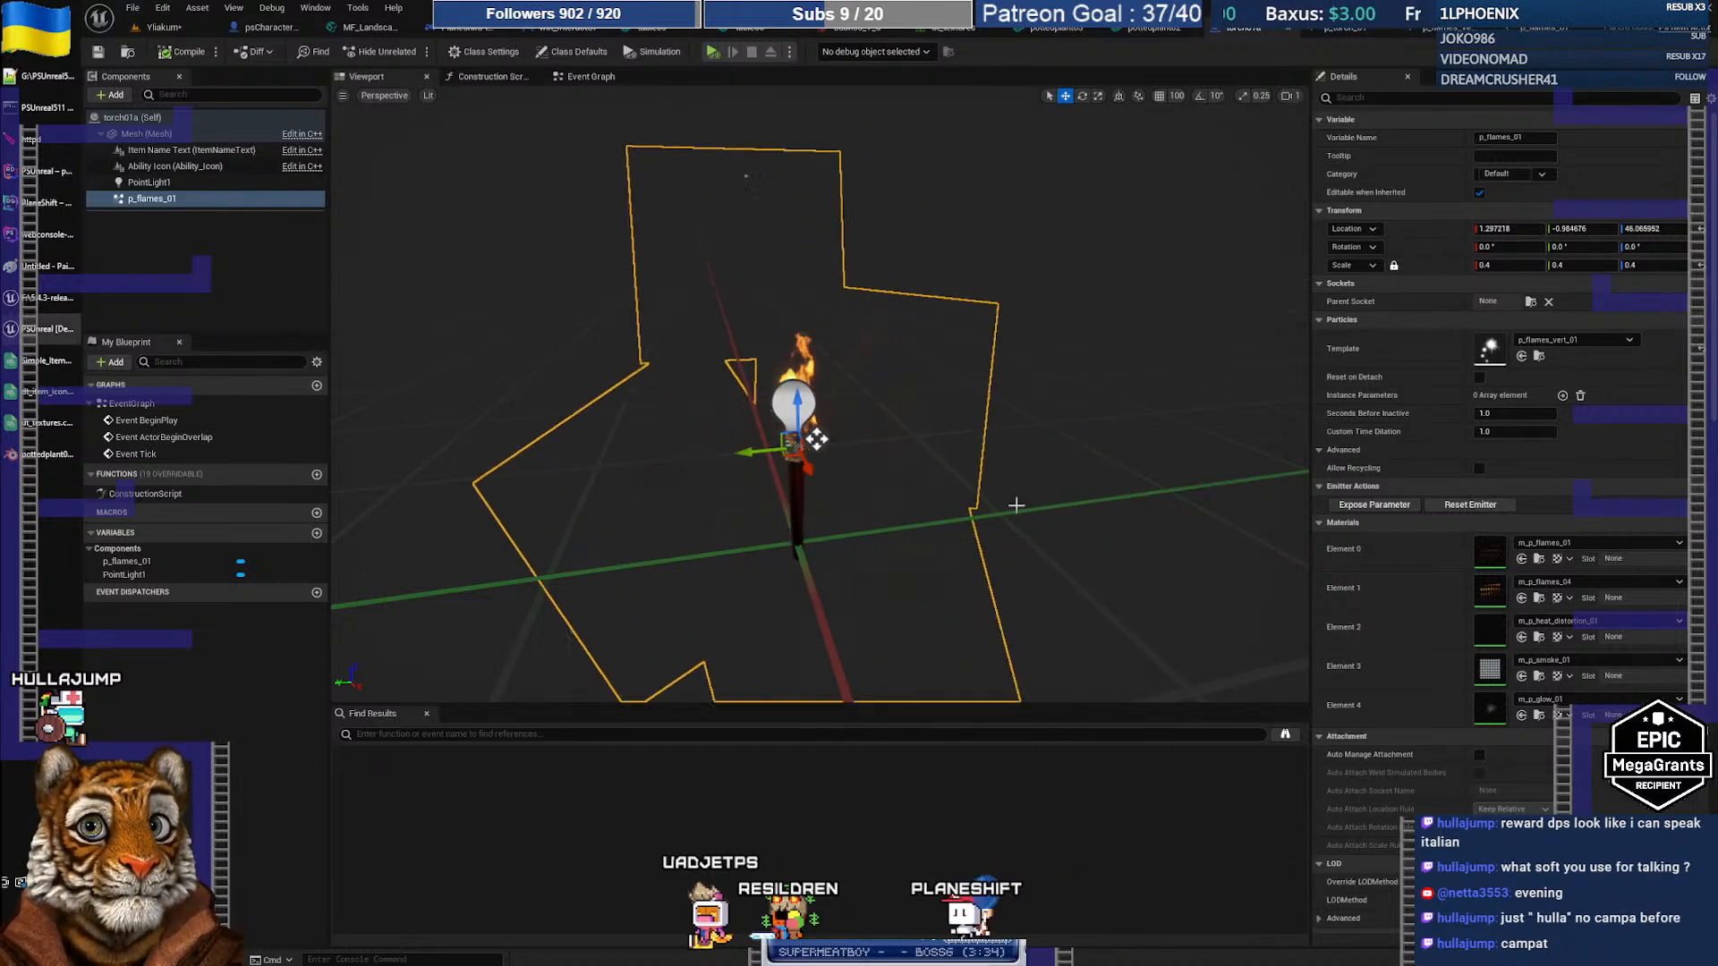
pyautogui.click(170, 26)
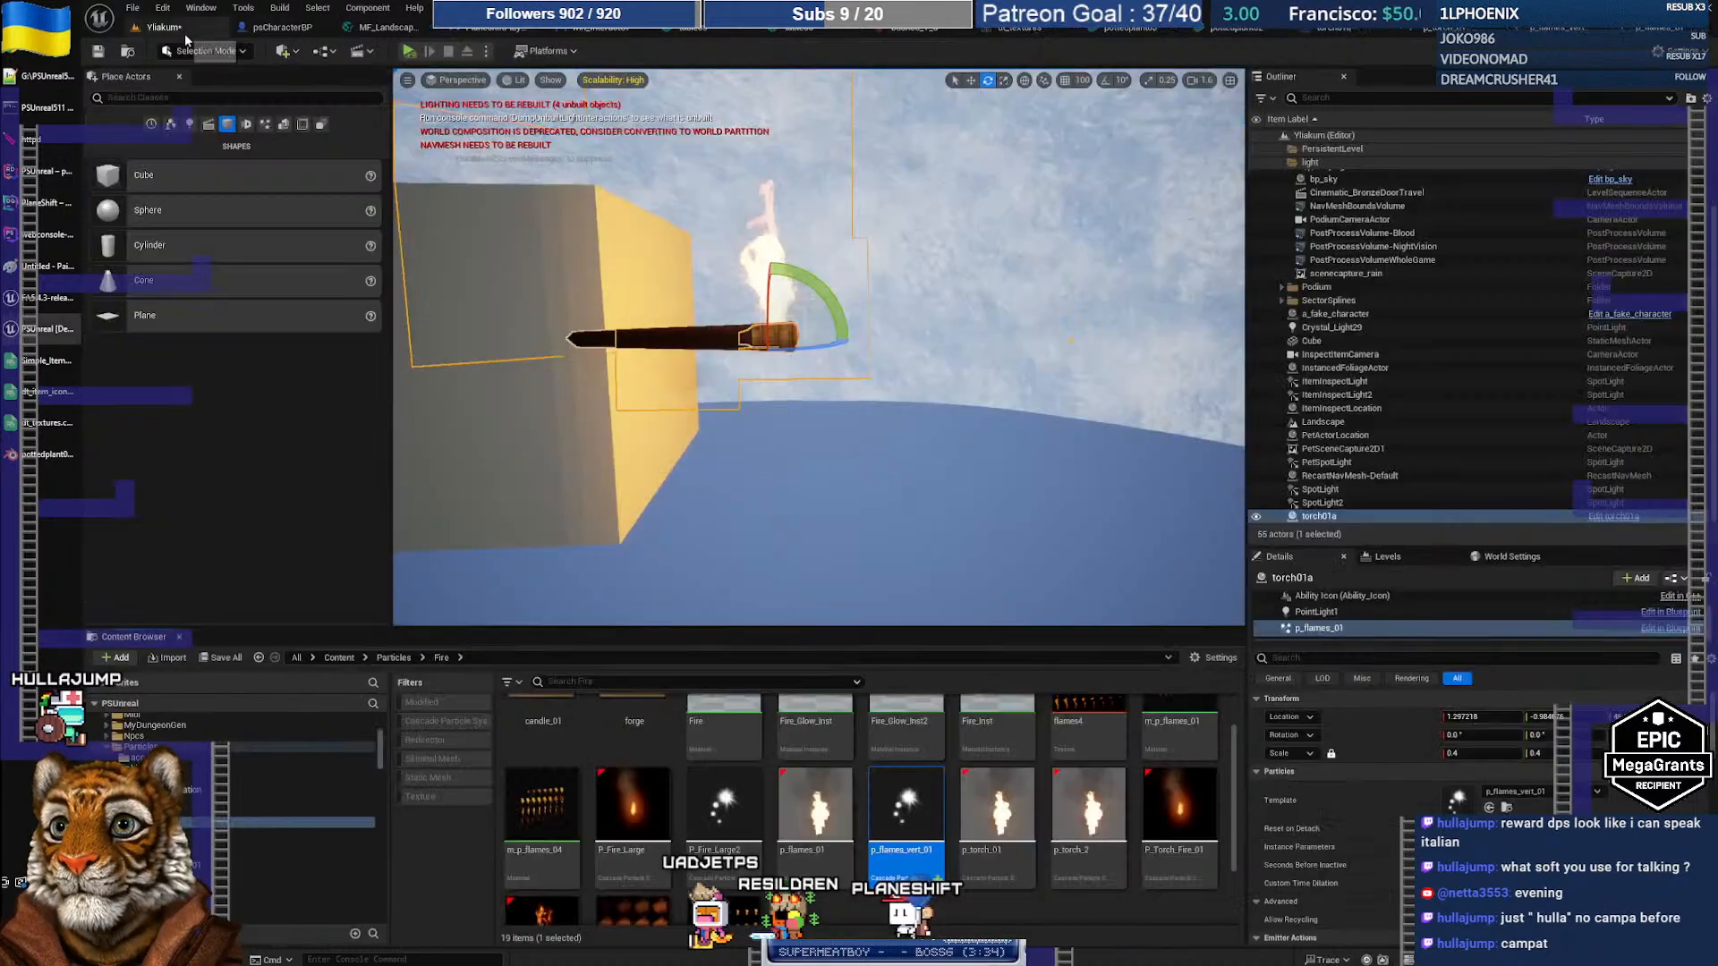
# Step: Open p_flames_vert_01 in Cascade, then save it from the Content Browser's asset menu
pyautogui.doubleClick(906, 810)
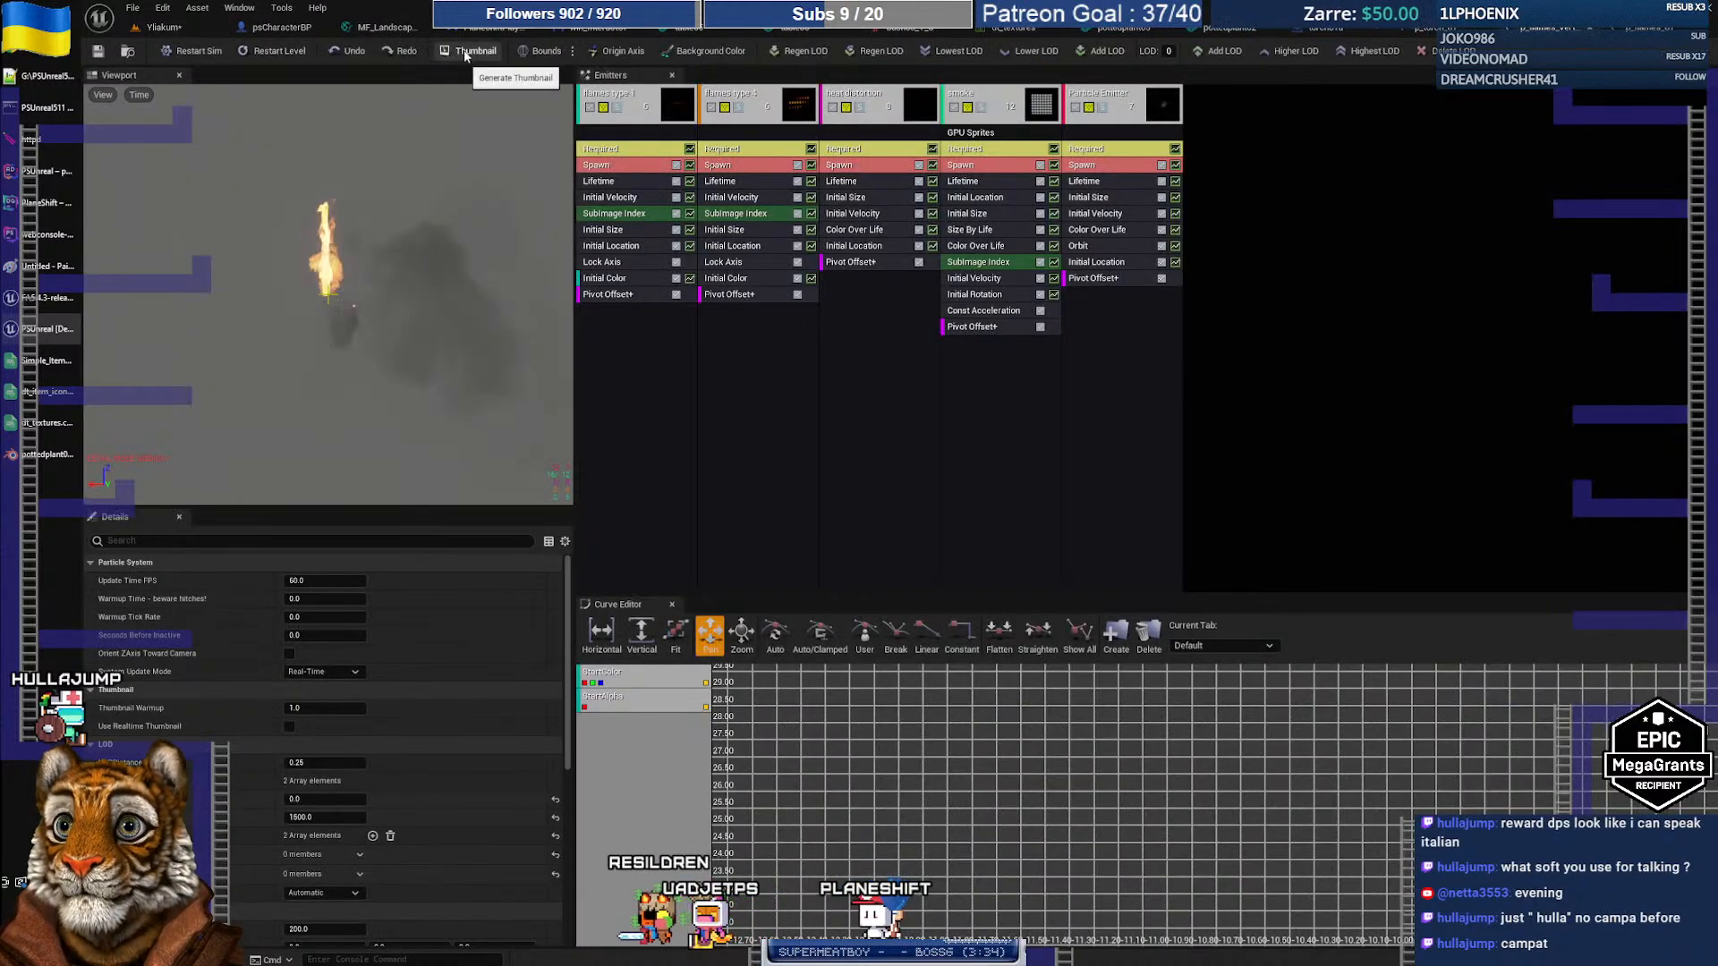
pyautogui.click(161, 27)
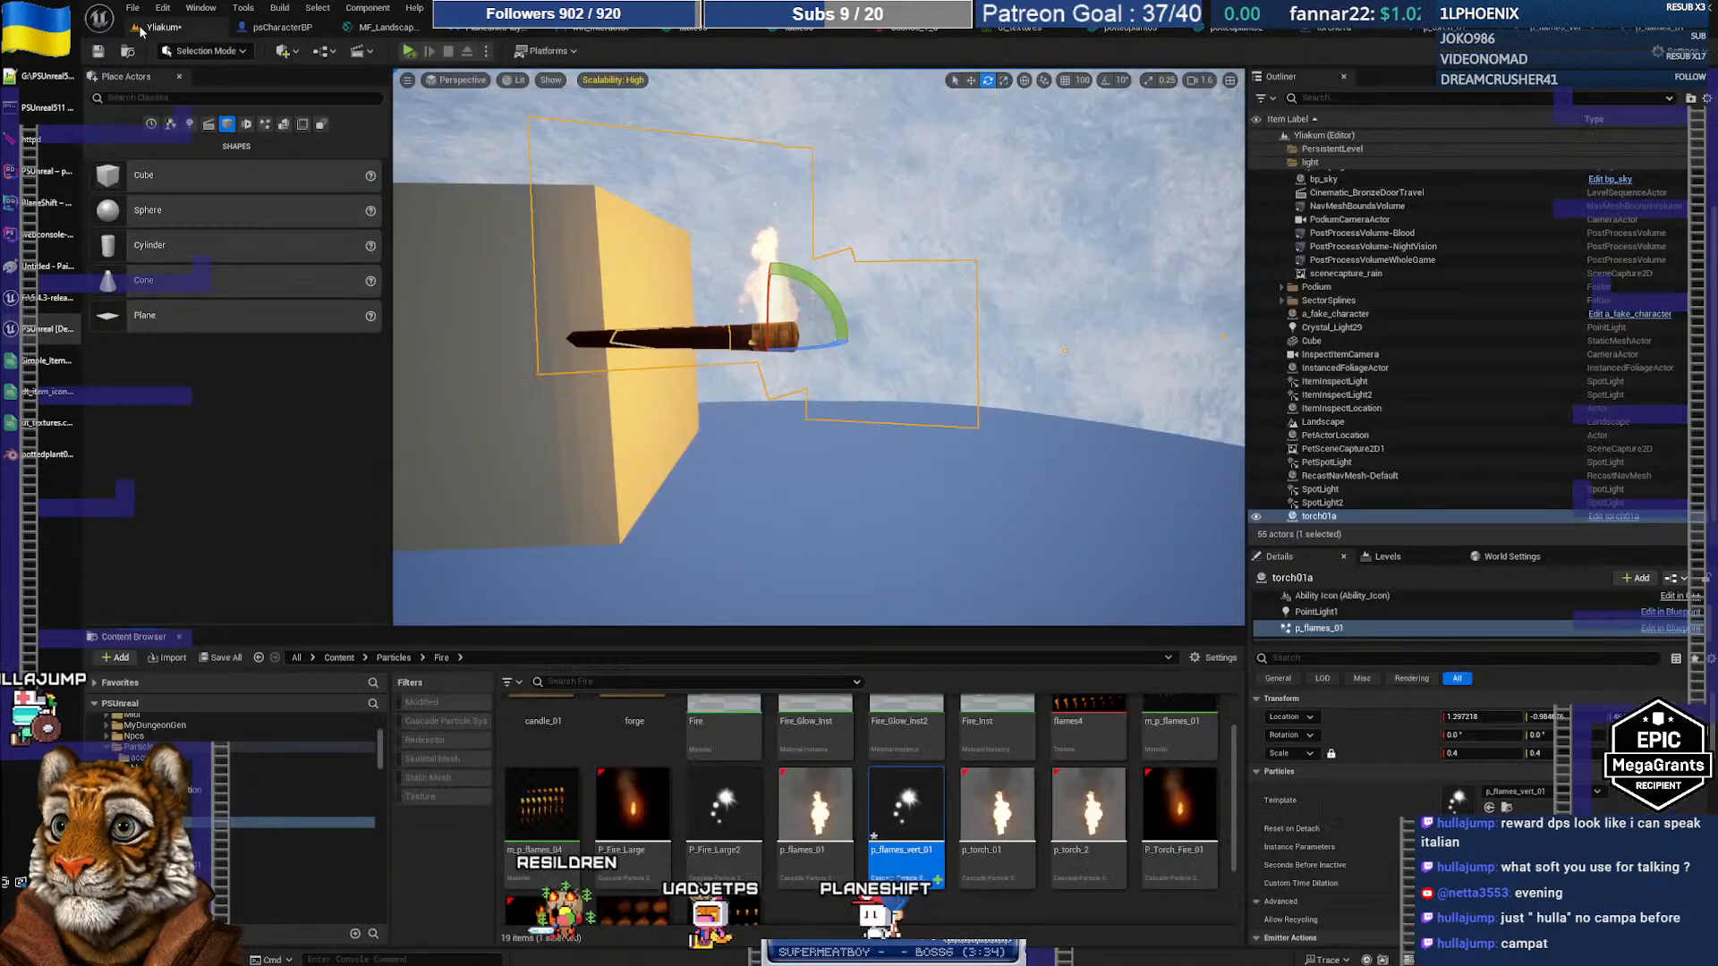
pyautogui.doubleClick(924, 818)
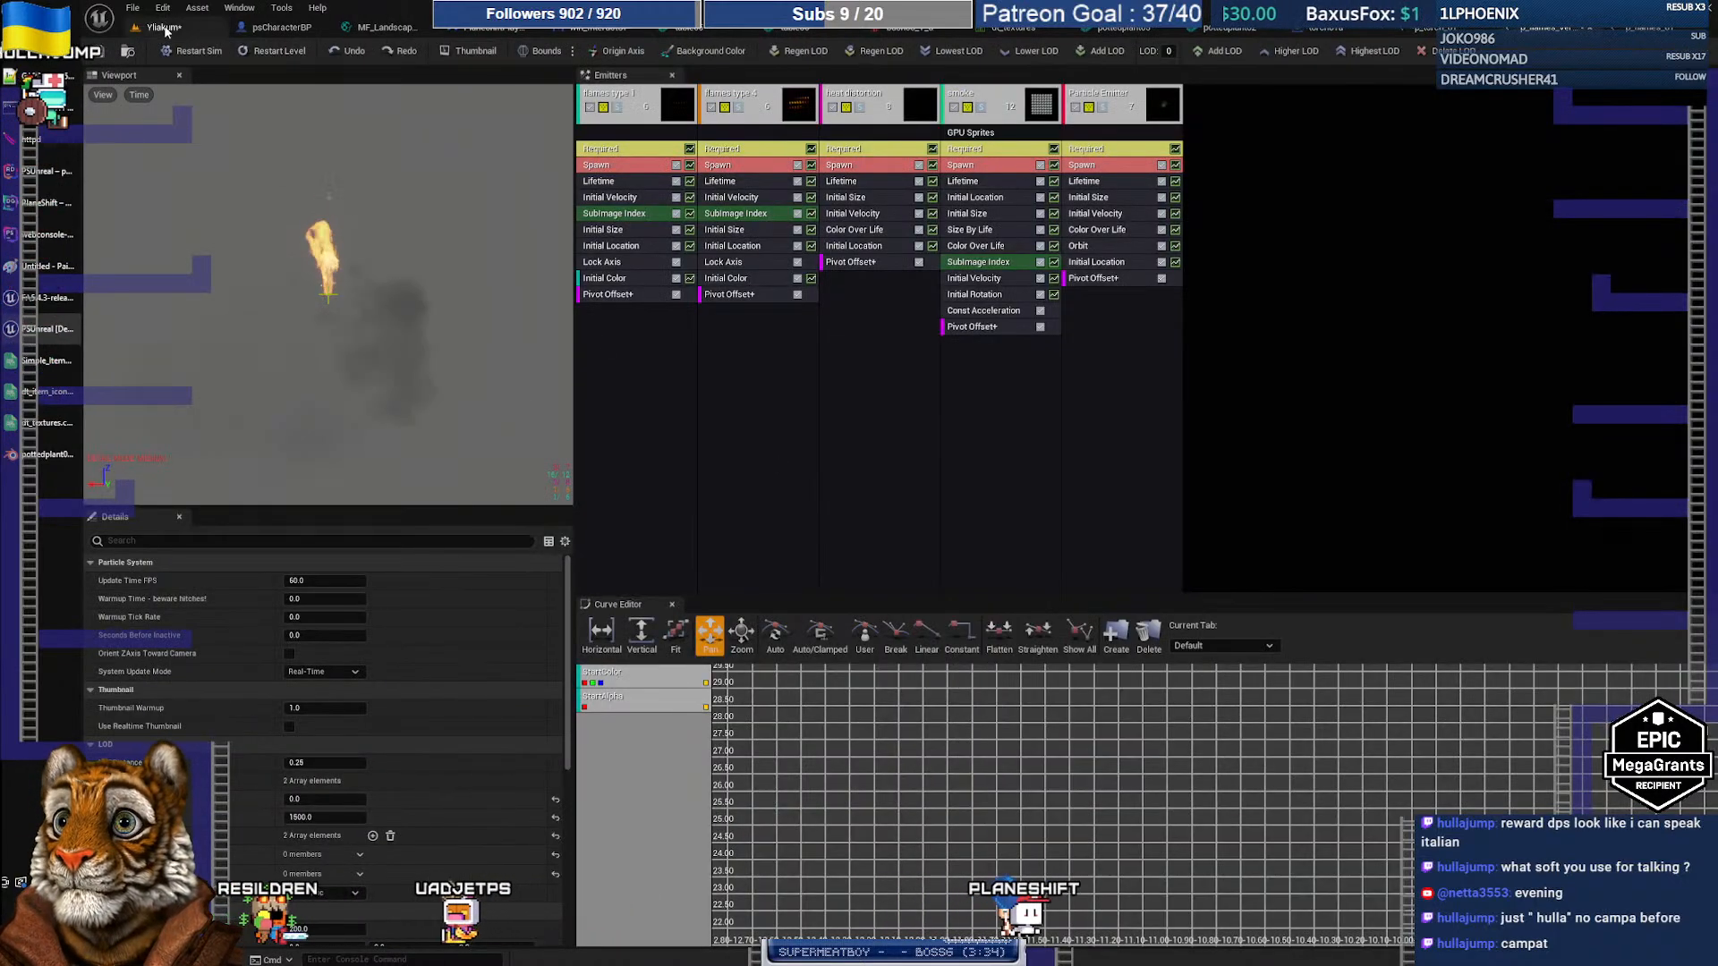
pyautogui.click(128, 56)
pyautogui.rightClick(914, 805)
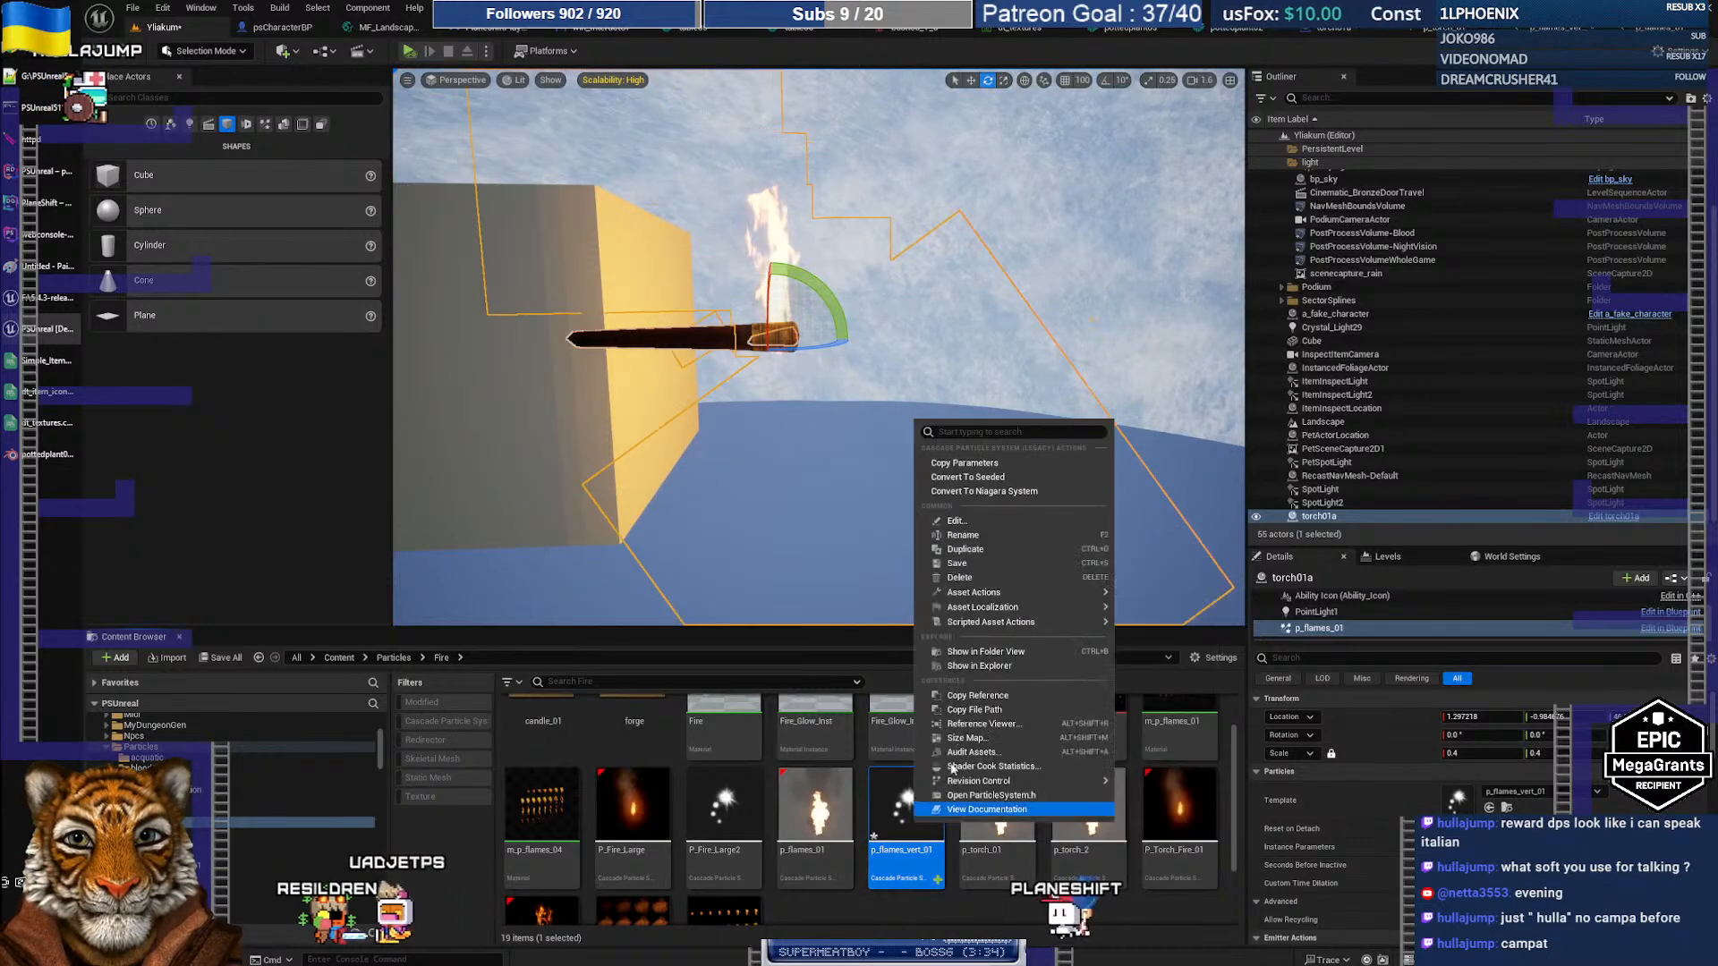
pyautogui.click(980, 565)
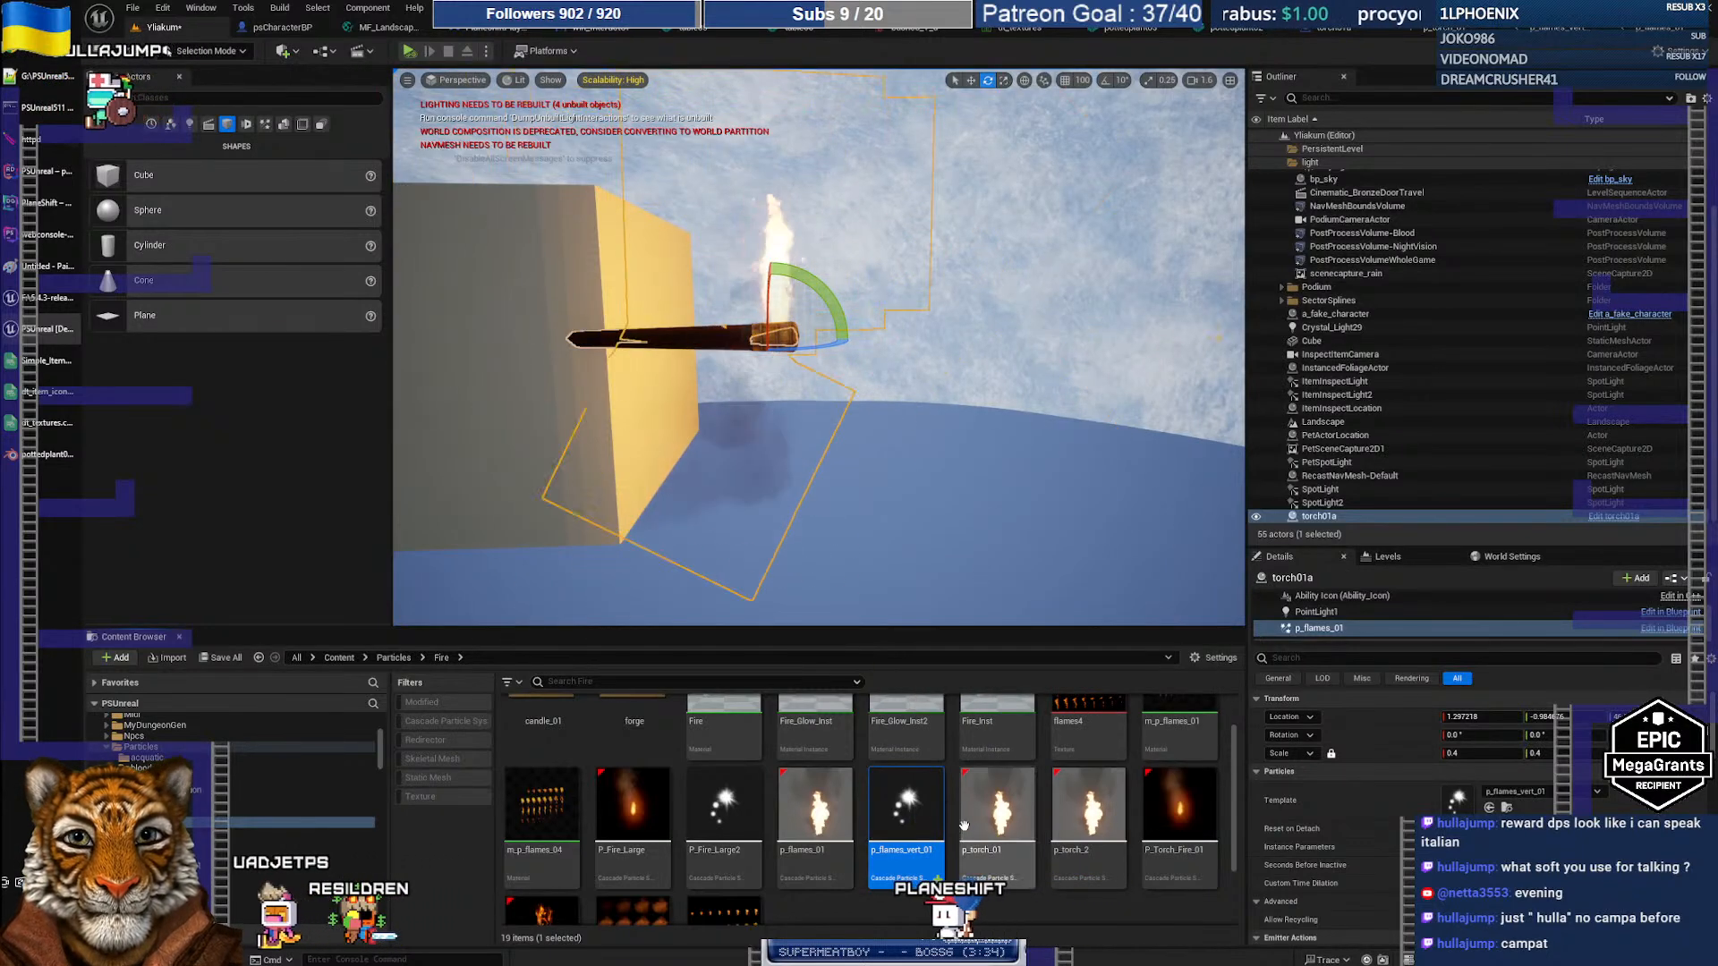
# Step: Preview the p_flames_vert_01 flame up close and save the asset once more
pyautogui.doubleClick(905, 805)
pyautogui.moveTo(419, 266); pyautogui.dragTo(413, 233, button='right')
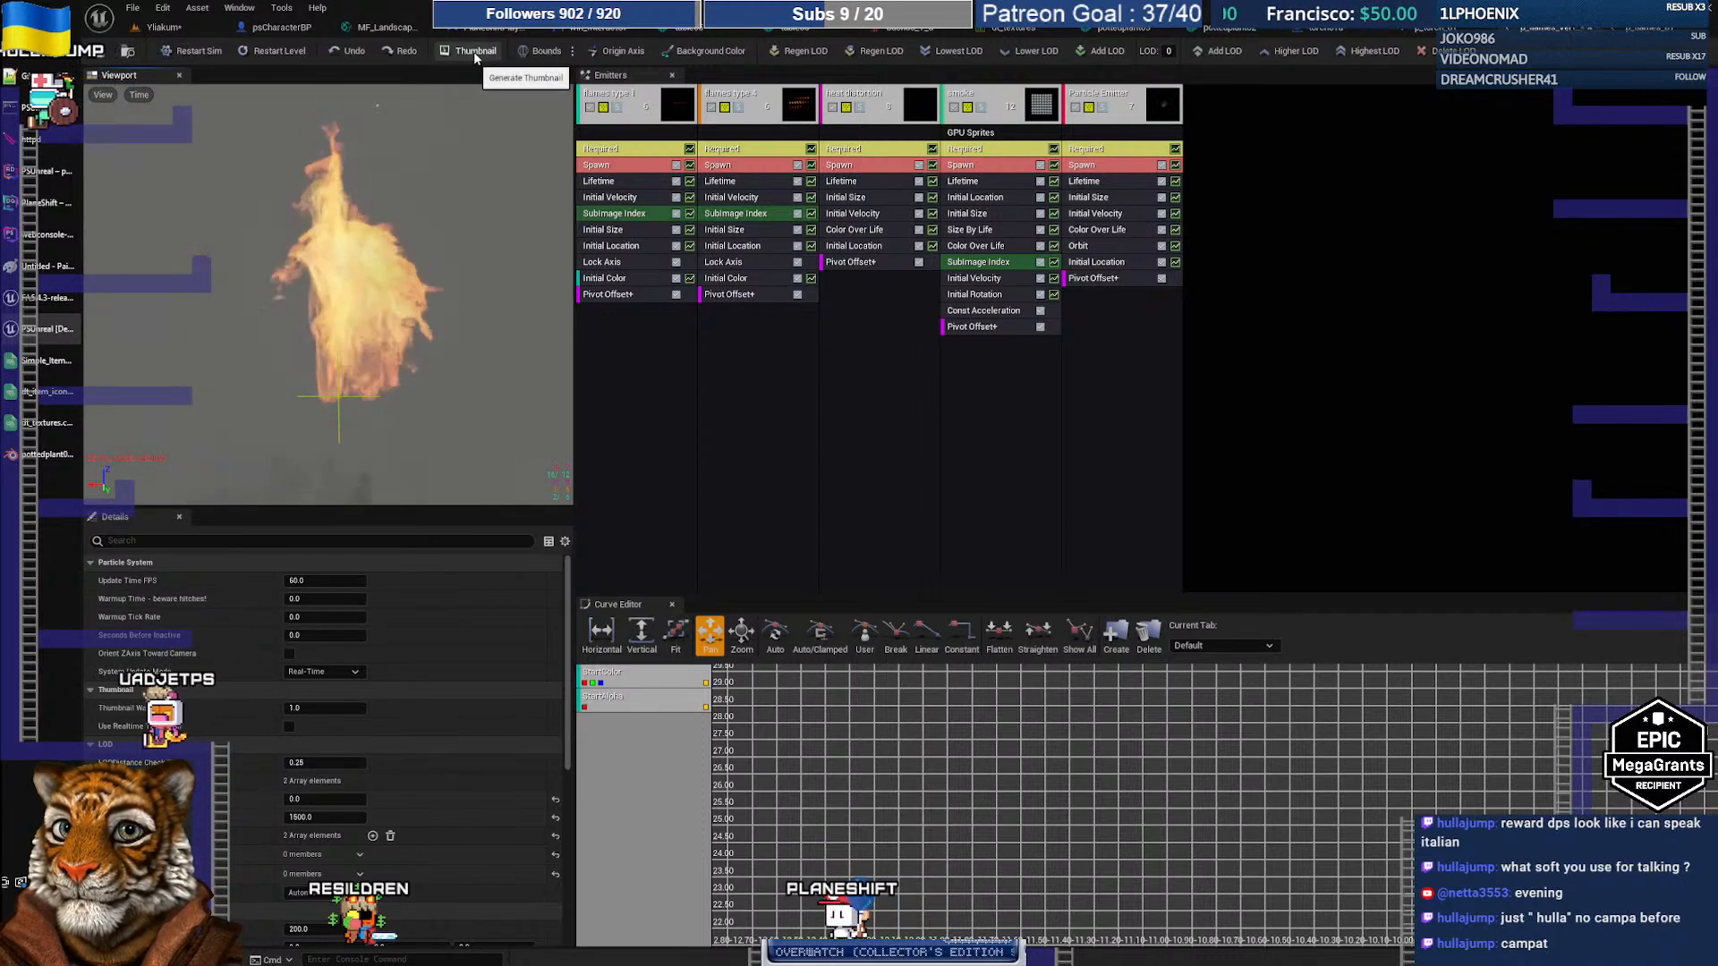
pyautogui.click(165, 28)
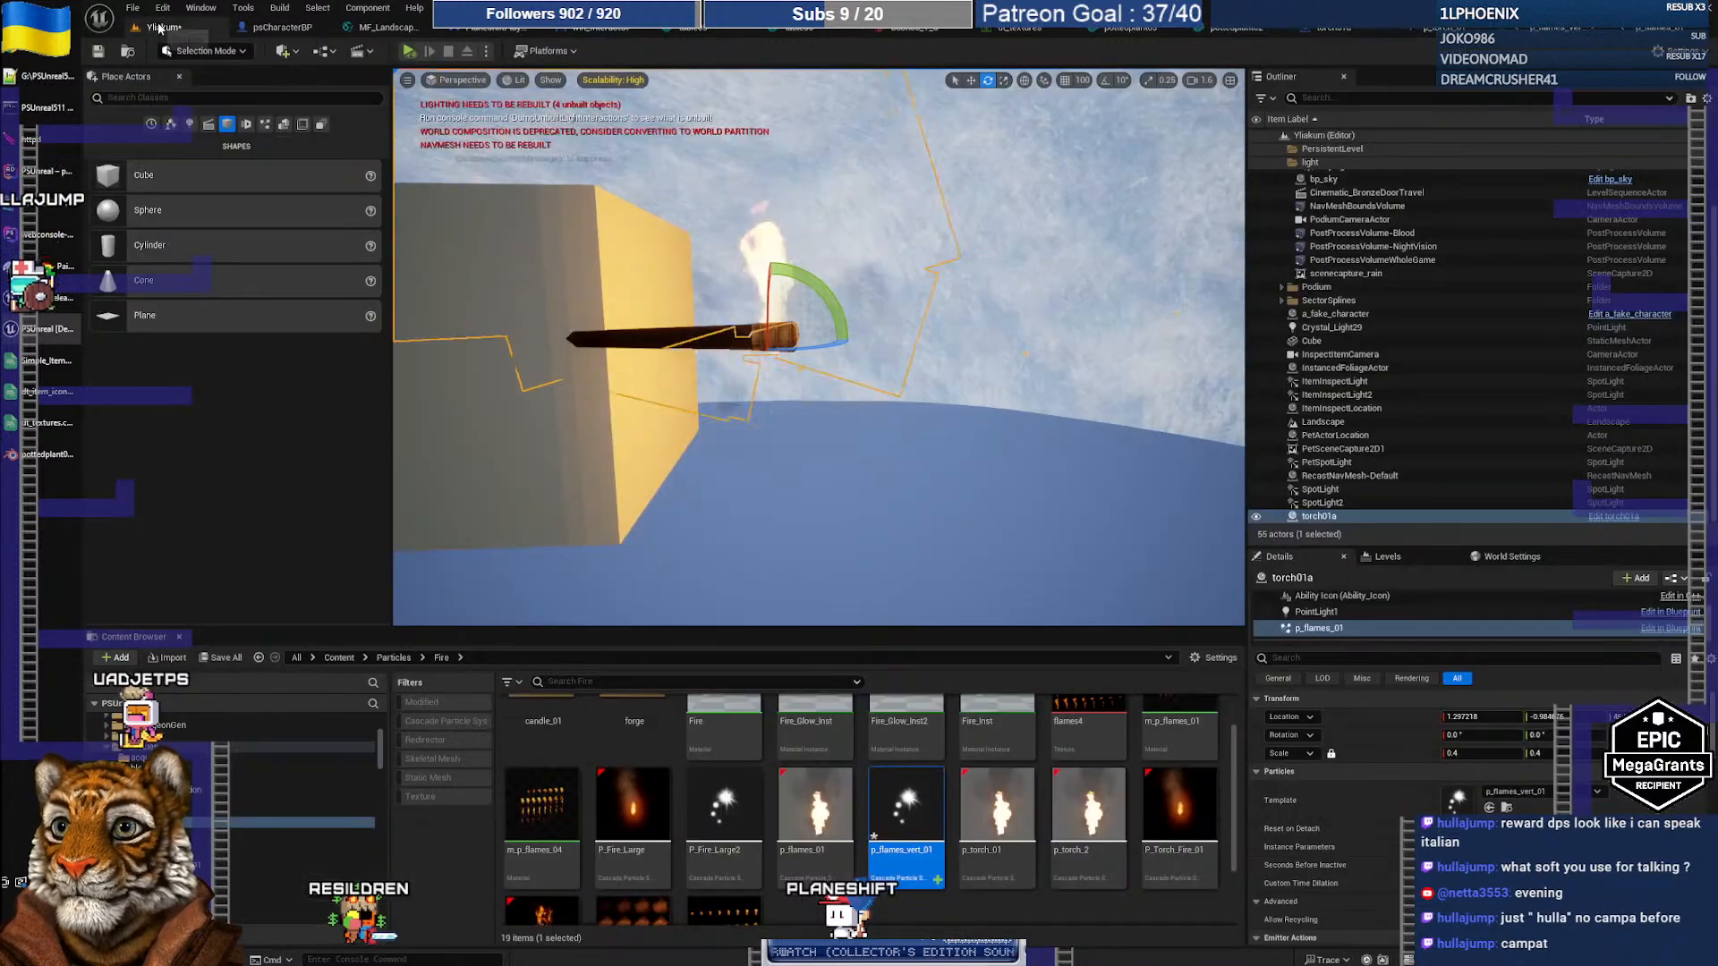
pyautogui.rightClick(891, 821)
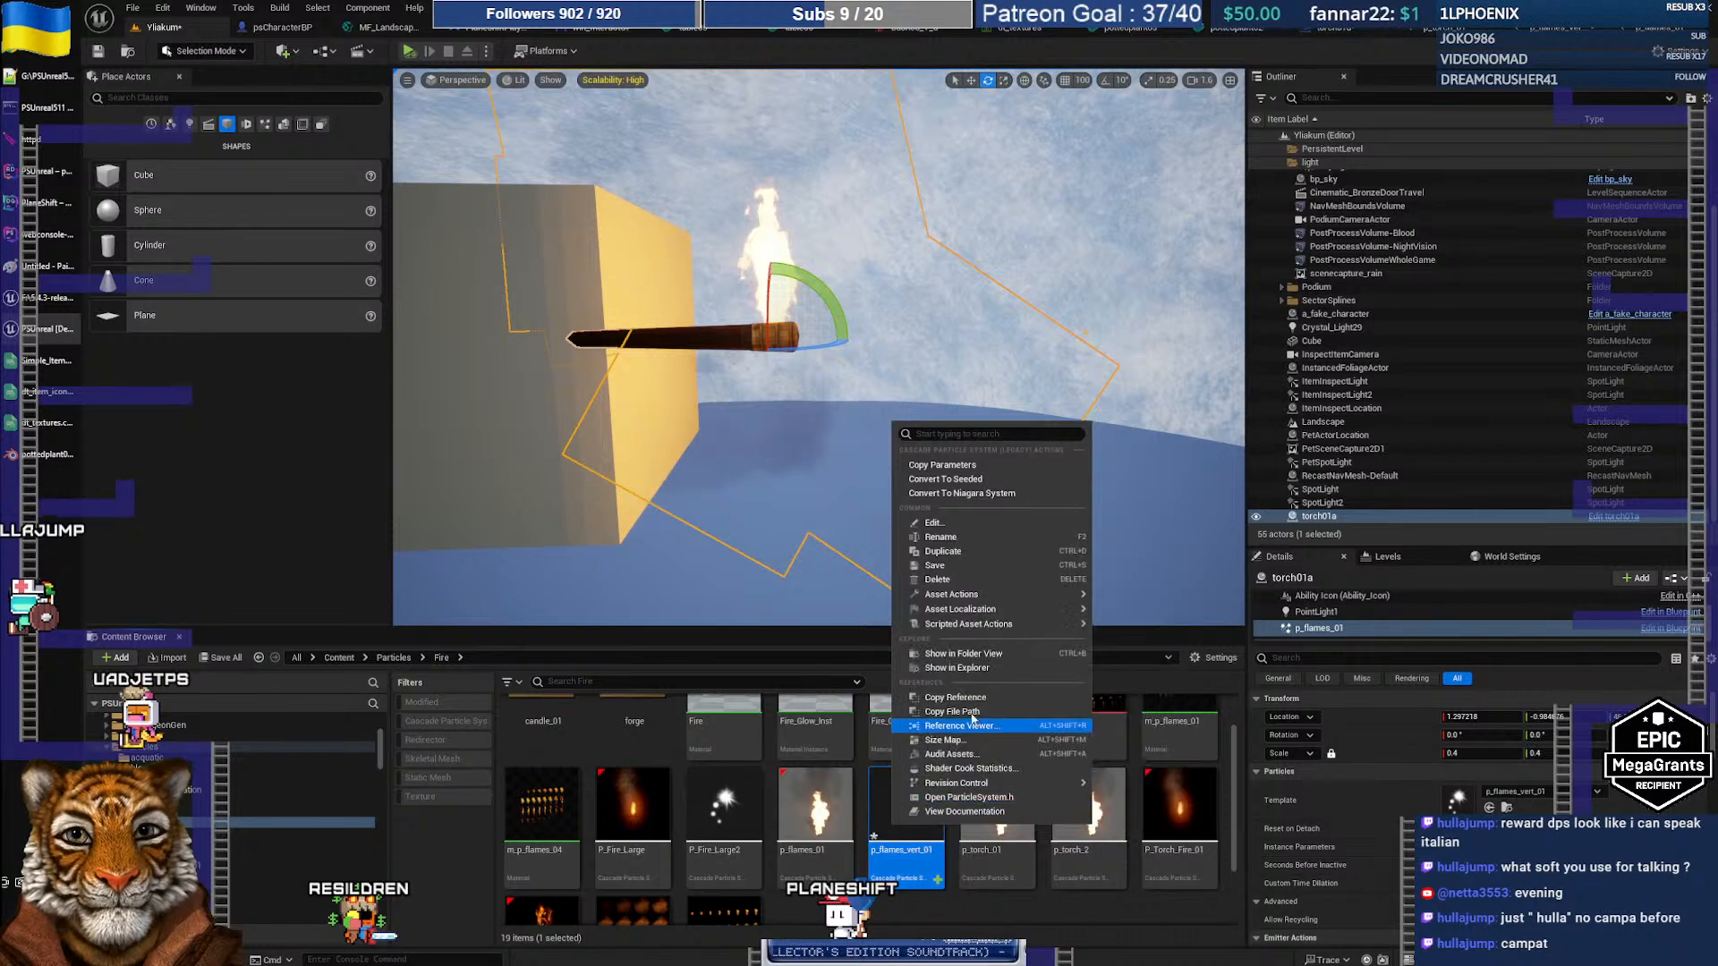
pyautogui.click(964, 565)
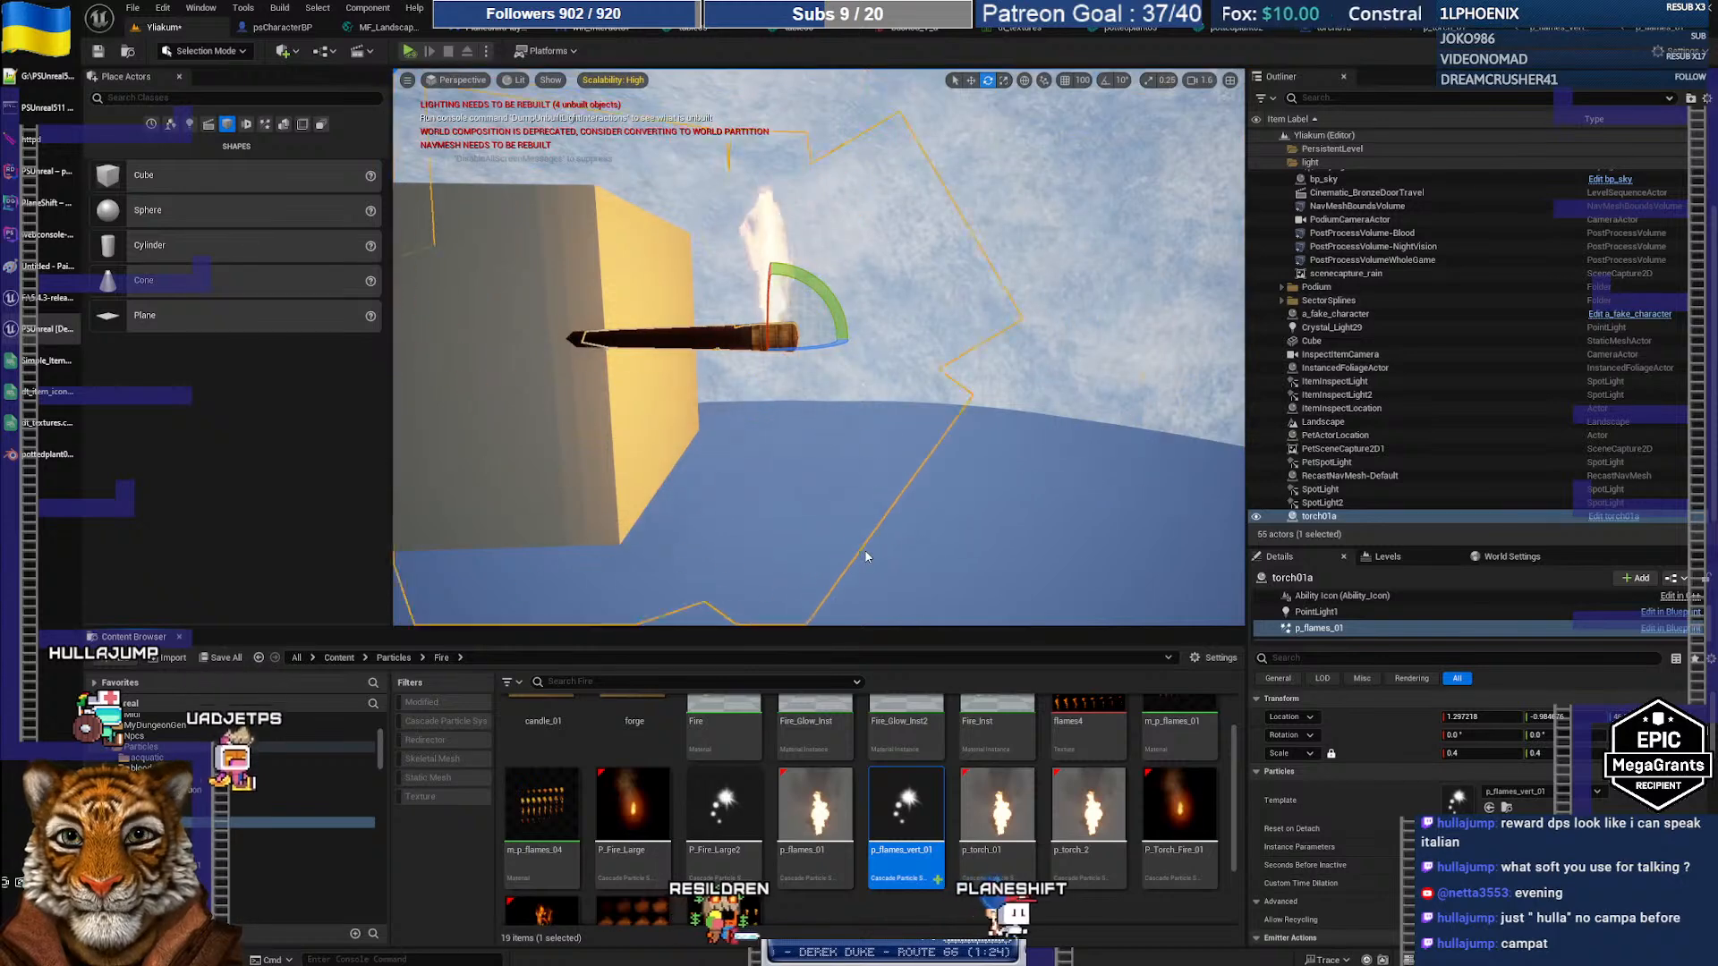
pyautogui.click(1334, 29)
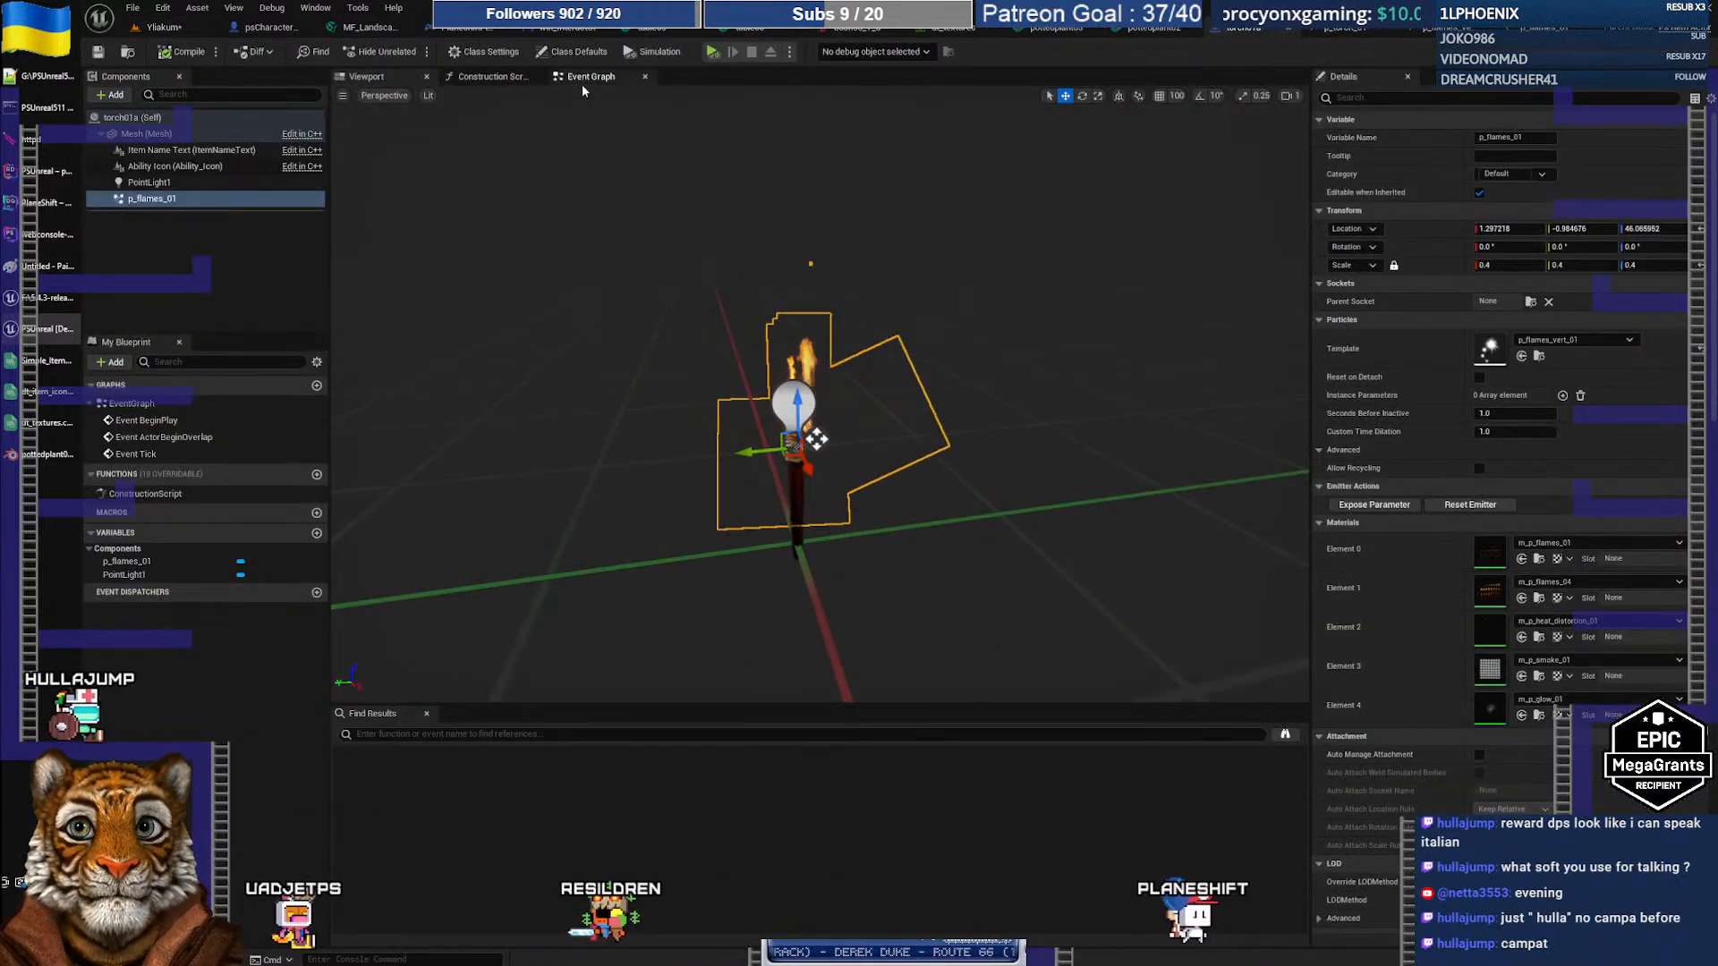
# Step: Centre the p_flames_01 component over the torch head in the Right and Front orthographic views
pyautogui.click(364, 96)
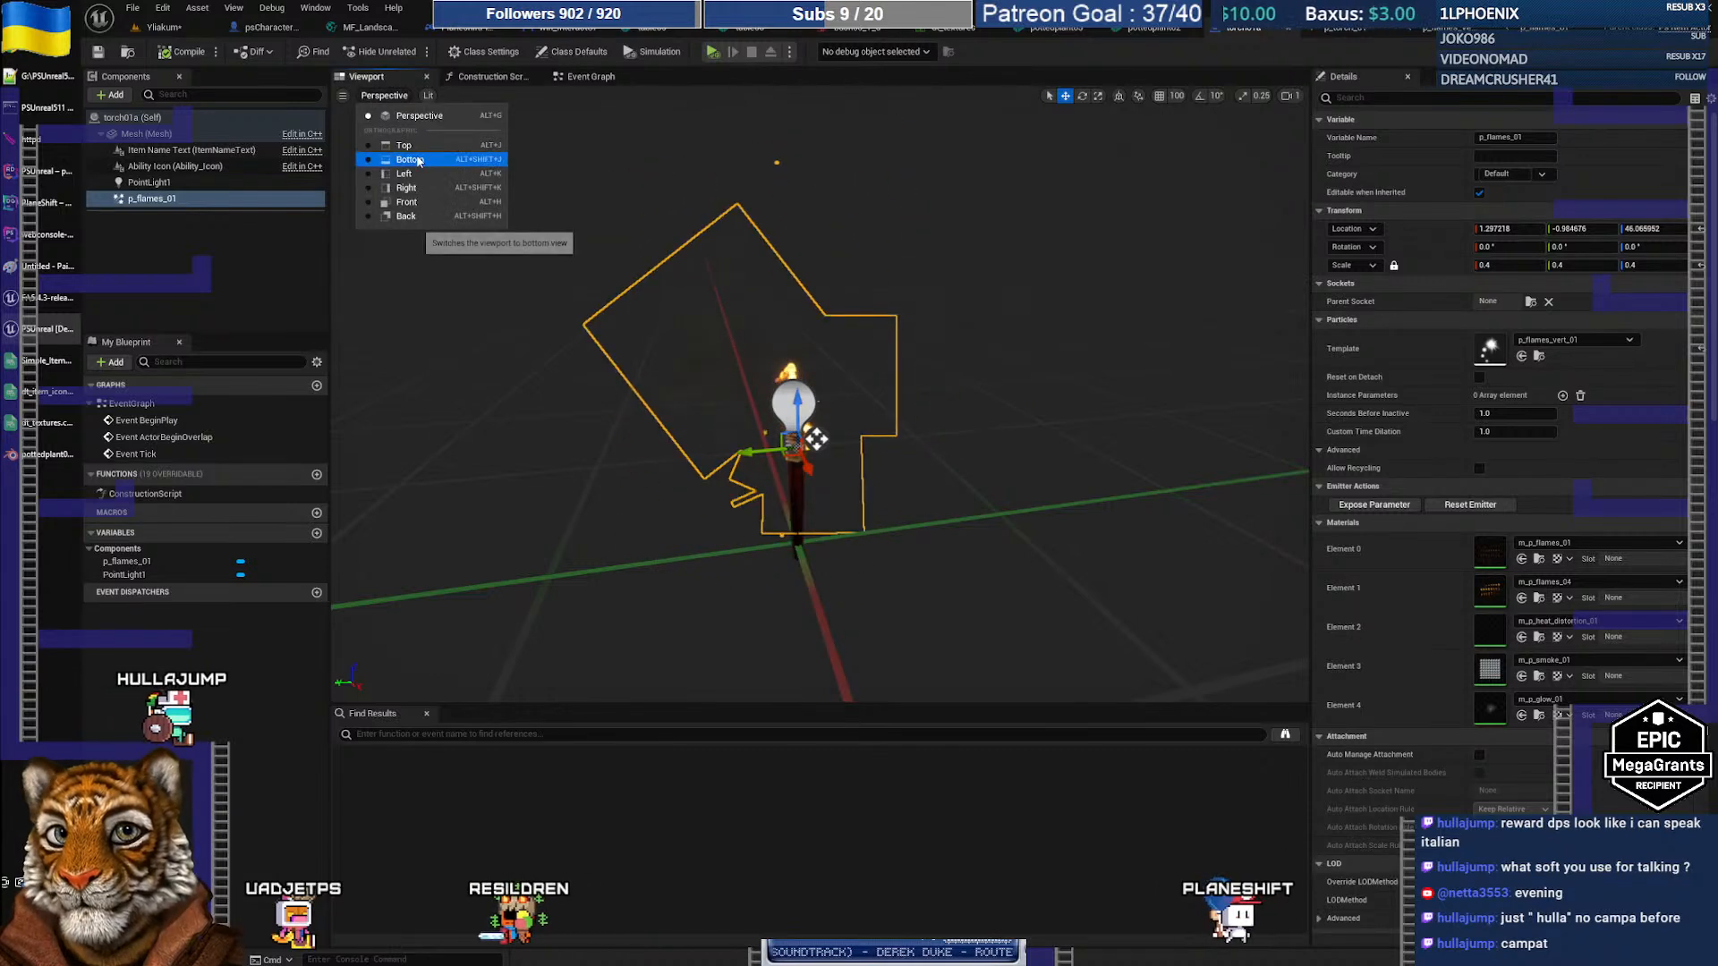
pyautogui.click(417, 161)
pyautogui.click(375, 95)
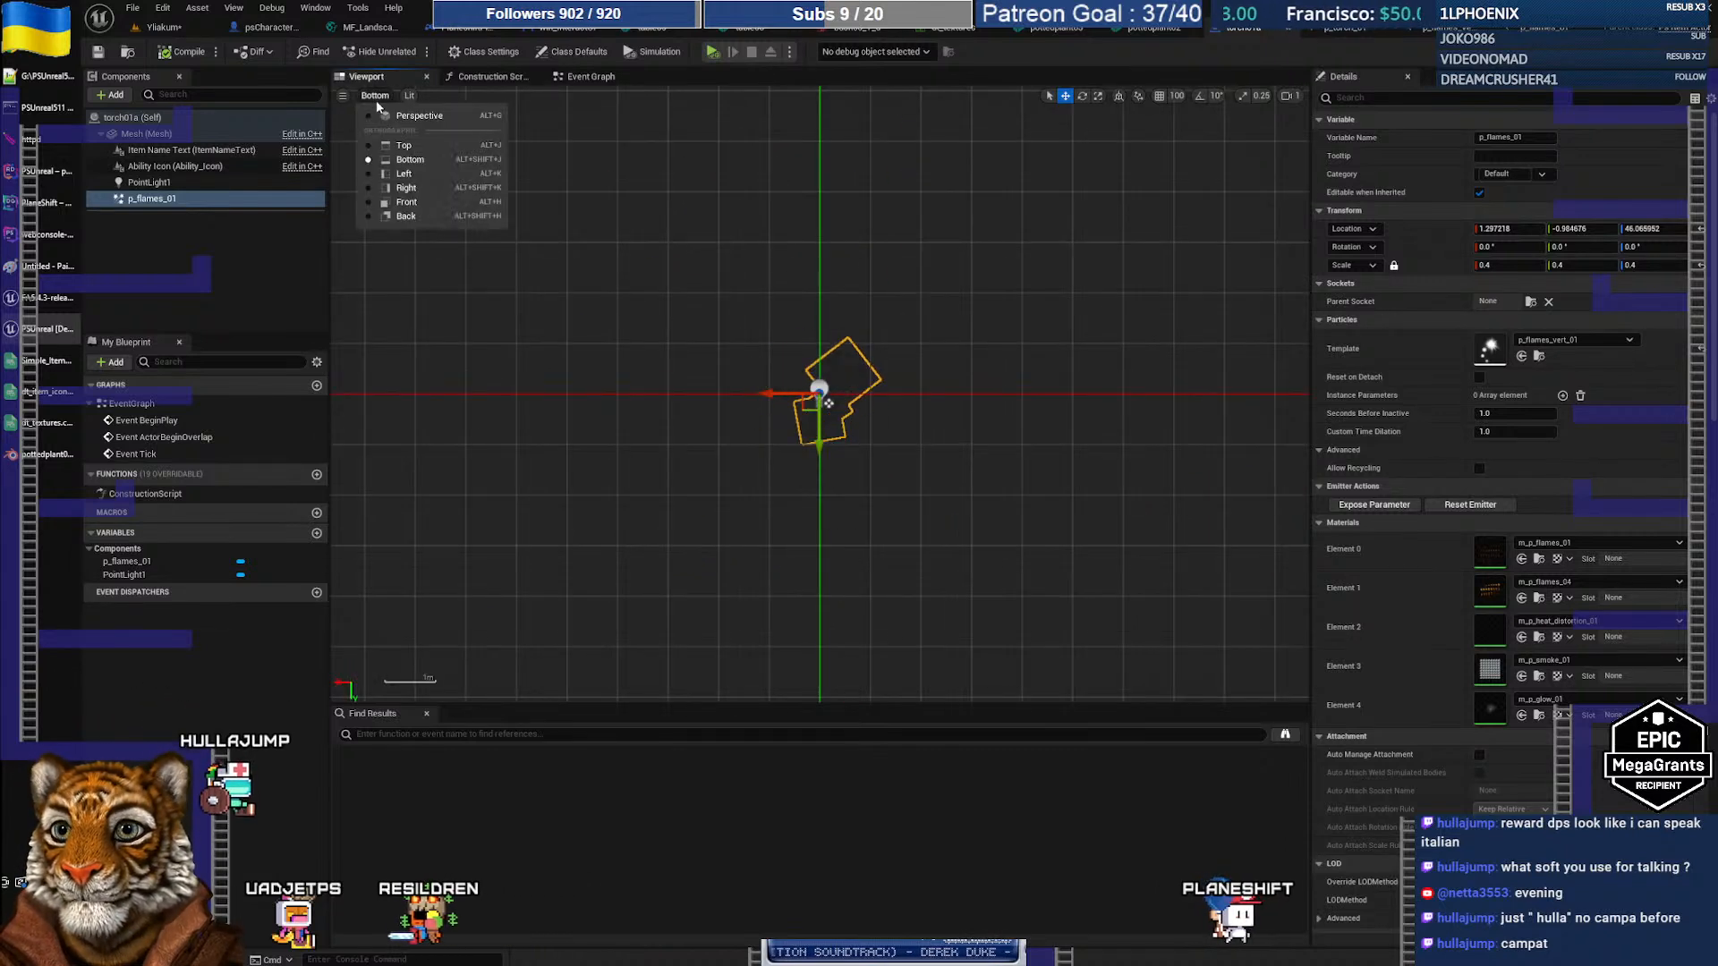
pyautogui.click(398, 188)
pyautogui.scroll(8, 816, 358)
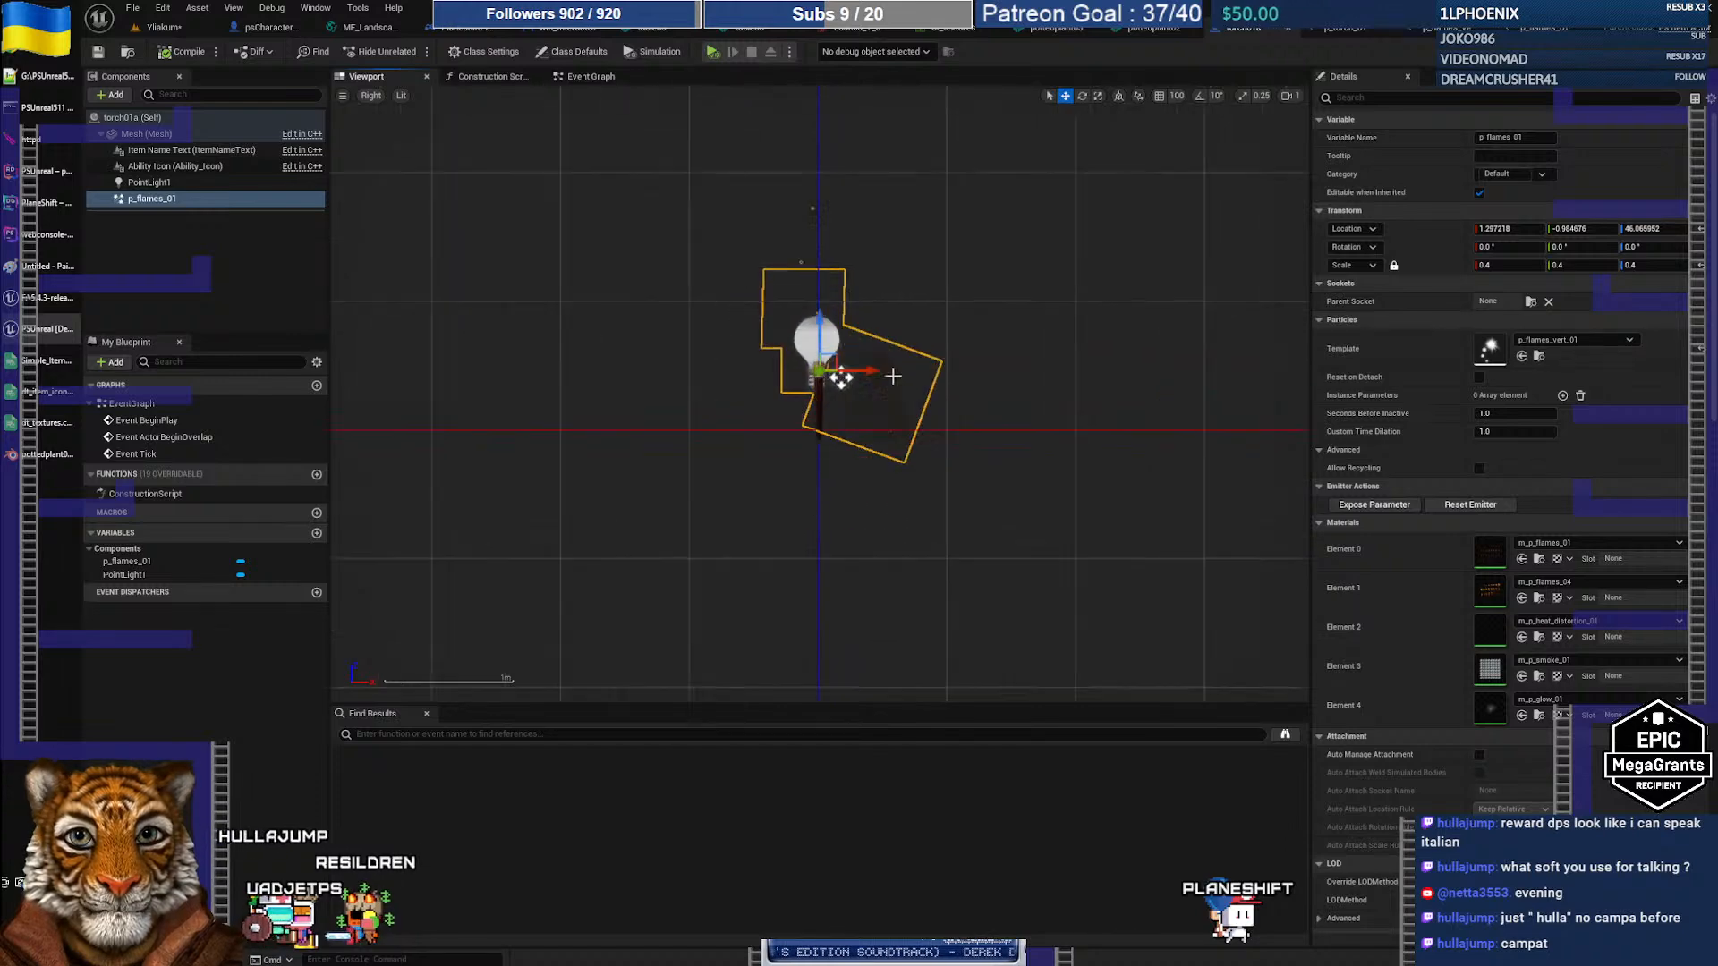
pyautogui.scroll(10, 811, 364)
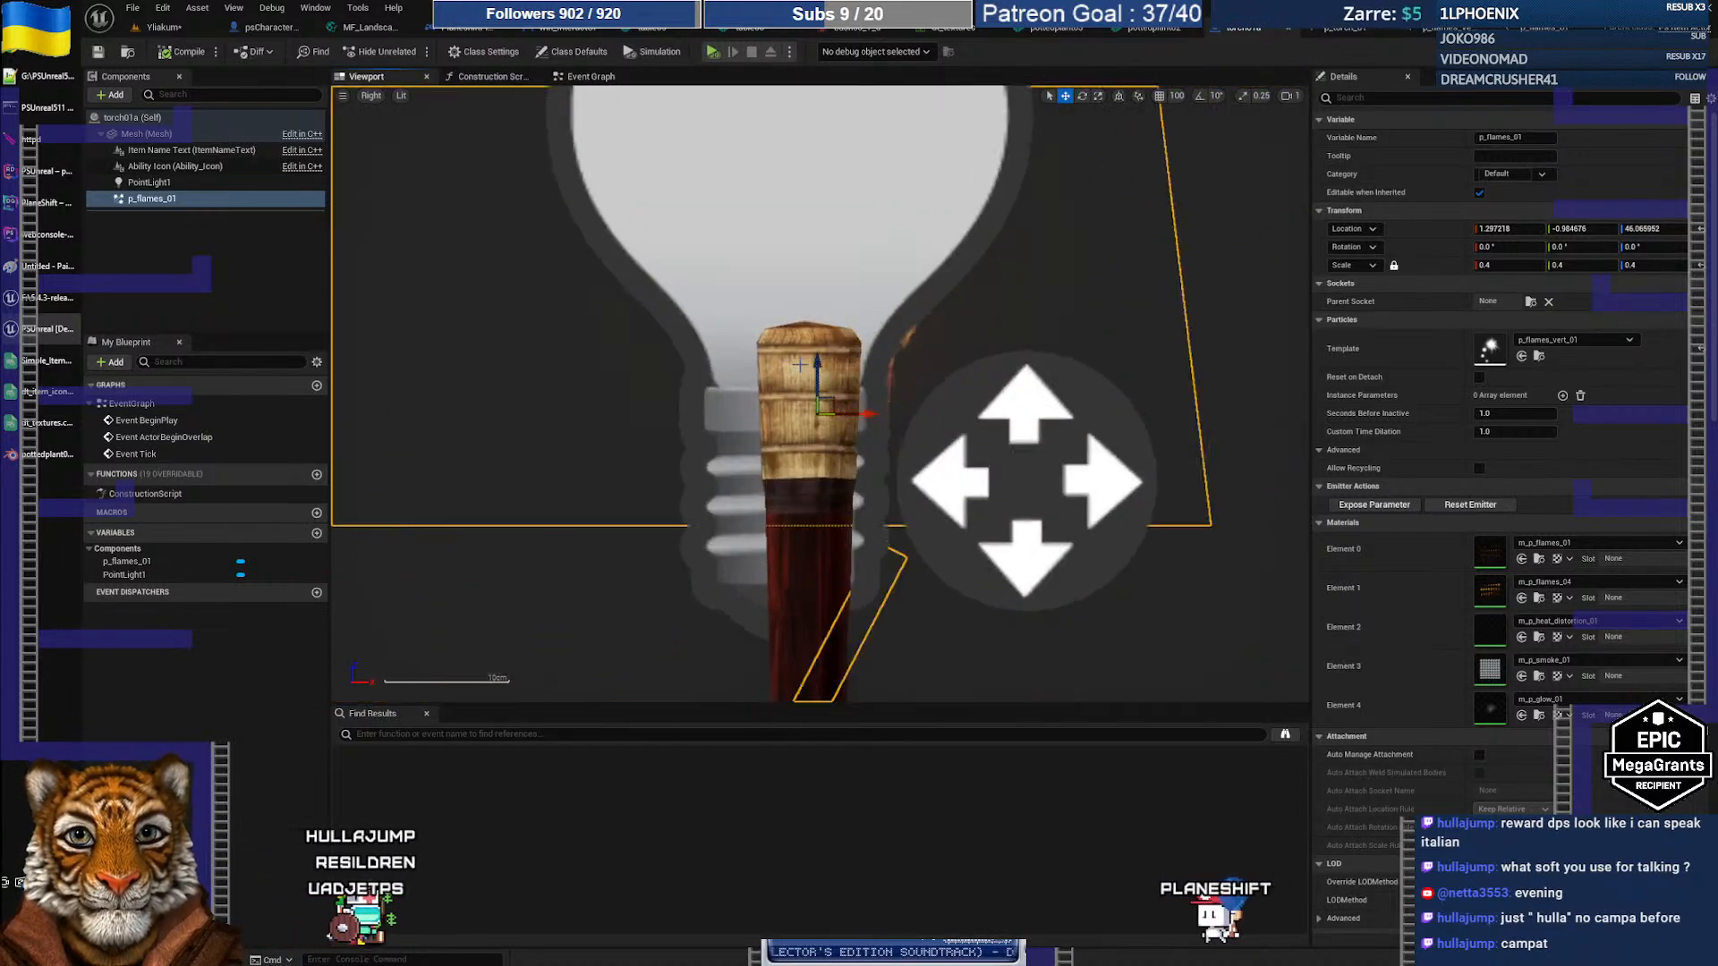
pyautogui.scroll(1, 806, 375)
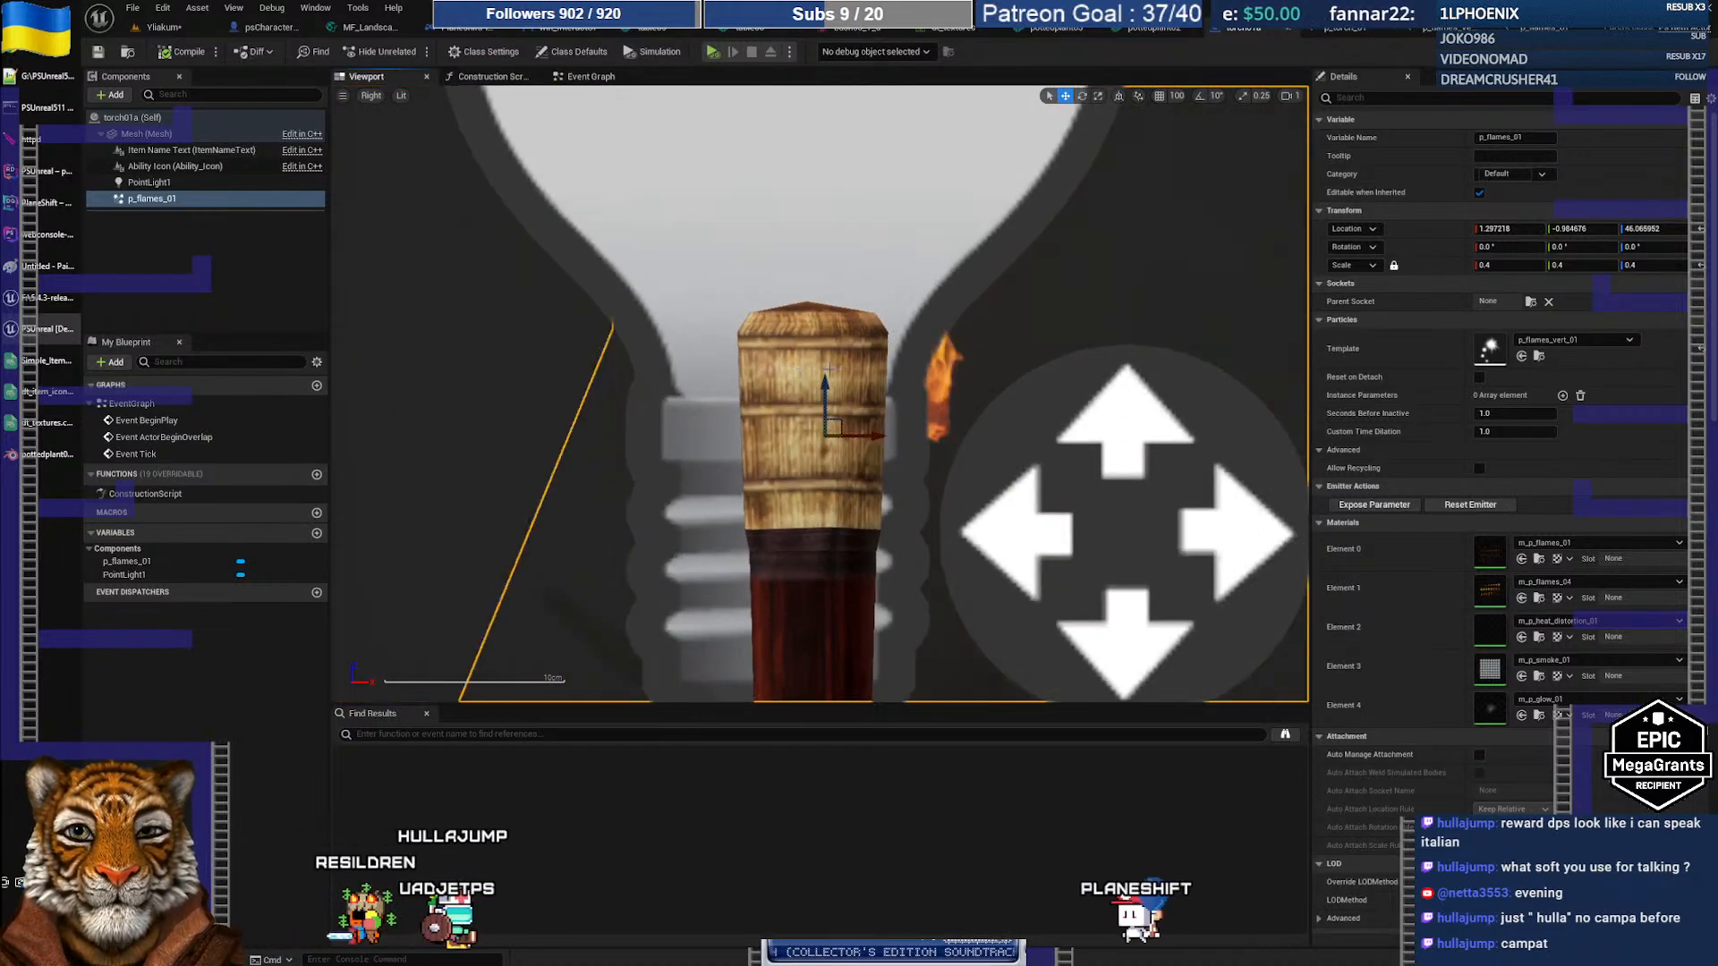
pyautogui.moveTo(875, 432); pyautogui.dragTo(865, 435)
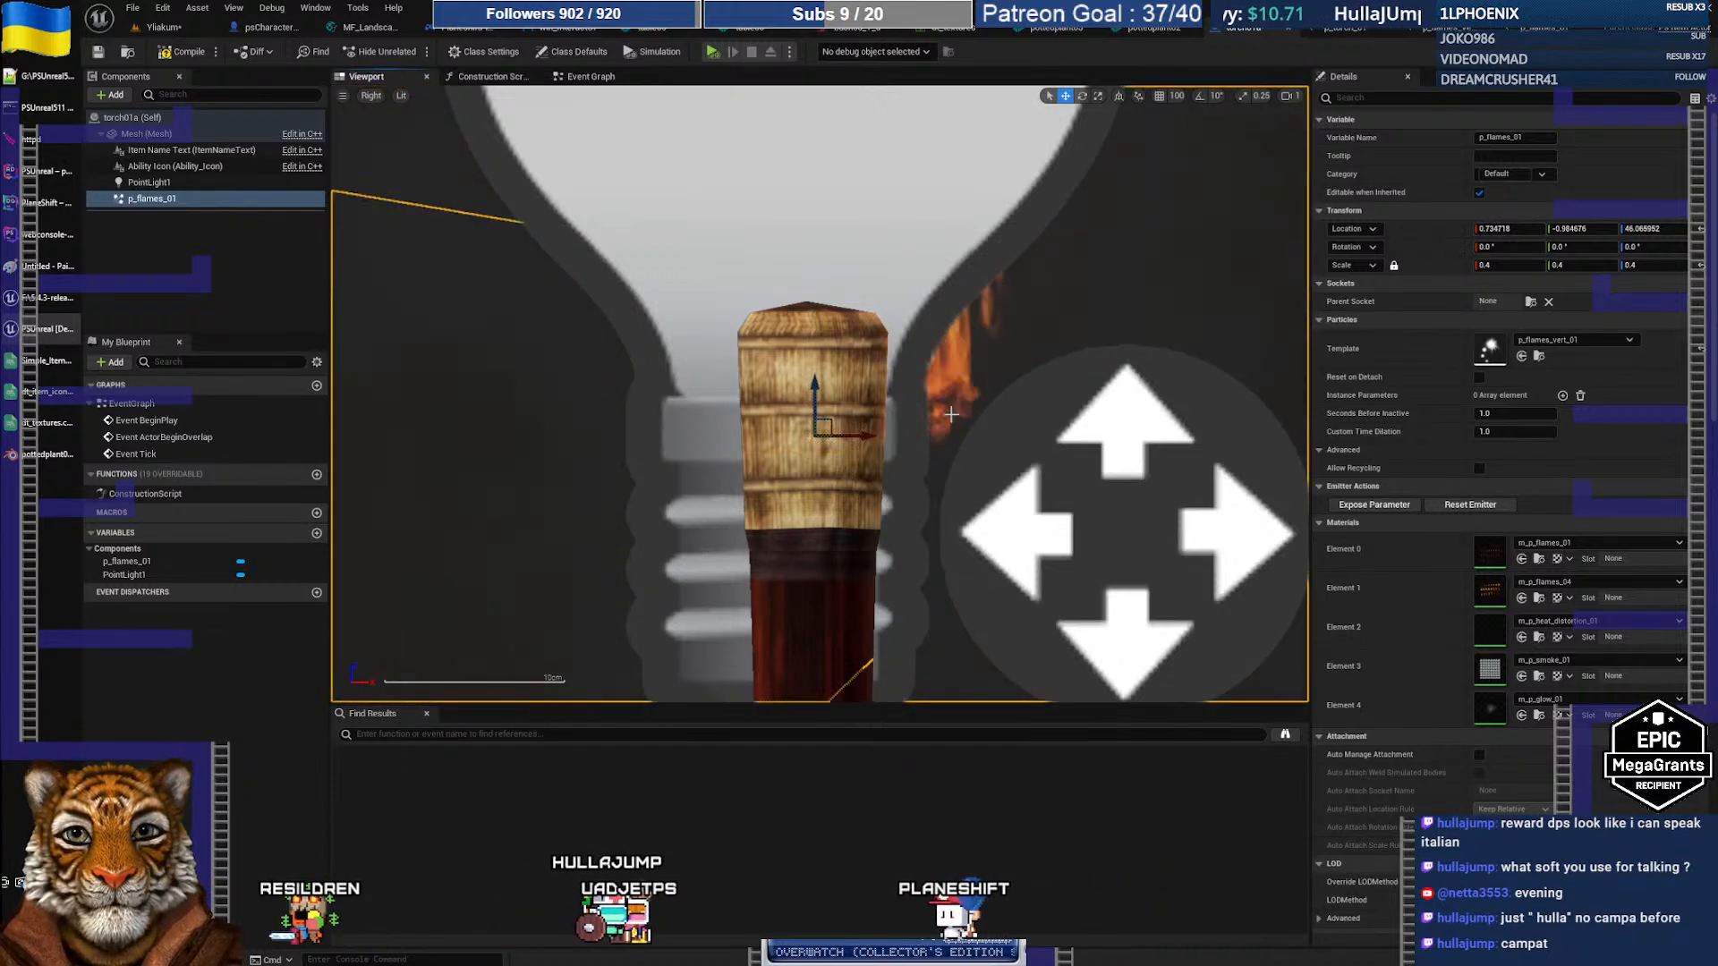
pyautogui.click(371, 95)
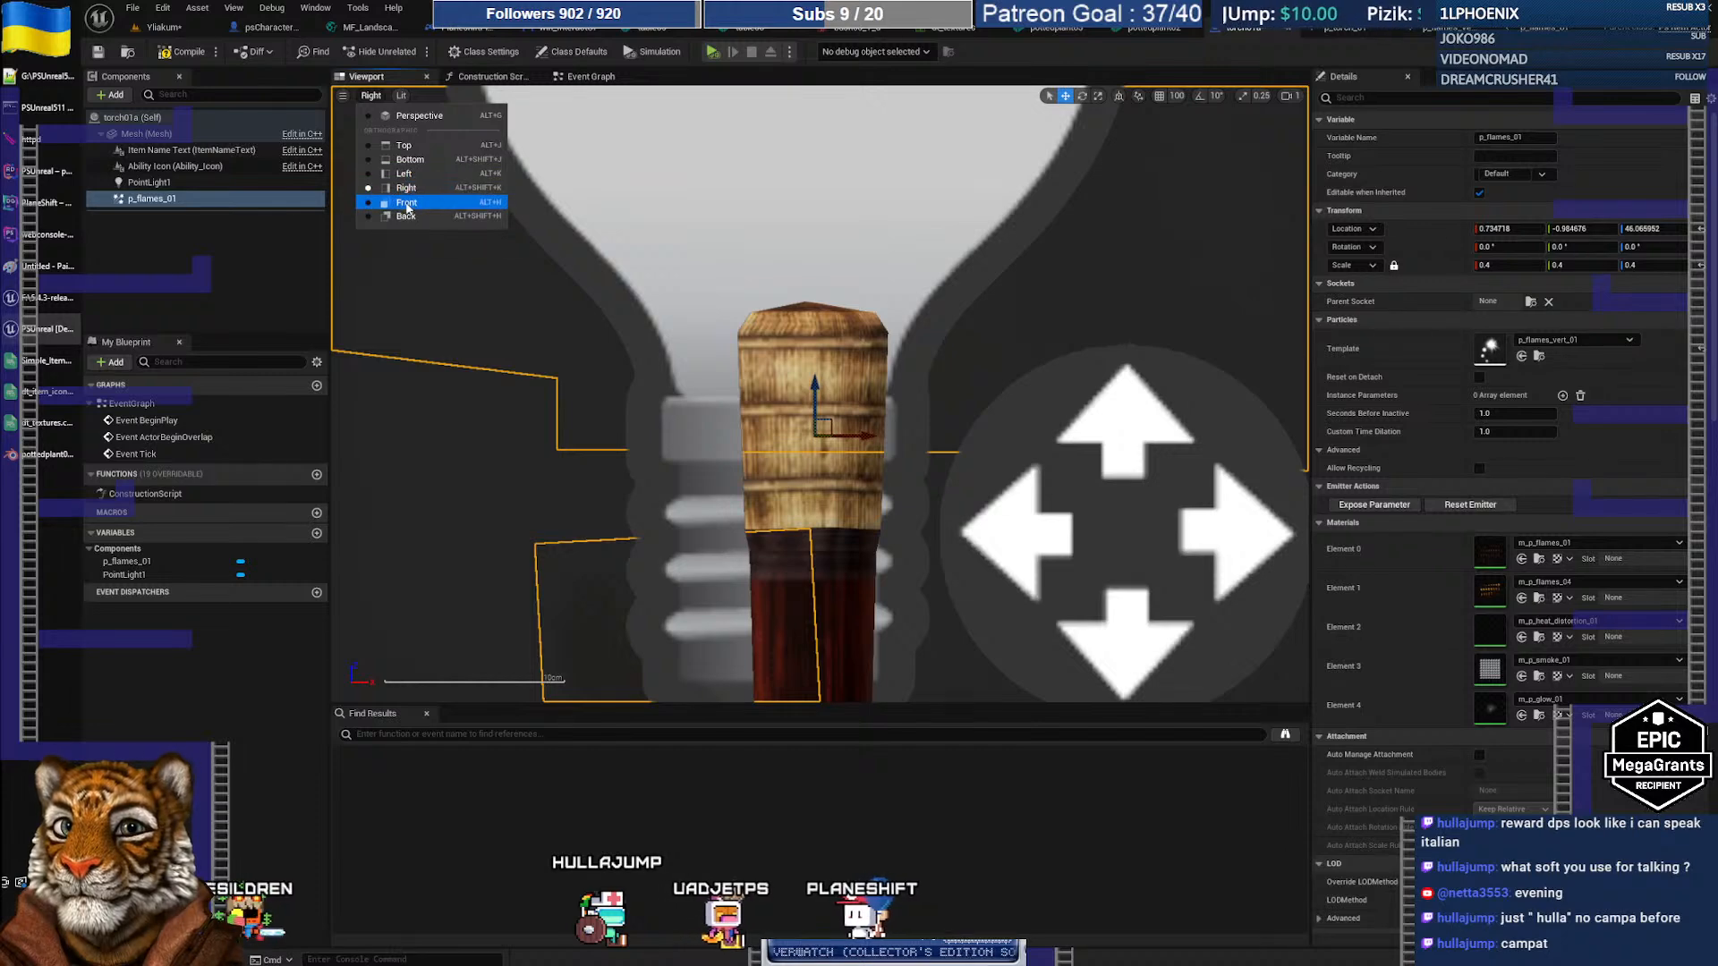
pyautogui.click(406, 202)
pyautogui.moveTo(790, 436); pyautogui.dragTo(777, 436)
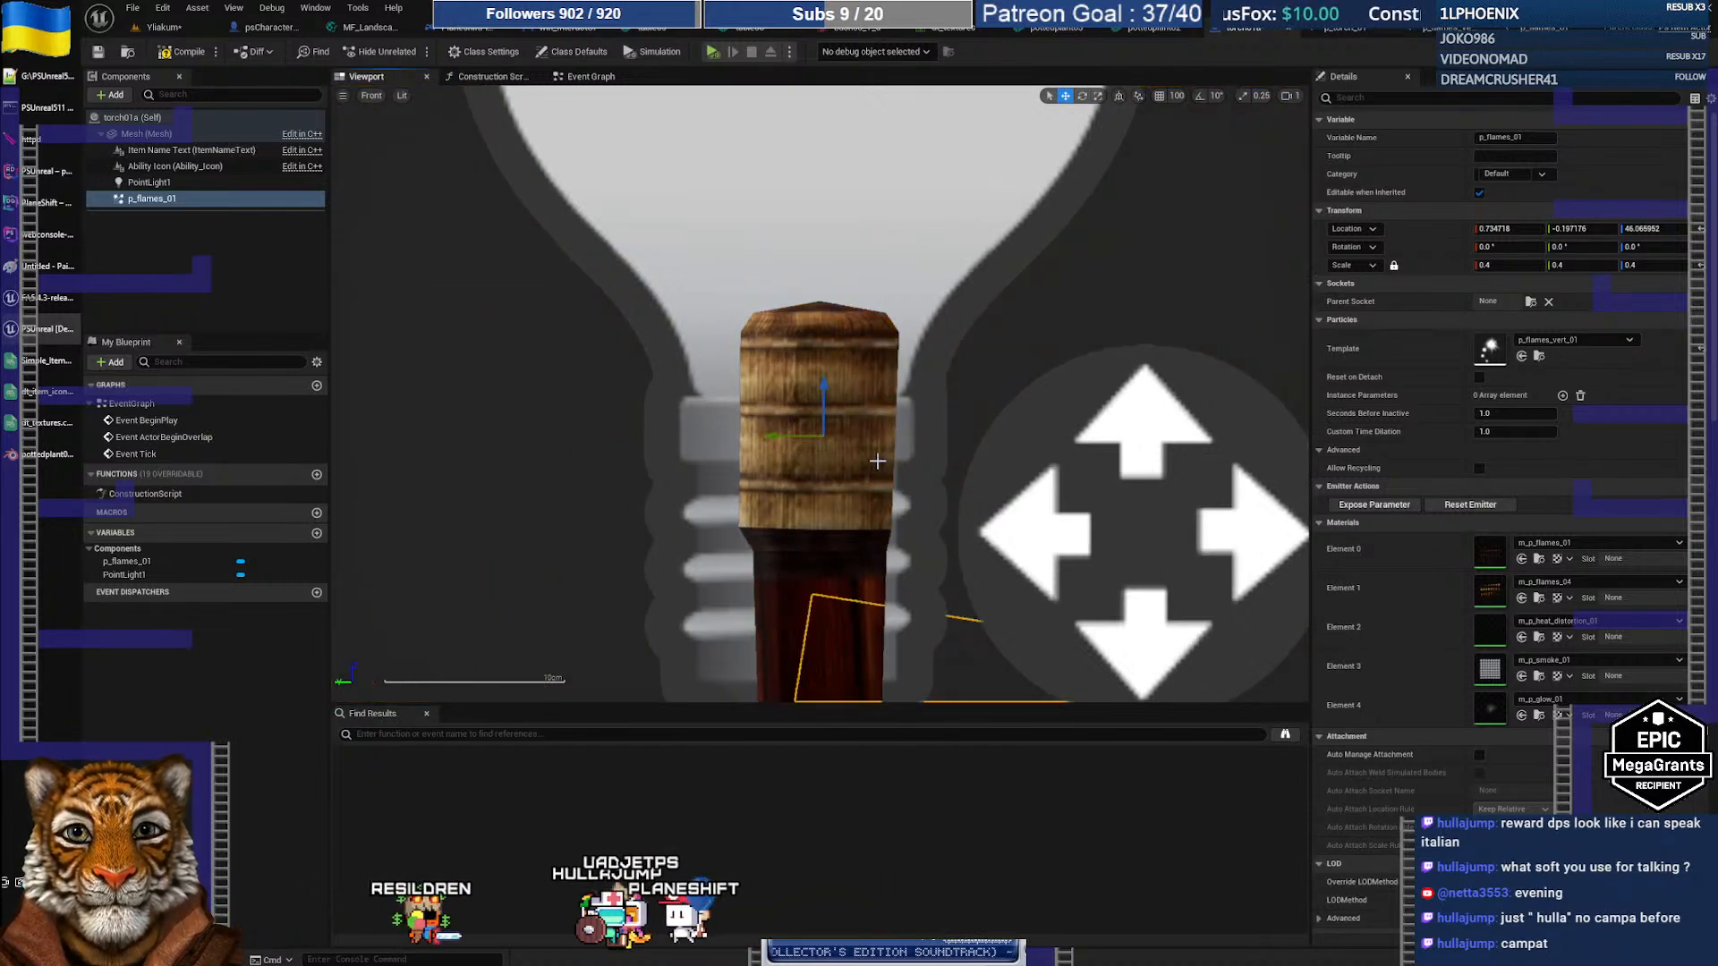
# Step: Fine-tune the flame from below to X 0.268051, Y 0.002824, then compile the Blueprint
pyautogui.click(371, 95)
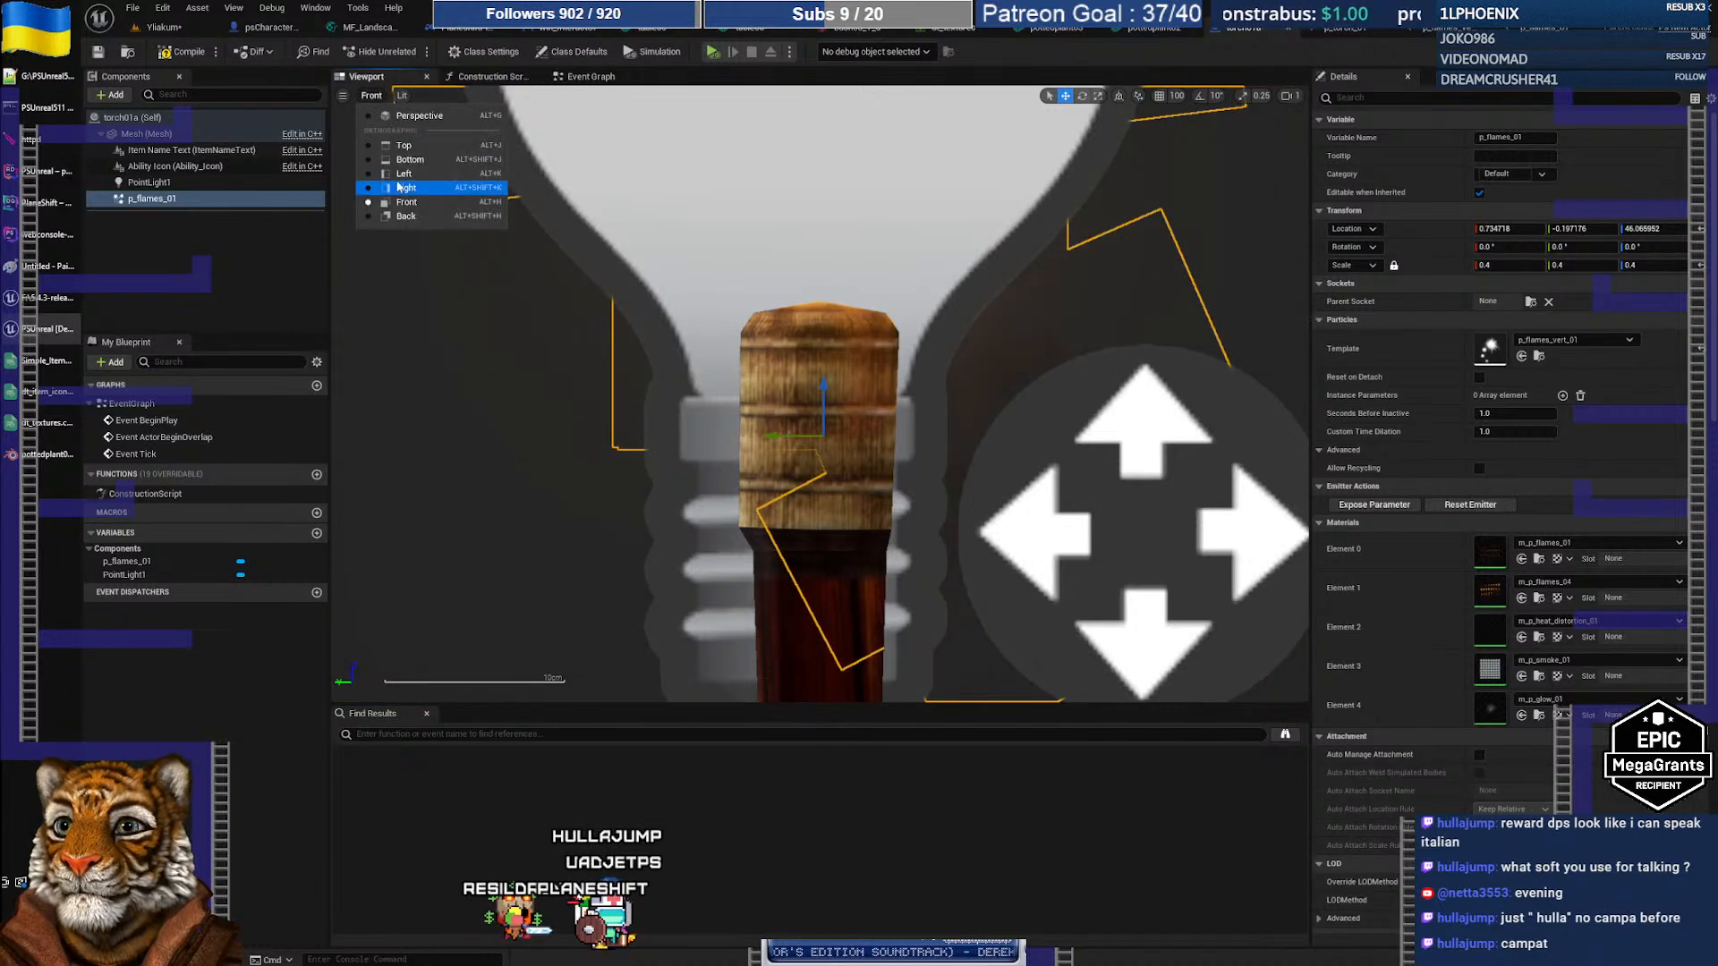
pyautogui.click(402, 144)
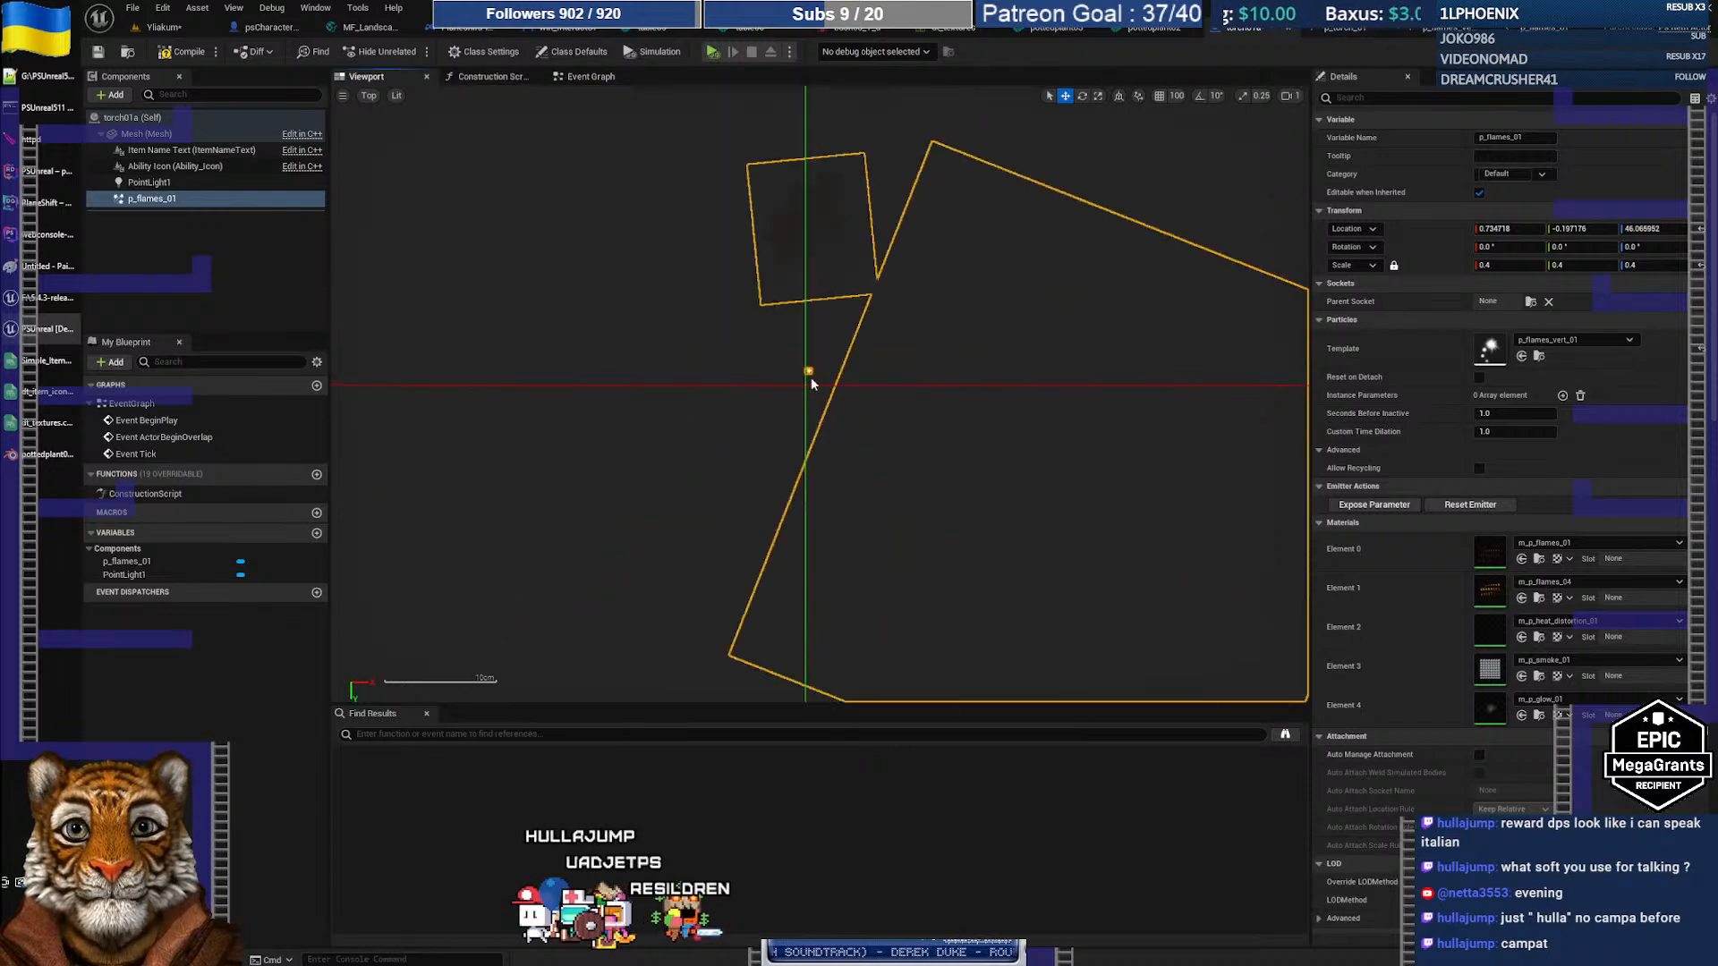
pyautogui.click(365, 96)
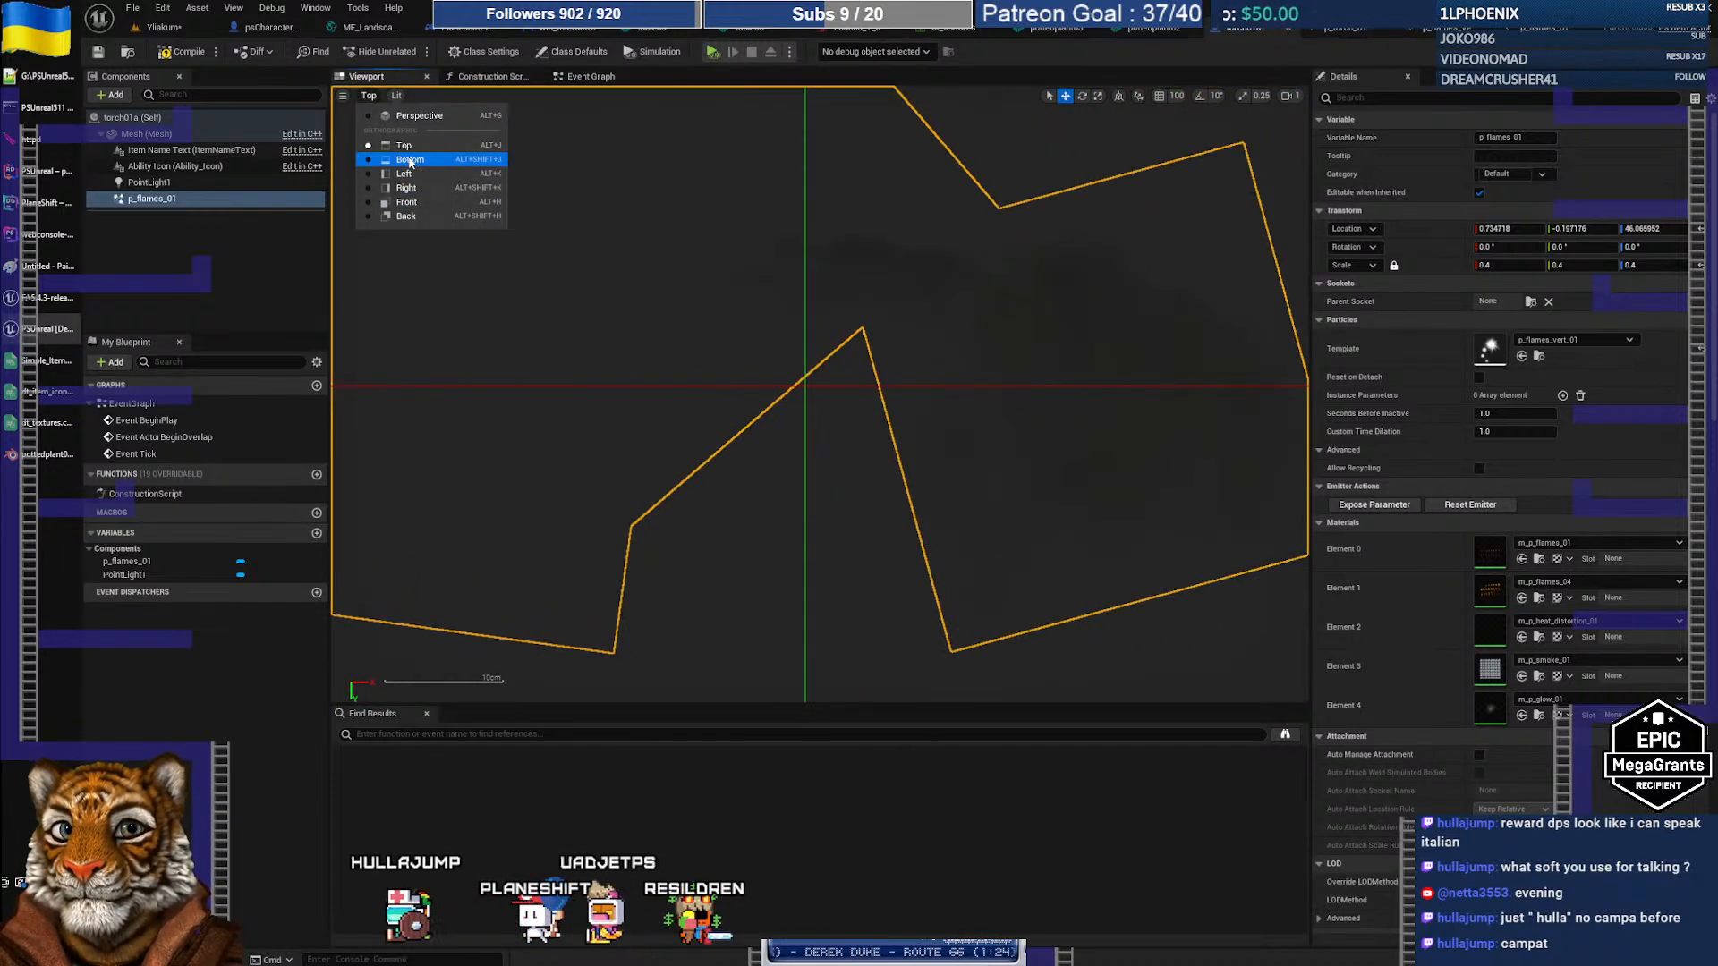
pyautogui.click(410, 159)
pyautogui.scroll(-6, 853, 329)
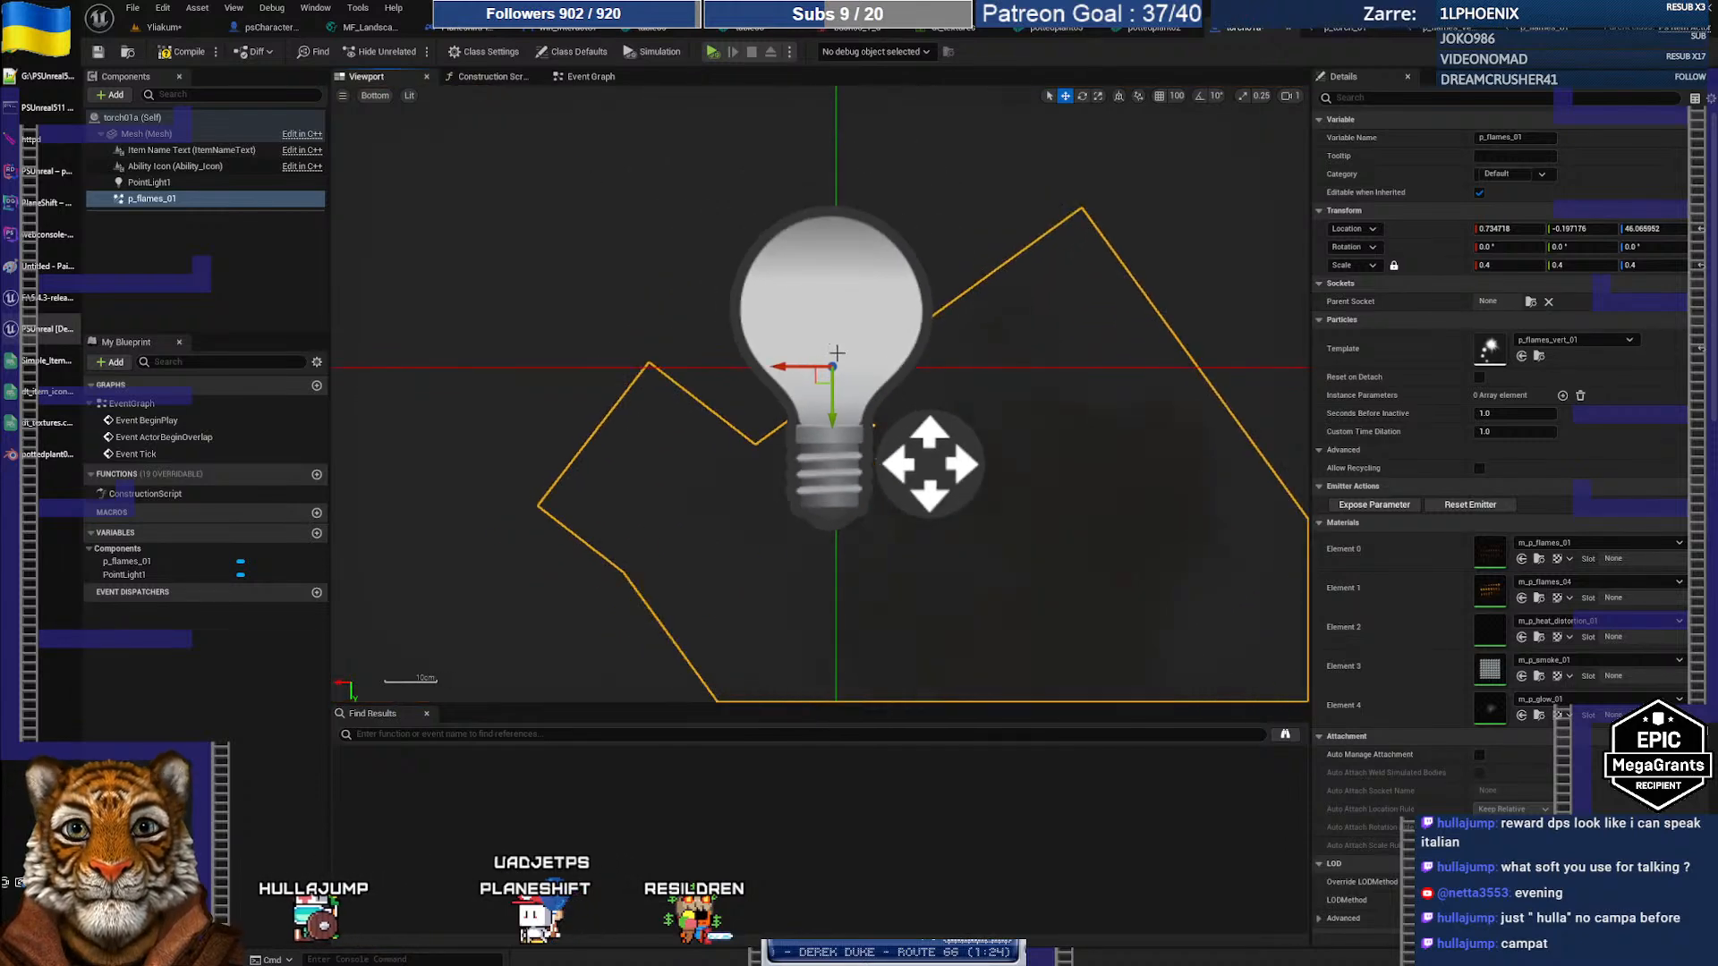
pyautogui.scroll(6, 834, 350)
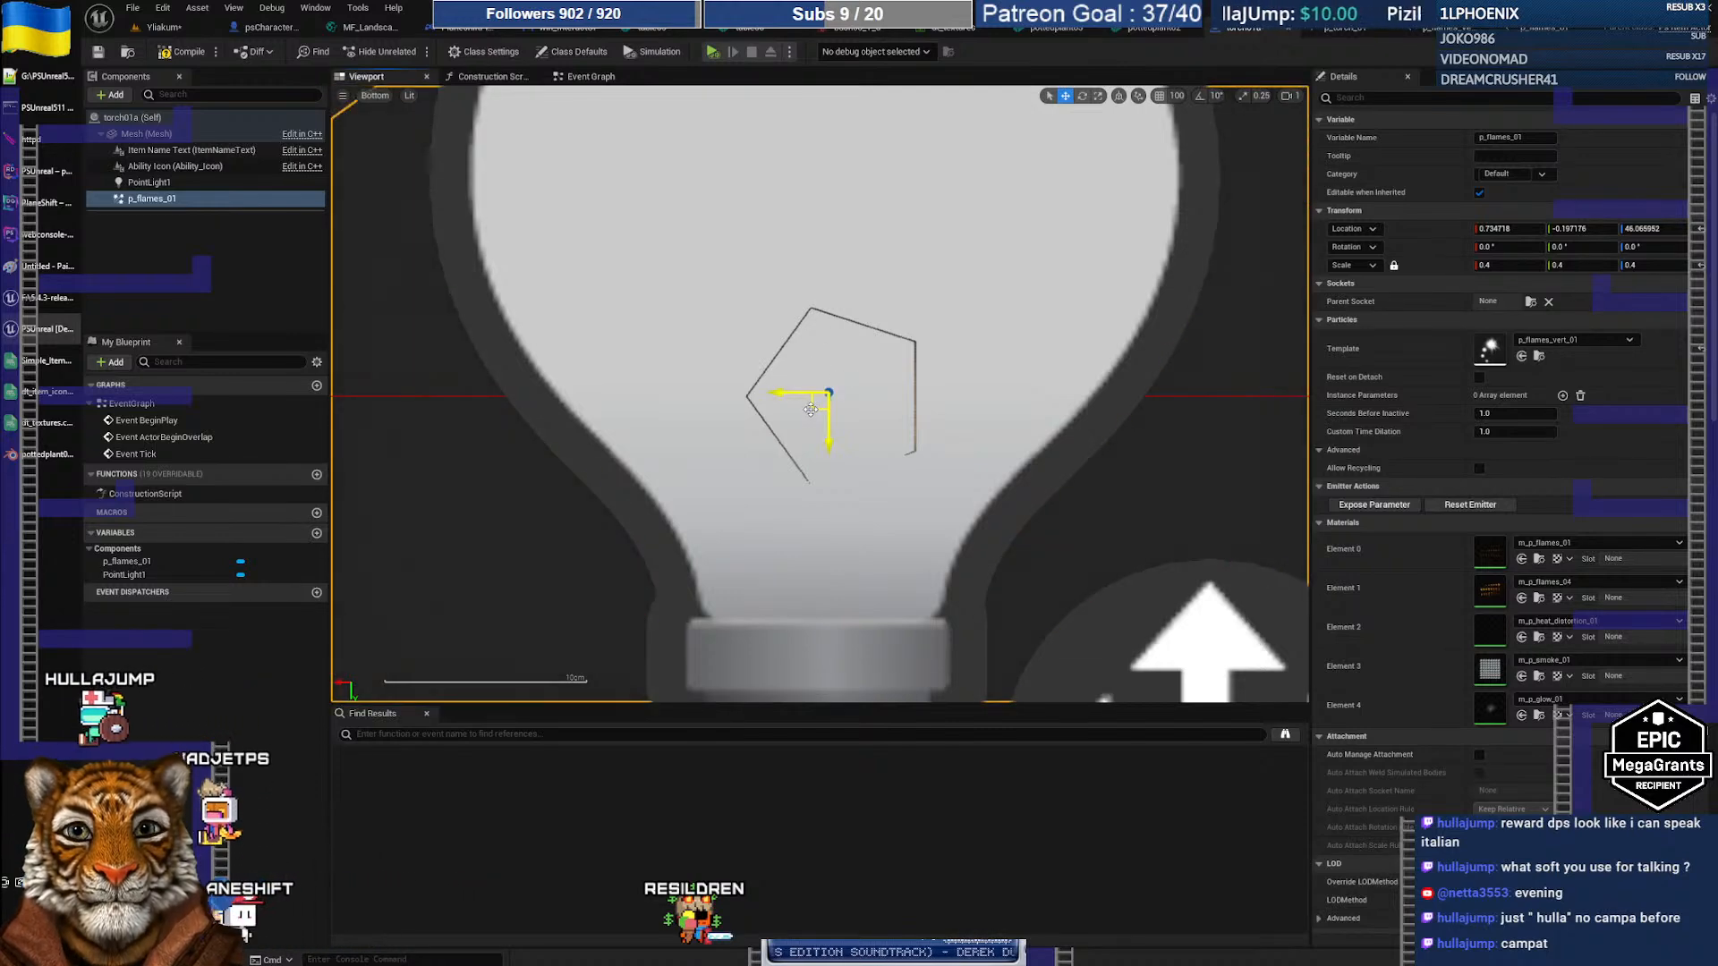
pyautogui.moveTo(811, 409); pyautogui.dragTo(819, 414)
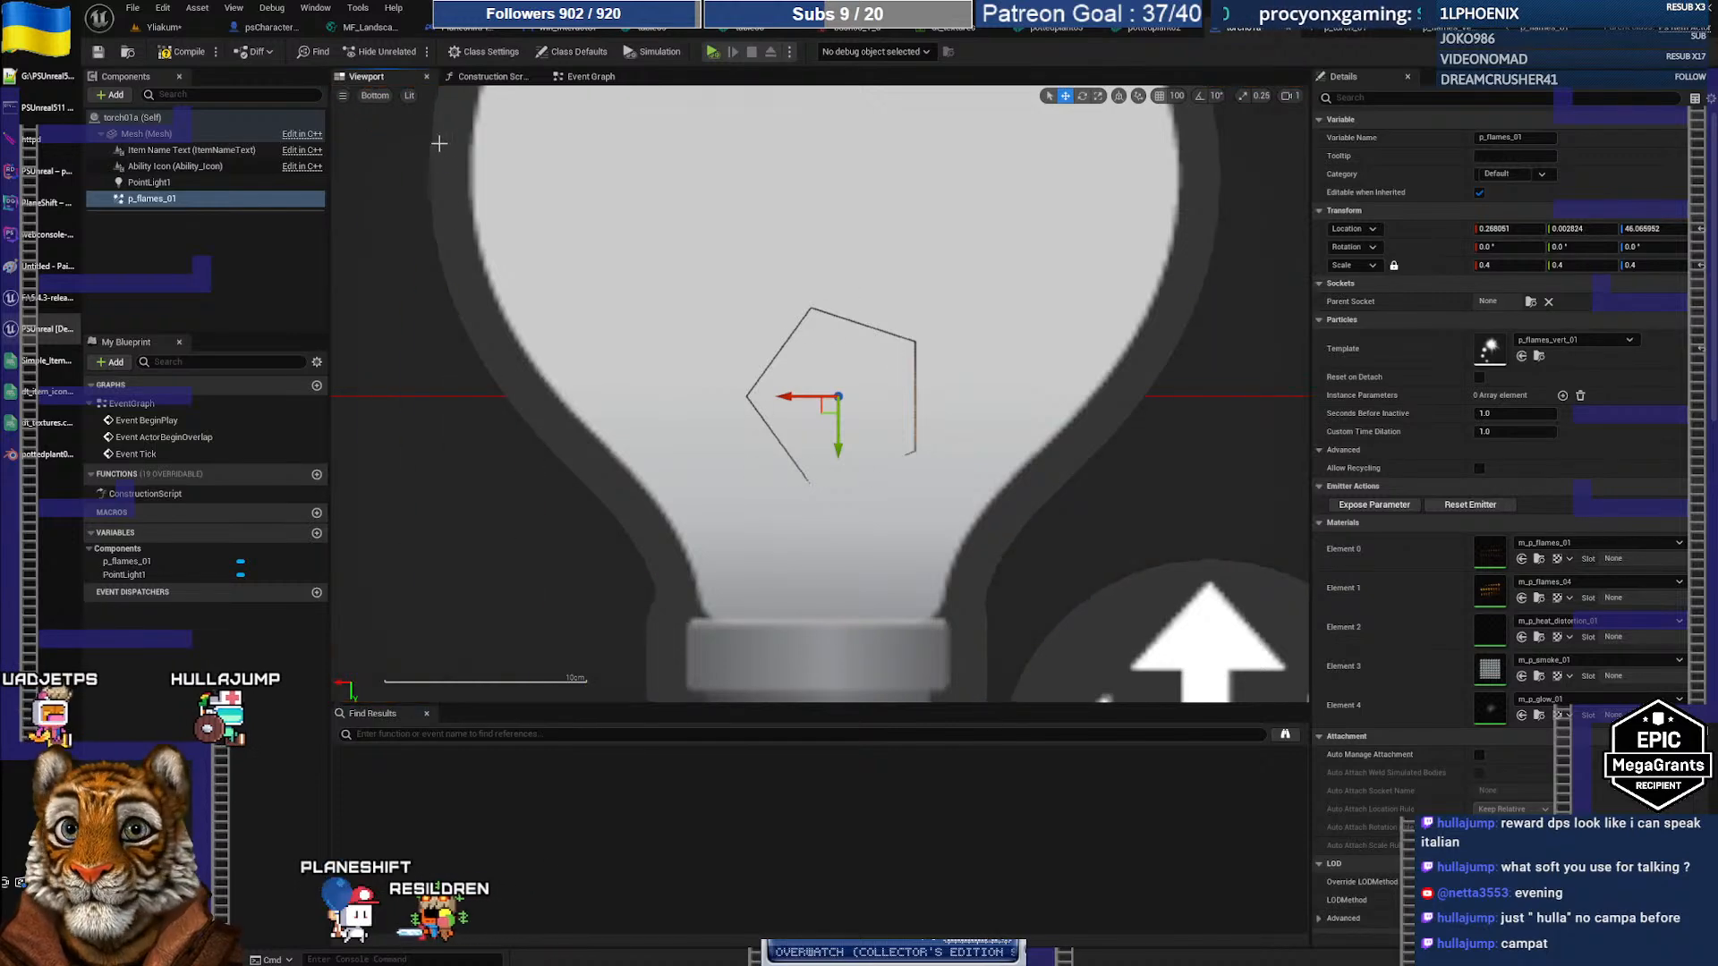
pyautogui.click(375, 96)
pyautogui.click(404, 173)
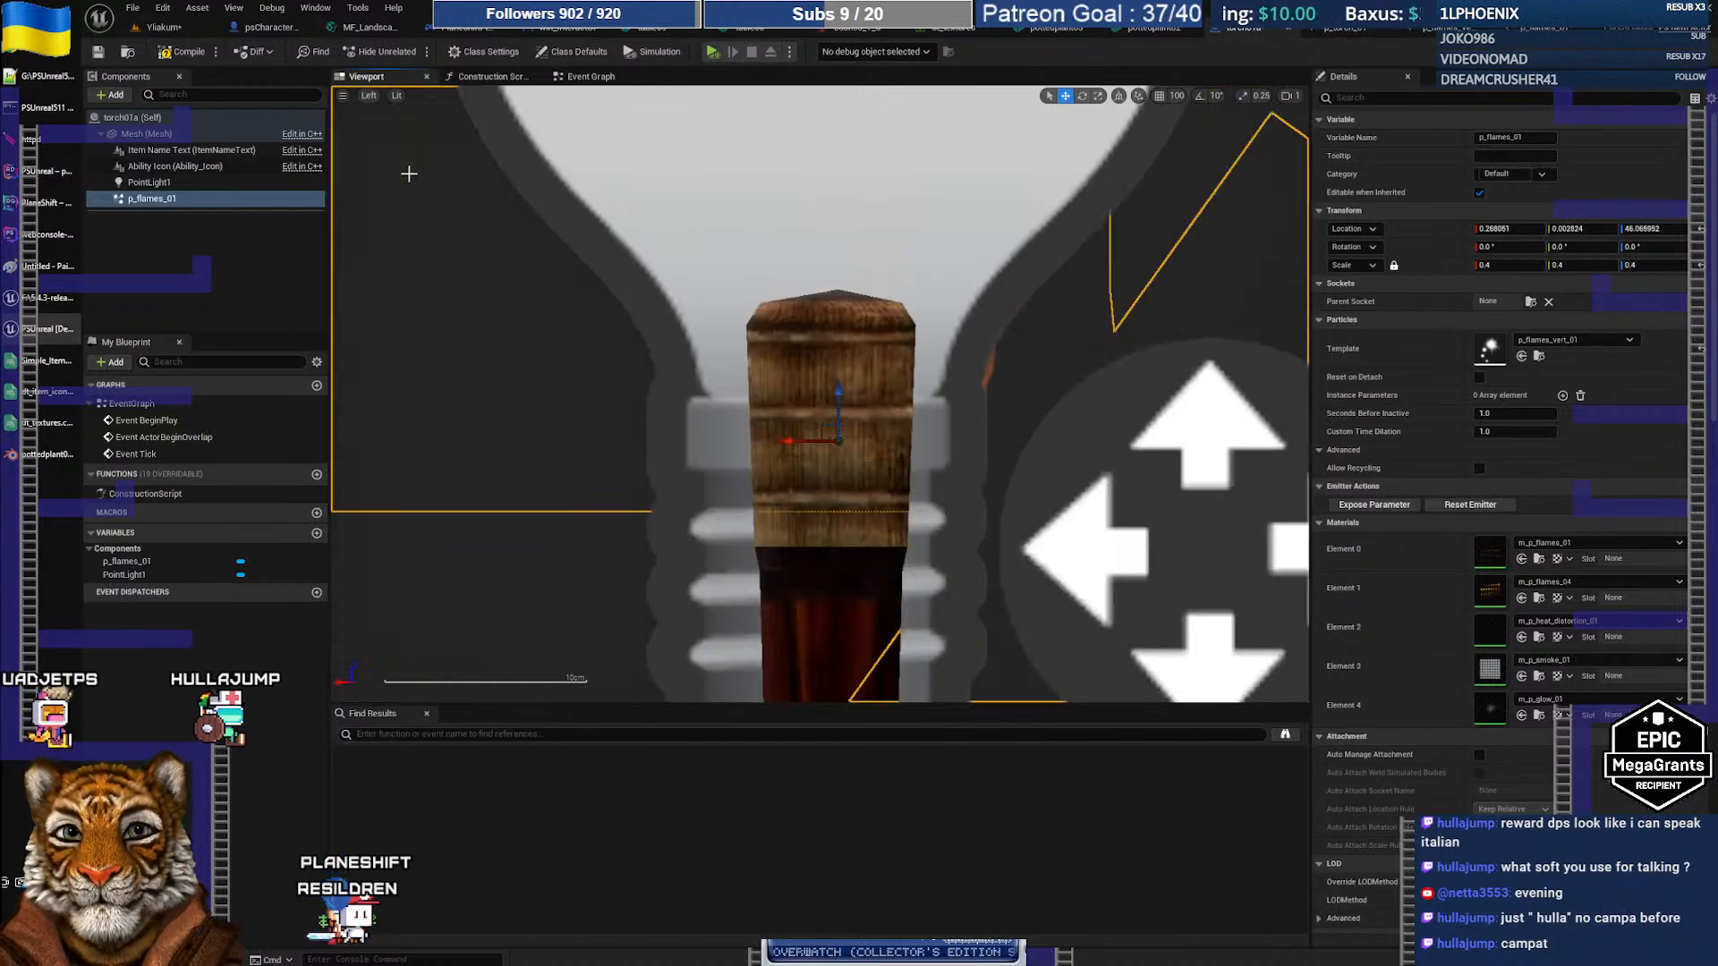
pyautogui.click(370, 95)
pyautogui.click(399, 201)
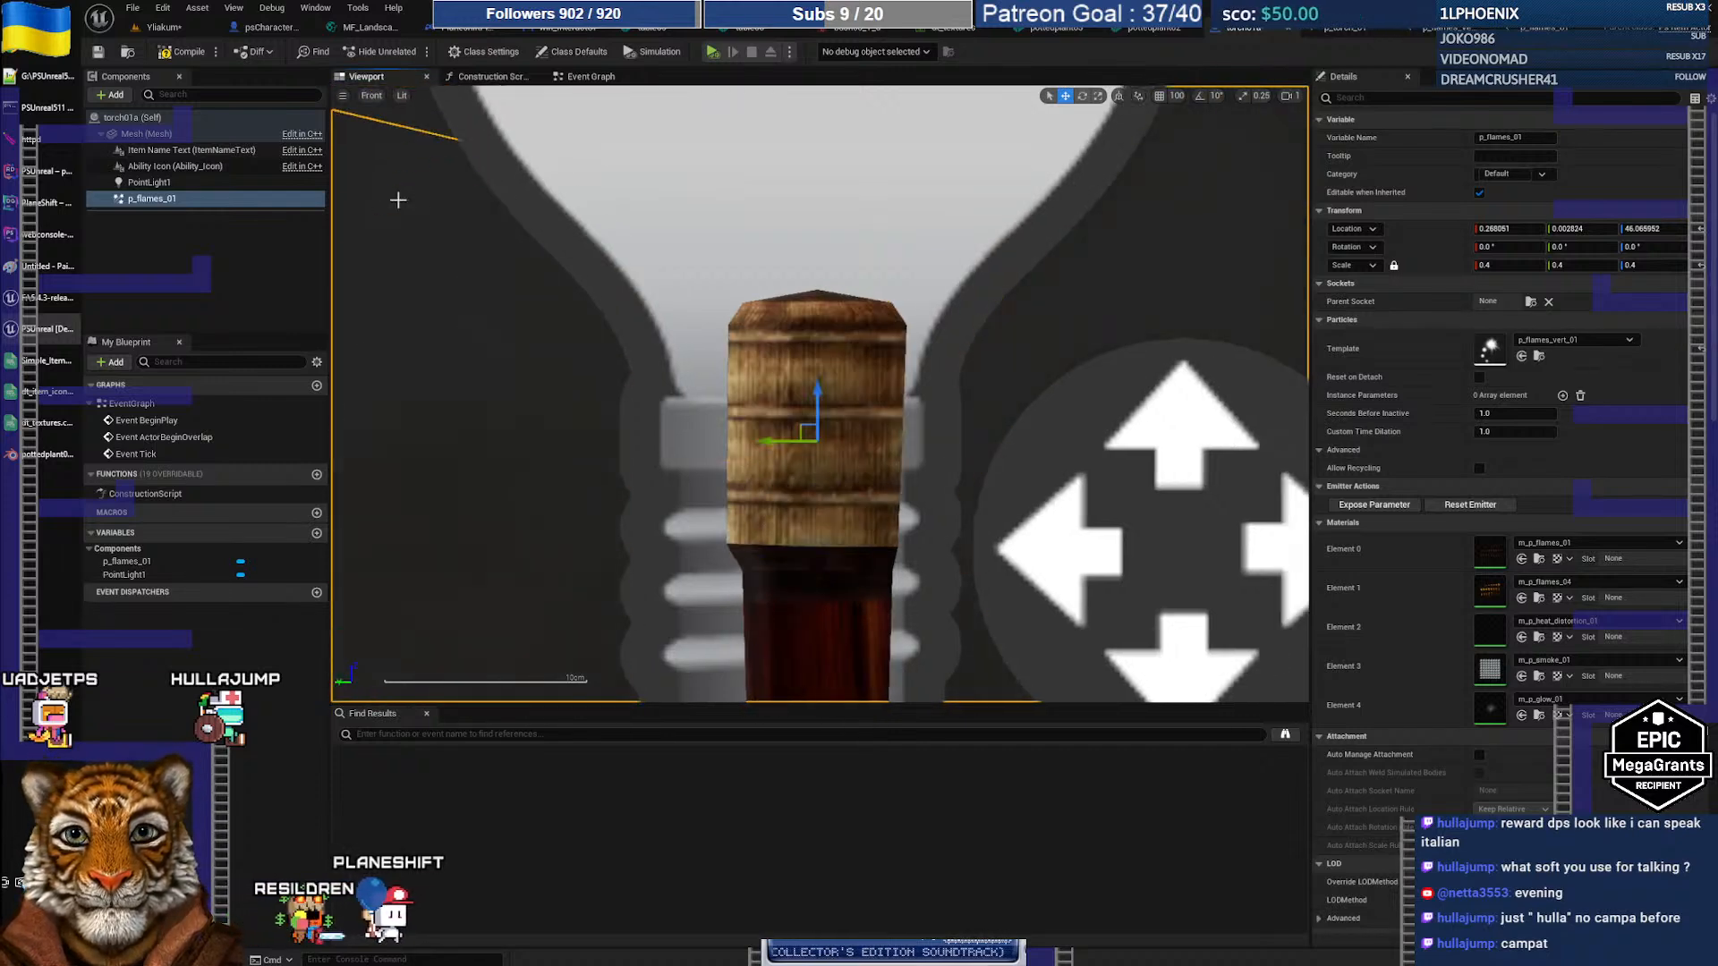
pyautogui.click(186, 53)
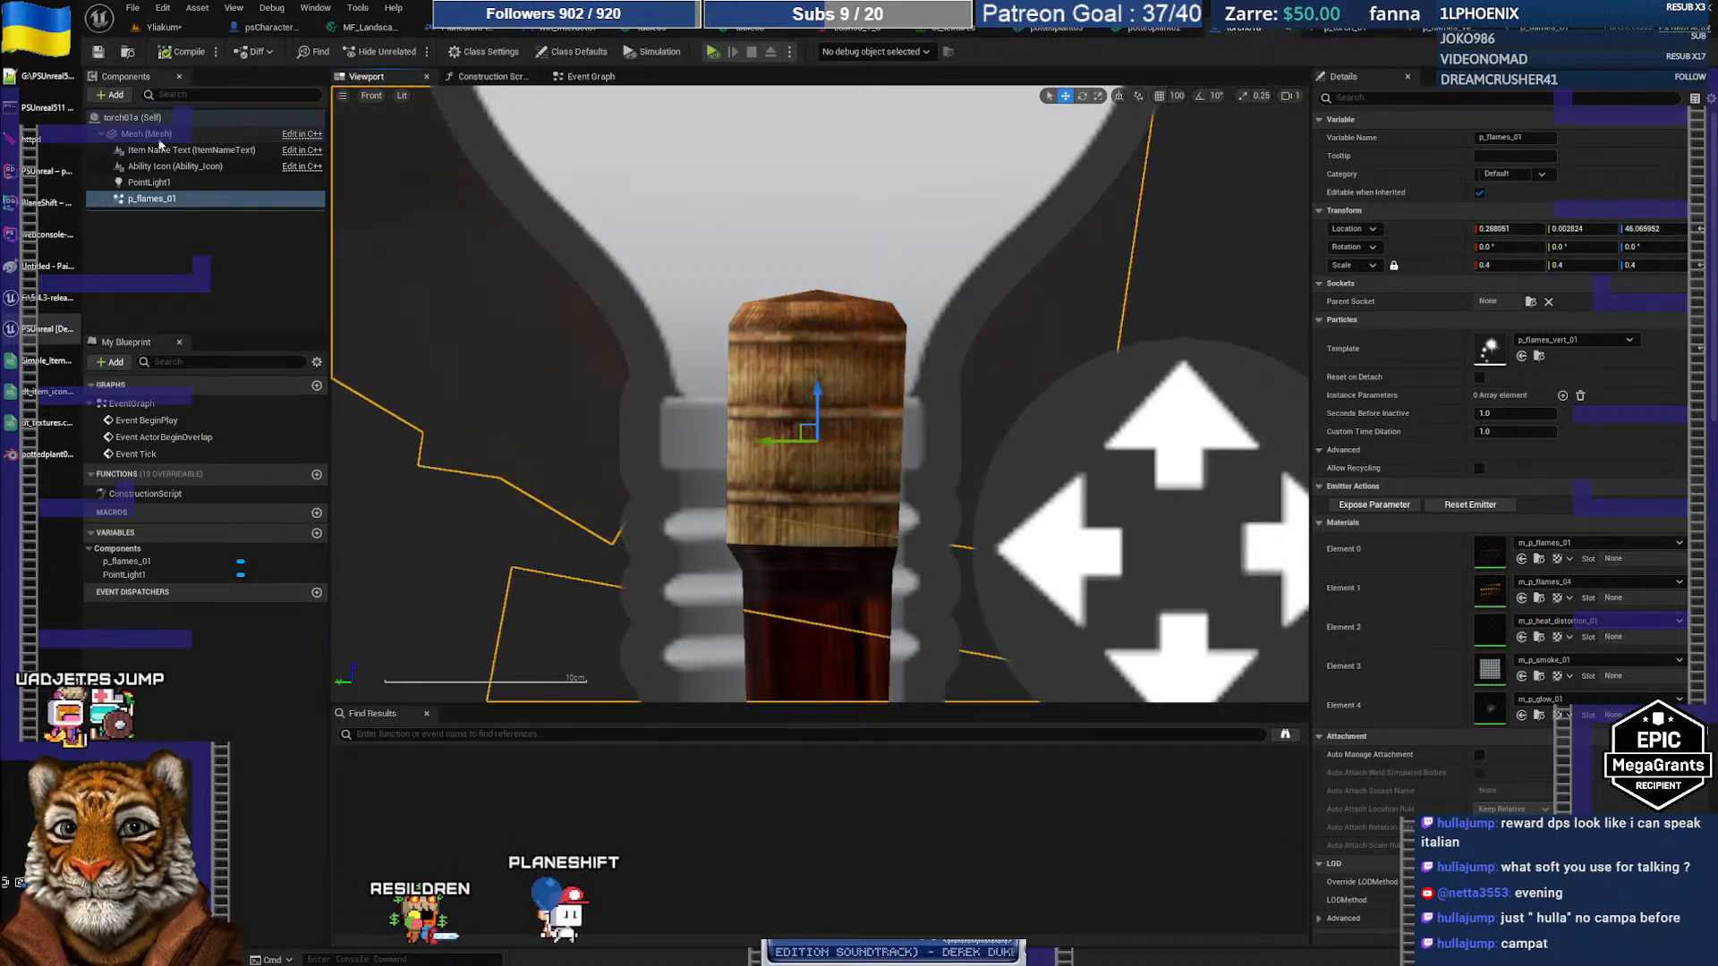
# Step: Launch the PSUnreal511 Server and then the PSUnreal511 Client from the Start menu
pyautogui.press('super')
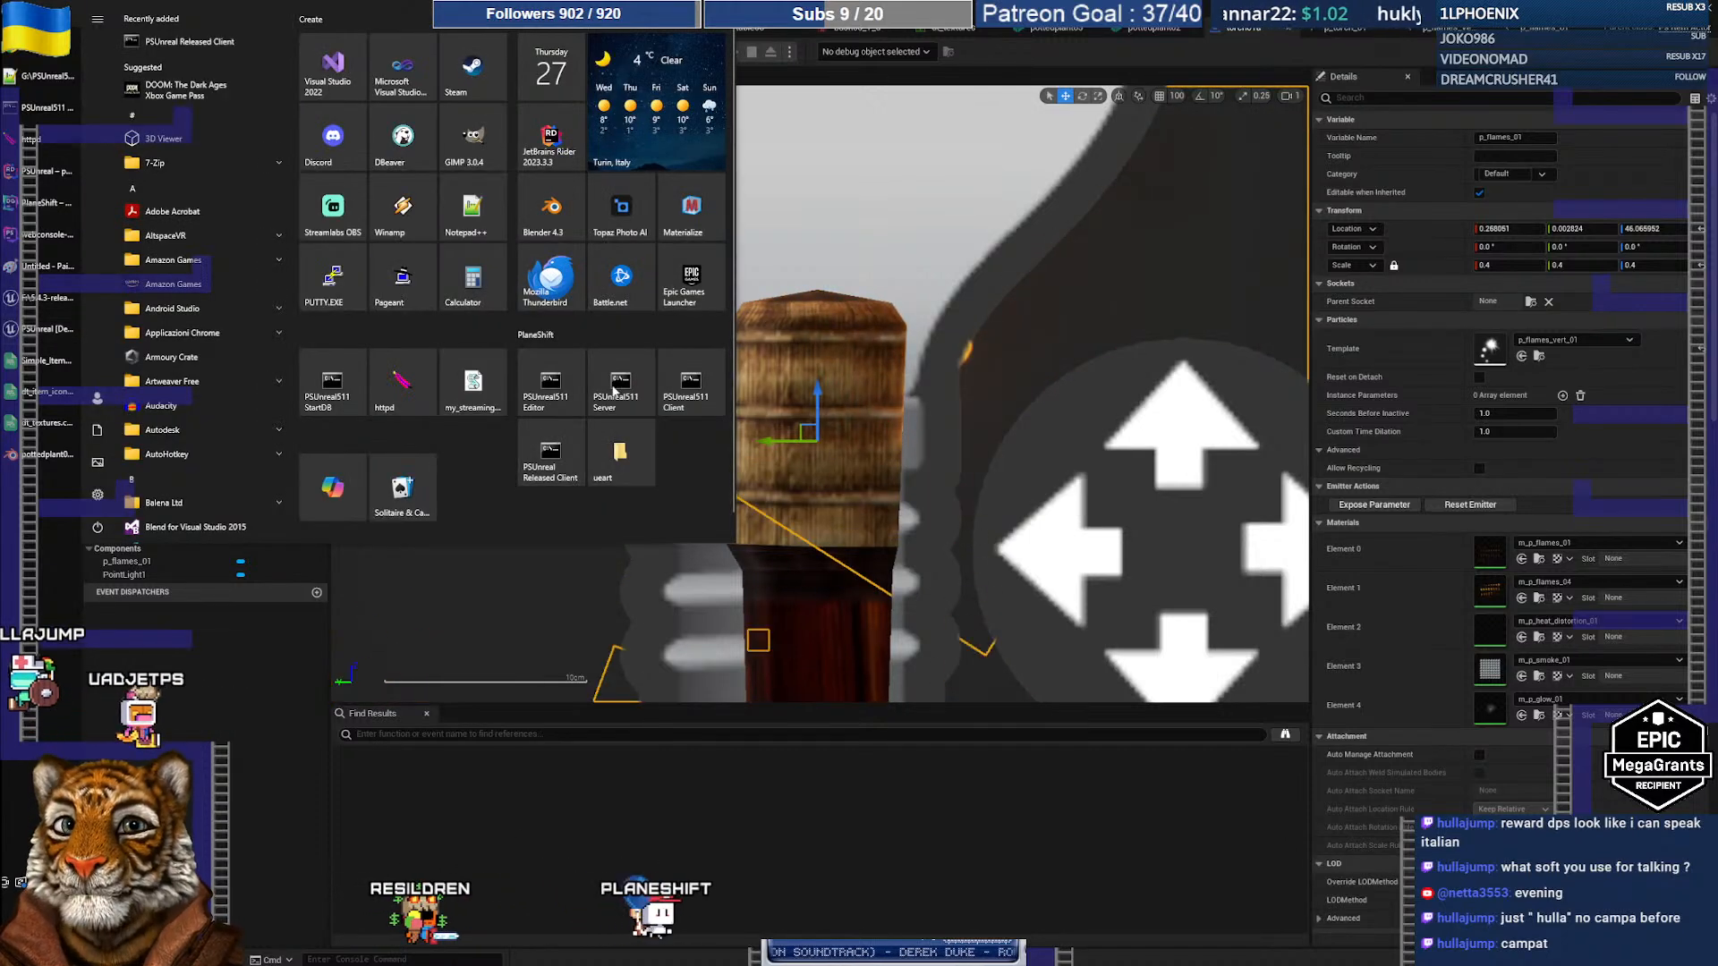
pyautogui.click(613, 390)
pyautogui.press('super')
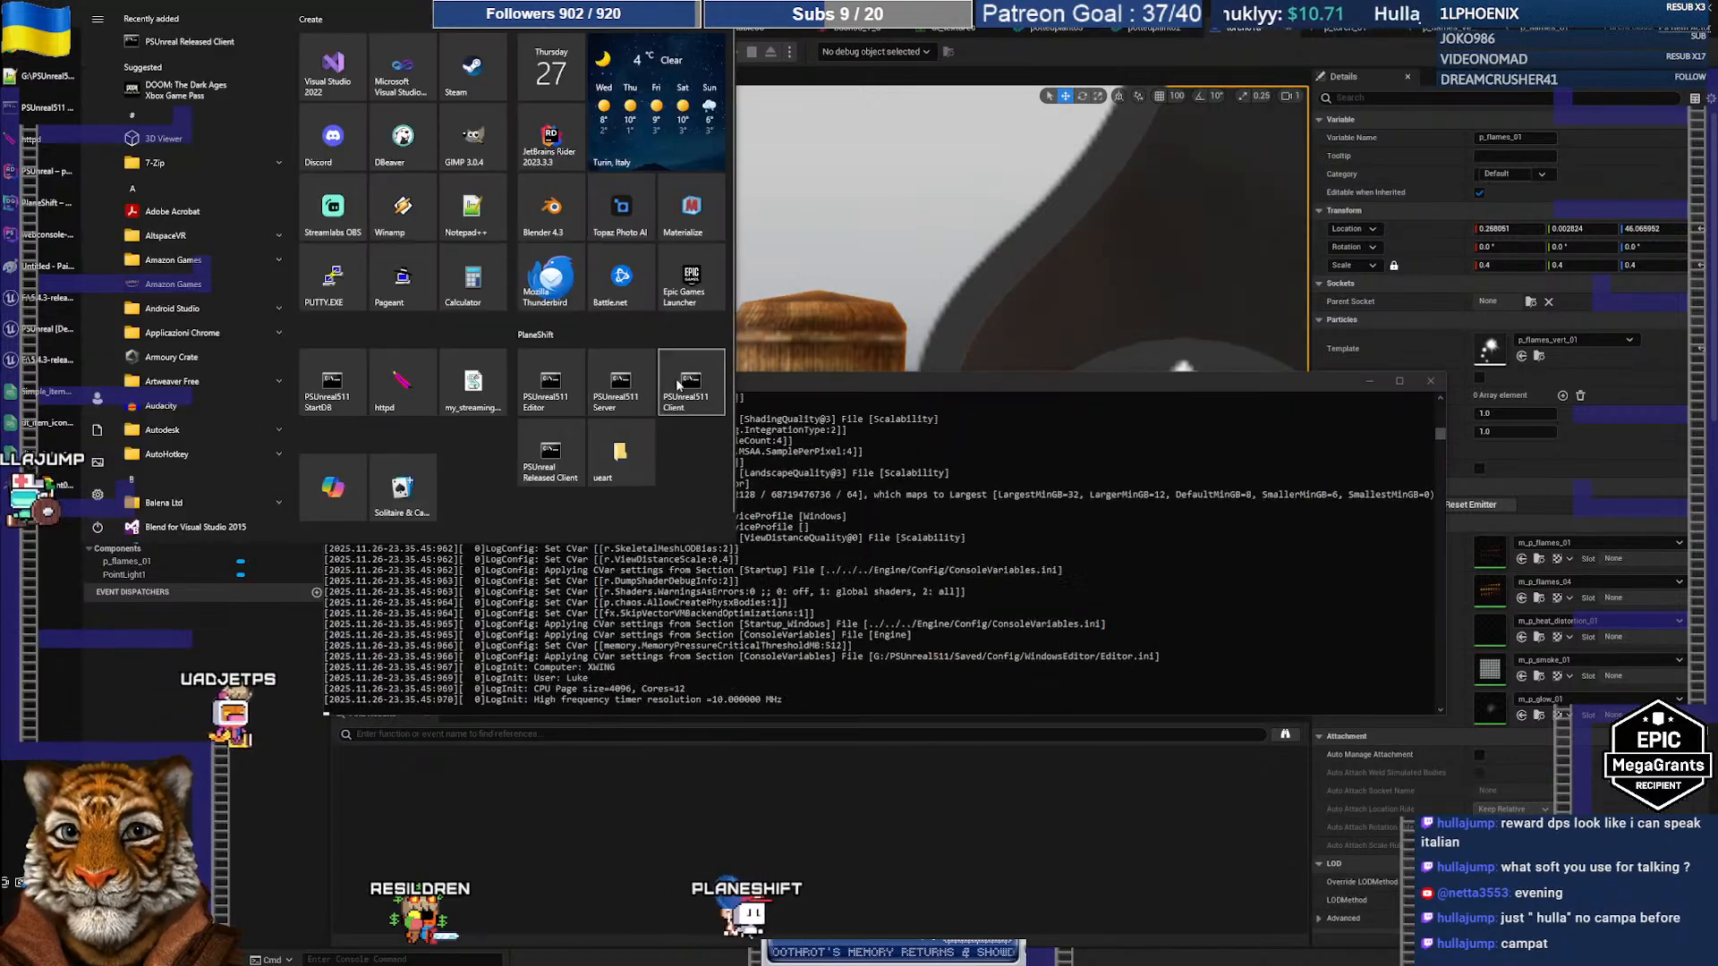
pyautogui.click(674, 387)
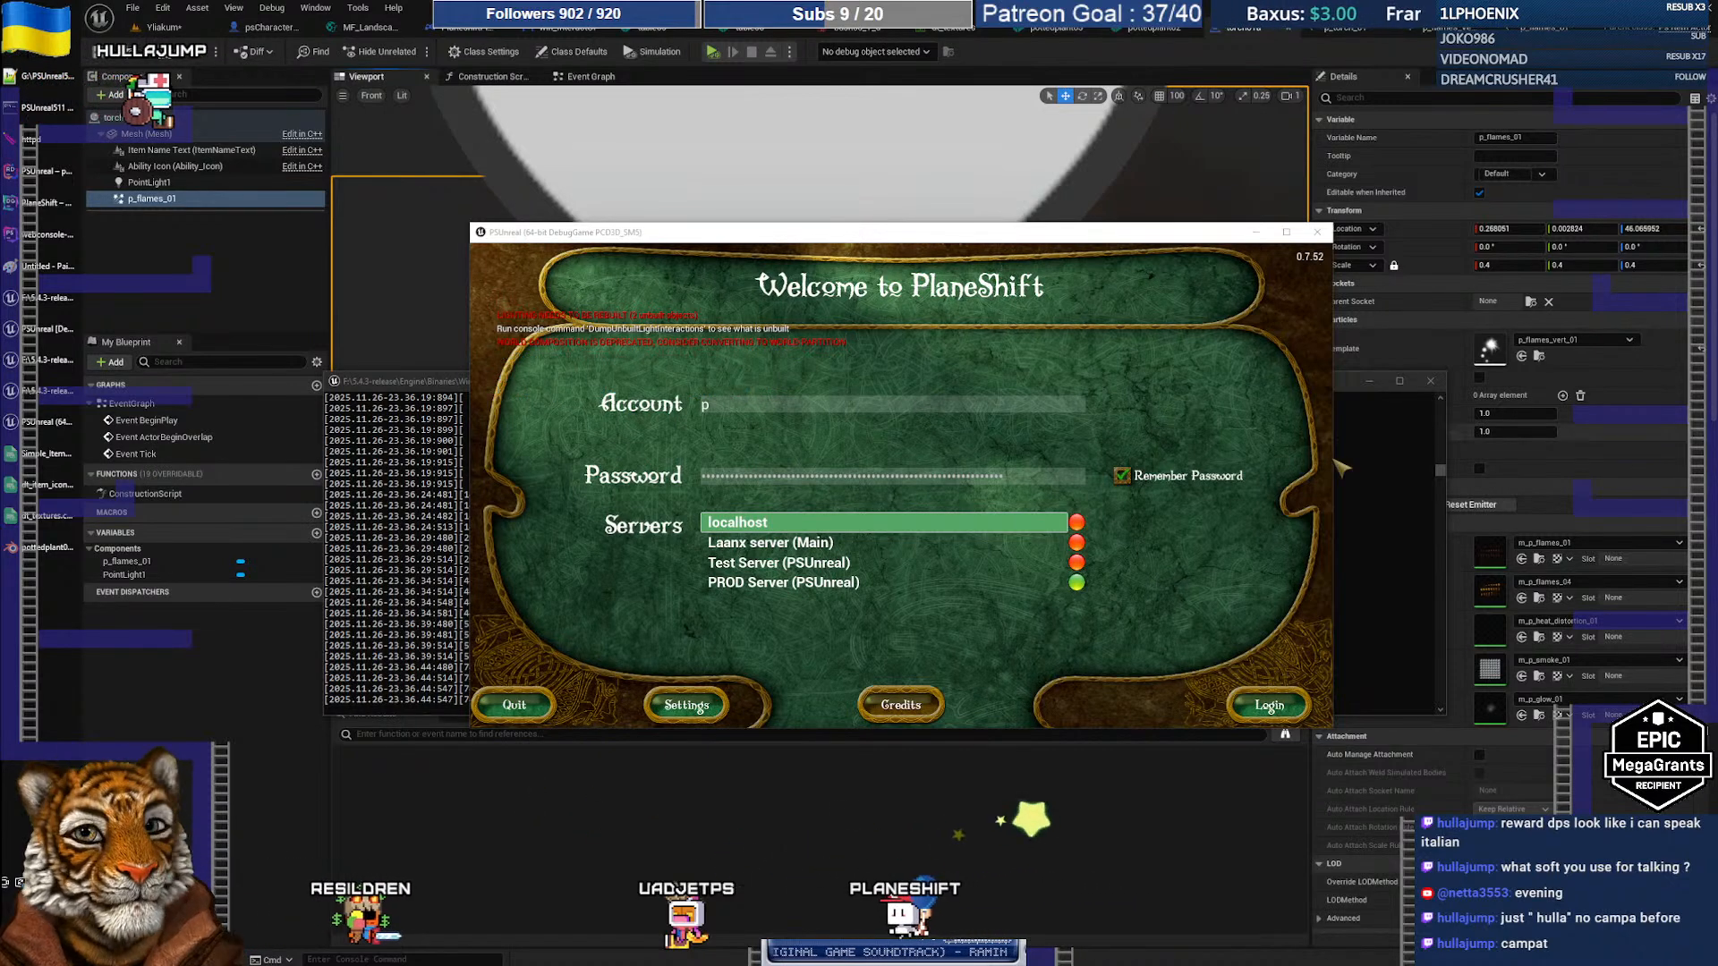
# Step: Log in to the localhost server and enter the game as the torch-carrying character
pyautogui.click(1271, 705)
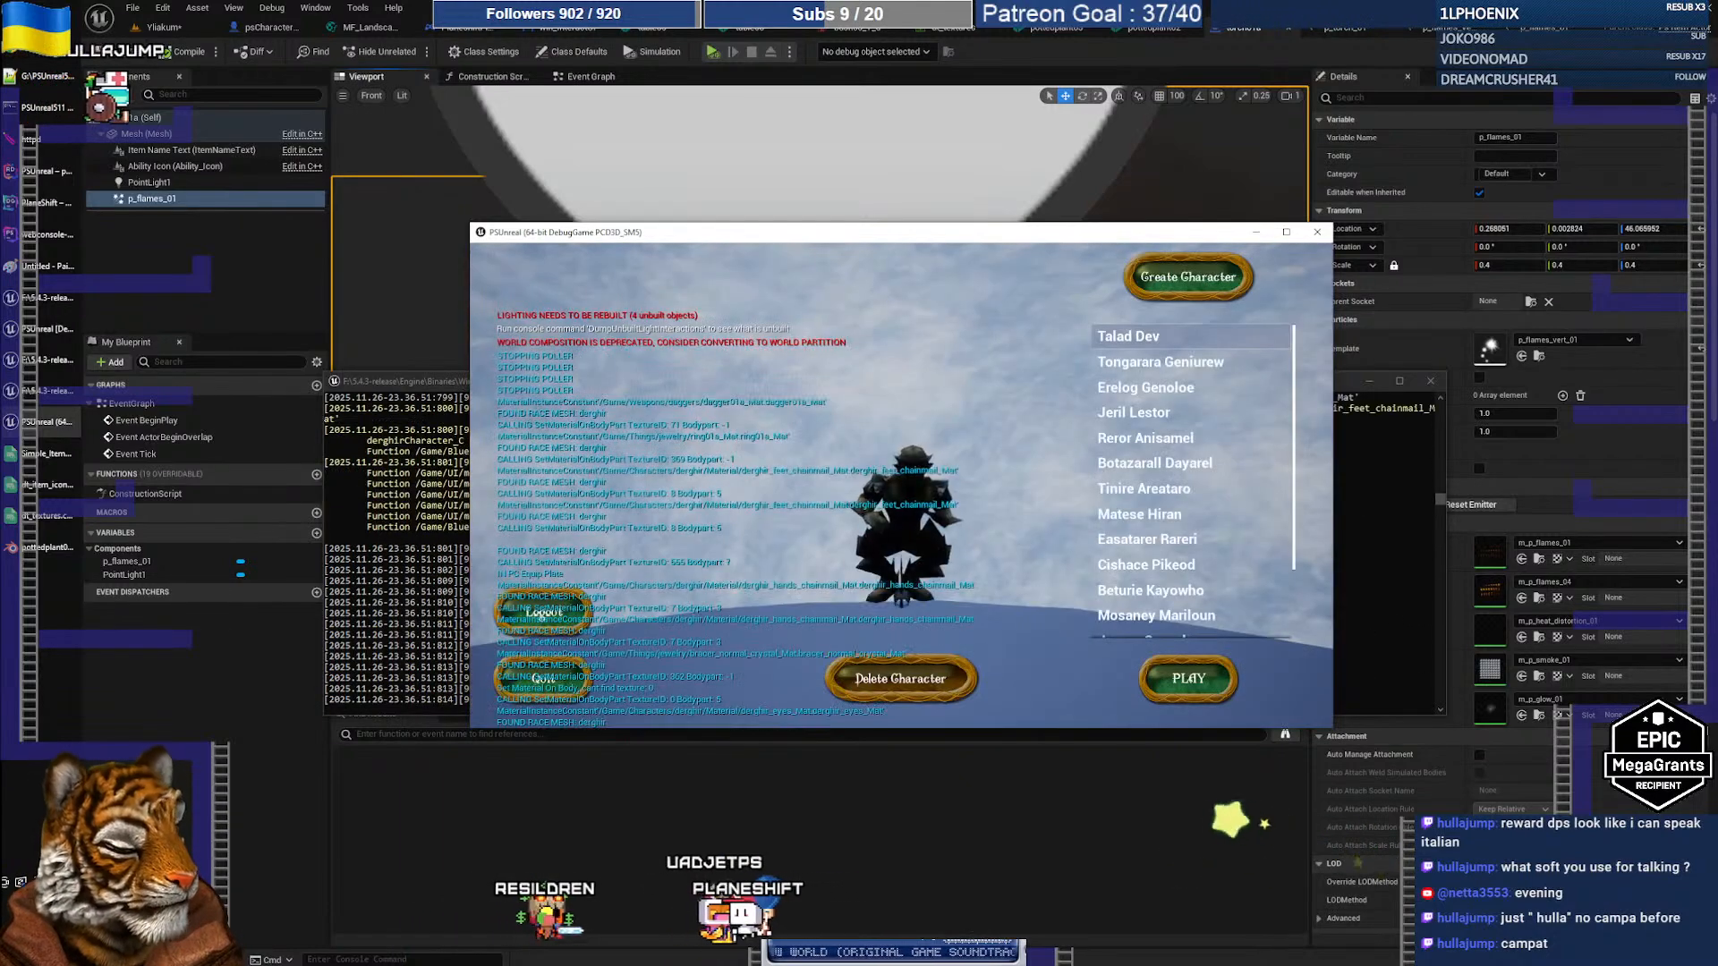
pyautogui.click(1145, 388)
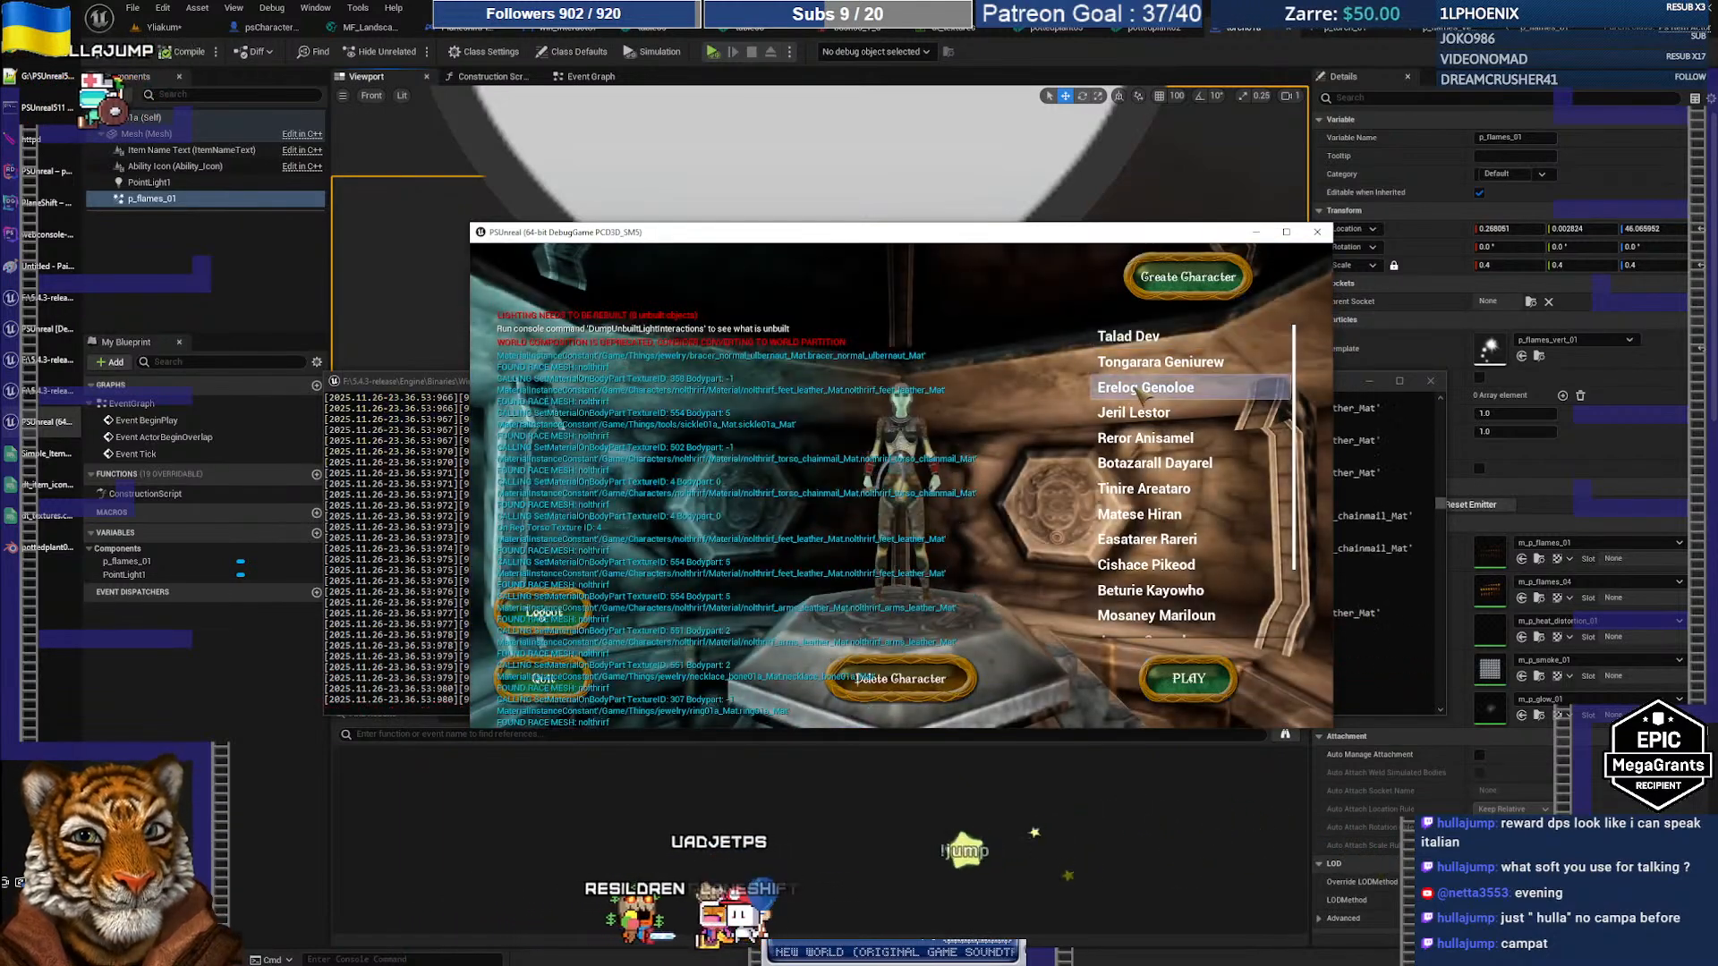
pyautogui.click(1139, 365)
pyautogui.click(1188, 679)
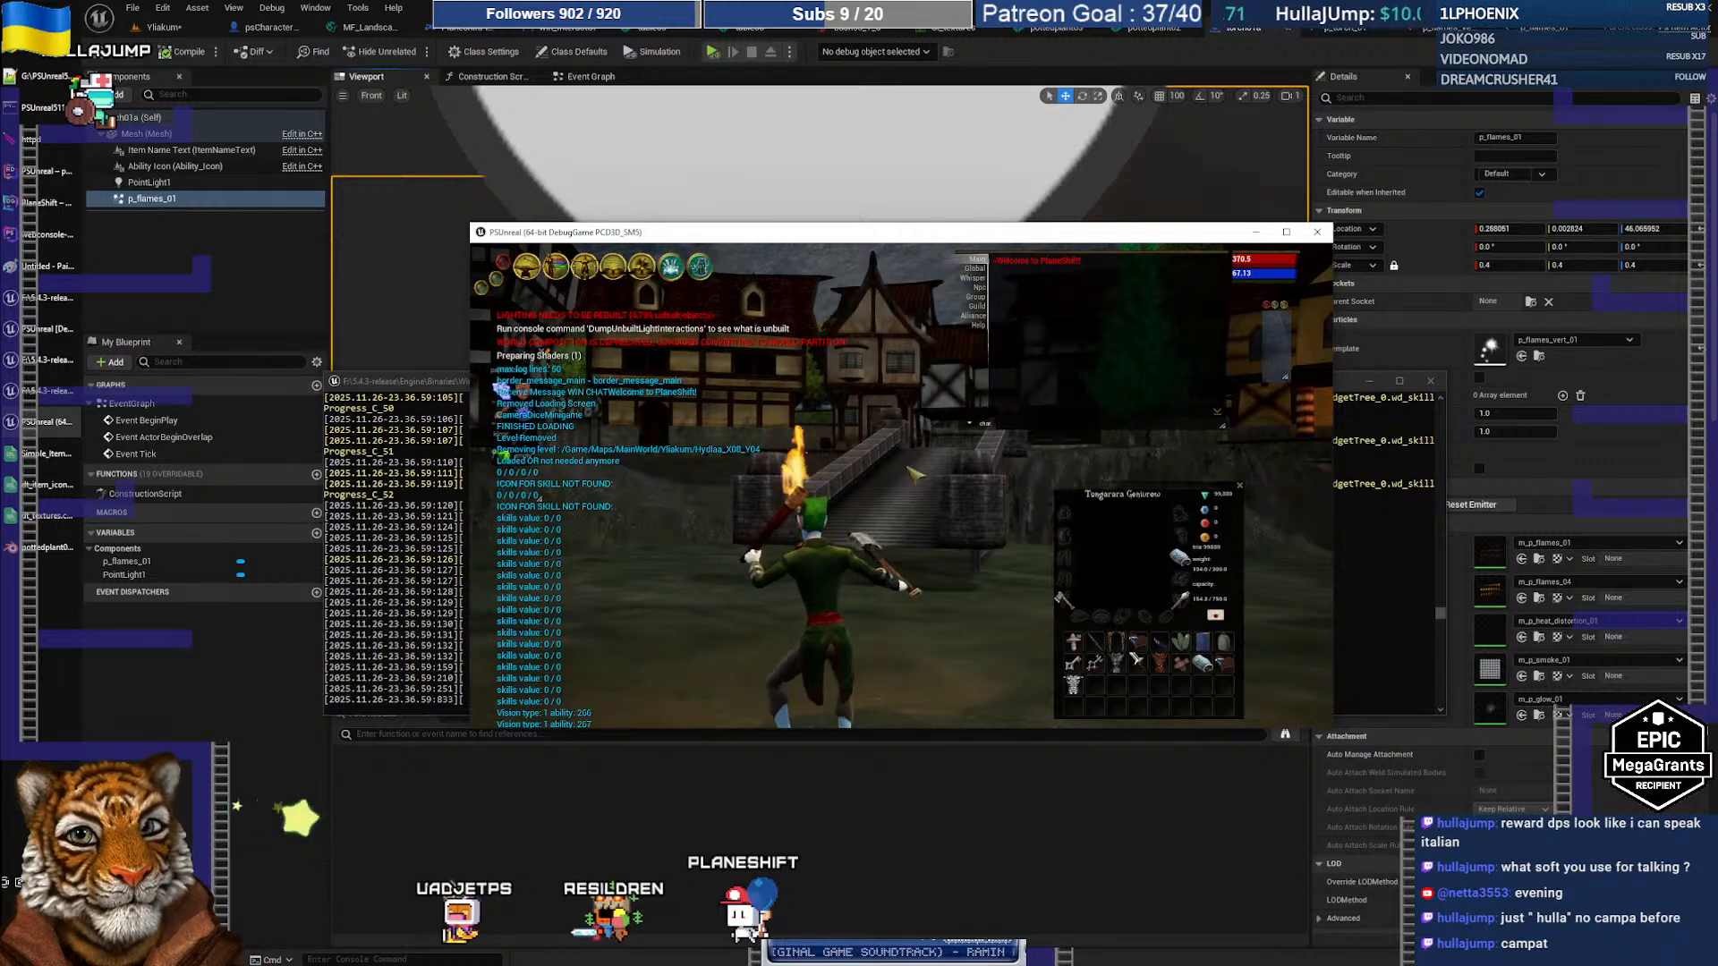
# Step: Orbit the camera toward the fountain, turn the character, and maximize the game window
pyautogui.moveTo(873, 484); pyautogui.dragTo(949, 488, button='right')
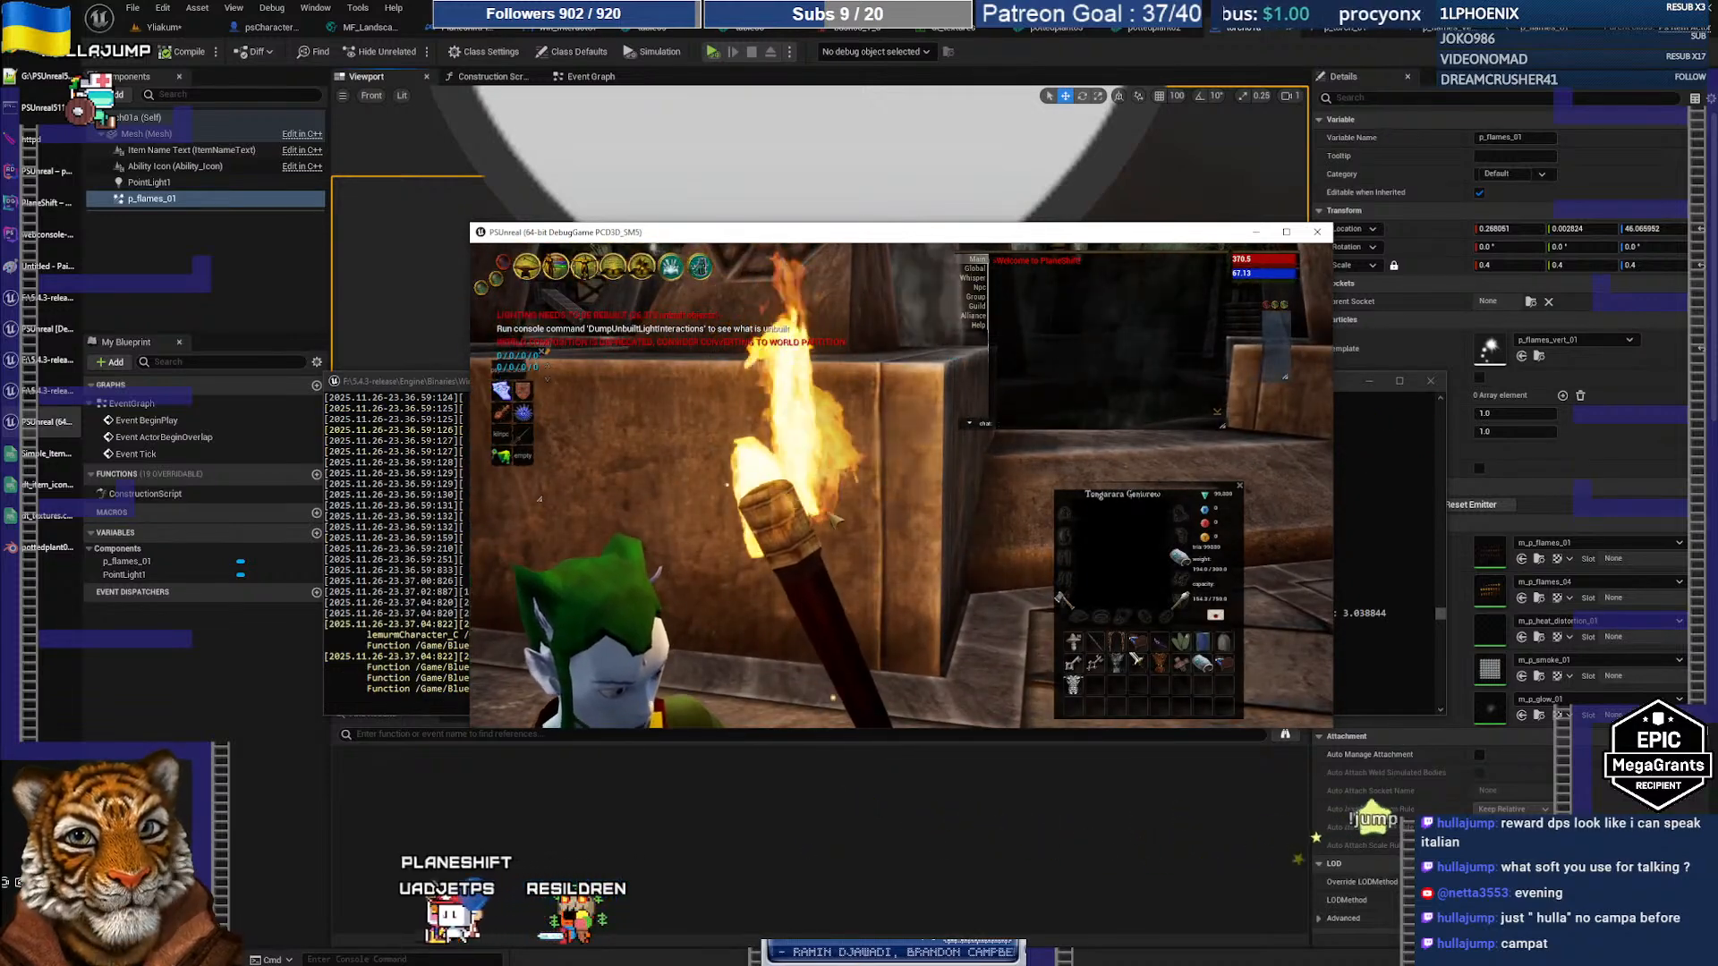
pyautogui.moveTo(887, 534); pyautogui.dragTo(870, 555, button='right')
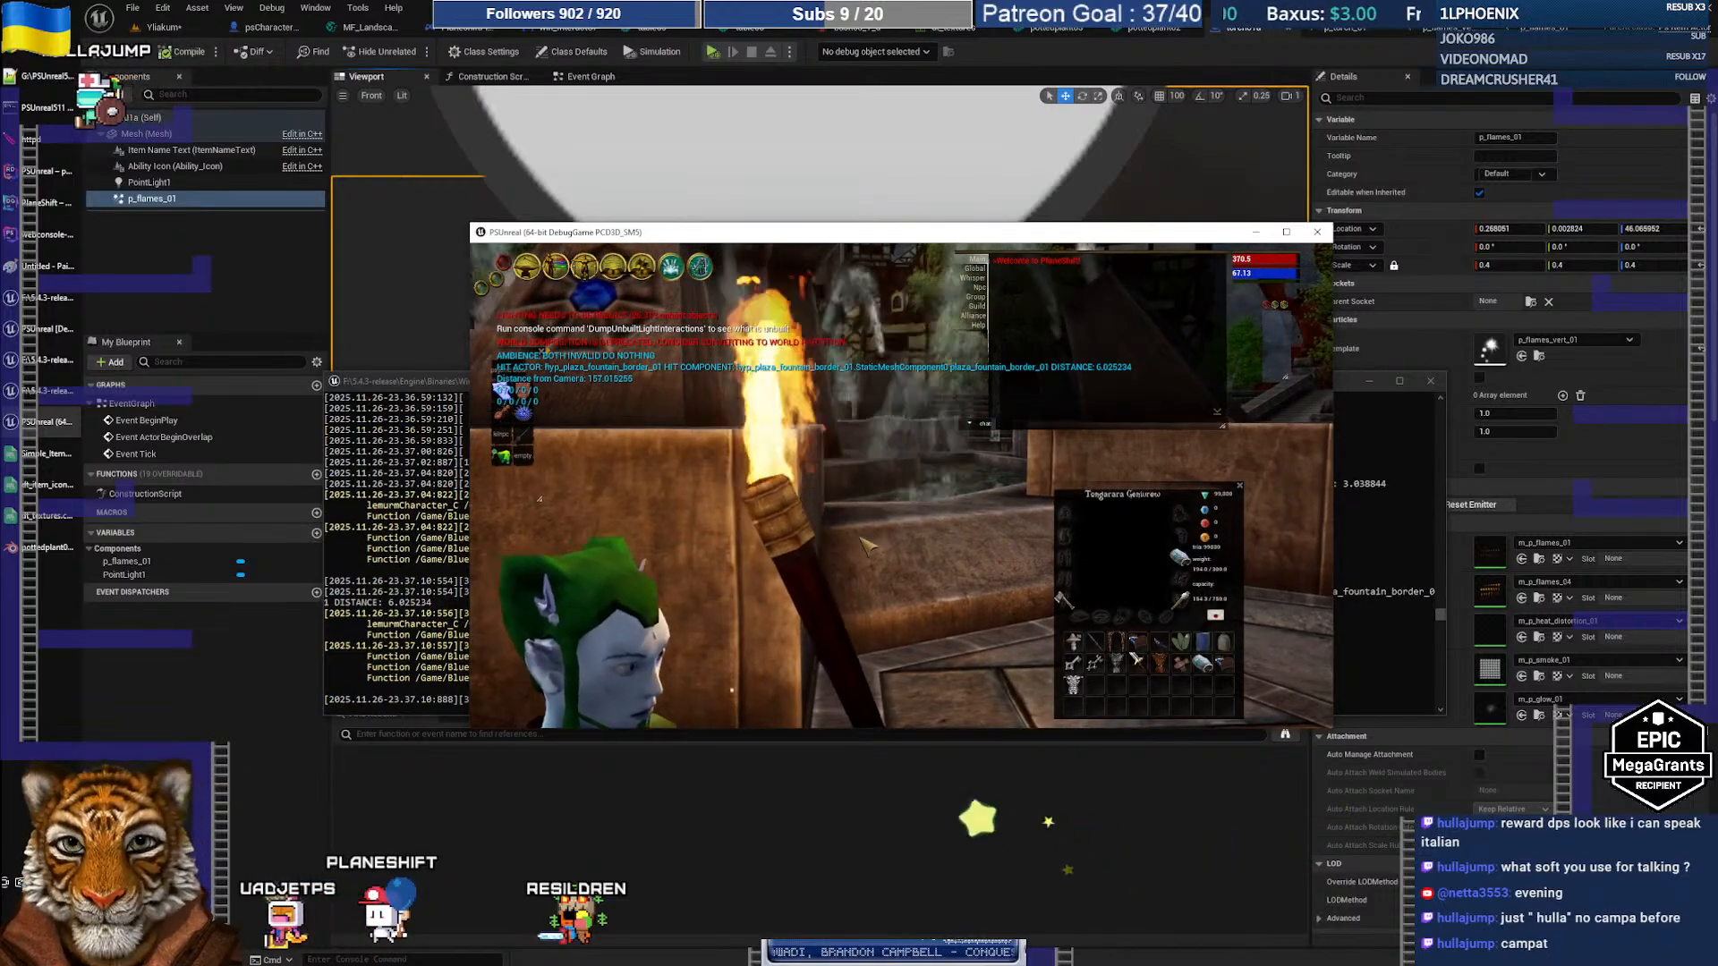
pyautogui.scroll(-2, 856, 543)
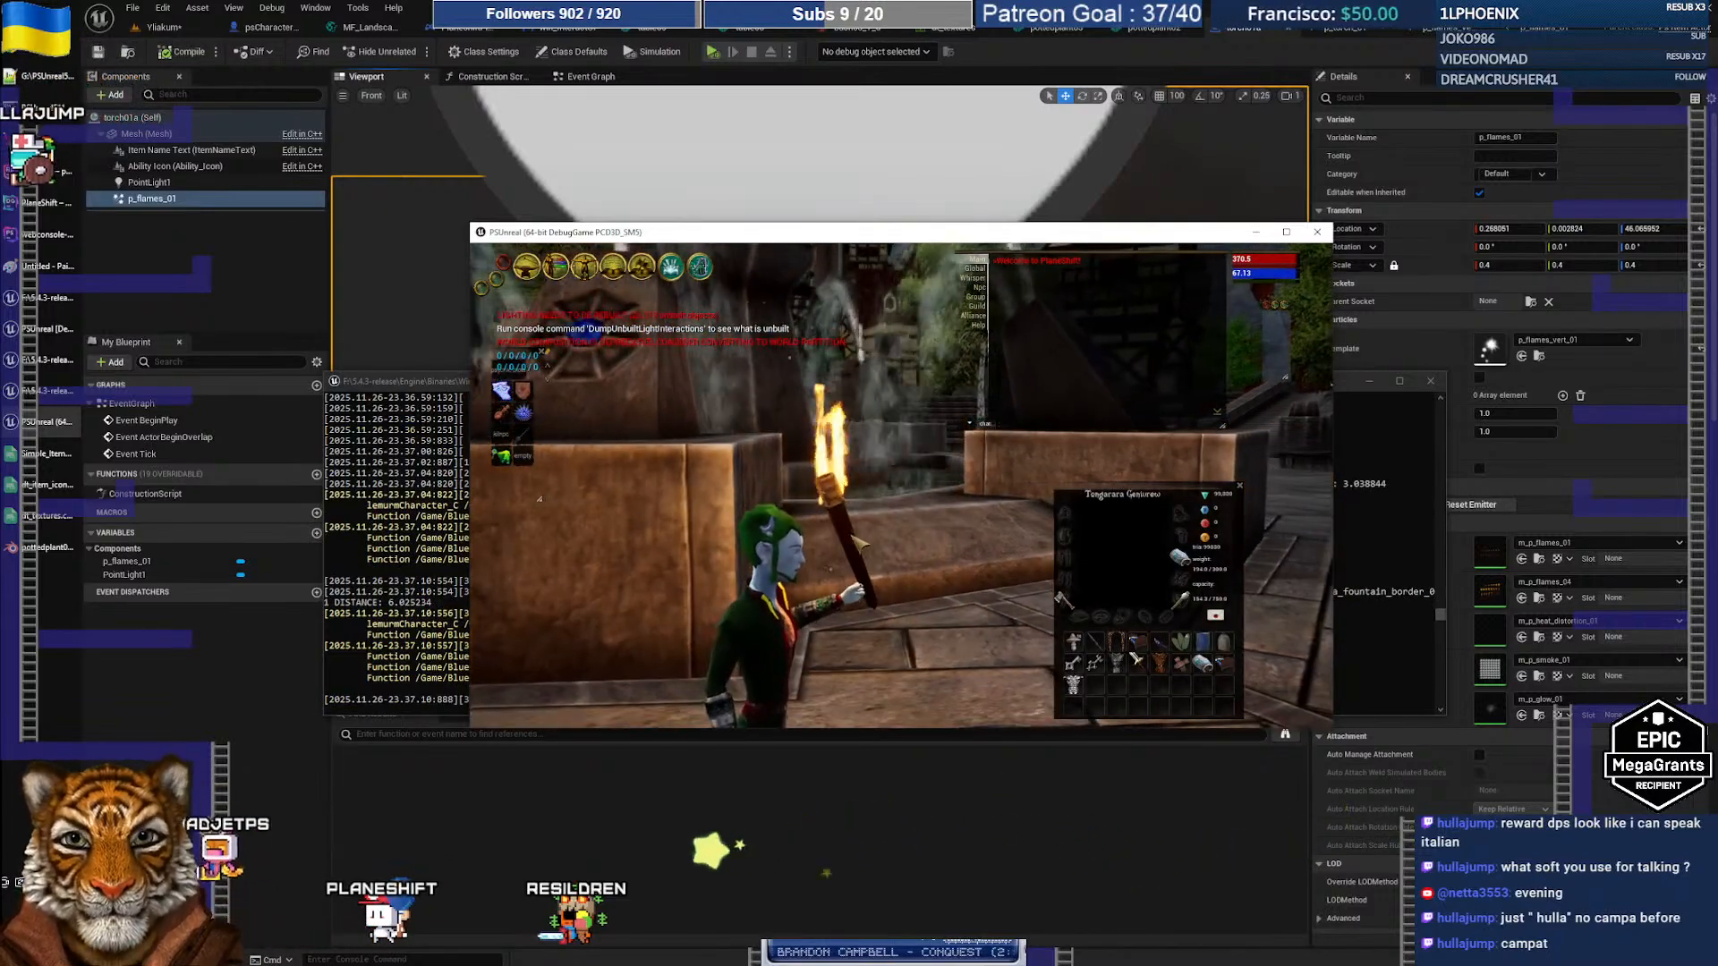
pyautogui.press('a')
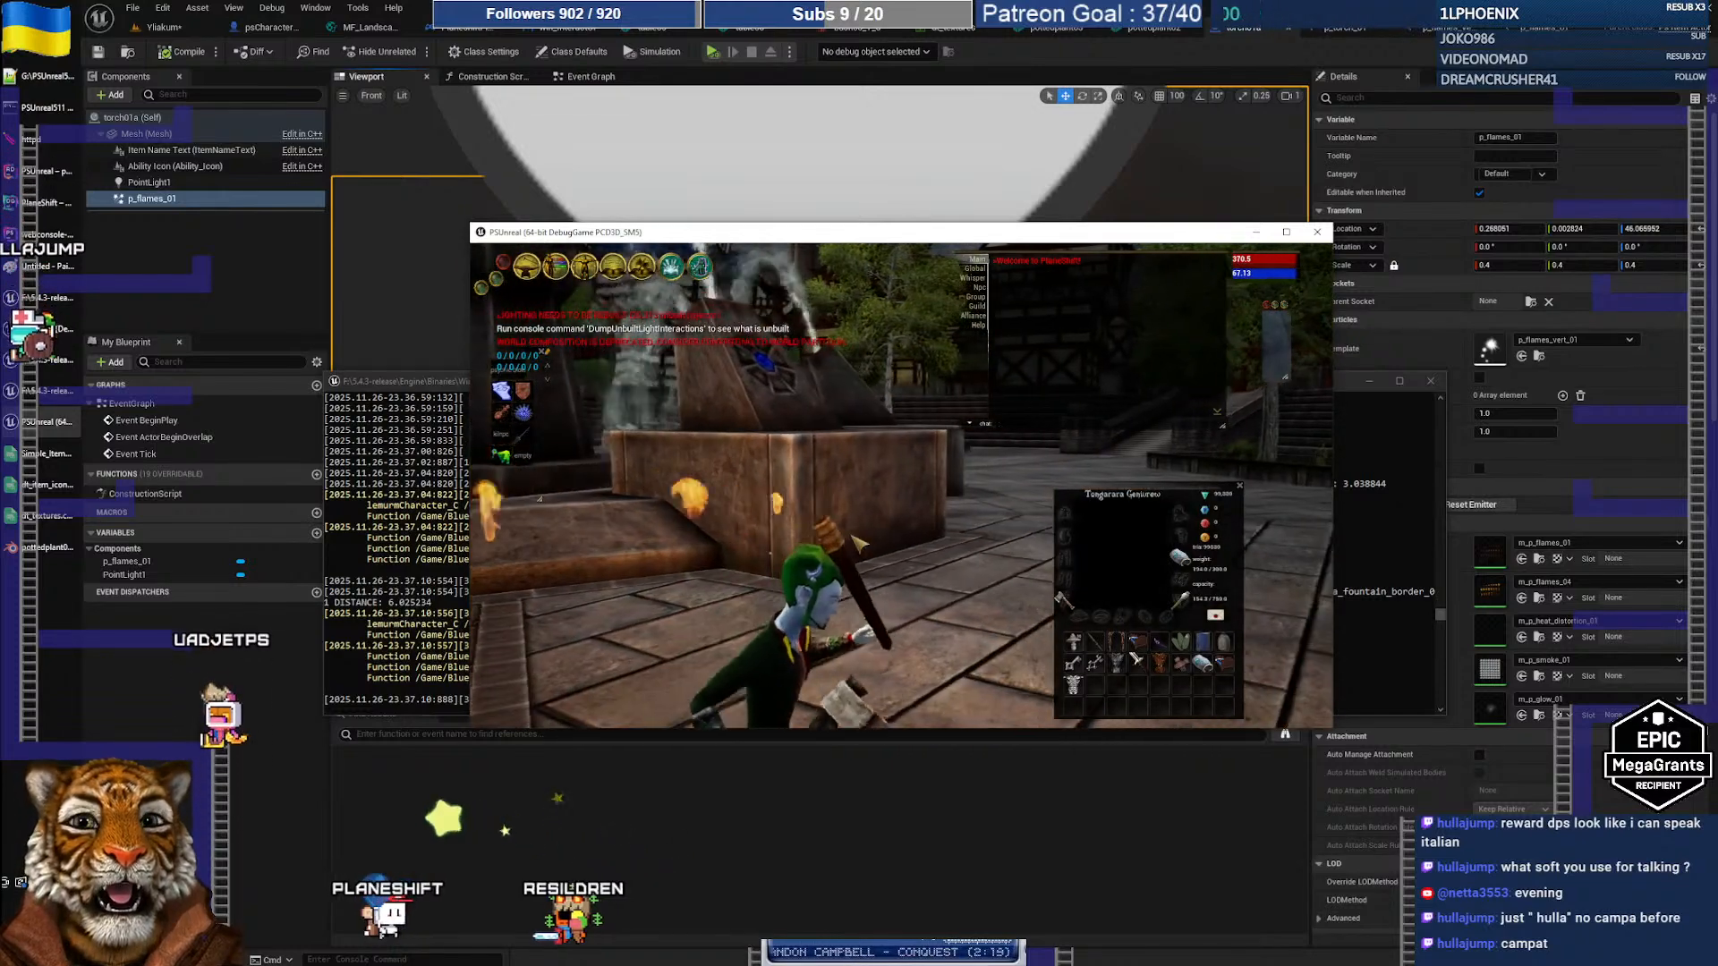
pyautogui.press('a')
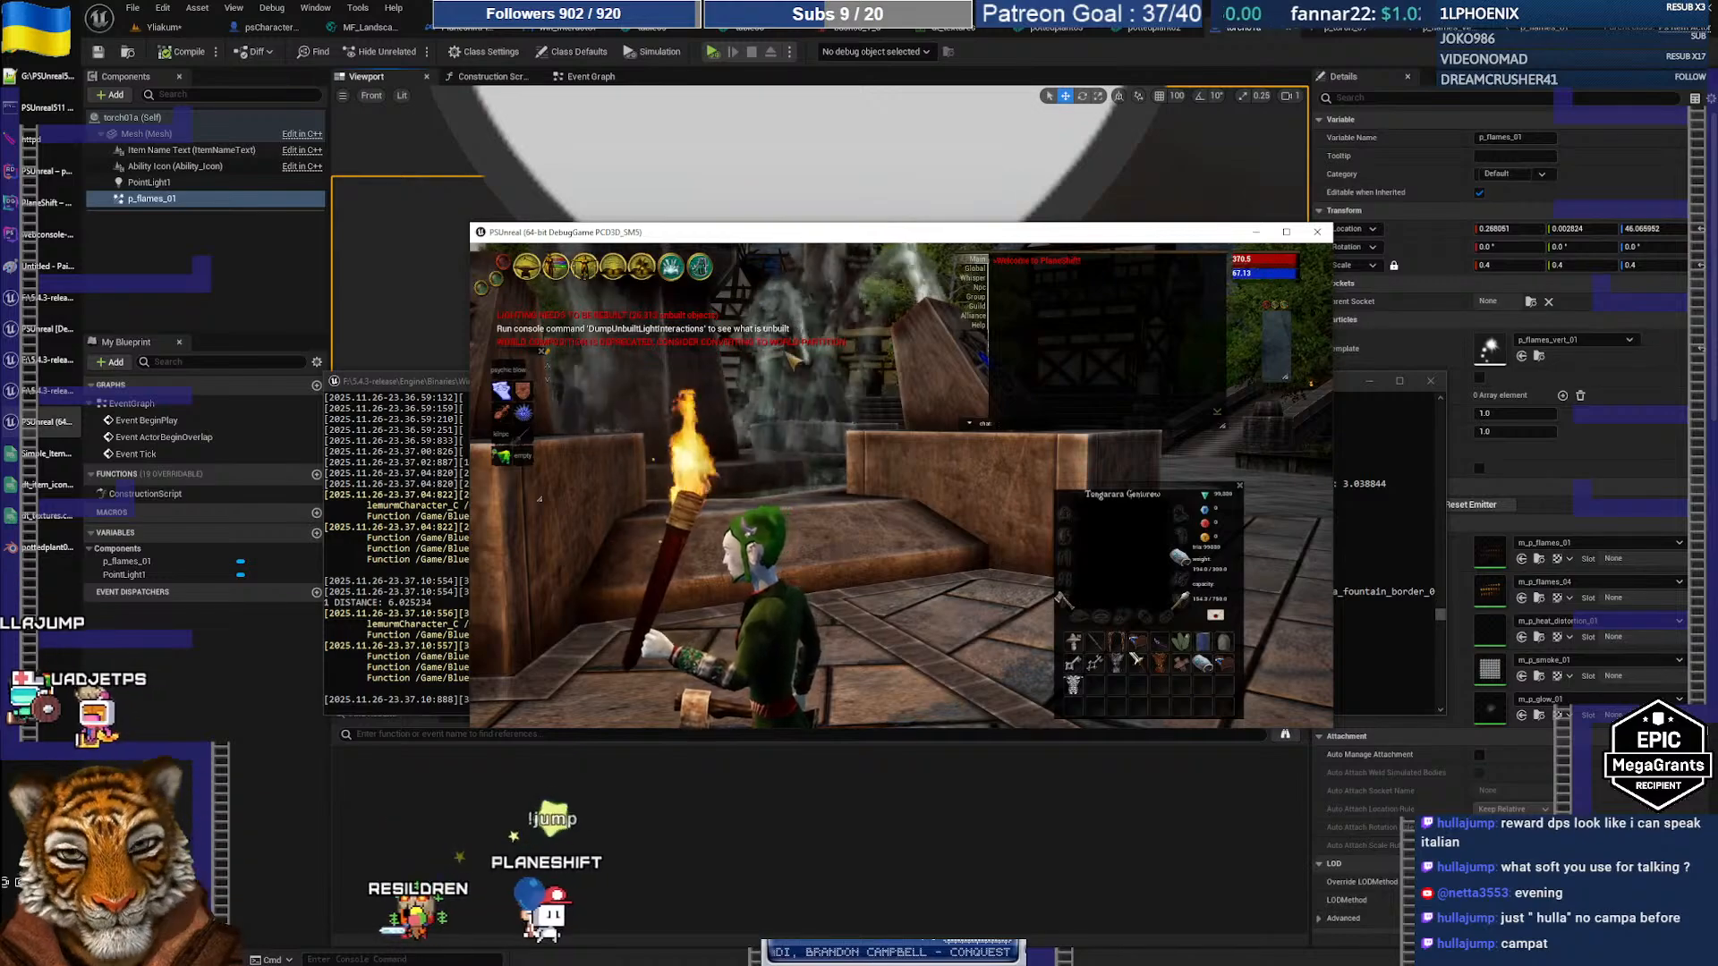
pyautogui.doubleClick(787, 240)
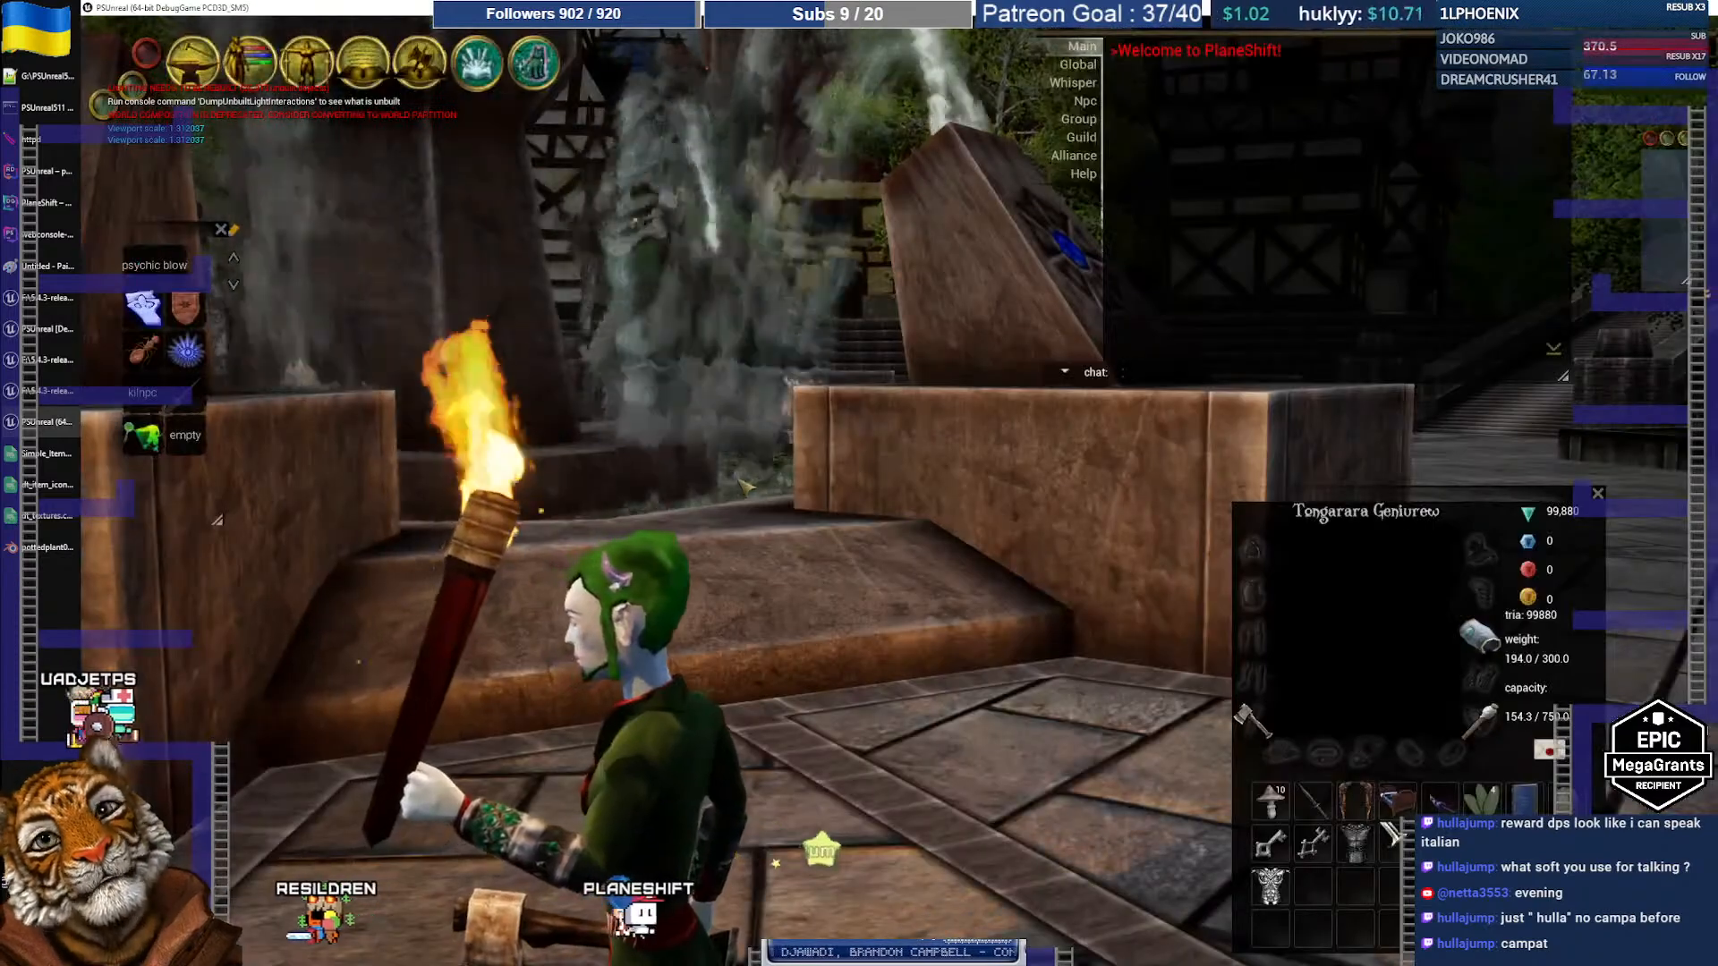
# Step: Turn the character and run across the plaza toward the stairs
pyautogui.press('a')
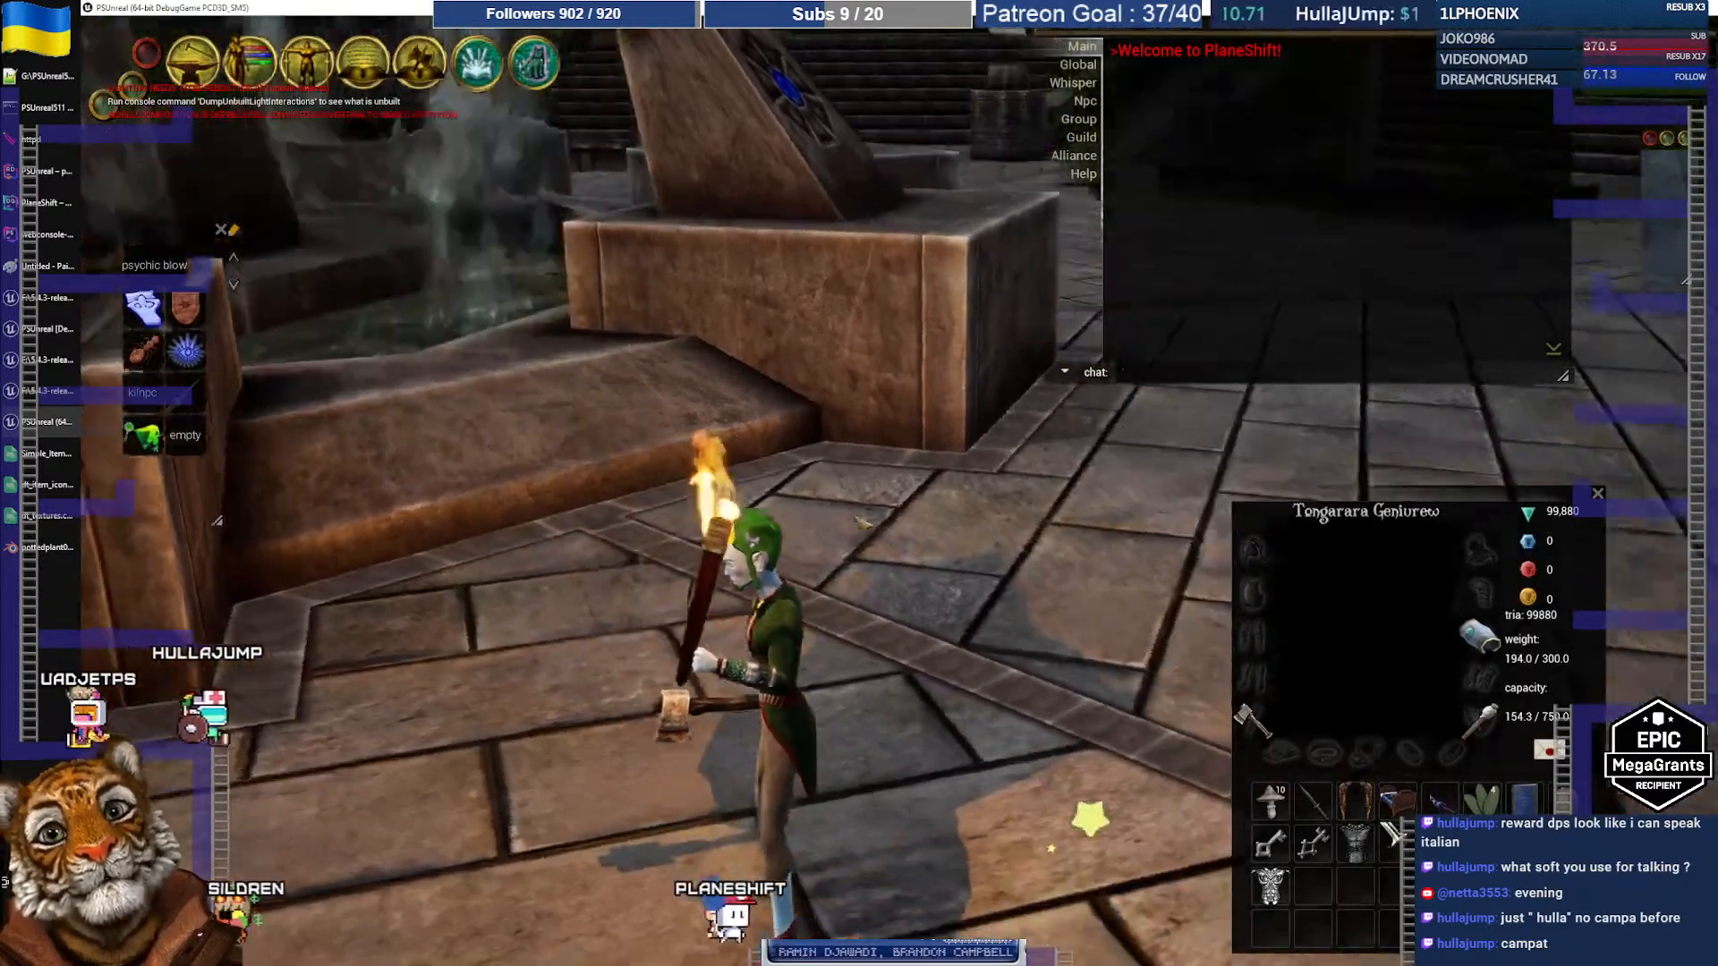
pyautogui.press('a')
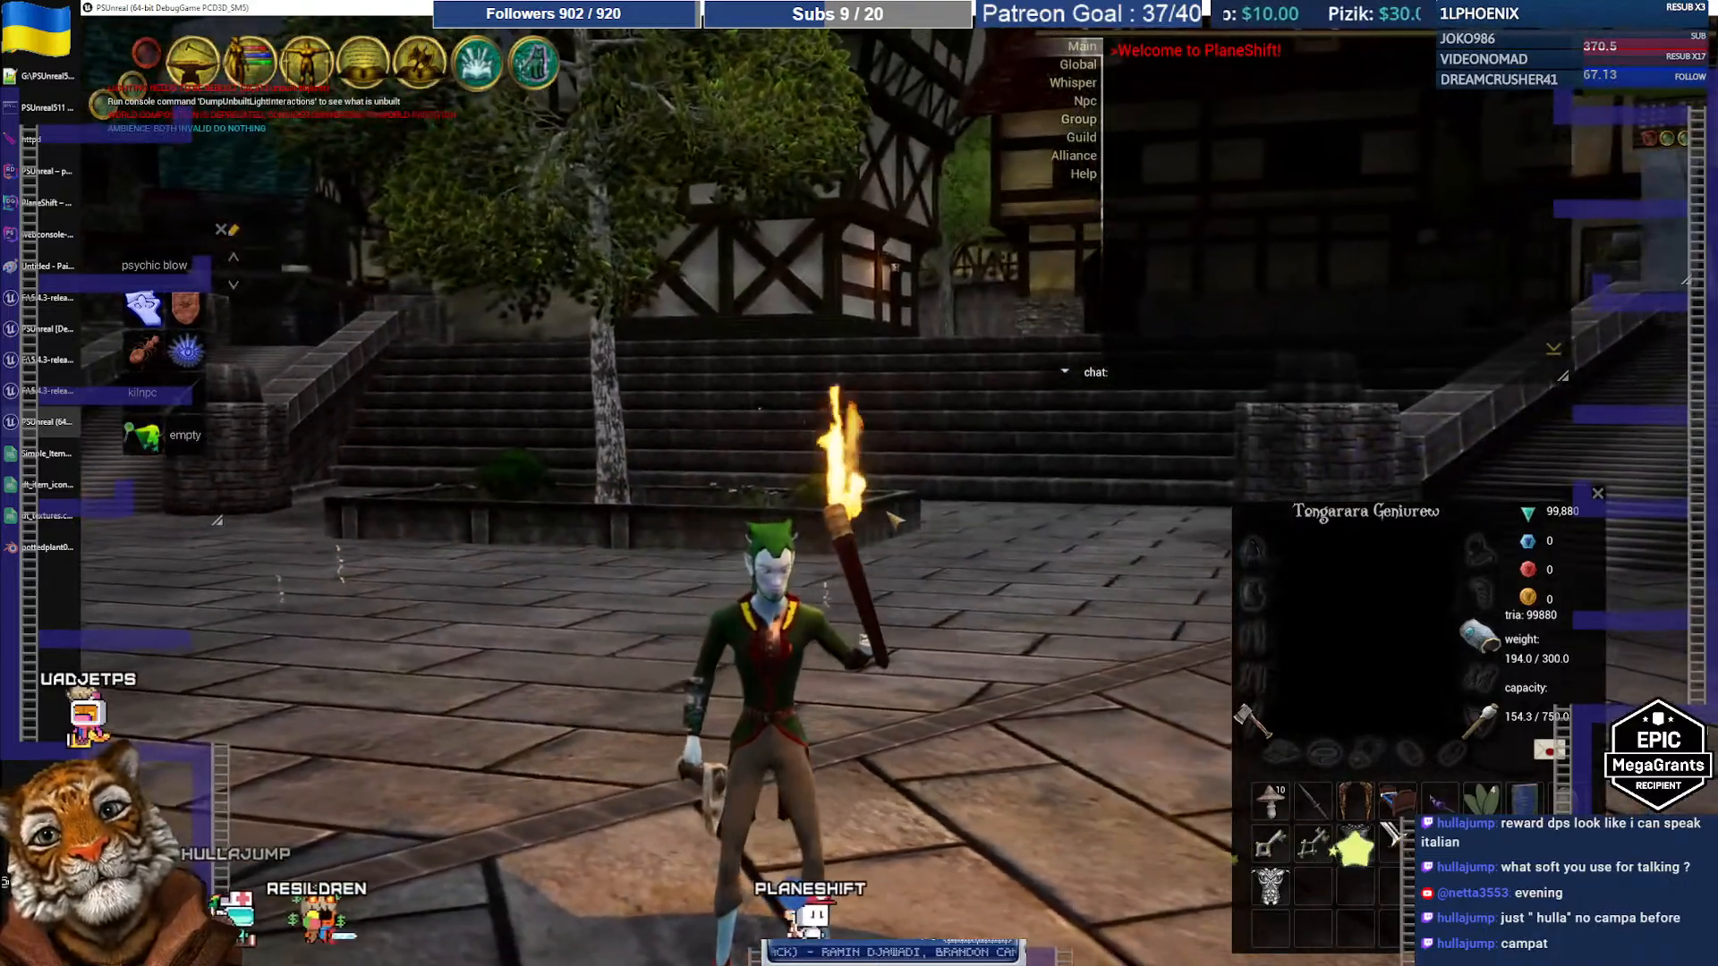
pyautogui.press('w')
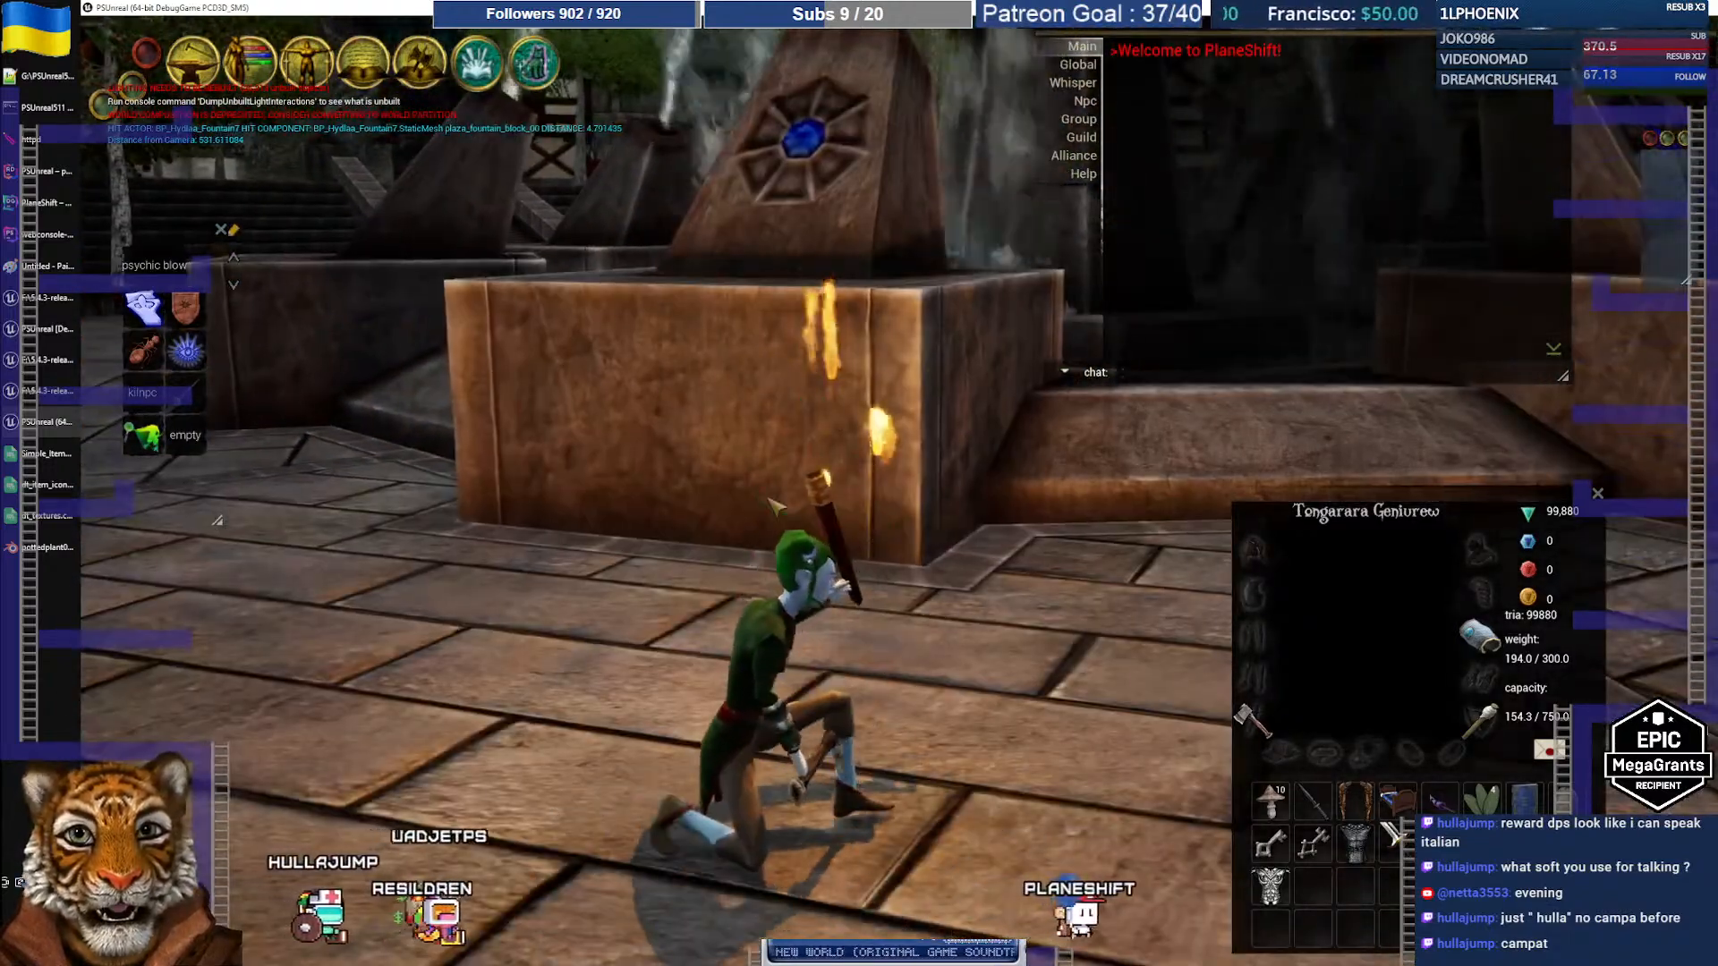
pyautogui.moveTo(776, 507); pyautogui.dragTo(1019, 577, button='right')
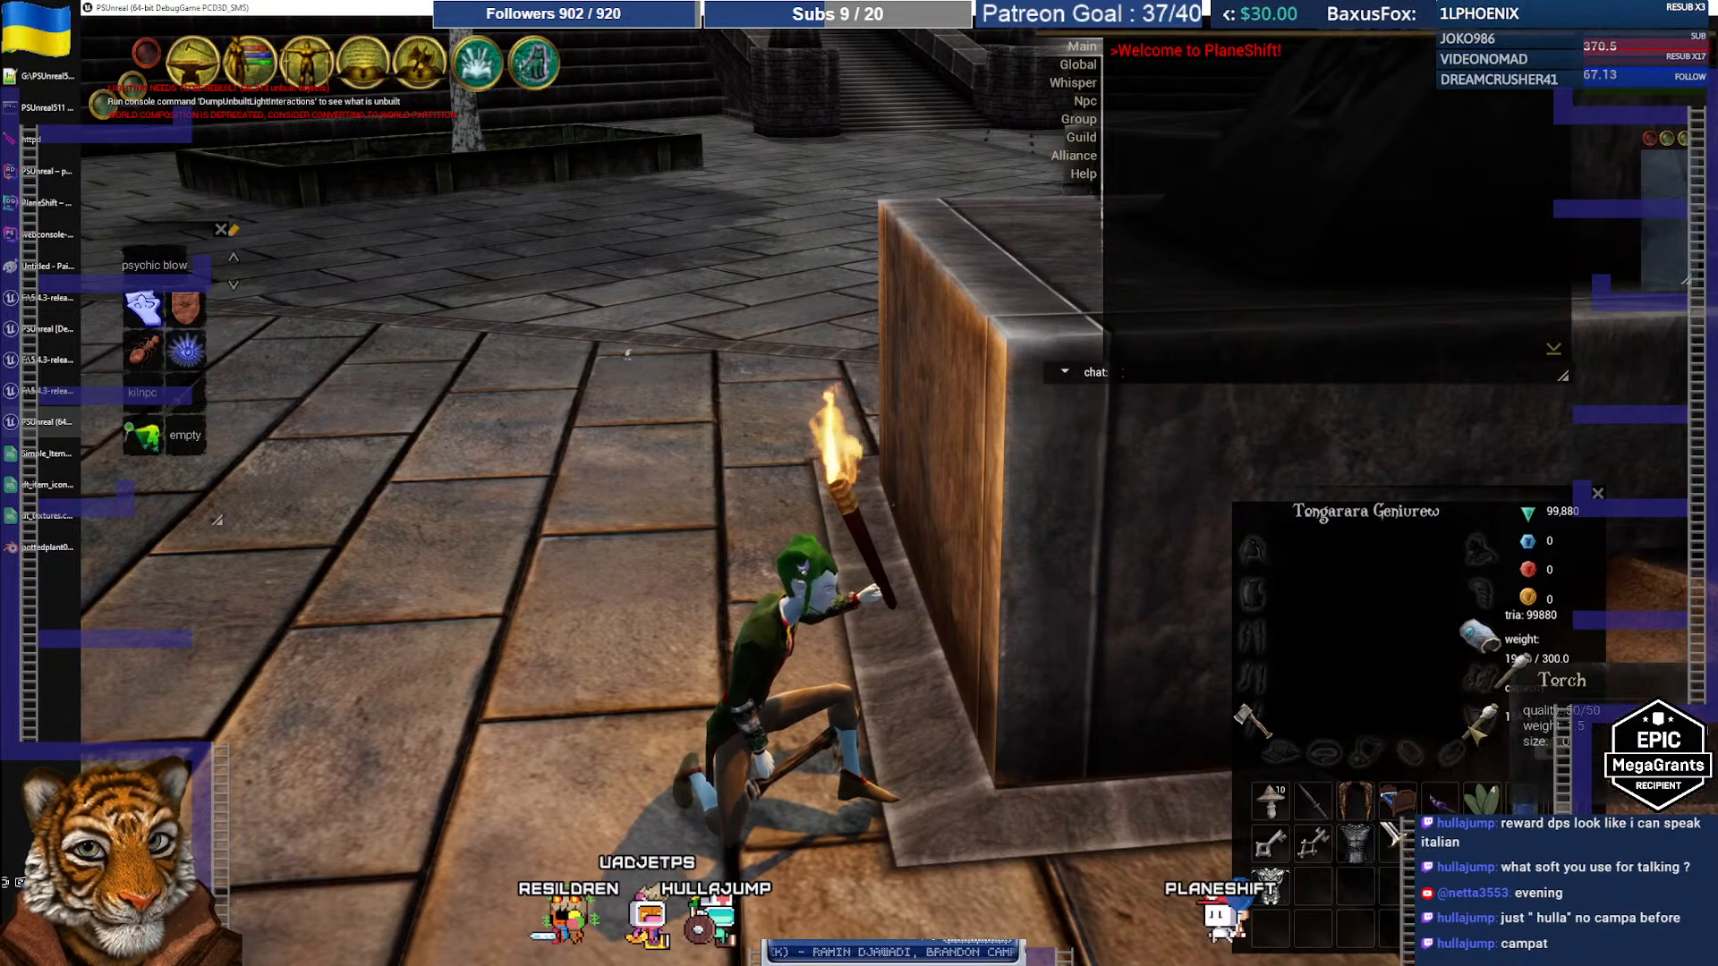
# Step: Drop the torch from the inventory onto the ground beside the fountain block
pyautogui.click(1478, 721)
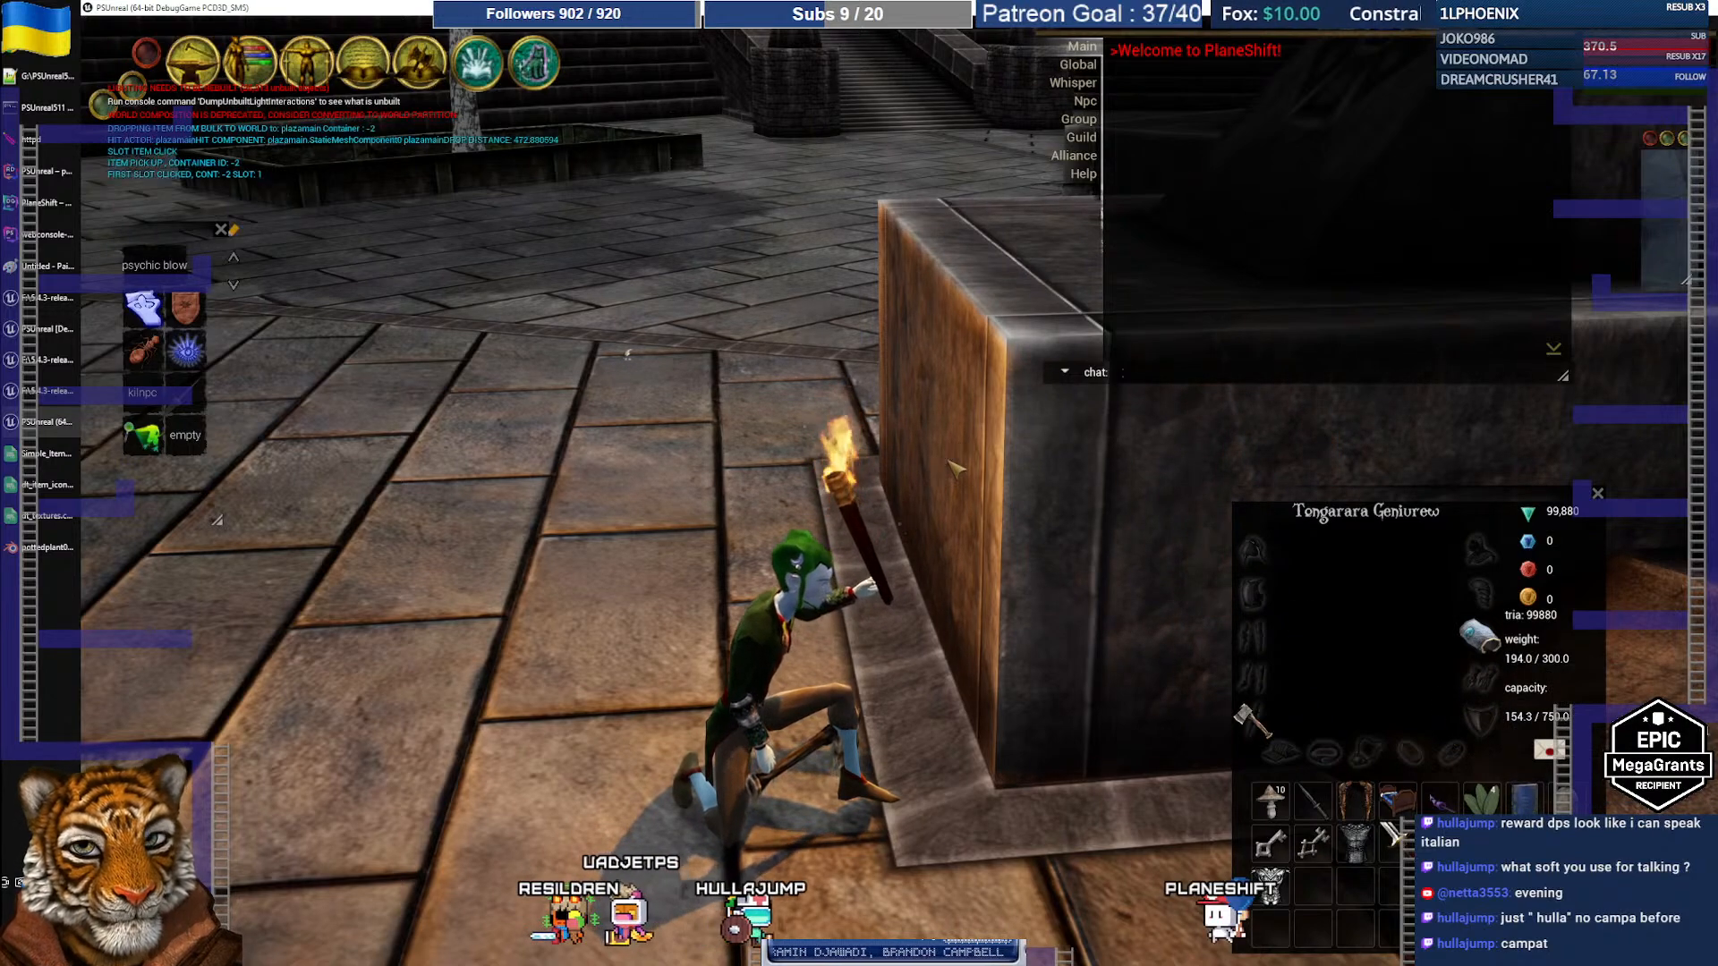
pyautogui.click(950, 461)
pyautogui.moveTo(900, 460); pyautogui.dragTo(927, 465, button='right')
pyautogui.press('a')
# Step: Select the dropped torch and lift it upward in Transformation mode
pyautogui.press('w')
pyautogui.click(927, 466)
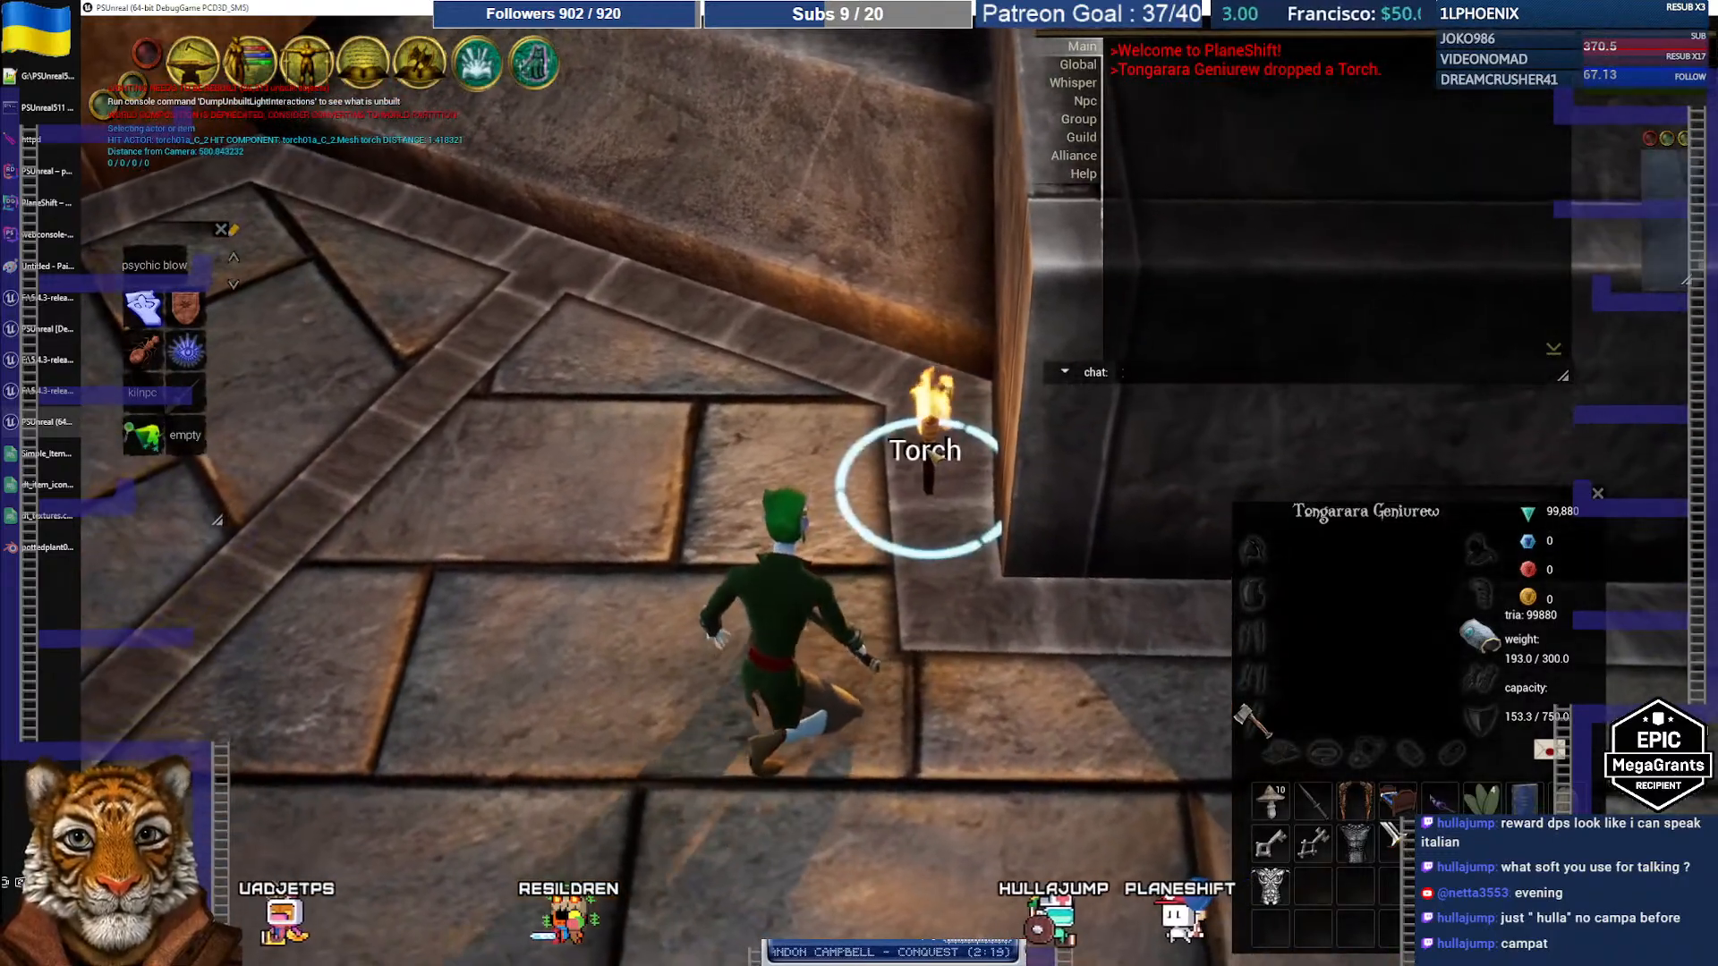
pyautogui.click(929, 465)
pyautogui.click(988, 437)
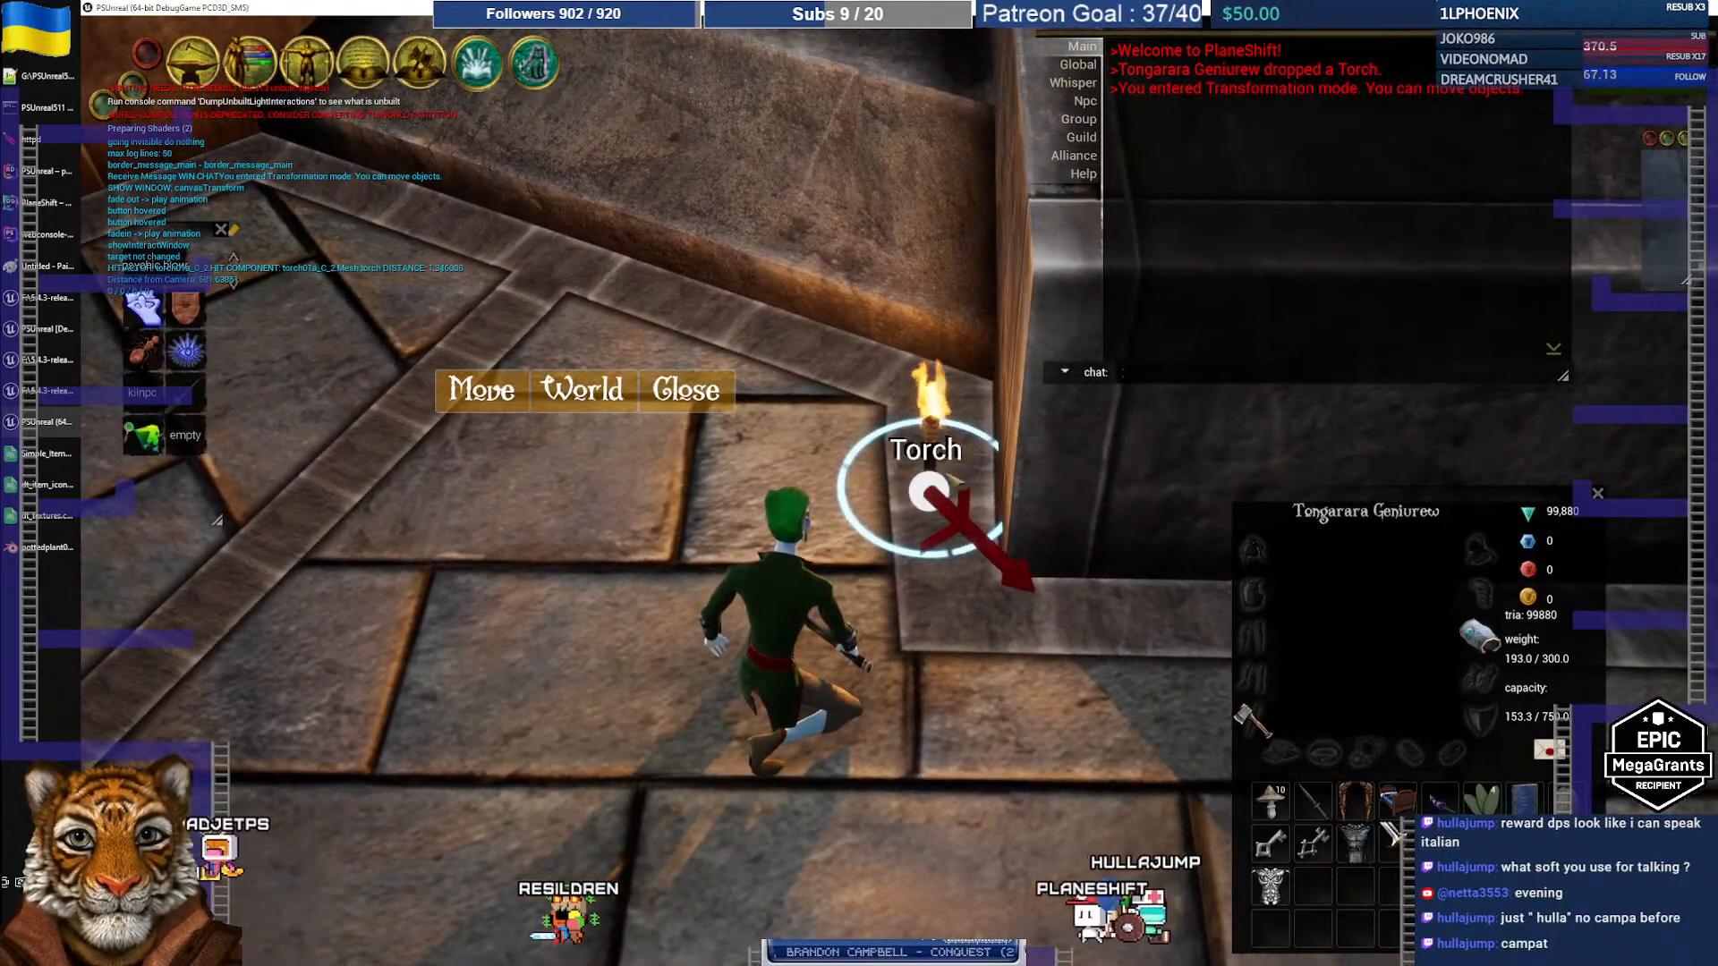
pyautogui.moveTo(898, 376); pyautogui.dragTo(904, 385, button='right')
pyautogui.moveTo(919, 506); pyautogui.dragTo(933, 386)
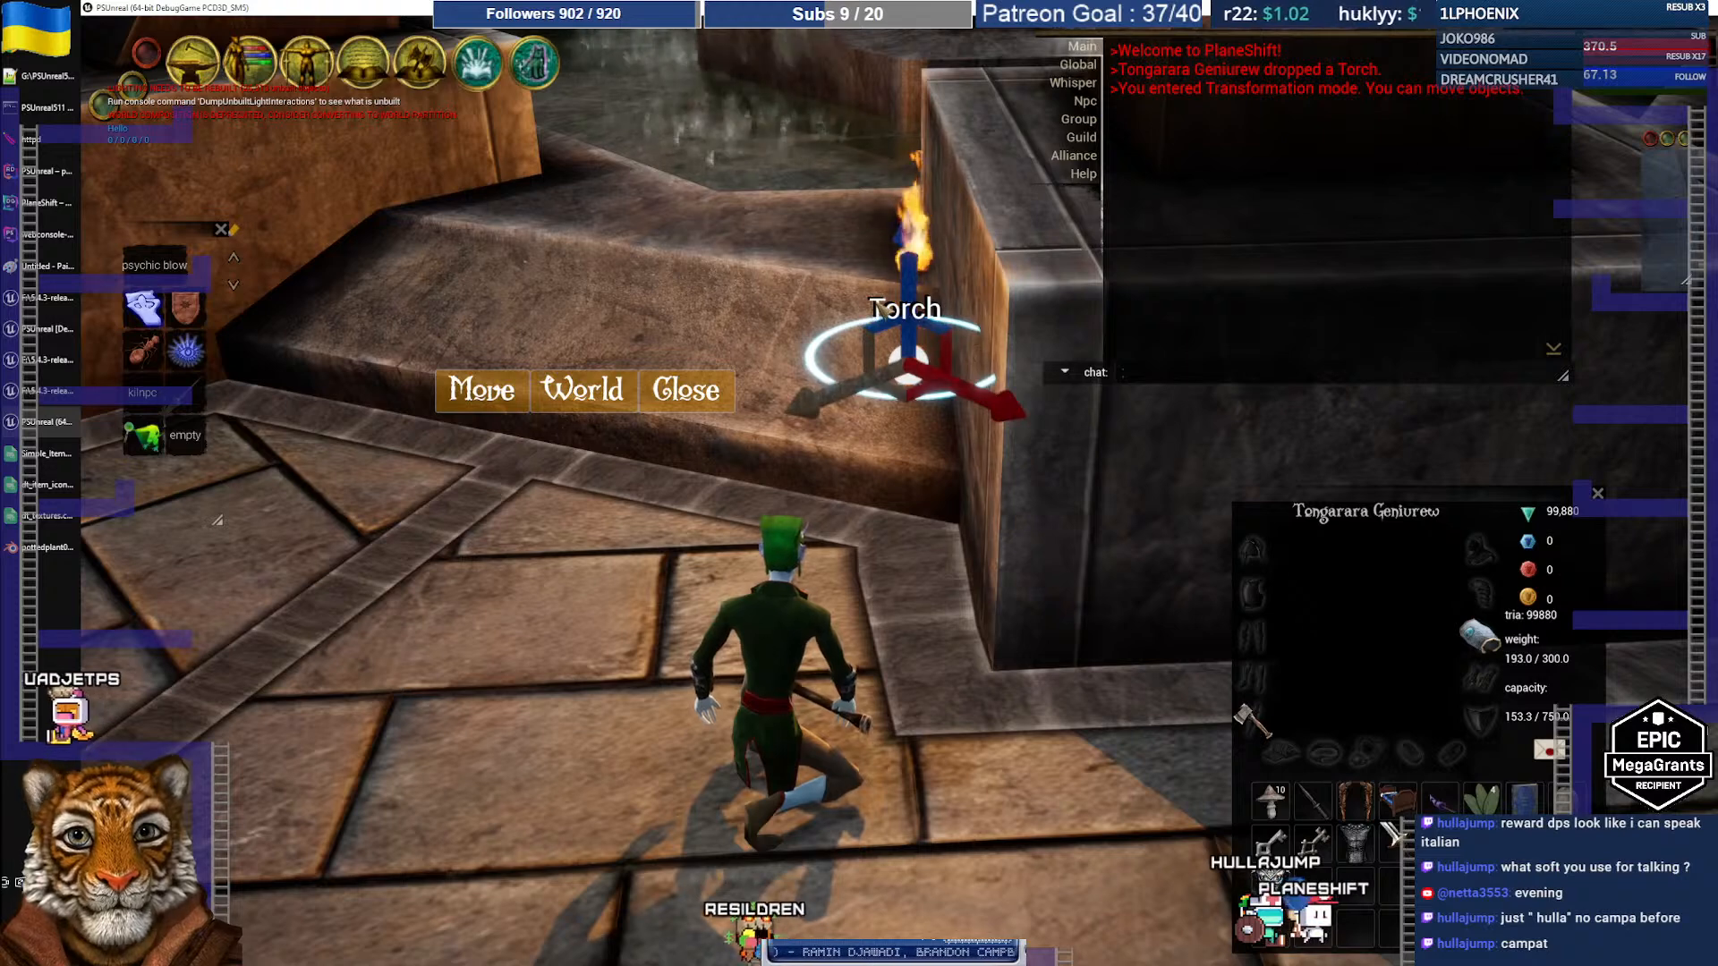
# Step: Rotate the torch to tilt it over to the left
pyautogui.click(505, 396)
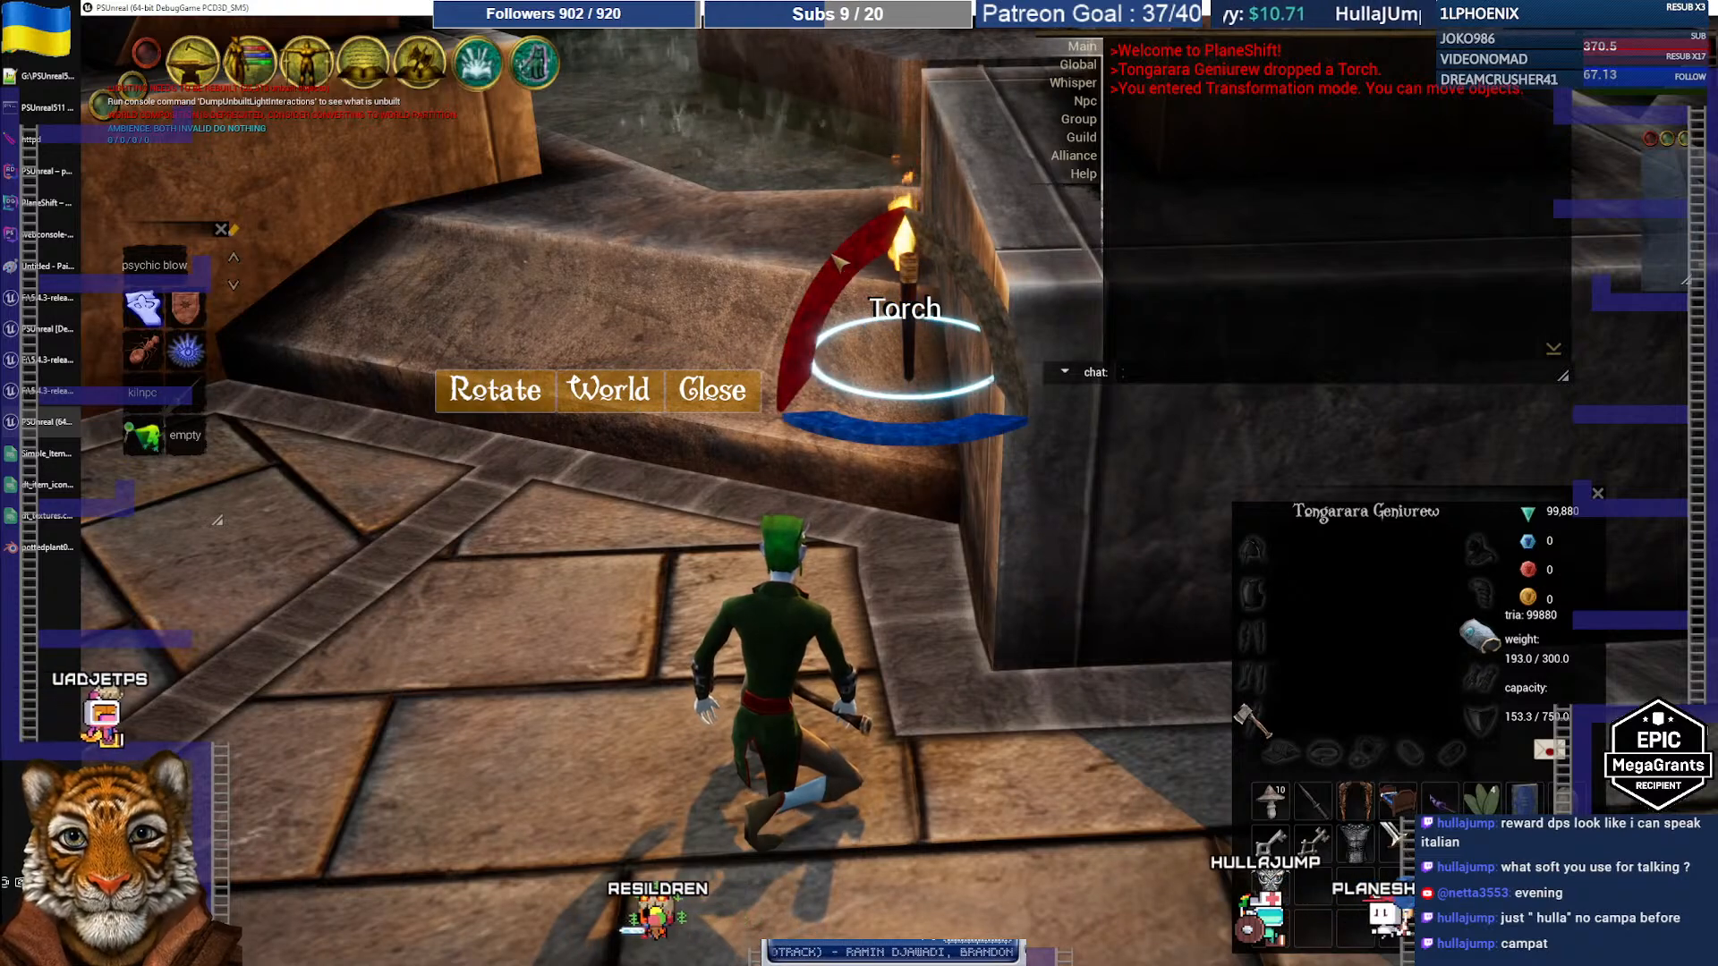
pyautogui.moveTo(821, 285); pyautogui.dragTo(770, 324)
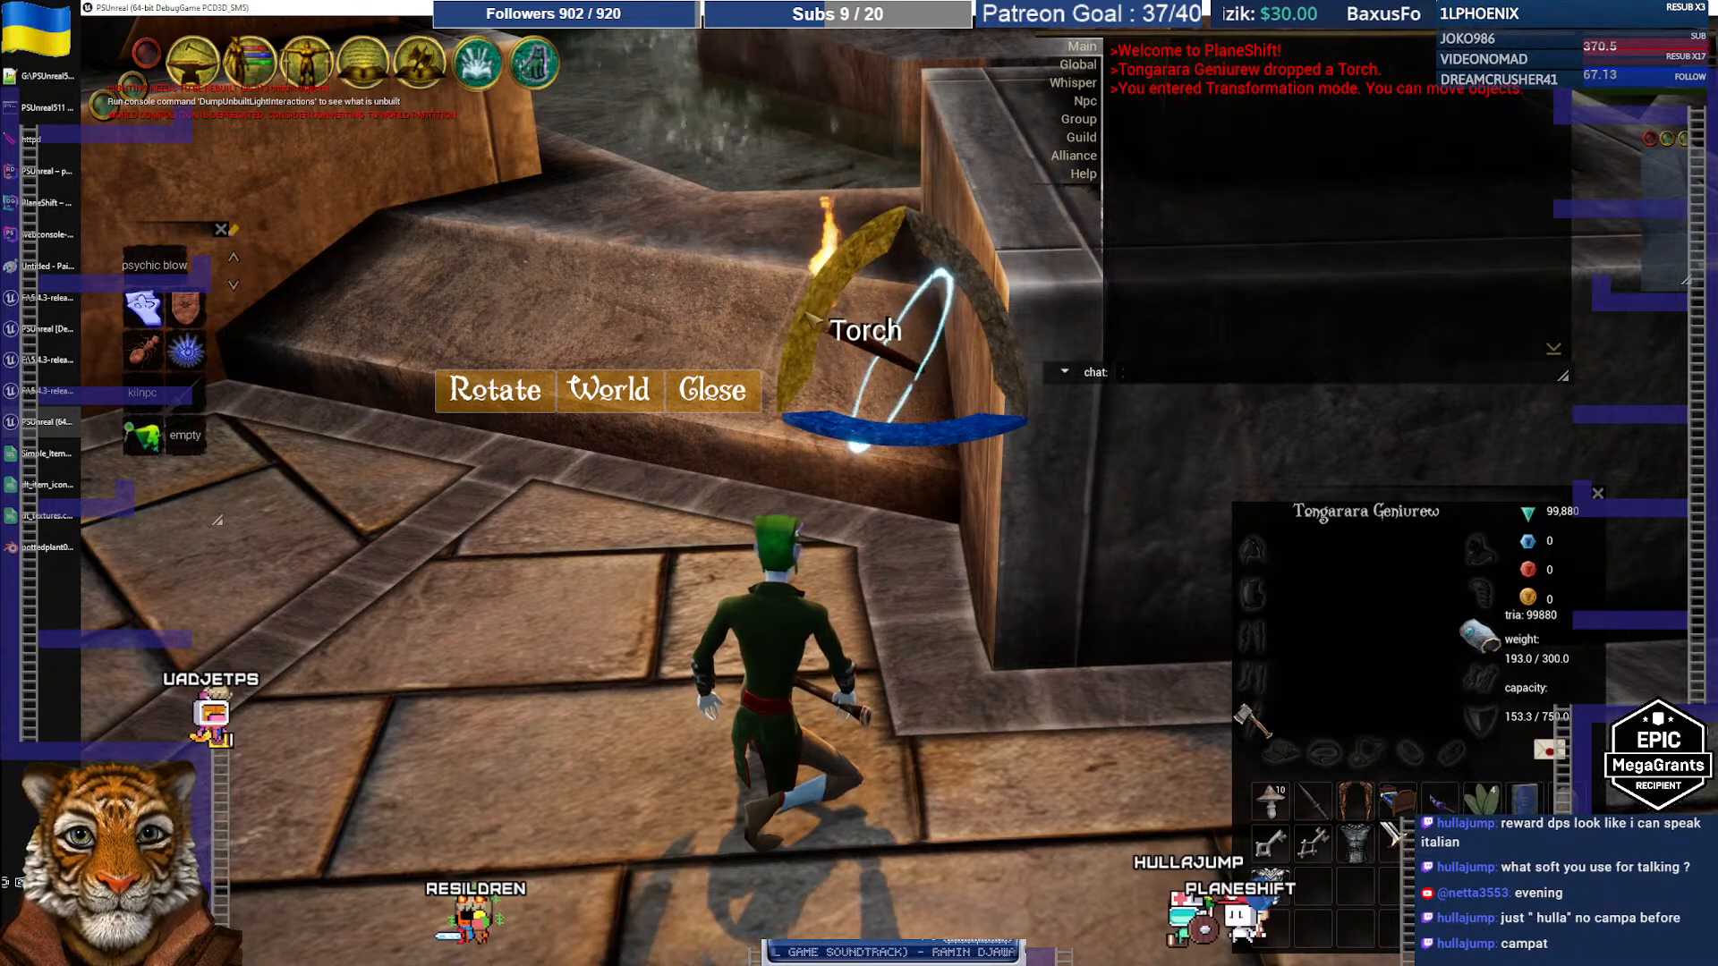
pyautogui.click(506, 394)
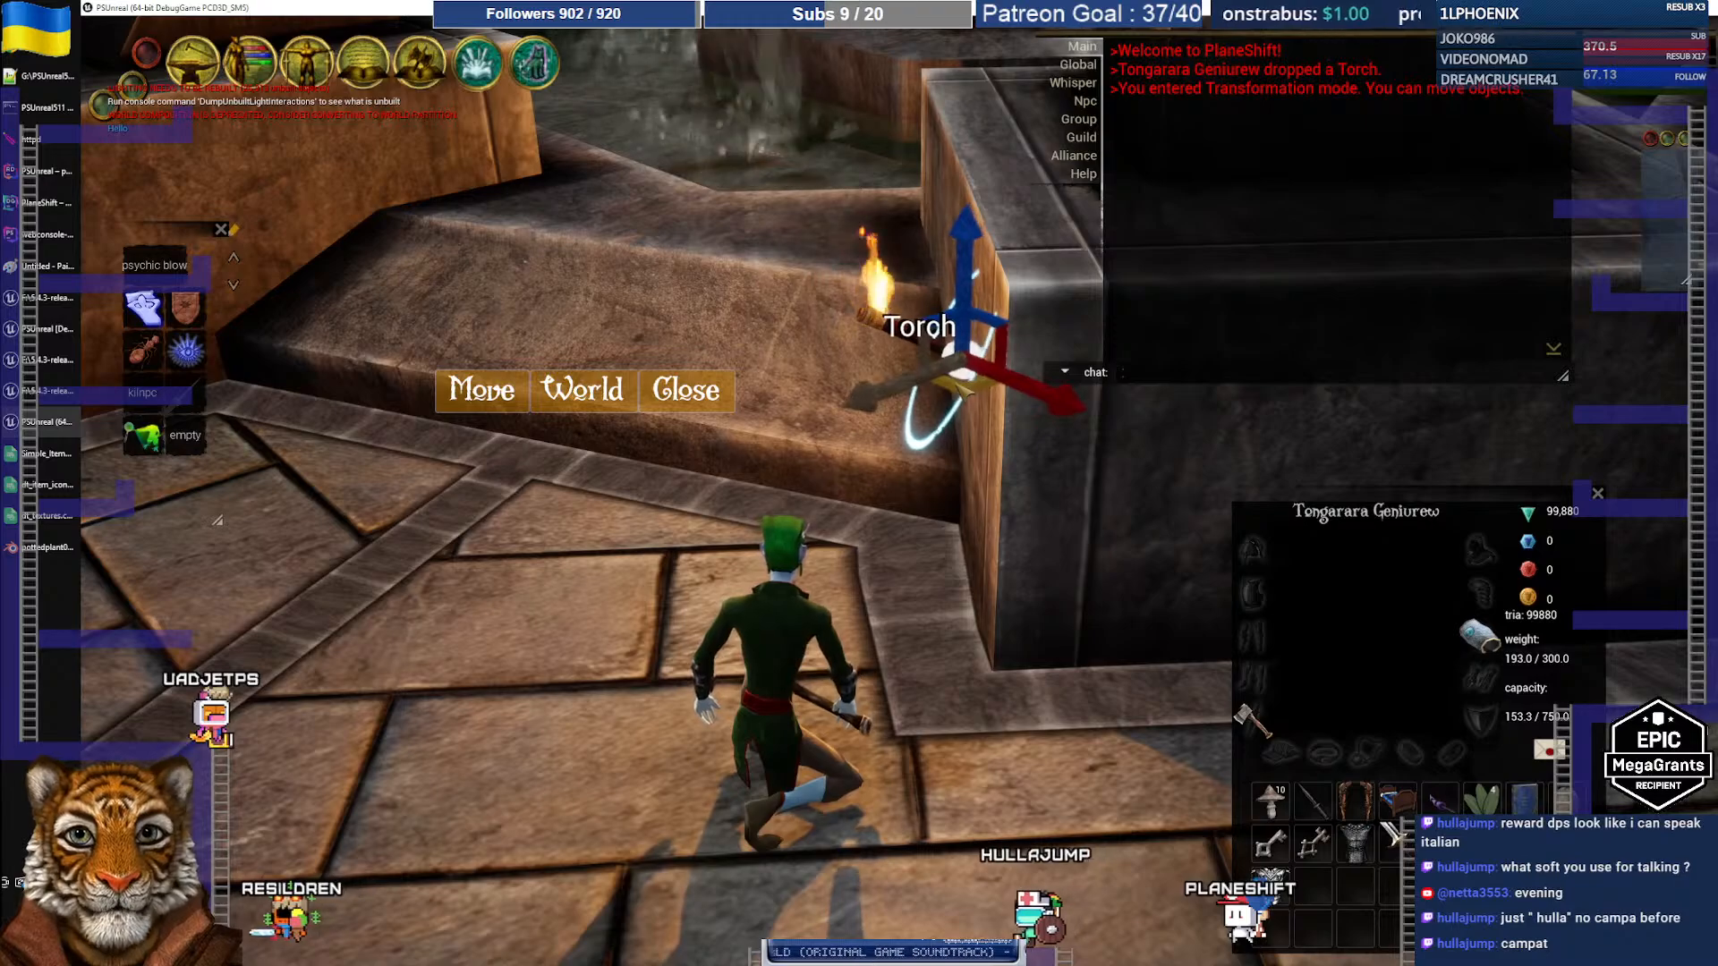
pyautogui.moveTo(911, 523)
pyautogui.mouseDown(button='right')
pyautogui.moveTo(990, 519)
pyautogui.moveTo(912, 526)
pyautogui.mouseUp(button='right')
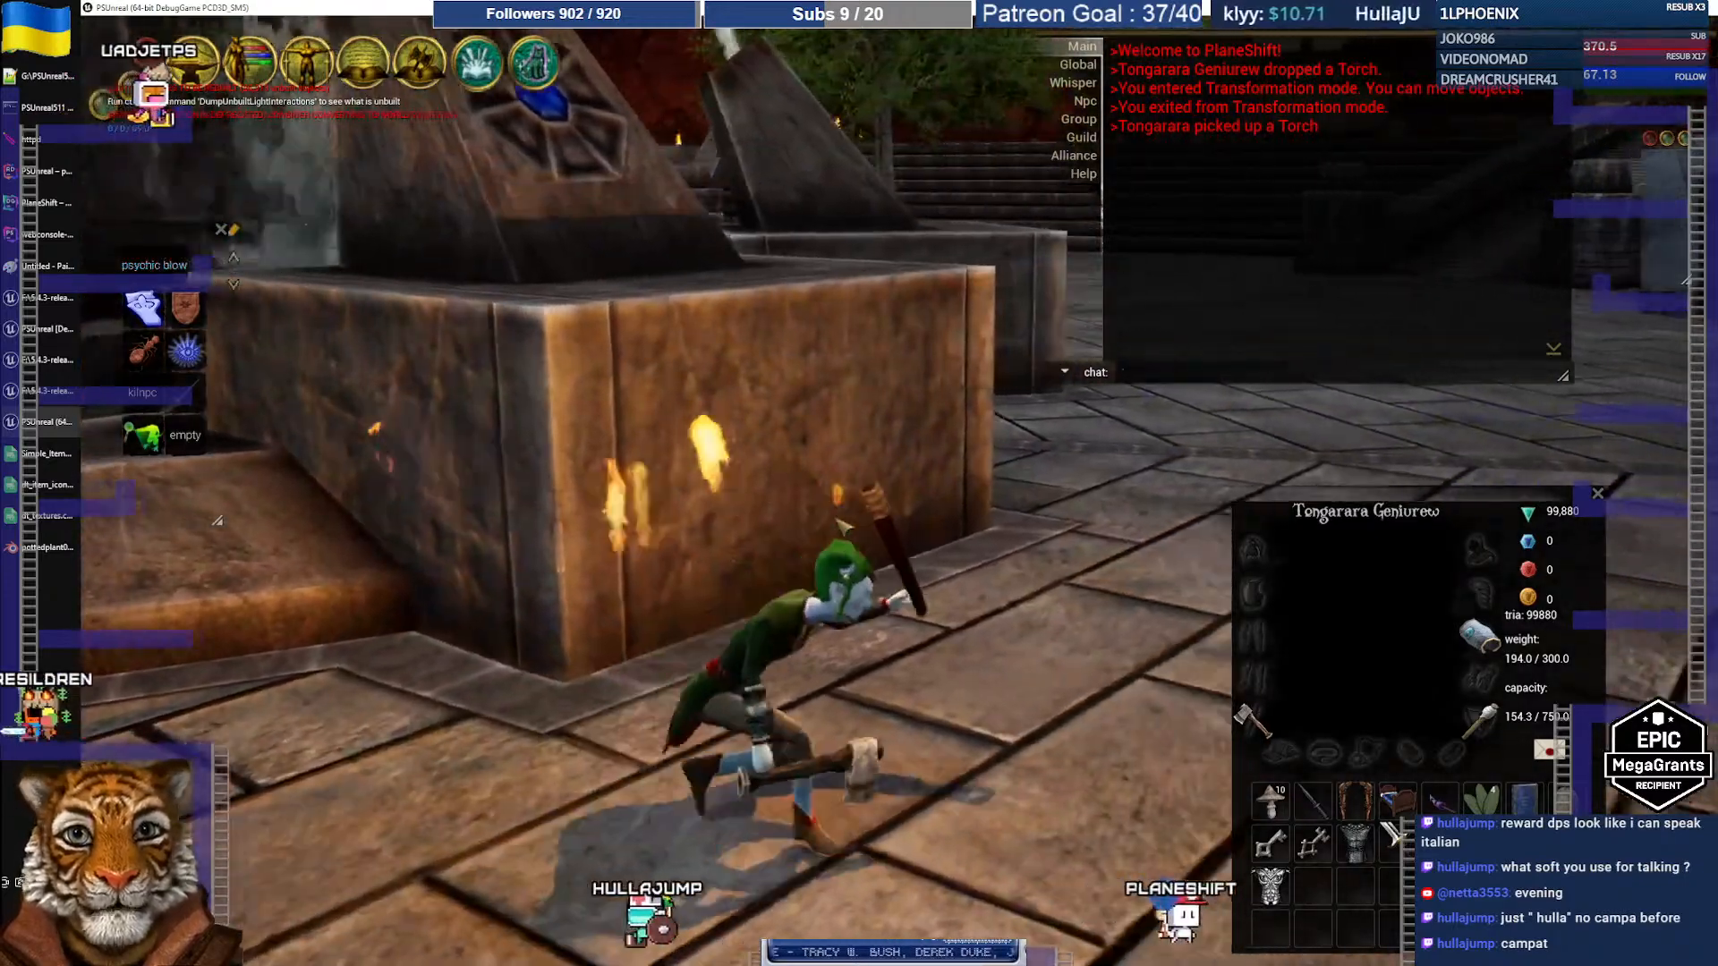
# Step: Walk the torch-bearing character past the fountain, turning the view around it
pyautogui.press('d')
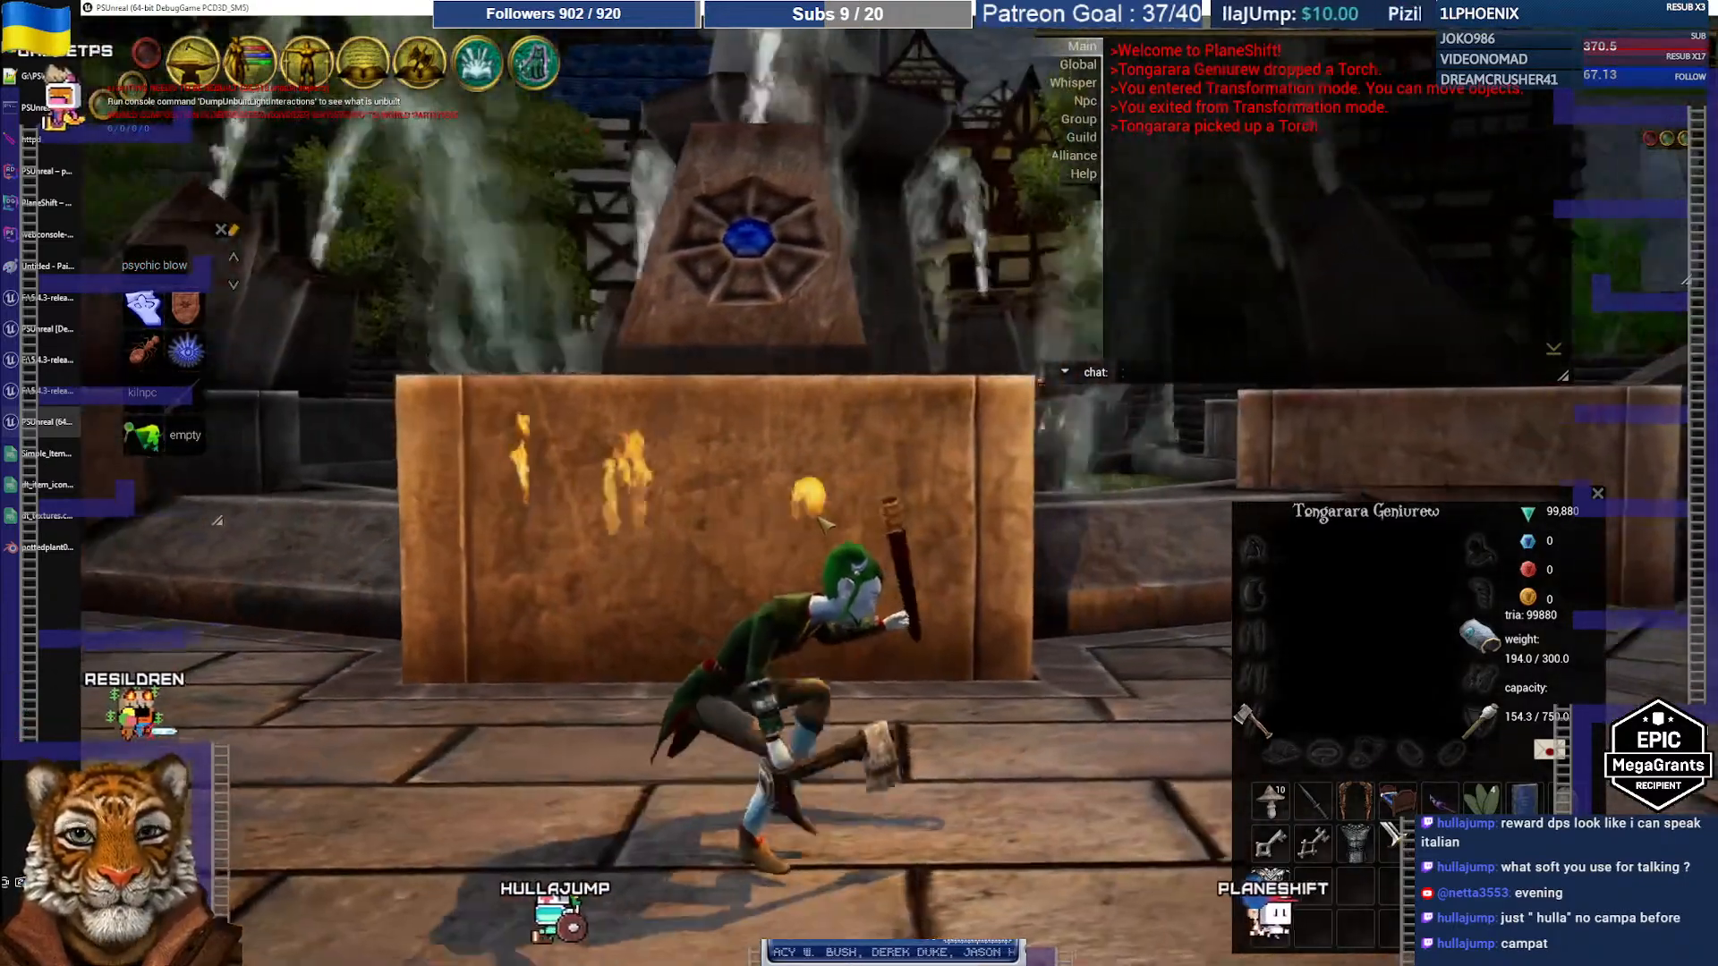
pyautogui.press('d')
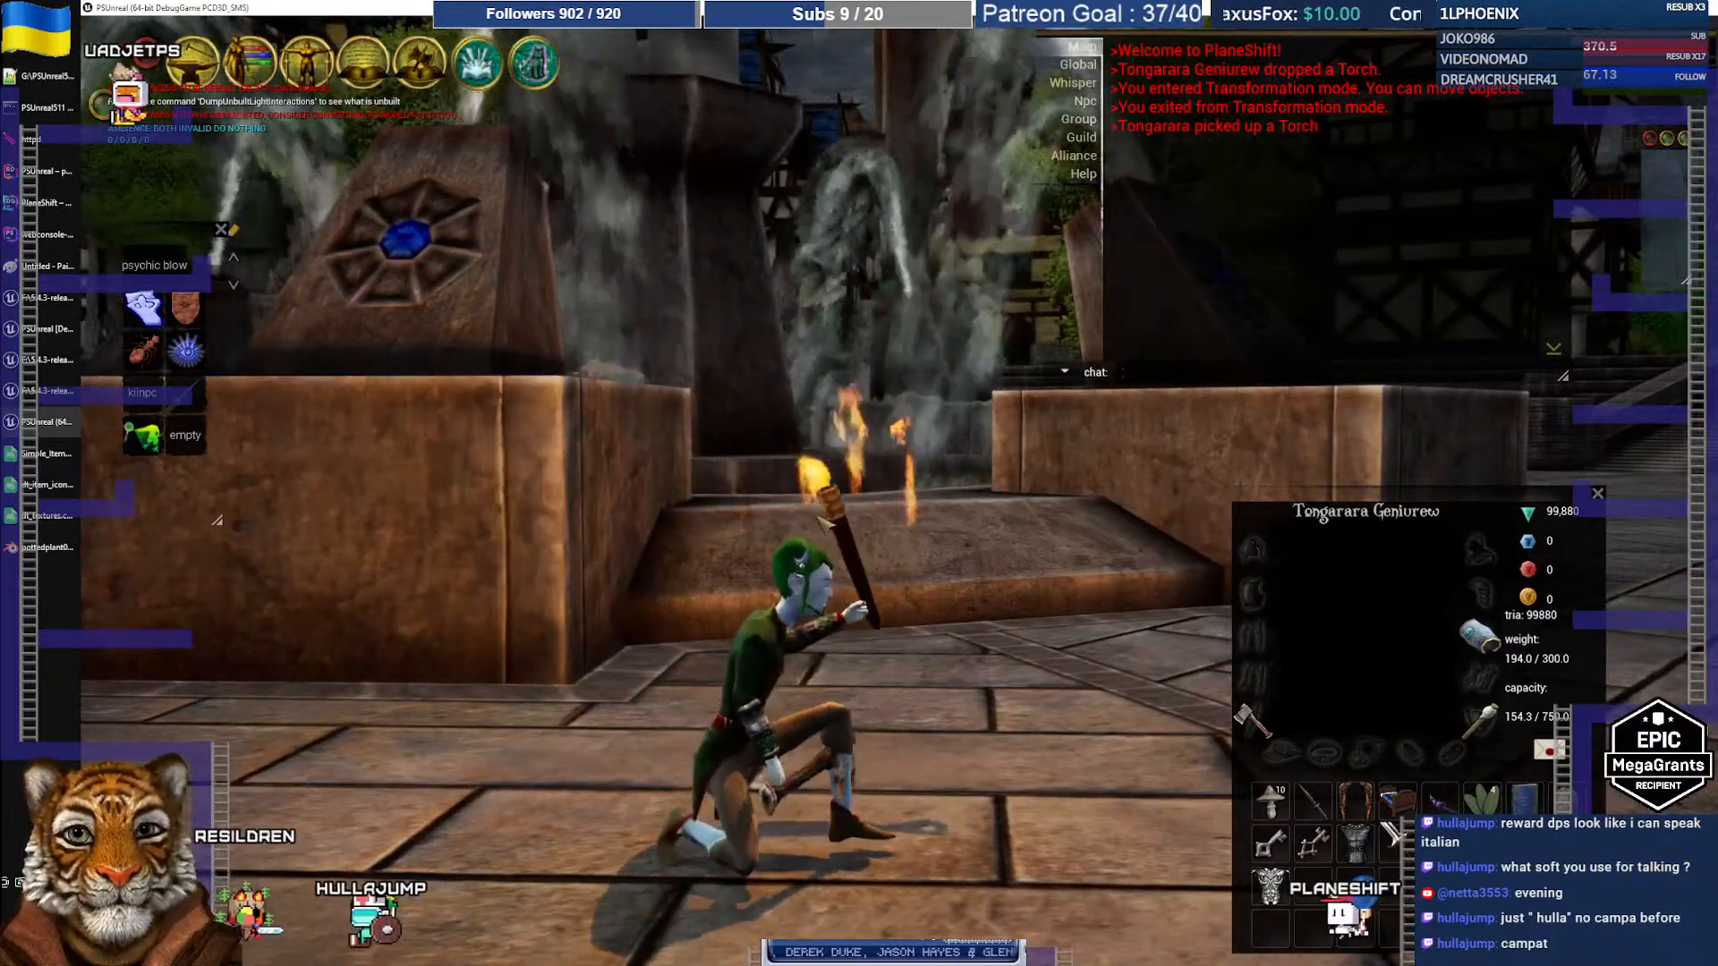
pyautogui.press('a')
pyautogui.press('d')
pyautogui.press('a')
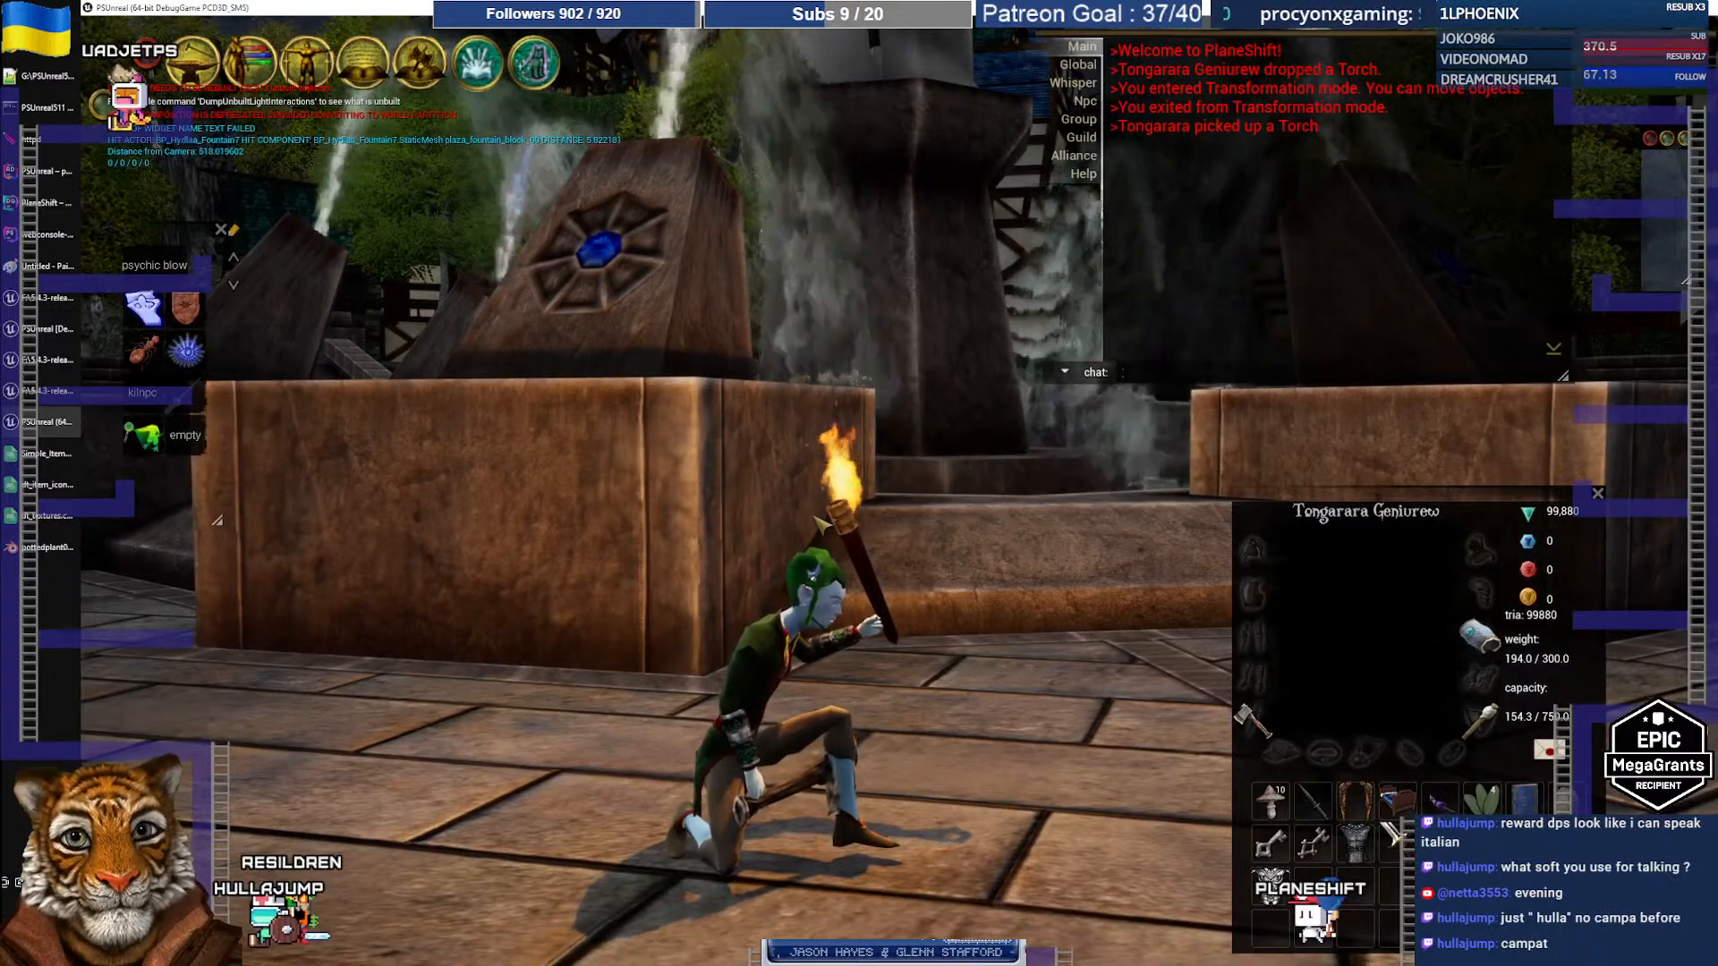
# Step: Open the torch's flames particle system in Cascade from the torch blueprint editor
pyautogui.click(53, 332)
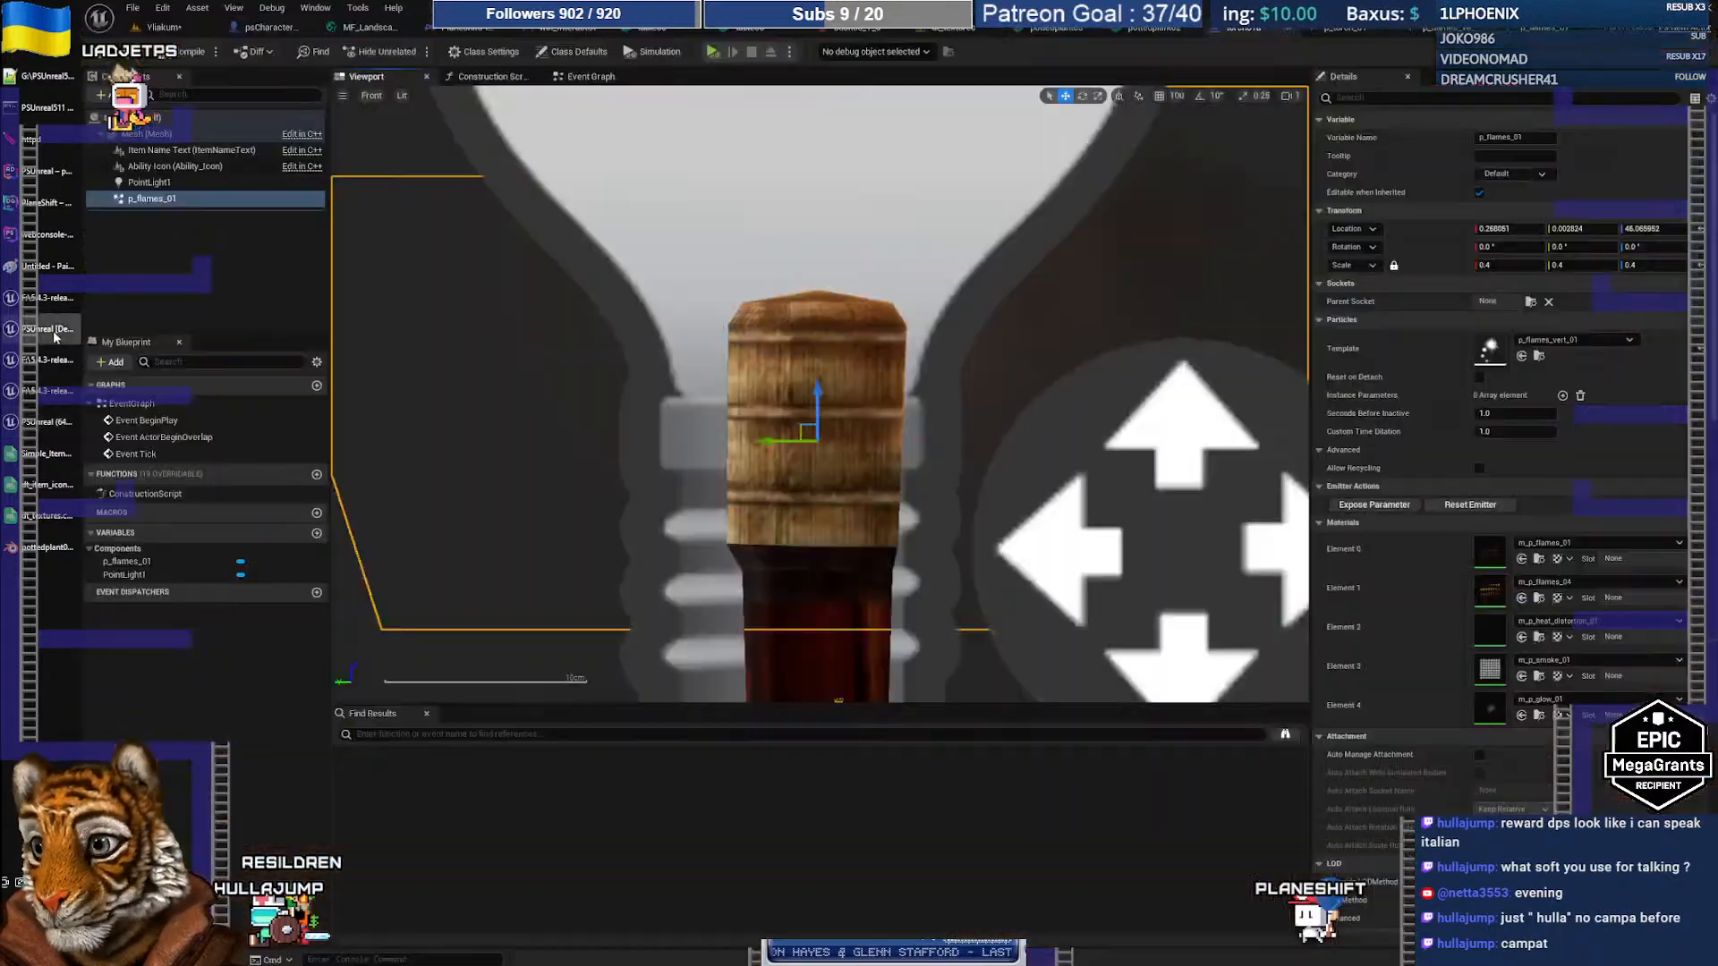
pyautogui.scroll(-6, 763, 526)
pyautogui.scroll(-10, 763, 526)
pyautogui.scroll(4, 763, 526)
pyautogui.moveTo(816, 562); pyautogui.dragTo(831, 426, button='right')
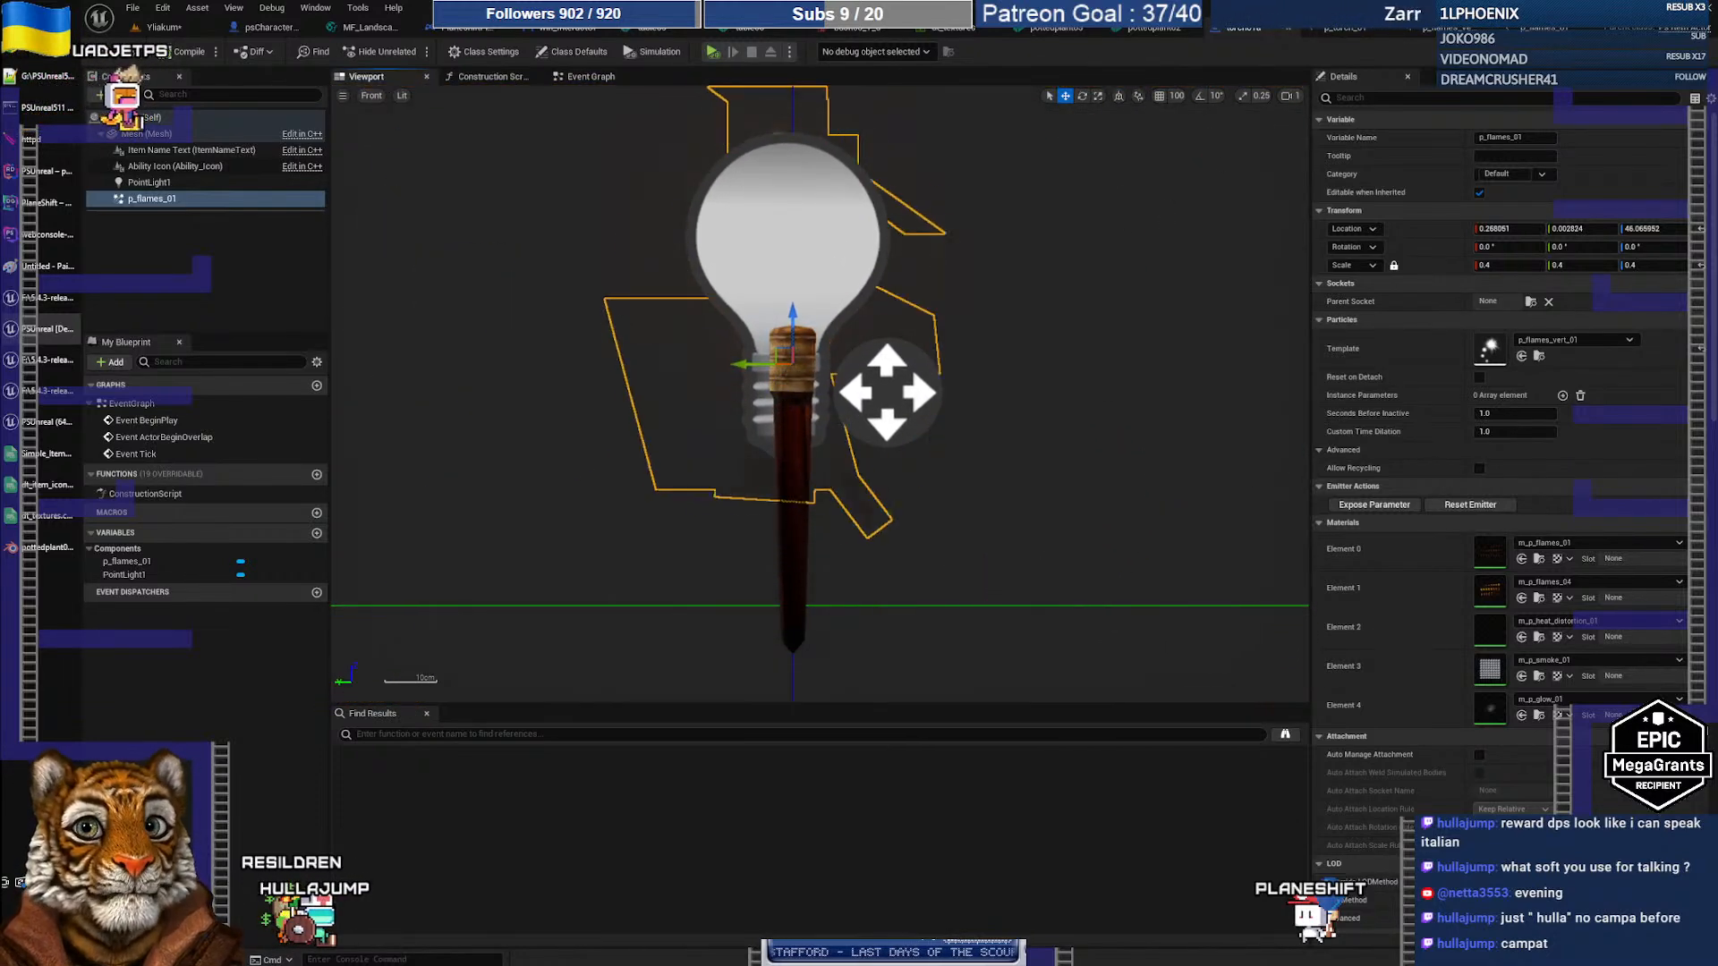
pyautogui.click(1546, 33)
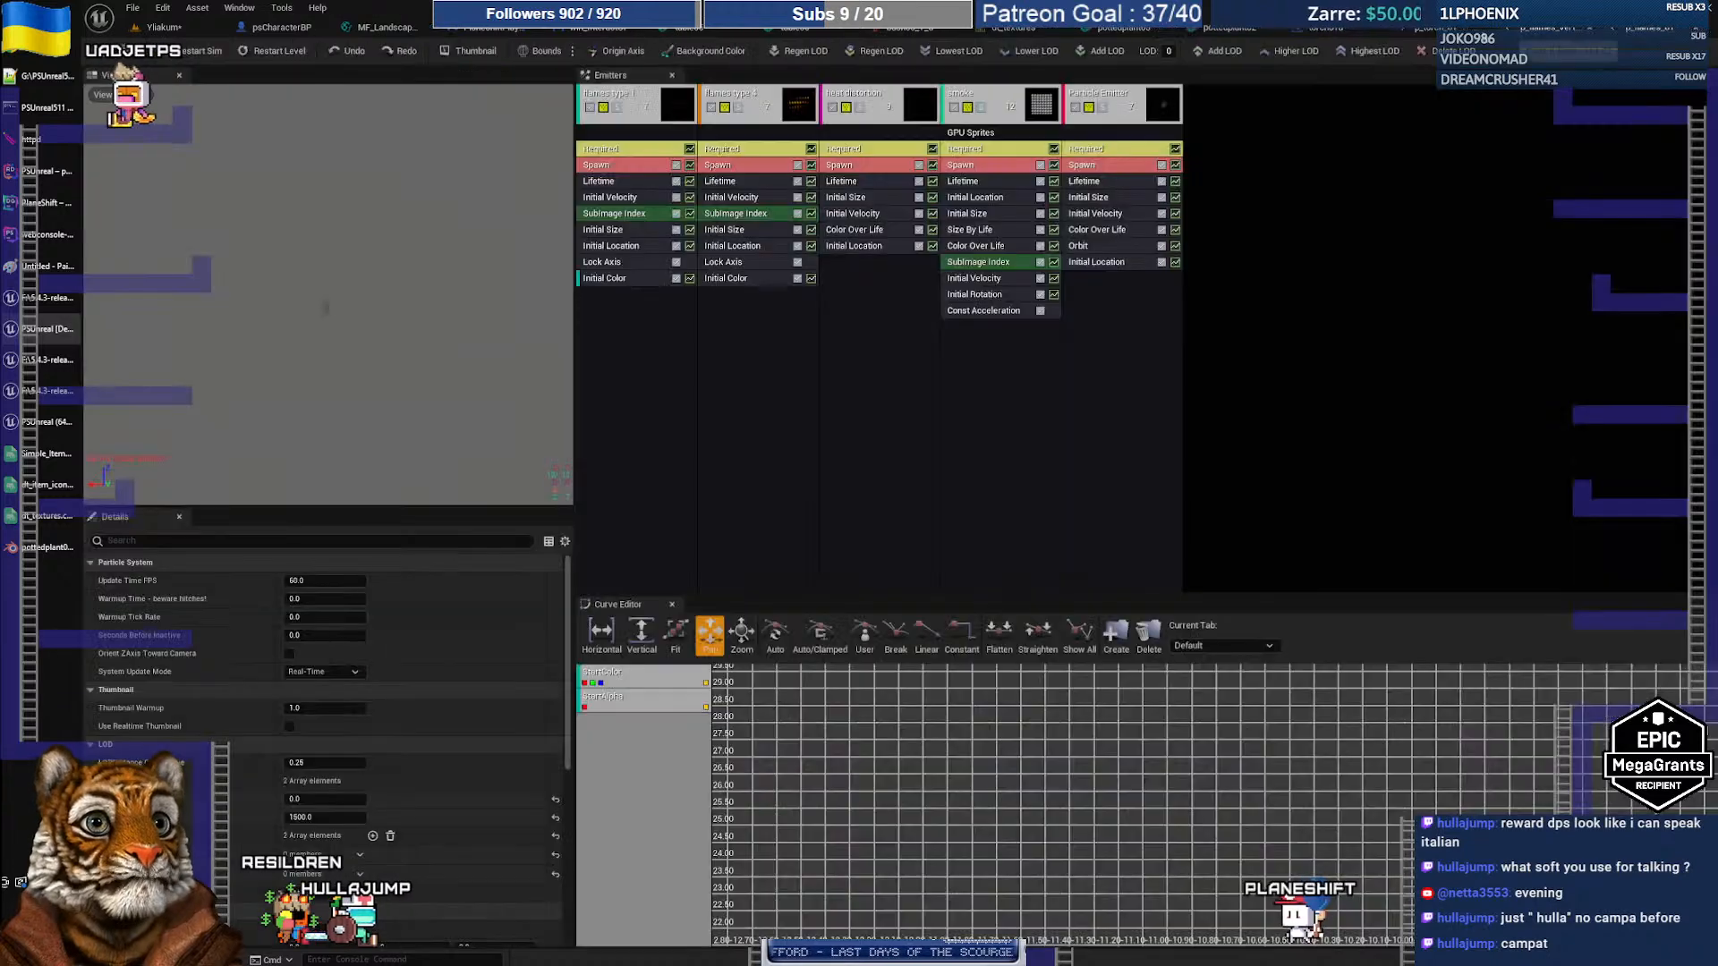
pyautogui.click(1547, 33)
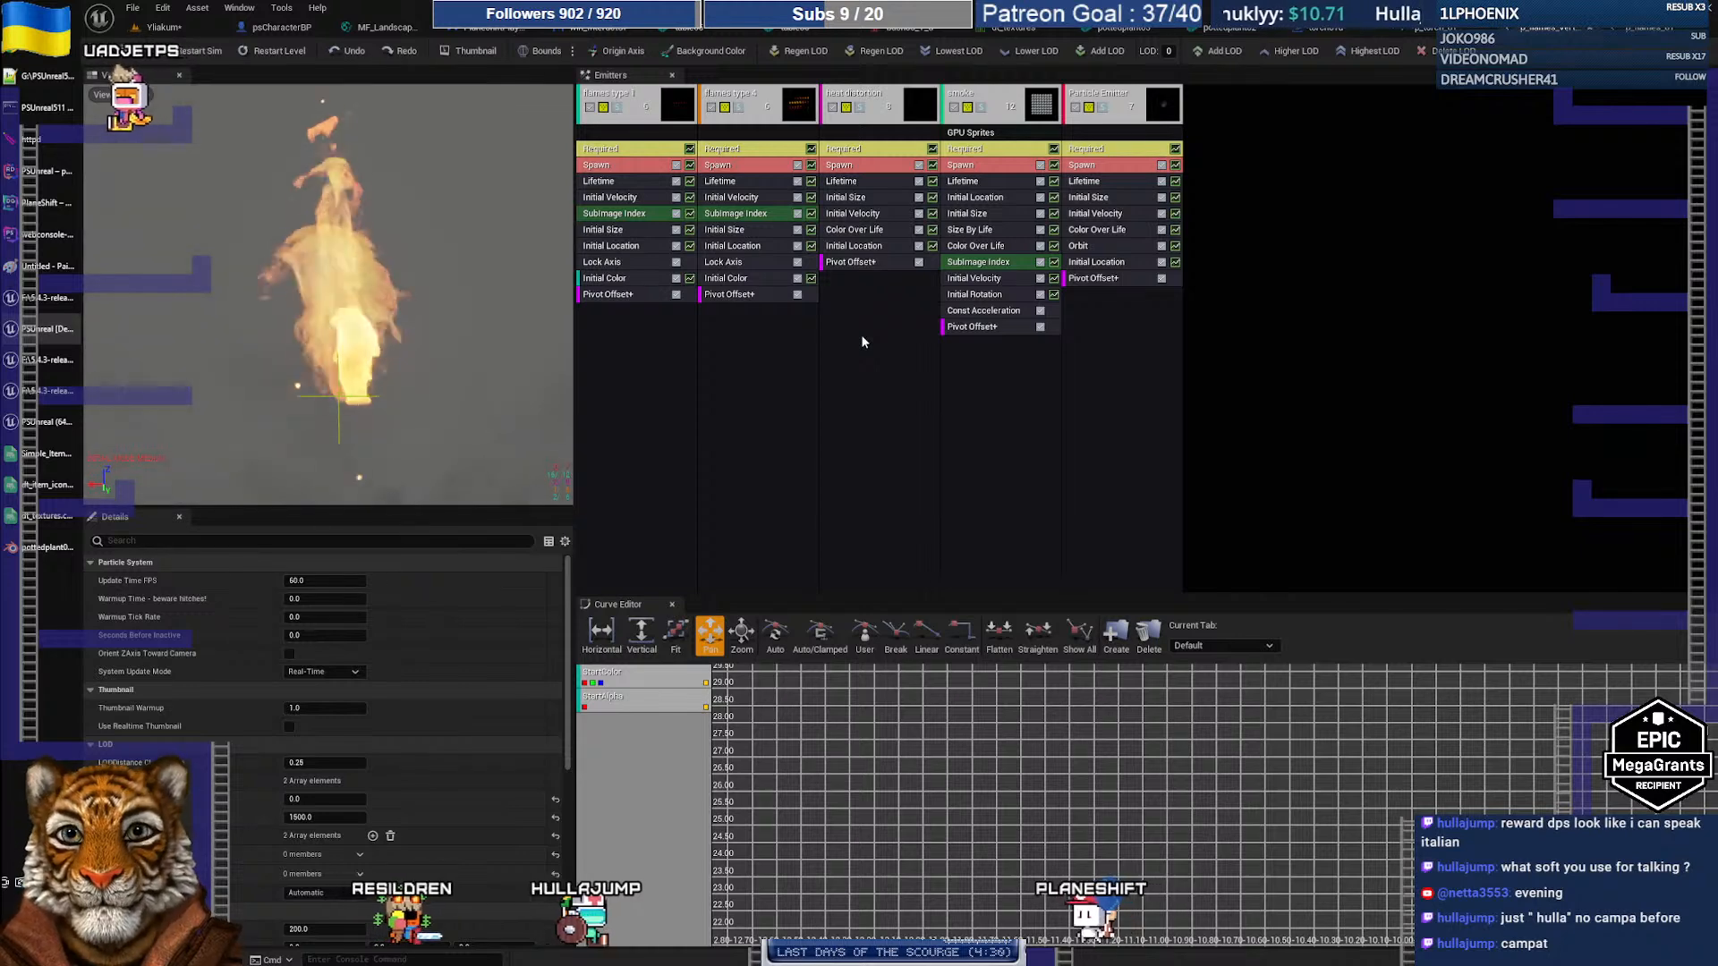
# Step: Inspect the Pivot Offset, Spawn and flames type 1 emitter properties, then clear the property filter
pyautogui.click(620, 295)
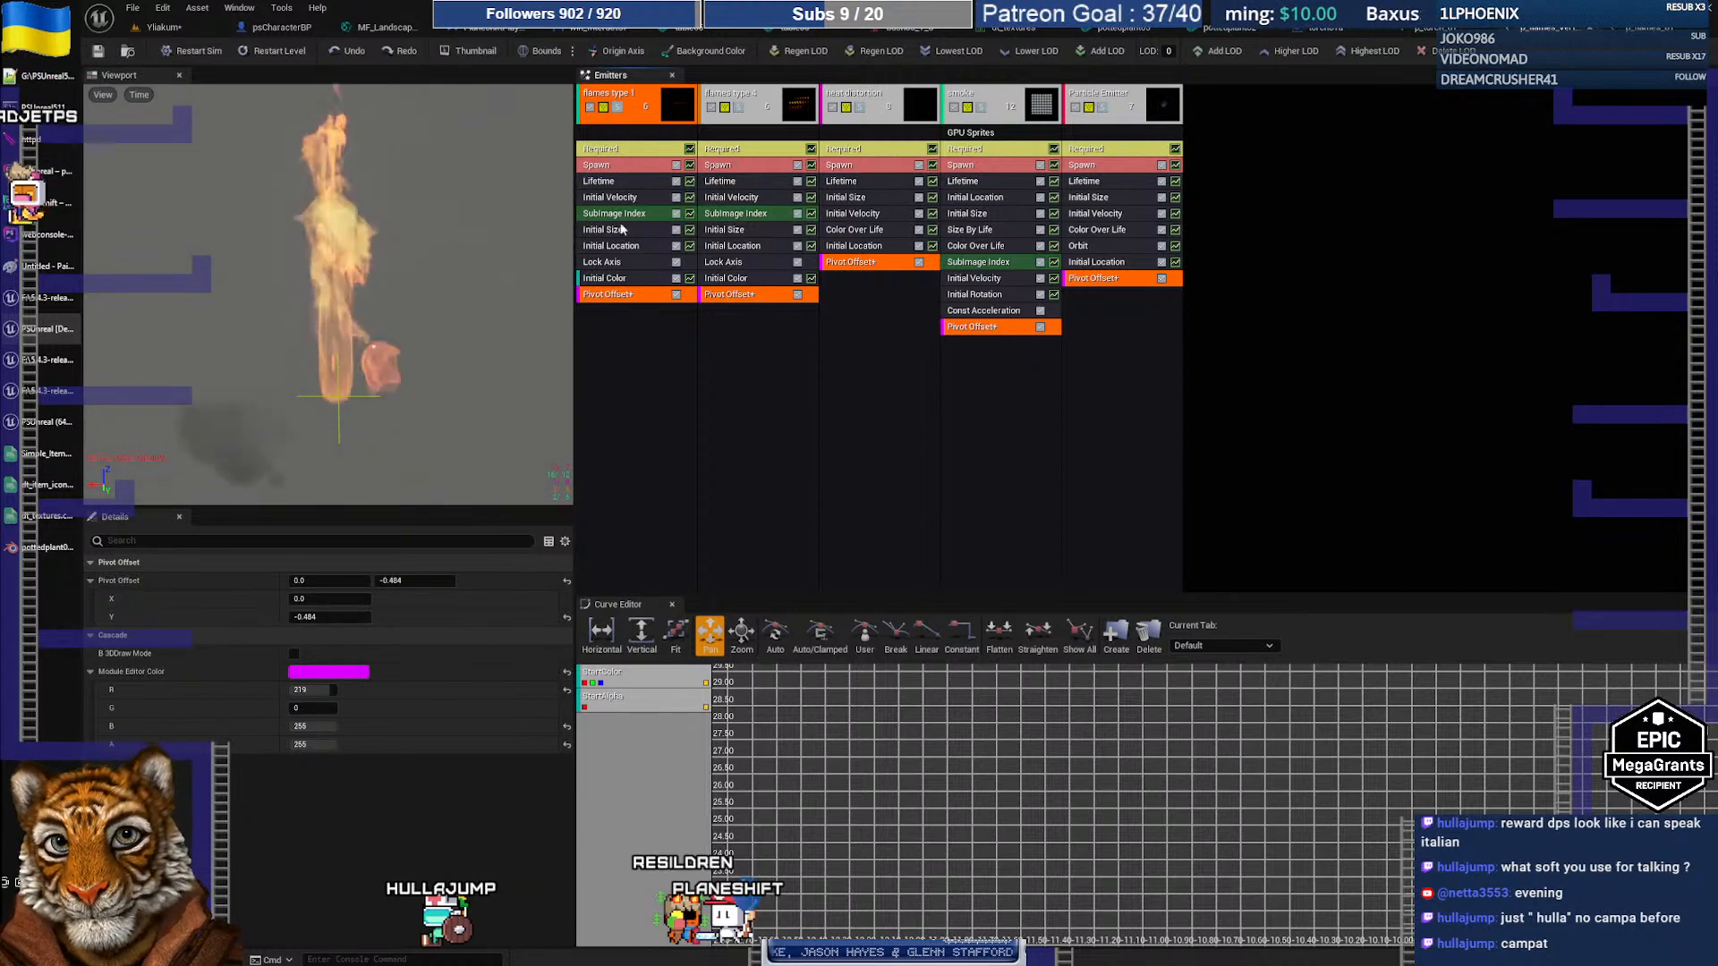
pyautogui.click(628, 167)
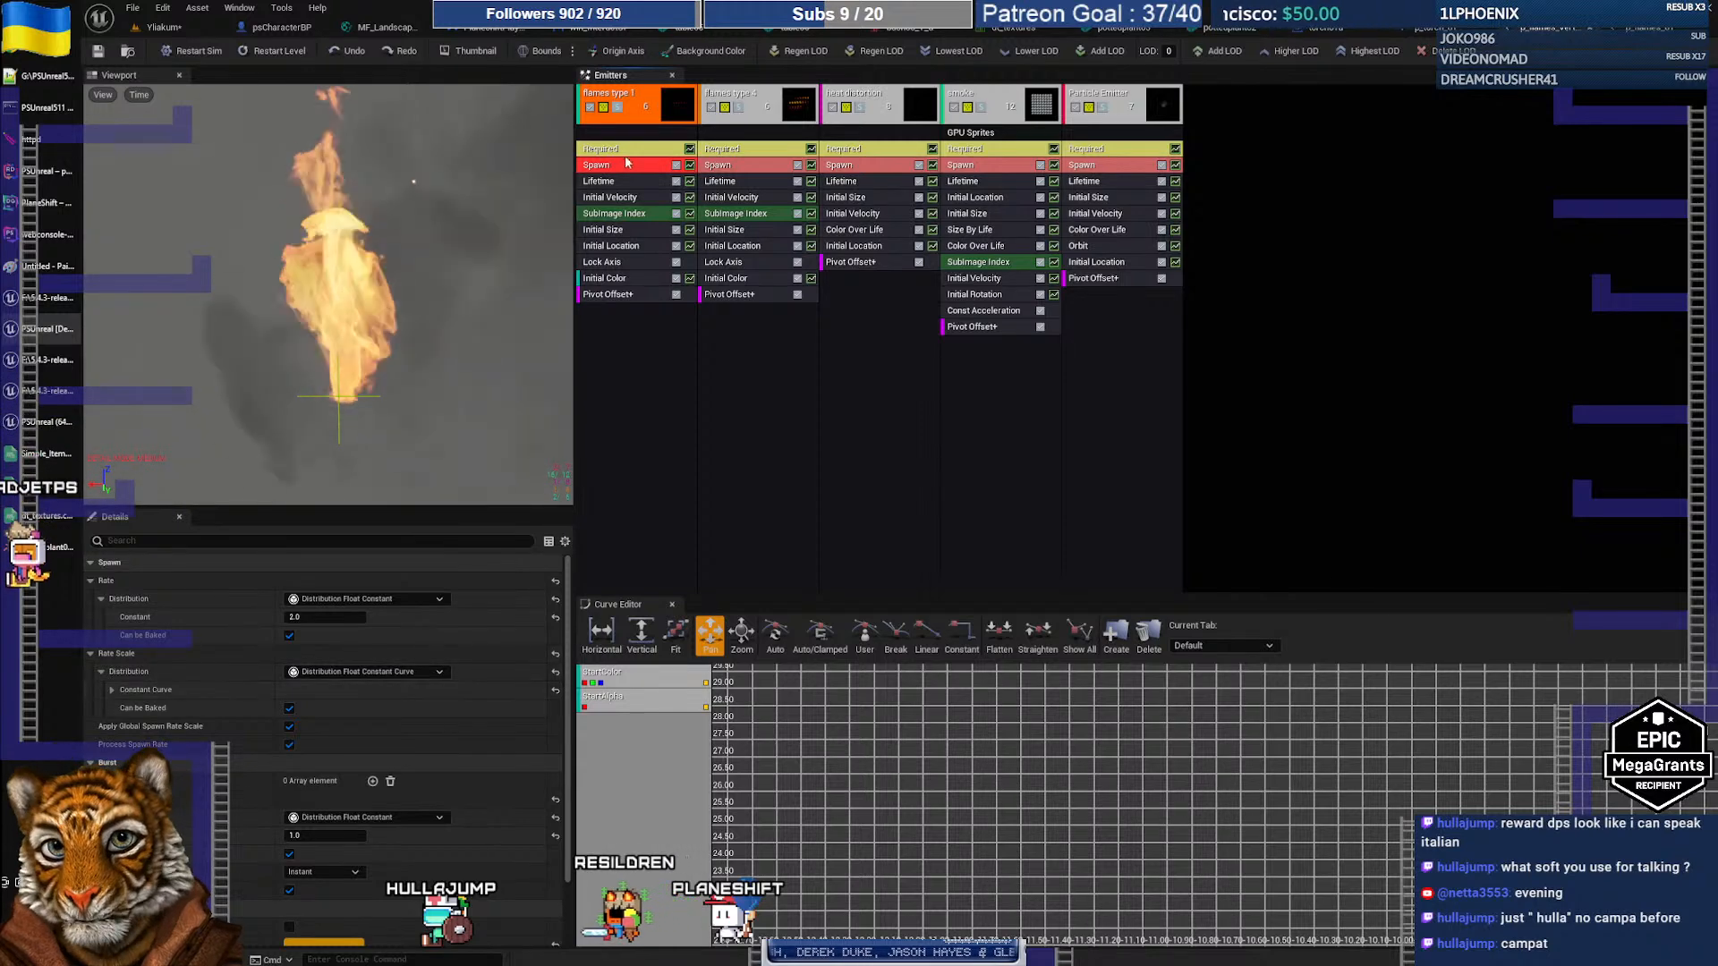
pyautogui.click(617, 148)
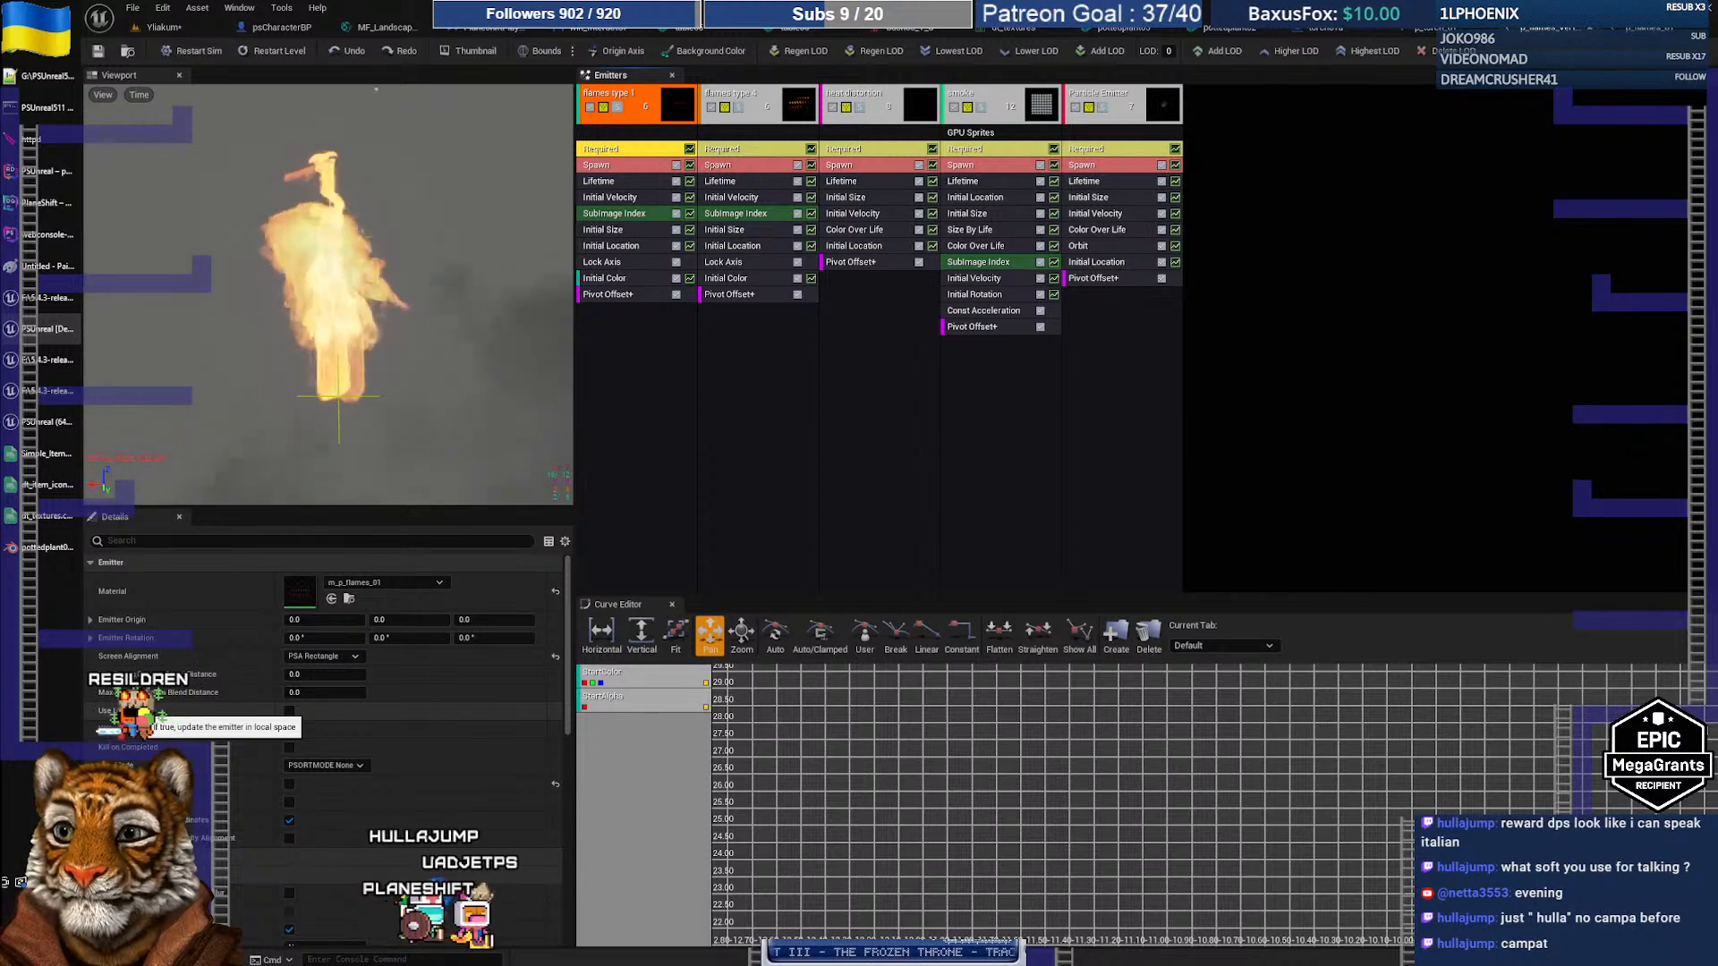
pyautogui.click(187, 540)
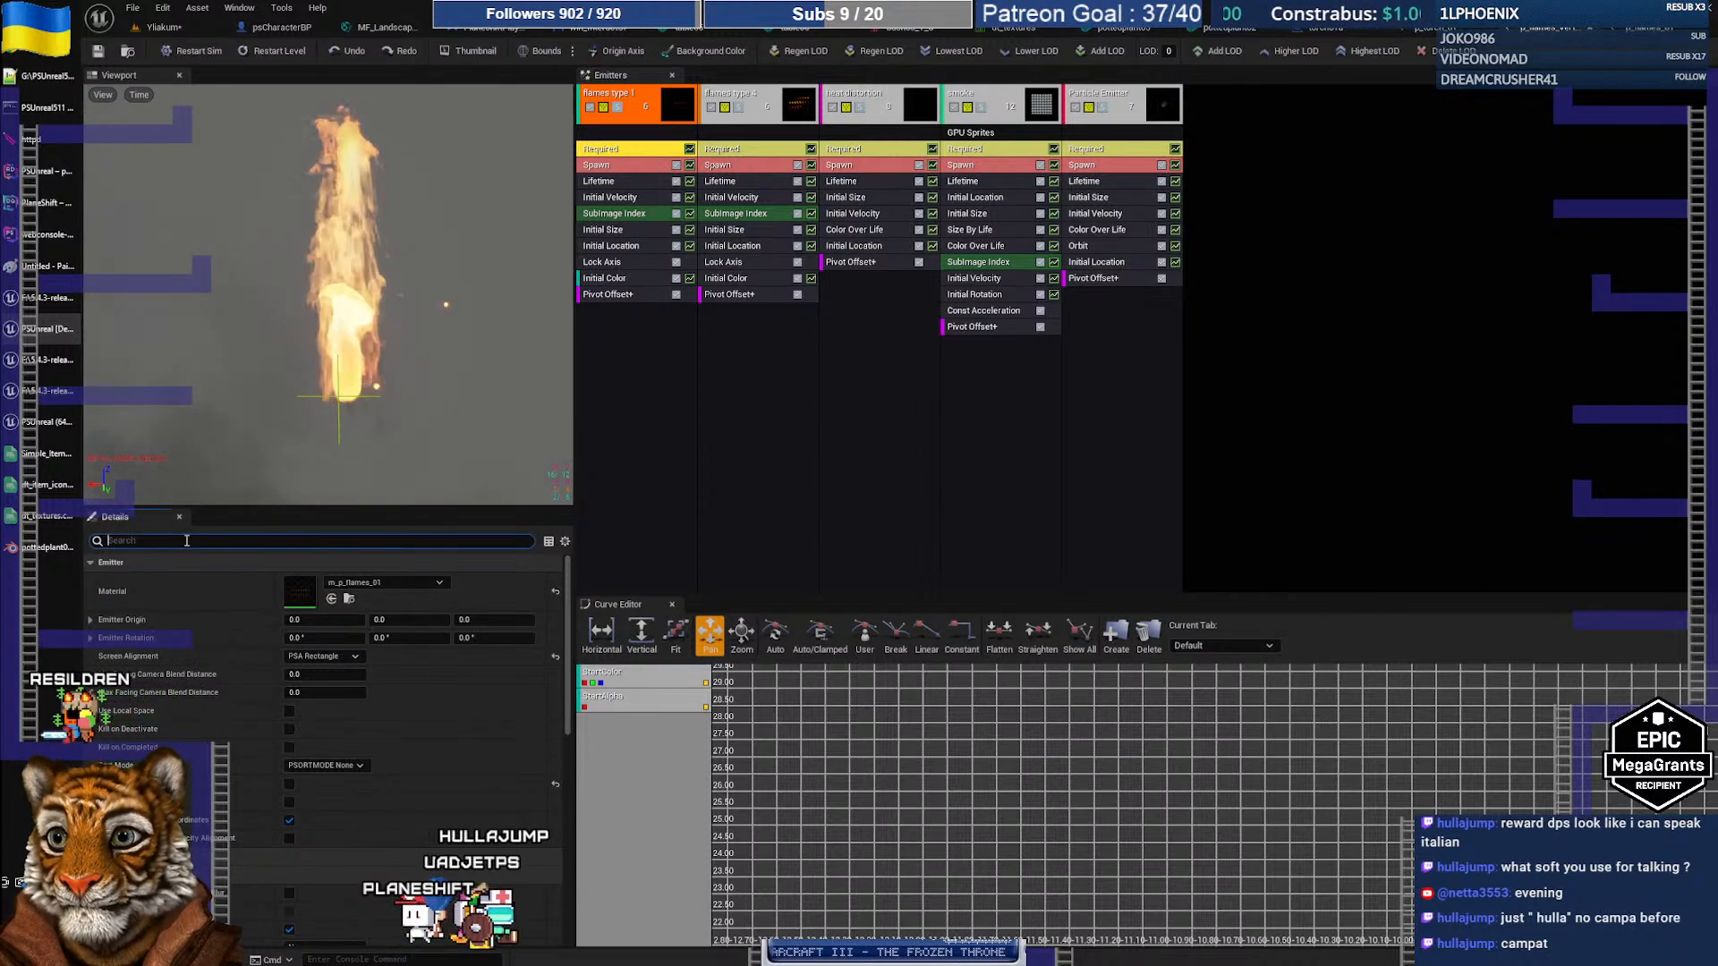
pyautogui.write('z')
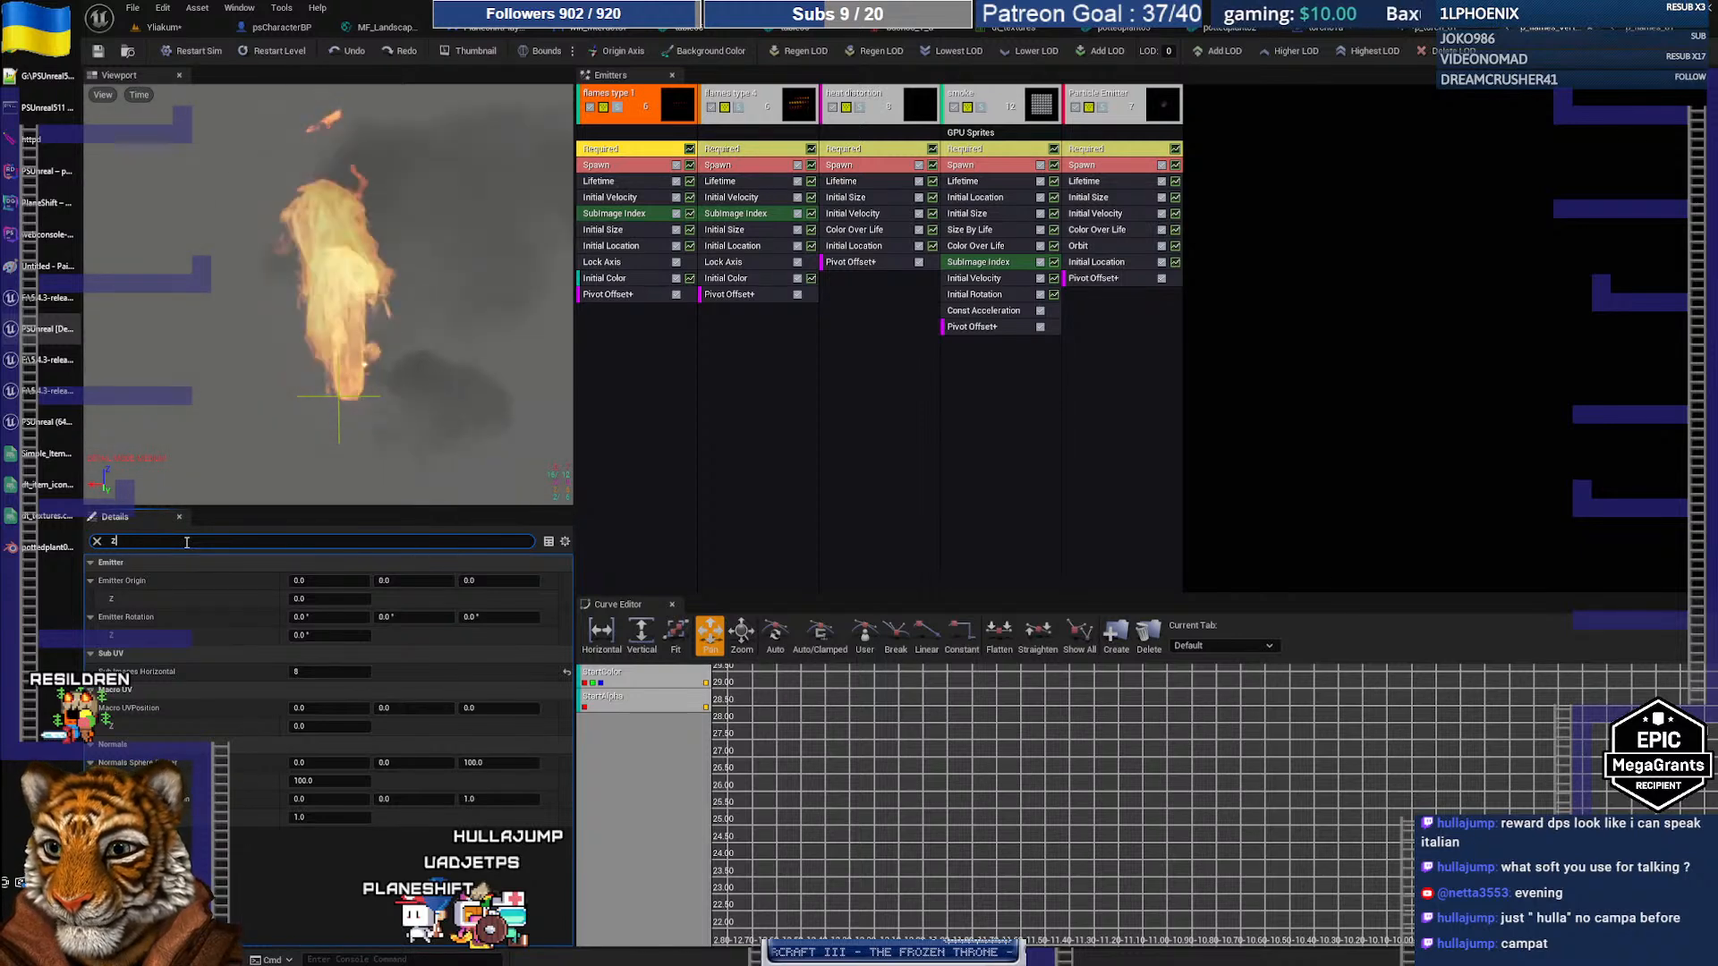
pyautogui.press('BackSpace')
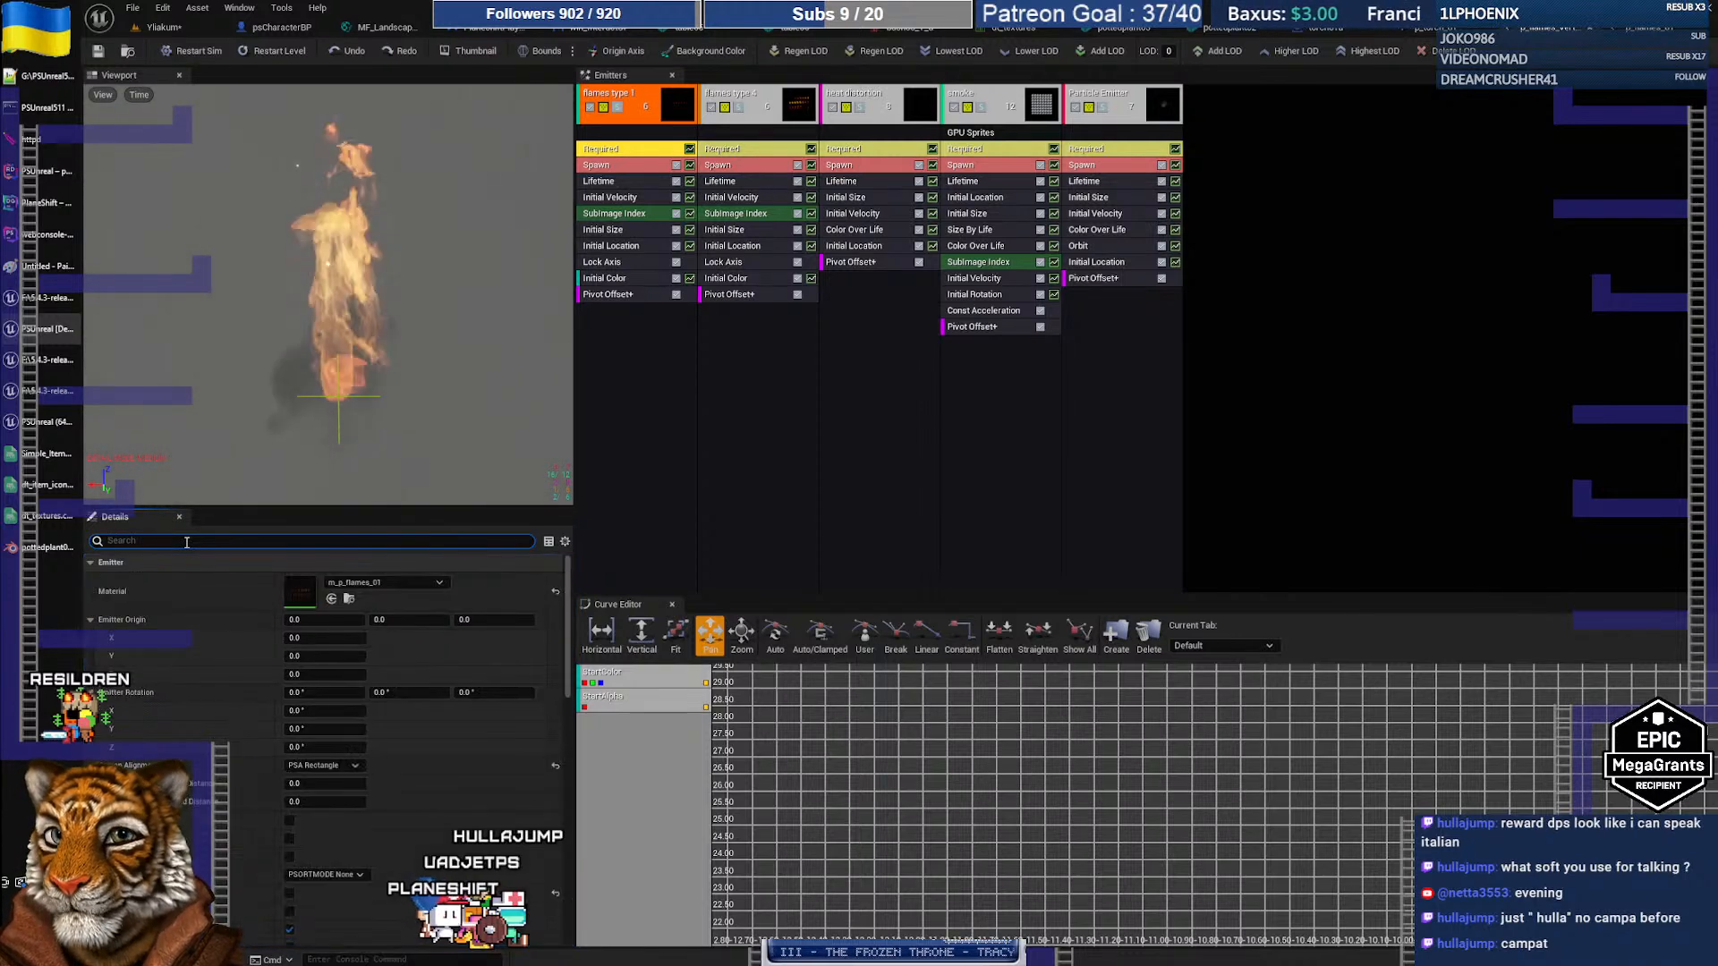
# Step: Switch to Chrome's ChatGPT tab and start a new empty chat
pyautogui.hotkey('alt', 'Tab')
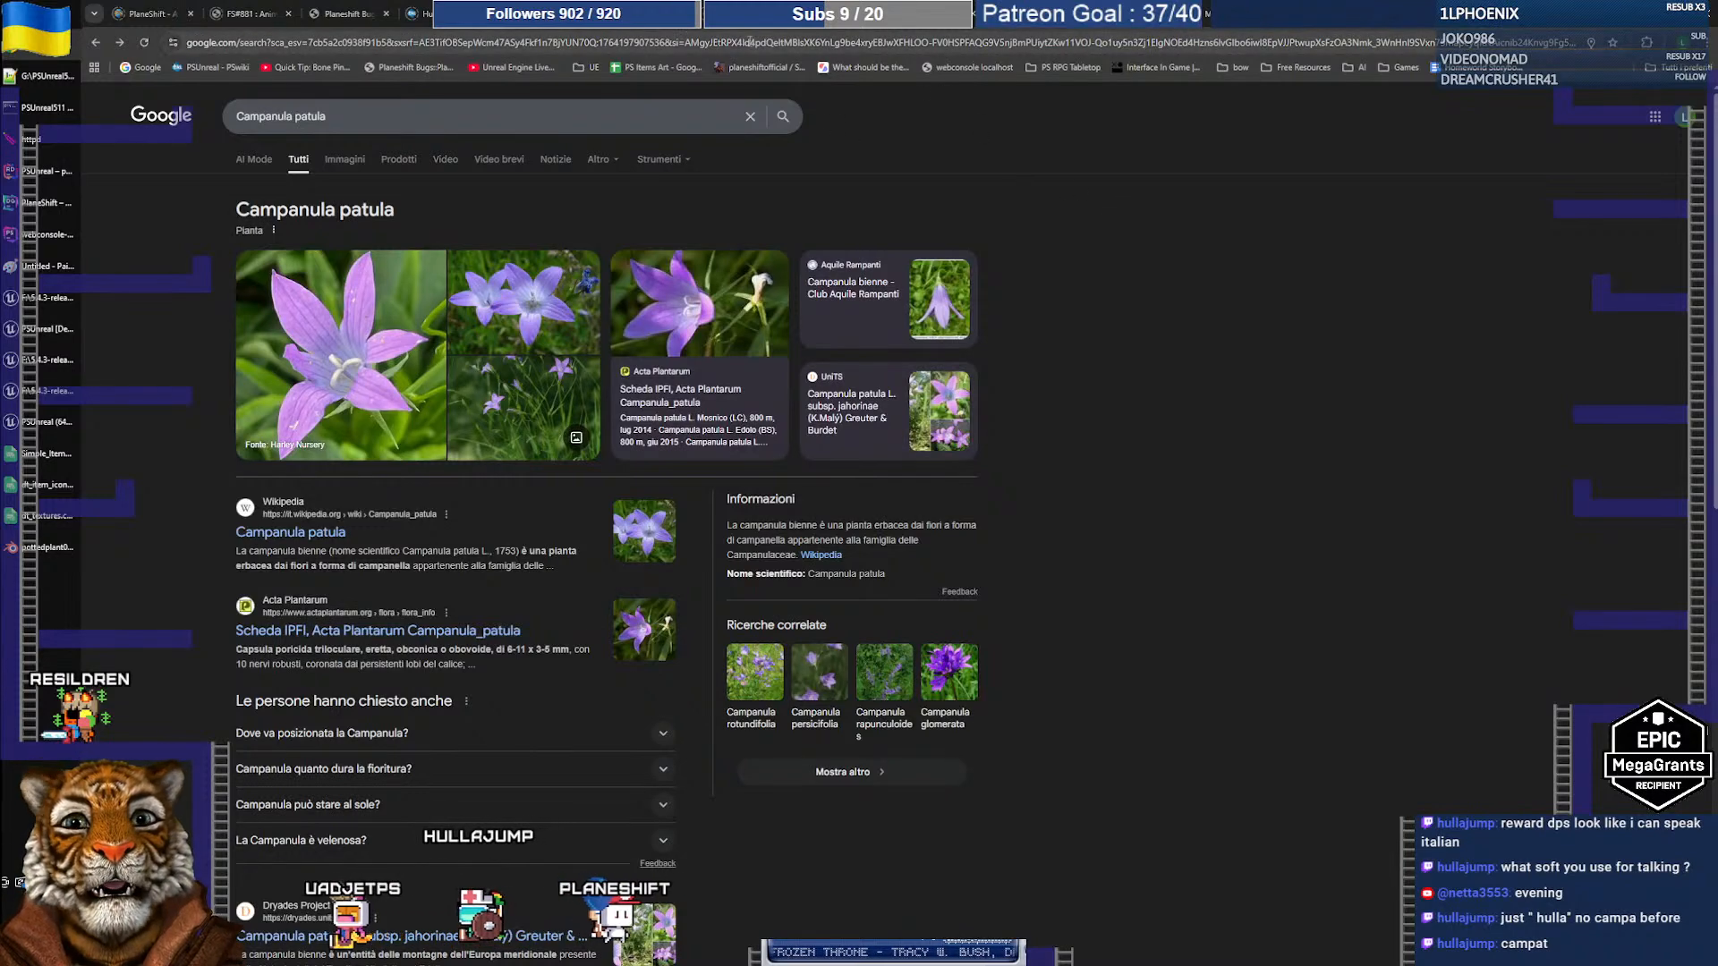
pyautogui.click(798, 13)
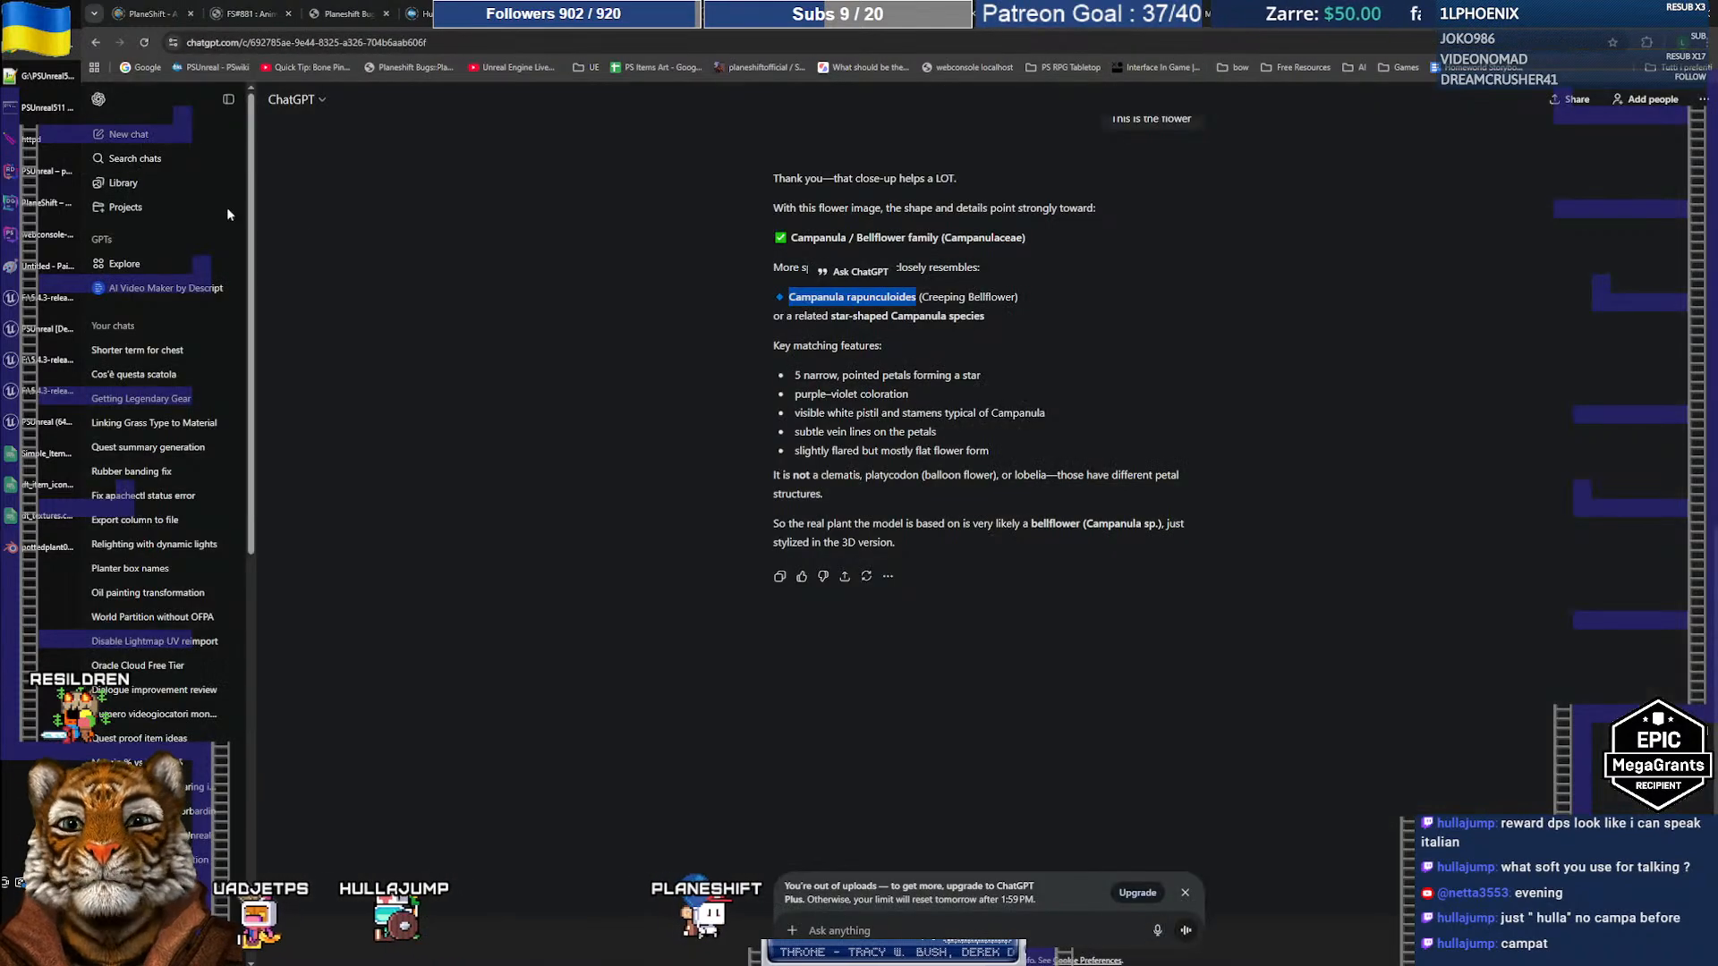
pyautogui.click(121, 136)
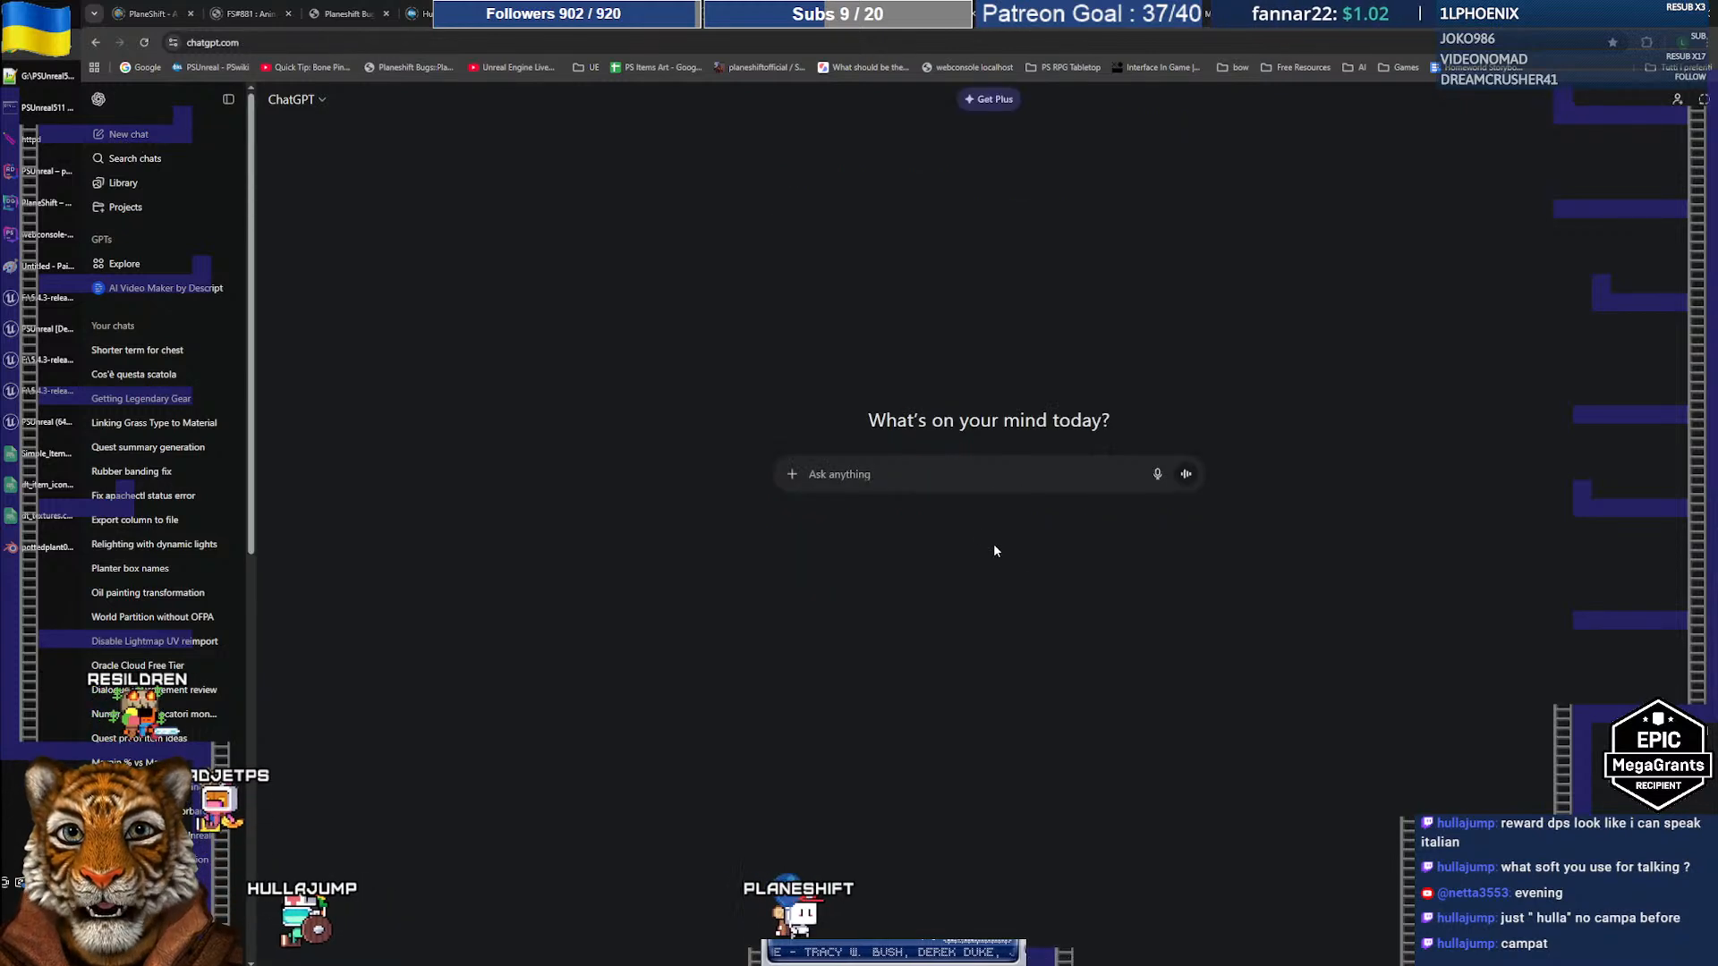
# Step: Ask ChatGPT why the Cascade torch flame tilts with rotation and trails without Local Space
pyautogui.write('in unreal engine')
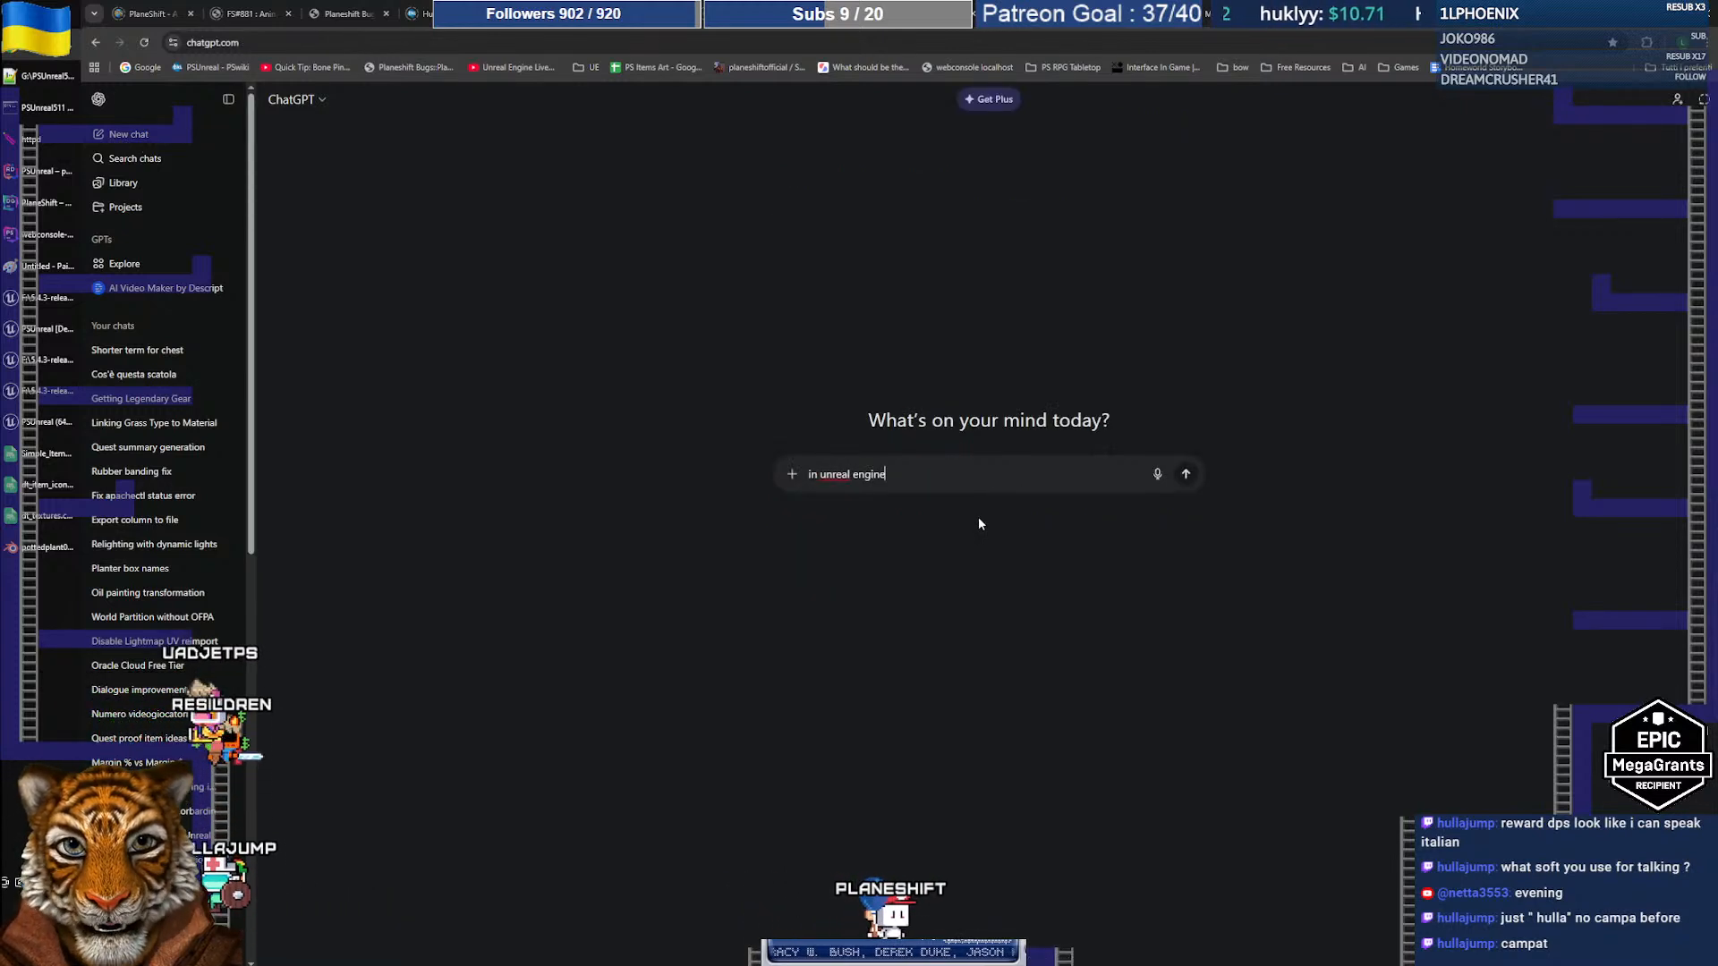
pyautogui.write(' I have a casca')
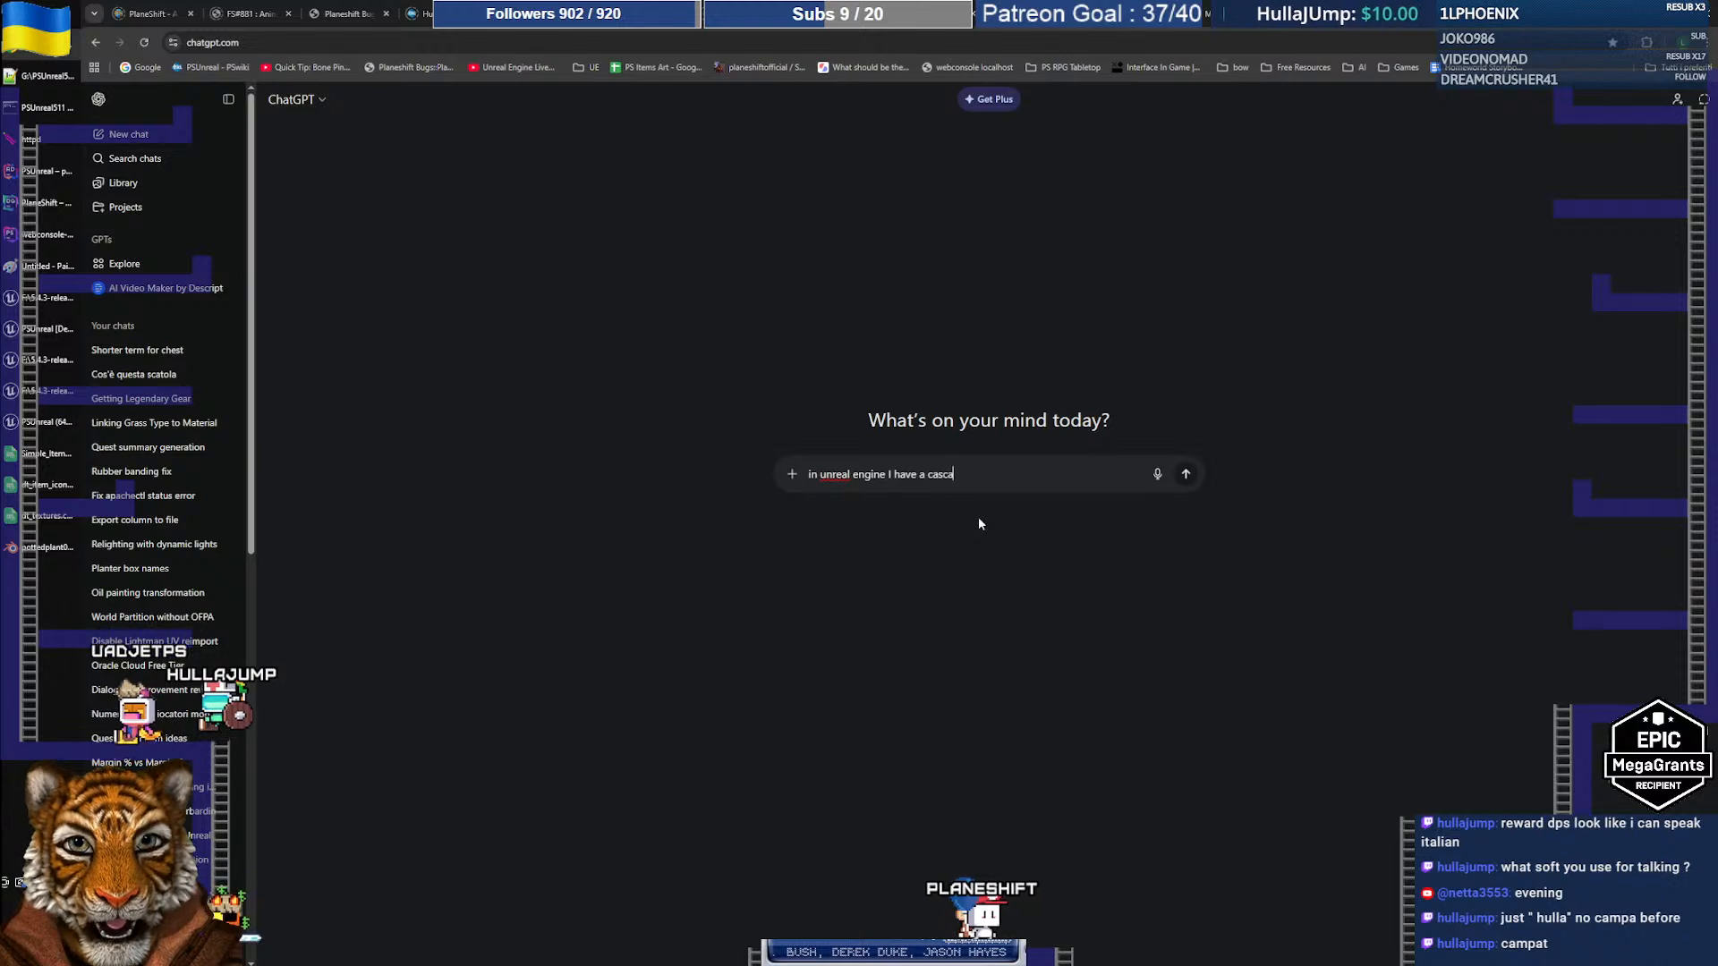
pyautogui.write('de effect for a tor')
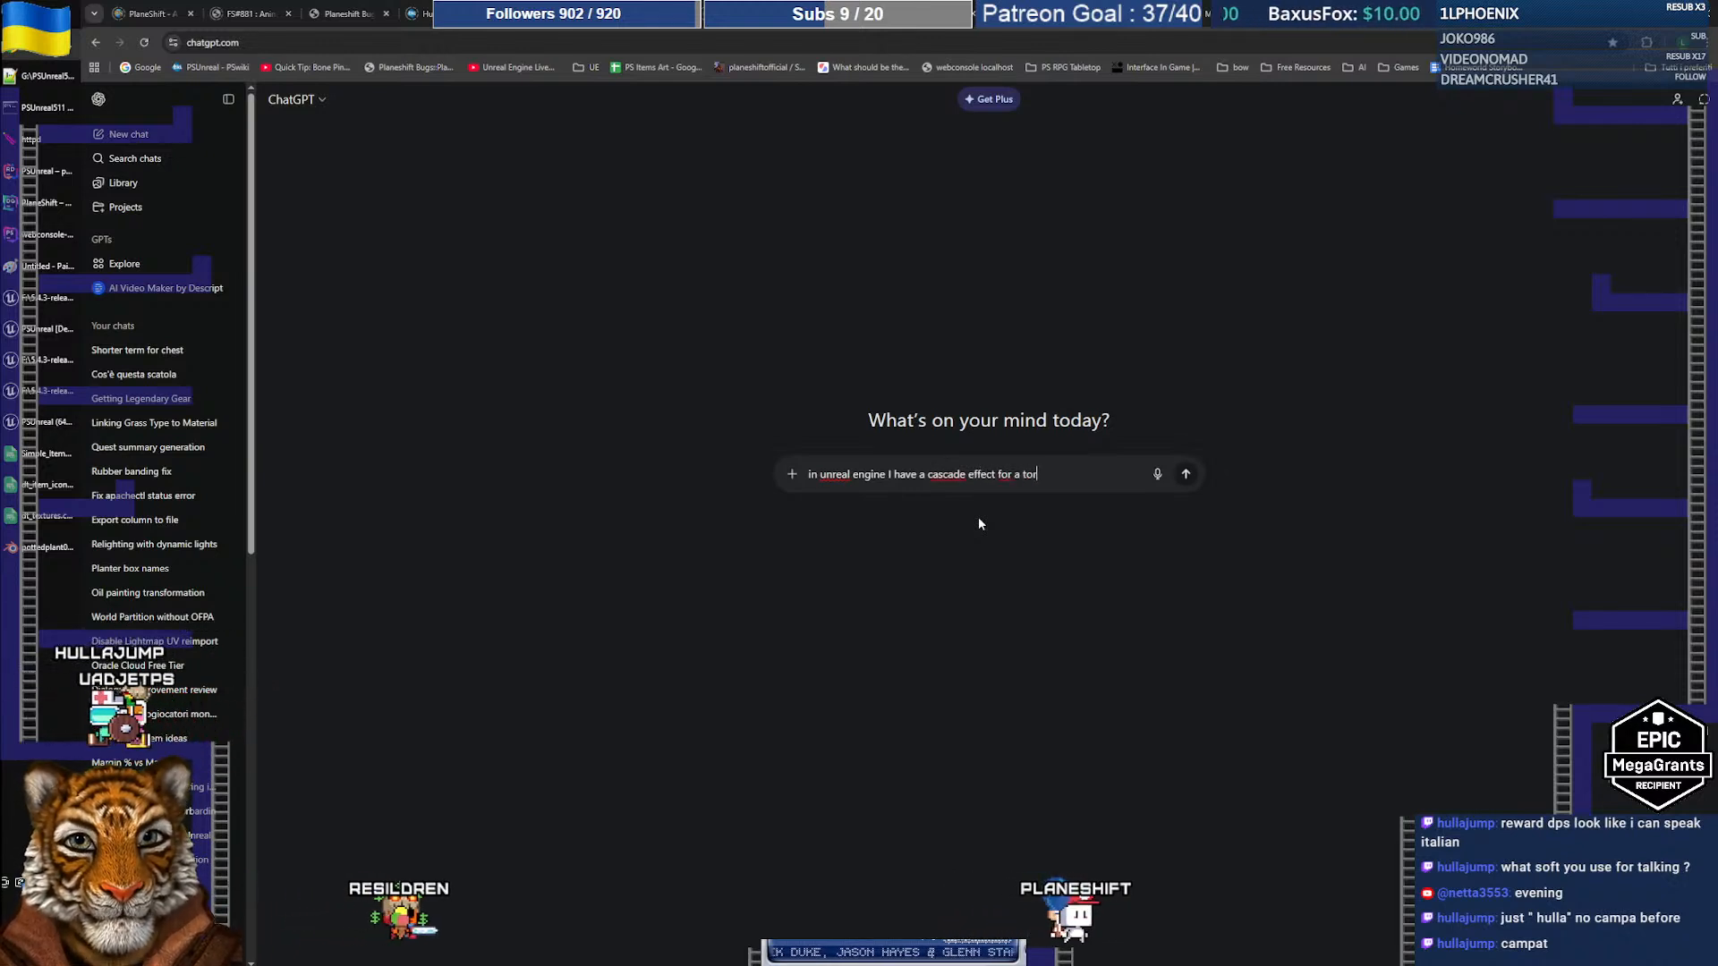
pyautogui.write('ch. Buit th')
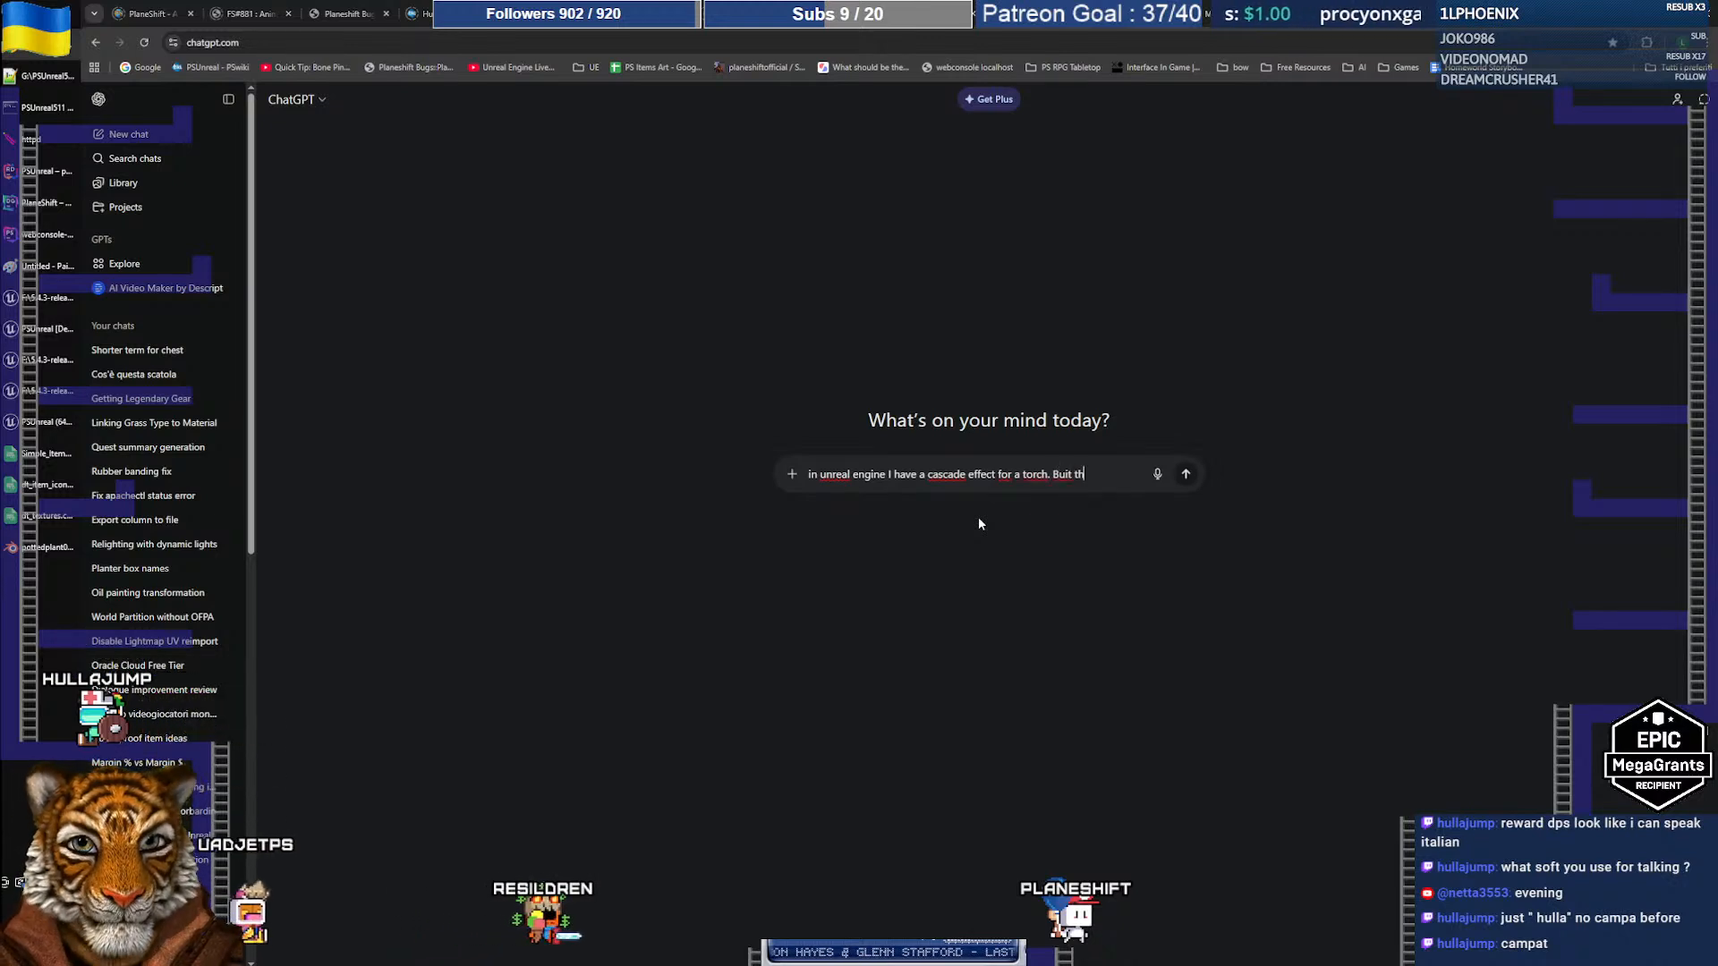
pyautogui.press('BackSpace')
pyautogui.press('BackSpace')
pyautogui.press('BackSpace')
pyautogui.press('BackSpace')
pyautogui.press('BackSpace')
pyautogui.write('t wh')
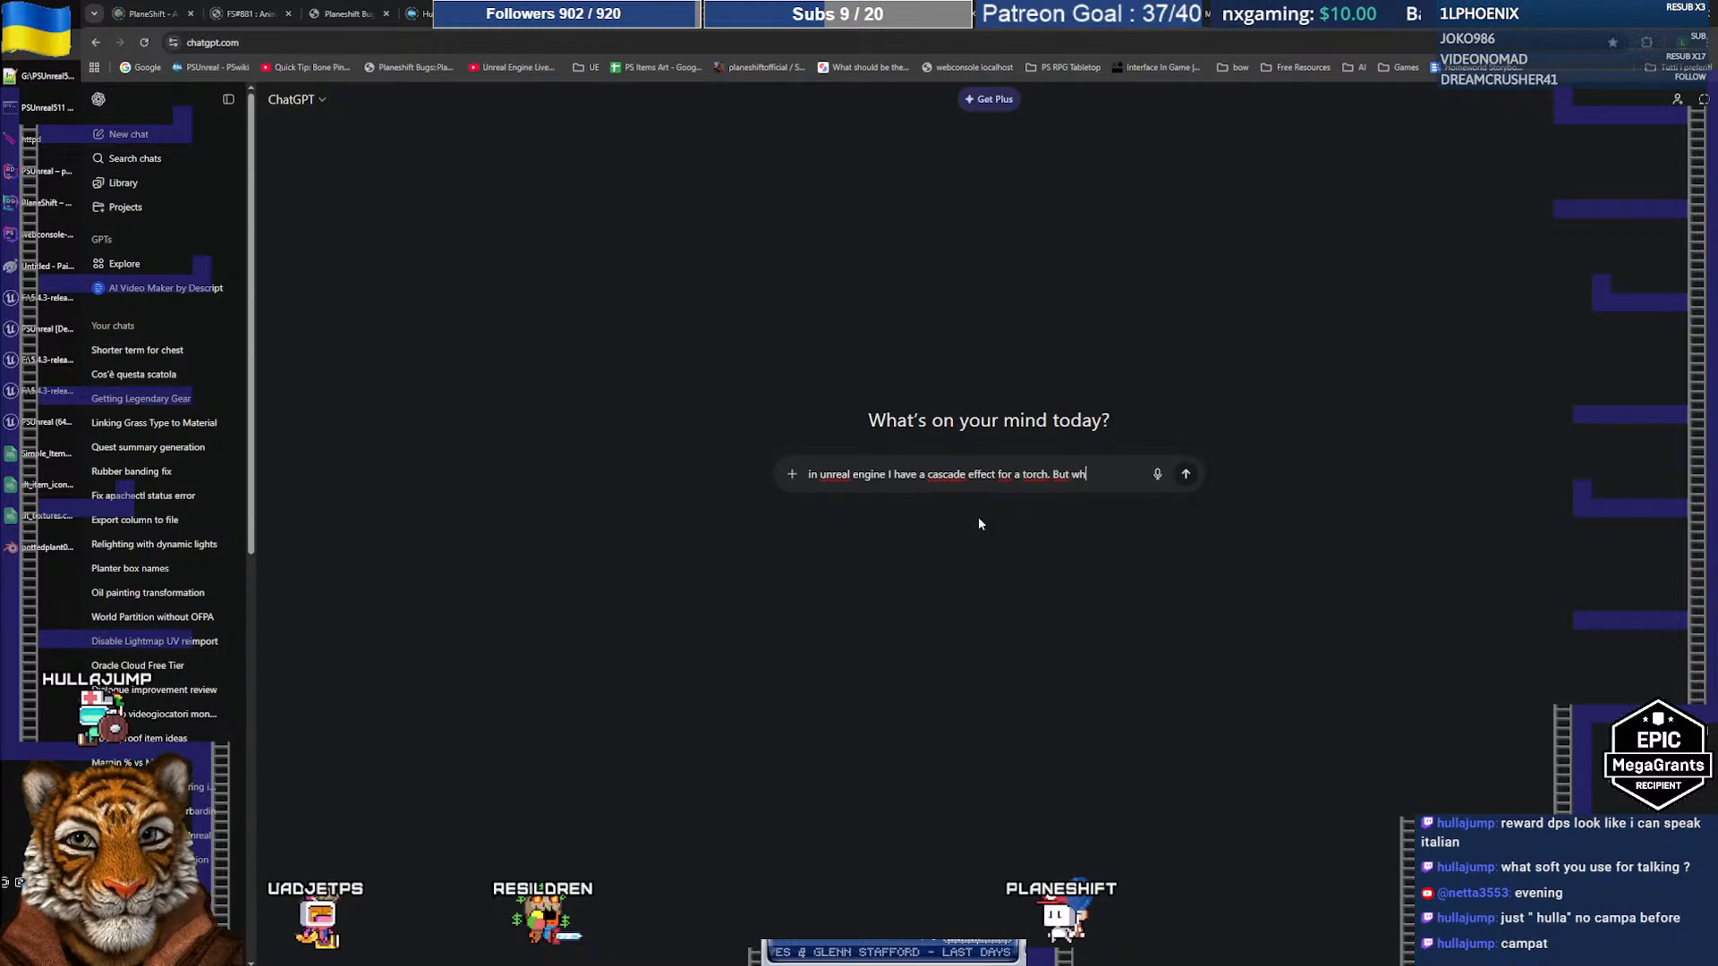
pyautogui.write('en the torch is ')
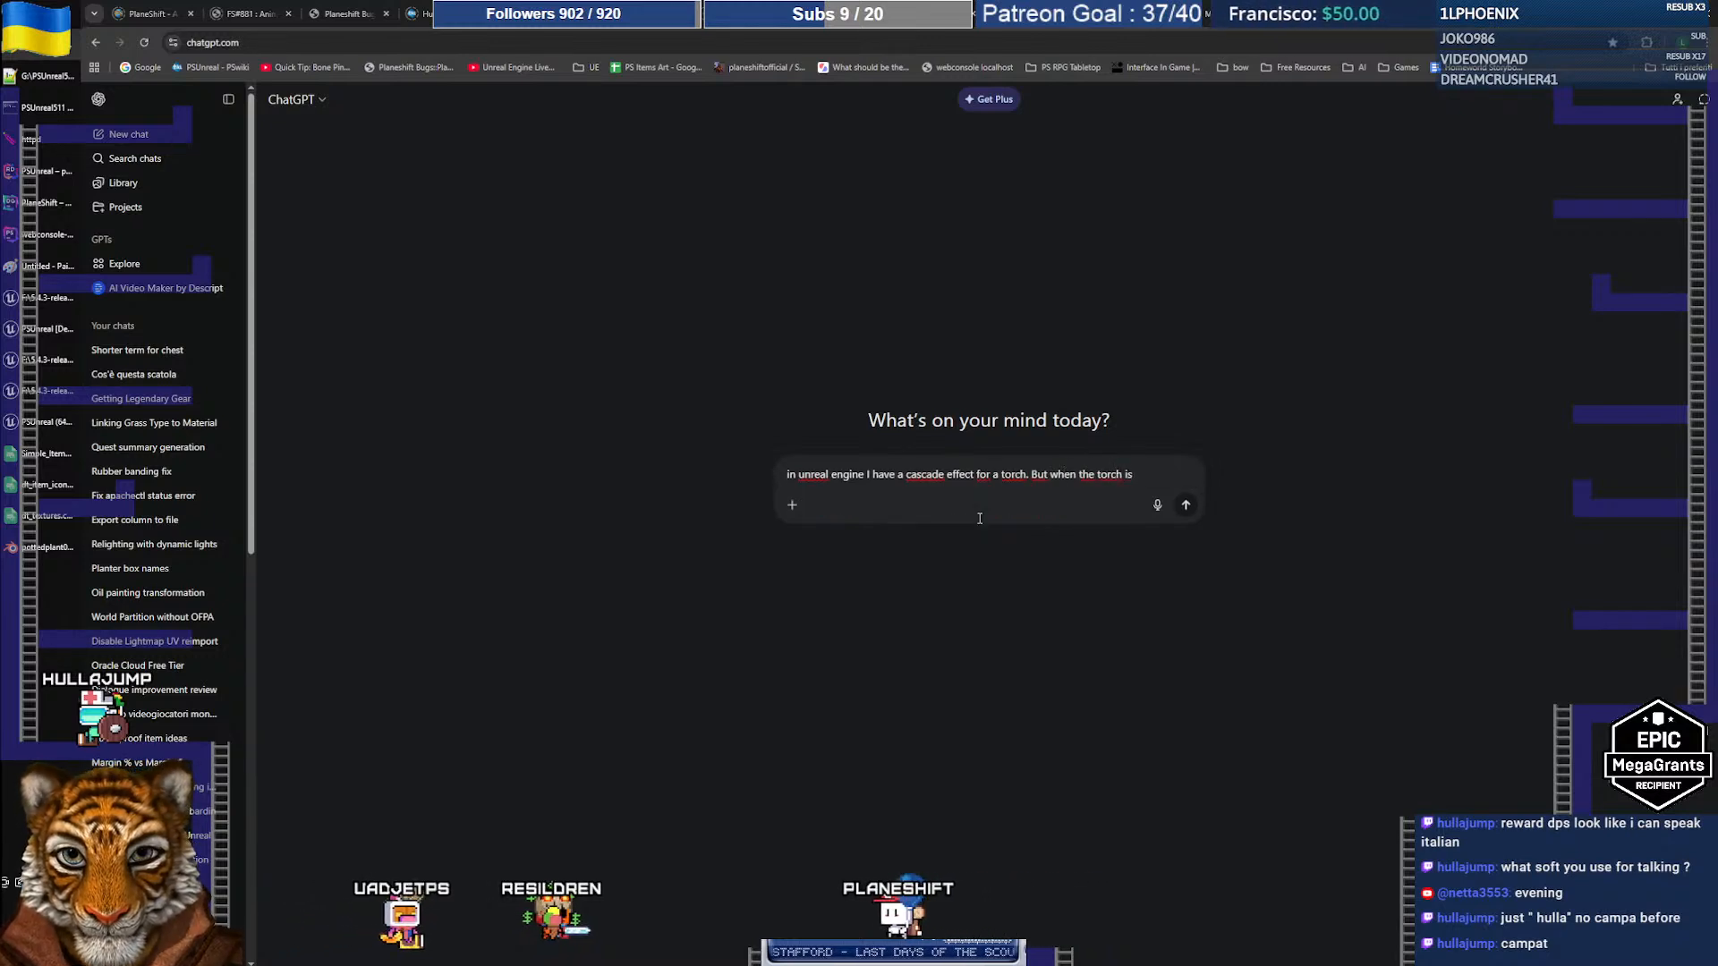
pyautogui.write('rotated, the flame is not going vertically up.')
pyautogui.write(' it keep t')
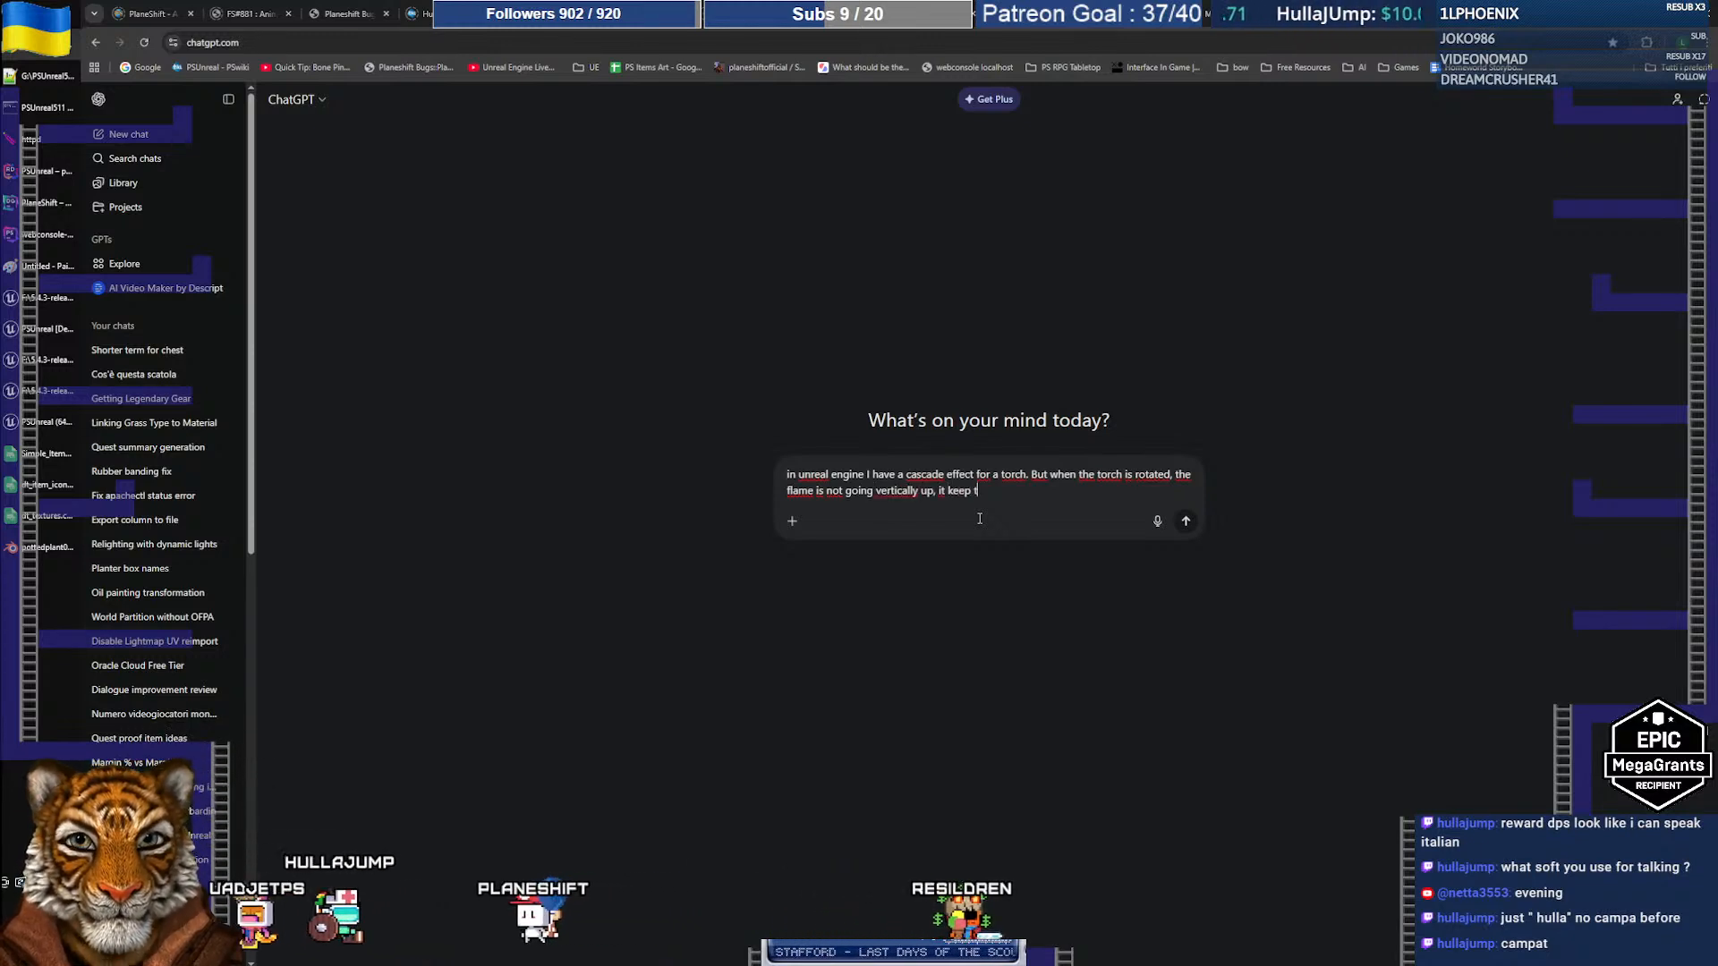
pyautogui.write('he torch rotation')
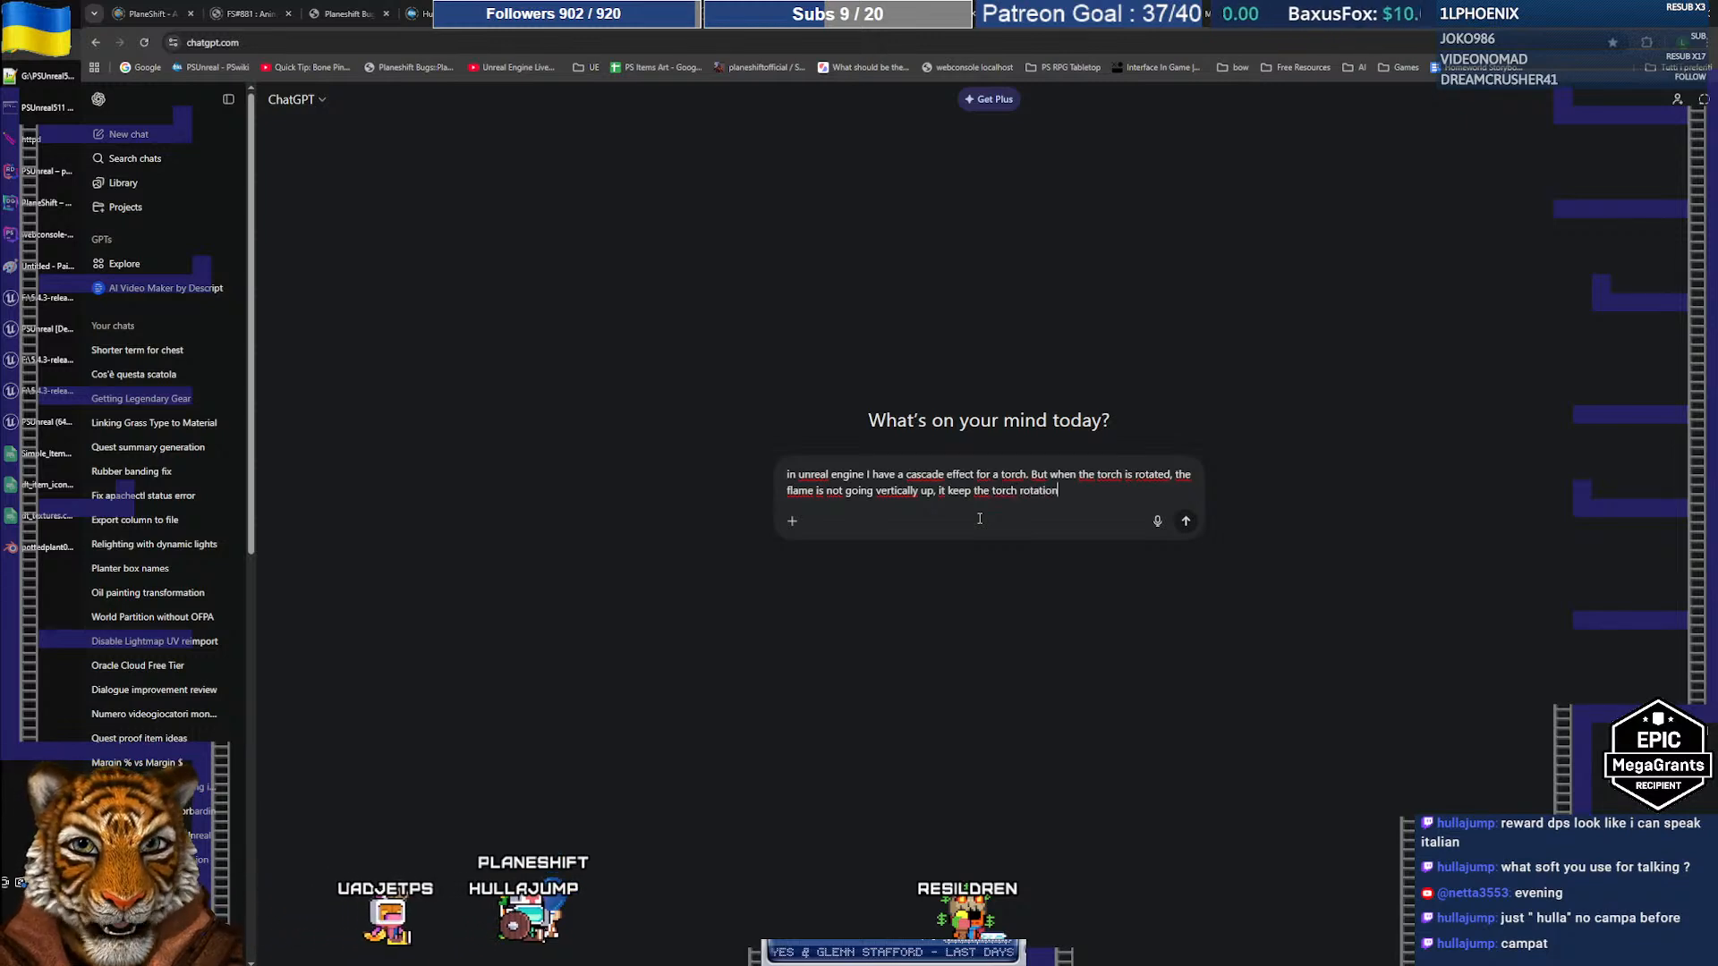
pyautogui.write('. I tried disableing')
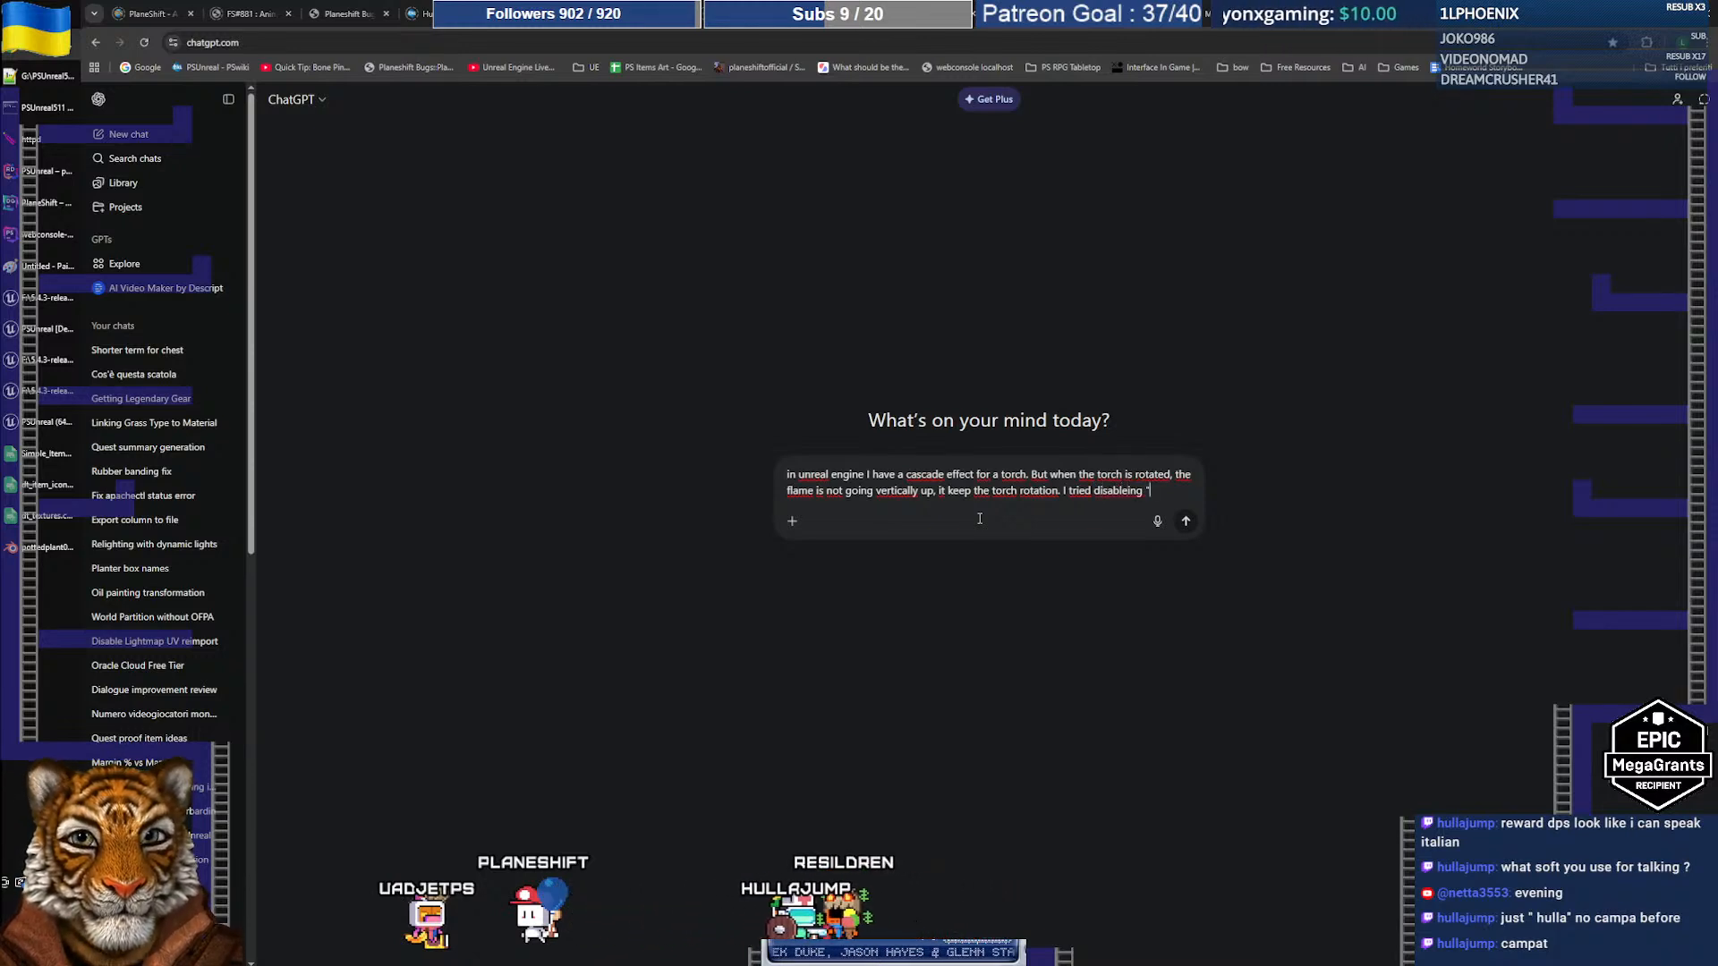
pyautogui.write('Space"')
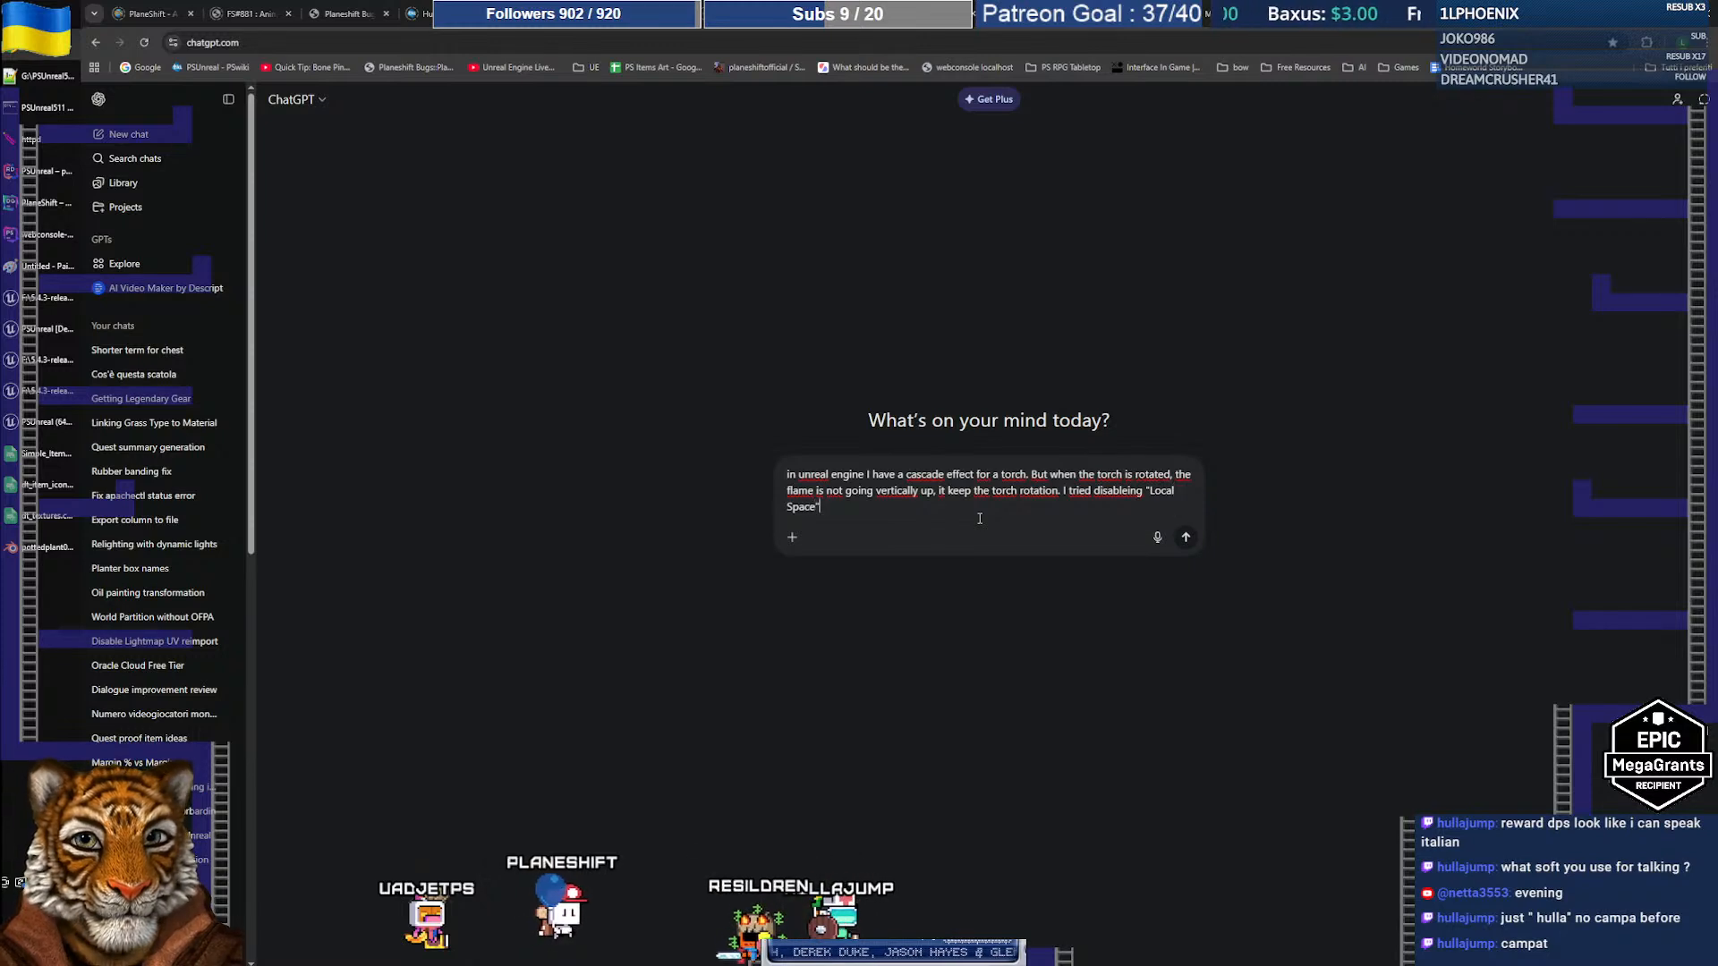
pyautogui.write(', but ')
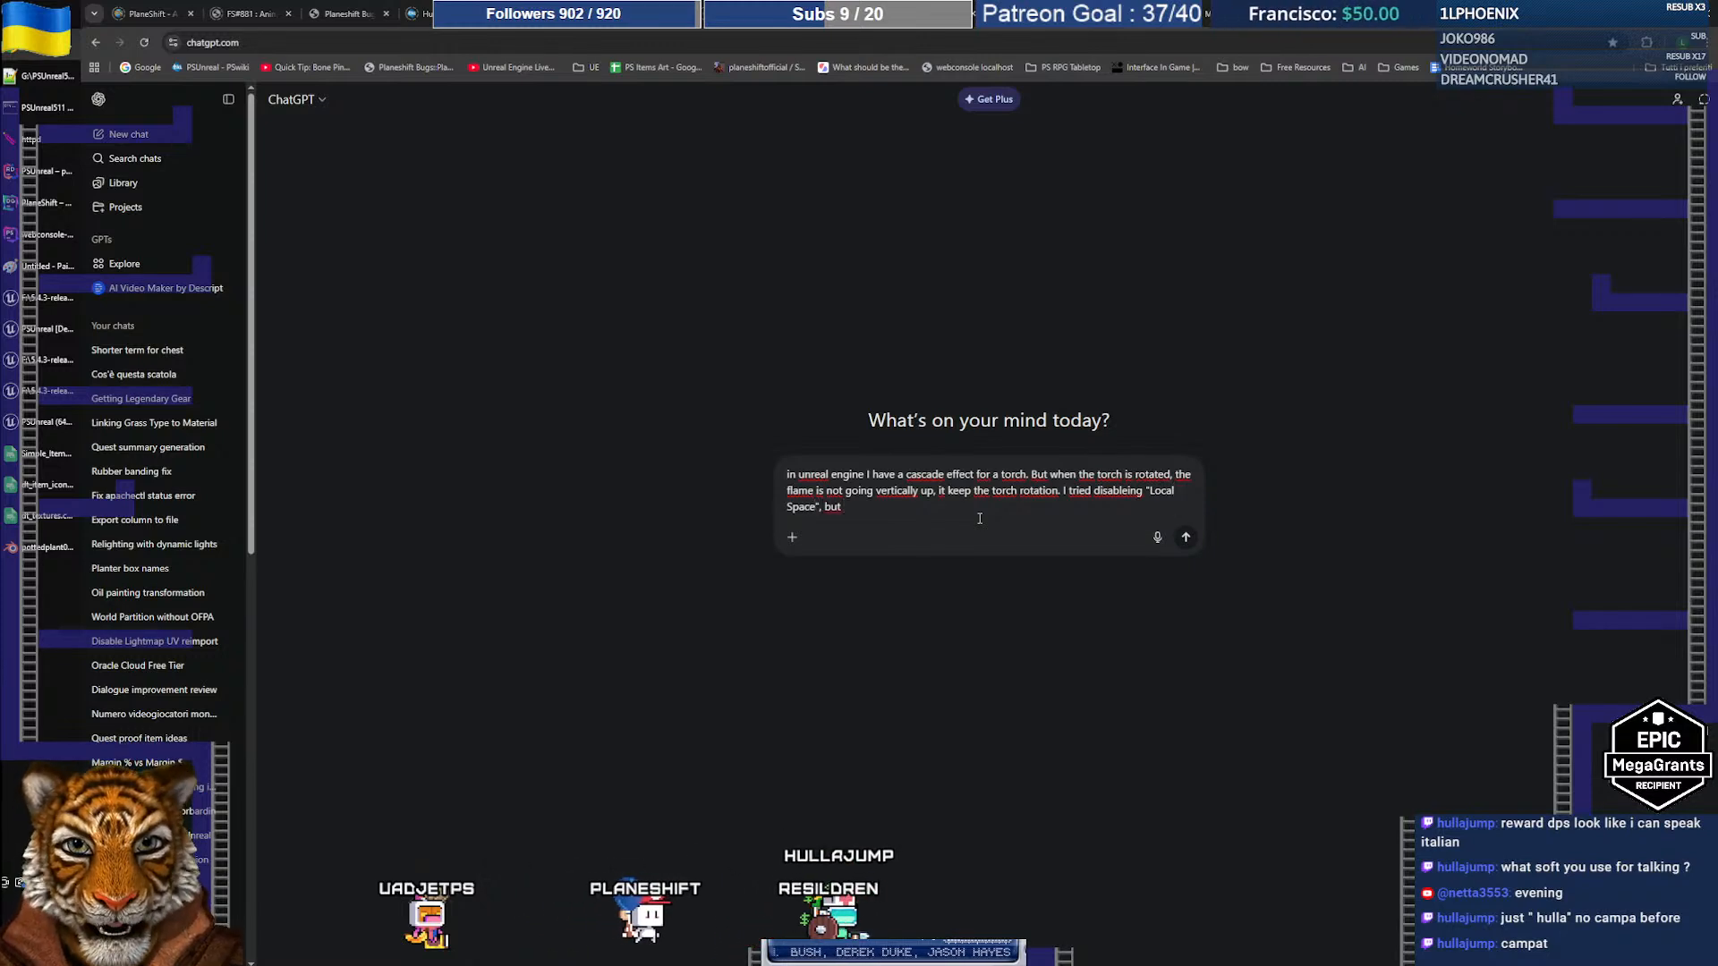
pyautogui.write('this m')
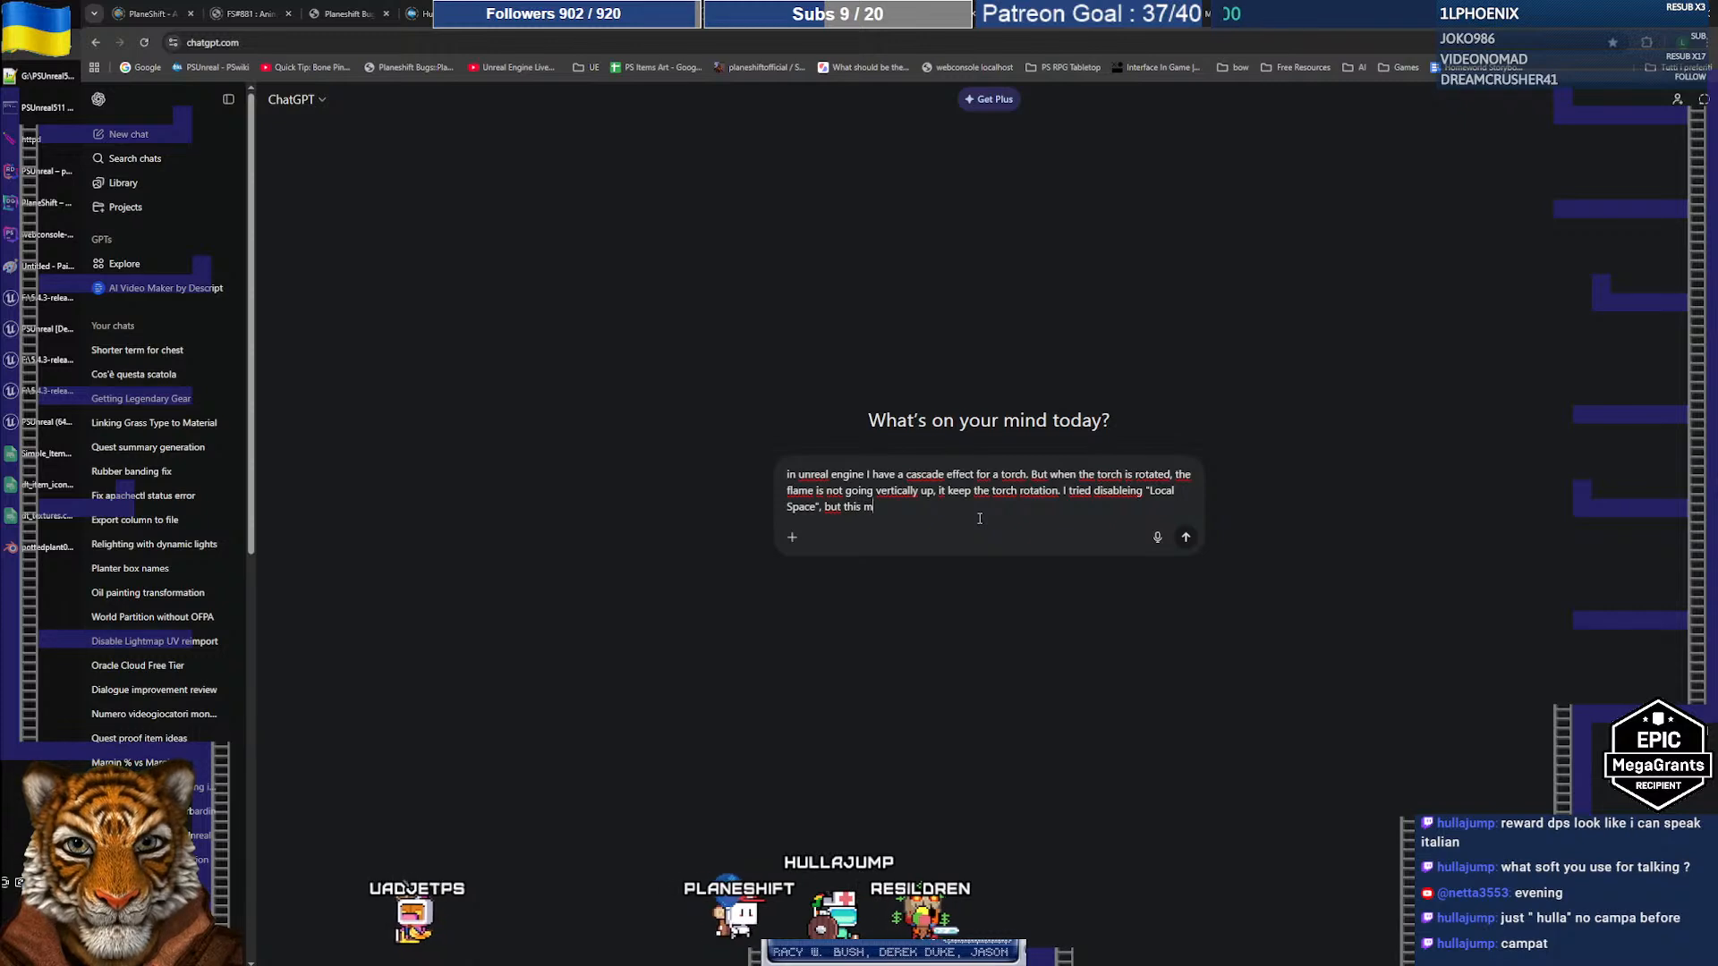
pyautogui.write('akes the flame')
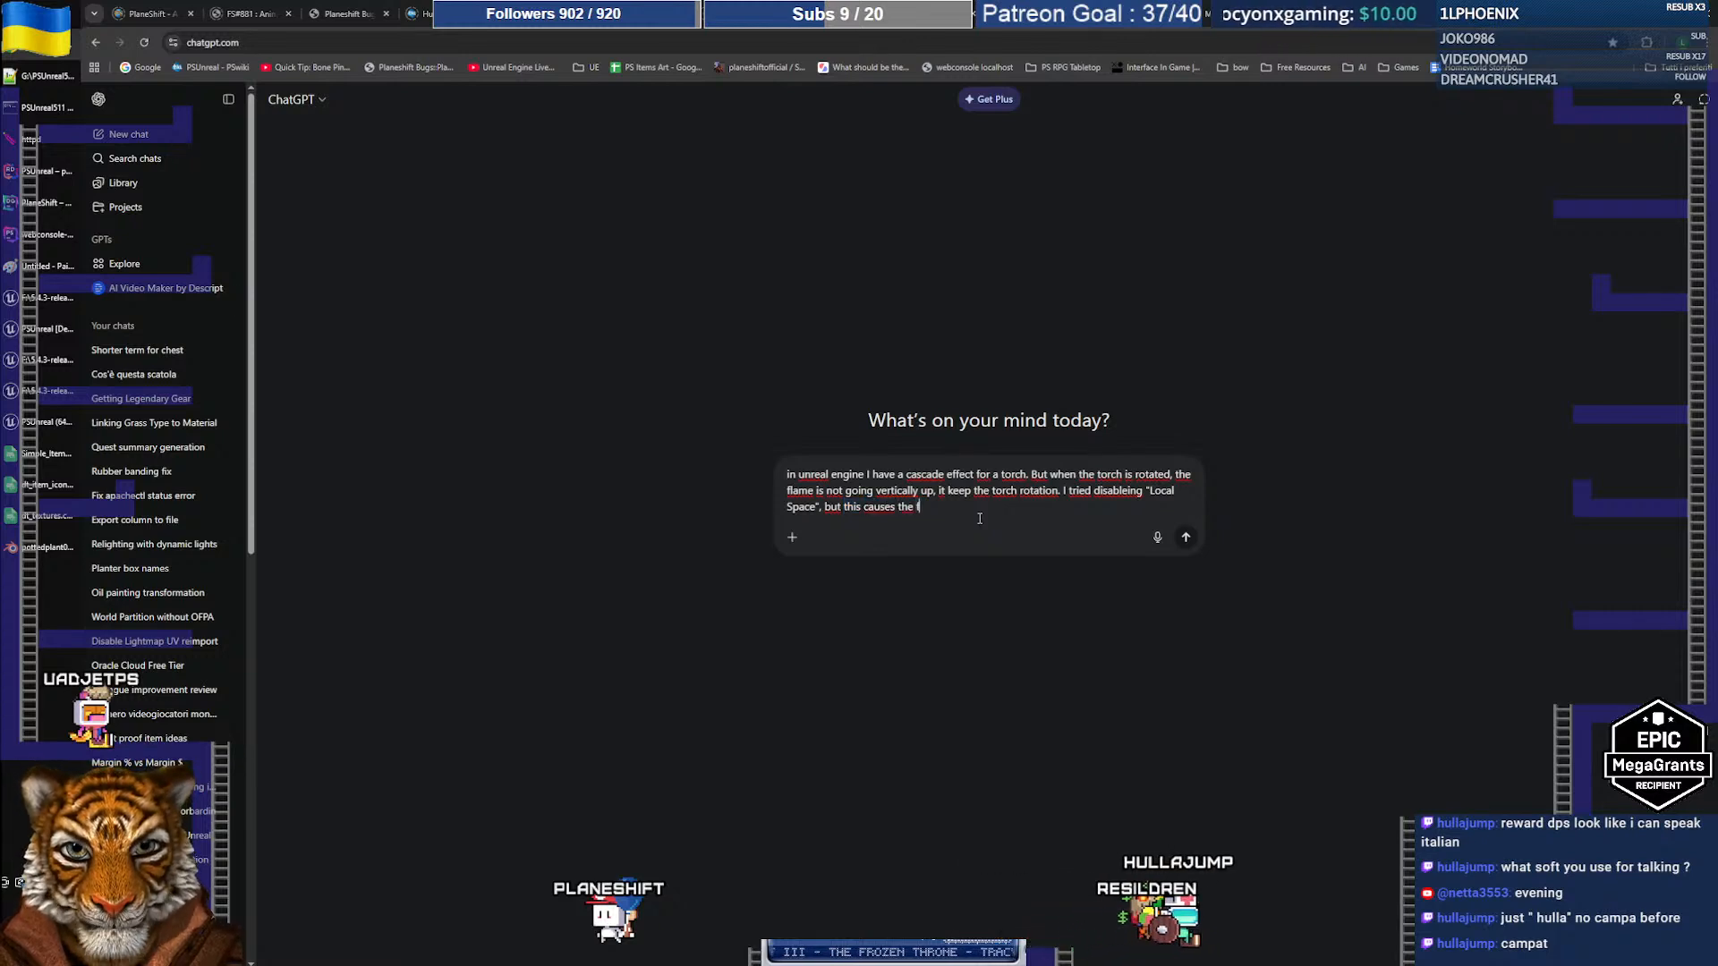
pyautogui.write('e to be')
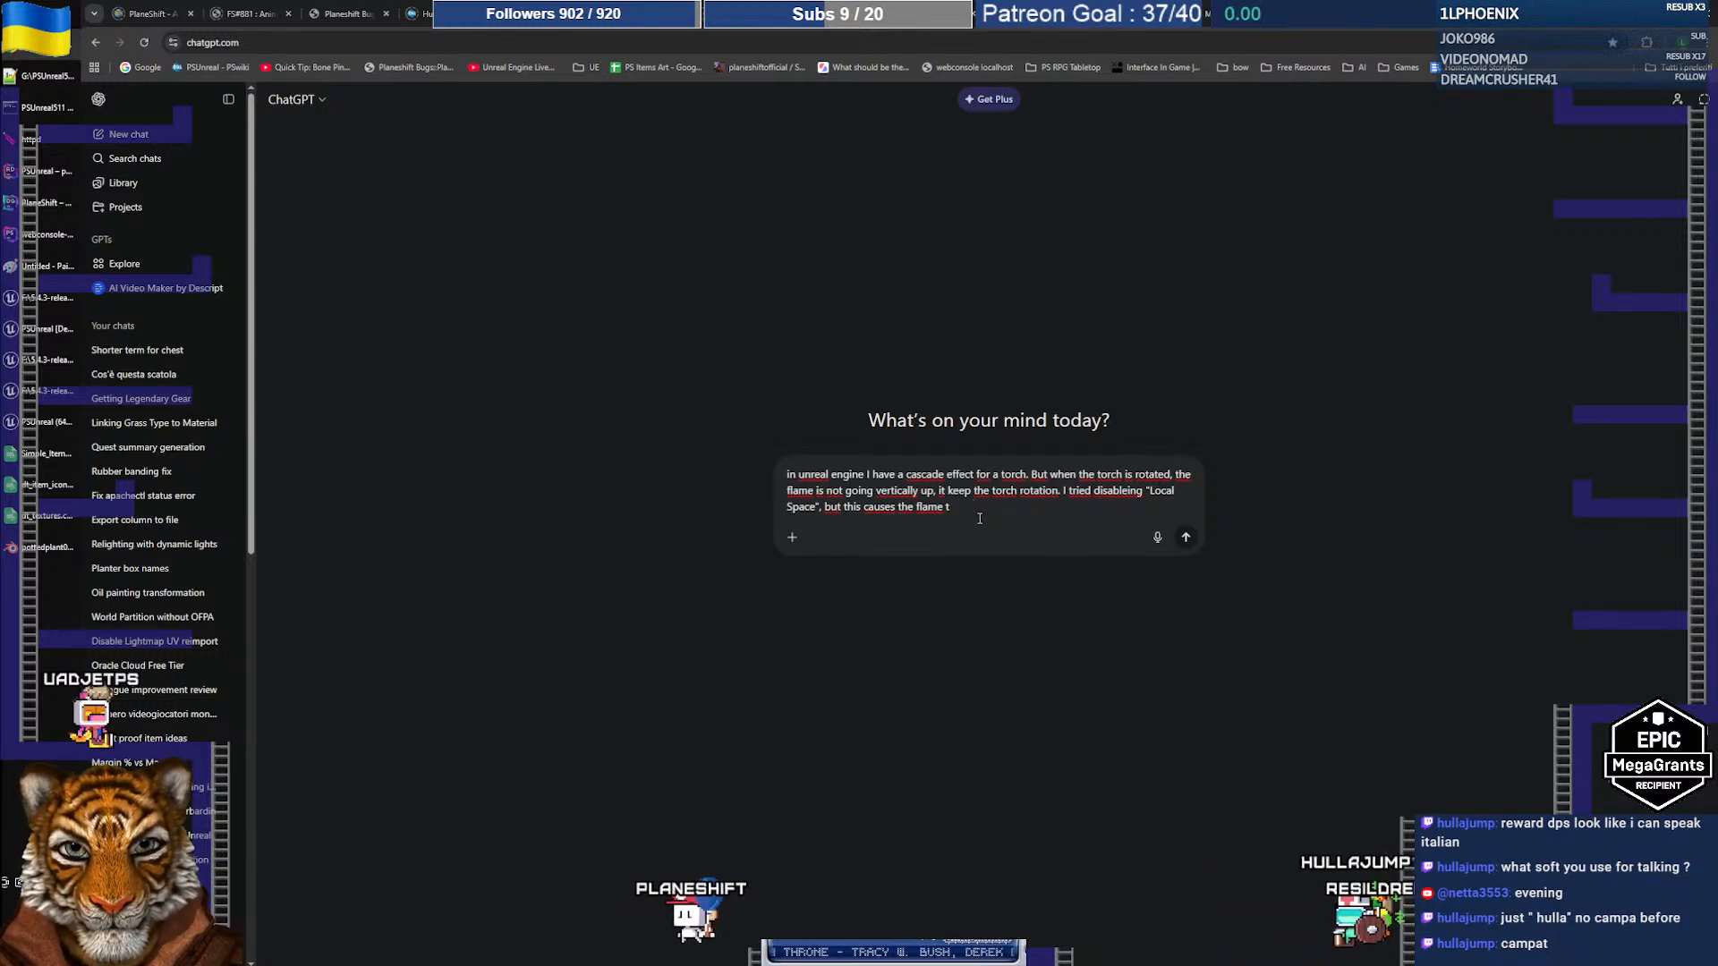
pyautogui.write('he')
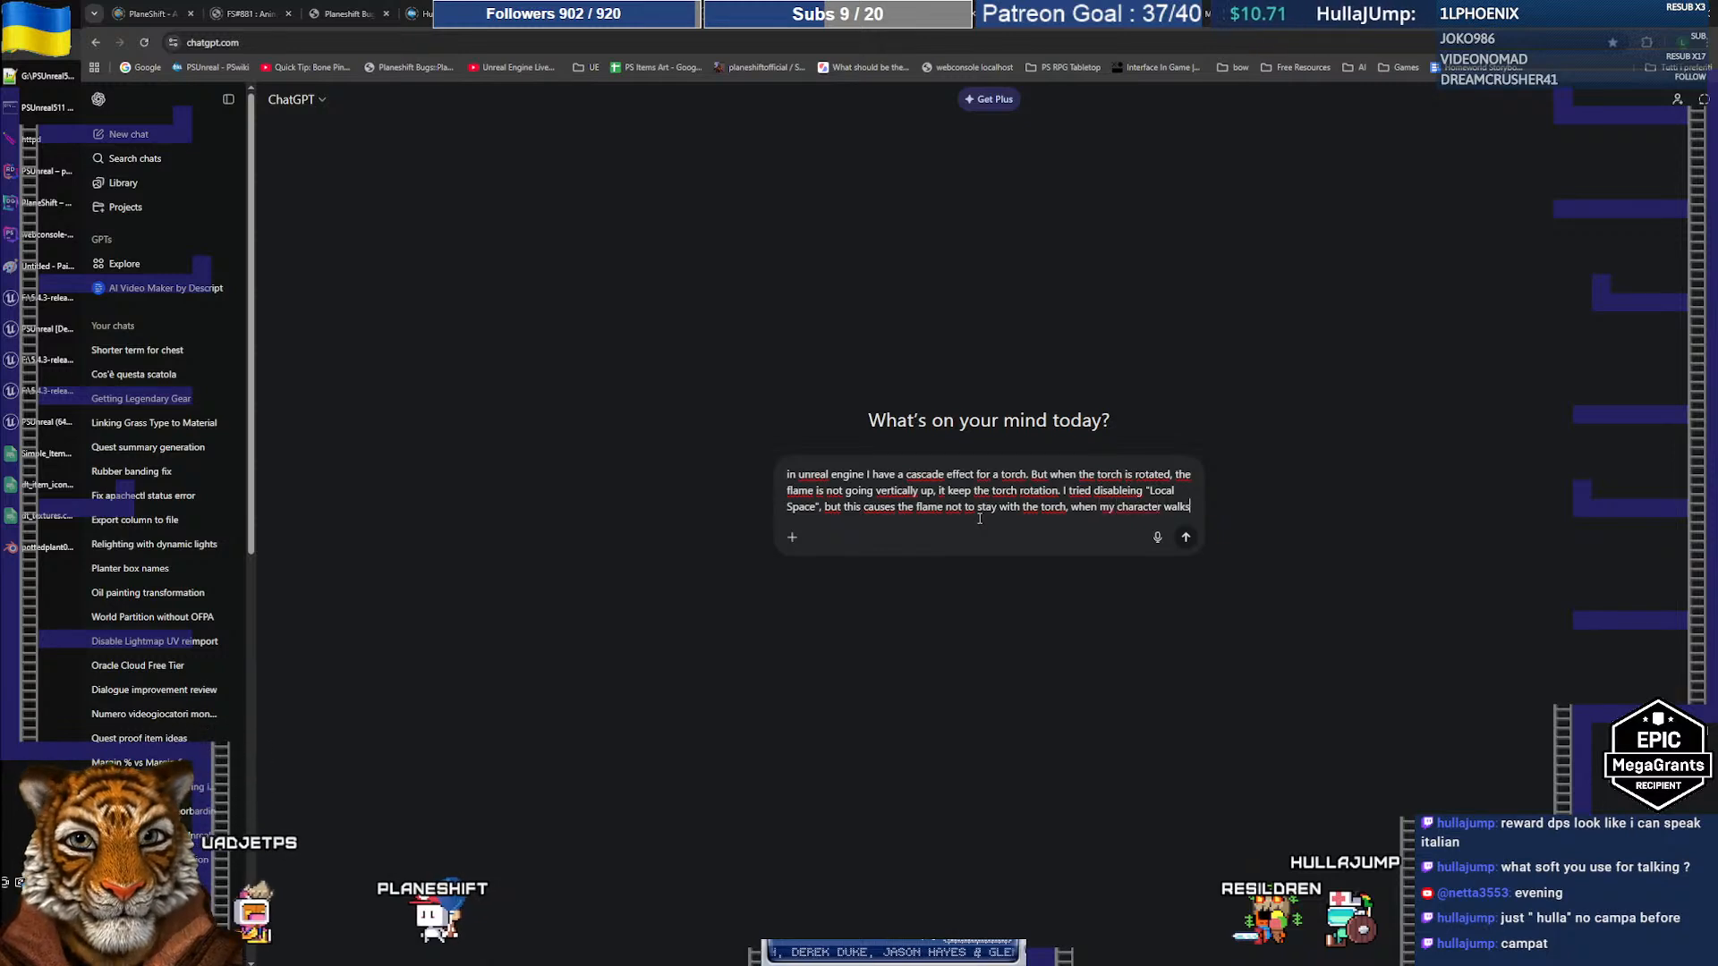
pyautogui.write('the flame')
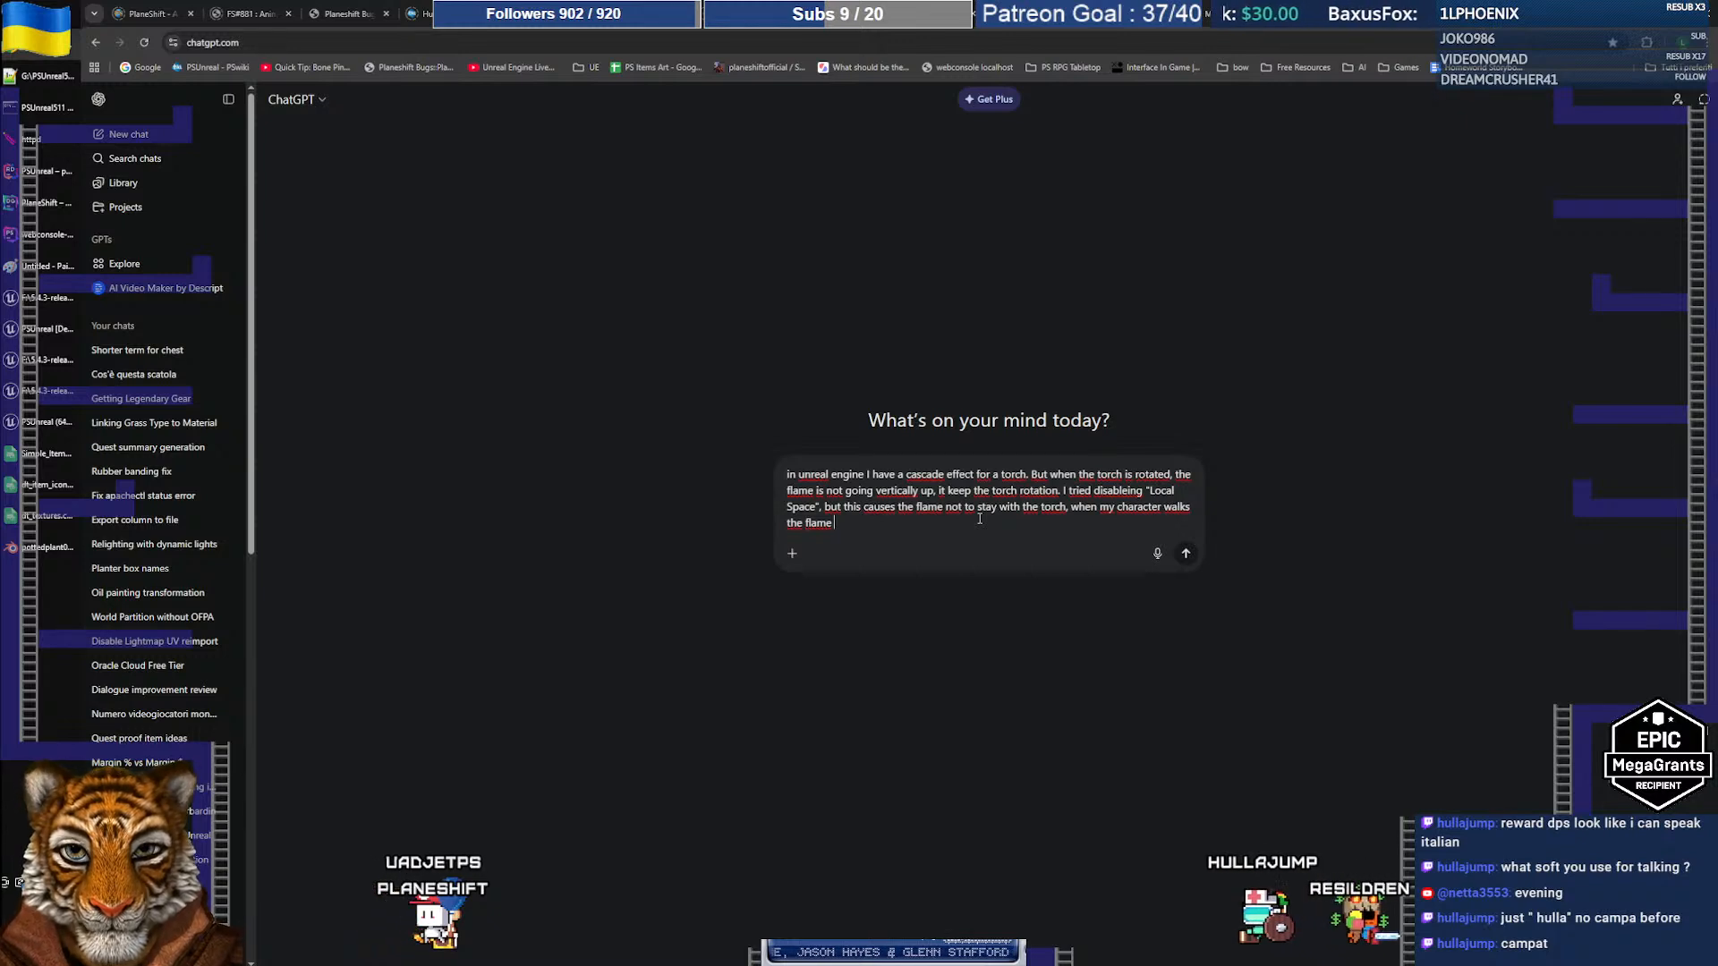
pyautogui.hotkey('ctrl', 'shift', 'Left')
pyautogui.write('previous ')
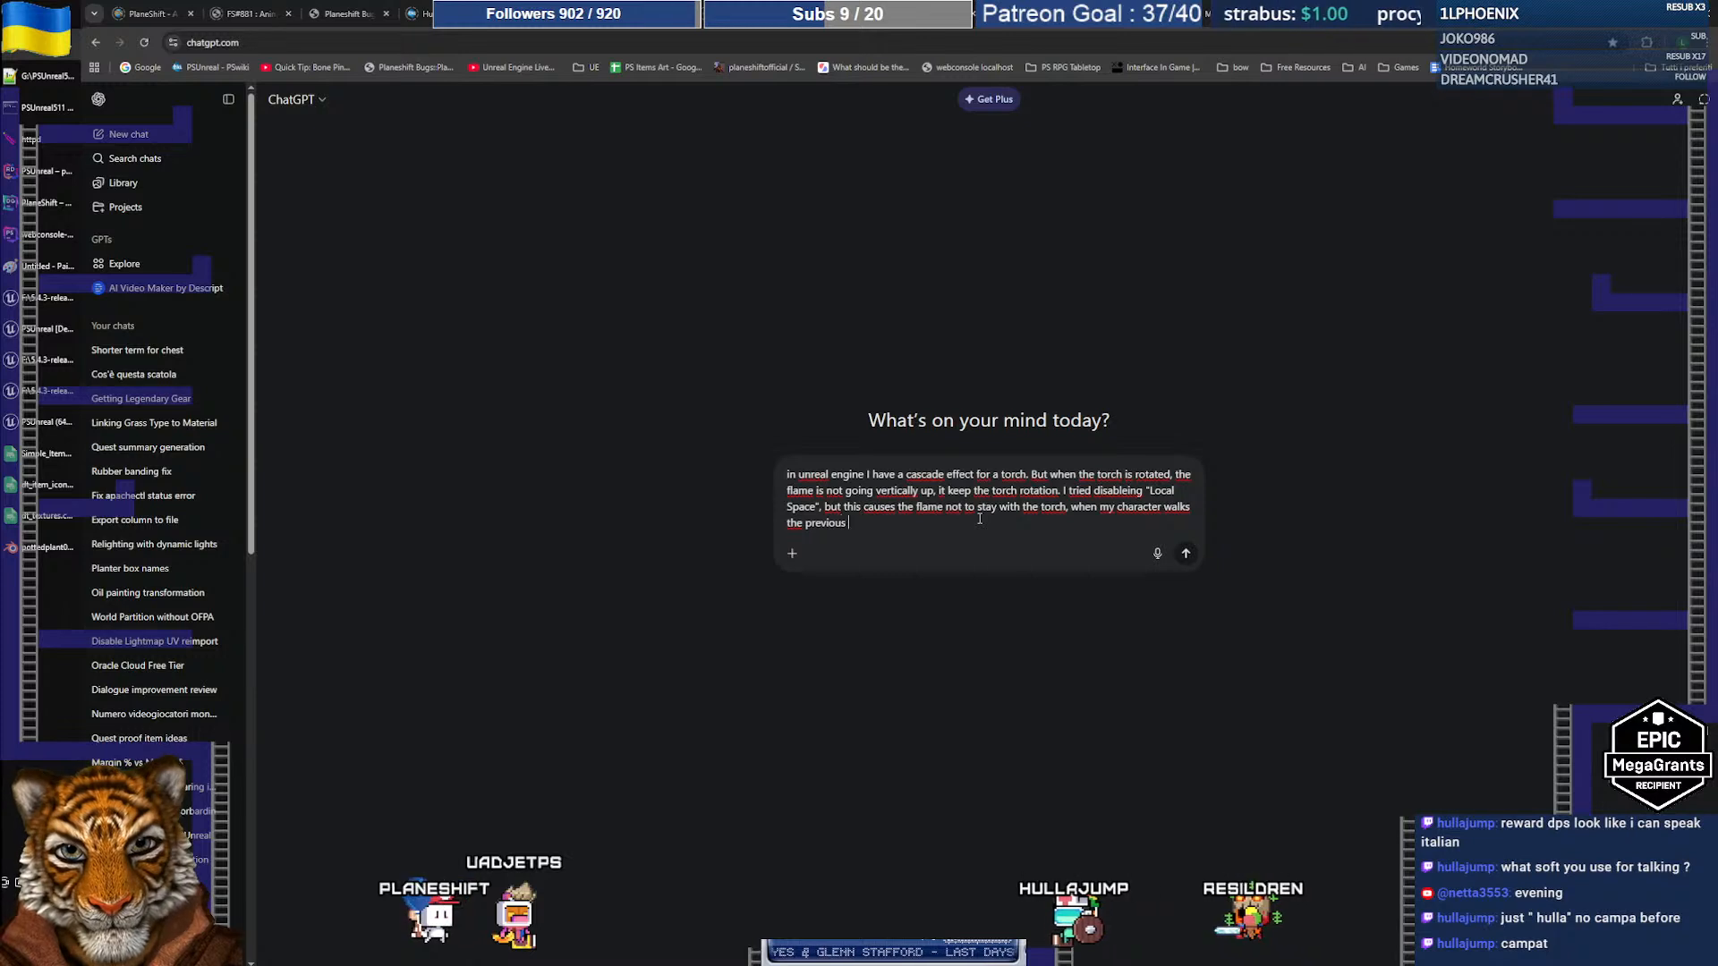
pyautogui.write('emitted flame p')
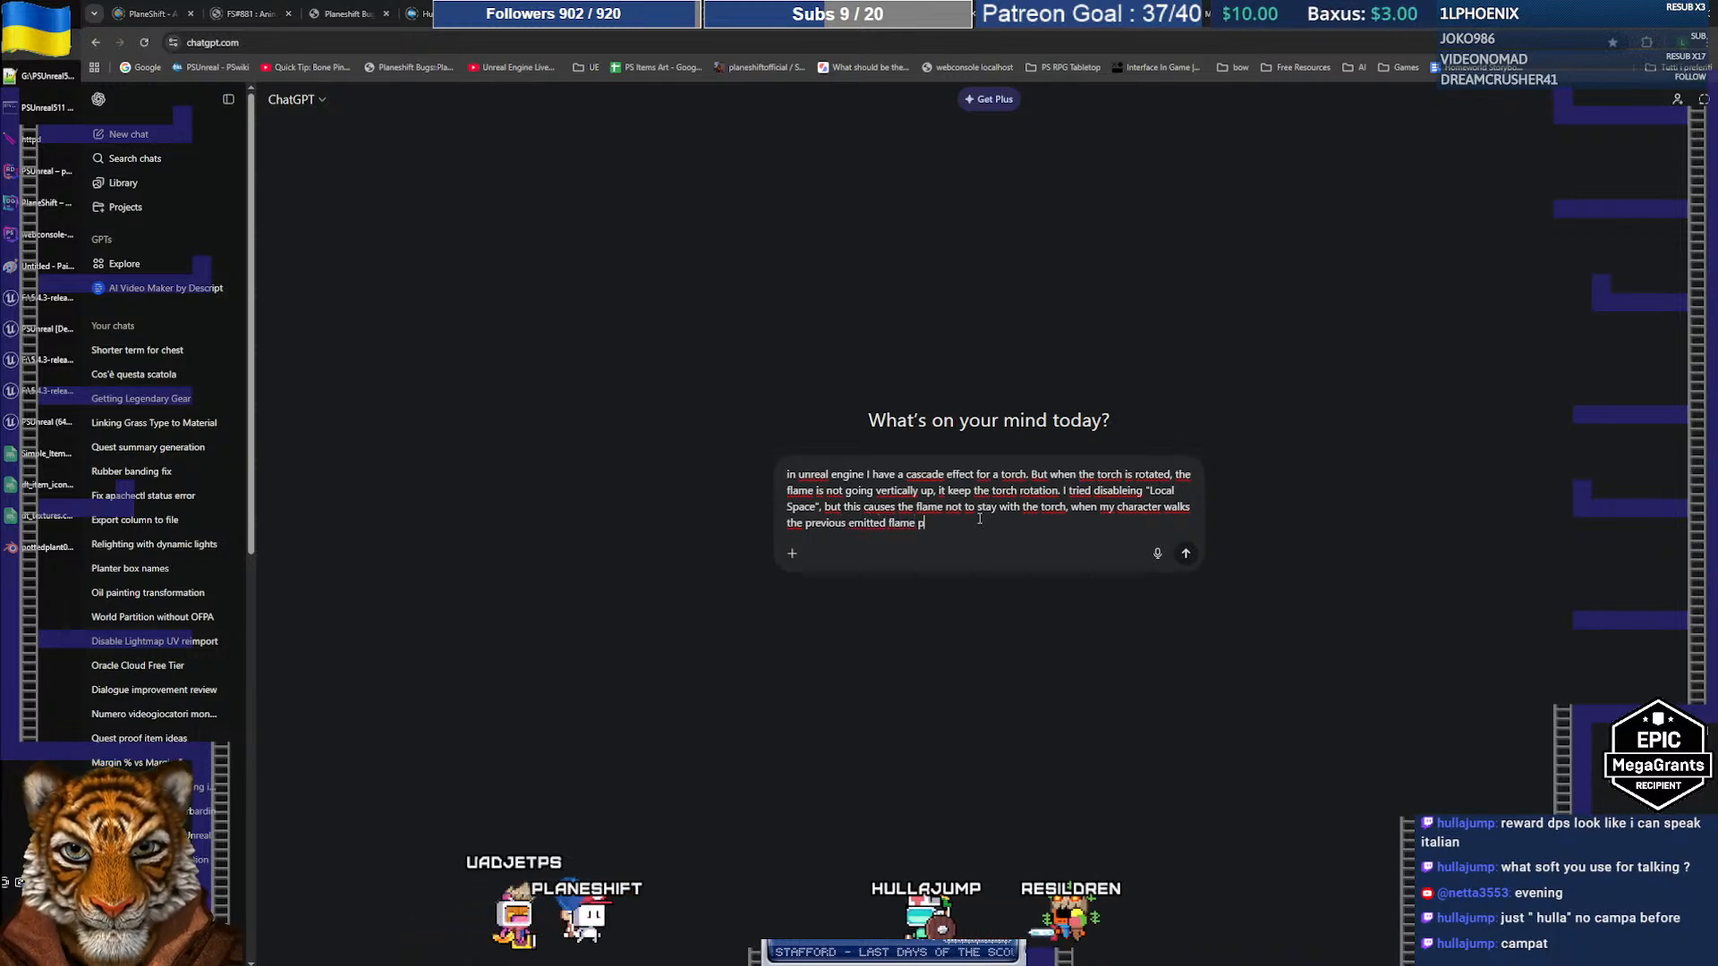
pyautogui.write('articul')
pyautogui.press('BackSpace')
pyautogui.press('BackSpace')
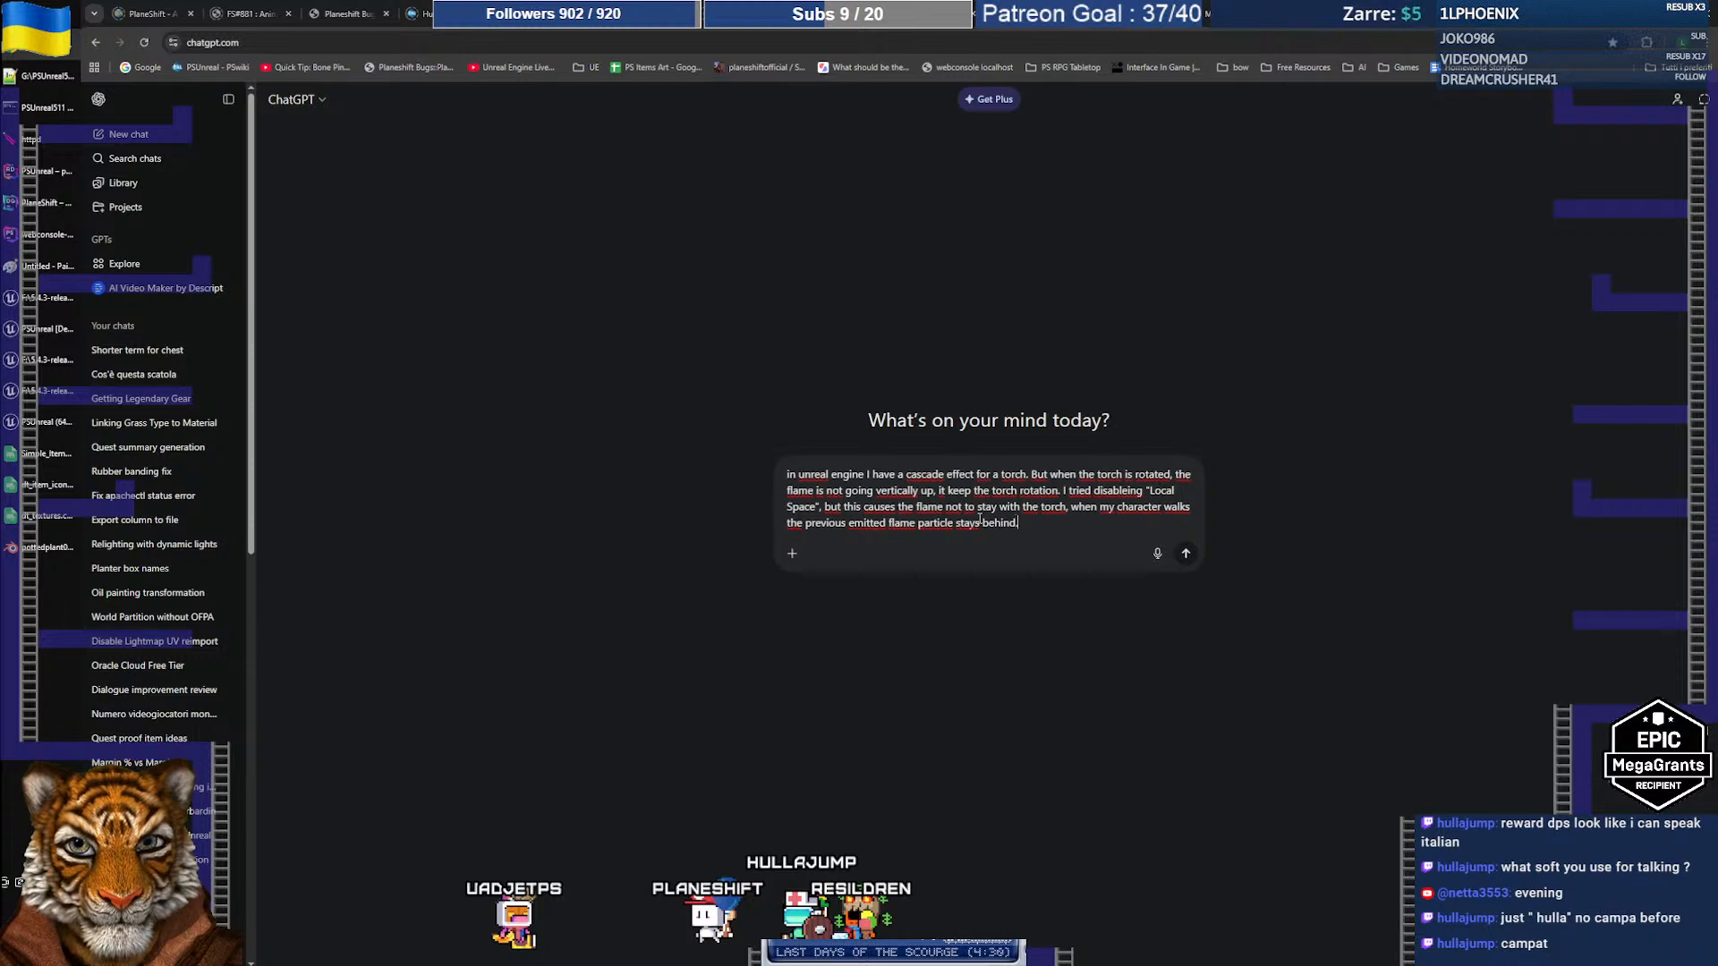
pyautogui.press('Return')
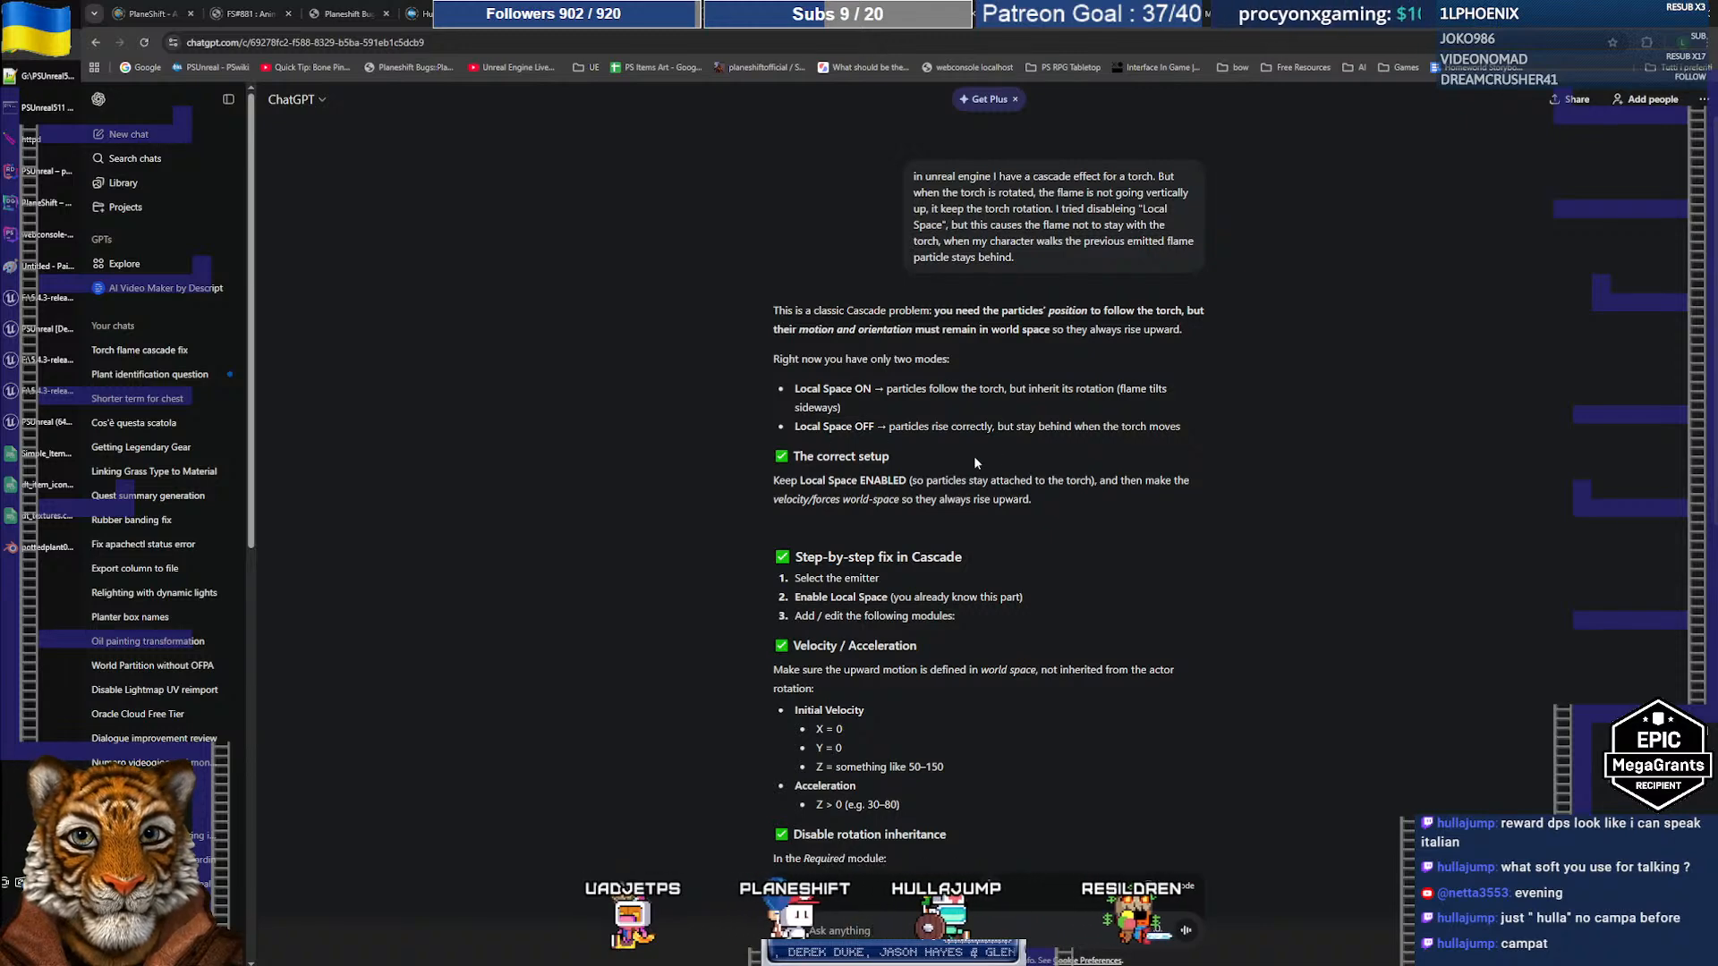
# Step: Read ChatGPT's advice on zero parent velocity and rotation inheritance, then return to Cascade
pyautogui.scroll(-1, 995, 452)
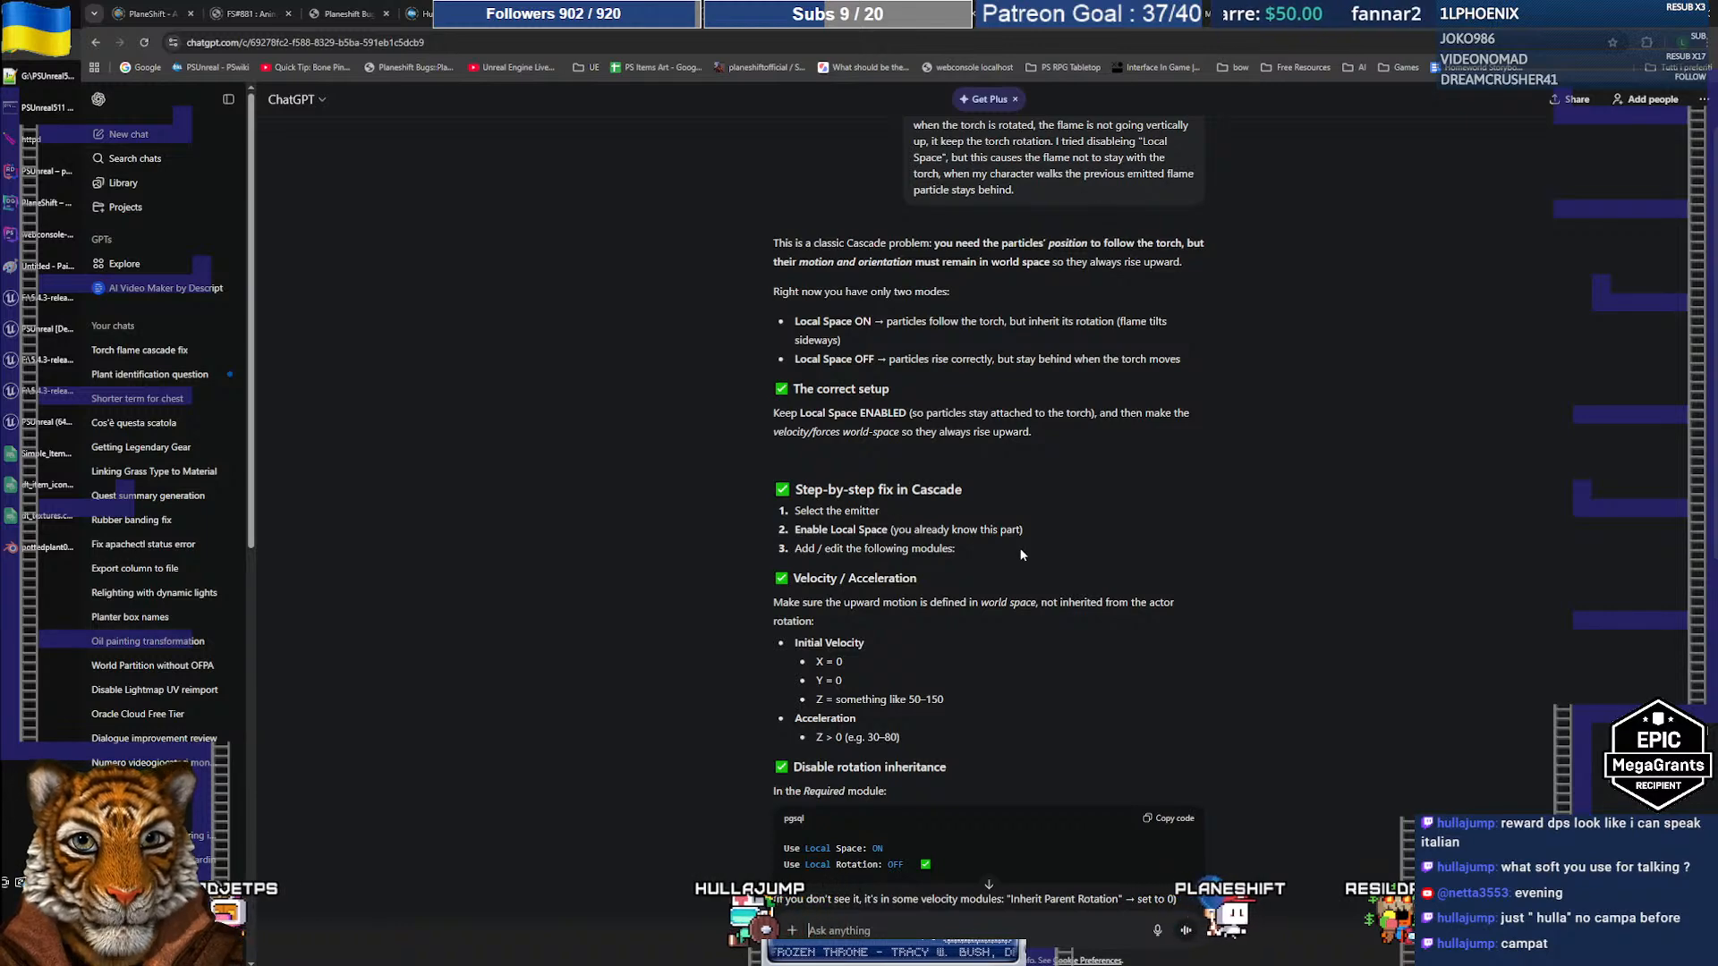
pyautogui.scroll(-3, 1020, 552)
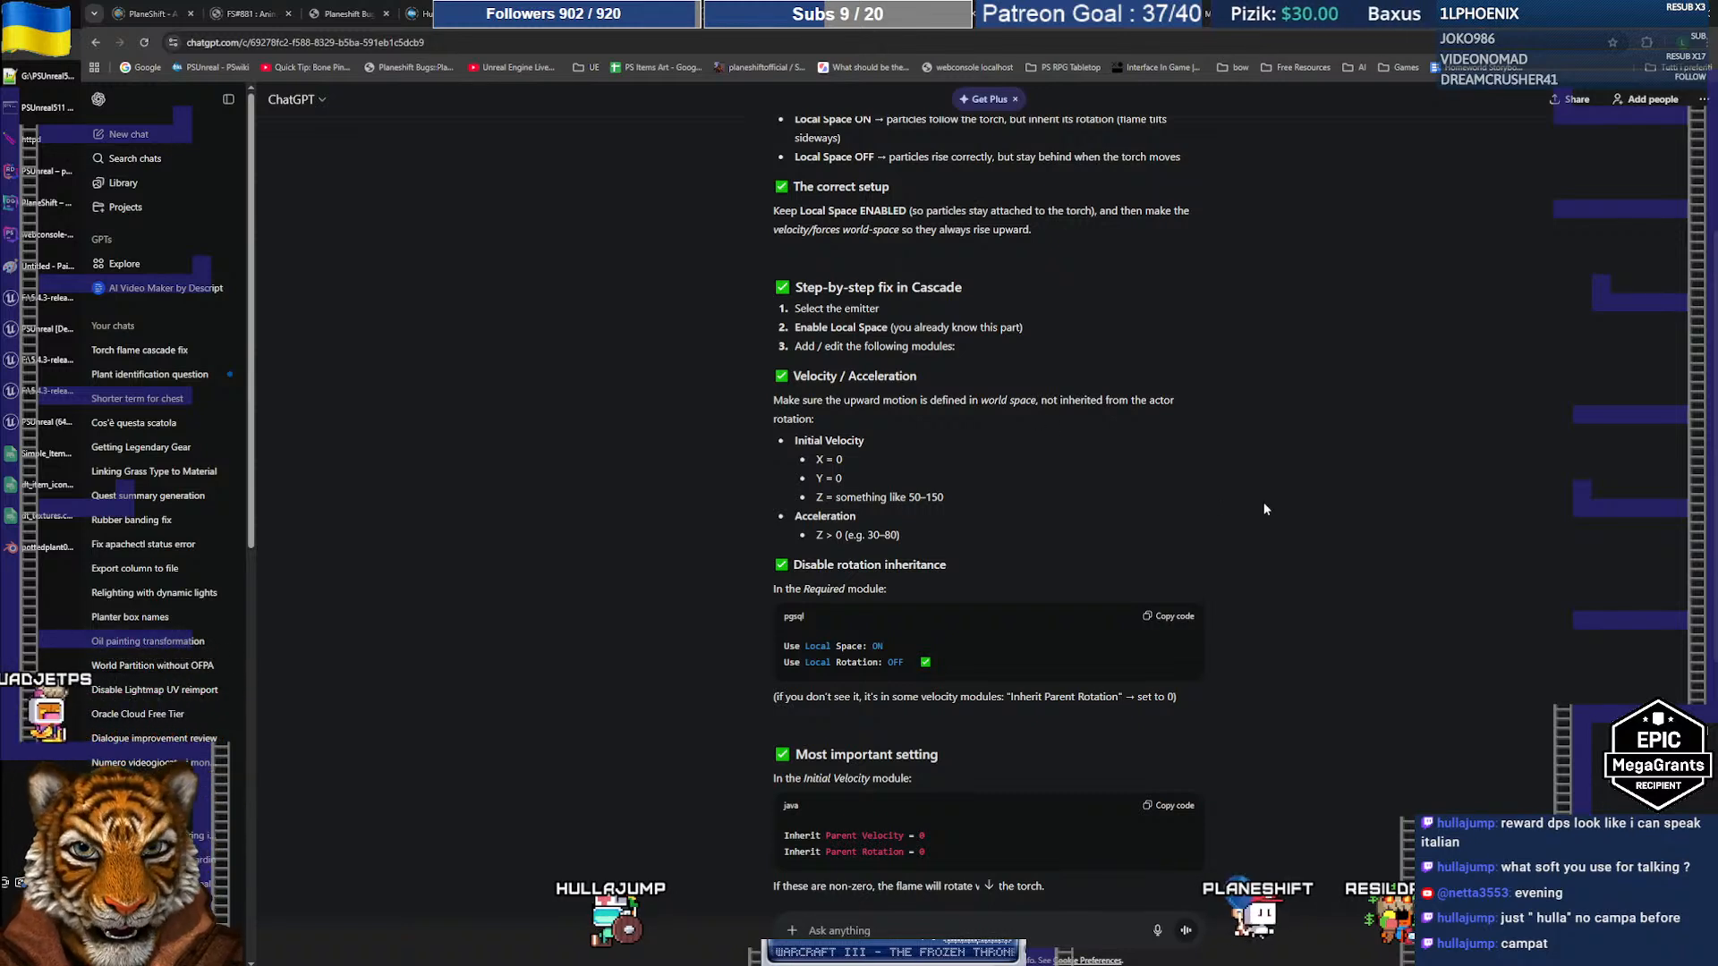
pyautogui.scroll(-1, 1216, 519)
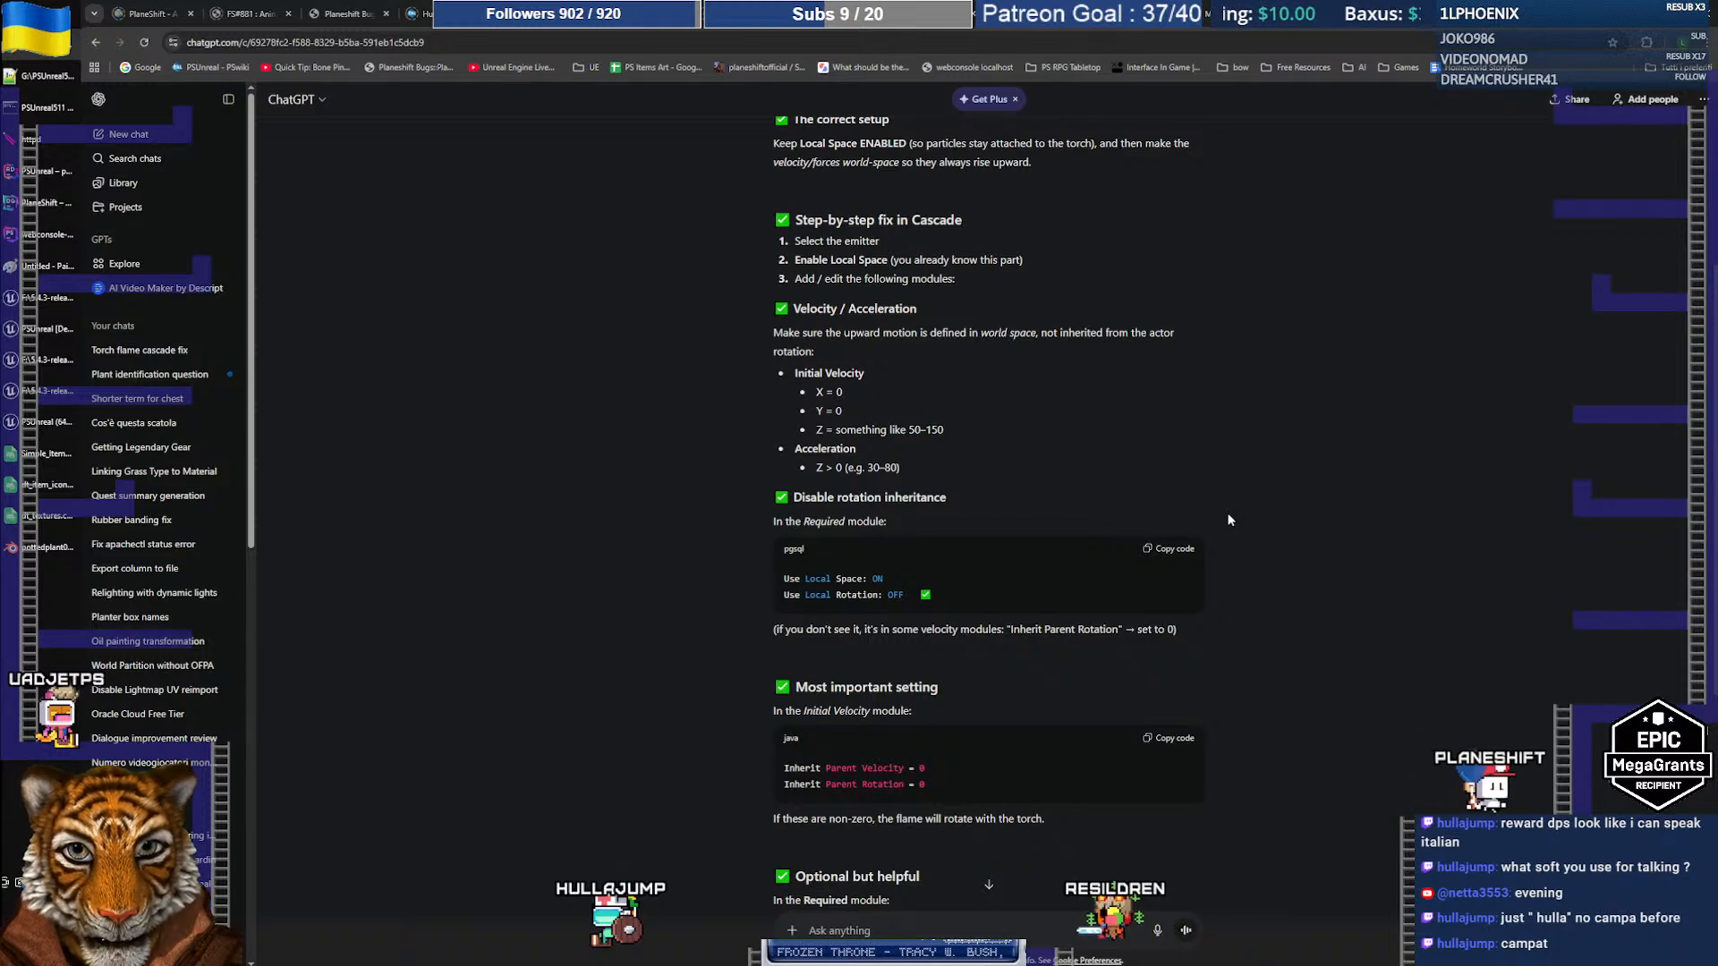
pyautogui.scroll(-1, 1228, 519)
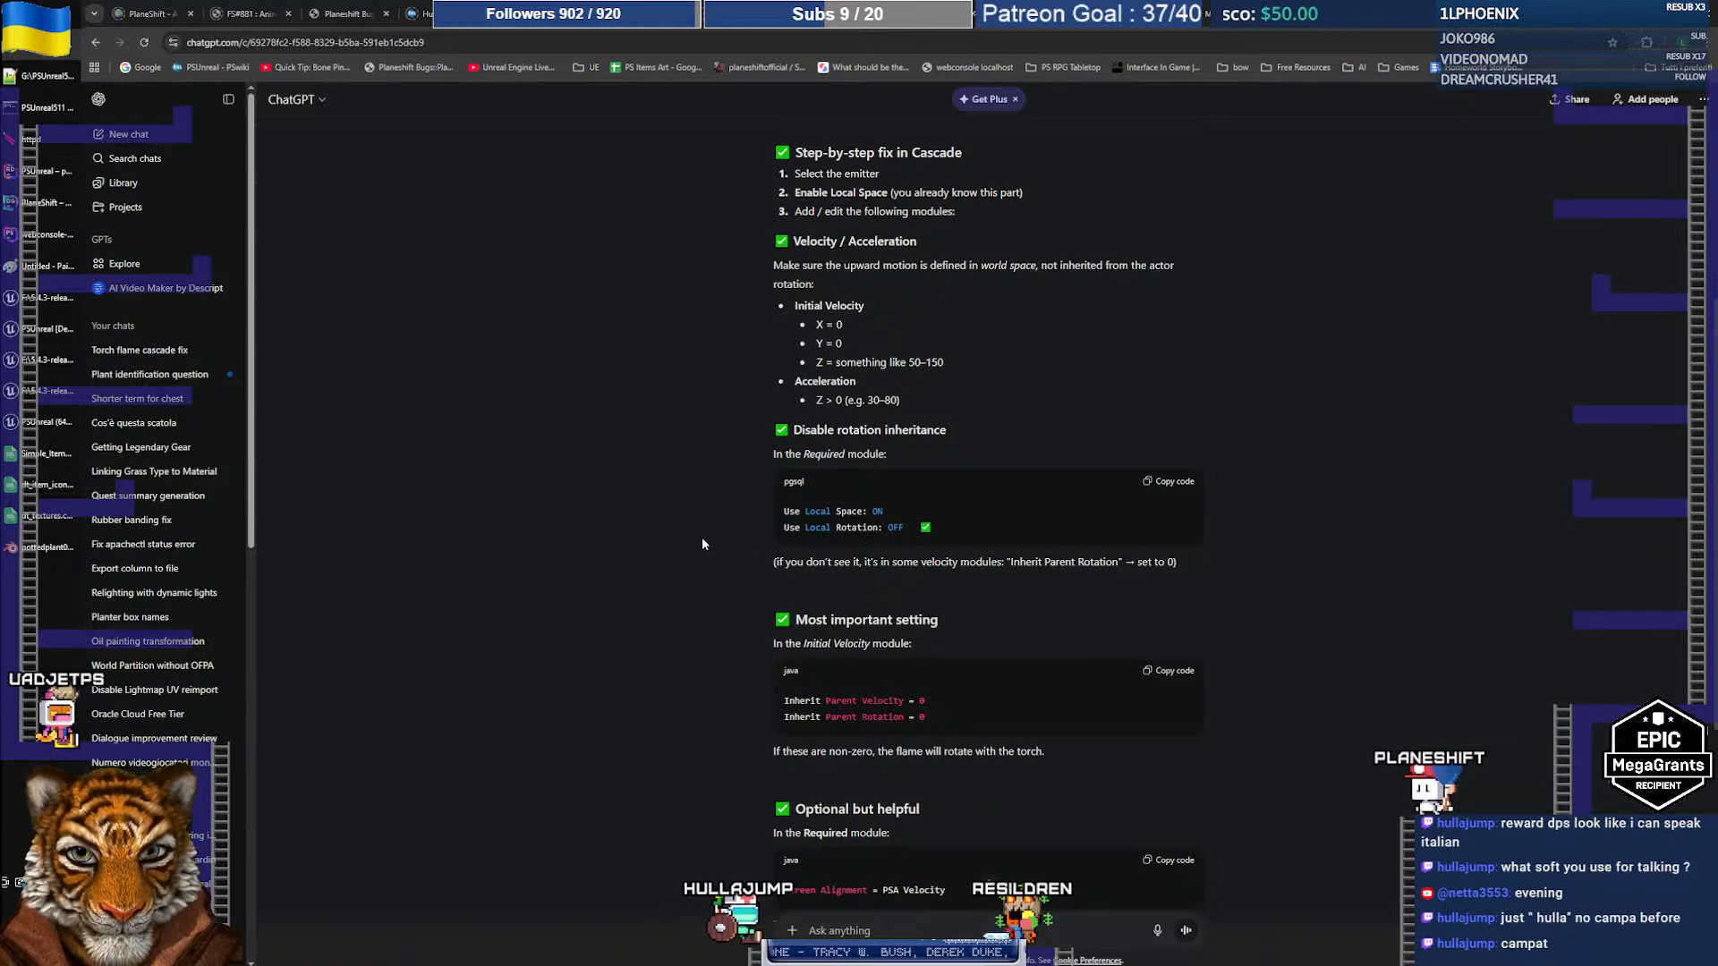
pyautogui.scroll(-3, 678, 542)
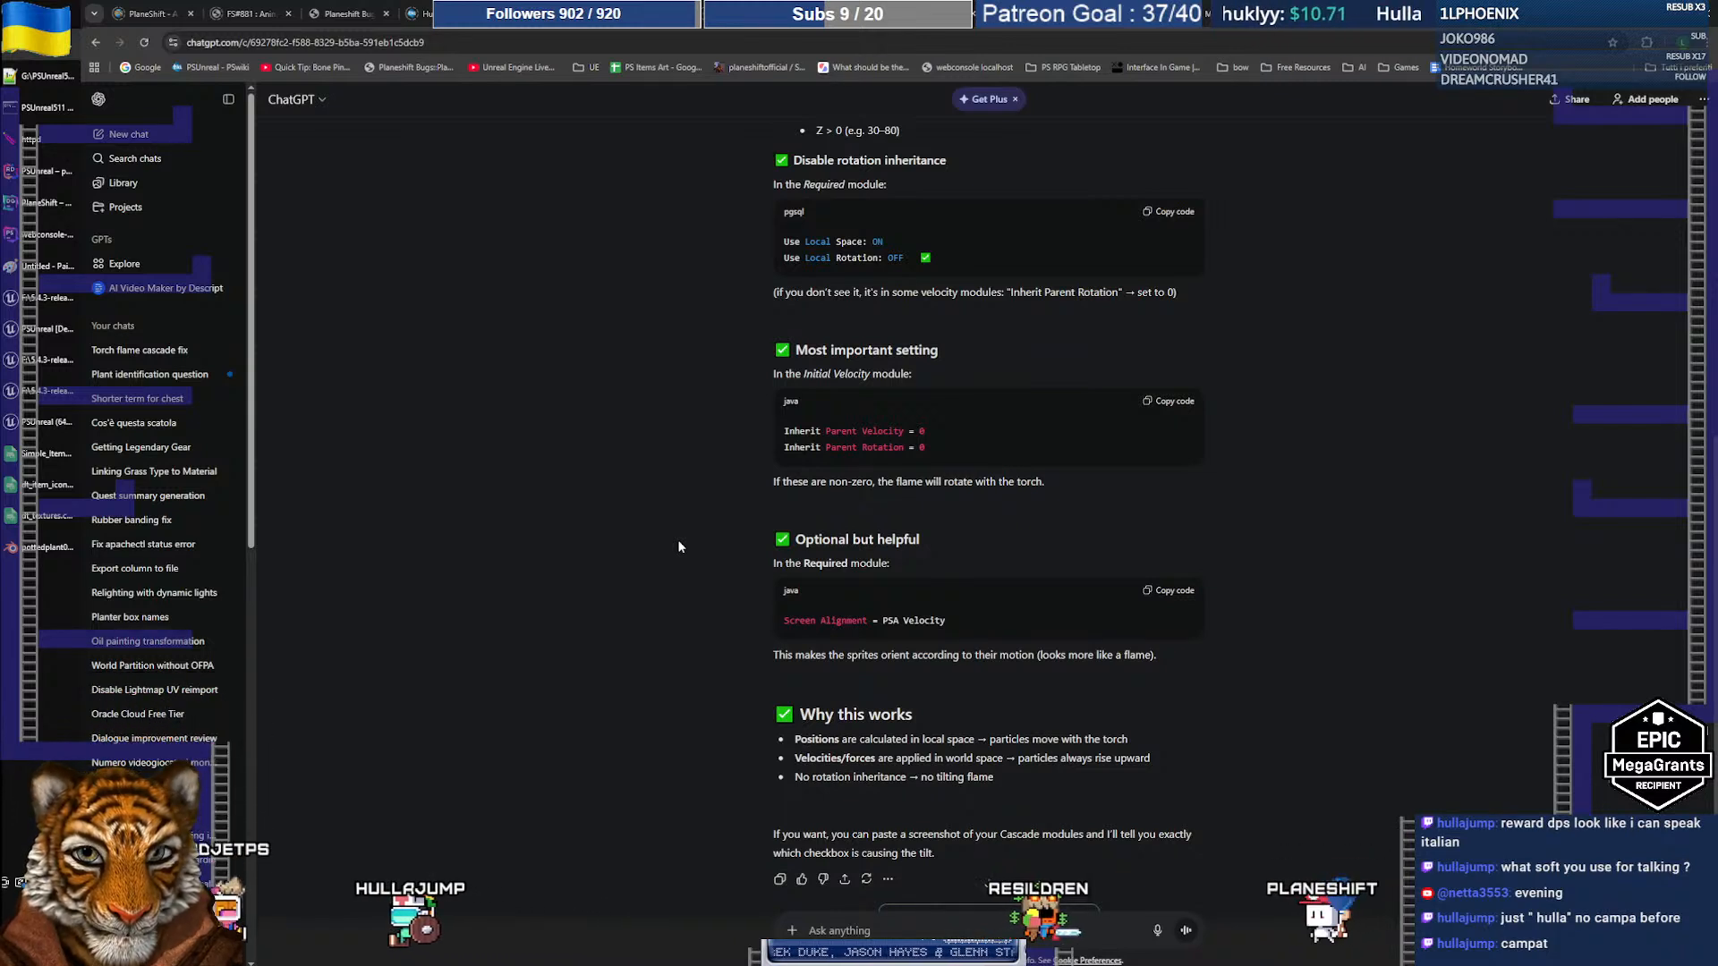
pyautogui.scroll(3, 678, 546)
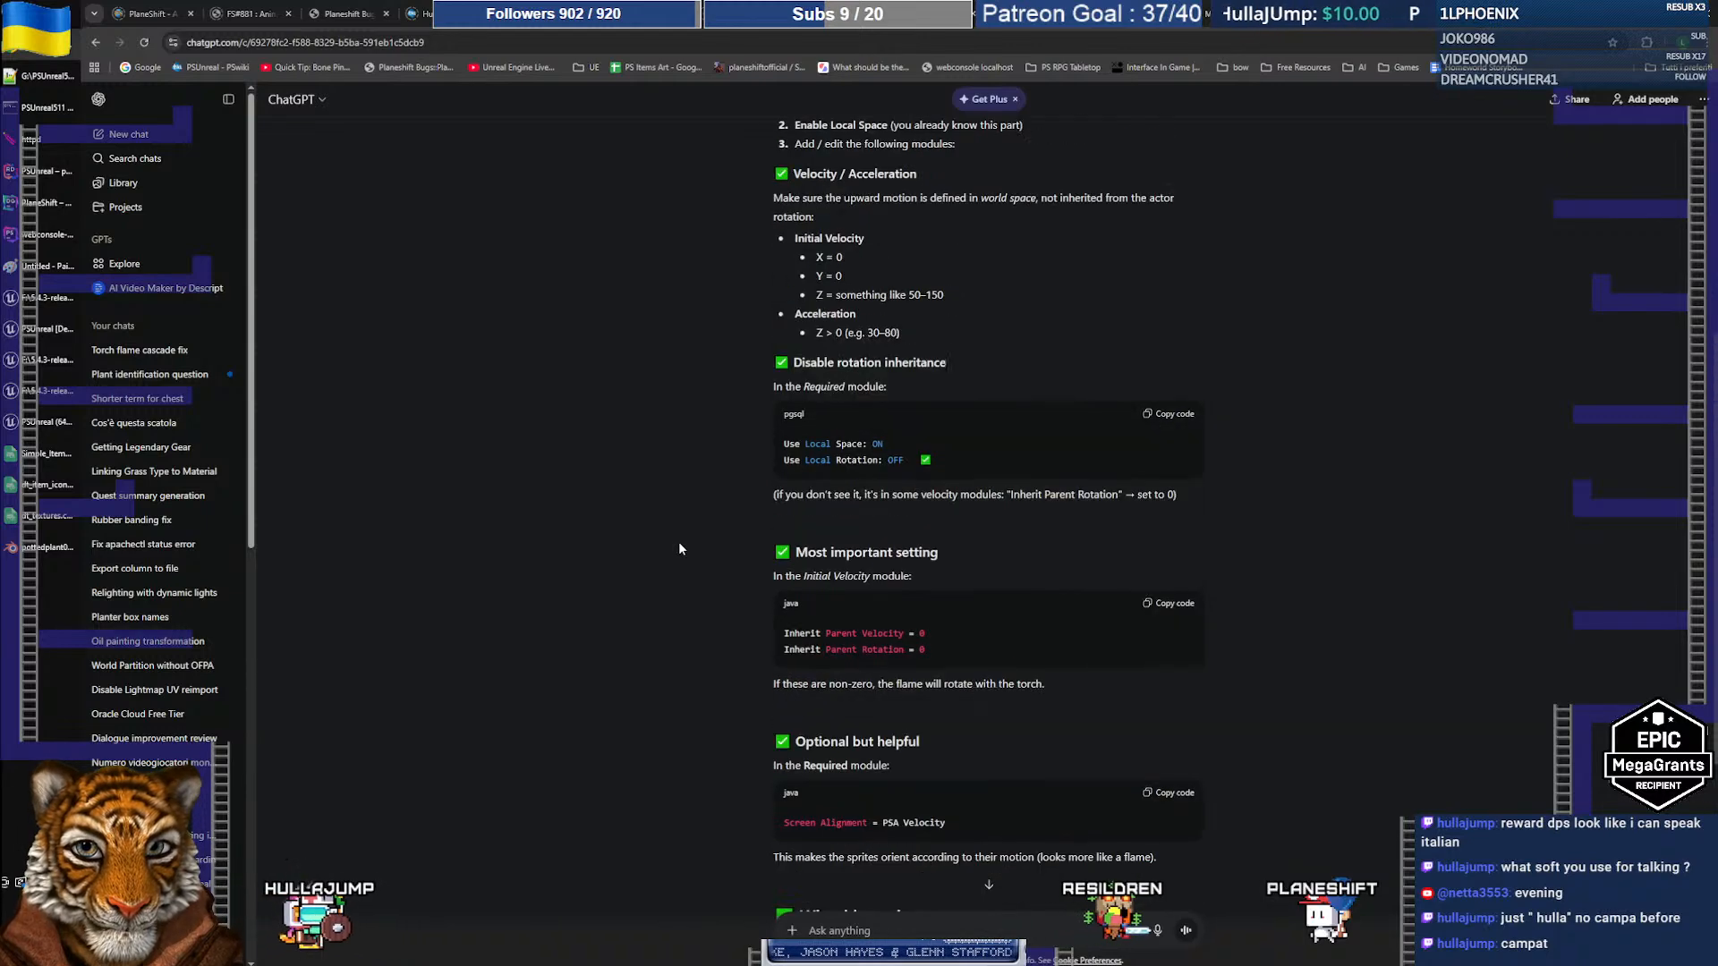
pyautogui.hotkey('alt', 'Tab')
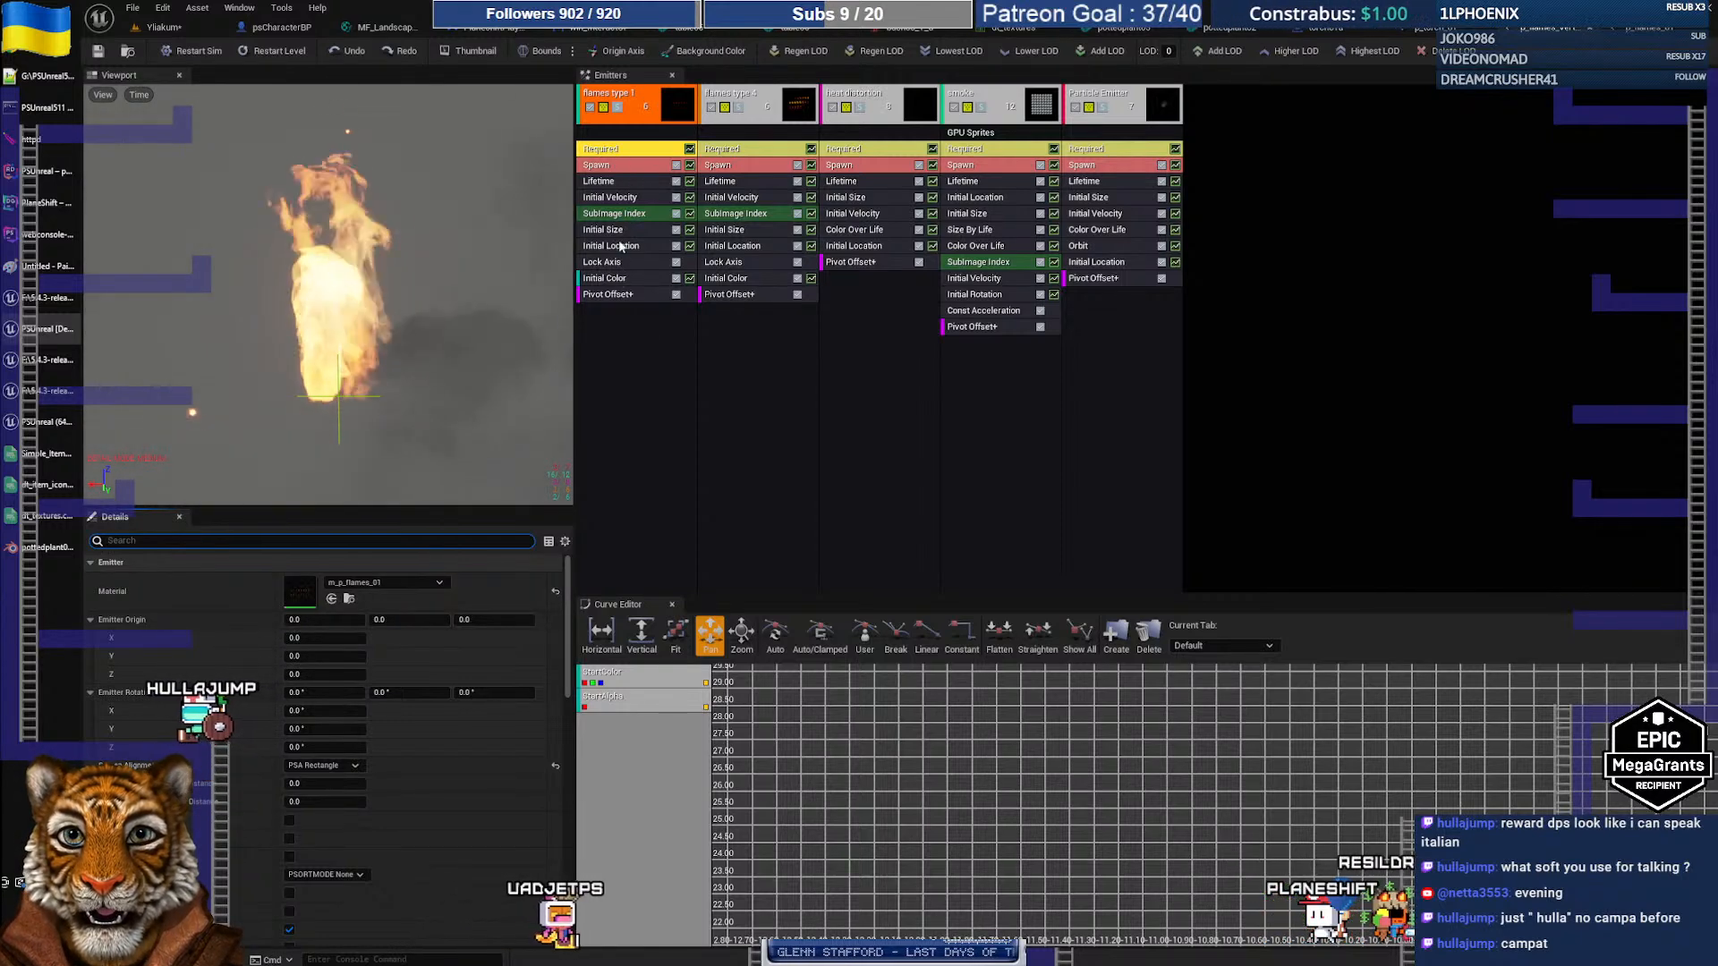
# Step: Add an Initial Rotation module to flames type 1 and reveal its Start Rotation range of 0.0 to 1.0
pyautogui.rightClick(615, 330)
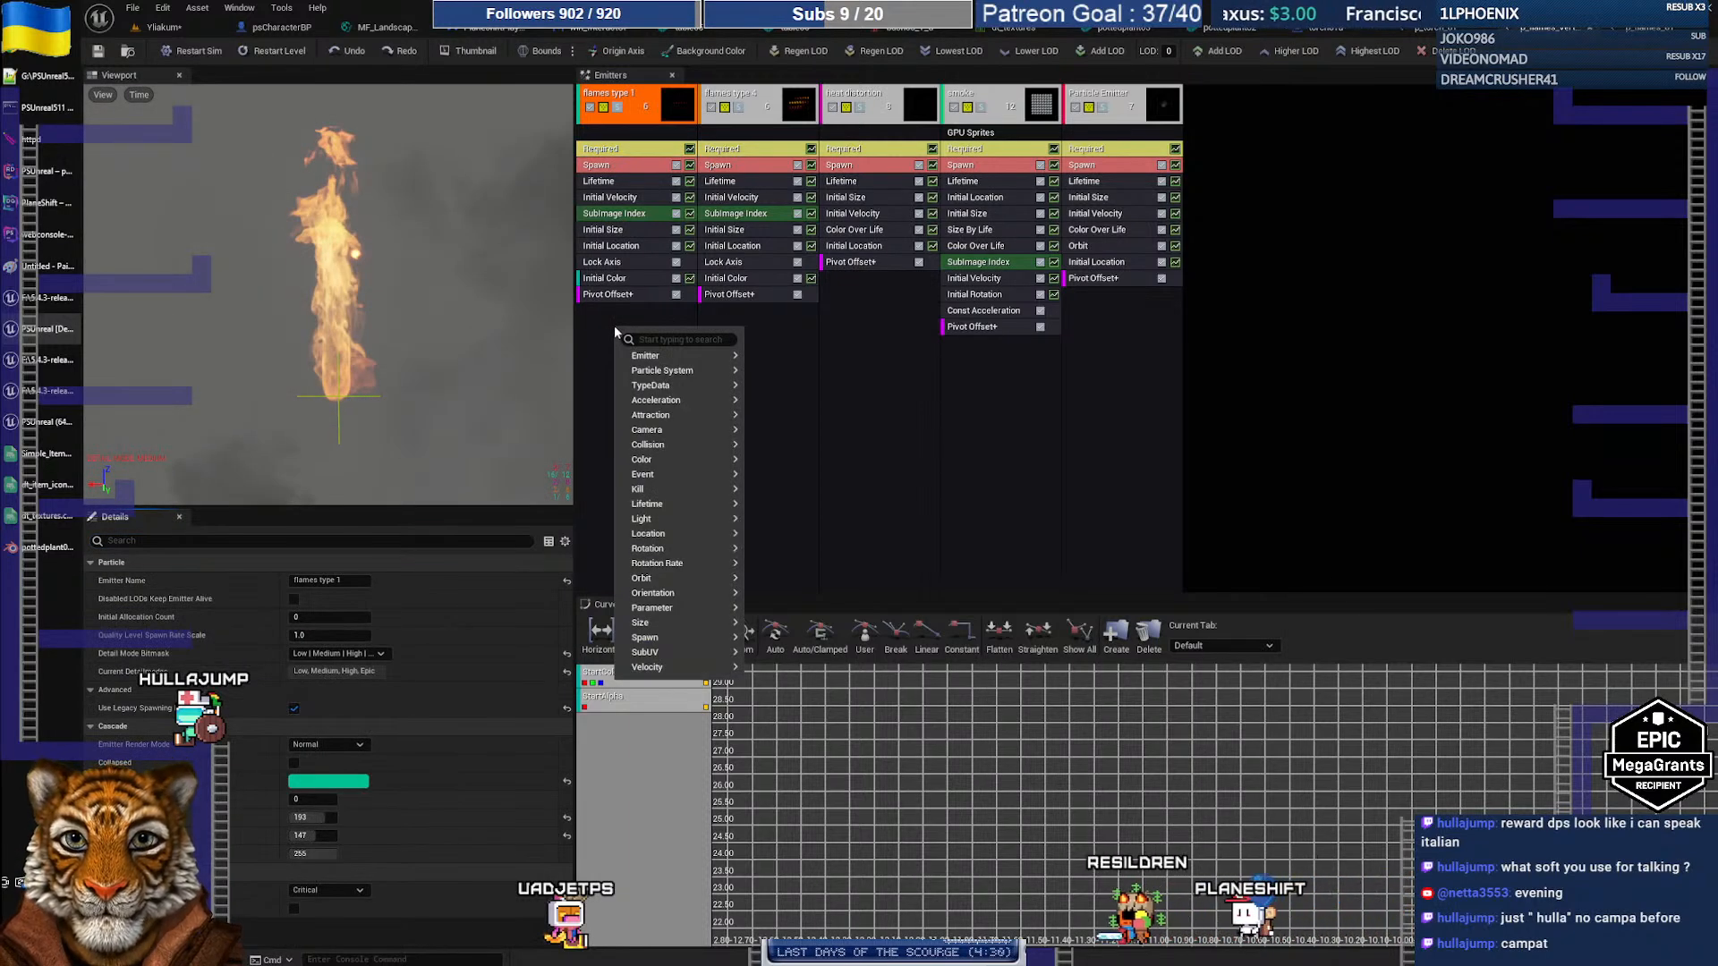
pyautogui.moveTo(669, 552)
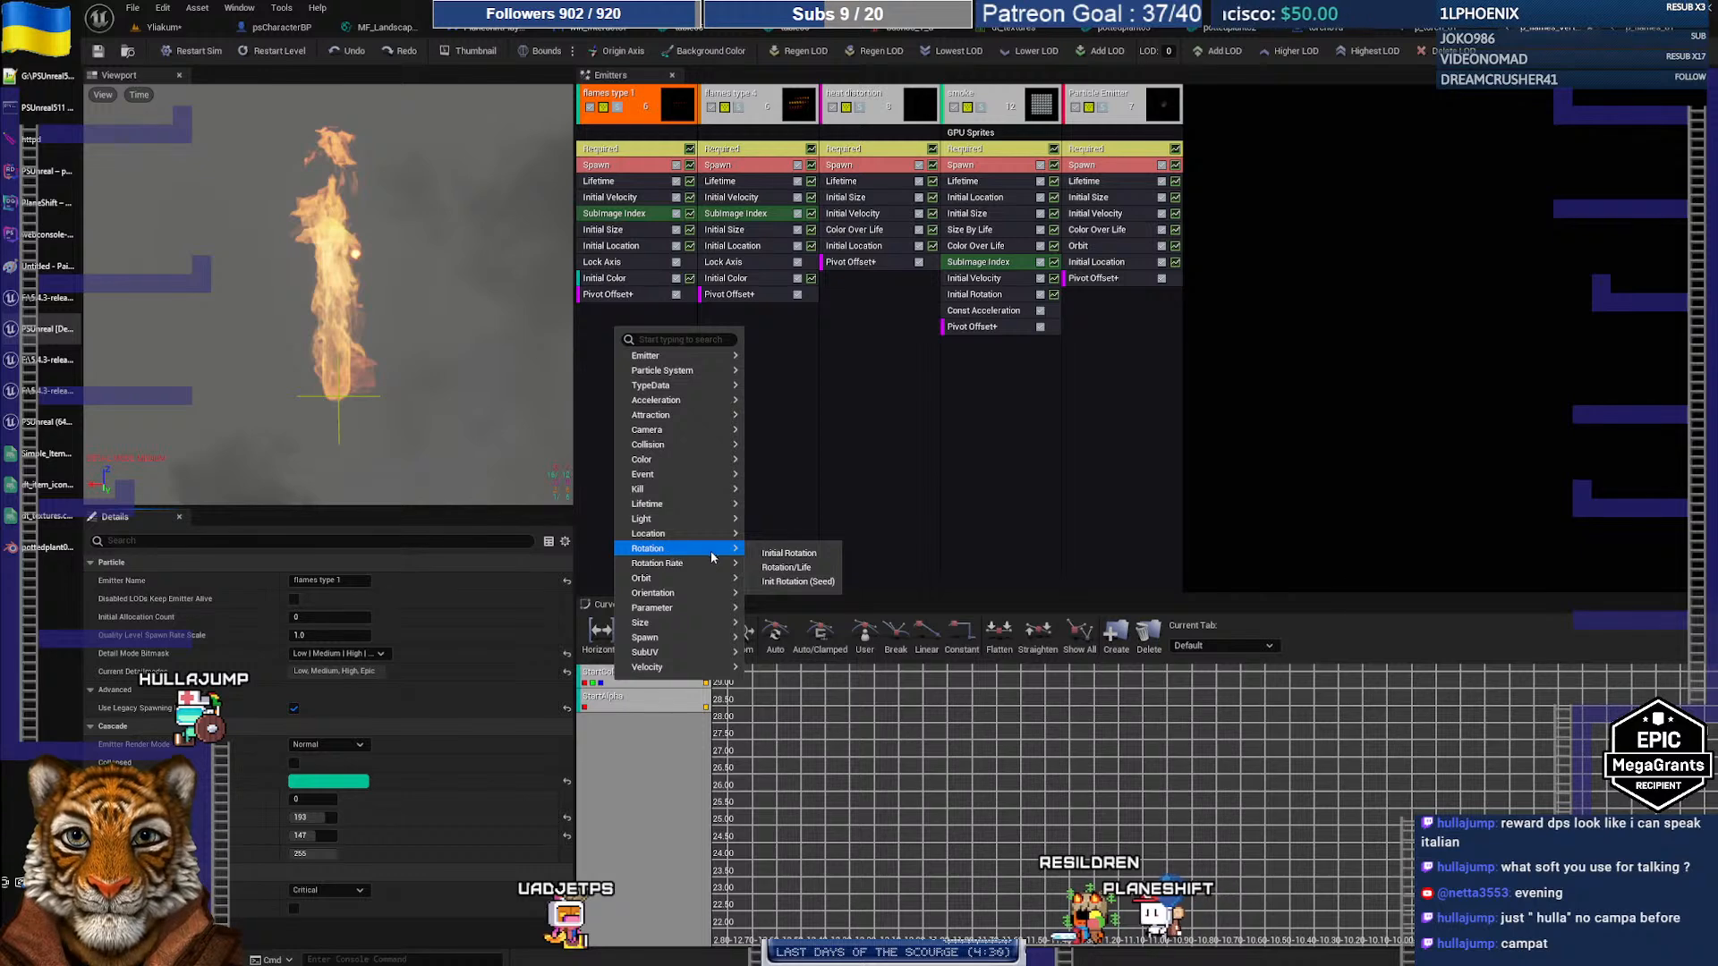
pyautogui.click(810, 554)
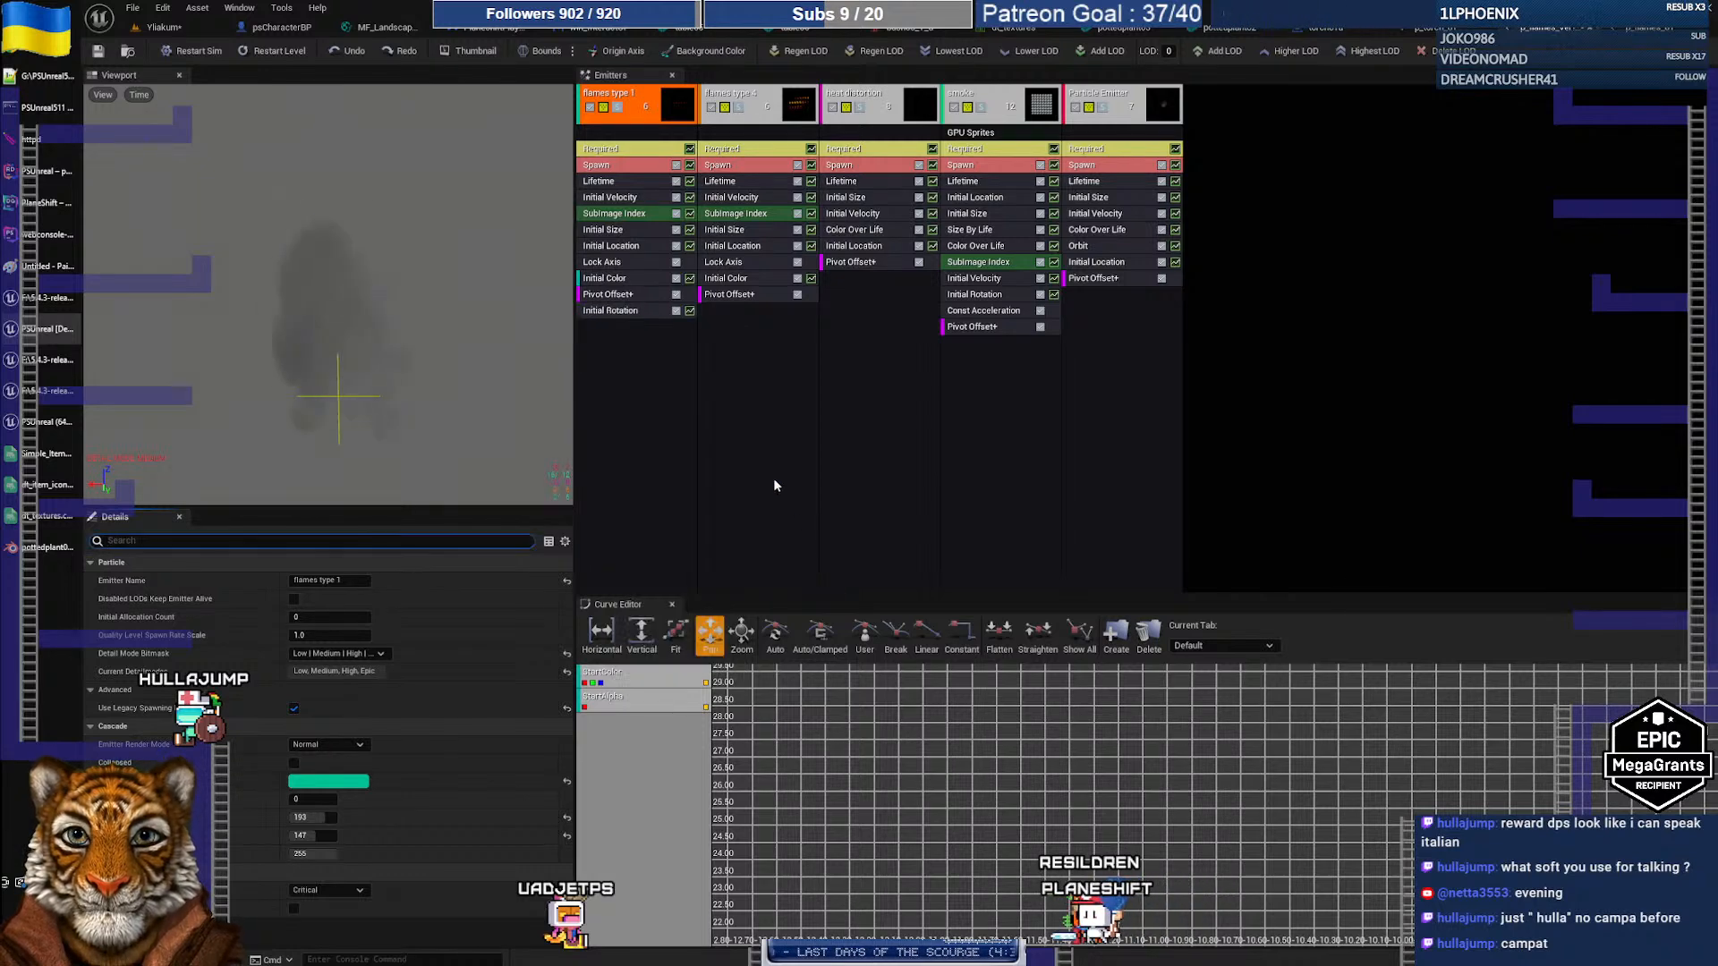
pyautogui.click(635, 310)
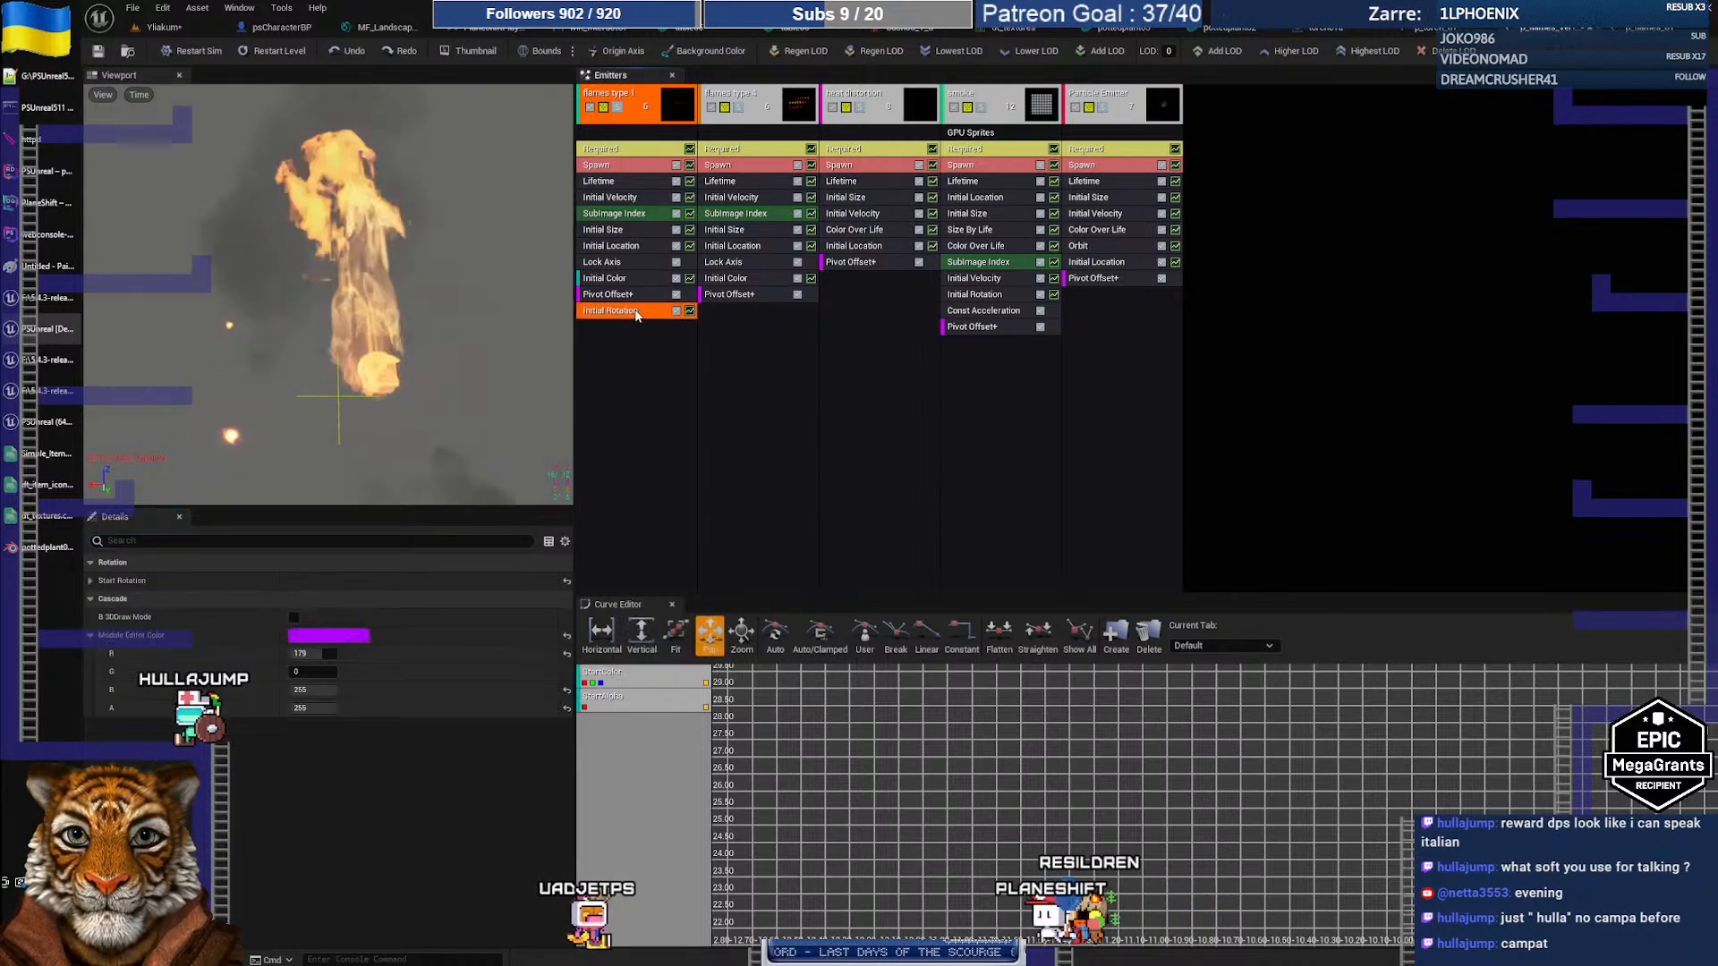
pyautogui.click(91, 581)
pyautogui.click(102, 599)
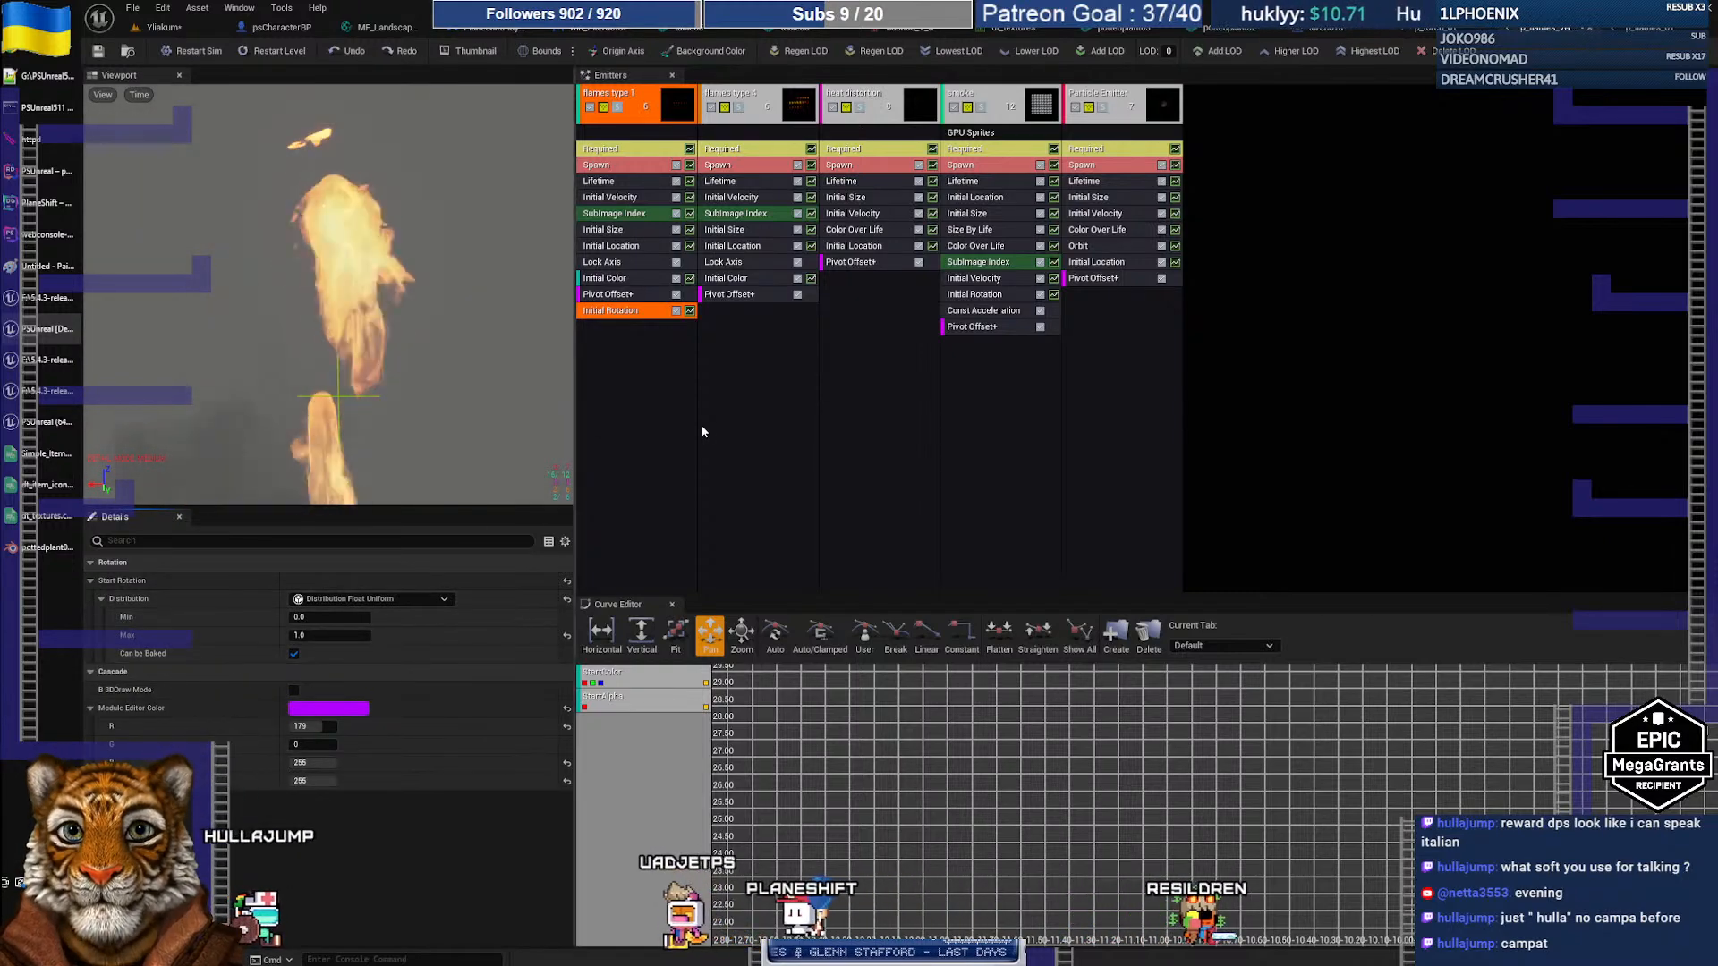
pyautogui.hotkey('alt', 'Tab')
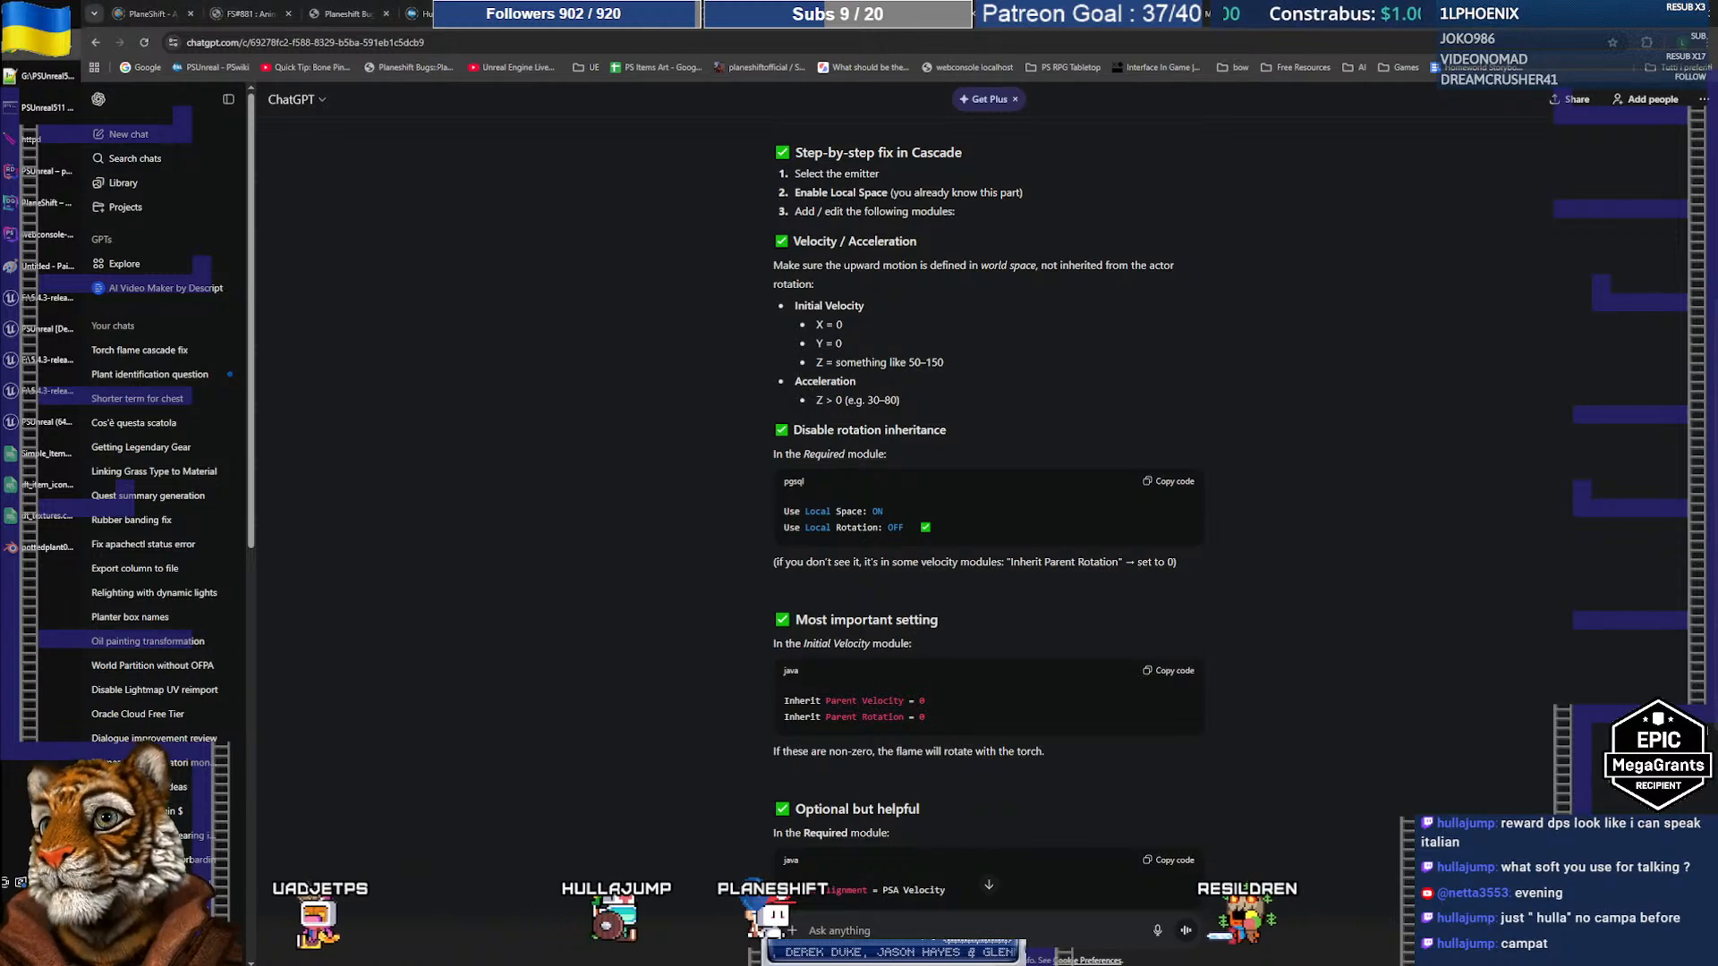
# Step: Switch to the PlaneShift Download page tab
pyautogui.click(141, 12)
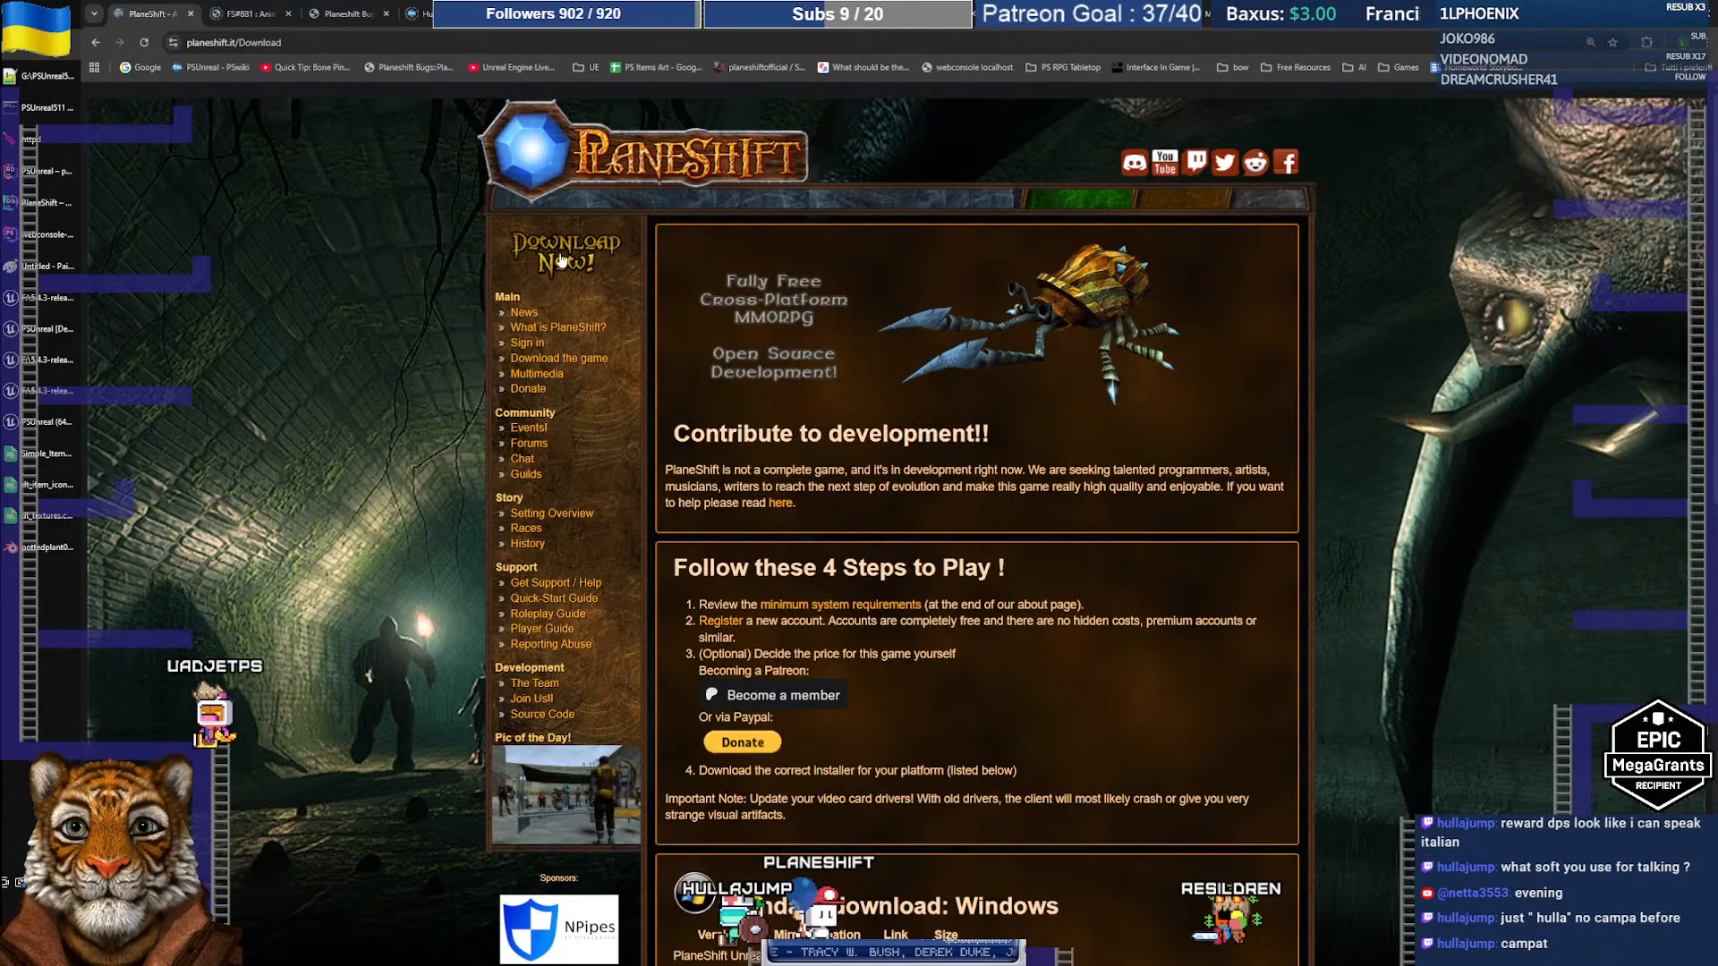
pyautogui.scroll(-7, 1039, 399)
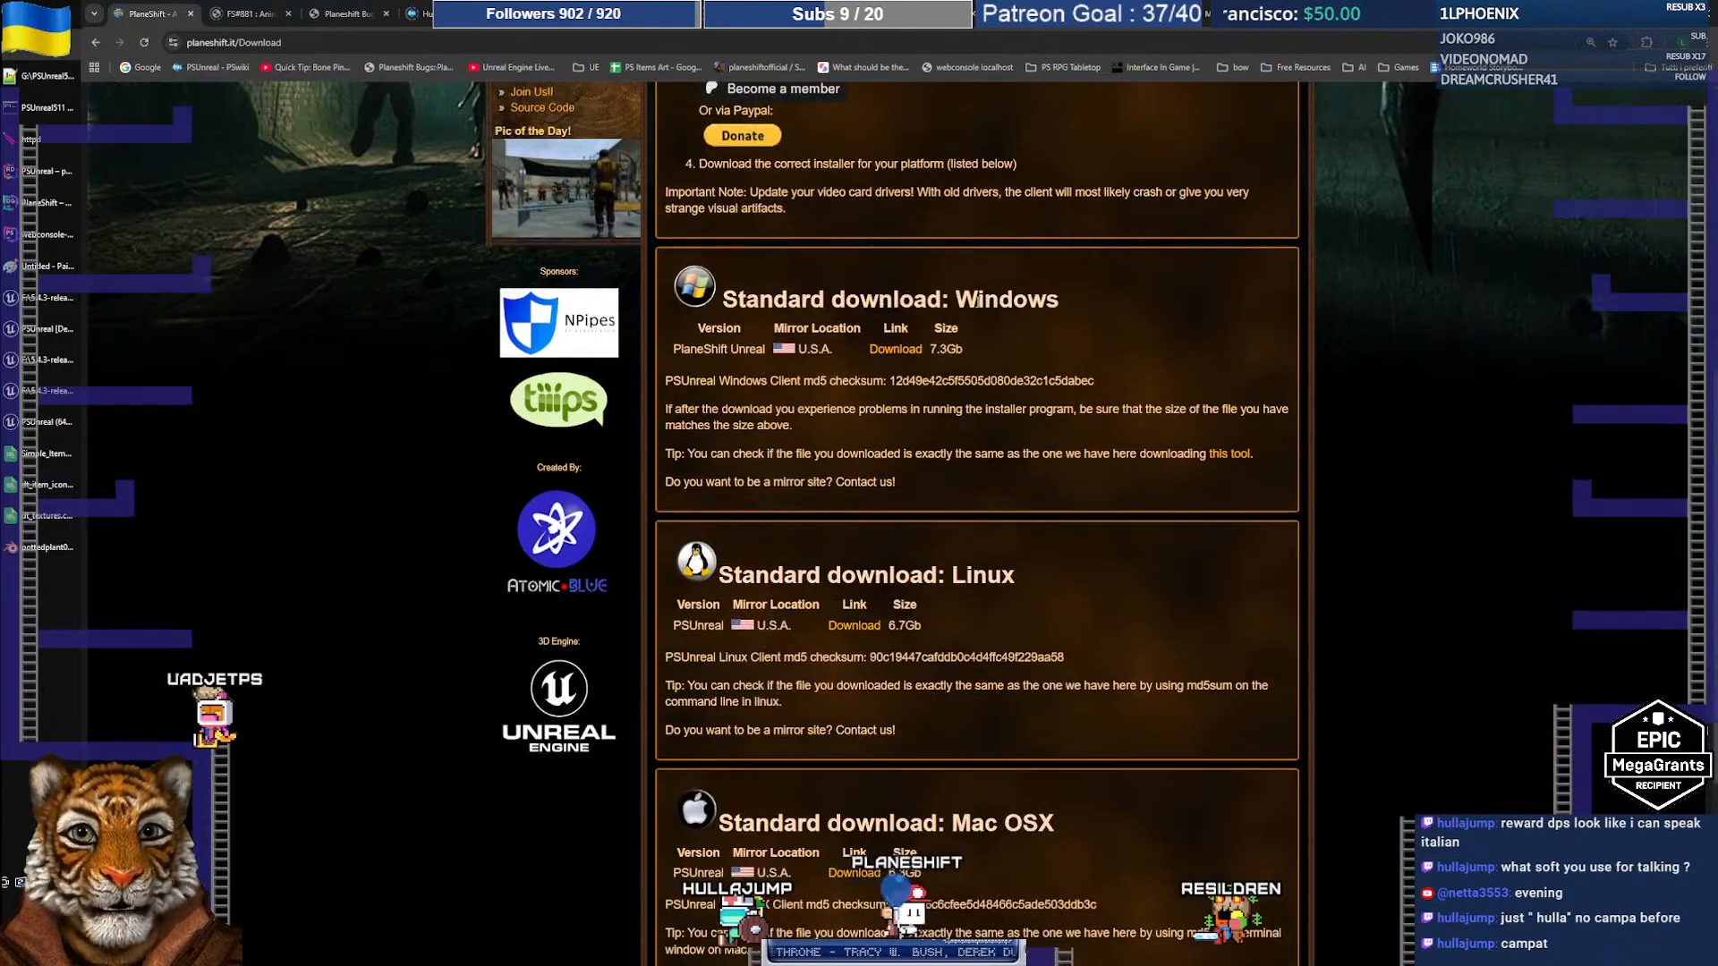
pyautogui.scroll(7, 1144, 550)
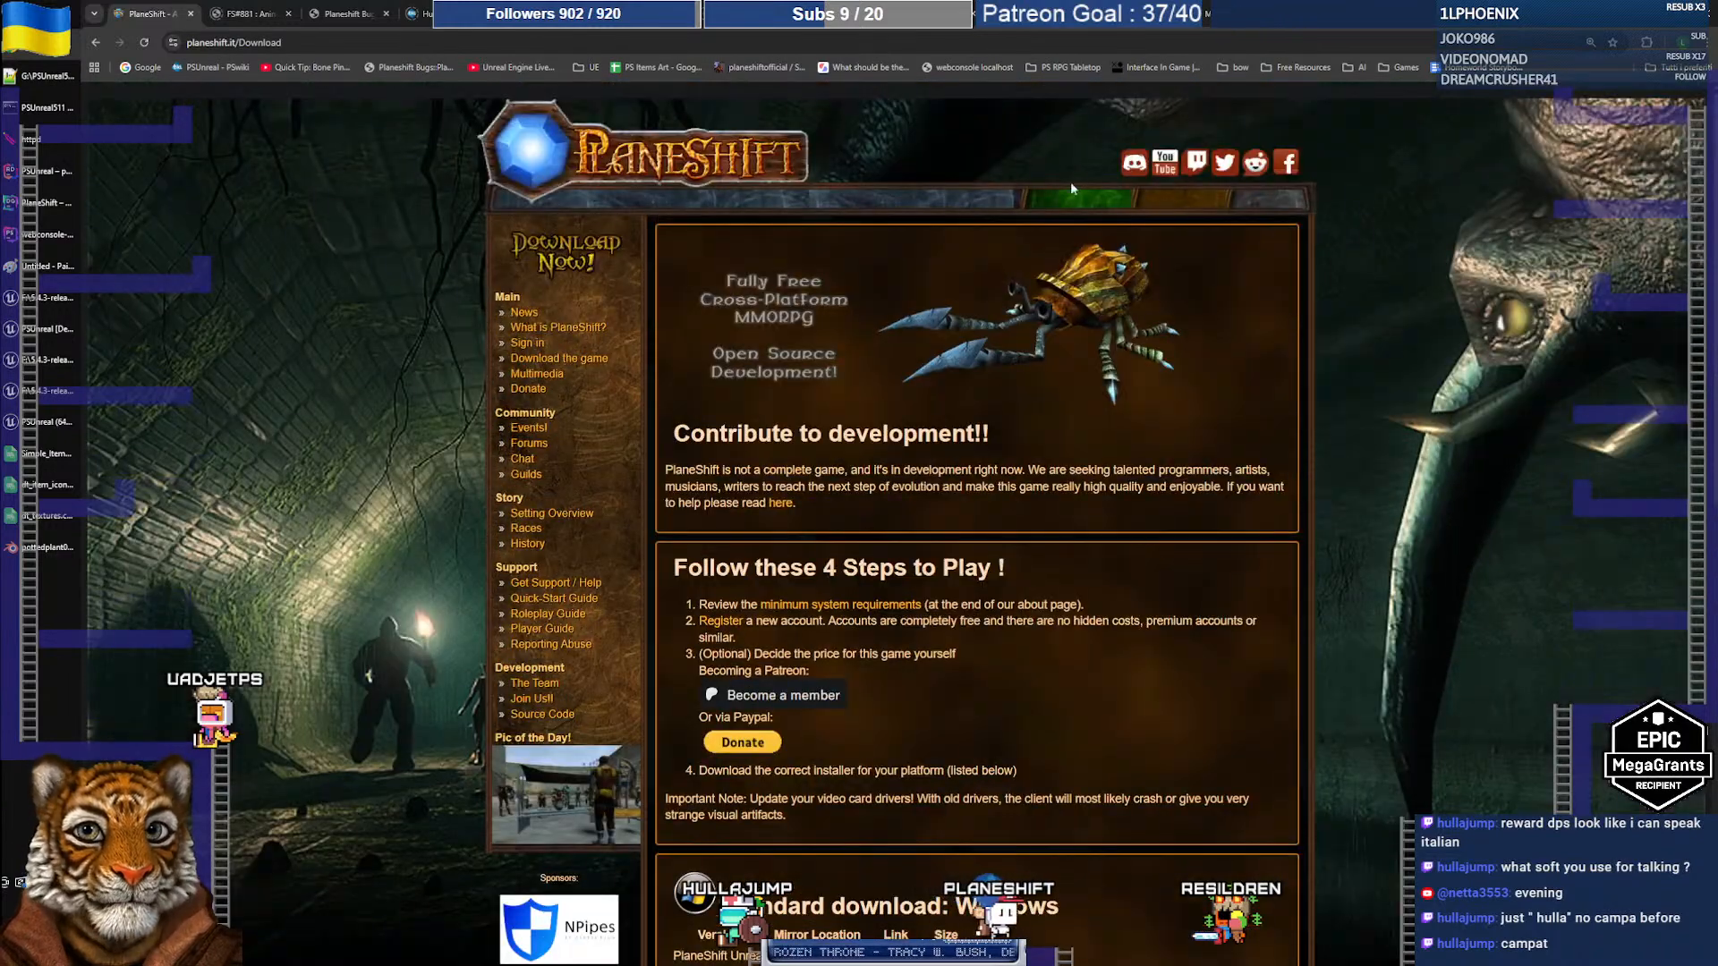